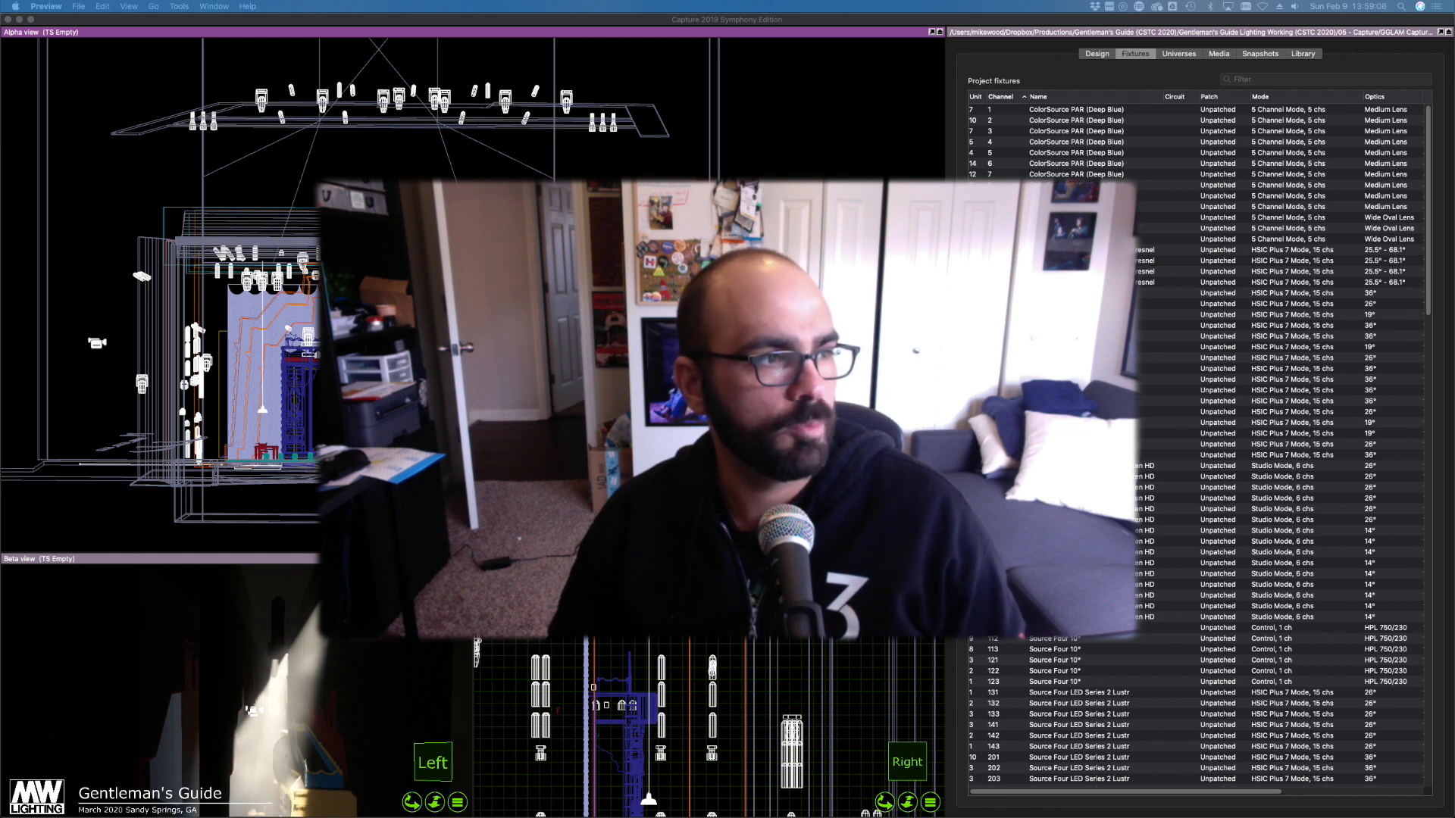
Orbit the 3D stage model through several angles until the view cube reads Front/Left
{"action": "scroll", "coordinate": [621, 369], "scroll_direction": "down", "scroll_amount": 5}
{"action": "scroll", "coordinate": [621, 370], "scroll_direction": "up", "scroll_amount": 3}
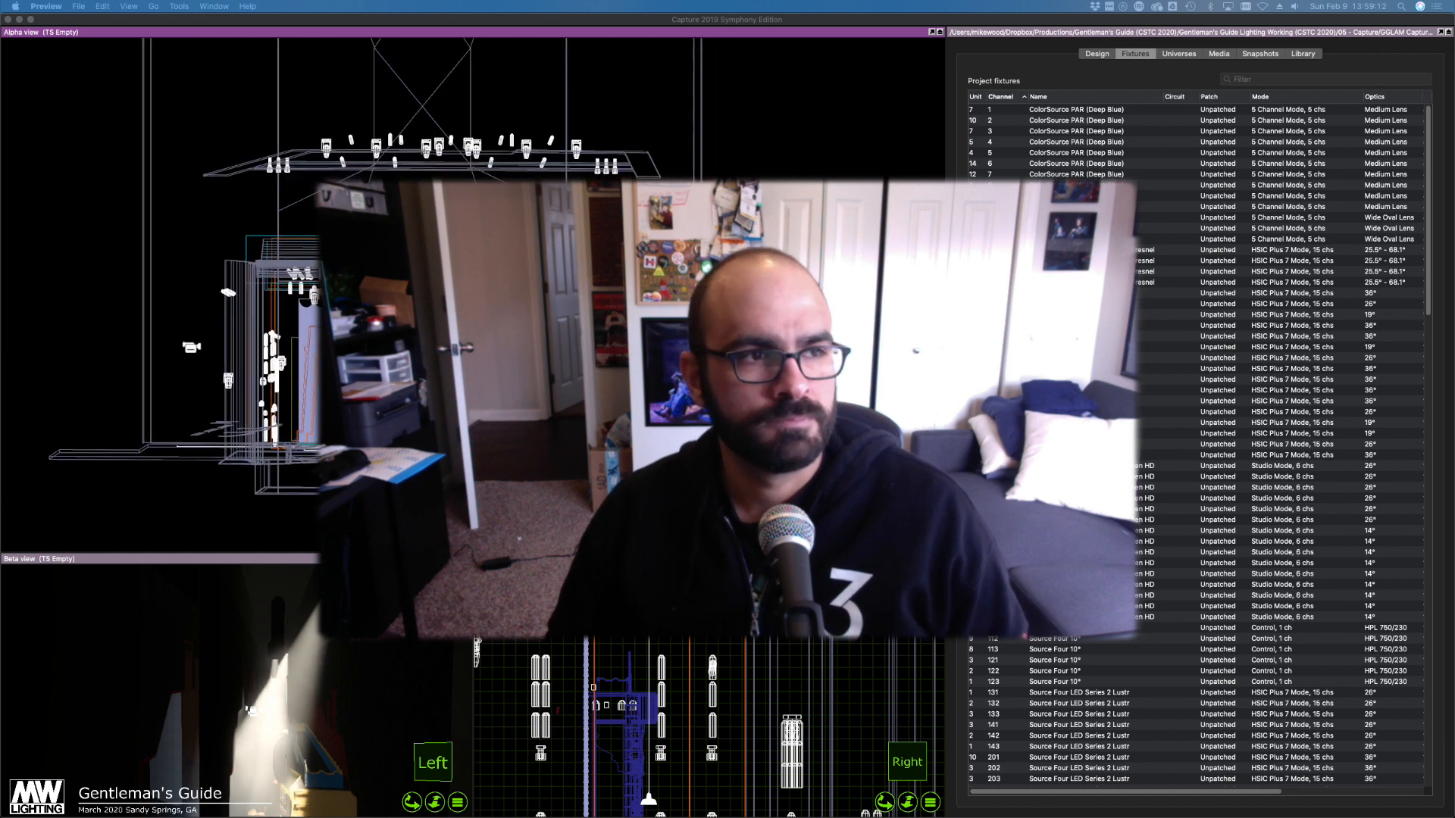
{"action": "right_click_drag", "start_coordinate": [621, 370], "coordinate": [466, 367]}
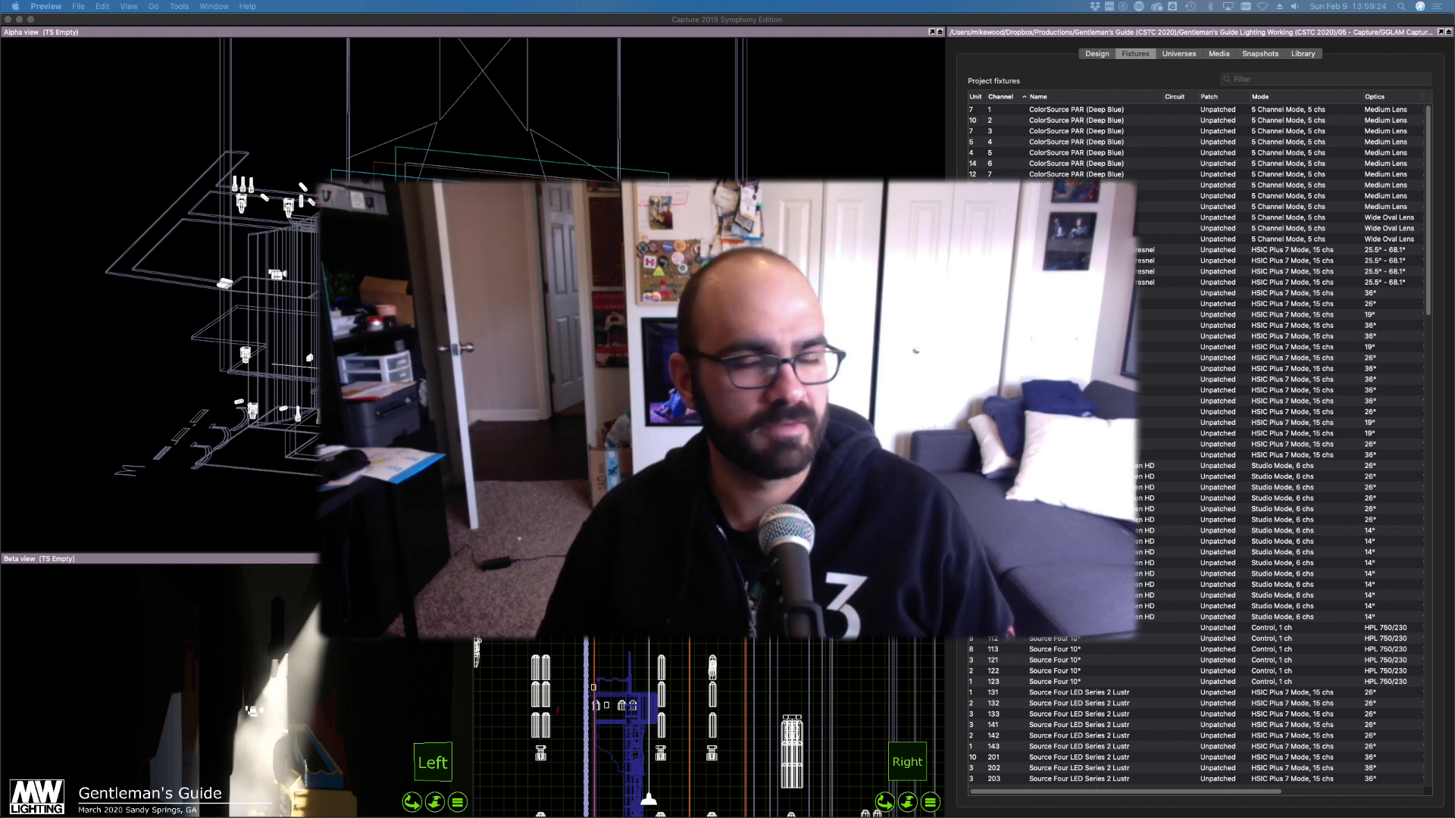
{"action": "right_click_drag", "start_coordinate": [469, 318], "coordinate": [334, 318]}
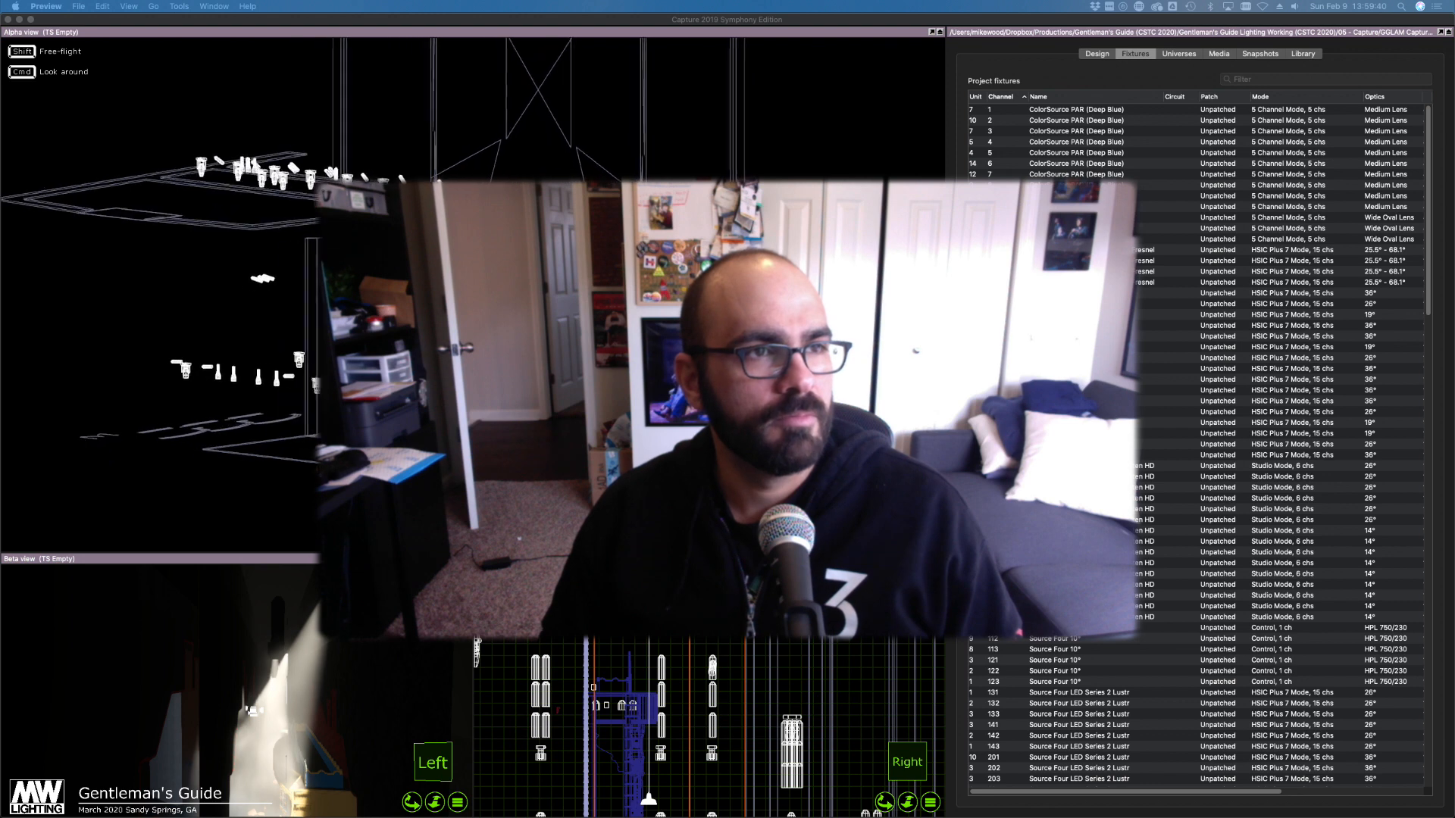
{"action": "right_click_drag", "start_coordinate": [334, 318], "coordinate": [474, 257]}
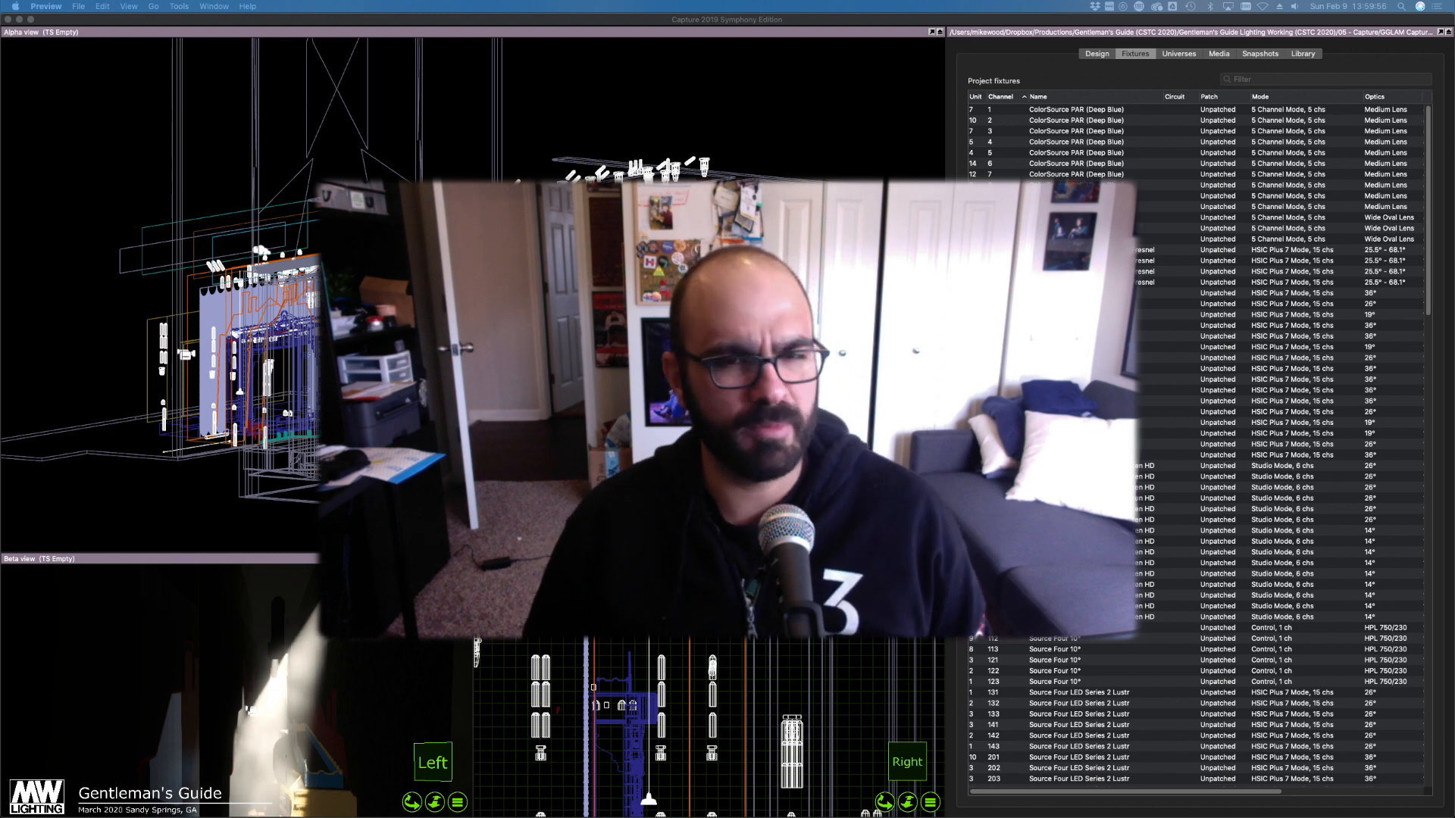
{"action": "right_click_drag", "start_coordinate": [425, 258], "coordinate": [746, 292]}
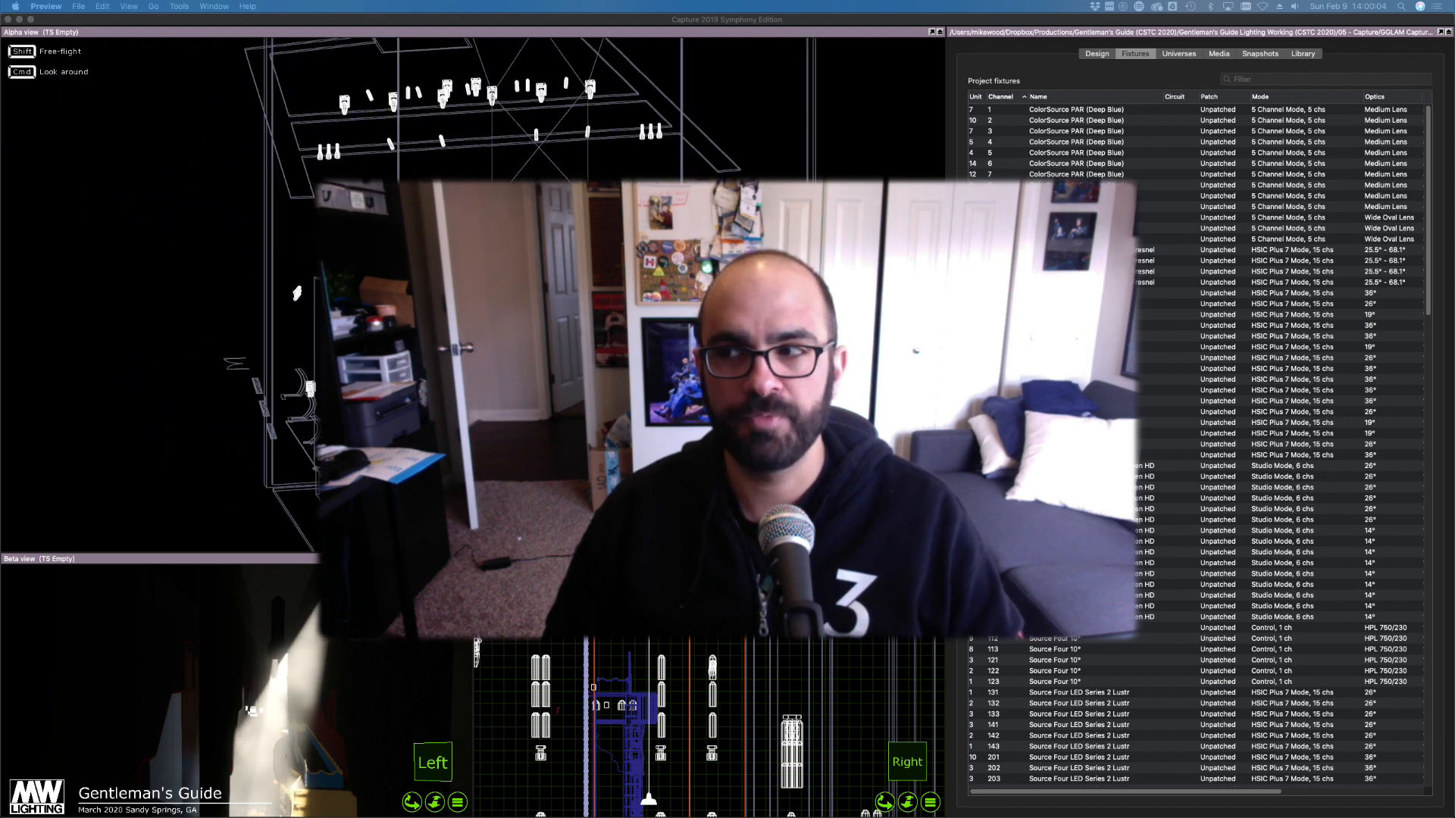
{"action": "mouse_move", "coordinate": [485, 292]}
{"action": "right_mouse_down"}
{"action": "mouse_move", "coordinate": [622, 292]}
{"action": "mouse_move", "coordinate": [329, 265]}
{"action": "mouse_move", "coordinate": [485, 271]}
{"action": "right_mouse_up"}
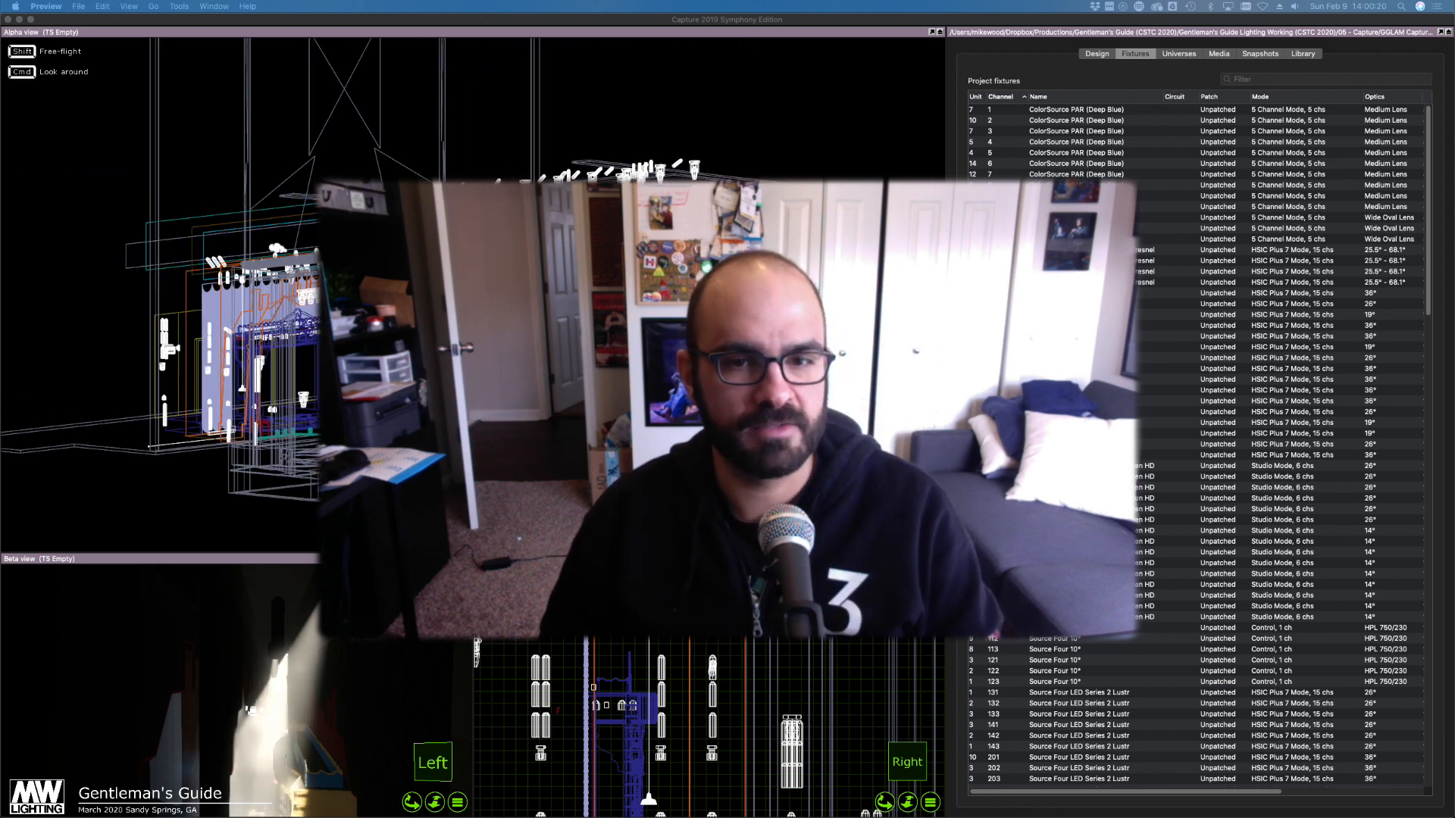
{"action": "right_click_drag", "start_coordinate": [485, 271], "coordinate": [437, 272]}
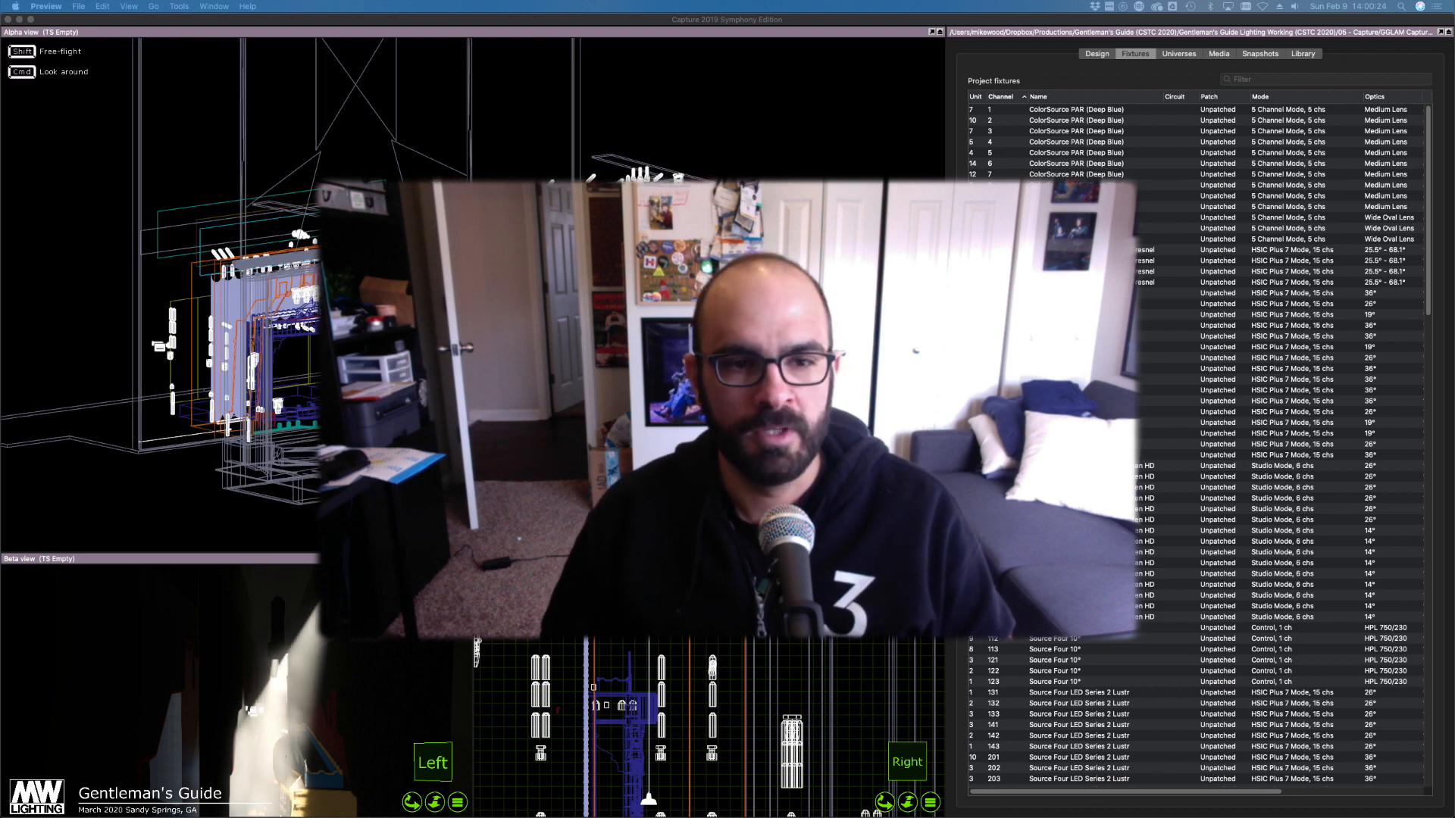
{"action": "right_click_drag", "start_coordinate": [436, 273], "coordinate": [402, 277]}
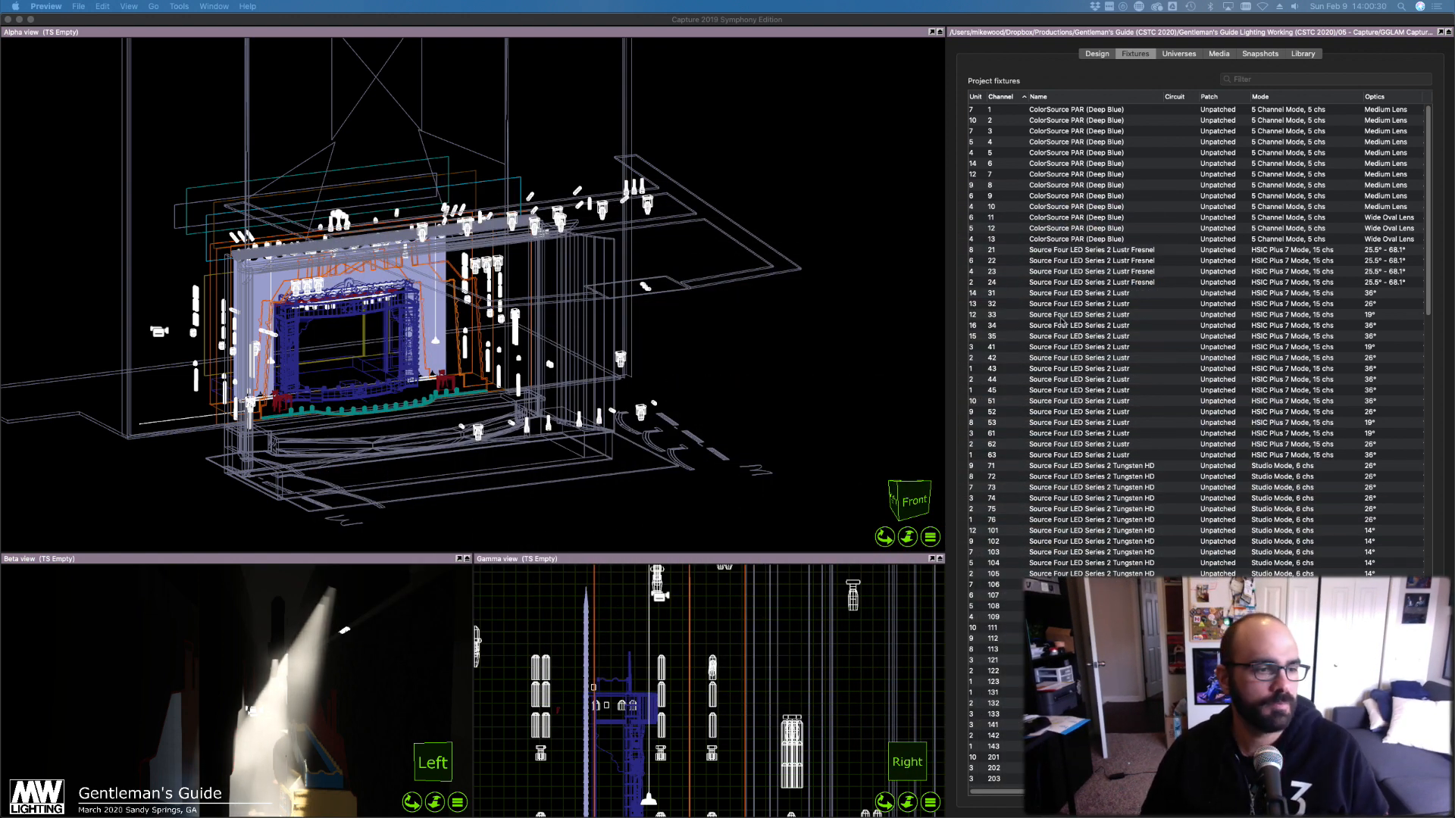
Orbit the Alpha view to a left-side view of the set and its fixtures, then switch windows
{"action": "left_click_drag", "start_coordinate": [645, 302], "coordinate": [689, 303]}
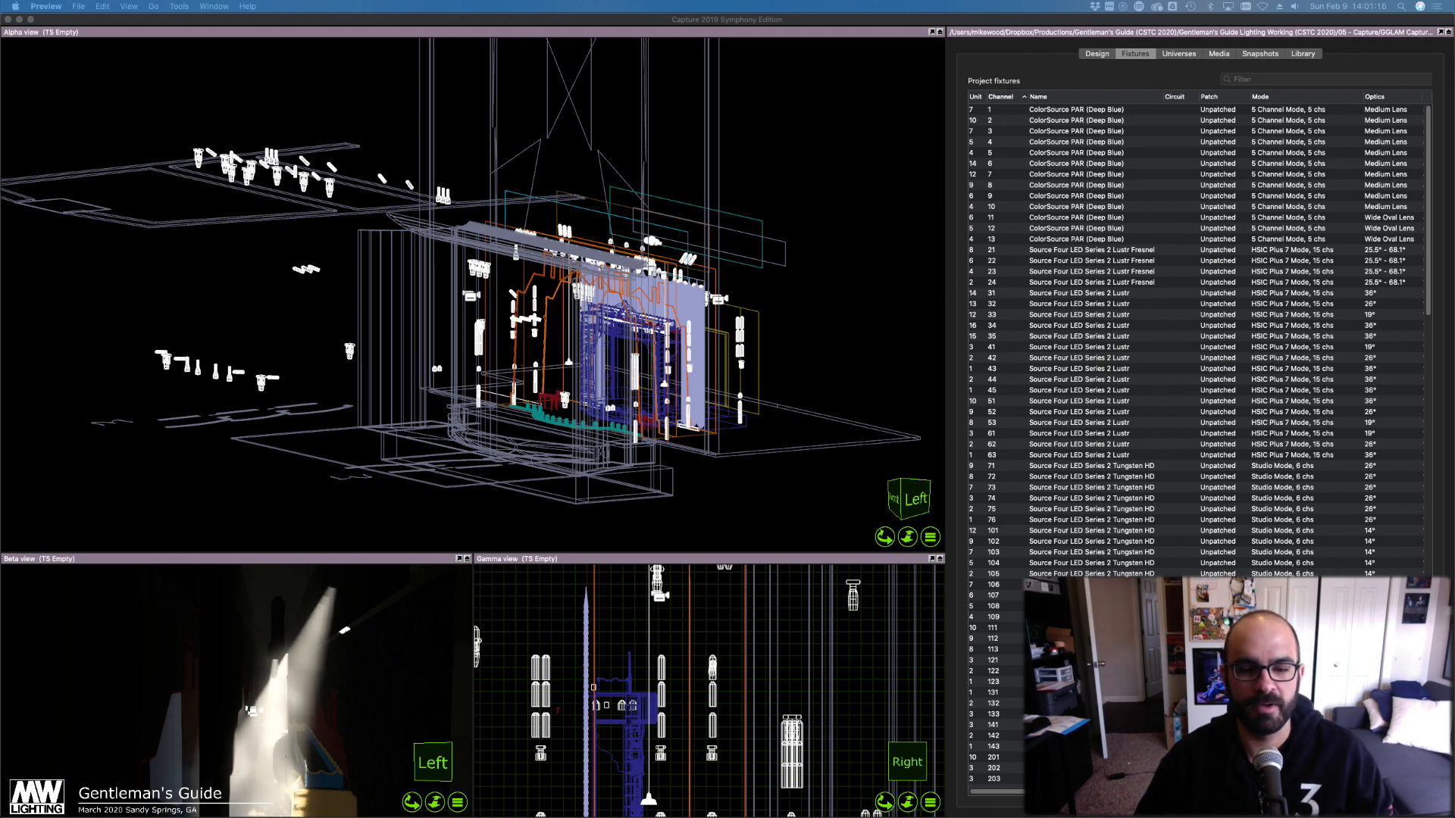
{"action": "left_click", "coordinate": [847, 331]}
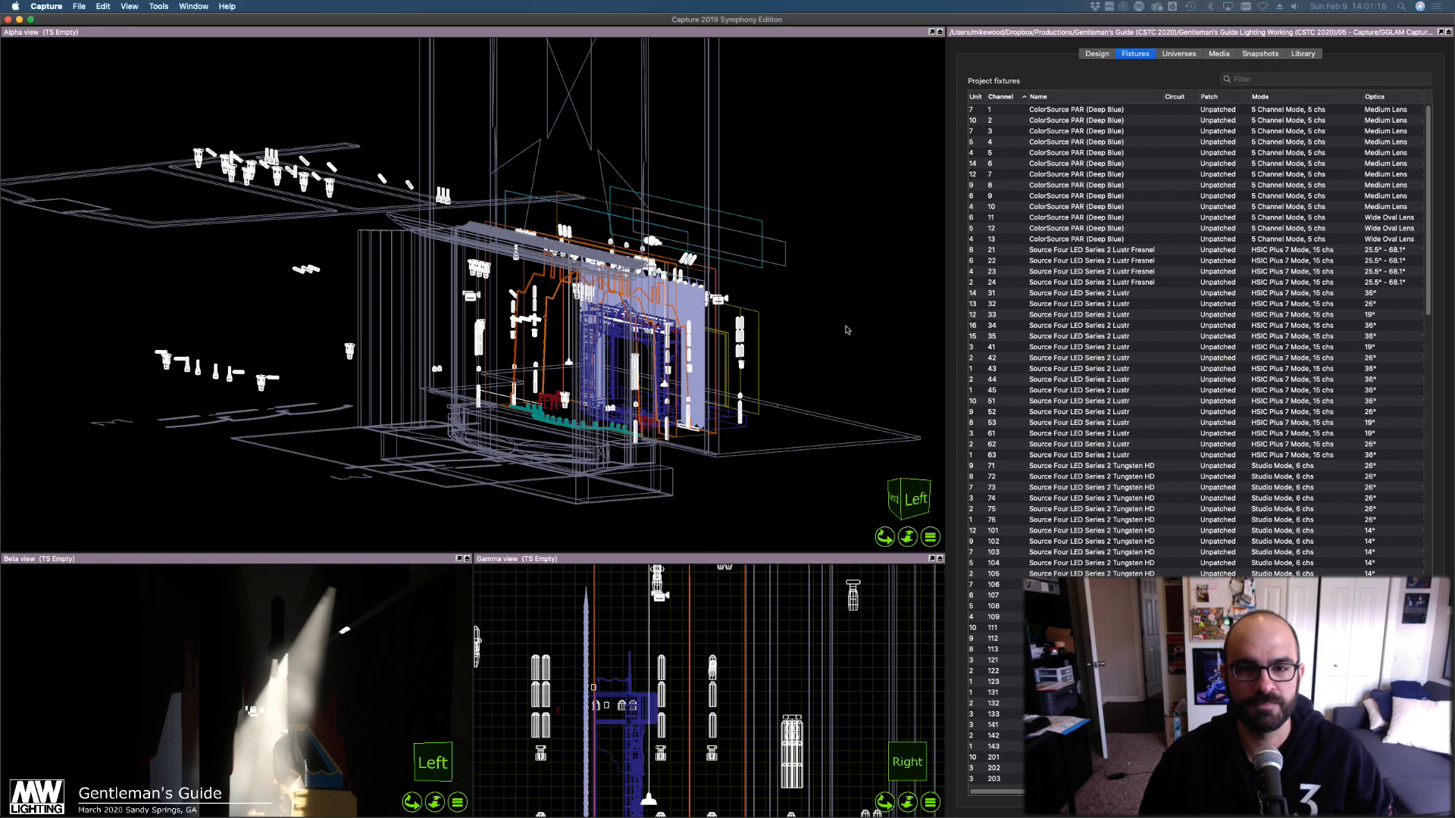
{"action": "right_click_drag", "start_coordinate": [238, 331], "coordinate": [239, 330]}
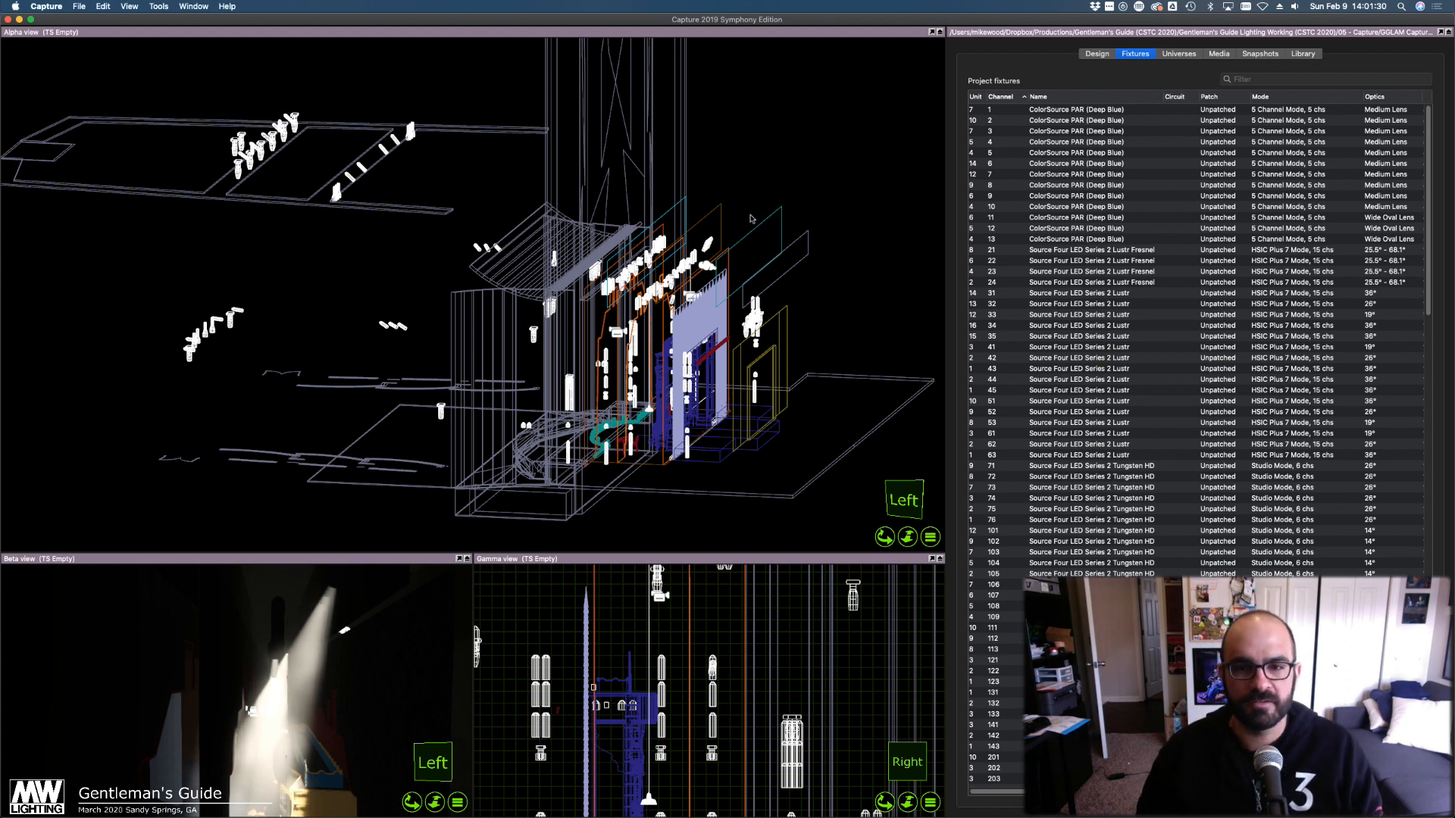
{"action": "key", "text": "super+Tab"}
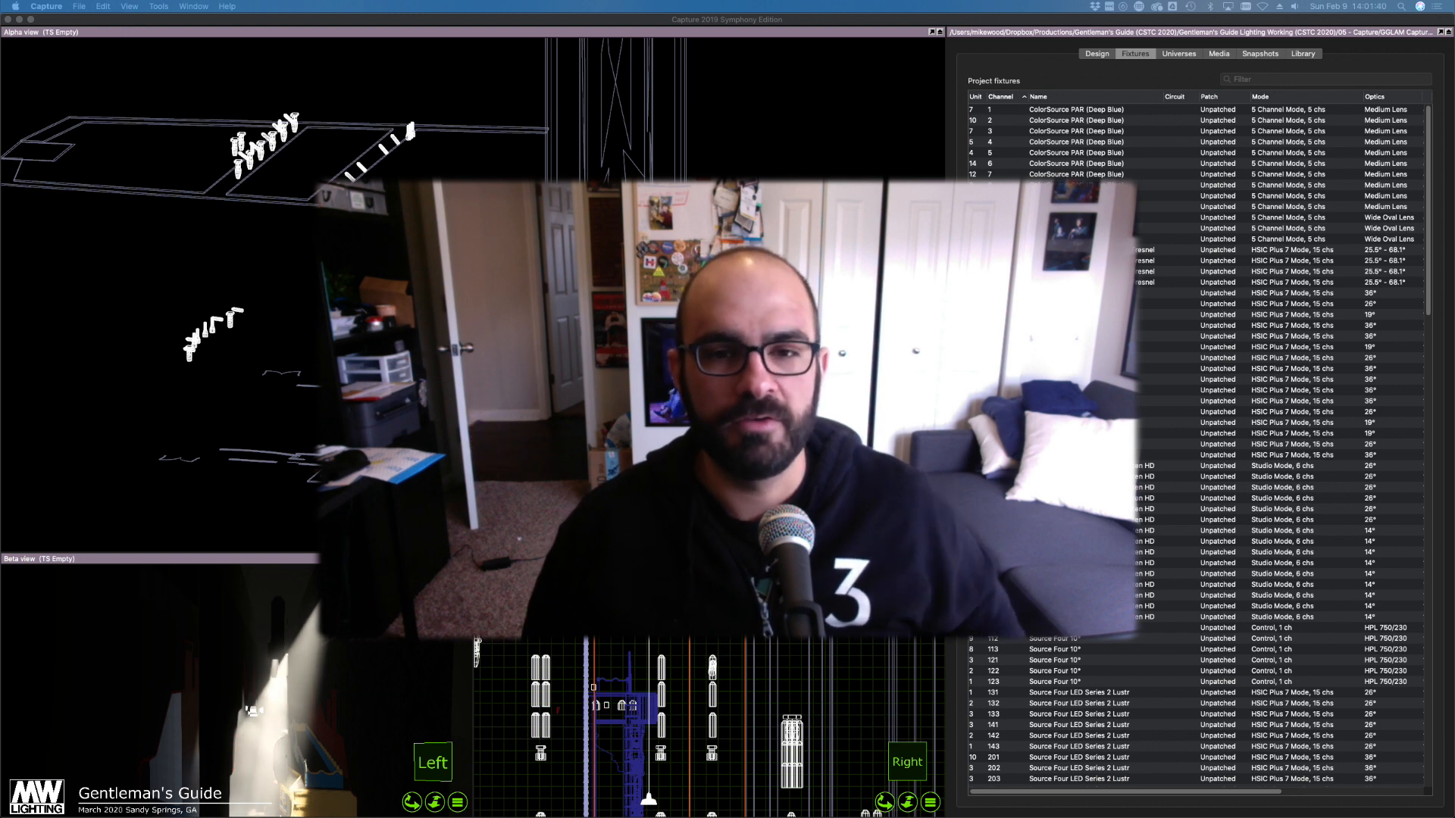
Orbit the rig to a low, near-horizontal viewpoint, zooming in close and back out
{"action": "left_click", "coordinate": [796, 155]}
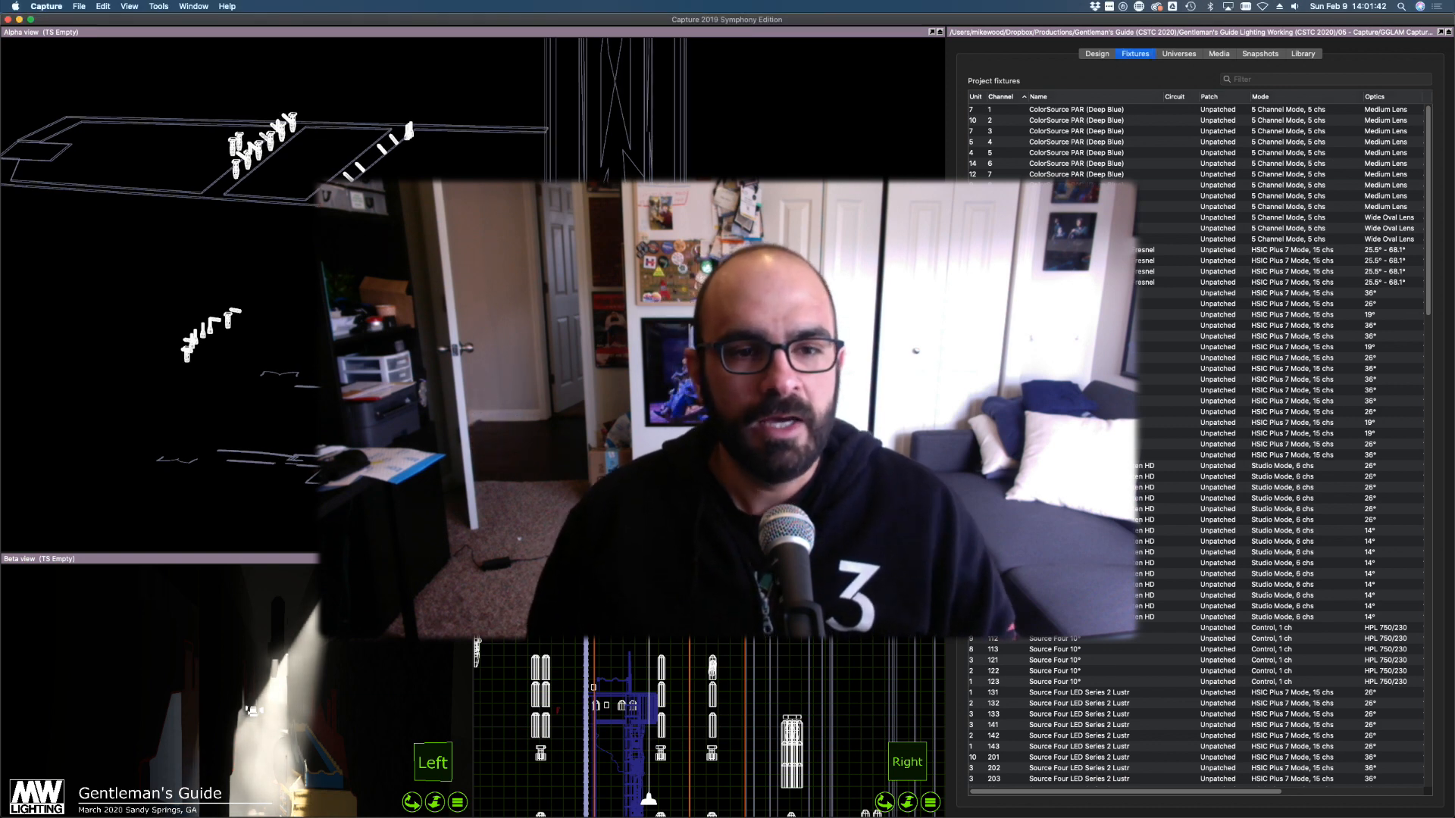
{"action": "right_click_drag", "start_coordinate": [795, 155], "coordinate": [781, 114]}
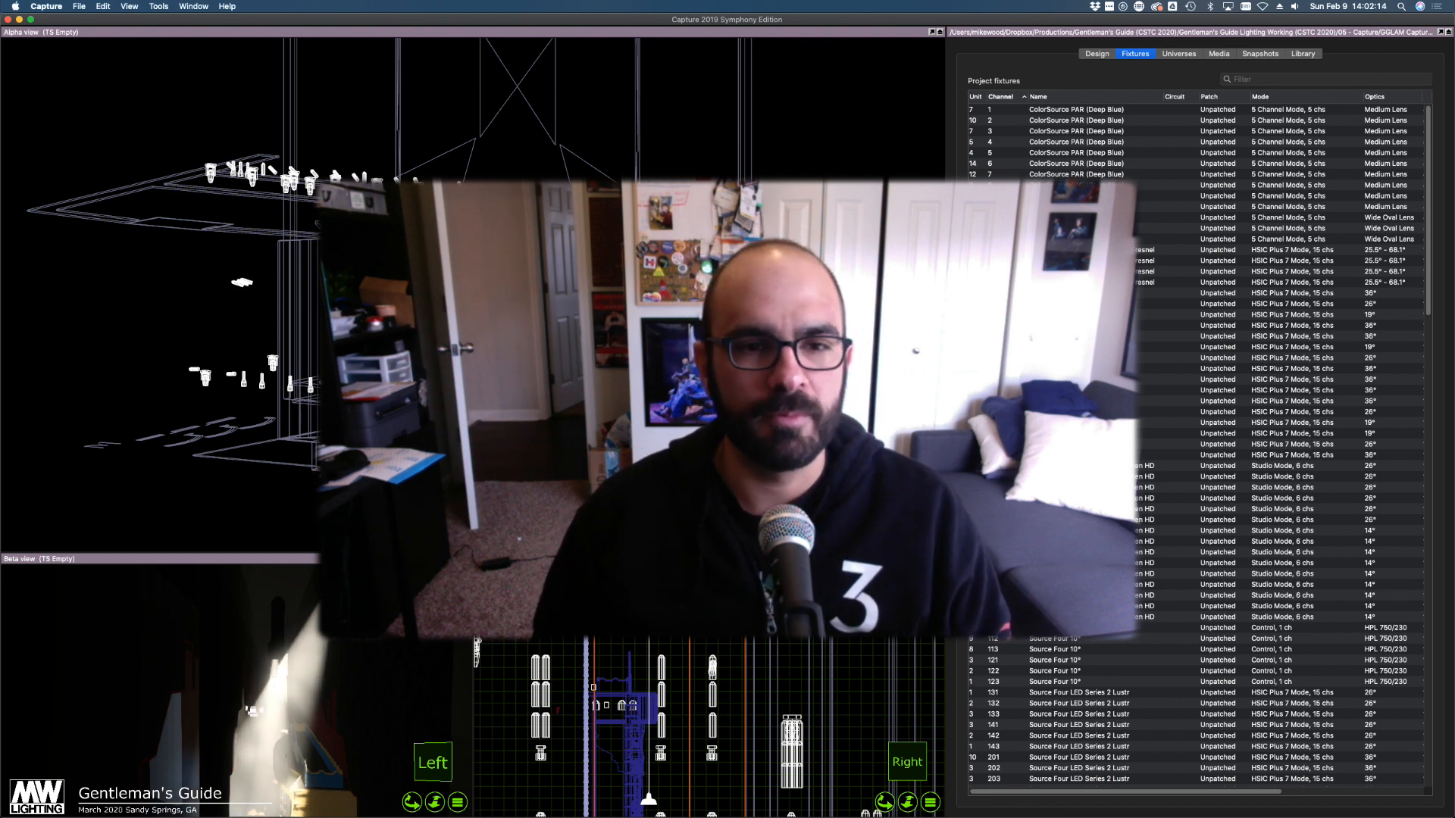
{"action": "scroll", "coordinate": [464, 326], "scroll_direction": "up", "scroll_amount": 8}
{"action": "scroll", "coordinate": [464, 326], "scroll_direction": "down", "scroll_amount": 3}
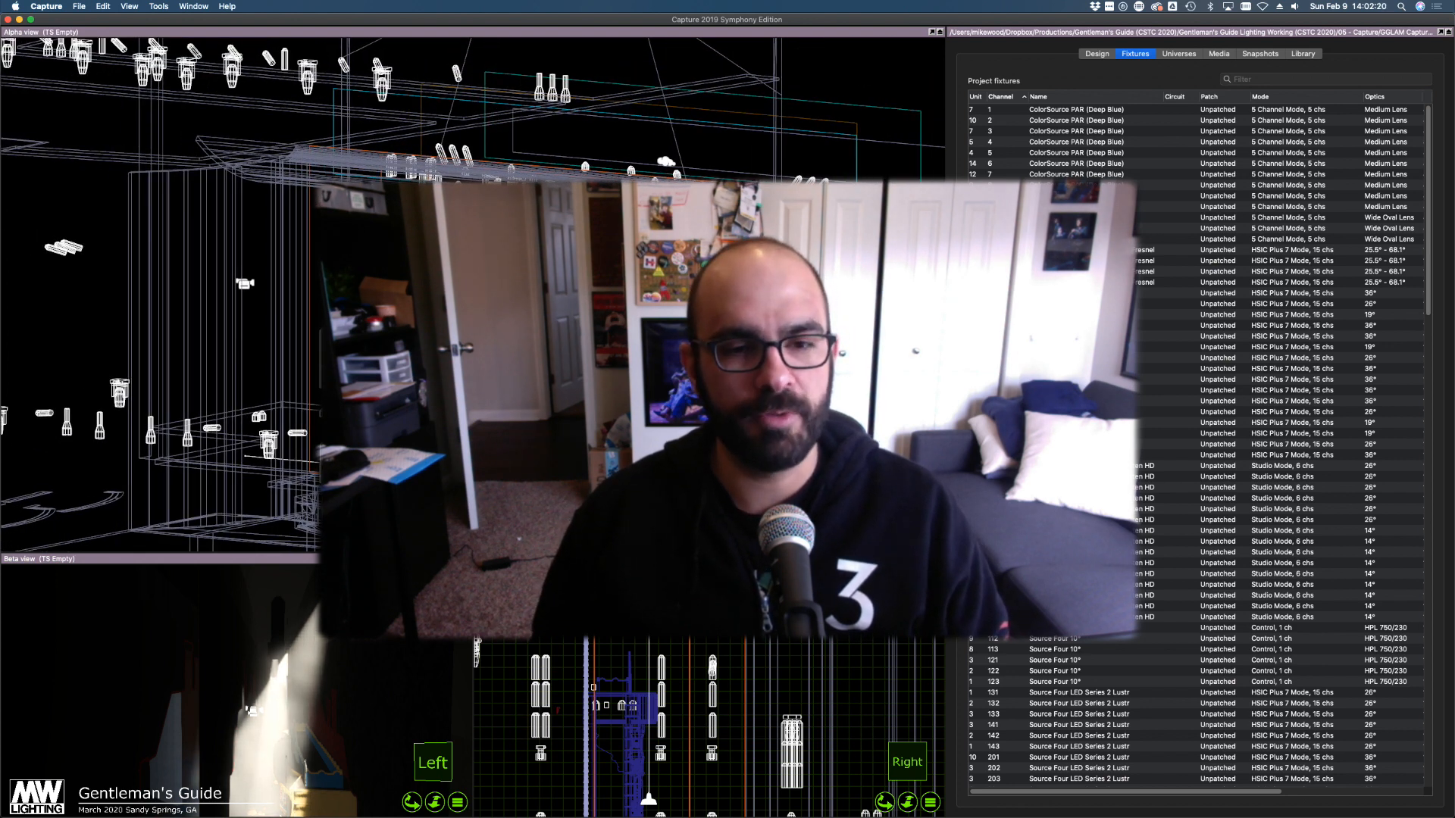
{"action": "middle_click_drag", "start_coordinate": [464, 326], "coordinate": [453, 316]}
{"action": "right_click_drag", "start_coordinate": [392, 372], "coordinate": [402, 372]}
{"action": "scroll", "coordinate": [394, 371], "scroll_direction": "down", "scroll_amount": 3}
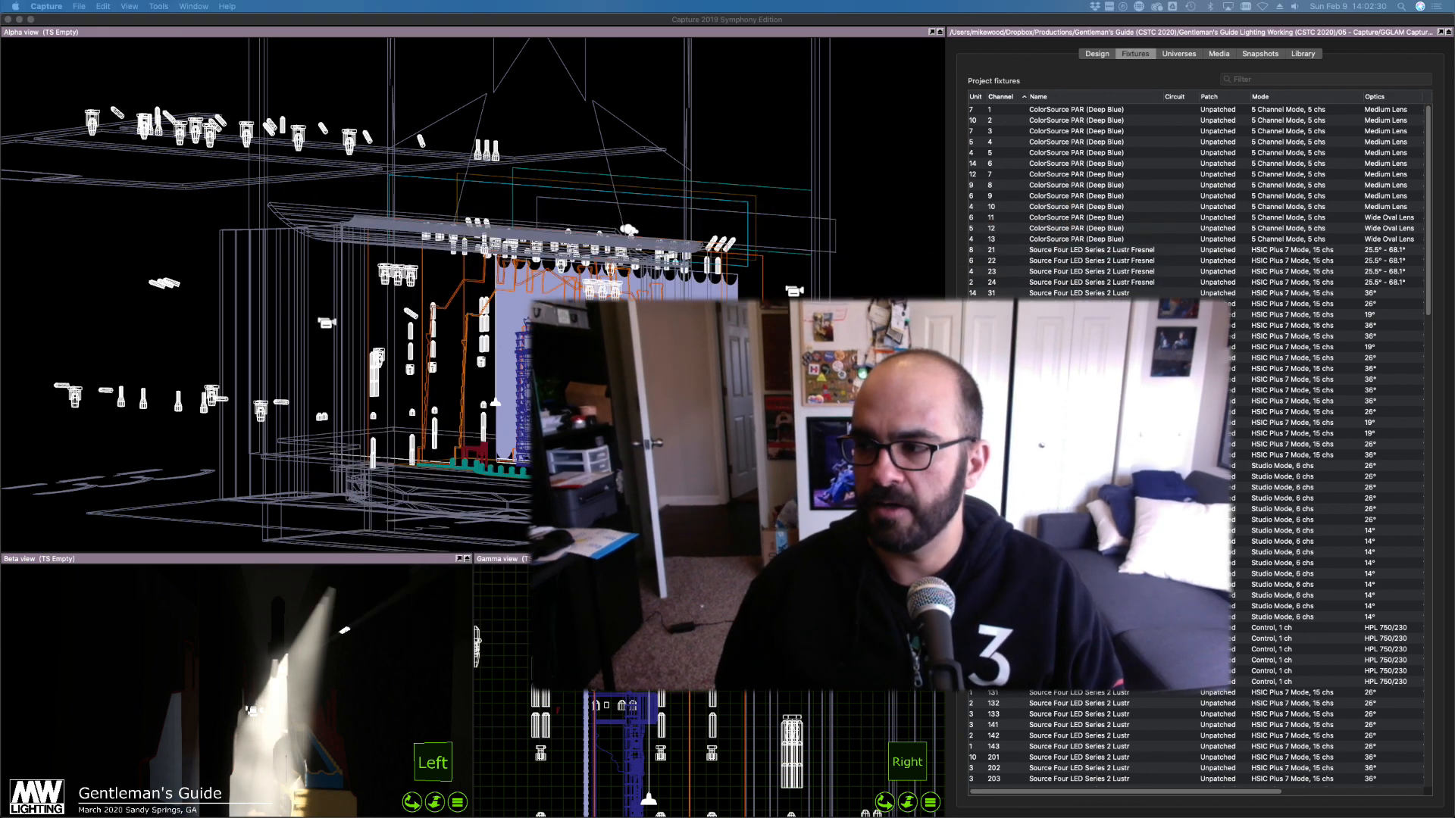
Orbit and zoom the Alpha view until the view cube shows Front, framing the whole rig
{"action": "left_click", "coordinate": [894, 320]}
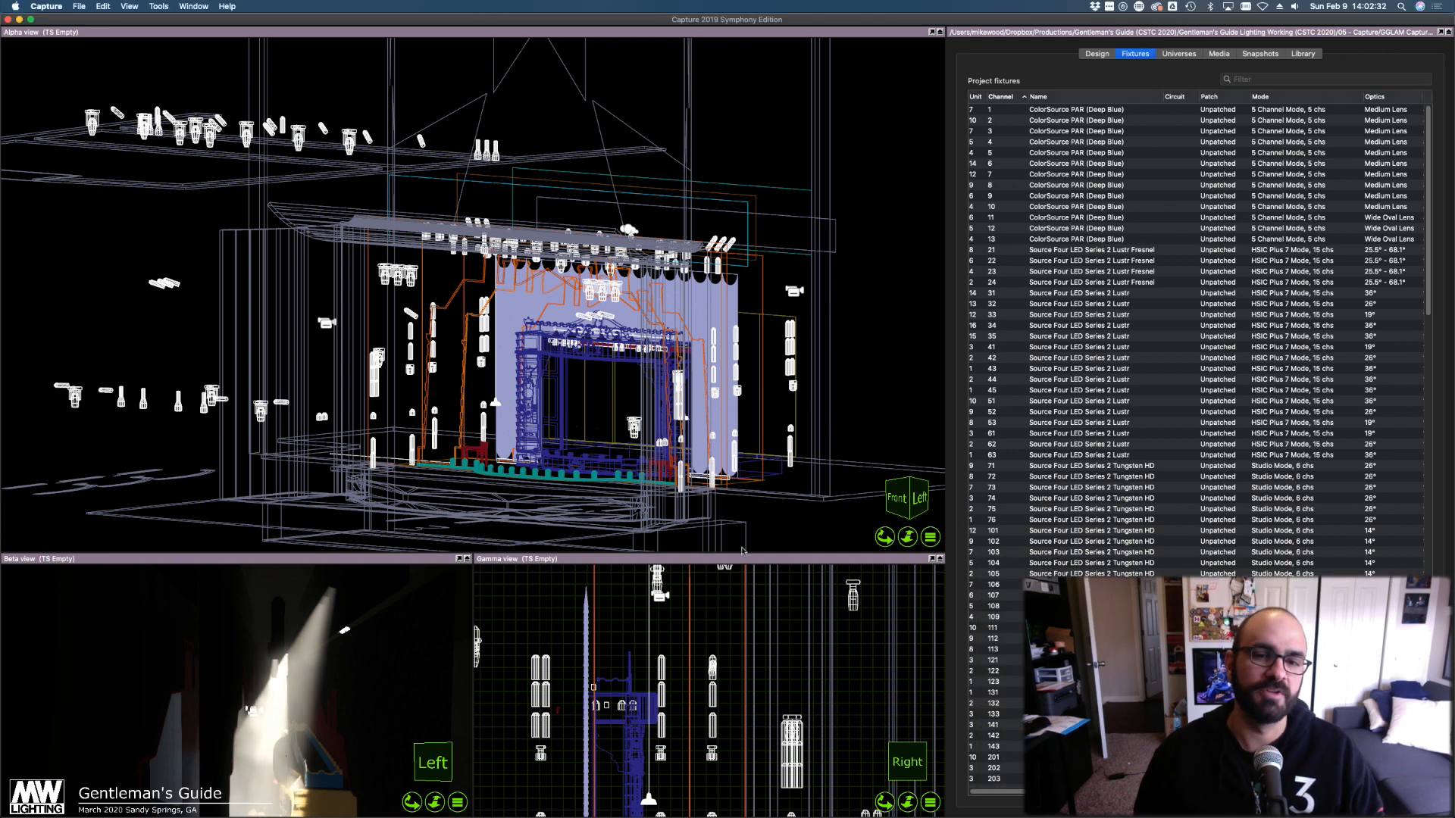
{"action": "scroll", "coordinate": [90, 454], "scroll_direction": "down", "scroll_amount": 1}
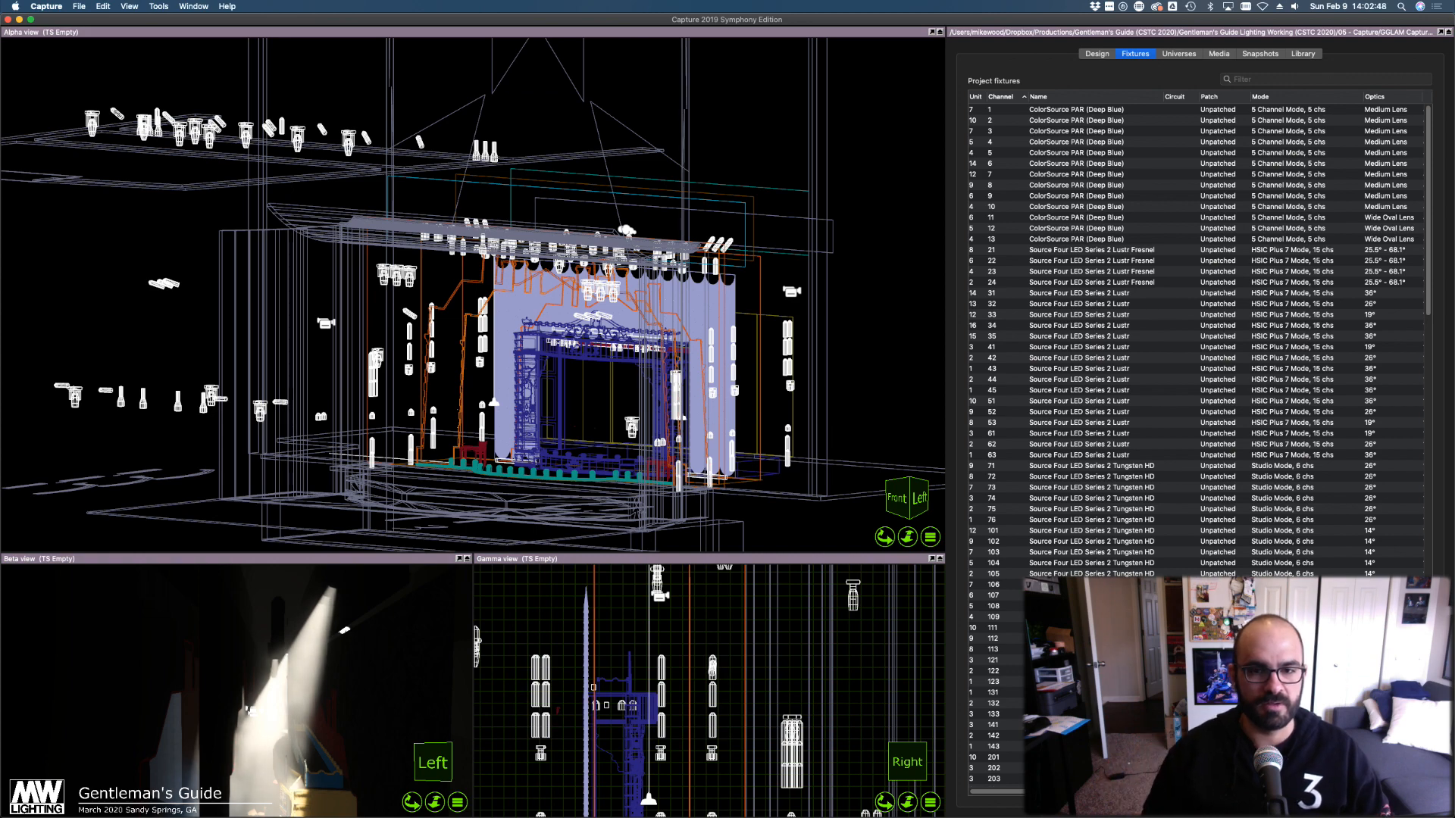
{"action": "middle_click_drag", "start_coordinate": [861, 329], "coordinate": [861, 332]}
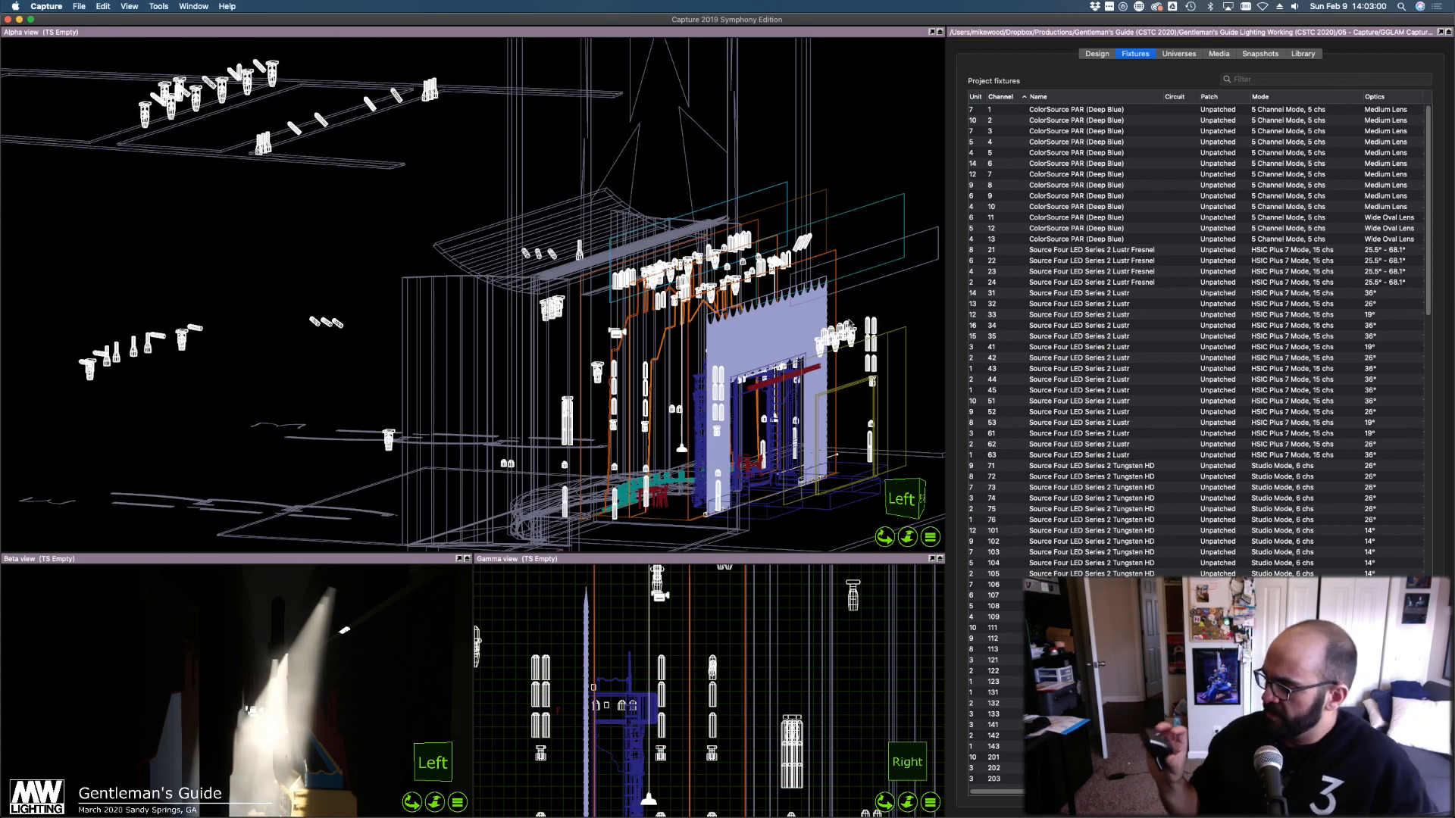
{"action": "middle_click_drag", "start_coordinate": [851, 325], "coordinate": [852, 325]}
{"action": "scroll", "coordinate": [725, 406], "scroll_direction": "down", "scroll_amount": 1}
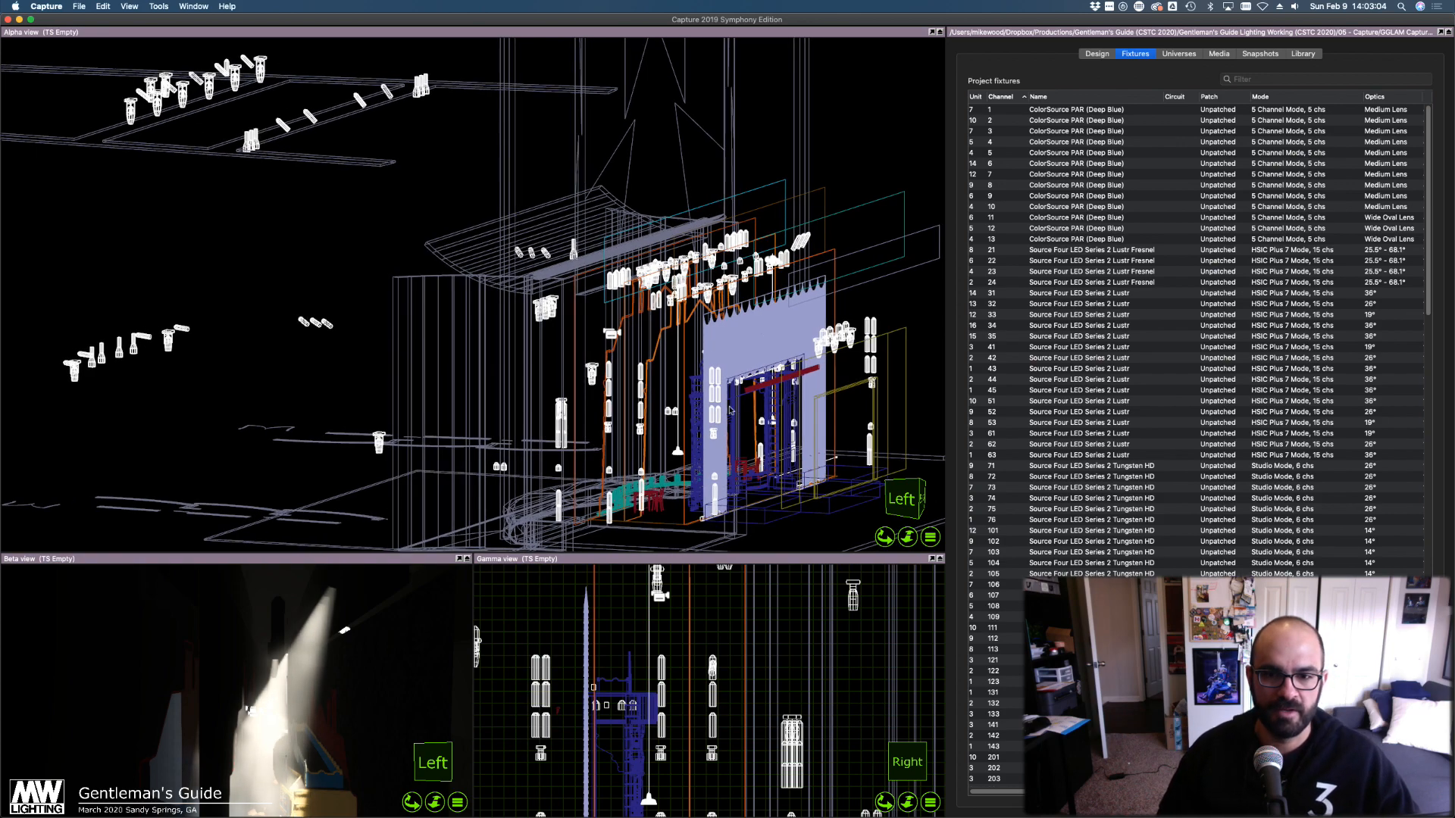
{"action": "key", "text": "ctrl+Right"}
{"action": "key", "text": "ctrl+Left"}
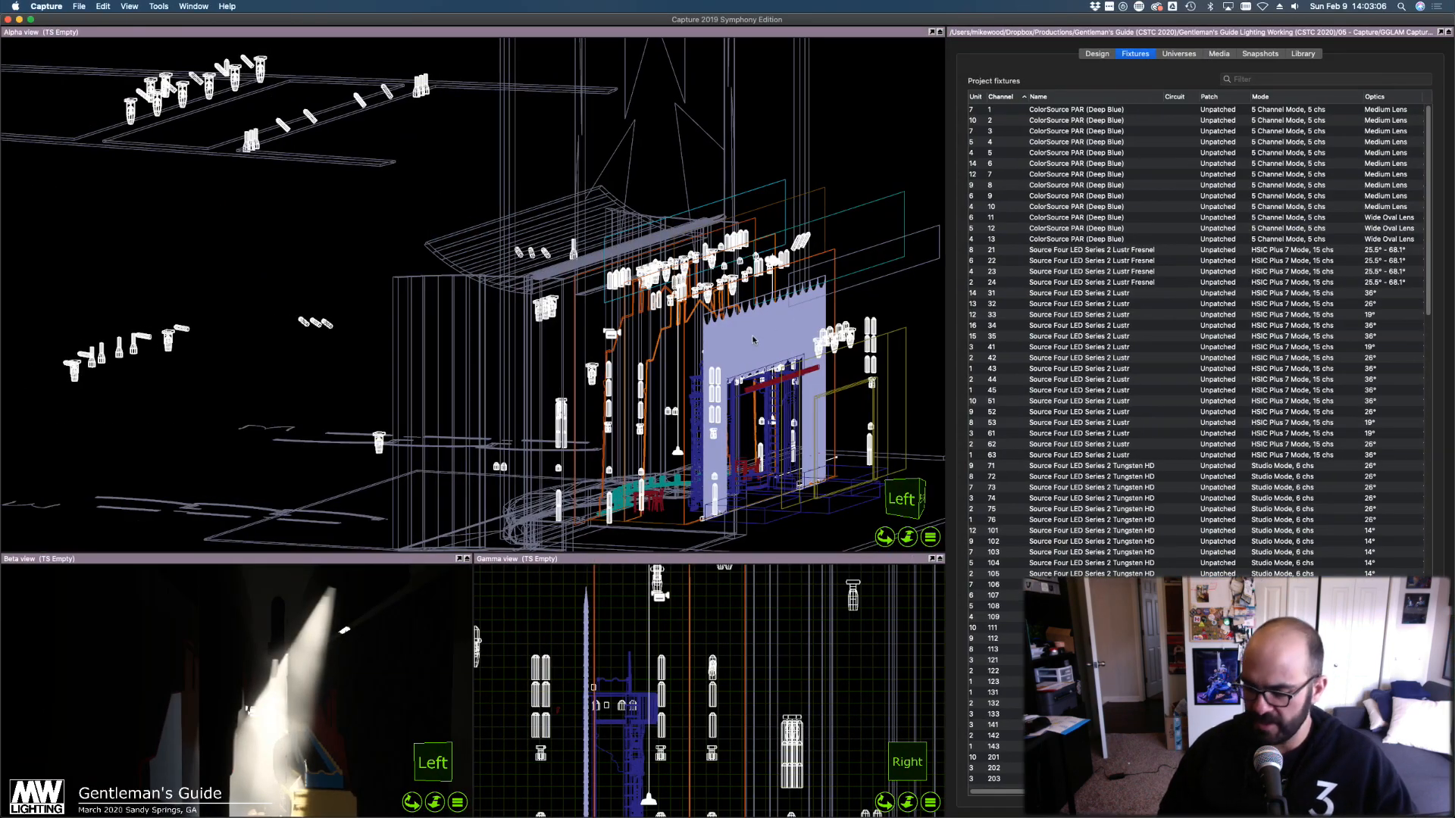
{"action": "middle_click_drag", "start_coordinate": [762, 336], "coordinate": [765, 332]}
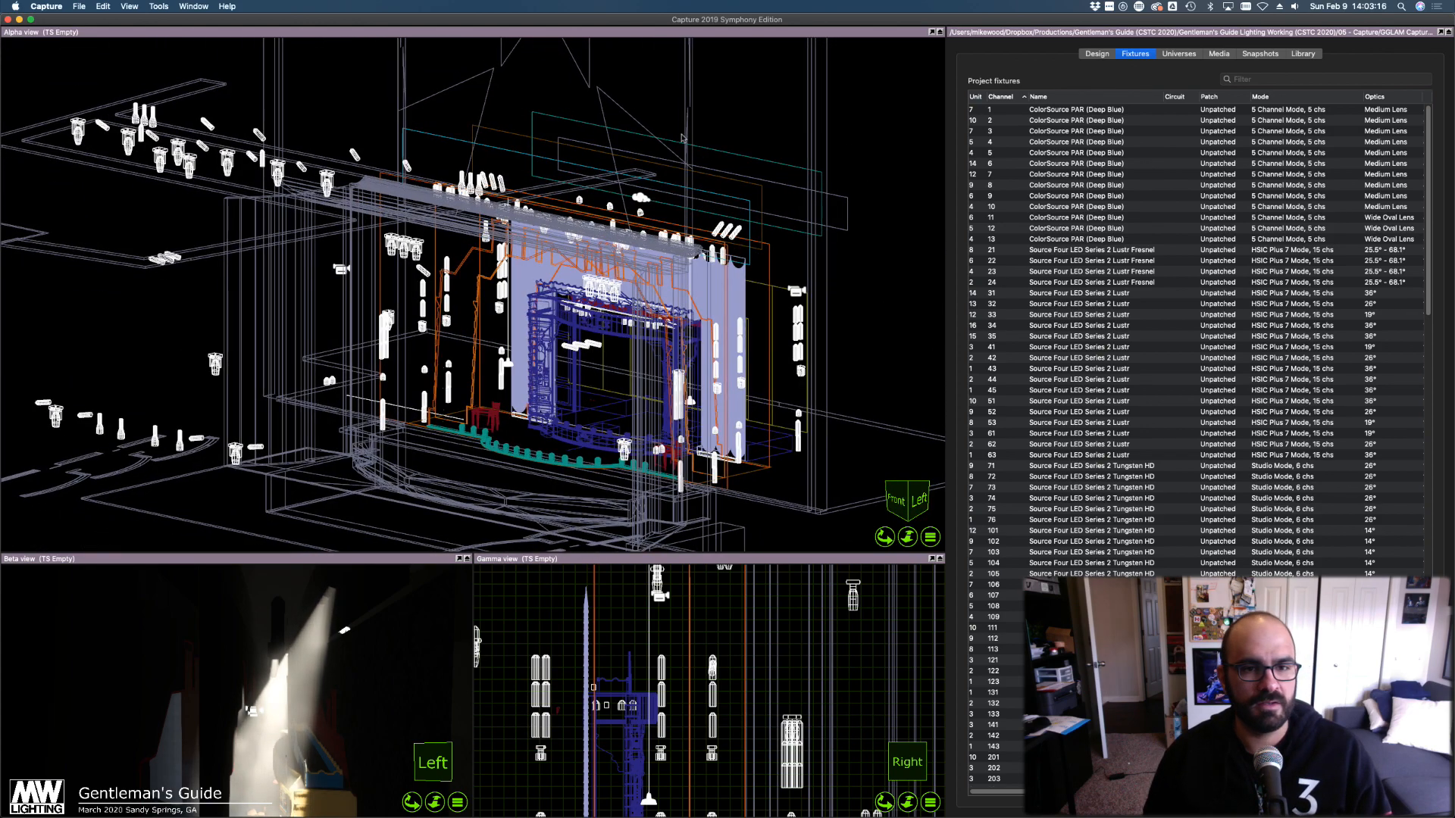
{"action": "scroll", "coordinate": [422, 275], "scroll_direction": "down", "scroll_amount": 1}
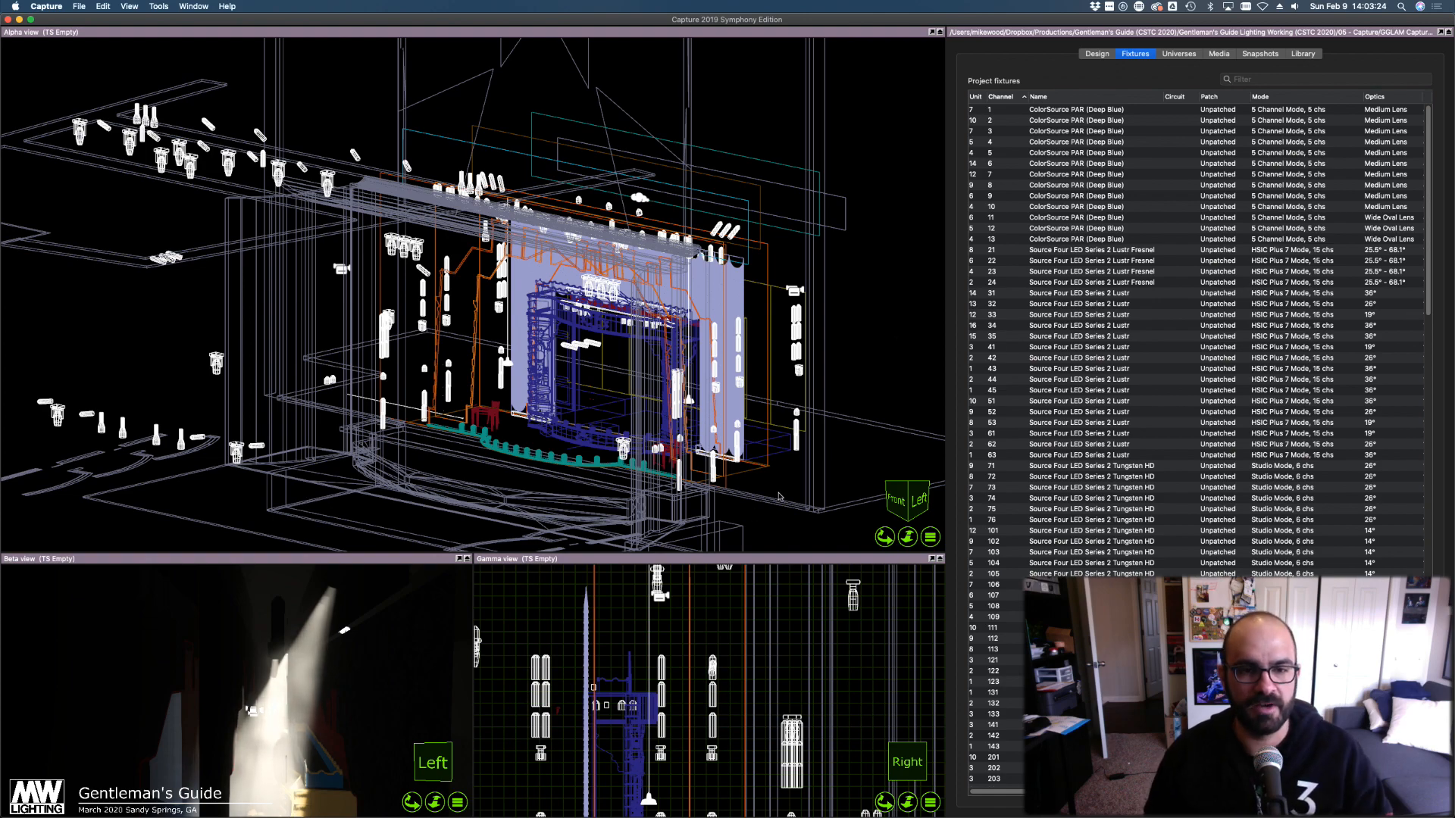
{"action": "right_click_drag", "start_coordinate": [453, 369], "coordinate": [449, 369]}
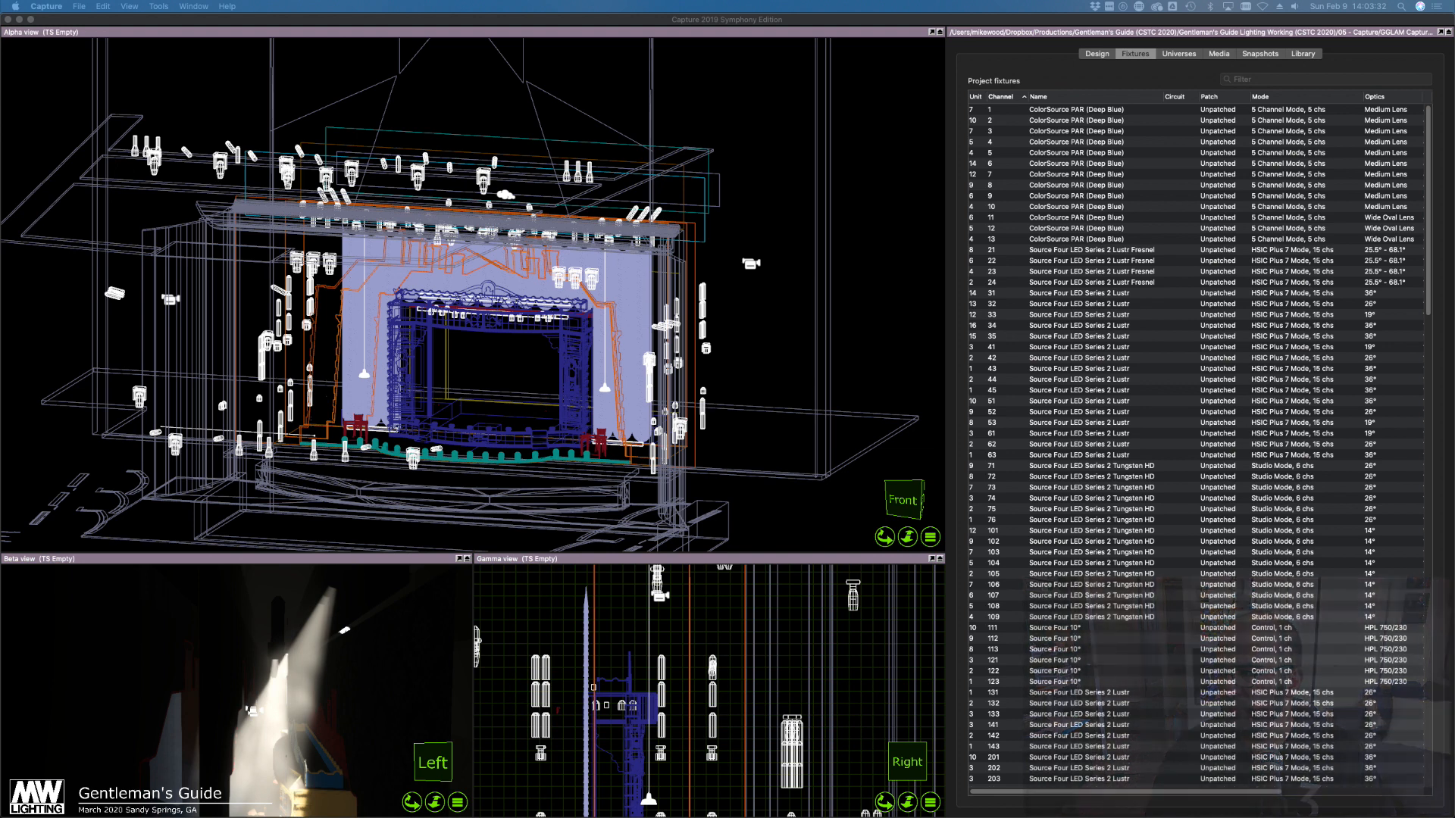
{"action": "left_click", "coordinate": [754, 314]}
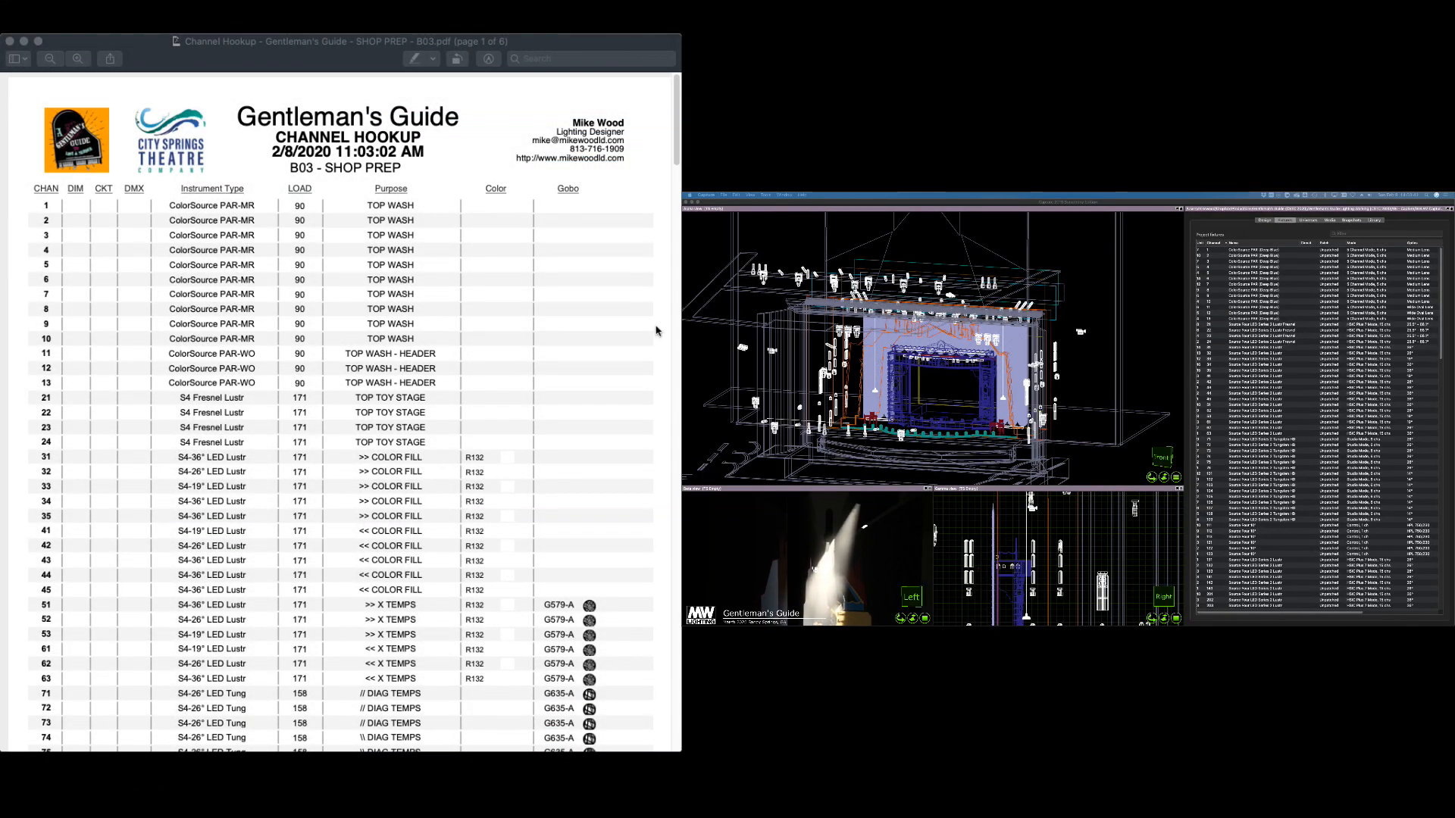
Review the hookup PDF: channels 1–13 ColorSource PAR top wash, 21–24 S4 Fresnel top toy stage
{"action": "left_click", "coordinate": [418, 314]}
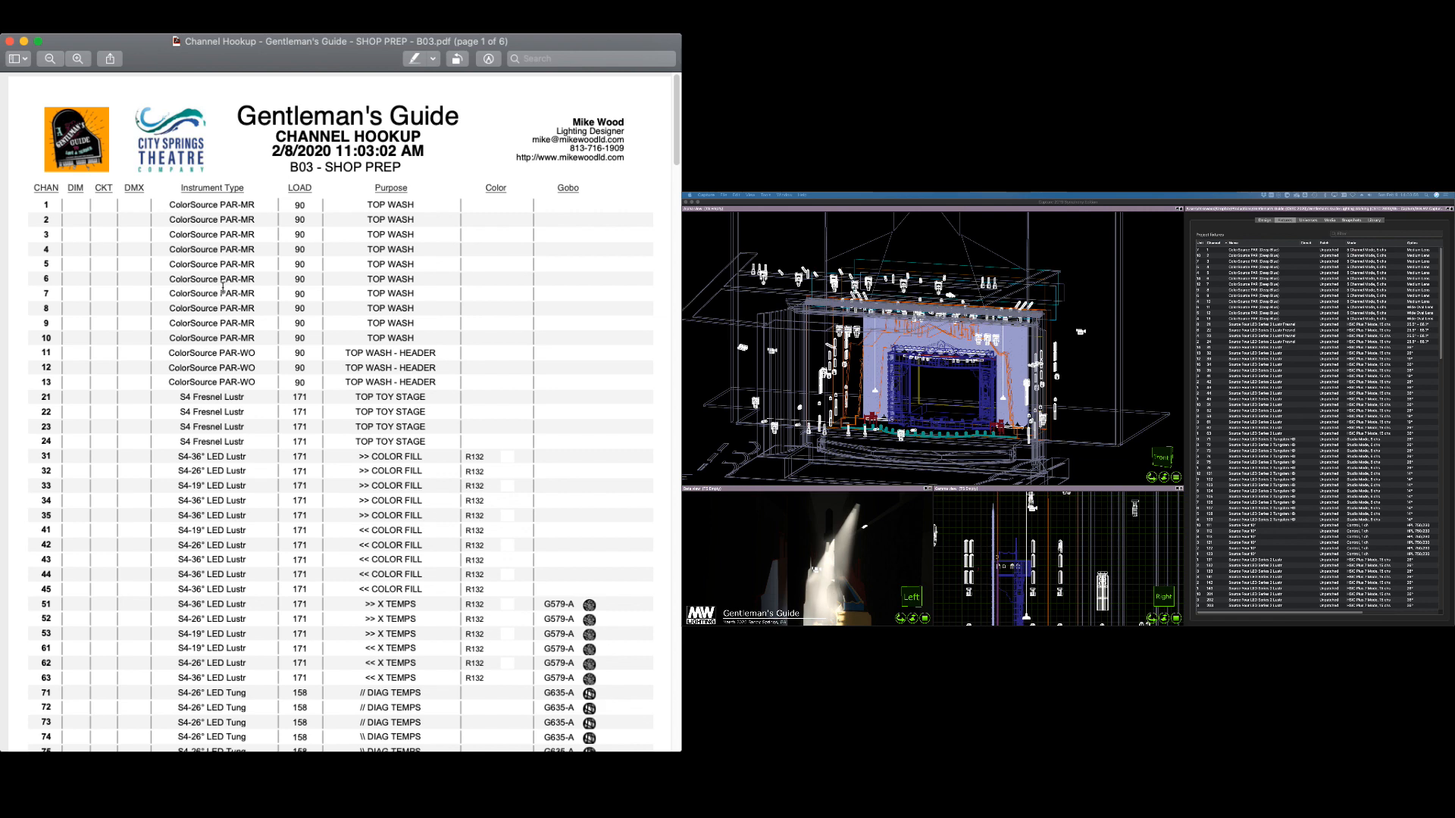
{"action": "scroll", "coordinate": [222, 288], "scroll_direction": "down", "scroll_amount": 5}
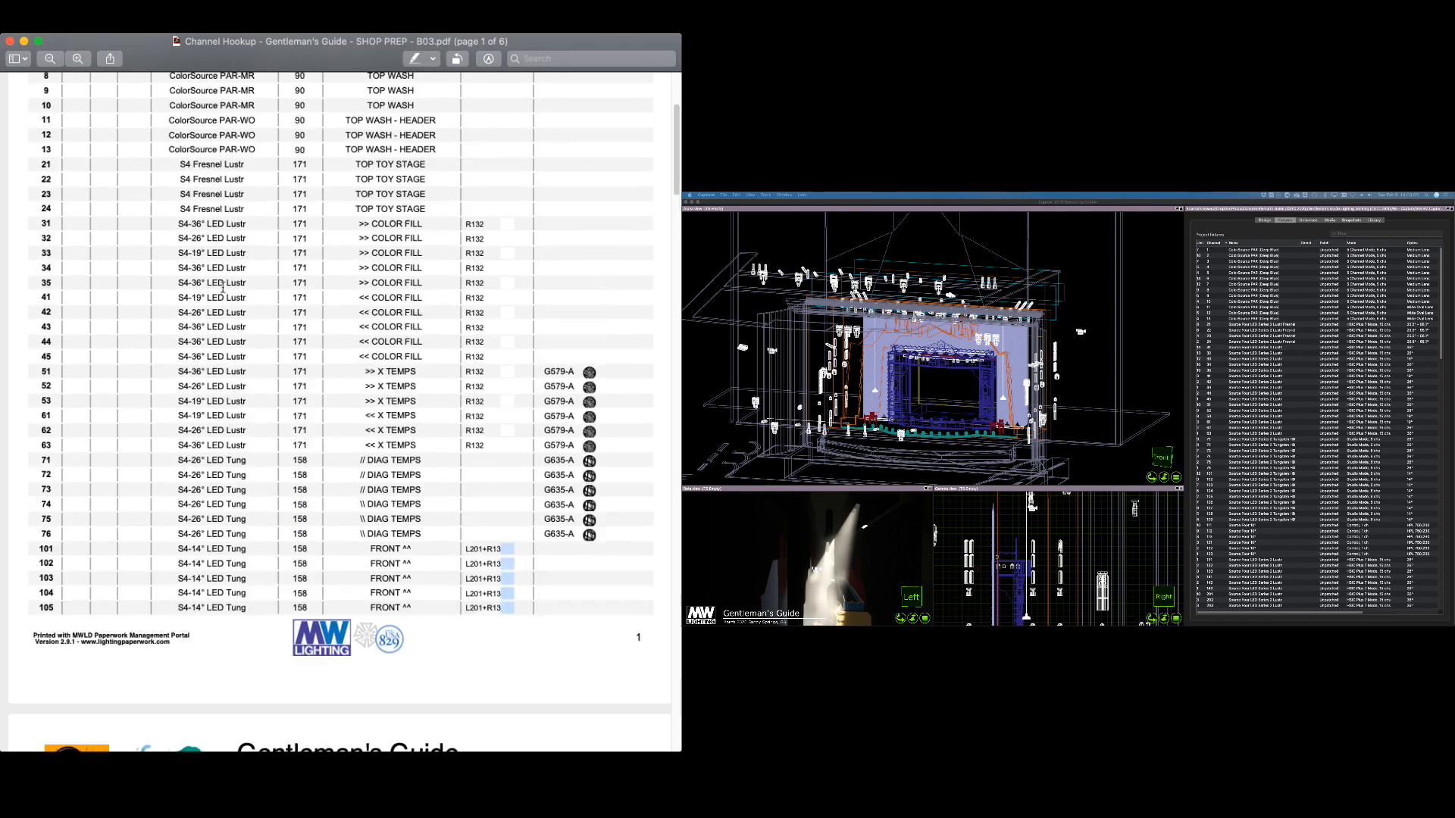
{"action": "scroll", "coordinate": [222, 289], "scroll_direction": "up", "scroll_amount": 3}
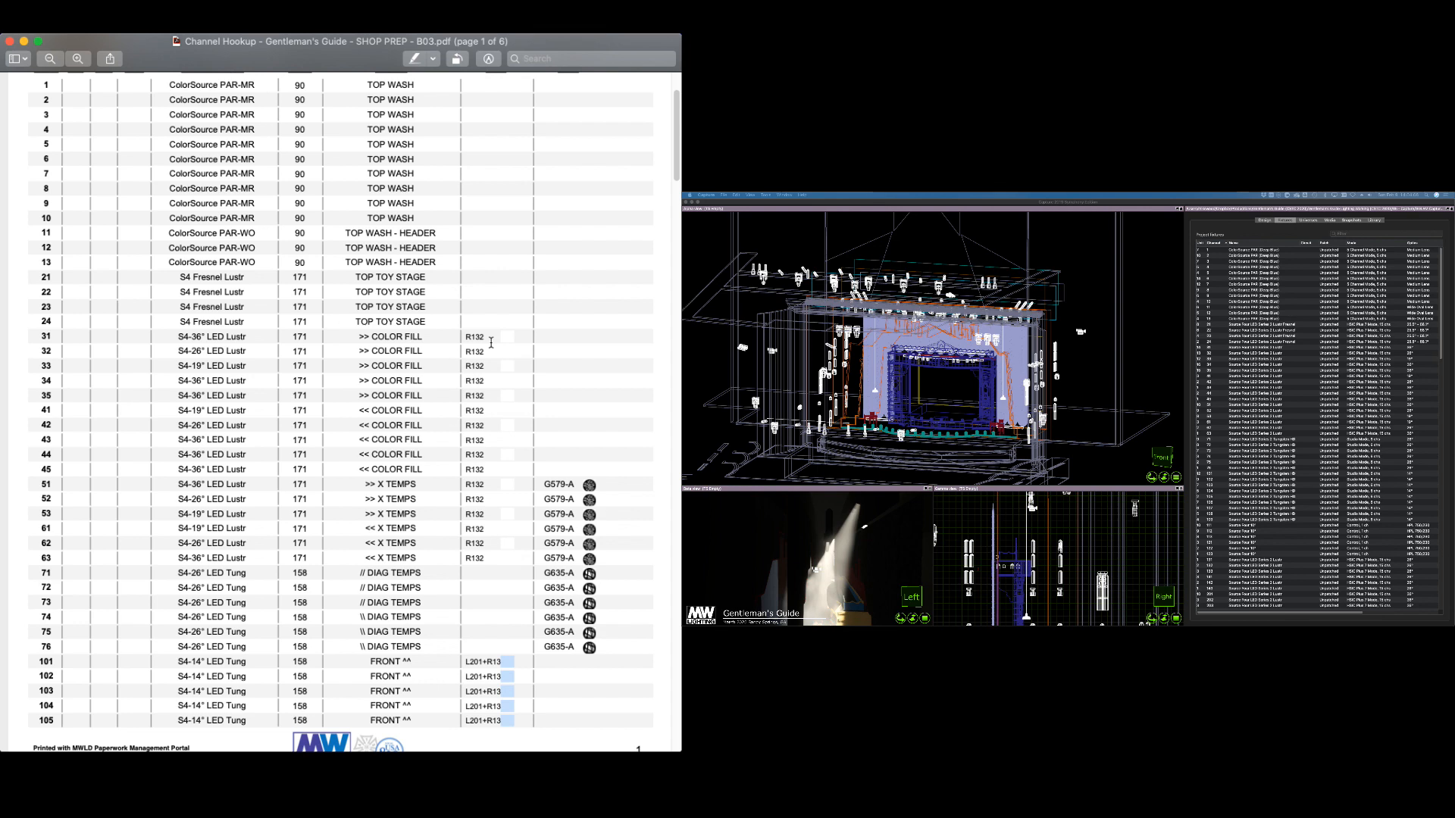
{"action": "scroll", "coordinate": [470, 542], "scroll_direction": "down", "scroll_amount": 9}
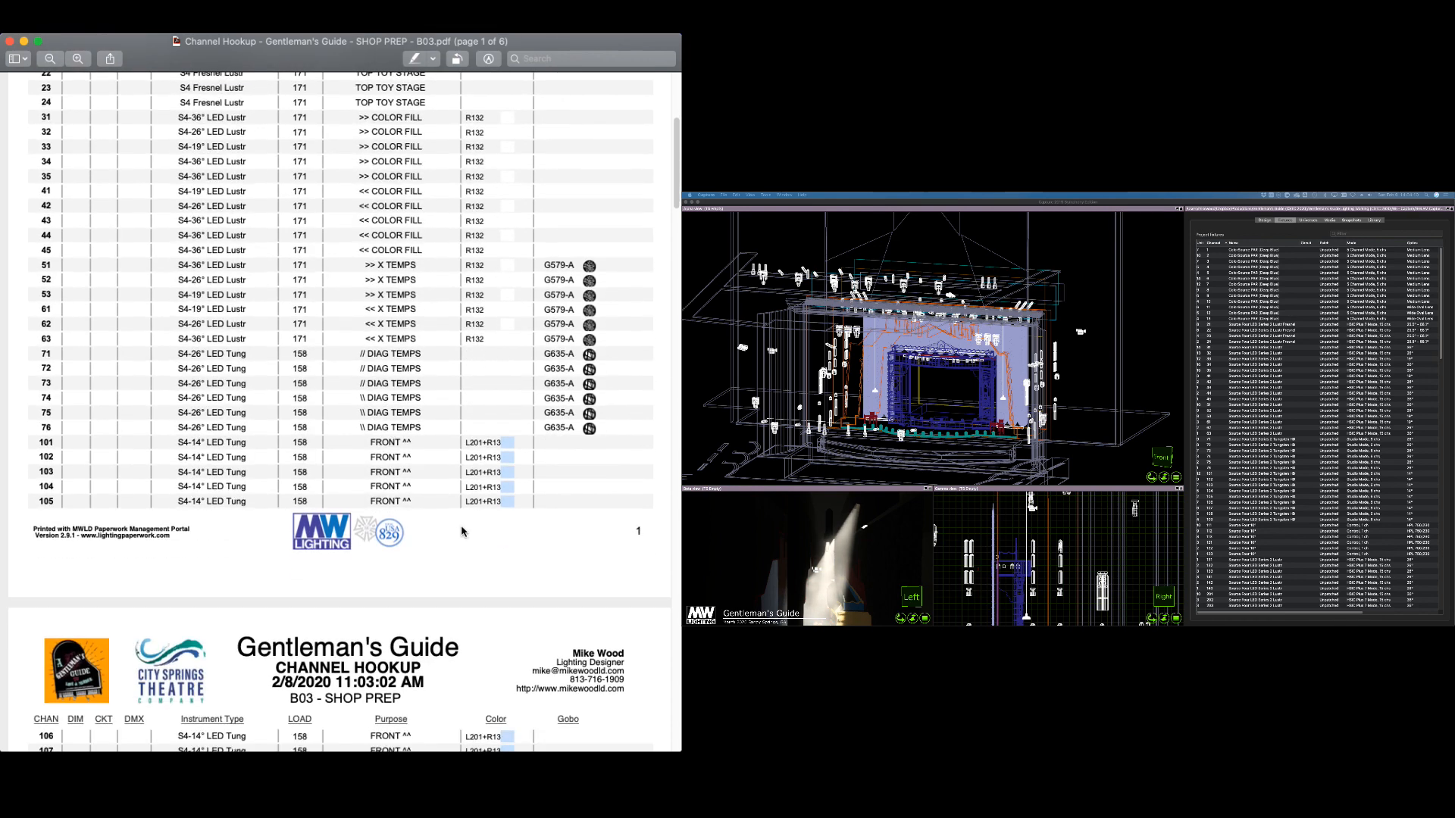
{"action": "scroll", "coordinate": [457, 531], "scroll_direction": "up", "scroll_amount": 3}
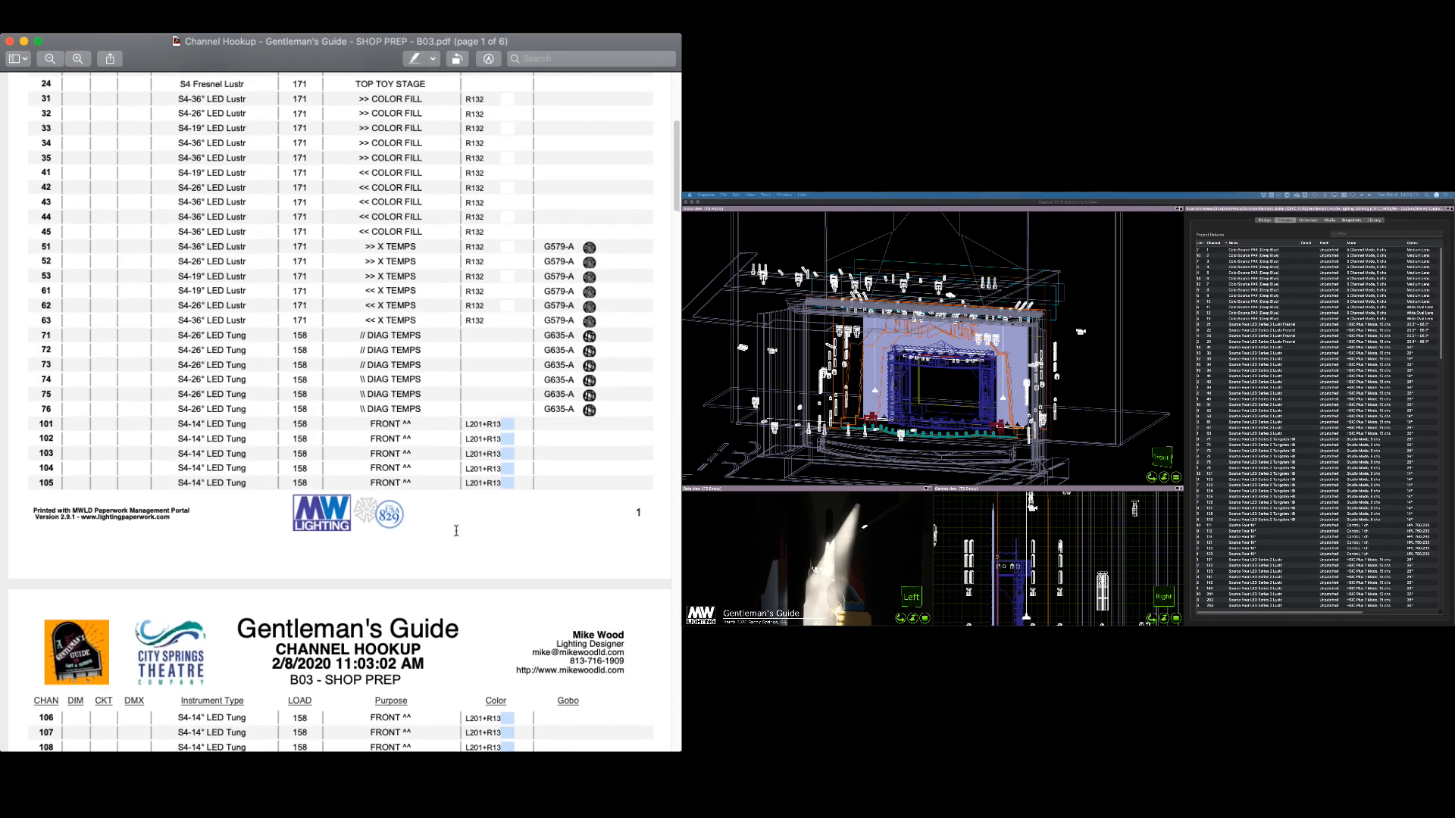
{"action": "scroll", "coordinate": [432, 515], "scroll_direction": "up", "scroll_amount": 3}
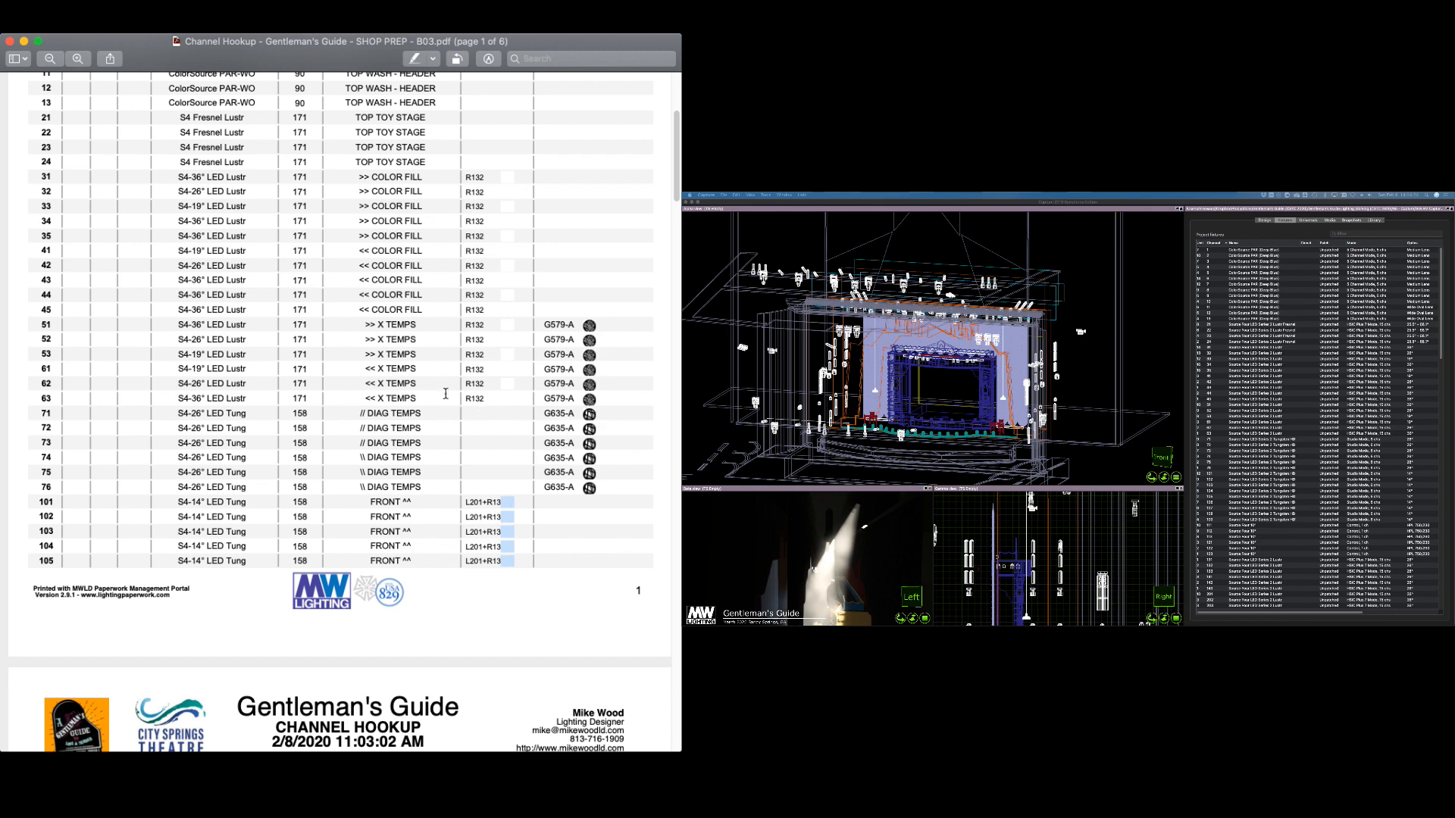
{"action": "scroll", "coordinate": [445, 393], "scroll_direction": "up", "scroll_amount": 5}
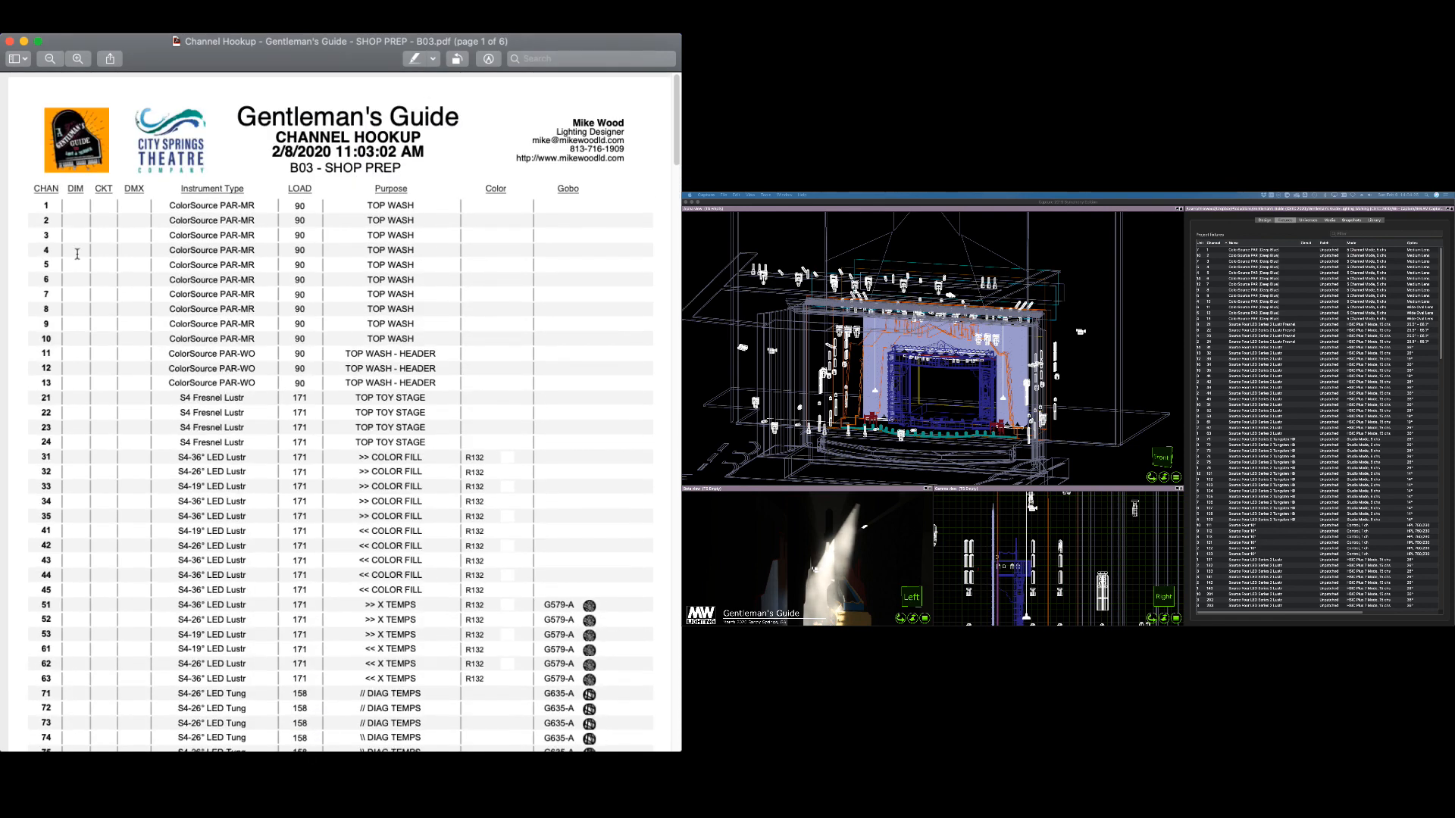
{"action": "key", "text": "super+Tab"}
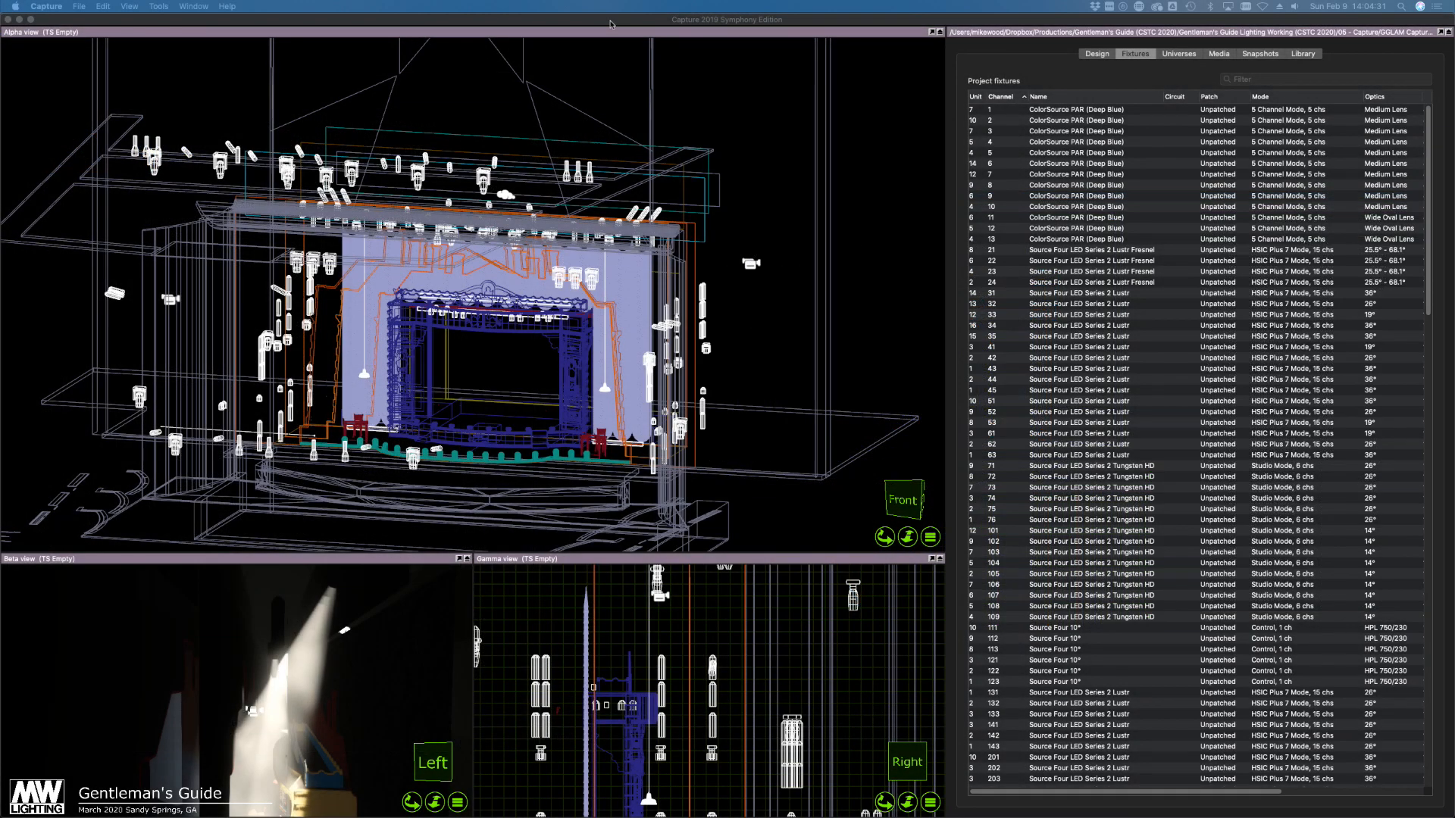
Orbit the wireframe stage model in the Alpha view round to a front-facing view
{"action": "left_click", "coordinate": [602, 24]}
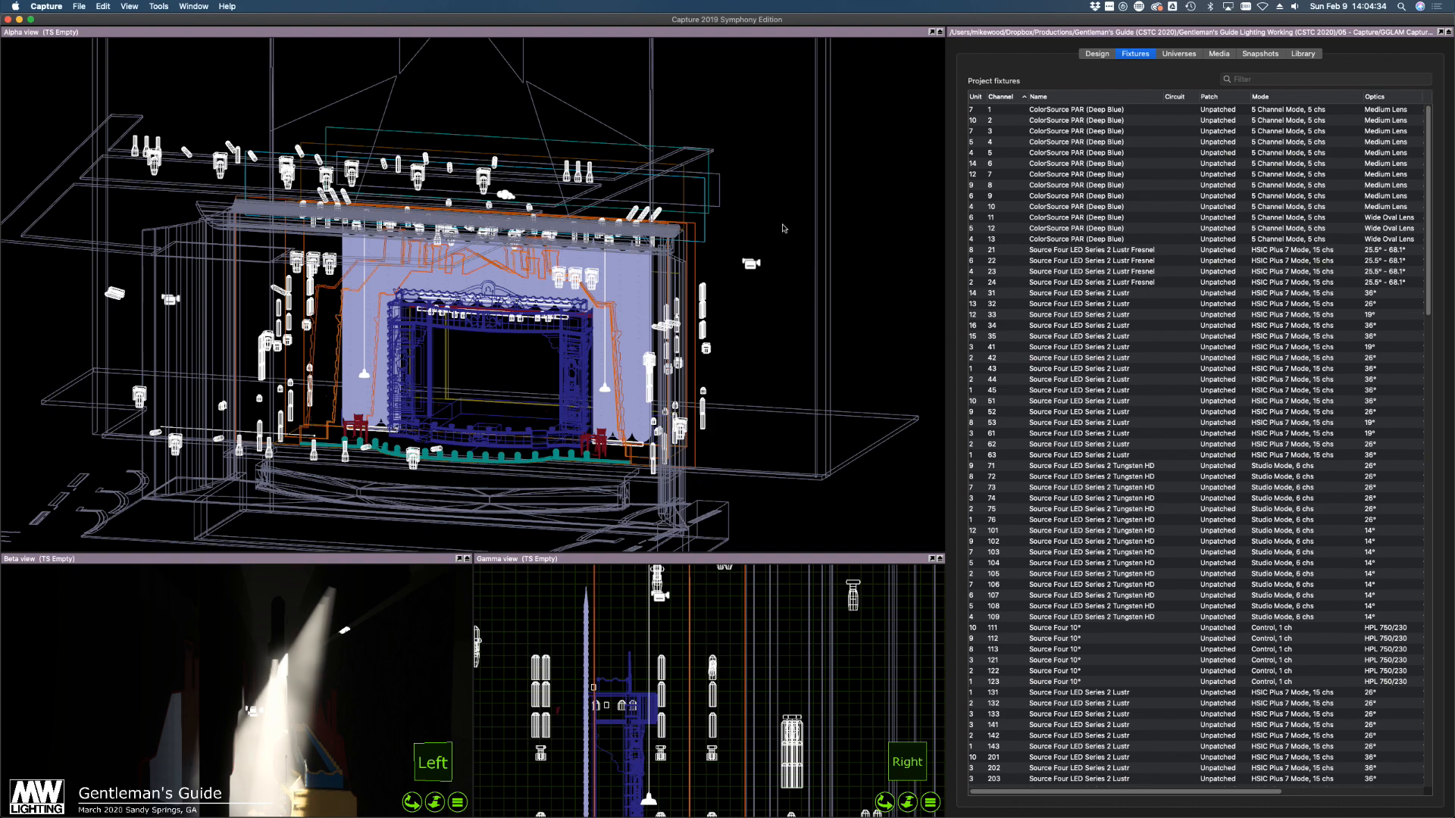
{"action": "left_click_drag", "start_coordinate": [788, 231], "coordinate": [805, 220]}
{"action": "right_click_drag", "start_coordinate": [805, 220], "coordinate": [804, 221]}
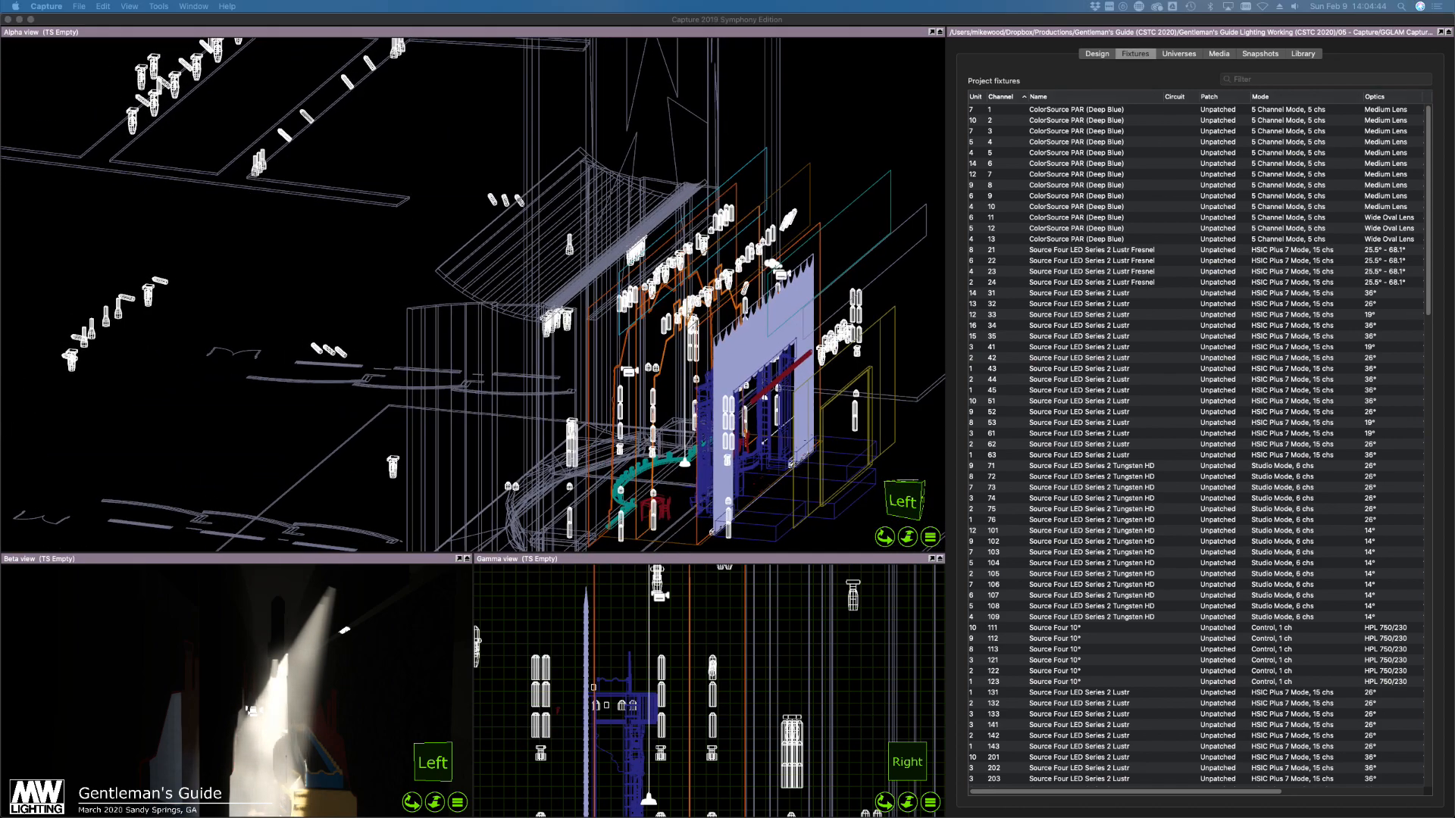
{"action": "left_click", "coordinate": [632, 22]}
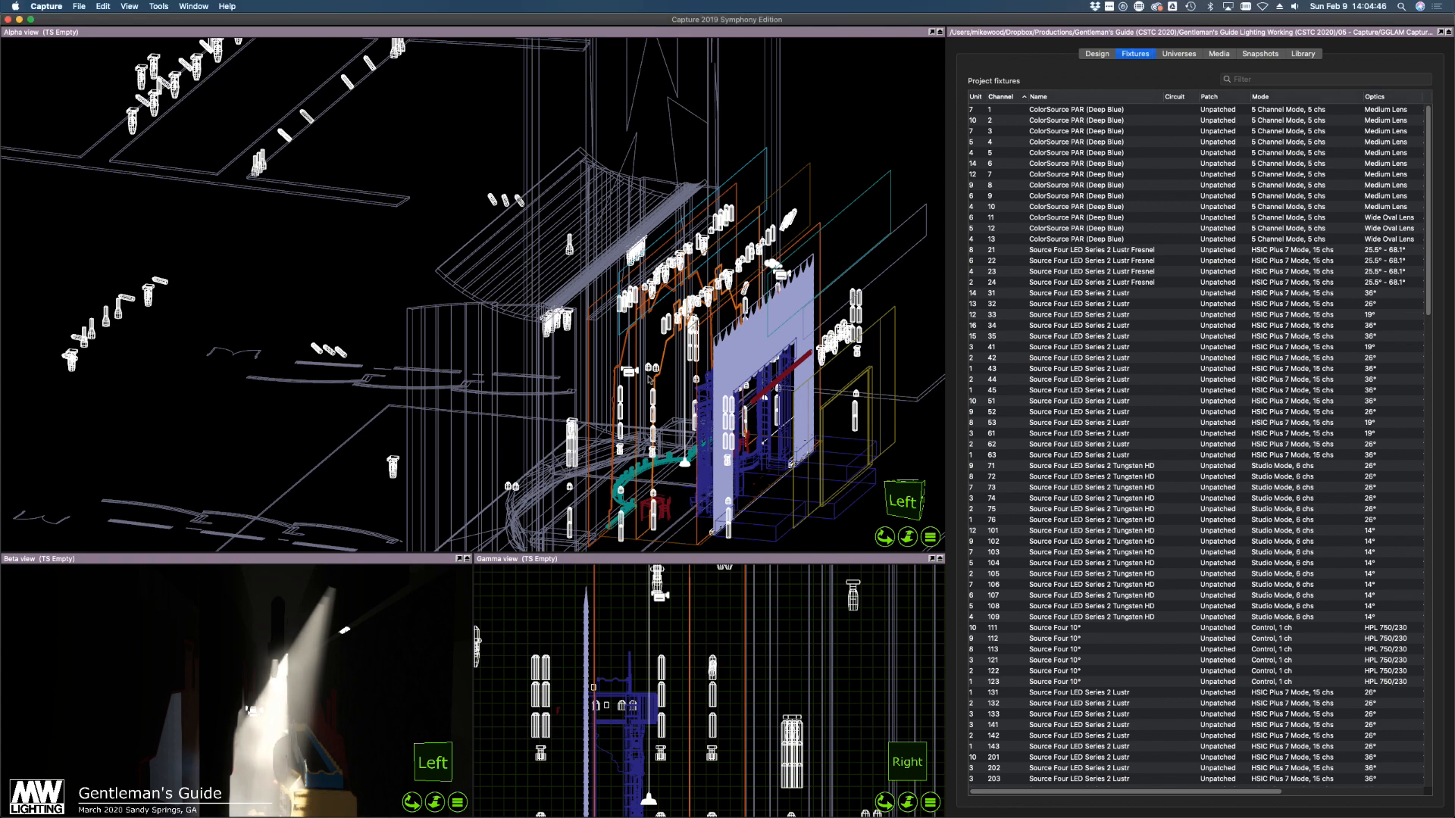
{"action": "right_click_drag", "start_coordinate": [363, 299], "coordinate": [347, 301]}
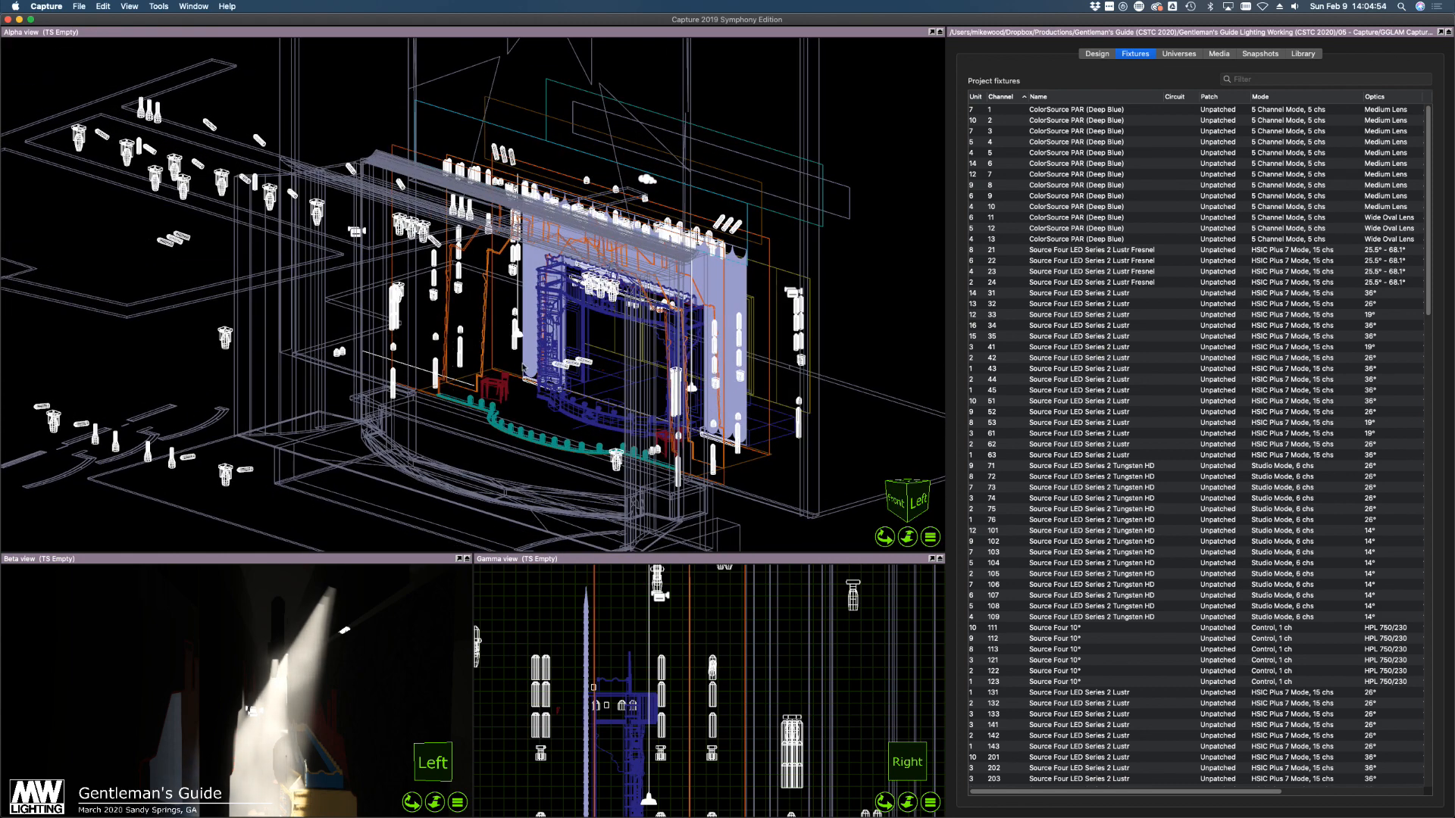
{"action": "right_click_drag", "start_coordinate": [450, 335], "coordinate": [450, 335]}
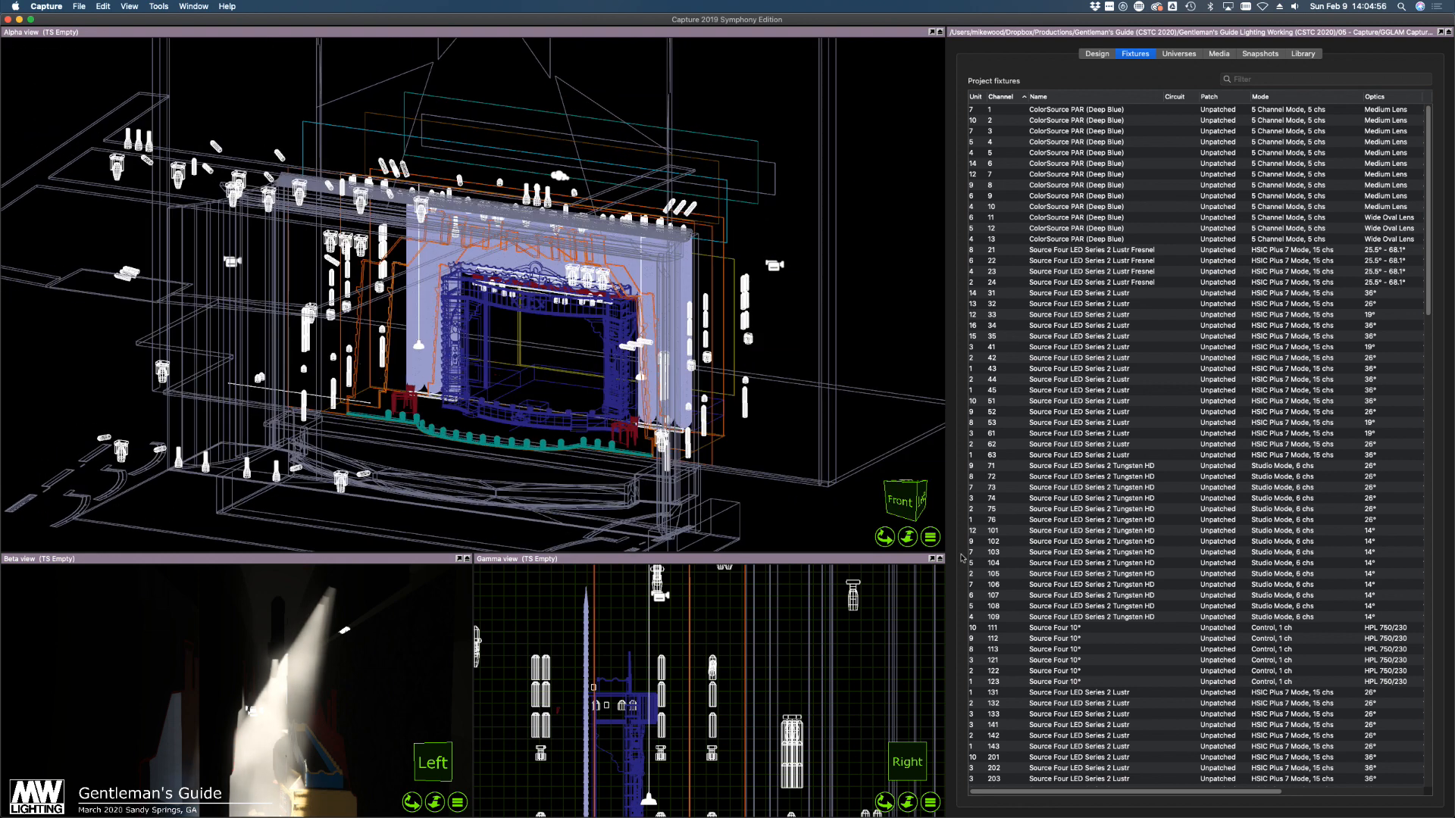
{"action": "left_click", "coordinate": [927, 532]}
Switch the Alpha view to Live rendering and angle it down over the stage
{"action": "left_click", "coordinate": [977, 556]}
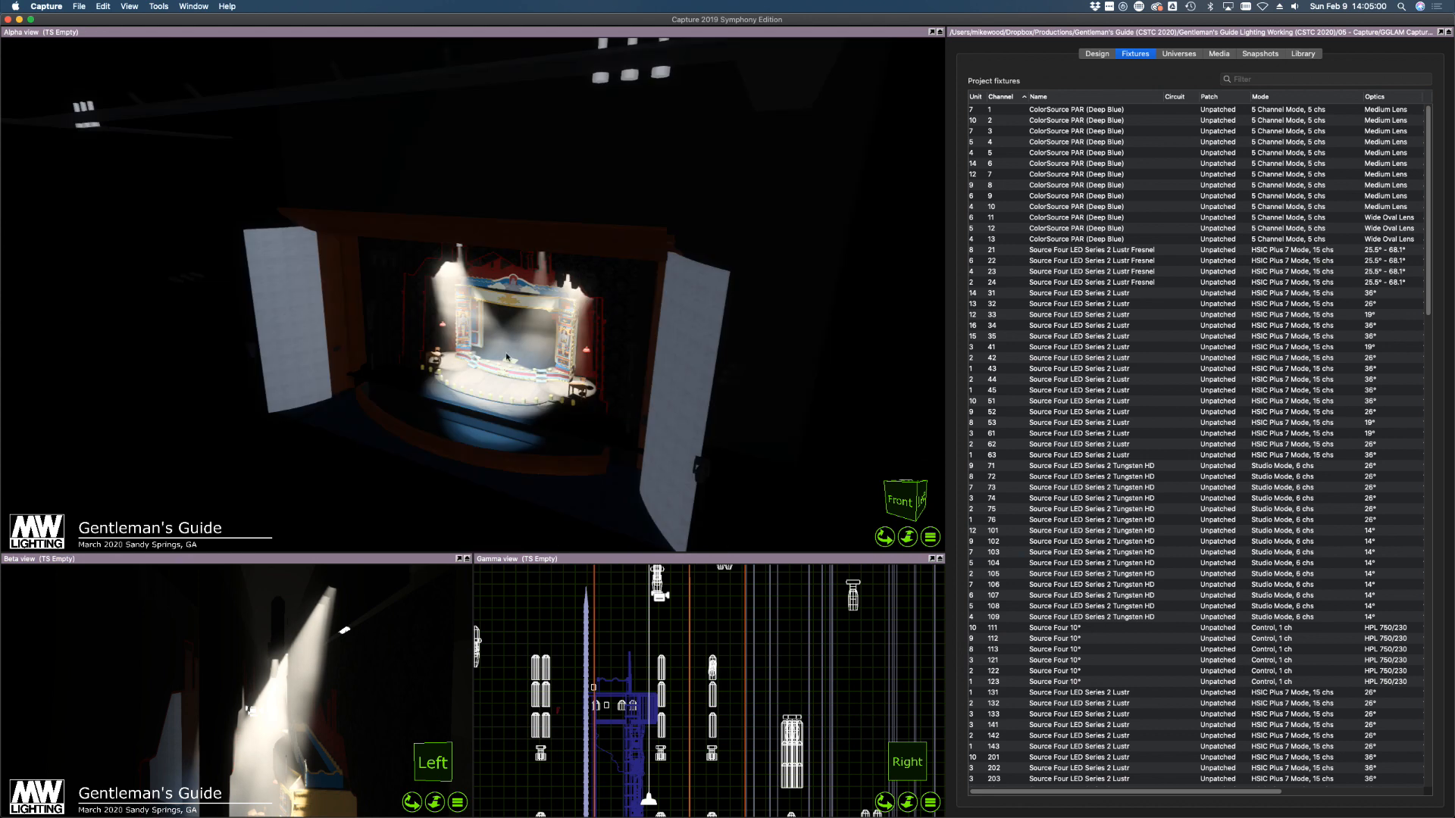
{"action": "scroll", "coordinate": [461, 346], "scroll_direction": "up", "scroll_amount": 5}
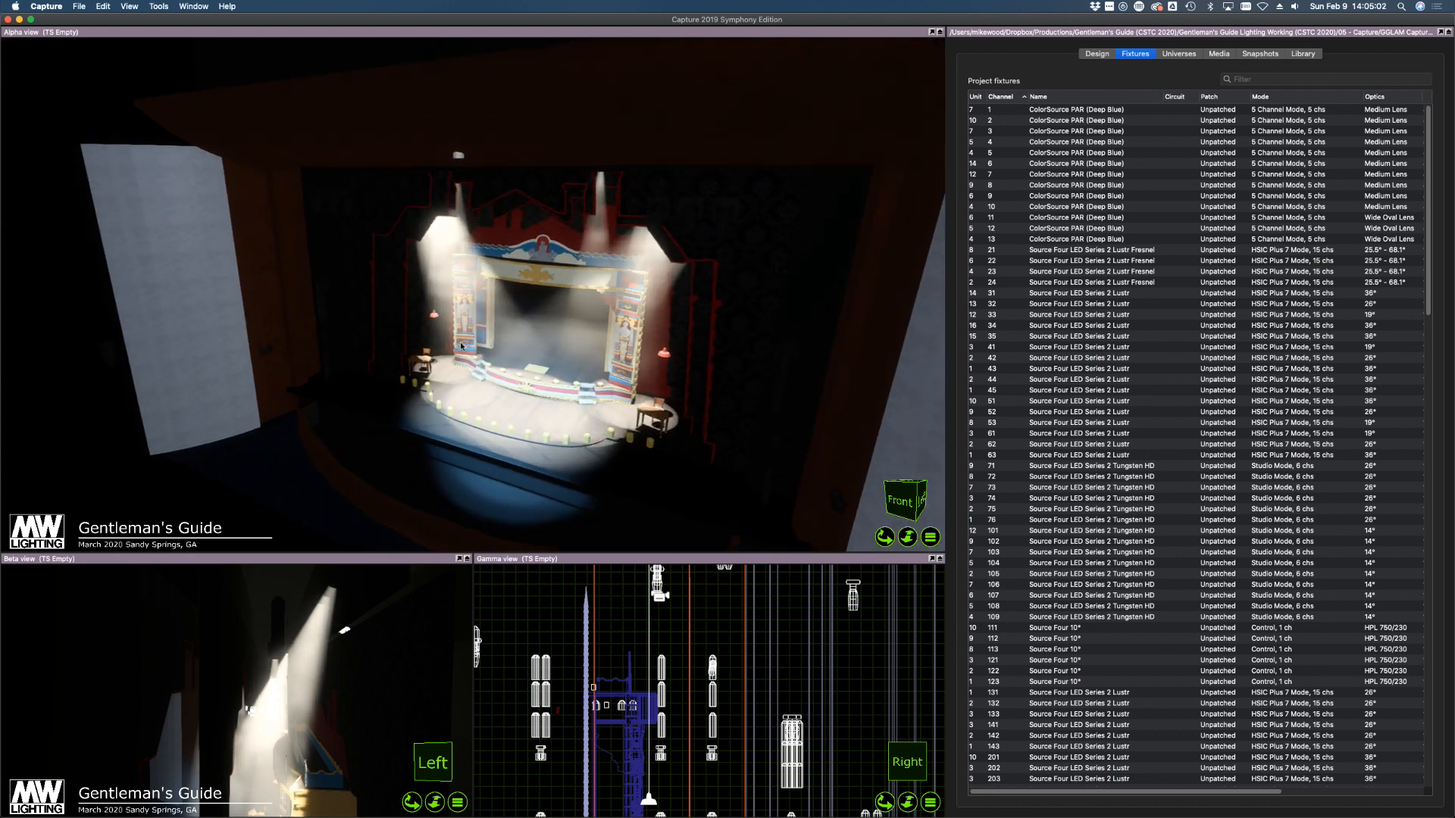
{"action": "scroll", "coordinate": [544, 356], "scroll_direction": "up", "scroll_amount": 1}
{"action": "right_click_drag", "start_coordinate": [544, 356], "coordinate": [535, 353]}
Zoom and orbit the Beta view to frame the stage closely
{"action": "scroll", "coordinate": [453, 356], "scroll_direction": "up", "scroll_amount": 5}
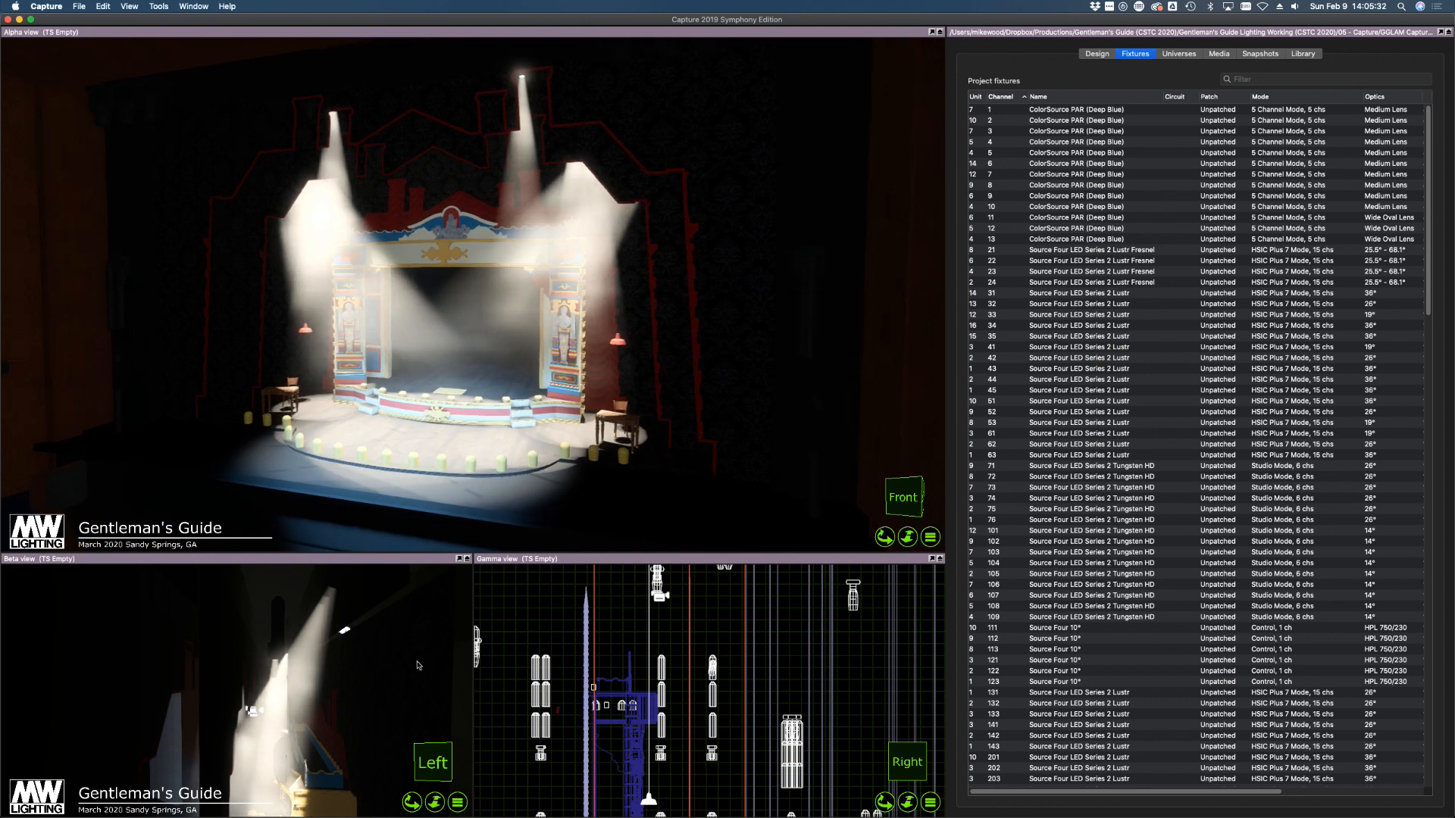
{"action": "scroll", "coordinate": [305, 703], "scroll_direction": "down", "scroll_amount": 5}
{"action": "scroll", "coordinate": [271, 782], "scroll_direction": "up", "scroll_amount": 5}
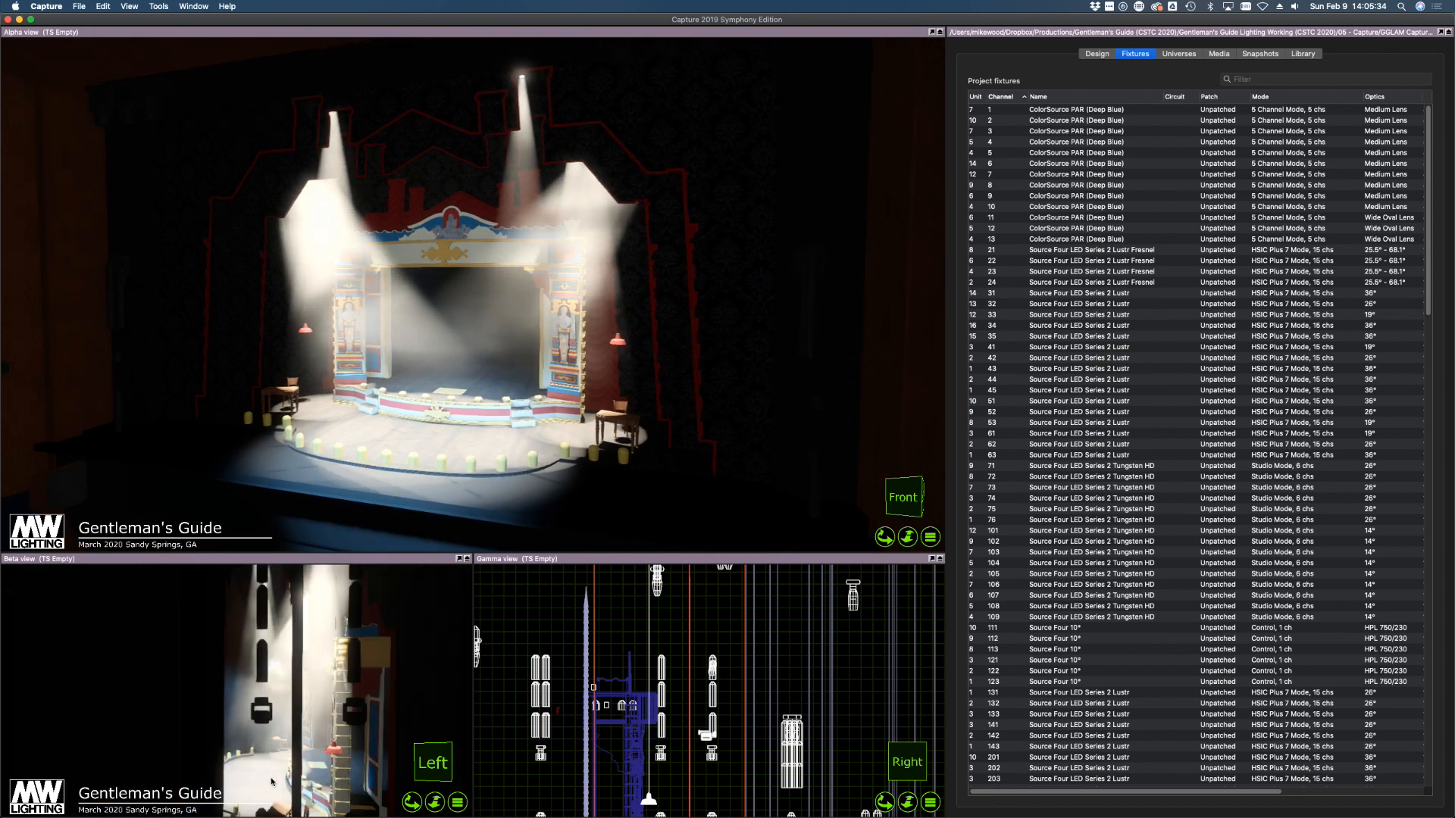
{"action": "right_click_drag", "start_coordinate": [259, 744], "coordinate": [259, 745]}
{"action": "right_click_drag", "start_coordinate": [259, 745], "coordinate": [259, 745]}
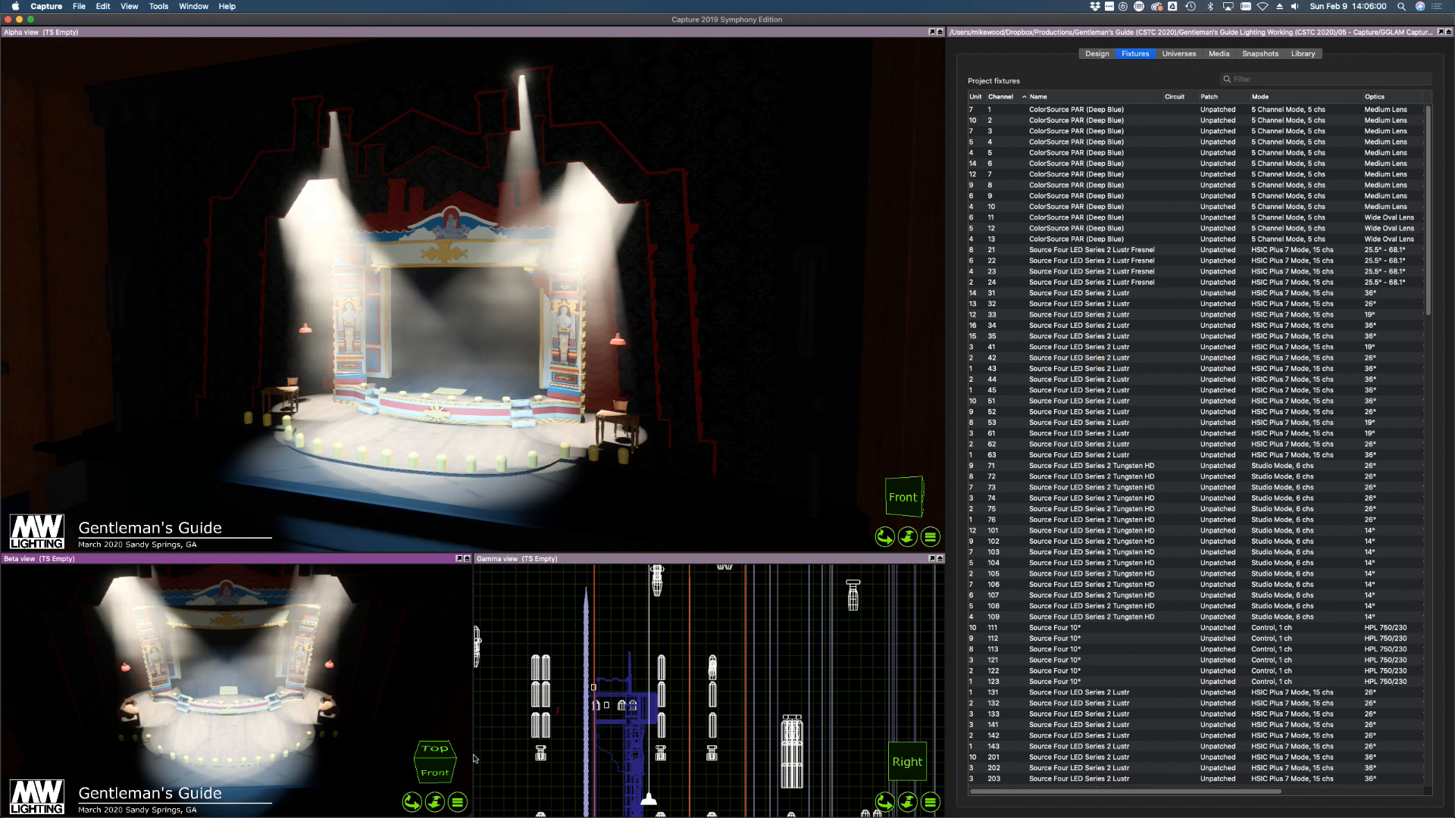
Untick Project information in both the Beta and Alpha view menus
{"action": "left_click", "coordinate": [456, 800]}
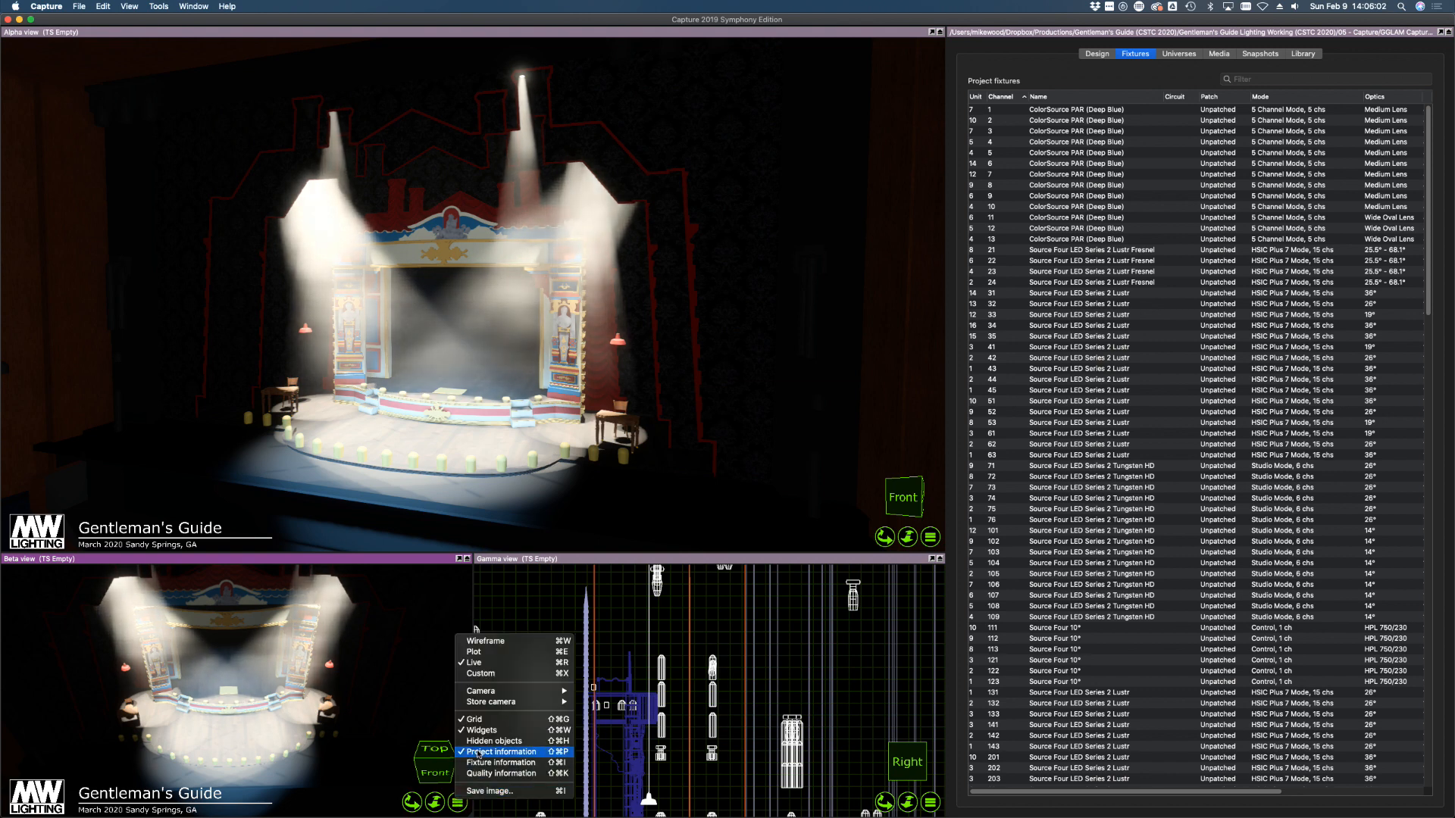
{"action": "left_click", "coordinate": [646, 718]}
{"action": "left_click", "coordinate": [930, 537]}
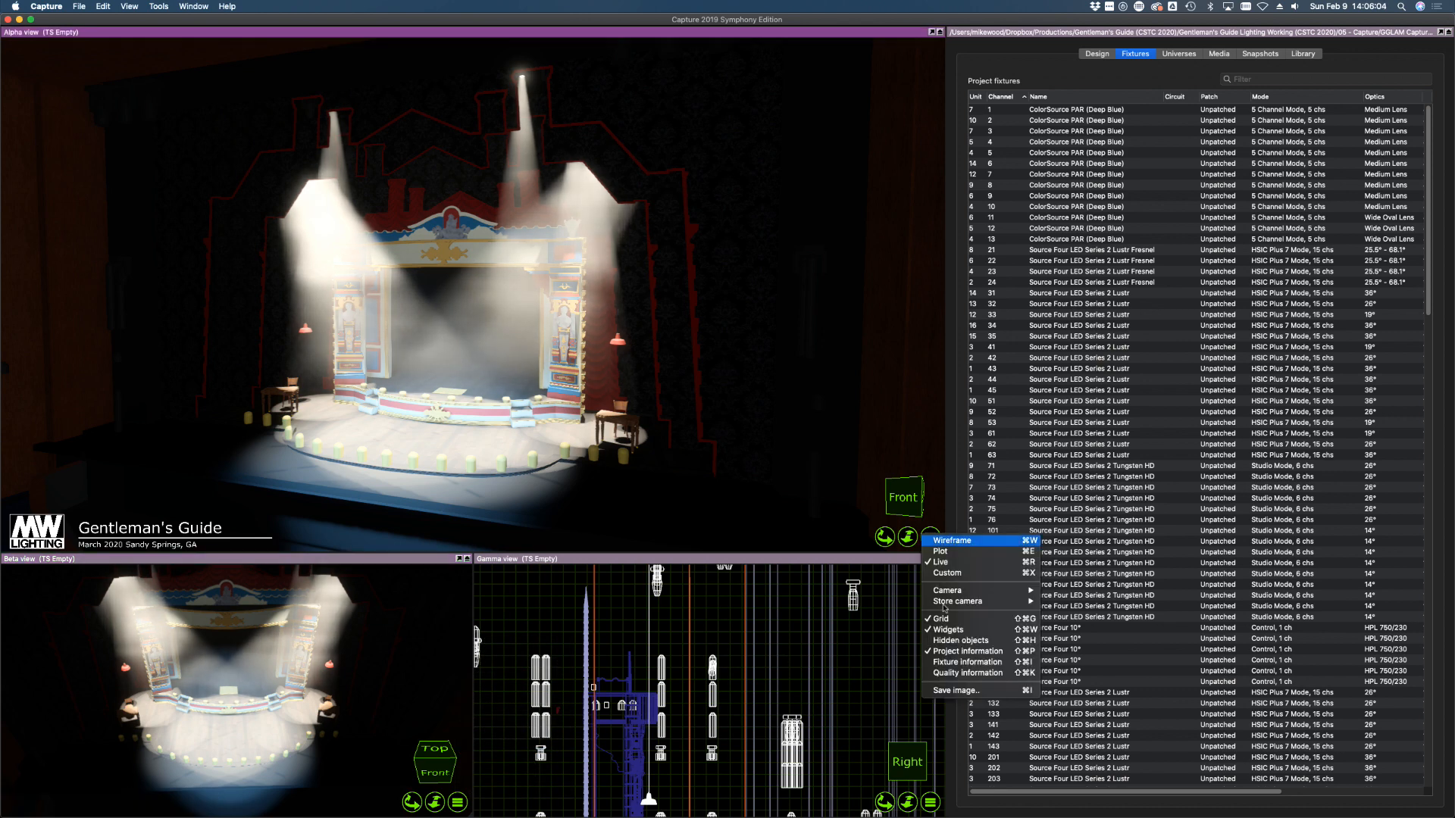
{"action": "left_click", "coordinate": [967, 651]}
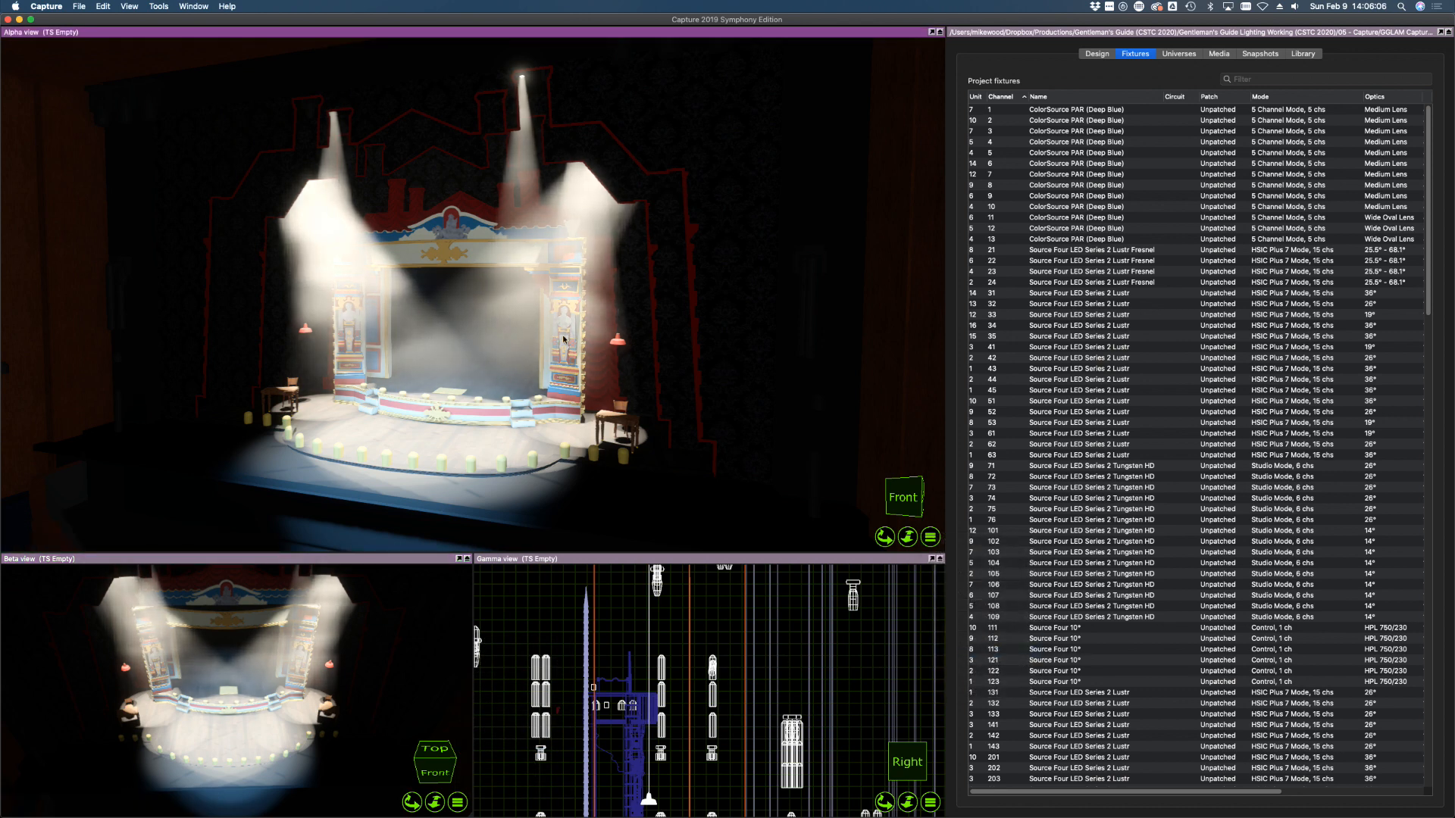
{"action": "left_click", "coordinate": [1144, 466]}
Set the Light level of channels 71–109 and 601–606 to zero, then clear the selection
{"action": "left_click", "coordinate": [1144, 616], "text": "shift"}
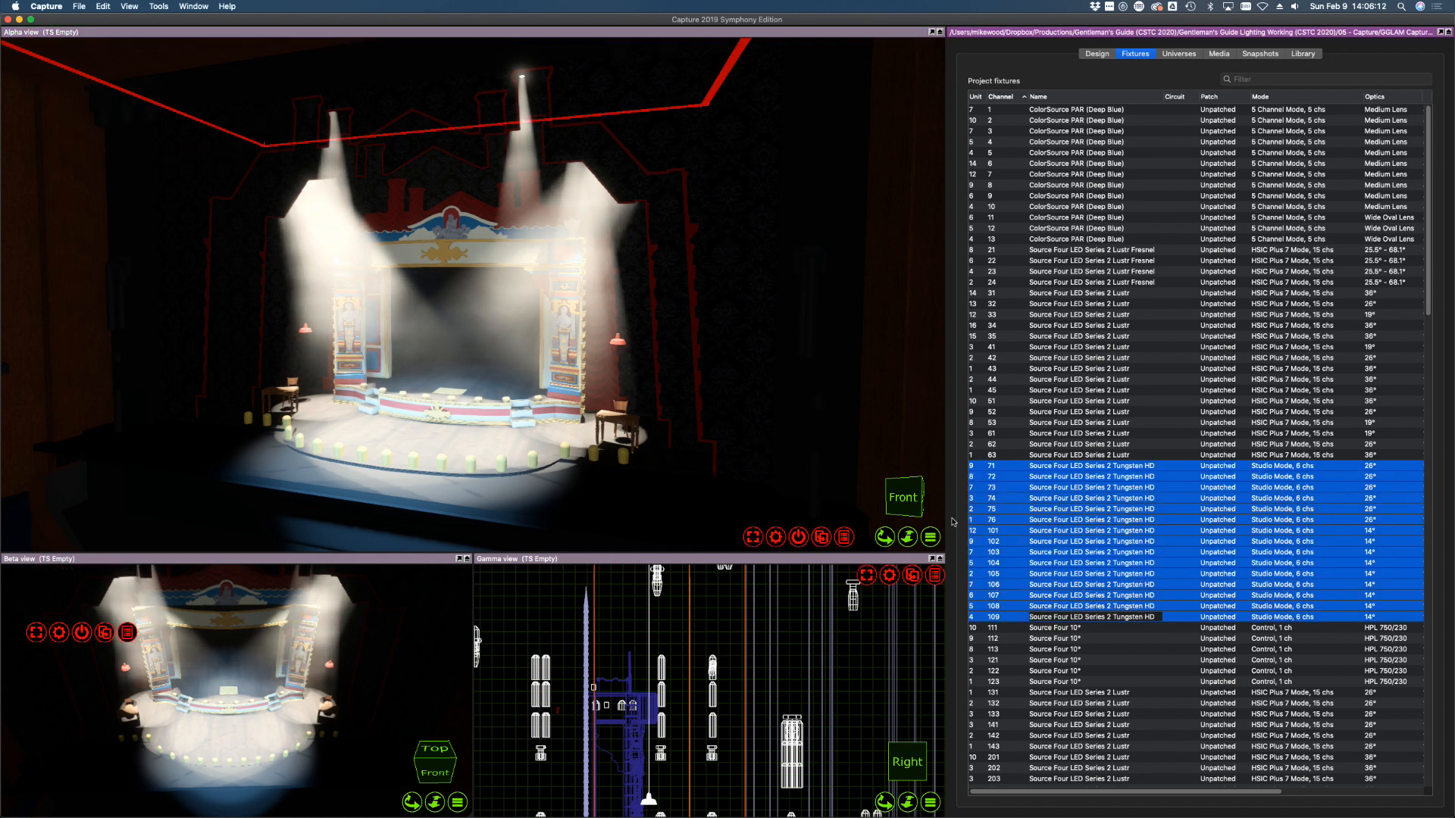
{"action": "left_click", "coordinate": [844, 537]}
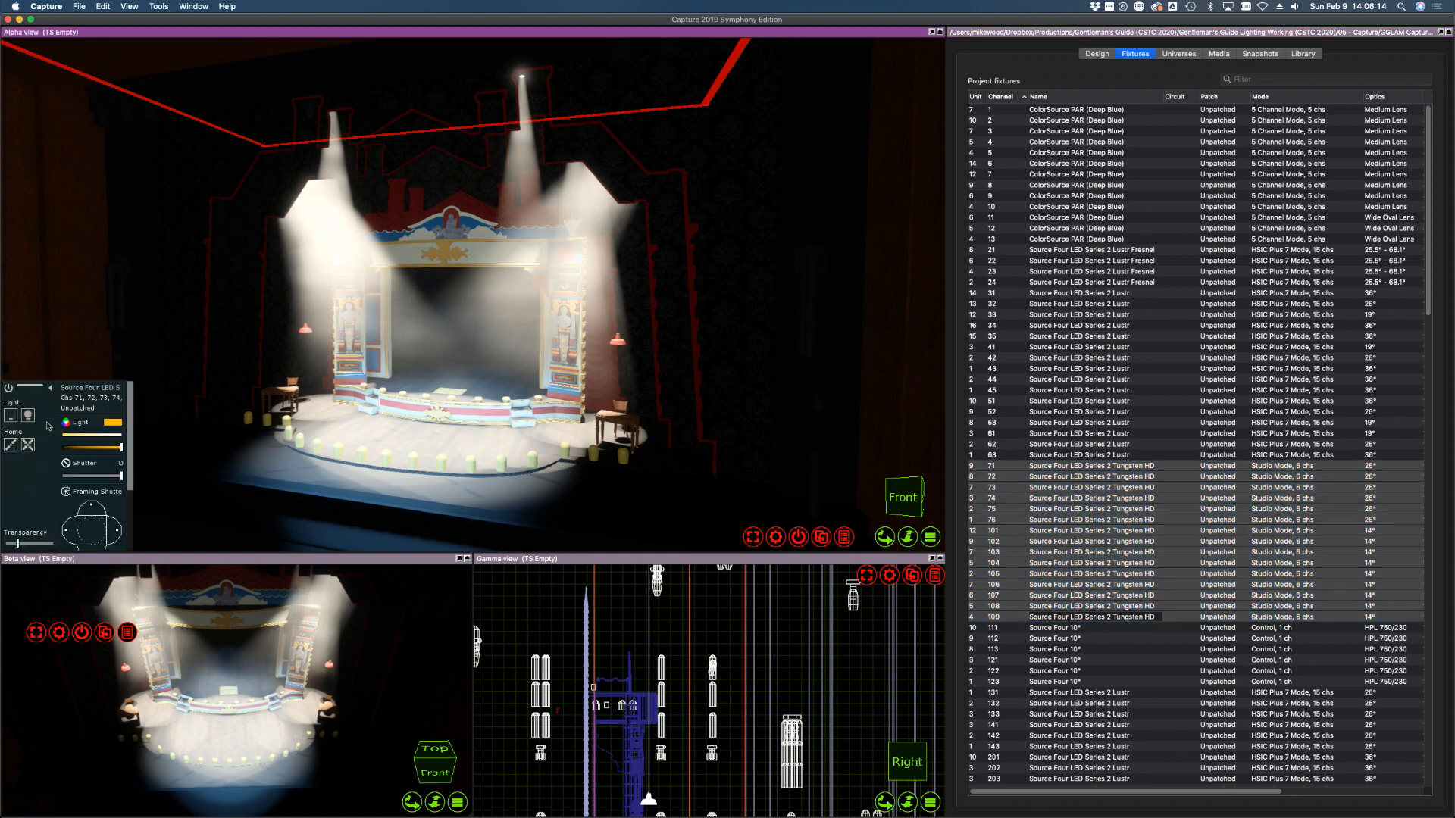
{"action": "left_click_drag", "start_coordinate": [105, 452], "coordinate": [25, 451]}
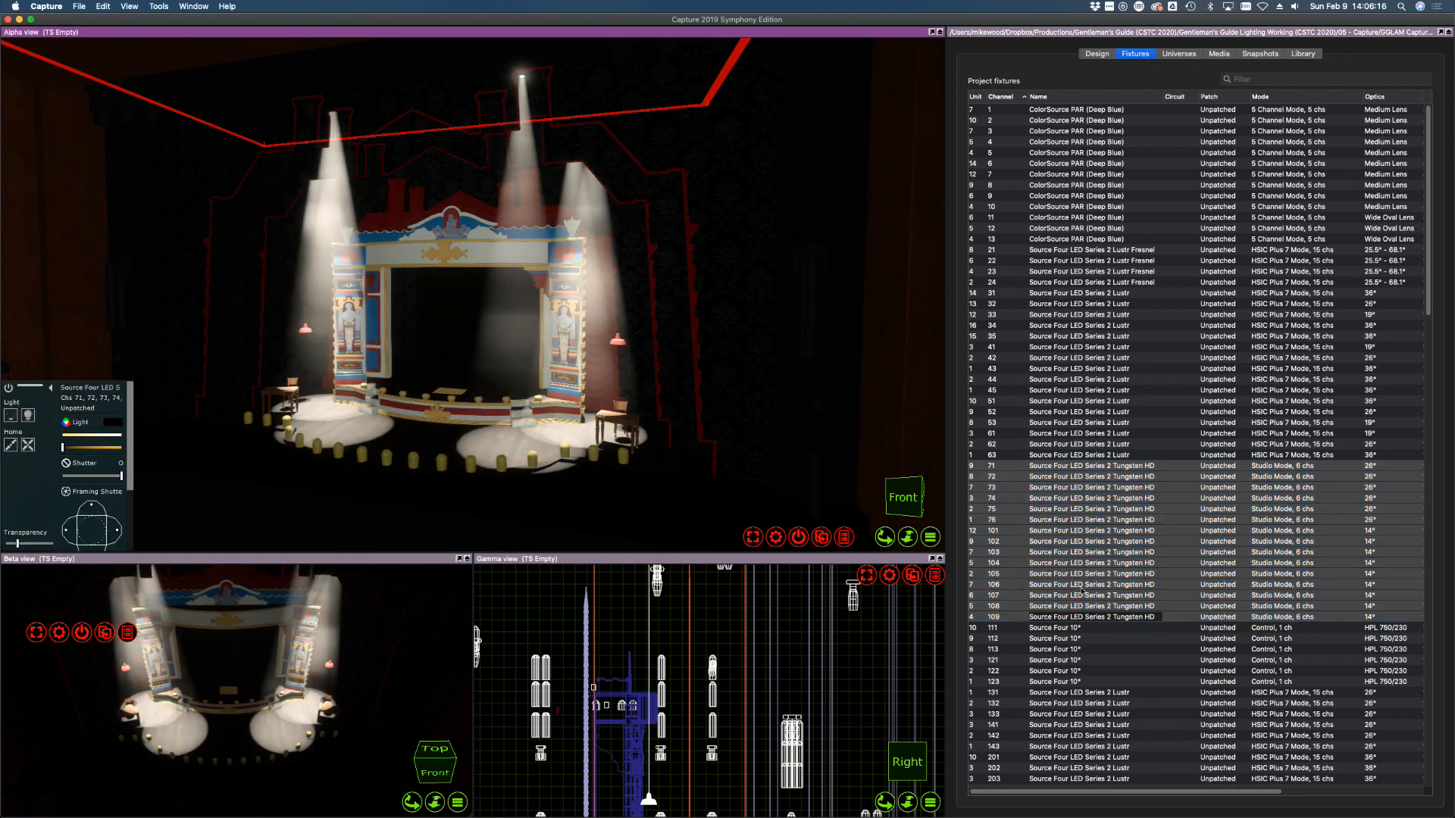
{"action": "left_click", "coordinate": [1158, 434]}
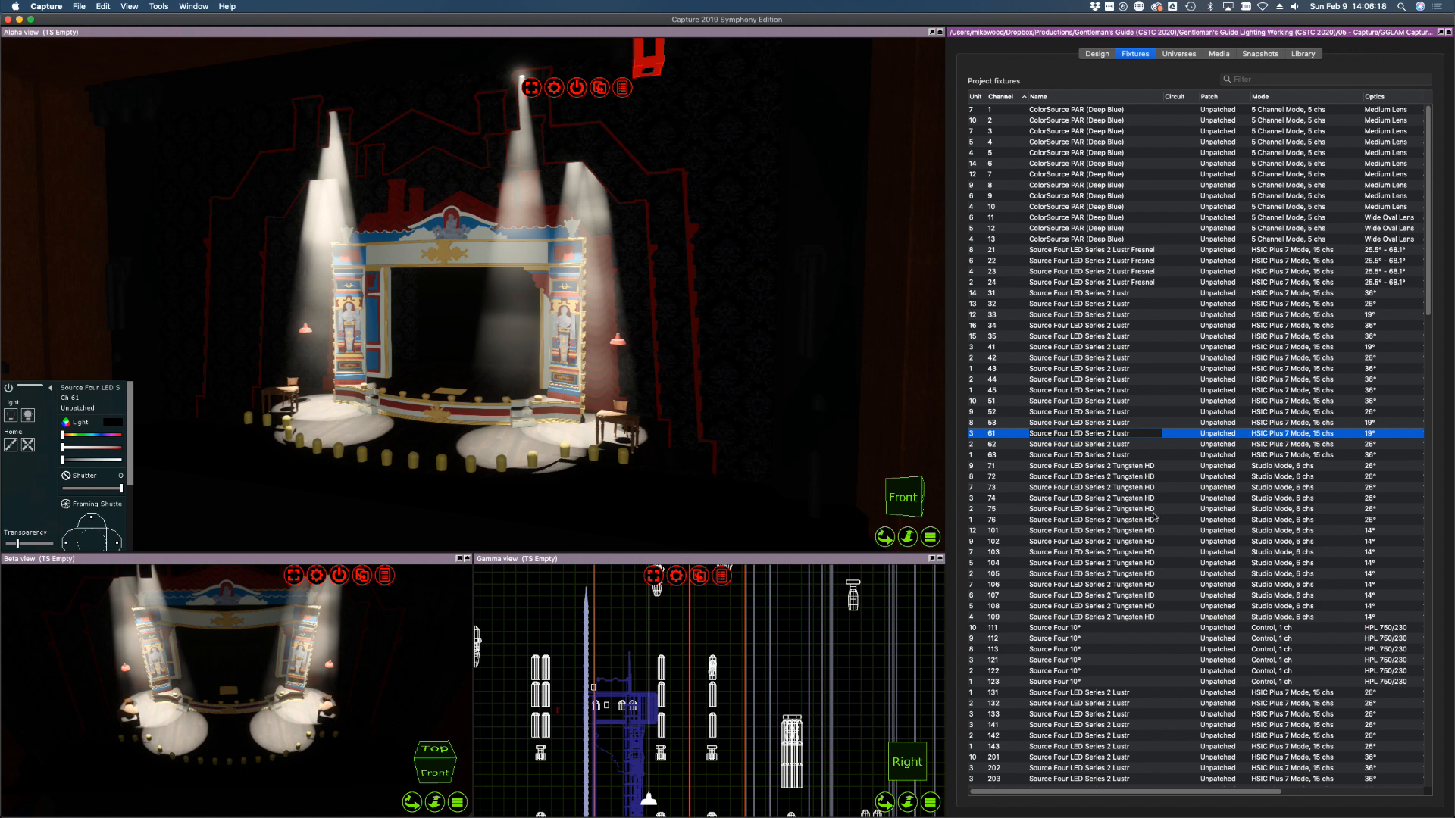
{"action": "scroll", "coordinate": [1155, 517], "scroll_direction": "down", "scroll_amount": 2}
{"action": "scroll", "coordinate": [1155, 517], "scroll_direction": "down", "scroll_amount": 20}
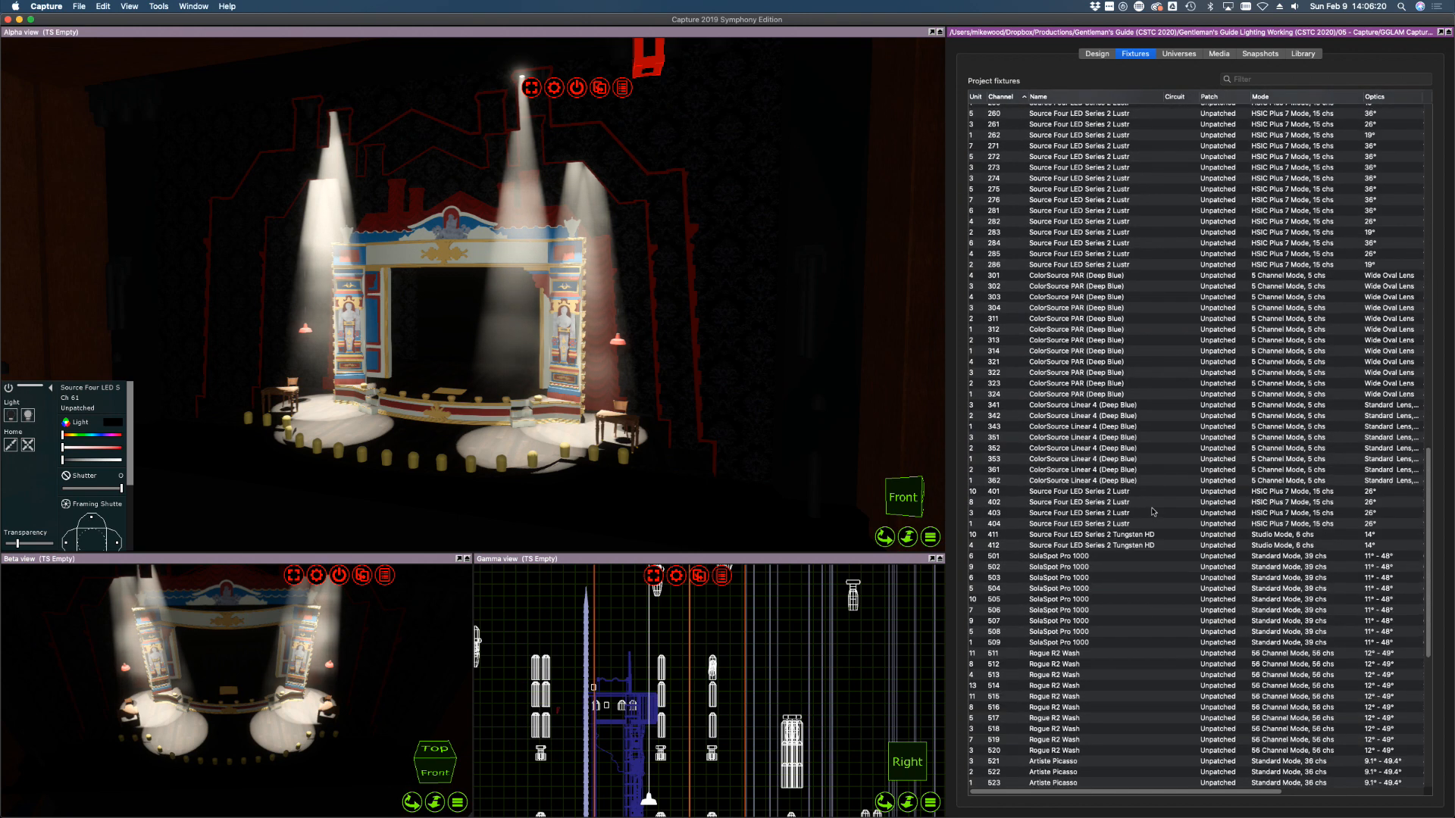
{"action": "scroll", "coordinate": [1100, 502], "scroll_direction": "down", "scroll_amount": 15}
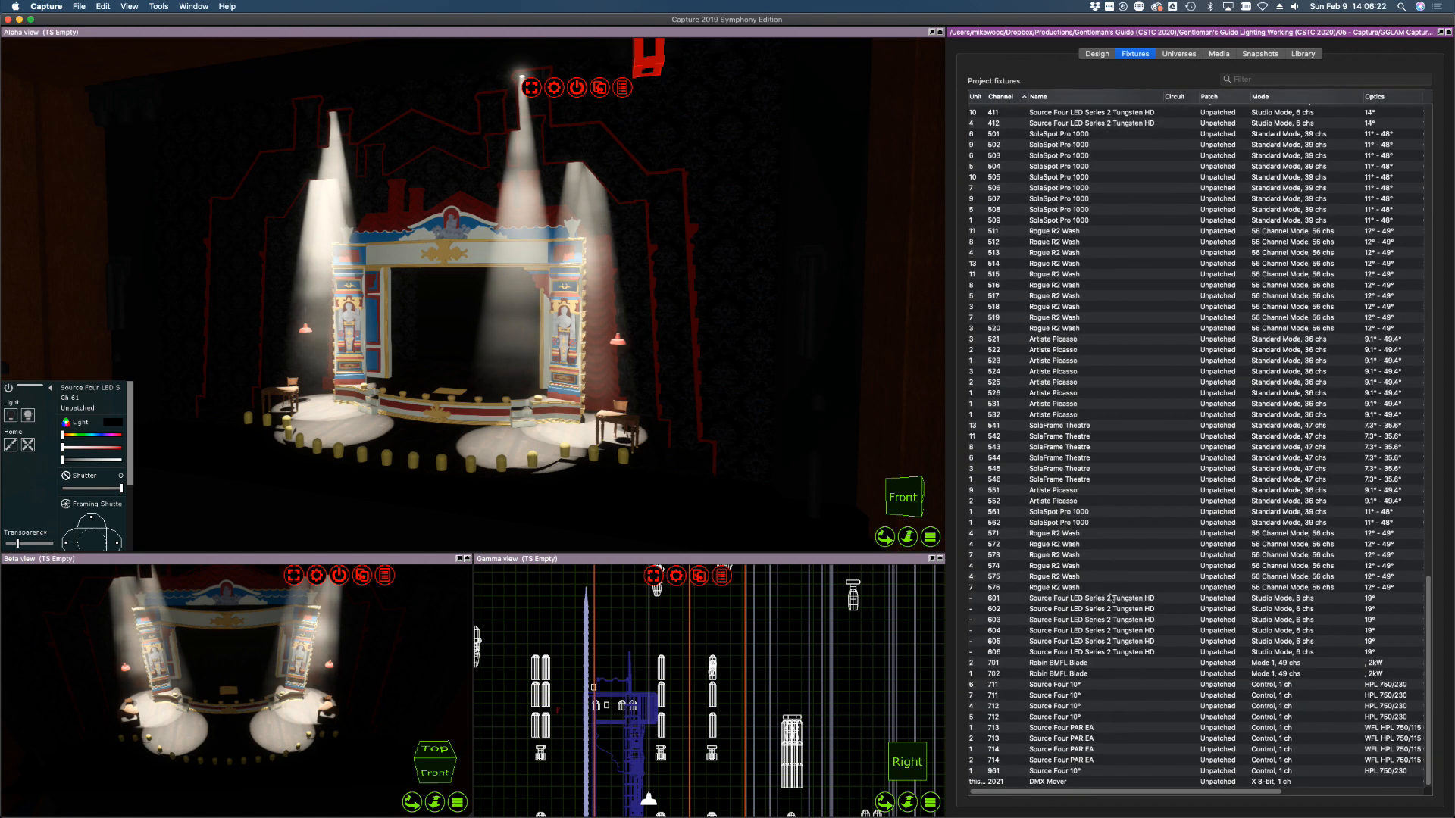
{"action": "left_click", "coordinate": [1108, 599]}
{"action": "left_click", "coordinate": [1109, 653], "text": "shift"}
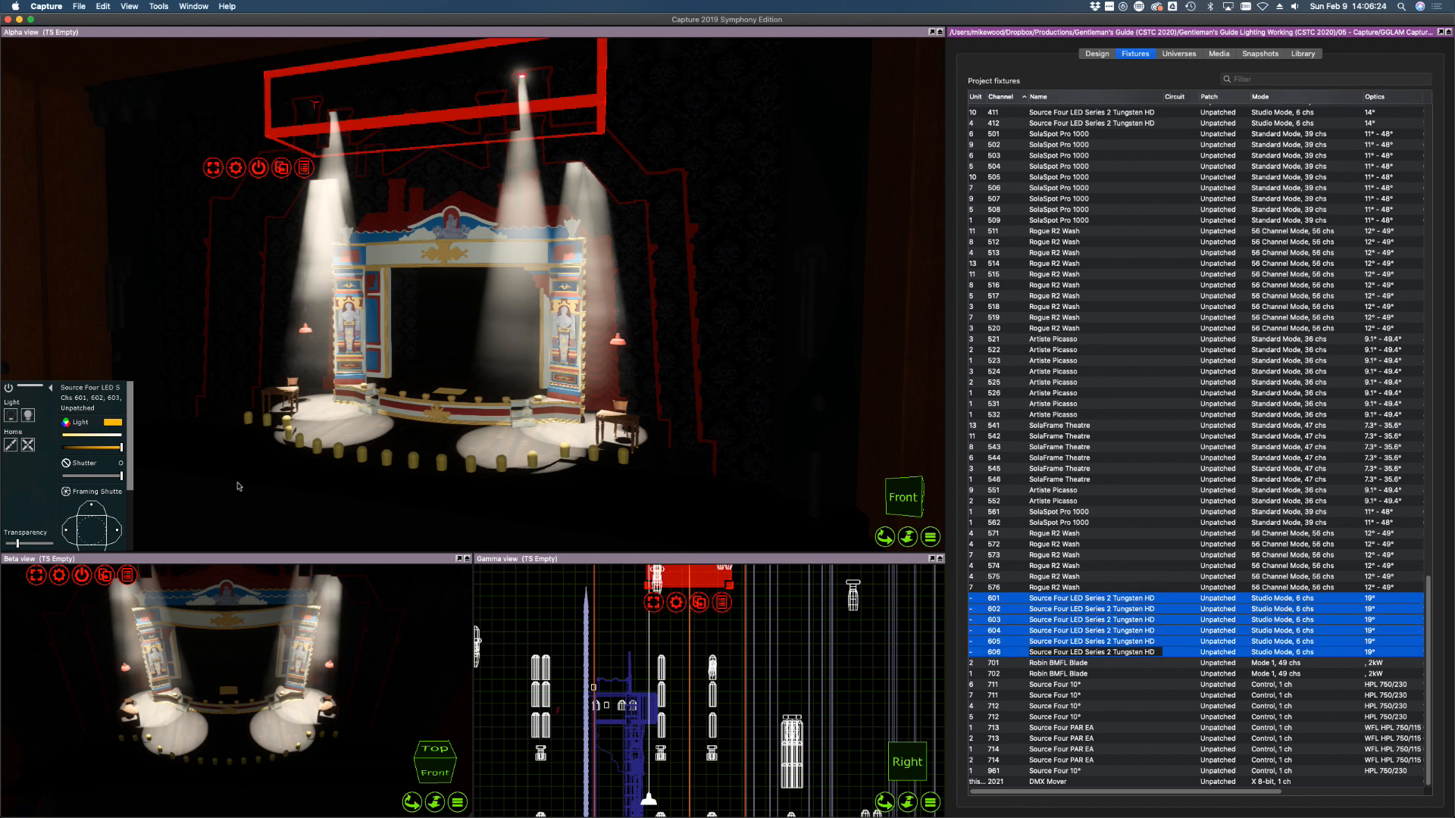
{"action": "left_click_drag", "start_coordinate": [122, 448], "coordinate": [38, 449]}
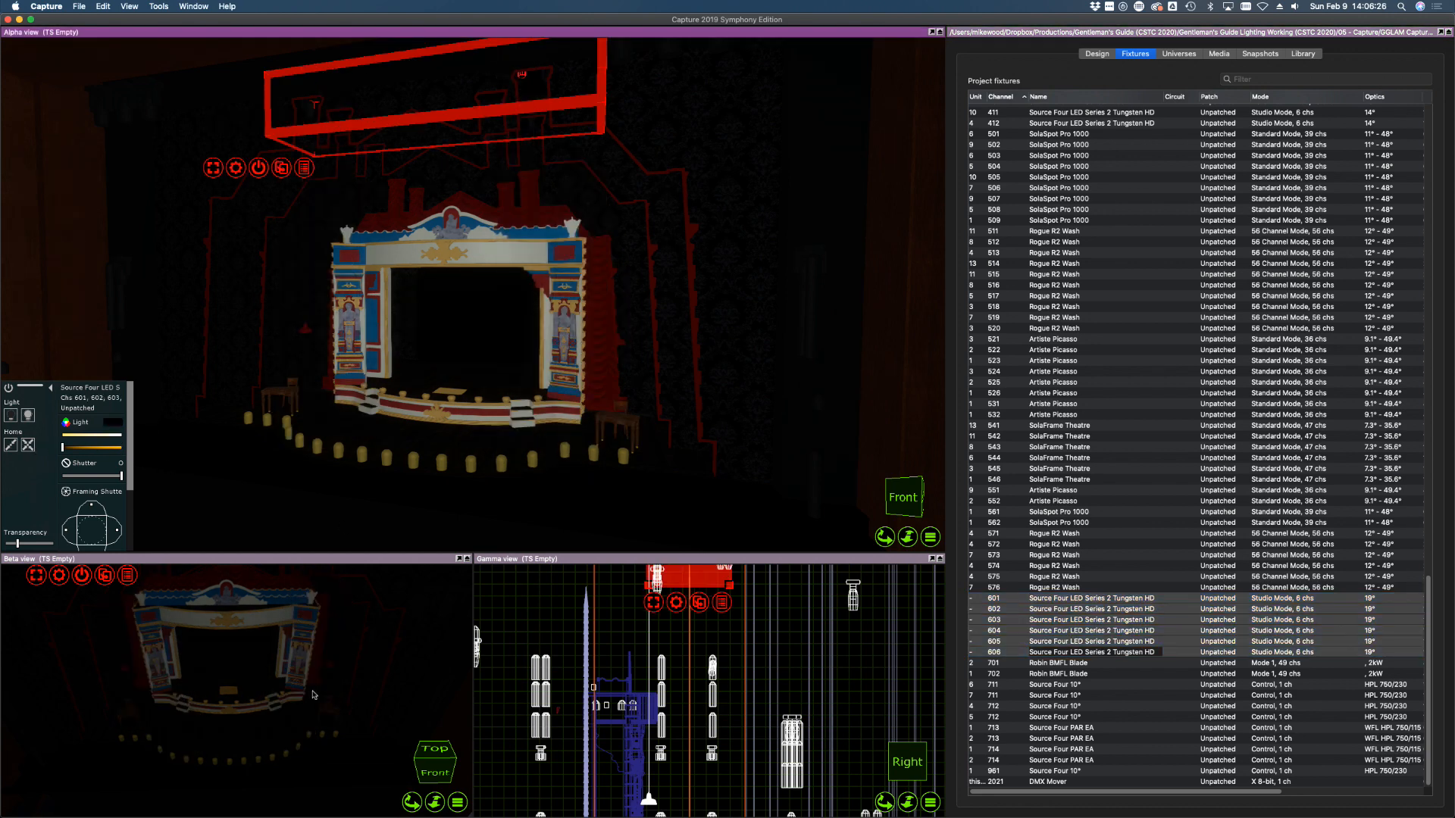
{"action": "left_click", "coordinate": [540, 627]}
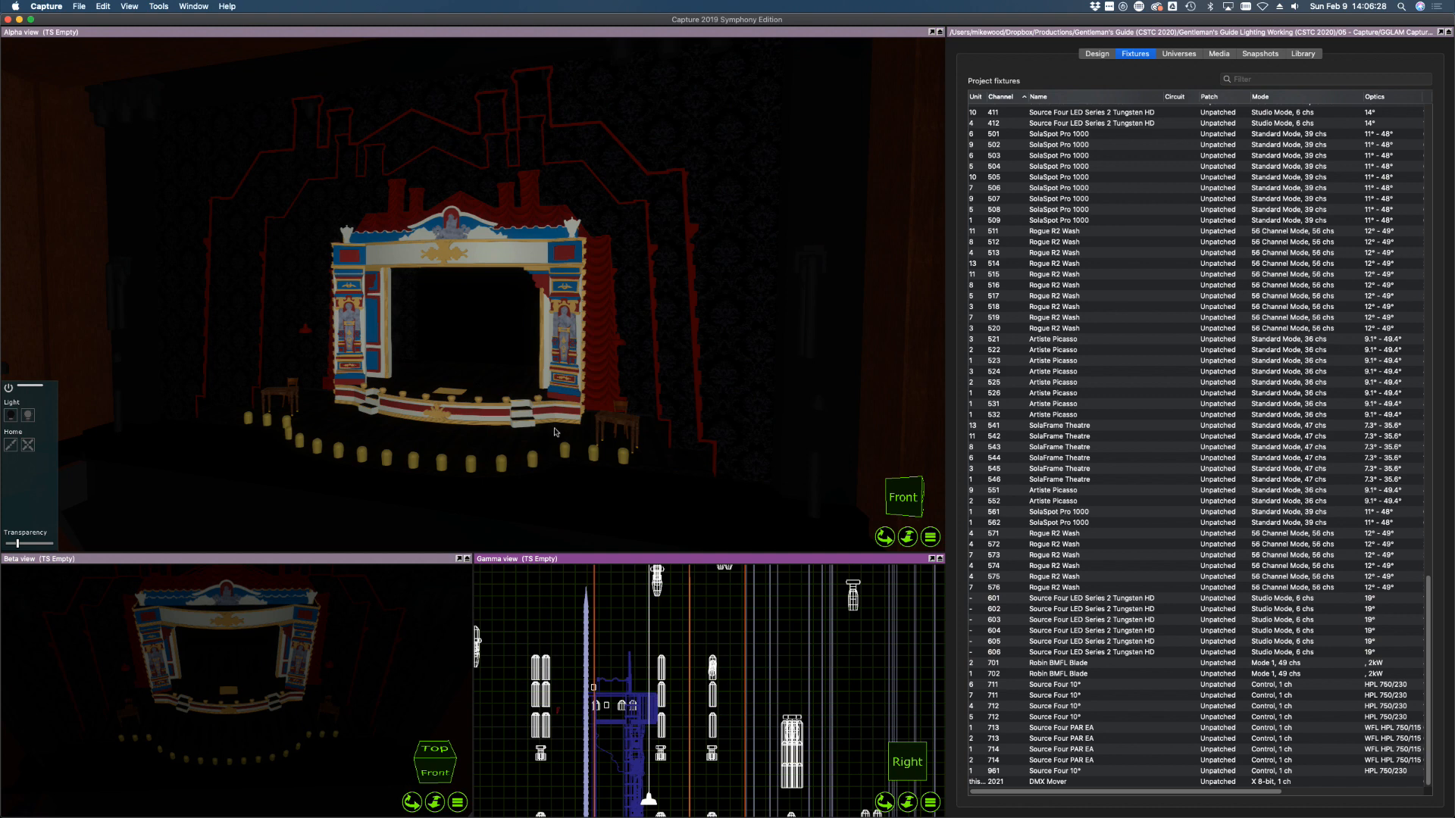
{"action": "scroll", "coordinate": [1145, 436], "scroll_direction": "up", "scroll_amount": 20}
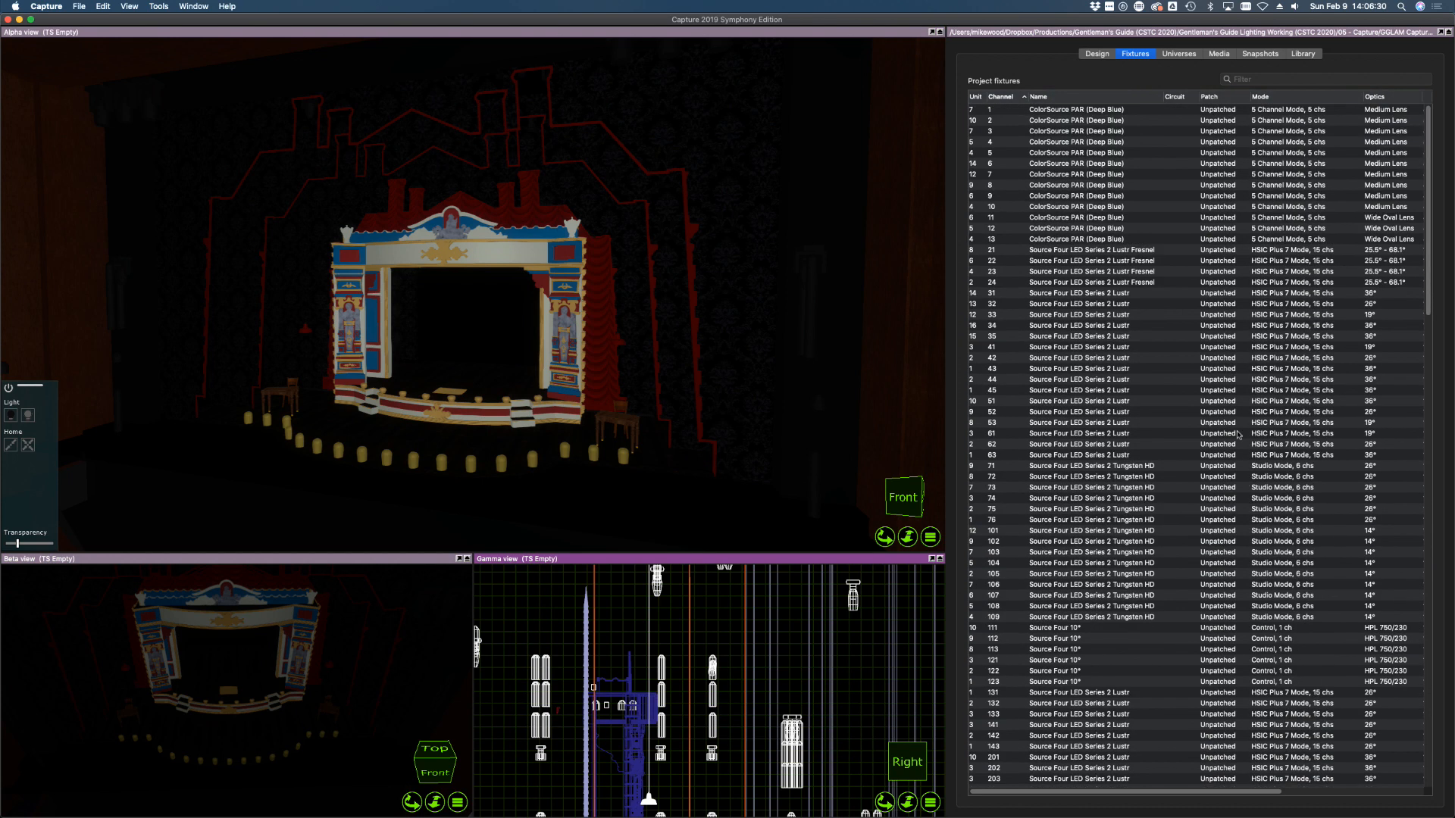
Raise the channel 1 ColorSource PAR's Light level to full and orbit to view its beam
{"action": "left_click", "coordinate": [1076, 110]}
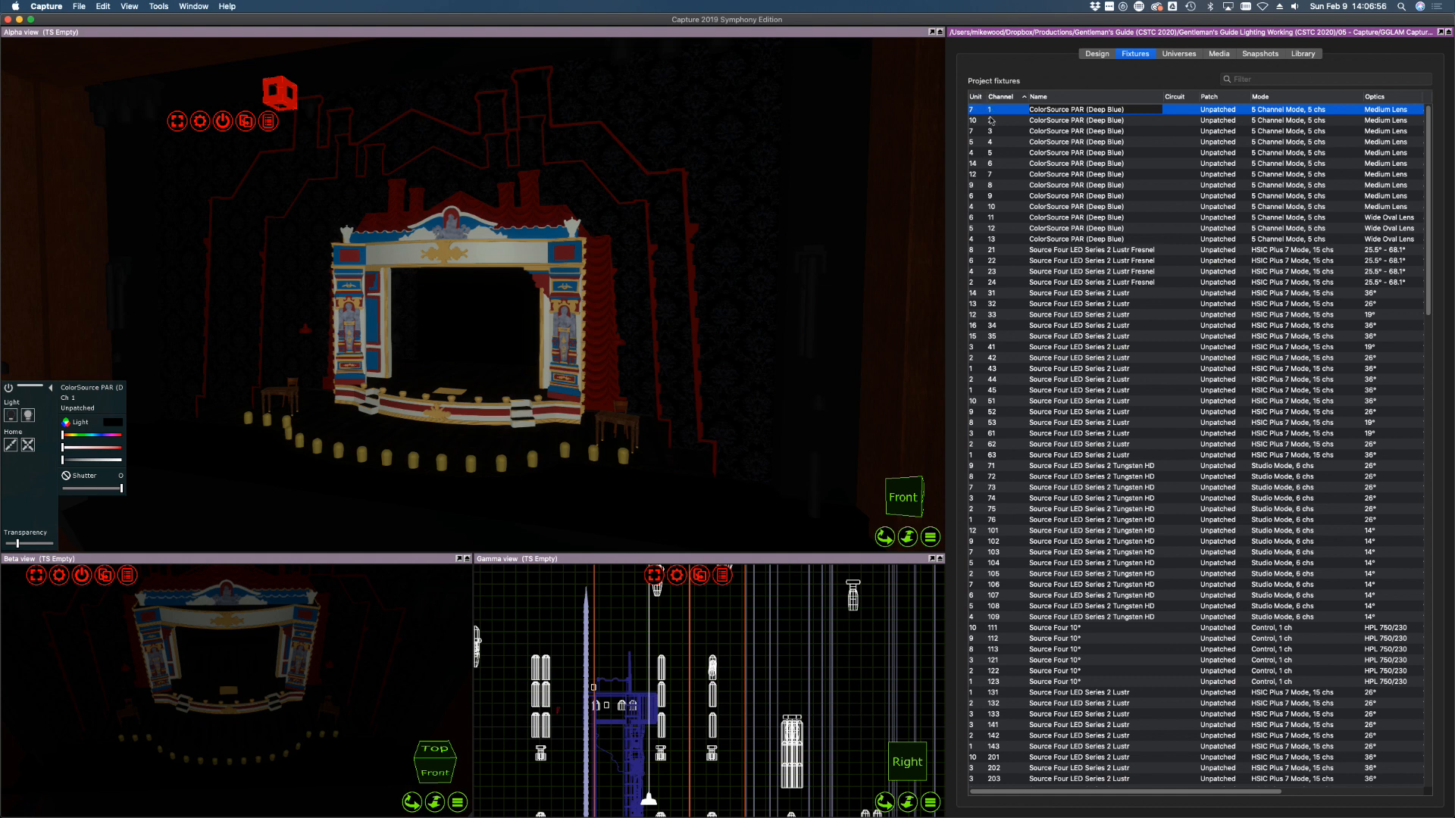
{"action": "left_click", "coordinate": [996, 132]}
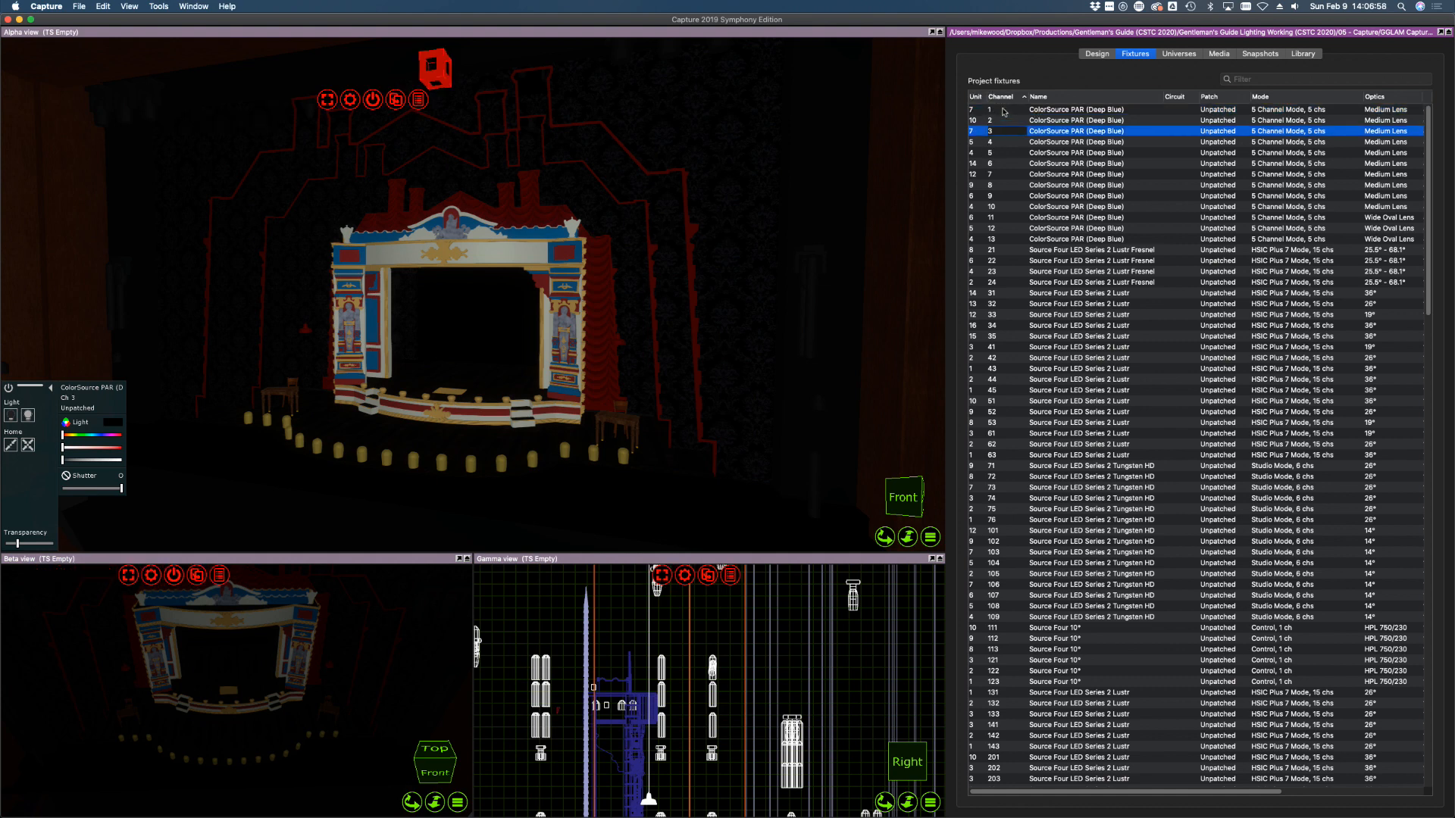
{"action": "left_click", "coordinate": [1004, 112]}
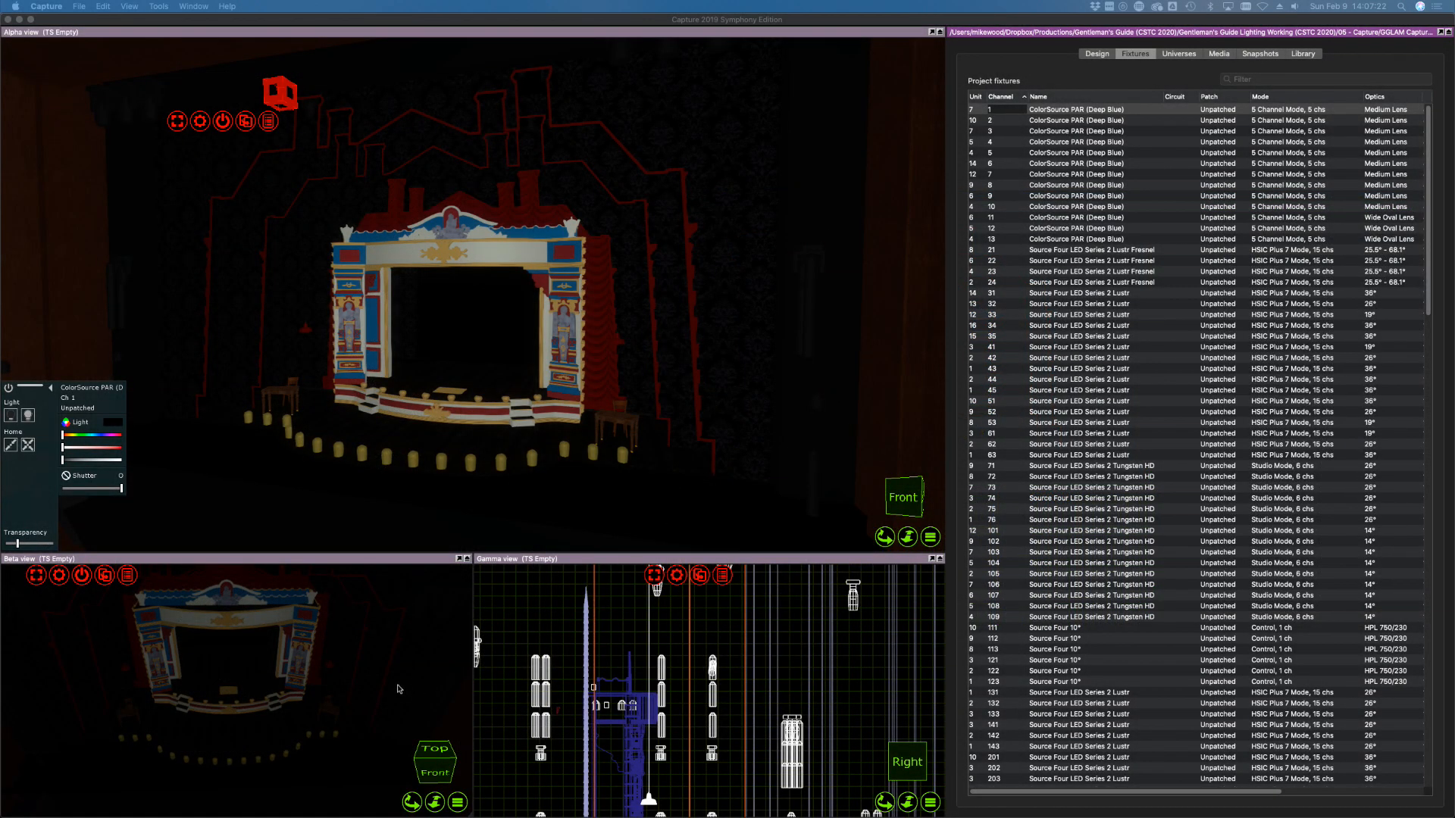
{"action": "left_click", "coordinate": [1013, 121]}
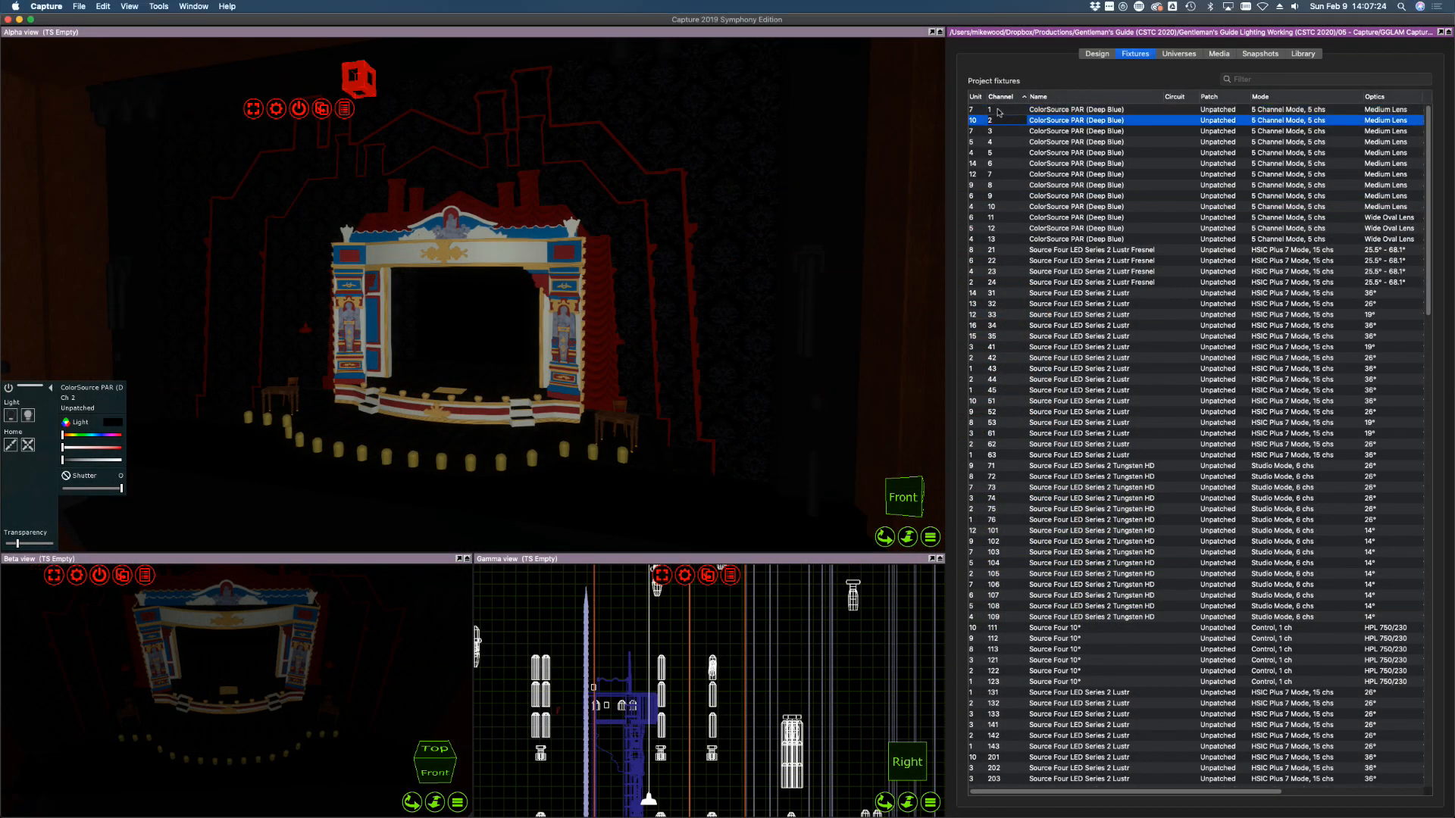
{"action": "left_click", "coordinate": [998, 112]}
{"action": "left_click", "coordinate": [87, 460]}
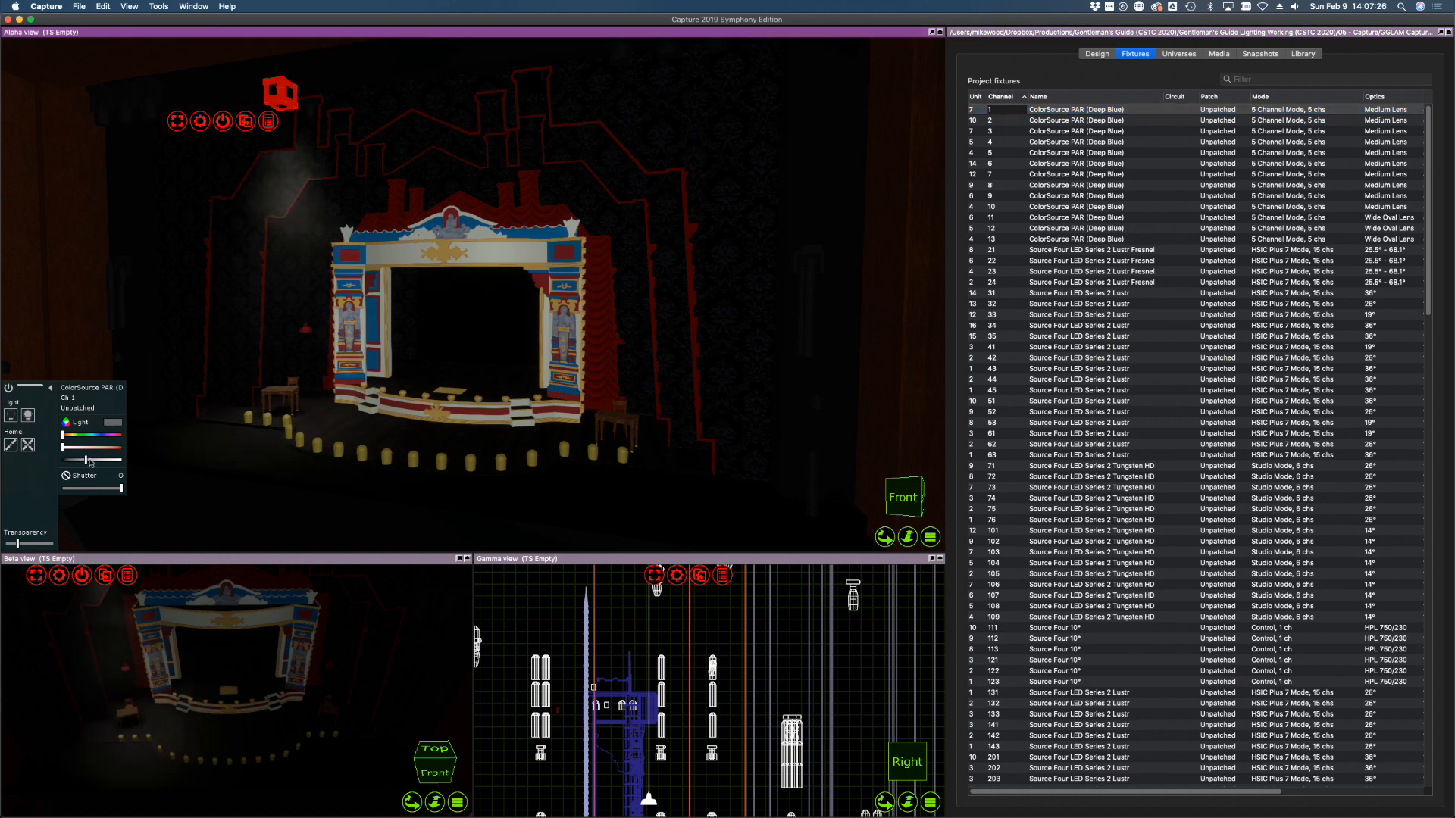
{"action": "left_click_drag", "start_coordinate": [89, 460], "coordinate": [128, 461]}
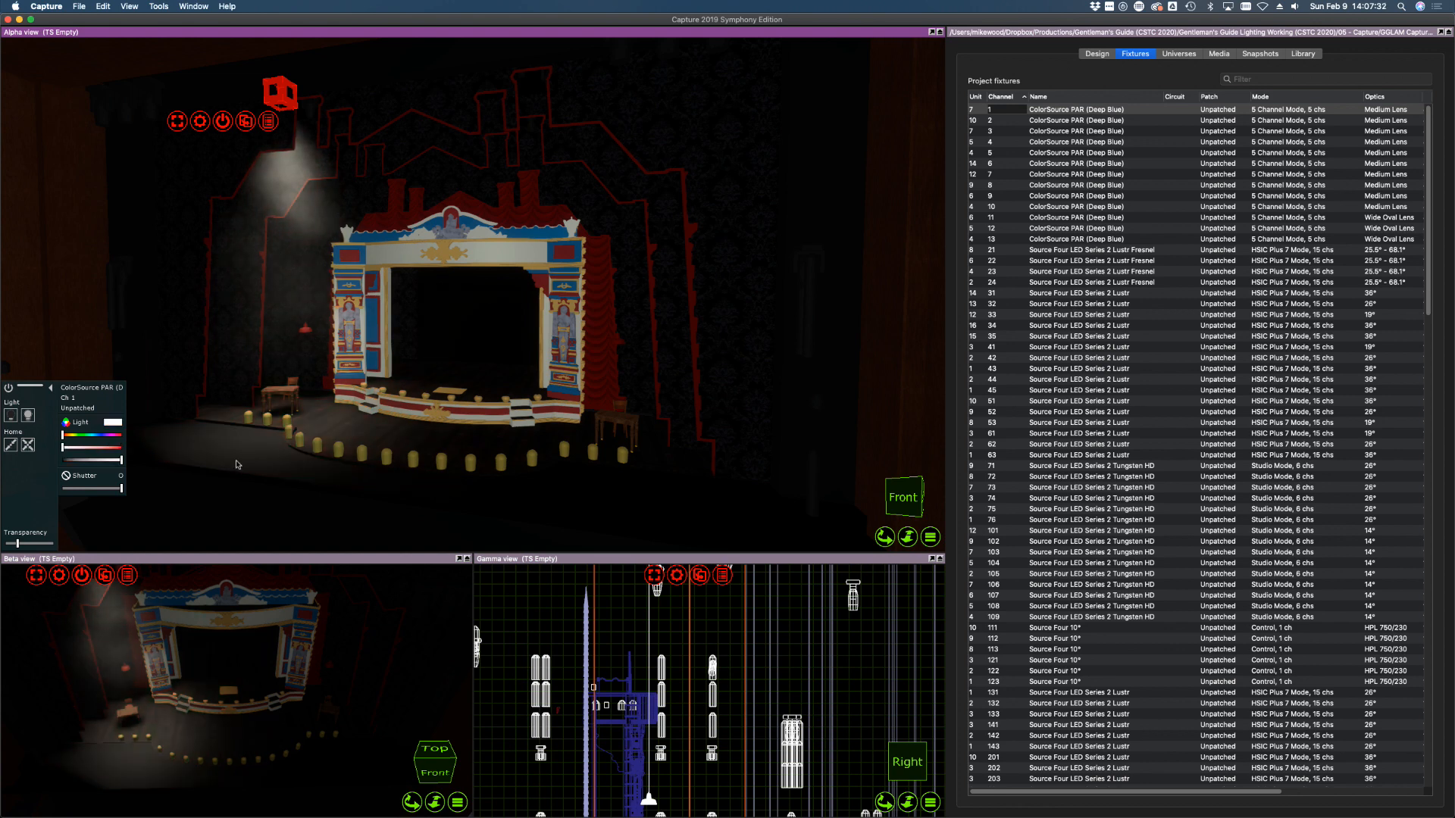
{"action": "right_click_drag", "start_coordinate": [465, 404], "coordinate": [464, 404]}
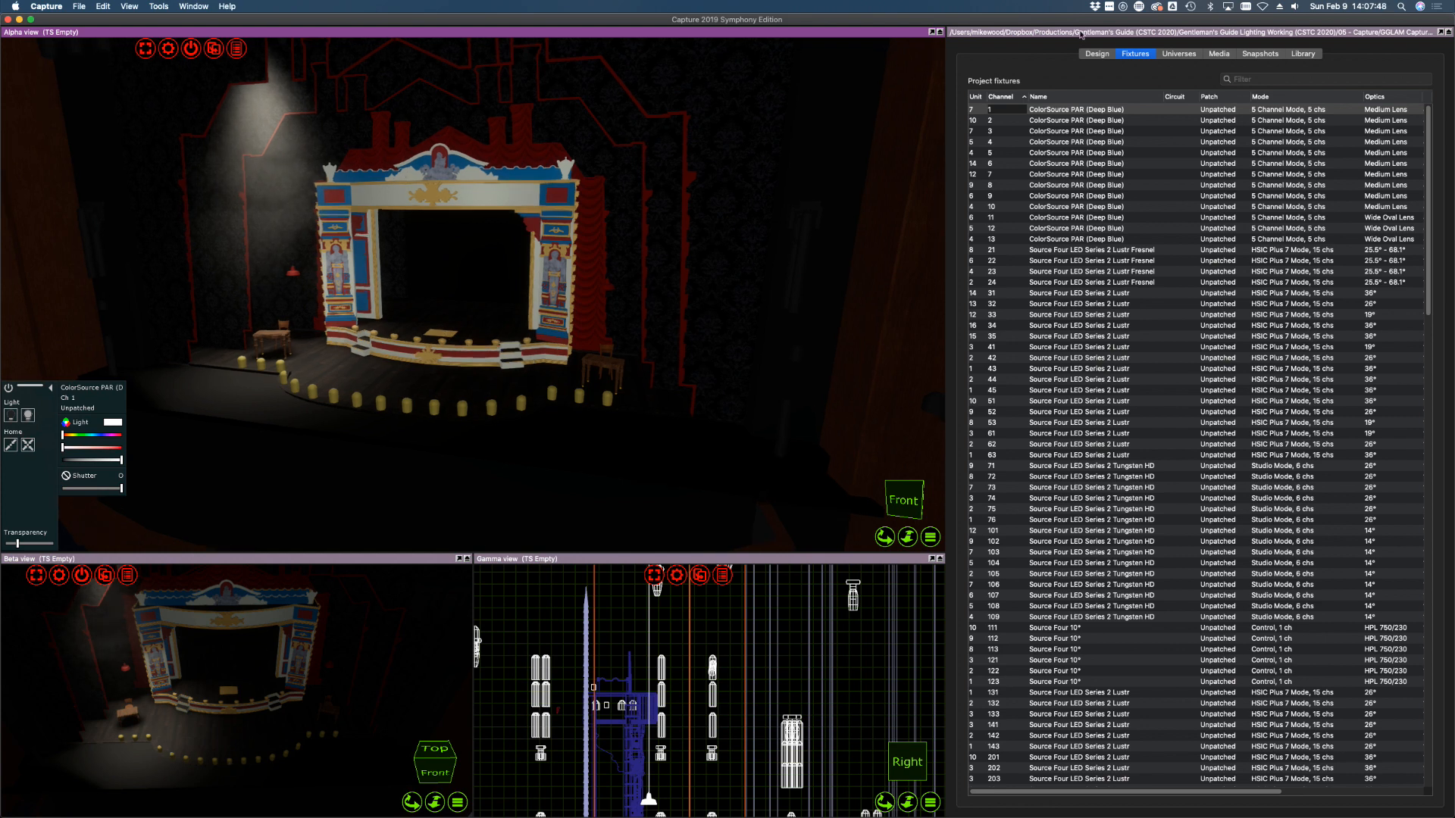
In Design > Views, set Alpha ambient lighting to 23.3% and Beta to 57.4%
{"action": "left_click", "coordinate": [1095, 55]}
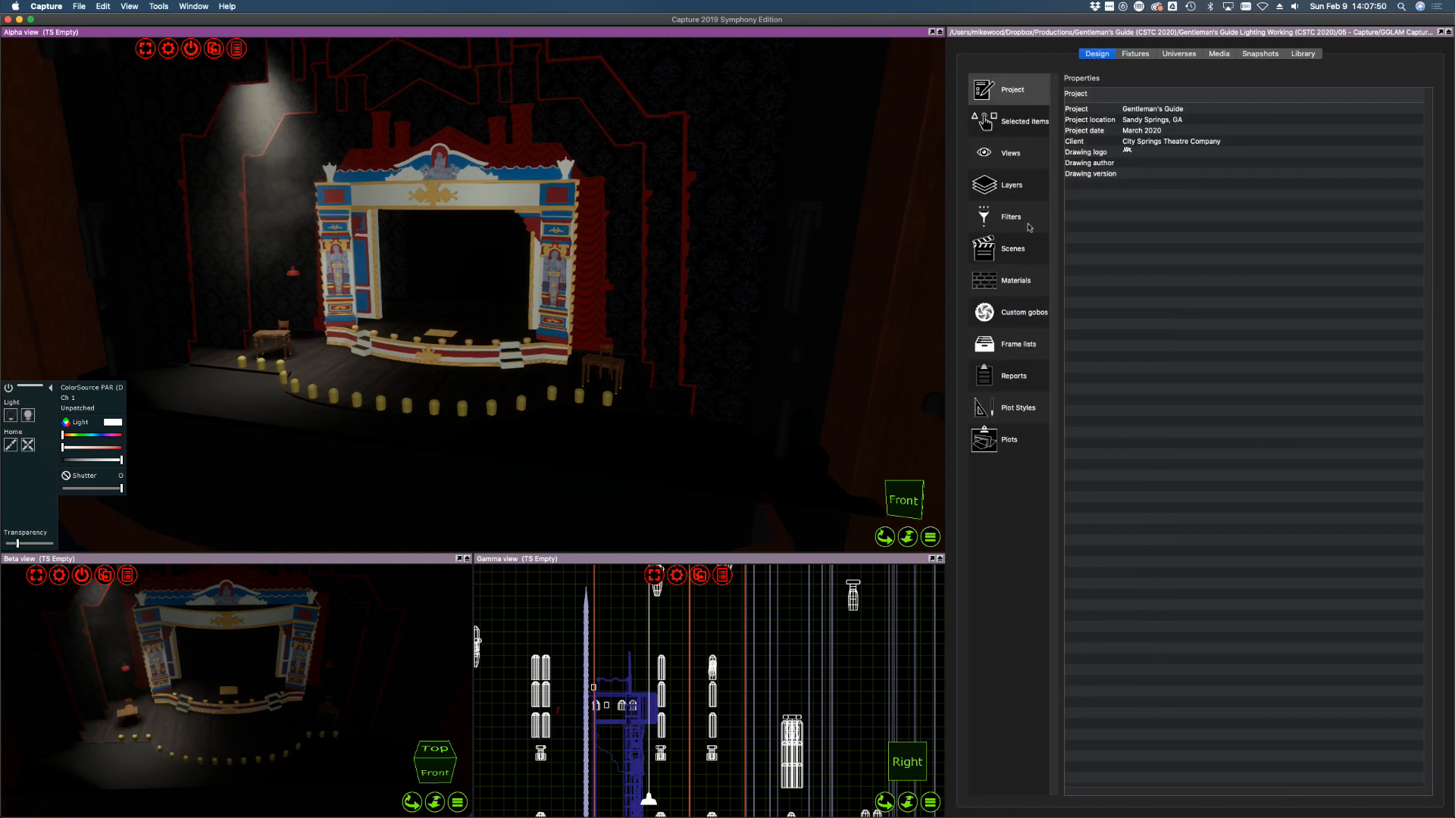
{"action": "left_click", "coordinate": [1015, 153]}
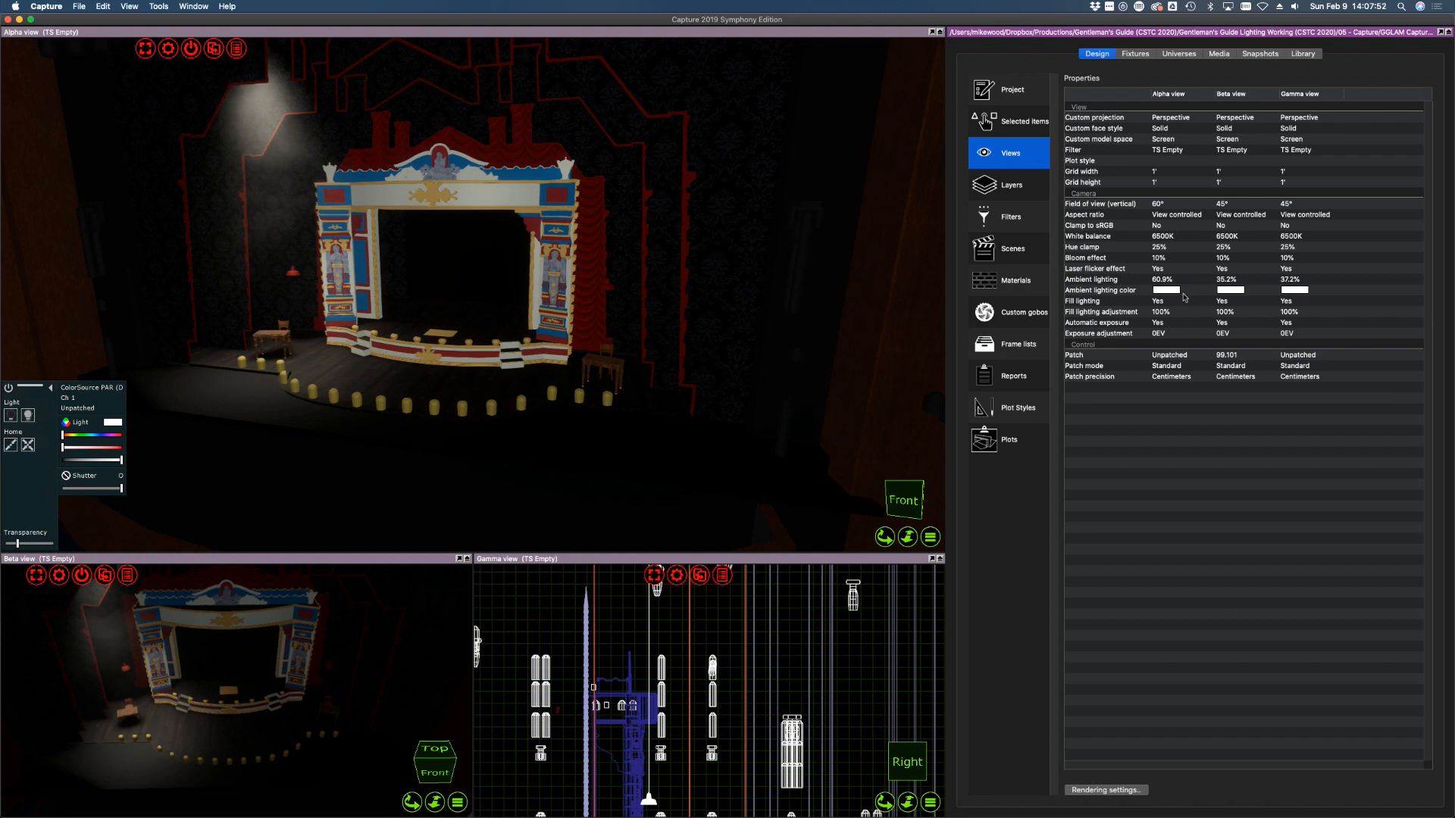
{"action": "left_click", "coordinate": [1159, 281]}
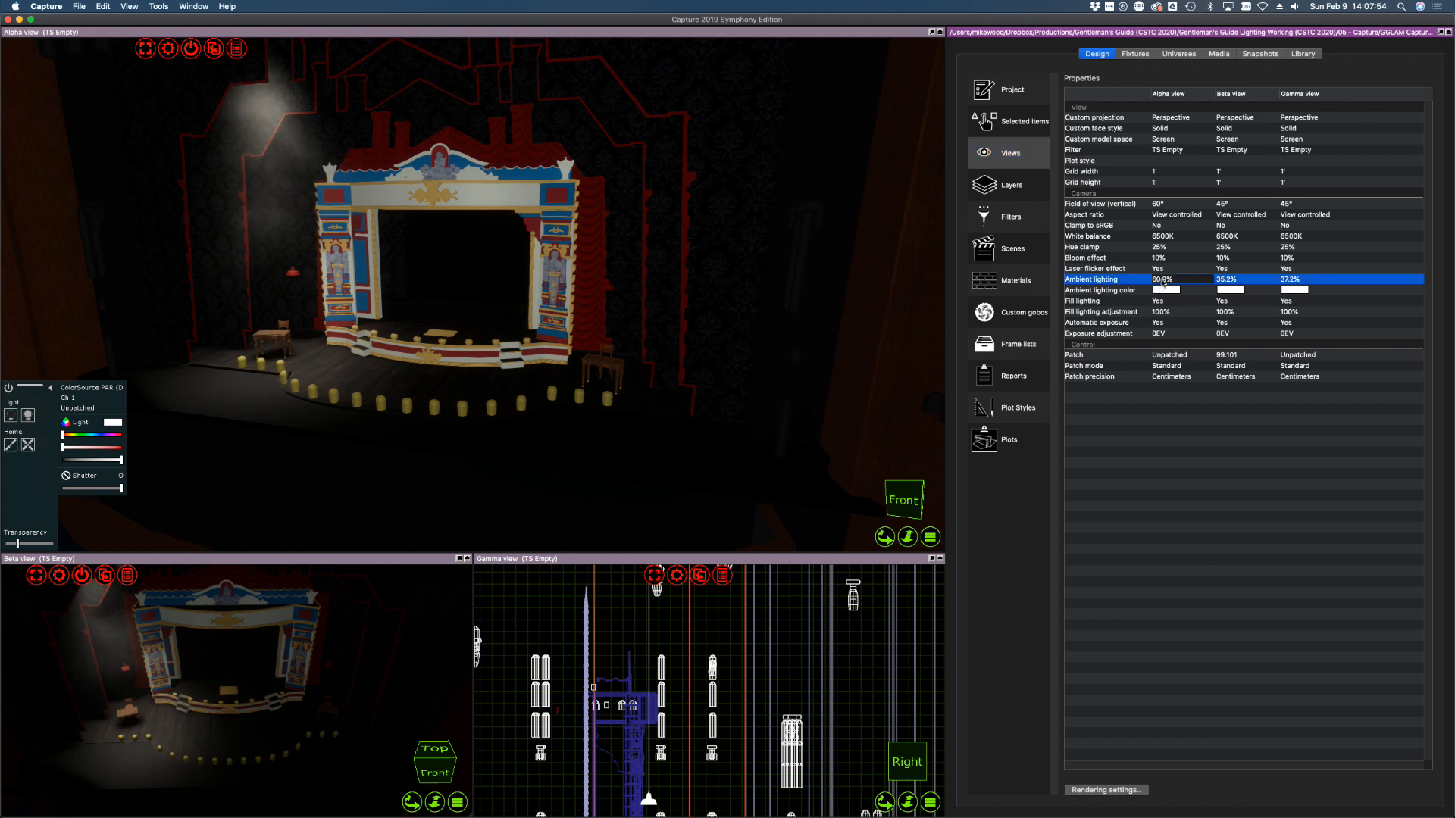
{"action": "left_click_drag", "start_coordinate": [1178, 278], "coordinate": [1142, 279]}
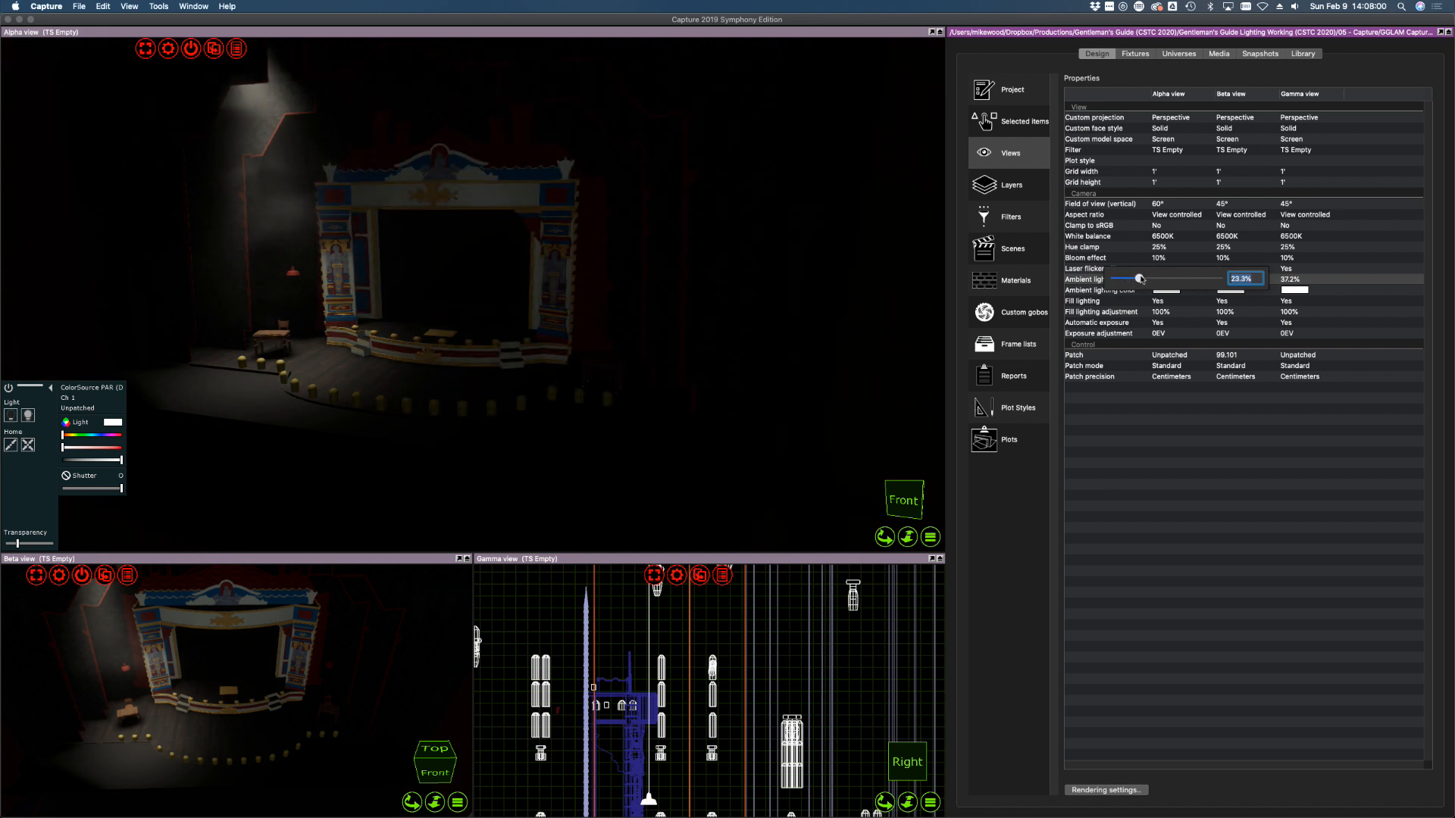
{"action": "left_click", "coordinate": [1244, 552]}
{"action": "left_click", "coordinate": [1278, 522]}
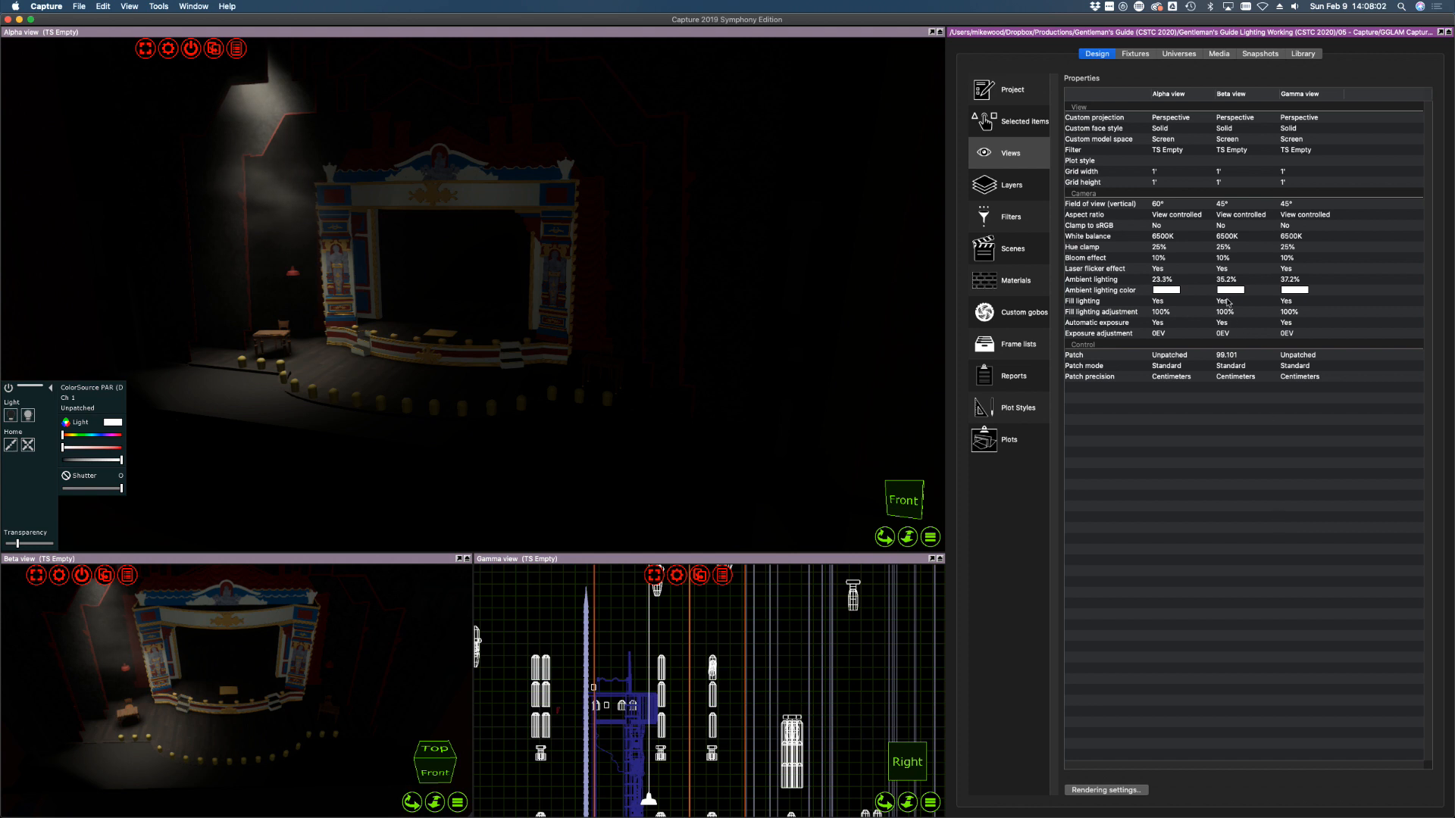
{"action": "left_click", "coordinate": [1226, 279]}
{"action": "left_click", "coordinate": [1226, 280]}
{"action": "left_click_drag", "start_coordinate": [1217, 280], "coordinate": [1238, 280]}
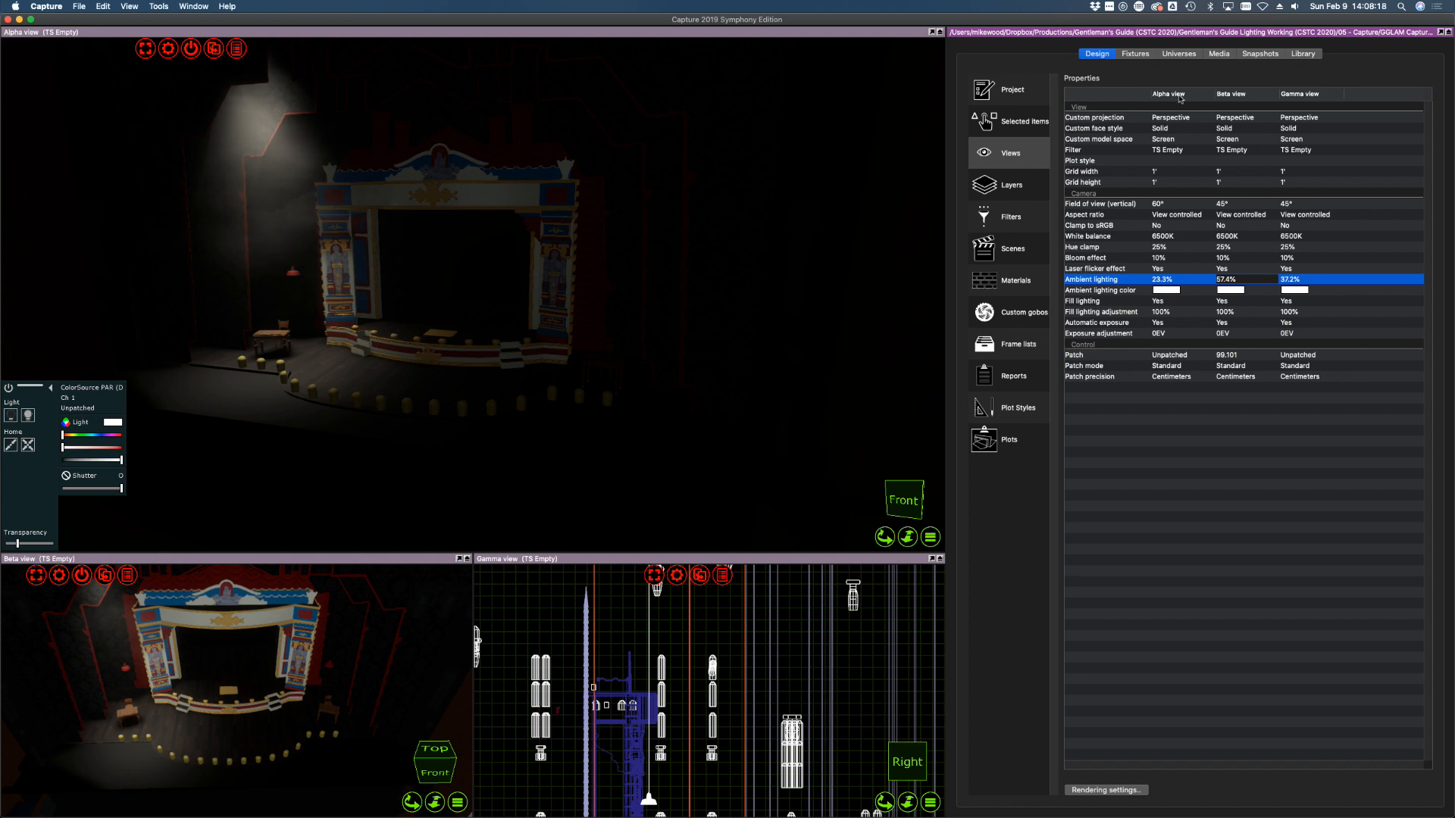
{"action": "left_click", "coordinate": [1179, 54]}
{"action": "left_click", "coordinate": [1135, 54]}
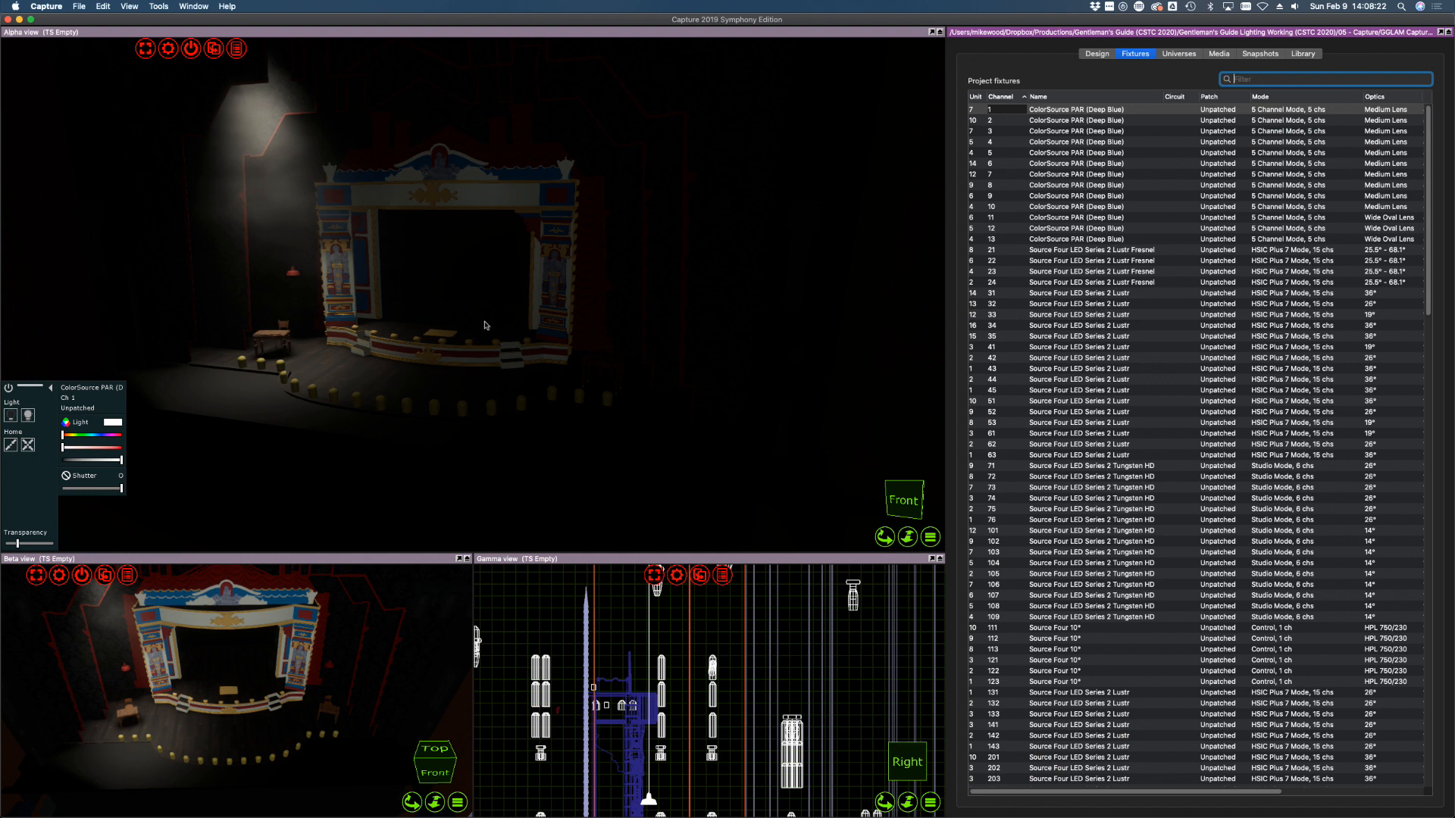
Select channel 1's ColorSource PAR and drag its focus point up to the proscenium top in the Alpha view
{"action": "left_click", "coordinate": [1076, 152]}
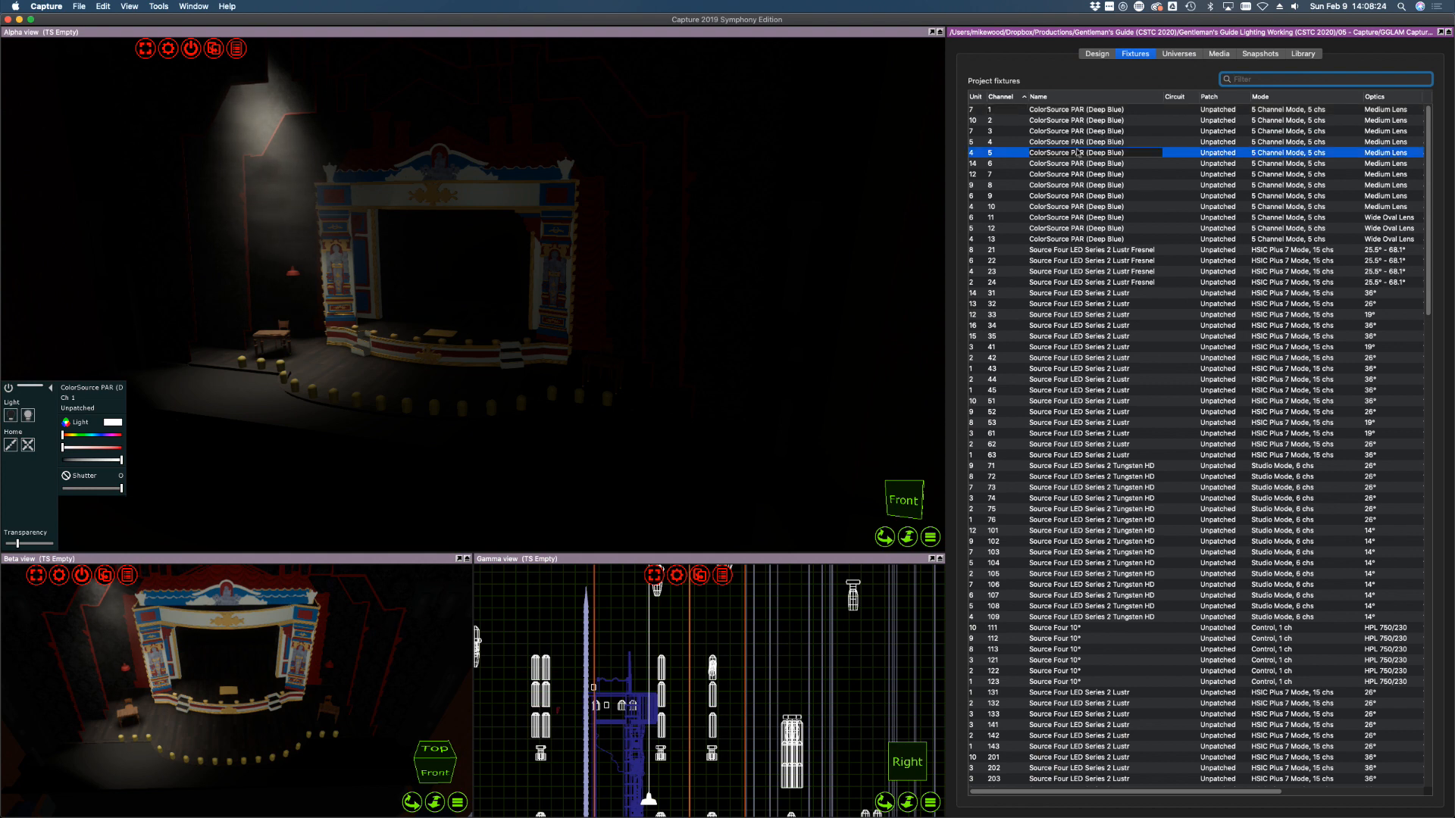
{"action": "left_click", "coordinate": [1066, 110]}
{"action": "left_click", "coordinate": [1062, 131]}
{"action": "left_click", "coordinate": [1053, 111]}
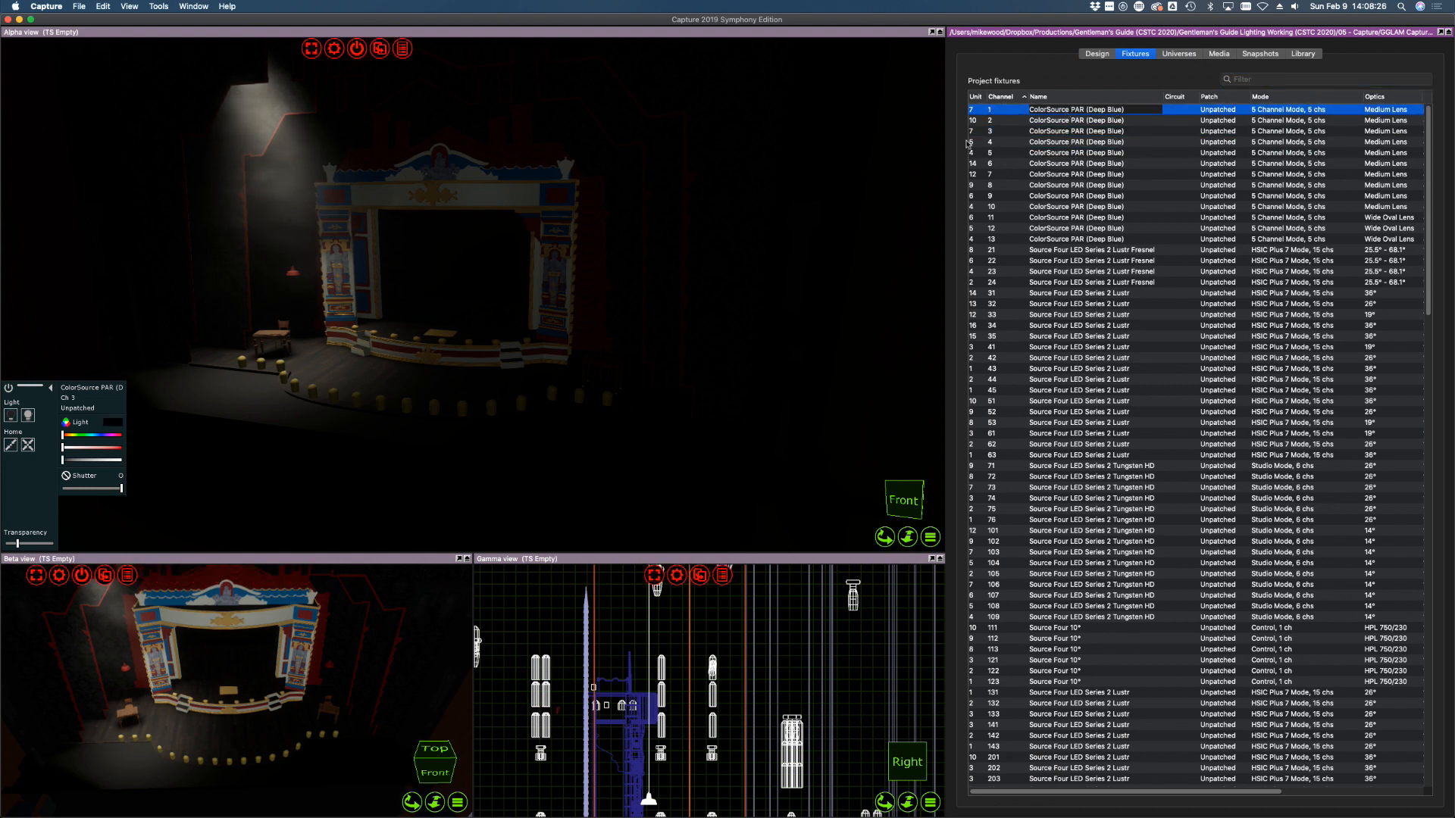
{"action": "scroll", "coordinate": [364, 296], "scroll_direction": "up", "scroll_amount": 1}
{"action": "left_click_drag", "start_coordinate": [386, 367], "coordinate": [276, 357]}
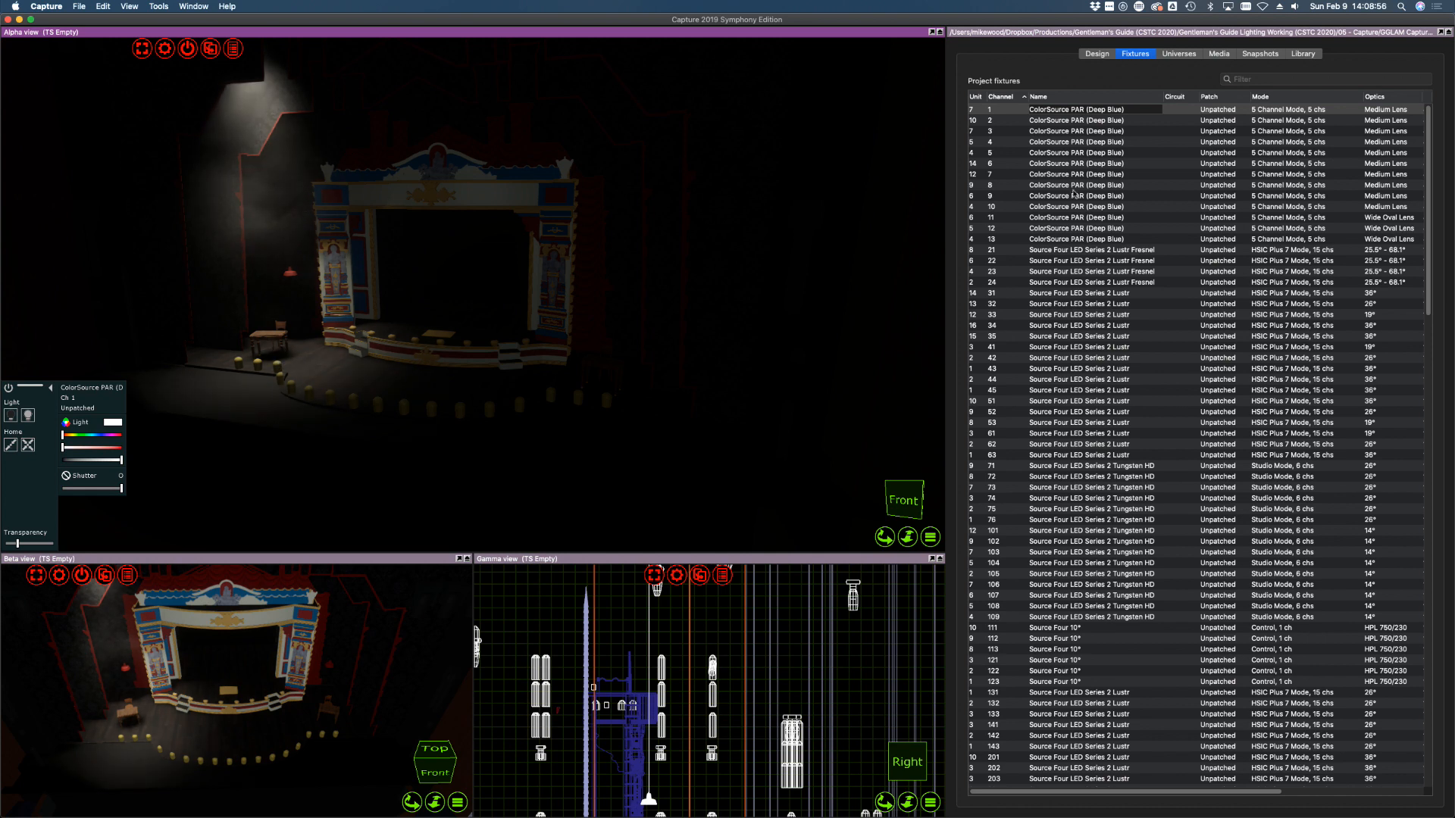
Bring channels 2, 3, 4 and 5 to full intensity one at a time
{"action": "left_click", "coordinate": [1076, 120]}
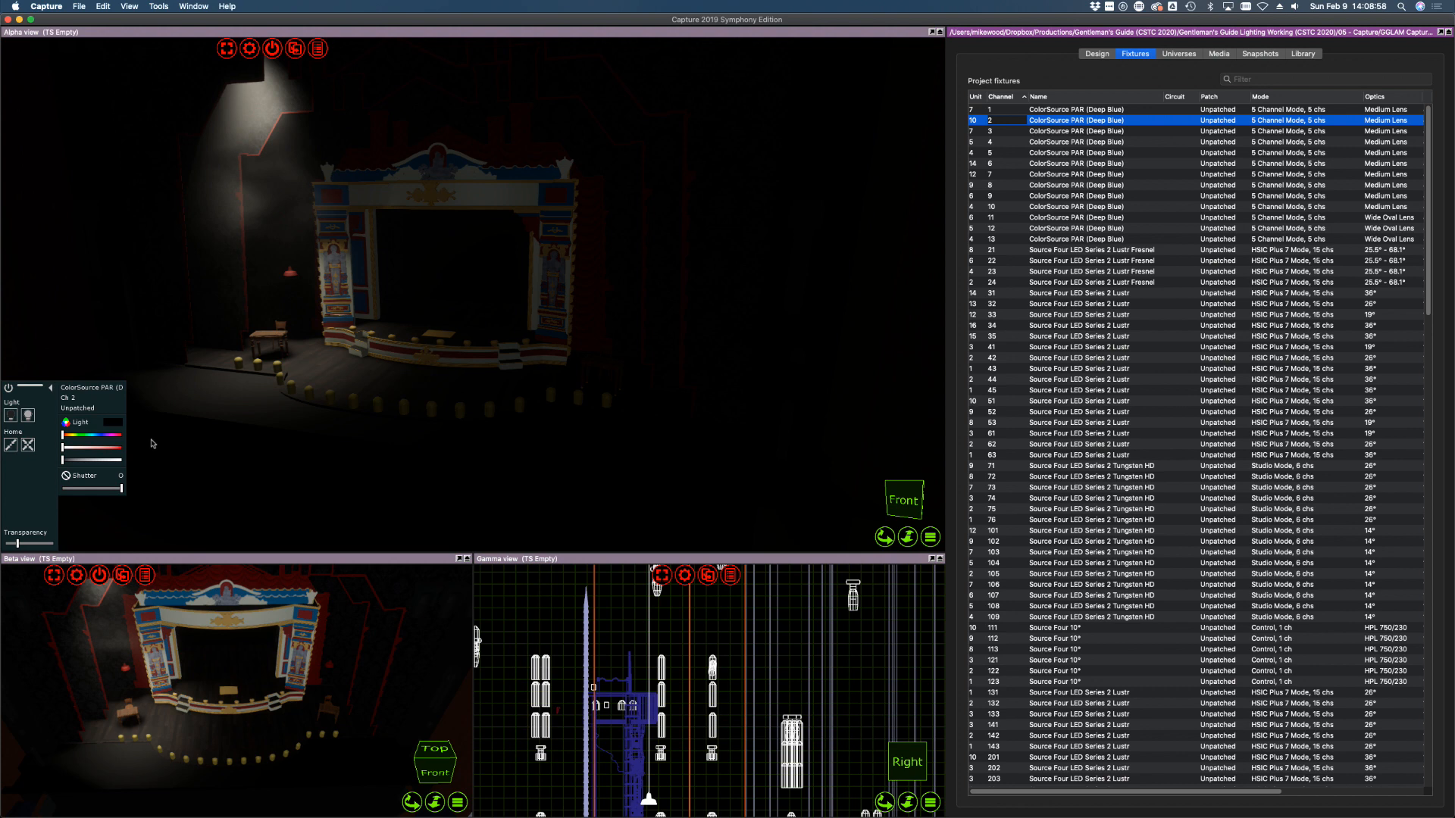
{"action": "left_click_drag", "start_coordinate": [103, 461], "coordinate": [148, 463]}
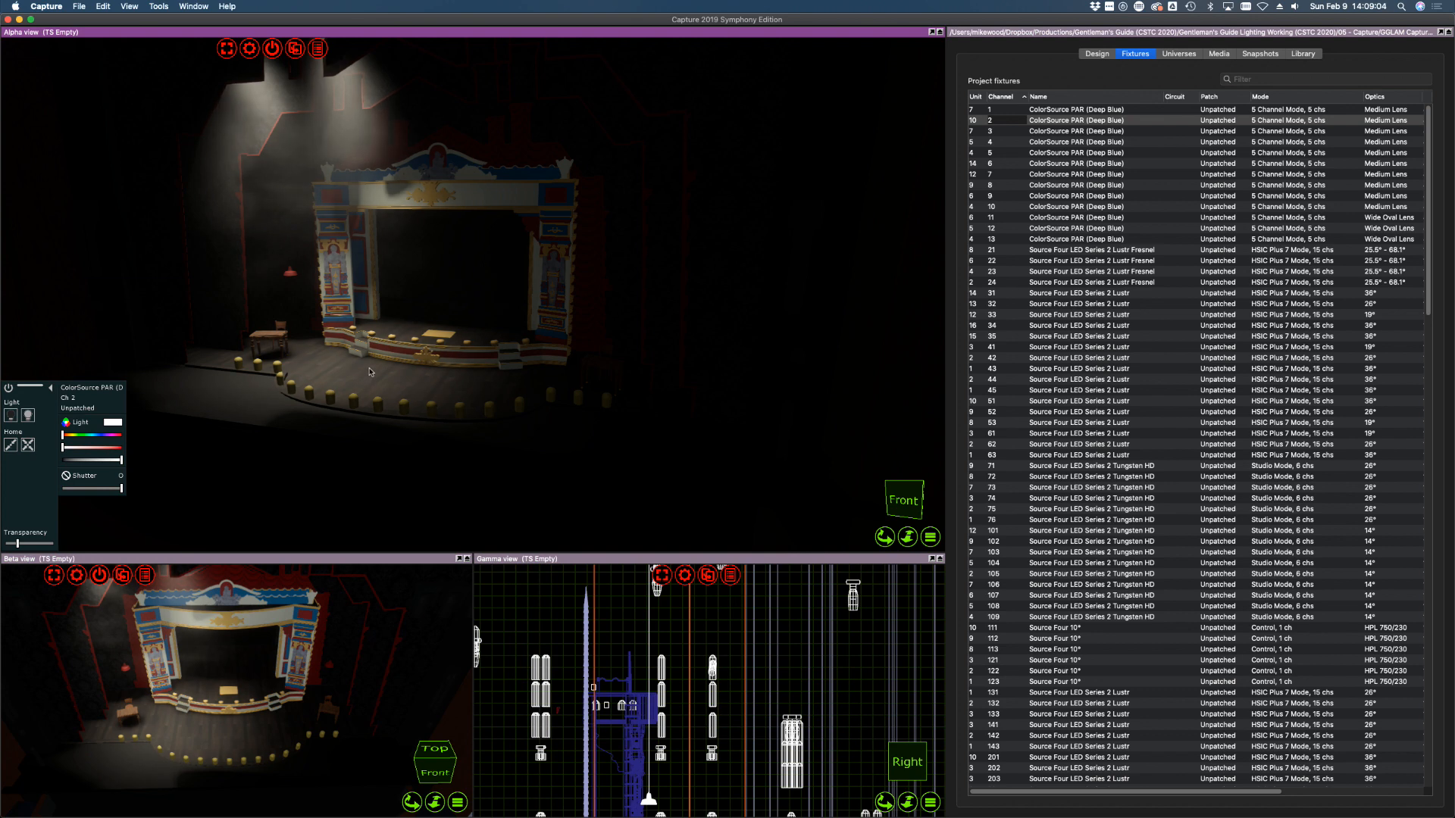
{"action": "left_click", "coordinate": [1022, 132]}
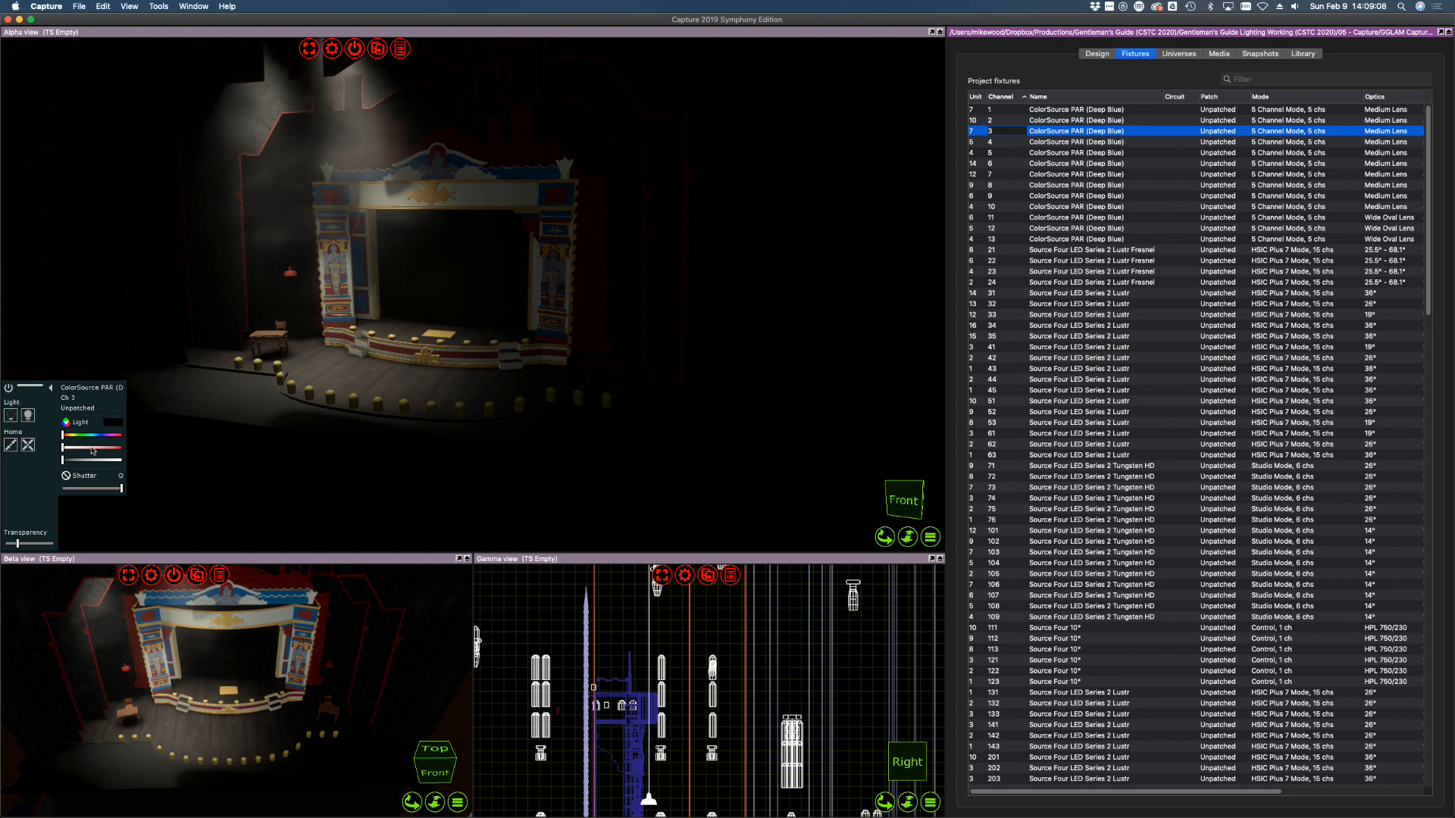
{"action": "left_click_drag", "start_coordinate": [100, 460], "coordinate": [129, 460]}
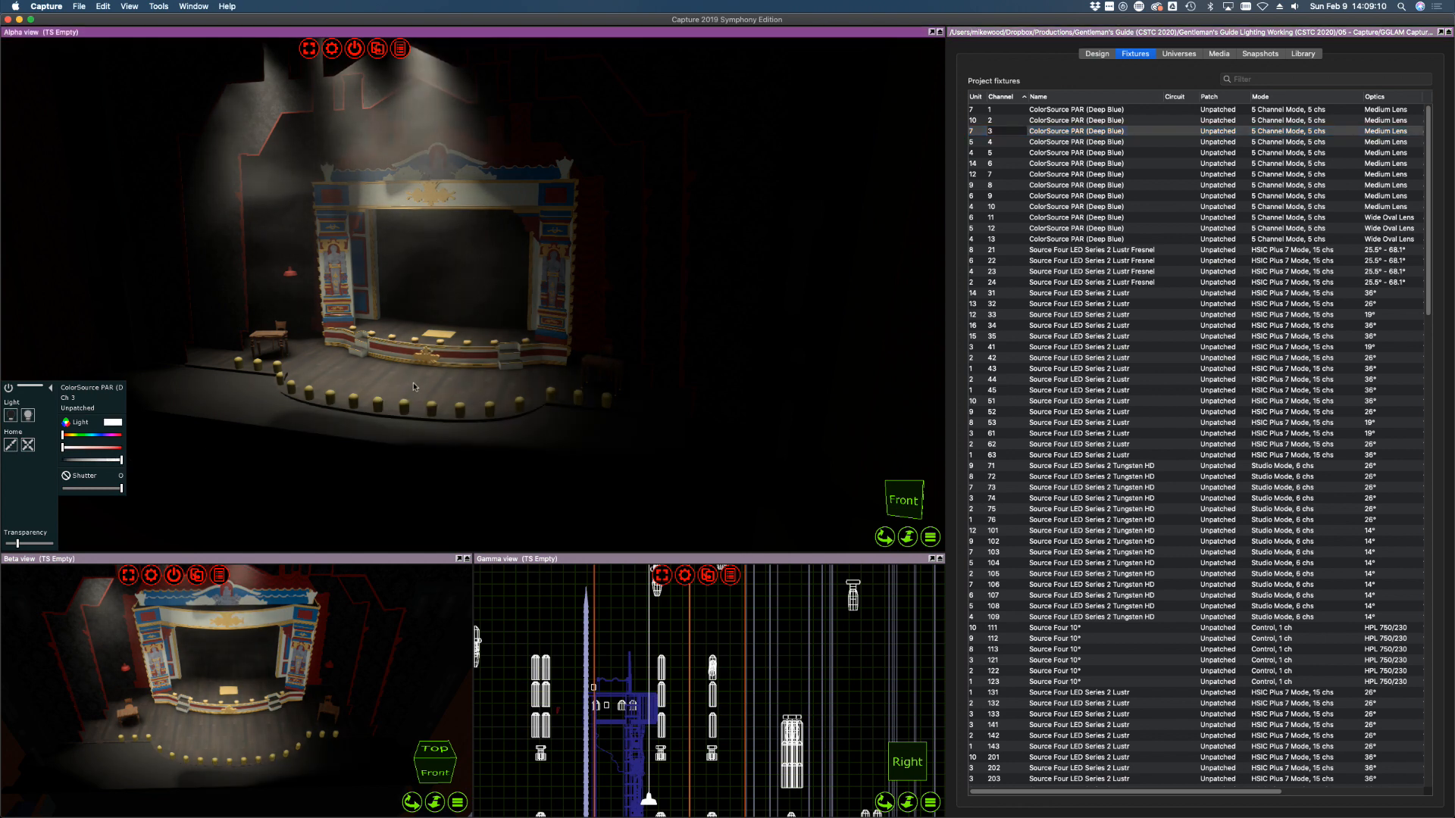
{"action": "left_click_drag", "start_coordinate": [428, 386], "coordinate": [397, 398]}
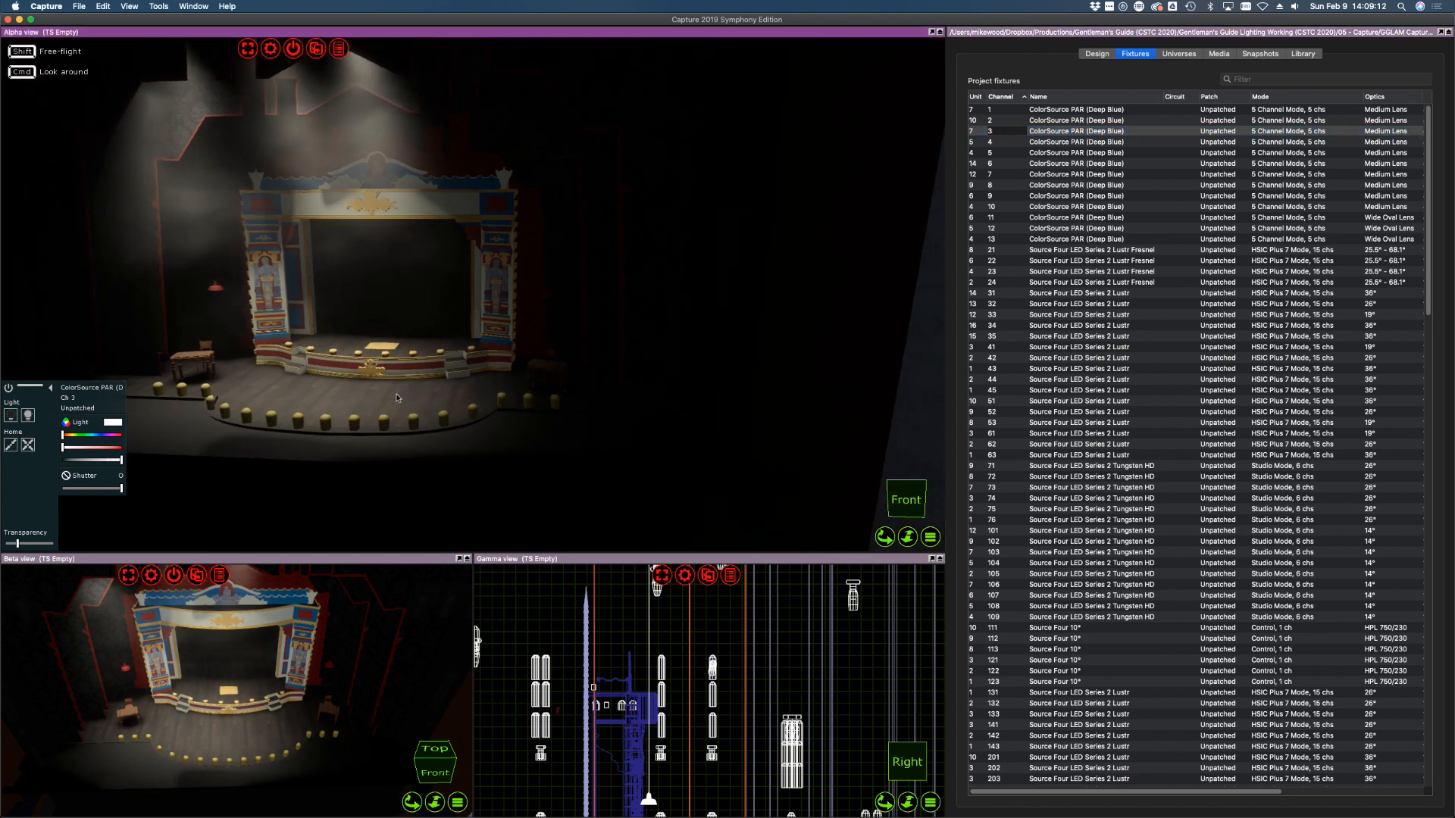
{"action": "right_click_drag", "start_coordinate": [397, 398], "coordinate": [404, 388]}
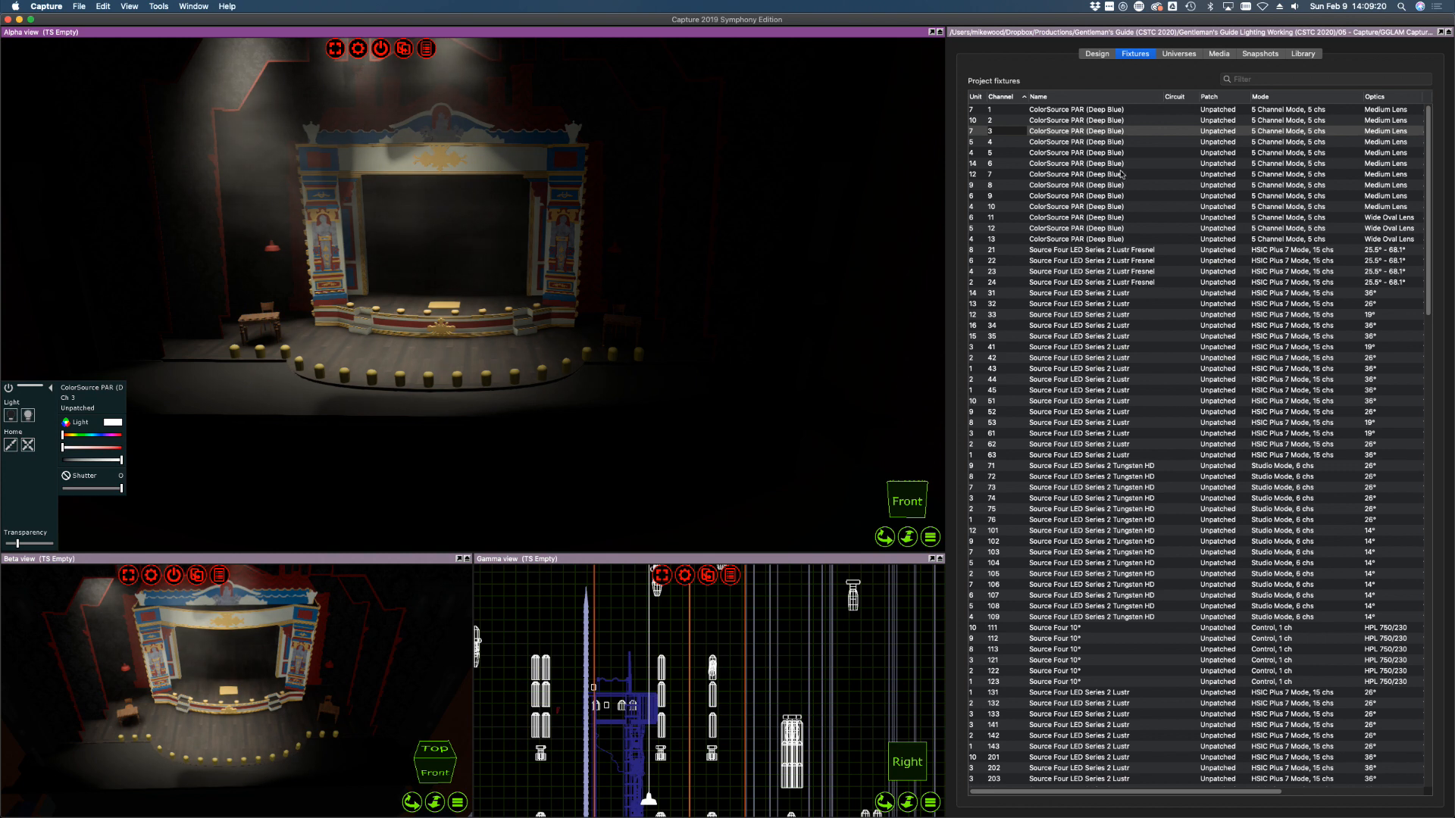
{"action": "left_click", "coordinate": [1263, 143]}
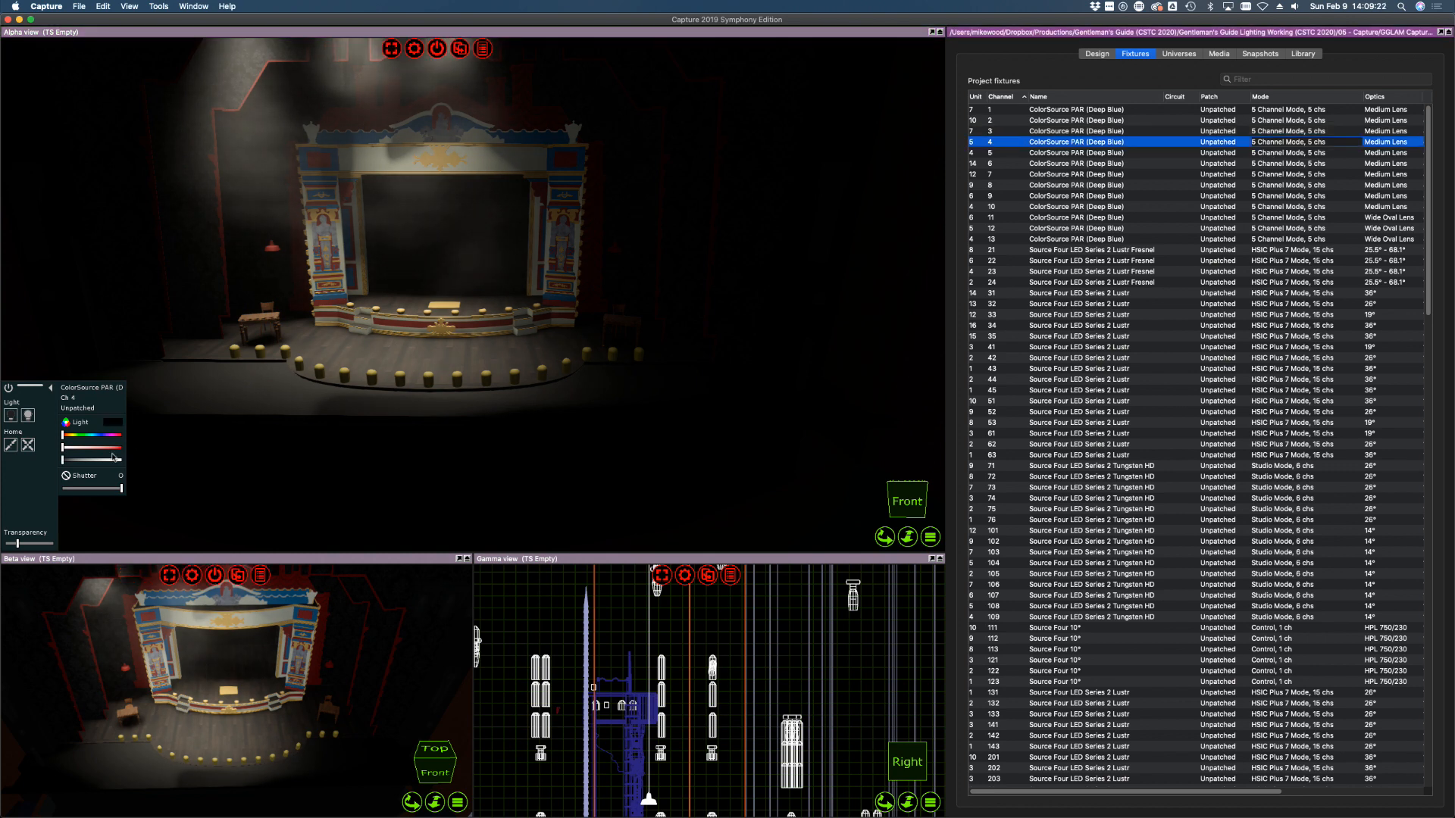
{"action": "left_click_drag", "start_coordinate": [112, 460], "coordinate": [162, 463]}
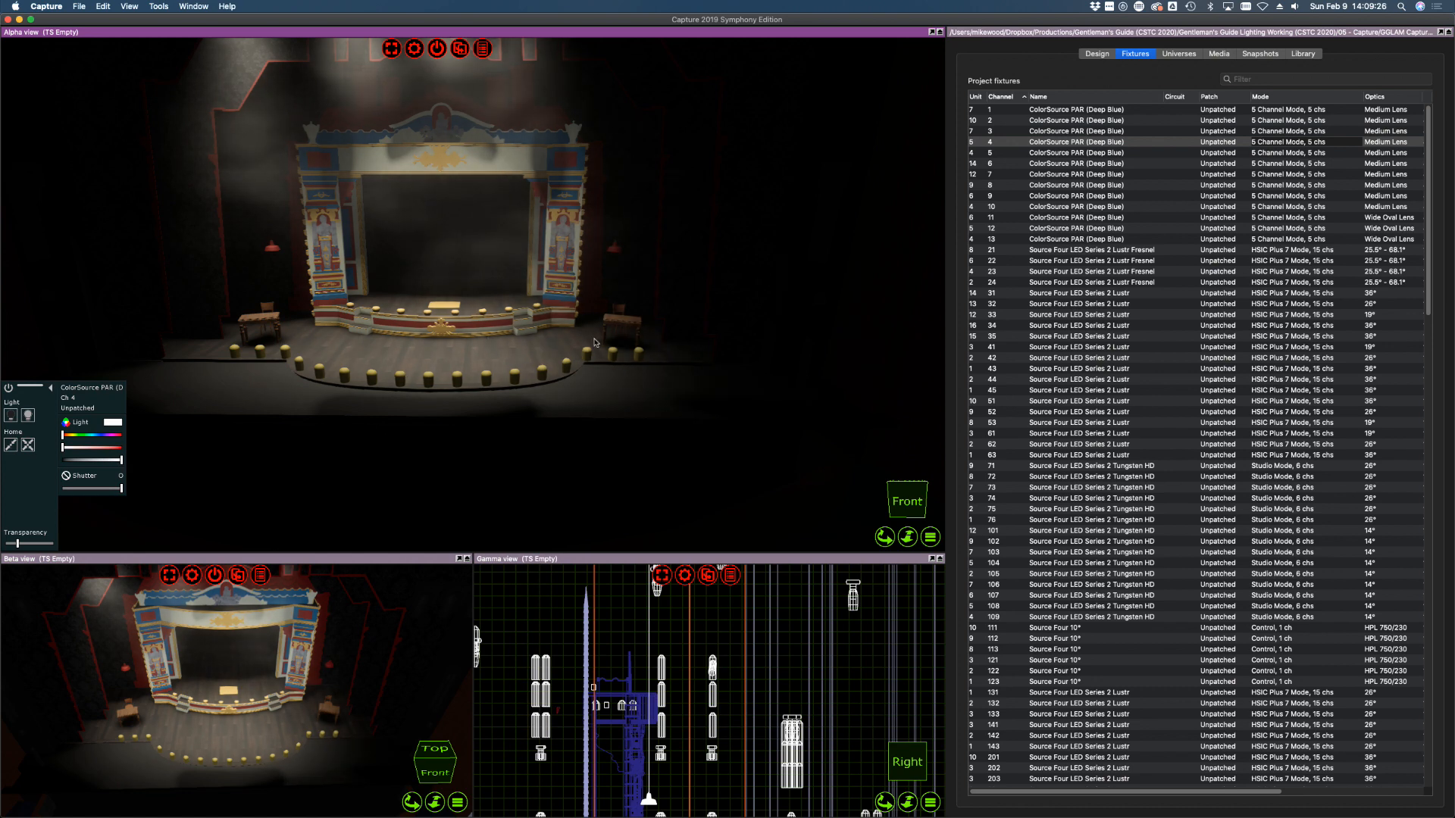
{"action": "left_click", "coordinate": [1021, 153]}
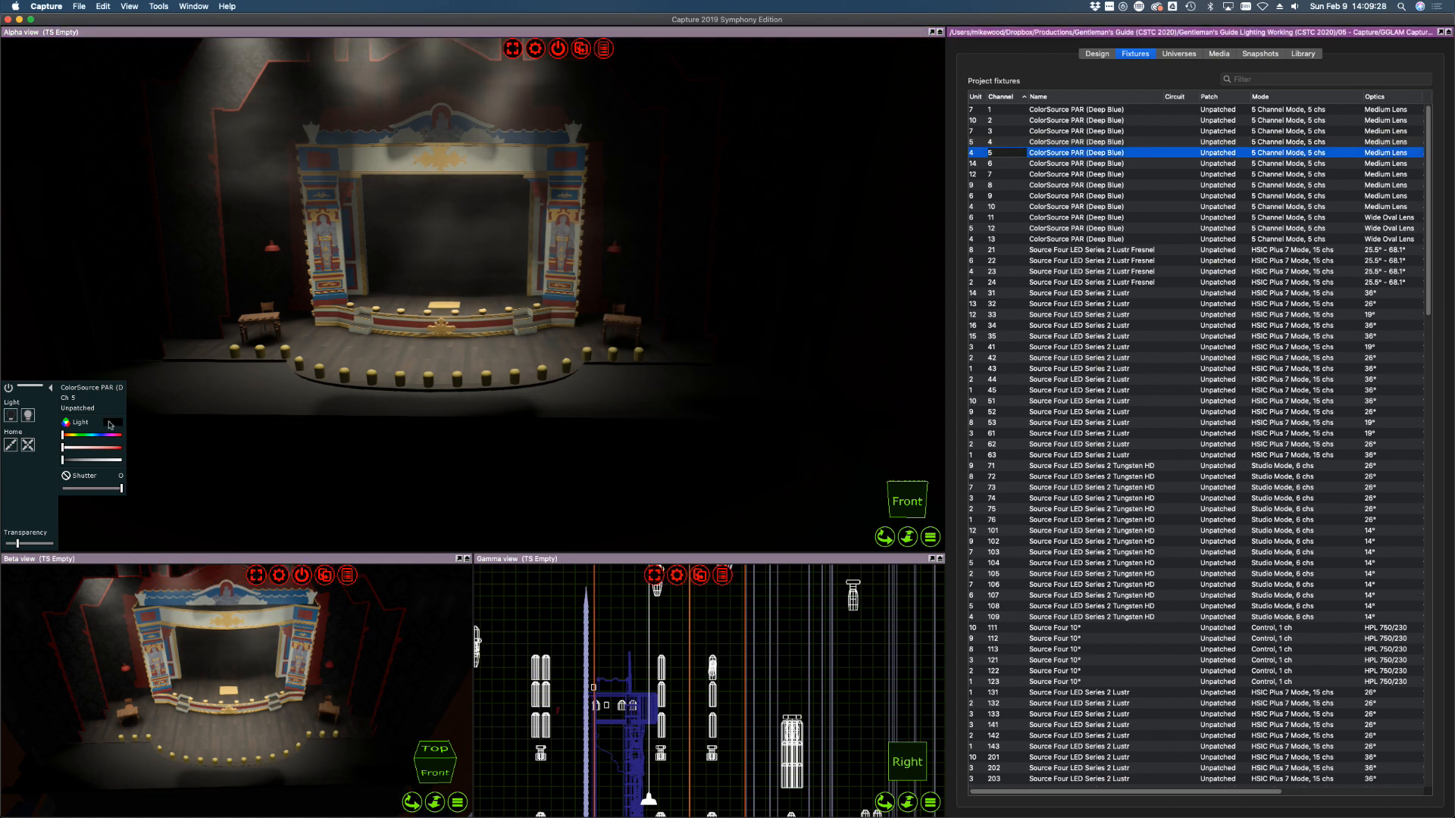
{"action": "left_click_drag", "start_coordinate": [104, 460], "coordinate": [137, 463]}
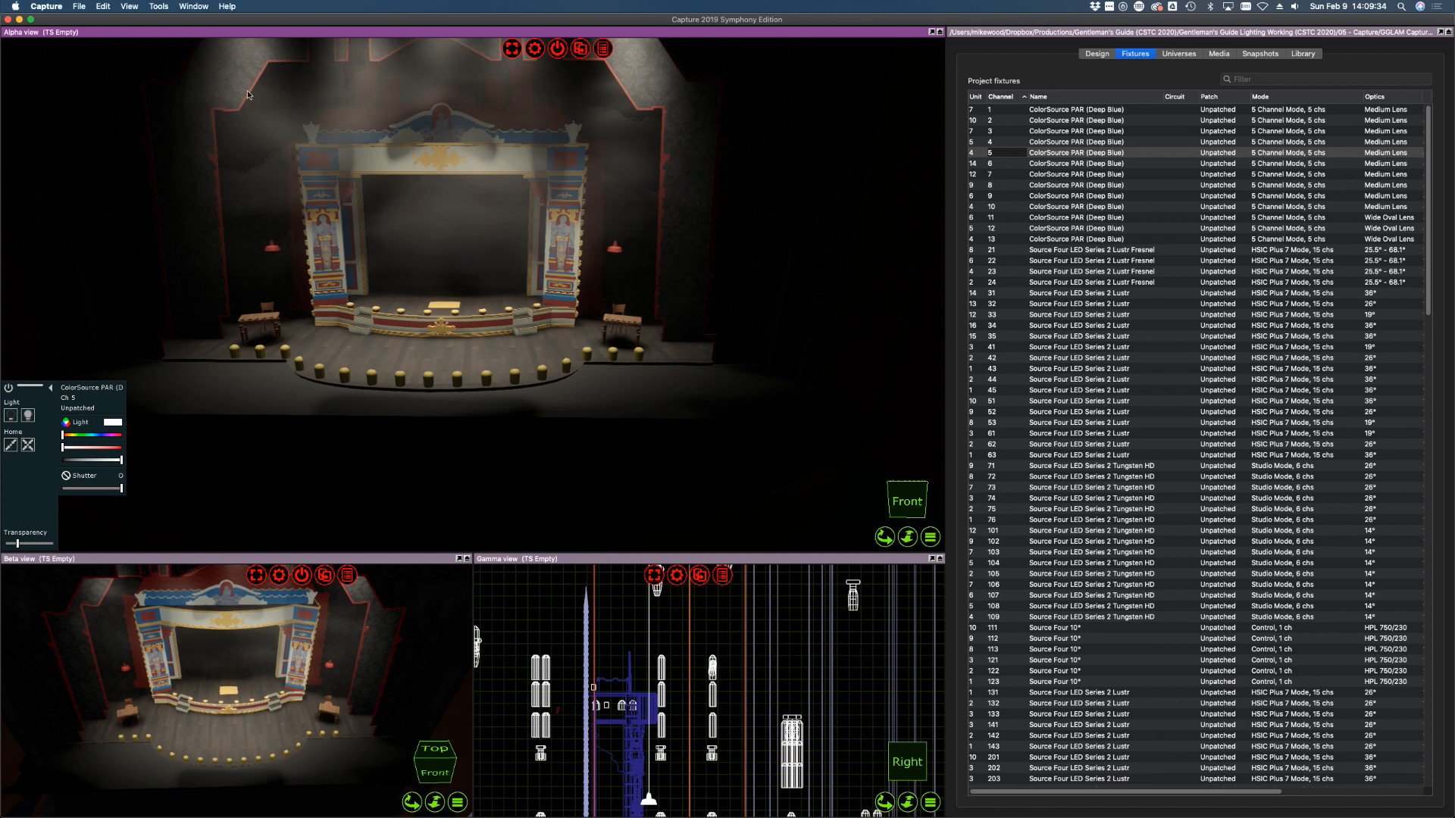
Select channels 1–5 and drag their saturation toward blue-violet
{"action": "right_click_drag", "start_coordinate": [577, 327], "coordinate": [514, 363]}
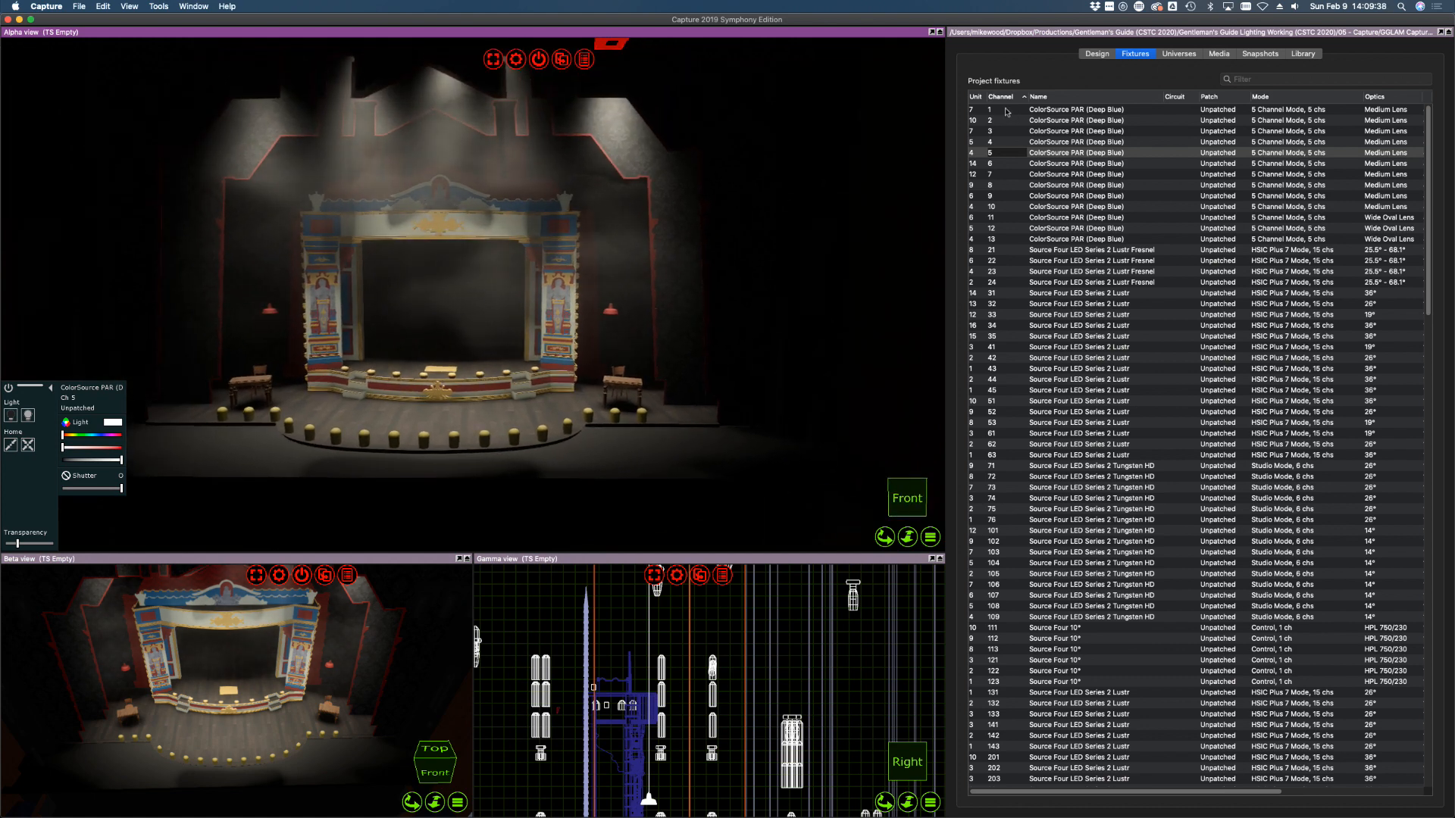
{"action": "left_click", "coordinate": [1027, 113]}
{"action": "left_click", "coordinate": [1011, 155], "text": "shift"}
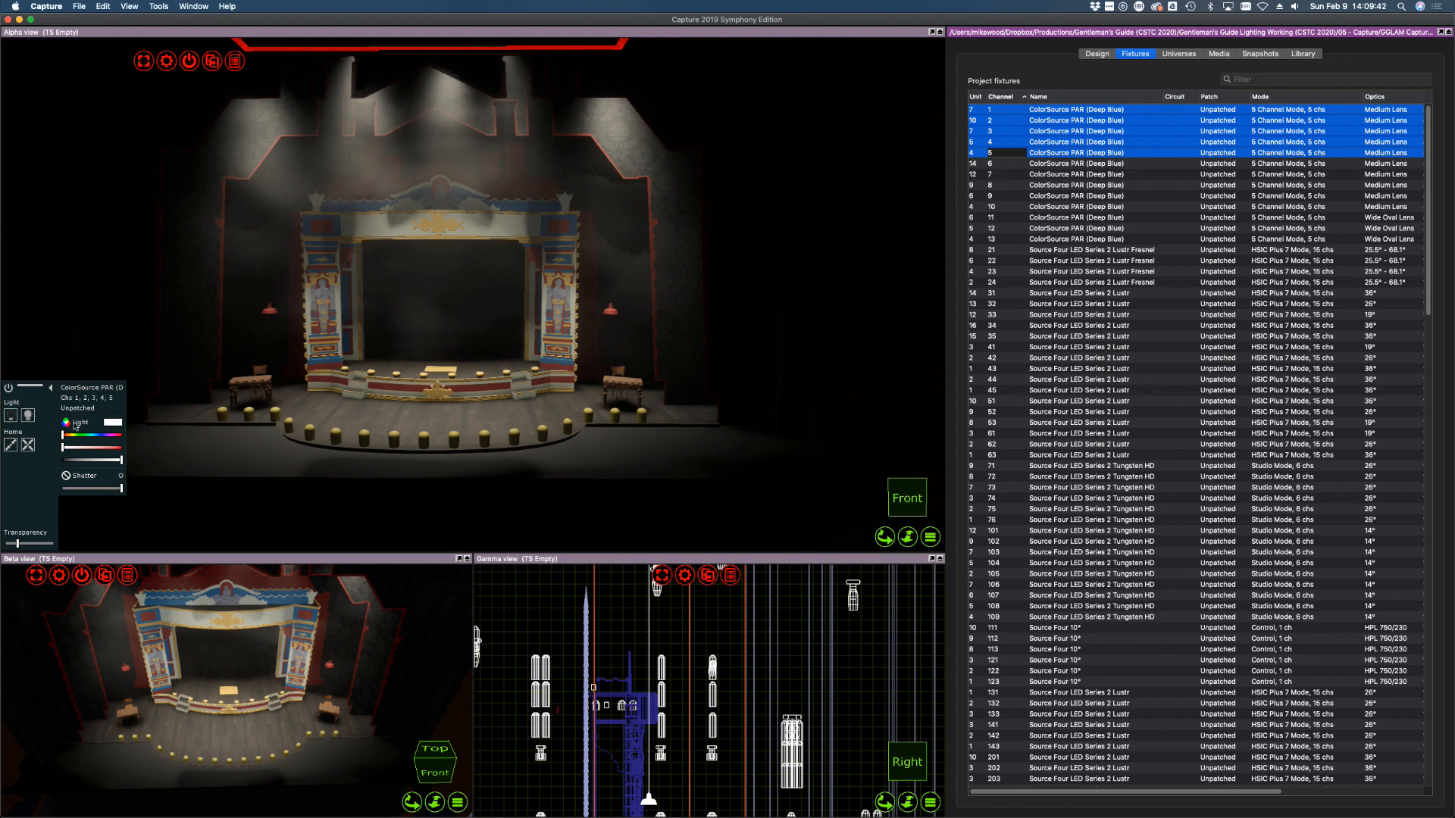
{"action": "left_click", "coordinate": [105, 438]}
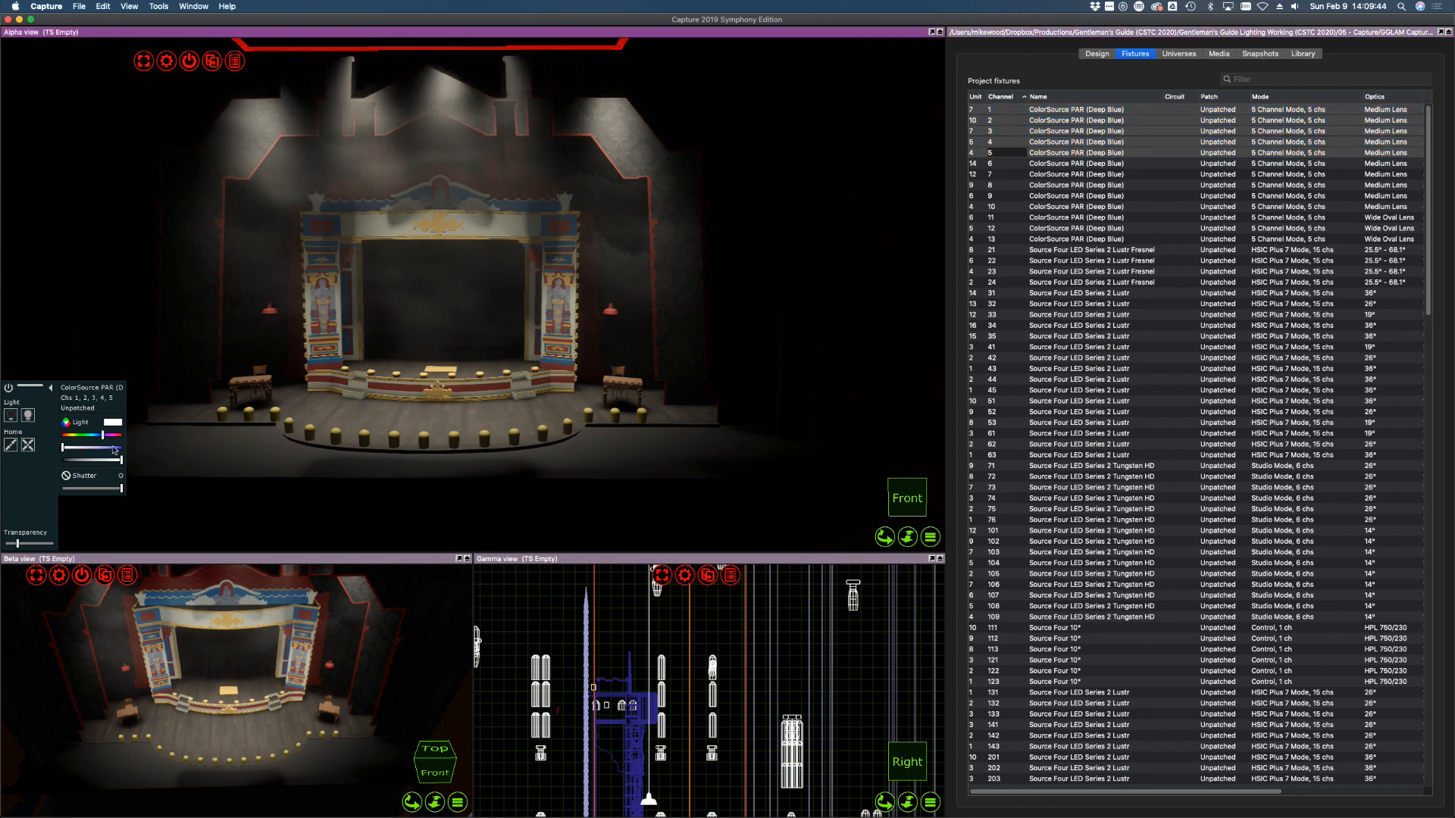
{"action": "mouse_move", "coordinate": [112, 449]}
{"action": "left_mouse_down"}
{"action": "mouse_move", "coordinate": [63, 447]}
{"action": "mouse_move", "coordinate": [131, 461]}
{"action": "left_mouse_up"}
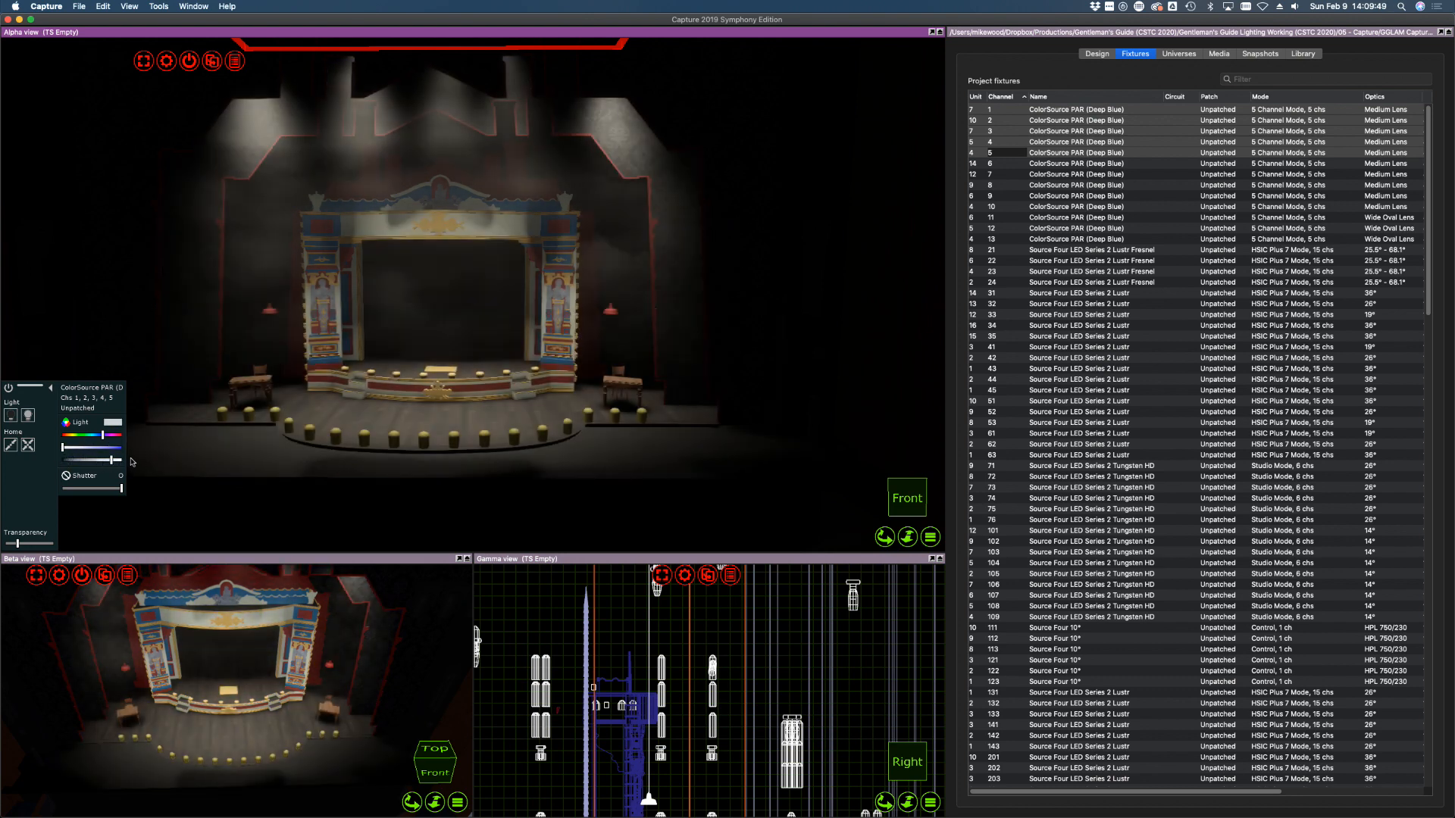
{"action": "left_click", "coordinate": [1303, 54]}
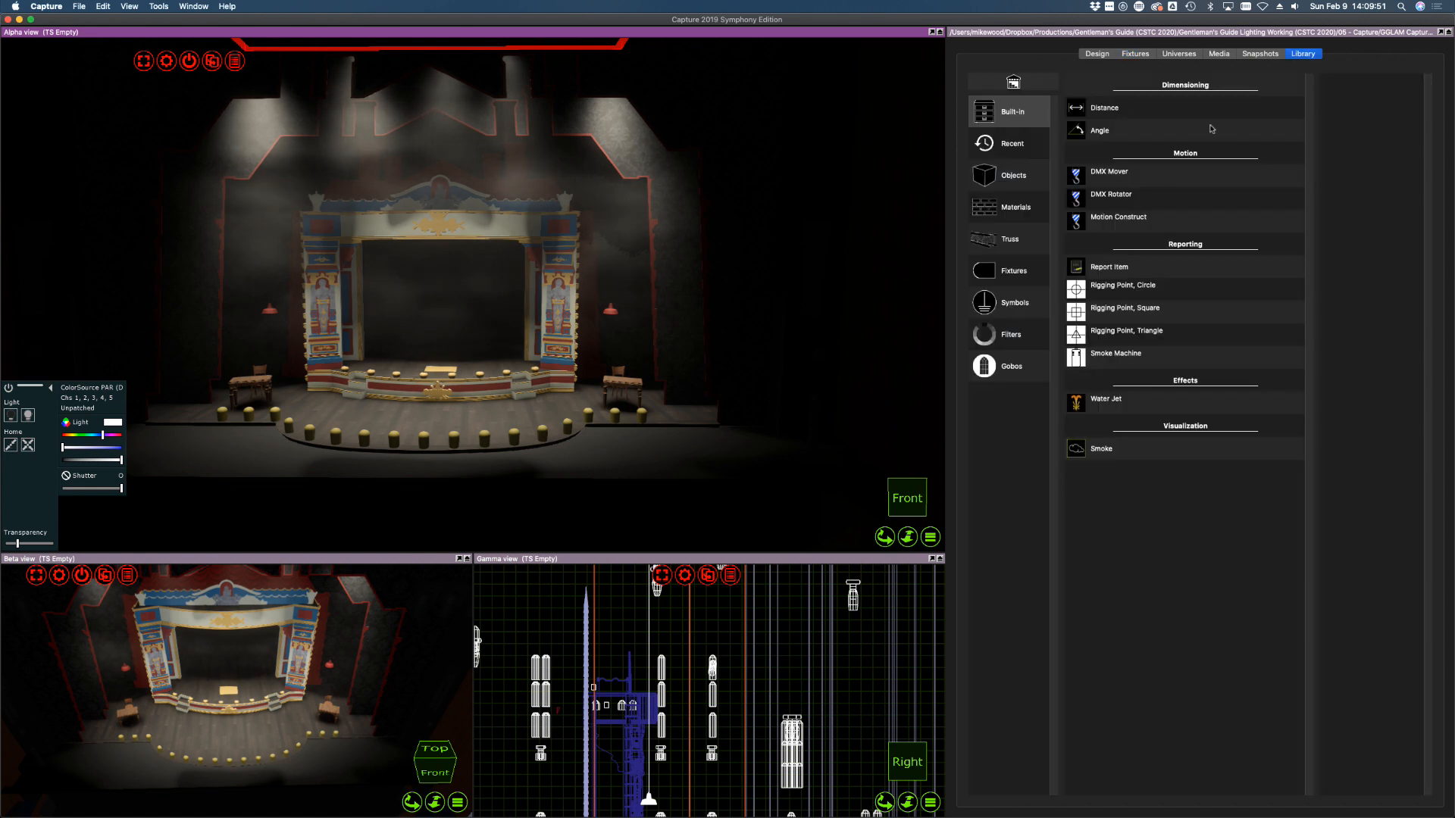
{"action": "left_click", "coordinate": [1032, 277]}
{"action": "left_click", "coordinate": [1361, 91]}
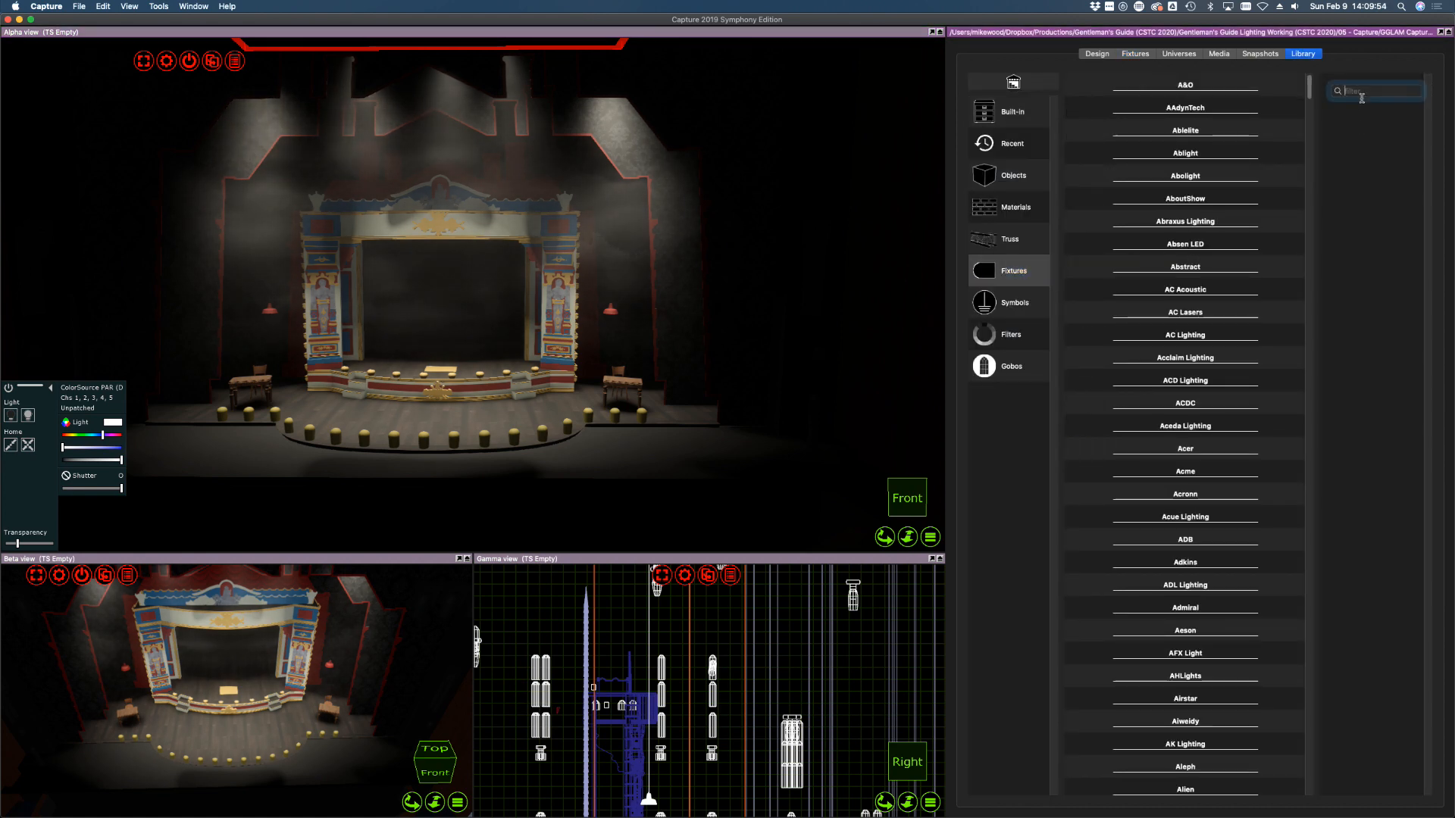
{"action": "type", "text": "barn door"}
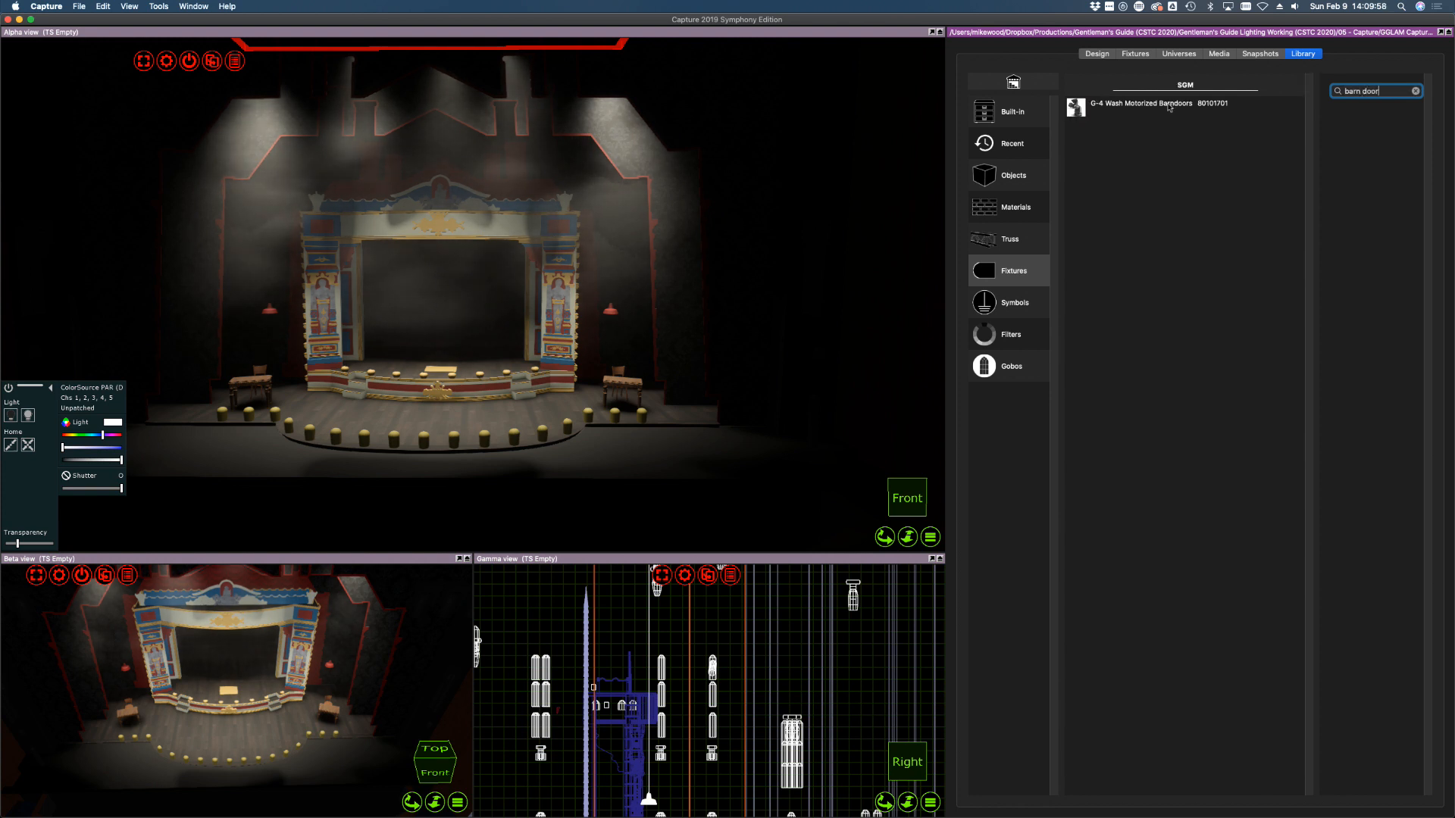
{"action": "left_click", "coordinate": [1018, 118]}
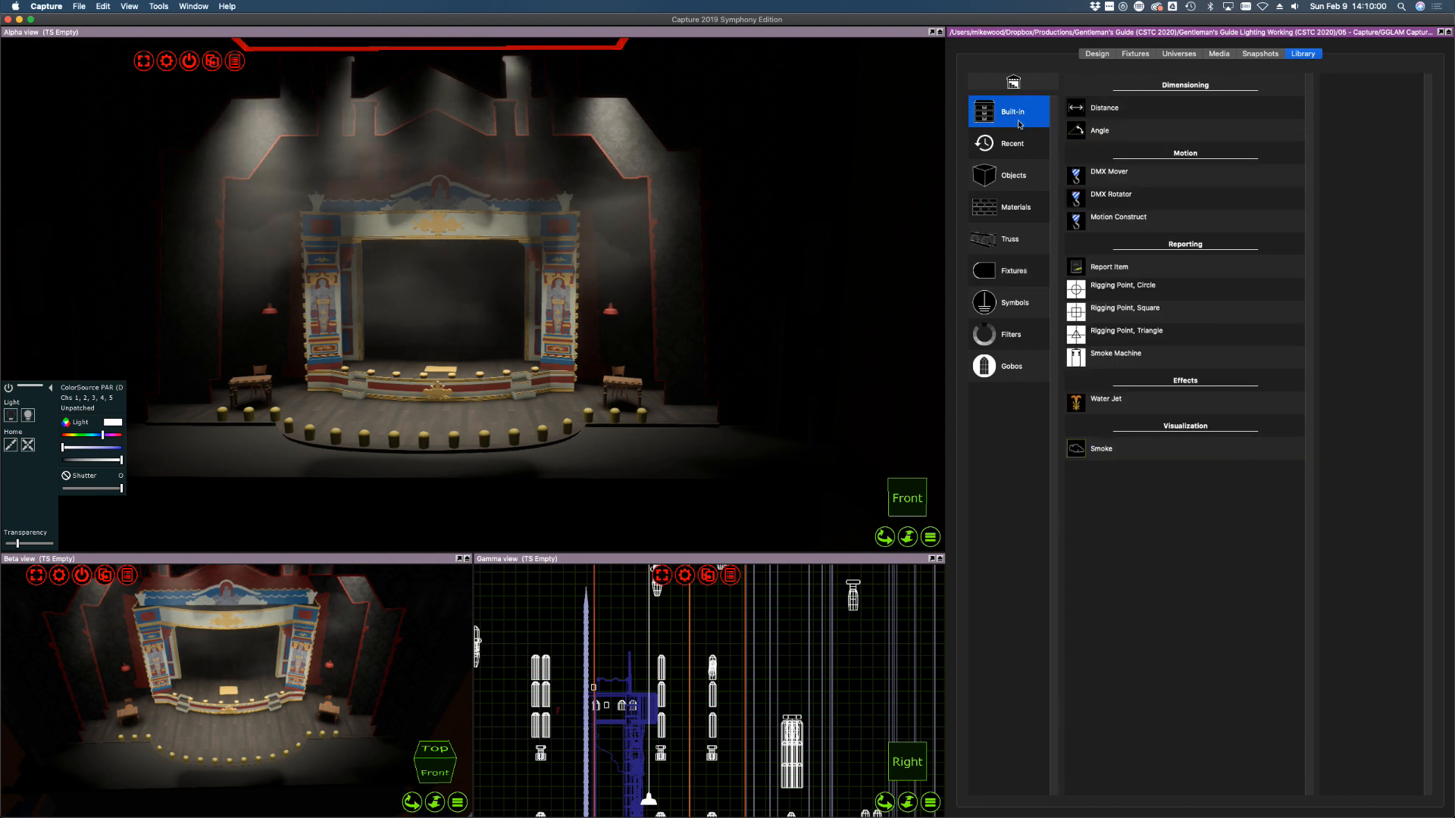
{"action": "left_click", "coordinate": [1014, 146]}
{"action": "left_click", "coordinate": [1012, 177]}
{"action": "left_click", "coordinate": [1011, 215]}
{"action": "left_click", "coordinate": [1012, 241]}
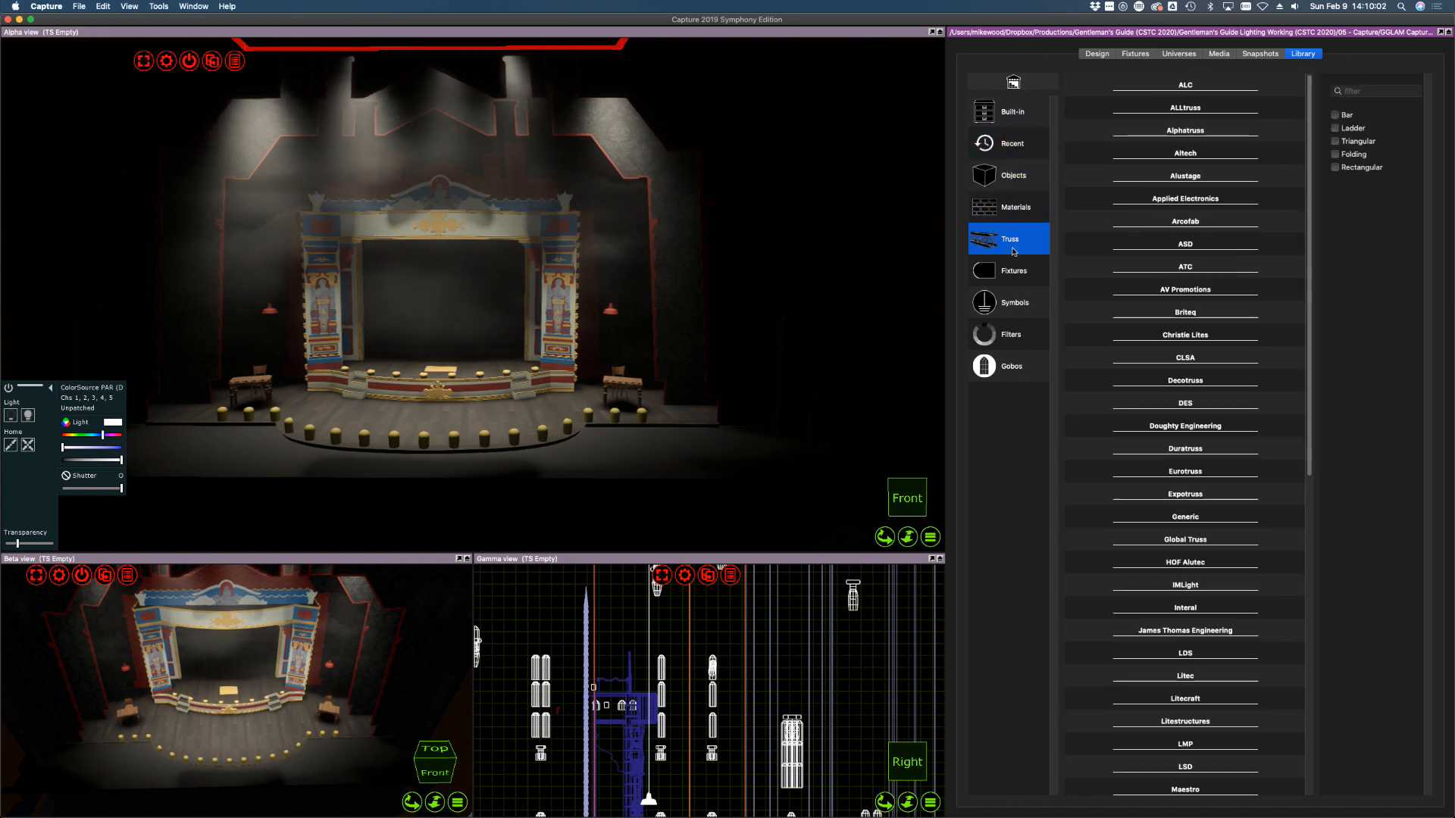
{"action": "left_click", "coordinate": [1015, 271]}
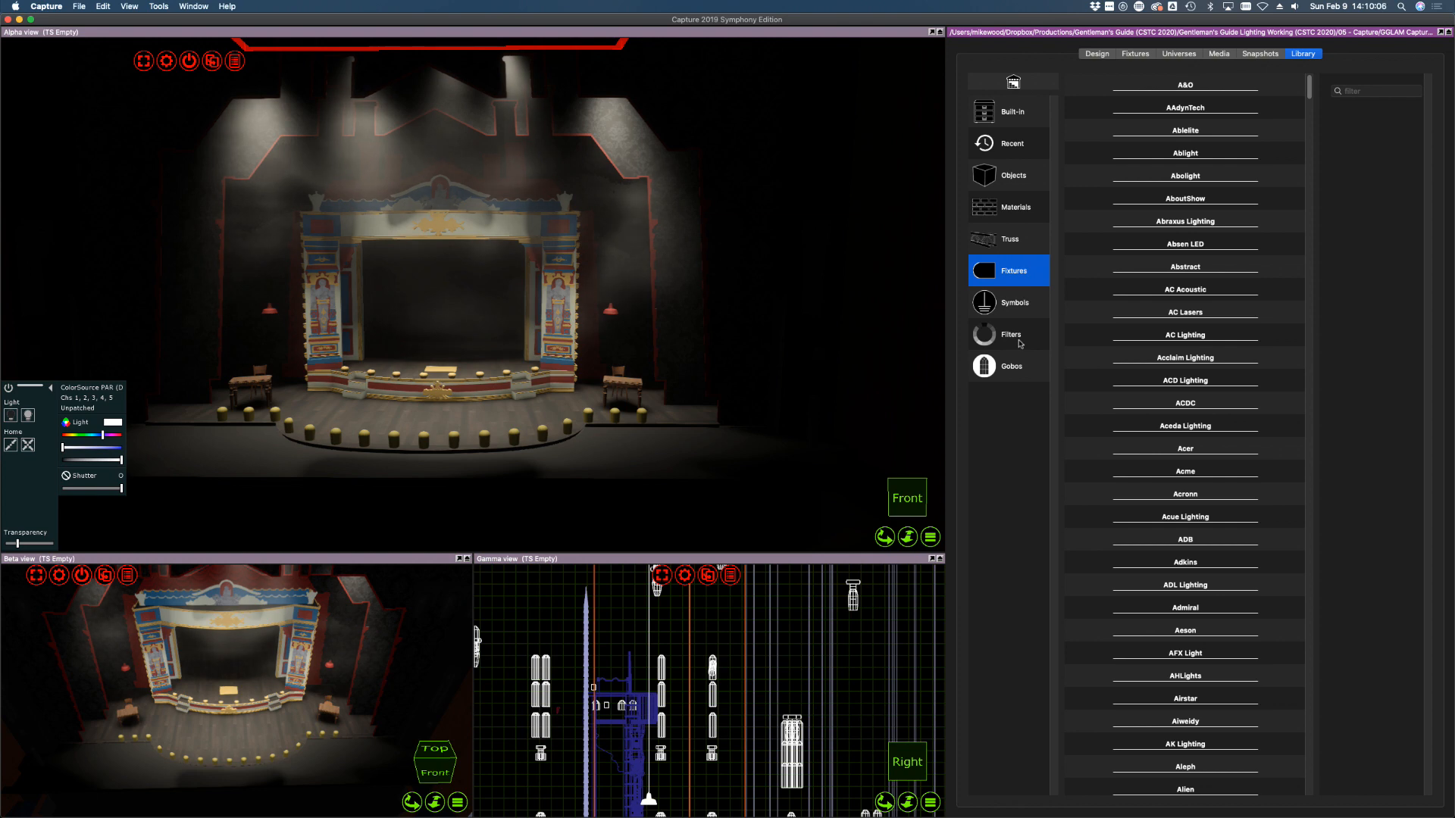
{"action": "left_click", "coordinate": [1136, 55]}
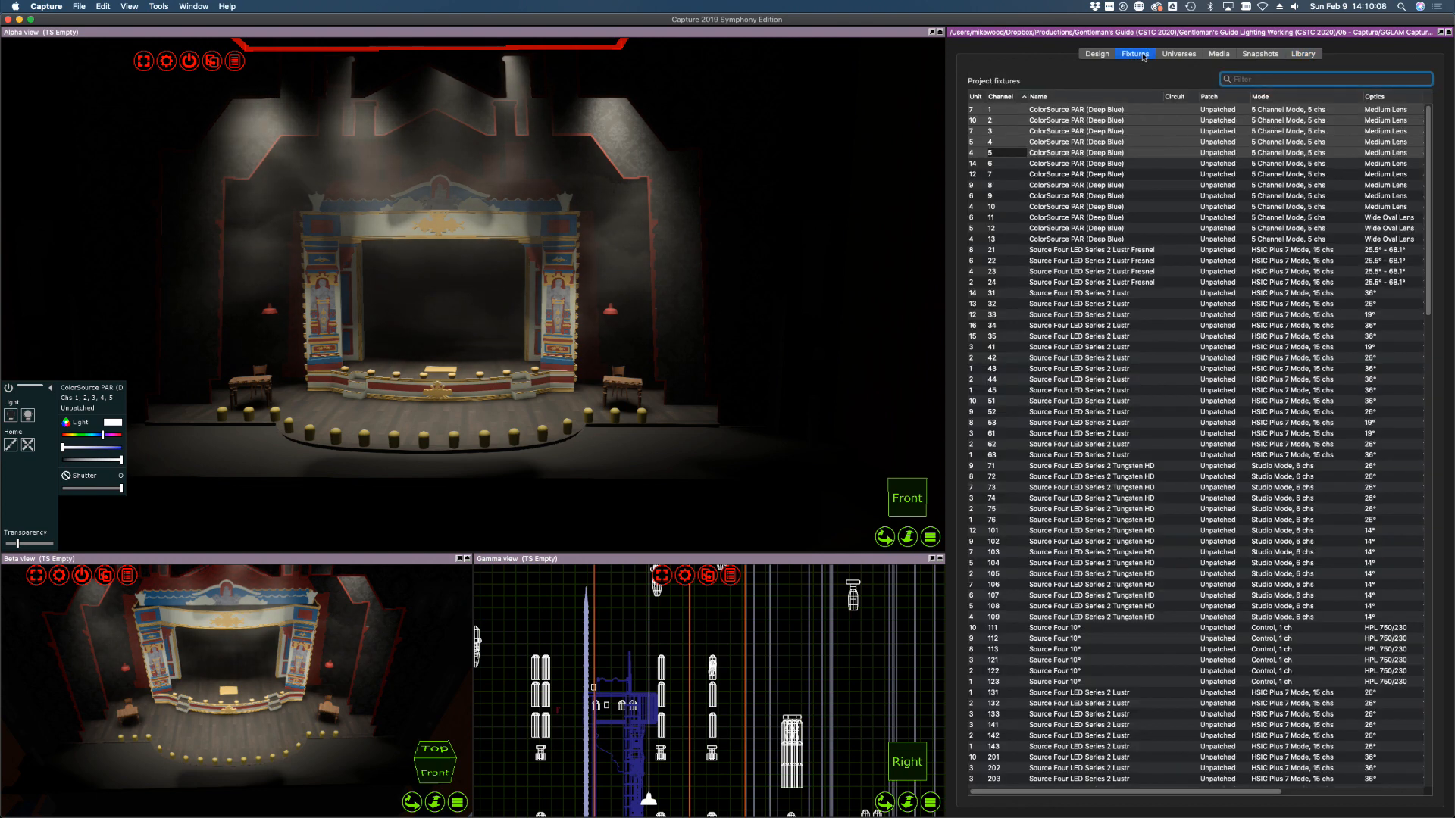
Select wash channels 1–5 and take their intensity down to zero
{"action": "left_click", "coordinate": [1052, 173]}
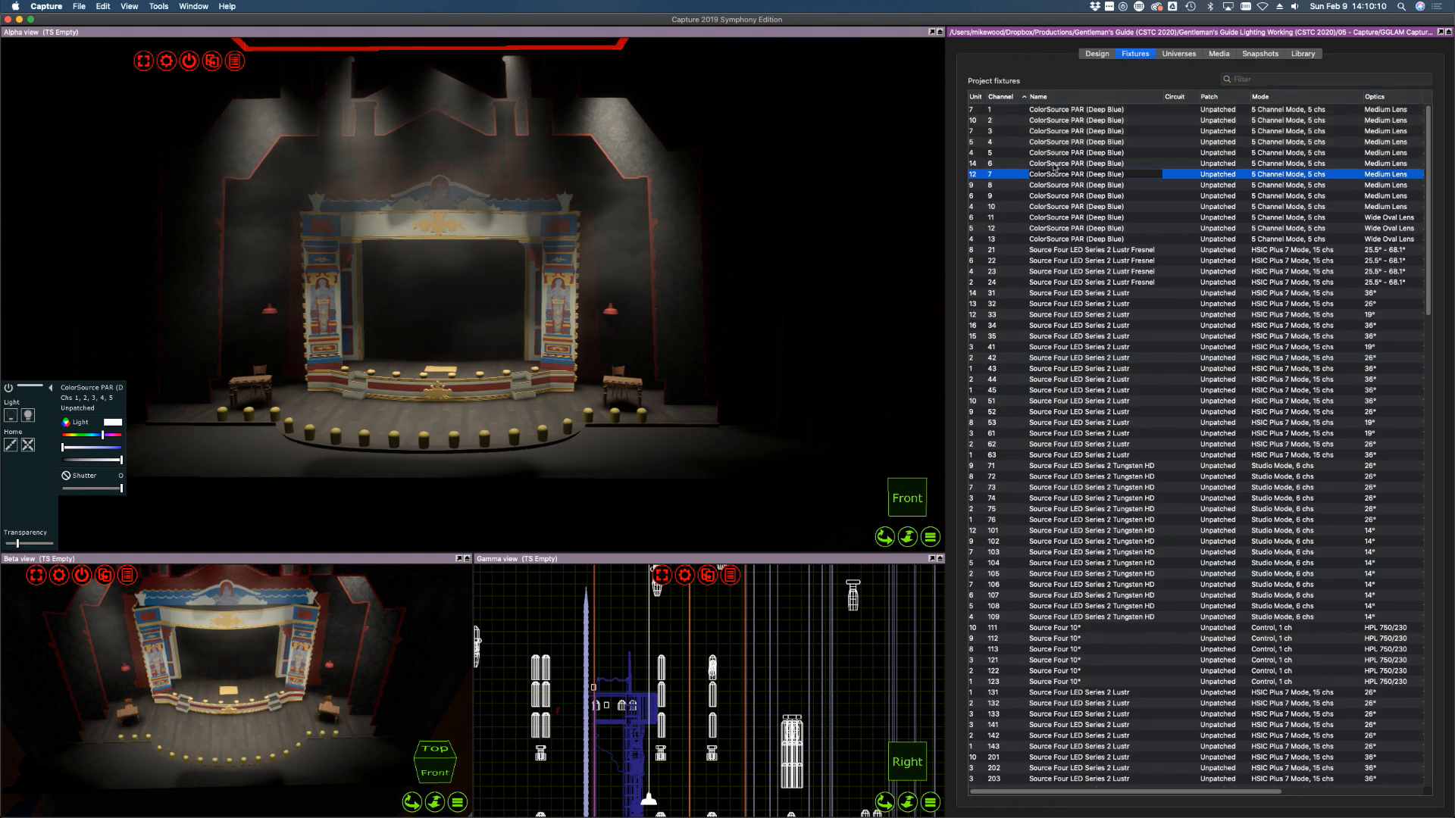
{"action": "left_click", "coordinate": [1051, 163]}
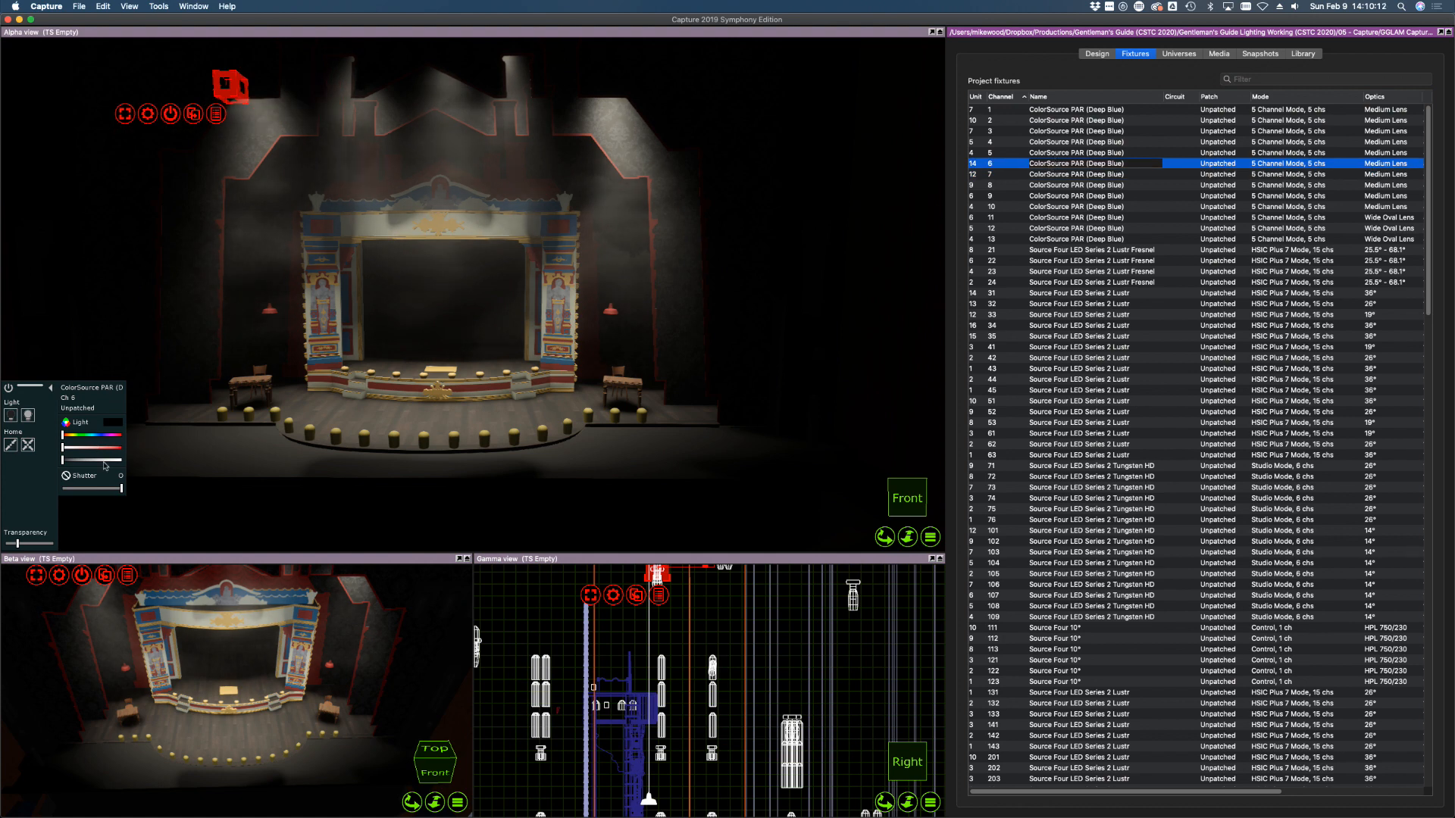
{"action": "left_click", "coordinate": [1080, 152]}
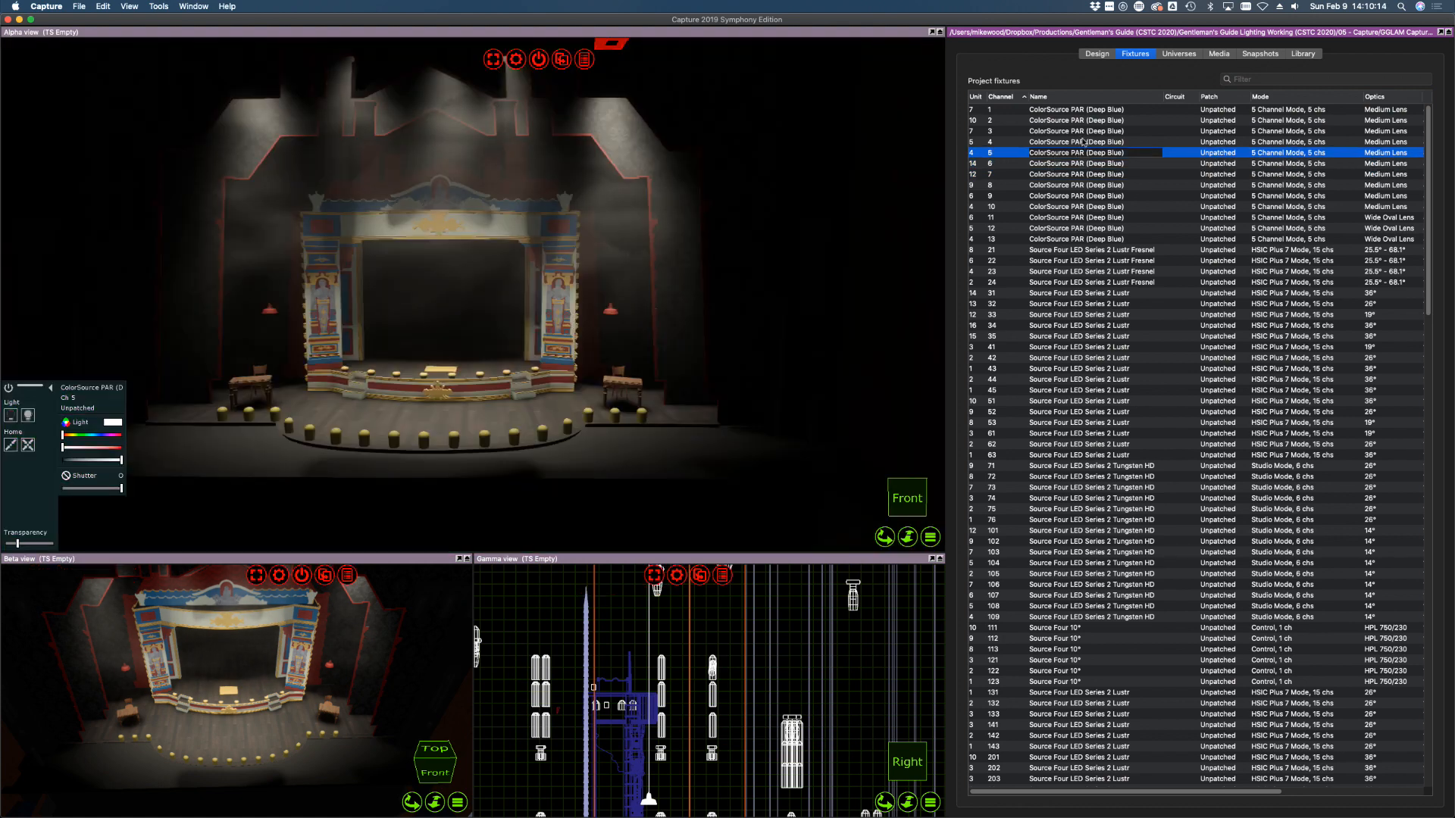
{"action": "left_click", "coordinate": [1076, 109], "text": "shift"}
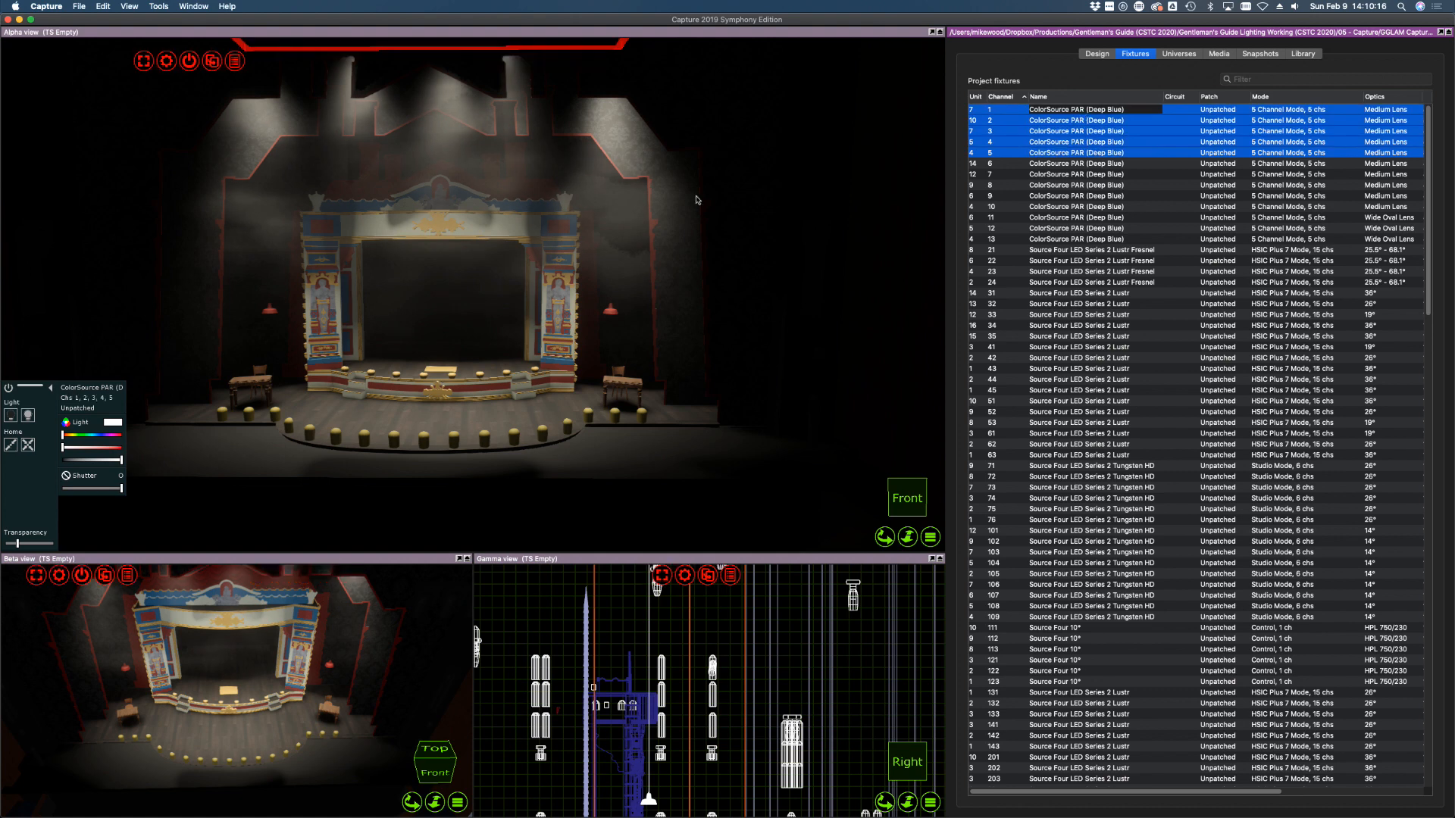
{"action": "left_click", "coordinate": [97, 459]}
{"action": "left_click_drag", "start_coordinate": [56, 456], "coordinate": [52, 457]}
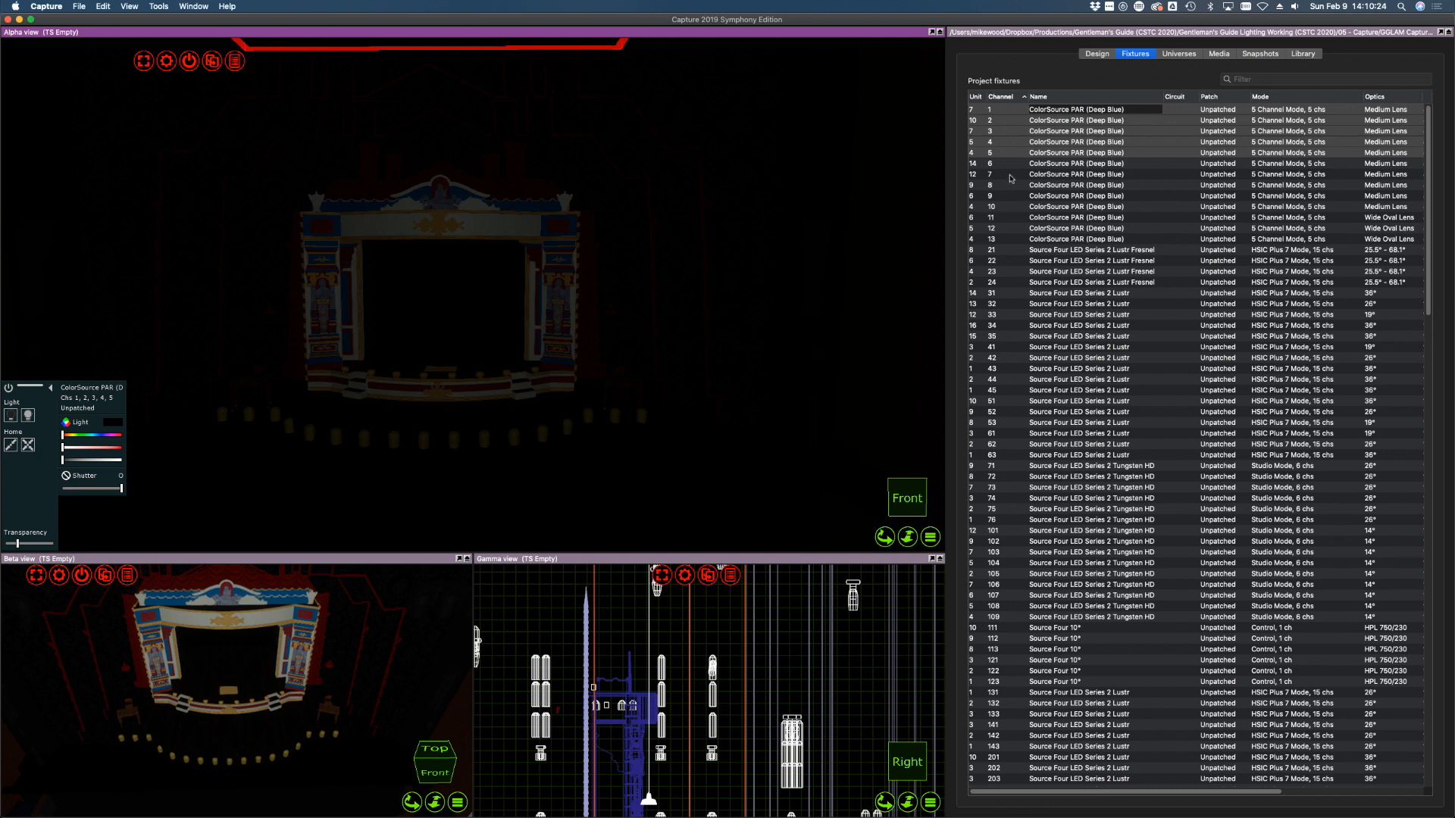
Bring channels 6, 7, 8, 9 and 10 to full one by one, then fade 6–10 down
{"action": "left_click", "coordinate": [1007, 164]}
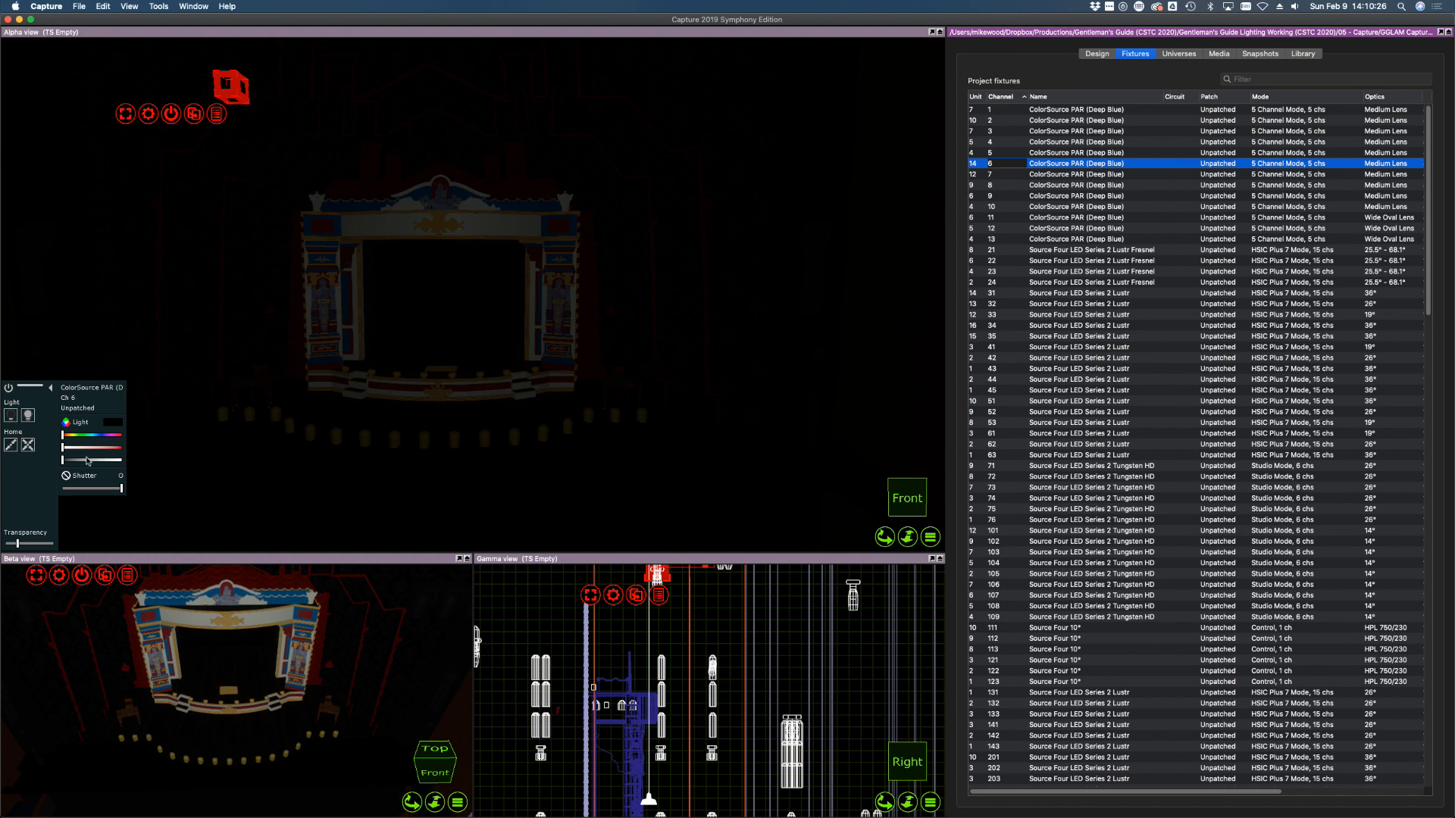
{"action": "left_click_drag", "start_coordinate": [87, 460], "coordinate": [163, 466]}
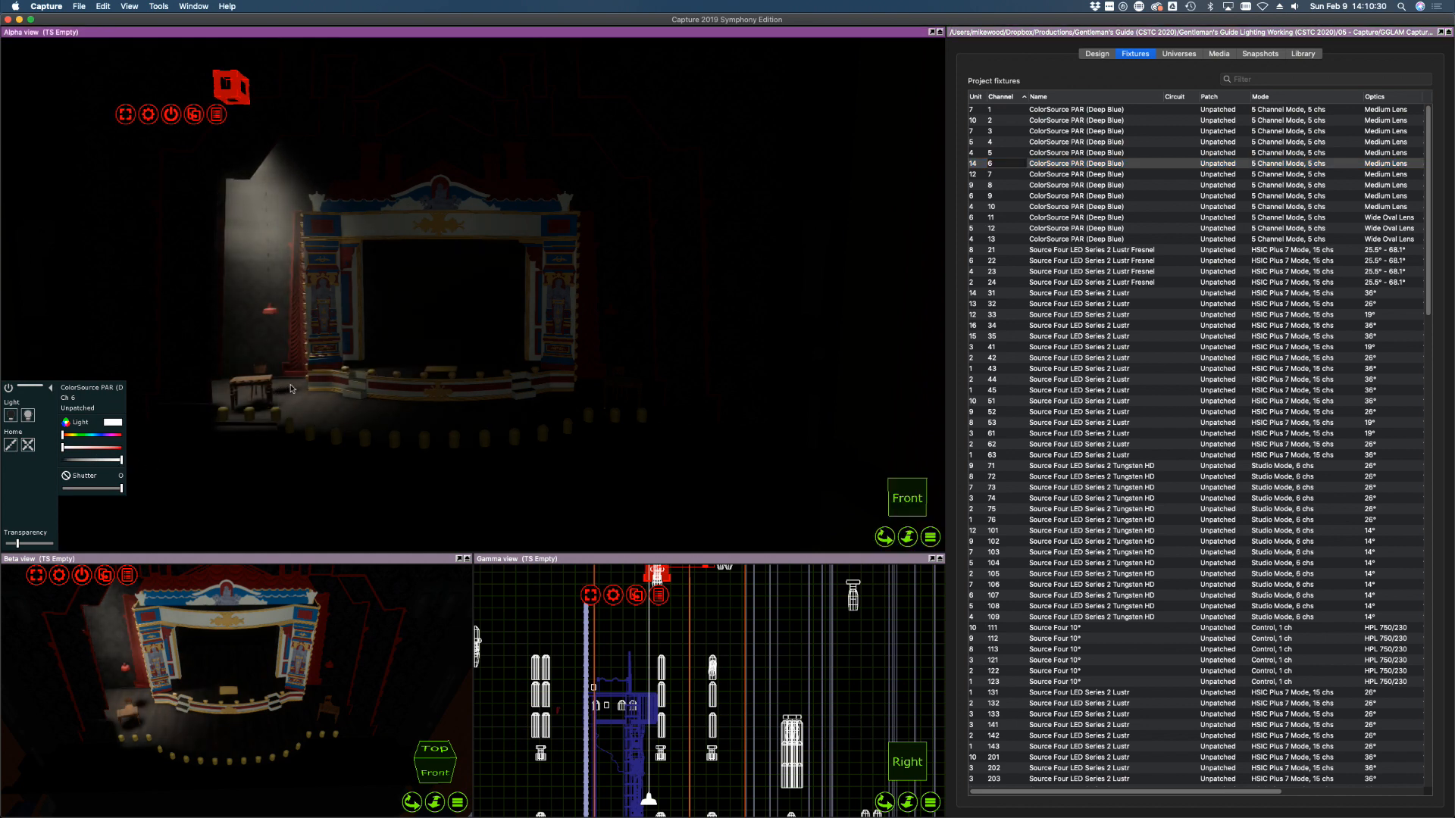
{"action": "left_click", "coordinate": [994, 176]}
{"action": "left_click_drag", "start_coordinate": [98, 460], "coordinate": [358, 415]}
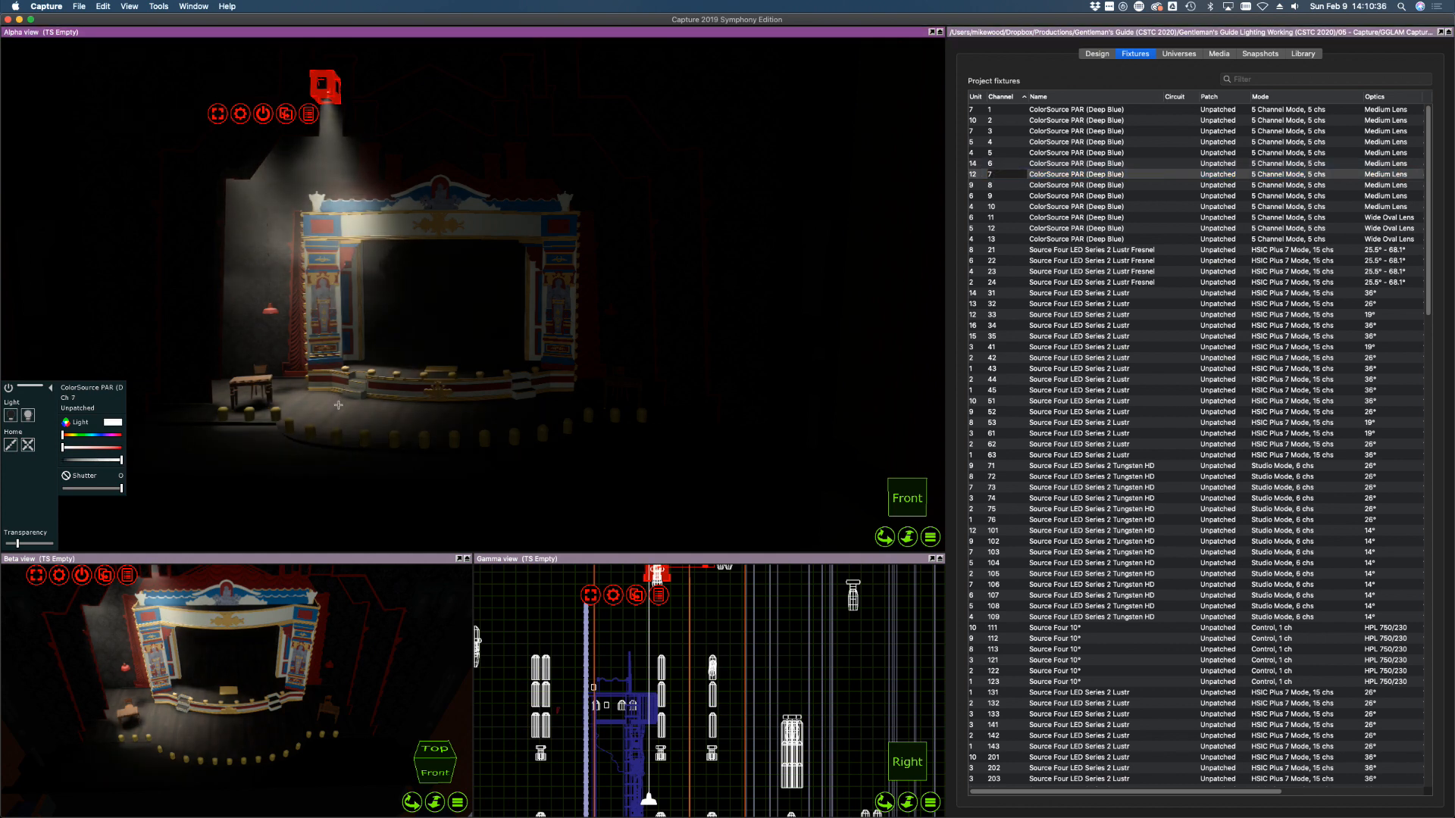
{"action": "left_click", "coordinate": [999, 185]}
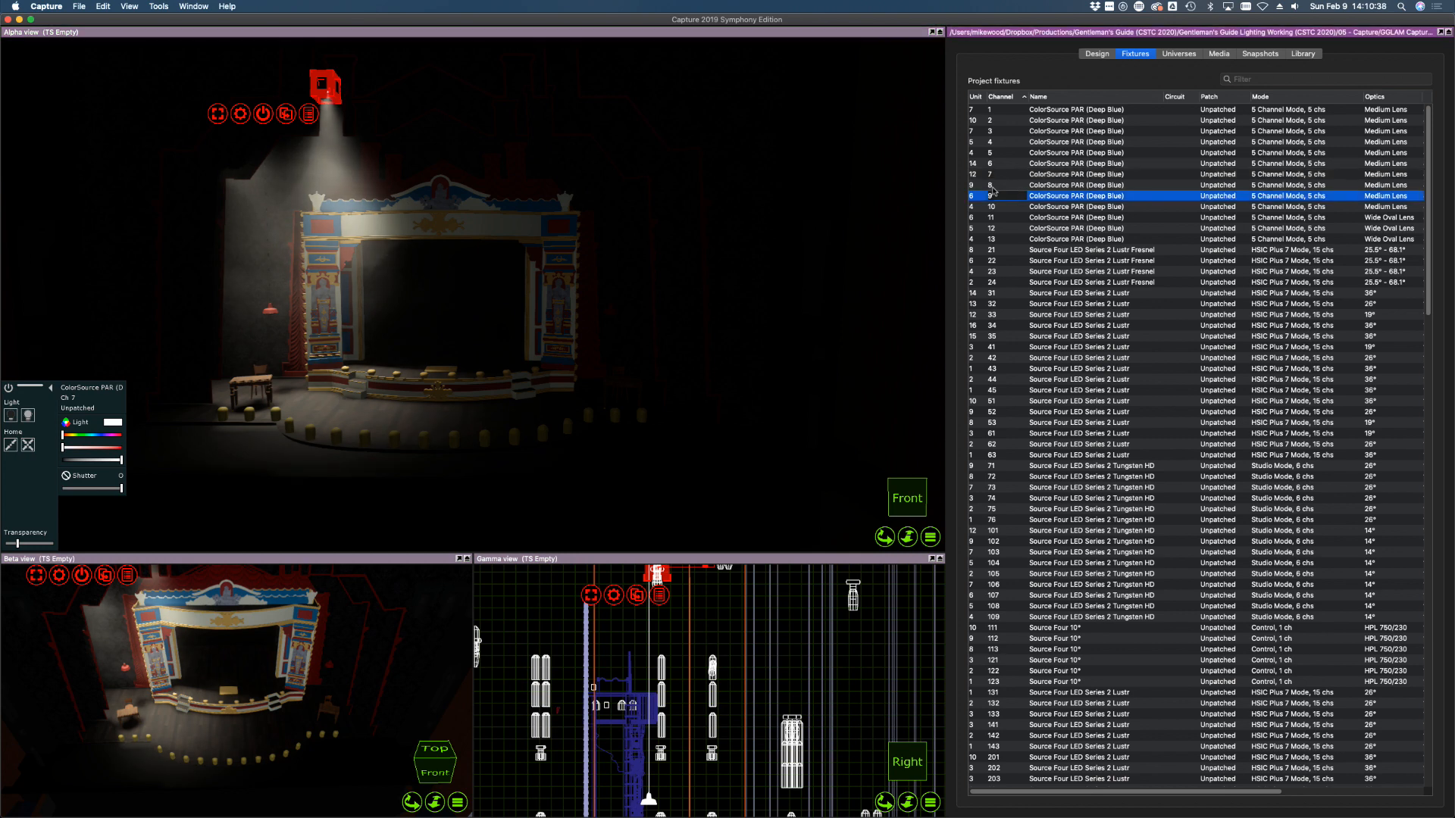
{"action": "left_click_drag", "start_coordinate": [103, 459], "coordinate": [267, 469]}
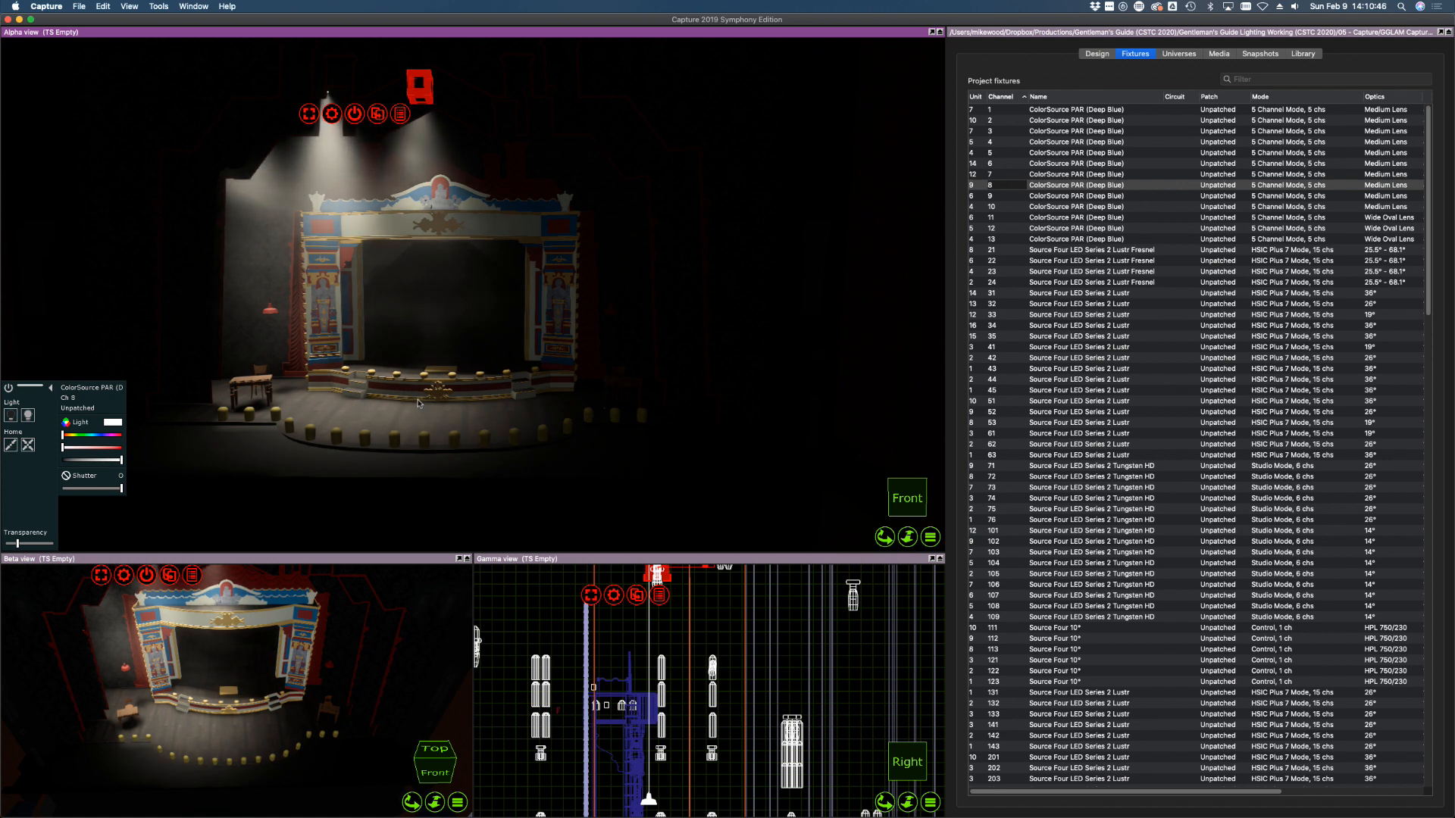
{"action": "left_click", "coordinate": [1030, 196]}
{"action": "left_click_drag", "start_coordinate": [64, 460], "coordinate": [165, 461]}
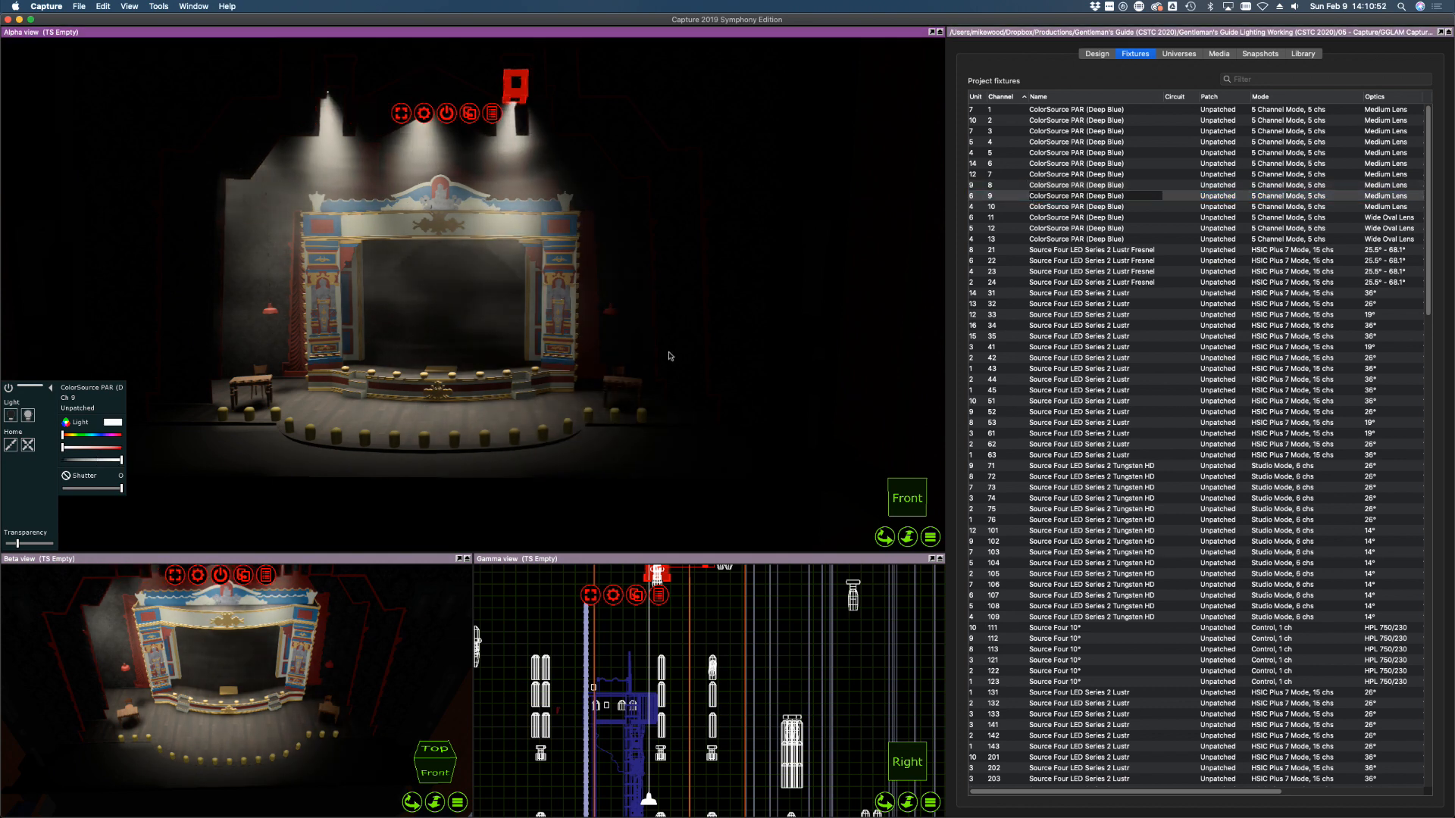
{"action": "left_click", "coordinate": [1100, 207]}
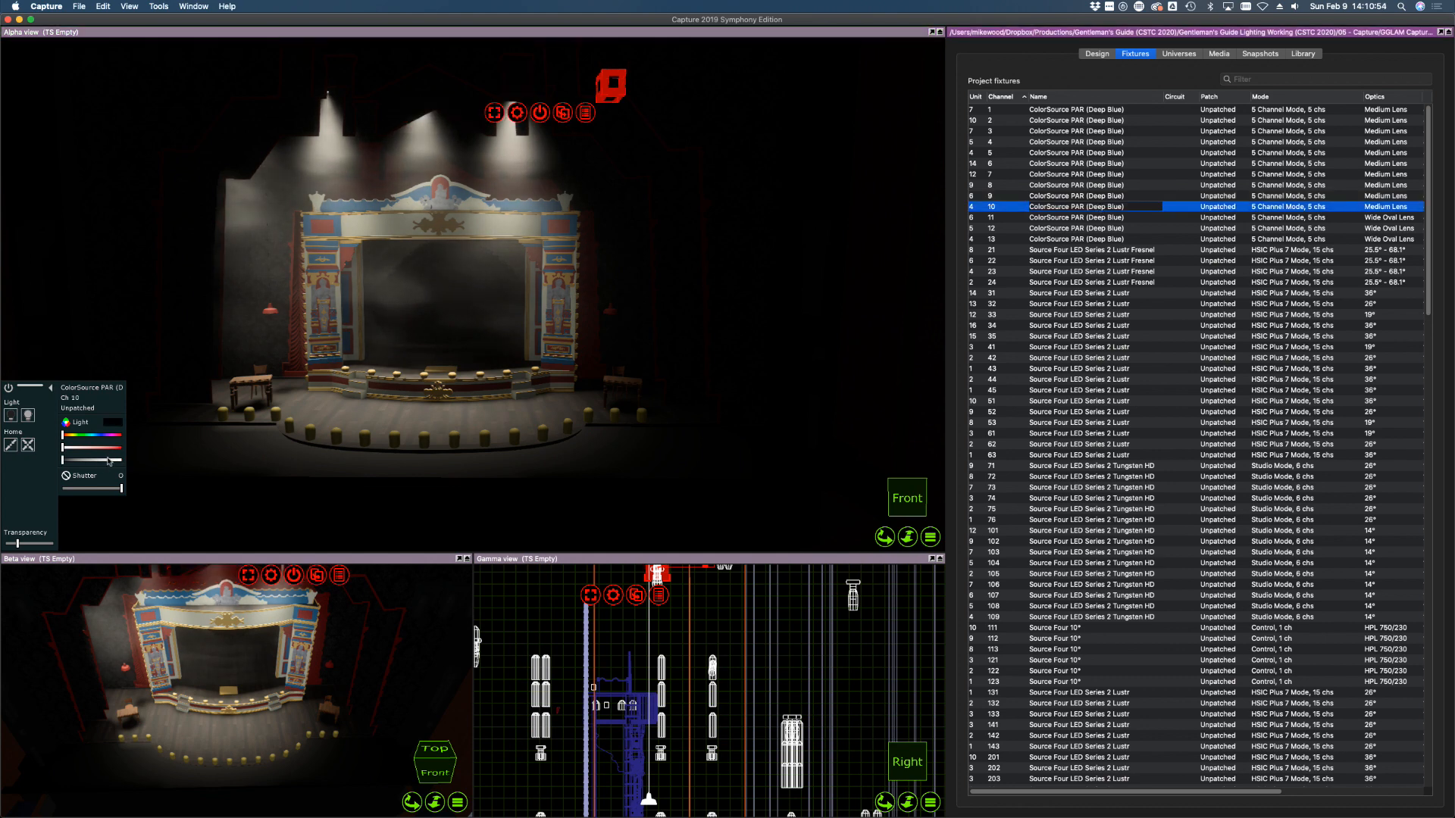
{"action": "left_click_drag", "start_coordinate": [103, 460], "coordinate": [143, 461]}
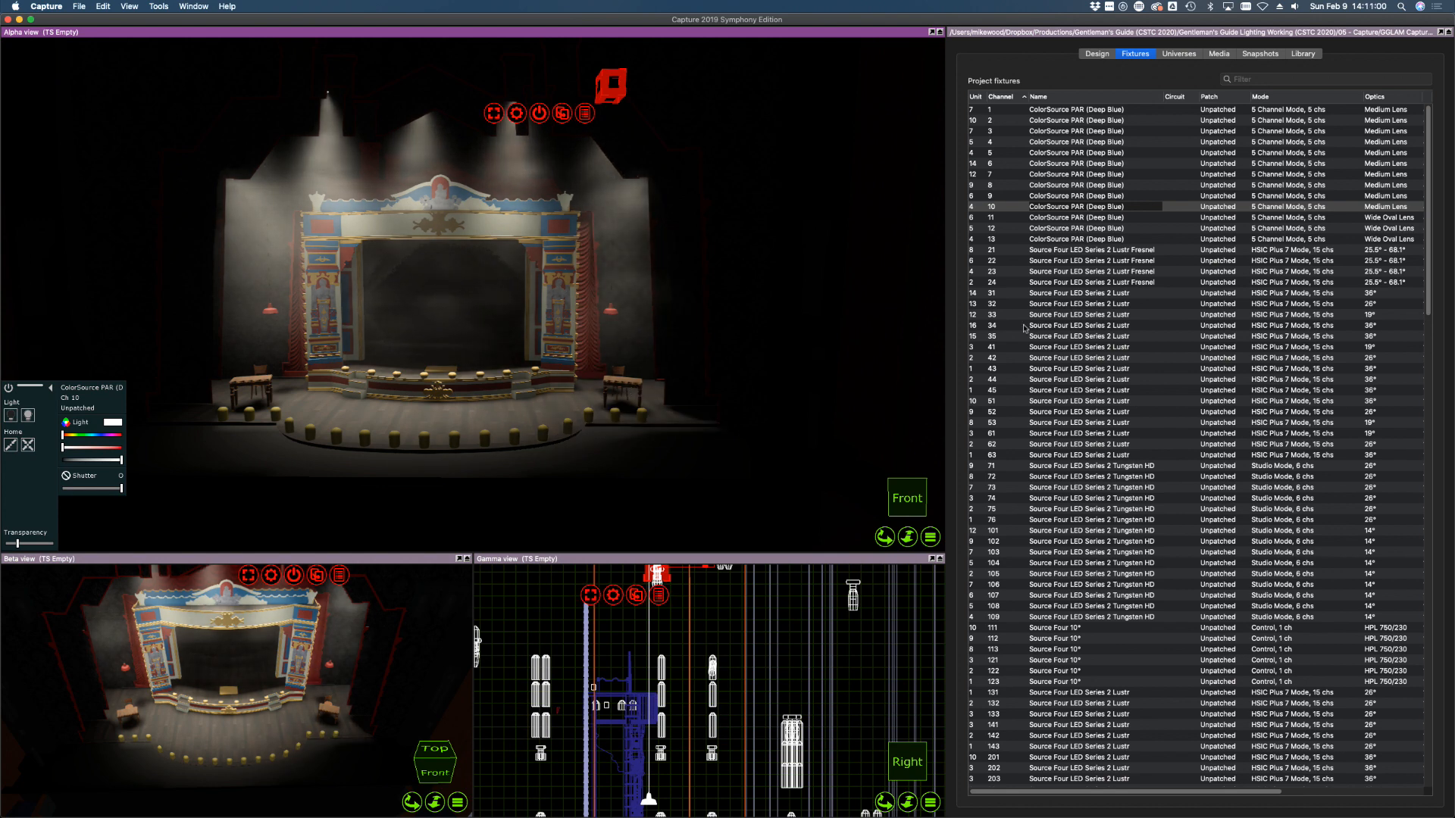
{"action": "left_click", "coordinate": [989, 165], "text": "shift"}
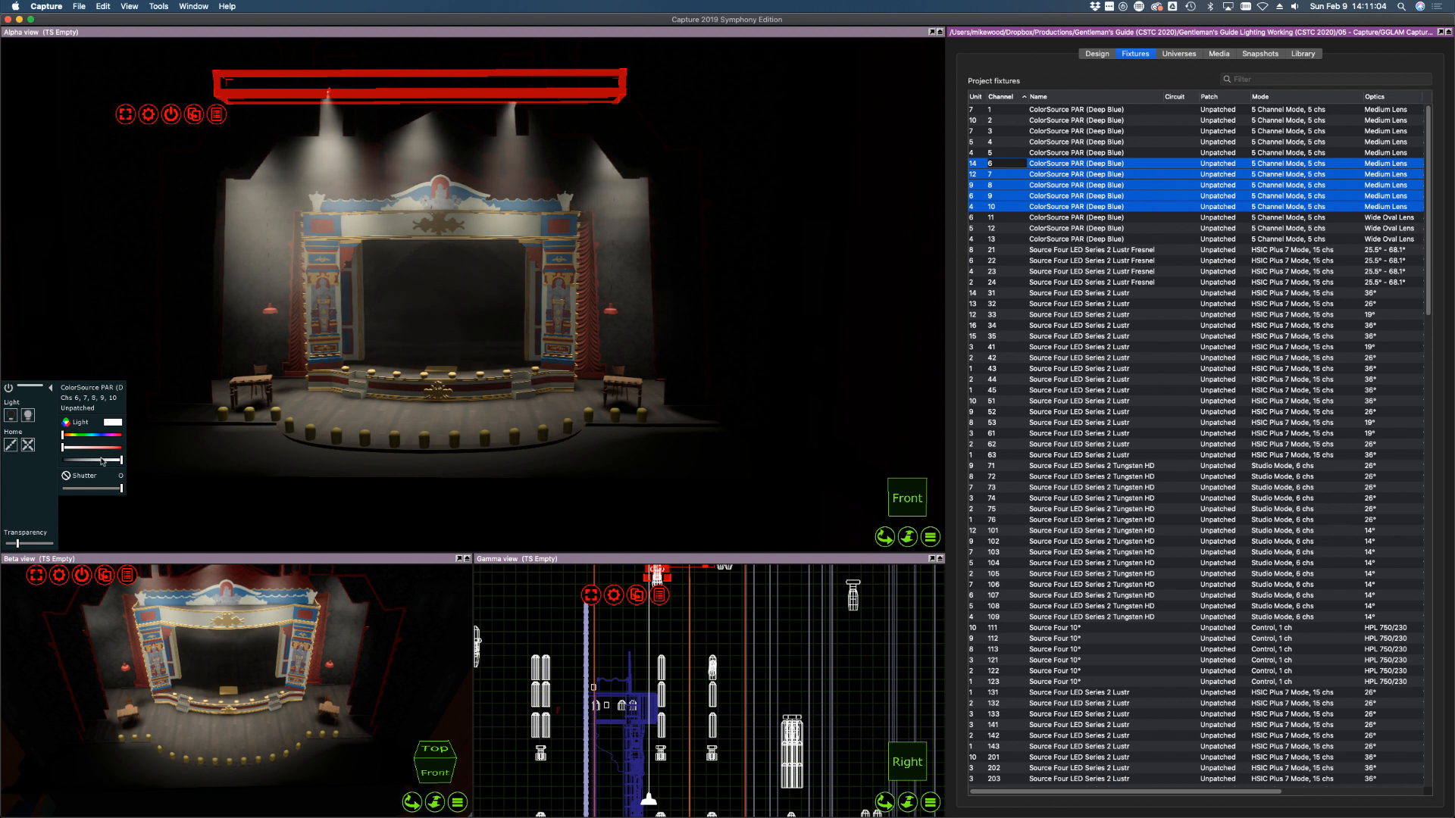
{"action": "left_click_drag", "start_coordinate": [122, 460], "coordinate": [36, 463]}
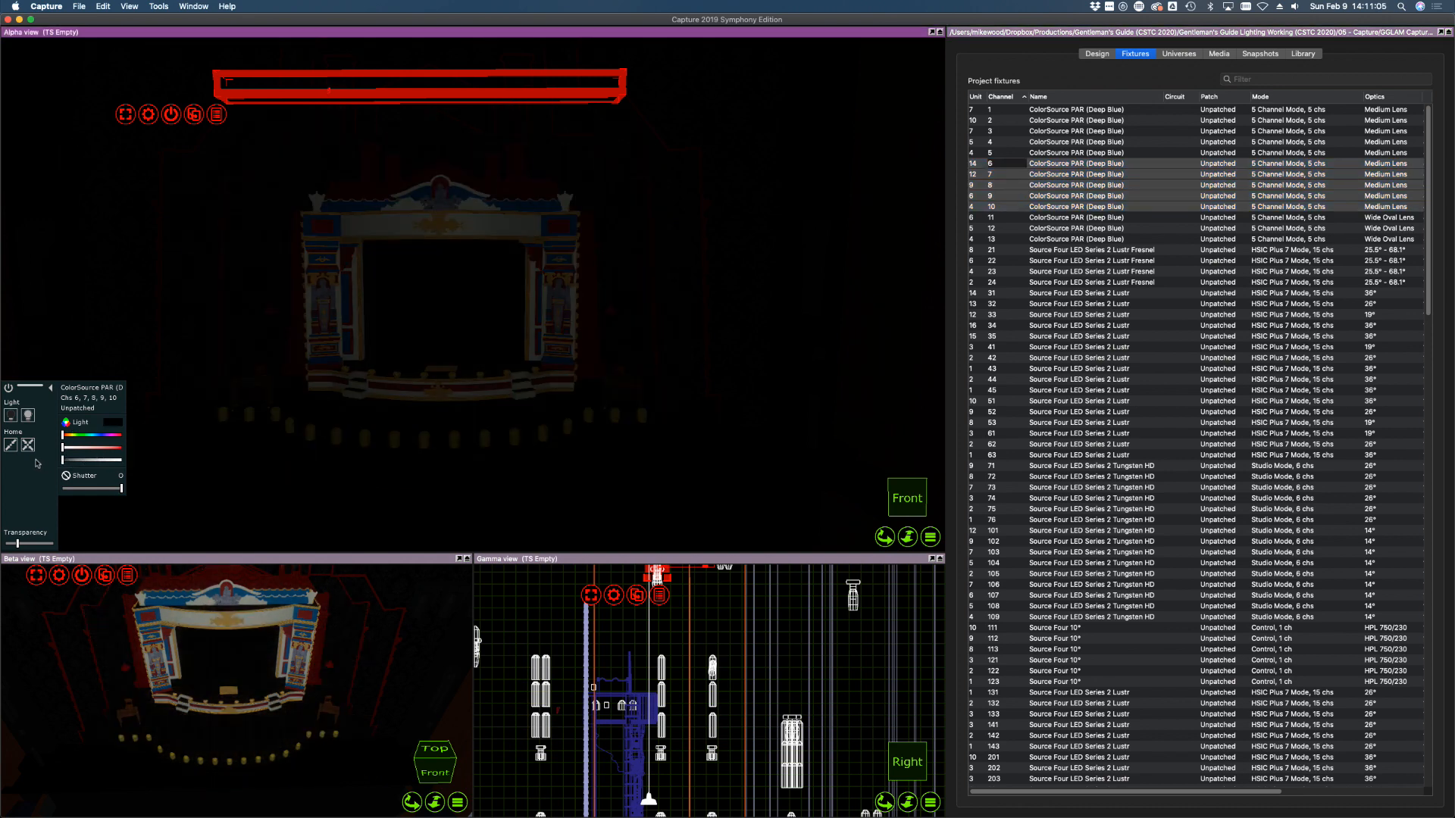
Check channel 11, then select wash channels 1 through 5 together
{"action": "left_click", "coordinate": [1054, 239]}
{"action": "left_click", "coordinate": [997, 219]}
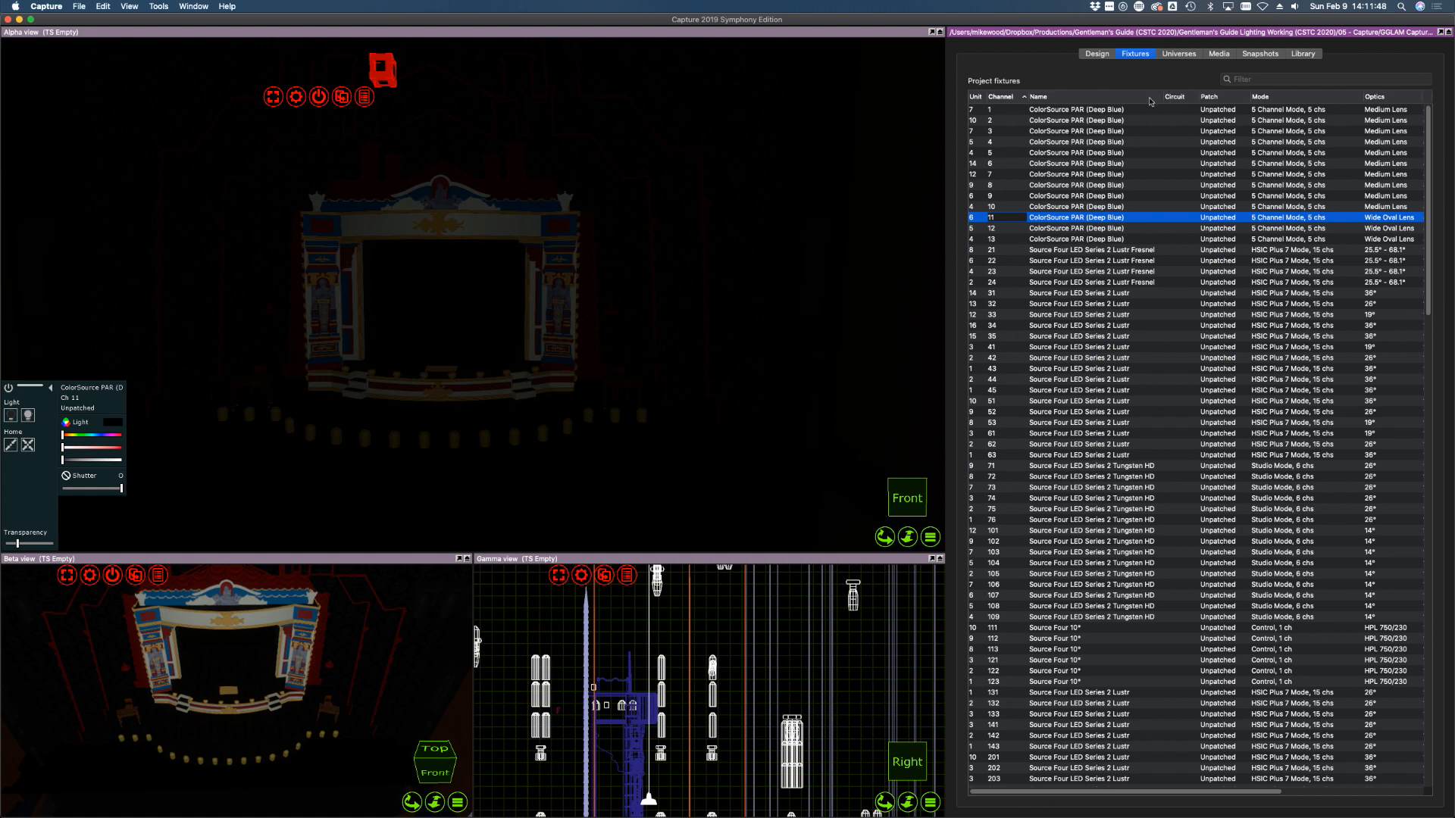
{"action": "left_click", "coordinate": [1072, 110]}
{"action": "left_click", "coordinate": [1069, 153], "text": "shift"}
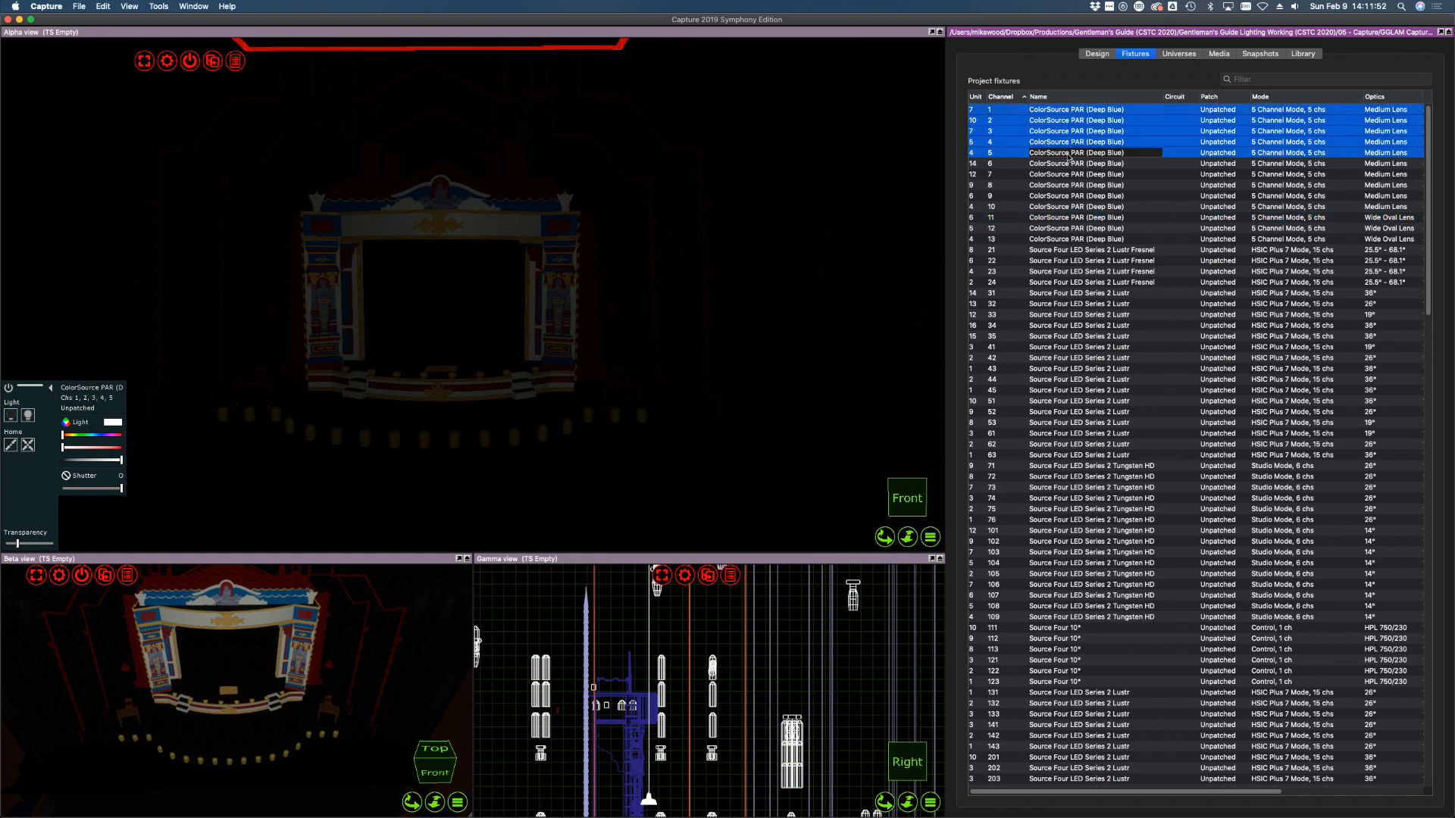
Set the external accessory of channels 1–5 to Barndoors in the Selected items properties
{"action": "left_click", "coordinate": [1097, 55]}
{"action": "left_click", "coordinate": [1023, 127]}
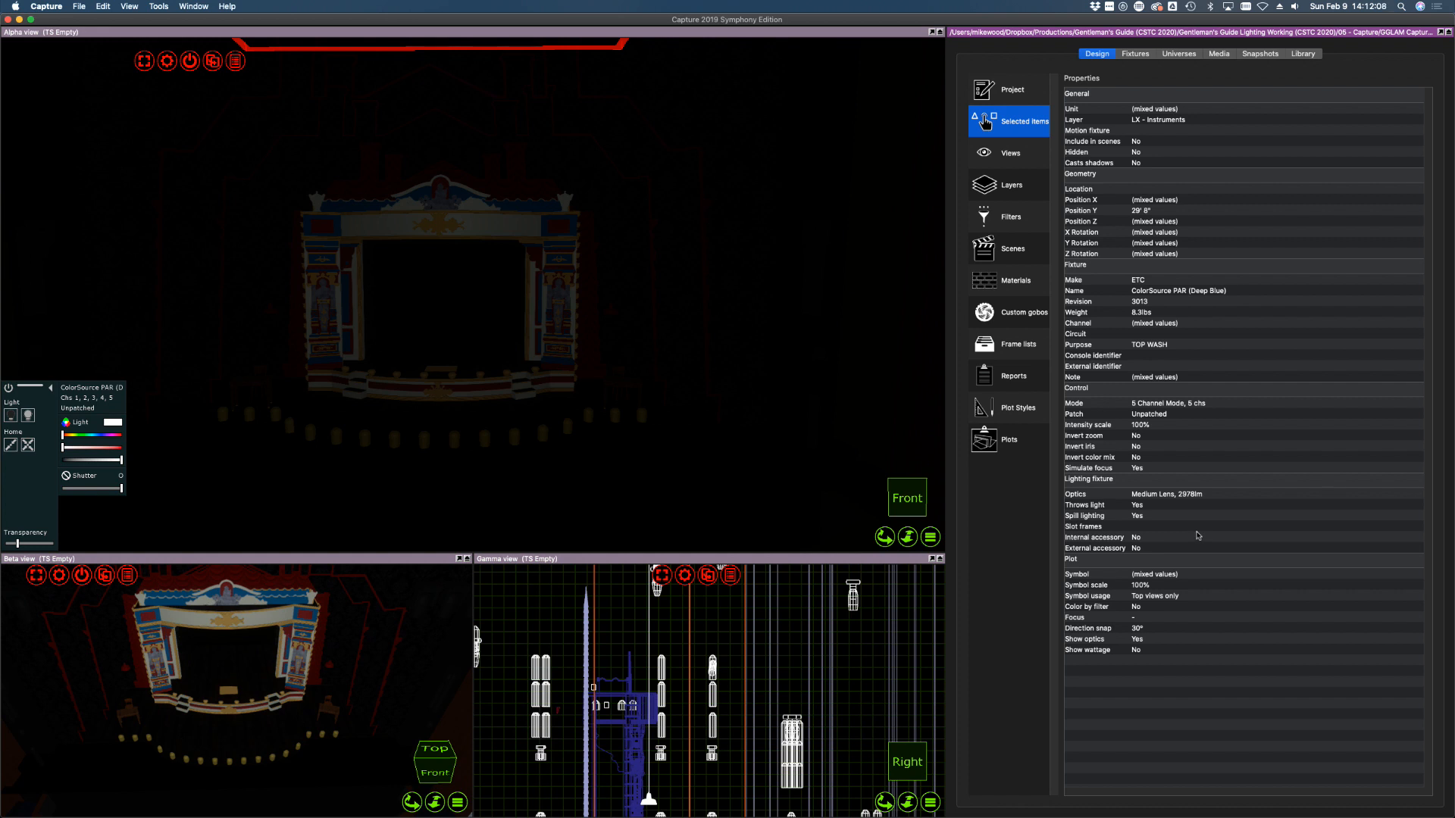
{"action": "left_click", "coordinate": [1164, 548]}
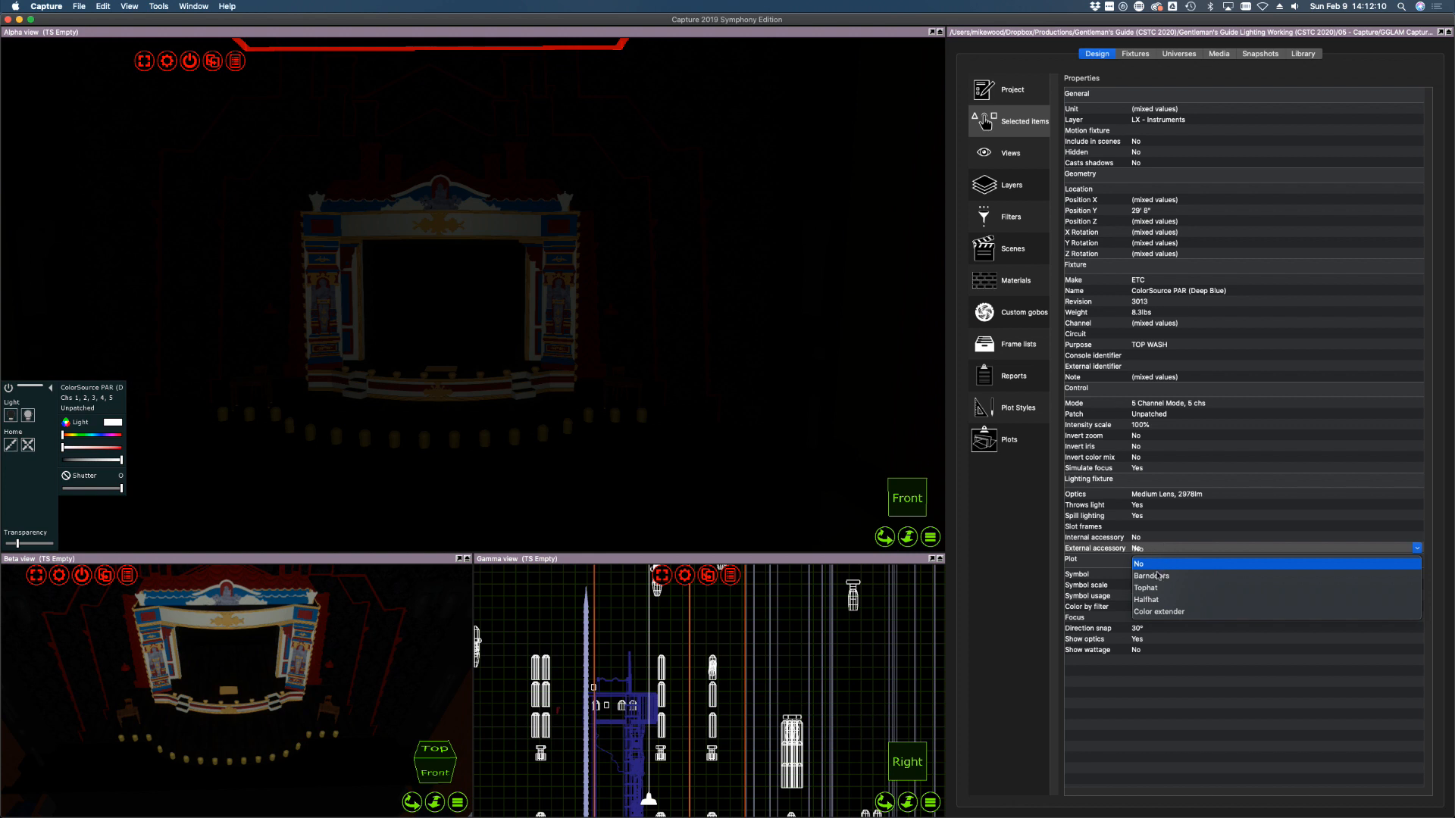
{"action": "left_click", "coordinate": [1153, 576]}
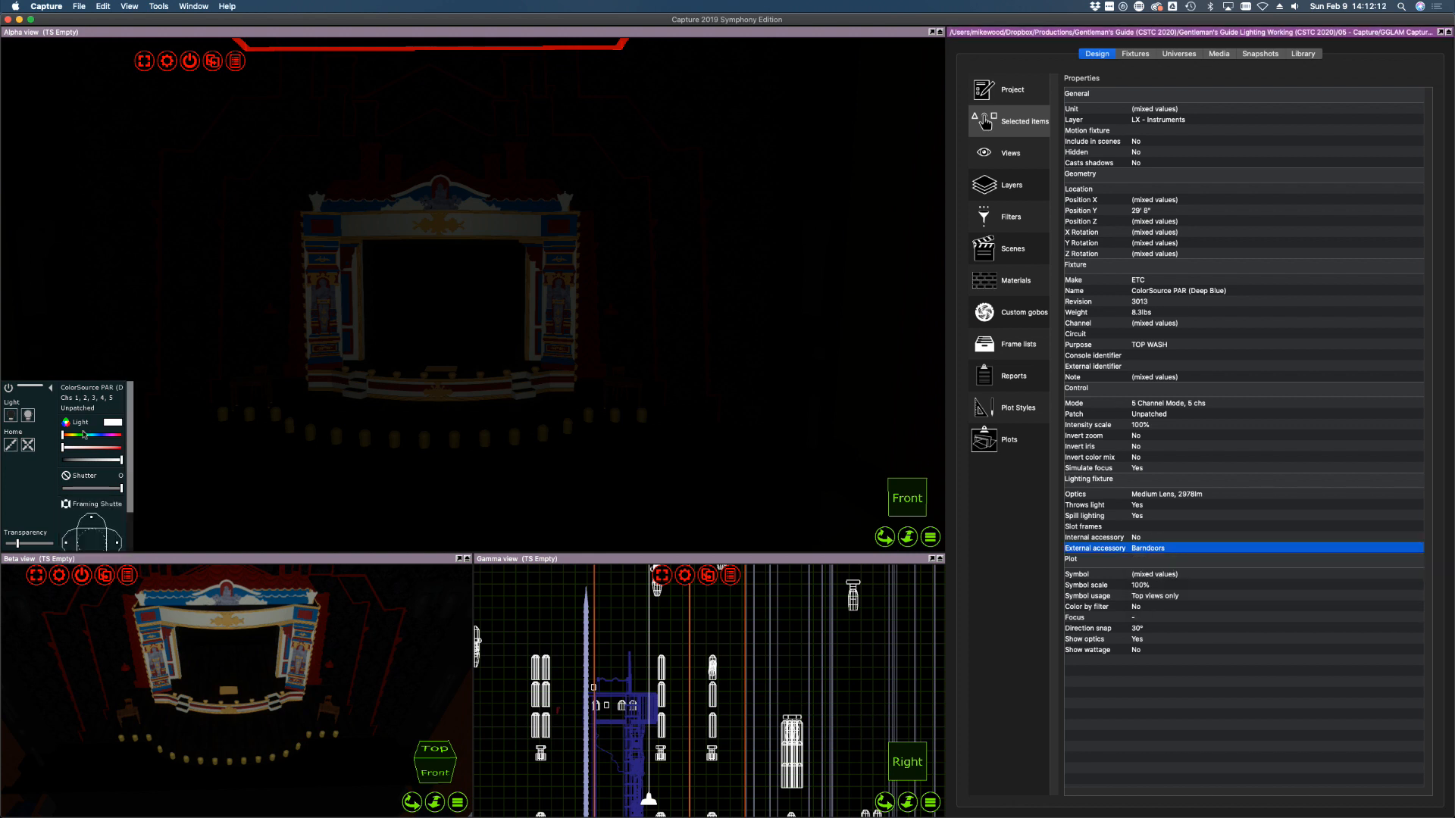
{"action": "scroll", "coordinate": [129, 488], "scroll_direction": "down", "scroll_amount": 3}
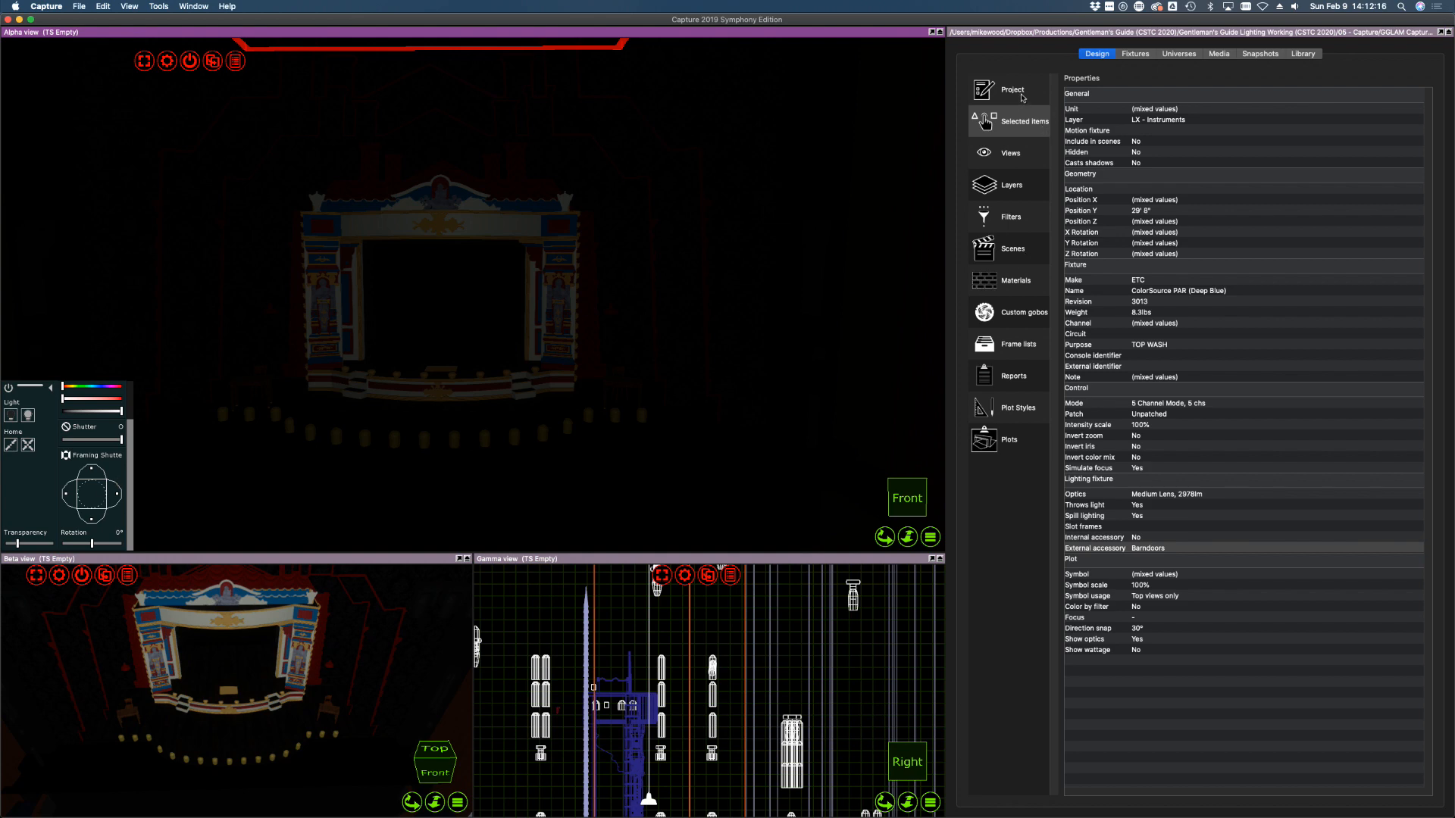
{"action": "left_click", "coordinate": [1135, 53]}
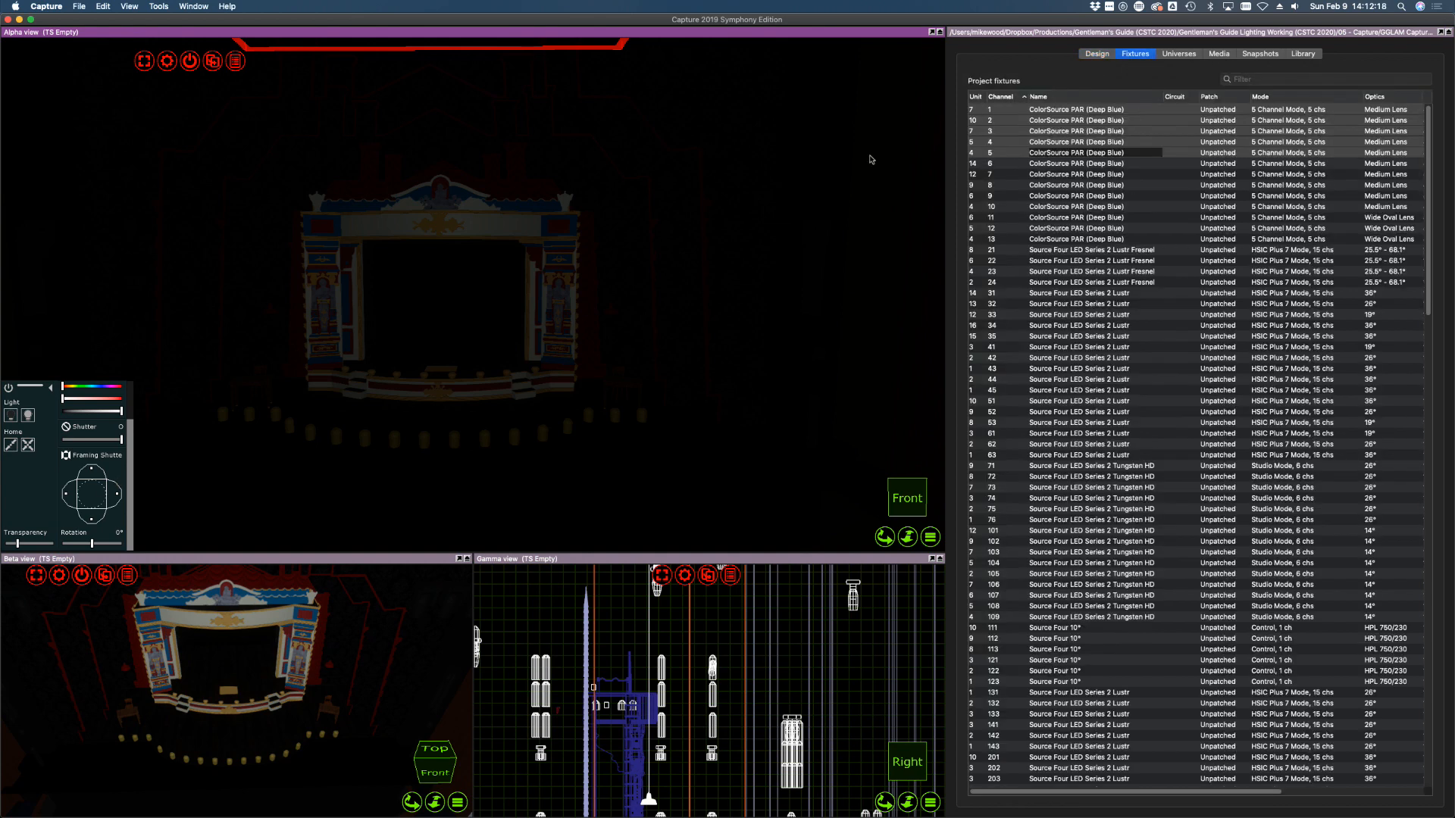
Change the light colour from red to white, lower channel 1's top shutter, and switch channels 2–8 off
{"action": "left_click", "coordinate": [94, 399]}
{"action": "left_click_drag", "start_coordinate": [95, 400], "coordinate": [54, 399]}
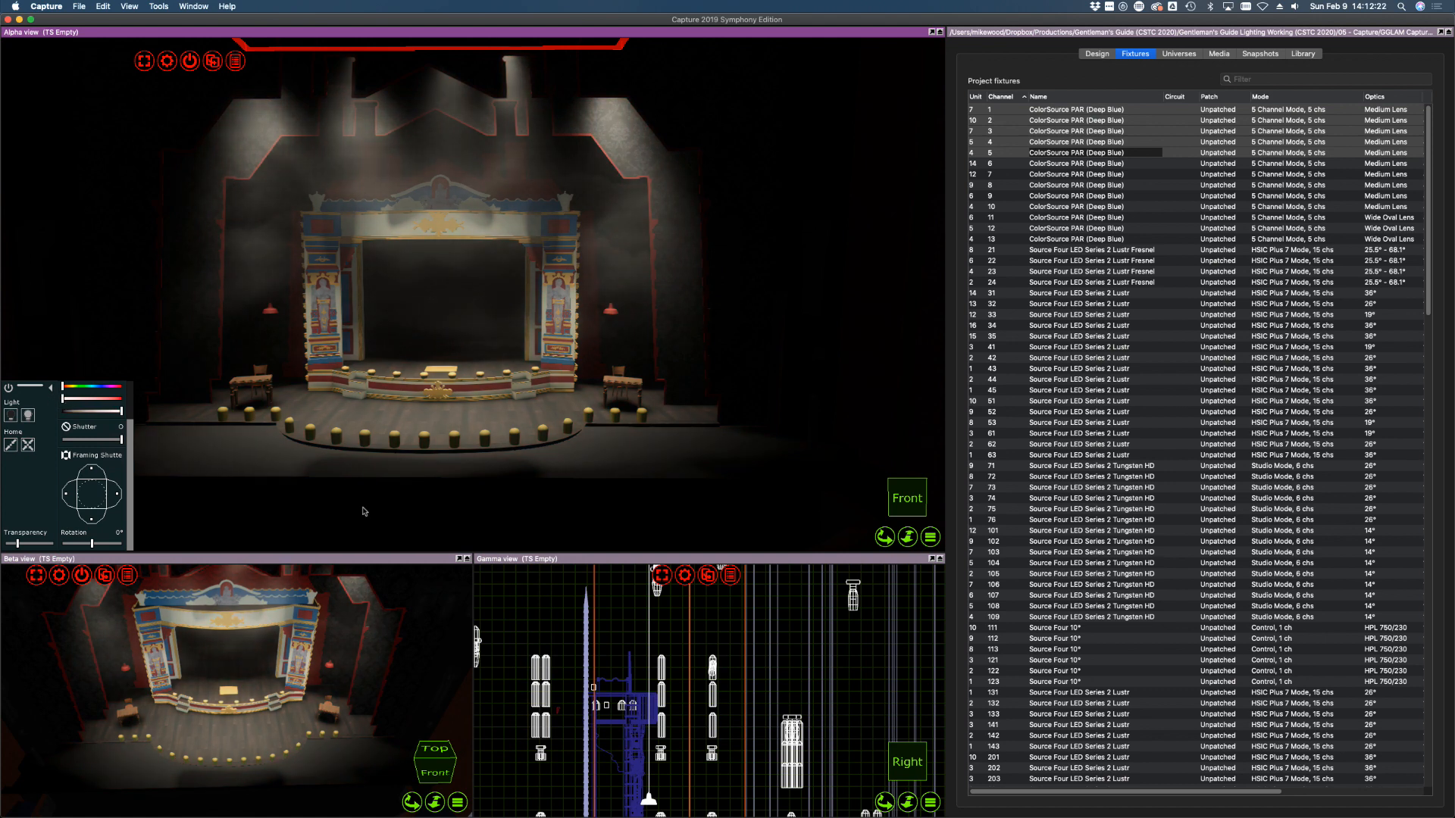
{"action": "left_click", "coordinate": [1057, 110]}
{"action": "left_click_drag", "start_coordinate": [90, 469], "coordinate": [91, 483]}
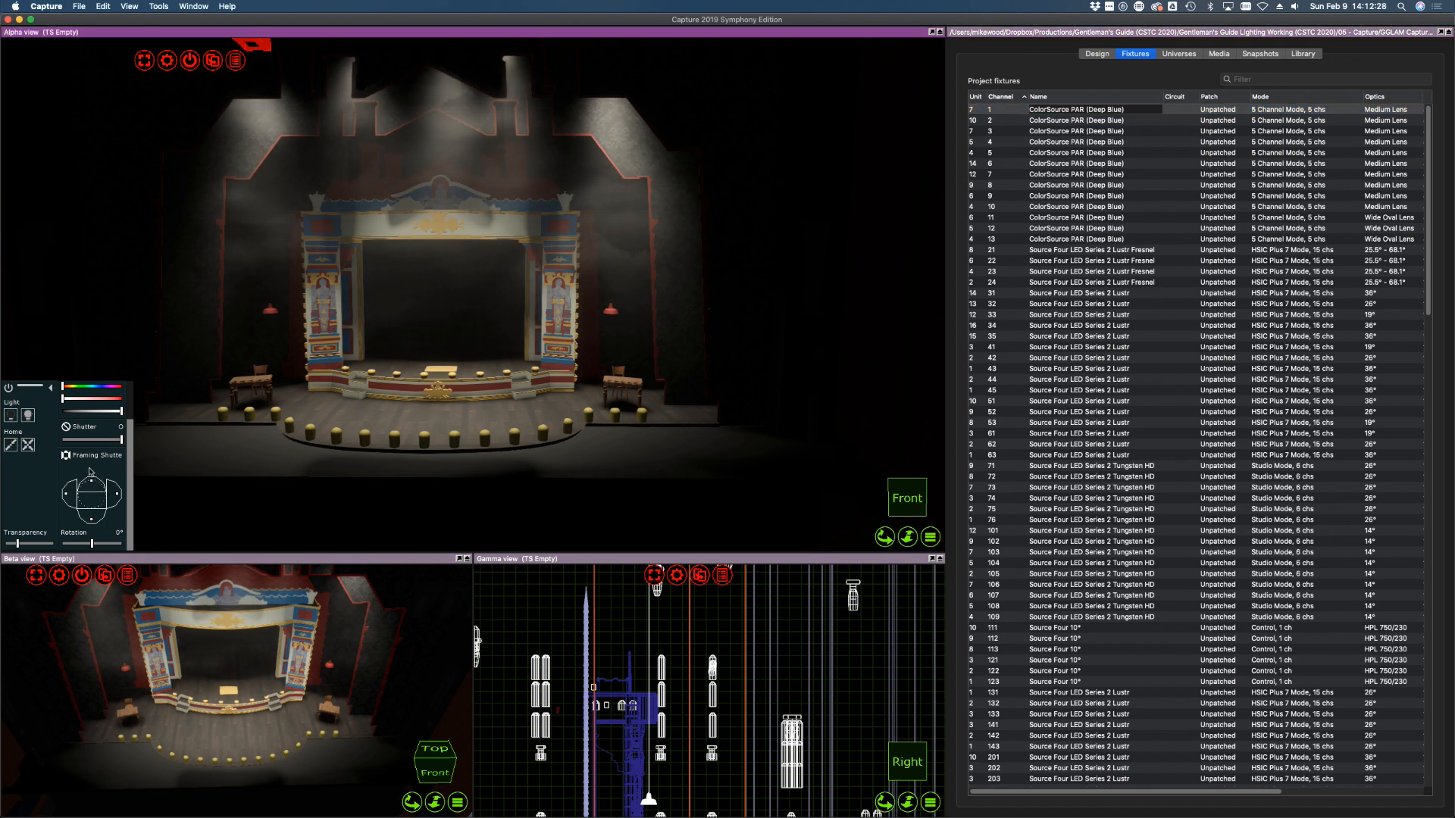
{"action": "left_click", "coordinate": [994, 123]}
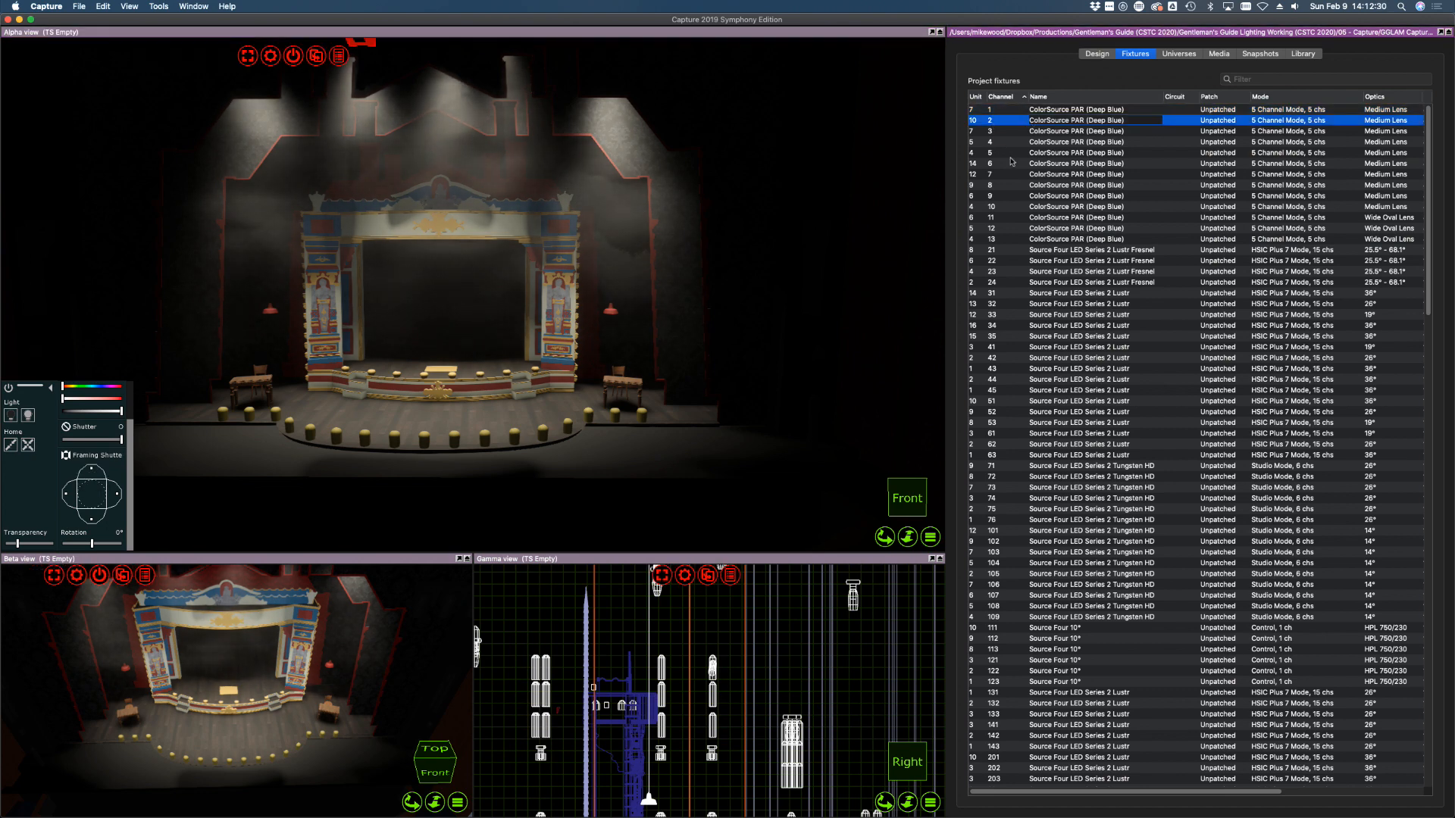
{"action": "left_click", "coordinate": [1007, 186], "text": "shift"}
{"action": "left_click", "coordinate": [73, 411]}
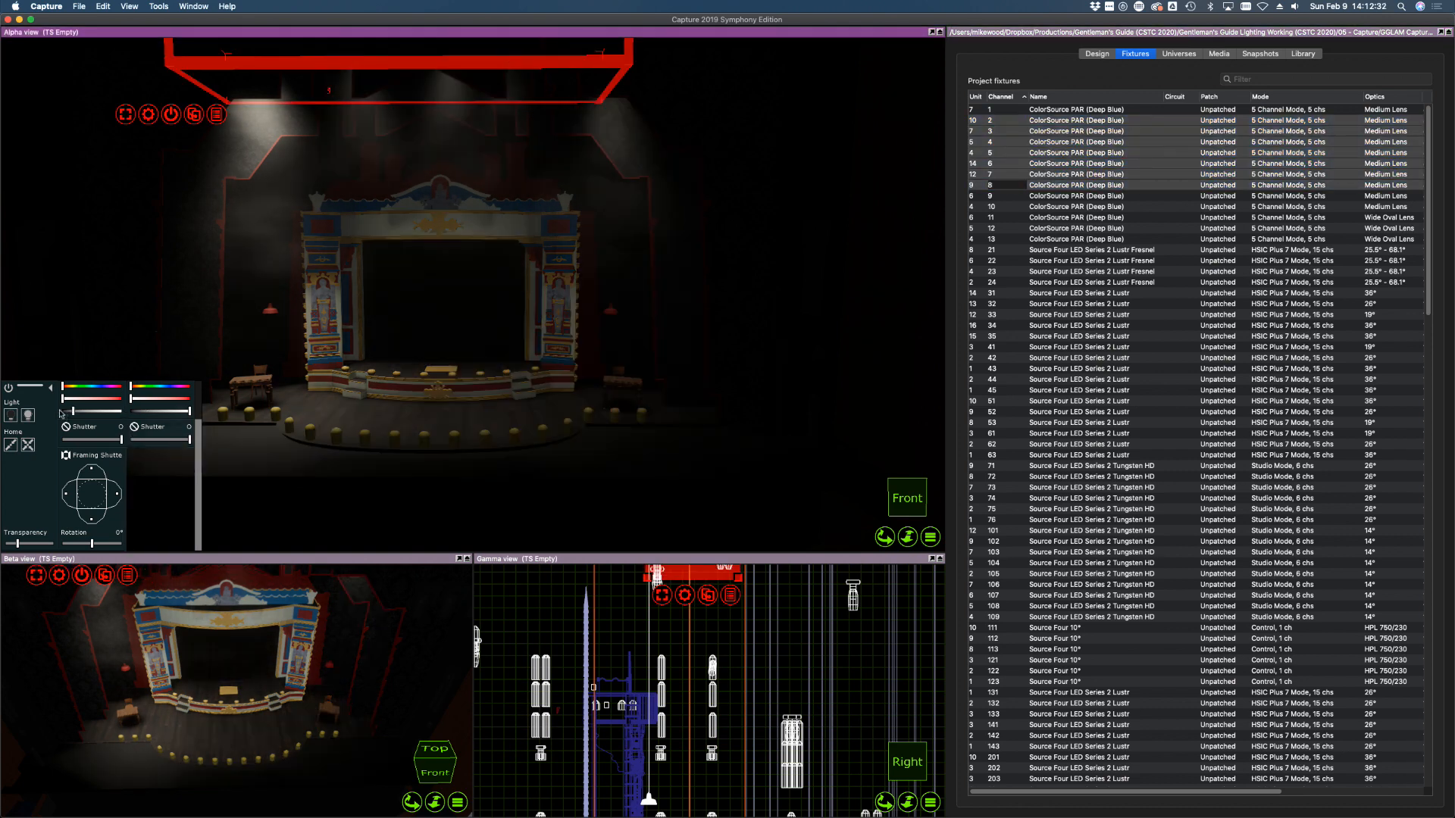
Bring channel 1 to full, test its top shutter and shutter rotation, then reset shutters open
{"action": "left_click", "coordinate": [1117, 280]}
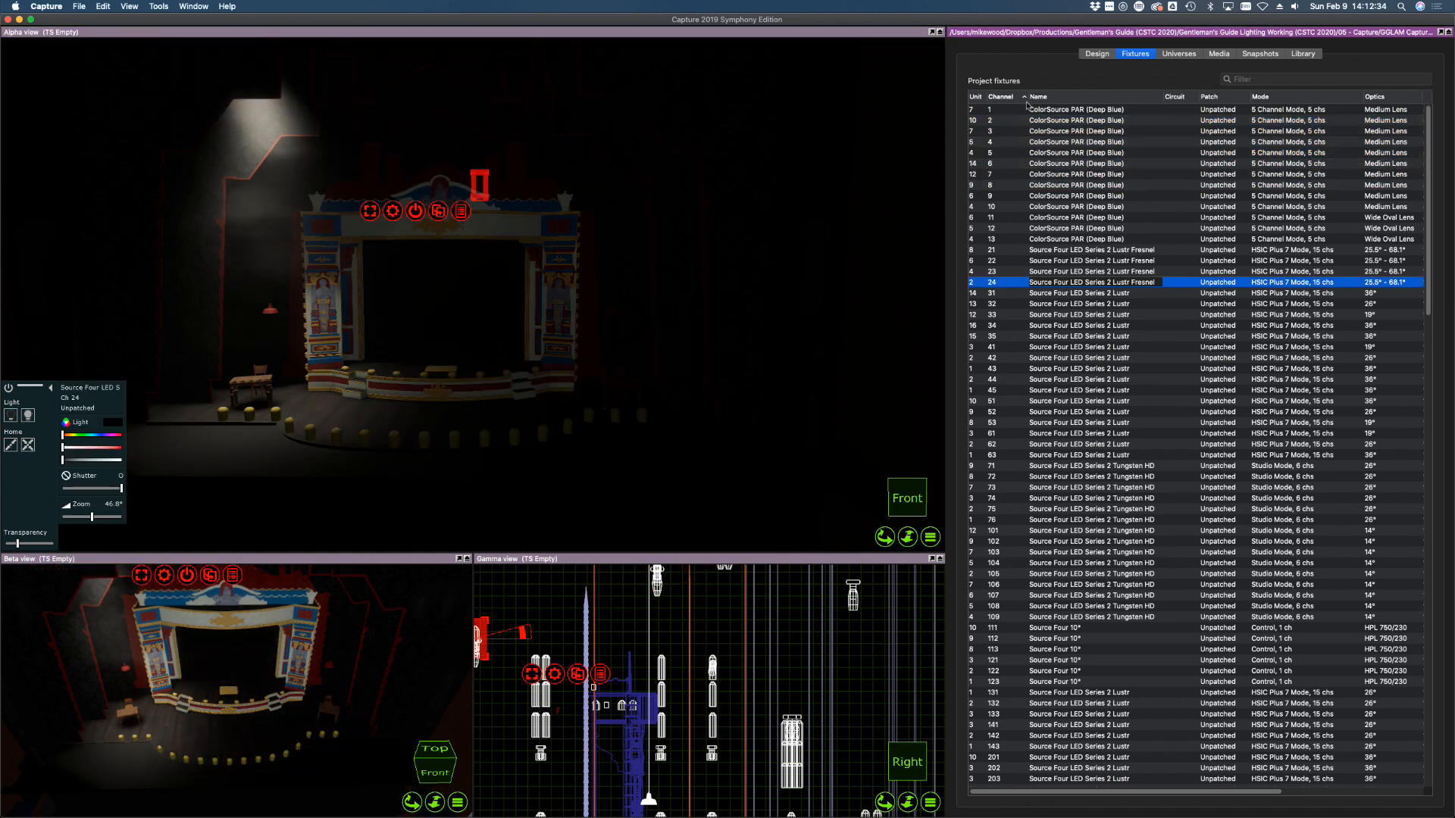
{"action": "left_click", "coordinate": [996, 112]}
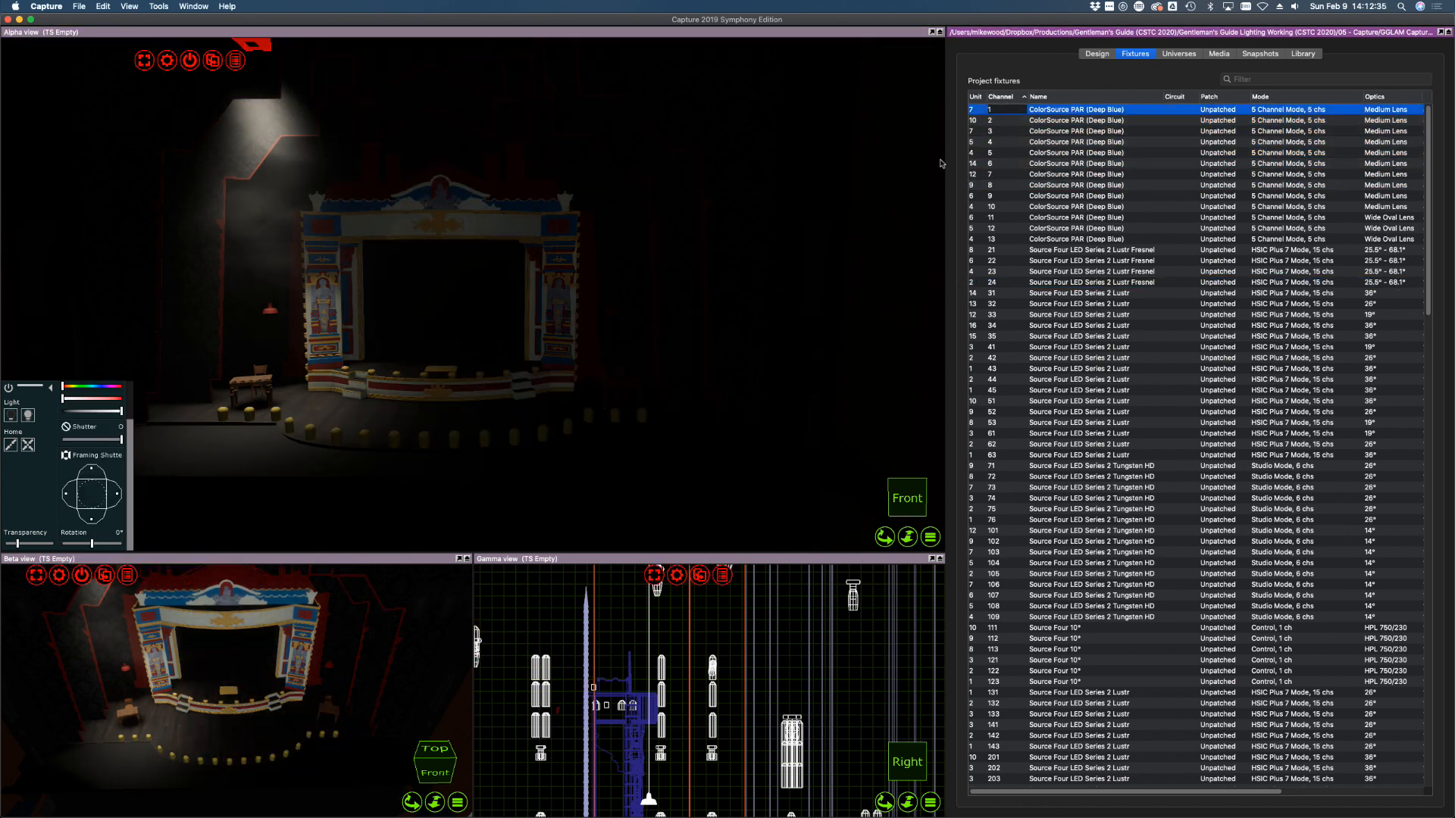
{"action": "left_click", "coordinate": [85, 411]}
{"action": "left_click_drag", "start_coordinate": [86, 412], "coordinate": [151, 412]}
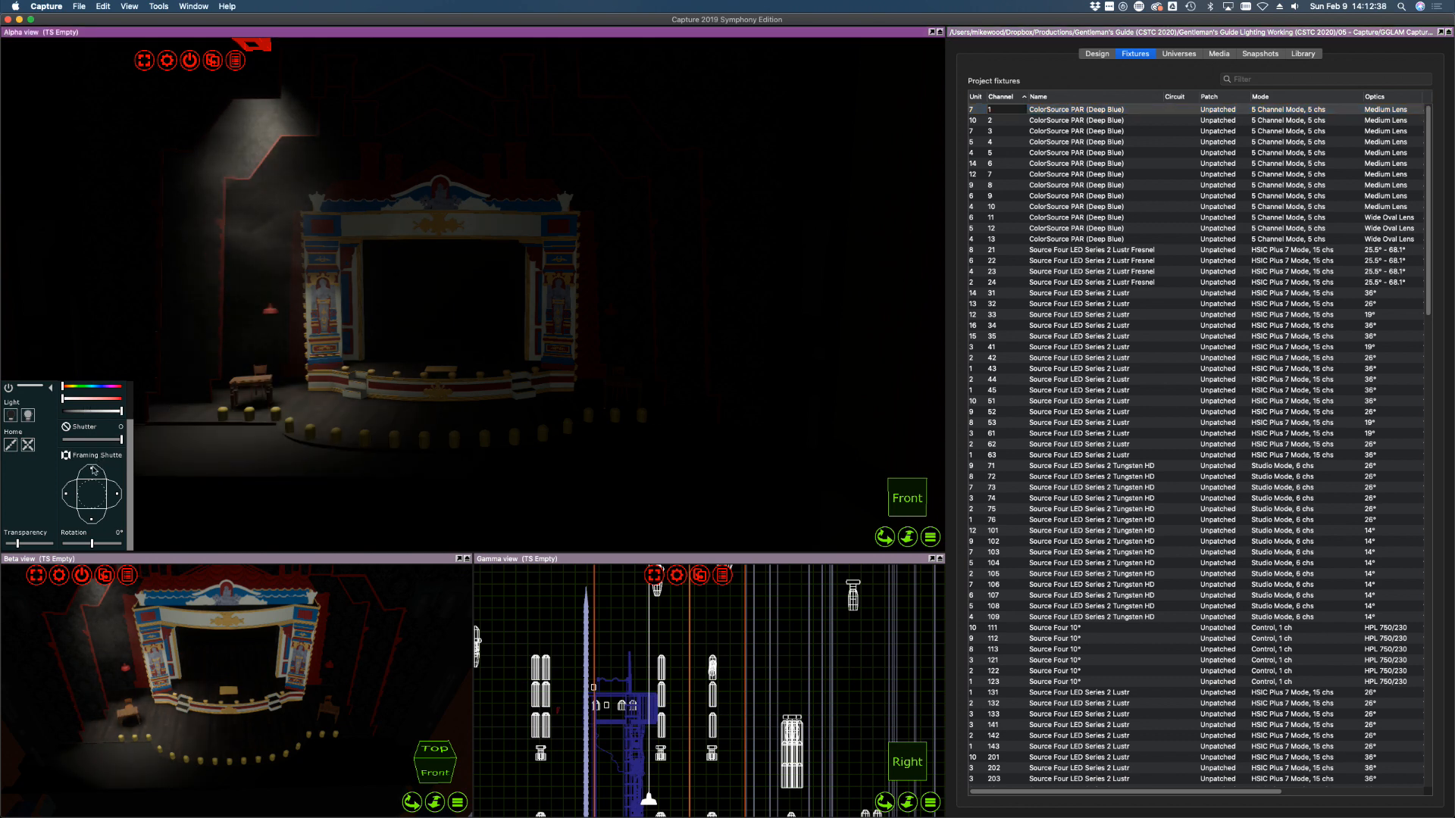
{"action": "mouse_move", "coordinate": [91, 468]}
{"action": "left_mouse_down"}
{"action": "mouse_move", "coordinate": [101, 494]}
{"action": "mouse_move", "coordinate": [92, 506]}
{"action": "mouse_move", "coordinate": [79, 494]}
{"action": "left_mouse_up"}
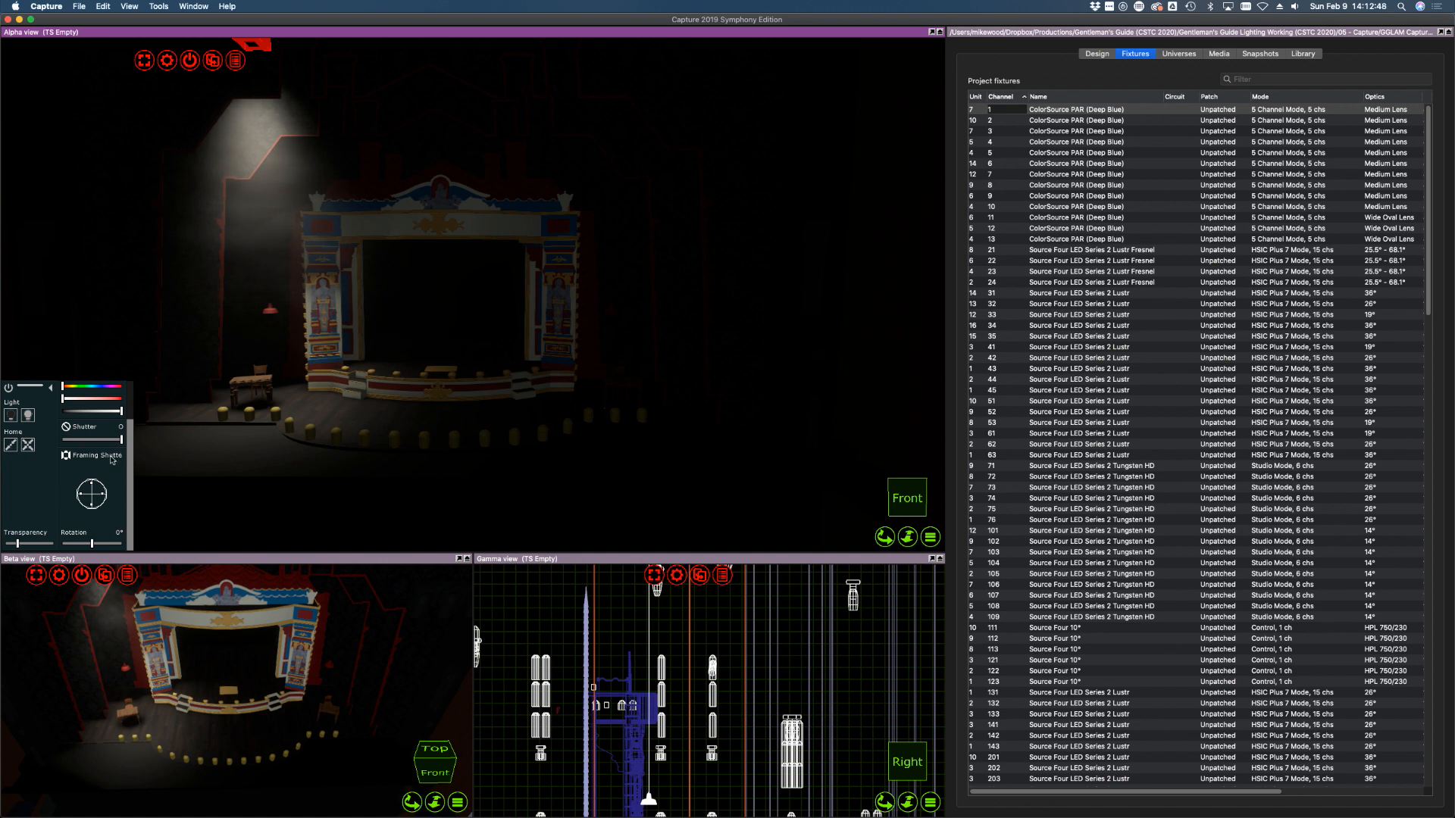
{"action": "left_click_drag", "start_coordinate": [92, 543], "coordinate": [122, 543]}
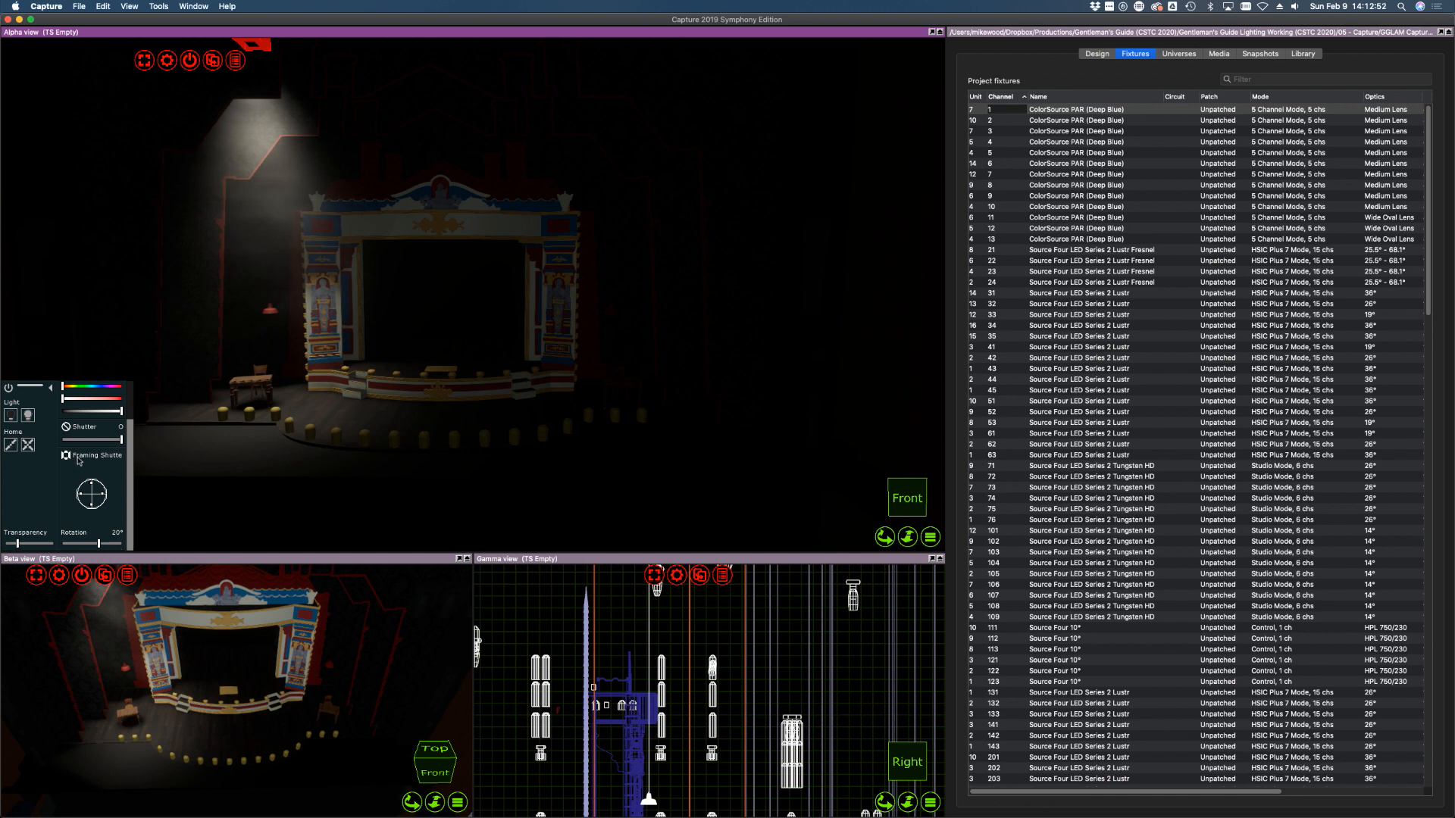
{"action": "left_click", "coordinate": [28, 446]}
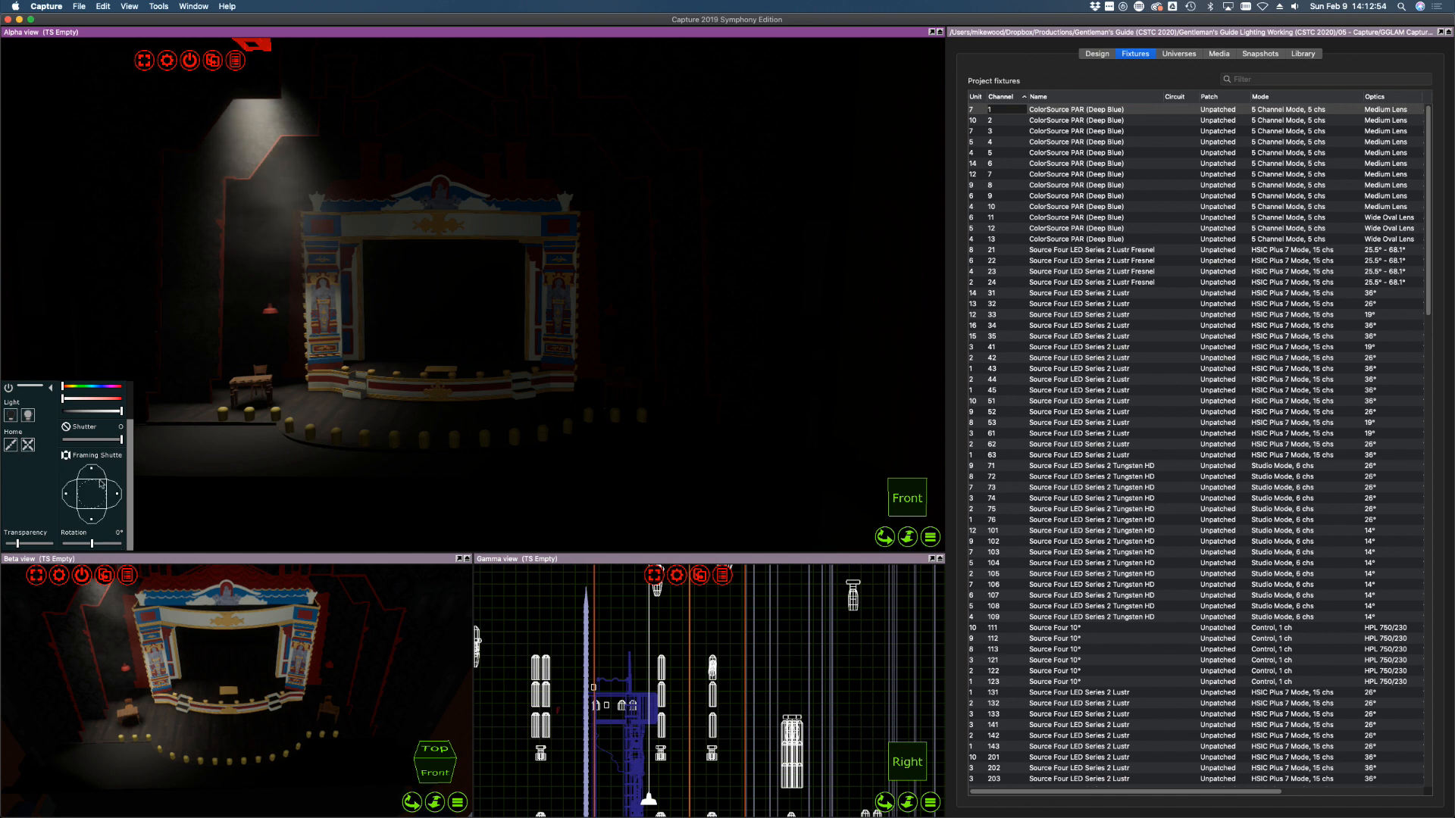
Dim the current fixture to zero and select channel 11
{"action": "scroll", "coordinate": [101, 483], "scroll_direction": "up", "scroll_amount": 3}
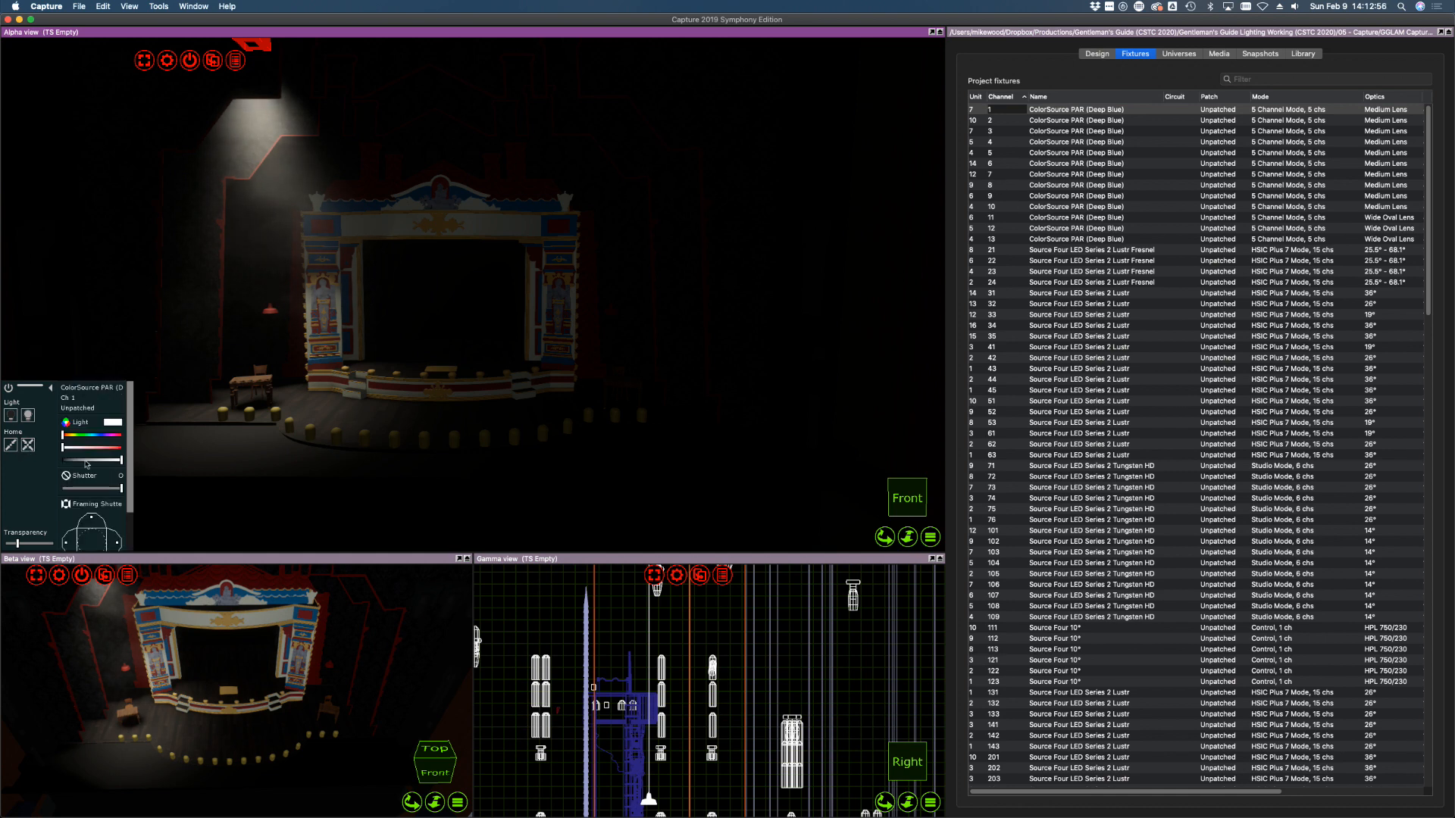
{"action": "left_click_drag", "start_coordinate": [74, 460], "coordinate": [62, 460]}
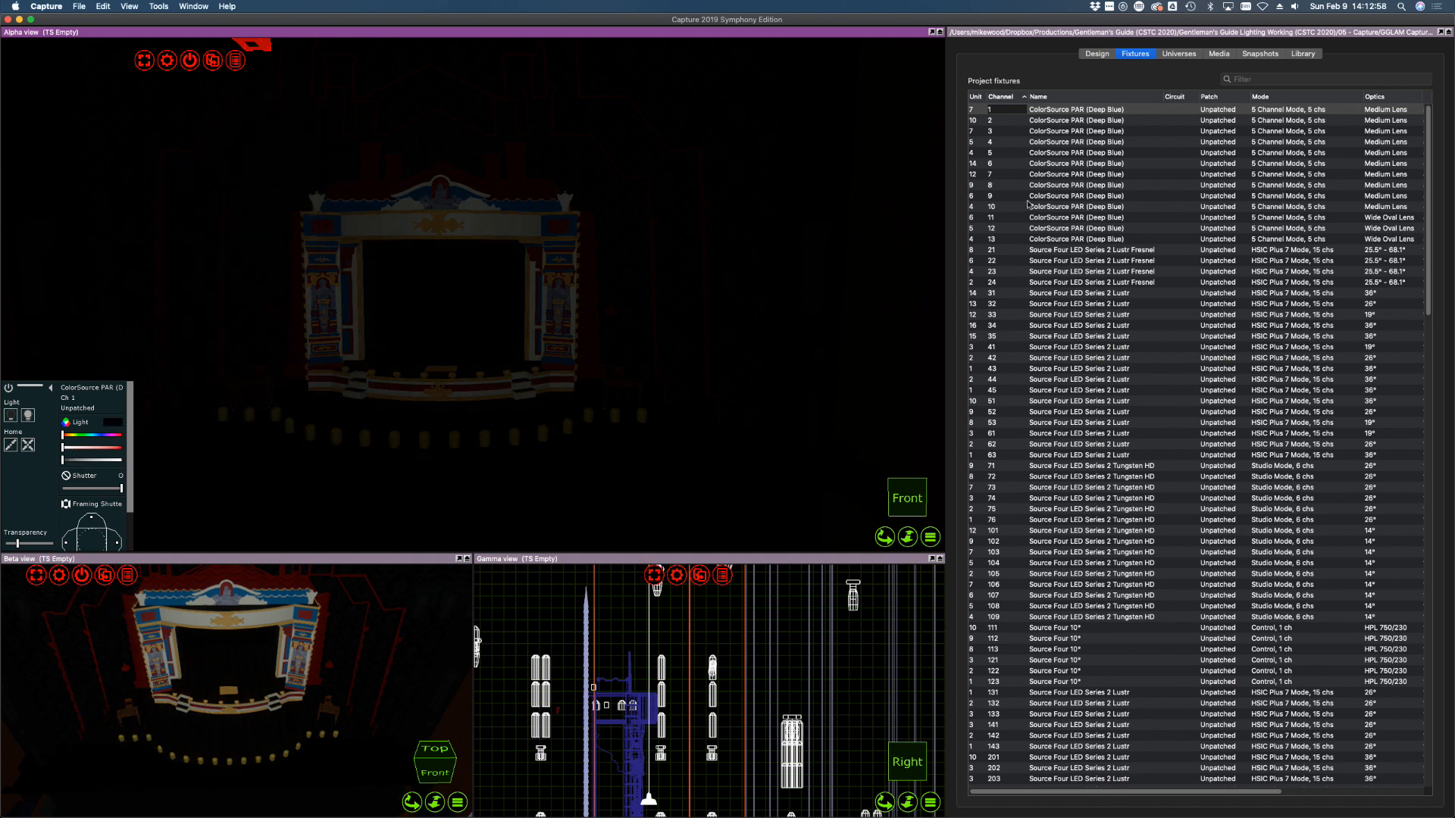
{"action": "left_click", "coordinate": [1047, 218]}
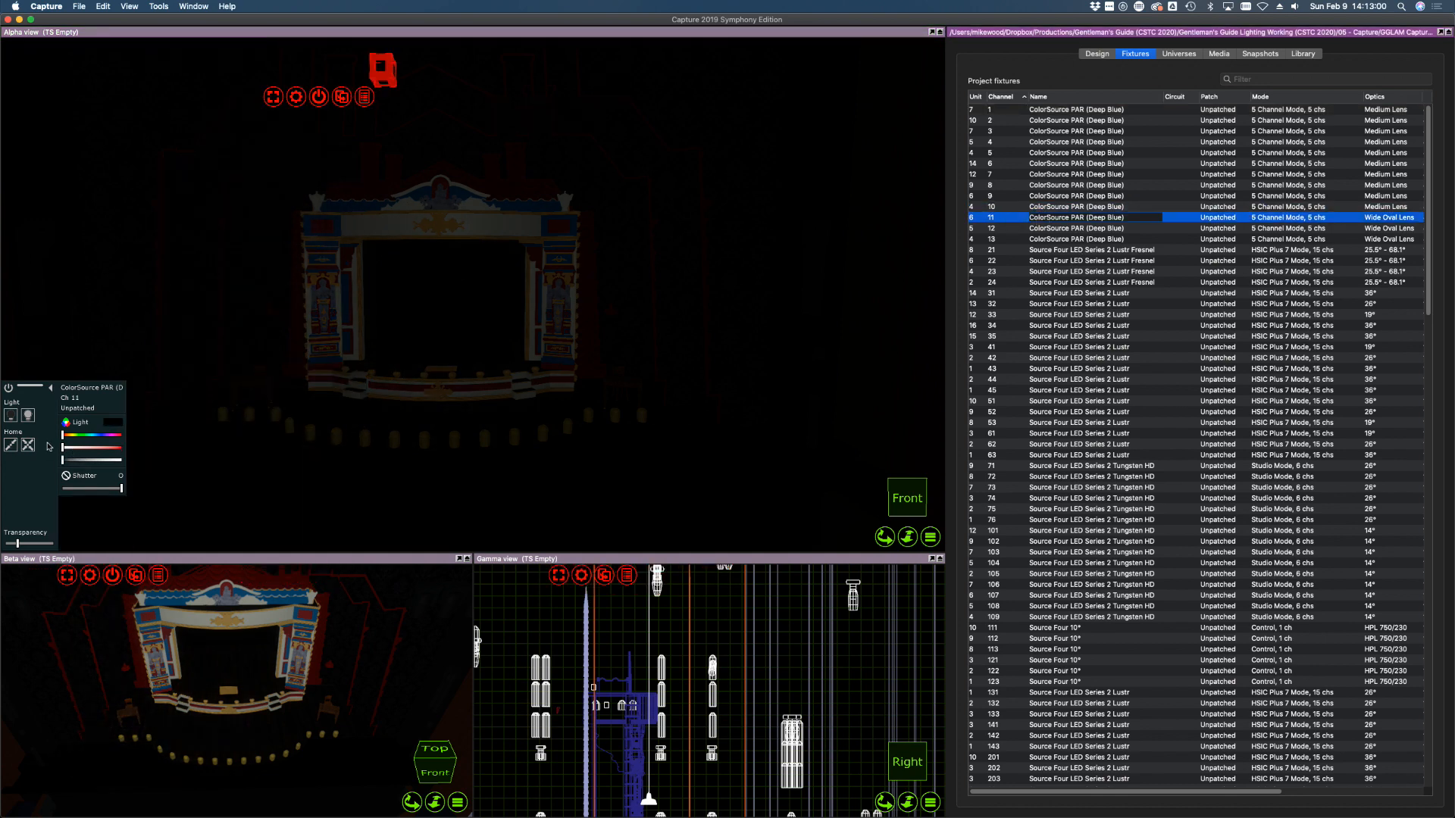
Bring channel 11 to full intensity and tilt the view down onto the rig
{"action": "left_click_drag", "start_coordinate": [79, 460], "coordinate": [152, 463]}
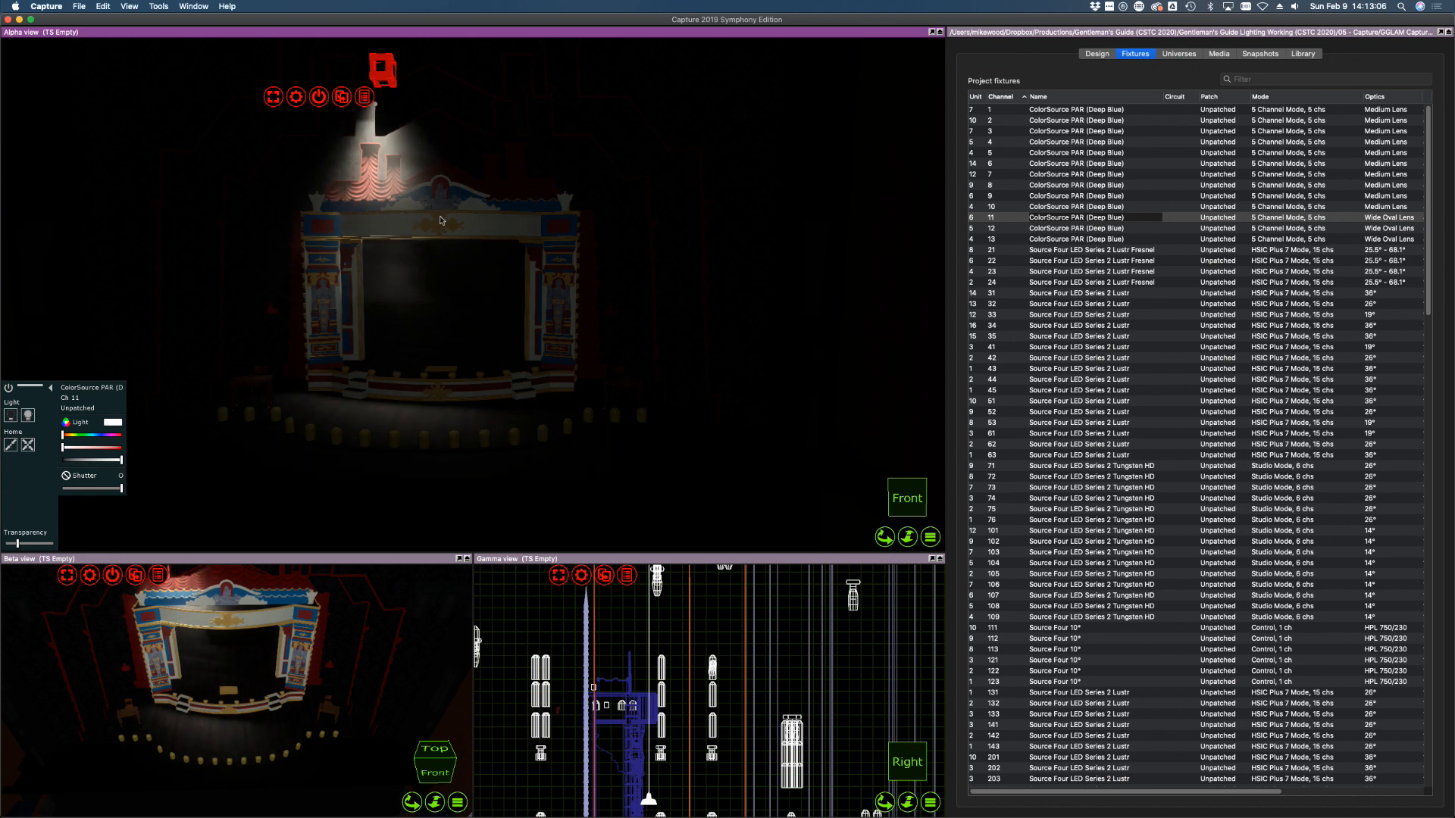
{"action": "right_click_drag", "start_coordinate": [442, 221], "coordinate": [445, 218], "text": "shift"}
{"action": "mouse_move", "coordinate": [229, 588]}
{"action": "right_mouse_down"}
{"action": "mouse_move", "coordinate": [229, 609]}
{"action": "mouse_move", "coordinate": [243, 582]}
{"action": "right_mouse_up"}
{"action": "scroll", "coordinate": [229, 608], "scroll_direction": "up", "scroll_amount": 10}
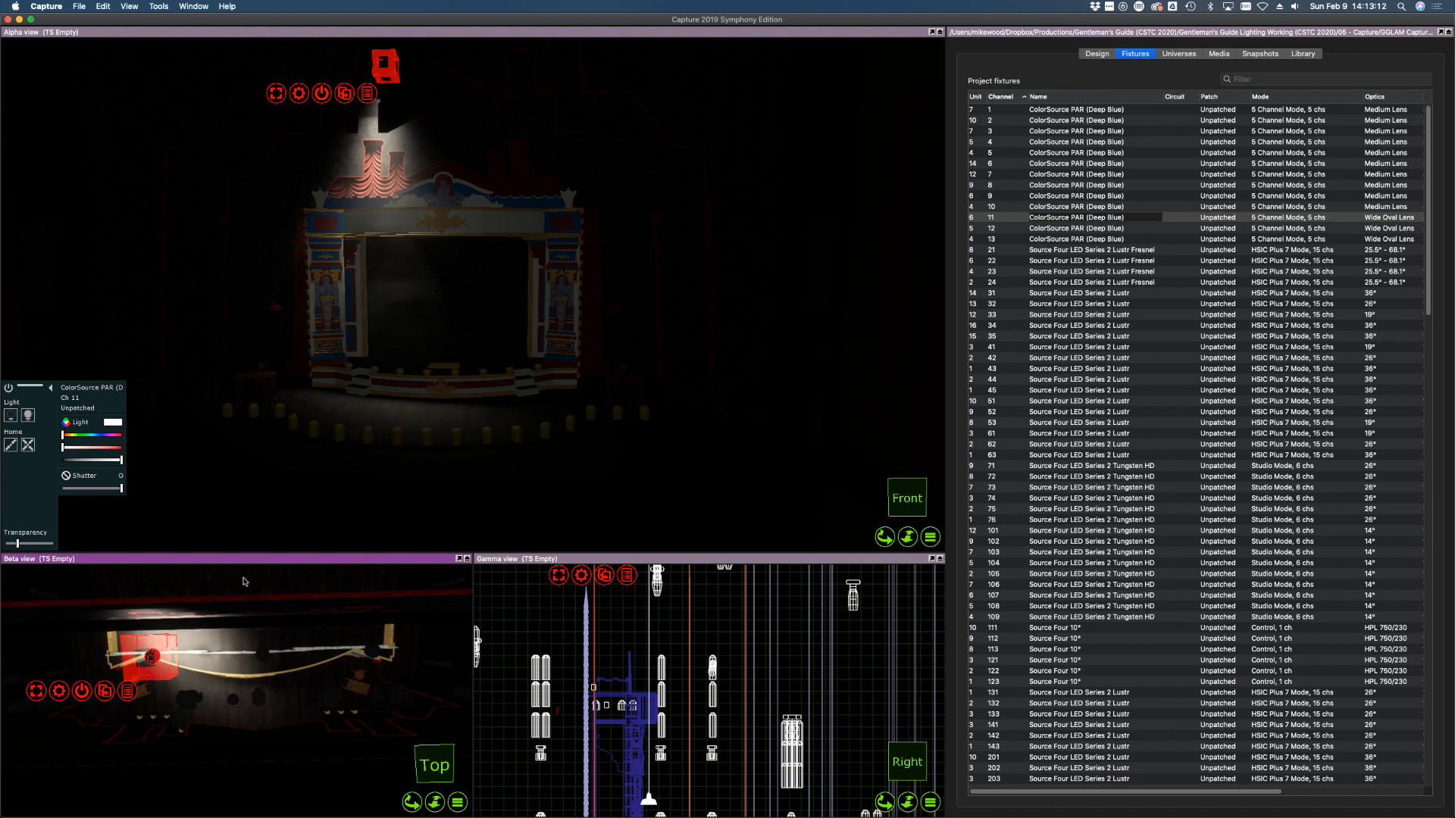
{"action": "scroll", "coordinate": [224, 634], "scroll_direction": "up", "scroll_amount": 10}
{"action": "scroll", "coordinate": [224, 633], "scroll_direction": "up", "scroll_amount": 3}
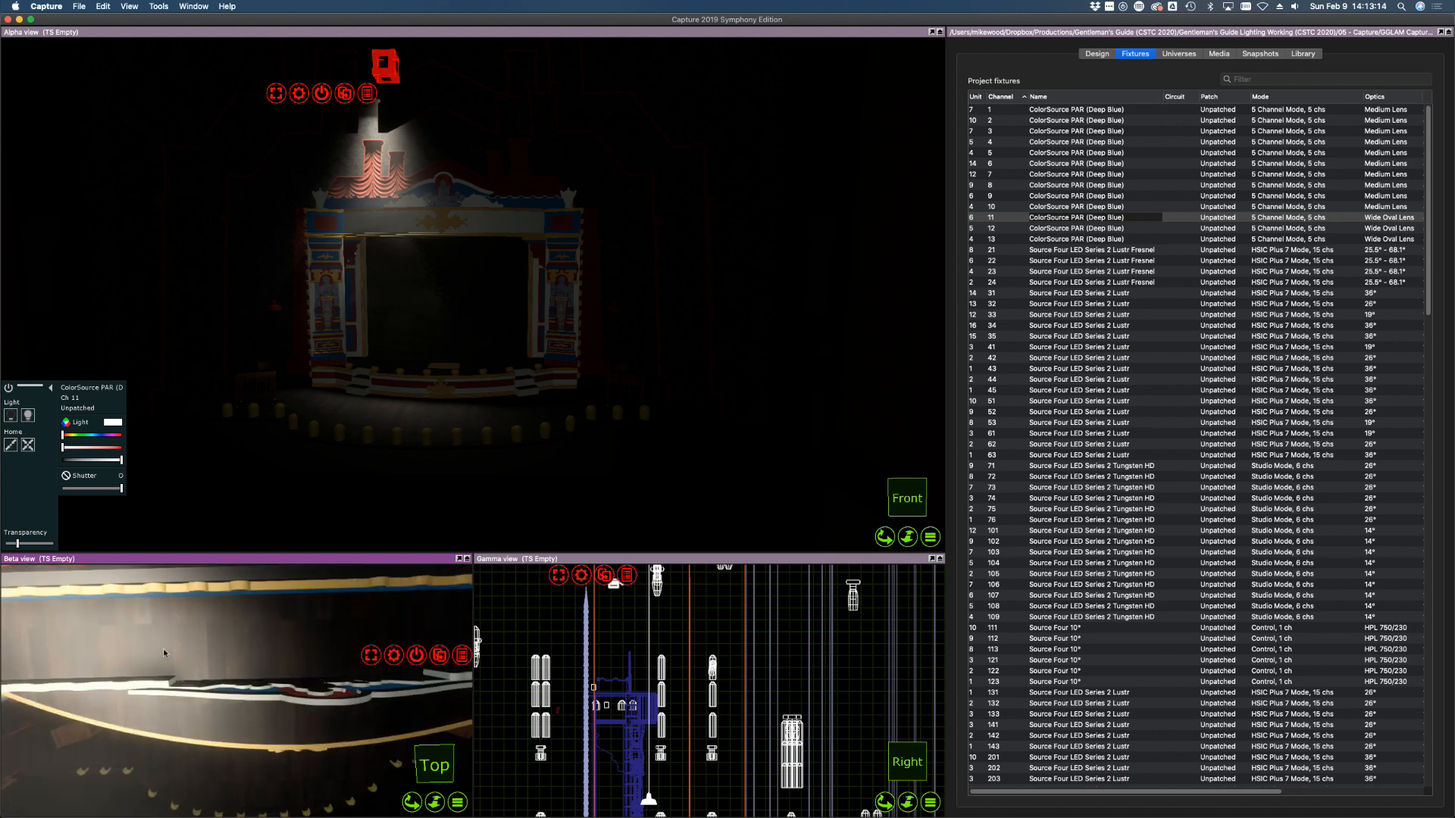
{"action": "scroll", "coordinate": [71, 641], "scroll_direction": "down", "scroll_amount": 5}
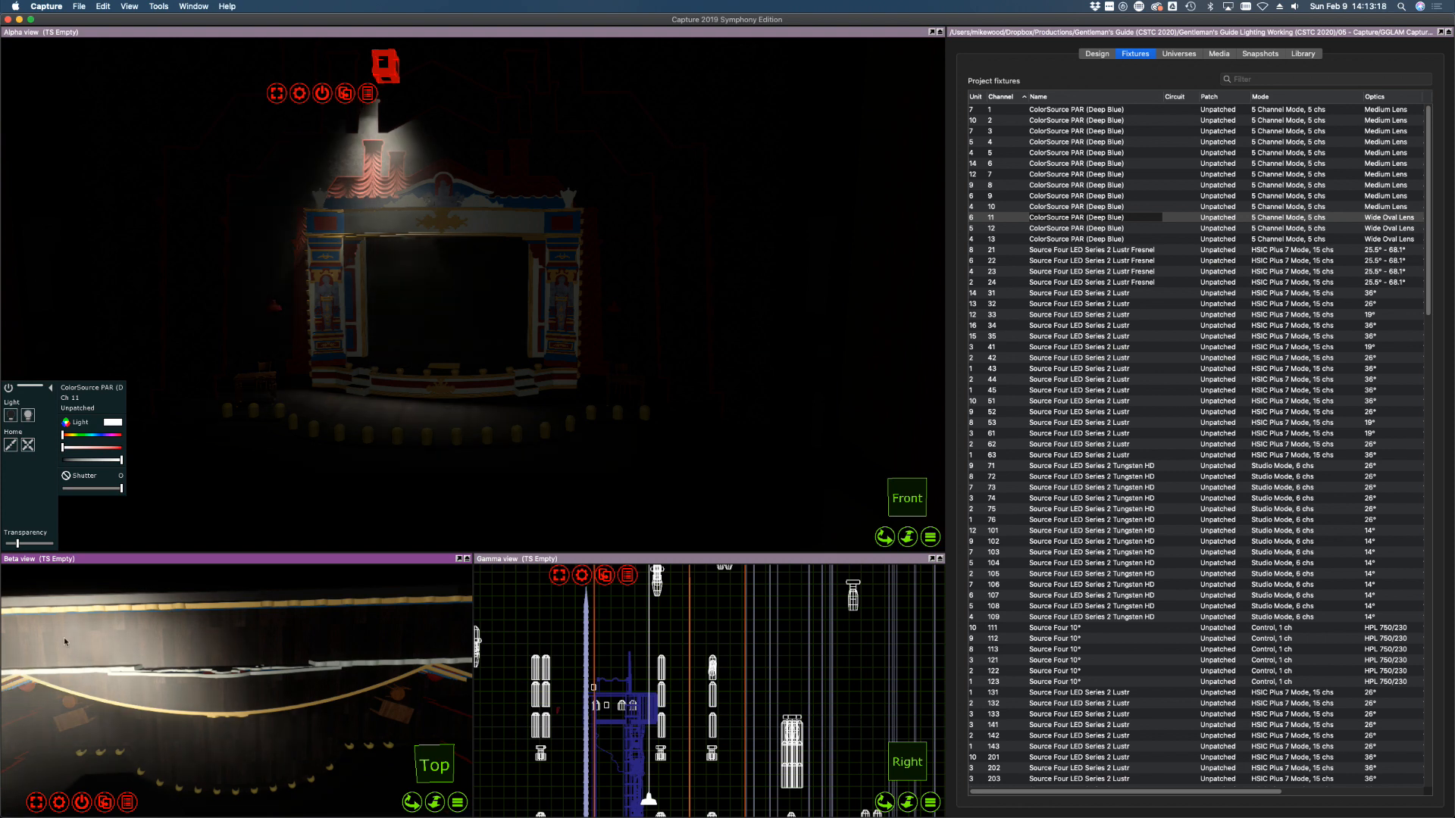
Re-aim channel 12's beam at the stage, slightly further back, in the Beta view
{"action": "left_click", "coordinate": [1048, 228]}
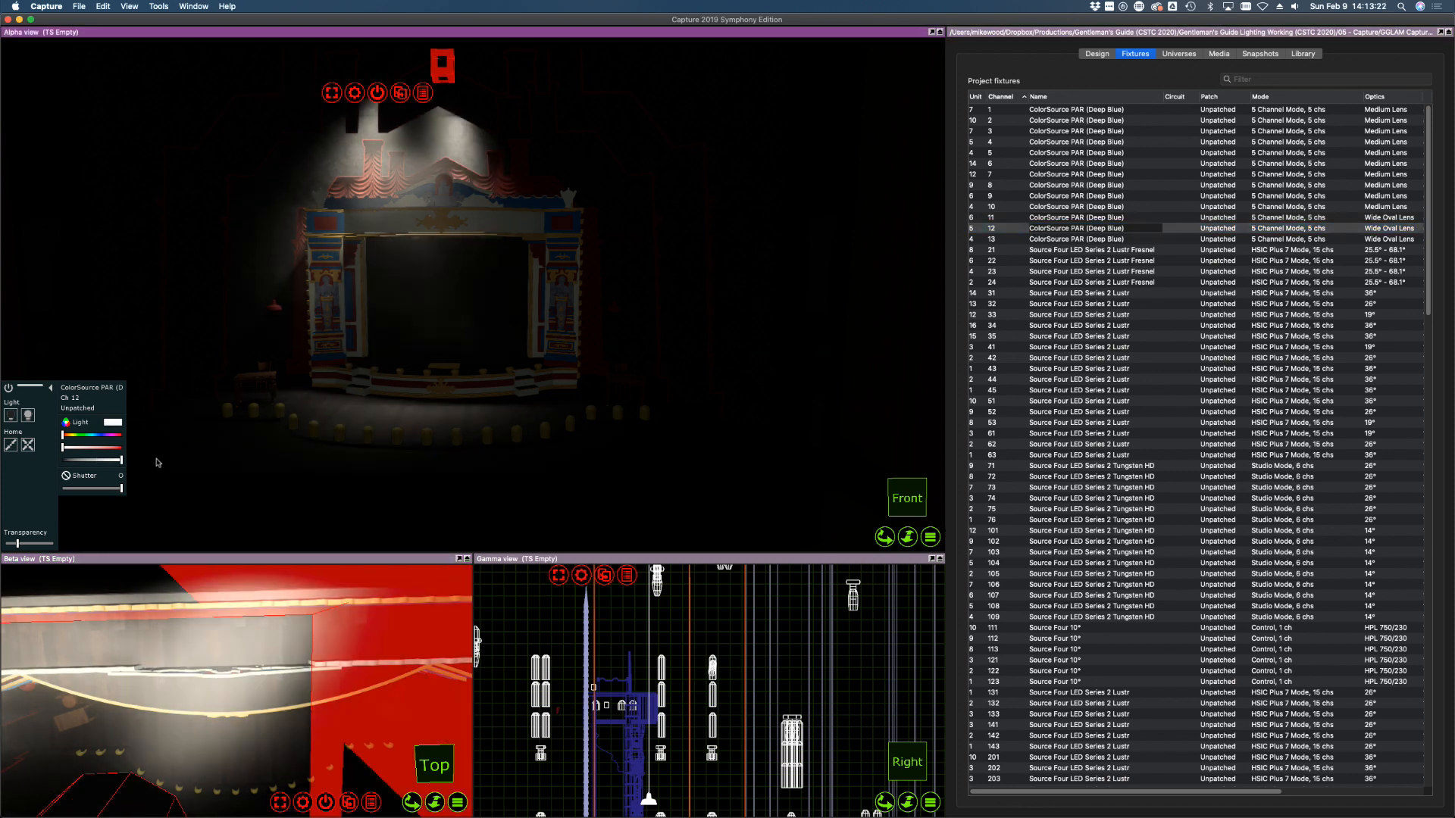
{"action": "left_click", "coordinate": [228, 645]}
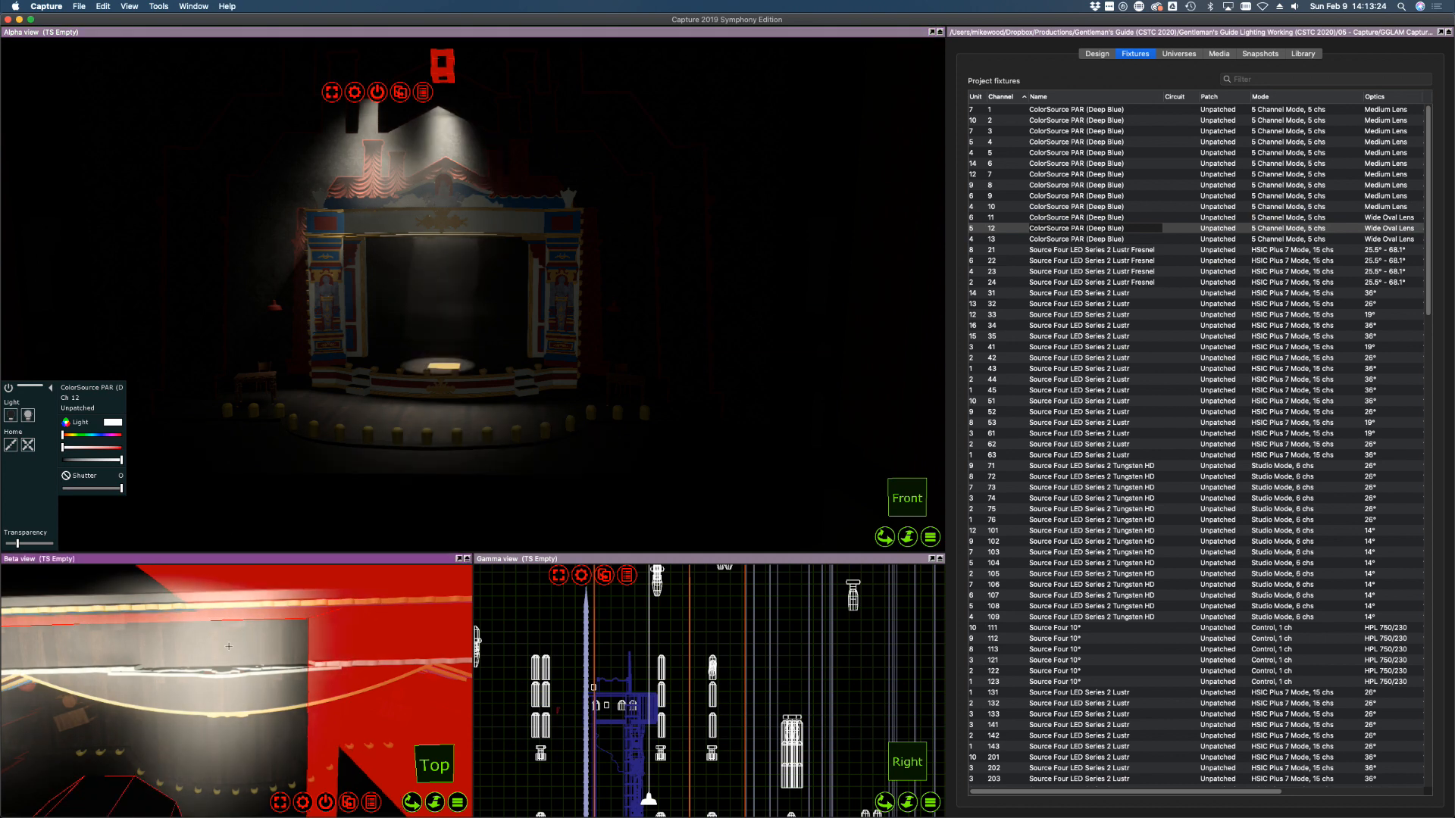
{"action": "left_click_drag", "start_coordinate": [228, 646], "coordinate": [227, 637]}
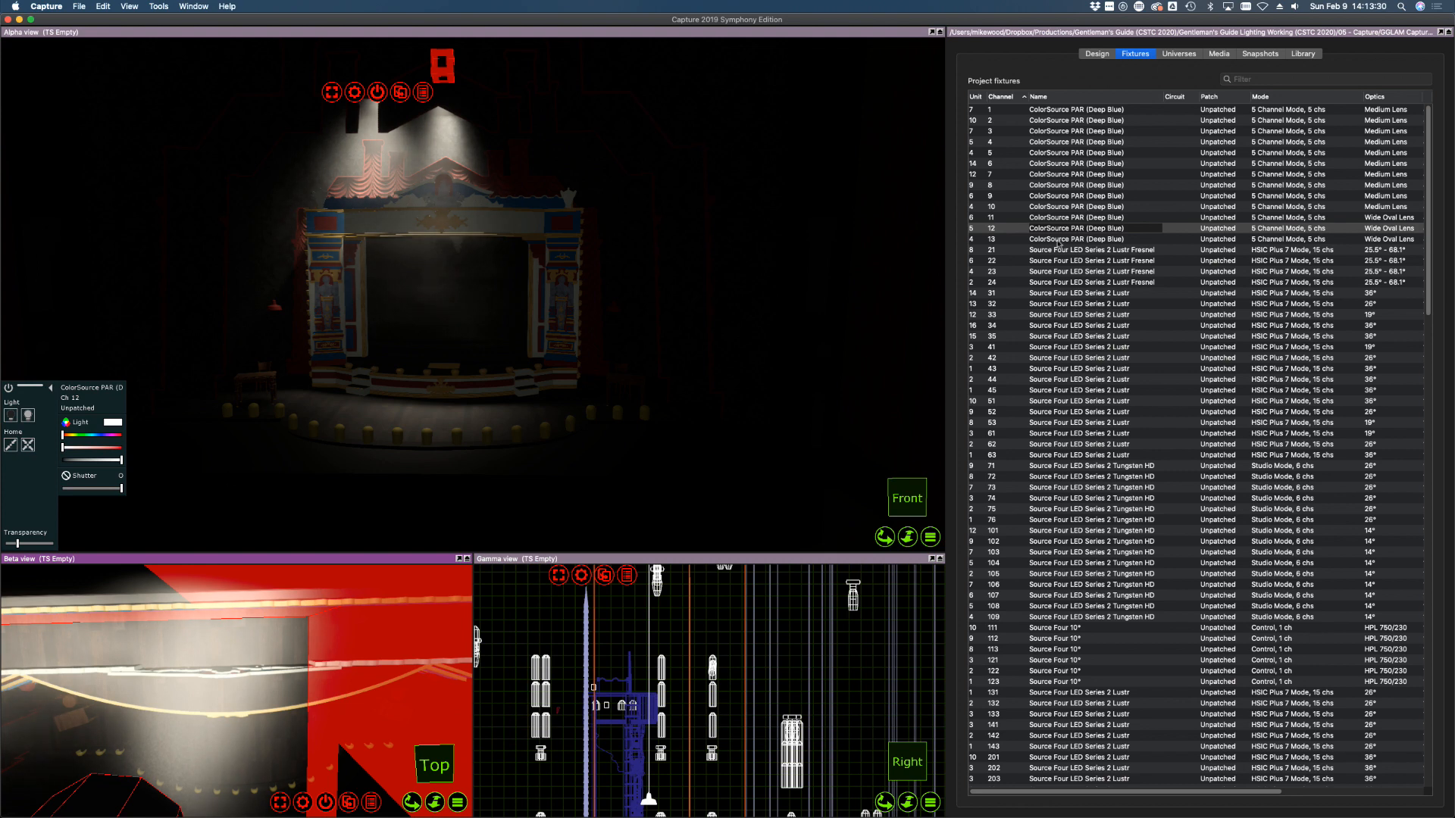
Bring channel 13 up to full intensity
{"action": "left_click", "coordinate": [1148, 239]}
{"action": "left_click_drag", "start_coordinate": [92, 463], "coordinate": [127, 461]}
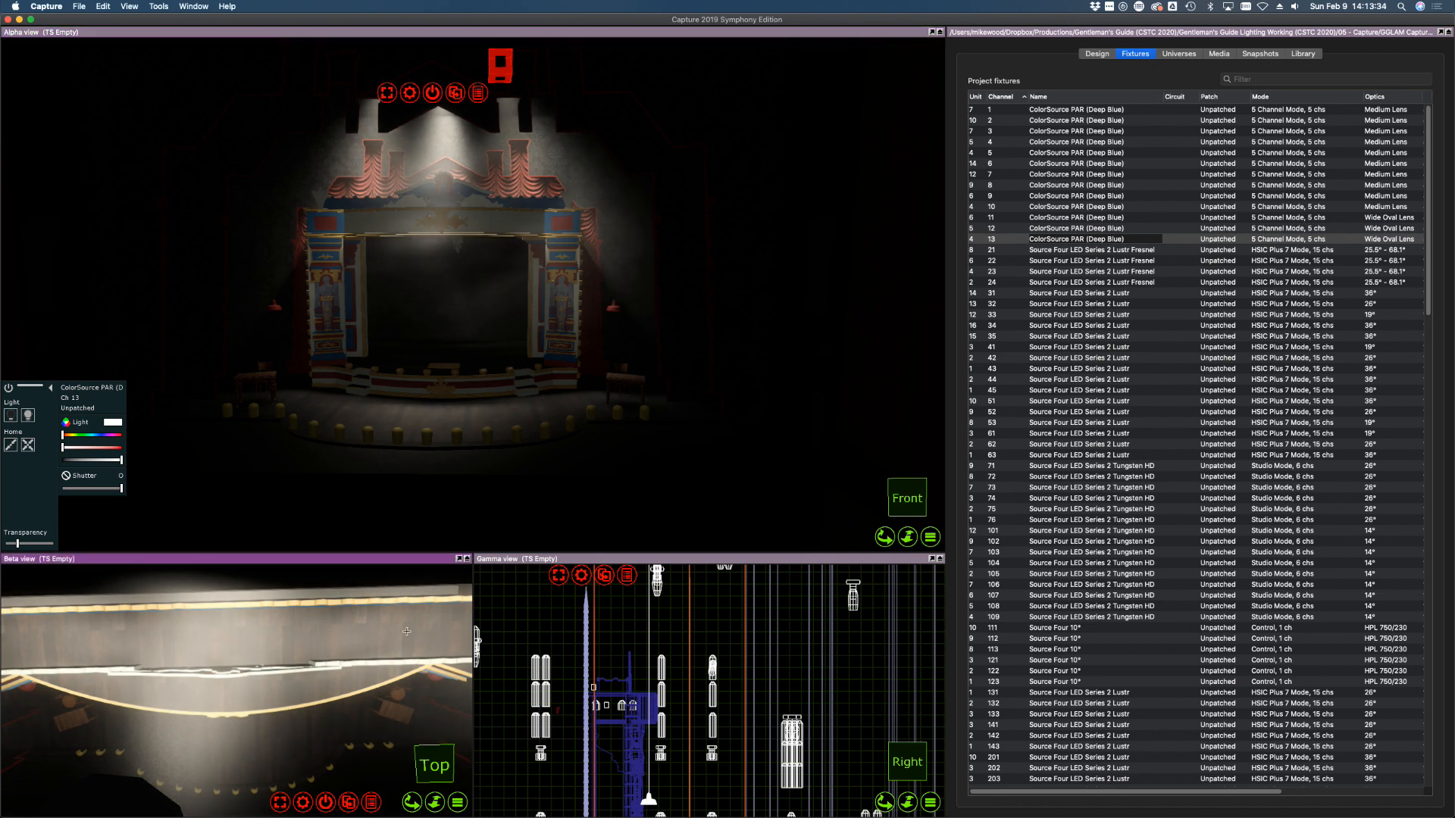
{"action": "left_click", "coordinate": [1002, 228]}
{"action": "scroll", "coordinate": [675, 626], "scroll_direction": "down", "scroll_amount": 5}
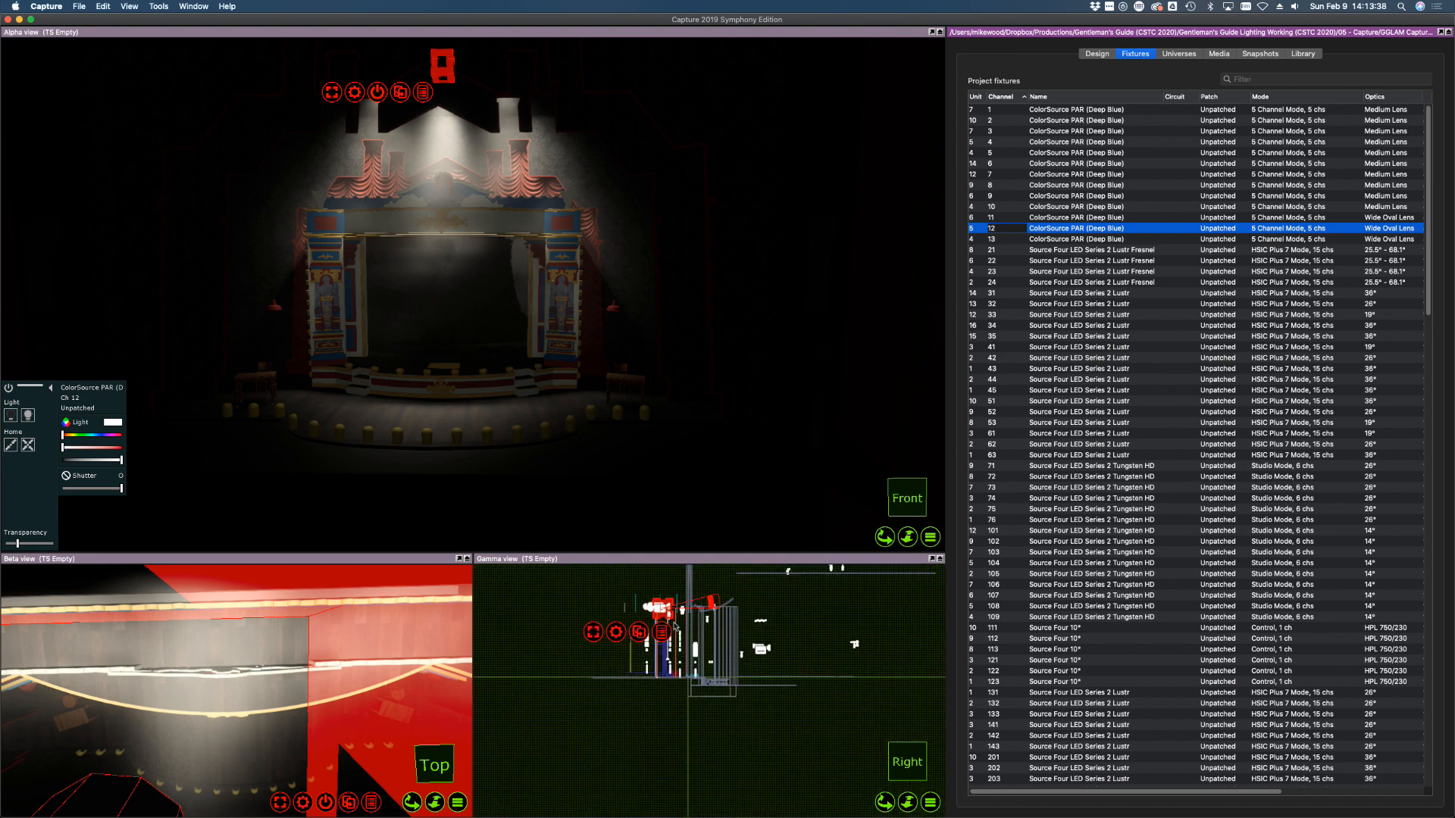
Swing the Gamma plan view's camera to look from the top
{"action": "scroll", "coordinate": [675, 625], "scroll_direction": "up", "scroll_amount": 4}
{"action": "left_click", "coordinate": [837, 758]}
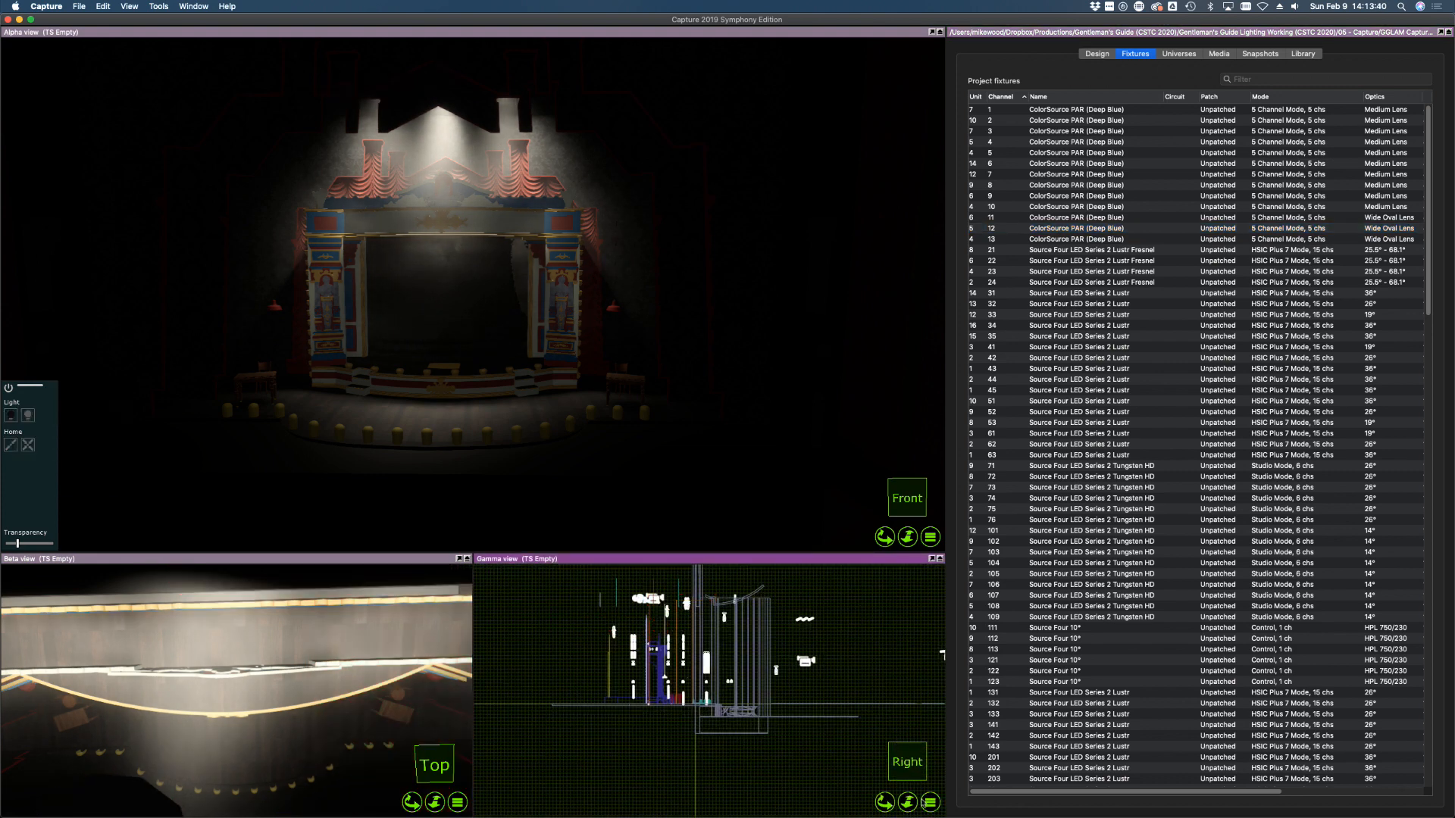
{"action": "left_click", "coordinate": [930, 803]}
{"action": "left_click", "coordinate": [933, 803]}
{"action": "left_click", "coordinate": [932, 804]}
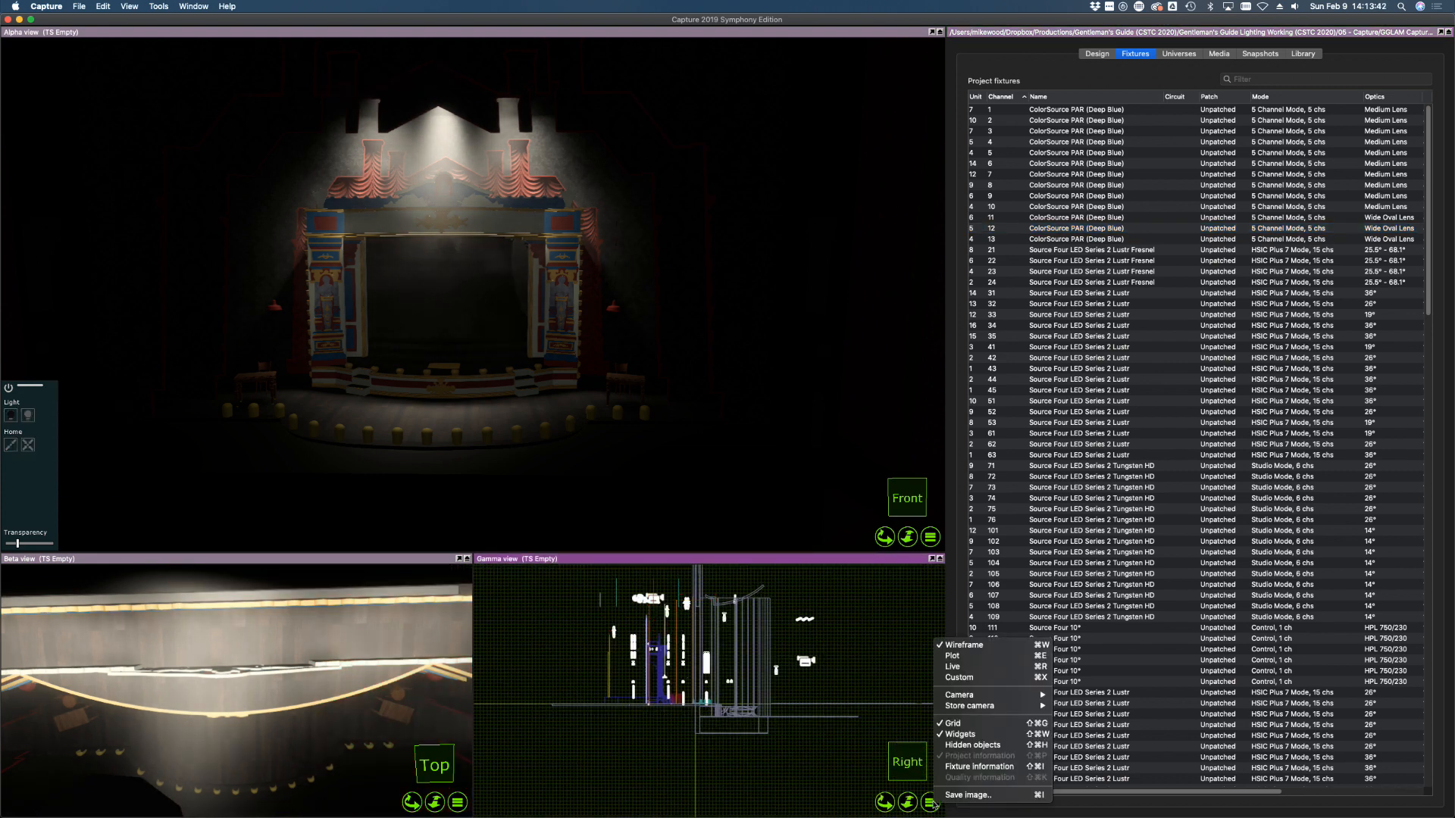
{"action": "mouse_move", "coordinate": [993, 695]}
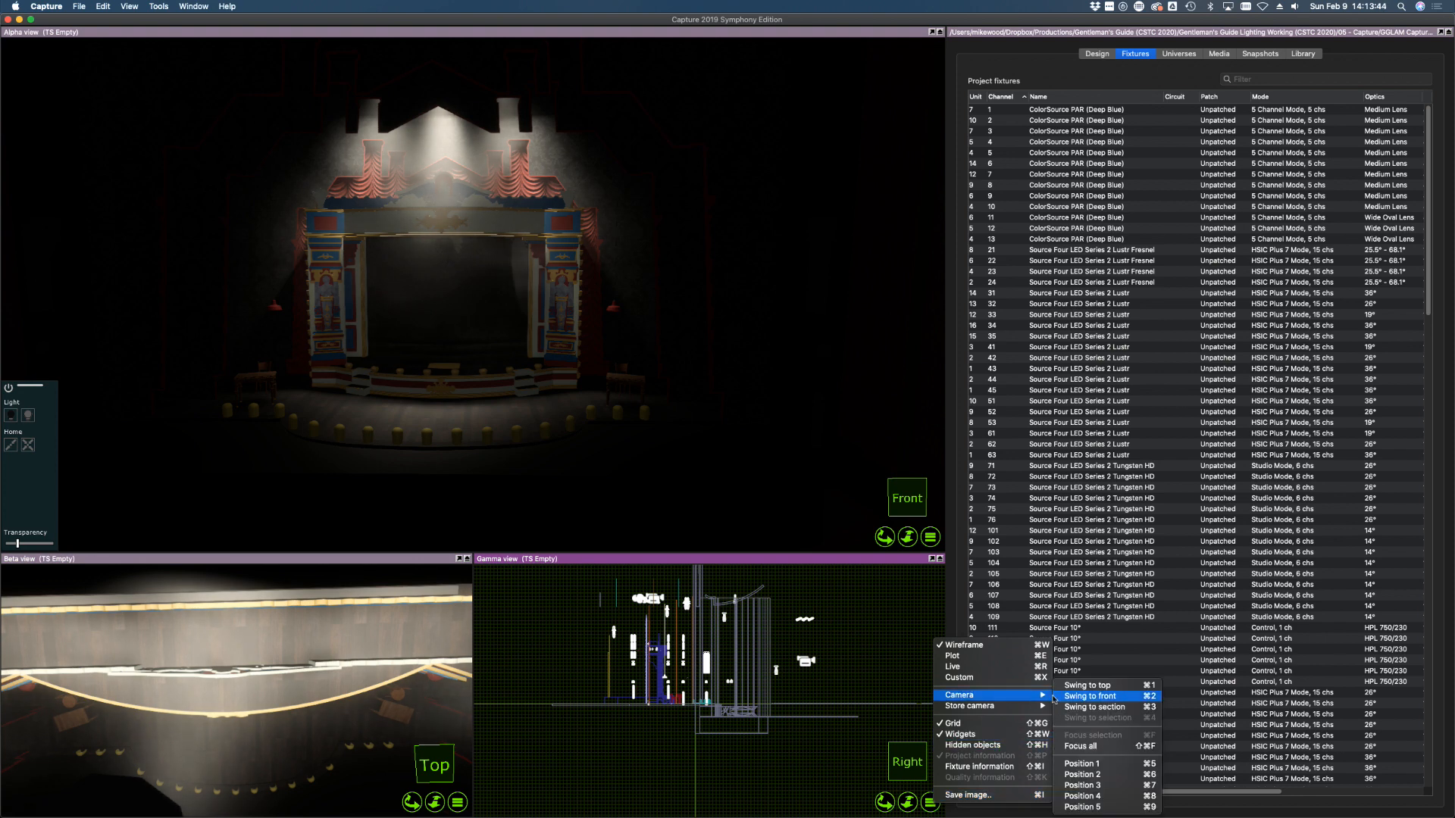
{"action": "left_click", "coordinate": [1085, 685]}
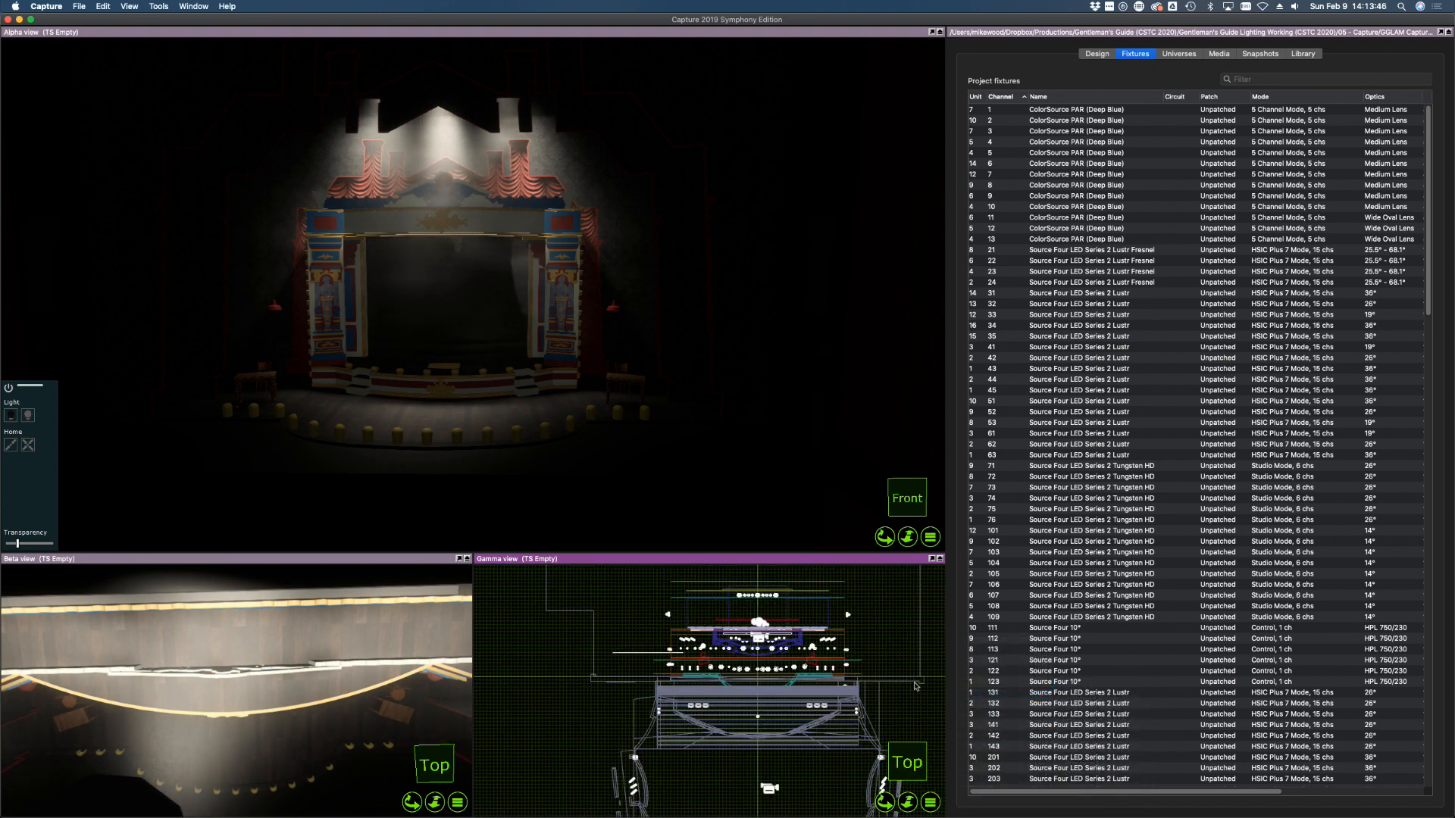
Refocus channel 12's beam within the top plan, then select wash channels 11–13
{"action": "scroll", "coordinate": [773, 653], "scroll_direction": "up", "scroll_amount": 10}
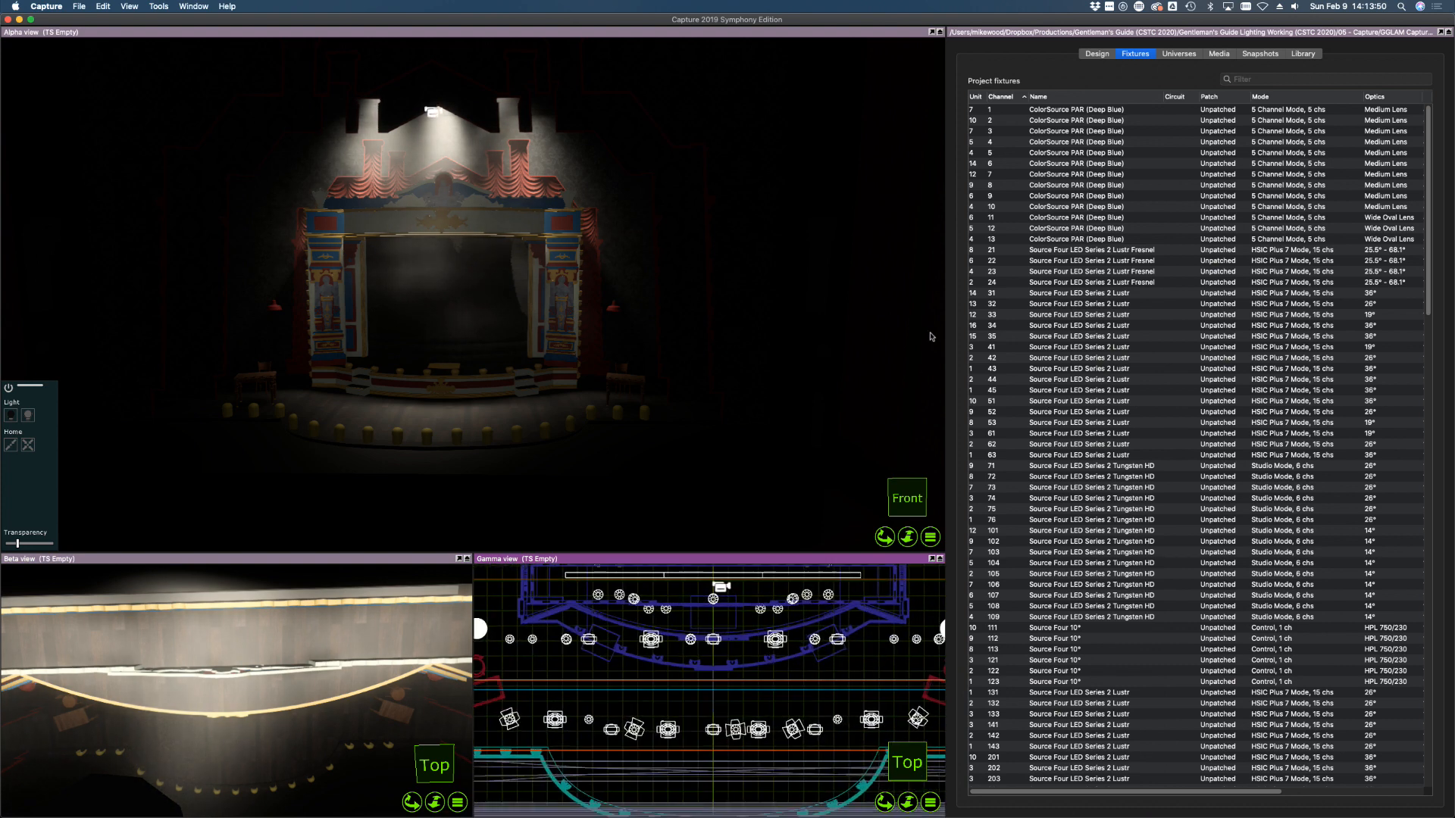
{"action": "left_click", "coordinate": [992, 228]}
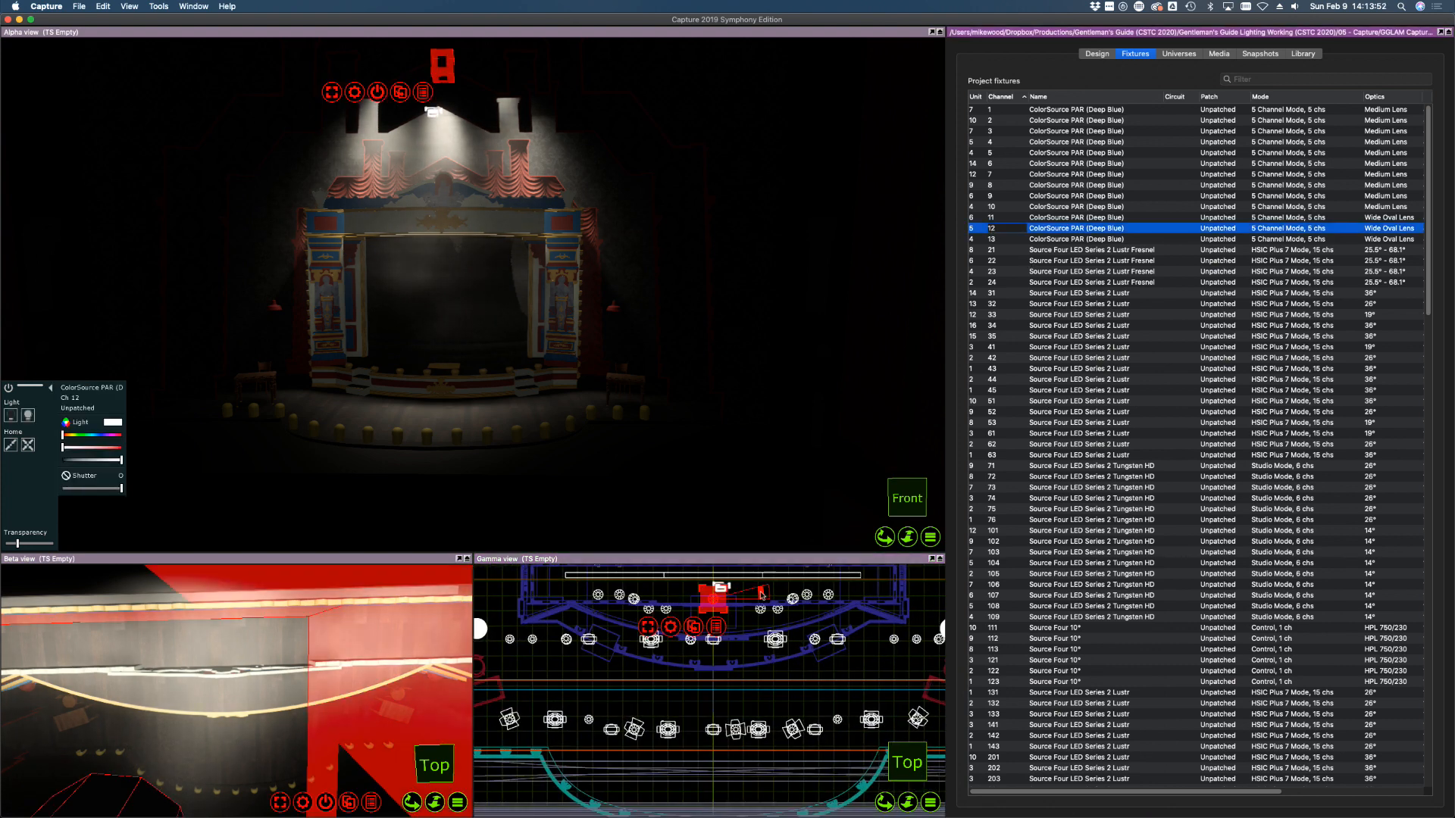
{"action": "left_click_drag", "start_coordinate": [762, 593], "coordinate": [705, 535]}
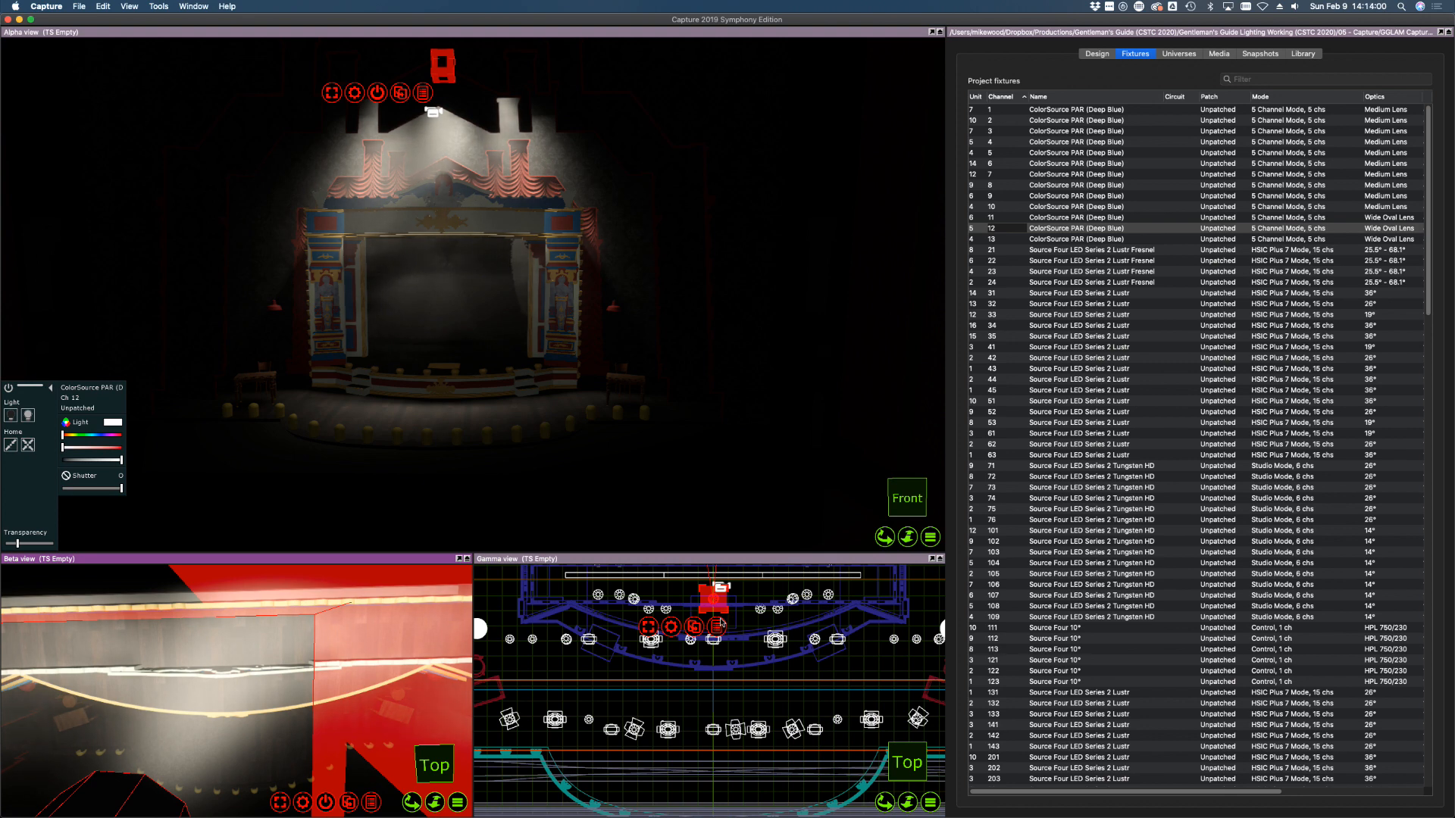
{"action": "scroll", "coordinate": [738, 626], "scroll_direction": "down", "scroll_amount": 2}
{"action": "scroll", "coordinate": [739, 626], "scroll_direction": "down", "scroll_amount": 5}
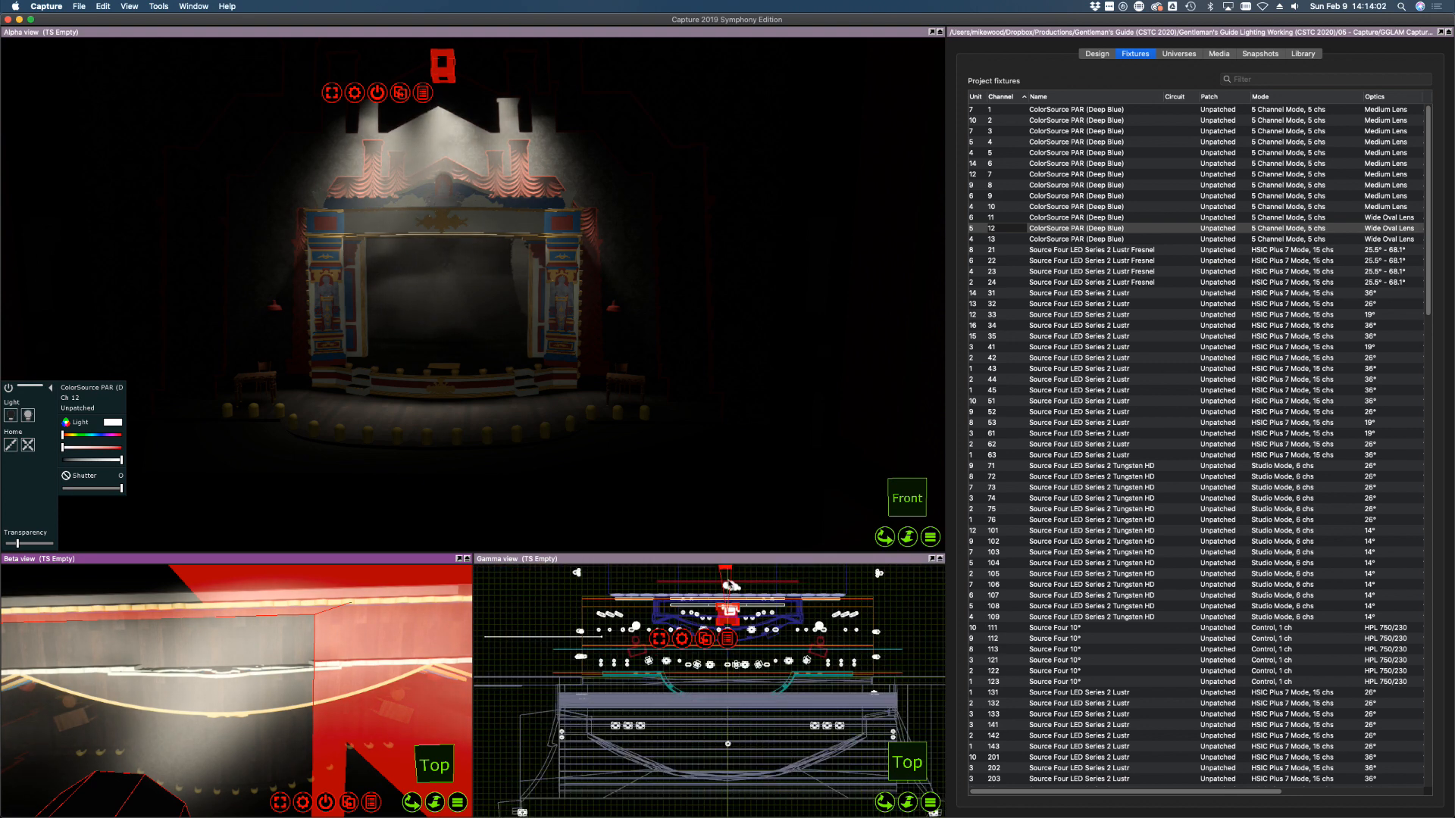
{"action": "left_click_drag", "start_coordinate": [734, 572], "coordinate": [767, 581]}
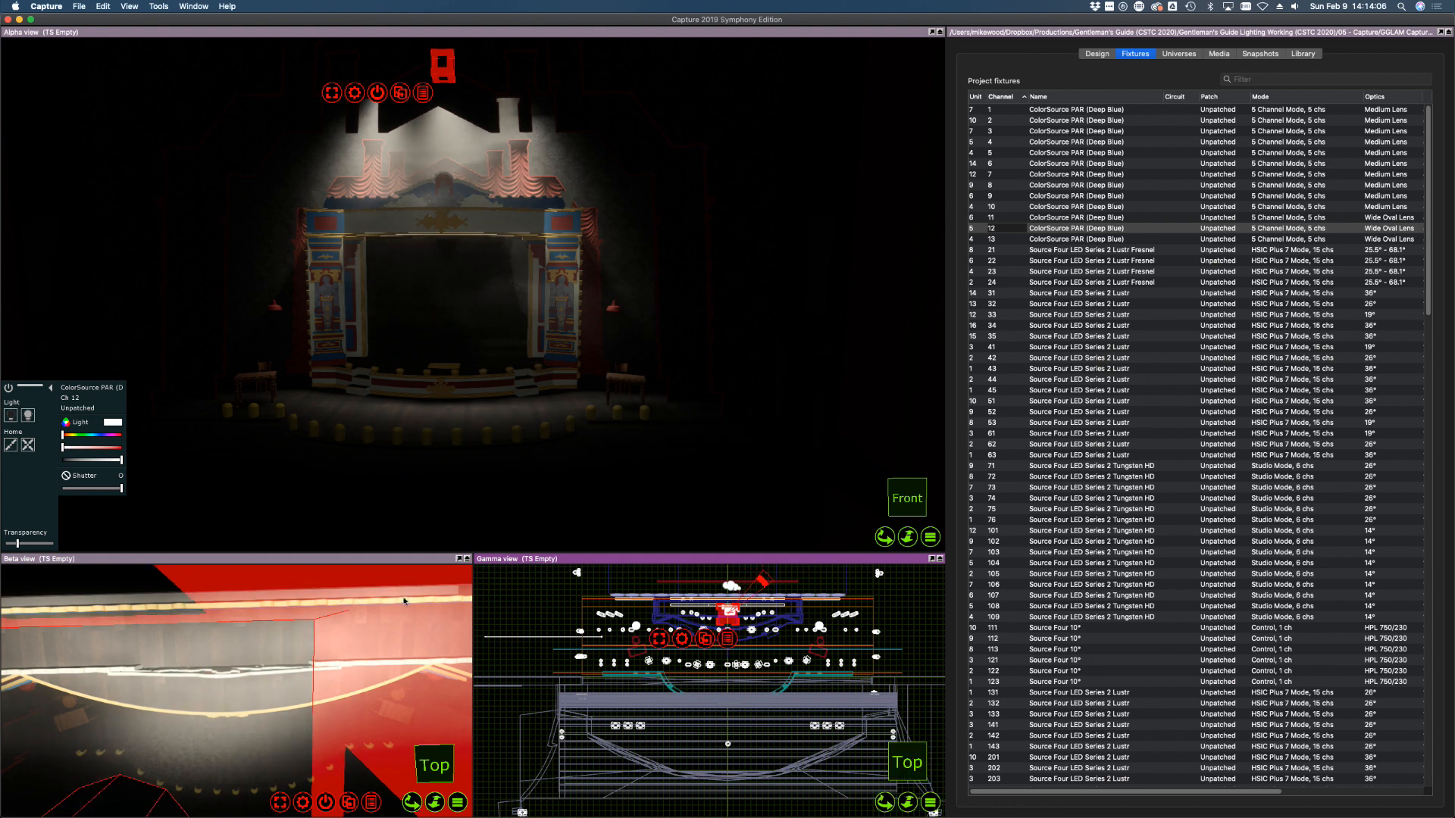
{"action": "left_click", "coordinate": [1072, 238]}
{"action": "left_click", "coordinate": [1073, 218], "text": "shift"}
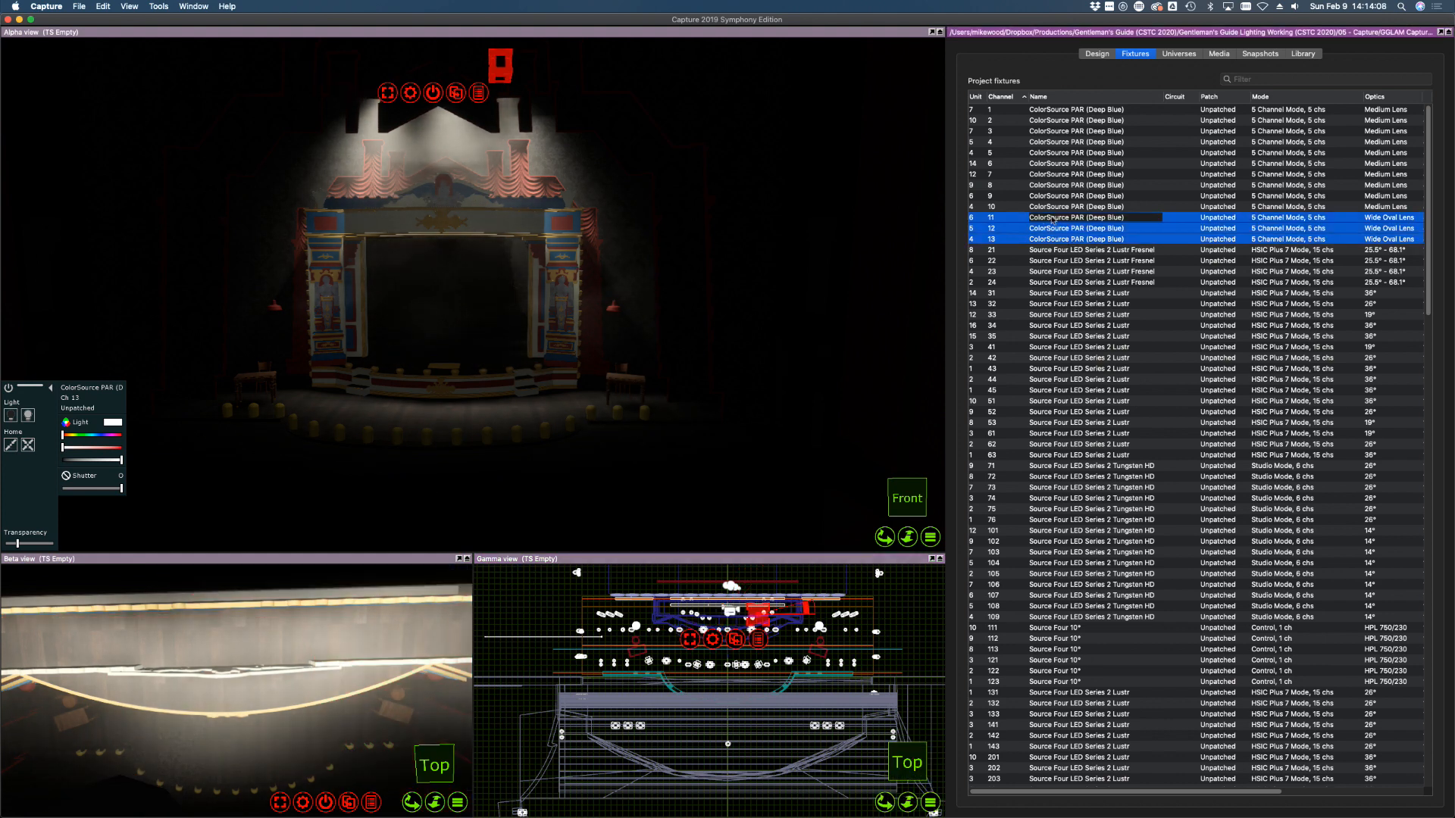
Fade channels 11–13 to zero and select Fresnel channel 21
{"action": "left_click_drag", "start_coordinate": [122, 460], "coordinate": [35, 458]}
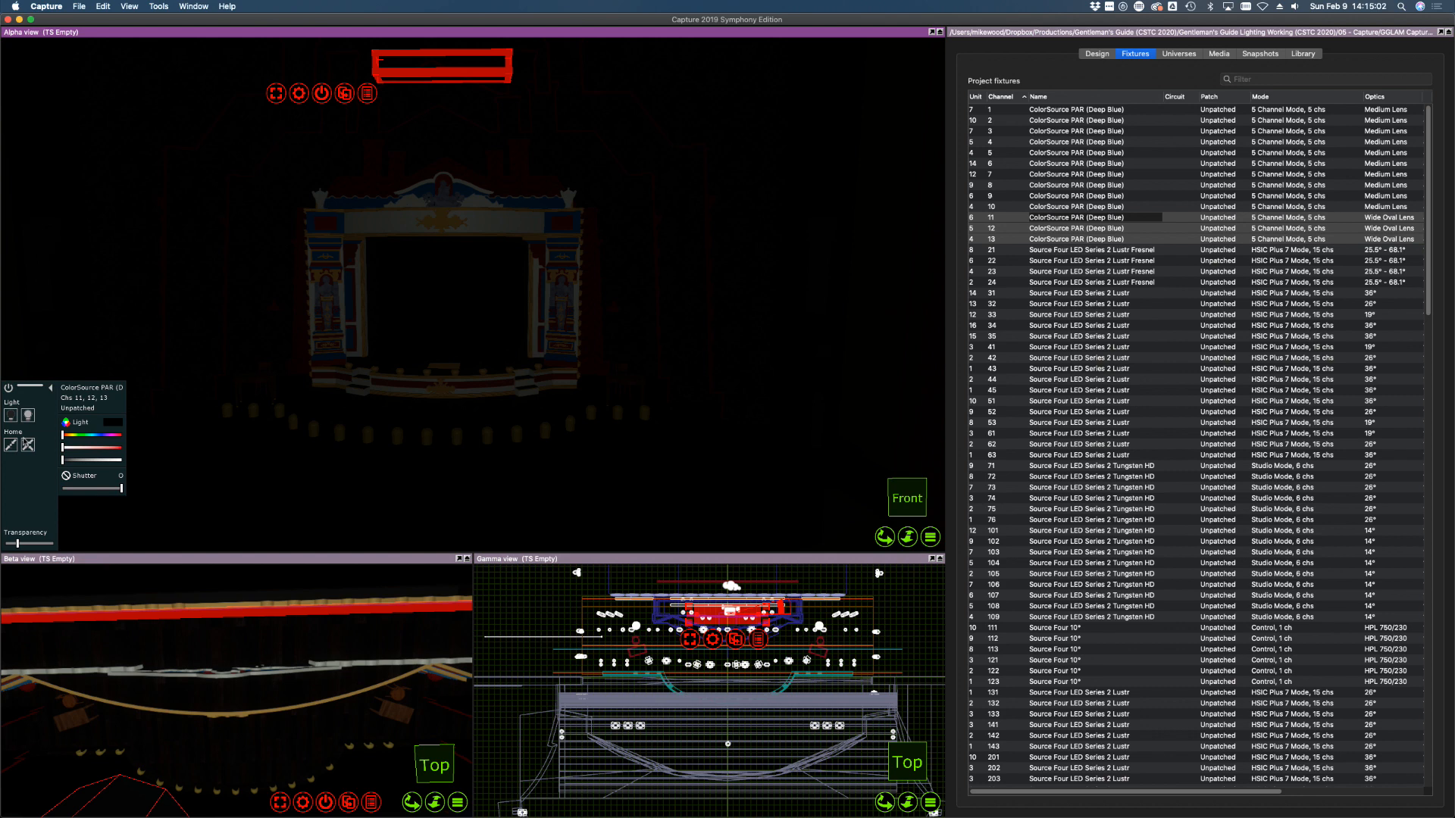
{"action": "left_click", "coordinate": [998, 250]}
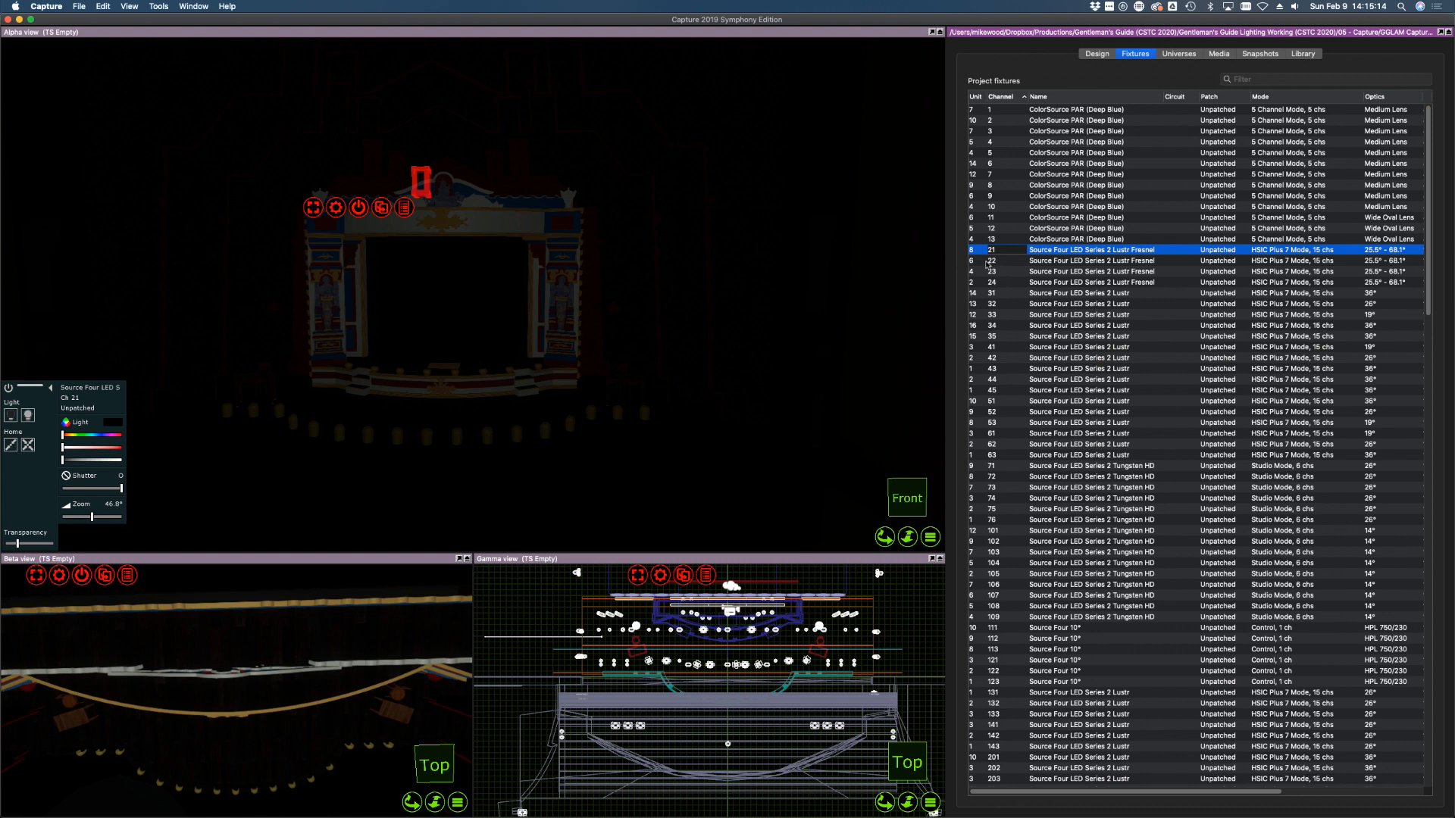
Zoom the plan onto the upstage rig and select Fresnels 21 through 24
{"action": "scroll", "coordinate": [712, 672], "scroll_direction": "down", "scroll_amount": 5}
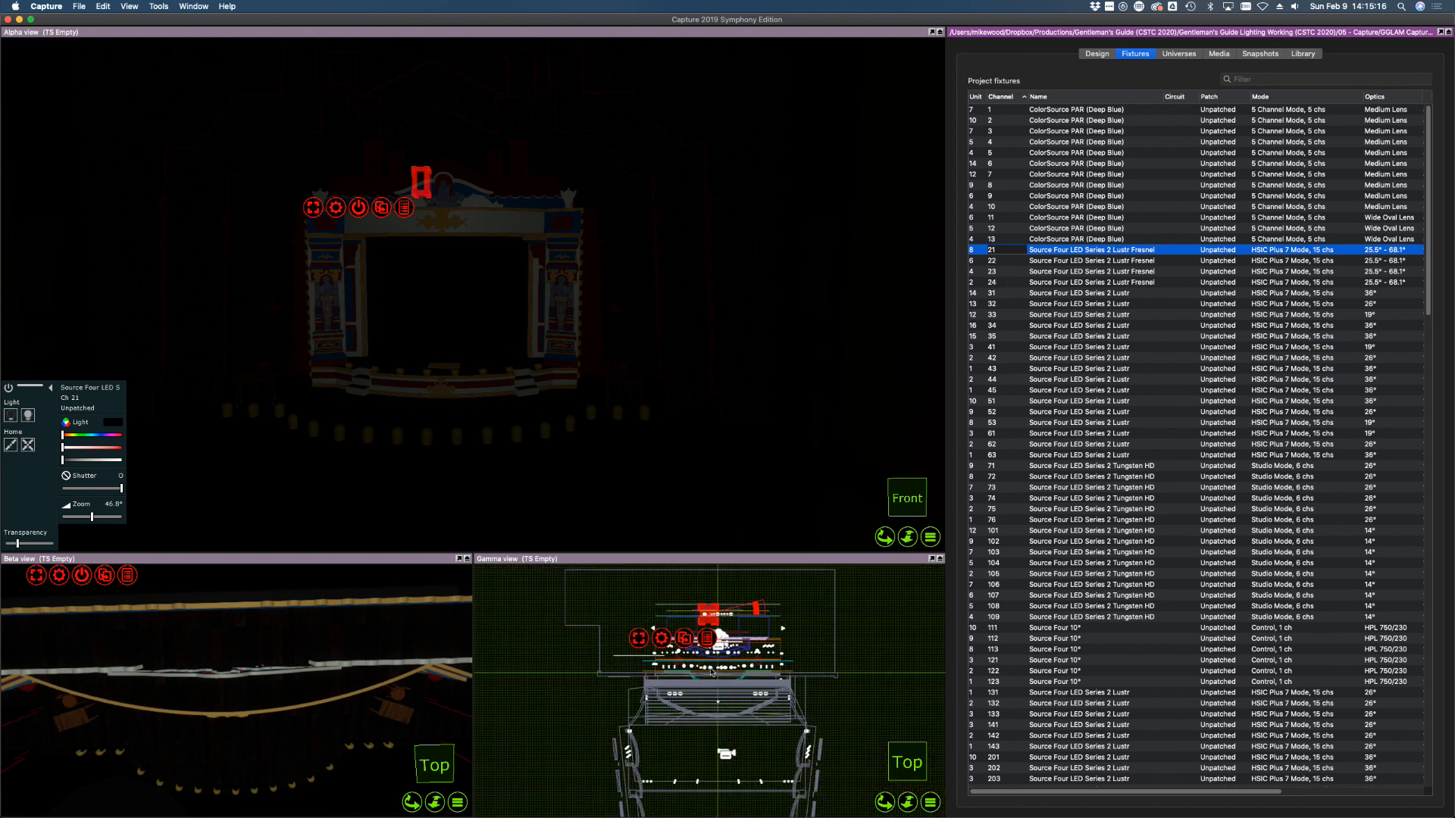
{"action": "scroll", "coordinate": [717, 615], "scroll_direction": "up", "scroll_amount": 5}
{"action": "scroll", "coordinate": [717, 615], "scroll_direction": "up", "scroll_amount": 4}
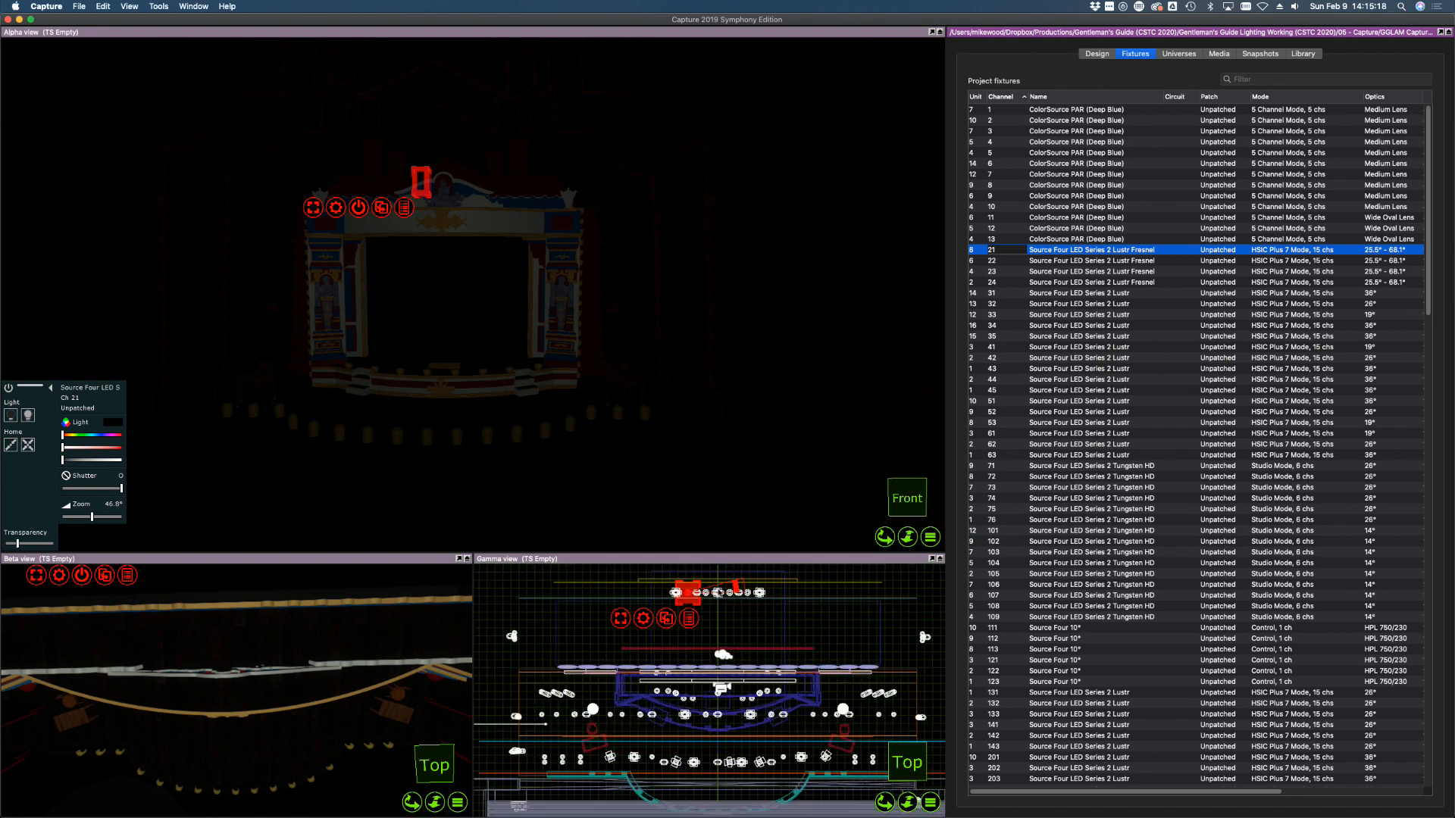
{"action": "scroll", "coordinate": [726, 576], "scroll_direction": "up", "scroll_amount": 2}
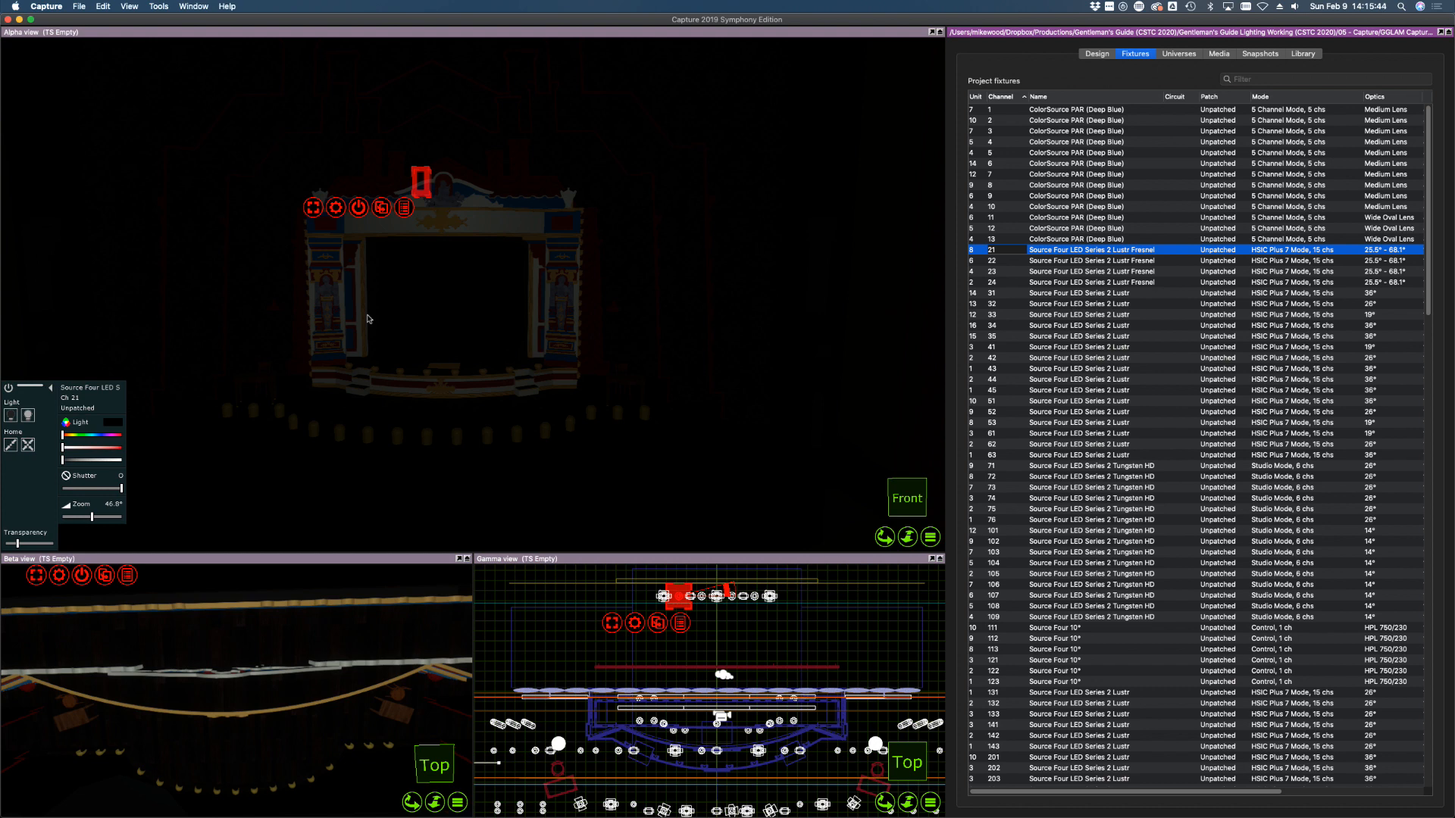
{"action": "left_click", "coordinate": [1064, 303]}
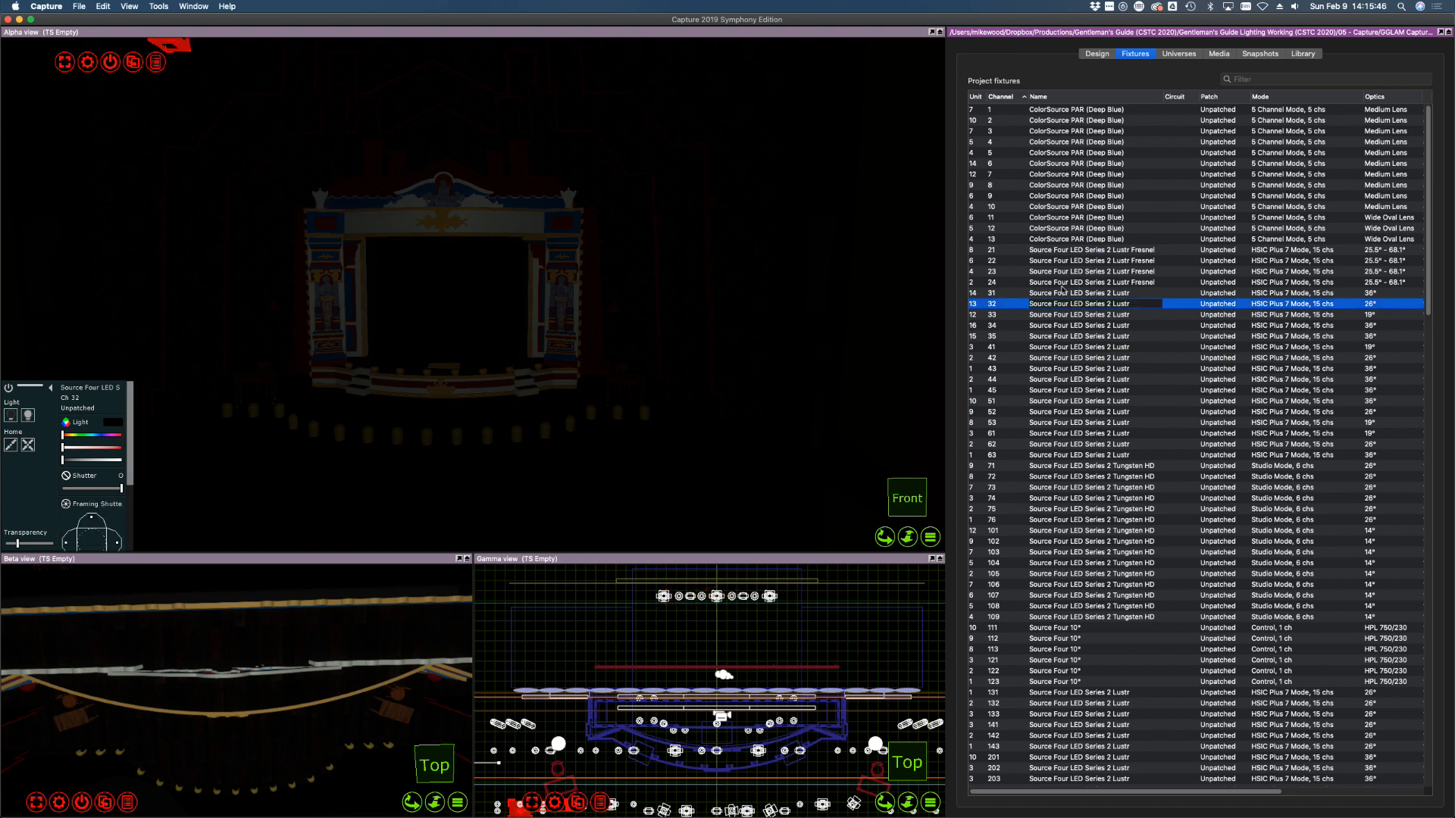
{"action": "left_click", "coordinate": [1017, 250]}
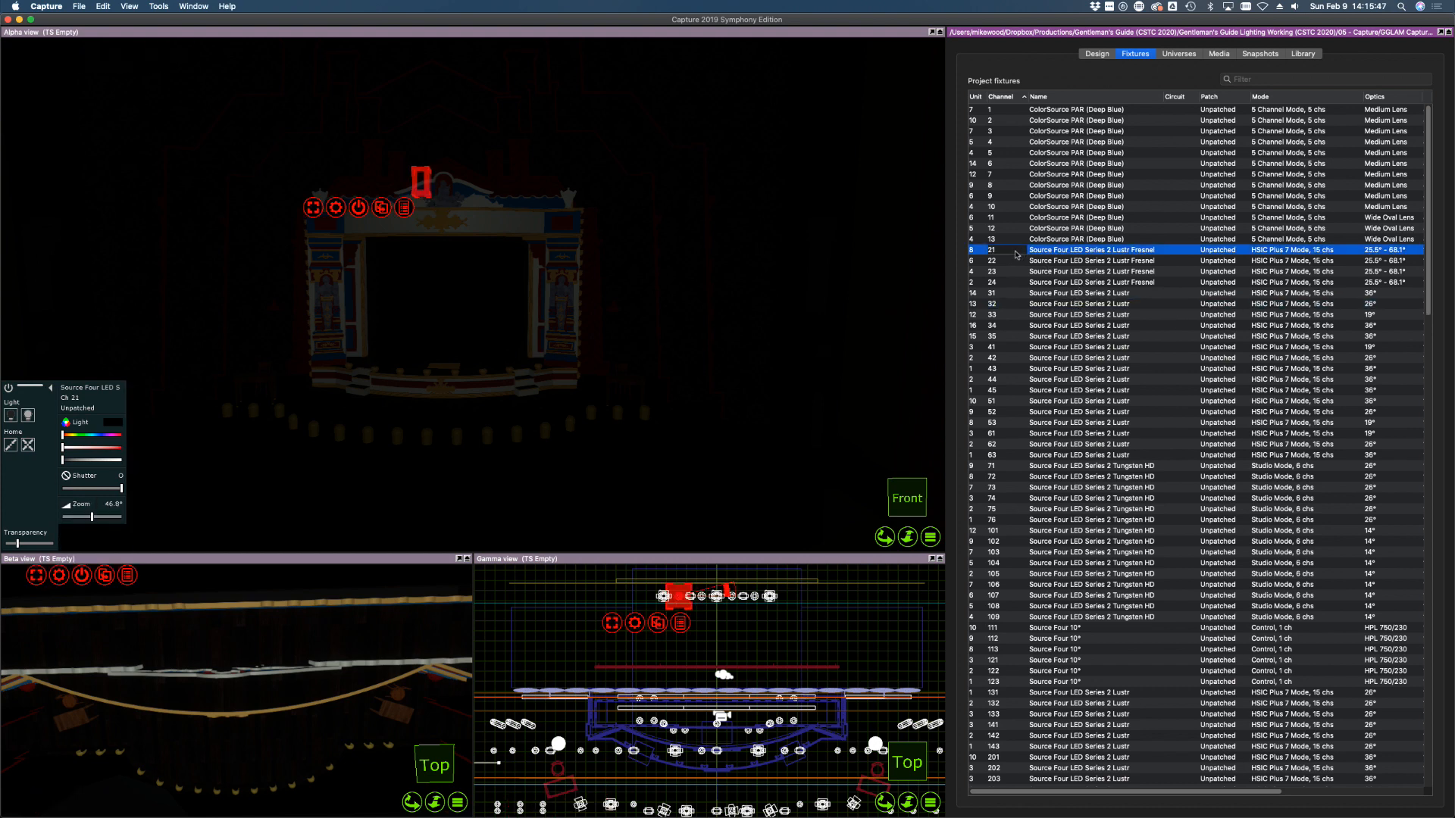
{"action": "left_click", "coordinate": [1118, 283], "text": "shift"}
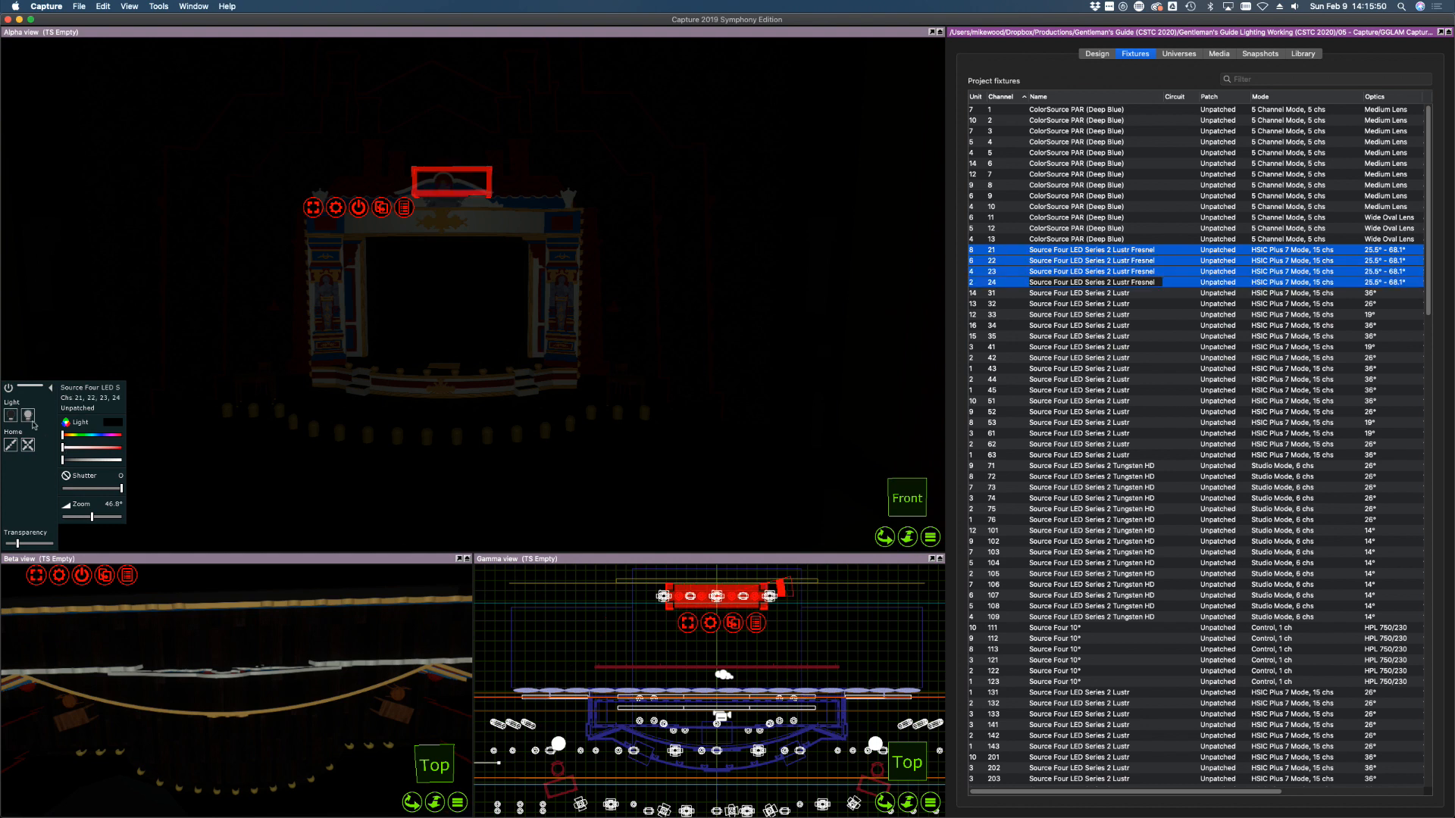
Bring Fresnels 21–24 to full and set channel 21's beam angle to about 51.2°
{"action": "left_click_drag", "start_coordinate": [96, 460], "coordinate": [160, 459]}
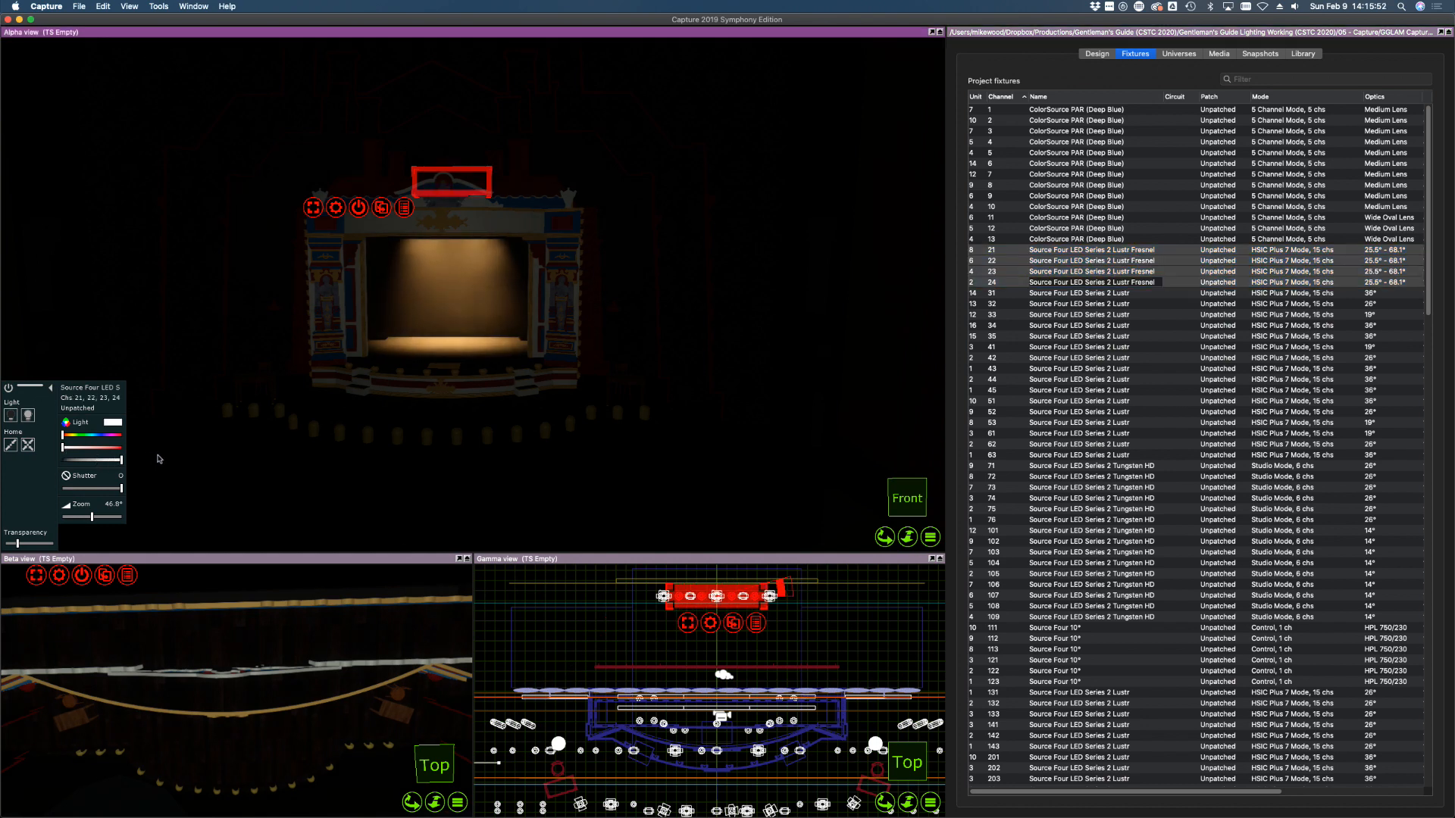
{"action": "left_click", "coordinate": [1153, 348]}
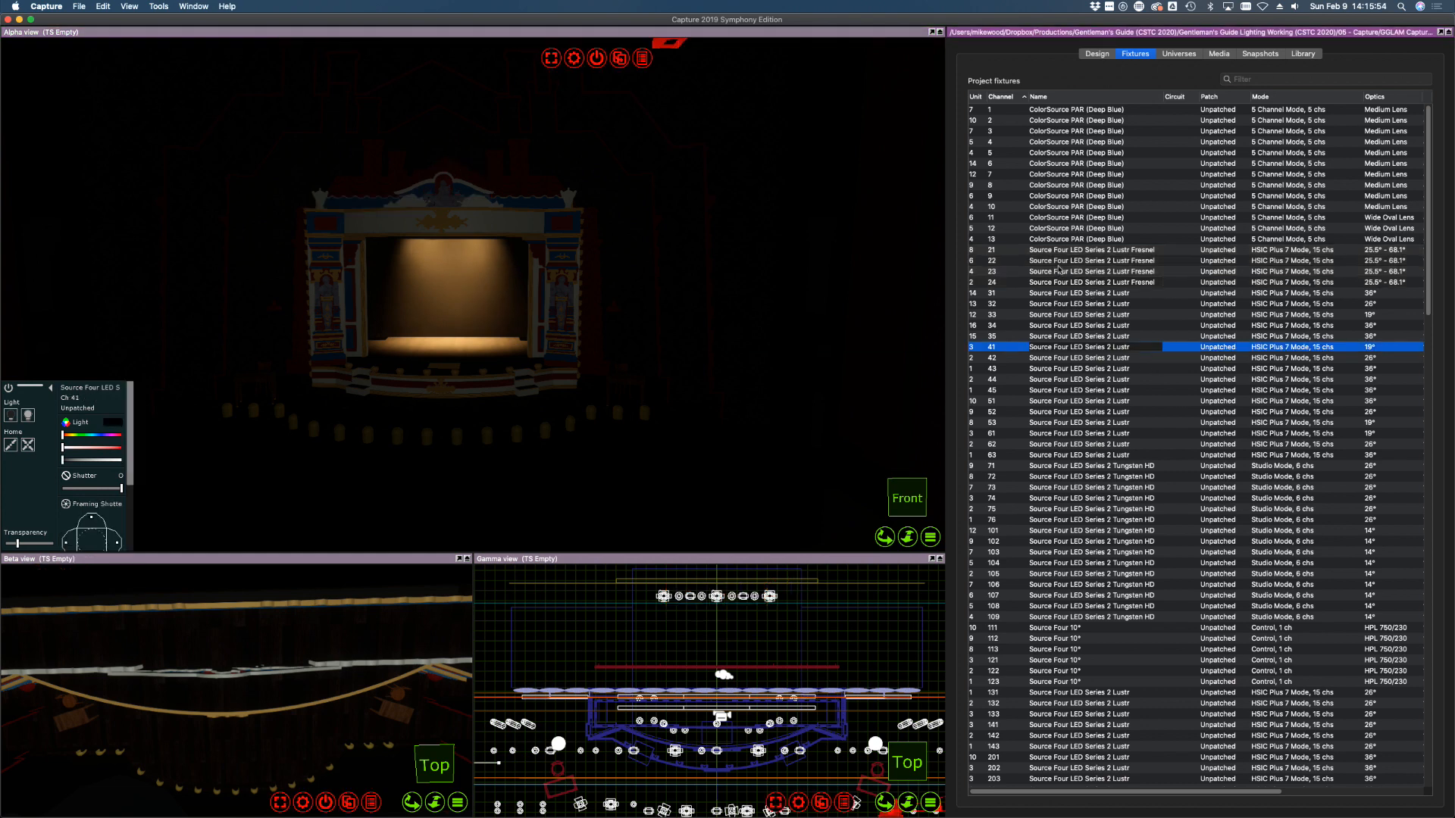
{"action": "left_click", "coordinate": [1050, 251]}
{"action": "left_click", "coordinate": [392, 360]}
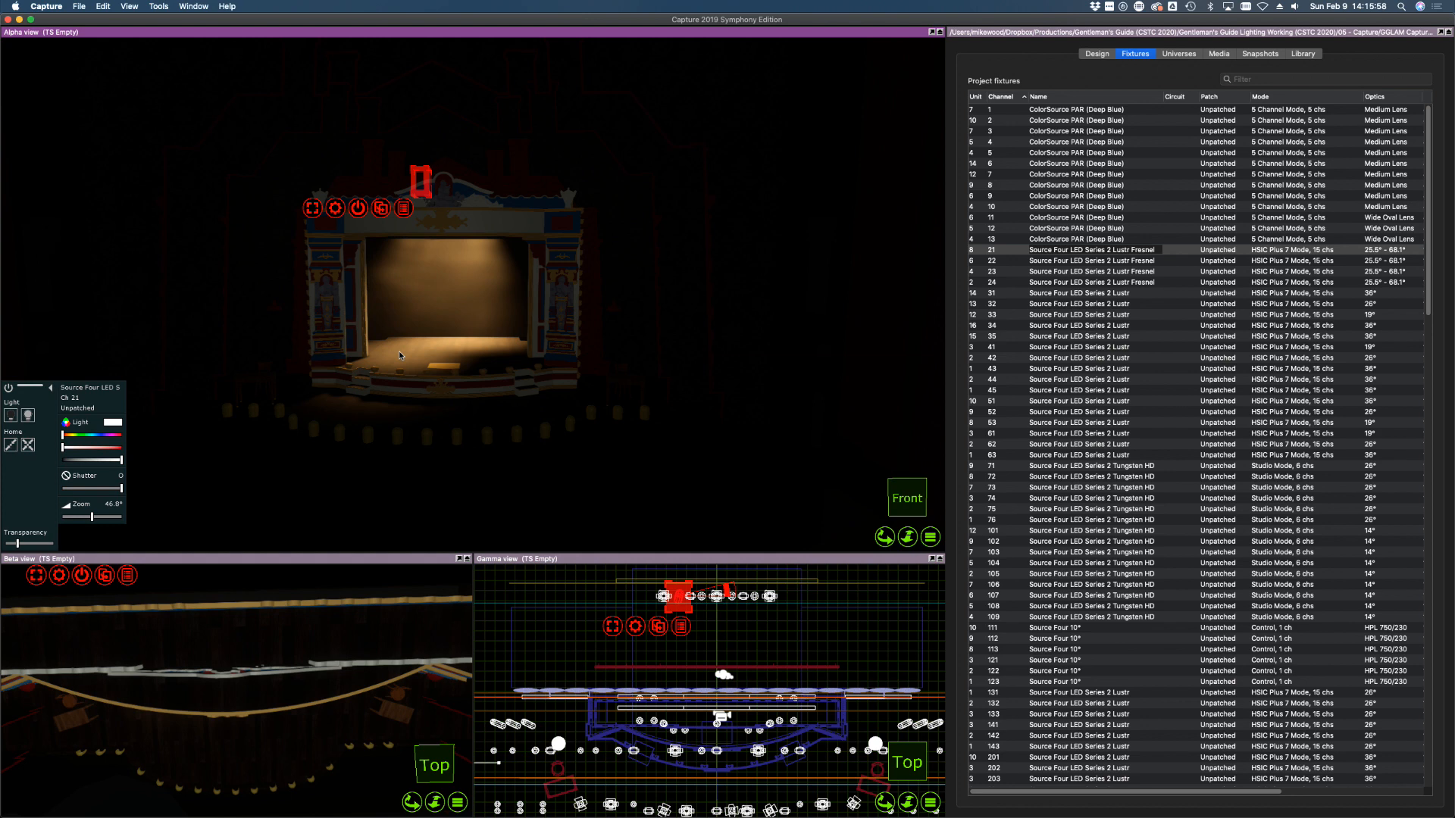
{"action": "left_click_drag", "start_coordinate": [92, 516], "coordinate": [37, 515]}
{"action": "left_click", "coordinate": [1108, 282], "text": "shift"}
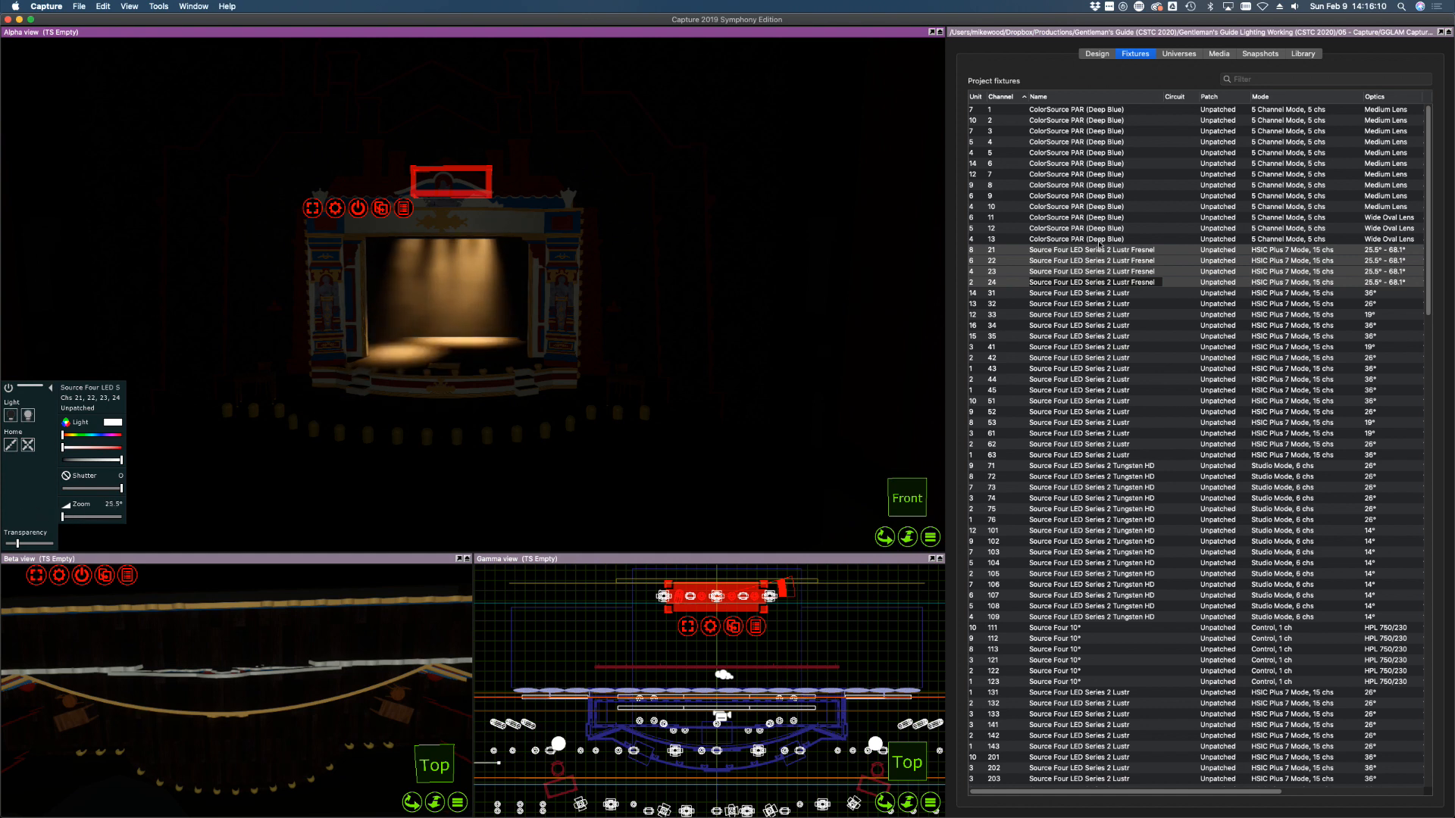
Aim channel 22's beam at the stage front, then select channels 23 and 24
{"action": "left_click", "coordinate": [1088, 218]}
{"action": "left_click", "coordinate": [1042, 260]}
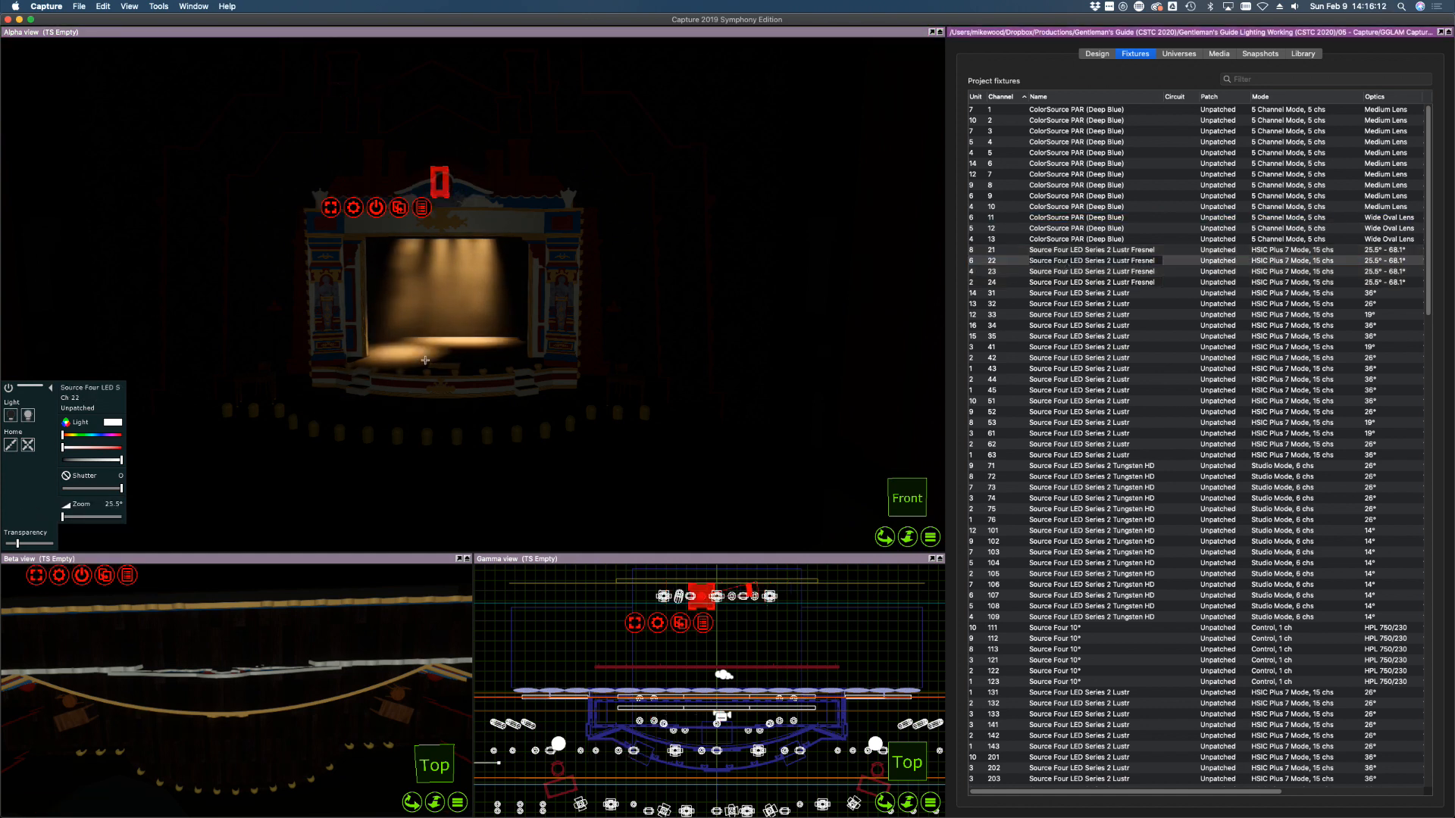
{"action": "left_click_drag", "start_coordinate": [425, 360], "coordinate": [505, 357], "text": "alt"}
{"action": "left_click", "coordinate": [996, 273]}
{"action": "left_click", "coordinate": [996, 282]}
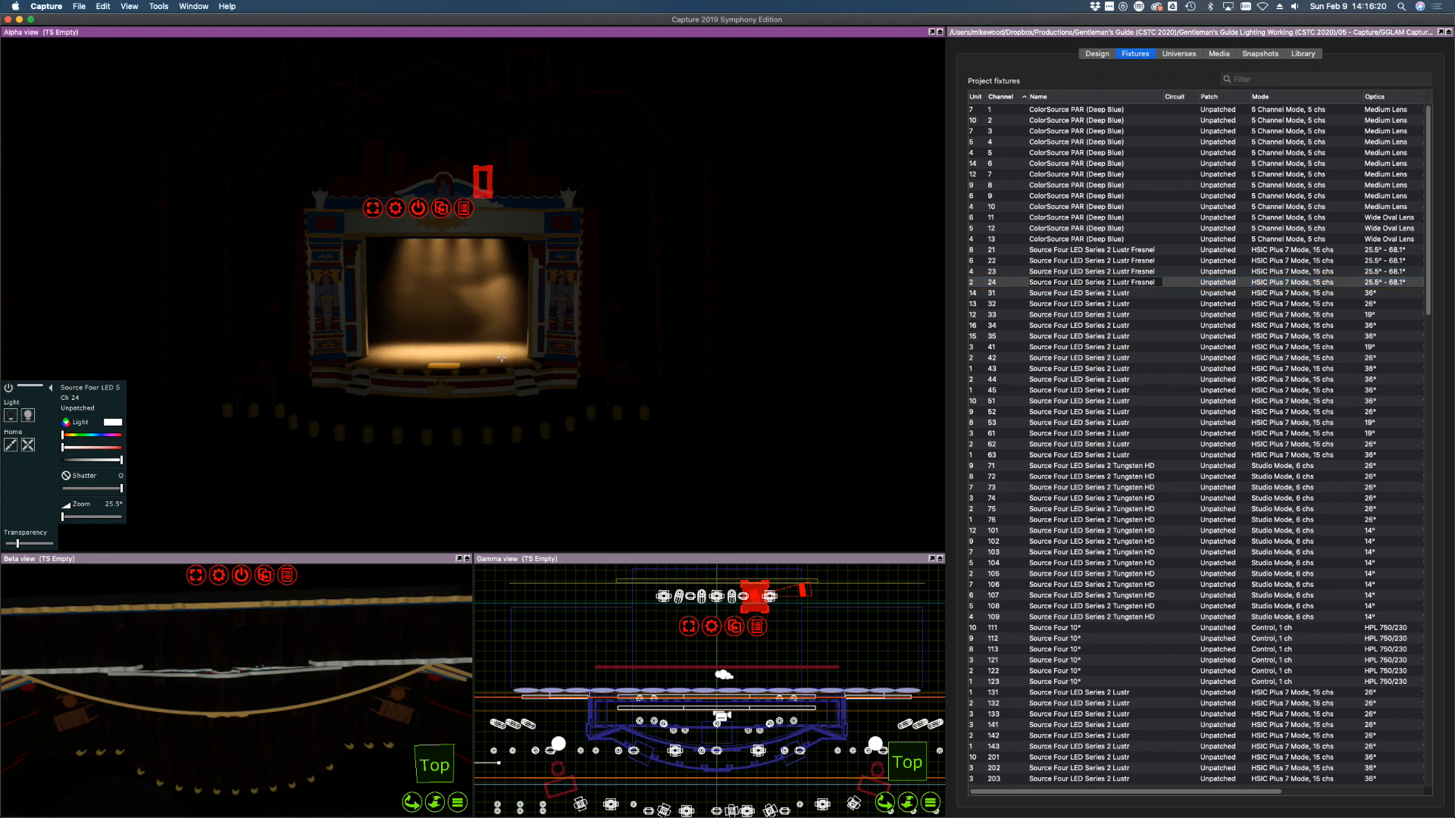
Widen the zoom of Fresnels 21–24 slightly and compare red and other hues
{"action": "left_click", "coordinate": [1094, 251], "text": "shift"}
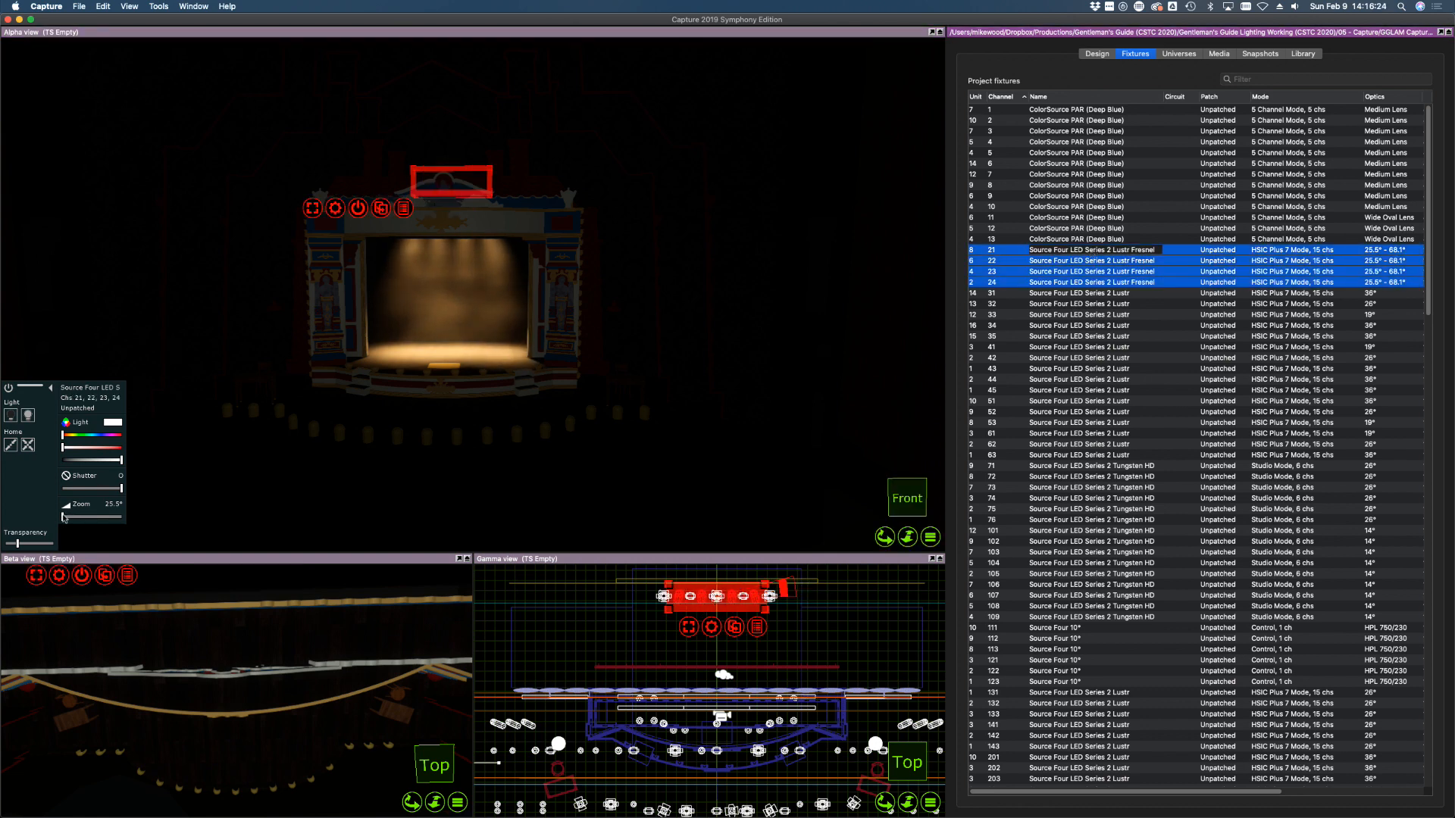
{"action": "left_click_drag", "start_coordinate": [64, 518], "coordinate": [78, 516]}
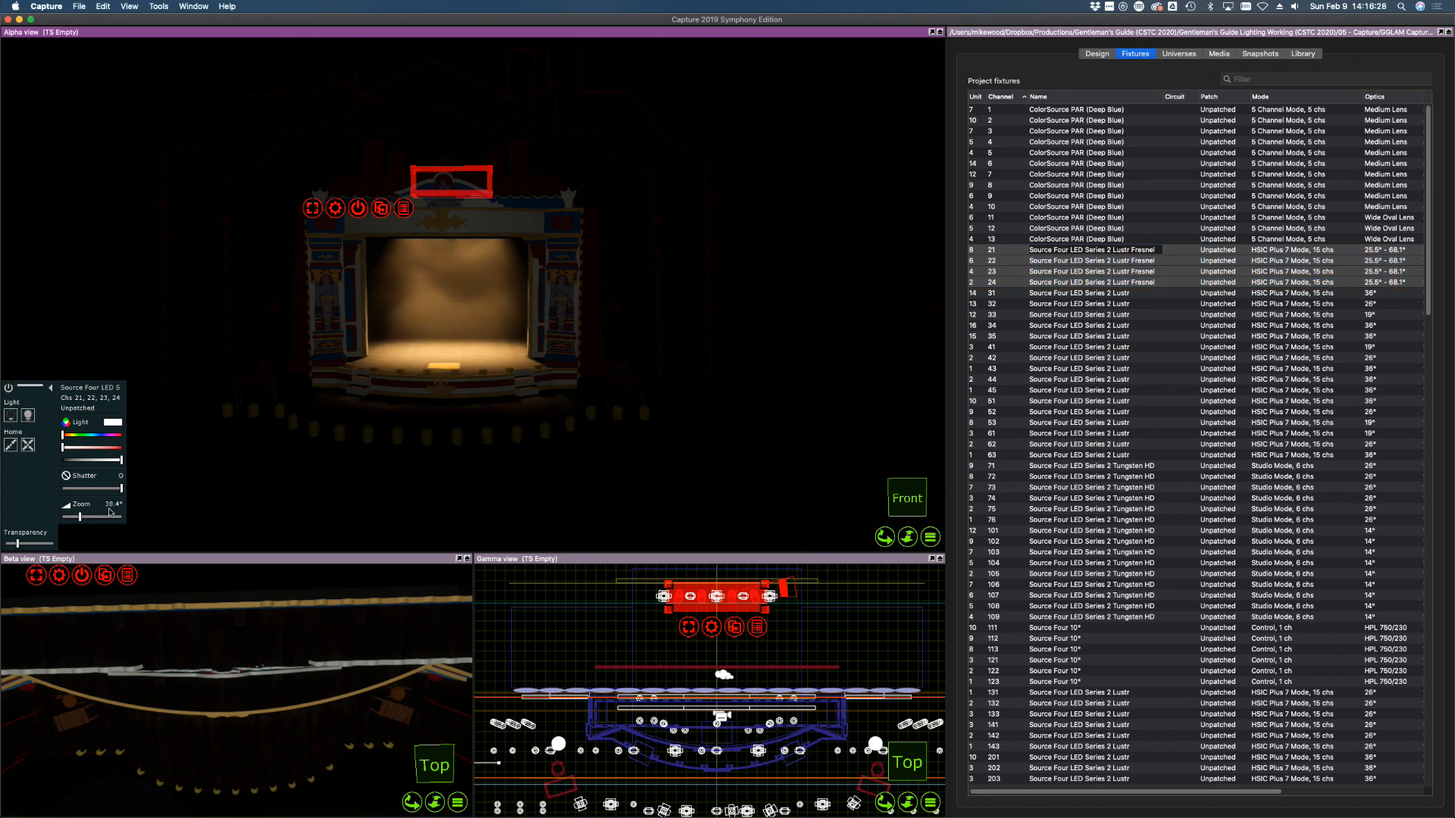
{"action": "left_click", "coordinate": [99, 447]}
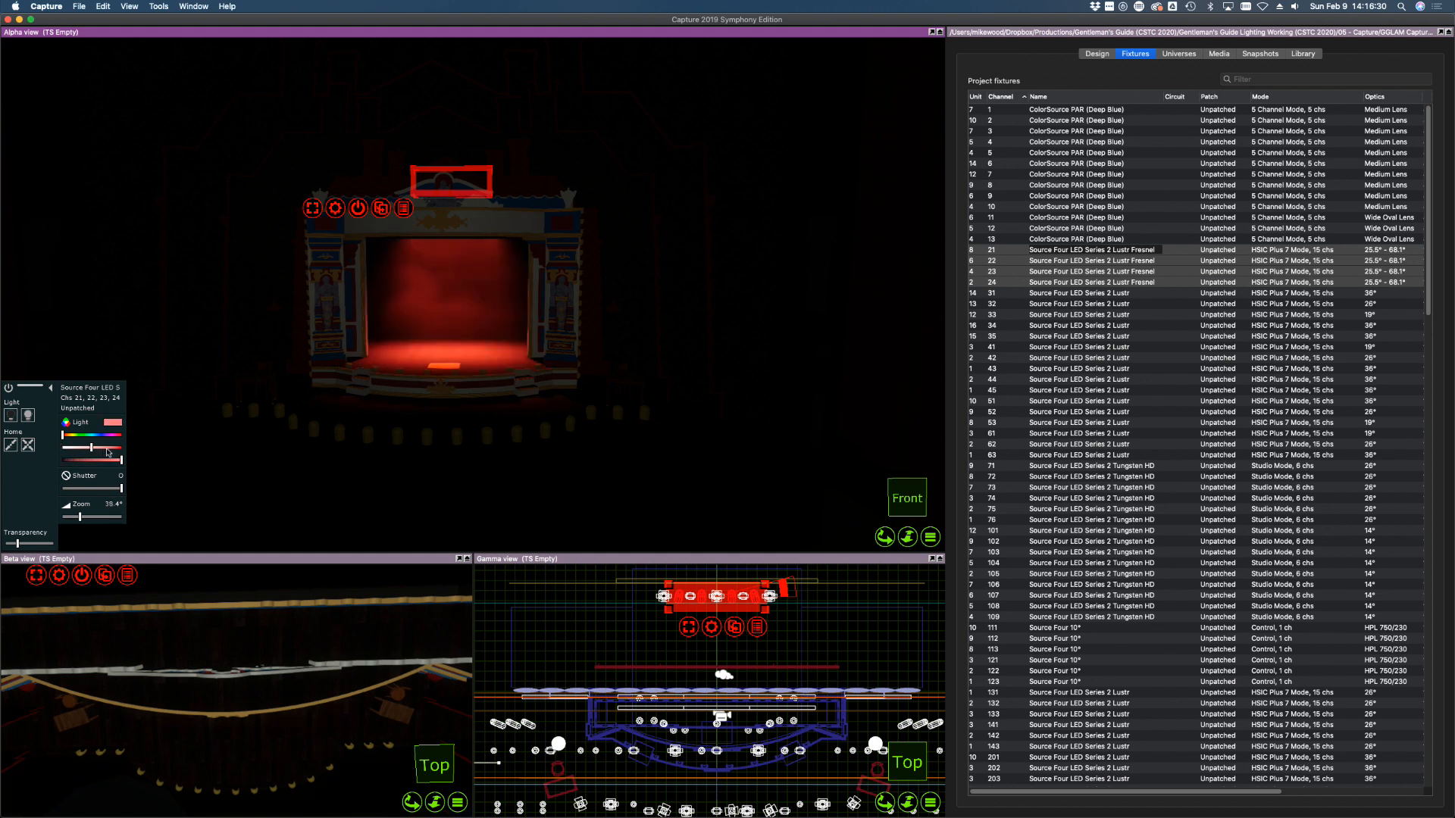
{"action": "mouse_move", "coordinate": [99, 439]}
{"action": "left_mouse_down"}
{"action": "mouse_move", "coordinate": [114, 436]}
{"action": "mouse_move", "coordinate": [42, 436]}
{"action": "mouse_move", "coordinate": [47, 449]}
{"action": "left_mouse_up"}
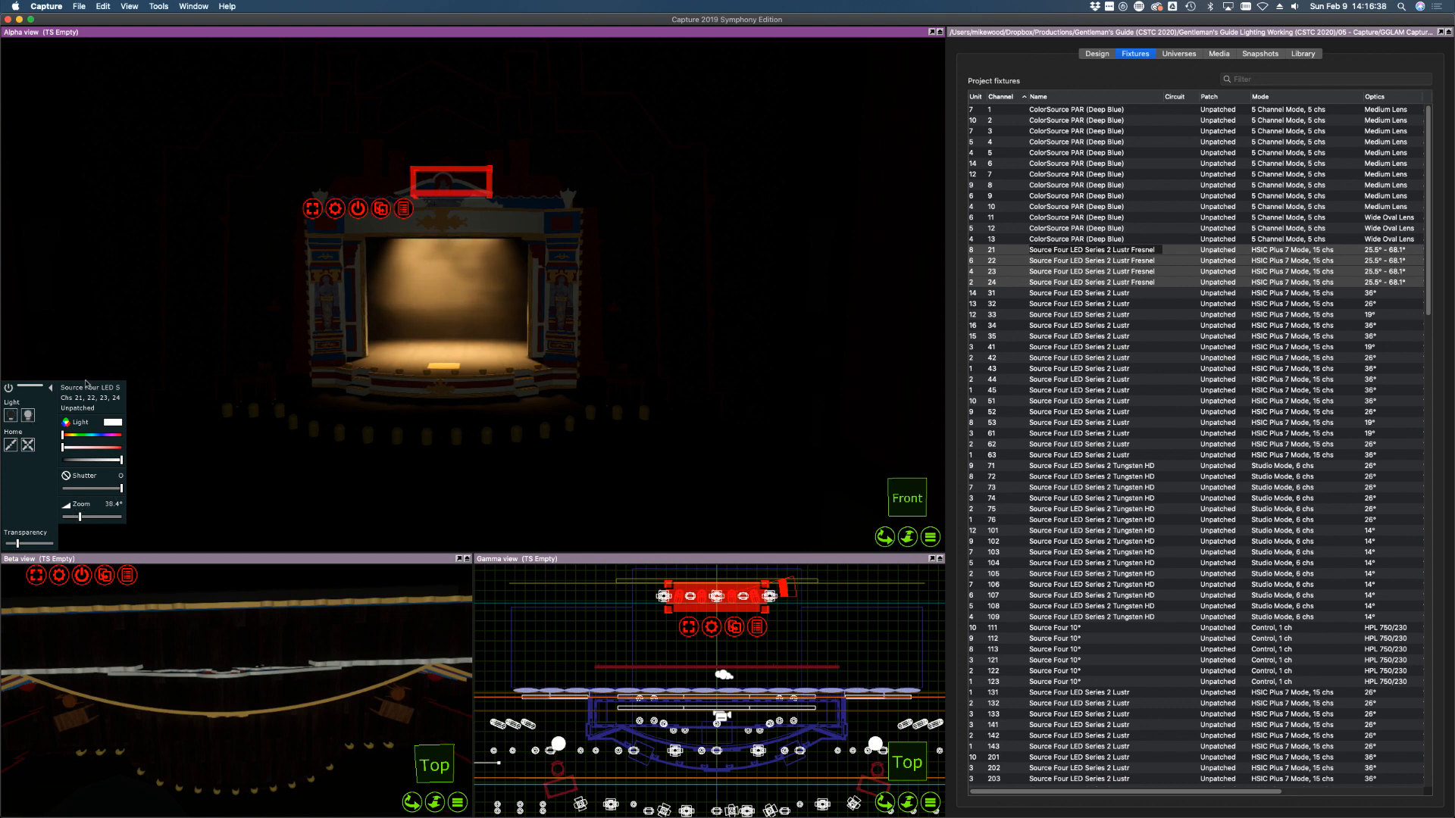
Switch Fresnels 21–24 off and select channel 31
{"action": "left_click", "coordinate": [1115, 346]}
{"action": "left_click", "coordinate": [1013, 282]}
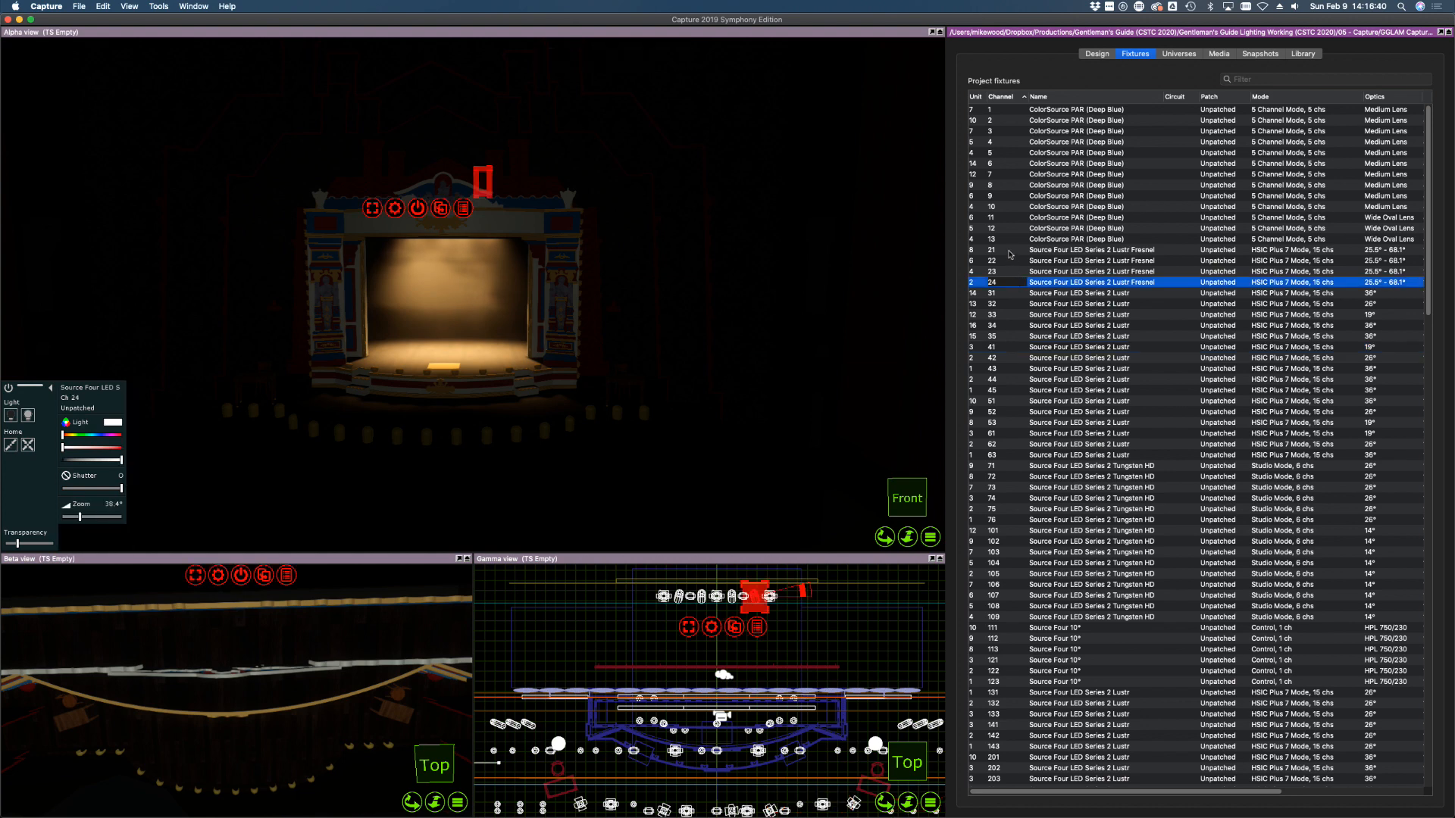
{"action": "left_click", "coordinate": [1010, 251], "text": "shift"}
{"action": "left_click", "coordinate": [28, 445]}
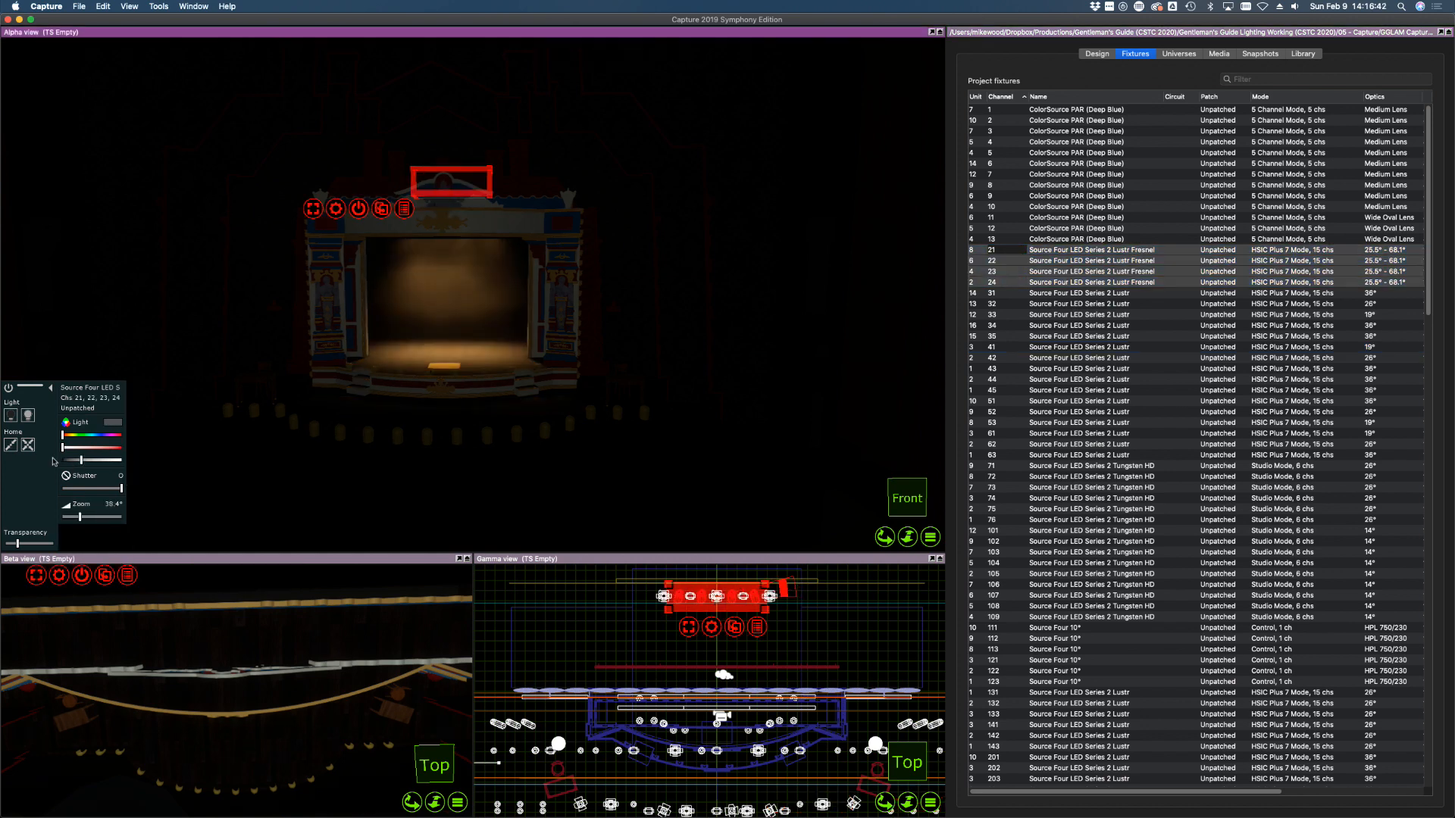
{"action": "left_click", "coordinate": [1168, 346]}
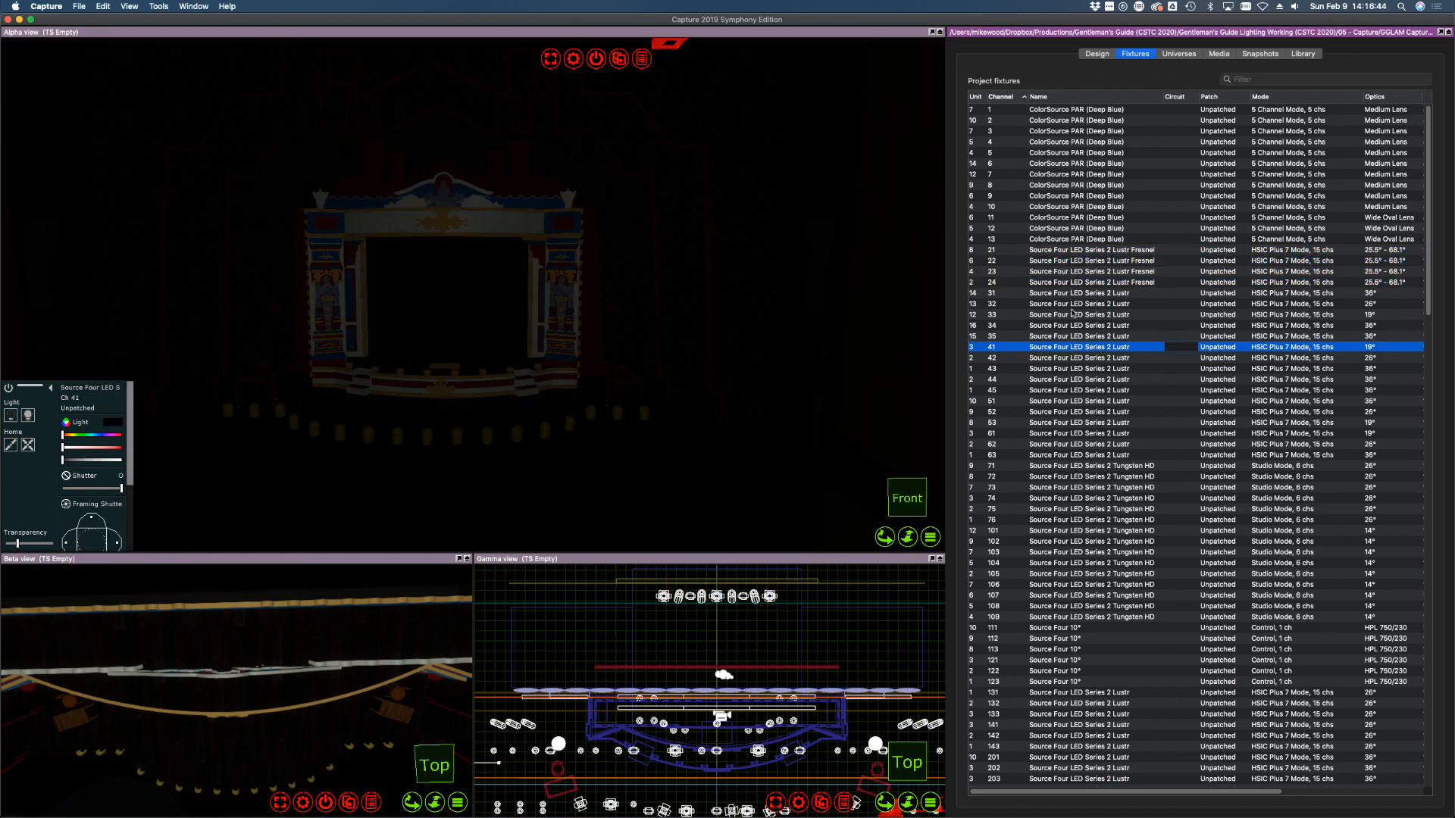
{"action": "left_click", "coordinate": [1004, 297]}
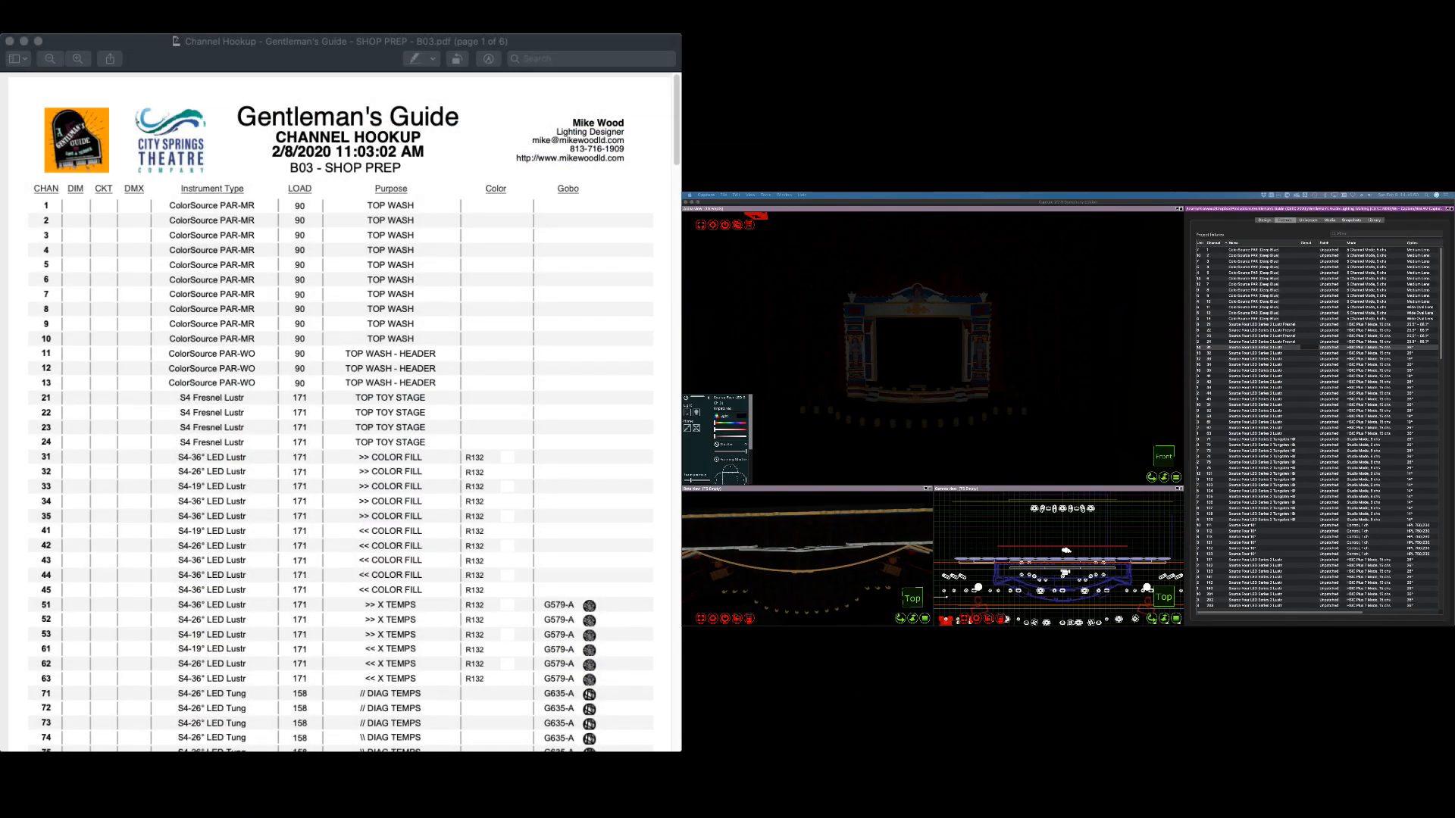
Find channel 31's R132 colour in the hookup PDF, then show Capture's Purpose and Color columns
{"action": "left_click", "coordinate": [220, 421]}
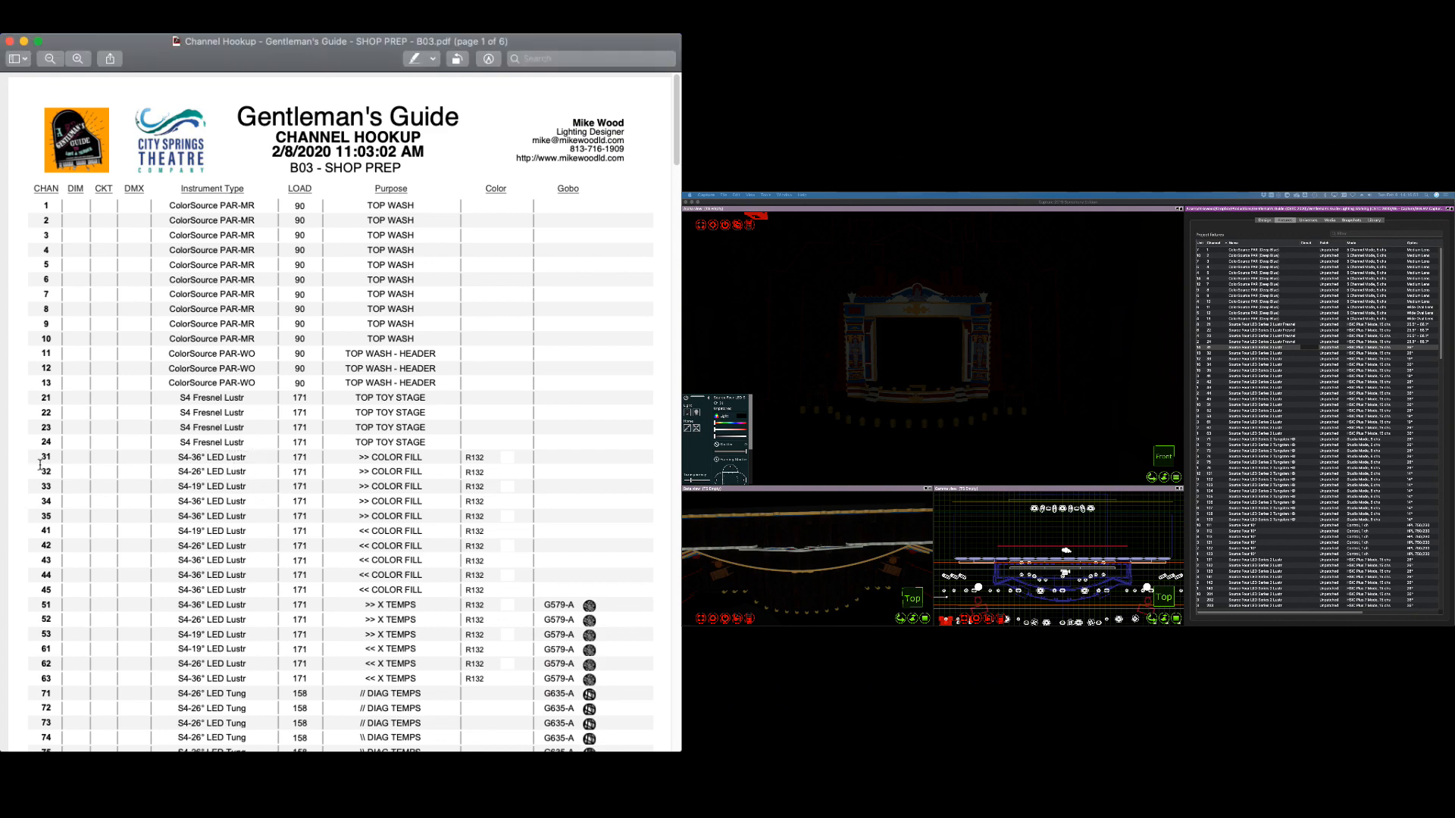
{"action": "left_click_drag", "start_coordinate": [285, 461], "coordinate": [468, 461]}
{"action": "left_click", "coordinate": [498, 471]}
{"action": "double_click", "coordinate": [473, 461]}
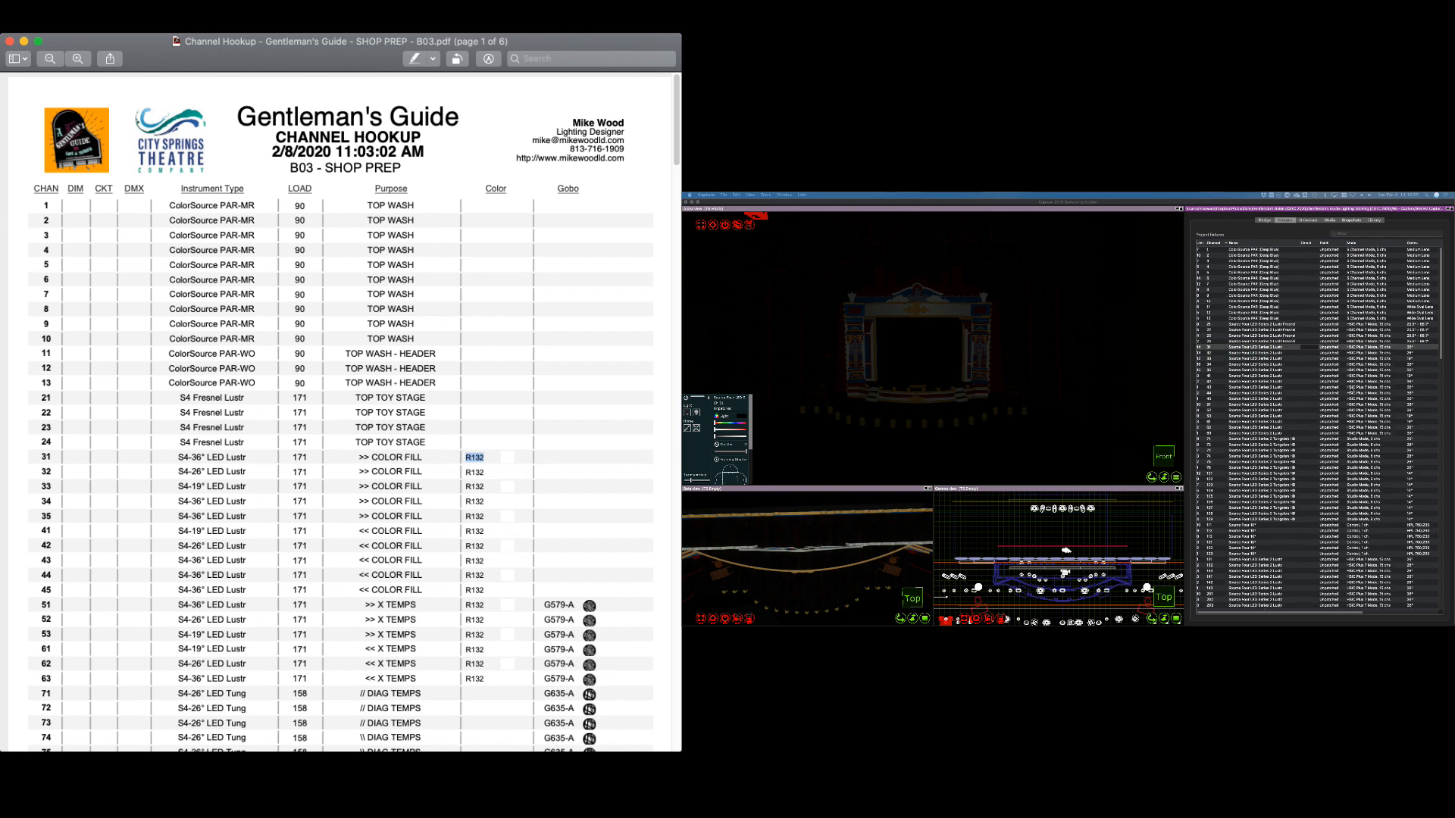
{"action": "left_click", "coordinate": [1294, 348]}
{"action": "left_click_drag", "start_coordinate": [1283, 614], "coordinate": [1398, 625]}
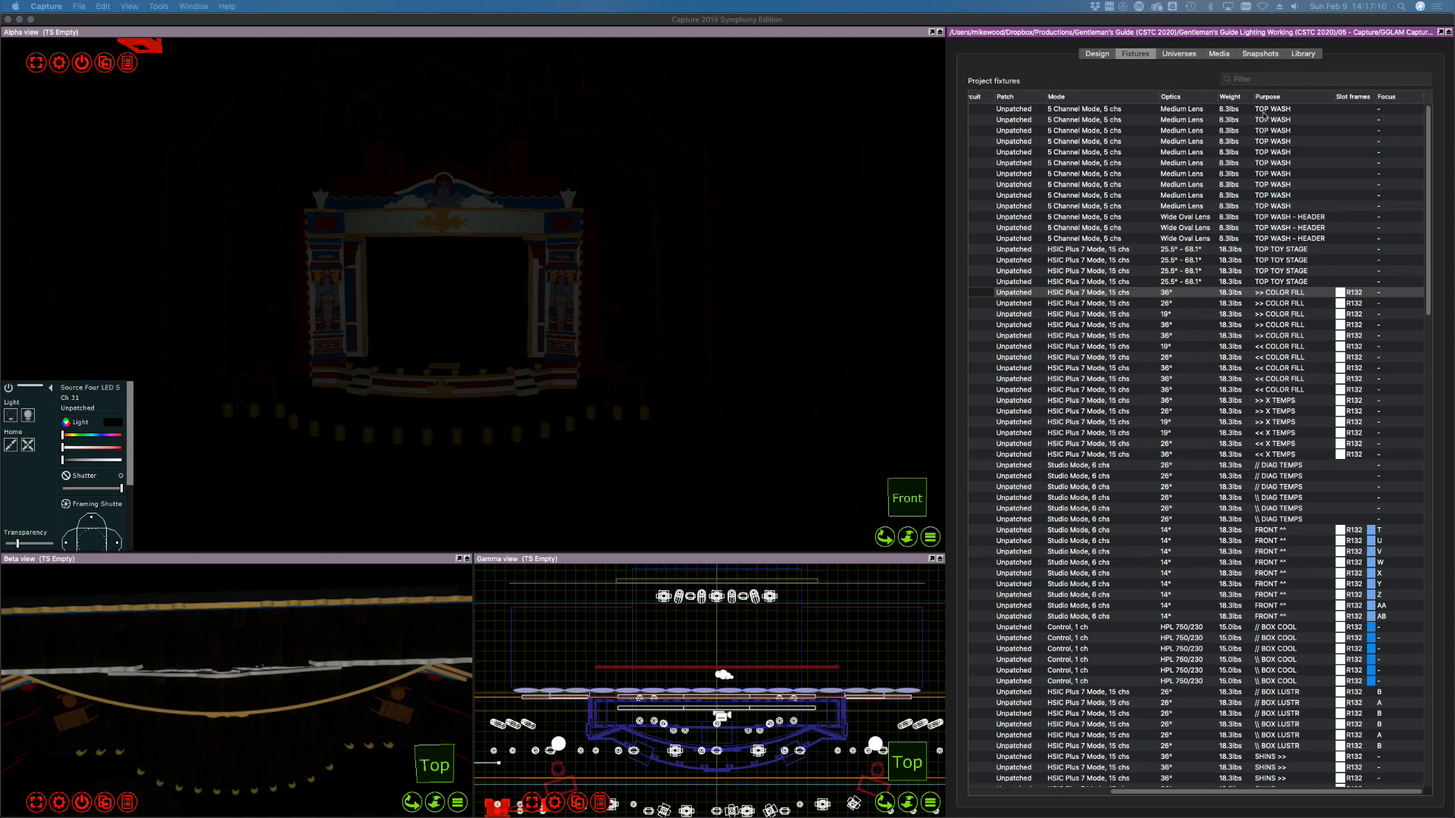
Scroll the fixture list back to the channel and name columns and zoom the top plan on the front rig
{"action": "left_click", "coordinate": [1254, 91]}
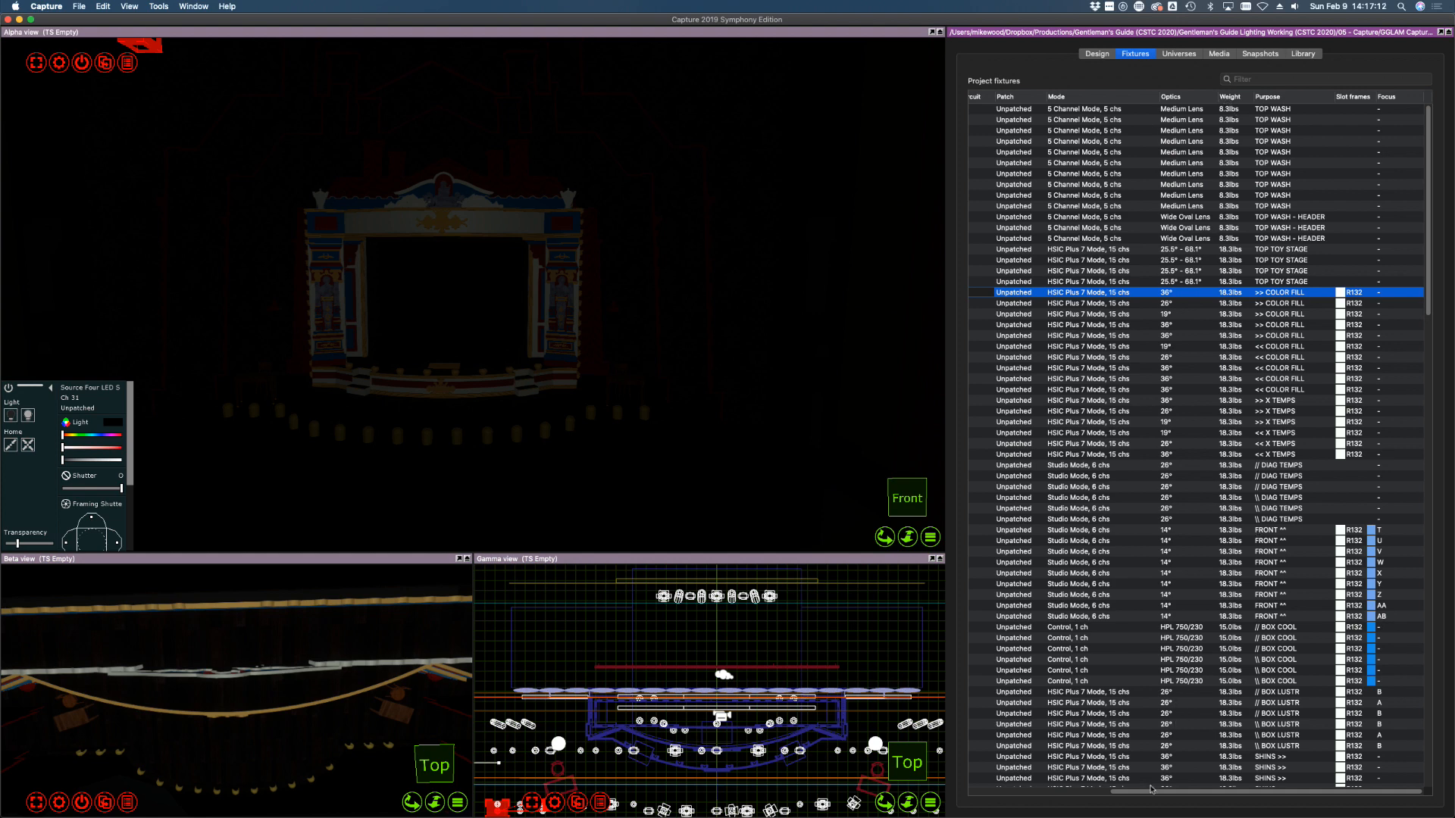
{"action": "left_click_drag", "start_coordinate": [1112, 790], "coordinate": [967, 782]}
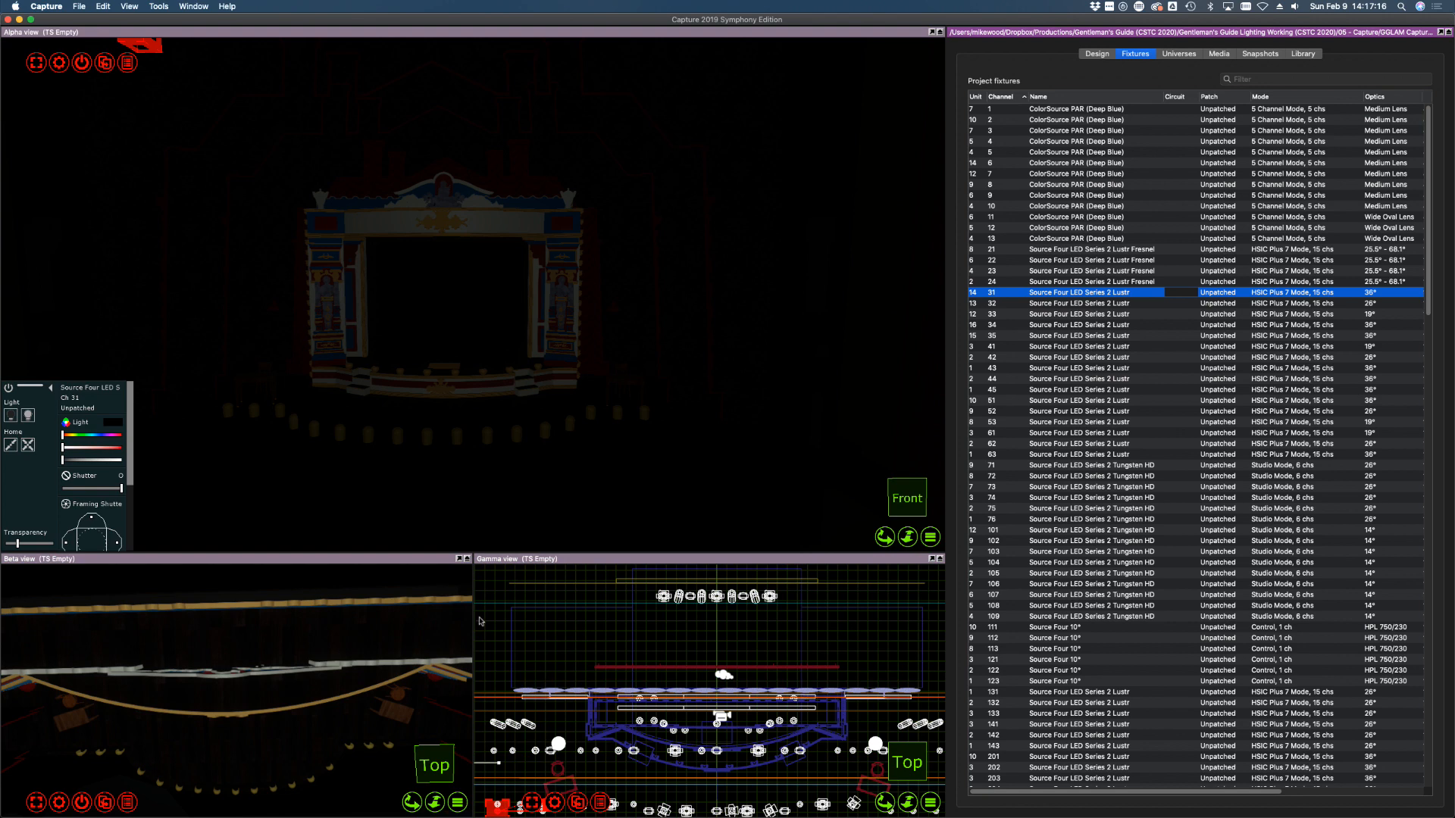
{"action": "scroll", "coordinate": [479, 618], "scroll_direction": "down", "scroll_amount": 1}
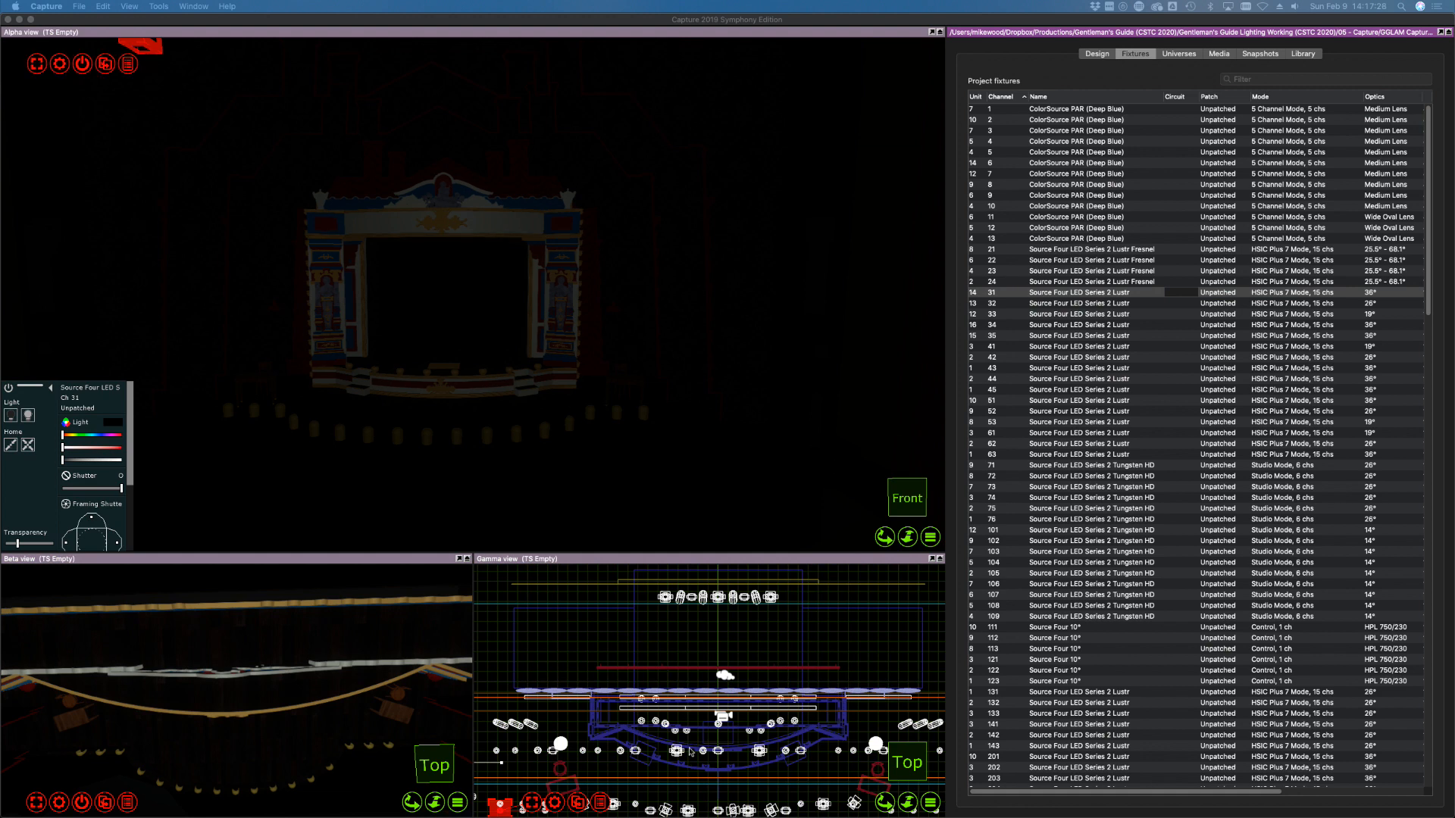
{"action": "scroll", "coordinate": [689, 752], "scroll_direction": "down", "scroll_amount": 5}
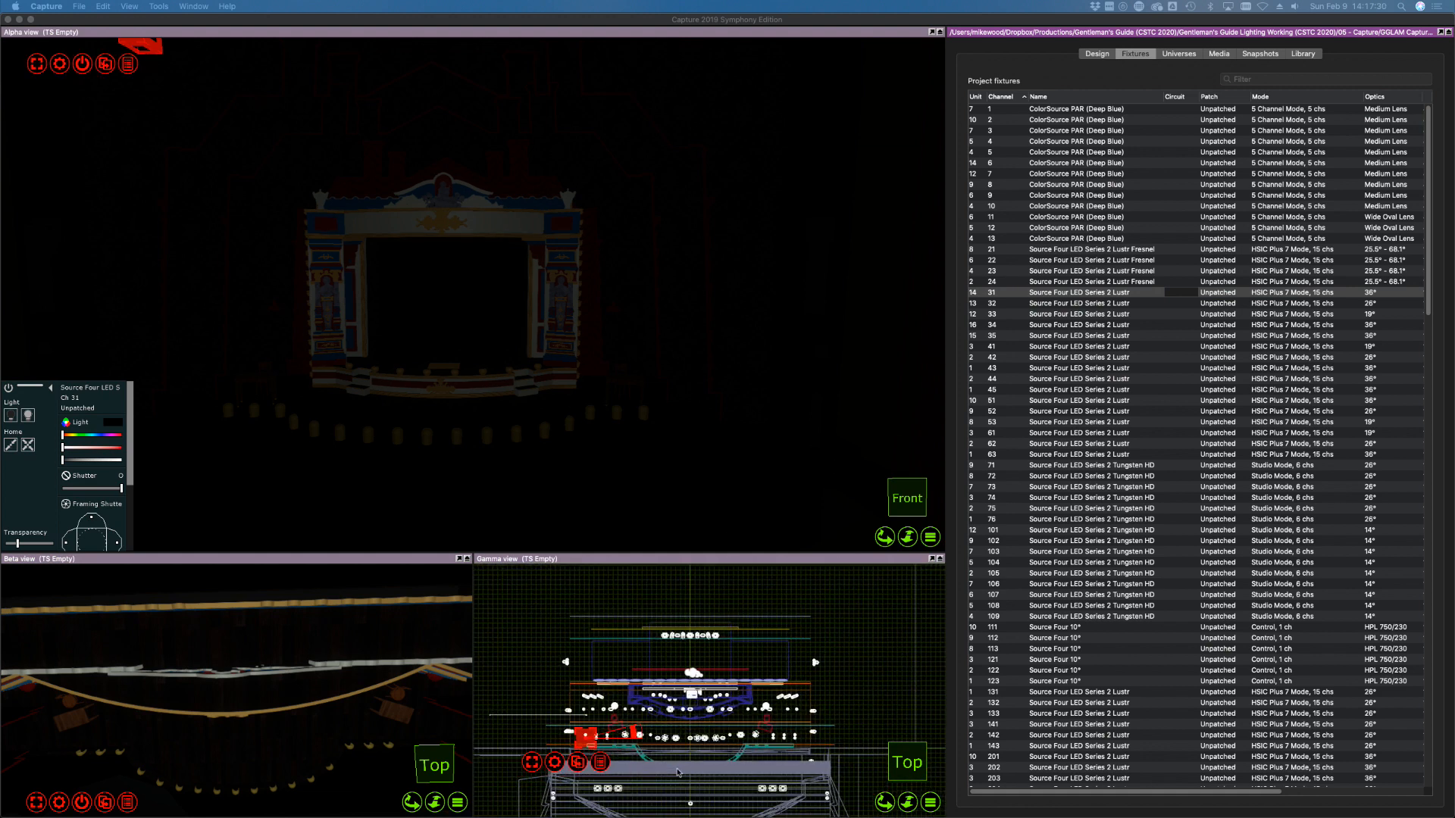
{"action": "scroll", "coordinate": [677, 772], "scroll_direction": "up", "scroll_amount": 5}
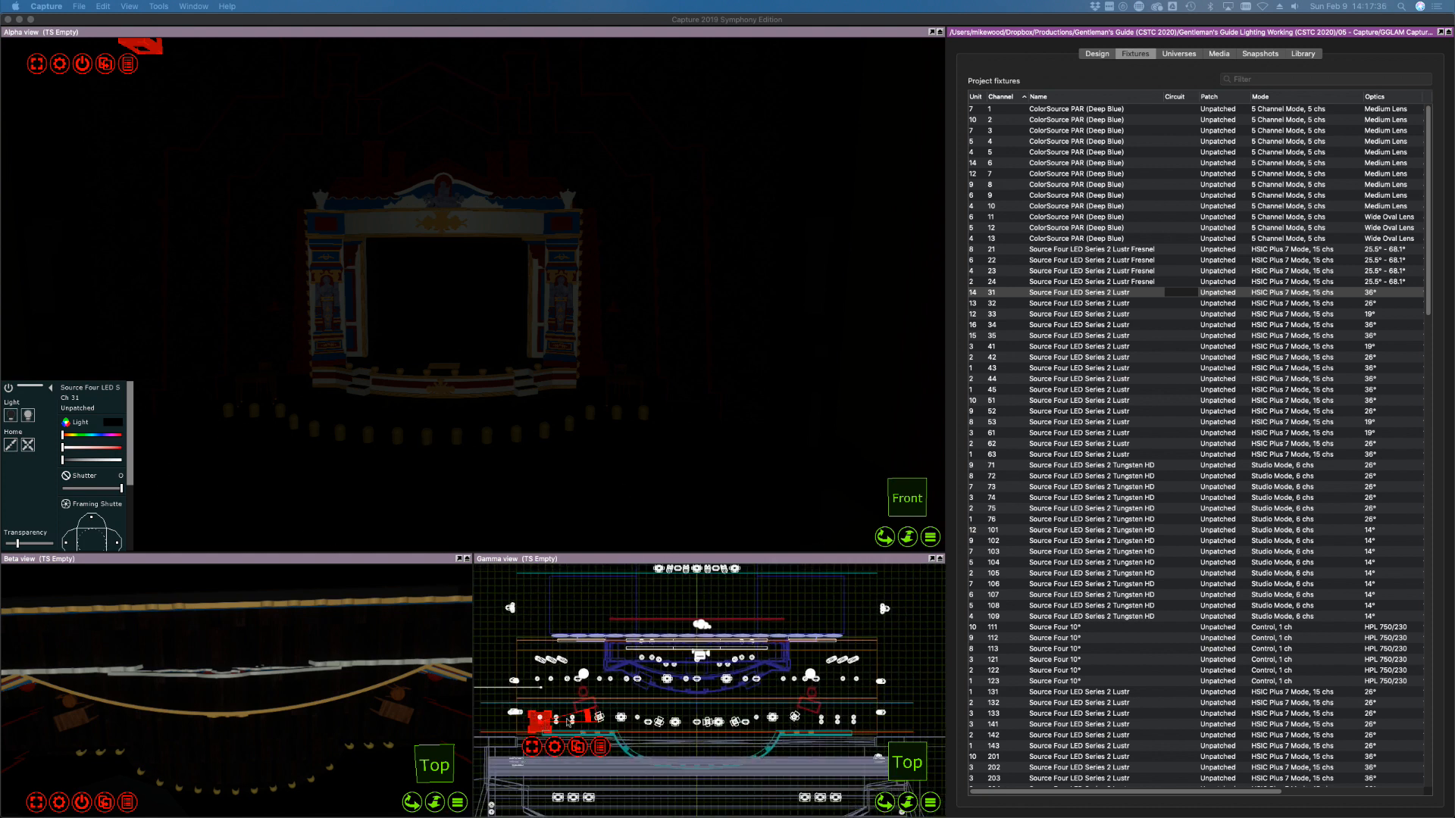
Bring channel 32 to full and aim it lower onto the stage, then aim channel 31 at the left wall
{"action": "left_click", "coordinate": [1101, 304]}
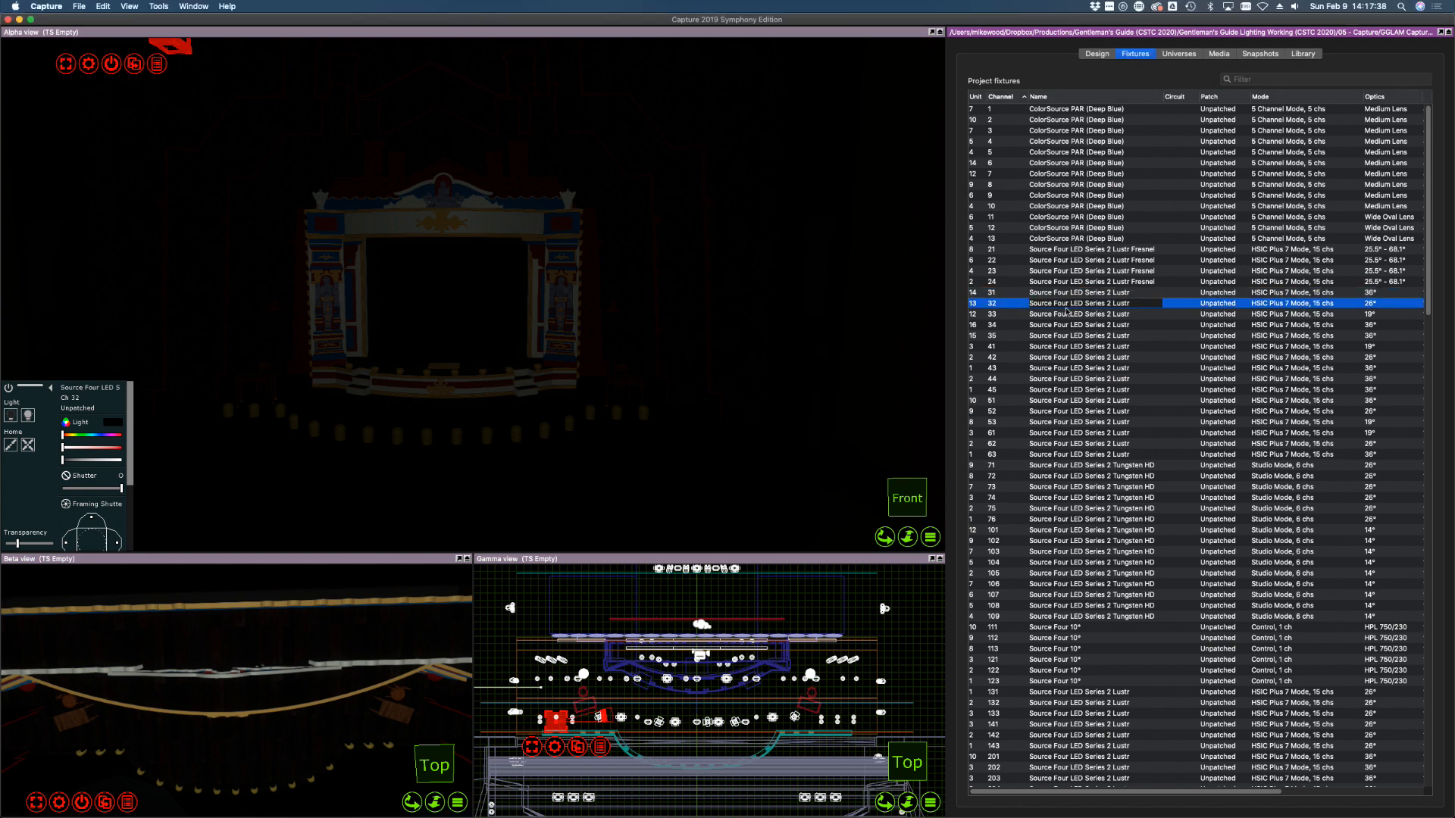
{"action": "scroll", "coordinate": [94, 467], "scroll_direction": "down", "scroll_amount": 5}
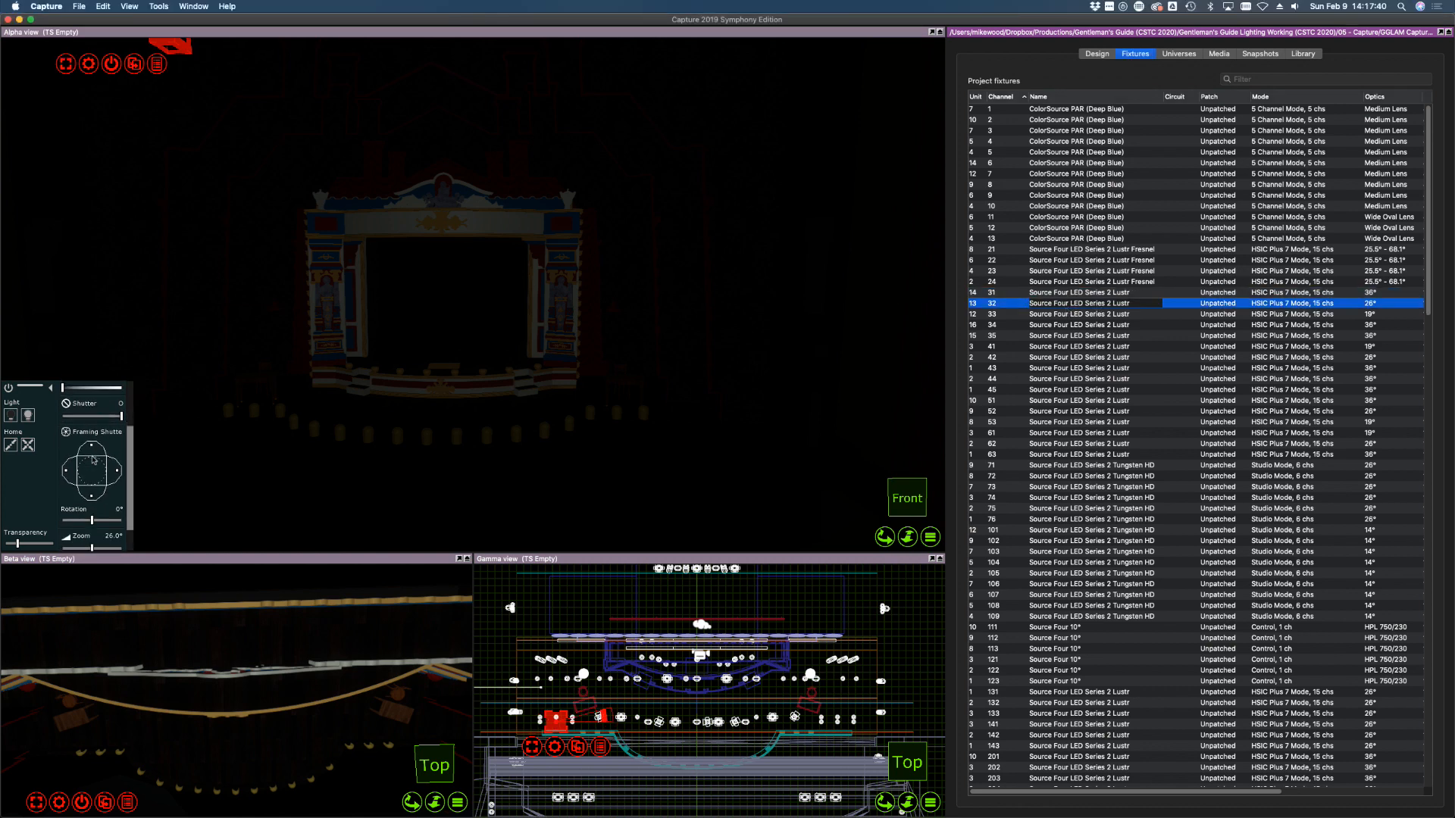
{"action": "scroll", "coordinate": [95, 491], "scroll_direction": "up", "scroll_amount": 5}
{"action": "left_click_drag", "start_coordinate": [95, 462], "coordinate": [123, 461]}
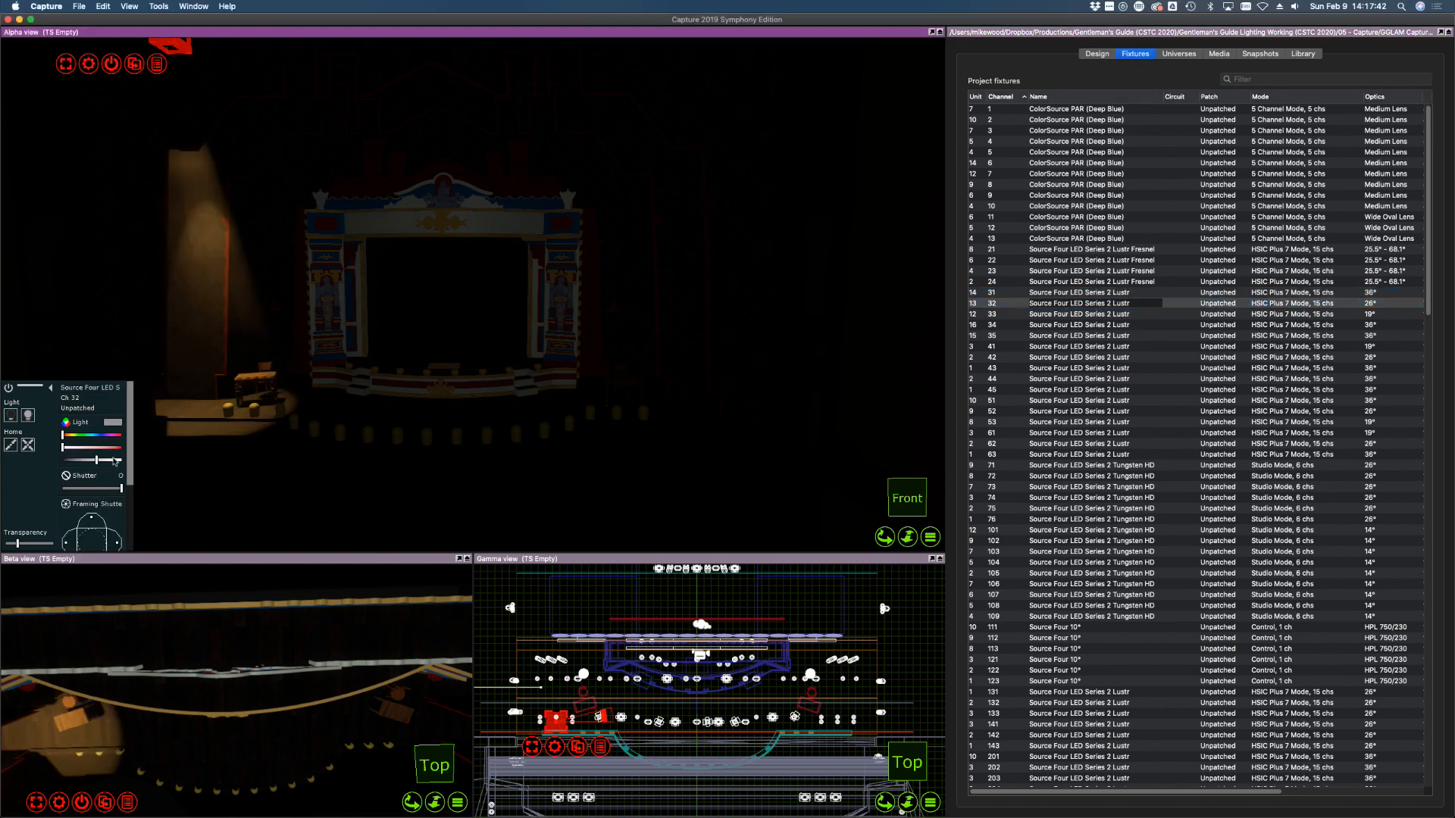
{"action": "left_click_drag", "start_coordinate": [443, 404], "coordinate": [449, 423]}
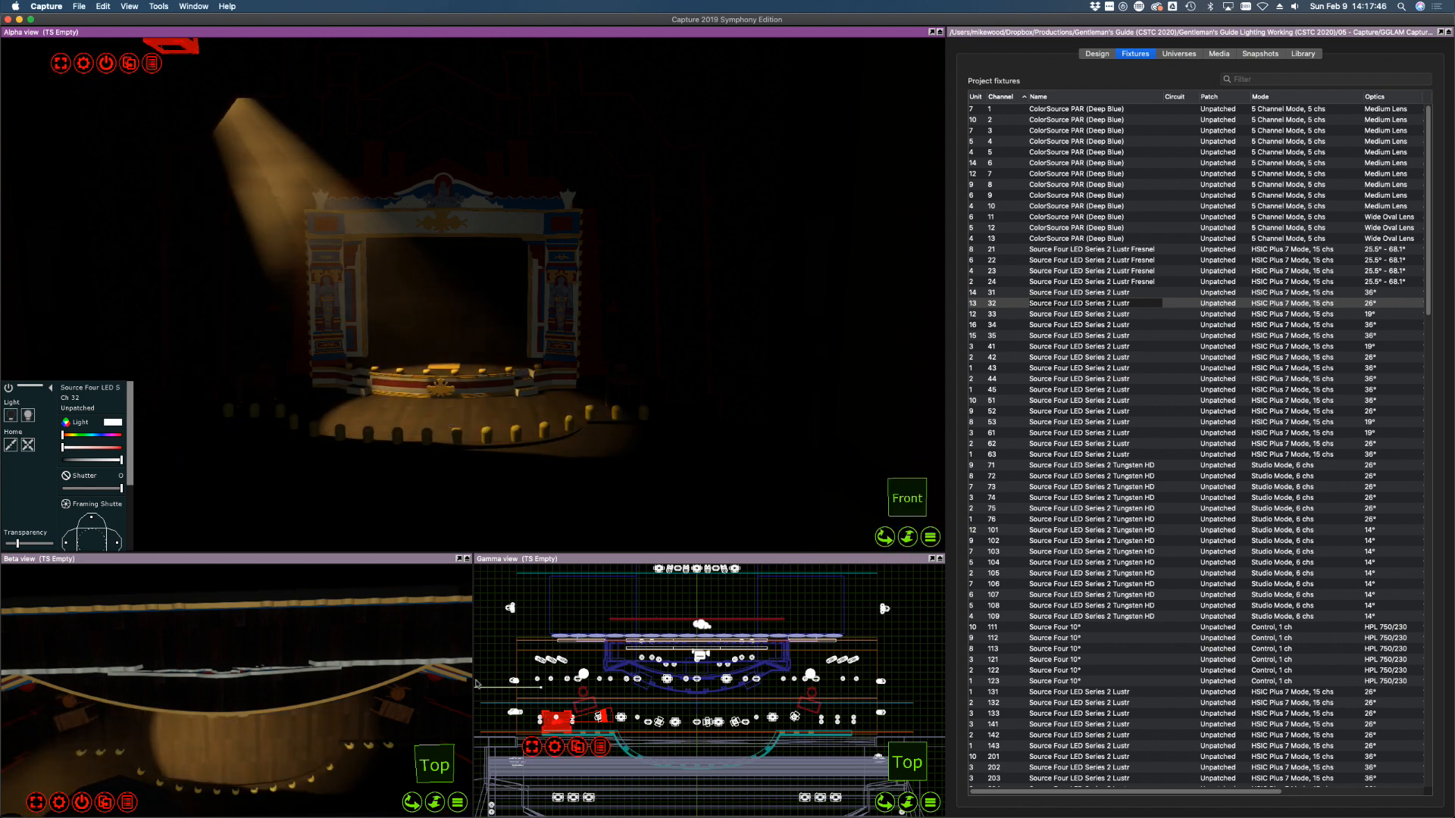
{"action": "left_click", "coordinate": [1082, 291]}
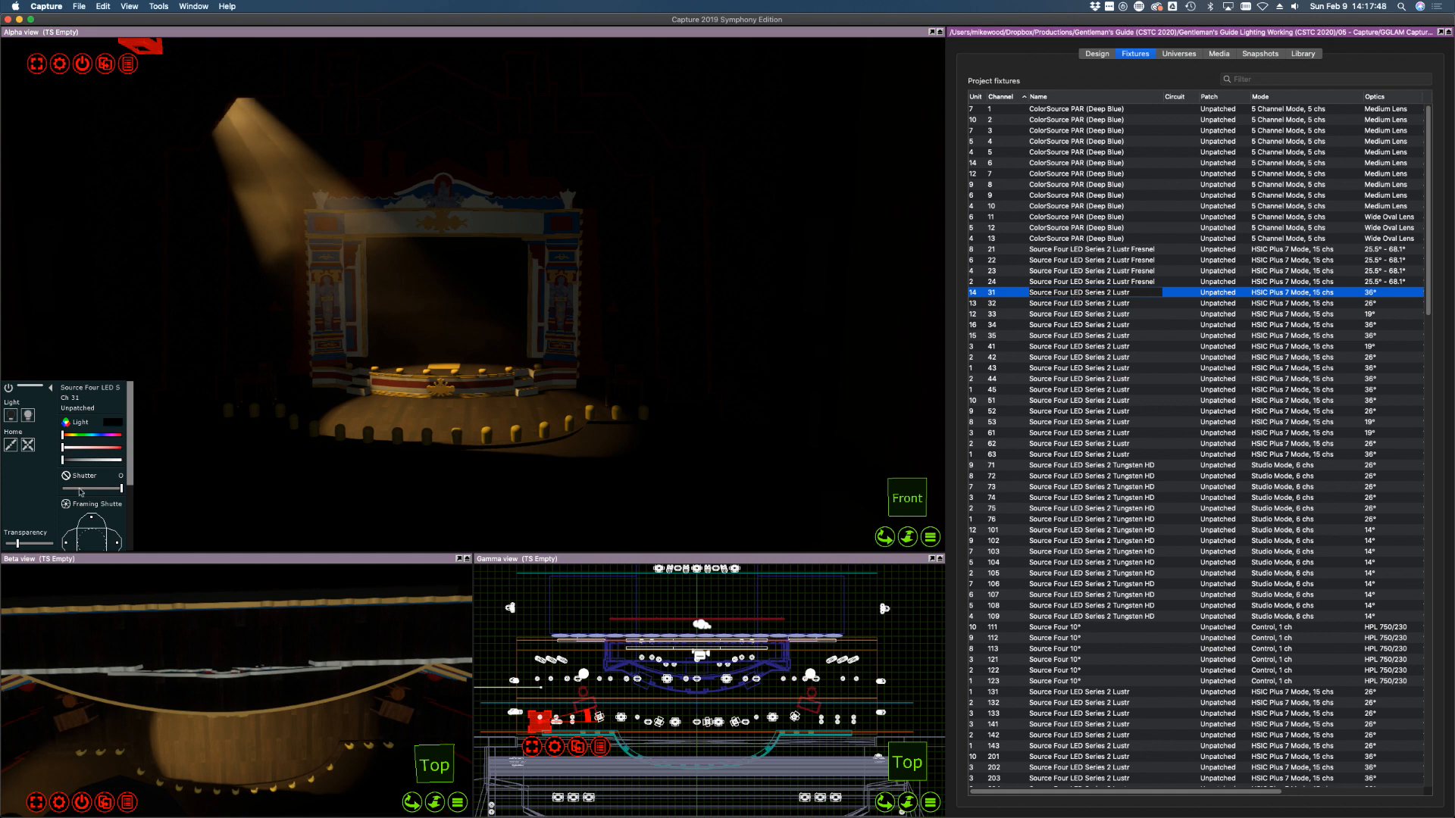
{"action": "left_click_drag", "start_coordinate": [301, 416], "coordinate": [302, 422]}
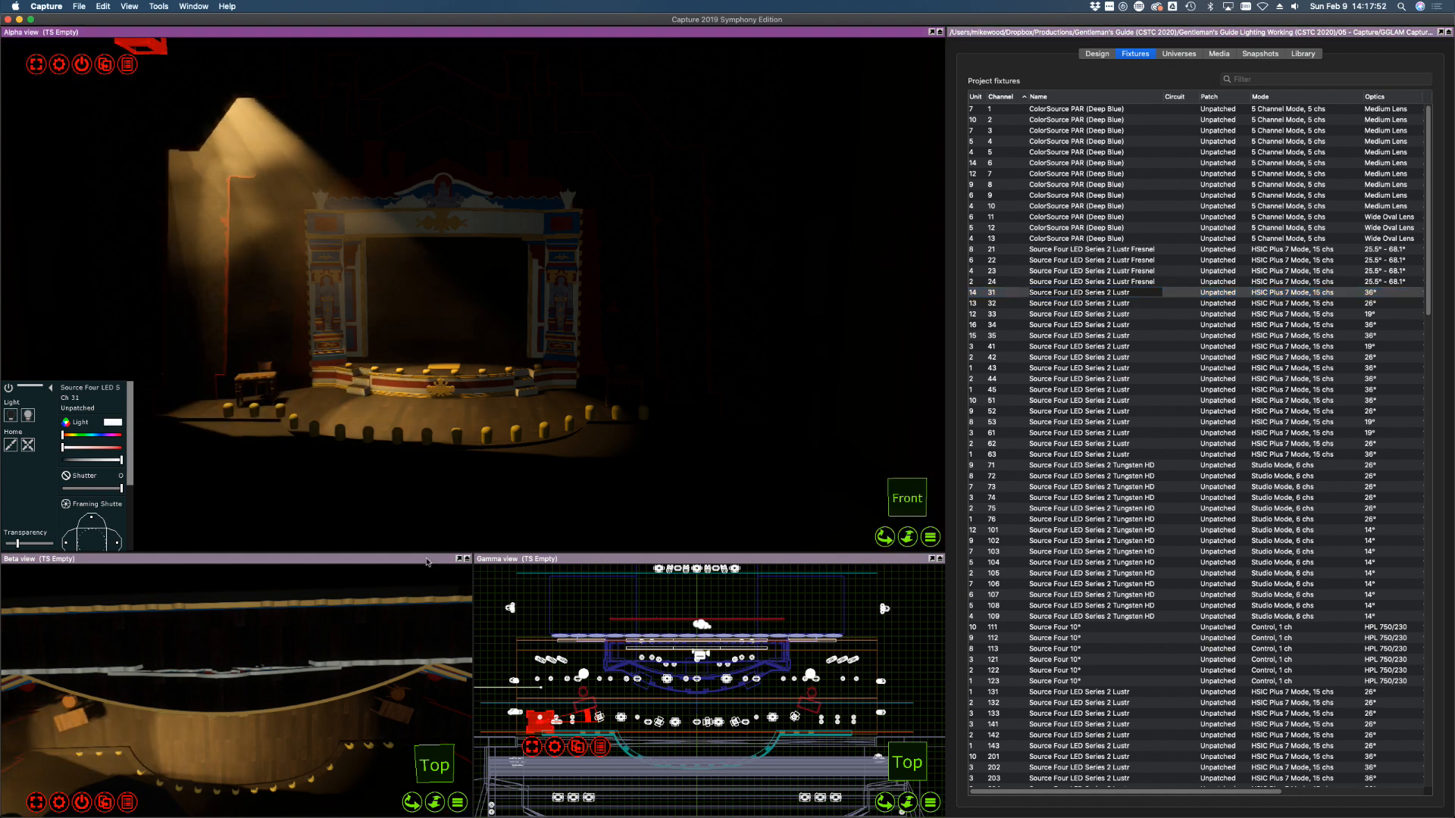
Bring channel 33 to full and aim it onto the stage-right proscenium column
{"action": "left_click", "coordinate": [1068, 314]}
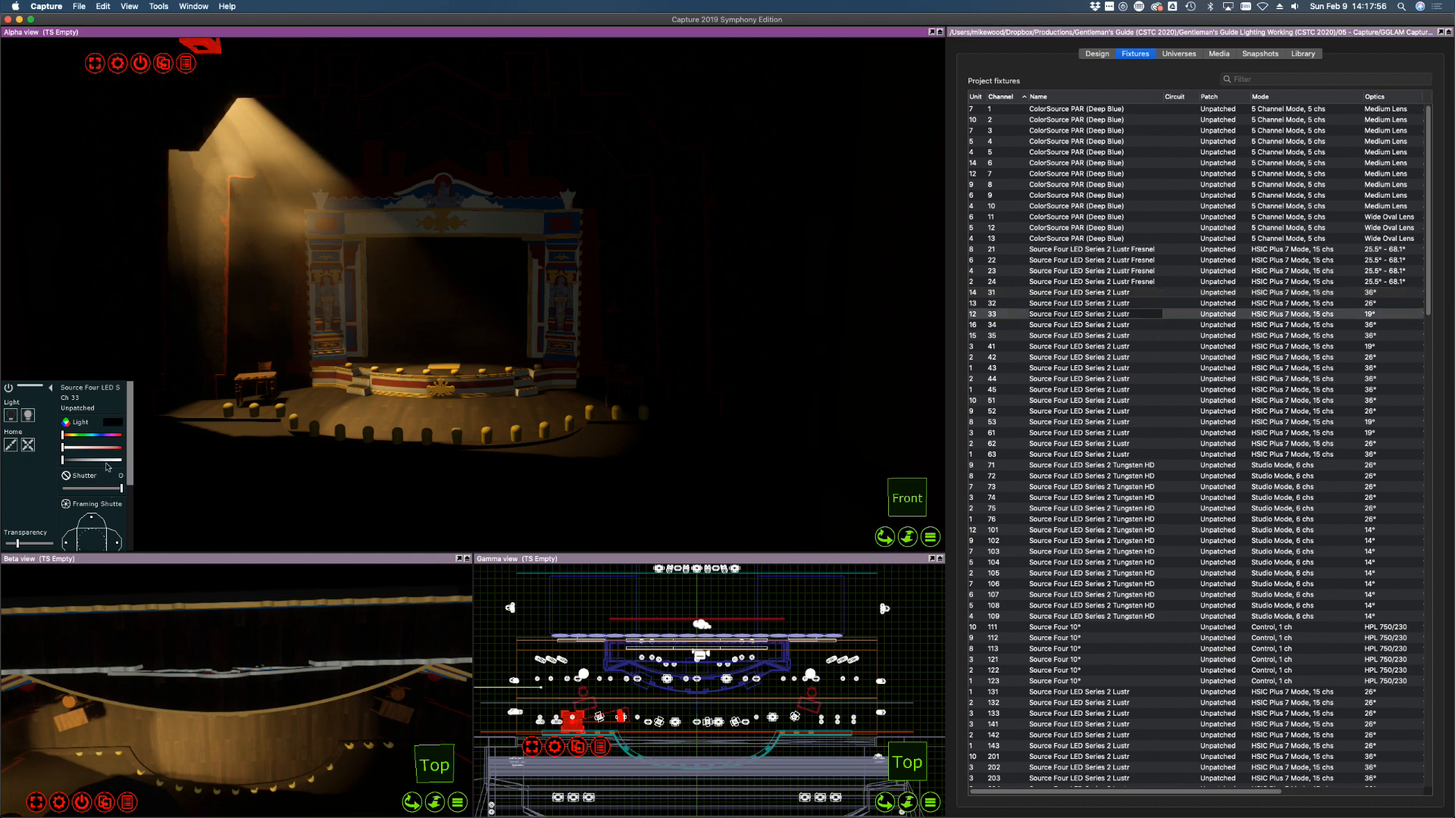
{"action": "left_click_drag", "start_coordinate": [111, 460], "coordinate": [140, 465]}
{"action": "left_click", "coordinate": [578, 412]}
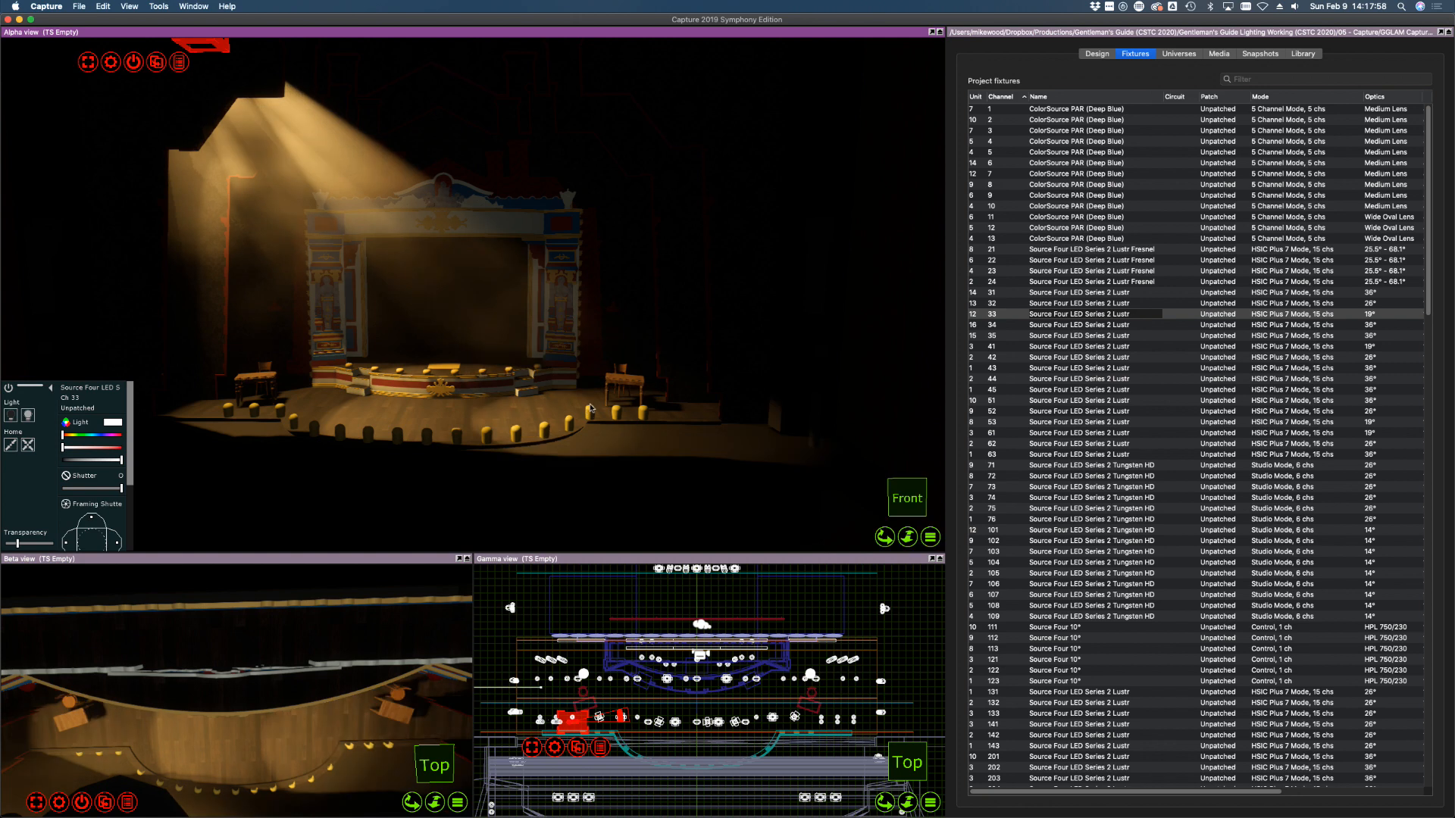
{"action": "left_click_drag", "start_coordinate": [604, 410], "coordinate": [587, 388]}
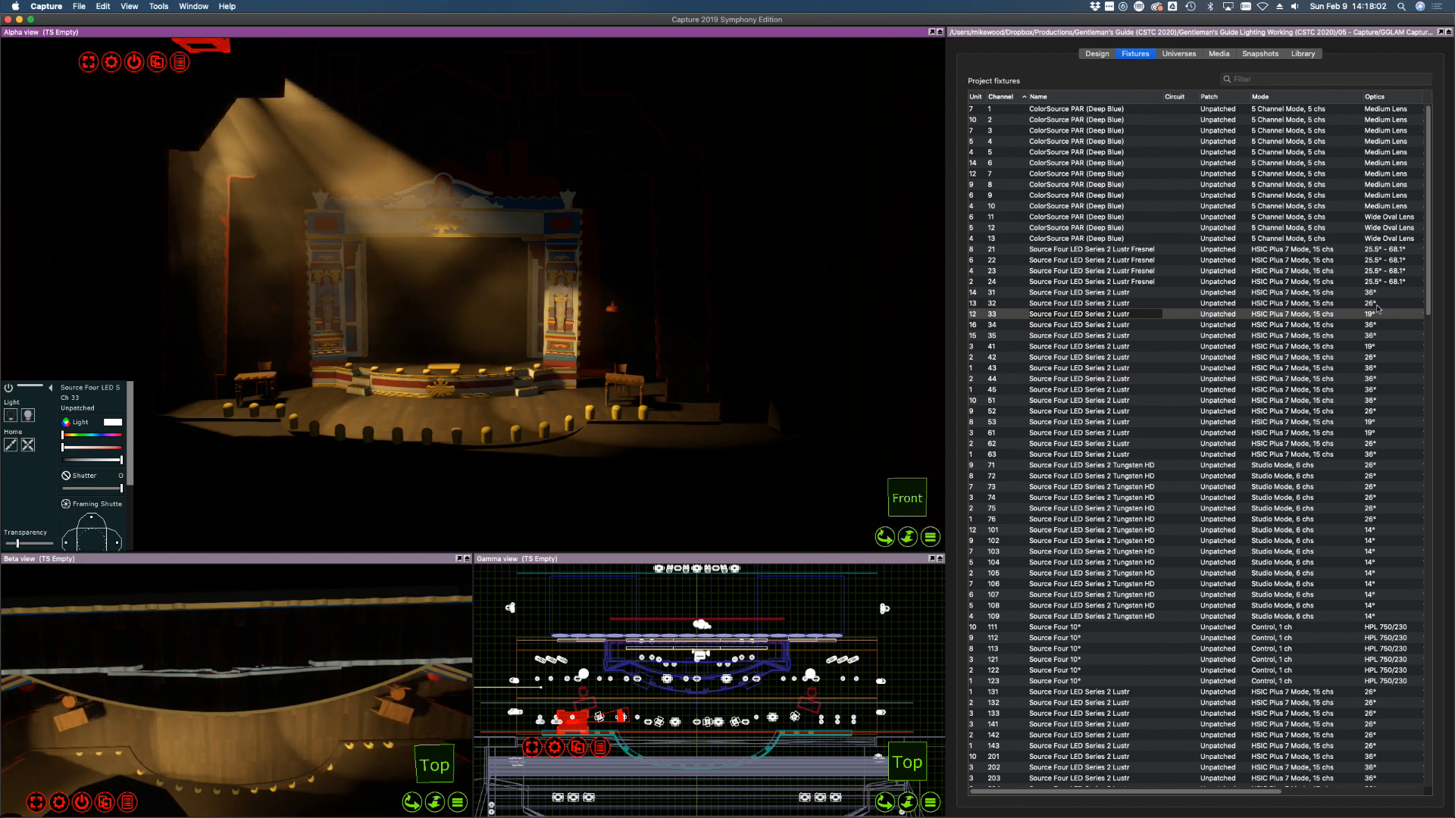
{"action": "left_click", "coordinate": [1376, 304]}
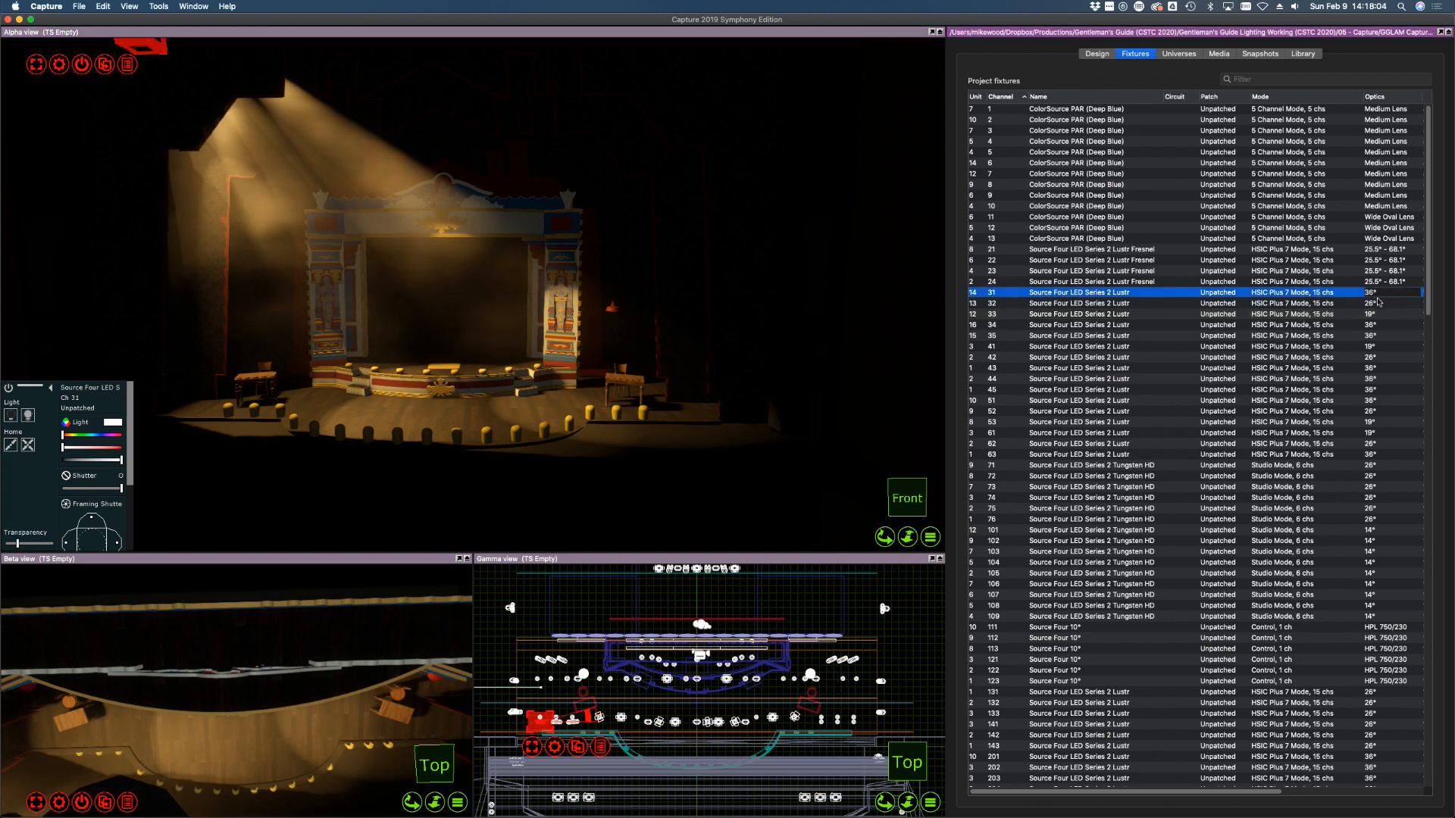
Select colour-fill channels 31, 32 and 33 together in the Fixtures list
{"action": "left_click", "coordinate": [1379, 316]}
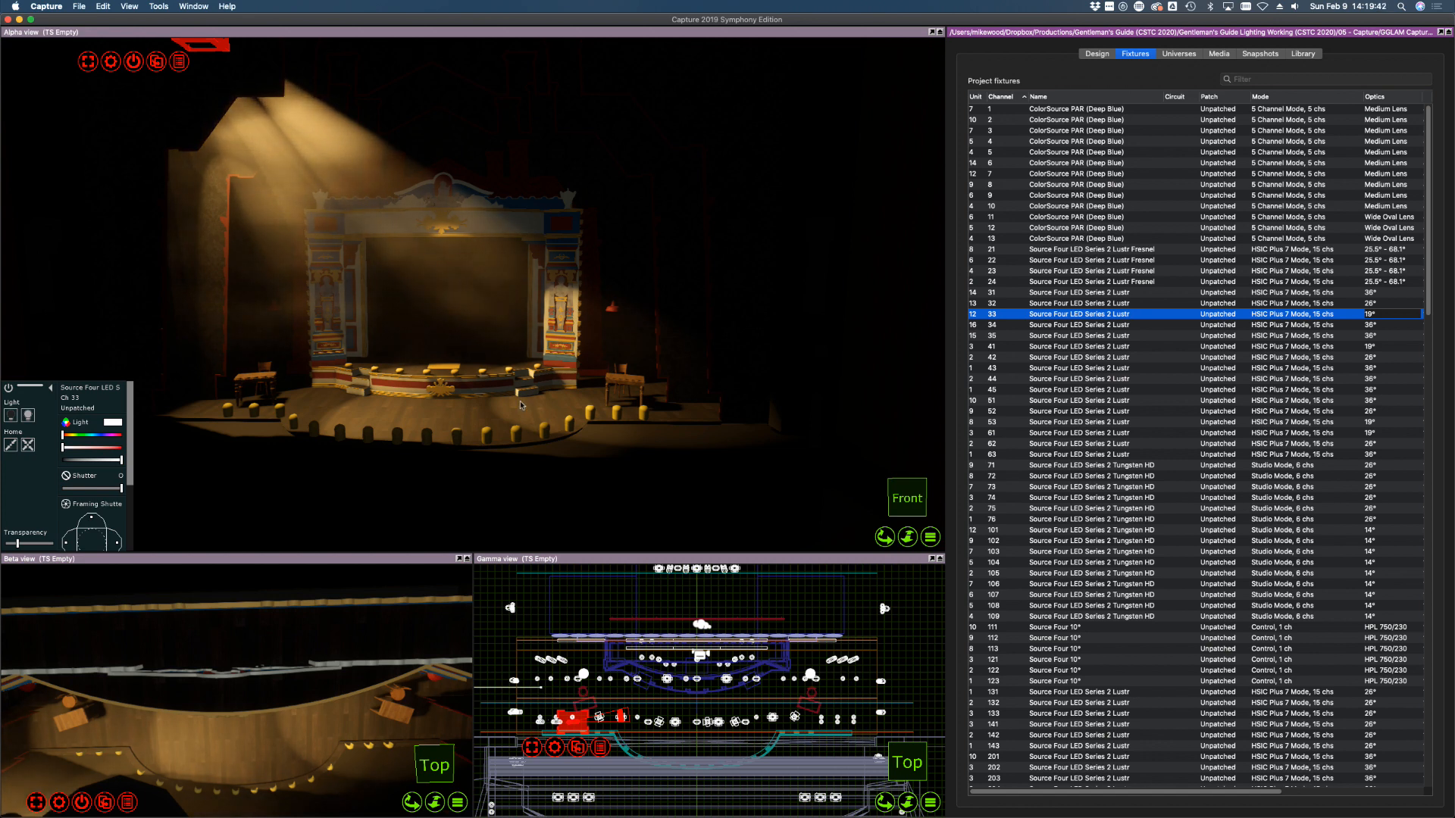
{"action": "left_click", "coordinate": [1067, 292]}
{"action": "left_click", "coordinate": [1072, 314], "text": "shift"}
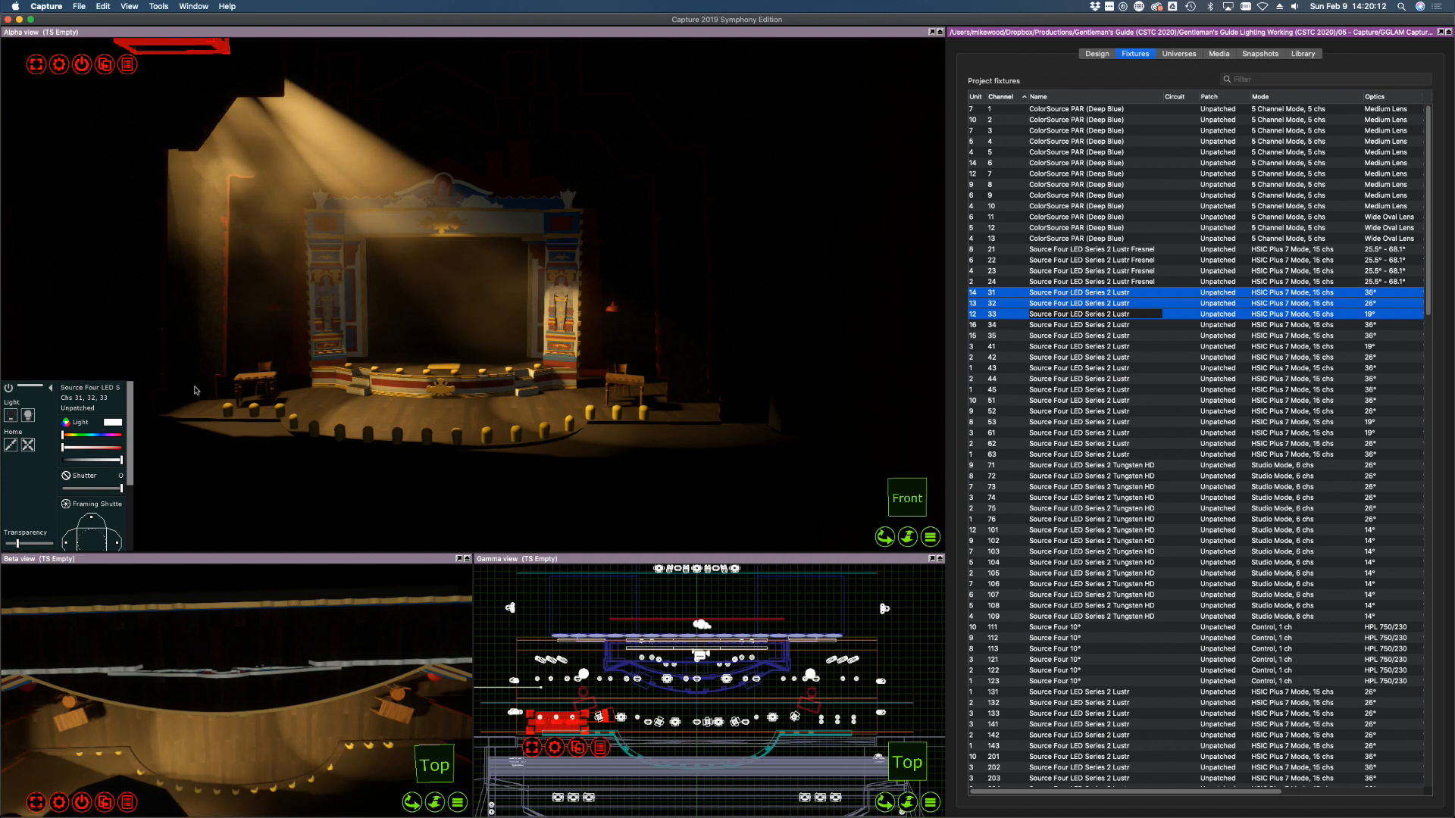
Orbit the Beta view to a steep side angle of the stage
{"action": "left_click", "coordinate": [394, 369]}
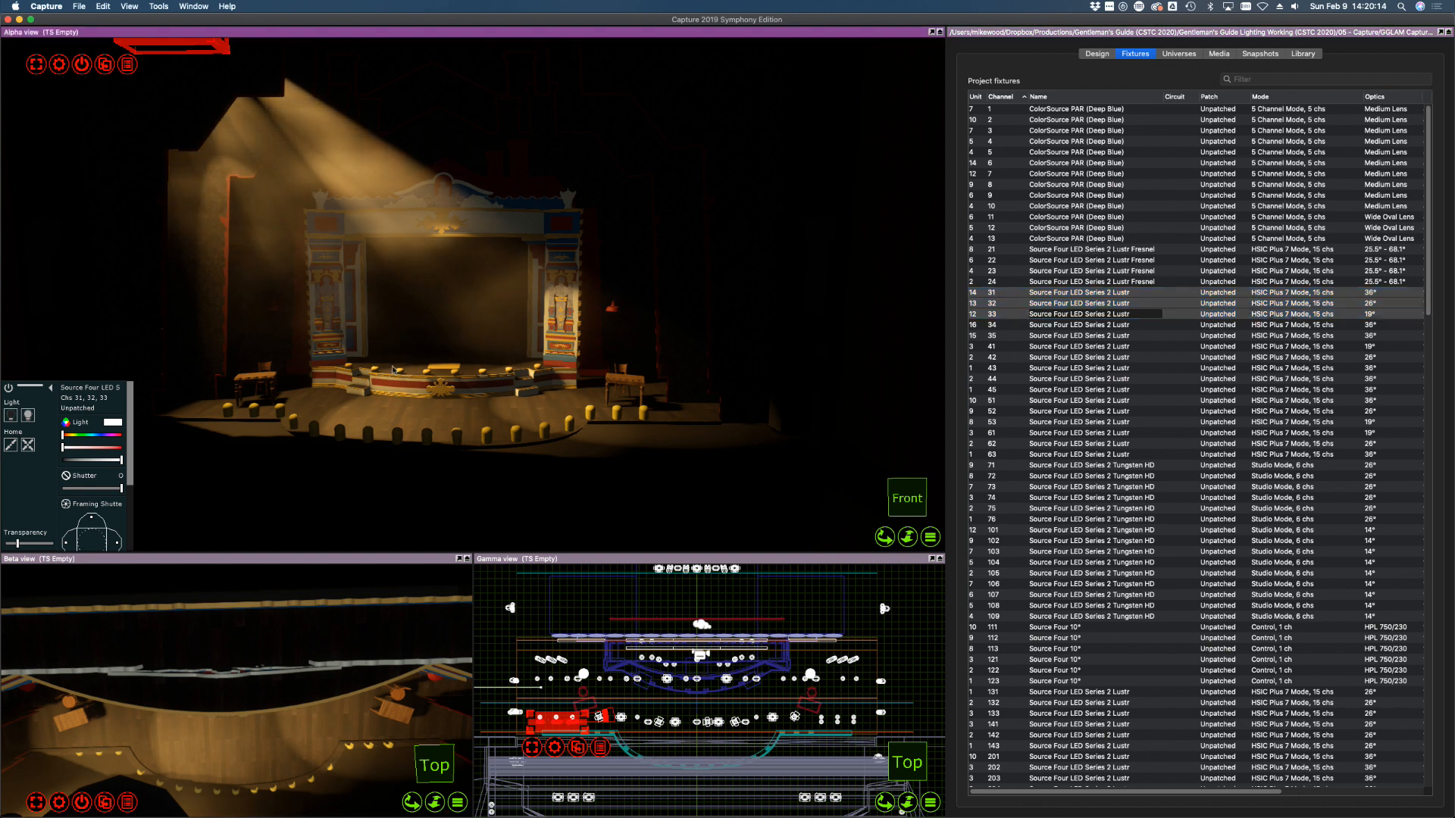
{"action": "right_click_drag", "start_coordinate": [393, 369], "coordinate": [393, 370]}
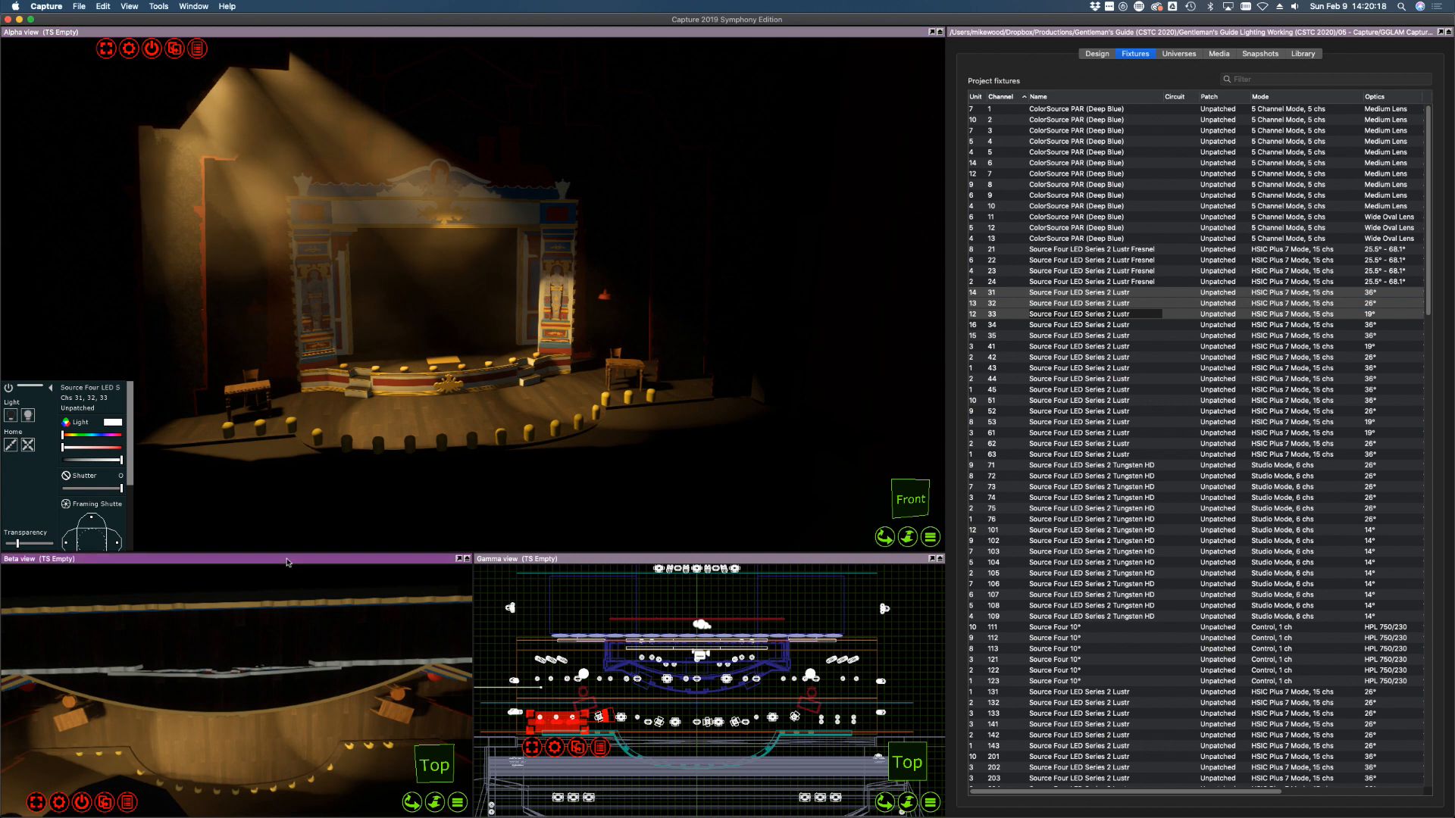
{"action": "right_click_drag", "start_coordinate": [167, 719], "coordinate": [185, 734]}
Store the Beta view camera, undo the accidental aim change, and show the selected fixtures' properties
{"action": "left_click", "coordinate": [456, 803]}
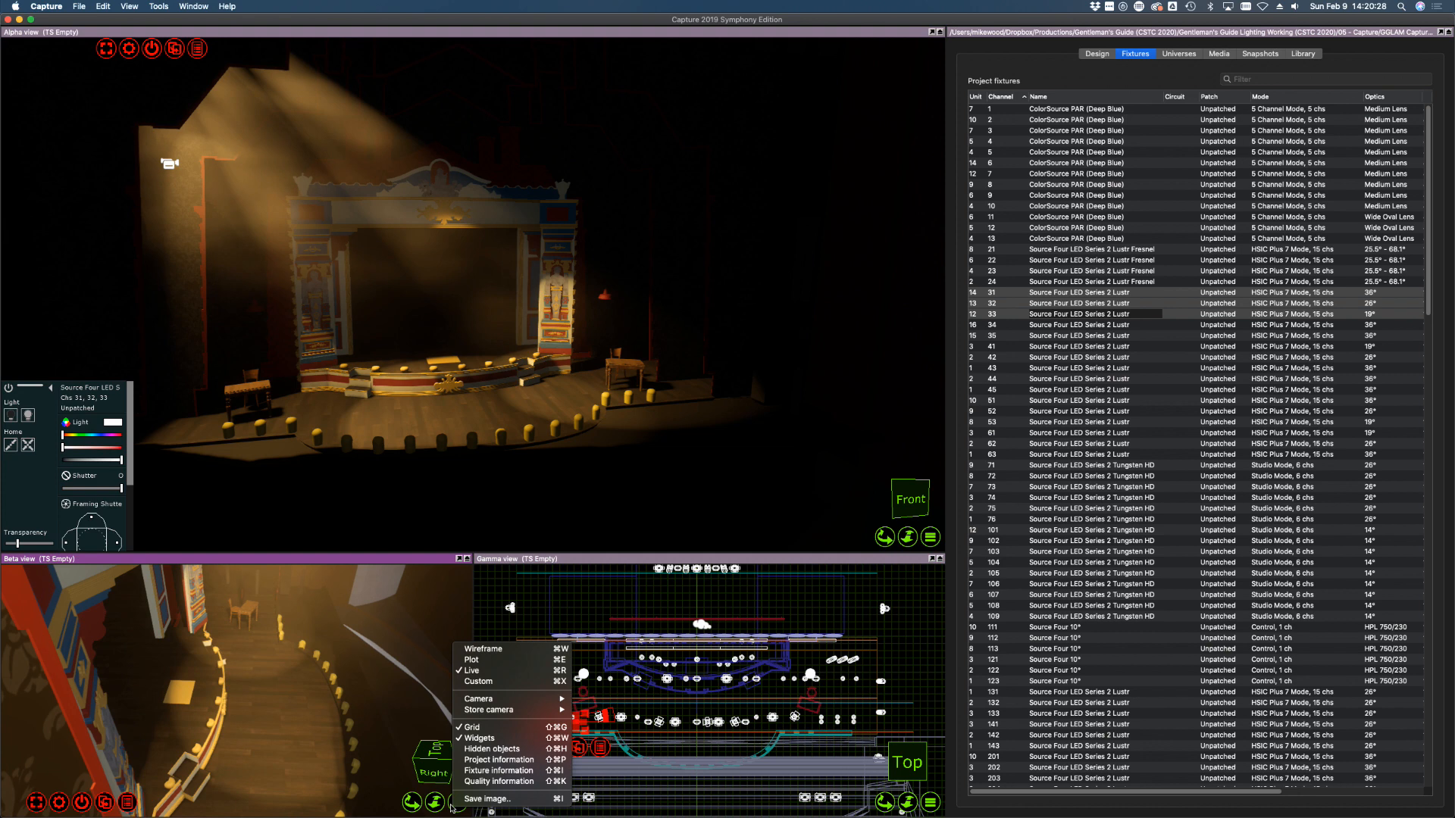
{"action": "mouse_move", "coordinate": [493, 709]}
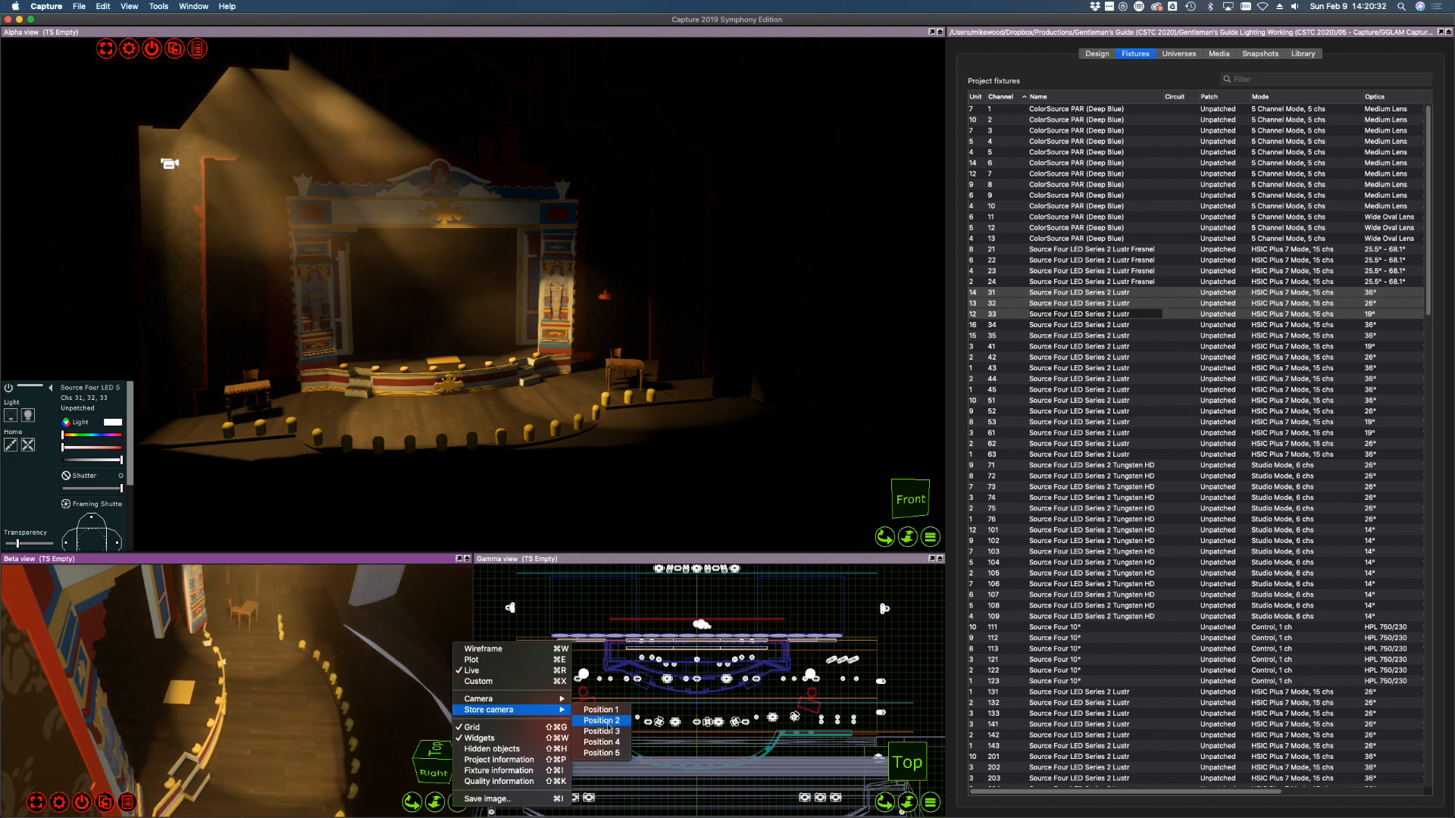
{"action": "left_click", "coordinate": [529, 90]}
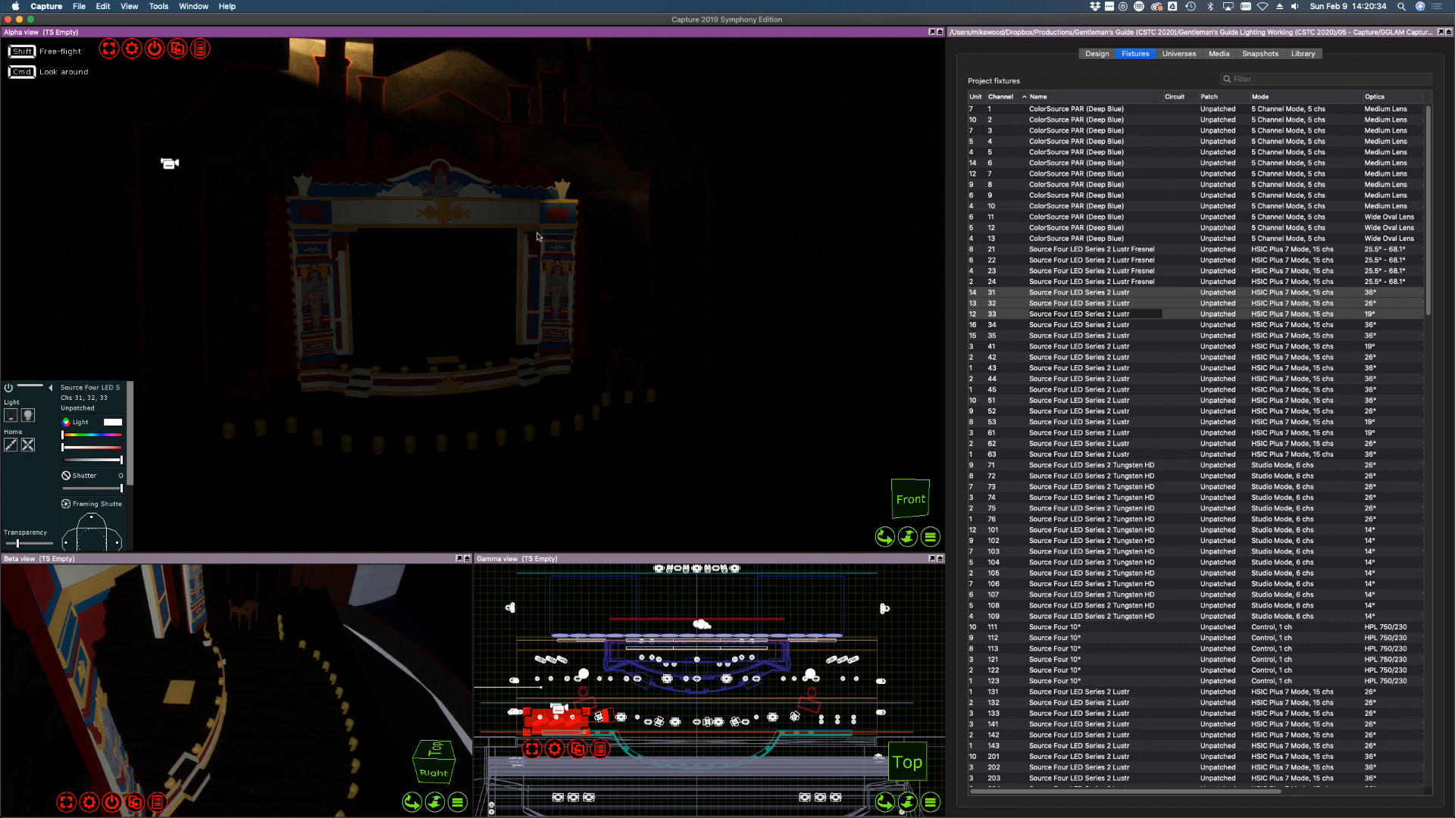
{"action": "key", "text": "super+z"}
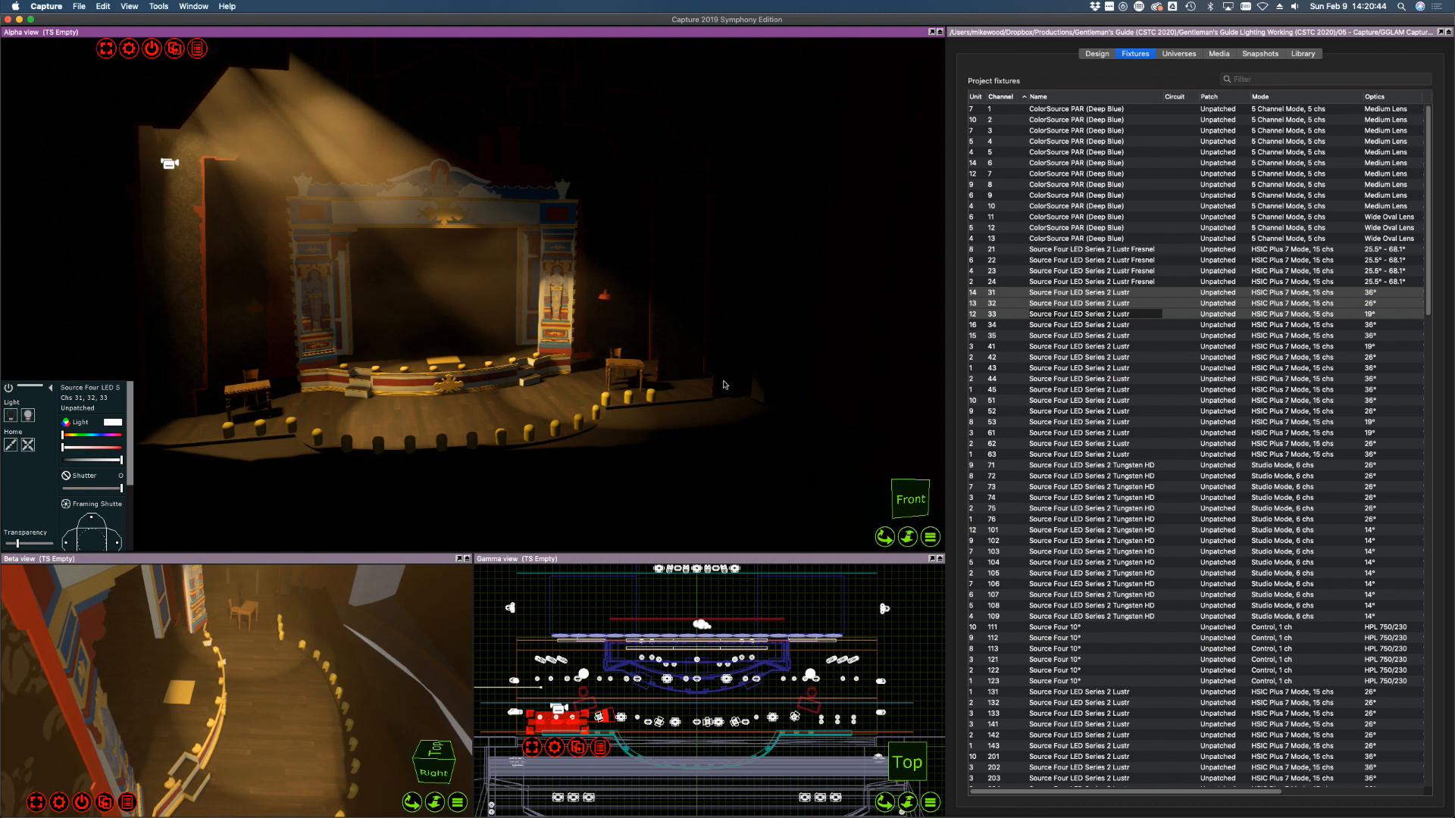
{"action": "scroll", "coordinate": [724, 385], "scroll_direction": "down", "scroll_amount": 1}
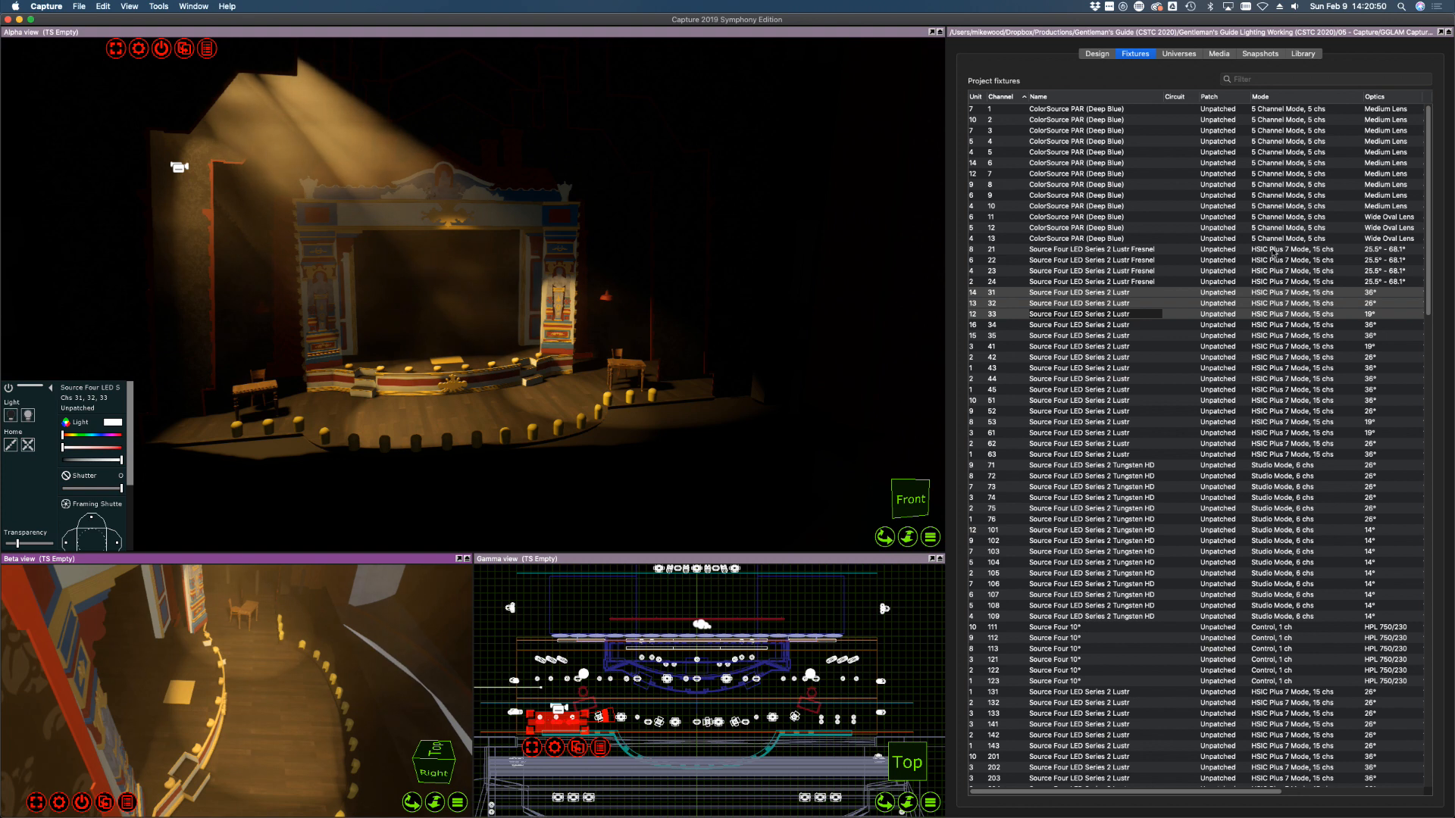
{"action": "left_click", "coordinate": [1106, 55]}
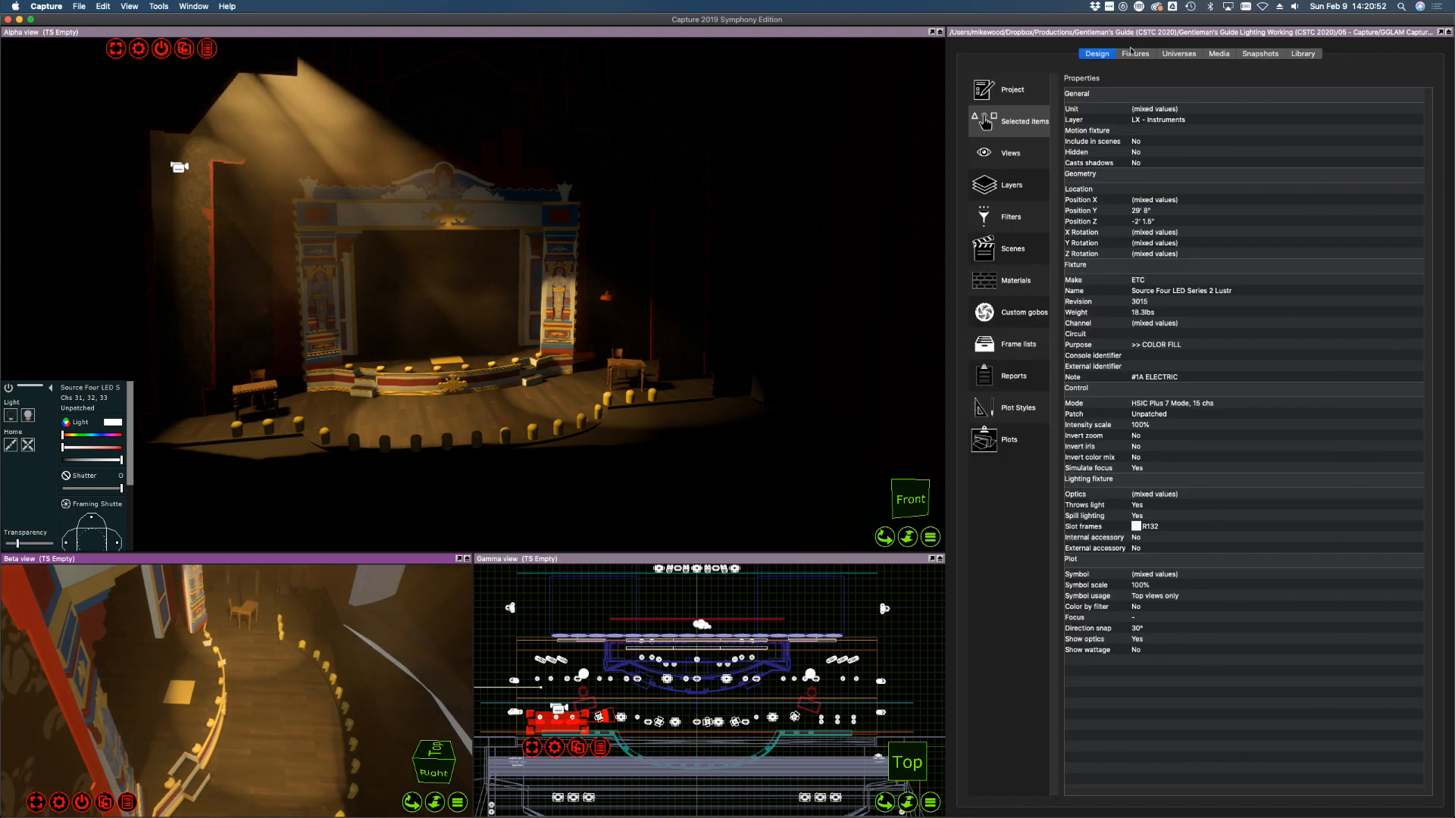
Change the Beta view's field of view from 45° to 90°, check the wider angle, and return to Fixtures
{"action": "left_click", "coordinate": [1012, 155]}
{"action": "left_click", "coordinate": [1241, 214]}
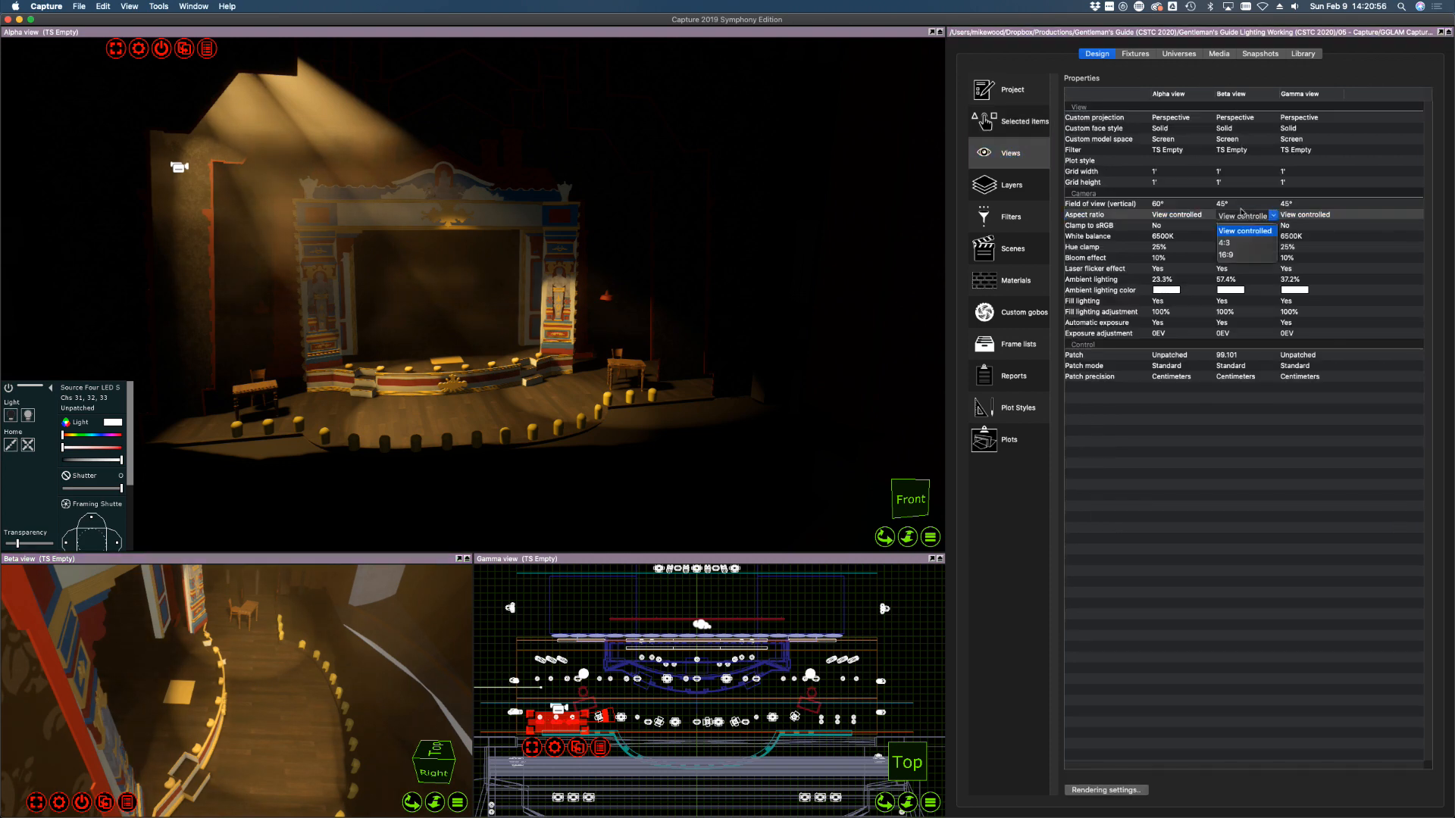
{"action": "left_click", "coordinate": [1242, 206]}
{"action": "double_click", "coordinate": [1239, 204]}
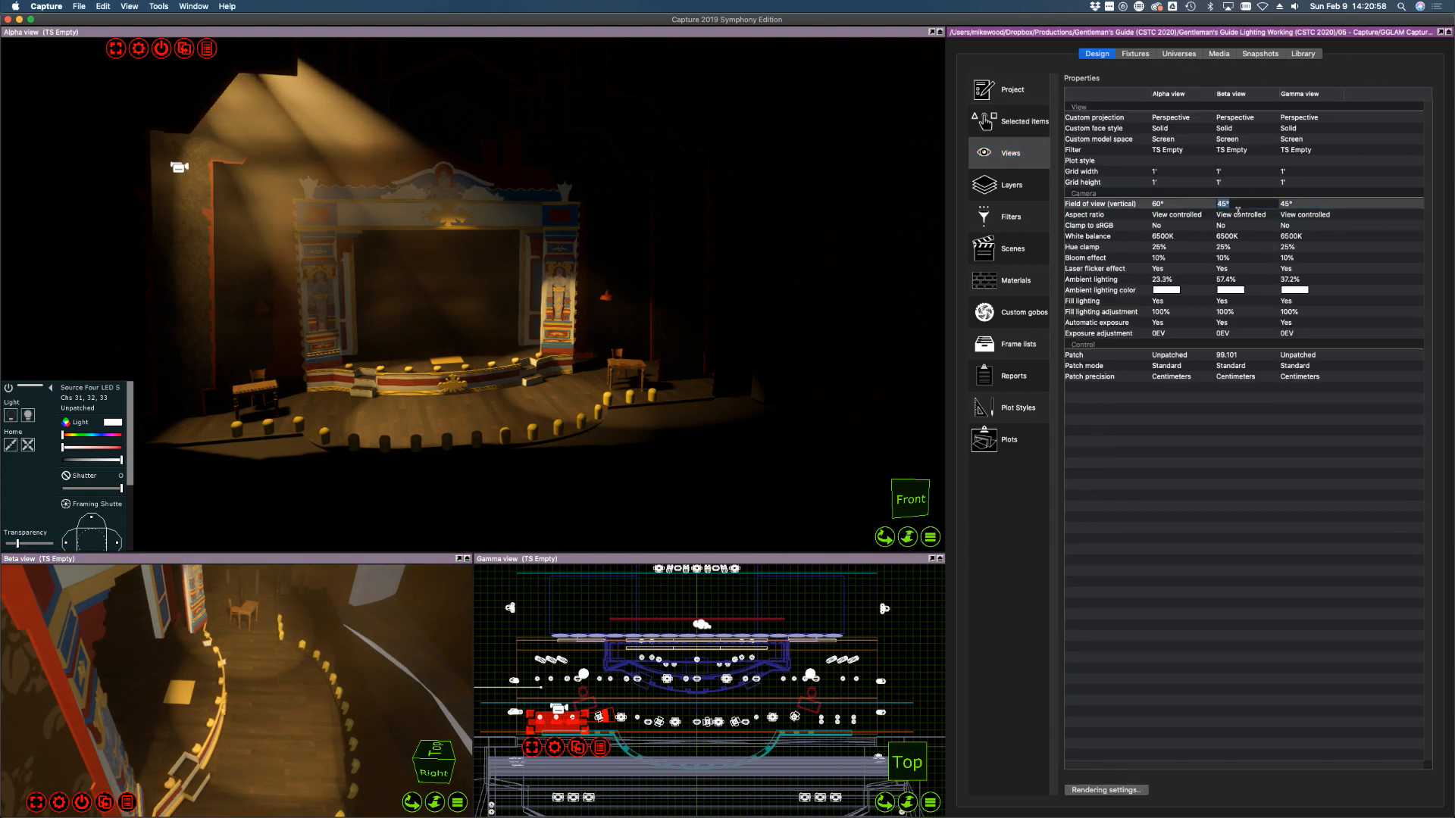
{"action": "type", "text": "90"}
{"action": "key", "text": "Return"}
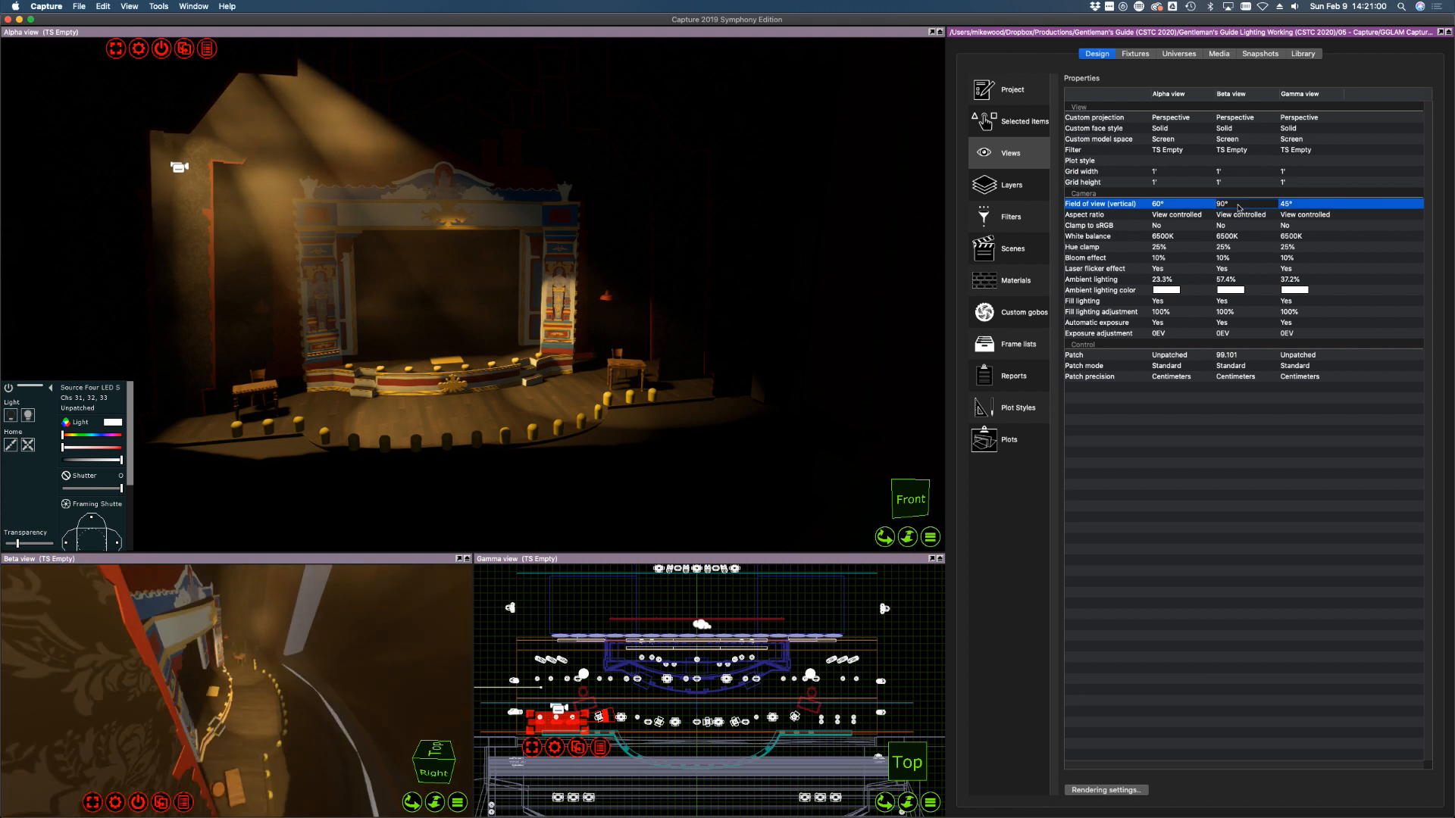
{"action": "right_click_drag", "start_coordinate": [282, 728], "coordinate": [282, 727]}
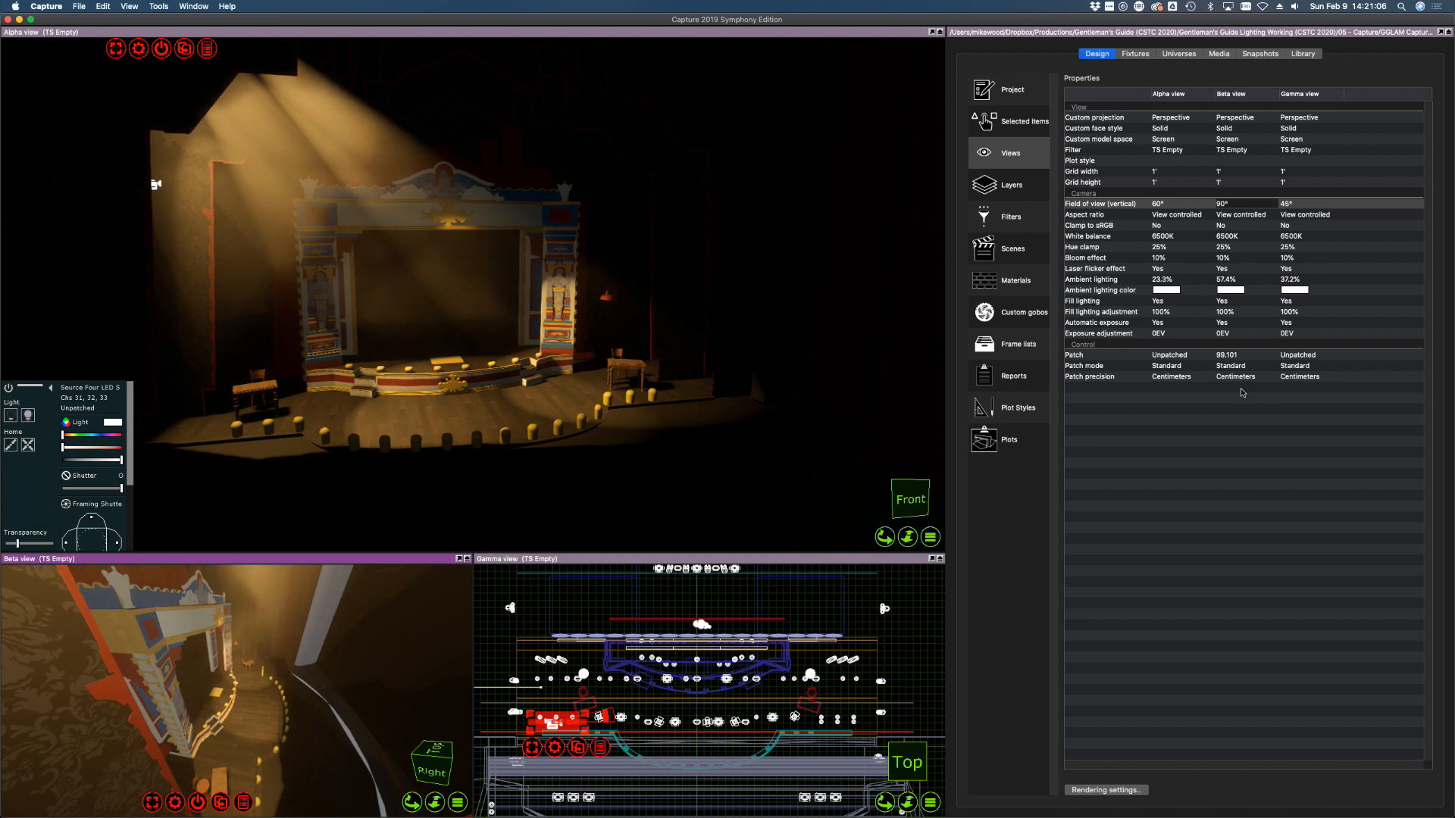
{"action": "left_click", "coordinate": [1135, 54]}
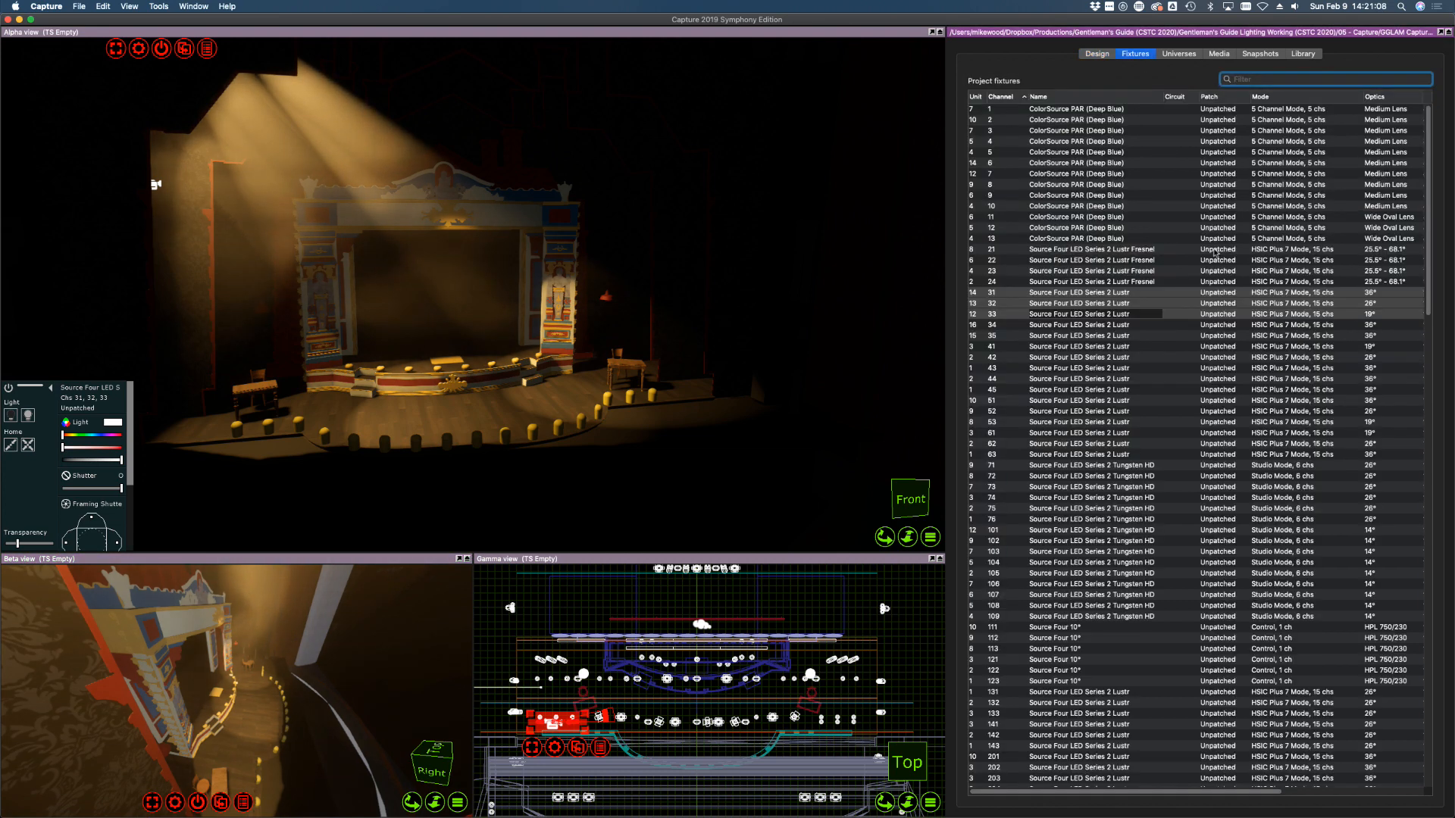
Cut in channel 32's left and right framing shutters to trim its beam
{"action": "left_click", "coordinate": [1087, 249]}
{"action": "left_click", "coordinate": [1086, 294]}
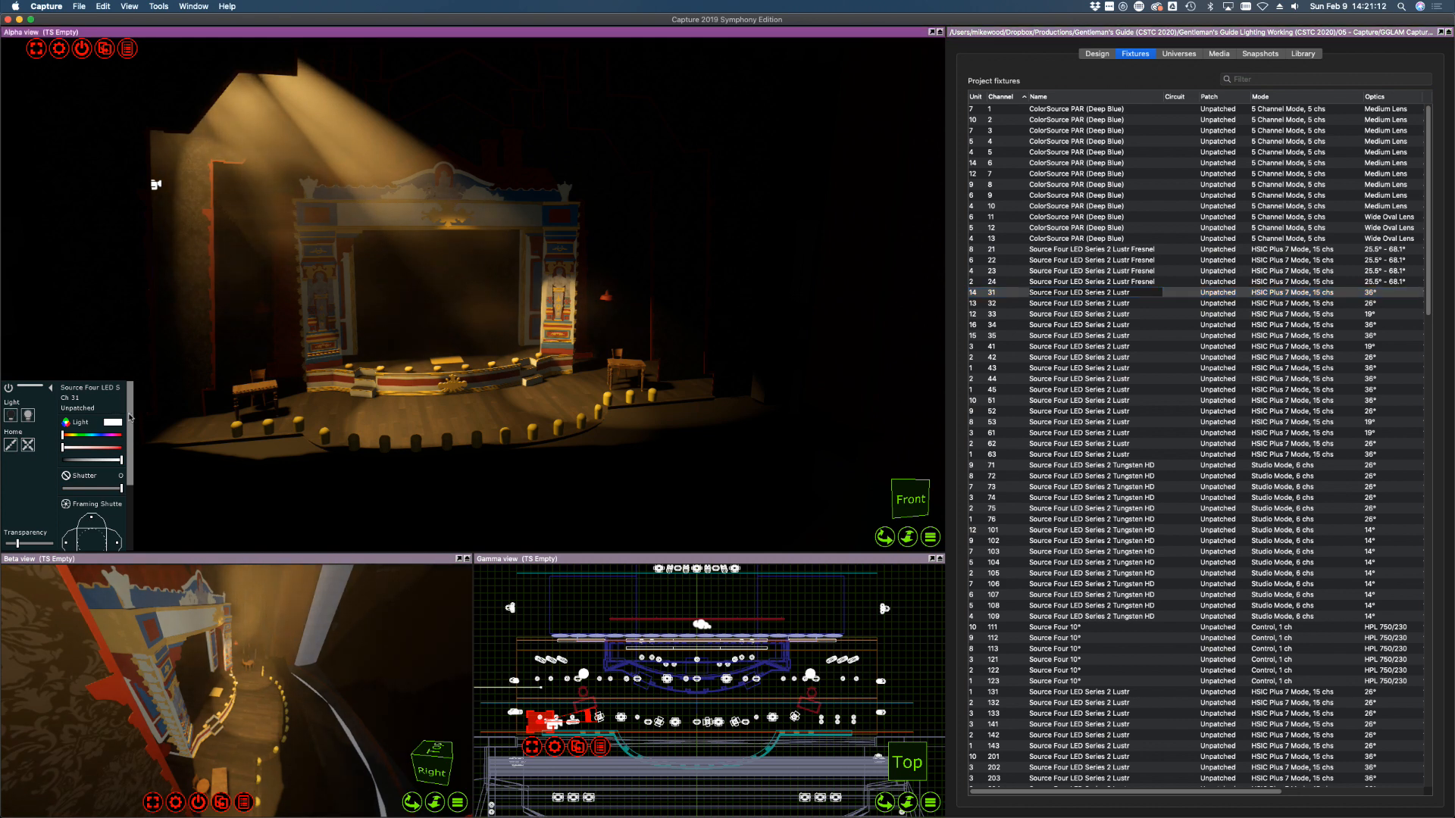
{"action": "scroll", "coordinate": [127, 438], "scroll_direction": "down", "scroll_amount": 1}
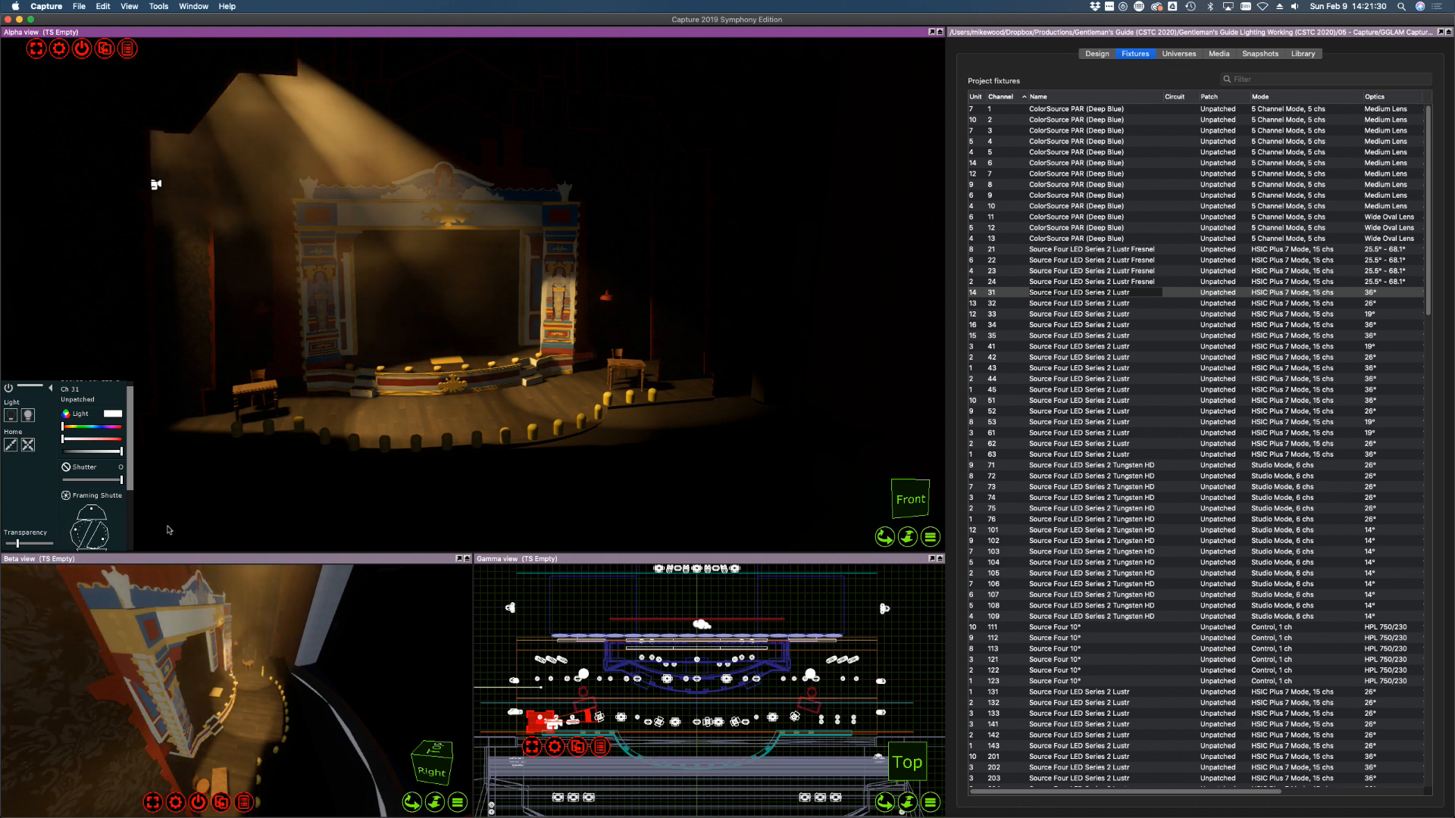
{"action": "left_click", "coordinate": [1004, 304]}
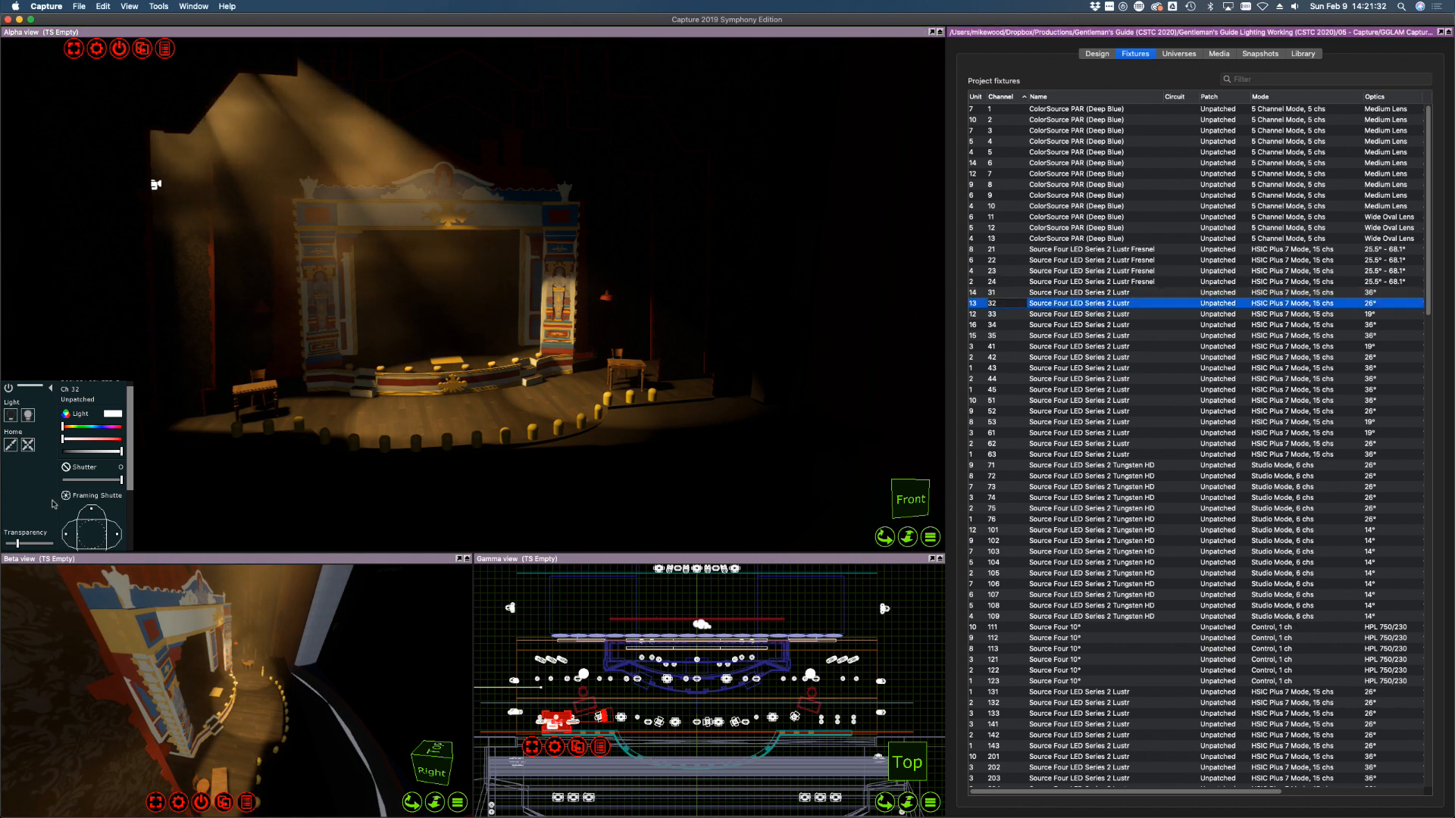
{"action": "left_click_drag", "start_coordinate": [122, 534], "coordinate": [116, 534]}
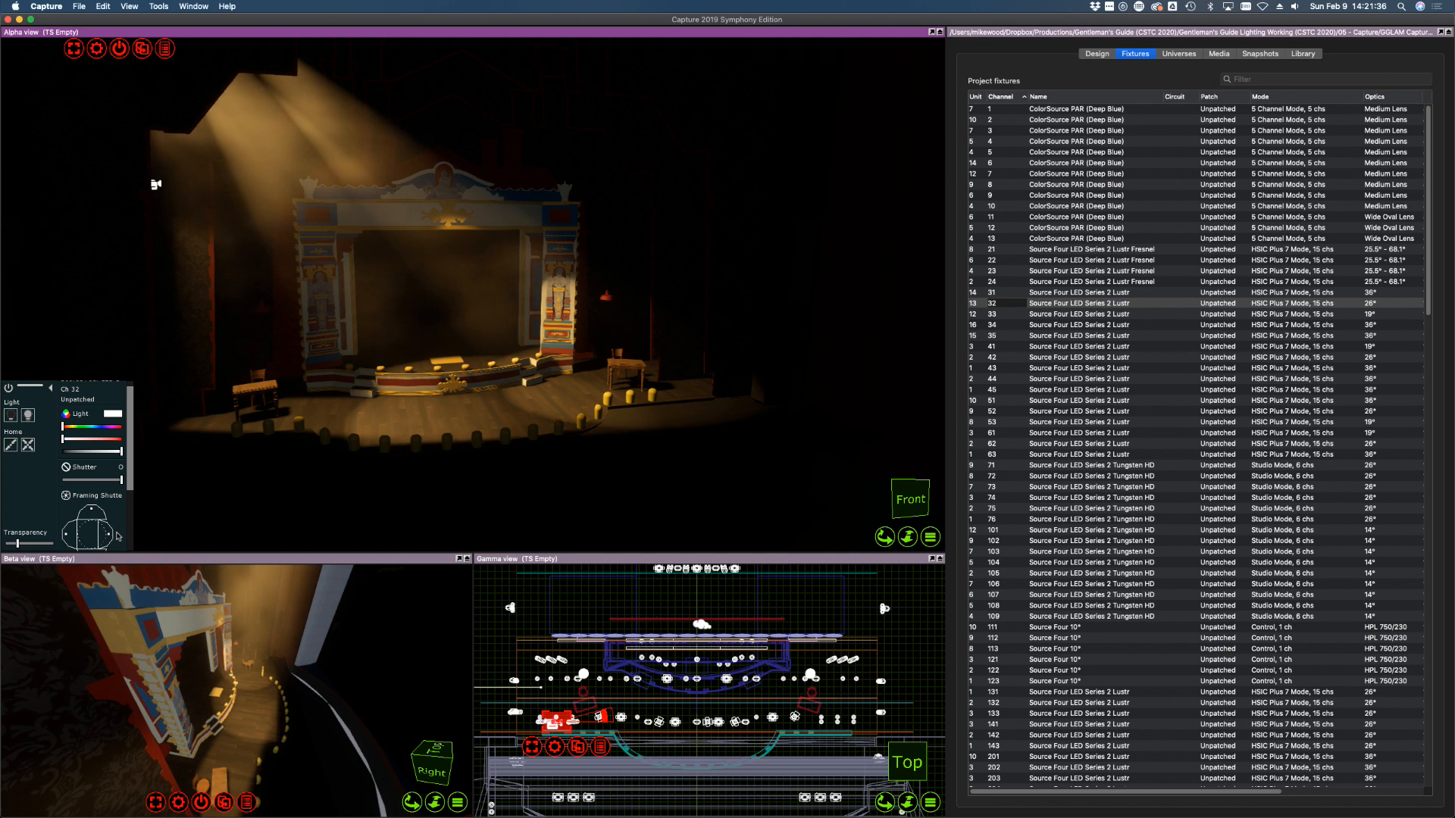
{"action": "left_click_drag", "start_coordinate": [66, 535], "coordinate": [74, 535]}
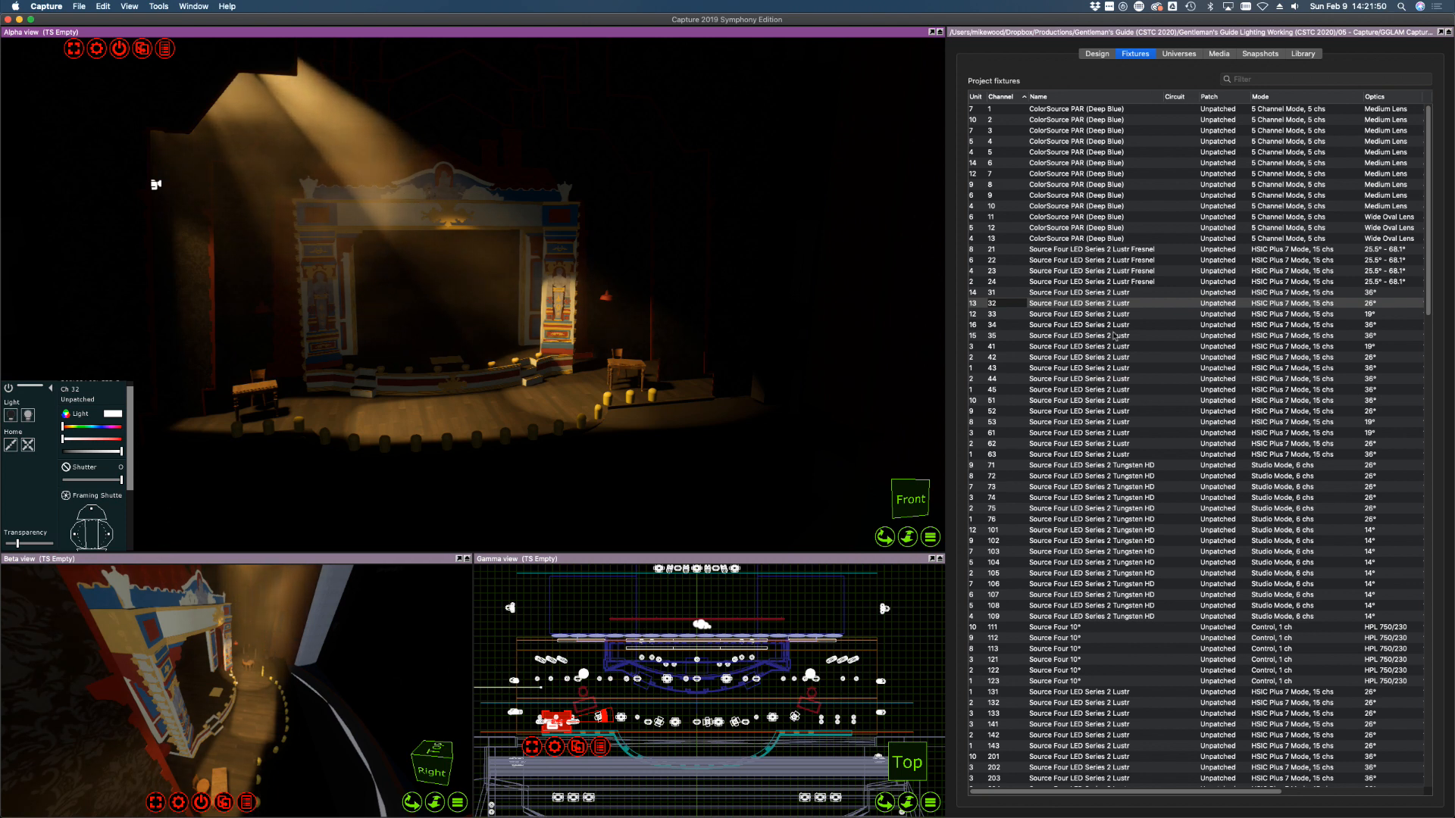
Cut in the right edge of channel 33's beam, then select channels 31–33
{"action": "left_click", "coordinate": [1073, 313]}
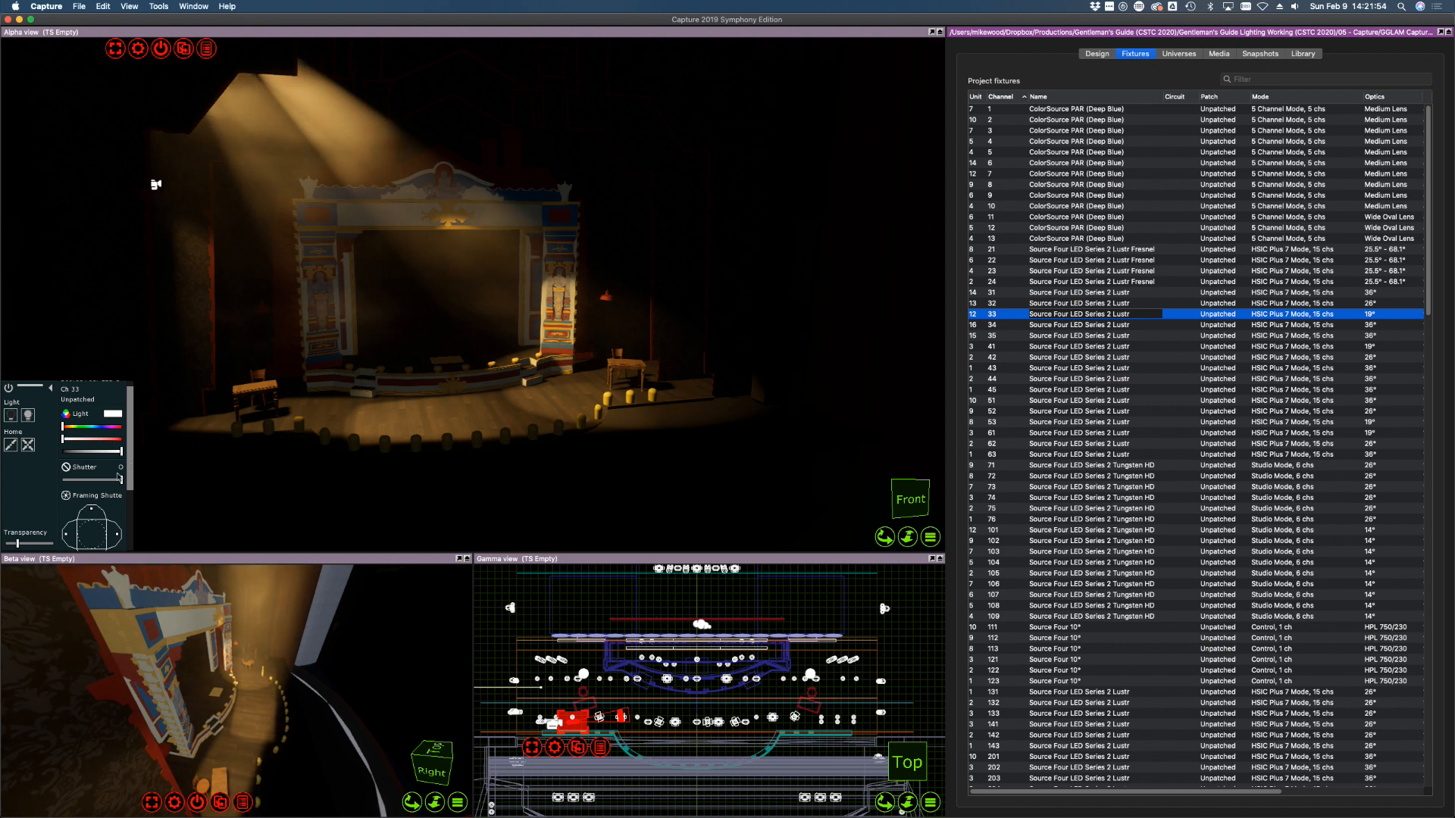
{"action": "left_click", "coordinate": [605, 380]}
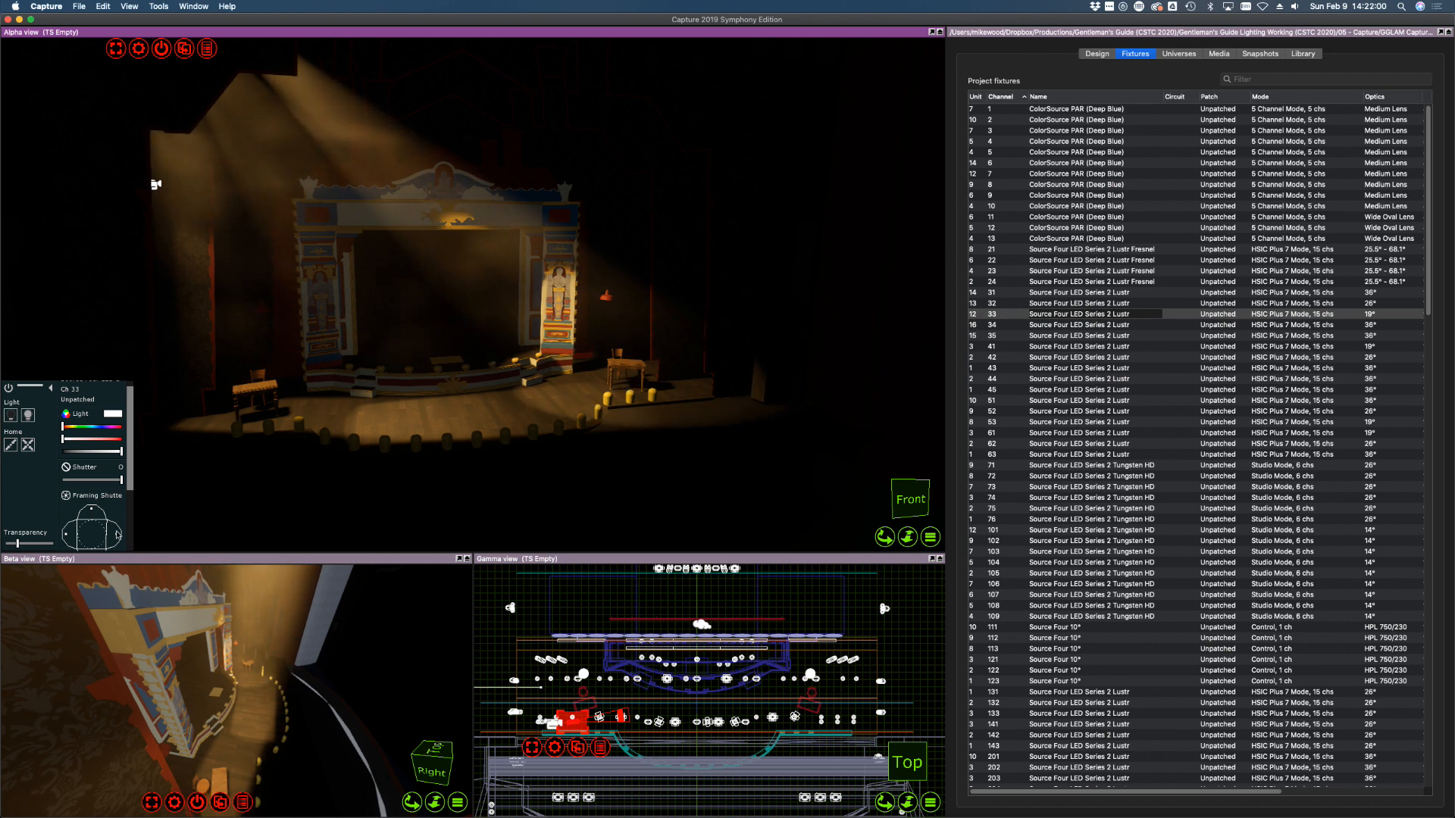
{"action": "left_click_drag", "start_coordinate": [117, 535], "coordinate": [71, 535]}
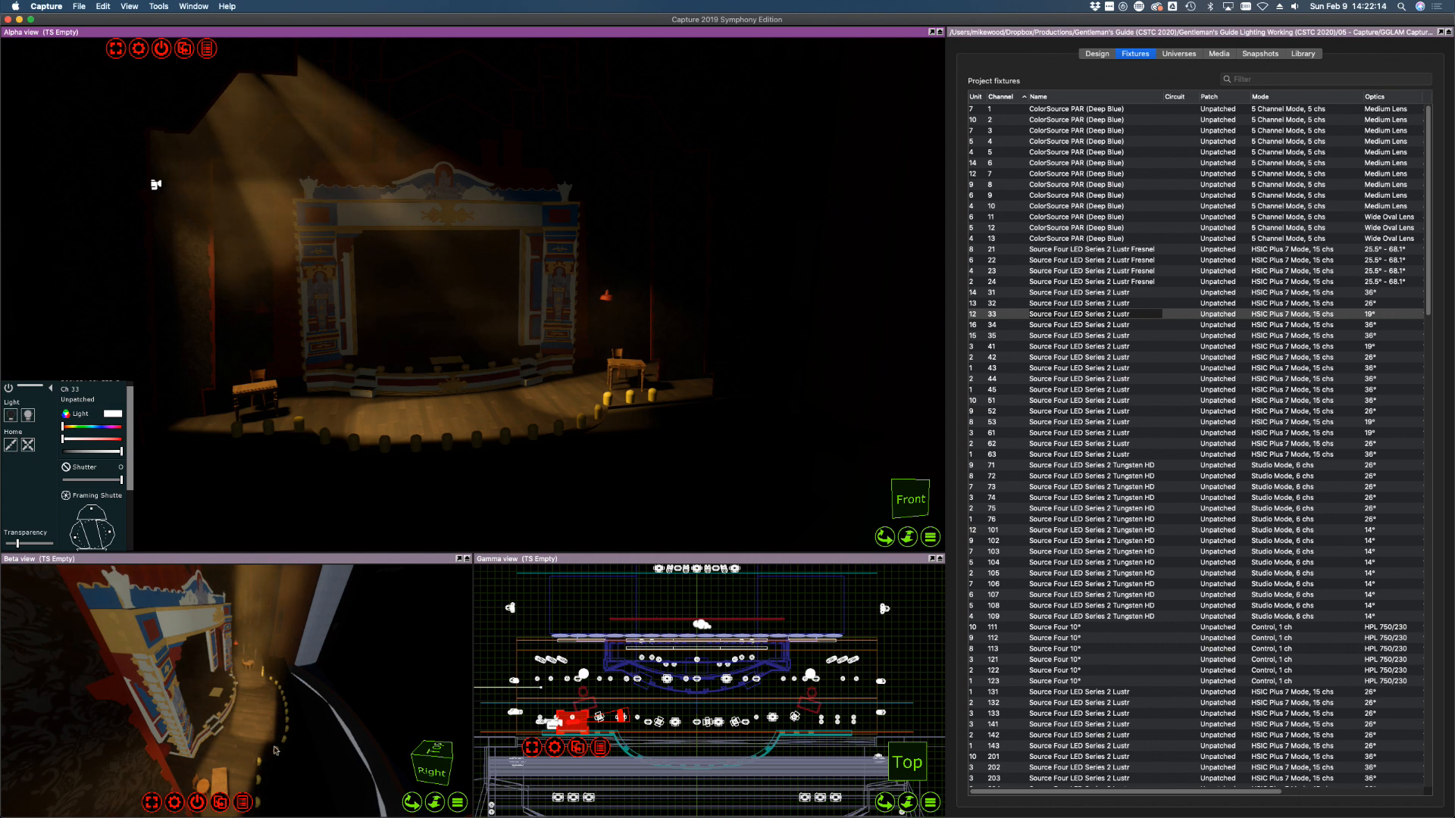
{"action": "left_click", "coordinate": [1095, 294], "text": "shift"}
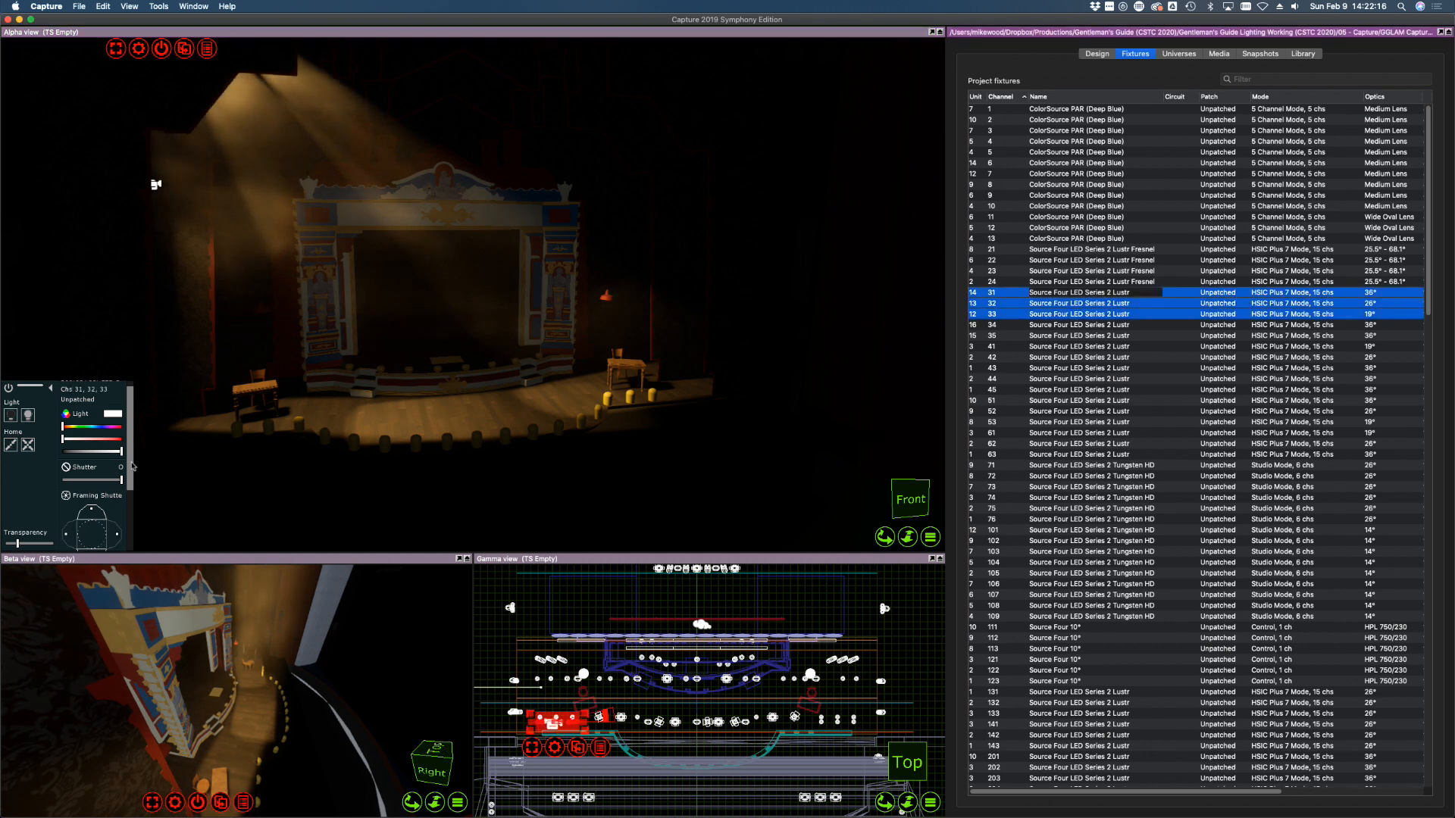
{"action": "left_click_drag", "start_coordinate": [133, 464], "coordinate": [133, 514]}
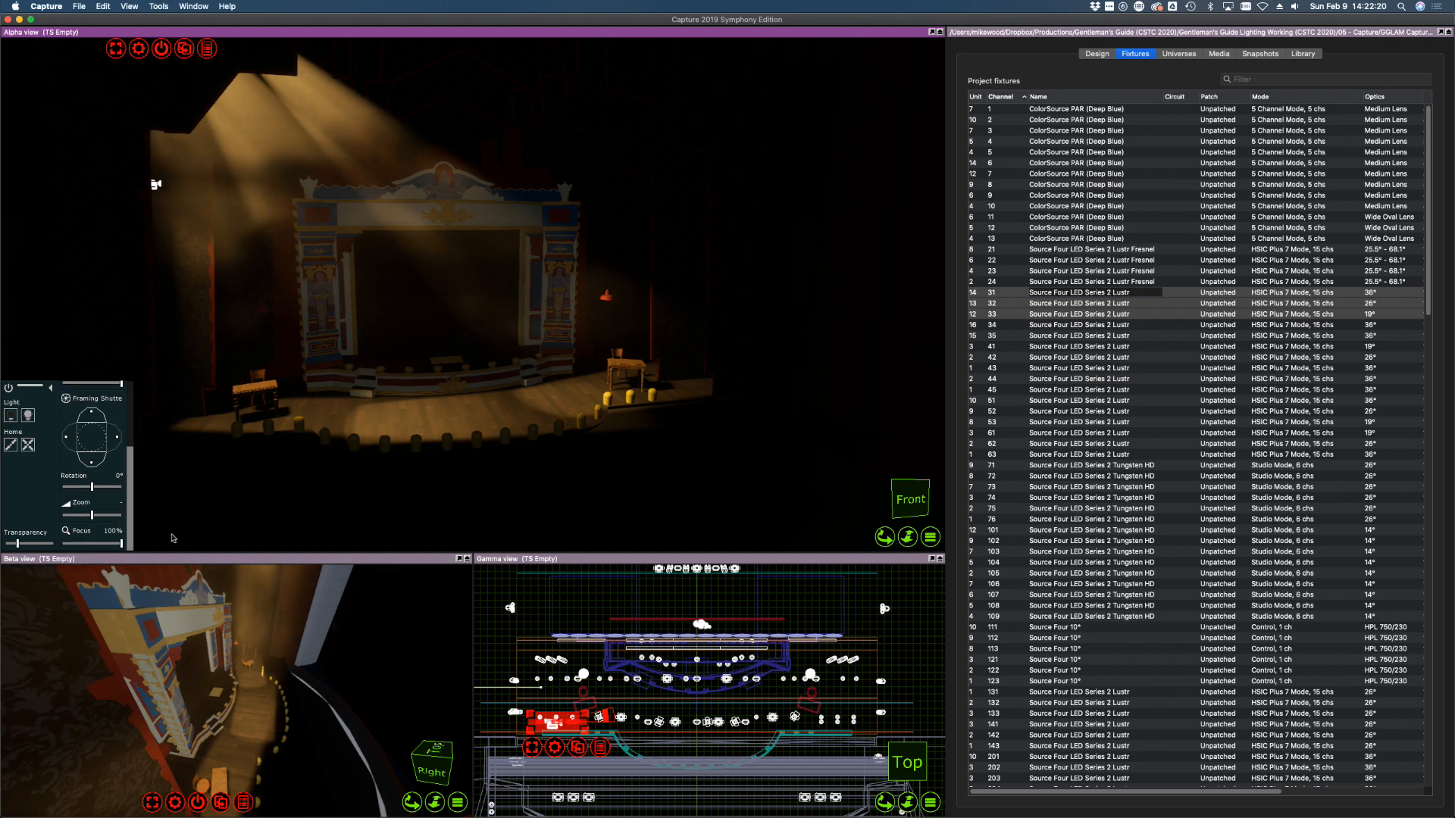
Set the focus of channels 31–33 to 0% to soften their beams
{"action": "left_click", "coordinate": [1085, 478]}
{"action": "left_click", "coordinate": [1097, 294]}
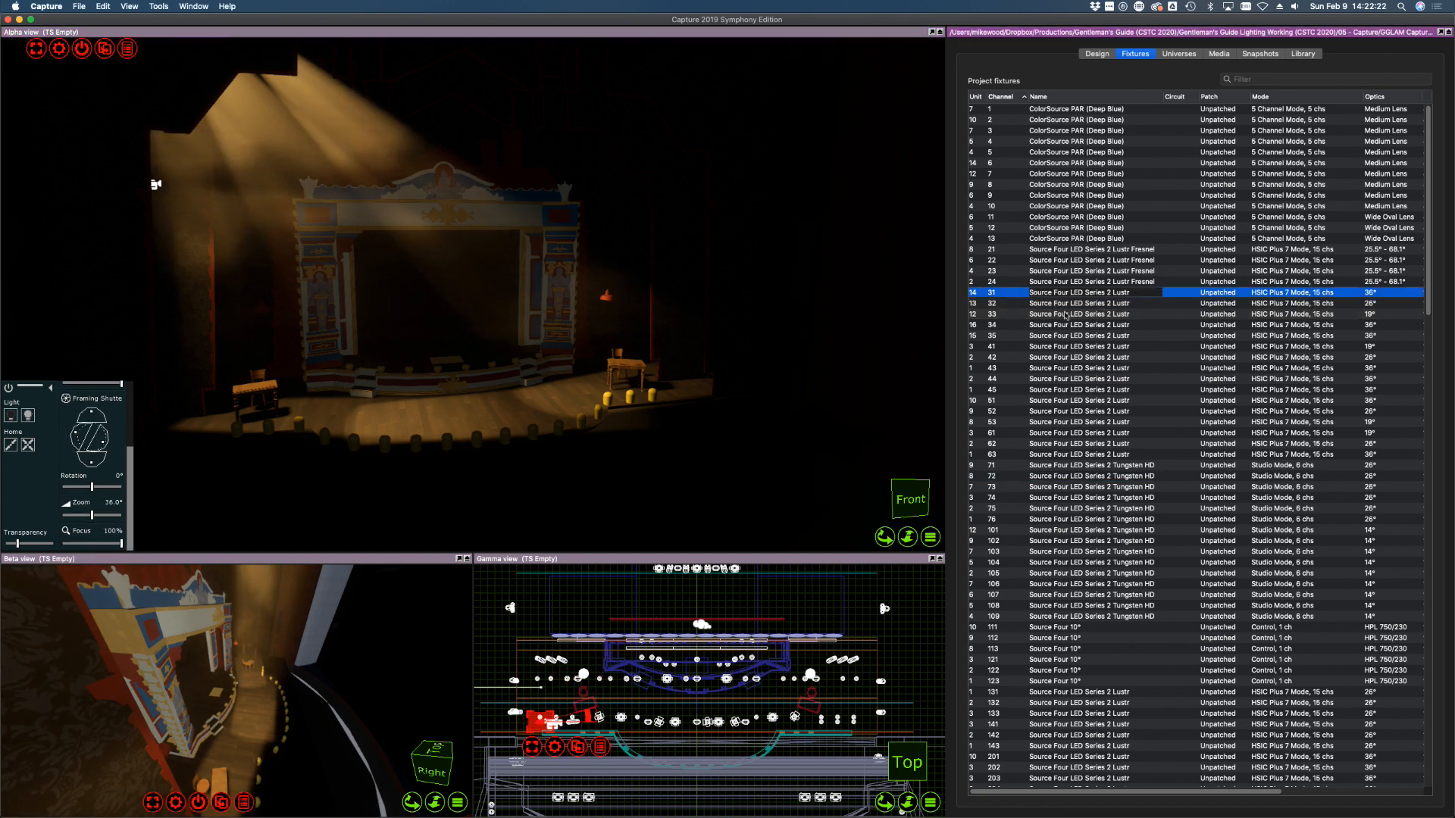
{"action": "left_click", "coordinate": [1097, 313], "text": "shift"}
{"action": "left_click_drag", "start_coordinate": [100, 543], "coordinate": [33, 540]}
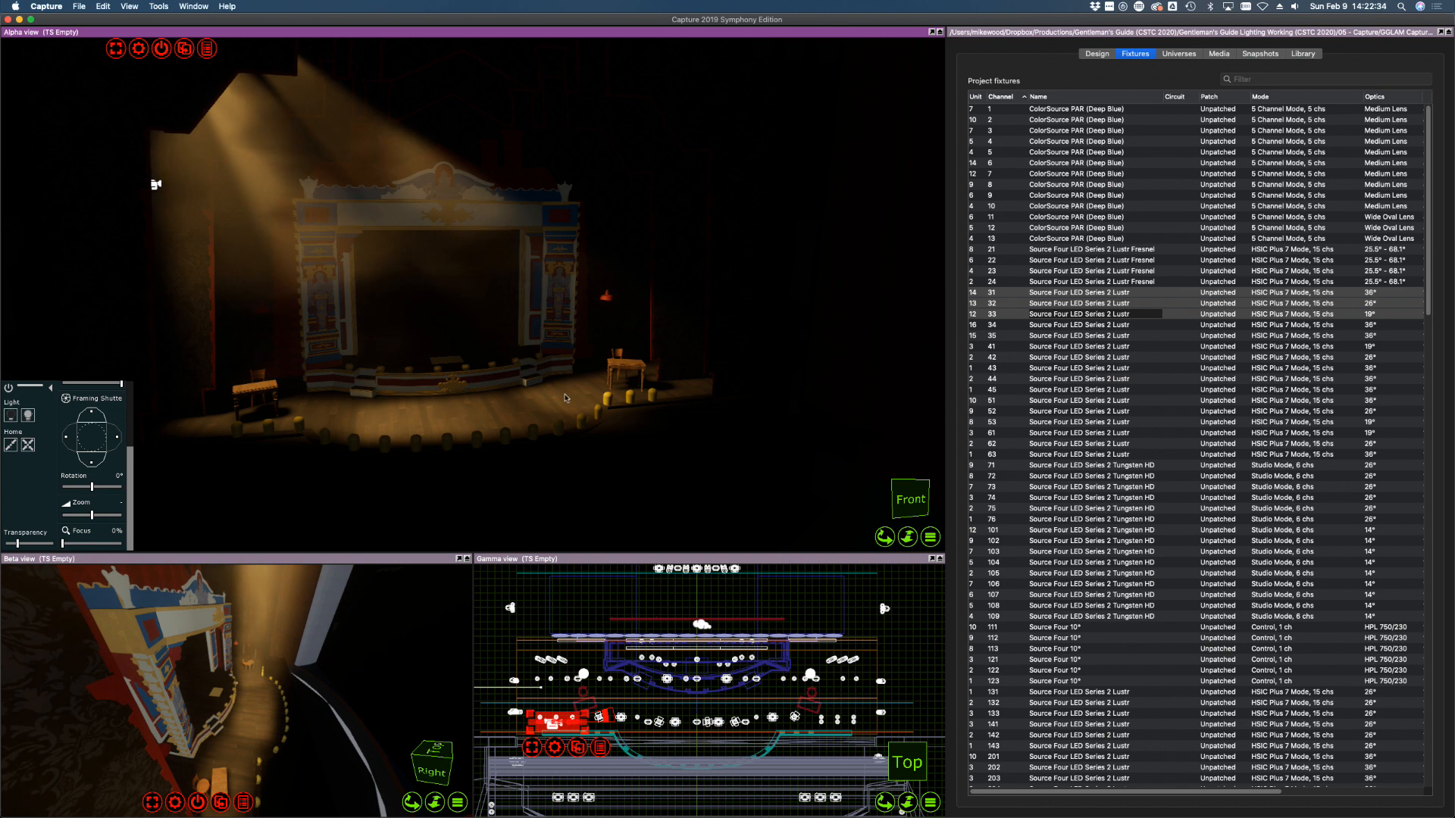
Check the zoom of channels 32 and 31 and orbit the Alpha view to a new stage angle
{"action": "left_click", "coordinate": [1121, 303]}
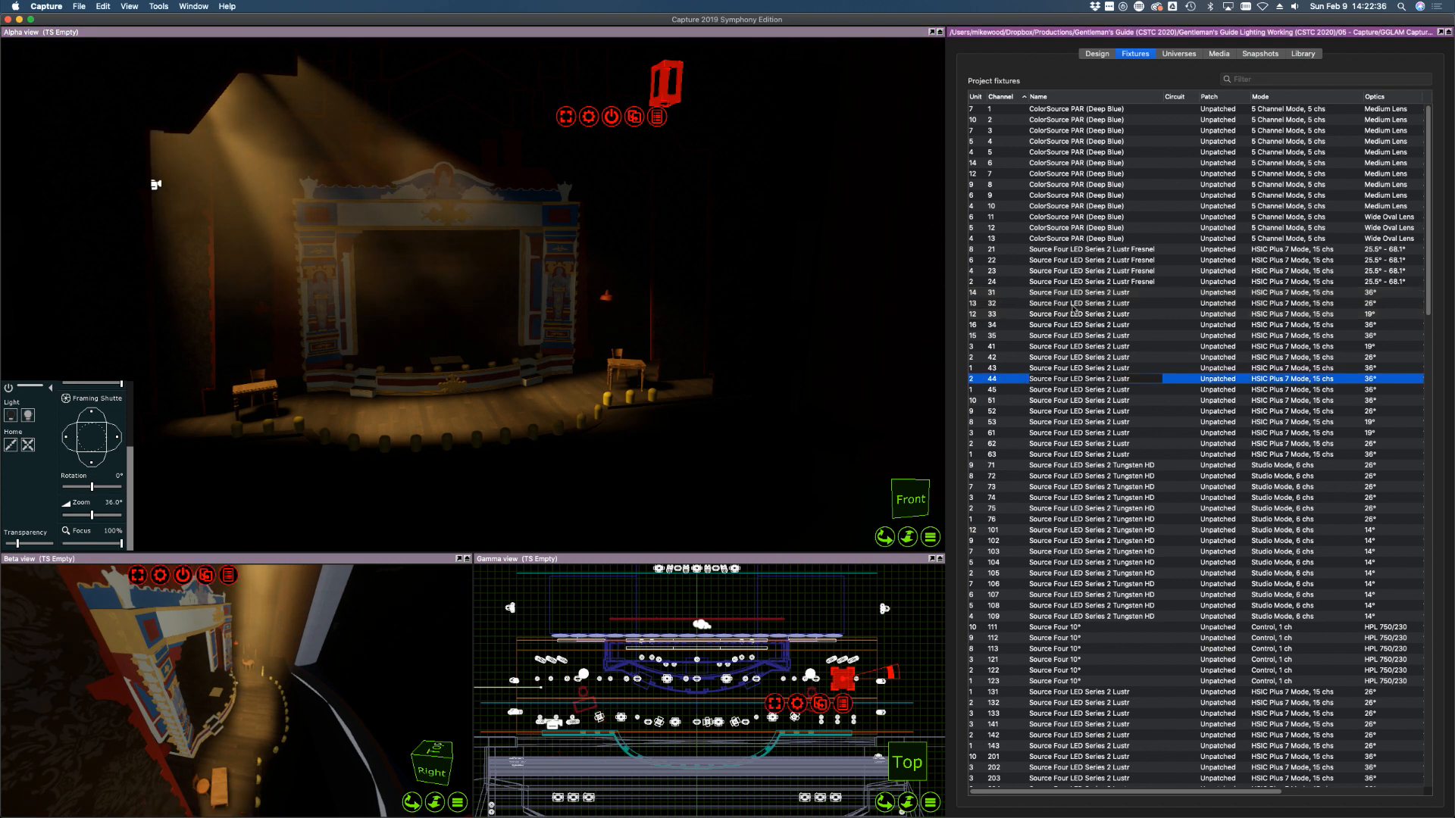
{"action": "left_click", "coordinate": [489, 422]}
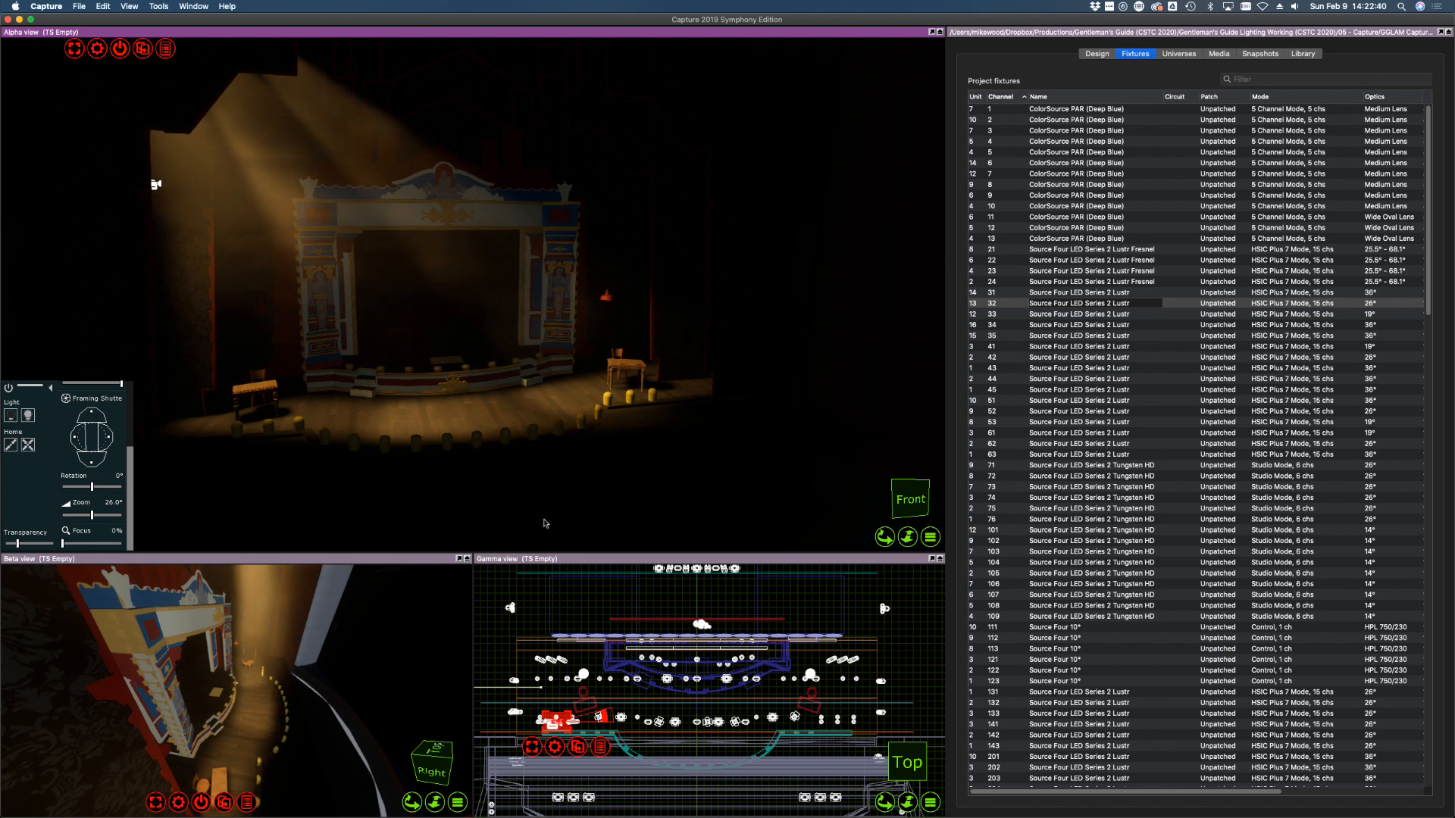
{"action": "left_click", "coordinate": [1092, 294]}
{"action": "left_click", "coordinate": [353, 418]}
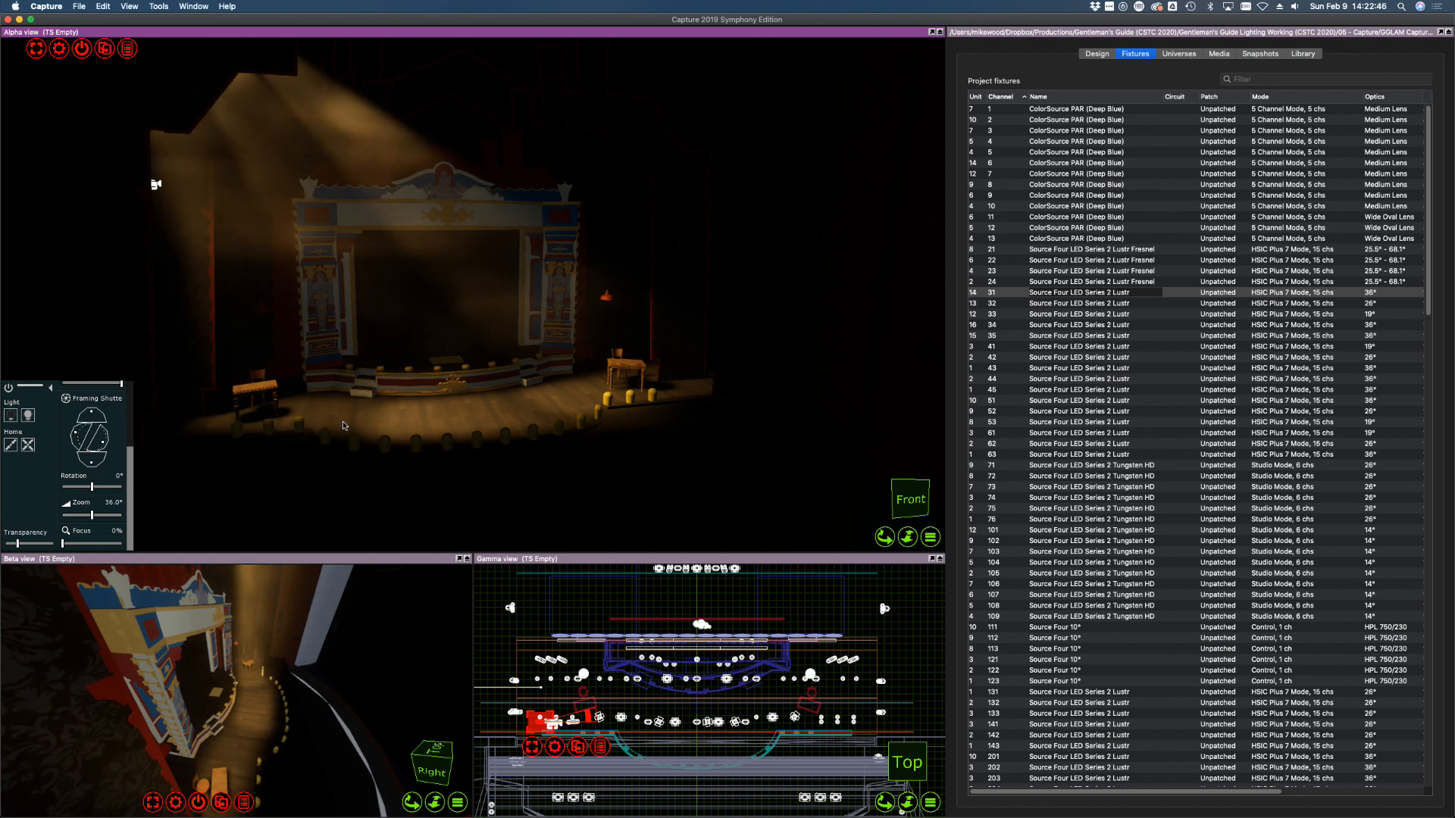
{"action": "mouse_move", "coordinate": [649, 368]}
{"action": "right_mouse_down"}
{"action": "mouse_move", "coordinate": [439, 368]}
{"action": "mouse_move", "coordinate": [635, 372]}
{"action": "right_mouse_up"}
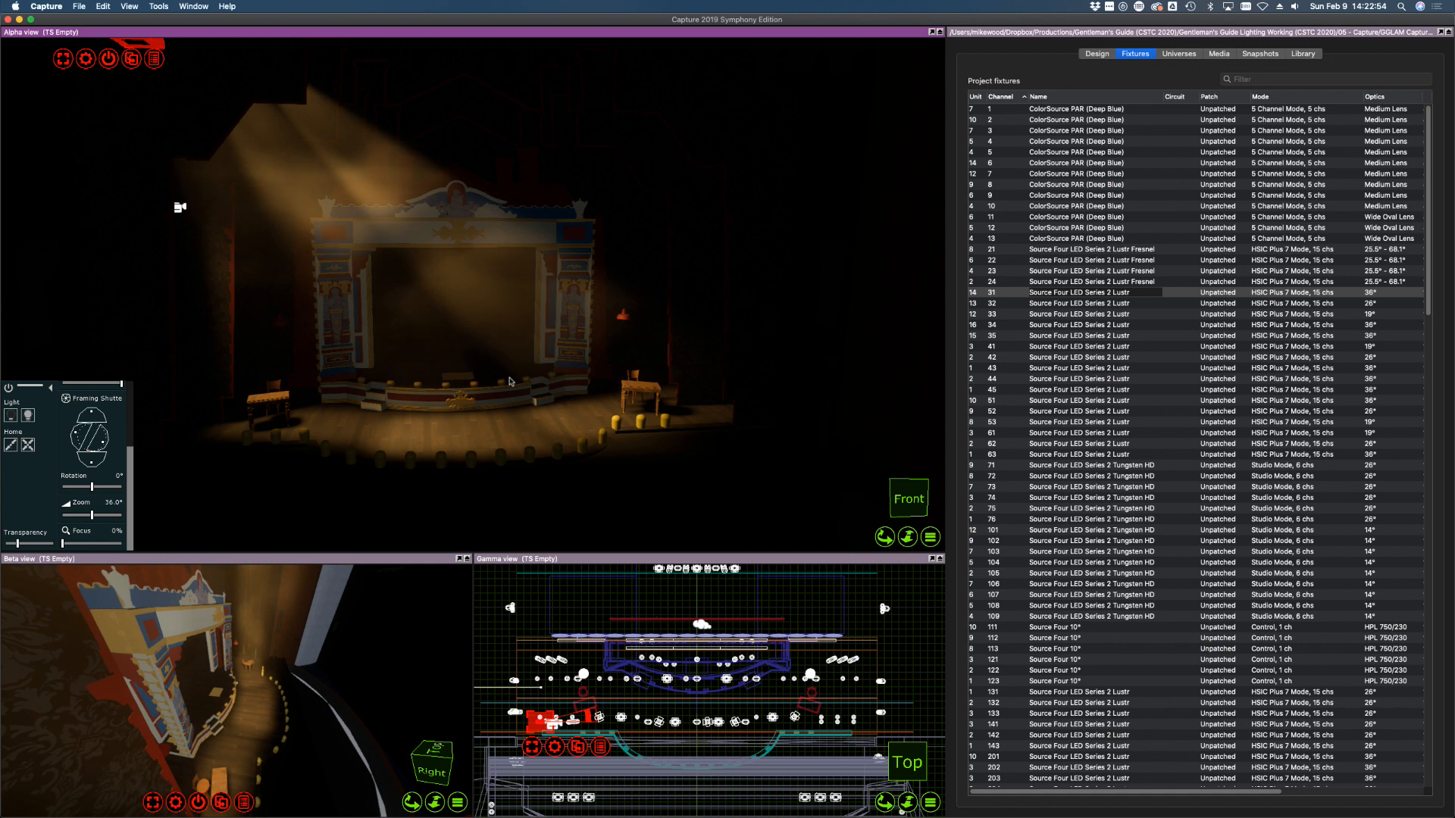
{"action": "right_click_drag", "start_coordinate": [690, 440], "coordinate": [689, 439]}
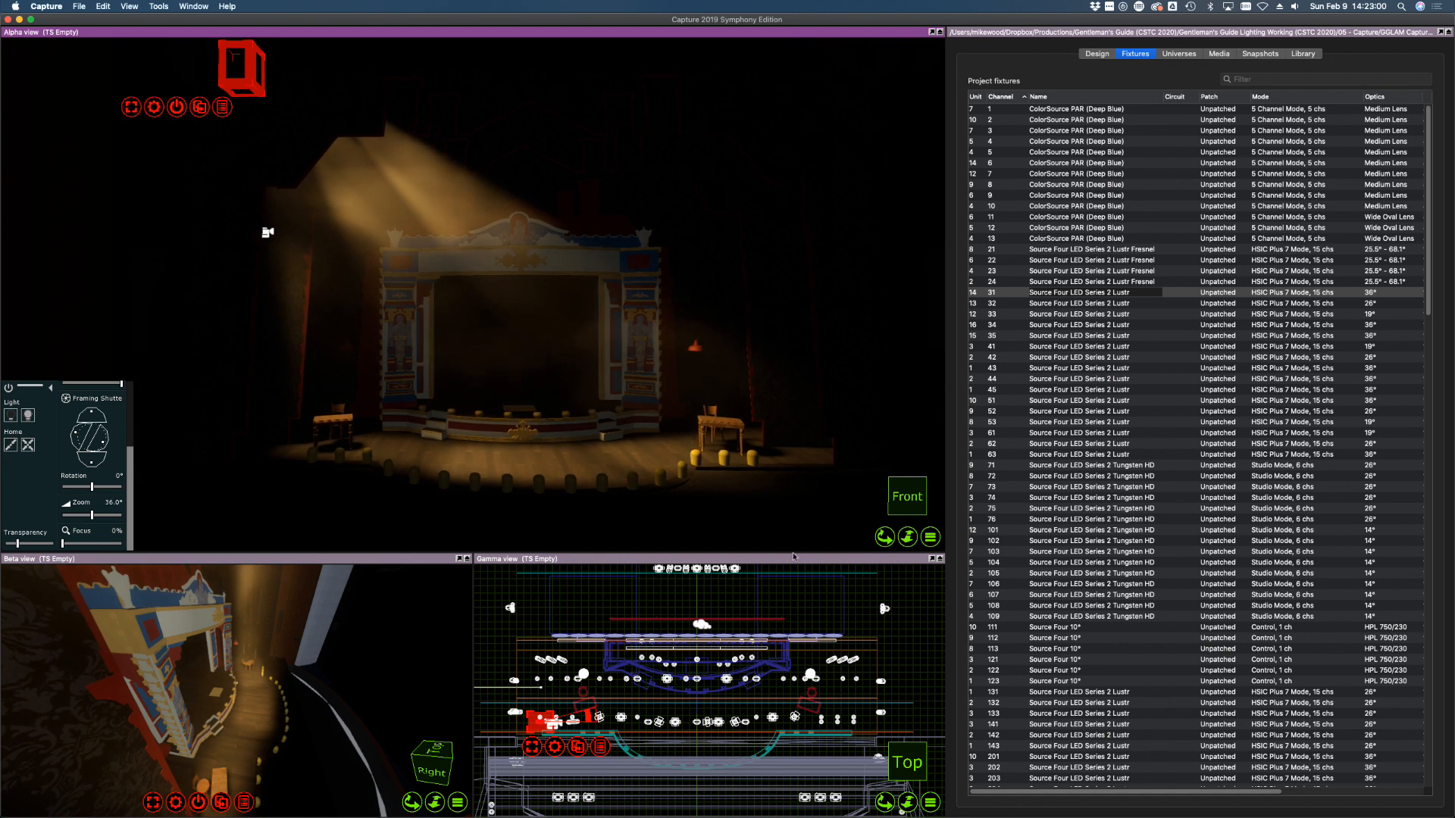
Check channel 33's zoom, then reselect channels 31–33
{"action": "left_click", "coordinate": [1057, 303]}
{"action": "left_click", "coordinate": [1057, 313]}
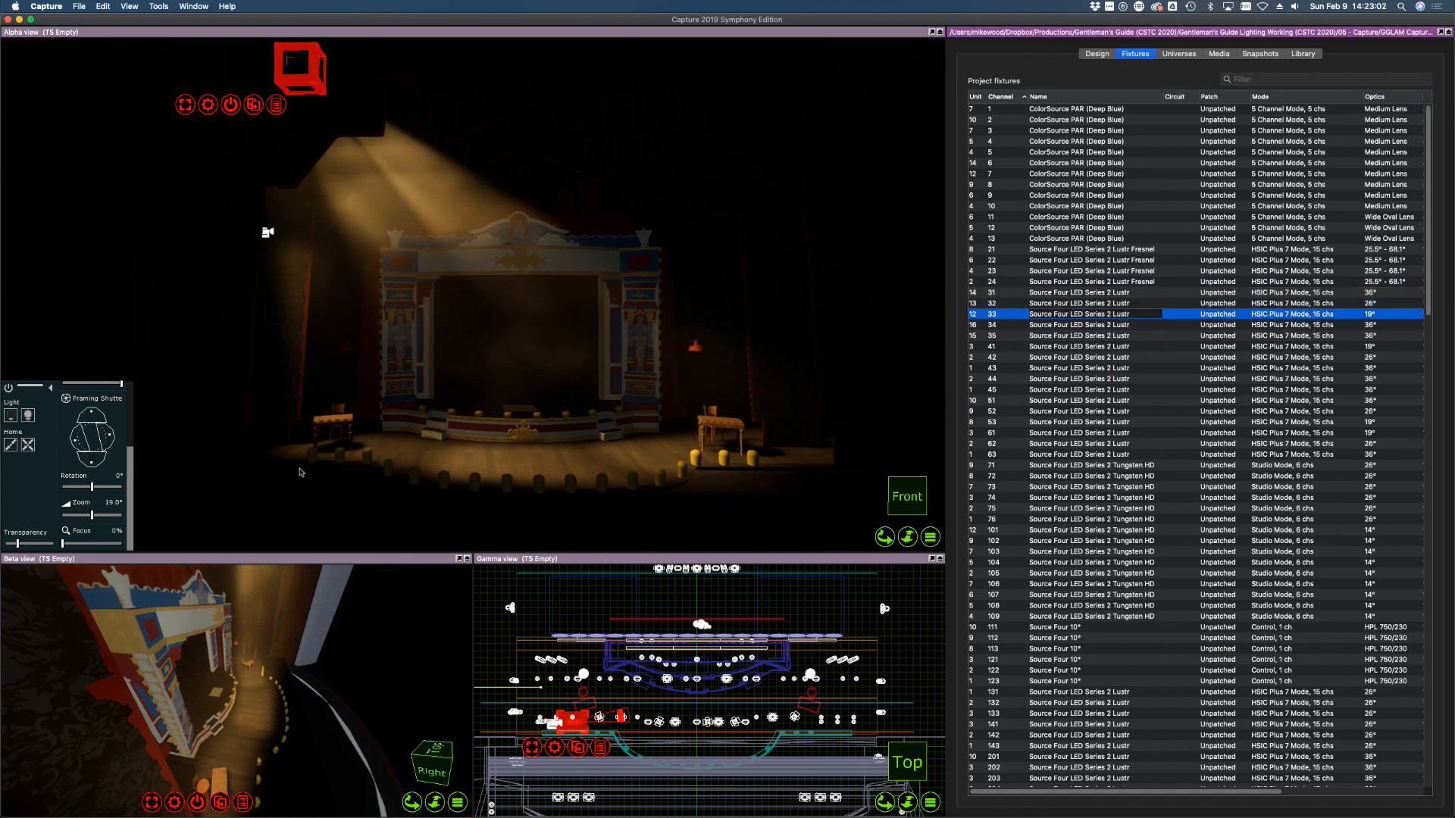
{"action": "left_click", "coordinate": [111, 437]}
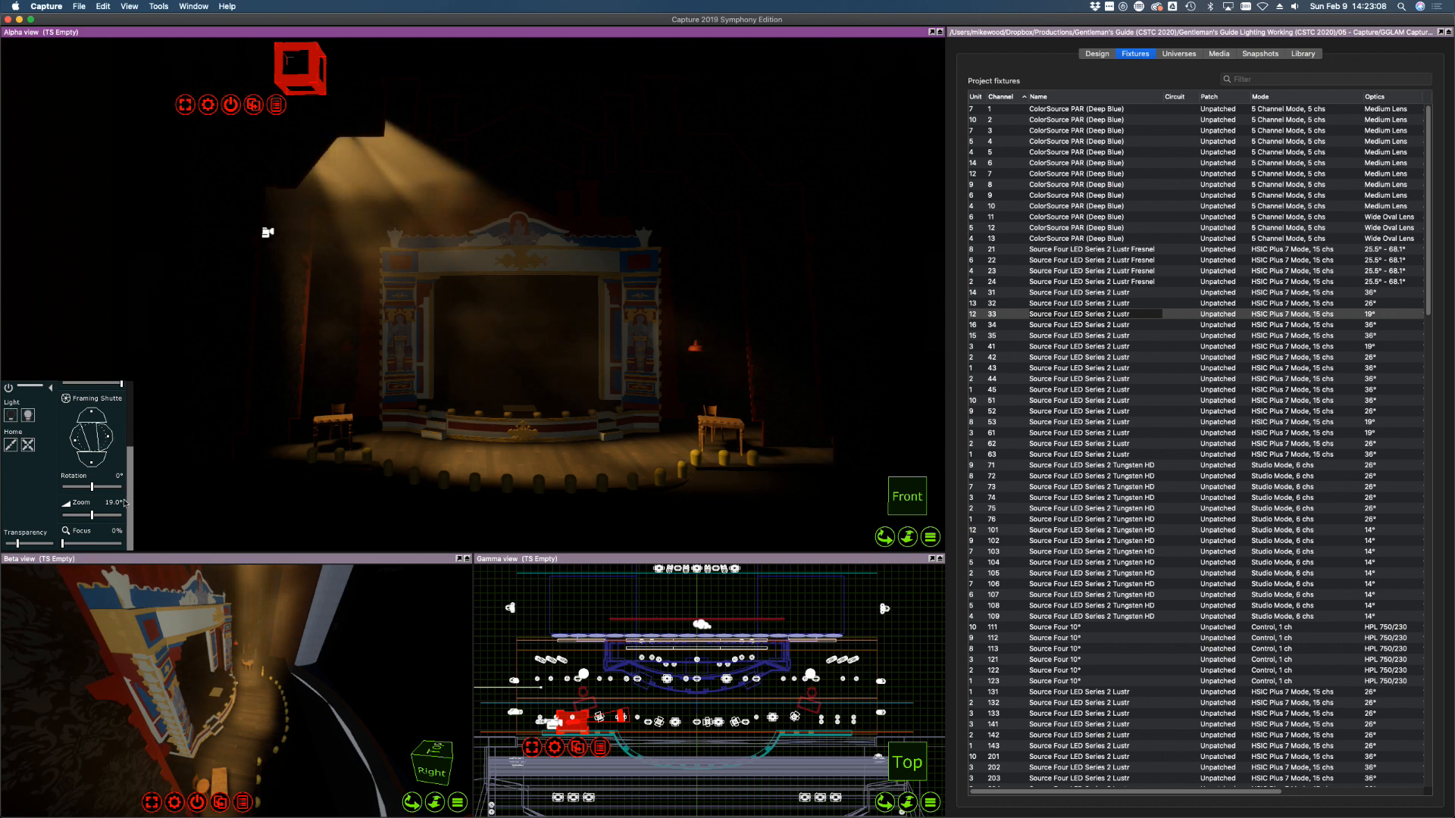
{"action": "left_click", "coordinate": [1109, 379]}
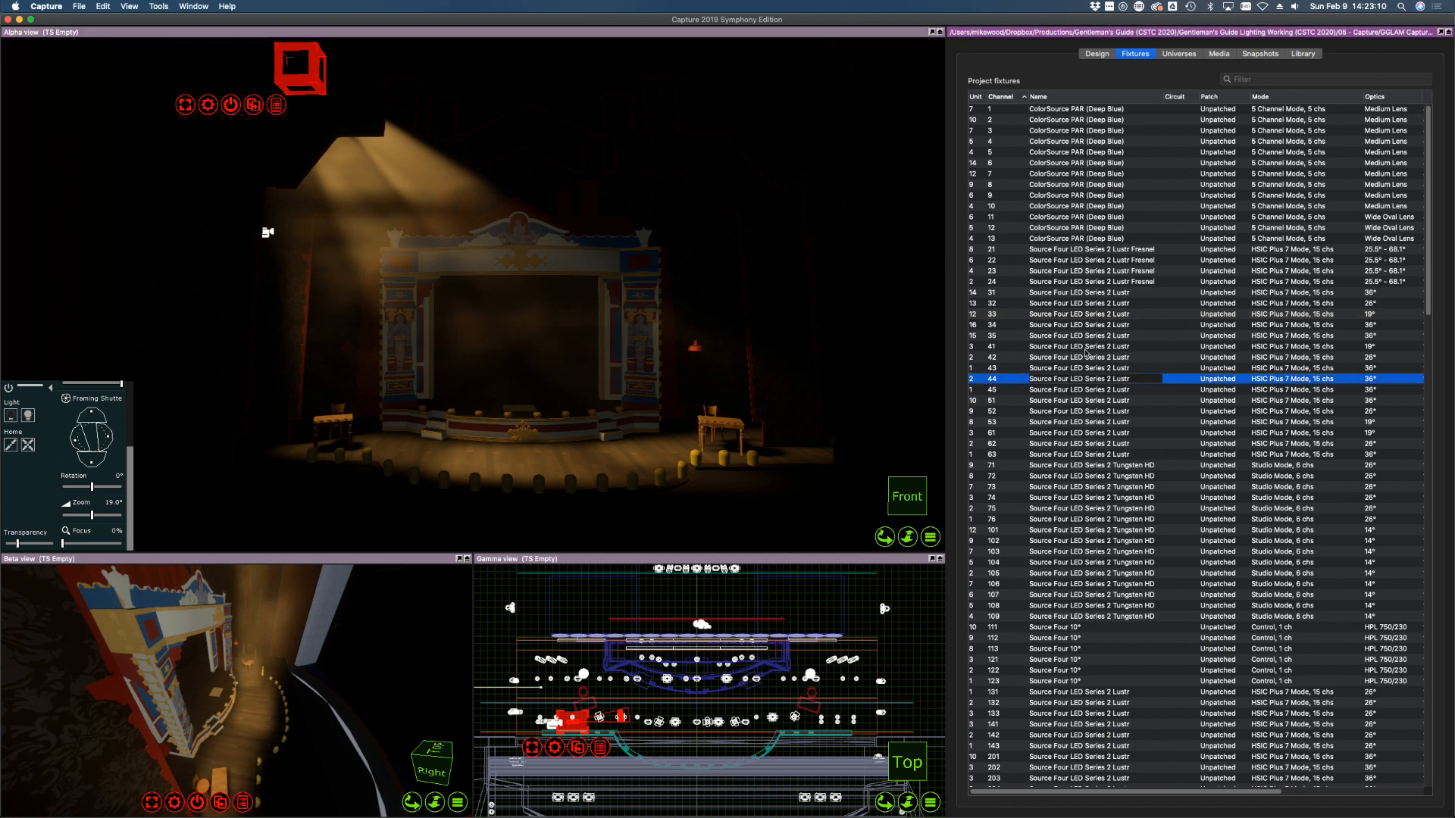
{"action": "left_click", "coordinate": [1002, 292]}
{"action": "left_click", "coordinate": [997, 313], "text": "shift"}
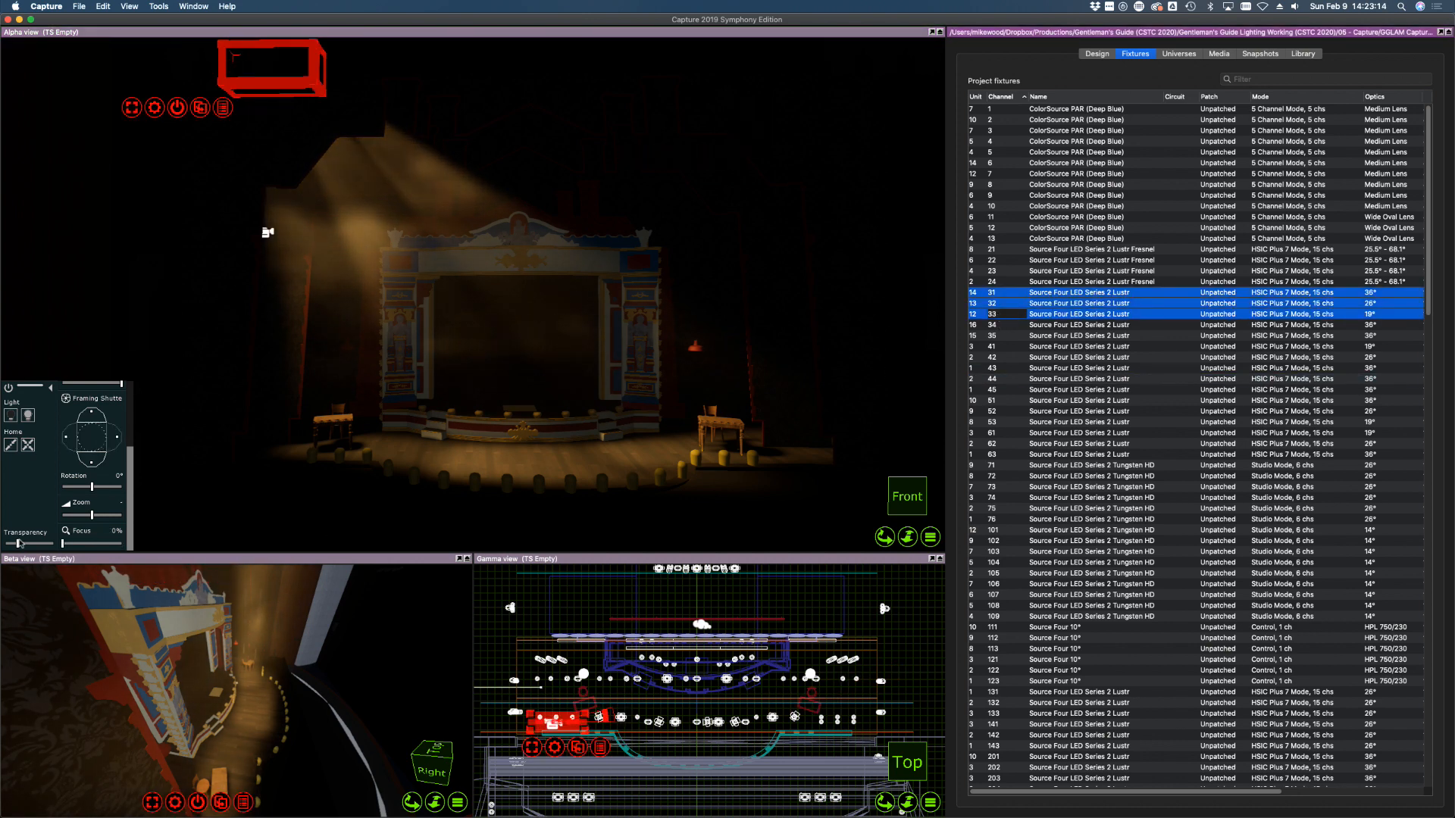
{"action": "scroll", "coordinate": [109, 493], "scroll_direction": "up", "scroll_amount": 3}
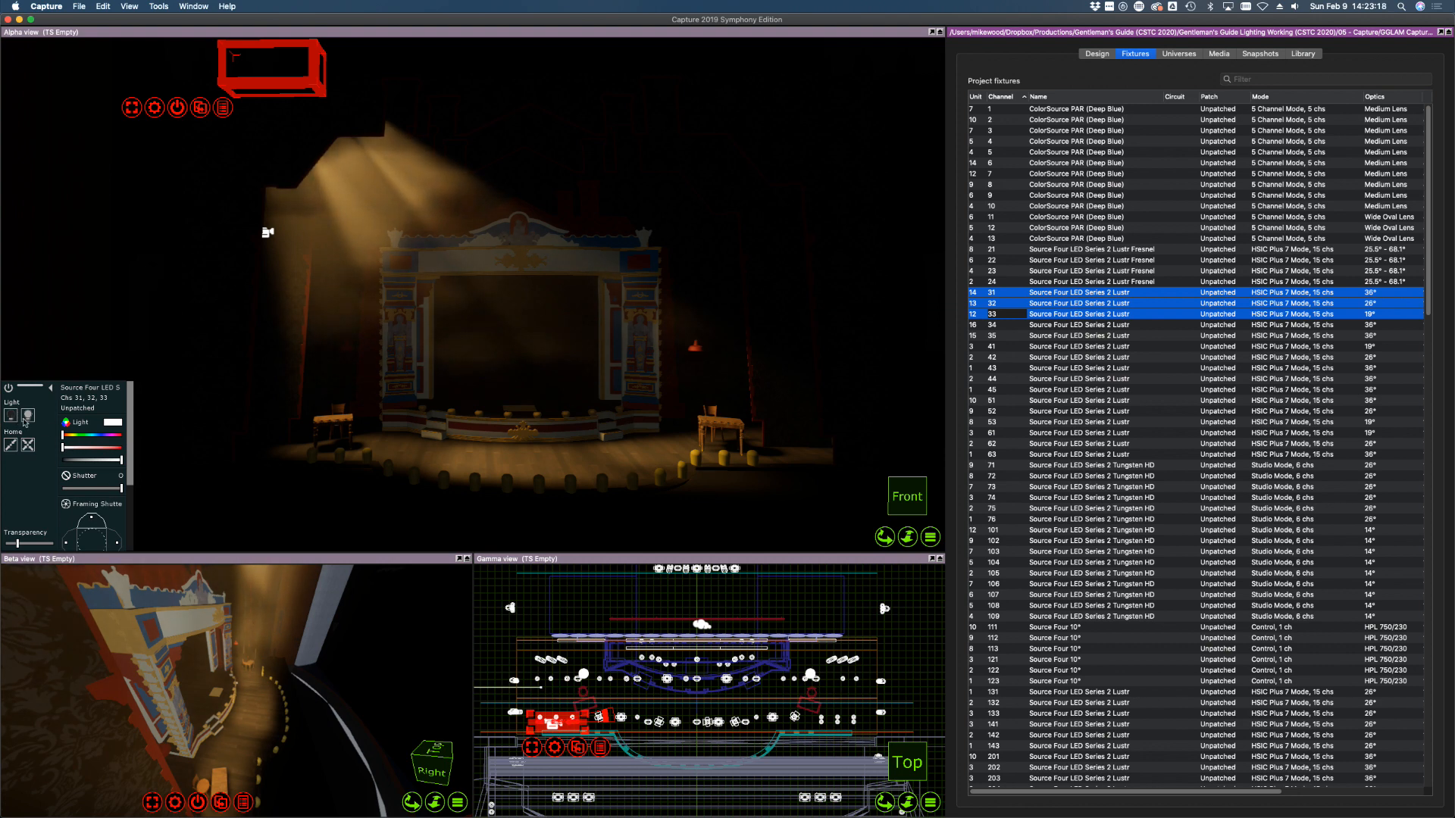
Flash channels 31–33 on and off several times to identify them, leaving them off
{"action": "left_click", "coordinate": [12, 417]}
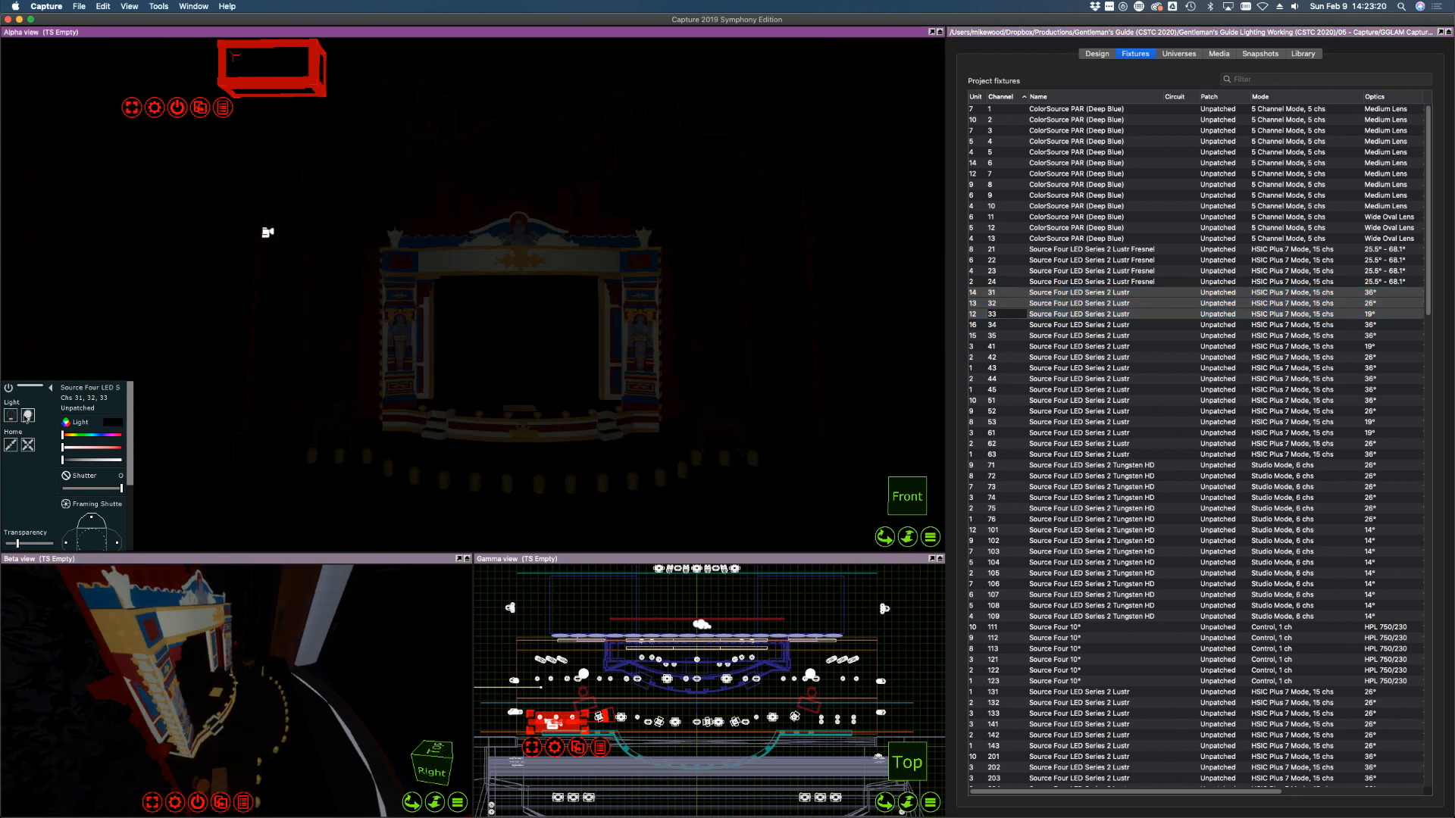
{"action": "left_click", "coordinate": [27, 417]}
{"action": "left_click", "coordinate": [12, 417]}
{"action": "left_click", "coordinate": [25, 418]}
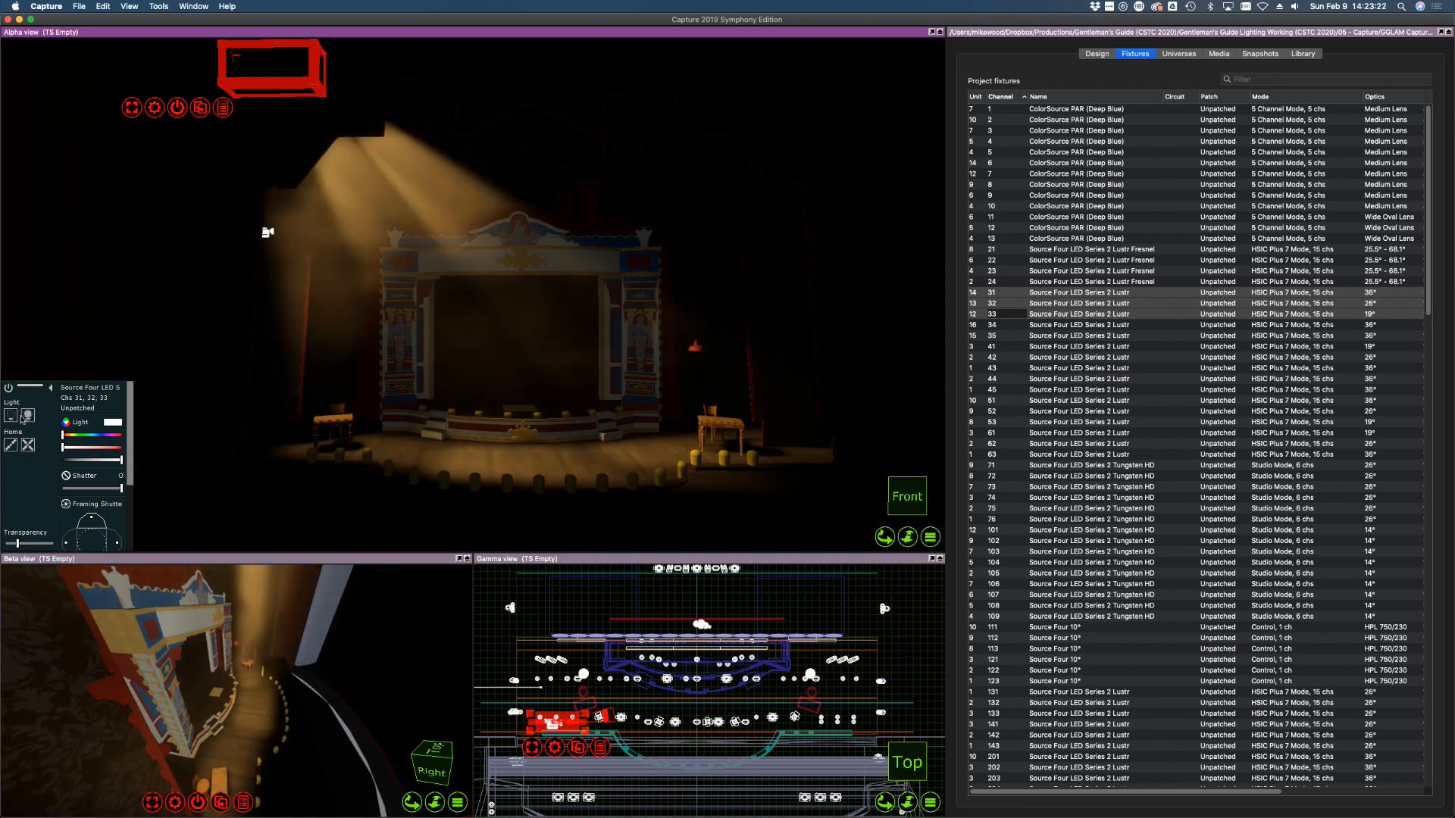
{"action": "left_click", "coordinate": [12, 416]}
{"action": "left_click", "coordinate": [27, 417]}
{"action": "left_click", "coordinate": [12, 417]}
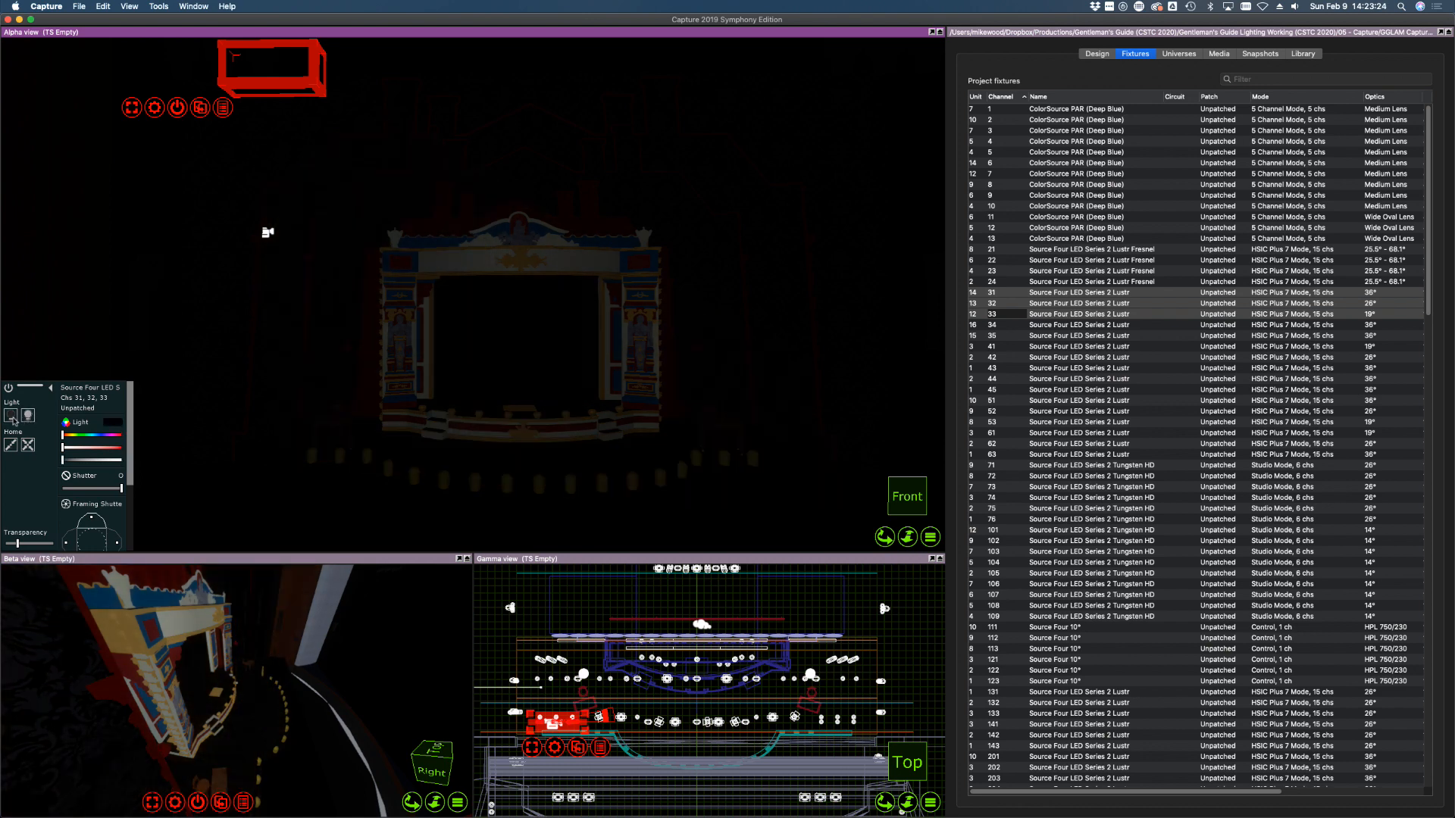
{"action": "left_click", "coordinate": [27, 417]}
{"action": "left_click", "coordinate": [13, 417]}
Select channels 34 and 35 in the fixture list
{"action": "left_click", "coordinate": [1084, 388]}
{"action": "left_click", "coordinate": [1004, 324]}
{"action": "left_click", "coordinate": [1001, 334], "text": "shift"}
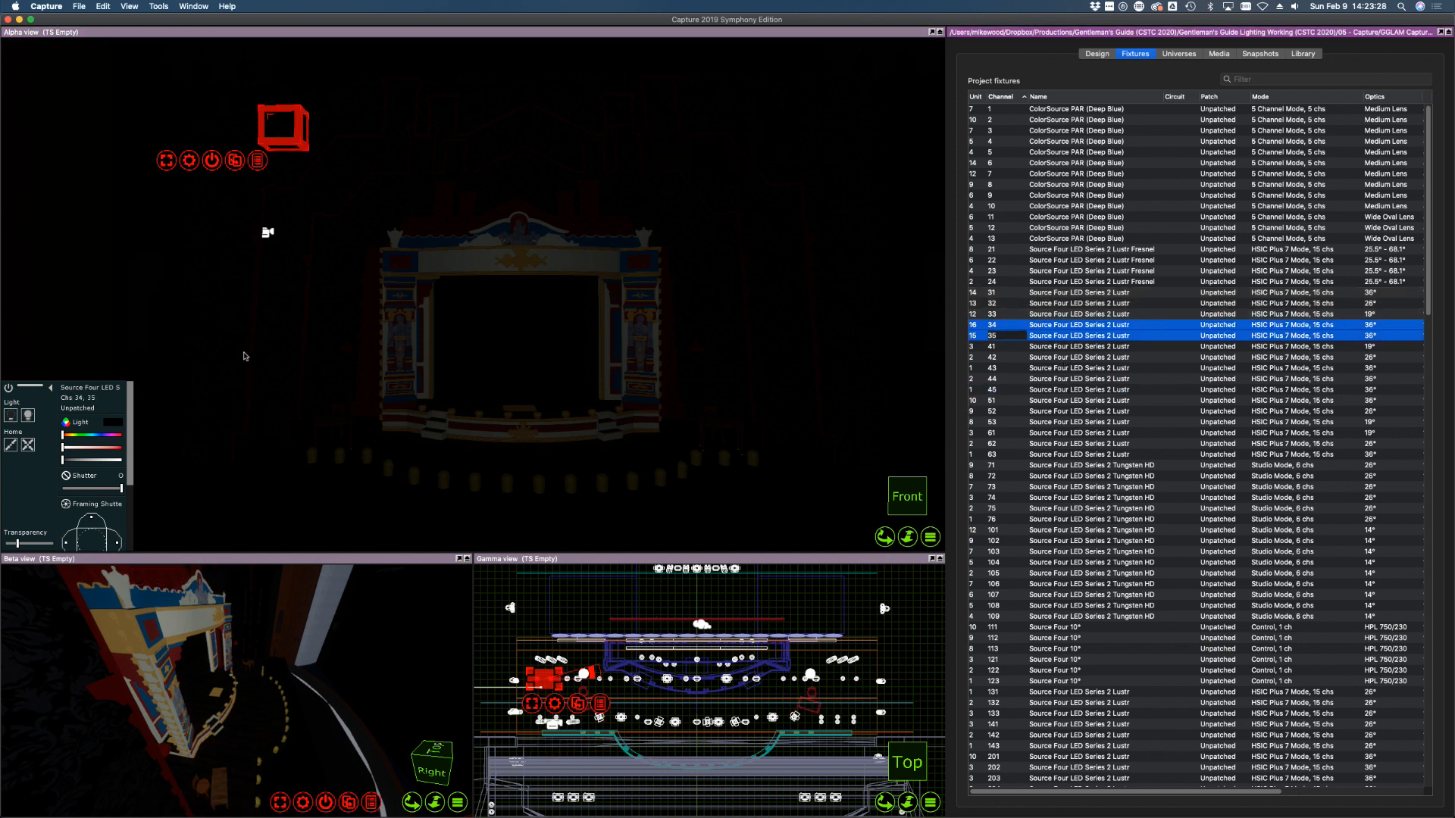
Turn channels 34 and 35 on and aim each beam onto the proscenium and stage
{"action": "left_click", "coordinate": [28, 416]}
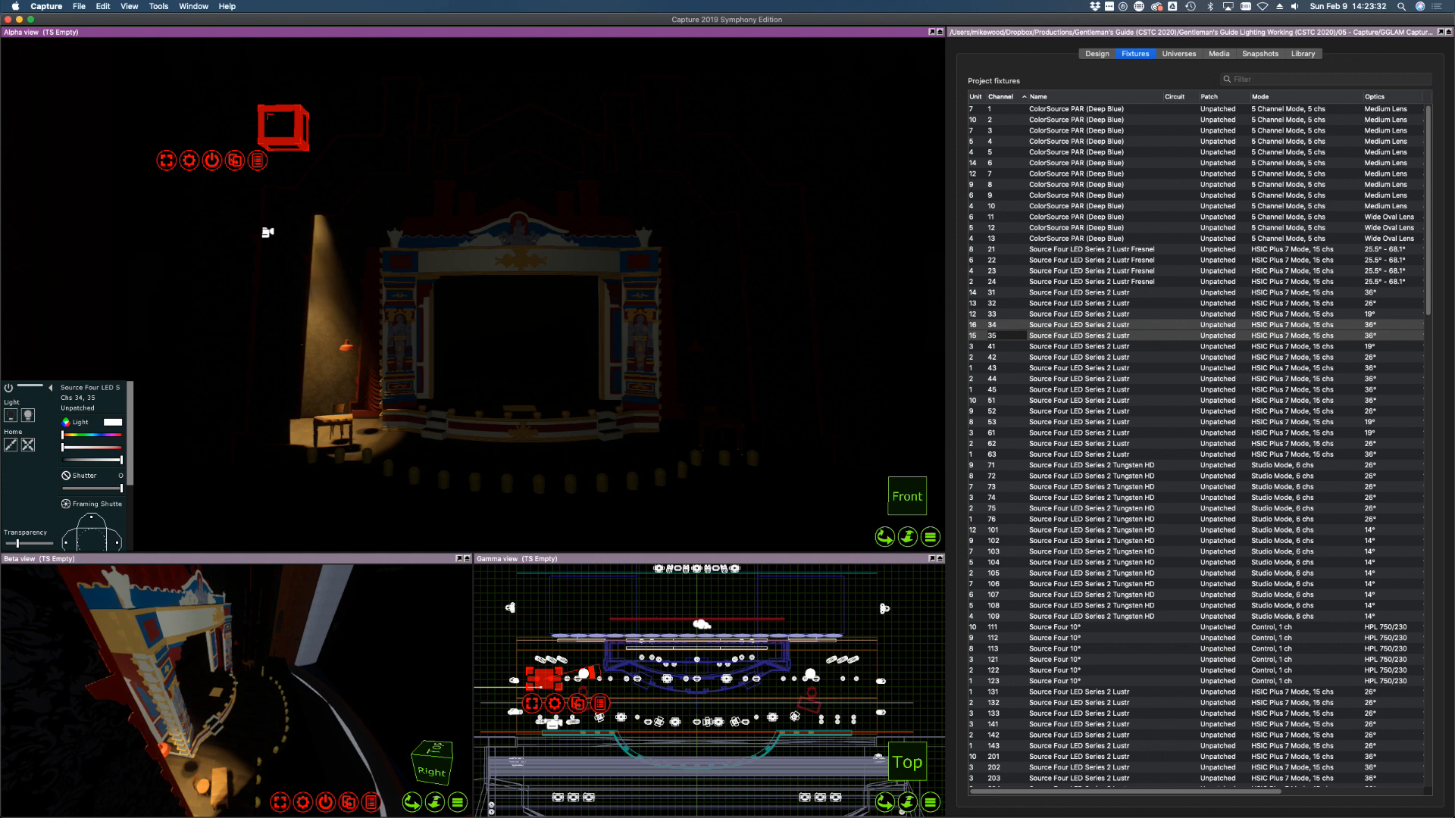
{"action": "left_click_drag", "start_coordinate": [502, 414], "coordinate": [543, 416]}
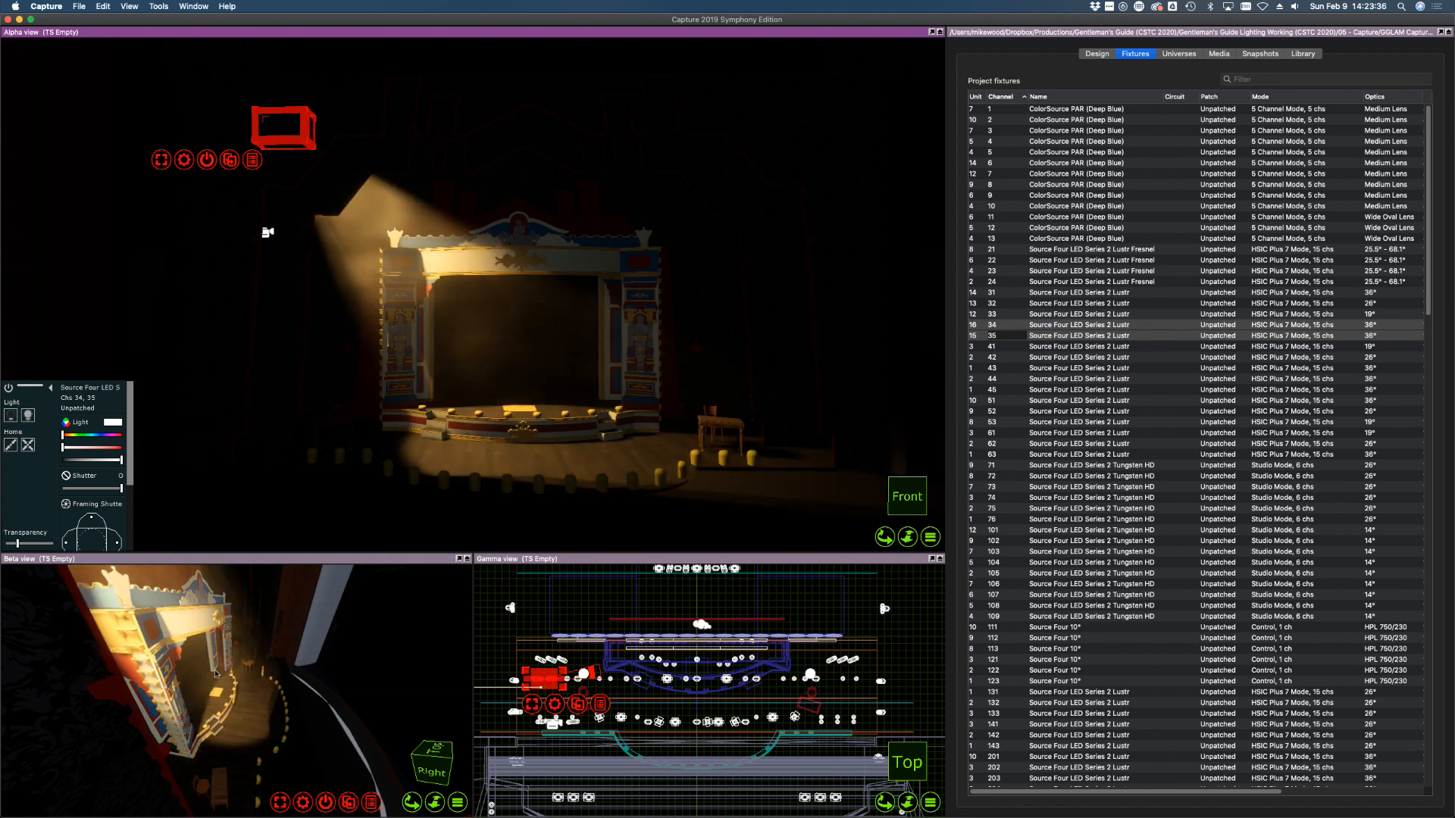
{"action": "right_click_drag", "start_coordinate": [210, 684], "coordinate": [199, 691]}
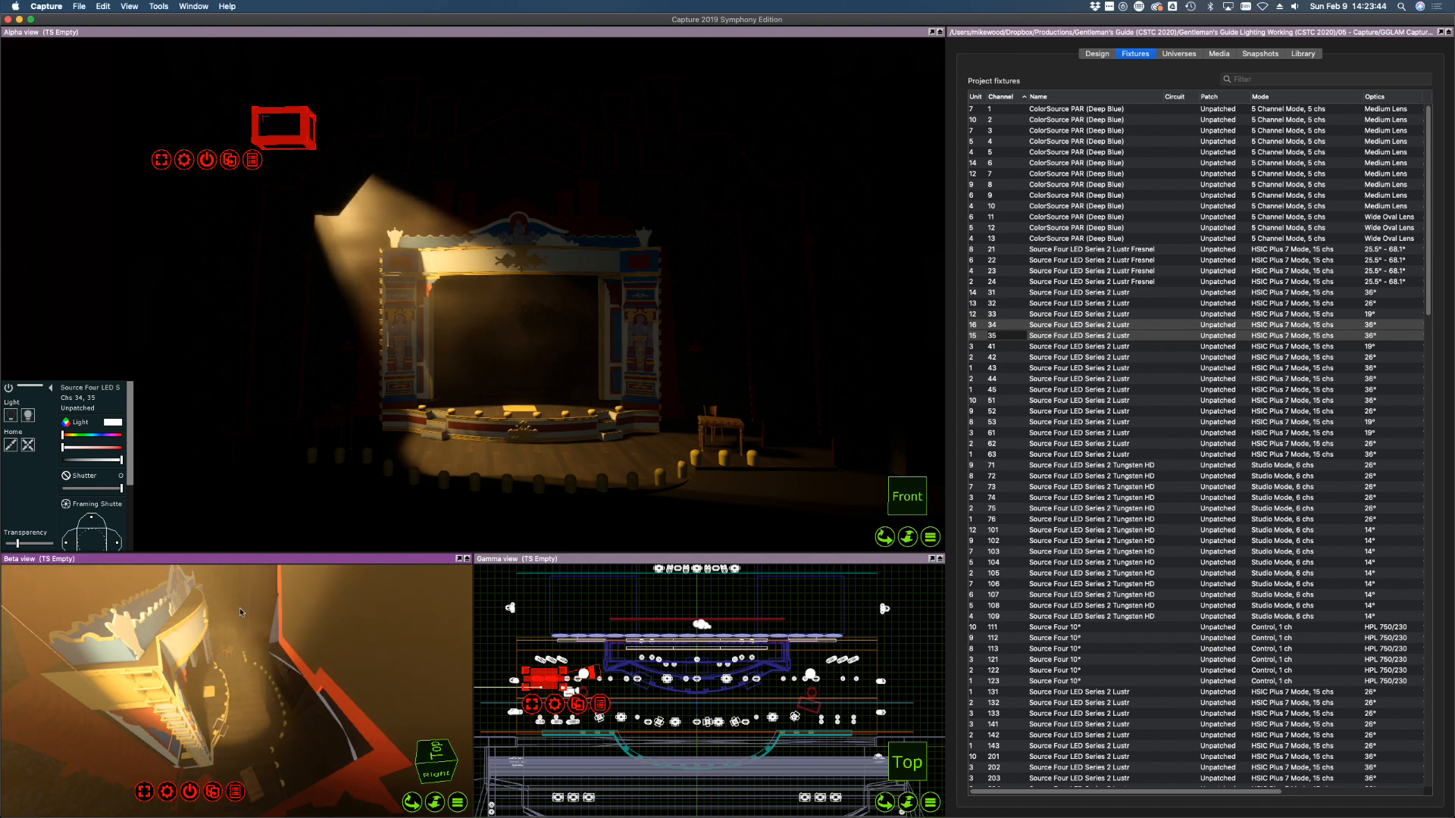
{"action": "left_click", "coordinate": [1175, 400]}
{"action": "left_click", "coordinate": [1115, 326]}
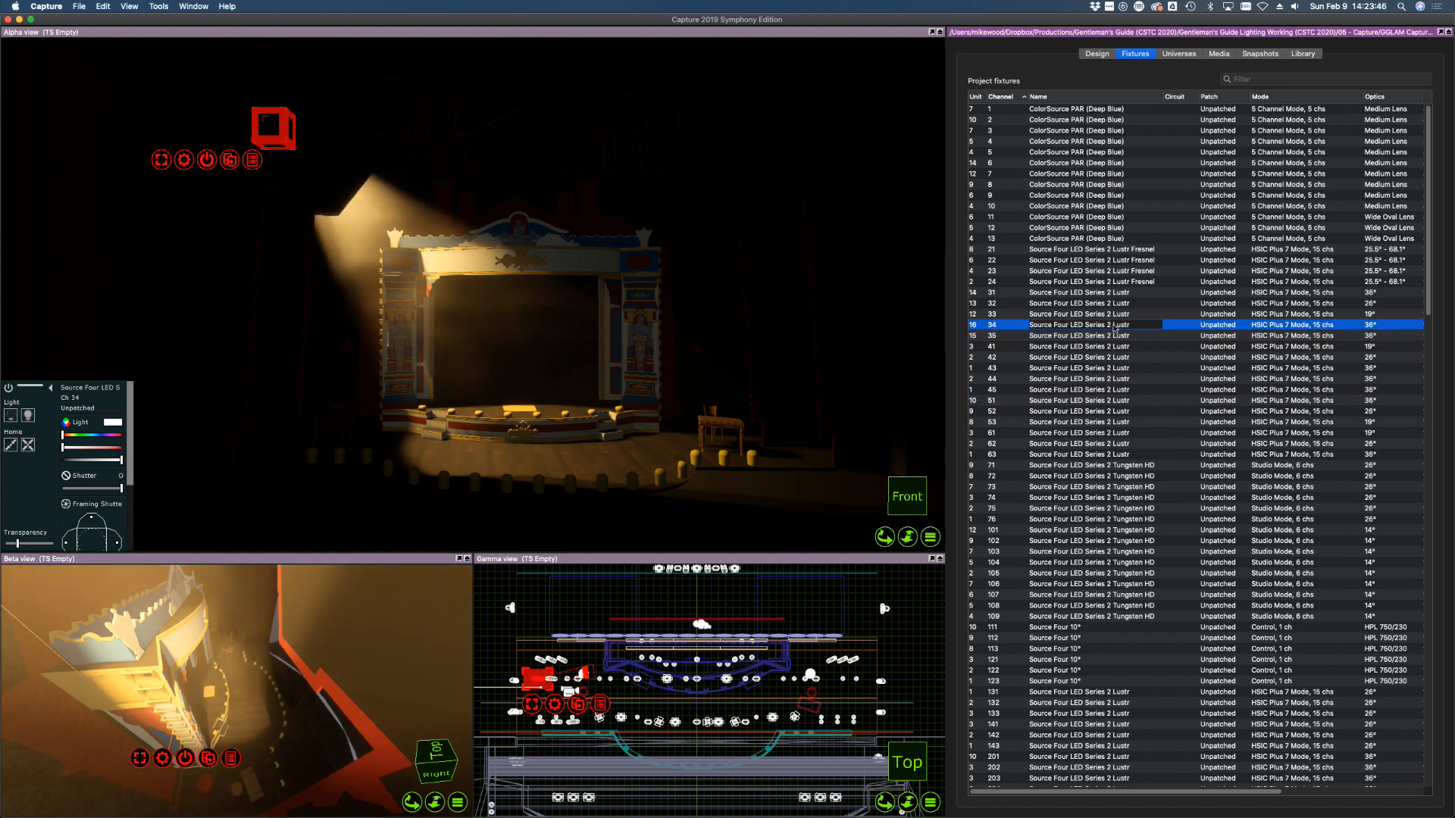
{"action": "left_click", "coordinate": [225, 725]}
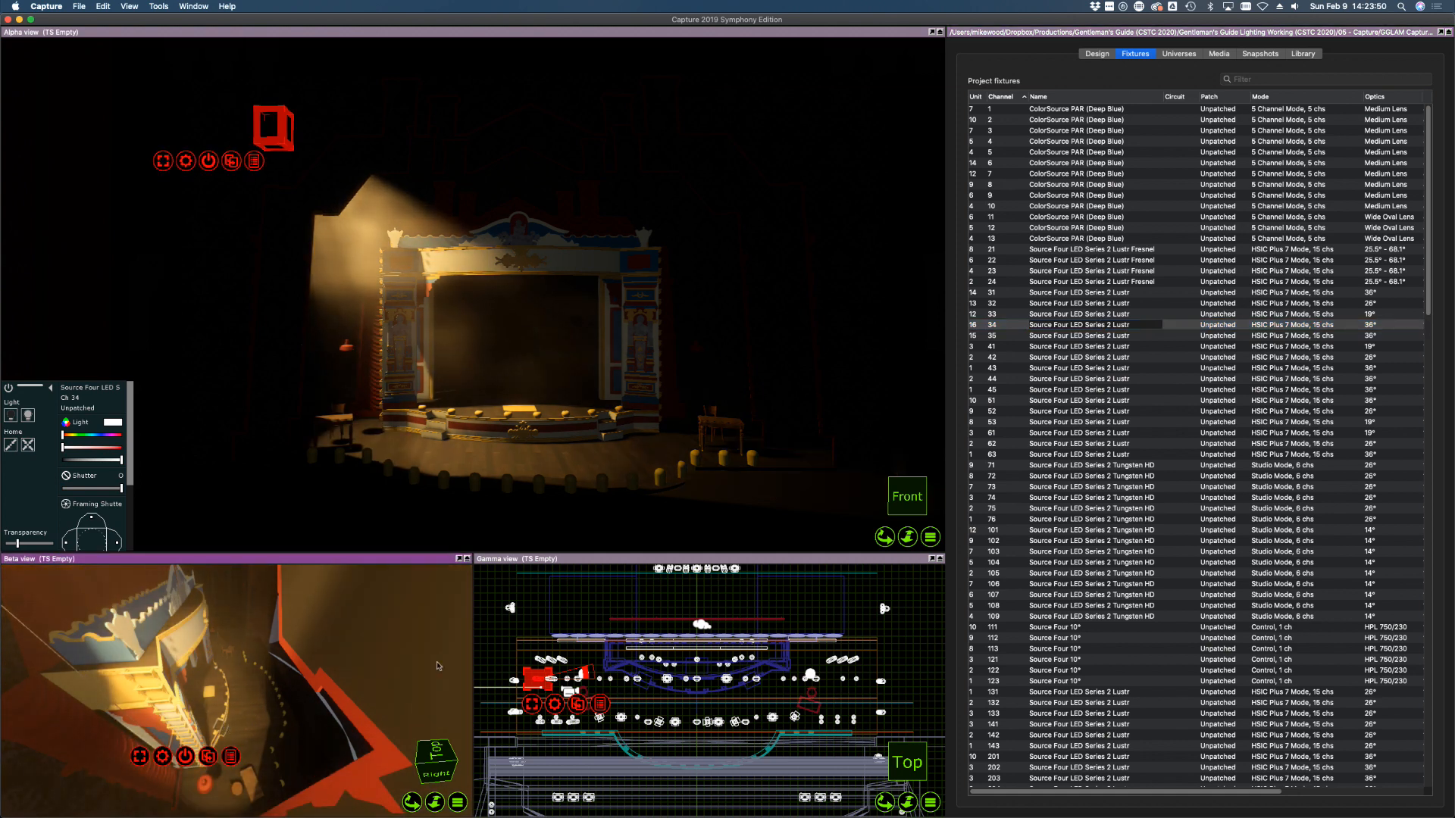
{"action": "left_click", "coordinate": [1037, 316]}
{"action": "left_click", "coordinate": [1038, 336]}
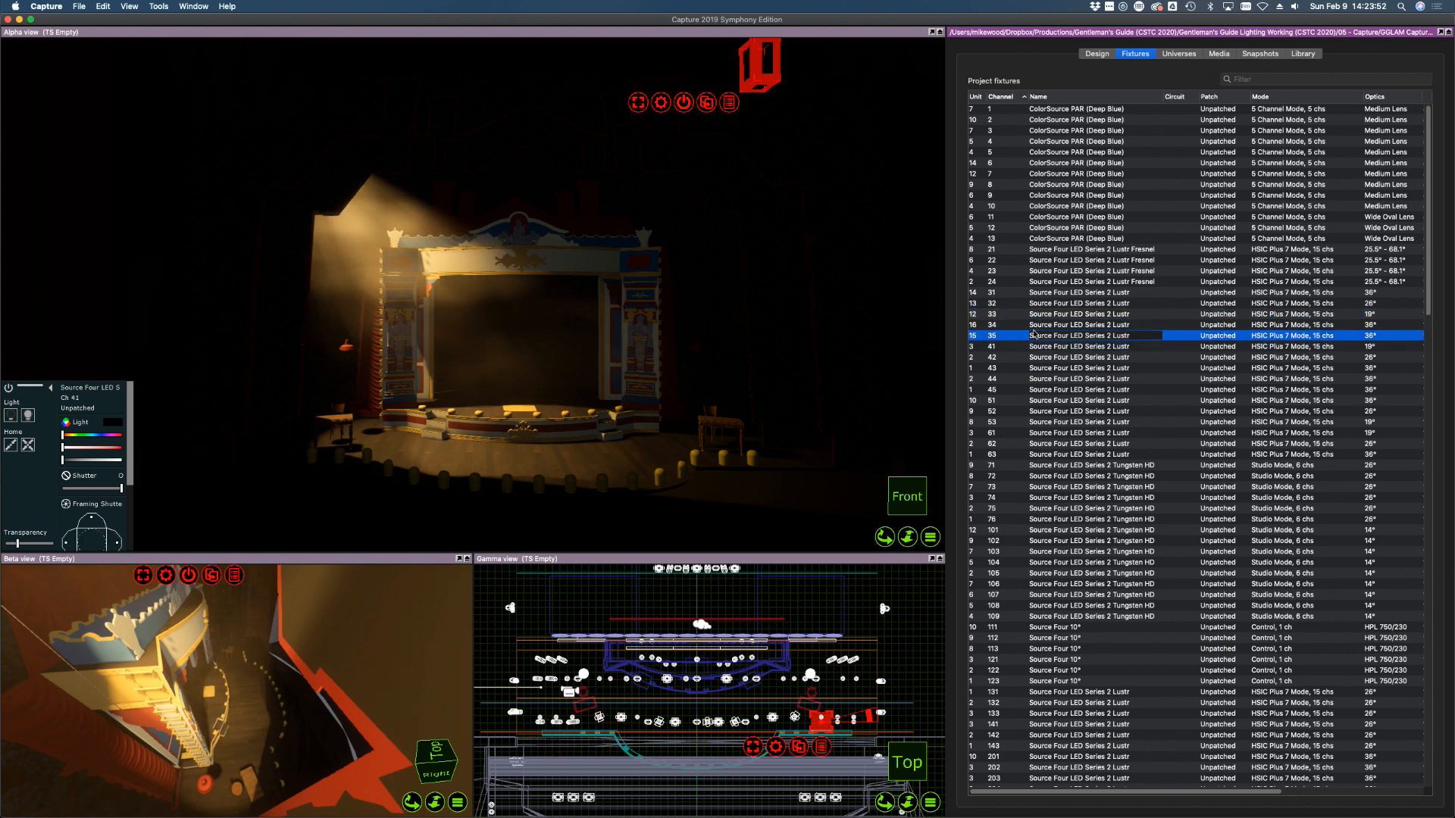
{"action": "left_click", "coordinate": [222, 684]}
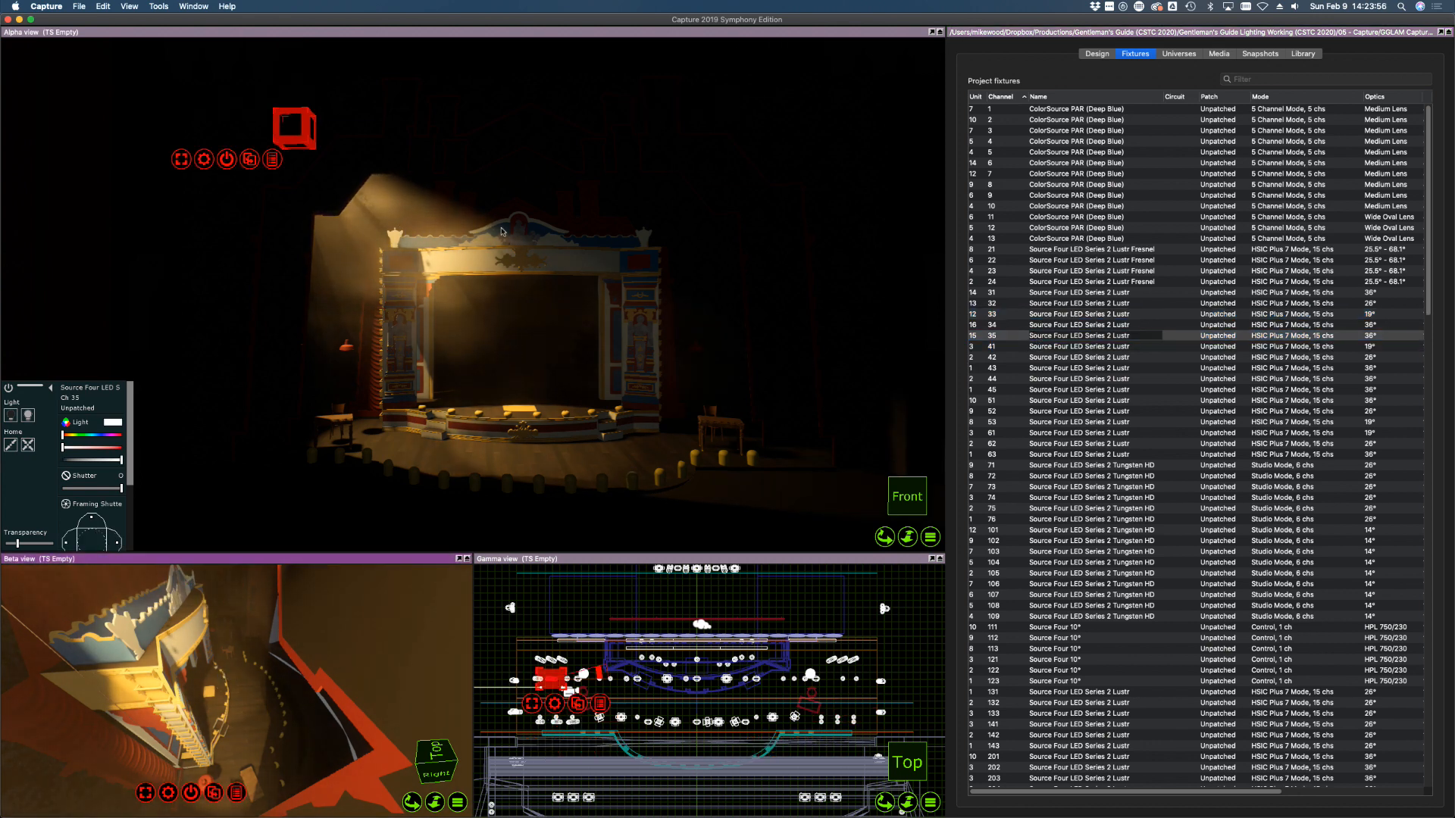
Shutter the left and right edges of channel 35's beam and trim channel 34's right edge
{"action": "left_click", "coordinate": [116, 544]}
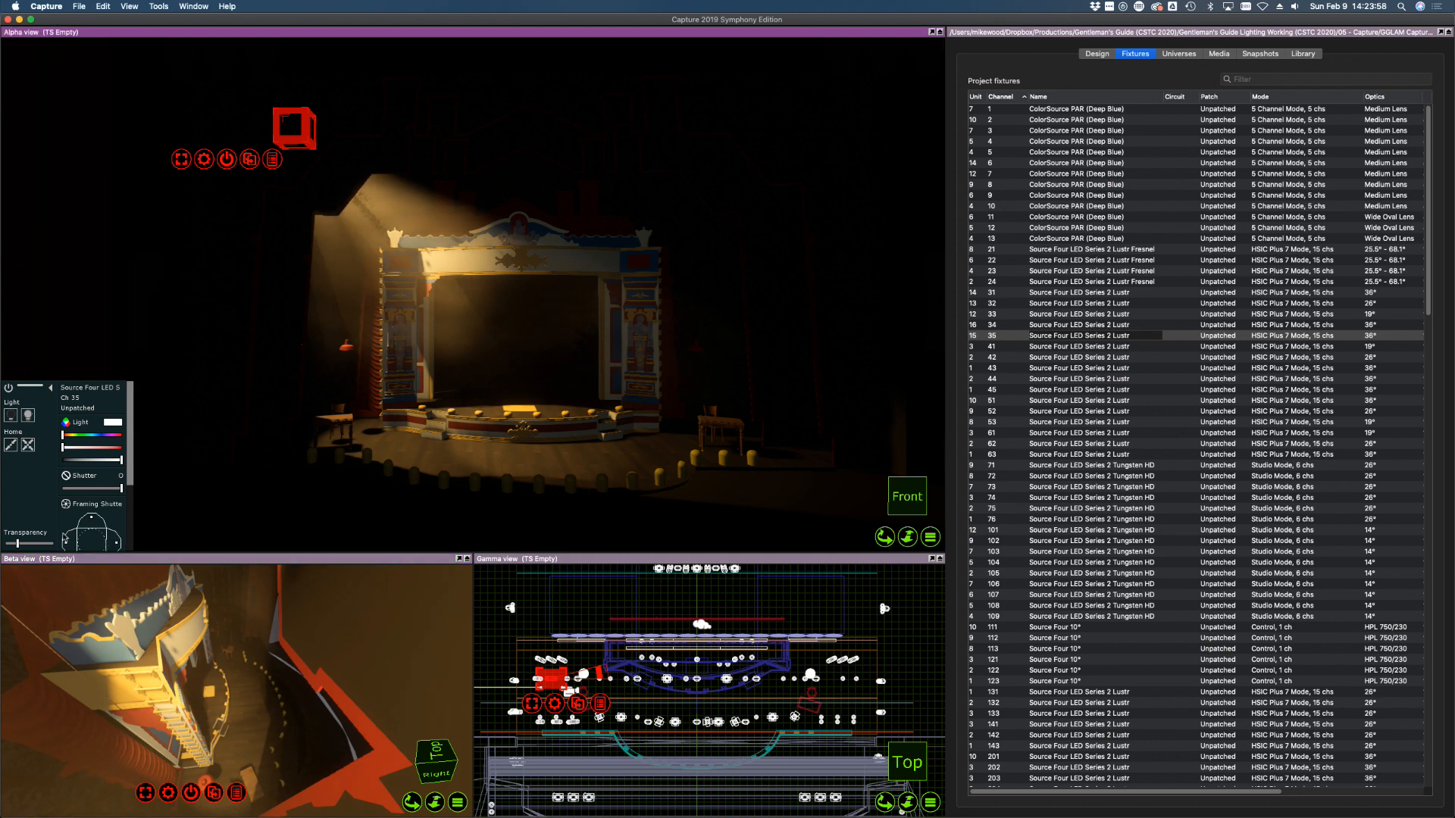
{"action": "left_click_drag", "start_coordinate": [67, 542], "coordinate": [79, 541]}
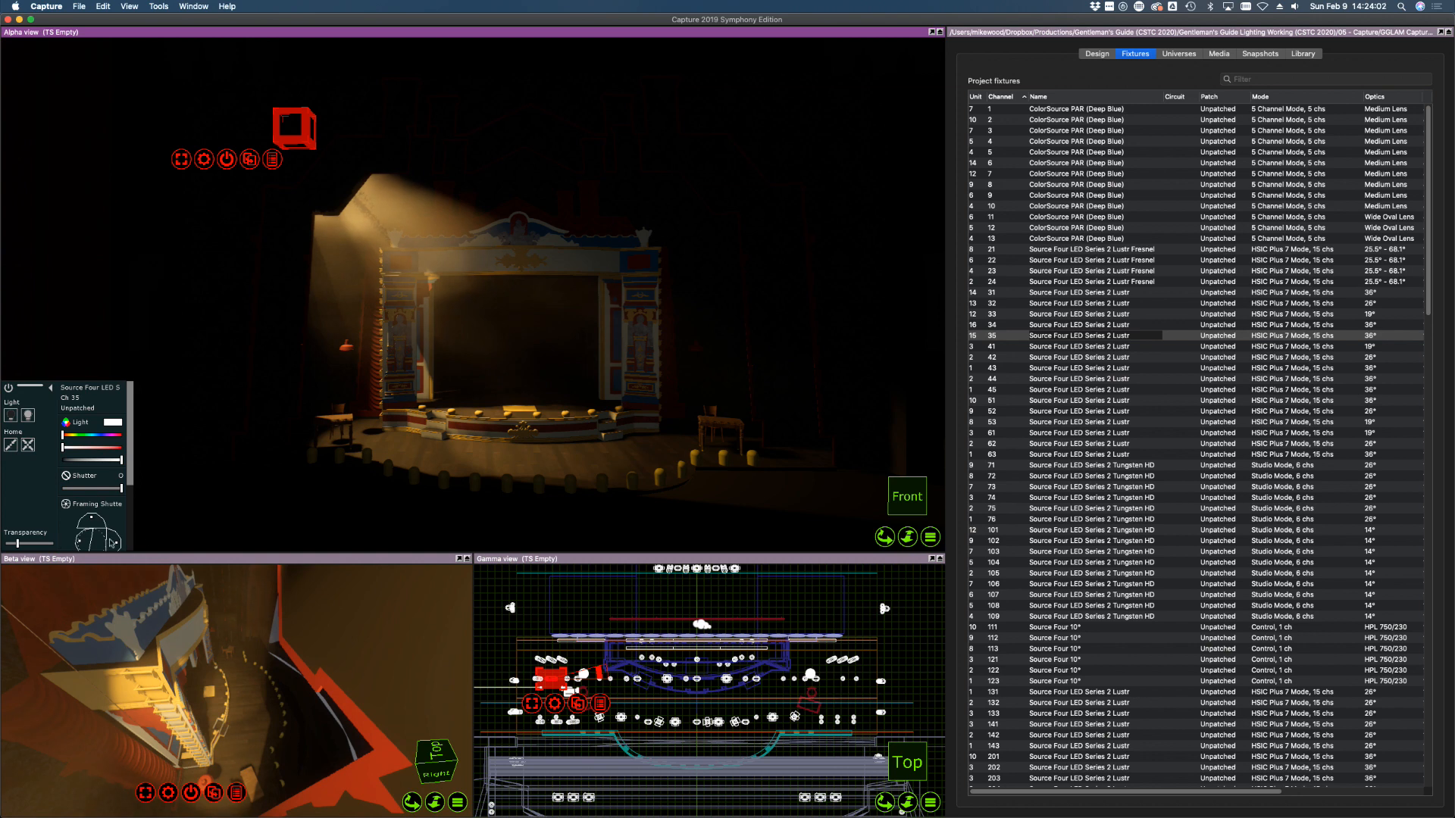
{"action": "left_click_drag", "start_coordinate": [117, 544], "coordinate": [107, 543]}
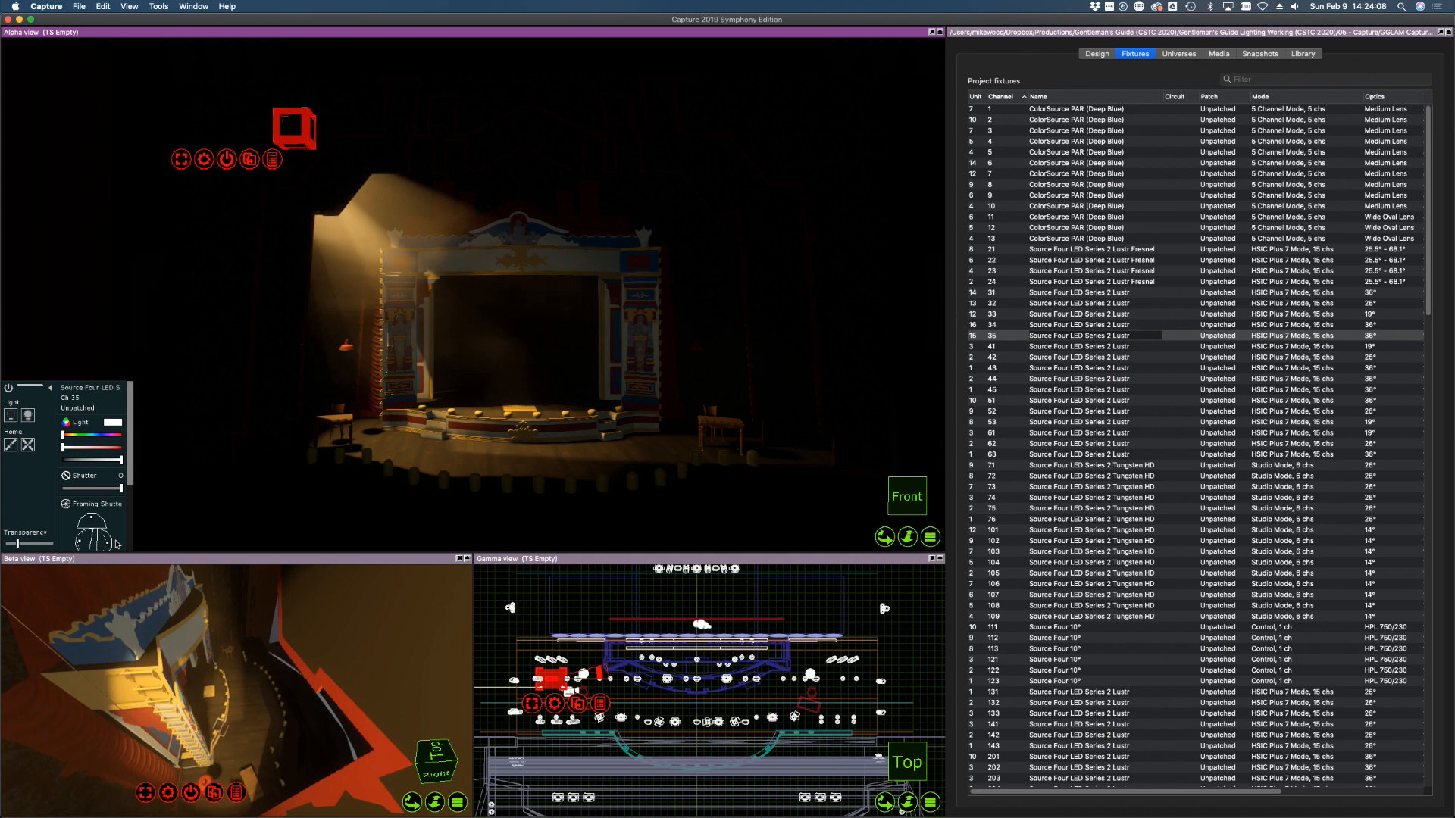
{"action": "left_click", "coordinate": [1073, 326]}
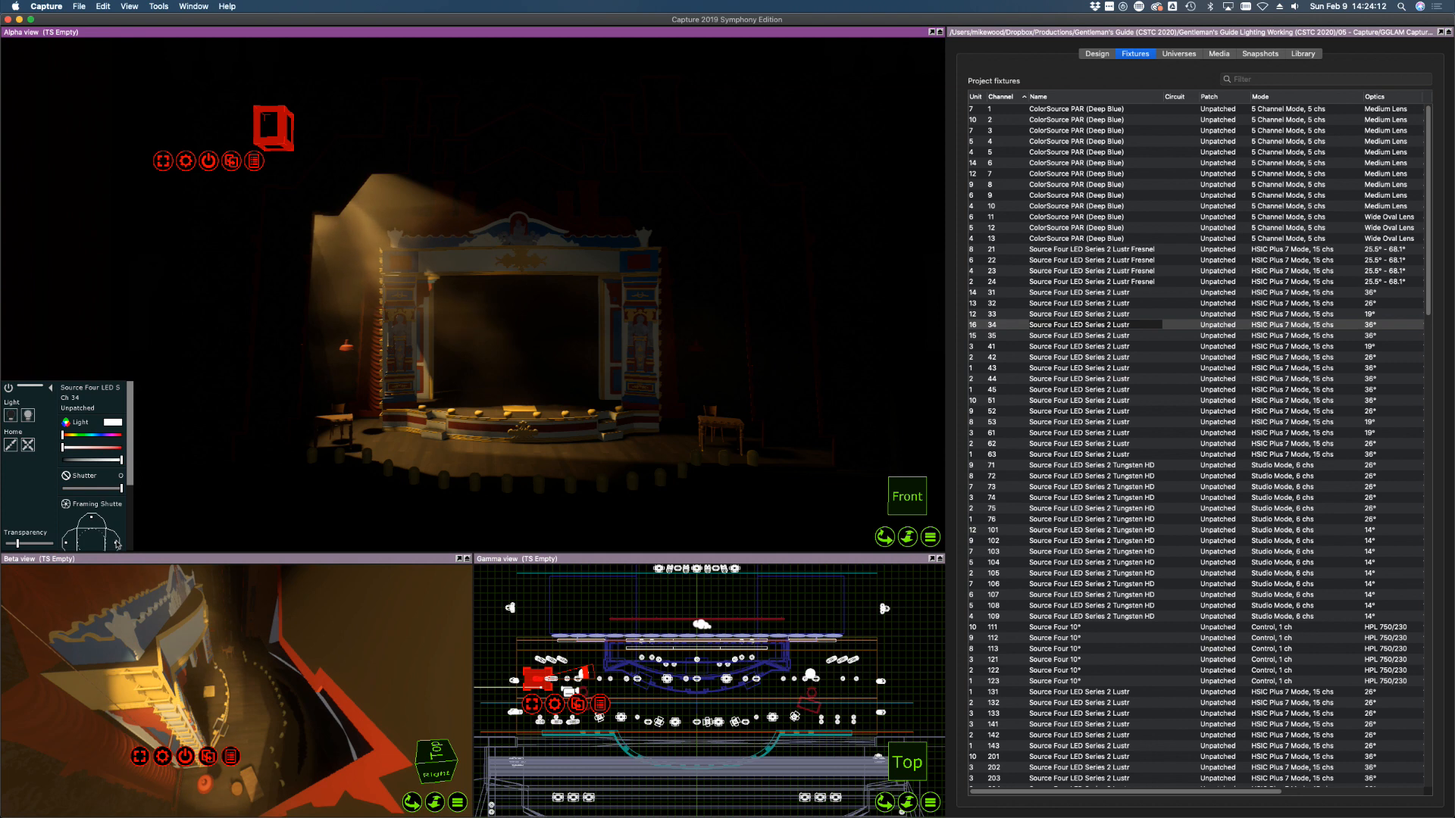
{"action": "left_click_drag", "start_coordinate": [117, 543], "coordinate": [72, 541]}
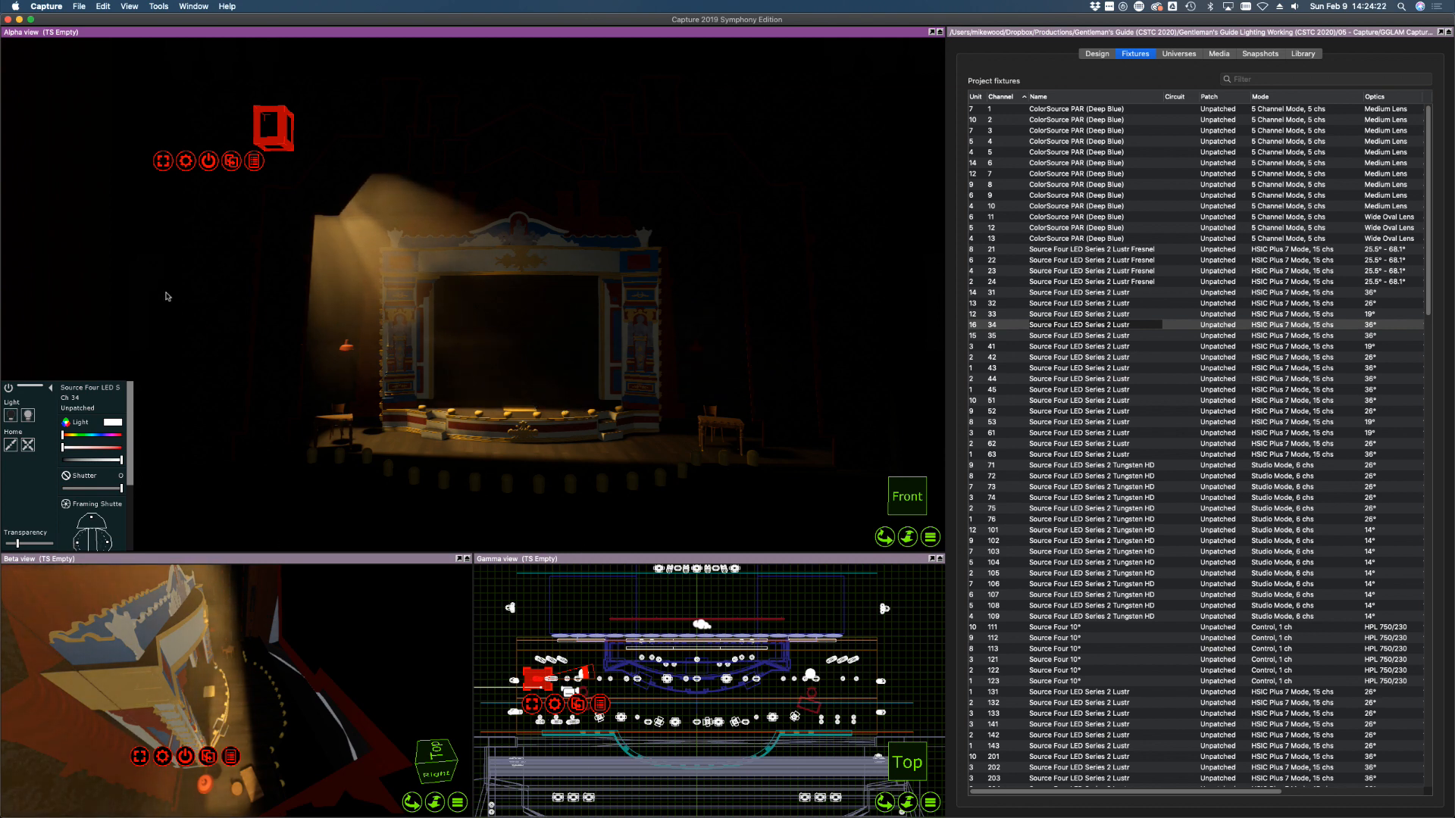
{"action": "left_click", "coordinate": [1111, 315], "text": "shift"}
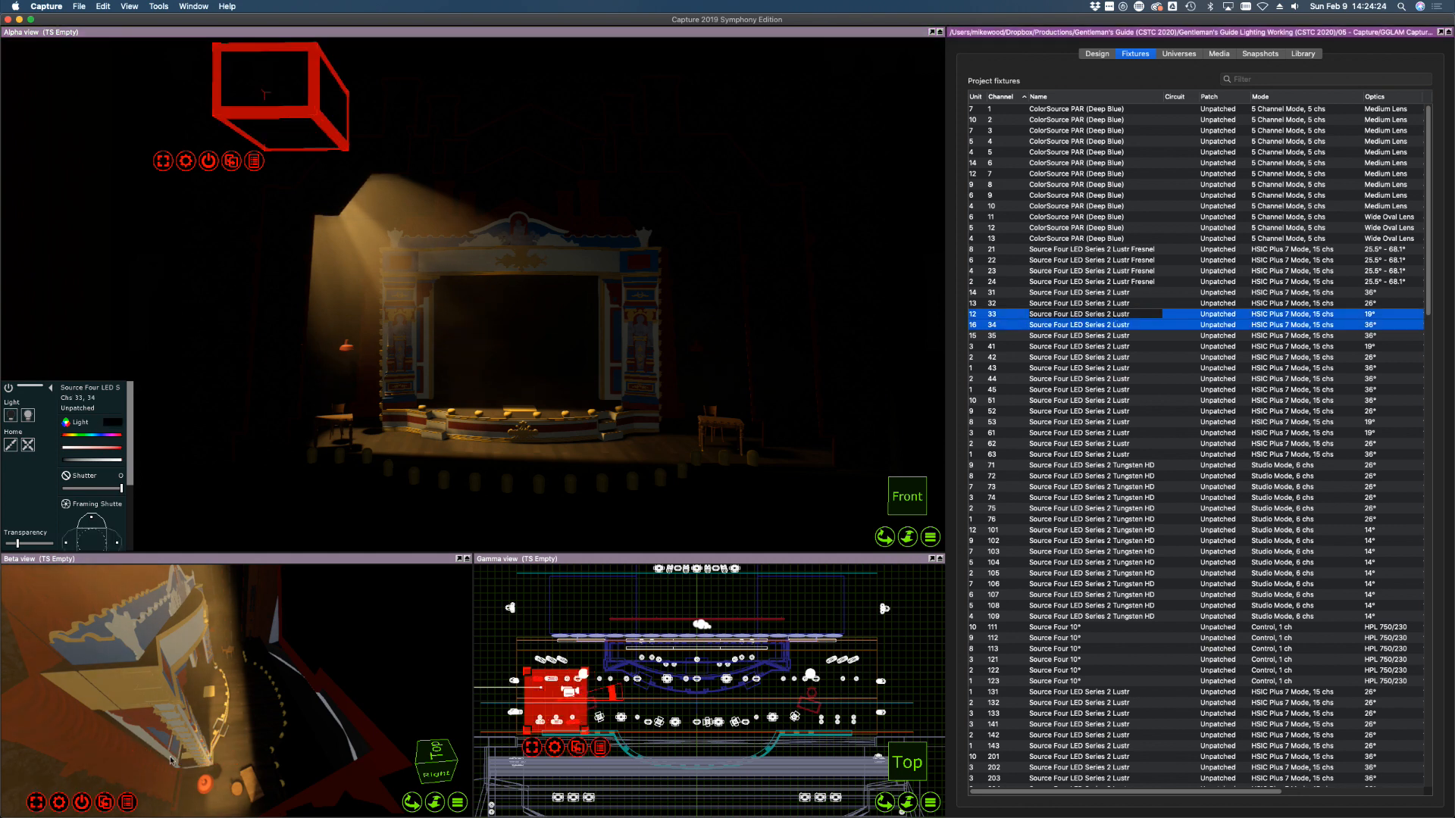
Soften the focus of channels 33–34, then fade channels 34 and 35 out completely
{"action": "scroll", "coordinate": [111, 485], "scroll_direction": "down", "scroll_amount": 5}
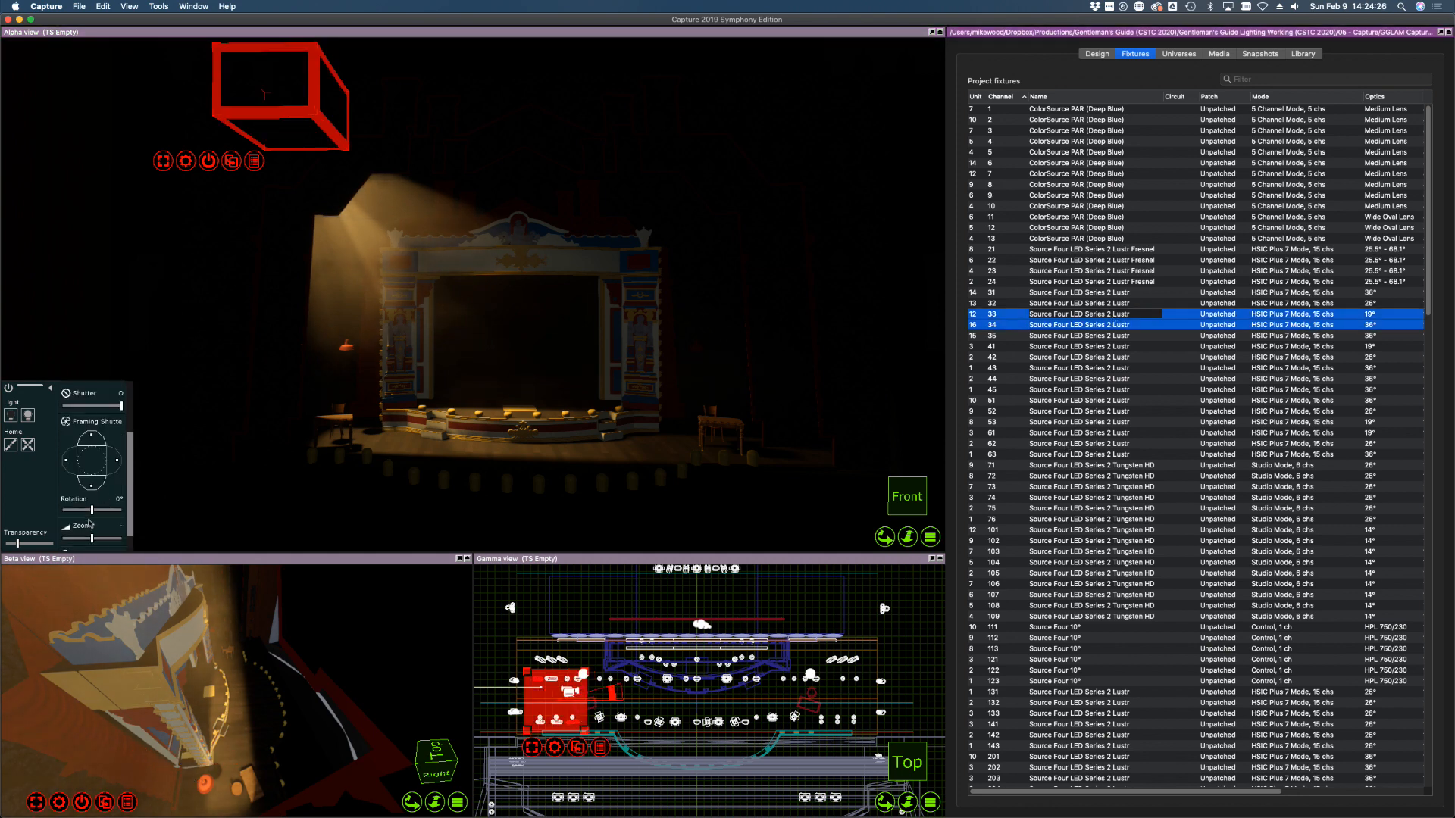
{"action": "left_click", "coordinate": [100, 543]}
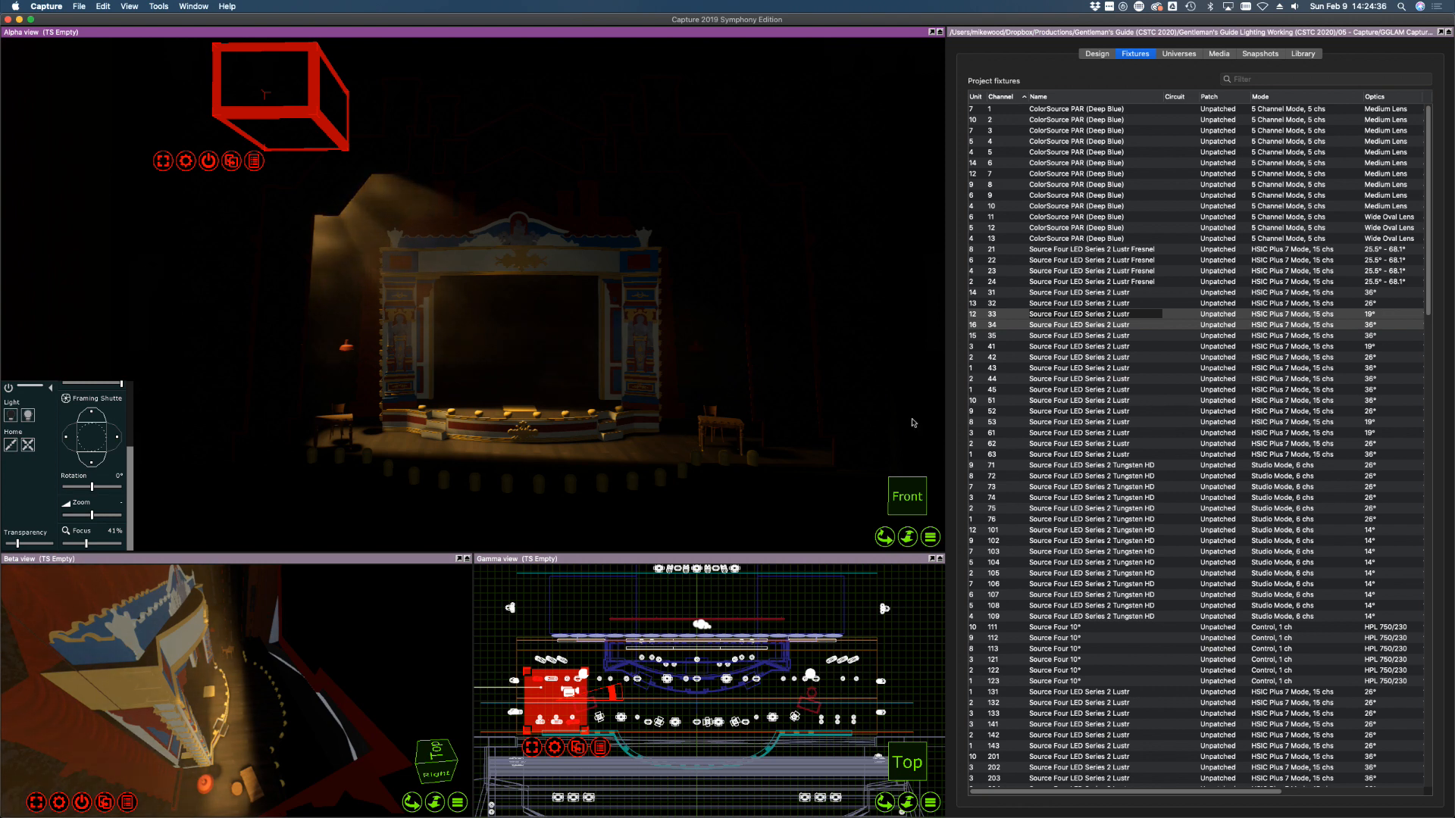
{"action": "left_click", "coordinate": [1116, 279]}
{"action": "left_click", "coordinate": [1110, 316]}
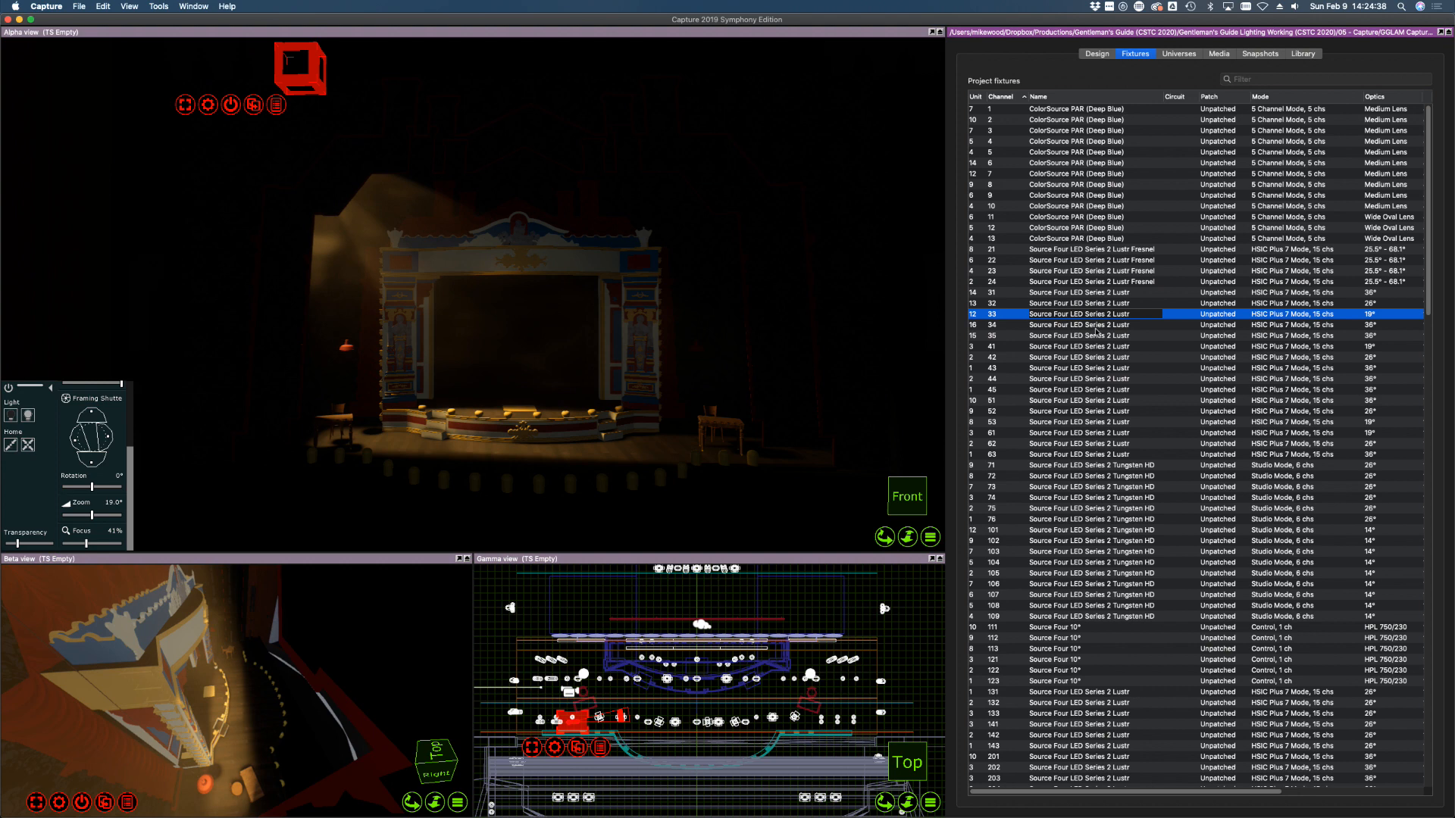
{"action": "left_click", "coordinate": [1095, 332], "text": "shift"}
{"action": "left_click", "coordinate": [1035, 400]}
{"action": "left_click", "coordinate": [1001, 335]}
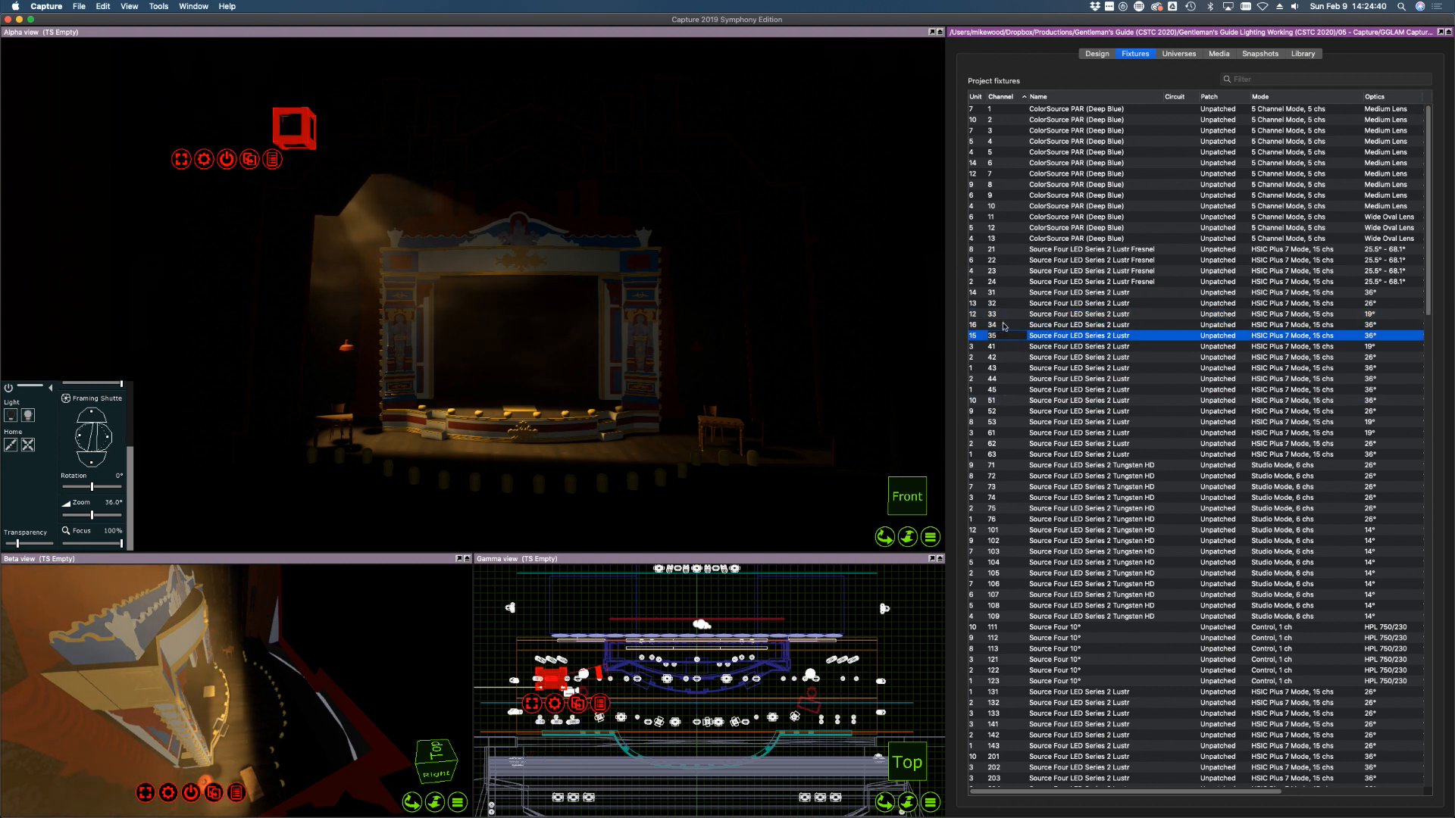
{"action": "left_click", "coordinate": [1001, 325], "text": "shift"}
{"action": "scroll", "coordinate": [83, 407], "scroll_direction": "up", "scroll_amount": 3}
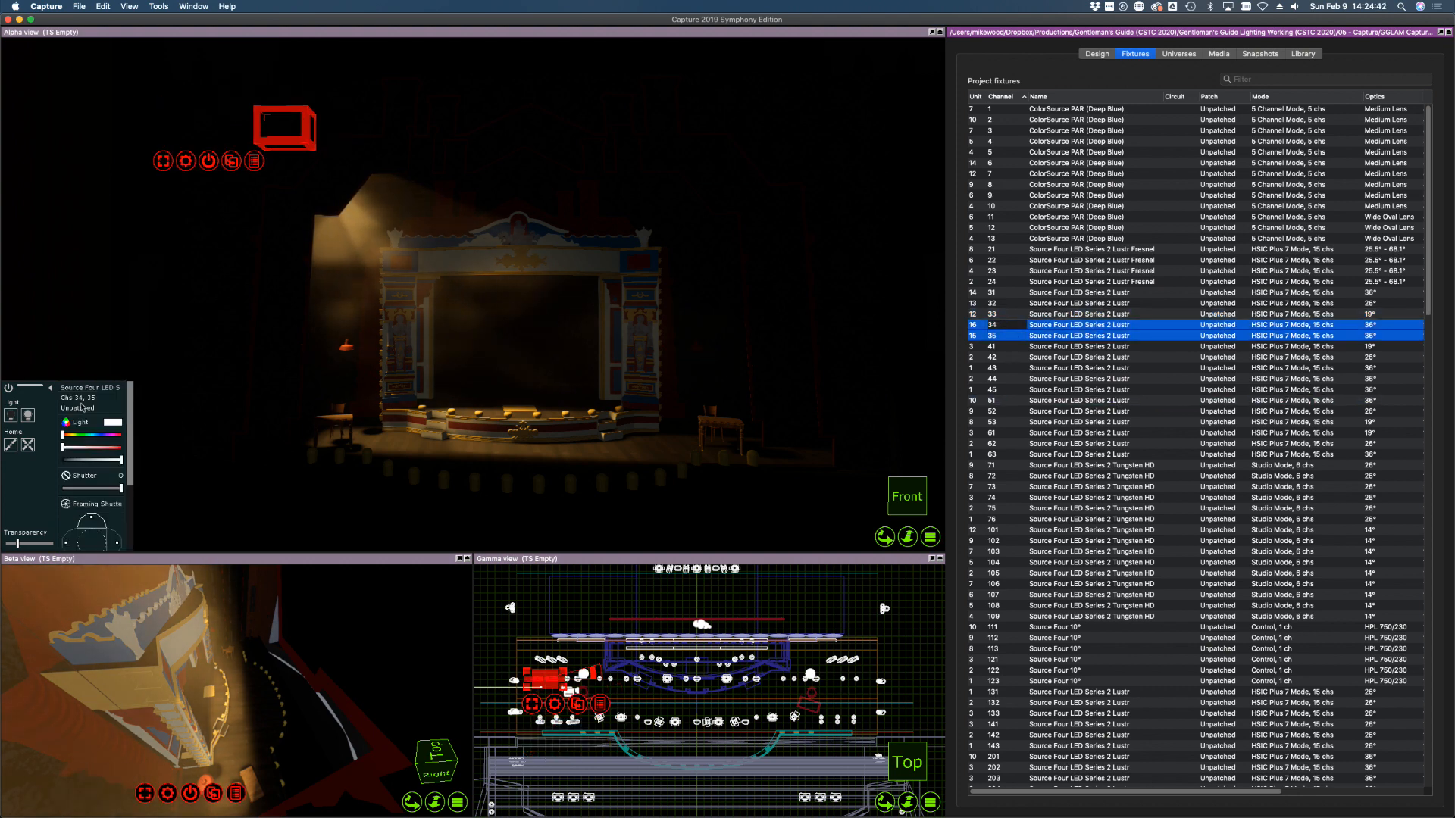
{"action": "left_click", "coordinate": [95, 459]}
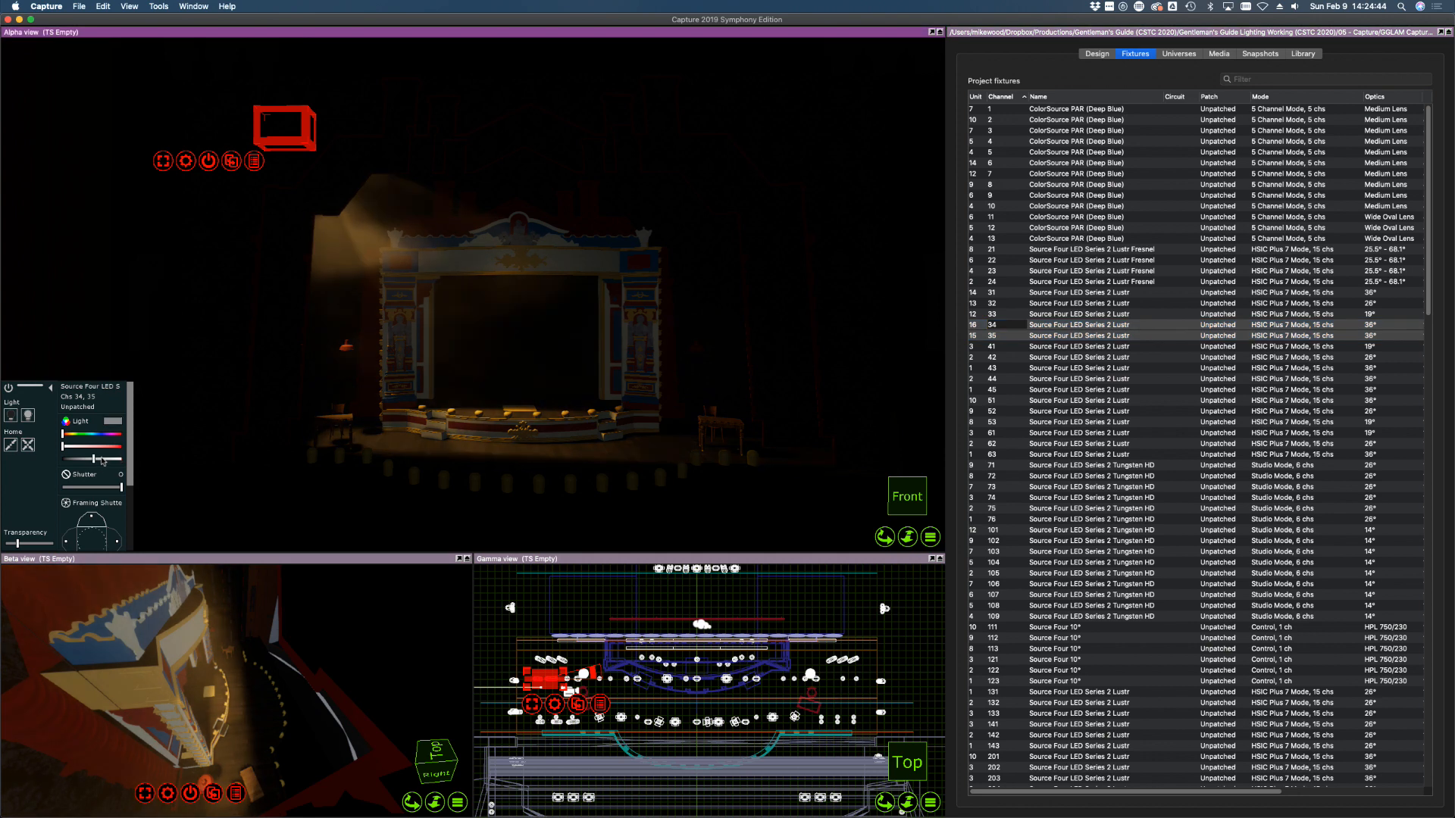
{"action": "left_click_drag", "start_coordinate": [95, 459], "coordinate": [54, 459]}
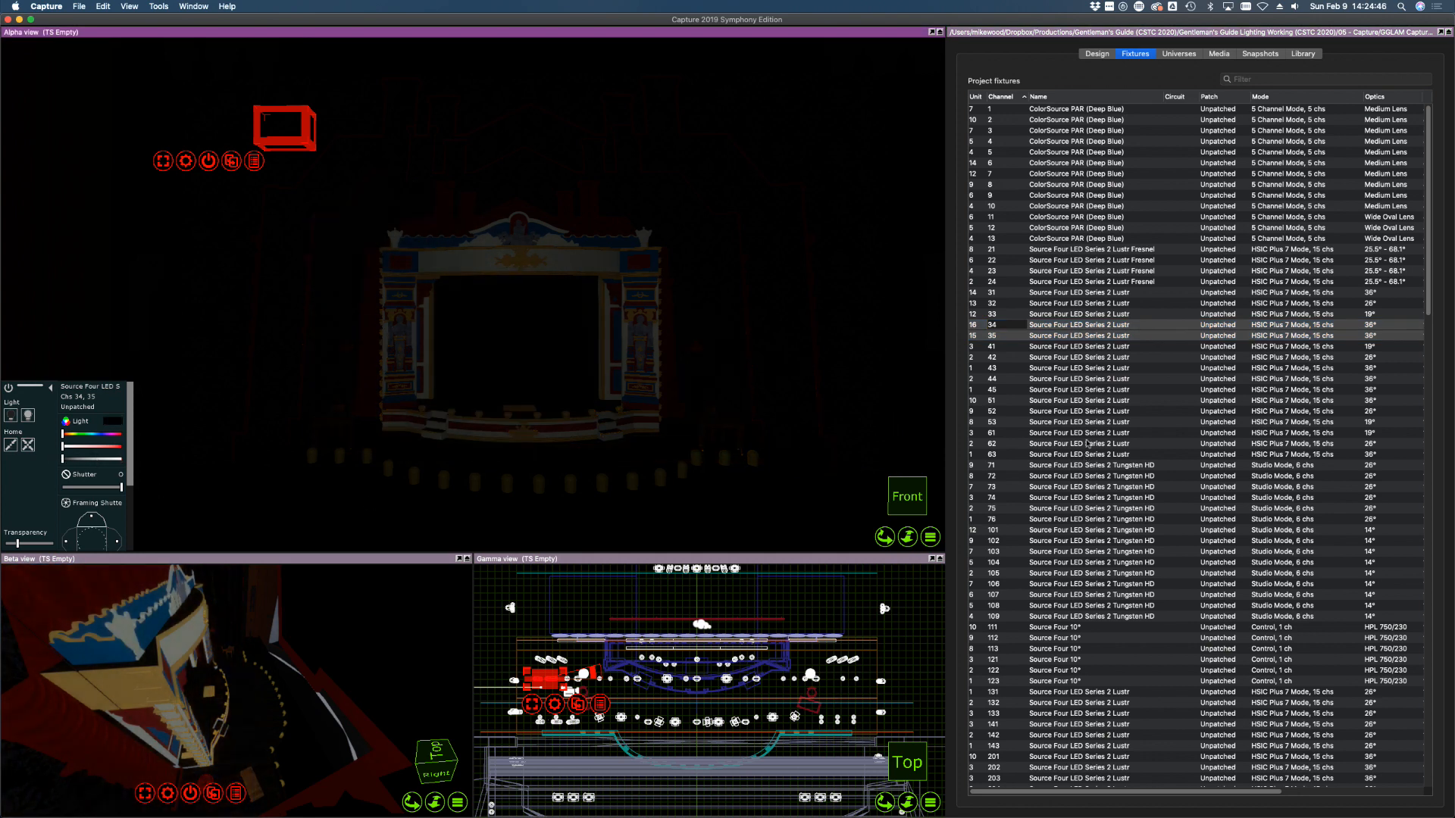
Bring channels 42, 41 and 43 to full, aiming them at the stage floor, left table and stage left
{"action": "left_click", "coordinate": [1083, 400]}
{"action": "left_click", "coordinate": [1006, 346]}
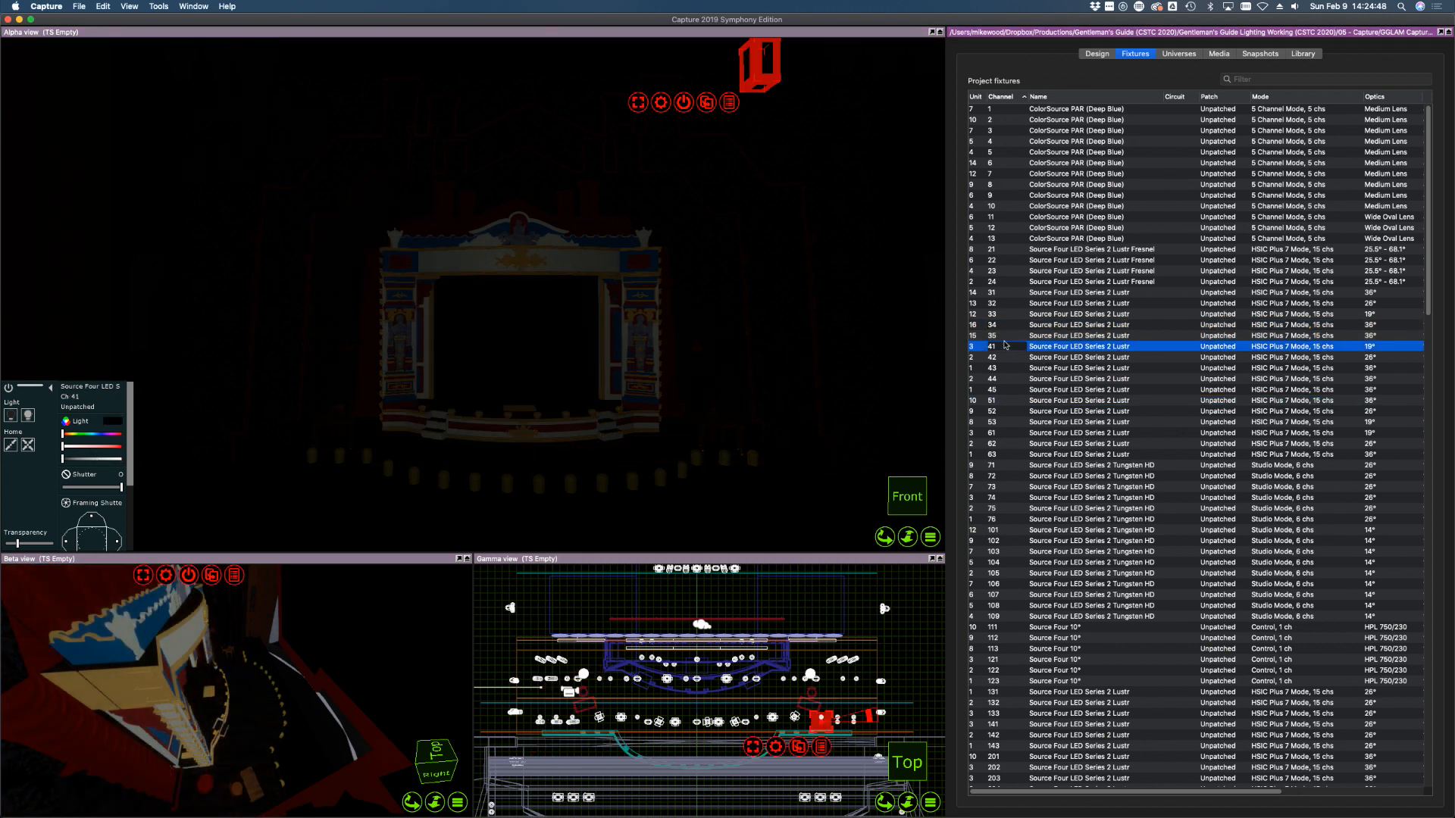
{"action": "left_click", "coordinate": [1002, 358]}
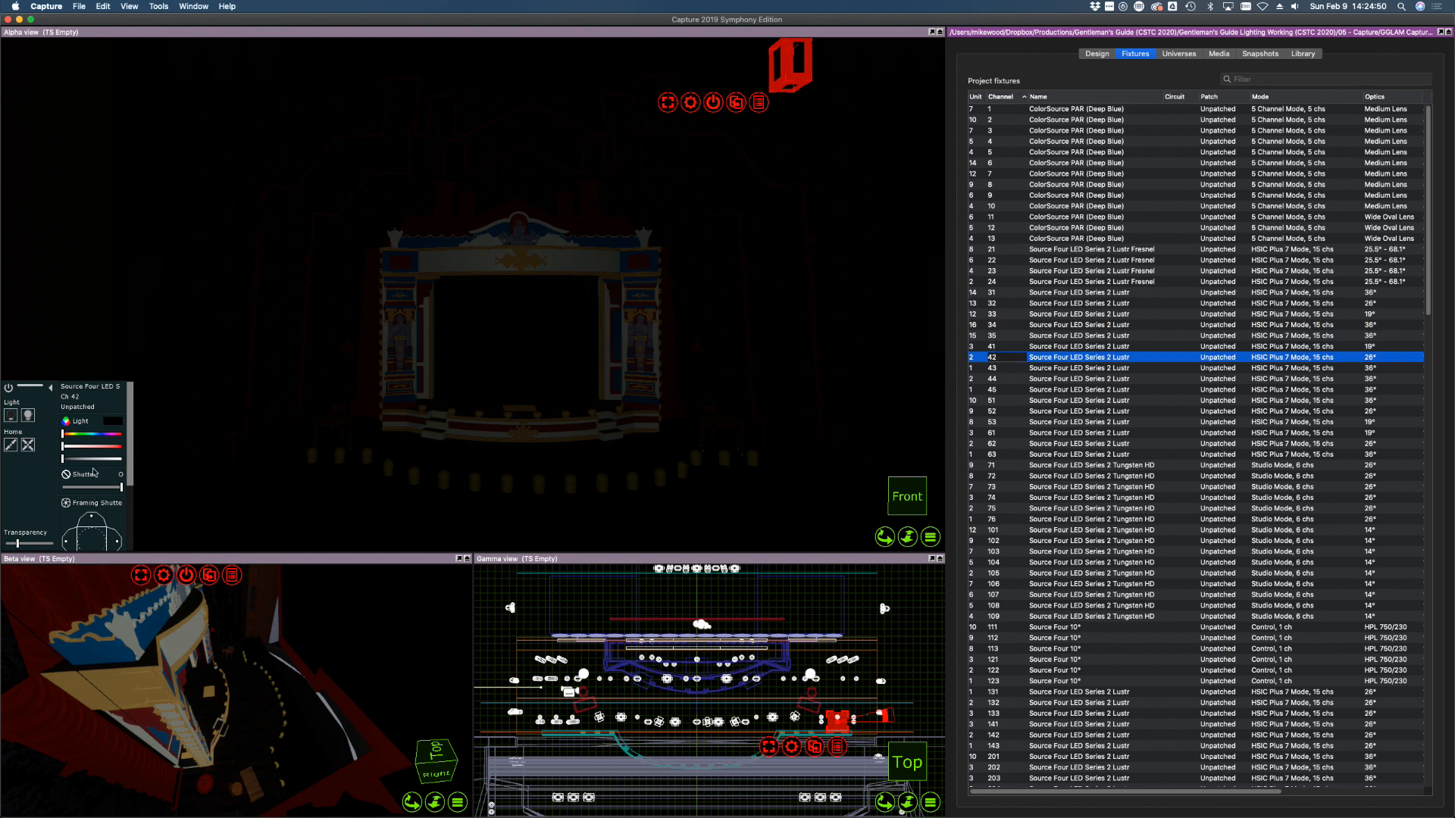
{"action": "left_click_drag", "start_coordinate": [97, 460], "coordinate": [179, 465]}
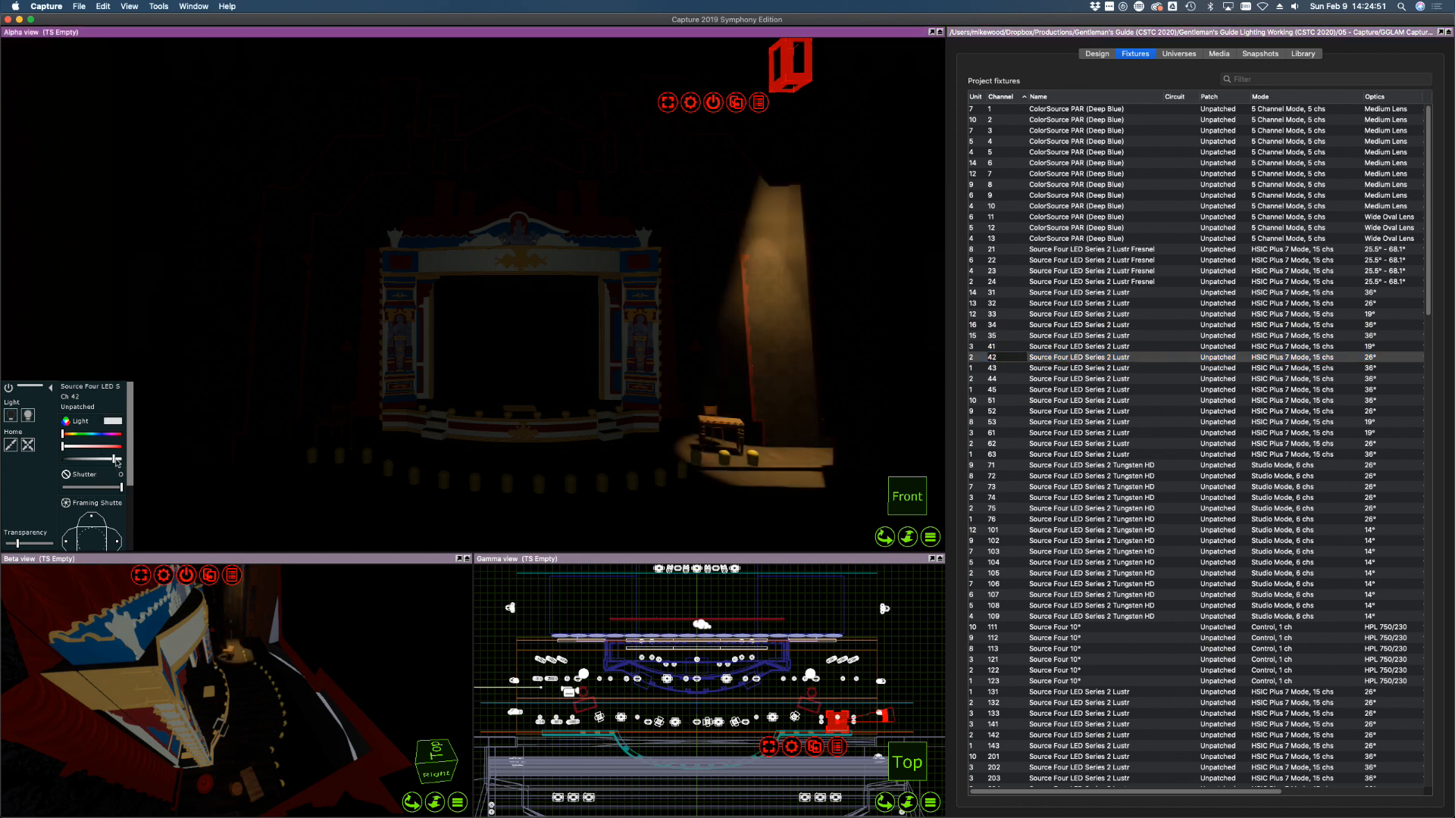
{"action": "left_click", "coordinate": [528, 452]}
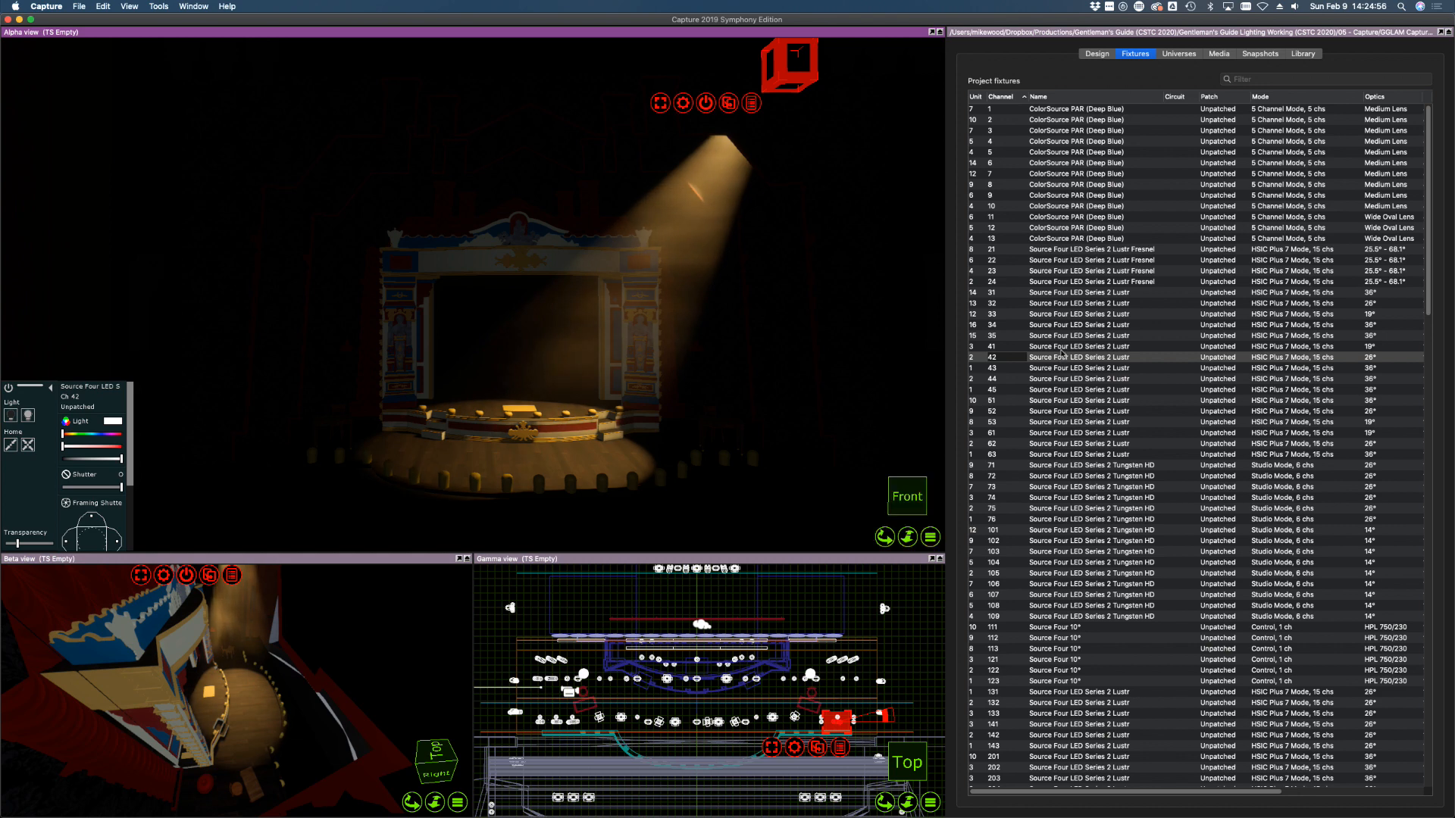
{"action": "left_click", "coordinate": [1061, 348]}
{"action": "left_click_drag", "start_coordinate": [98, 459], "coordinate": [187, 454]}
{"action": "left_click", "coordinate": [356, 442], "text": "alt"}
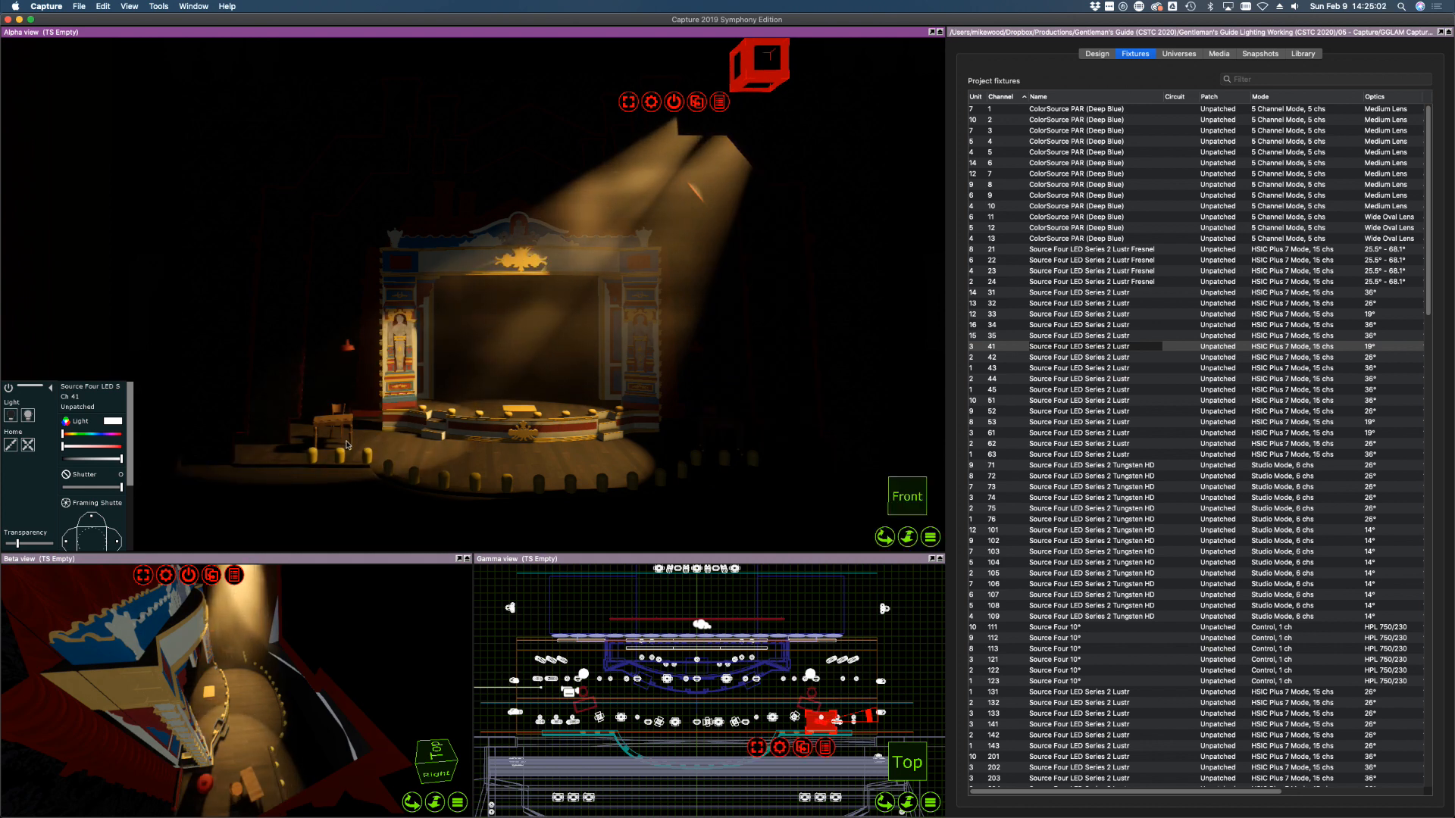
{"action": "left_click", "coordinate": [1061, 368]}
{"action": "left_click_drag", "start_coordinate": [98, 458], "coordinate": [122, 458]}
{"action": "left_click", "coordinate": [676, 449], "text": "shift+super"}
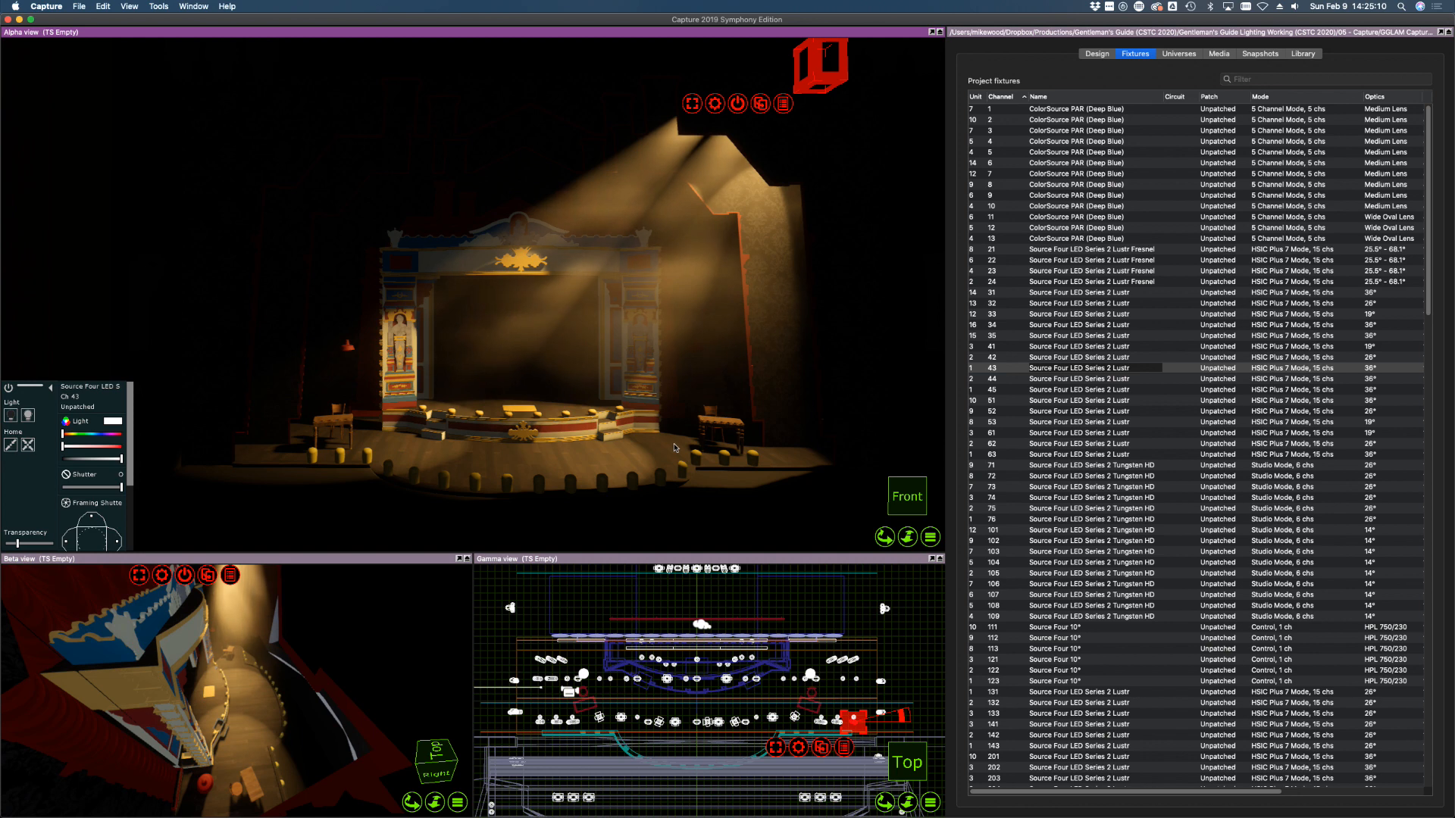
{"action": "left_click", "coordinate": [685, 446], "text": "shift+super"}
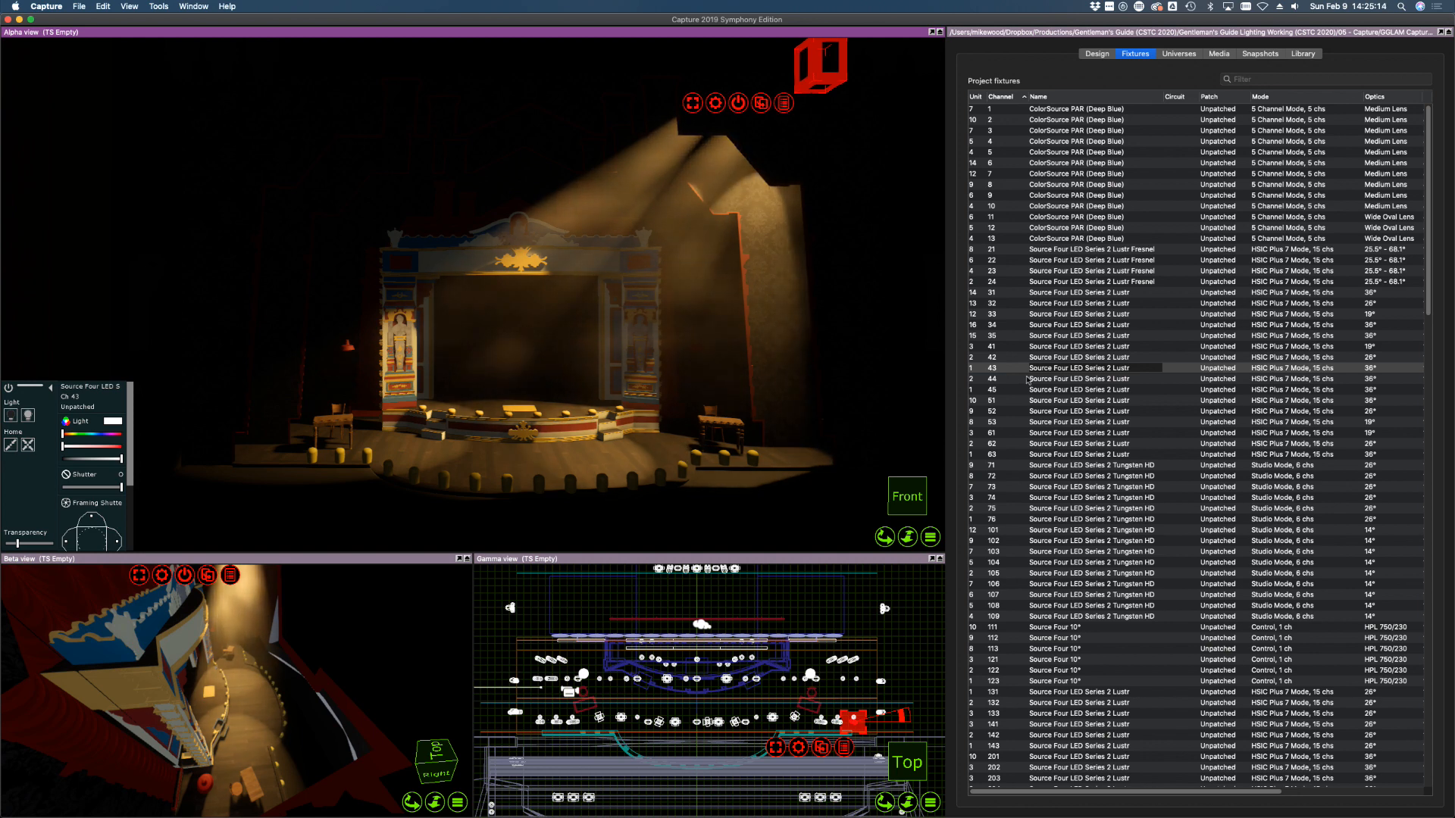
Compare the channel 41–43 beams and shutter-trim channel 42's pool on the stage floor
{"action": "left_click", "coordinate": [1037, 358]}
{"action": "left_click", "coordinate": [548, 458]}
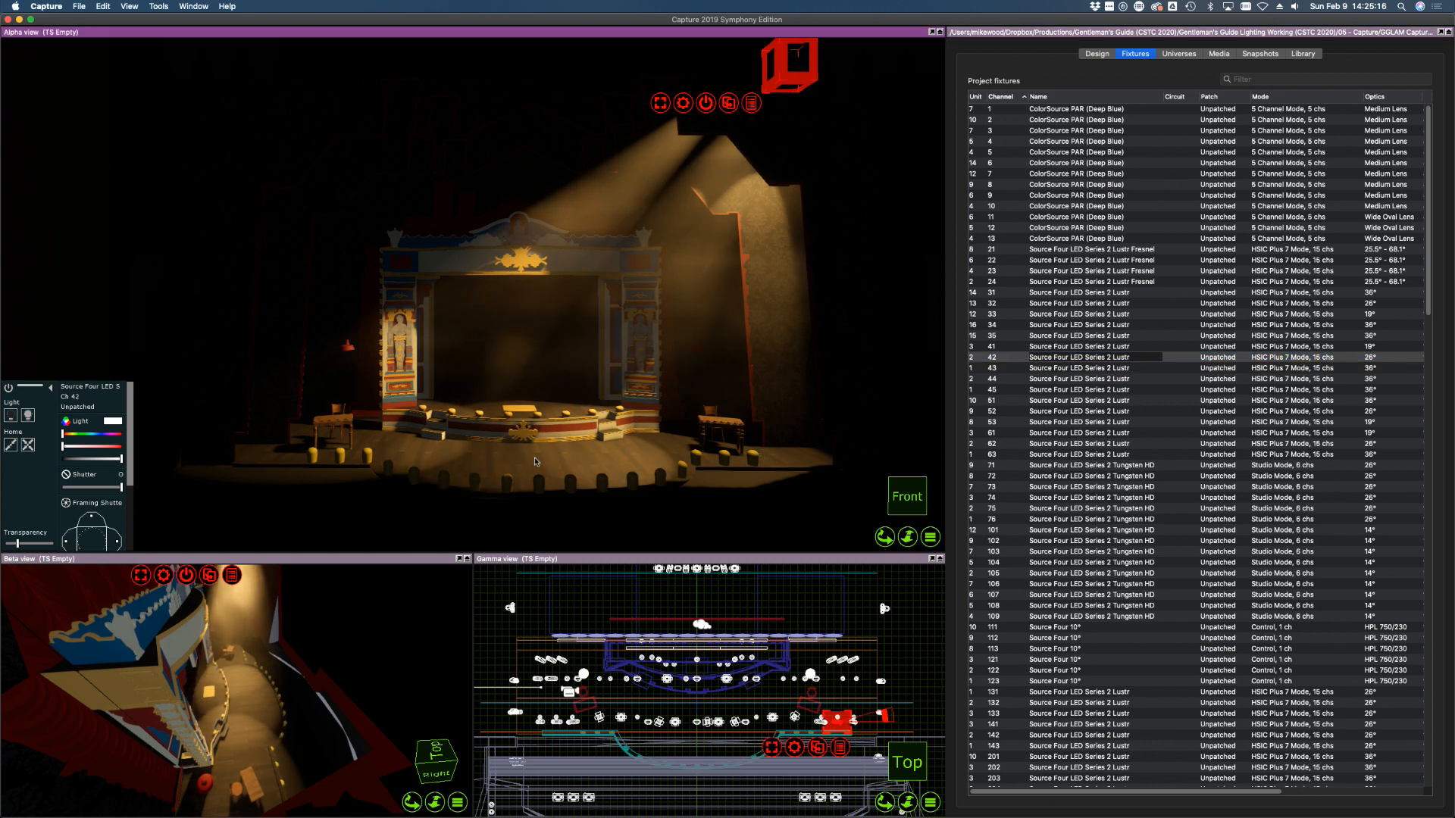
{"action": "left_click", "coordinate": [996, 369]}
{"action": "left_click", "coordinate": [1011, 346]}
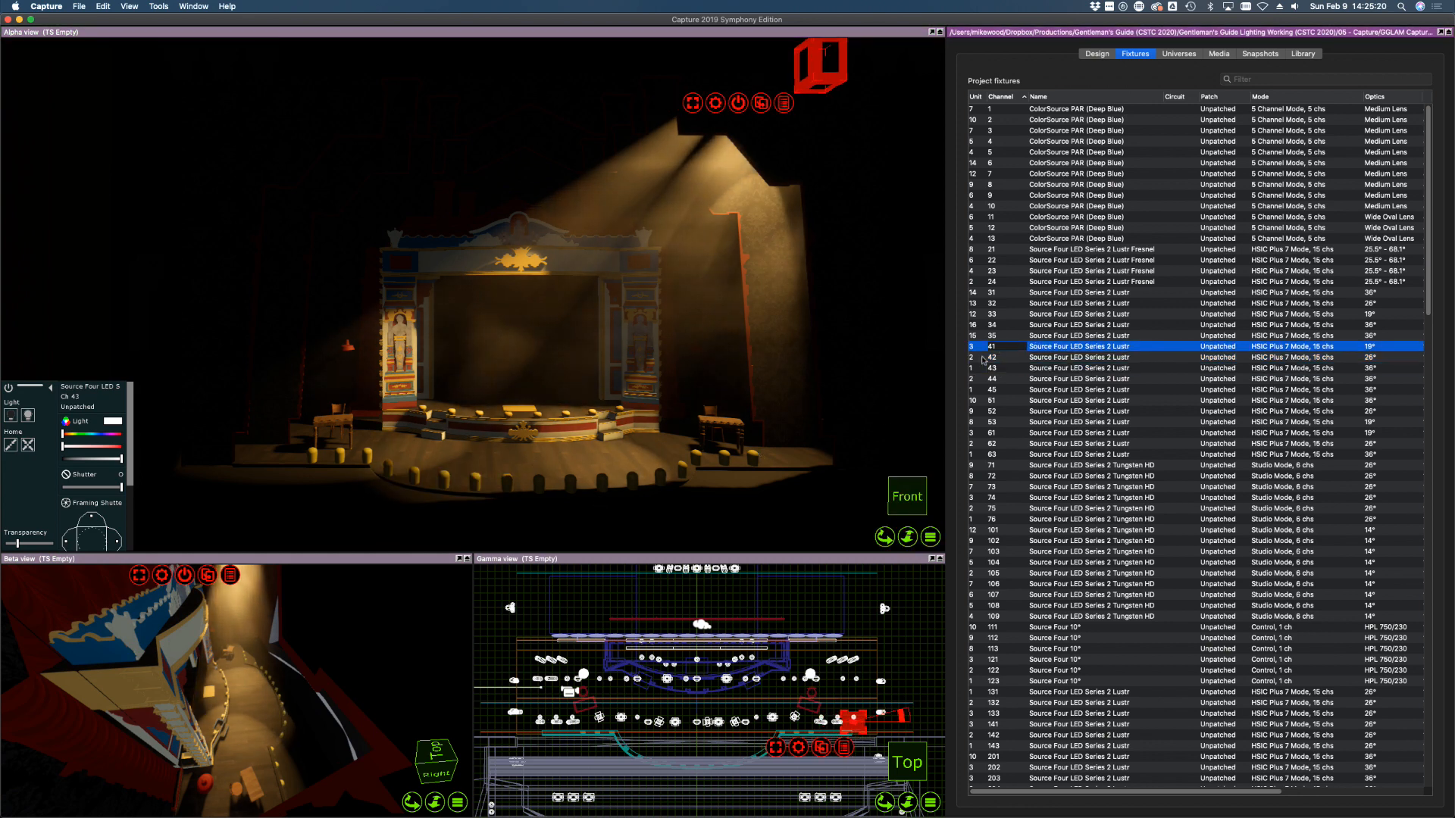
{"action": "left_click", "coordinate": [397, 452]}
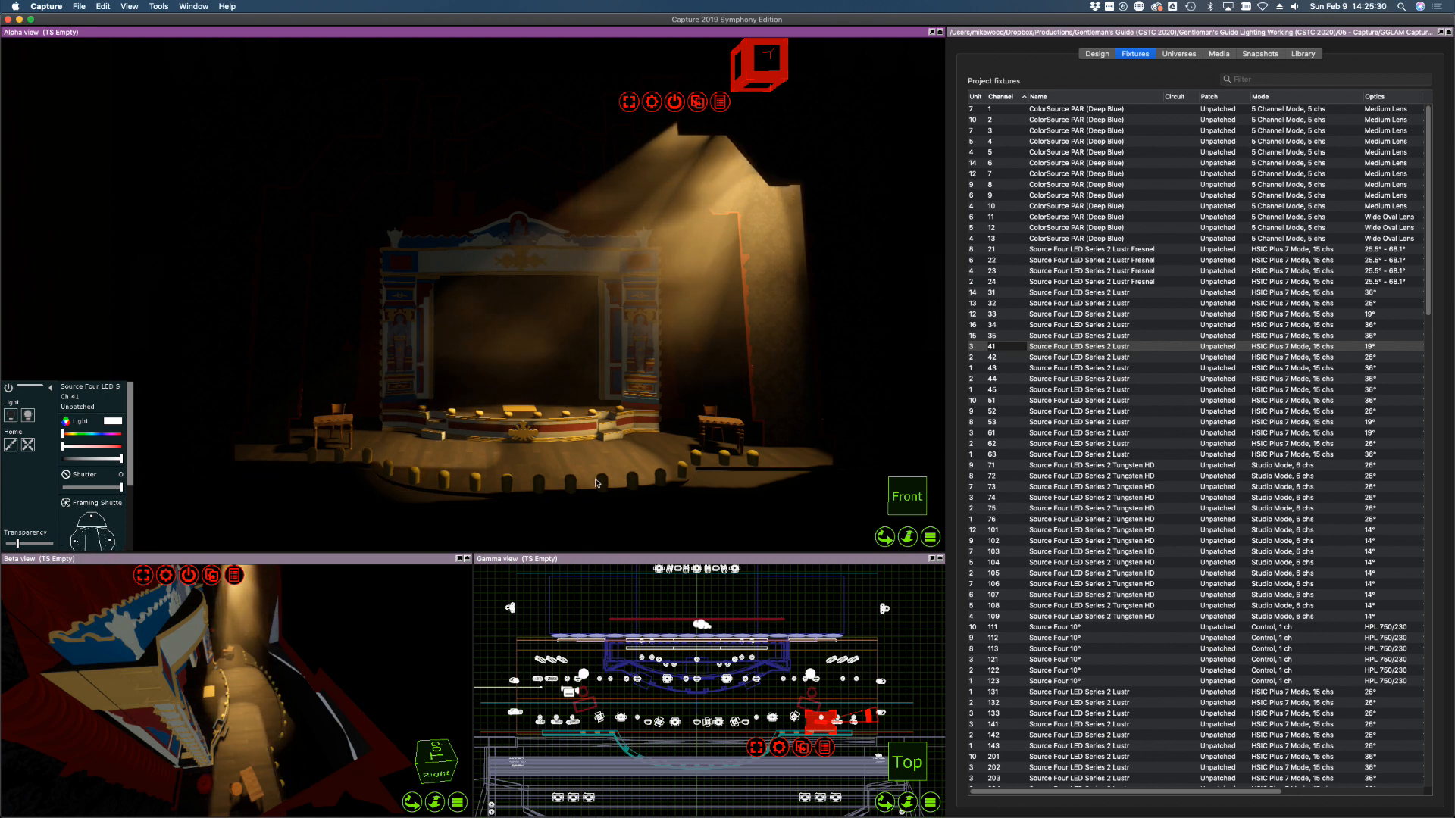
{"action": "left_click", "coordinate": [1086, 365]}
{"action": "left_click", "coordinate": [1086, 358]}
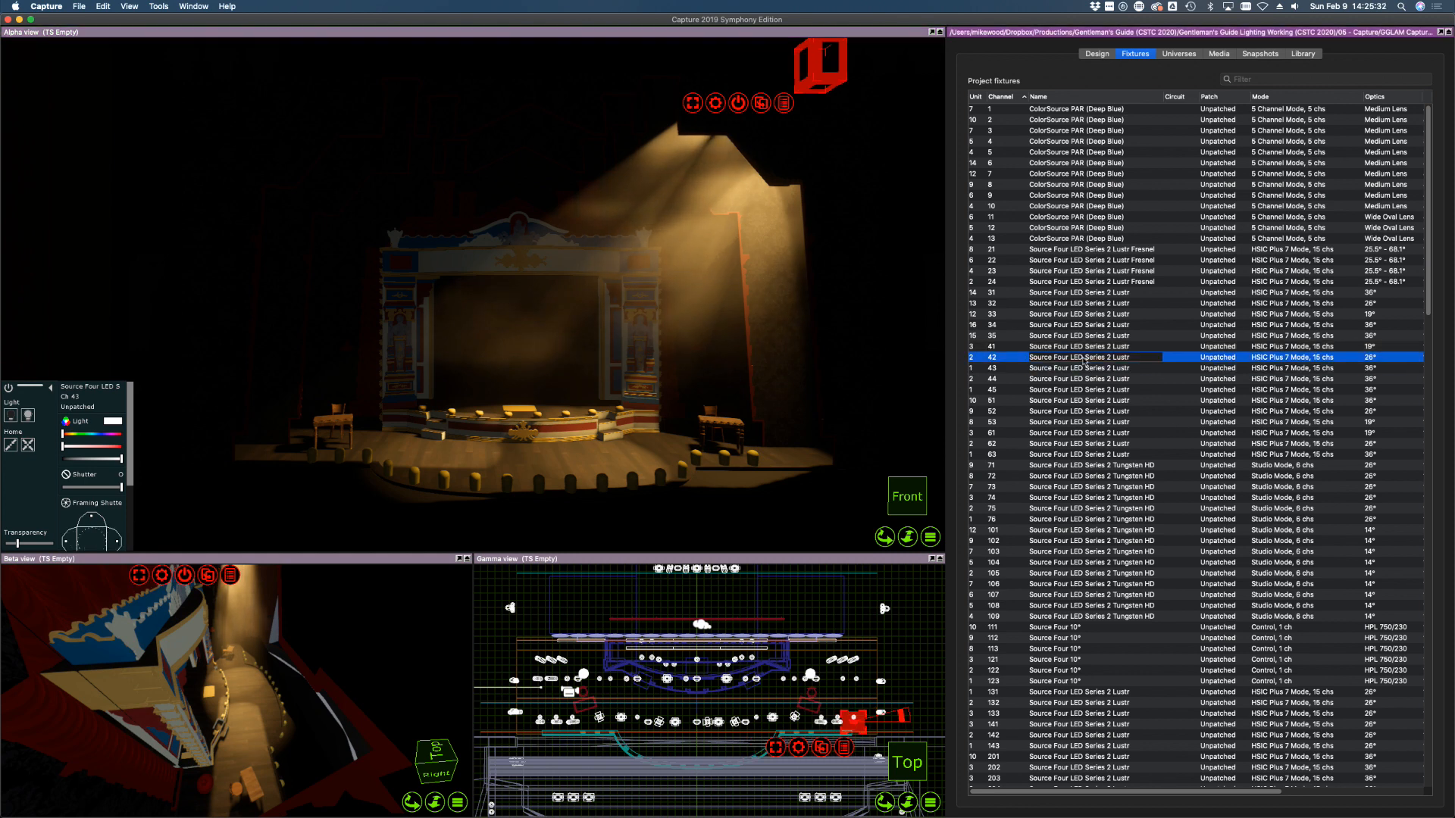
{"action": "left_click", "coordinate": [115, 543]}
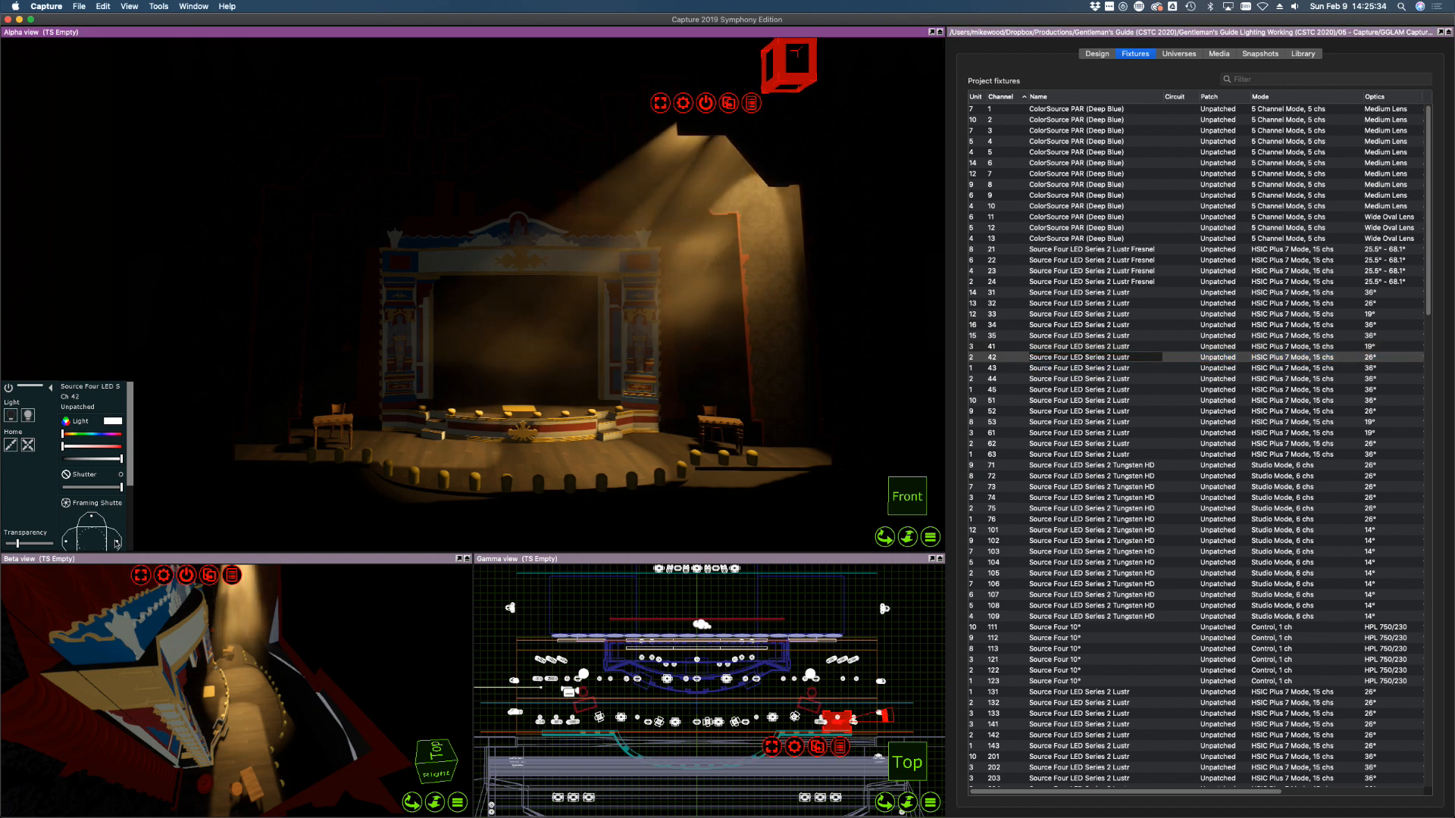
{"action": "mouse_move", "coordinate": [115, 543]}
{"action": "left_mouse_down"}
{"action": "mouse_move", "coordinate": [66, 540]}
{"action": "mouse_move", "coordinate": [104, 540]}
{"action": "left_mouse_up"}
{"action": "left_click", "coordinate": [992, 368]}
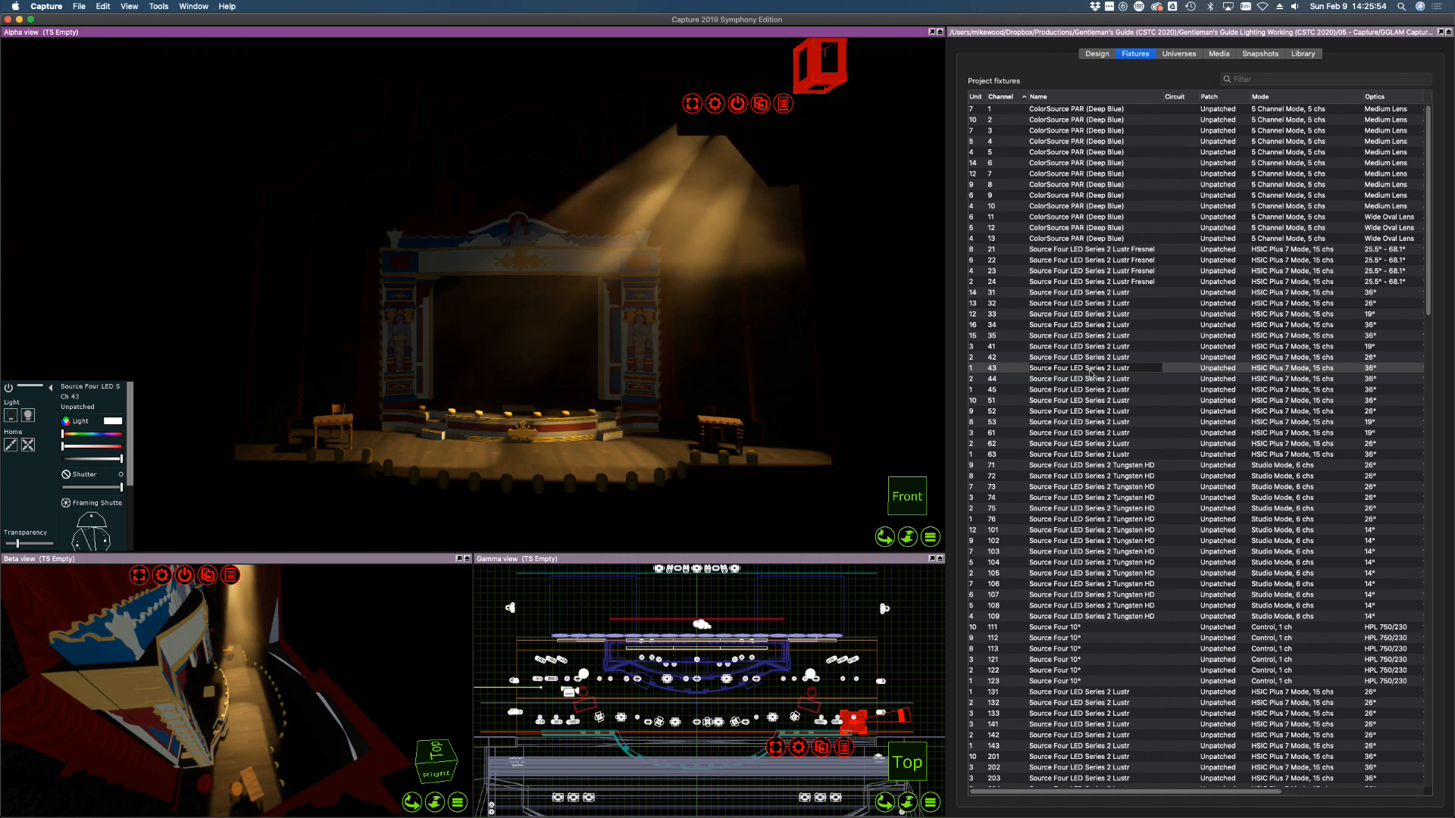
{"action": "left_click", "coordinate": [1012, 346]}
Soften channels 41–43 focus to 42%, take their intensity to zero, and clear the selection
{"action": "left_click", "coordinate": [1006, 369], "text": "shift"}
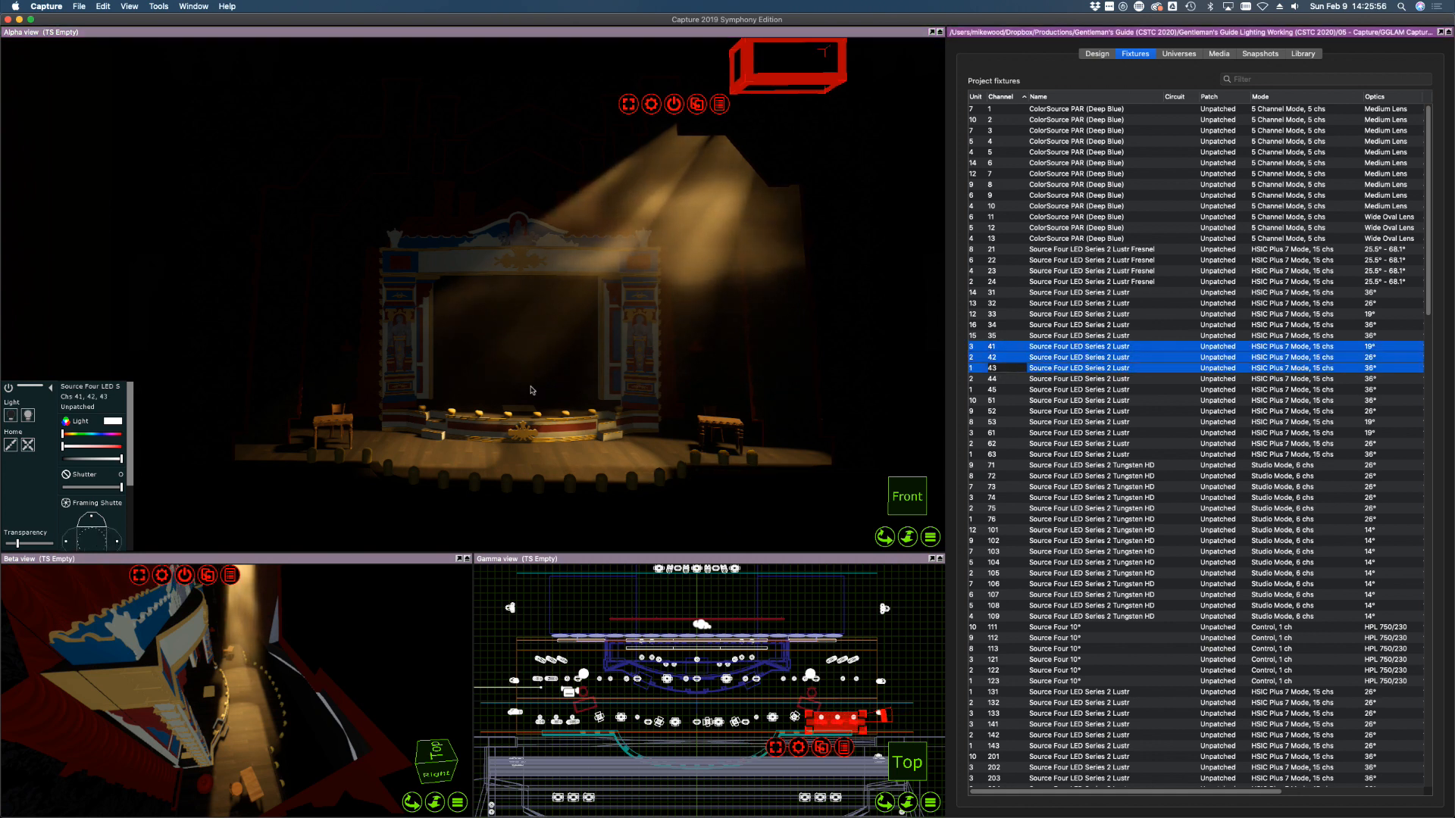
{"action": "scroll", "coordinate": [95, 517], "scroll_direction": "down", "scroll_amount": 3}
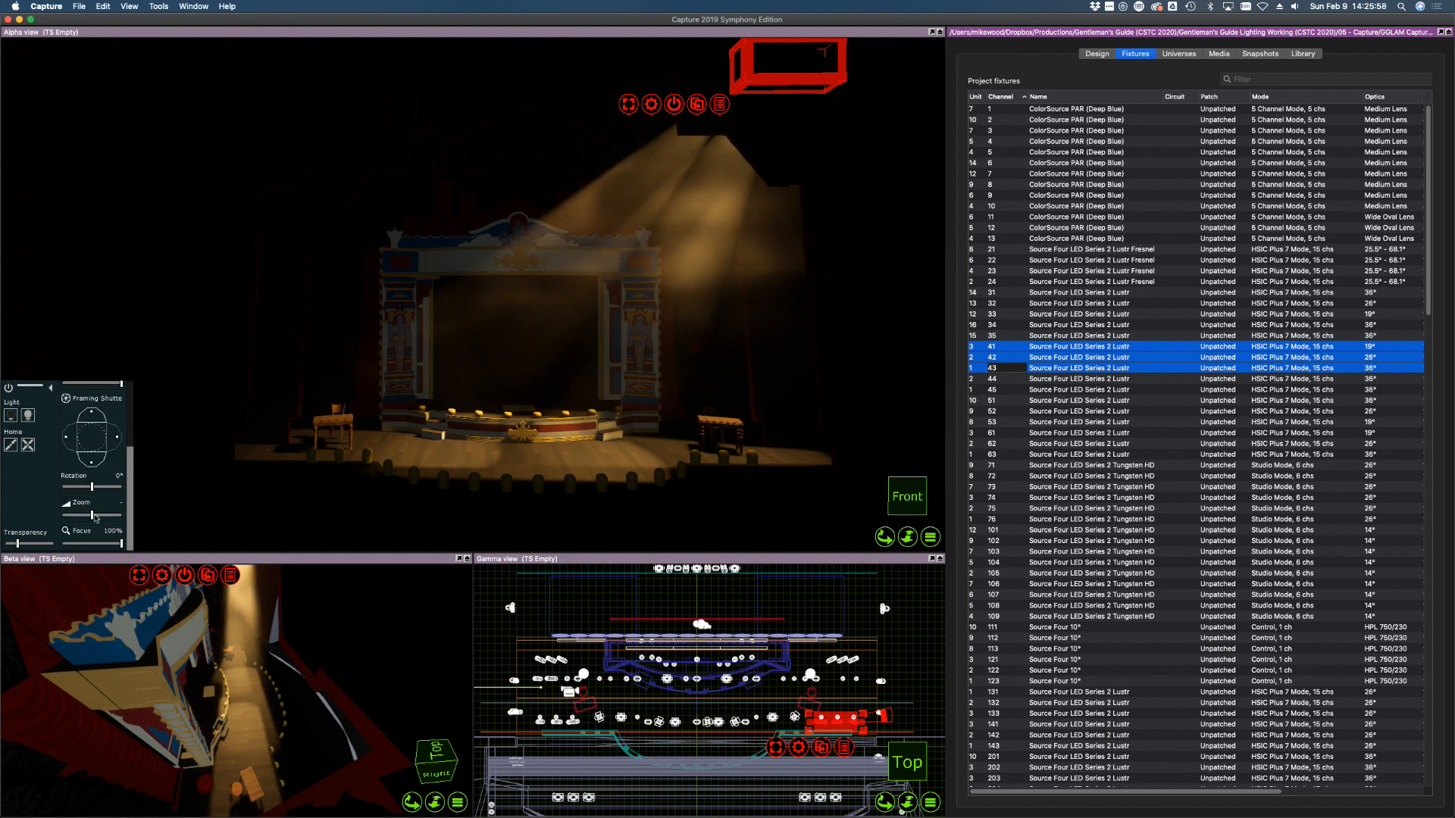
{"action": "left_click_drag", "start_coordinate": [95, 542], "coordinate": [91, 543]}
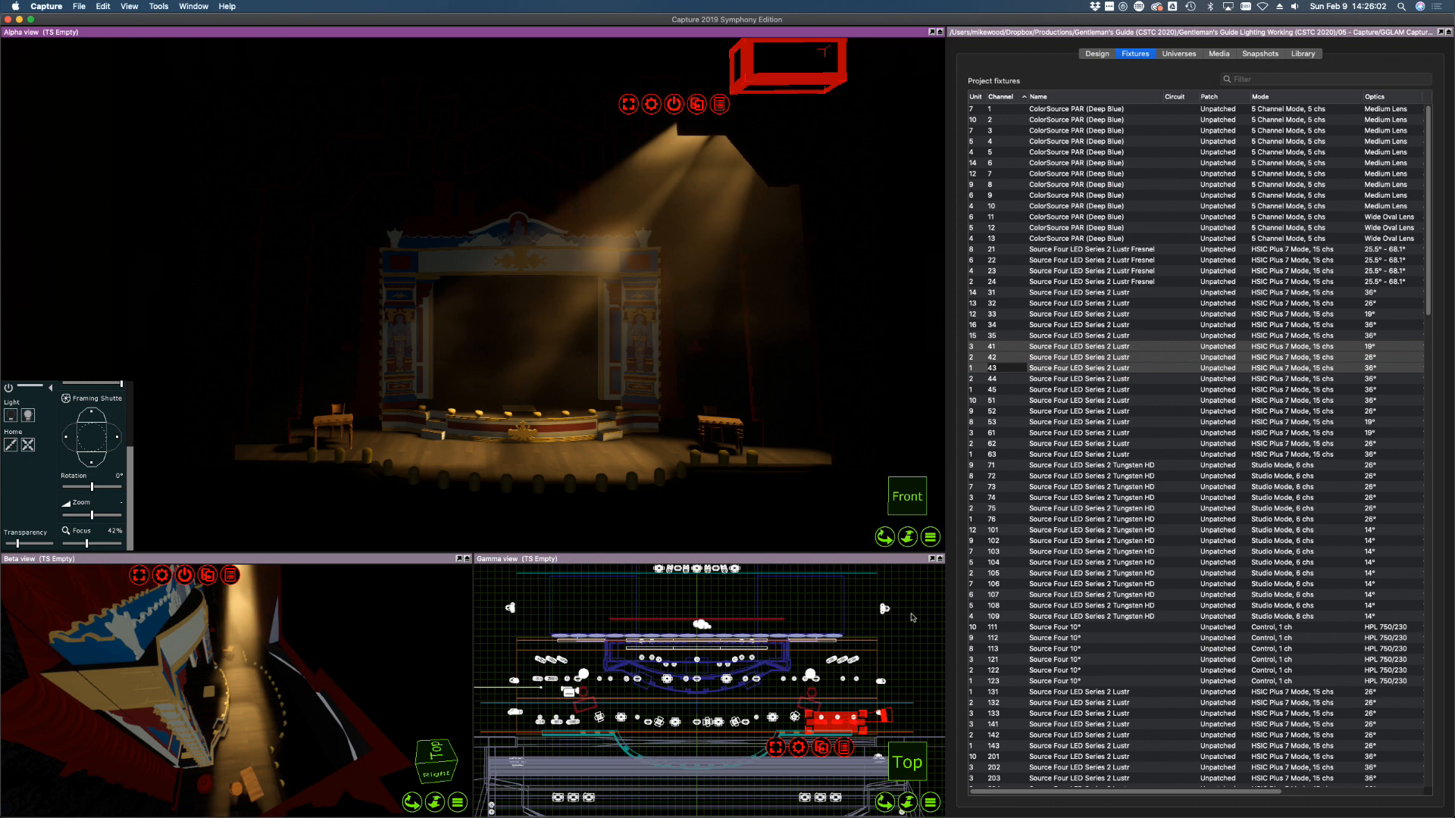
{"action": "scroll", "coordinate": [87, 409], "scroll_direction": "up", "scroll_amount": 3}
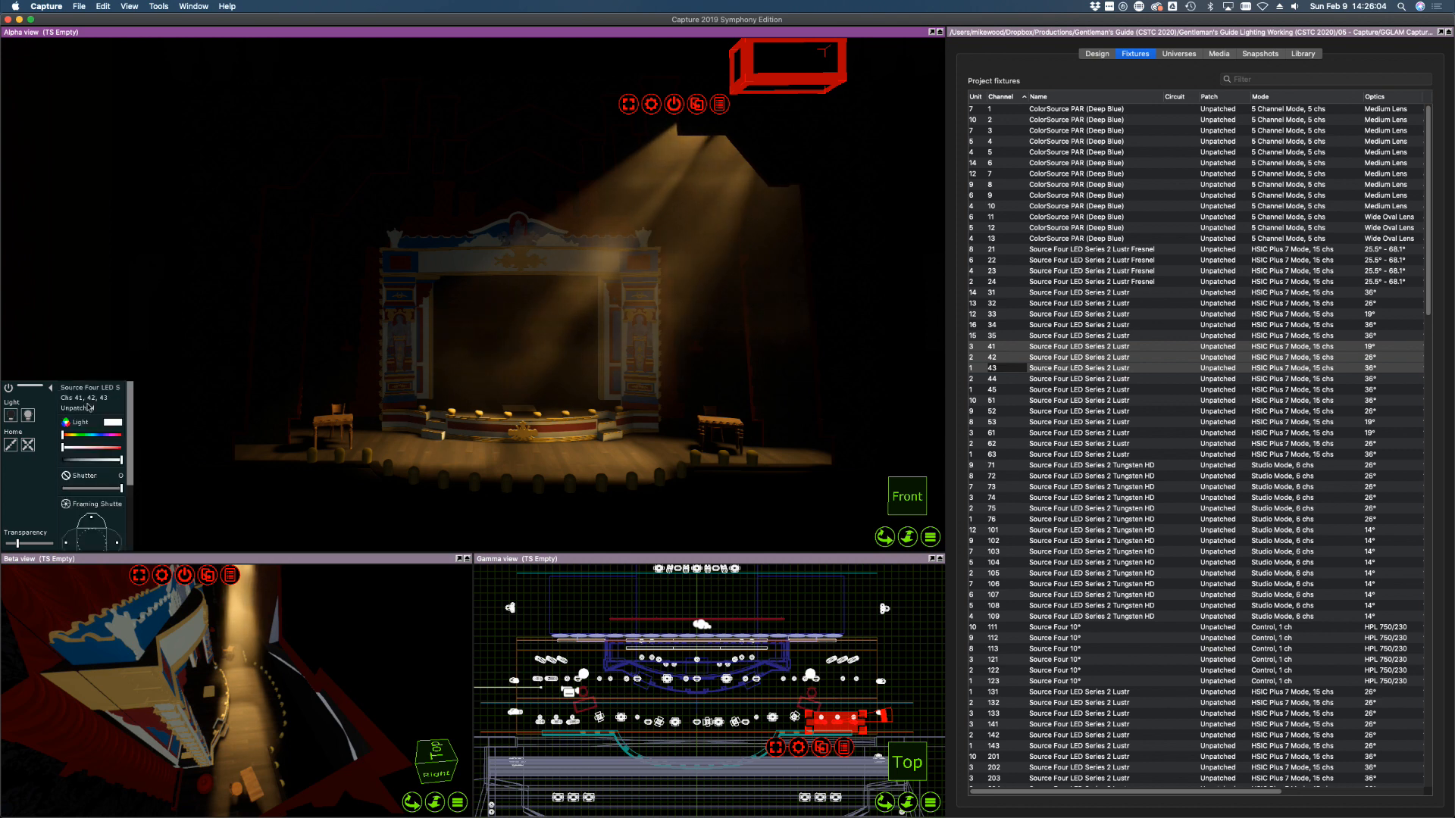
{"action": "left_click_drag", "start_coordinate": [120, 460], "coordinate": [27, 457]}
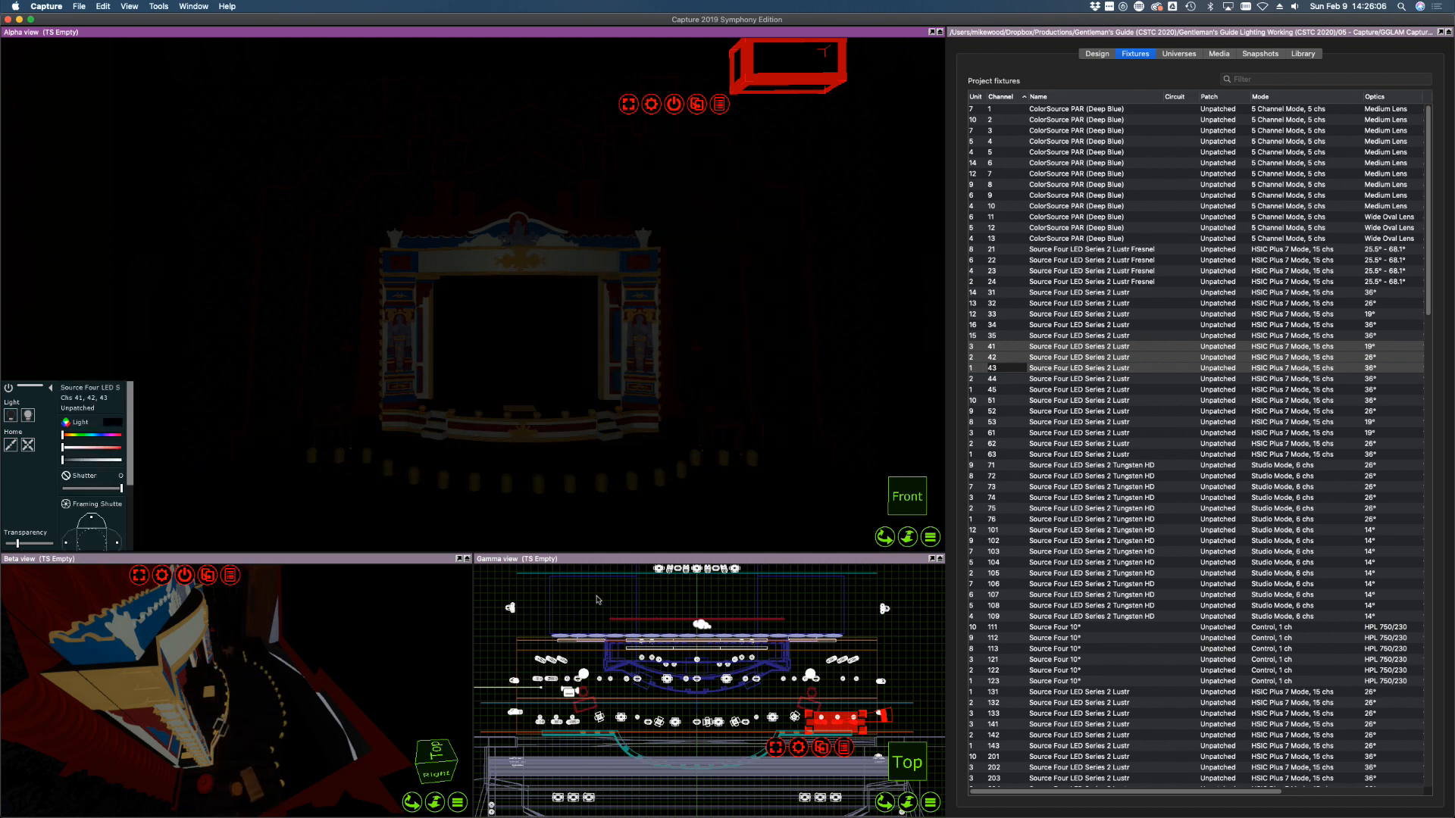
{"action": "left_click", "coordinate": [931, 653]}
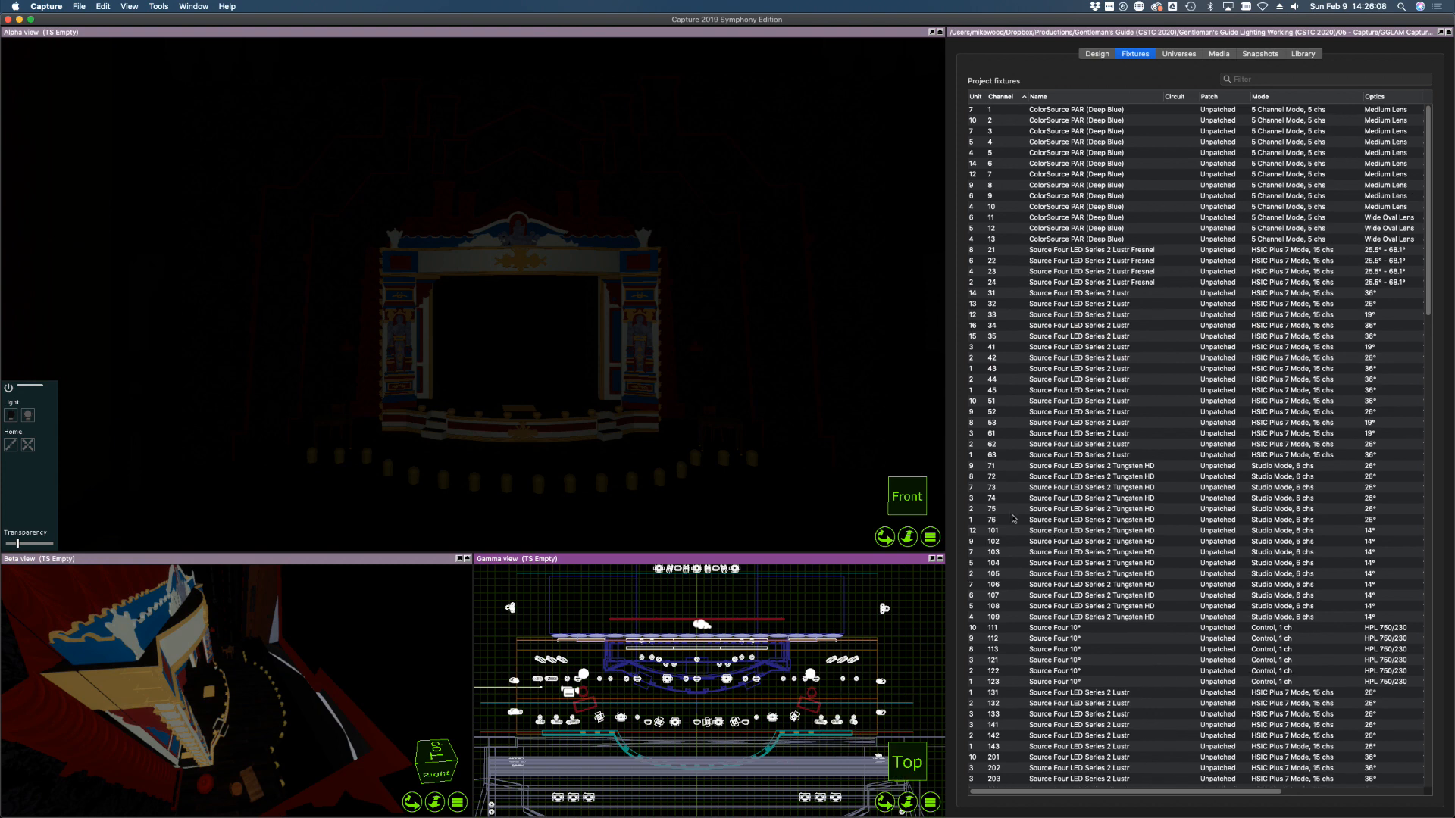
Bring channel 44 to full and aim channels 44 and 45 across the stage
{"action": "left_click", "coordinate": [1003, 380]}
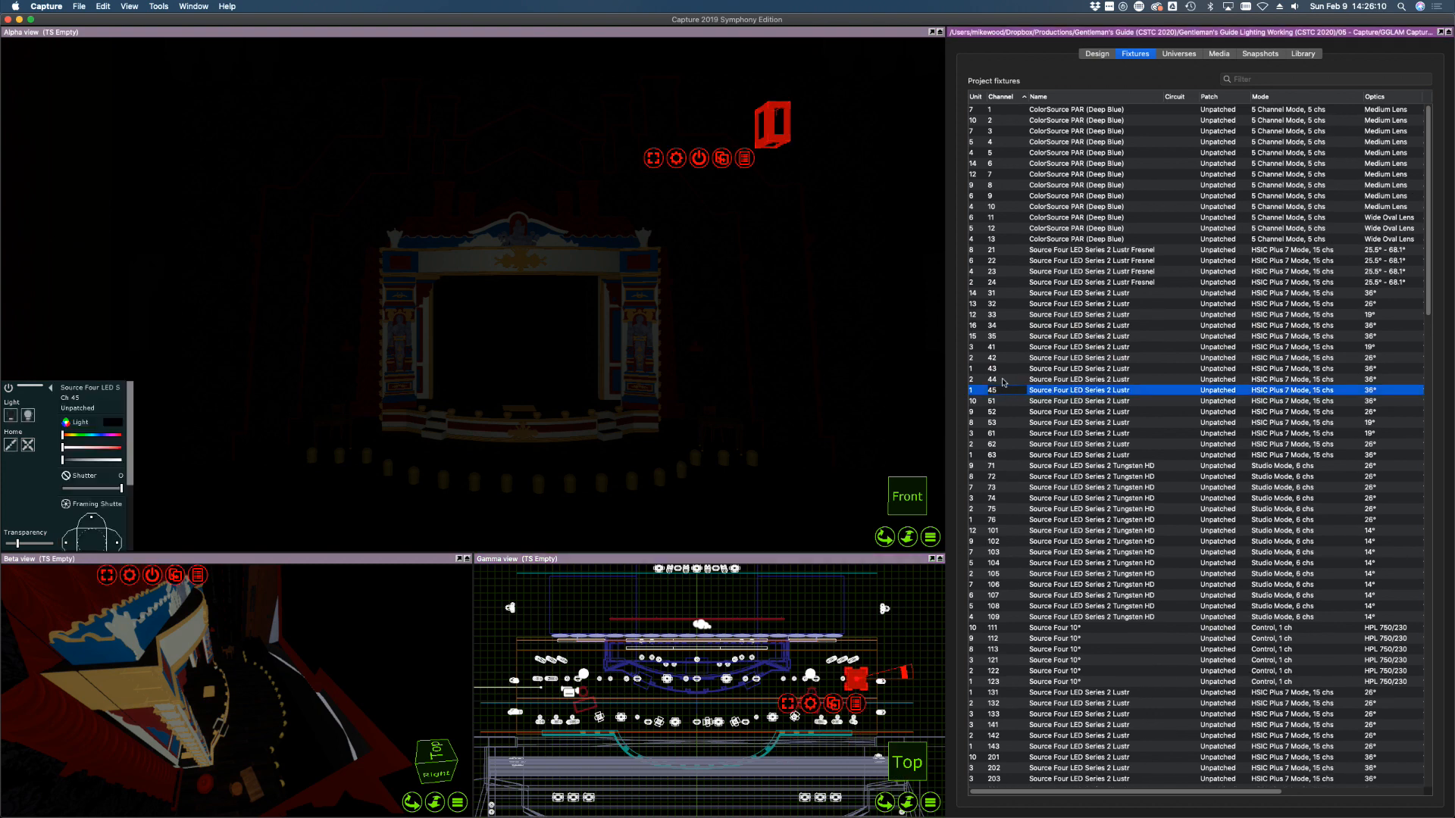
{"action": "left_click_drag", "start_coordinate": [102, 457], "coordinate": [147, 457]}
{"action": "left_click", "coordinate": [459, 416]}
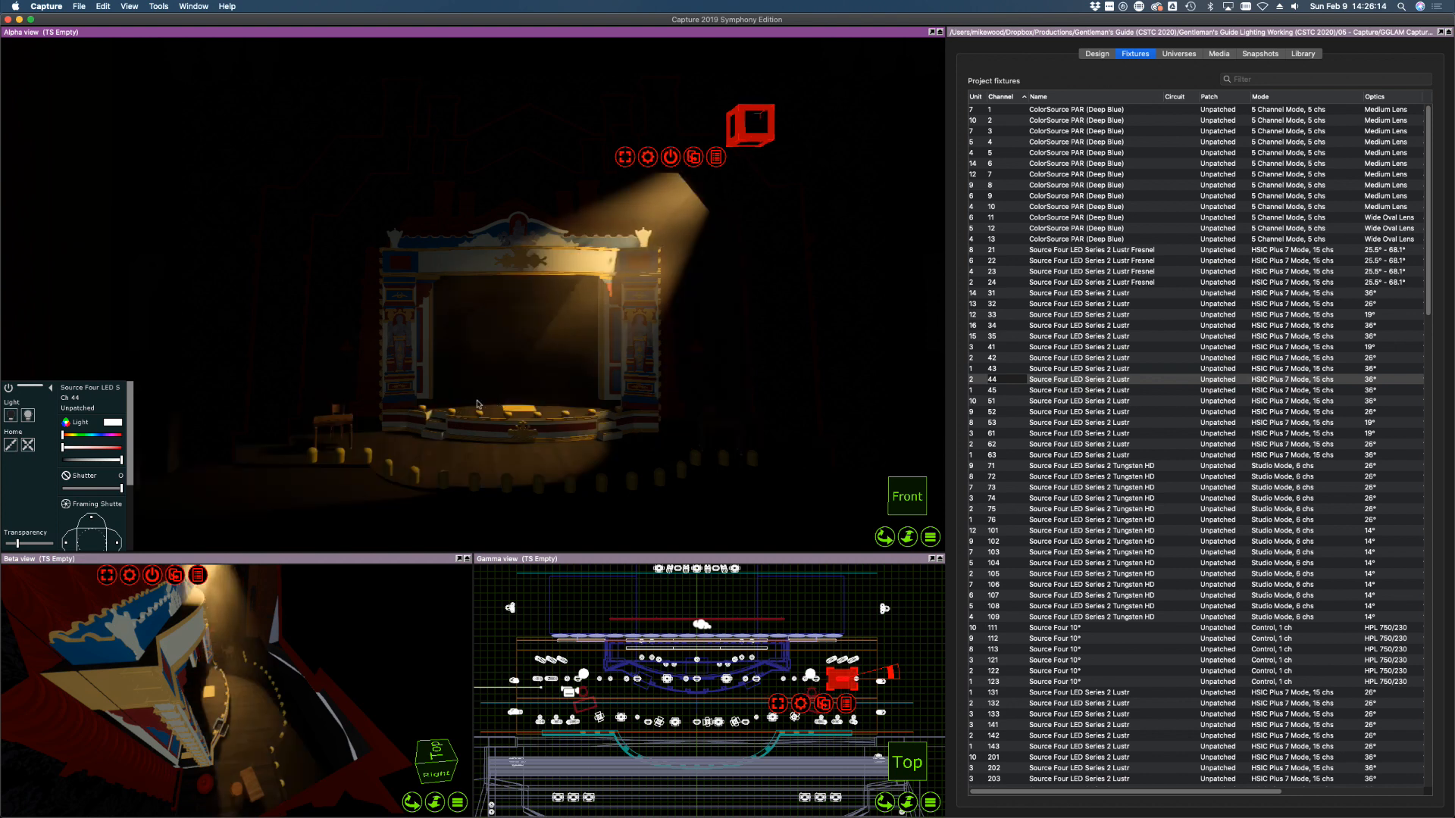
{"action": "left_click_drag", "start_coordinate": [479, 404], "coordinate": [442, 416]}
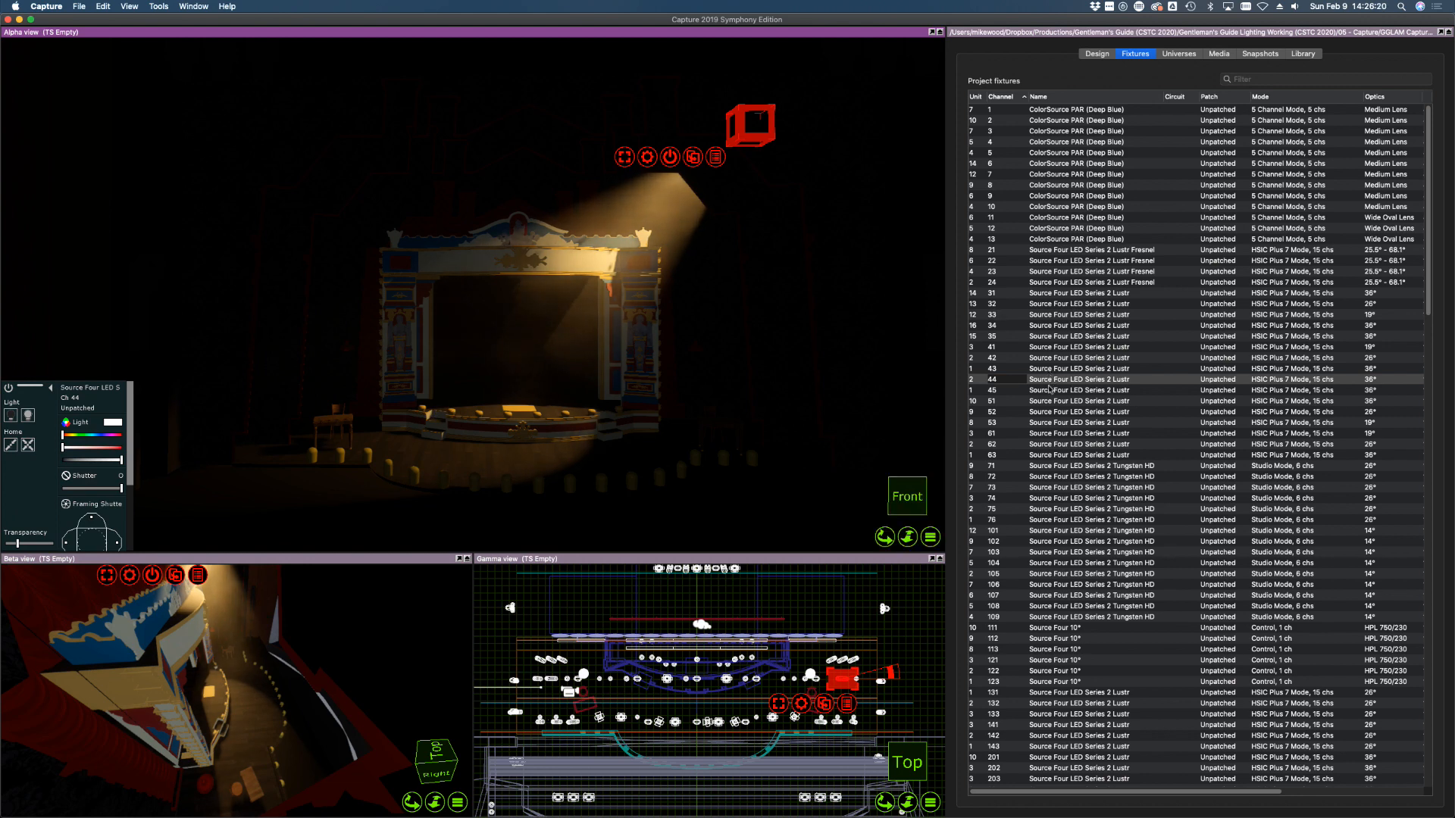
{"action": "left_click", "coordinate": [1050, 389]}
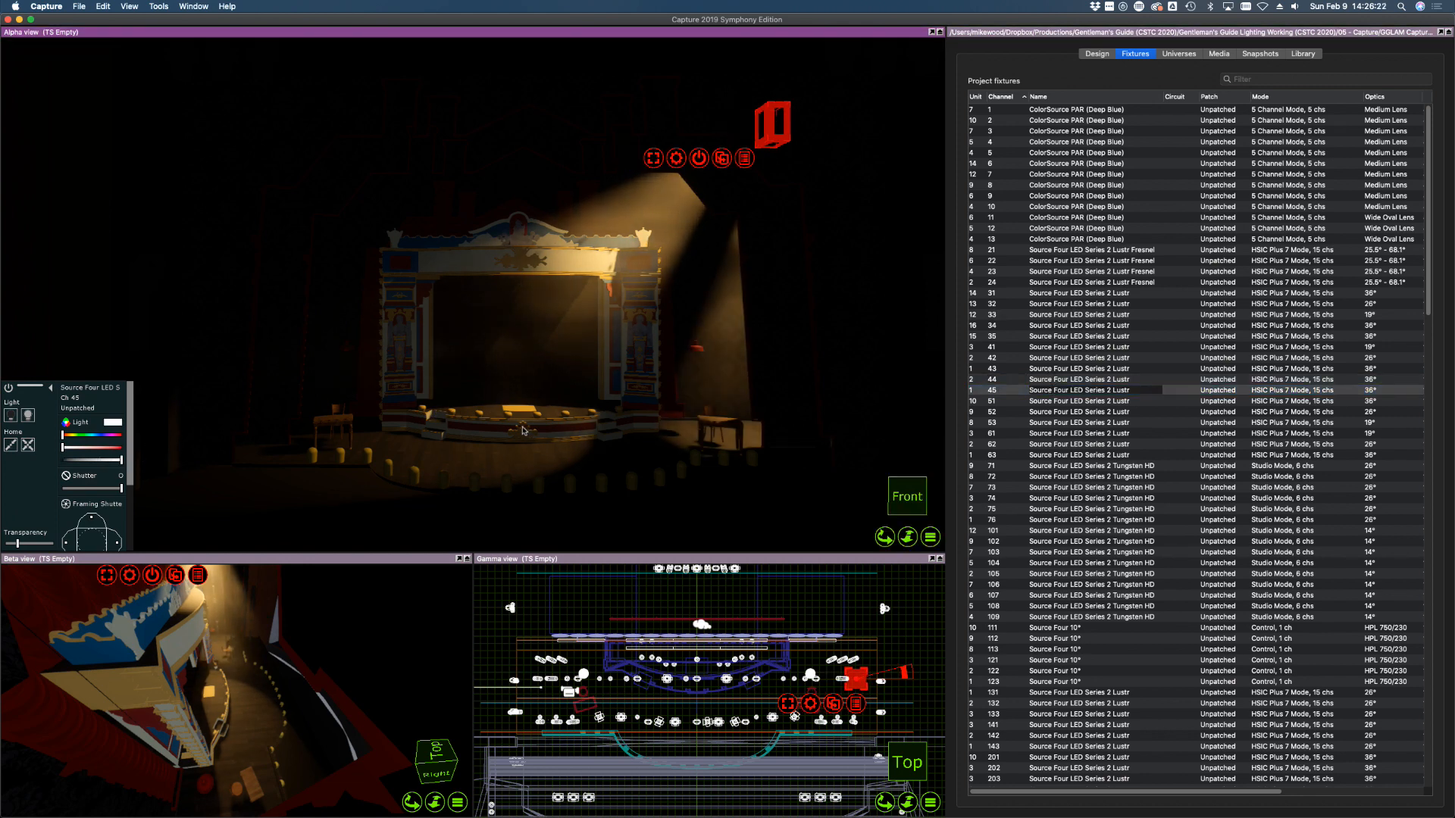
{"action": "left_click_drag", "start_coordinate": [523, 430], "coordinate": [589, 415]}
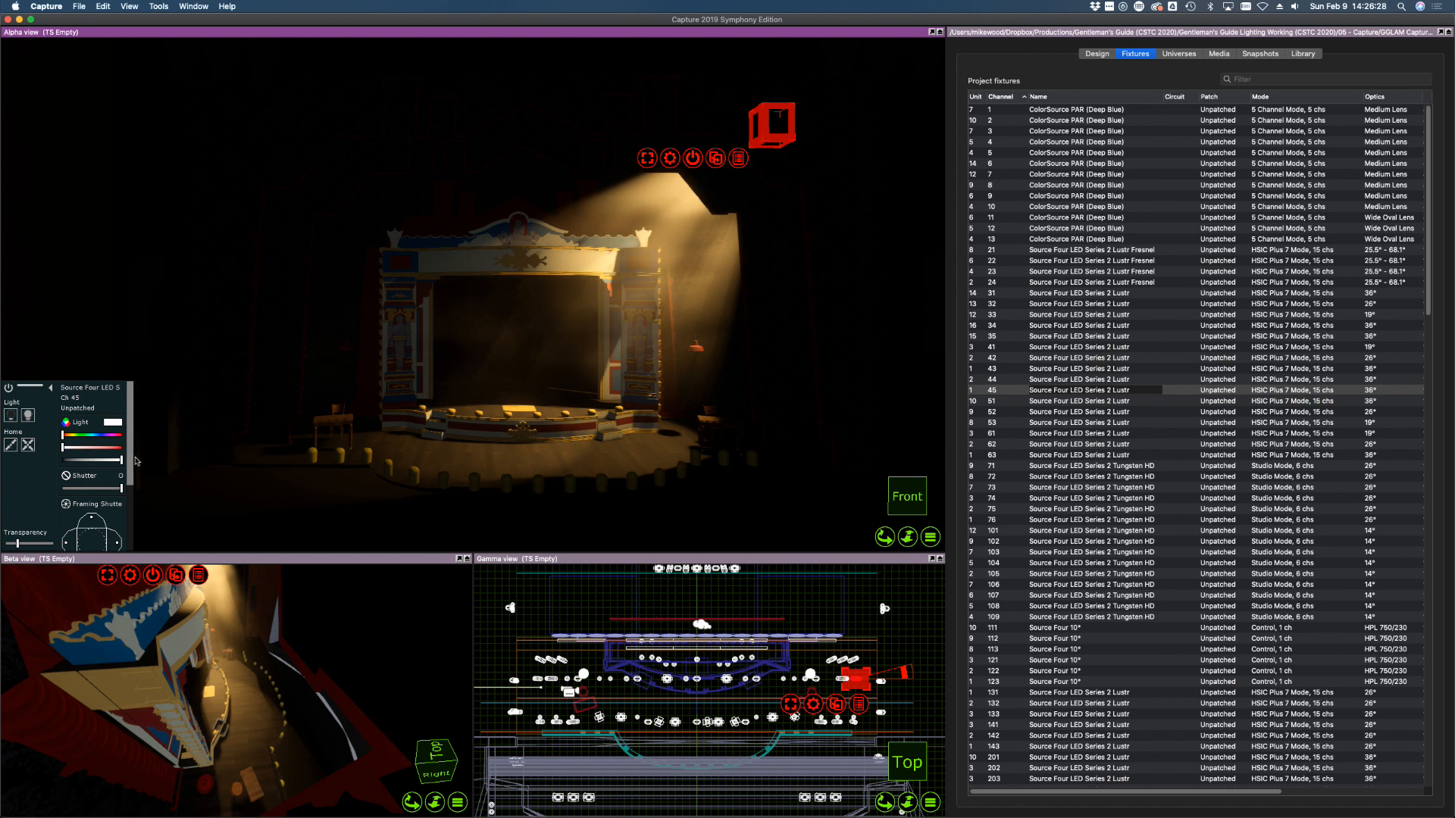
Shutter both sides of channel 45's beam, angle channel 44's right cut, and reshape channel 43 on the portal
{"action": "scroll", "coordinate": [133, 470], "scroll_direction": "down", "scroll_amount": 3}
{"action": "left_click_drag", "start_coordinate": [119, 477], "coordinate": [118, 481]}
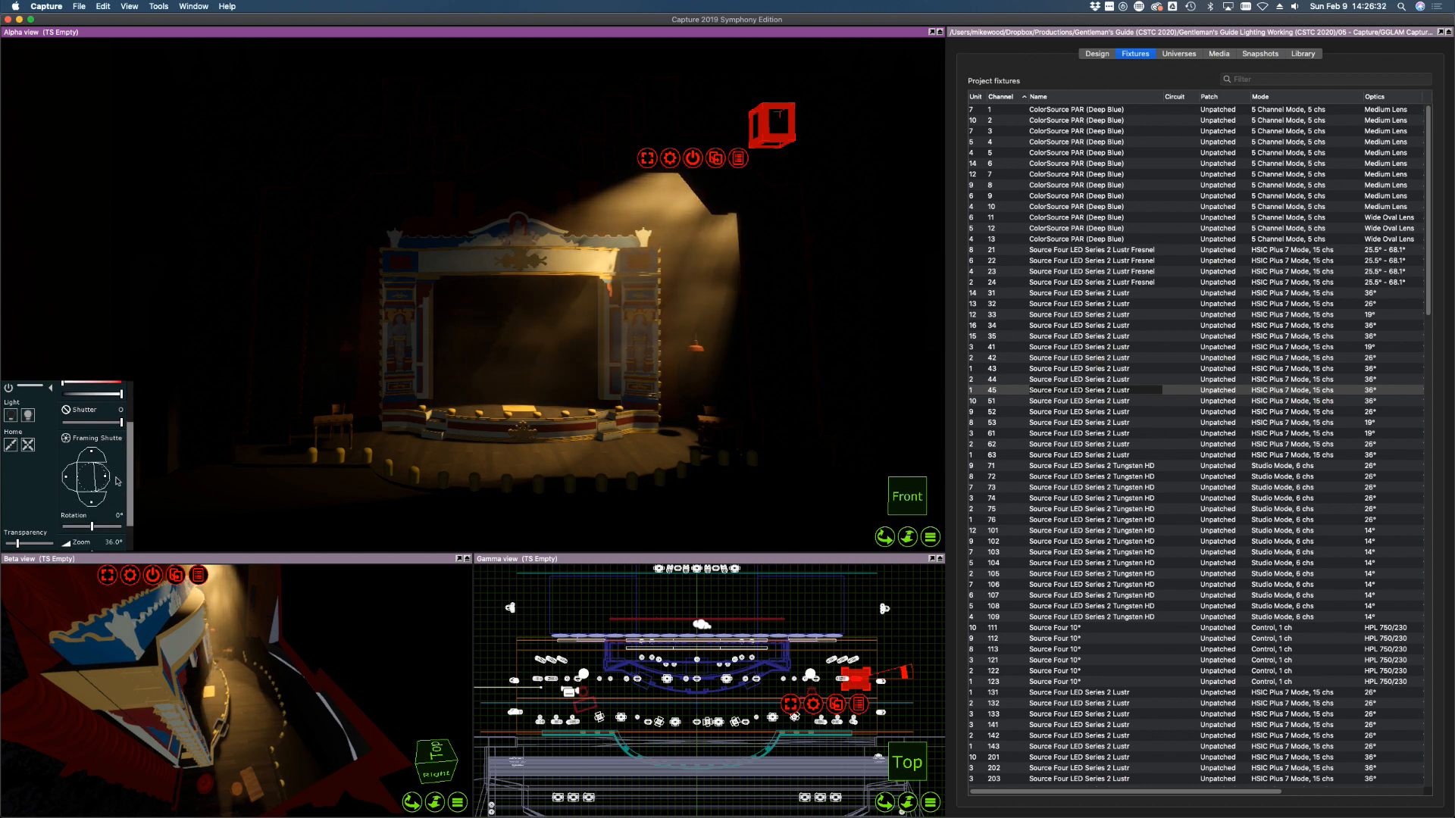
{"action": "left_click_drag", "start_coordinate": [68, 481], "coordinate": [69, 479]}
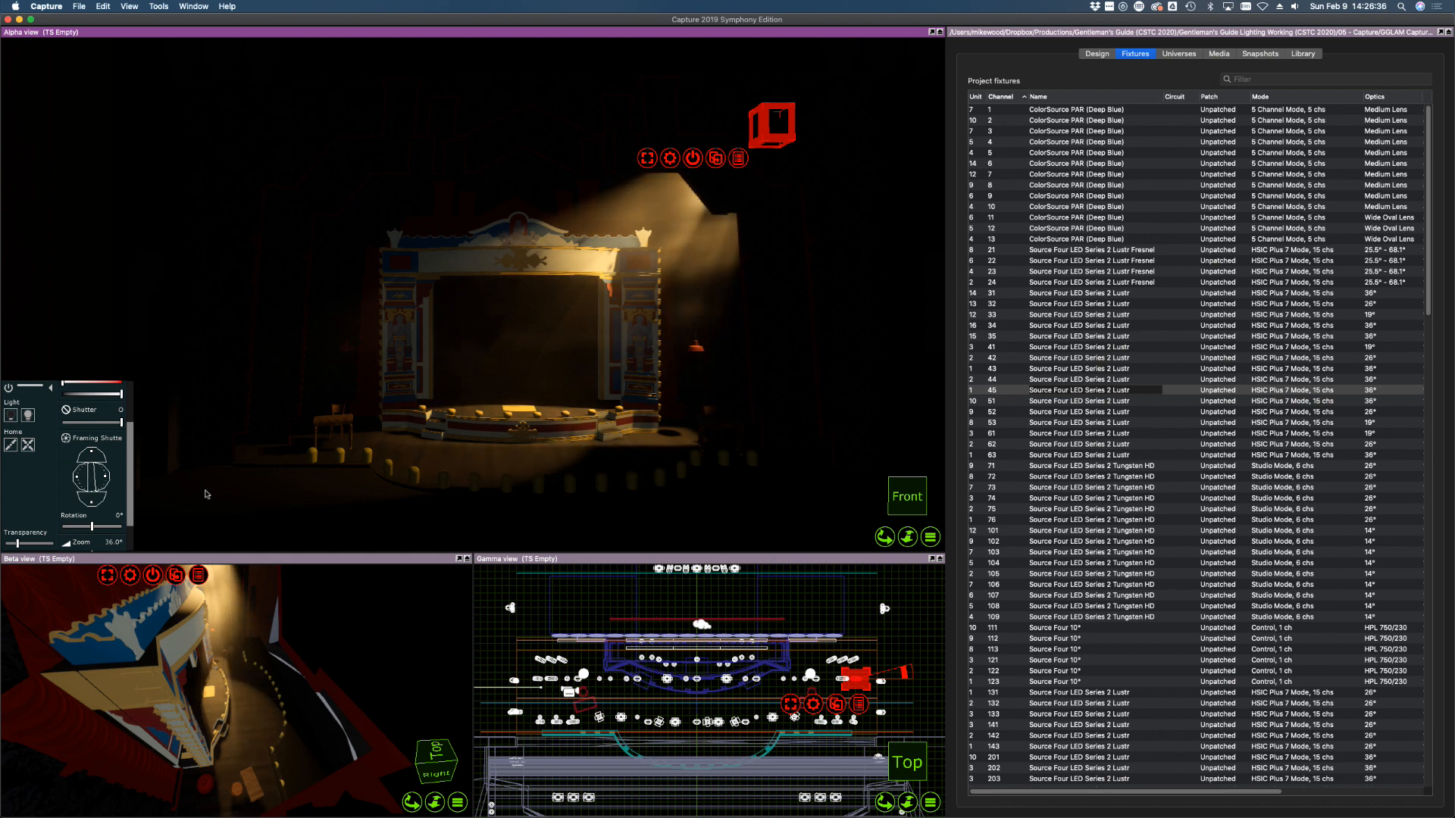
{"action": "left_click", "coordinate": [1025, 380]}
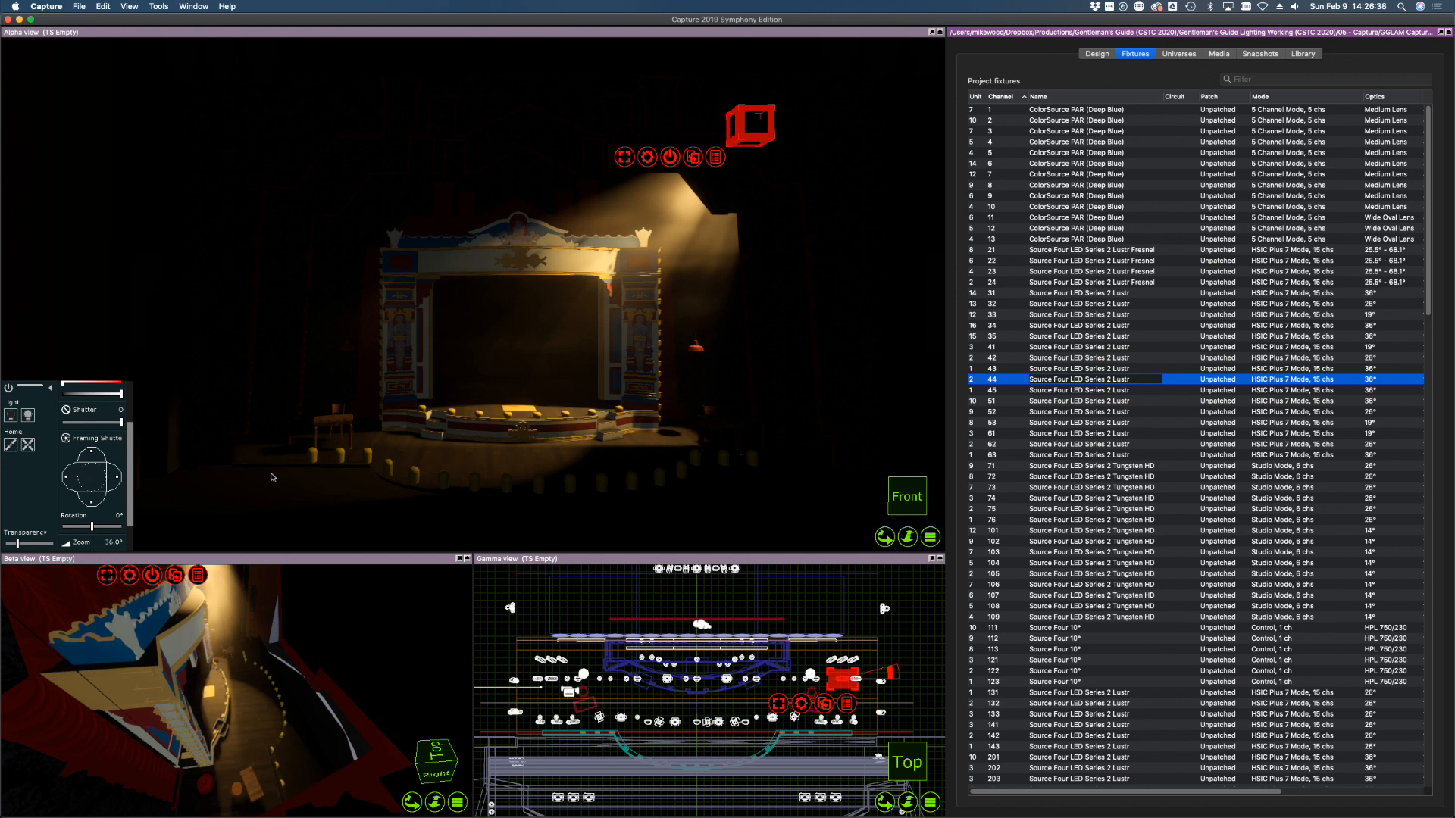
{"action": "left_click_drag", "start_coordinate": [118, 476], "coordinate": [70, 479]}
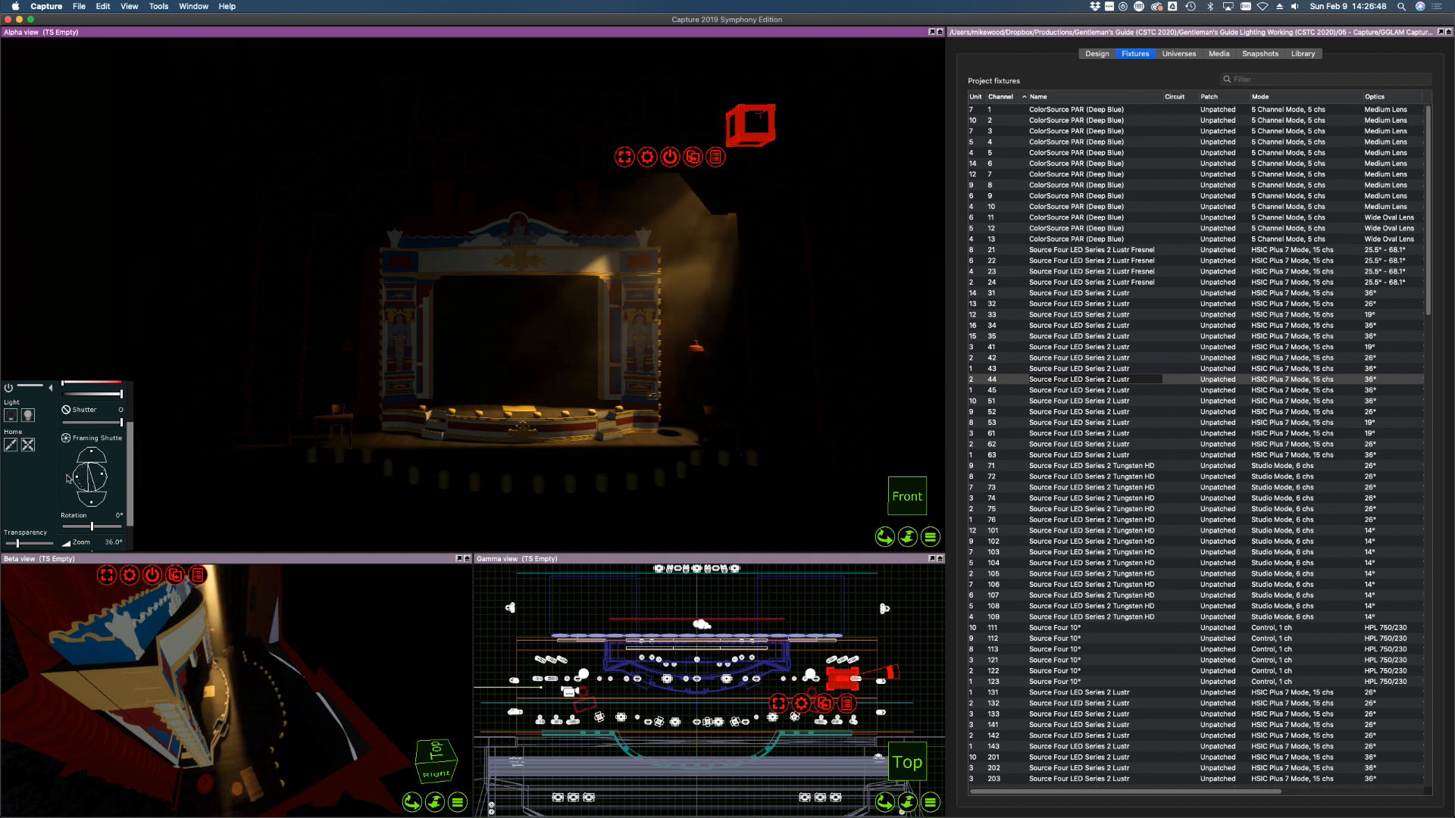
{"action": "left_click", "coordinate": [1012, 371]}
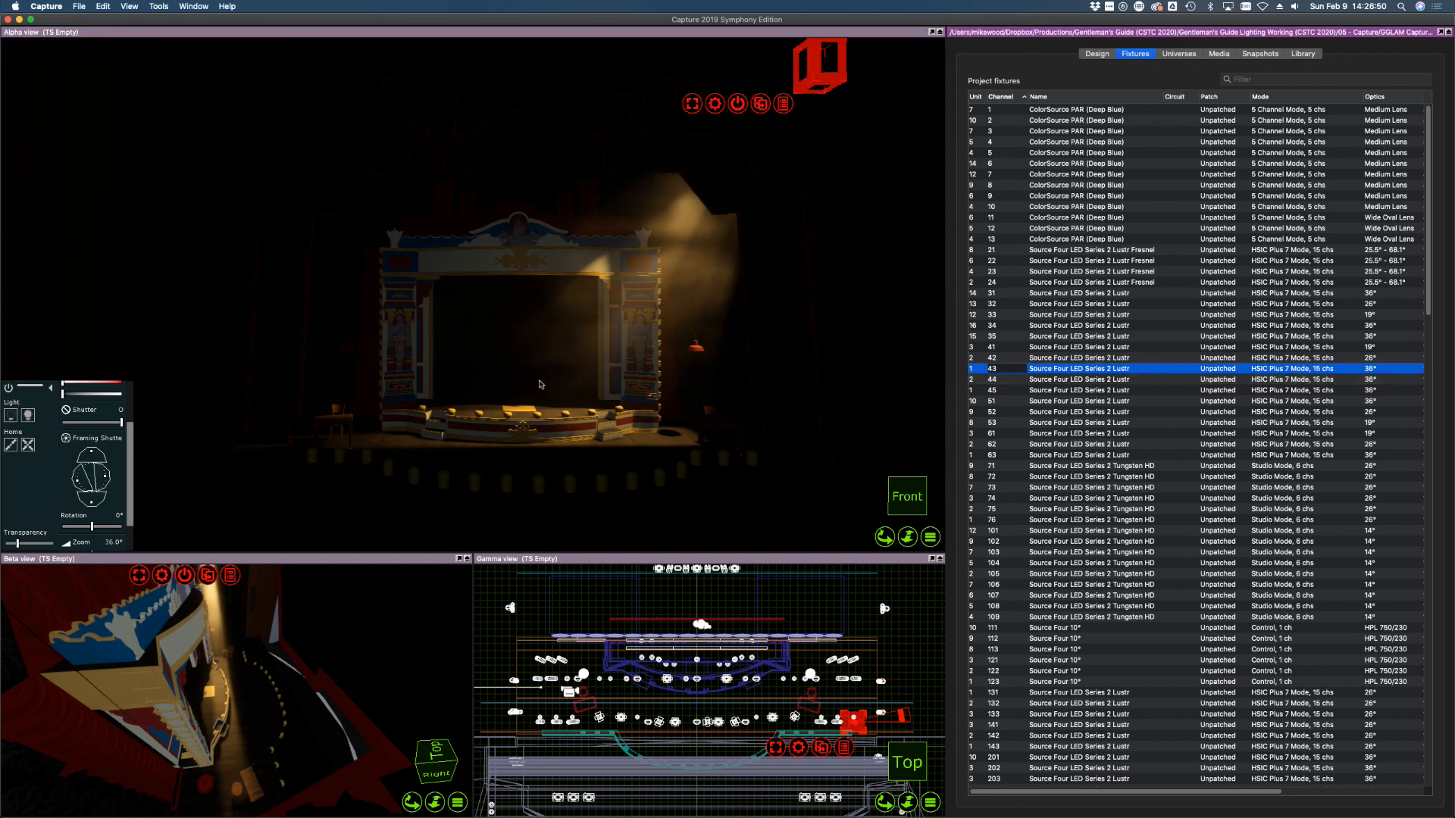
{"action": "left_click", "coordinate": [106, 475]}
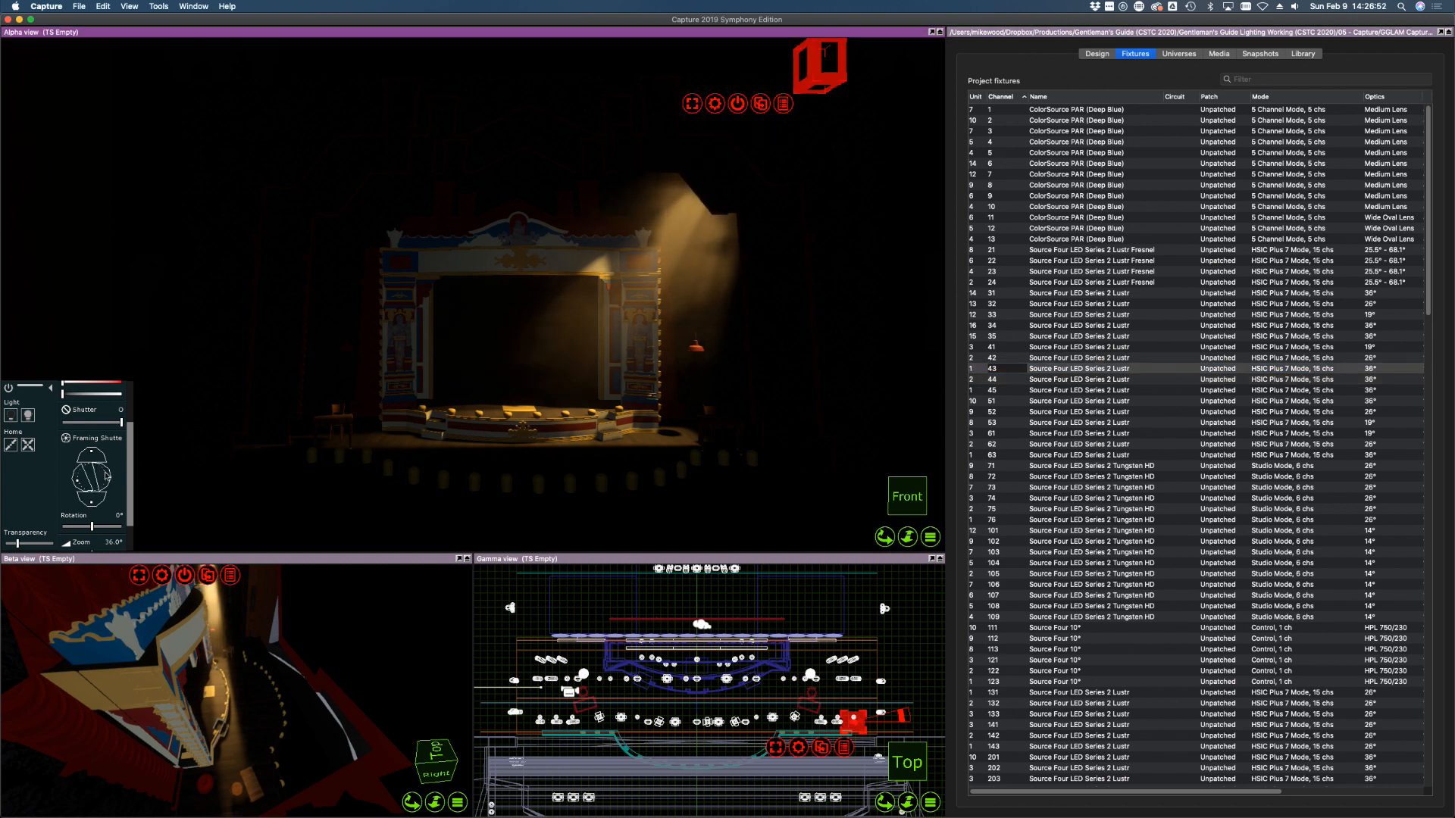
{"action": "left_click_drag", "start_coordinate": [106, 476], "coordinate": [88, 485]}
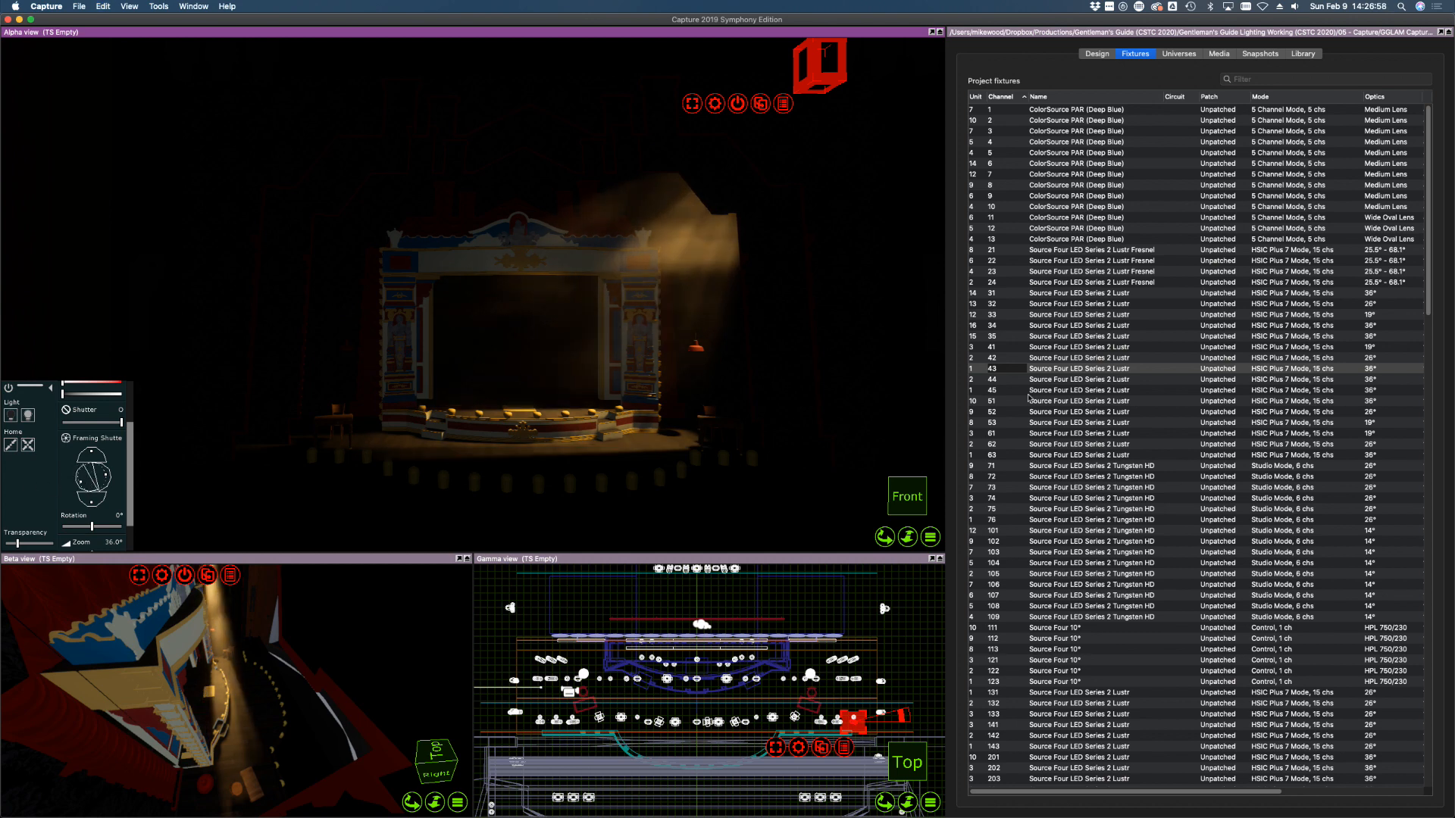
Select channels 44 and 45 together and turn them off
{"action": "left_click", "coordinate": [1047, 380]}
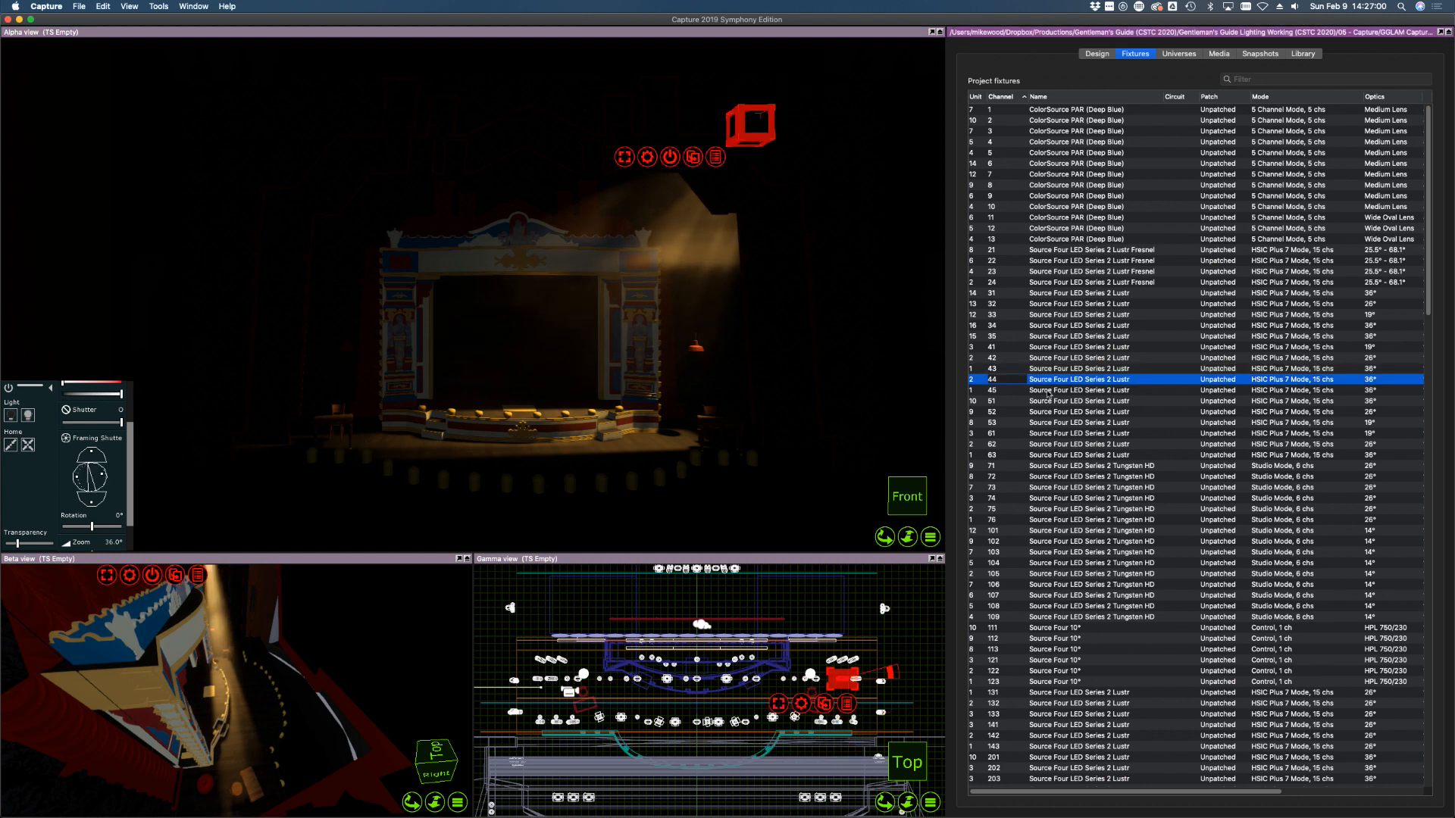
{"action": "left_click", "coordinate": [1048, 392]}
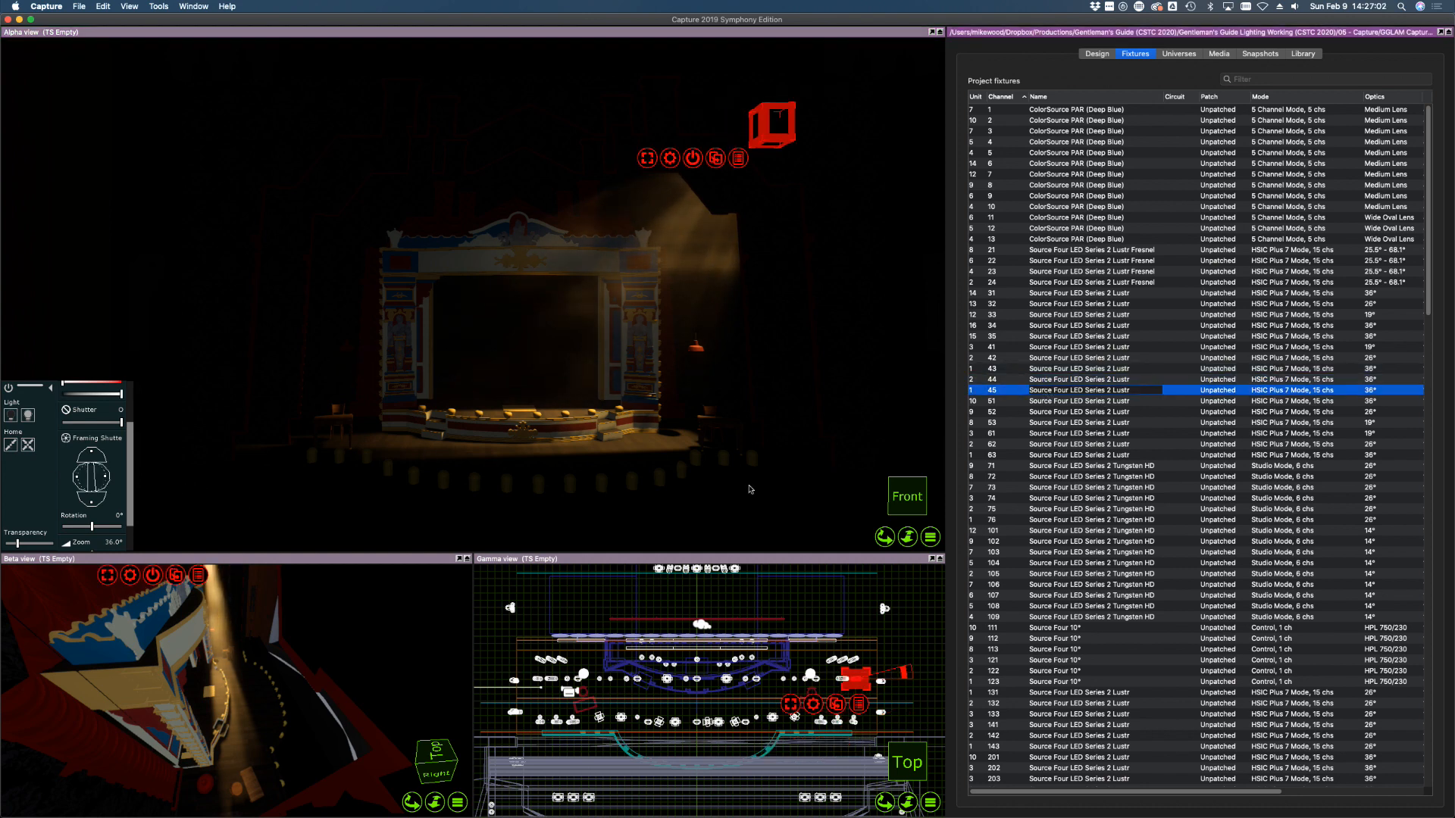
{"action": "left_click", "coordinate": [1008, 380], "text": "shift"}
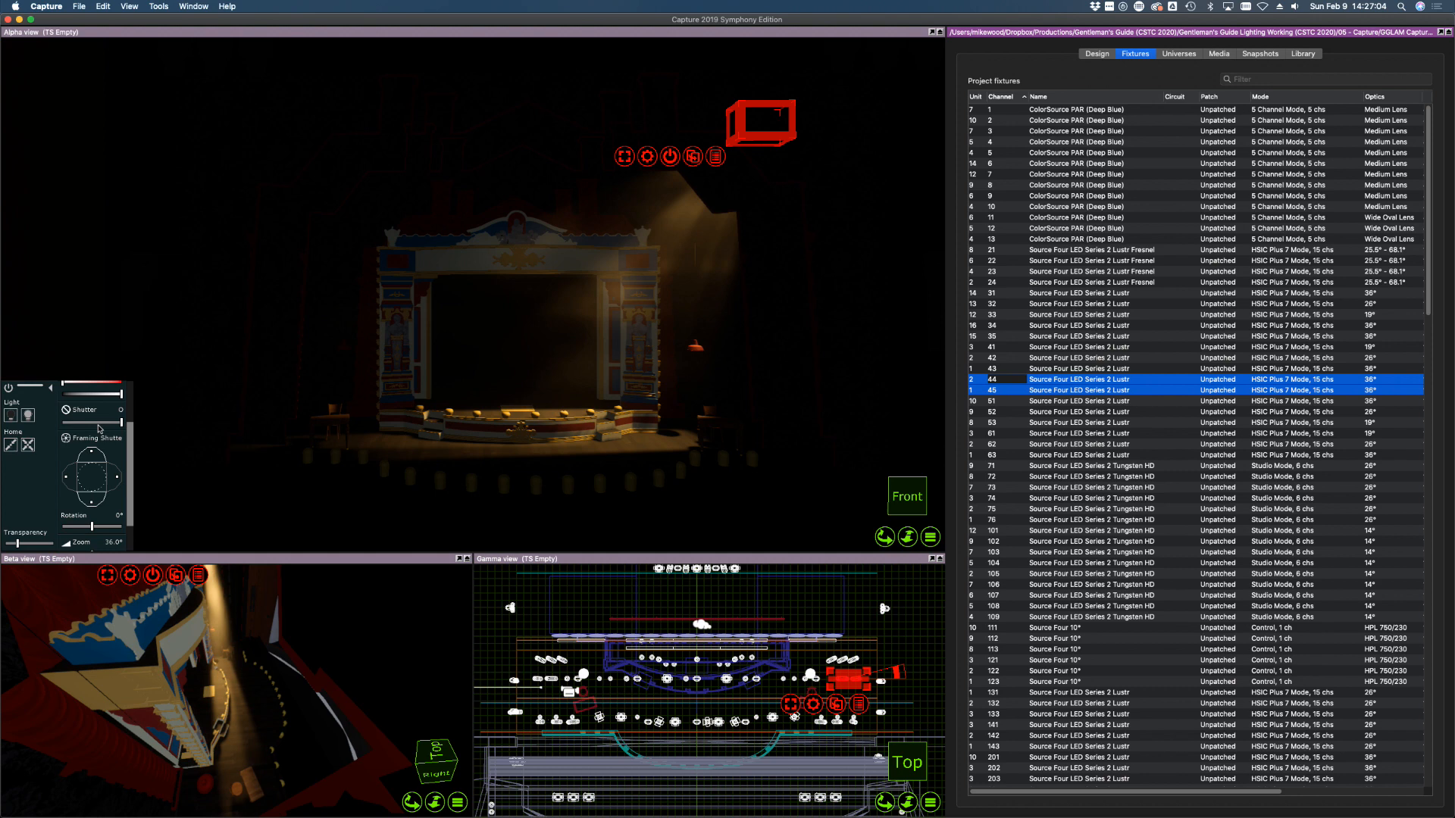
{"action": "left_click", "coordinate": [10, 414]}
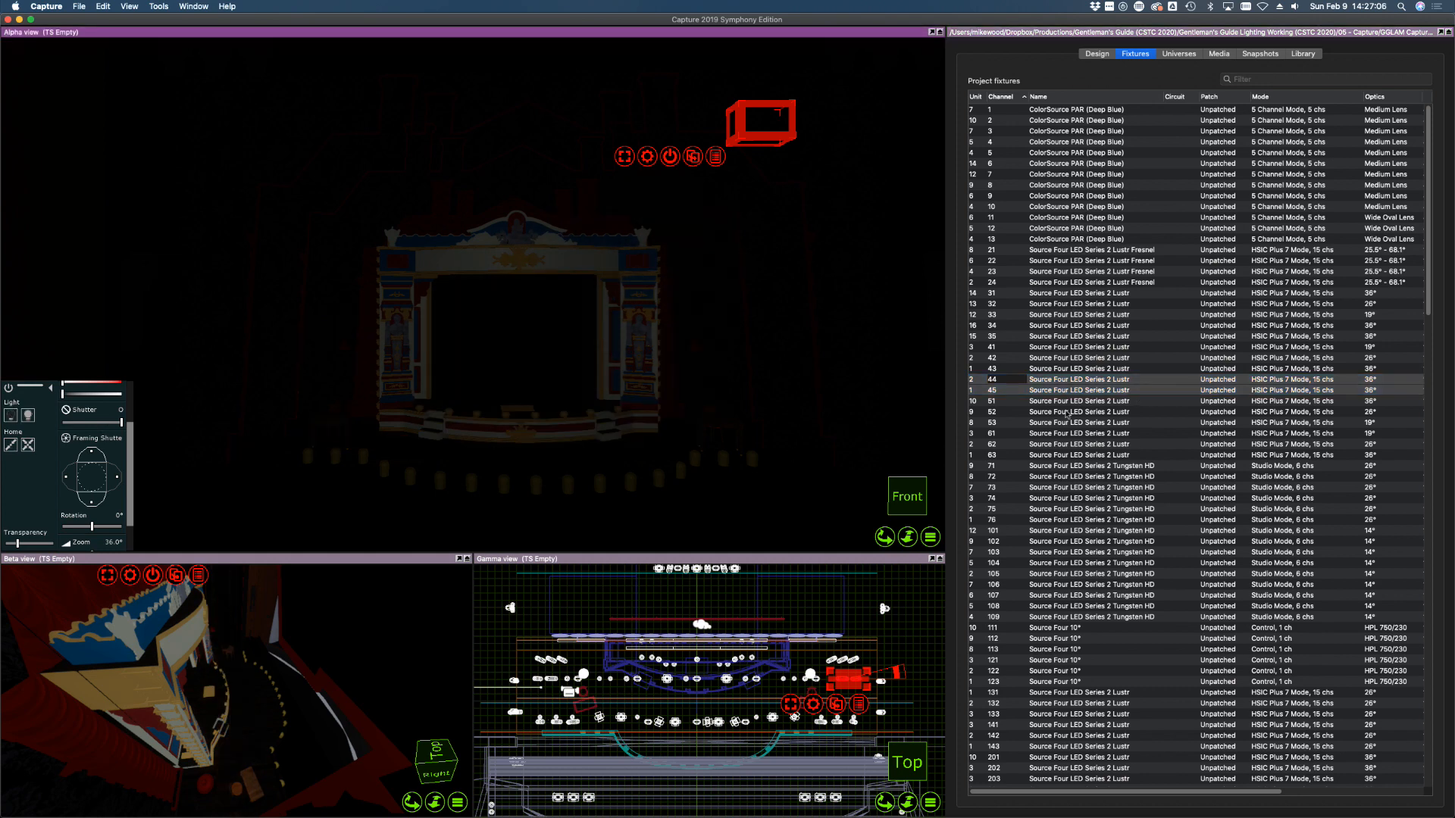
{"action": "left_click", "coordinate": [1067, 417]}
{"action": "left_click", "coordinate": [1051, 400]}
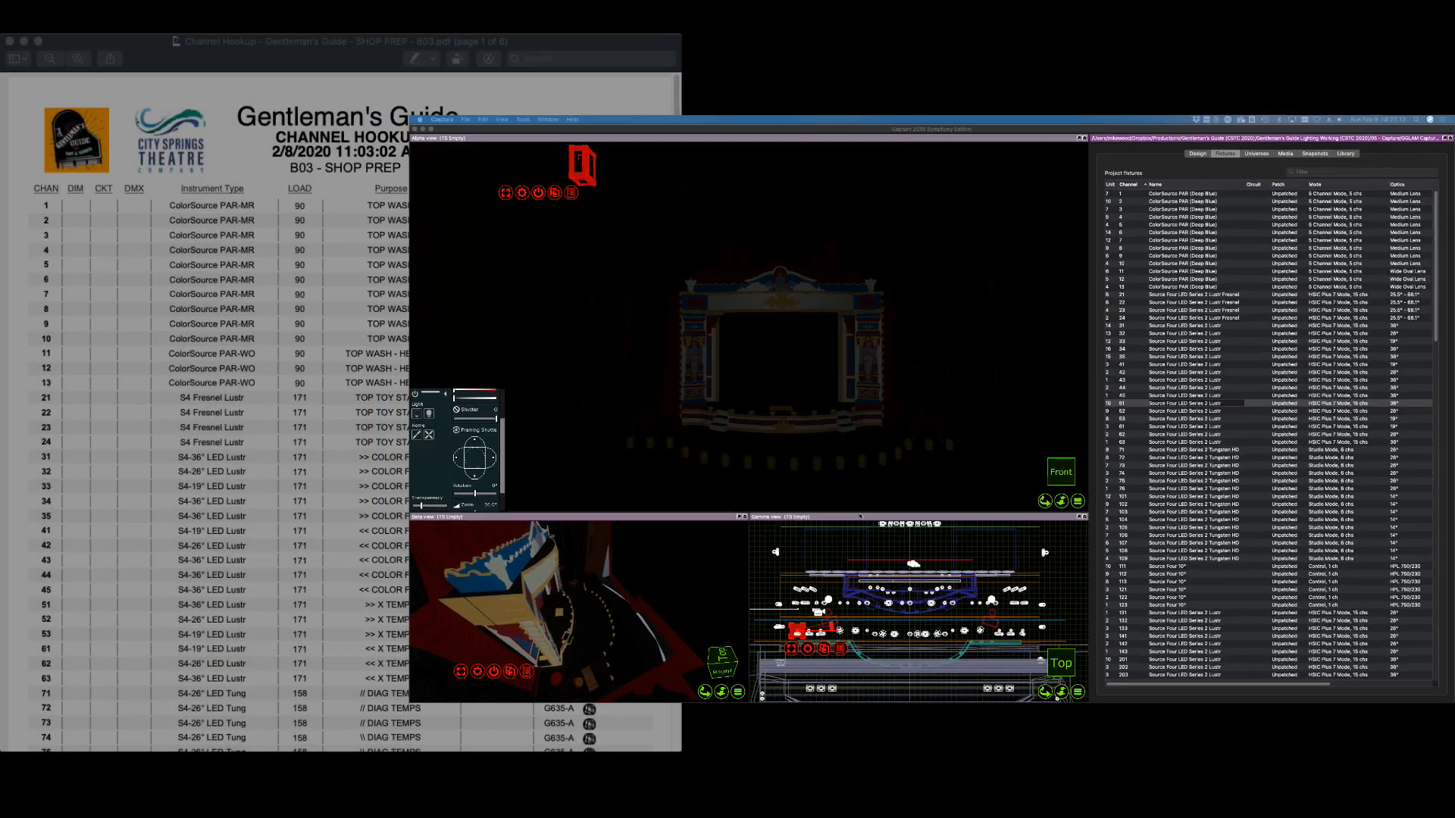
Scroll the Channel Hookup PDF to show channels 51–63 and the 101–105 FRONT units
{"action": "scroll", "coordinate": [197, 573], "scroll_direction": "down", "scroll_amount": 3}
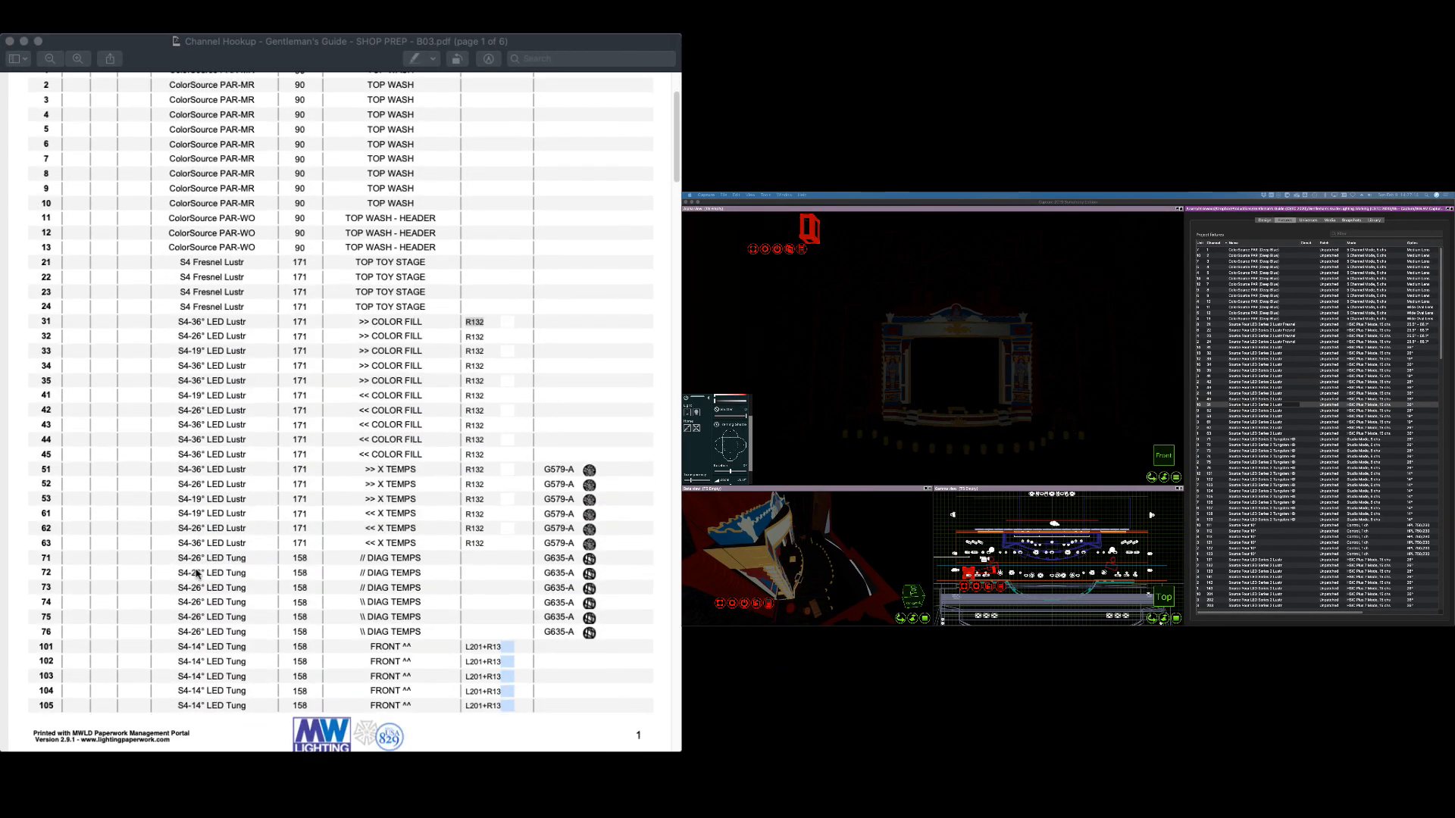
{"action": "left_click", "coordinate": [281, 500]}
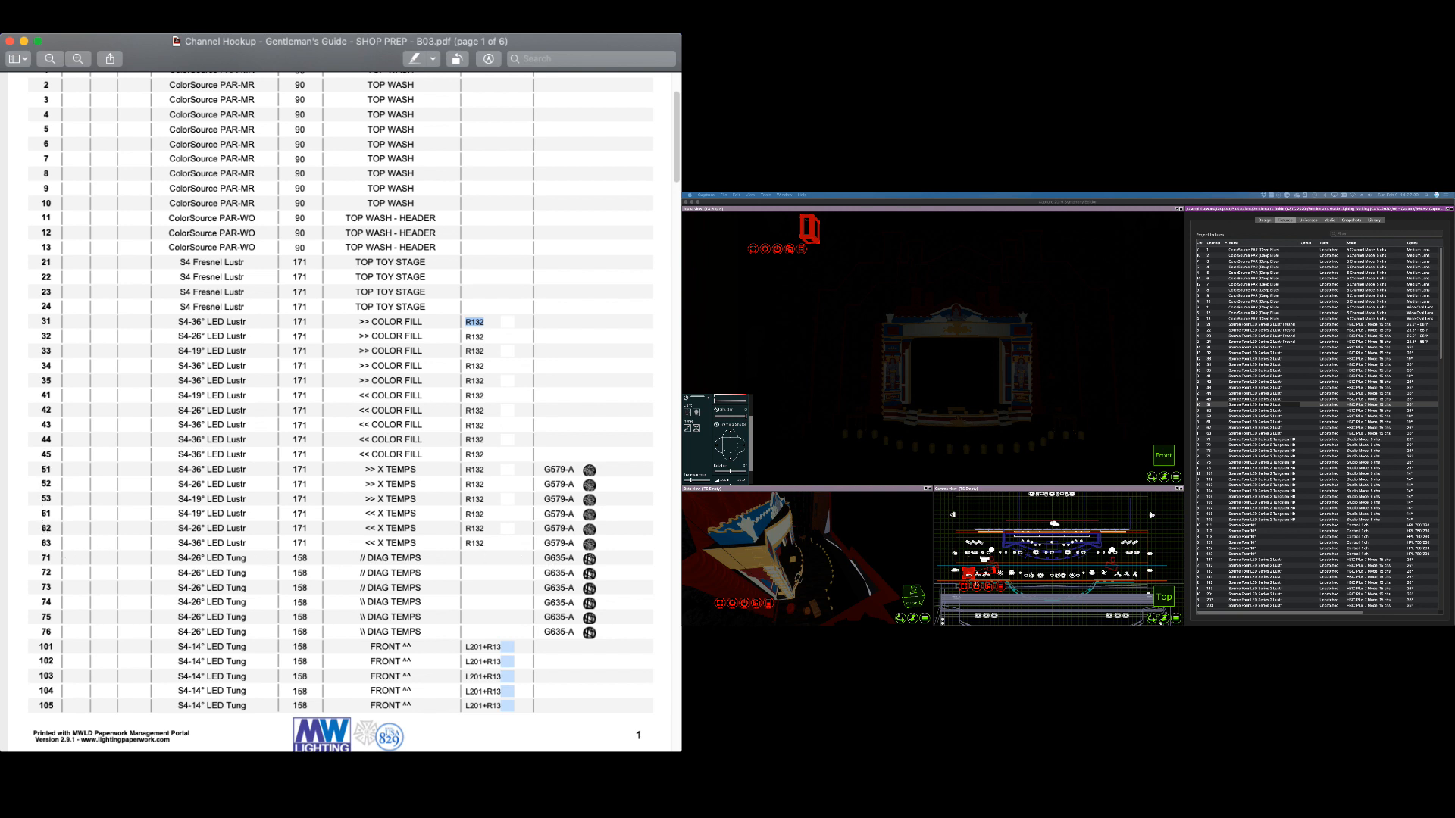
Look over the channel hookup PDF once more, then bring the Capture stage design back to the front
{"action": "scroll", "coordinate": [998, 572], "scroll_direction": "up", "scroll_amount": 3}
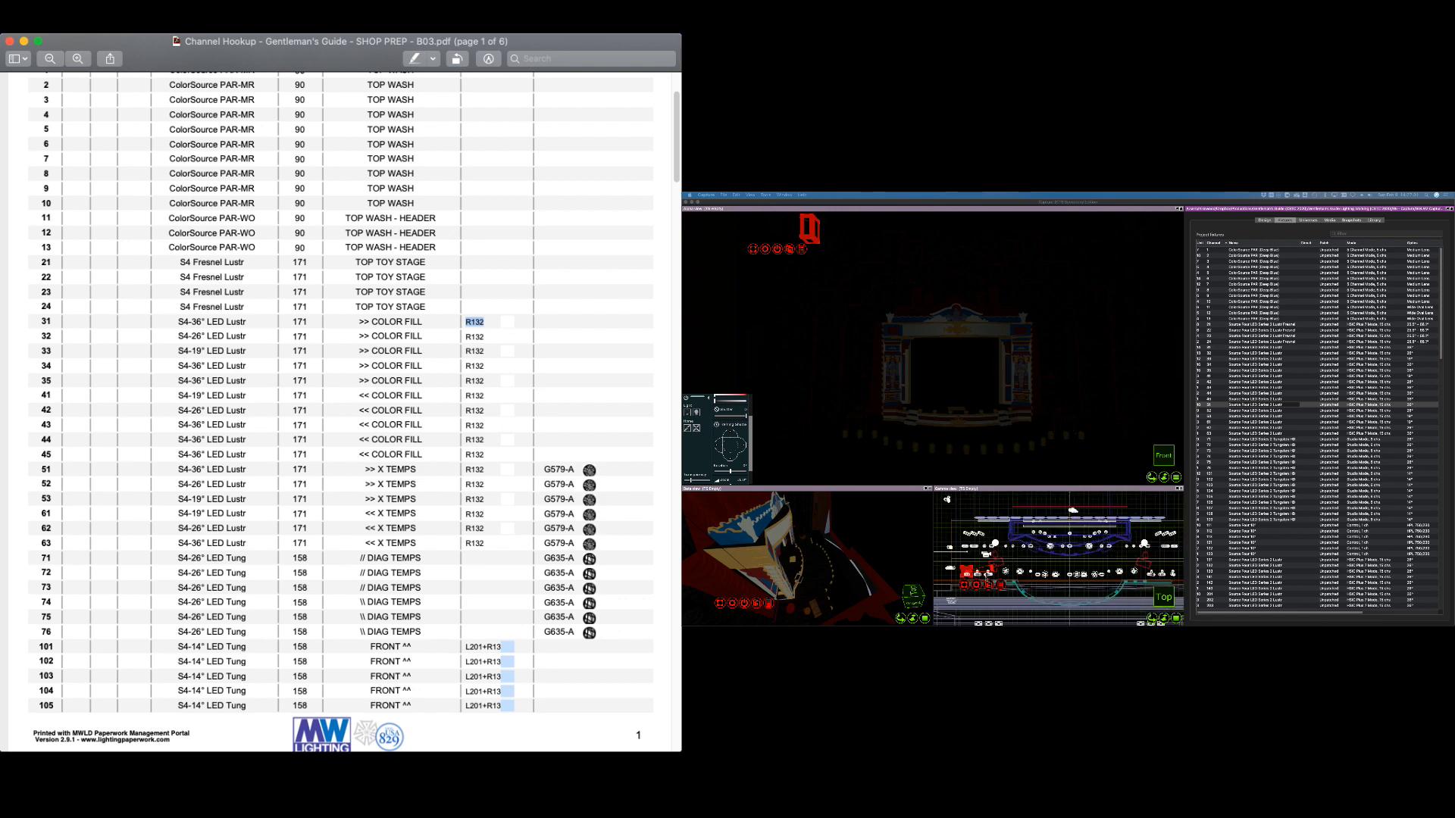
{"action": "scroll", "coordinate": [998, 572], "scroll_direction": "down", "scroll_amount": 6}
{"action": "scroll", "coordinate": [1145, 506], "scroll_direction": "up", "scroll_amount": 3}
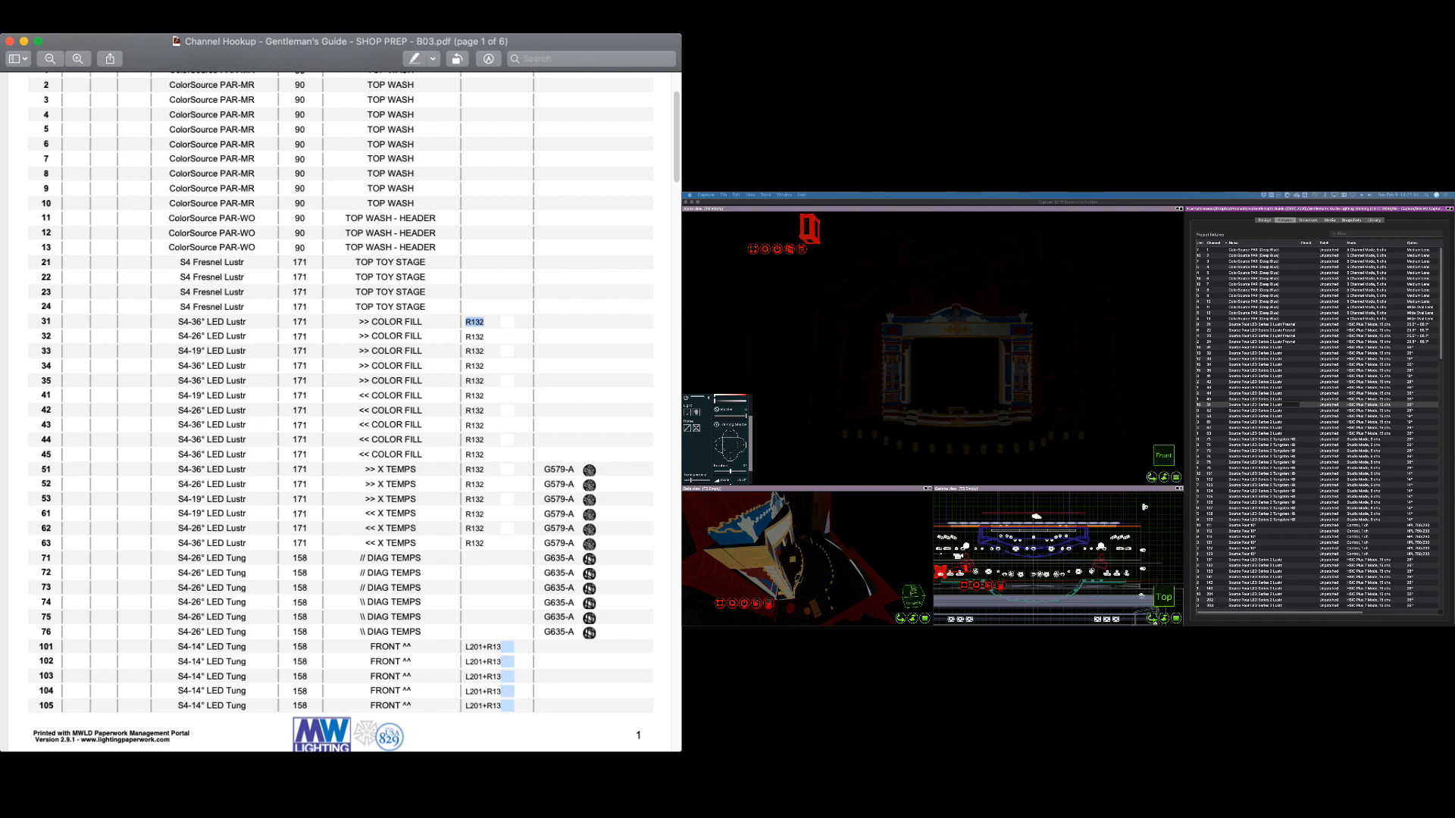
{"action": "scroll", "coordinate": [1144, 506], "scroll_direction": "down", "scroll_amount": 2}
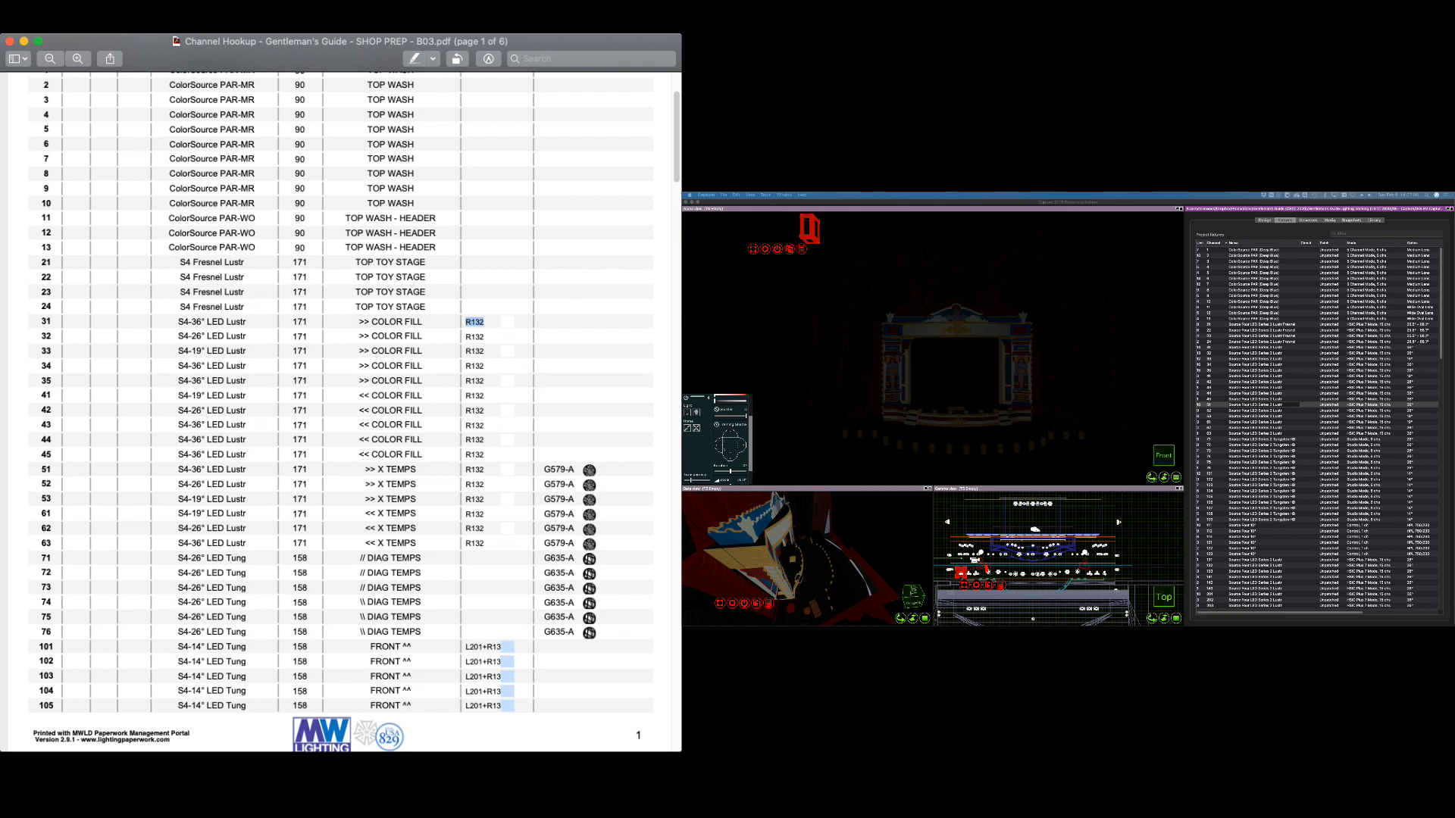
{"action": "left_click", "coordinate": [957, 506]}
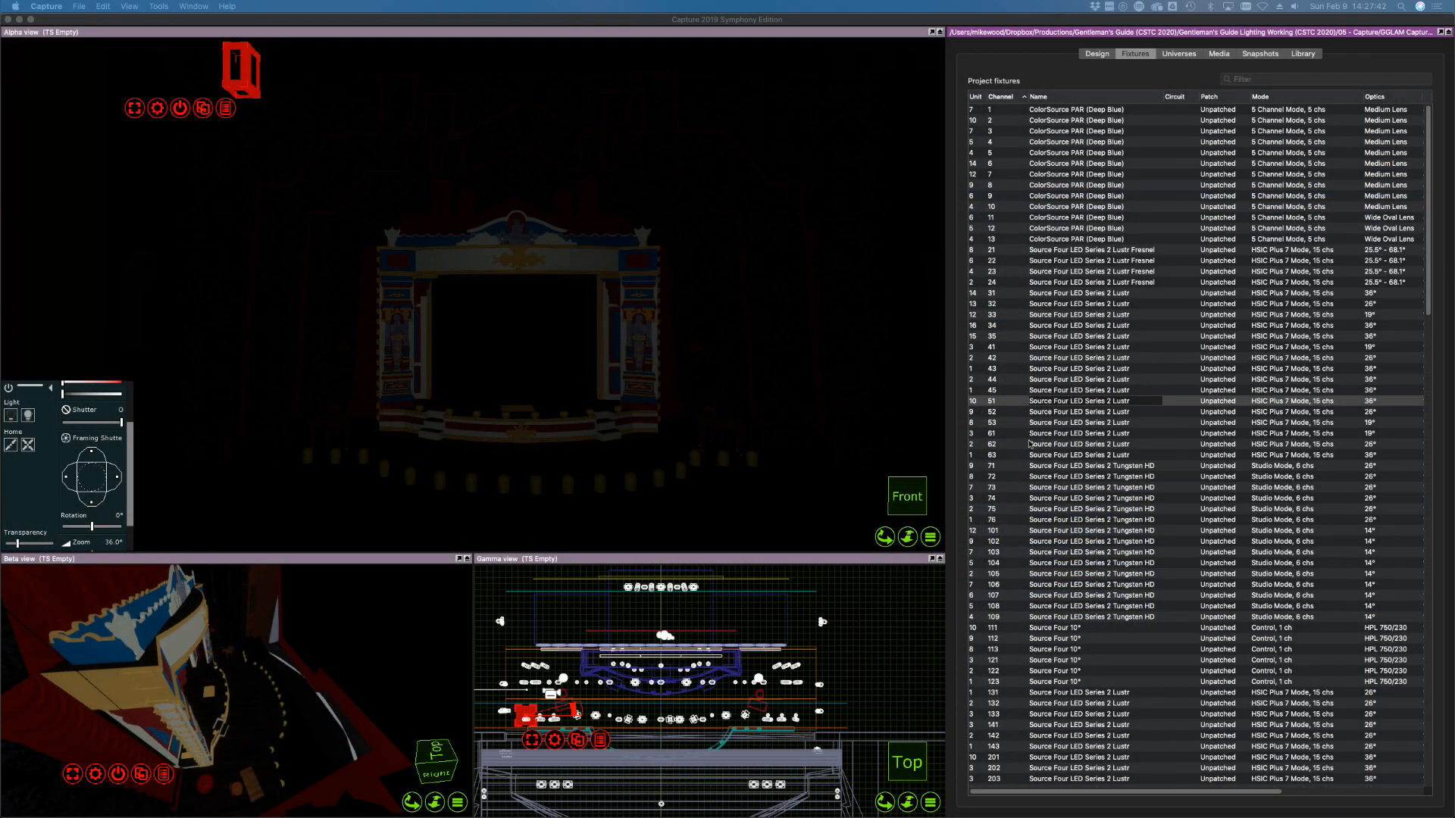
Select X TEMPS channels 51–63, bring them to full and focus them on centre stage
{"action": "left_click", "coordinate": [1032, 444]}
{"action": "left_click", "coordinate": [994, 401]}
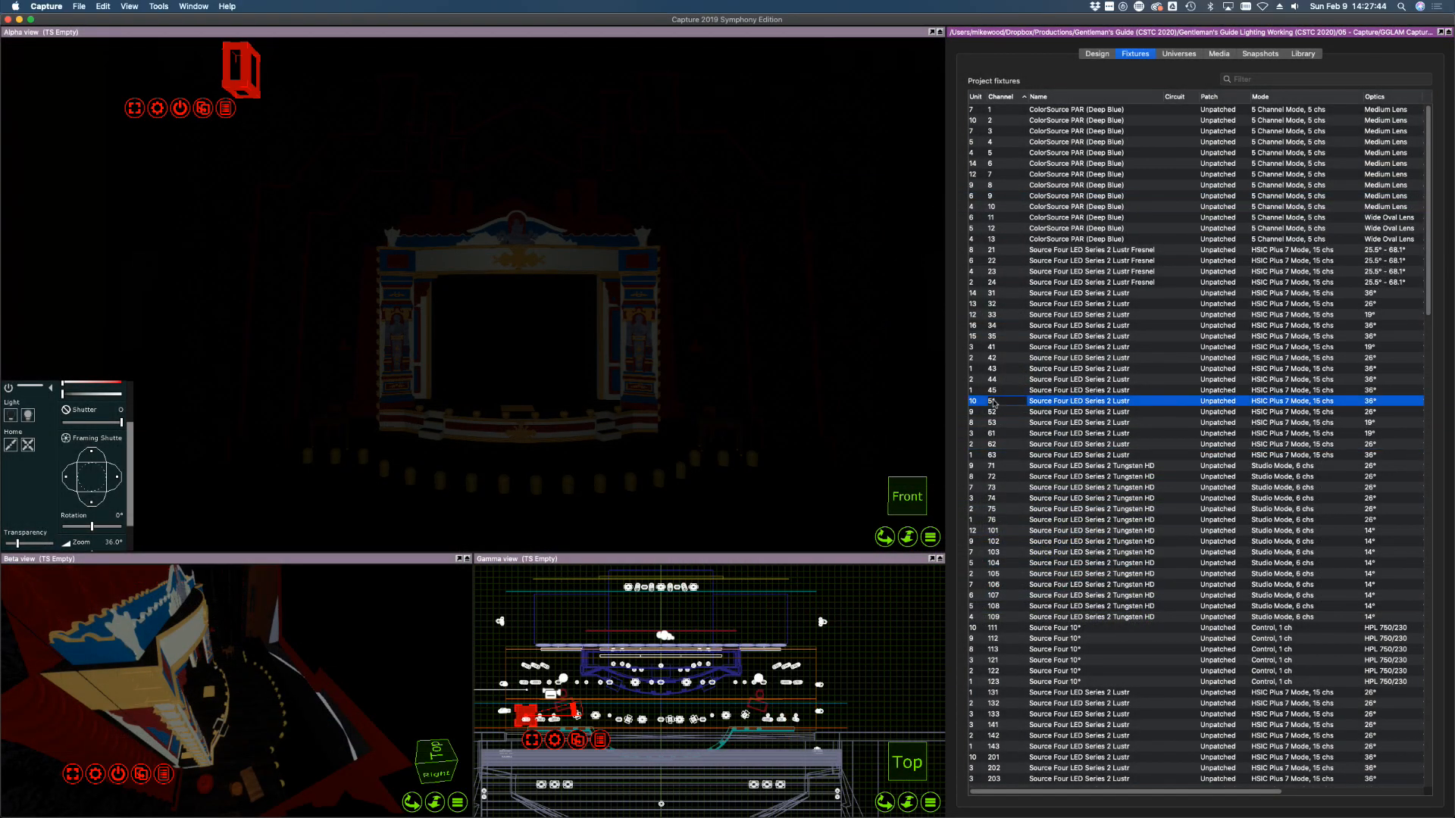
{"action": "left_click", "coordinate": [993, 455], "text": "shift"}
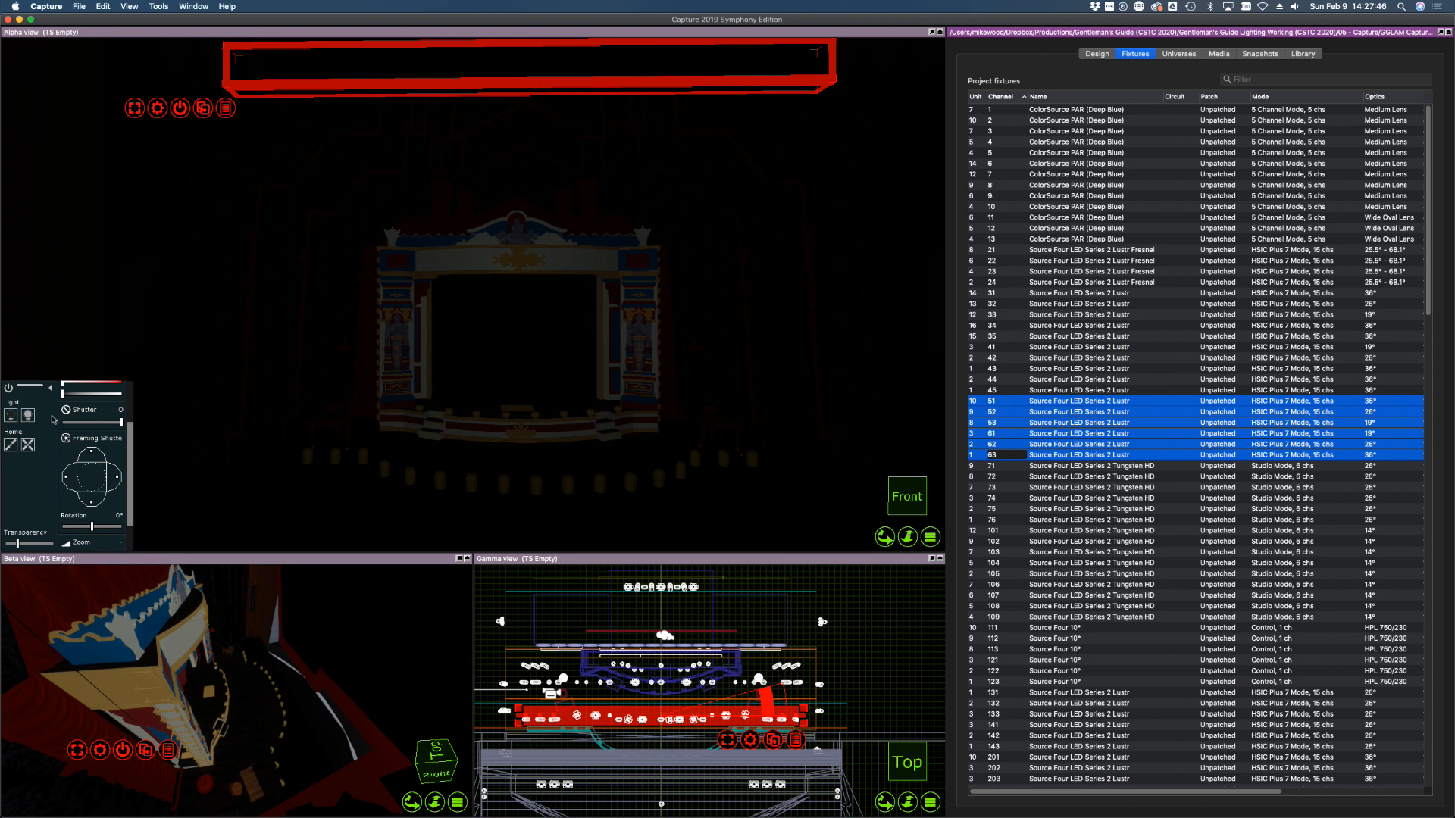
{"action": "left_click_drag", "start_coordinate": [63, 394], "coordinate": [129, 394]}
{"action": "left_click", "coordinate": [525, 450], "text": "alt"}
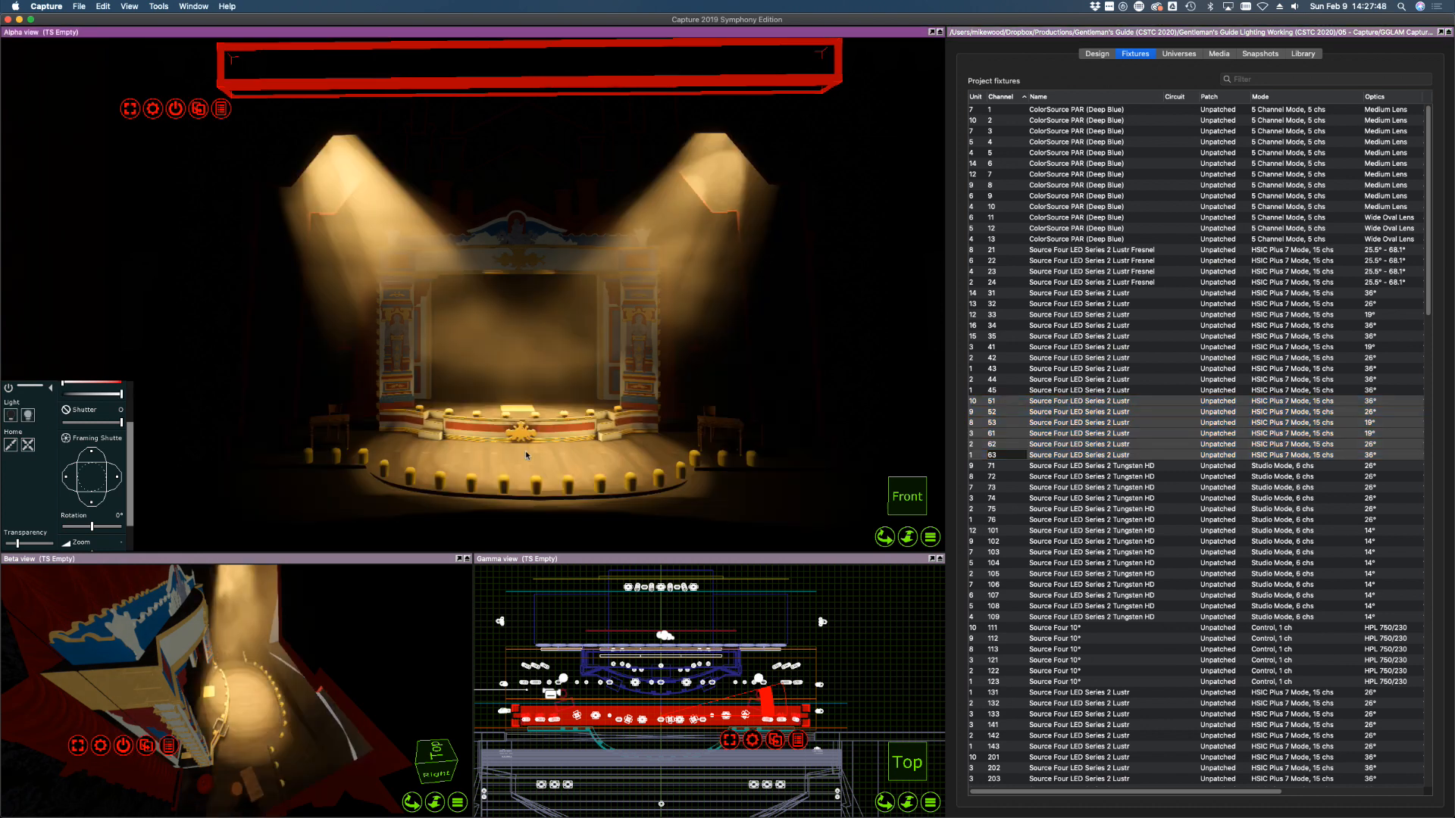
{"action": "left_click", "coordinate": [1303, 53]}
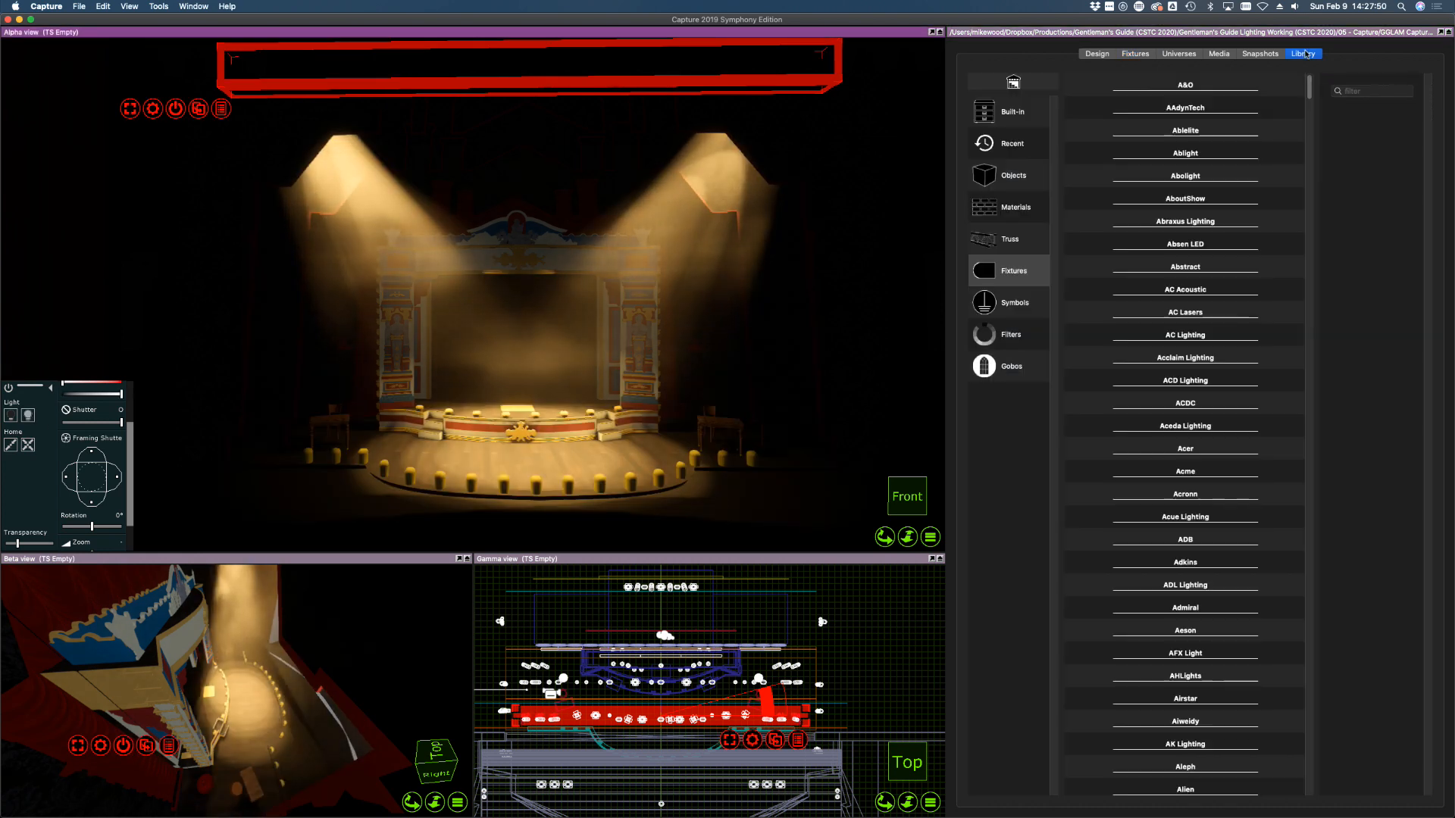
Search the gobos for 579 and drop Gam 579 Foliage Breakup 3 onto channels 51–63
{"action": "left_click", "coordinate": [1020, 367]}
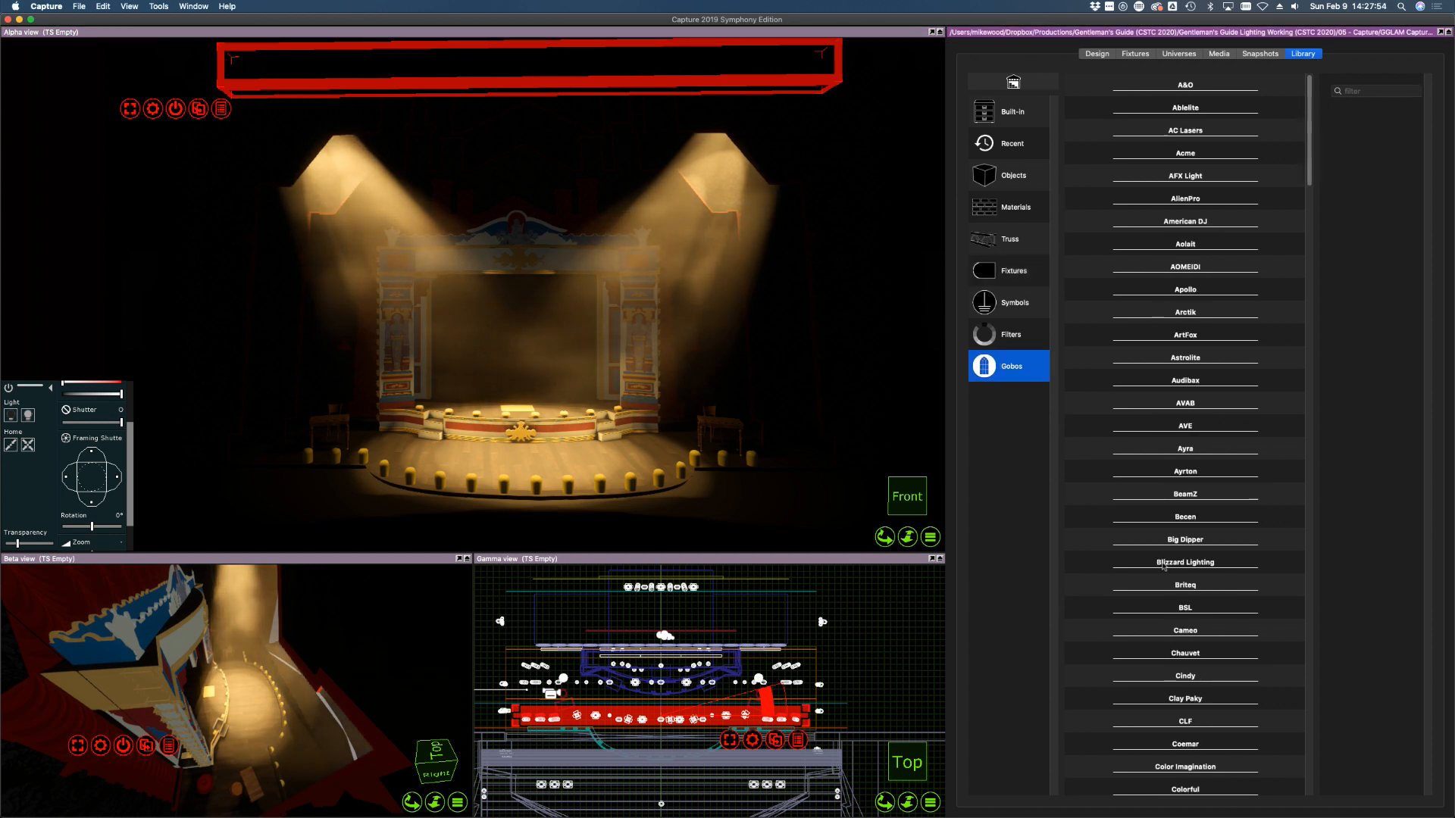
{"action": "left_click", "coordinate": [1340, 94]}
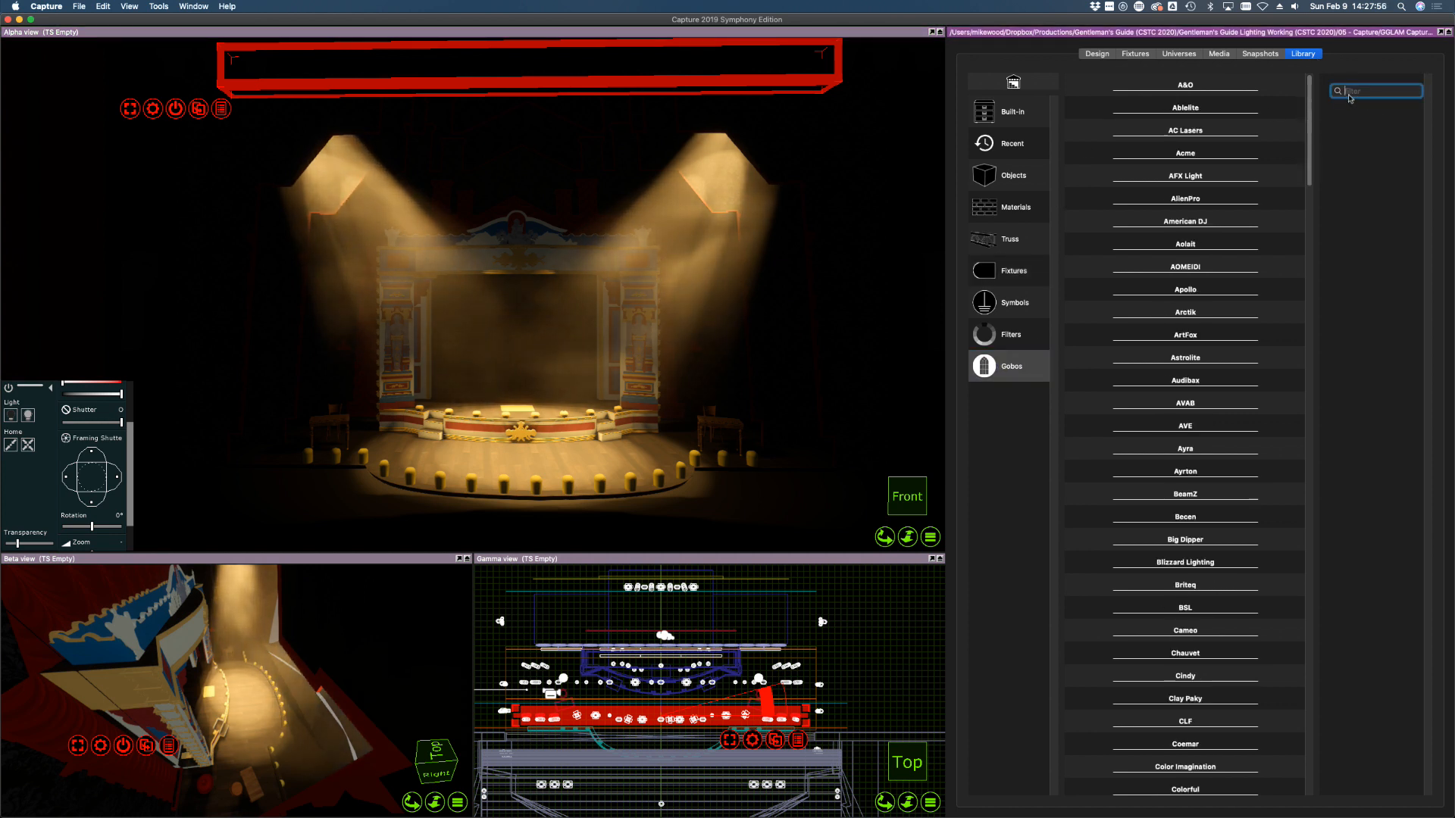
{"action": "type", "text": "579"}
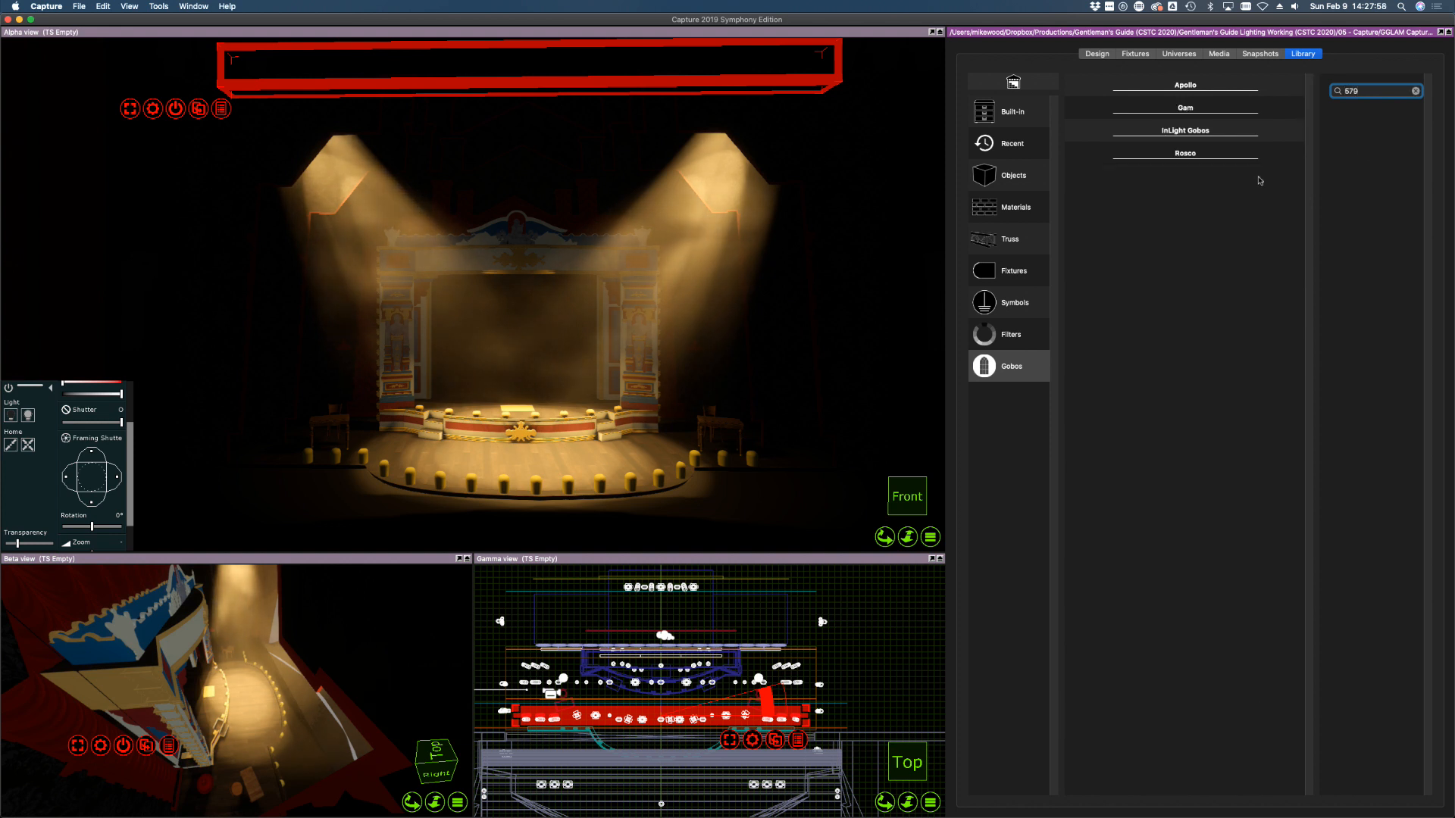
{"action": "left_click", "coordinate": [1192, 111]}
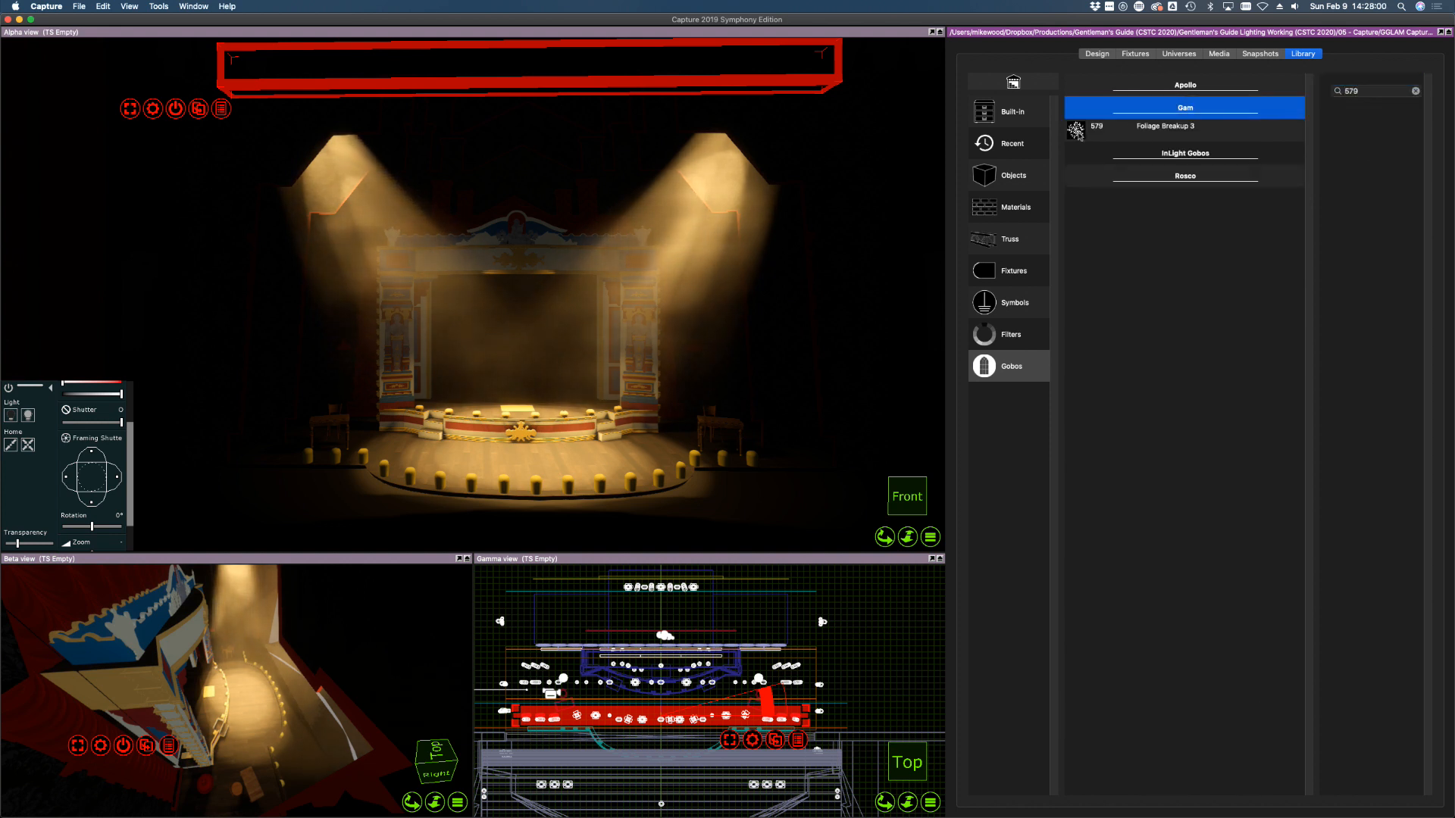
{"action": "scroll", "coordinate": [816, 726], "scroll_direction": "up", "scroll_amount": 5}
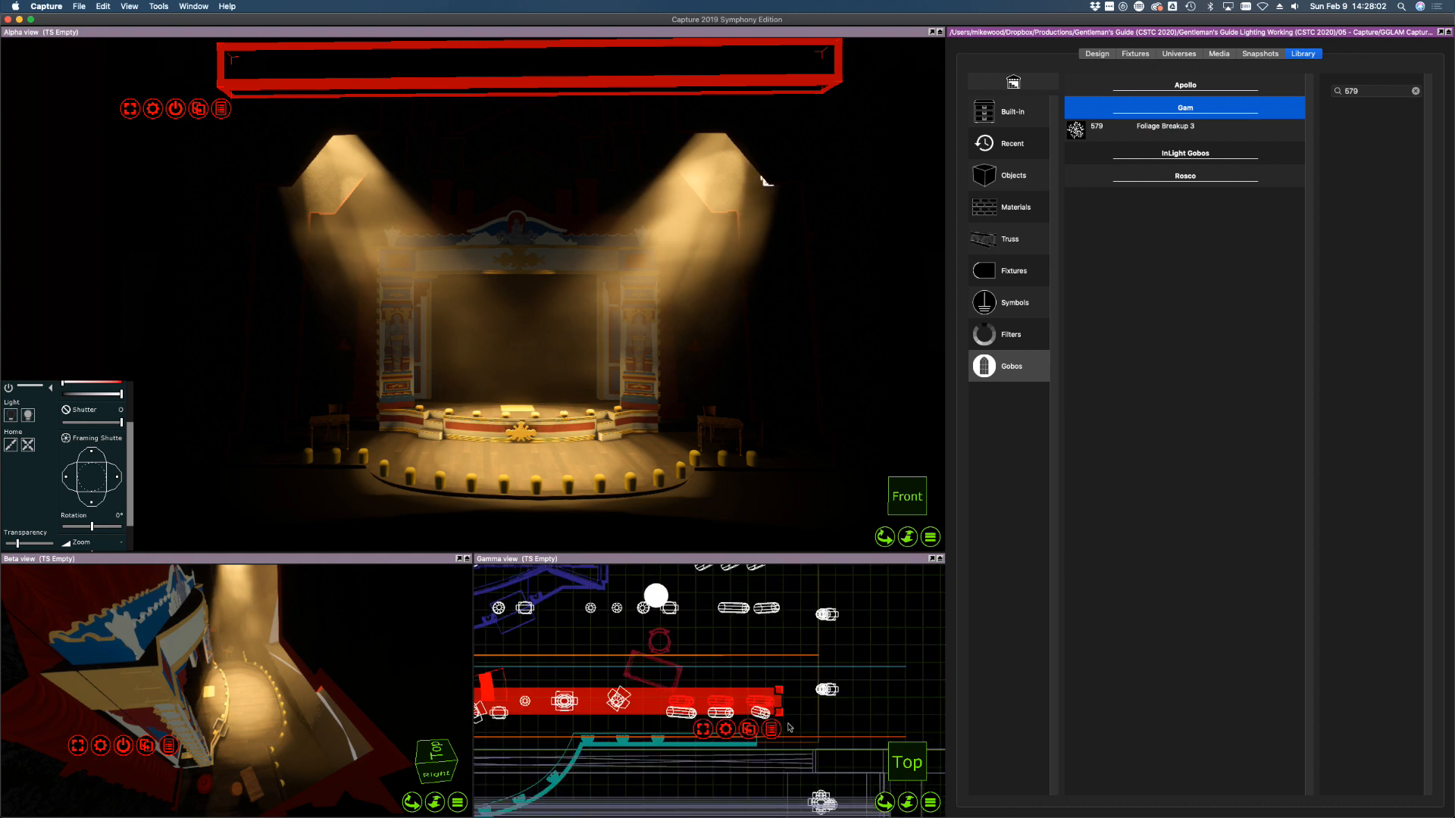
{"action": "left_click_drag", "start_coordinate": [1069, 135], "coordinate": [761, 696]}
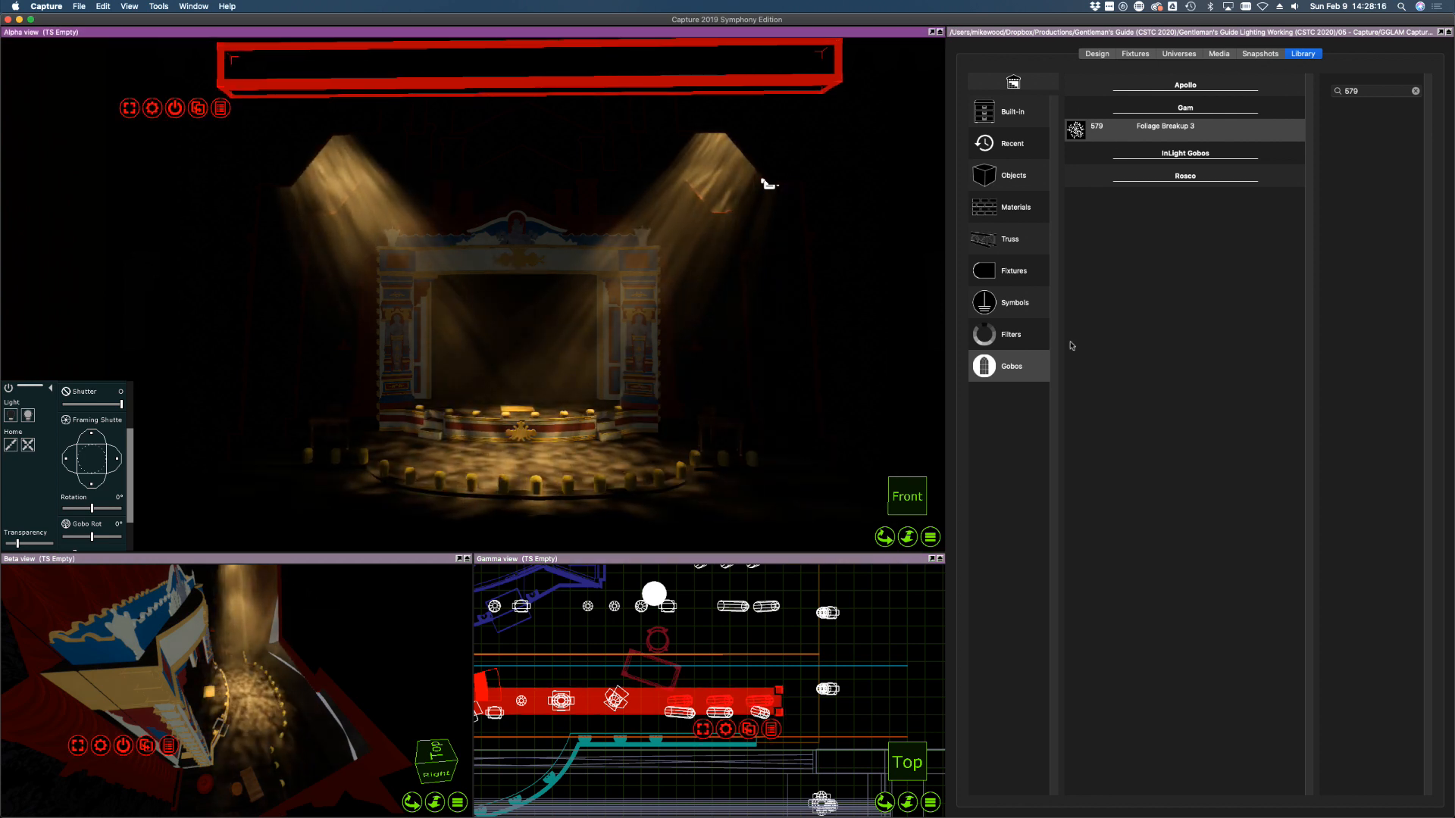
Use Remove filters on channels 51–63 to strip the R132 colour filter
{"action": "left_click", "coordinate": [1096, 53]}
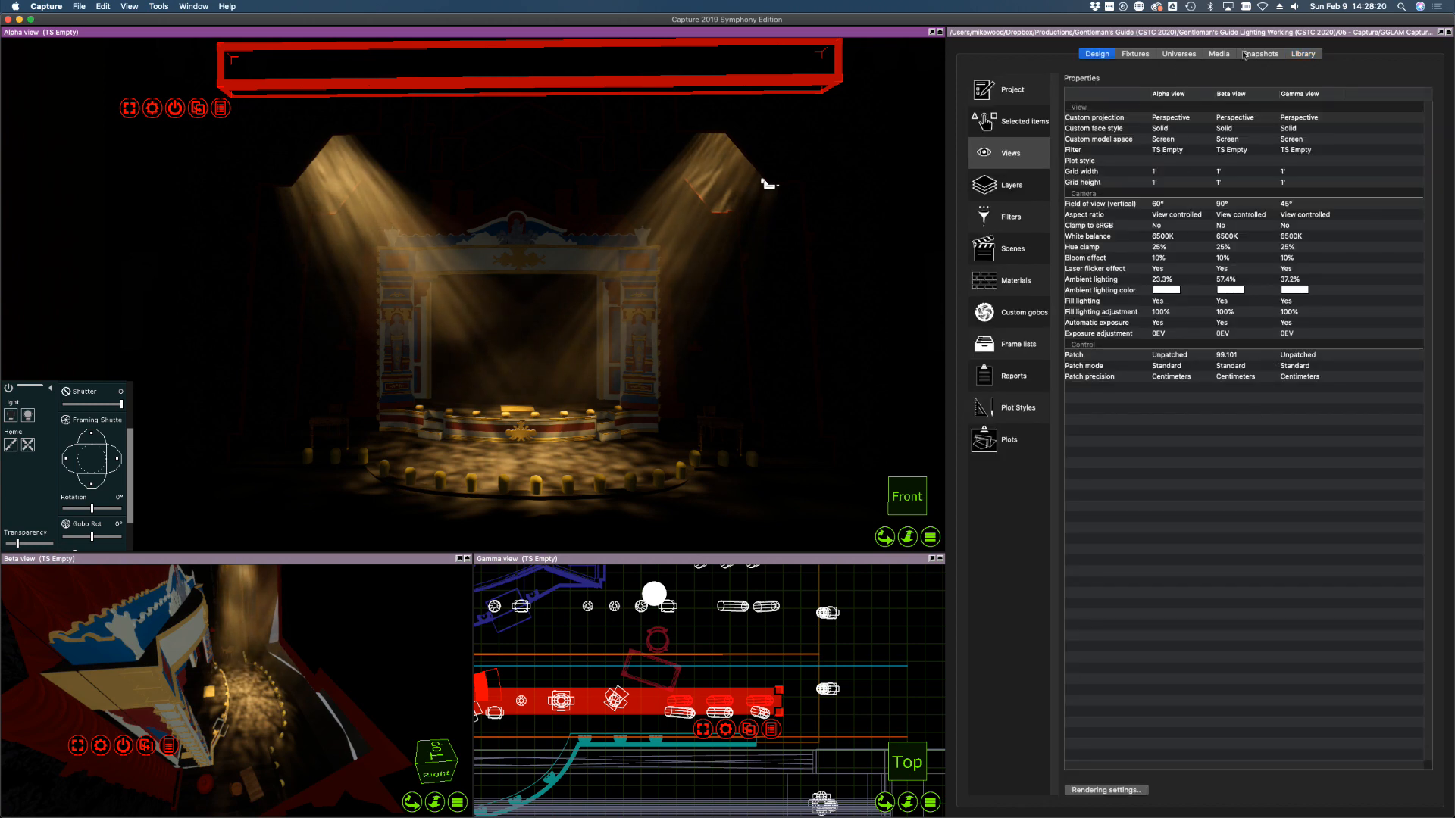
{"action": "left_click", "coordinate": [1135, 53]}
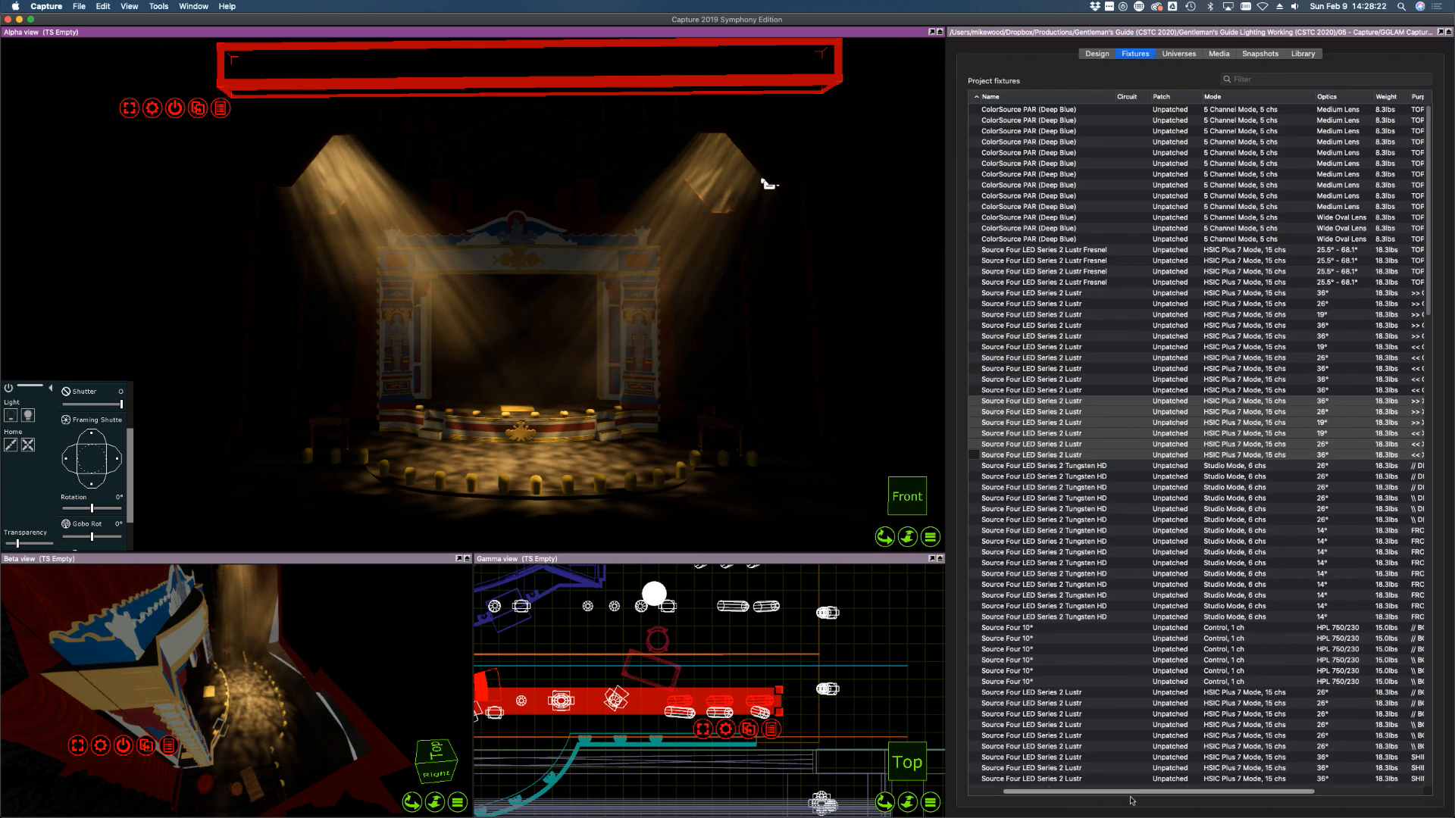
{"action": "scroll", "coordinate": [1103, 773], "scroll_direction": "right", "scroll_amount": 5}
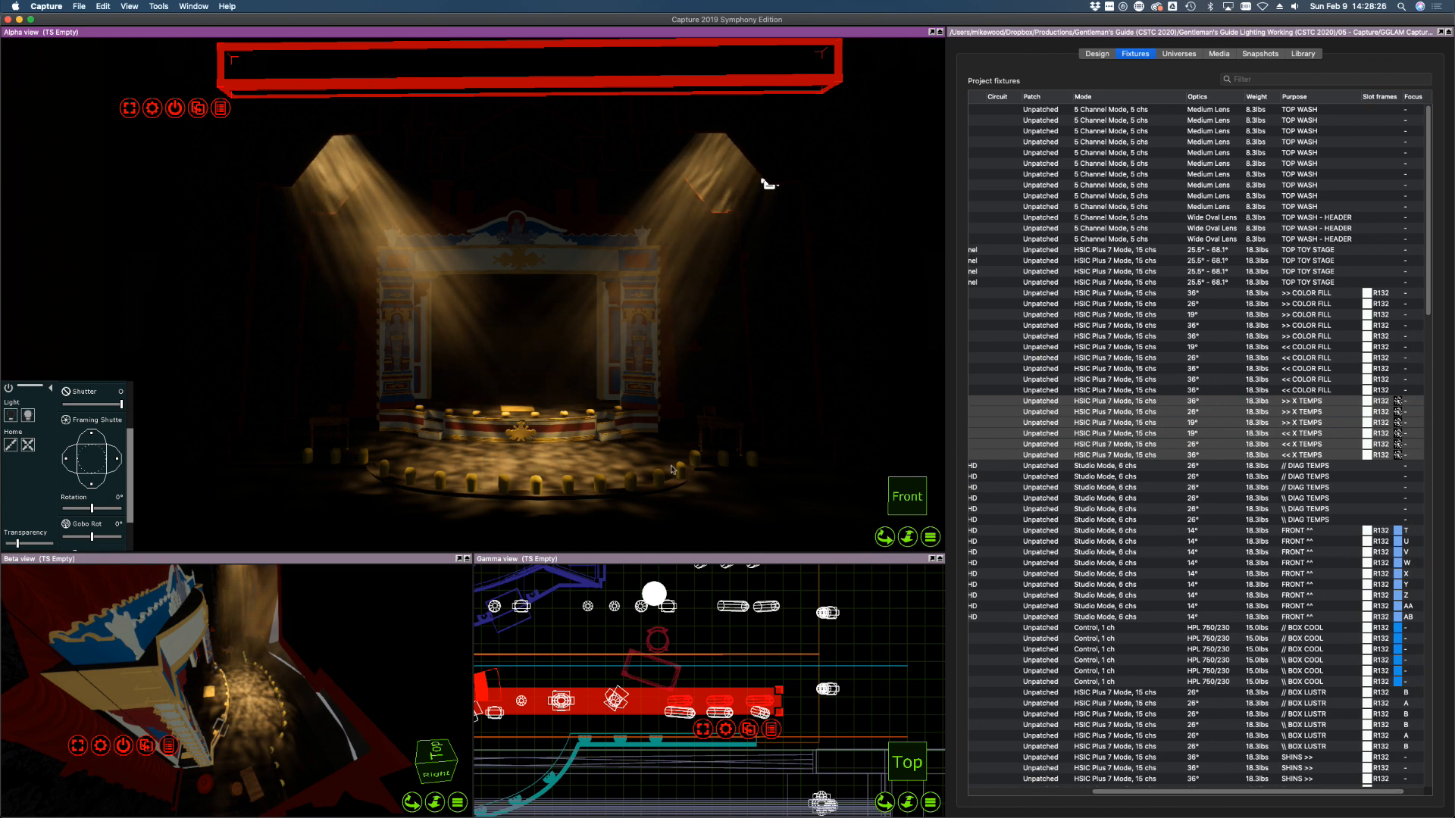
{"action": "right_click", "coordinate": [733, 734]}
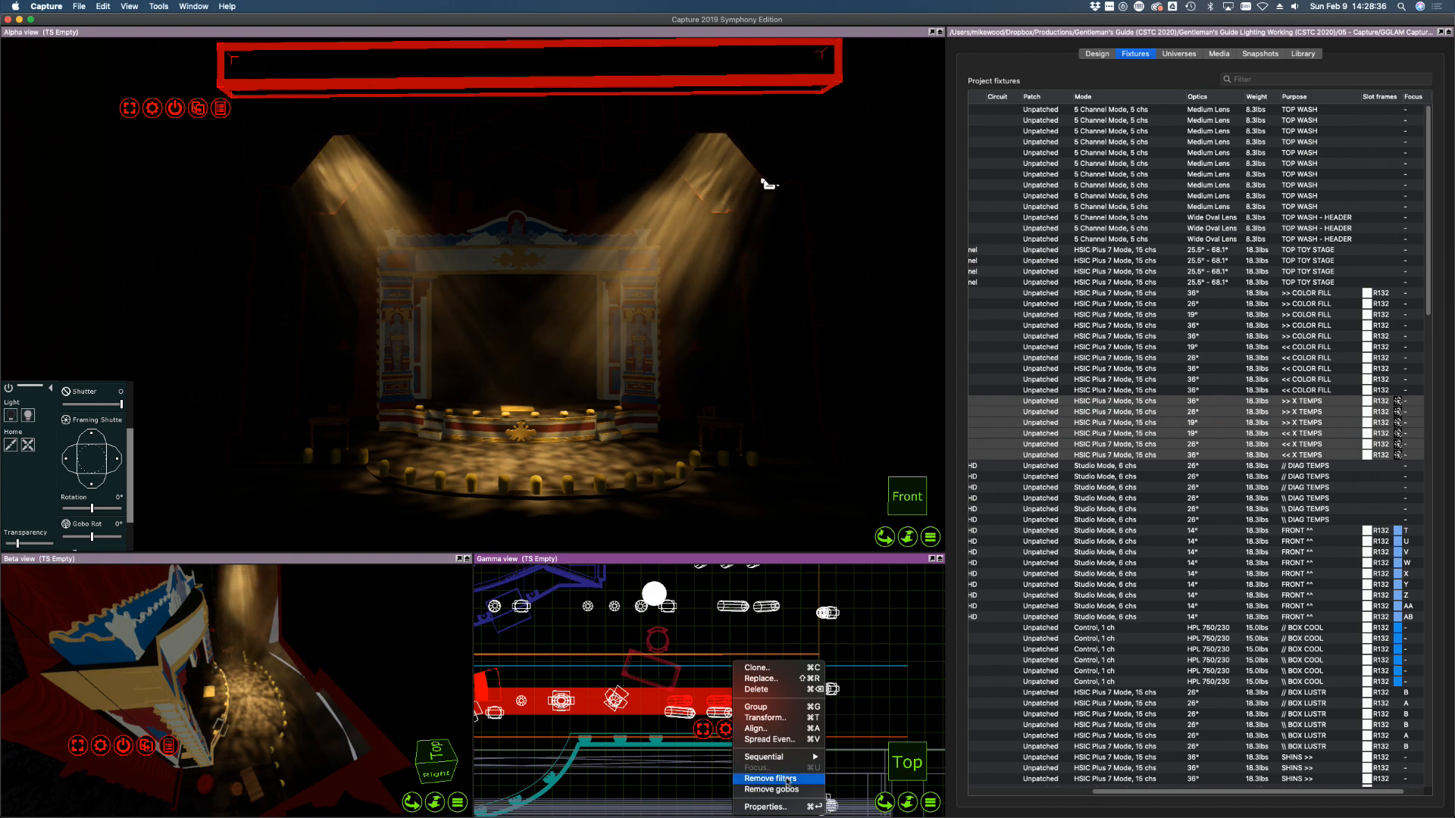
{"action": "left_click", "coordinate": [788, 780]}
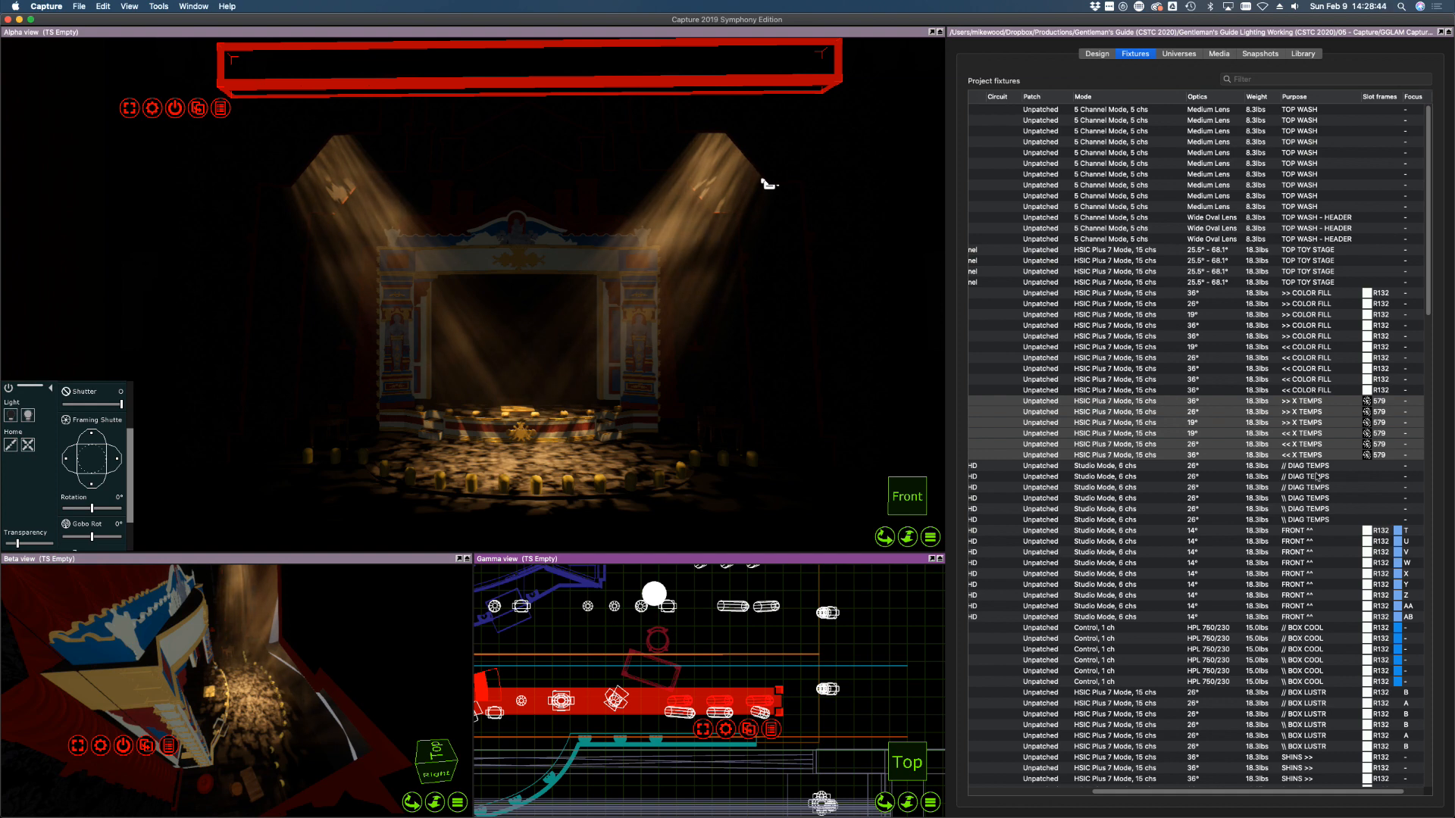
Switch off the X TEMPS group, then turn on channels 52, 51 and 53 one at a time
{"action": "left_click", "coordinate": [11, 417]}
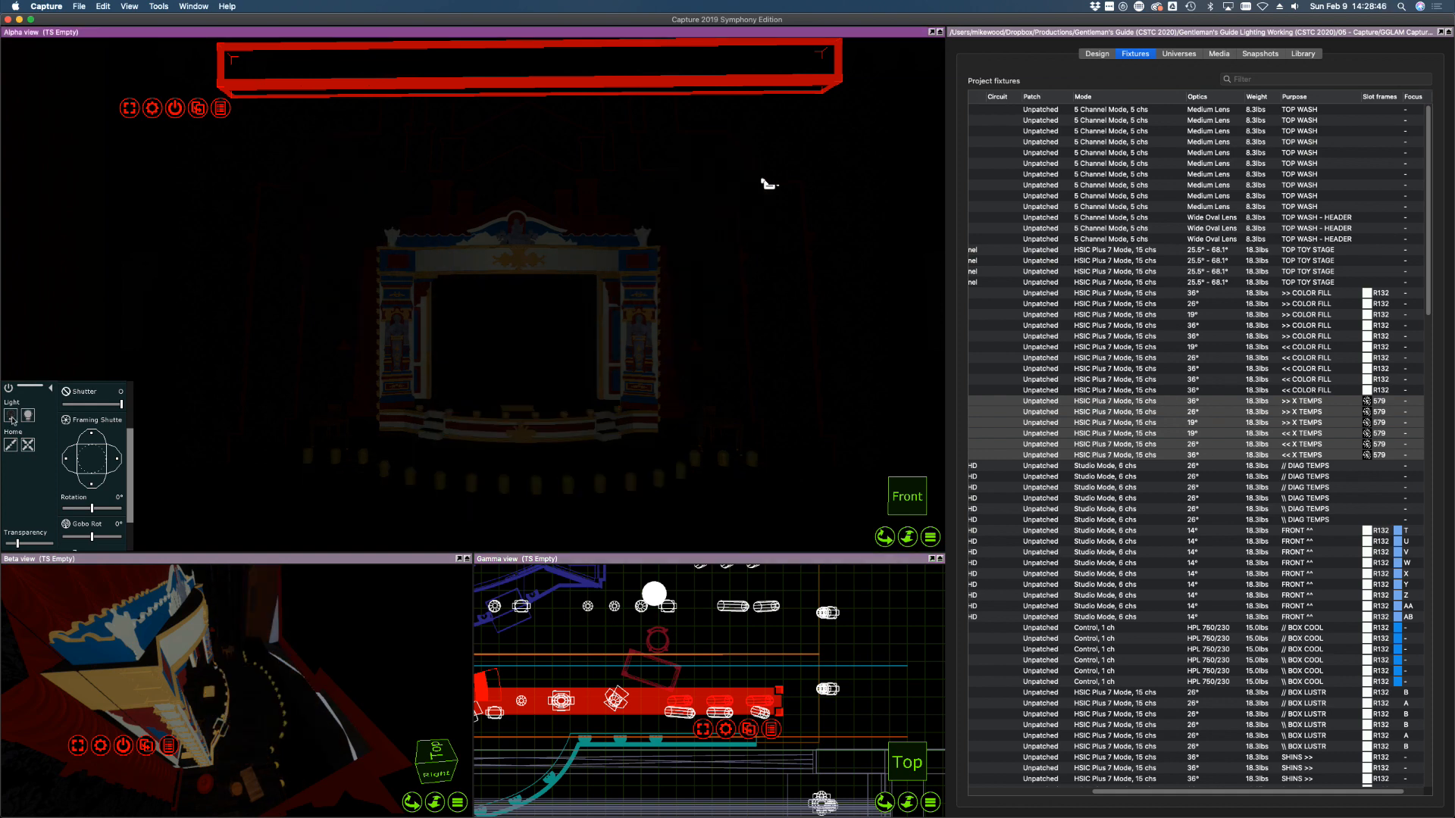
{"action": "left_click", "coordinate": [1240, 369]}
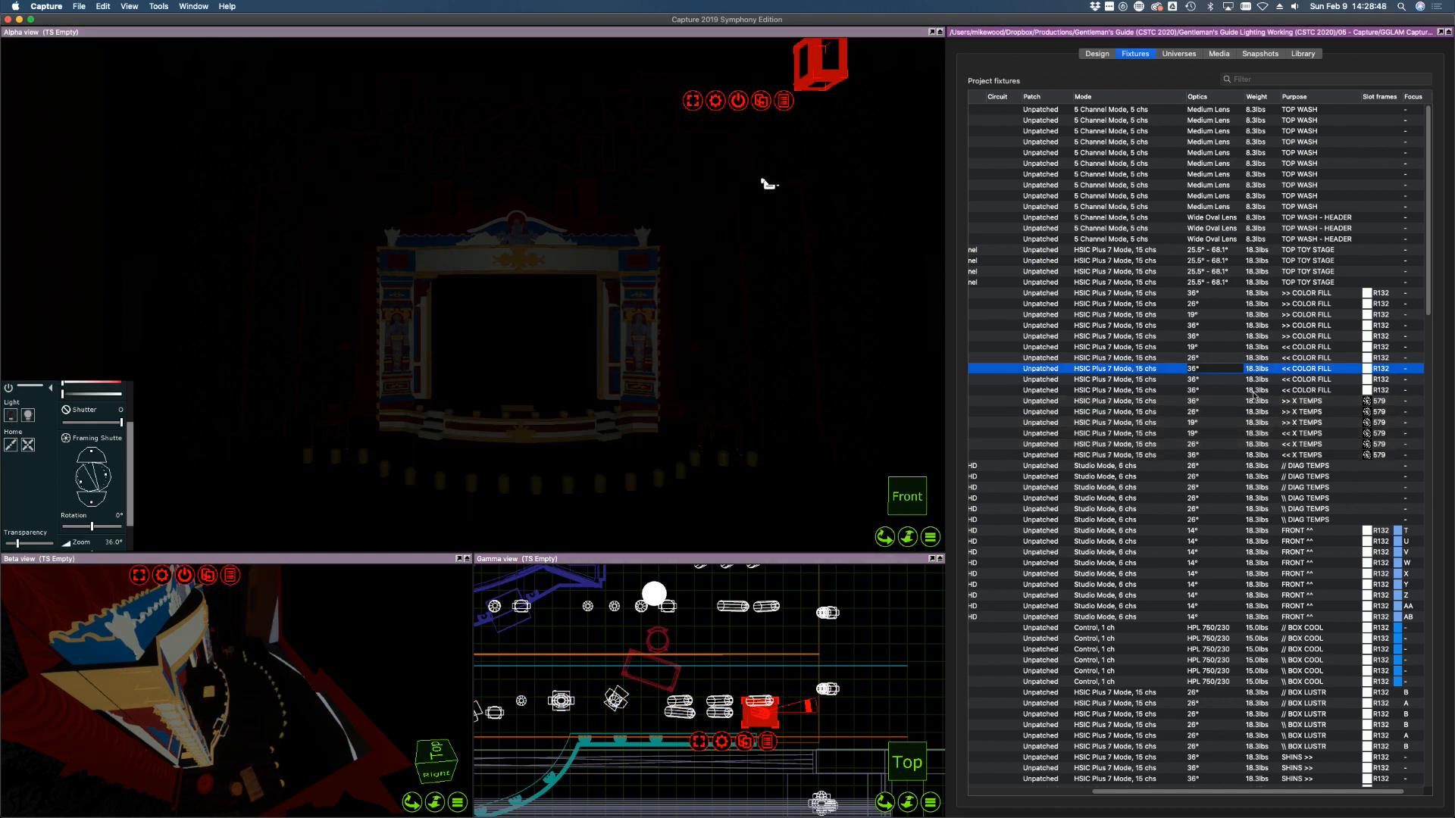
{"action": "left_click", "coordinate": [1300, 411]}
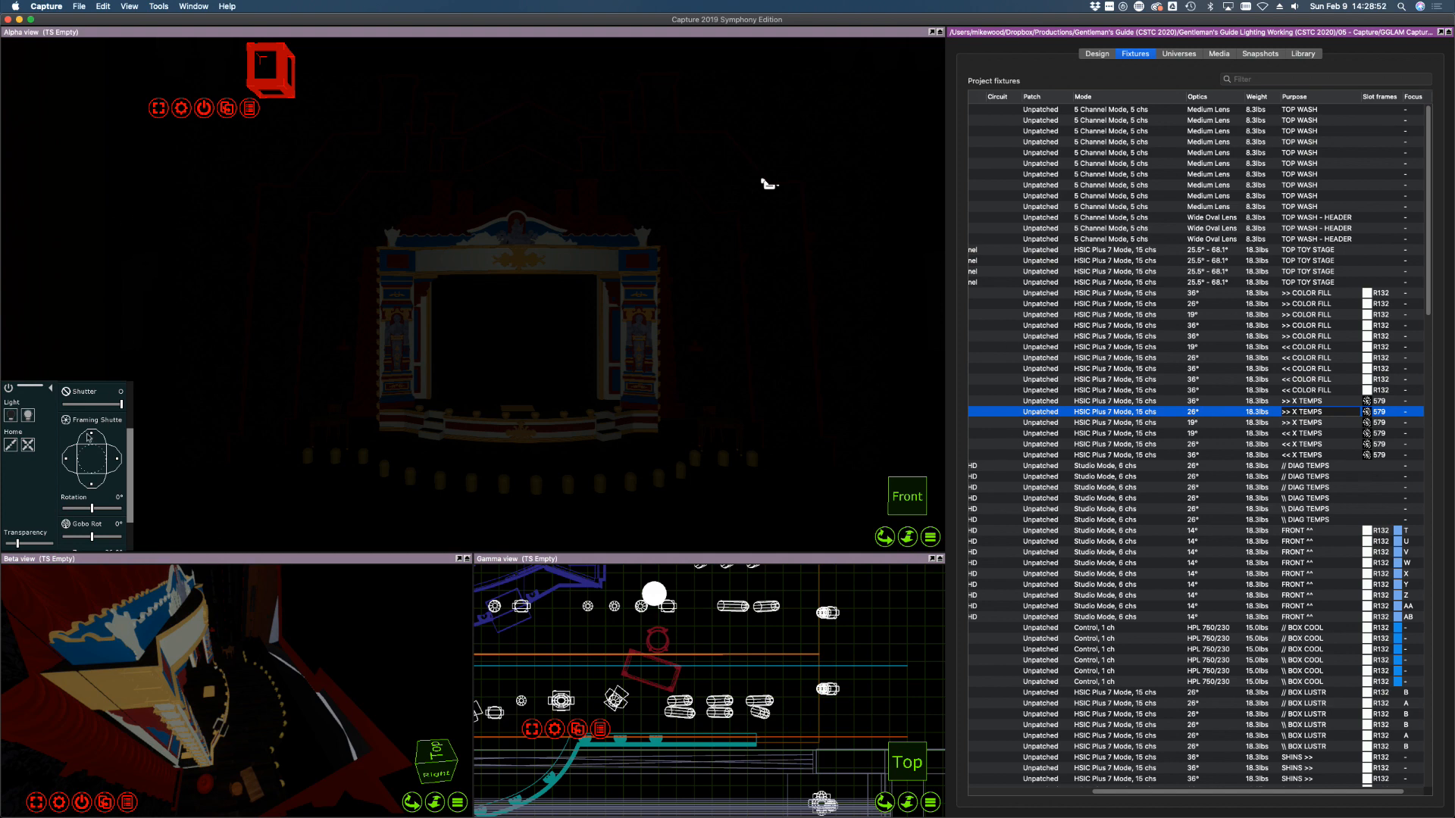
{"action": "scroll", "coordinate": [102, 422], "scroll_direction": "up", "scroll_amount": 3}
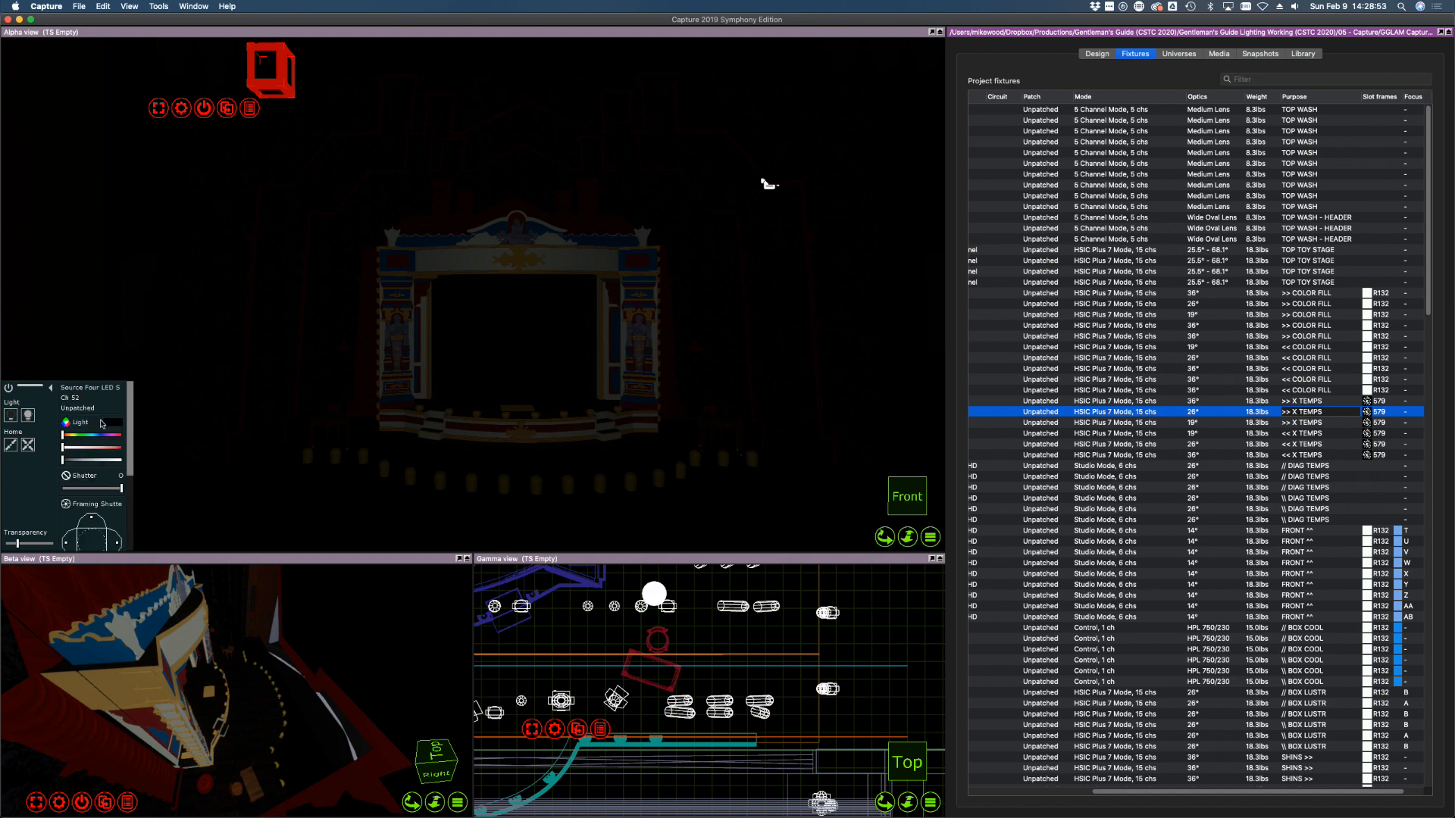
{"action": "left_click", "coordinate": [27, 416]}
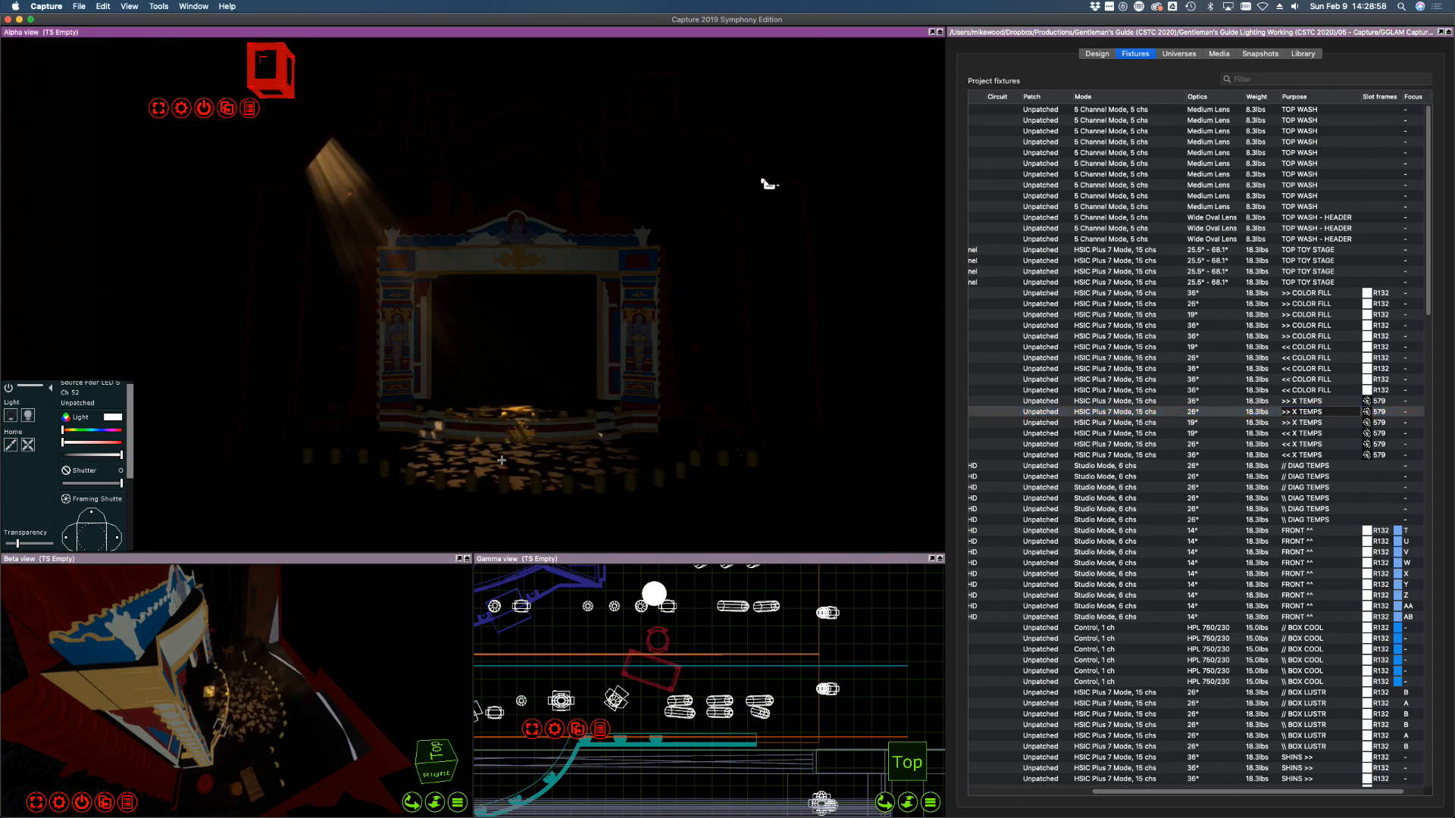
{"action": "left_click", "coordinate": [1120, 401]}
{"action": "left_click", "coordinate": [30, 417]}
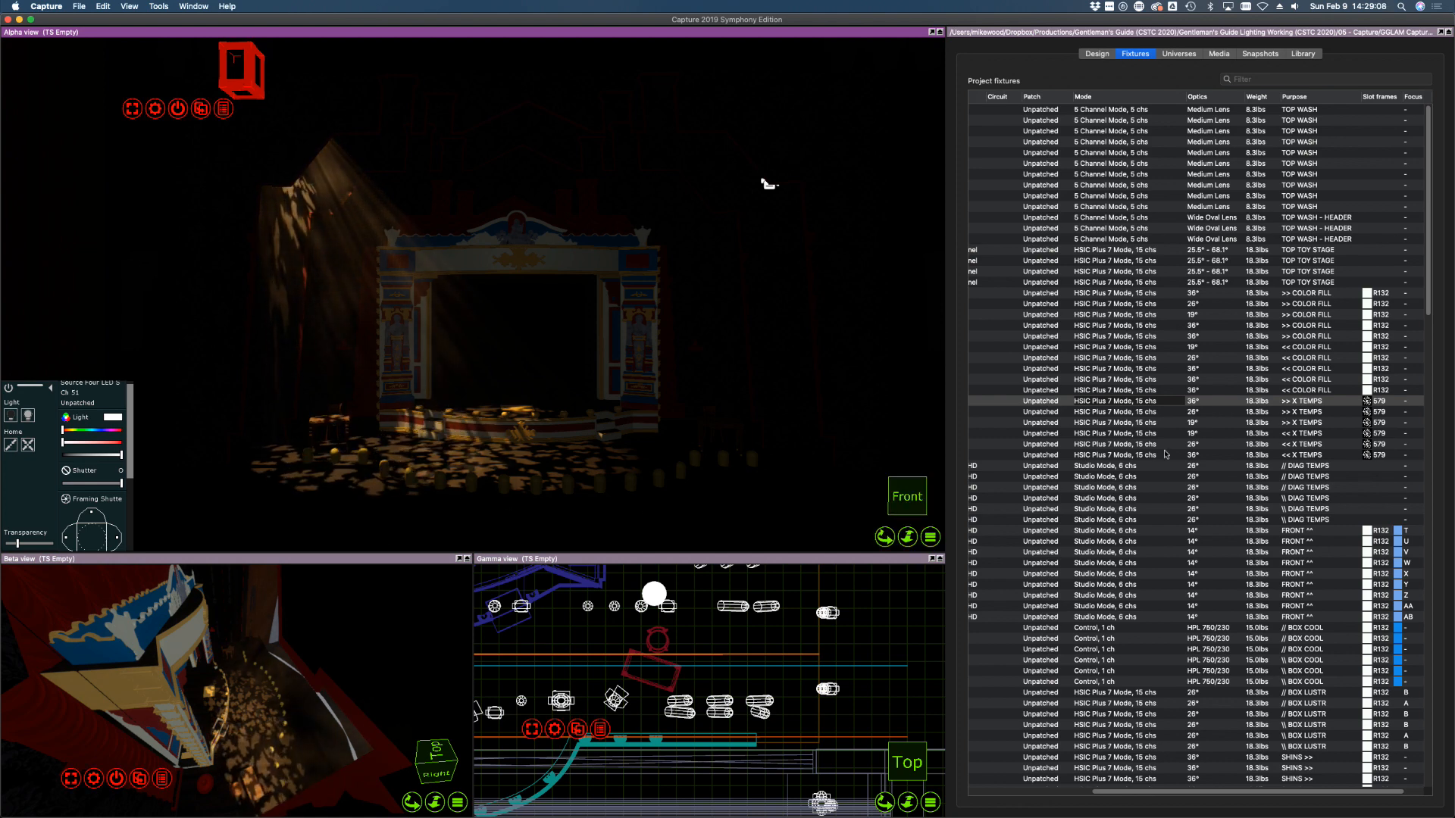
{"action": "left_click", "coordinate": [1342, 424]}
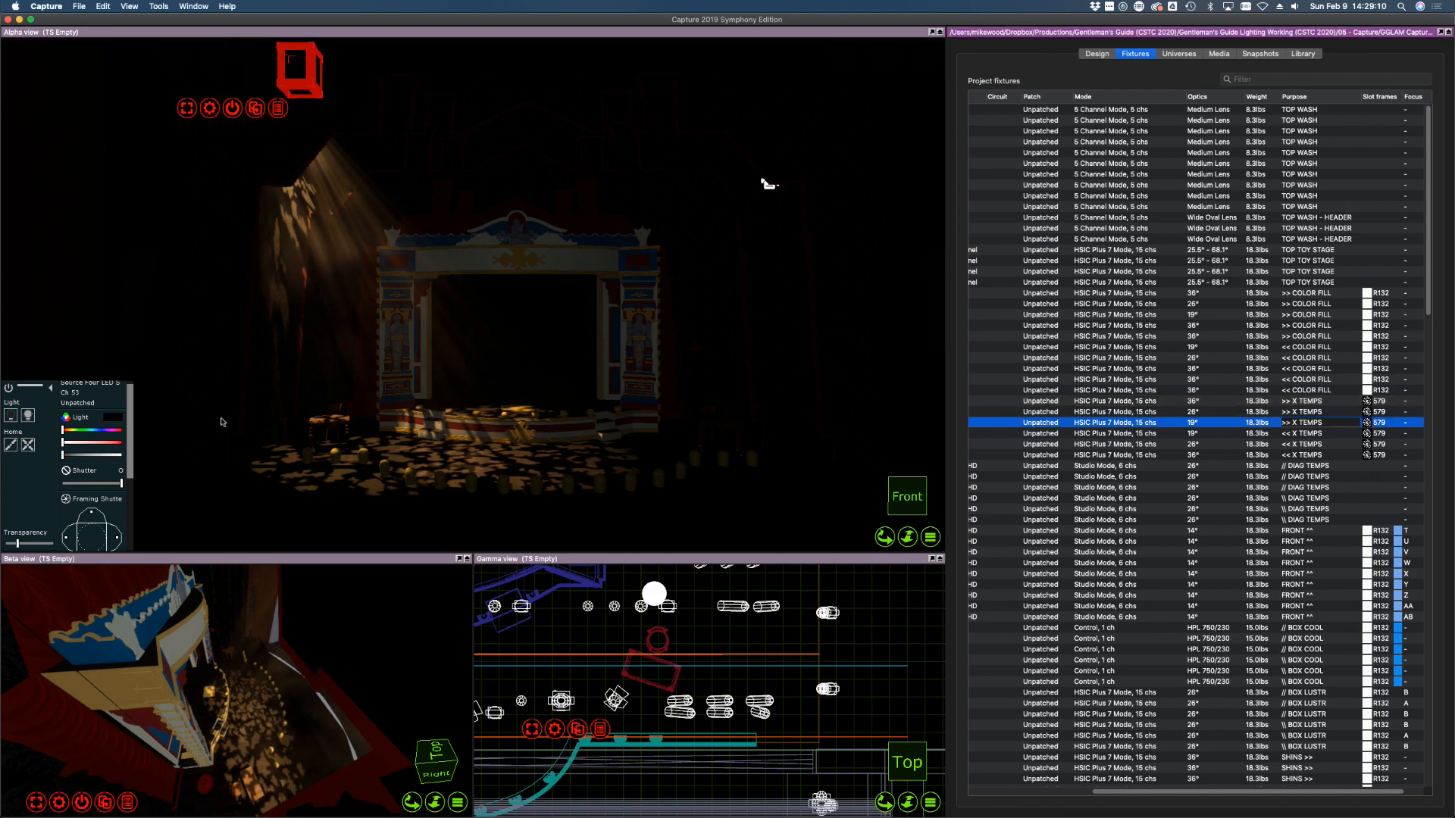
{"action": "left_click", "coordinate": [28, 416]}
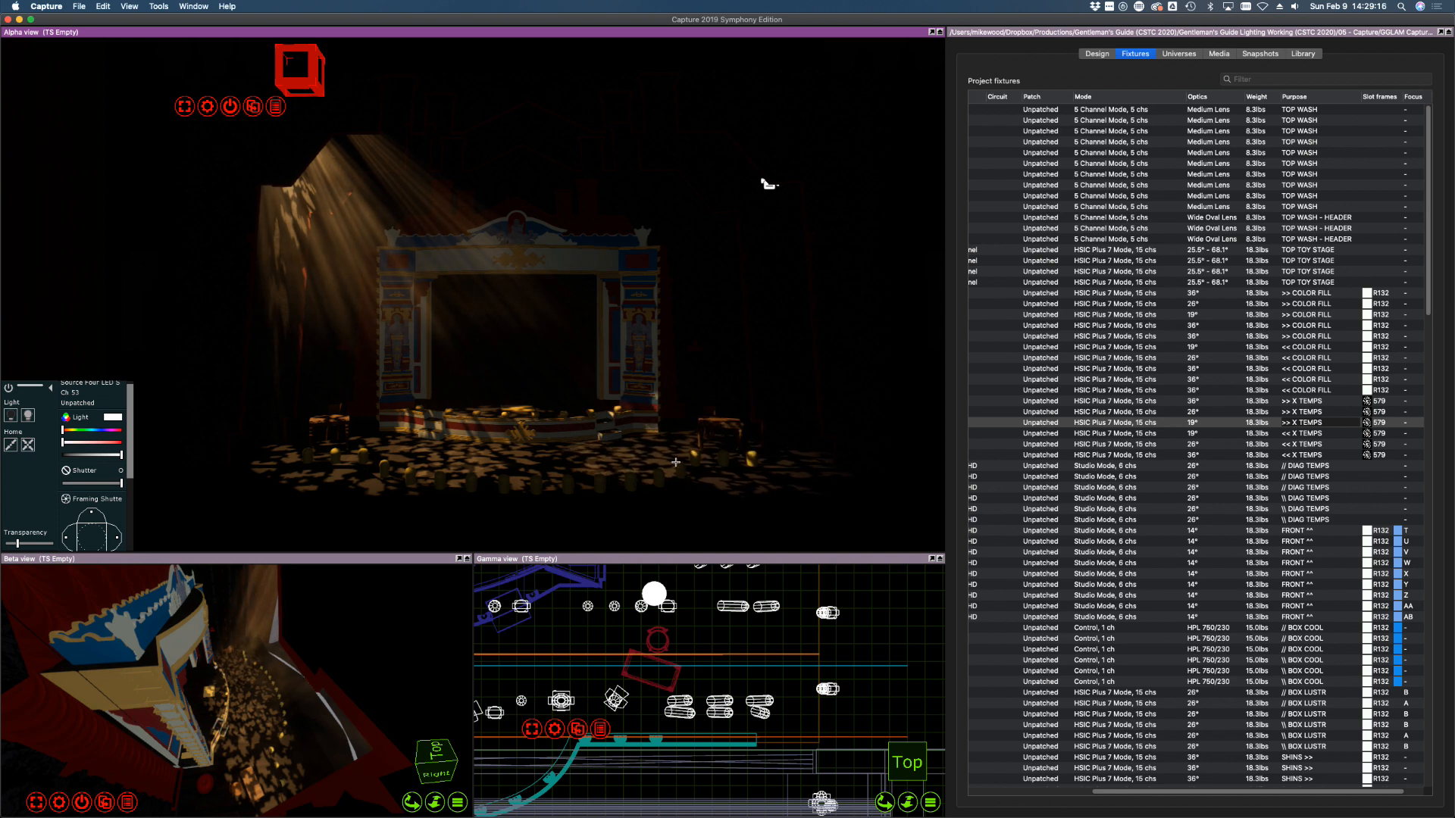
{"action": "mouse_move", "coordinate": [676, 459]}
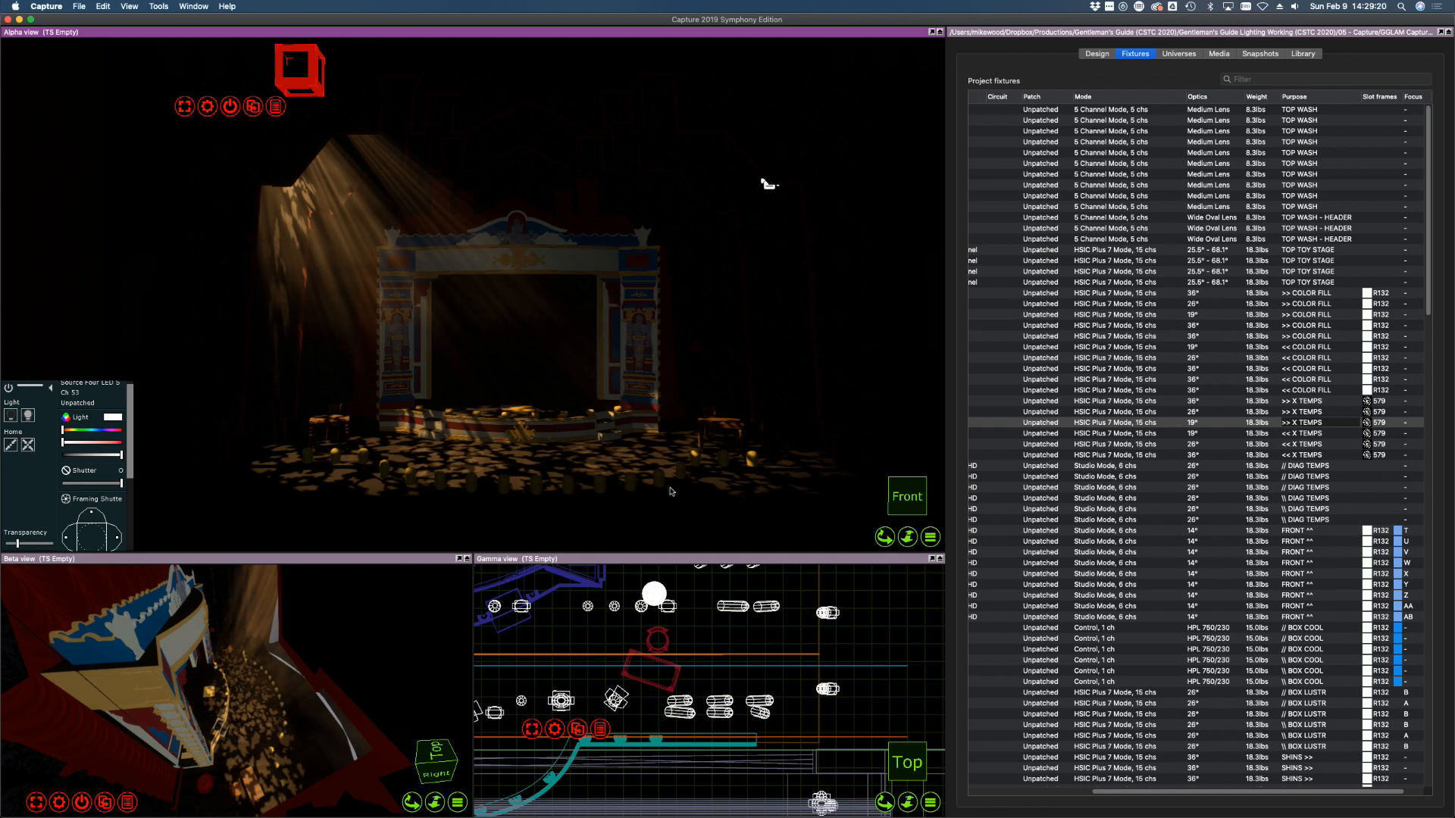
Trim the right shutters of channels 51 and 52 and both edges of 53, then select all three
{"action": "left_click", "coordinate": [1341, 402]}
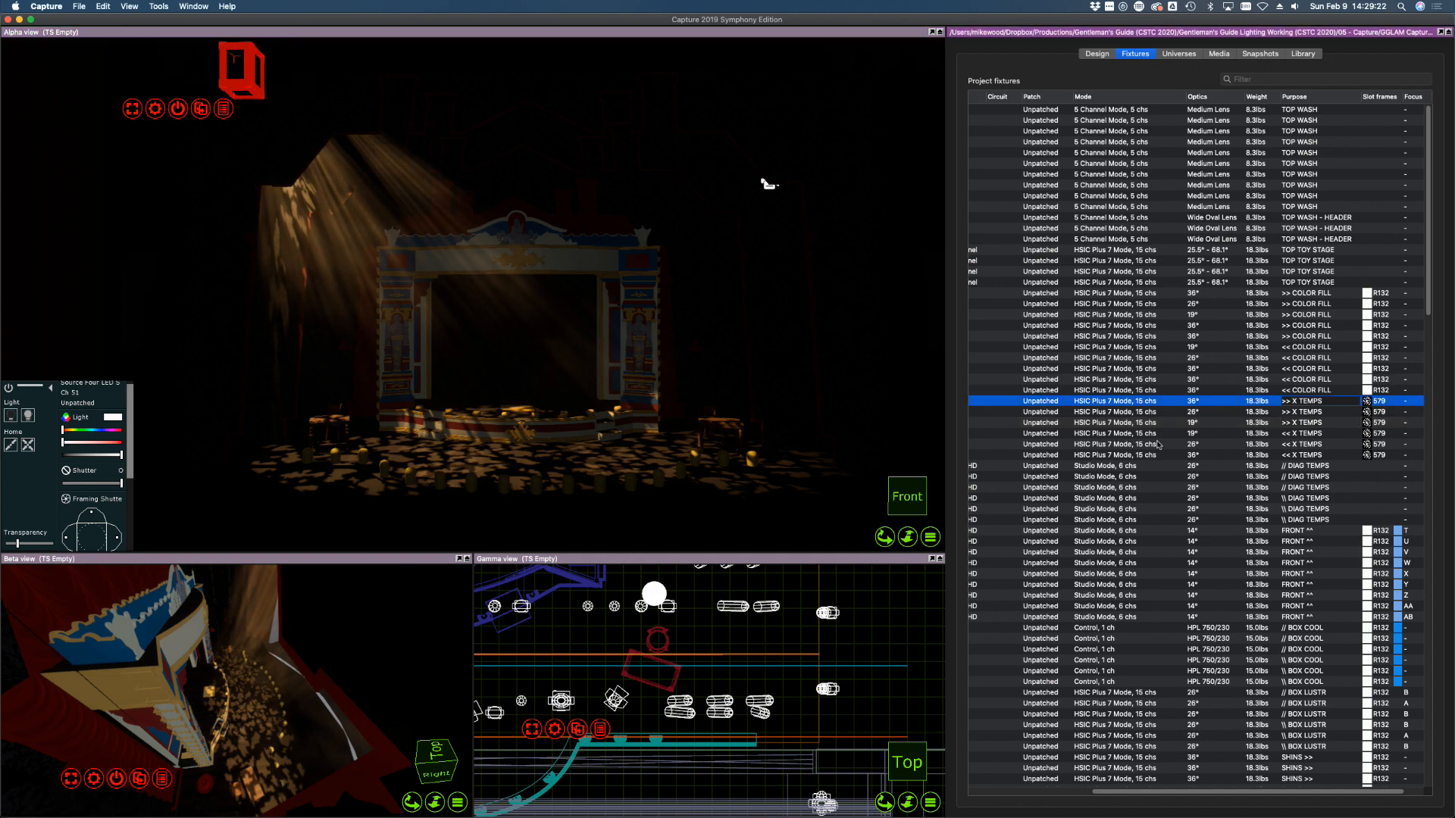
{"action": "left_click", "coordinate": [119, 540]}
{"action": "left_click_drag", "start_coordinate": [119, 536], "coordinate": [69, 538]}
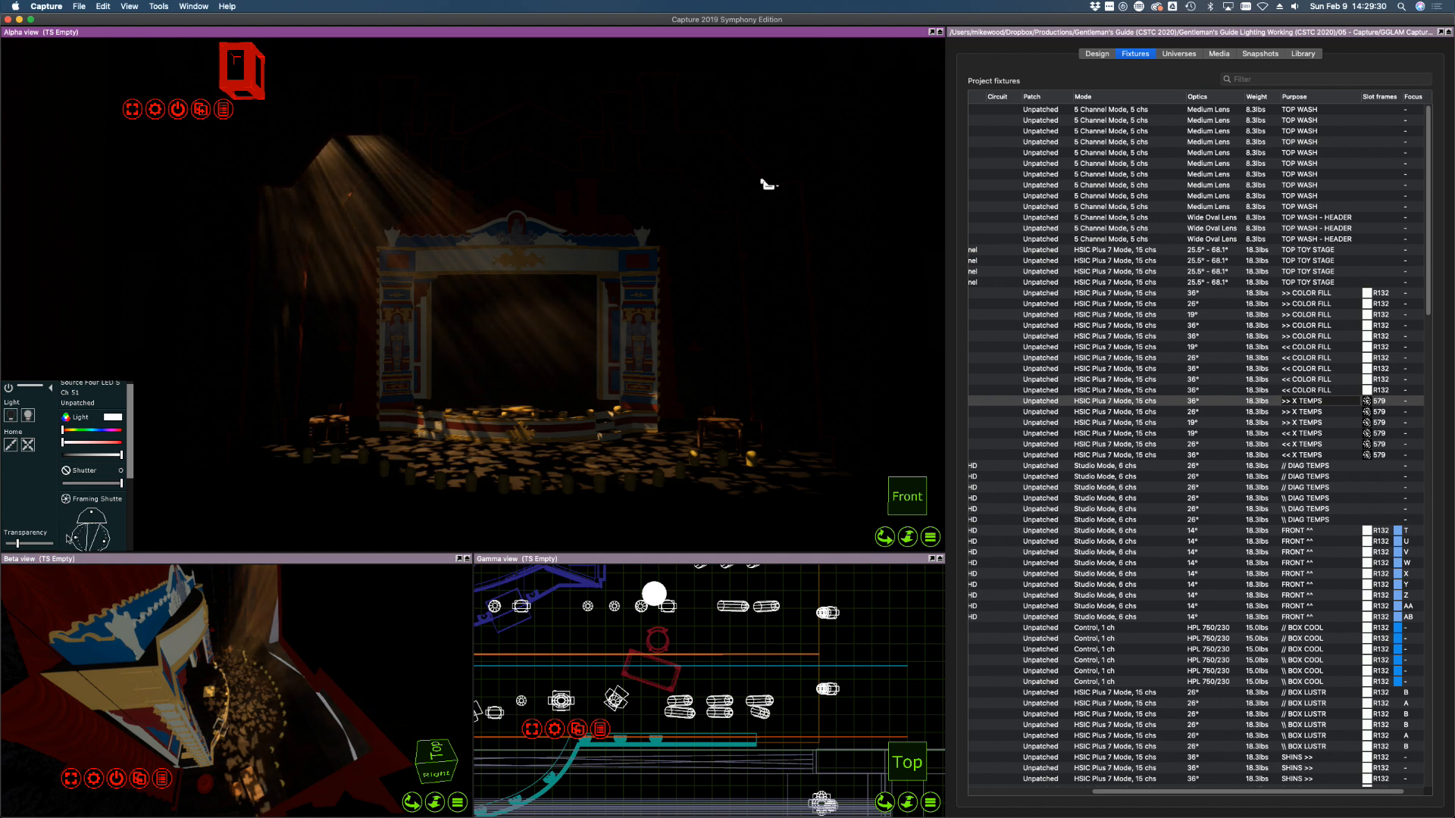
{"action": "left_click", "coordinate": [1107, 412]}
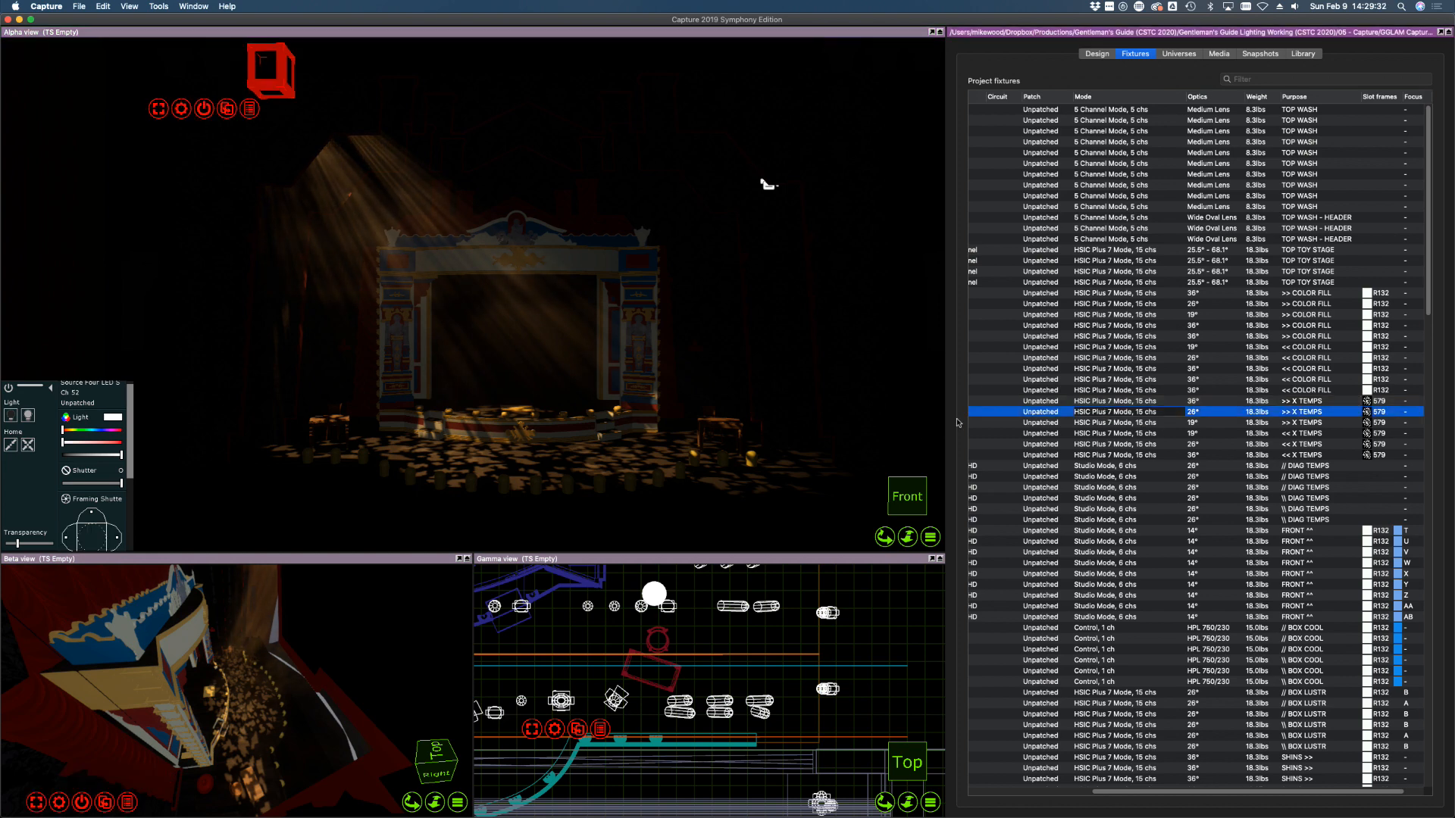
{"action": "left_click_drag", "start_coordinate": [118, 537], "coordinate": [66, 539]}
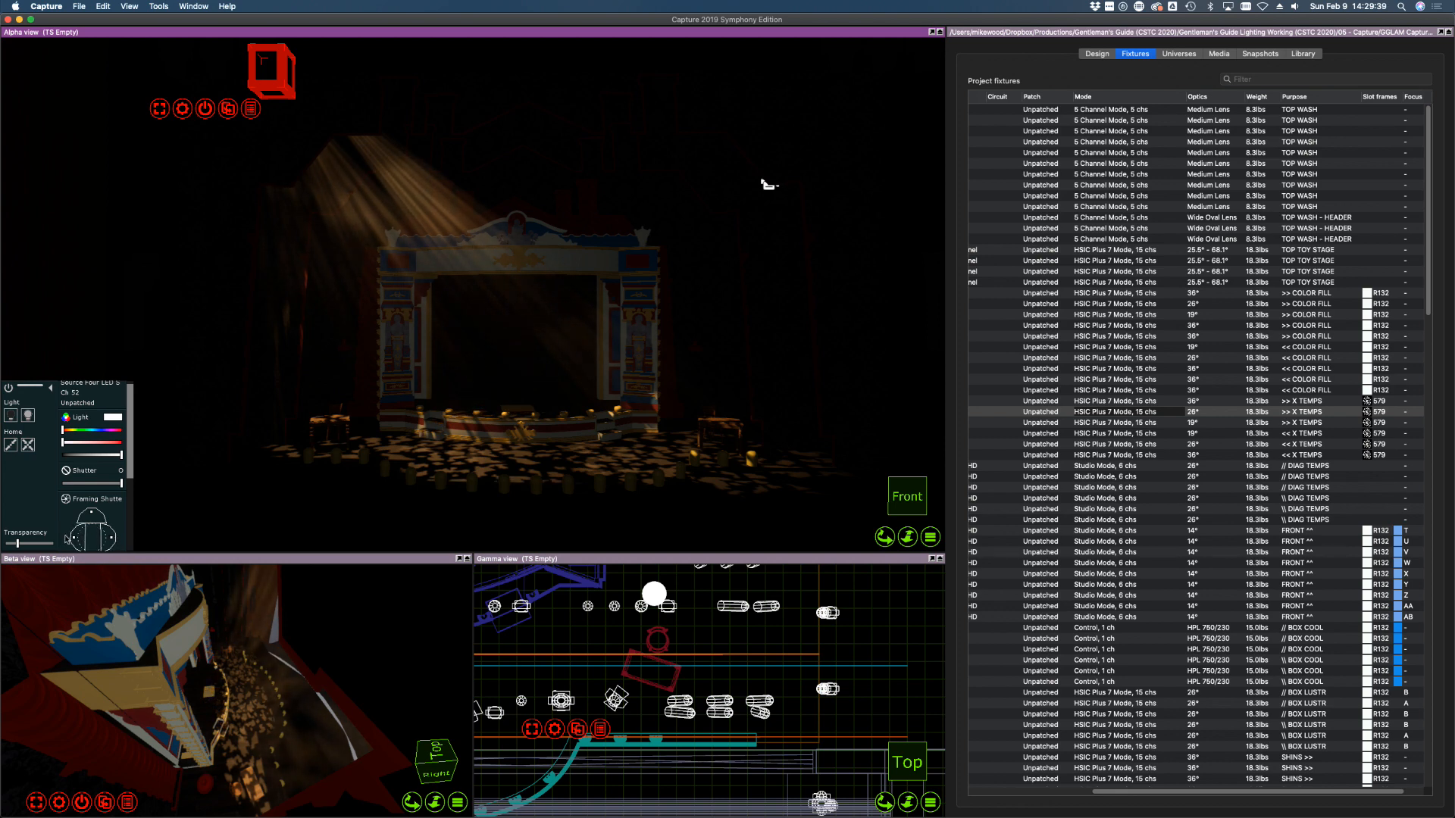
{"action": "left_click", "coordinate": [1073, 422]}
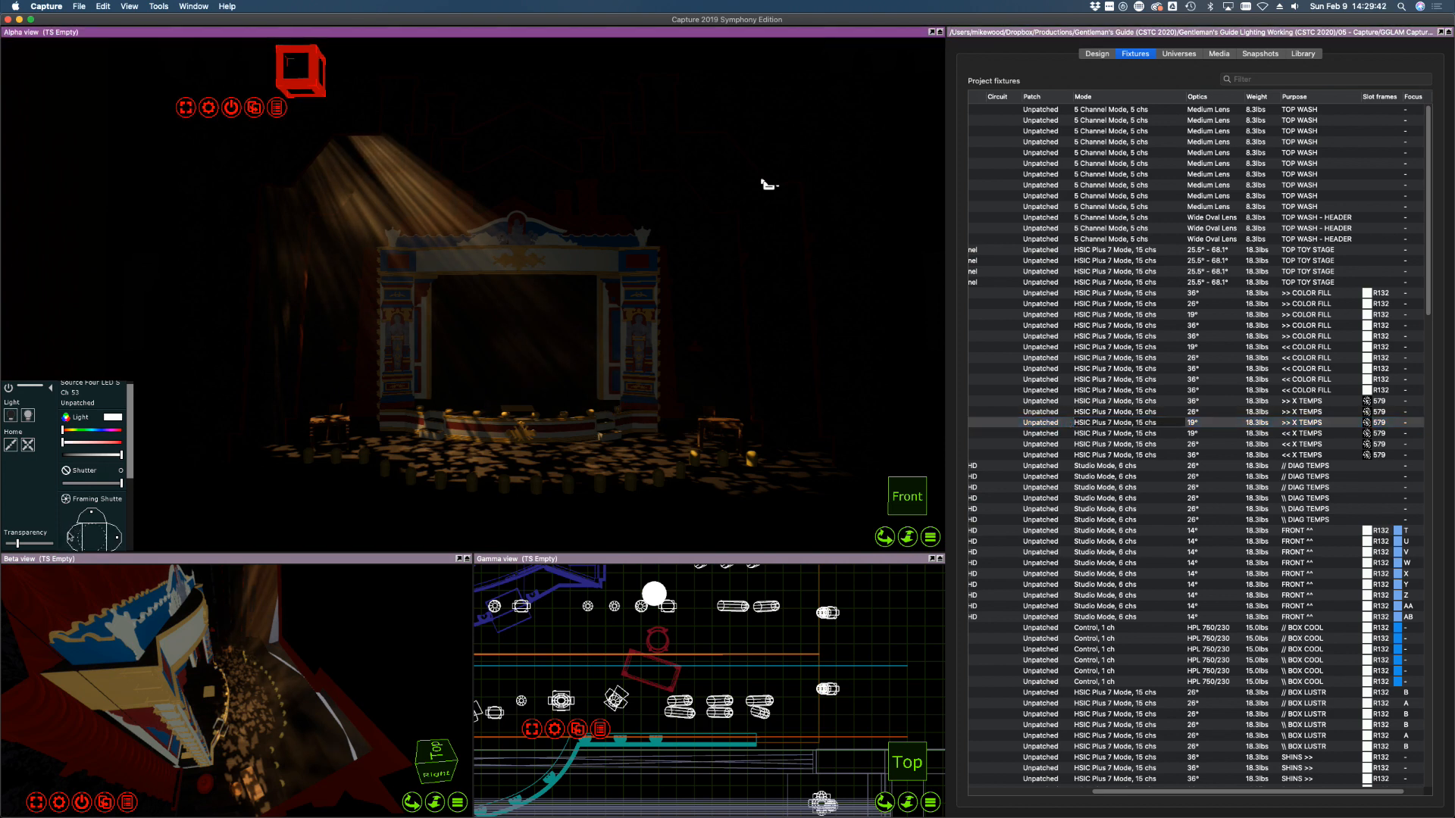
{"action": "left_click_drag", "start_coordinate": [68, 534], "coordinate": [69, 533]}
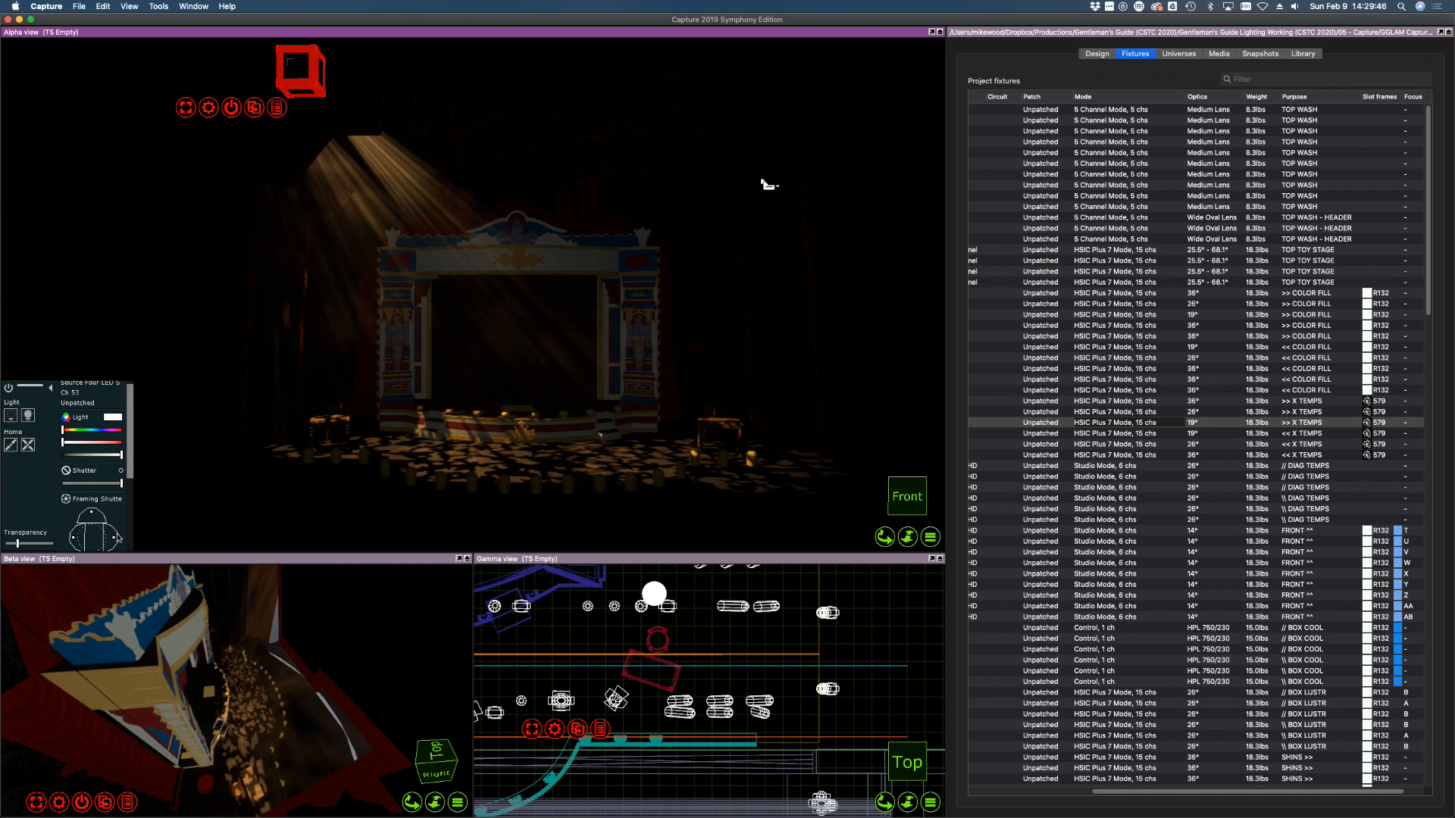
{"action": "left_click_drag", "start_coordinate": [116, 534], "coordinate": [110, 537]}
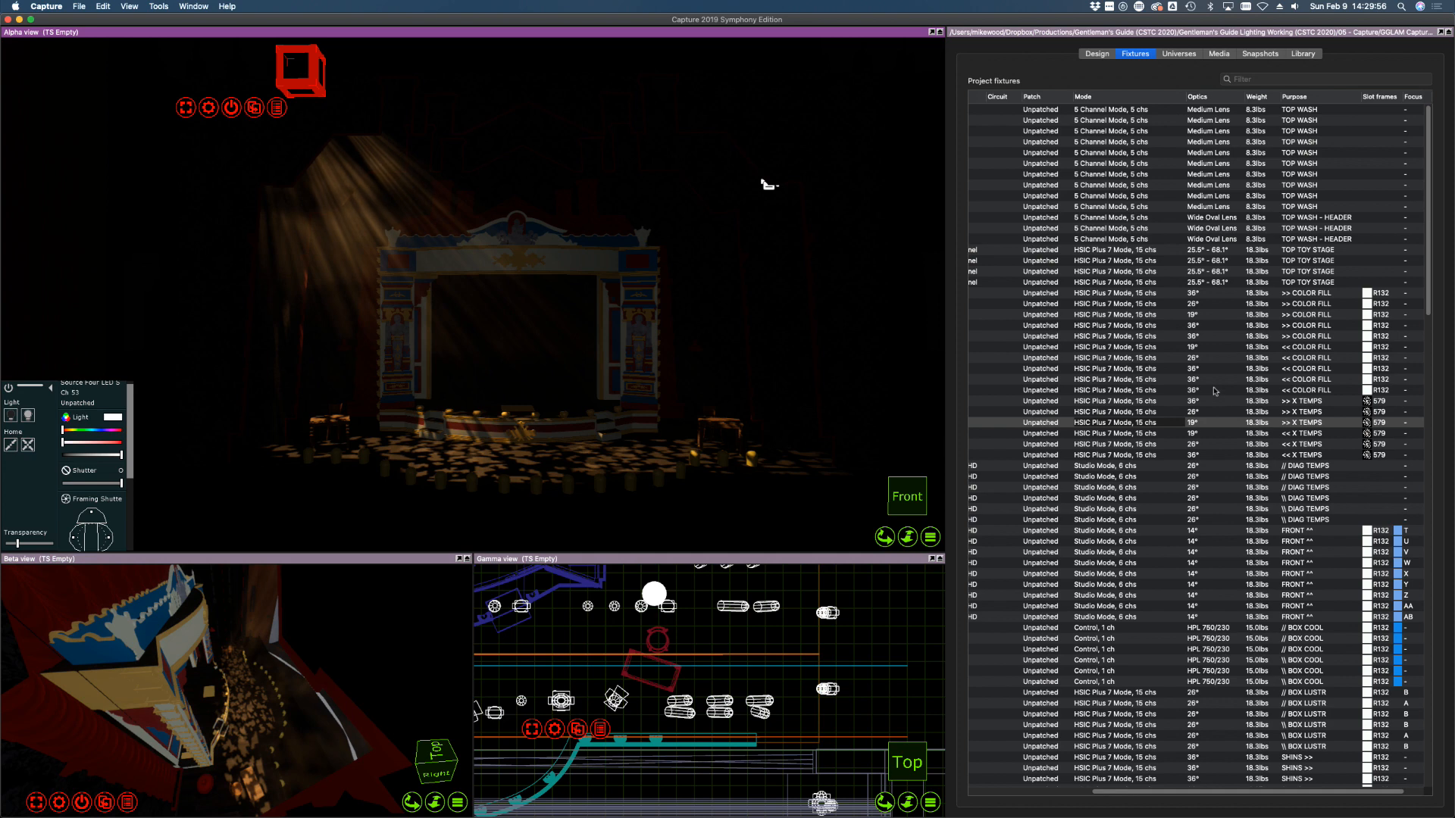
{"action": "left_click", "coordinate": [1328, 403], "text": "shift"}
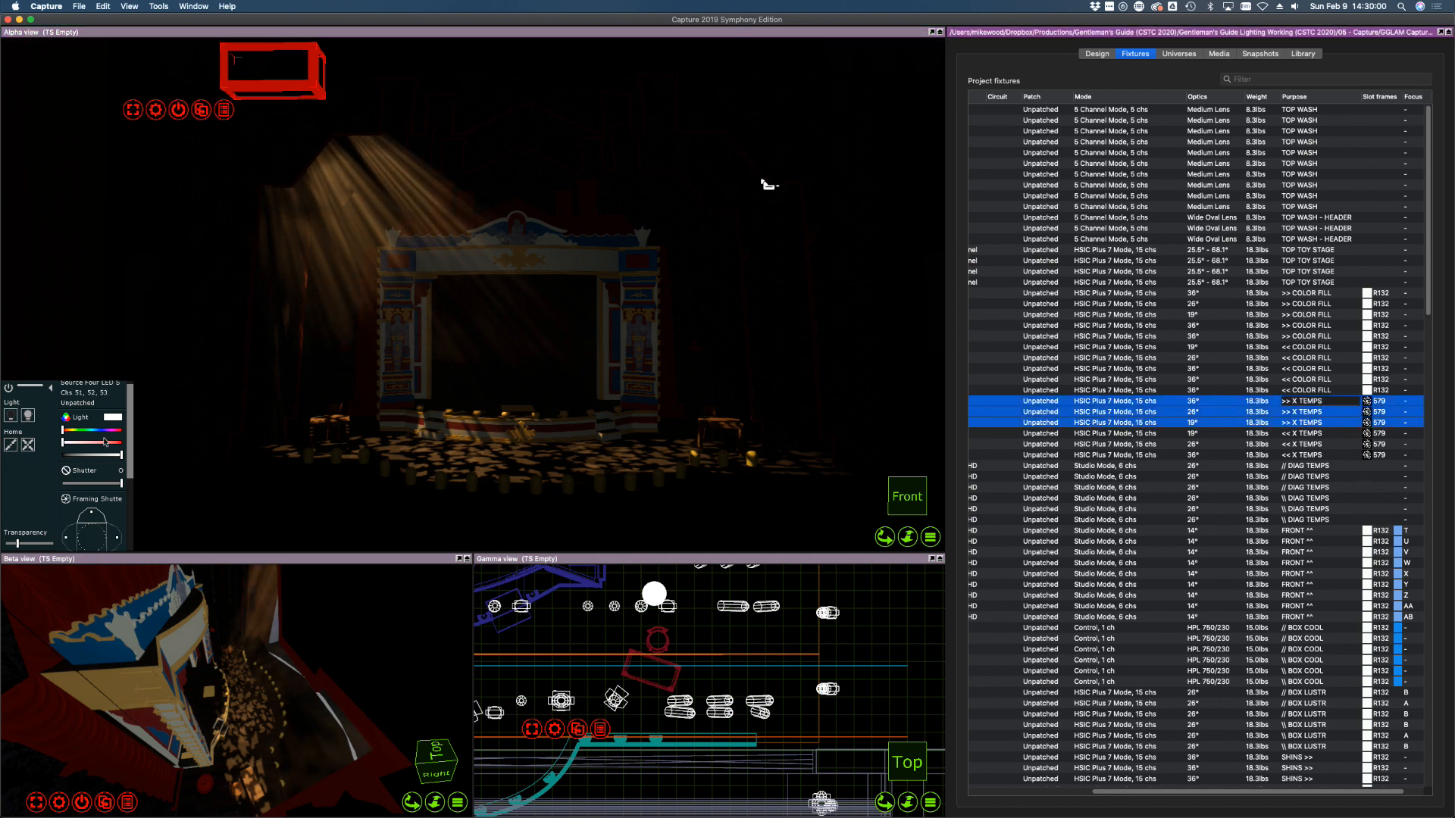
Set the Focus of channels 51, 52 and 53 from 100% to 32%
{"action": "scroll", "coordinate": [95, 477], "scroll_direction": "down", "scroll_amount": 5}
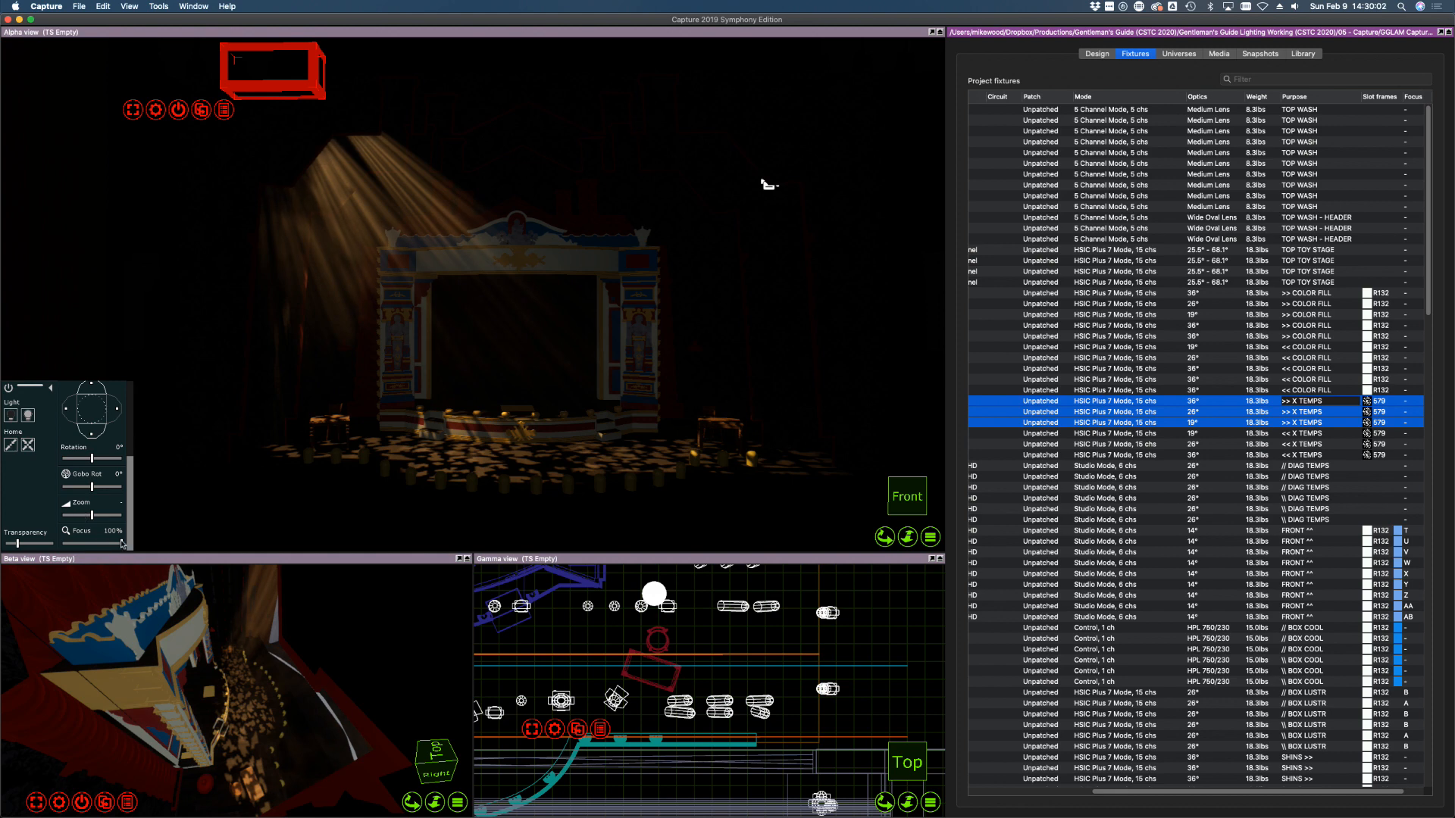
{"action": "left_click_drag", "start_coordinate": [122, 543], "coordinate": [173, 544]}
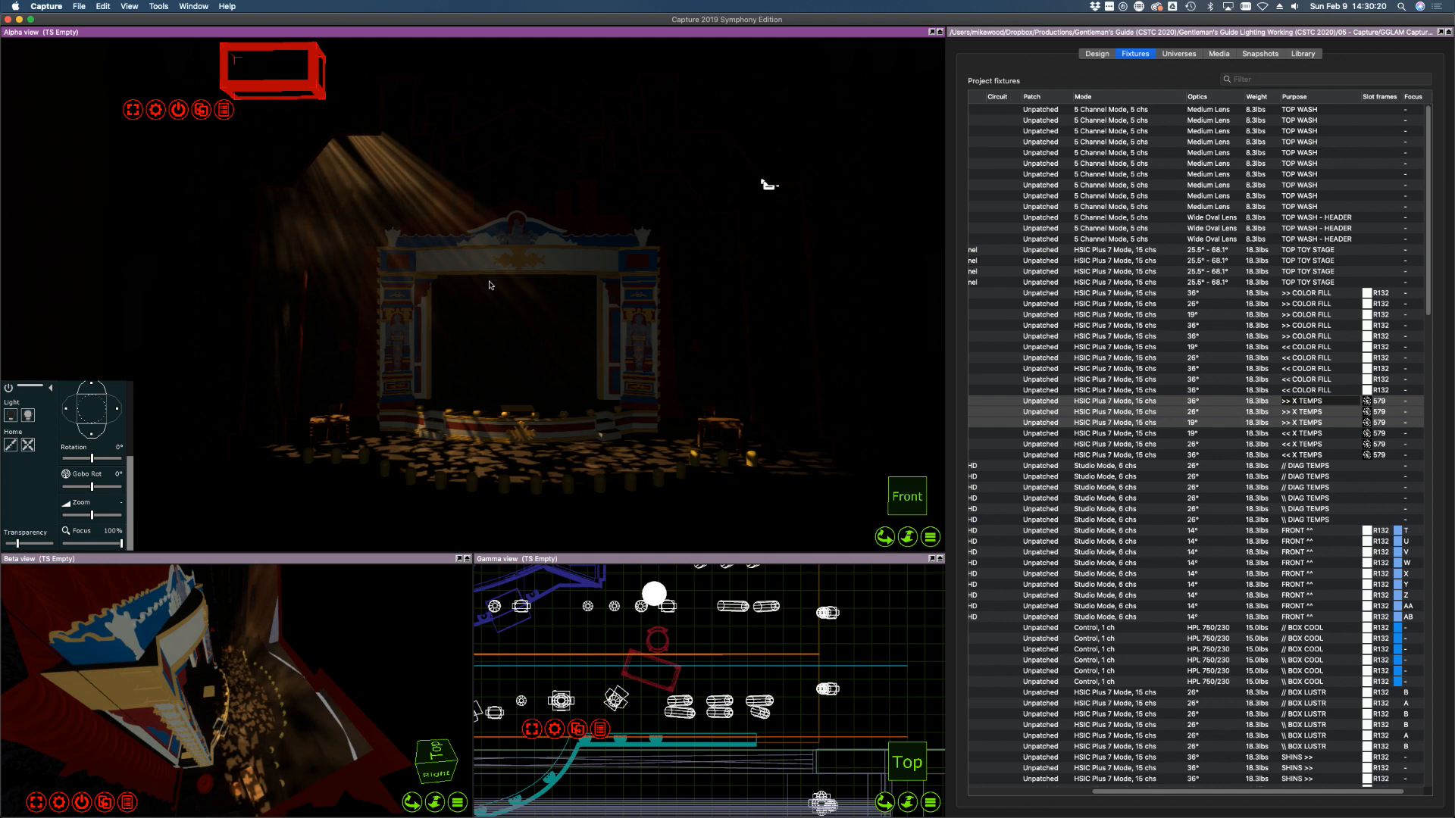
{"action": "scroll", "coordinate": [76, 503], "scroll_direction": "up", "scroll_amount": 5}
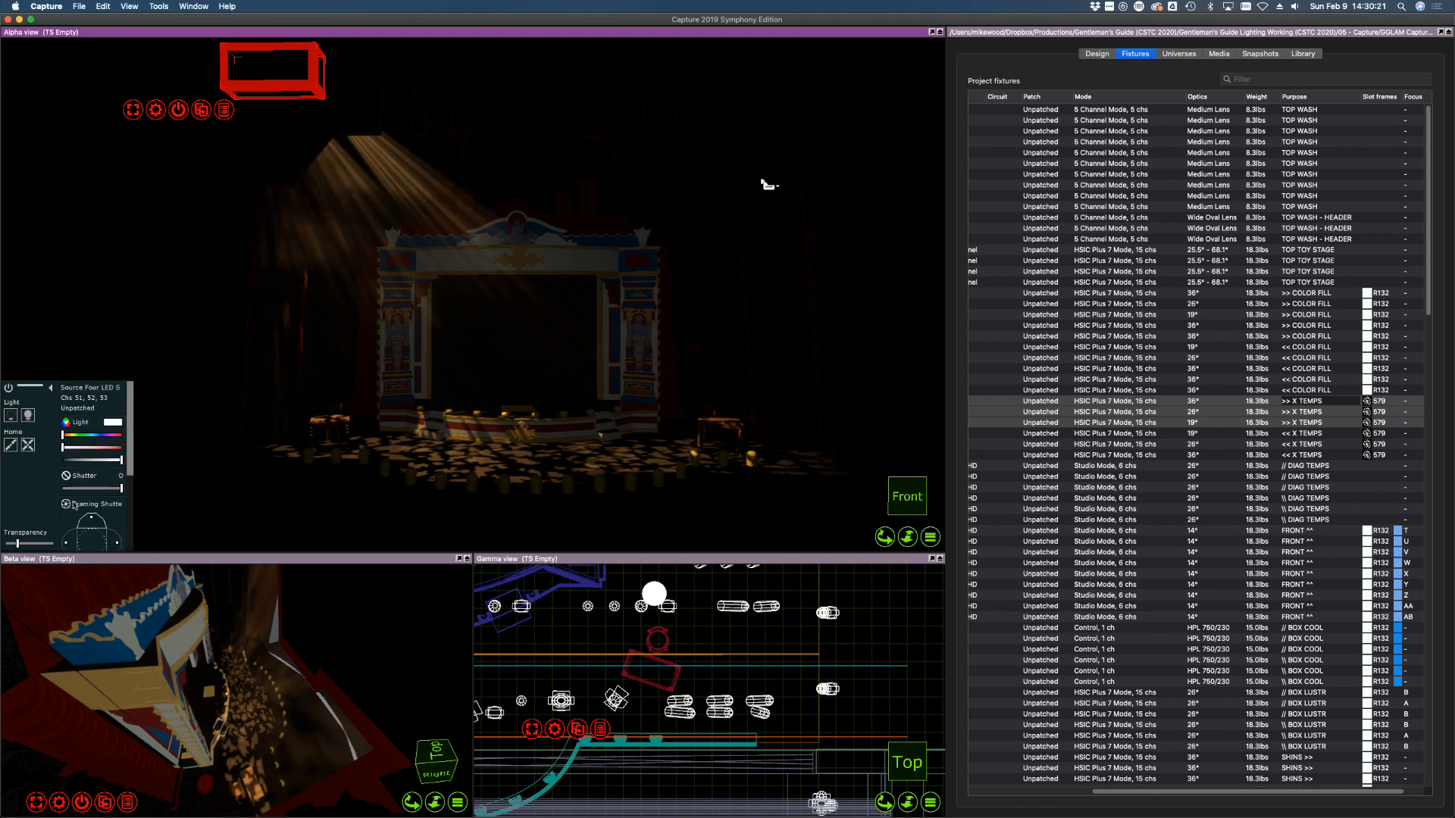
Switch off the >> X TEMPS, bring the << X TEMPS to full and re-aim channels 61 and 63
{"action": "left_click", "coordinate": [11, 416]}
{"action": "left_click", "coordinate": [1254, 435]}
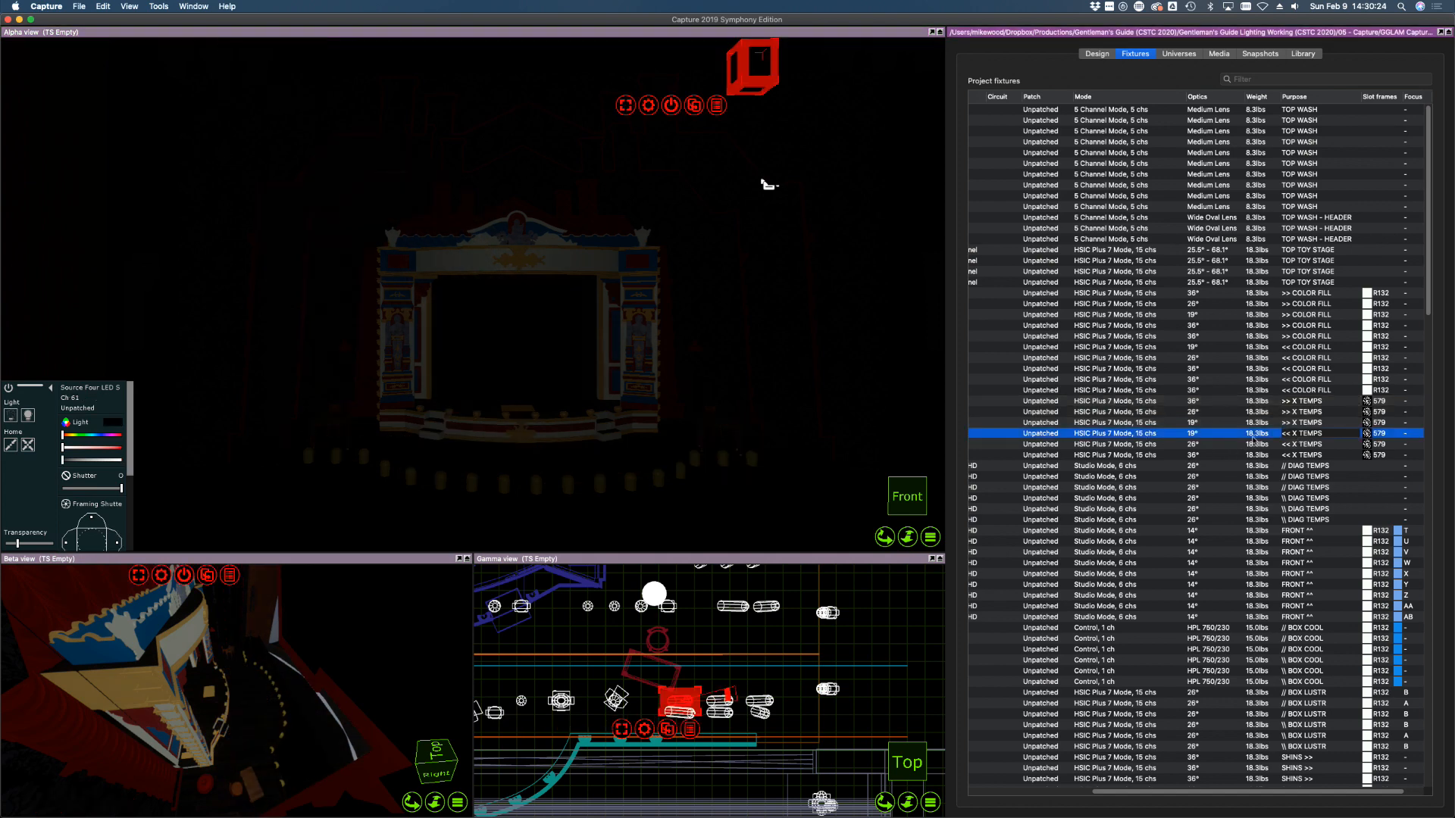
{"action": "left_click", "coordinate": [1058, 455], "text": "shift"}
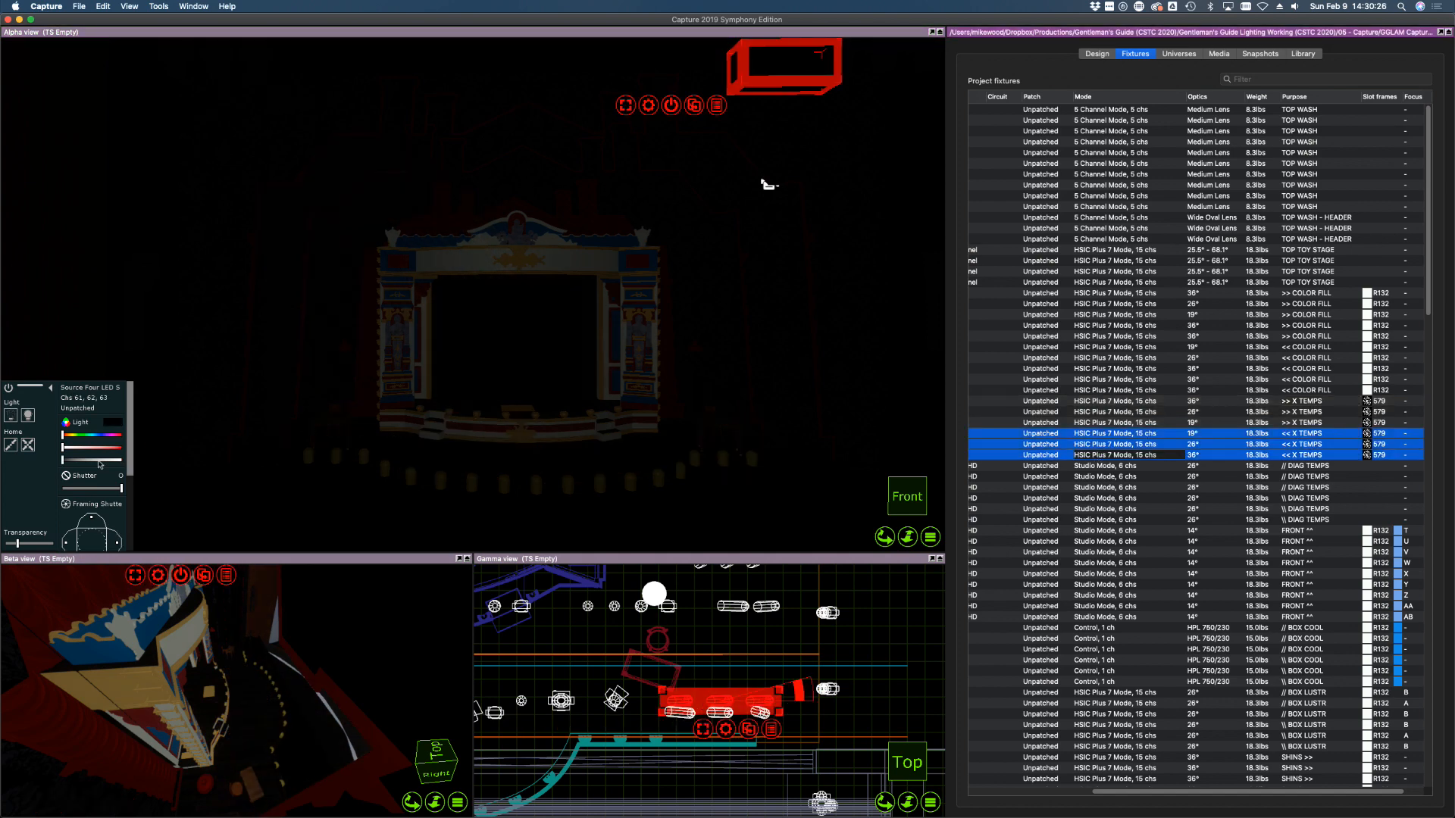
{"action": "left_click_drag", "start_coordinate": [89, 460], "coordinate": [218, 459]}
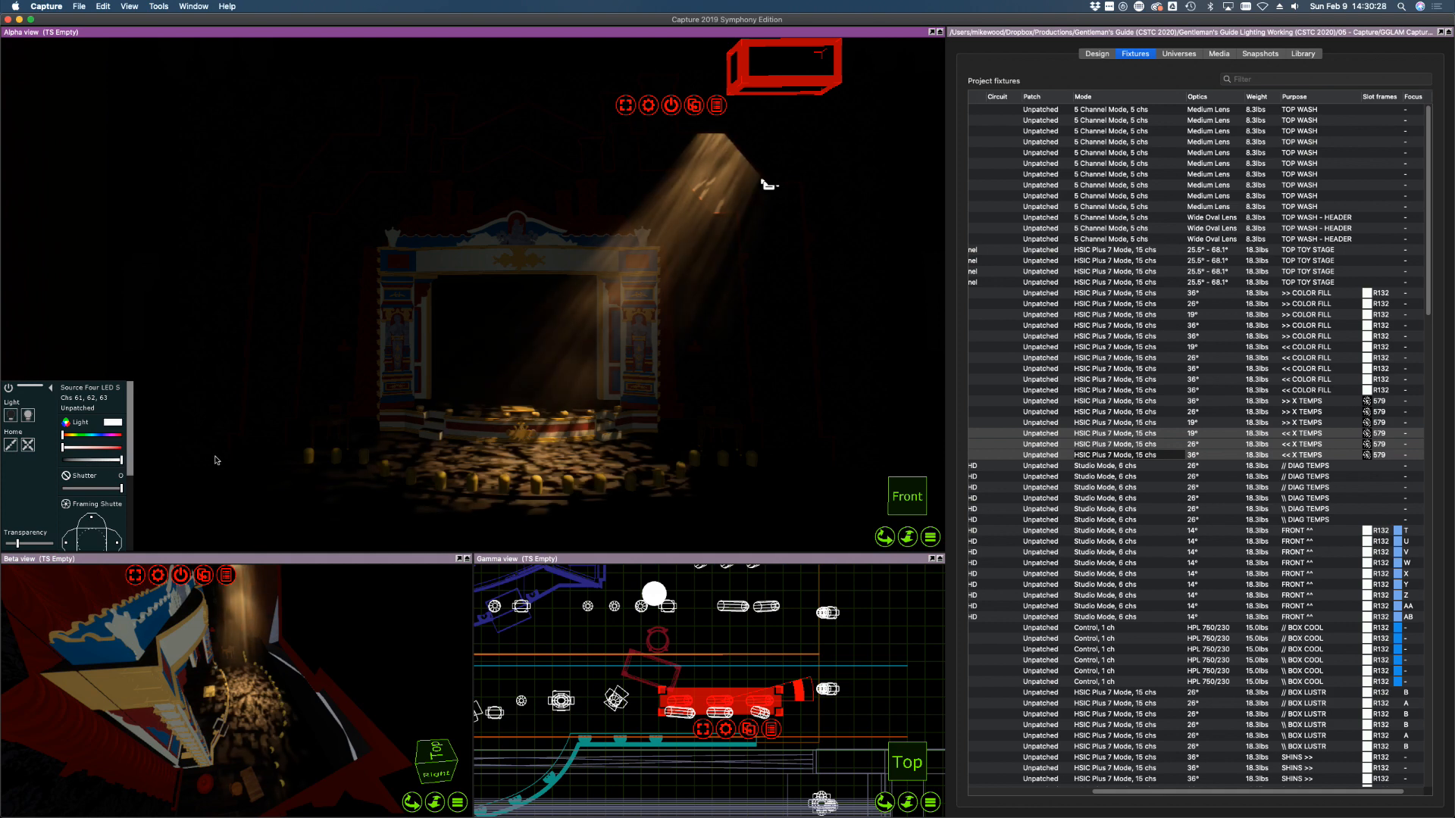
{"action": "left_click", "coordinate": [1315, 403]}
{"action": "left_click", "coordinate": [1303, 433]}
{"action": "left_click_drag", "start_coordinate": [388, 459], "coordinate": [425, 463]}
{"action": "left_click", "coordinate": [1282, 455]}
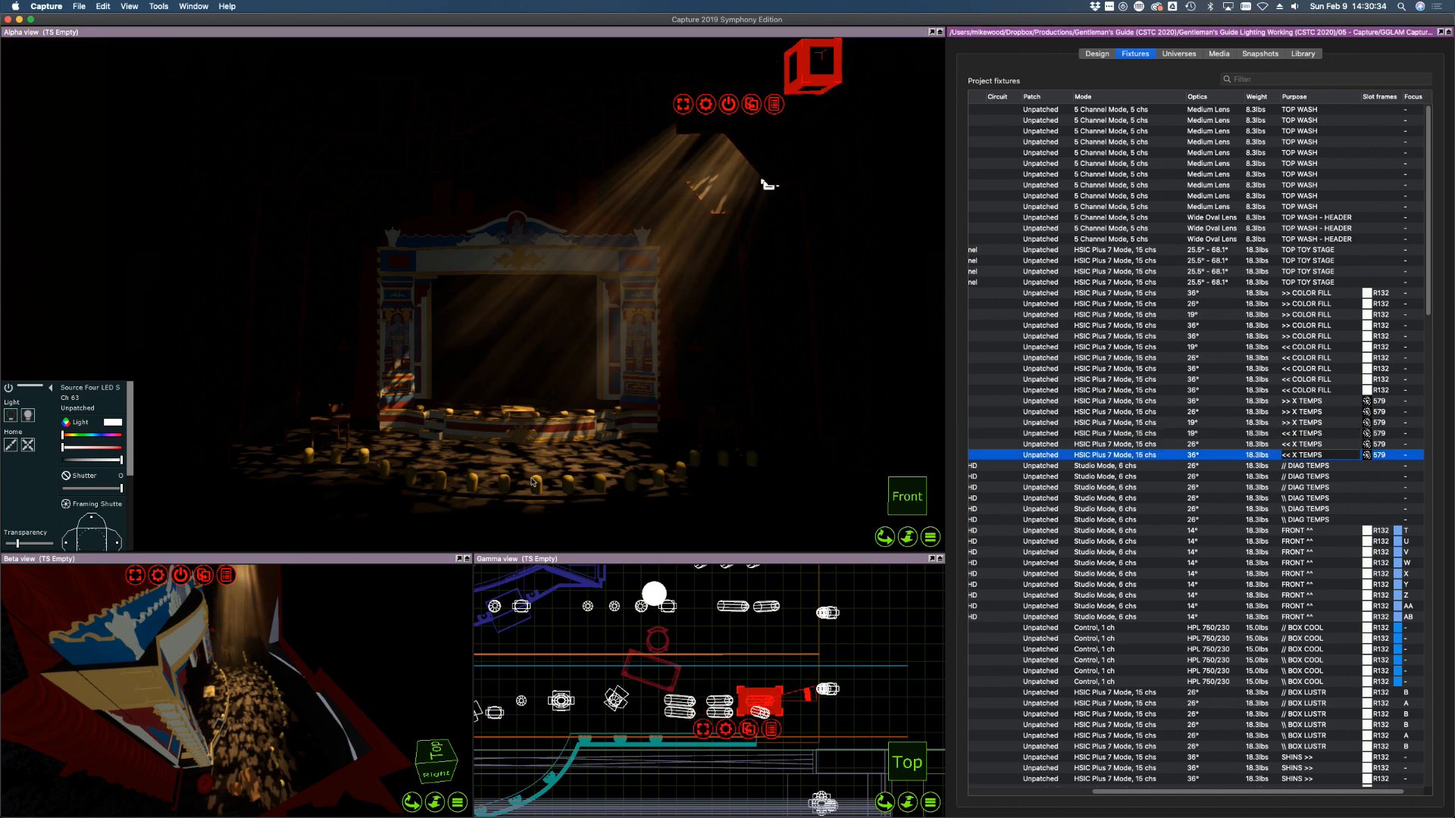
{"action": "mouse_move", "coordinate": [692, 446]}
{"action": "left_mouse_down"}
{"action": "mouse_move", "coordinate": [674, 436]}
{"action": "mouse_move", "coordinate": [680, 453]}
{"action": "left_mouse_up"}
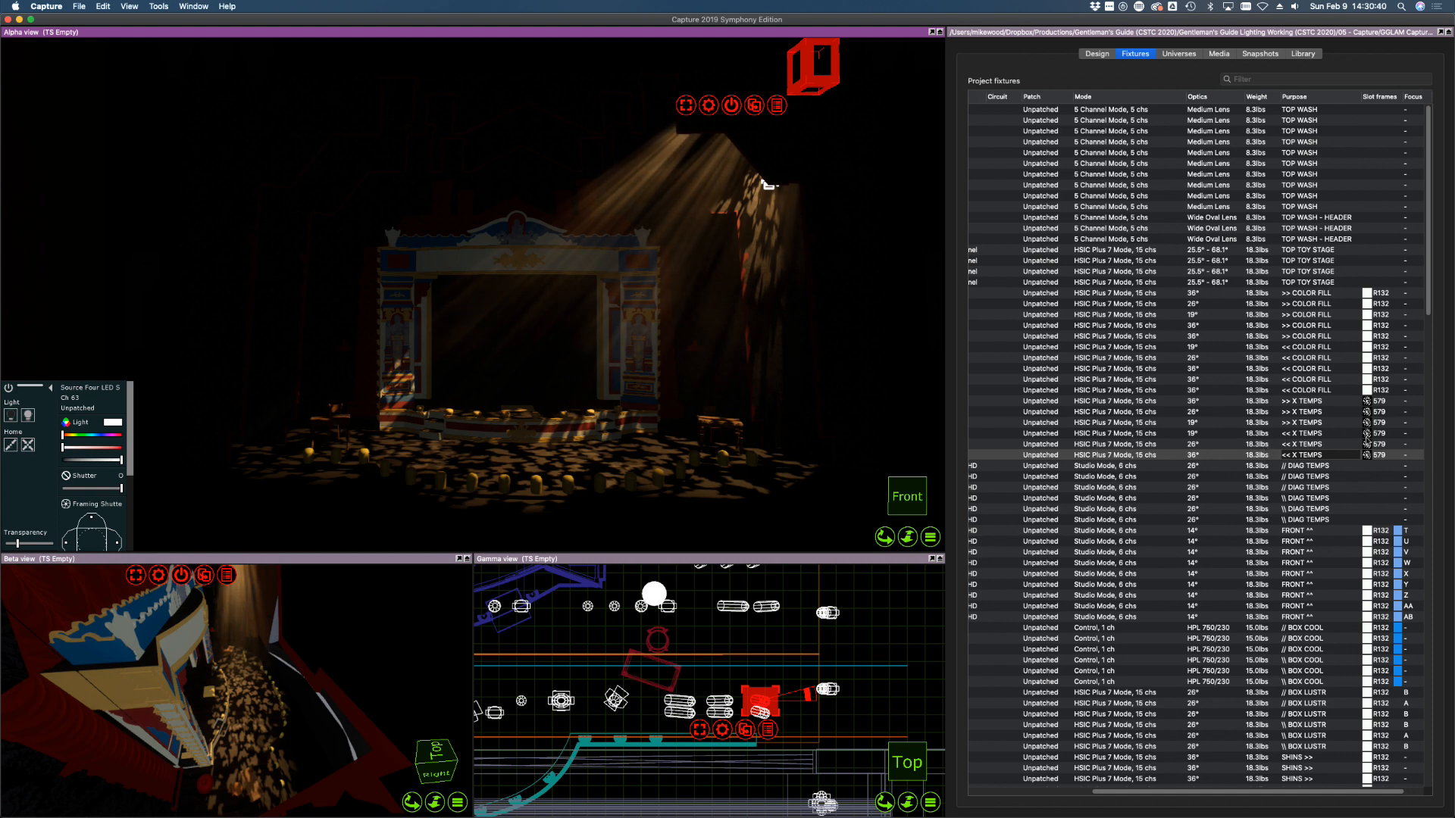
Shutter channels 61 and 62 off the proscenium, and trim channel 63 off the wall and floor edge
{"action": "left_click", "coordinate": [1364, 434]}
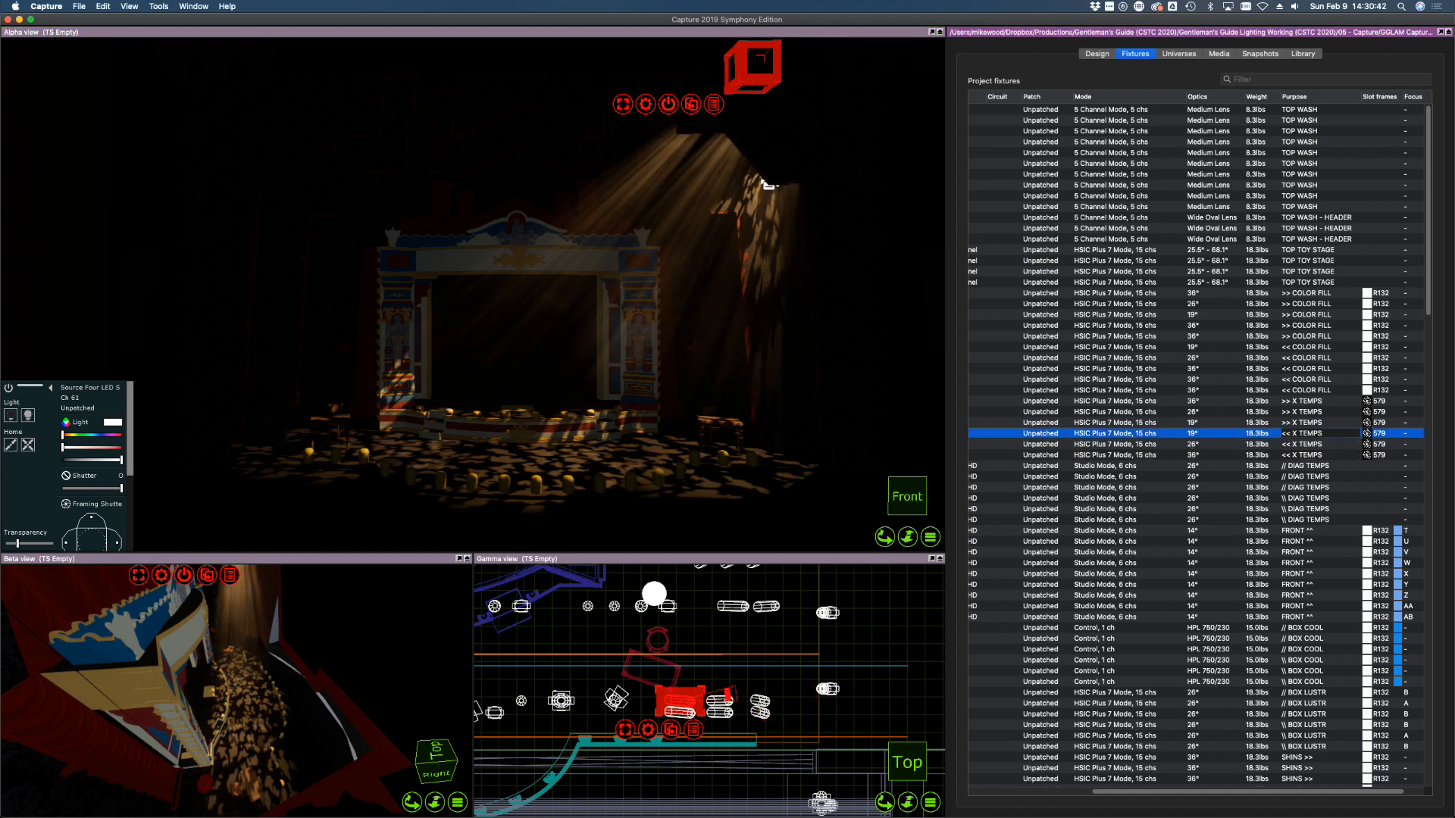
{"action": "left_click_drag", "start_coordinate": [115, 544], "coordinate": [68, 542]}
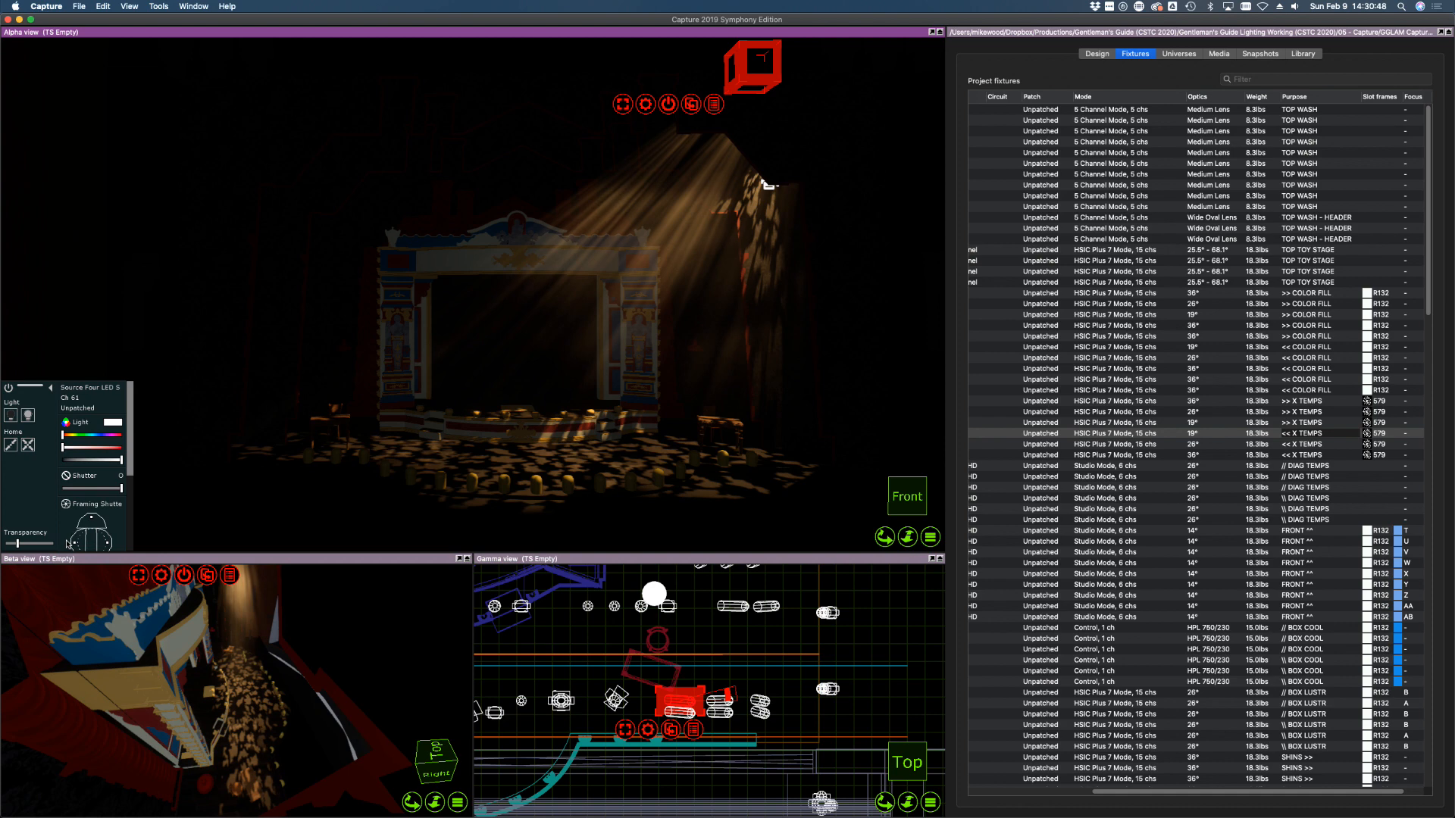
{"action": "left_click", "coordinate": [1313, 446]}
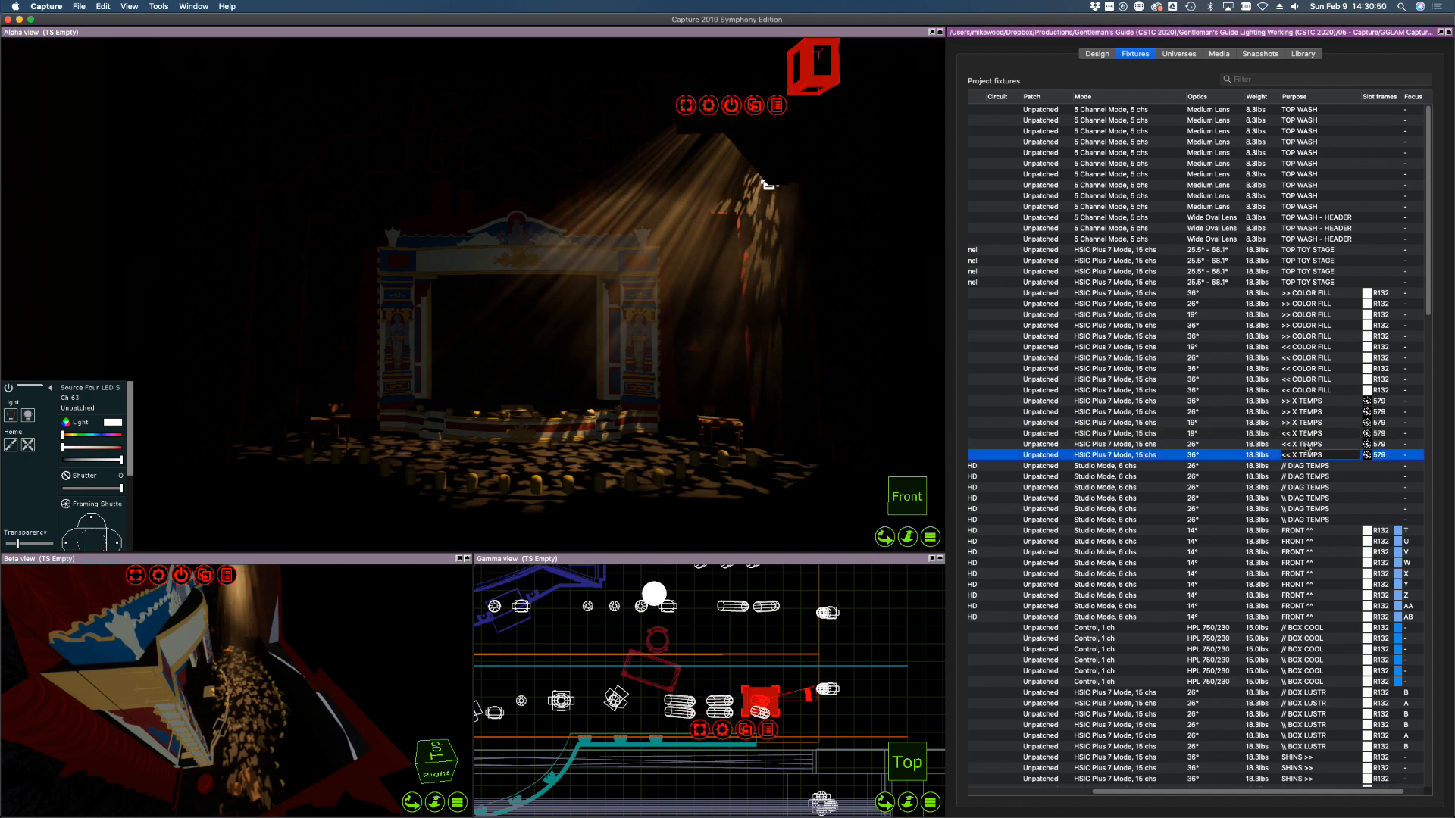
{"action": "left_click_drag", "start_coordinate": [116, 544], "coordinate": [68, 545]}
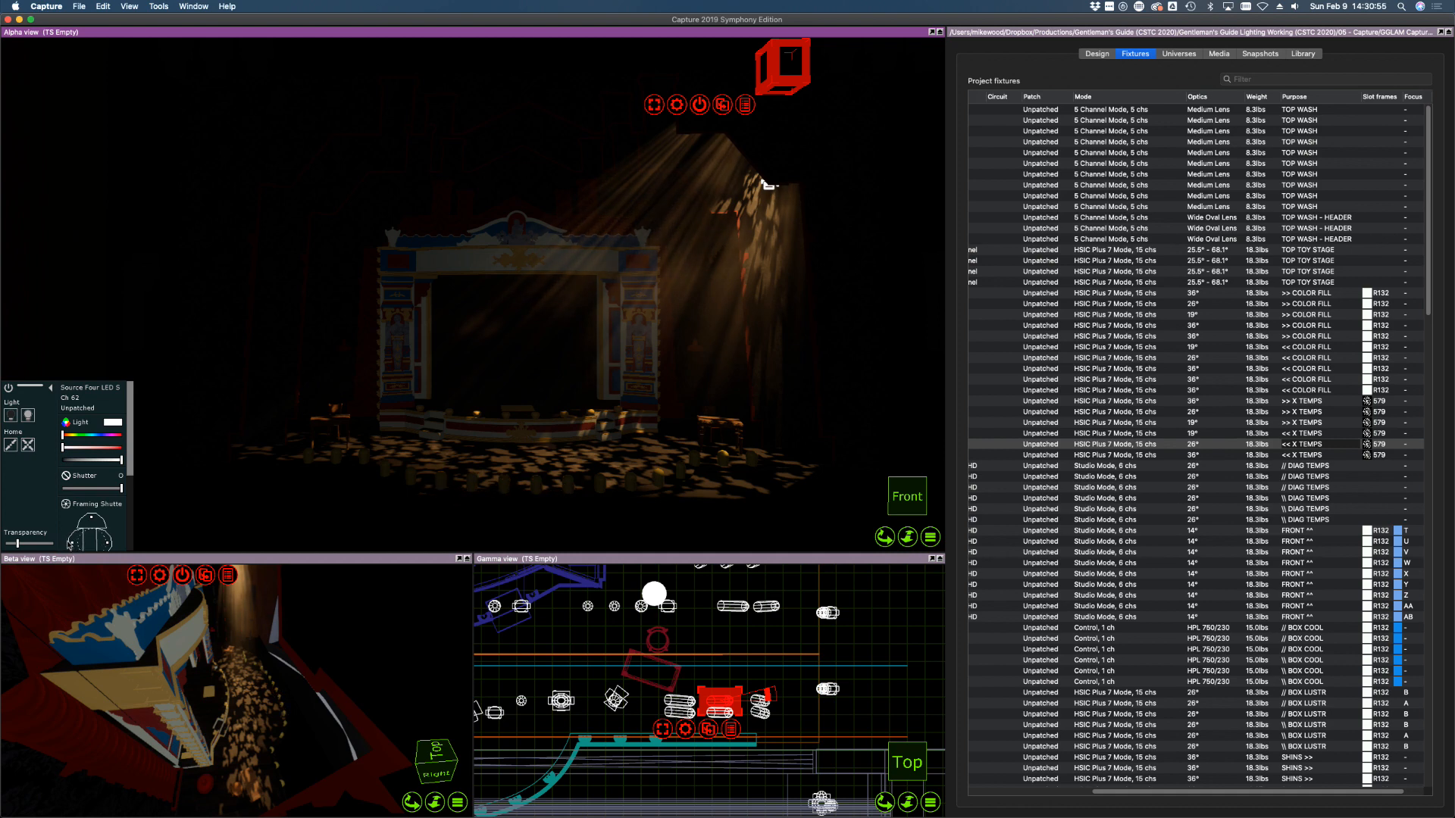
{"action": "left_click", "coordinate": [1109, 456]}
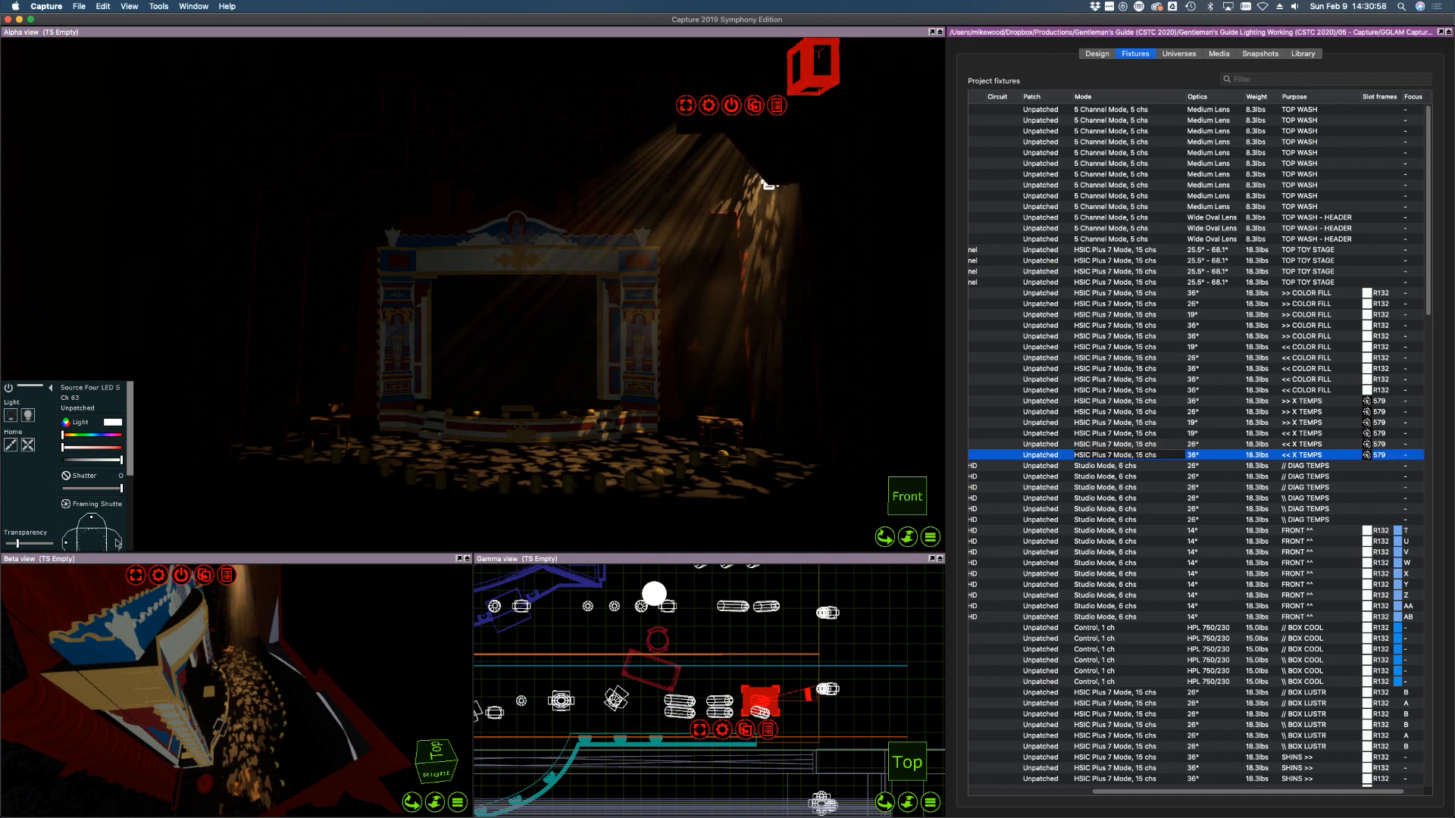
{"action": "left_click_drag", "start_coordinate": [117, 542], "coordinate": [105, 542]}
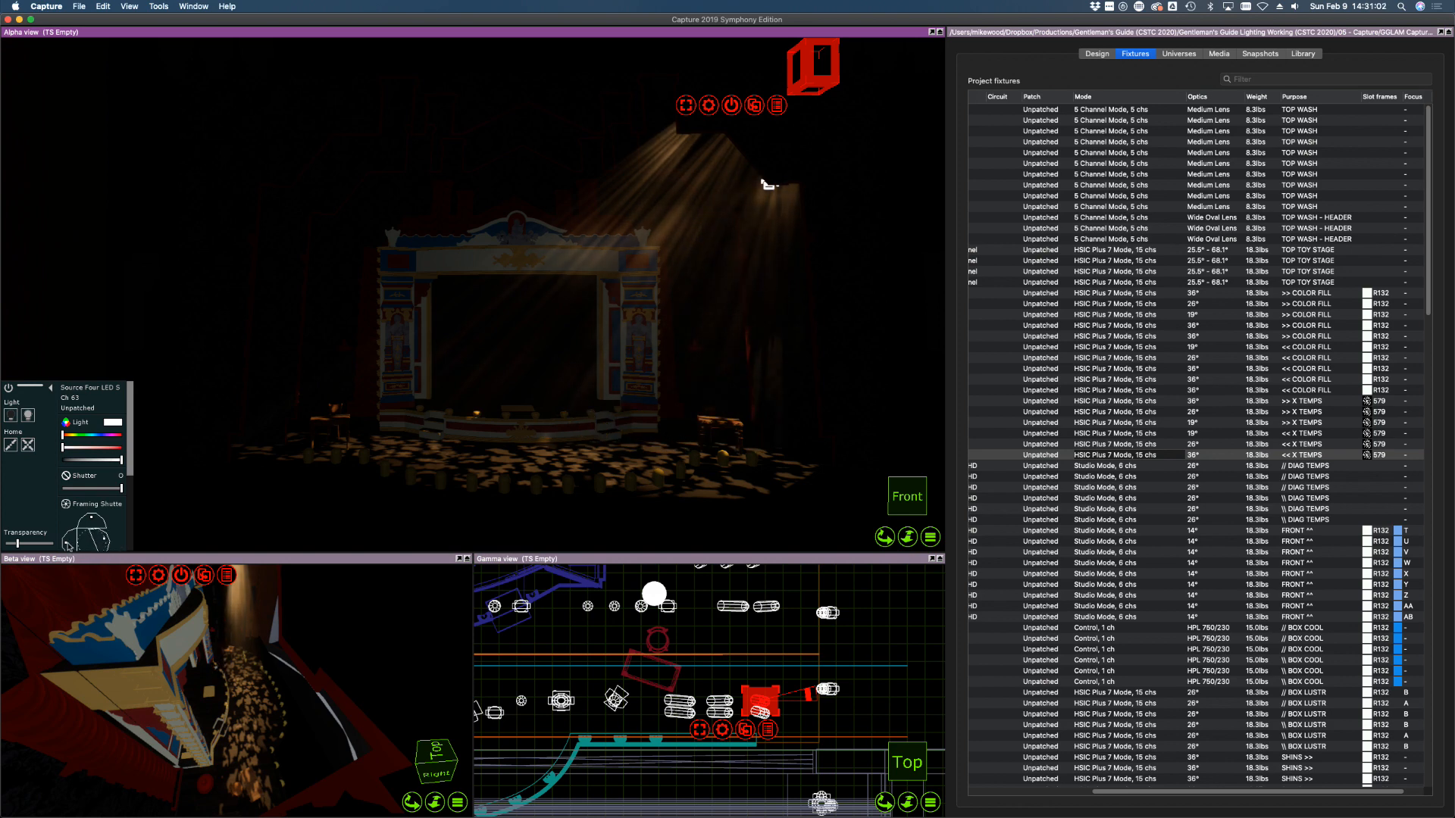
{"action": "left_click_drag", "start_coordinate": [66, 544], "coordinate": [69, 543]}
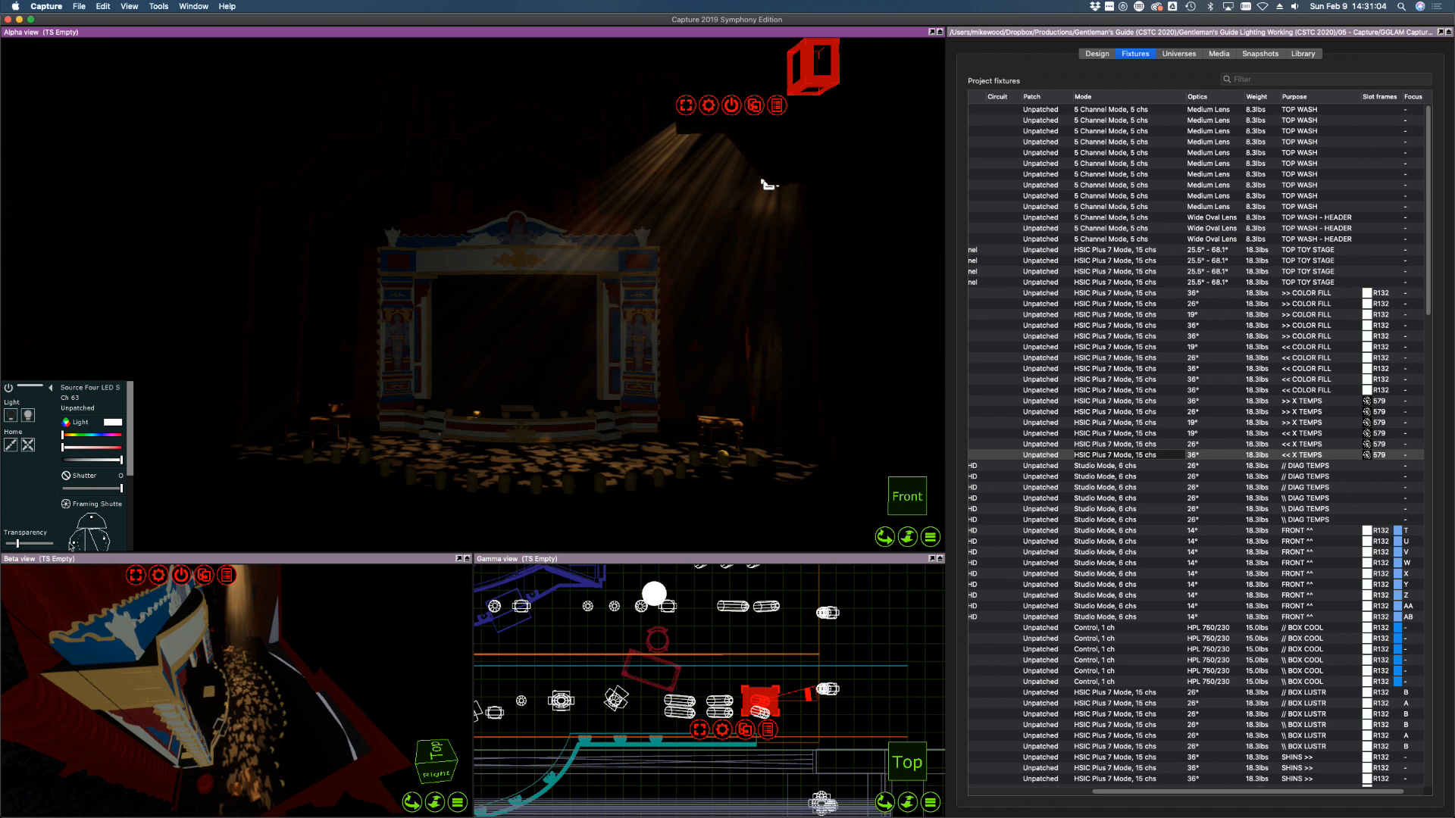
Turn on all six X TEMPS fixtures and retrim channel 52's left shutter
{"action": "left_click", "coordinate": [1384, 402], "text": "shift"}
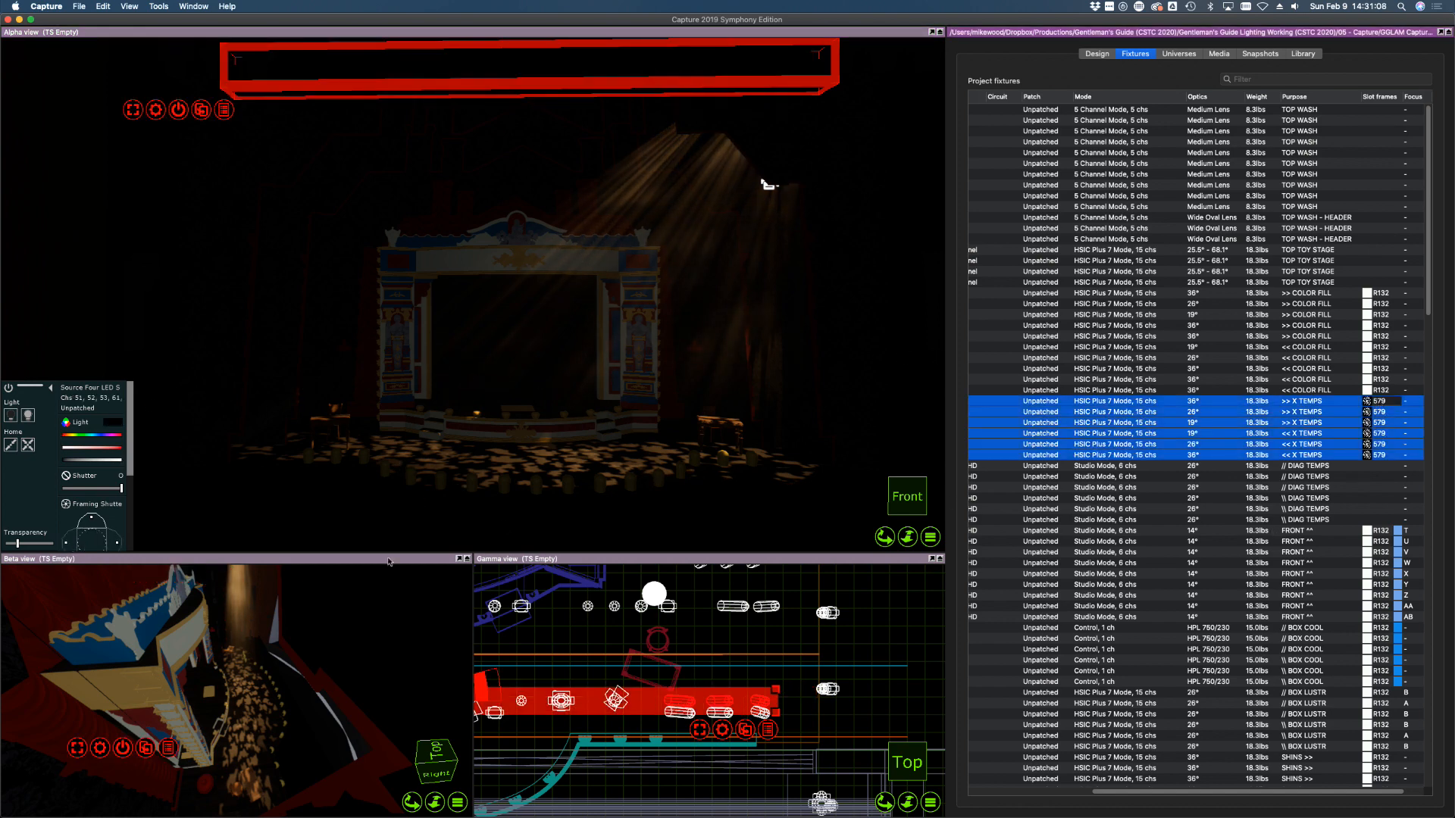
{"action": "left_click", "coordinate": [27, 416]}
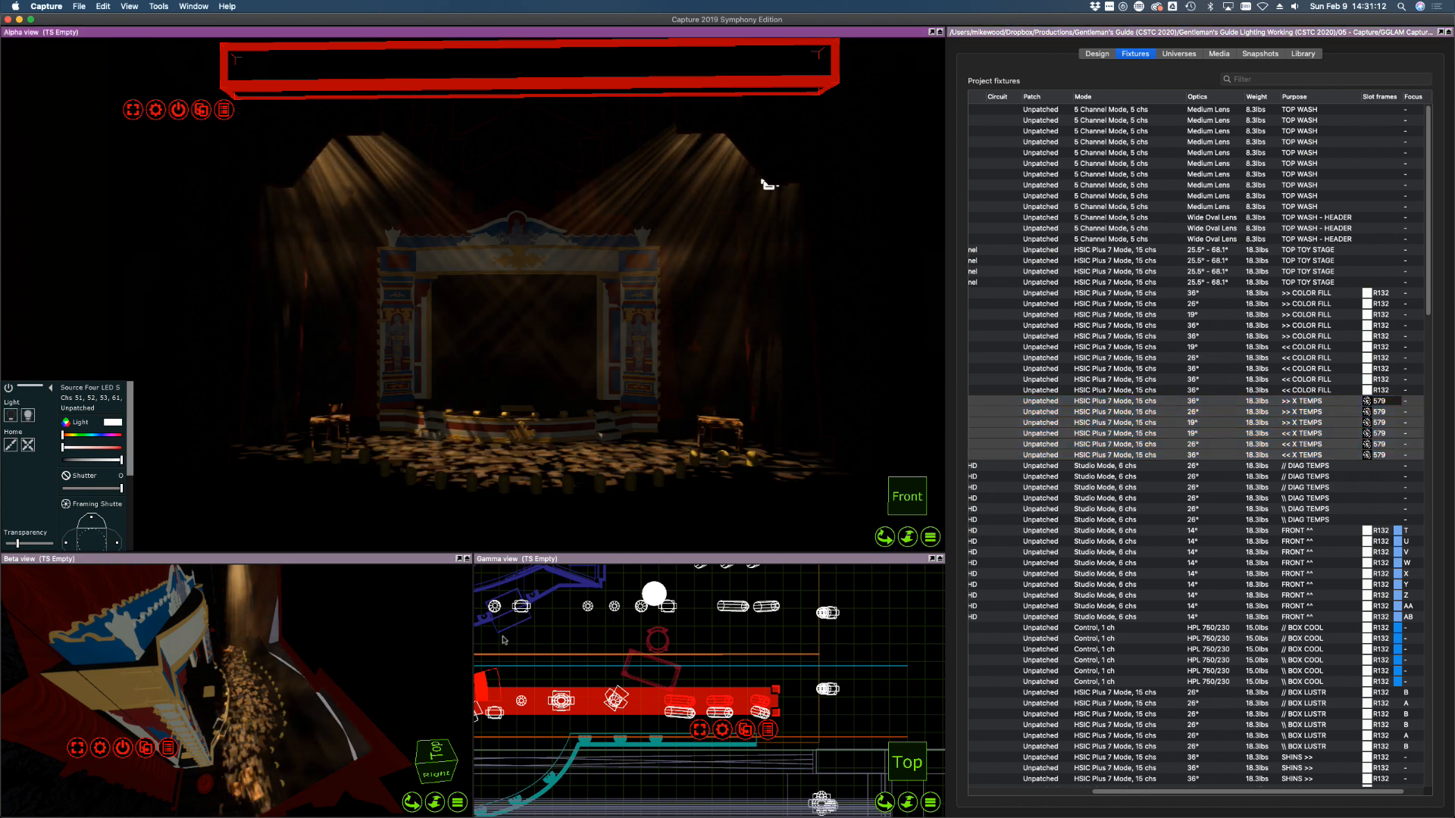
{"action": "left_click", "coordinate": [1120, 272]}
{"action": "left_click", "coordinate": [1121, 411]}
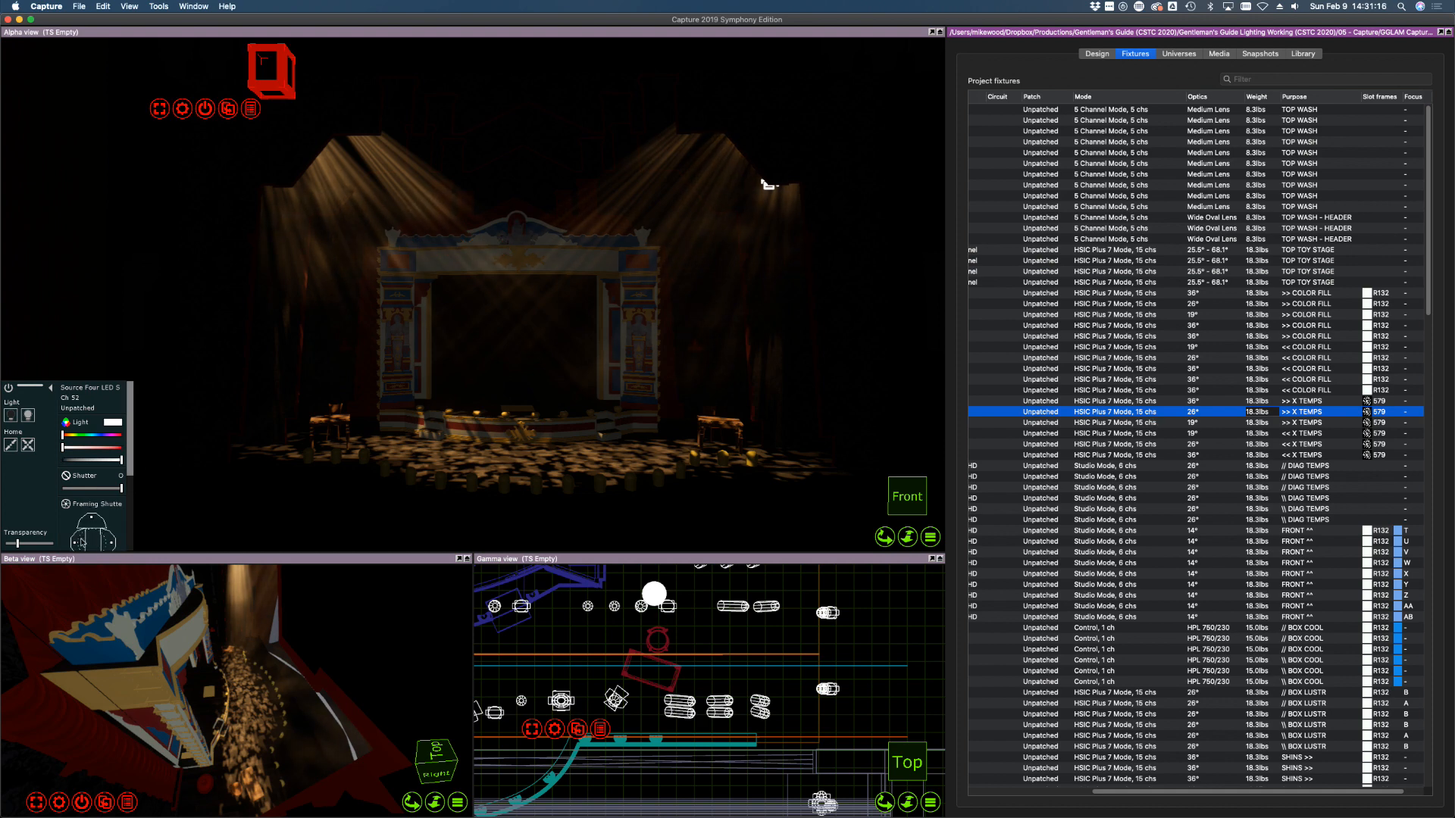
{"action": "mouse_move", "coordinate": [75, 542]}
{"action": "left_mouse_down"}
{"action": "mouse_move", "coordinate": [90, 542]}
{"action": "mouse_move", "coordinate": [78, 543]}
{"action": "left_mouse_up"}
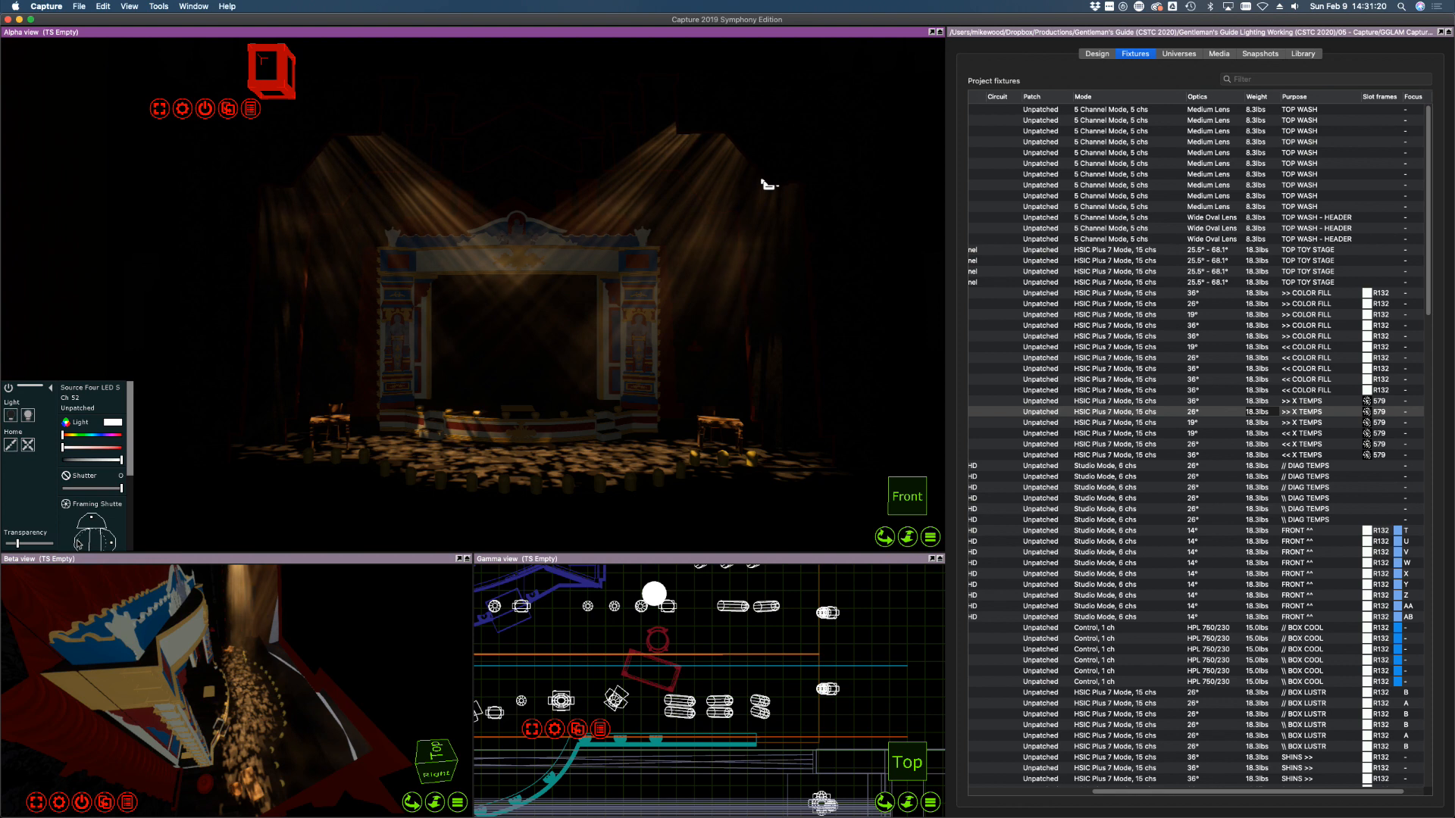
Rotate channel 51's framing shutters to 25°
{"action": "left_click", "coordinate": [1126, 403]}
{"action": "left_click", "coordinate": [78, 544]}
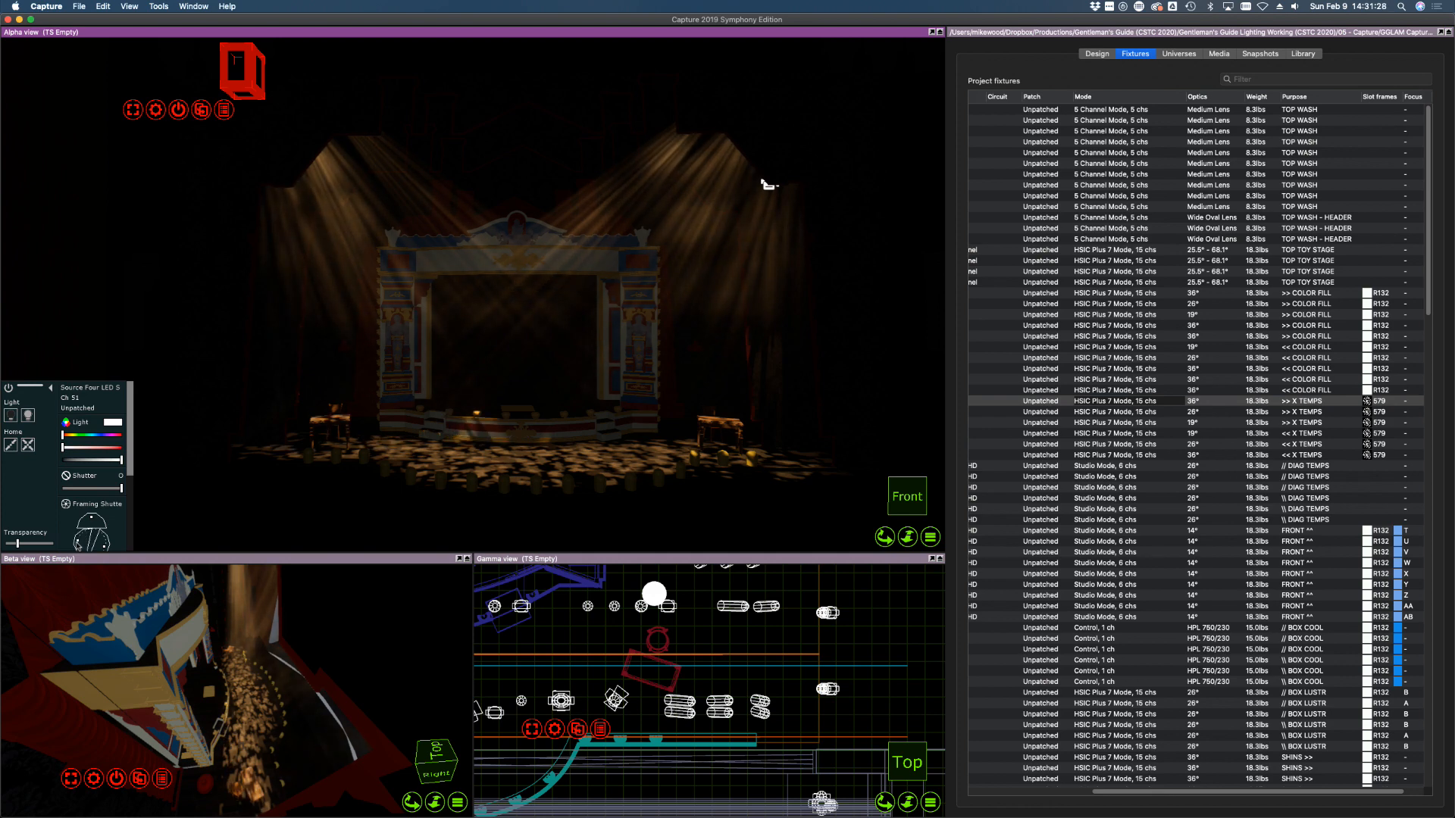
{"action": "scroll", "coordinate": [132, 457], "scroll_direction": "down", "scroll_amount": 4}
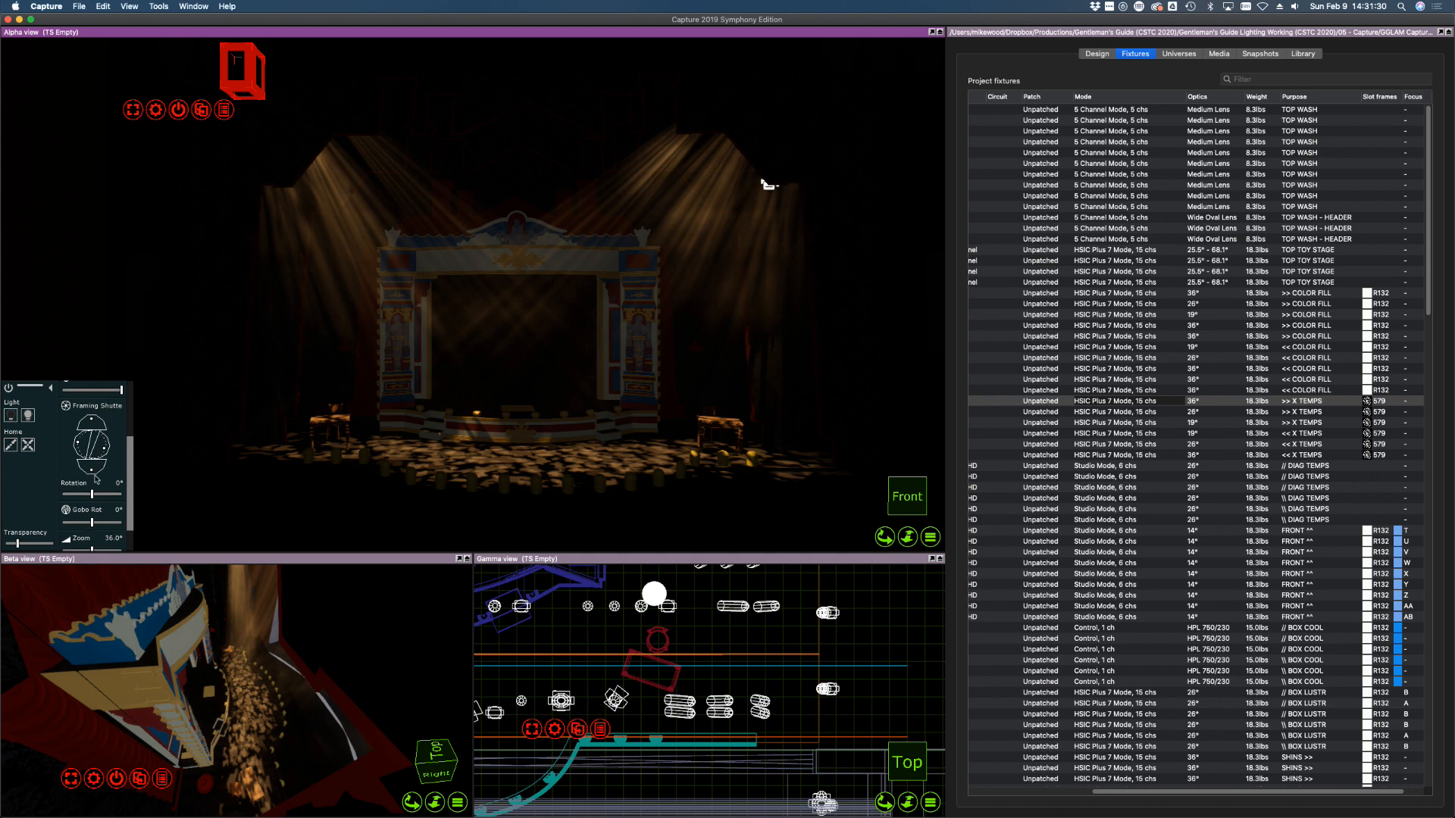
{"action": "left_click_drag", "start_coordinate": [93, 492], "coordinate": [101, 492]}
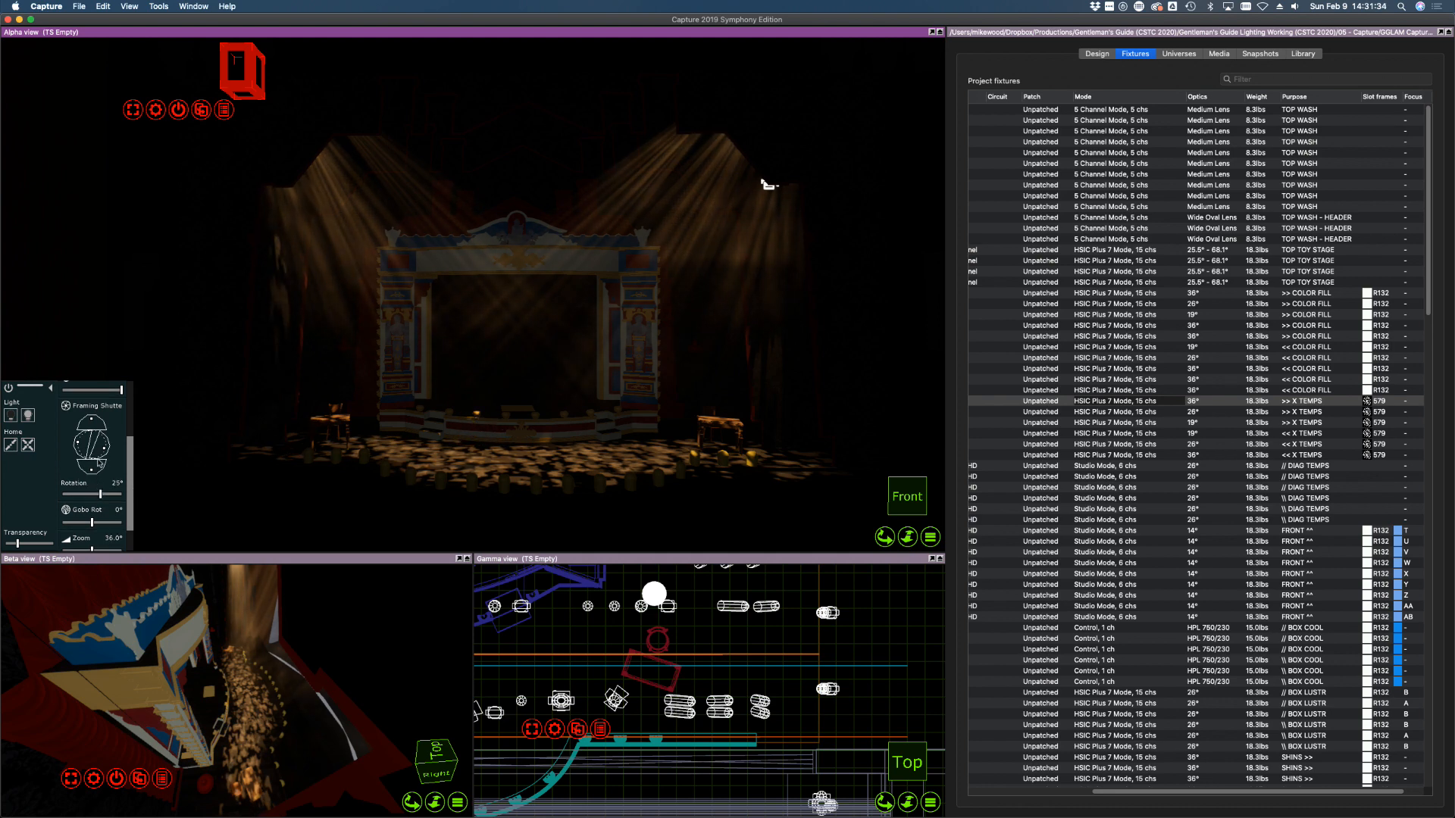
{"action": "scroll", "coordinate": [135, 413], "scroll_direction": "up", "scroll_amount": 4}
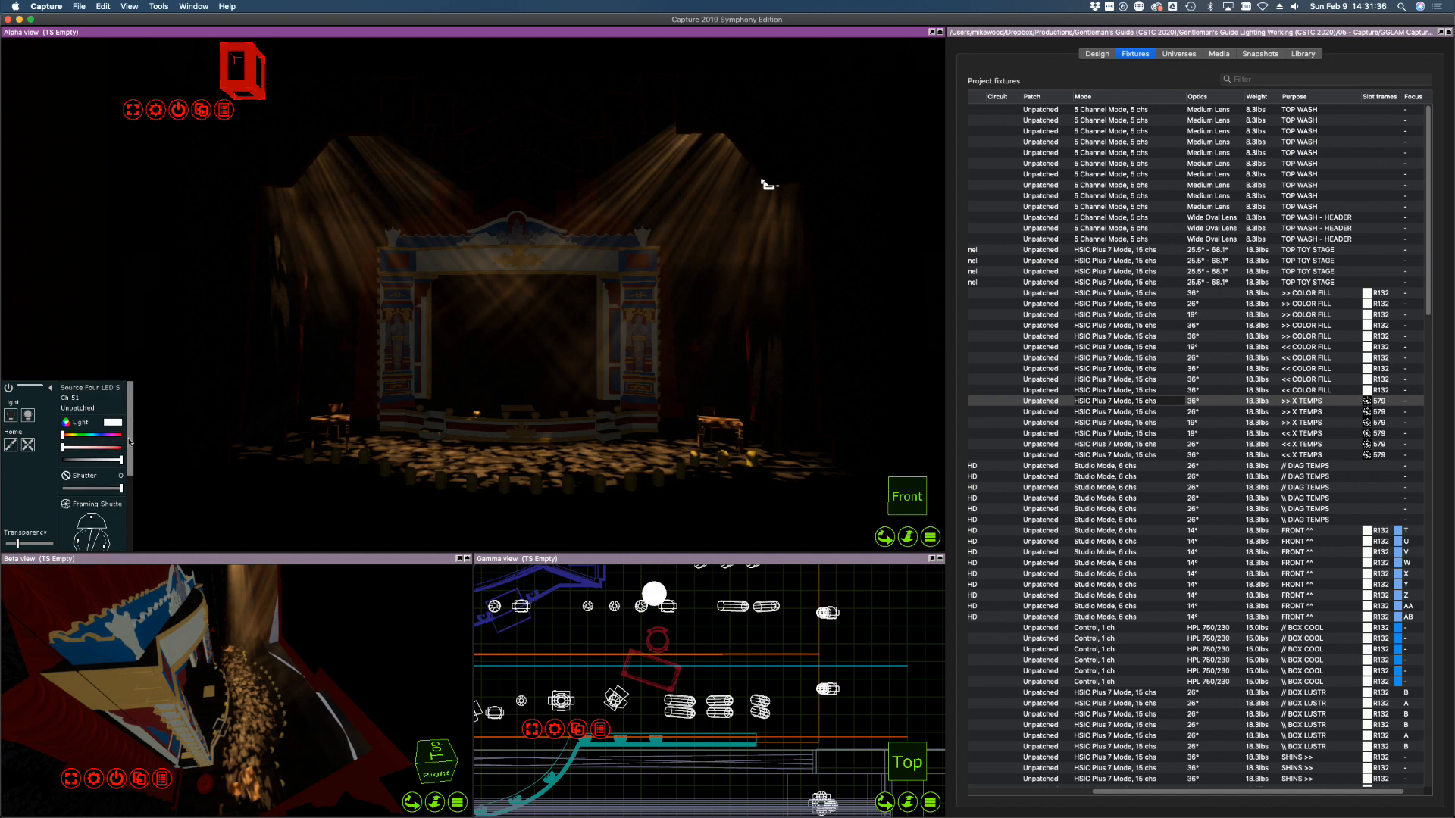
Search the filters for 132 and apply Rosco R132 Quarter Hamburg Frost to all six X TEMPS fixtures
{"action": "left_click", "coordinate": [1323, 456]}
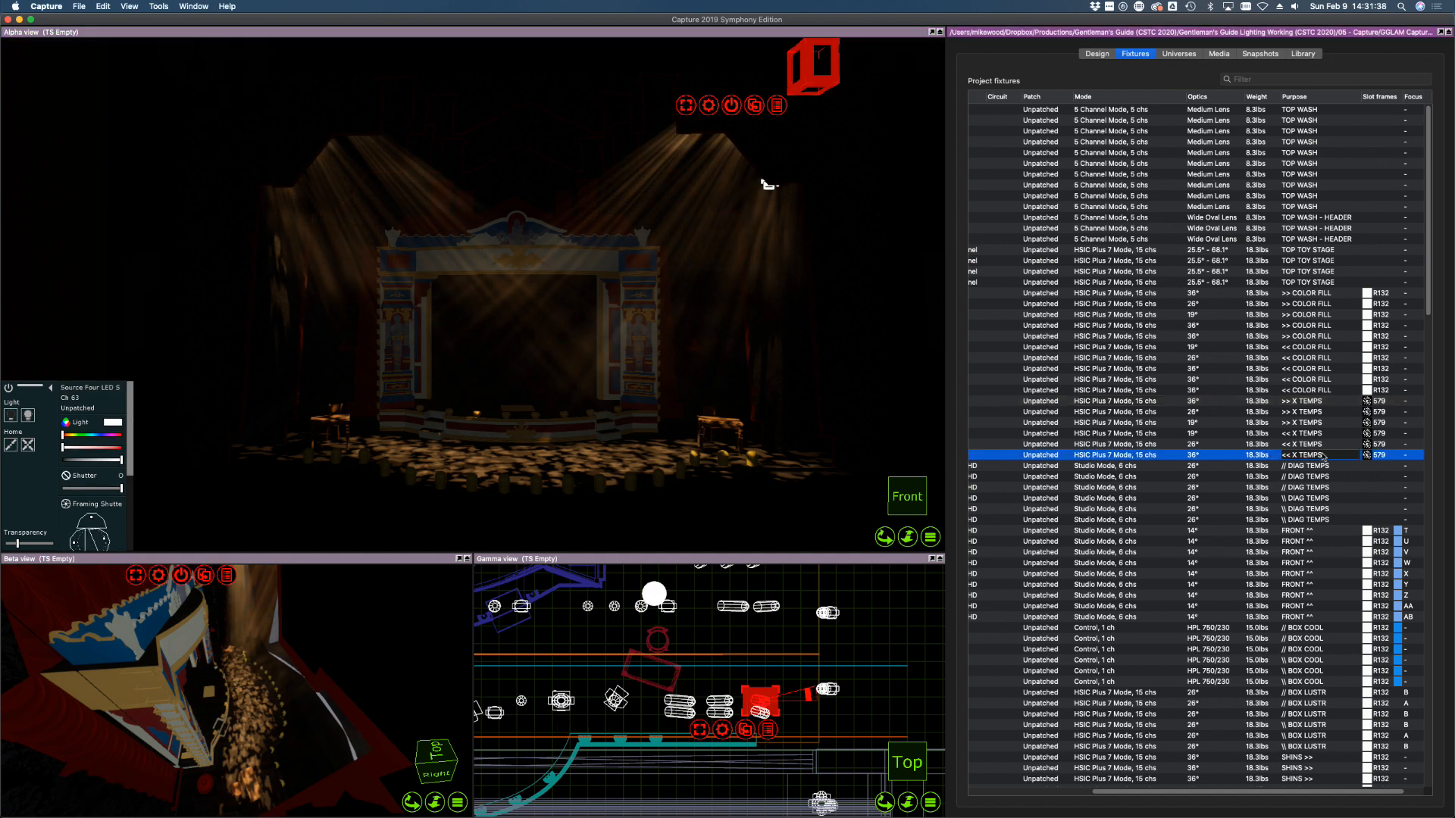
{"action": "left_click", "coordinate": [1322, 403], "text": "shift"}
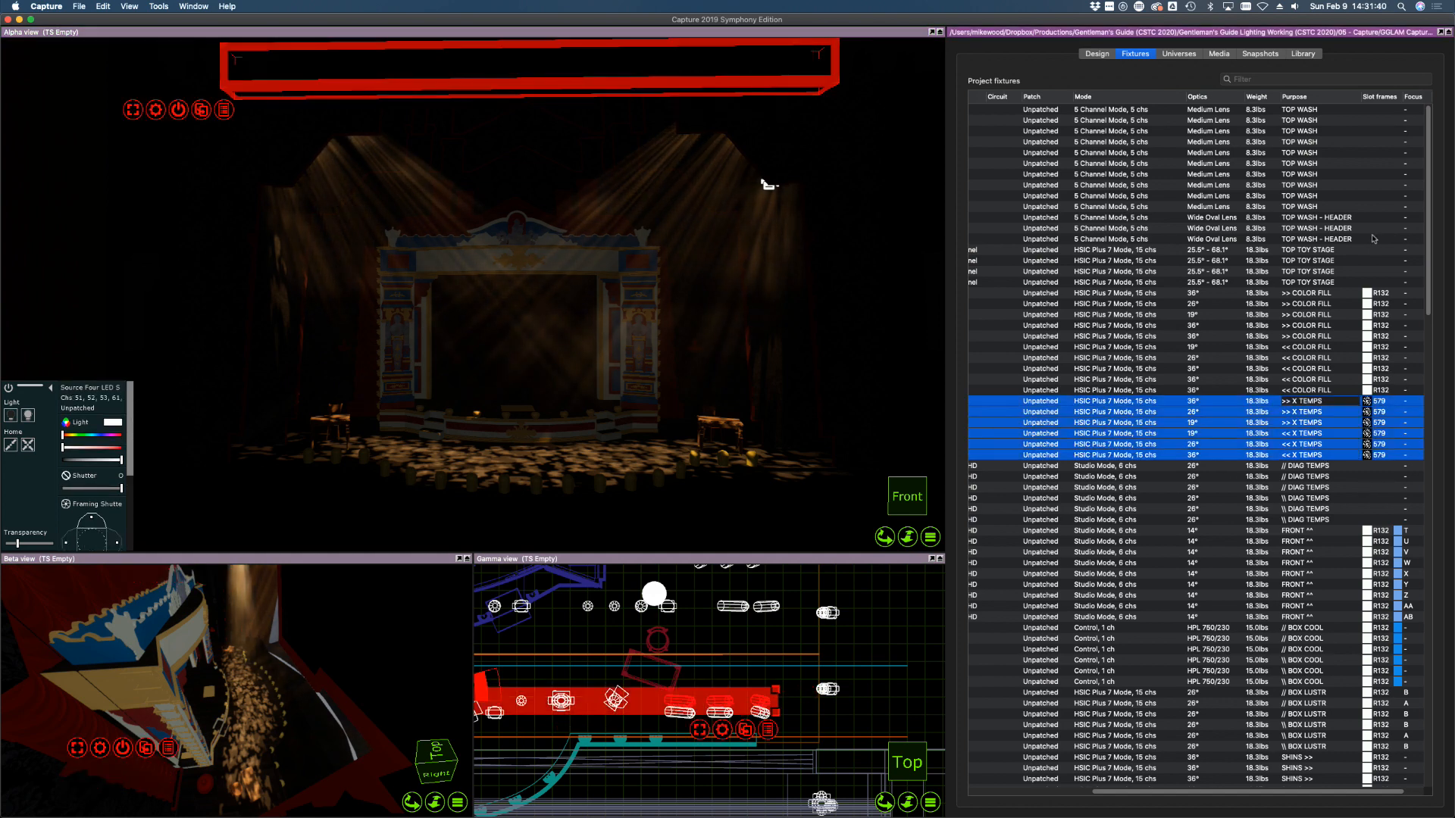
{"action": "left_click", "coordinate": [1304, 54]}
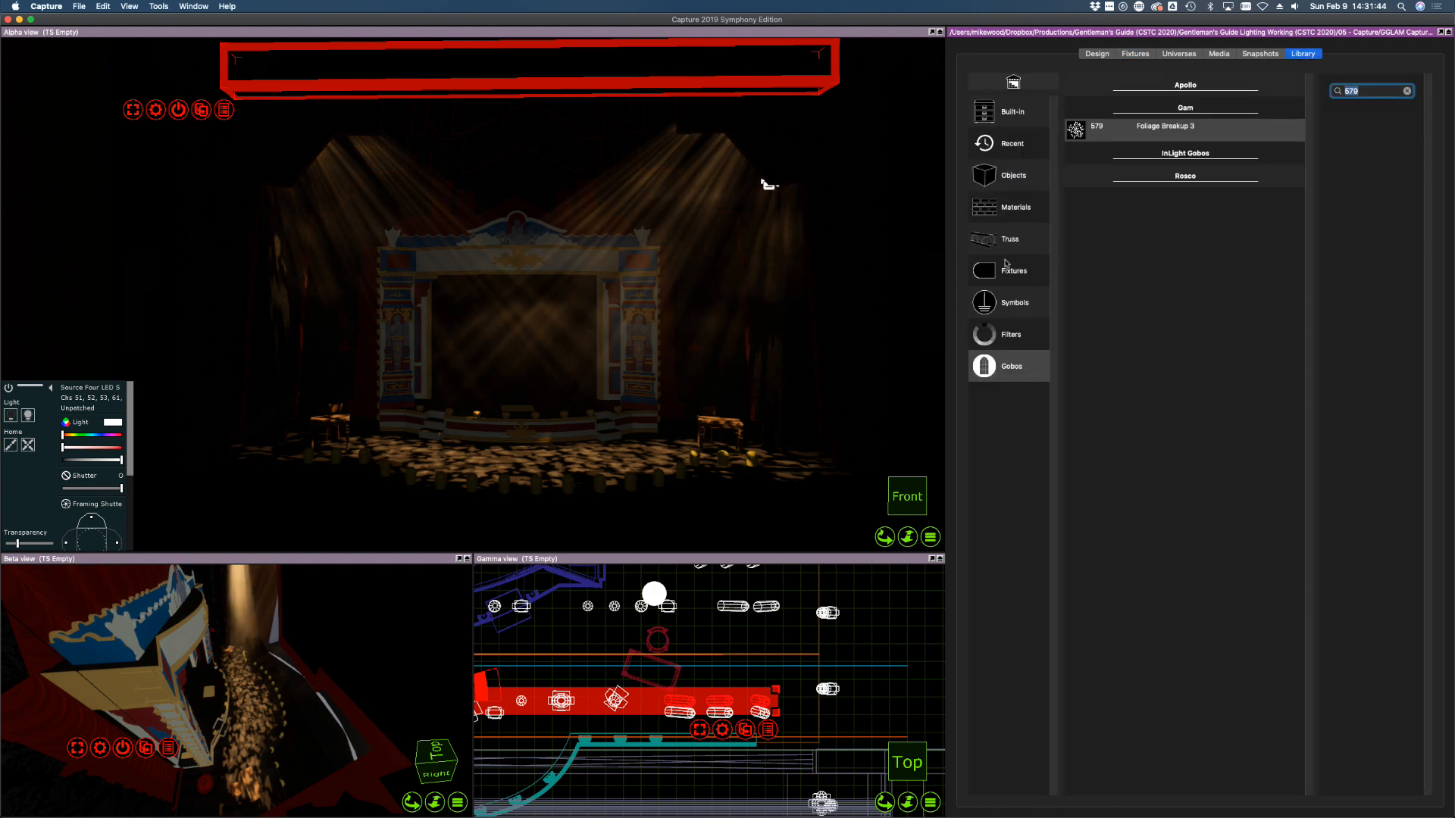
{"action": "left_click", "coordinate": [1007, 341]}
{"action": "left_click", "coordinate": [1391, 96]}
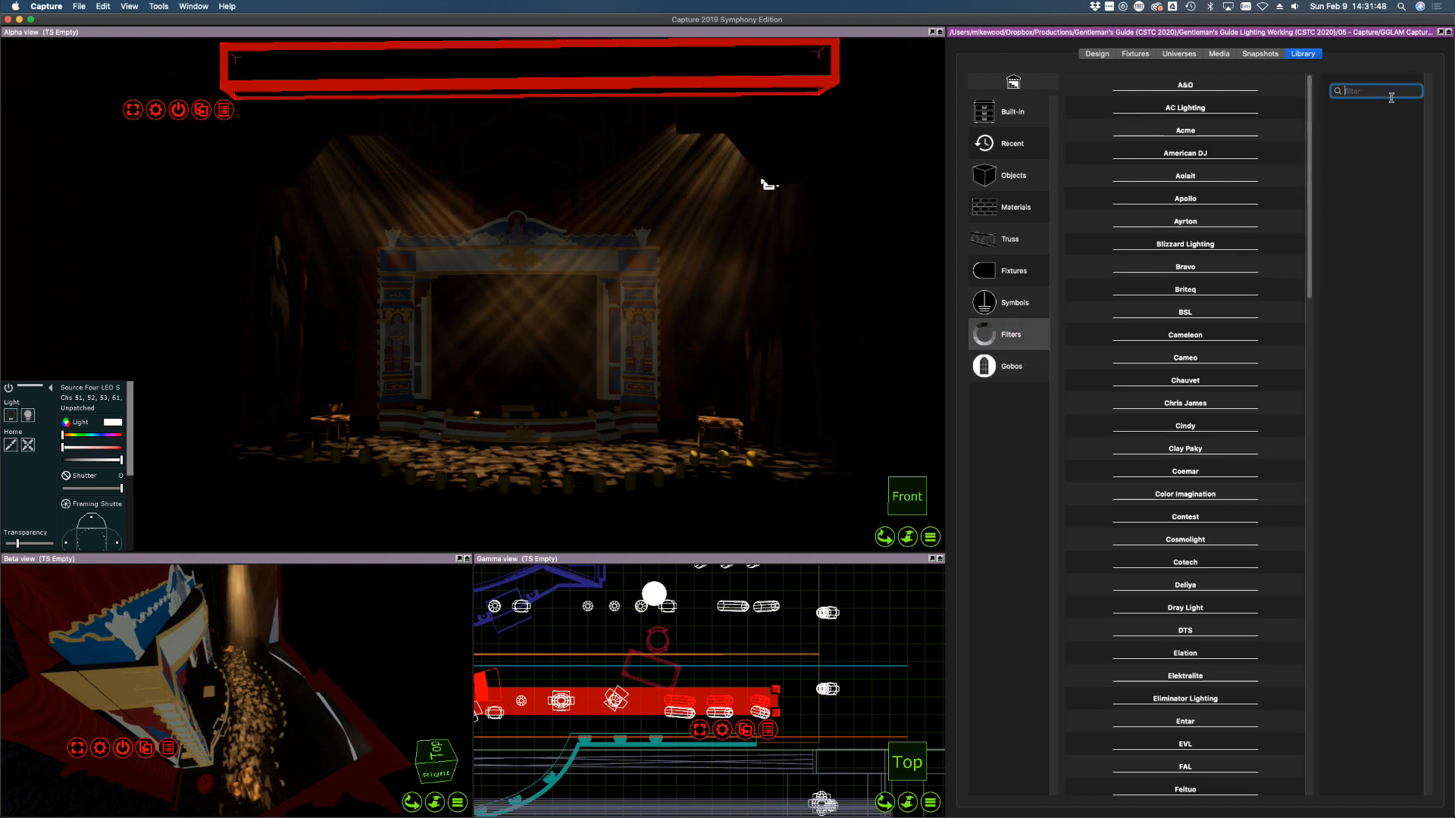
{"action": "type", "text": "132"}
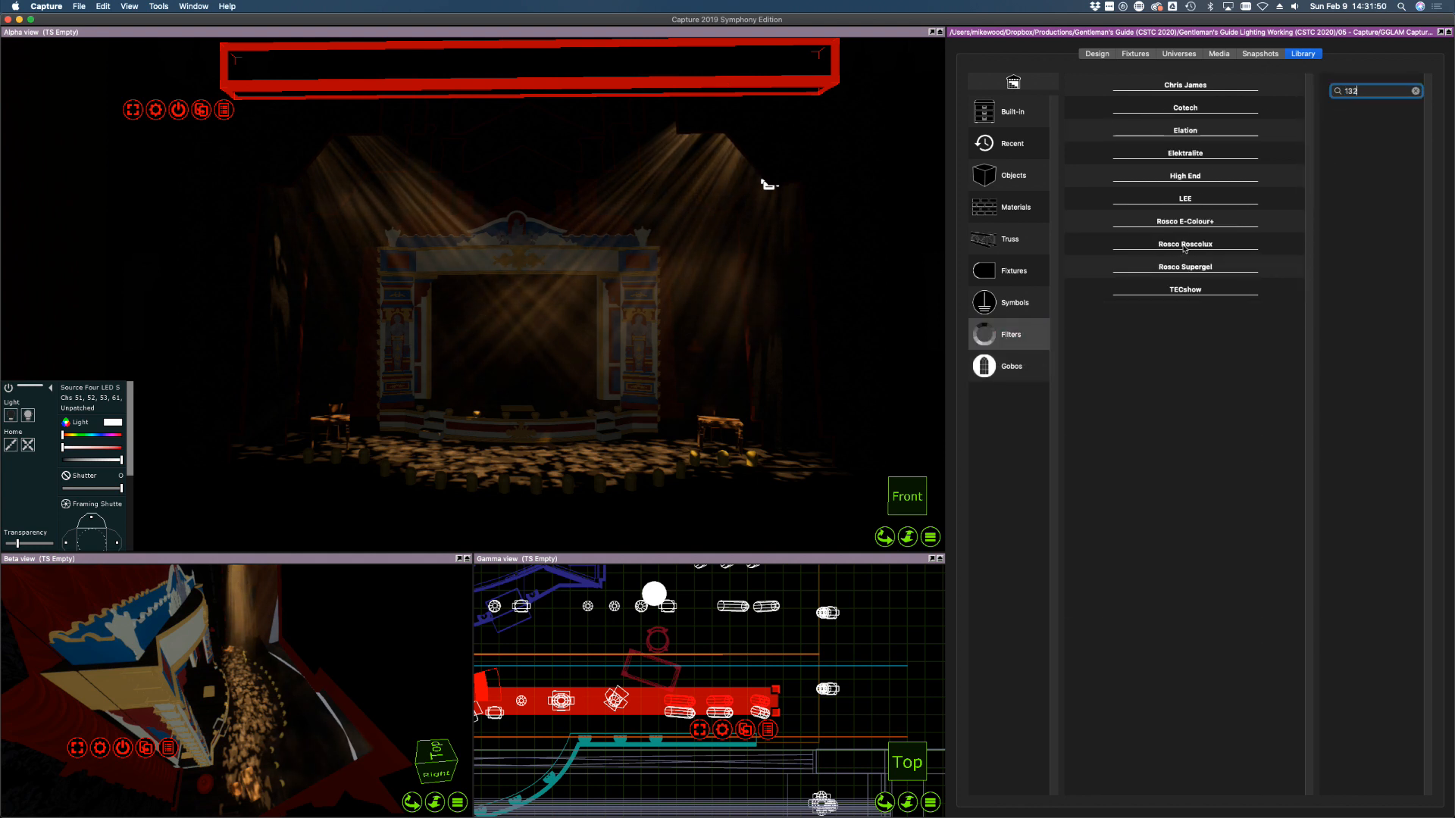
{"action": "left_click", "coordinate": [1184, 248]}
{"action": "left_click", "coordinate": [1088, 270]}
{"action": "left_click_drag", "start_coordinate": [1088, 270], "coordinate": [759, 704]}
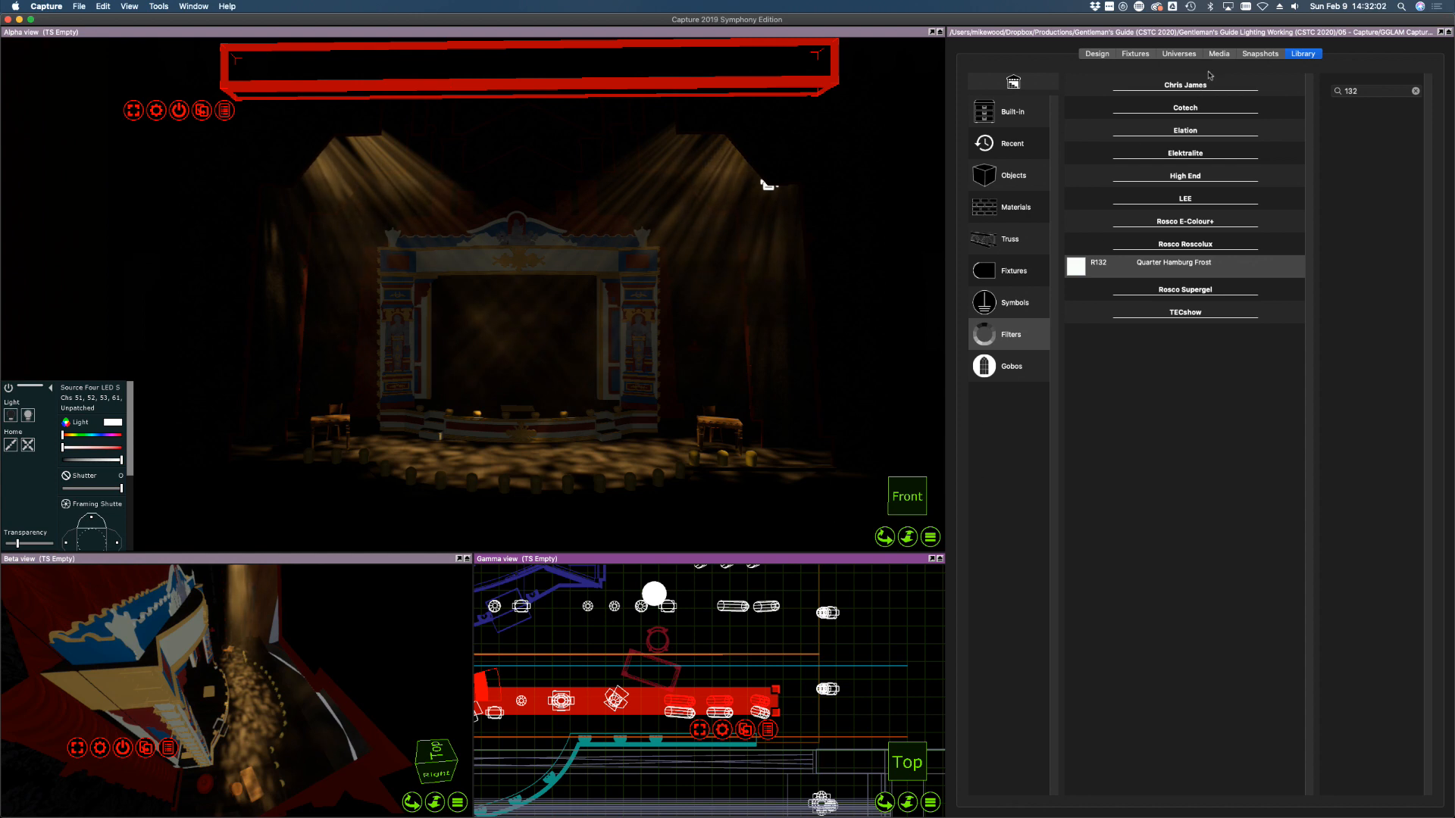
{"action": "left_click", "coordinate": [1260, 53]}
{"action": "left_click", "coordinate": [1135, 54]}
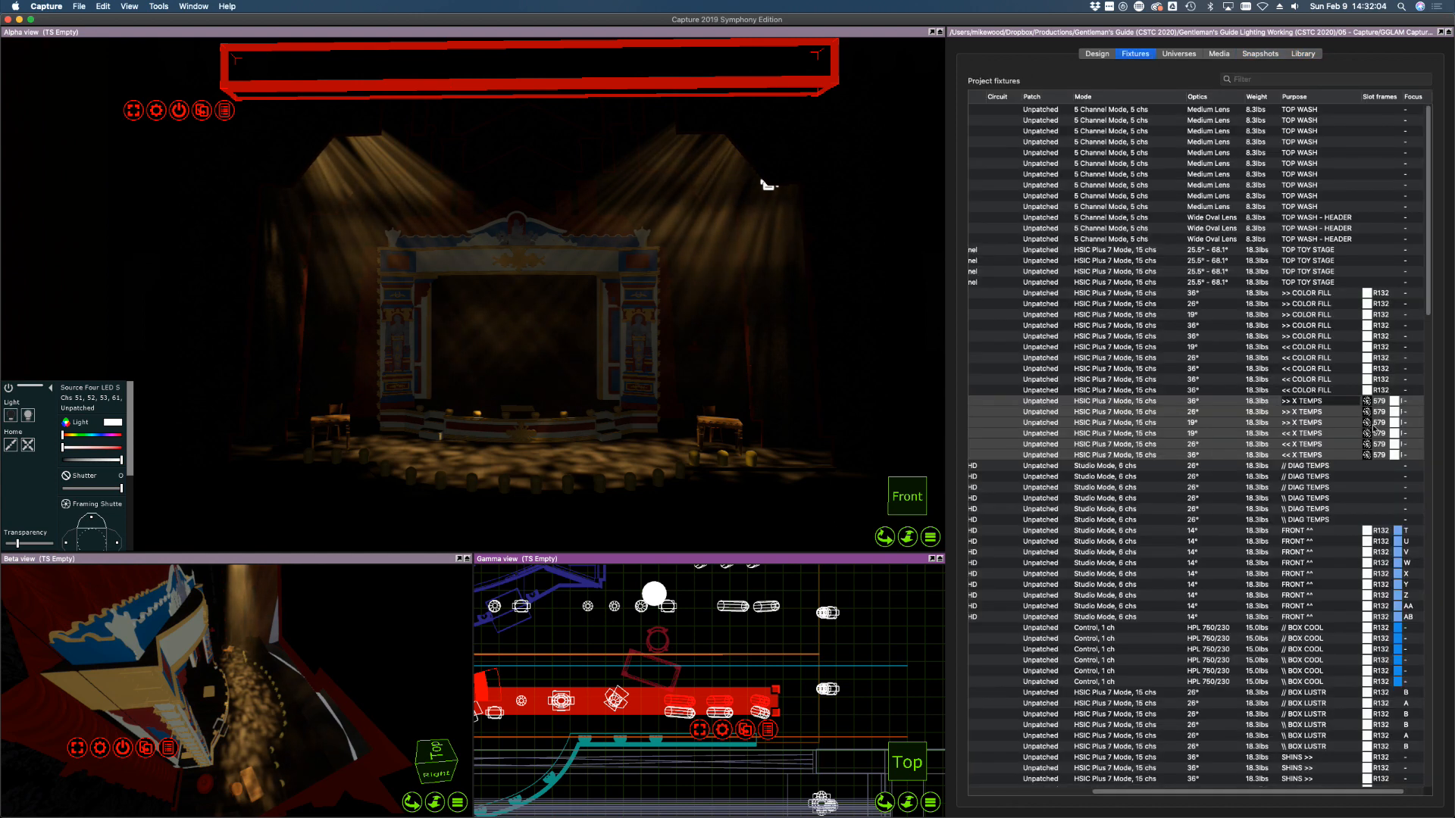
{"action": "left_click", "coordinate": [1394, 403]}
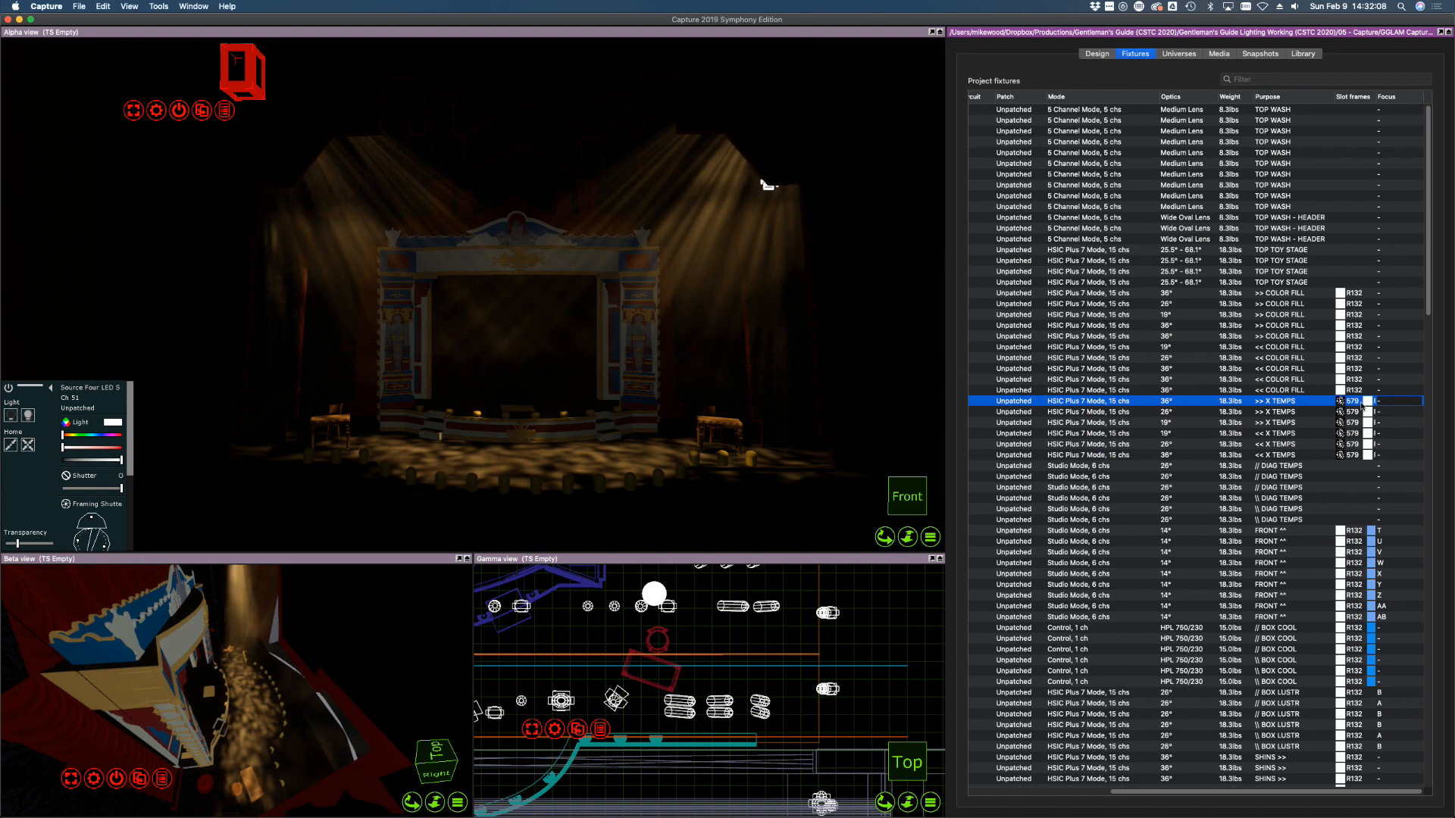
{"action": "left_click", "coordinate": [1327, 402]}
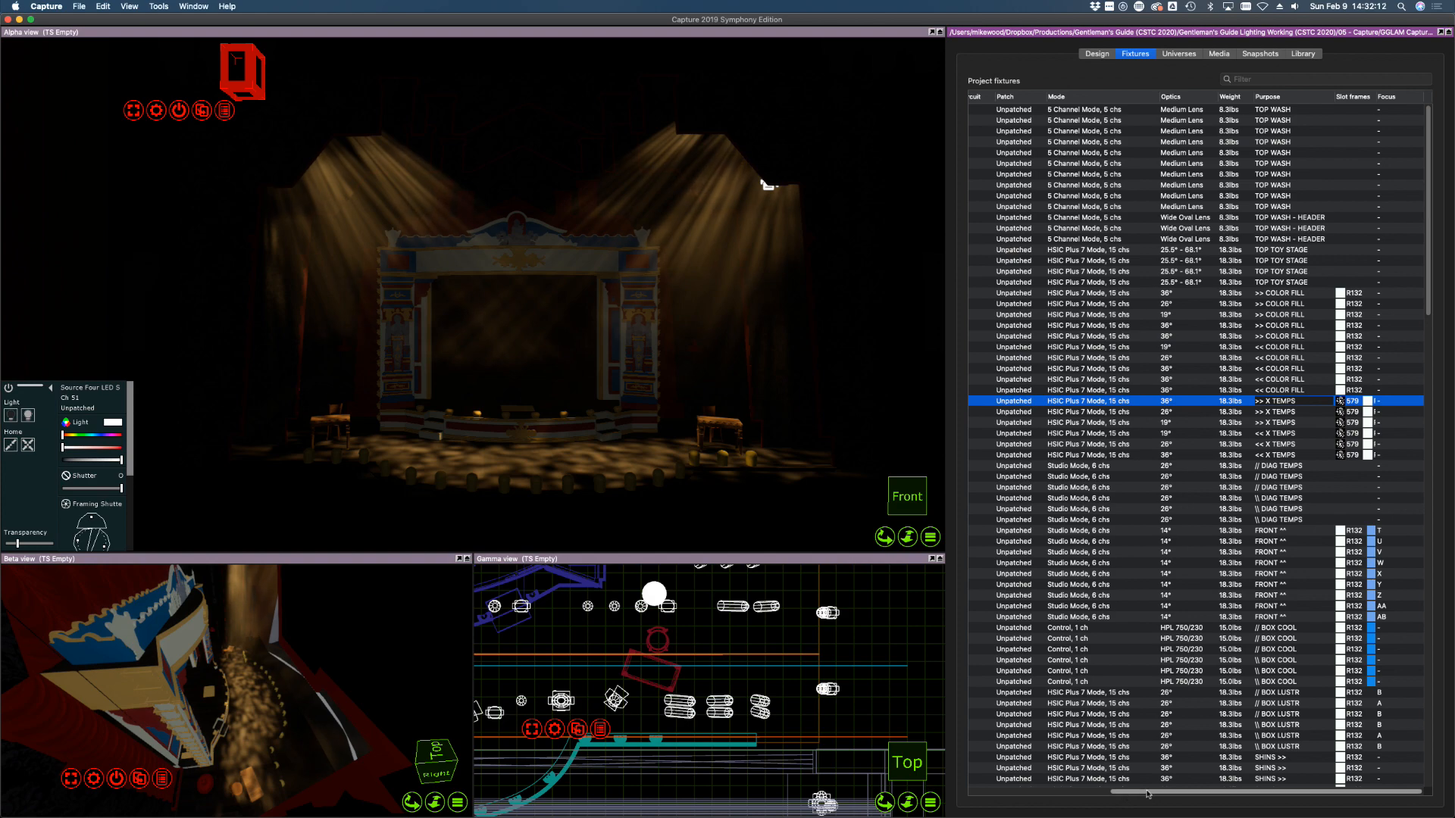
{"action": "scroll", "coordinate": [1205, 745], "scroll_direction": "down", "scroll_amount": 15}
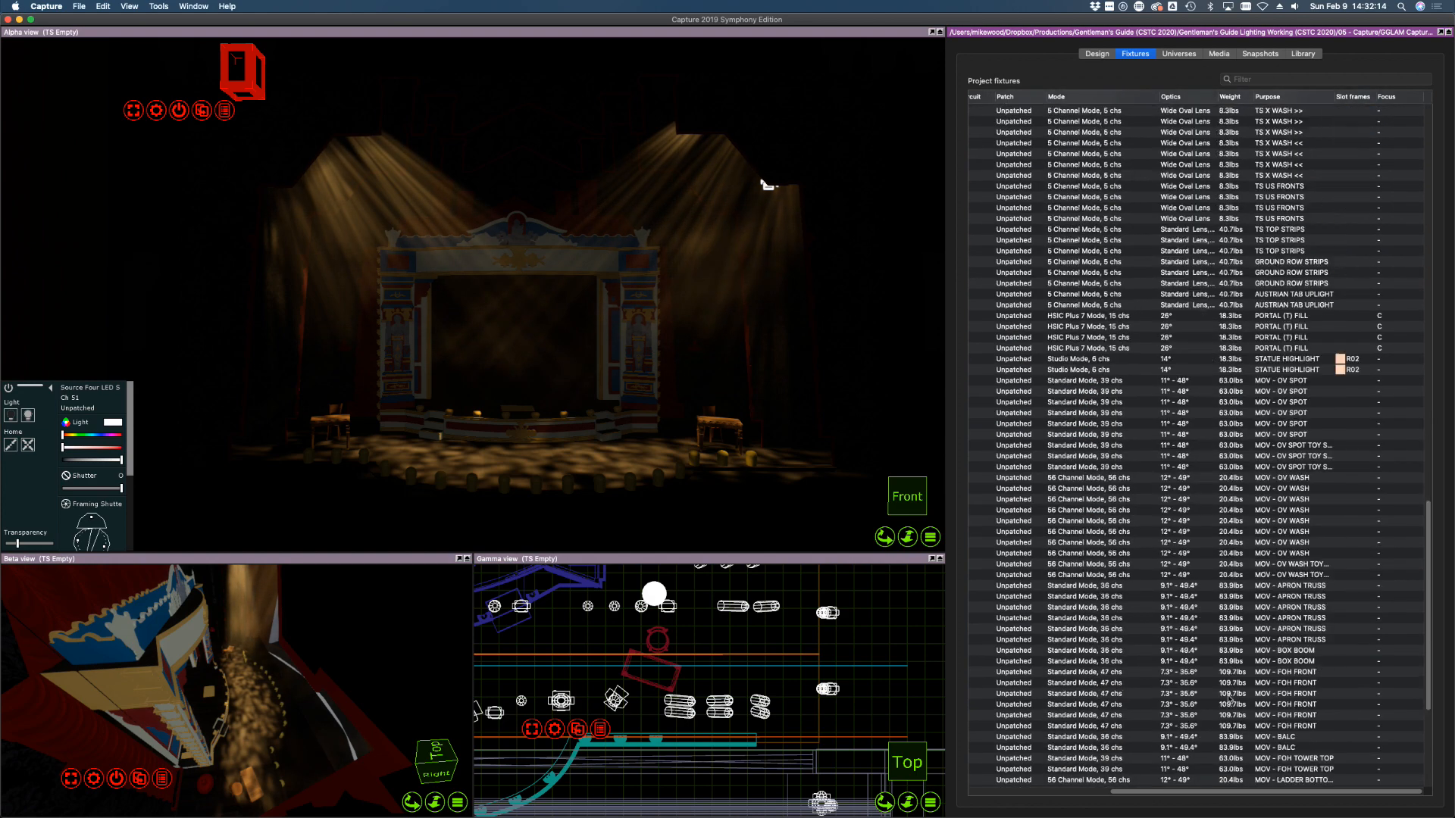
{"action": "scroll", "coordinate": [1228, 692], "scroll_direction": "up", "scroll_amount": 10}
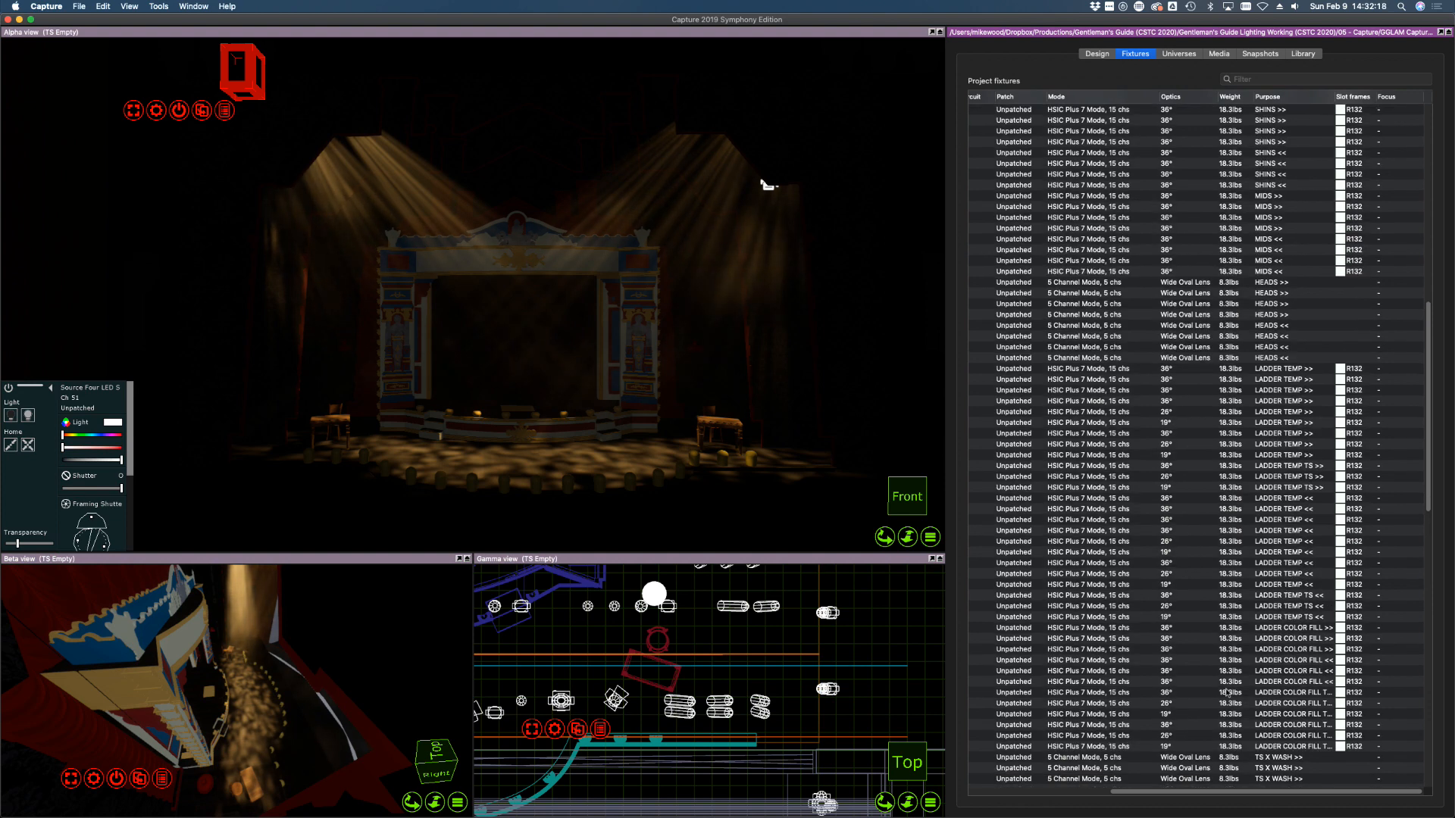
{"action": "scroll", "coordinate": [1222, 664], "scroll_direction": "up", "scroll_amount": 7}
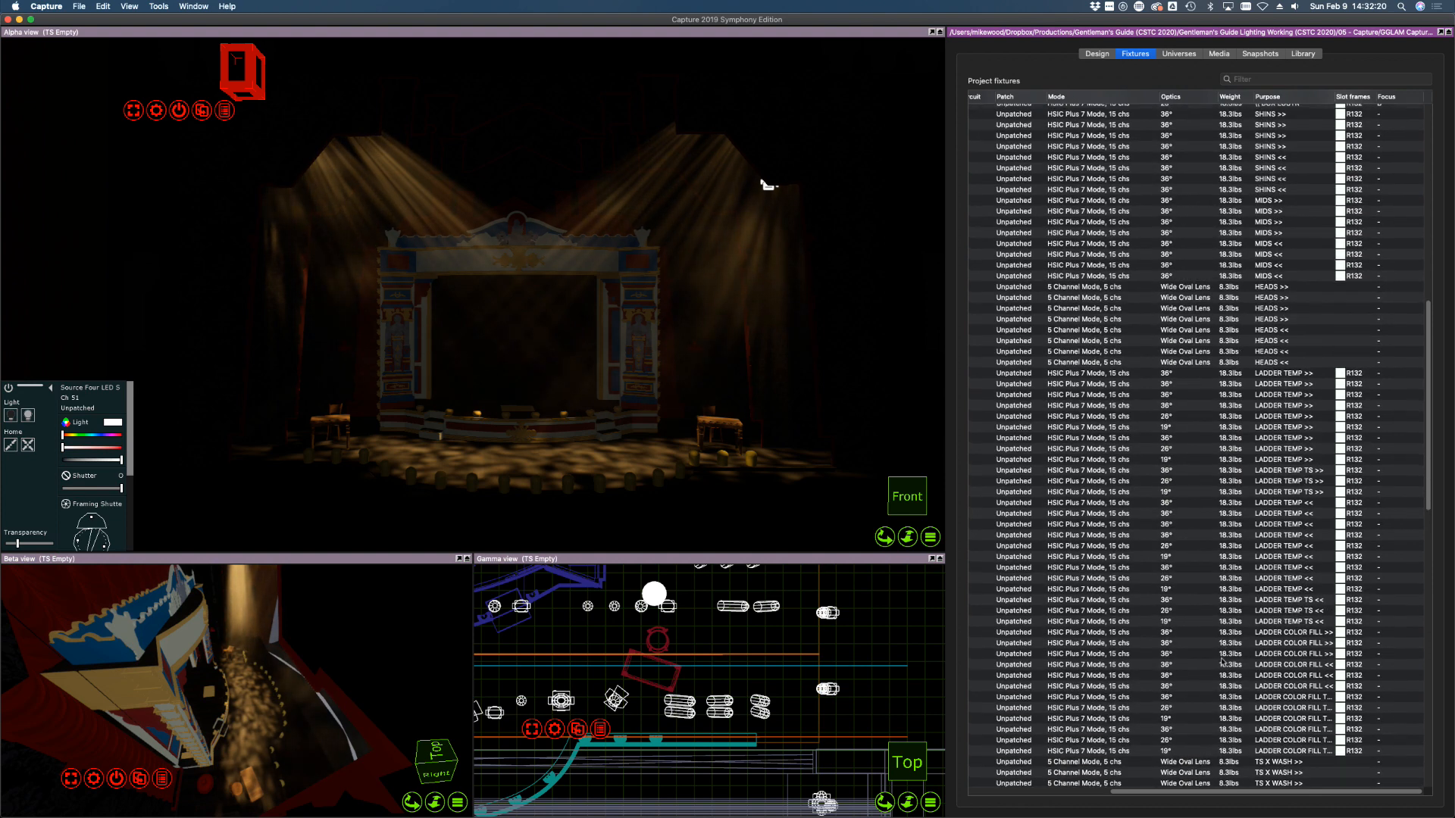
{"action": "scroll", "coordinate": [1222, 663], "scroll_direction": "up", "scroll_amount": 2}
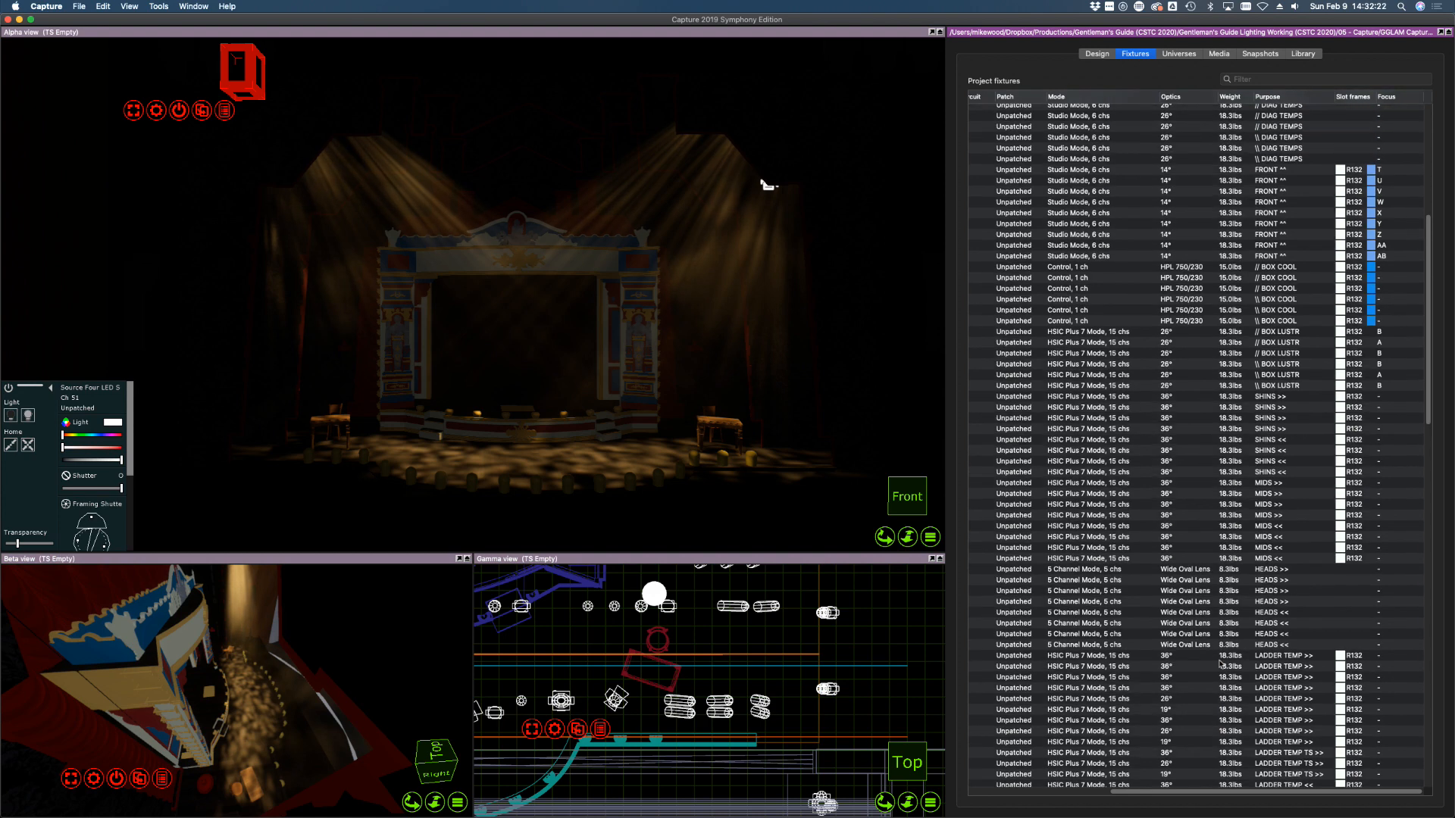
{"action": "scroll", "coordinate": [1221, 664], "scroll_direction": "up", "scroll_amount": 10}
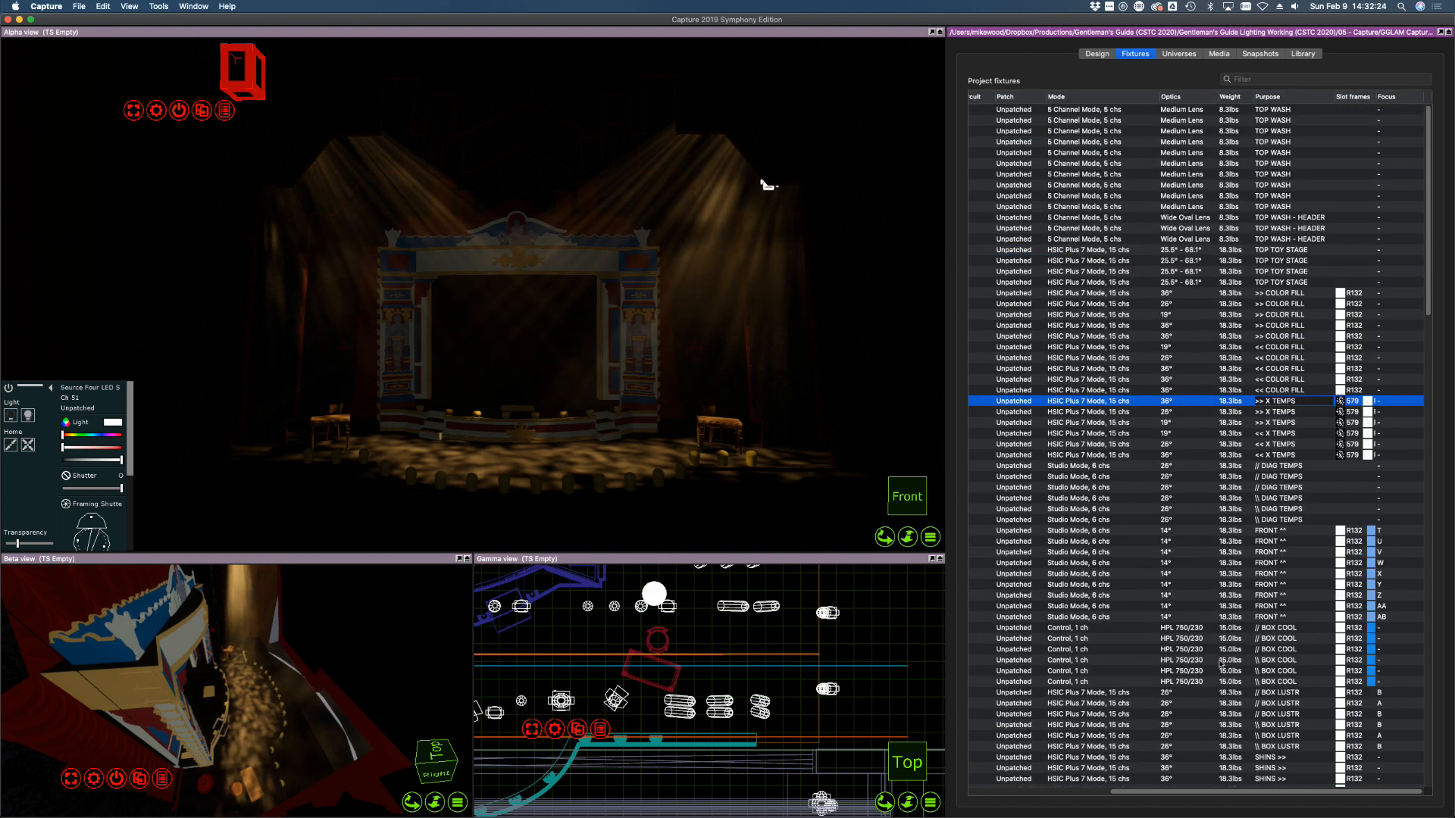
{"action": "left_click_drag", "start_coordinate": [1148, 800], "coordinate": [1007, 807]}
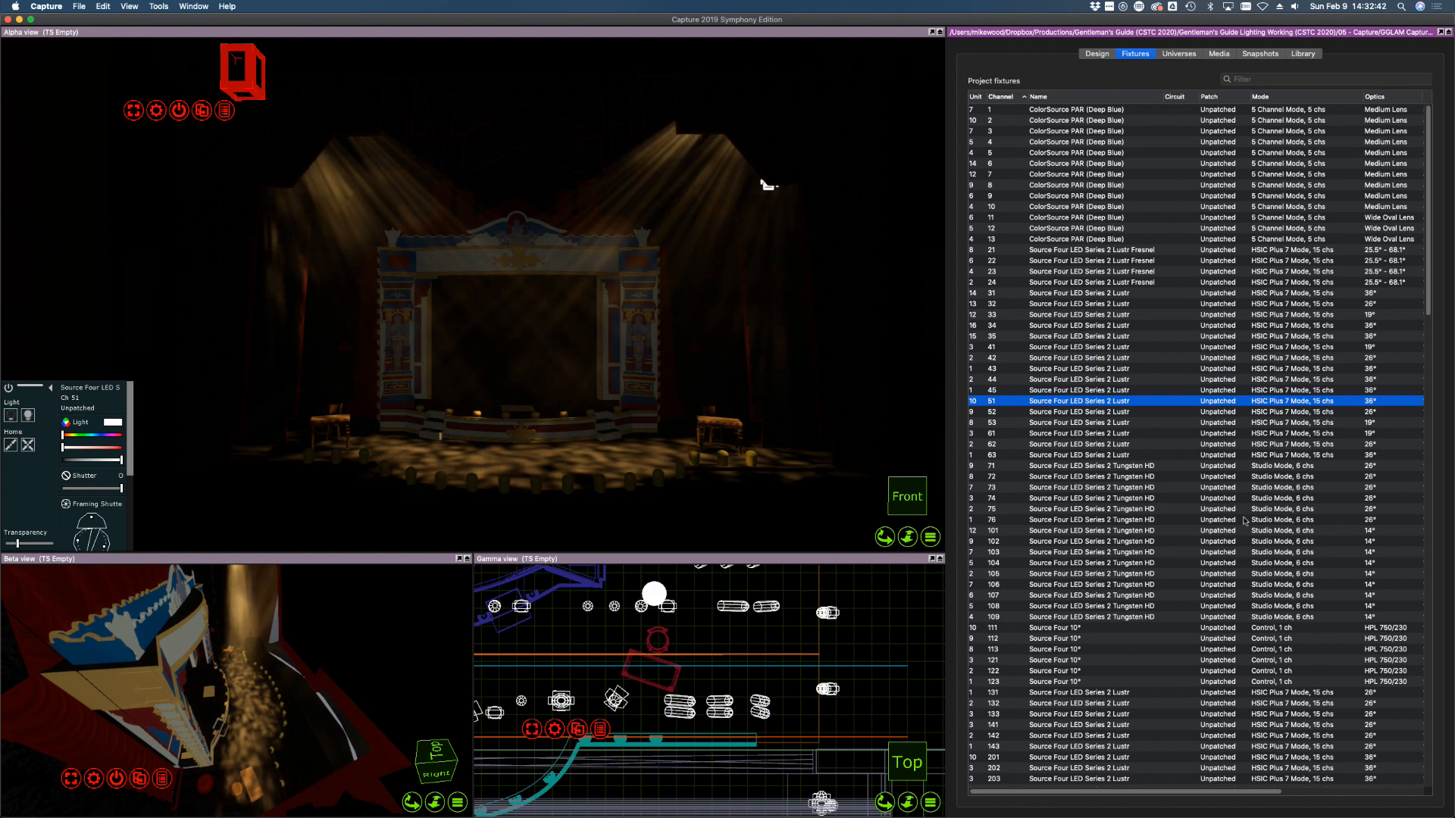
{"action": "scroll", "coordinate": [1158, 793], "scroll_direction": "right", "scroll_amount": 5}
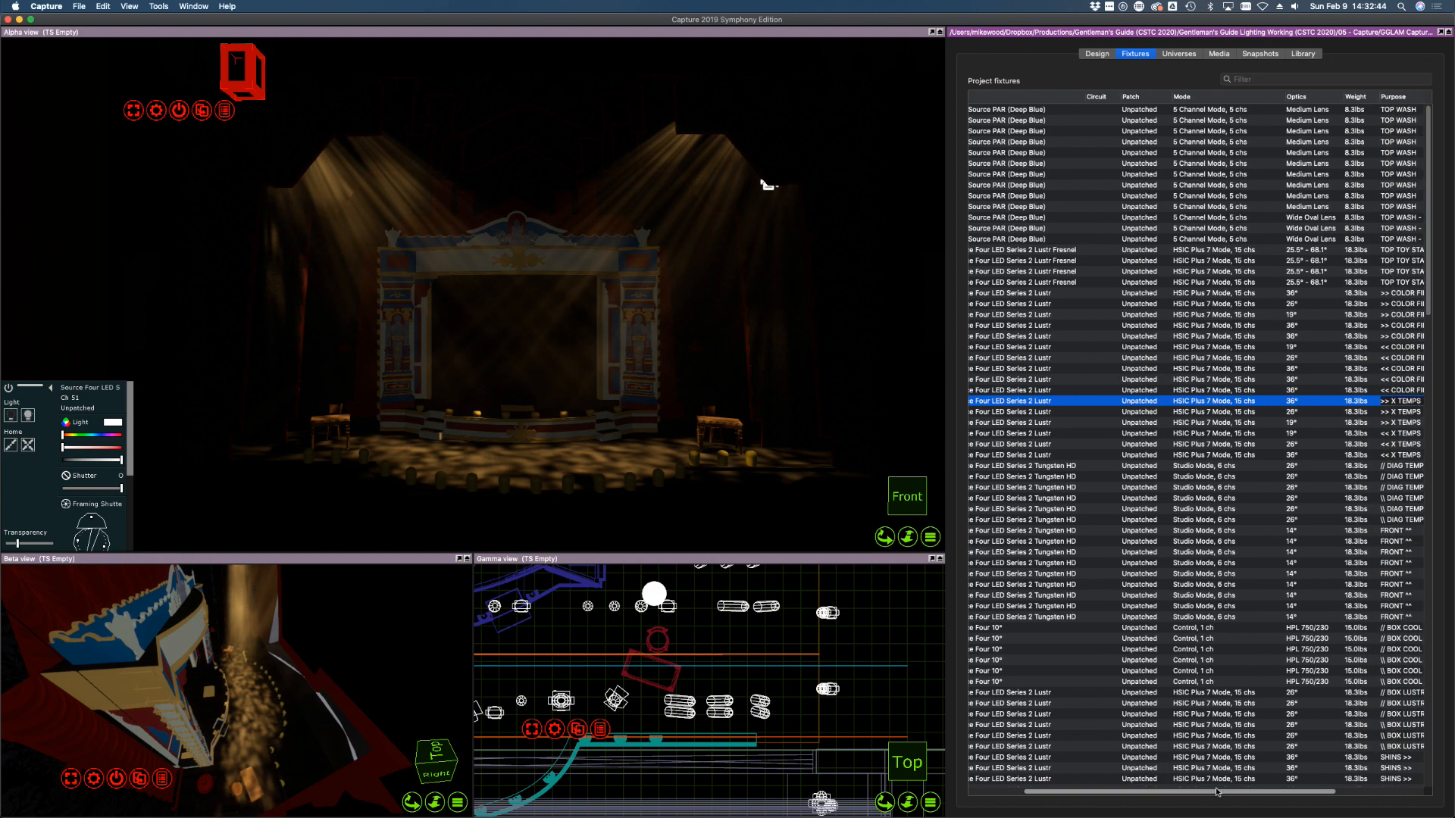
Switch off the X TEMPS and select DIAG TEMPS fixtures 71–76 in the stage view
{"action": "left_click", "coordinate": [1351, 456], "text": "shift"}
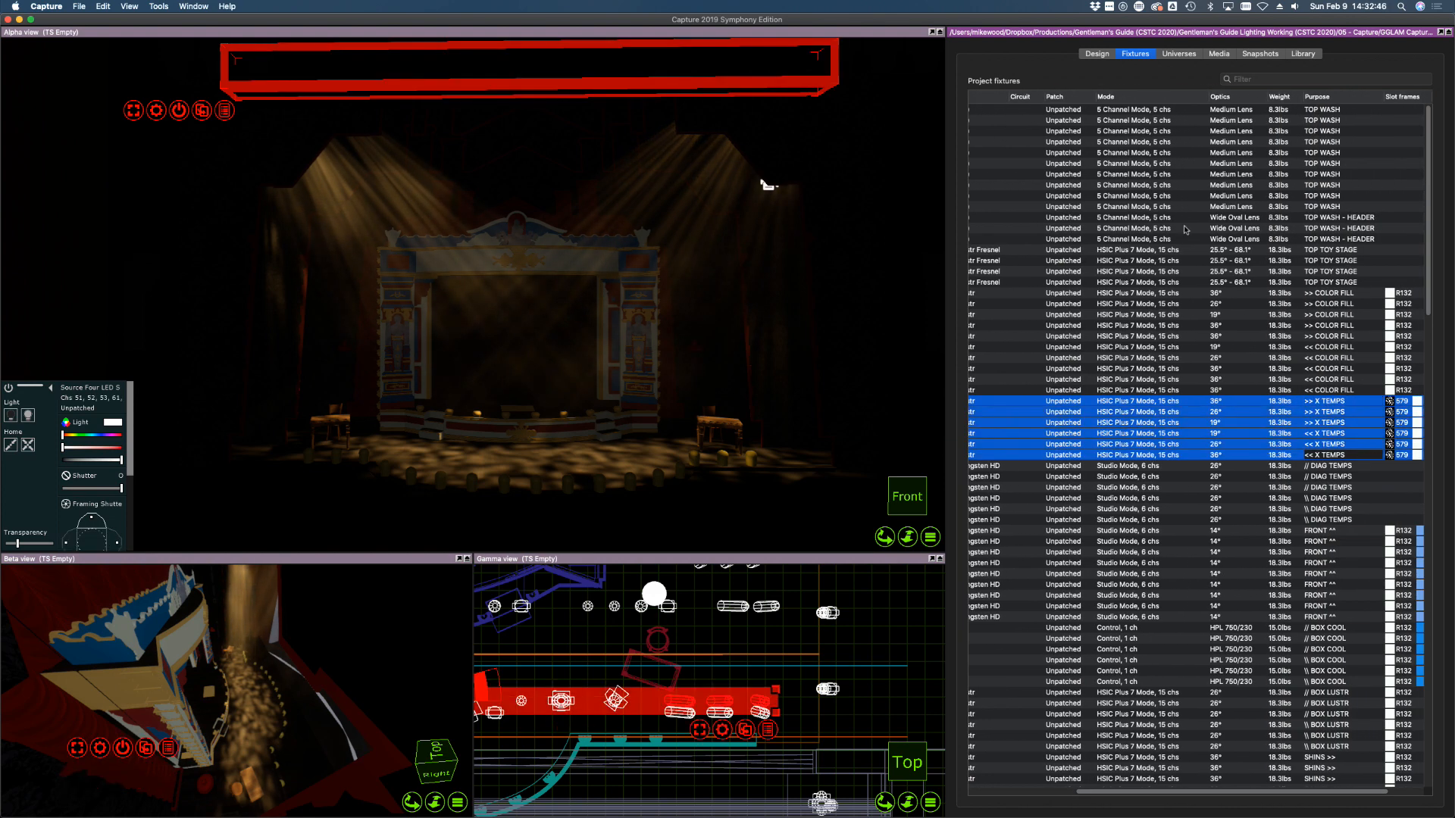
{"action": "scroll", "coordinate": [1150, 794], "scroll_direction": "left", "scroll_amount": 5}
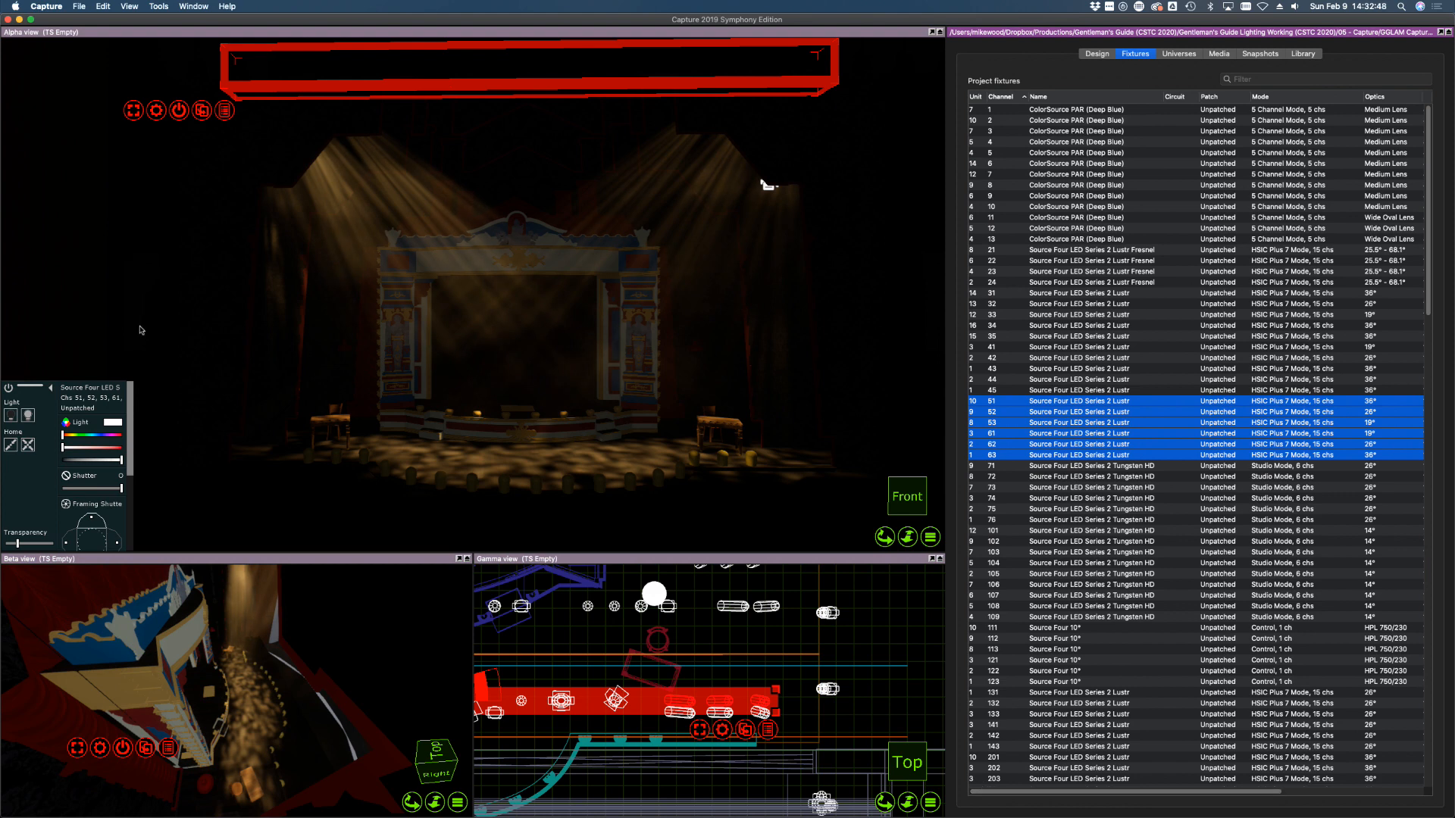
{"action": "left_click", "coordinate": [11, 417]}
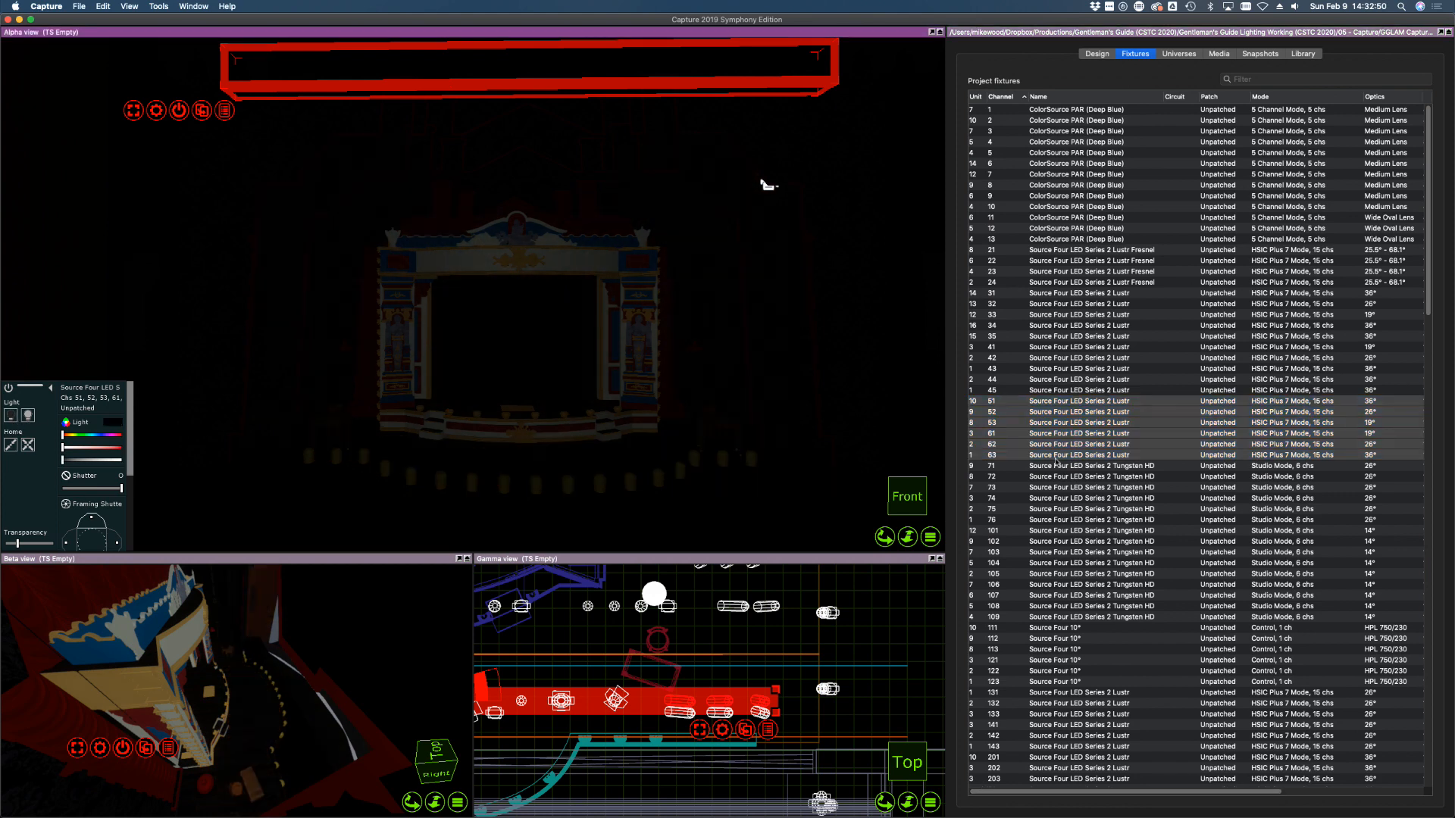
{"action": "left_click", "coordinate": [1017, 467]}
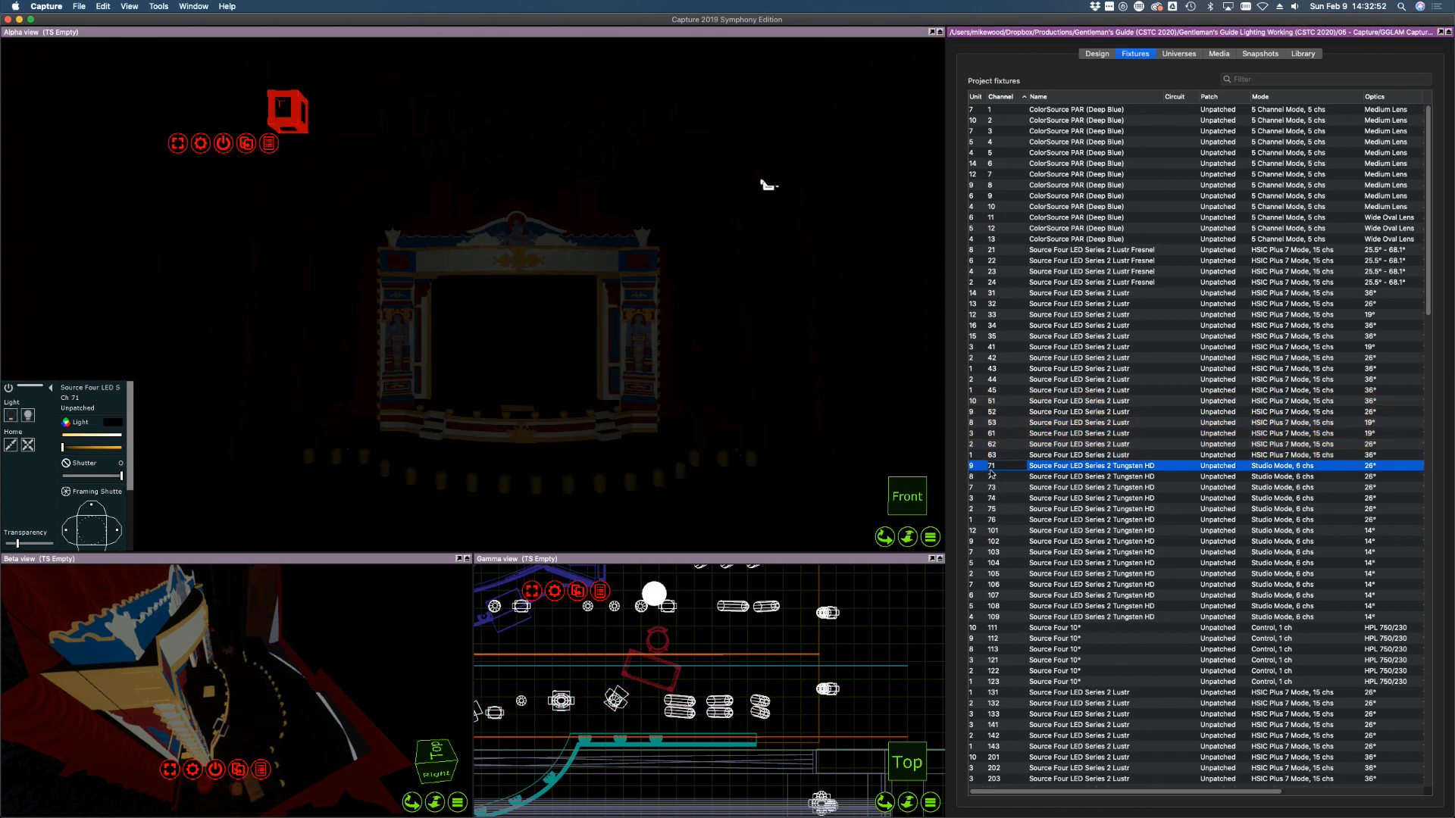
{"action": "left_click", "coordinate": [1000, 520], "text": "shift"}
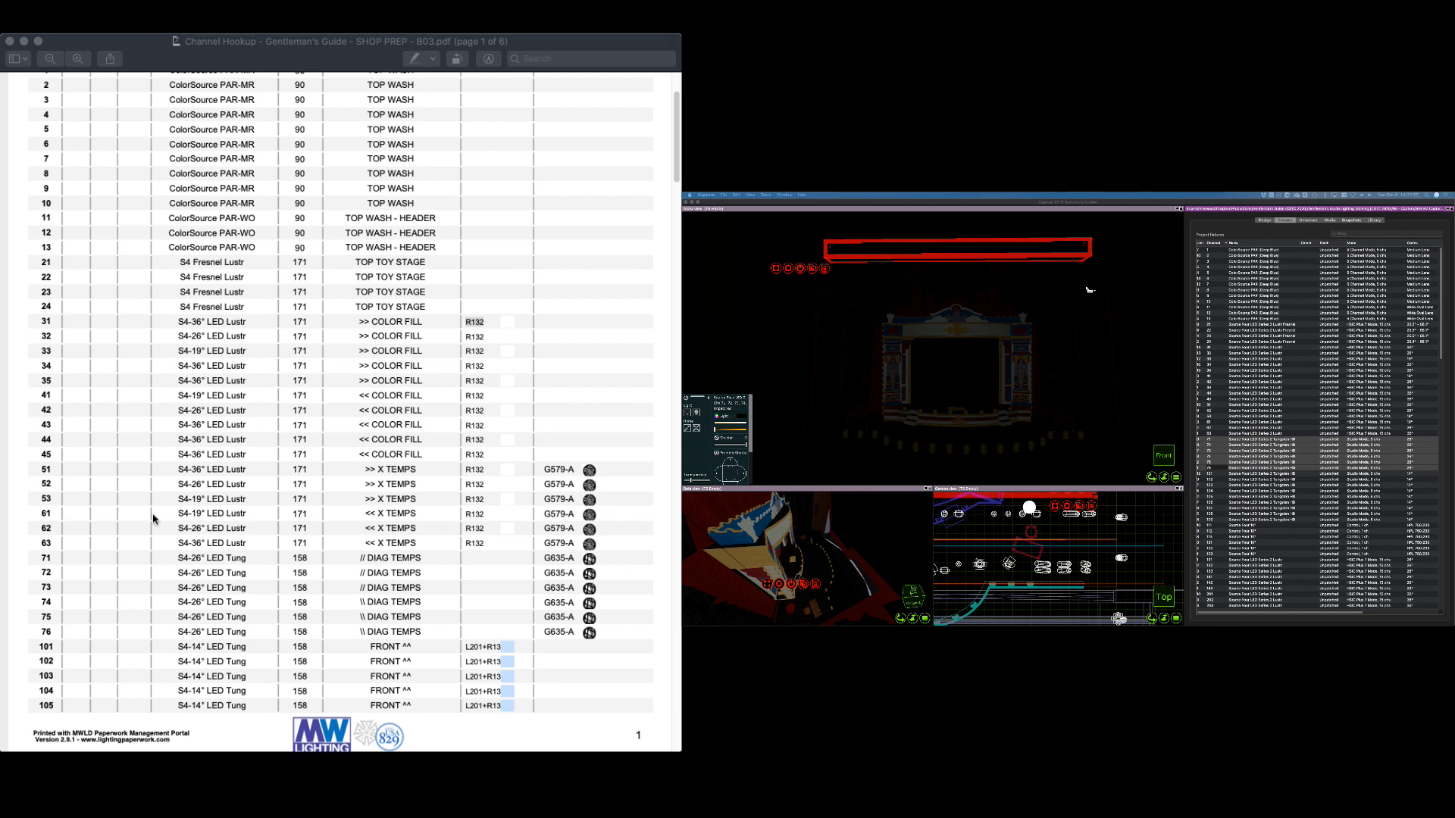
{"action": "scroll", "coordinate": [156, 520], "scroll_direction": "down", "scroll_amount": 3}
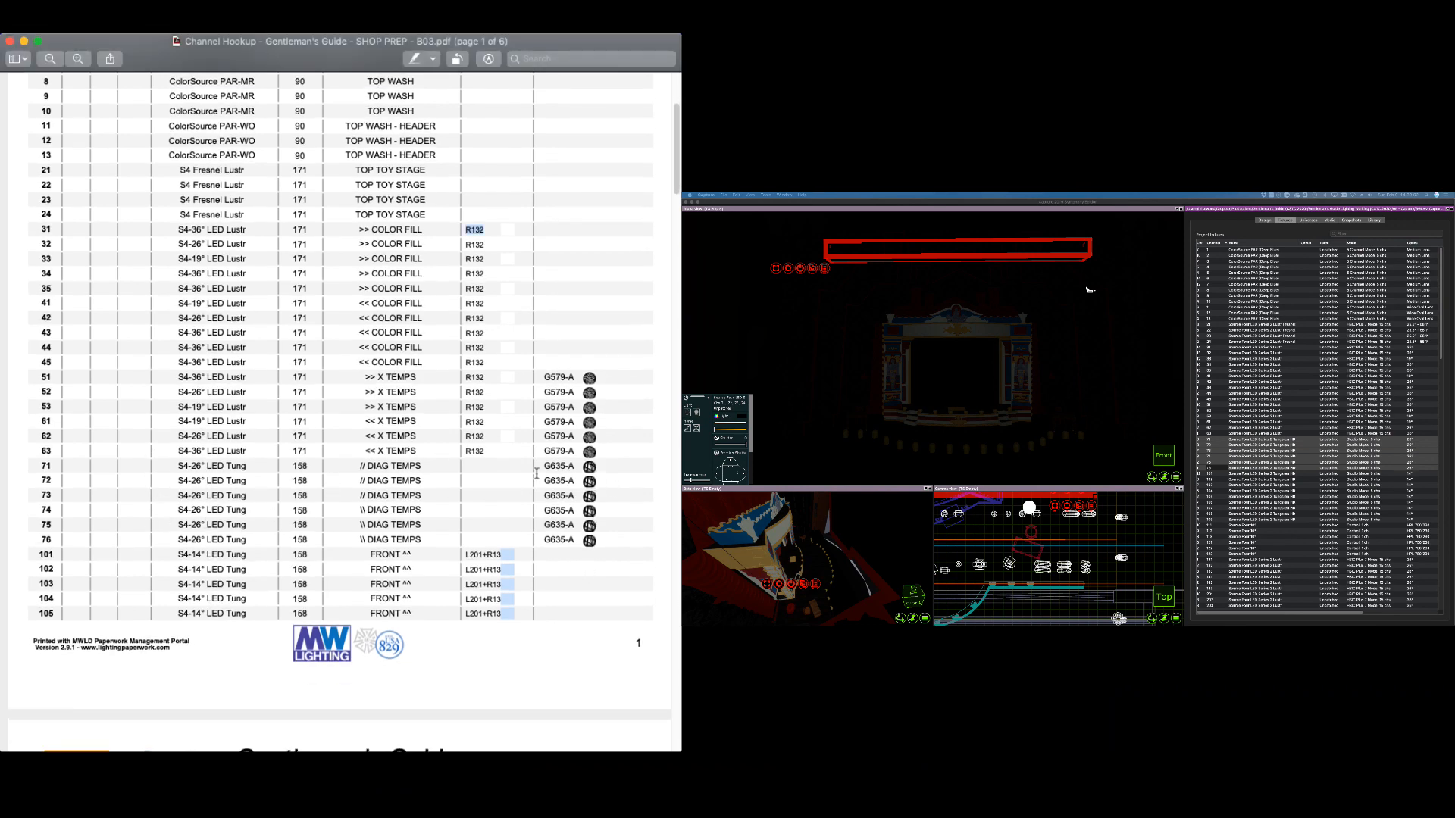
{"action": "left_click", "coordinate": [999, 211]}
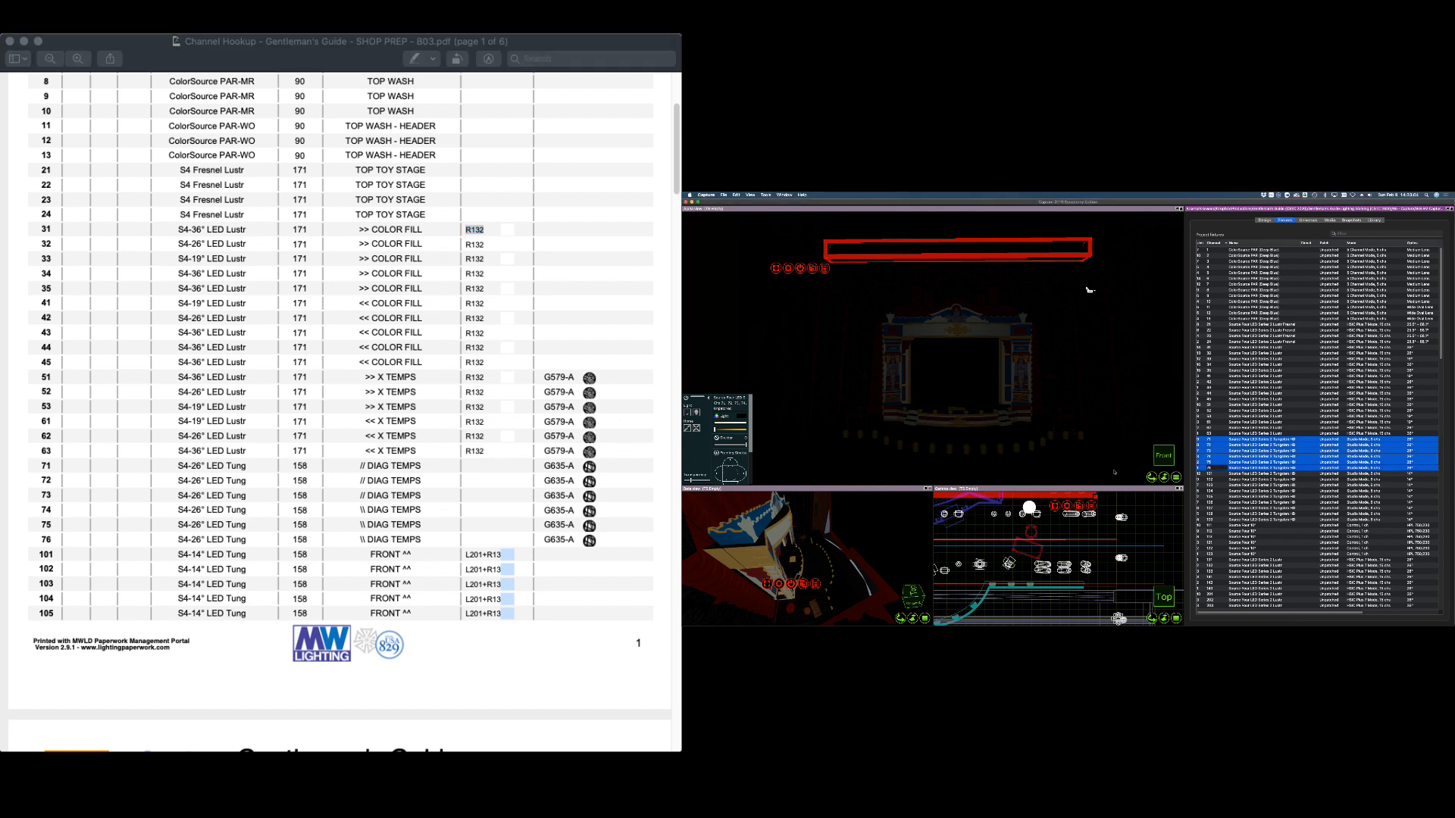
{"action": "left_click", "coordinate": [738, 423]}
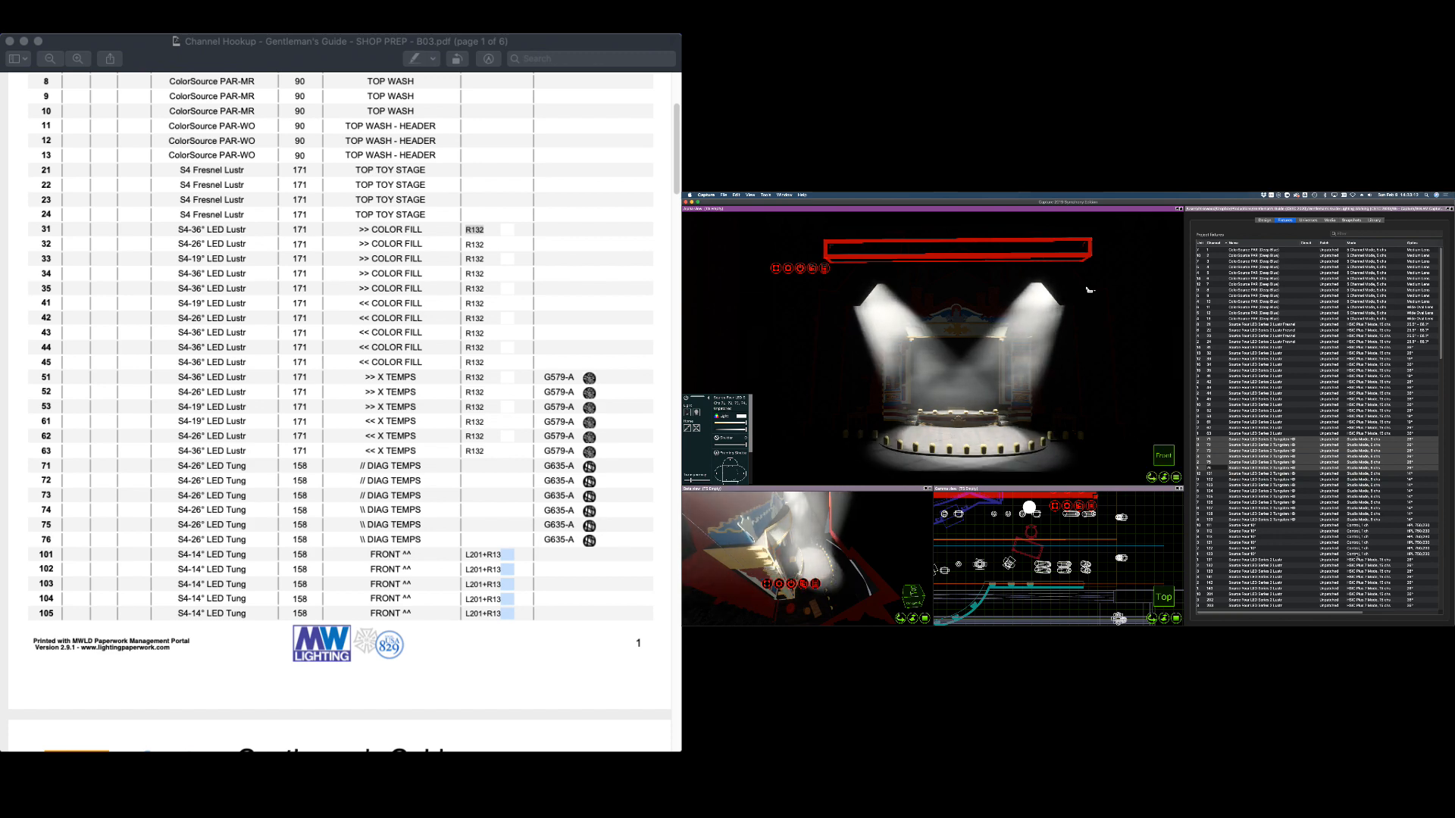
{"action": "scroll", "coordinate": [1319, 455], "scroll_direction": "right", "scroll_amount": 5}
{"action": "scroll", "coordinate": [1402, 615], "scroll_direction": "left", "scroll_amount": 5}
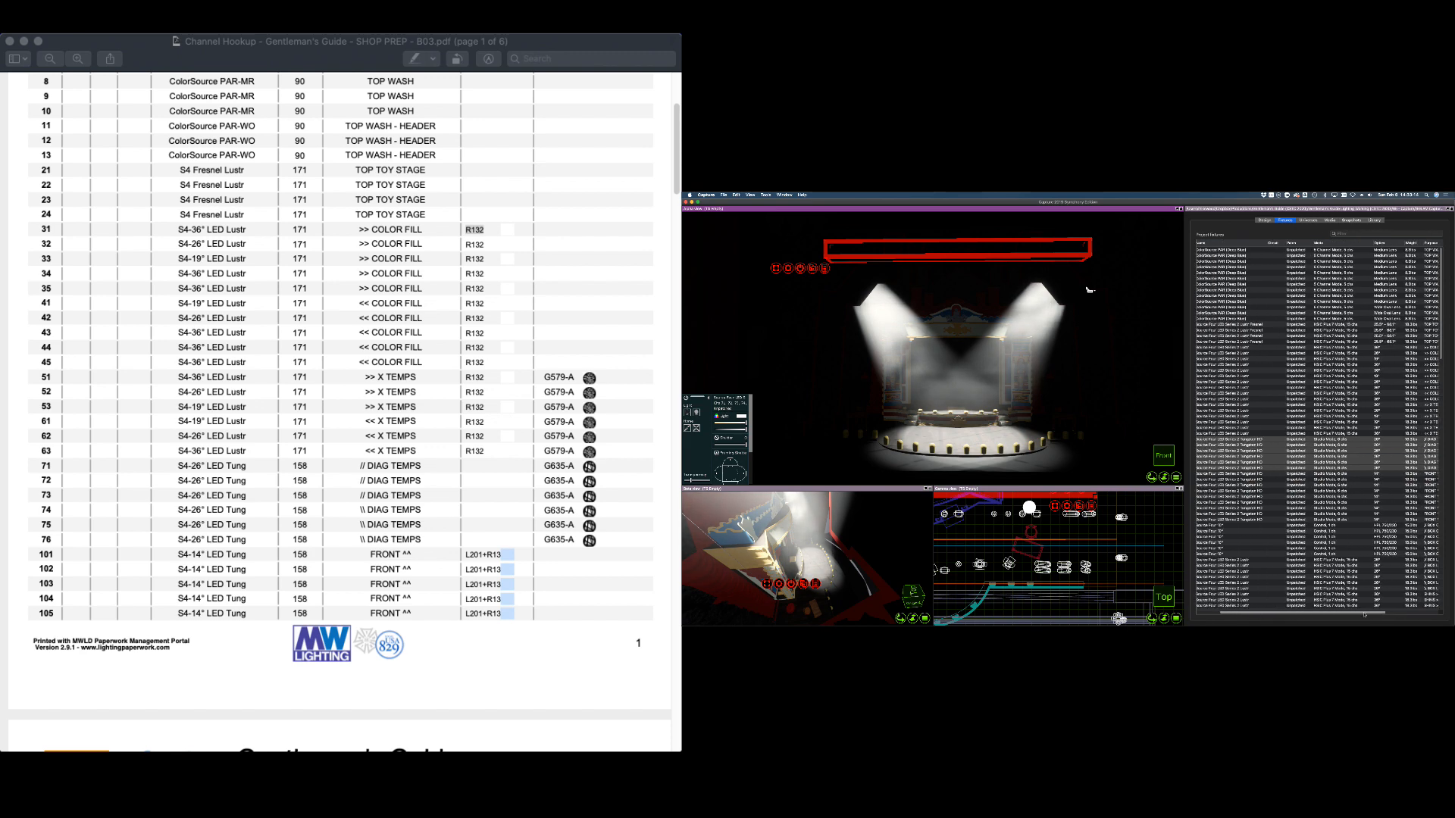
{"action": "scroll", "coordinate": [1346, 618], "scroll_direction": "left", "scroll_amount": 2}
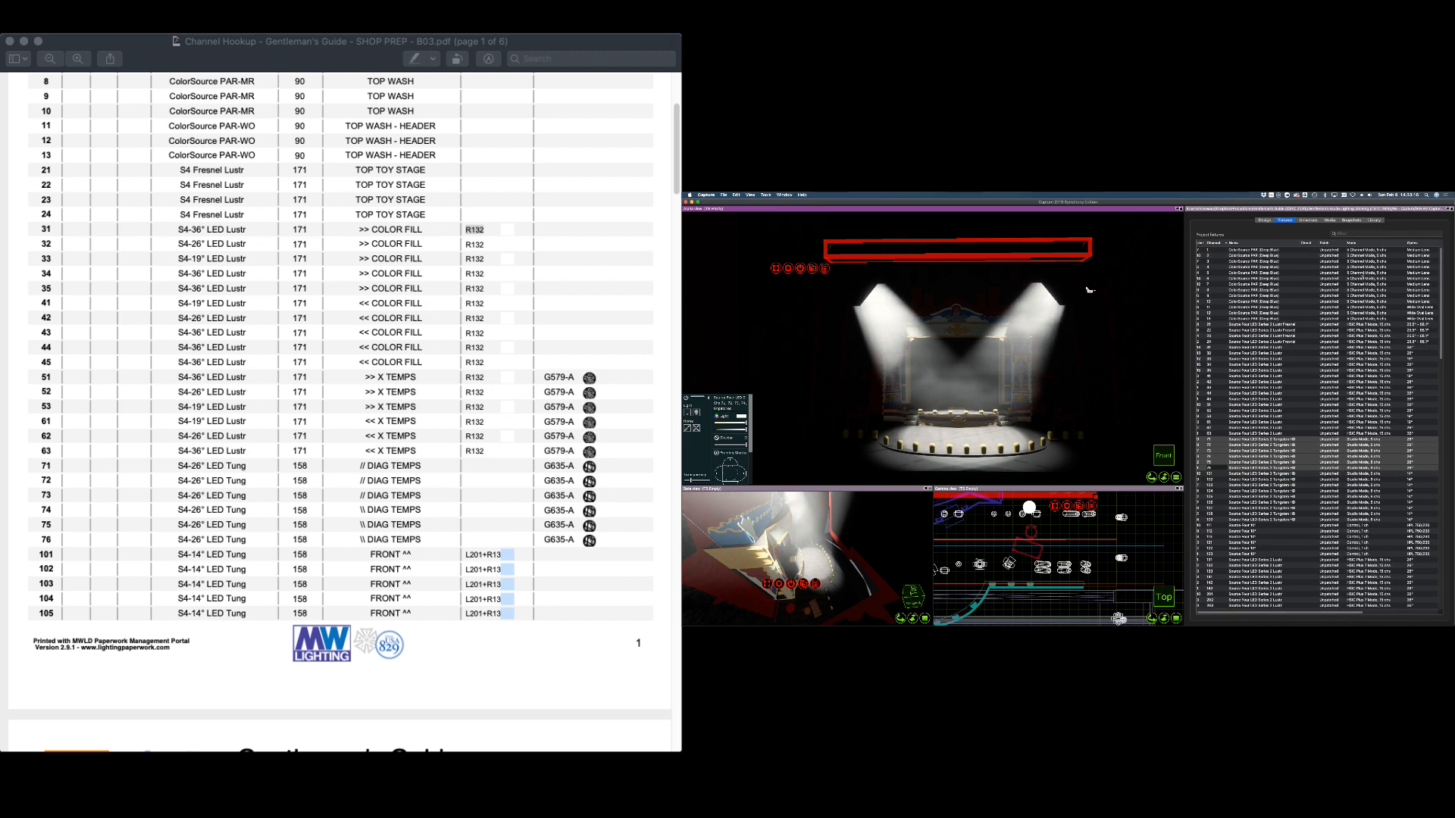
Apply the 635 Construction A gobo to the DIAG TEMPS fixtures from a 635 gobo search
{"action": "left_click", "coordinate": [1374, 220]}
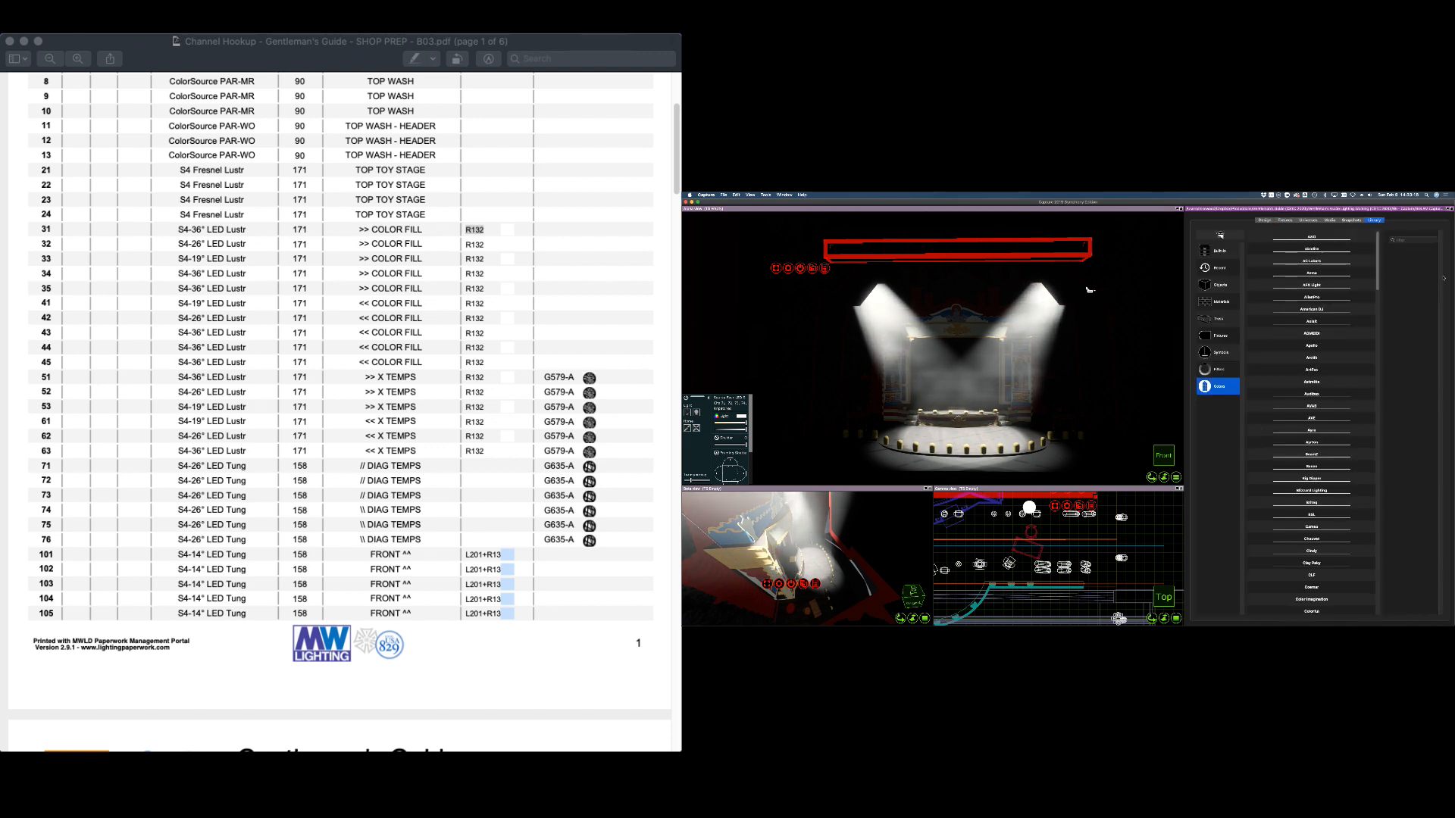
{"action": "left_click", "coordinate": [1217, 387]}
{"action": "type", "text": "63"}
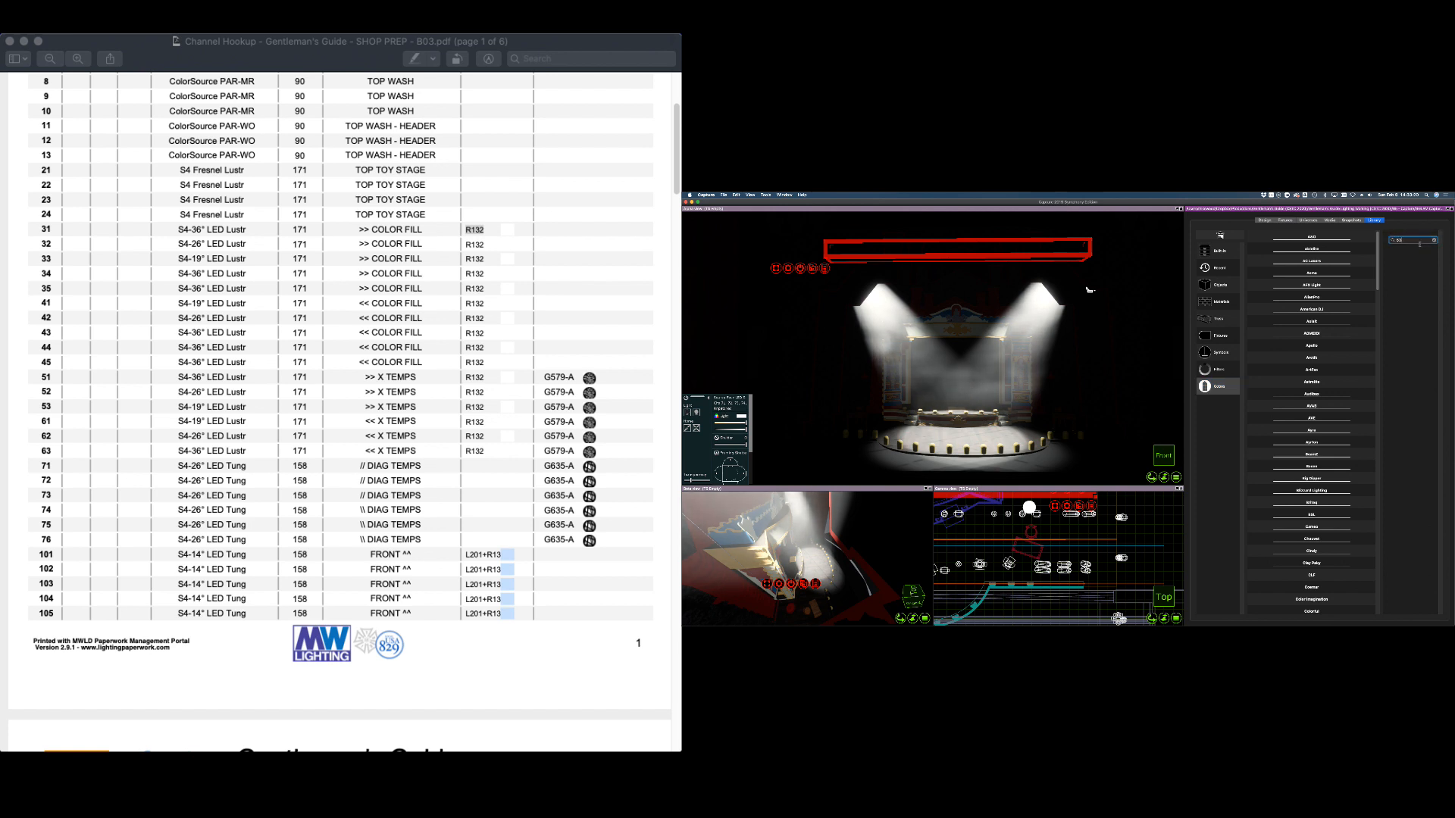
{"action": "type", "text": "5"}
{"action": "scroll", "coordinate": [1091, 511], "scroll_direction": "down", "scroll_amount": 5}
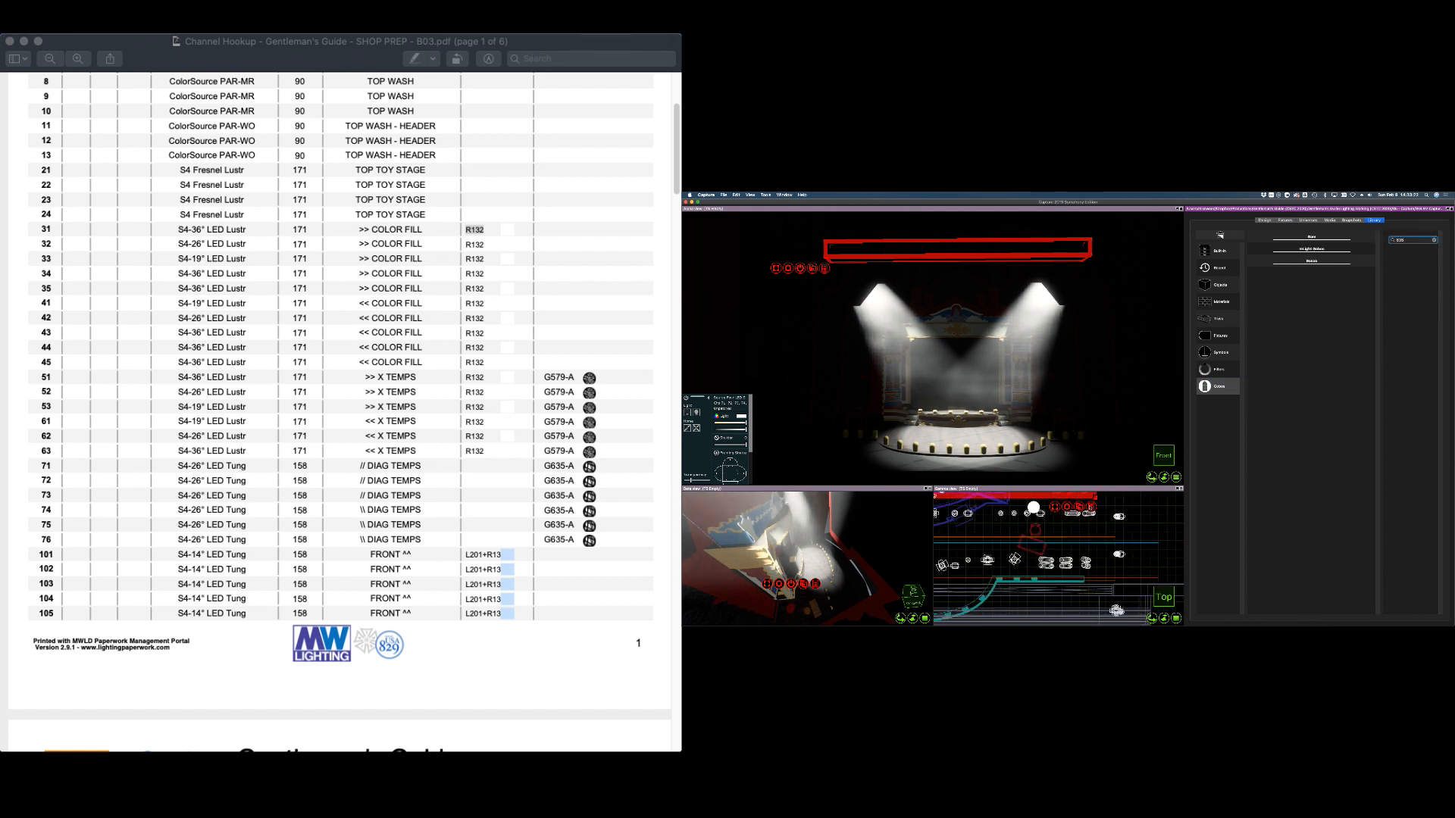
{"action": "scroll", "coordinate": [1087, 498], "scroll_direction": "up", "scroll_amount": 4}
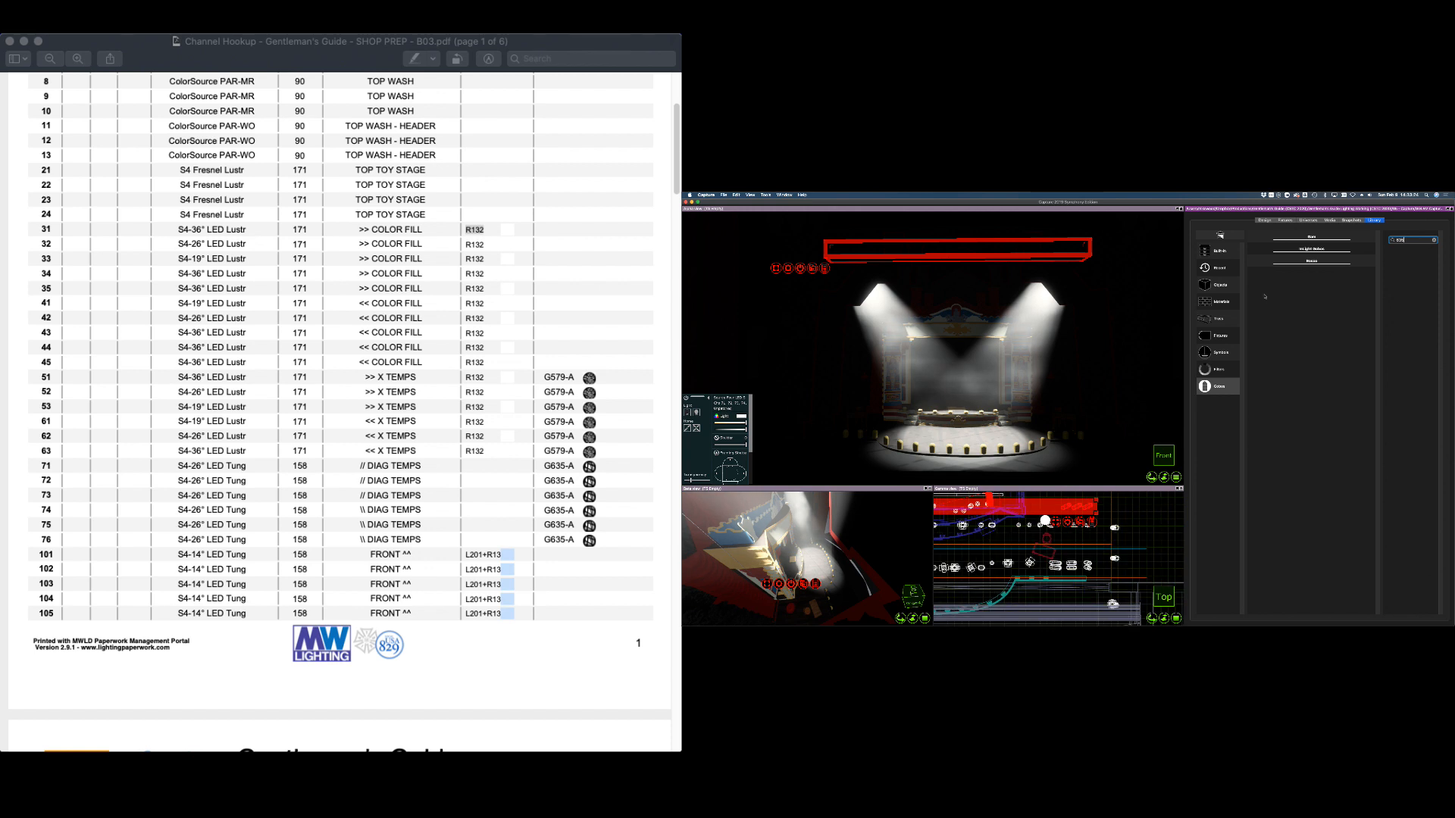
{"action": "left_click", "coordinate": [1318, 237]}
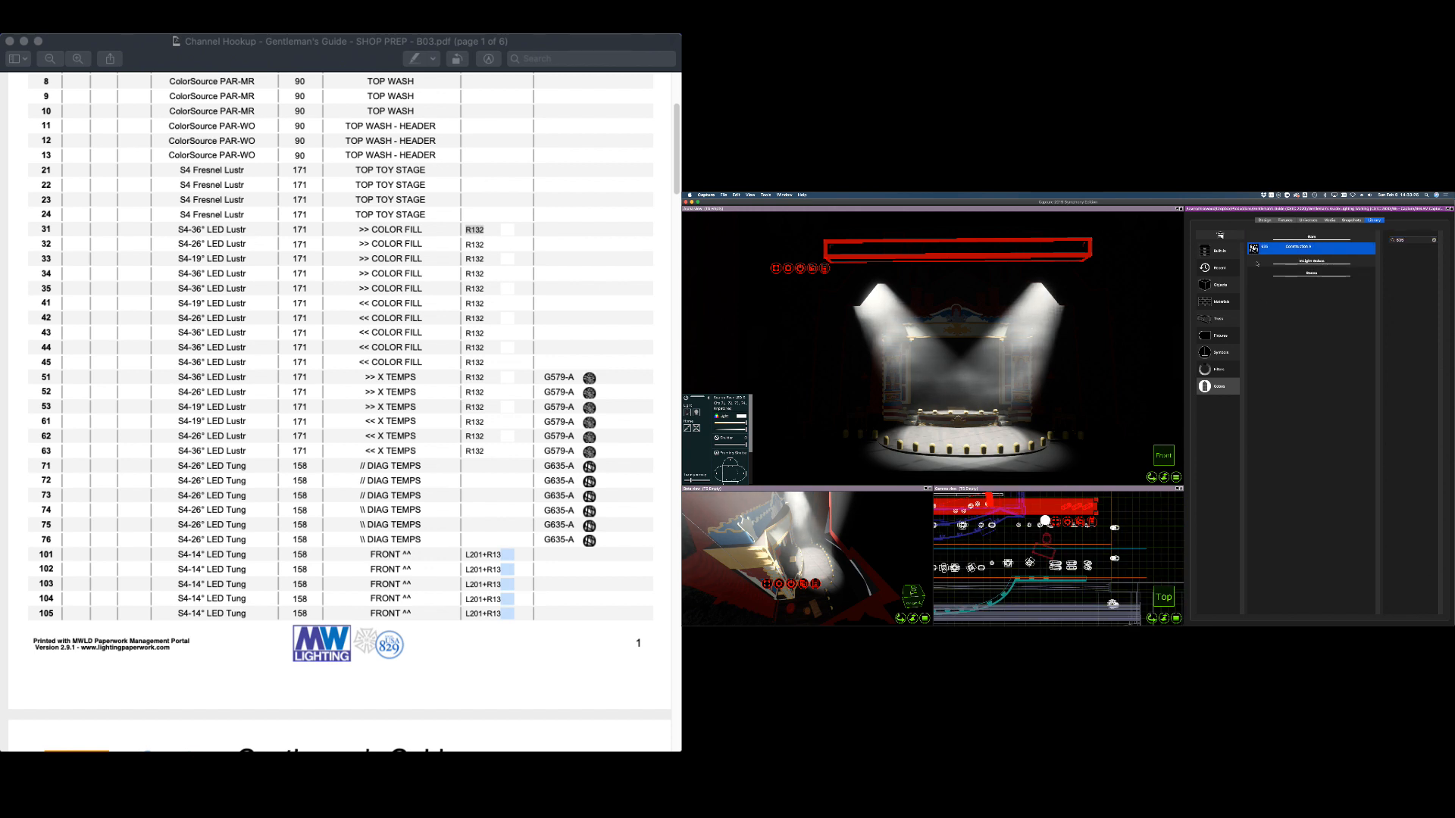
{"action": "left_click_drag", "start_coordinate": [1254, 251], "coordinate": [1085, 510]}
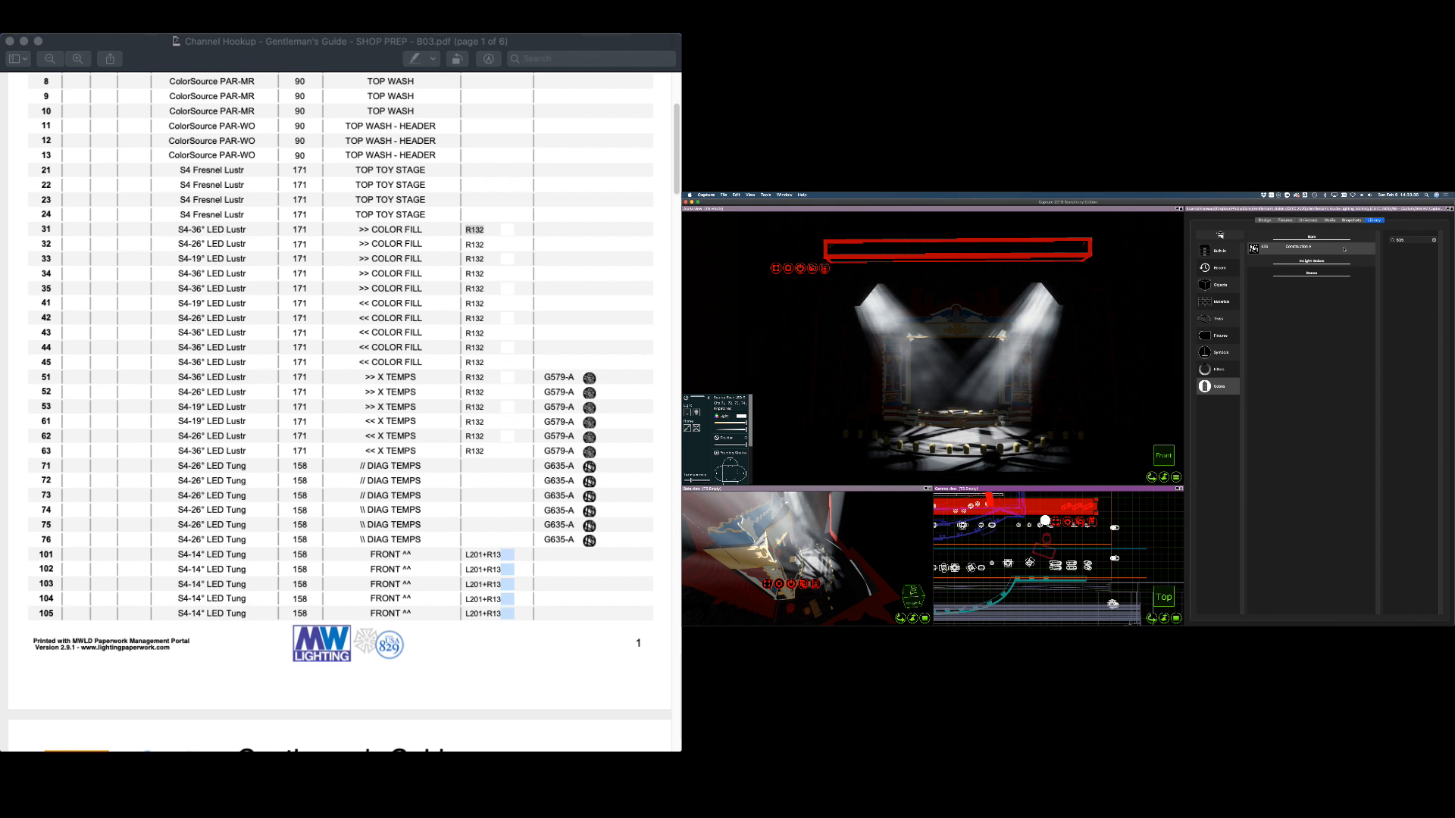
Search the library for 'break' gobos, then remove the gobos from the chosen fixtures
{"action": "left_click", "coordinate": [1433, 241]}
{"action": "left_click", "coordinate": [1423, 244]}
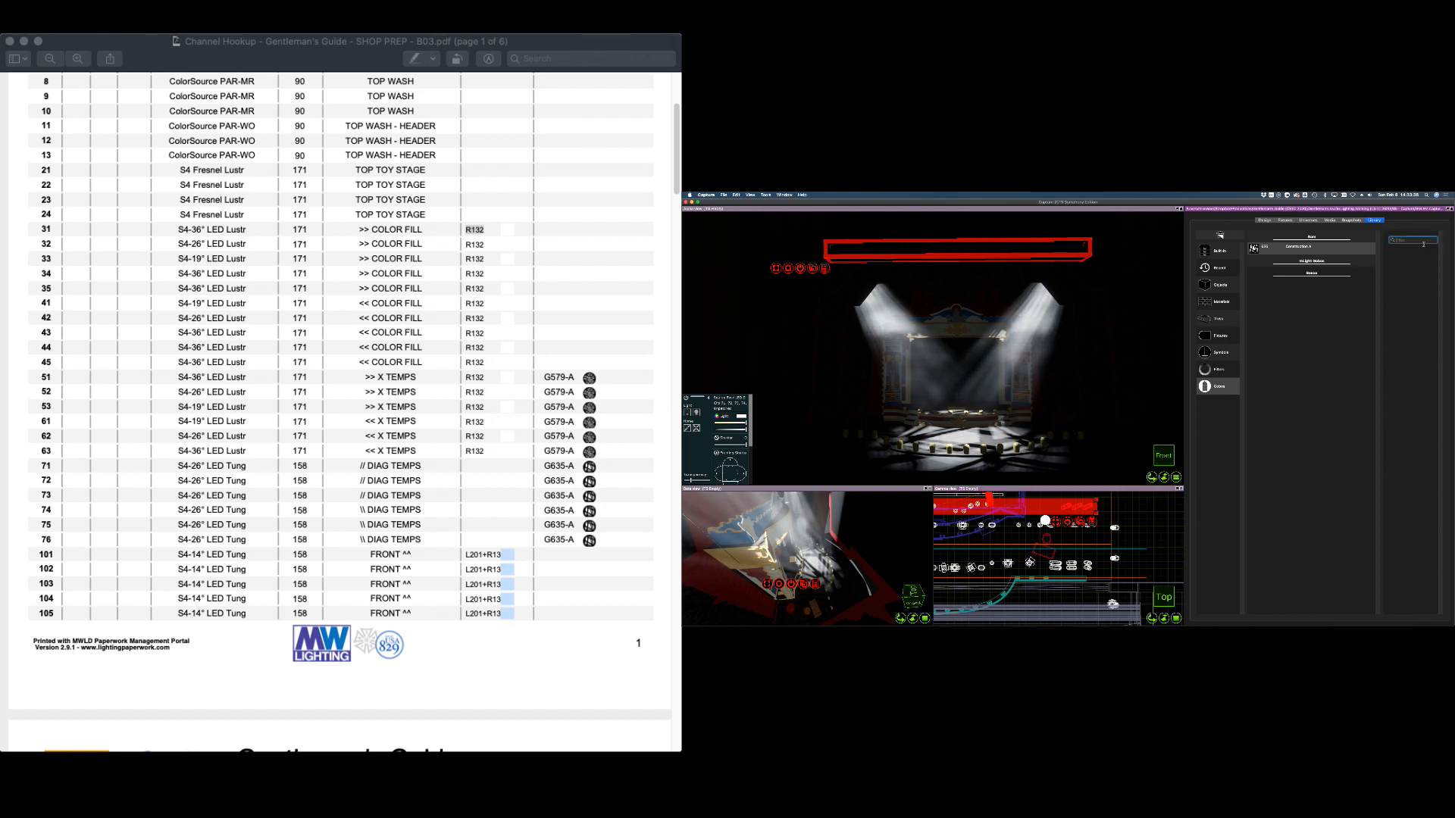
{"action": "type", "text": "breakup"}
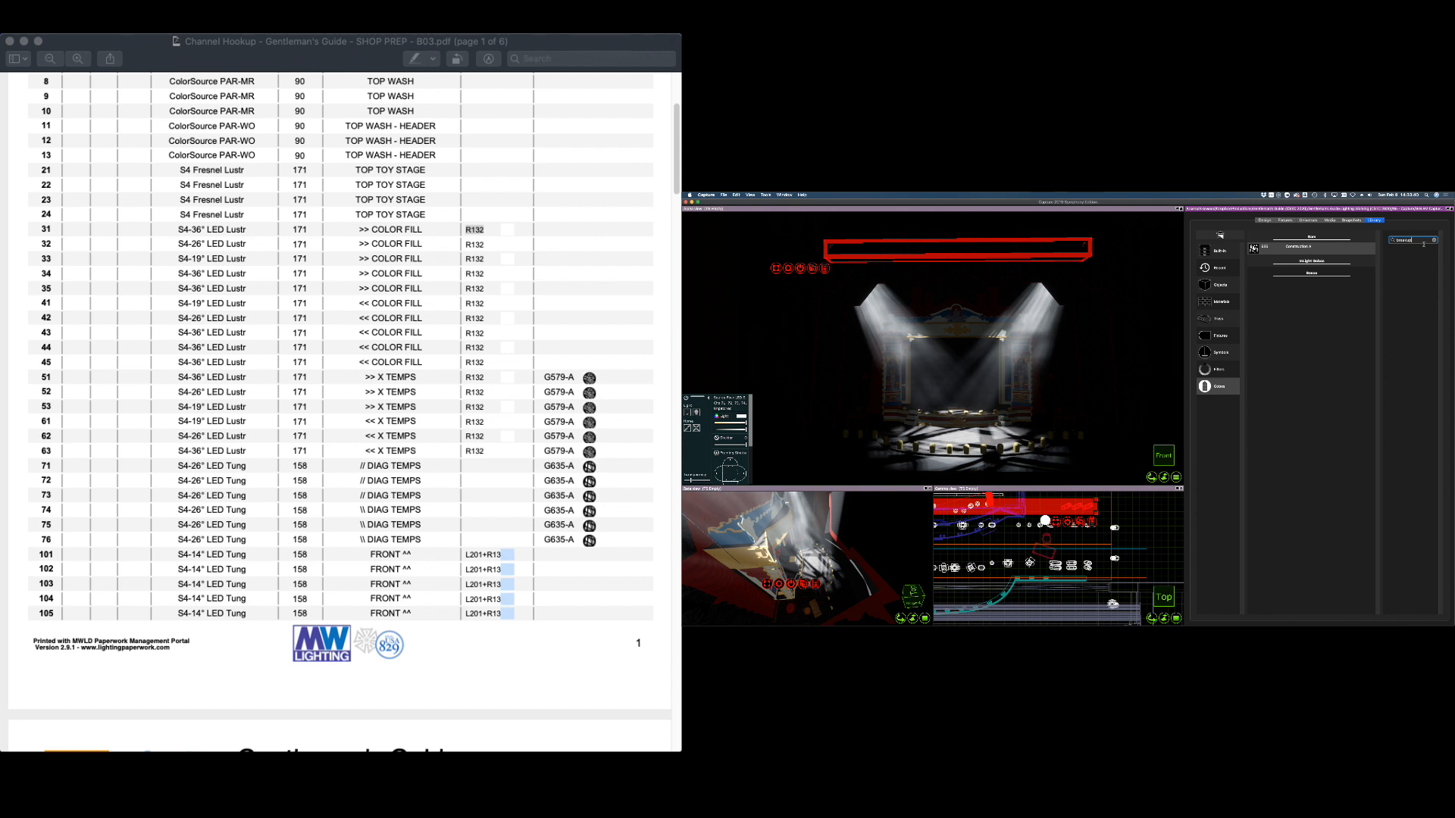
{"action": "key", "text": "Return"}
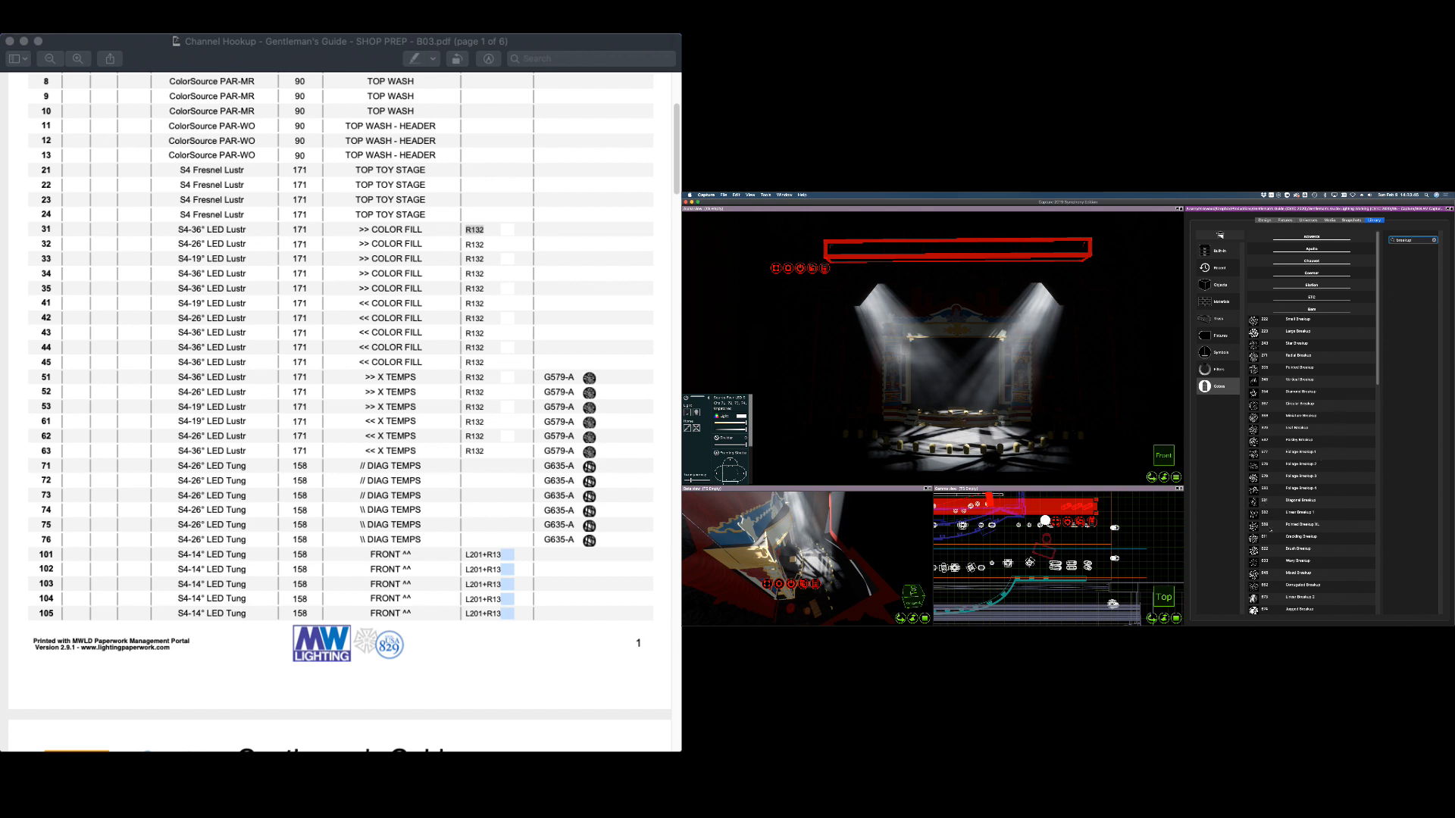
{"action": "scroll", "coordinate": [1323, 427], "scroll_direction": "down", "scroll_amount": 15}
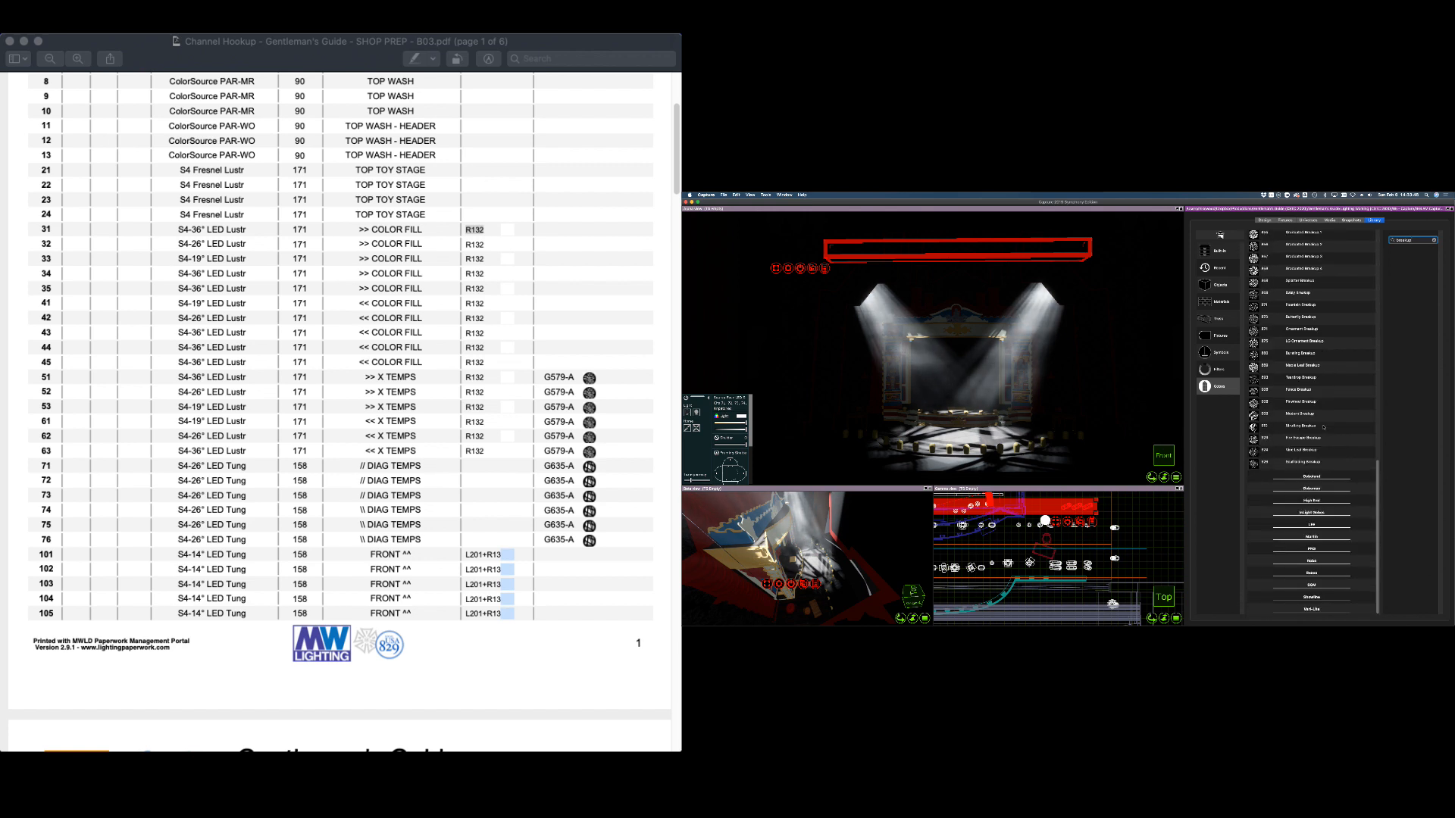
{"action": "scroll", "coordinate": [1310, 434], "scroll_direction": "up", "scroll_amount": 3}
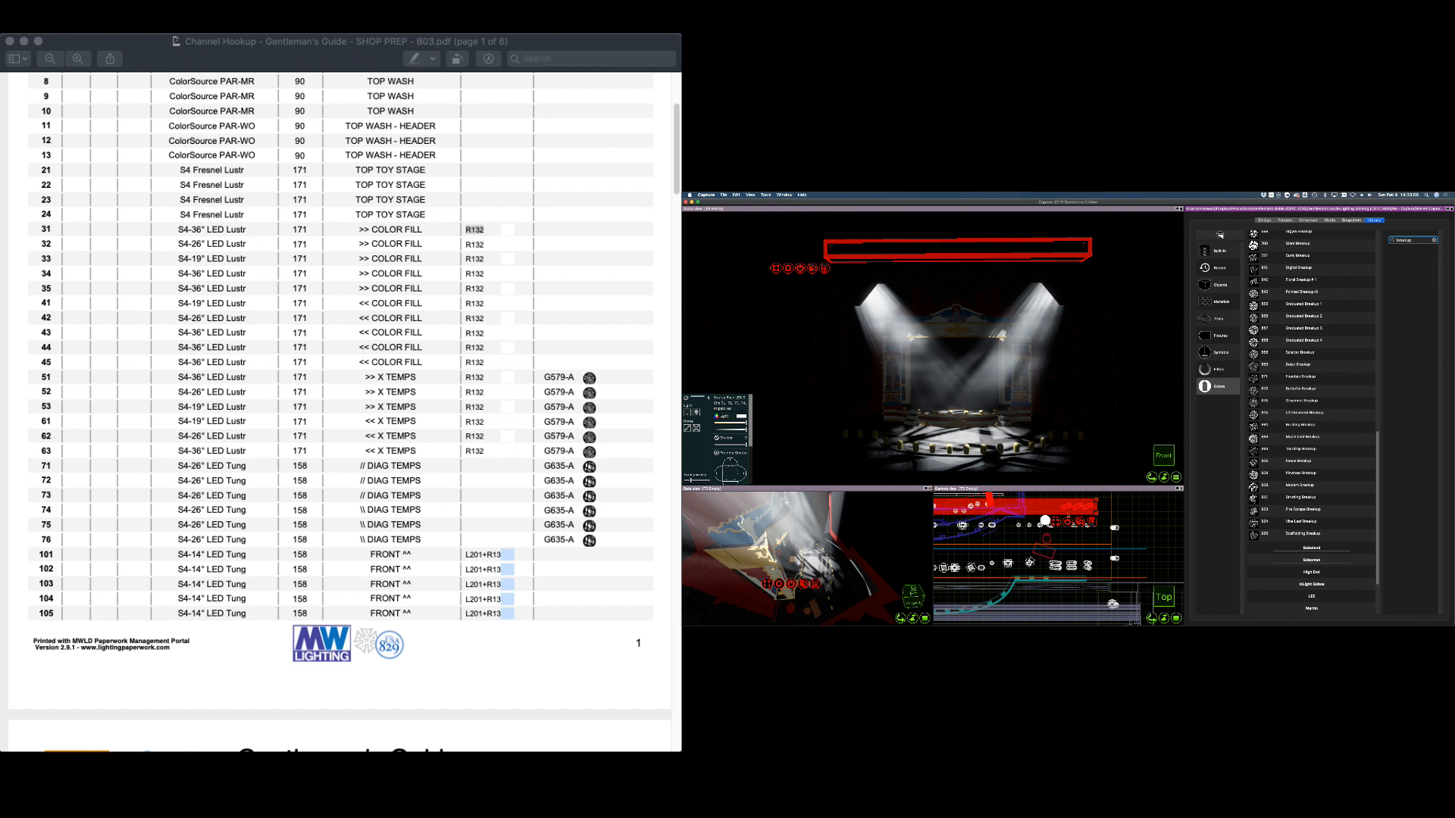
{"action": "right_click", "coordinate": [1071, 522]}
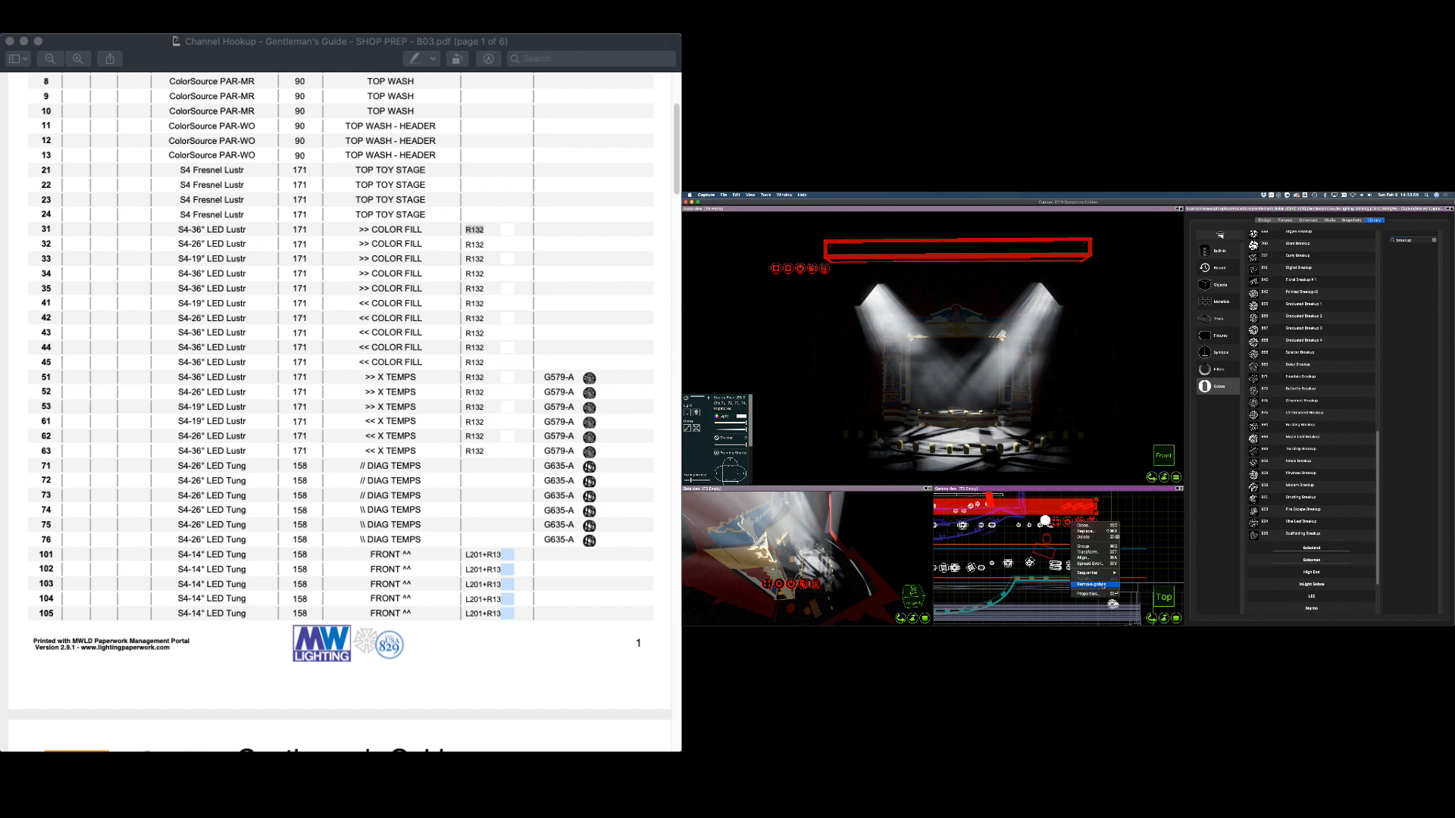
{"action": "left_click", "coordinate": [1106, 585]}
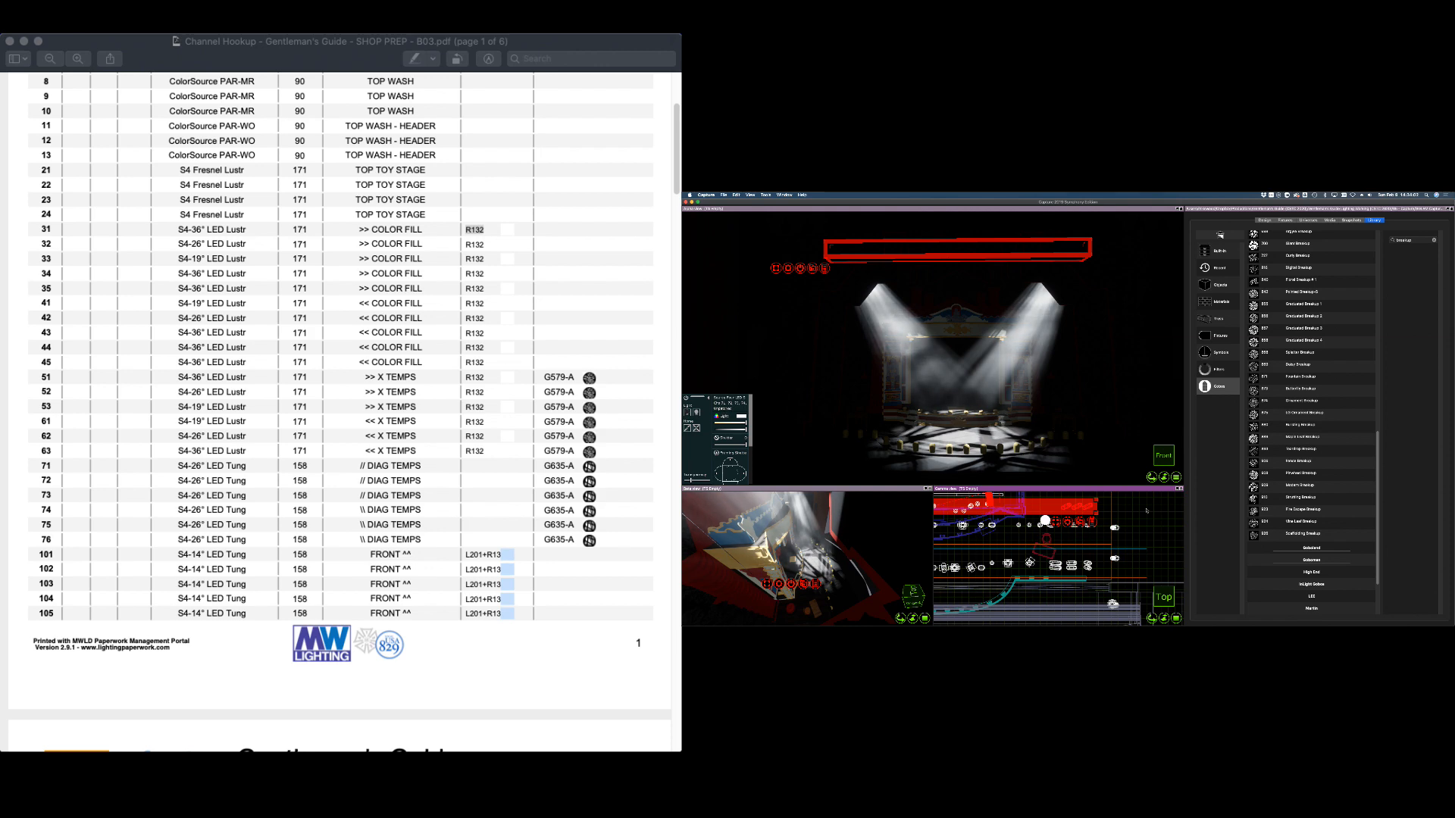
{"action": "left_click", "coordinate": [1277, 221]}
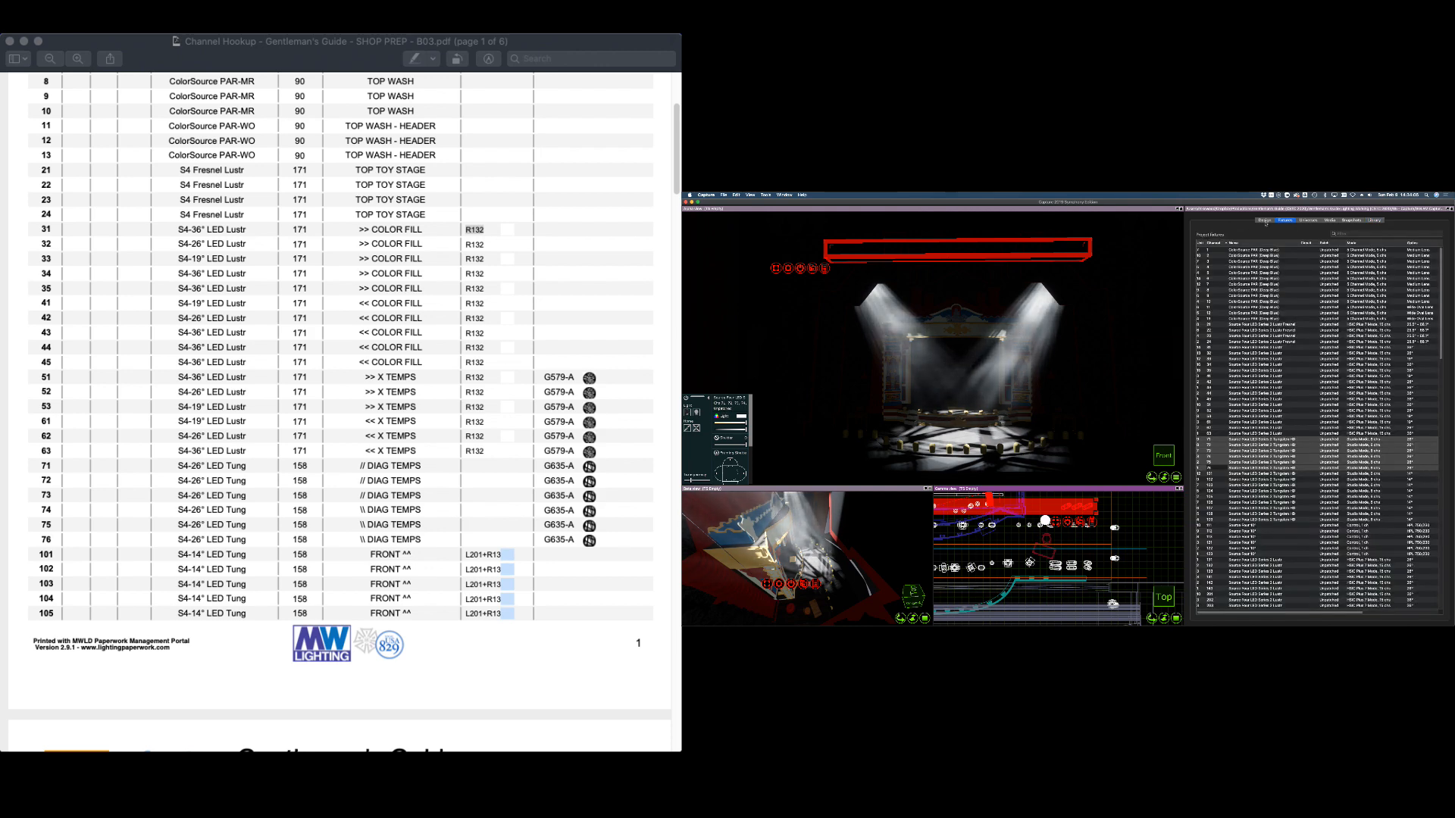
Re-aim diagonal channels 71 and 72 so their beams land on the stage
{"action": "left_click", "coordinate": [1264, 221]}
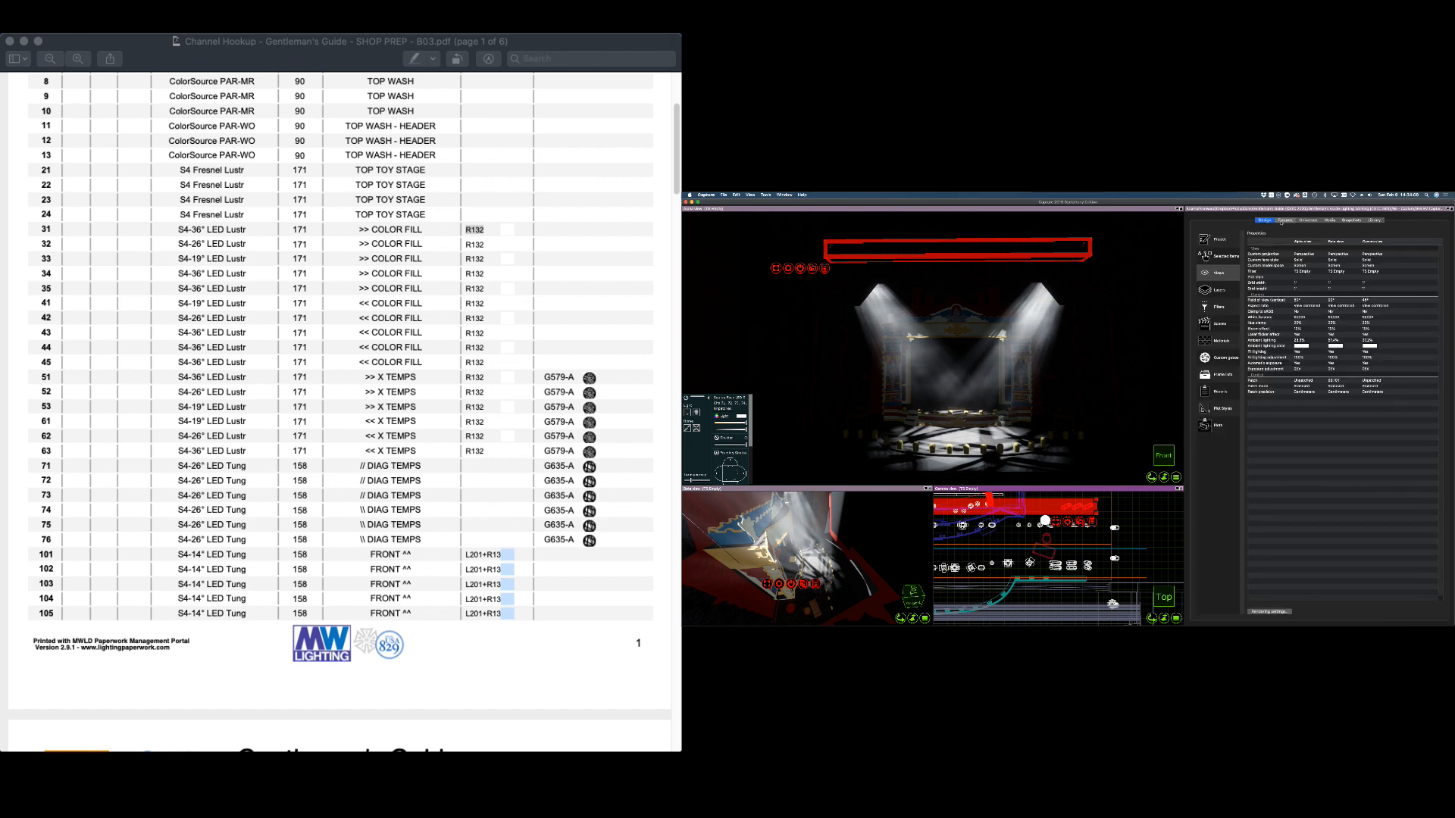
{"action": "left_click", "coordinate": [1282, 221]}
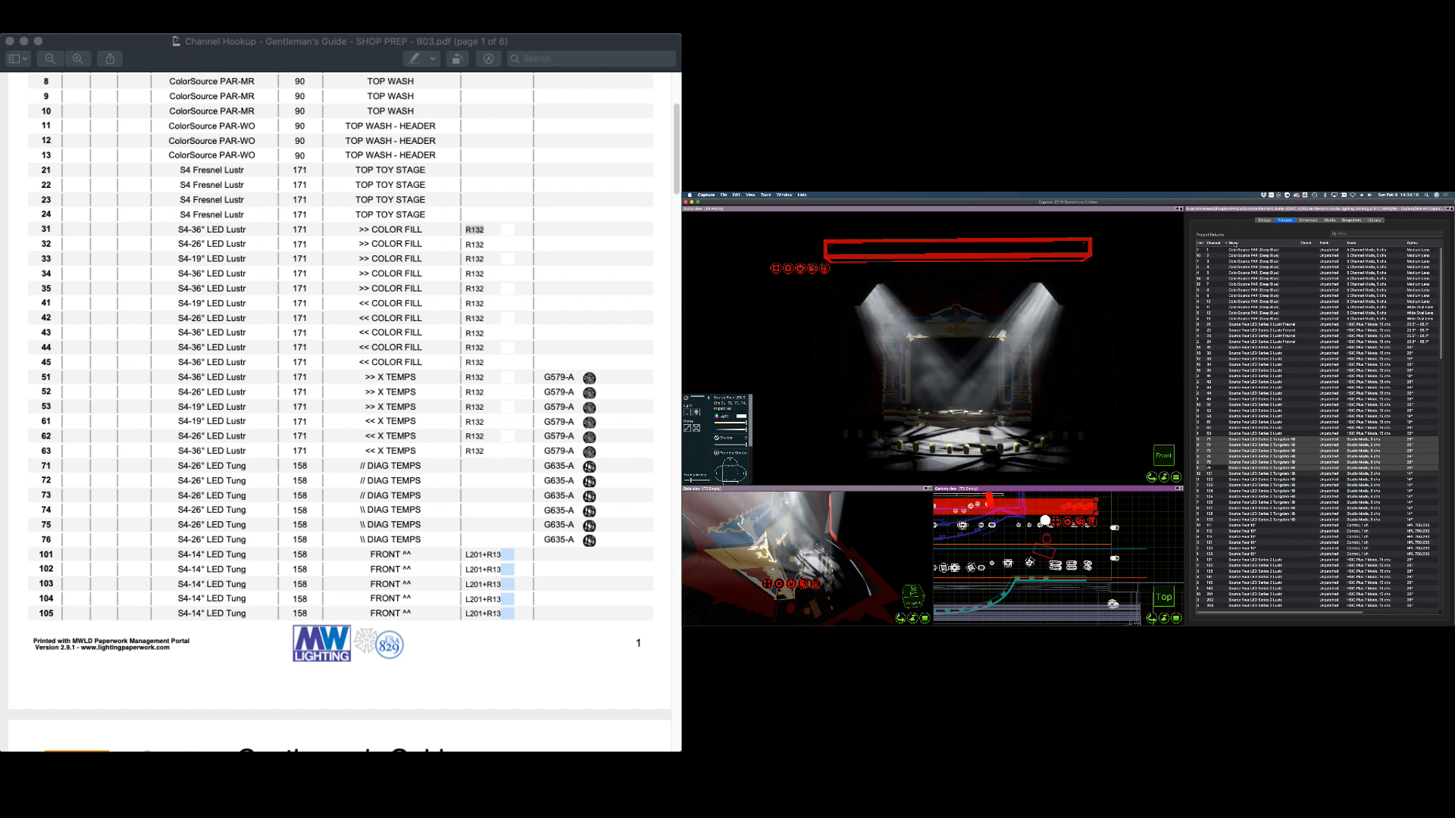
{"action": "left_click", "coordinate": [1254, 444]}
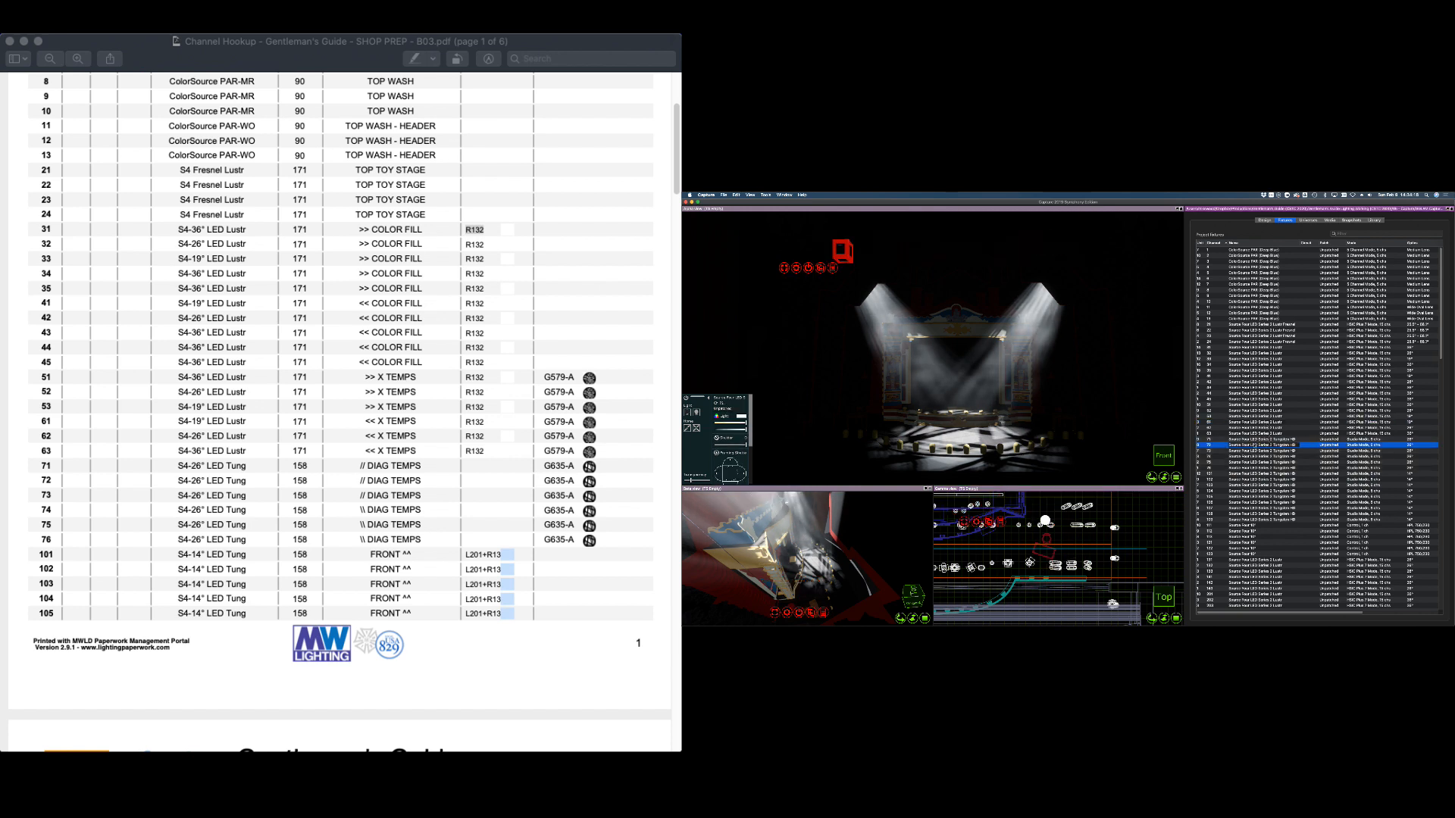
{"action": "left_click", "coordinate": [1254, 440]}
{"action": "left_click", "coordinate": [864, 375]}
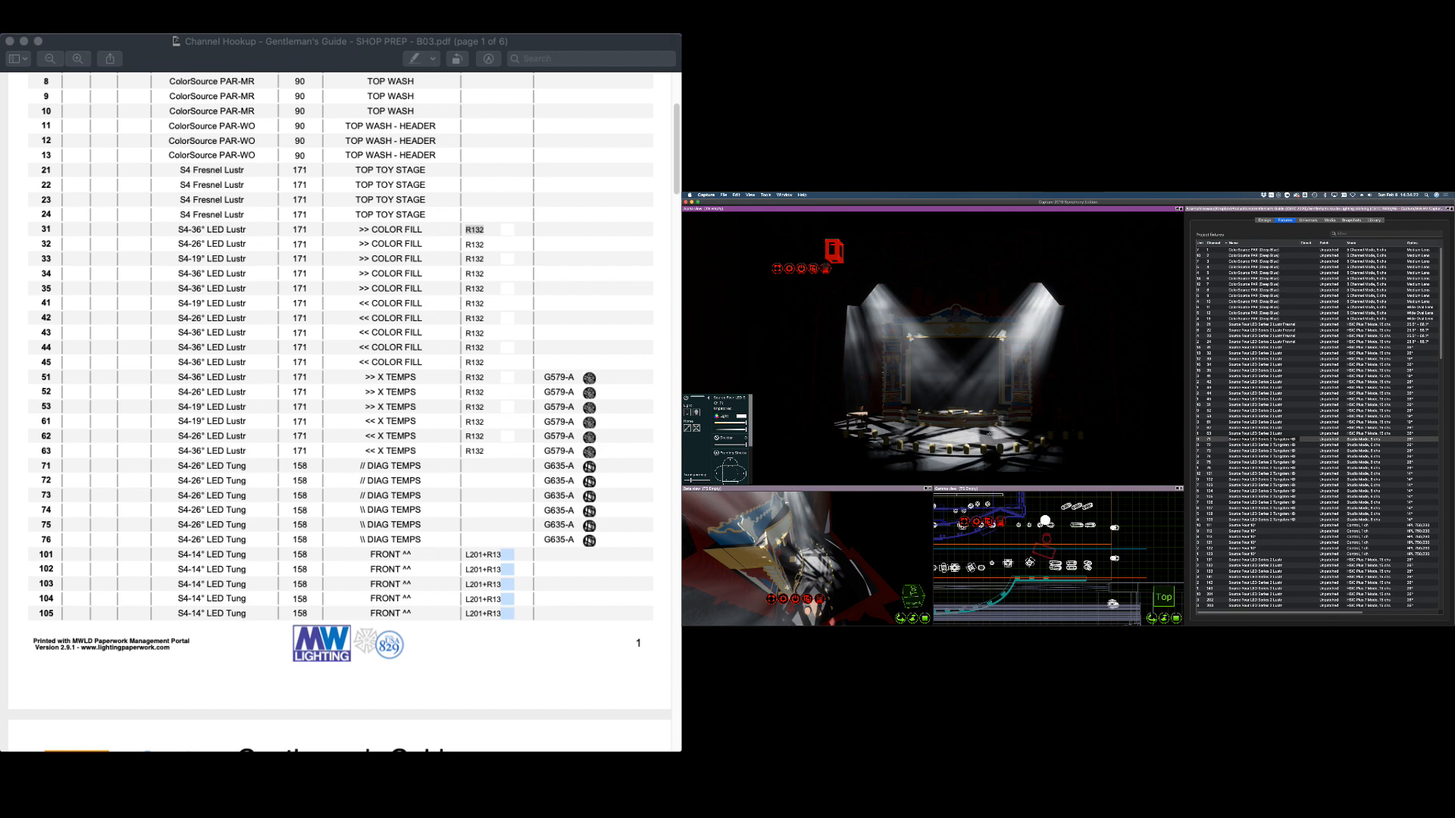
{"action": "left_click", "coordinate": [1209, 445]}
{"action": "left_click_drag", "start_coordinate": [919, 428], "coordinate": [977, 438]}
Refocus channels 74, 75 and 76 onto the set, then select all six diagonals 71–76
{"action": "left_click", "coordinate": [1257, 451]}
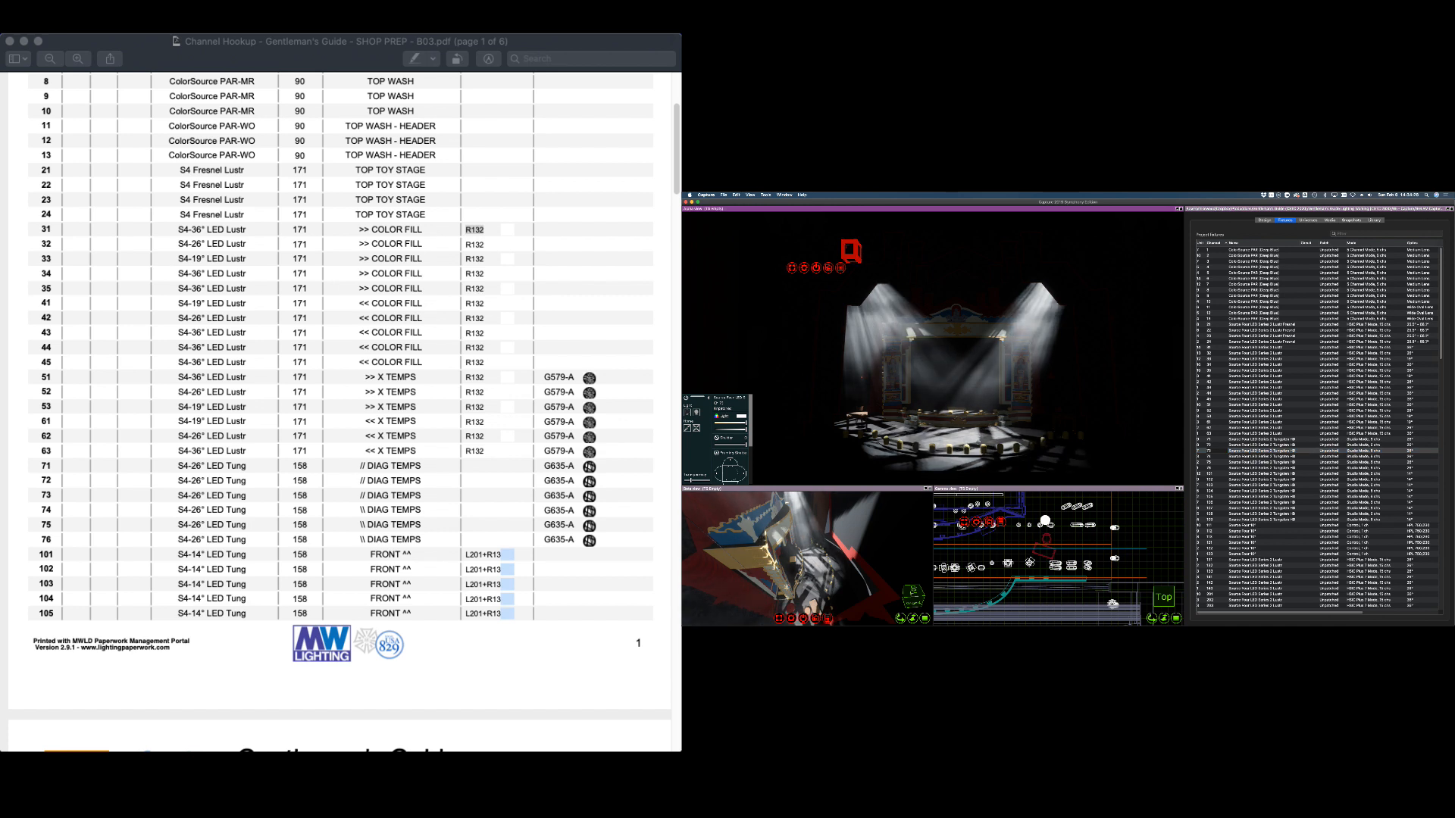
{"action": "left_click", "coordinate": [1258, 456]}
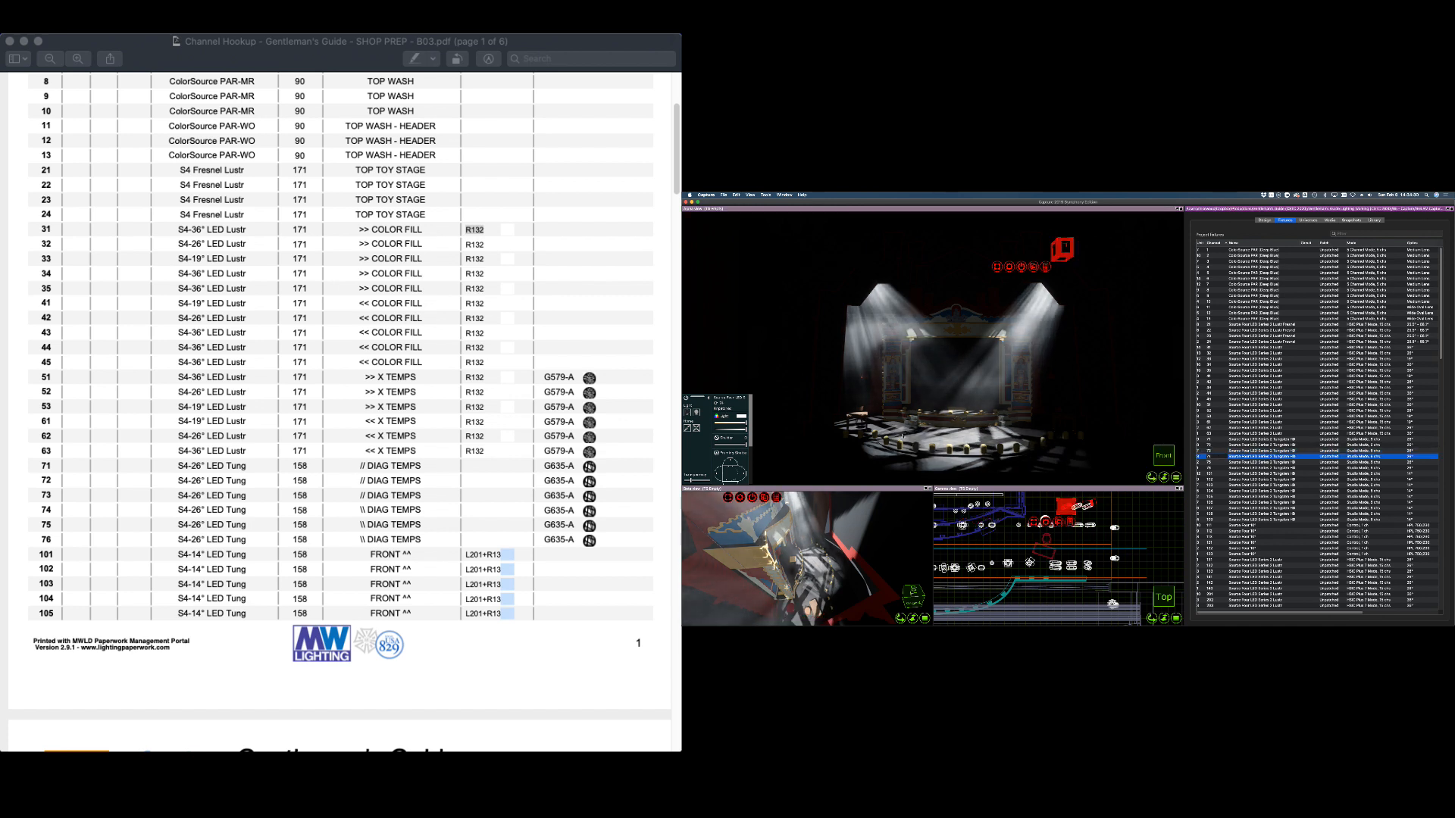
{"action": "left_click_drag", "start_coordinate": [934, 448], "coordinate": [840, 449]}
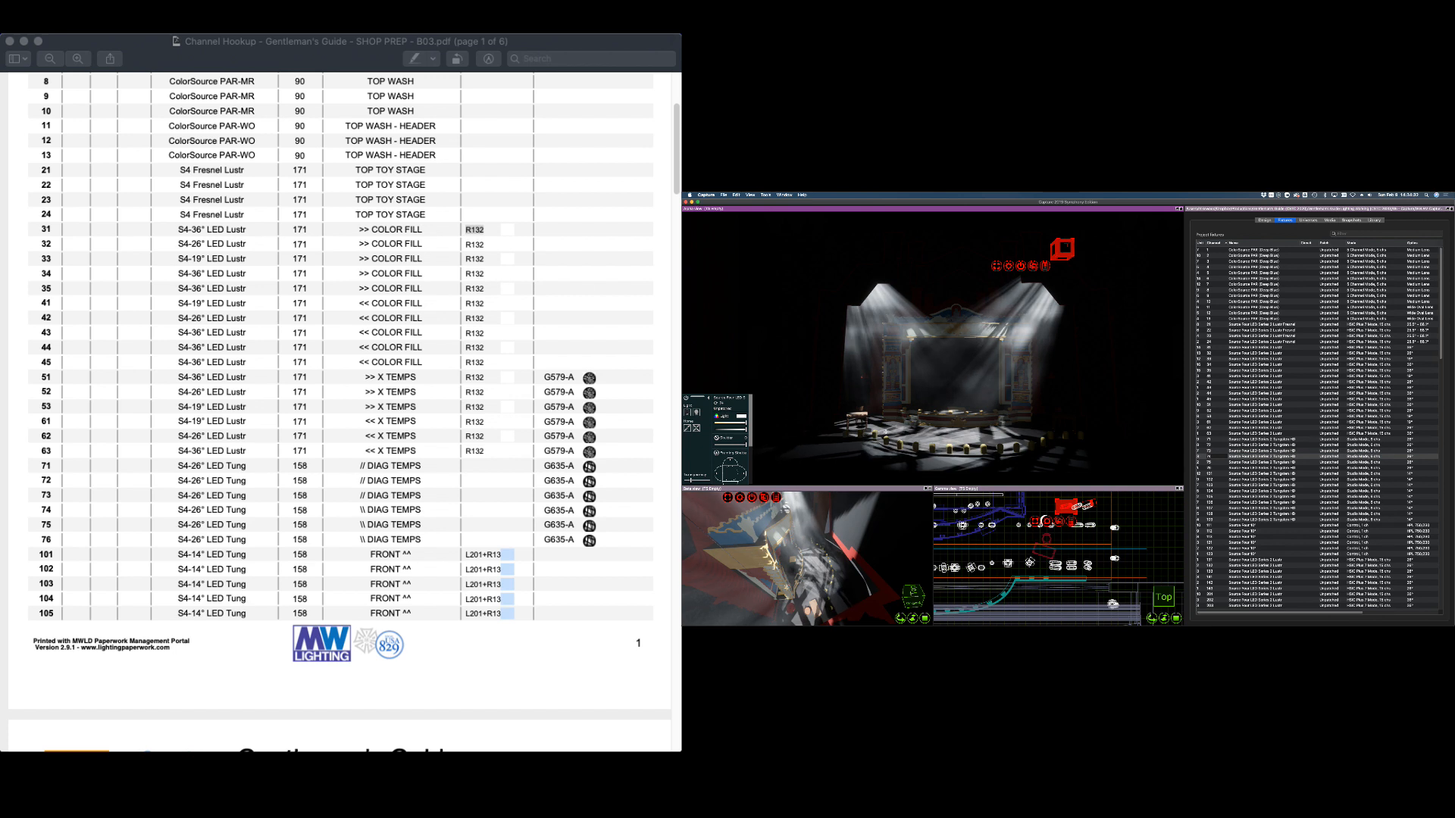
{"action": "left_click", "coordinate": [1258, 463]}
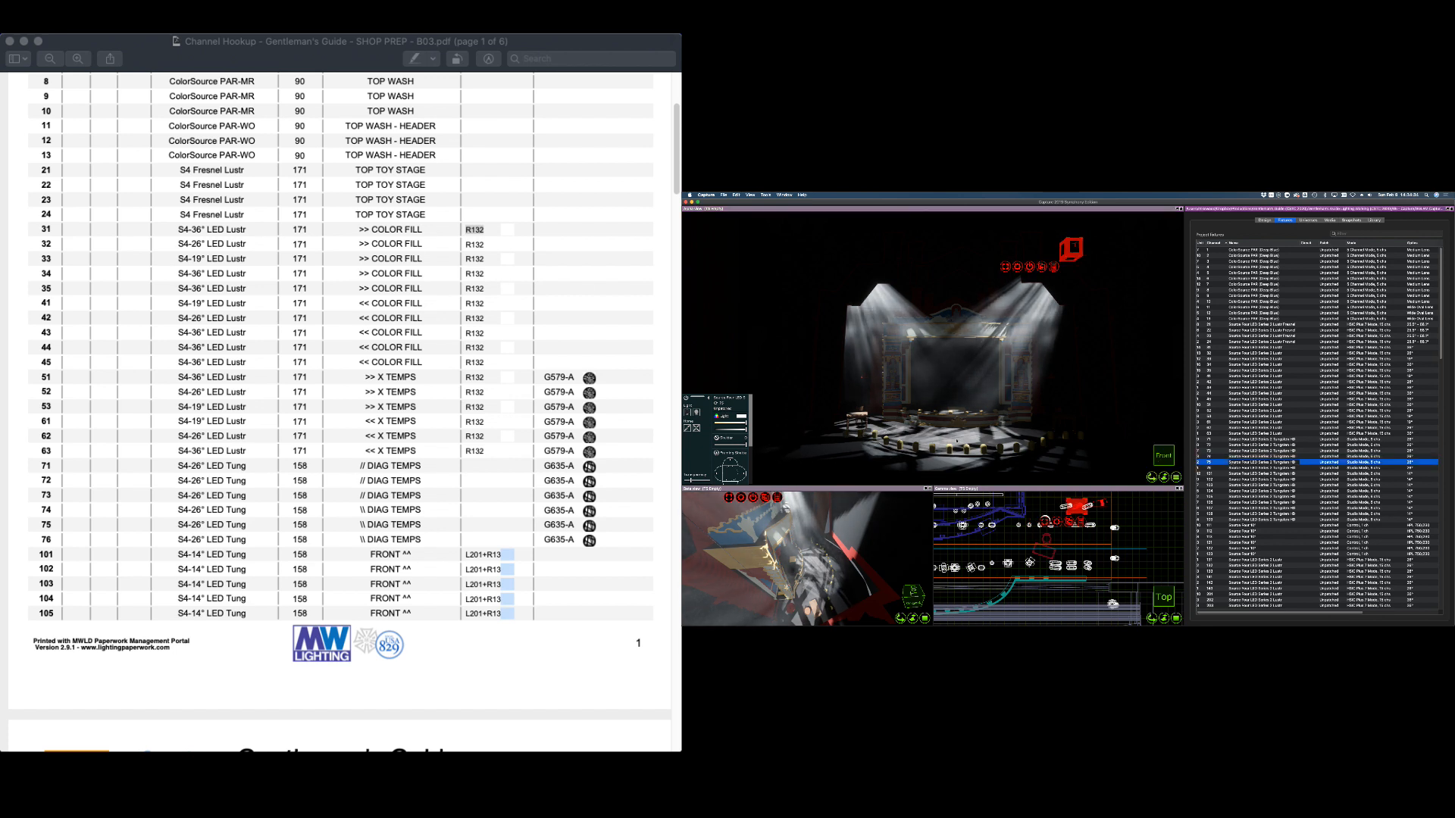
{"action": "left_click_drag", "start_coordinate": [953, 446], "coordinate": [950, 440]}
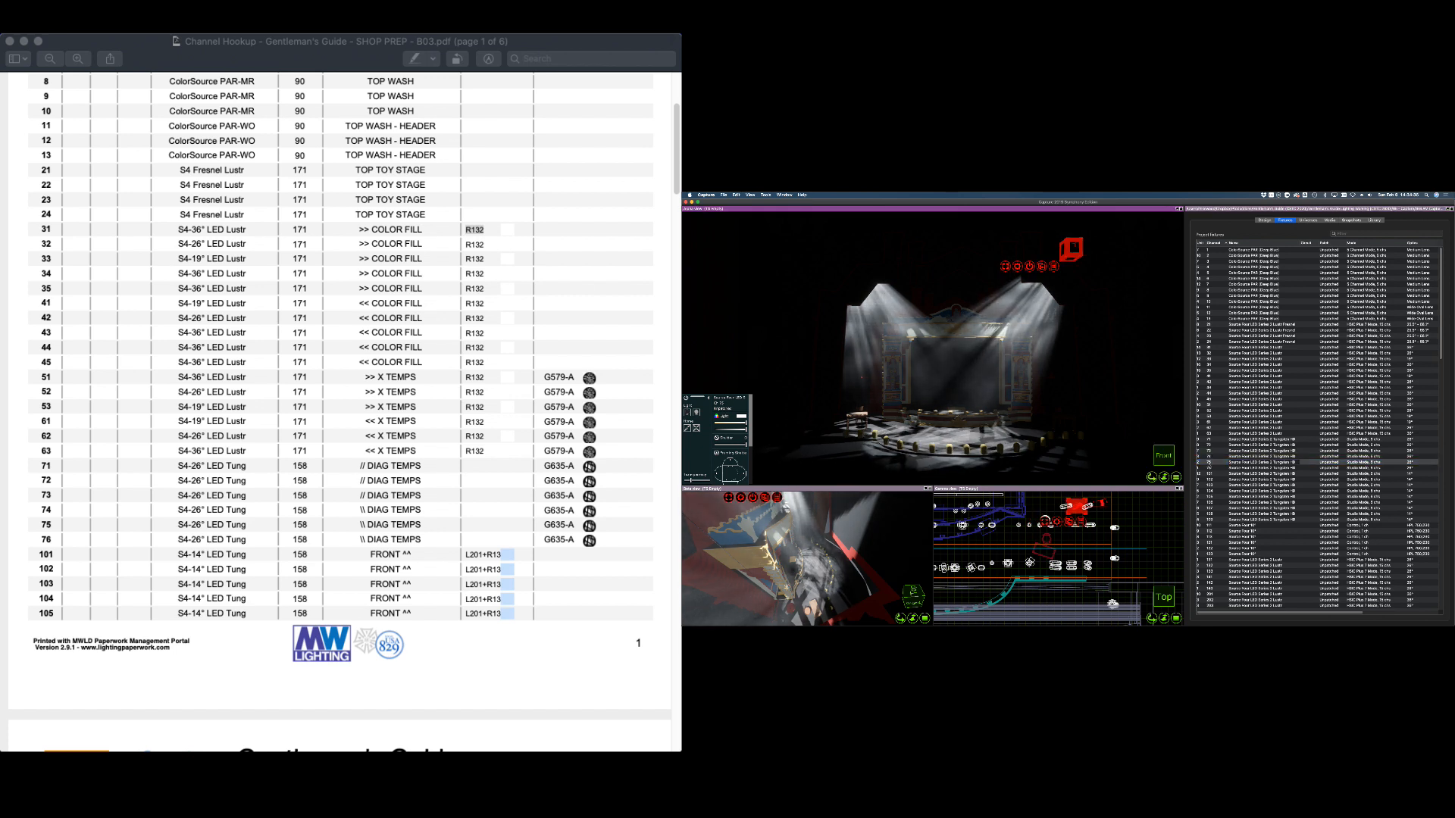
{"action": "left_click", "coordinate": [1213, 468]}
{"action": "left_click_drag", "start_coordinate": [1034, 440], "coordinate": [1026, 437]}
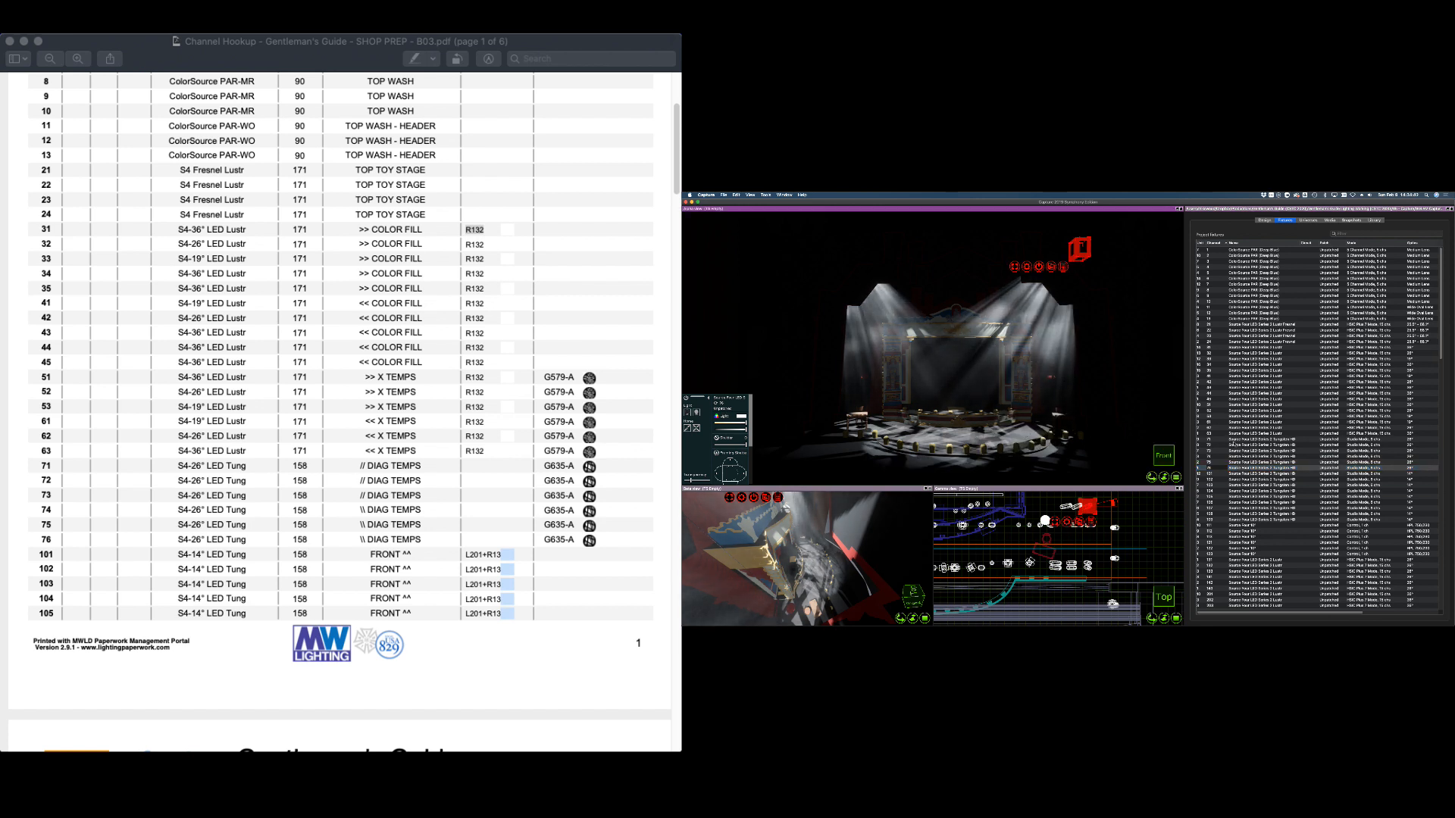
{"action": "left_click", "coordinate": [1206, 438]}
{"action": "left_click", "coordinate": [1212, 468], "text": "shift"}
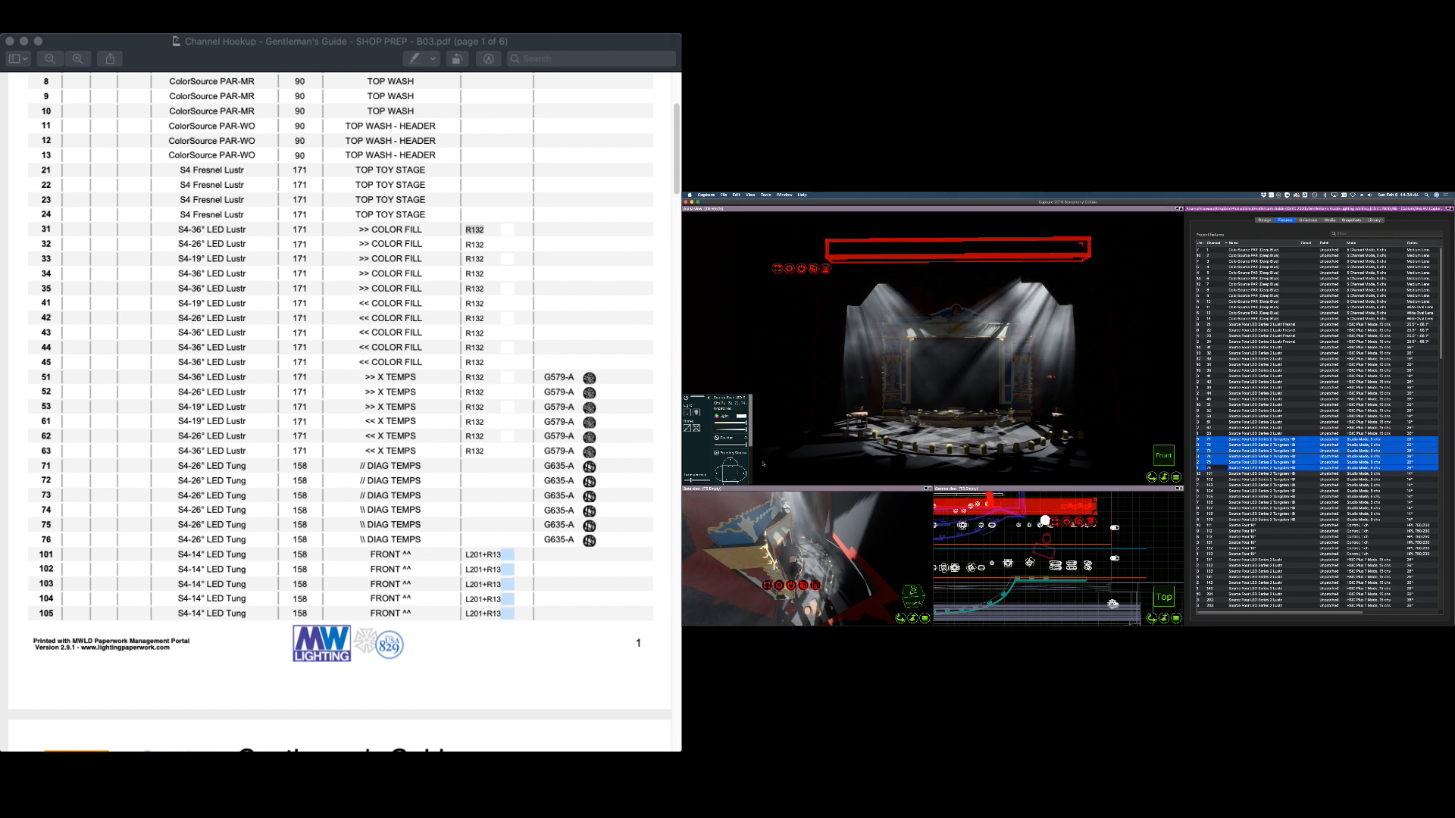
Take diagonals 71–76 dark, then light channel 71 alone in warm amber
{"action": "left_click_drag", "start_coordinate": [746, 445], "coordinate": [685, 447]}
{"action": "left_click", "coordinate": [1243, 410]}
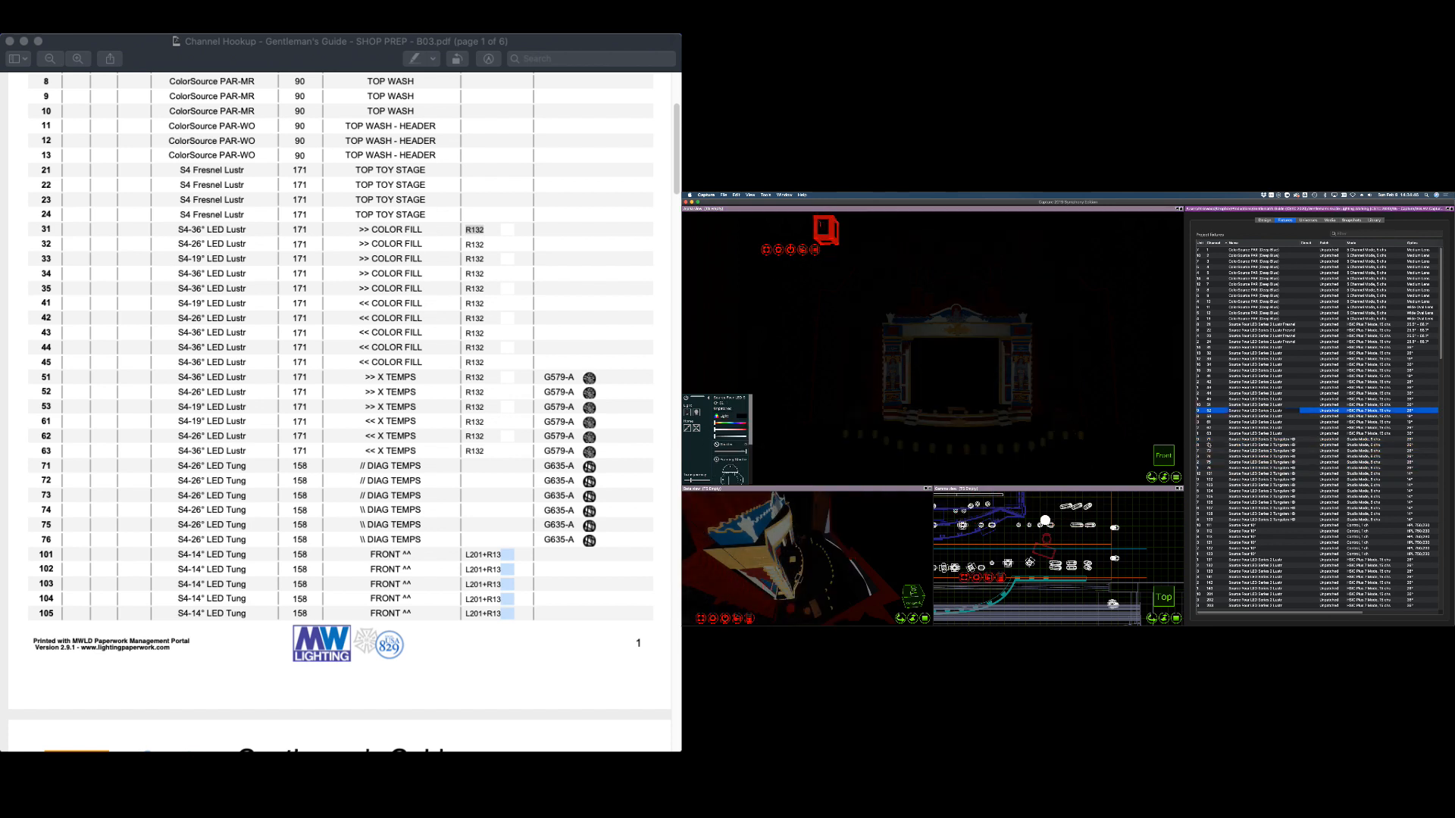
{"action": "left_click", "coordinate": [1210, 439]}
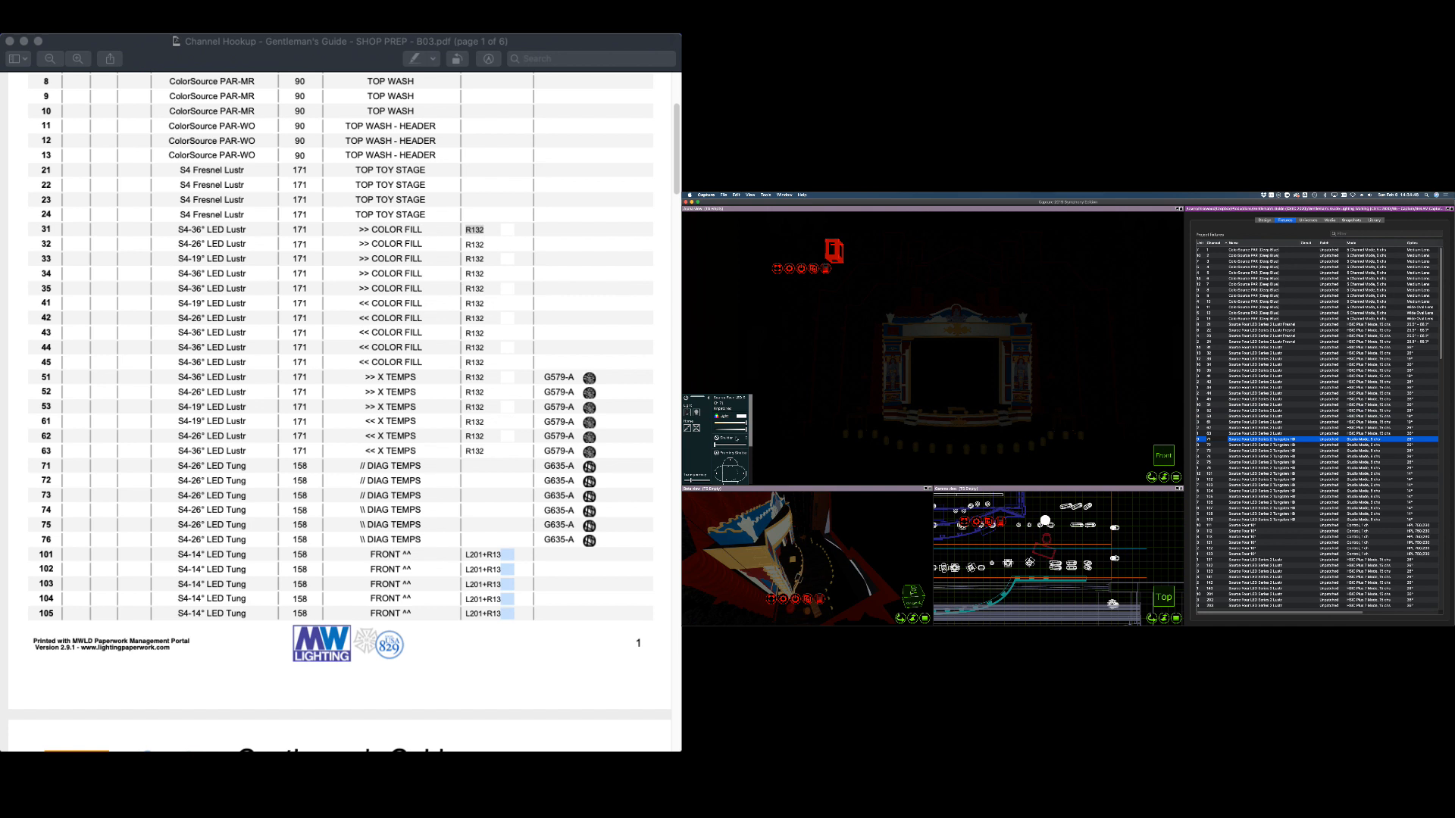
{"action": "left_click", "coordinate": [700, 418]}
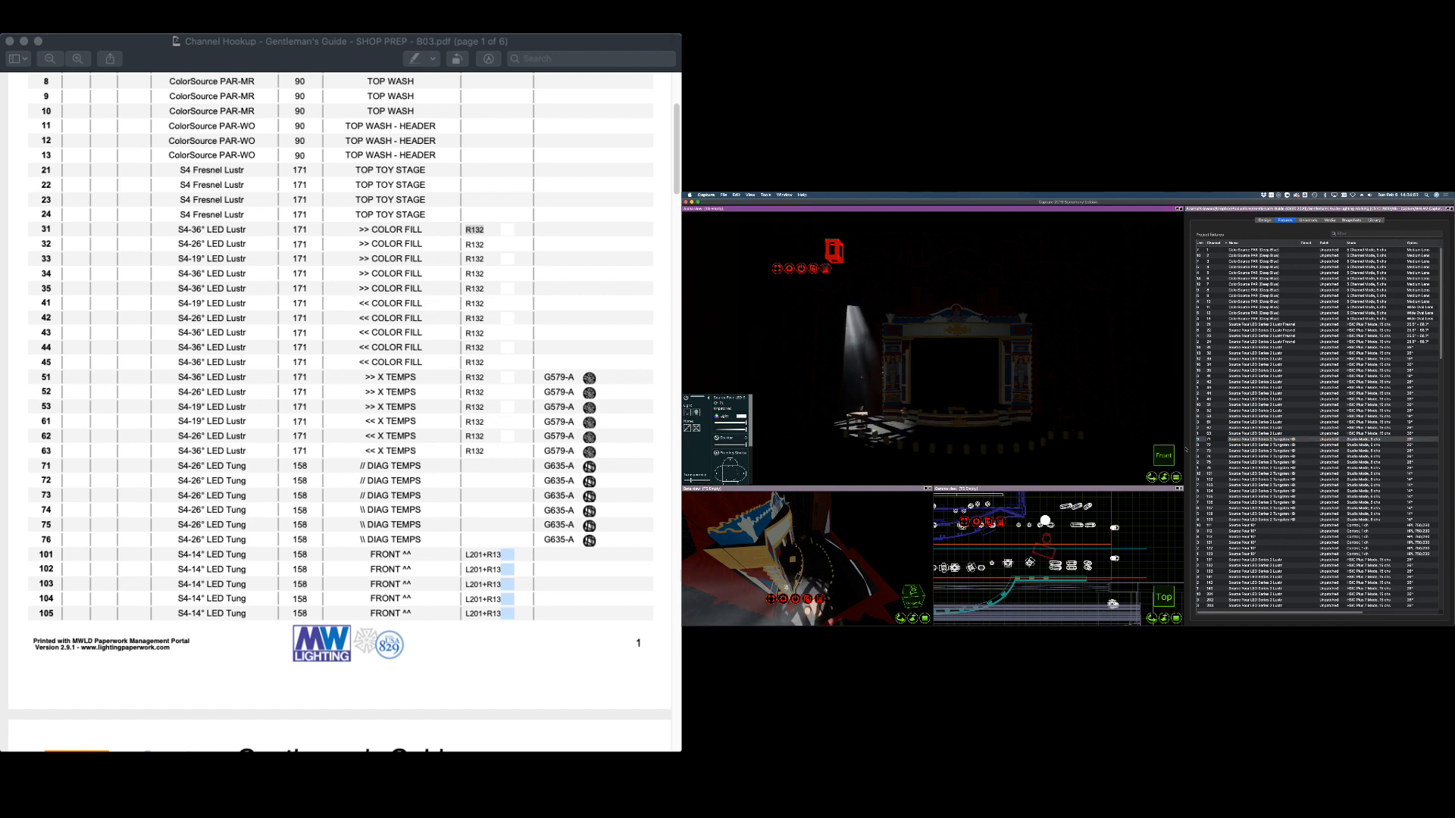
{"action": "mouse_move", "coordinate": [727, 425]}
{"action": "left_mouse_down"}
{"action": "mouse_move", "coordinate": [704, 424]}
{"action": "mouse_move", "coordinate": [747, 430]}
{"action": "mouse_move", "coordinate": [728, 430]}
{"action": "left_mouse_up"}
Turn on channel 72 and rotate its gobo to about -41°
{"action": "left_click", "coordinate": [1206, 445]}
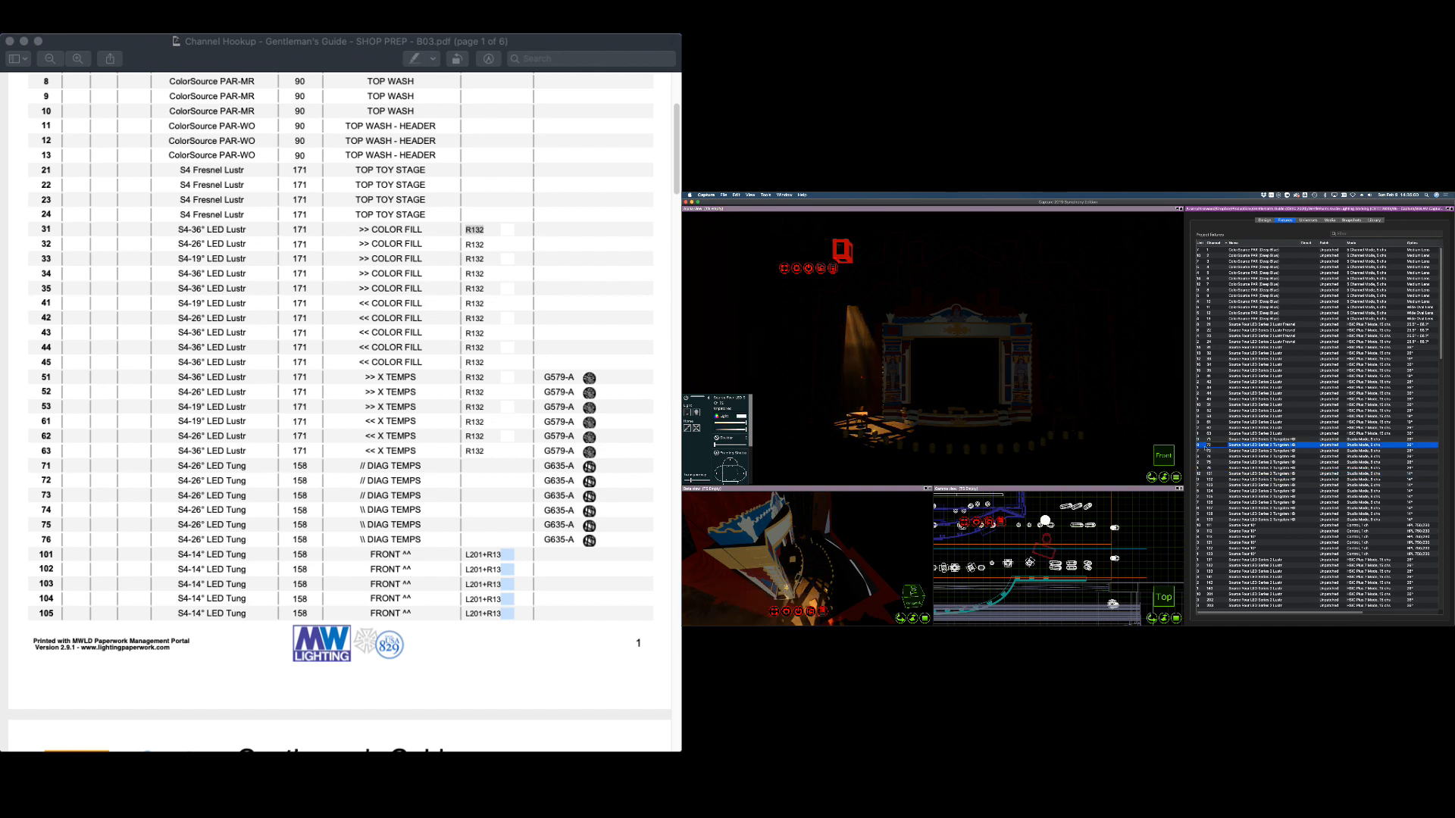
{"action": "left_click", "coordinate": [697, 413]}
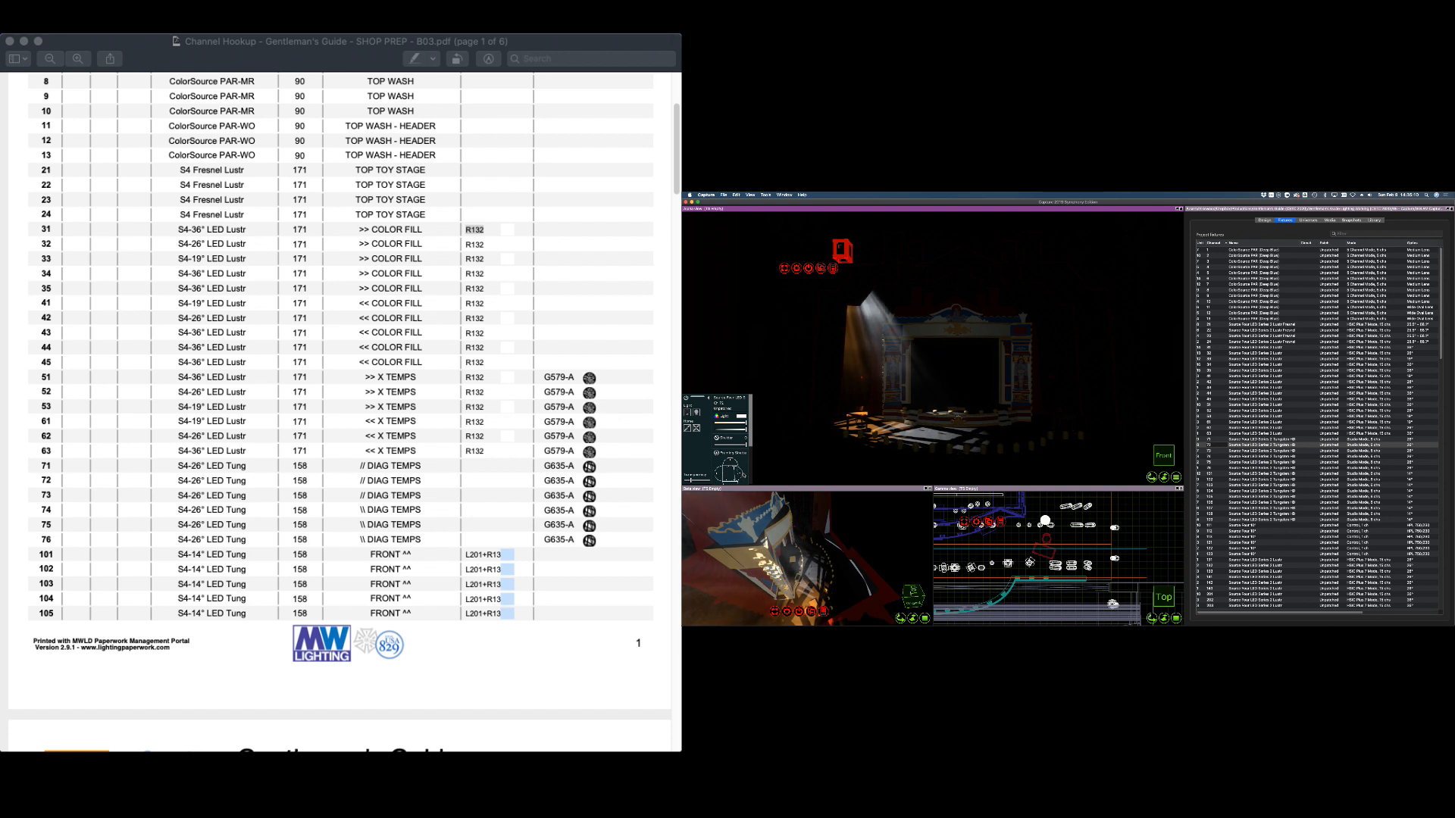
{"action": "scroll", "coordinate": [716, 439], "scroll_direction": "down", "scroll_amount": 5}
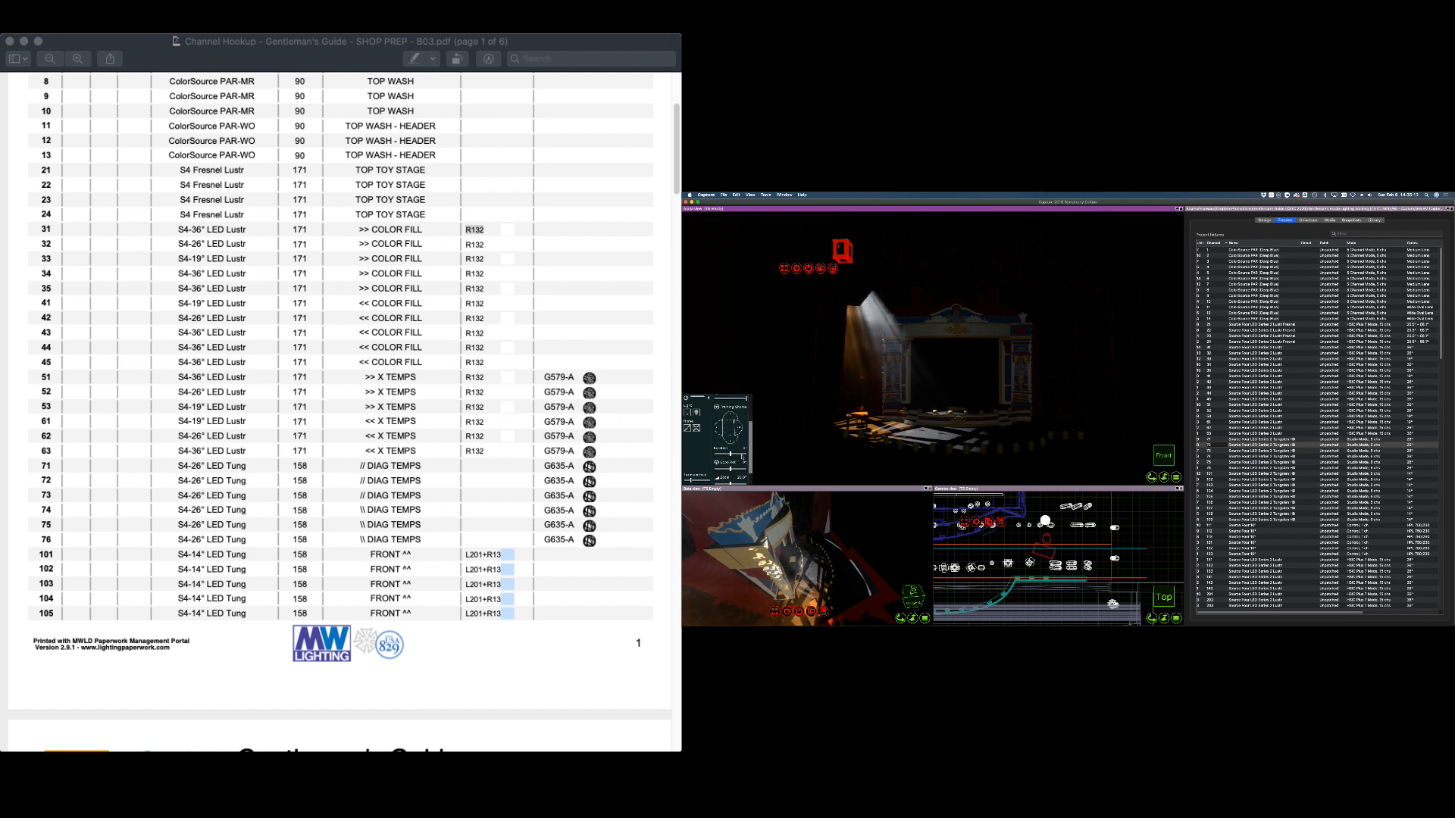
{"action": "left_click_drag", "start_coordinate": [731, 469], "coordinate": [750, 471]}
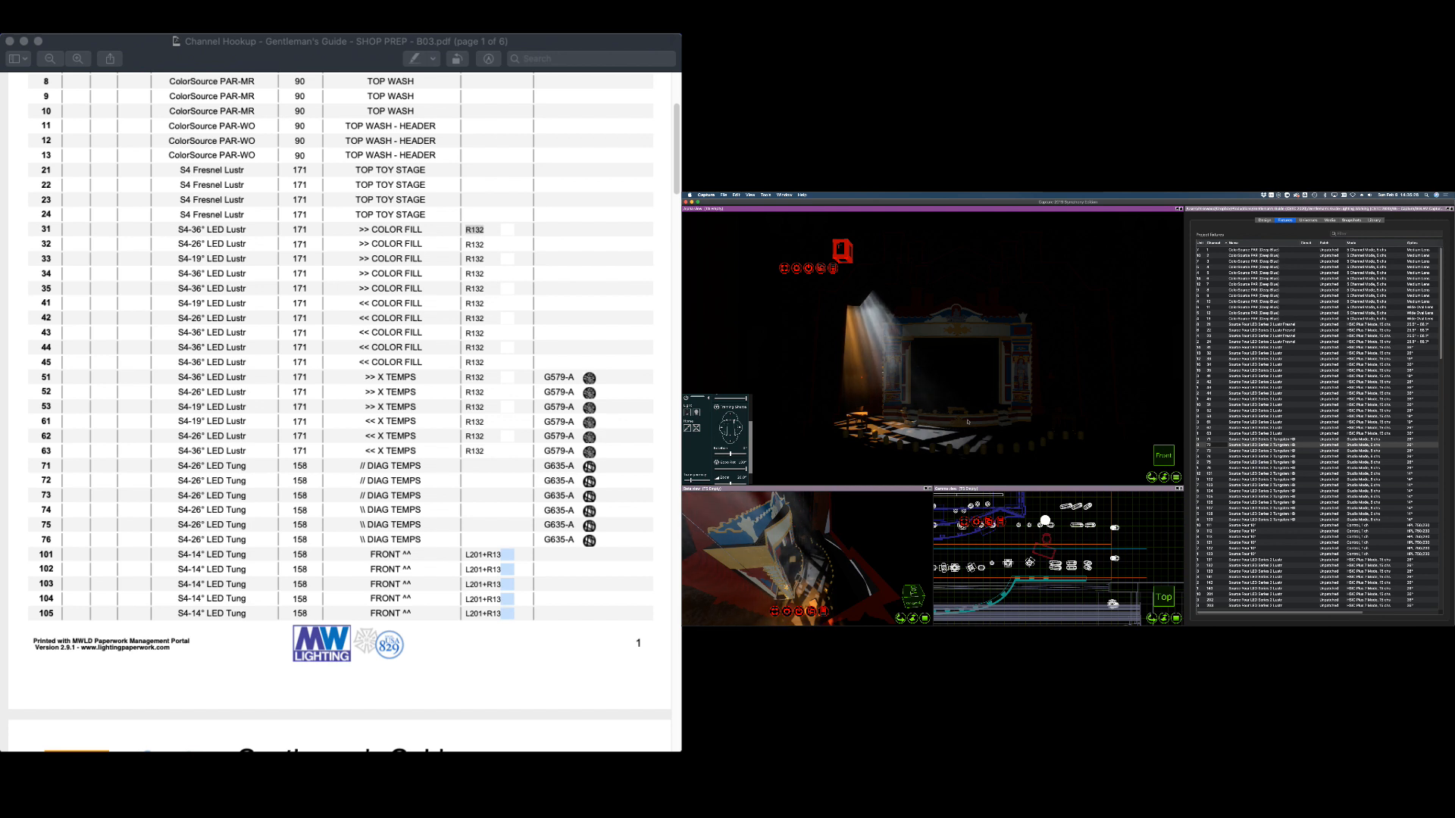
Bring channel 73 to full, aim it across the stage and shutter its left edge
{"action": "left_click", "coordinate": [1199, 451]}
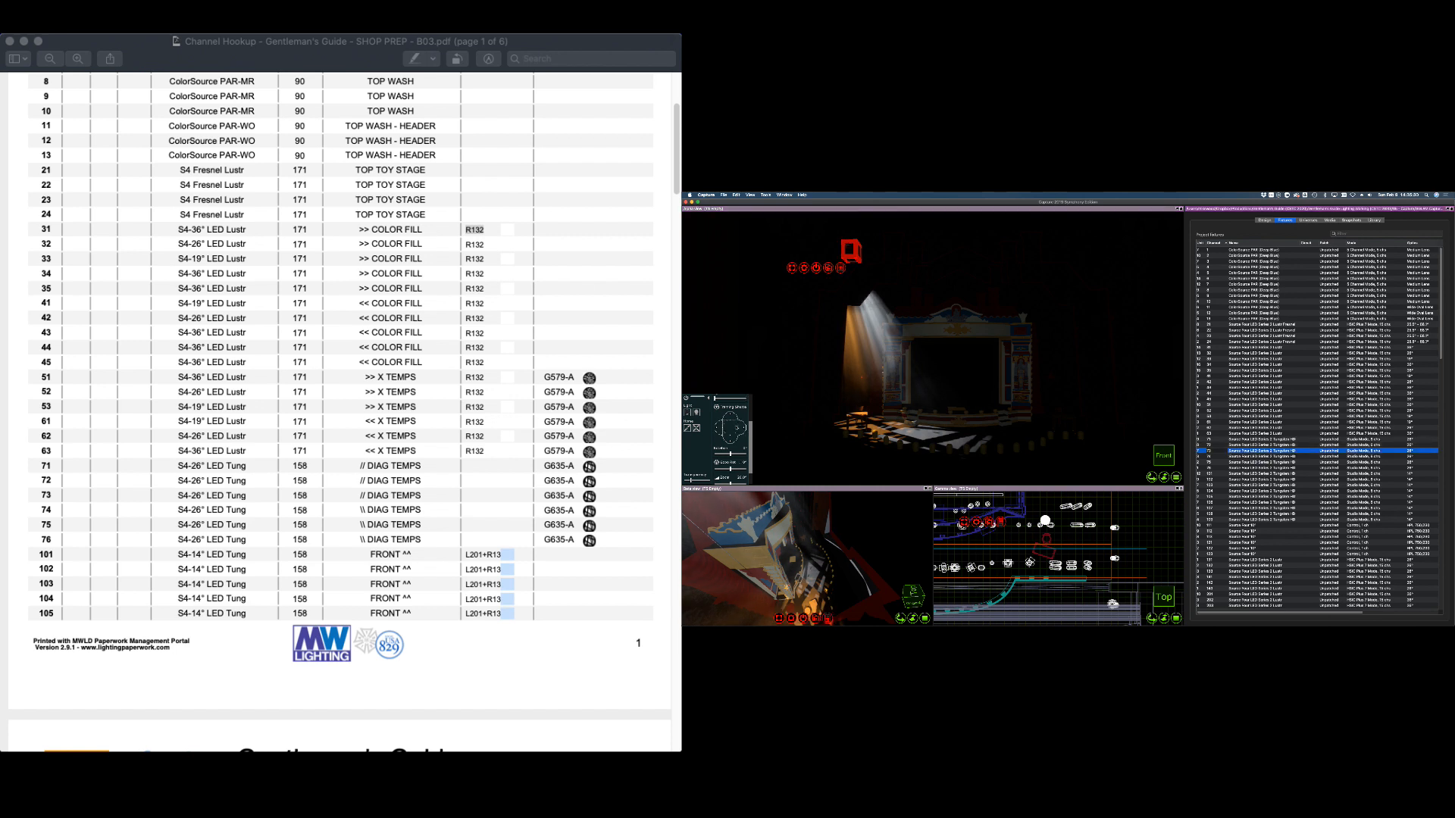
{"action": "left_click", "coordinate": [696, 414]}
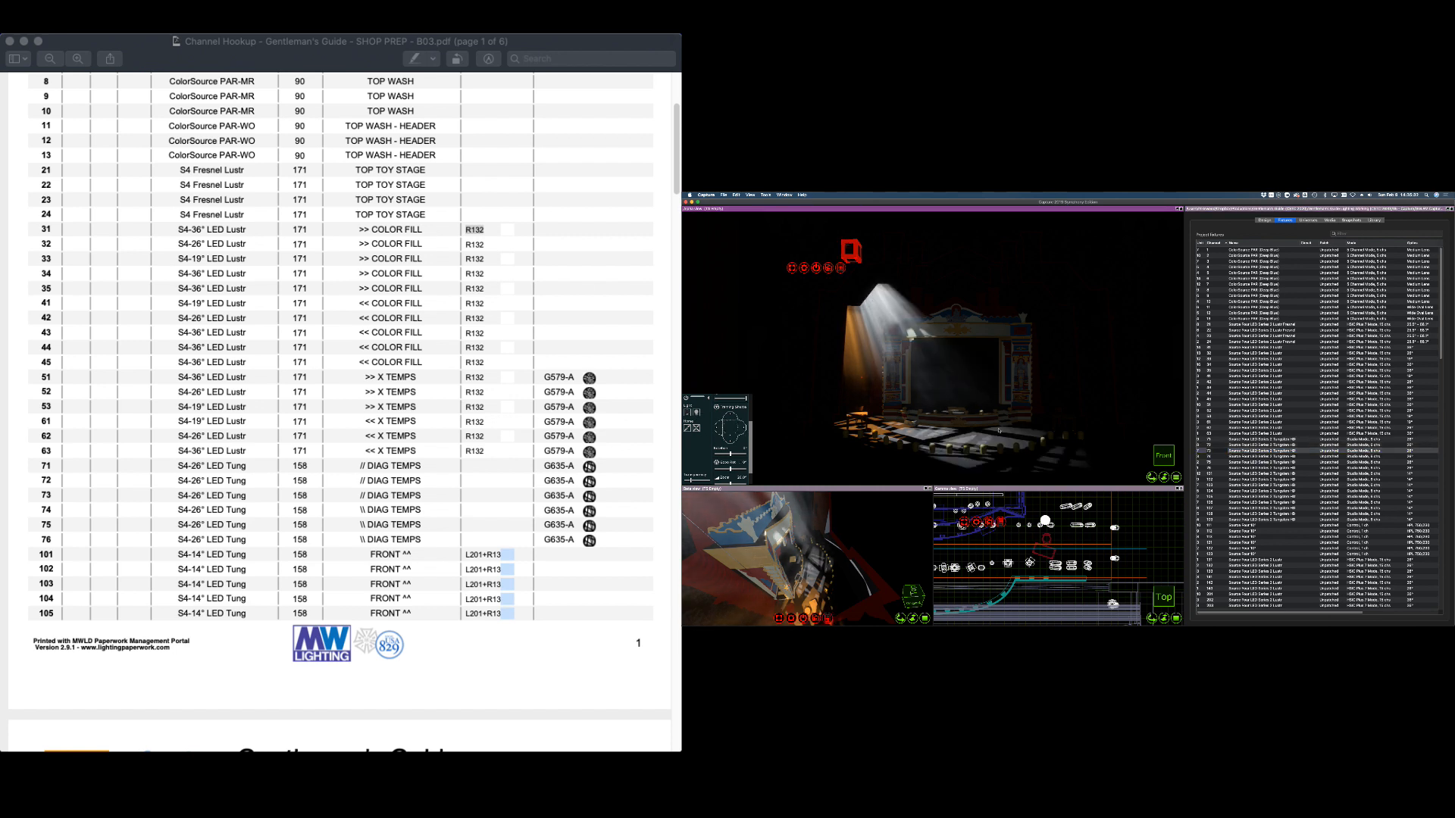
{"action": "left_click_drag", "start_coordinate": [804, 267], "coordinate": [1002, 440]}
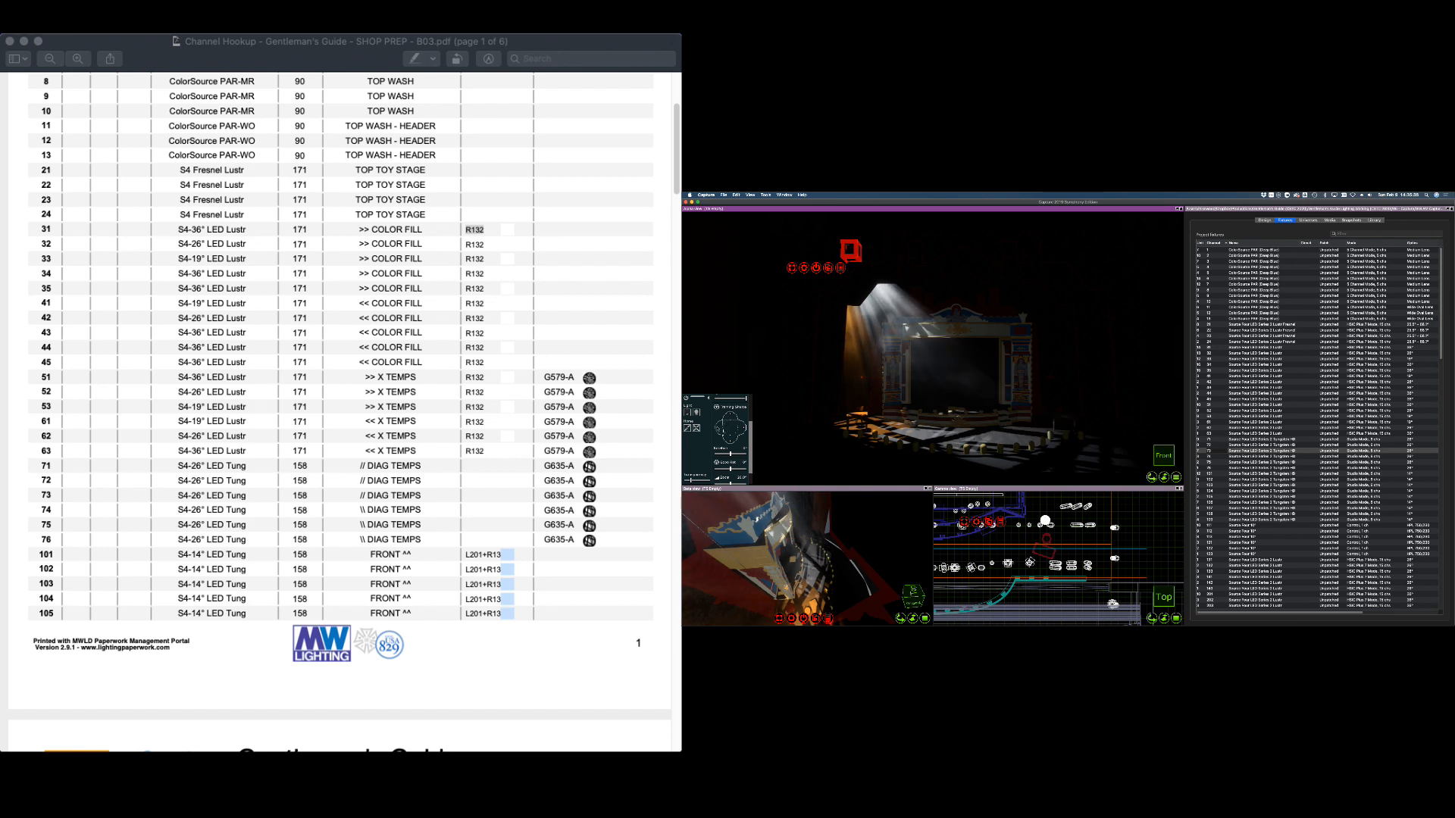
{"action": "left_click_drag", "start_coordinate": [717, 429], "coordinate": [724, 431]}
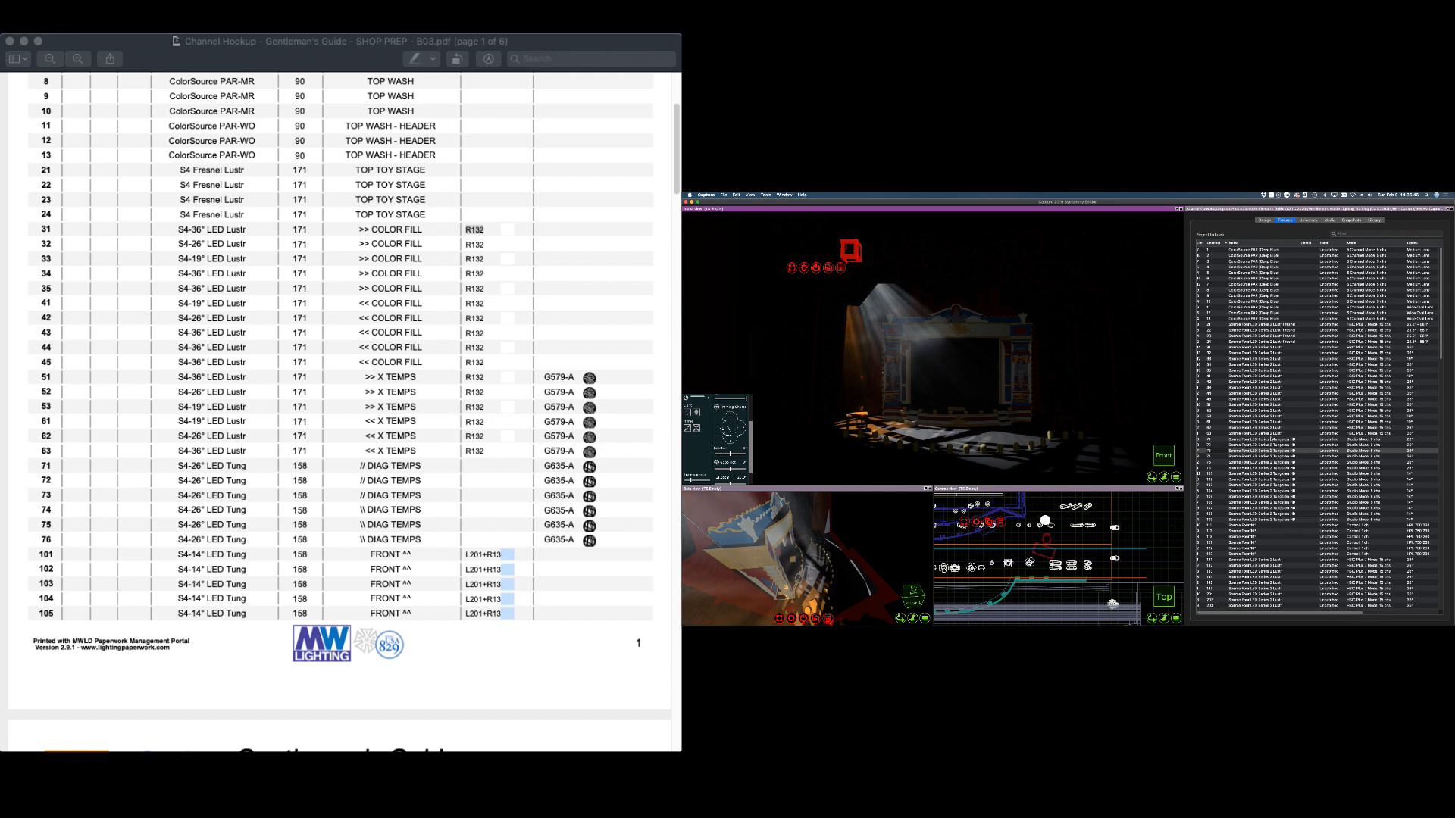
Set channels 71–73's light to dark and white, then pick fixture 74
{"action": "left_click", "coordinate": [1272, 440], "text": "shift"}
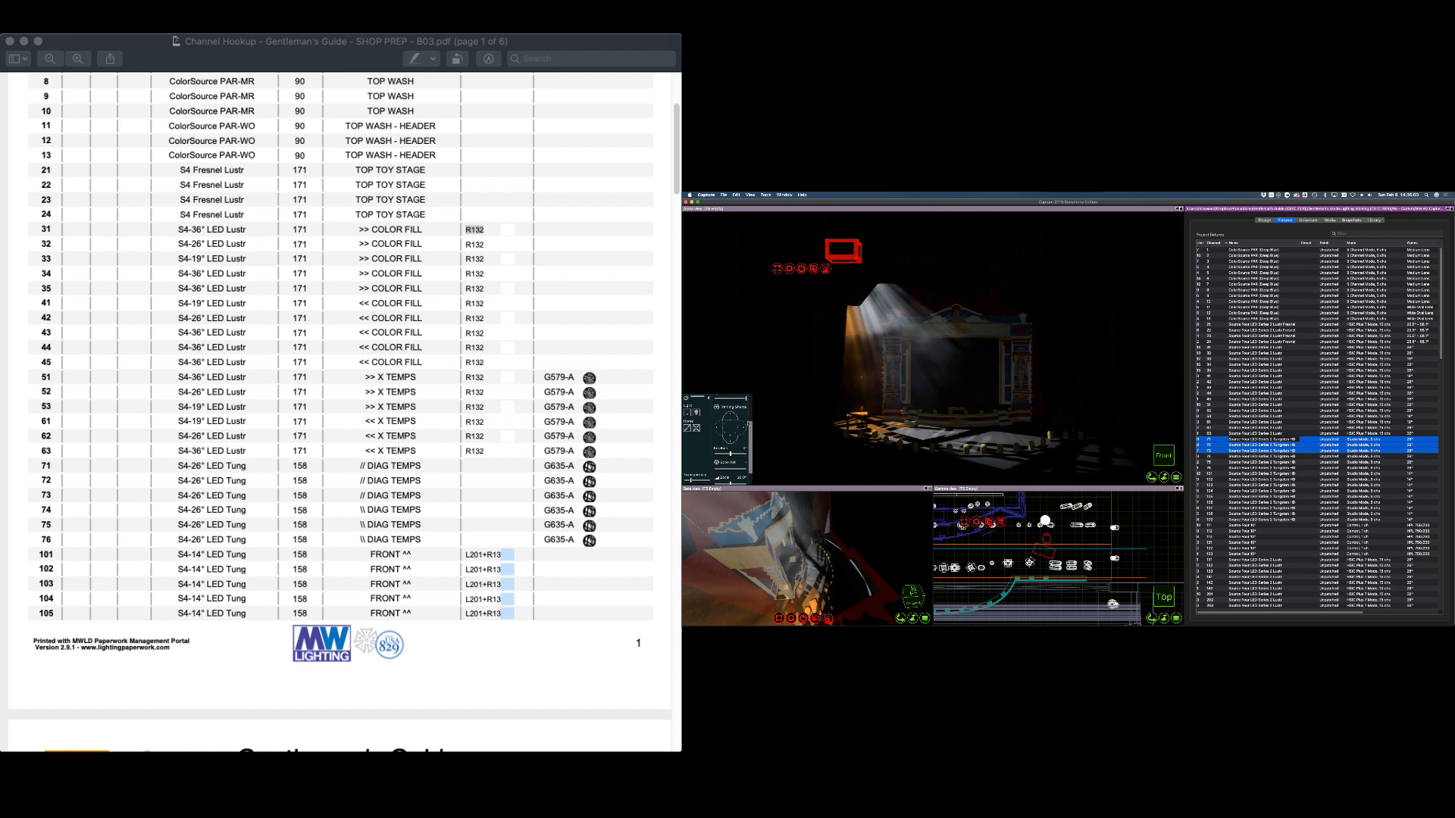
{"action": "left_click_drag", "start_coordinate": [749, 424], "coordinate": [749, 397]}
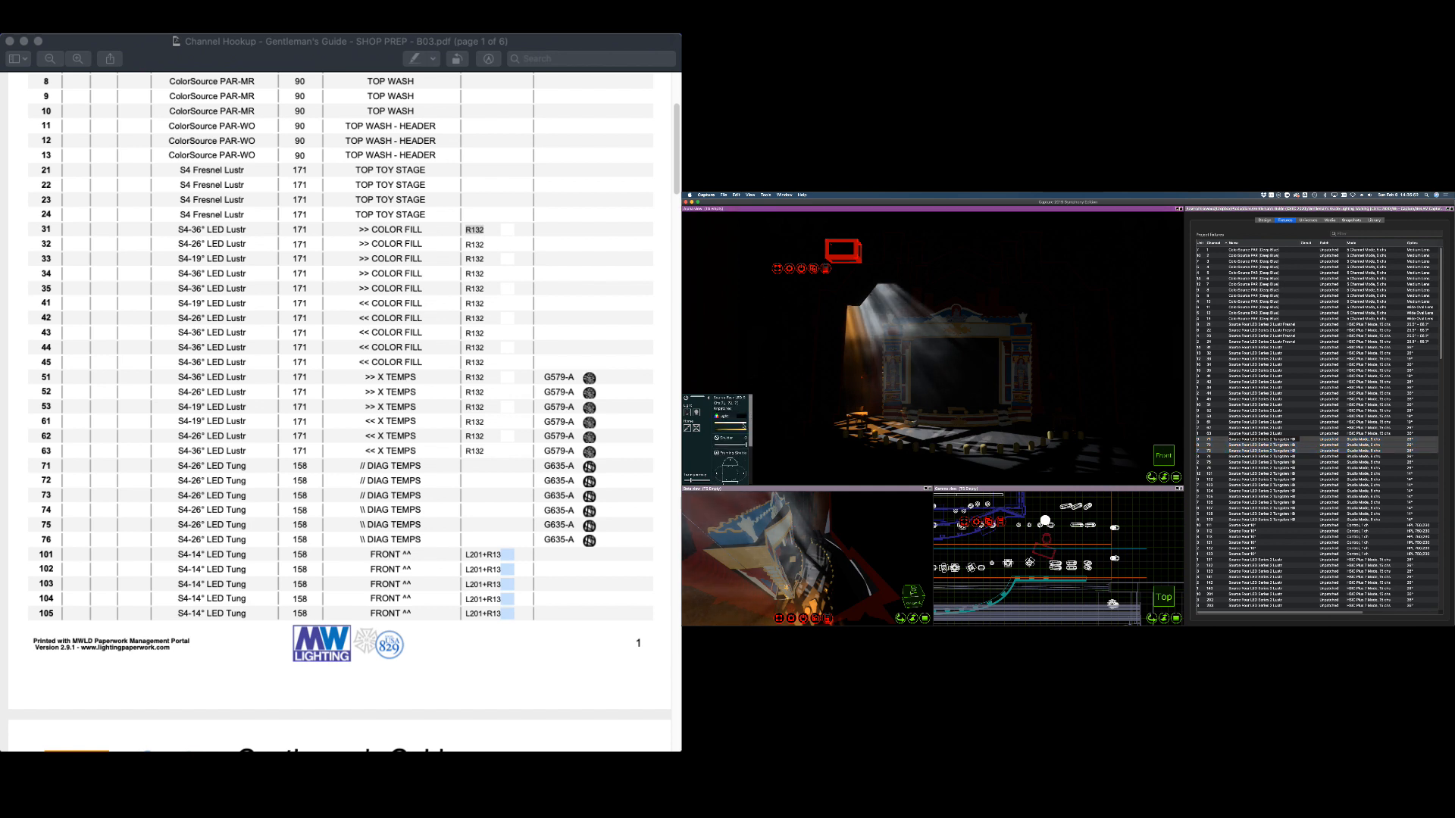
{"action": "left_click", "coordinate": [744, 424]}
{"action": "left_click", "coordinate": [744, 431]}
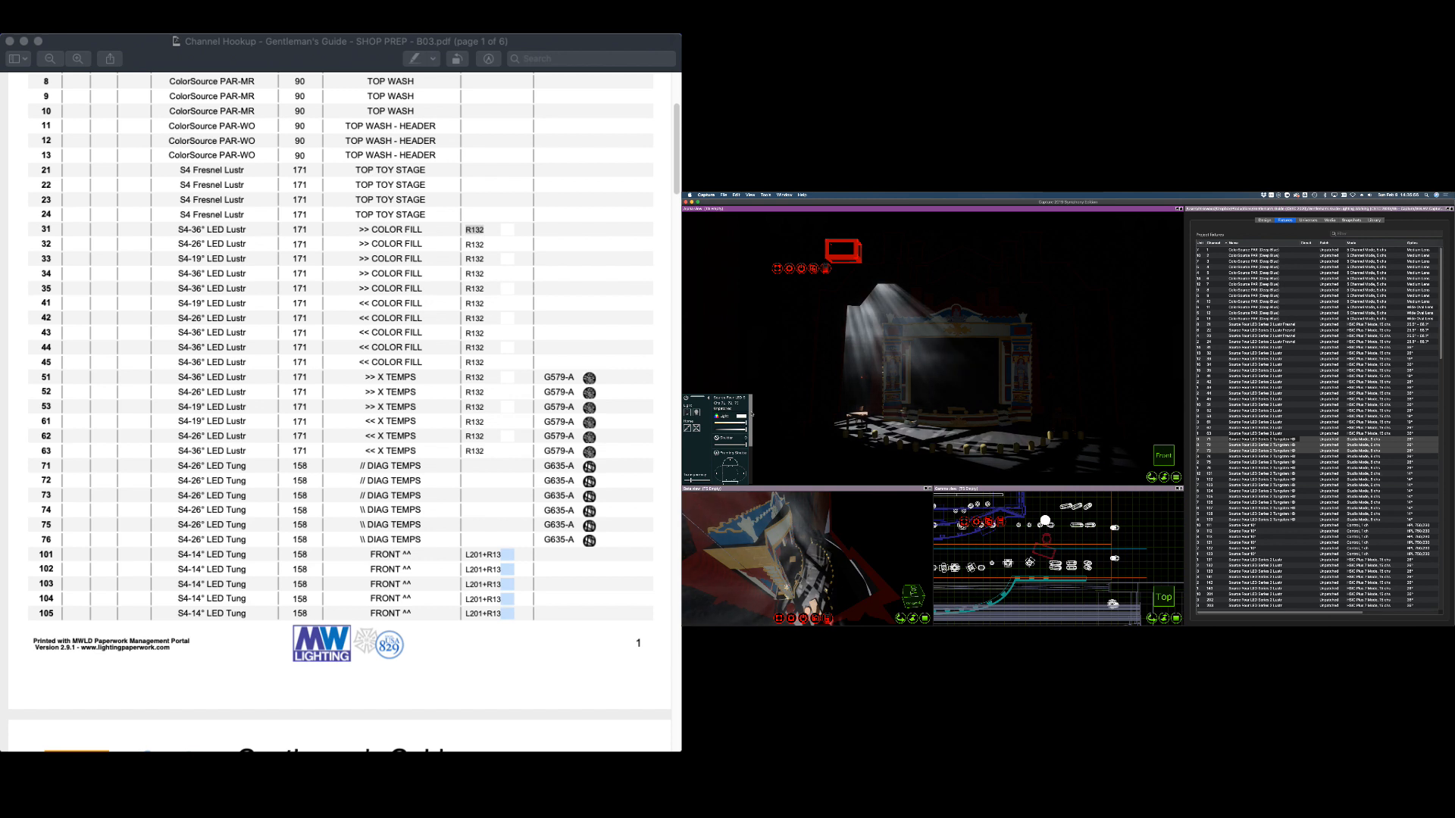
{"action": "mouse_move", "coordinate": [751, 421]}
{"action": "left_mouse_down"}
{"action": "mouse_move", "coordinate": [750, 472]}
{"action": "mouse_move", "coordinate": [748, 402]}
{"action": "left_mouse_up"}
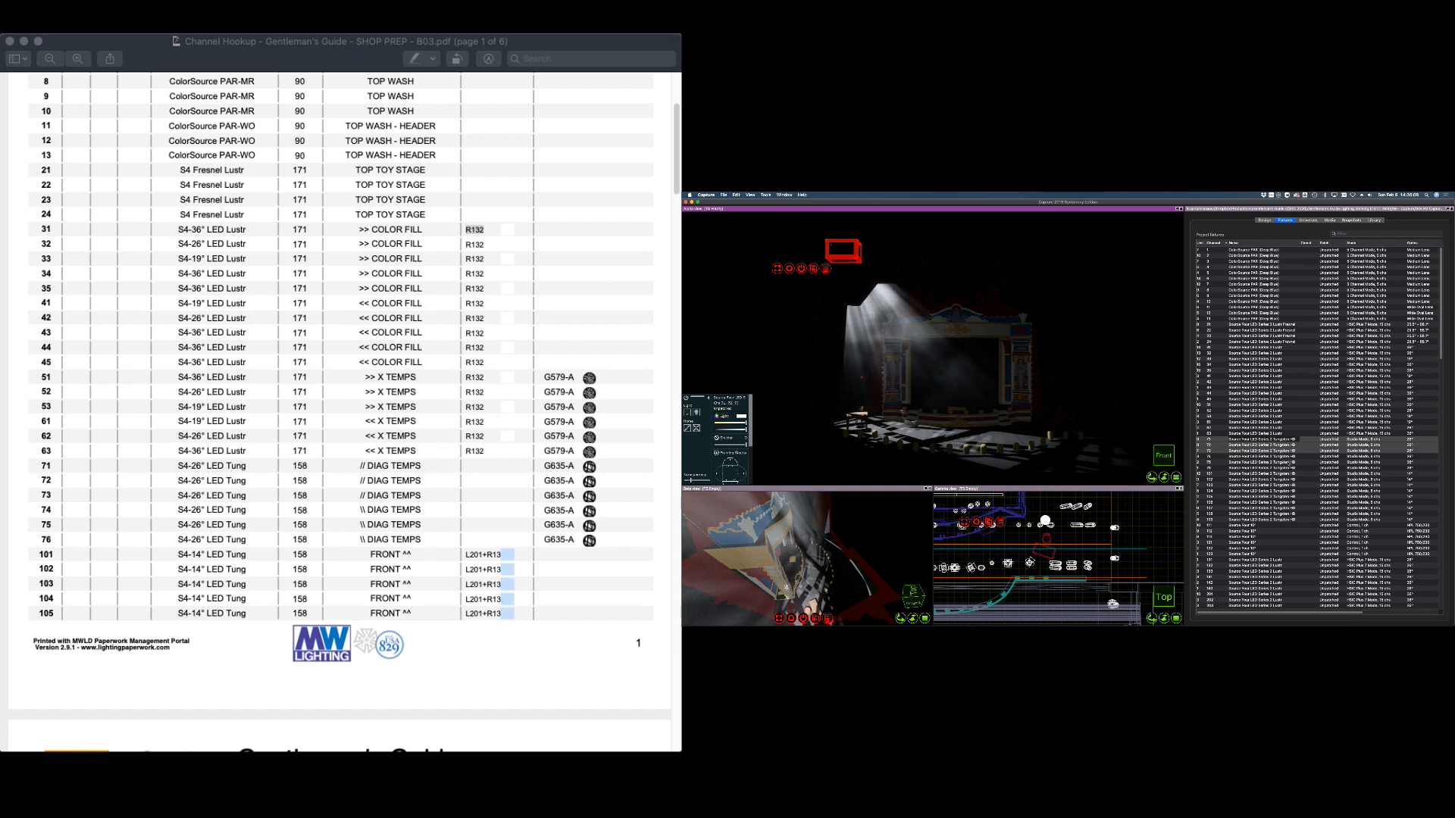
{"action": "left_click", "coordinate": [1240, 457]}
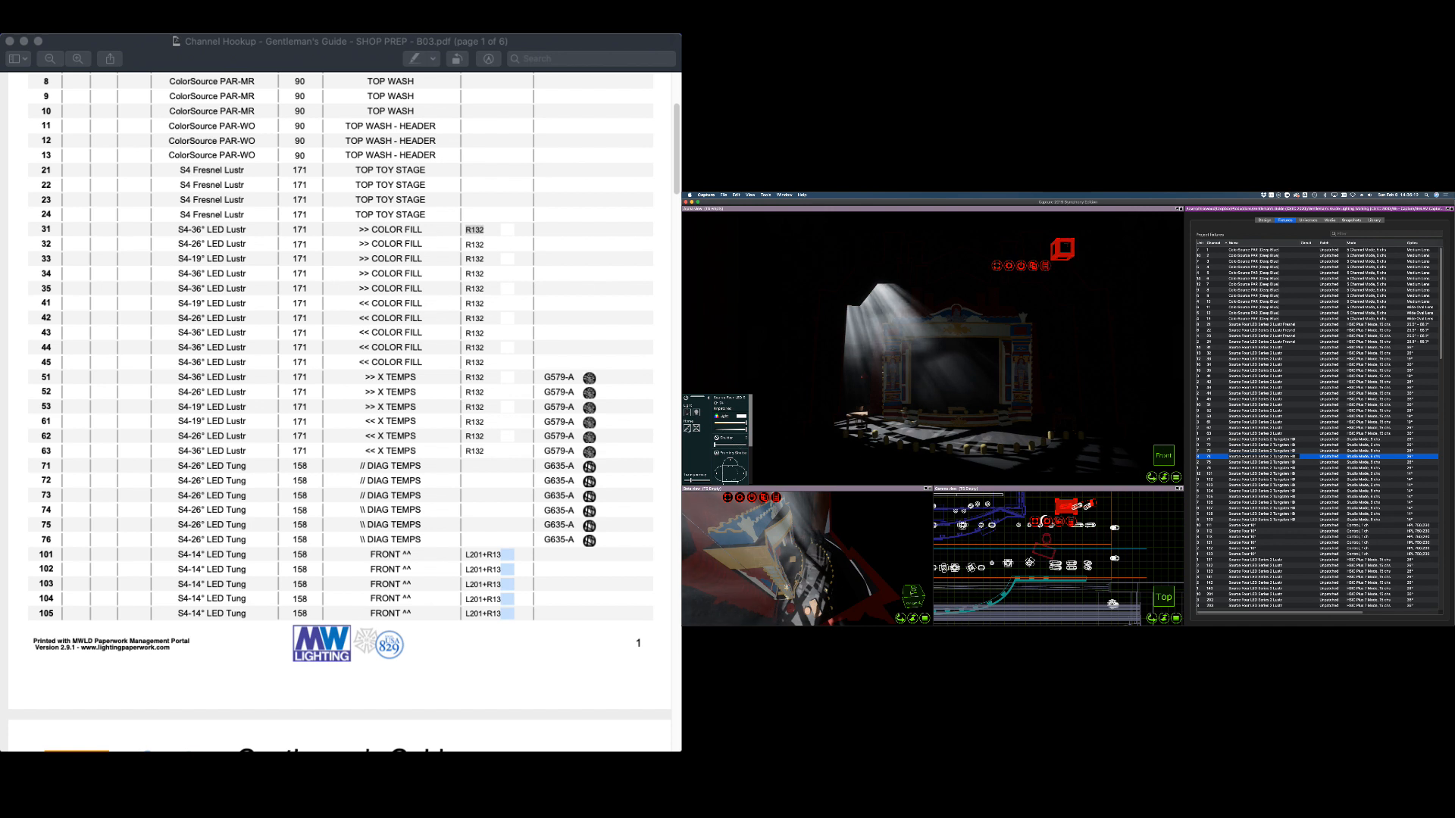
Open fixture 74's shutter and switch off the light of fixtures 71–73
{"action": "left_click_drag", "start_coordinate": [716, 444], "coordinate": [747, 445]}
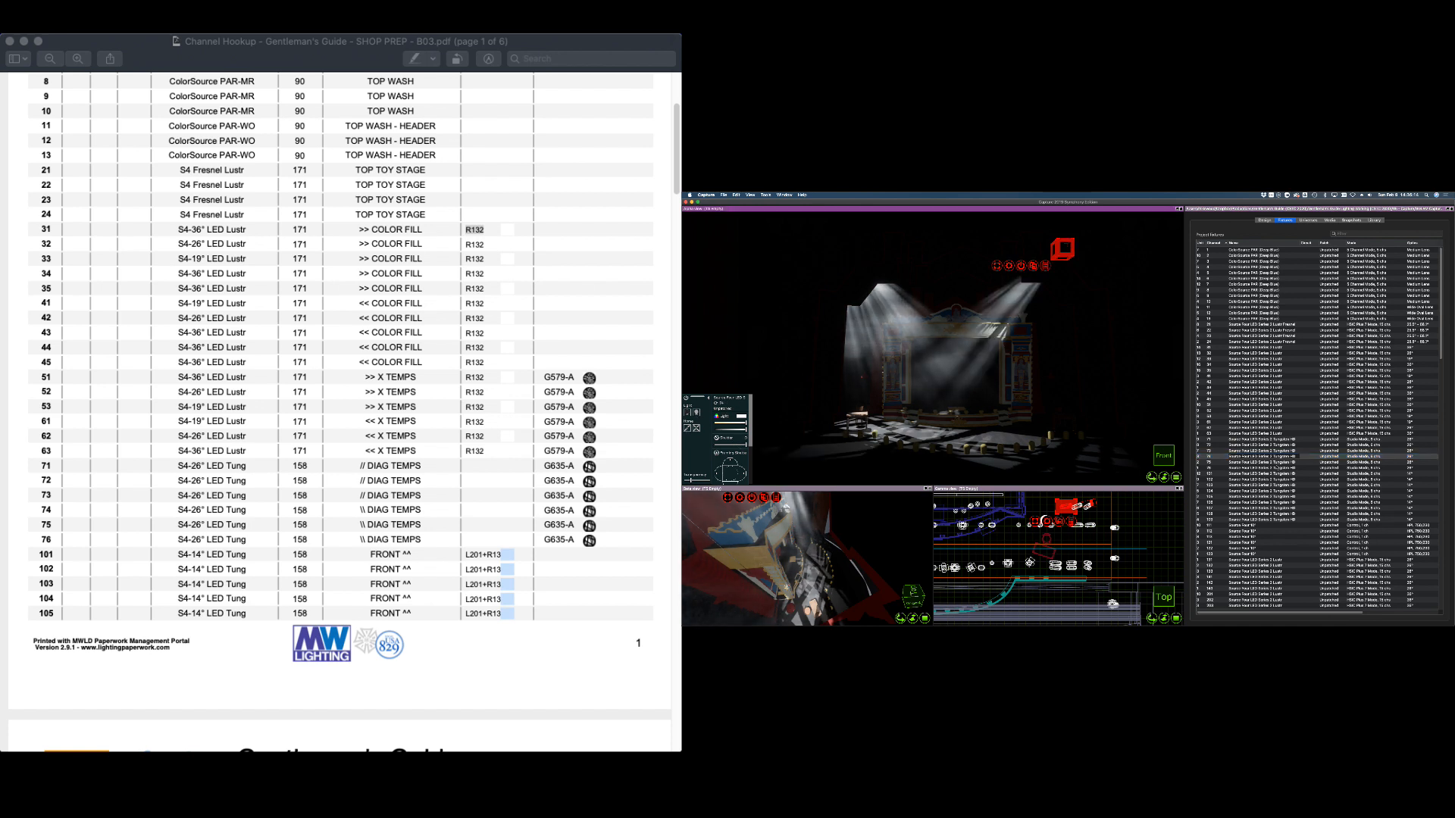
{"action": "left_click", "coordinate": [1265, 439]}
{"action": "left_click", "coordinate": [1265, 450], "text": "shift"}
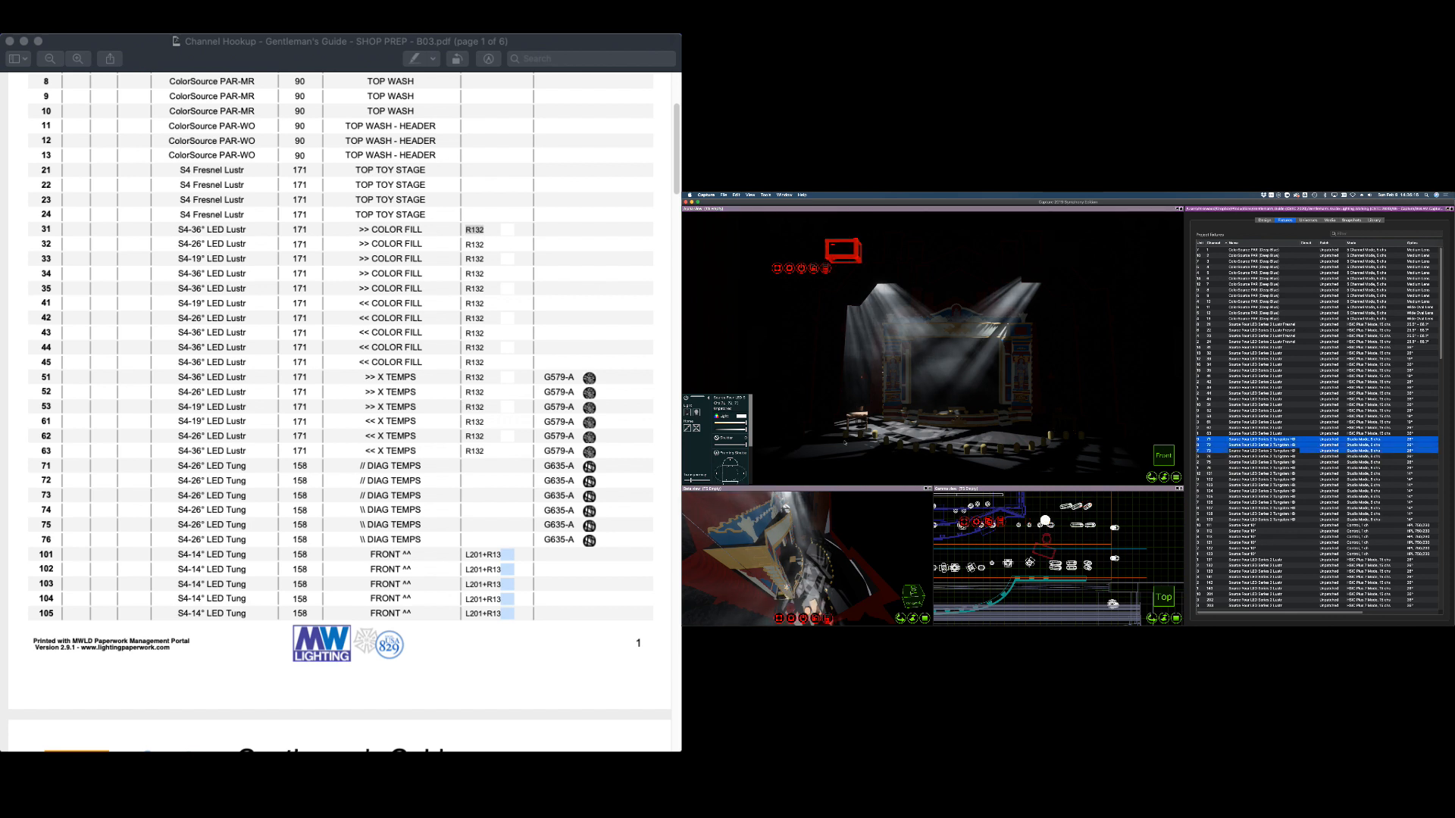
{"action": "left_click", "coordinate": [689, 413]}
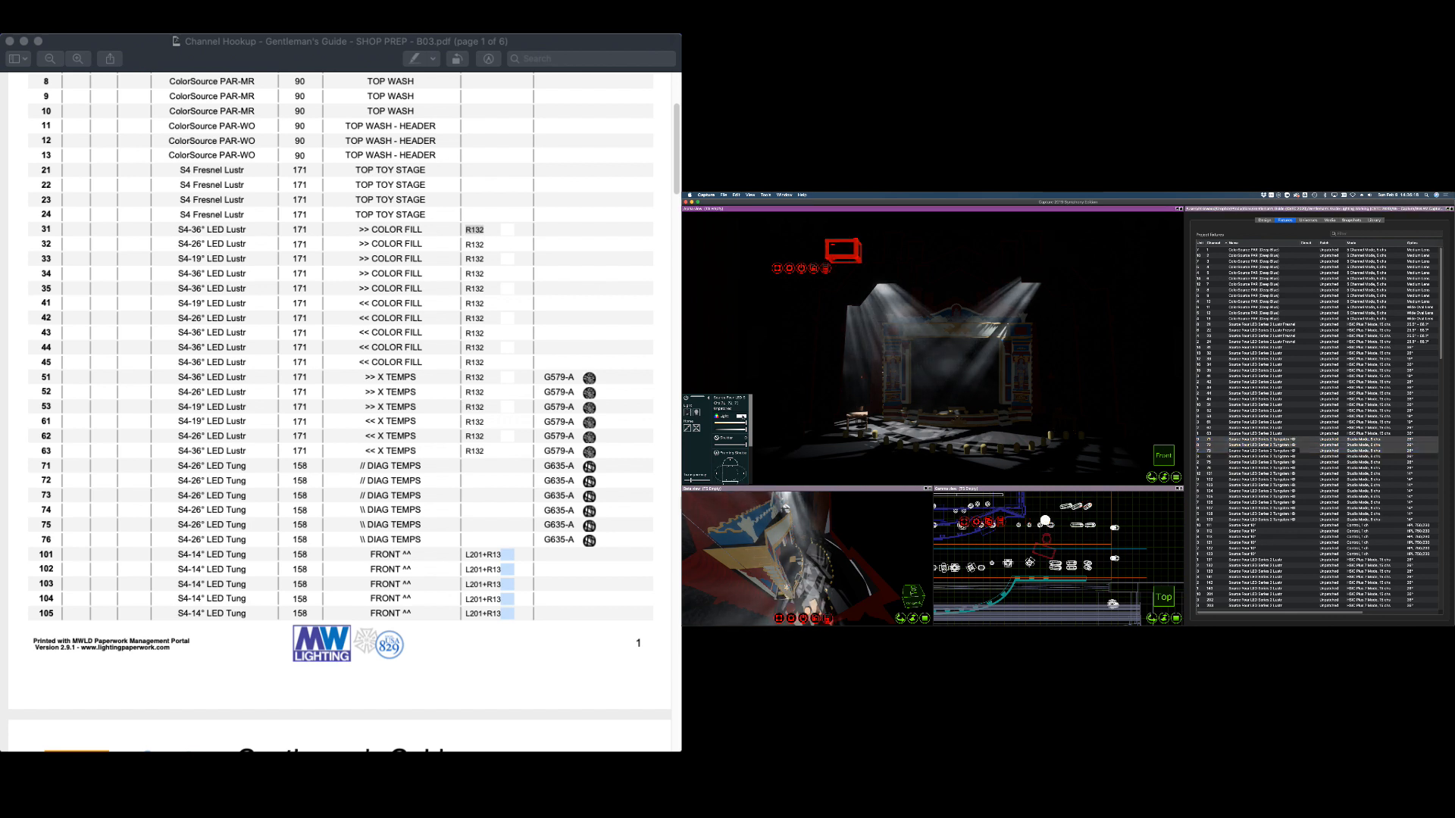
{"action": "left_click", "coordinate": [1254, 474]}
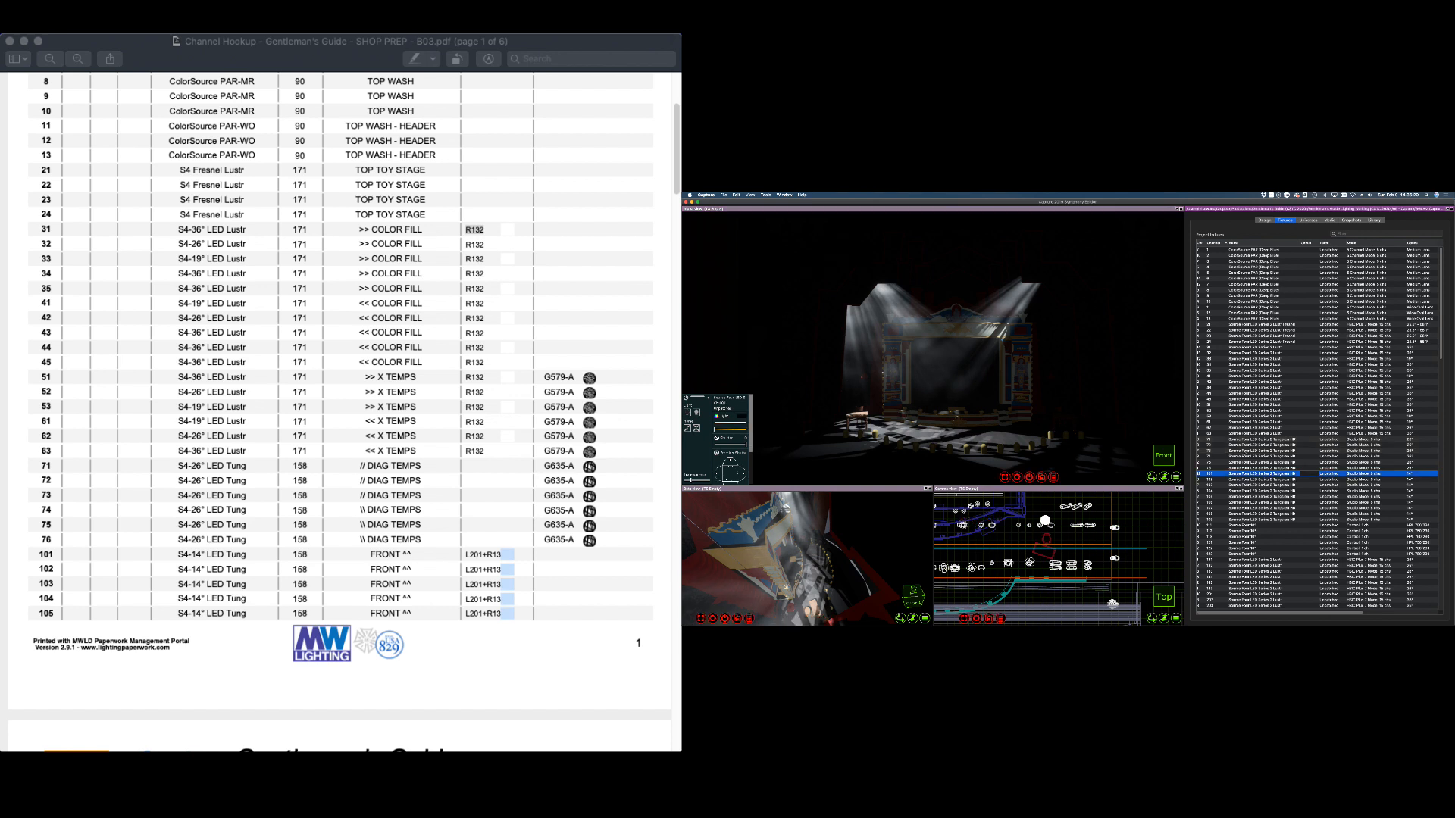
{"action": "left_click_drag", "start_coordinate": [1216, 440], "coordinate": [1216, 451]}
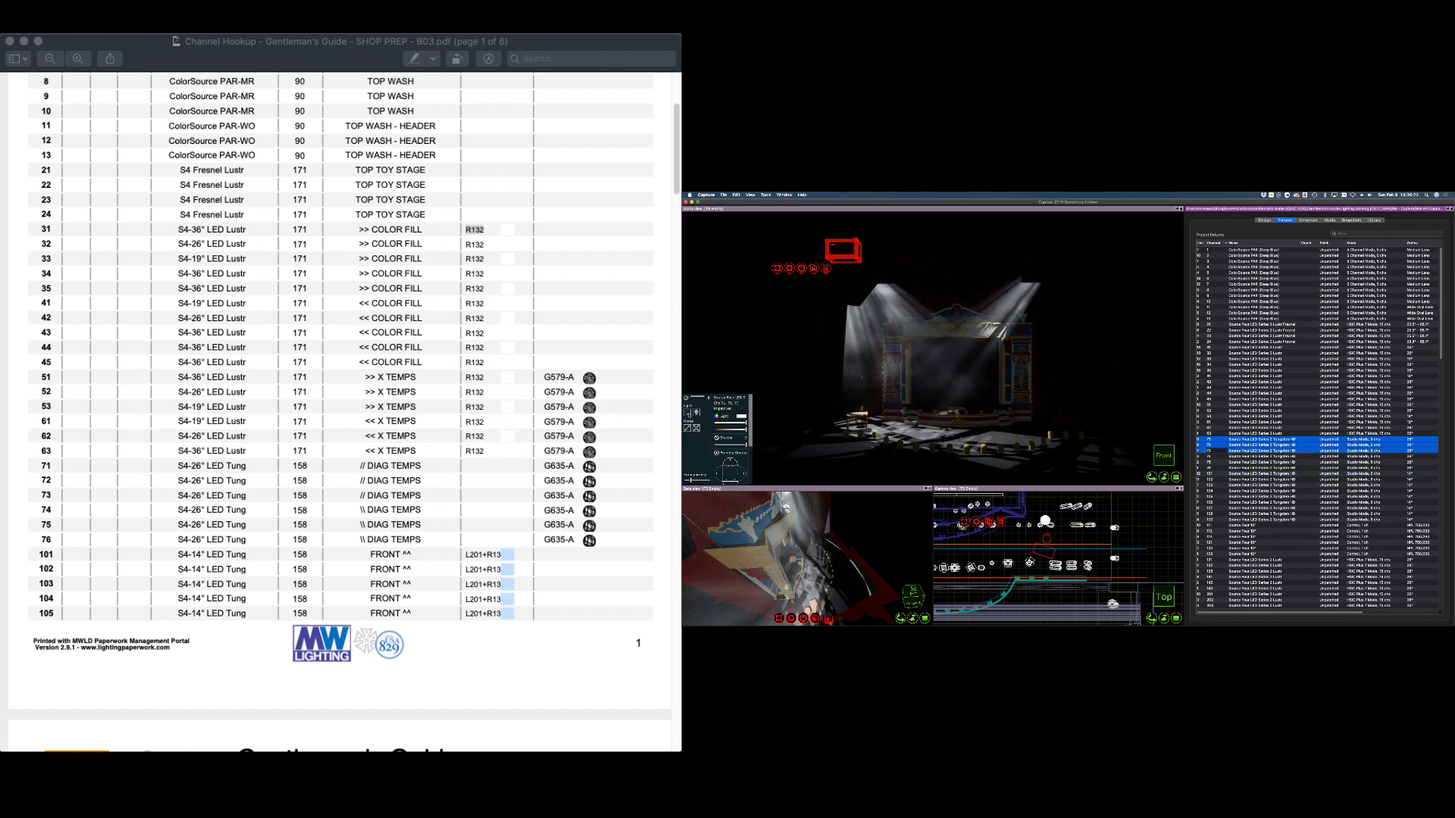
{"action": "left_click", "coordinate": [688, 414]}
Aim fixture 74's pool onto the set and light fixtures 75 and 76 onto the floor
{"action": "left_click", "coordinate": [1250, 496]}
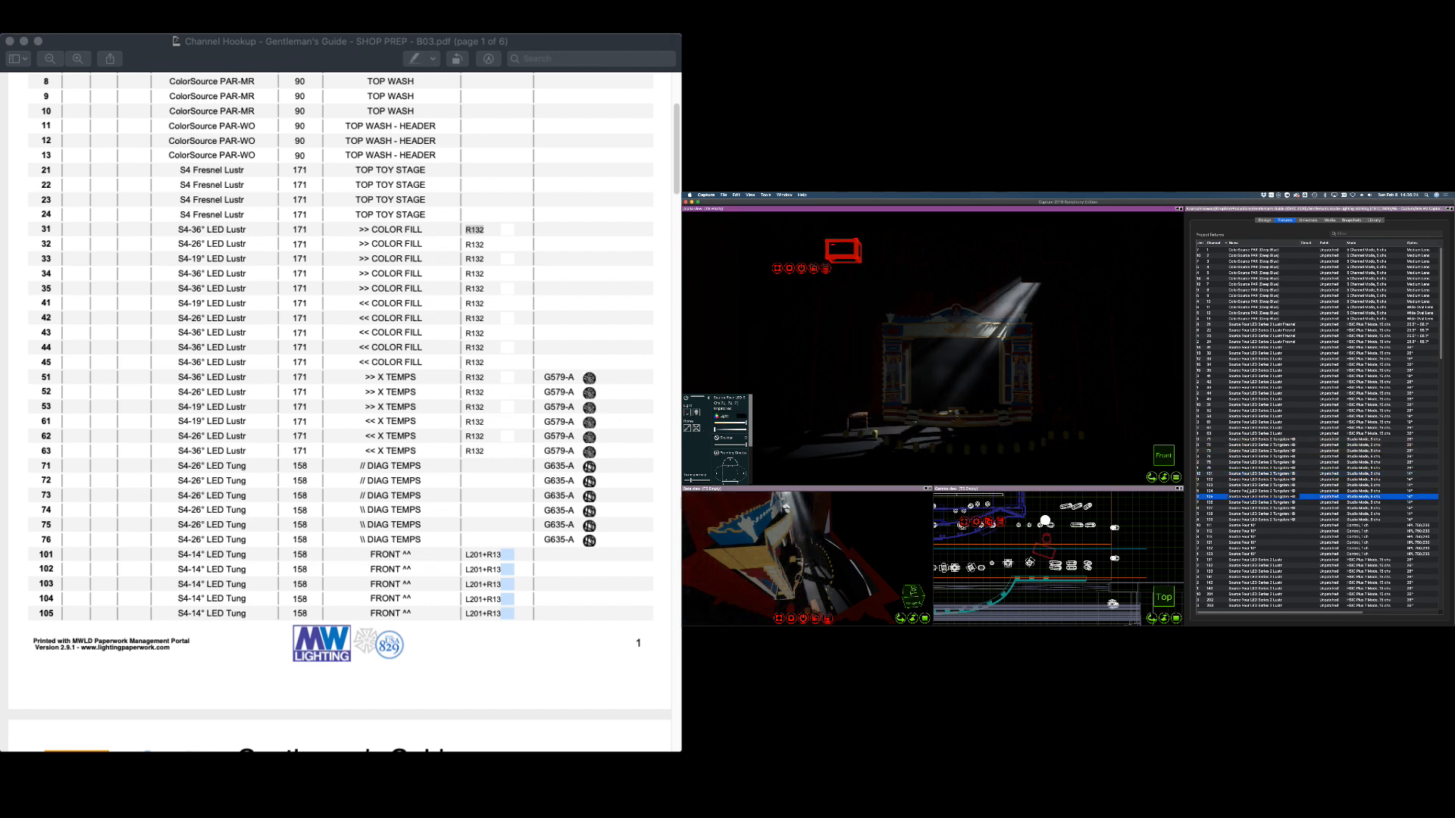
{"action": "left_click", "coordinate": [1211, 457]}
{"action": "left_click_drag", "start_coordinate": [874, 430], "coordinate": [880, 433]}
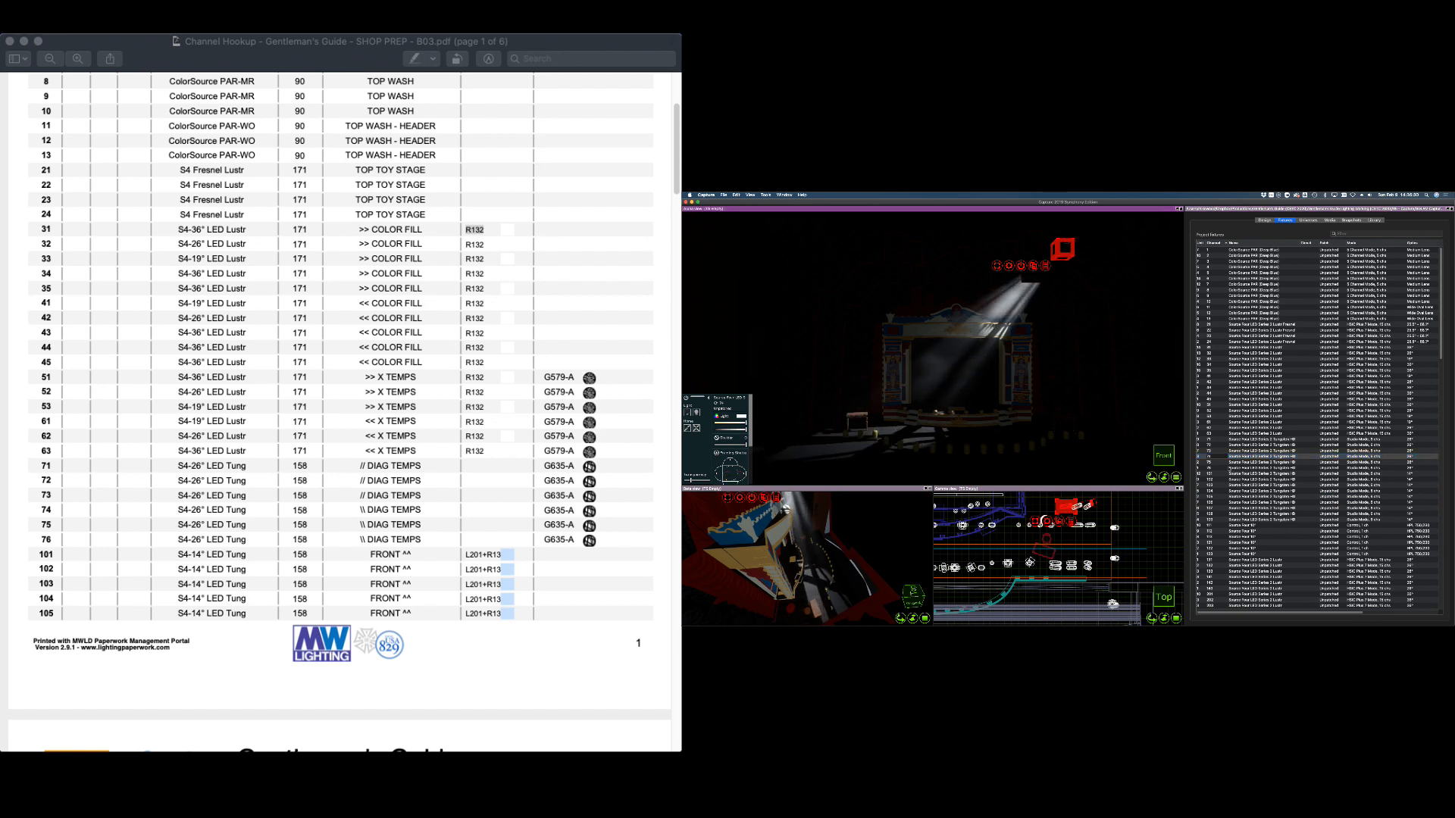
{"action": "left_click", "coordinate": [1218, 462]}
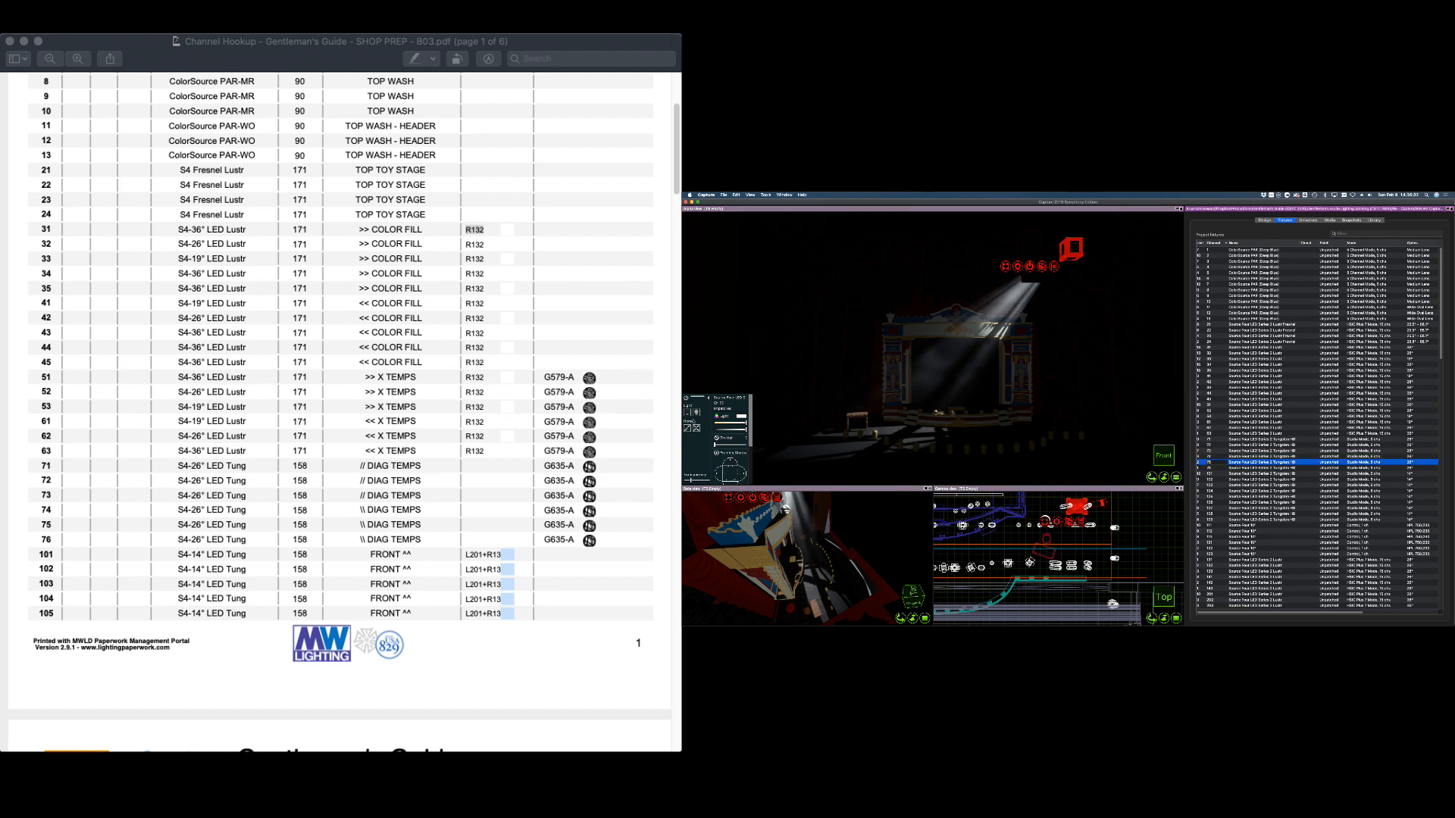
{"action": "left_click", "coordinate": [696, 414]}
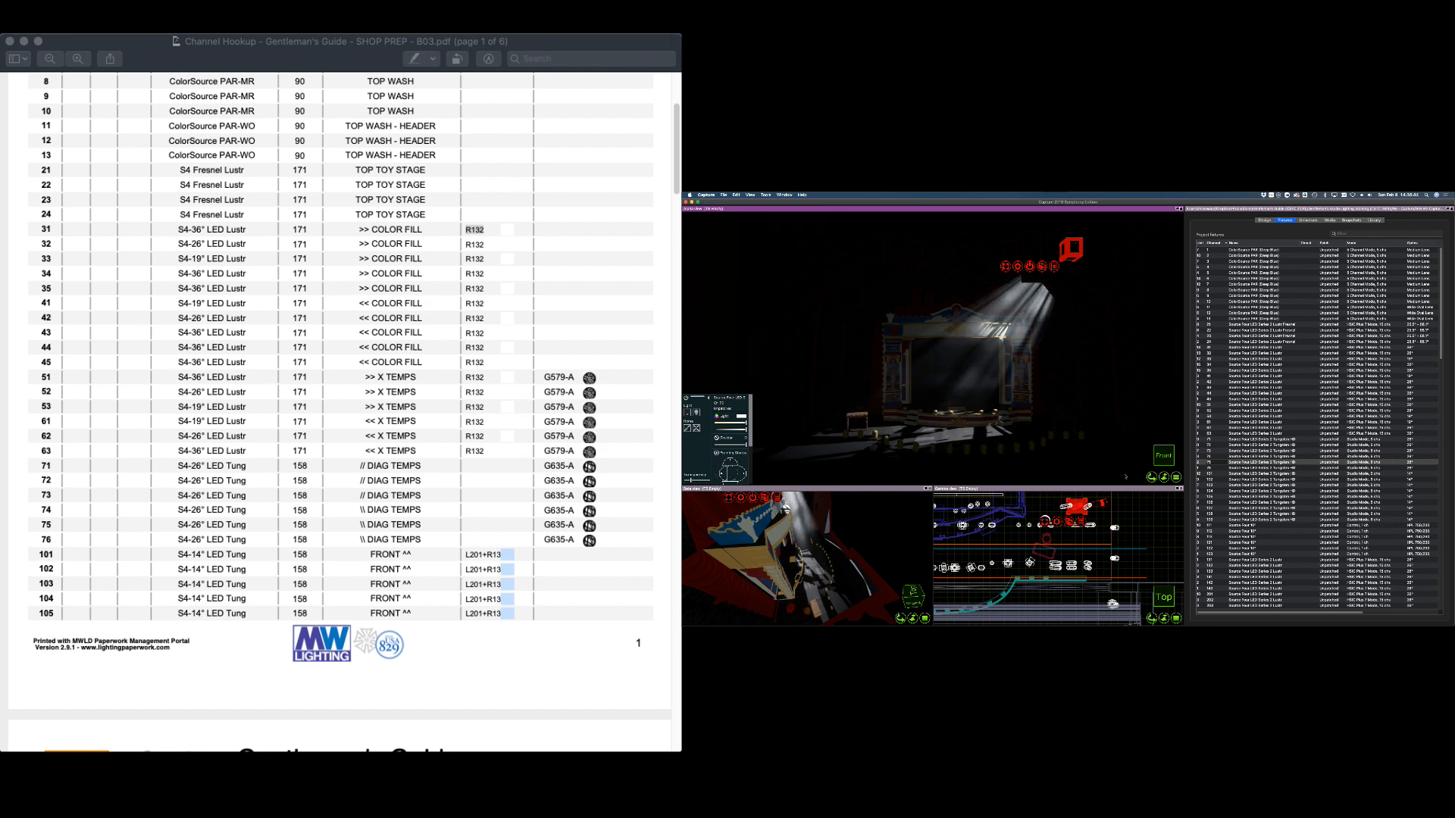
{"action": "left_click", "coordinate": [1229, 468]}
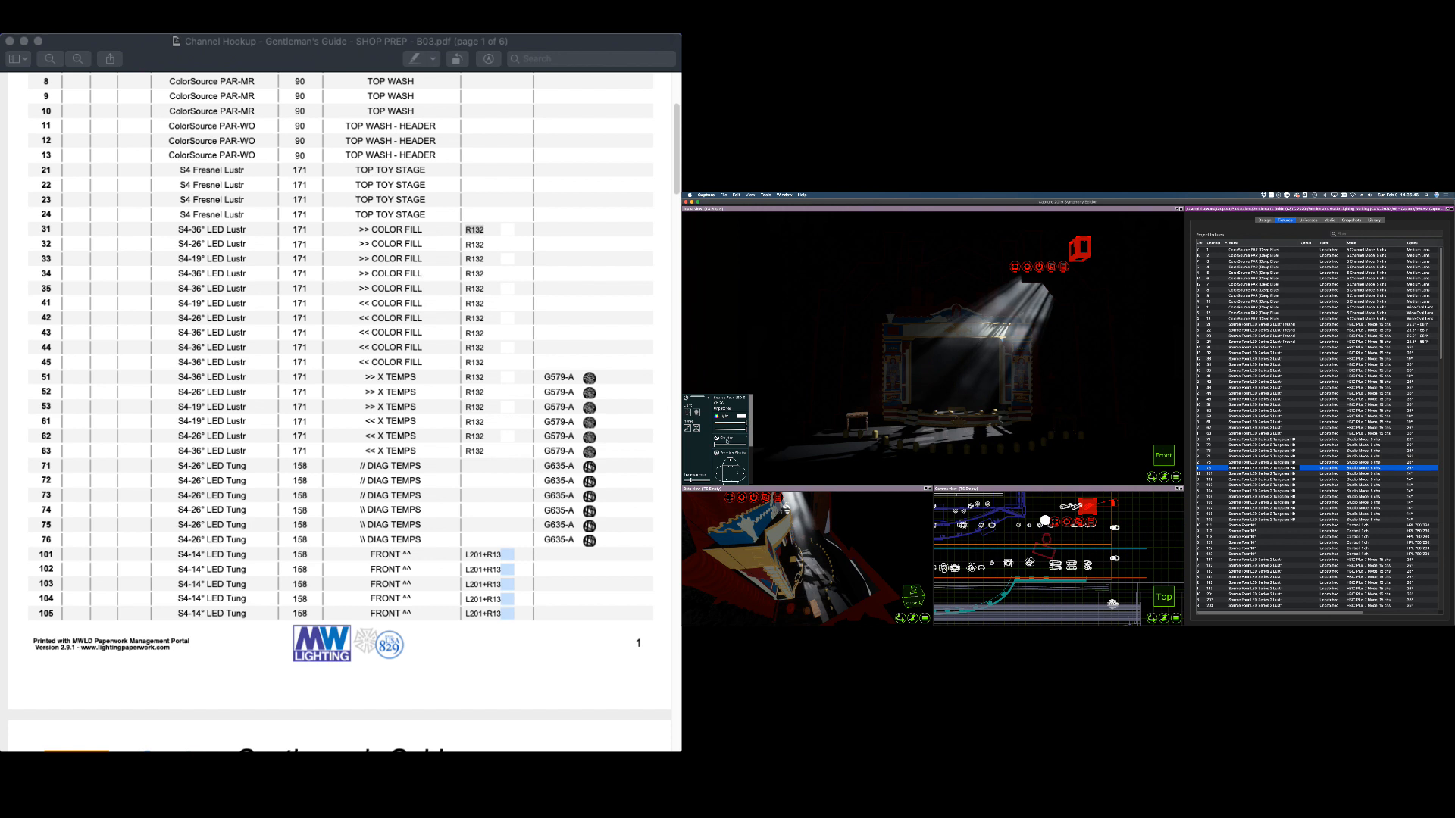
{"action": "left_click", "coordinate": [1030, 429]}
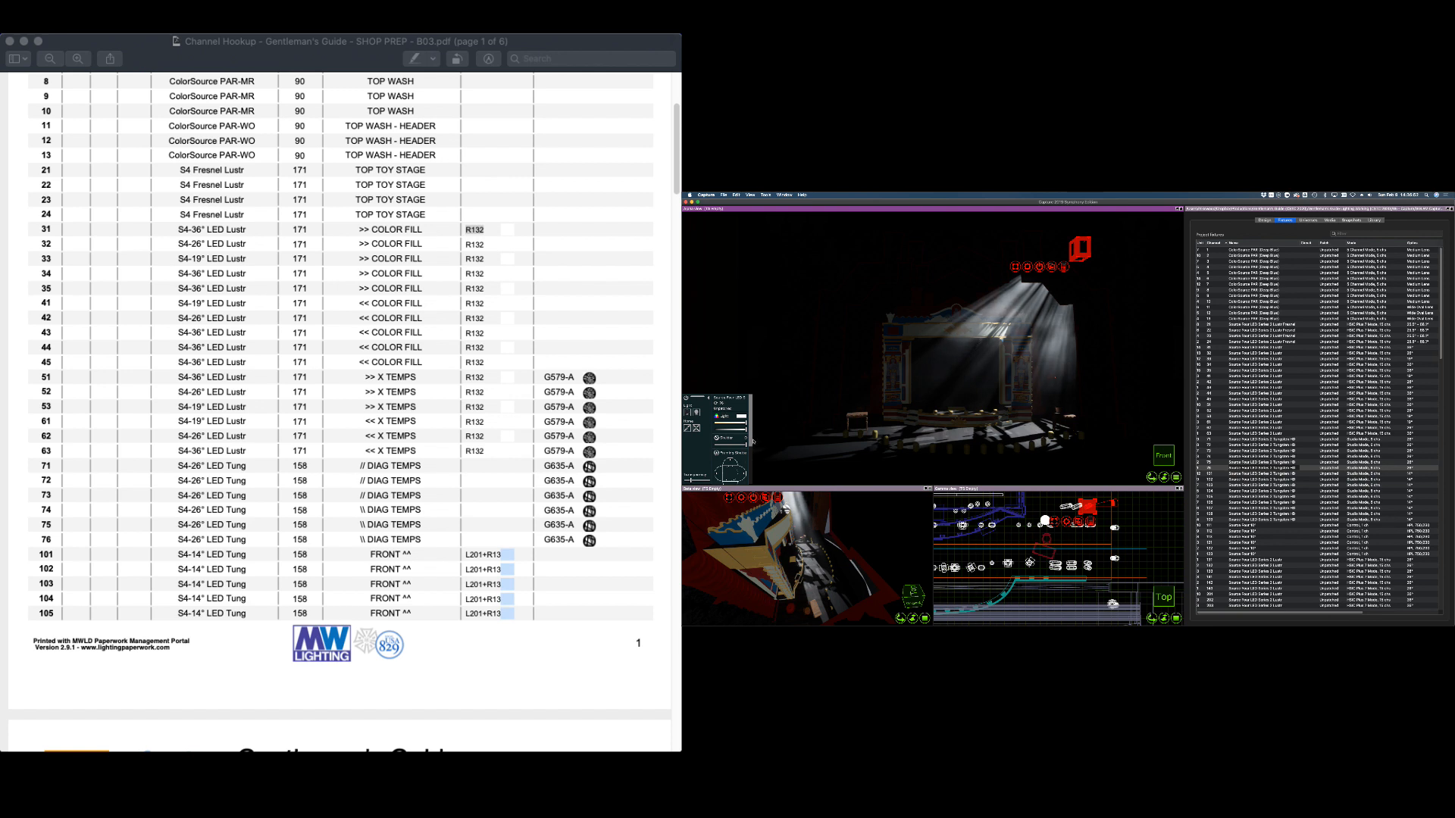
{"action": "scroll", "coordinate": [752, 441], "scroll_direction": "down", "scroll_amount": 5}
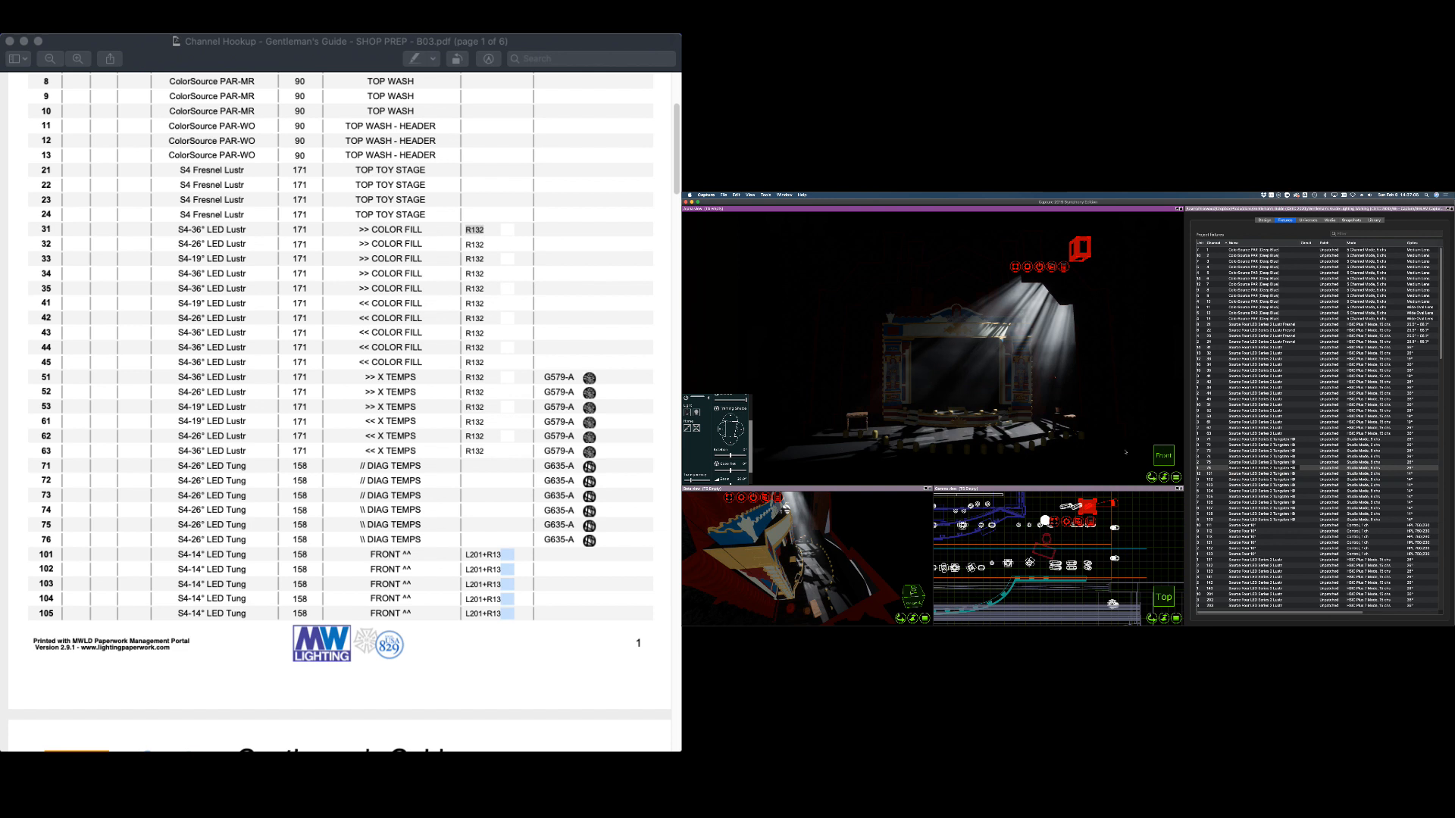
Shutter one edge of fixture 75, adjust all six diagonals' light, then clear the selection
{"action": "left_click", "coordinate": [1216, 462]}
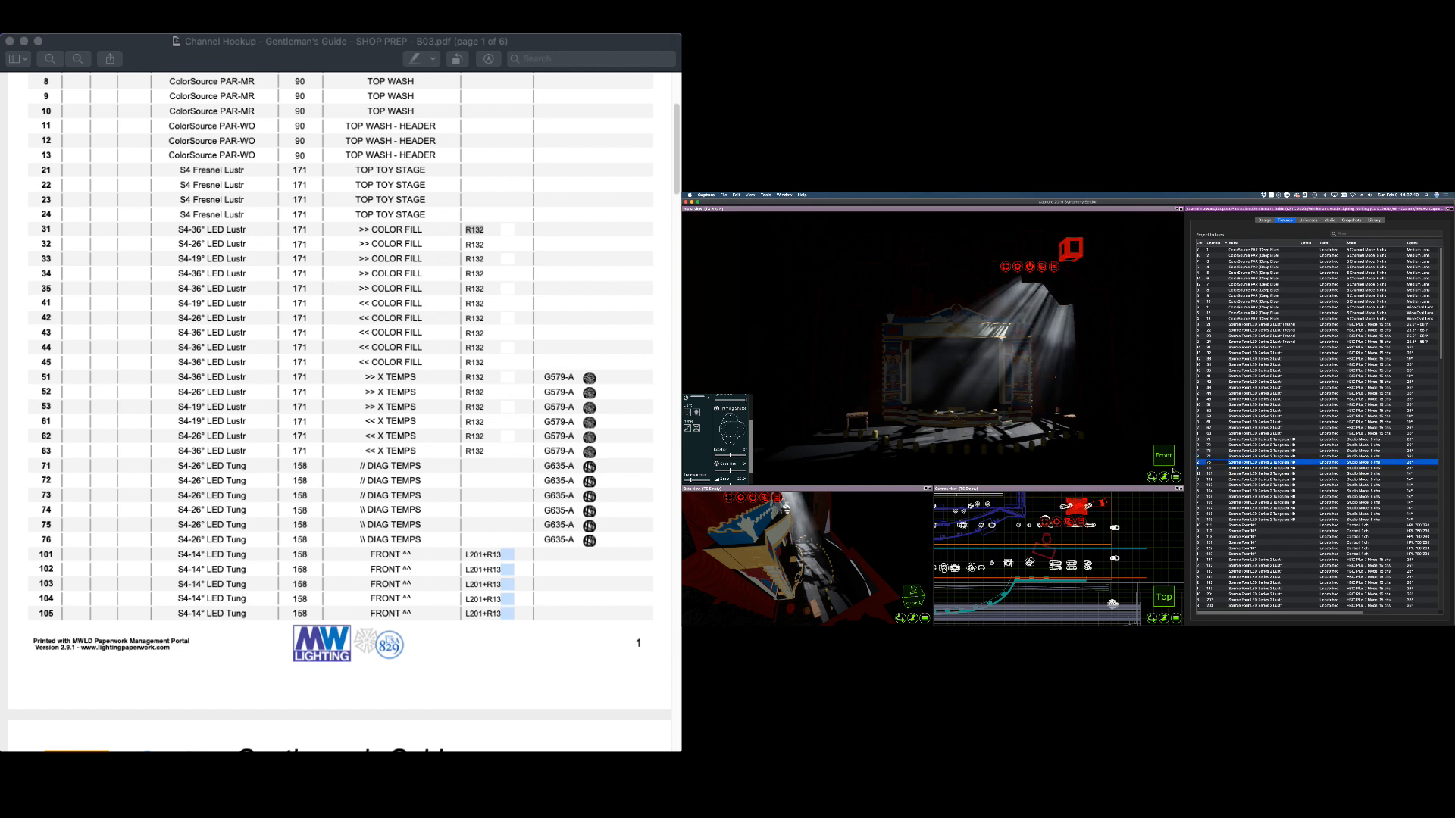
{"action": "left_click_drag", "start_coordinate": [747, 431], "coordinate": [743, 431]}
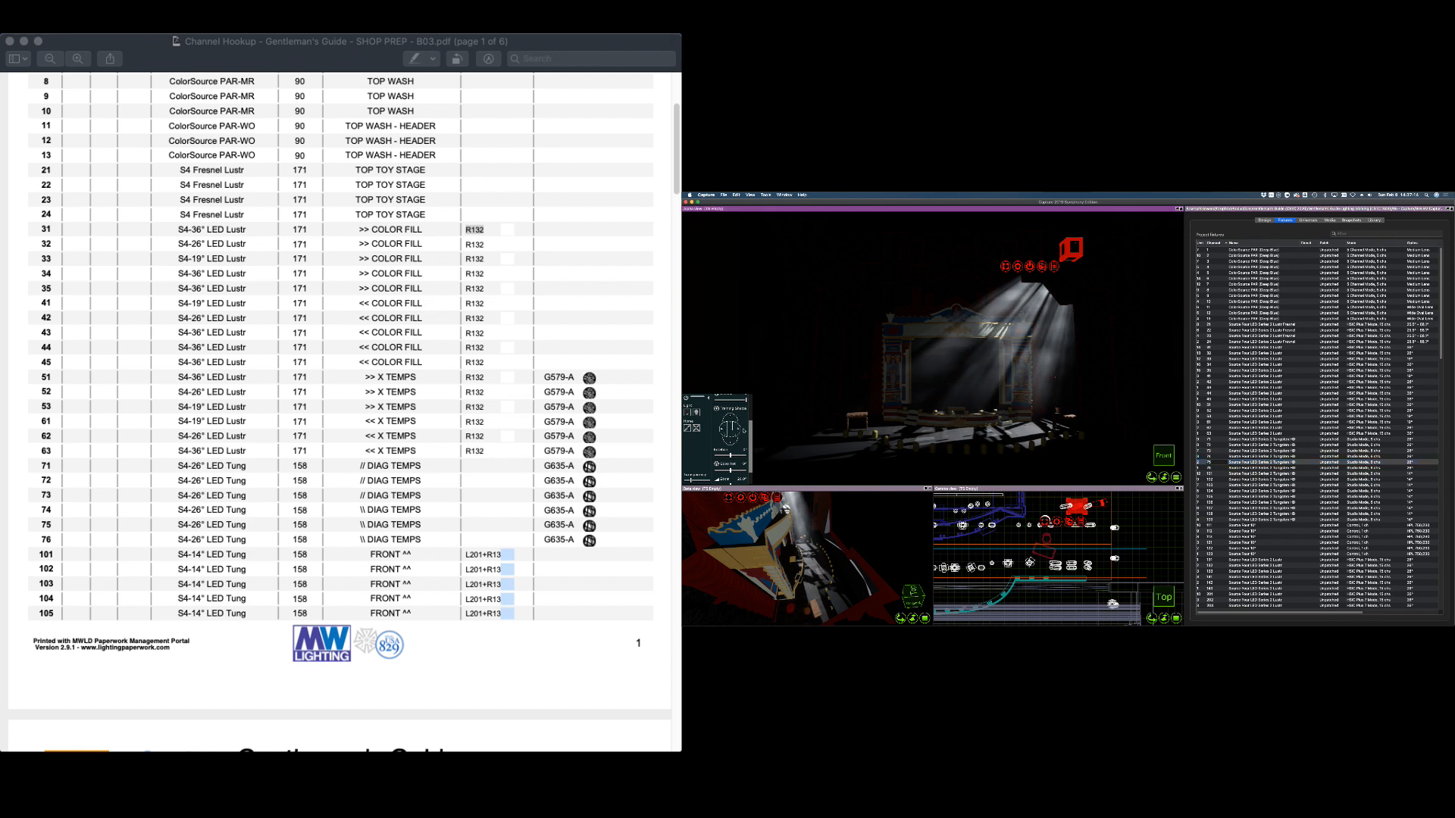
{"action": "left_click", "coordinate": [1214, 439], "text": "shift"}
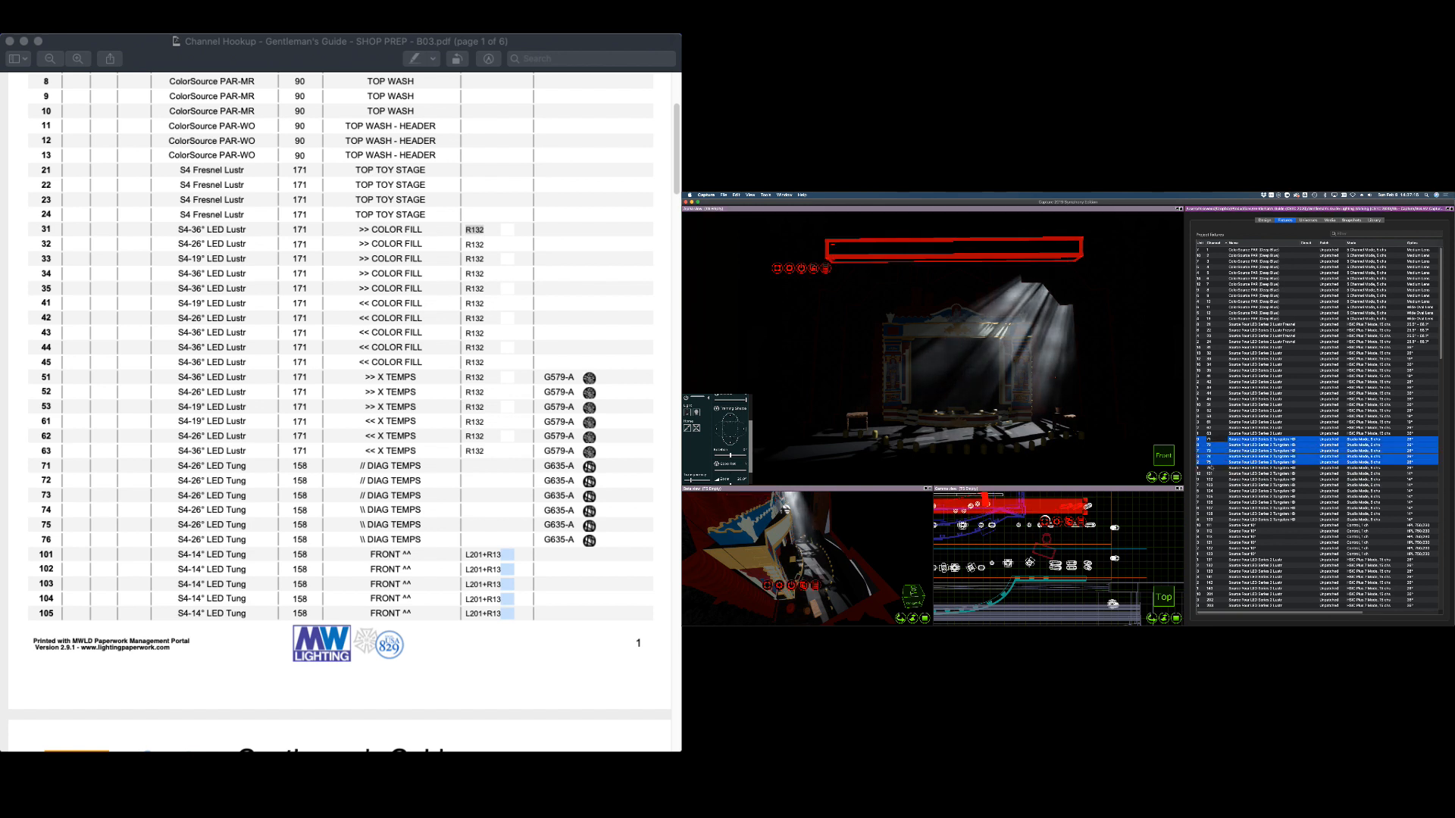
{"action": "left_click", "coordinate": [1214, 468]}
{"action": "left_click", "coordinate": [1214, 440], "text": "shift"}
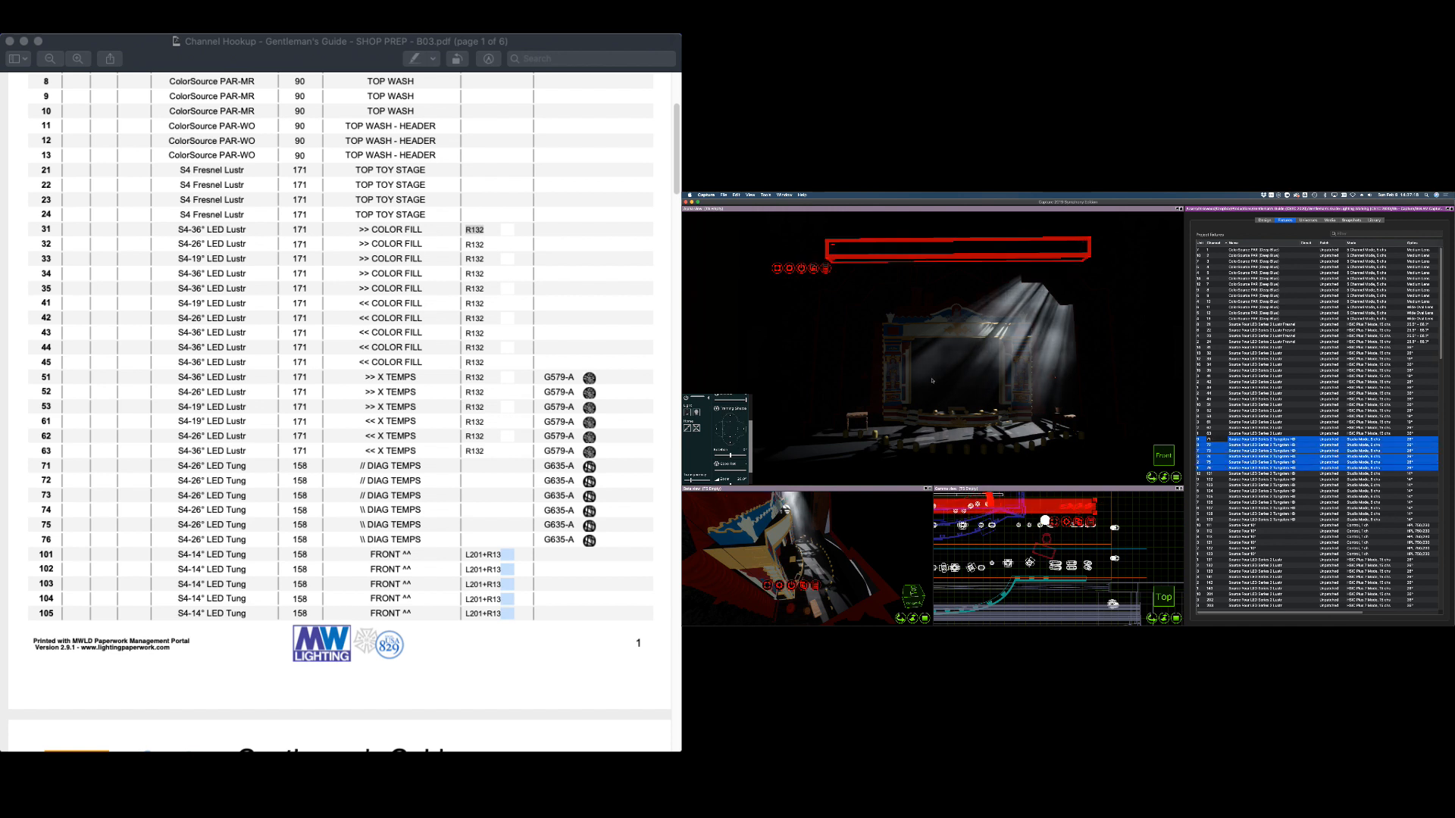
{"action": "scroll", "coordinate": [732, 415], "scroll_direction": "up", "scroll_amount": 5}
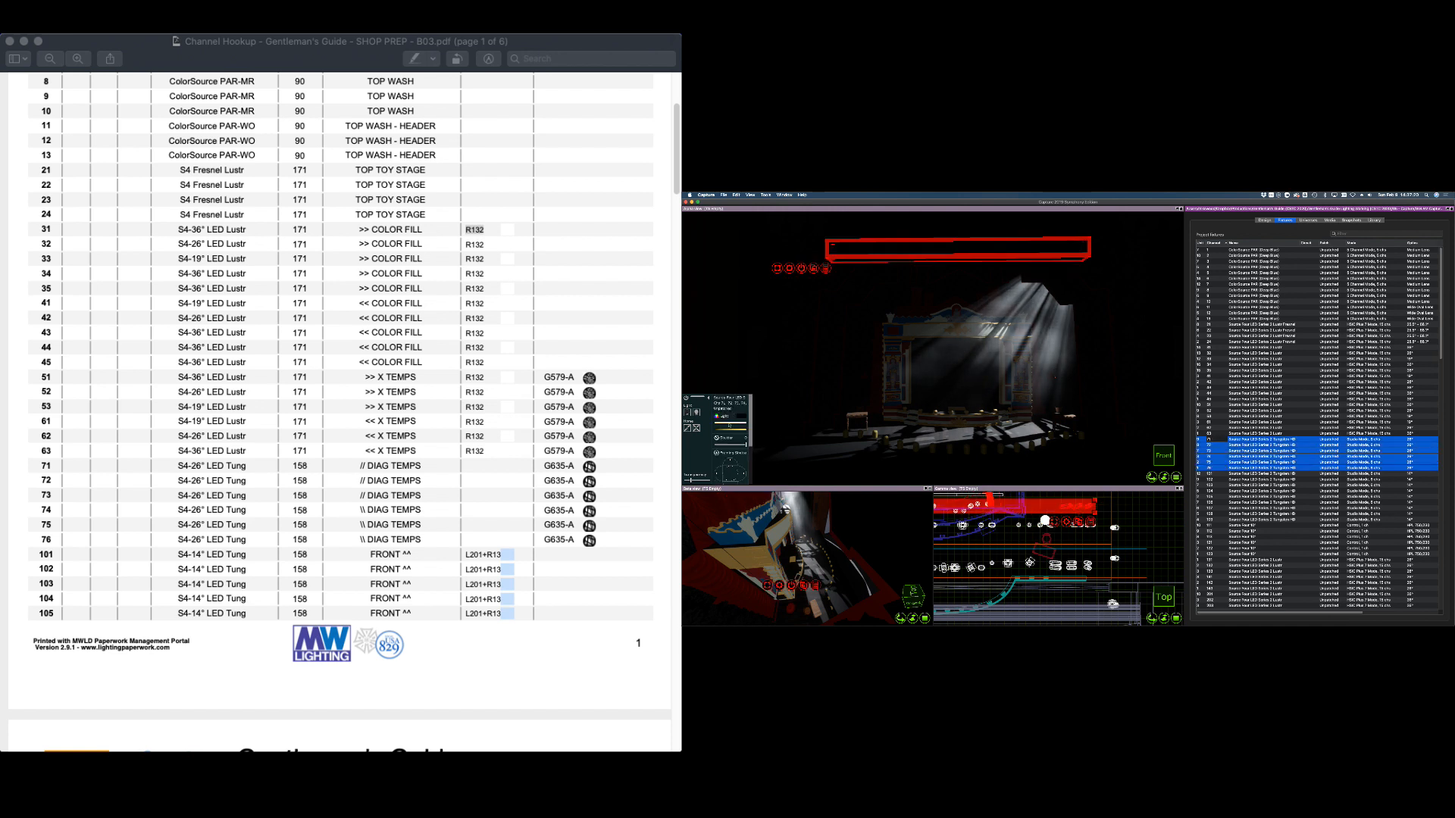
{"action": "left_click", "coordinate": [740, 423]}
{"action": "left_click_drag", "start_coordinate": [742, 430], "coordinate": [757, 430]}
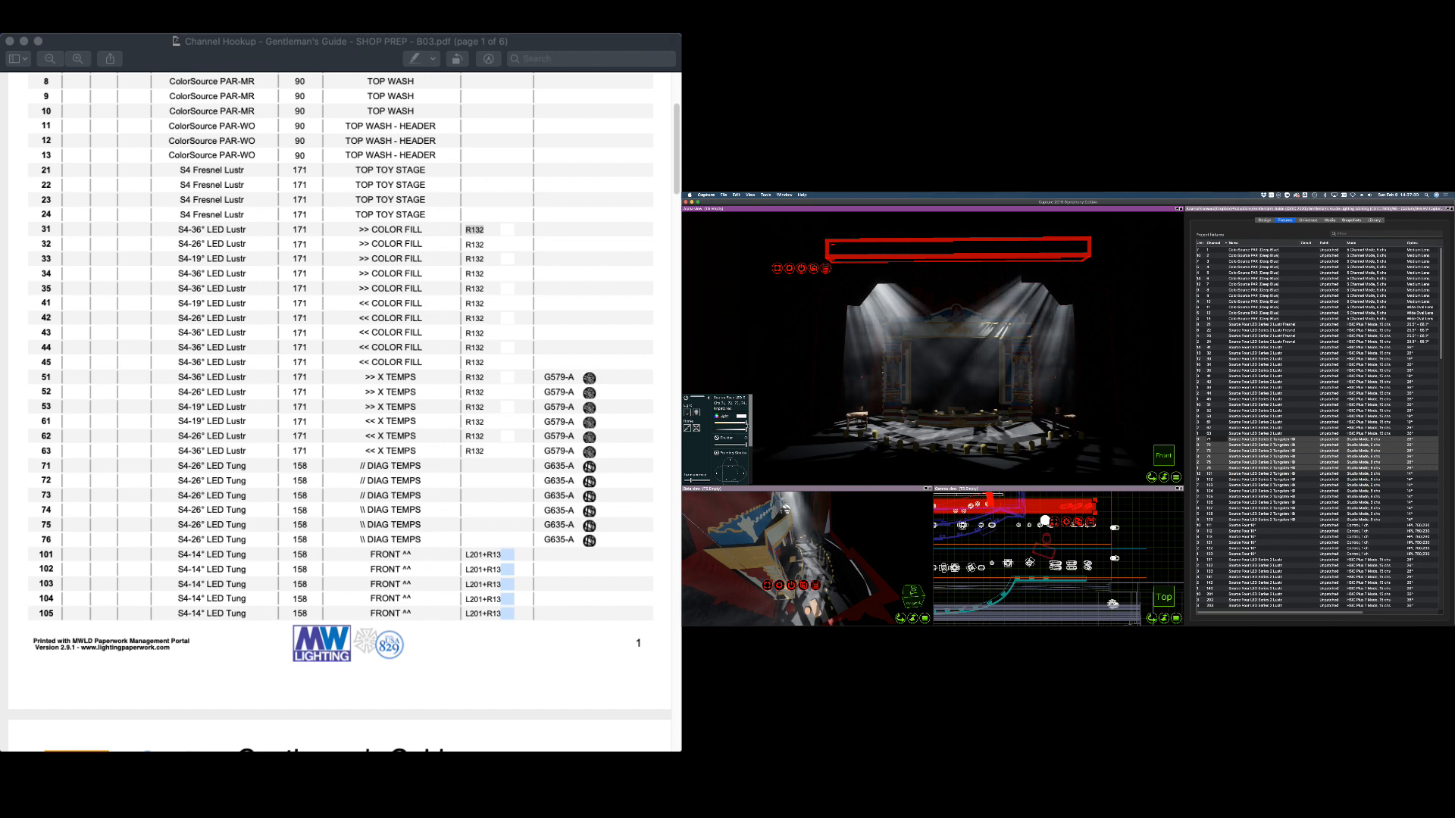
{"action": "left_click", "coordinate": [1152, 523]}
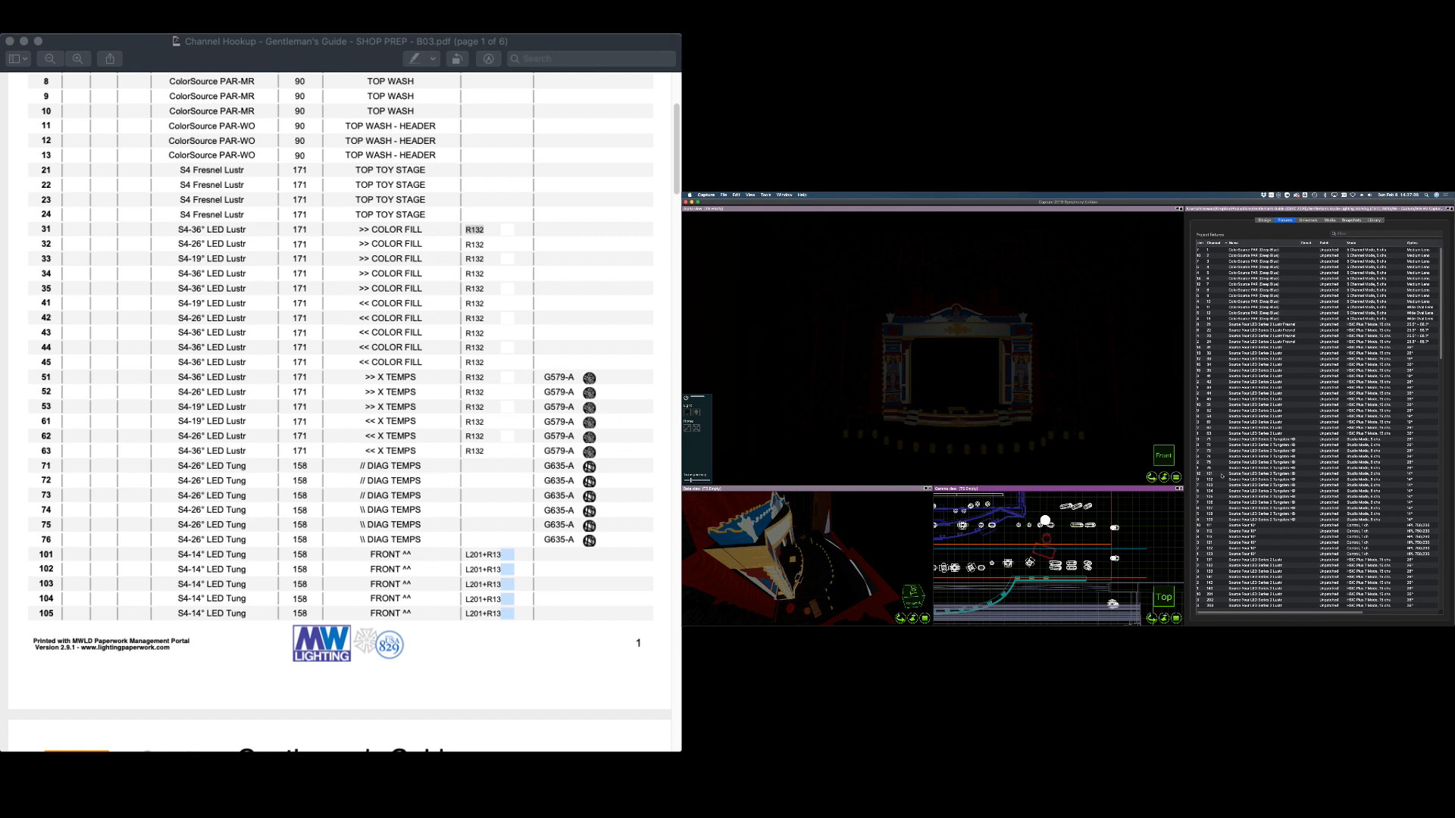
Select front fixtures 101 through 109, then switch away from Capture
{"action": "left_click", "coordinate": [1222, 474]}
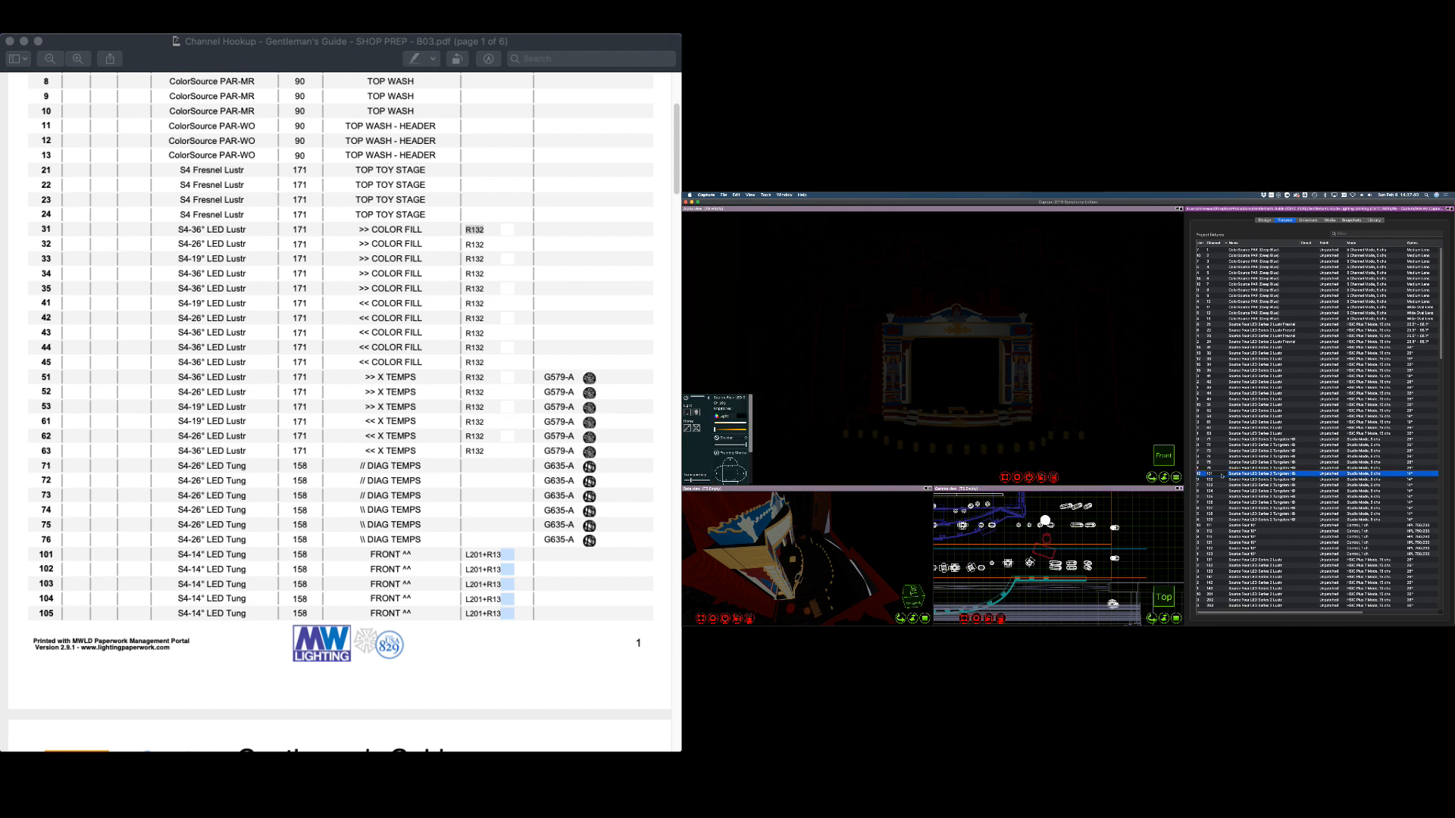
{"action": "left_click", "coordinate": [1213, 520], "text": "shift"}
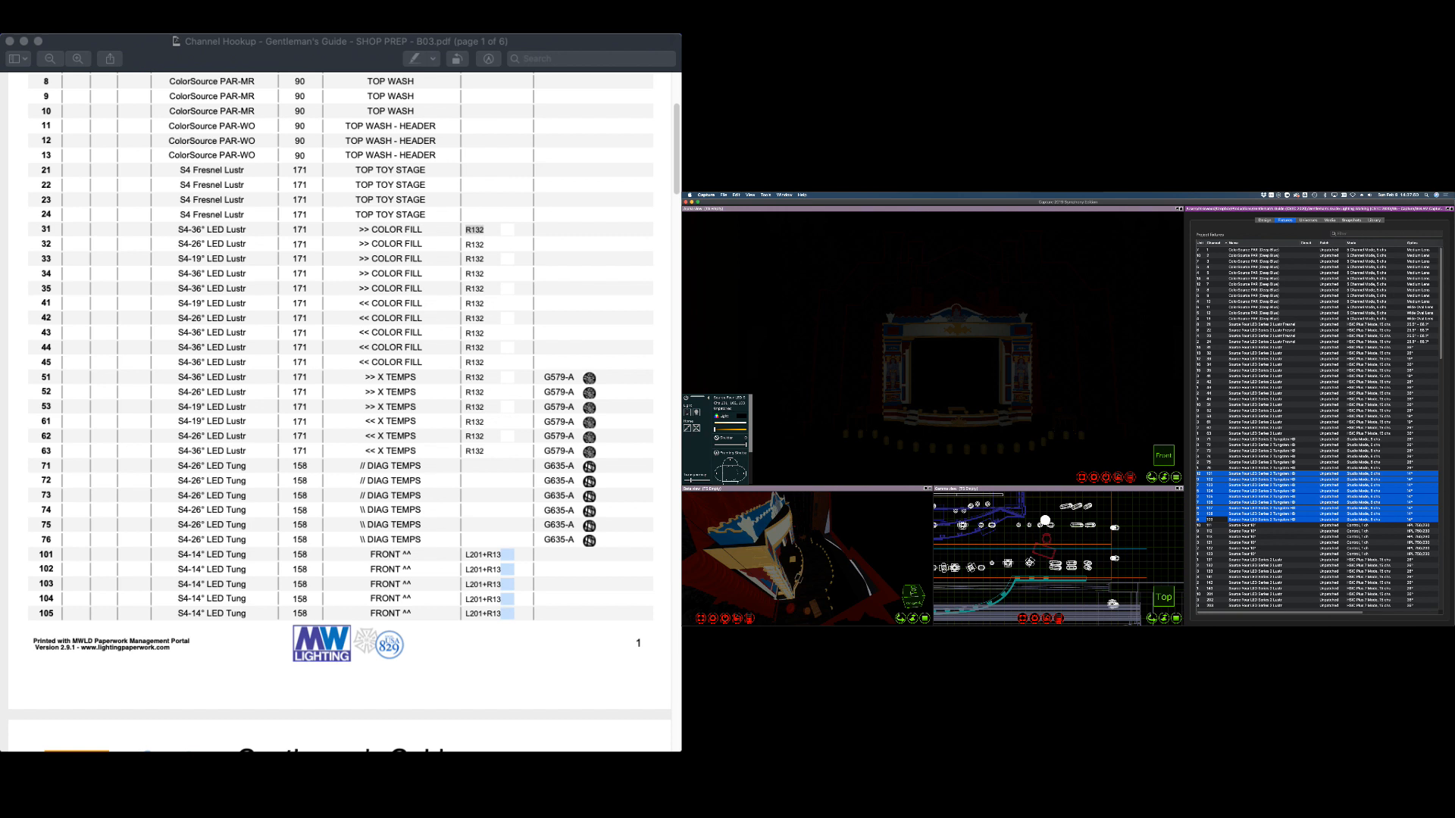
{"action": "key", "text": "super+Tab"}
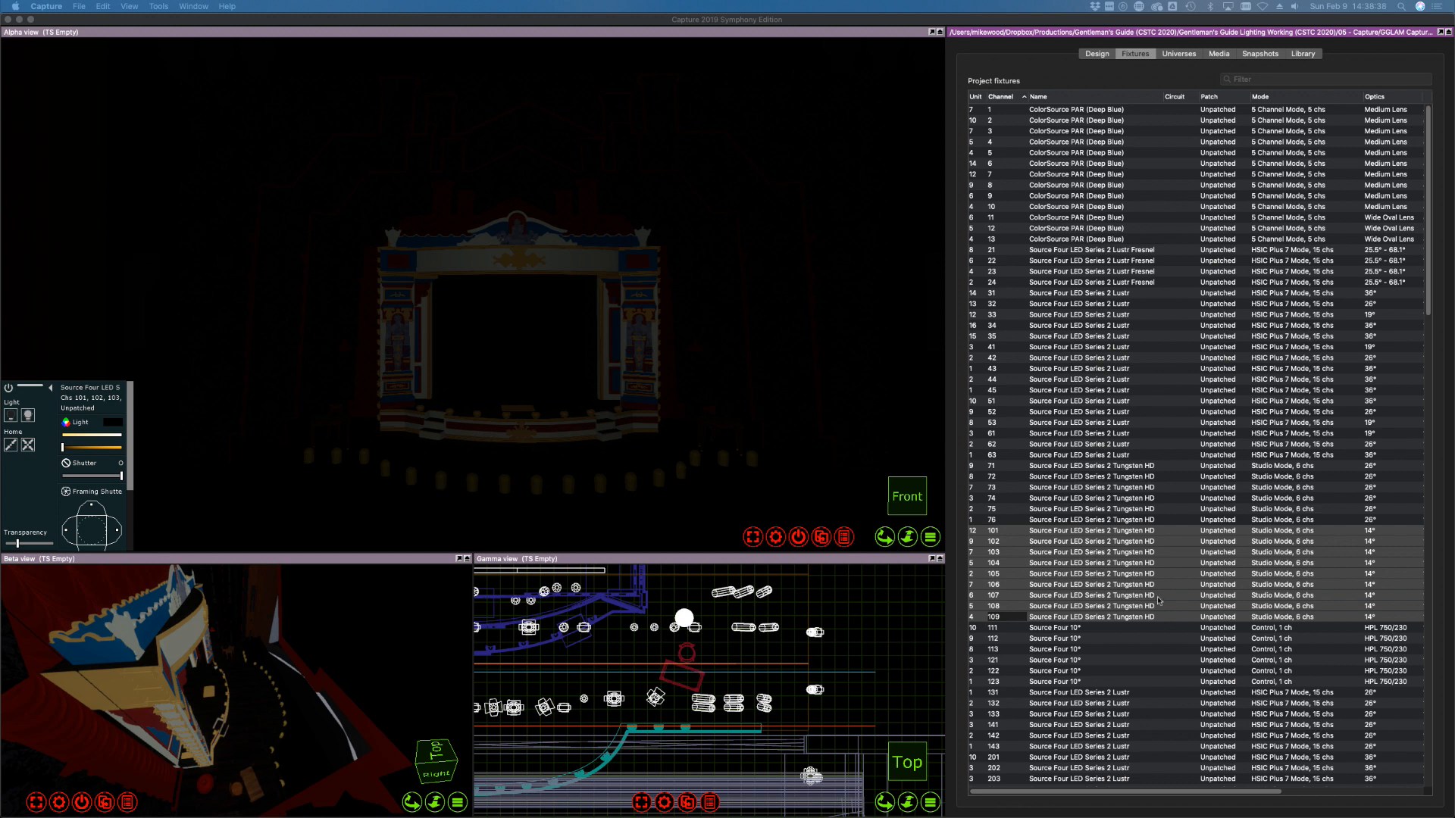
Zoom the Gamma top view to show the full stage plan and hanging positions
{"action": "scroll", "coordinate": [1179, 600], "scroll_direction": "down", "scroll_amount": 5}
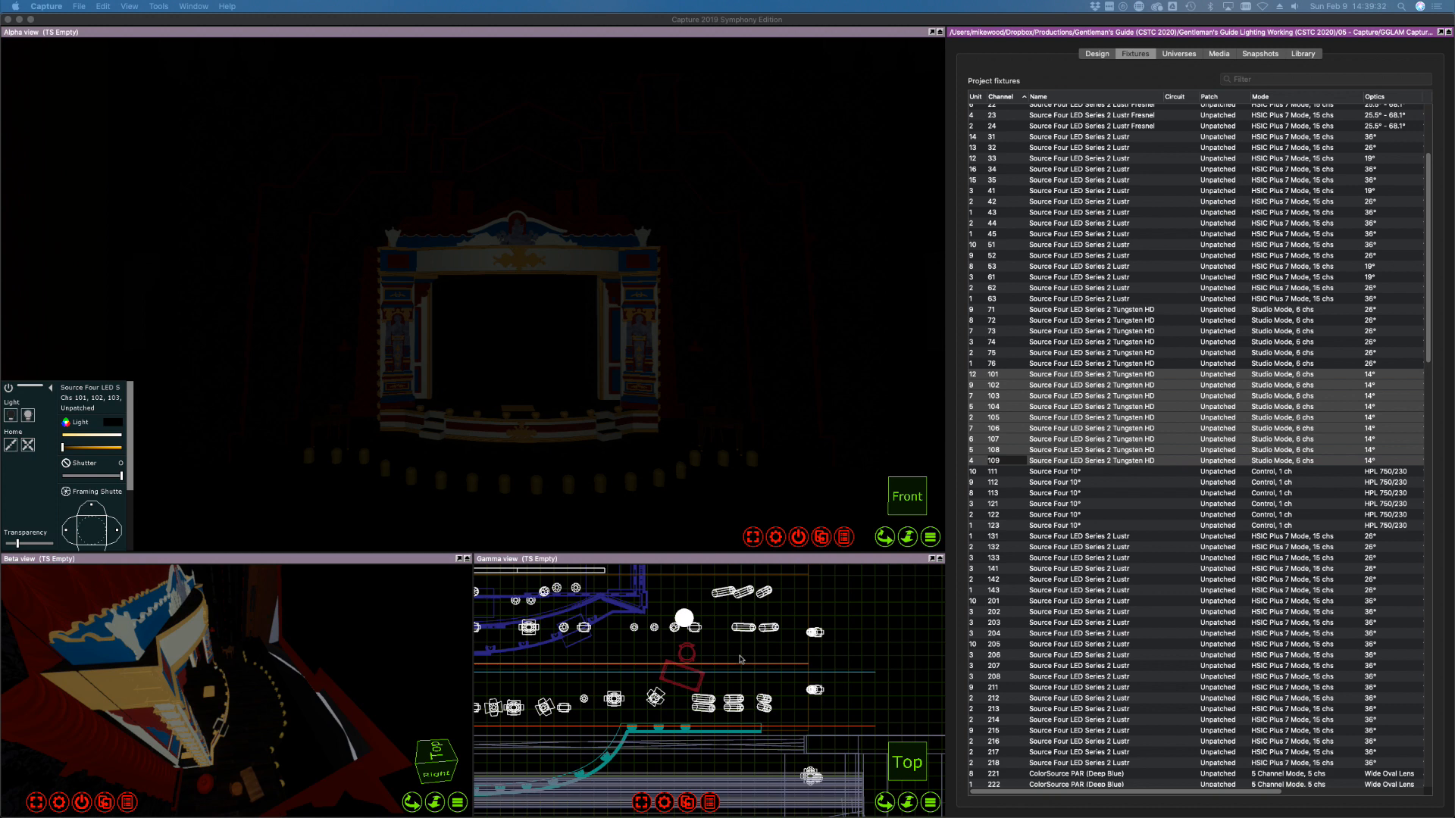
{"action": "scroll", "coordinate": [669, 664], "scroll_direction": "down", "scroll_amount": 6}
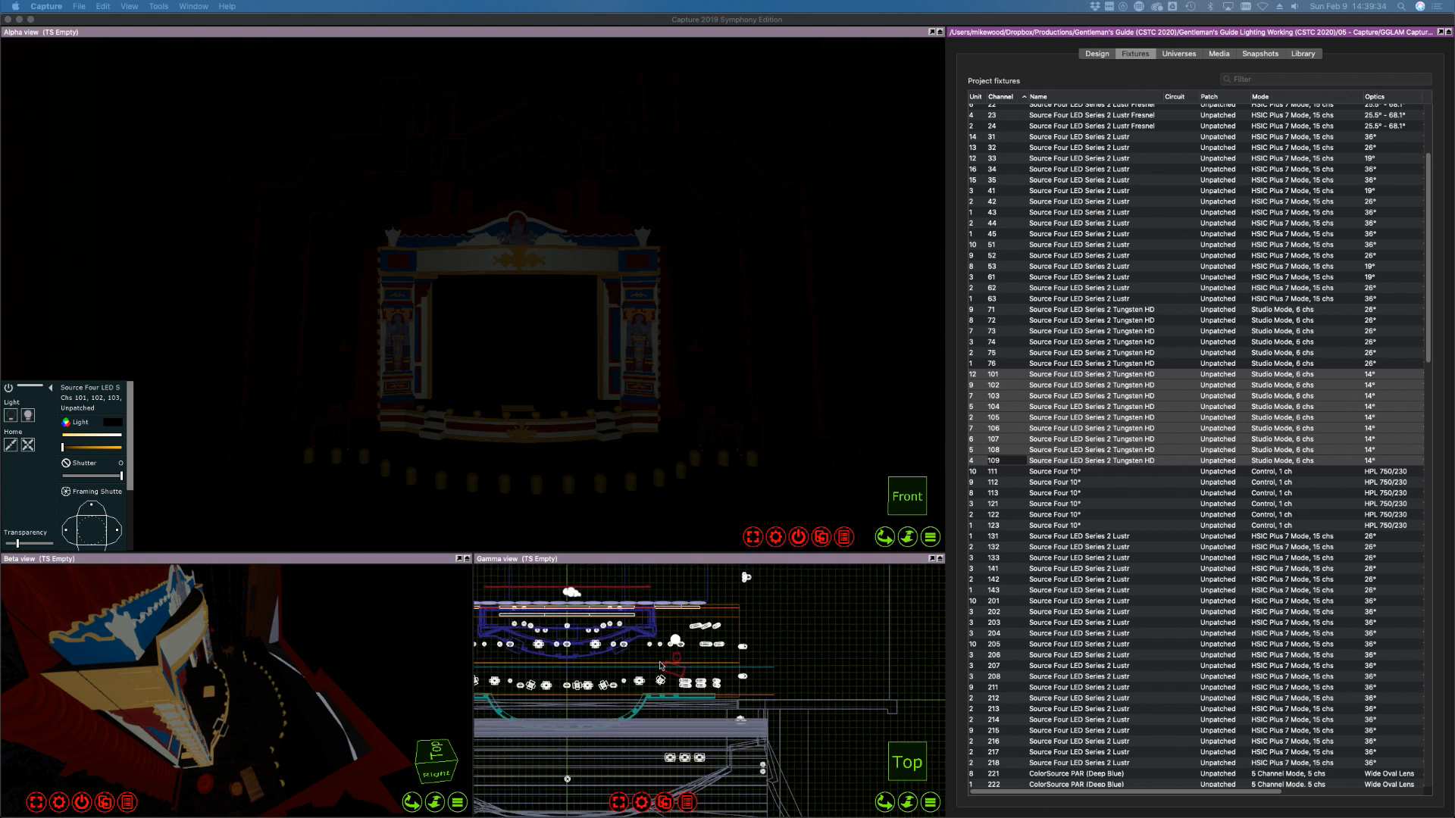
{"action": "scroll", "coordinate": [504, 680], "scroll_direction": "up", "scroll_amount": 3}
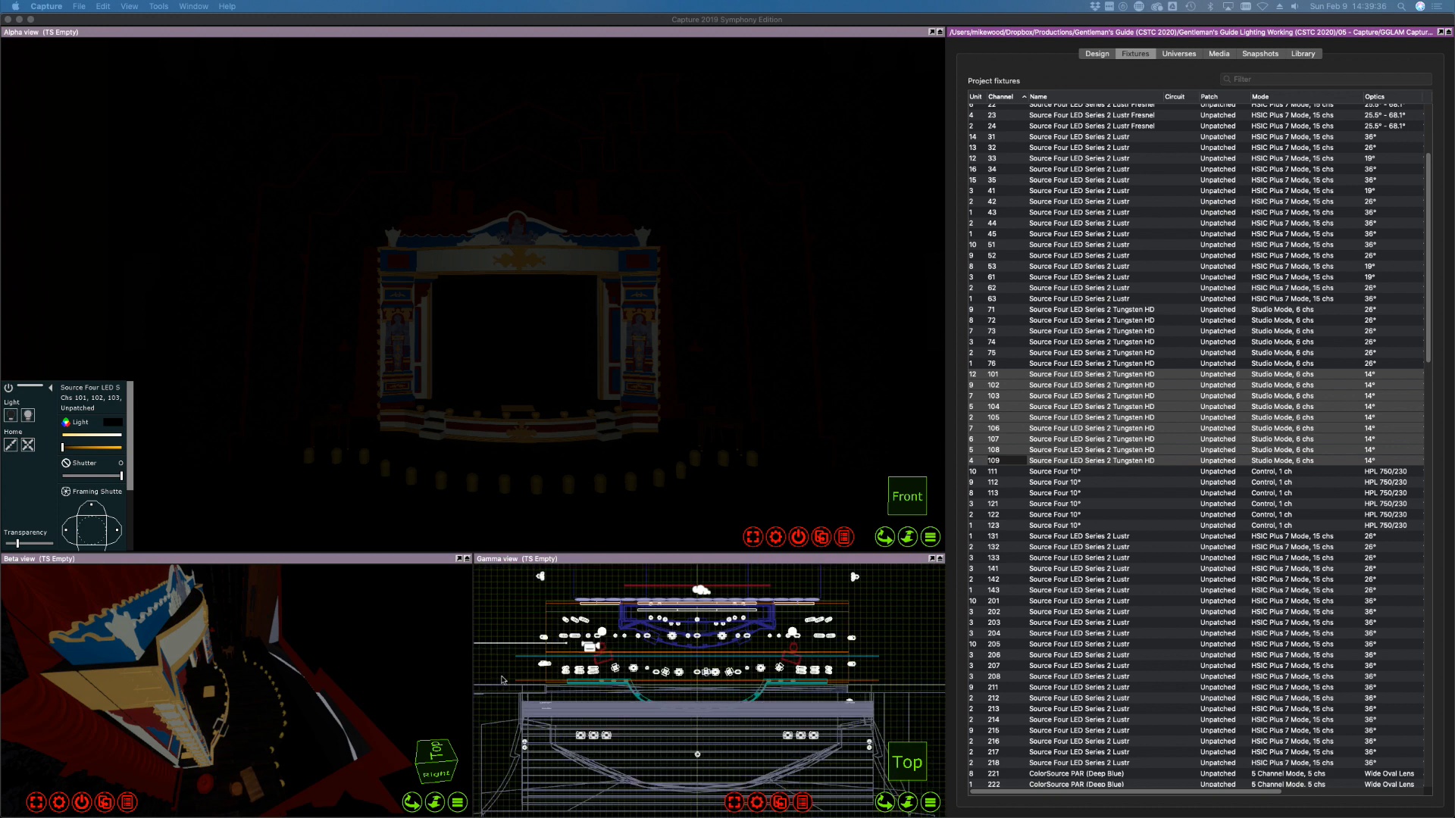
{"action": "scroll", "coordinate": [719, 769], "scroll_direction": "up", "scroll_amount": 2}
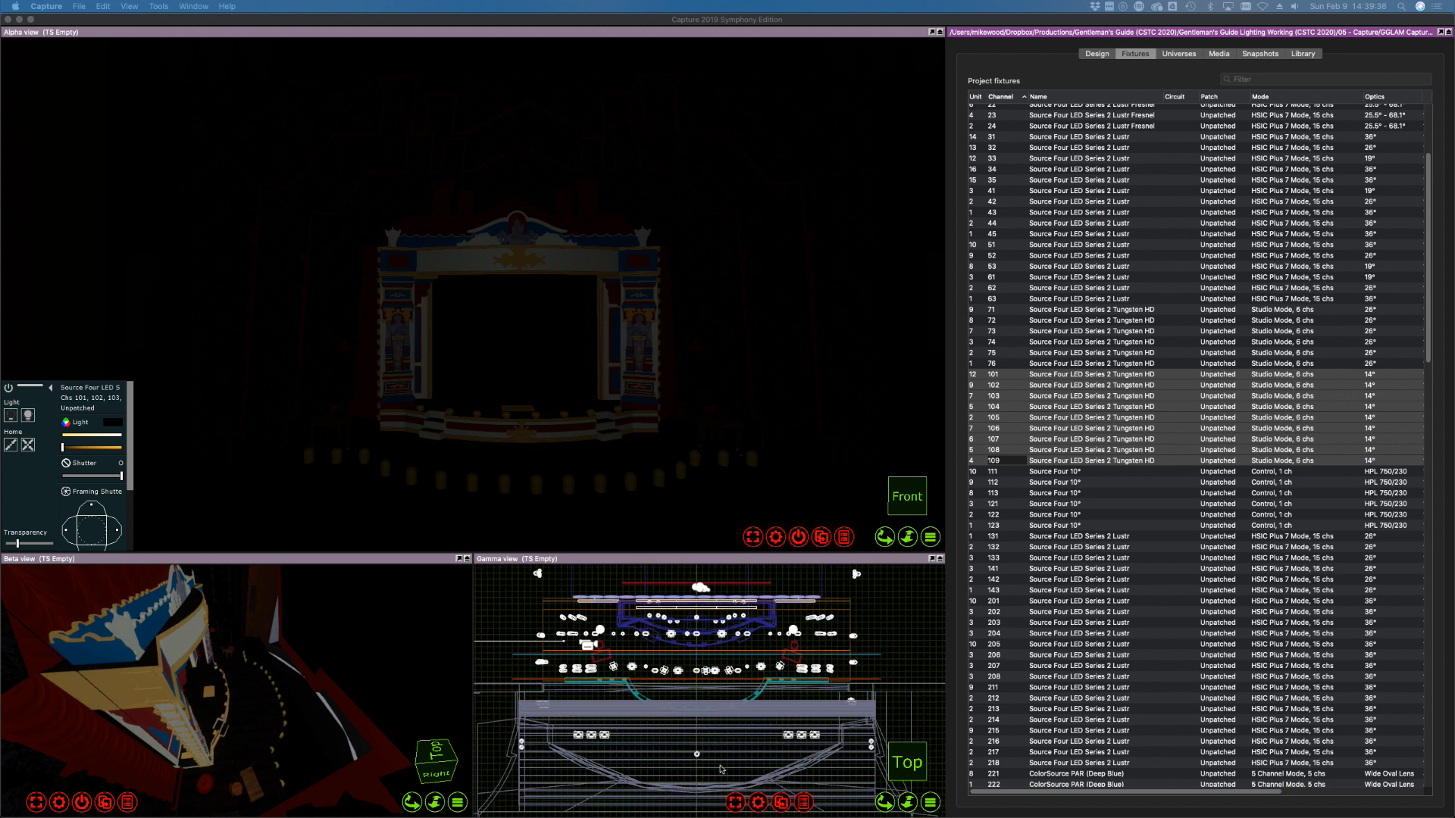
{"action": "scroll", "coordinate": [719, 769], "scroll_direction": "up", "scroll_amount": 1}
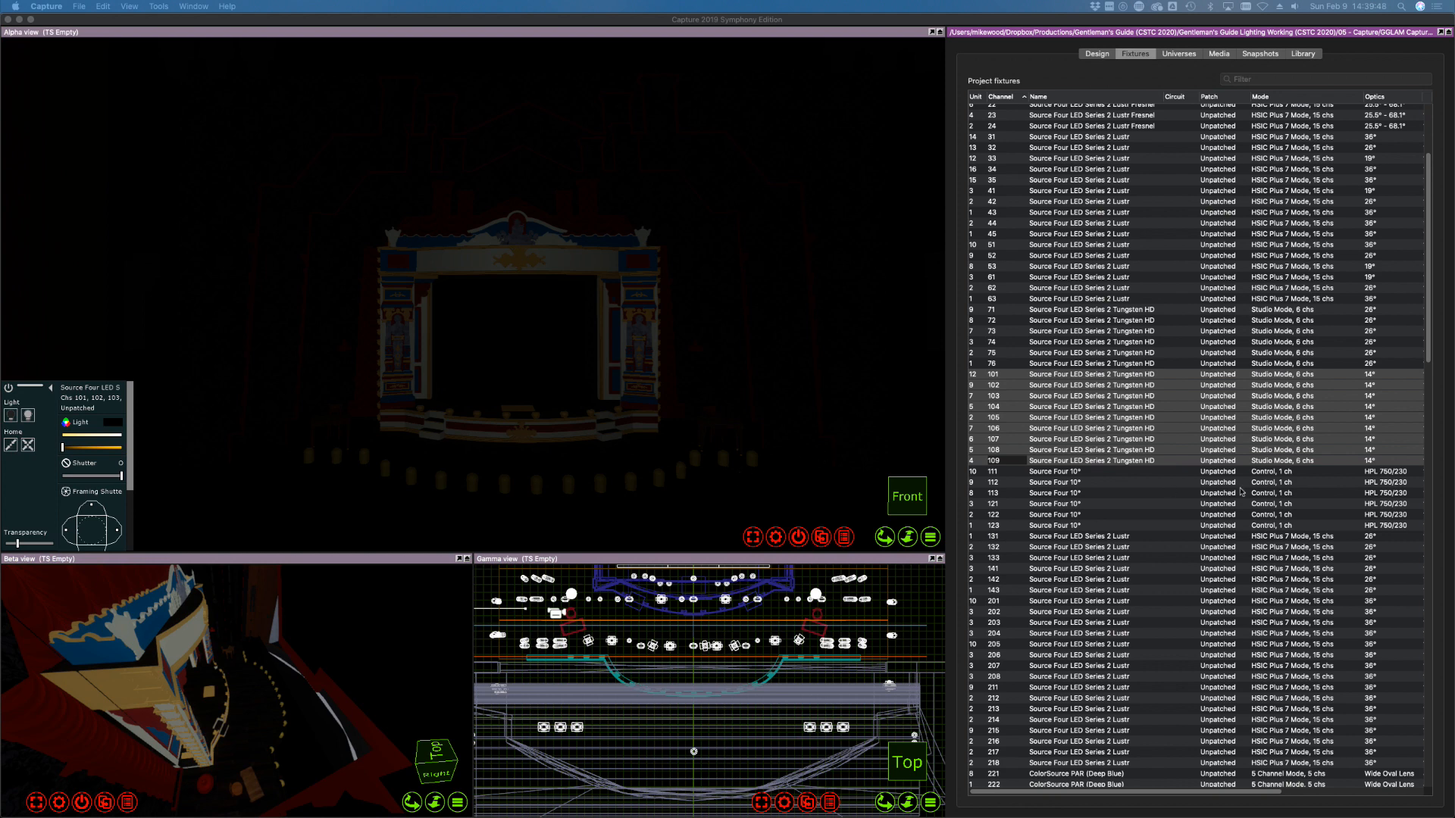
Select front fixtures 101–109, widen the Slot frames column and raise their light to full
{"action": "left_click", "coordinate": [1102, 399]}
{"action": "left_click", "coordinate": [1032, 343]}
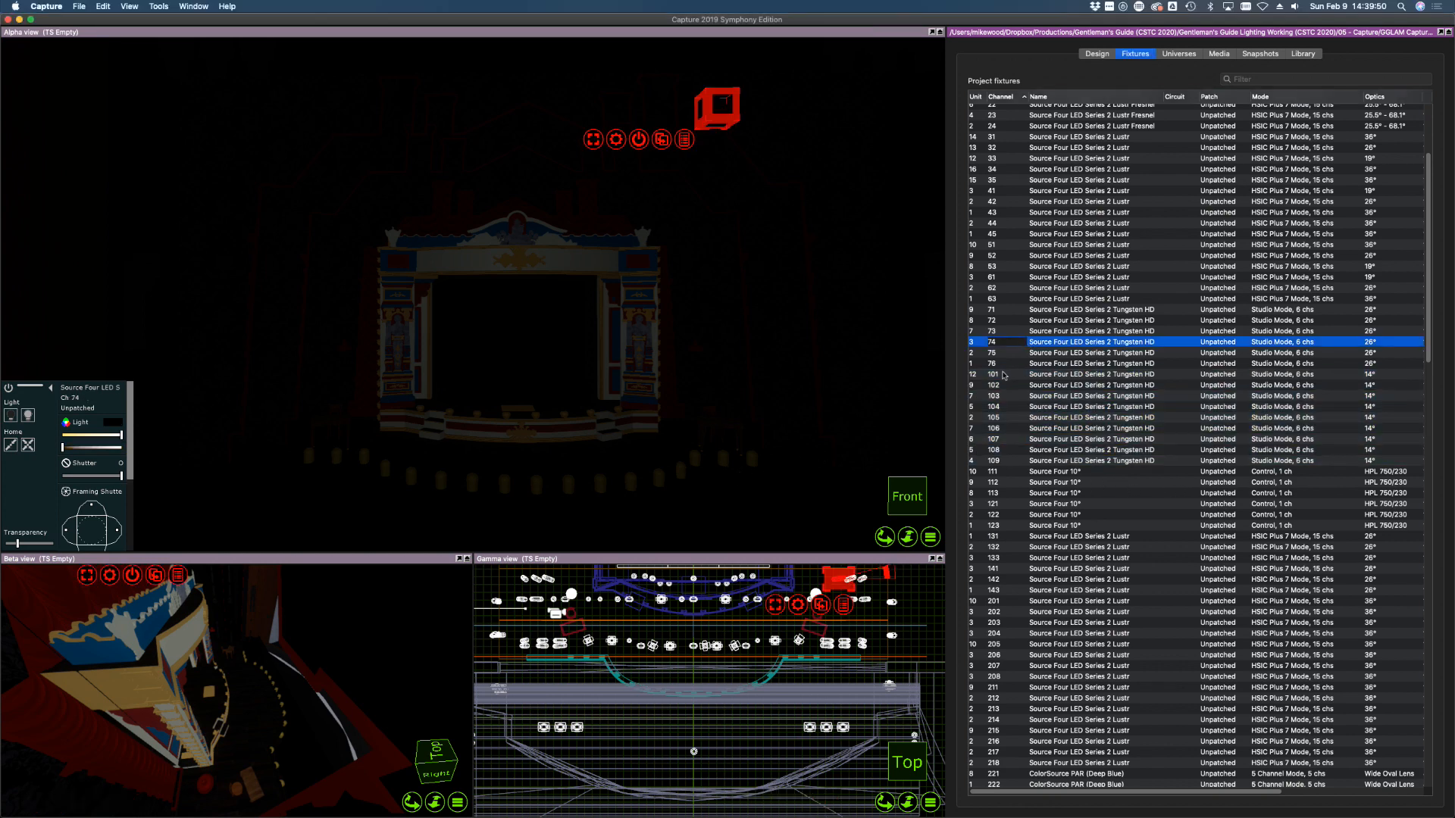
{"action": "left_click", "coordinate": [1007, 375]}
{"action": "left_click", "coordinate": [1009, 460], "text": "shift"}
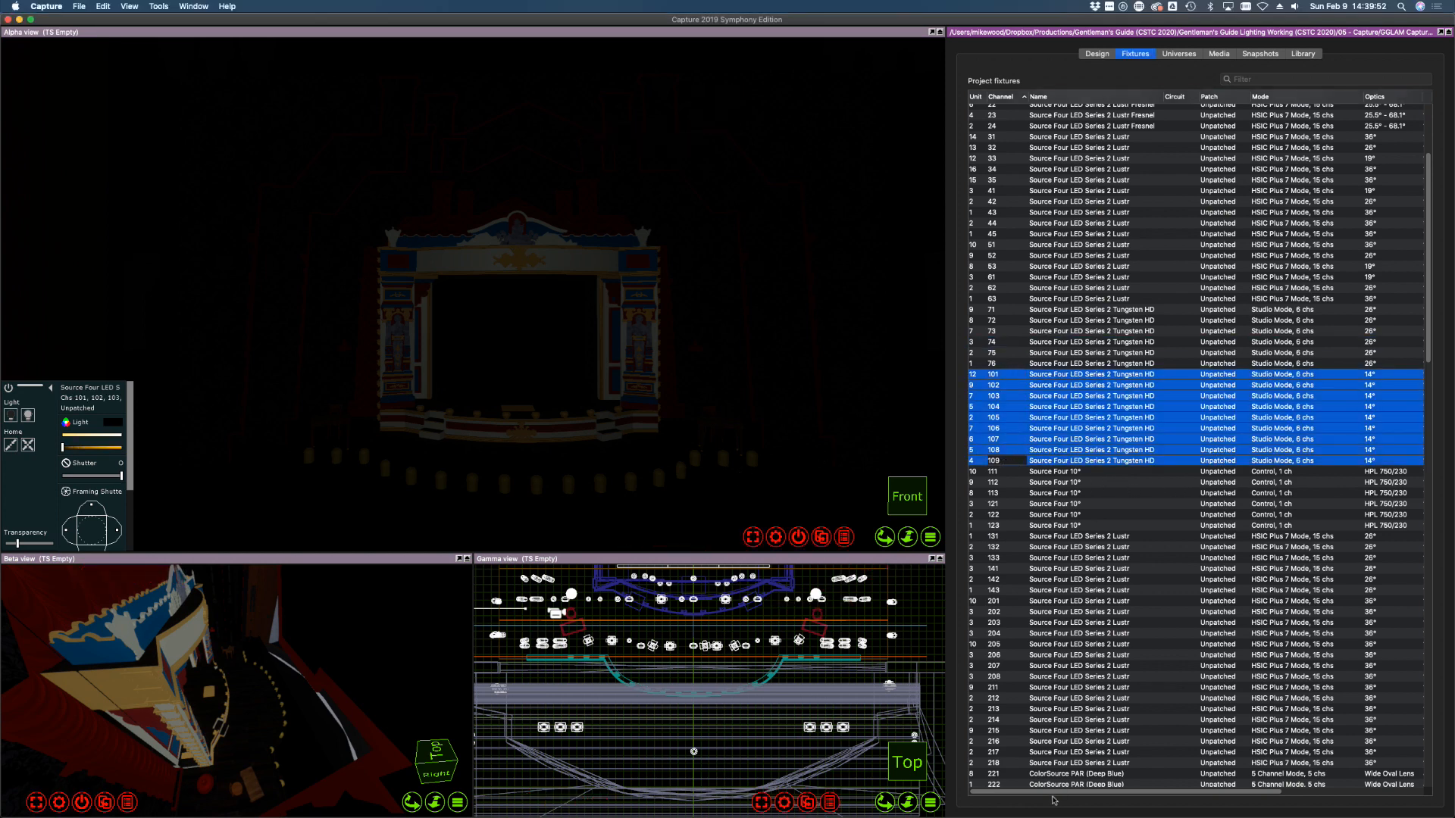
{"action": "left_click_drag", "start_coordinate": [1053, 794], "coordinate": [1219, 797]}
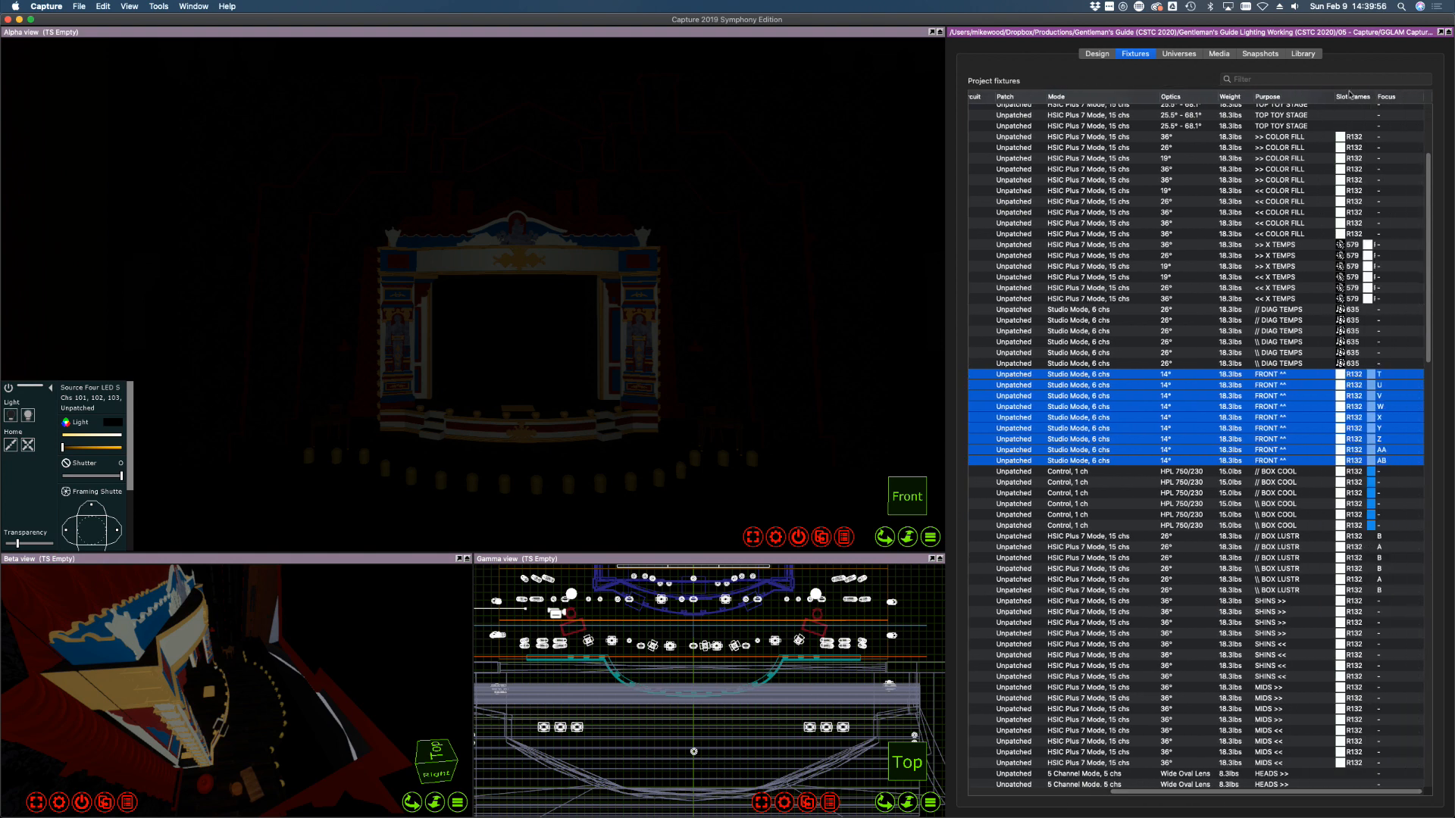
{"action": "left_click_drag", "start_coordinate": [1378, 99], "coordinate": [1403, 99]}
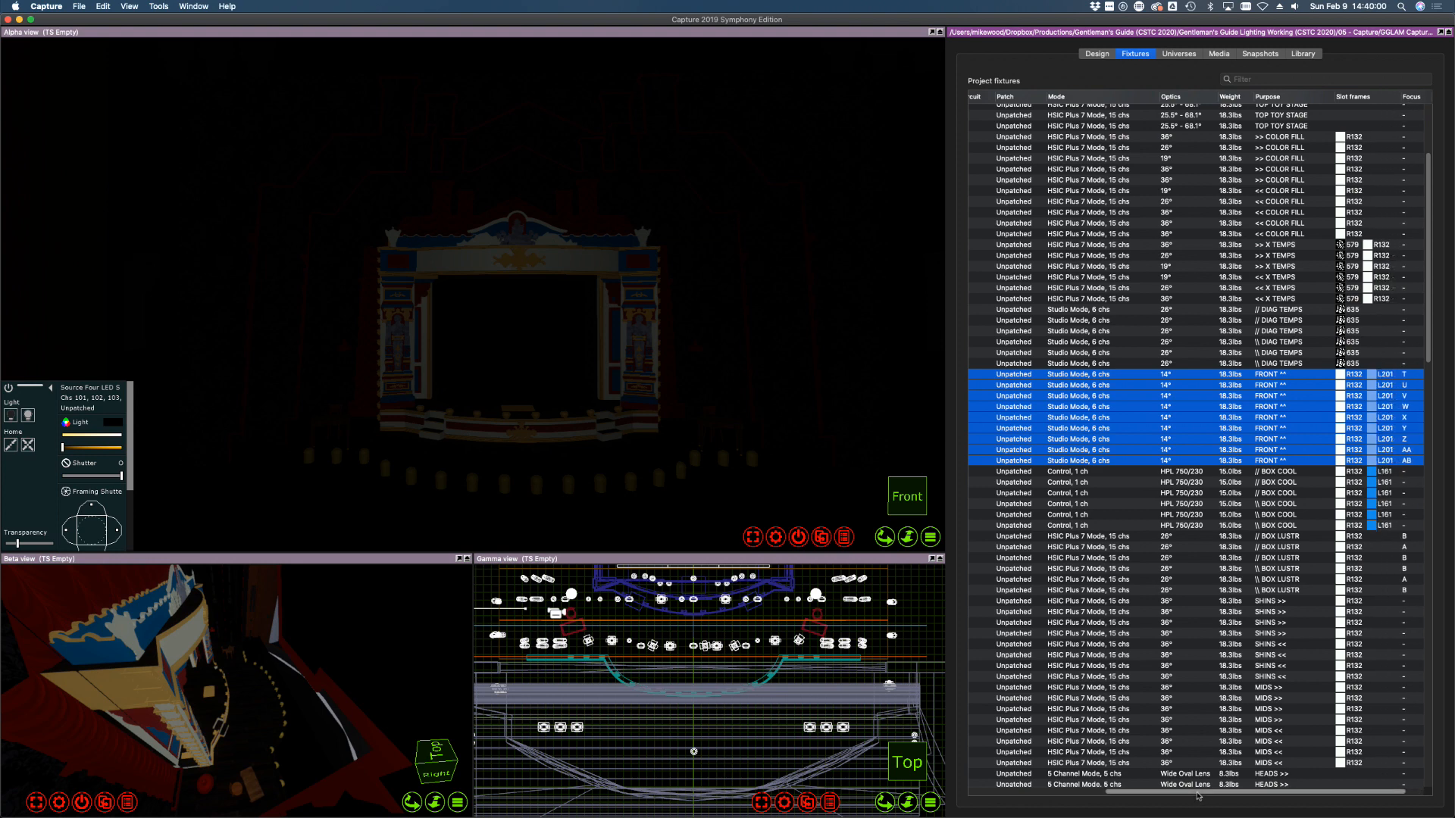
{"action": "left_click_drag", "start_coordinate": [1196, 793], "coordinate": [977, 778]}
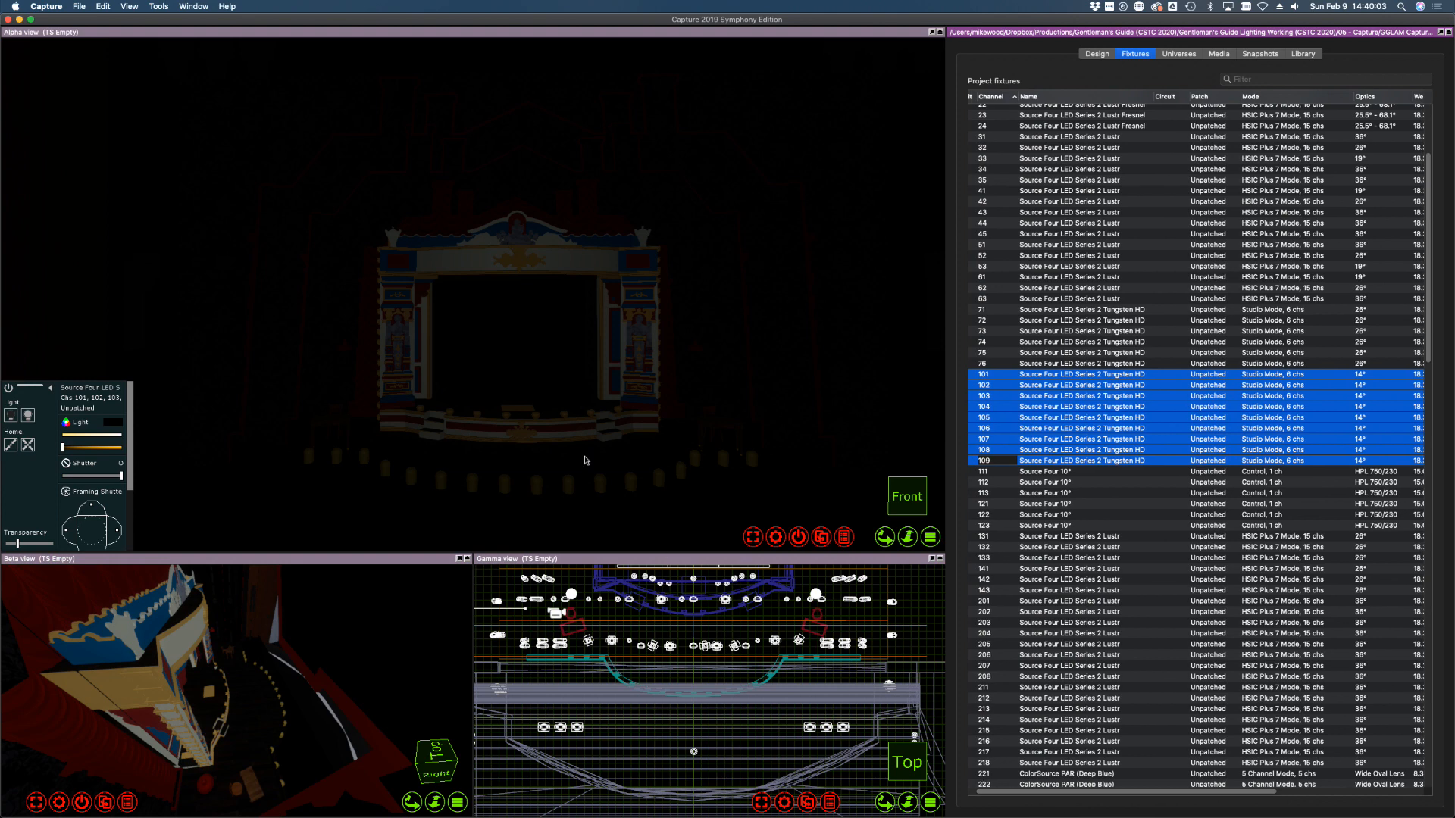
{"action": "left_click", "coordinate": [95, 450]}
{"action": "left_click_drag", "start_coordinate": [96, 449], "coordinate": [122, 448]}
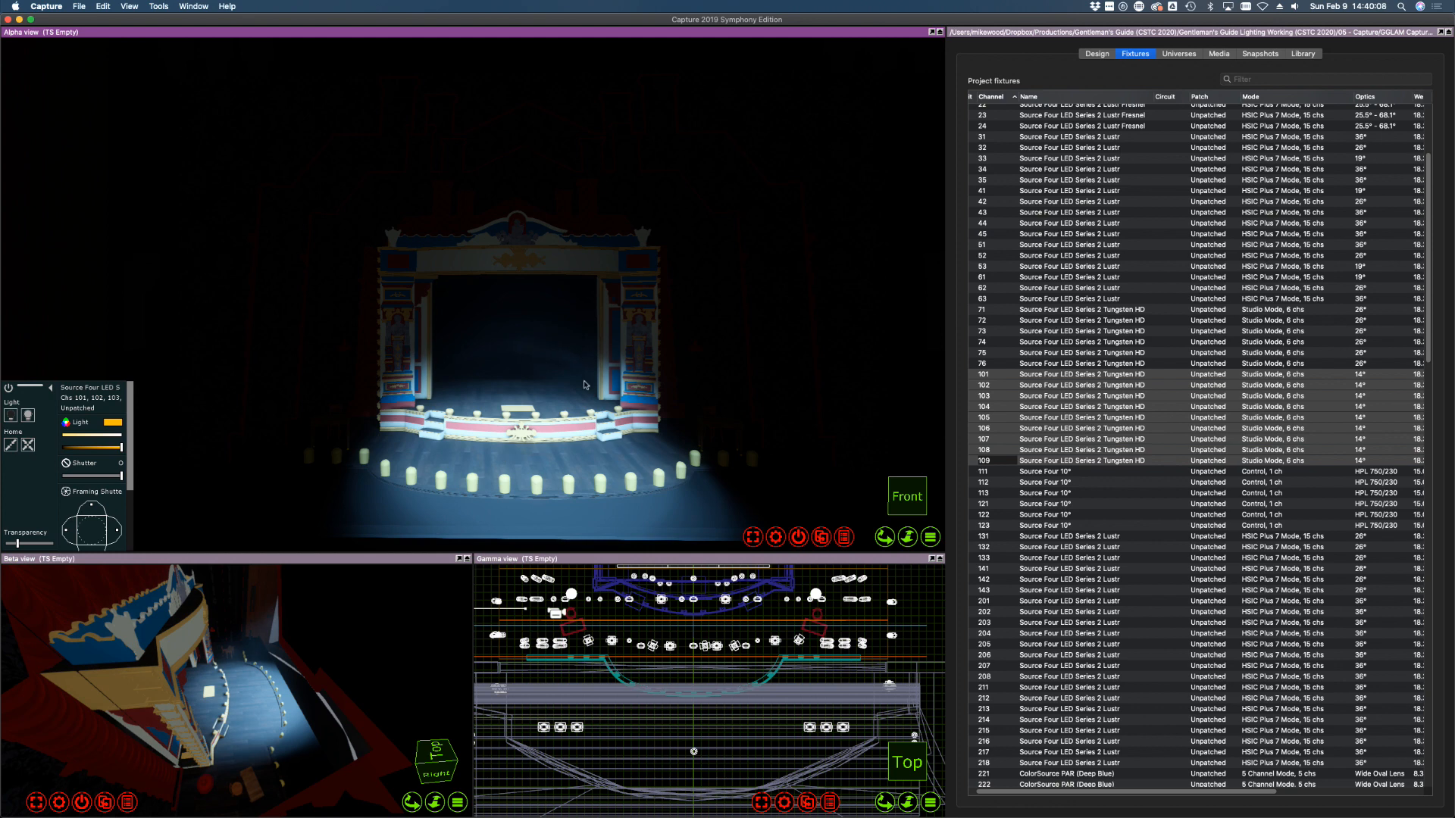
Take front fixtures 101–109 to dark and set their colour to white
{"action": "left_click", "coordinate": [1095, 353]}
{"action": "left_click", "coordinate": [983, 375]}
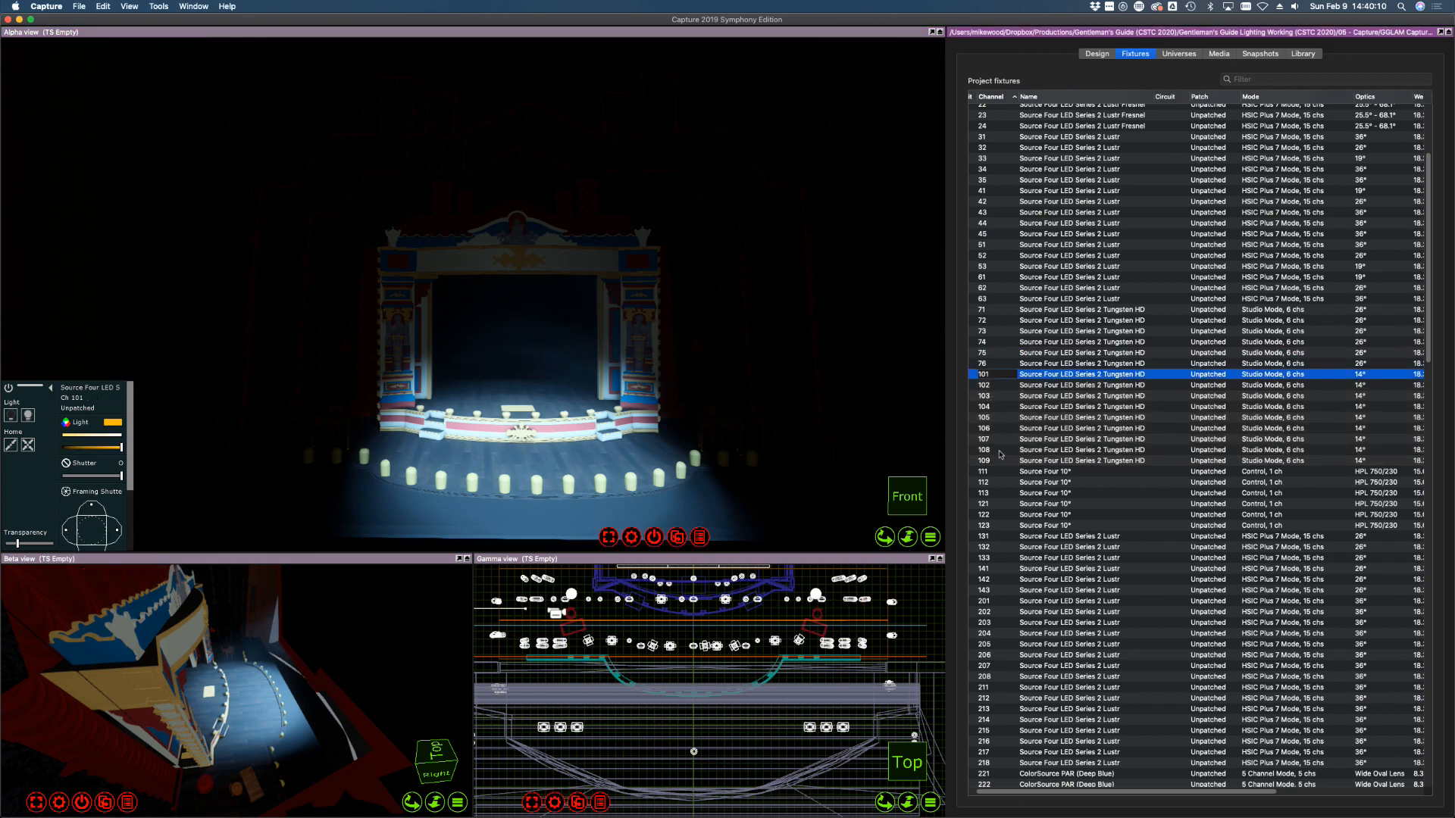
{"action": "left_click", "coordinate": [988, 461], "text": "shift"}
{"action": "left_click_drag", "start_coordinate": [105, 475], "coordinate": [45, 446]}
{"action": "left_click", "coordinate": [105, 435]}
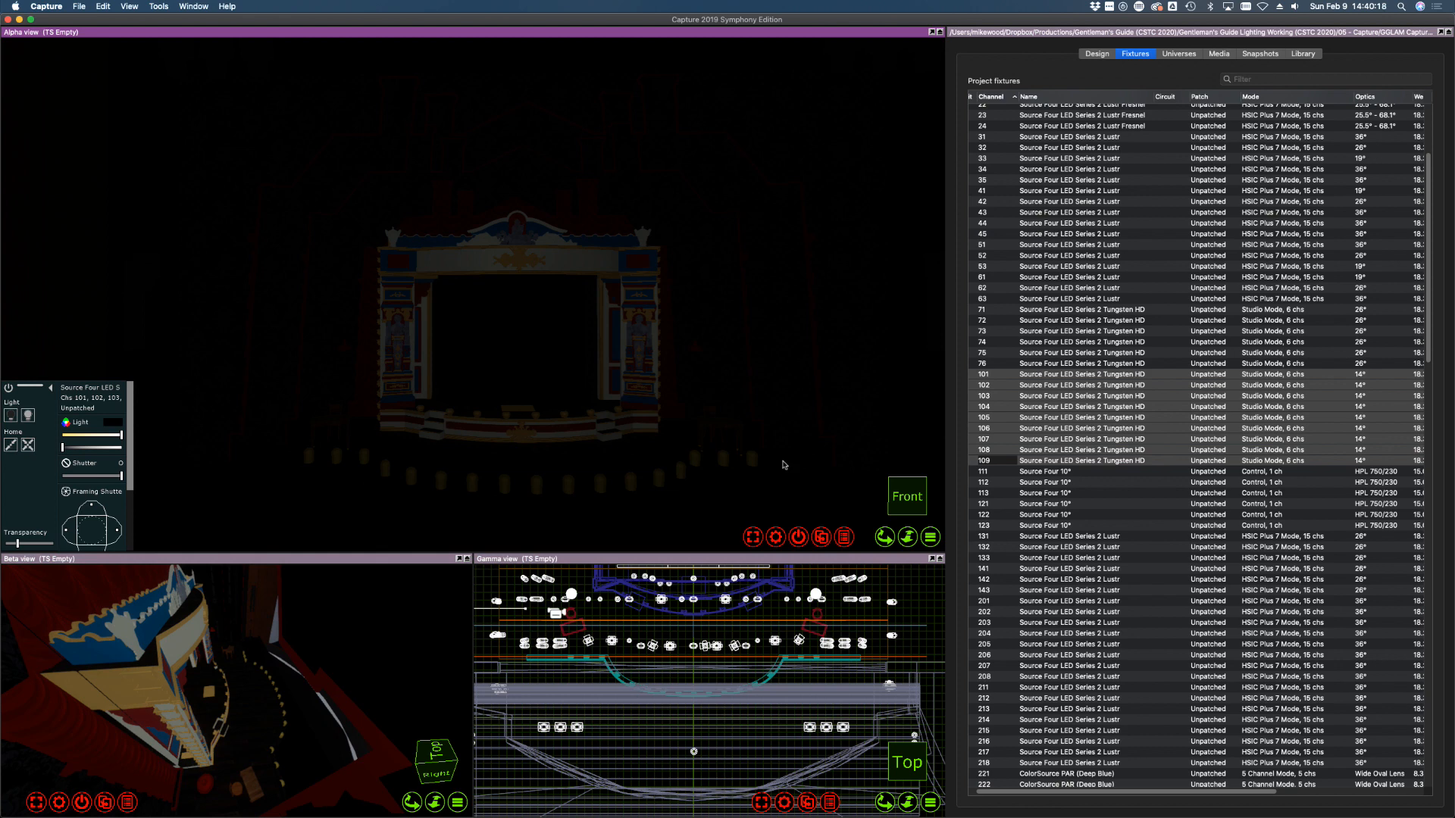
Bring fixture 103 alone up to full white and tilt the view toward the floor
{"action": "left_click", "coordinate": [1076, 319]}
{"action": "left_click", "coordinate": [997, 404]}
{"action": "left_click", "coordinate": [996, 398]}
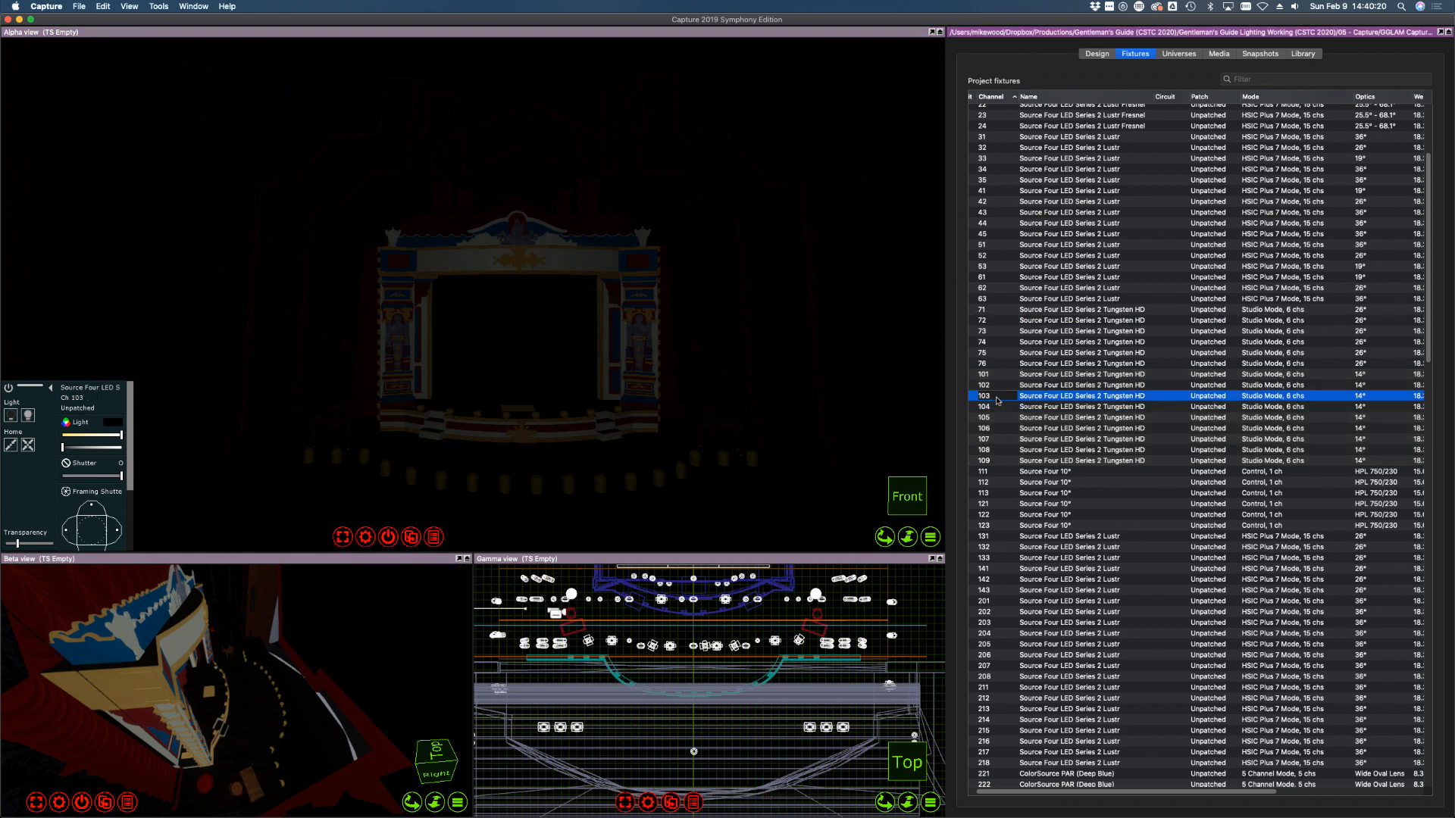
{"action": "left_click", "coordinate": [32, 418]}
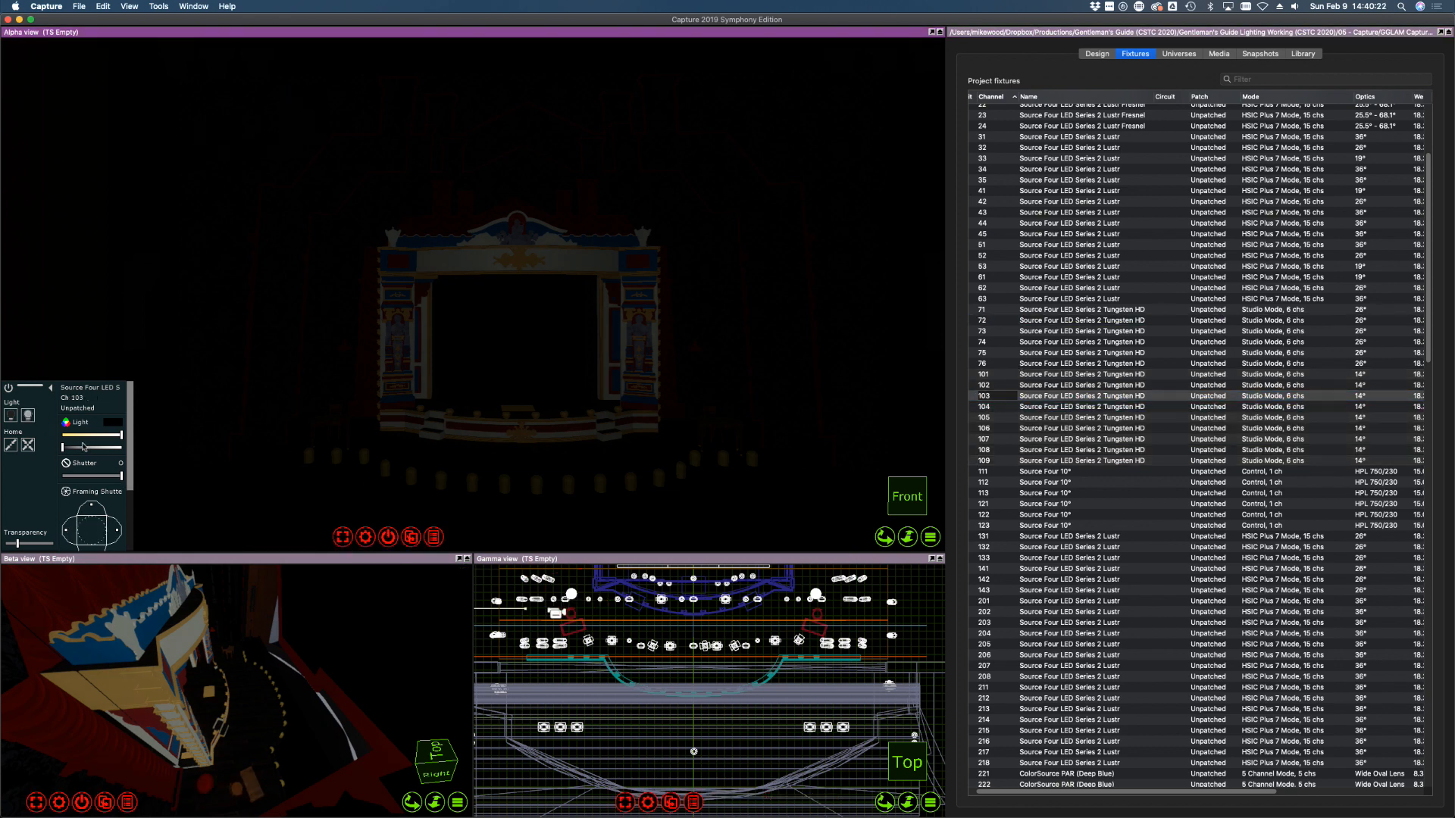
{"action": "left_click_drag", "start_coordinate": [84, 447], "coordinate": [157, 448]}
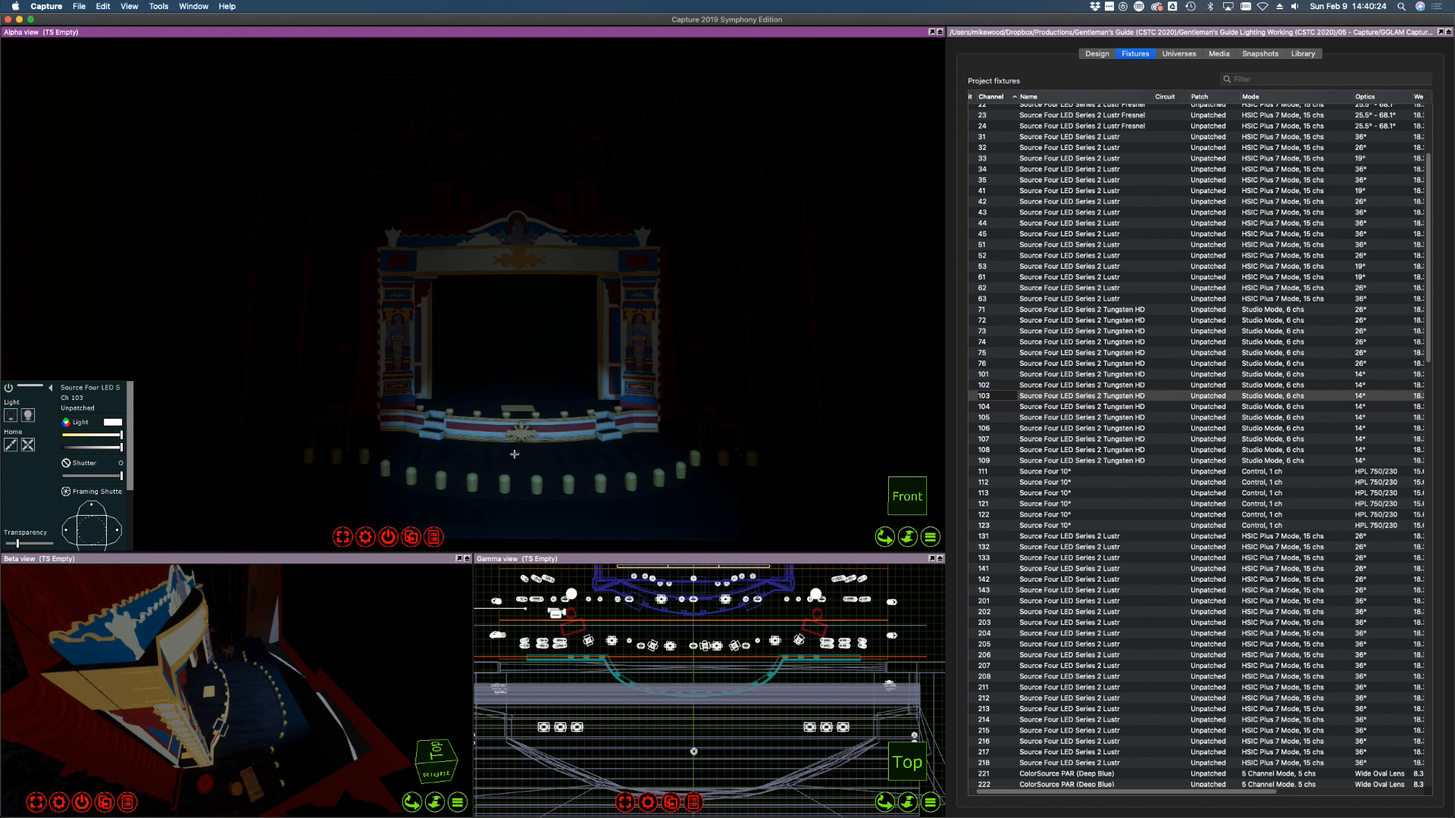
{"action": "right_click_drag", "start_coordinate": [518, 450], "coordinate": [533, 394]}
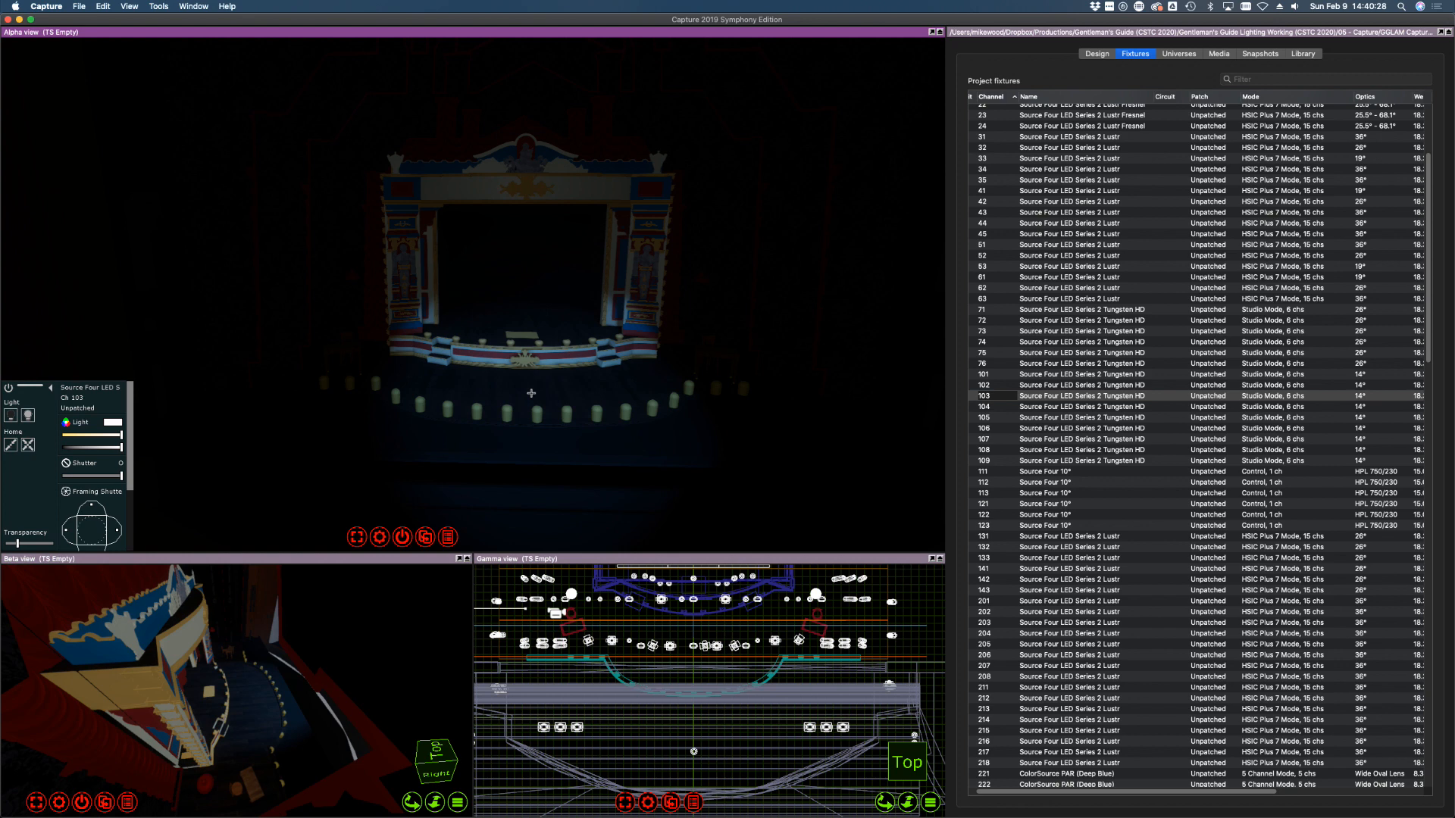
Try a warmer colour temperature on fixture 102 and aim it left of centre stage
{"action": "left_click", "coordinate": [1010, 385]}
{"action": "left_click", "coordinate": [111, 448]}
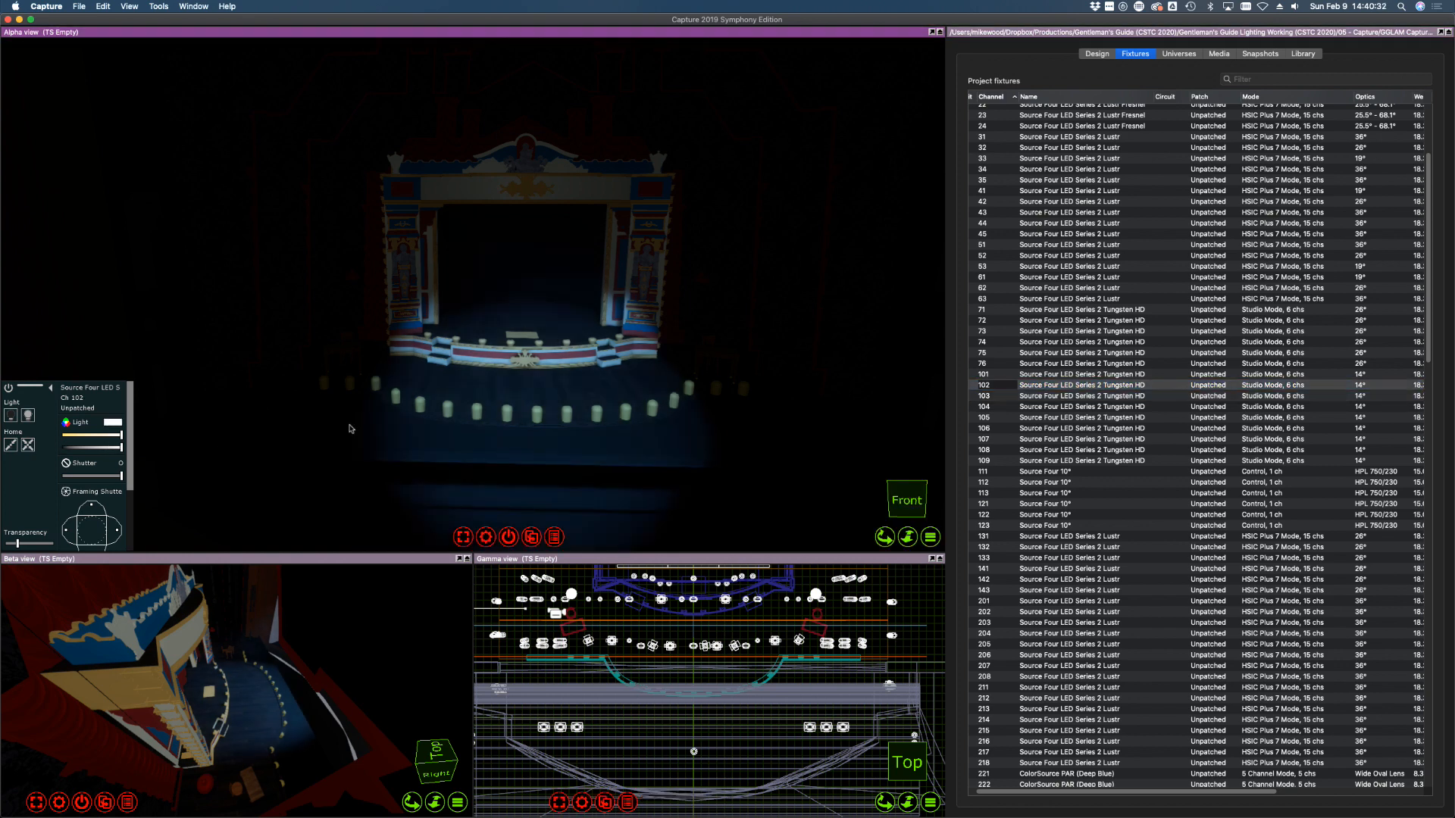
{"action": "left_click_drag", "start_coordinate": [121, 435], "coordinate": [232, 443]}
{"action": "left_click", "coordinate": [472, 389]}
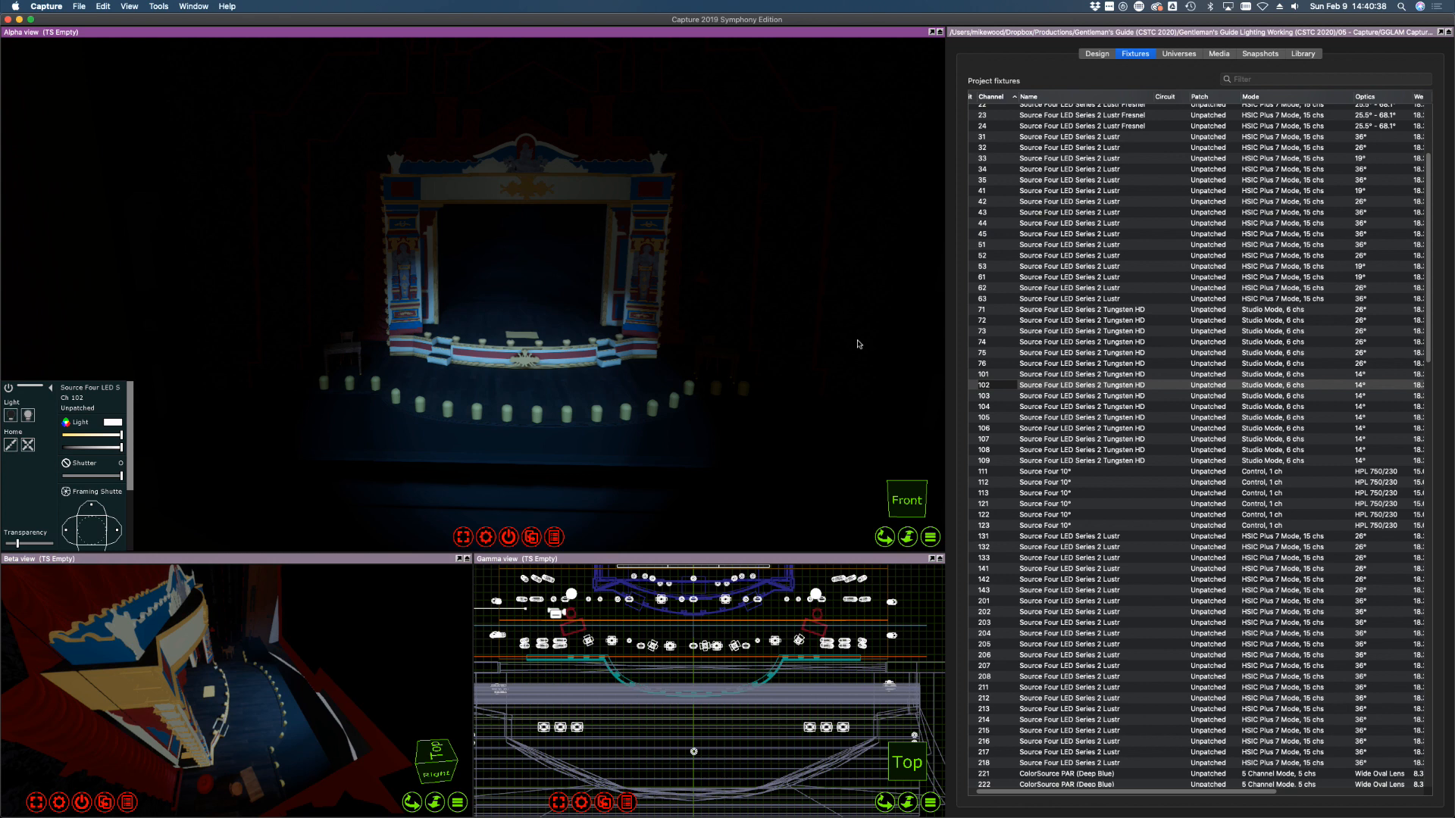
{"action": "left_click", "coordinate": [990, 374]}
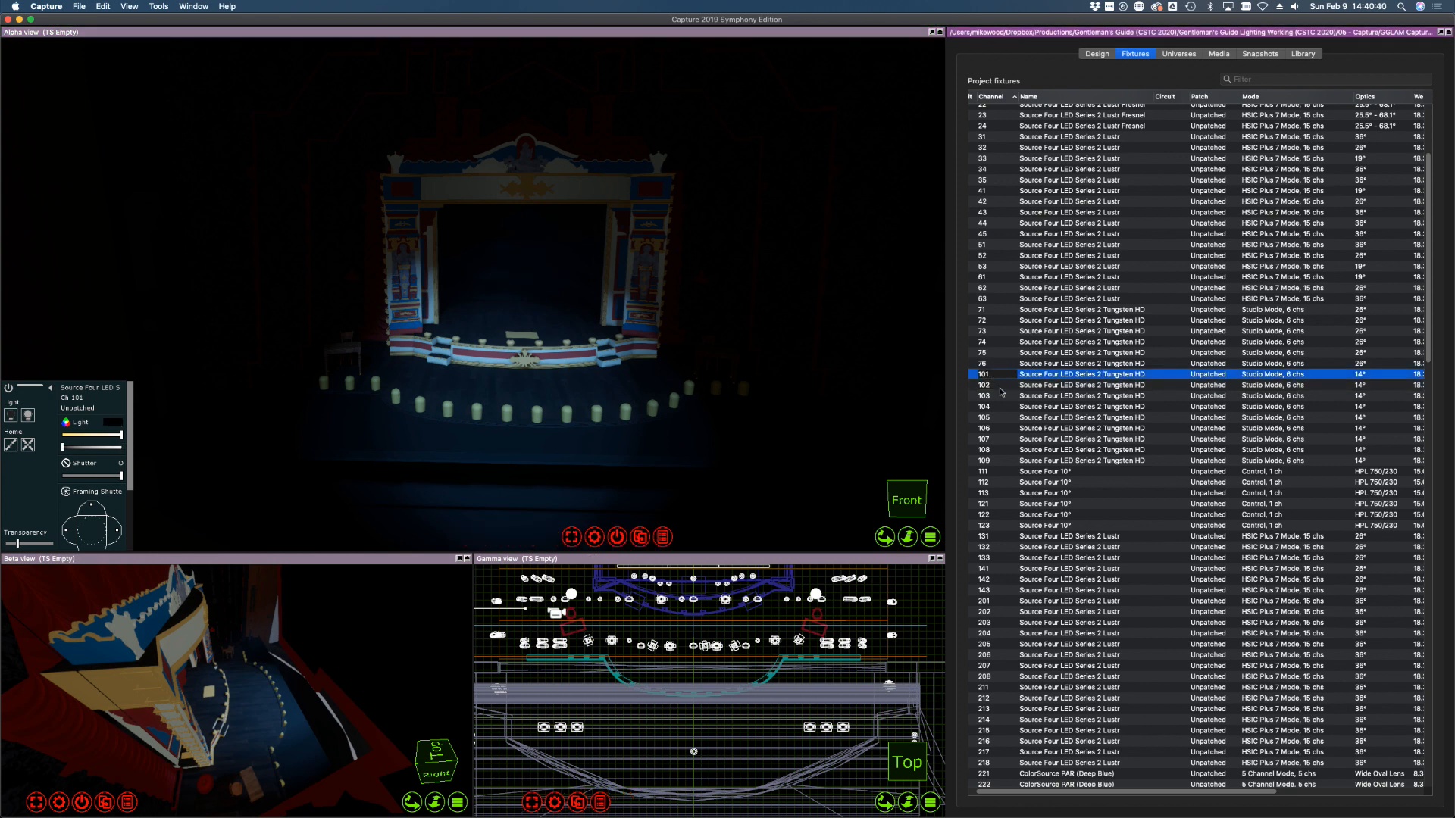
{"action": "left_click", "coordinate": [990, 461], "text": "shift"}
Remove the filters from fixtures 101–109 and dim them to zero
{"action": "right_click", "coordinate": [777, 540]}
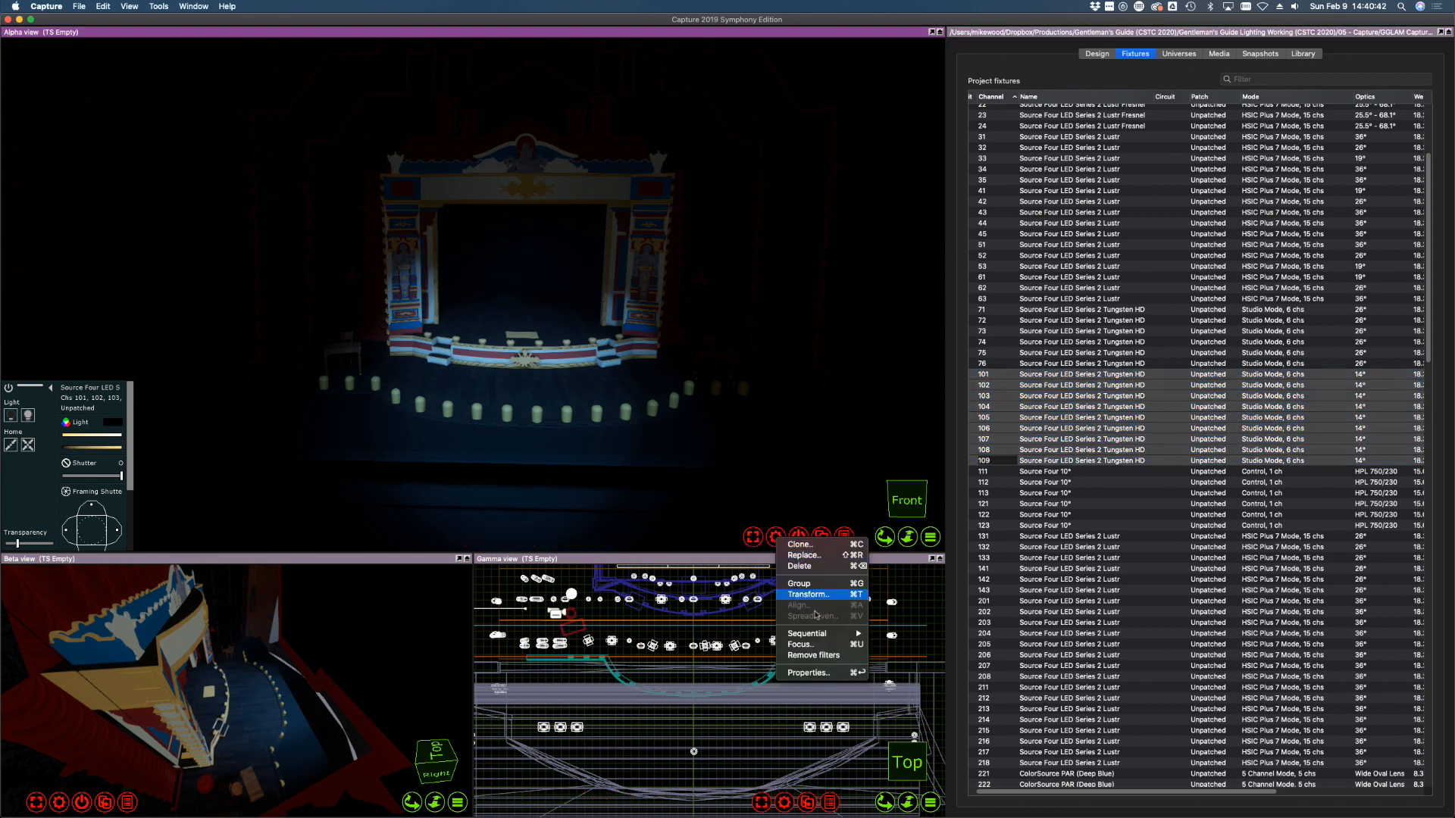
{"action": "left_click", "coordinate": [813, 655]}
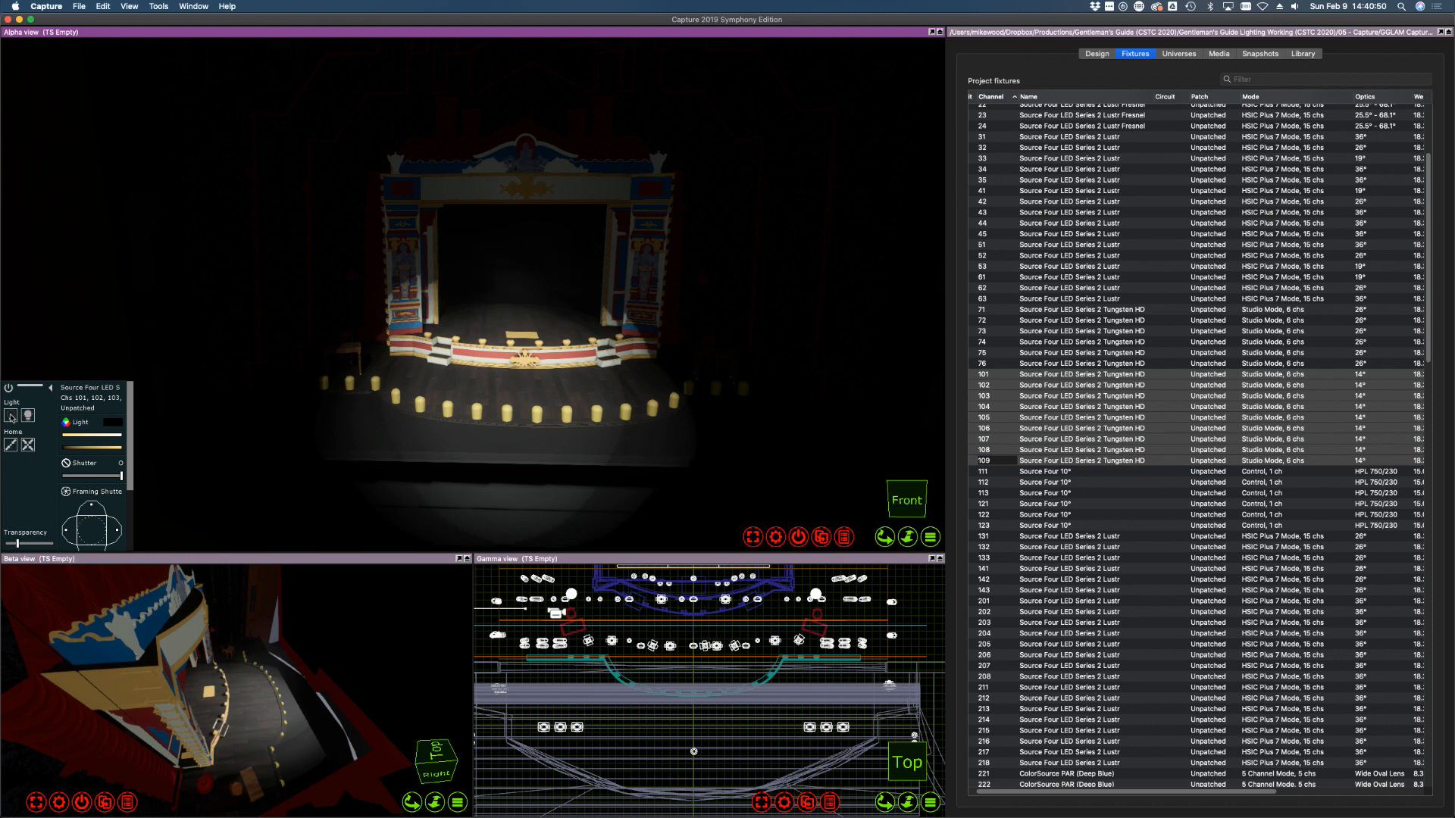
{"action": "left_click_drag", "start_coordinate": [89, 446], "coordinate": [44, 447]}
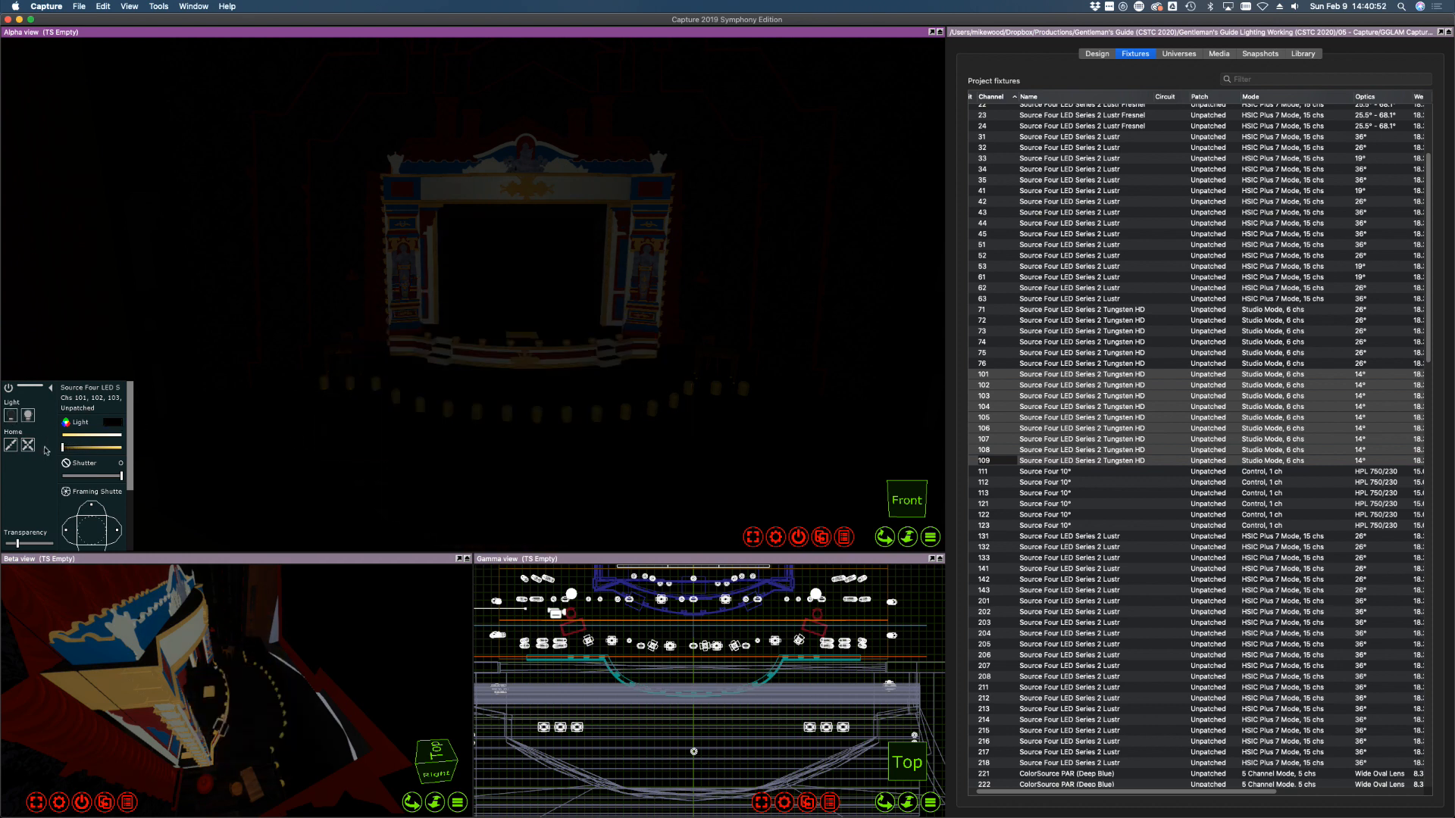
Select fixture 103 alone and bring it up to full
{"action": "left_click", "coordinate": [1148, 536]}
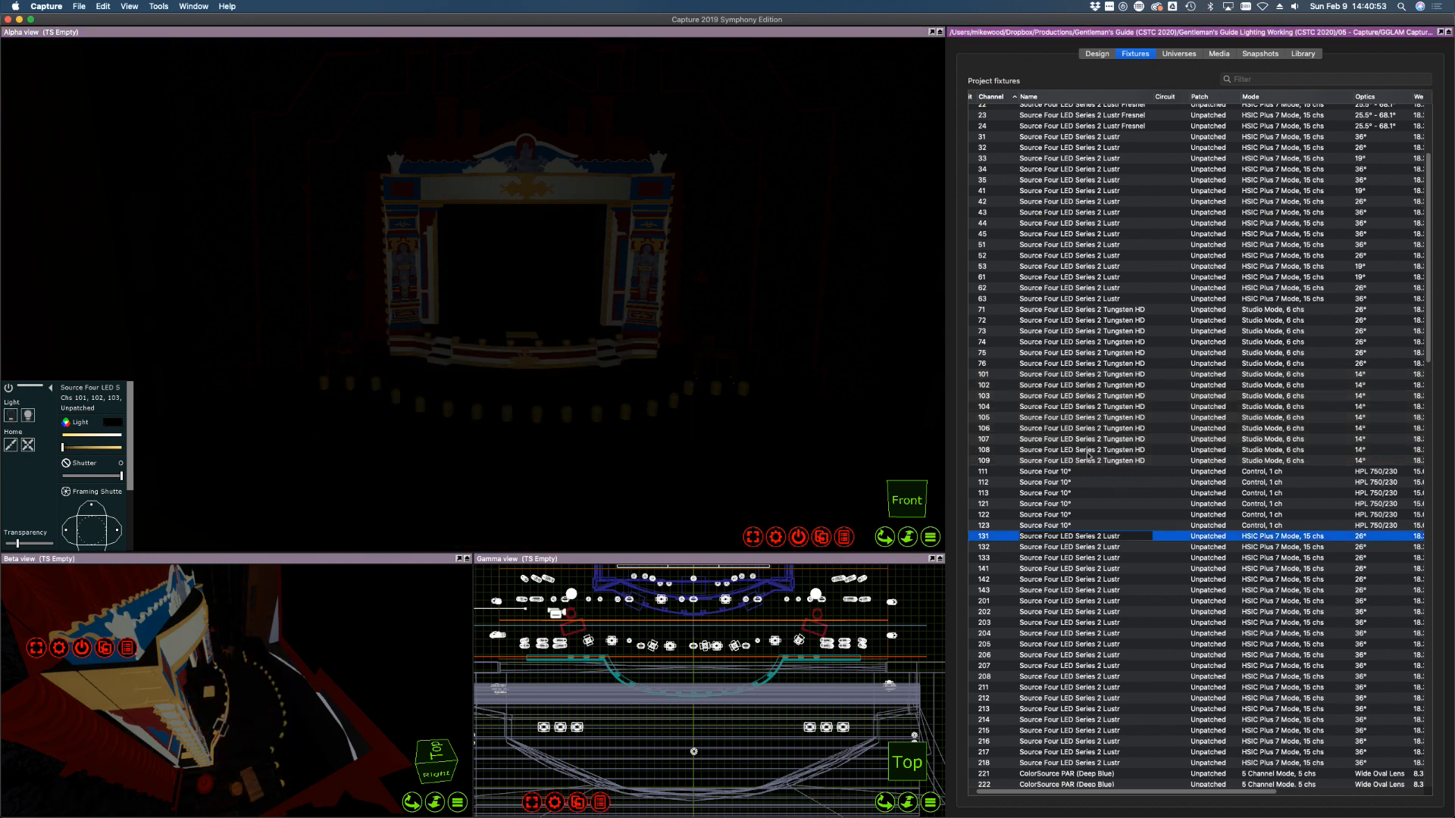
{"action": "left_click", "coordinate": [987, 374]}
{"action": "left_click", "coordinate": [1014, 395]}
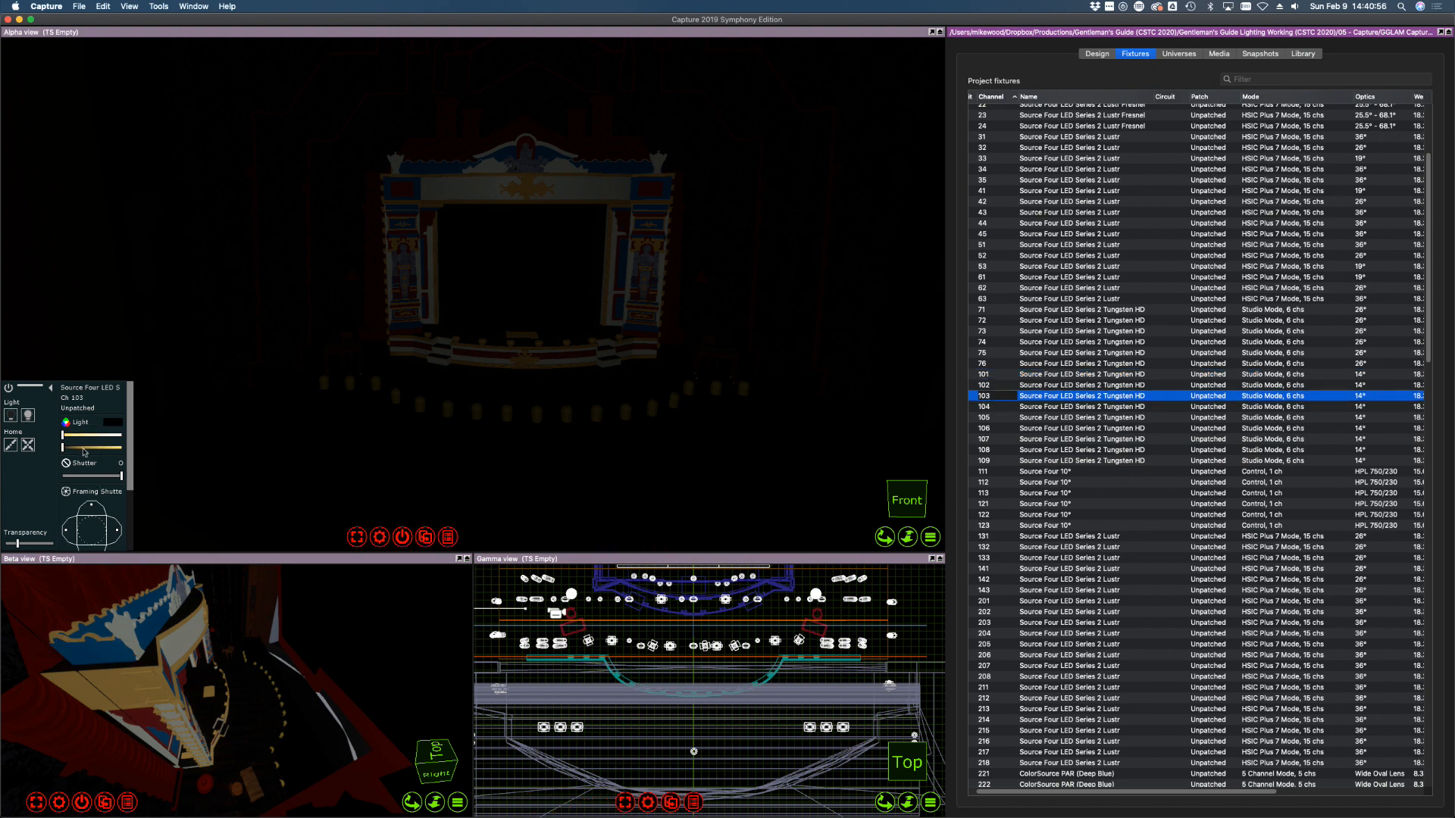
{"action": "left_click_drag", "start_coordinate": [64, 436], "coordinate": [126, 448]}
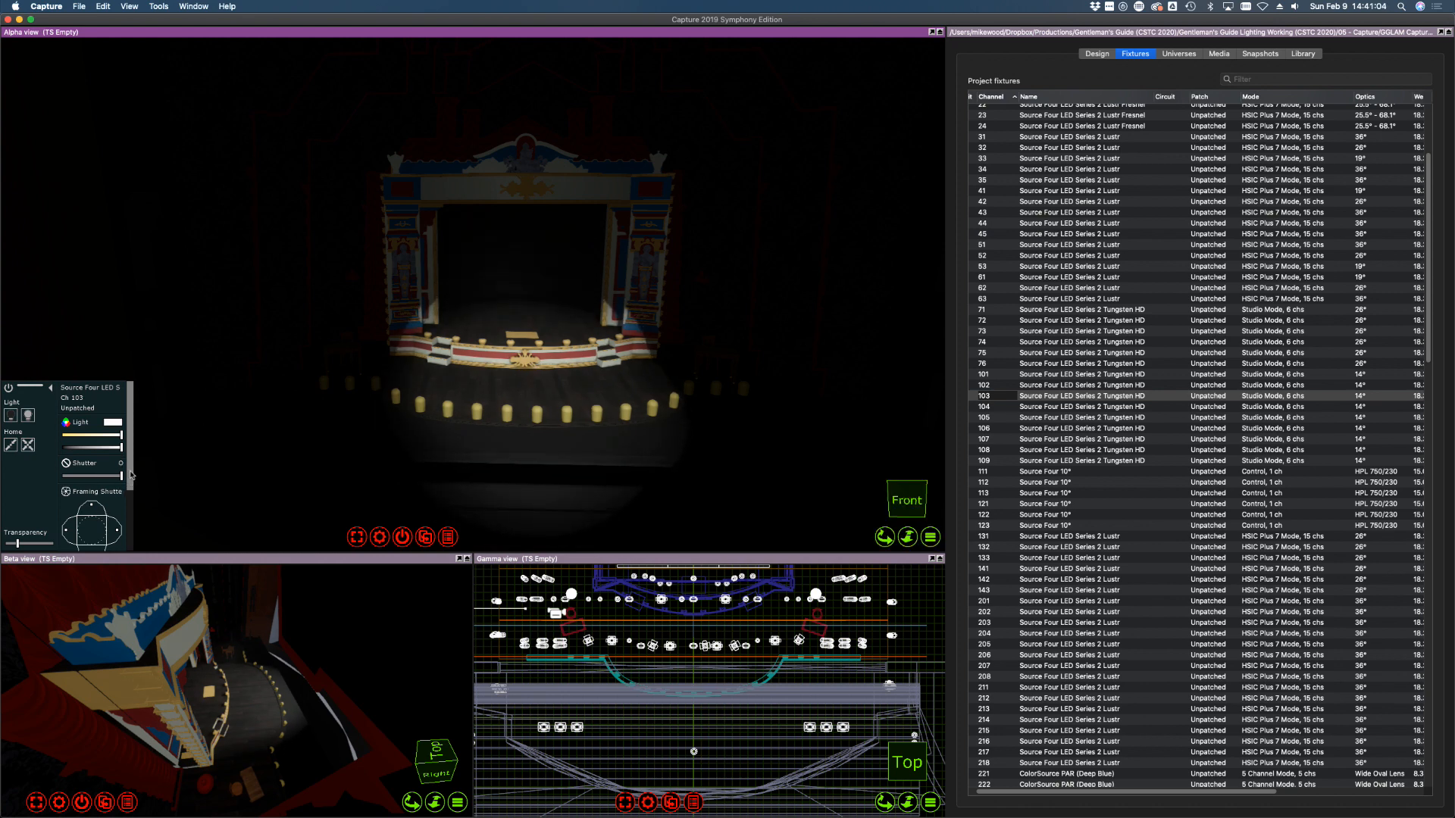
Trim the current beam's top edge, then shutter fixture 104's top and bottom off the floor
{"action": "scroll", "coordinate": [131, 475], "scroll_direction": "down", "scroll_amount": 3}
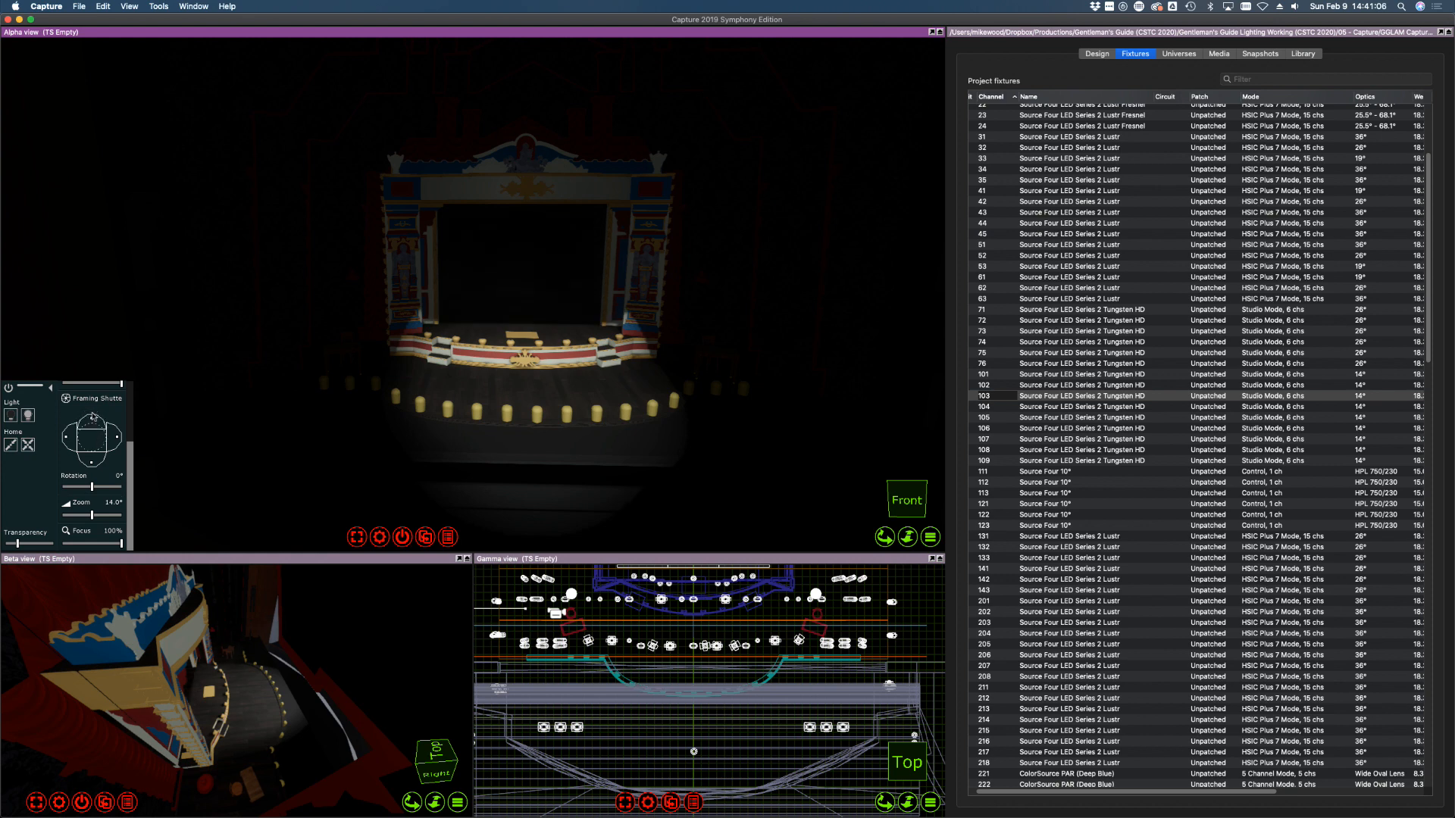
{"action": "left_click_drag", "start_coordinate": [92, 414], "coordinate": [93, 458]}
{"action": "left_click", "coordinate": [1009, 409]}
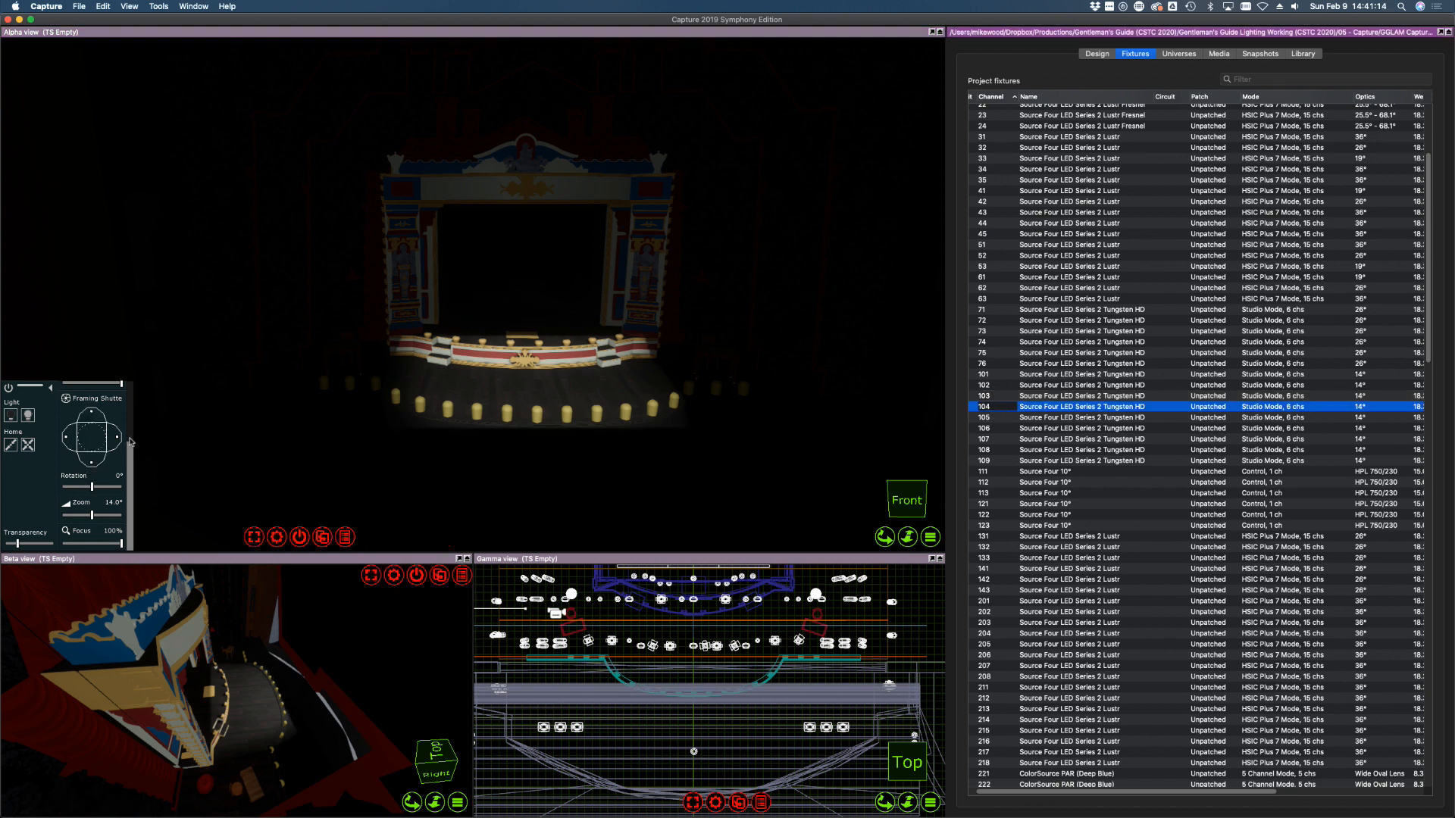
{"action": "mouse_move", "coordinate": [130, 441]}
{"action": "left_mouse_down"}
{"action": "mouse_move", "coordinate": [135, 415]}
{"action": "mouse_move", "coordinate": [121, 437]}
{"action": "left_mouse_up"}
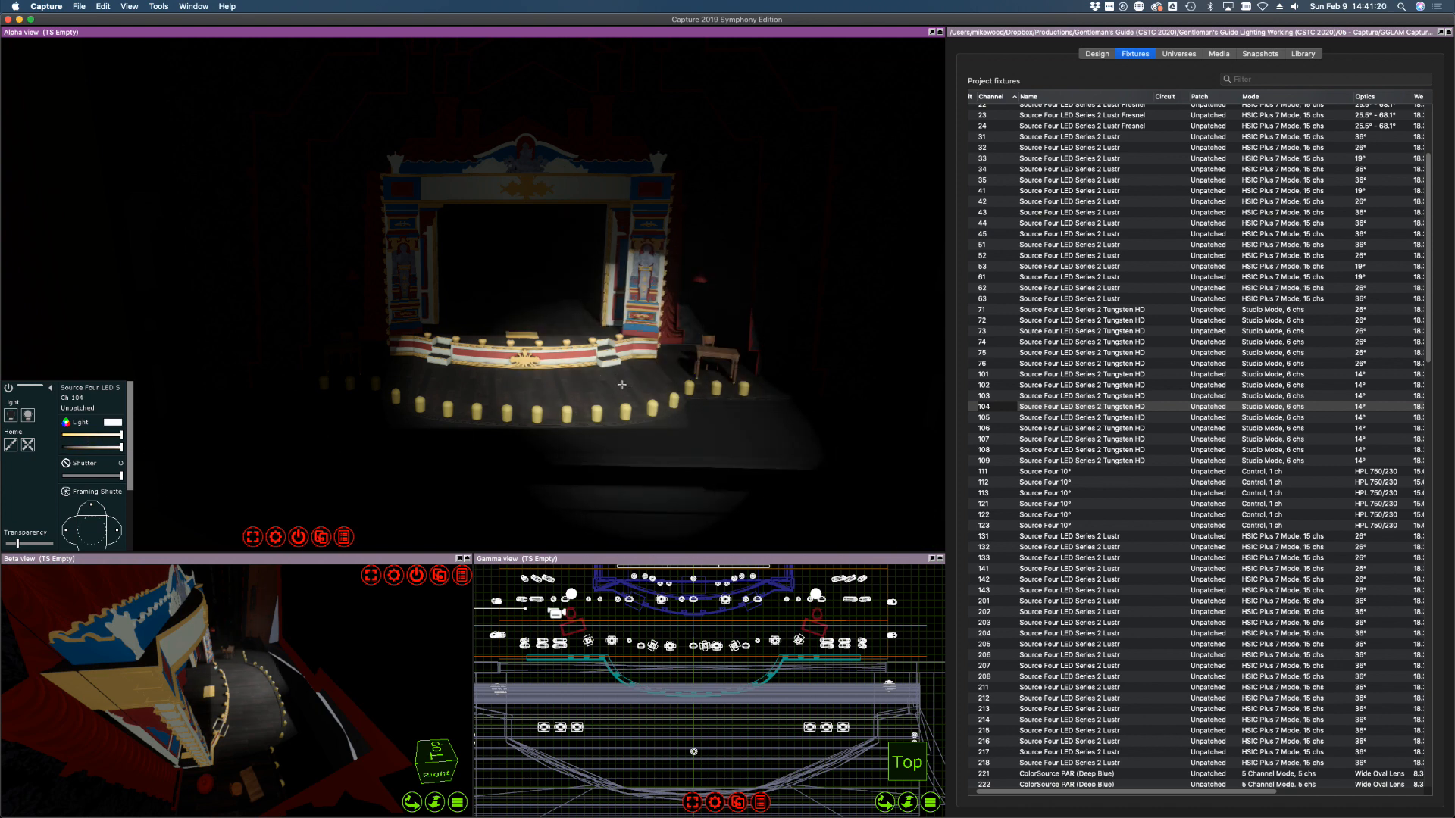
{"action": "left_click_drag", "start_coordinate": [92, 508], "coordinate": [90, 514]}
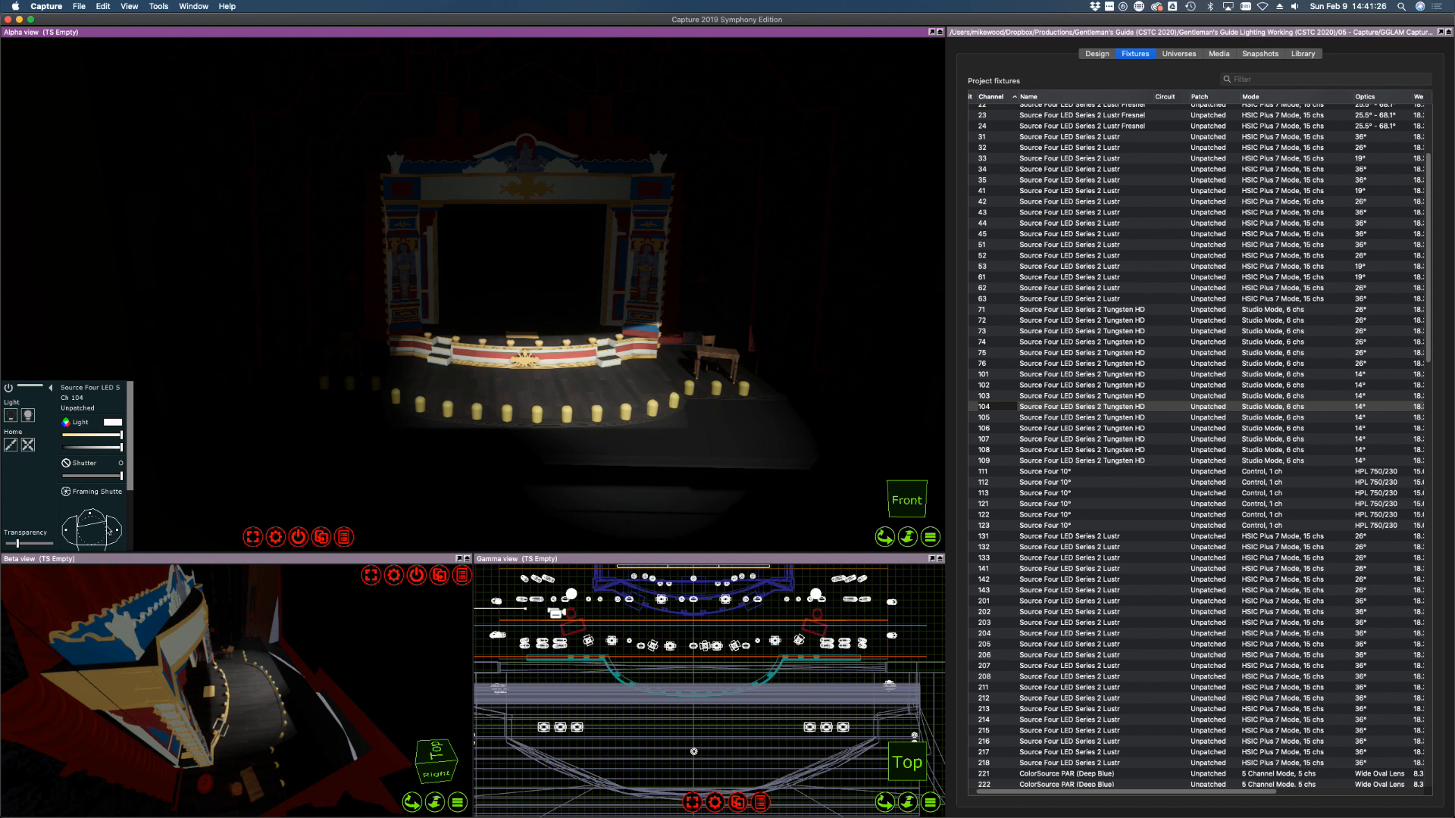
{"action": "scroll", "coordinate": [99, 485], "scroll_direction": "down", "scroll_amount": 3}
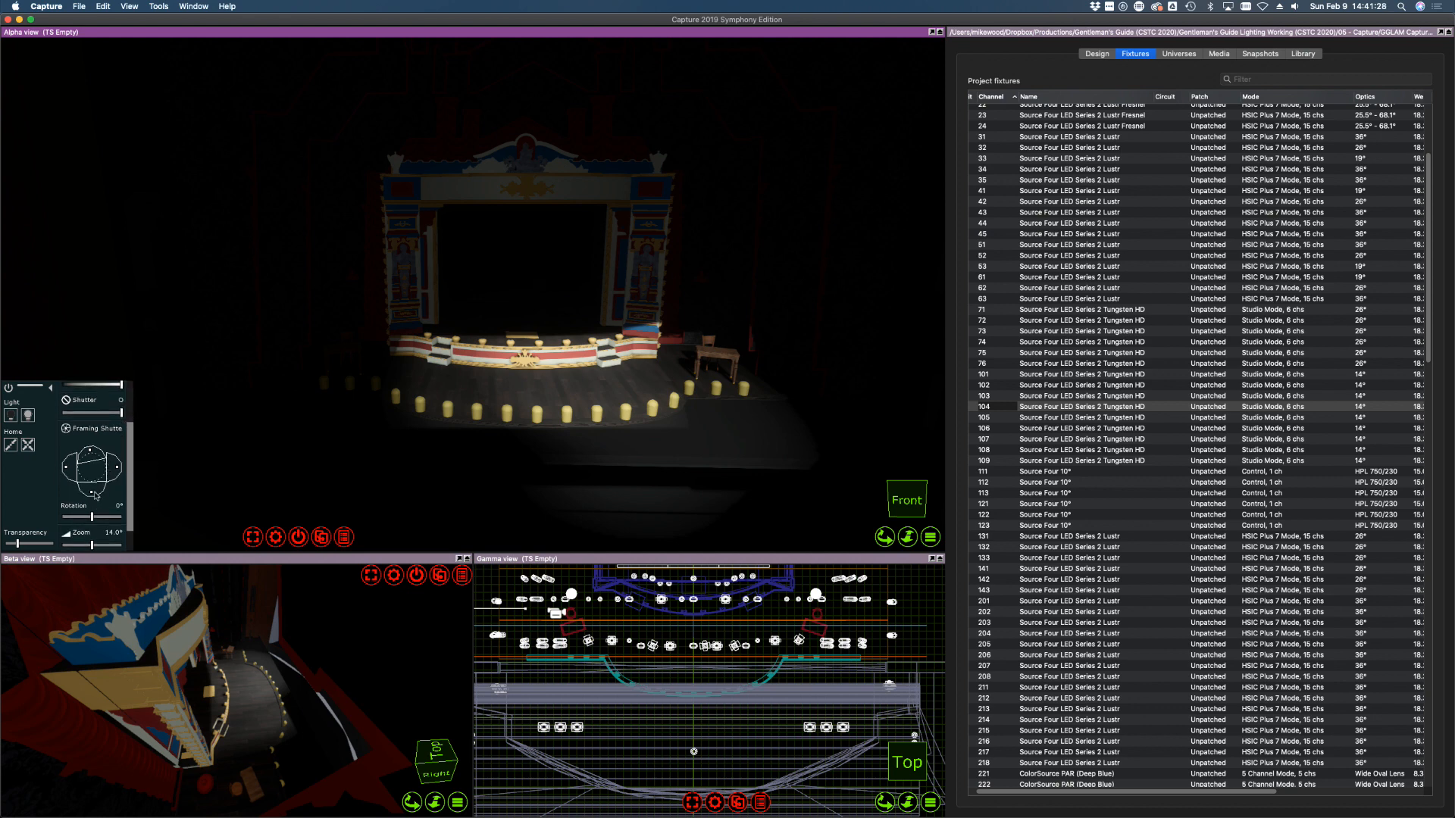
{"action": "left_click_drag", "start_coordinate": [96, 496], "coordinate": [96, 497]}
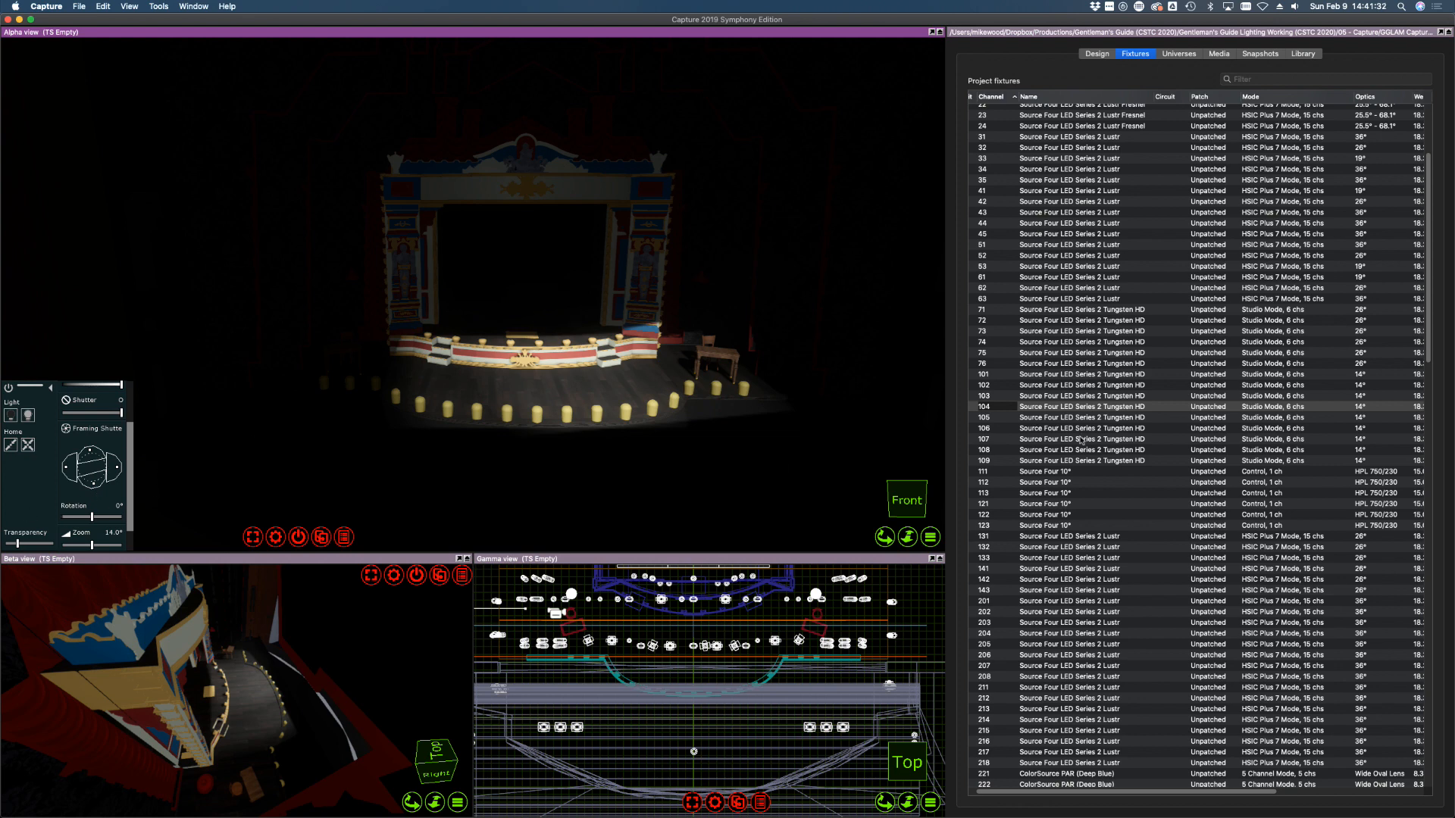
Shutter fixture 105's beam off stage right and the right proscenium column
{"action": "left_click", "coordinate": [1016, 418]}
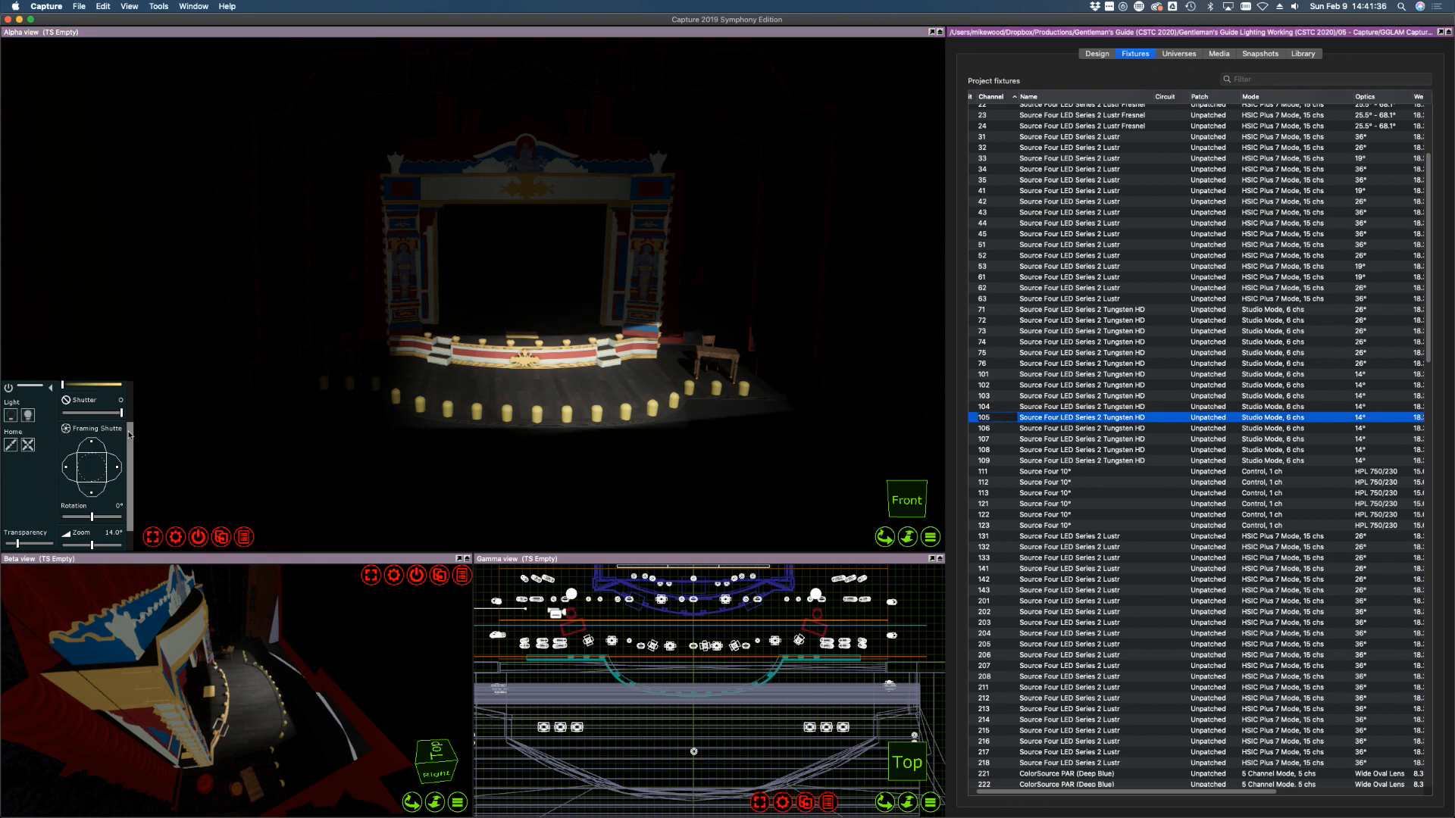
{"action": "mouse_move", "coordinate": [130, 434]}
{"action": "left_mouse_down"}
{"action": "mouse_move", "coordinate": [132, 415]}
{"action": "mouse_move", "coordinate": [132, 449]}
{"action": "left_mouse_up"}
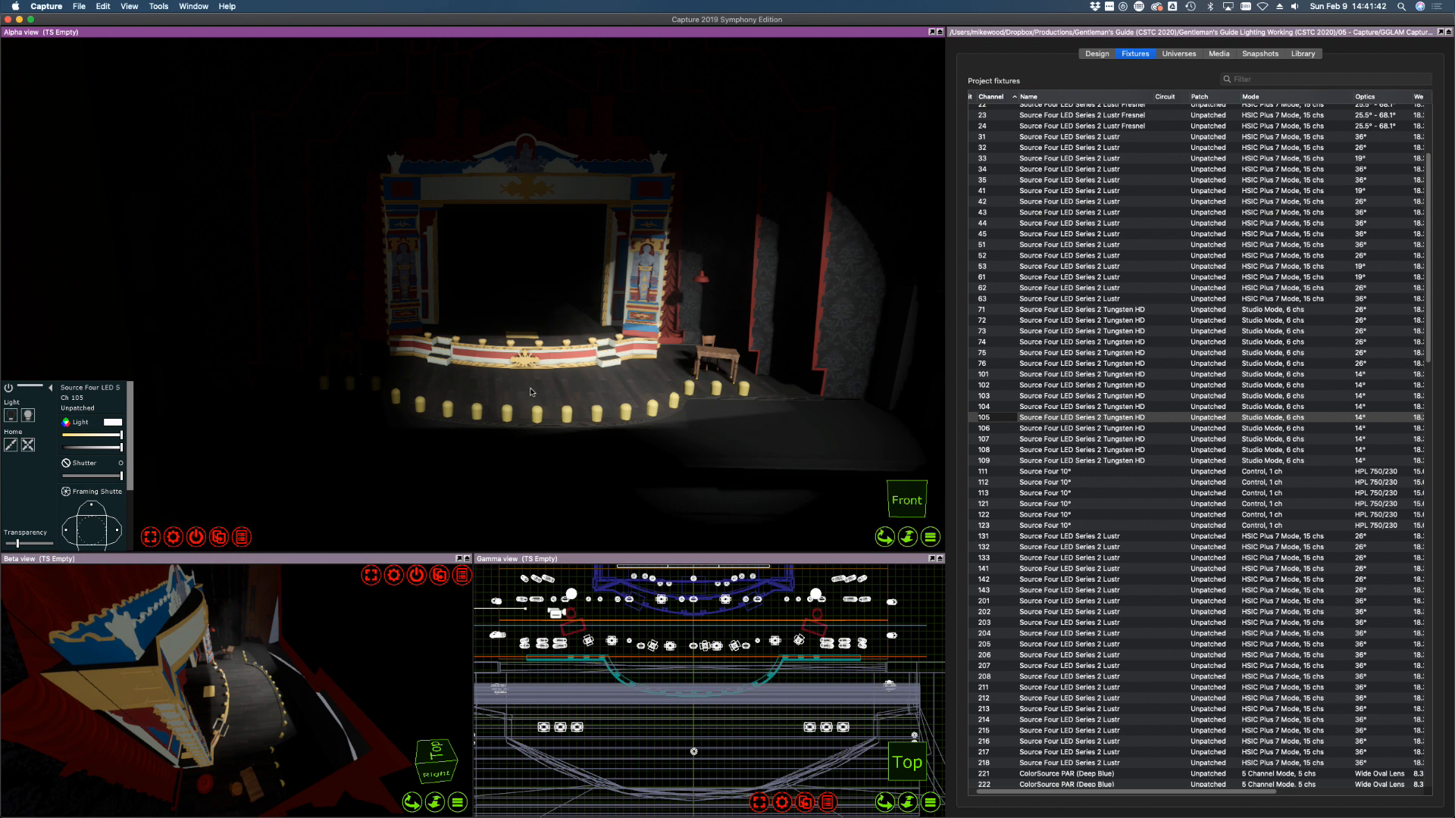
{"action": "scroll", "coordinate": [129, 466], "scroll_direction": "down", "scroll_amount": 3}
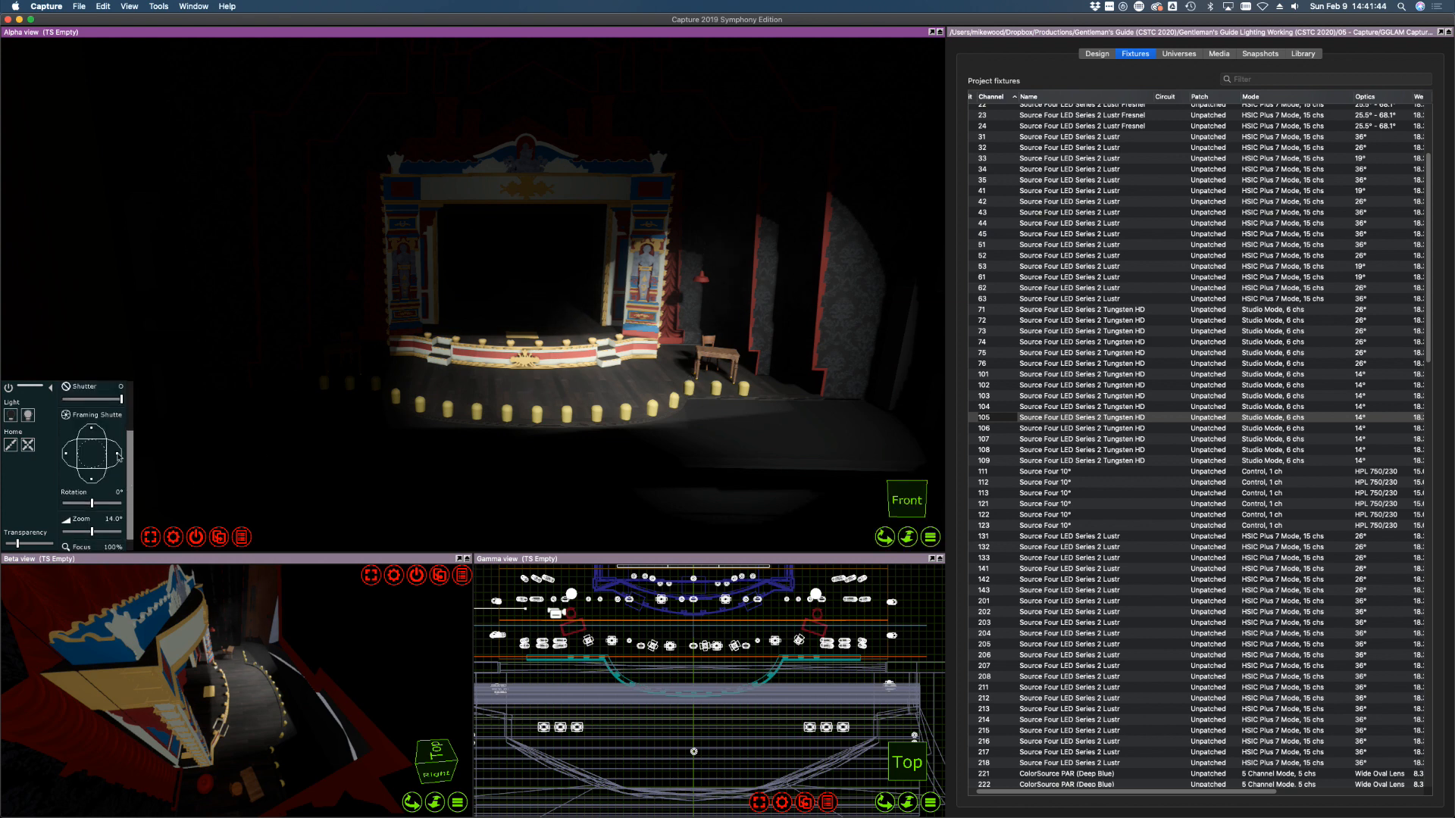
{"action": "left_click_drag", "start_coordinate": [118, 455], "coordinate": [105, 450]}
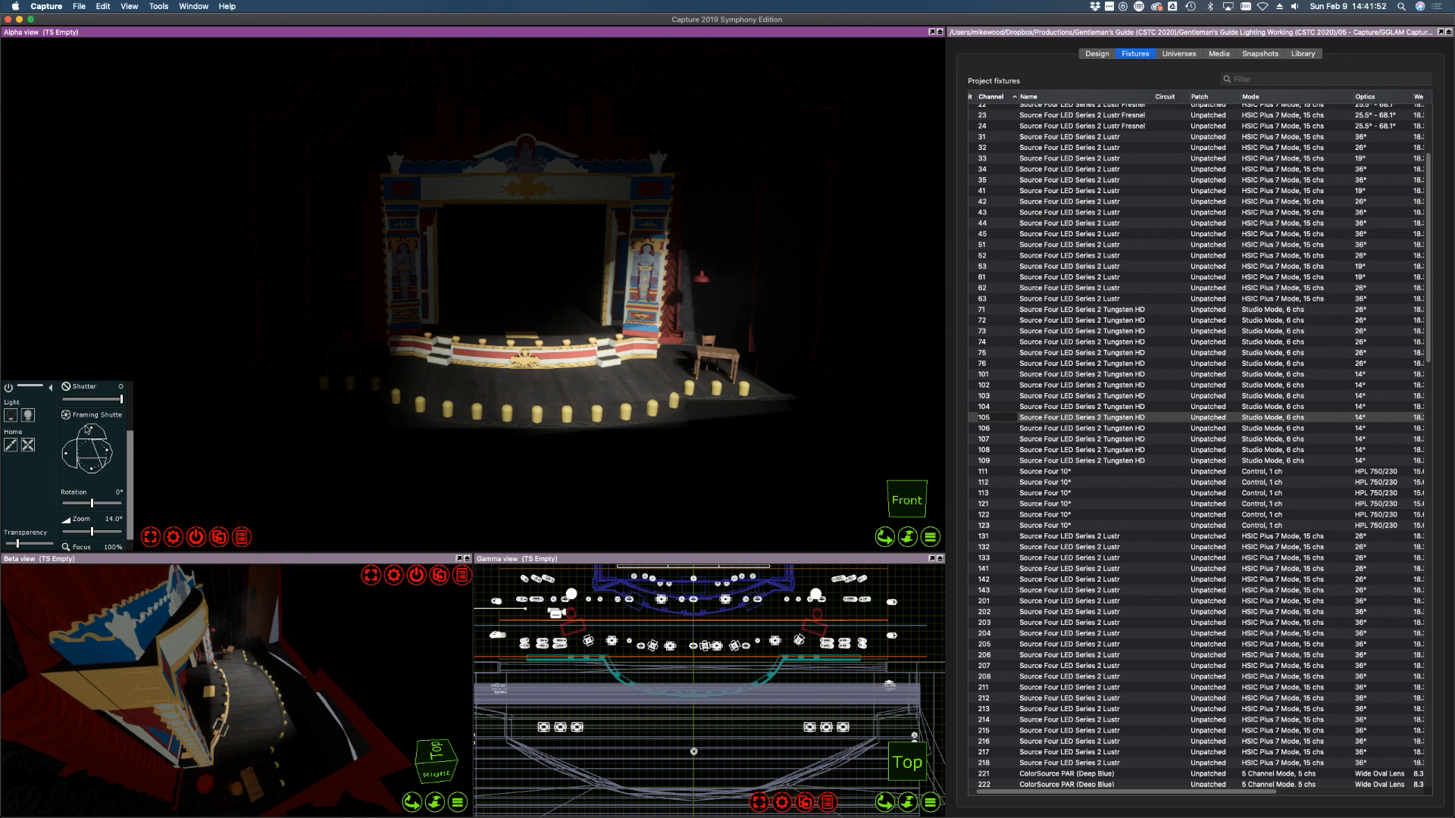
{"action": "left_click_drag", "start_coordinate": [91, 424], "coordinate": [91, 434]}
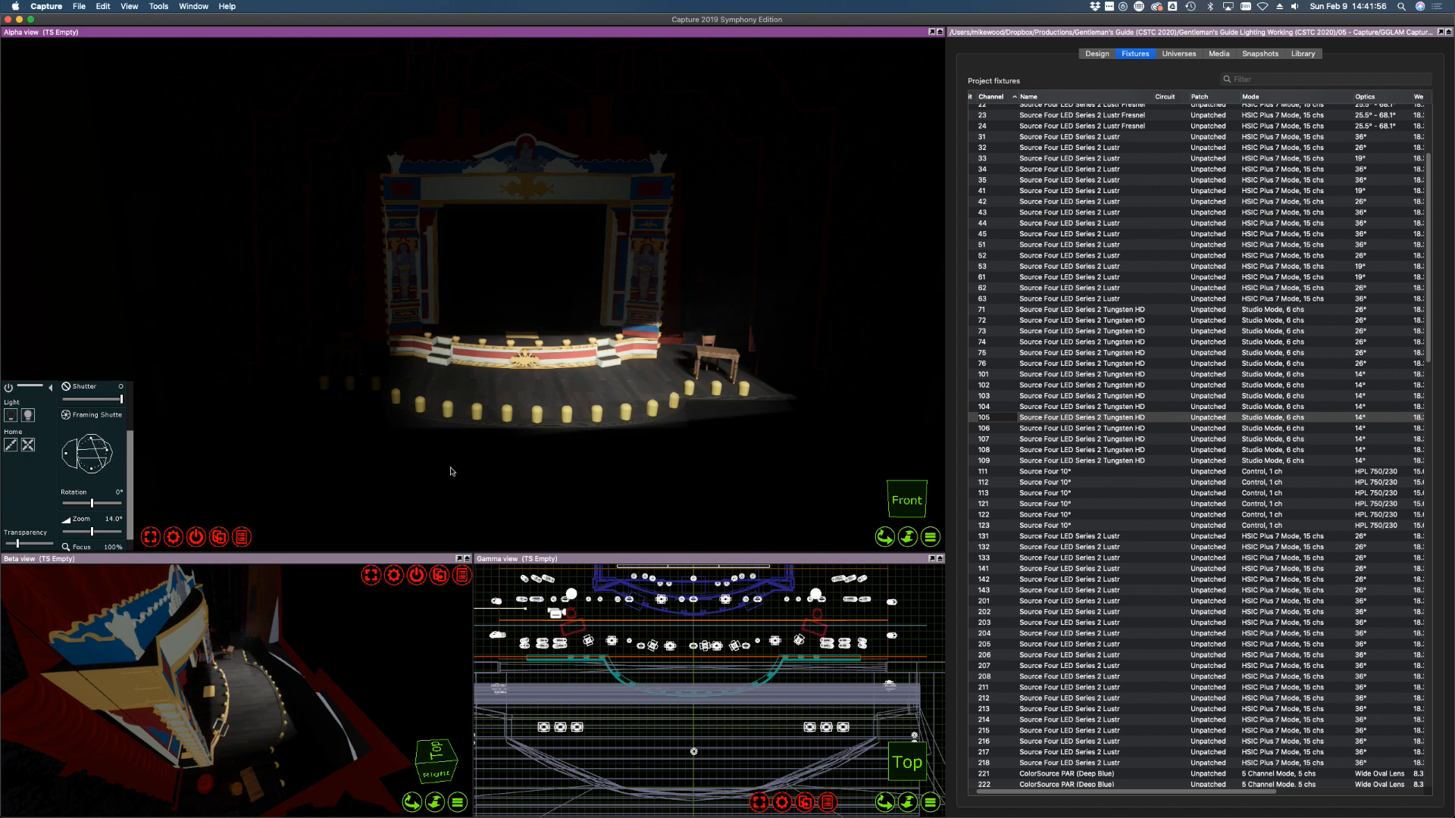
Bring channel 101 to full, aim it onstage and shutter it off the proscenium and downstage edge
{"action": "left_click", "coordinate": [1001, 375]}
{"action": "left_click_drag", "start_coordinate": [131, 439], "coordinate": [133, 409]}
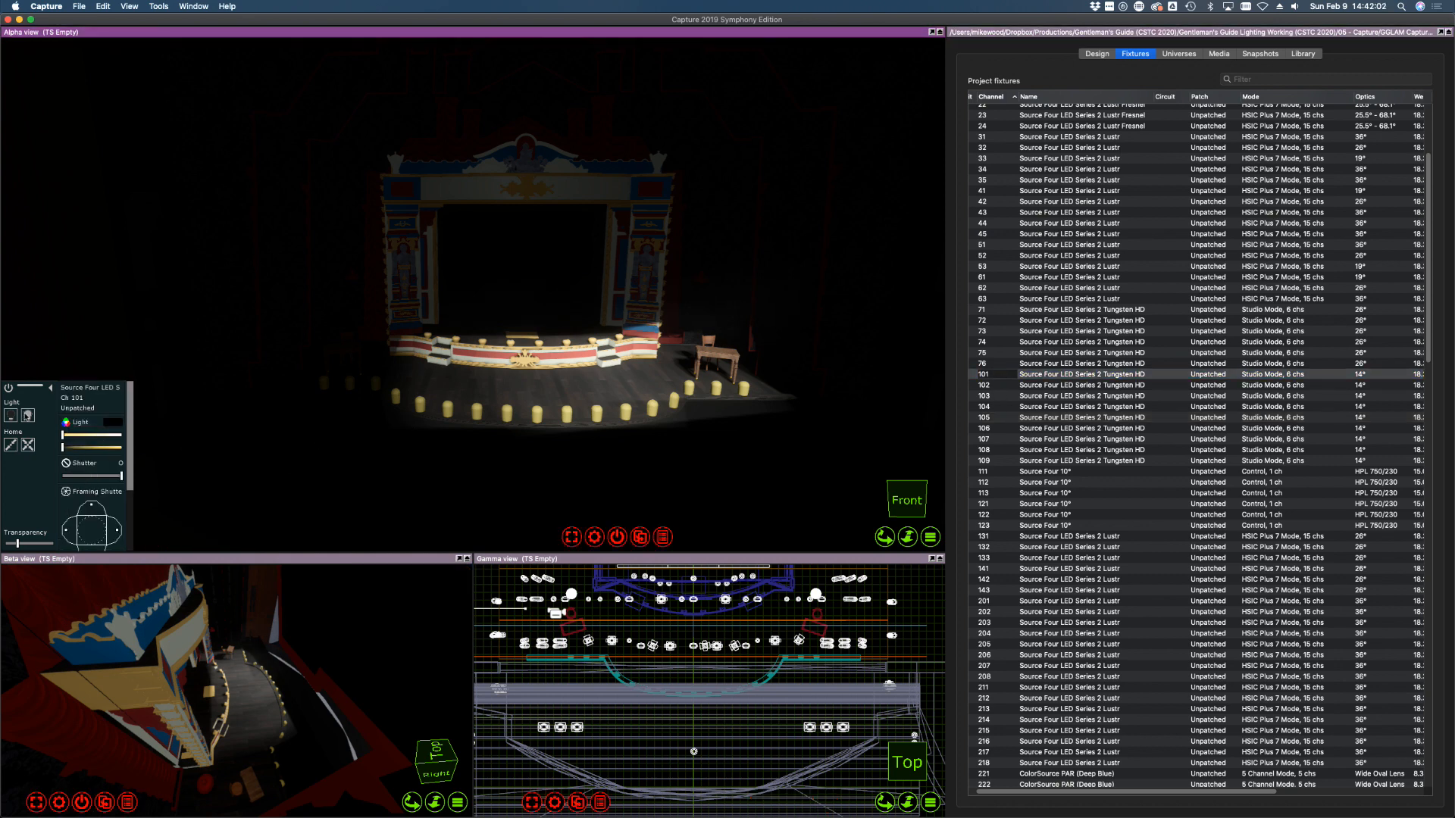
{"action": "mouse_move", "coordinate": [111, 436]}
{"action": "left_mouse_down"}
{"action": "mouse_move", "coordinate": [146, 444]}
{"action": "mouse_move", "coordinate": [98, 447]}
{"action": "mouse_move", "coordinate": [132, 448]}
{"action": "left_mouse_up"}
{"action": "left_click_drag", "start_coordinate": [360, 351], "coordinate": [369, 374]}
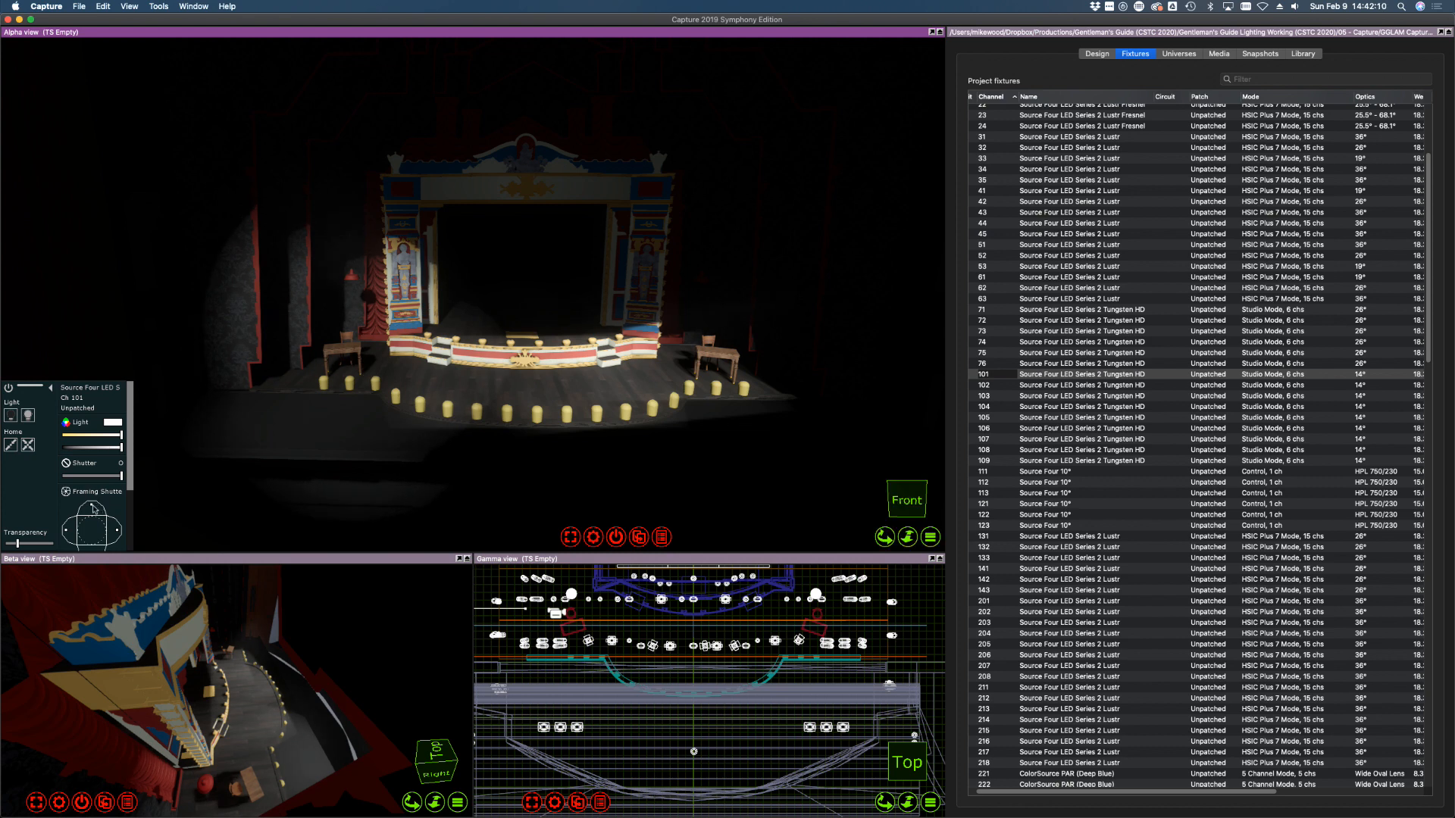
{"action": "left_click_drag", "start_coordinate": [94, 508], "coordinate": [94, 511]}
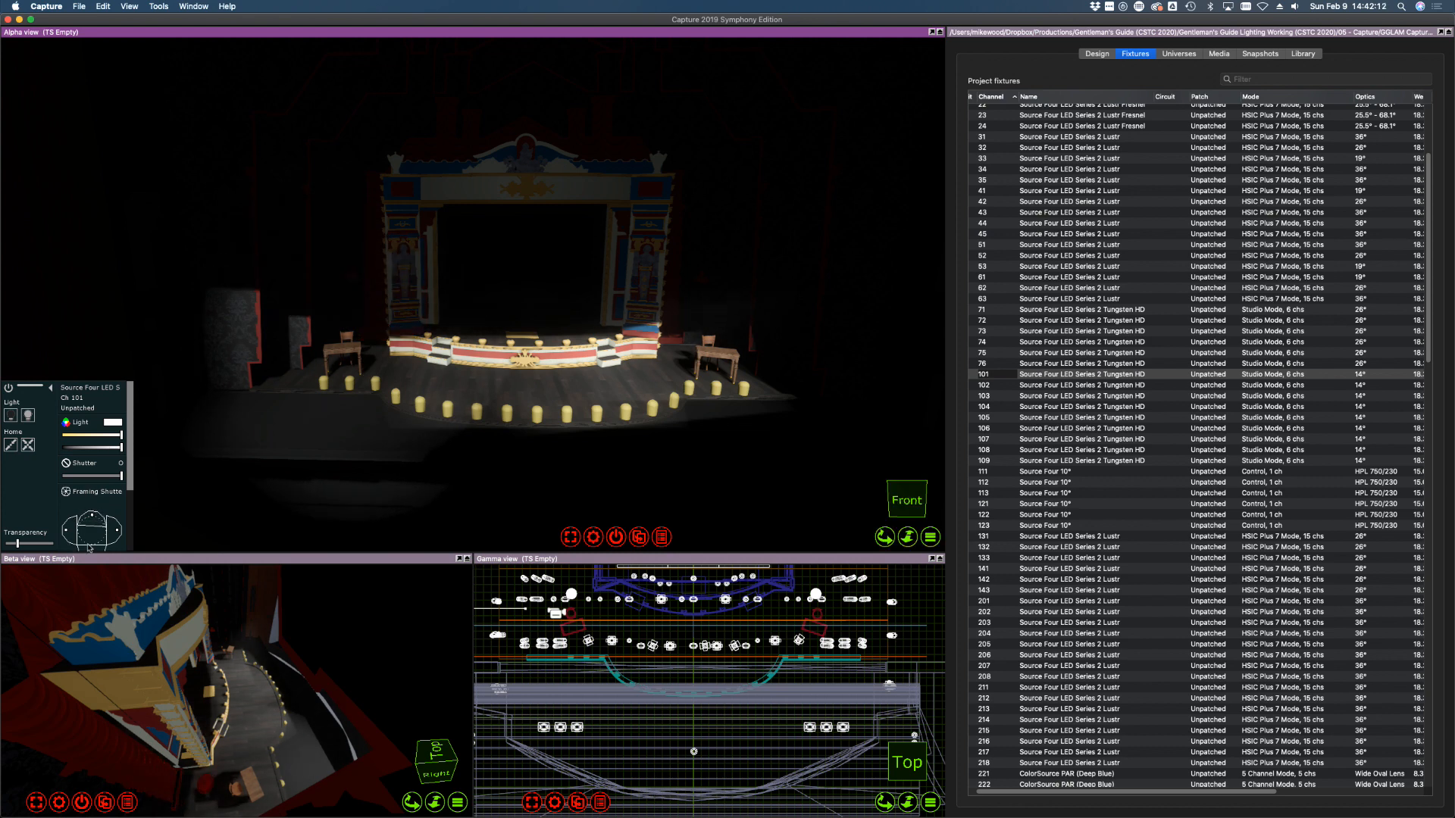
{"action": "scroll", "coordinate": [102, 471], "scroll_direction": "down", "scroll_amount": 4}
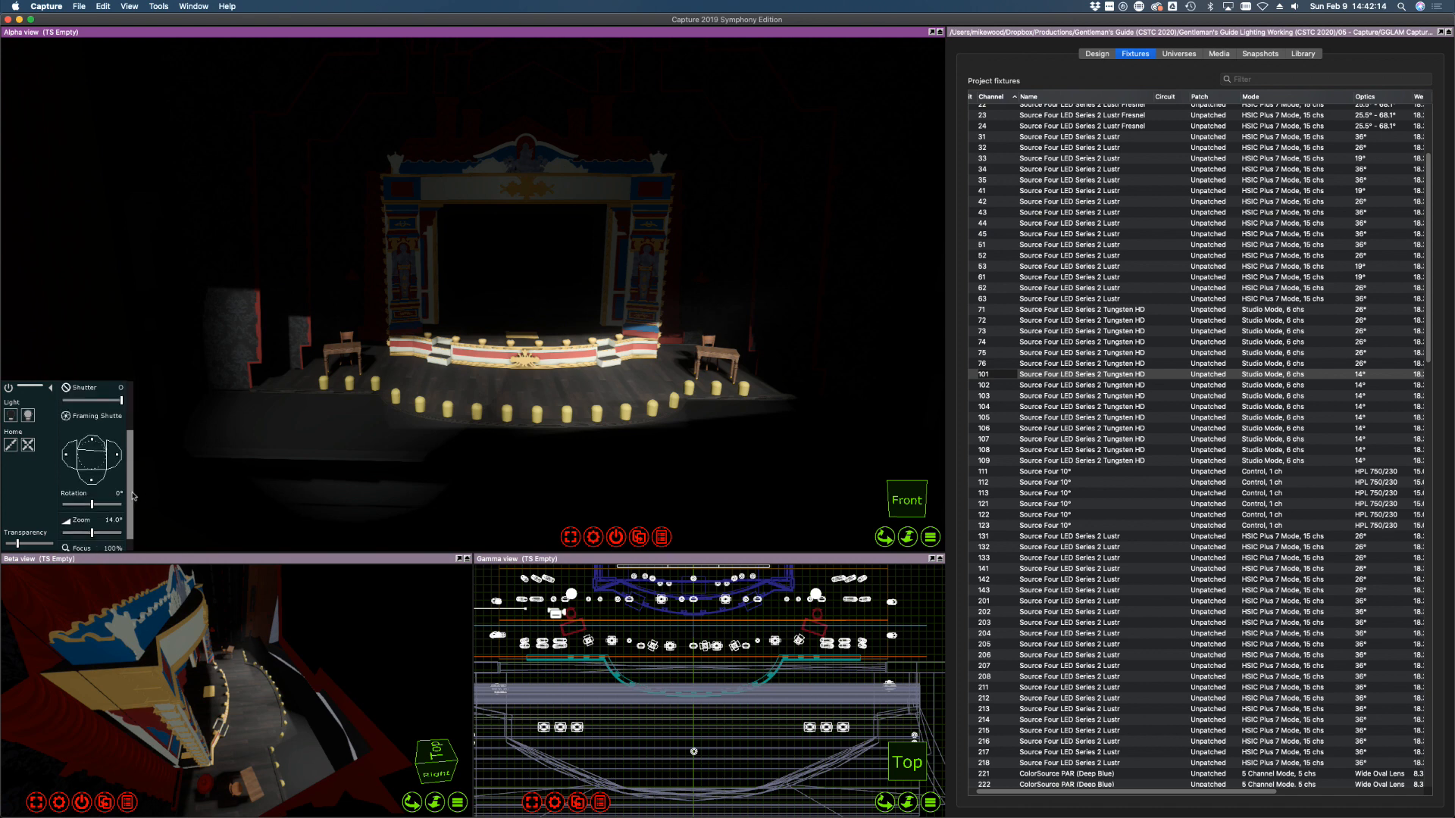
{"action": "left_click_drag", "start_coordinate": [93, 468], "coordinate": [68, 443]}
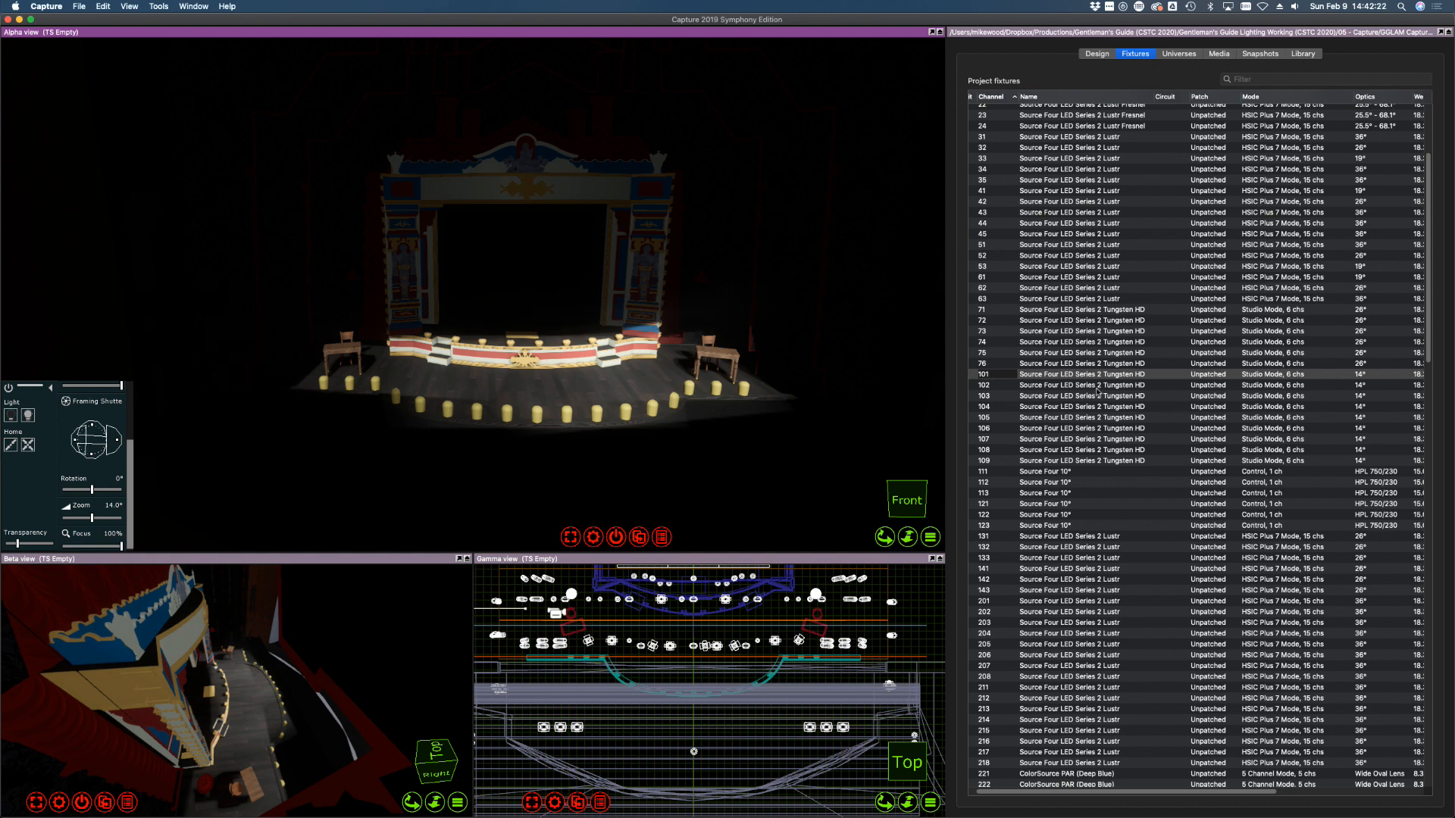
Bring channel 102 to full and trim its top and bottom shutters off the proscenium
{"action": "left_click", "coordinate": [131, 413]}
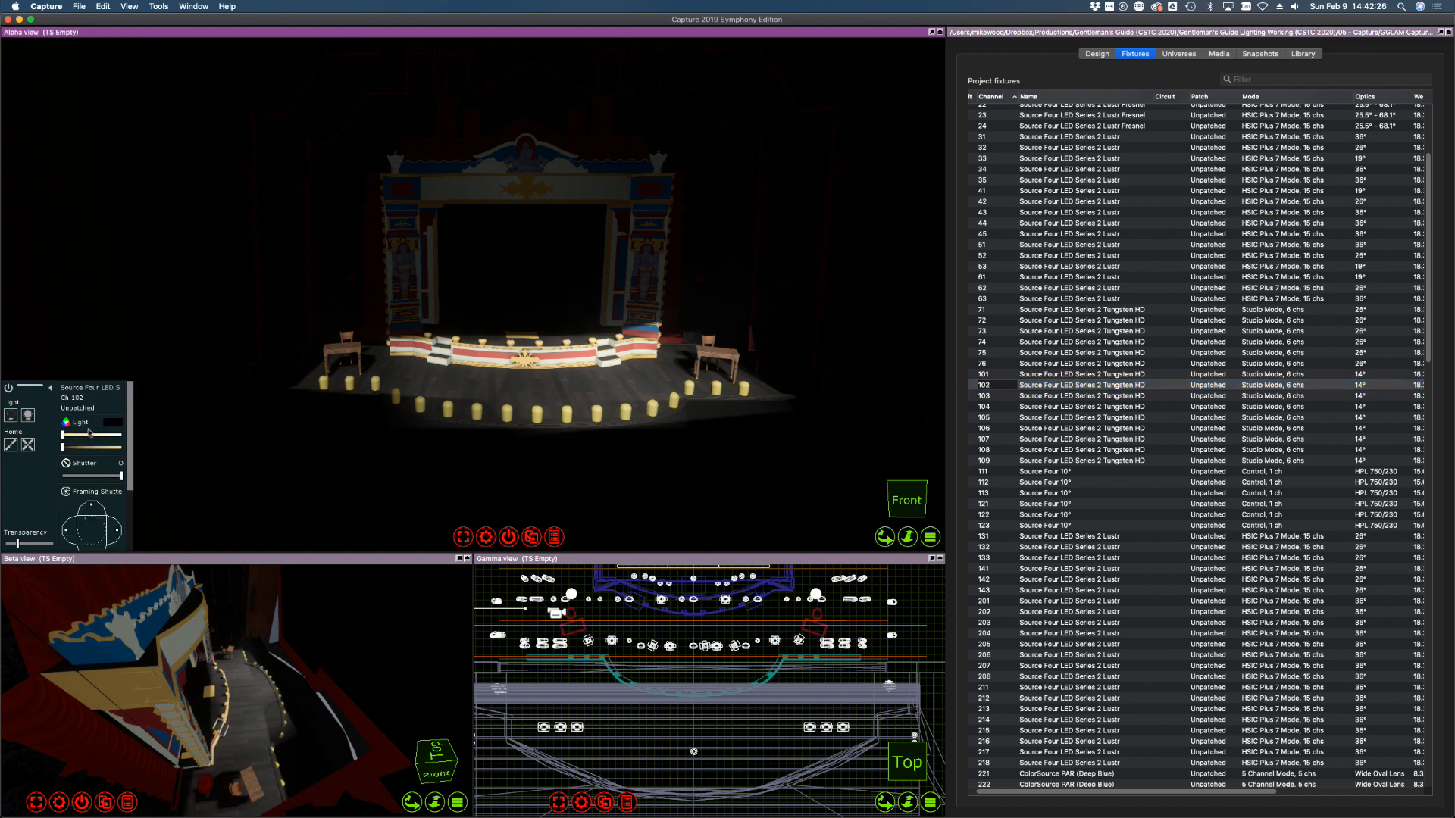
{"action": "left_click_drag", "start_coordinate": [89, 435], "coordinate": [176, 446]}
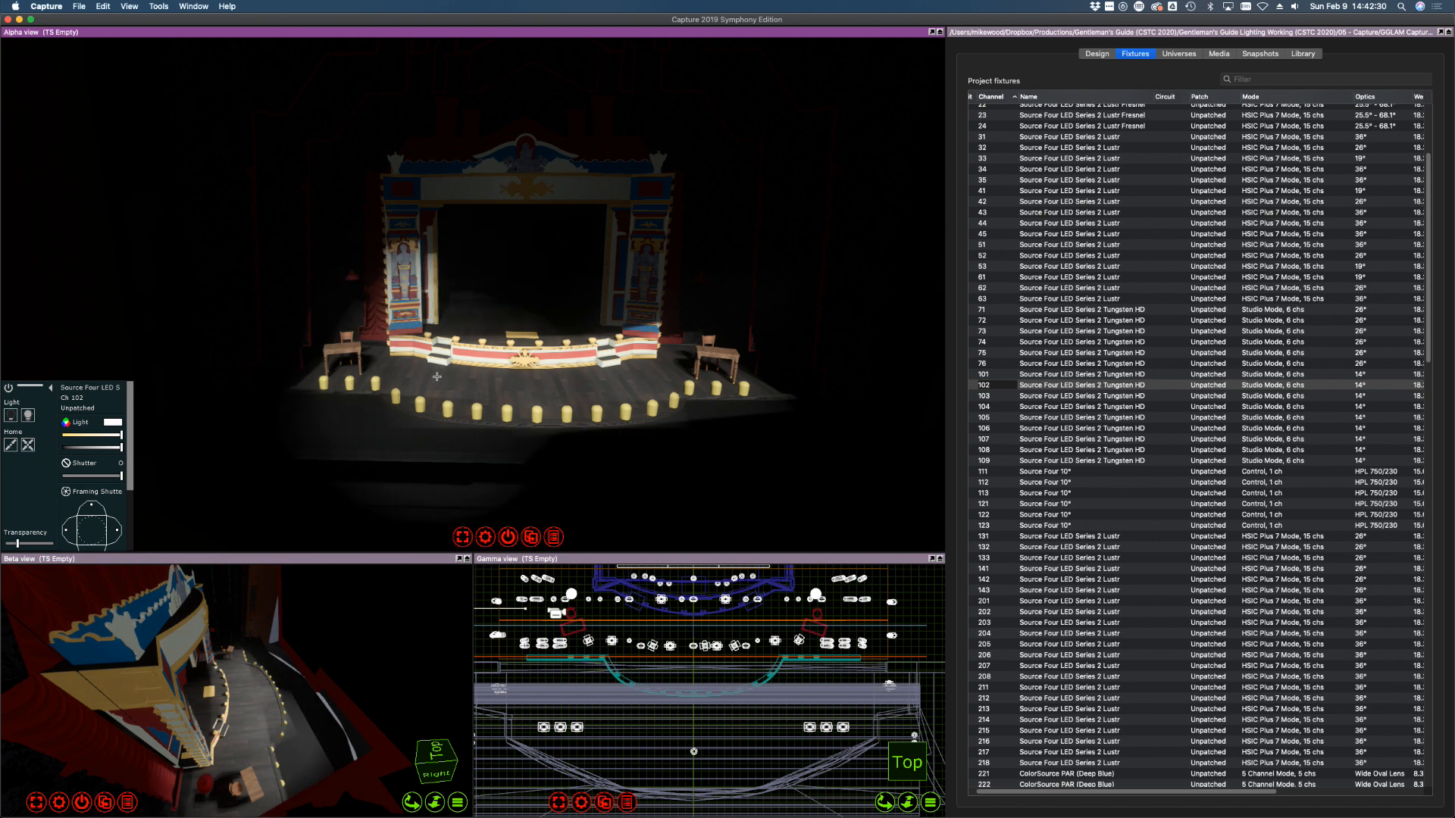
{"action": "left_click_drag", "start_coordinate": [93, 508], "coordinate": [92, 514]}
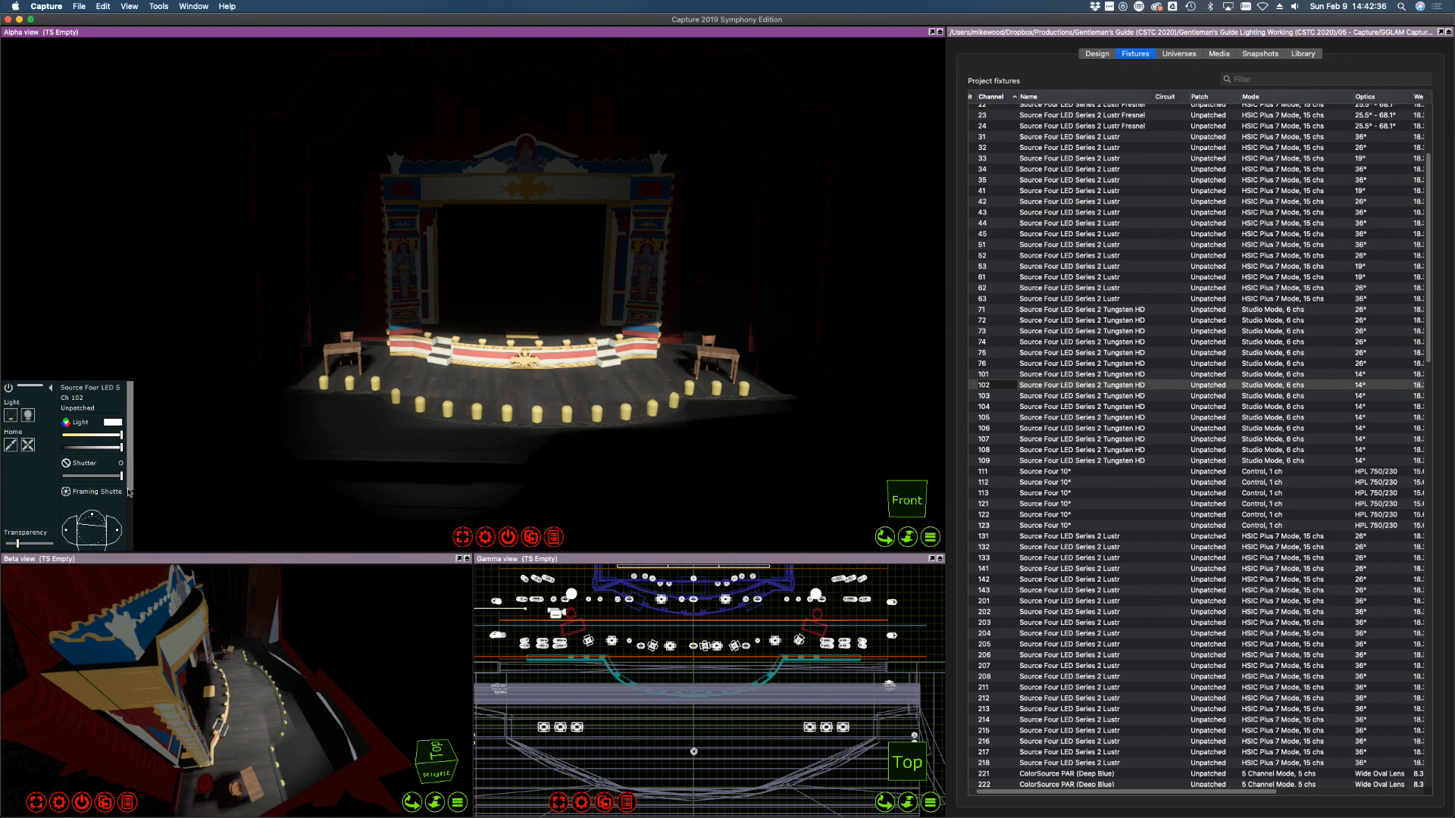
{"action": "scroll", "coordinate": [128, 492], "scroll_direction": "down", "scroll_amount": 3}
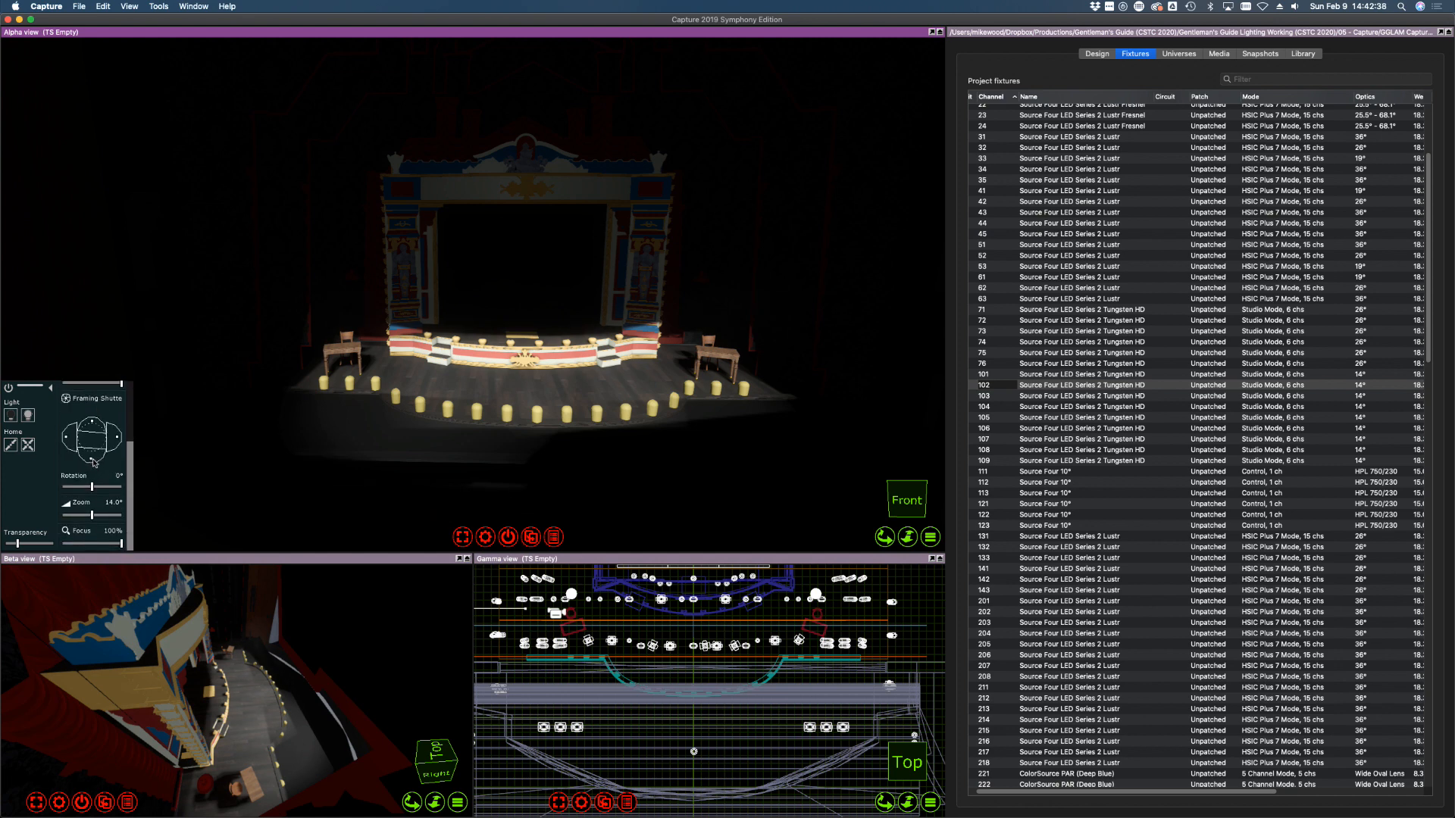
{"action": "left_click_drag", "start_coordinate": [92, 459], "coordinate": [92, 453]}
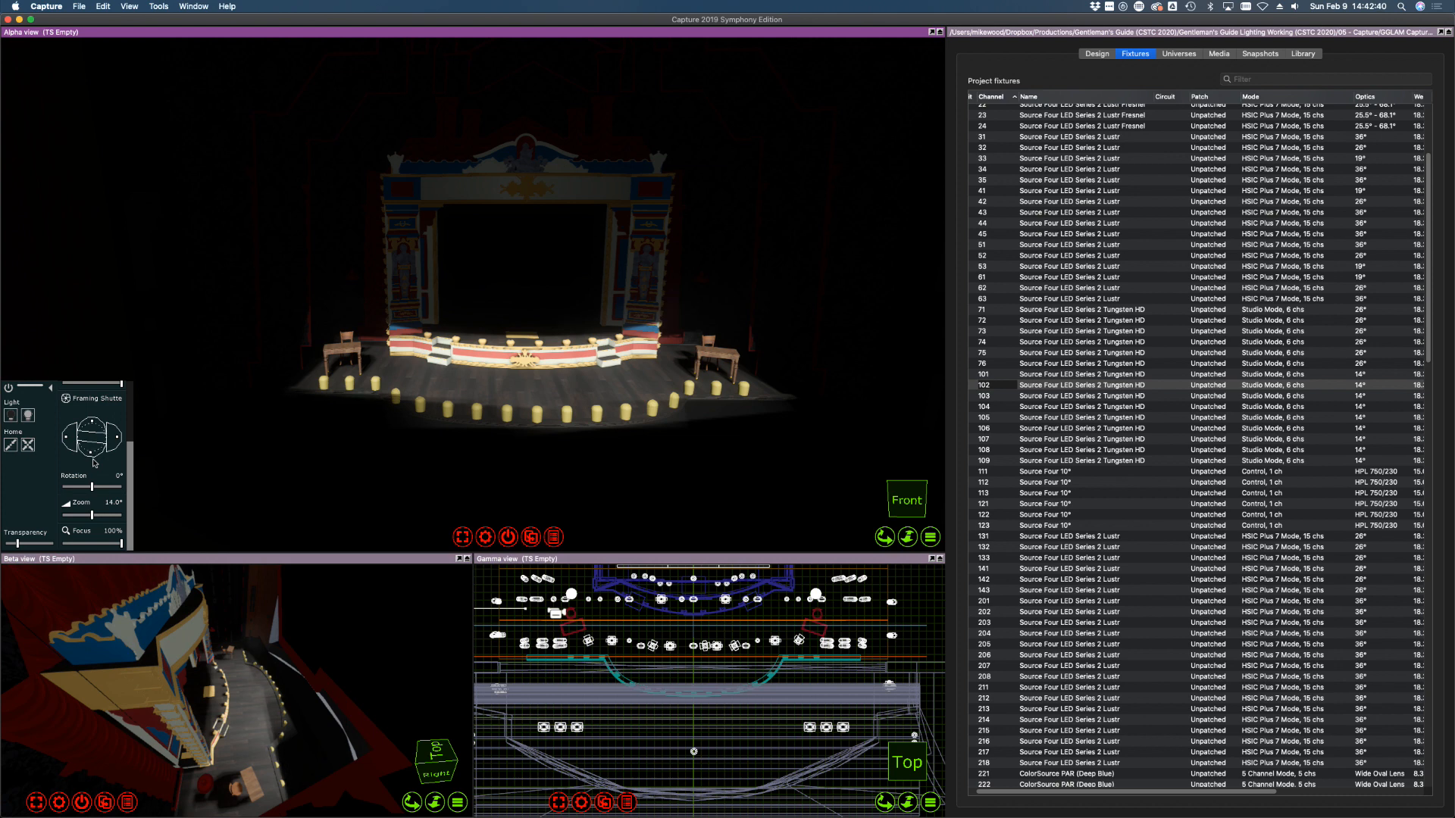
Raise fixture 106 to full, aim it at stage-left scenery and shutter it off the proscenium column
{"action": "left_click", "coordinate": [988, 374]}
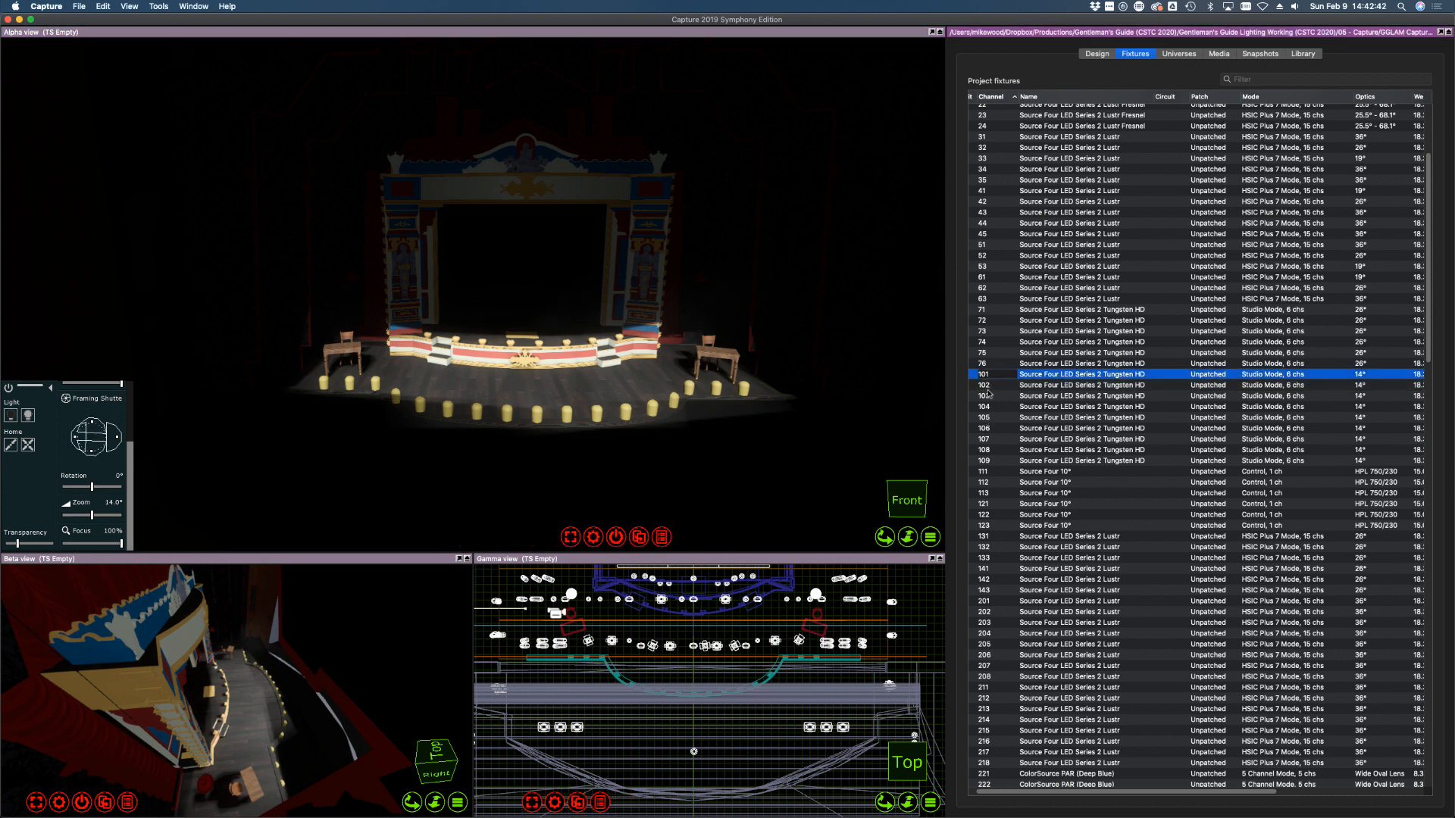
{"action": "left_click", "coordinate": [989, 407]}
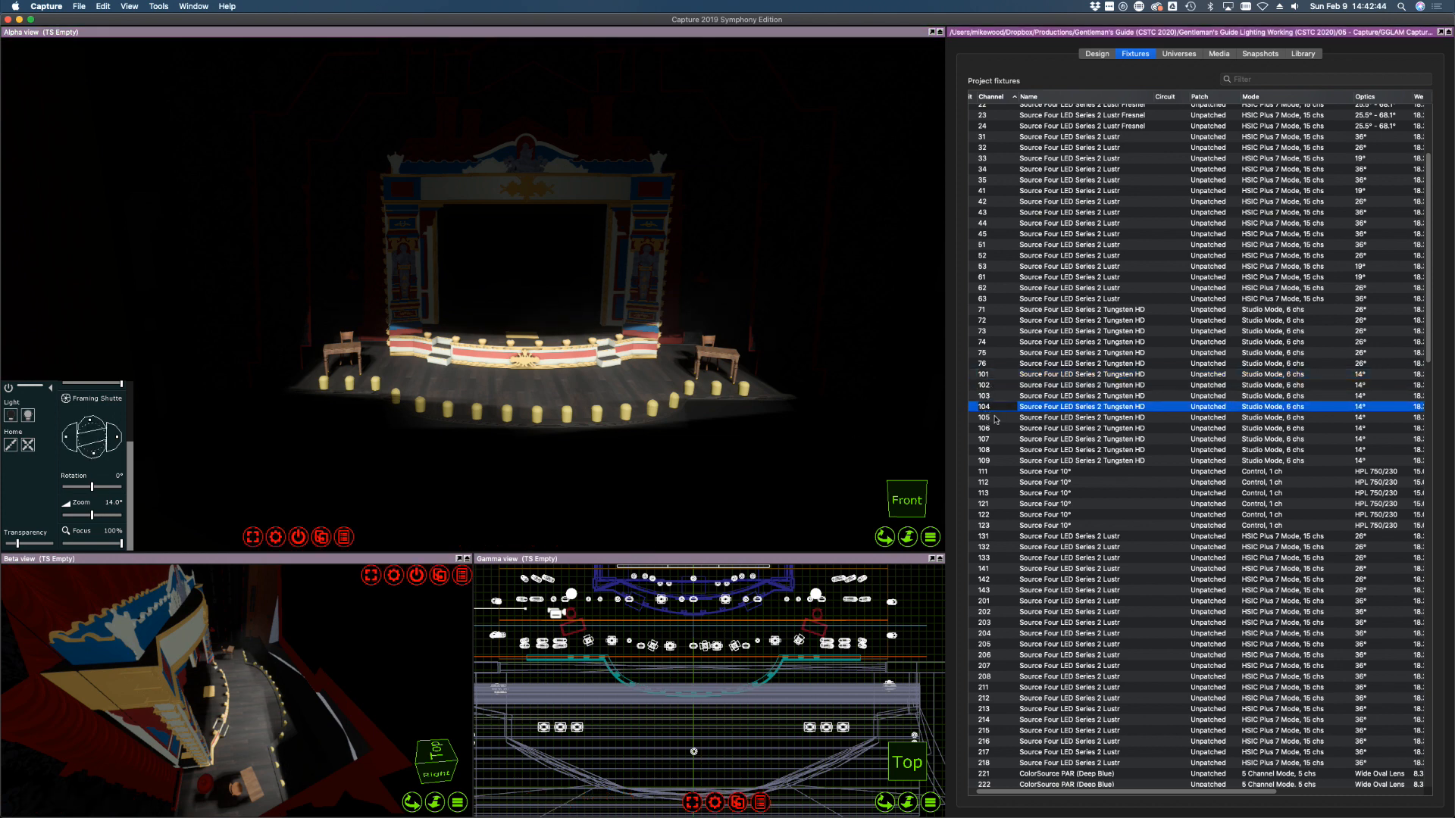
{"action": "left_click", "coordinate": [996, 418]}
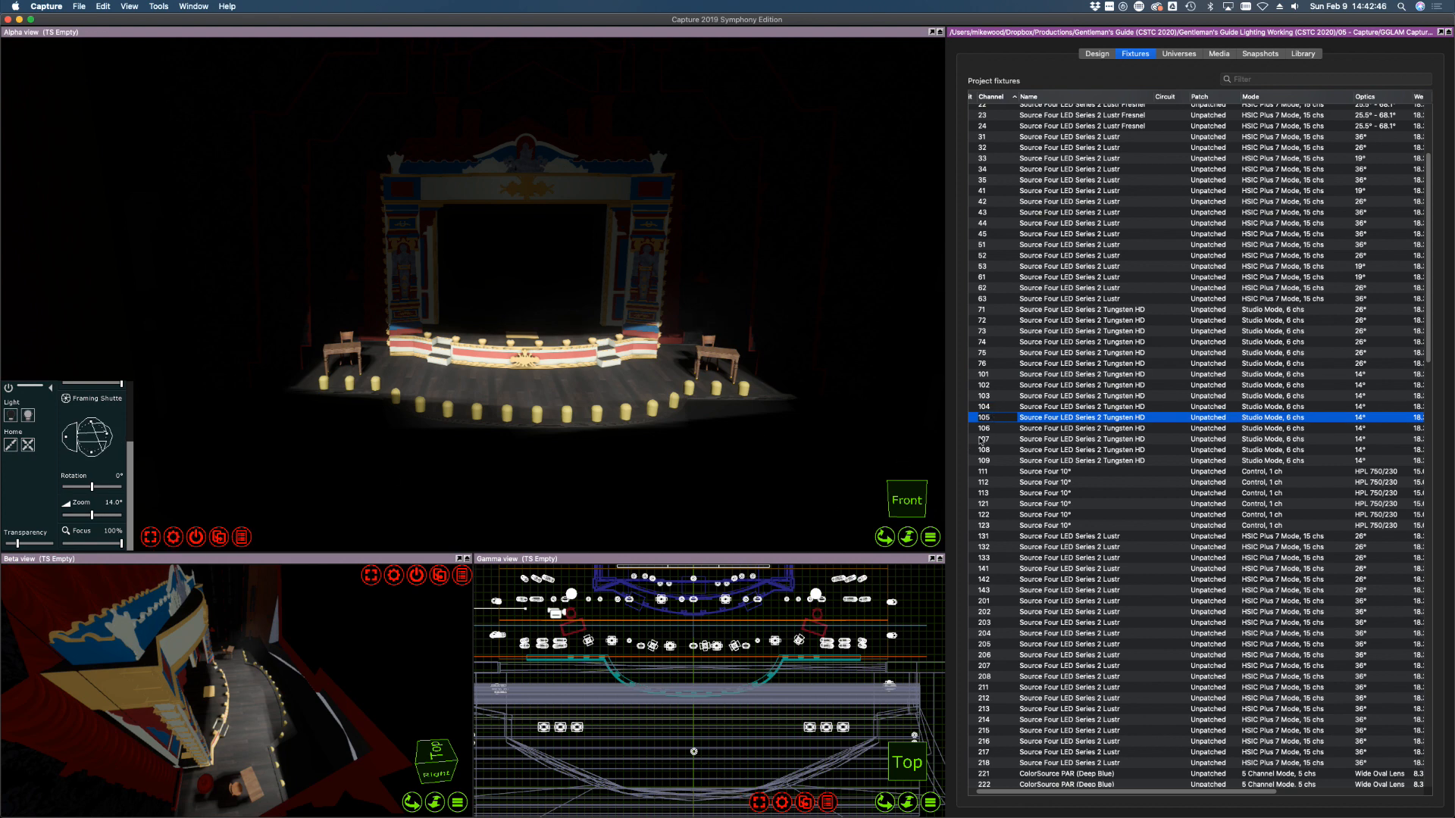
{"action": "left_click", "coordinate": [982, 429]}
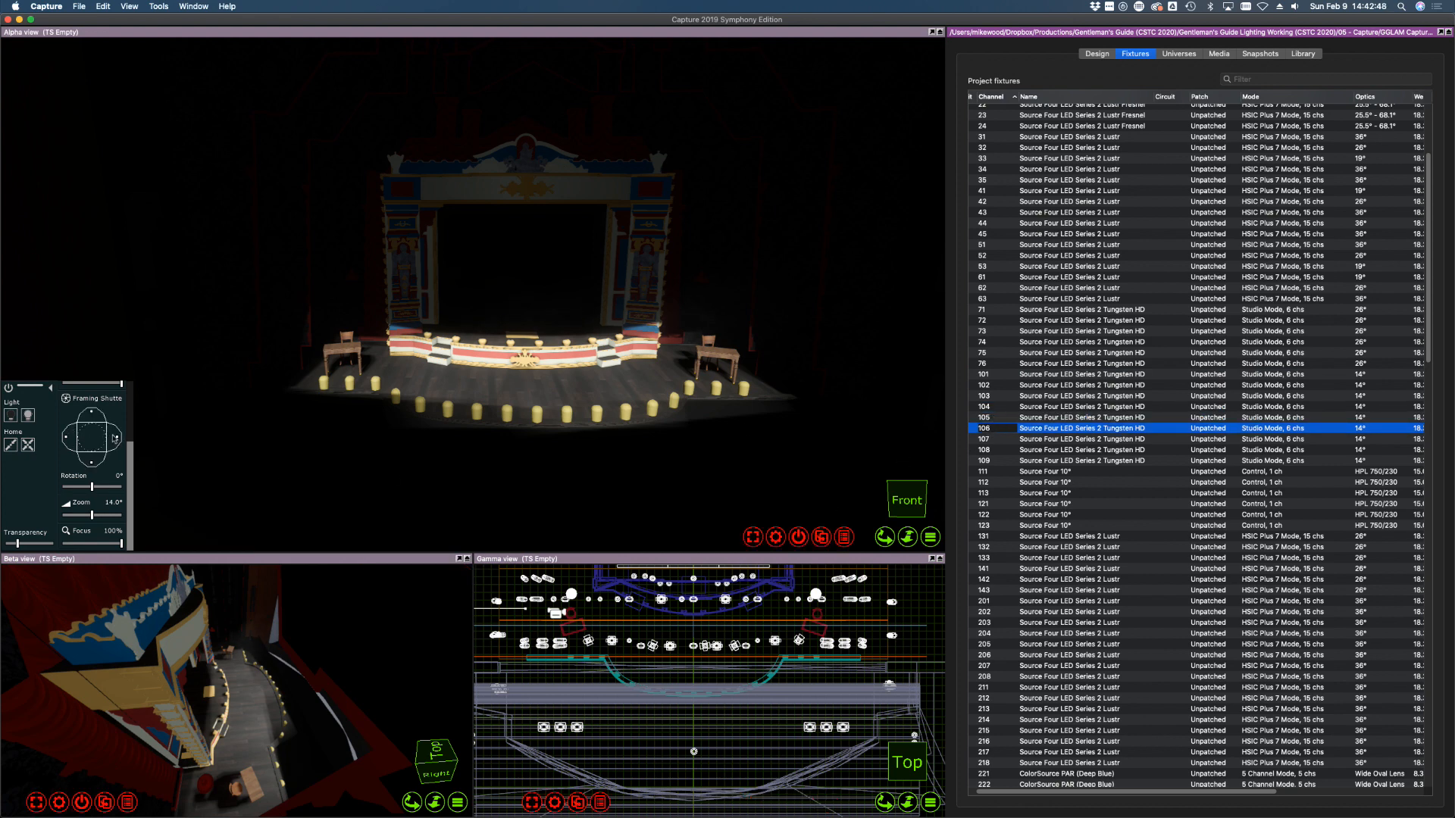
{"action": "left_click_drag", "start_coordinate": [129, 486], "coordinate": [135, 425]}
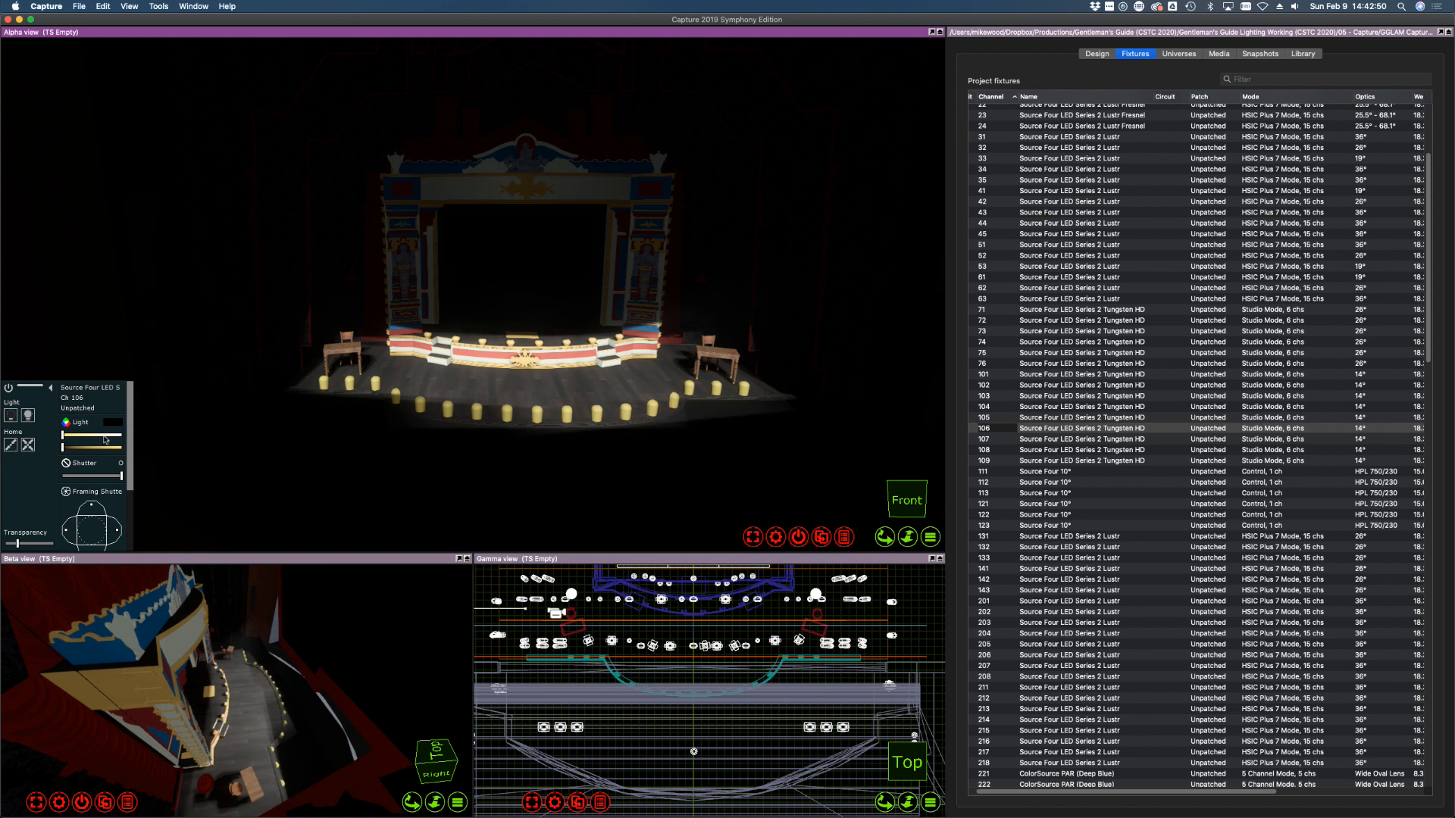
{"action": "left_click", "coordinate": [121, 434]}
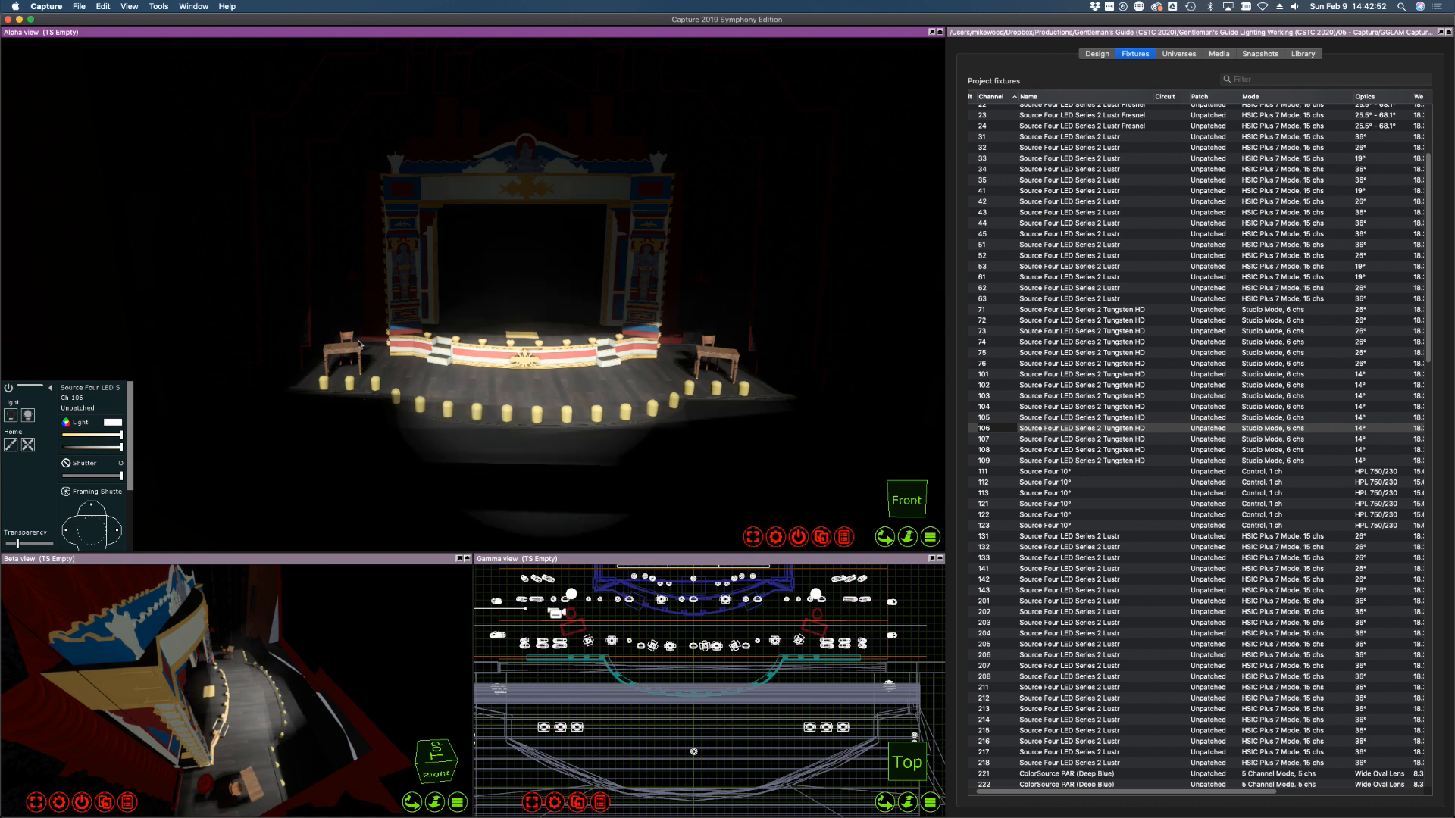
{"action": "left_click_drag", "start_coordinate": [360, 345], "coordinate": [373, 347], "text": "alt"}
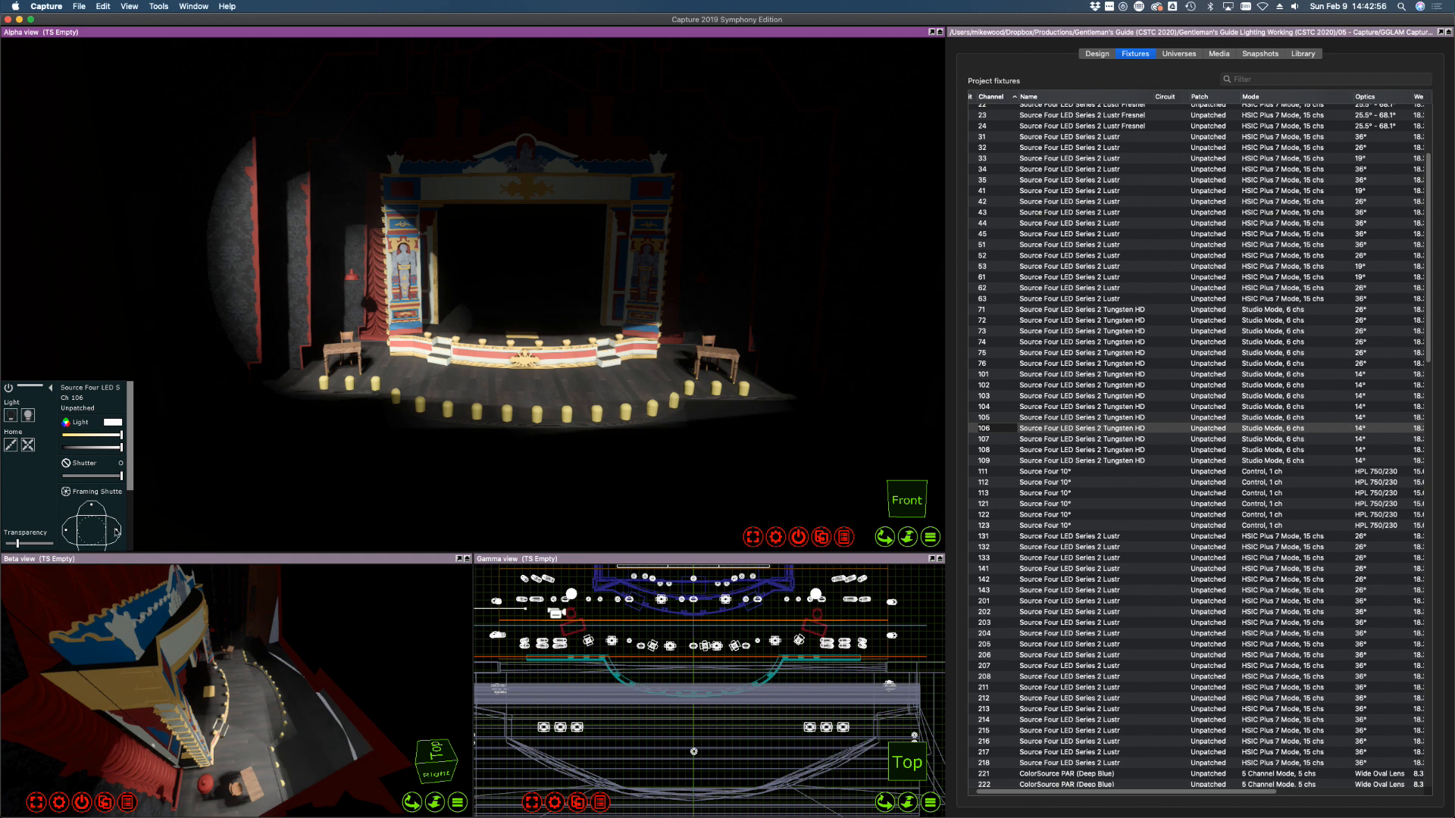
{"action": "left_click_drag", "start_coordinate": [115, 532], "coordinate": [92, 512]}
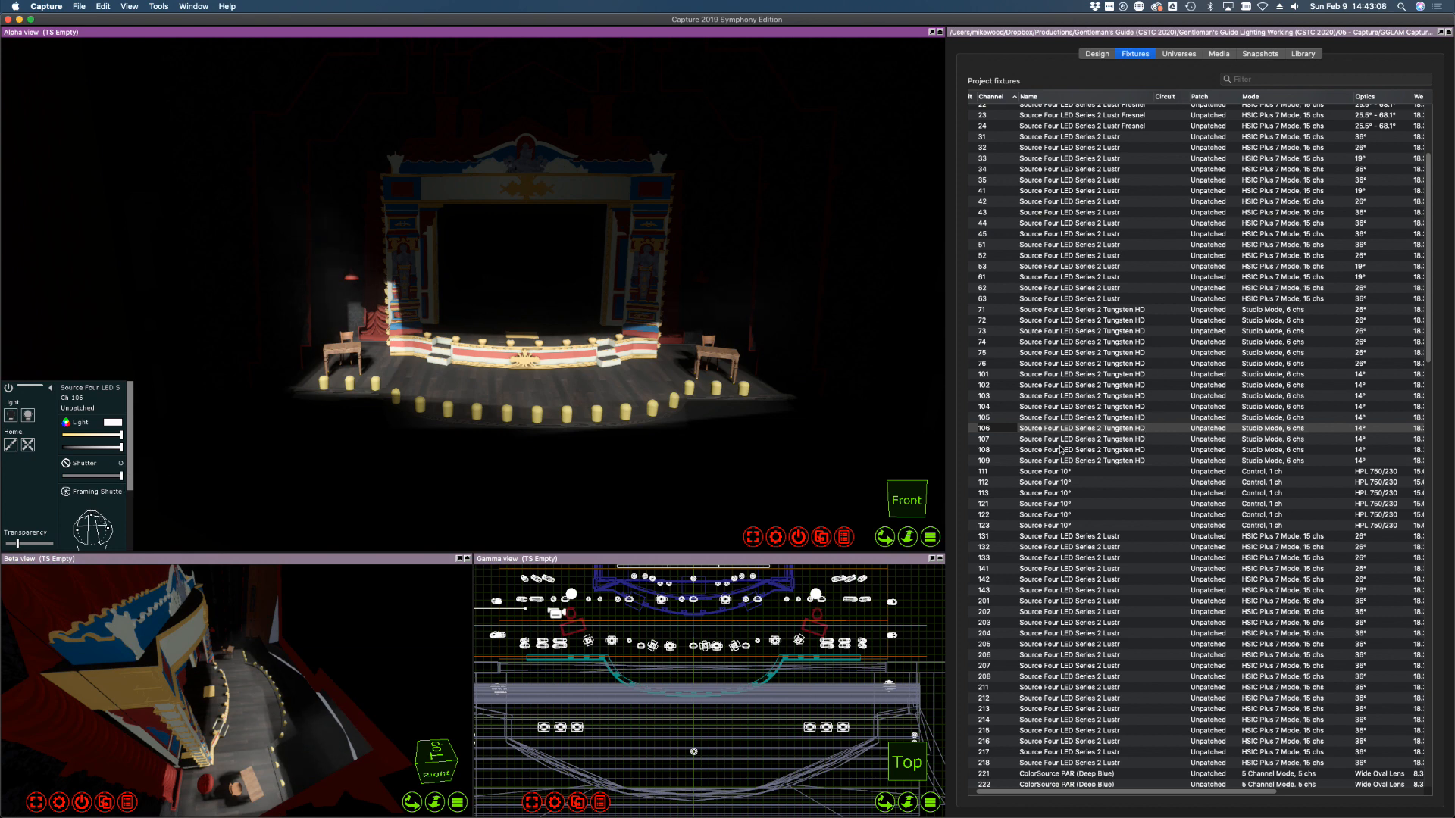
Bring fixture 109 to full, aim it toward stage left and shutter its right, top and bottom edges
{"action": "left_click", "coordinate": [1023, 461]}
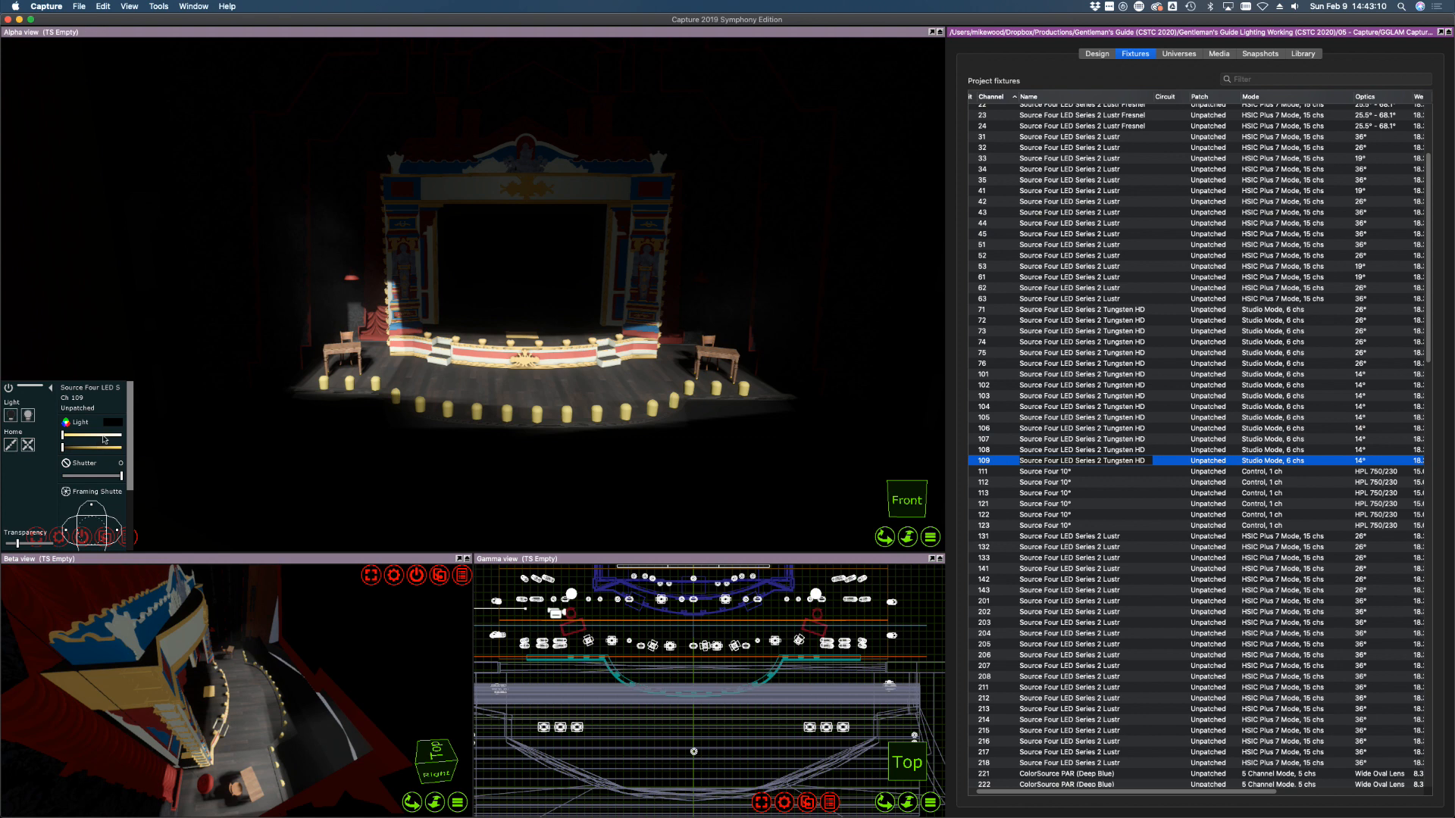
{"action": "left_click_drag", "start_coordinate": [126, 436], "coordinate": [136, 449]}
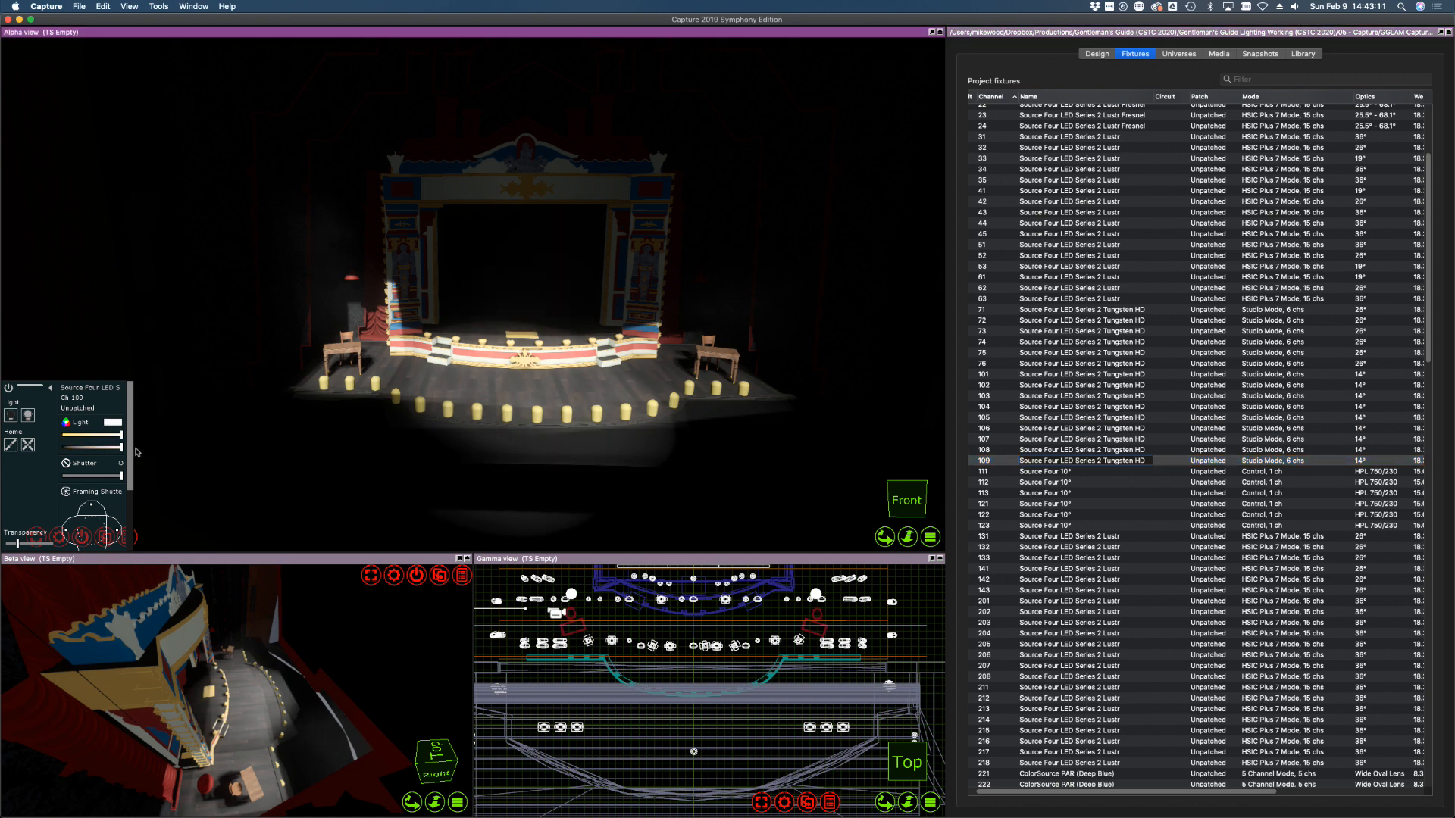
{"action": "left_click", "coordinate": [693, 362]}
{"action": "left_click_drag", "start_coordinate": [693, 361], "coordinate": [667, 361]}
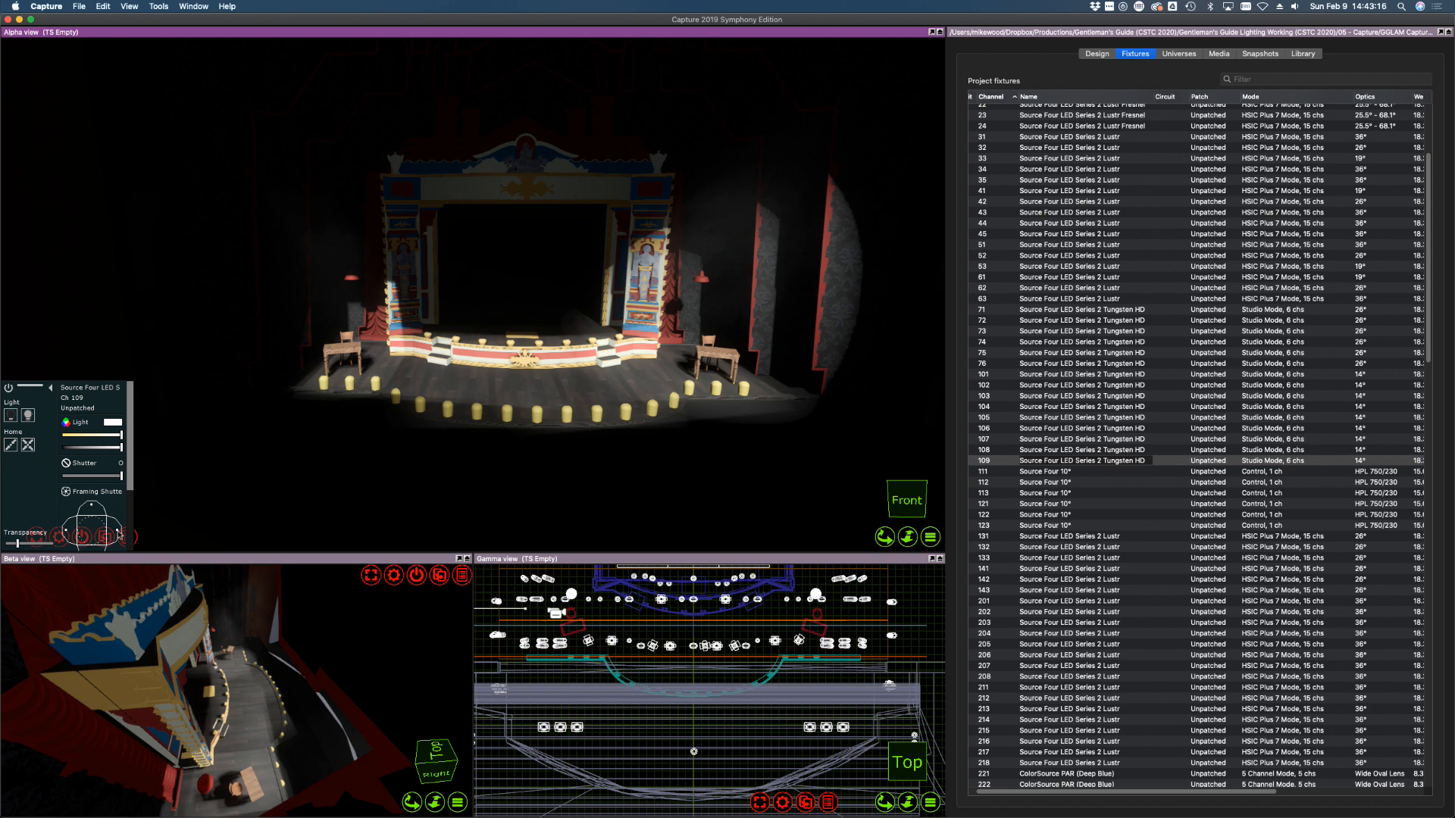
{"action": "left_click_drag", "start_coordinate": [120, 531], "coordinate": [66, 533]}
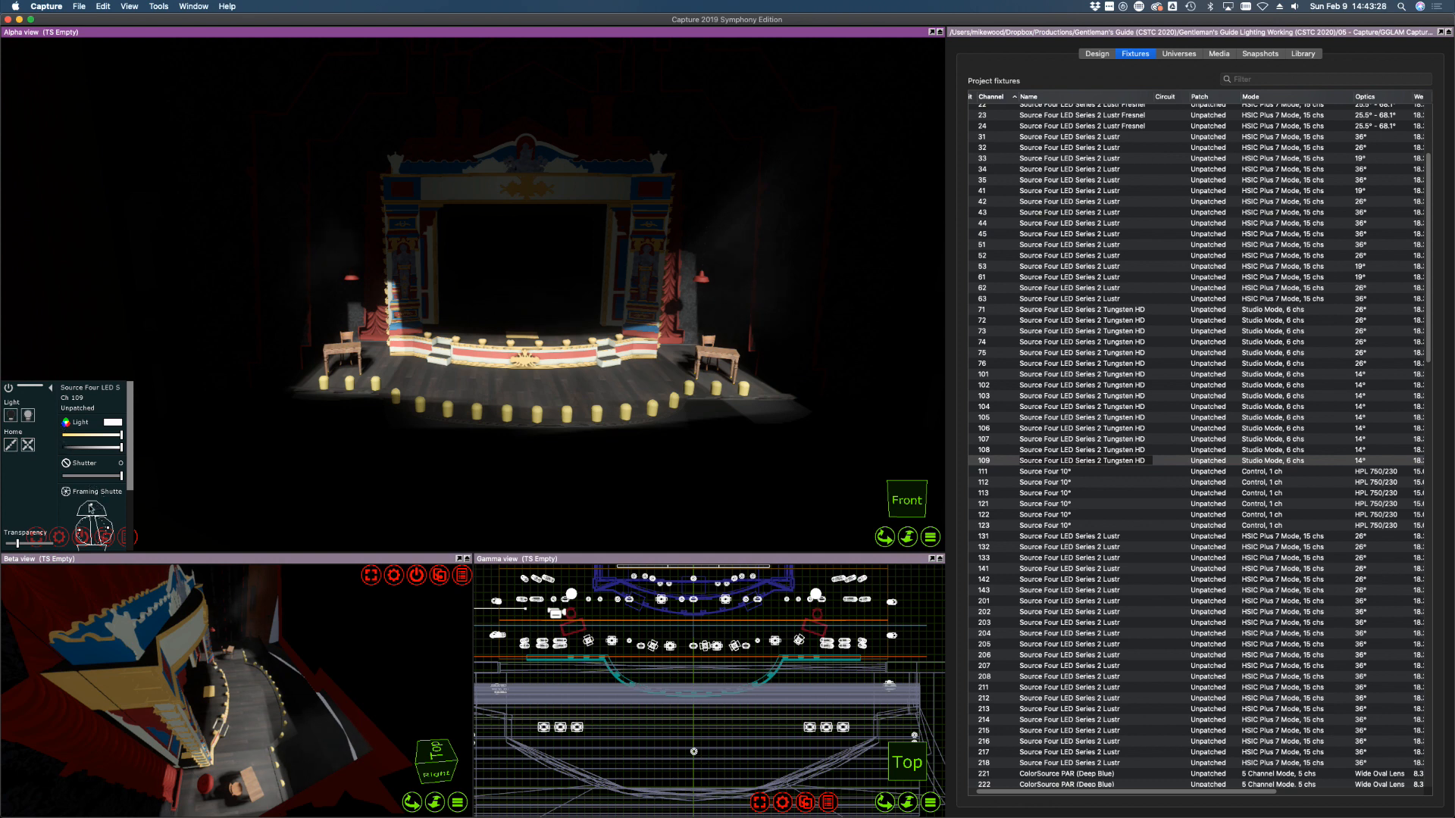
{"action": "left_click_drag", "start_coordinate": [91, 506], "coordinate": [90, 510]}
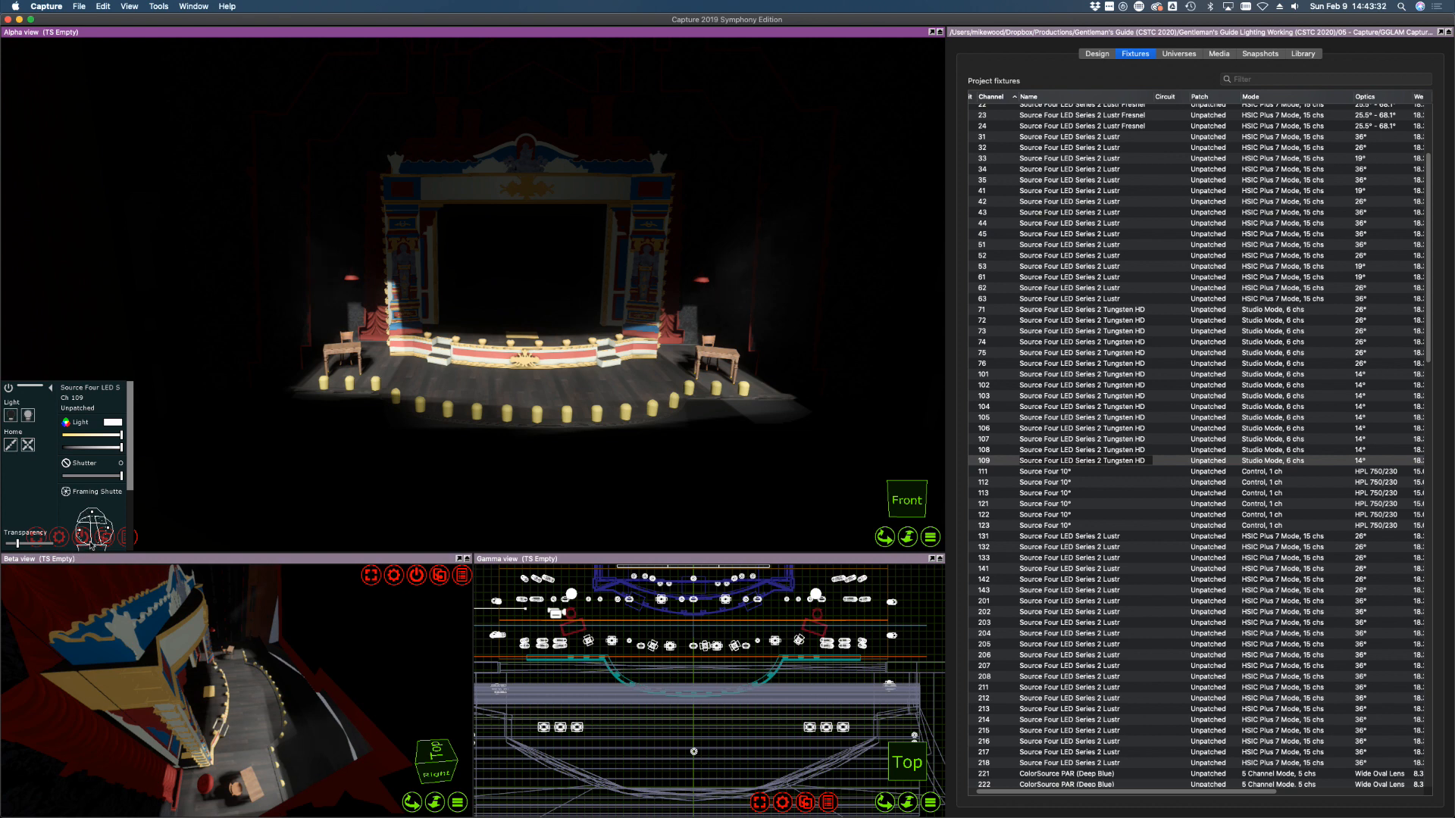
{"action": "scroll", "coordinate": [132, 488], "scroll_direction": "down", "scroll_amount": 3}
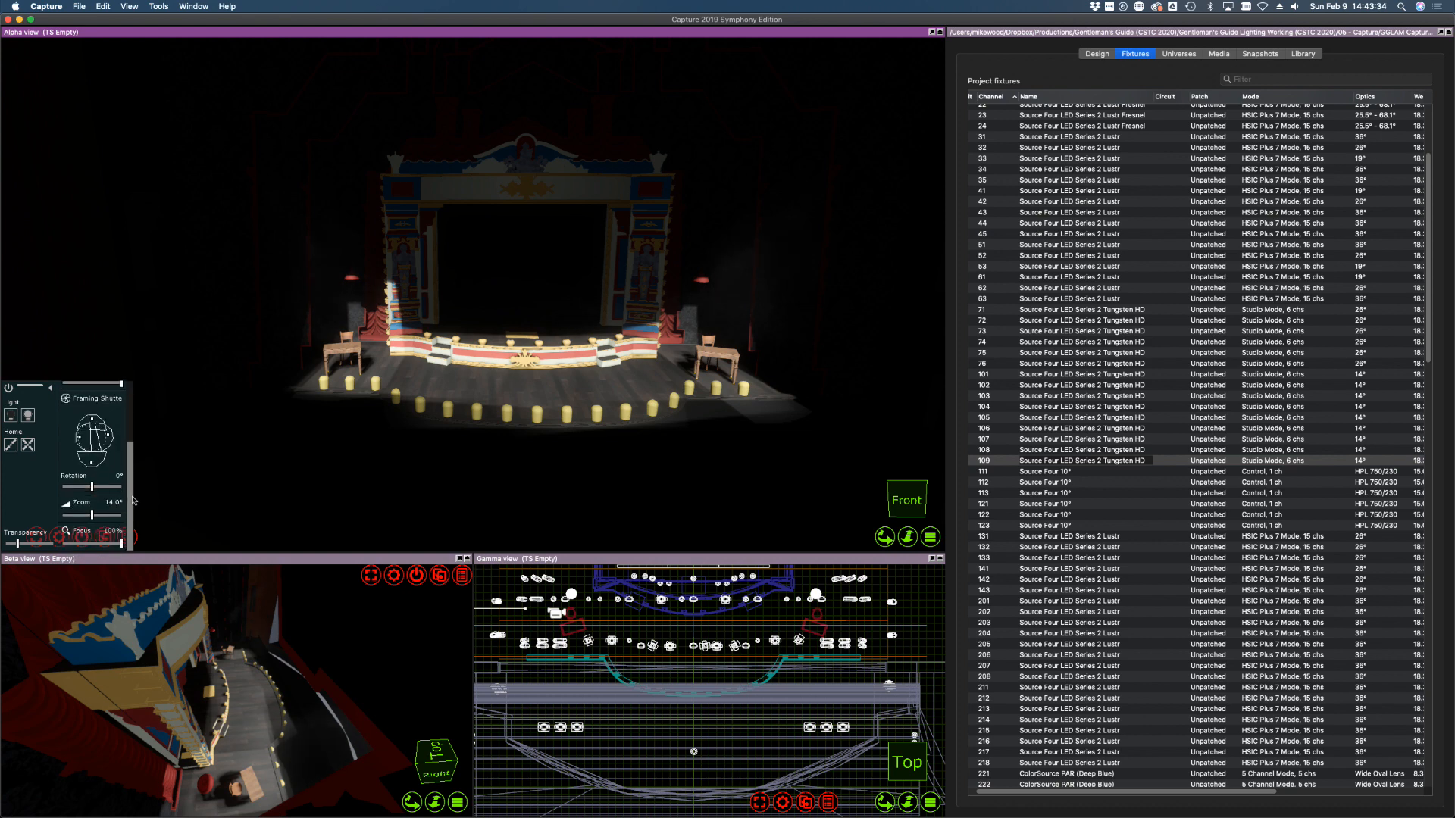
{"action": "left_click_drag", "start_coordinate": [94, 466], "coordinate": [94, 462]}
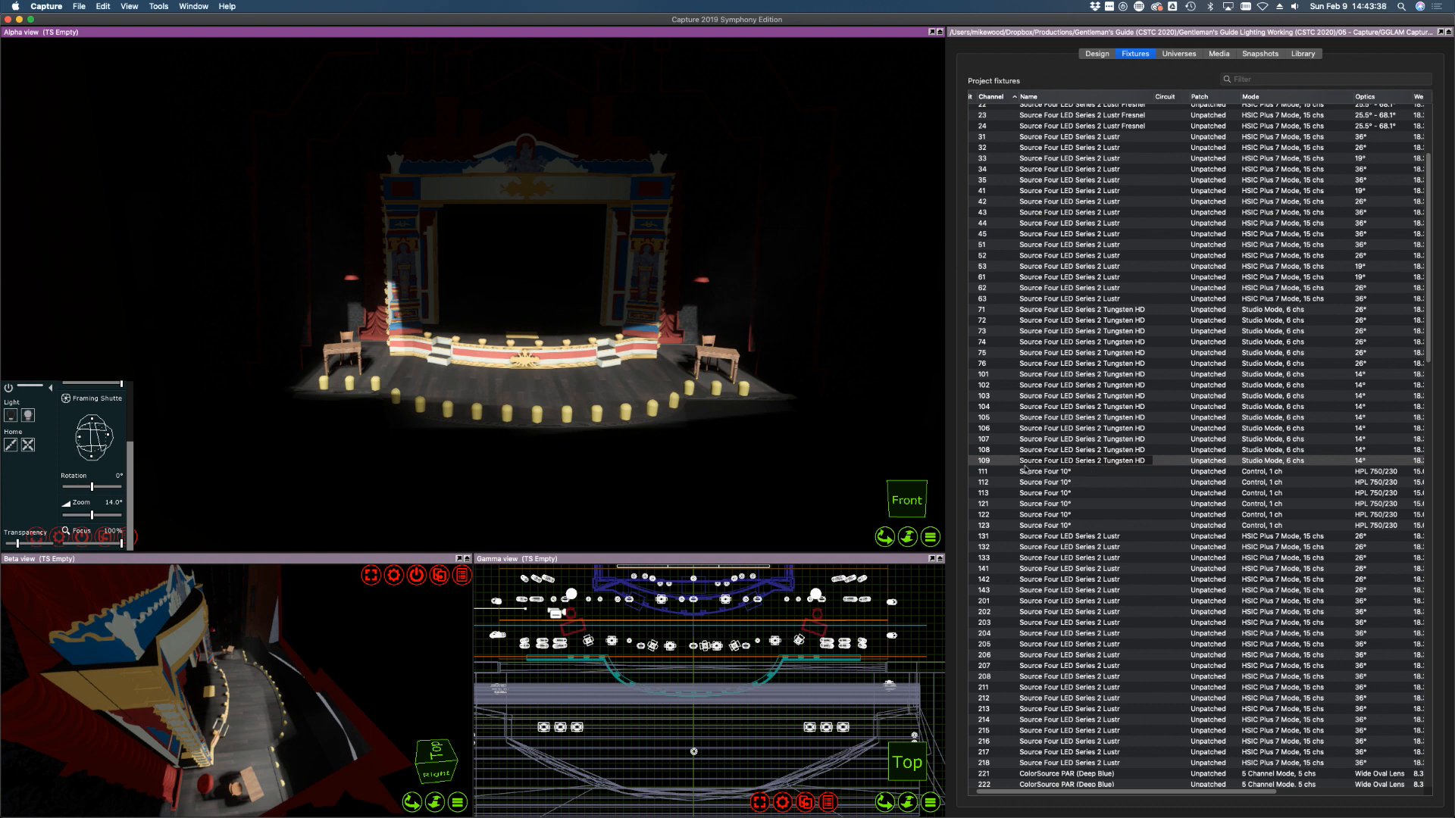
Bring fixture 107 to full, aim it at the left proscenium and stairs, and trim its top-left and bottom
{"action": "left_click", "coordinate": [997, 429]}
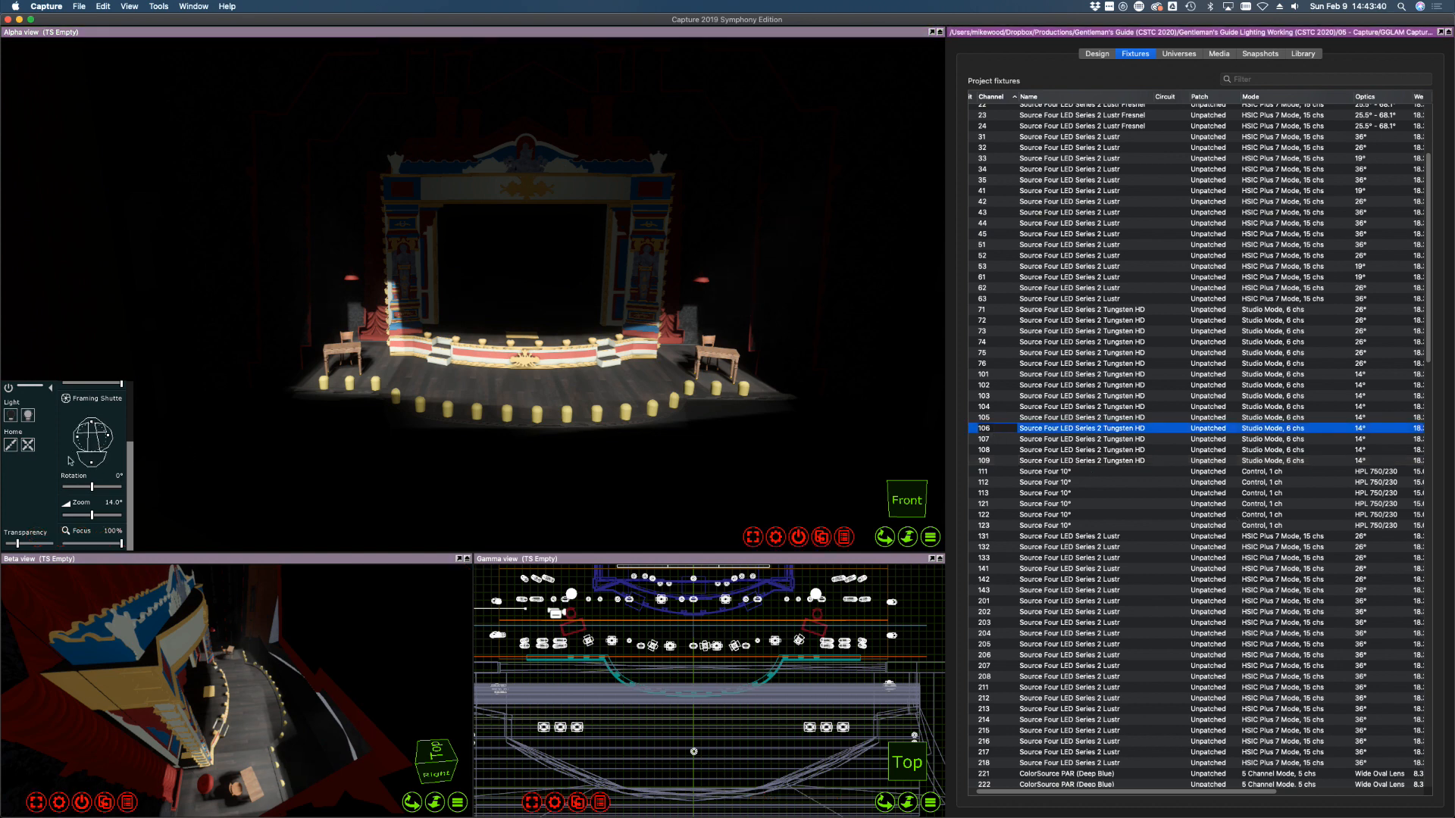
{"action": "left_click", "coordinate": [982, 440]}
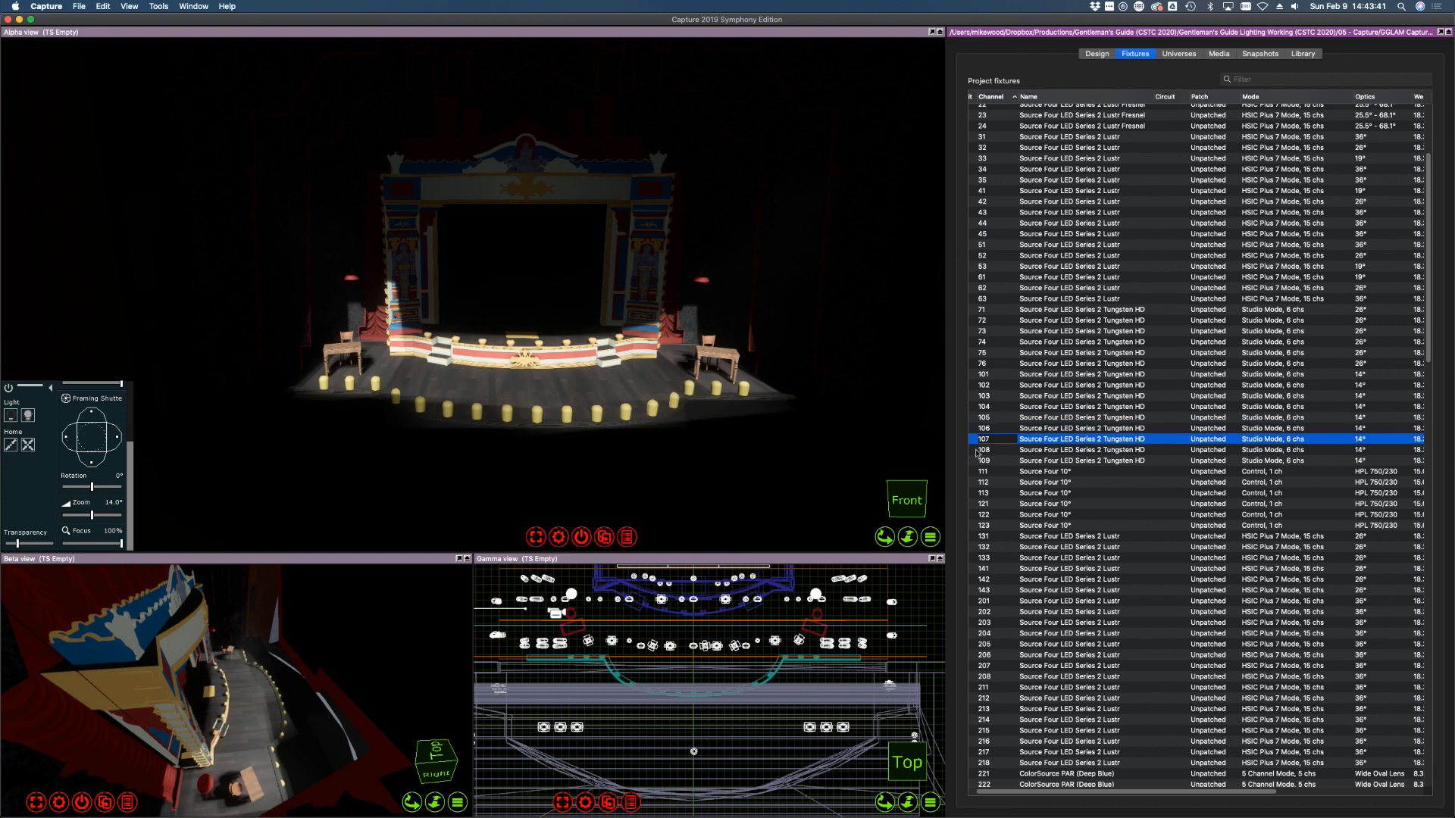
{"action": "left_click", "coordinate": [130, 427]}
{"action": "left_click_drag", "start_coordinate": [91, 445], "coordinate": [131, 445]}
{"action": "left_click_drag", "start_coordinate": [459, 389], "coordinate": [459, 328]}
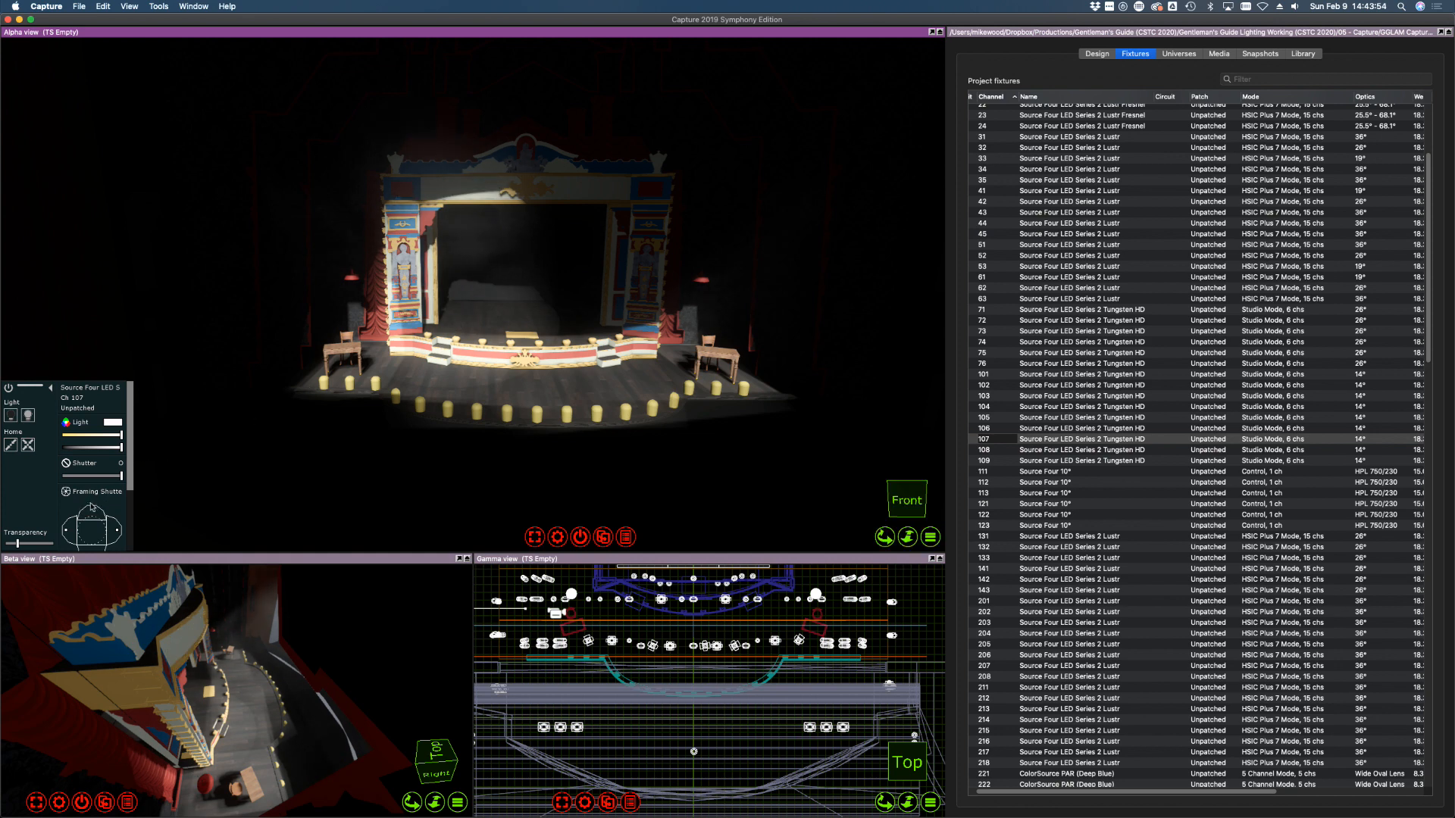
{"action": "left_click_drag", "start_coordinate": [92, 504], "coordinate": [68, 532]}
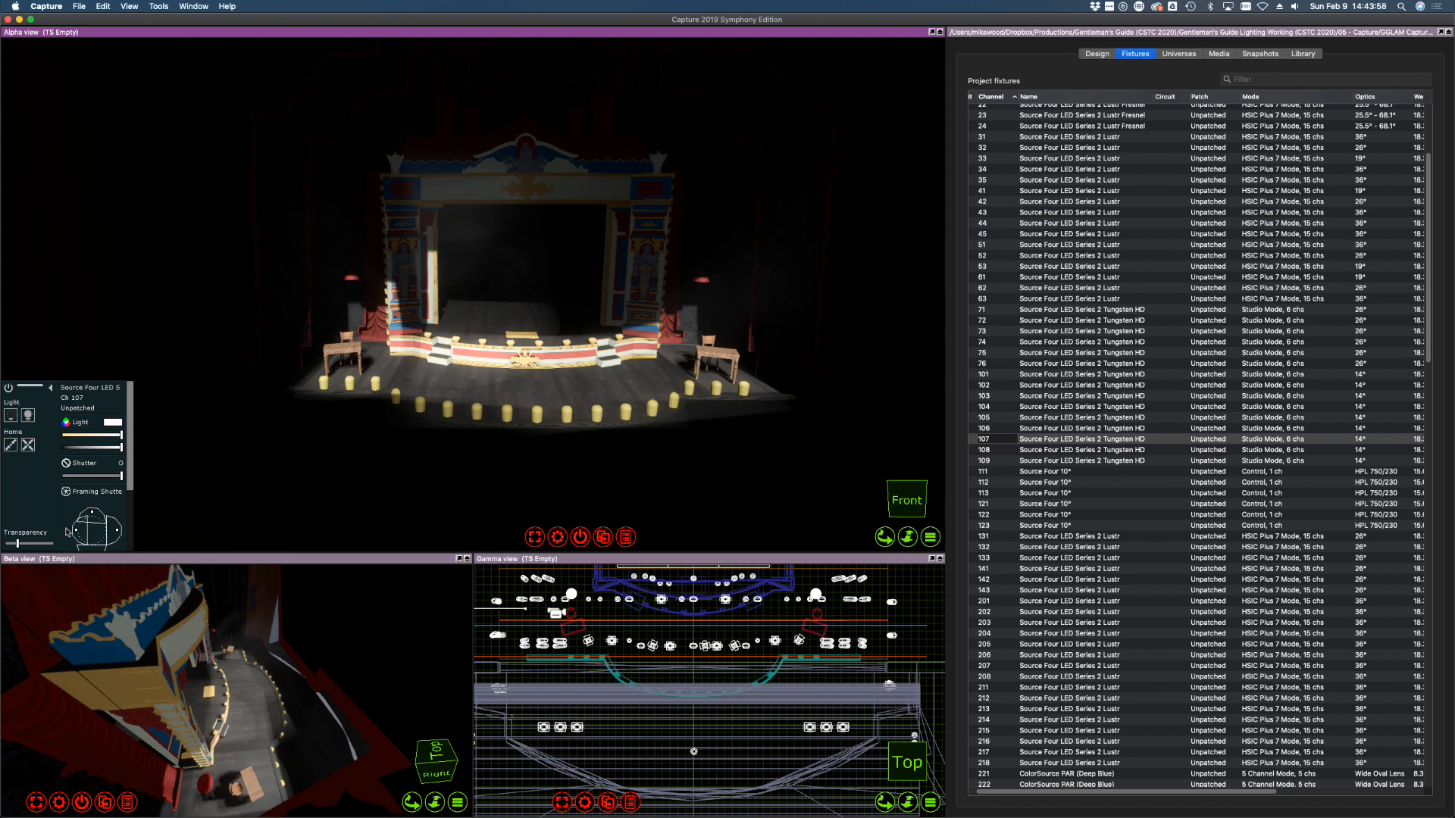
{"action": "scroll", "coordinate": [129, 477], "scroll_direction": "down", "scroll_amount": 3}
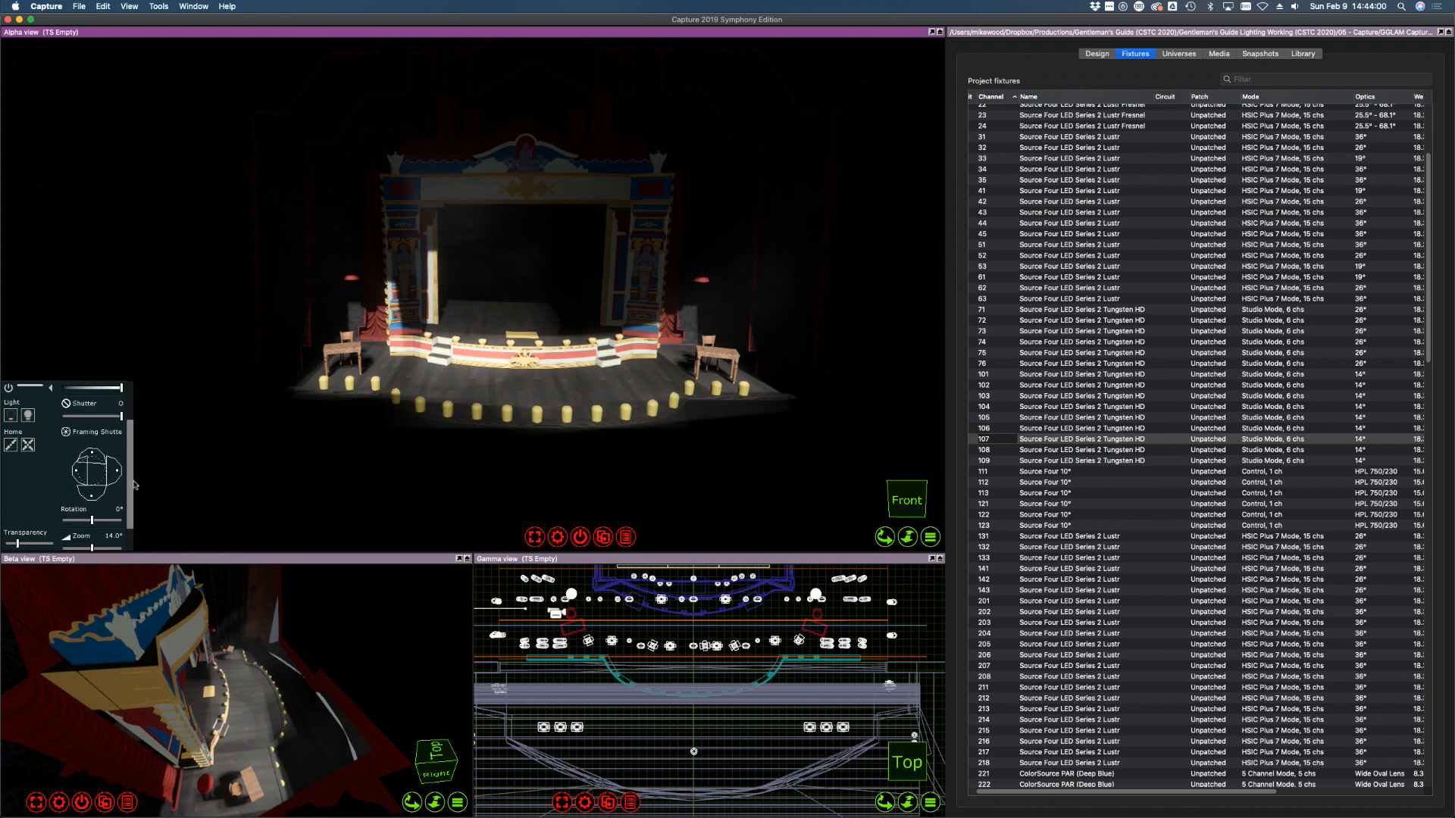
{"action": "left_click_drag", "start_coordinate": [89, 485], "coordinate": [91, 486]}
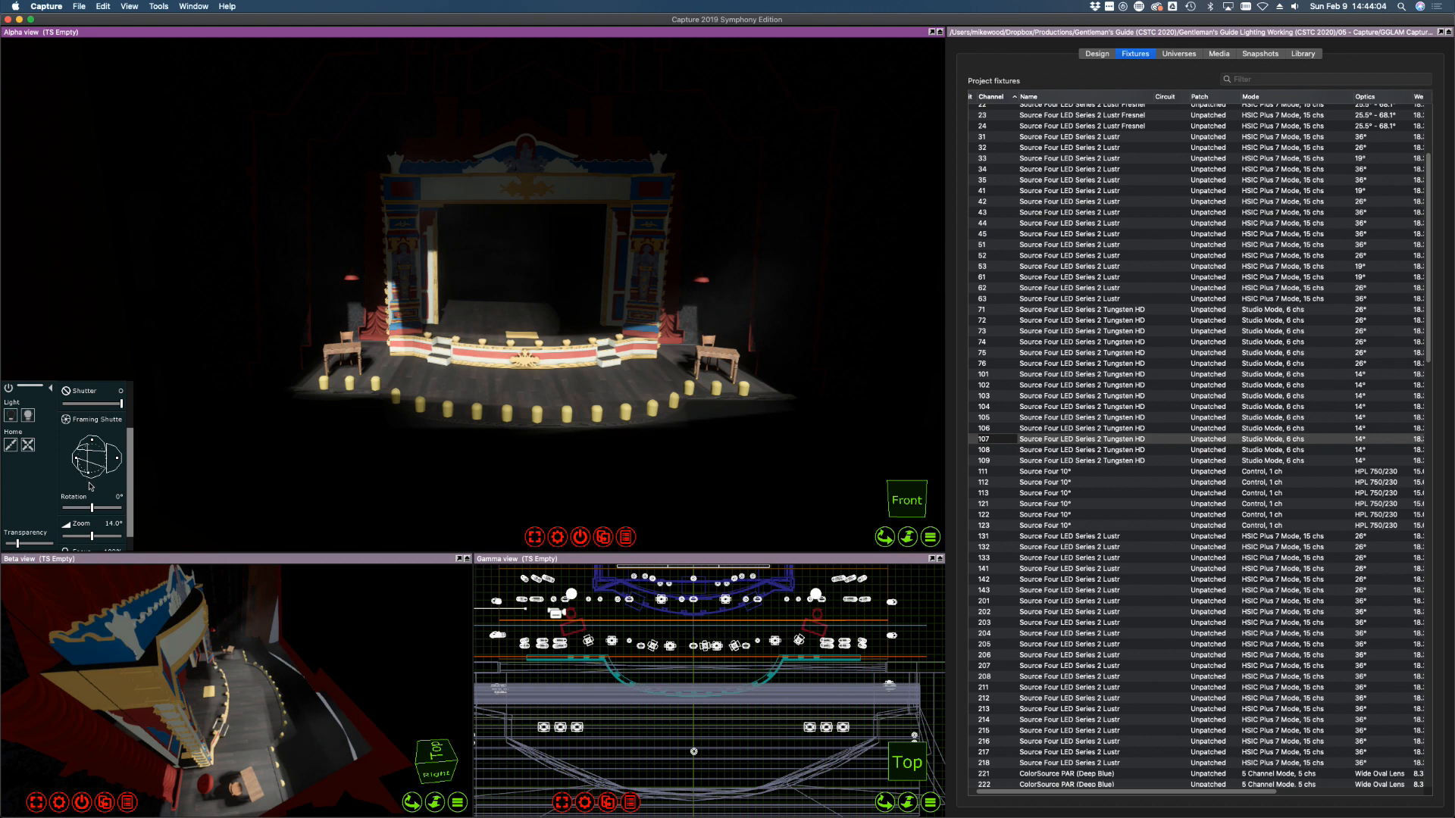
Select fixture 108 and bring its light up to full intensity
{"action": "left_click", "coordinate": [1034, 450]}
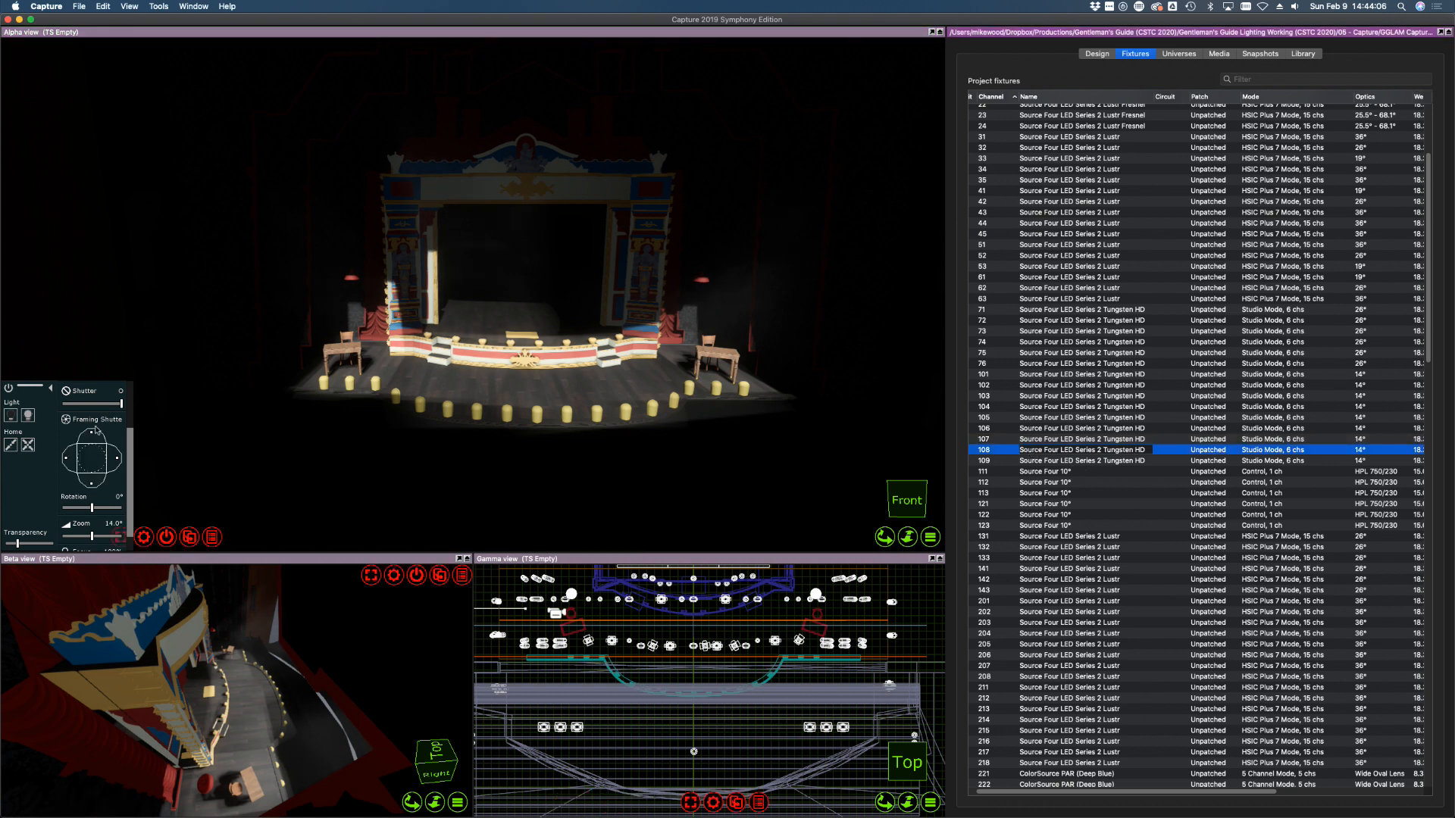
{"action": "left_click", "coordinate": [134, 438]}
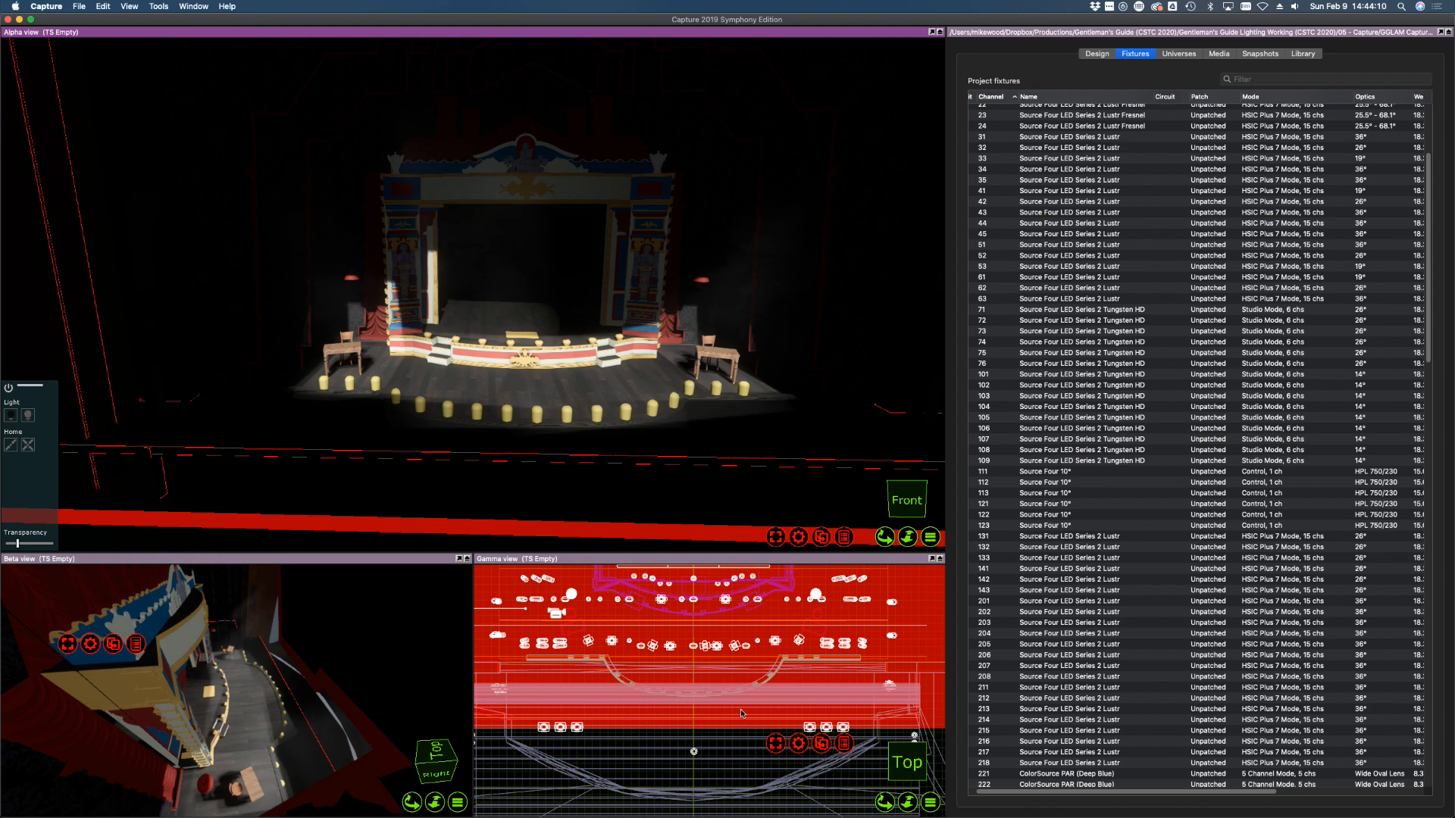
{"action": "left_click", "coordinate": [762, 769]}
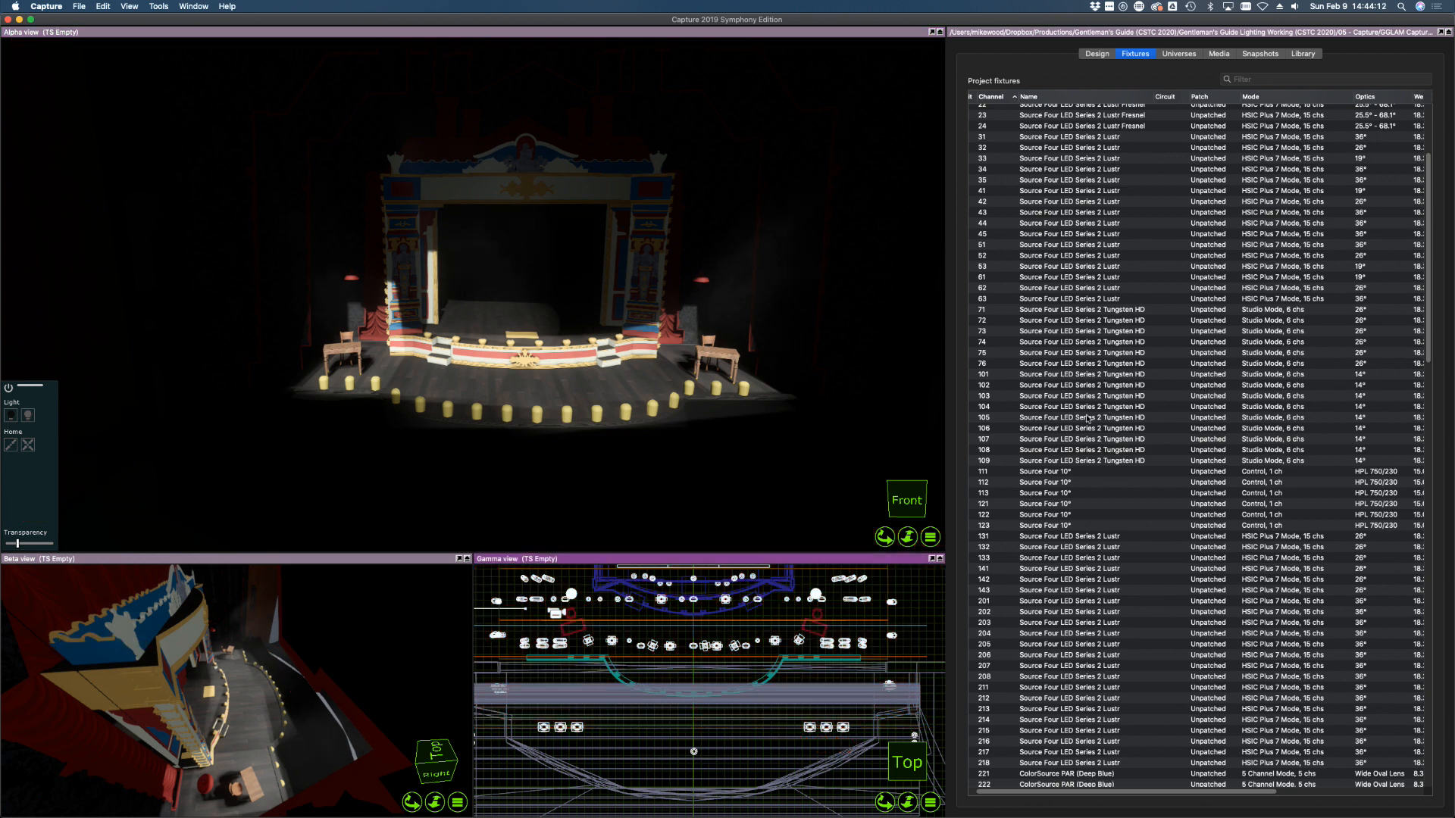
{"action": "left_click", "coordinate": [1024, 449]}
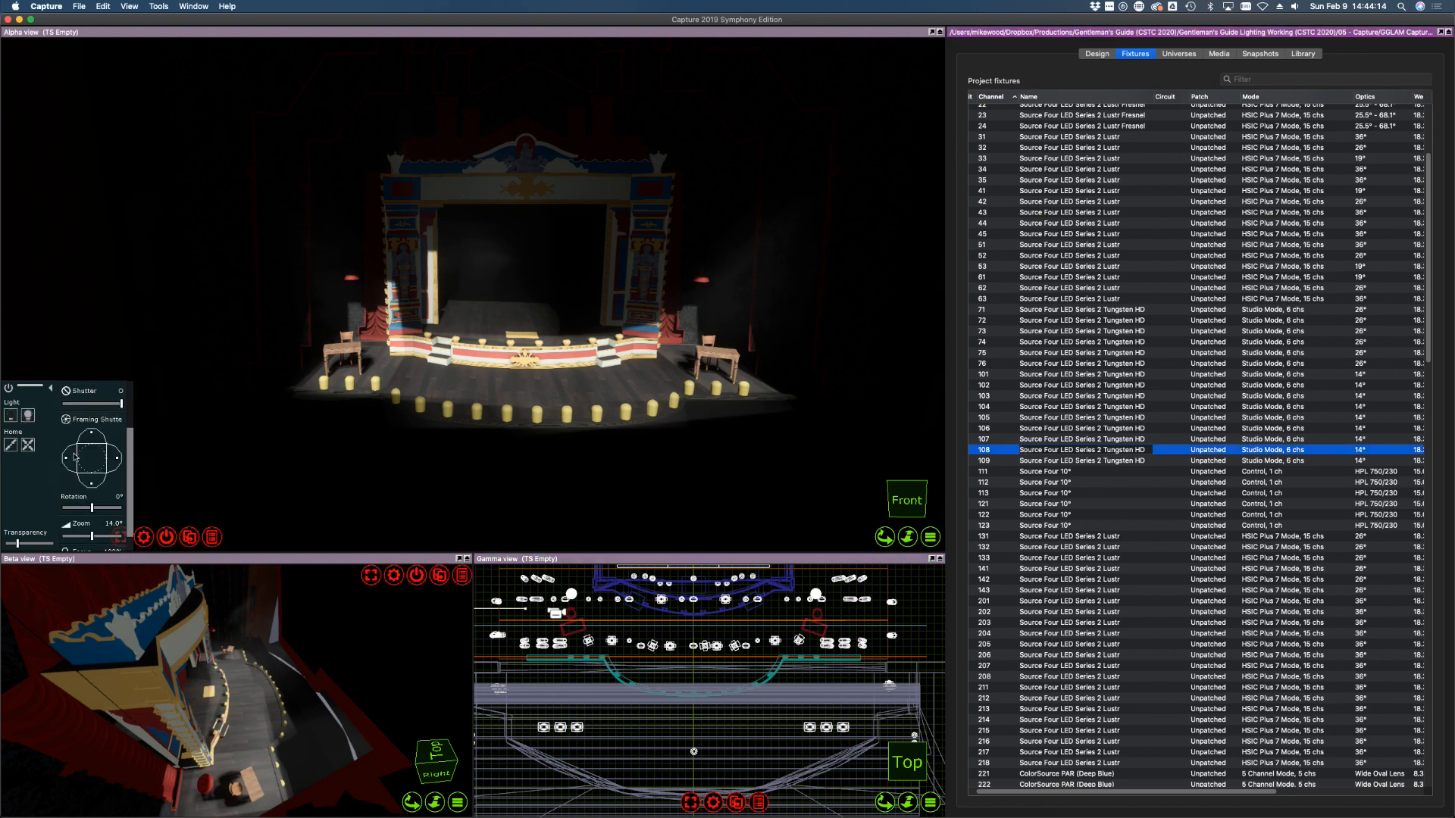
{"action": "left_click", "coordinate": [28, 417]}
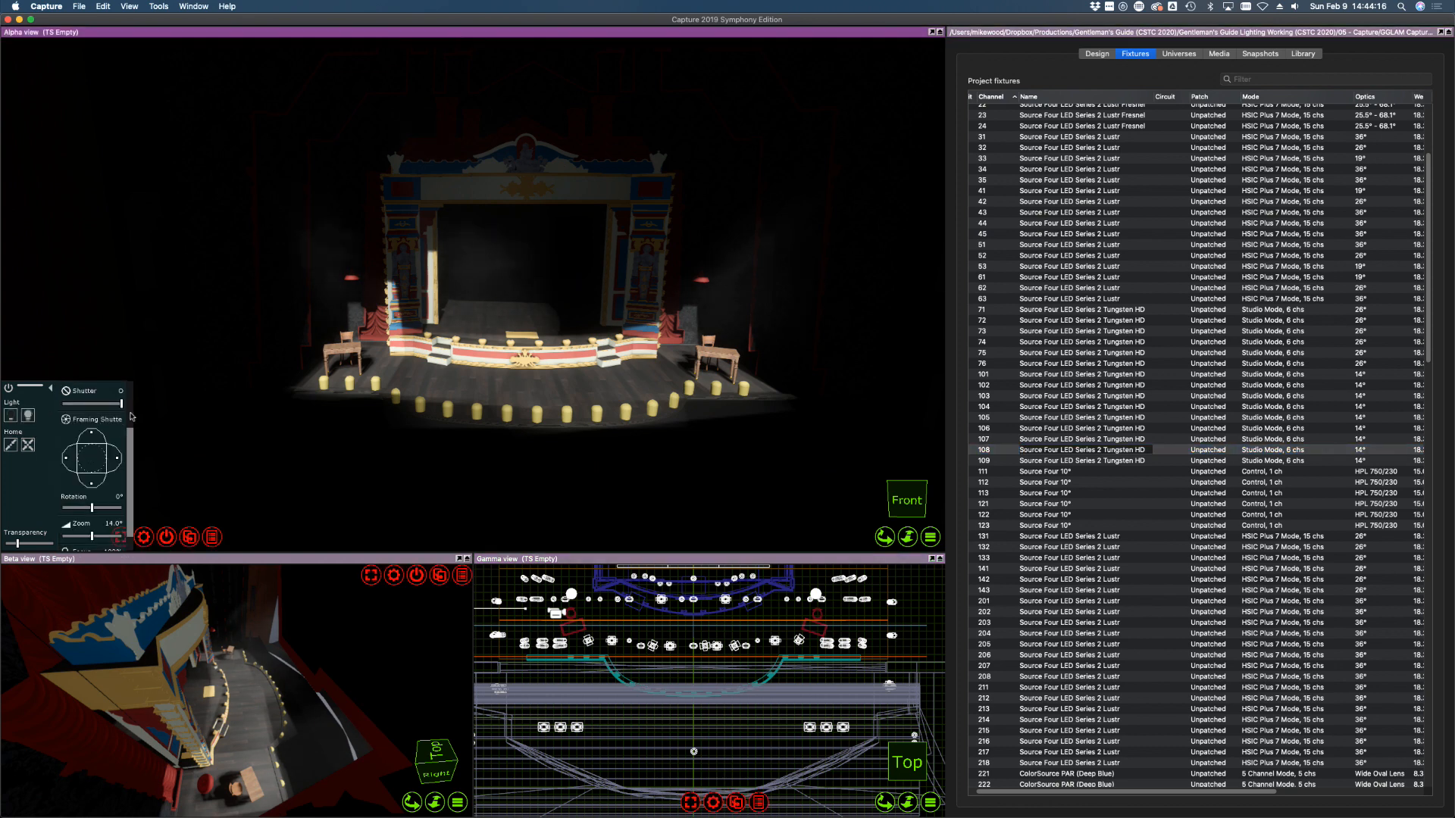
{"action": "left_click_drag", "start_coordinate": [105, 434], "coordinate": [130, 437]}
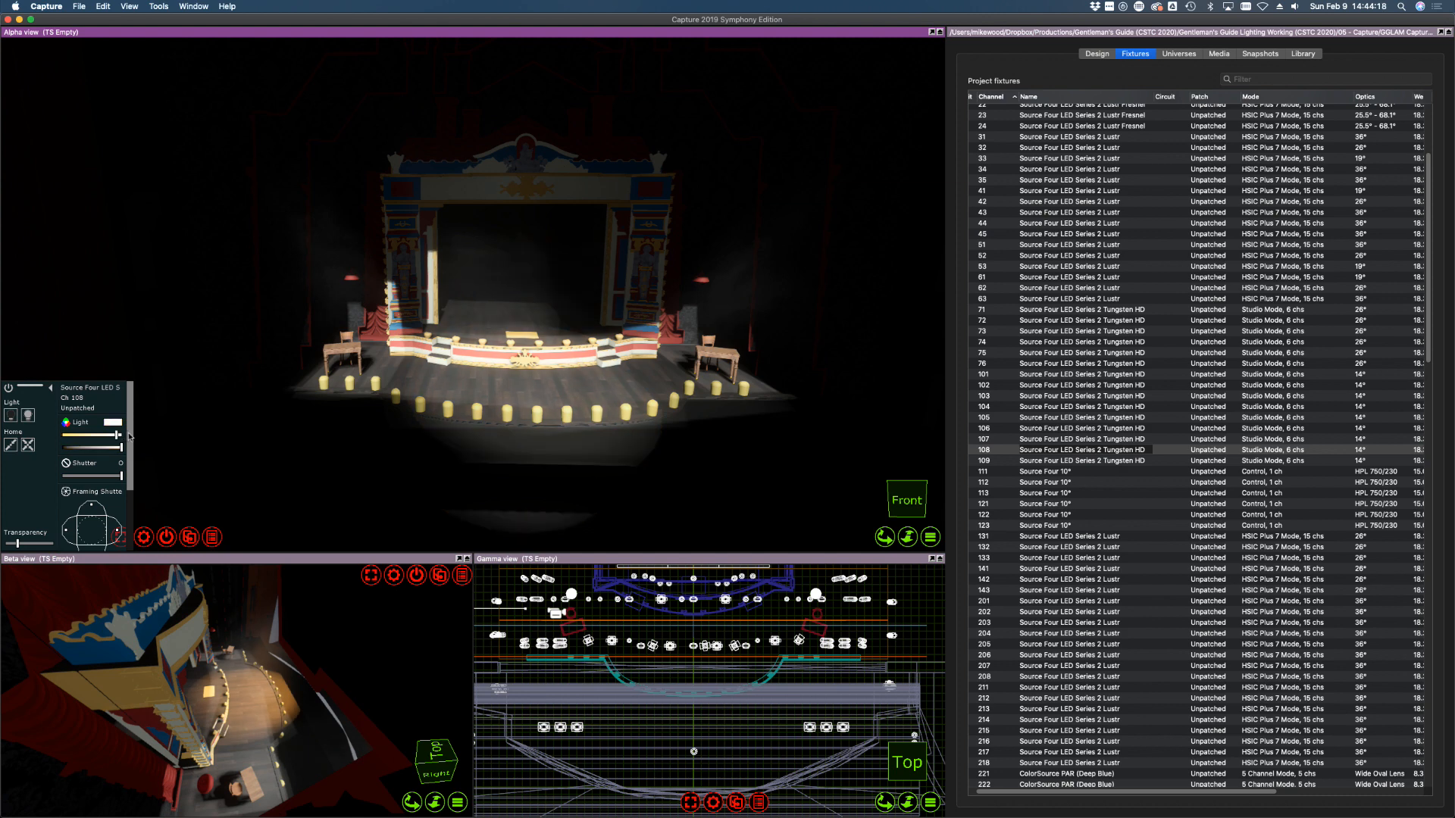
Aim fixture 108 onto the proscenium and shutter it off the right pillar and downstage floor
{"action": "left_click", "coordinate": [573, 328]}
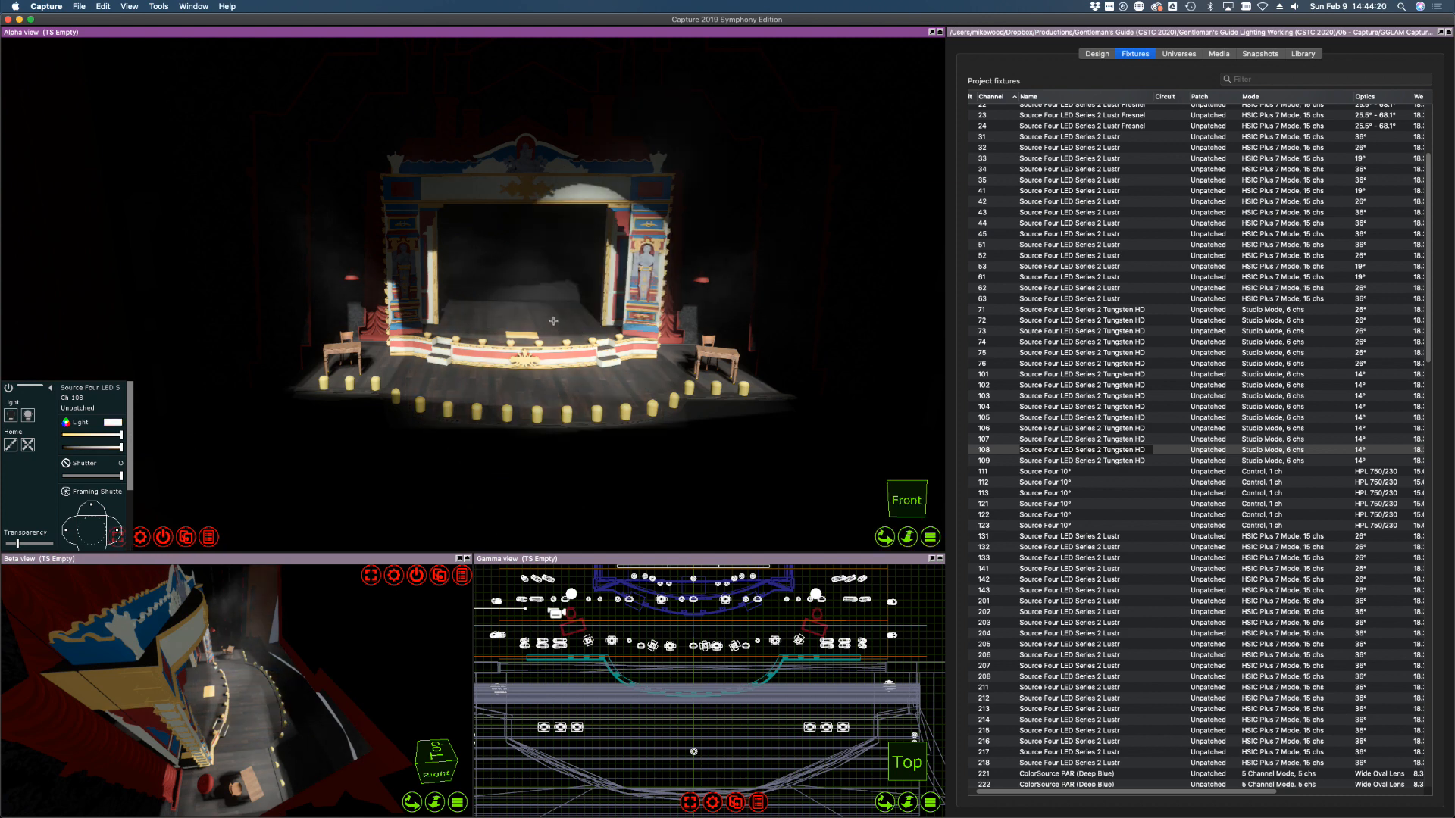
{"action": "left_click", "coordinate": [551, 318]}
{"action": "left_click", "coordinate": [546, 322]}
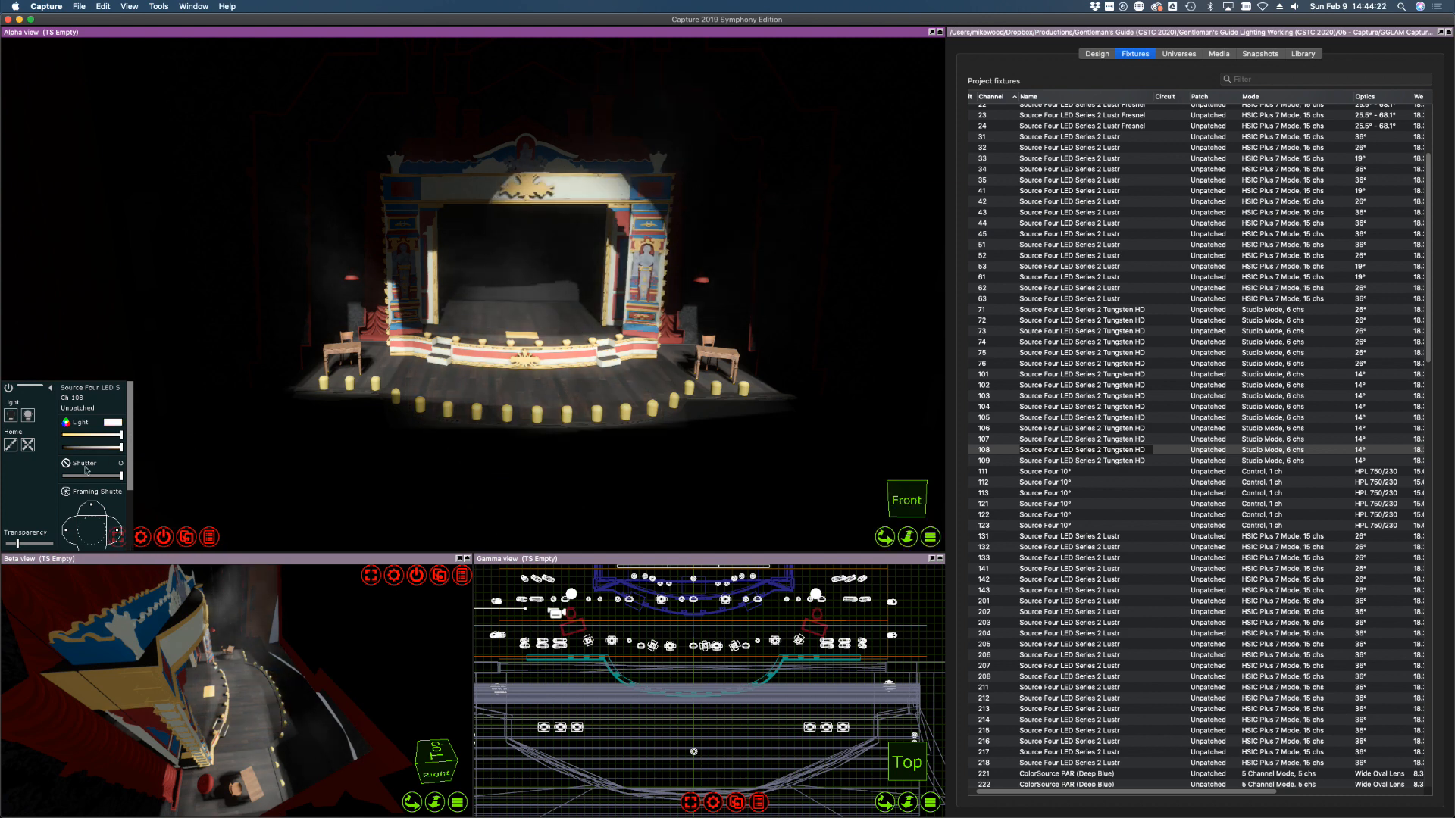
{"action": "left_click_drag", "start_coordinate": [118, 531], "coordinate": [91, 510]}
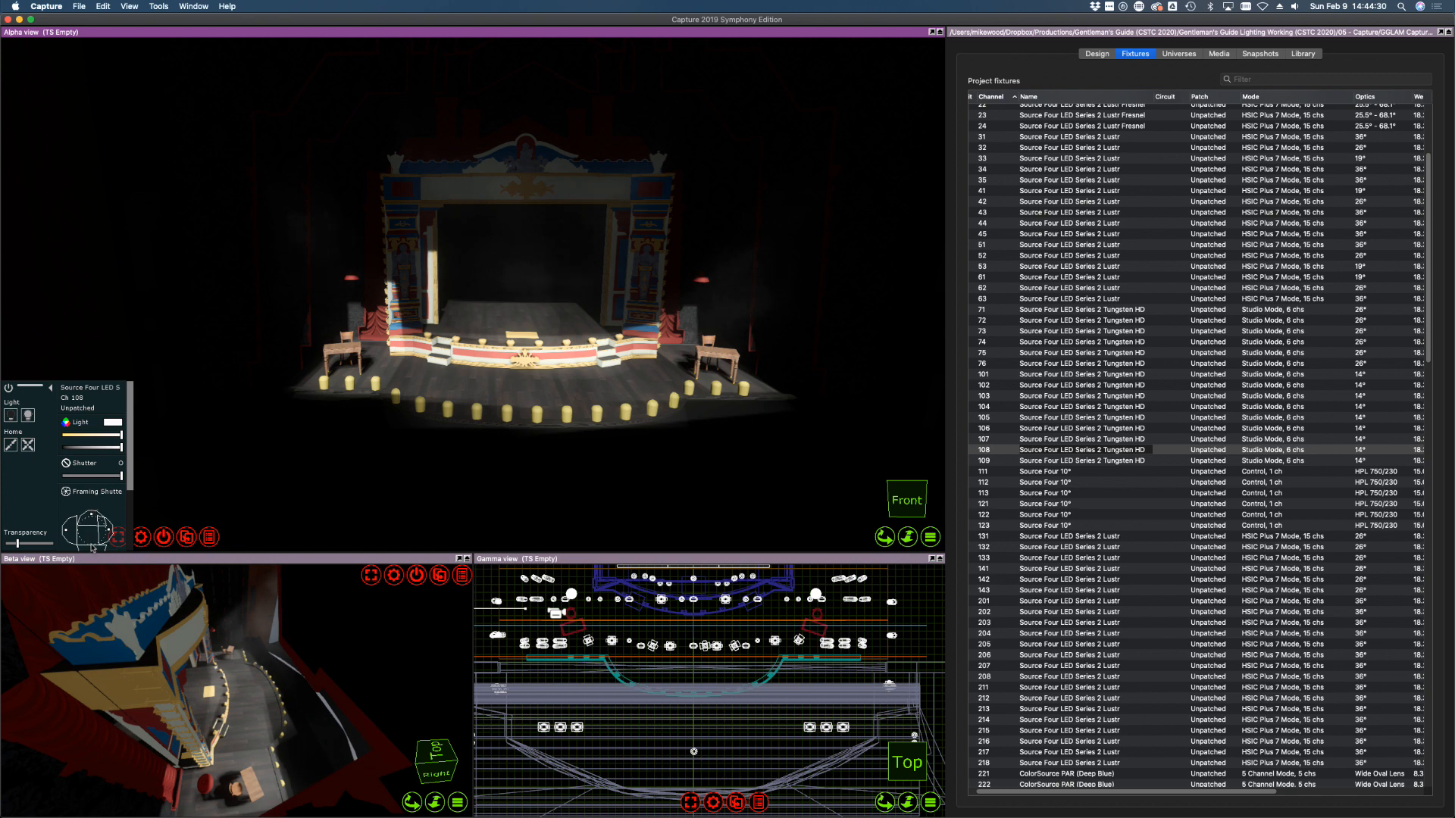
{"action": "scroll", "coordinate": [119, 487], "scroll_direction": "down", "scroll_amount": 5}
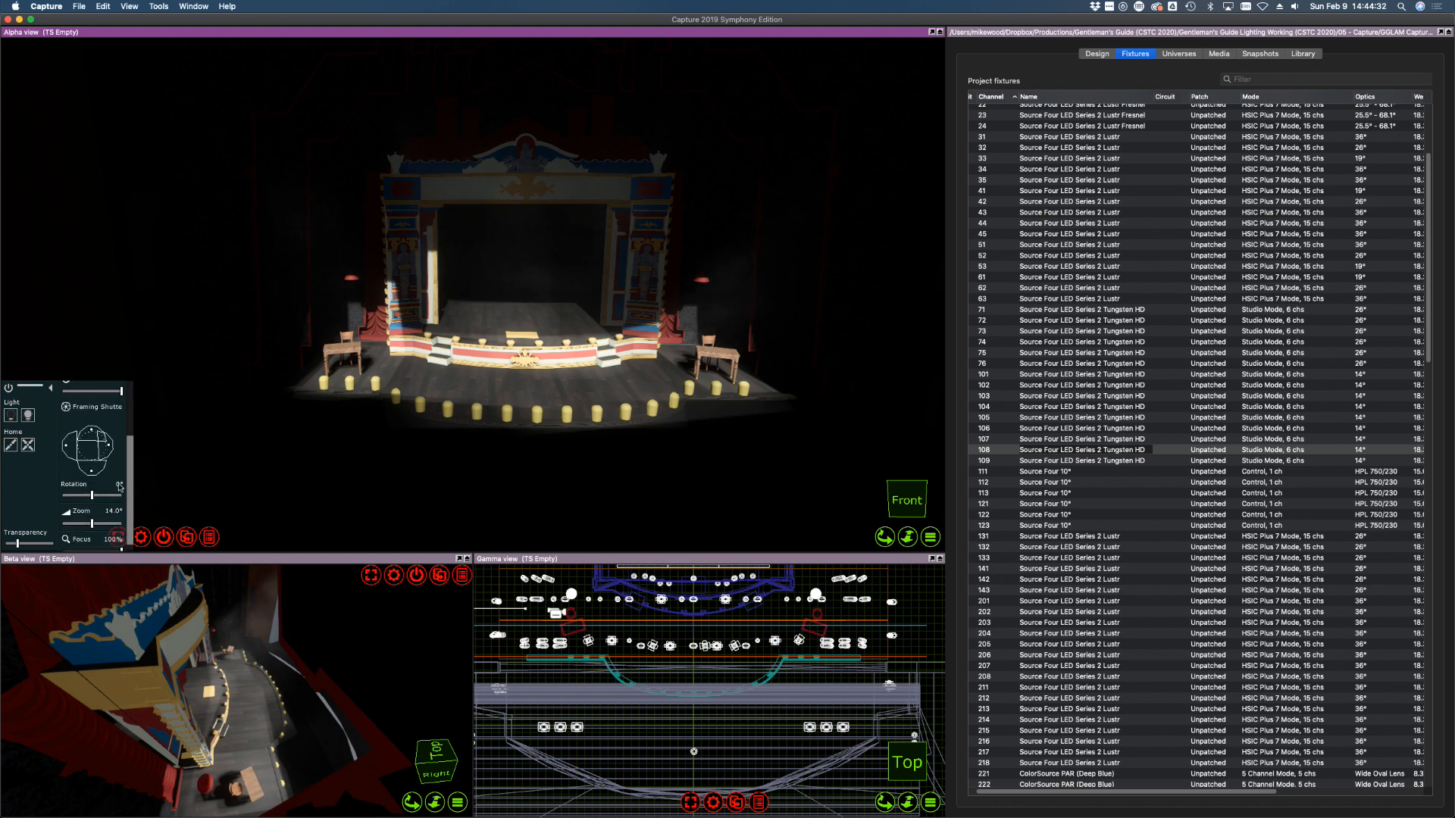
{"action": "left_click_drag", "start_coordinate": [91, 464], "coordinate": [97, 473]}
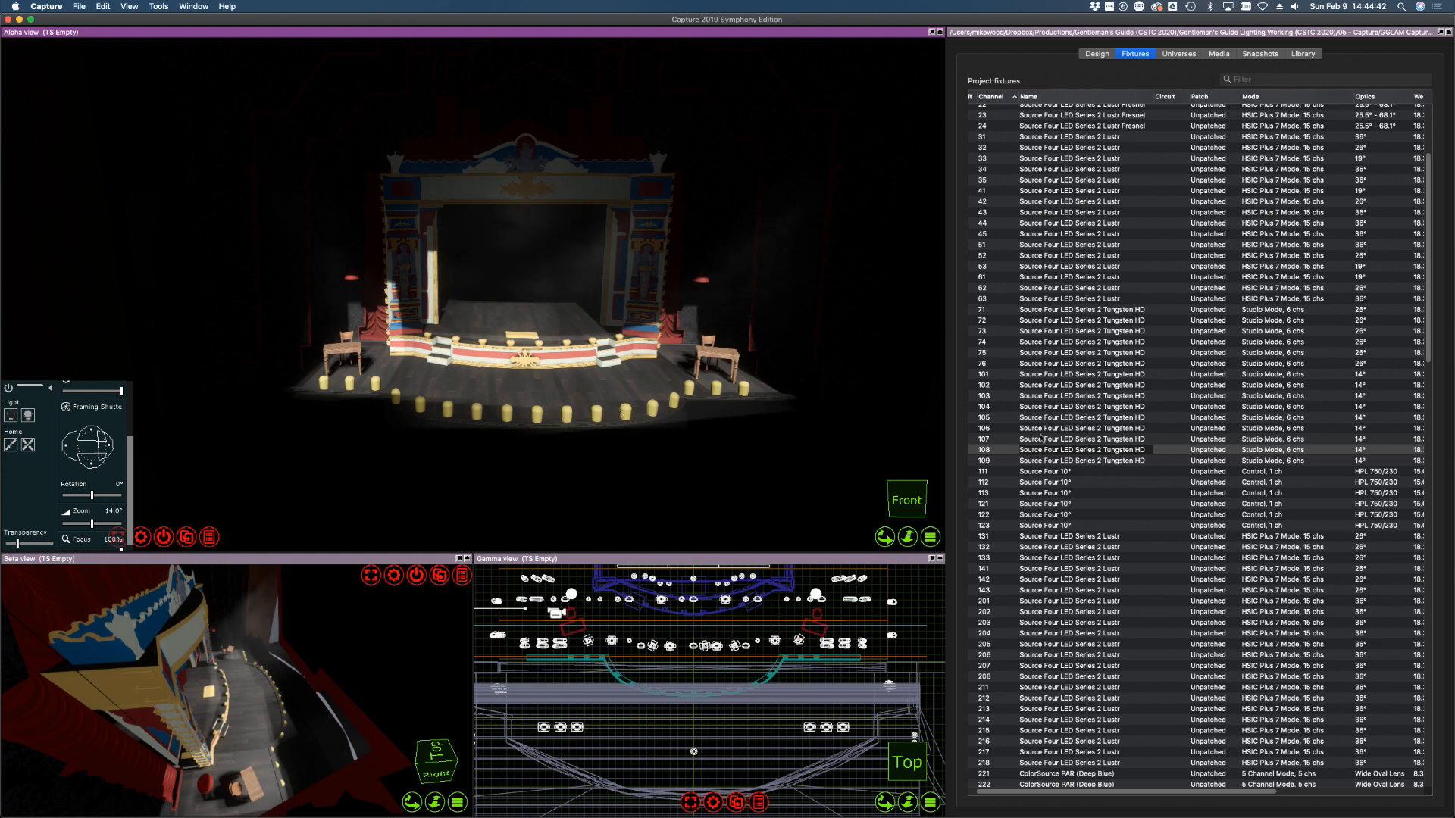
Dim fixtures 101–109 slightly below full
{"action": "left_click", "coordinate": [1044, 460]}
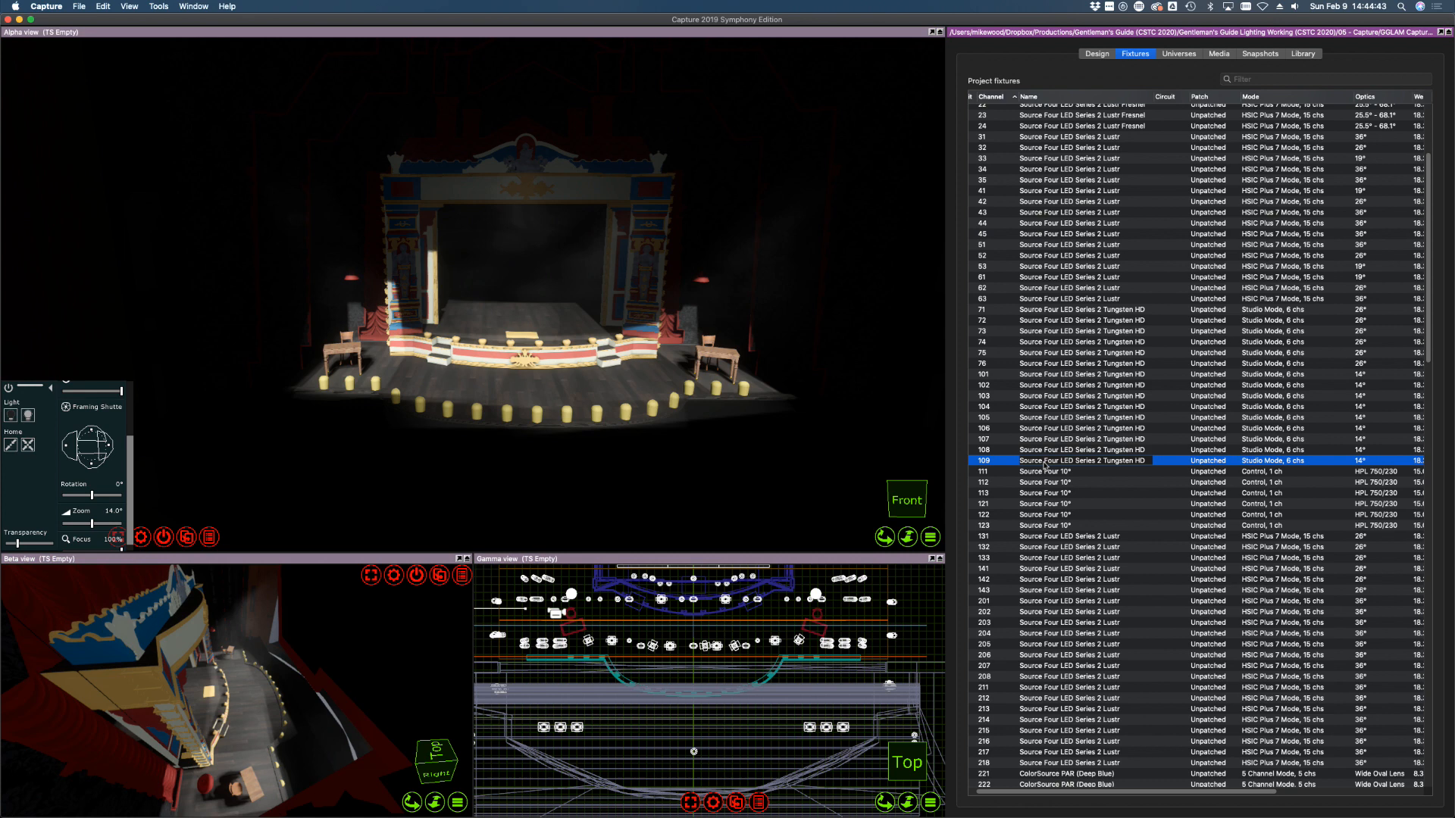
{"action": "left_click", "coordinate": [993, 375], "text": "shift"}
{"action": "left_click", "coordinate": [134, 413]}
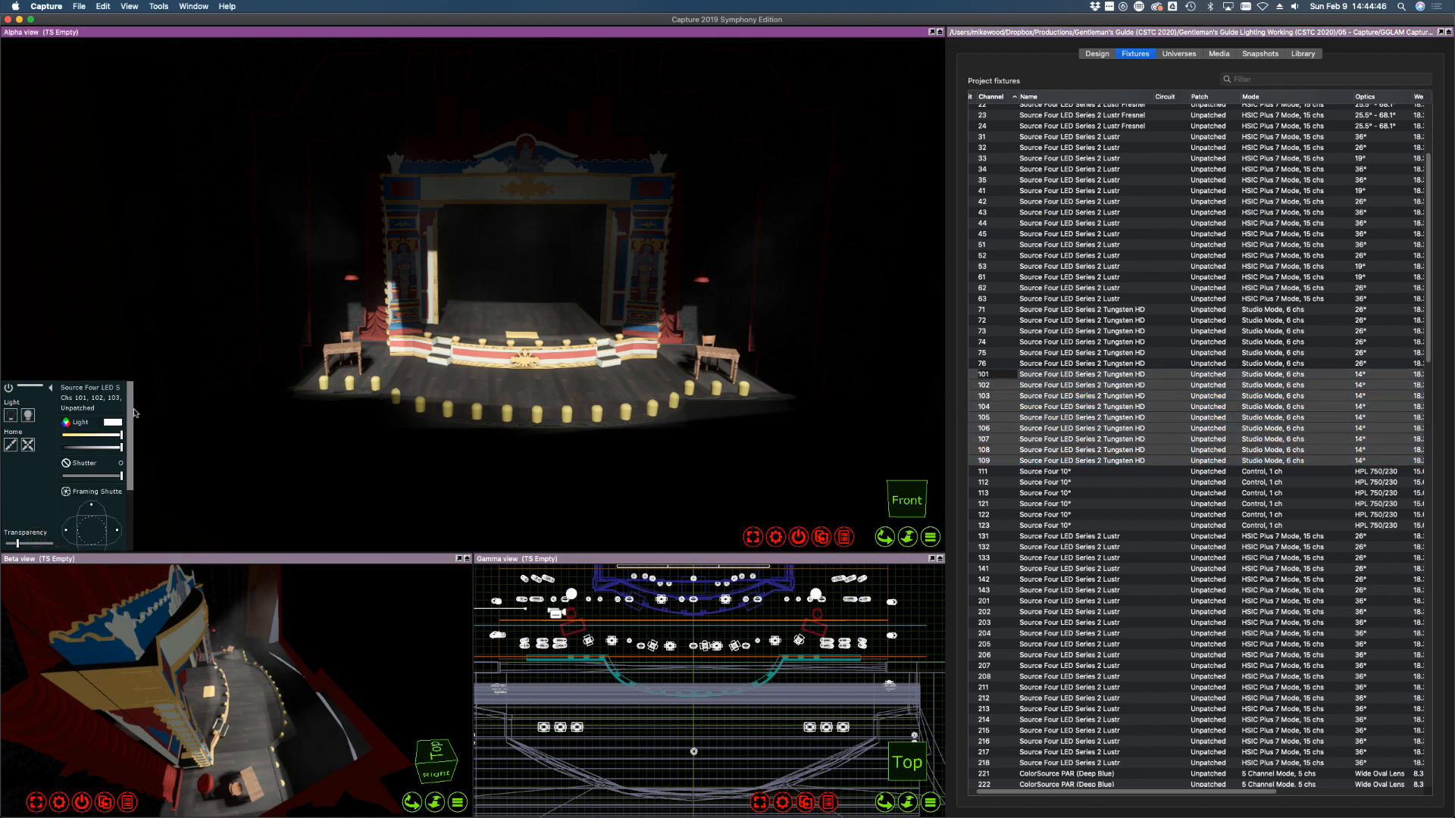
{"action": "mouse_move", "coordinate": [121, 435]}
{"action": "left_mouse_down"}
{"action": "mouse_move", "coordinate": [53, 440]}
{"action": "mouse_move", "coordinate": [129, 446]}
{"action": "left_mouse_up"}
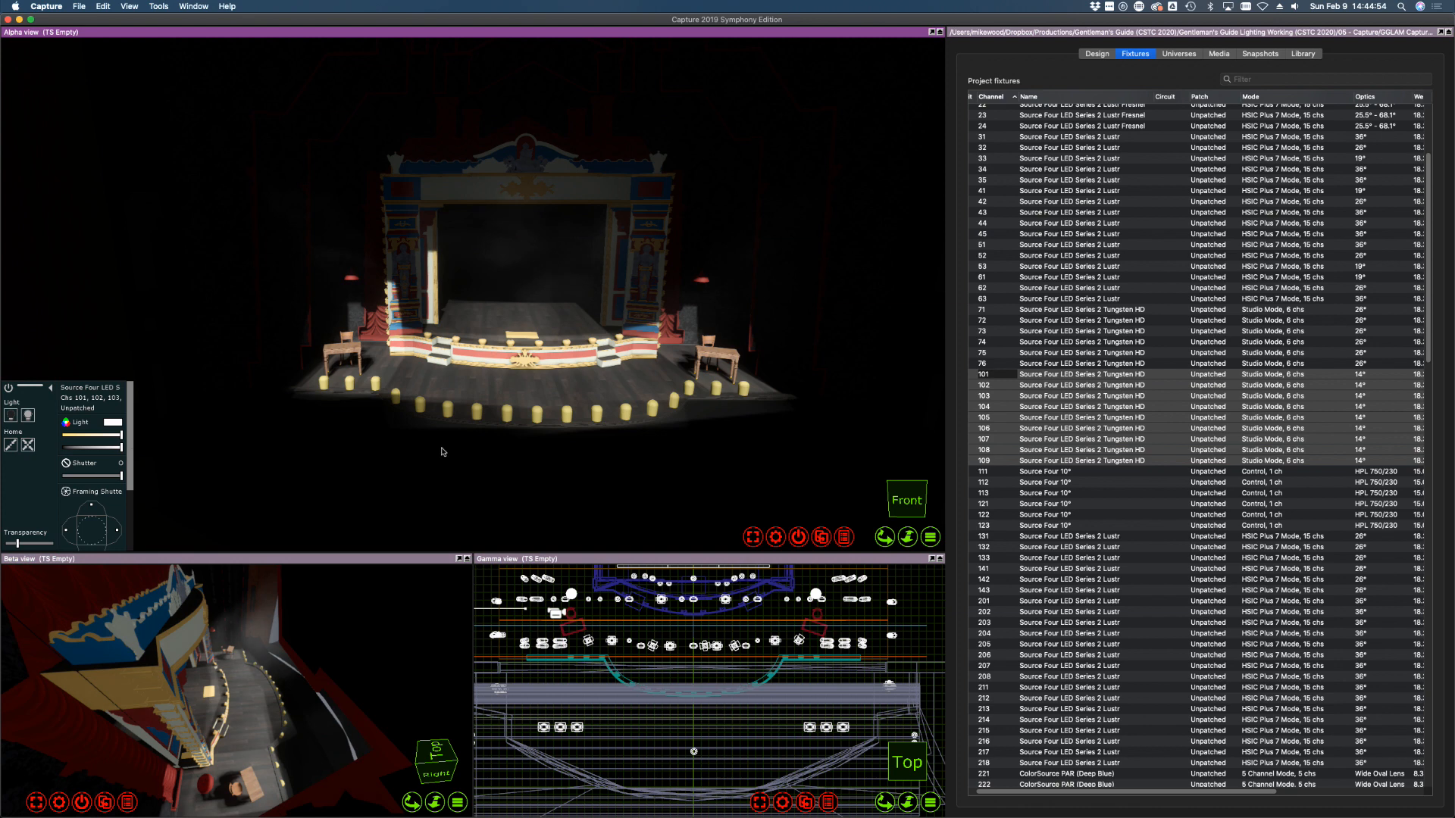
{"action": "left_click", "coordinate": [1181, 524]}
{"action": "left_click", "coordinate": [994, 374]}
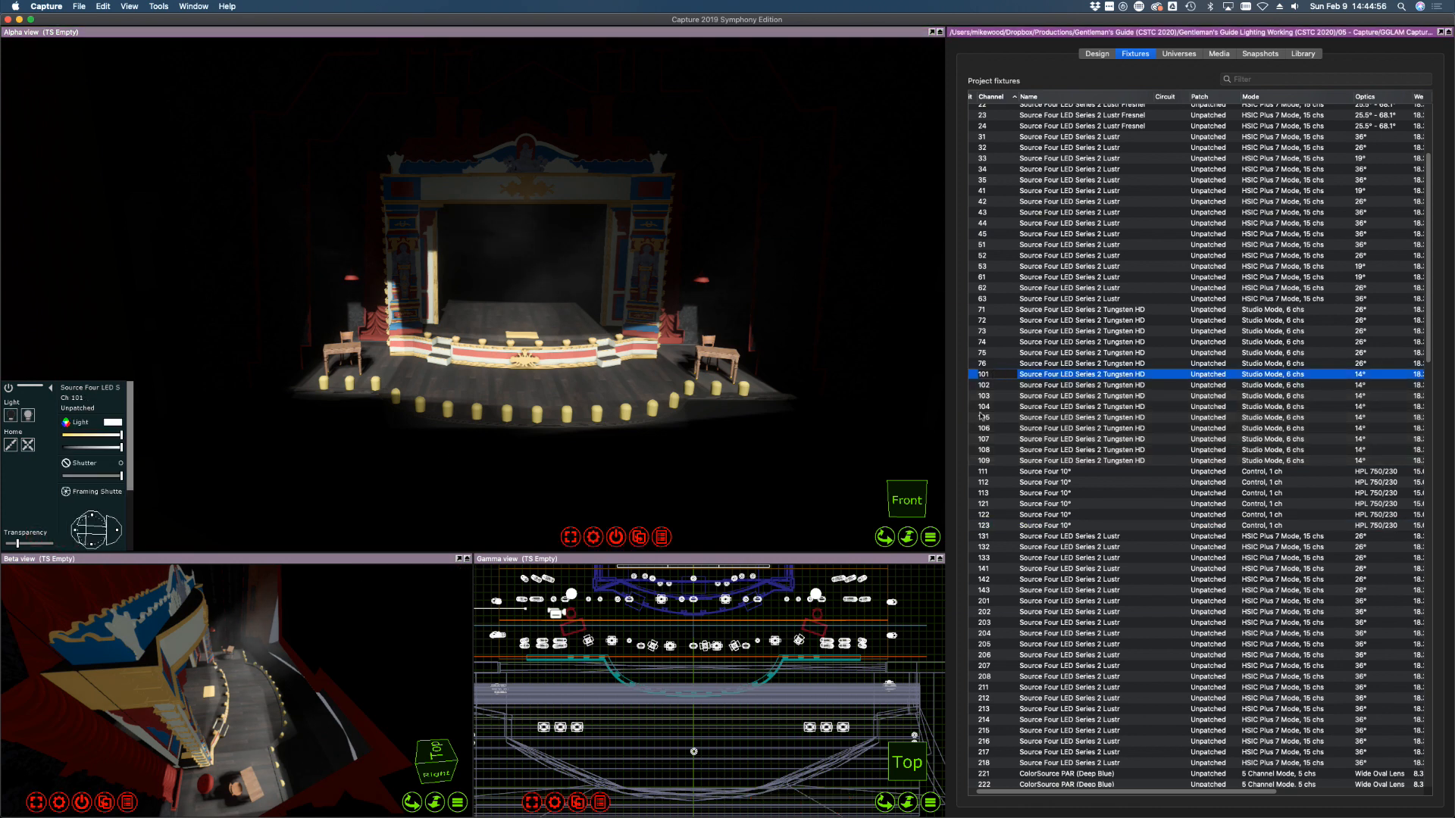
{"action": "left_click", "coordinate": [994, 460], "text": "shift"}
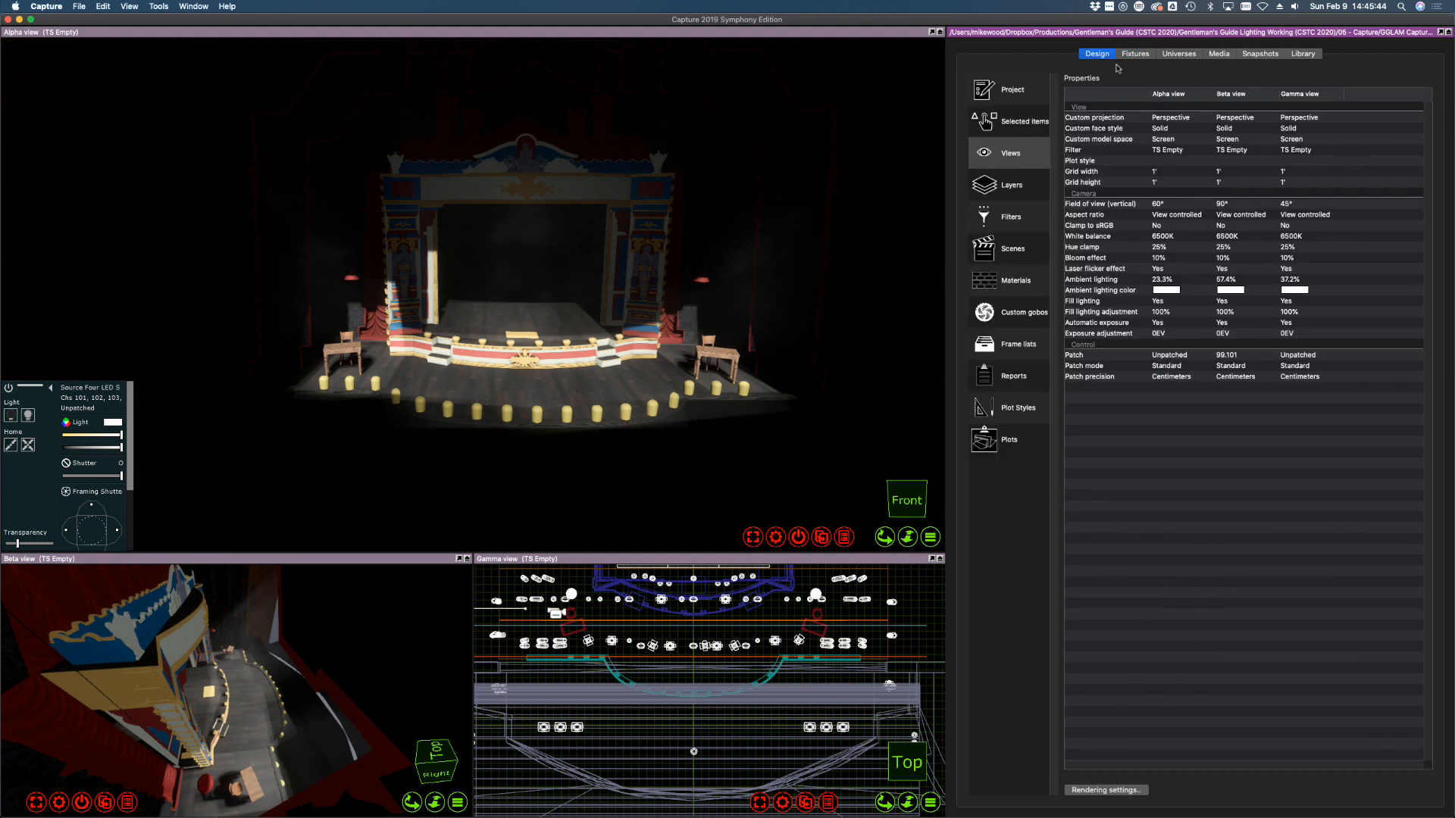
Search the filter library for 201 and apply LEE L201 Full C.T. Blue to the fixtures
{"action": "left_click", "coordinate": [1305, 54]}
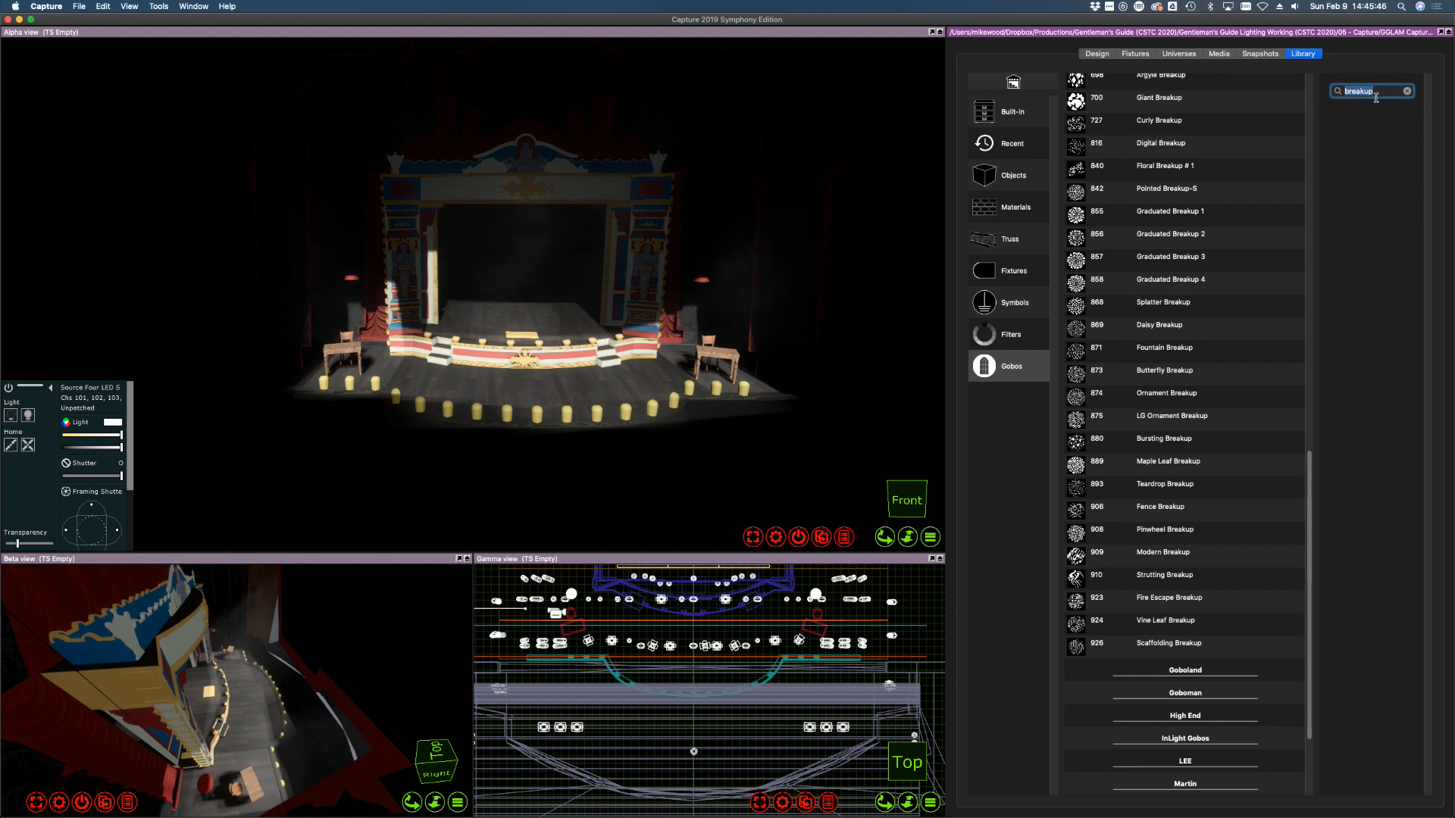
{"action": "left_click", "coordinate": [1008, 343]}
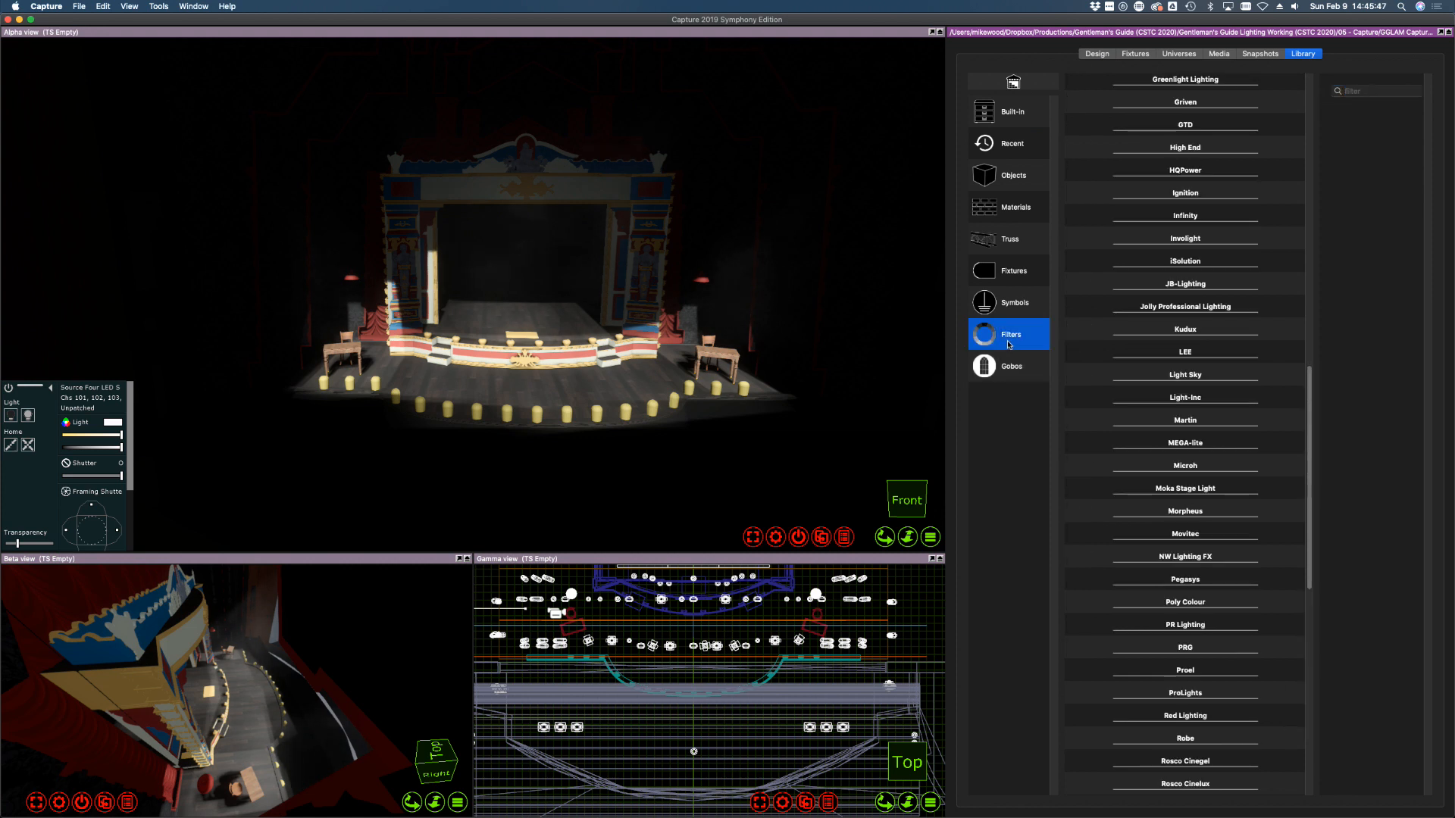
{"action": "left_click", "coordinate": [1356, 91]}
{"action": "type", "text": "201"}
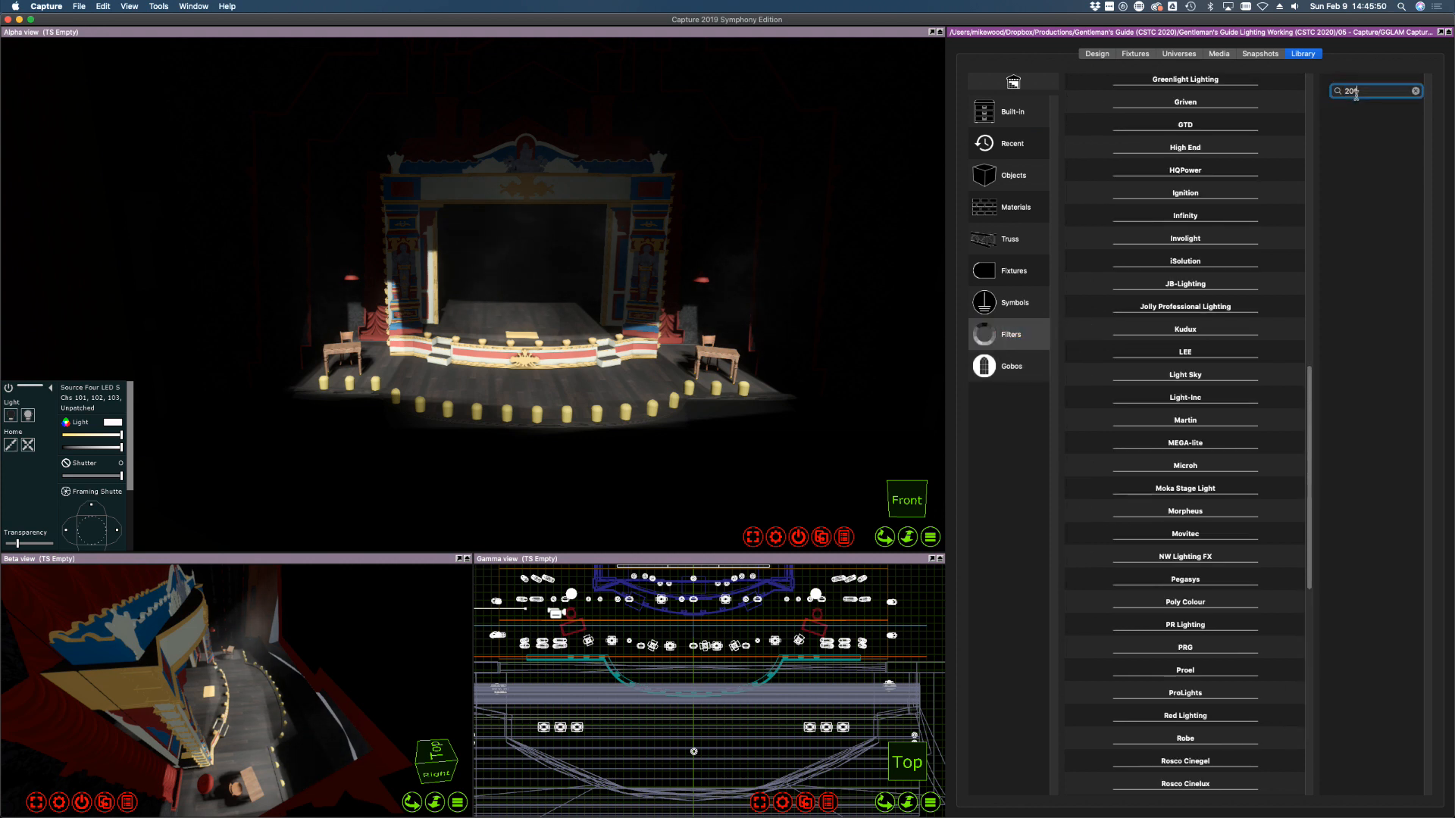
{"action": "left_click", "coordinate": [1181, 222]}
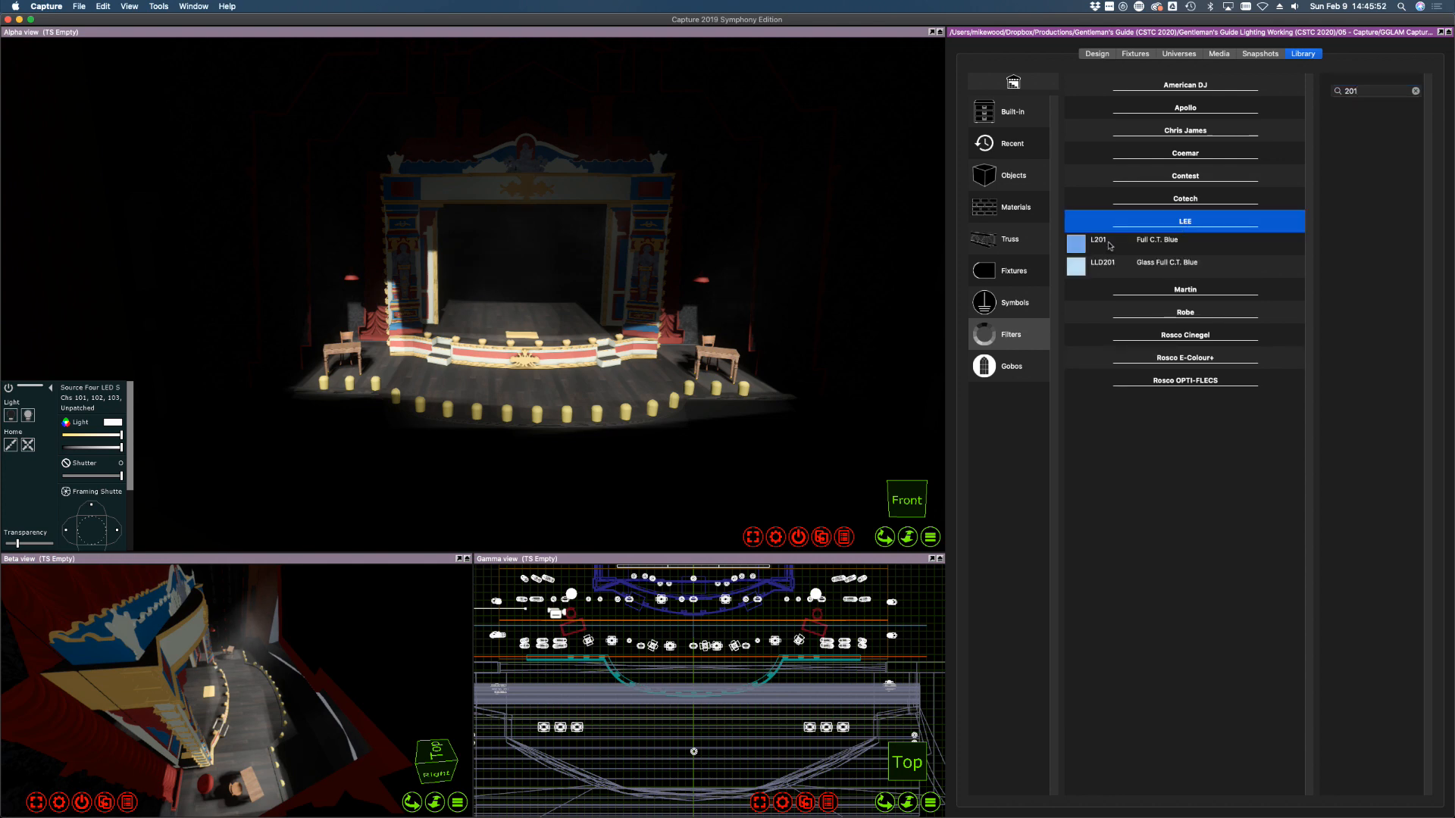
{"action": "scroll", "coordinate": [708, 720], "scroll_direction": "down", "scroll_amount": 10}
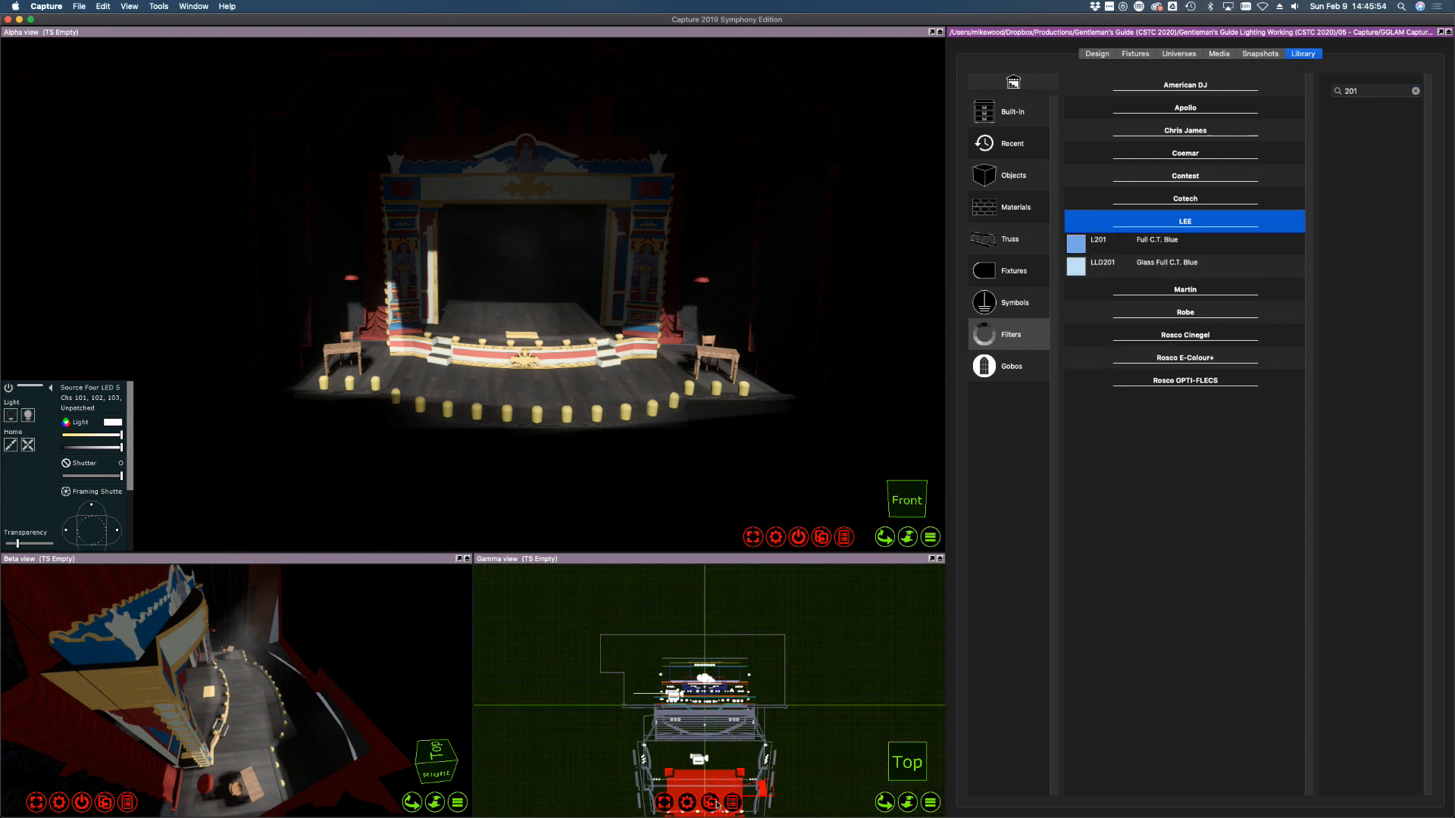
{"action": "scroll", "coordinate": [718, 804], "scroll_direction": "up", "scroll_amount": 10}
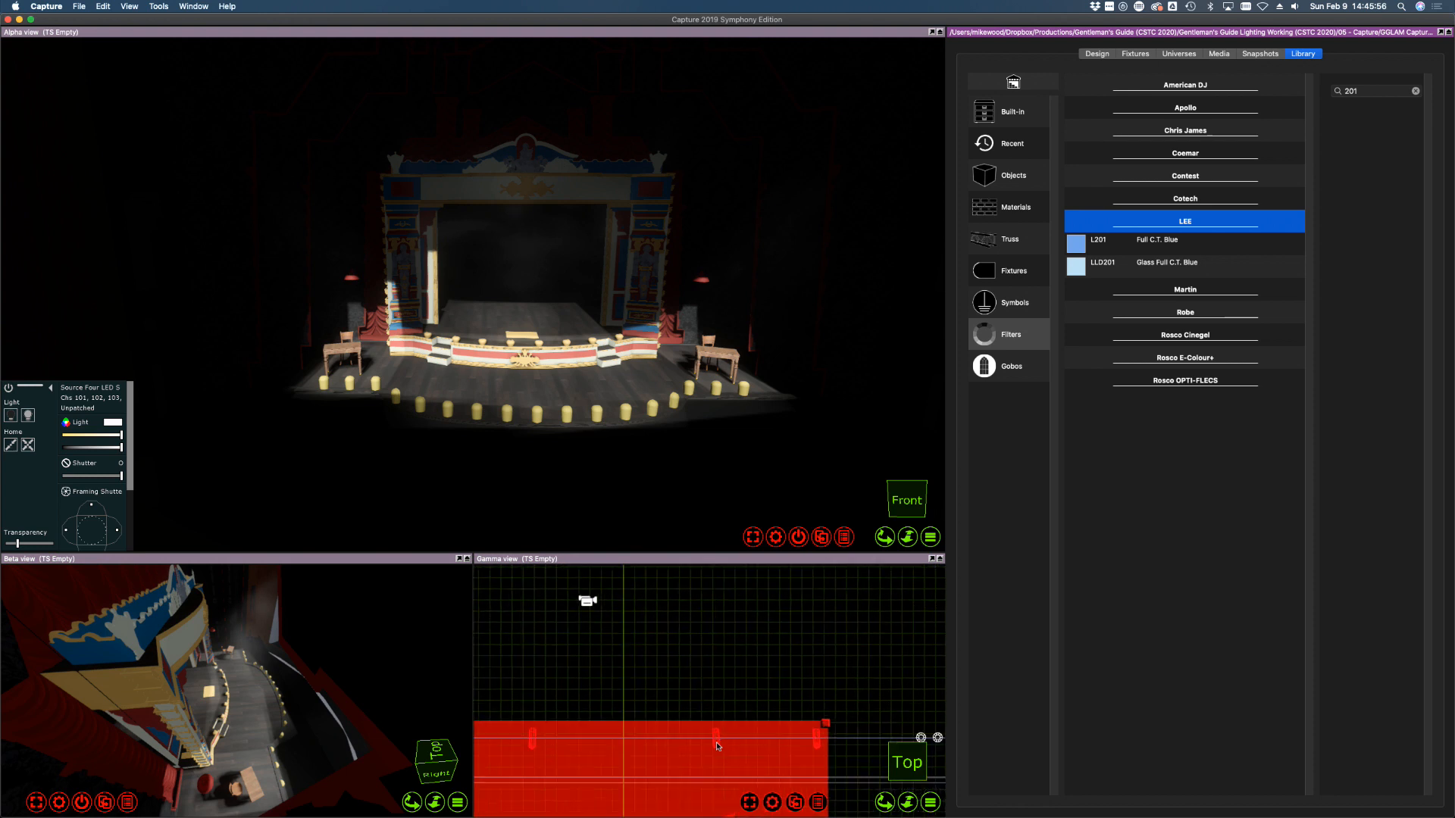
{"action": "scroll", "coordinate": [717, 747], "scroll_direction": "up", "scroll_amount": 3}
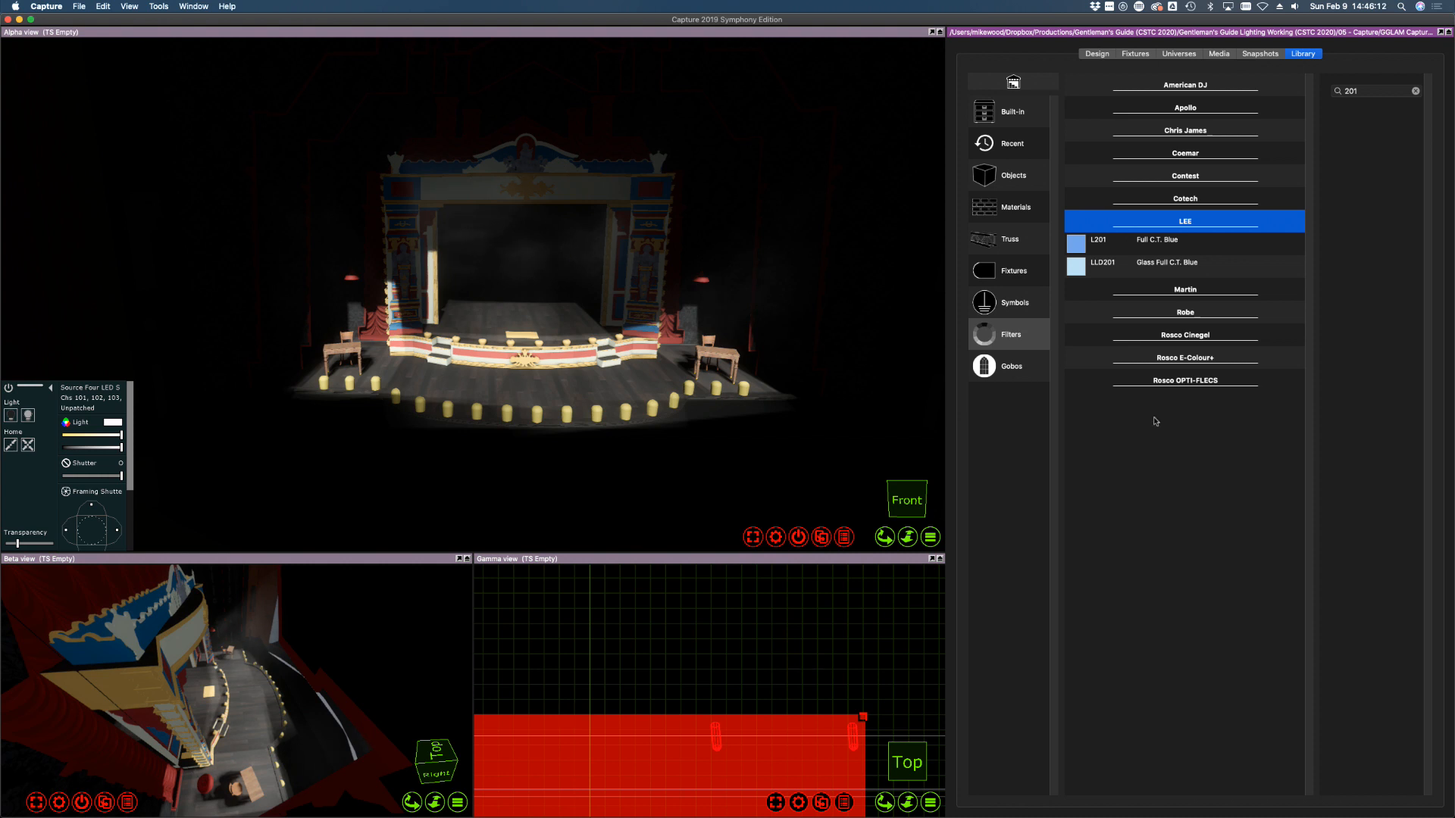
{"action": "left_click", "coordinate": [1098, 247]}
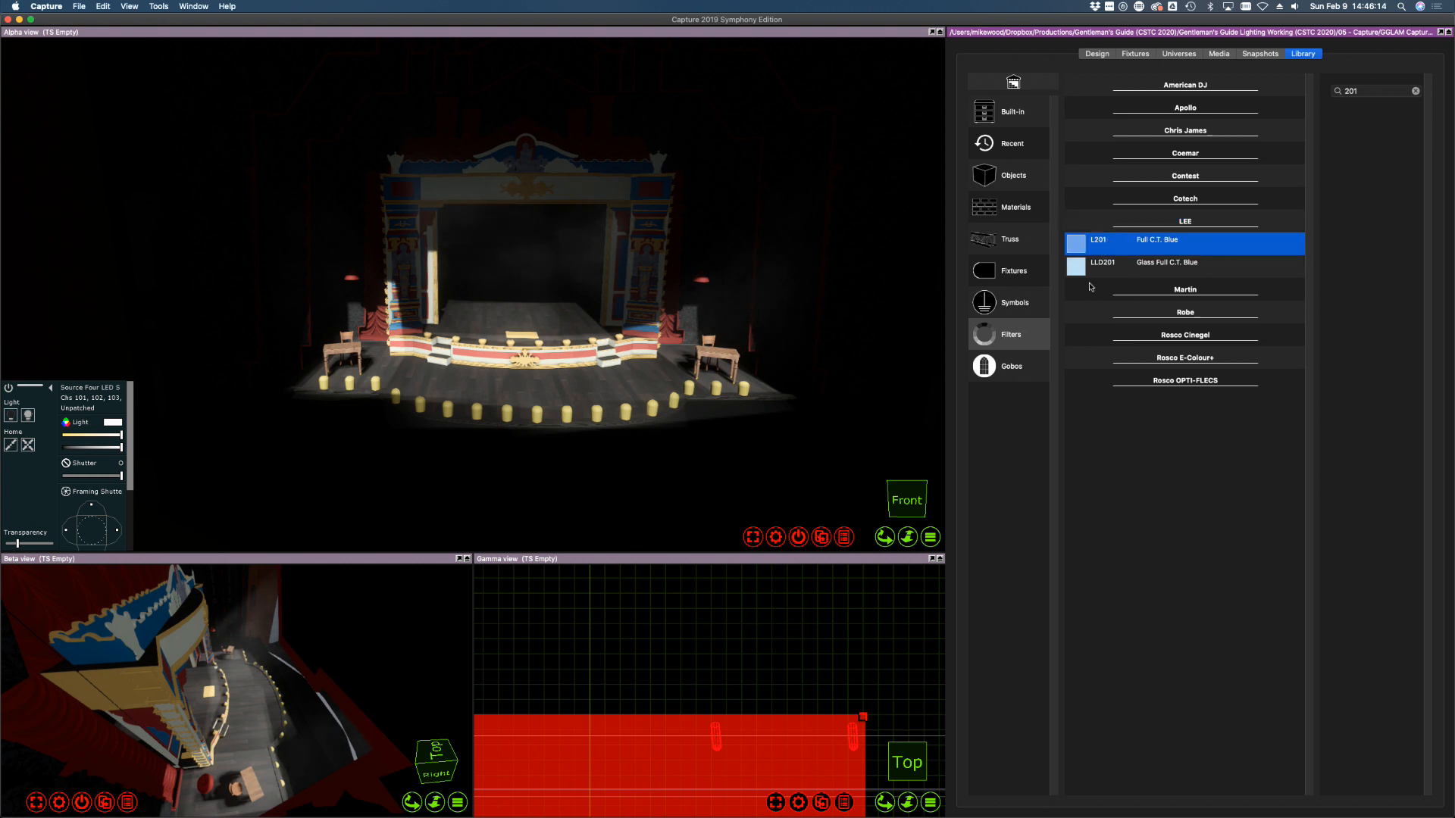
{"action": "left_click_drag", "start_coordinate": [1090, 287], "coordinate": [851, 730]}
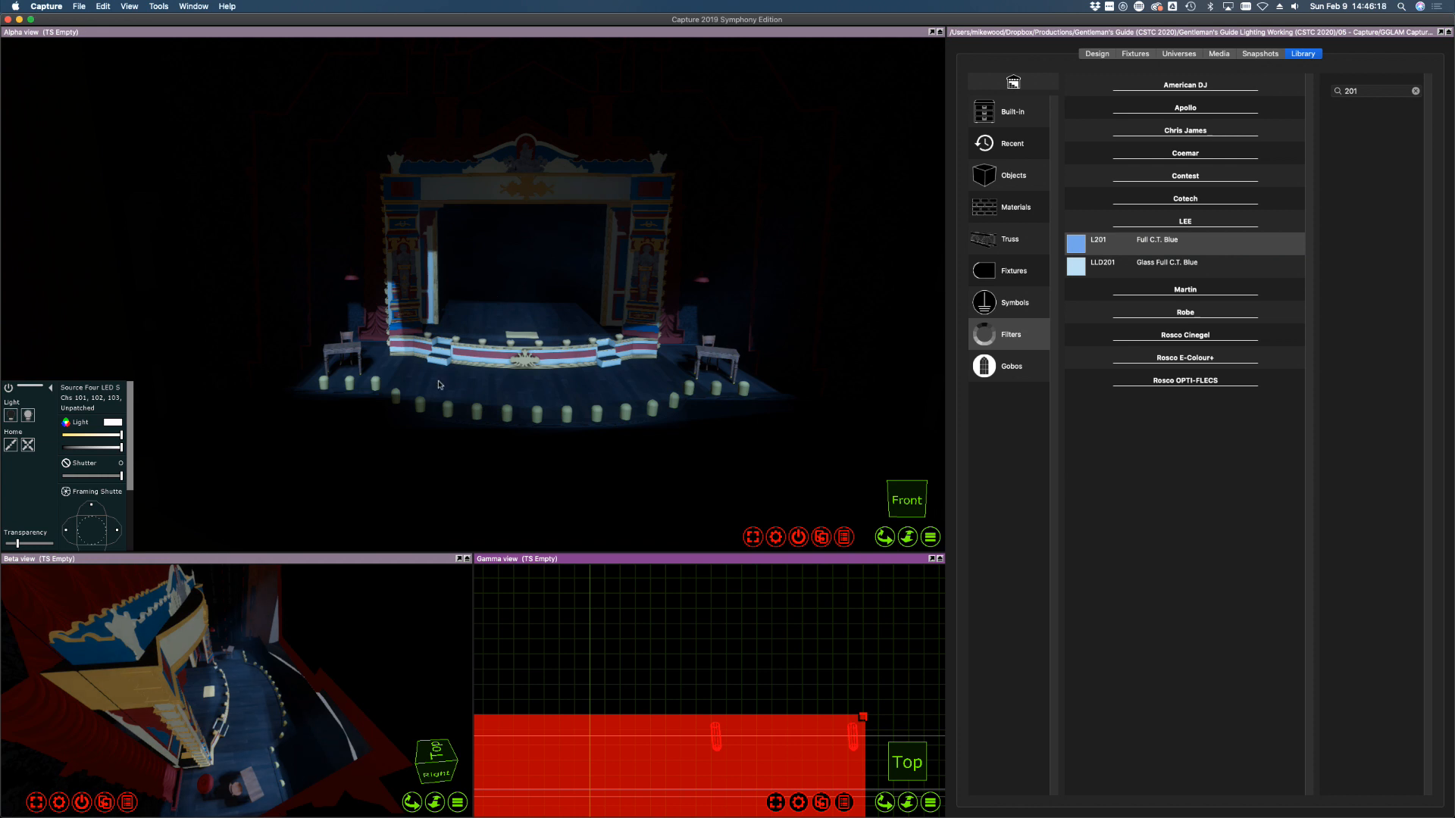
Search for 132 and add Roscolux R132 Quarter Hamburg Frost to the same fixtures
{"action": "left_click", "coordinate": [1355, 94]}
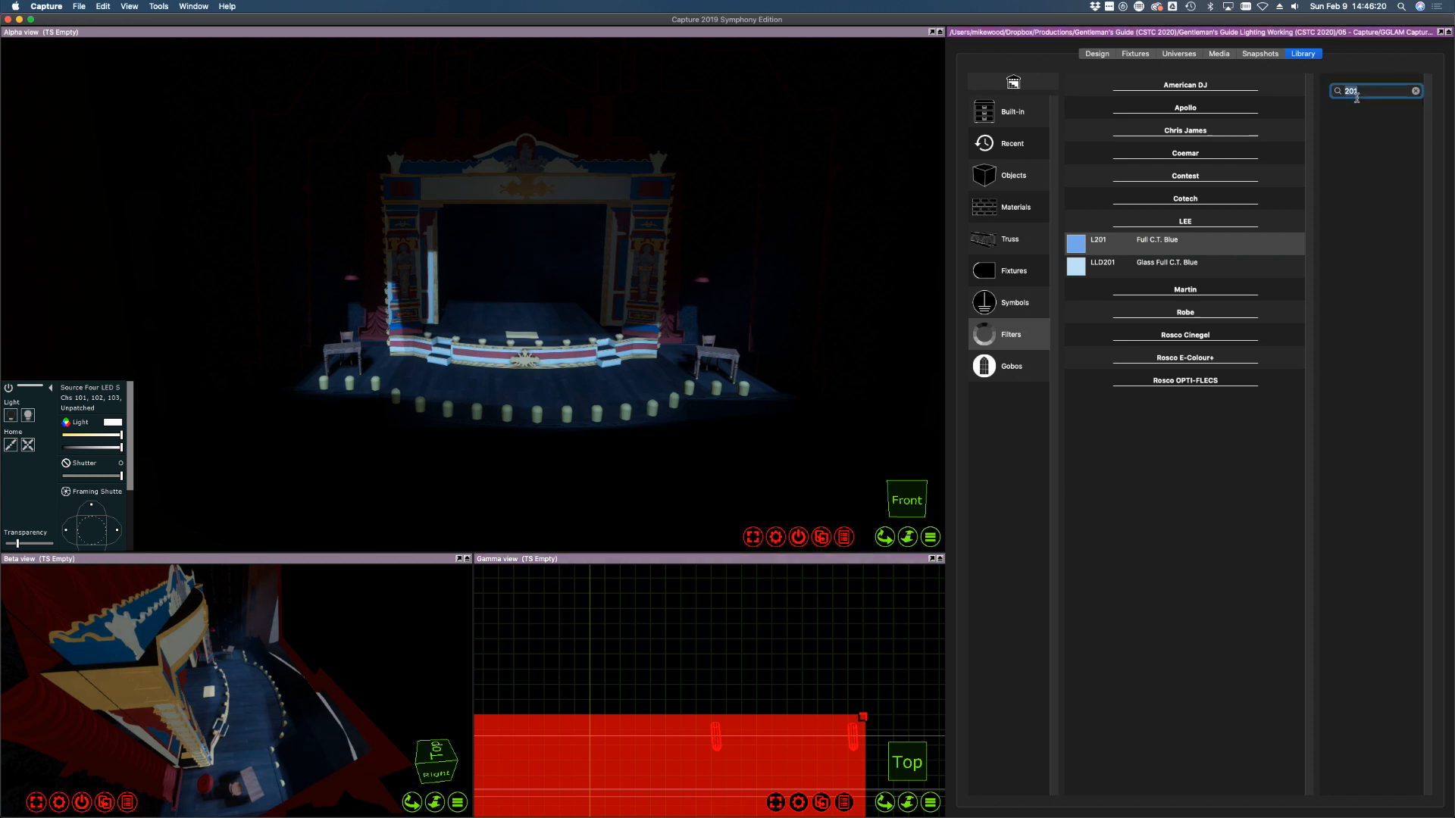
{"action": "type", "text": "132"}
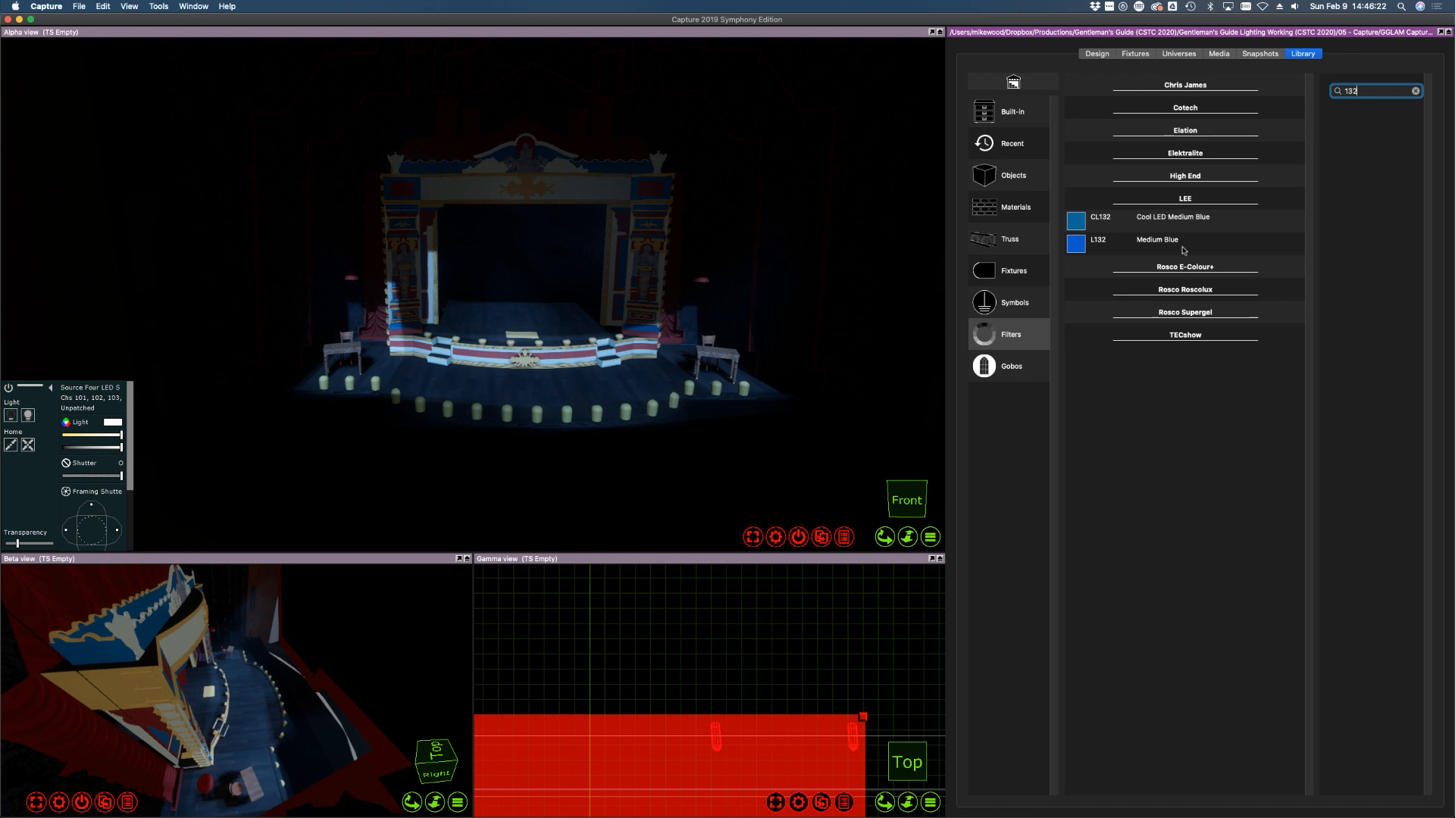
{"action": "left_click", "coordinate": [1179, 294]}
{"action": "left_click_drag", "start_coordinate": [1106, 267], "coordinate": [851, 725]}
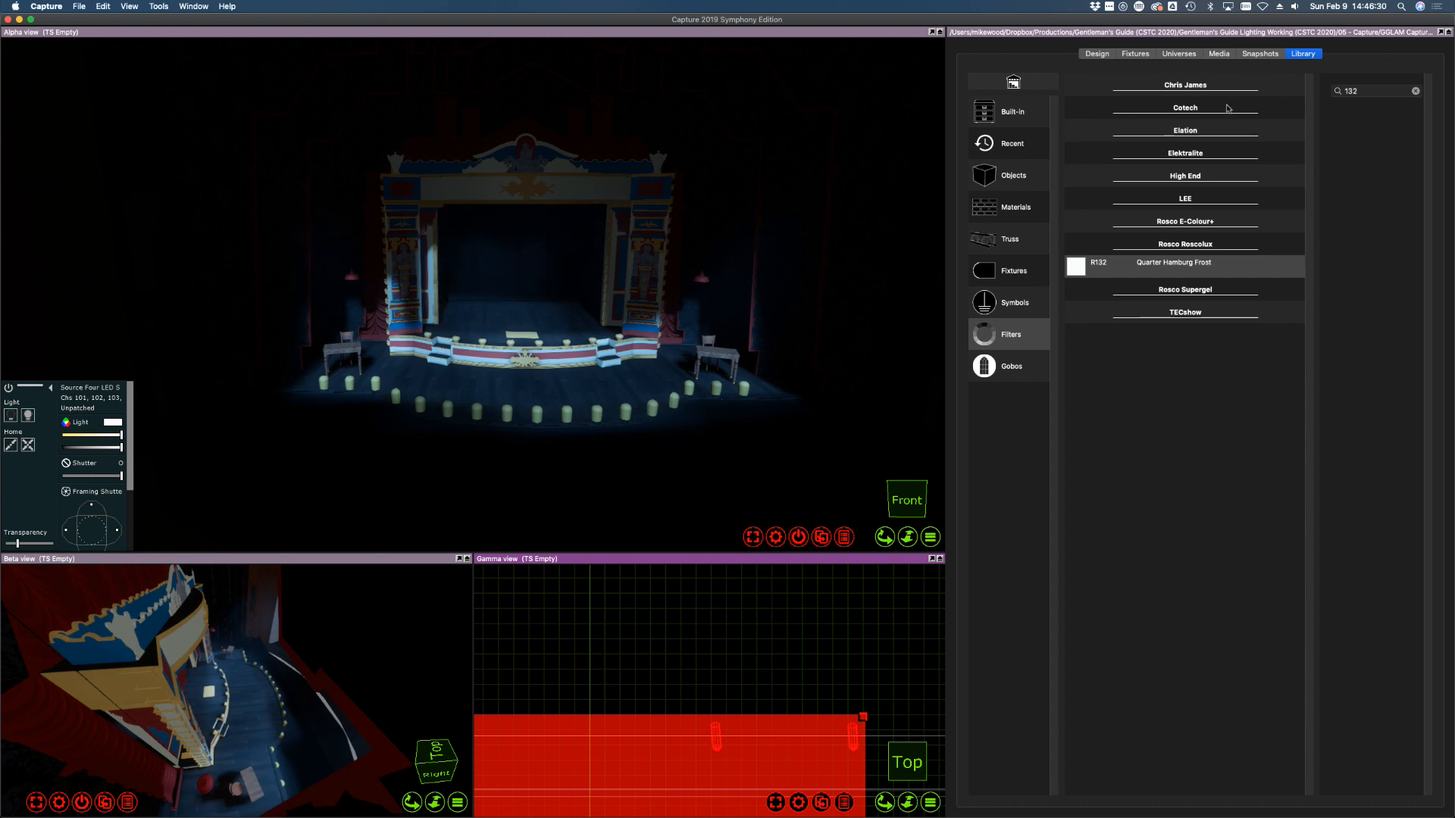
{"action": "left_click", "coordinate": [1110, 53]}
Turn fixtures 101–109 off
{"action": "left_click", "coordinate": [1135, 53]}
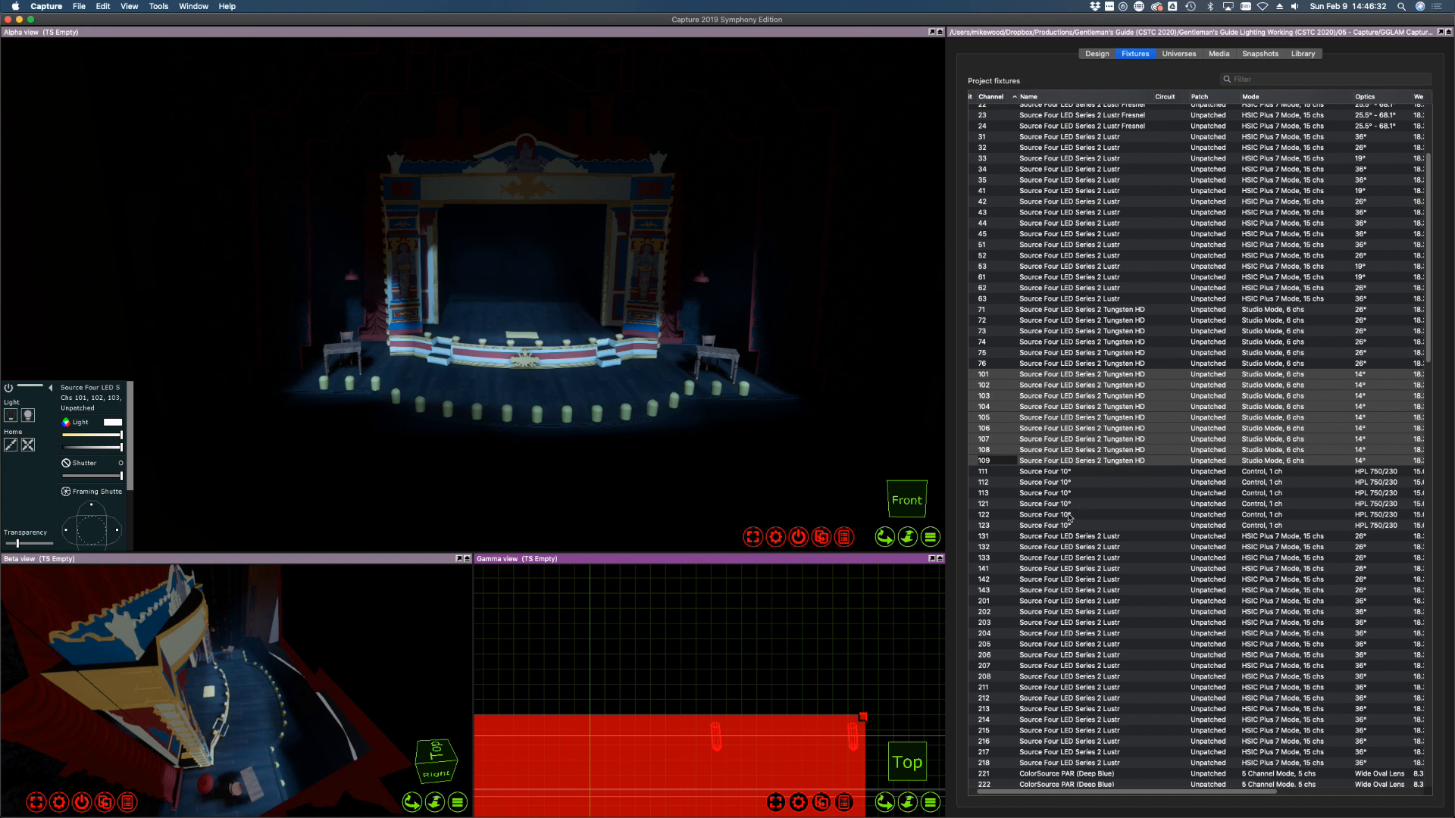
{"action": "left_click_drag", "start_coordinate": [120, 448], "coordinate": [41, 445]}
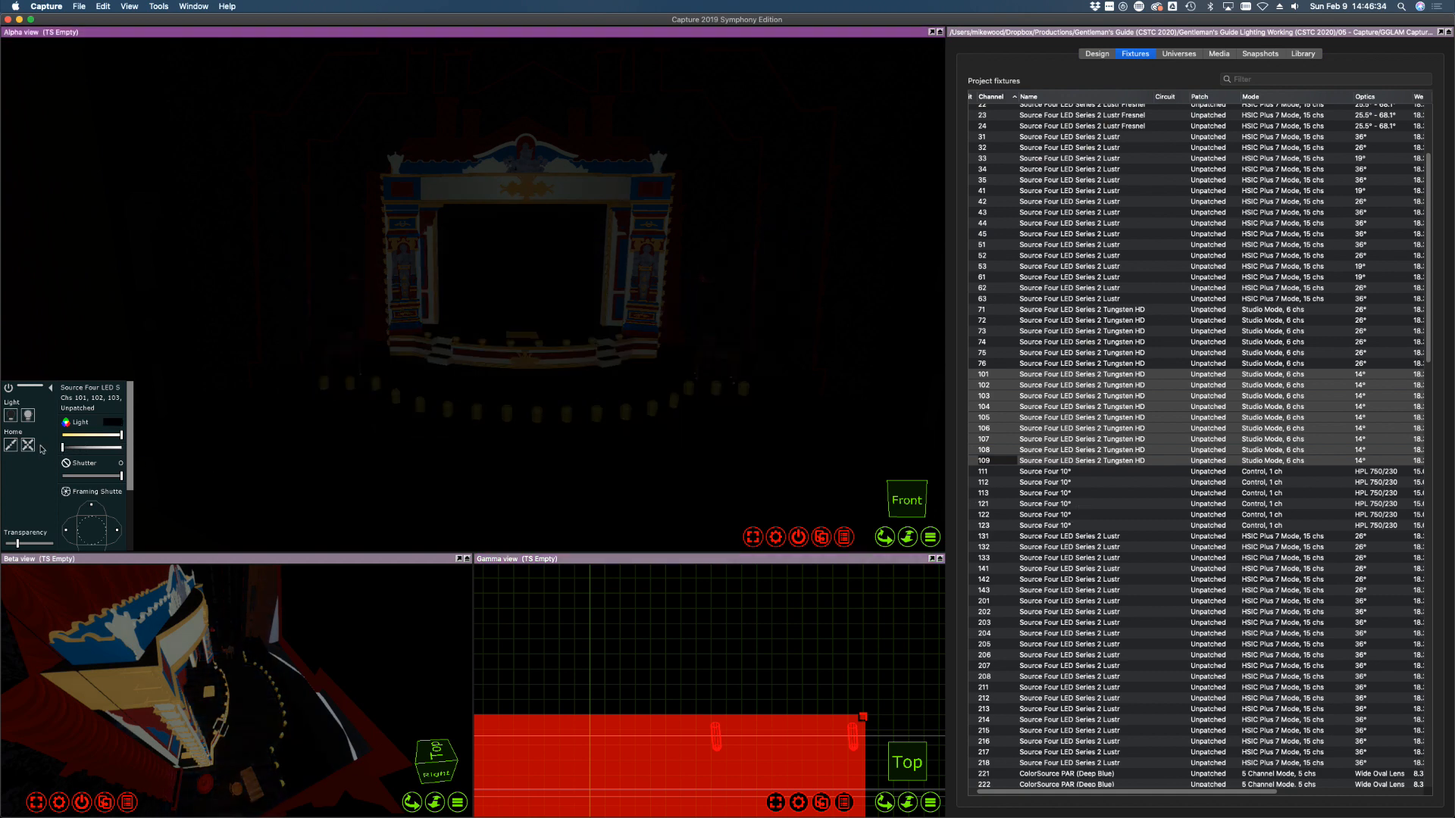
{"action": "left_click", "coordinate": [1168, 609]}
Select box-cool channels 111–113 and raise their dimmer to 100%
{"action": "left_click", "coordinate": [1061, 474]}
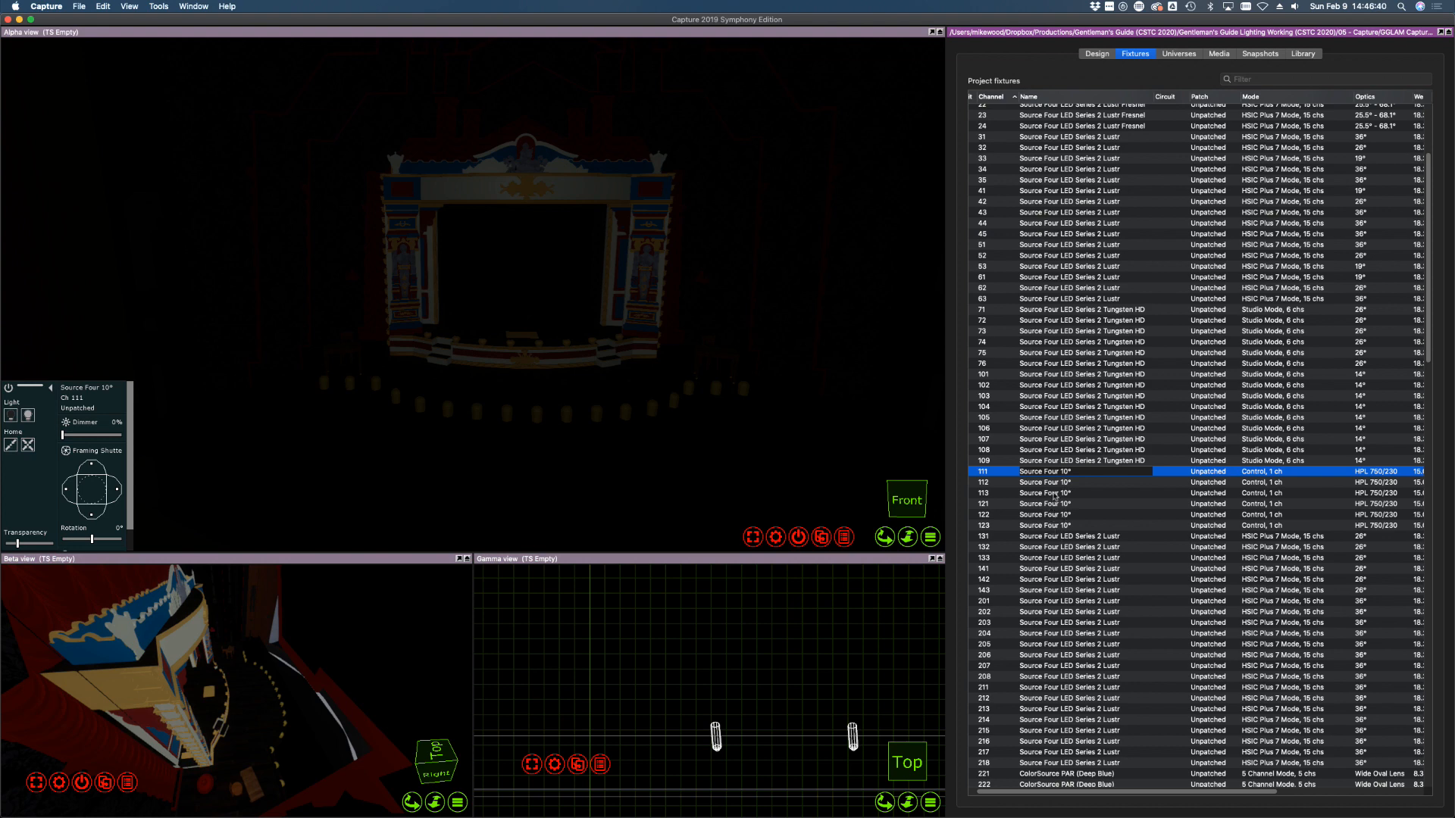
{"action": "left_click", "coordinate": [1056, 494], "text": "shift"}
{"action": "left_click", "coordinate": [1058, 525]}
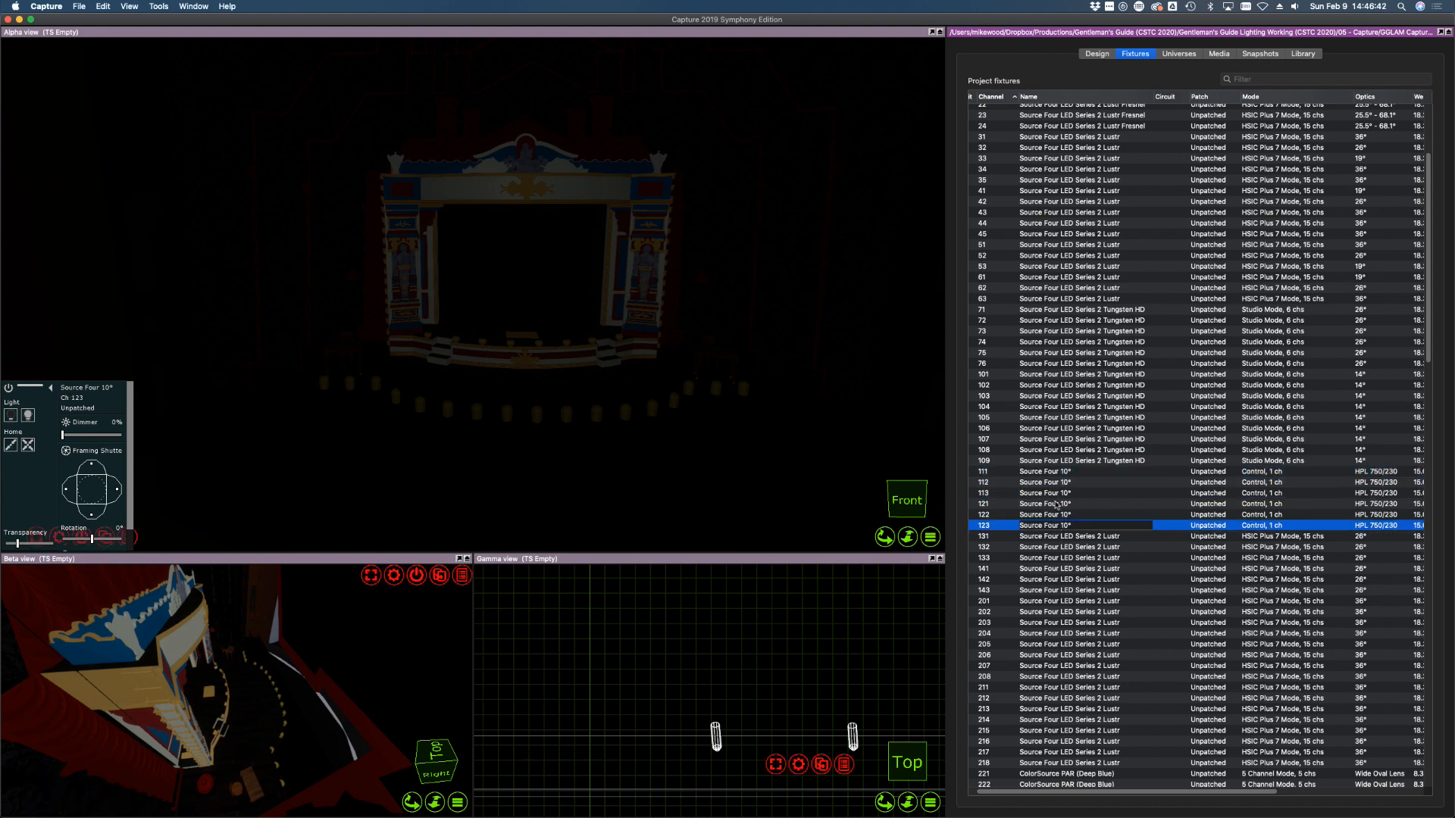
{"action": "left_click_drag", "start_coordinate": [1050, 793], "coordinate": [1233, 787]}
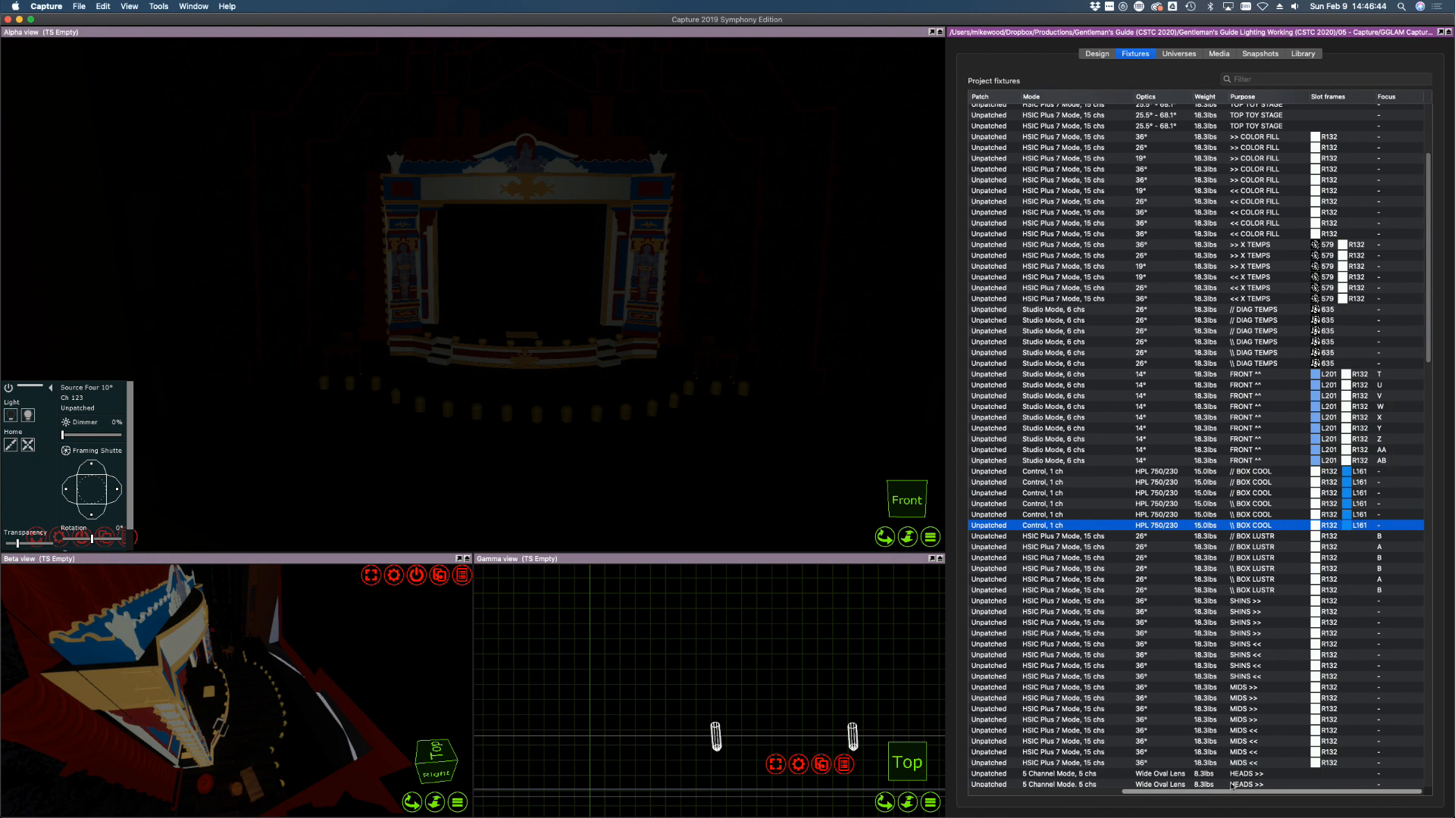
{"action": "scroll", "coordinate": [1233, 787], "scroll_direction": "left", "scroll_amount": 10}
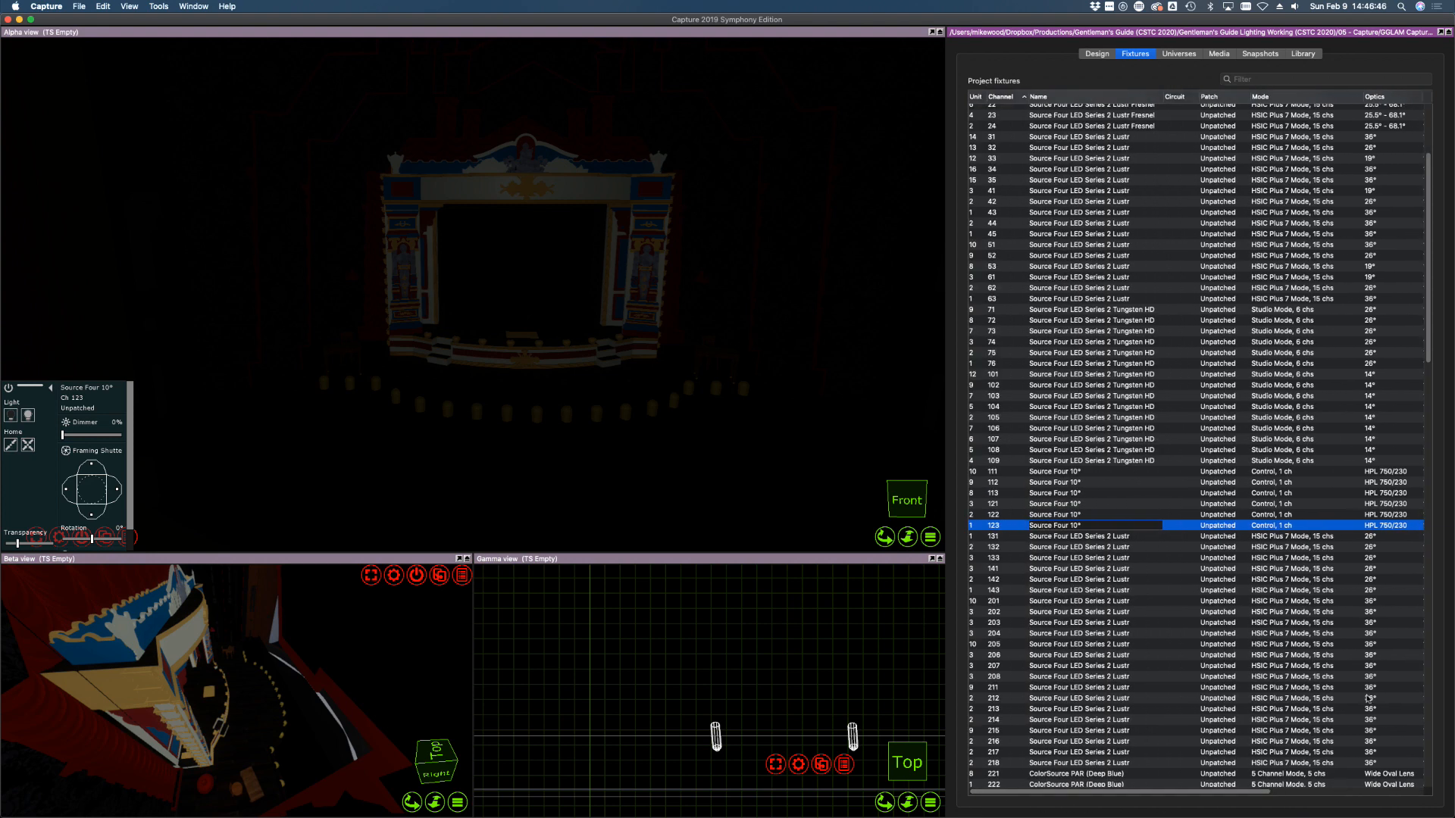
{"action": "left_click", "coordinate": [1064, 474]}
{"action": "left_click", "coordinate": [1065, 493], "text": "shift"}
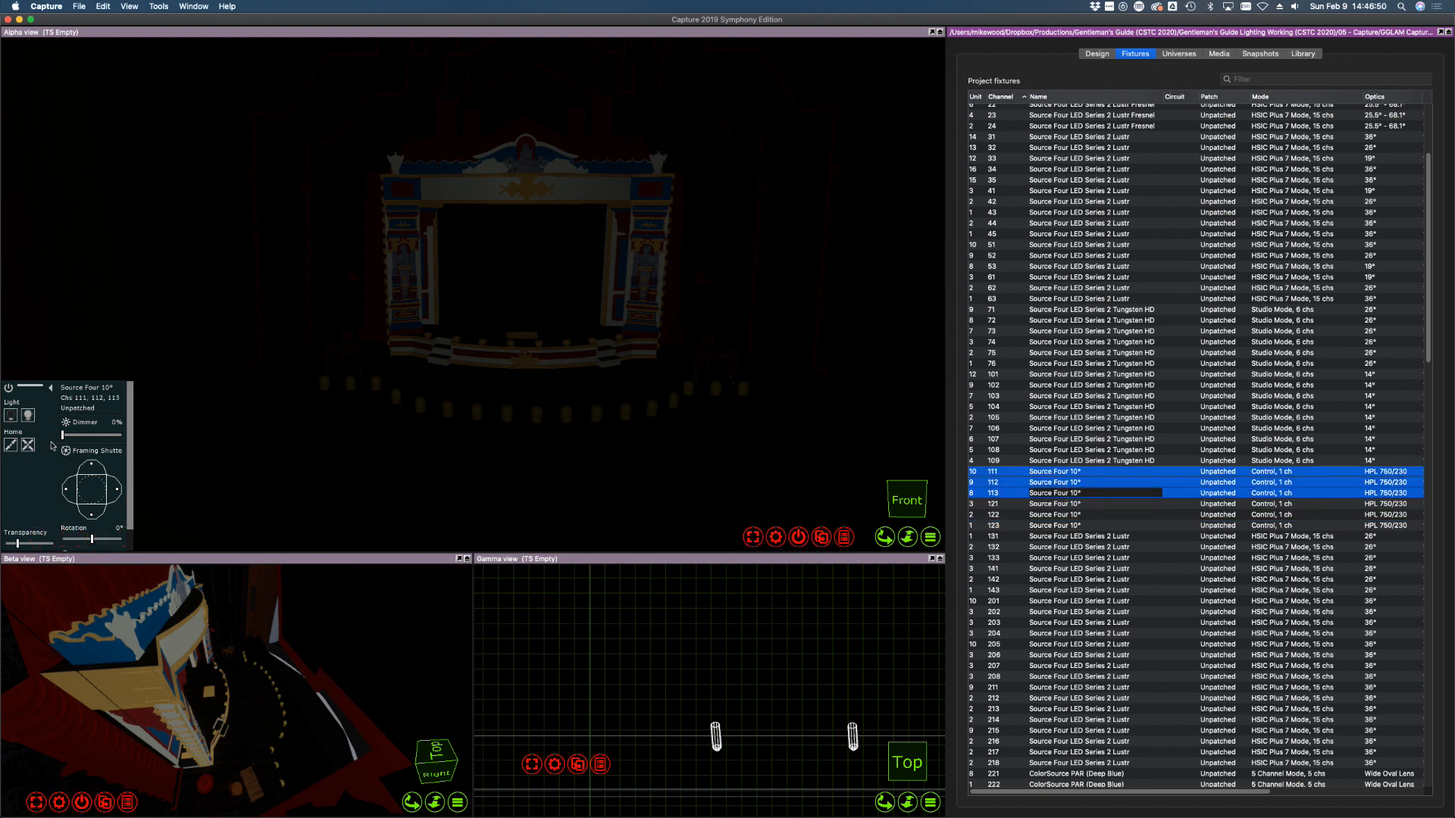
{"action": "left_click_drag", "start_coordinate": [74, 435], "coordinate": [526, 333]}
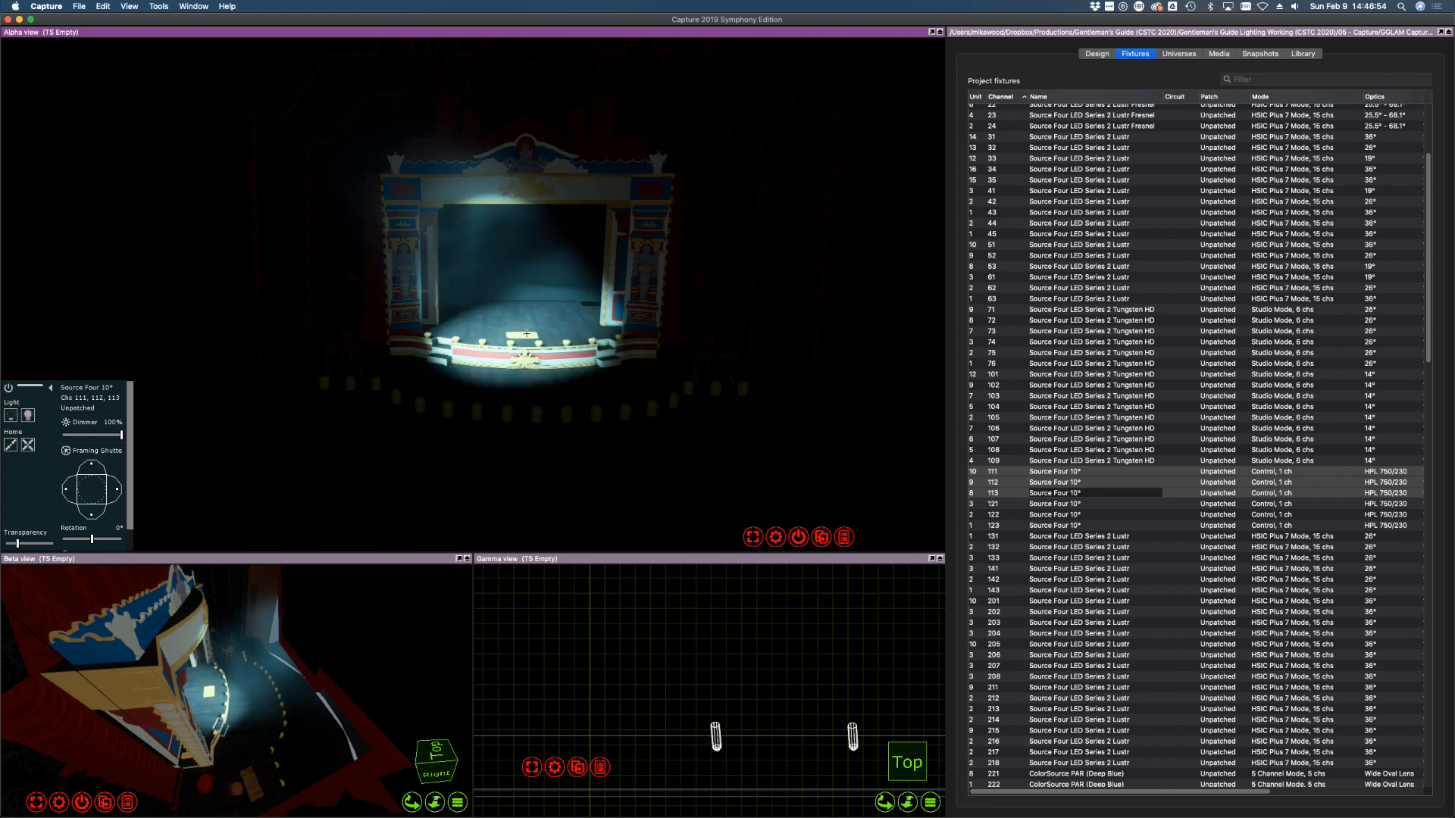
Aim fixture 111 onto the stage and fixture 113 onto the right proscenium
{"action": "left_click", "coordinate": [1050, 471]}
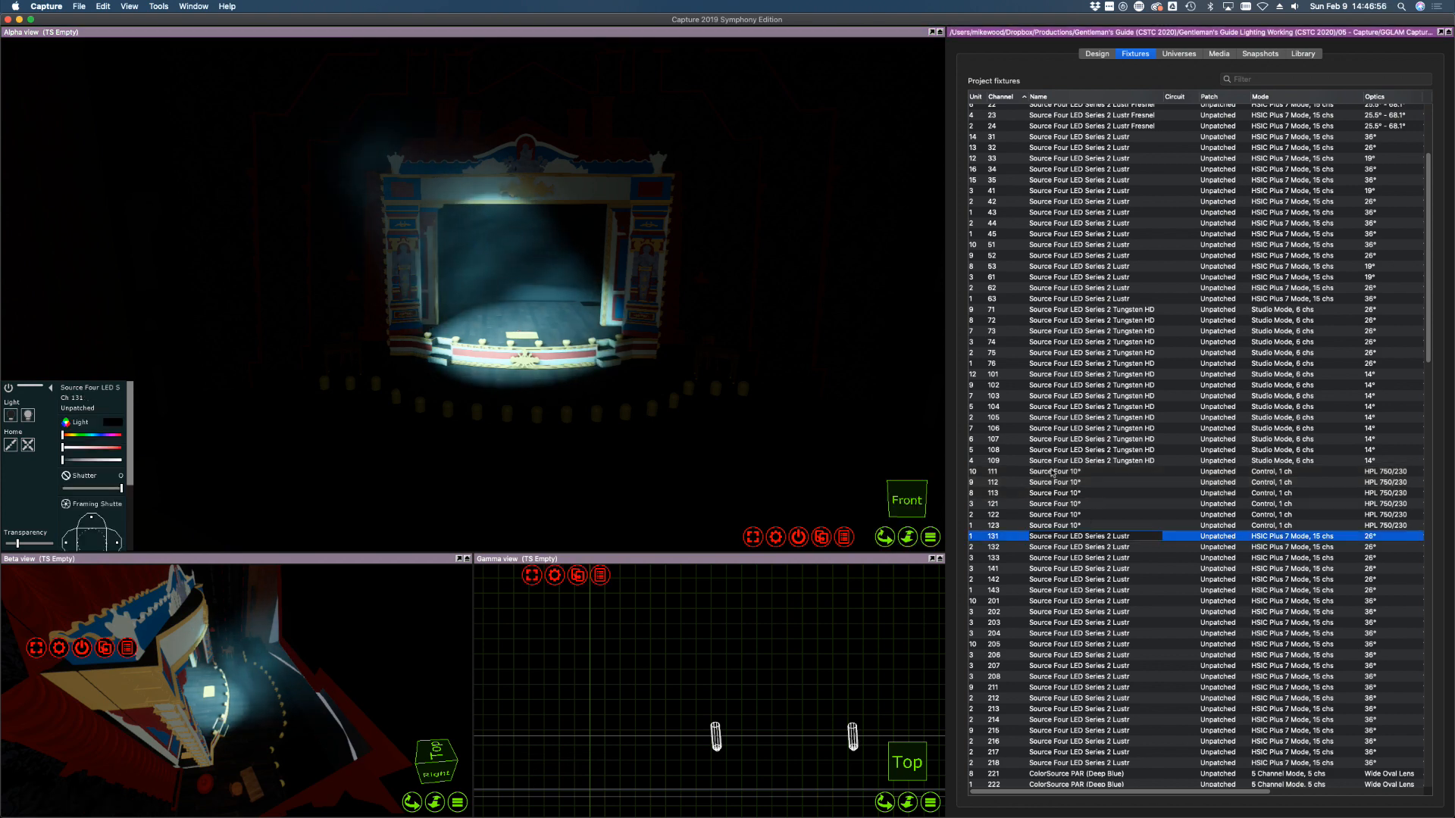
{"action": "mouse_move", "coordinate": [469, 332]}
{"action": "left_mouse_down"}
{"action": "mouse_move", "coordinate": [449, 323]}
{"action": "mouse_move", "coordinate": [464, 331]}
{"action": "left_mouse_up"}
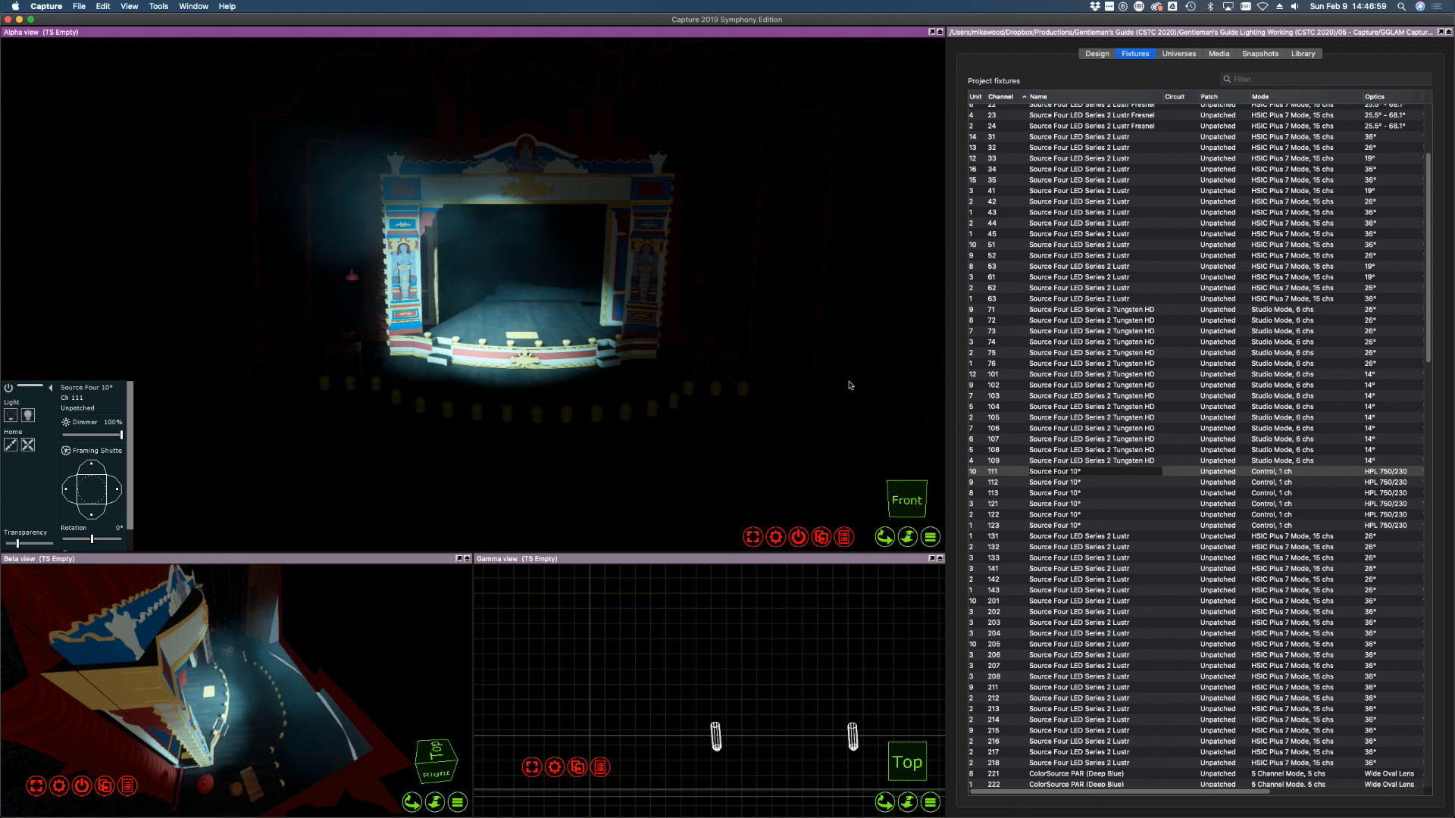
{"action": "left_click", "coordinate": [1051, 493]}
{"action": "left_click_drag", "start_coordinate": [606, 324], "coordinate": [610, 333]}
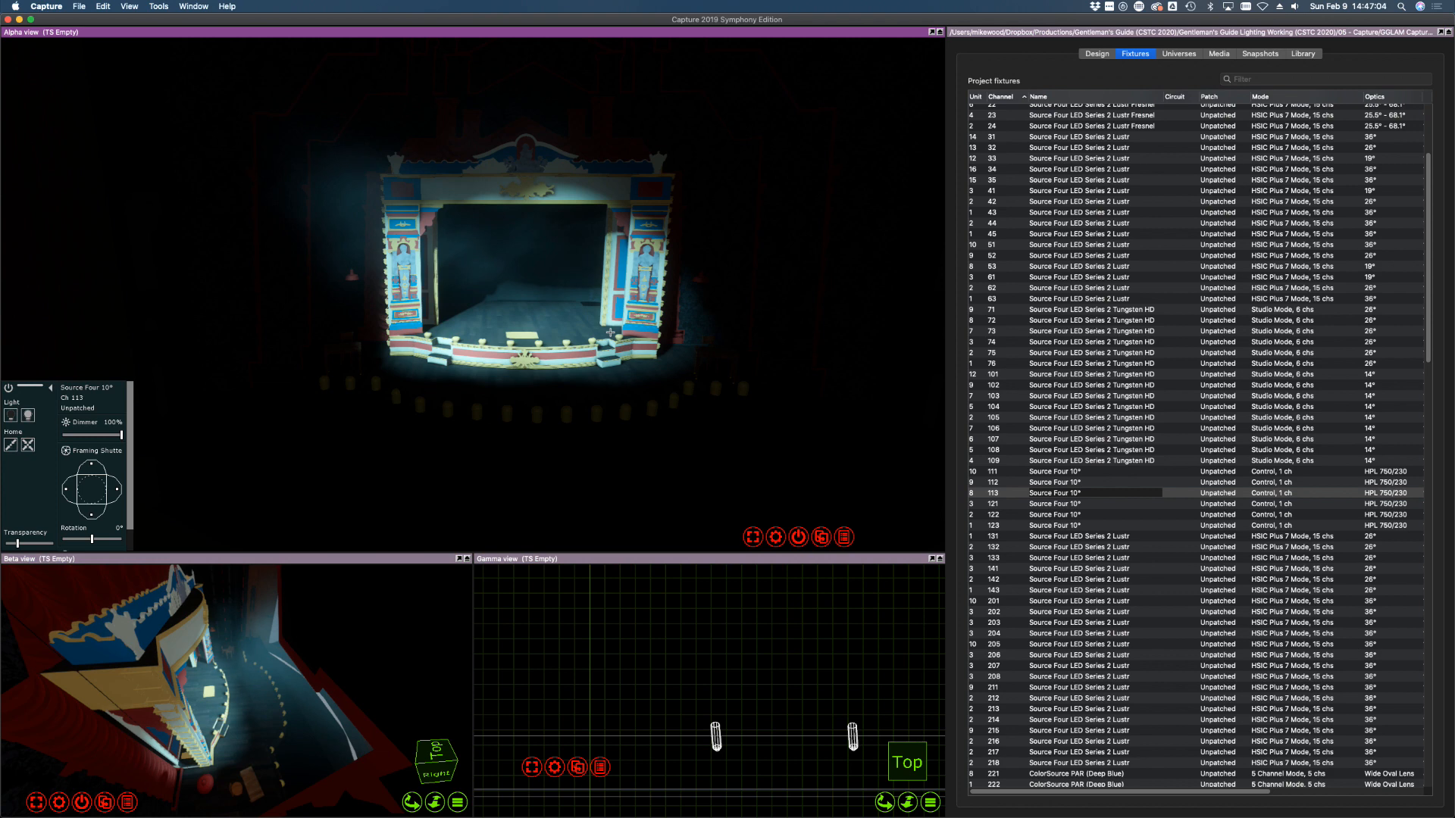
{"action": "scroll", "coordinate": [639, 758], "scroll_direction": "down", "scroll_amount": 10}
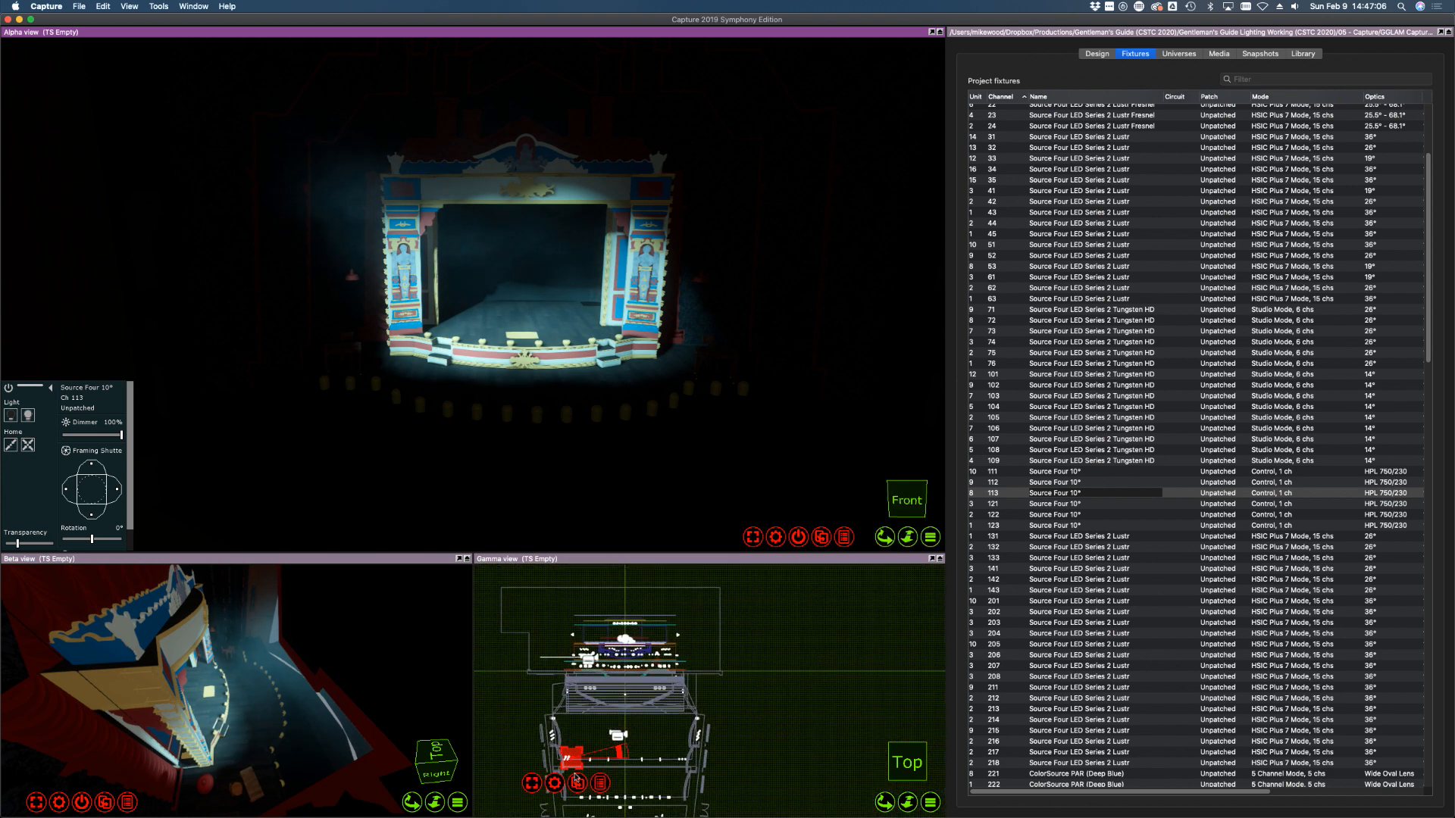
{"action": "scroll", "coordinate": [568, 758], "scroll_direction": "up", "scroll_amount": 5}
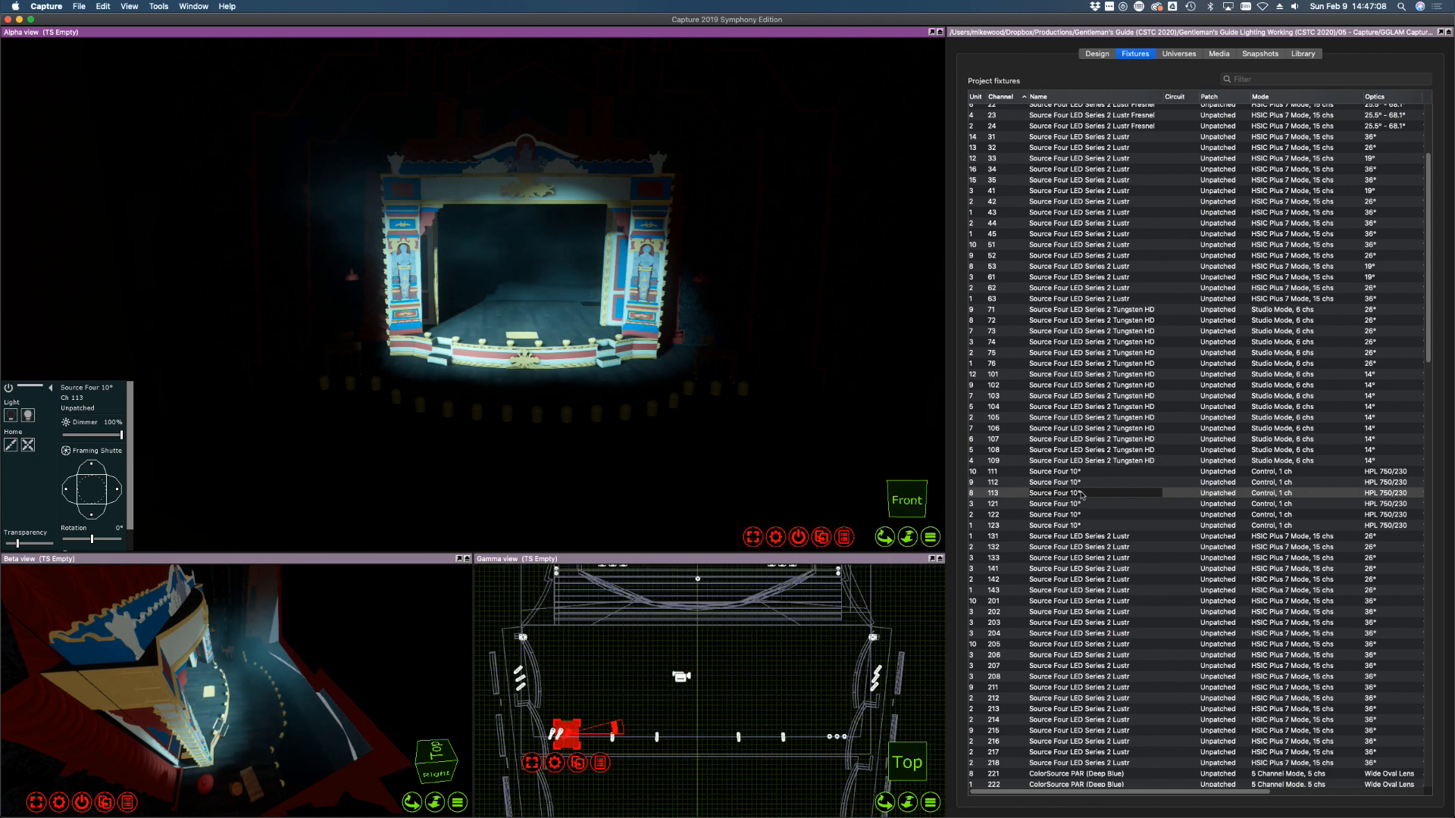
Shutter the beam edges of fixtures 111, 112 and 113 to narrow their light
{"action": "left_click", "coordinate": [1049, 472]}
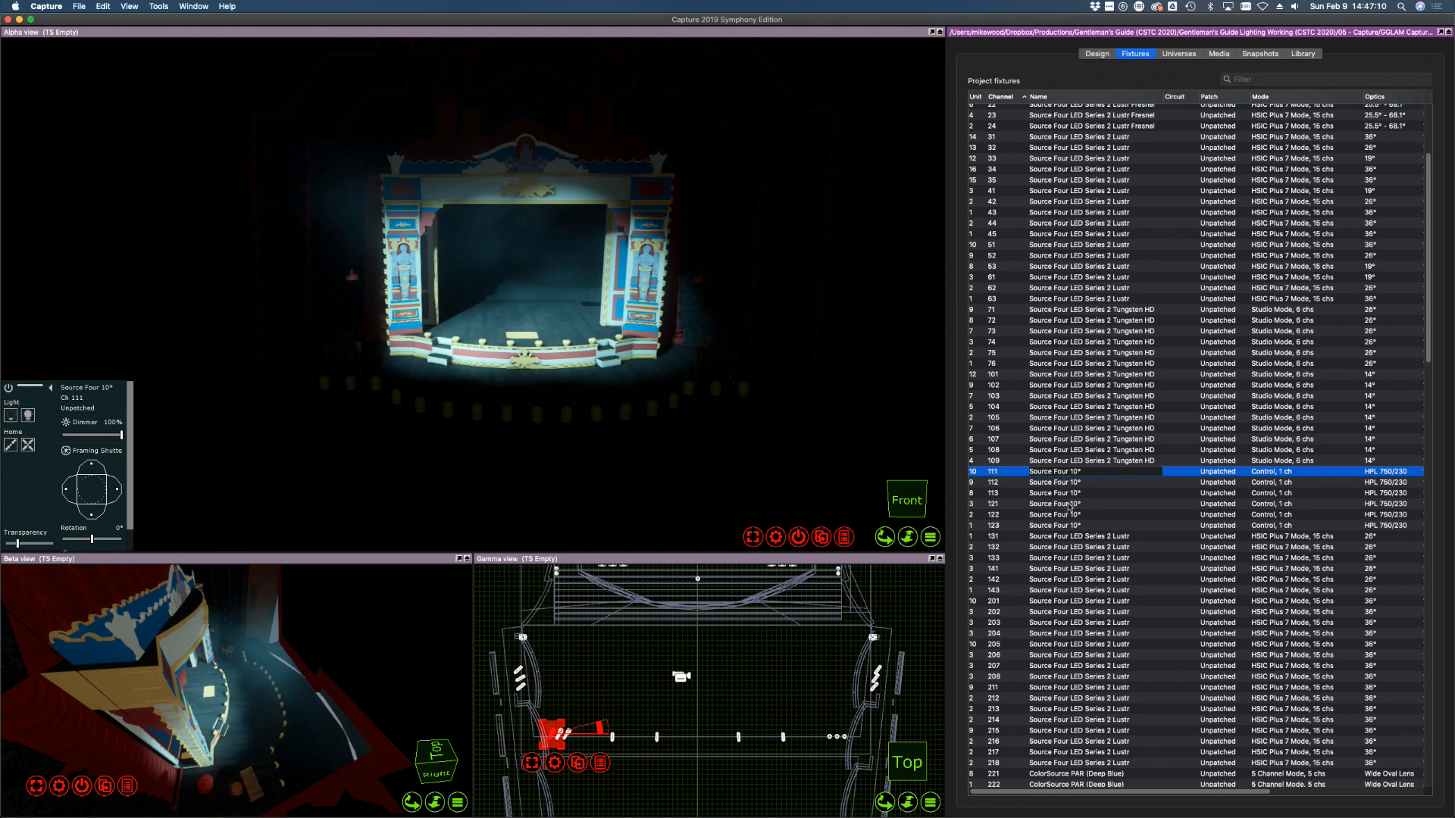
{"action": "left_click", "coordinate": [117, 490]}
{"action": "left_click_drag", "start_coordinate": [116, 487], "coordinate": [95, 516]}
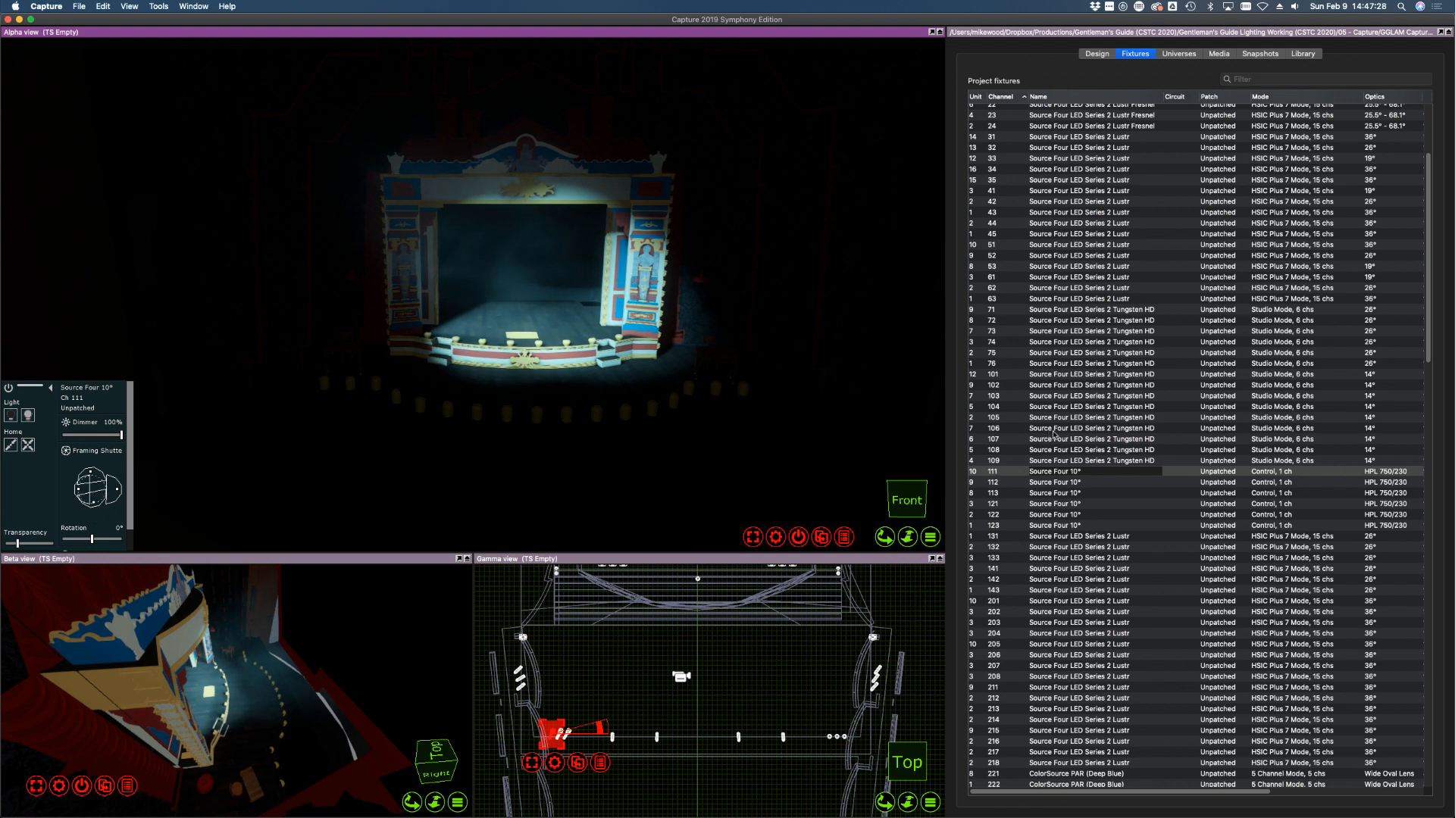
{"action": "left_click", "coordinate": [1085, 484]}
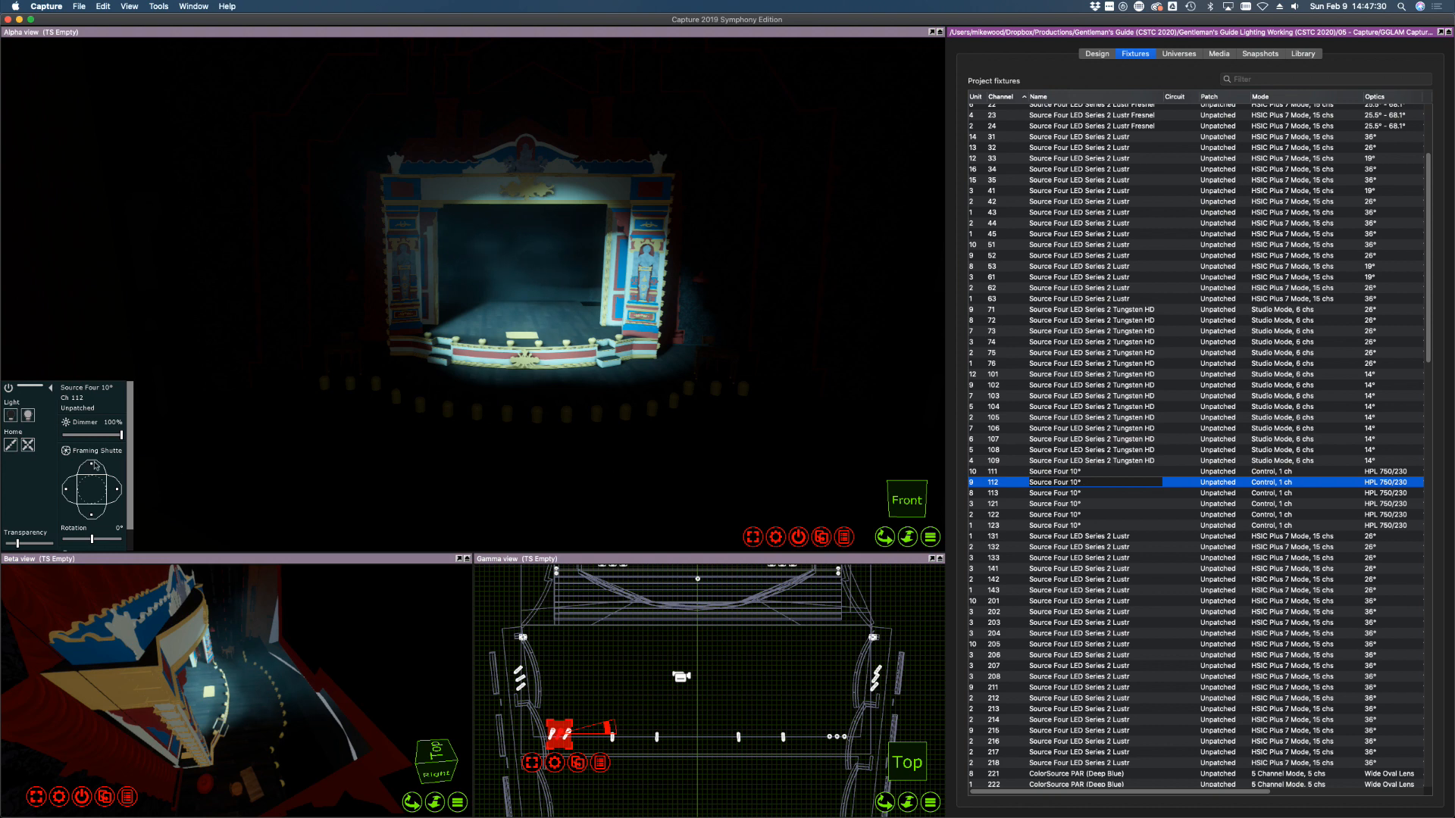
{"action": "left_click_drag", "start_coordinate": [95, 465], "coordinate": [94, 468]}
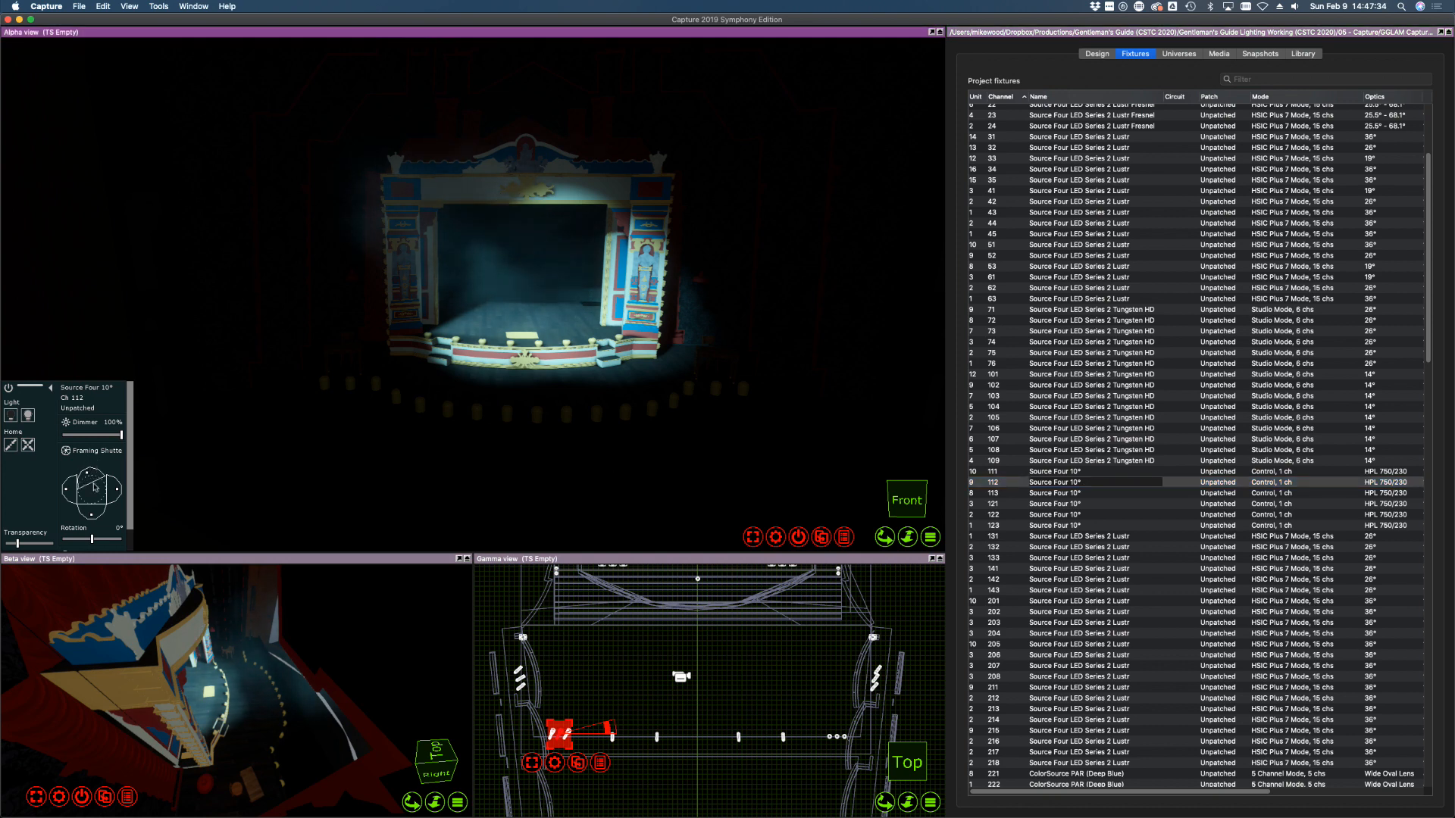
{"action": "left_click_drag", "start_coordinate": [92, 516], "coordinate": [92, 510]}
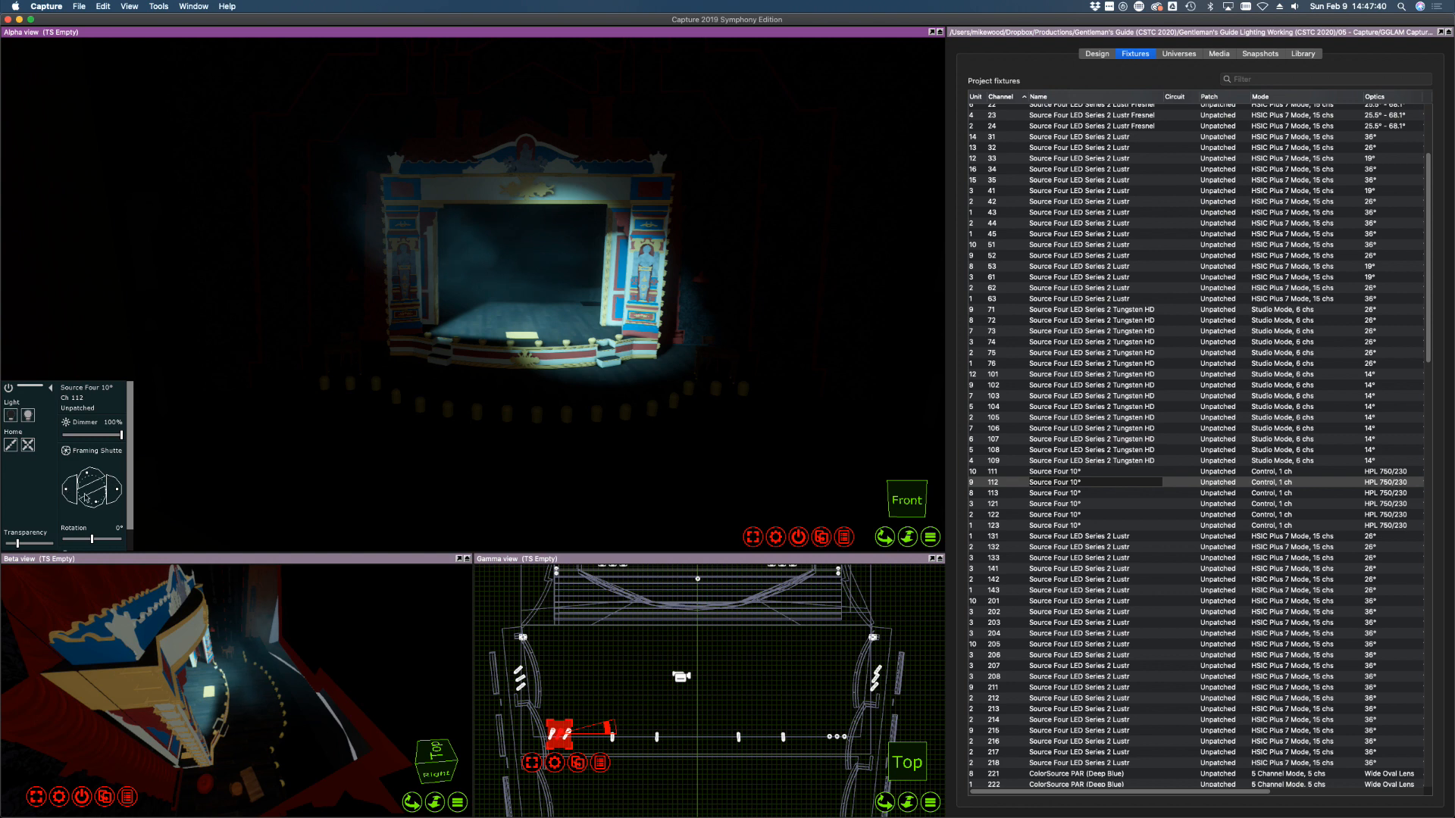
{"action": "left_click", "coordinate": [1071, 494]}
{"action": "left_click", "coordinate": [91, 465]}
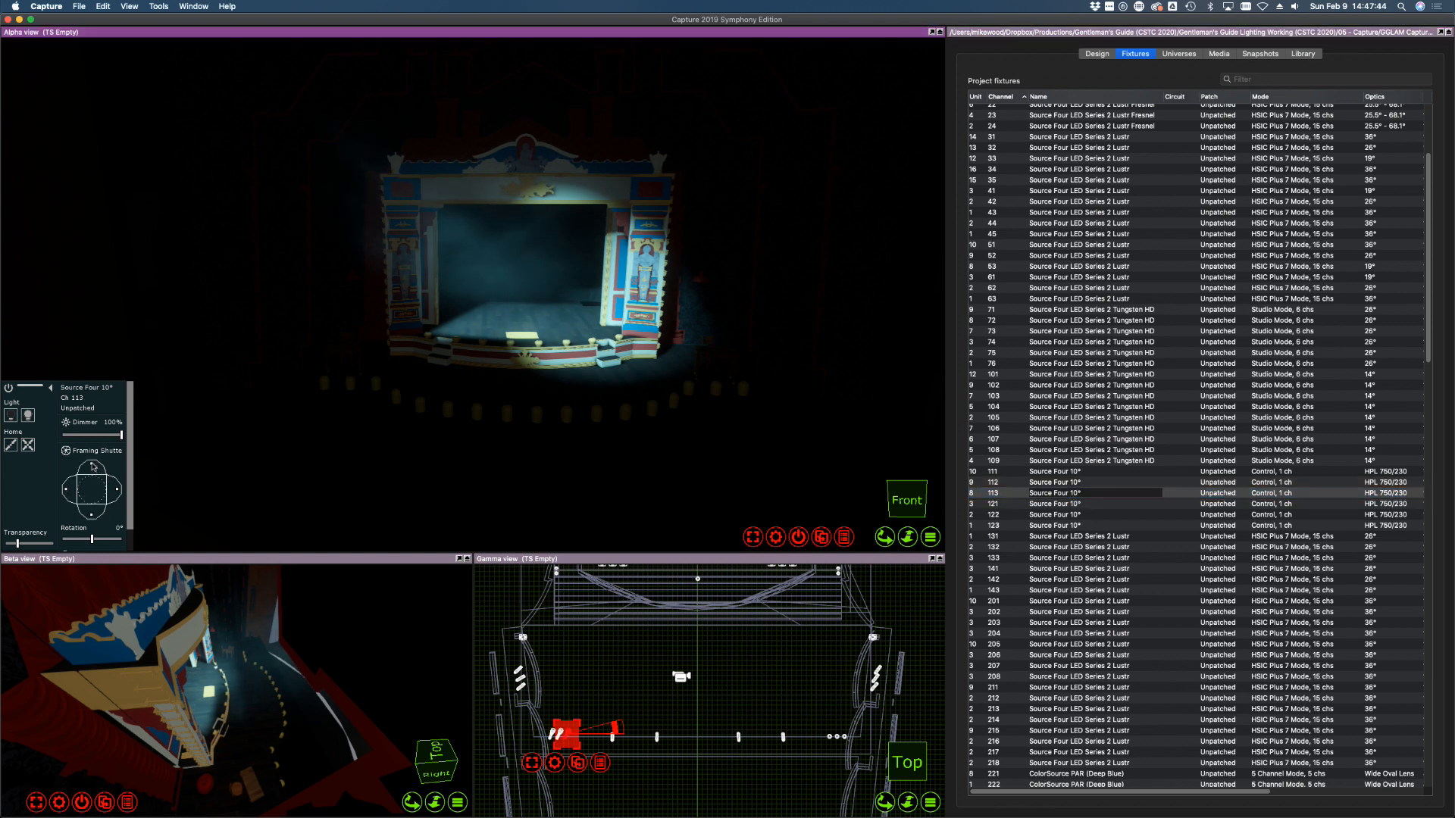
{"action": "left_click_drag", "start_coordinate": [91, 464], "coordinate": [96, 516]}
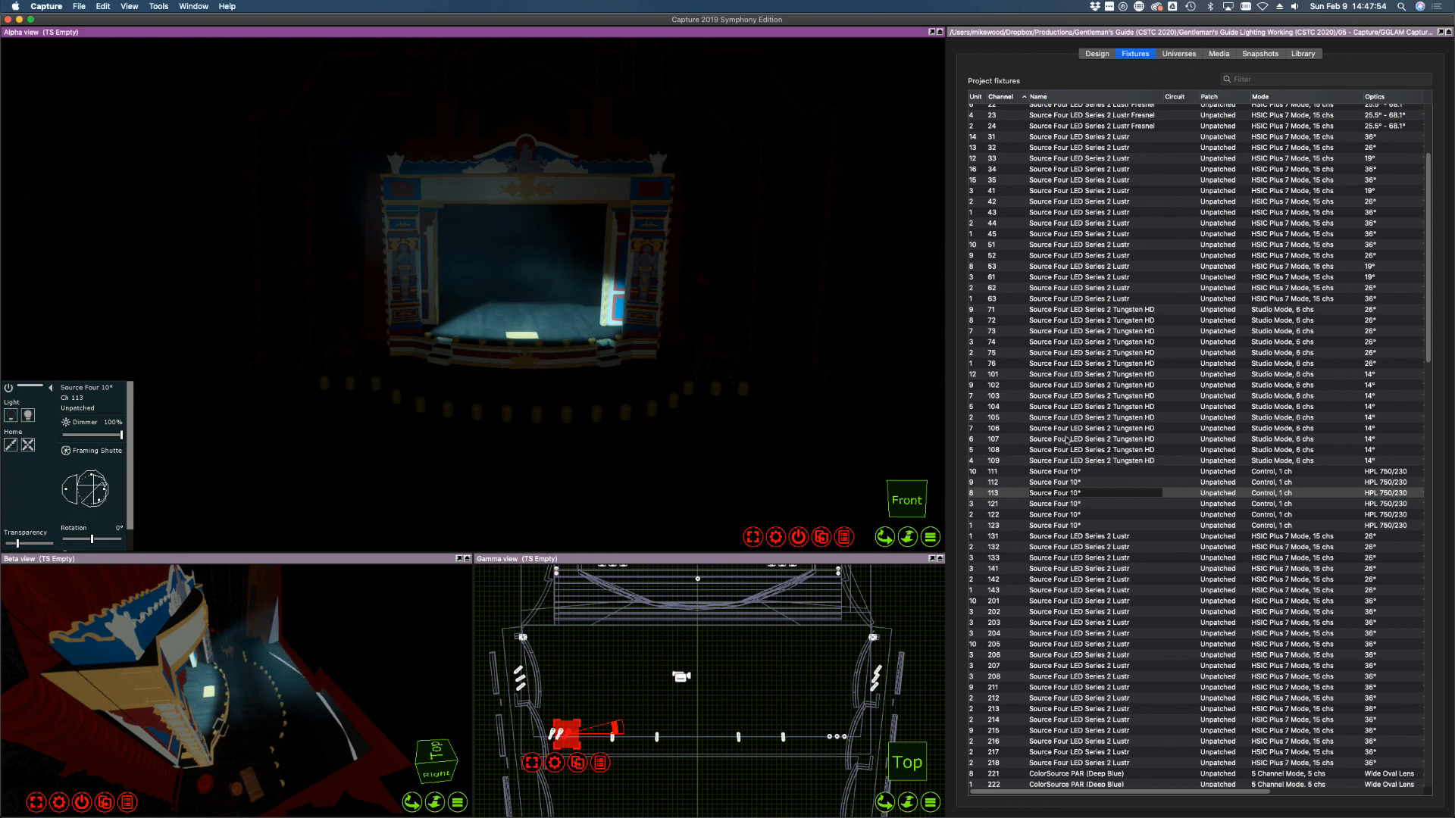
Set fixtures 111–113 to 0% and bring fixtures 121–123 to full
{"action": "left_click", "coordinate": [1083, 472], "text": "shift"}
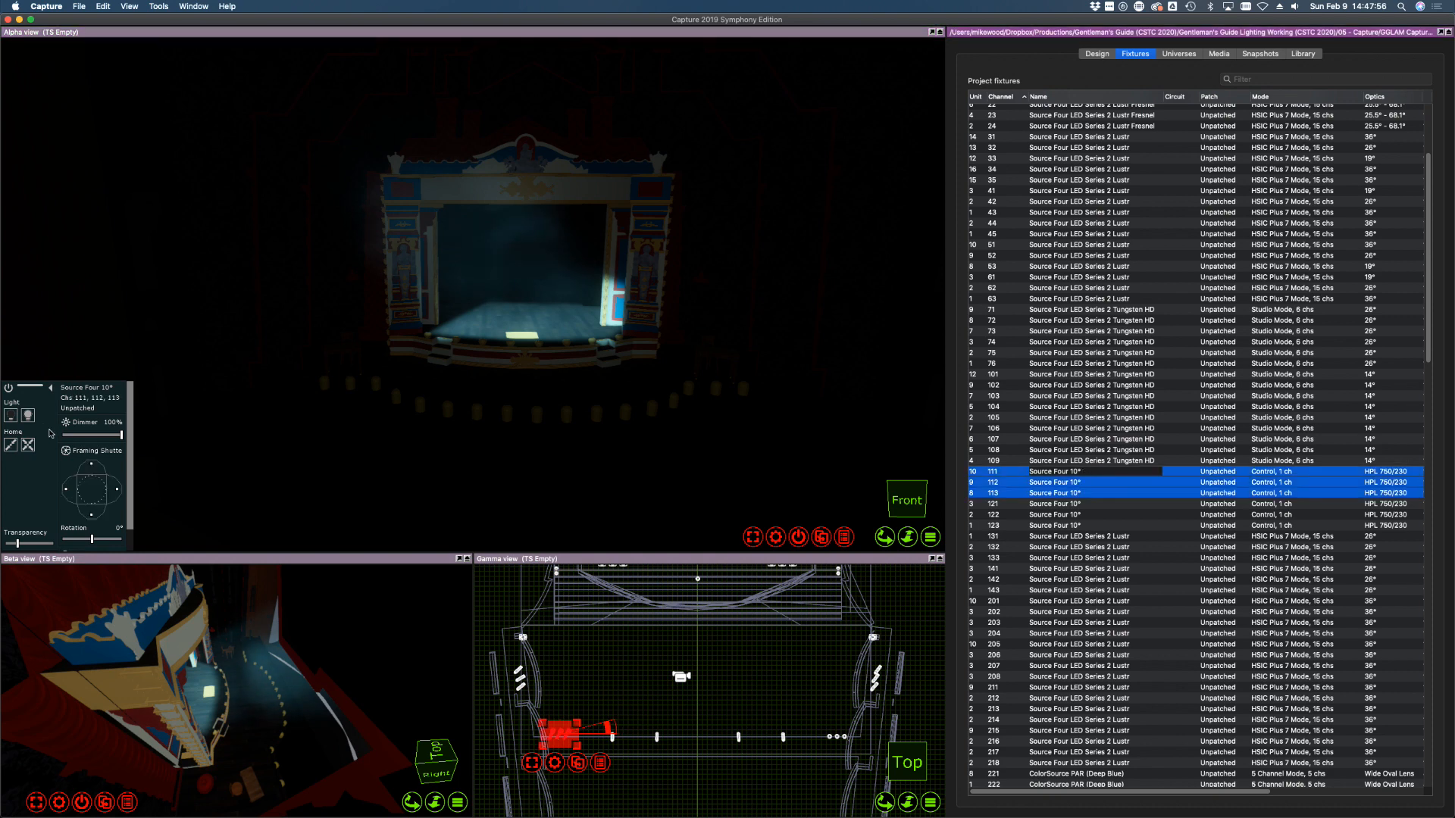
{"action": "left_click_drag", "start_coordinate": [73, 434], "coordinate": [60, 435]}
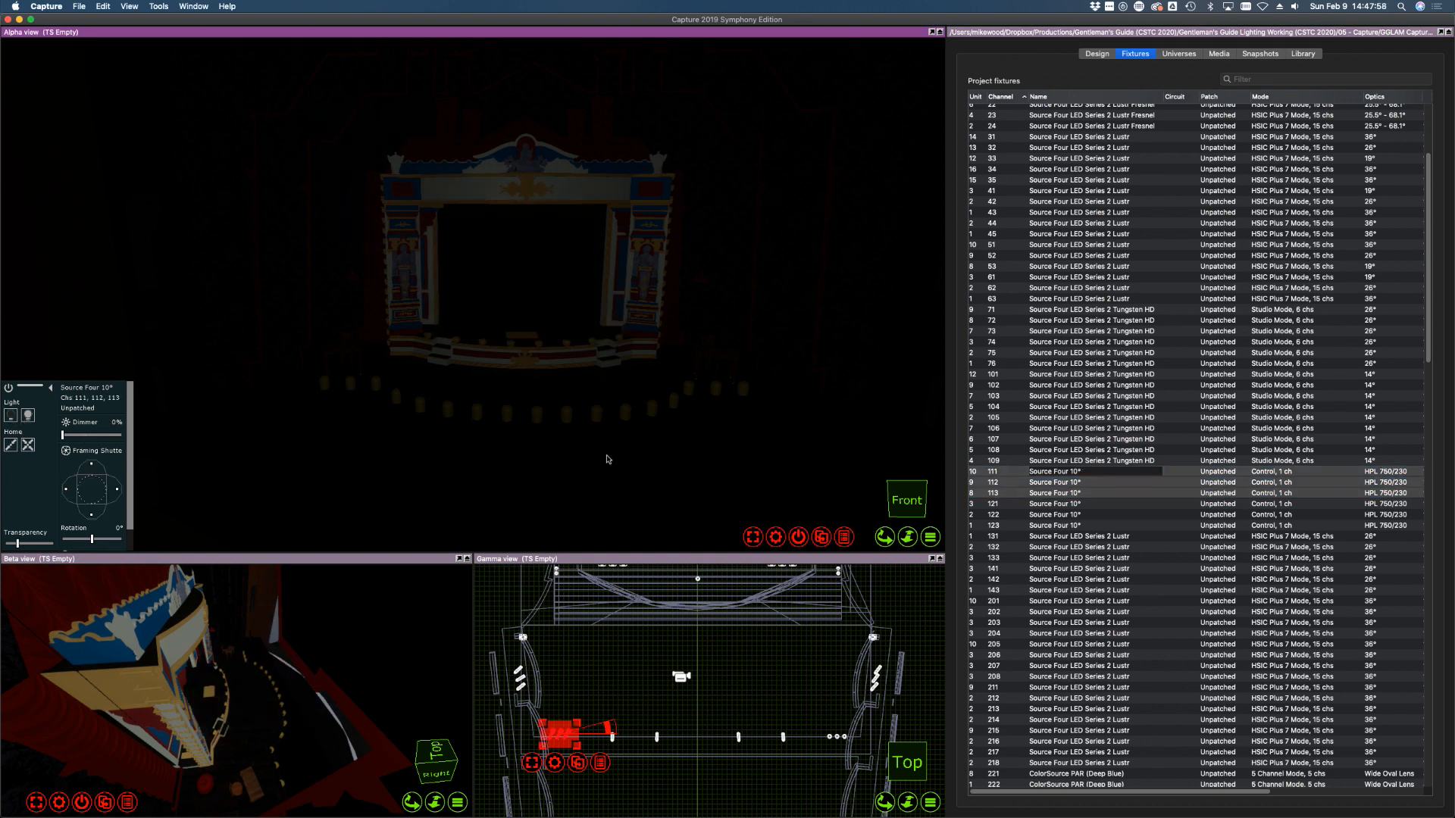
{"action": "left_click", "coordinate": [1073, 504]}
{"action": "left_click", "coordinate": [1069, 525], "text": "shift"}
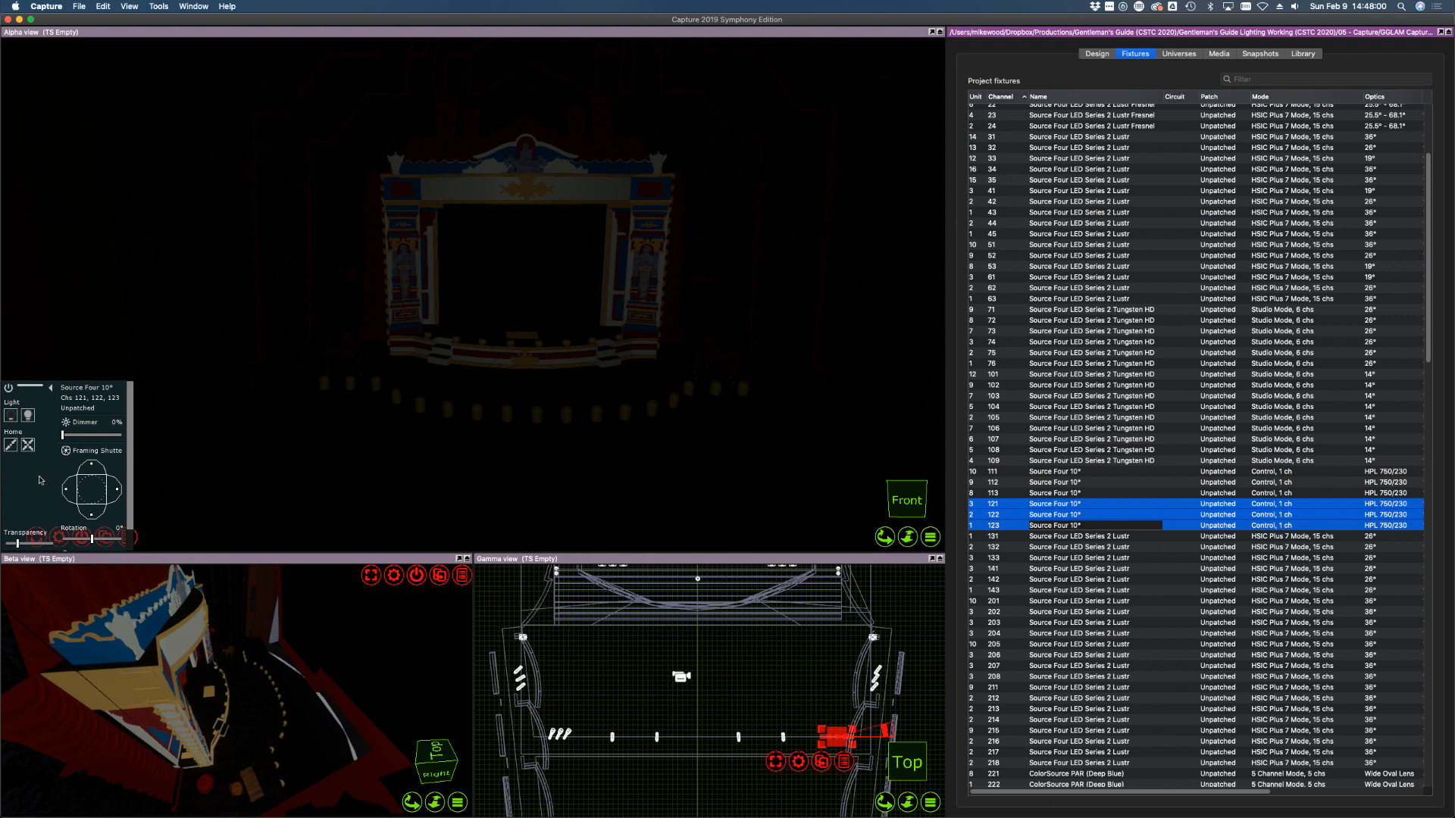
{"action": "left_click", "coordinate": [28, 416]}
Focus fixtures 121 and 123 onto the stage
{"action": "left_click_drag", "start_coordinate": [536, 317], "coordinate": [518, 317]}
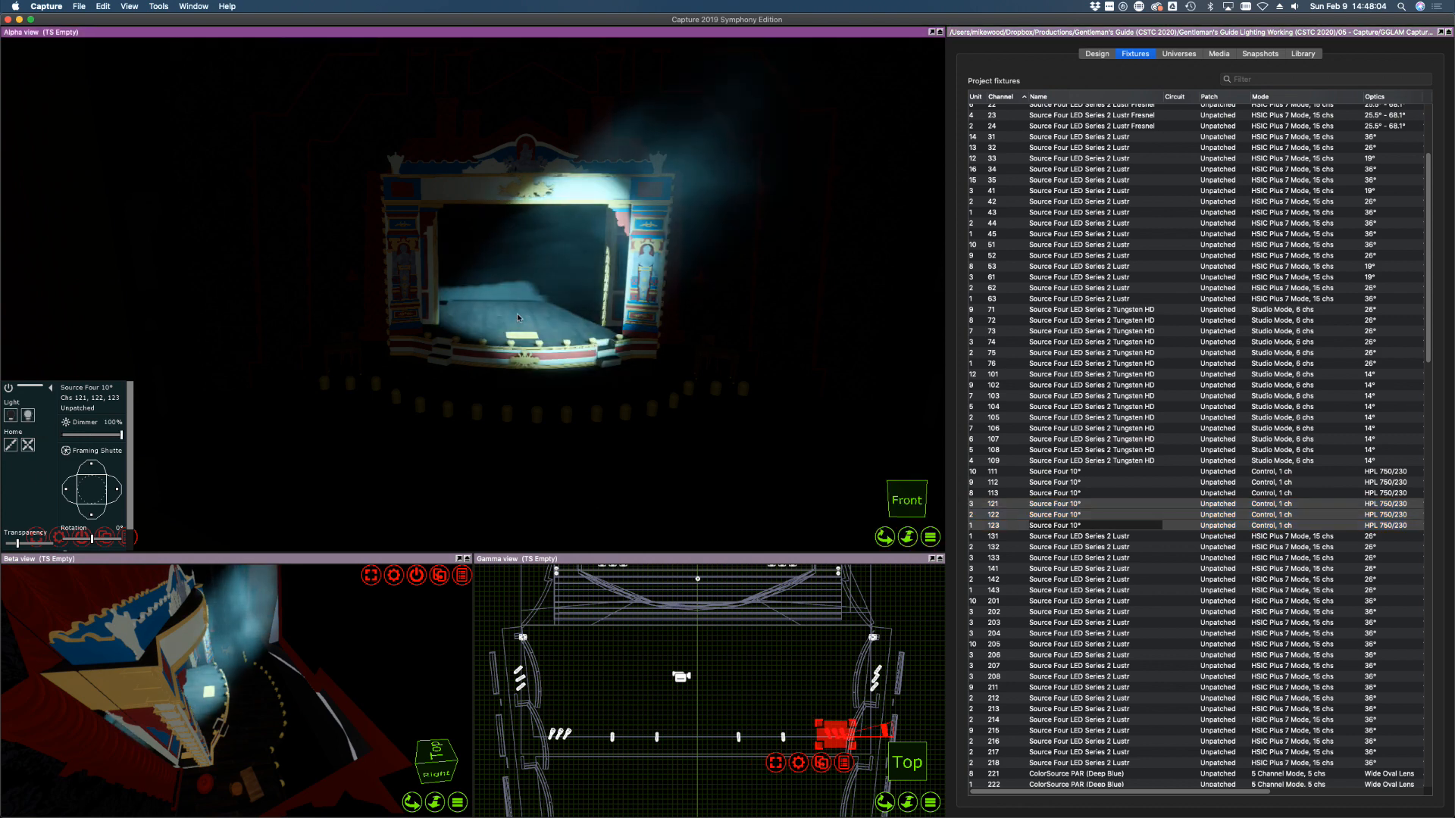
{"action": "left_click", "coordinate": [1114, 501]}
{"action": "left_click", "coordinate": [1062, 485]}
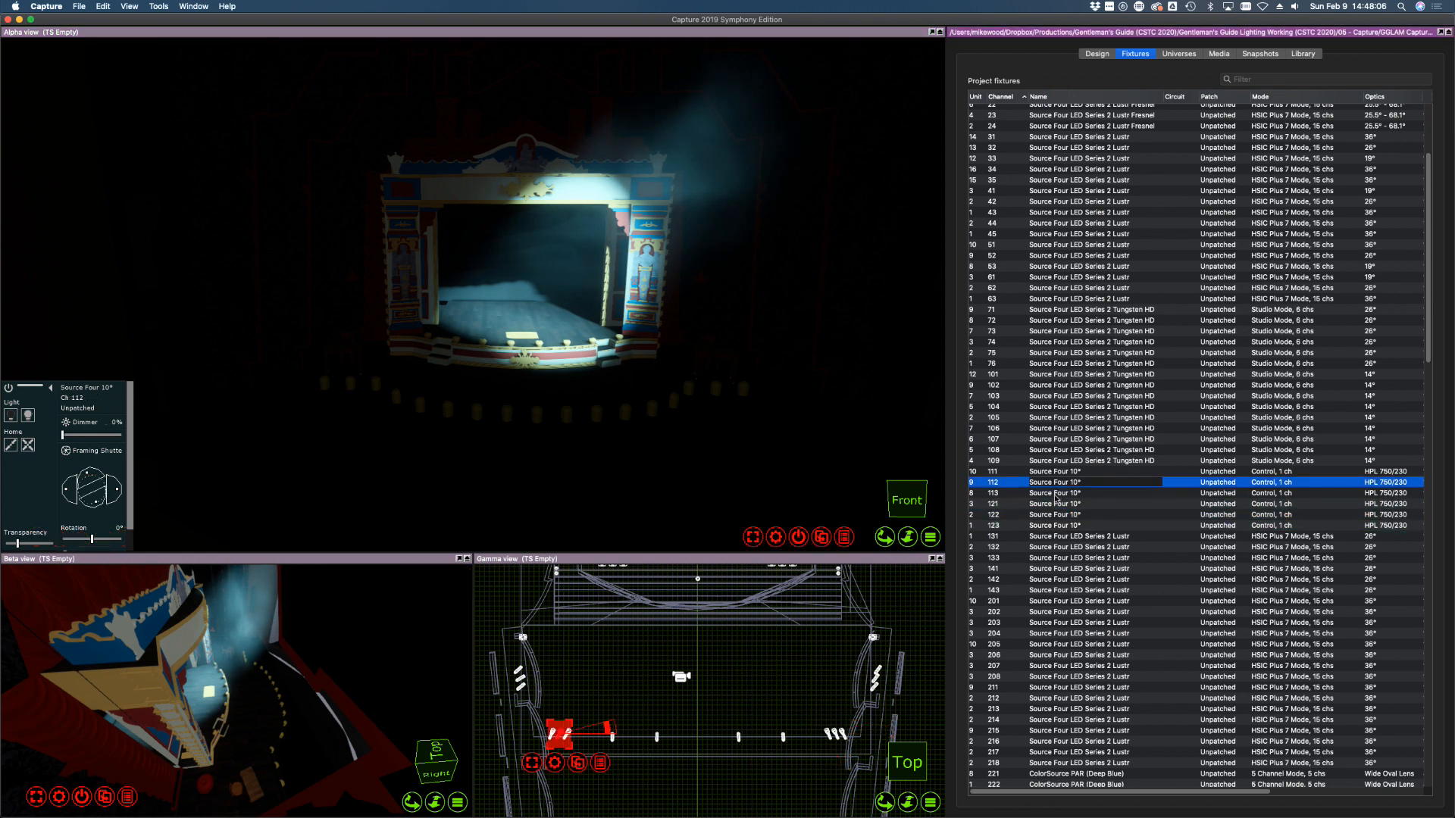
{"action": "left_click", "coordinate": [1054, 504]}
{"action": "left_click_drag", "start_coordinate": [446, 328], "coordinate": [451, 332]}
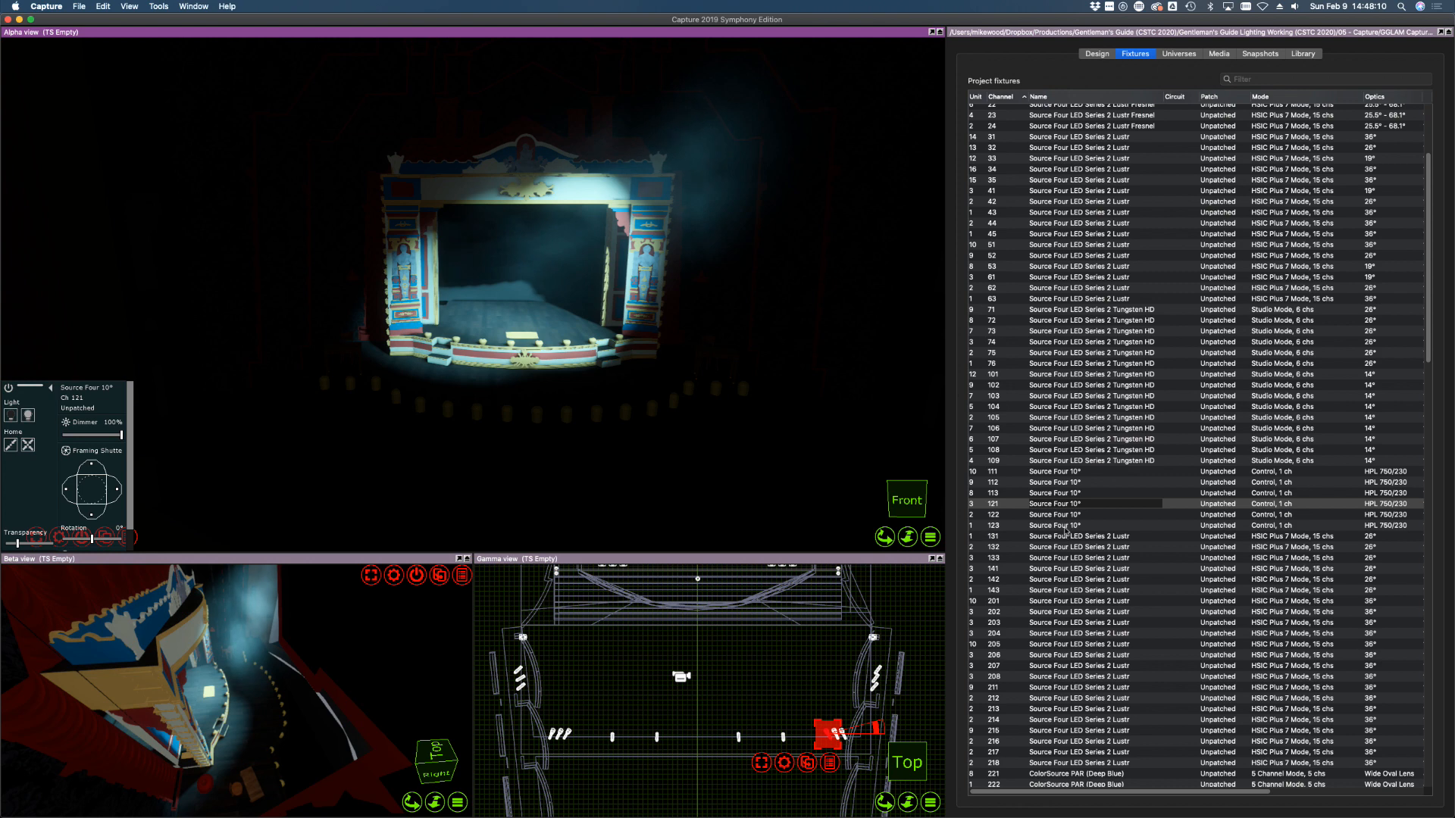
{"action": "left_click", "coordinate": [1066, 526]}
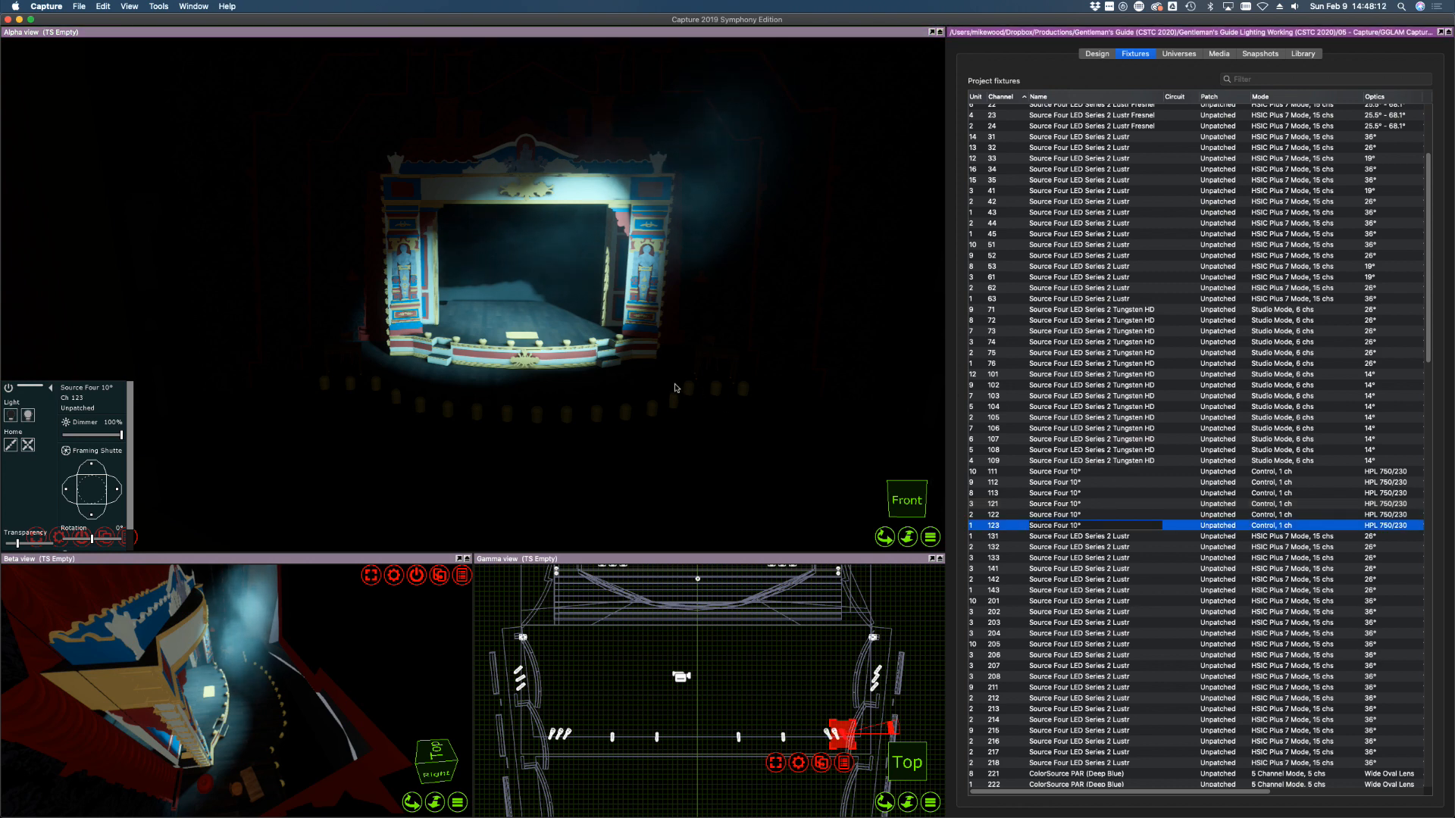
{"action": "left_click", "coordinate": [593, 329]}
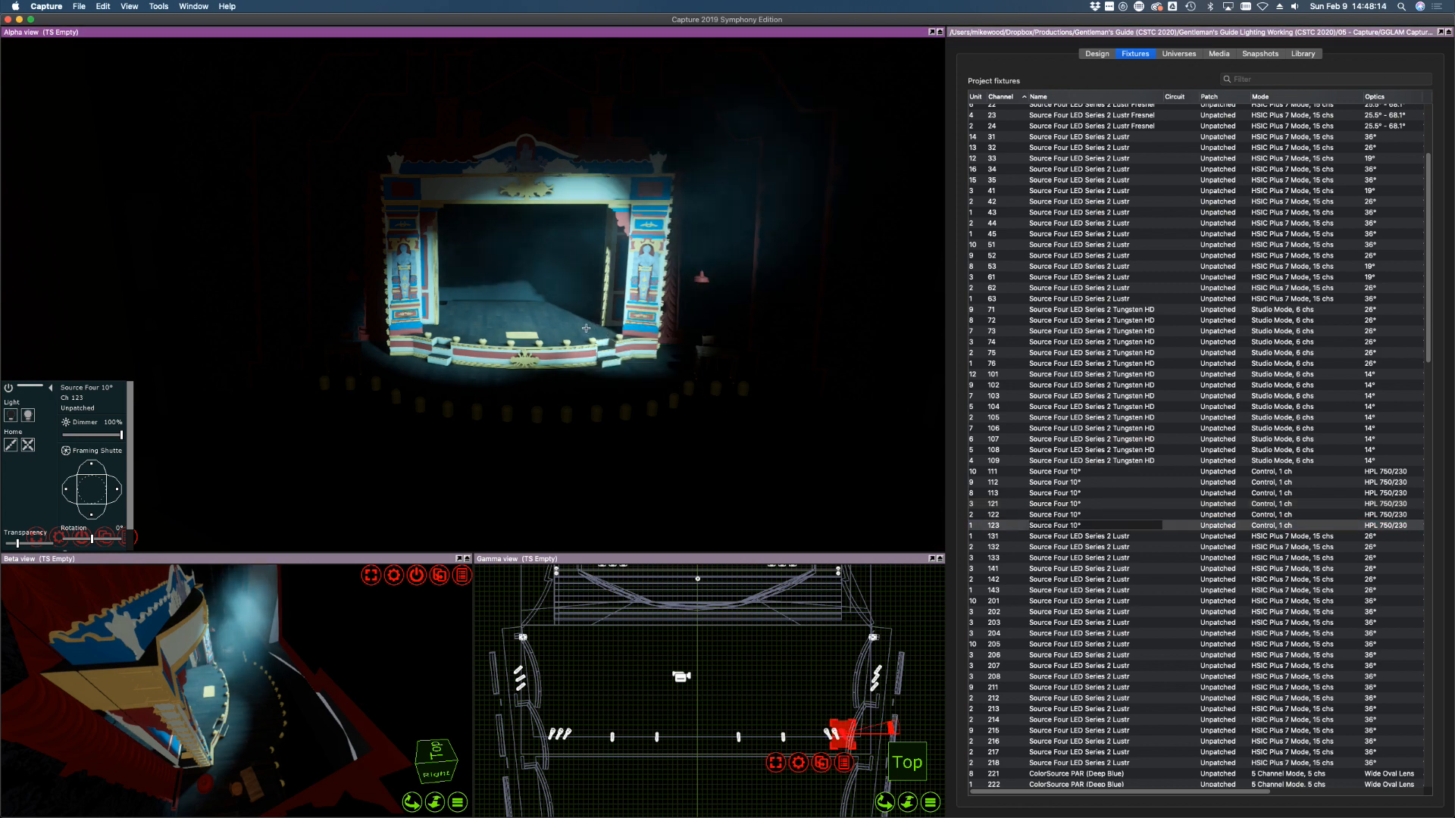
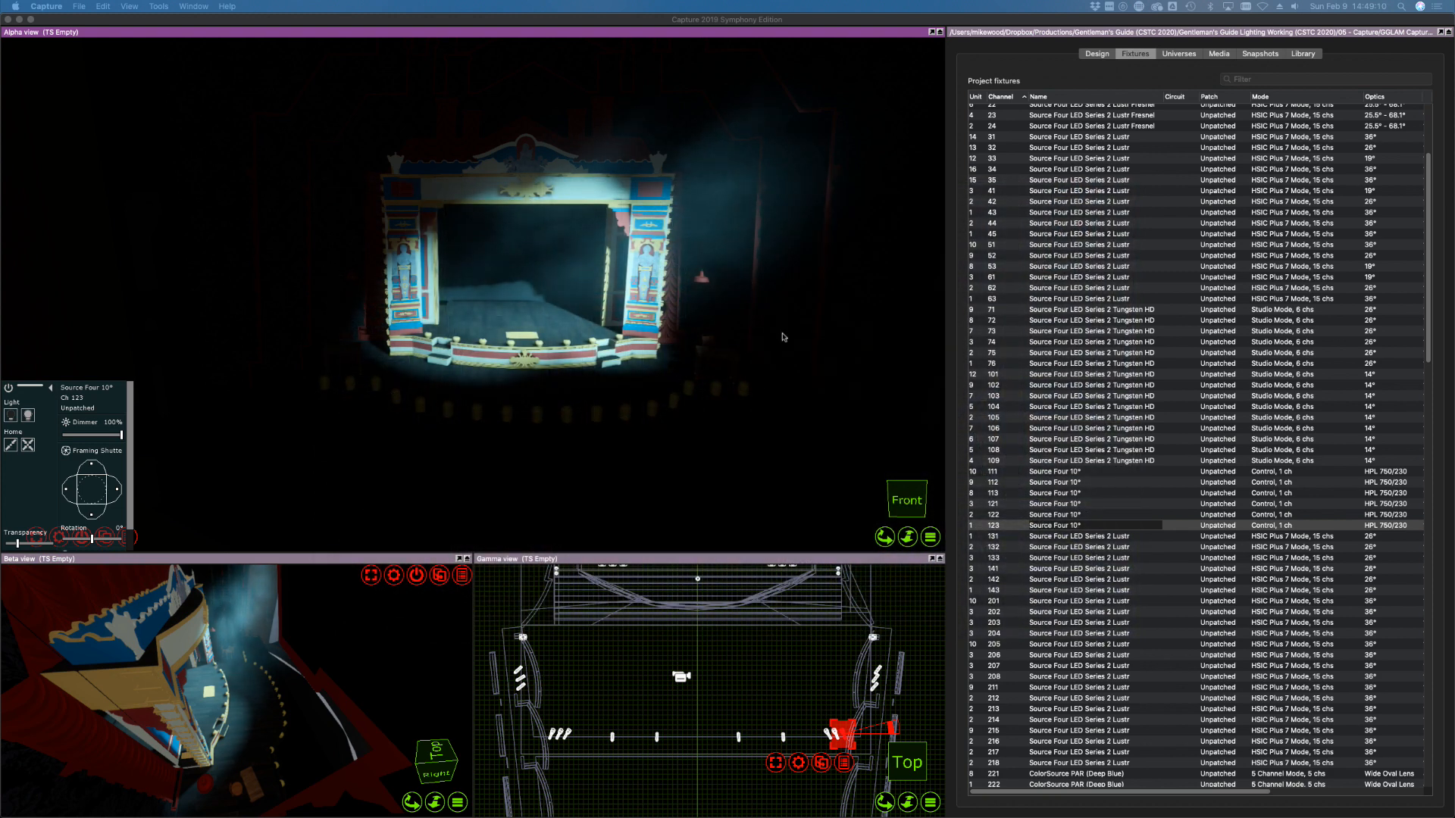
Test a right-side shutter cut on channel 121's beam
{"action": "left_click", "coordinate": [1077, 504]}
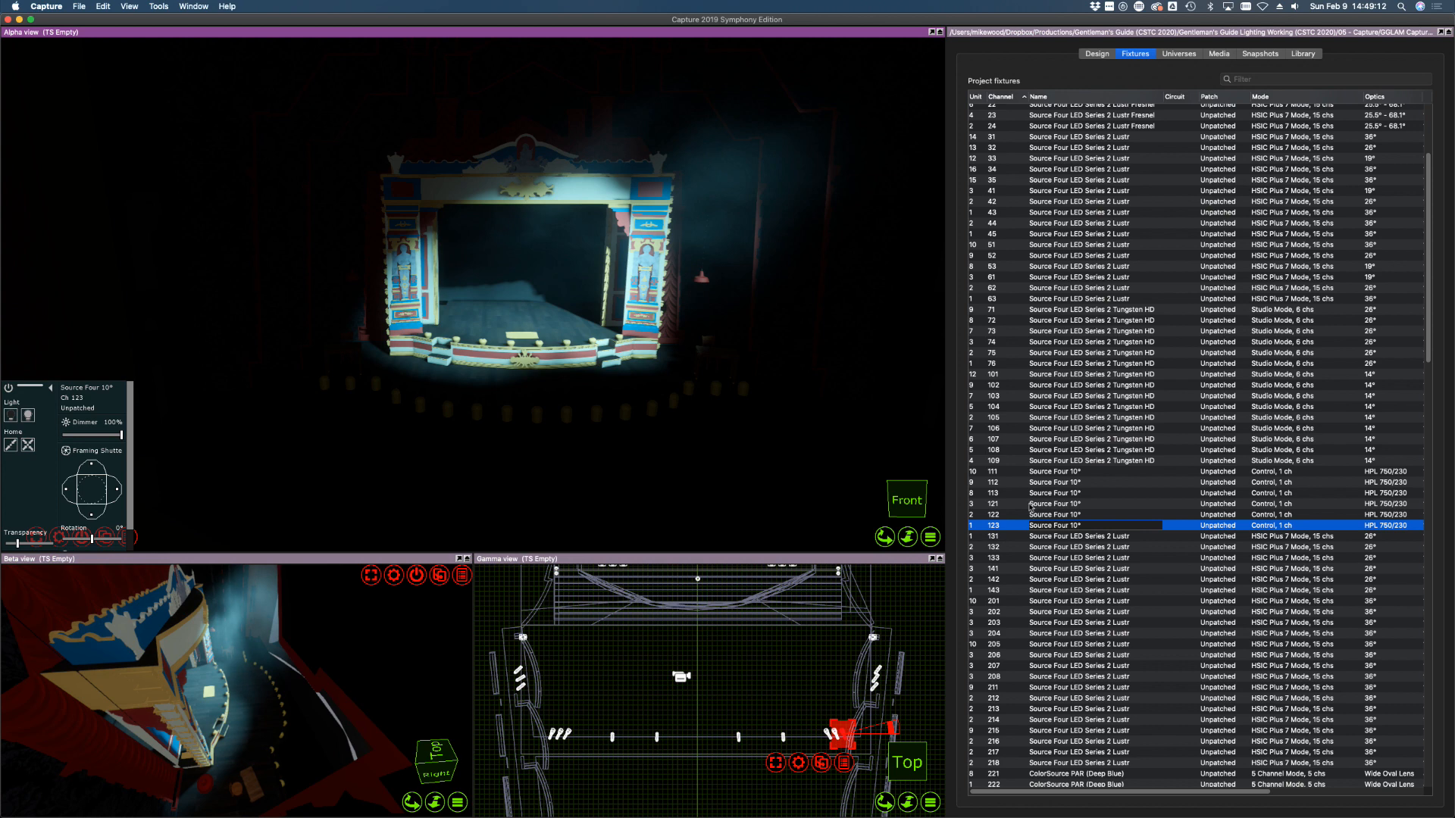
{"action": "left_click", "coordinate": [116, 490]}
{"action": "left_click_drag", "start_coordinate": [117, 491], "coordinate": [90, 514]}
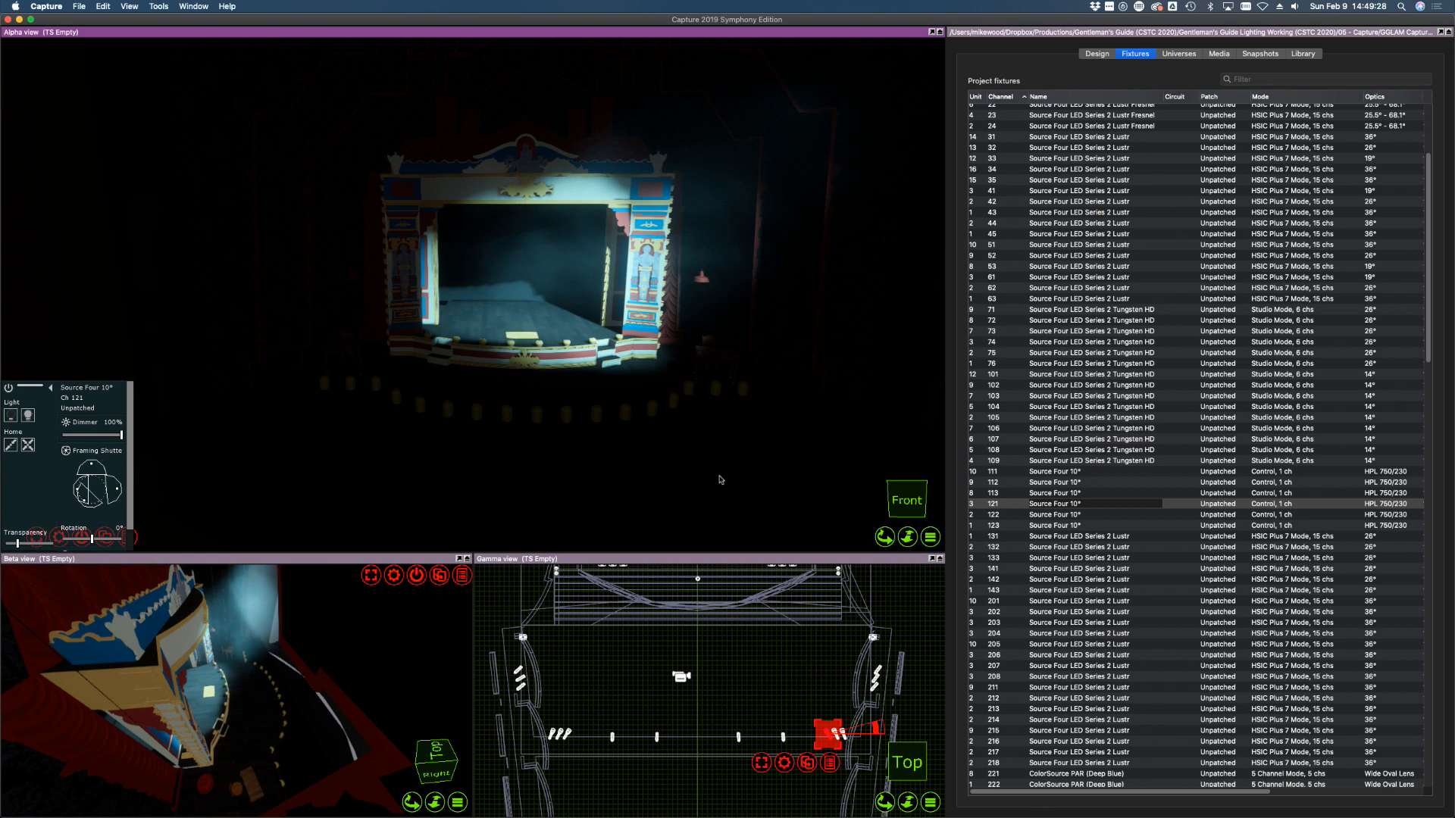
Shutter the tops of channels 122 and 123 off the proscenium and trim their bottom edges
{"action": "left_click", "coordinate": [1047, 517]}
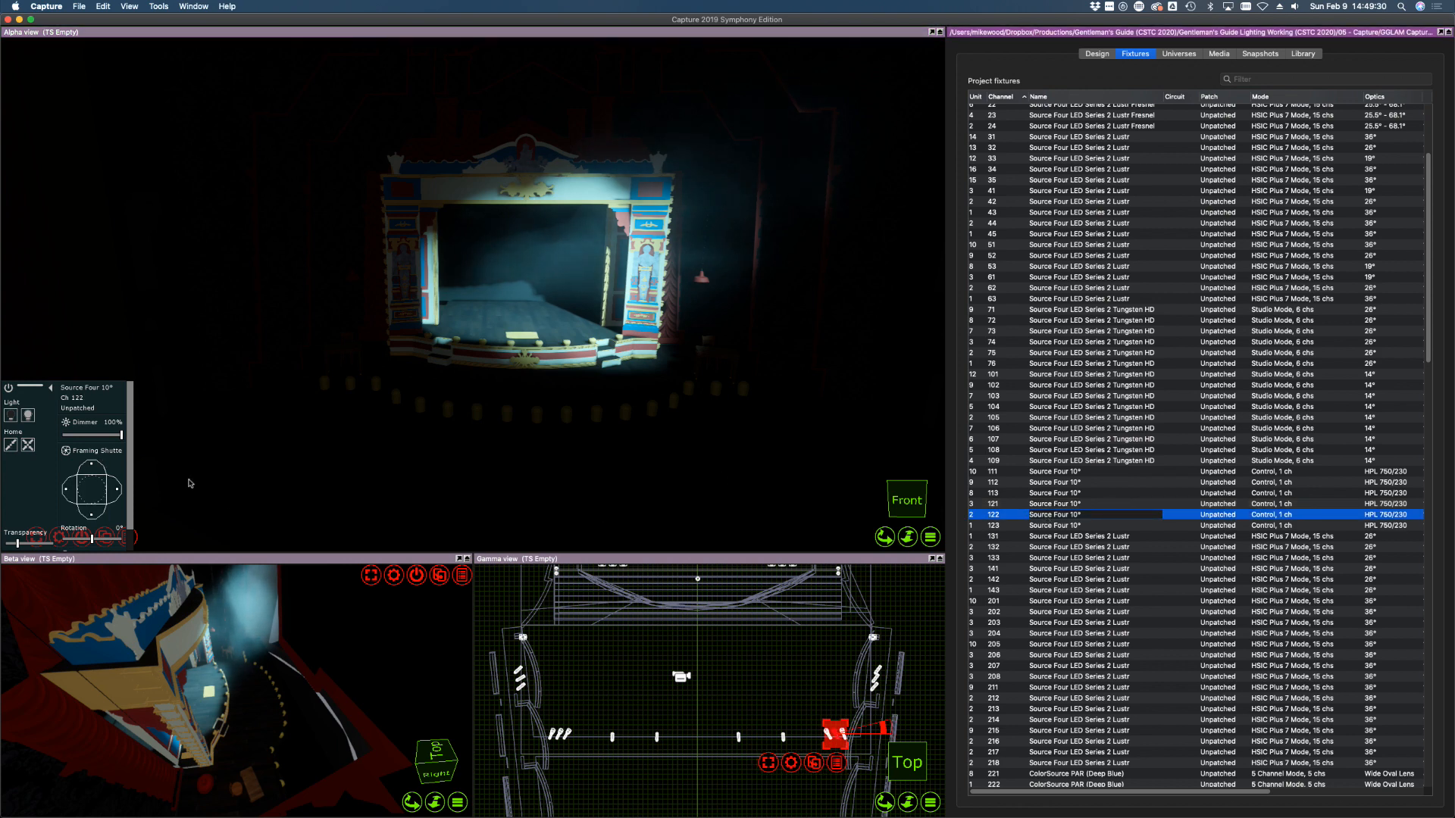
{"action": "left_click_drag", "start_coordinate": [90, 466], "coordinate": [88, 466]}
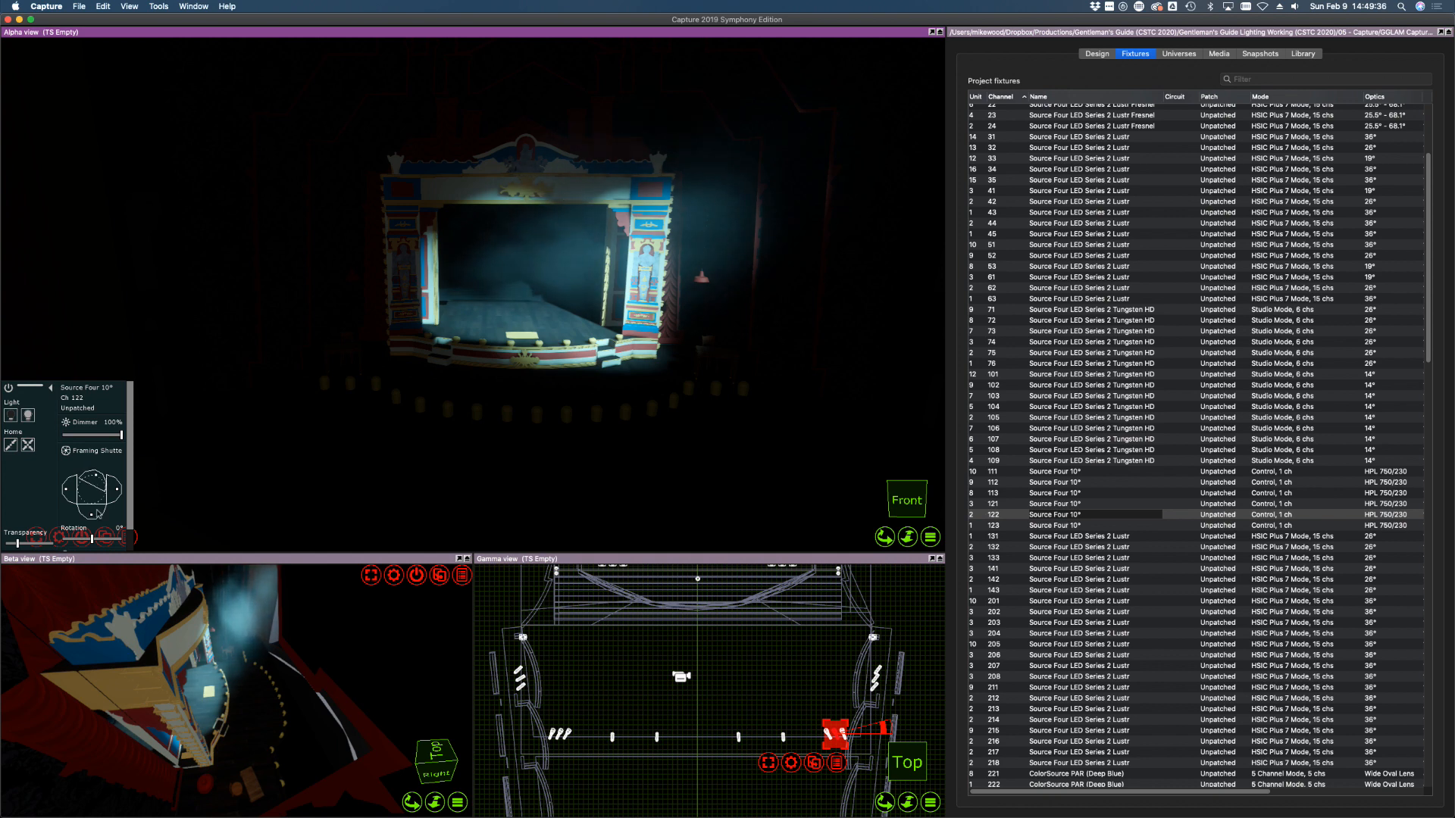
{"action": "left_click_drag", "start_coordinate": [90, 513], "coordinate": [90, 505]}
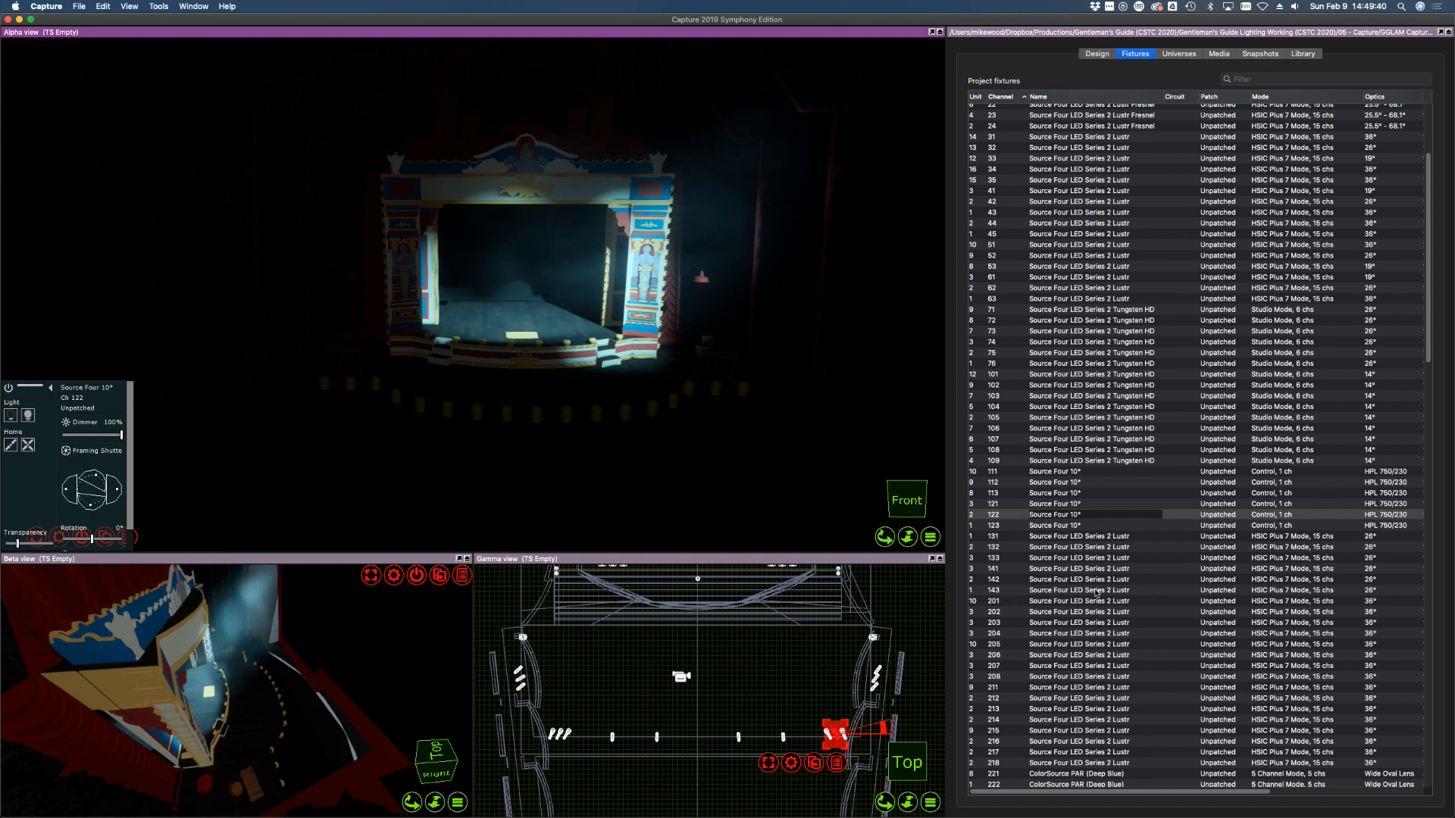
{"action": "left_click", "coordinate": [1052, 528]}
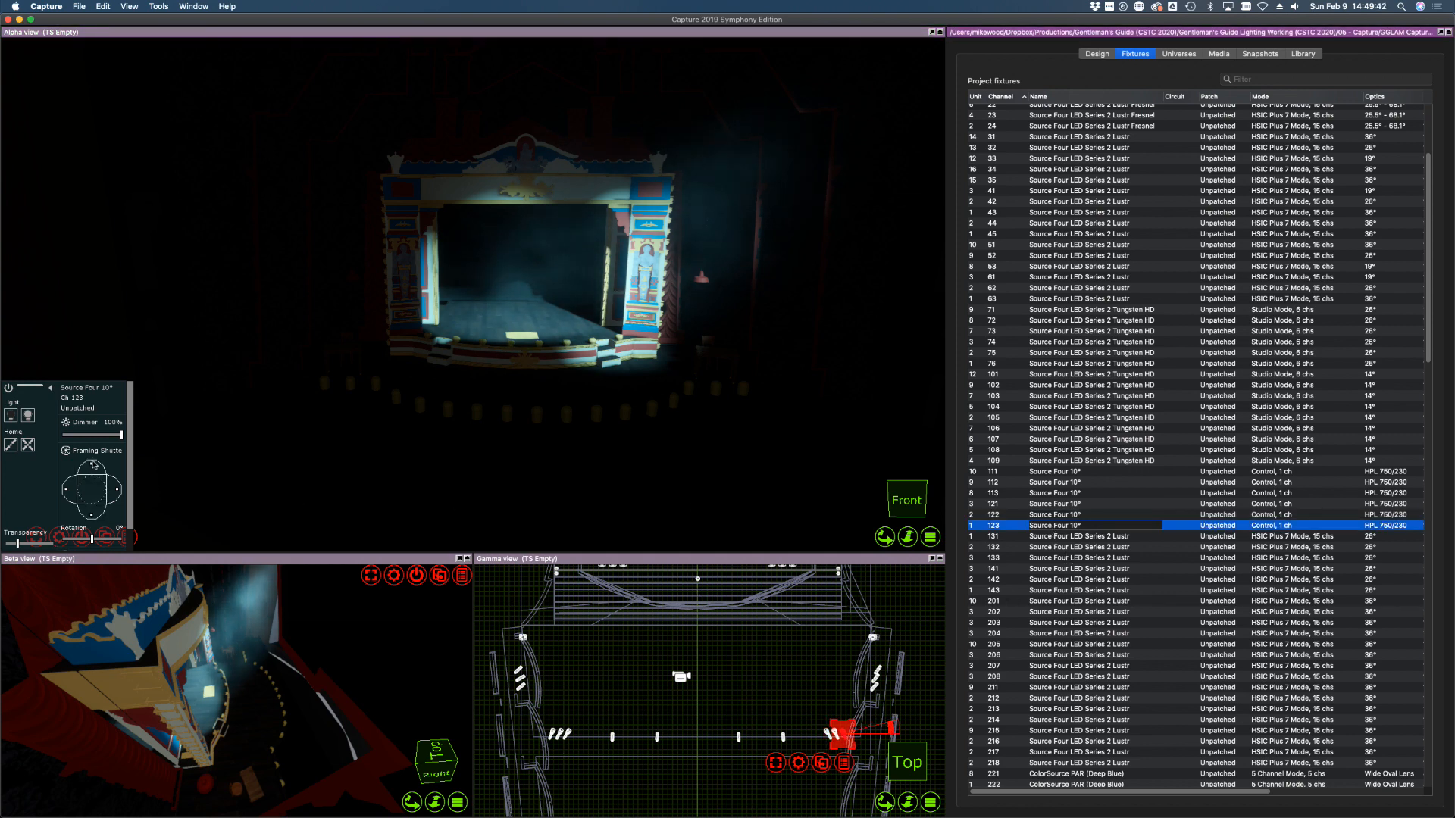
{"action": "left_click_drag", "start_coordinate": [93, 465], "coordinate": [118, 492]}
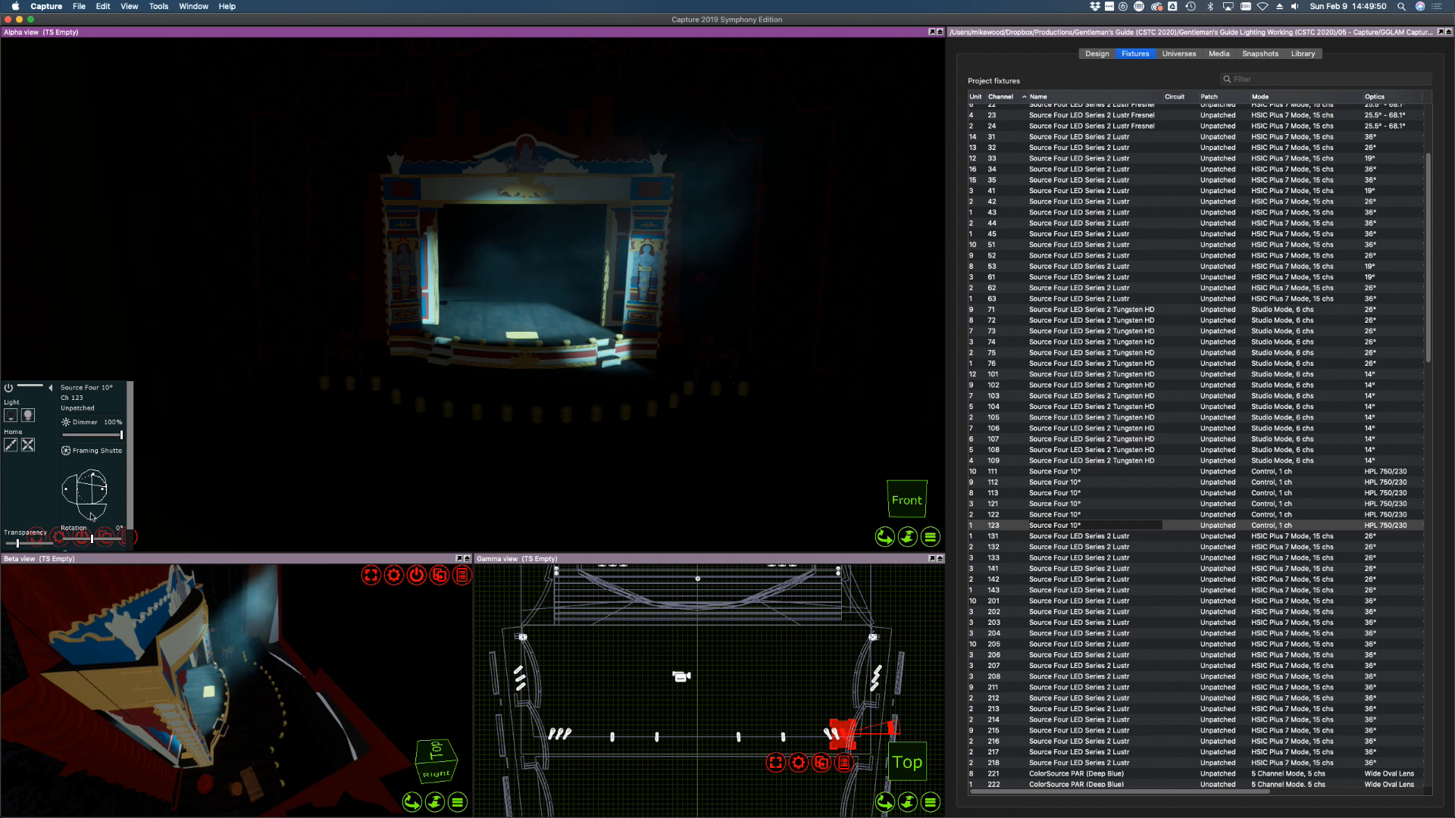
{"action": "left_click_drag", "start_coordinate": [91, 517], "coordinate": [93, 517]}
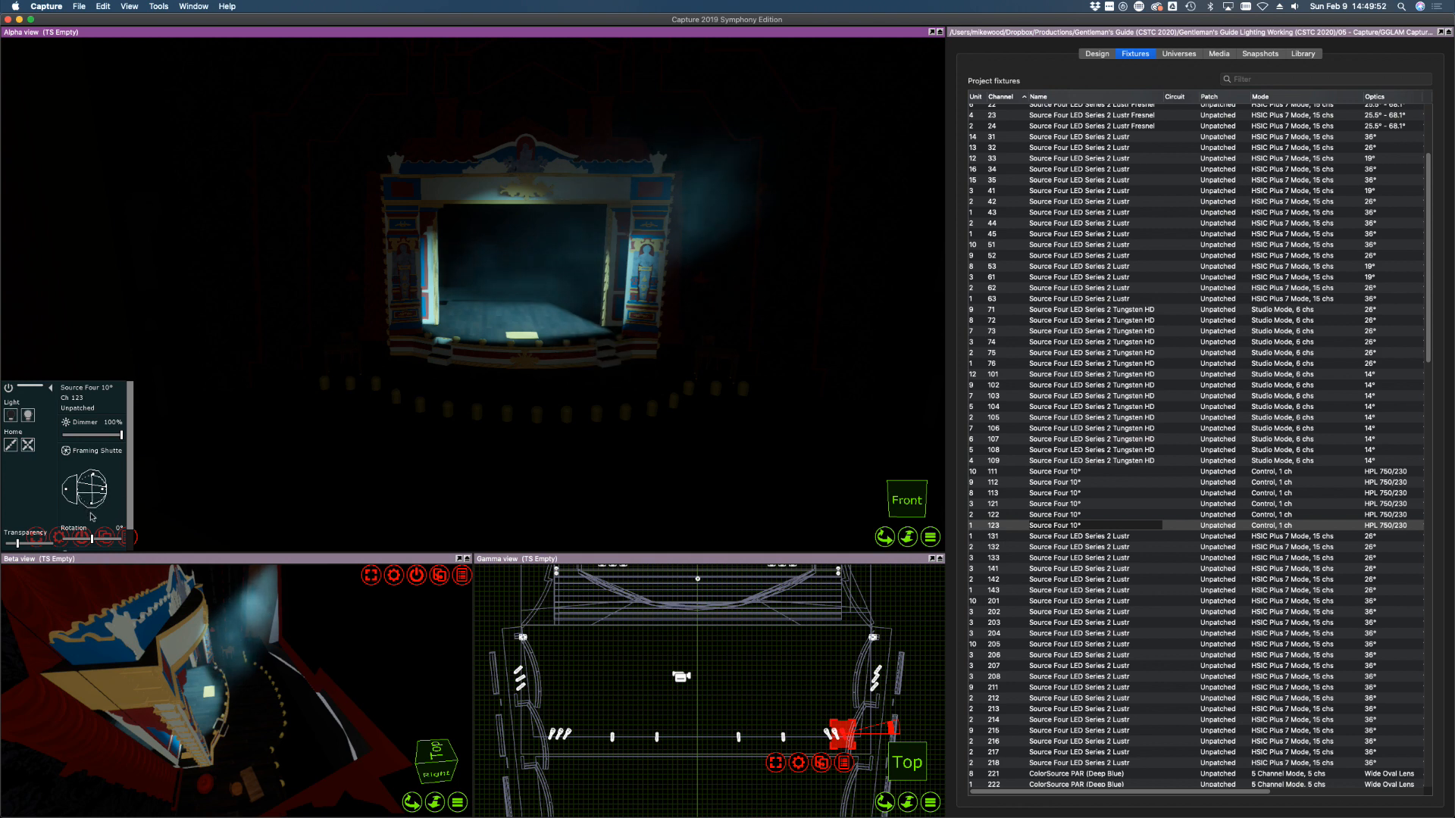
Bring channel 121 back to full and fine-tune its top shutter cut
{"action": "left_click", "coordinate": [1056, 504]}
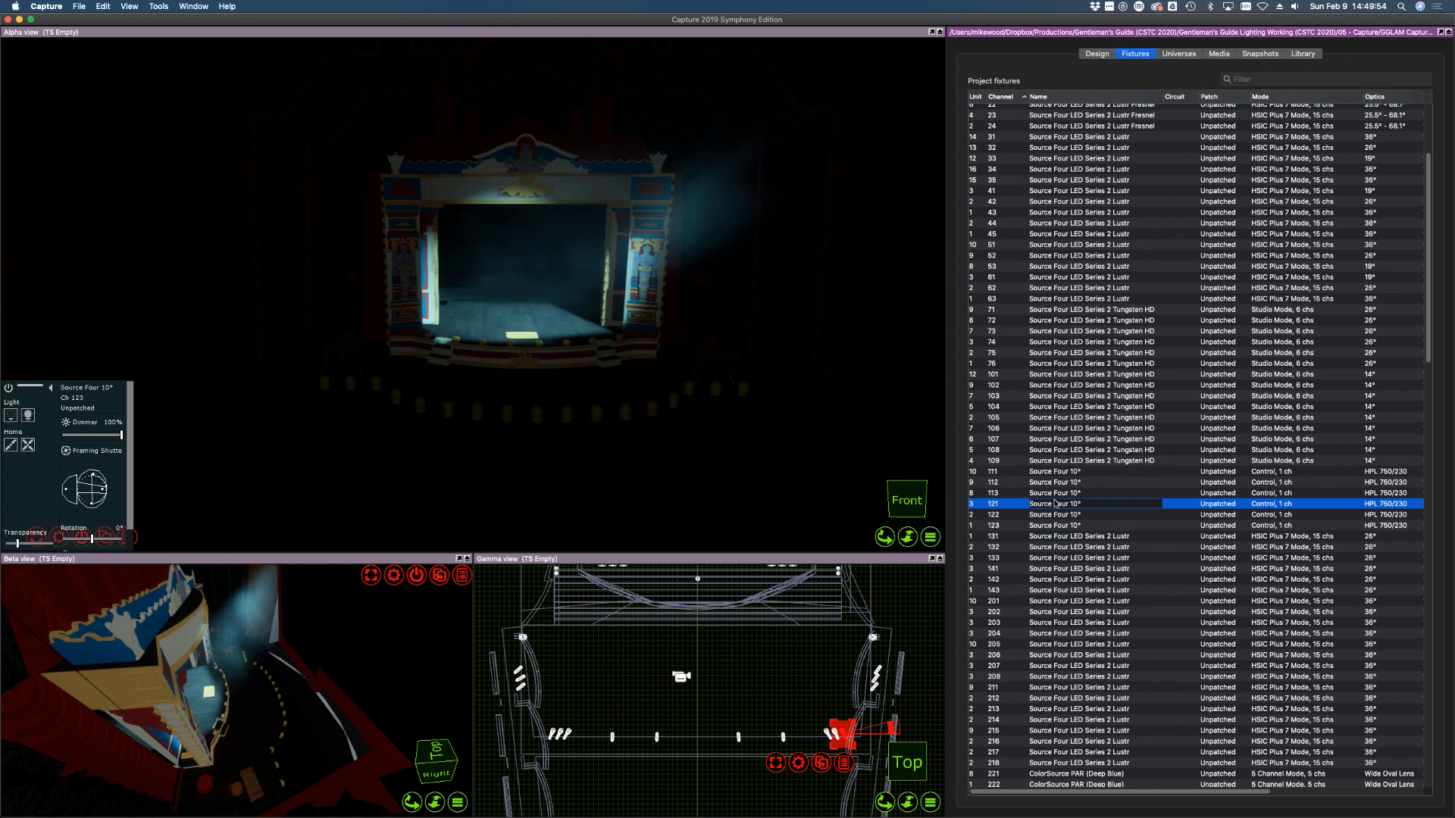
{"action": "left_click", "coordinate": [26, 418]}
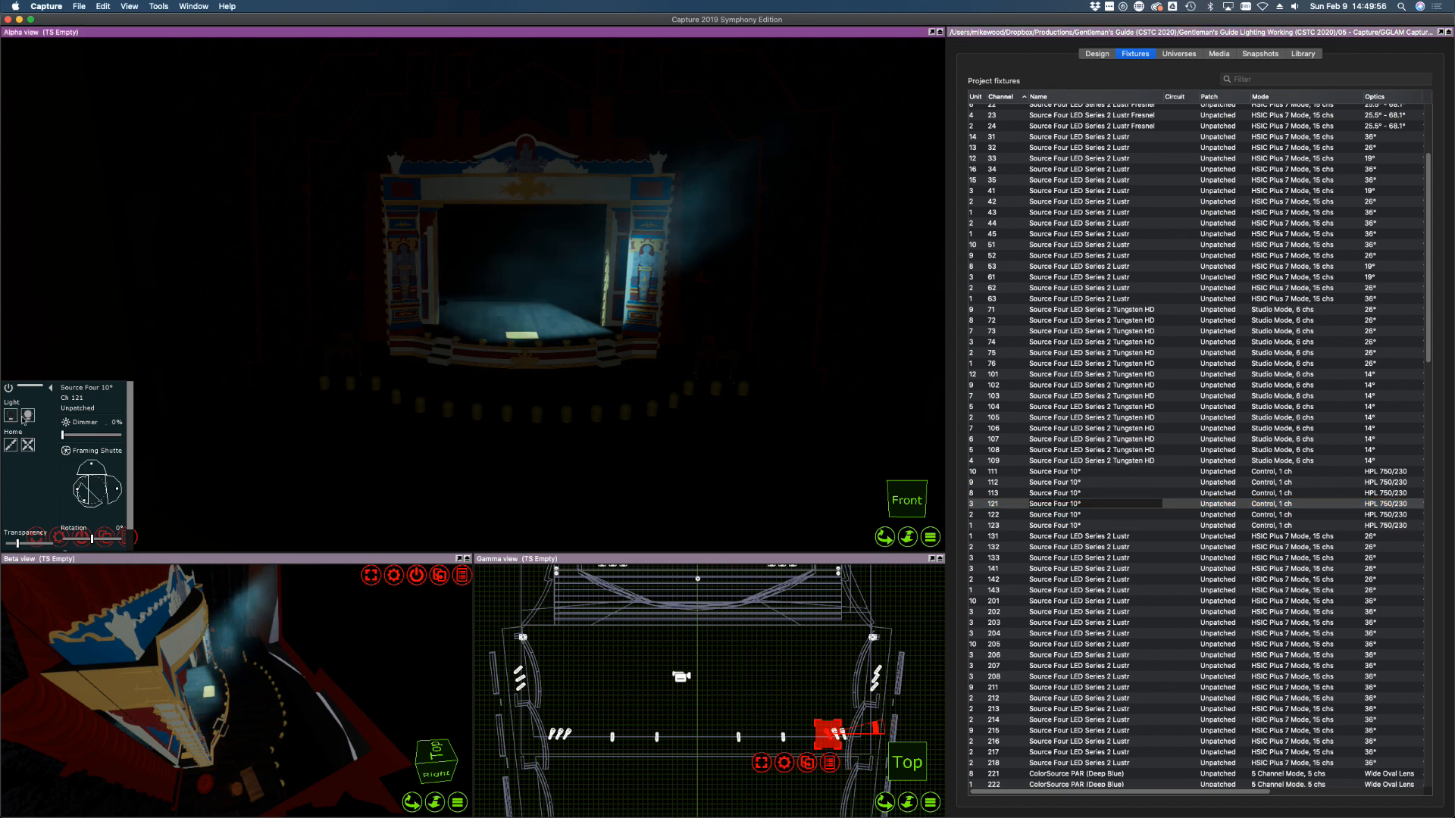
{"action": "left_click_drag", "start_coordinate": [62, 435], "coordinate": [120, 436]}
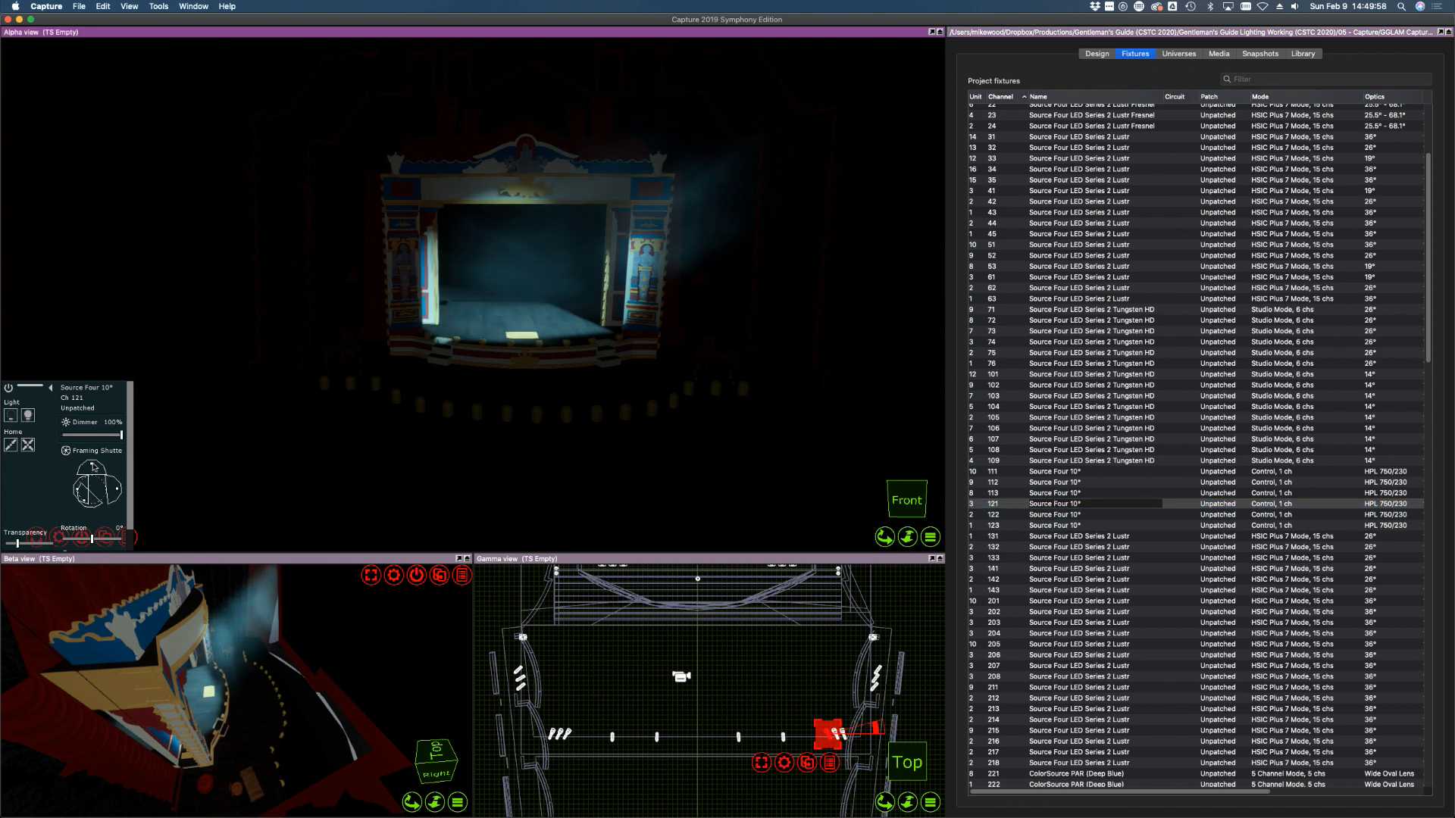
{"action": "left_click_drag", "start_coordinate": [94, 467], "coordinate": [94, 468]}
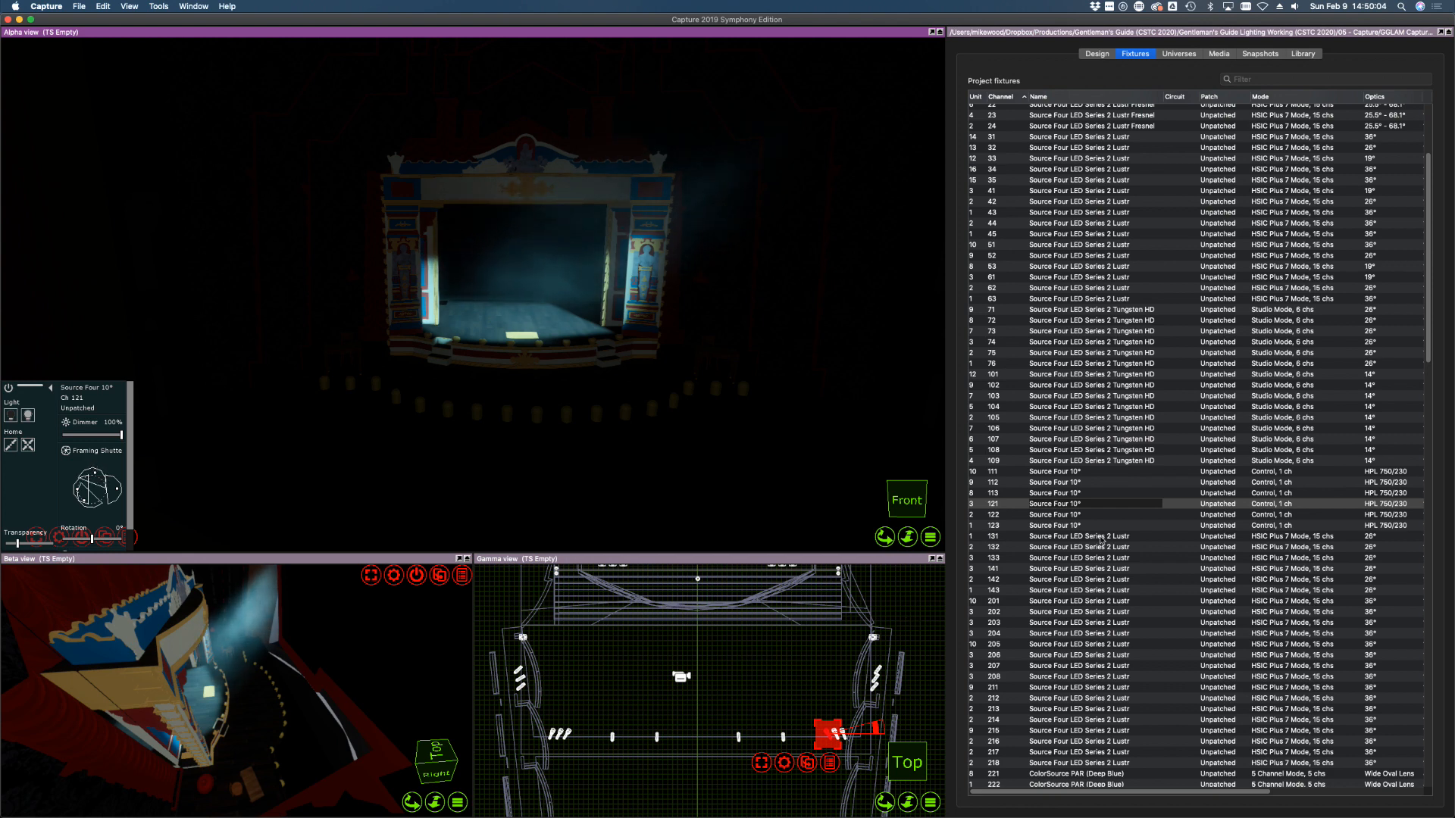
Select channels 111 through 123 together and drag their dimmer down to 0%
{"action": "left_click", "coordinate": [1023, 526], "text": "shift"}
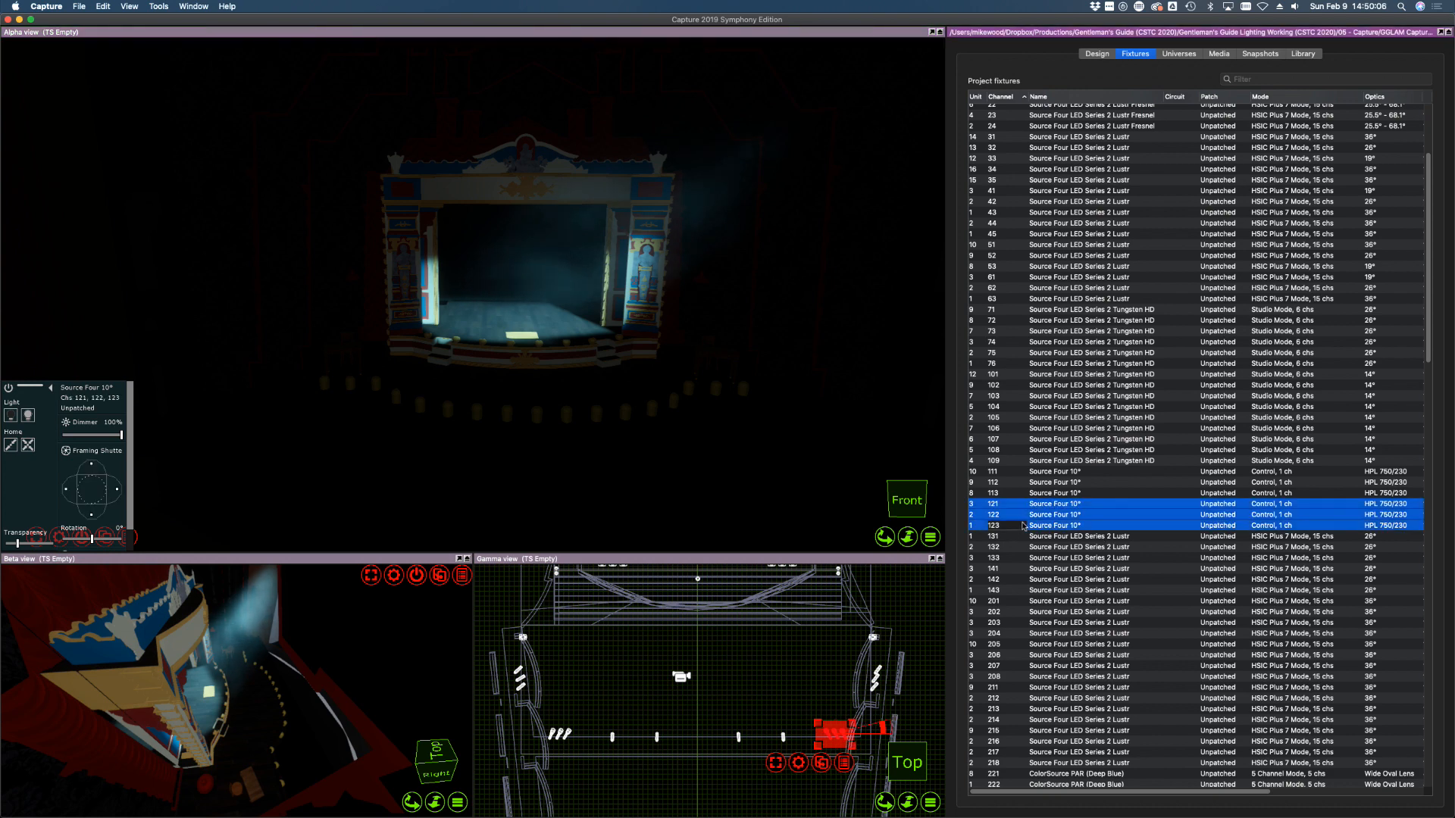
{"action": "left_click", "coordinate": [1073, 558]}
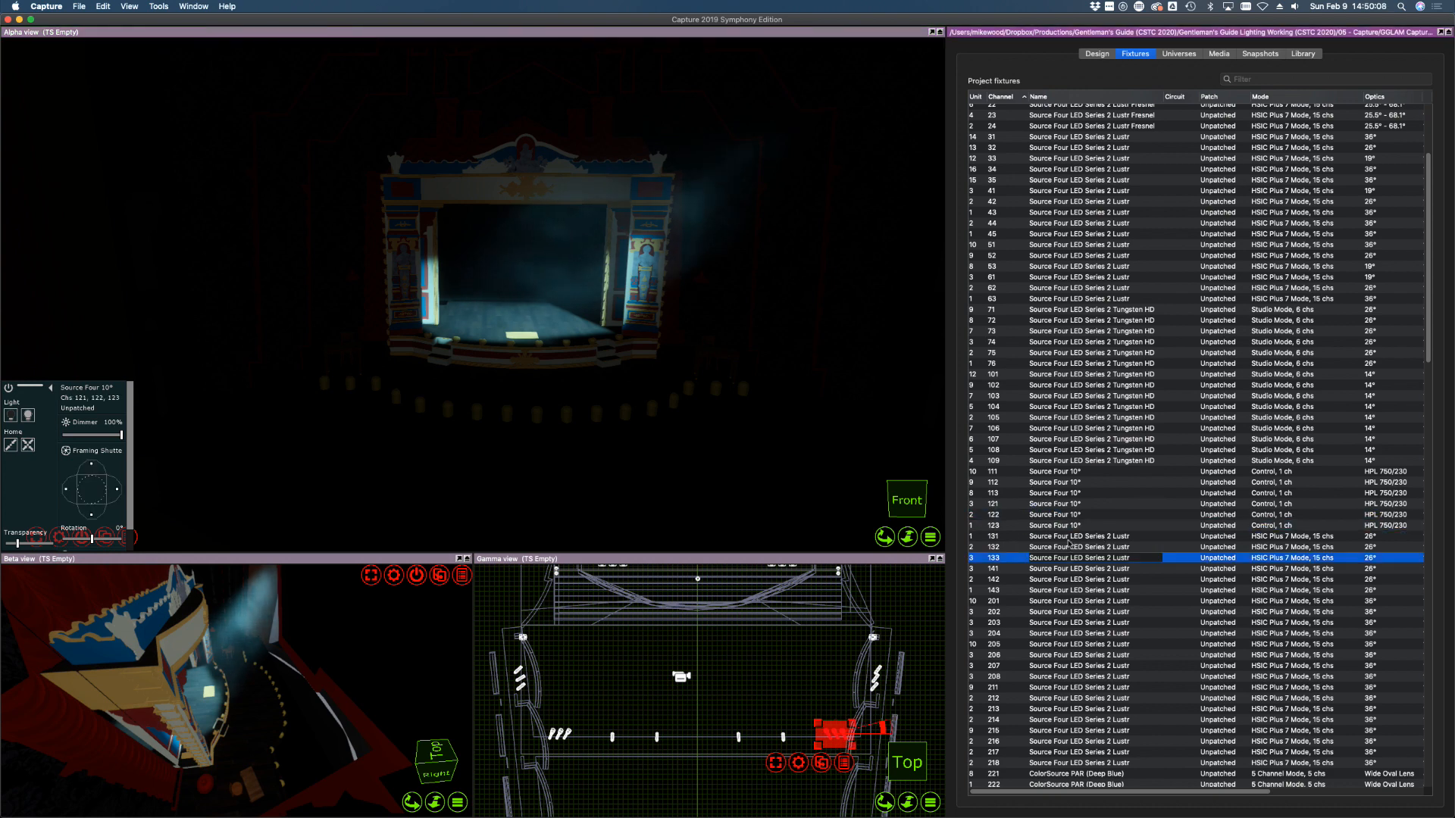
{"action": "left_click", "coordinate": [1069, 527]}
{"action": "left_click", "coordinate": [1073, 471], "text": "shift"}
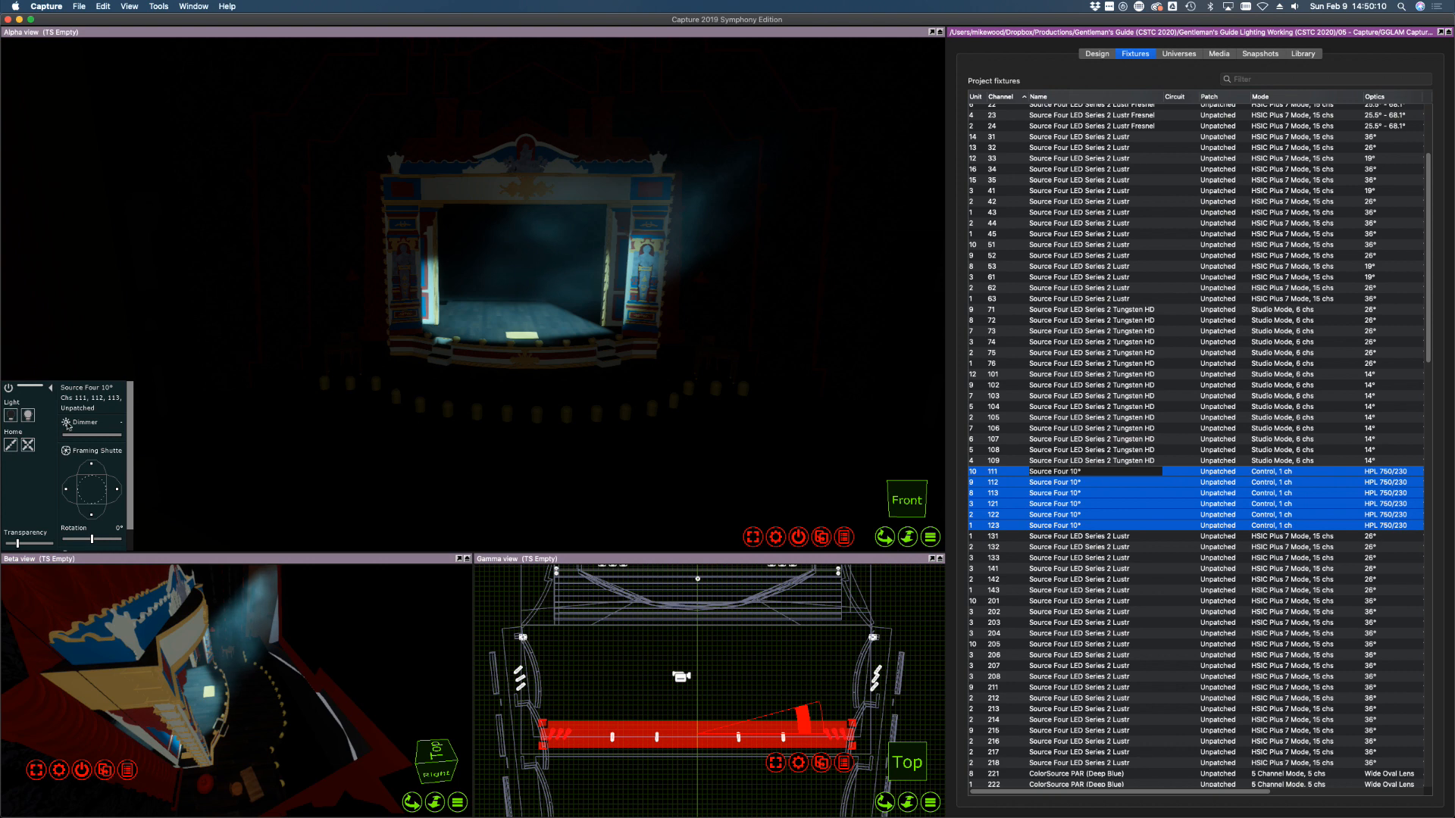
{"action": "left_click", "coordinate": [28, 416]}
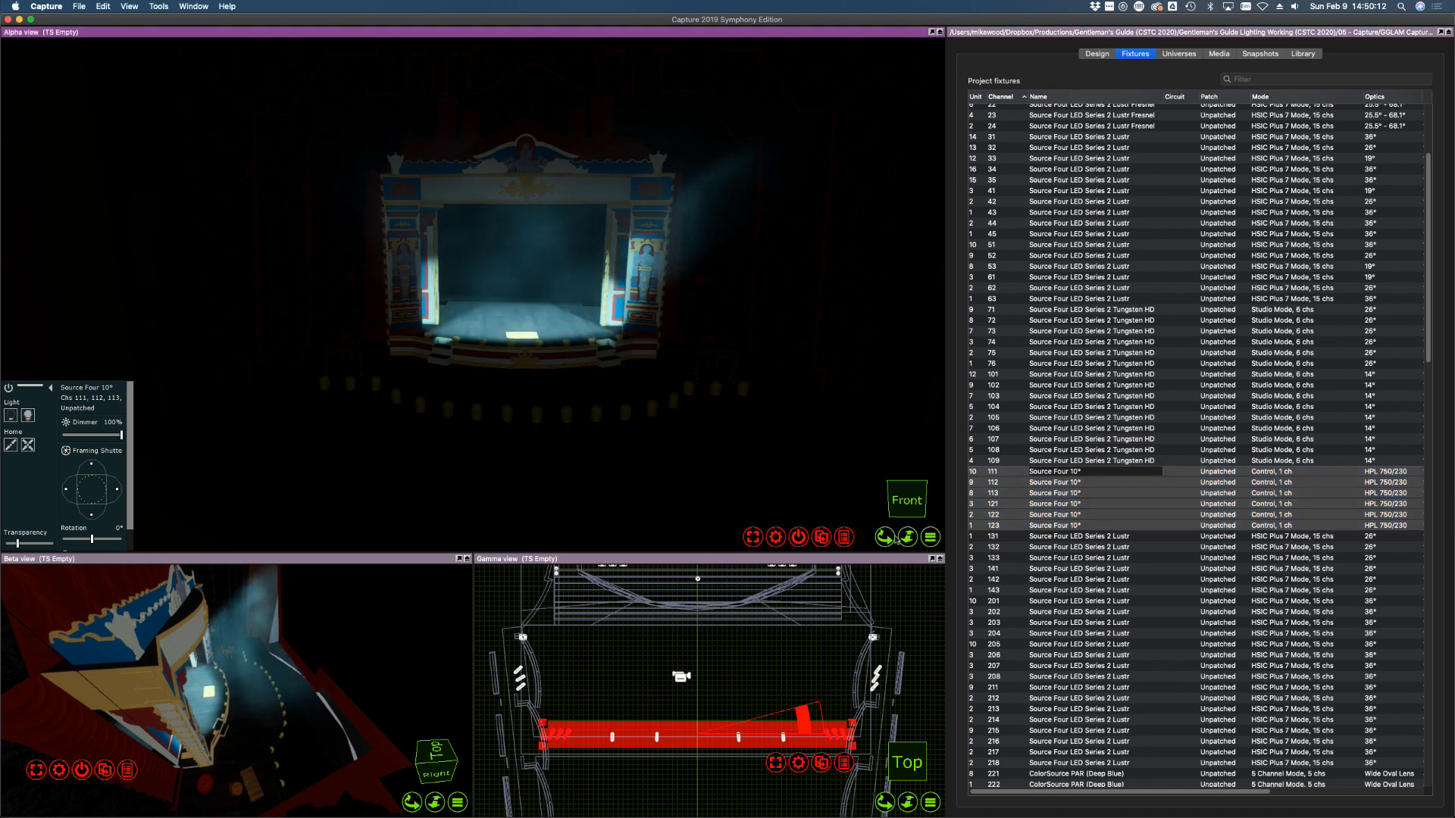
{"action": "left_click", "coordinate": [1178, 612]}
{"action": "left_click", "coordinate": [1057, 473]}
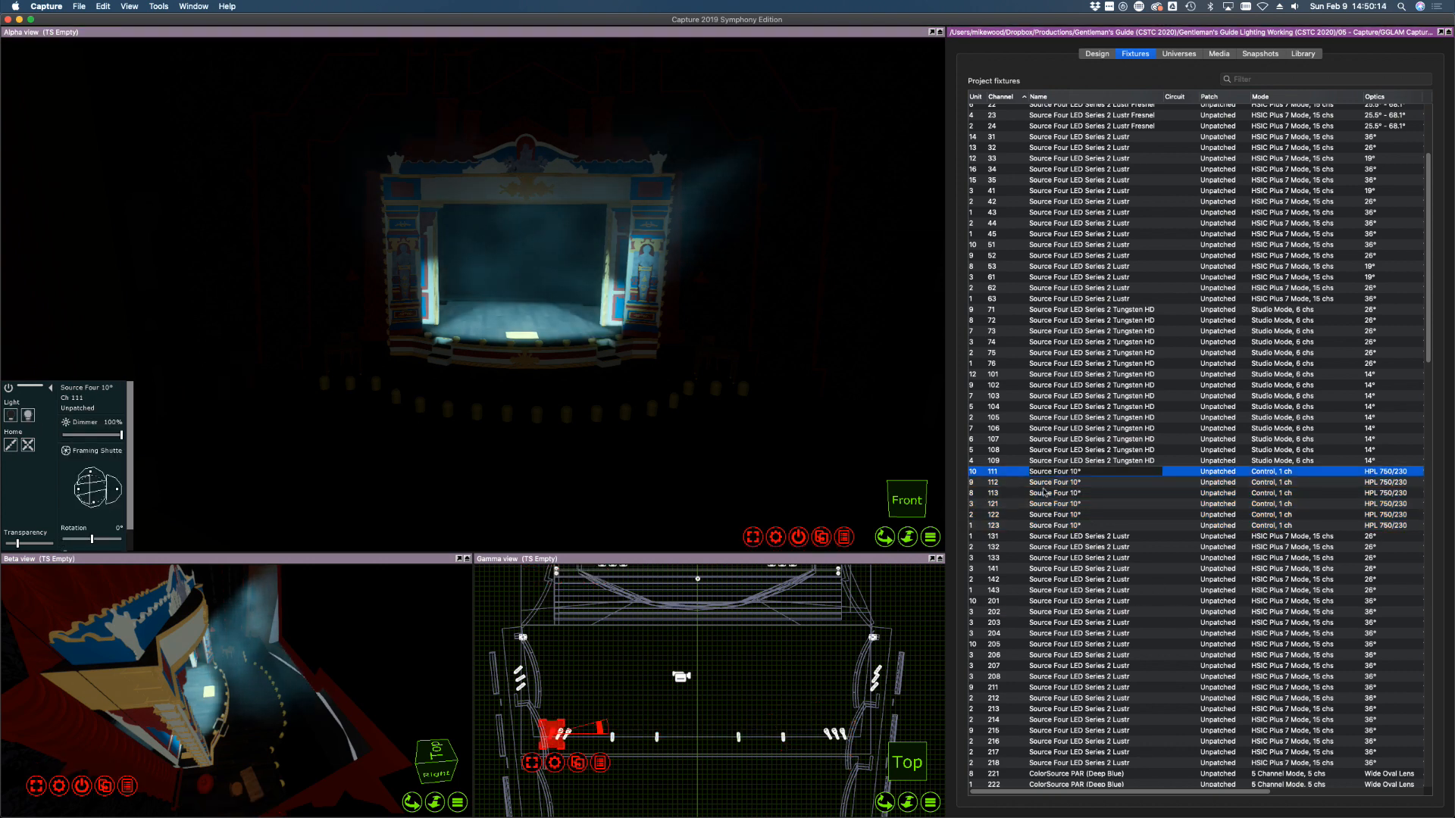
{"action": "left_click", "coordinate": [1005, 482], "text": "shift"}
{"action": "left_click", "coordinate": [1002, 494], "text": "shift"}
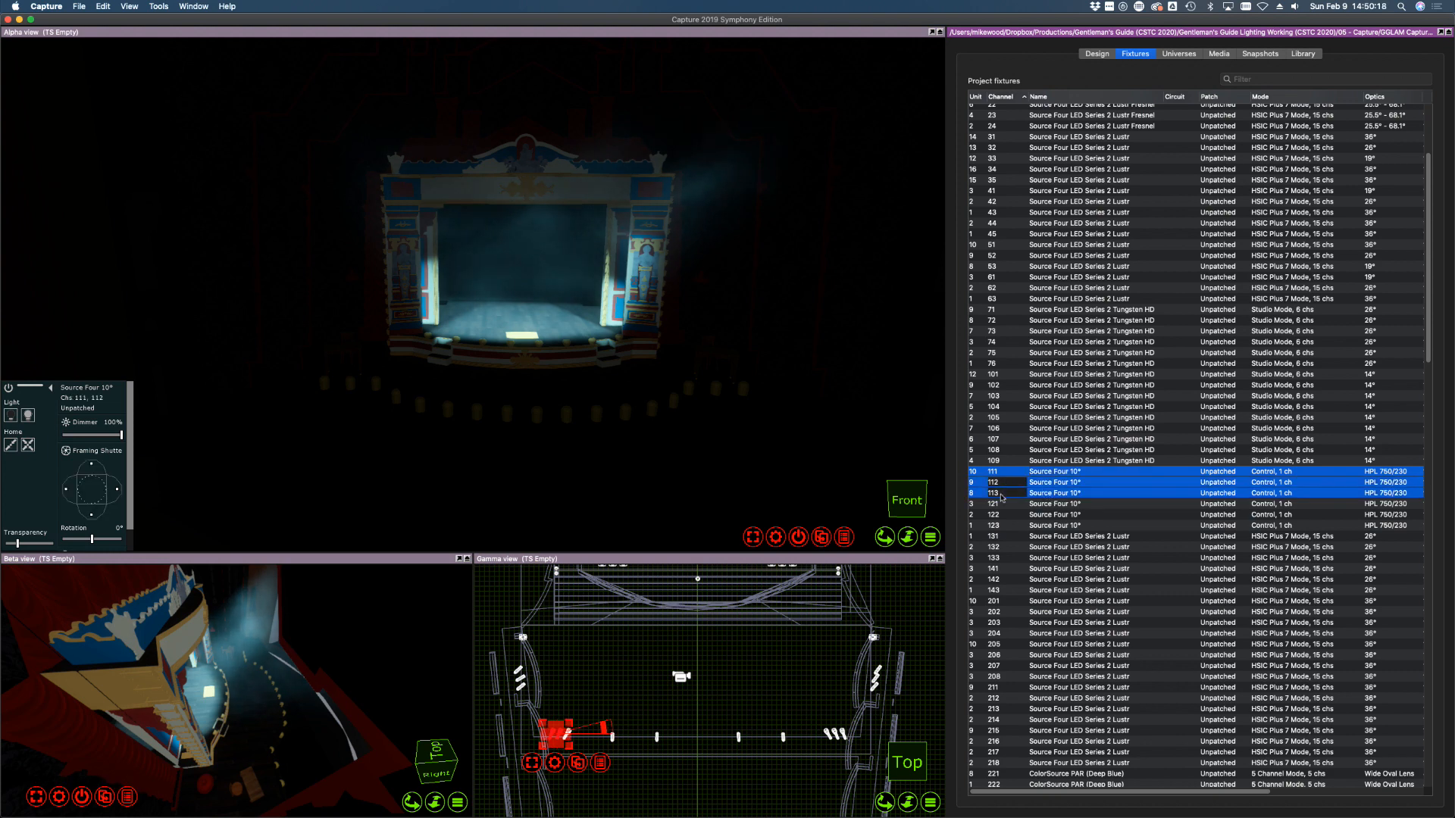
{"action": "left_click", "coordinate": [1003, 516], "text": "shift"}
{"action": "left_click", "coordinate": [1005, 526], "text": "shift"}
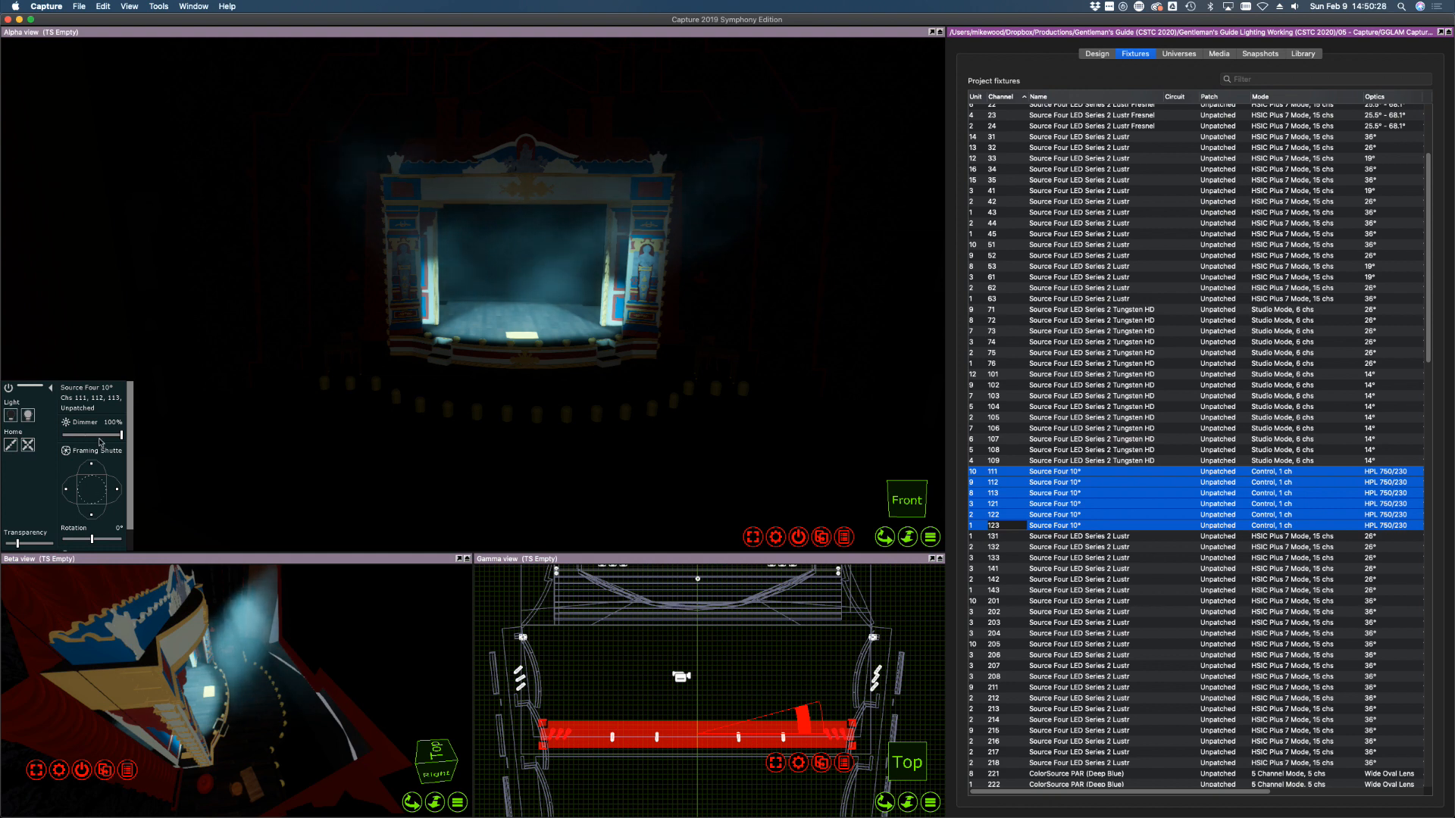
{"action": "left_click_drag", "start_coordinate": [113, 437], "coordinate": [62, 437]}
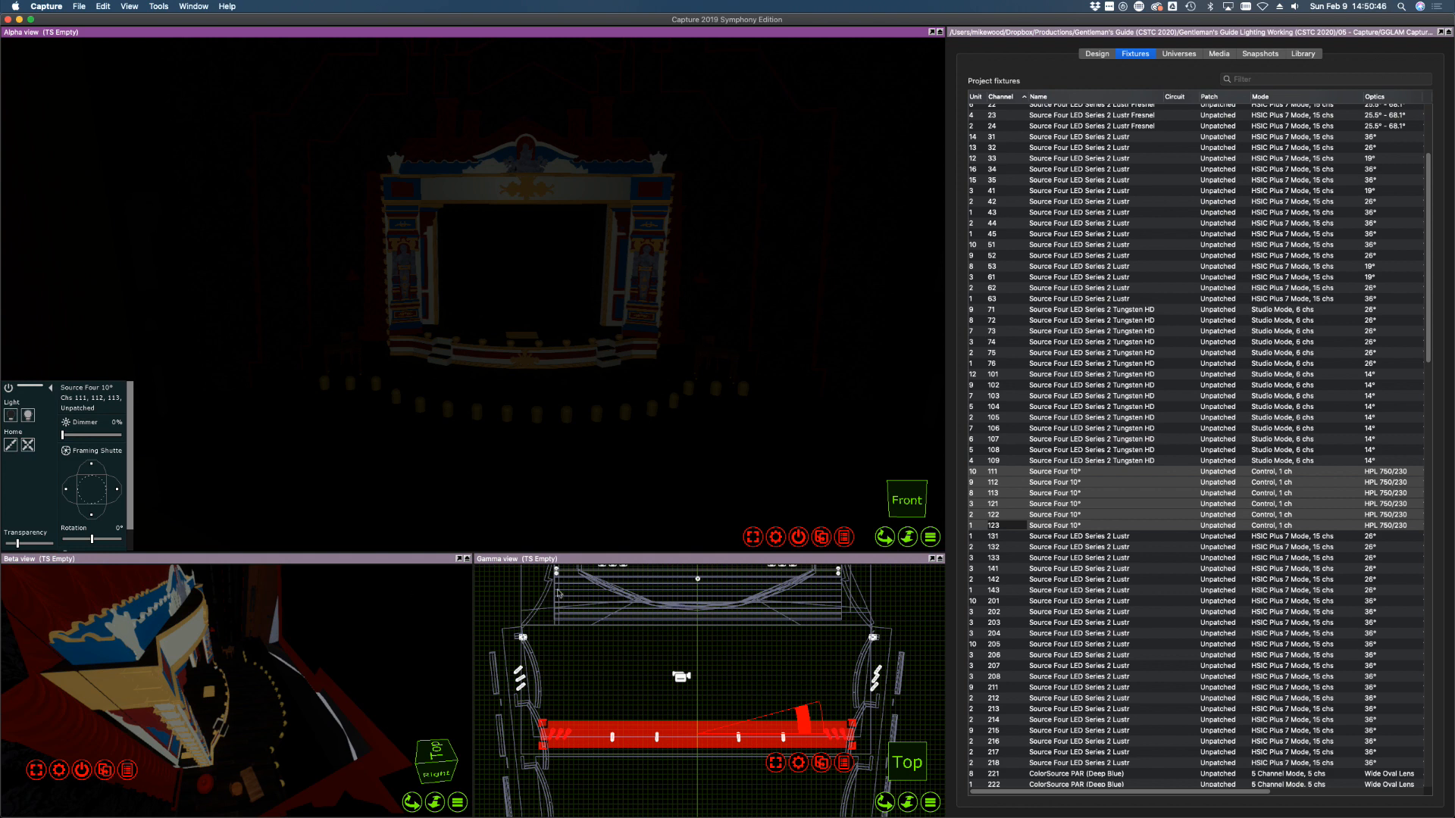
Zoom the top view out to frame the whole overhead rig, then scroll the Fixtures list down
{"action": "scroll", "coordinate": [635, 610], "scroll_direction": "down", "scroll_amount": 5}
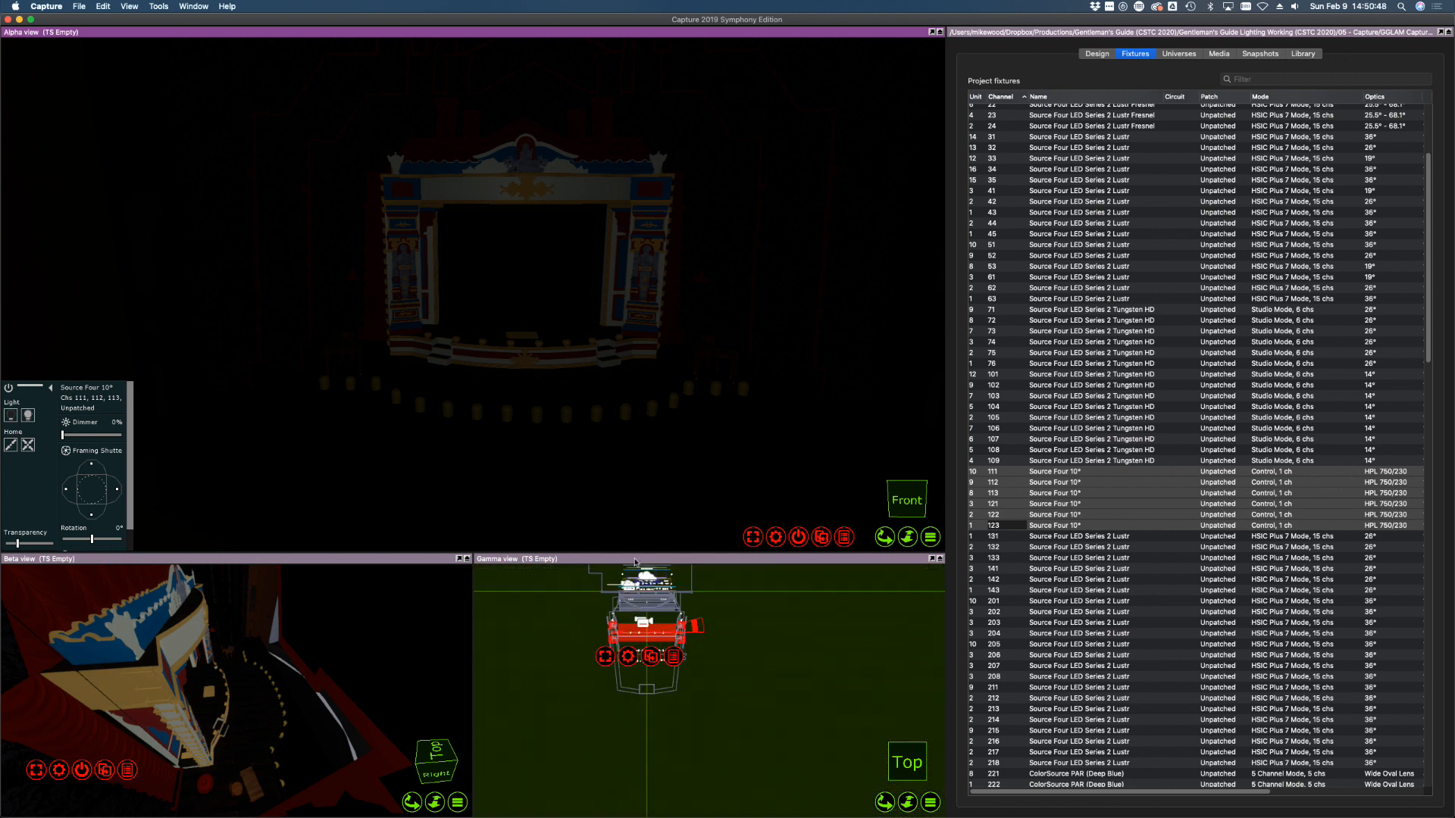
{"action": "scroll", "coordinate": [635, 576], "scroll_direction": "up", "scroll_amount": 10}
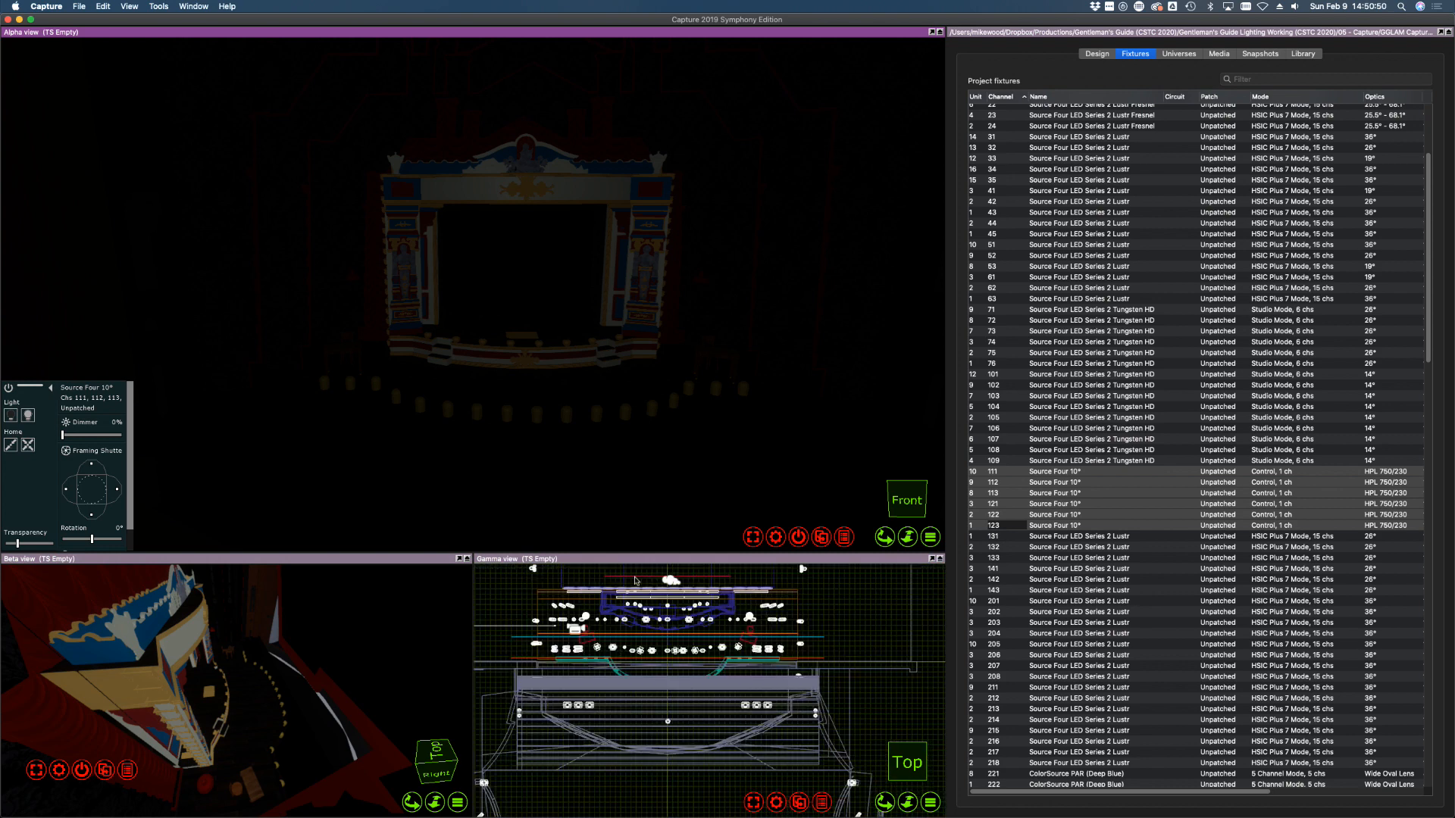
{"action": "scroll", "coordinate": [635, 580], "scroll_direction": "up", "scroll_amount": 8}
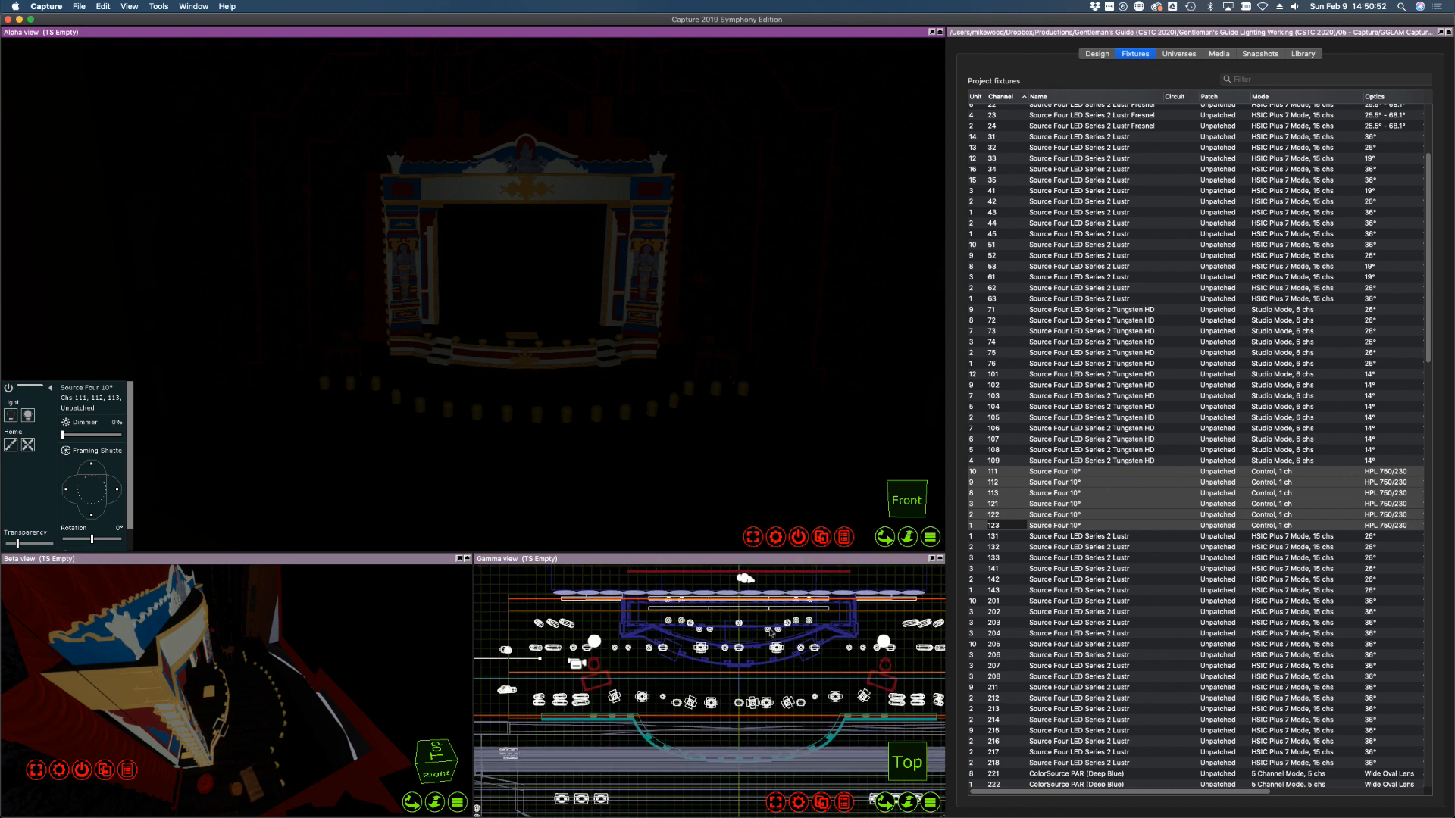
{"action": "scroll", "coordinate": [748, 618], "scroll_direction": "down", "scroll_amount": 3}
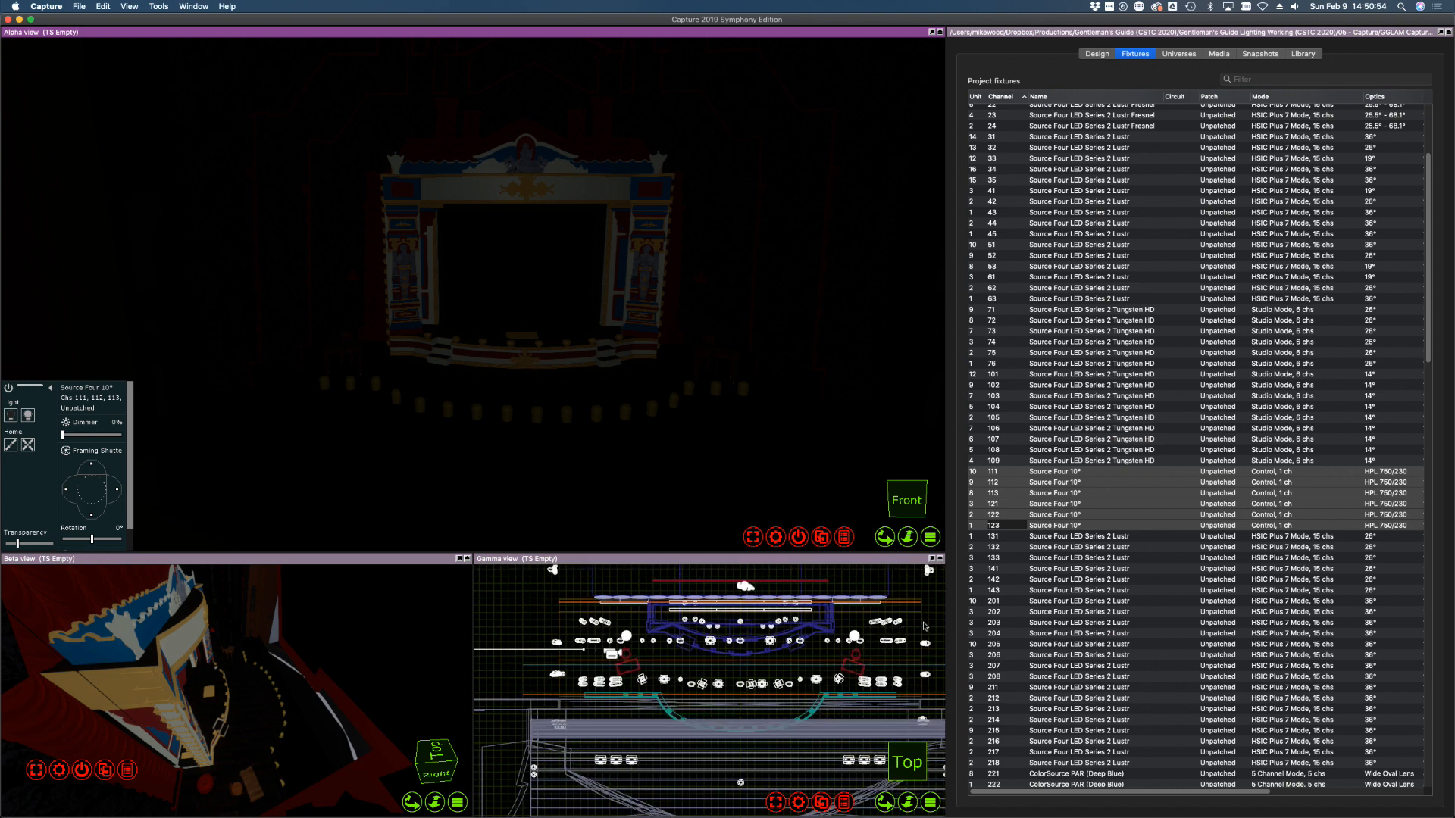
{"action": "scroll", "coordinate": [940, 618], "scroll_direction": "up", "scroll_amount": 3}
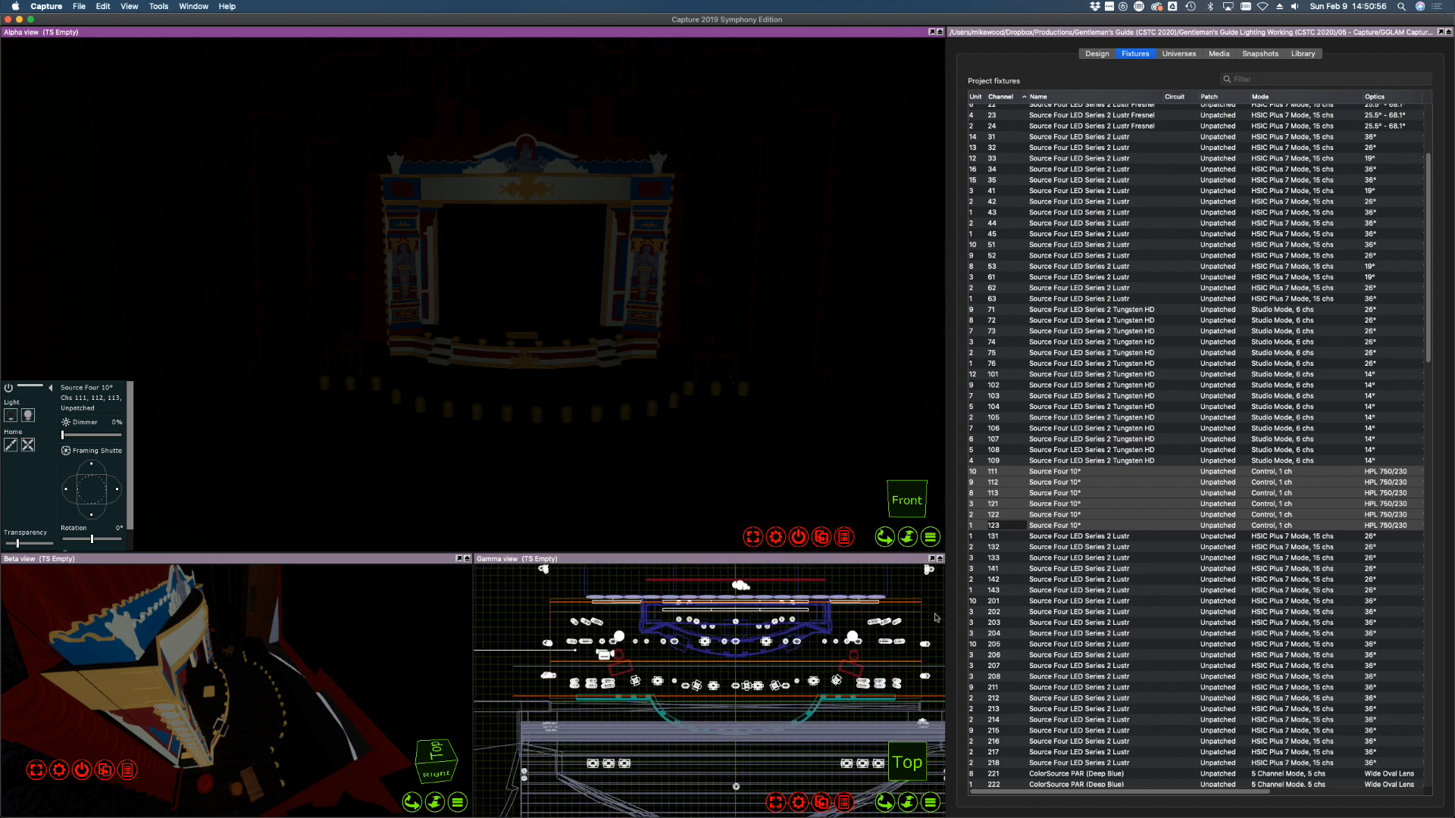
{"action": "scroll", "coordinate": [936, 618], "scroll_direction": "up", "scroll_amount": 1}
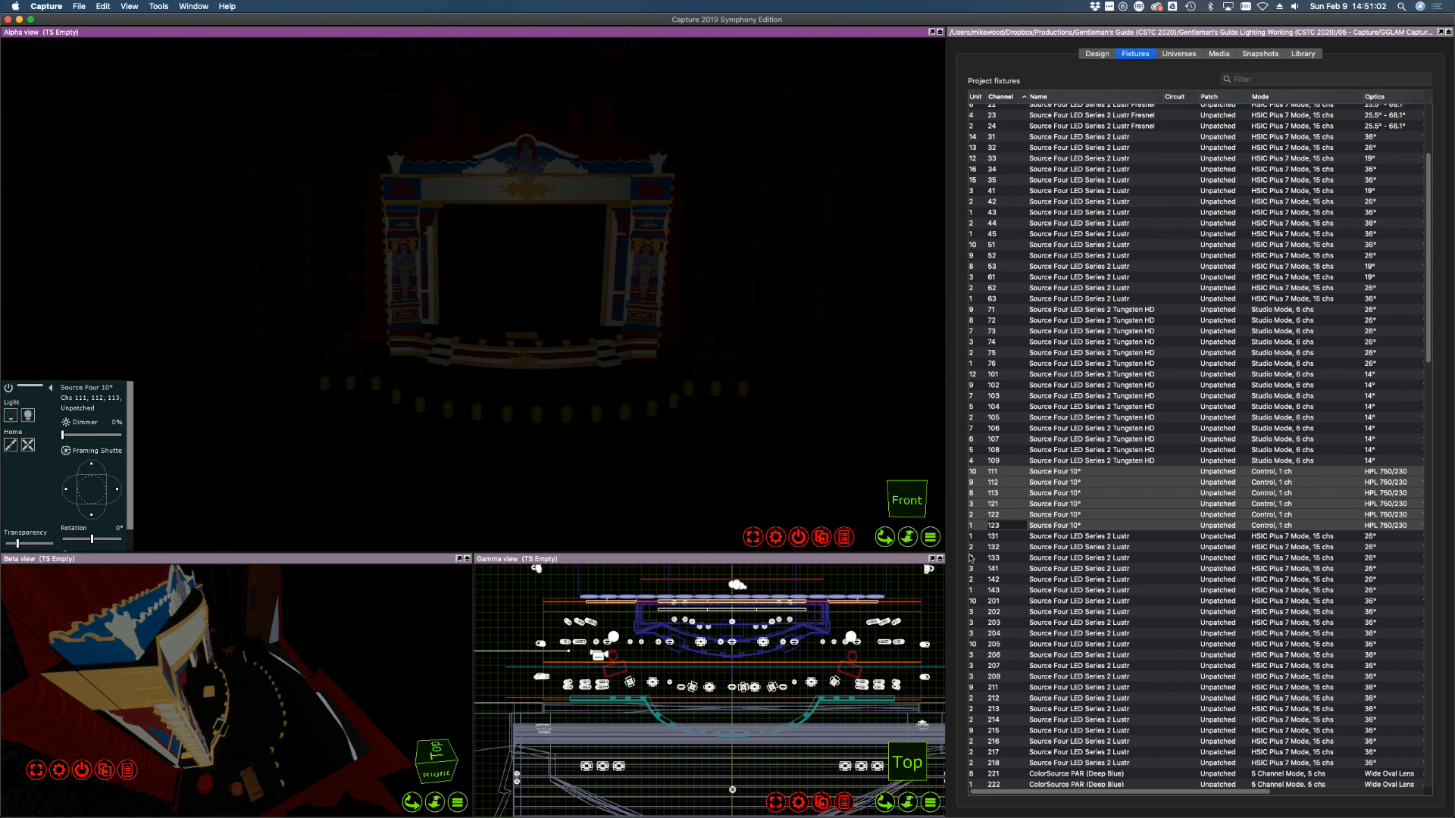
{"action": "scroll", "coordinate": [1136, 455], "scroll_direction": "down", "scroll_amount": 5}
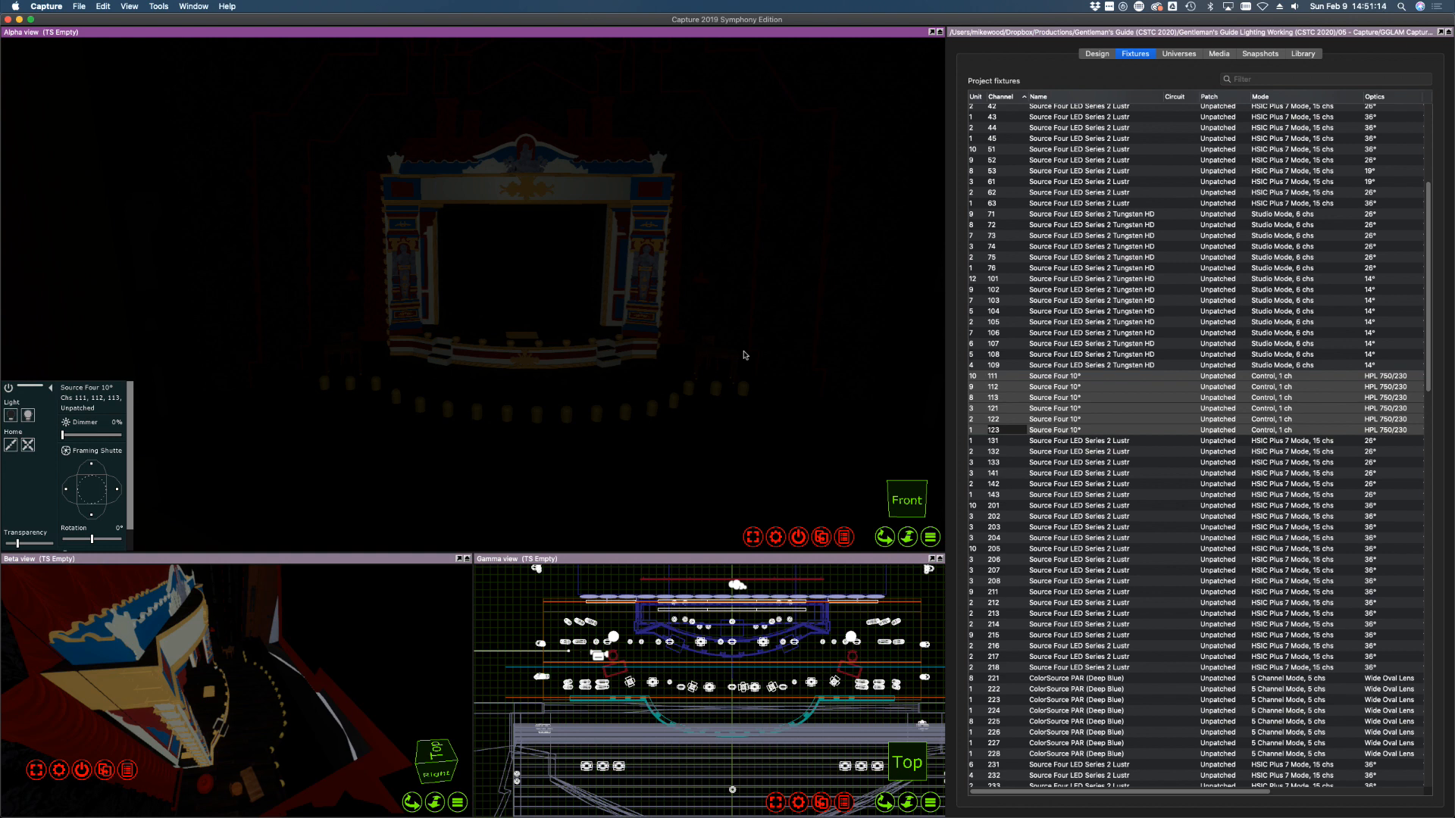
Raise fixtures 131–133 to full, aim them left and lower, and check each beam
{"action": "left_click", "coordinate": [1053, 442]}
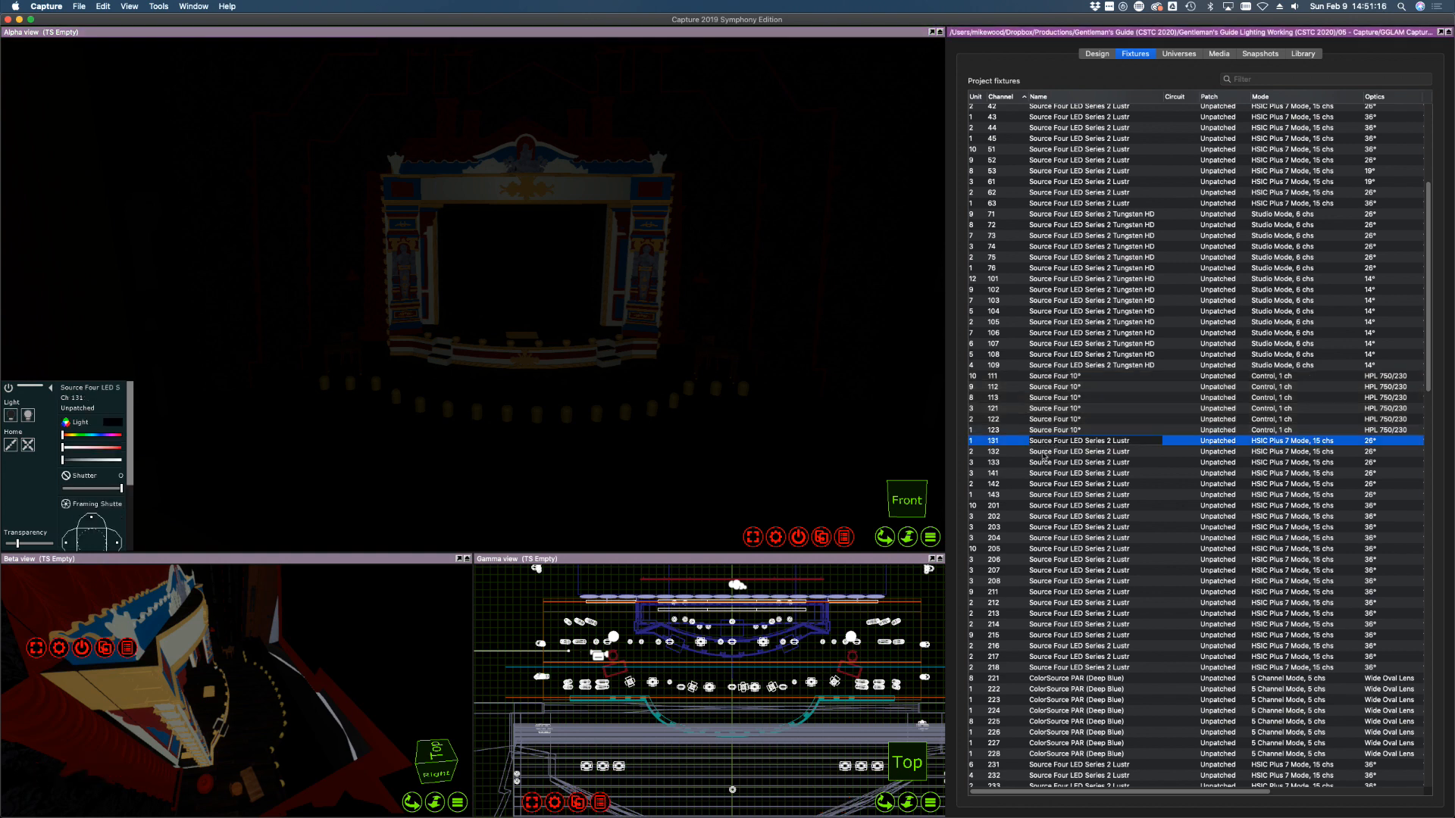
{"action": "left_click", "coordinate": [1027, 463], "text": "shift"}
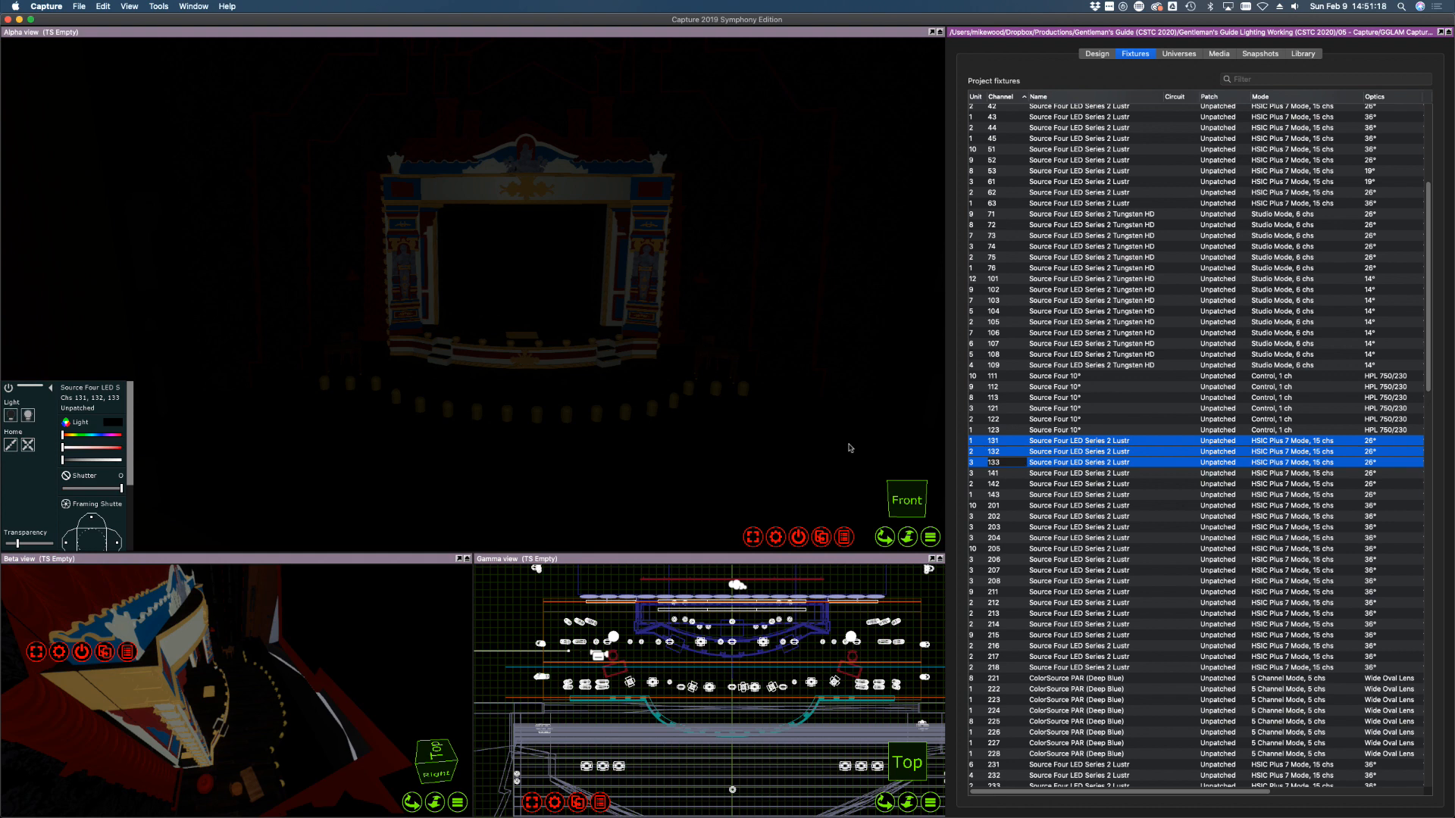
{"action": "left_click_drag", "start_coordinate": [95, 460], "coordinate": [213, 469]}
{"action": "left_click_drag", "start_coordinate": [539, 392], "coordinate": [518, 376]}
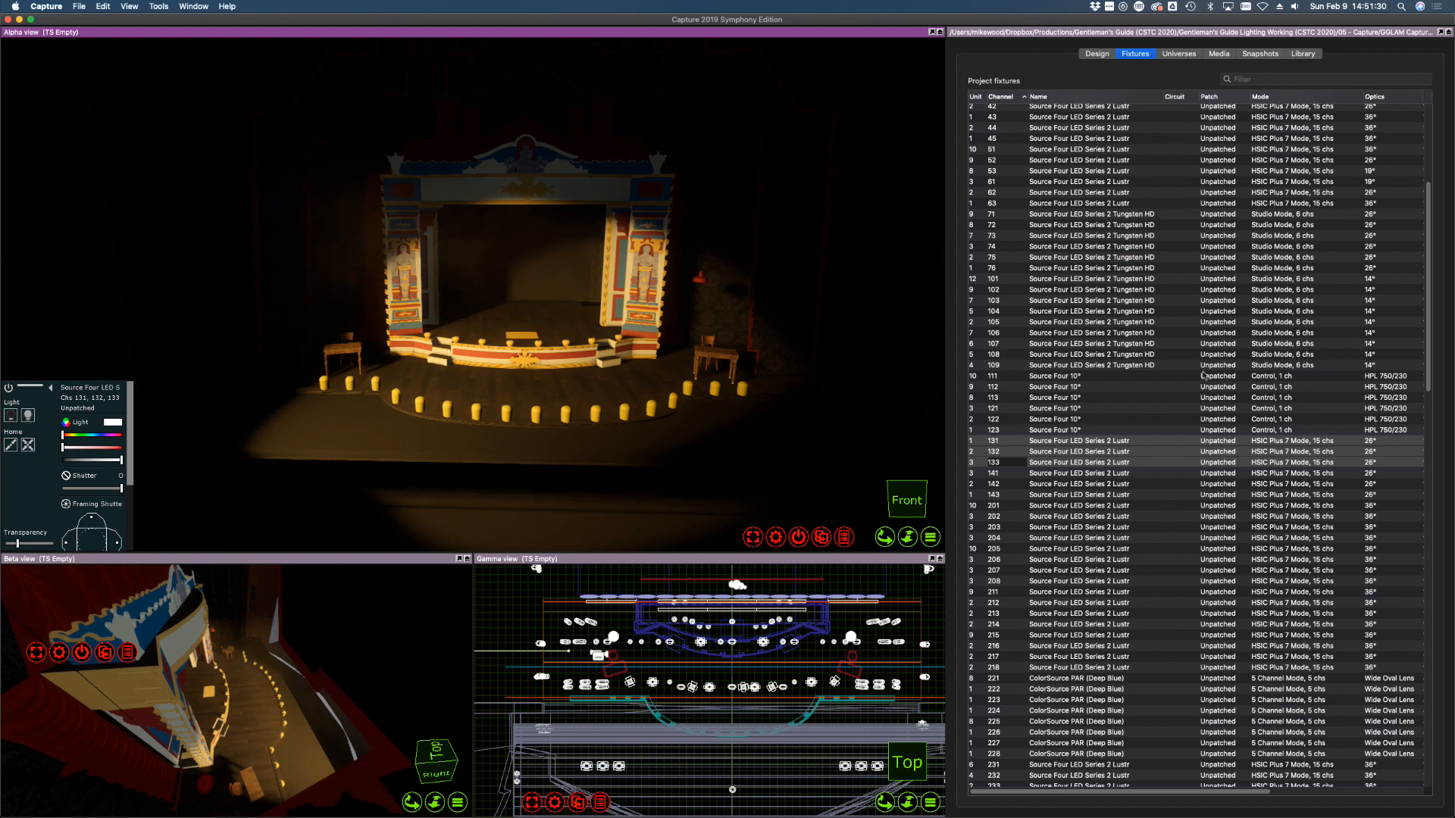
{"action": "left_click", "coordinate": [1114, 408]}
{"action": "left_click", "coordinate": [1015, 442]}
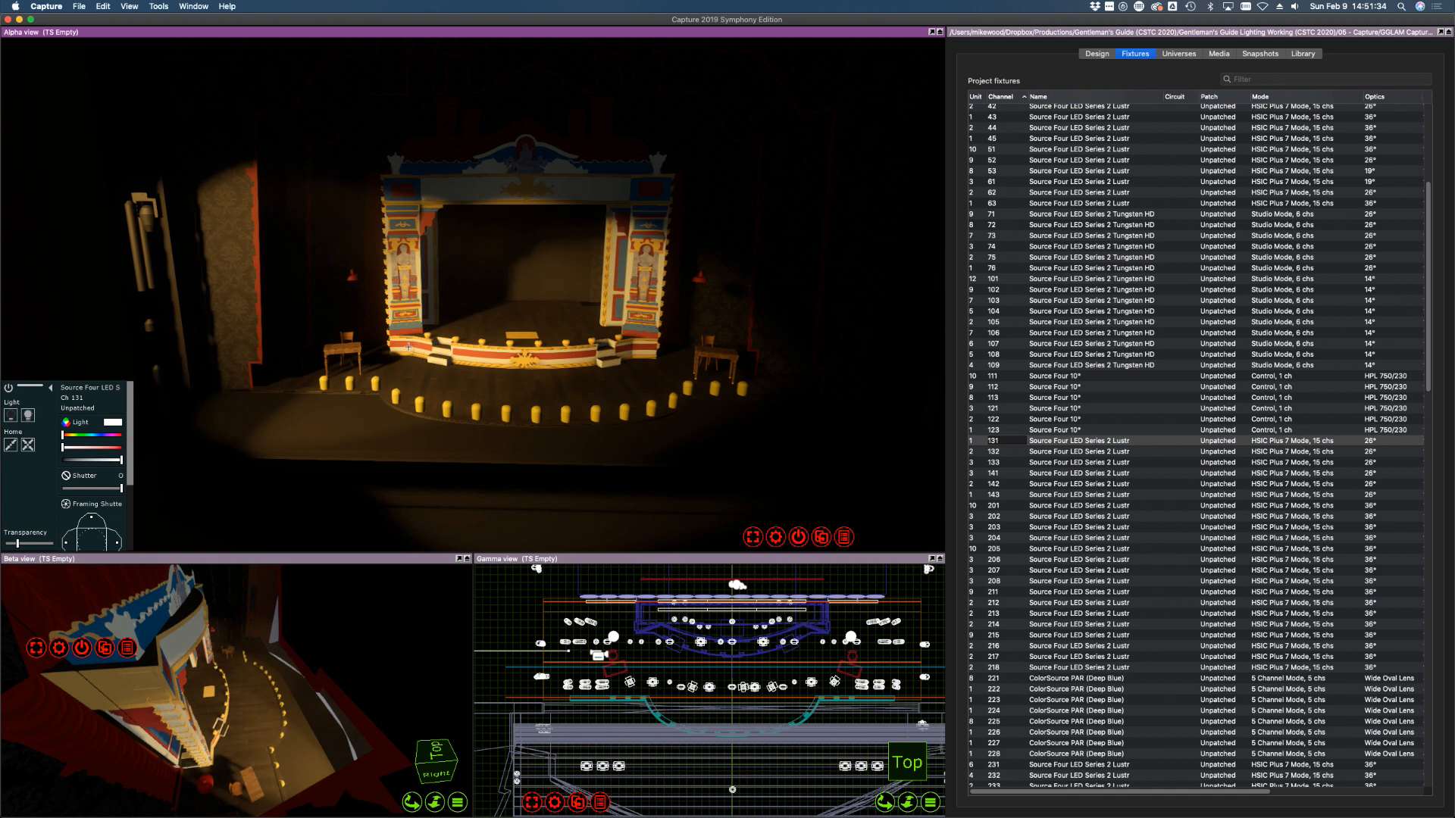
{"action": "left_click", "coordinate": [1009, 452]}
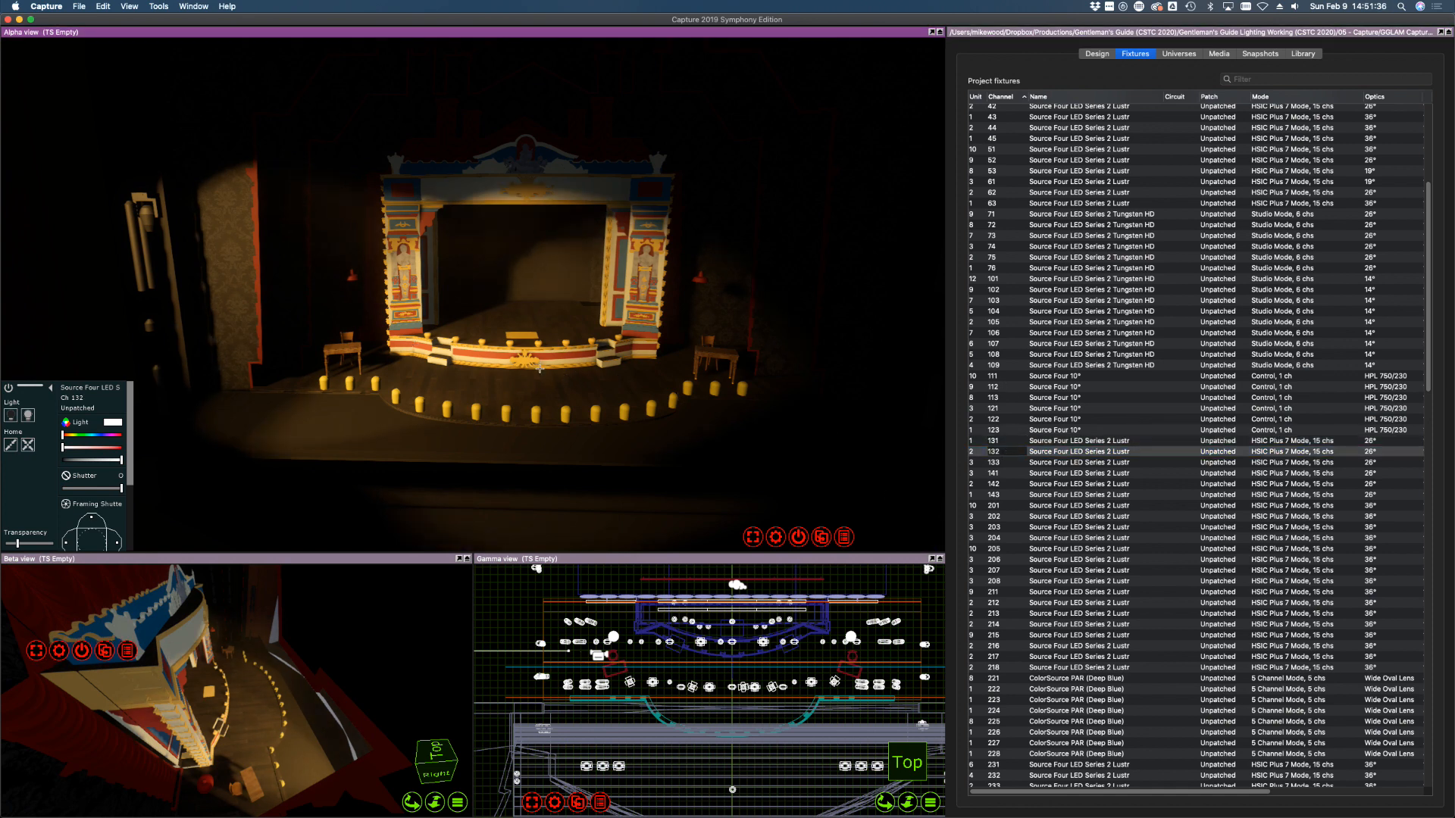
{"action": "left_click", "coordinate": [1004, 462]}
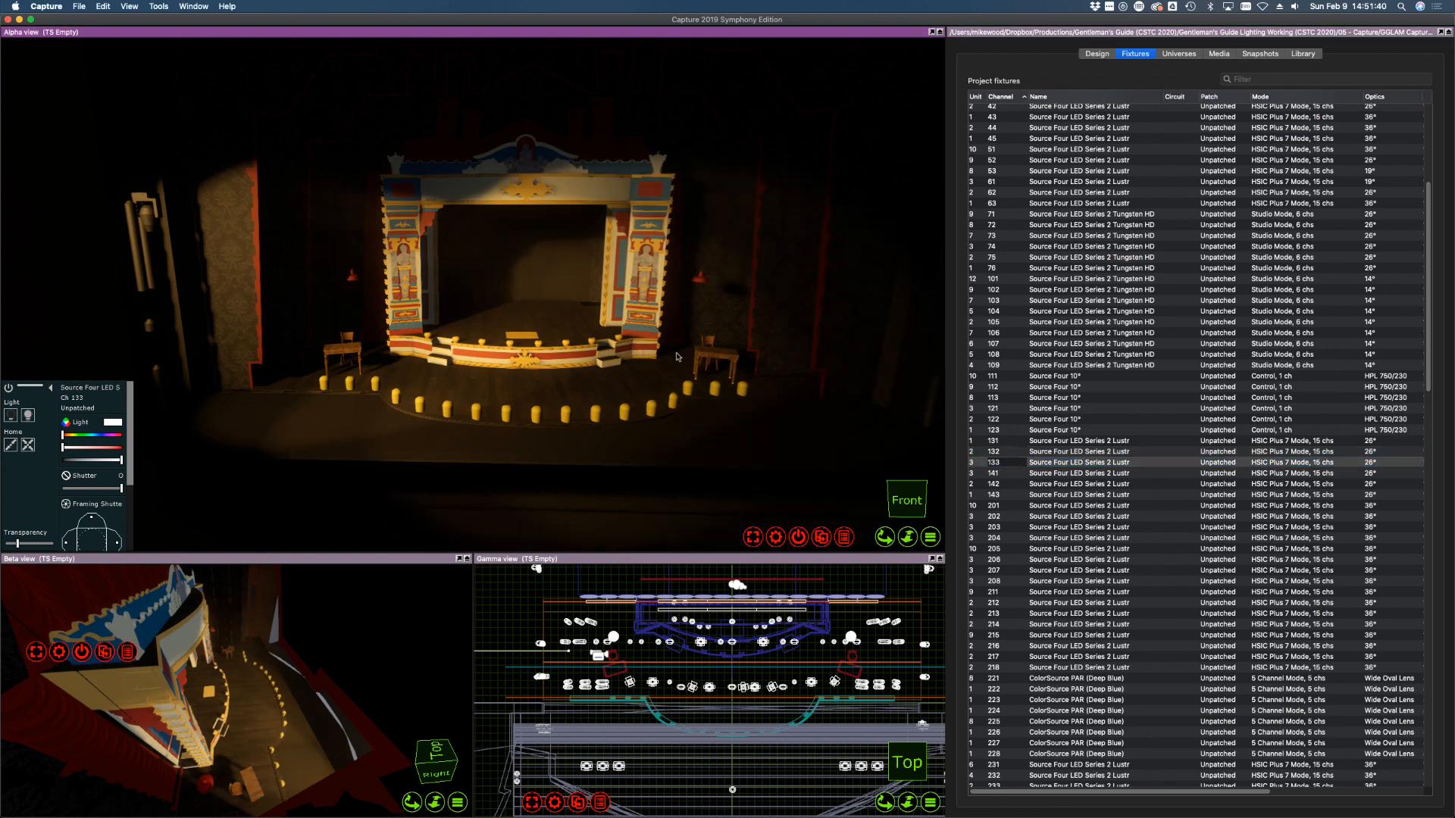
Shutter fixture 131's beam off the left wall, angle its top blade, and trim the apron
{"action": "left_click", "coordinate": [1040, 440]}
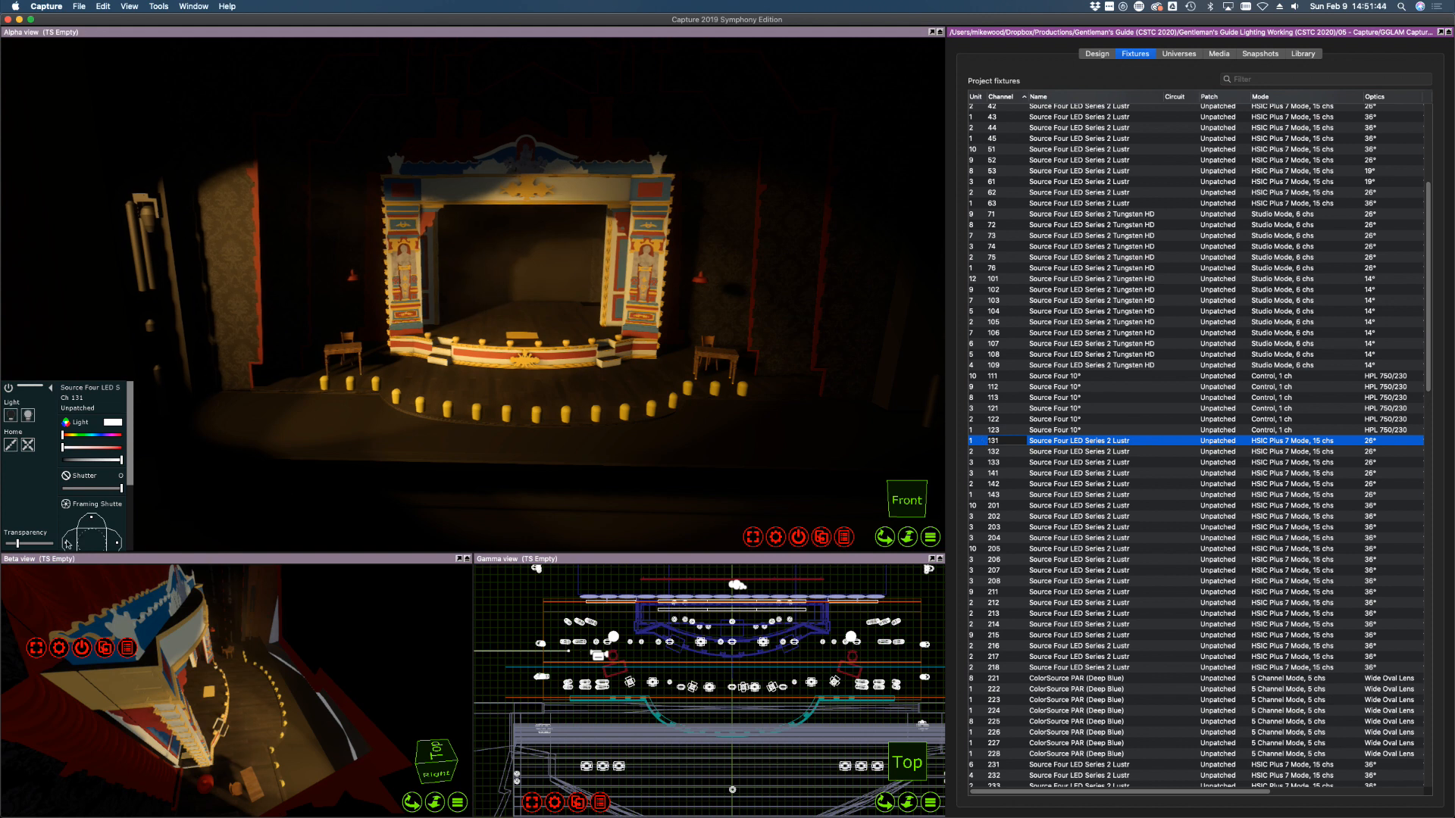
{"action": "left_click_drag", "start_coordinate": [66, 541], "coordinate": [77, 542]}
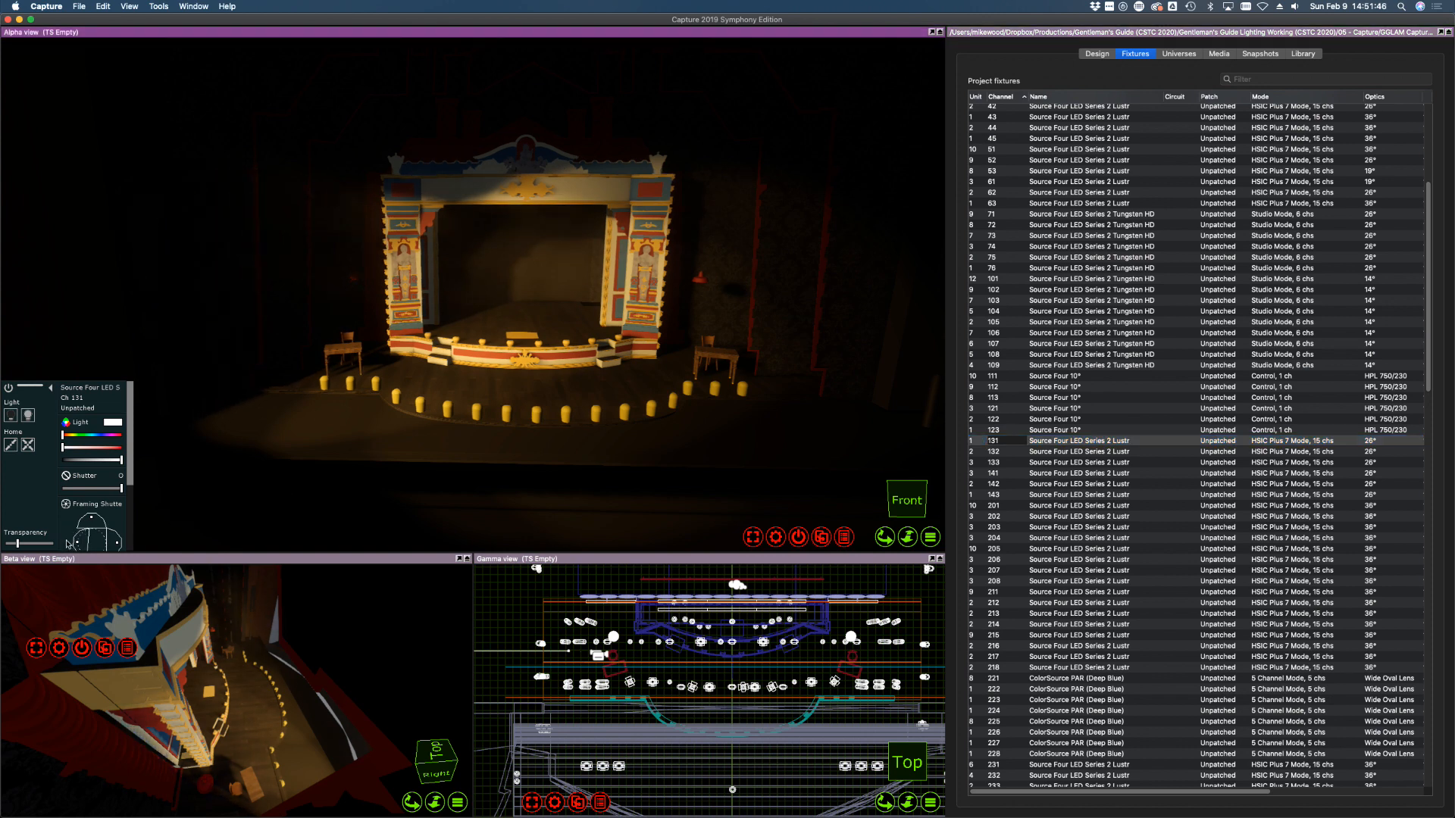
{"action": "scroll", "coordinate": [132, 477], "scroll_direction": "down", "scroll_amount": 3}
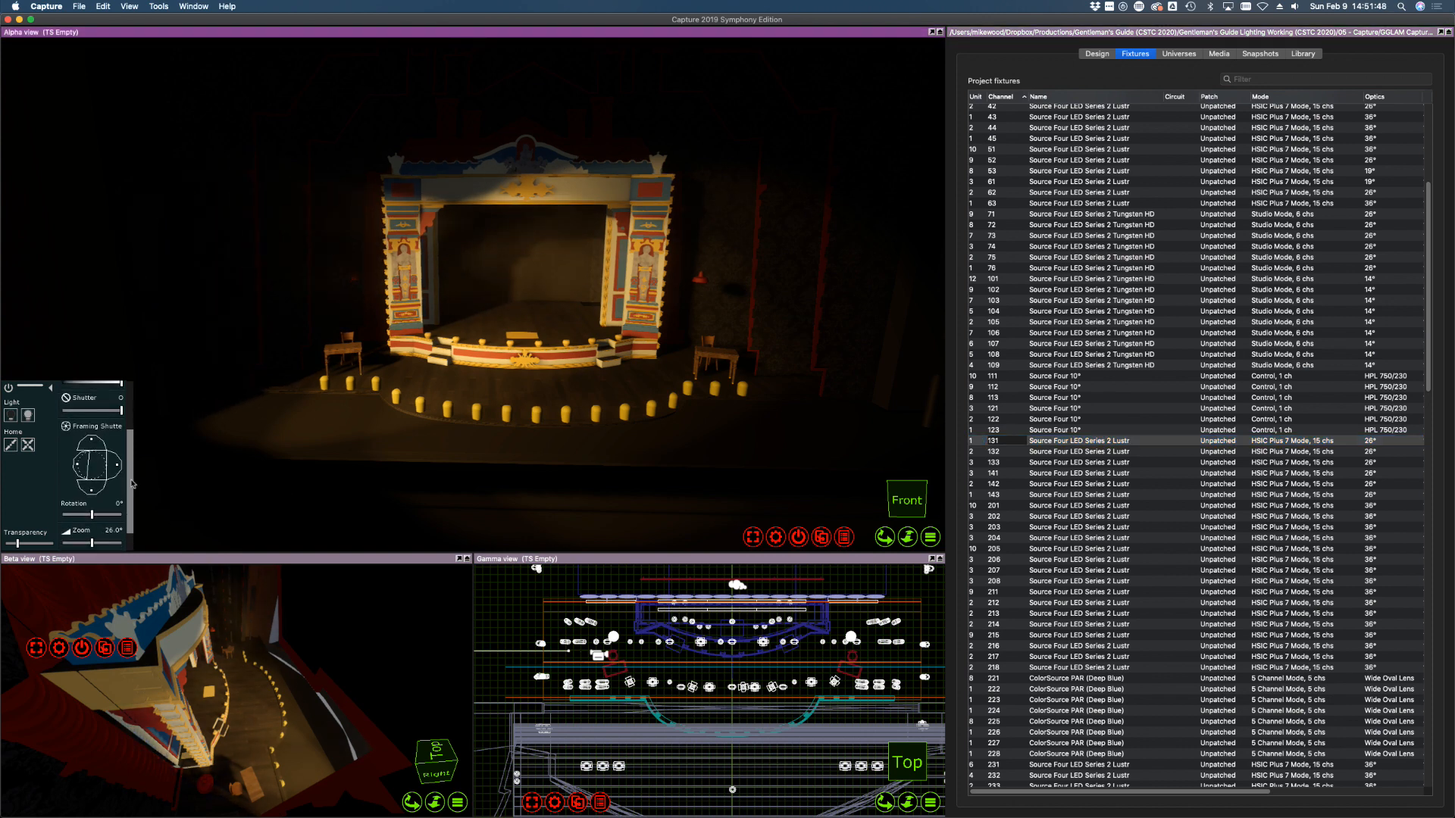
{"action": "left_click_drag", "start_coordinate": [91, 441], "coordinate": [92, 442]}
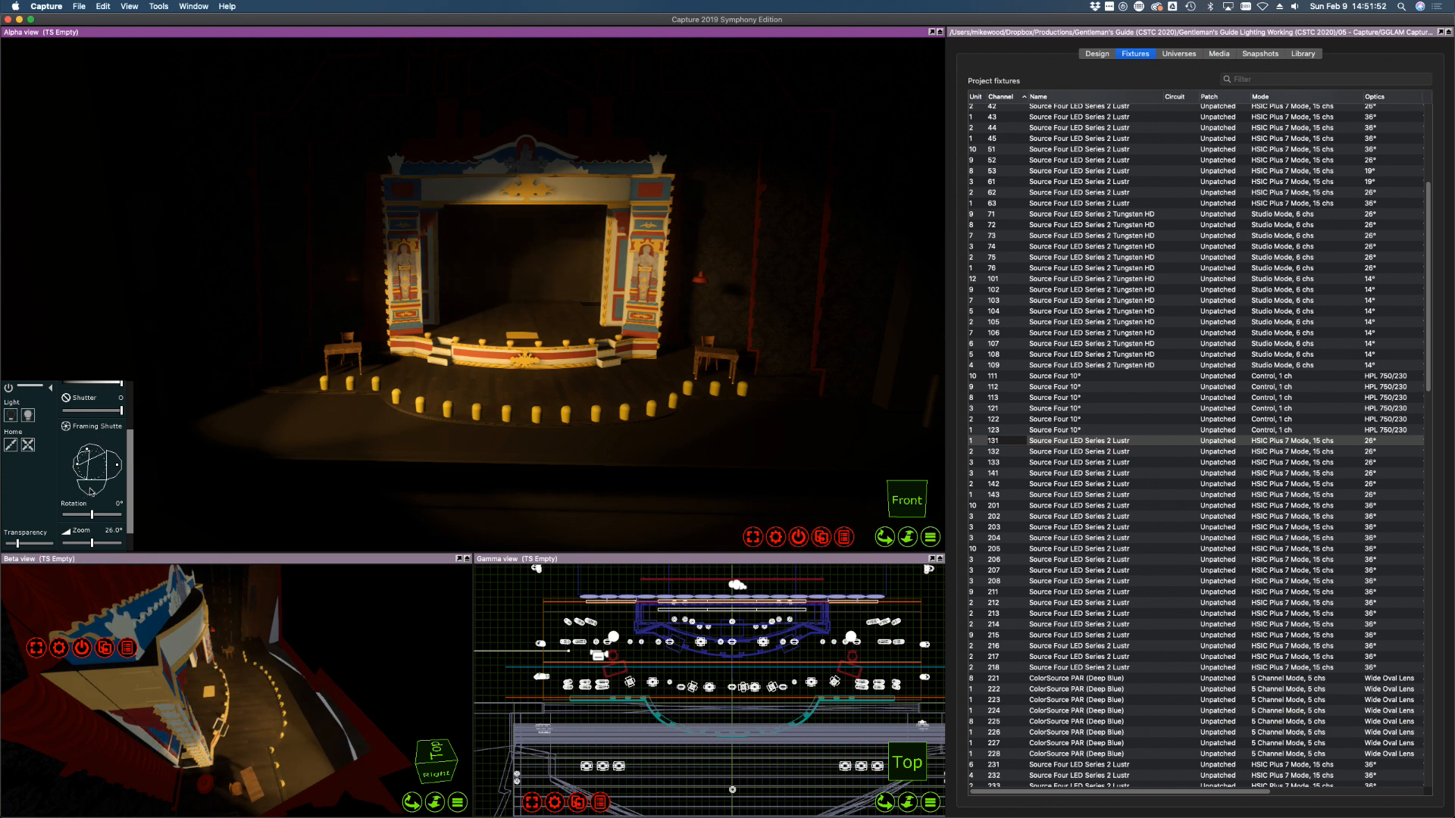
{"action": "left_click_drag", "start_coordinate": [91, 491], "coordinate": [91, 489]}
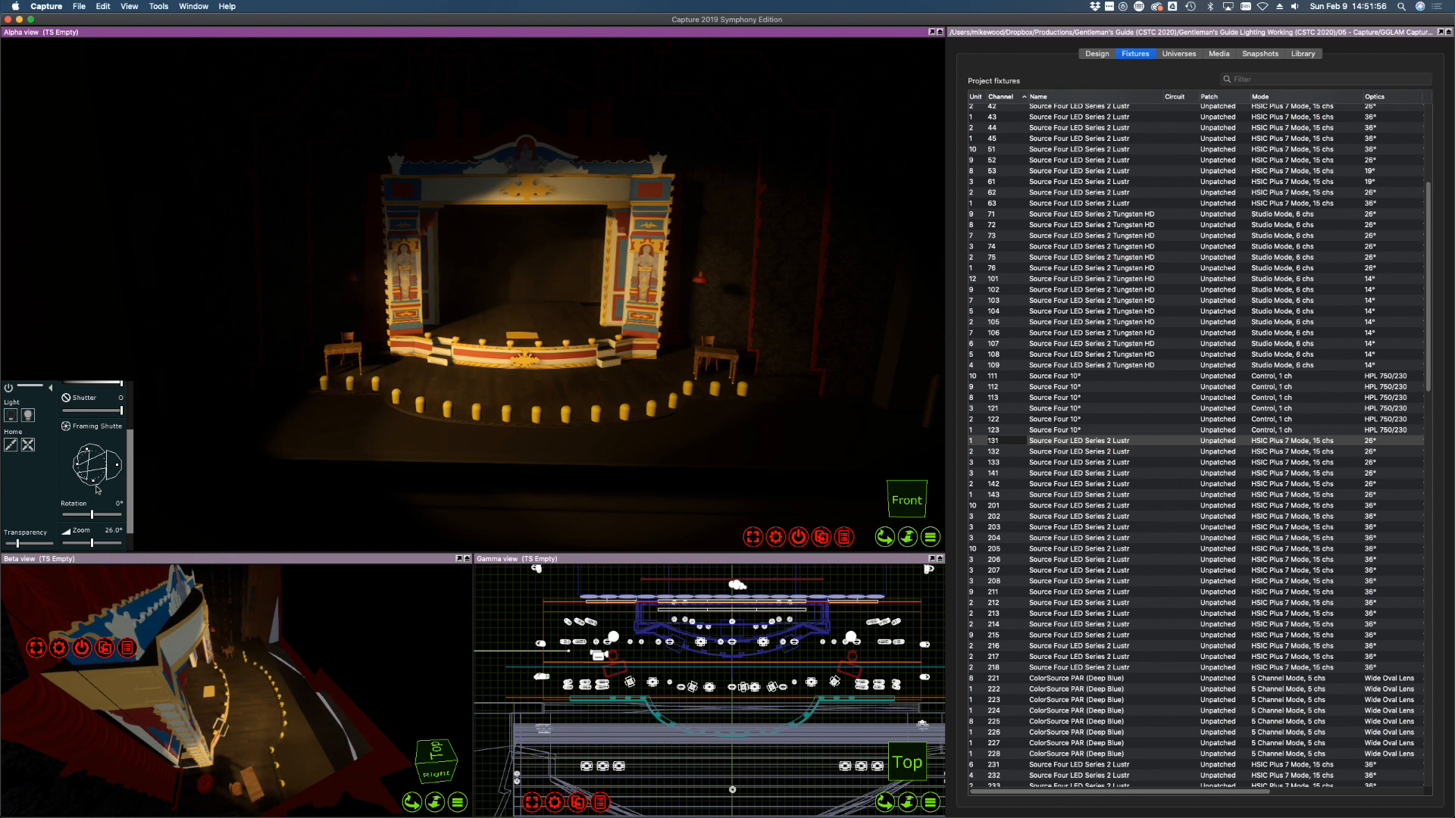
Bring down fixture 132's top shutter and trim fixture 133 off the proscenium top
{"action": "left_click", "coordinate": [1077, 452]}
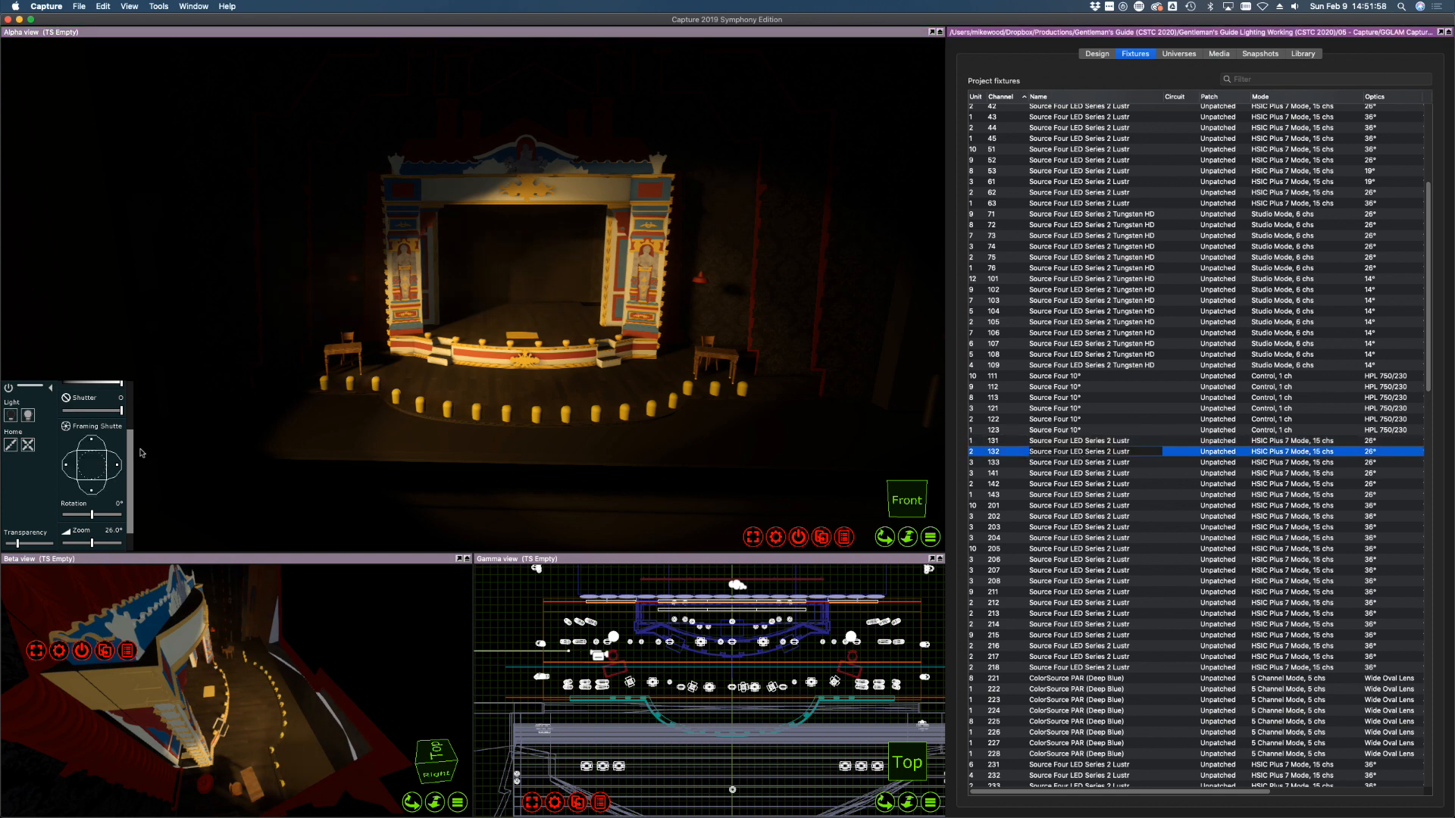
{"action": "left_click_drag", "start_coordinate": [99, 446], "coordinate": [95, 491]}
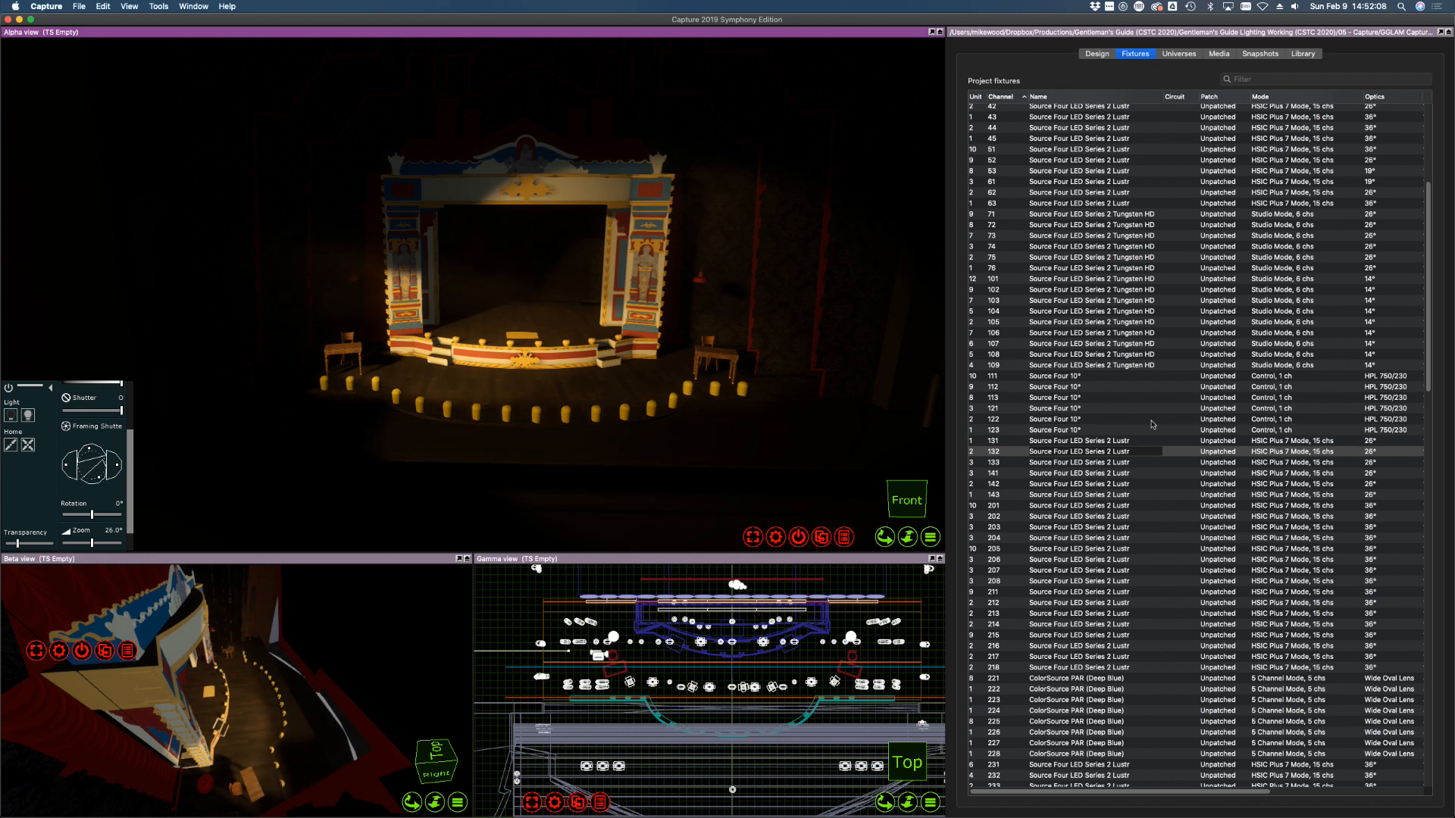
{"action": "left_click", "coordinate": [1088, 472]}
{"action": "left_click", "coordinate": [1073, 463]}
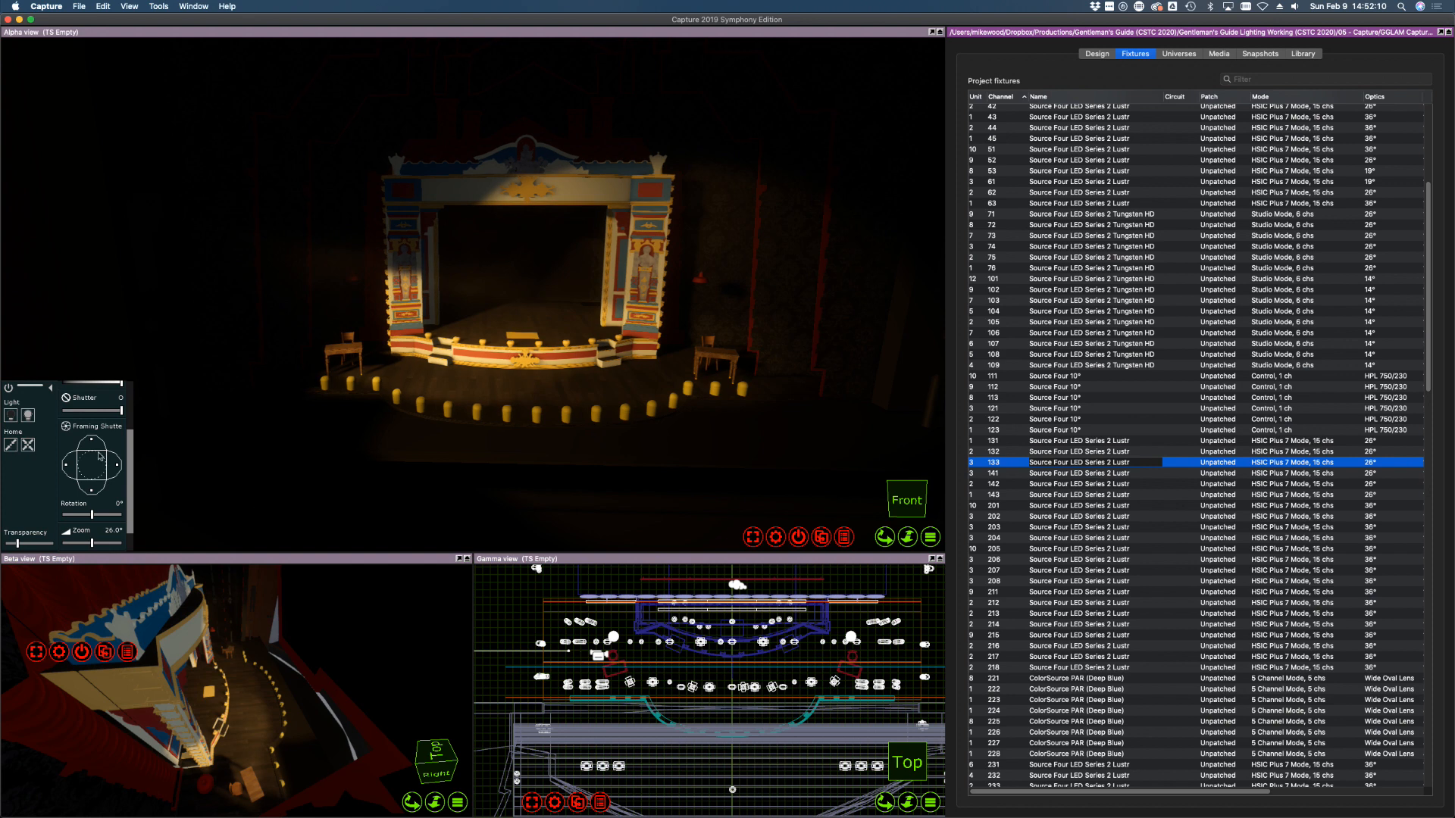
{"action": "left_click_drag", "start_coordinate": [92, 441], "coordinate": [97, 481]}
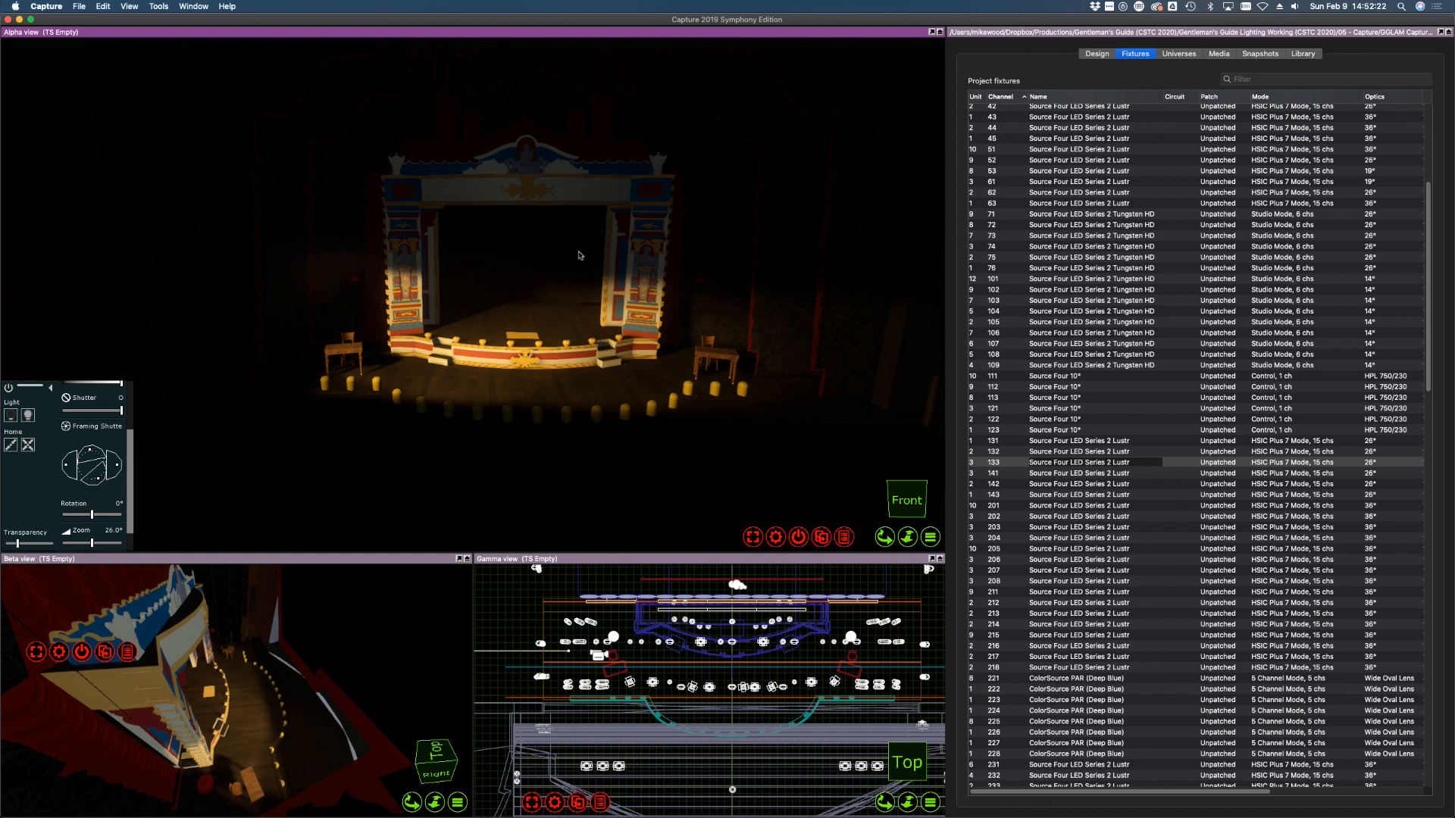
Turn fixtures 131–133 down to zero intensity
{"action": "left_click", "coordinate": [1107, 442], "text": "shift"}
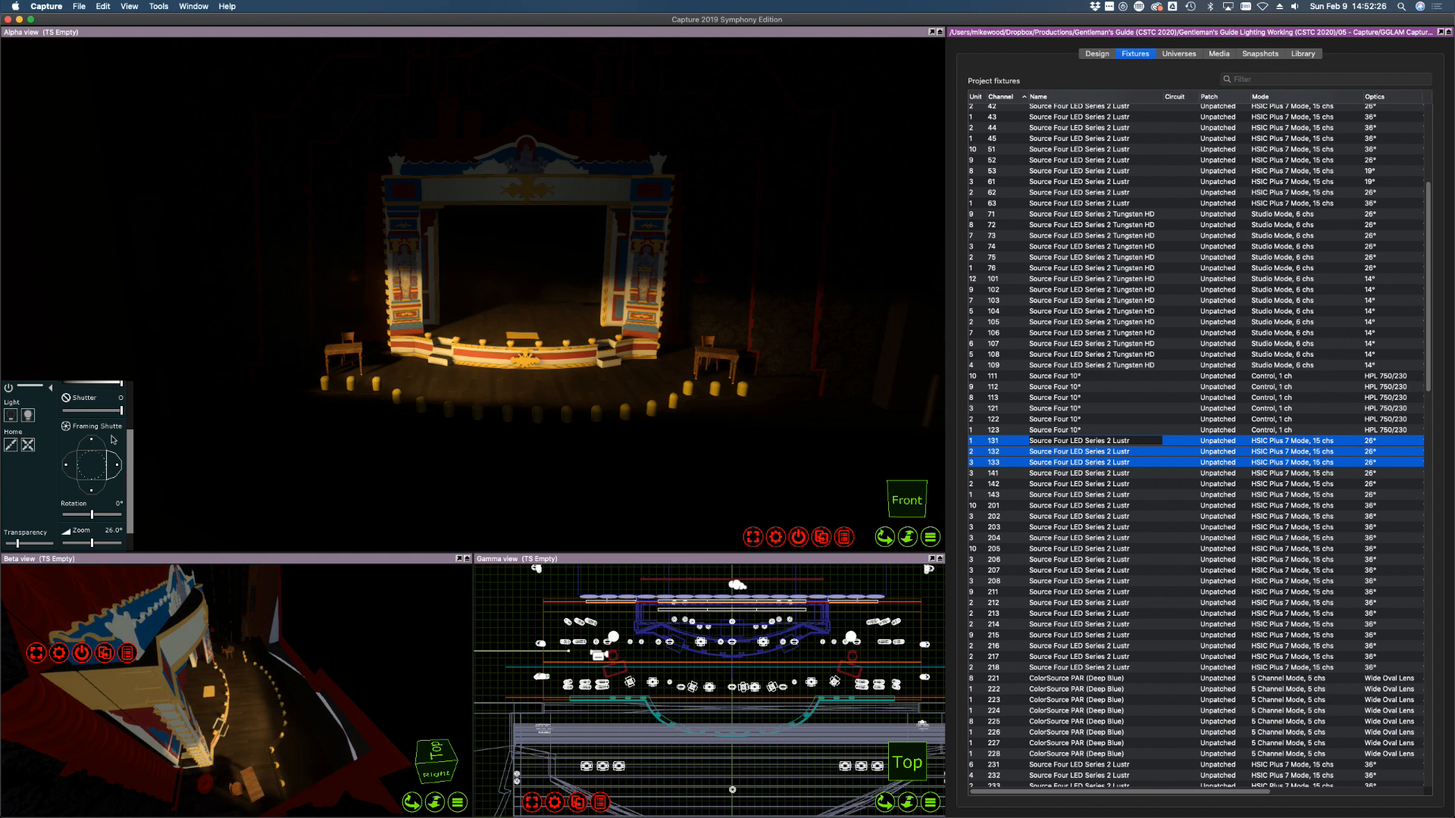
{"action": "left_click_drag", "start_coordinate": [130, 438], "coordinate": [131, 412]}
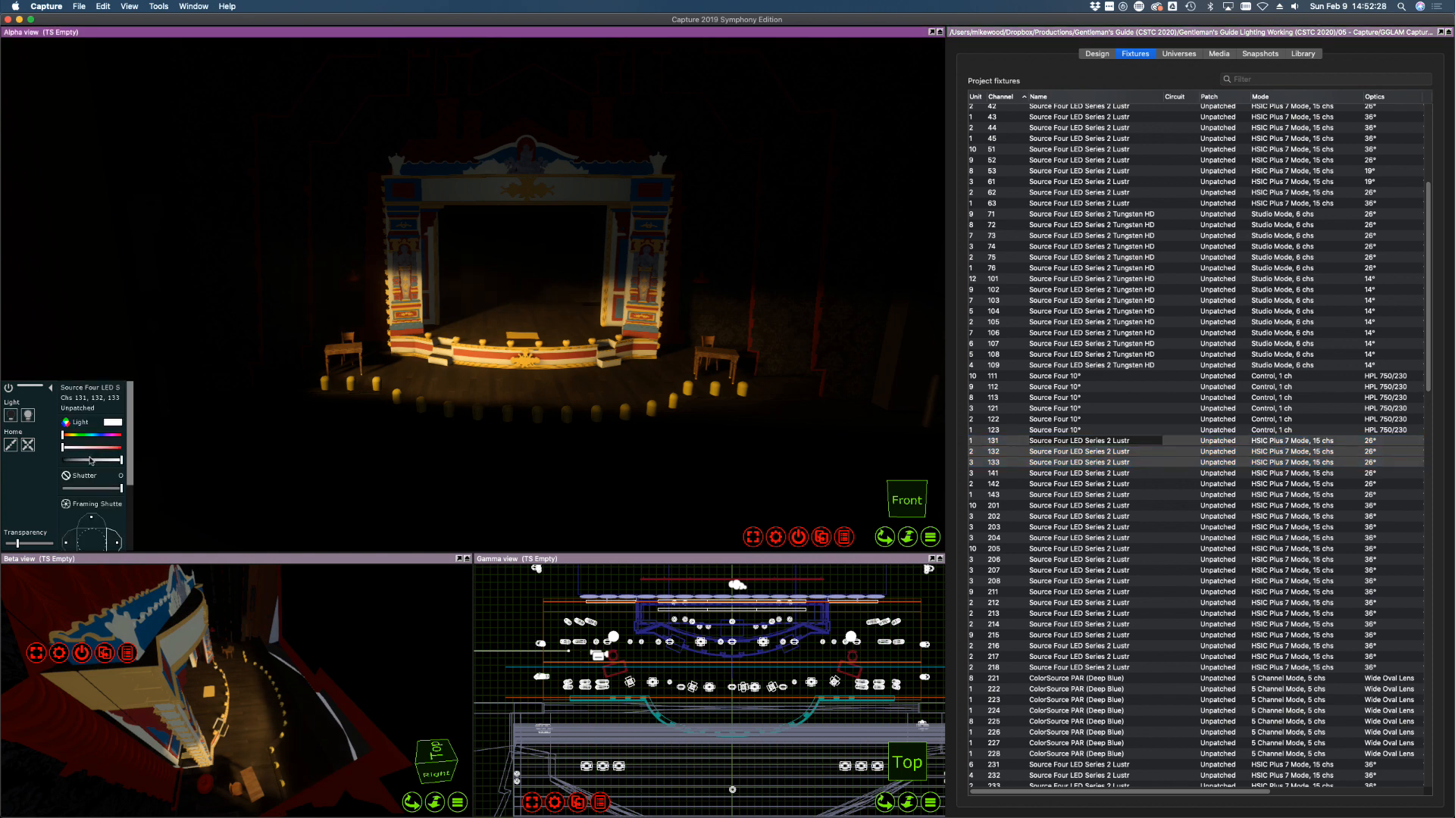
{"action": "left_click_drag", "start_coordinate": [91, 460], "coordinate": [36, 456]}
Switch on fixtures 141–143 at full intensity
{"action": "left_click", "coordinate": [1001, 473]}
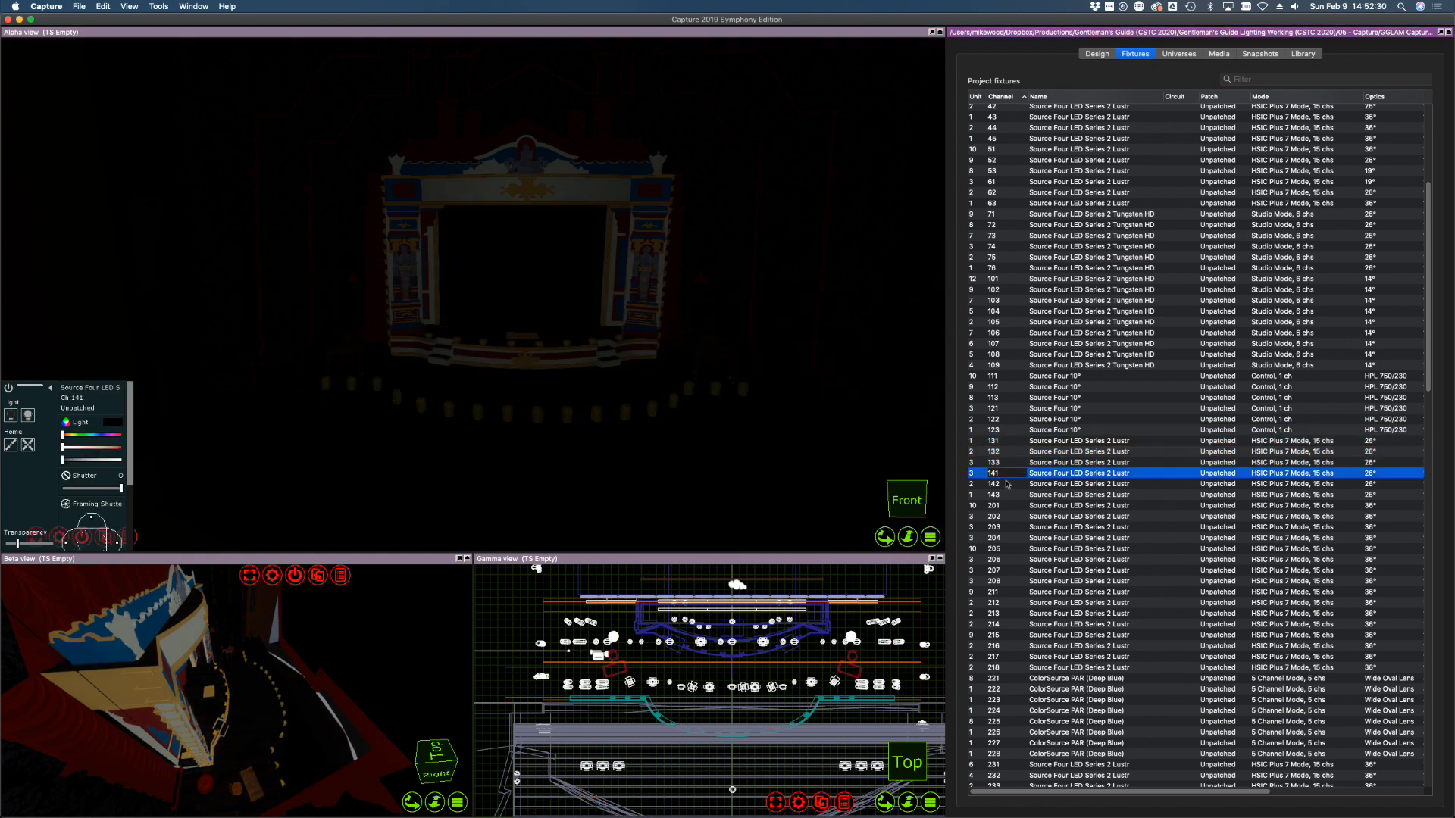
{"action": "left_click", "coordinate": [1006, 494], "text": "shift"}
{"action": "left_click", "coordinate": [89, 465]}
{"action": "left_click_drag", "start_coordinate": [89, 465], "coordinate": [132, 465]}
{"action": "left_click", "coordinate": [31, 416]}
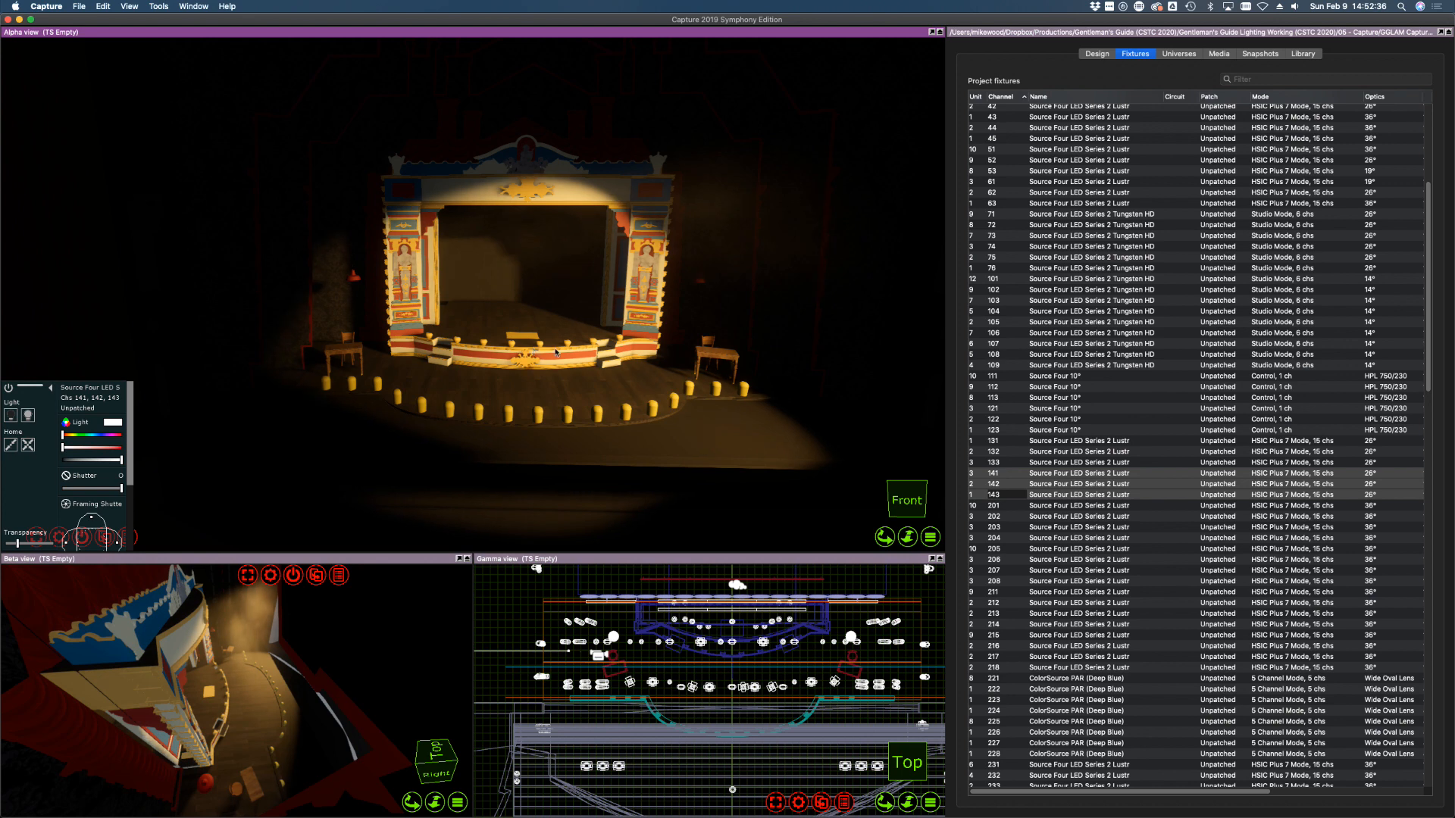
Aim fixtures 141, 142 and 143 onto the stage and cut back 143's right edge
{"action": "left_click", "coordinate": [1065, 537]}
{"action": "left_click", "coordinate": [1060, 473]}
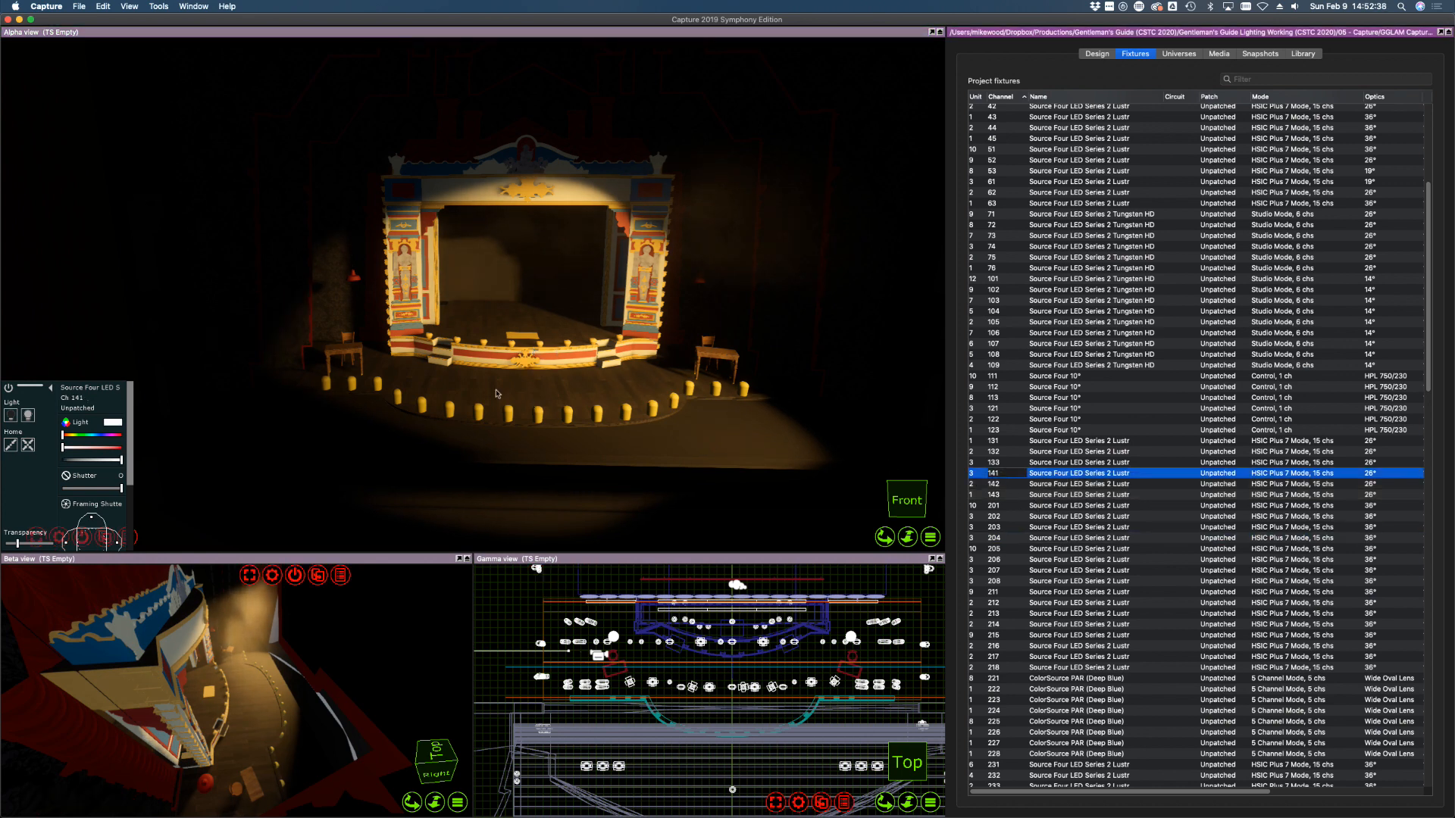
{"action": "left_click", "coordinate": [370, 350]}
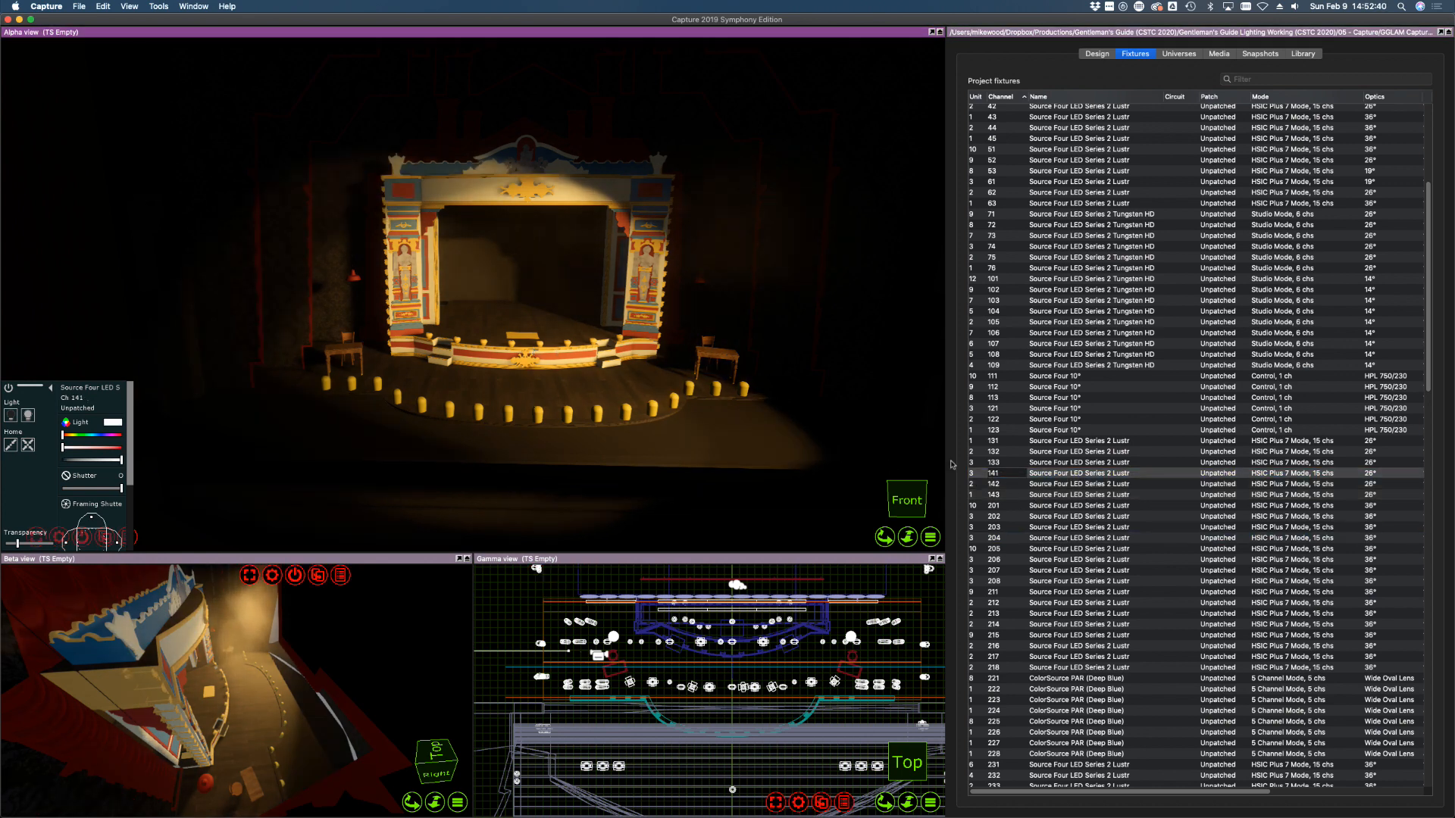
{"action": "left_click", "coordinate": [985, 483]}
{"action": "left_click", "coordinate": [545, 335]}
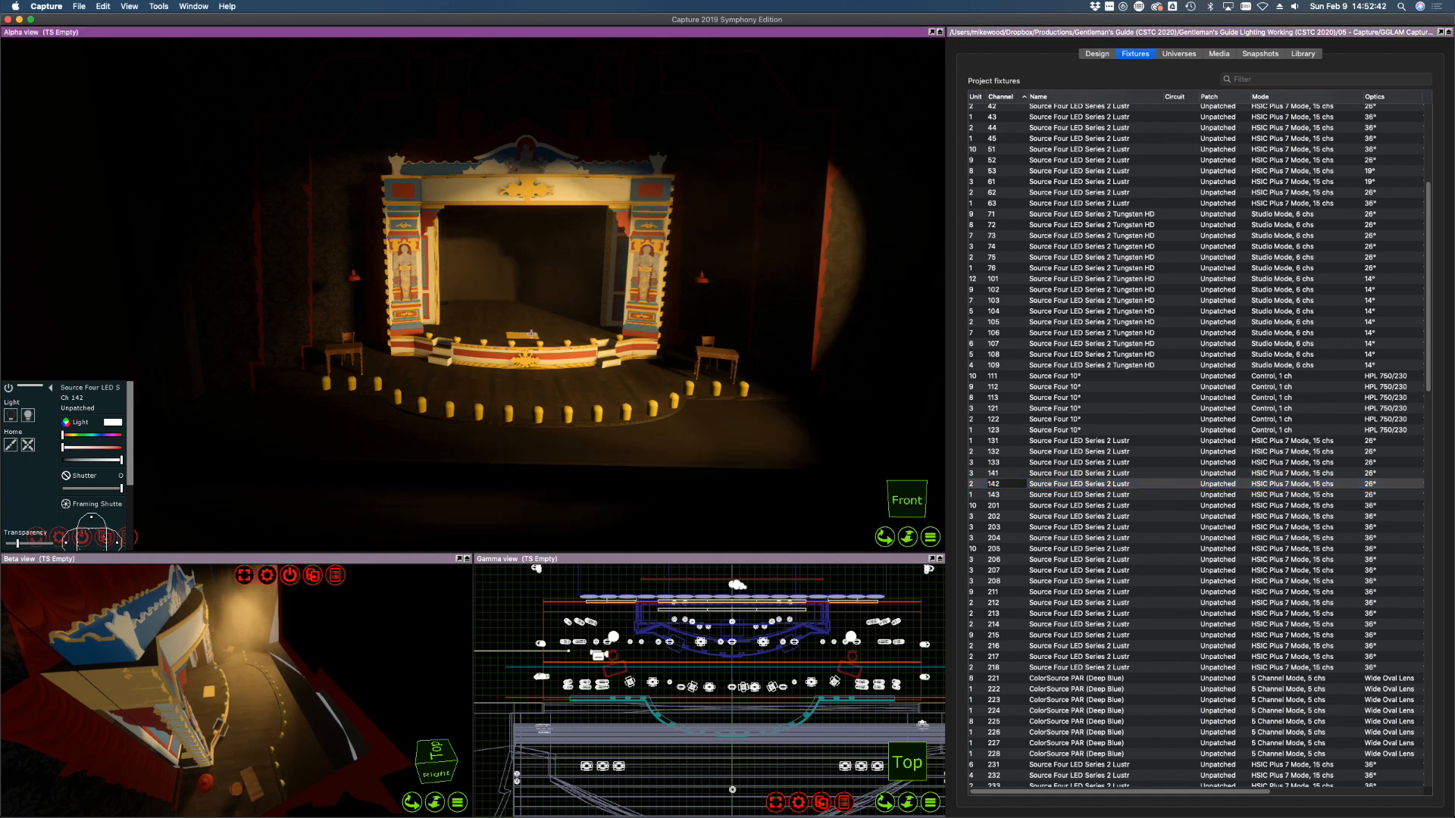
{"action": "left_click", "coordinate": [987, 494]}
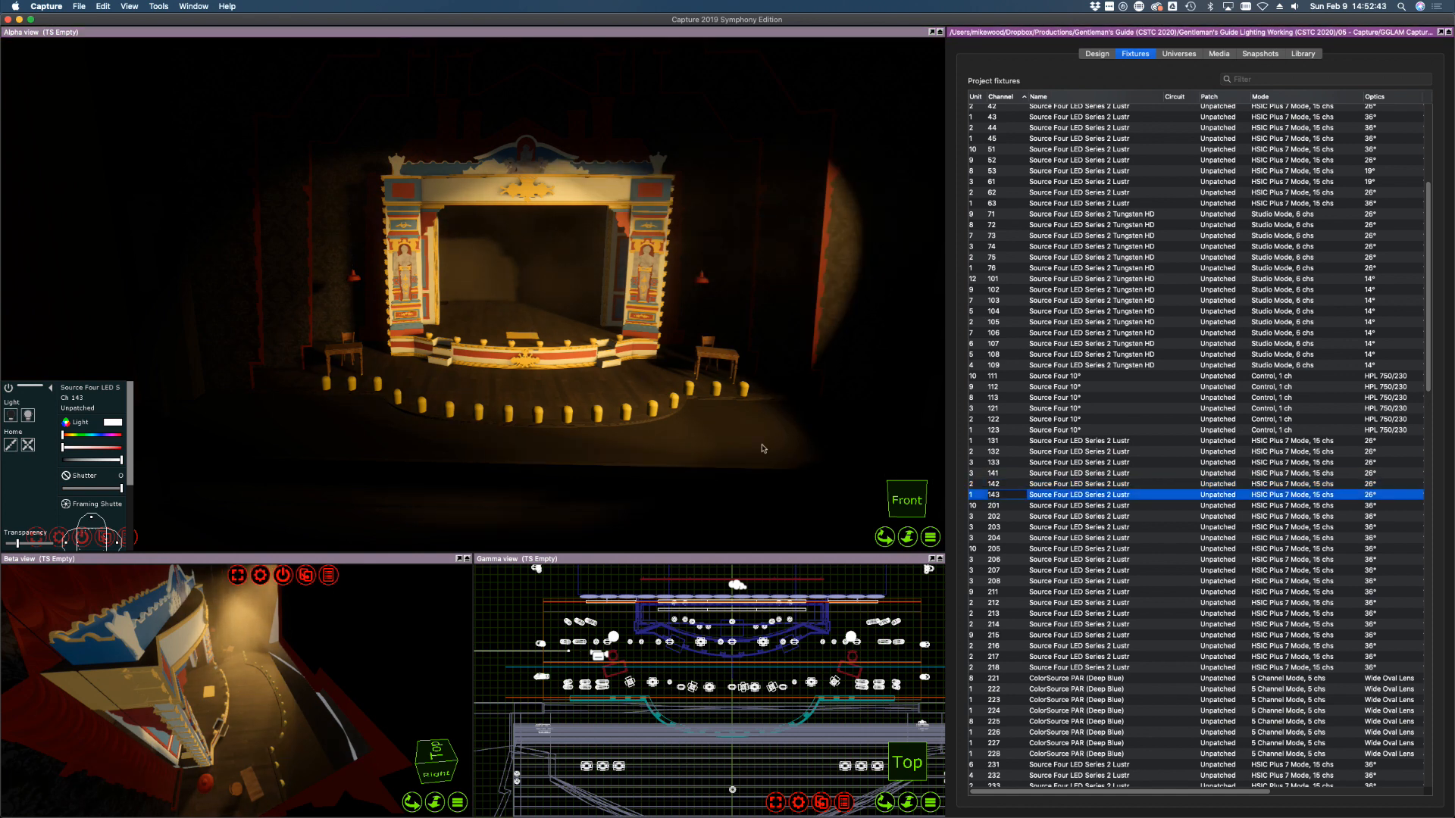
{"action": "left_click", "coordinate": [683, 328]}
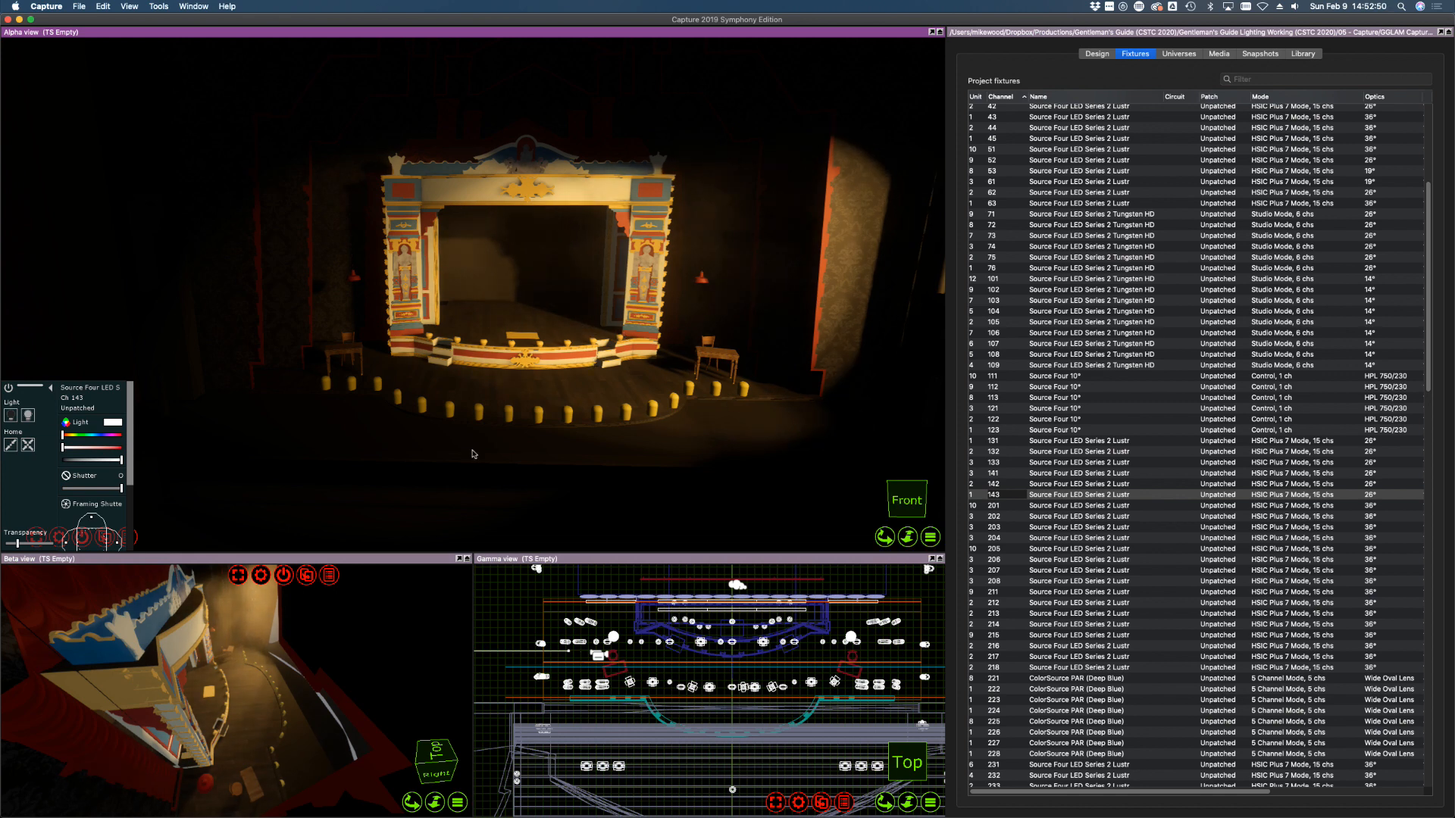
{"action": "scroll", "coordinate": [133, 454], "scroll_direction": "down", "scroll_amount": 3}
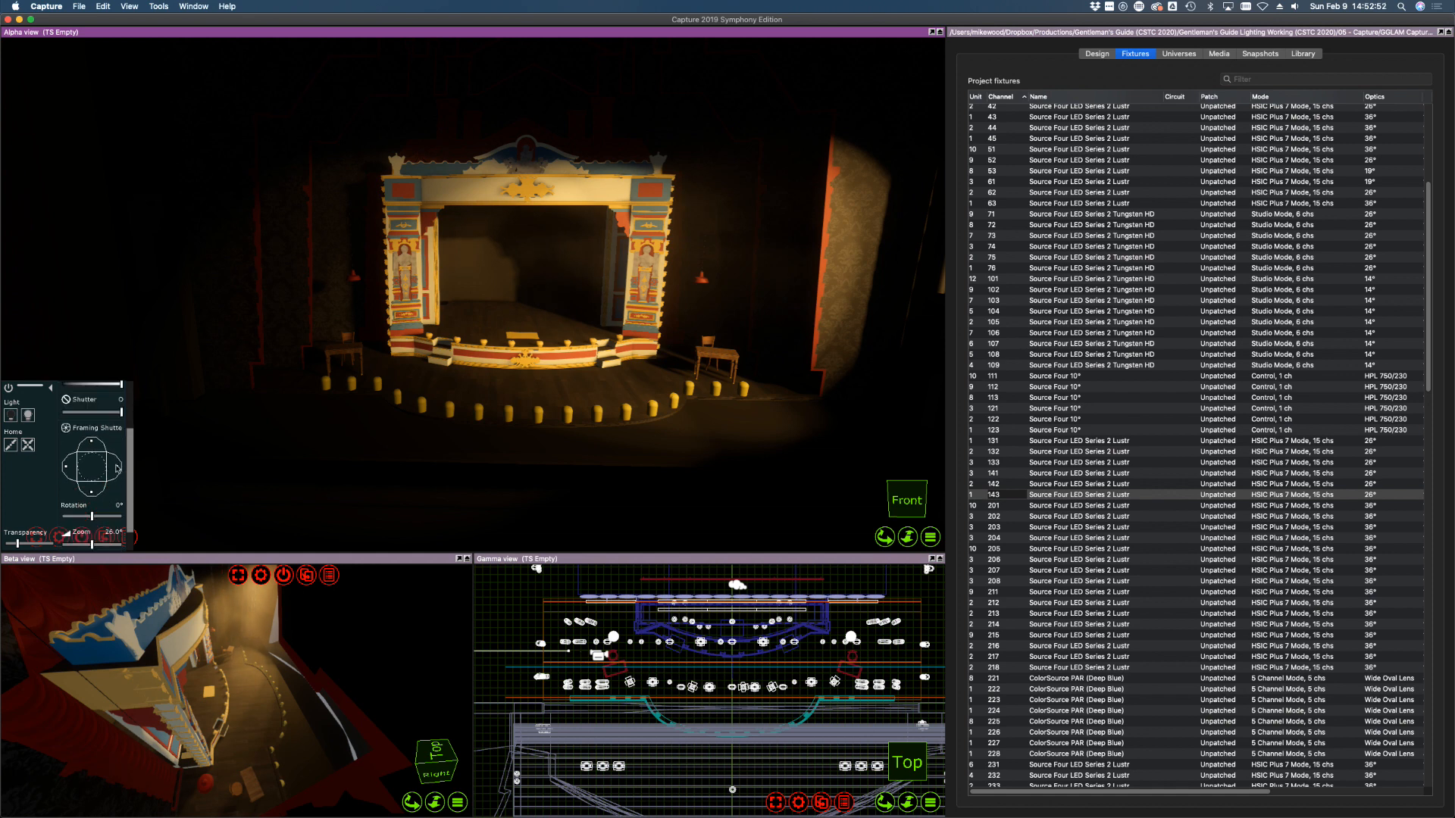
{"action": "left_click_drag", "start_coordinate": [117, 469], "coordinate": [94, 443]}
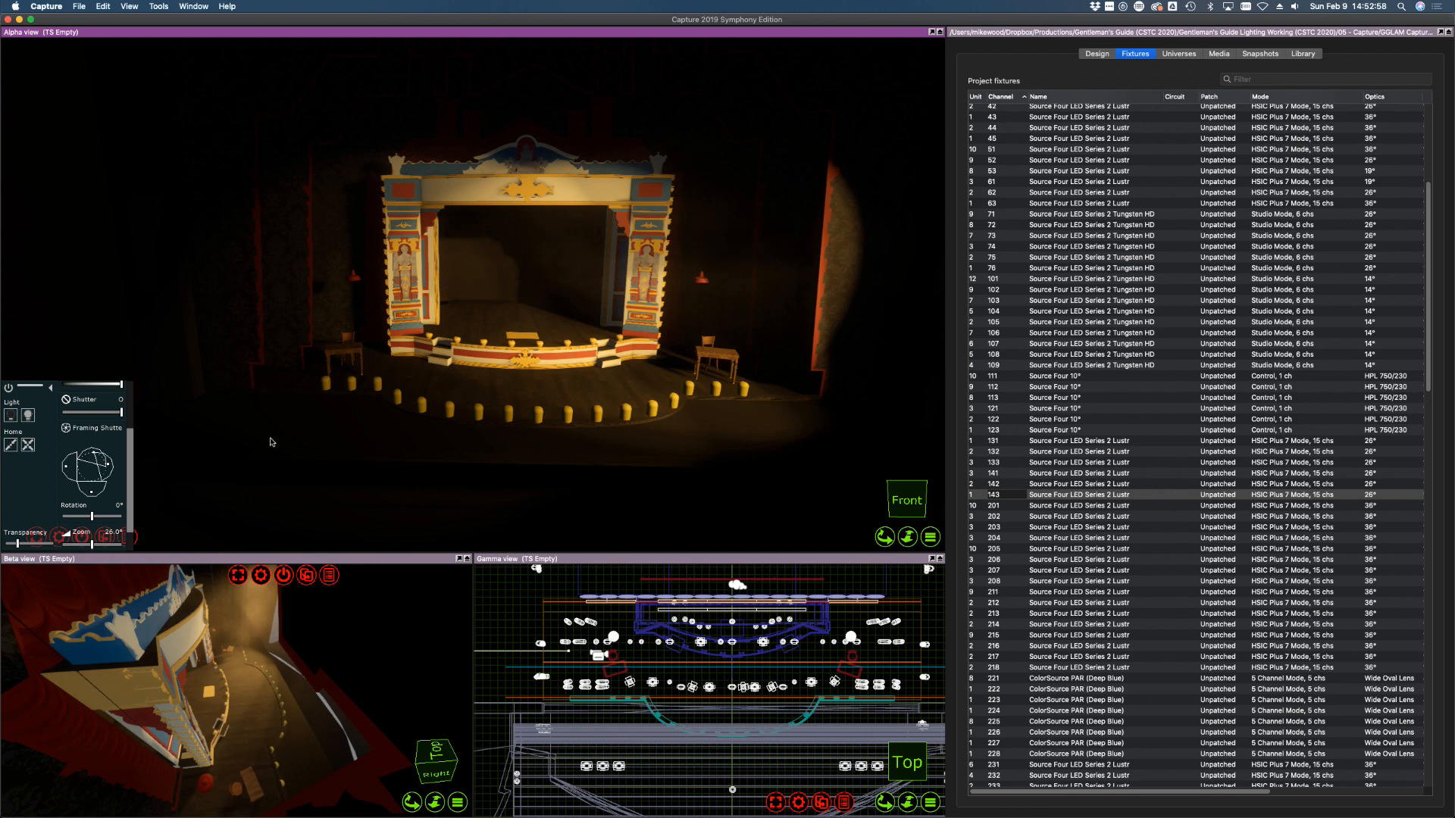
Angle fixture 141's top shutter and trim its beam off the stage floor
{"action": "left_click", "coordinate": [1009, 506]}
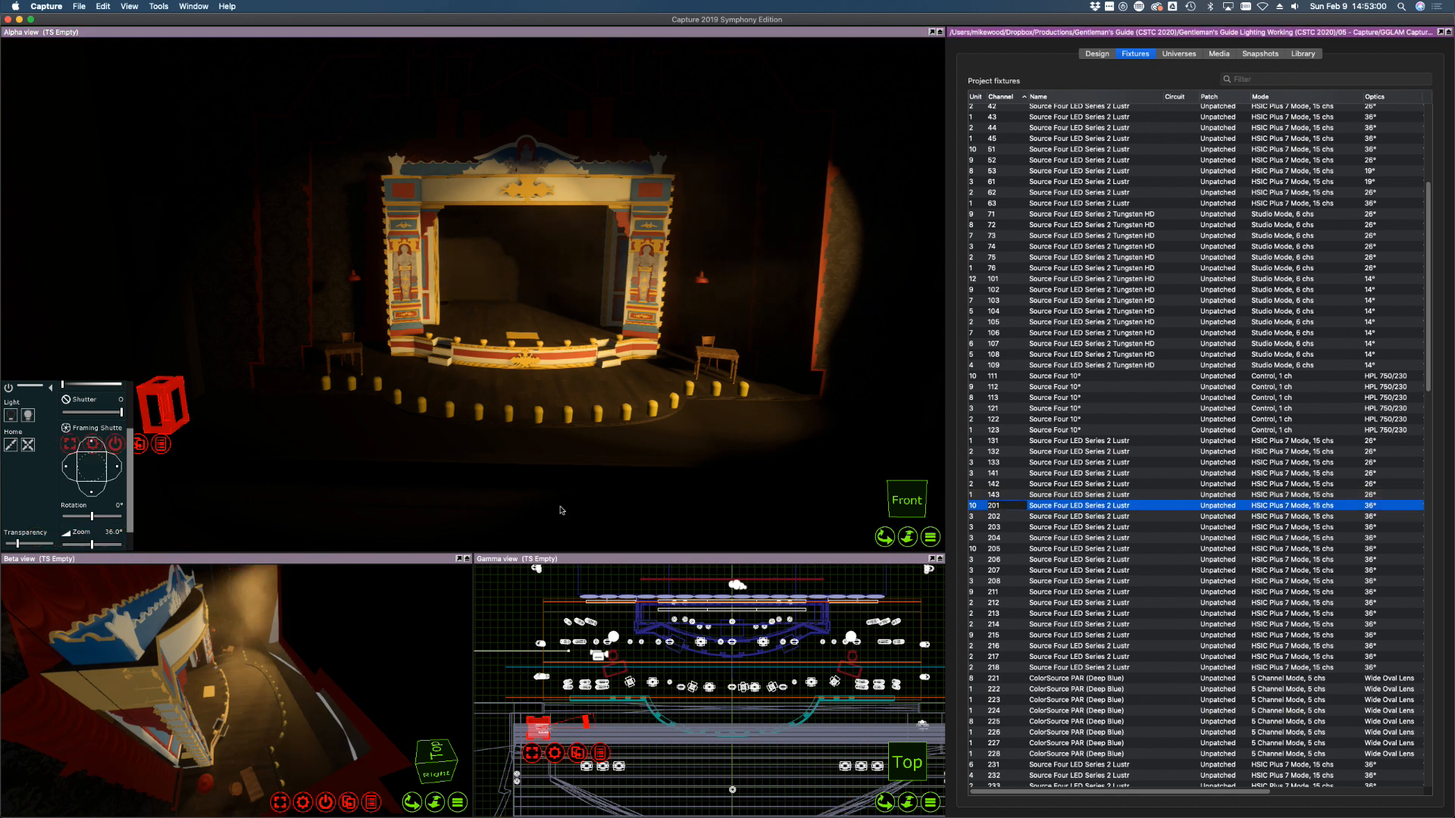
{"action": "left_click", "coordinate": [999, 485]}
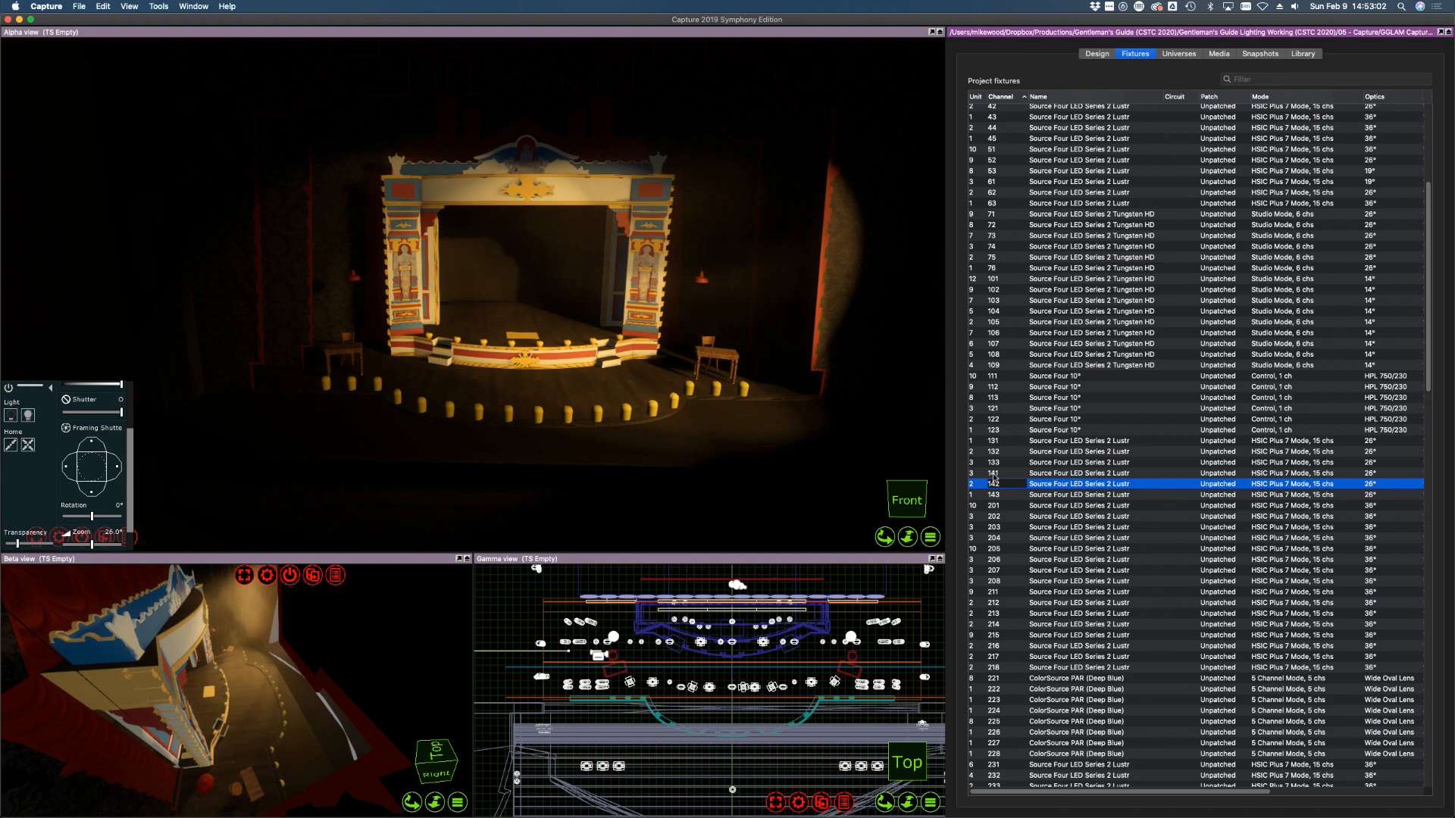
{"action": "left_click", "coordinate": [994, 474]}
{"action": "left_click_drag", "start_coordinate": [92, 441], "coordinate": [93, 441]}
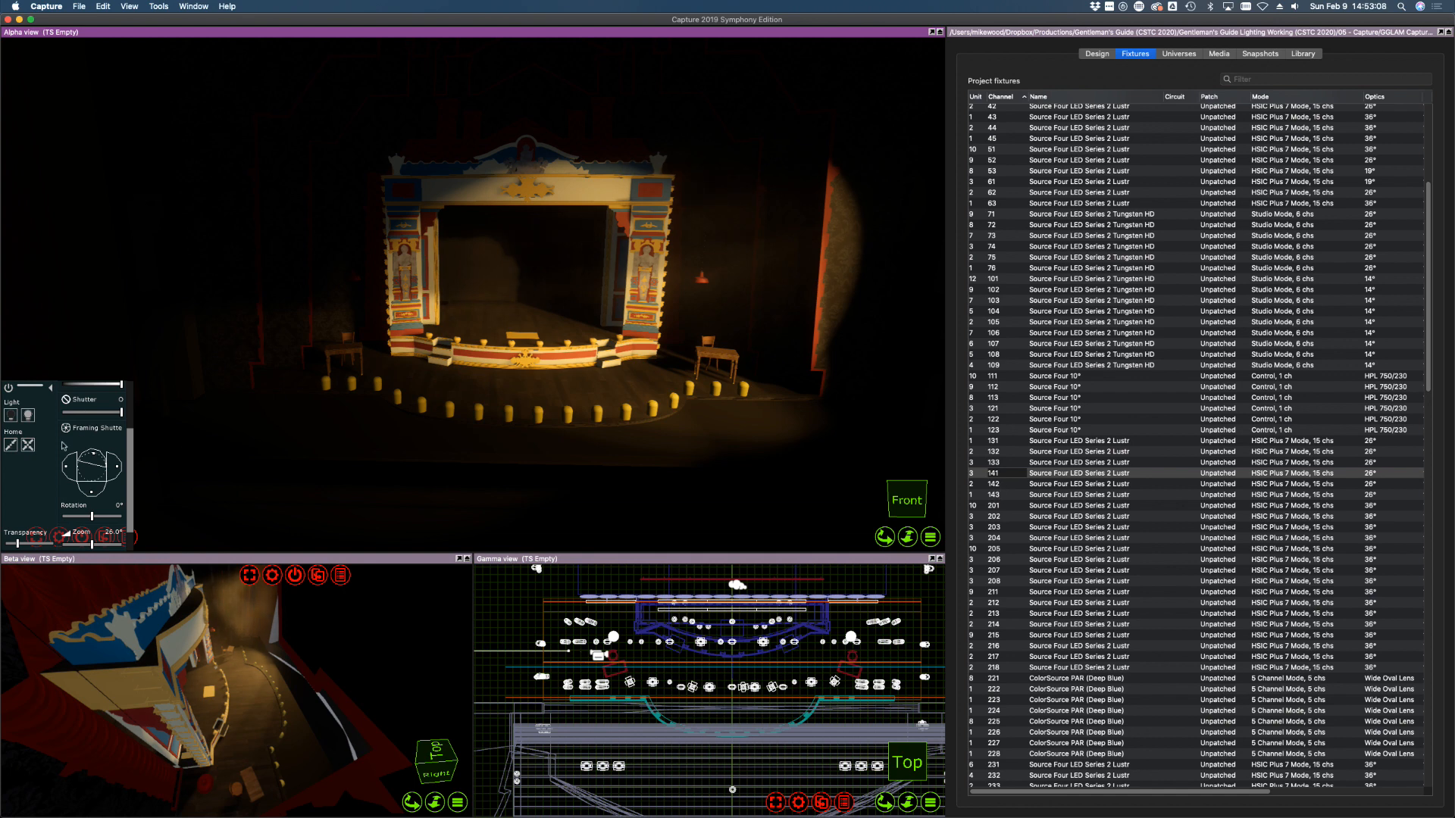
{"action": "left_click_drag", "start_coordinate": [92, 494], "coordinate": [94, 494]}
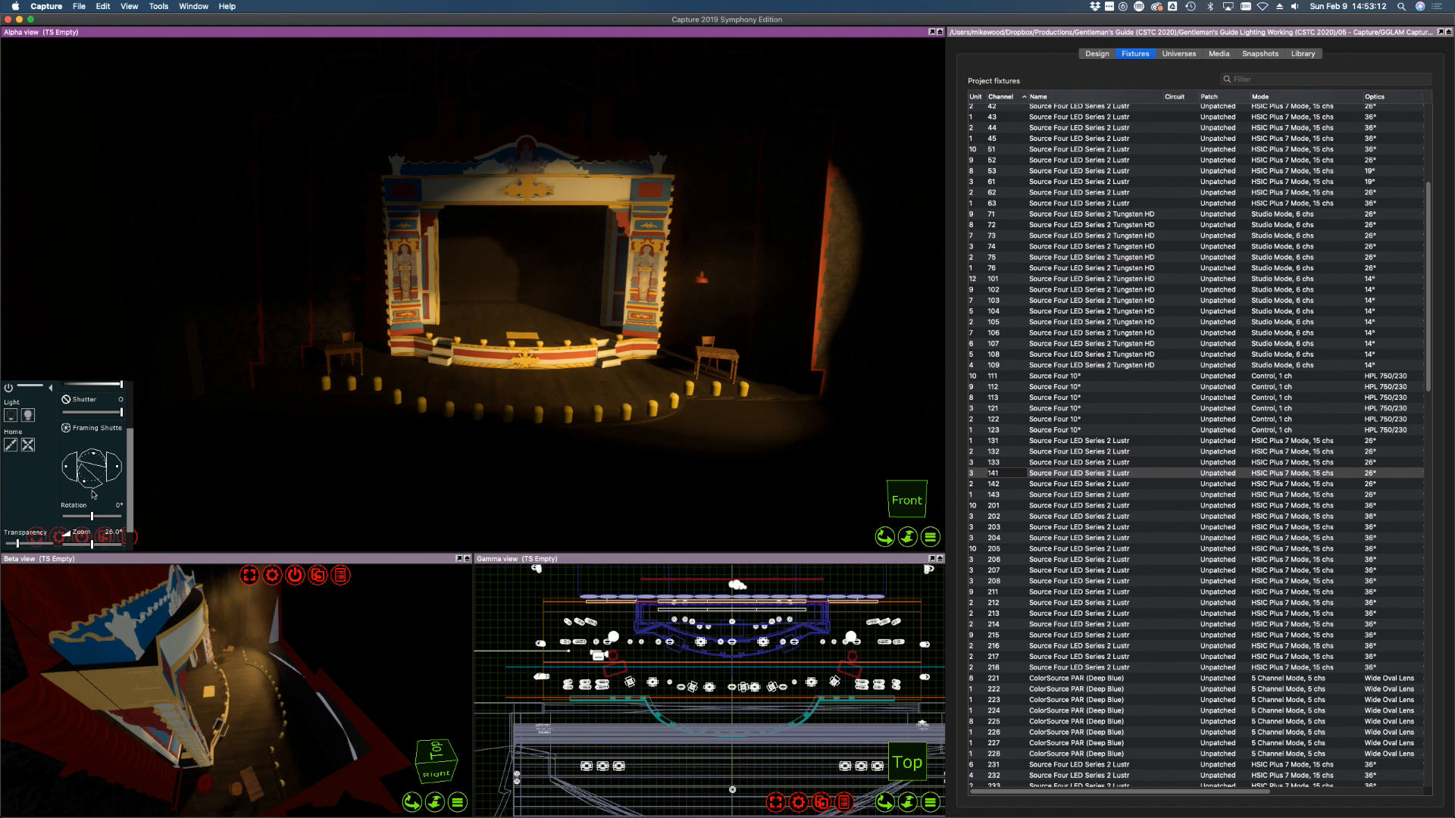
Reshape fixture 143's shutter and cut box fixture 142's beam off the stage-right wall
{"action": "left_click", "coordinate": [988, 485]}
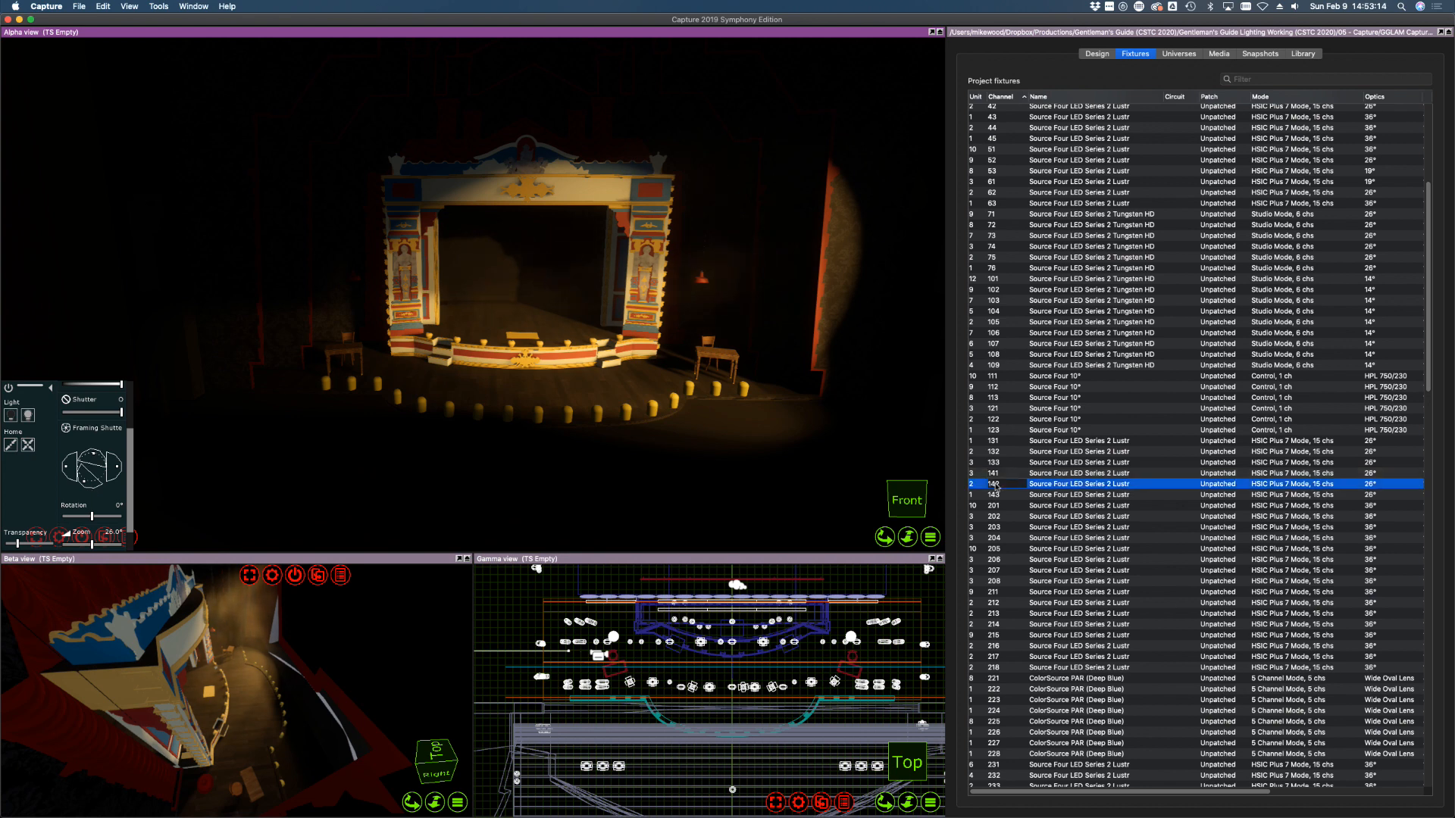
{"action": "left_click", "coordinate": [1005, 497]}
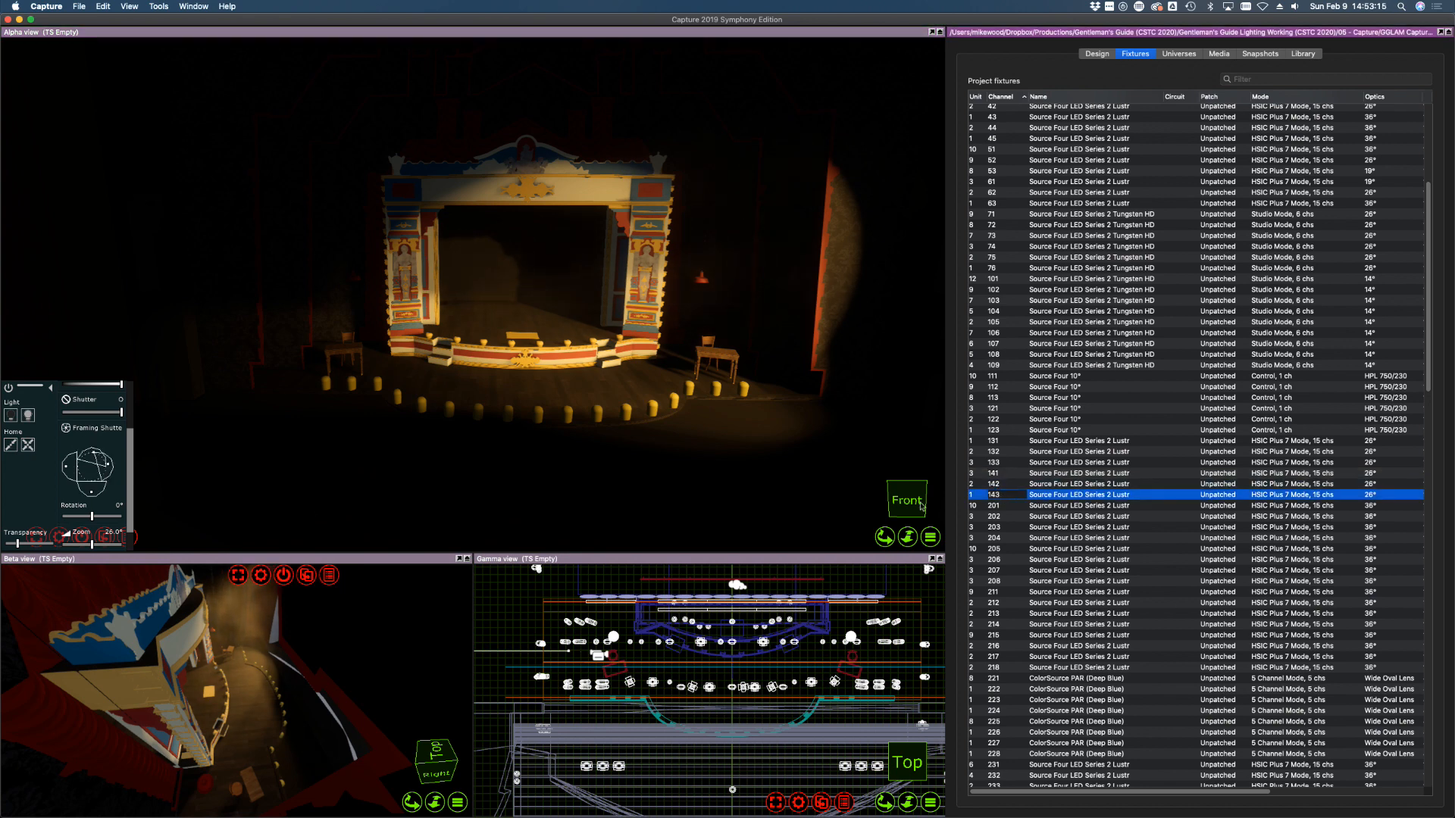
{"action": "left_click", "coordinate": [92, 493]}
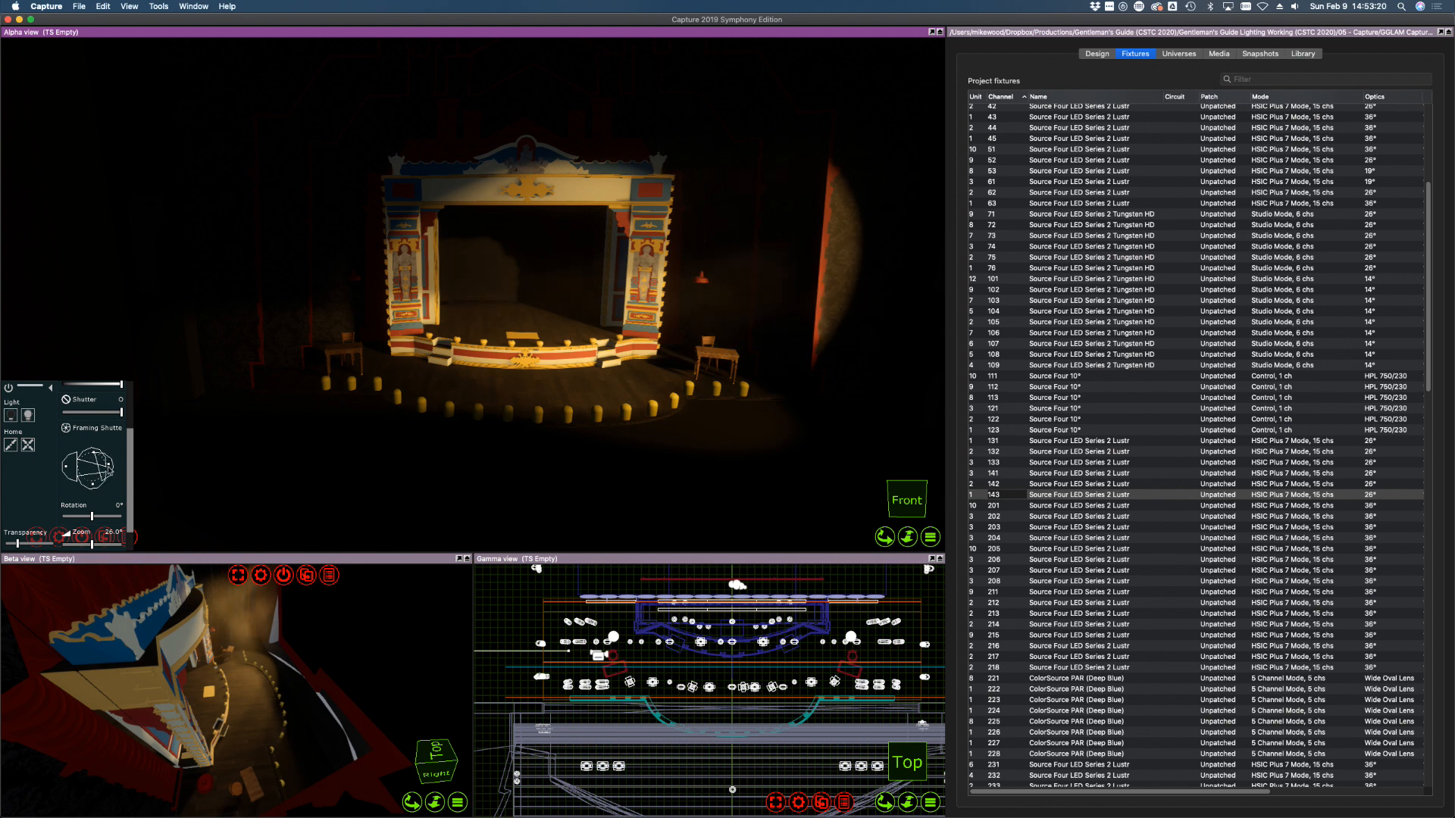
{"action": "left_click", "coordinate": [1029, 483]}
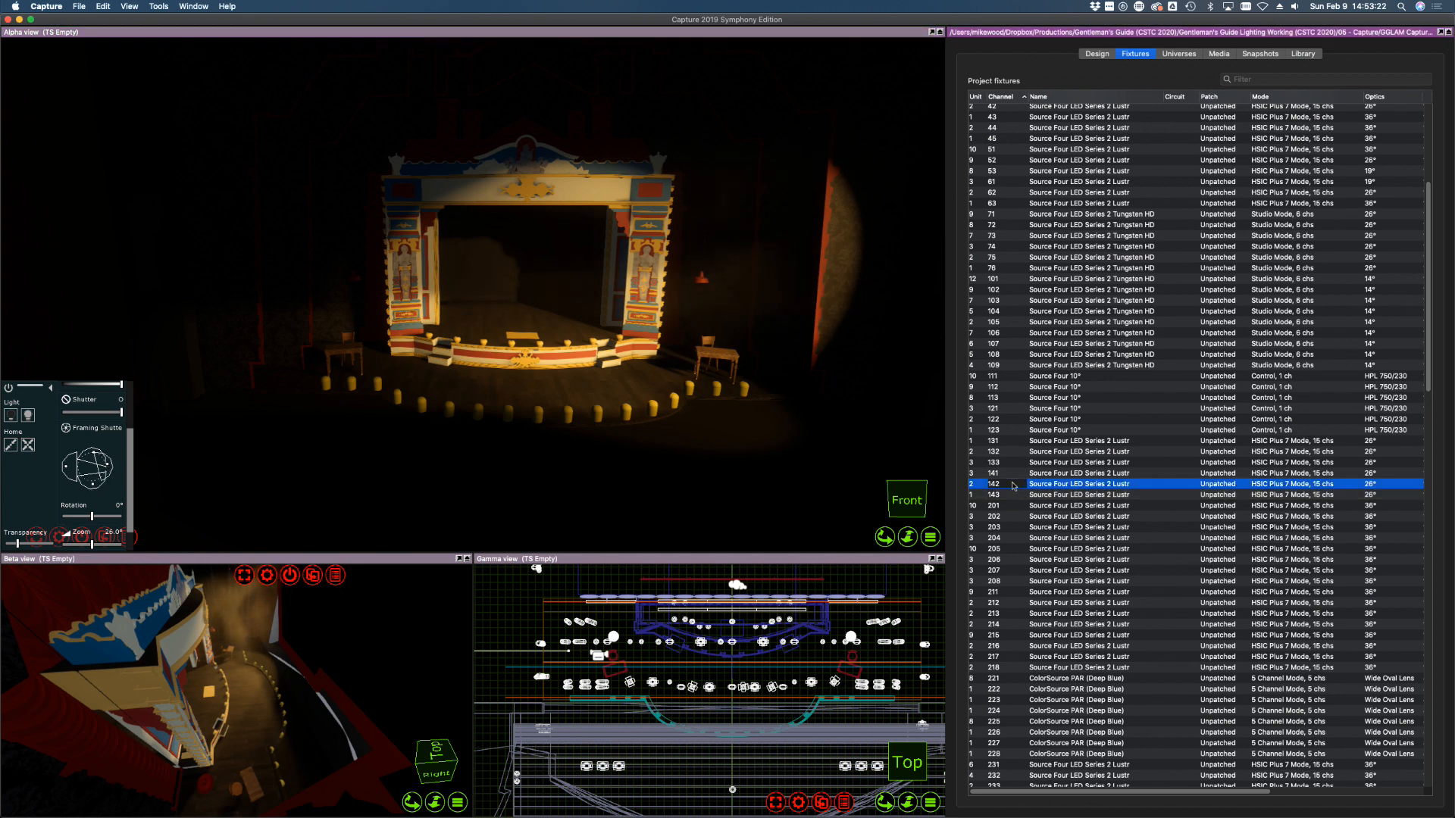
{"action": "left_click_drag", "start_coordinate": [116, 463], "coordinate": [92, 449]}
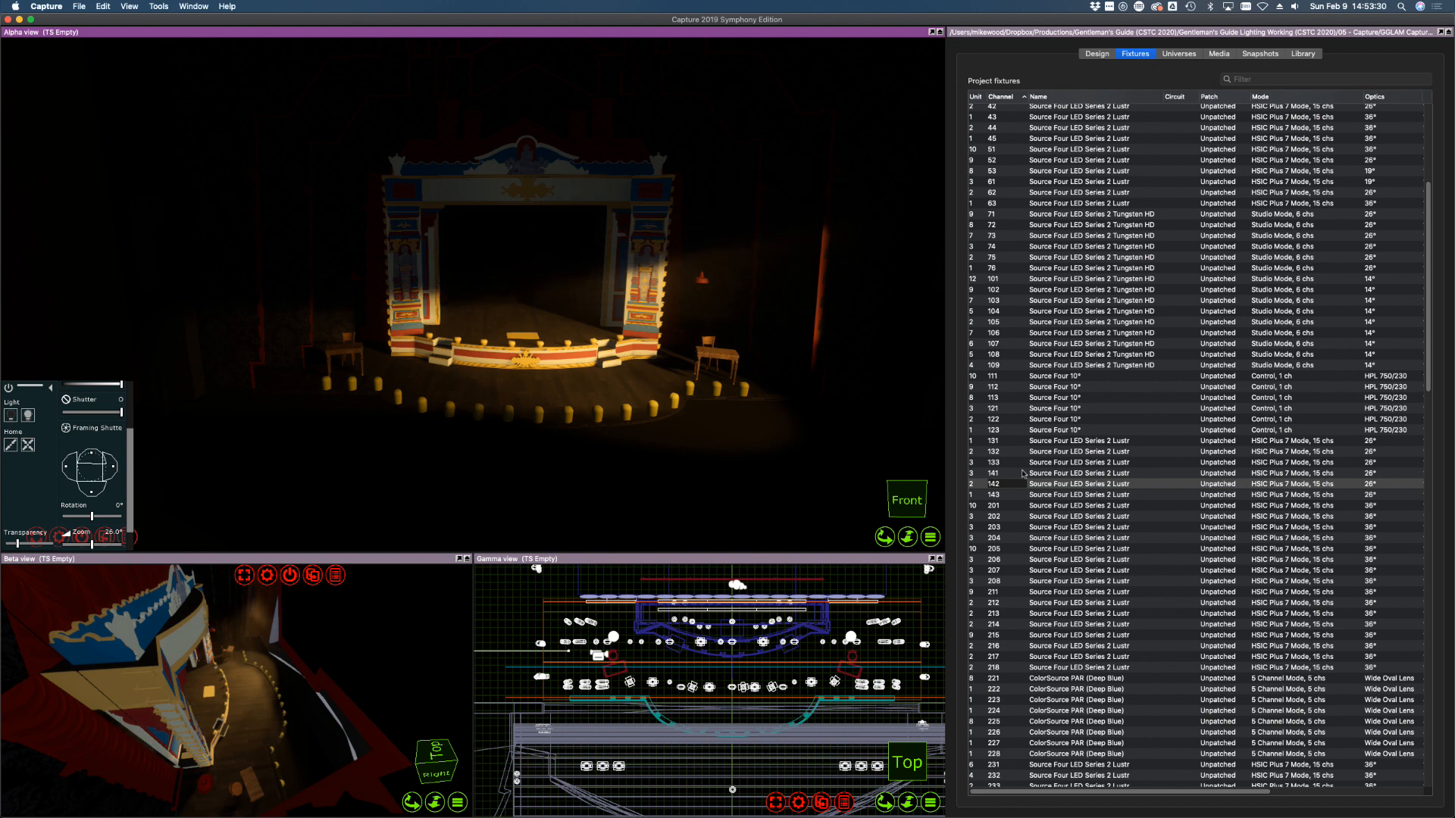
Switch off box fixtures 131–142, then 143, leaving shin fixture 201 selected
{"action": "left_click", "coordinate": [1002, 442], "text": "shift"}
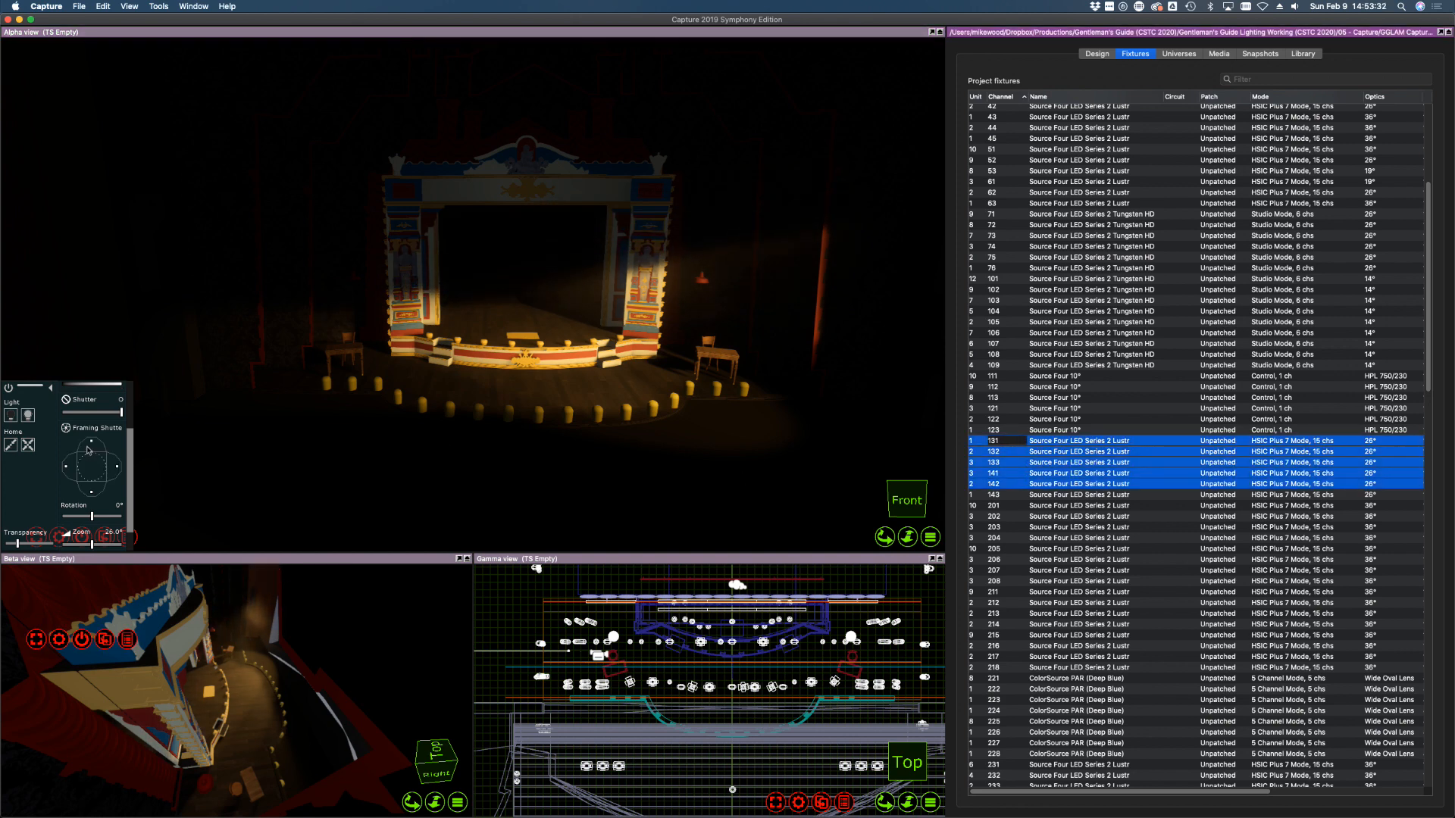
{"action": "scroll", "coordinate": [111, 425], "scroll_direction": "up", "scroll_amount": 5}
{"action": "mouse_move", "coordinate": [92, 460]}
{"action": "left_mouse_down"}
{"action": "mouse_move", "coordinate": [150, 464]}
{"action": "mouse_move", "coordinate": [70, 437]}
{"action": "mouse_move", "coordinate": [116, 448]}
{"action": "left_mouse_up"}
{"action": "left_click", "coordinate": [13, 417]}
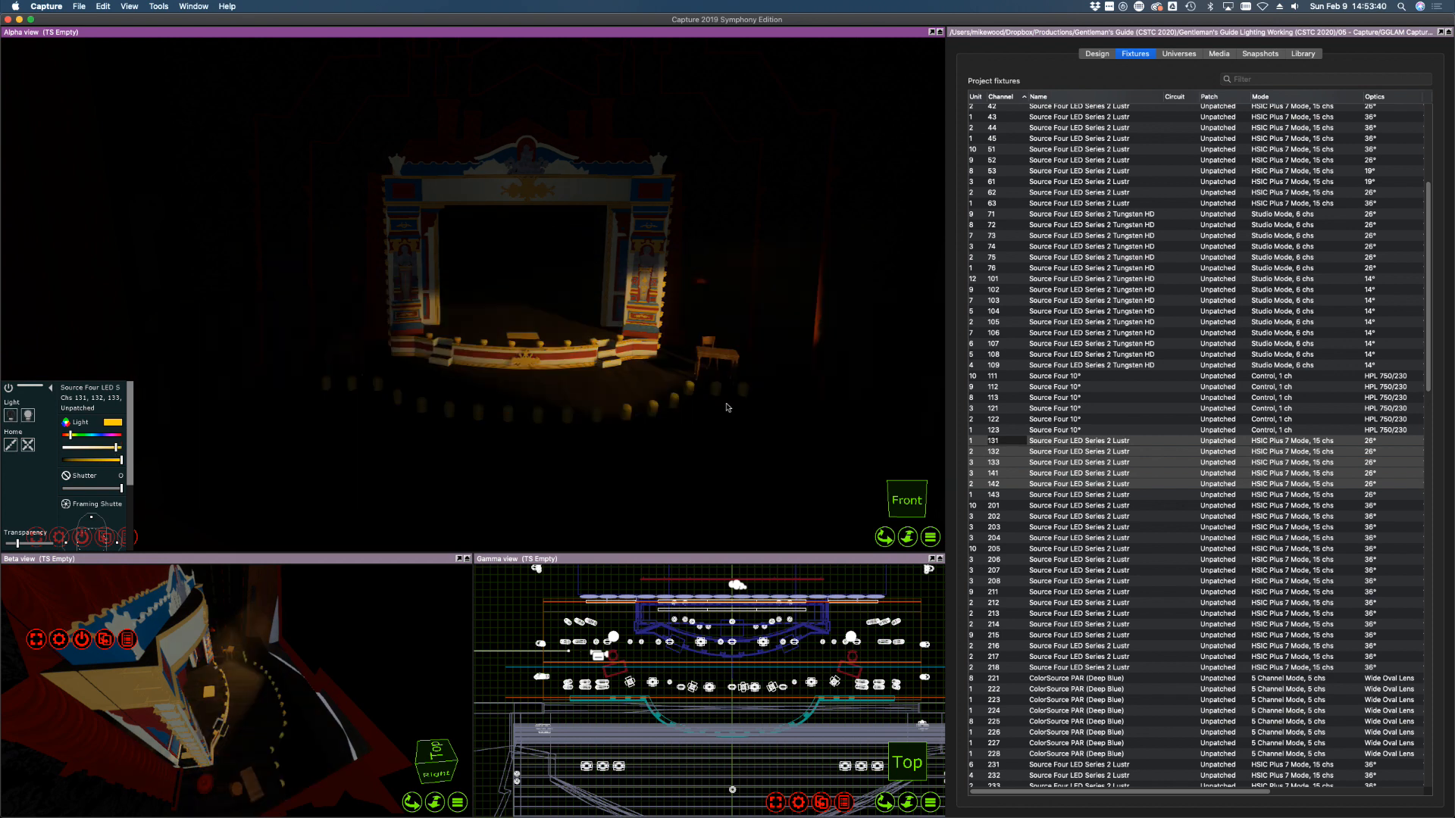
{"action": "left_click", "coordinate": [1032, 494]}
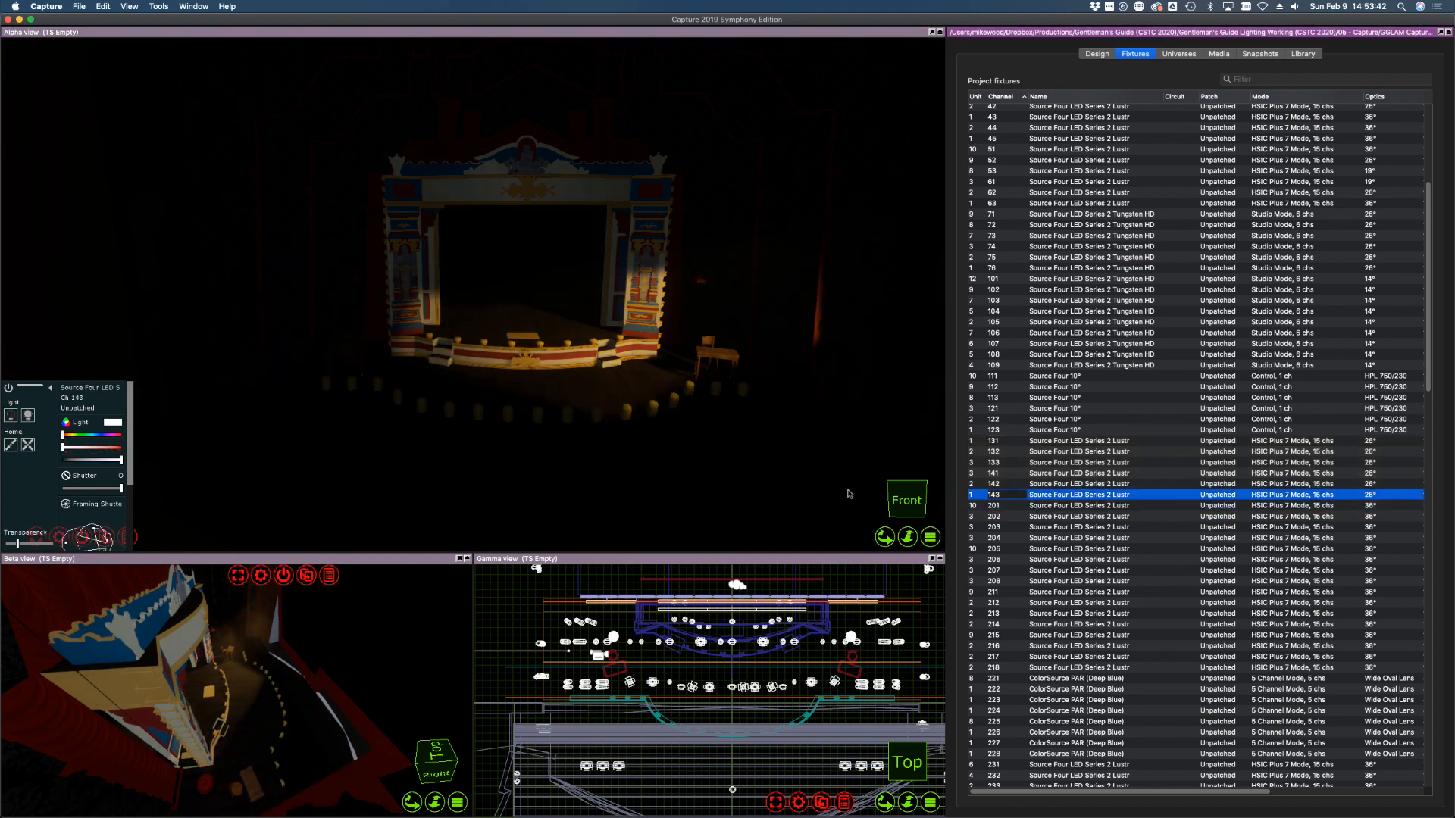
{"action": "left_click", "coordinate": [21, 421]}
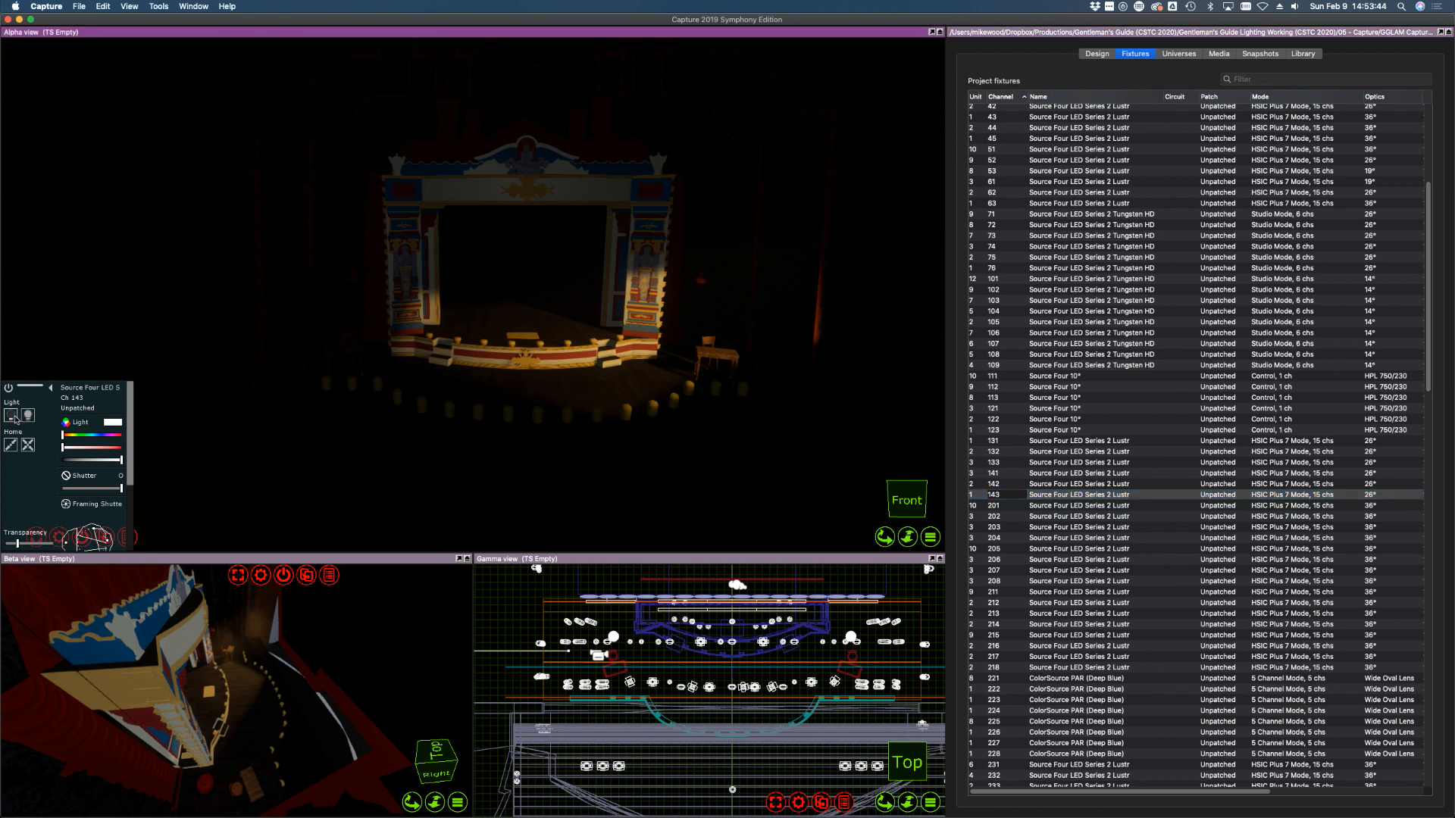
{"action": "scroll", "coordinate": [1117, 523], "scroll_direction": "down", "scroll_amount": 5}
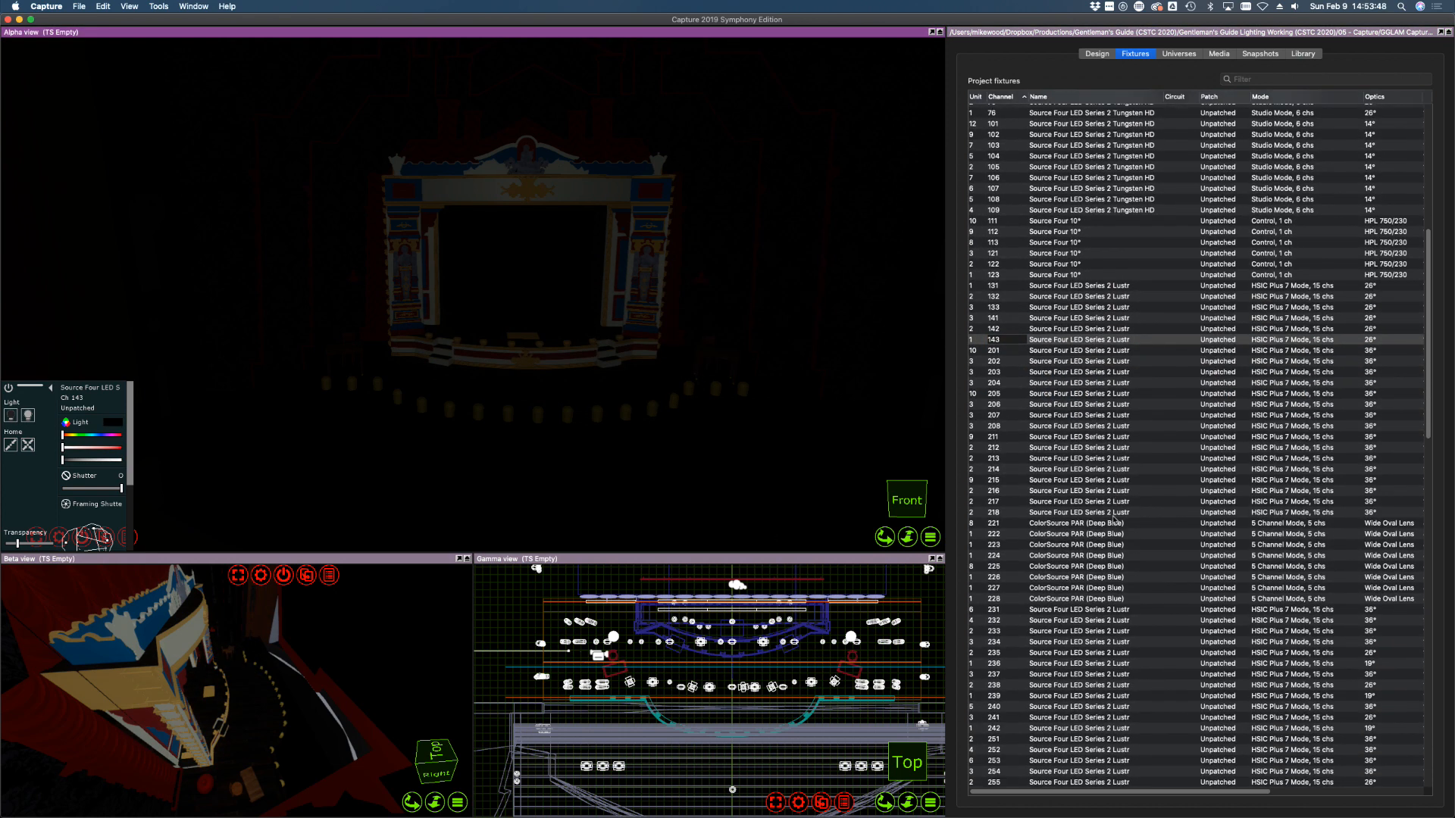
{"action": "left_click", "coordinate": [1008, 351]}
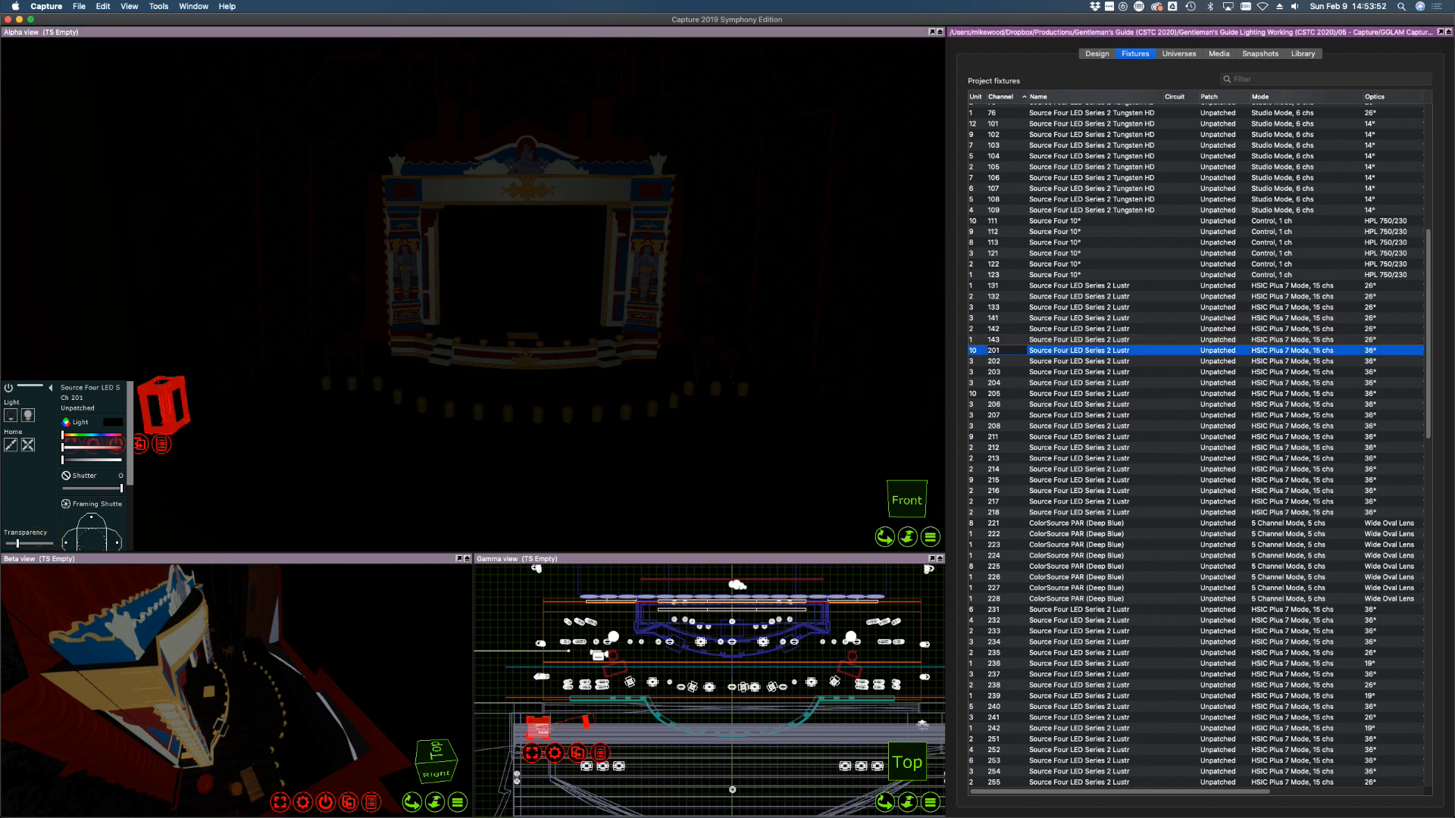
{"action": "key", "text": "super+Tab"}
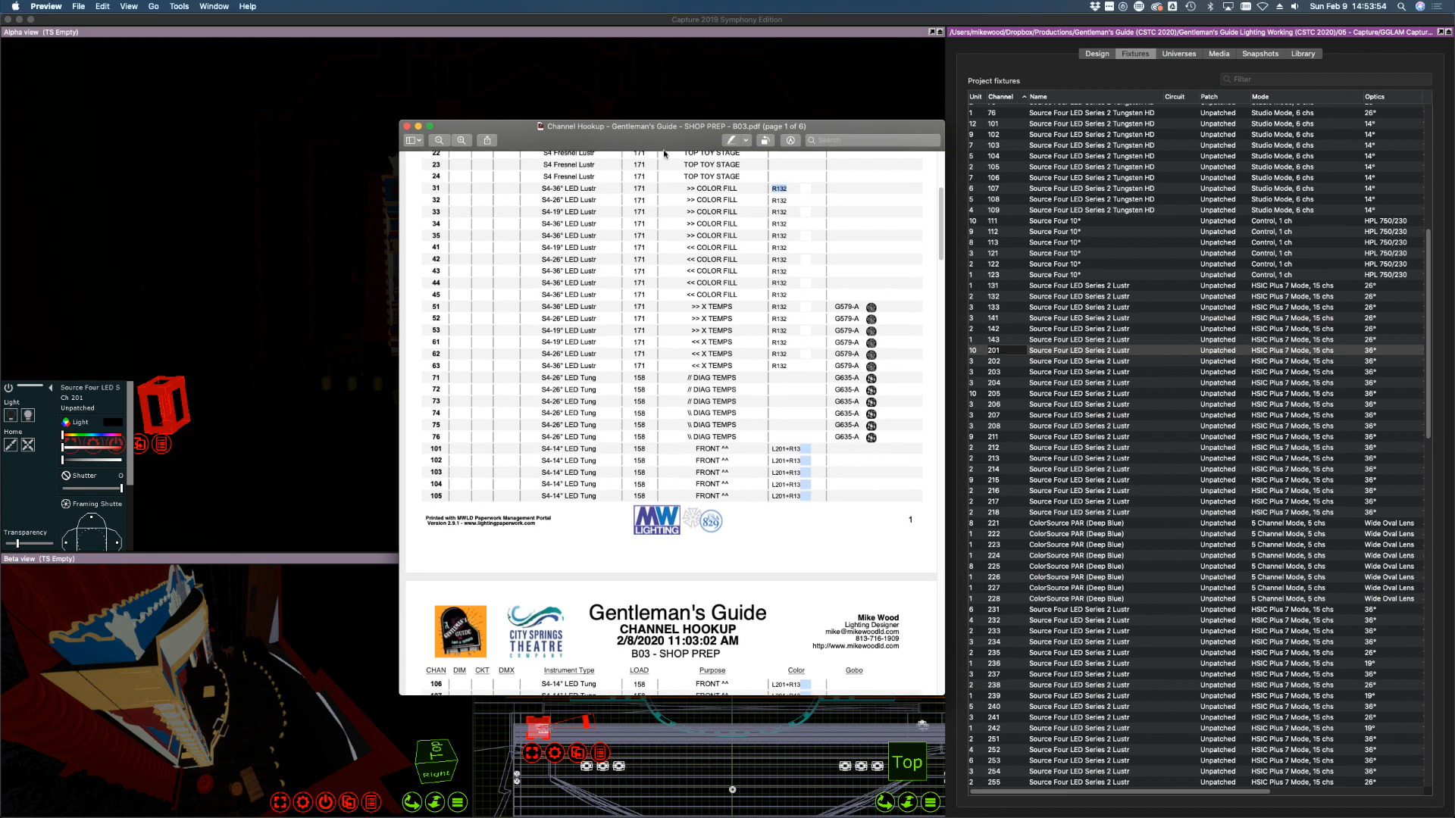
{"action": "scroll", "coordinate": [646, 419], "scroll_direction": "down", "scroll_amount": 10}
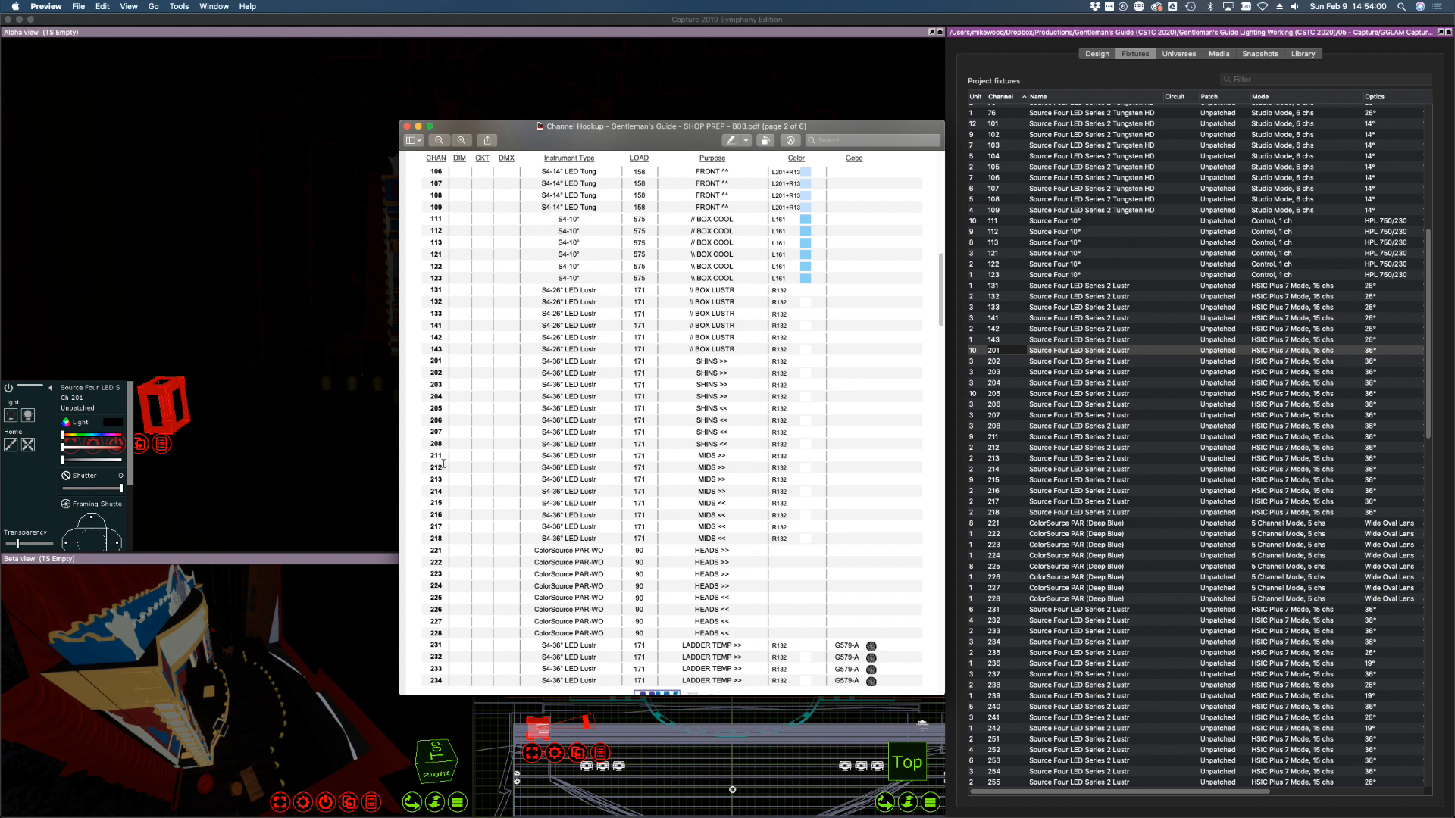
{"action": "key", "text": "super+w"}
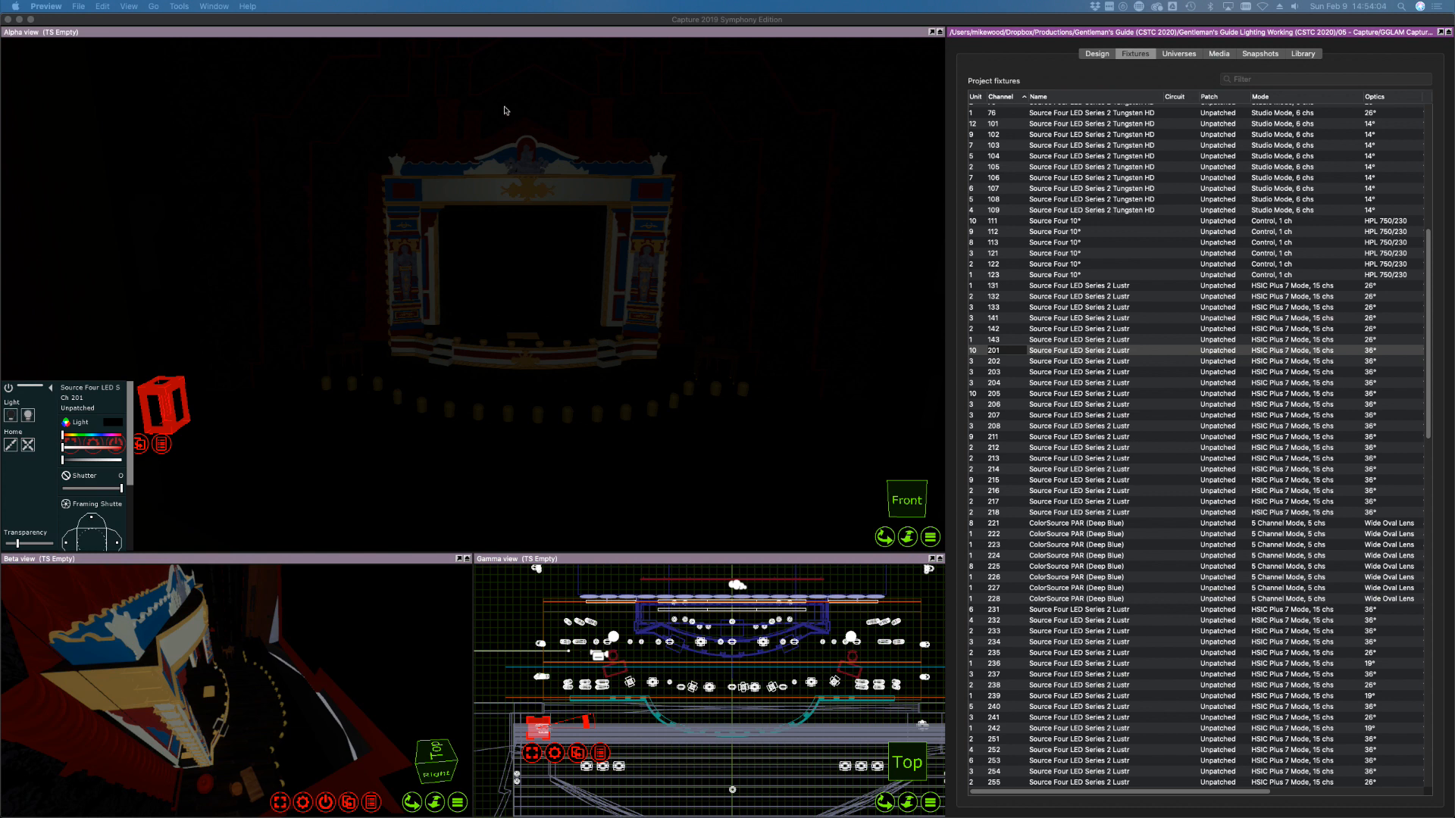
Select shins 201–204, raise them to full, and fly the camera toward stage right
{"action": "left_click", "coordinate": [1148, 451]}
{"action": "left_click", "coordinate": [1016, 383], "text": "shift"}
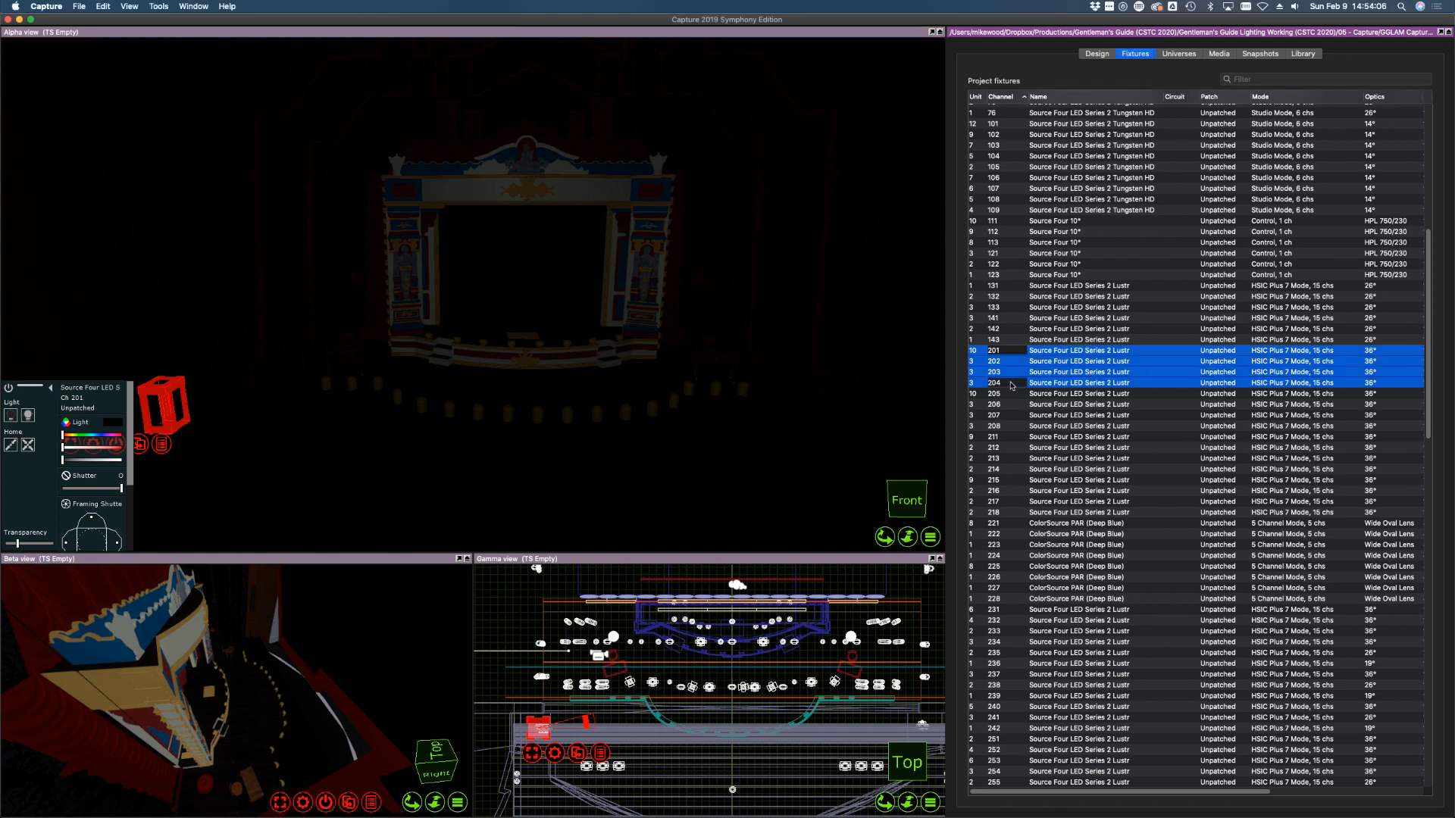
{"action": "left_click_drag", "start_coordinate": [101, 460], "coordinate": [121, 460]}
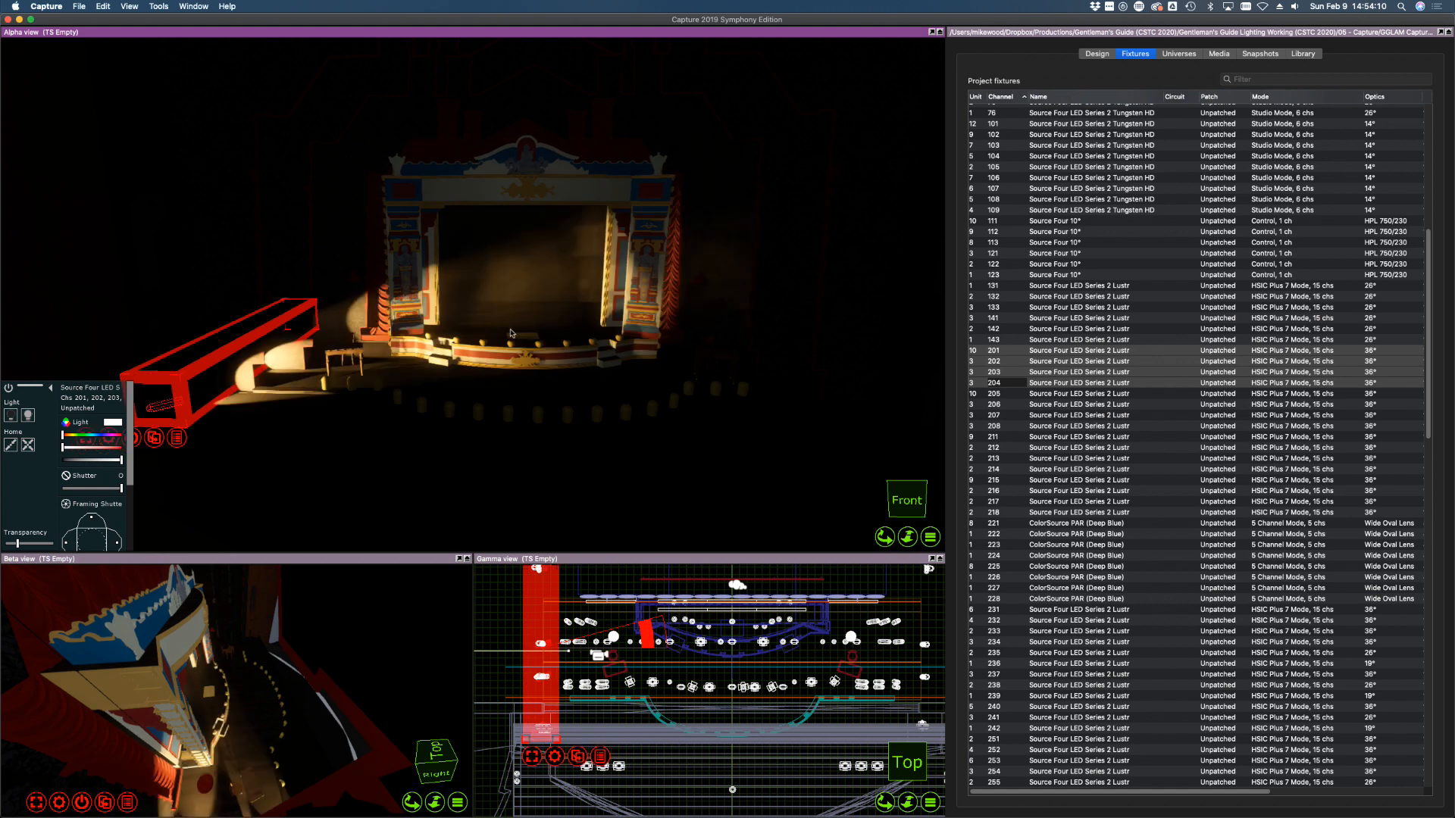
{"action": "right_click_drag", "start_coordinate": [256, 424], "coordinate": [236, 430], "text": "shift"}
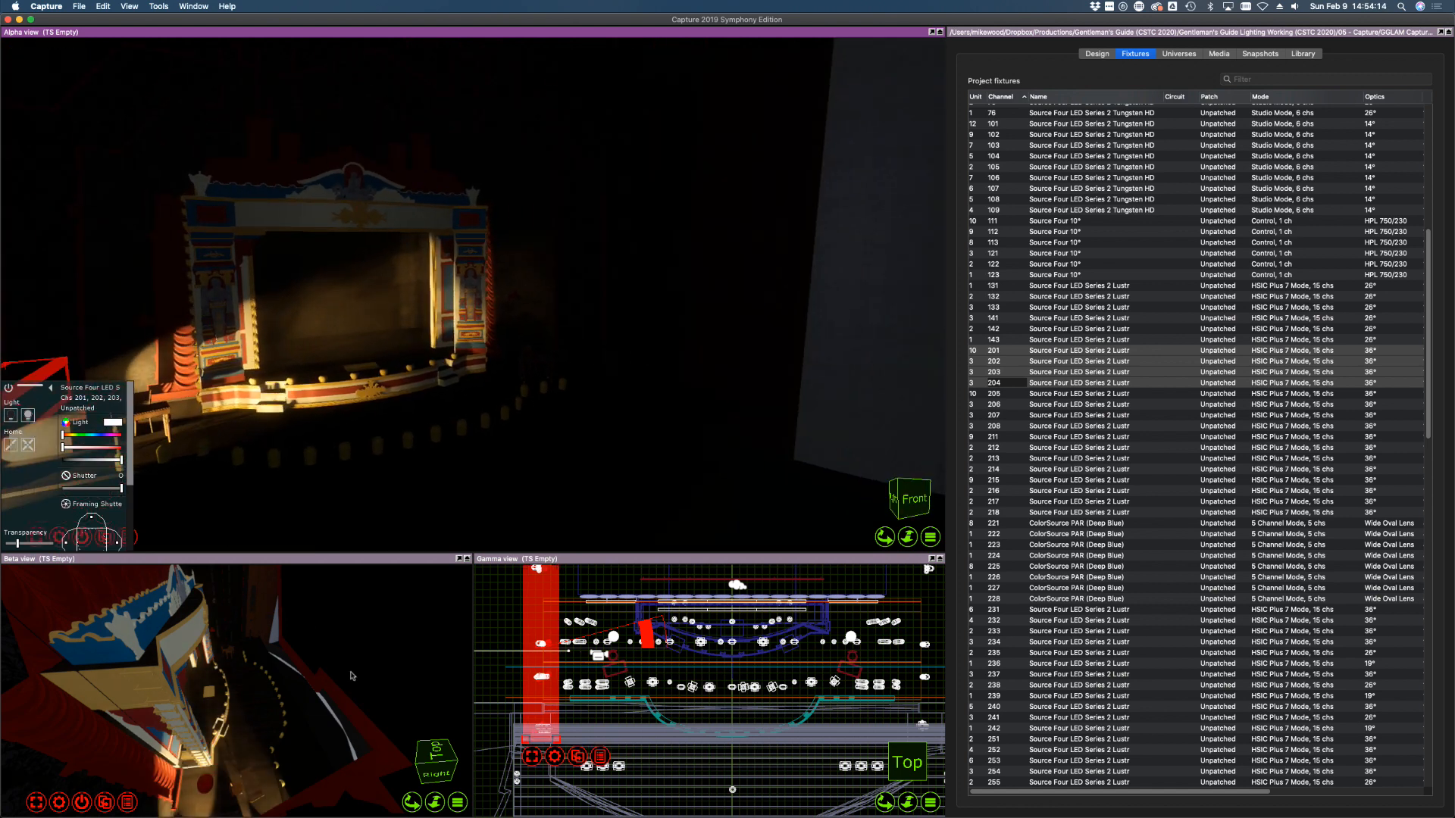
{"action": "right_click_drag", "start_coordinate": [351, 675], "coordinate": [336, 689]}
{"action": "right_click_drag", "start_coordinate": [246, 341], "coordinate": [292, 301]}
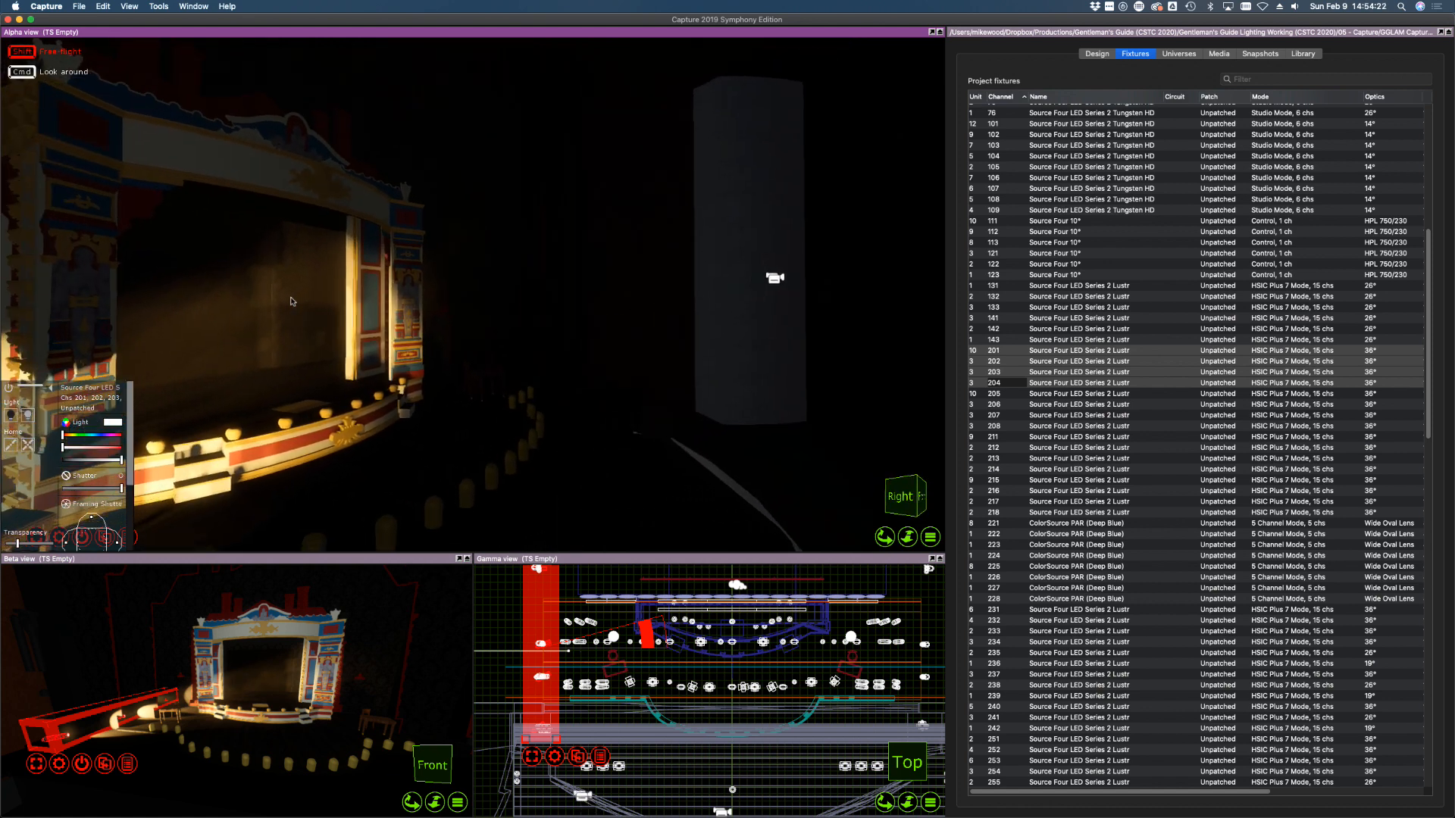
{"action": "right_click_drag", "start_coordinate": [306, 417], "coordinate": [306, 418], "text": "shift"}
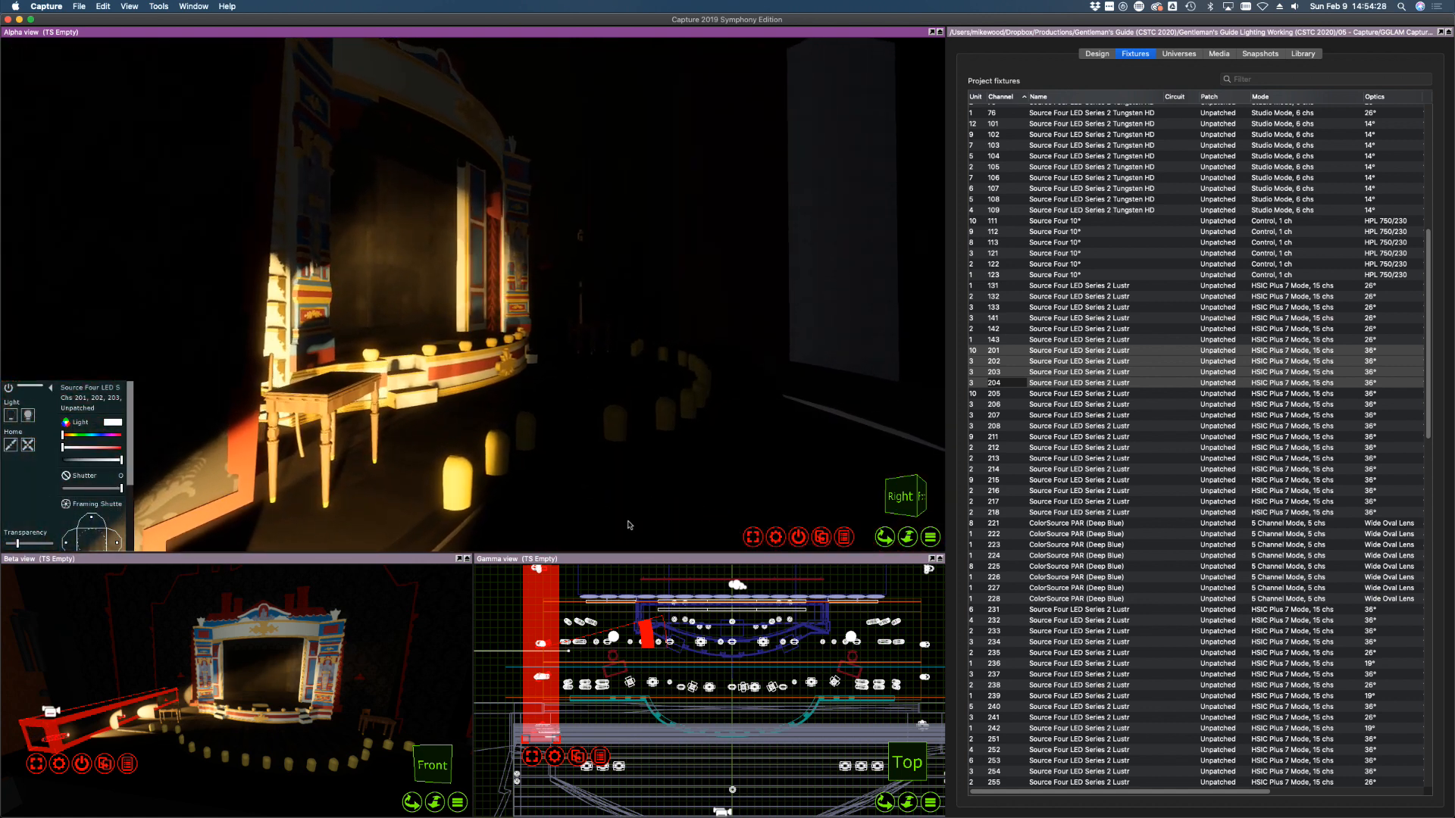
Re-aim shin fixture 201 onto the proscenium edge
{"action": "left_click", "coordinate": [1091, 459]}
{"action": "left_click", "coordinate": [1002, 350]}
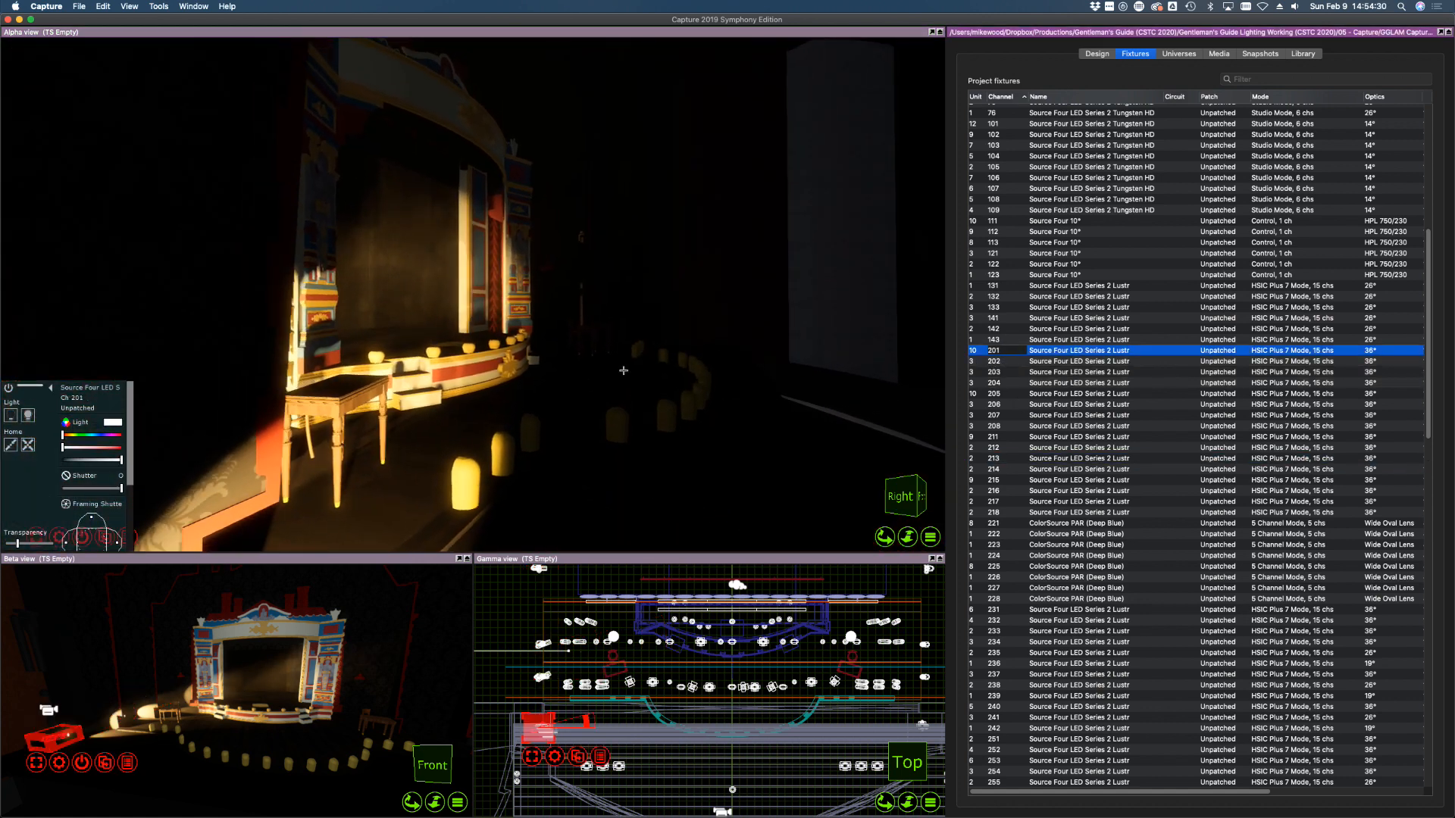
{"action": "left_click_drag", "start_coordinate": [624, 370], "coordinate": [722, 339]}
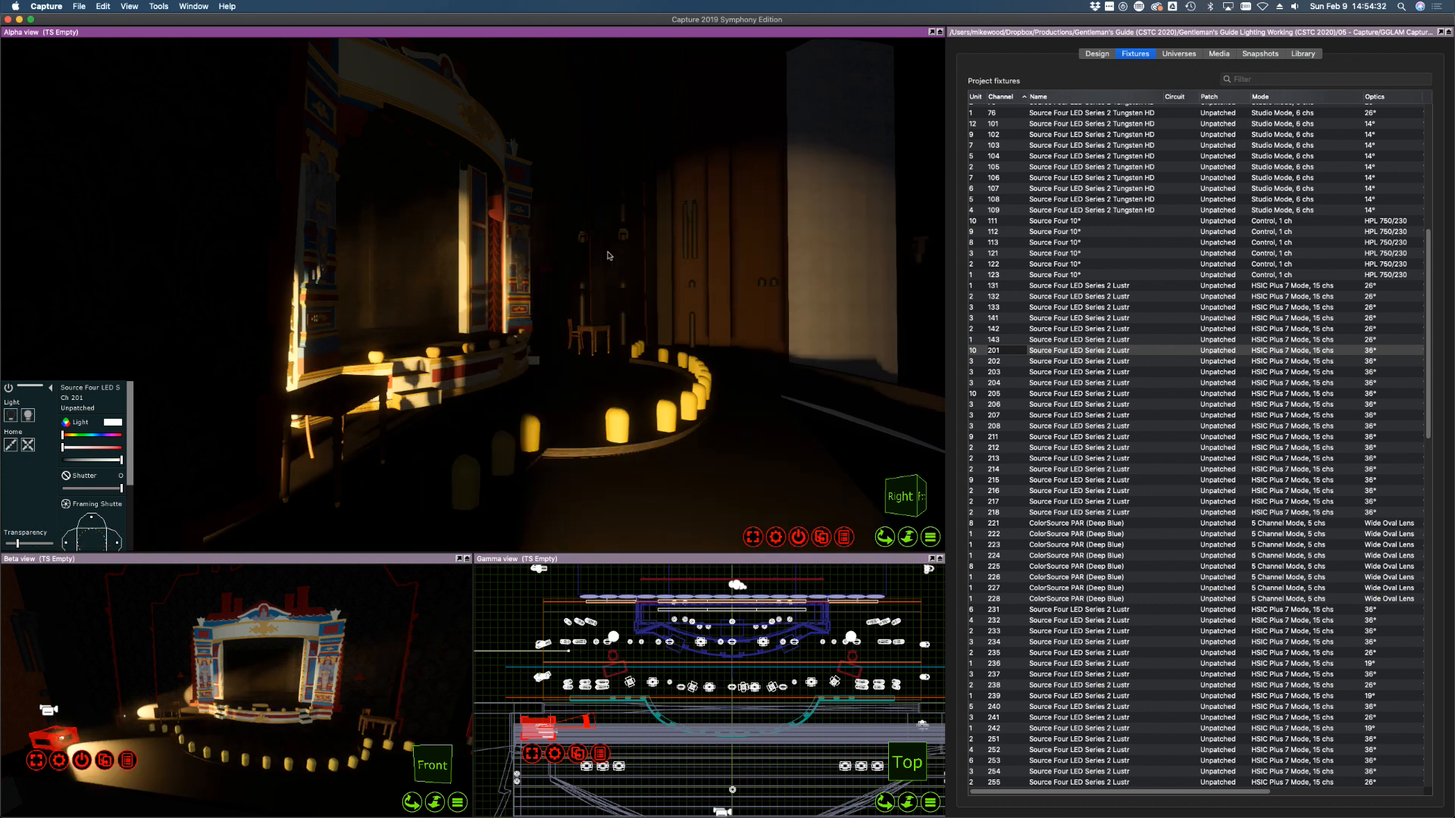
{"action": "left_click_drag", "start_coordinate": [607, 255], "coordinate": [729, 238]}
{"action": "left_click", "coordinate": [585, 227]}
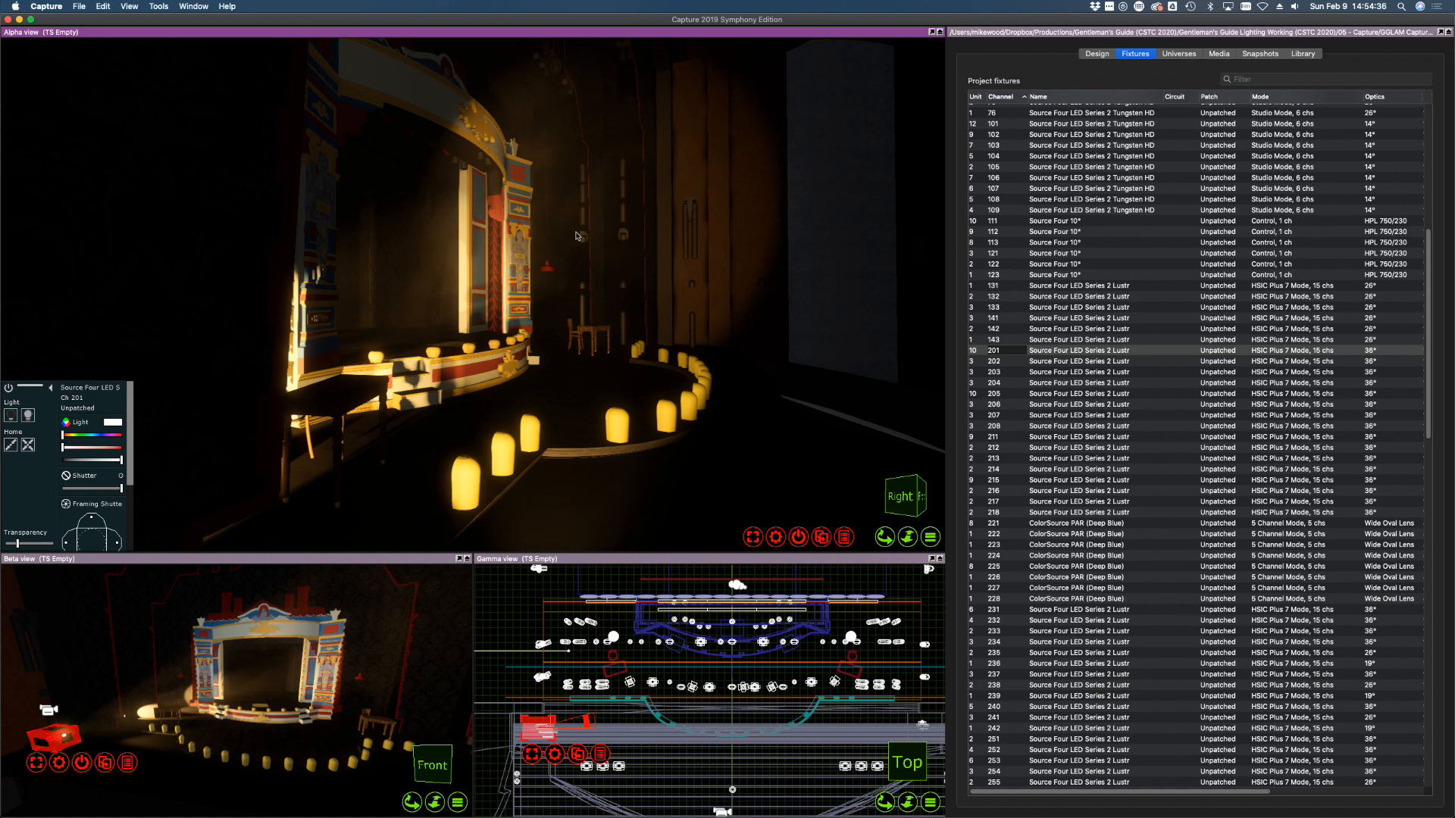
{"action": "mouse_move", "coordinate": [578, 235]}
{"action": "left_mouse_down"}
{"action": "mouse_move", "coordinate": [606, 267]}
{"action": "mouse_move", "coordinate": [583, 243]}
{"action": "left_mouse_up"}
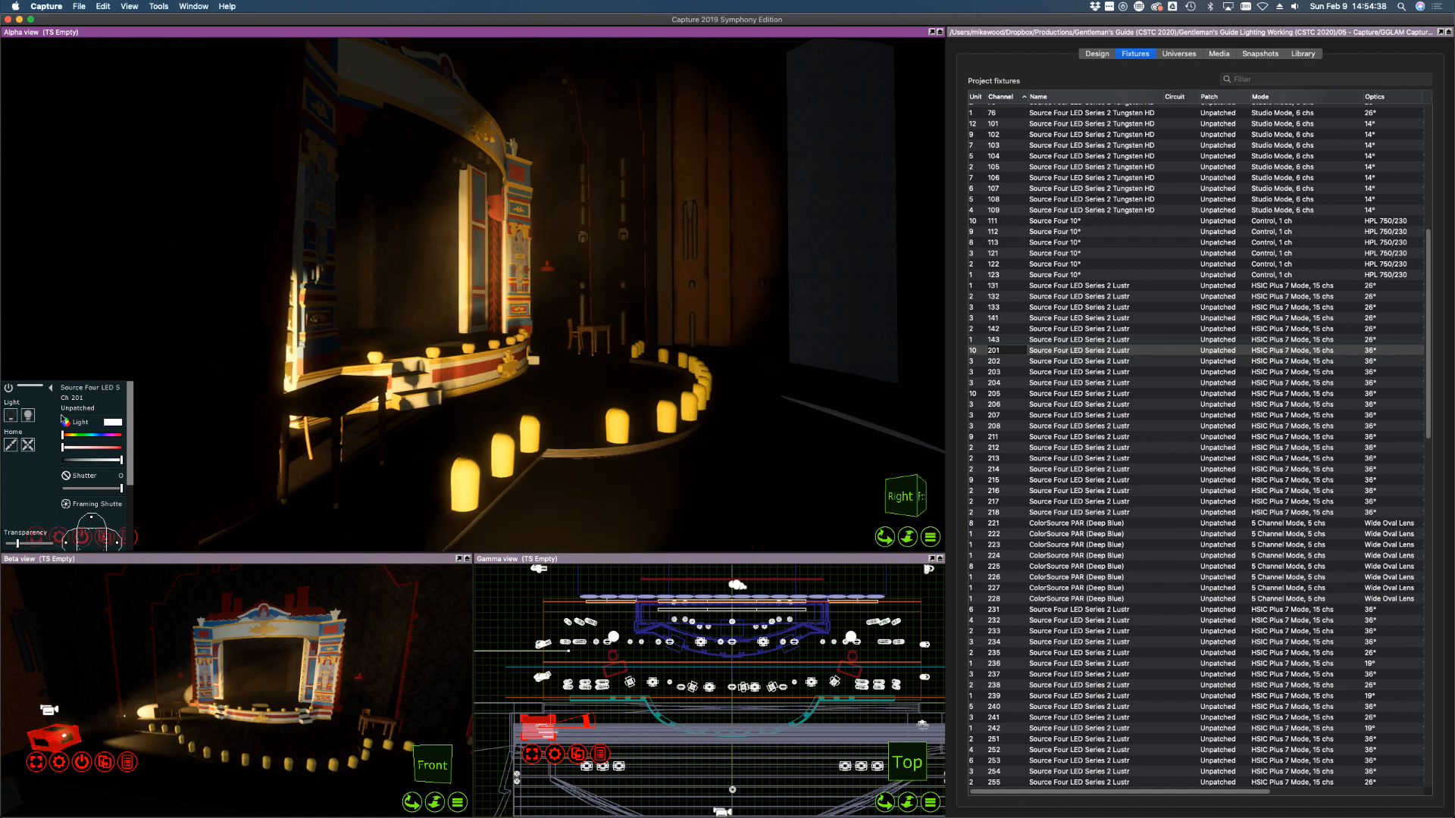
Shutter fixture 201 off the right wall and footlights, trim its left and top edges
{"action": "left_click_drag", "start_coordinate": [130, 463], "coordinate": [129, 535]}
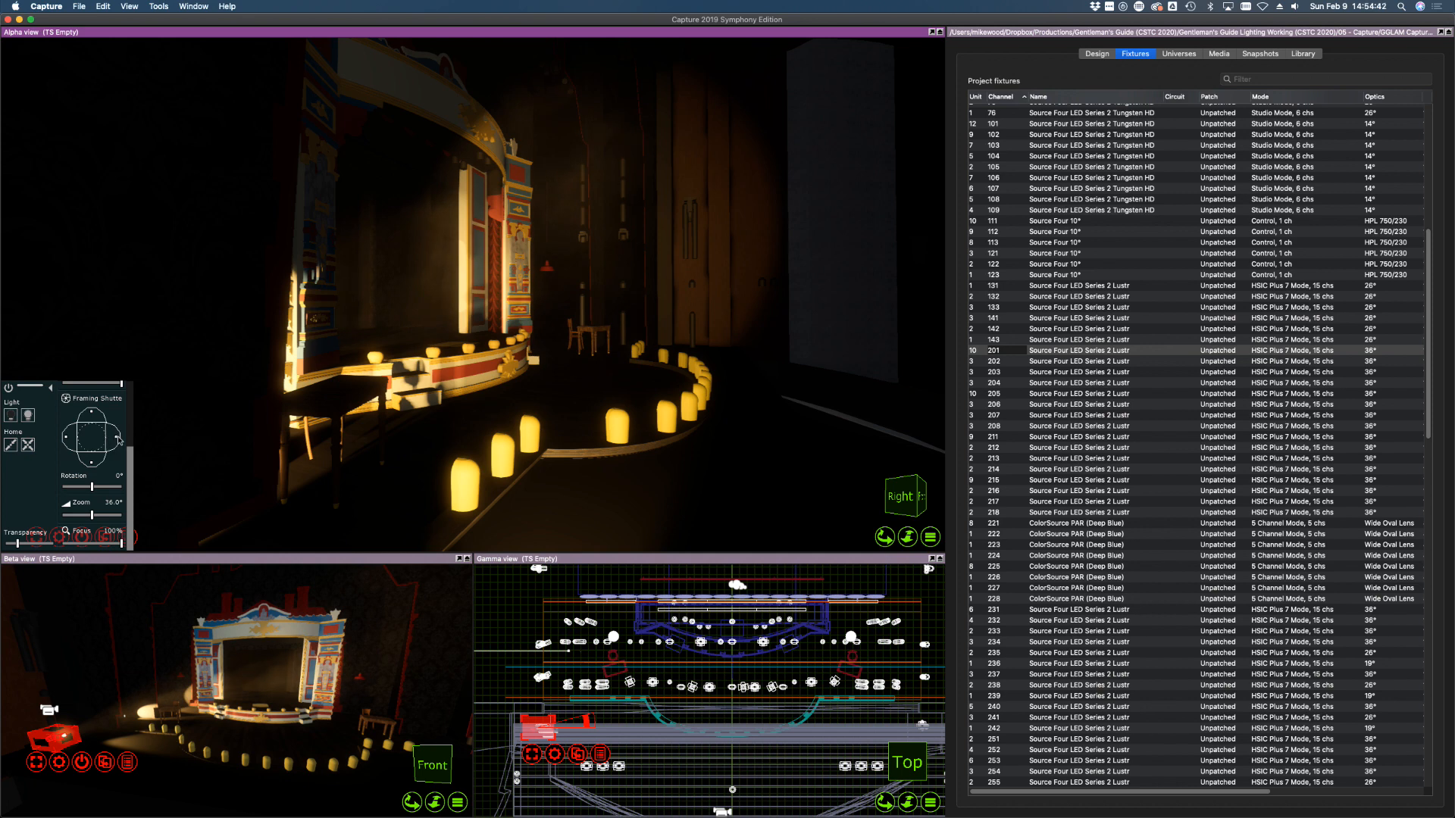
{"action": "left_click_drag", "start_coordinate": [119, 439], "coordinate": [119, 441]}
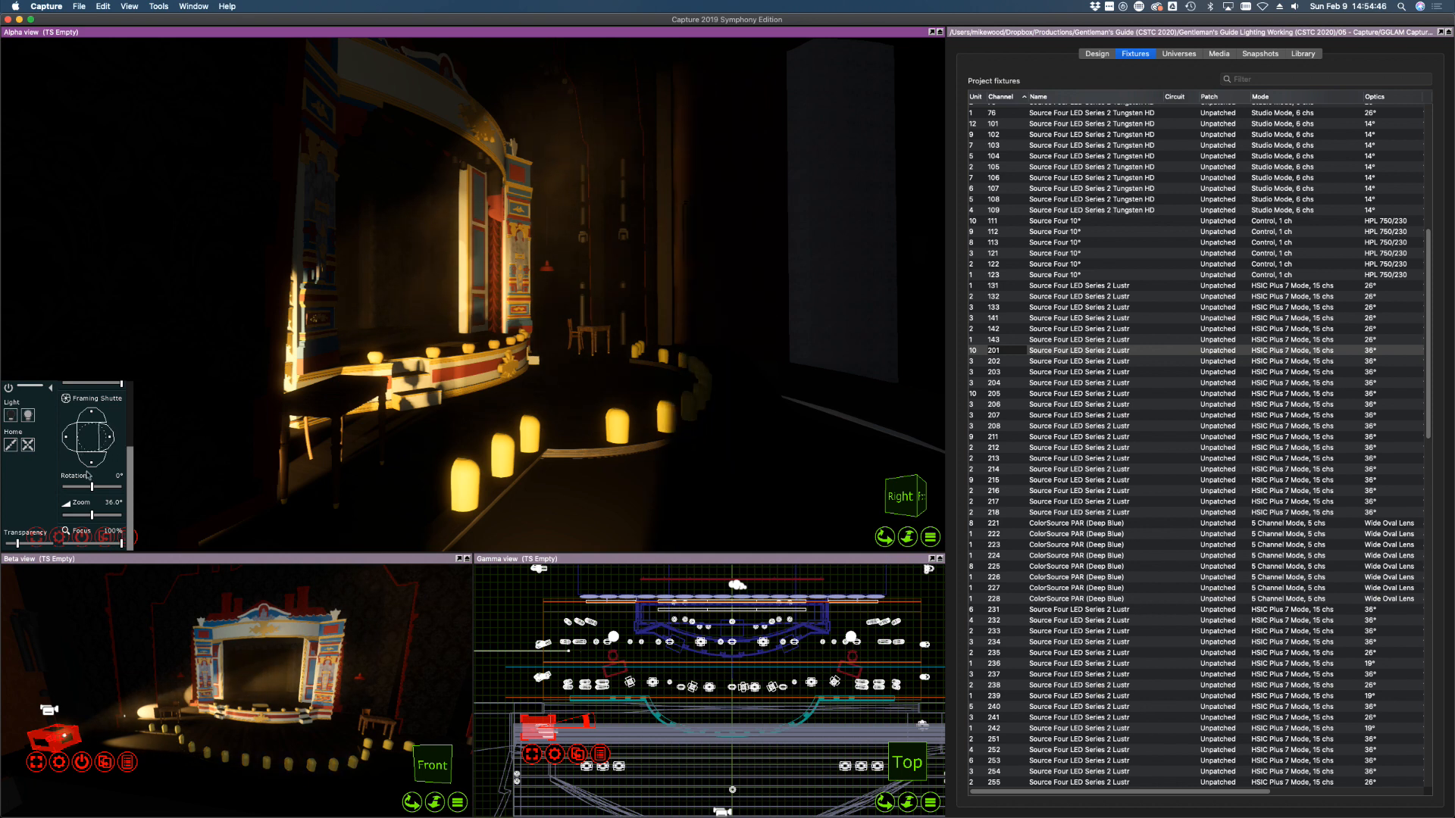
{"action": "left_click_drag", "start_coordinate": [91, 467], "coordinate": [92, 466]}
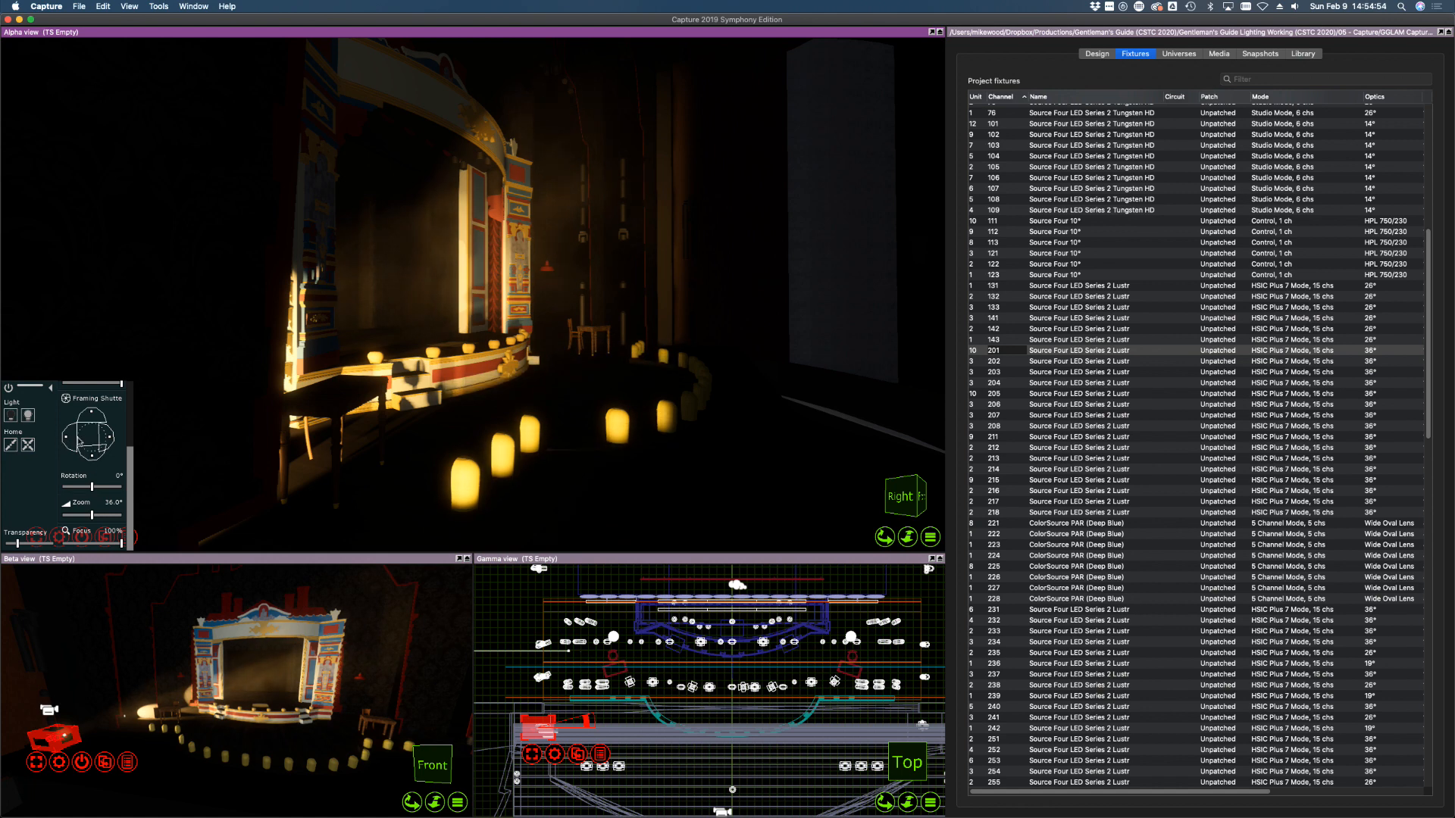
{"action": "left_click_drag", "start_coordinate": [70, 438], "coordinate": [68, 438]}
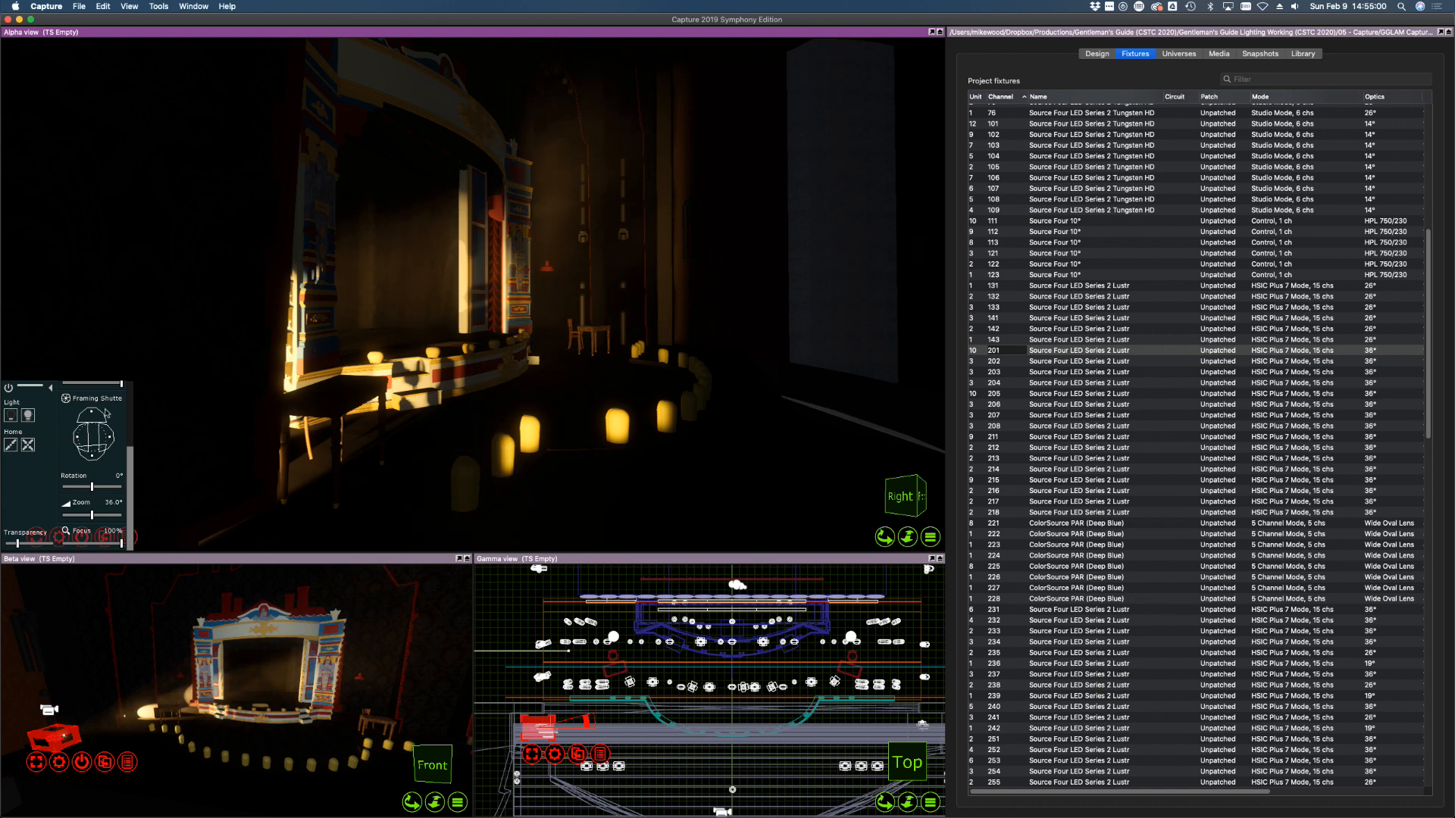
{"action": "left_click_drag", "start_coordinate": [91, 411], "coordinate": [91, 411]}
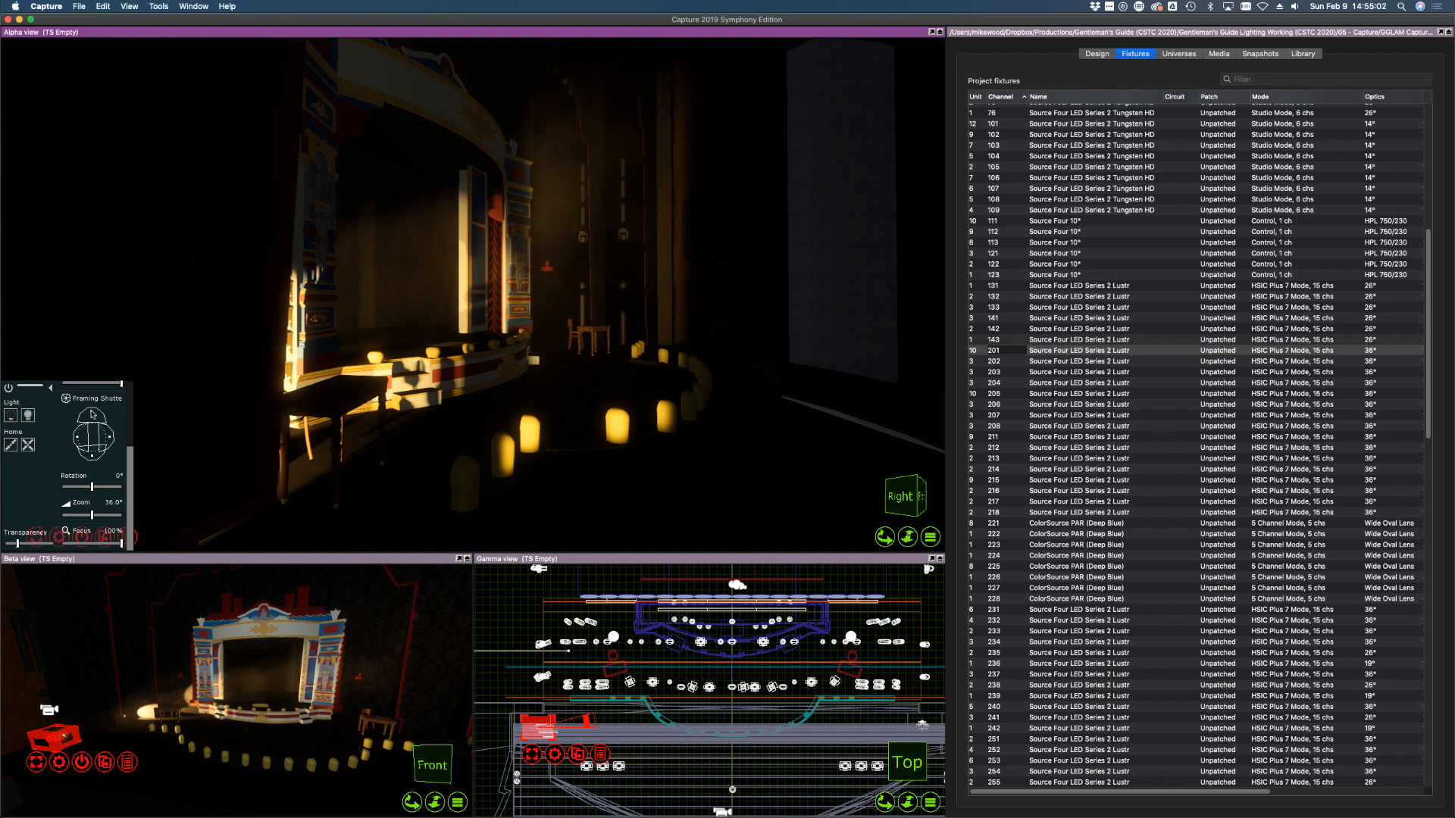
{"action": "right_click_drag", "start_coordinate": [416, 361], "coordinate": [412, 370]}
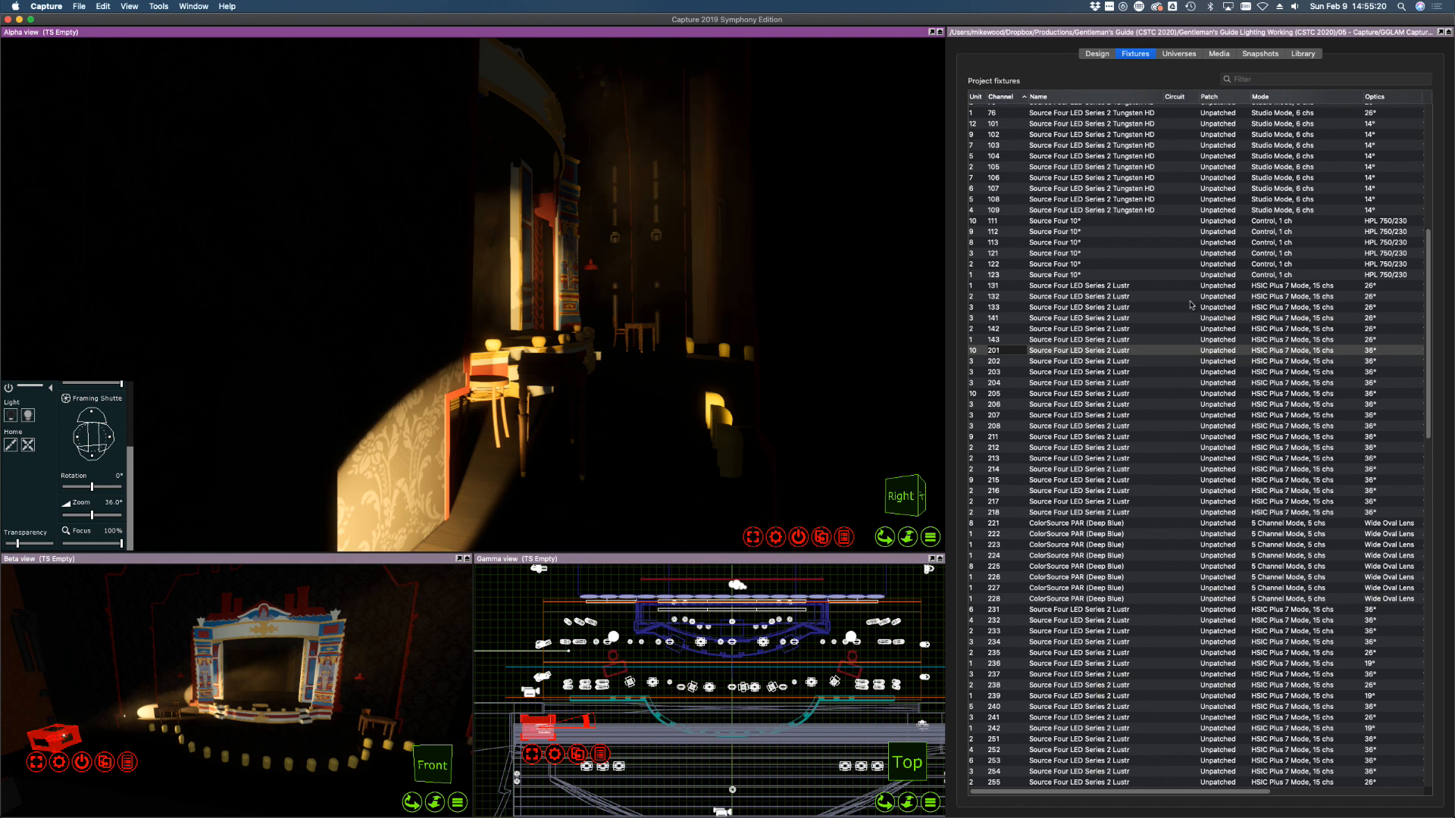
{"action": "left_click", "coordinate": [1017, 362]}
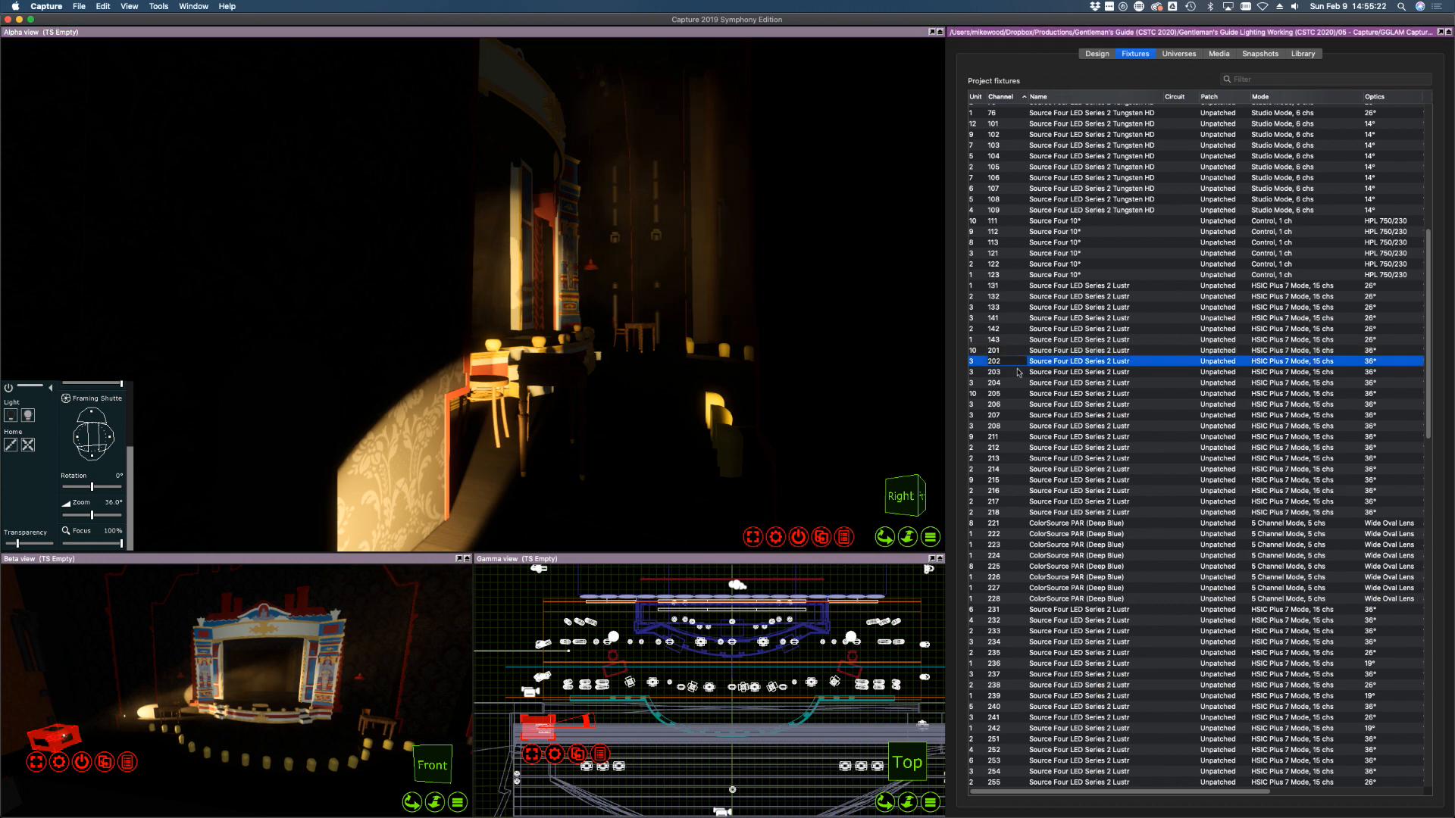
Aim fixture 202 at the table, tilt it up, and shutter its bottom and left edges
{"action": "left_click", "coordinate": [633, 337]}
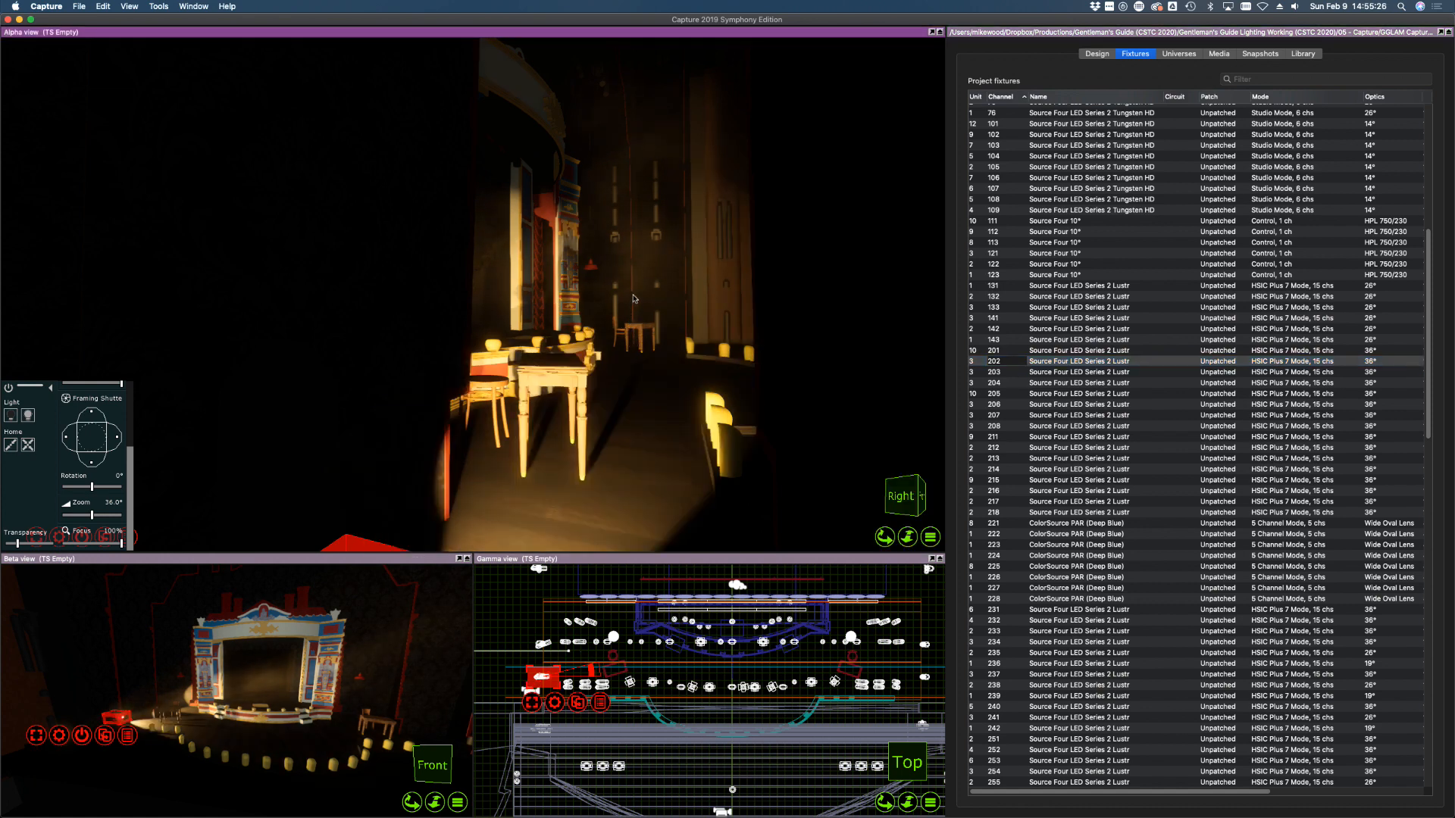
{"action": "left_click_drag", "start_coordinate": [633, 296], "coordinate": [633, 288]}
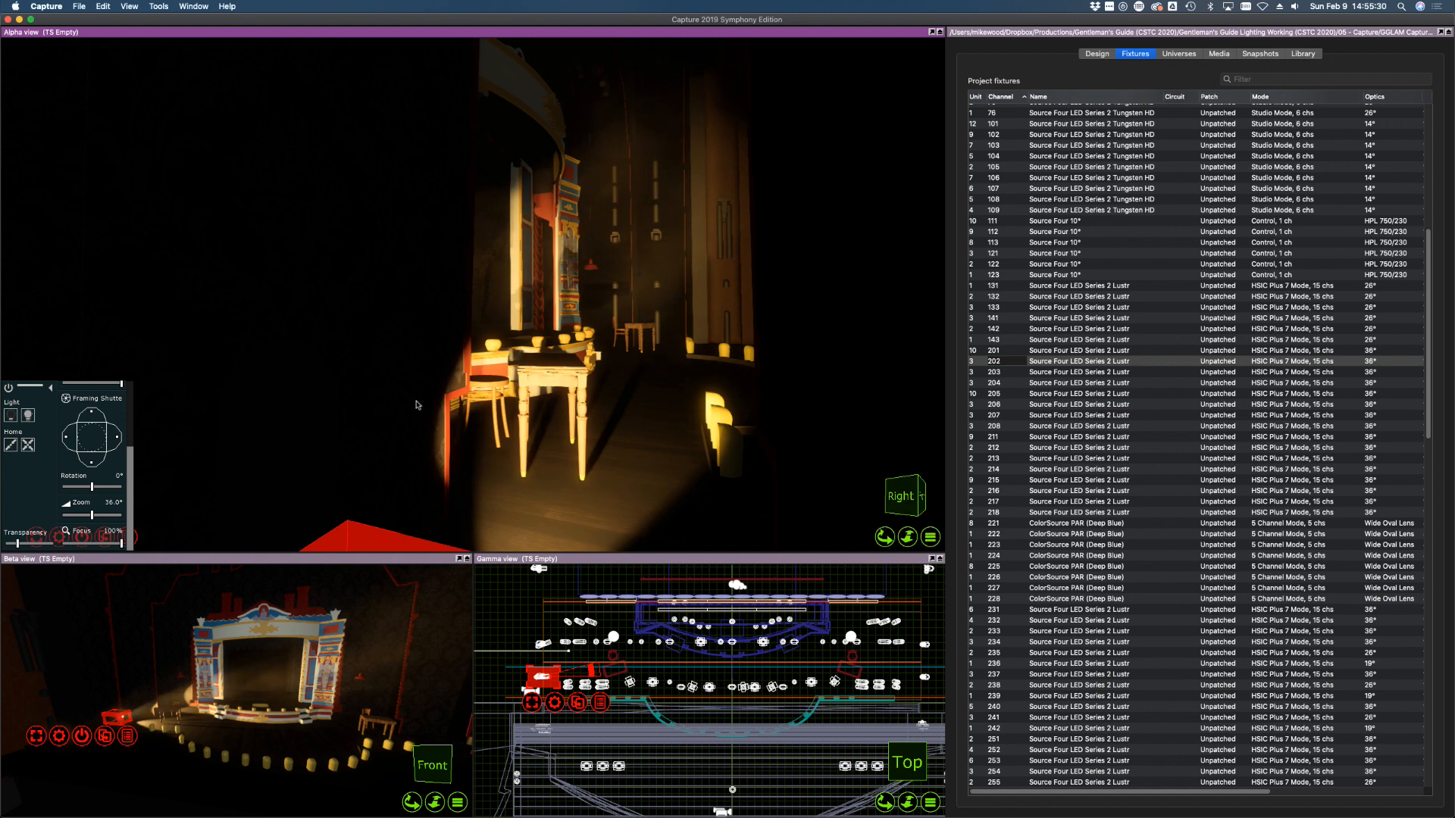
{"action": "left_click_drag", "start_coordinate": [96, 460], "coordinate": [111, 435]}
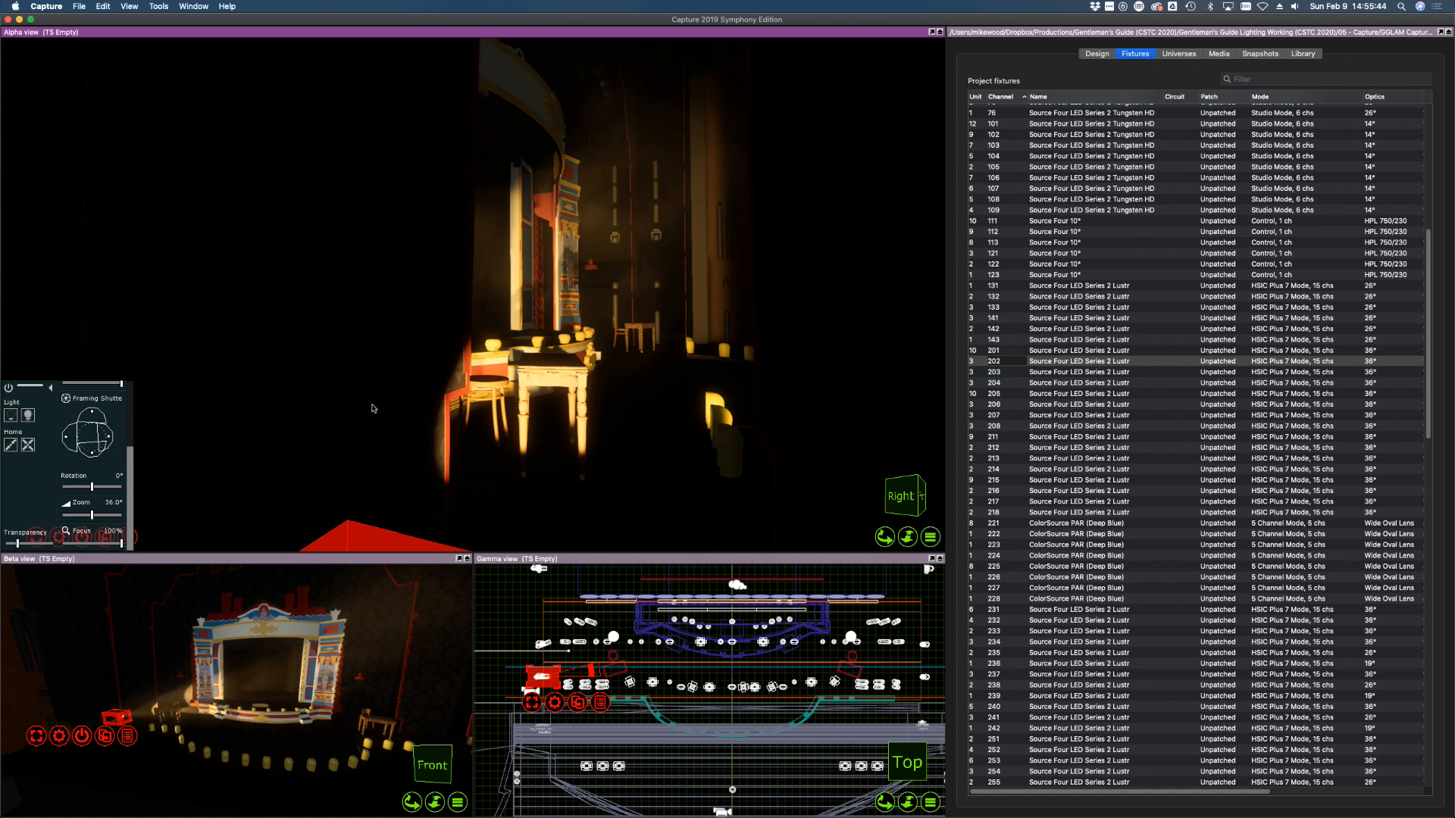
{"action": "left_click_drag", "start_coordinate": [66, 437], "coordinate": [71, 438]}
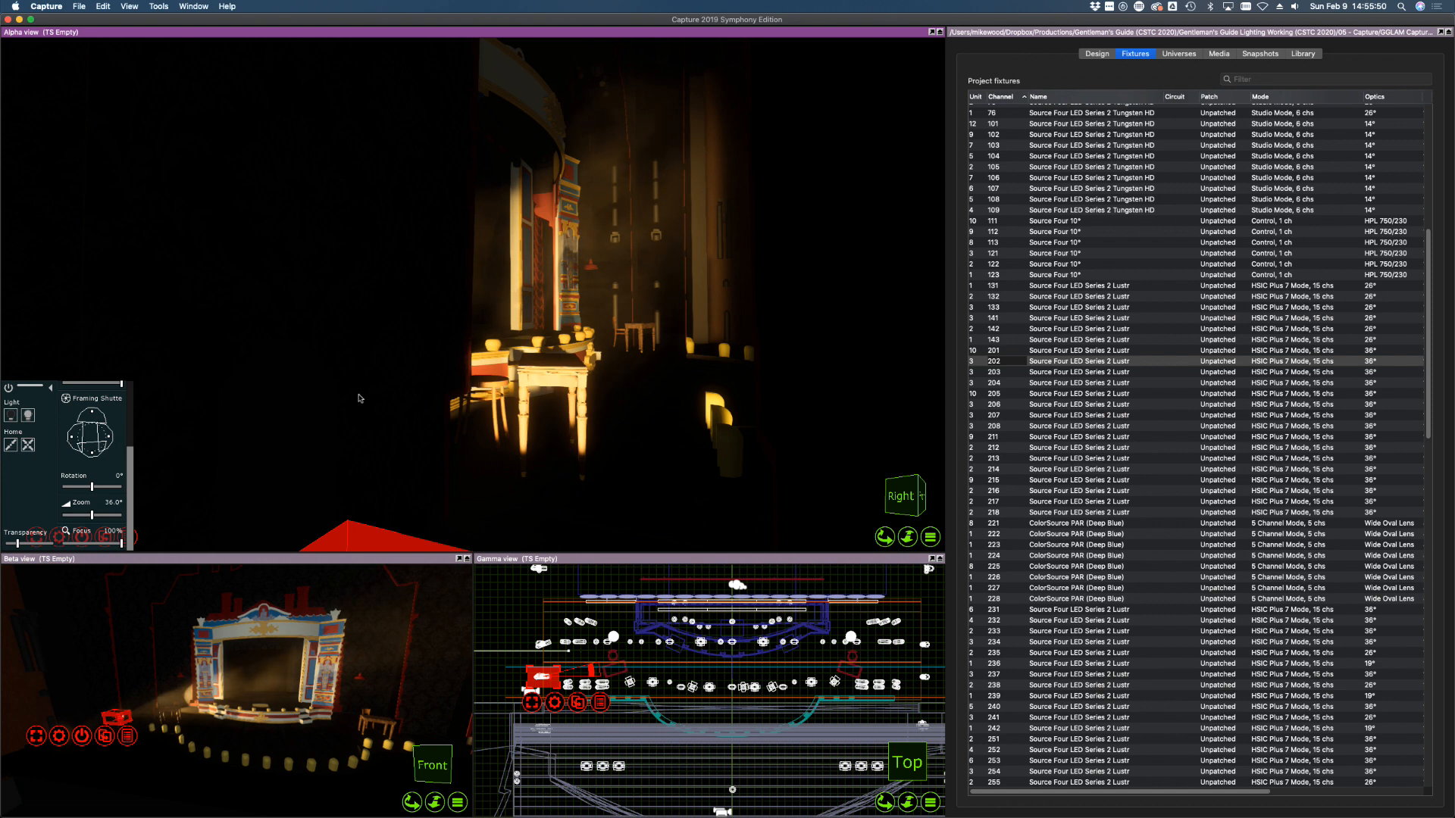
{"action": "right_click_drag", "start_coordinate": [312, 360], "coordinate": [314, 363]}
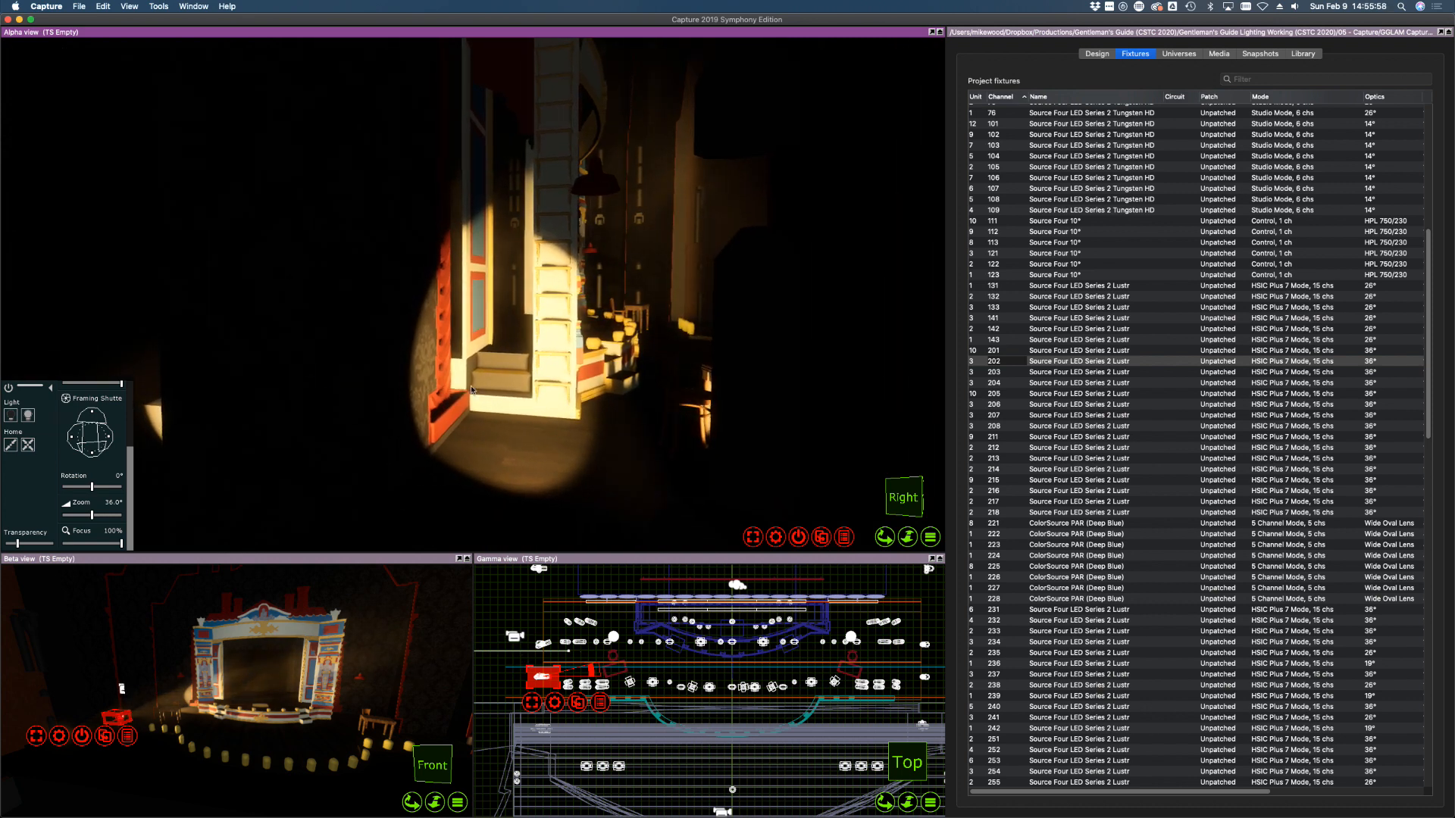
{"action": "left_click", "coordinate": [993, 372]}
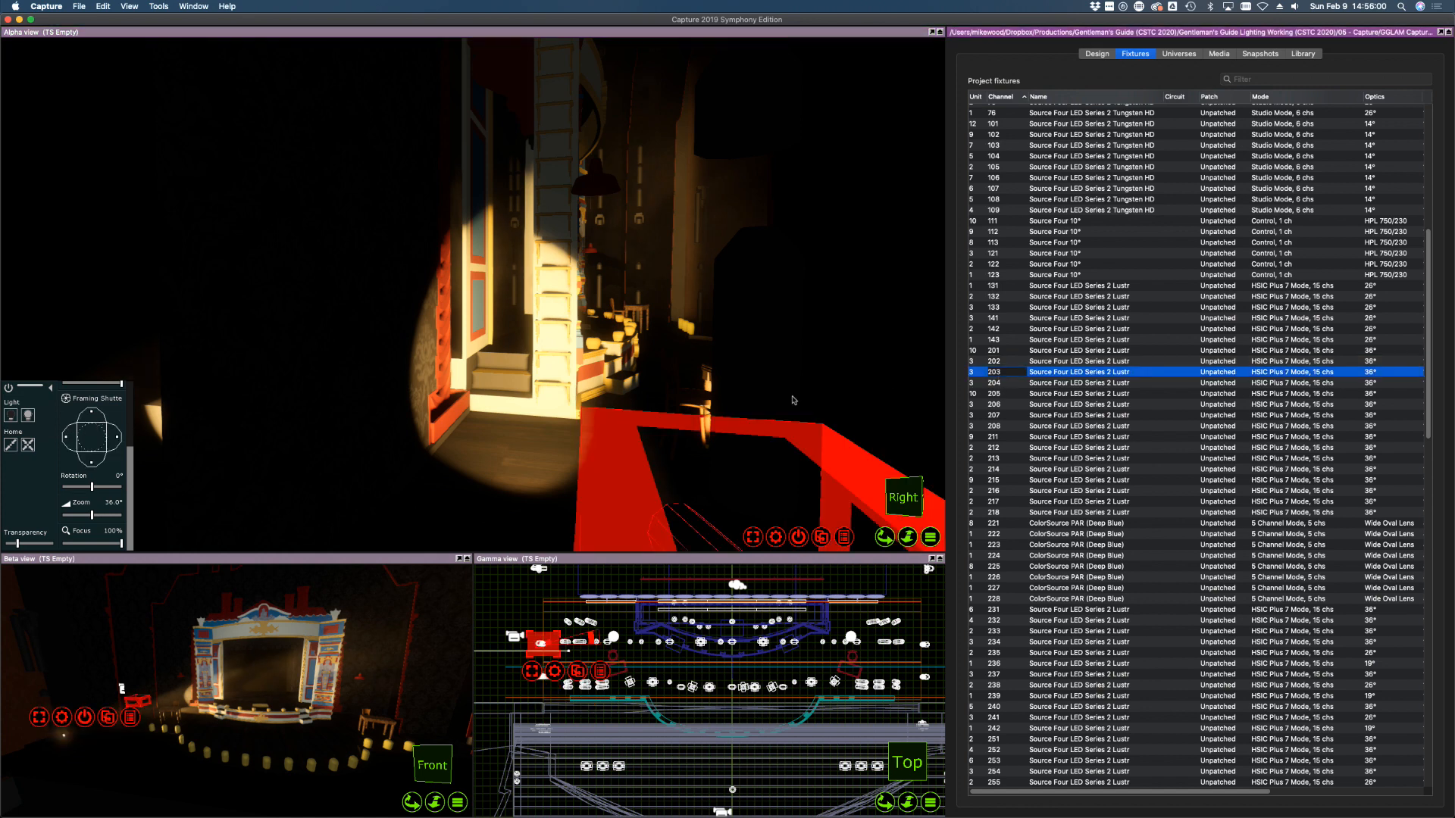
Focus fixture 203 onto the set and shutter its beam off the lit wall strip
{"action": "left_click", "coordinate": [603, 308]}
{"action": "left_click_drag", "start_coordinate": [605, 307], "coordinate": [594, 313]}
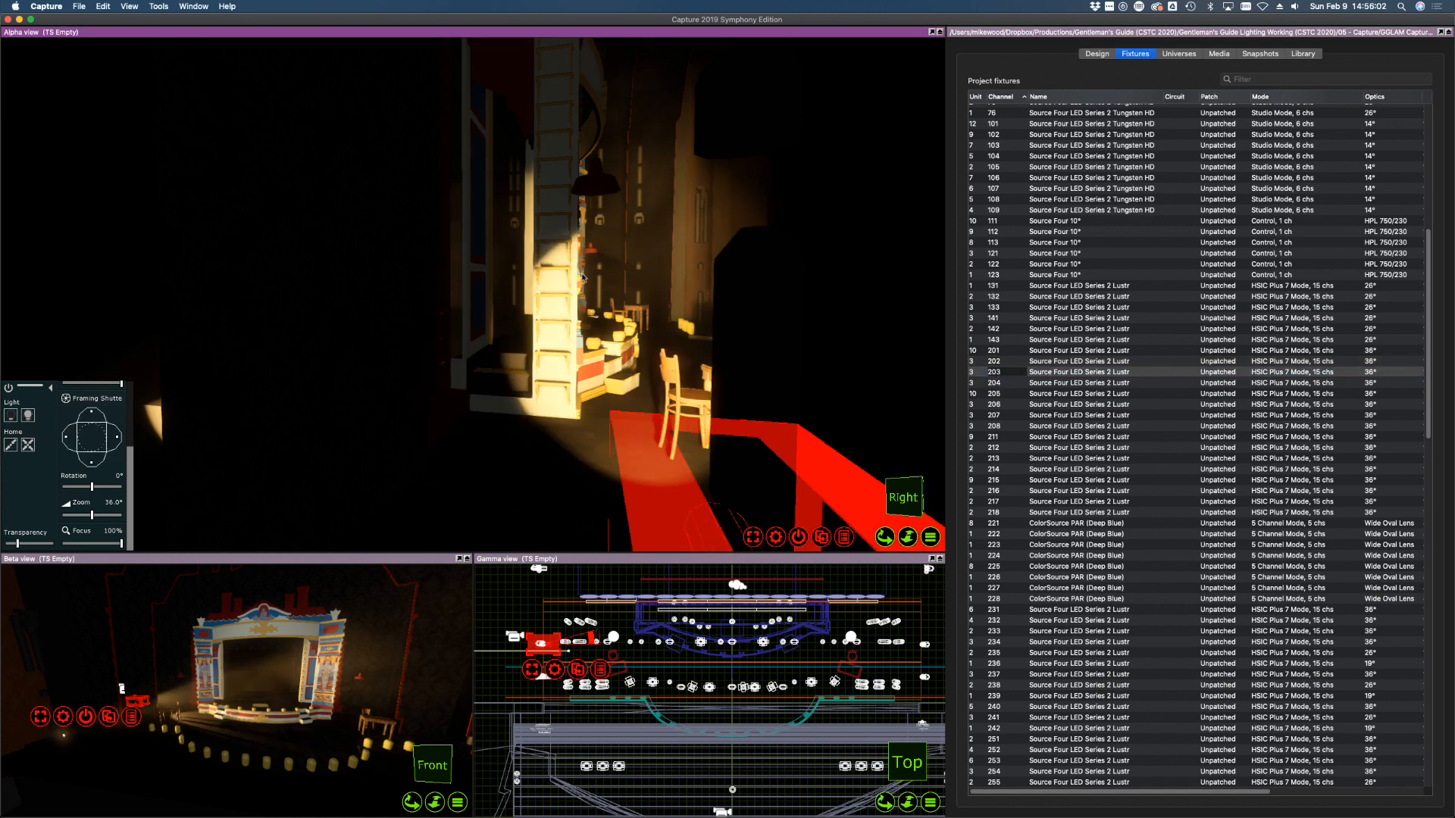
{"action": "left_click_drag", "start_coordinate": [599, 248], "coordinate": [593, 249]}
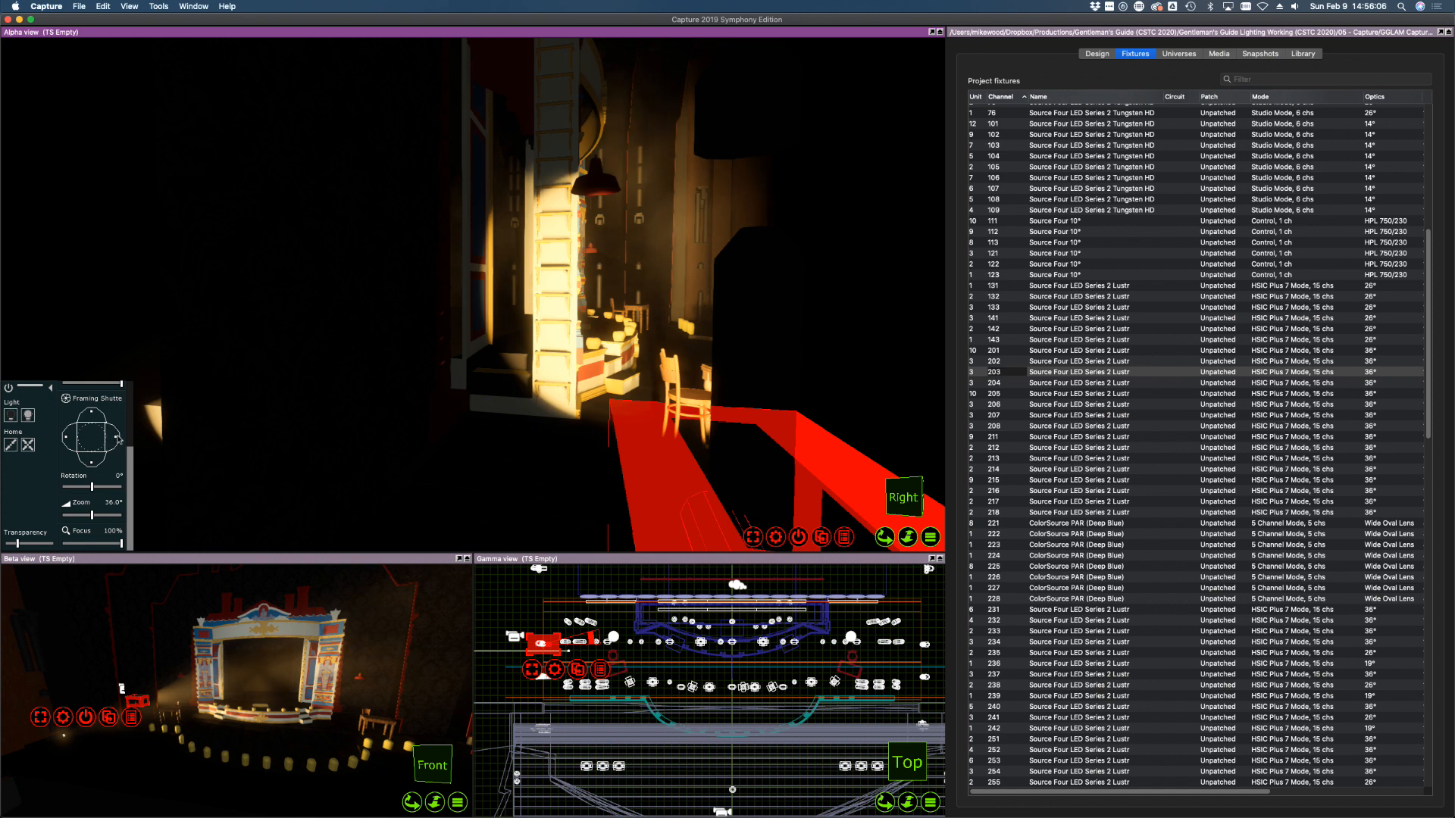
{"action": "mouse_move", "coordinate": [119, 440]}
{"action": "left_mouse_down"}
{"action": "mouse_move", "coordinate": [92, 414]}
{"action": "mouse_move", "coordinate": [69, 439]}
{"action": "mouse_move", "coordinate": [95, 453]}
{"action": "left_mouse_up"}
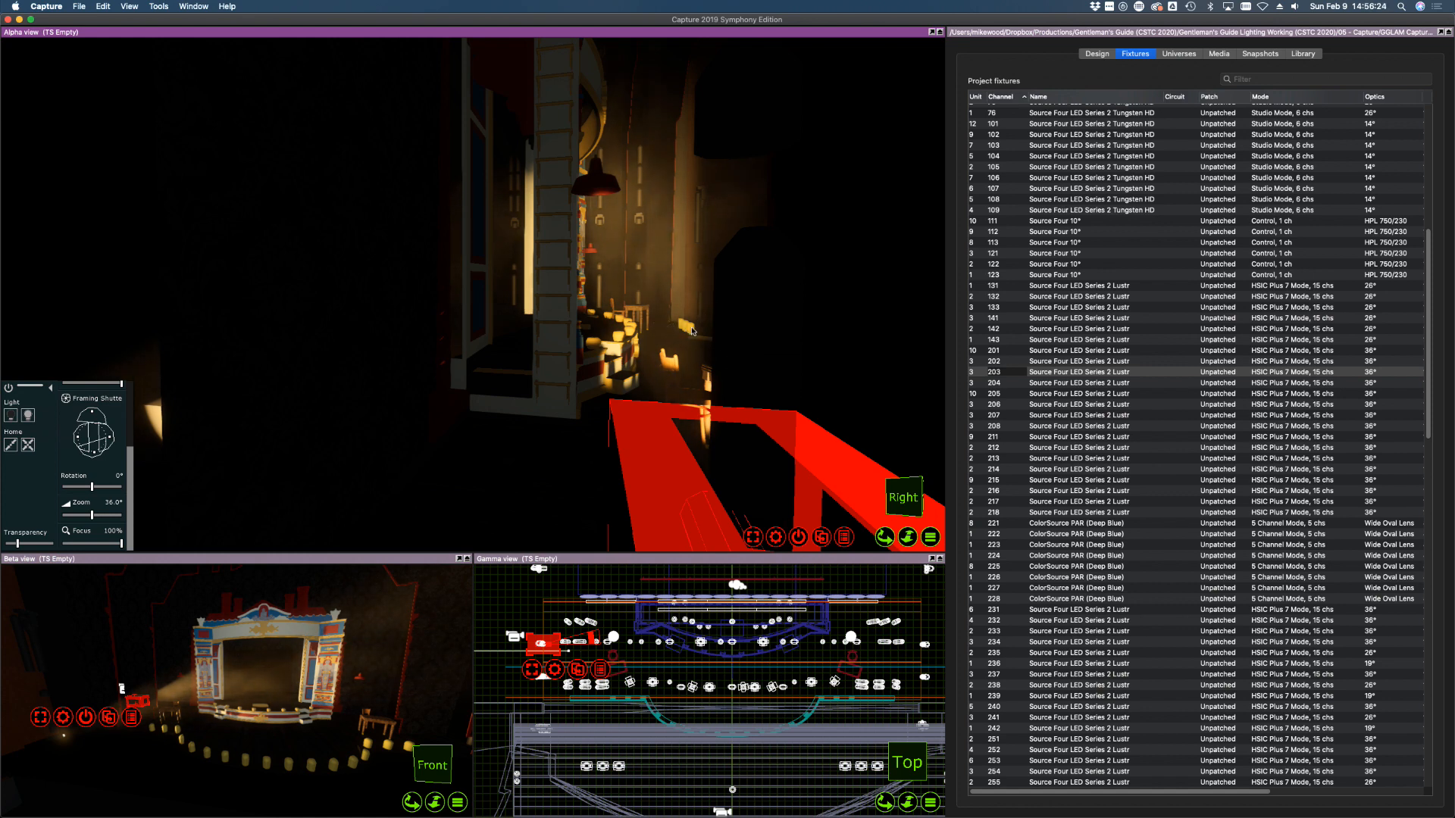
Focus fixture 204 onto the side wall, then bring up the Design view properties
{"action": "left_click", "coordinate": [1002, 351]}
{"action": "left_click", "coordinate": [997, 373], "text": "shift"}
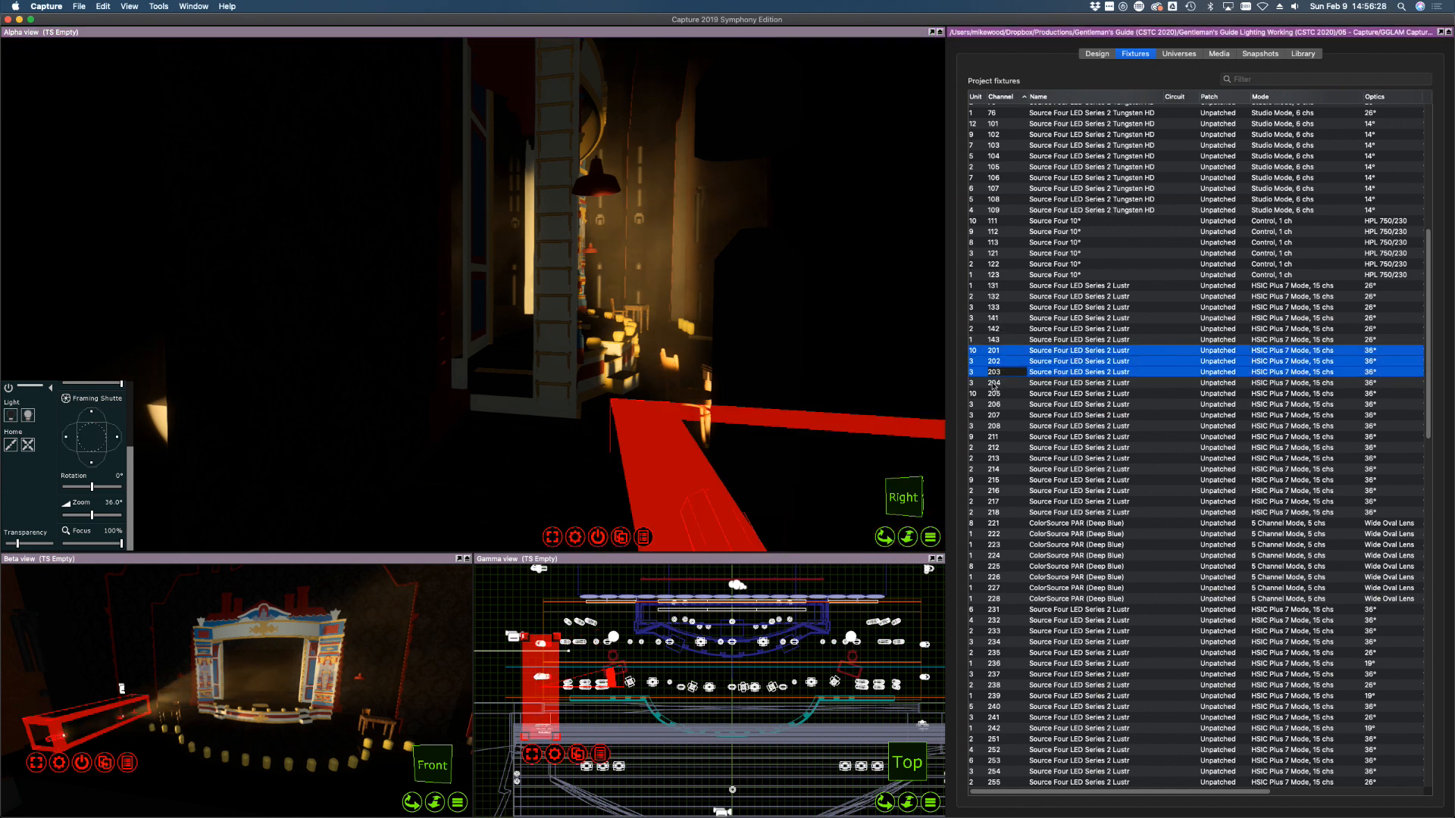
{"action": "left_click", "coordinate": [993, 383]}
{"action": "middle_click_drag", "start_coordinate": [388, 301], "coordinate": [388, 301]}
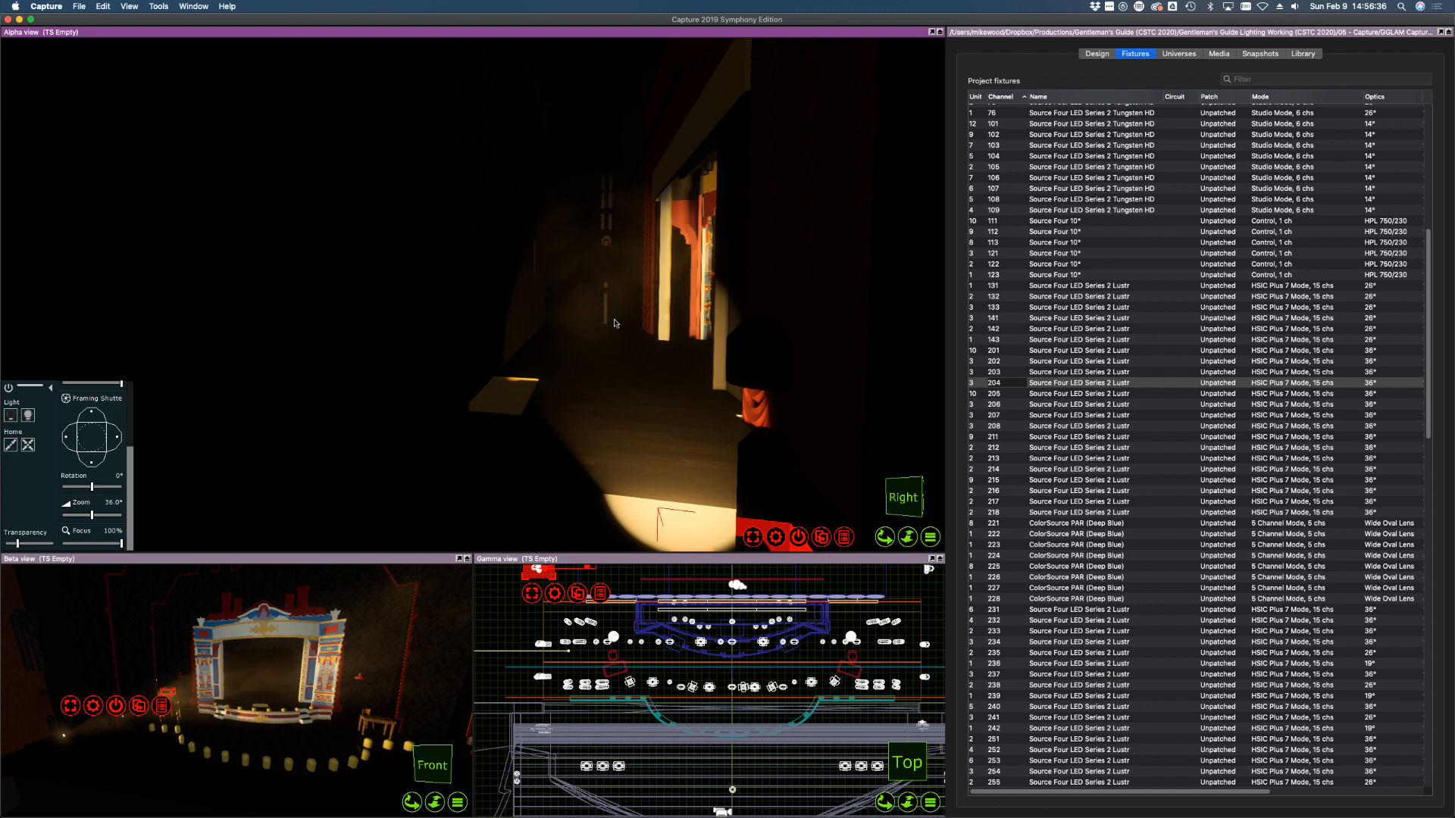
{"action": "left_click", "coordinate": [604, 282]}
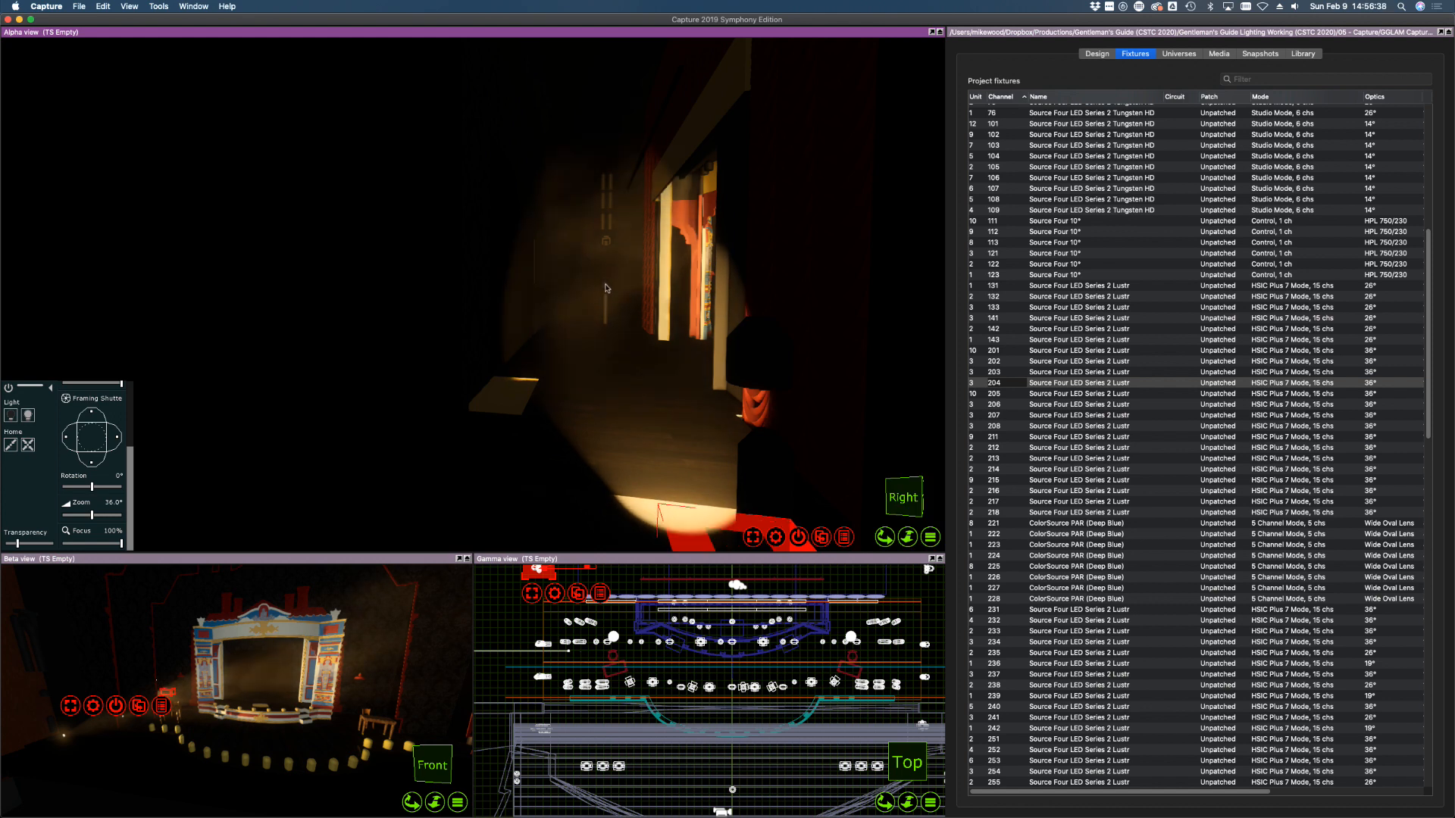
{"action": "left_click", "coordinate": [597, 322]}
{"action": "left_click", "coordinate": [469, 303]}
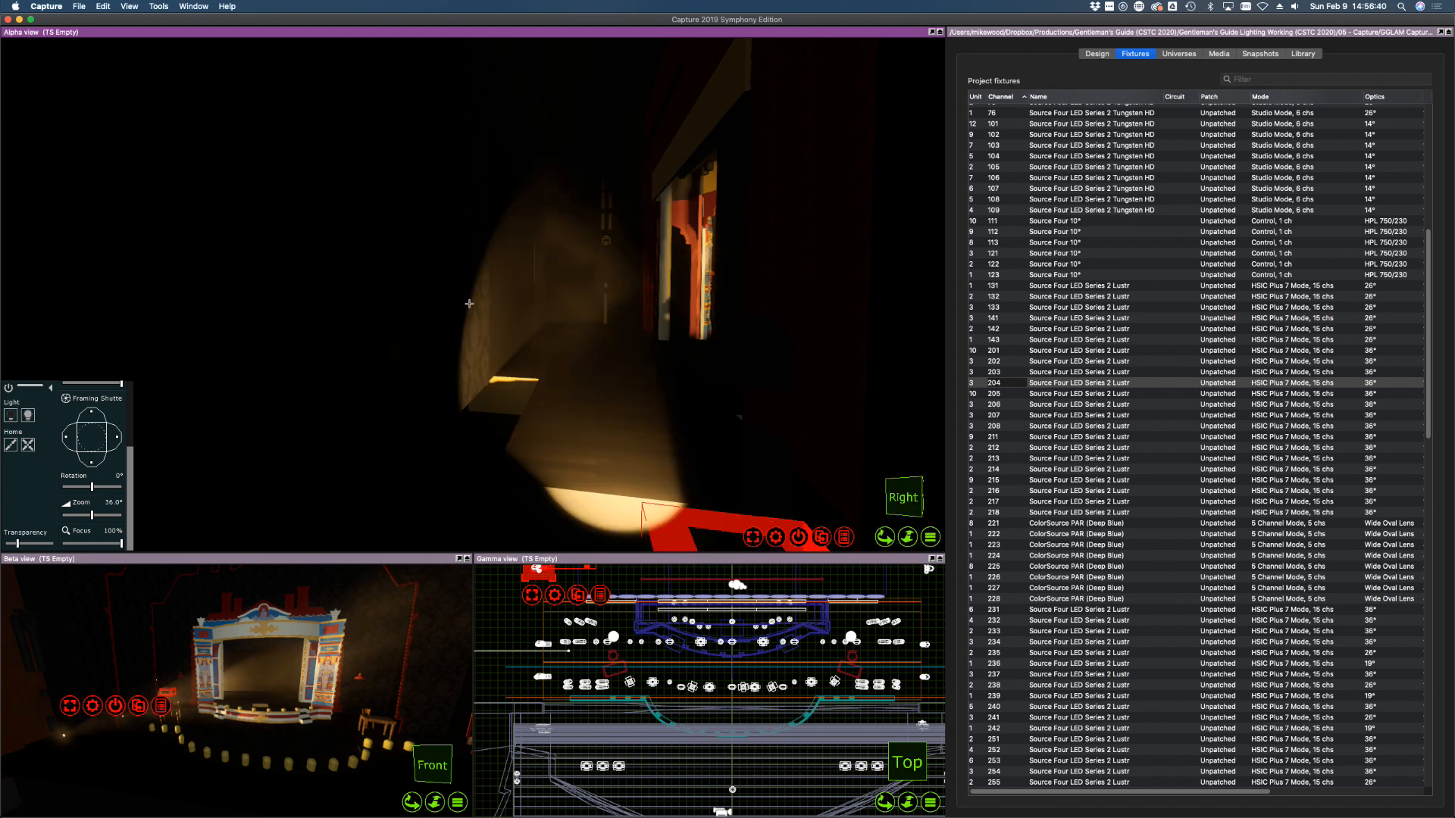
{"action": "left_click", "coordinate": [568, 377]}
{"action": "left_click", "coordinate": [598, 344]}
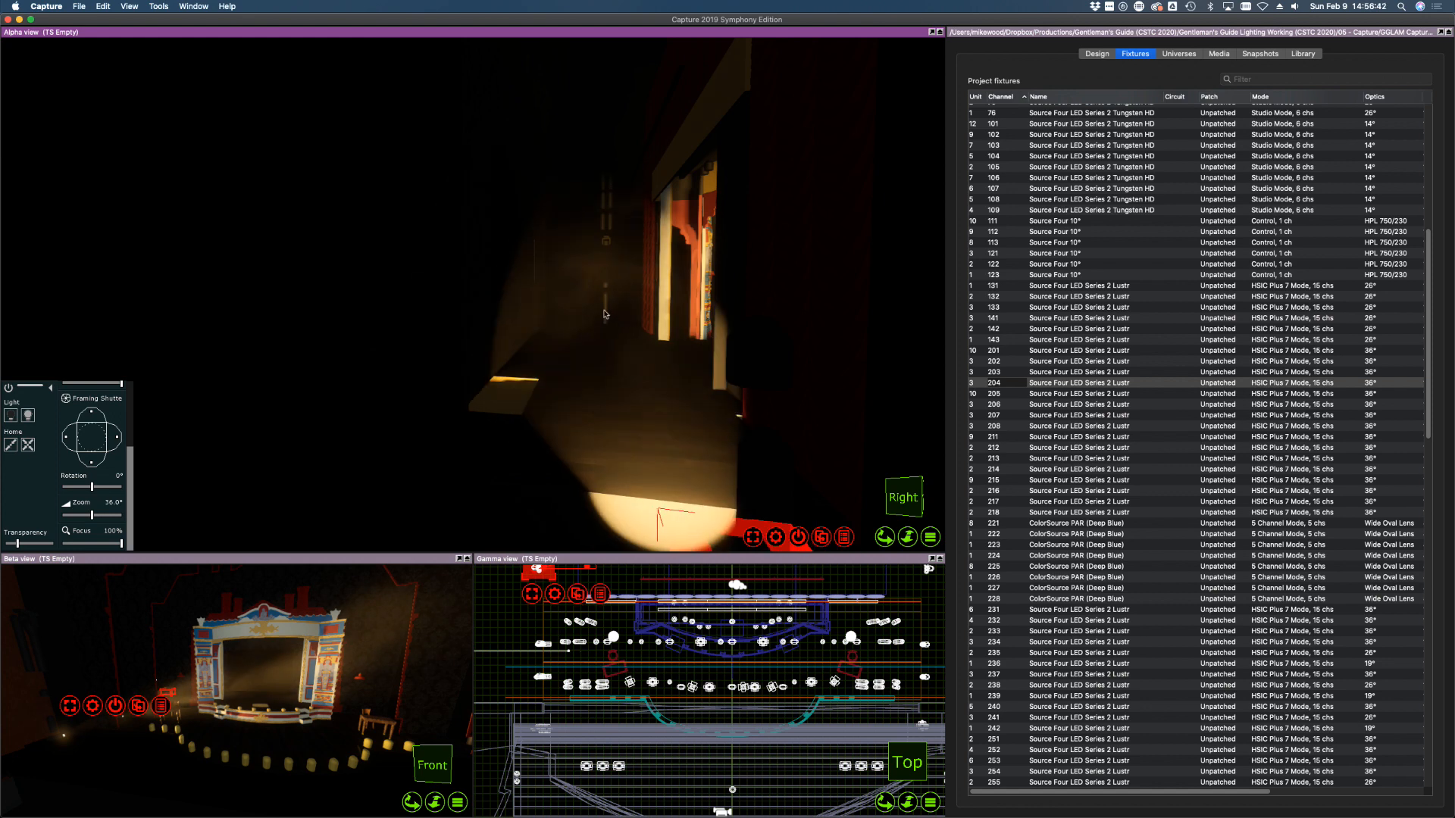
{"action": "left_click", "coordinate": [605, 312]}
{"action": "left_click", "coordinate": [604, 300]}
{"action": "left_click", "coordinate": [1095, 54]}
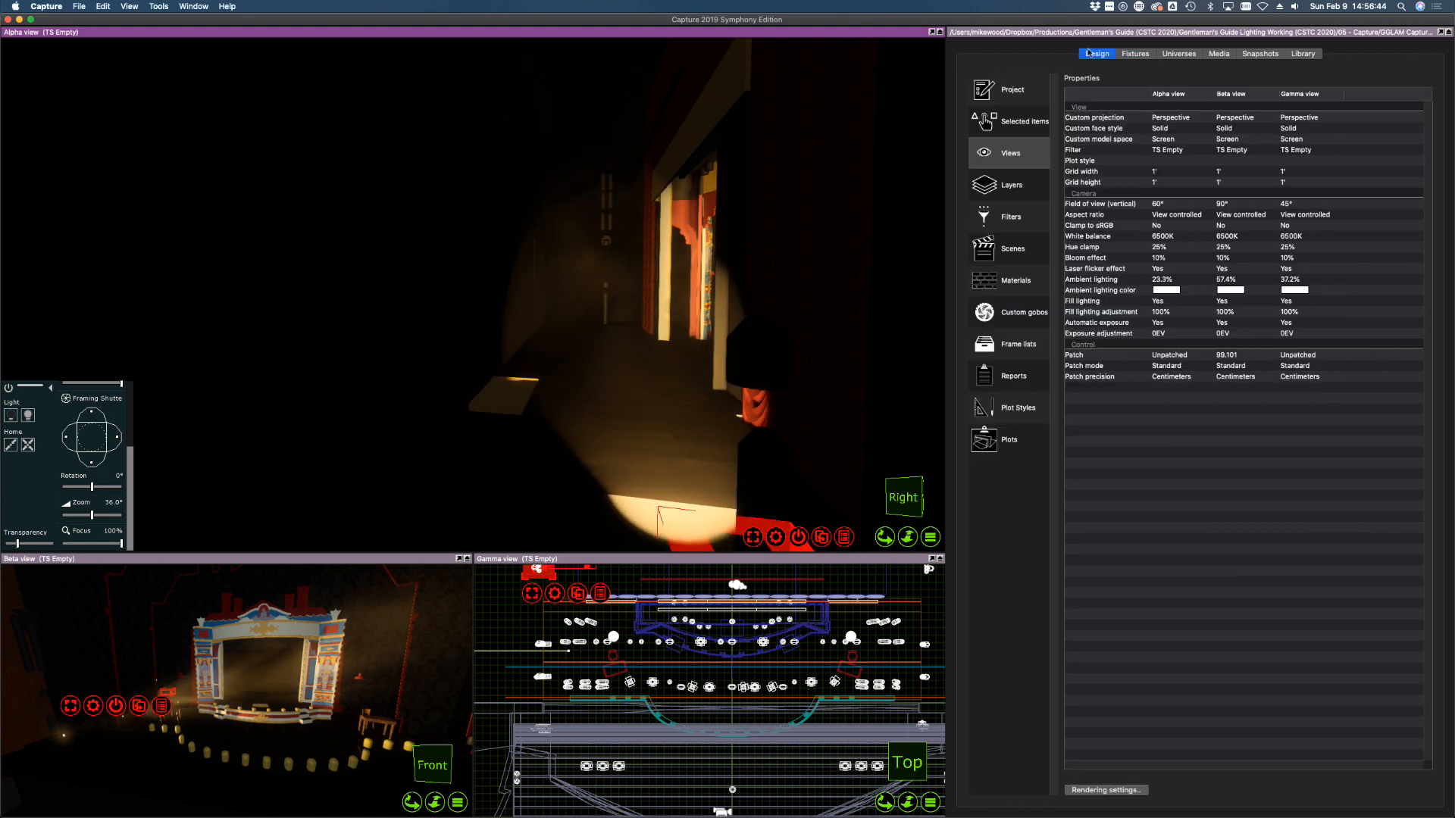
Set the Alpha view's ambient lighting to 23.3%, then return to the fixtures list with Alpha active
{"action": "left_click", "coordinate": [1178, 280]}
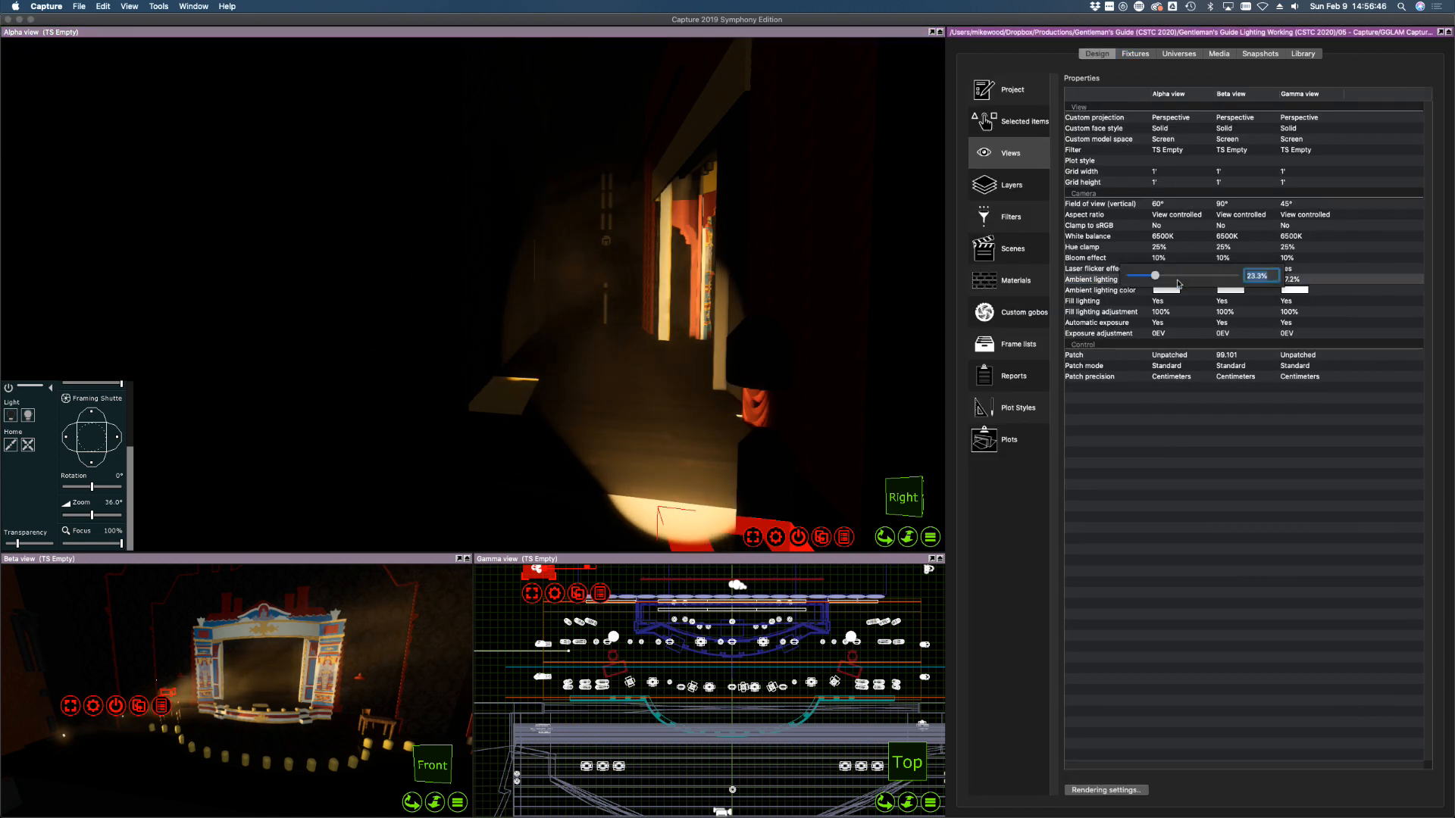
{"action": "mouse_move", "coordinate": [1179, 277]}
{"action": "left_mouse_down"}
{"action": "mouse_move", "coordinate": [1286, 278]}
{"action": "mouse_move", "coordinate": [1134, 277]}
{"action": "mouse_move", "coordinate": [1155, 277]}
{"action": "left_mouse_up"}
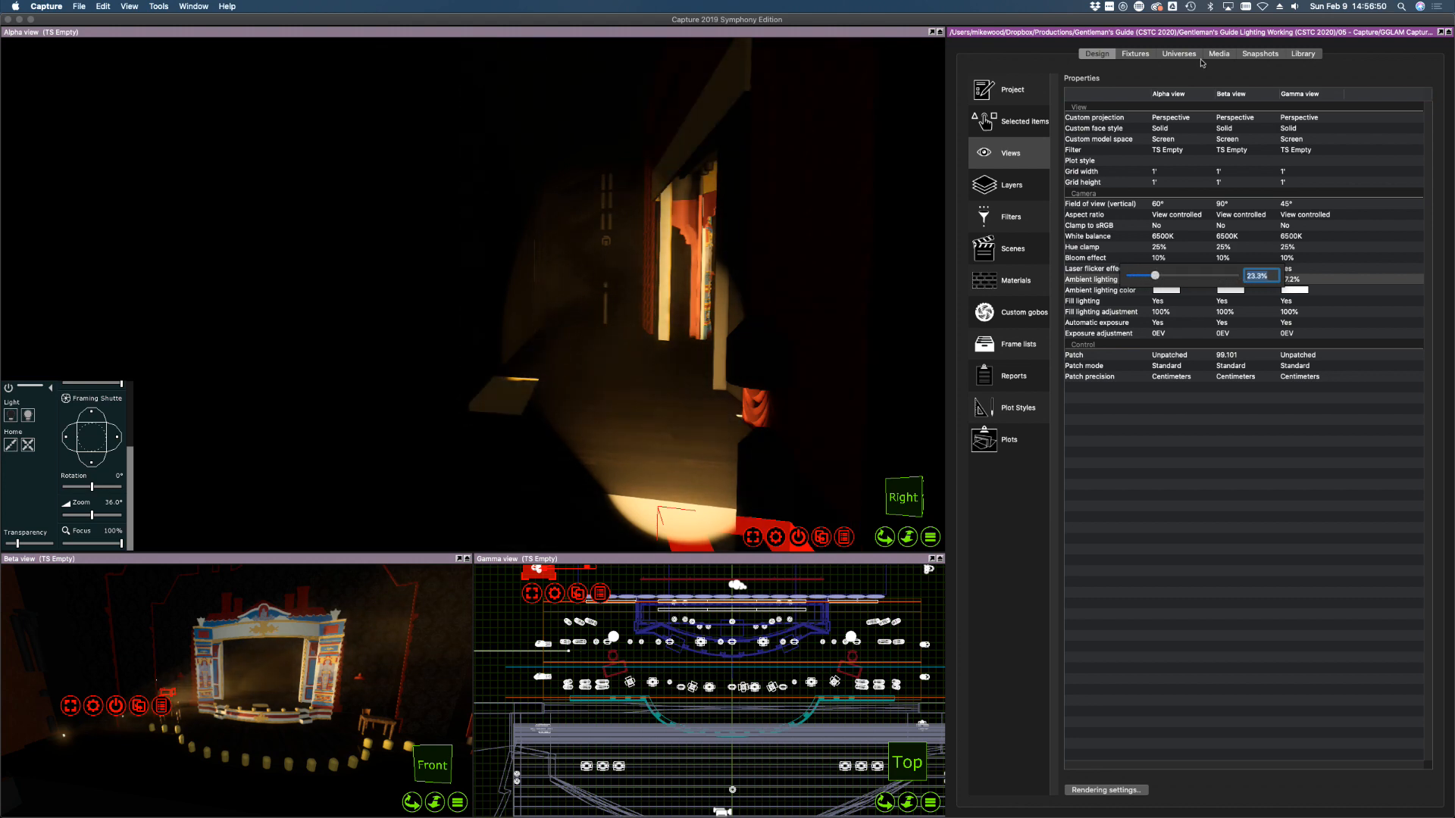
{"action": "left_click", "coordinate": [1135, 53]}
{"action": "left_click", "coordinate": [610, 341]}
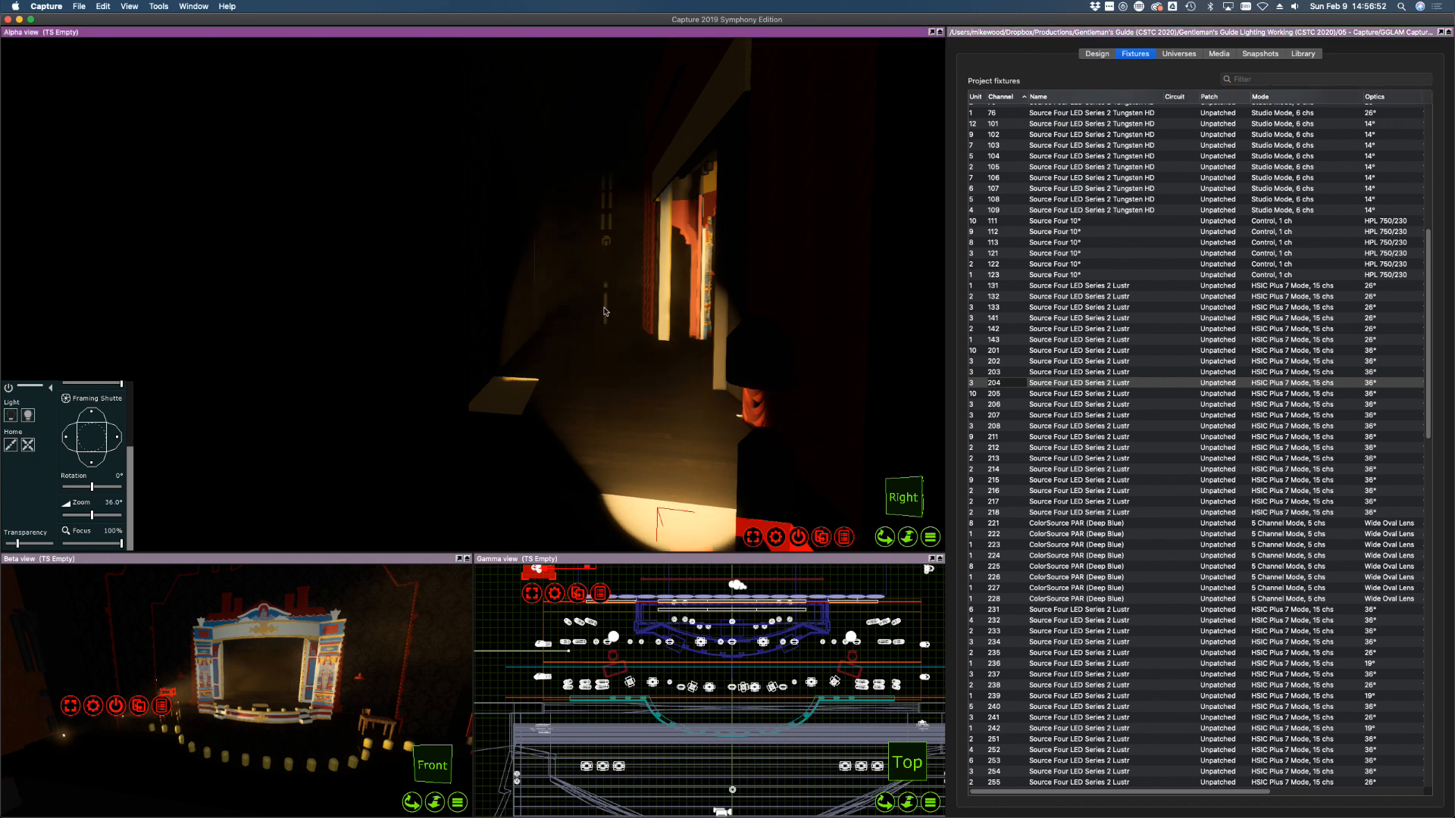
Aim fixture 204 onto the wall, shutter in its right edge, then deselect it
{"action": "left_click", "coordinate": [604, 224]}
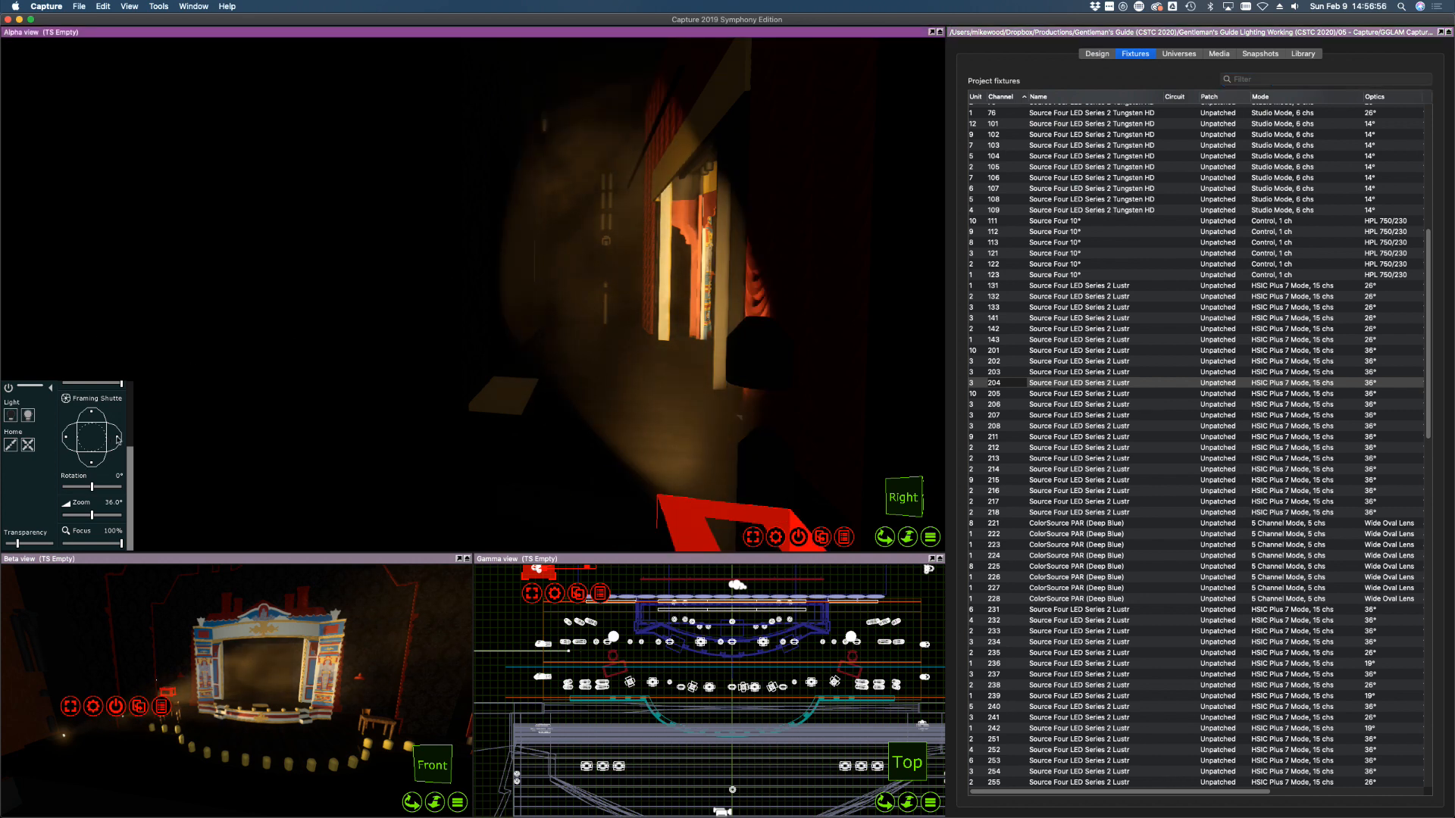
{"action": "left_click_drag", "start_coordinate": [117, 439], "coordinate": [92, 459]}
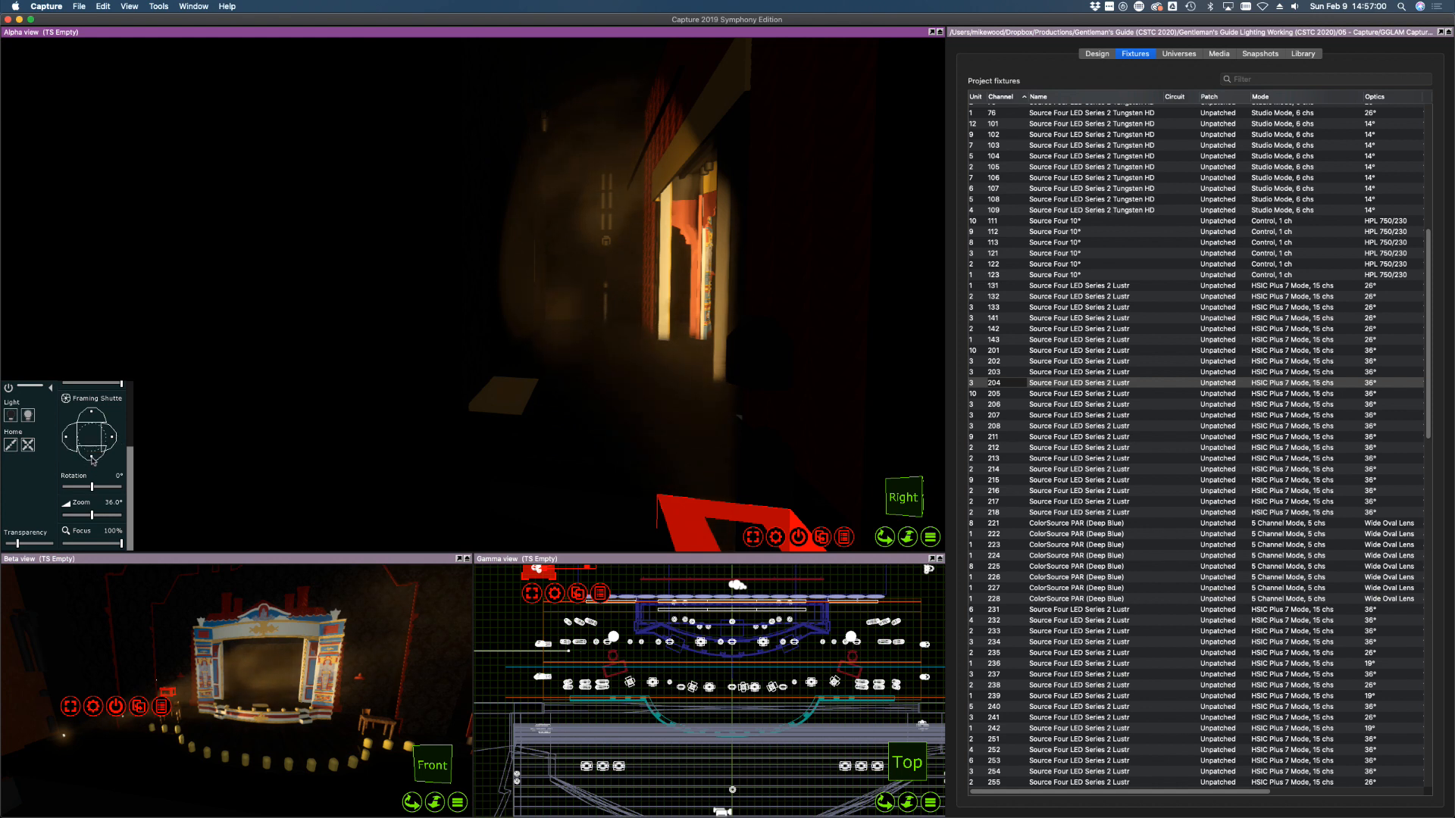
{"action": "left_click", "coordinate": [915, 588]}
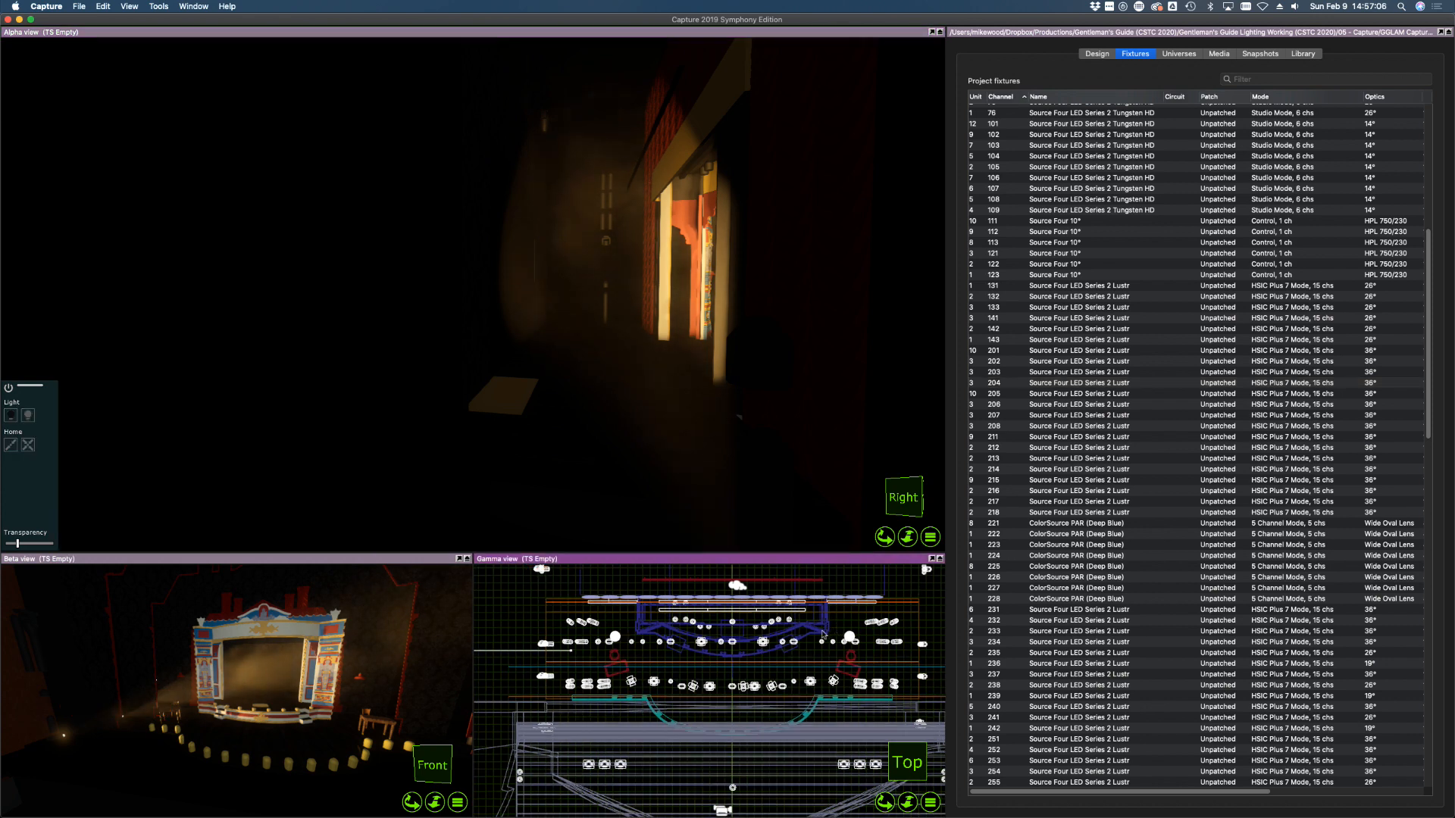
Fly the Alpha view in closer and select fixture 205
{"action": "left_click", "coordinate": [864, 316]}
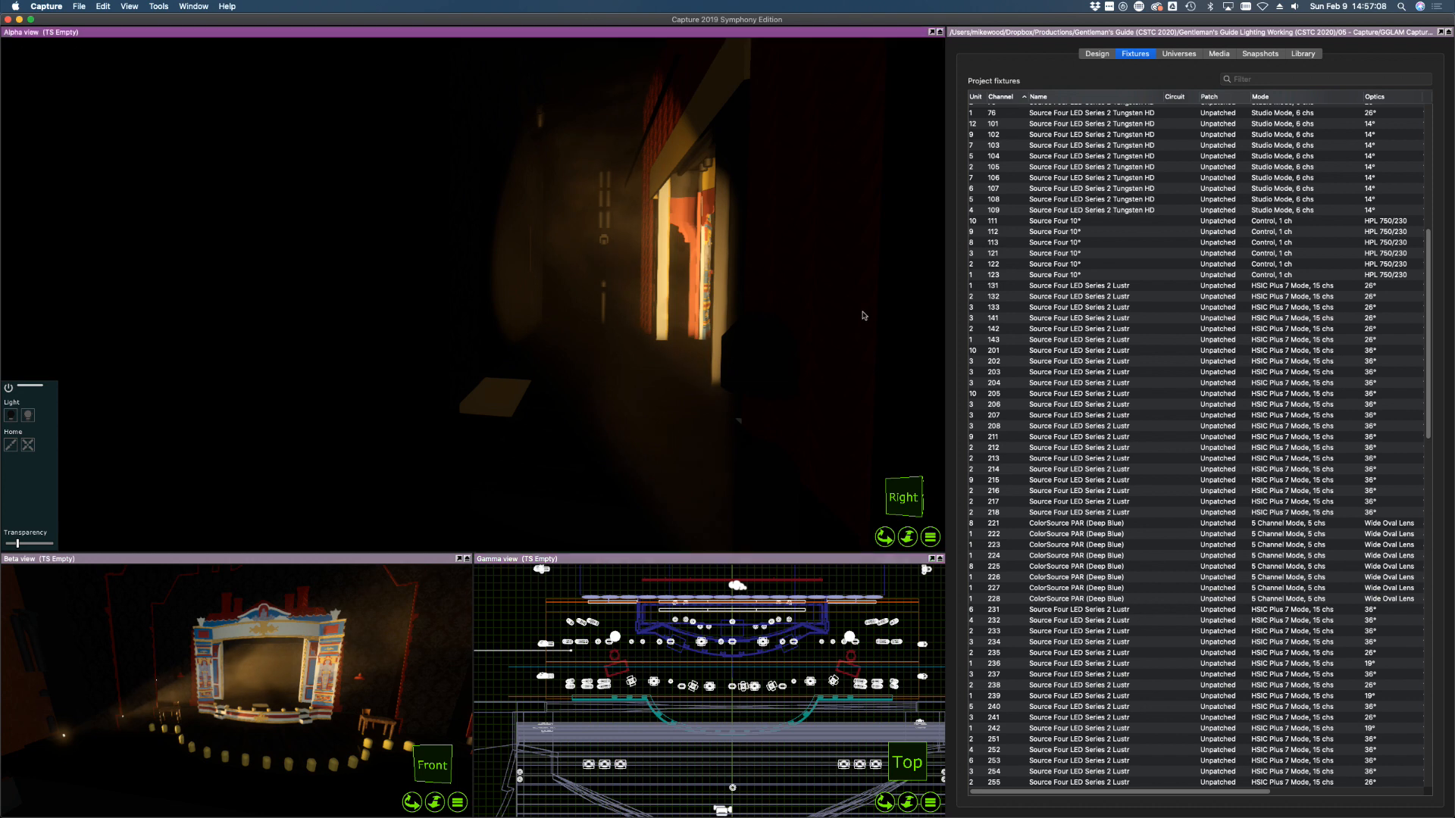
{"action": "scroll", "coordinate": [864, 315], "scroll_direction": "up", "scroll_amount": 10}
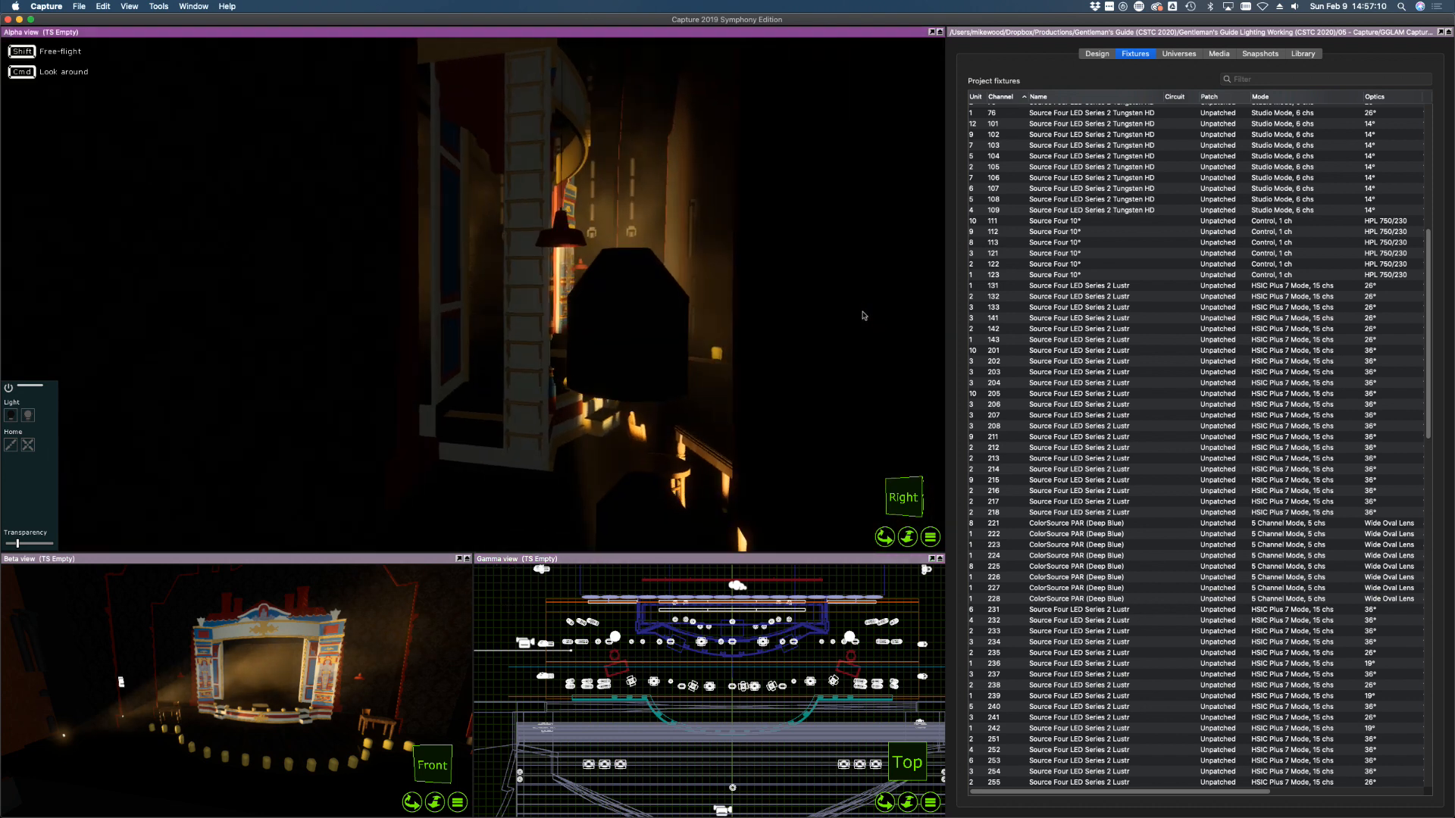
{"action": "scroll", "coordinate": [864, 315], "scroll_direction": "up", "scroll_amount": 10}
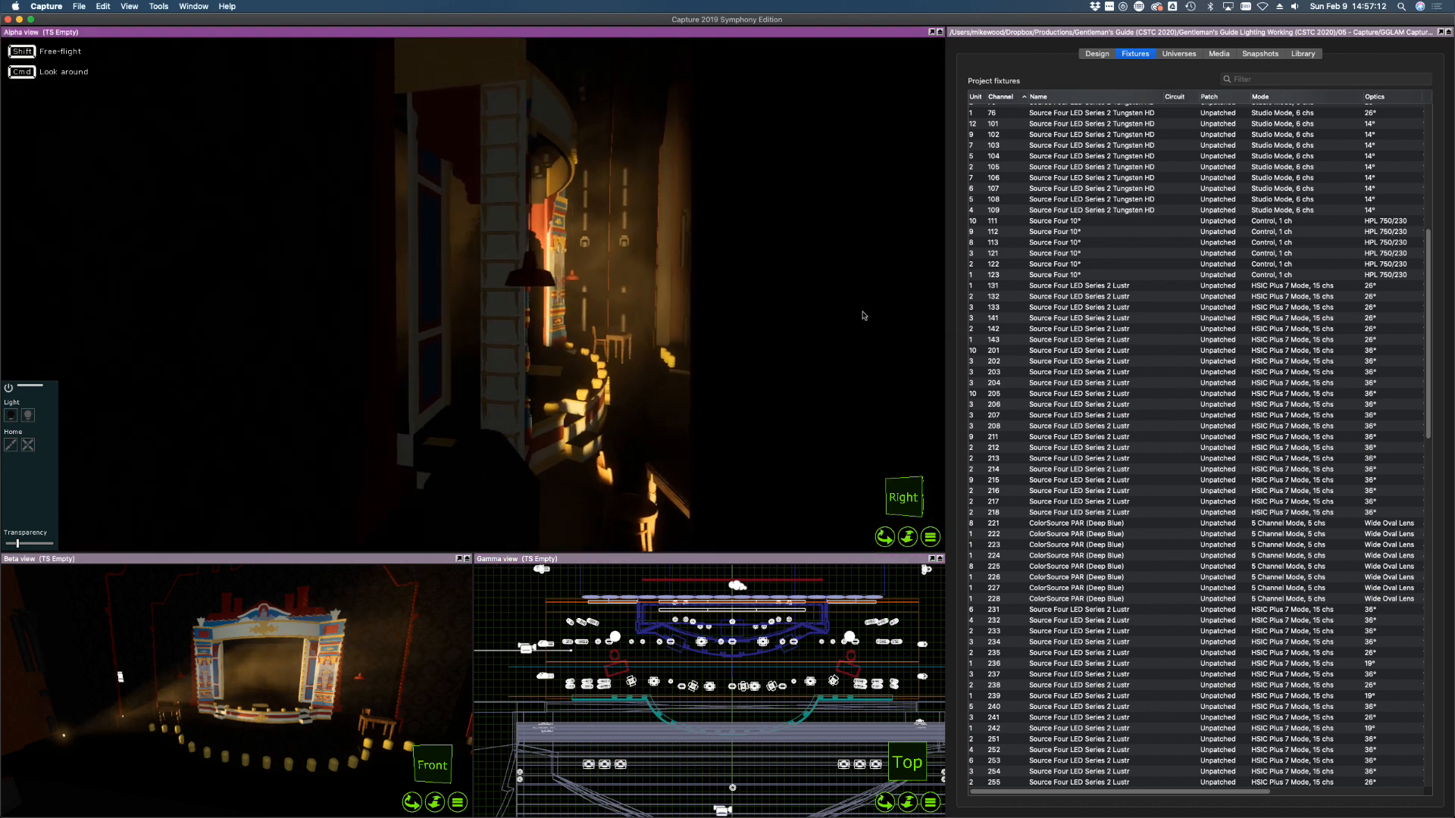
{"action": "scroll", "coordinate": [863, 315], "scroll_direction": "up", "scroll_amount": 2}
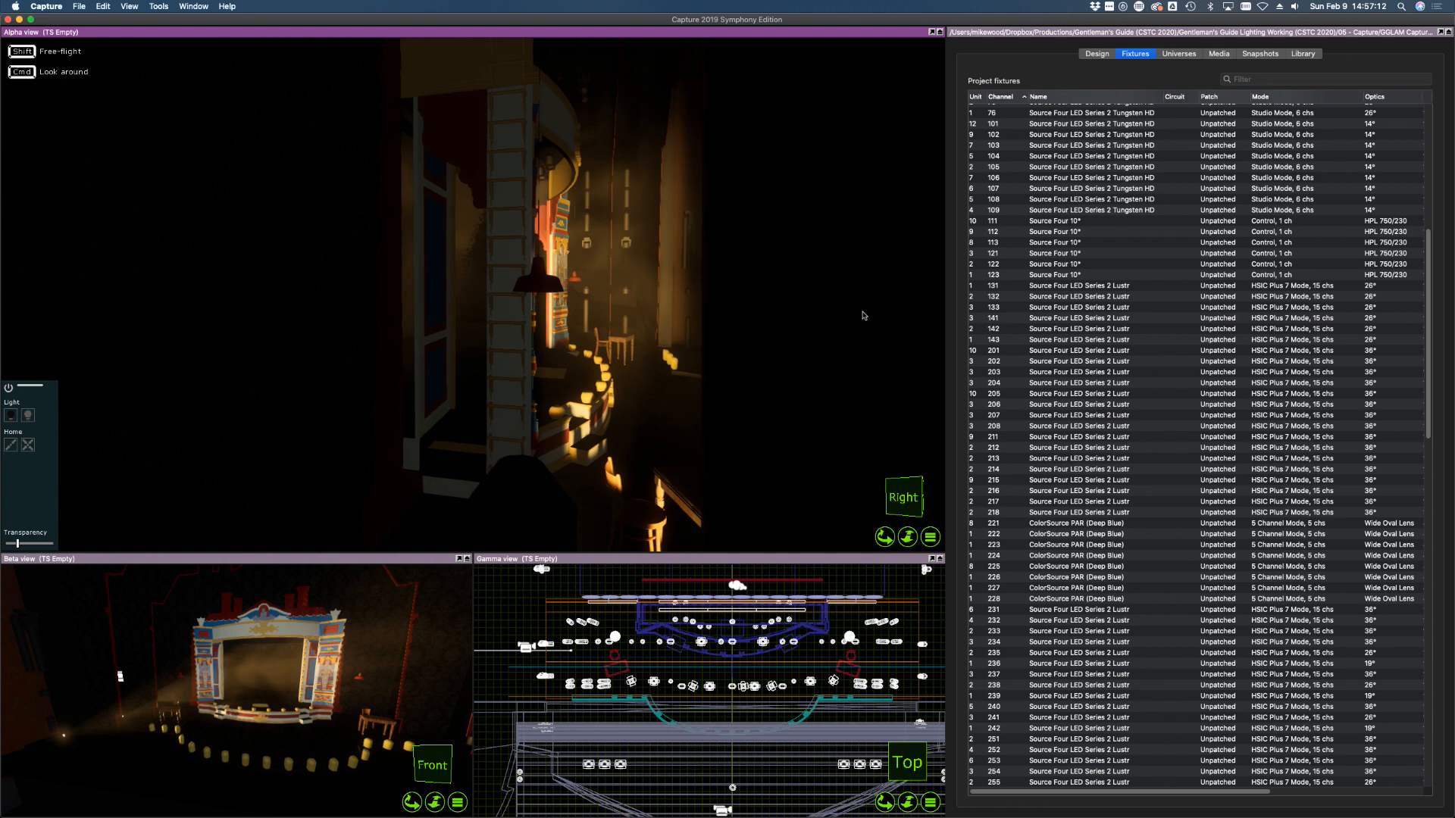
{"action": "left_click", "coordinate": [1096, 556]}
{"action": "left_click", "coordinate": [1007, 394]}
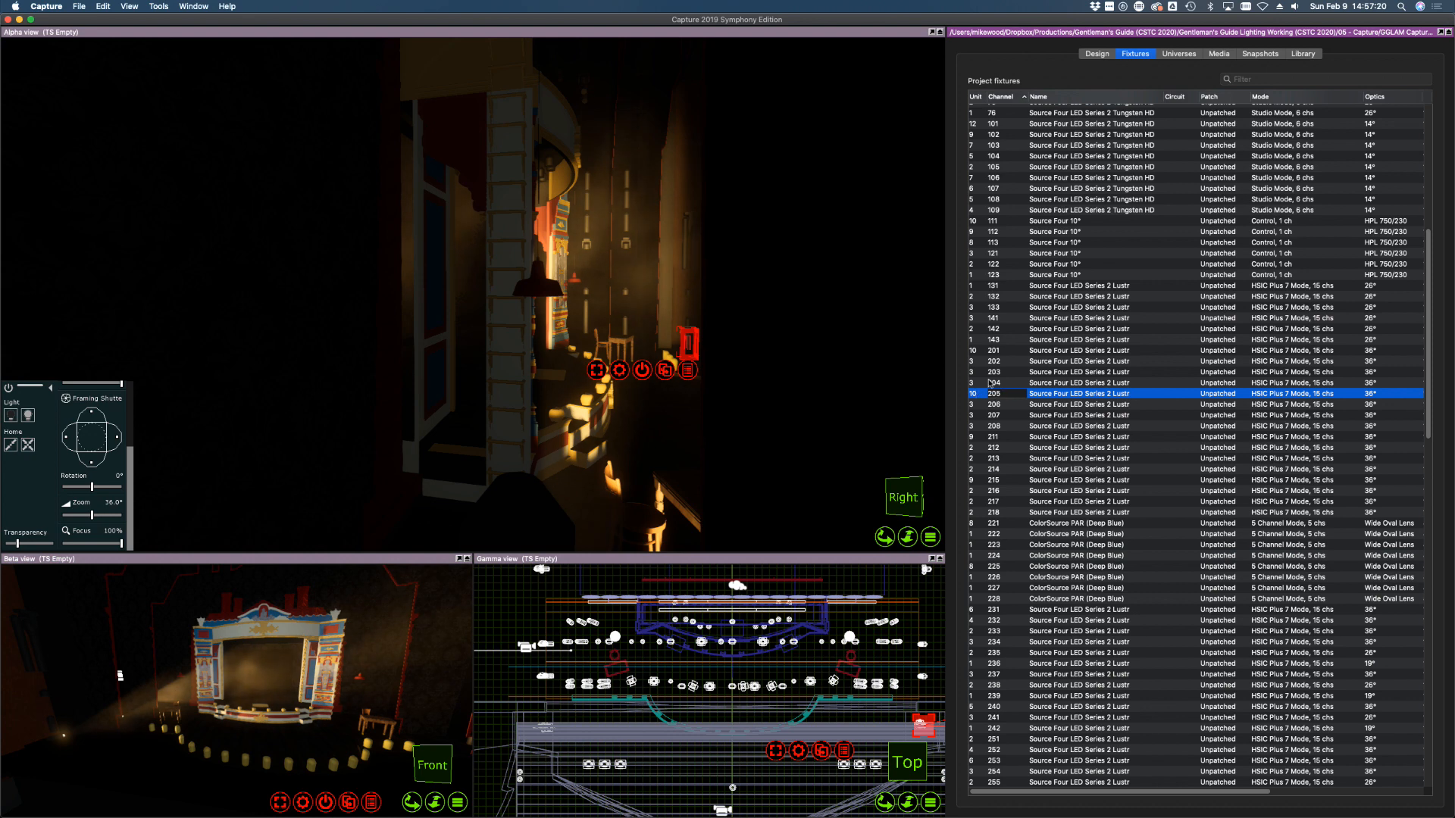
Switch off the lights of fixtures 201–205
{"action": "left_click", "coordinate": [1006, 436]}
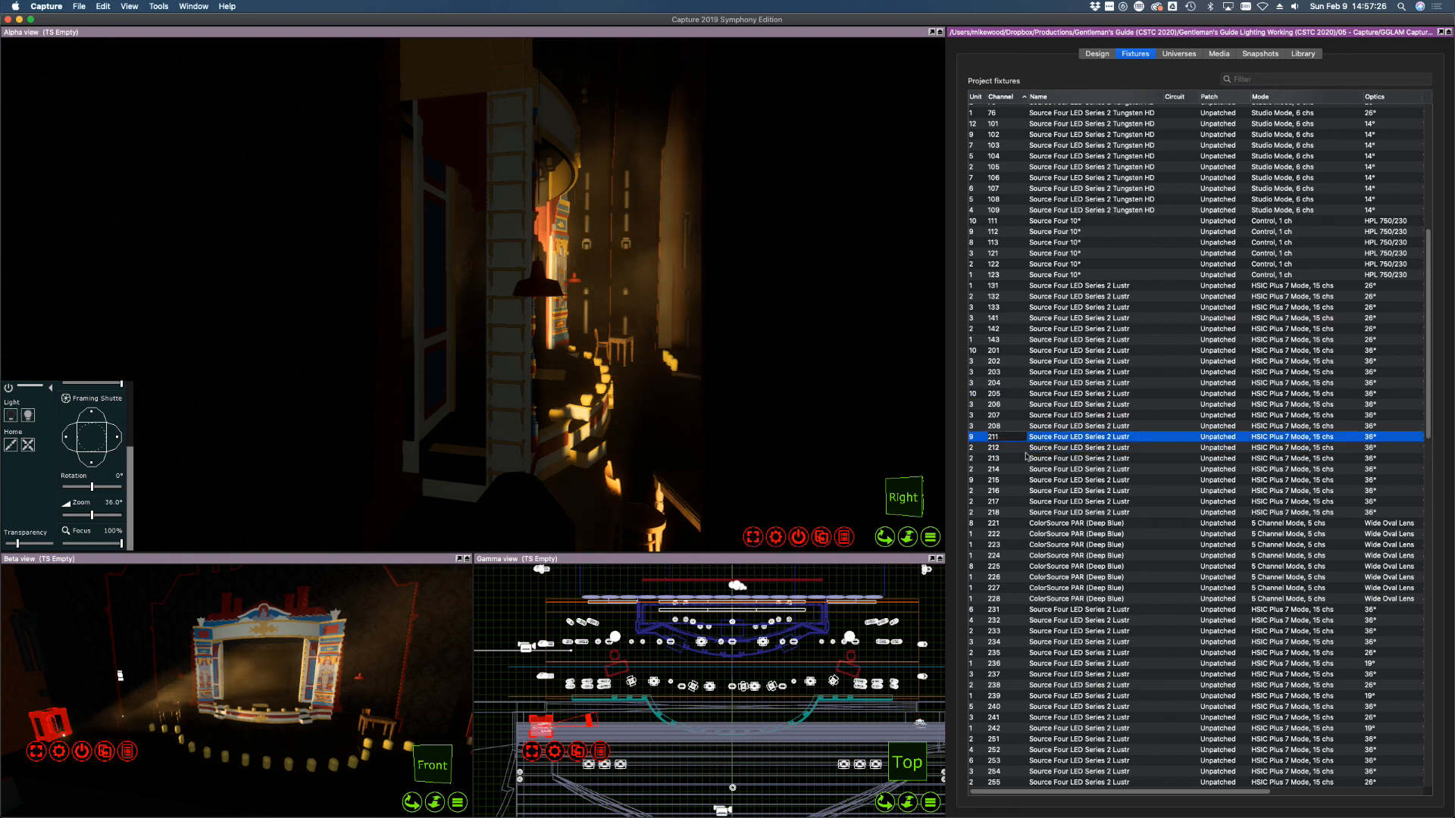
{"action": "middle_click_drag", "start_coordinate": [768, 391], "coordinate": [733, 390]}
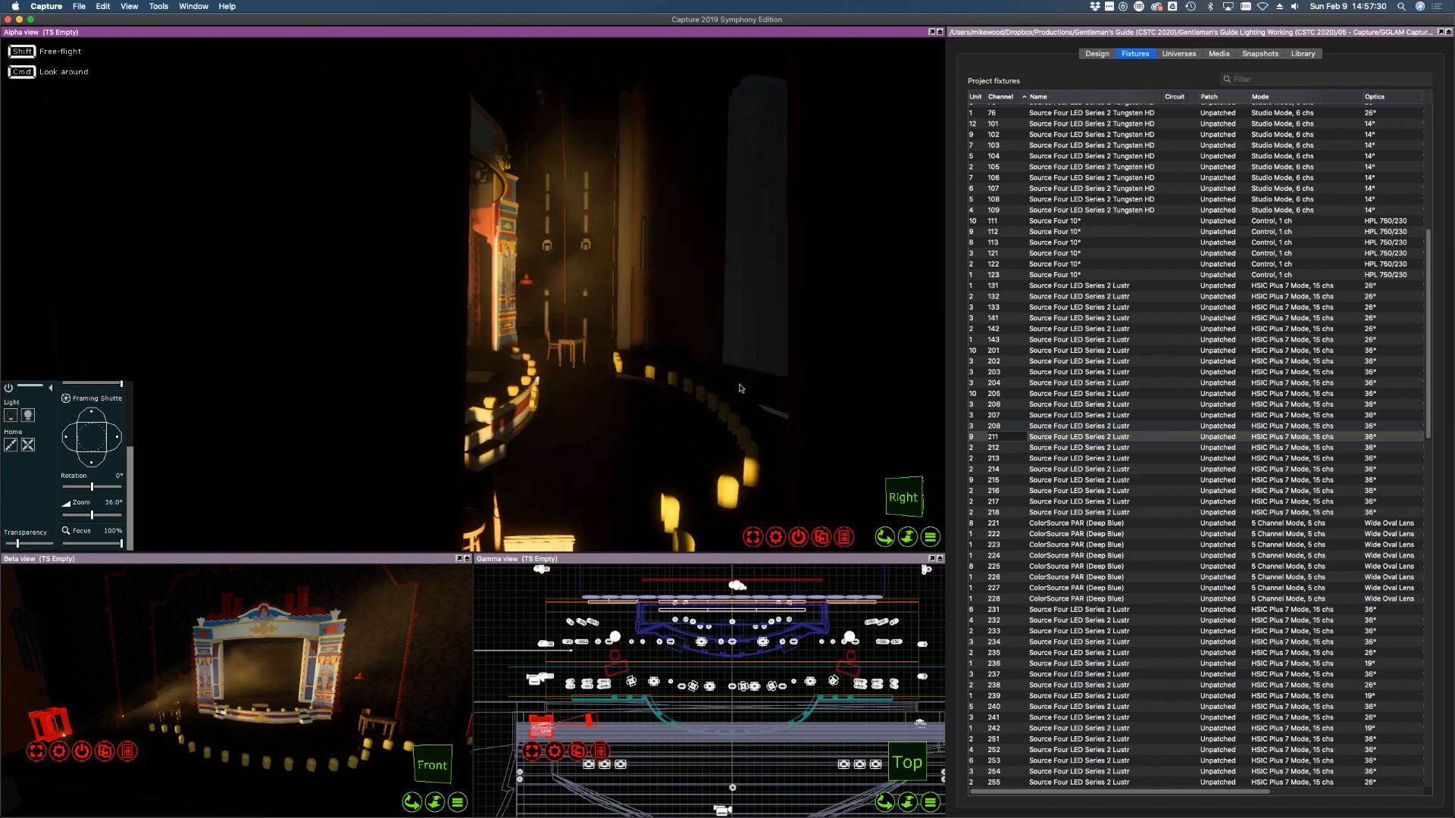
{"action": "left_click", "coordinate": [1000, 351]}
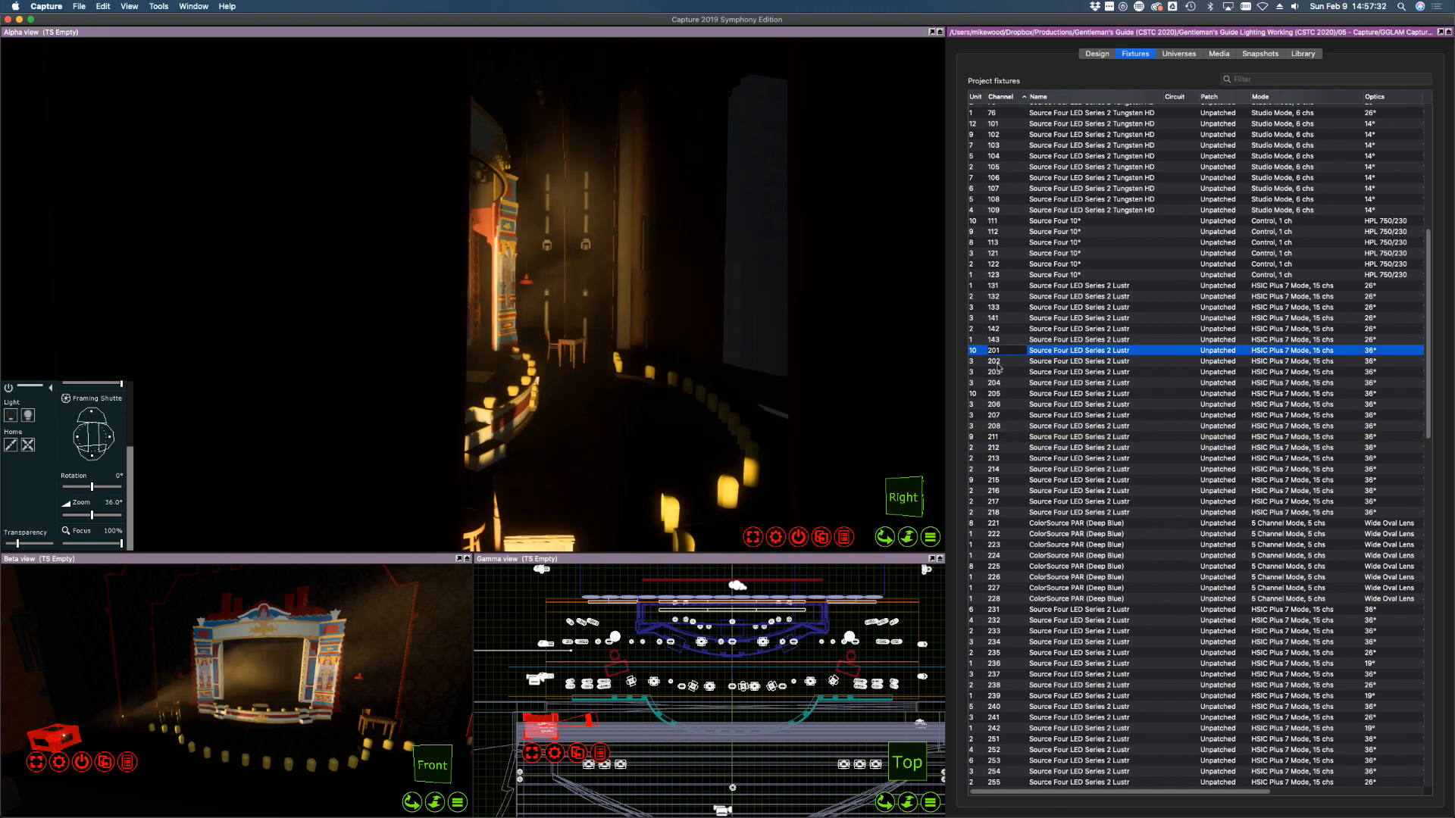
{"action": "left_click", "coordinate": [997, 393], "text": "shift"}
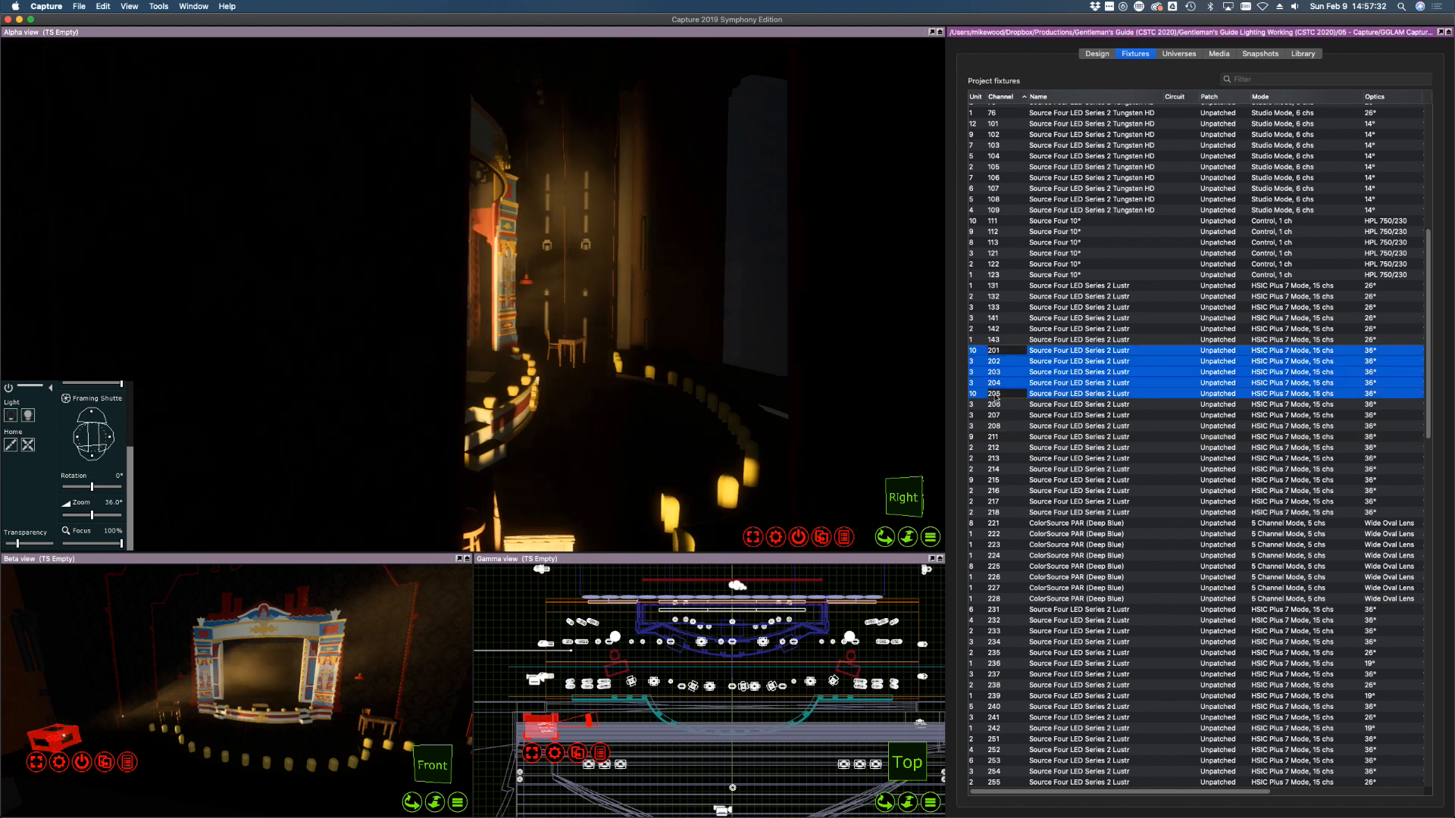
{"action": "left_click", "coordinate": [15, 419]}
Turn on channel 211 and shutter its right and bottom edges off the floor
{"action": "left_click", "coordinate": [1001, 426]}
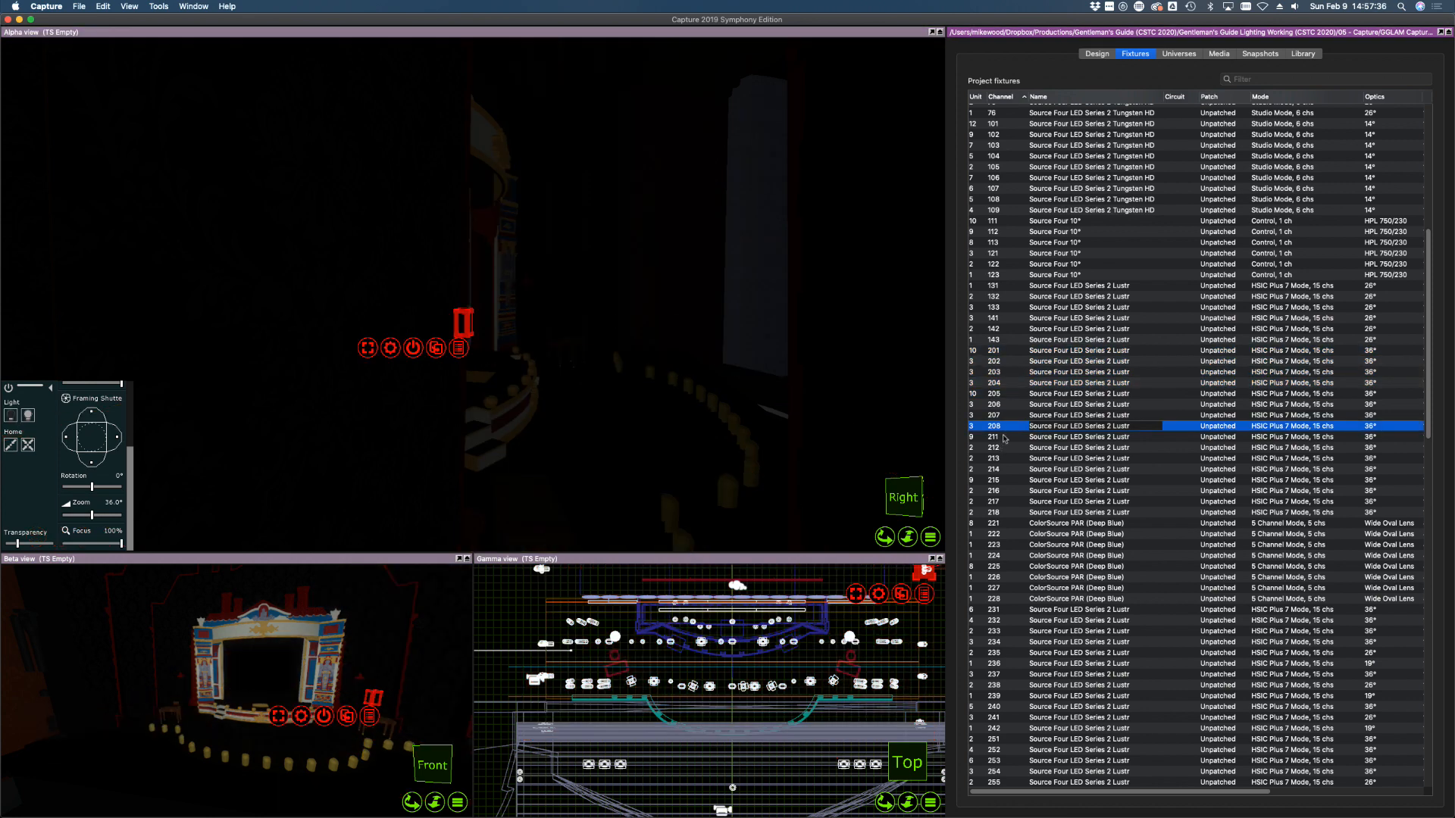
{"action": "left_click", "coordinate": [999, 437]}
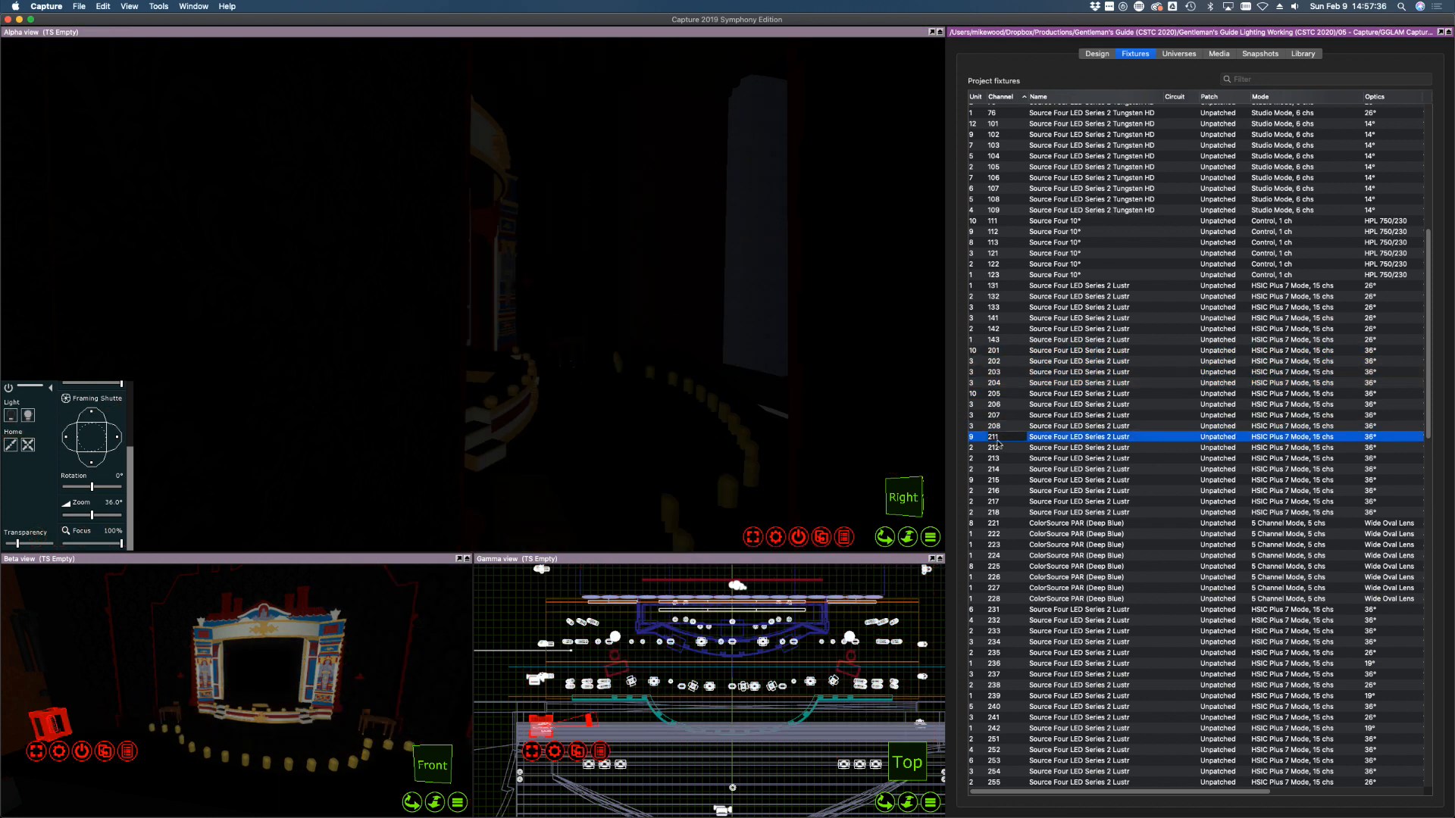
{"action": "left_click", "coordinate": [28, 416]}
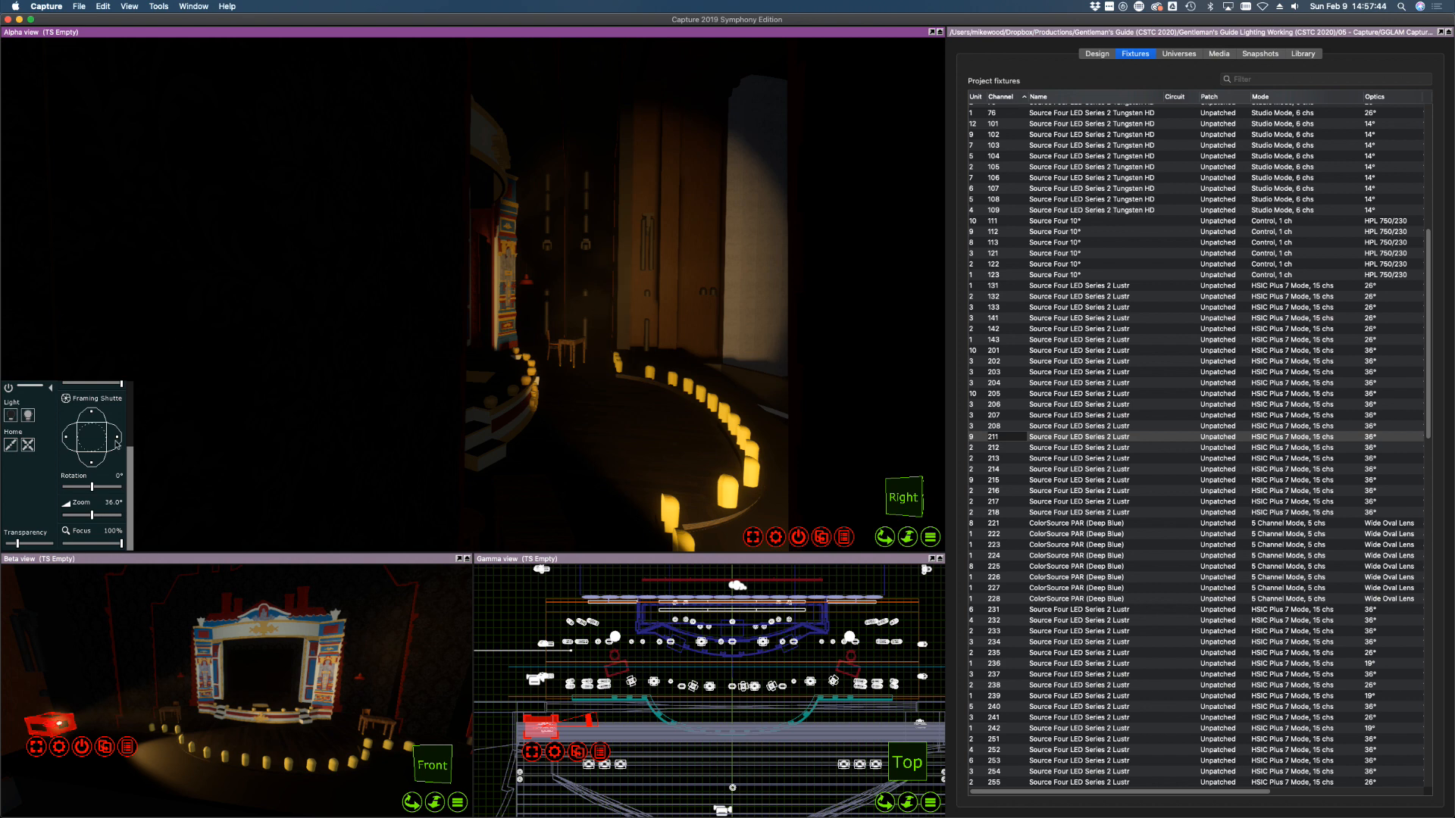
{"action": "left_click_drag", "start_coordinate": [116, 437], "coordinate": [107, 437]}
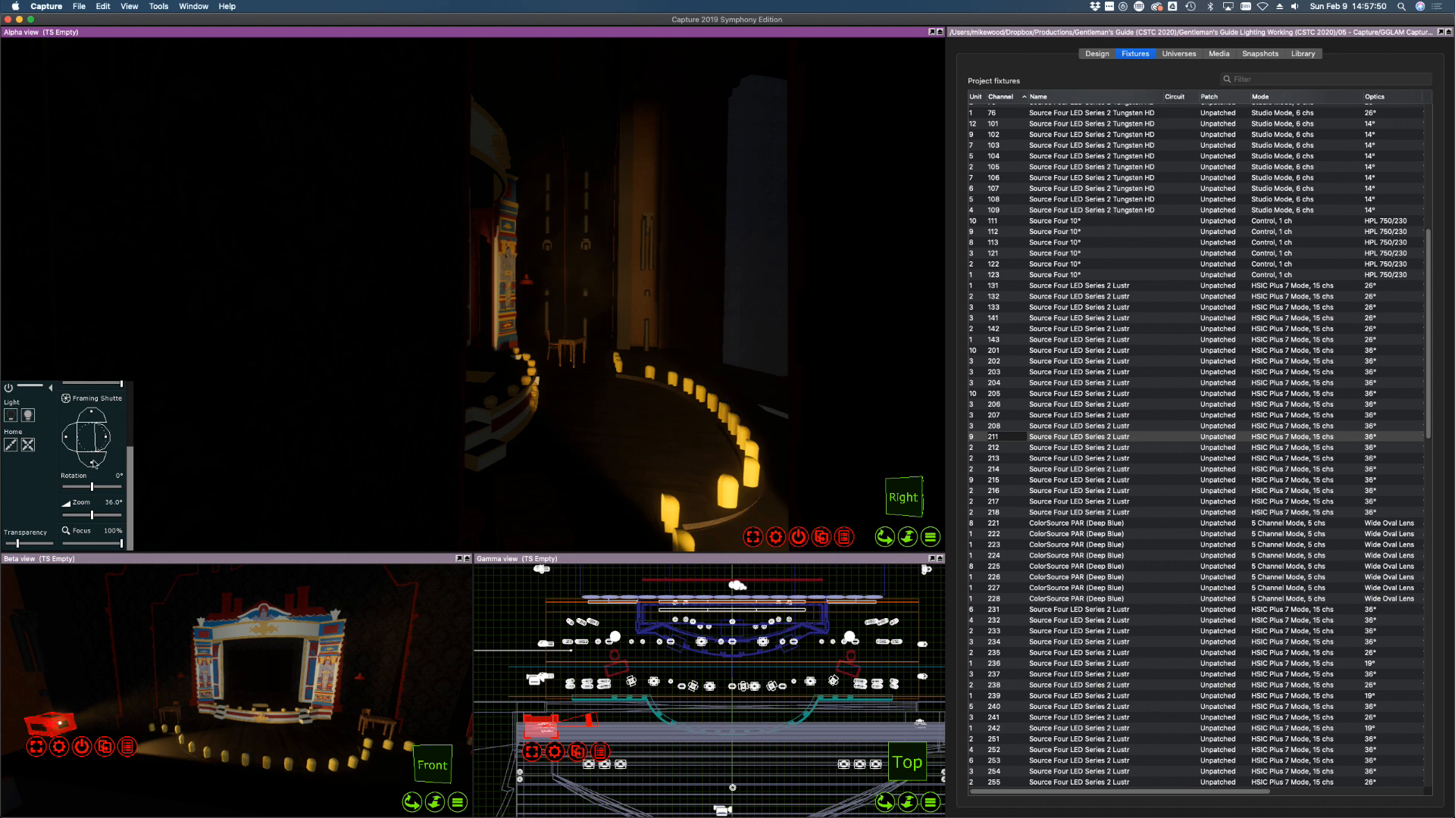
{"action": "left_click_drag", "start_coordinate": [92, 461], "coordinate": [69, 440]}
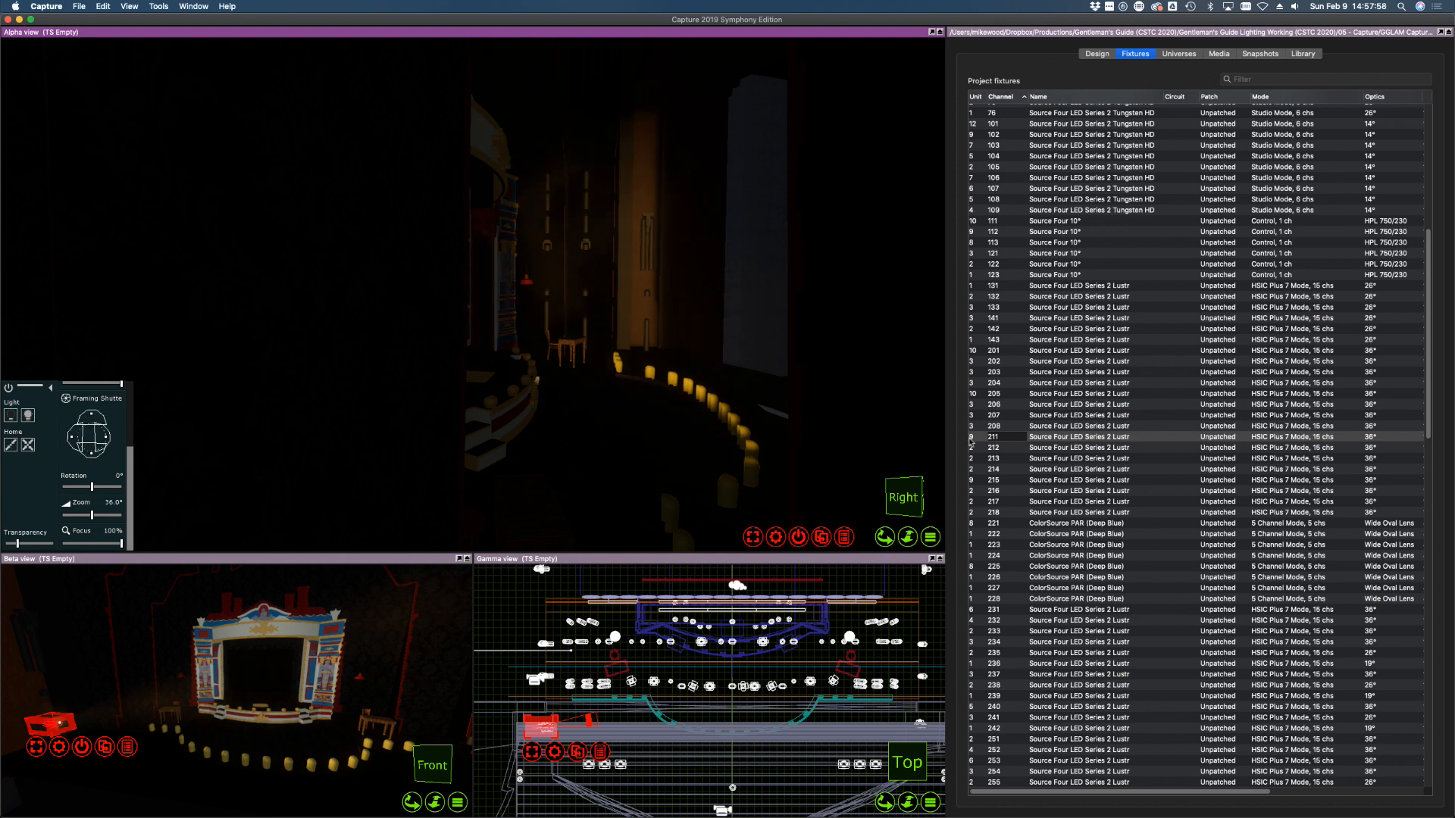
Focus channel 212 on the back wall doorway and trim its right side
{"action": "left_click", "coordinate": [994, 447]}
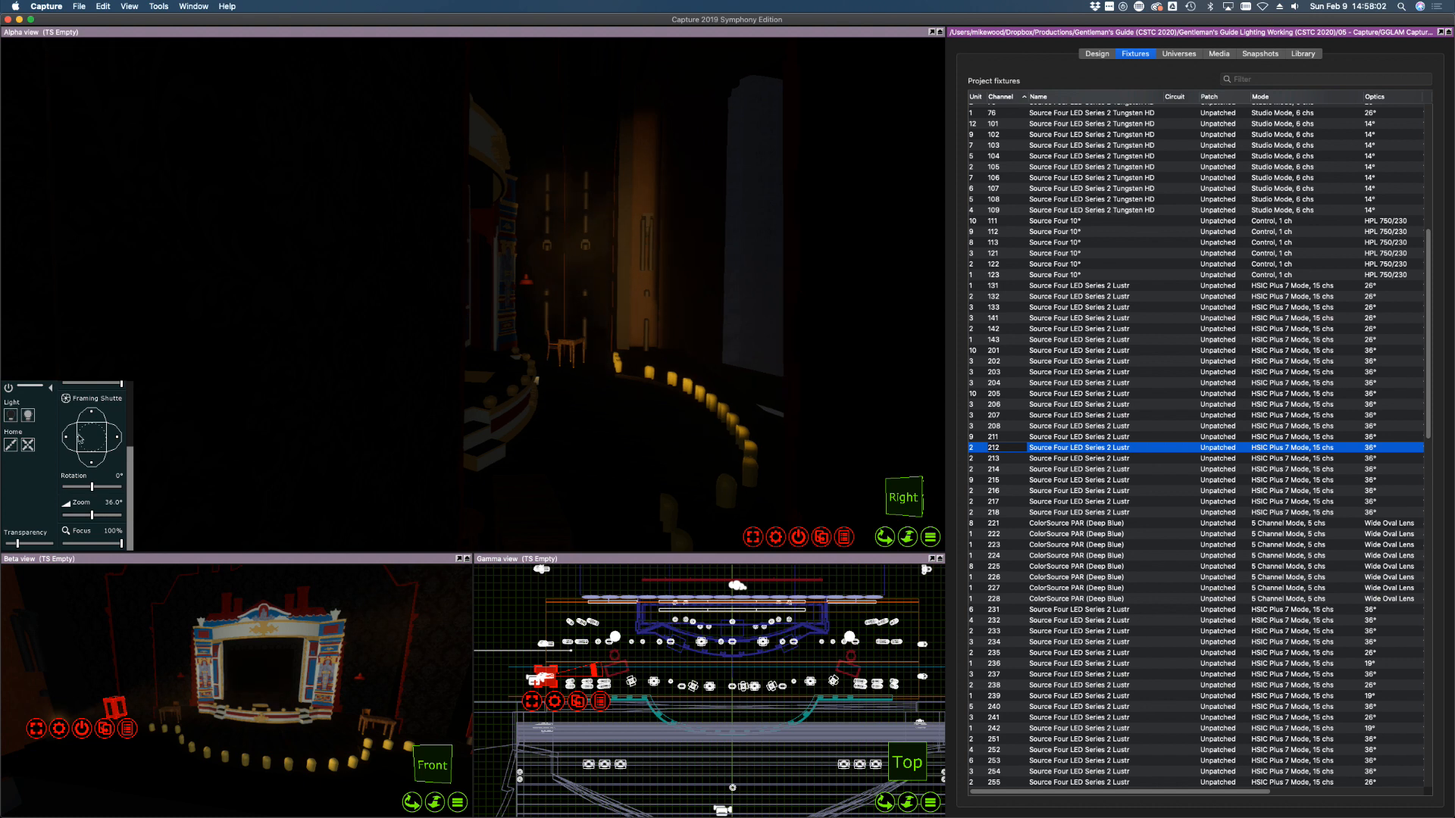
{"action": "left_click", "coordinate": [31, 421]}
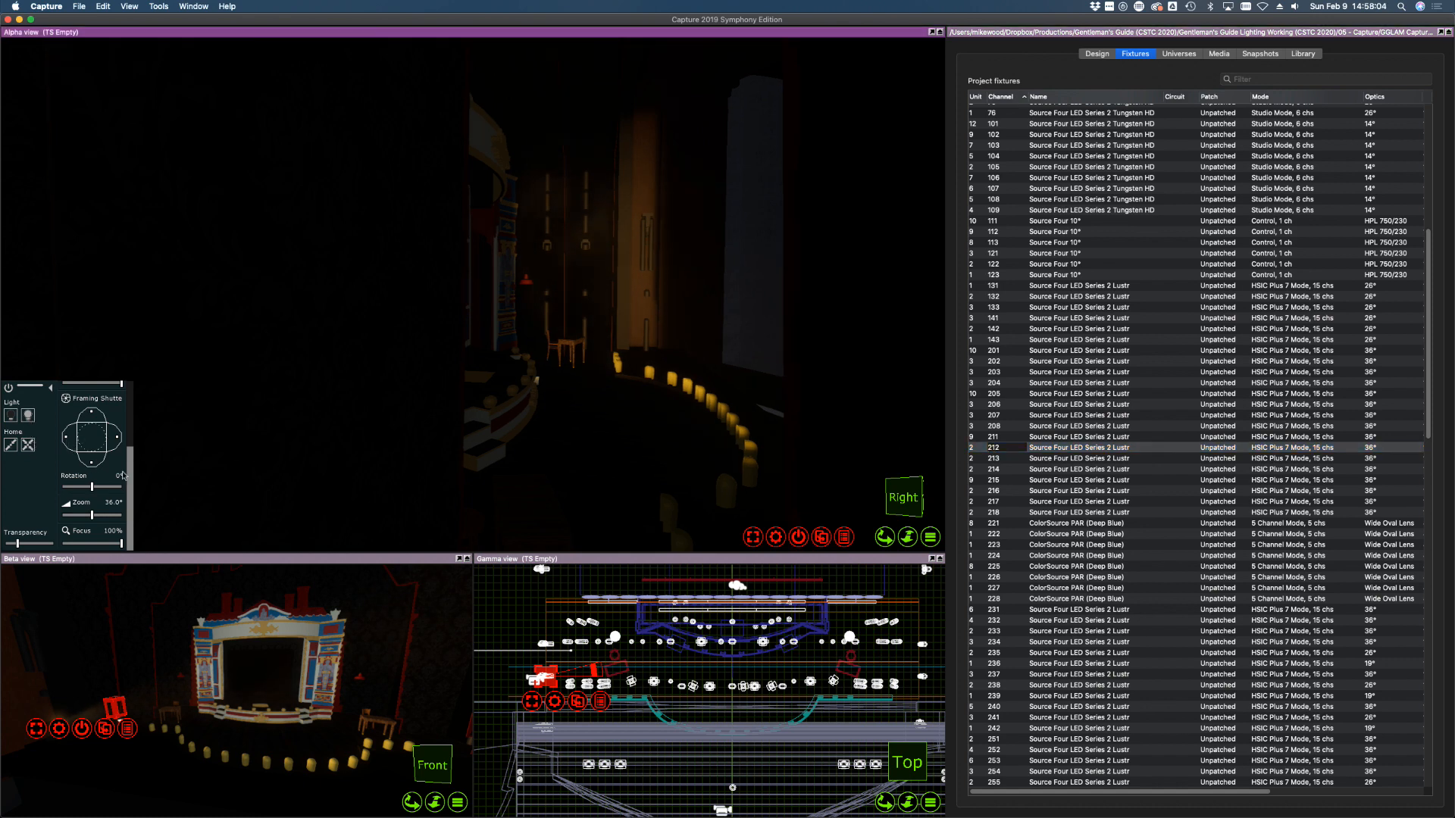
{"action": "left_click", "coordinate": [546, 344], "text": "alt"}
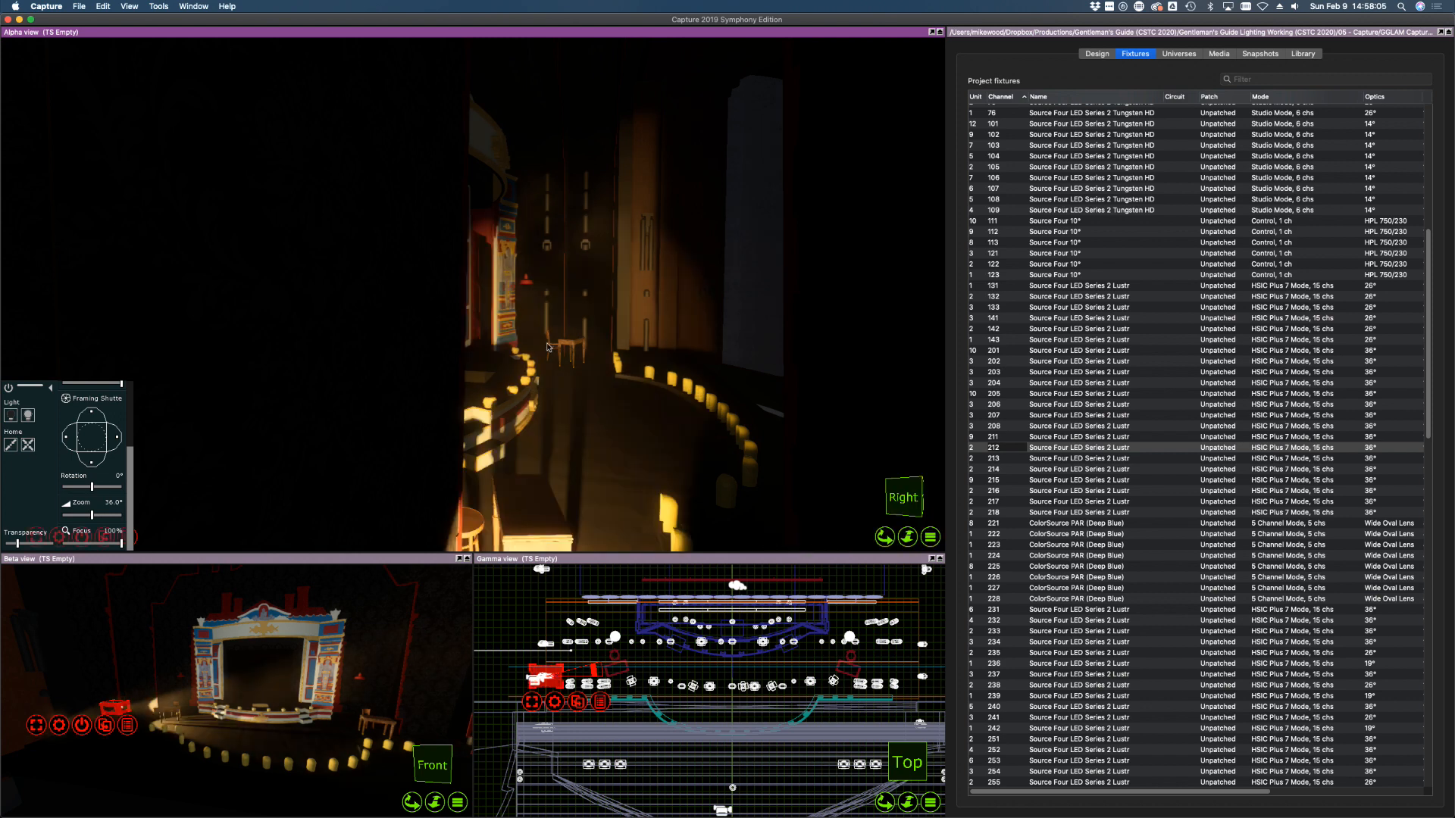
{"action": "left_click", "coordinate": [584, 299], "text": "alt"}
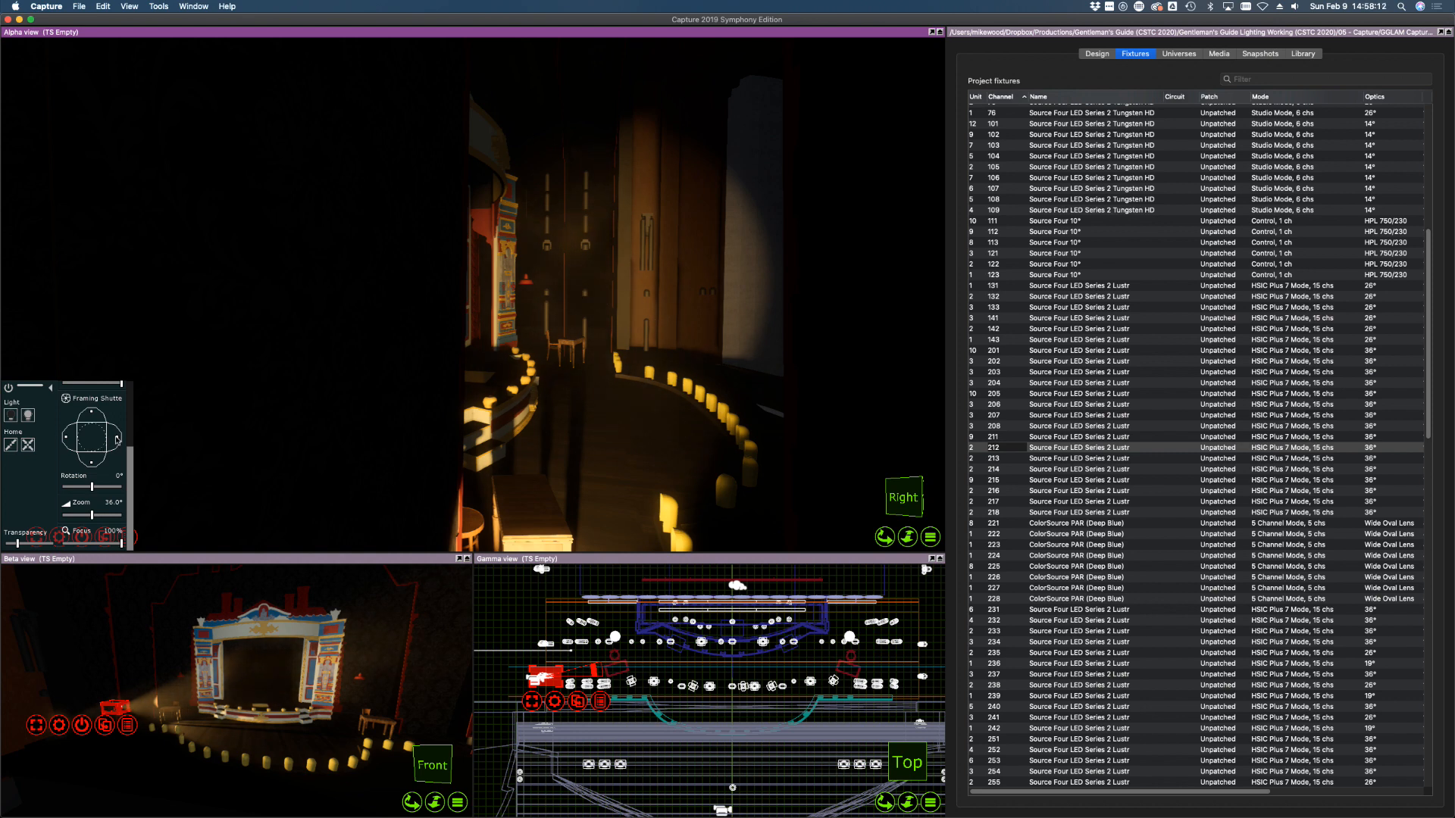
{"action": "left_click_drag", "start_coordinate": [116, 437], "coordinate": [65, 439]}
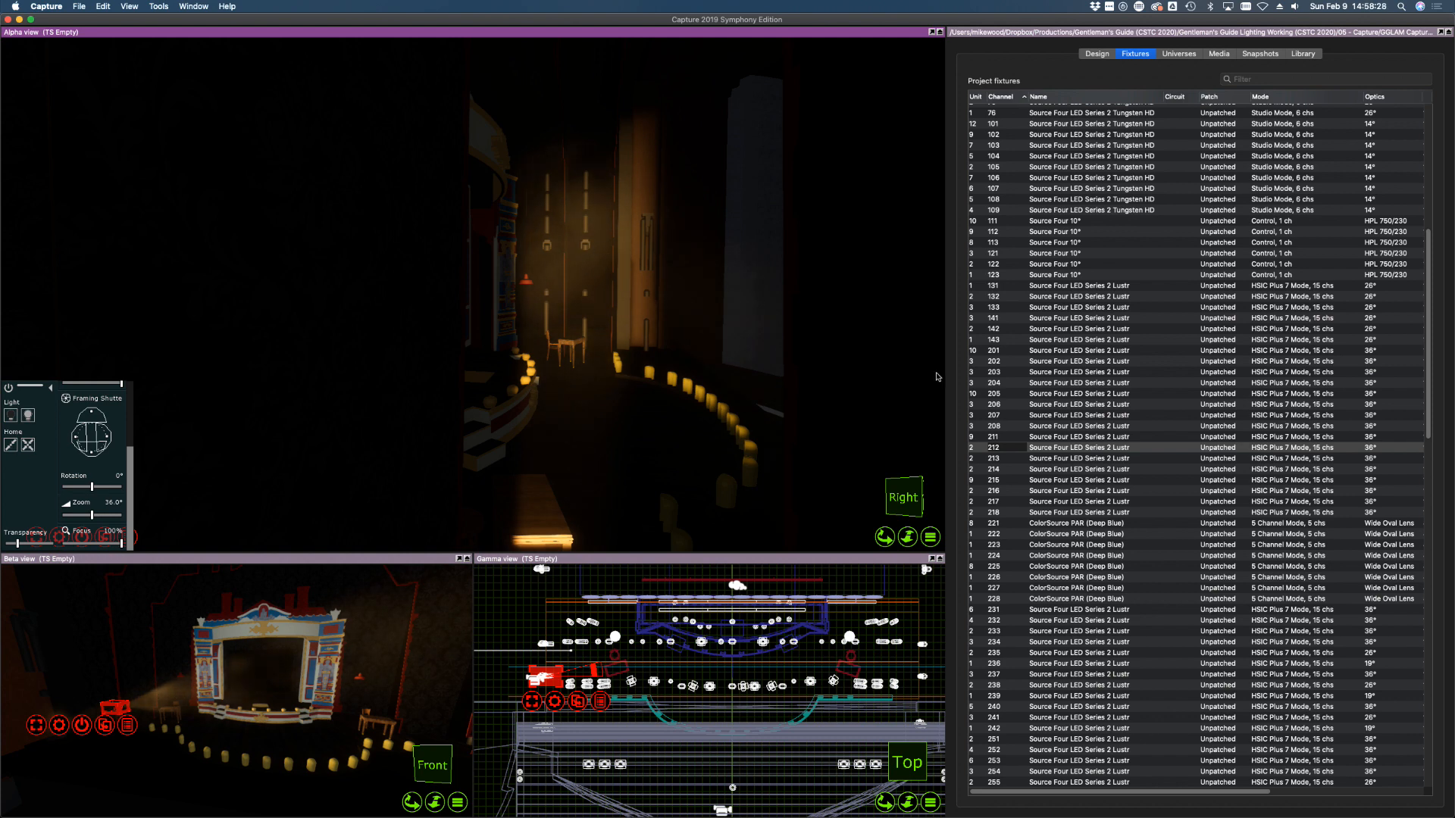
{"action": "left_click", "coordinate": [1006, 459]}
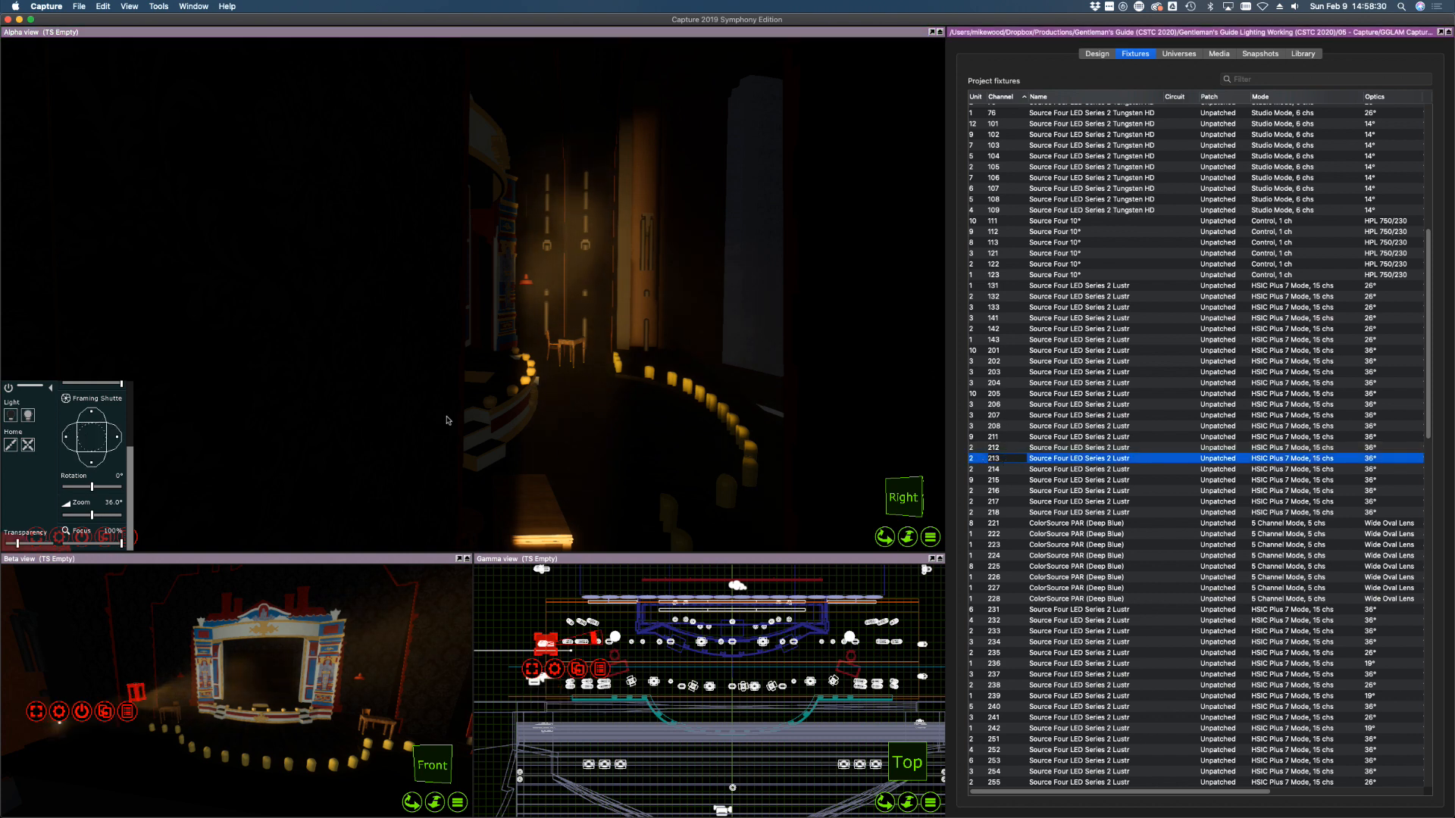
Focus channel 213 with F, light it, and shutter its right side and bottom off the steps
{"action": "middle_click_drag", "start_coordinate": [447, 420], "coordinate": [447, 421]}
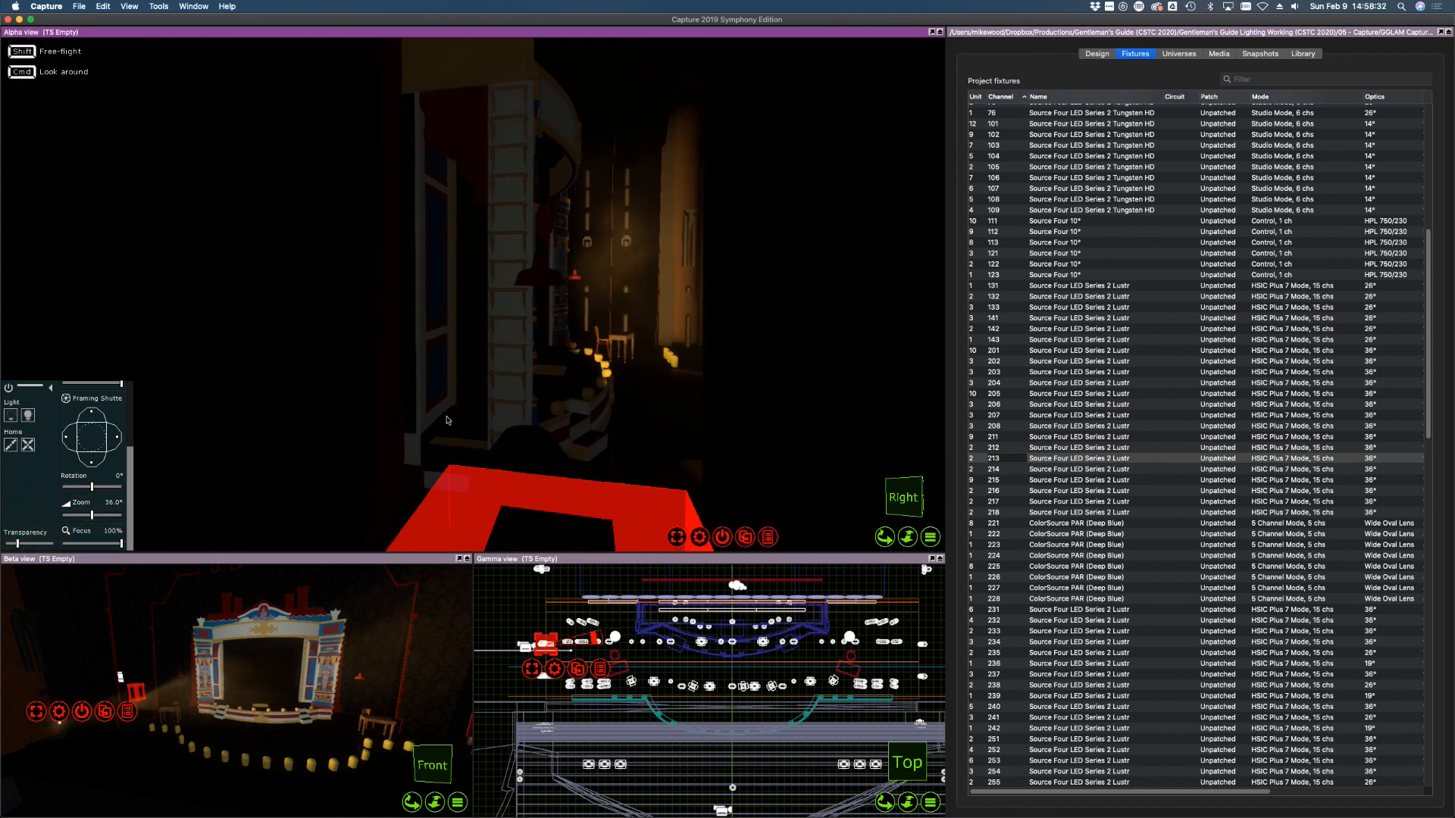
{"action": "key", "text": "f"}
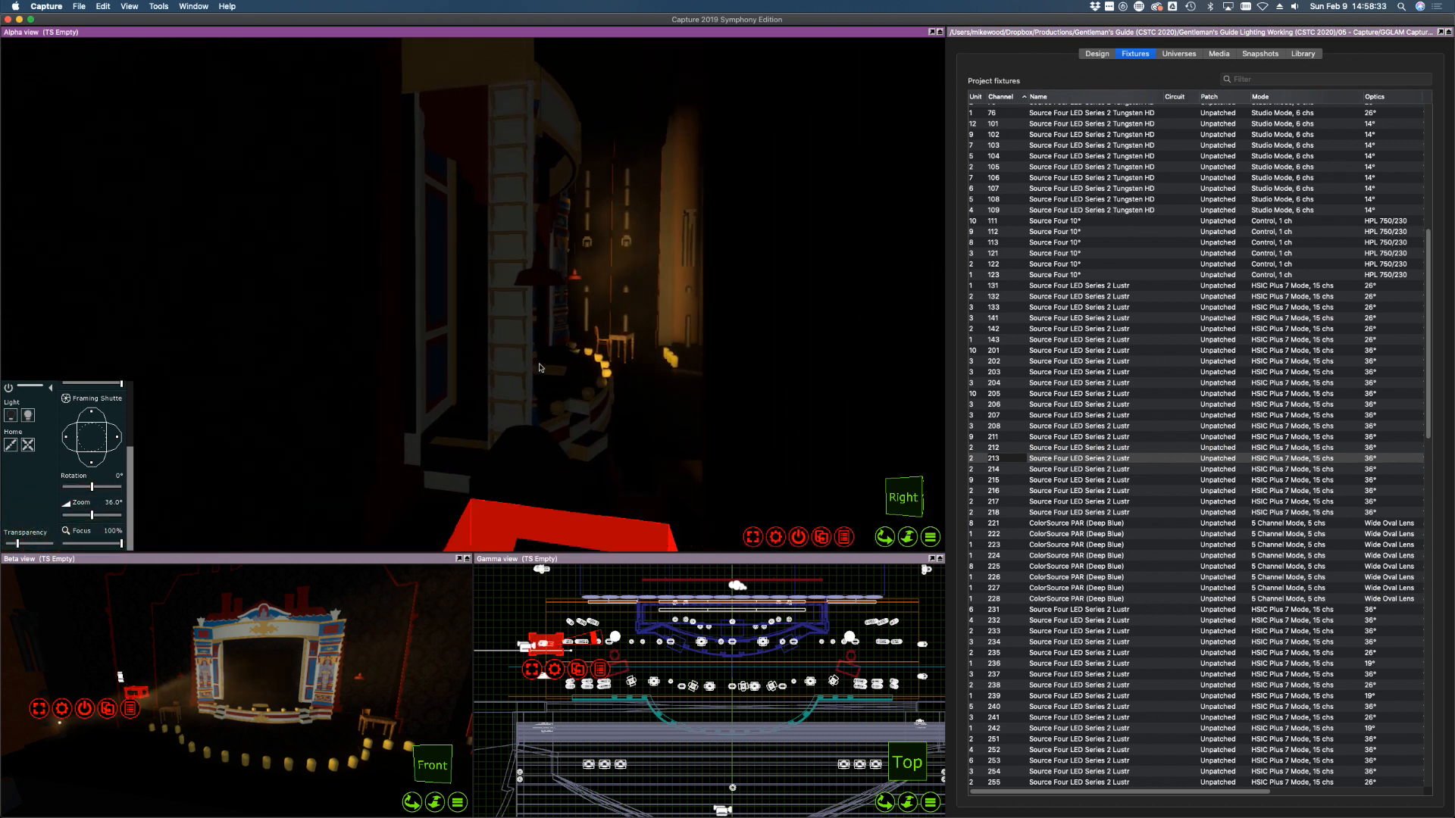
{"action": "left_click", "coordinate": [36, 417]}
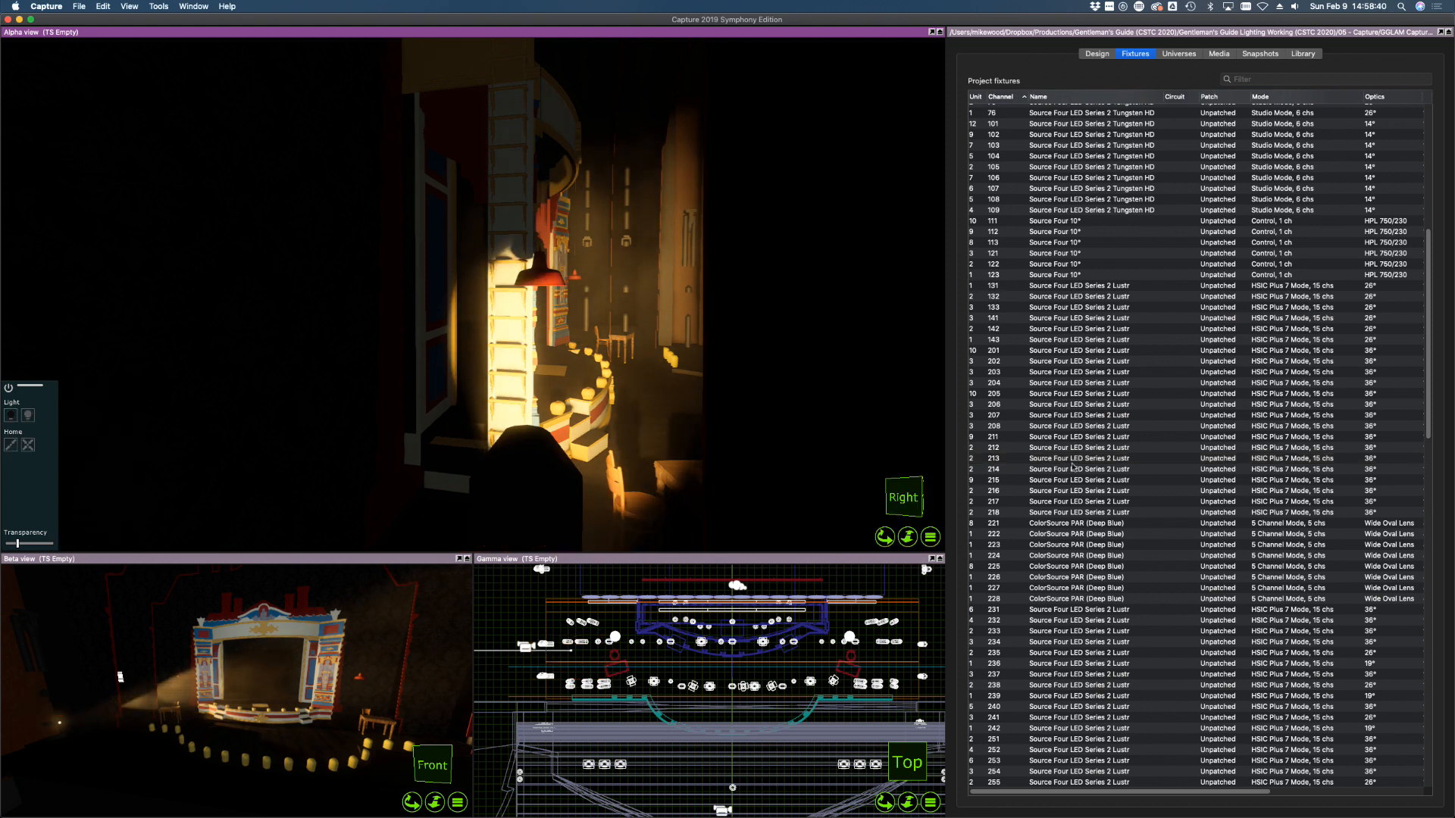
{"action": "left_click", "coordinate": [1043, 459]}
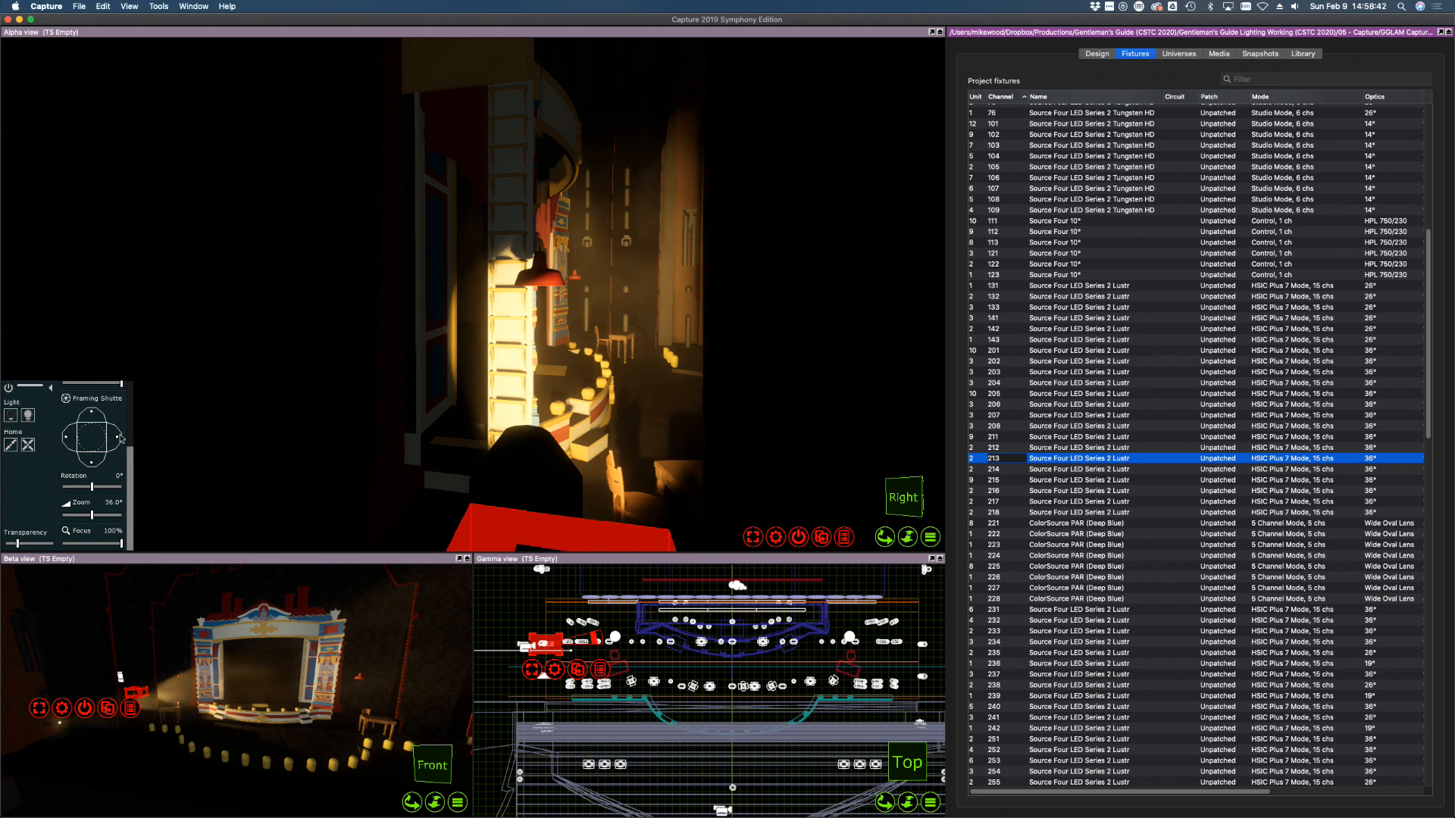
{"action": "left_click_drag", "start_coordinate": [119, 435], "coordinate": [69, 441]}
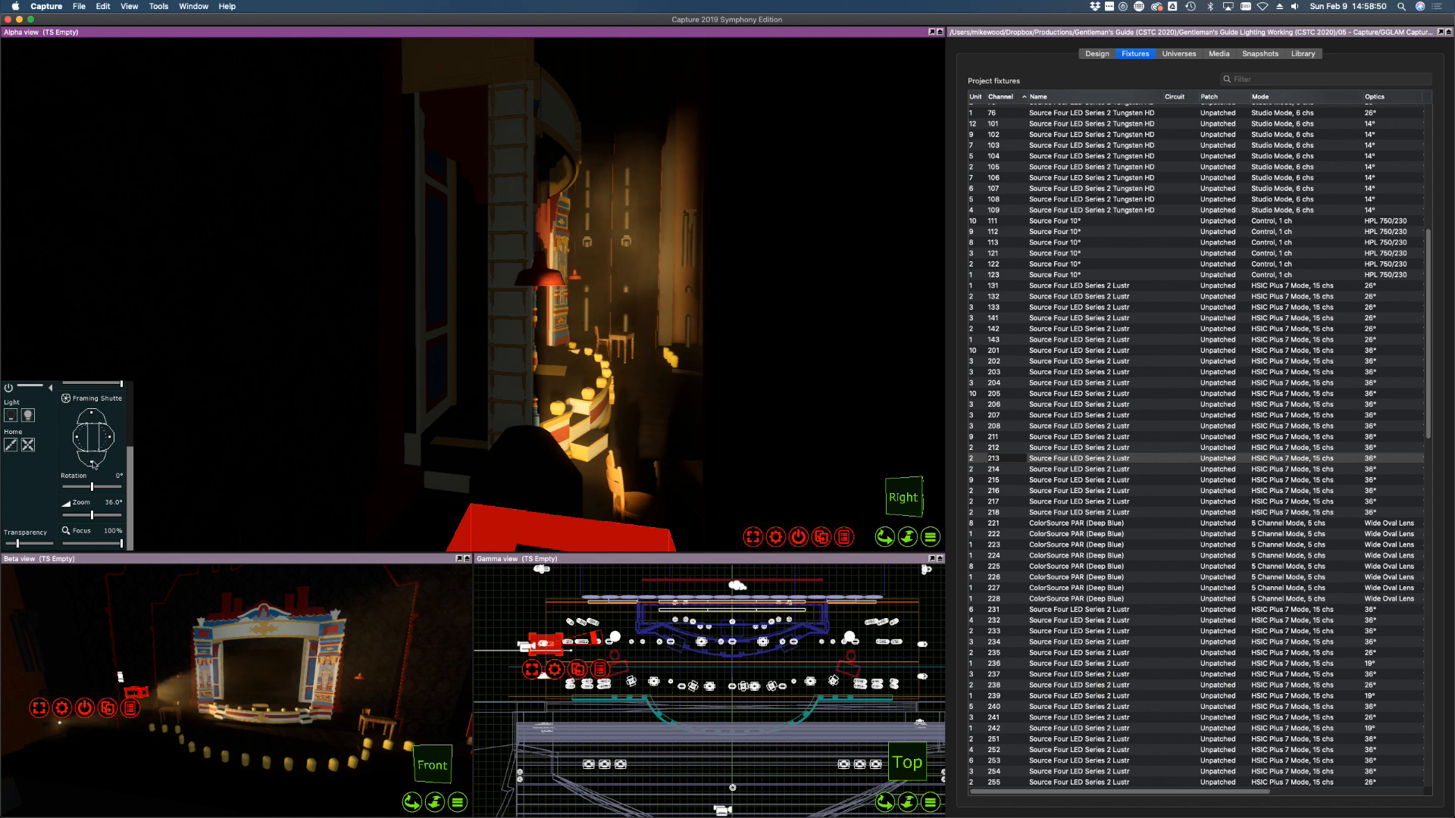
{"action": "left_click_drag", "start_coordinate": [93, 462], "coordinate": [92, 453]}
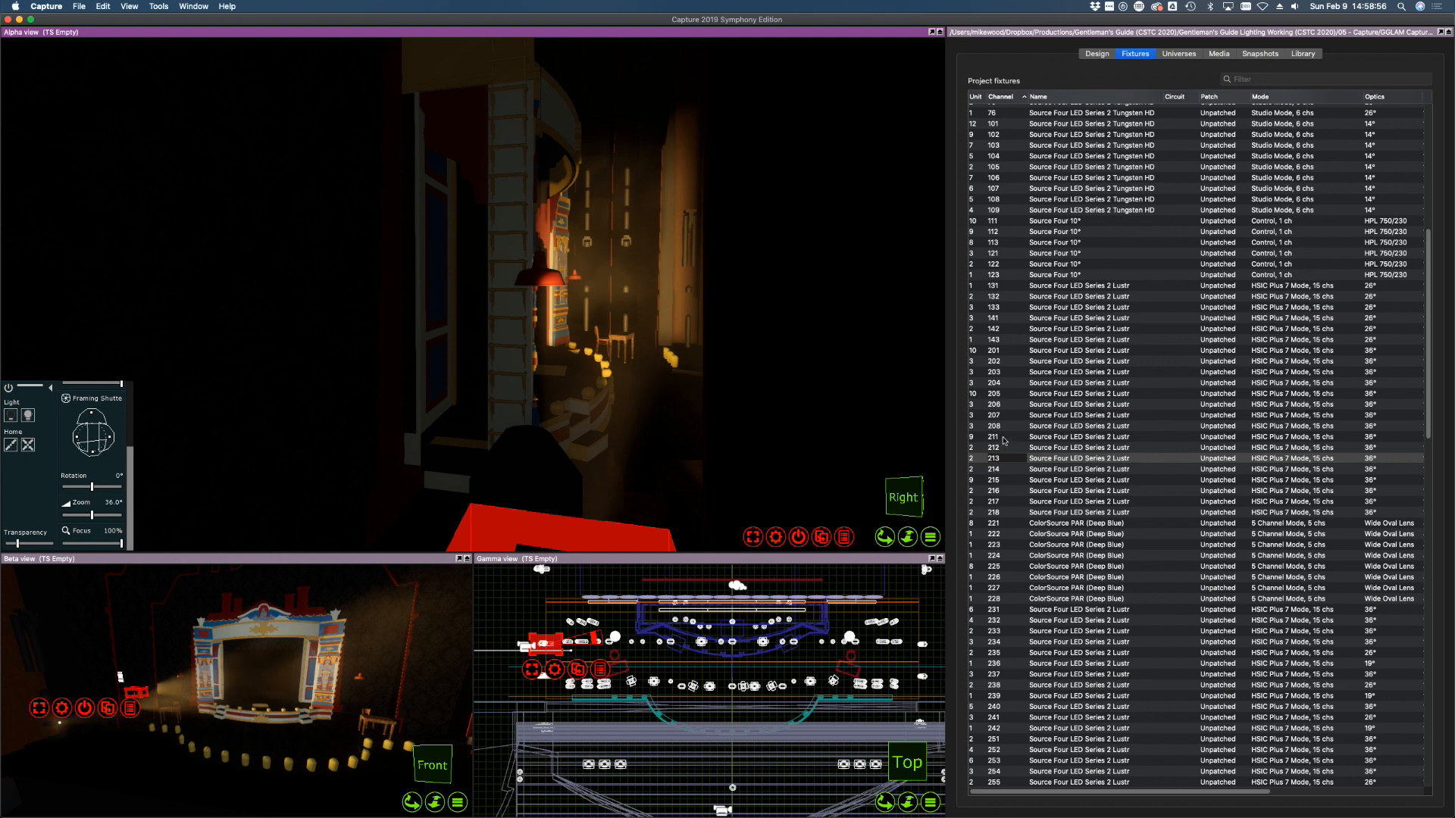
Aim channel 214 up at the curtained doorway, trim its right side, and switch it off
{"action": "left_click_drag", "start_coordinate": [1004, 441], "coordinate": [903, 453]}
{"action": "right_click_drag", "start_coordinate": [334, 362], "coordinate": [334, 361], "text": "shift"}
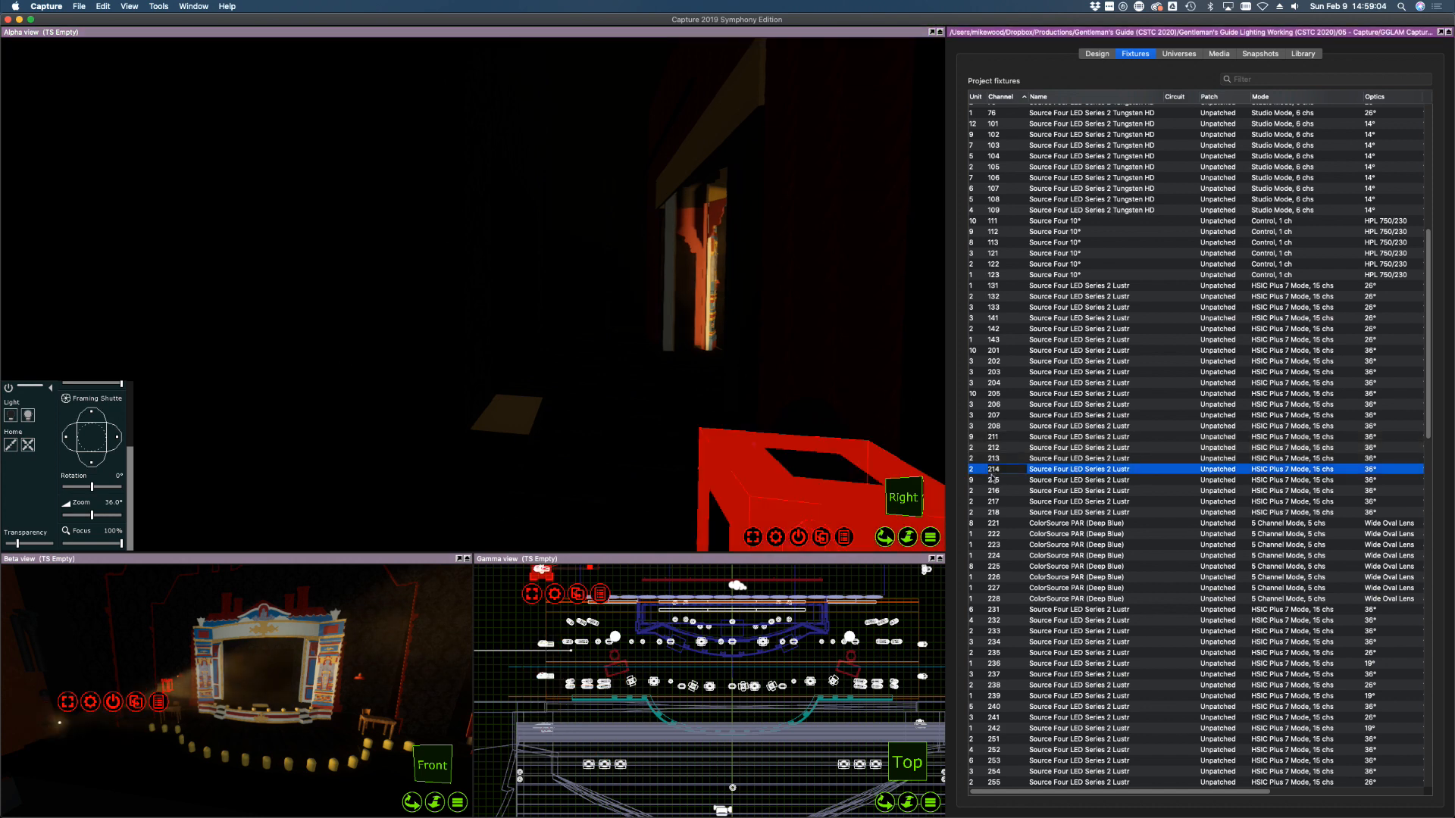
{"action": "left_click", "coordinate": [29, 418]}
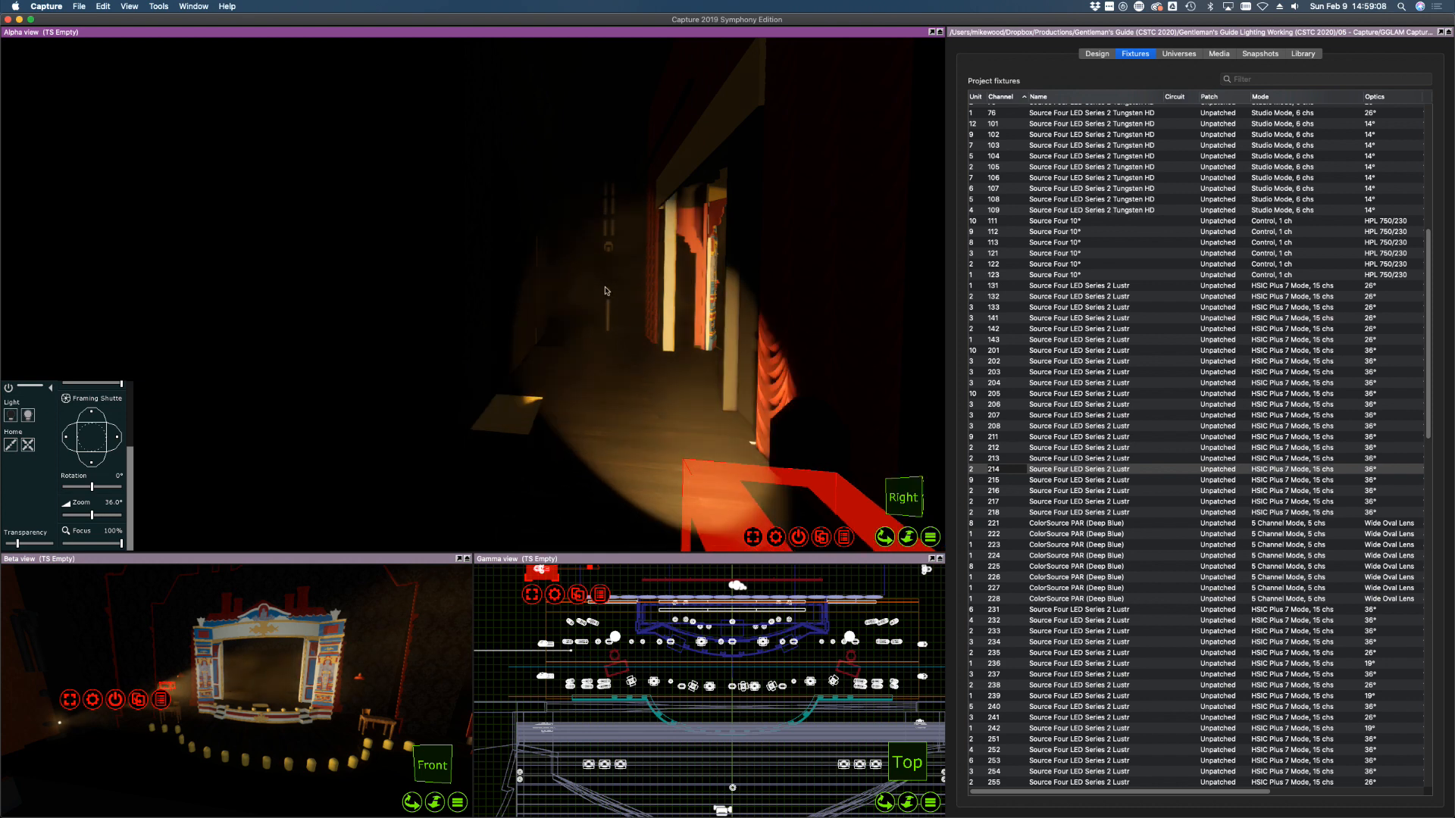
{"action": "left_click", "coordinate": [608, 250], "text": "alt"}
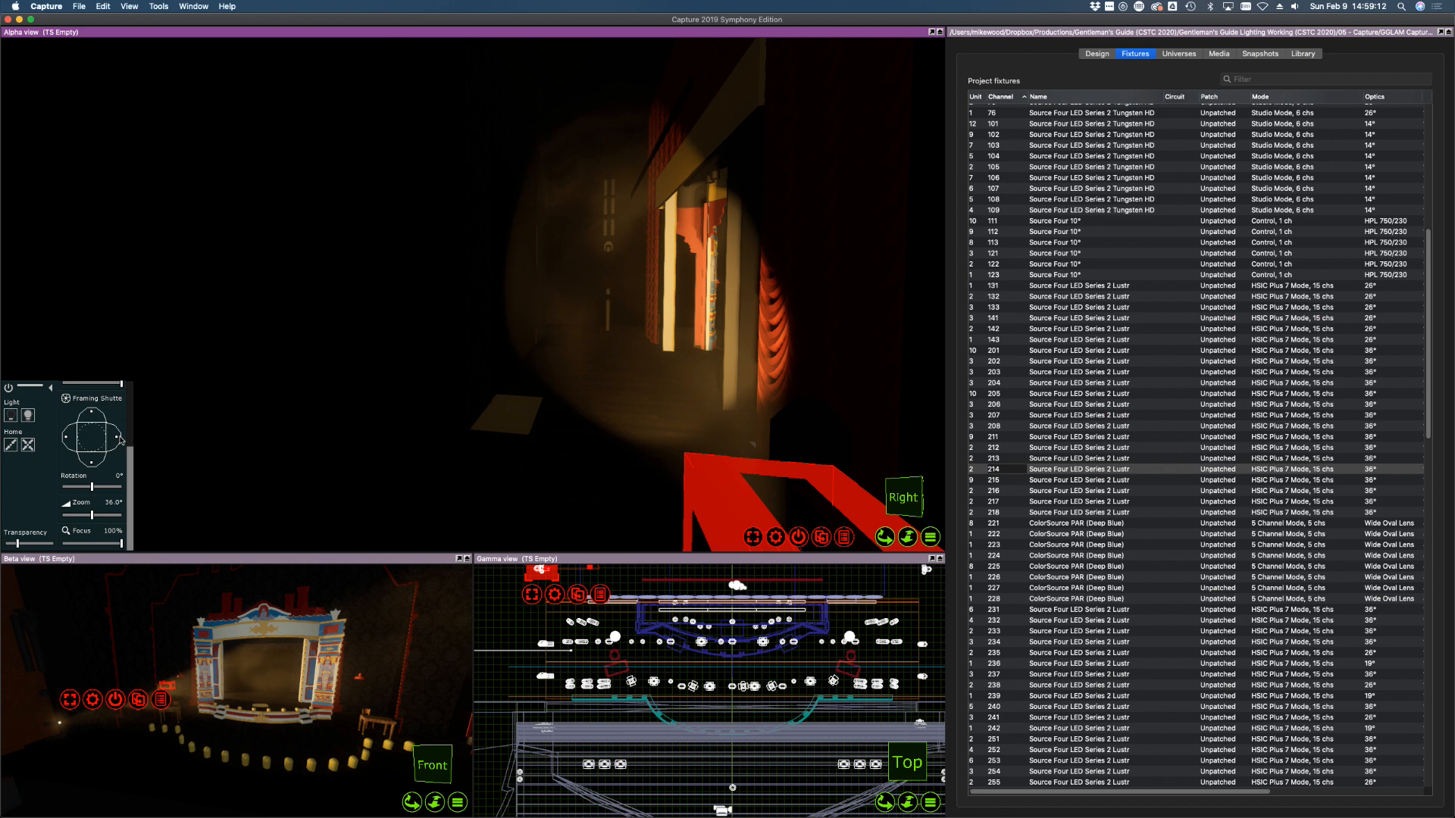
{"action": "left_click_drag", "start_coordinate": [119, 440], "coordinate": [91, 455]}
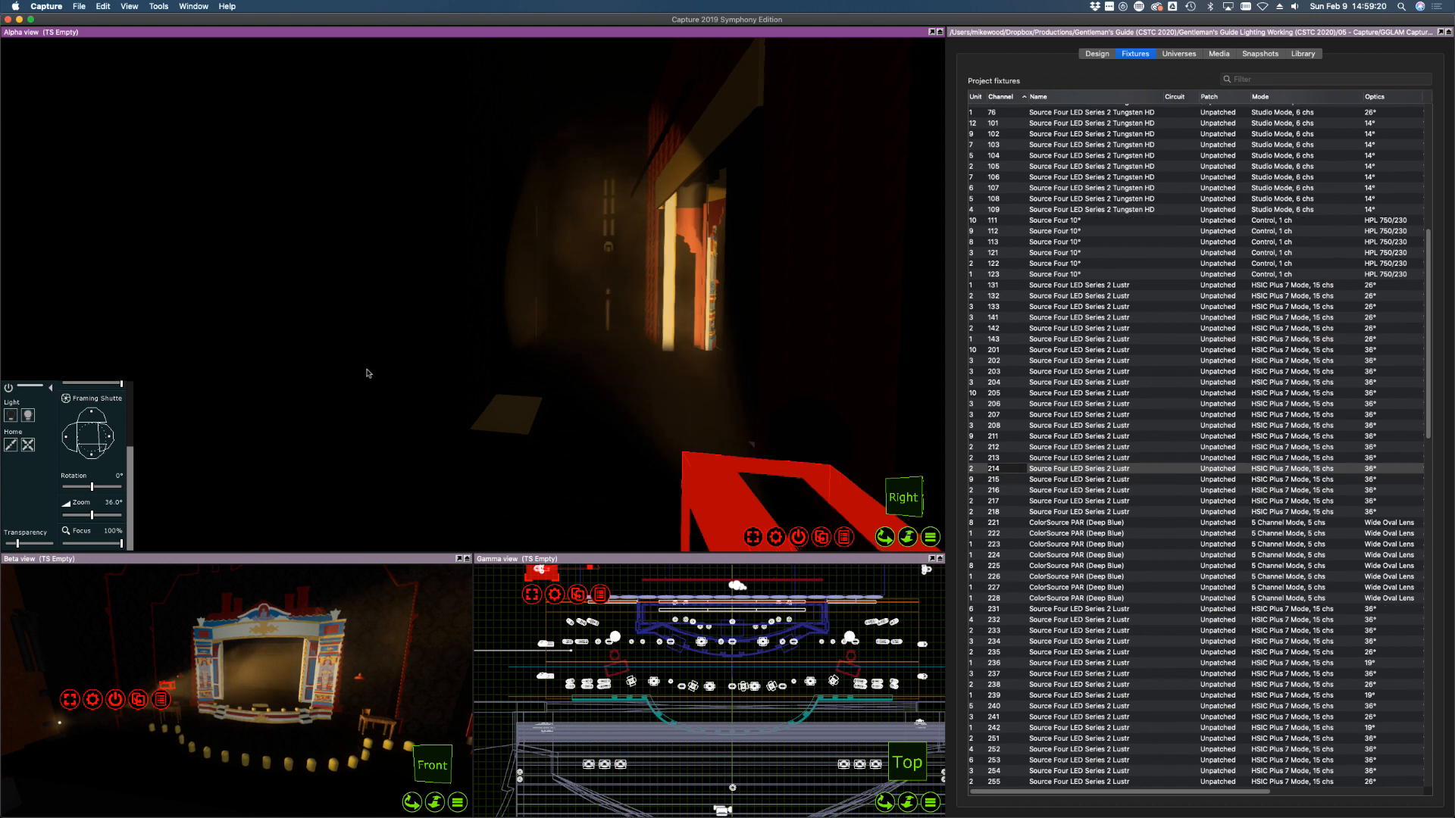
{"action": "left_click", "coordinate": [12, 413]}
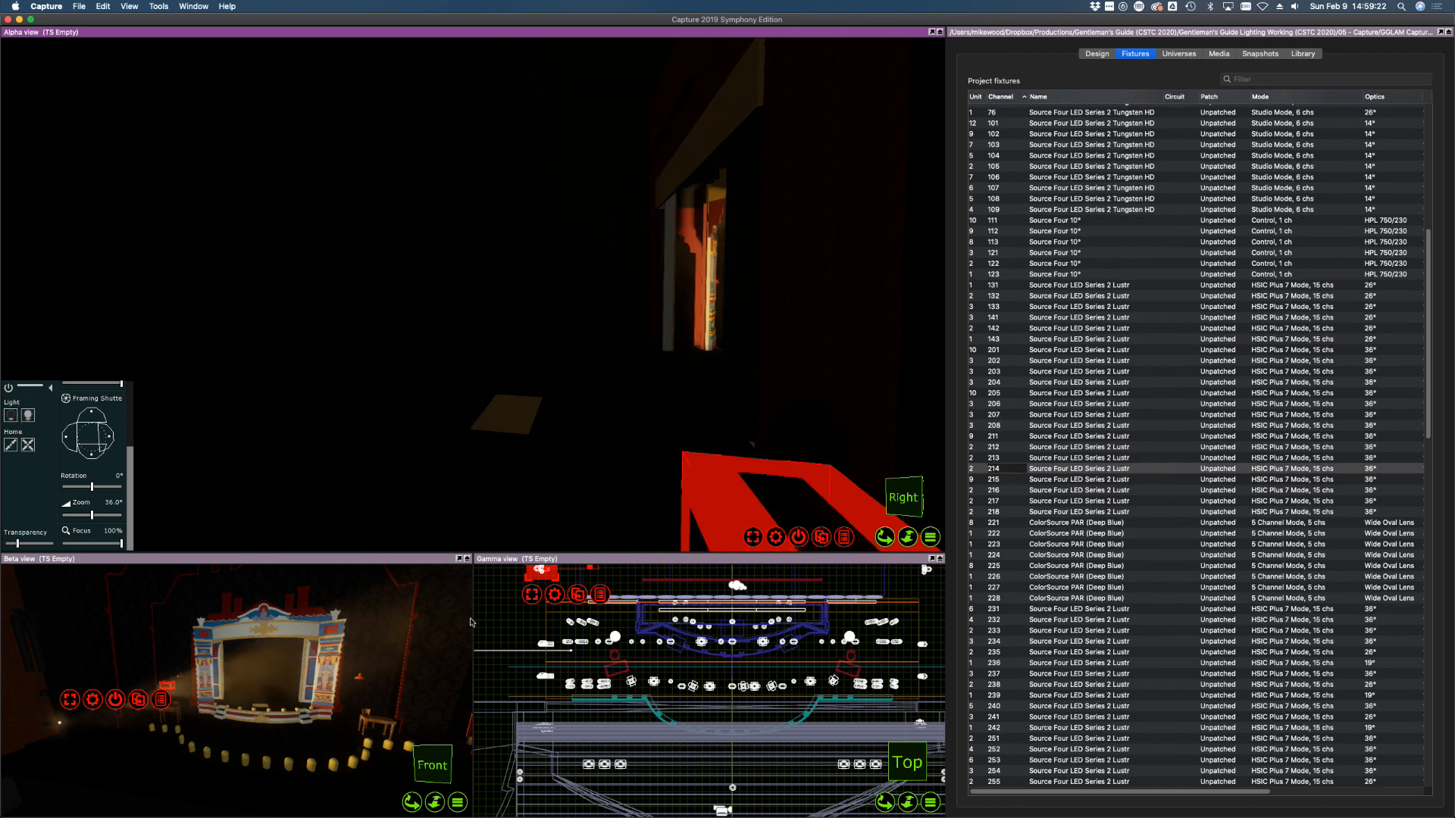
Switch off channels 211 through 214
{"action": "left_click", "coordinate": [1009, 437], "text": "shift"}
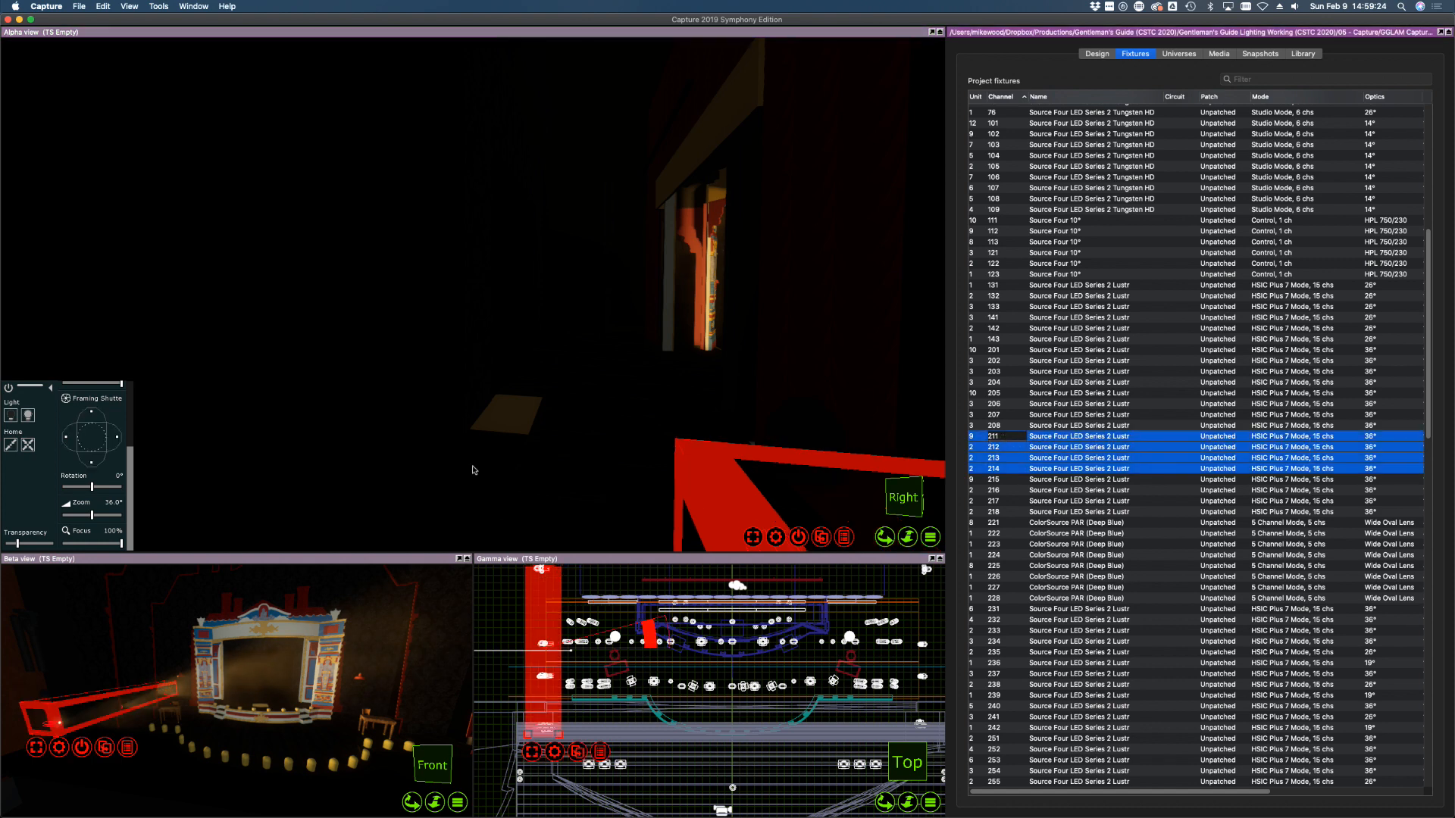
{"action": "left_click_drag", "start_coordinate": [682, 363], "coordinate": [1010, 368]}
{"action": "middle_click_drag", "start_coordinate": [685, 364], "coordinate": [641, 394]}
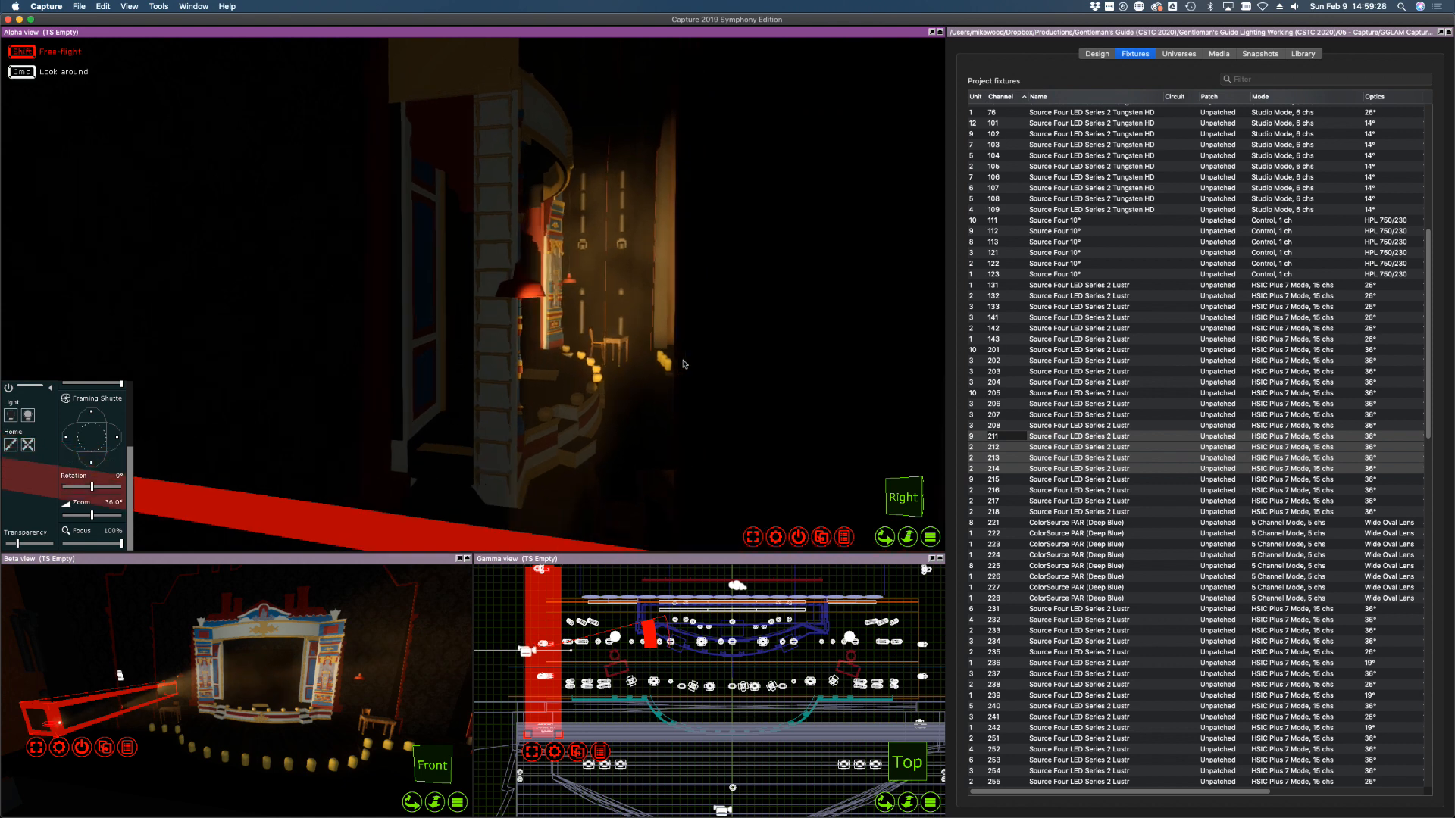
{"action": "left_click", "coordinate": [11, 415]}
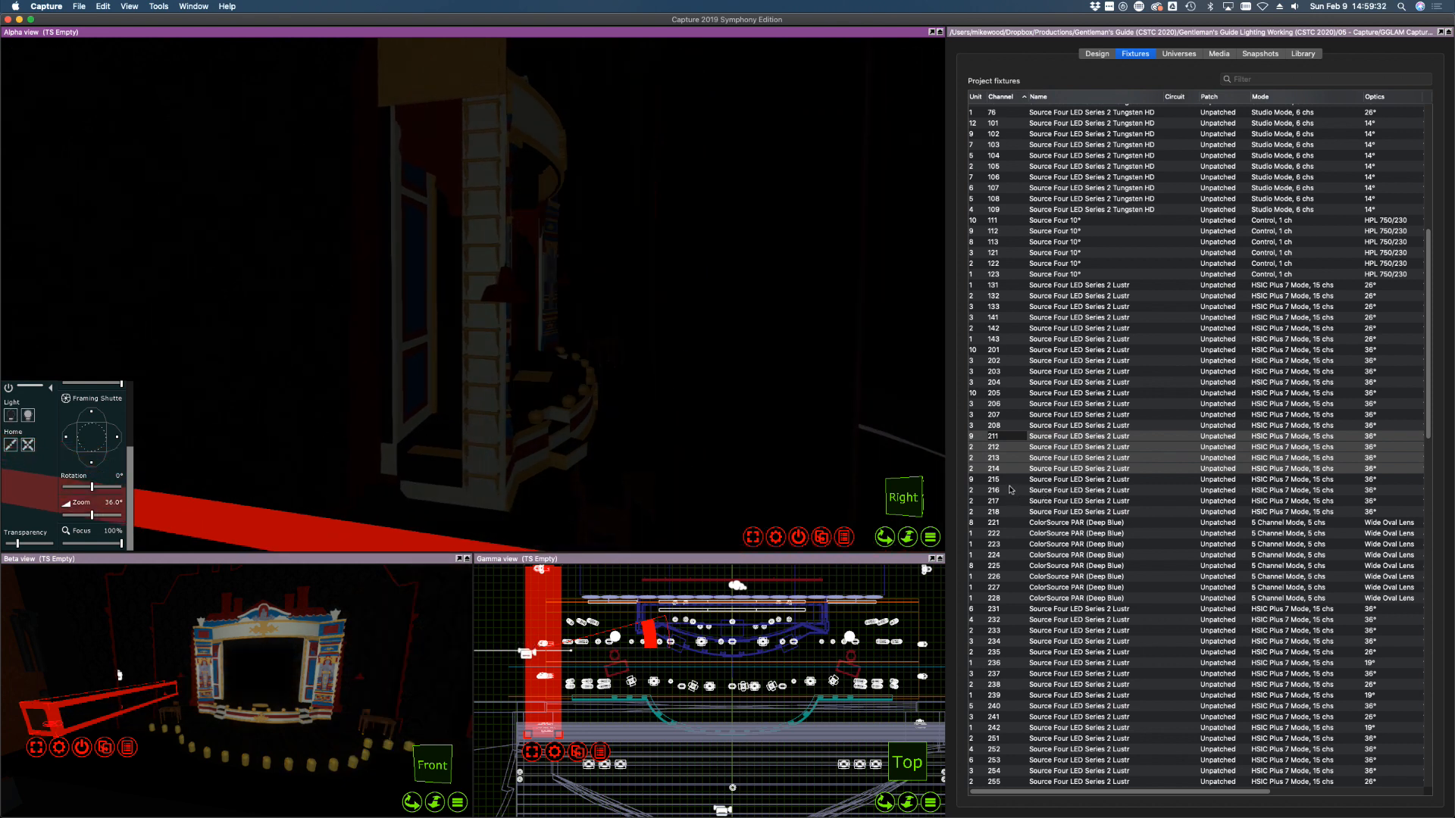
Turn on Deep Blue PAR channel 221 and aim it onto the floor and rear wall
{"action": "left_click", "coordinate": [998, 522]}
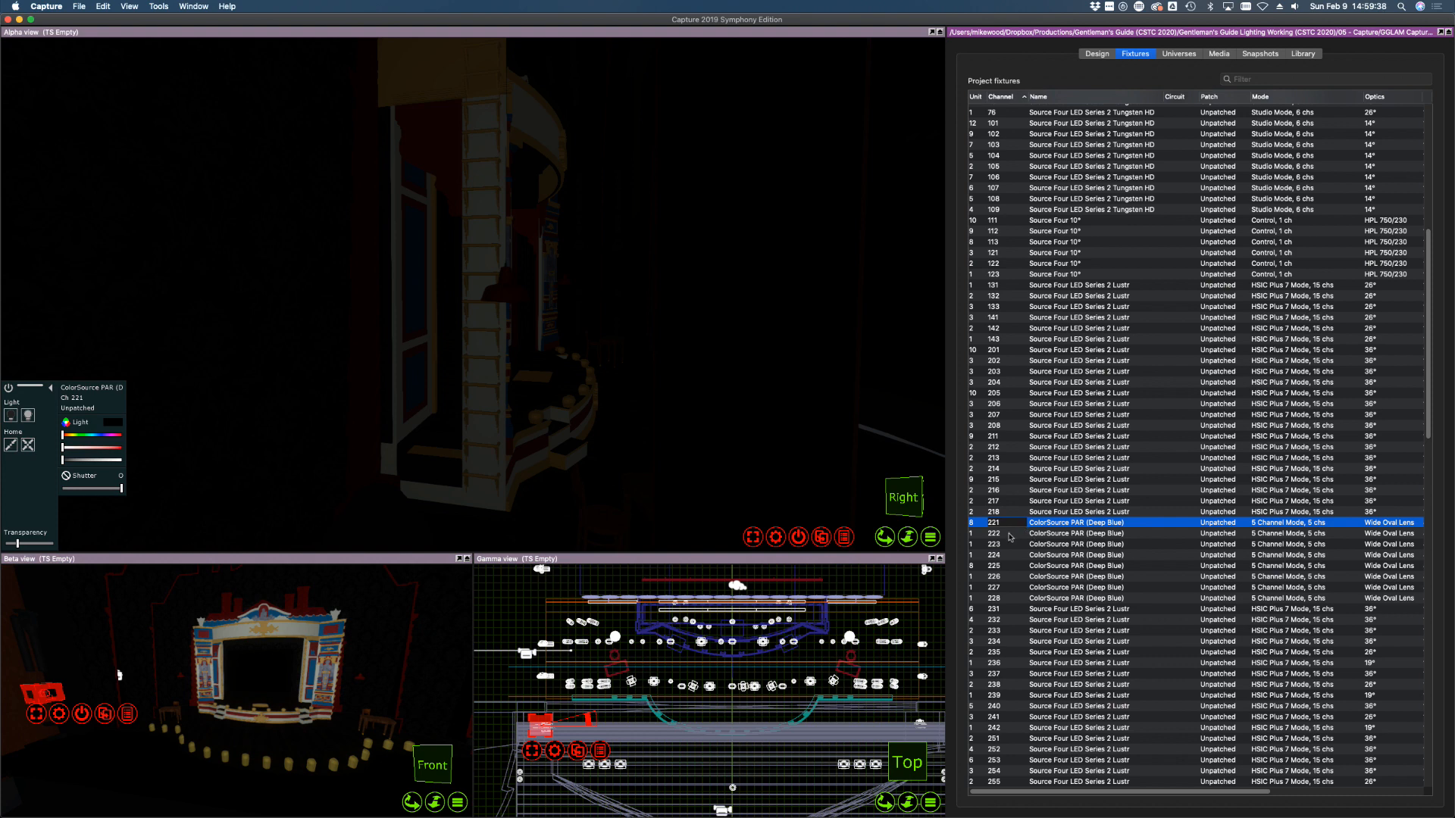
{"action": "left_click", "coordinate": [29, 416]}
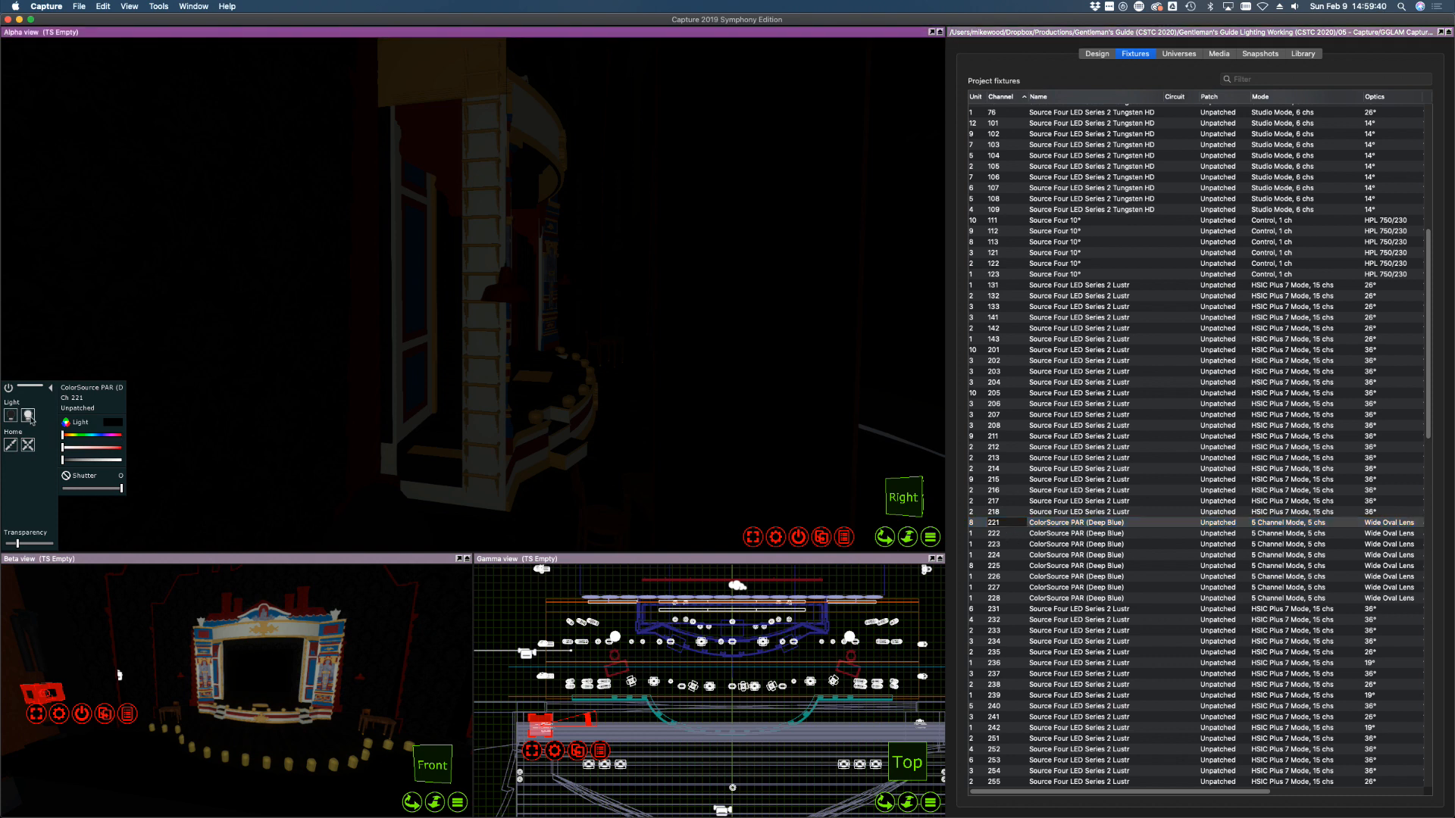
{"action": "middle_click_drag", "start_coordinate": [665, 414], "coordinate": [756, 341]}
{"action": "left_click", "coordinate": [644, 343], "text": "alt"}
{"action": "left_click_drag", "start_coordinate": [644, 343], "coordinate": [596, 248], "text": "alt"}
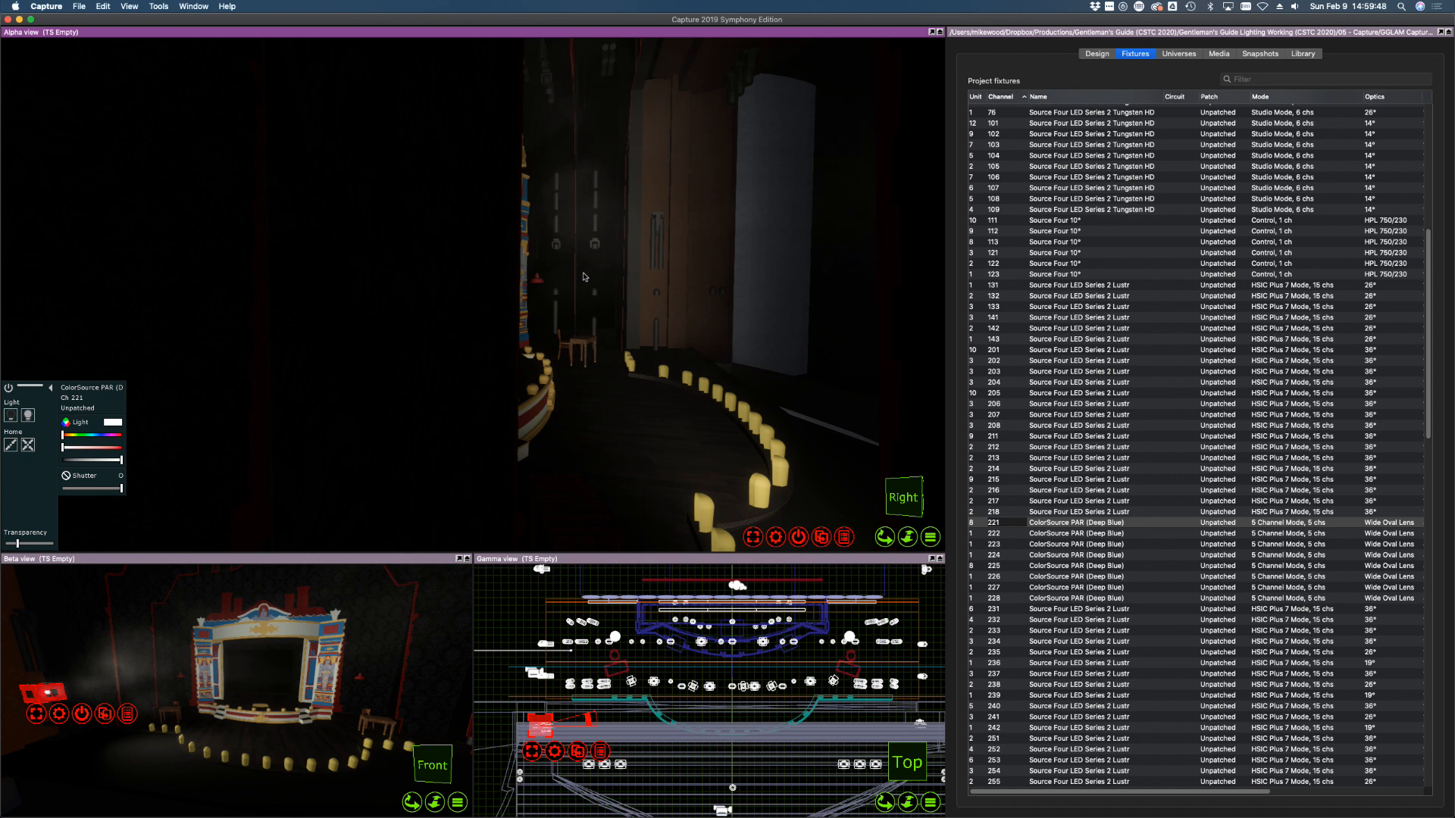
Bring PAR channels 222, 223 and 224 up to full intensity
{"action": "left_click", "coordinate": [1016, 532]}
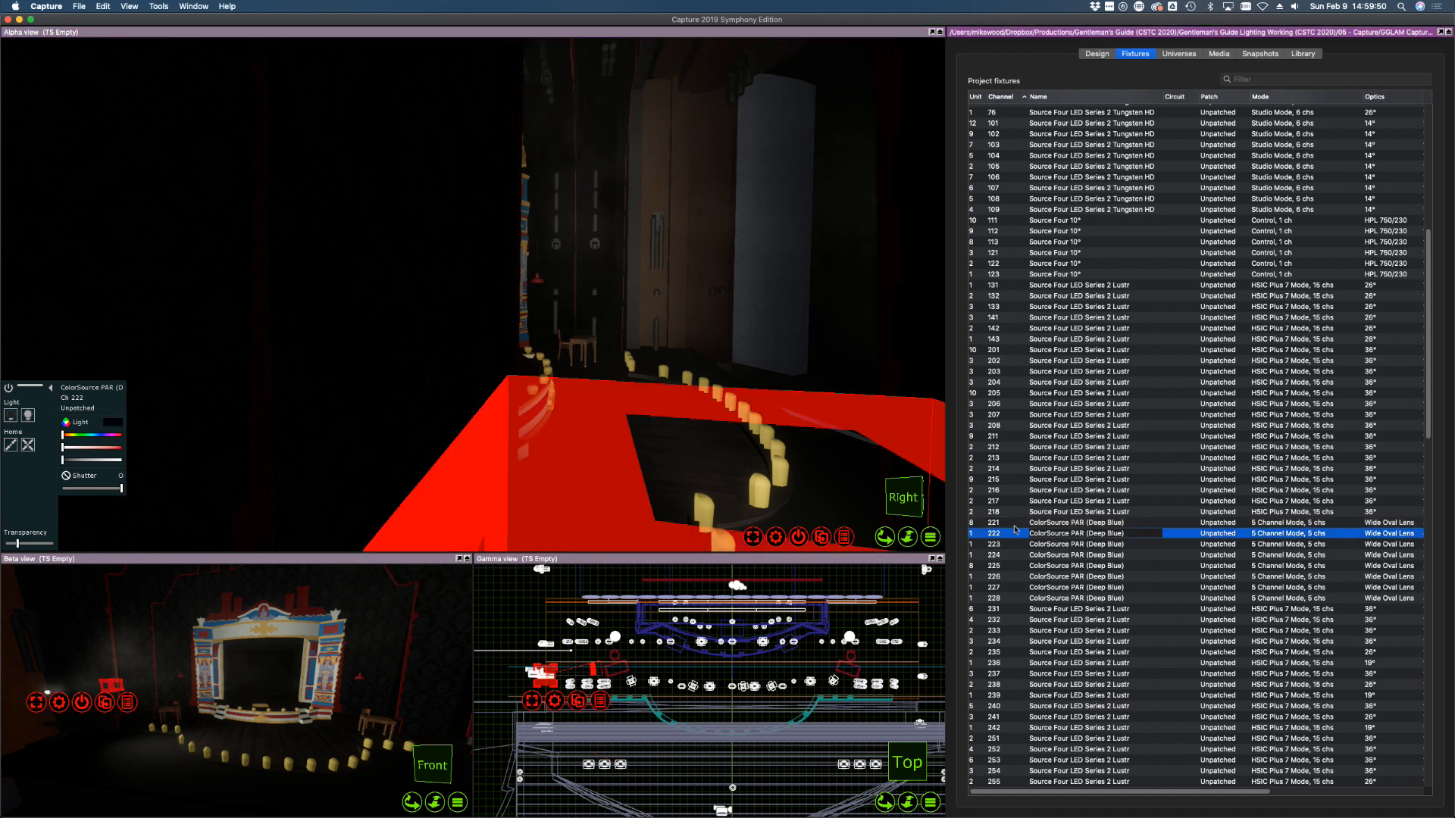
{"action": "middle_click_drag", "start_coordinate": [602, 409], "coordinate": [705, 415]}
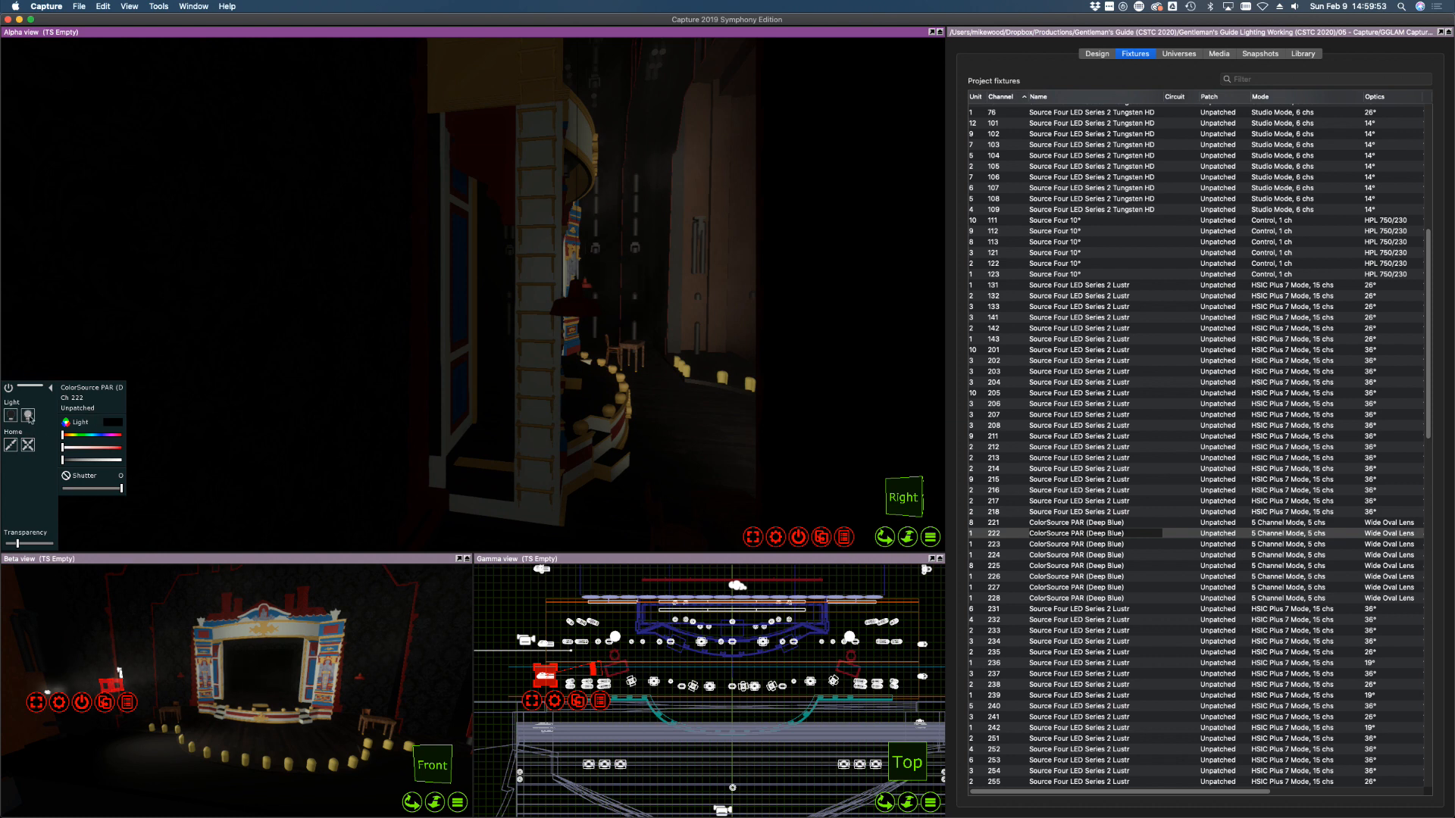
{"action": "left_click", "coordinate": [28, 416]}
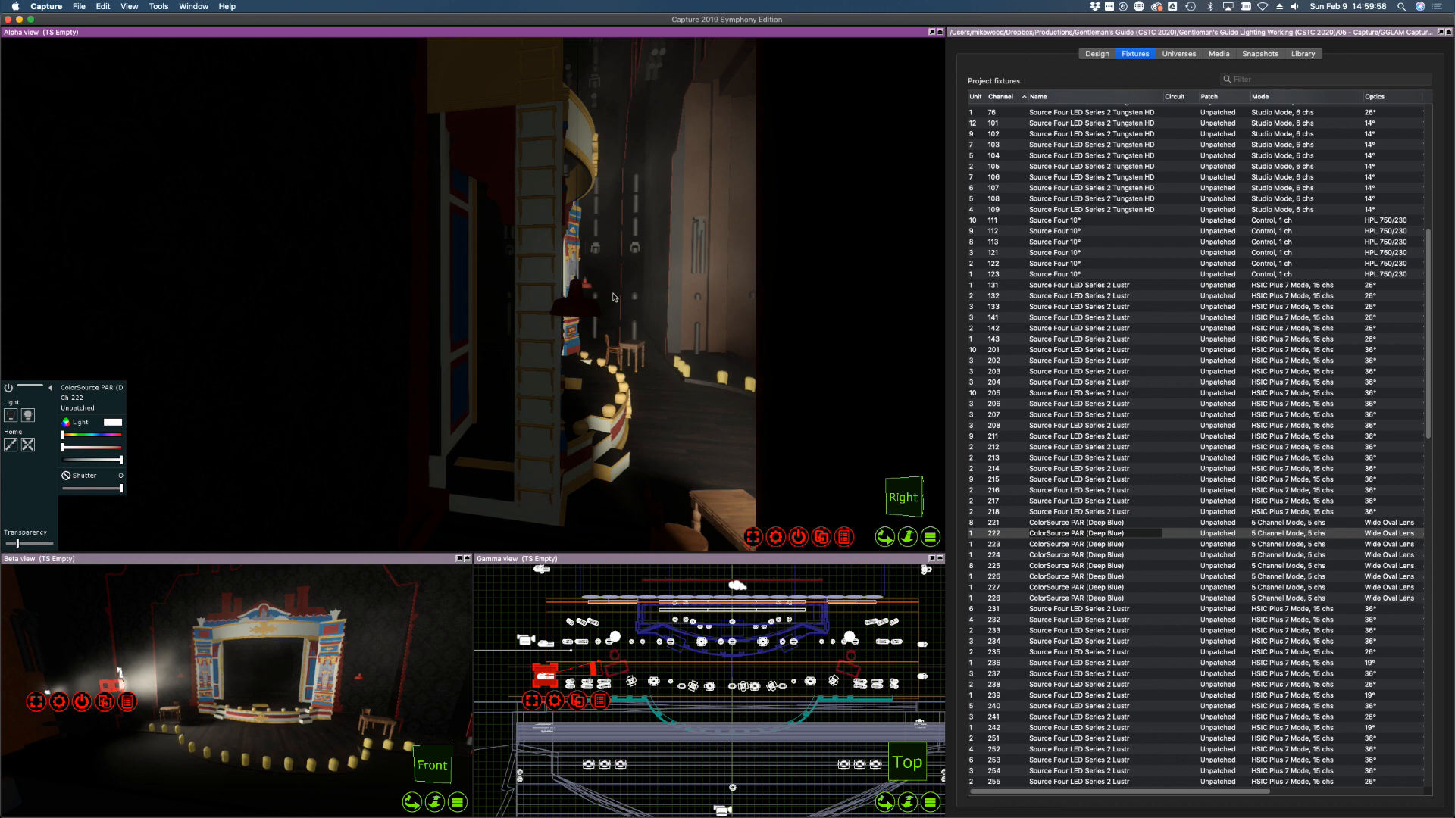
{"action": "left_click", "coordinate": [1019, 545]}
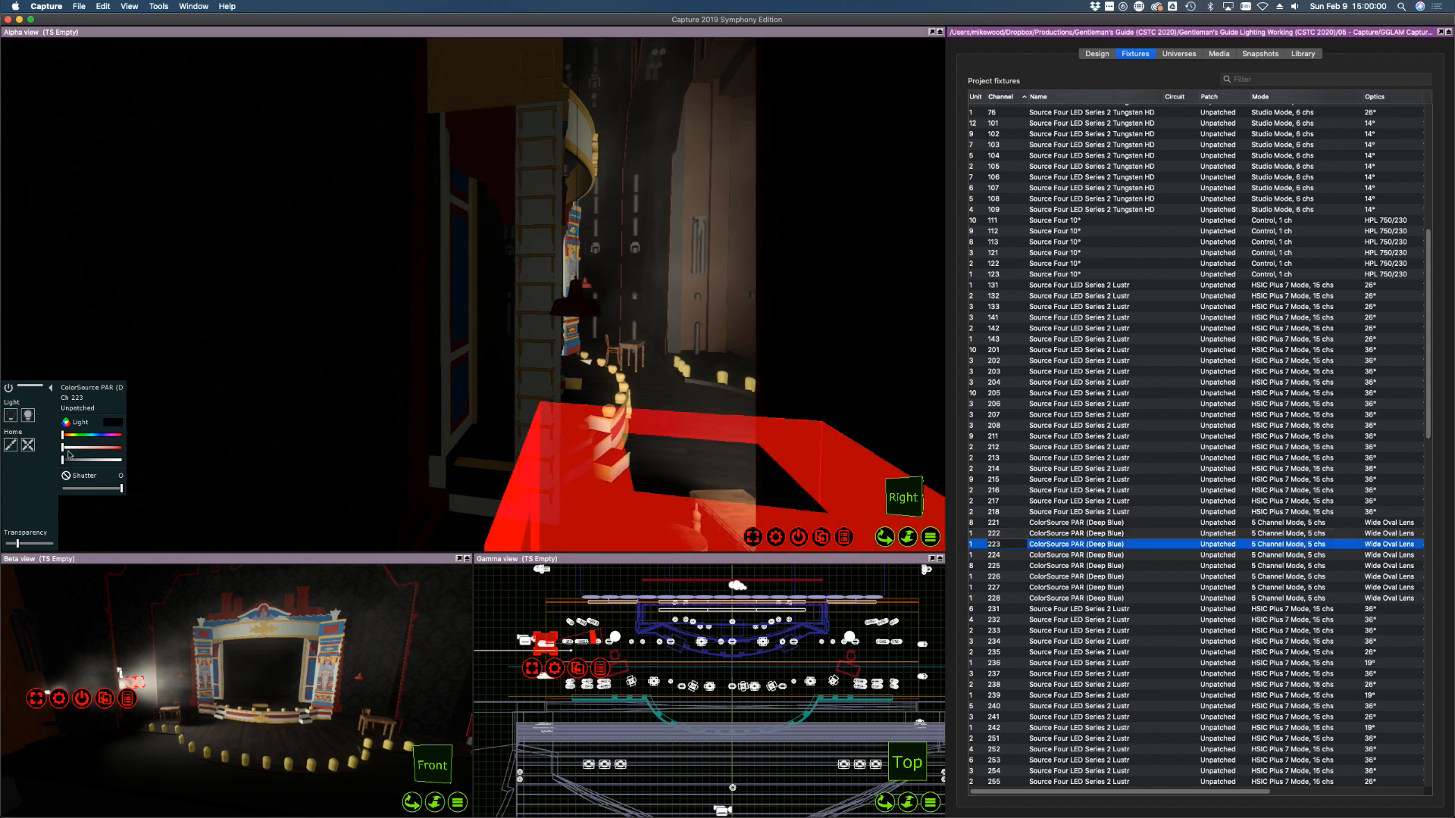
{"action": "left_click", "coordinate": [119, 459]}
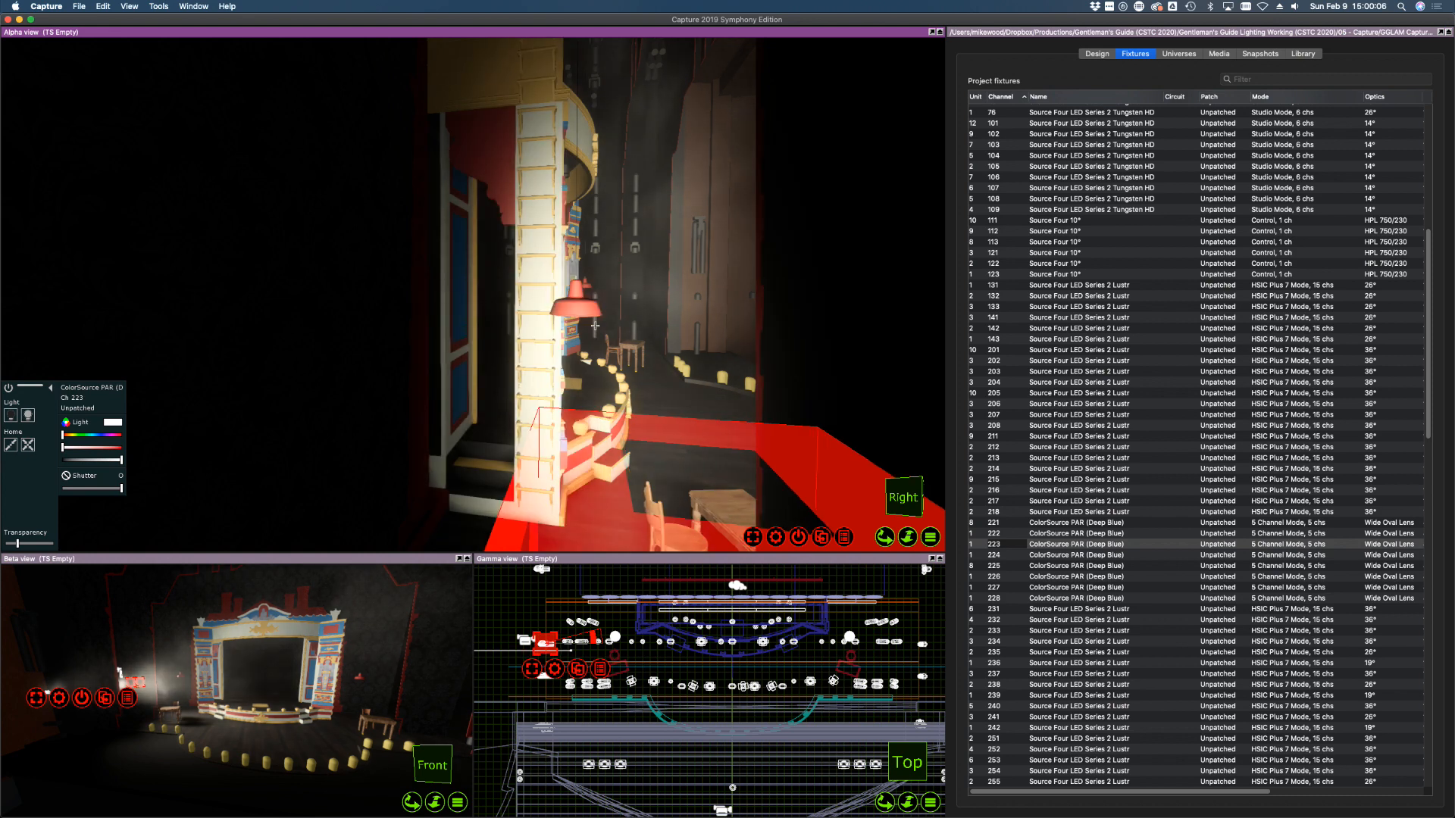
{"action": "right_click_drag", "start_coordinate": [437, 341], "coordinate": [437, 340], "text": "shift"}
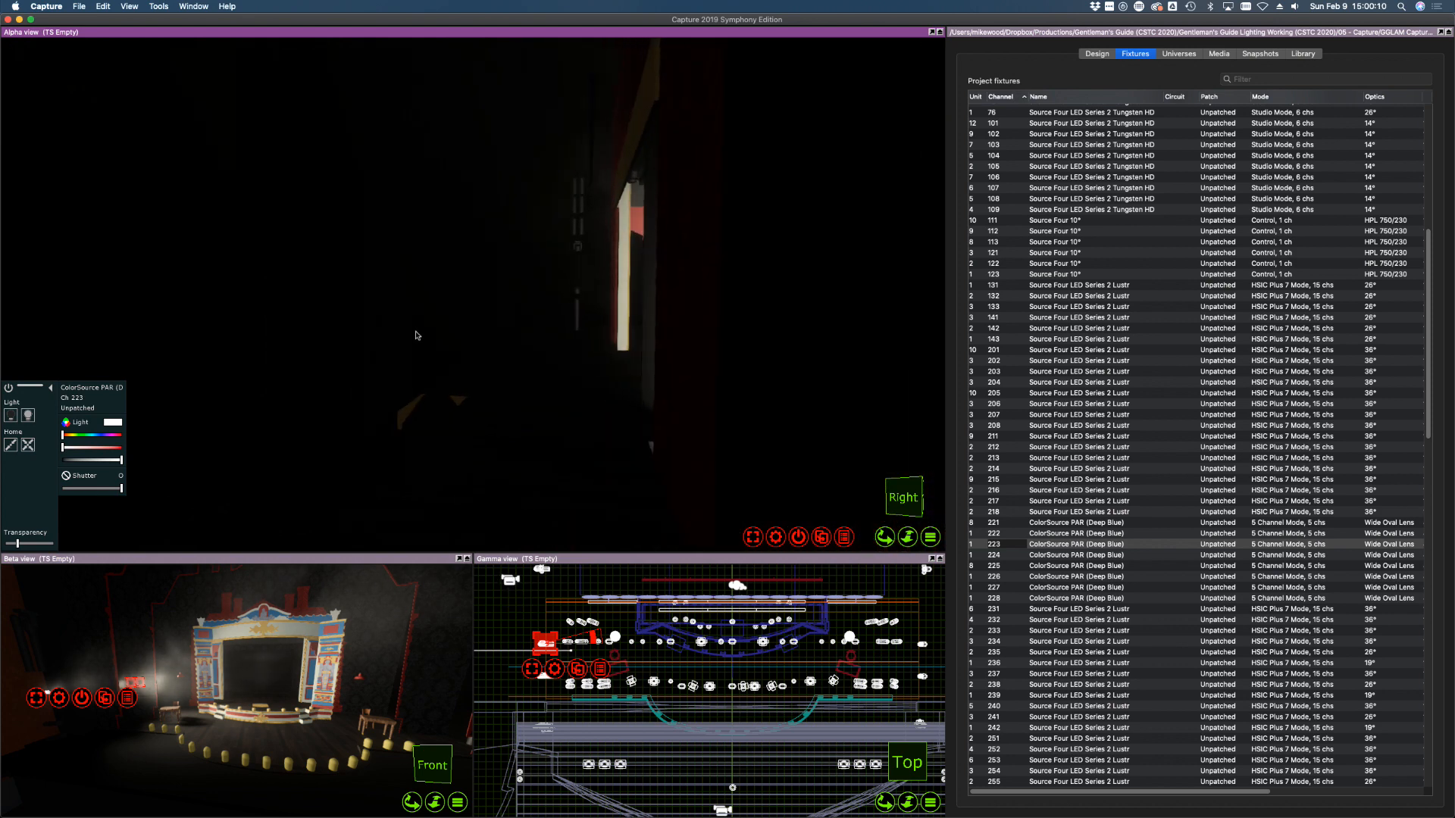
{"action": "left_click", "coordinate": [999, 555]}
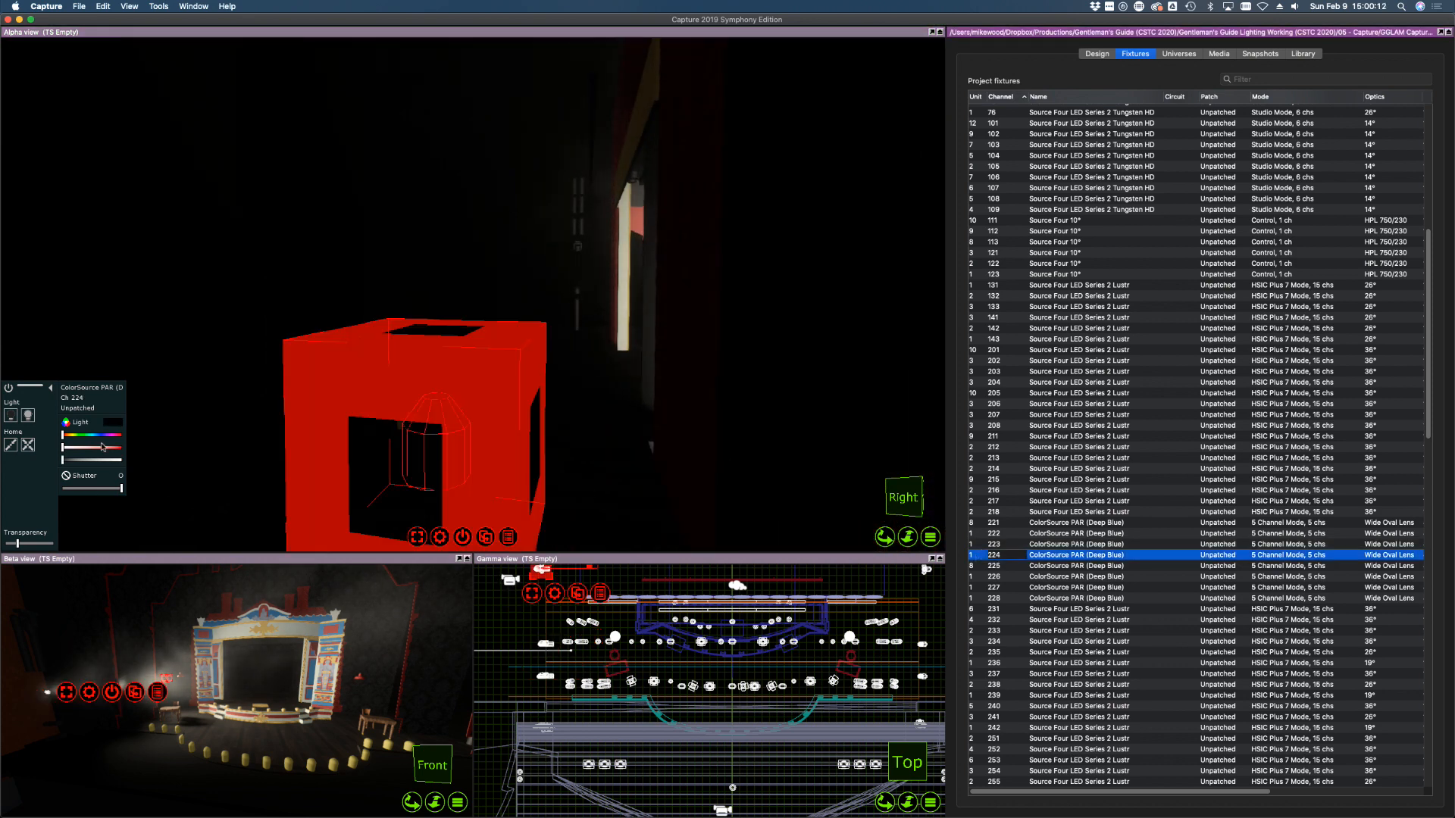
{"action": "left_click_drag", "start_coordinate": [105, 460], "coordinate": [122, 460]}
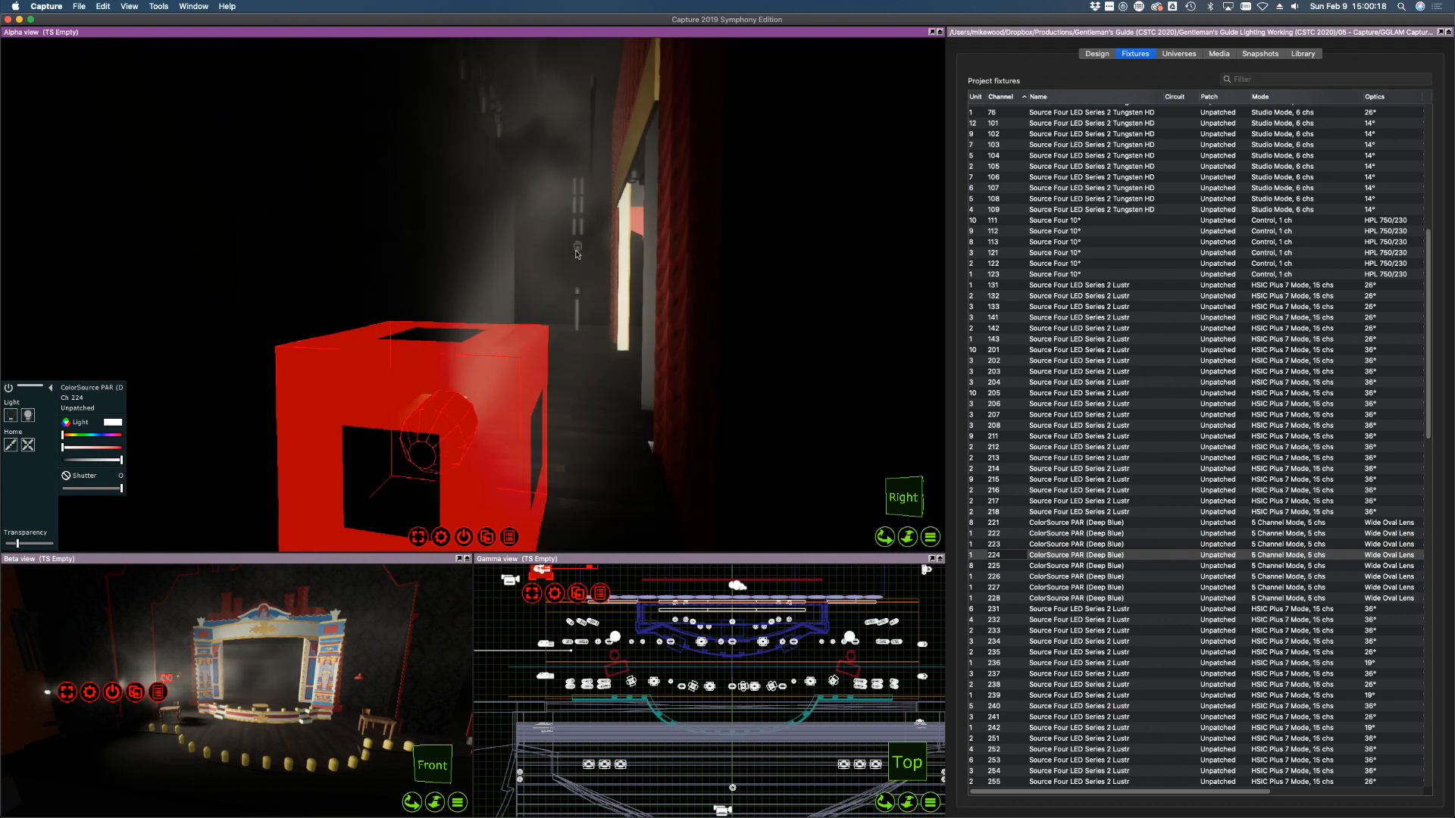
Take PAR channels 221–224 down to zero intensity
{"action": "left_click", "coordinate": [1008, 523], "text": "shift"}
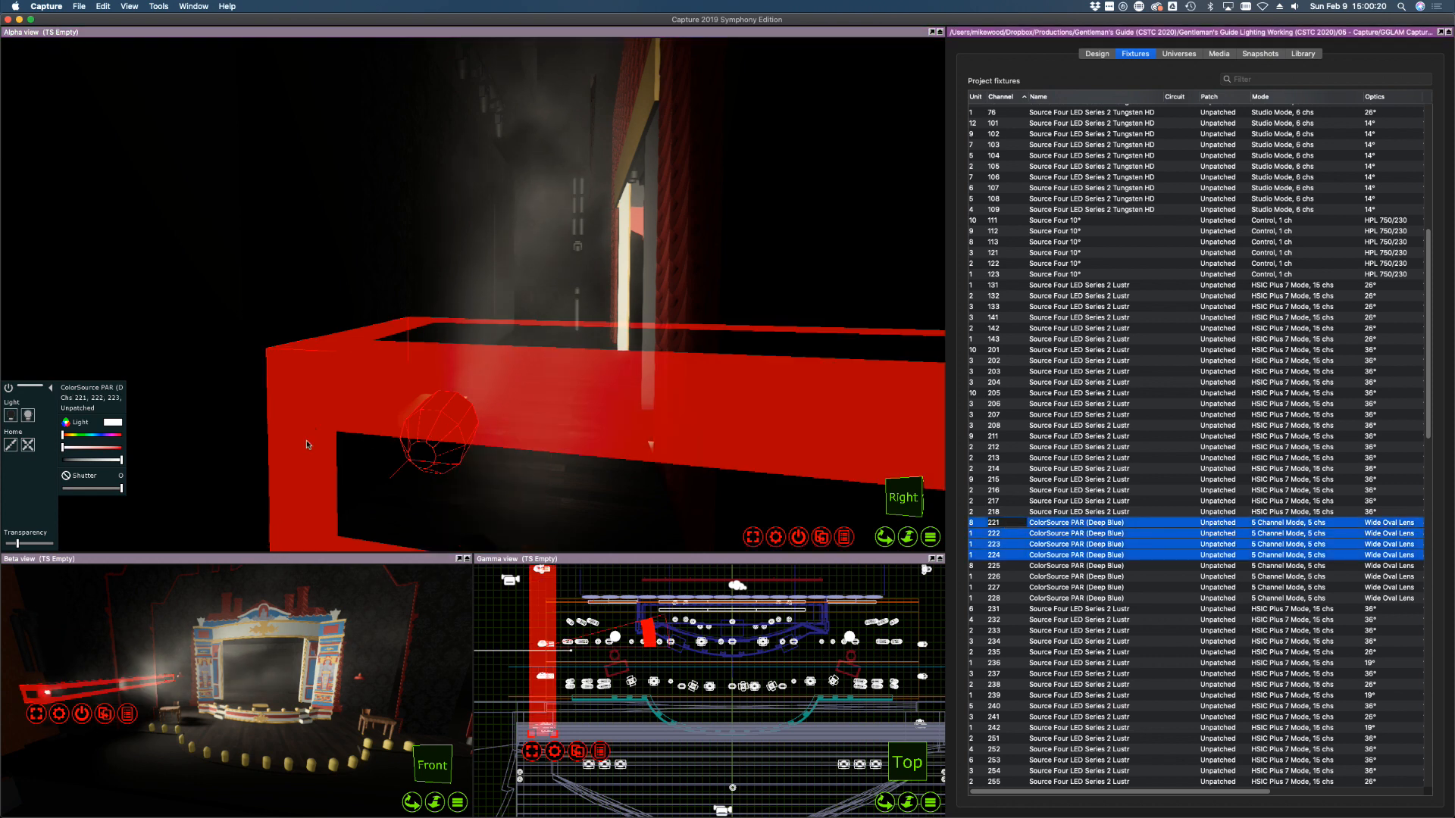
{"action": "left_click_drag", "start_coordinate": [90, 462], "coordinate": [13, 453]}
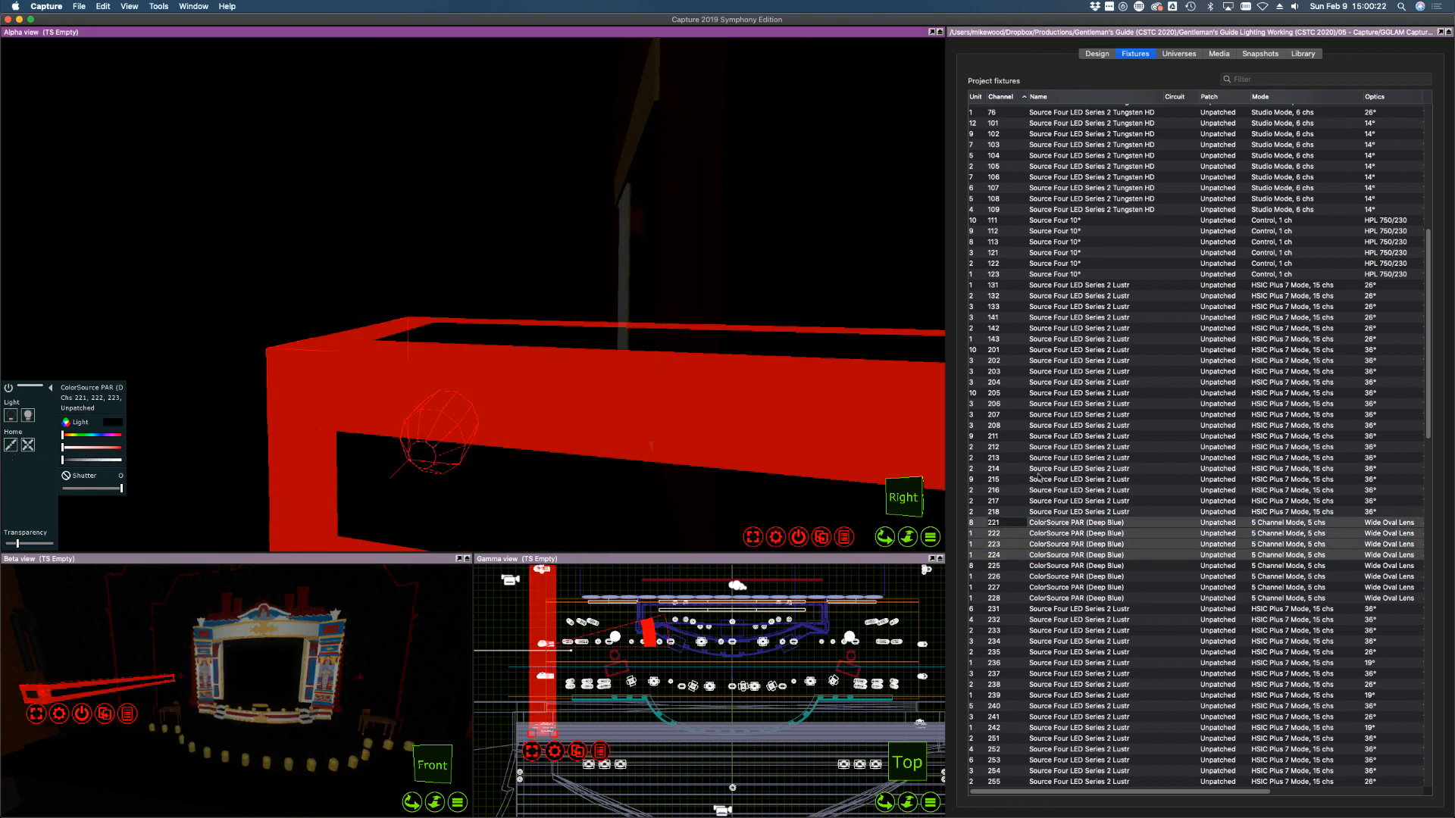
{"action": "left_click", "coordinate": [1110, 609]}
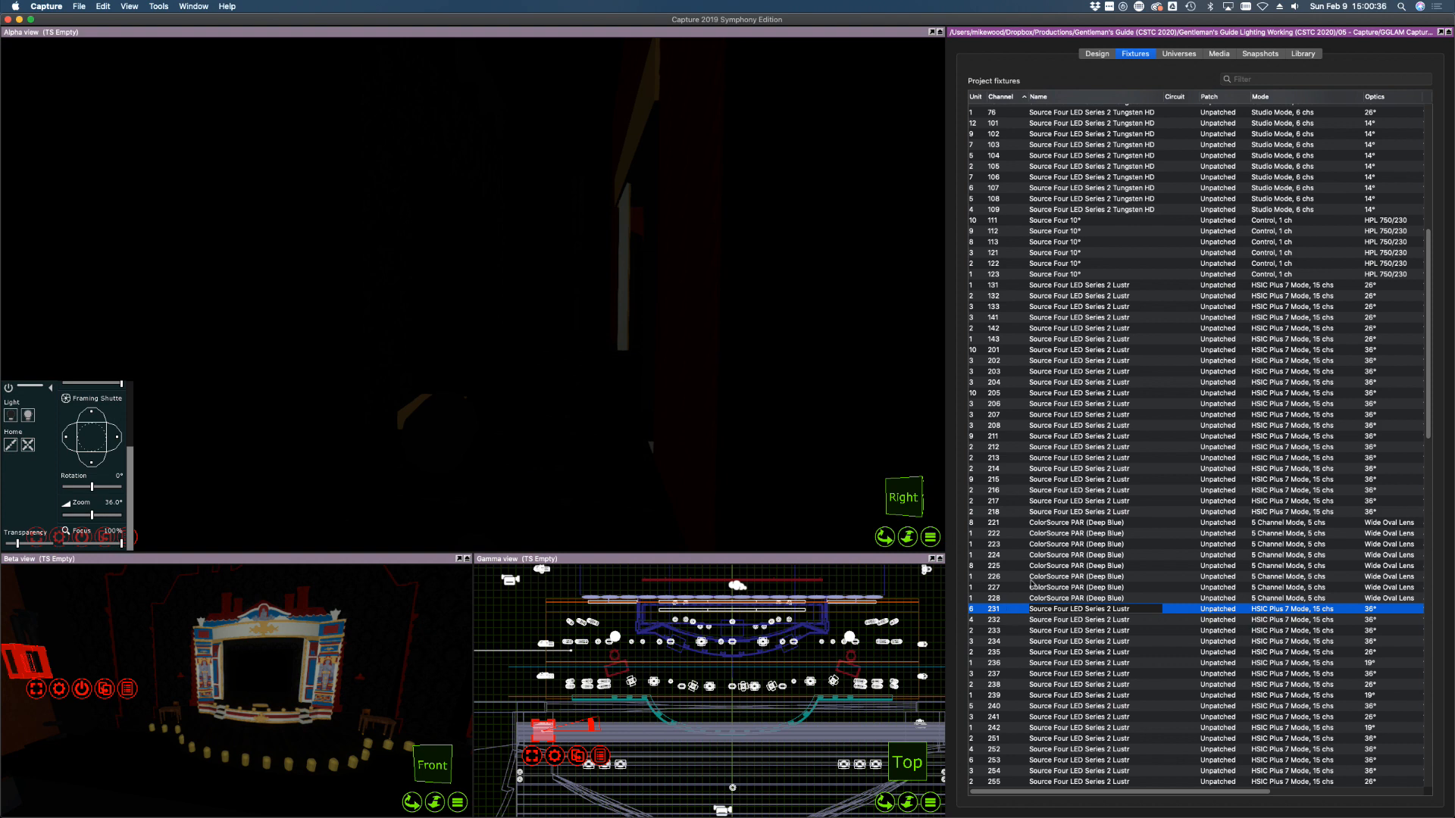
Select channels 201–204 and raise their intensity slider
{"action": "left_click", "coordinate": [997, 349]}
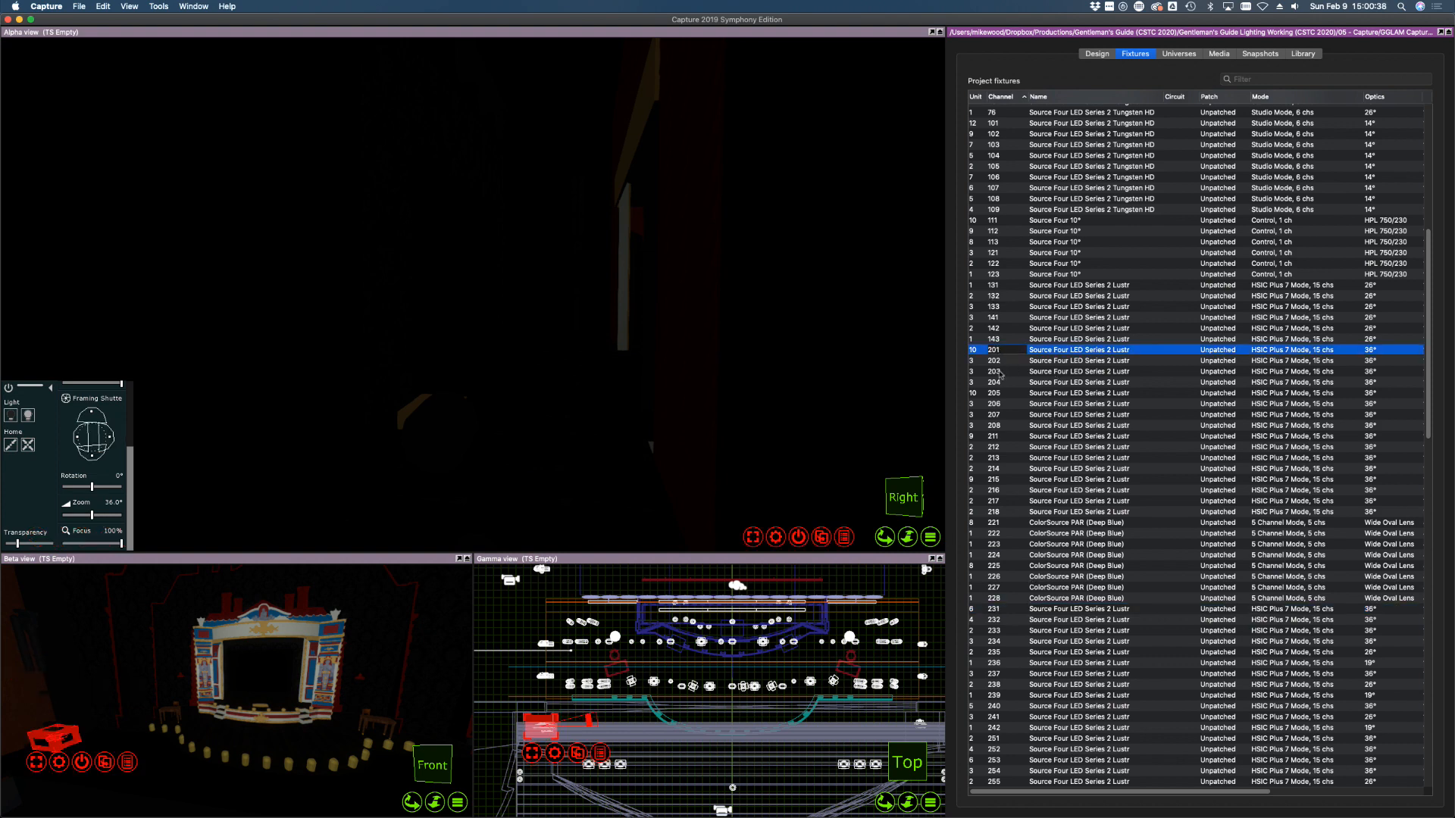
{"action": "left_click", "coordinate": [1002, 393], "text": "shift"}
{"action": "left_click", "coordinate": [1011, 340]}
{"action": "left_click", "coordinate": [1009, 350]}
{"action": "left_click", "coordinate": [1006, 382], "text": "shift"}
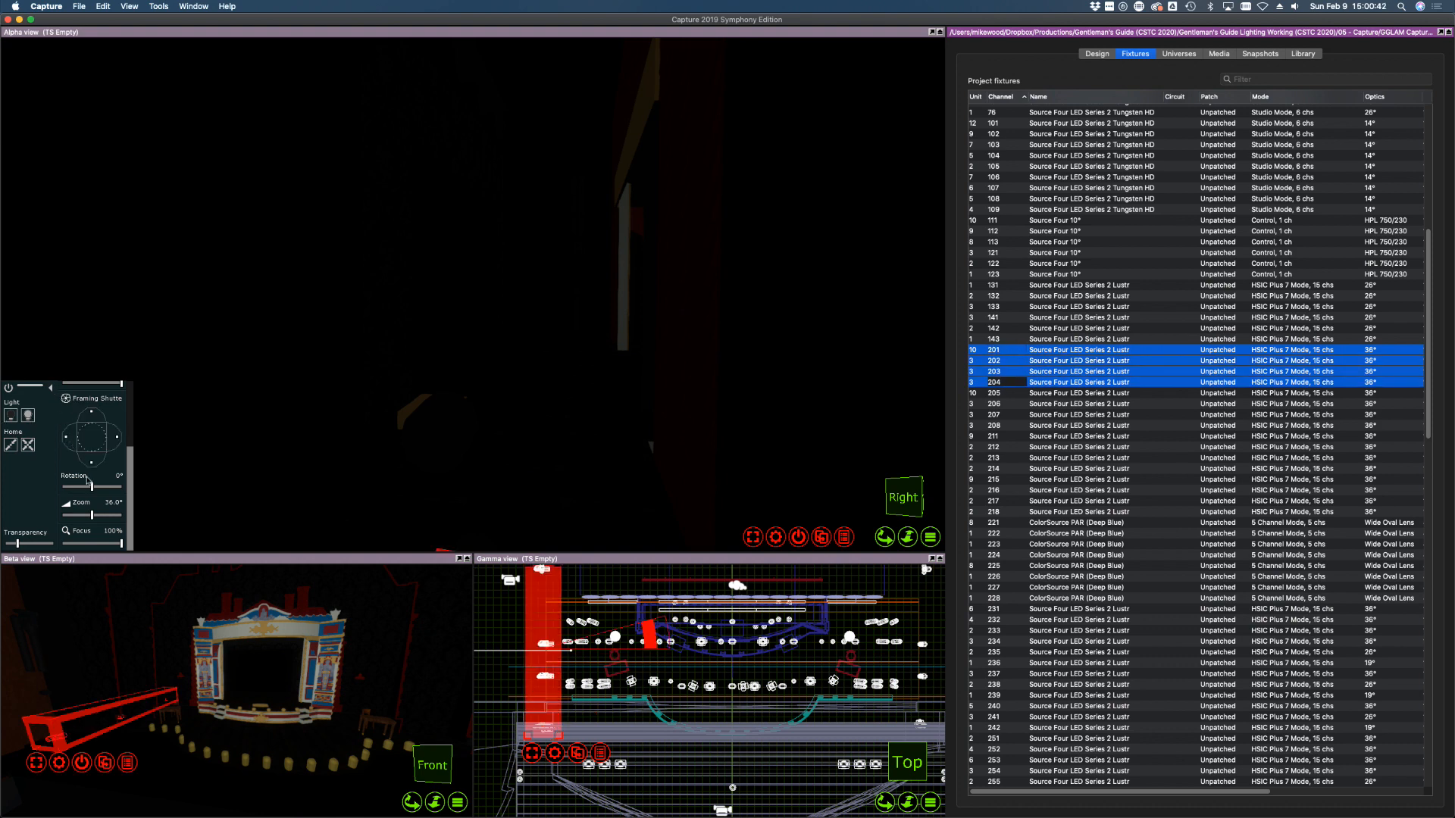
{"action": "scroll", "coordinate": [87, 434], "scroll_direction": "up", "scroll_amount": 5}
{"action": "left_click_drag", "start_coordinate": [92, 460], "coordinate": [174, 459]}
Fly the 3-D view in close past the dark box to inspect the lit fixtures
{"action": "right_click_drag", "start_coordinate": [778, 345], "coordinate": [813, 334], "text": "shift"}
{"action": "scroll", "coordinate": [761, 339], "scroll_direction": "down", "scroll_amount": 10}
{"action": "scroll", "coordinate": [346, 265], "scroll_direction": "up", "scroll_amount": 10}
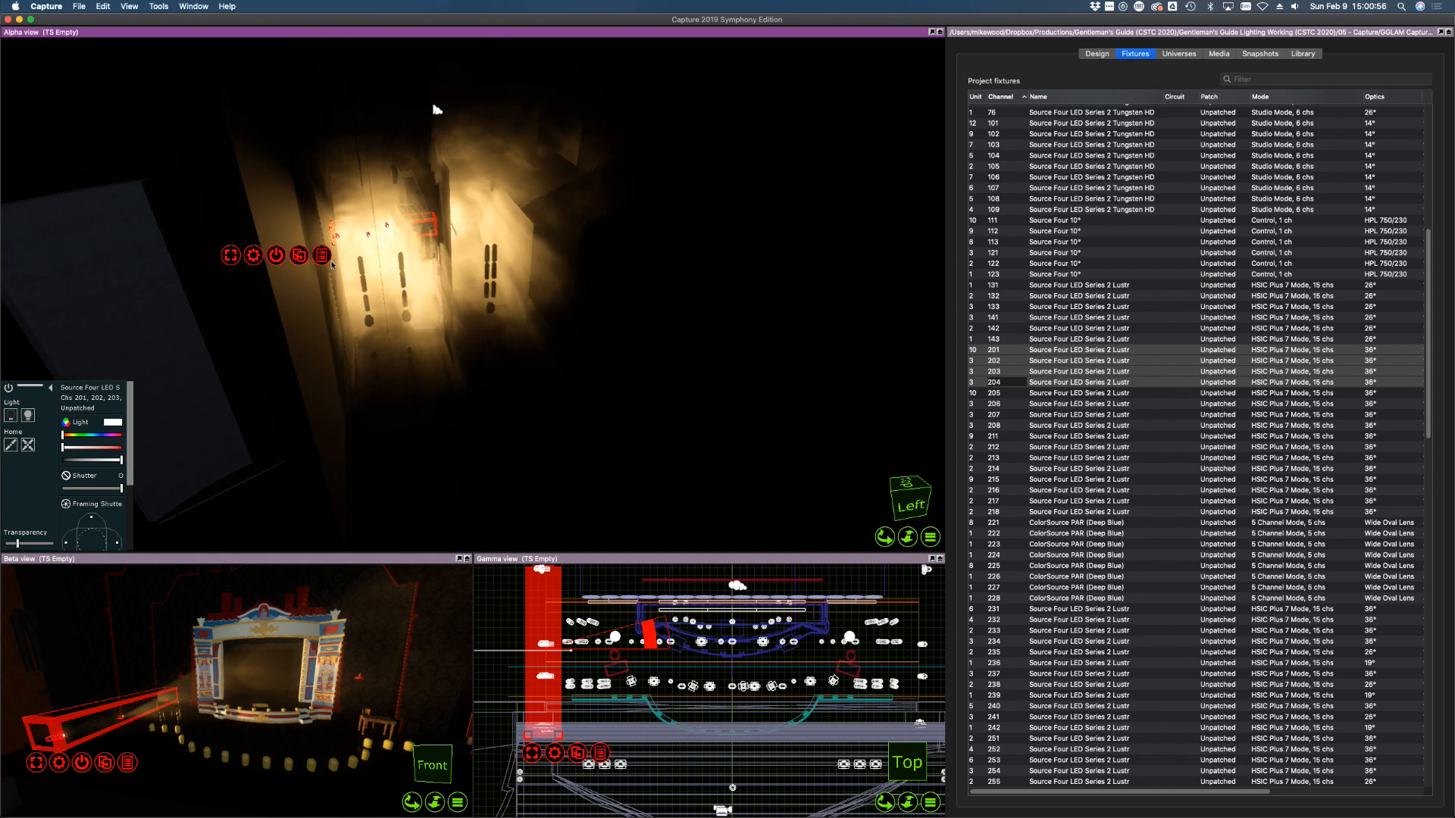
{"action": "scroll", "coordinate": [362, 260], "scroll_direction": "up", "scroll_amount": 5}
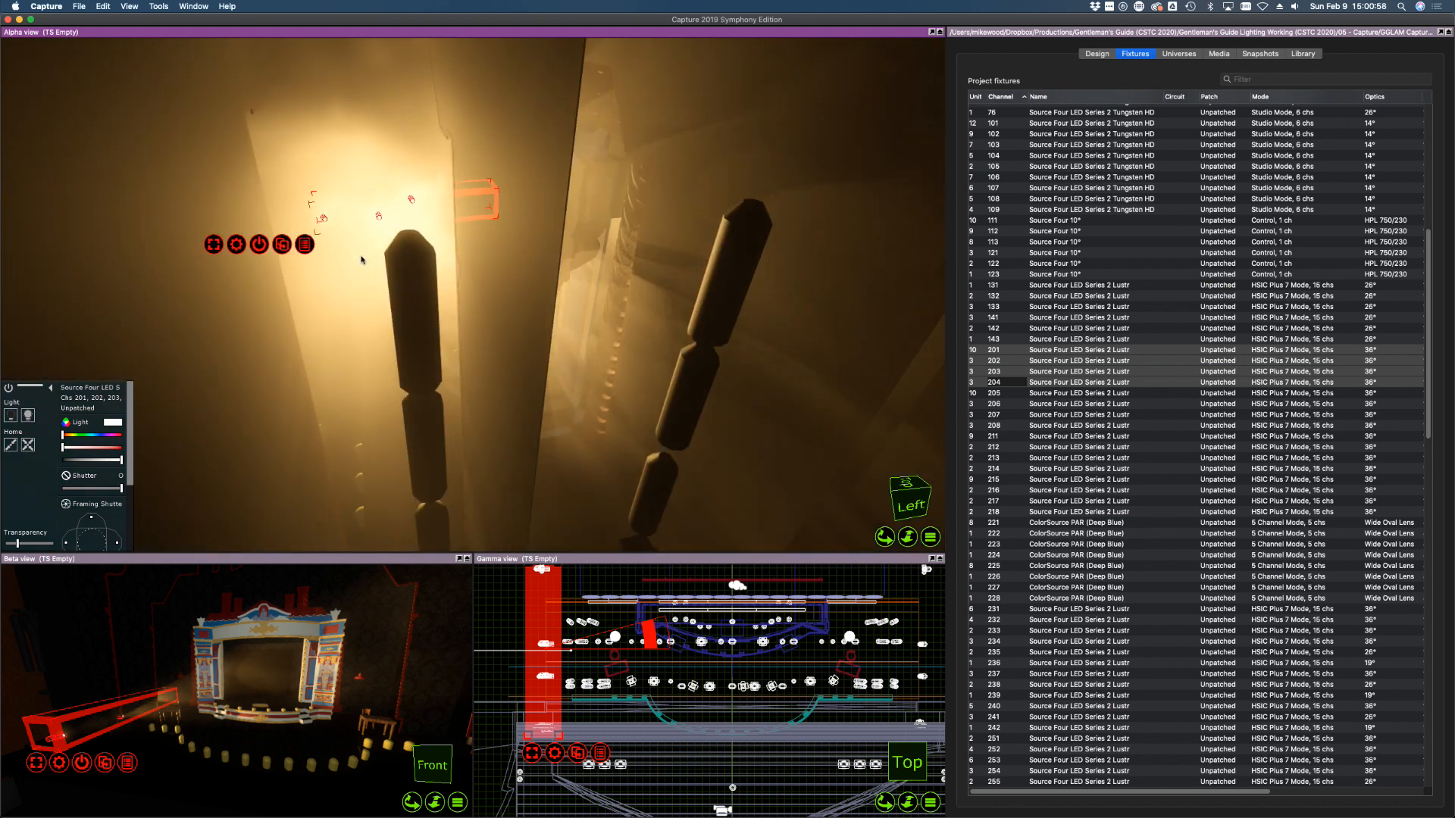
{"action": "right_click_drag", "start_coordinate": [407, 363], "coordinate": [407, 366]}
{"action": "scroll", "coordinate": [374, 461], "scroll_direction": "up", "scroll_amount": 8}
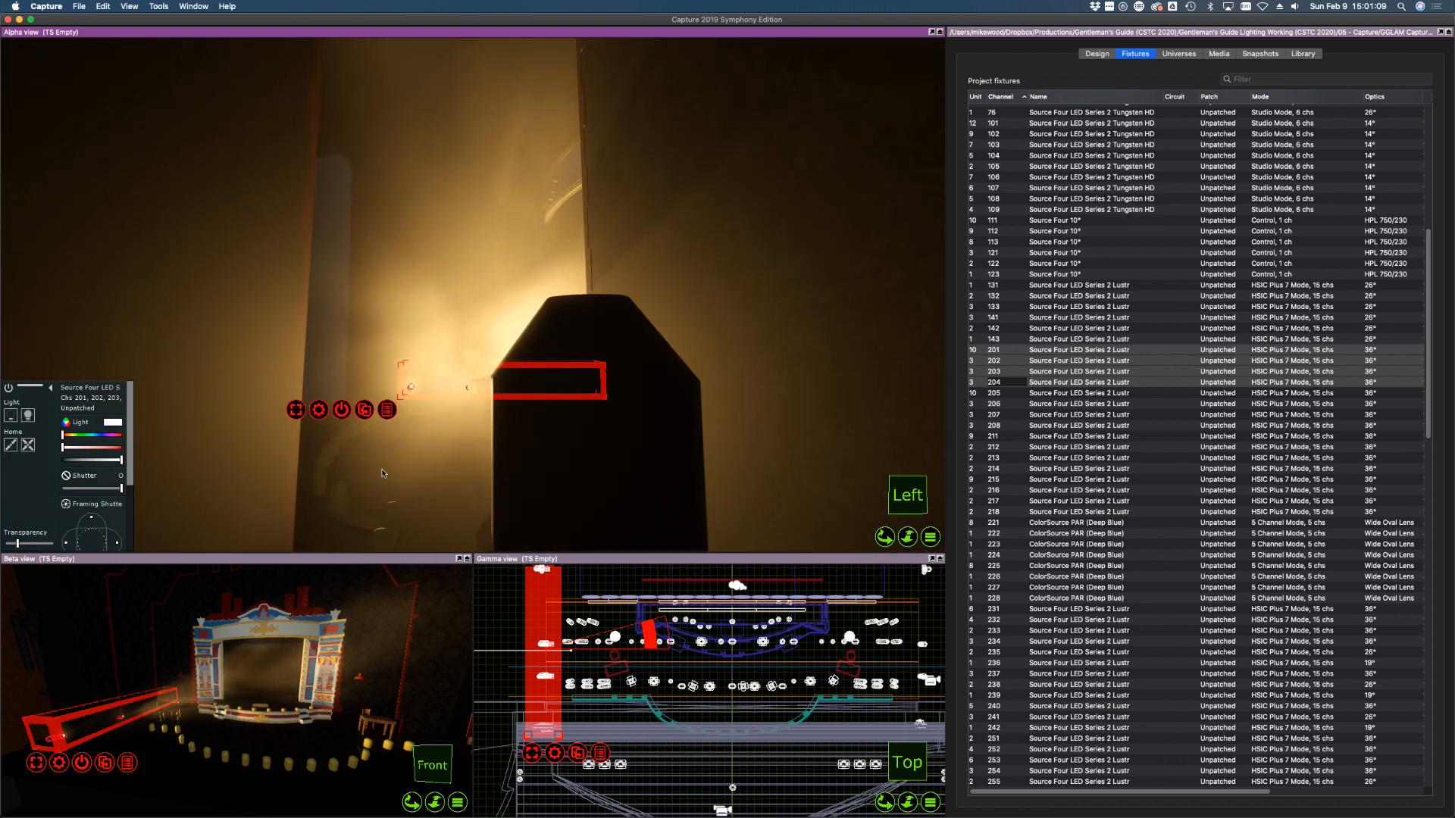
{"action": "right_click_drag", "start_coordinate": [382, 470], "coordinate": [382, 470], "text": "shift"}
Switch off channels 201–204
{"action": "left_click", "coordinate": [1040, 340]}
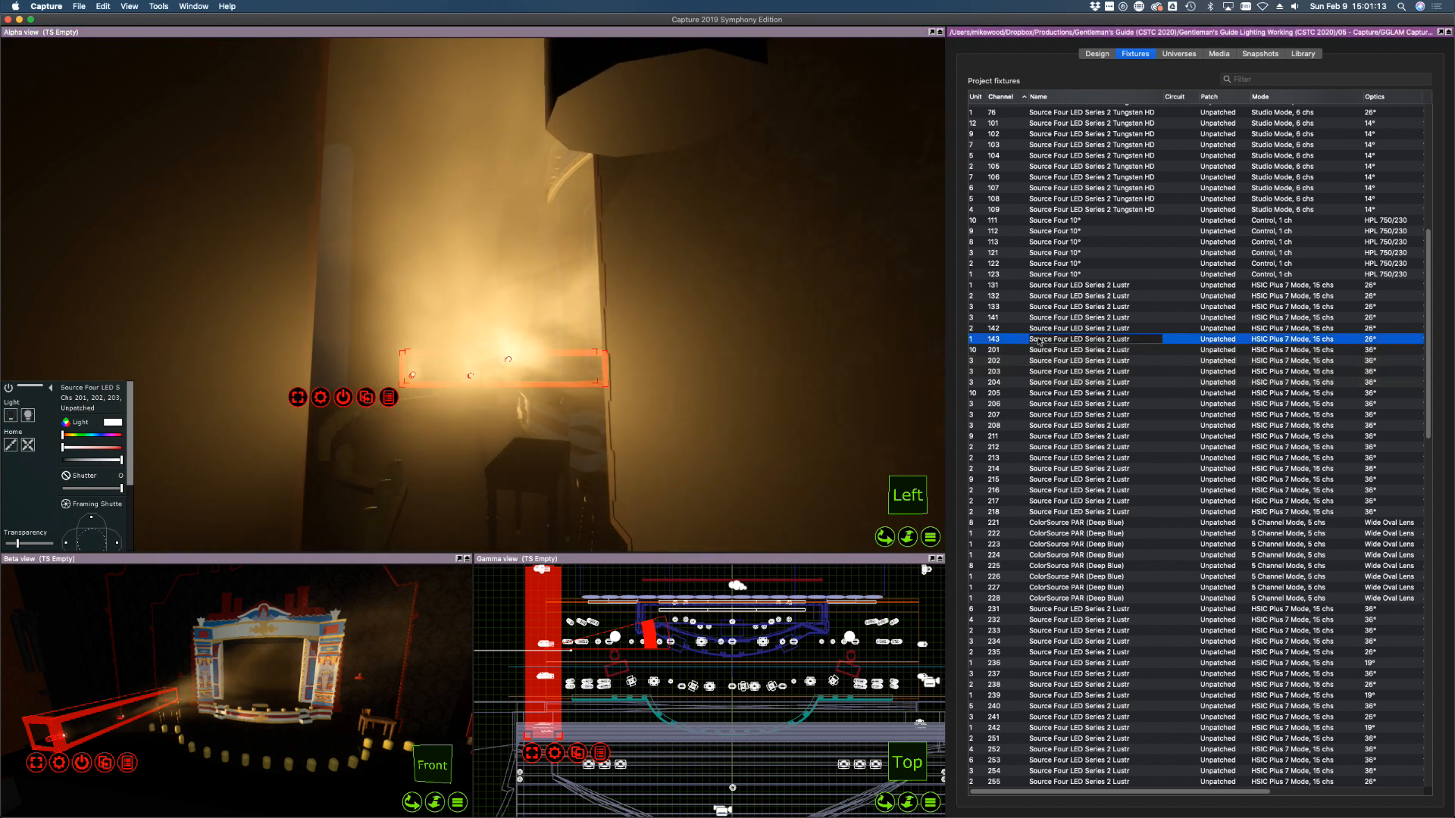
{"action": "left_click", "coordinate": [989, 350]}
{"action": "left_click", "coordinate": [1004, 382], "text": "shift"}
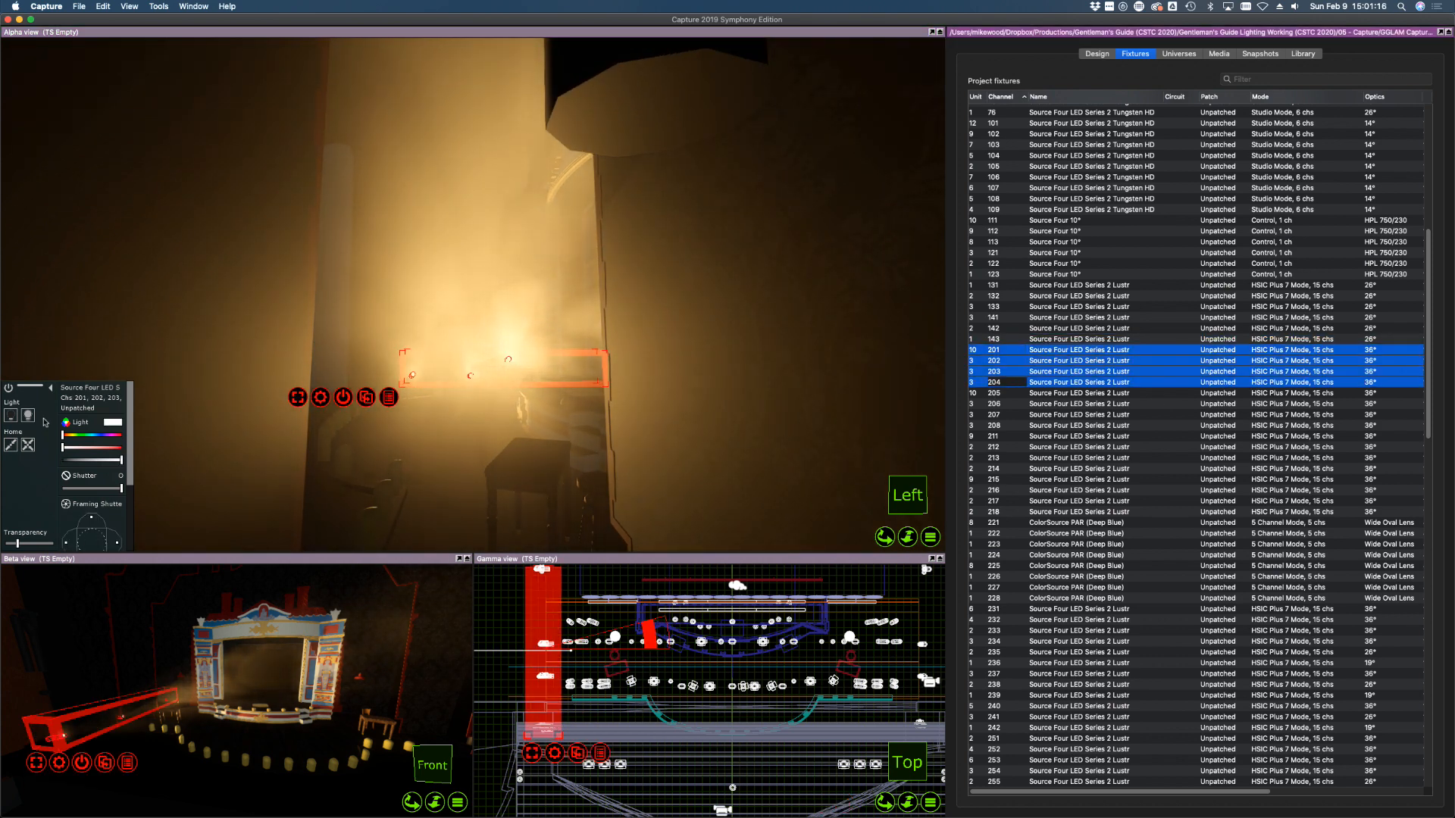
{"action": "left_click", "coordinate": [13, 416]}
Turn on channel 205 and shutter in its beam's left and top edges
{"action": "left_click", "coordinate": [1091, 393]}
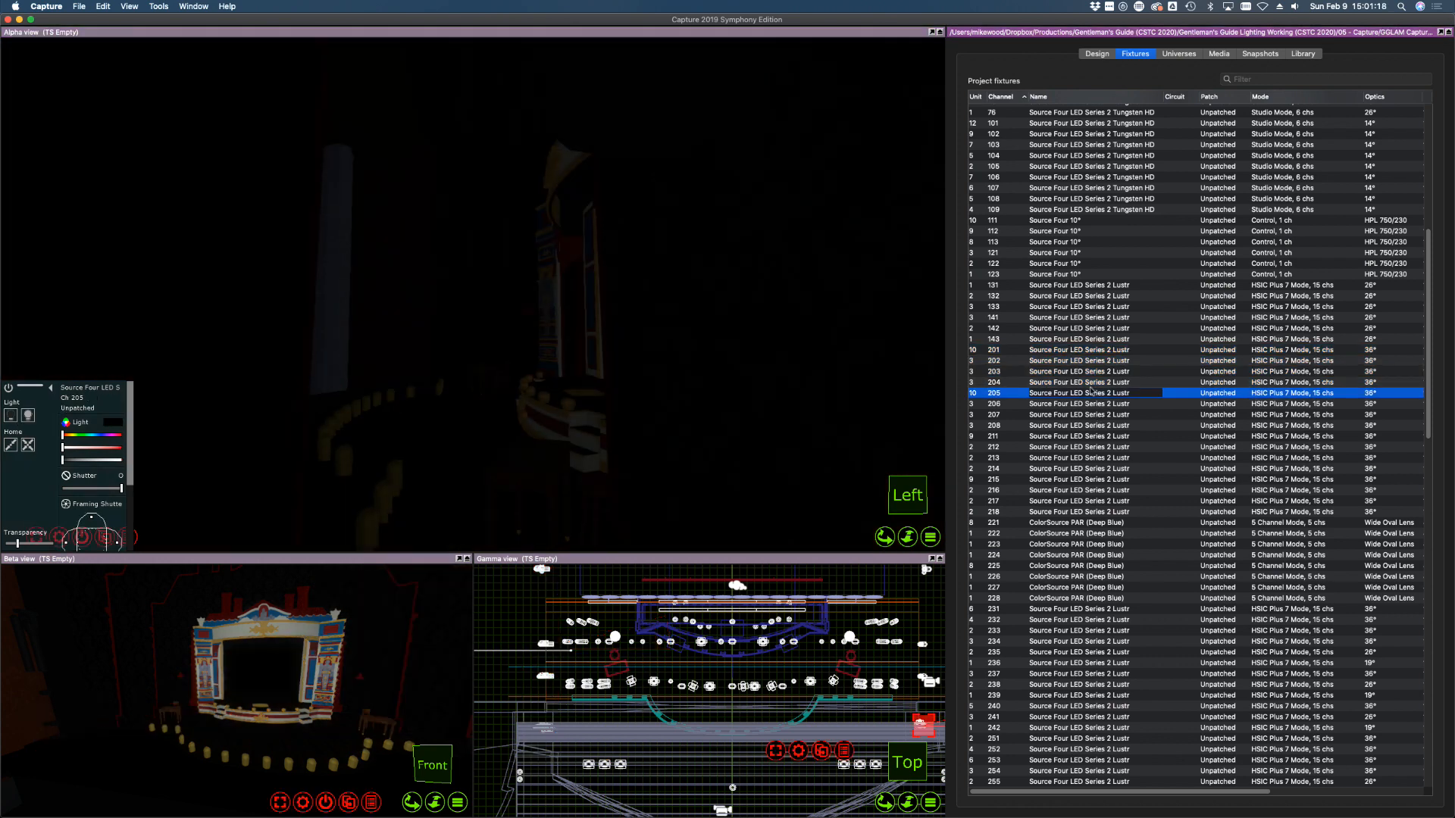
{"action": "left_click", "coordinate": [28, 416]}
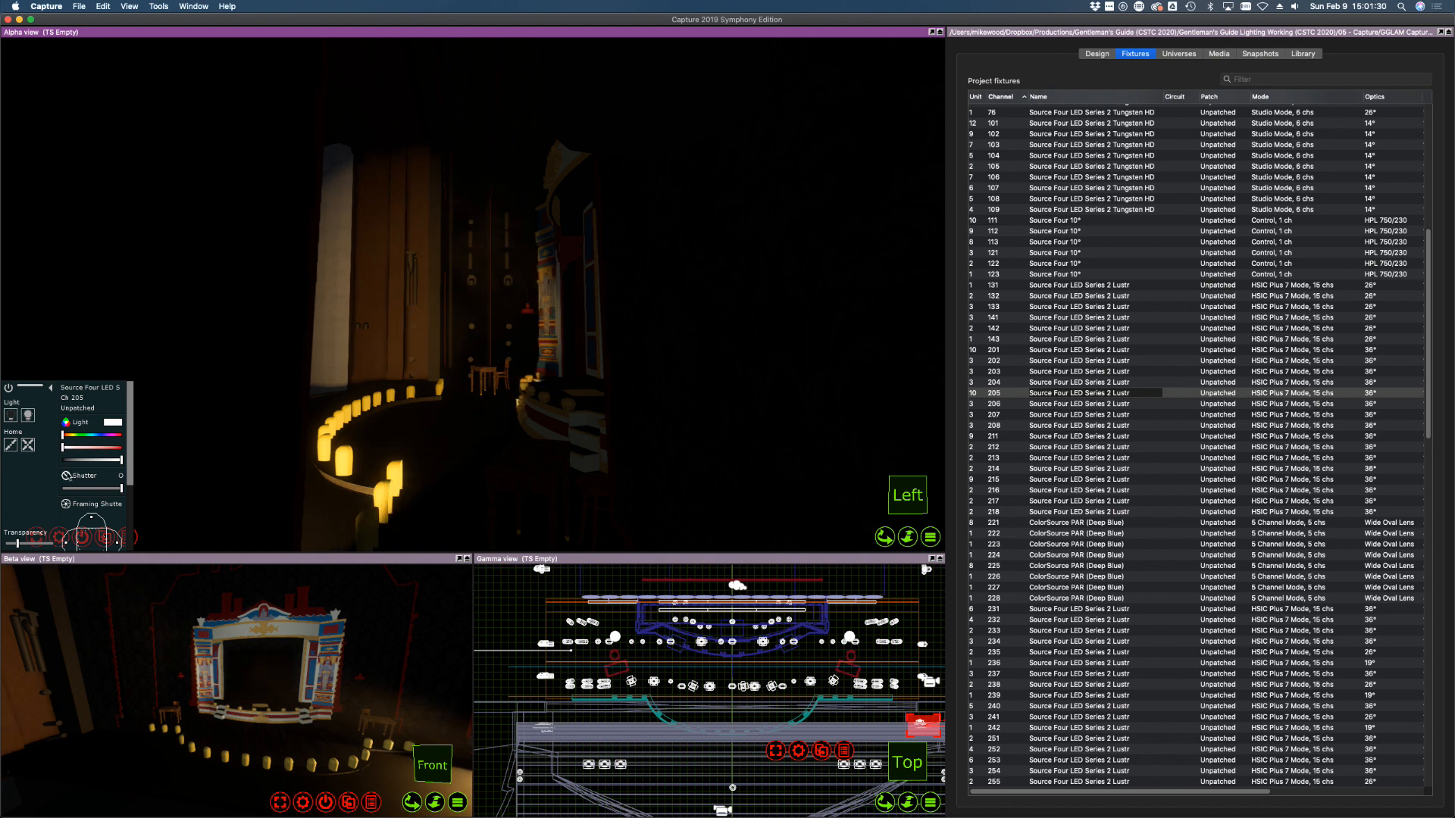
{"action": "scroll", "coordinate": [91, 466], "scroll_direction": "down", "scroll_amount": 3}
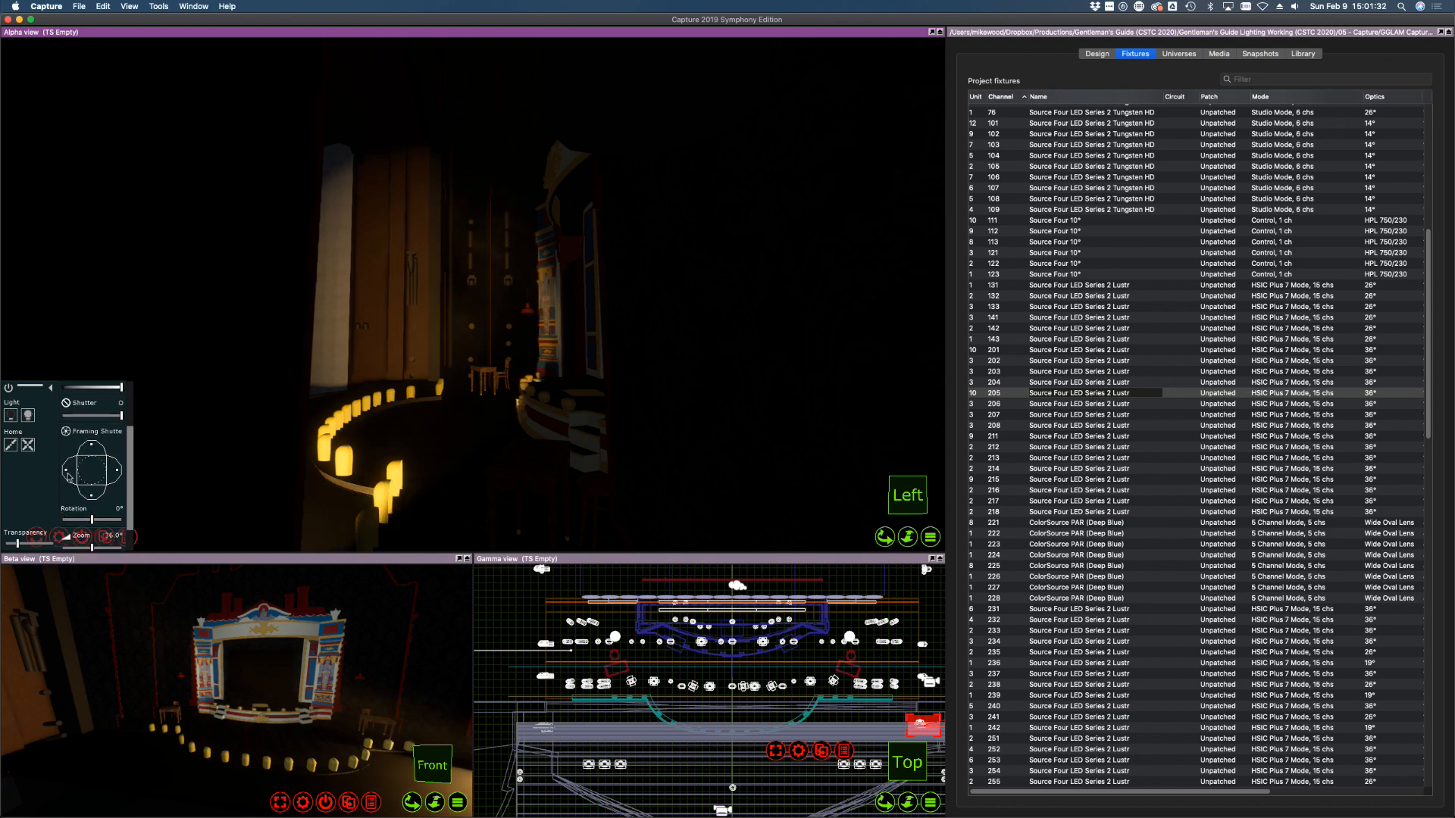
{"action": "left_click_drag", "start_coordinate": [67, 474], "coordinate": [93, 495]}
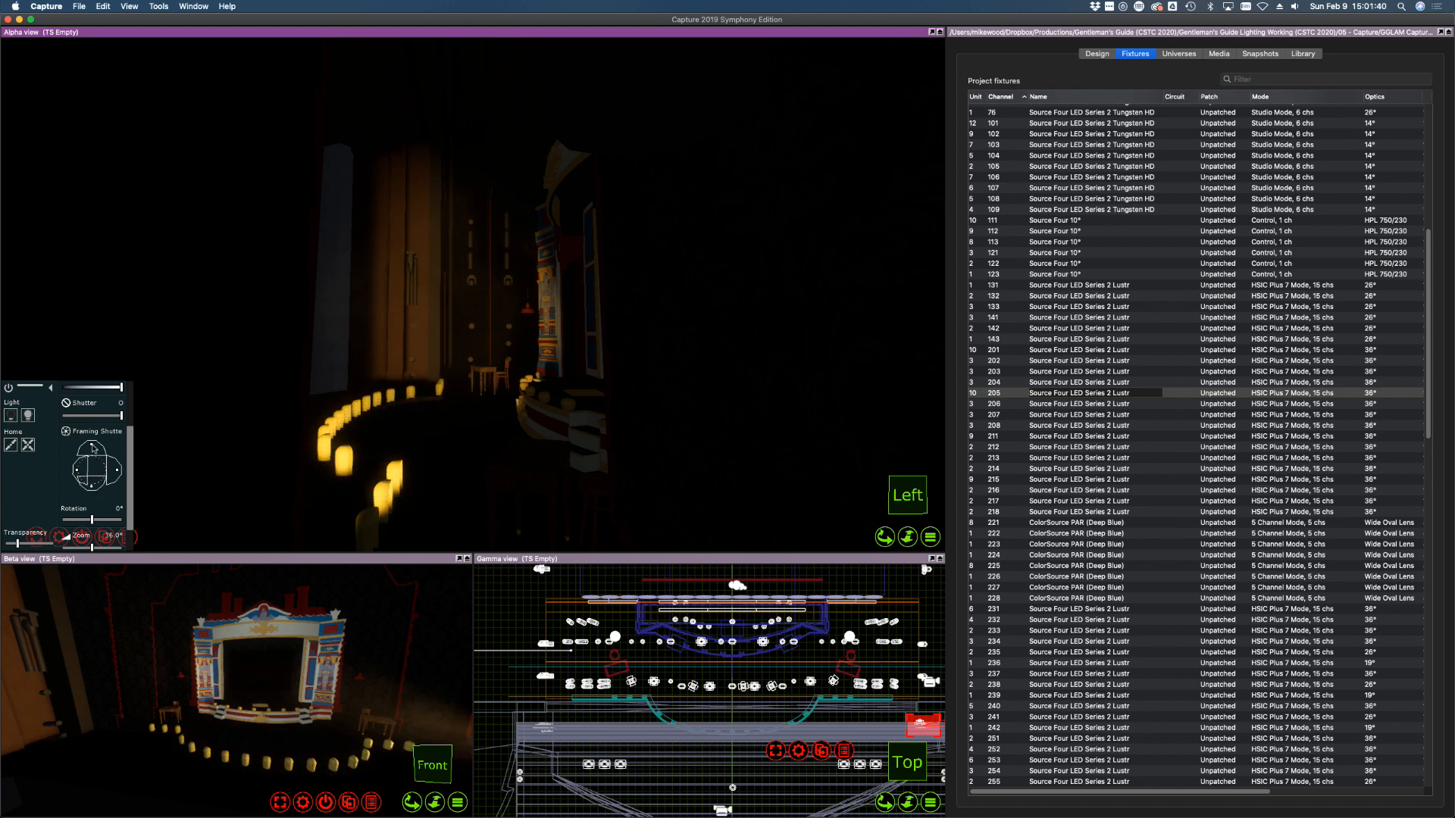
{"action": "left_click_drag", "start_coordinate": [93, 448], "coordinate": [117, 471]}
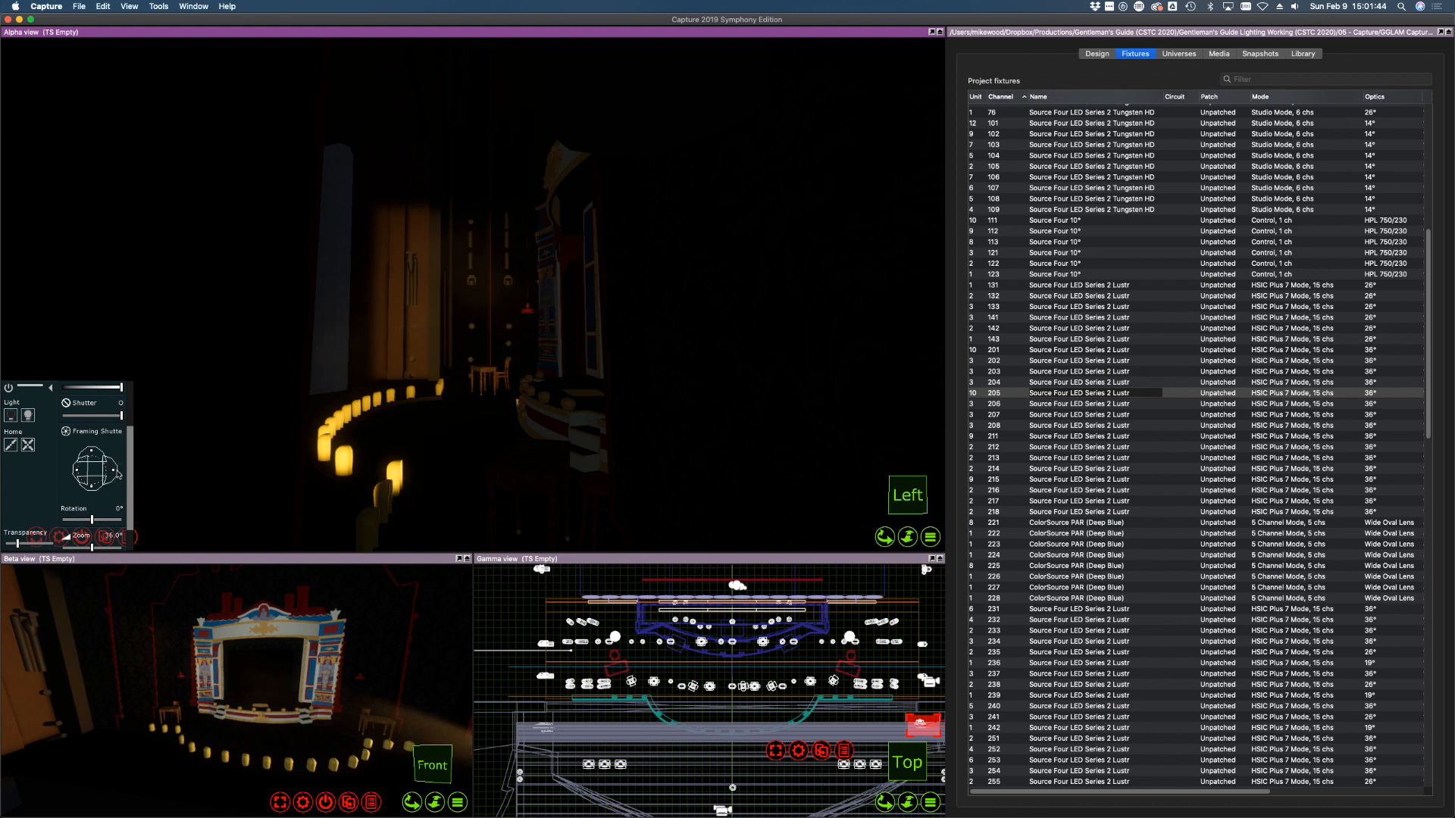
Turn channel 206 on at full and cut off its beam's right side
{"action": "left_click", "coordinate": [1100, 404]}
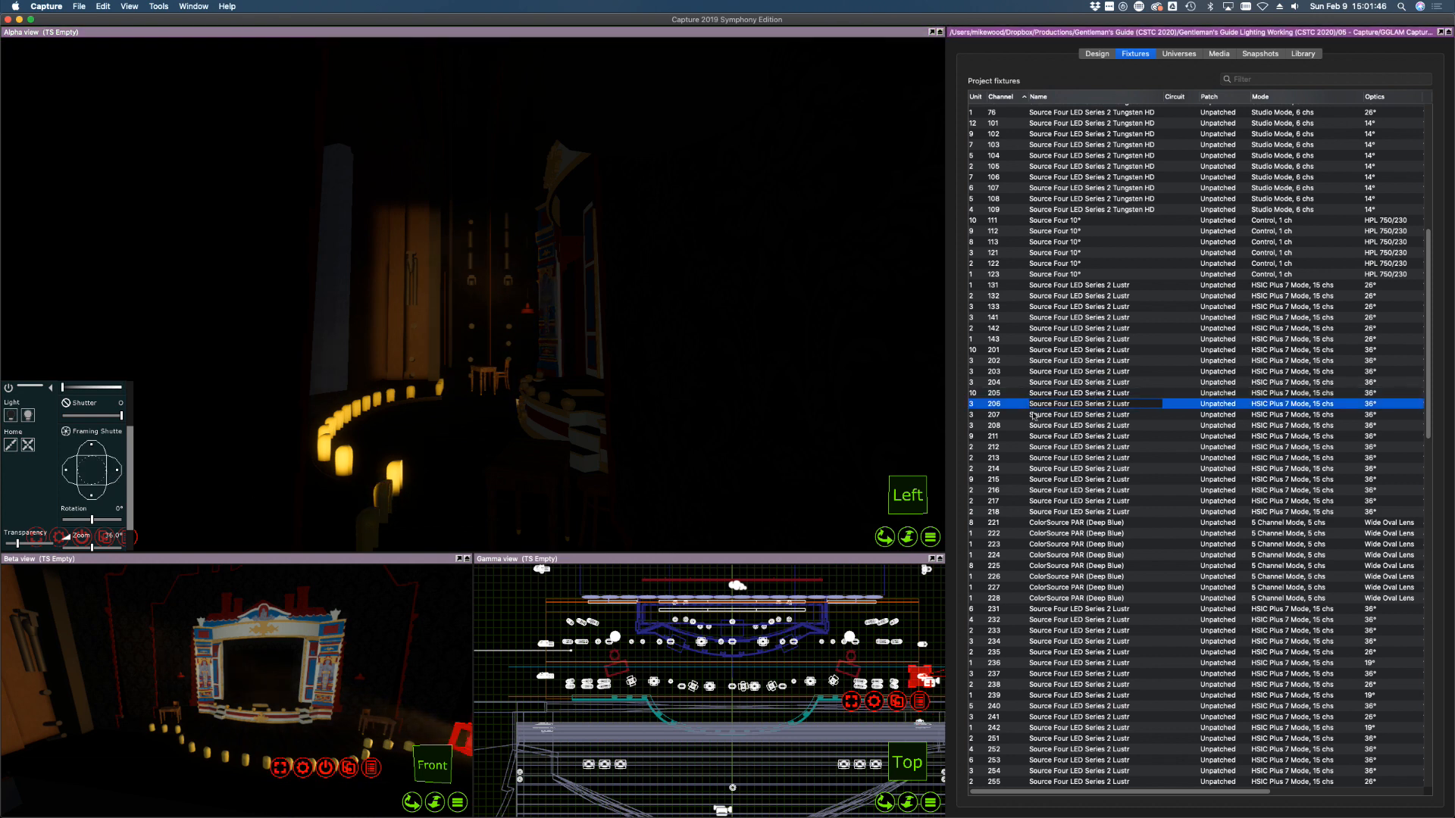
{"action": "left_click", "coordinate": [28, 415]}
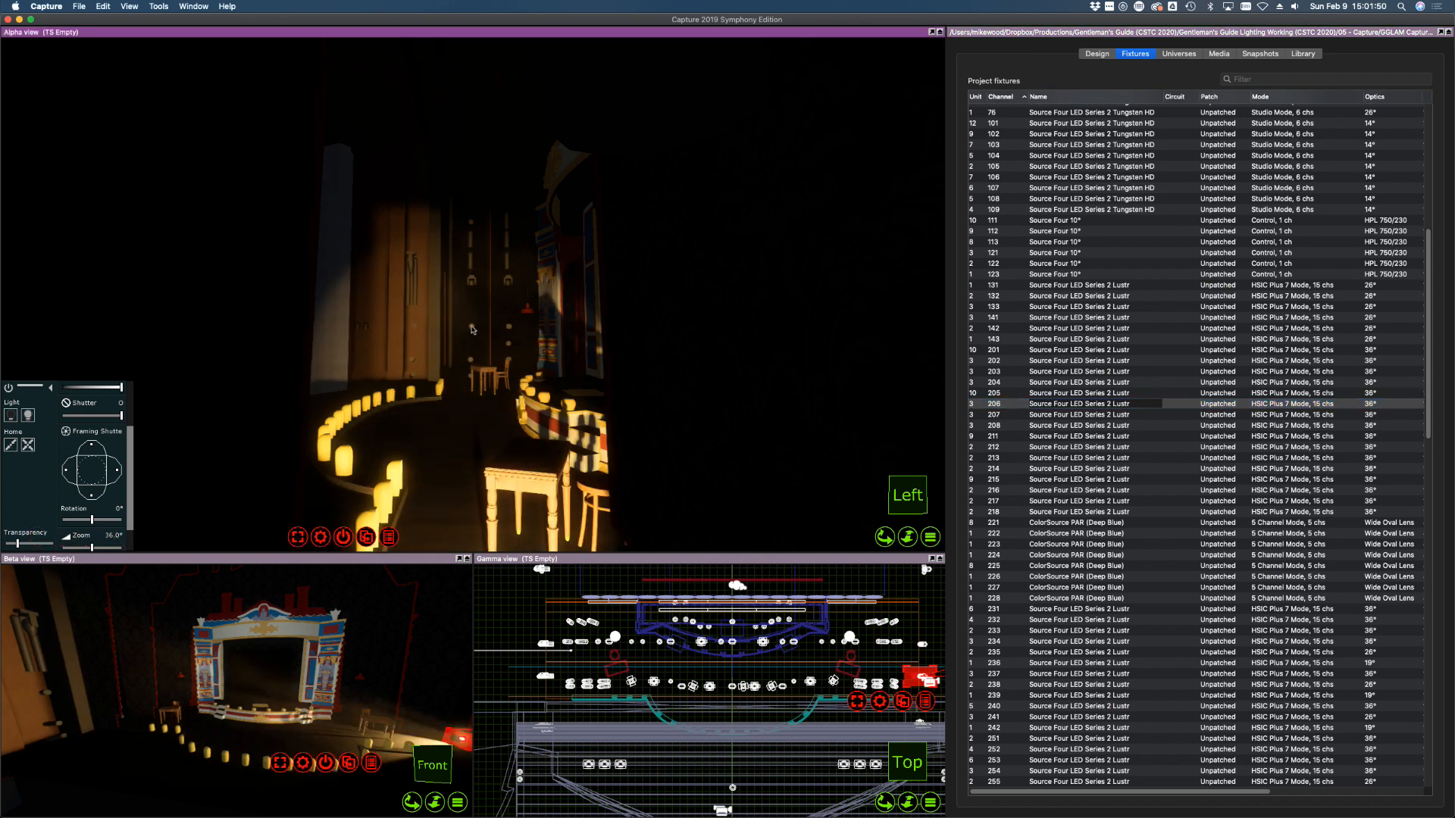
{"action": "left_click_drag", "start_coordinate": [123, 477], "coordinate": [68, 468]}
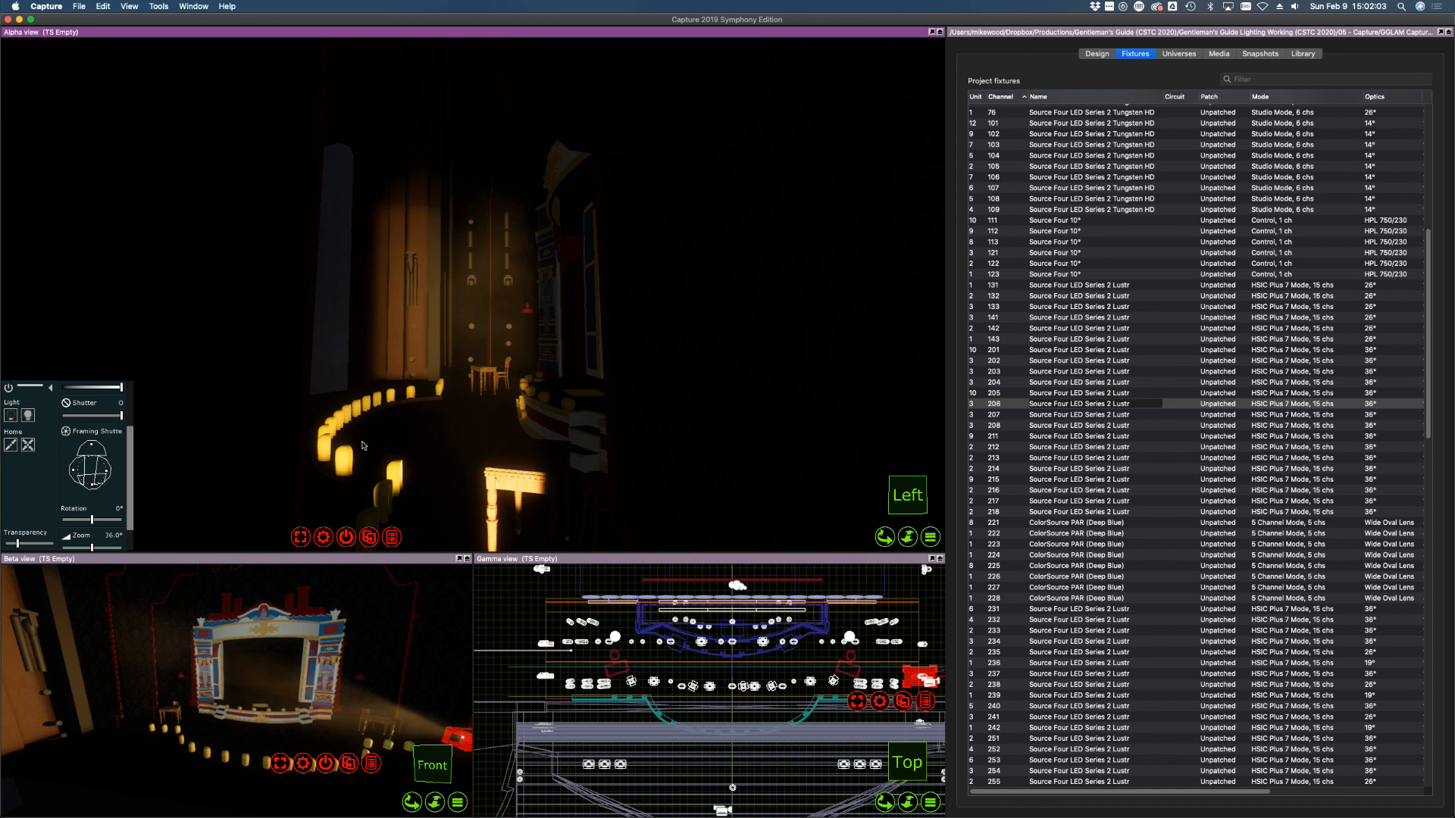
Aim channel 207 onto the stage and adjust its right shutter
{"action": "left_click", "coordinate": [994, 416]}
{"action": "left_click", "coordinate": [276, 416]}
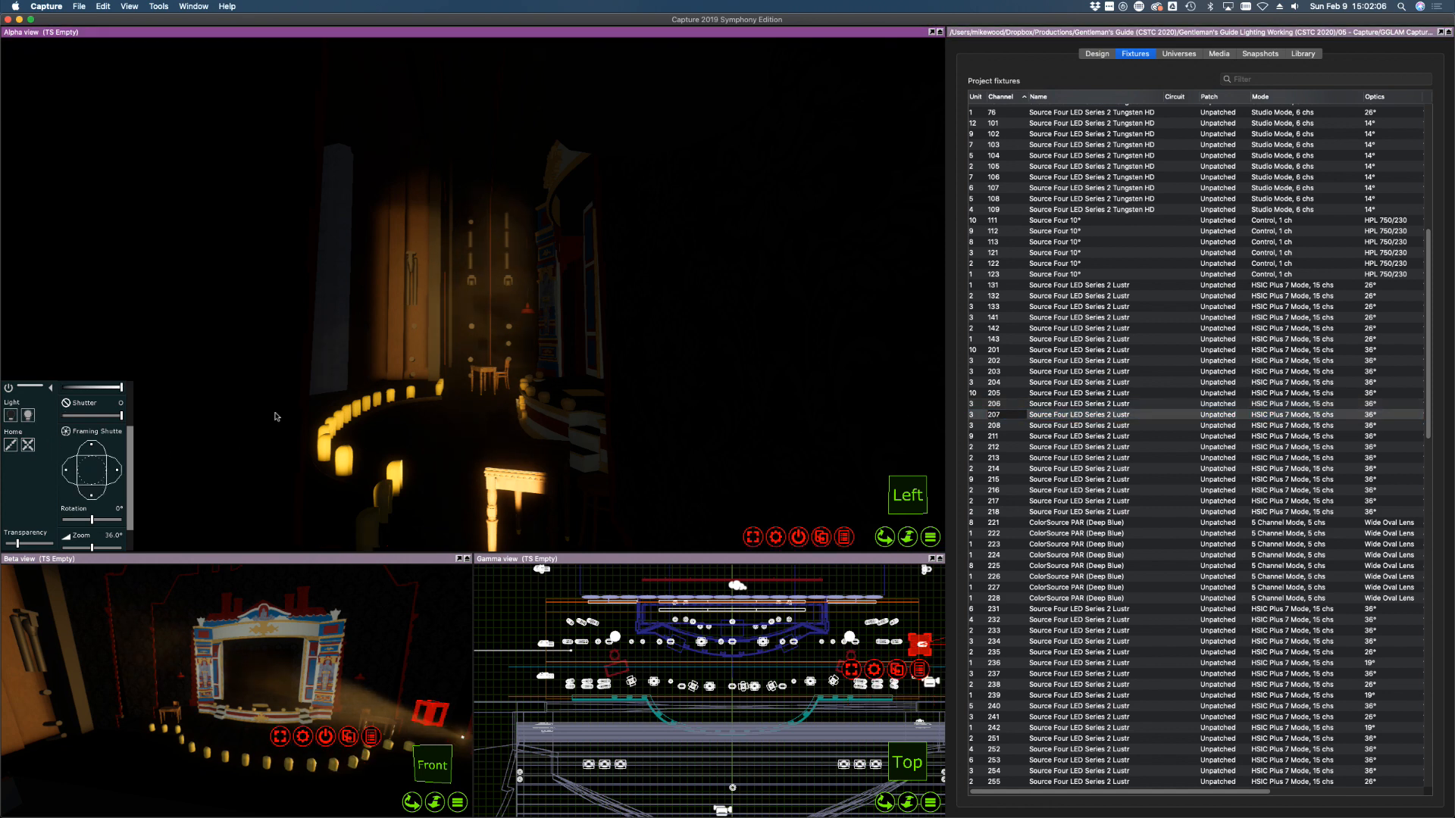
{"action": "left_click", "coordinate": [549, 370]}
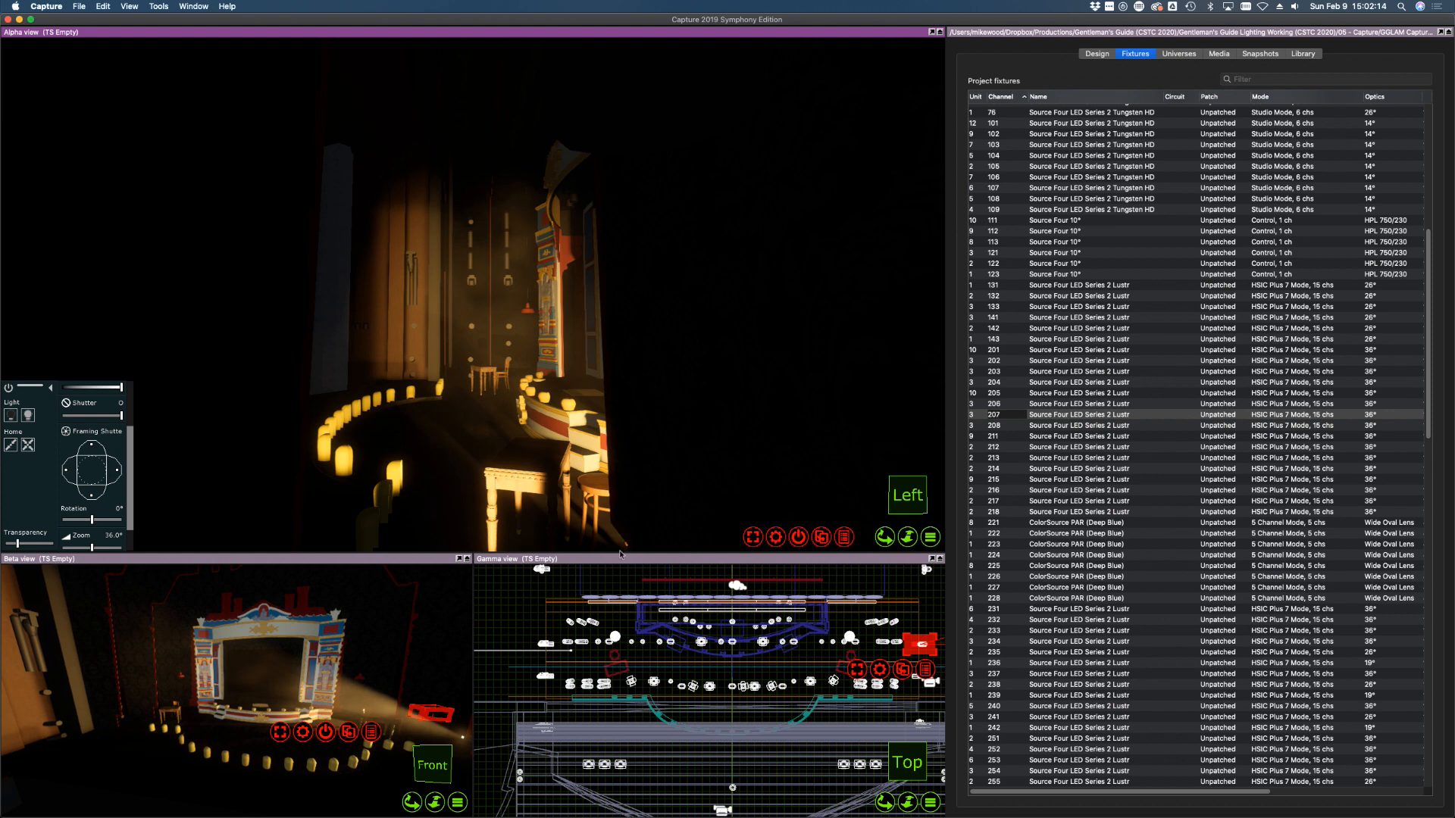
{"action": "left_click", "coordinate": [1039, 393]}
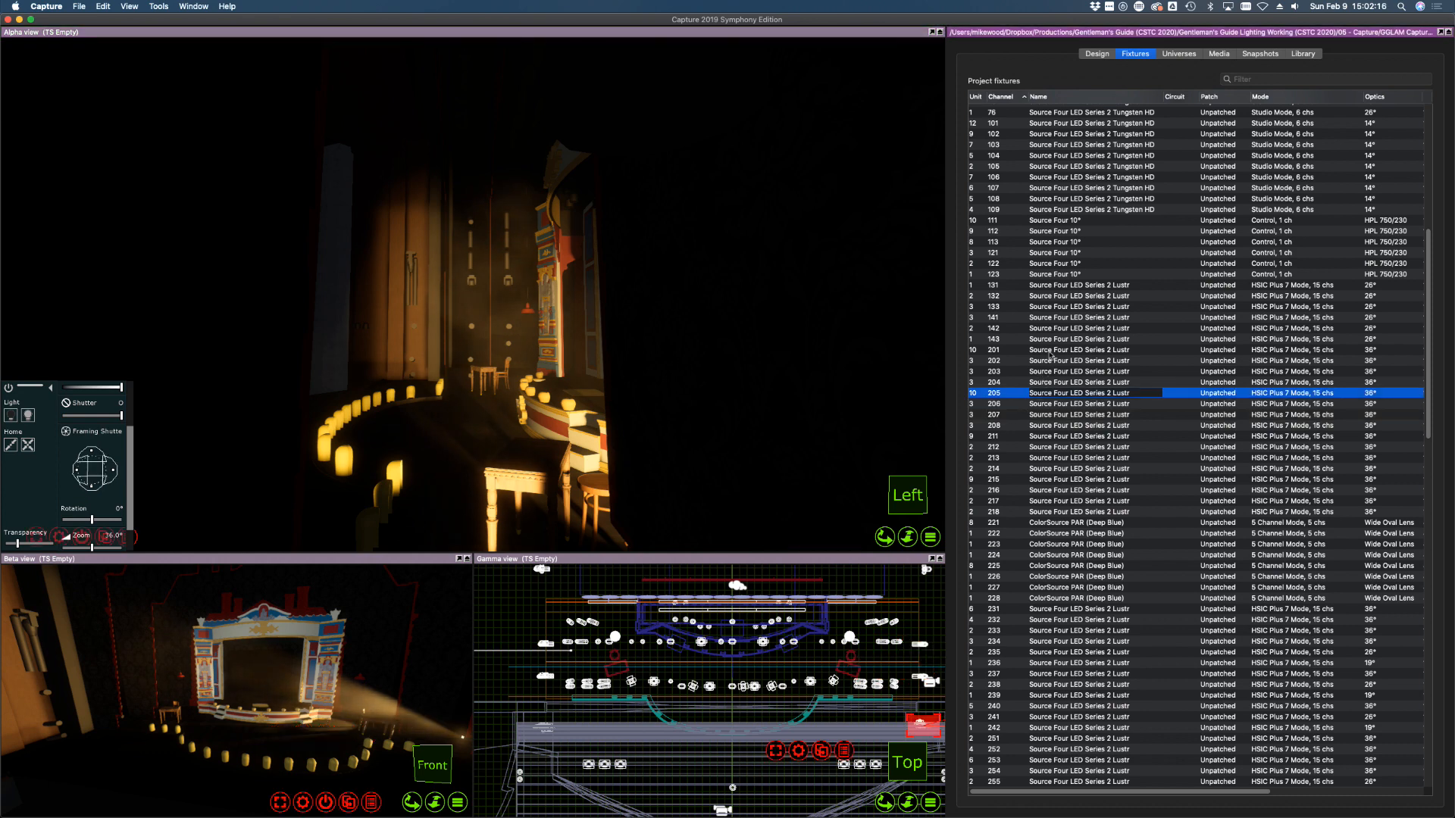
{"action": "left_click", "coordinate": [1054, 425]}
{"action": "left_click", "coordinate": [1059, 449]}
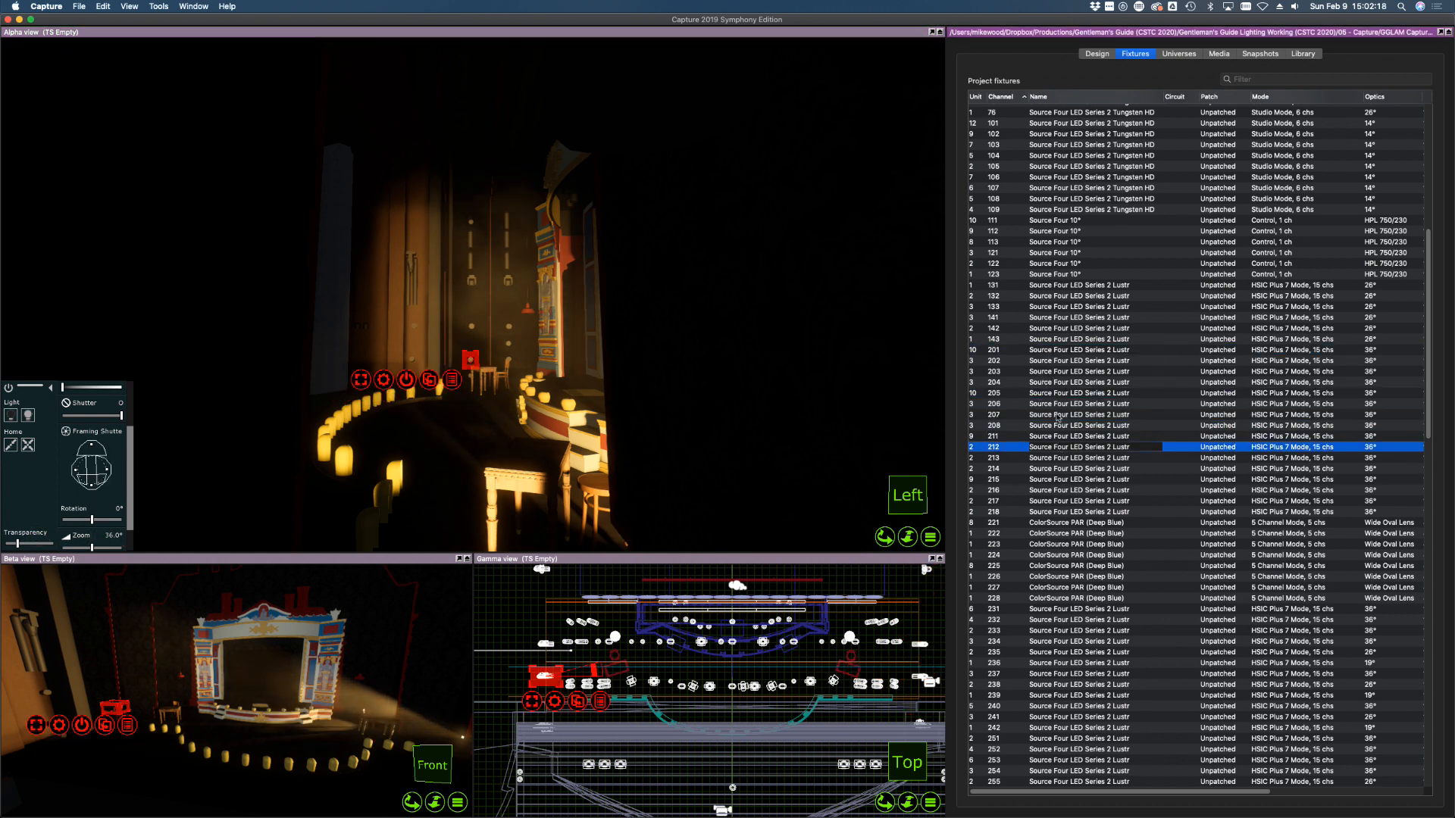
{"action": "left_click", "coordinate": [1035, 416]}
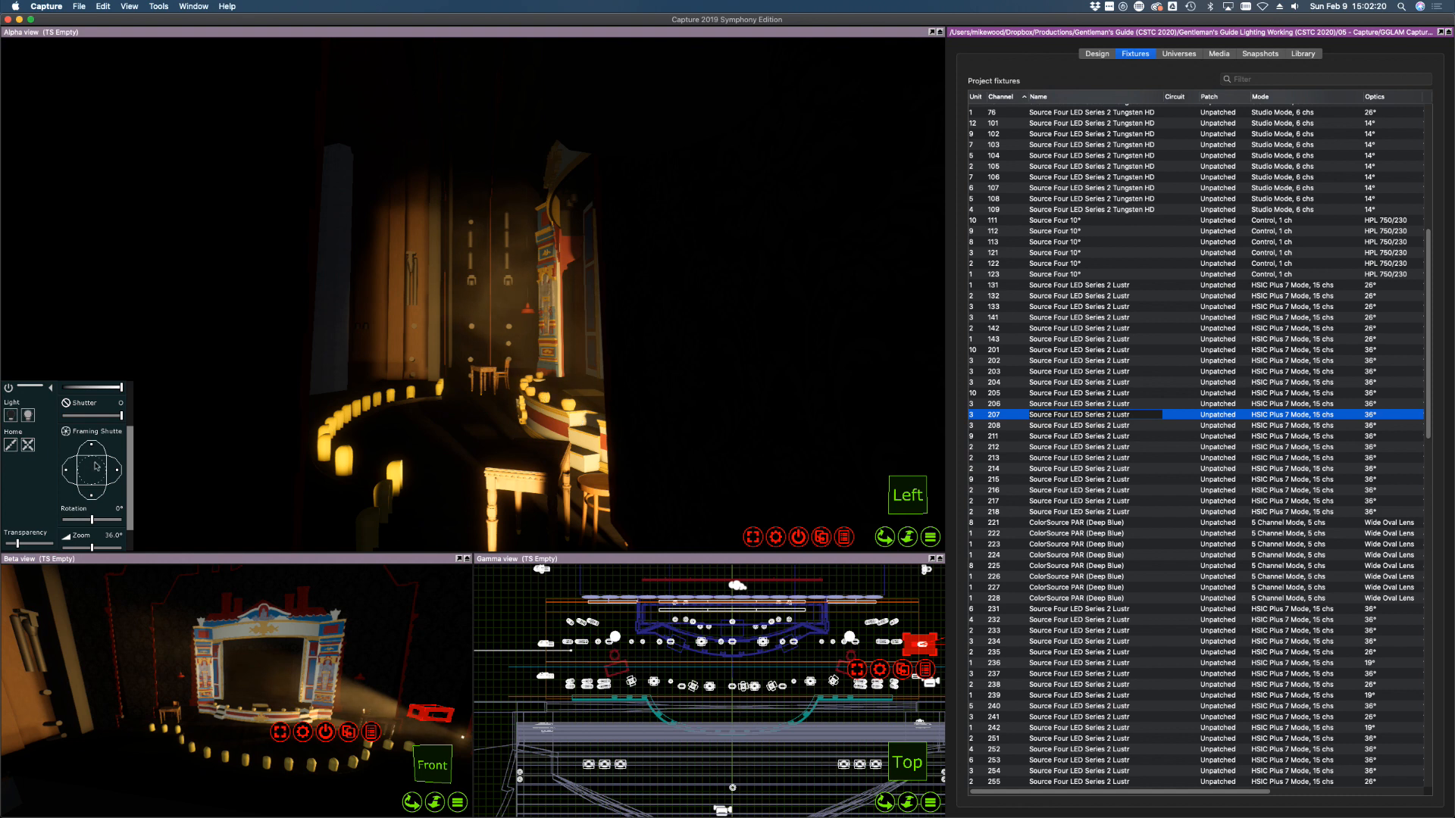
{"action": "left_click_drag", "start_coordinate": [115, 471], "coordinate": [119, 471]}
{"action": "left_click_drag", "start_coordinate": [105, 470], "coordinate": [70, 473]}
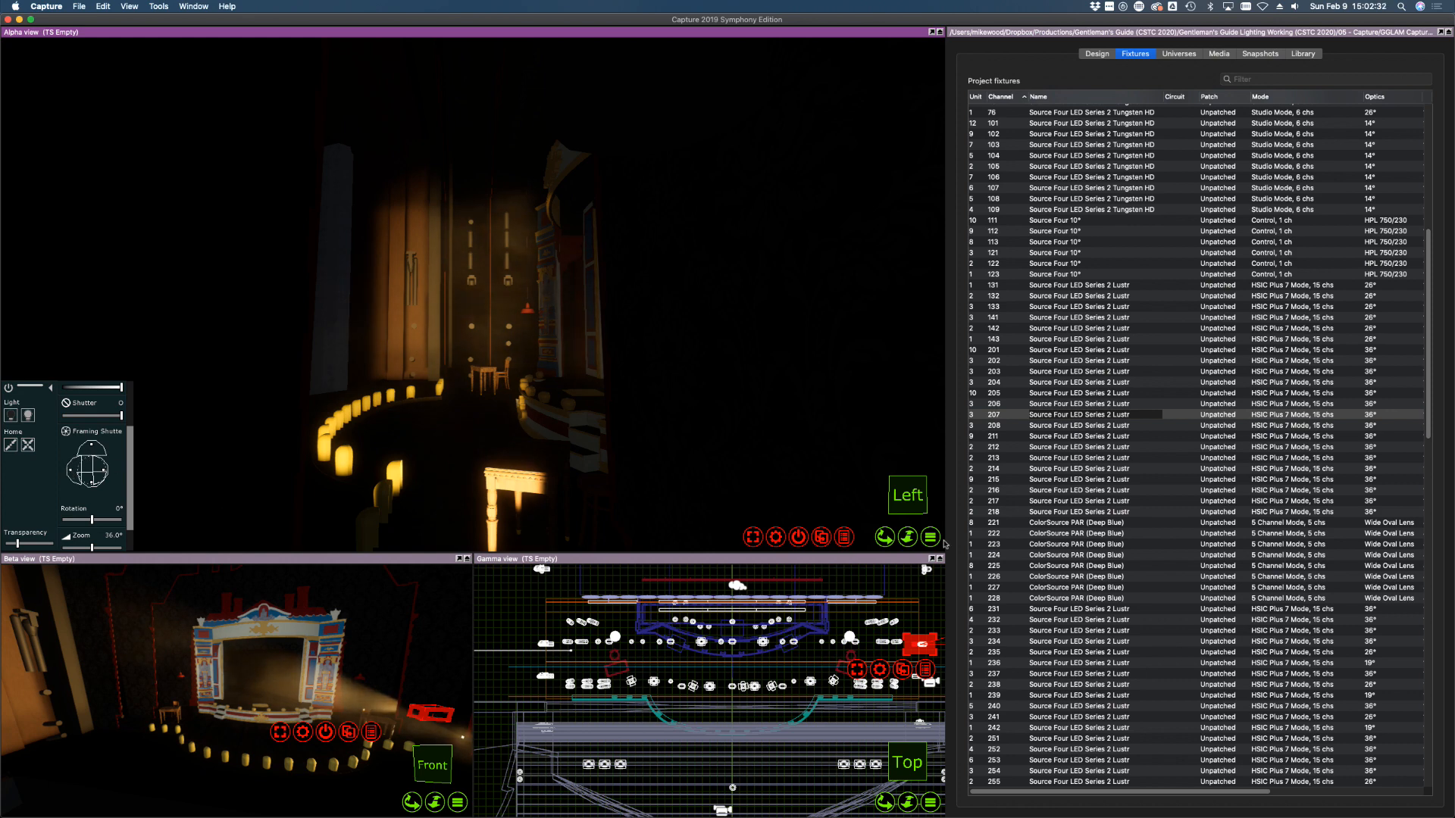
Aim channel 208 onto the red curtain and frame using the F focus shortcut
{"action": "left_click", "coordinate": [1059, 428]}
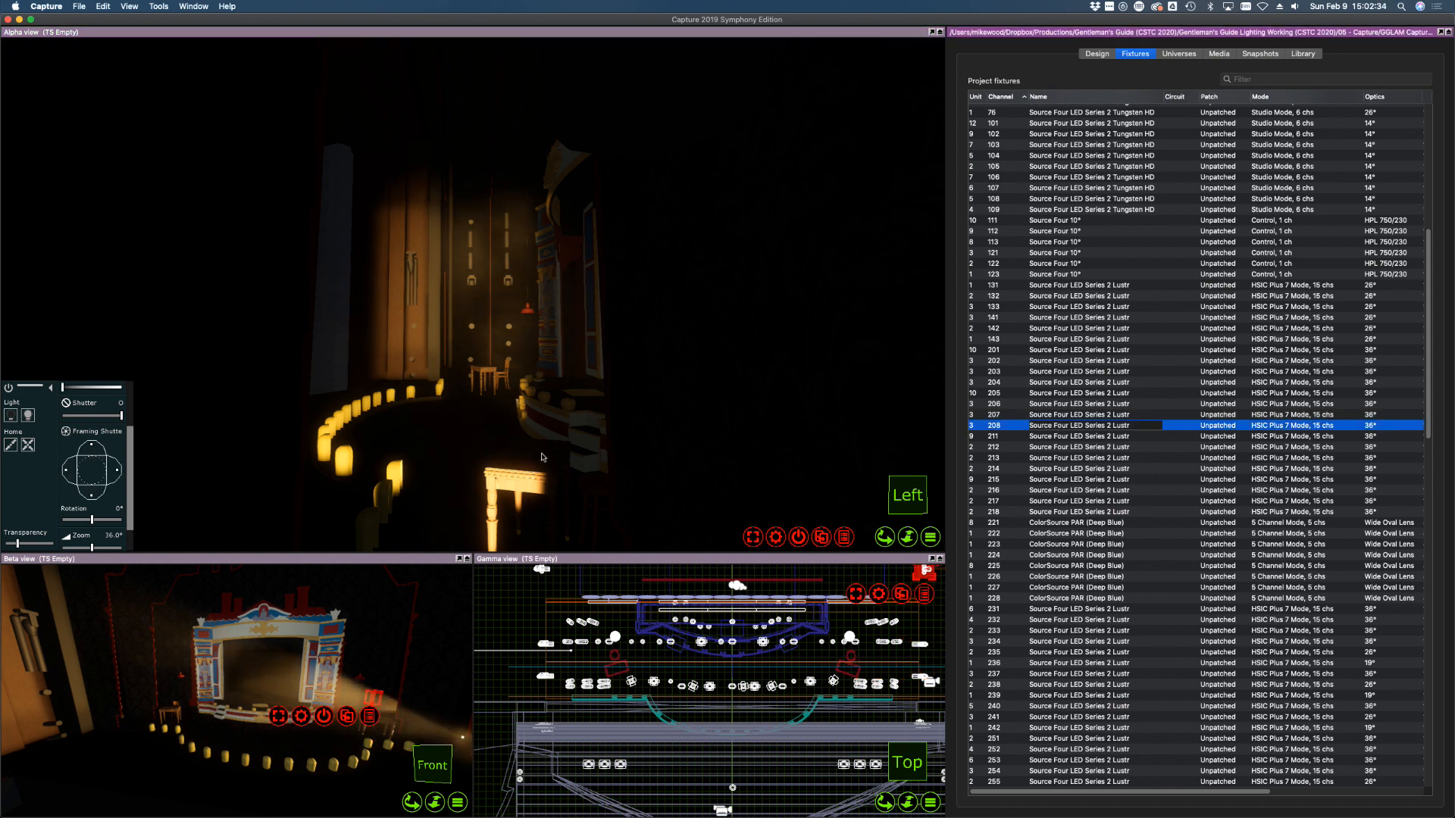
{"action": "middle_click_drag", "start_coordinate": [787, 371], "coordinate": [788, 373]}
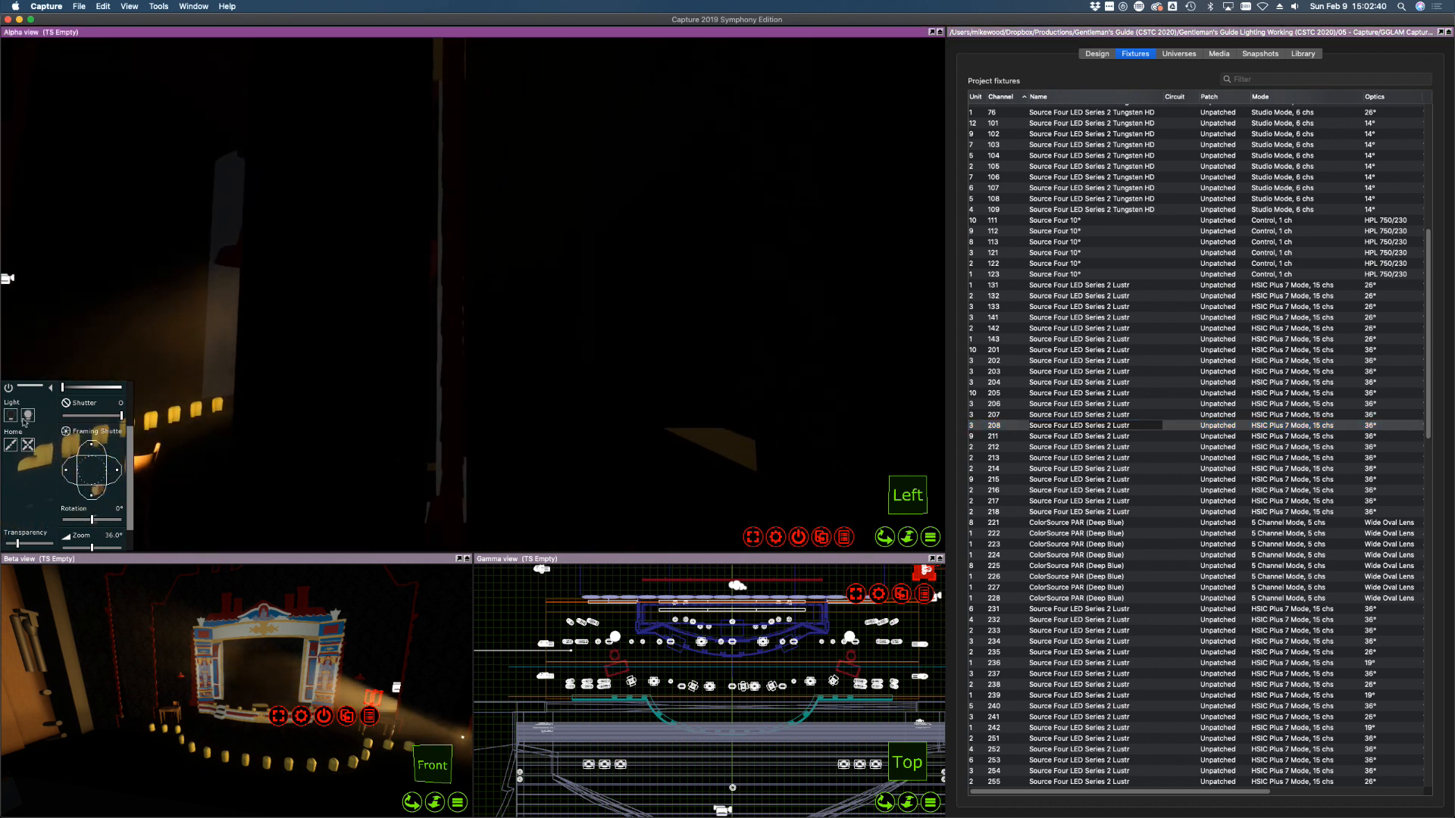
{"action": "middle_click_drag", "start_coordinate": [724, 426], "coordinate": [723, 426]}
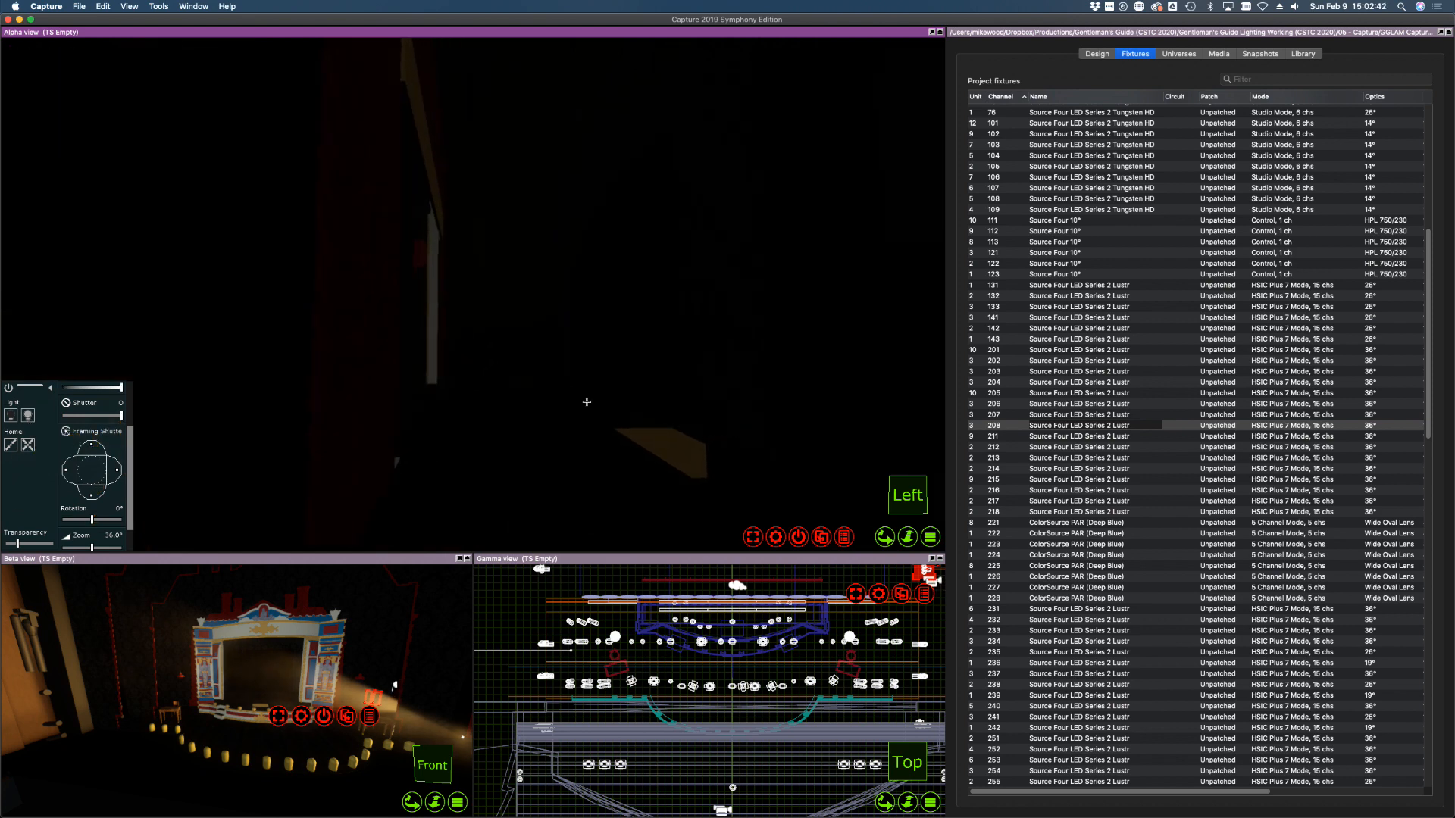
{"action": "key", "text": "f"}
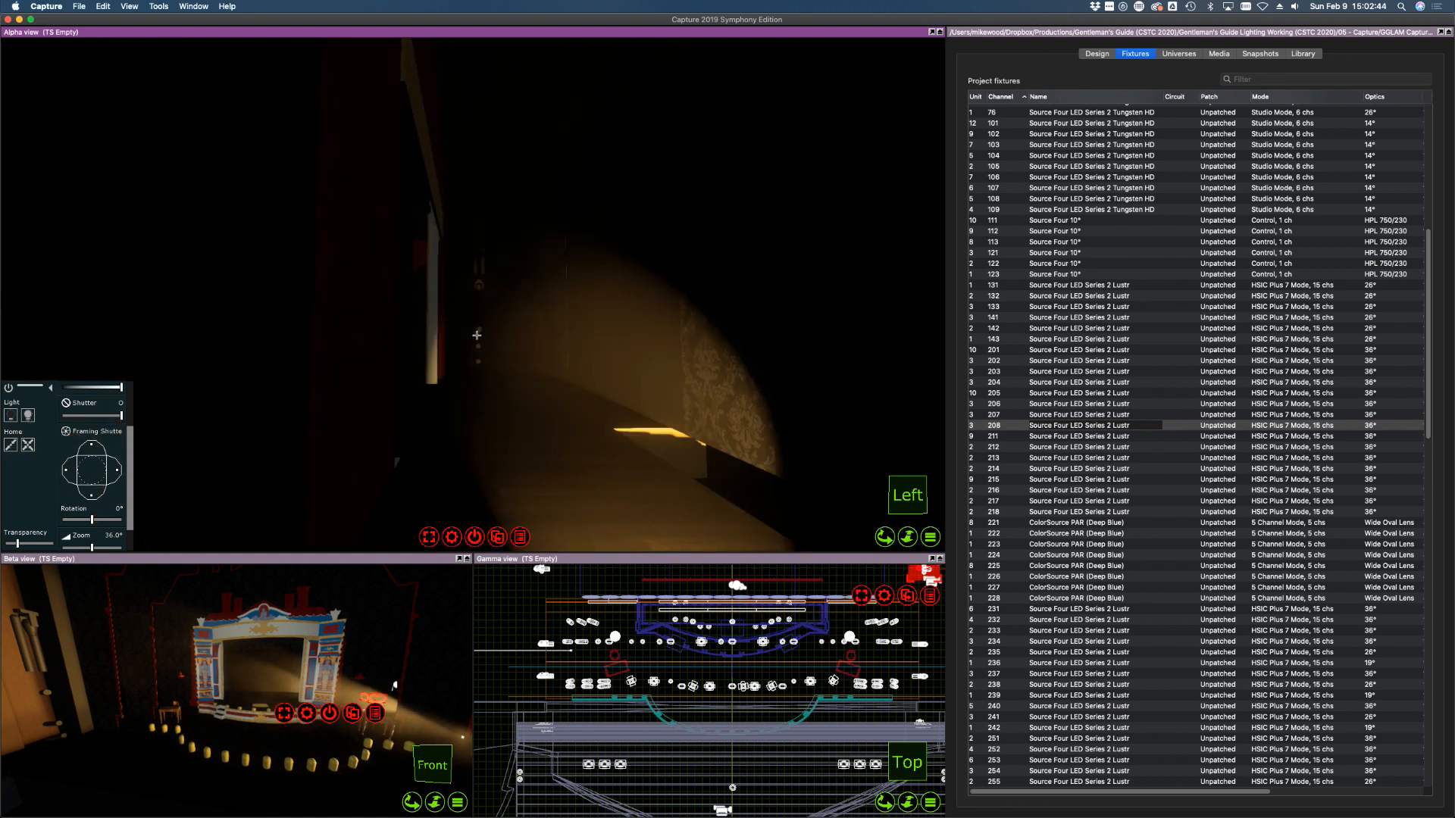
{"action": "key", "text": "f"}
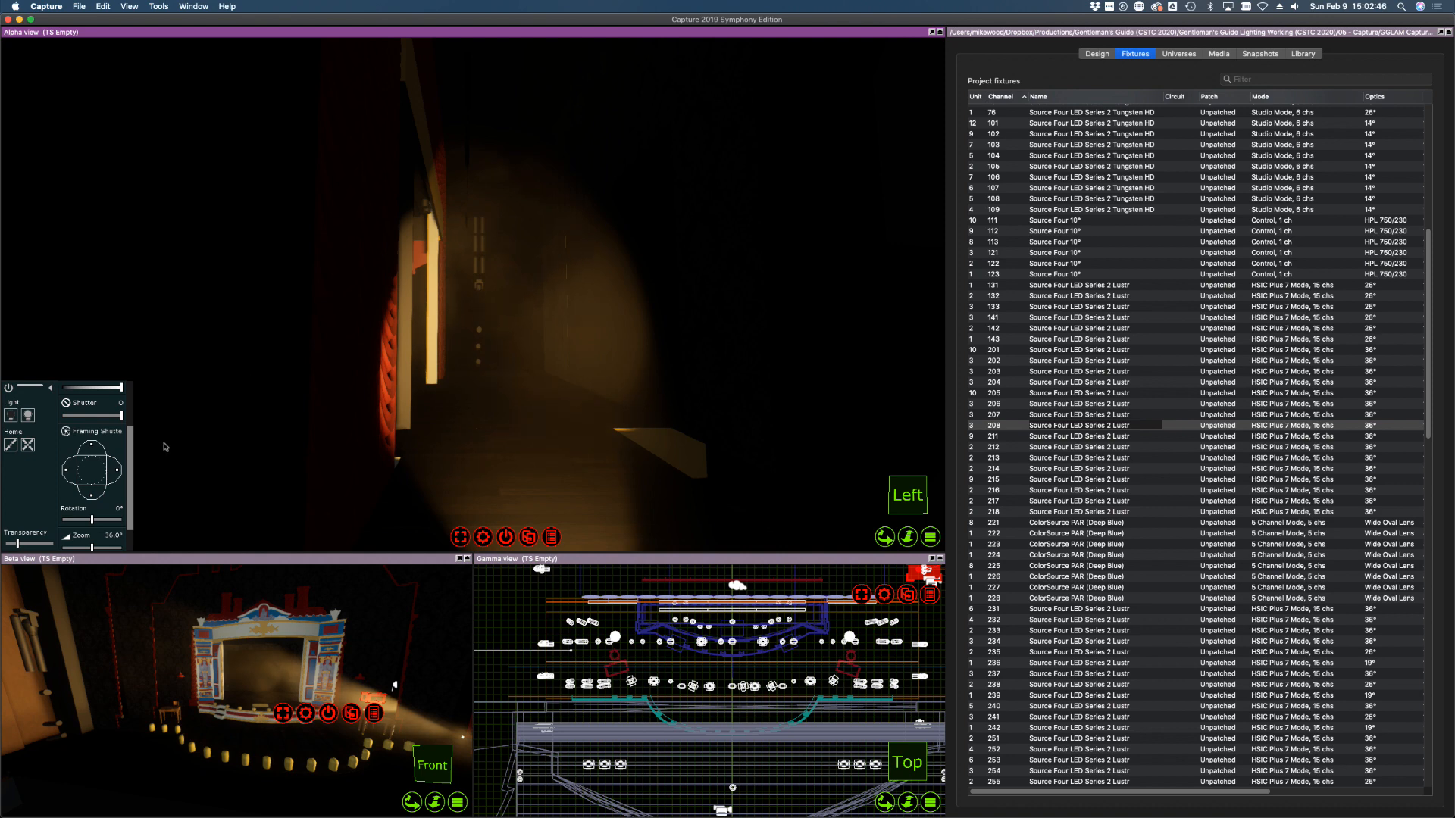
Shutter in channel 208's bottom, left and right edges
{"action": "left_click_drag", "start_coordinate": [91, 498], "coordinate": [92, 490]}
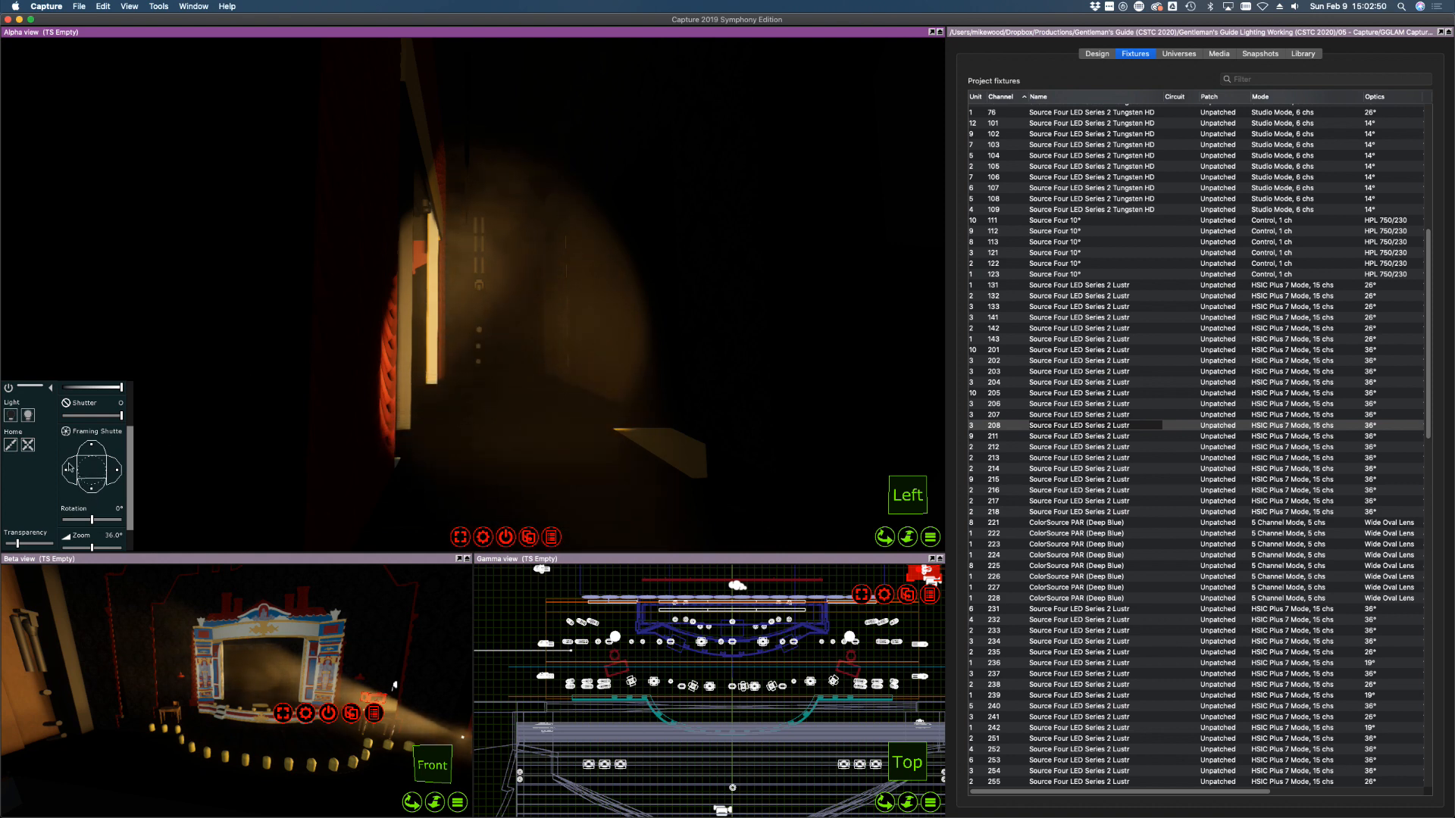
{"action": "left_click_drag", "start_coordinate": [69, 471], "coordinate": [91, 471]}
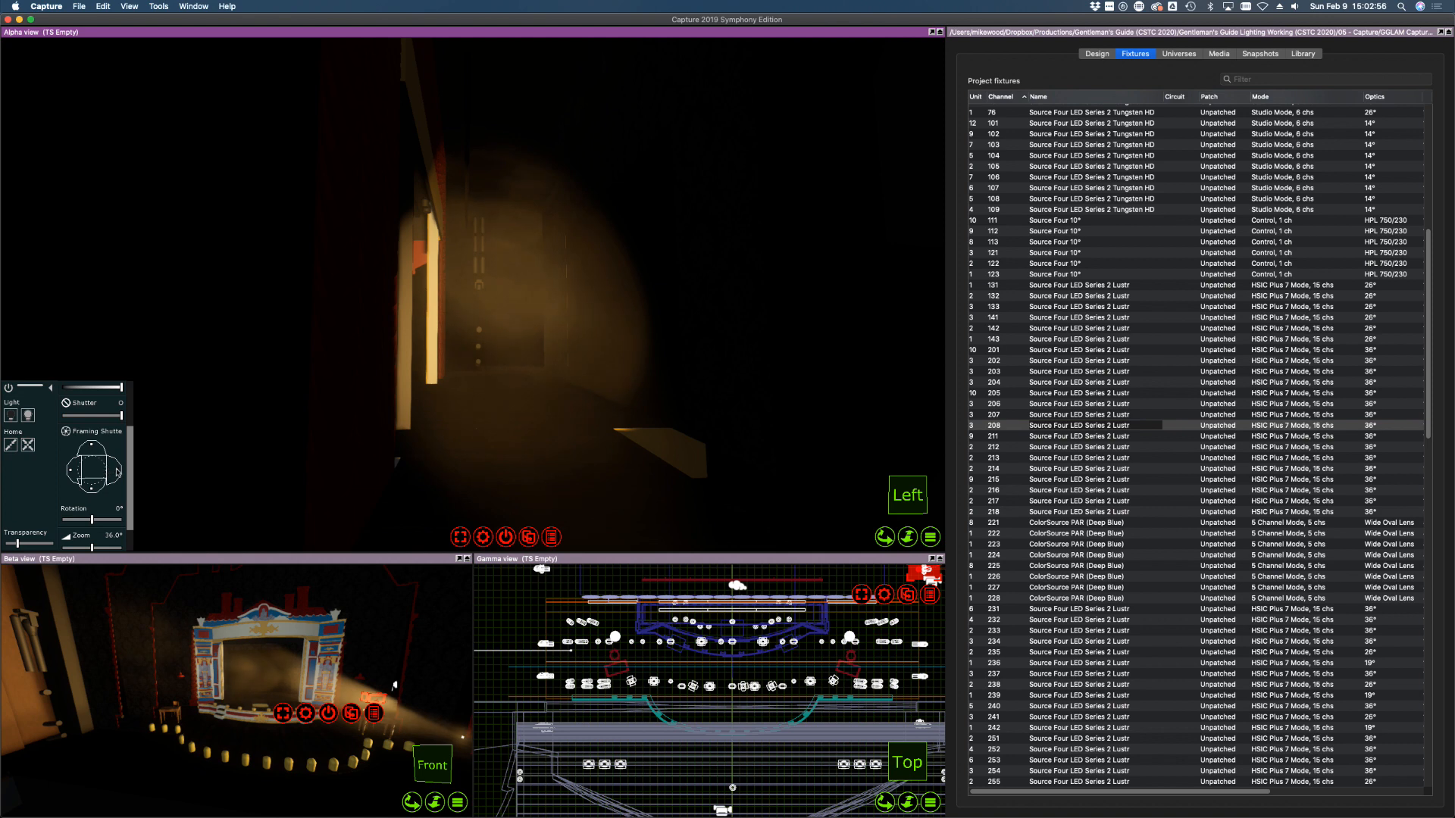
{"action": "left_click_drag", "start_coordinate": [118, 472], "coordinate": [108, 471]}
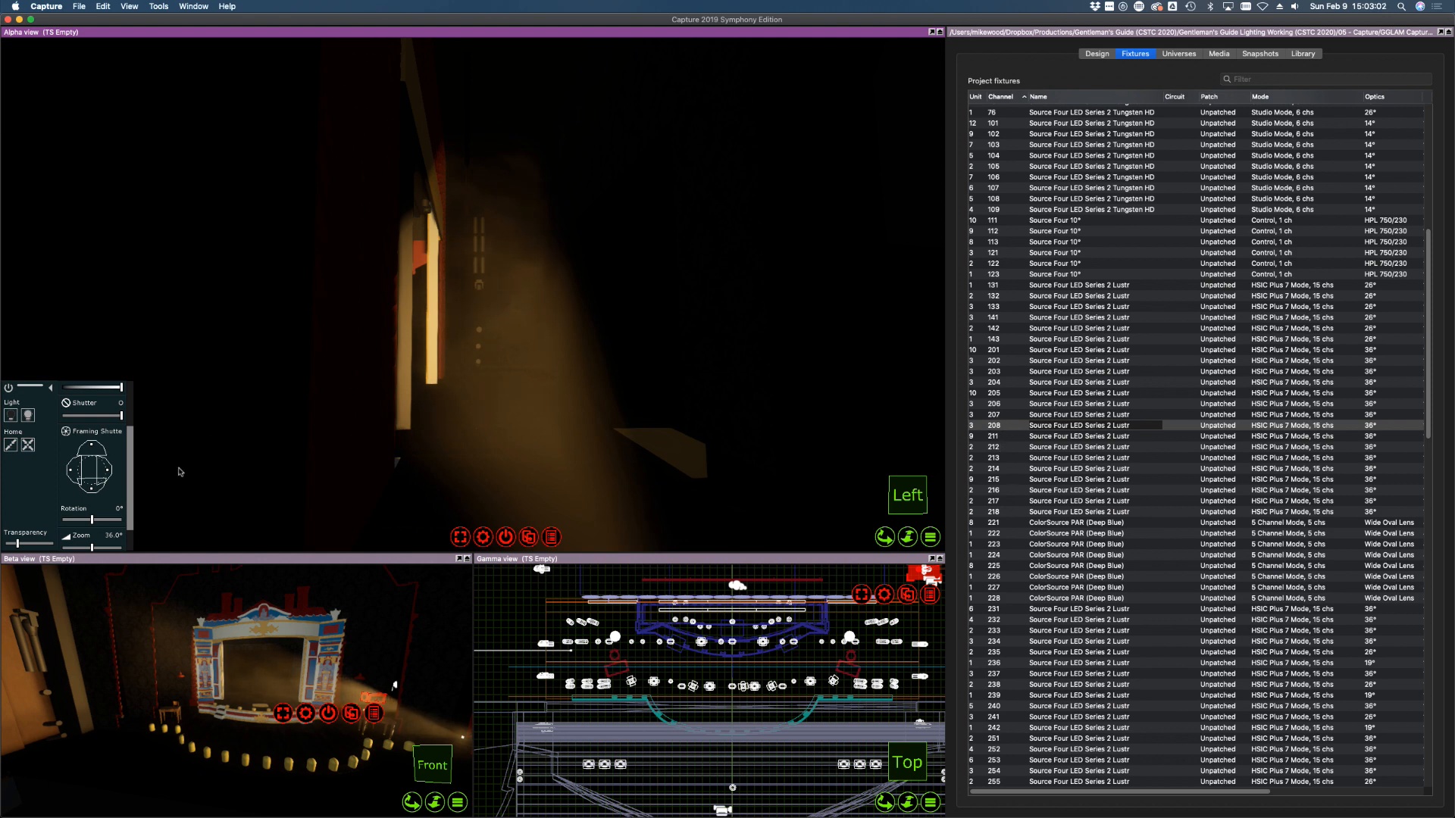
Switch off channels 205–208
{"action": "left_click", "coordinate": [1000, 425]}
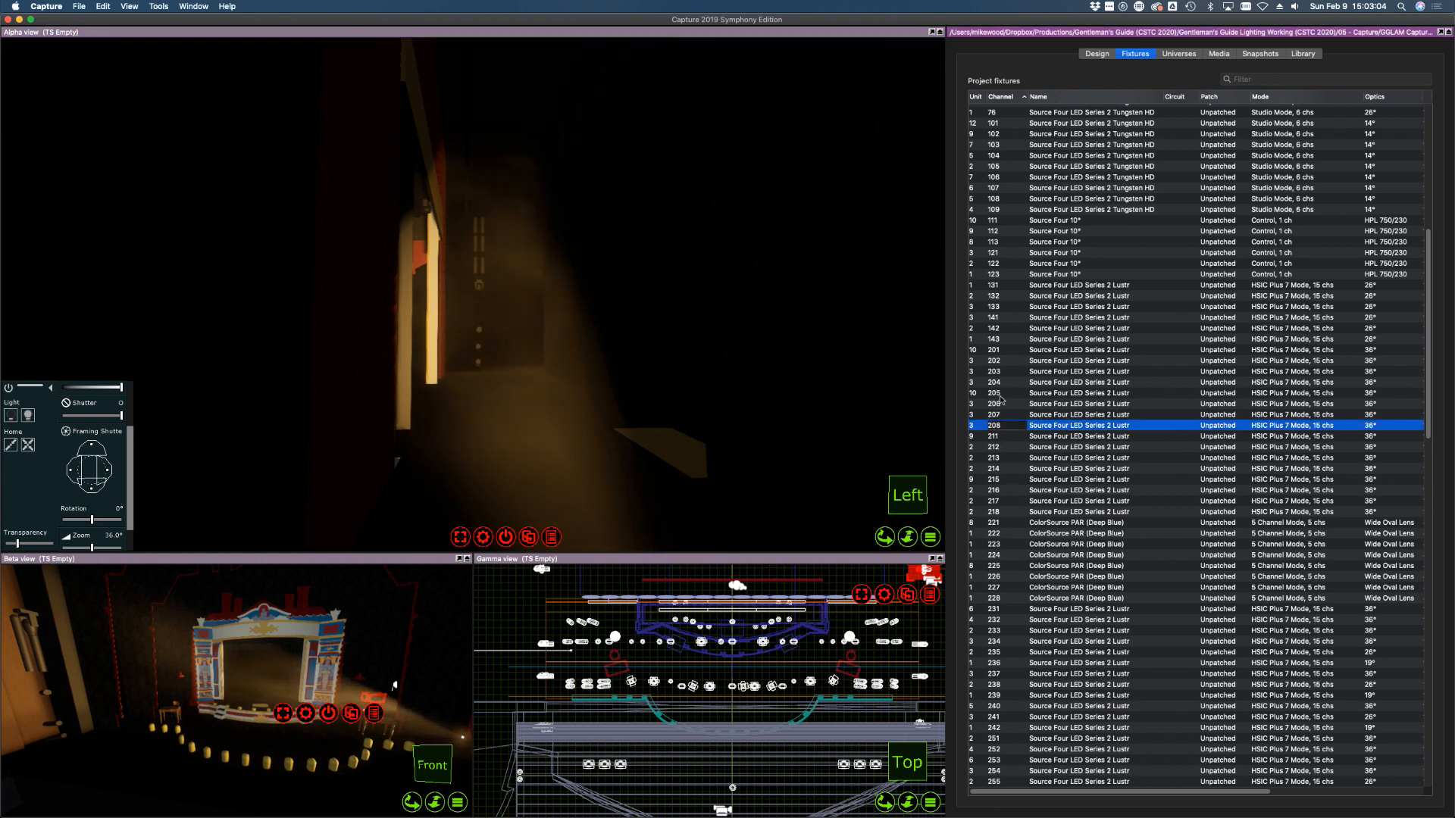
{"action": "left_click", "coordinate": [999, 394], "text": "shift"}
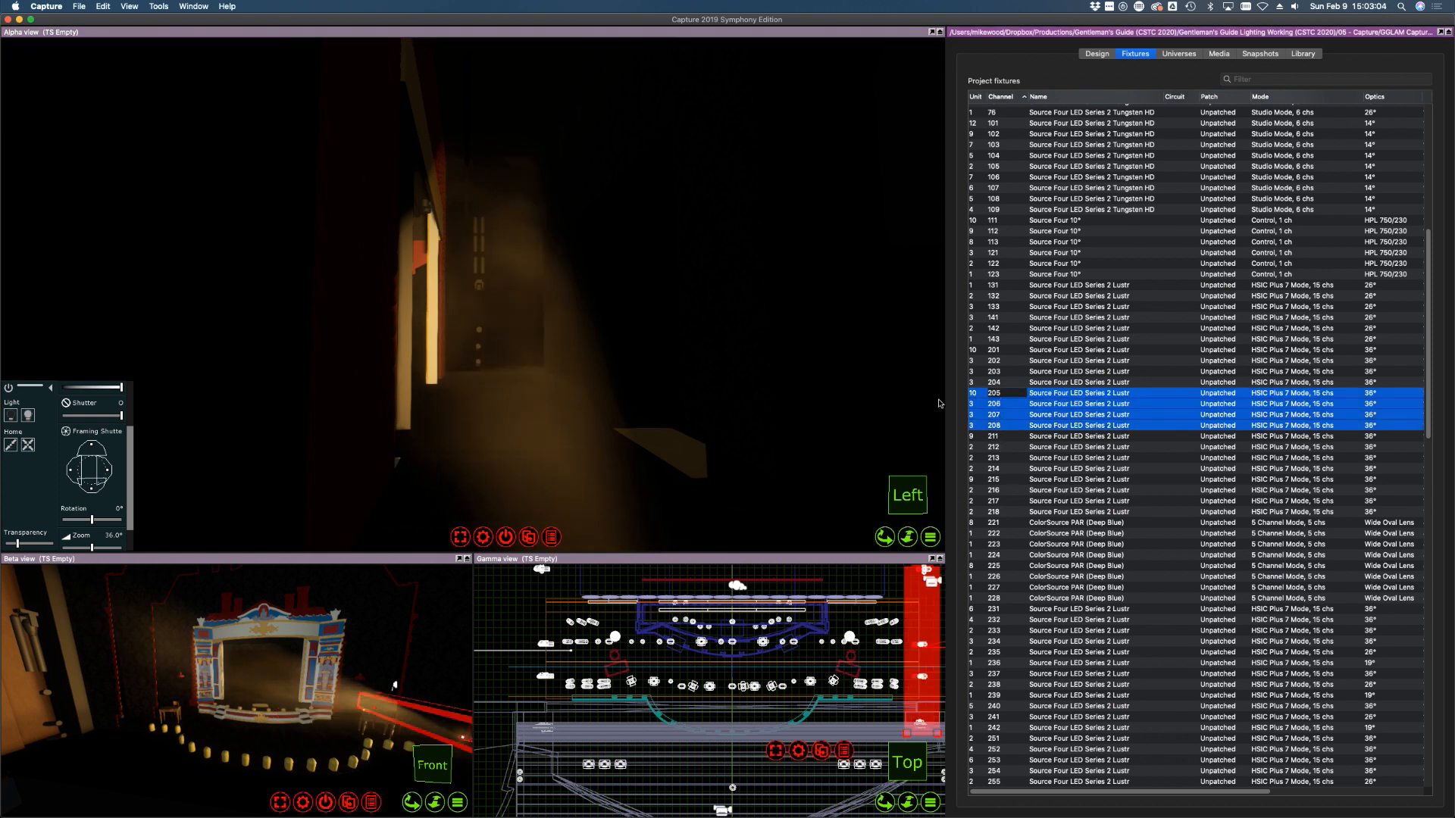
{"action": "left_click", "coordinate": [29, 416]}
Bring channel 218 up to full intensity
{"action": "left_click", "coordinate": [1036, 458]}
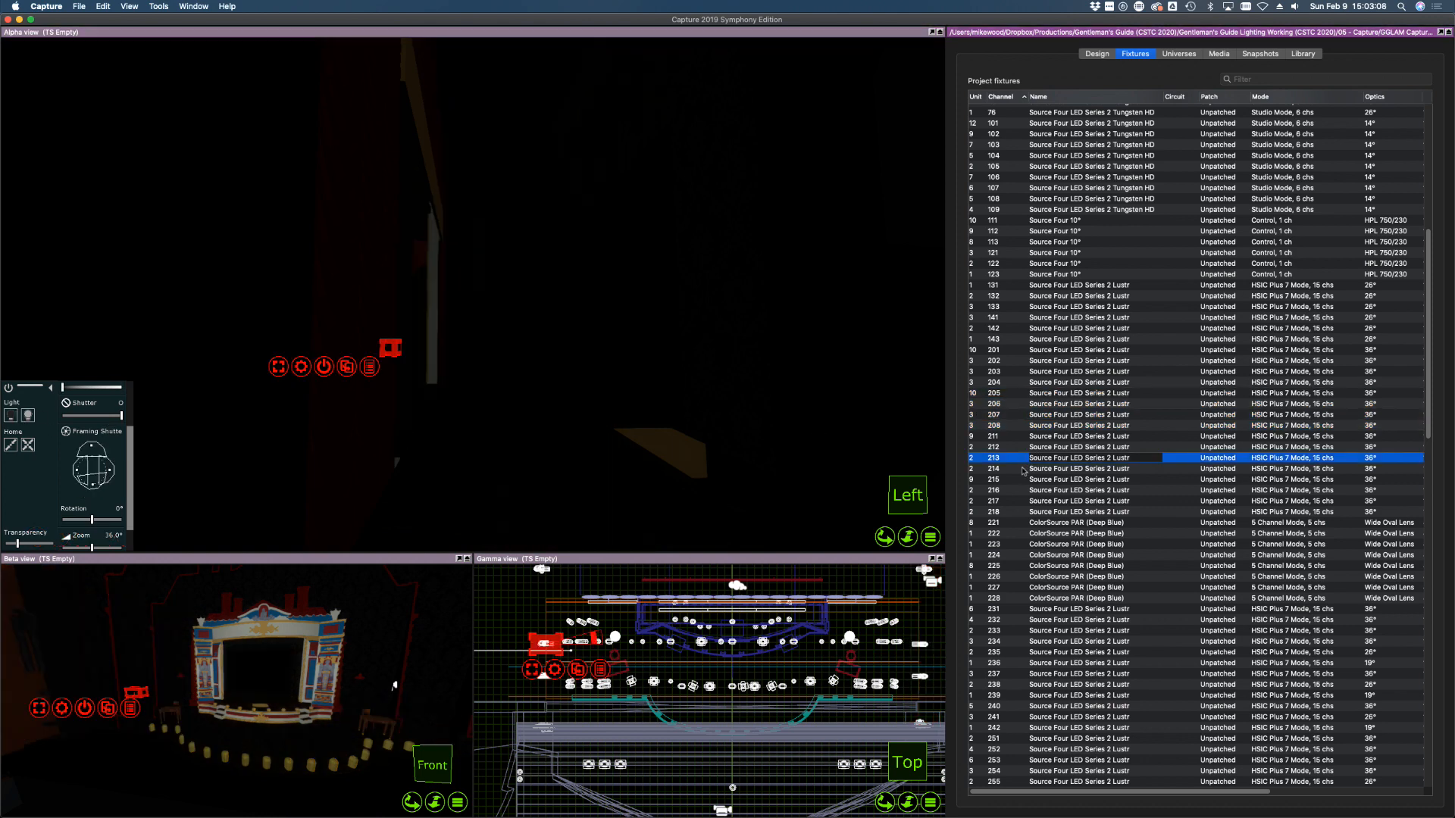
{"action": "left_click", "coordinate": [1002, 513]}
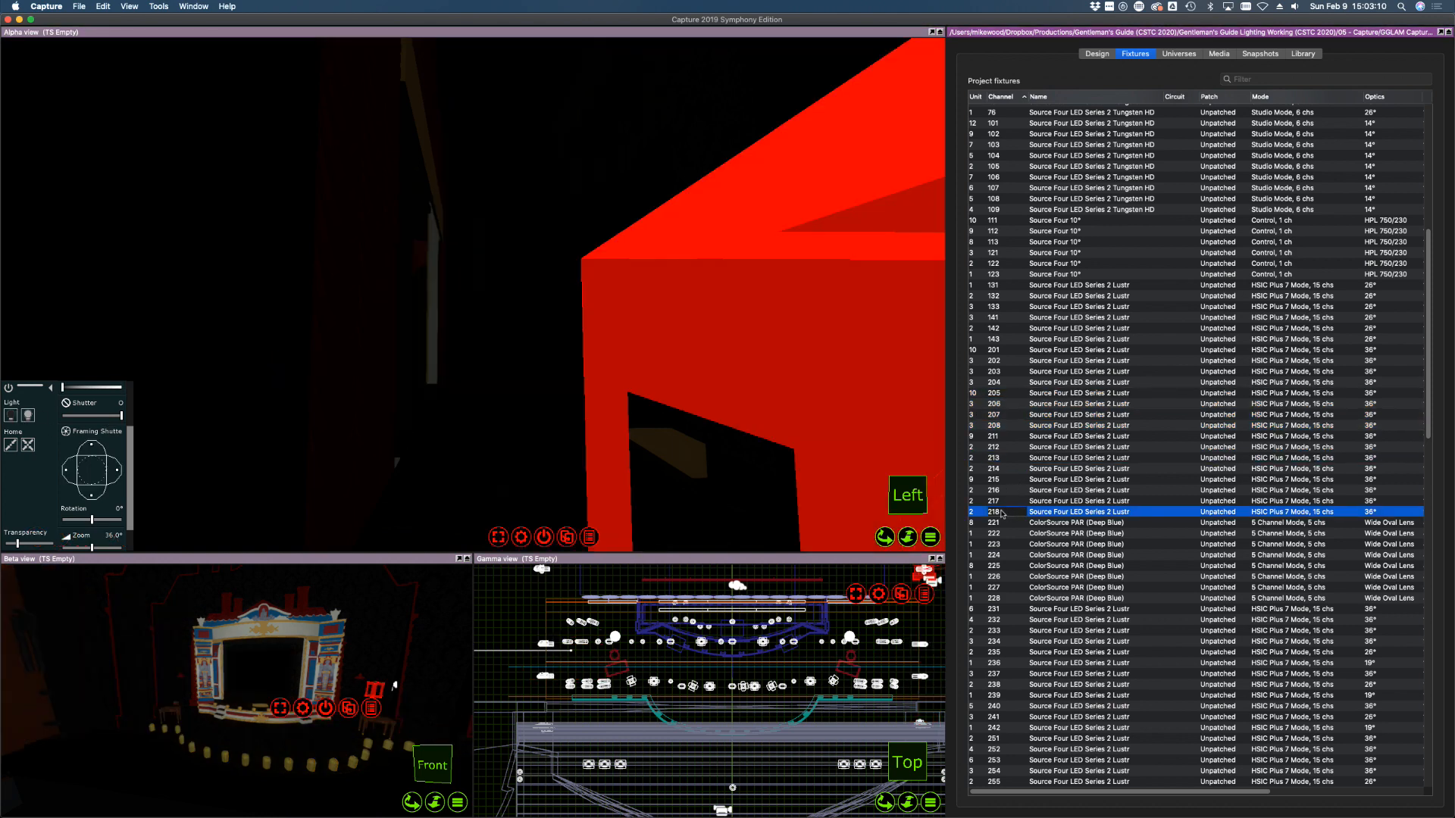
{"action": "left_click_drag", "start_coordinate": [87, 391], "coordinate": [152, 391]}
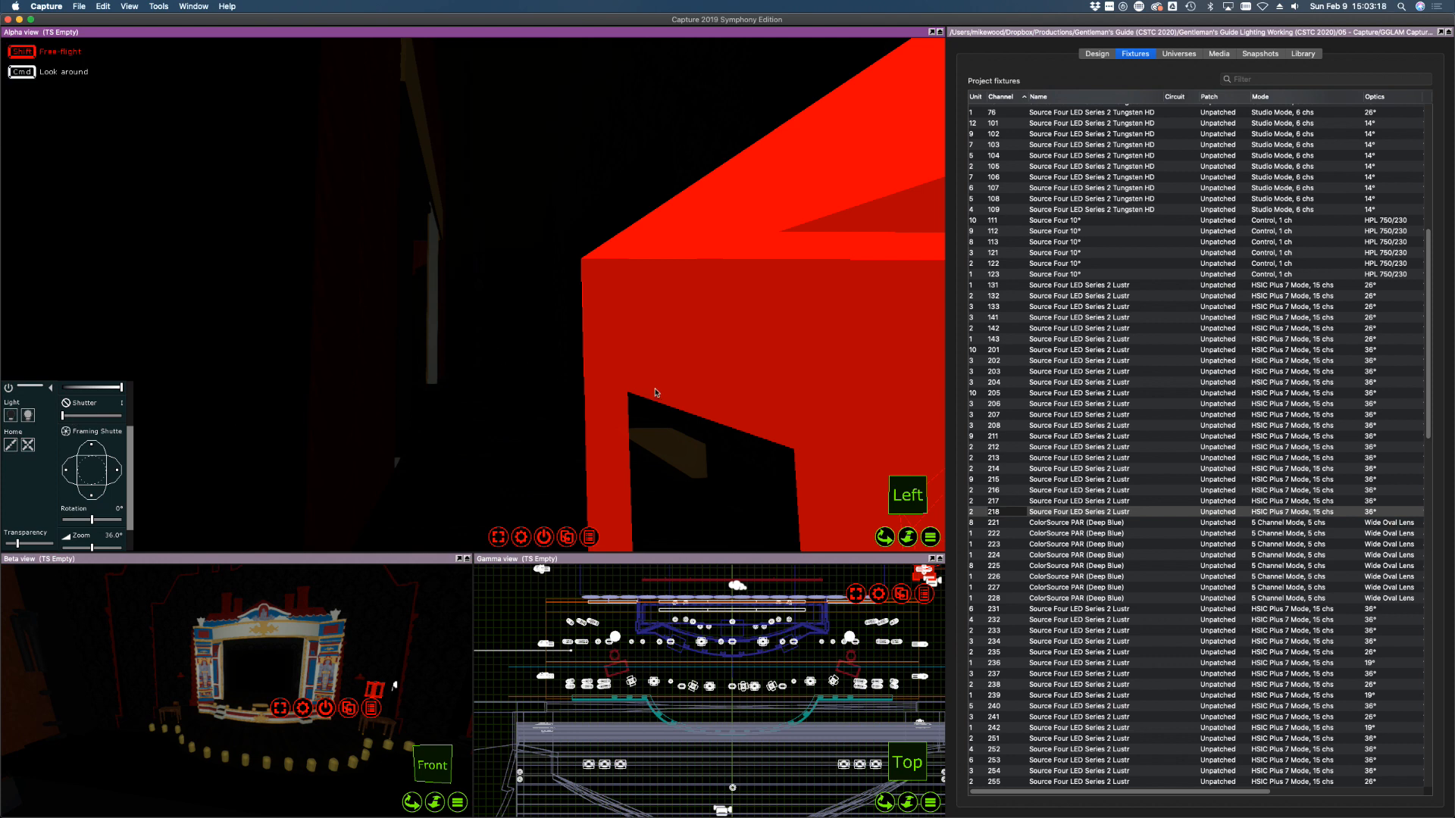
{"action": "middle_click_drag", "start_coordinate": [655, 389], "coordinate": [602, 398], "text": "shift"}
{"action": "scroll", "coordinate": [114, 423], "scroll_direction": "up", "scroll_amount": 3}
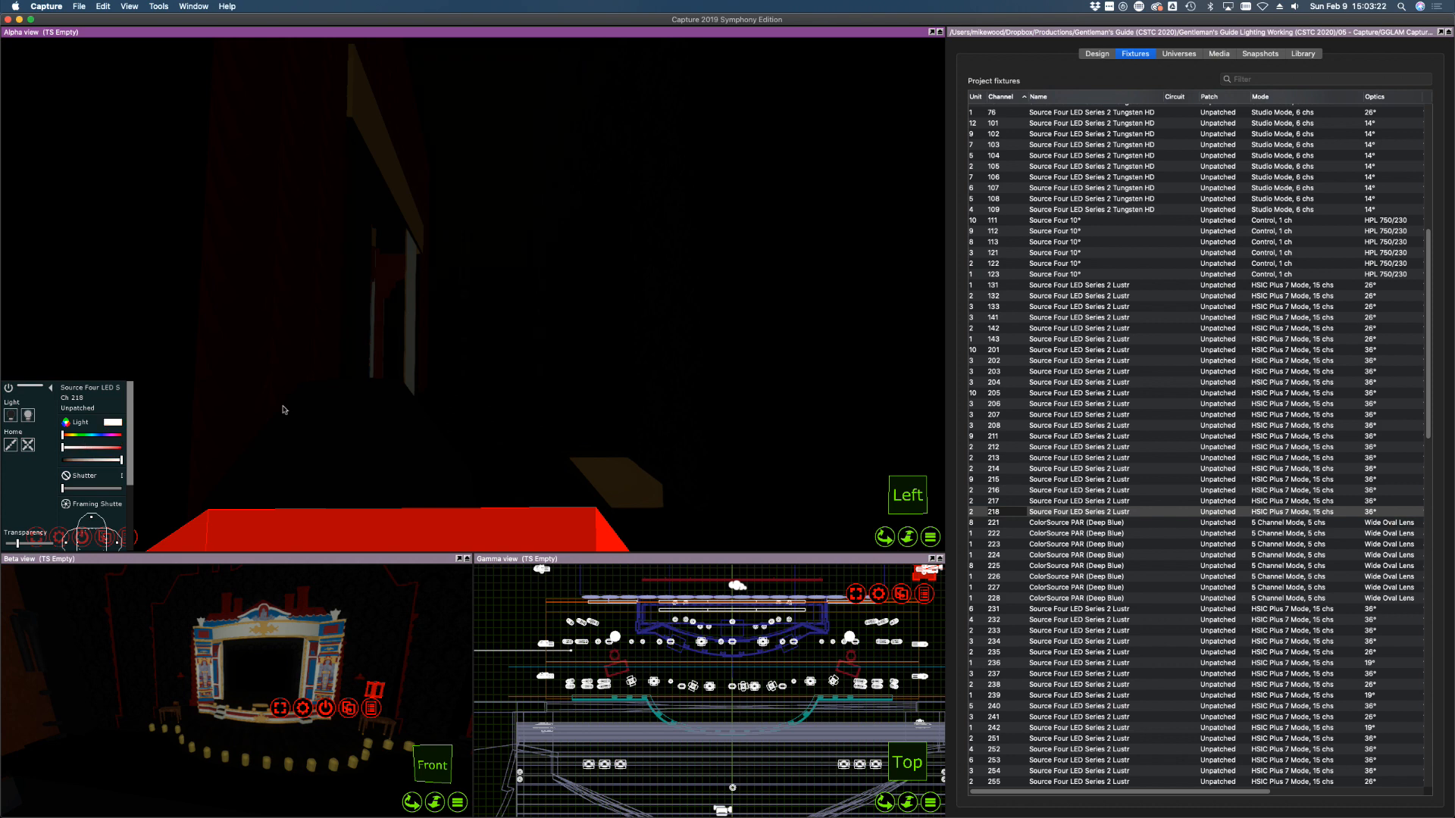
Focus channel 218 higher onto the proscenium and drag its right framing shutter in
{"action": "left_click", "coordinate": [1044, 544]}
{"action": "left_click", "coordinate": [1053, 512]}
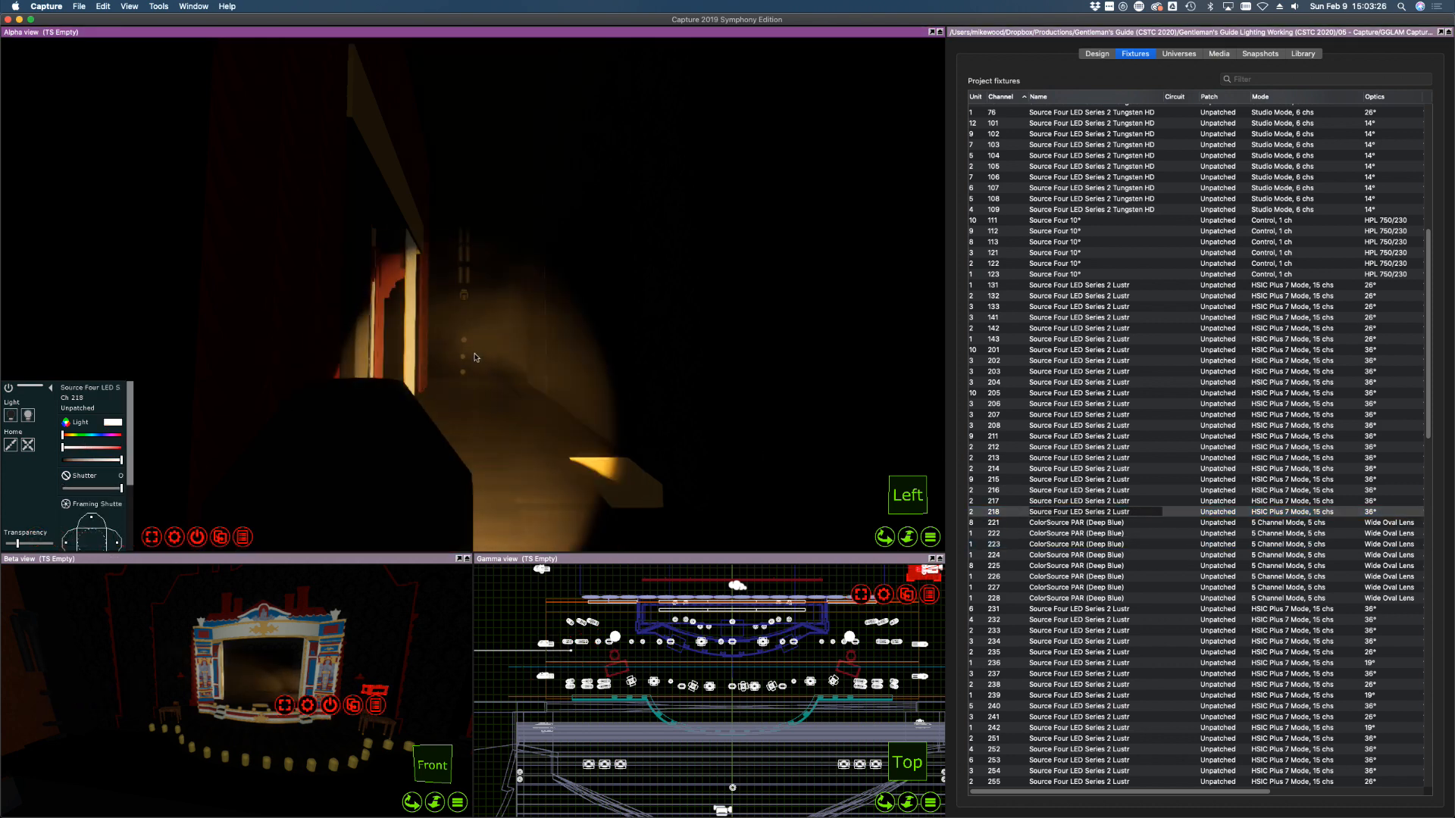
{"action": "left_click", "coordinate": [467, 340]}
{"action": "middle_click_drag", "start_coordinate": [504, 390], "coordinate": [500, 394]}
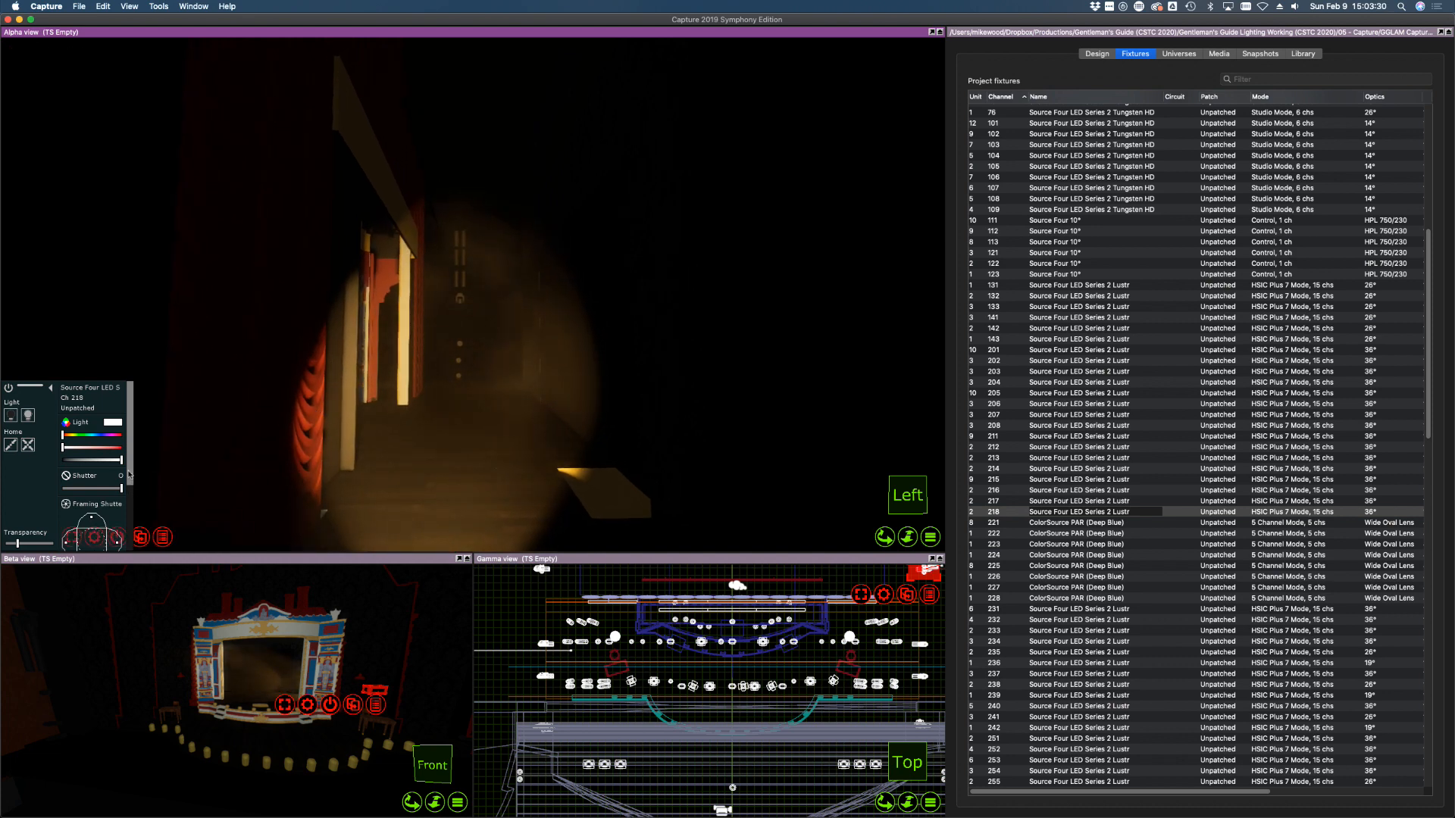
{"action": "scroll", "coordinate": [129, 475], "scroll_direction": "down", "scroll_amount": 4}
{"action": "scroll", "coordinate": [127, 492], "scroll_direction": "down", "scroll_amount": 1}
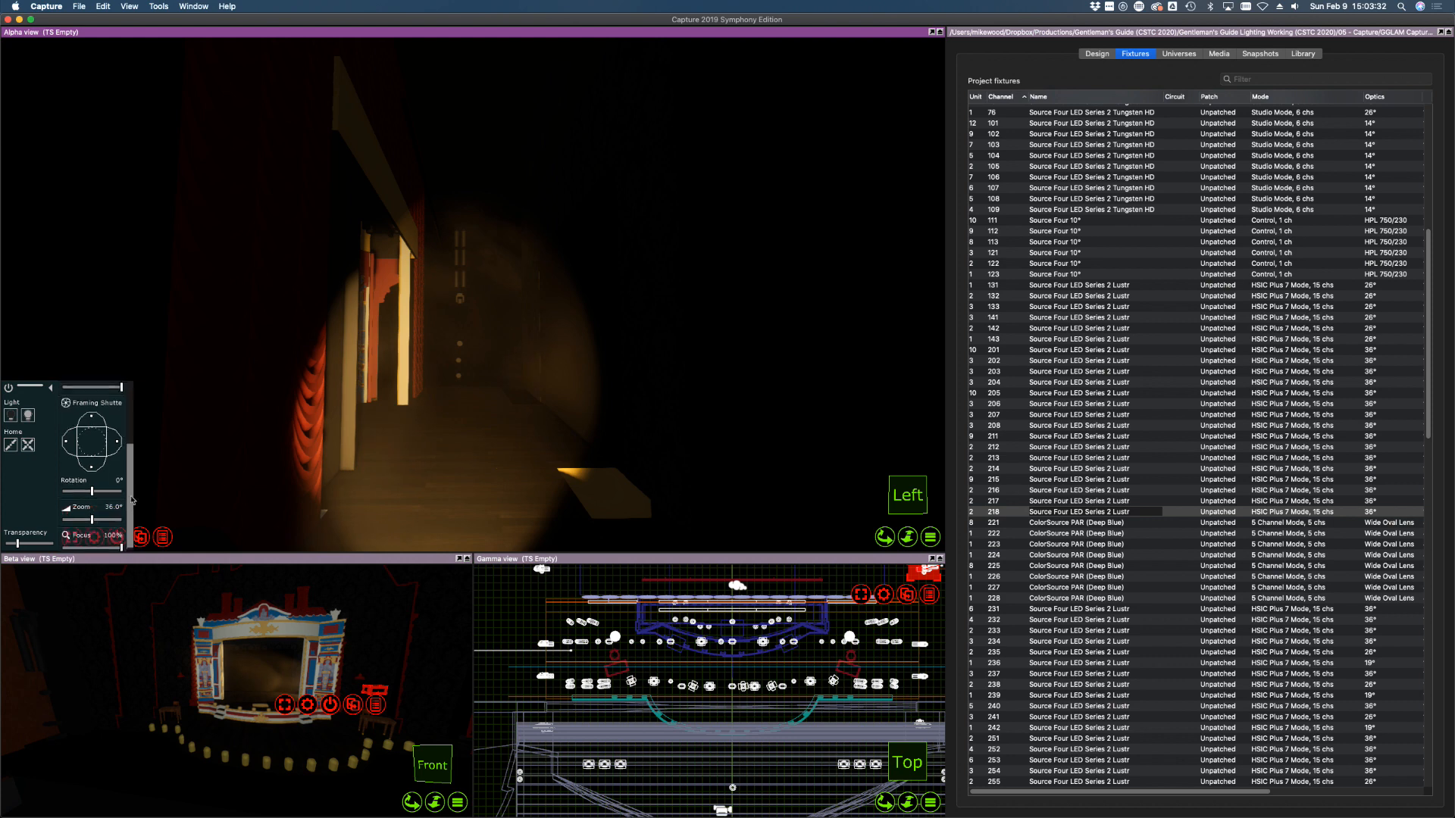
{"action": "left_click_drag", "start_coordinate": [120, 437], "coordinate": [97, 467]}
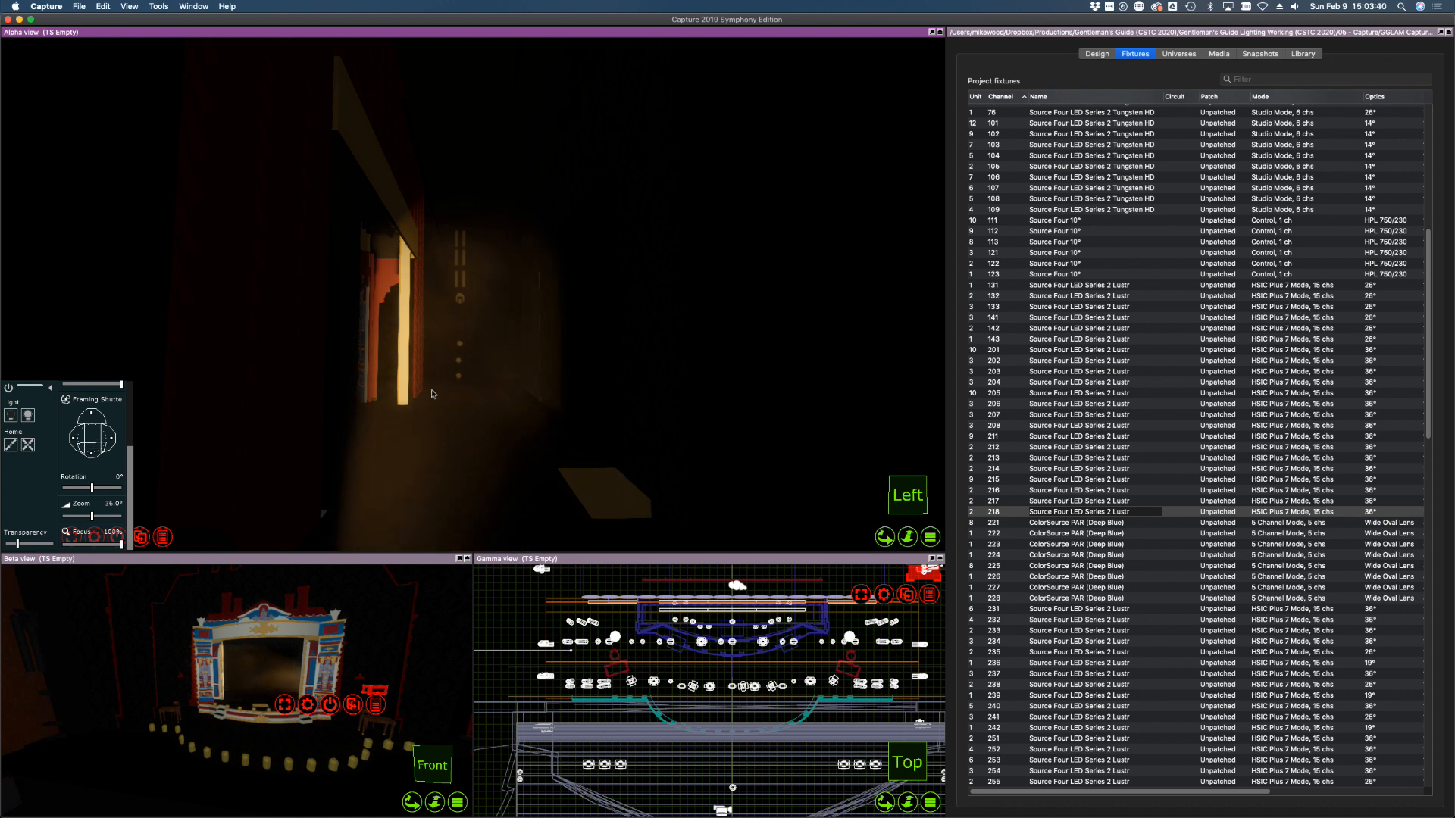
Orbit around the lit portal and select channel 217
{"action": "left_click_drag", "start_coordinate": [432, 394], "coordinate": [373, 372]}
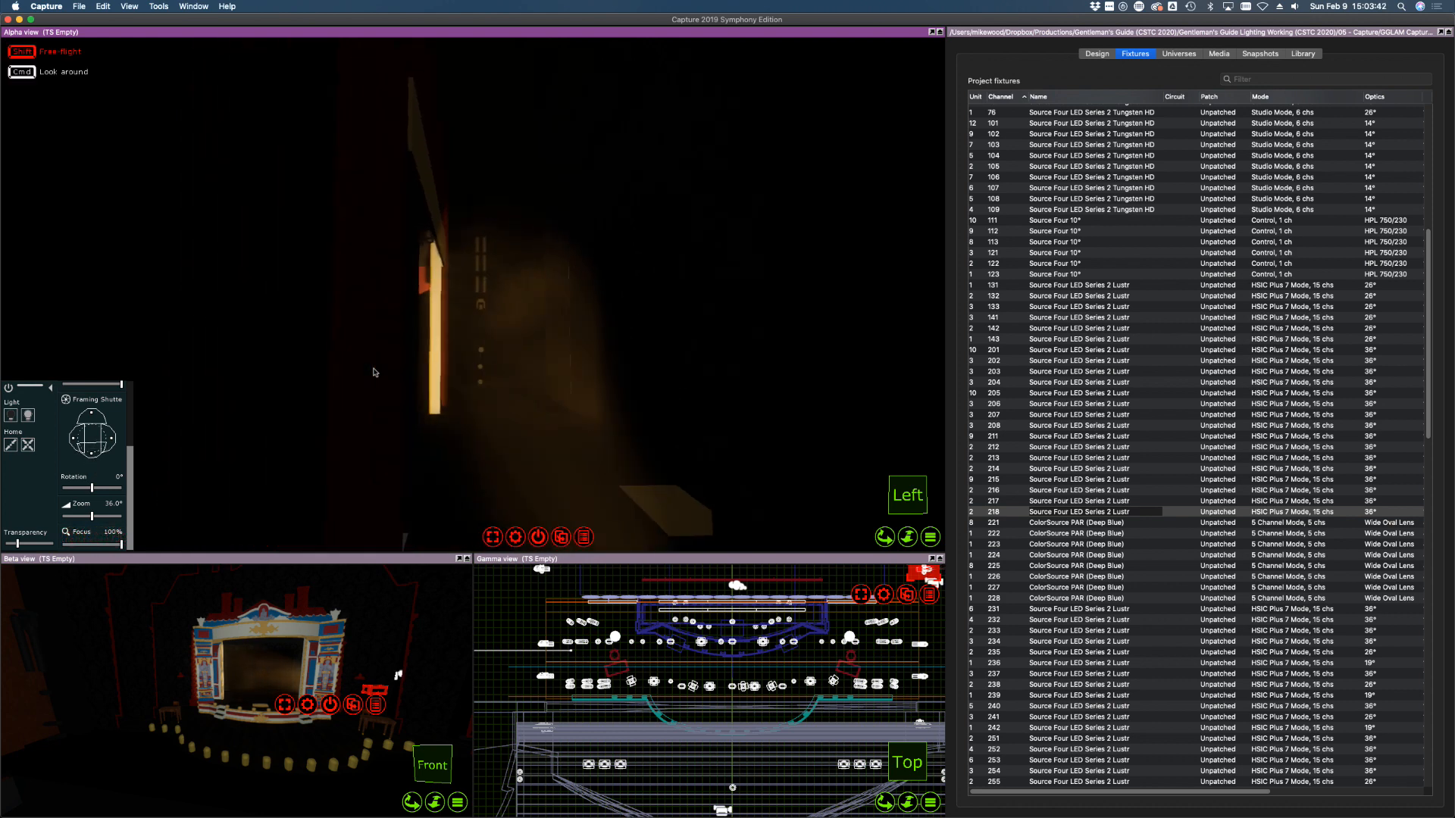
{"action": "right_click_drag", "start_coordinate": [373, 372], "coordinate": [374, 371], "text": "shift"}
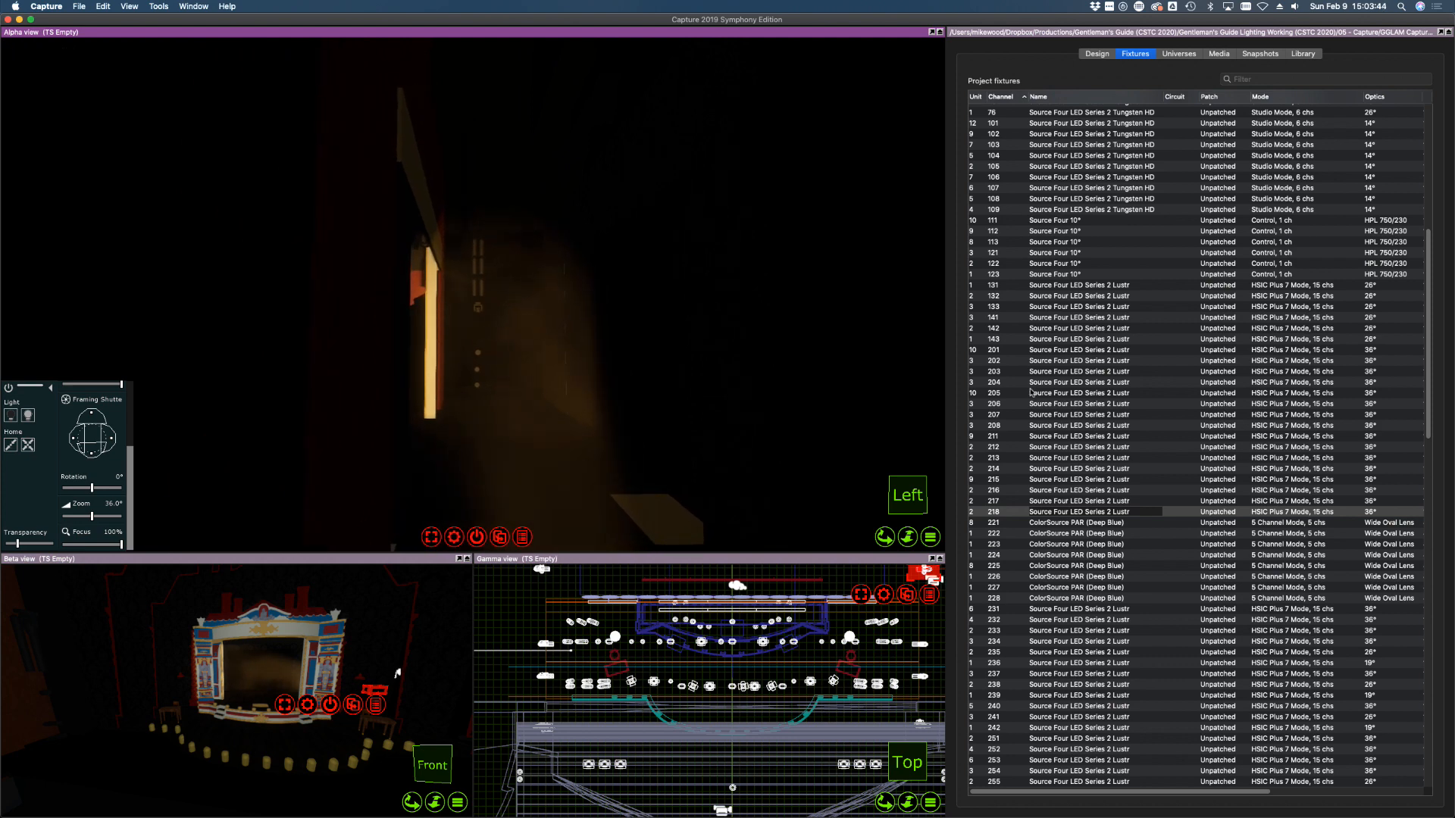
{"action": "left_click", "coordinate": [1005, 501]}
{"action": "right_click_drag", "start_coordinate": [534, 387], "coordinate": [534, 390]}
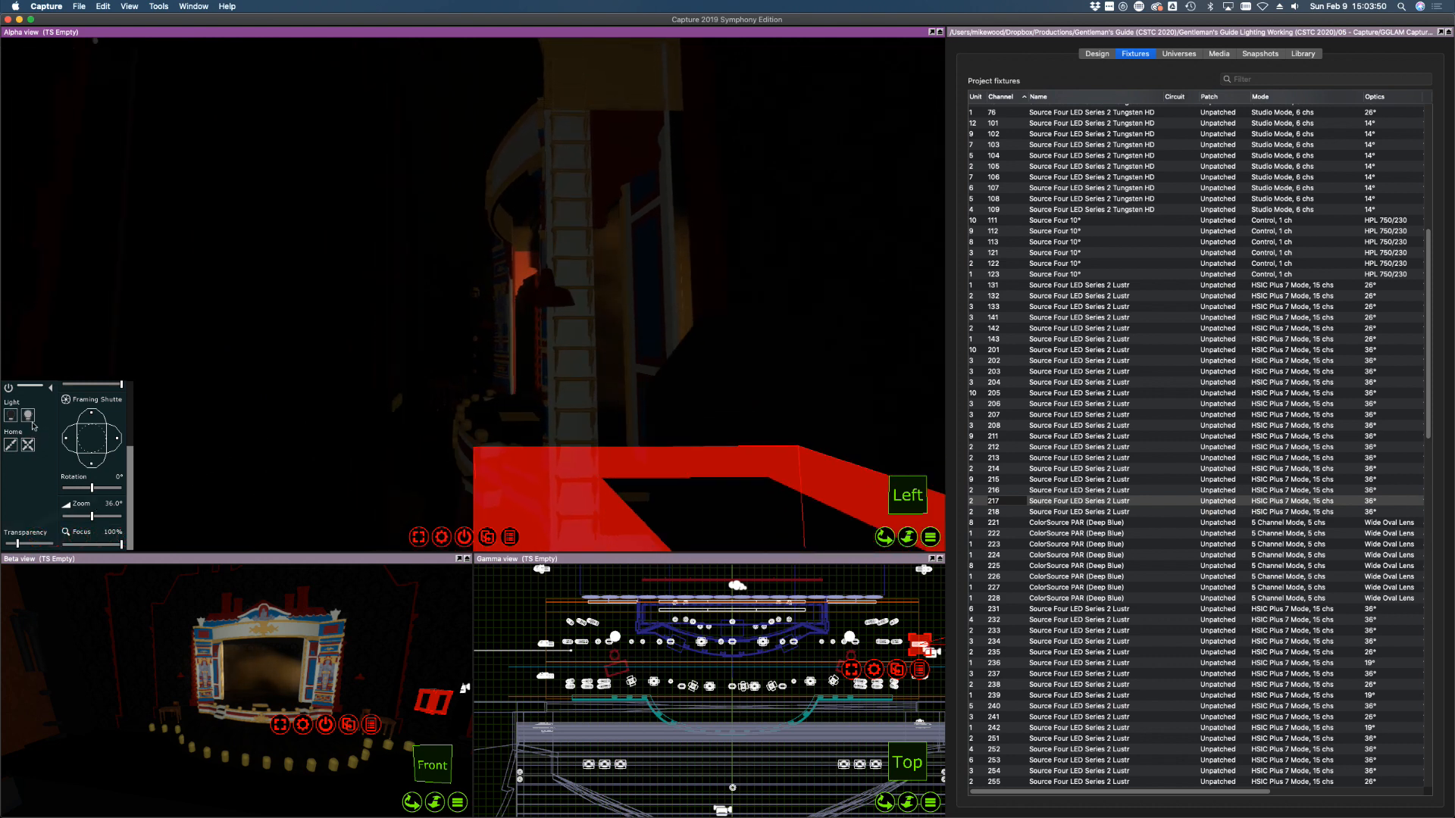
Aim channel 217 onto the hanging lamp and shutter it off the proscenium edge and lower rail lights
{"action": "left_click", "coordinate": [456, 385]}
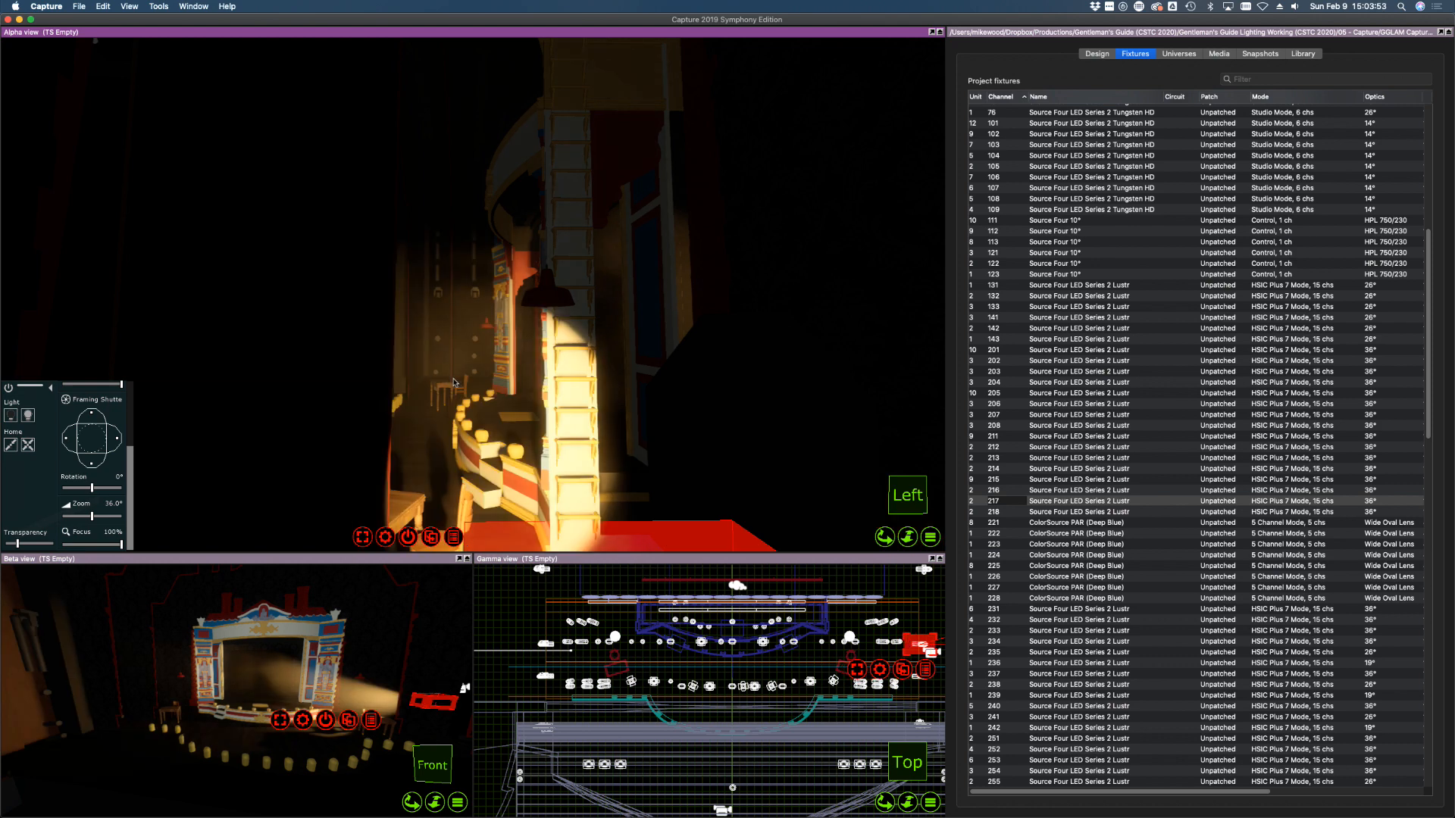
{"action": "left_click", "coordinate": [476, 346]}
{"action": "left_click_drag", "start_coordinate": [117, 439], "coordinate": [92, 414]}
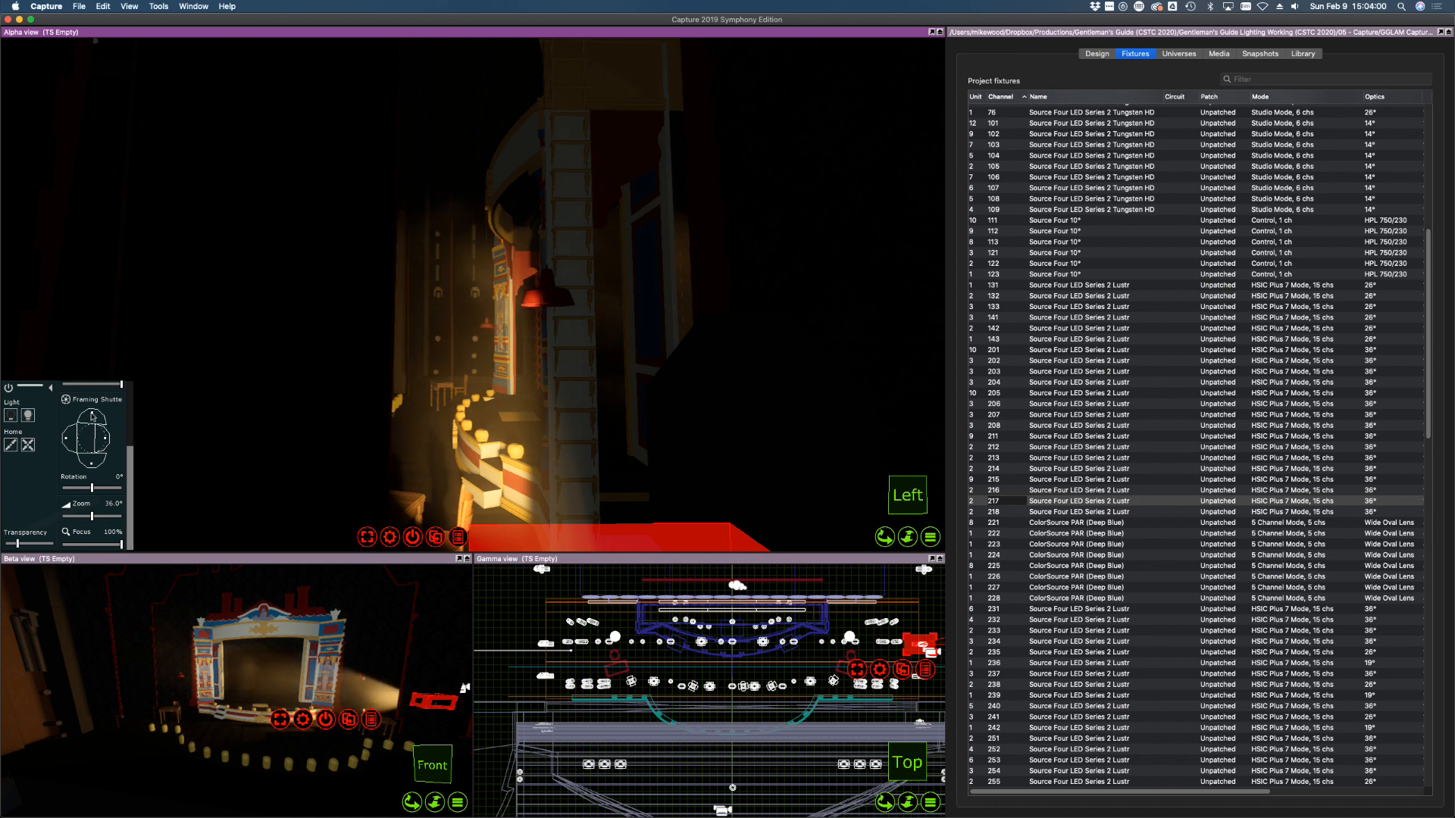
{"action": "left_click_drag", "start_coordinate": [85, 470], "coordinate": [92, 466]}
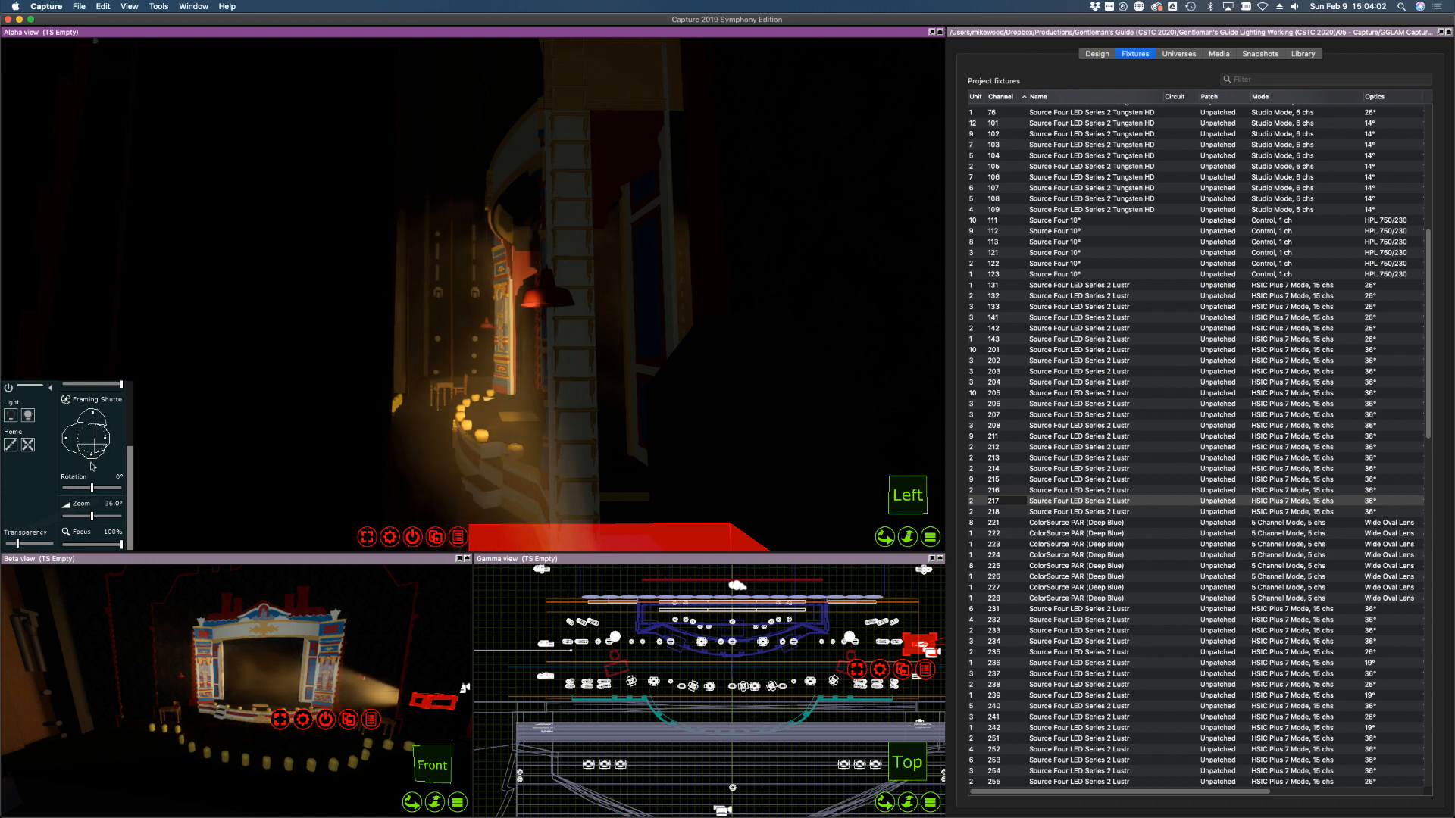
{"action": "right_click_drag", "start_coordinate": [308, 392], "coordinate": [308, 391], "text": "shift"}
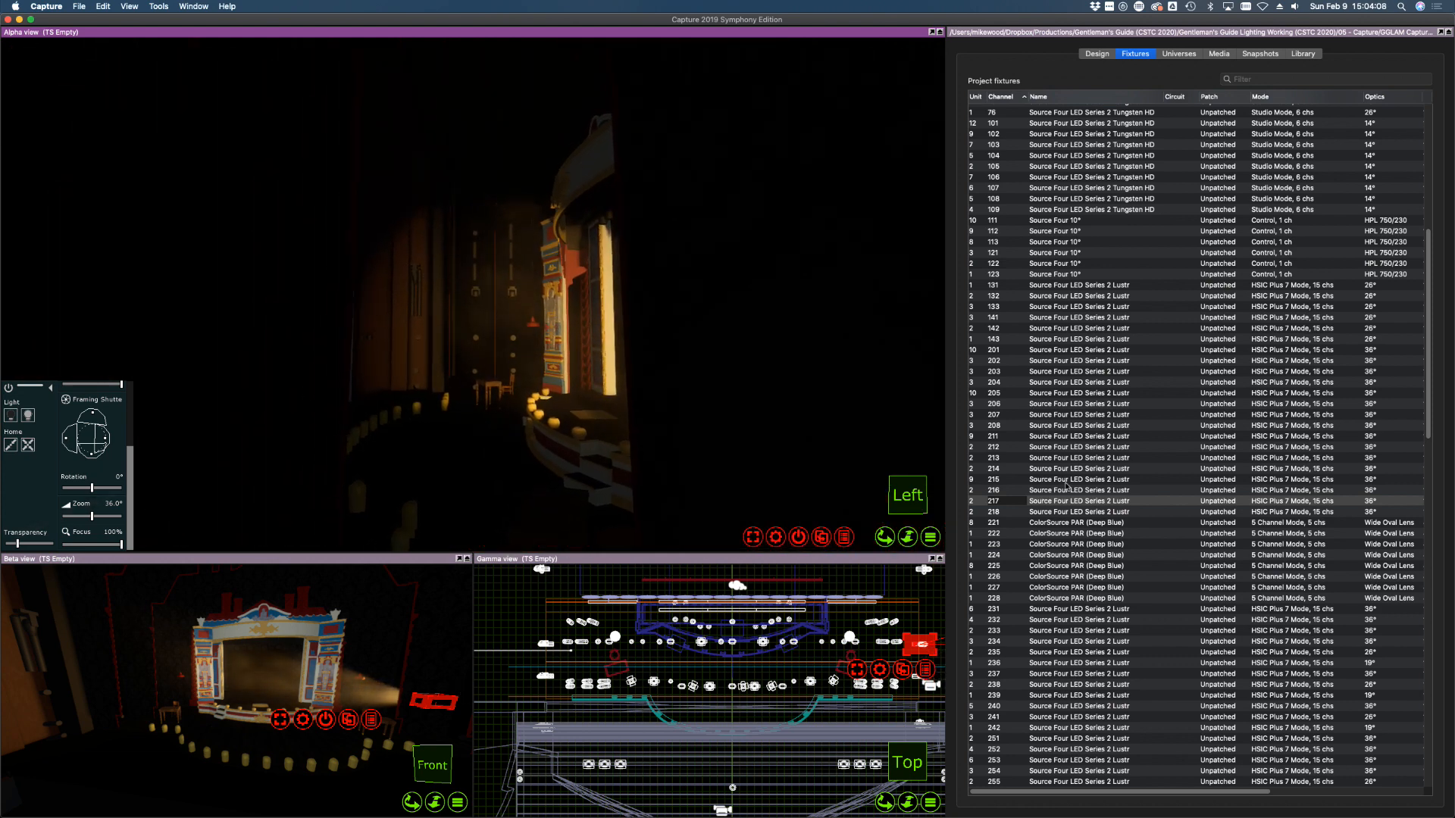
Turn on channel 216, aim it onto the stage and trim its bottom, left and right shutters
{"action": "left_click", "coordinate": [1047, 493]}
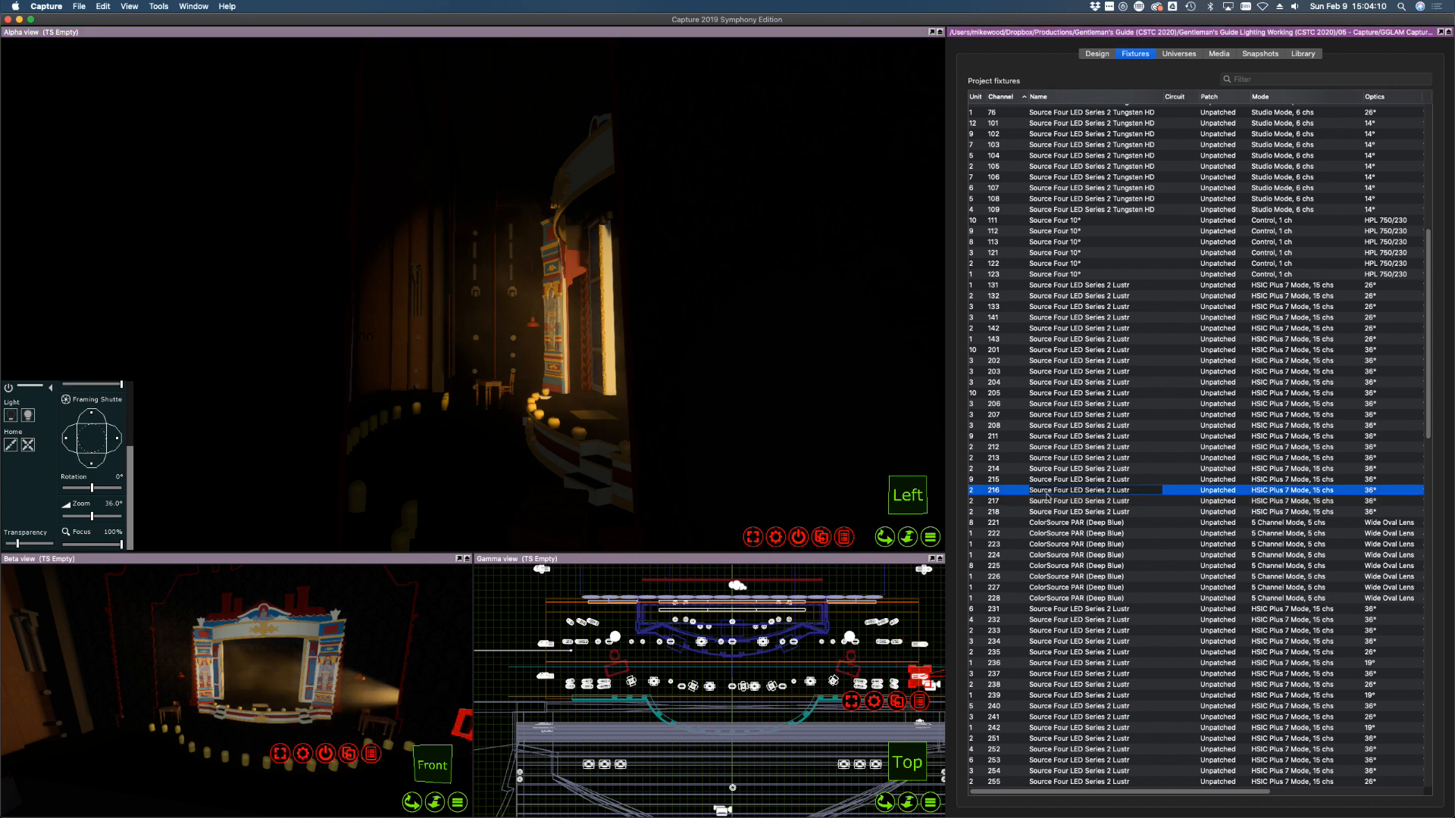
{"action": "left_click", "coordinate": [30, 415]}
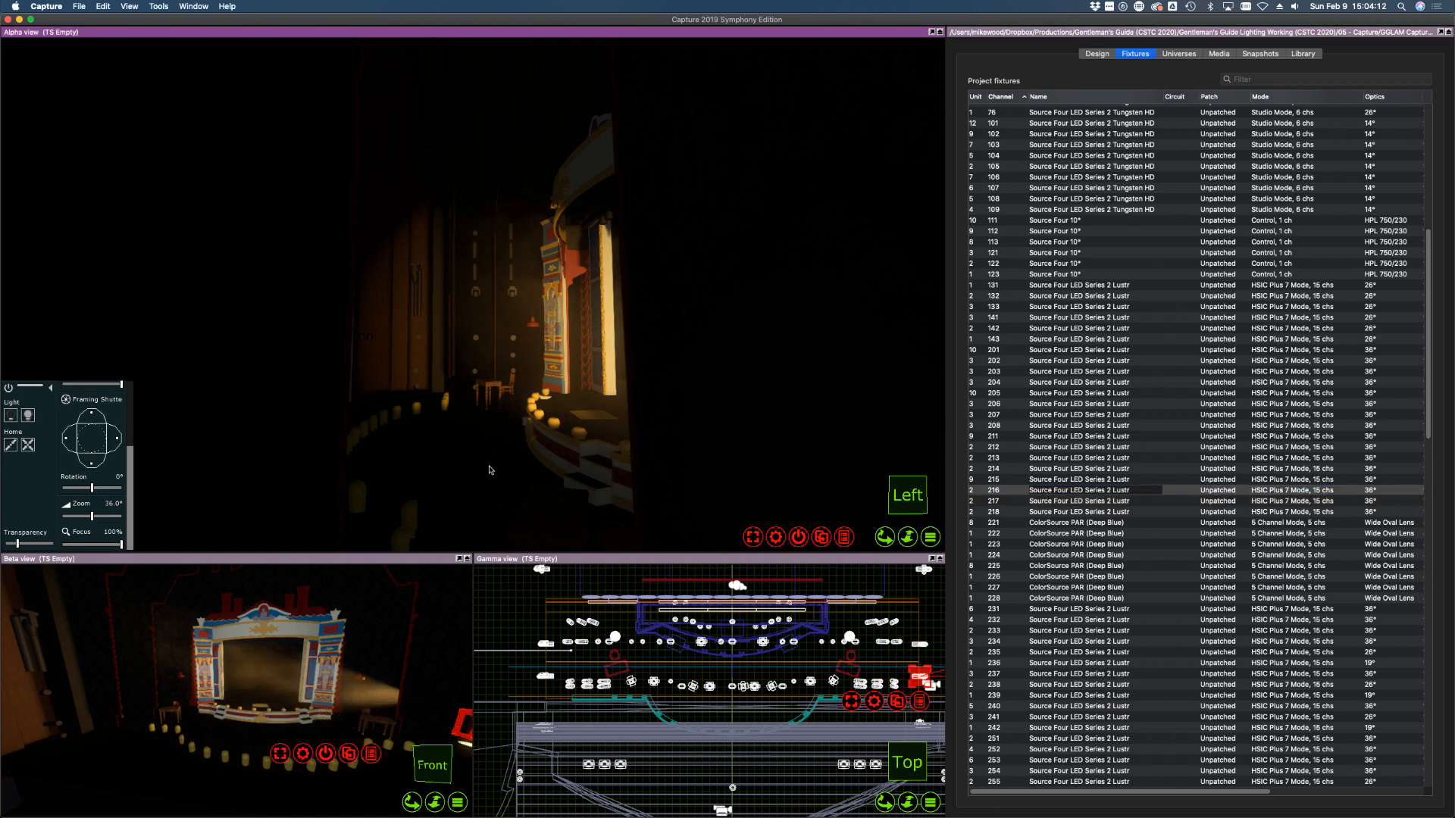
{"action": "left_click", "coordinate": [475, 340]}
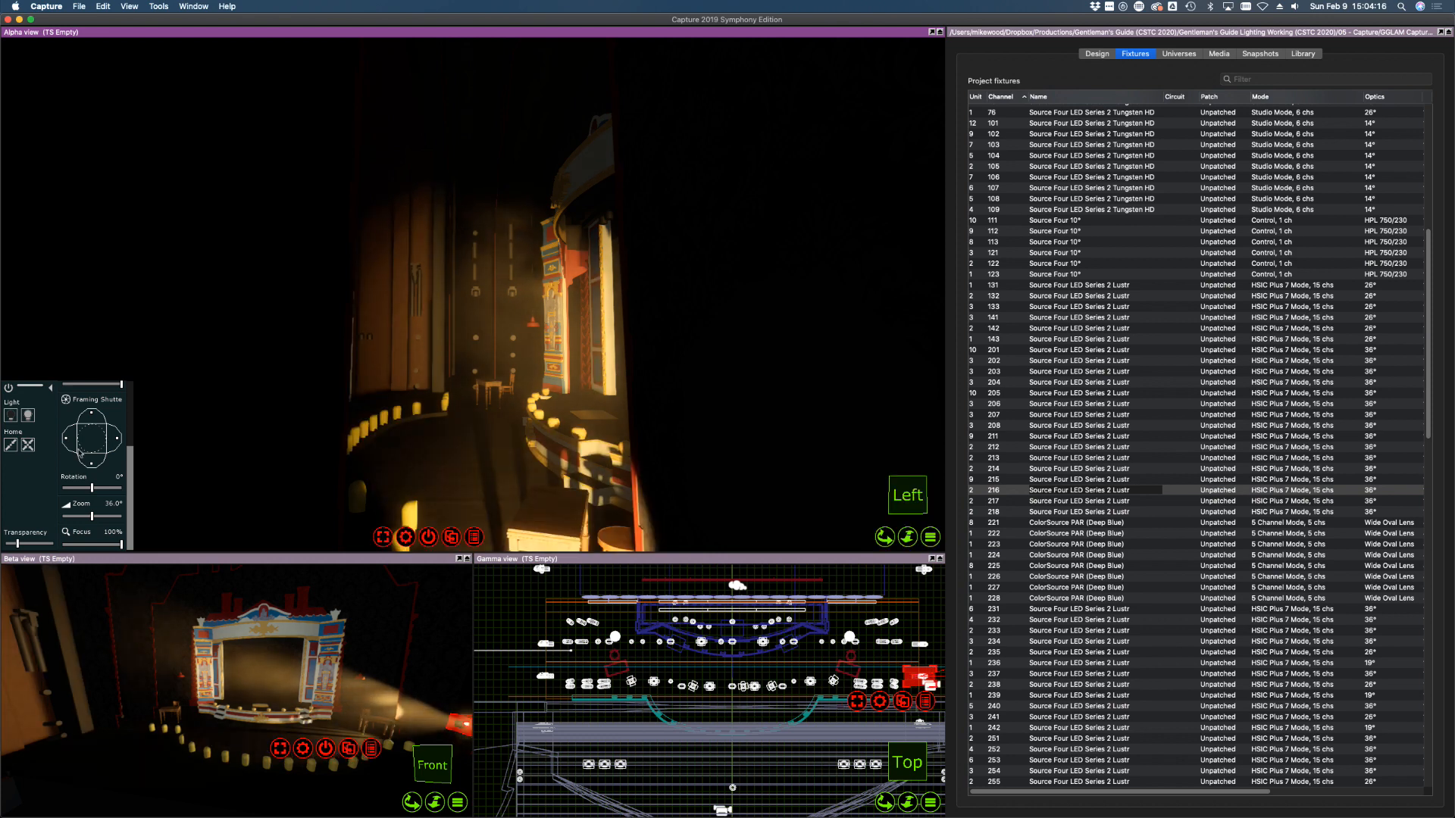
{"action": "left_click_drag", "start_coordinate": [92, 465], "coordinate": [92, 454]}
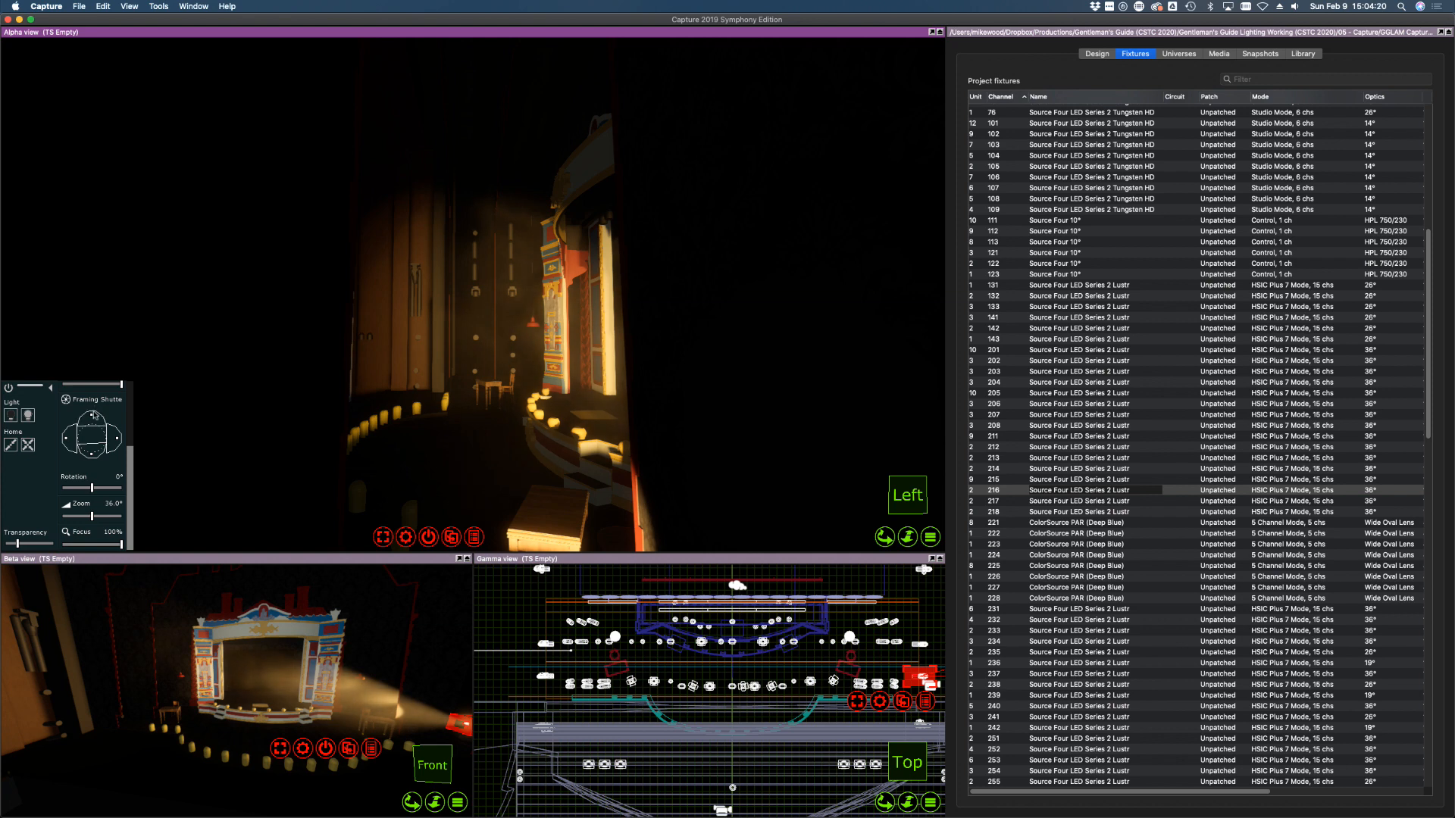
{"action": "left_click_drag", "start_coordinate": [68, 439], "coordinate": [70, 439]}
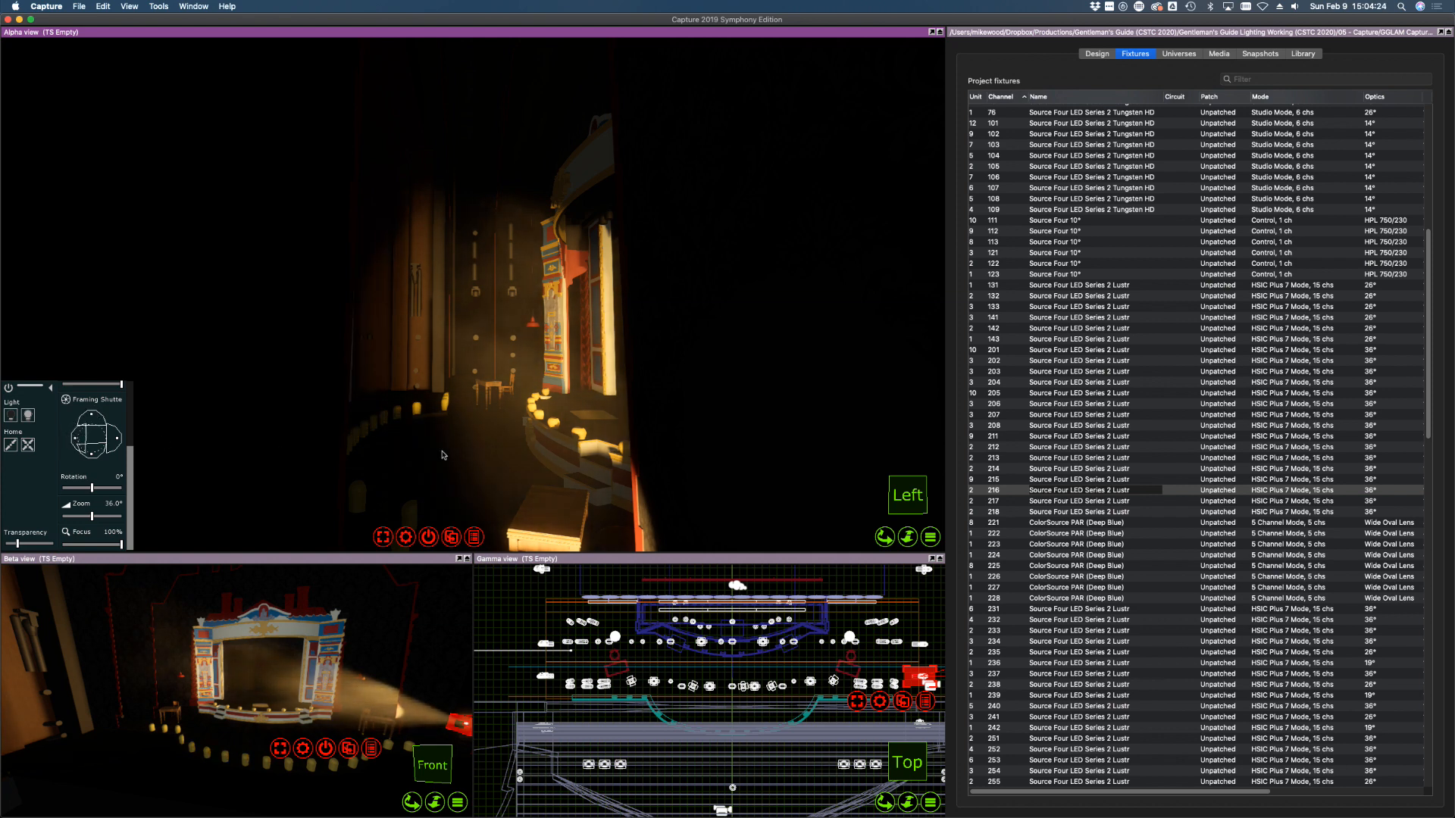
{"action": "left_click_drag", "start_coordinate": [120, 443], "coordinate": [118, 443]}
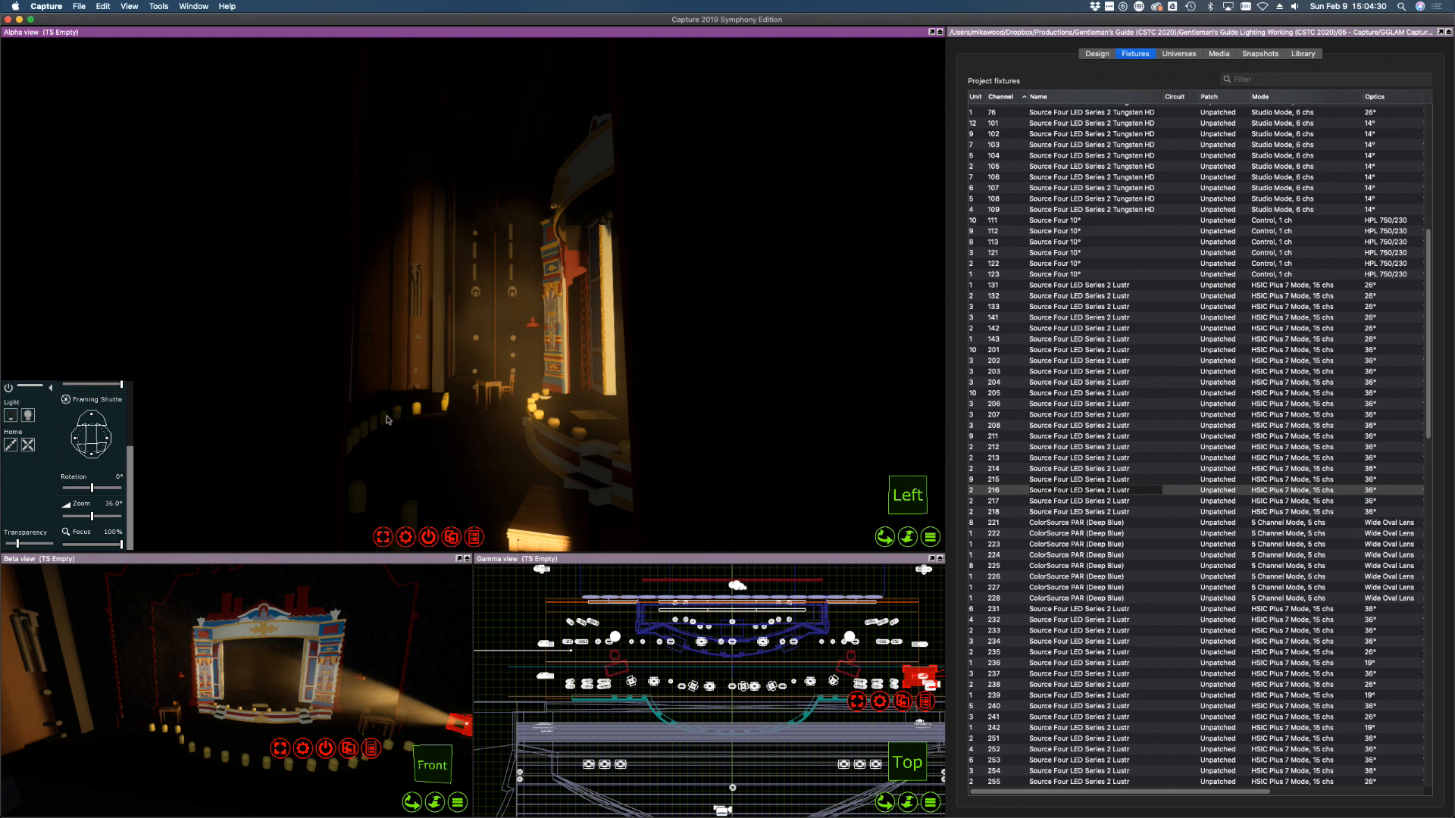
{"action": "left_click_drag", "start_coordinate": [414, 371], "coordinate": [409, 371]}
{"action": "middle_click_drag", "start_coordinate": [408, 370], "coordinate": [408, 370], "text": "shift"}
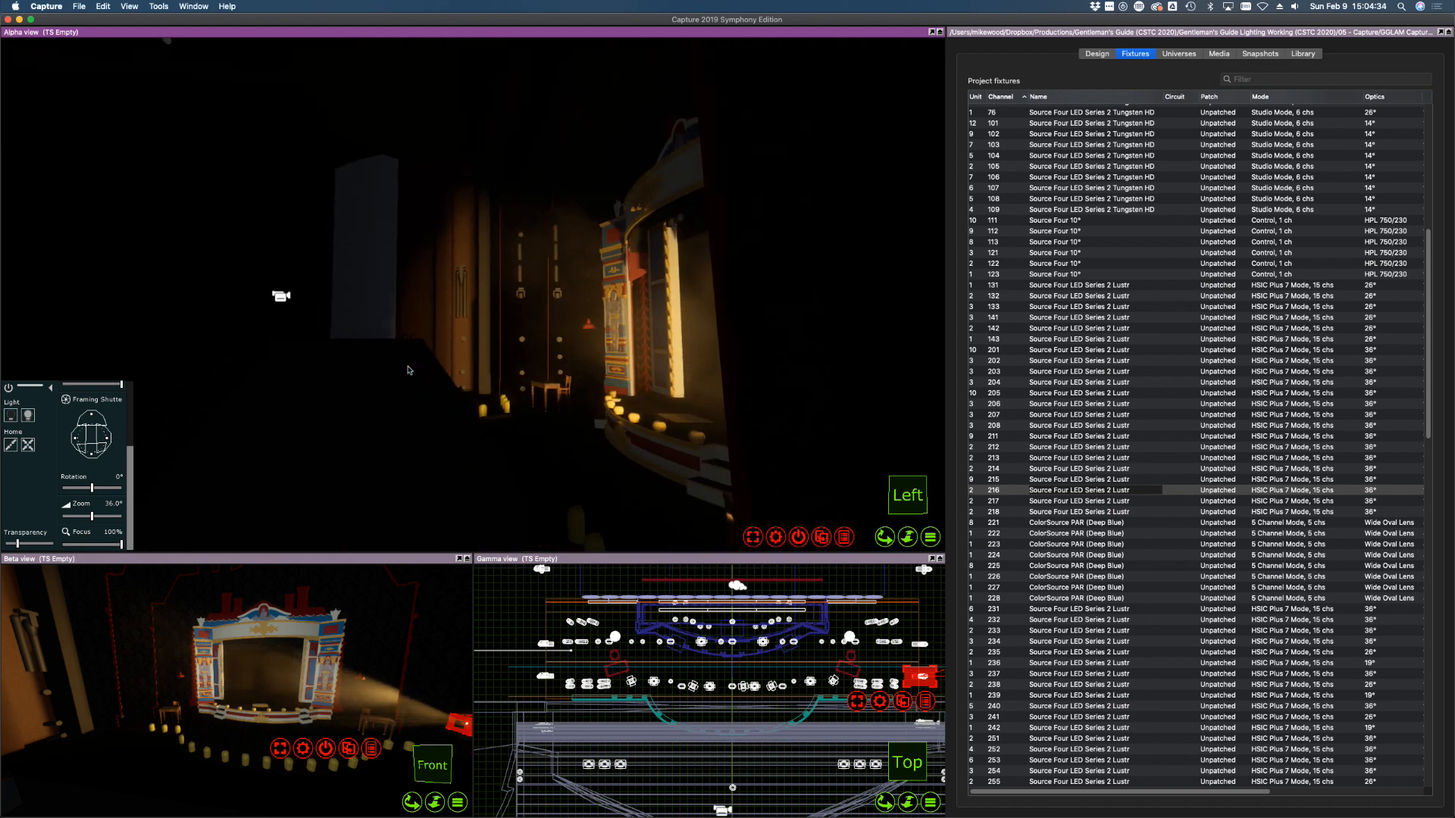
Light fixture 215 and shutter its beam off the wall and the footlight row
{"action": "left_click", "coordinate": [1088, 480]}
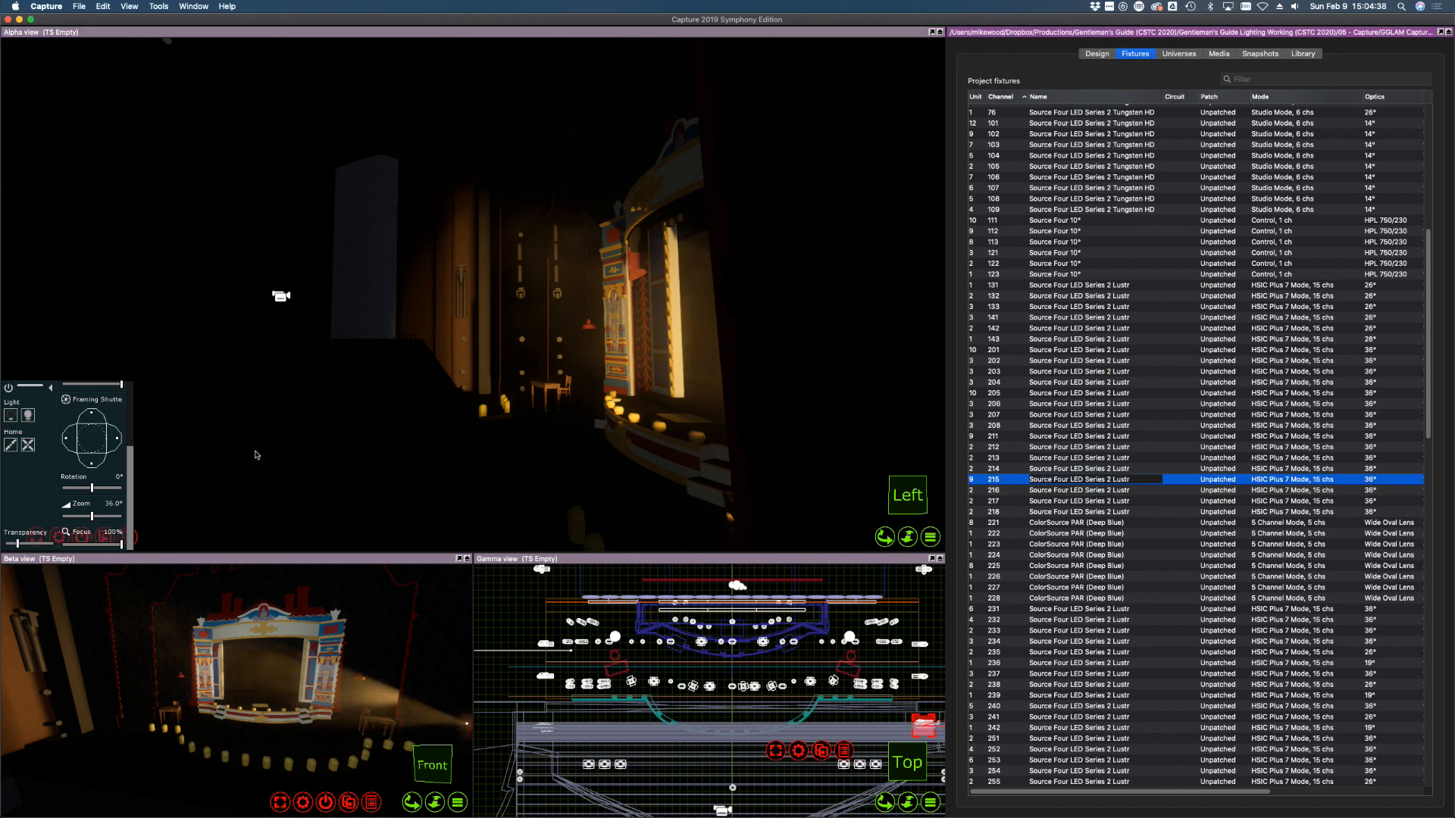
{"action": "left_click", "coordinate": [29, 416]}
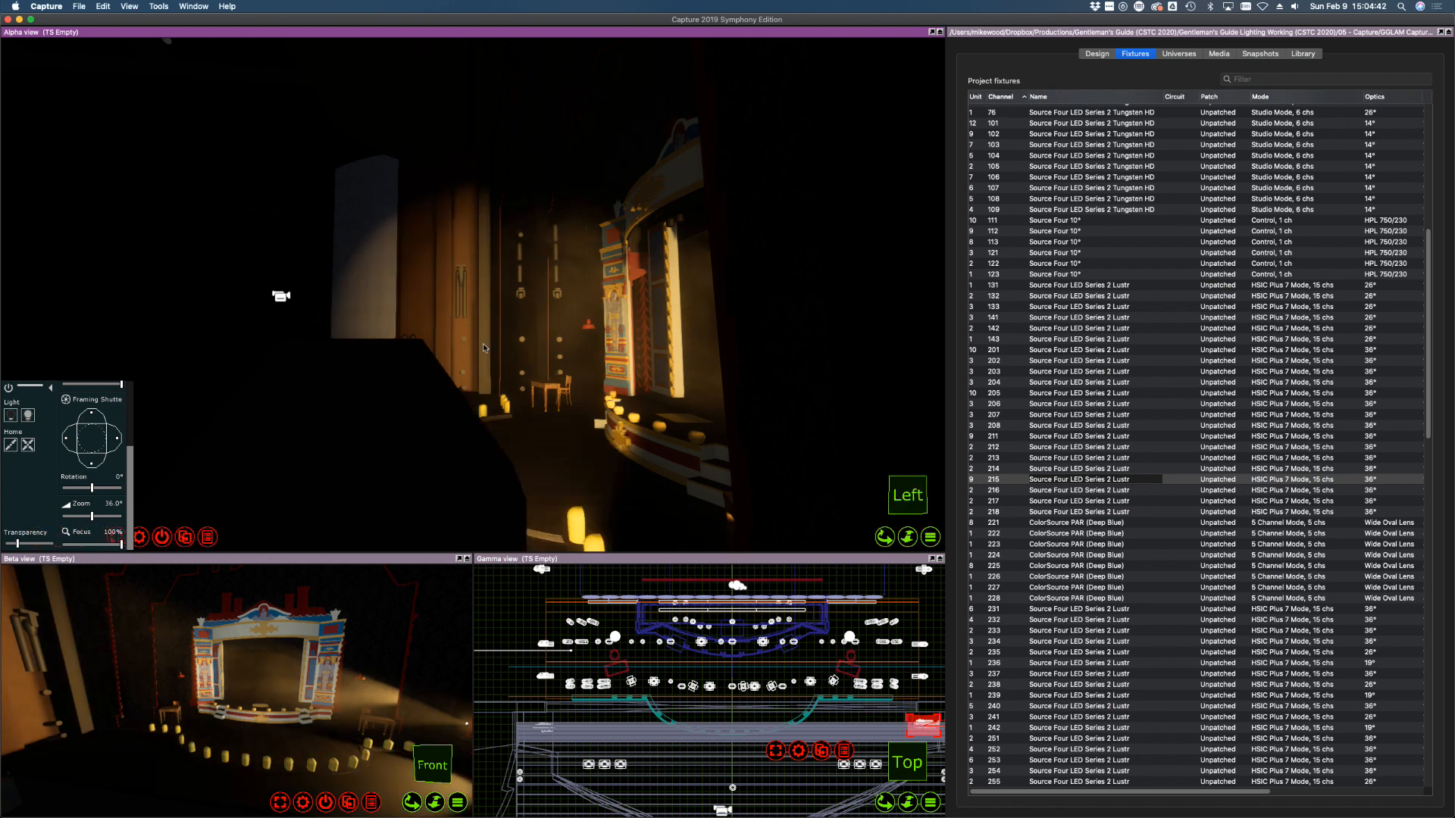
{"action": "right_click_drag", "start_coordinate": [486, 348], "coordinate": [479, 326]}
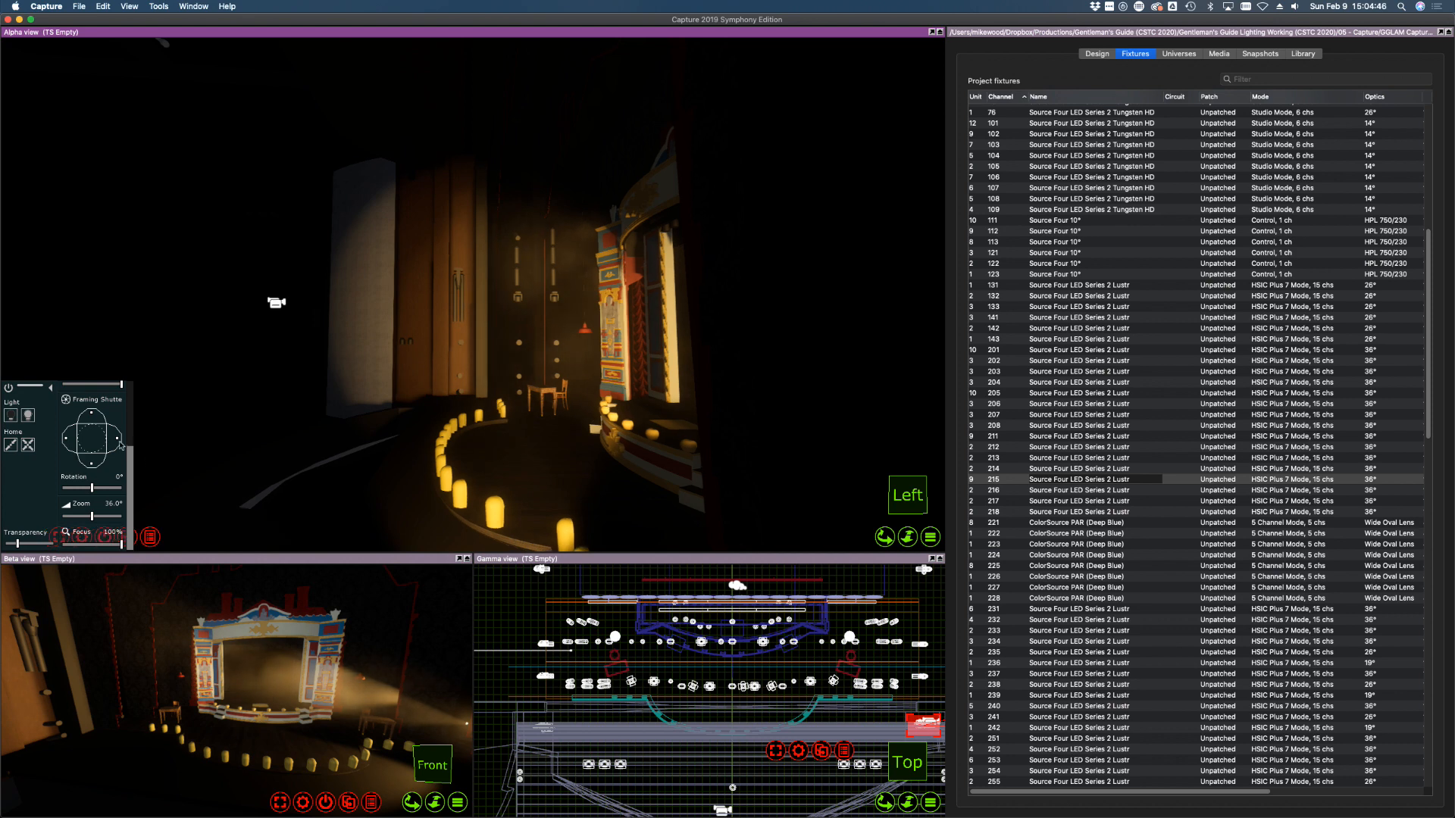
{"action": "scroll", "coordinate": [76, 500], "scroll_direction": "up", "scroll_amount": 3}
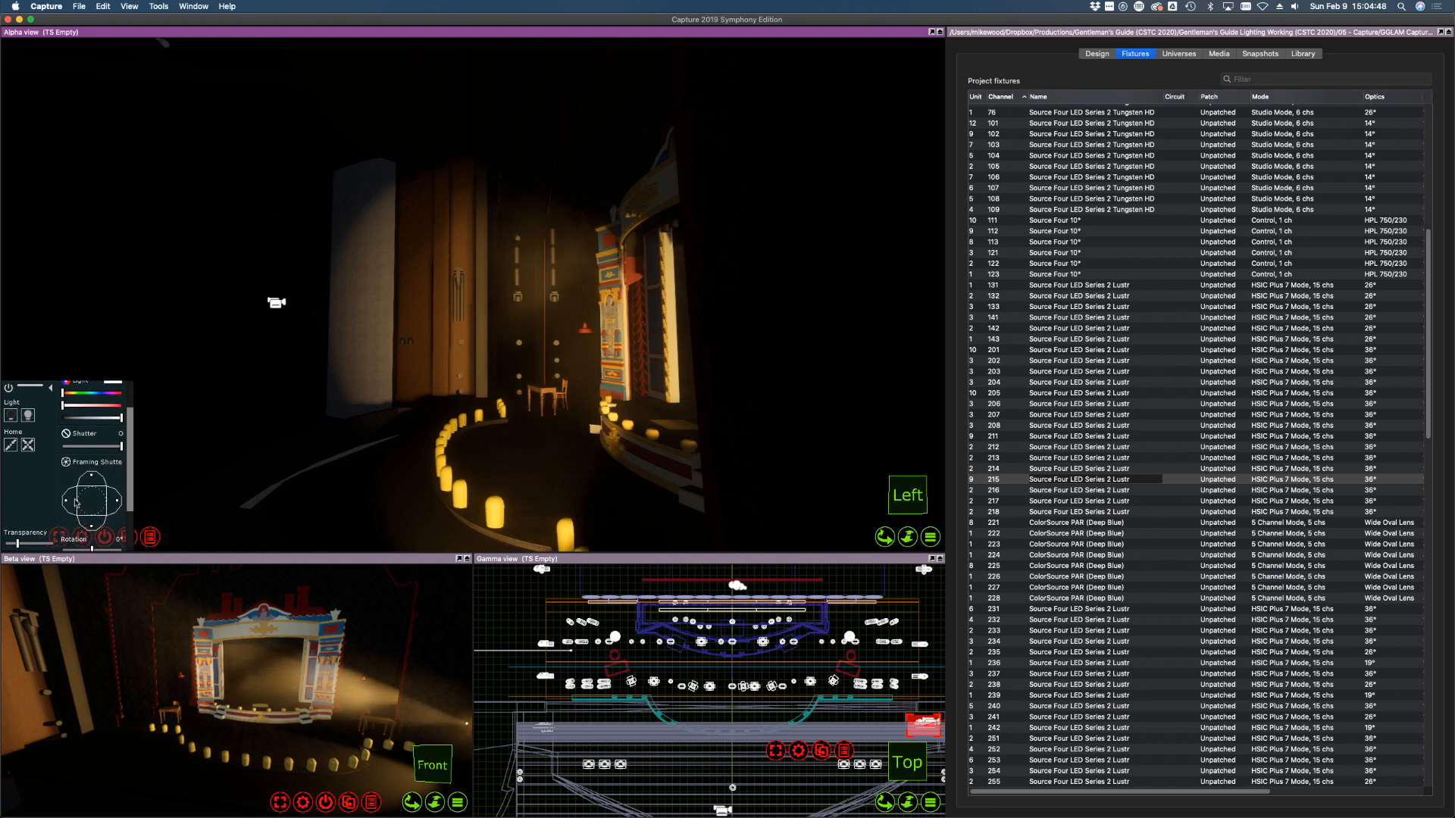
{"action": "left_click_drag", "start_coordinate": [69, 503], "coordinate": [70, 504]}
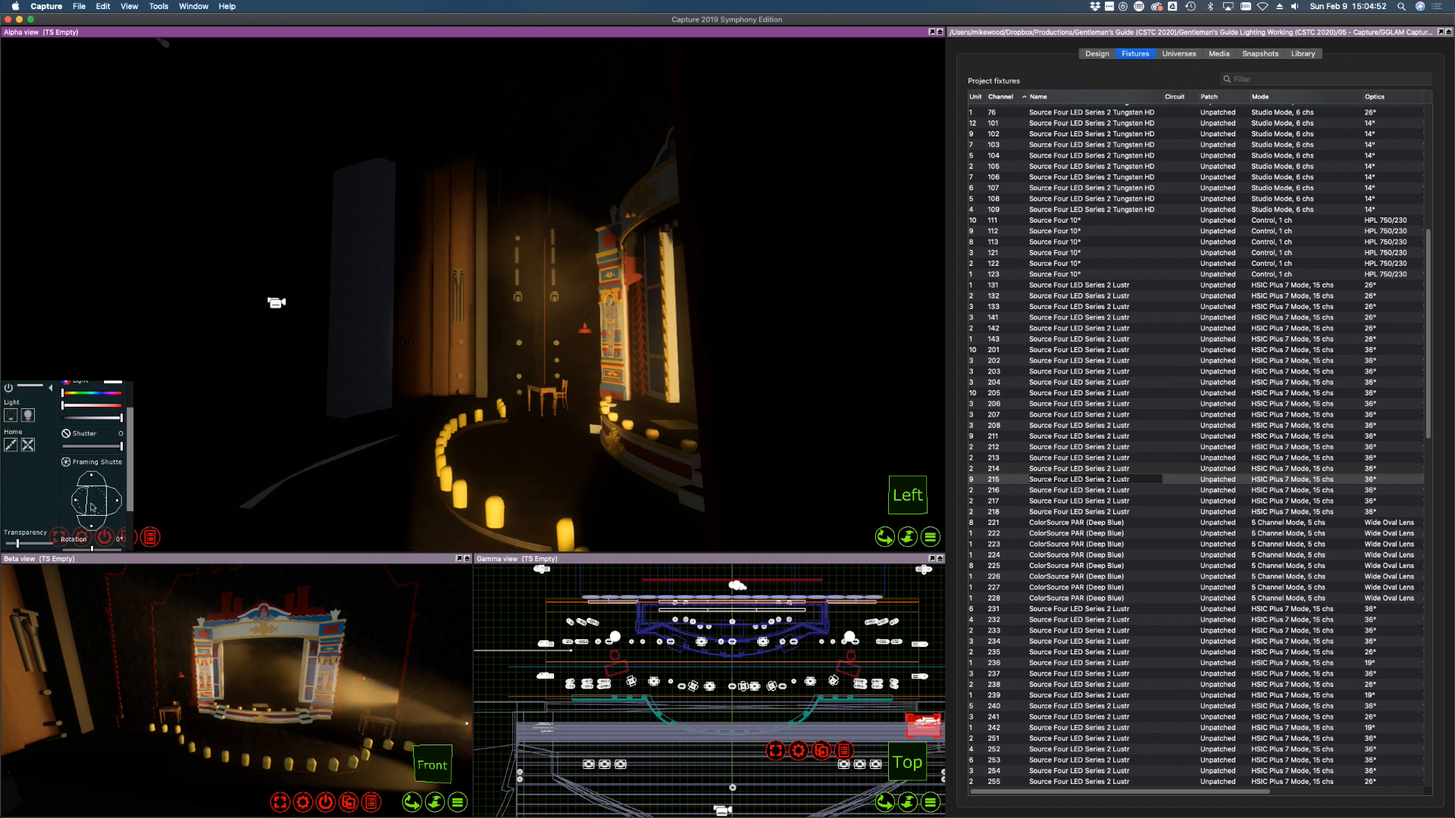
{"action": "left_click_drag", "start_coordinate": [94, 523], "coordinate": [93, 525]}
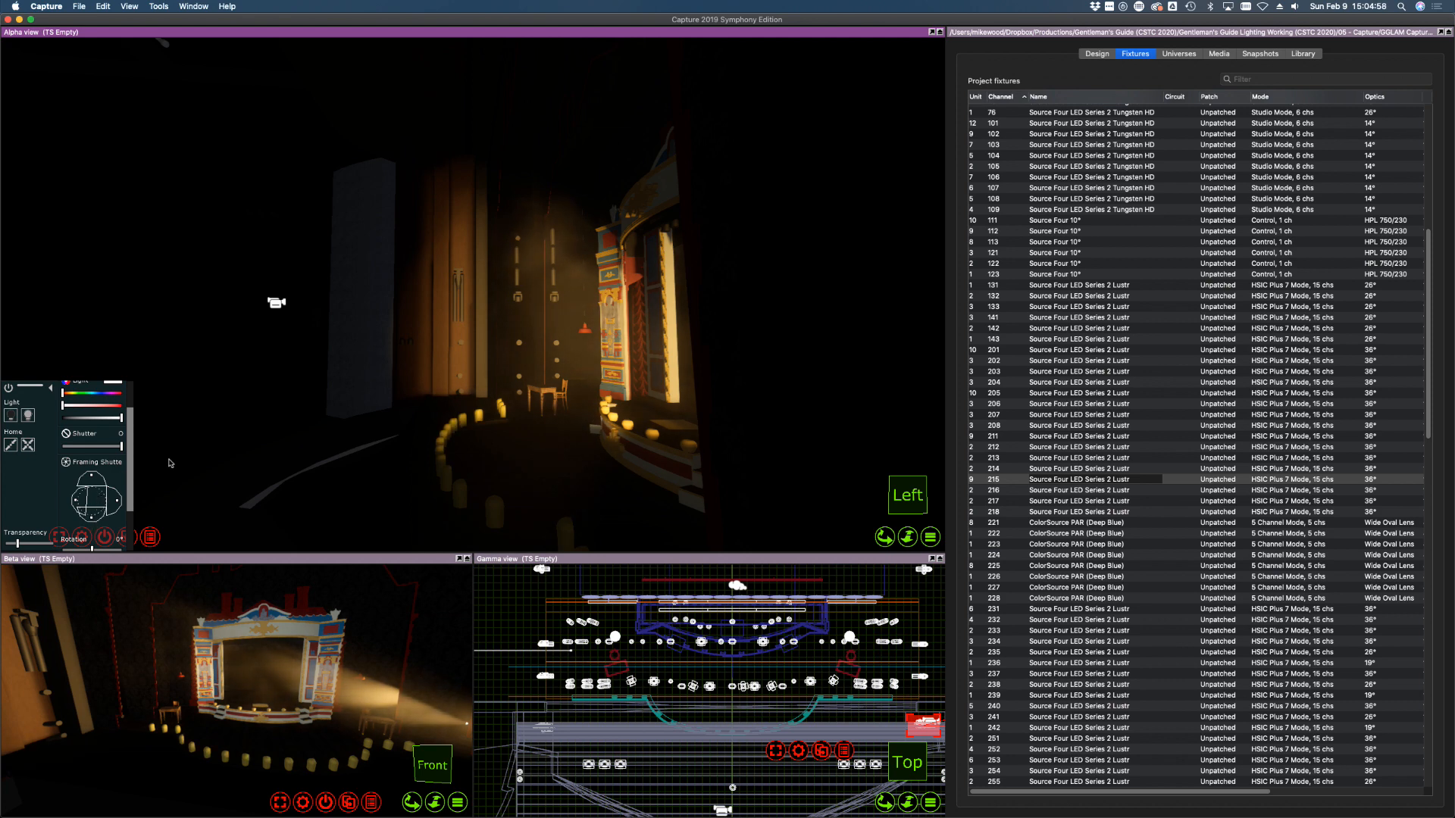
Switch off the lights of fixtures 211–215 and 216–218
{"action": "left_click", "coordinate": [1005, 438], "text": "shift"}
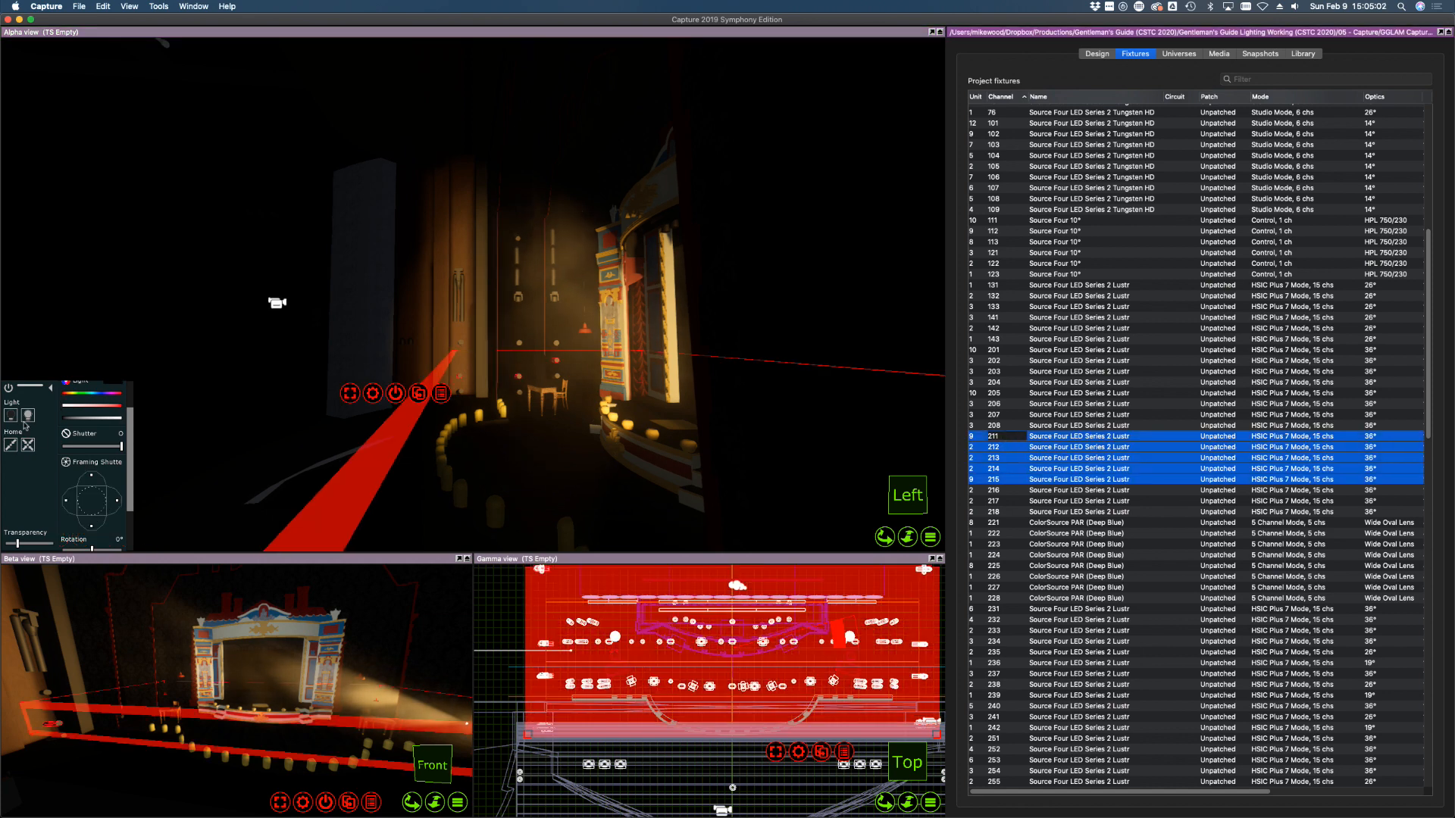
{"action": "left_click", "coordinate": [26, 417]}
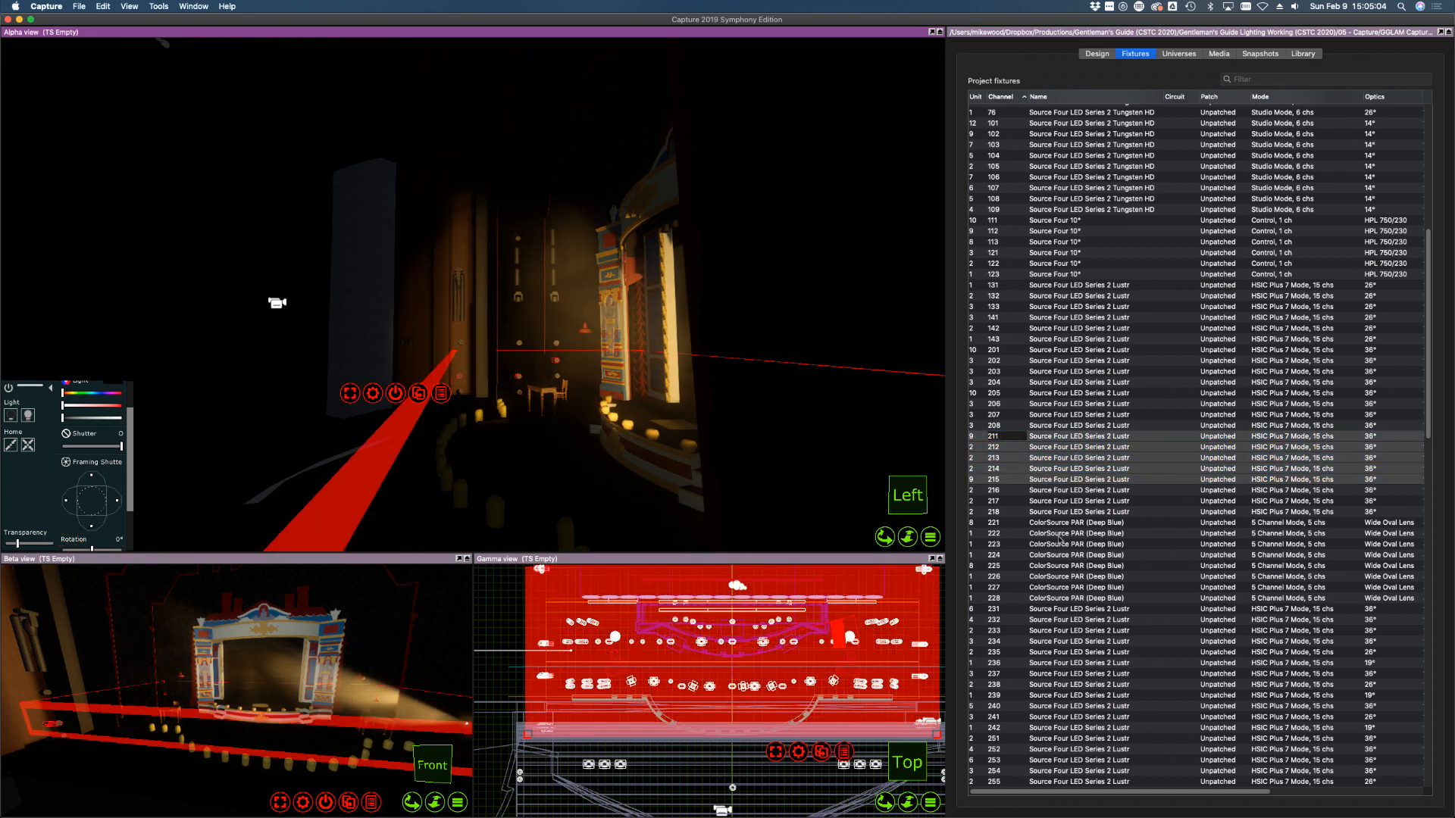
{"action": "left_click_drag", "start_coordinate": [1008, 512], "coordinate": [1004, 491]}
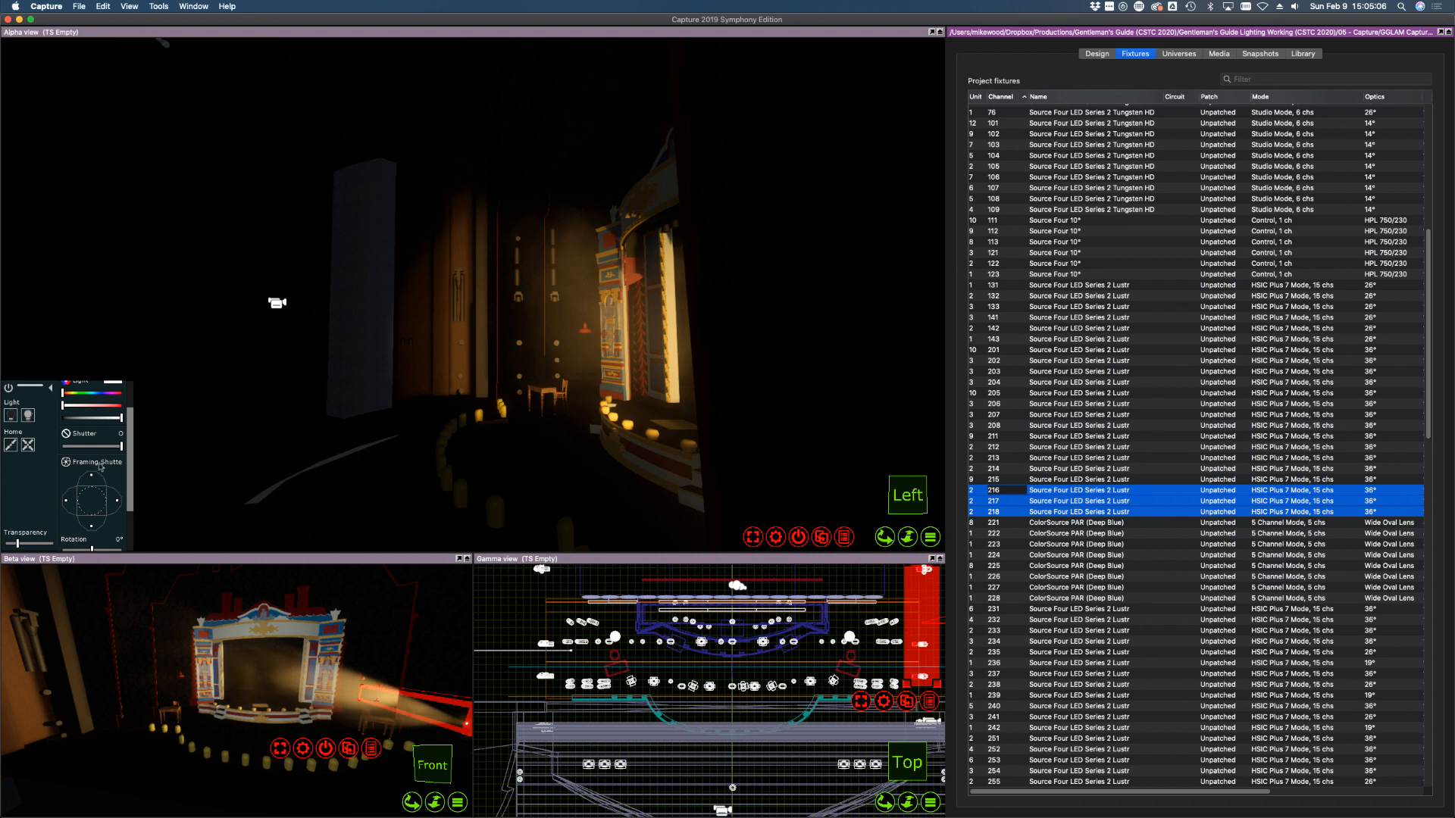
{"action": "left_click", "coordinate": [13, 418]}
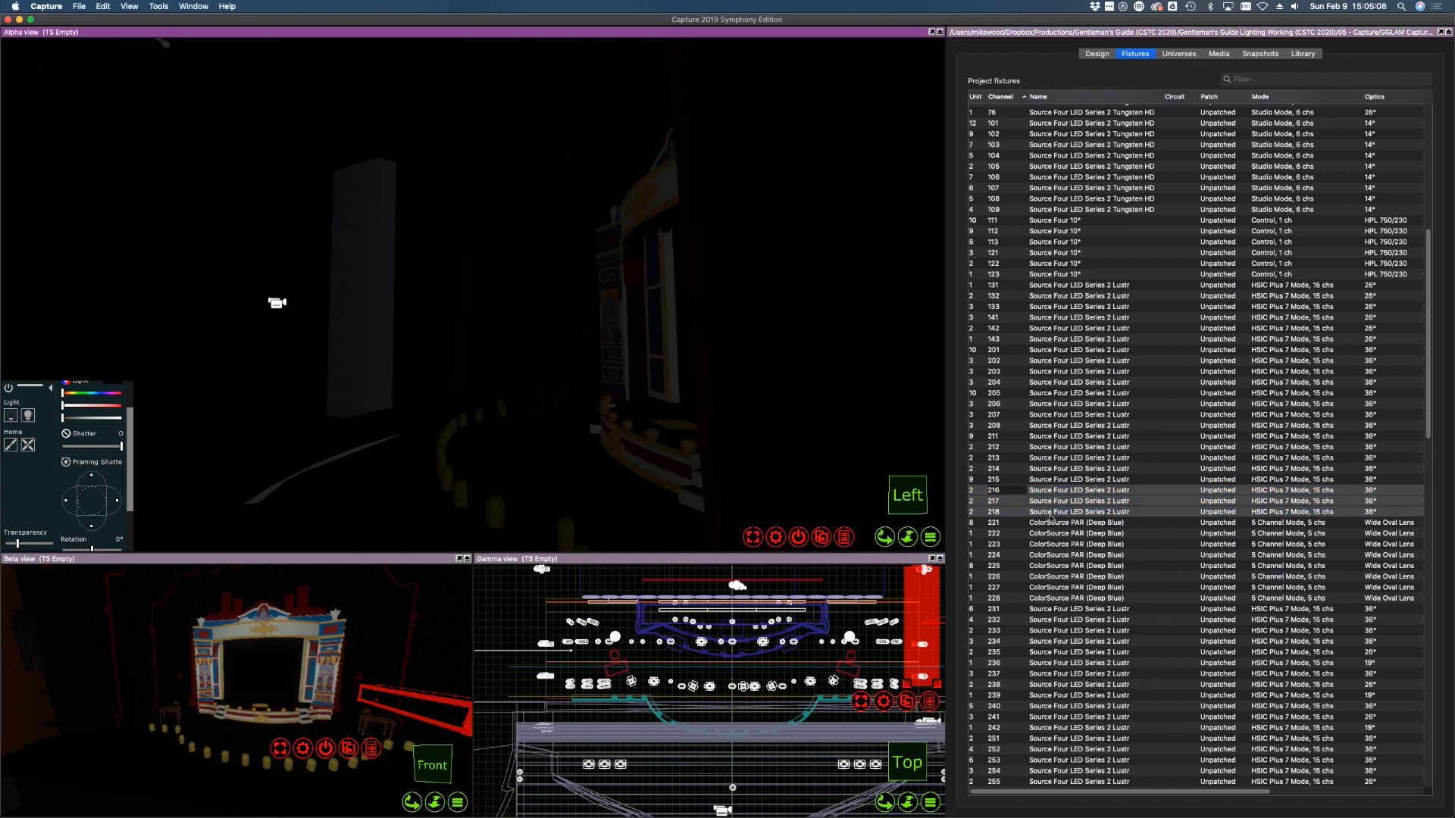
{"action": "left_click", "coordinate": [1052, 528]}
Bring ColorSource PAR 225 to full and aim it onto the stage and right wall
{"action": "left_click", "coordinate": [1015, 598]}
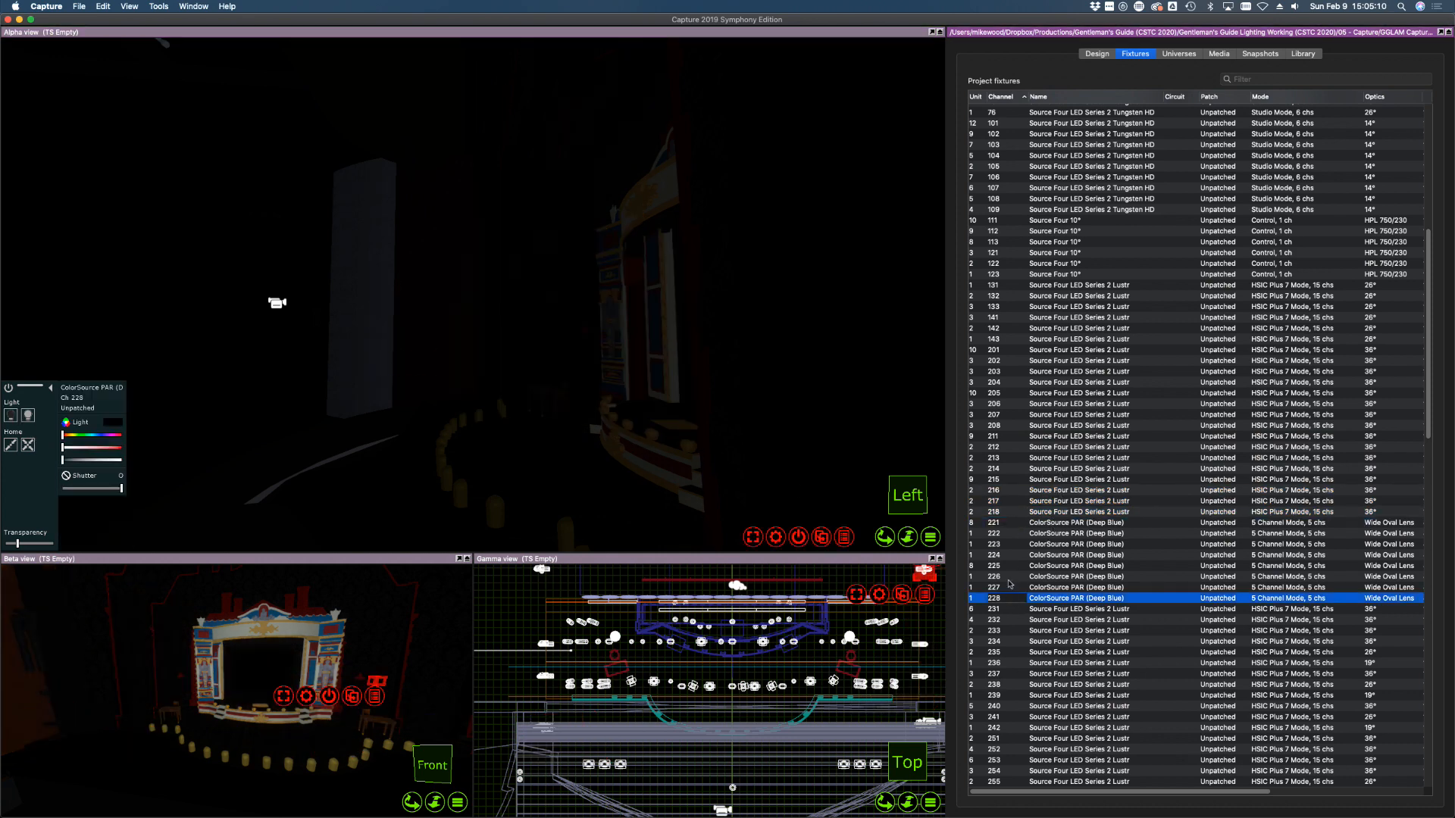
{"action": "left_click", "coordinate": [1008, 567]}
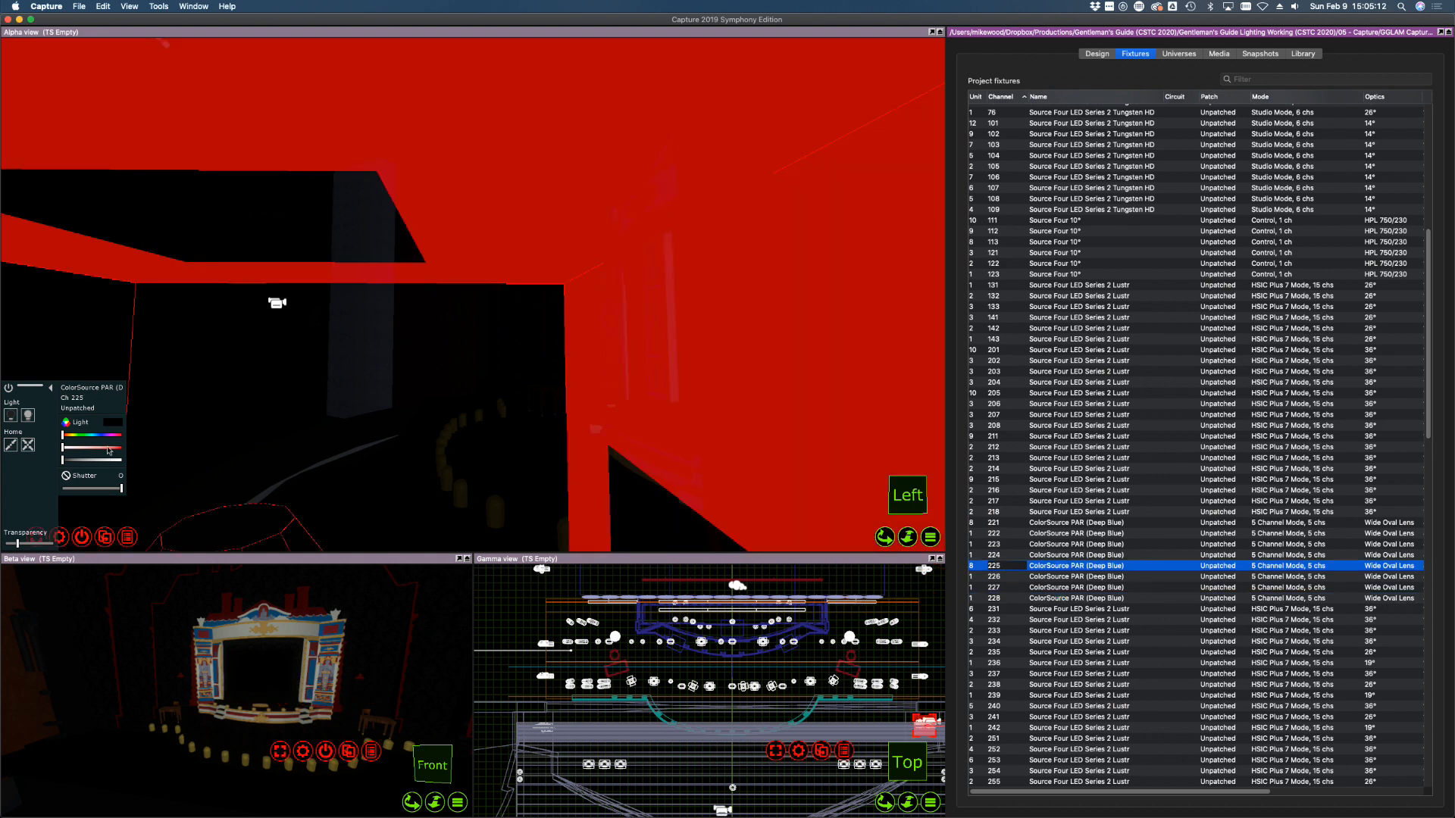
{"action": "left_click_drag", "start_coordinate": [86, 462], "coordinate": [136, 462]}
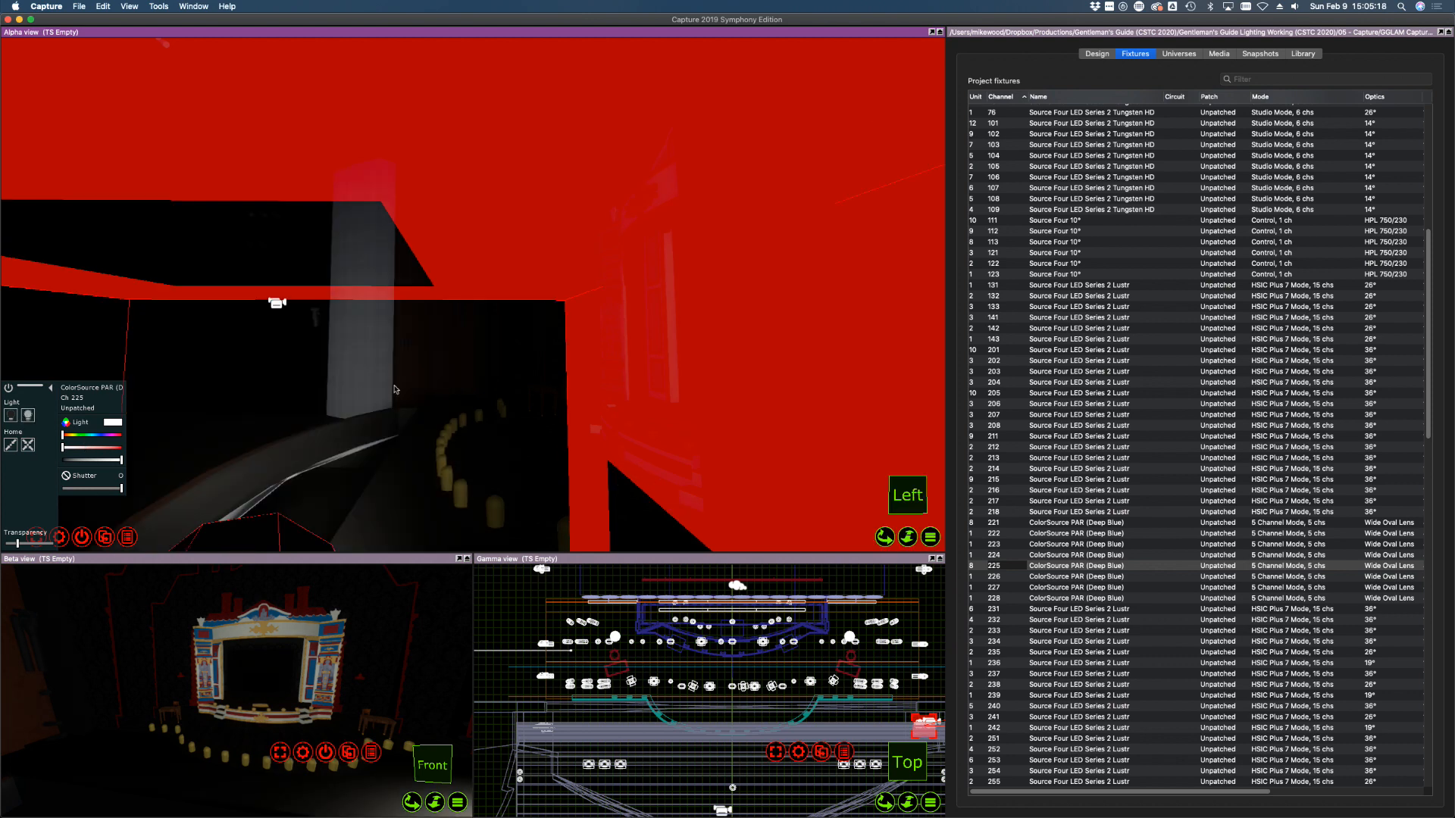
{"action": "left_click_drag", "start_coordinate": [430, 390], "coordinate": [478, 386], "text": "alt"}
{"action": "middle_click_drag", "start_coordinate": [478, 386], "coordinate": [478, 386], "text": "shift"}
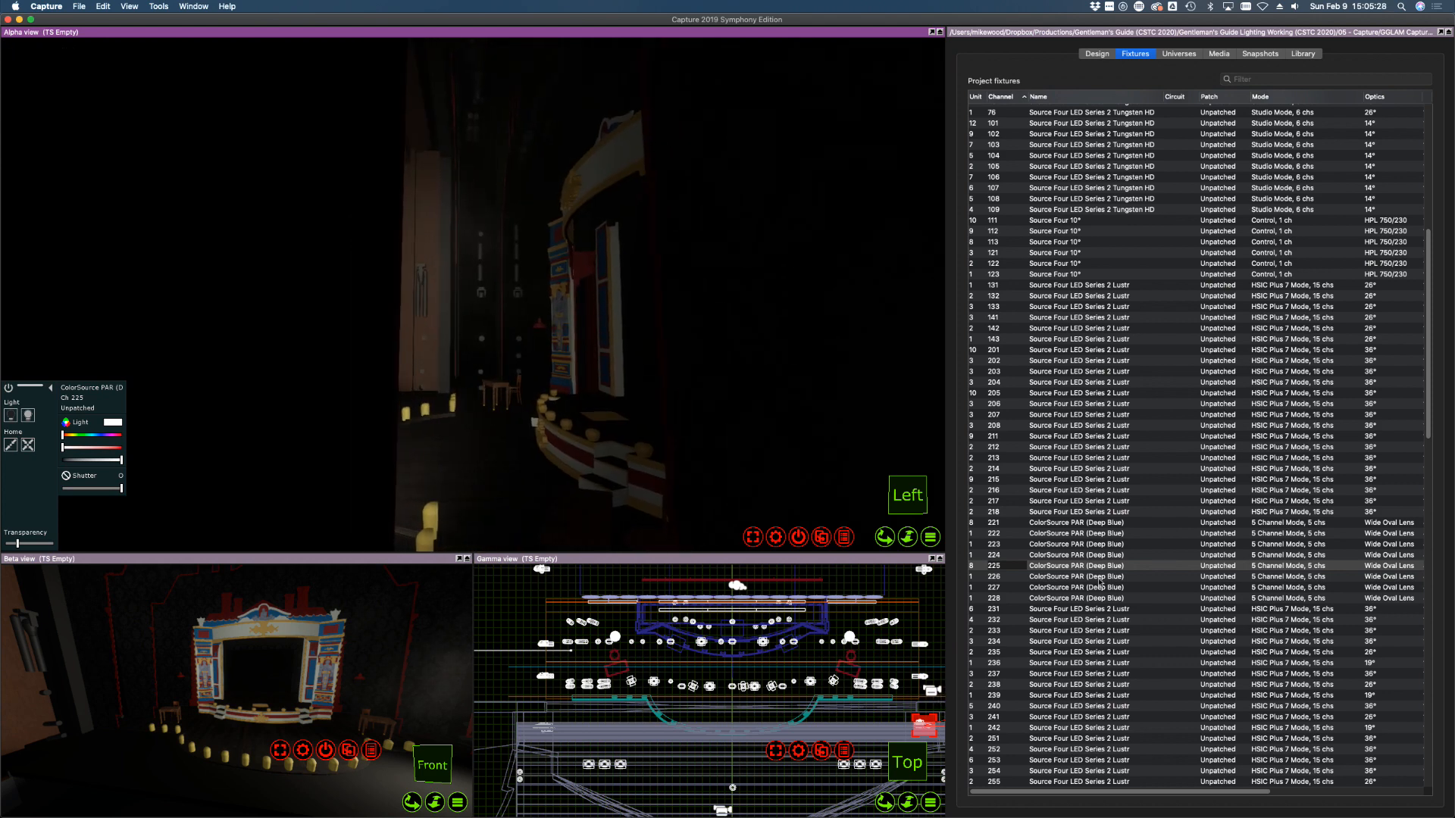
Bring PAR 226 to full intensity and aim it onto the set
{"action": "left_click", "coordinate": [994, 577]}
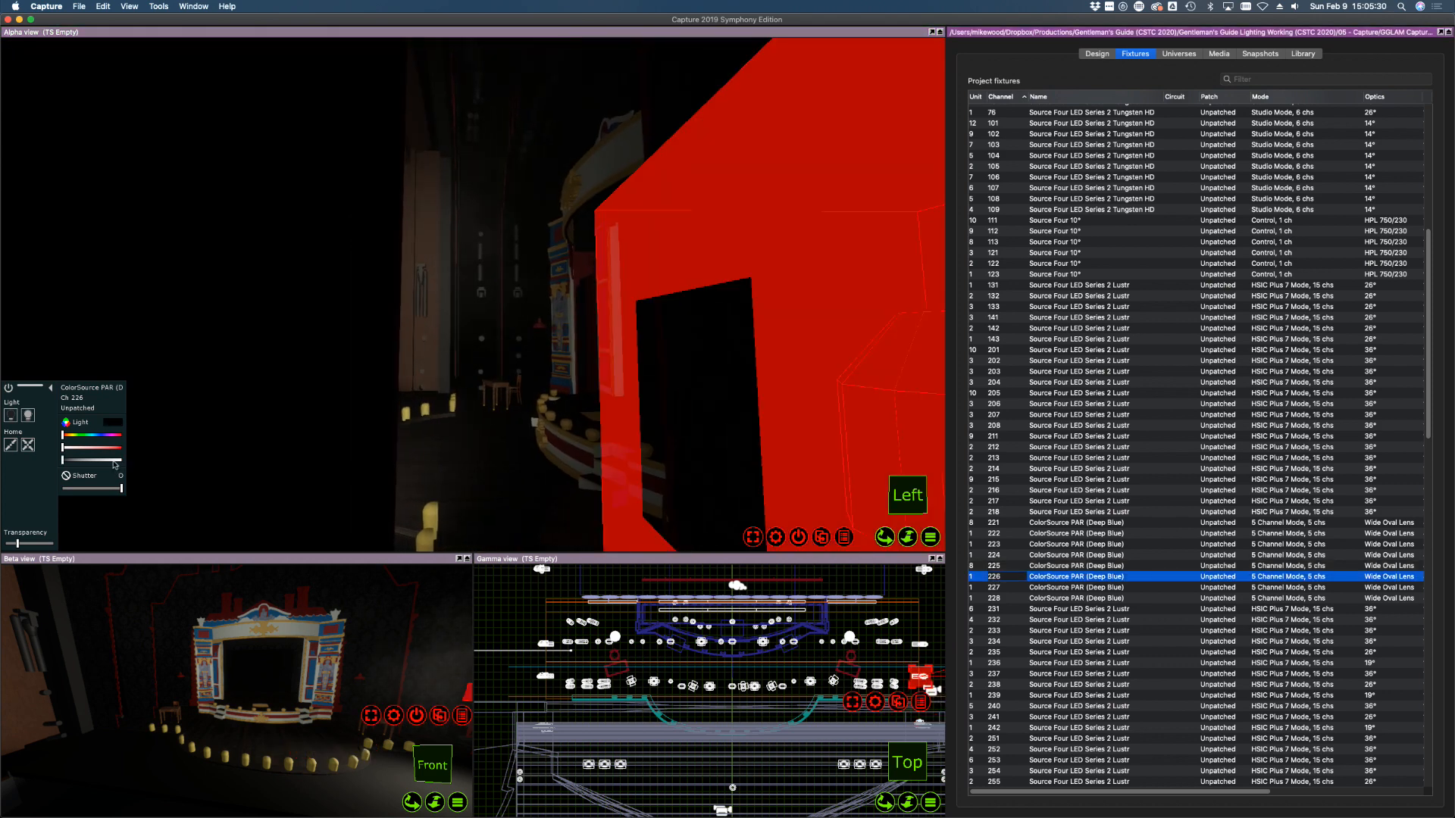
{"action": "left_click_drag", "start_coordinate": [135, 463], "coordinate": [137, 463]}
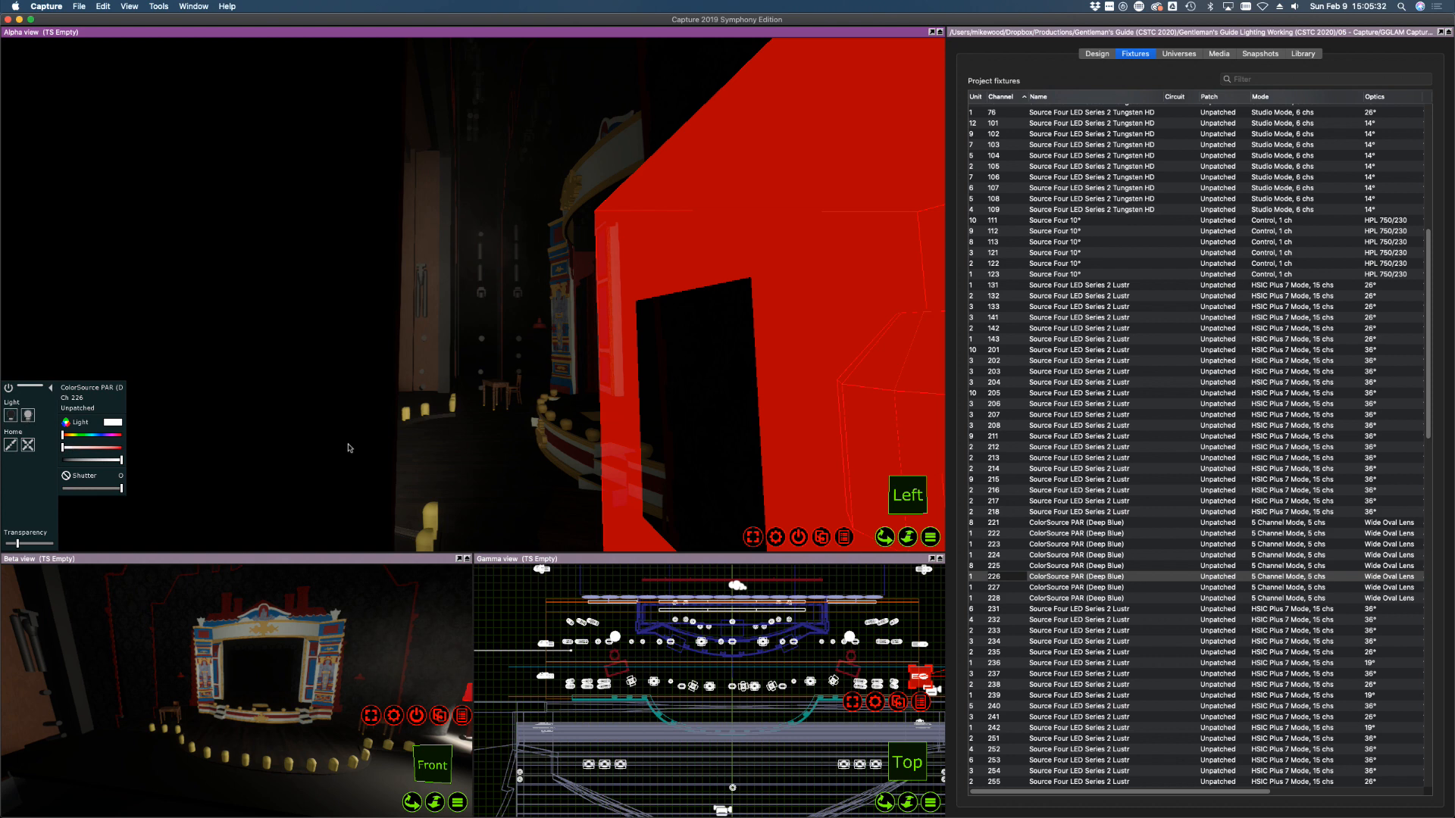
{"action": "right_click", "coordinate": [516, 385]}
{"action": "right_click", "coordinate": [539, 374]}
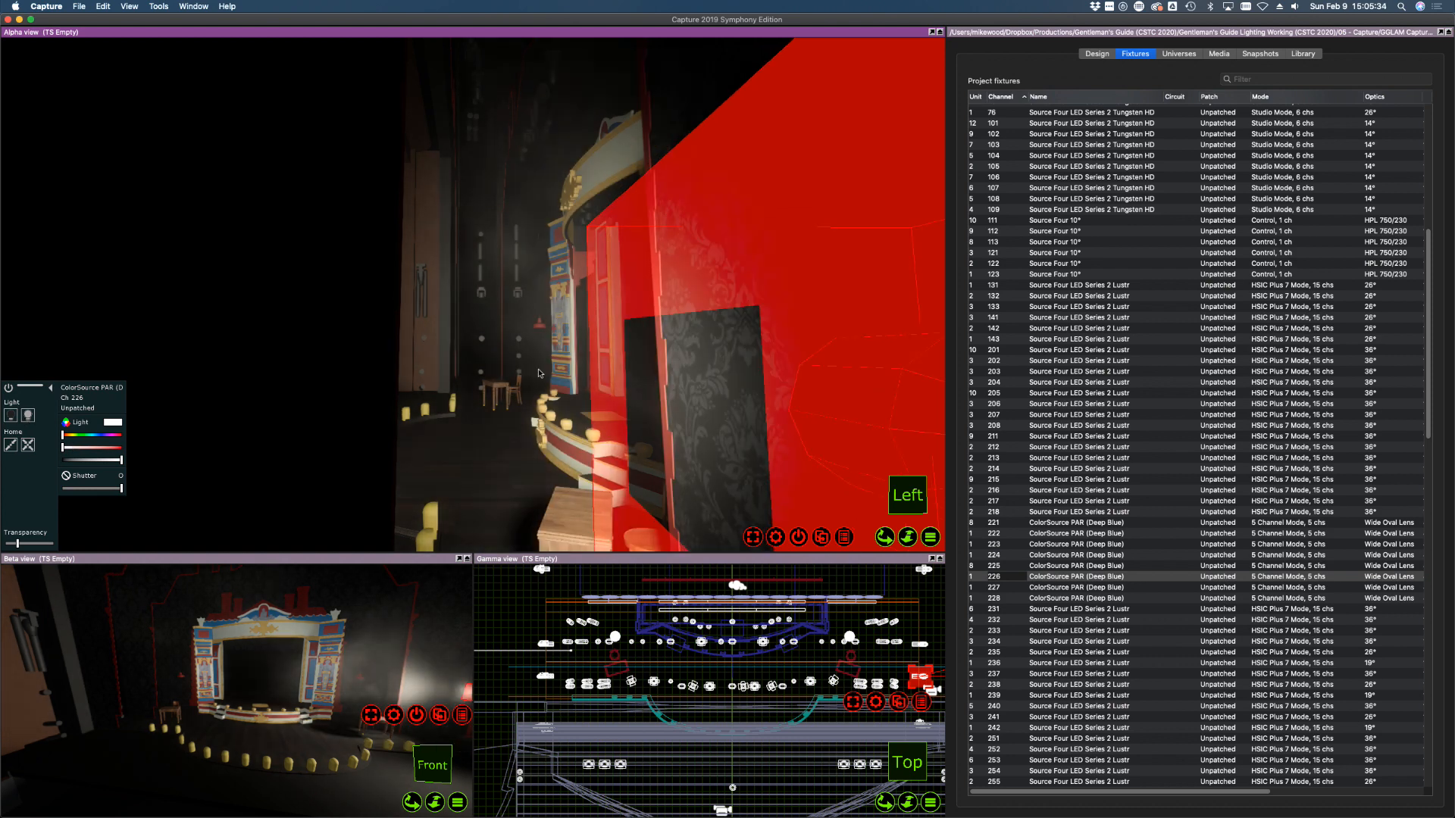
Bring PAR 227 up to full and turn PAR 228's light on
{"action": "left_click", "coordinate": [1060, 598]}
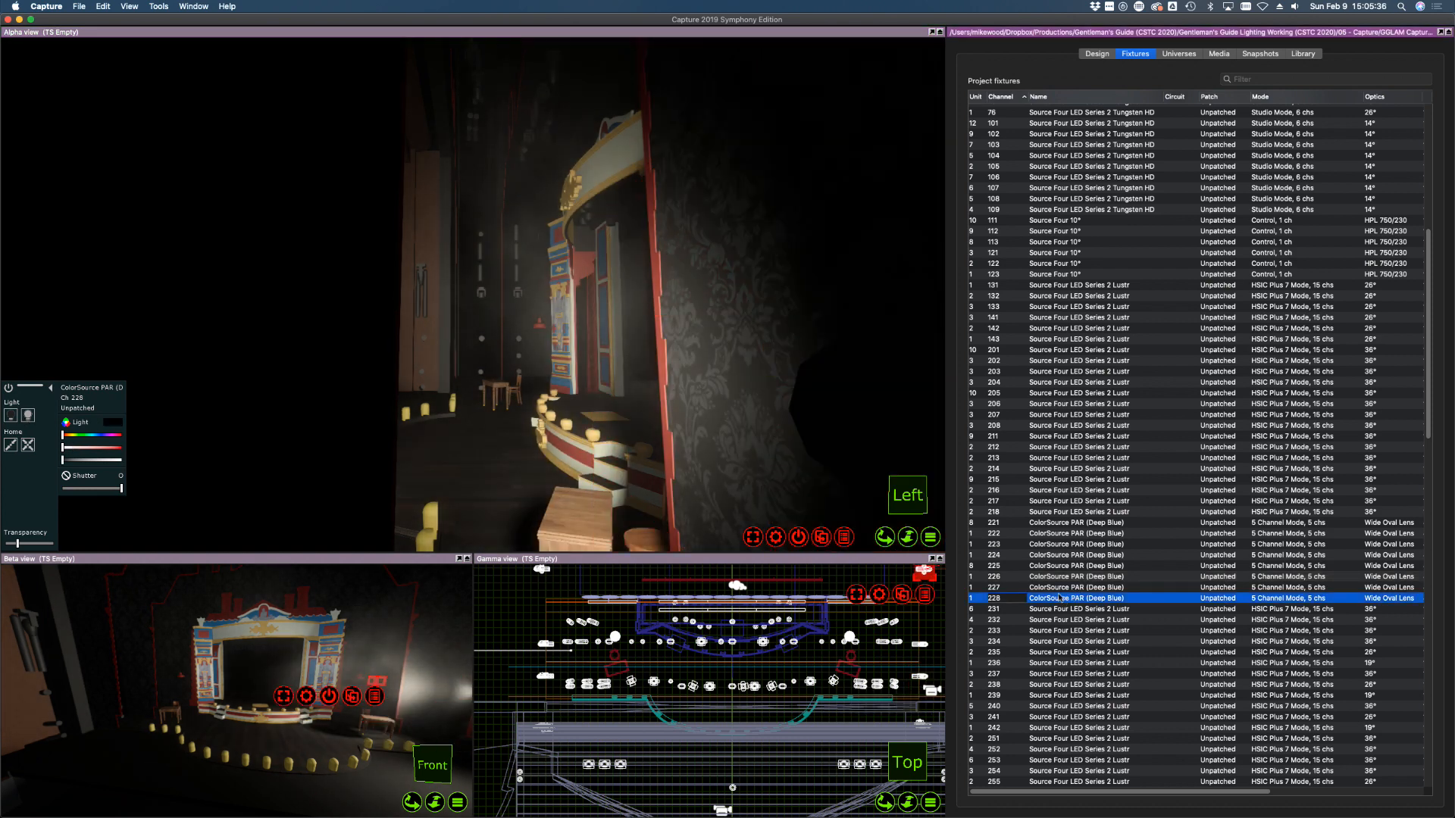
{"action": "left_click", "coordinate": [1059, 587]}
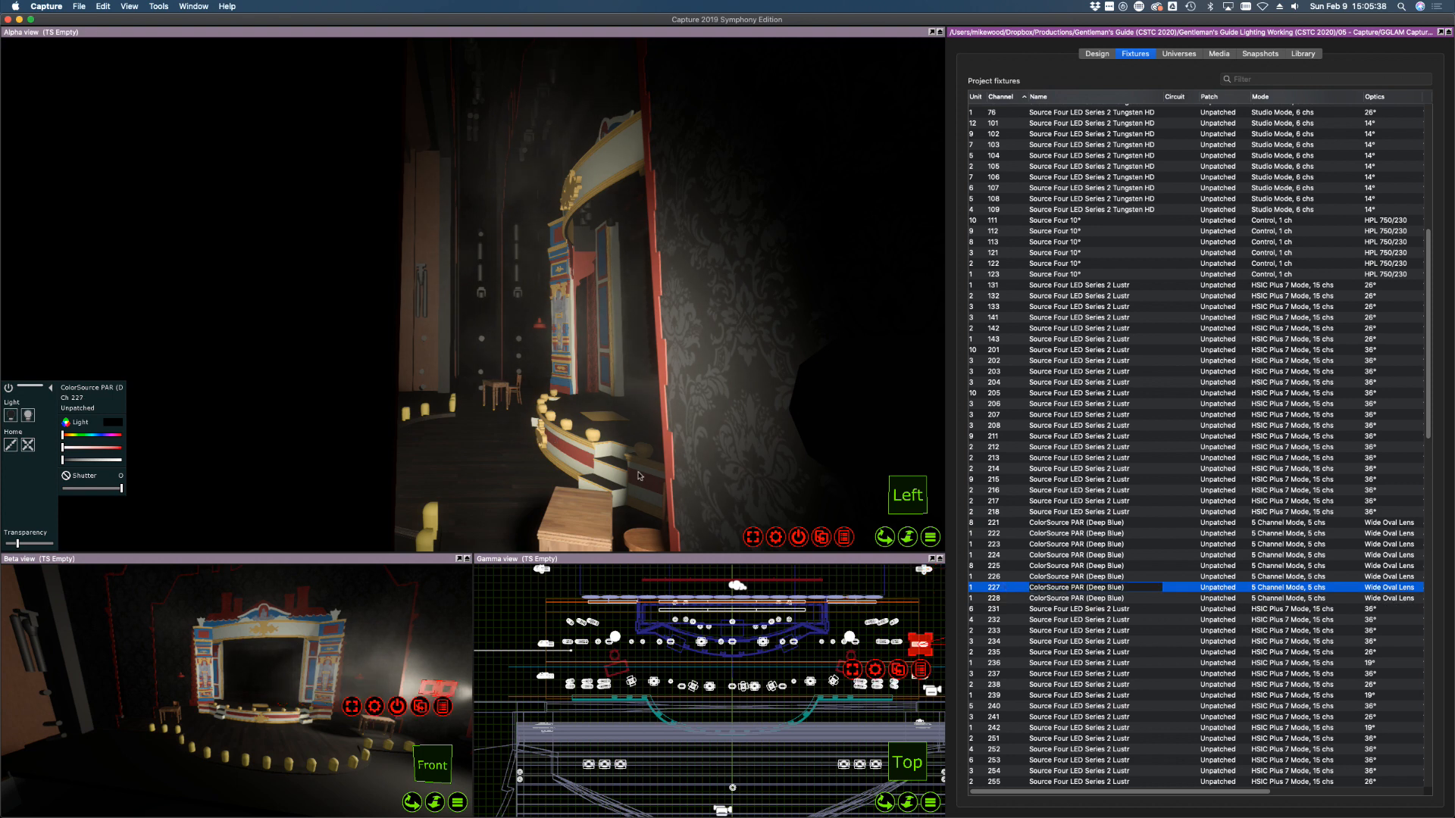
{"action": "left_click", "coordinate": [1085, 609]}
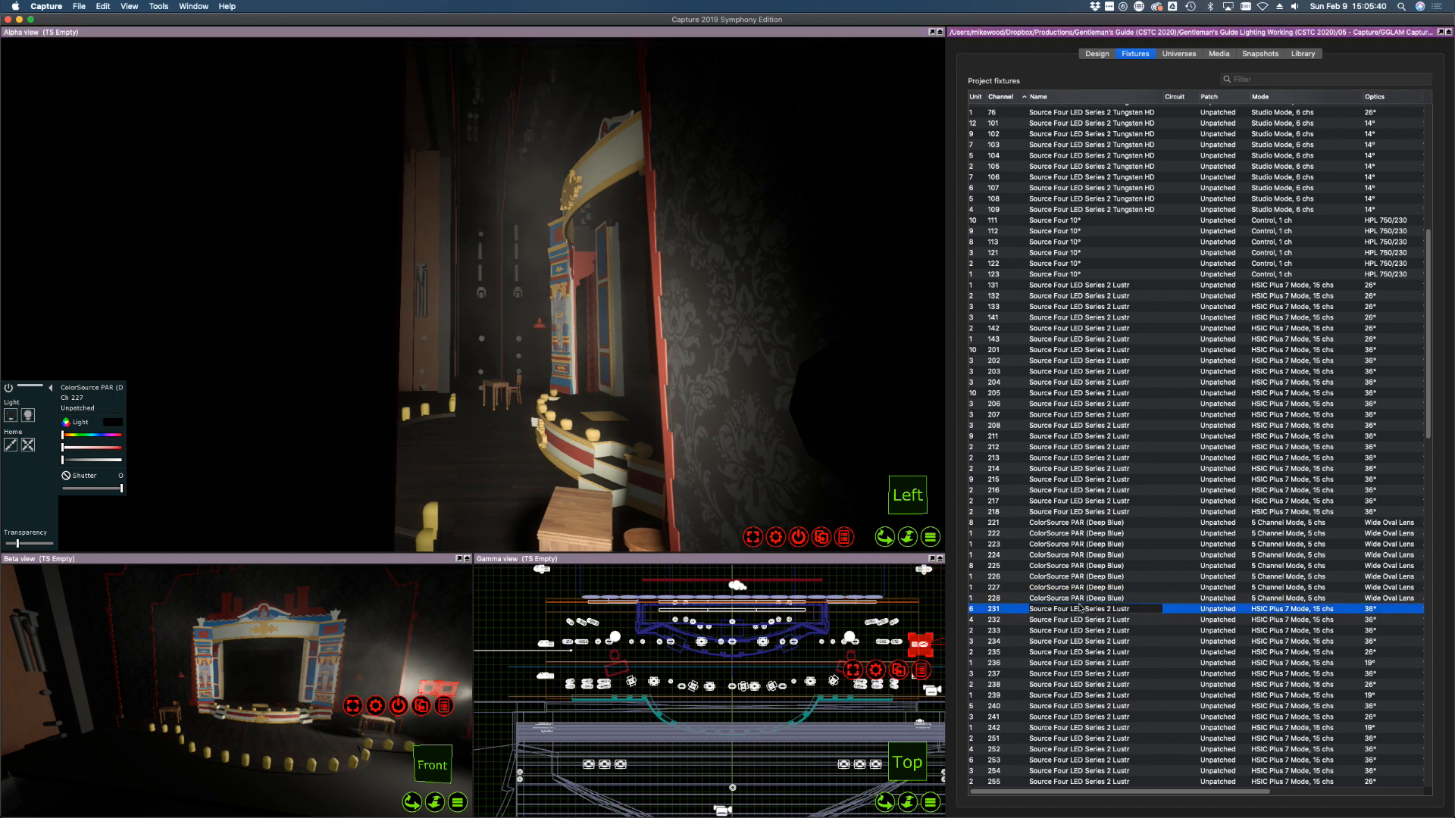
{"action": "left_click", "coordinate": [1069, 598]}
{"action": "left_click", "coordinate": [1067, 588]}
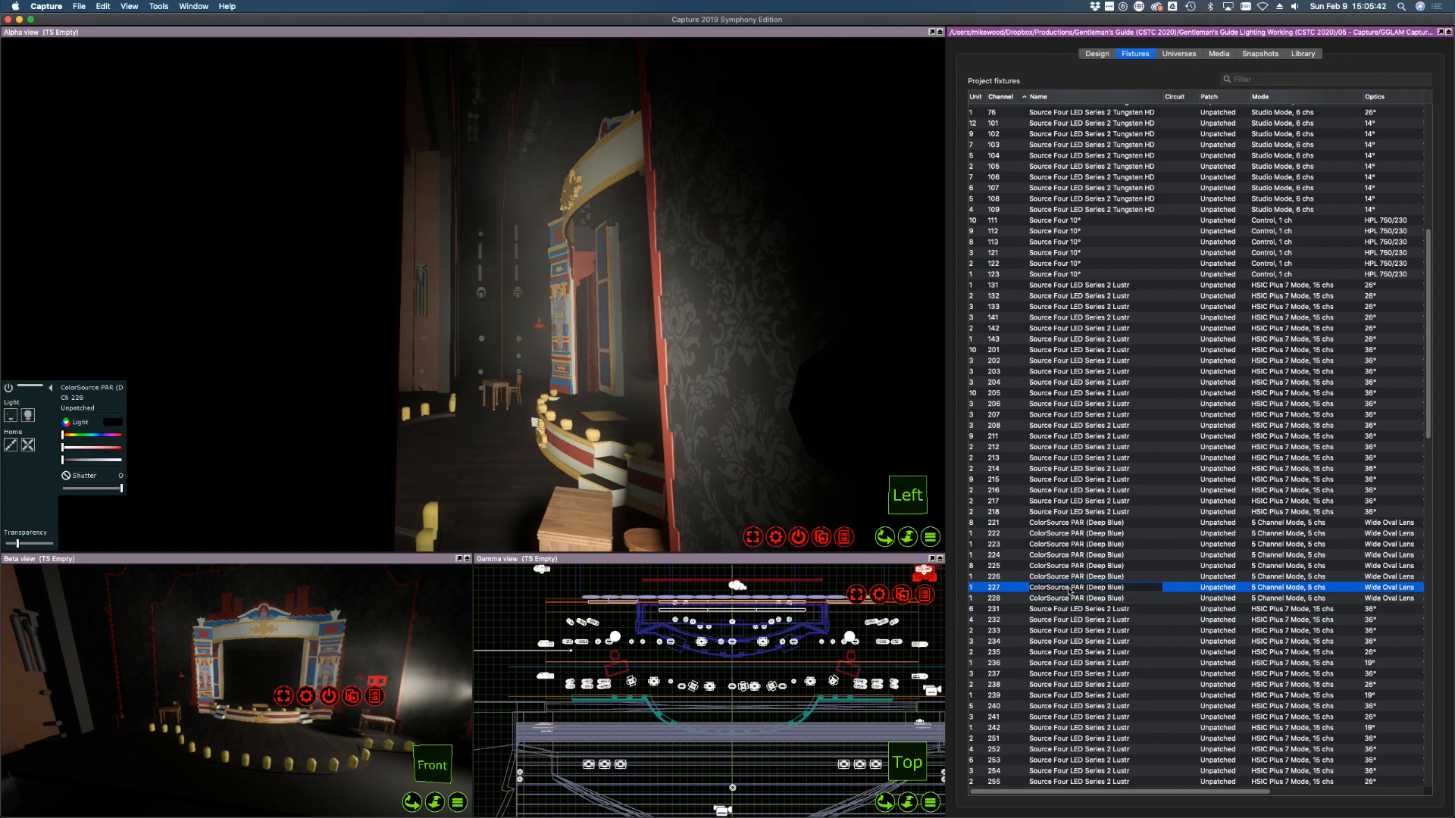
{"action": "left_click_drag", "start_coordinate": [98, 462], "coordinate": [123, 460]}
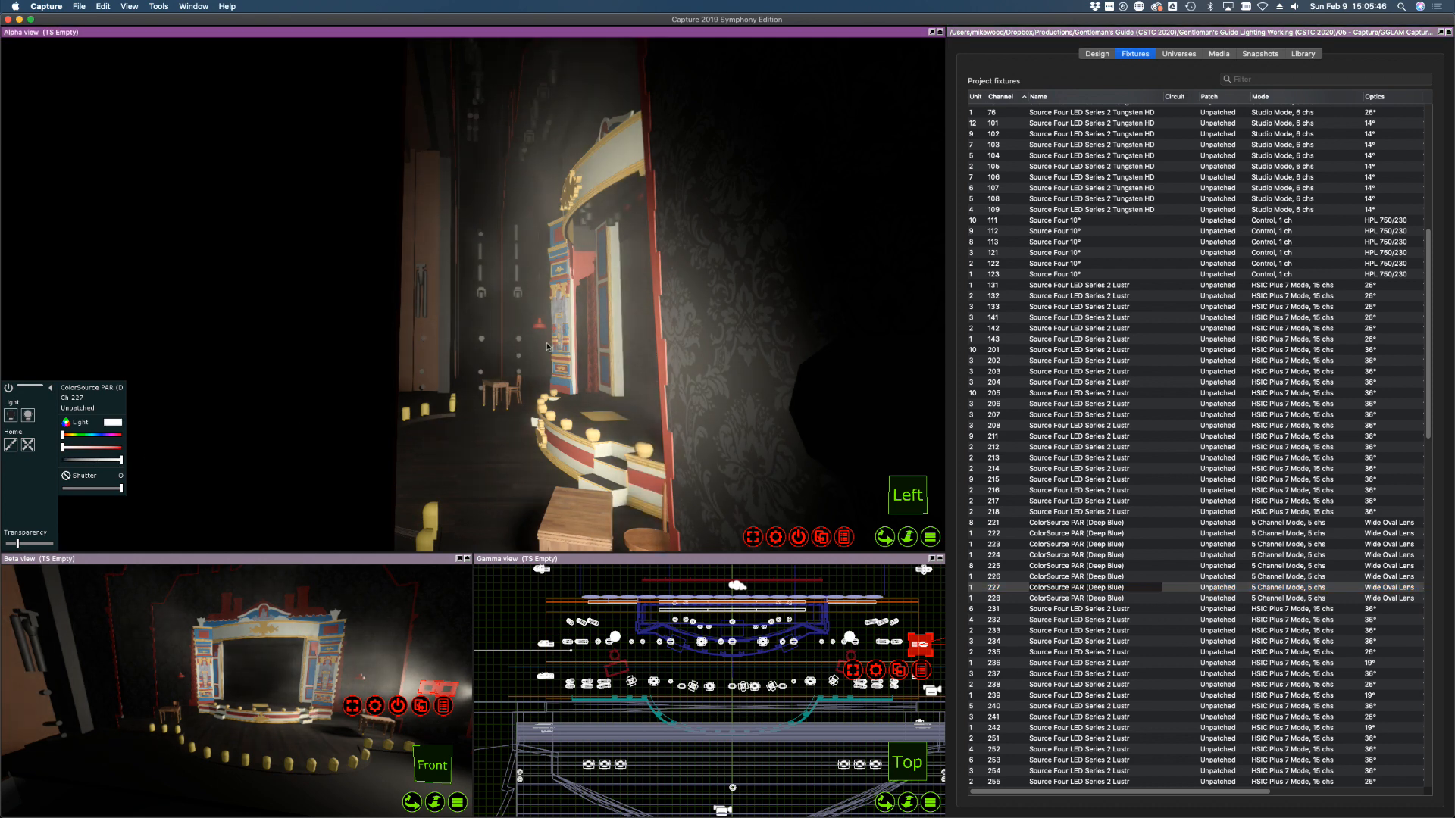
{"action": "left_click", "coordinate": [1042, 597]}
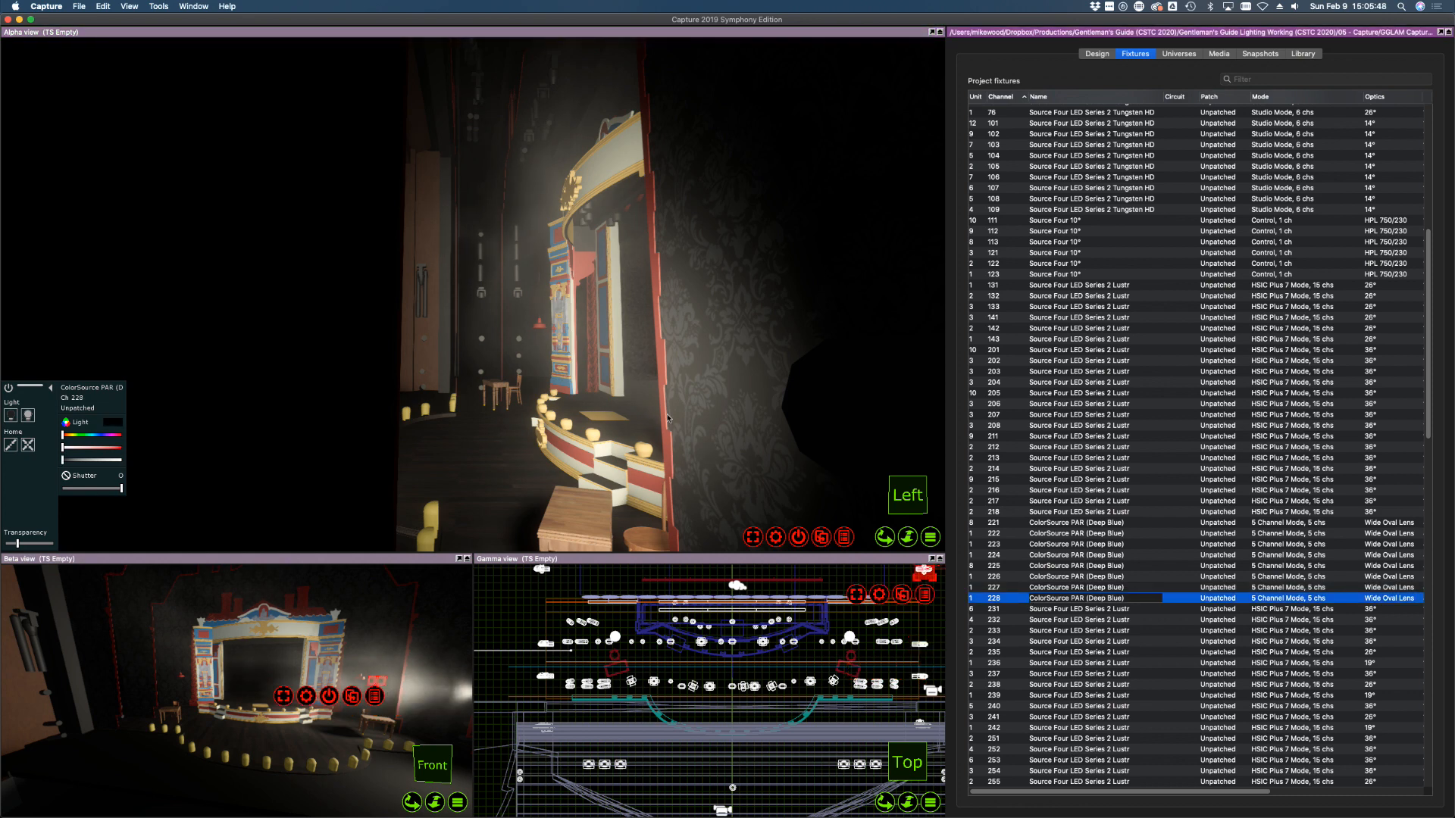
{"action": "right_click_drag", "start_coordinate": [668, 417], "coordinate": [649, 415]}
{"action": "left_click", "coordinate": [28, 415]}
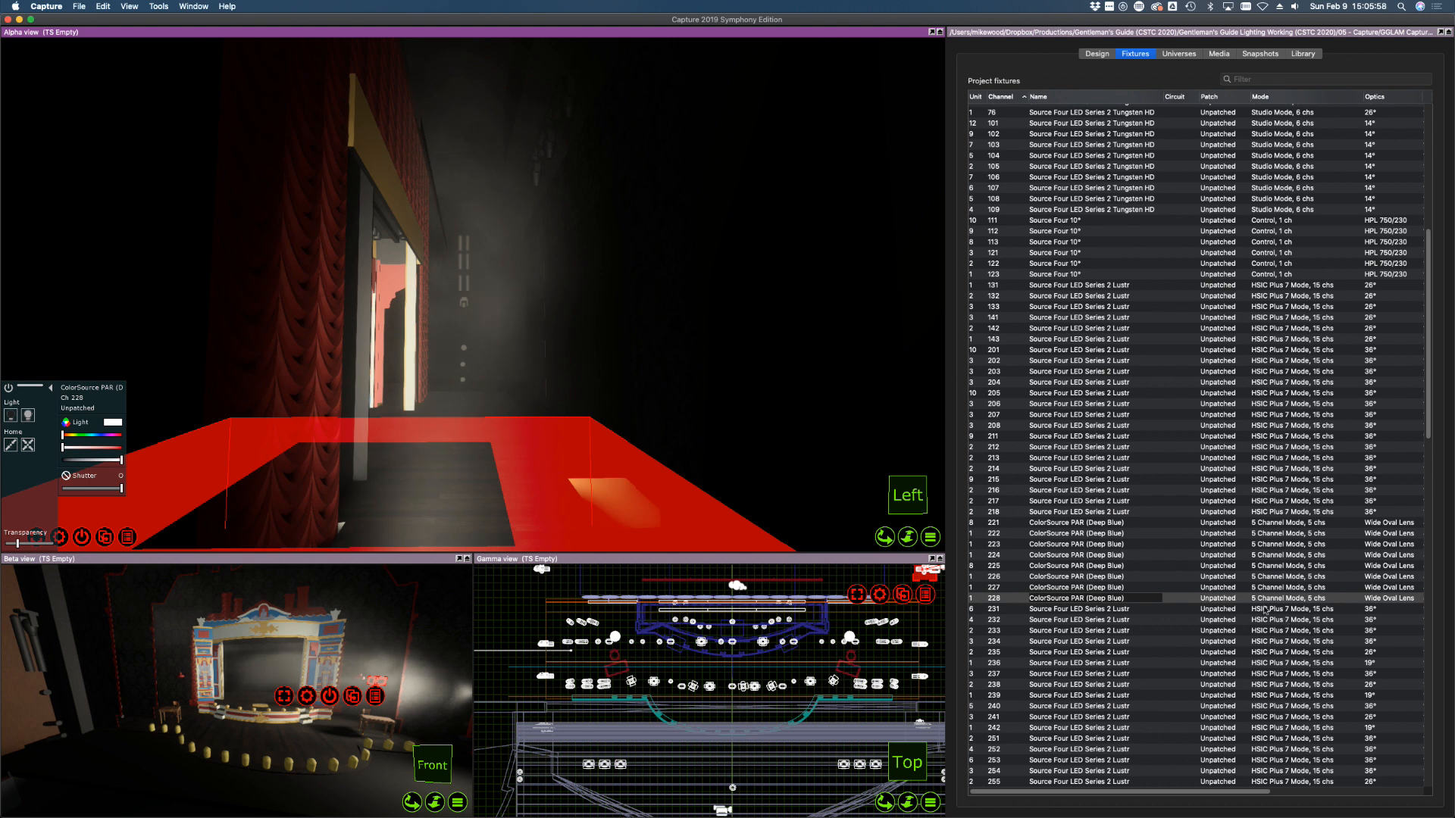
Take ColorSource PARs 221–228 down to zero intensity
{"action": "left_click", "coordinate": [1259, 525], "text": "shift"}
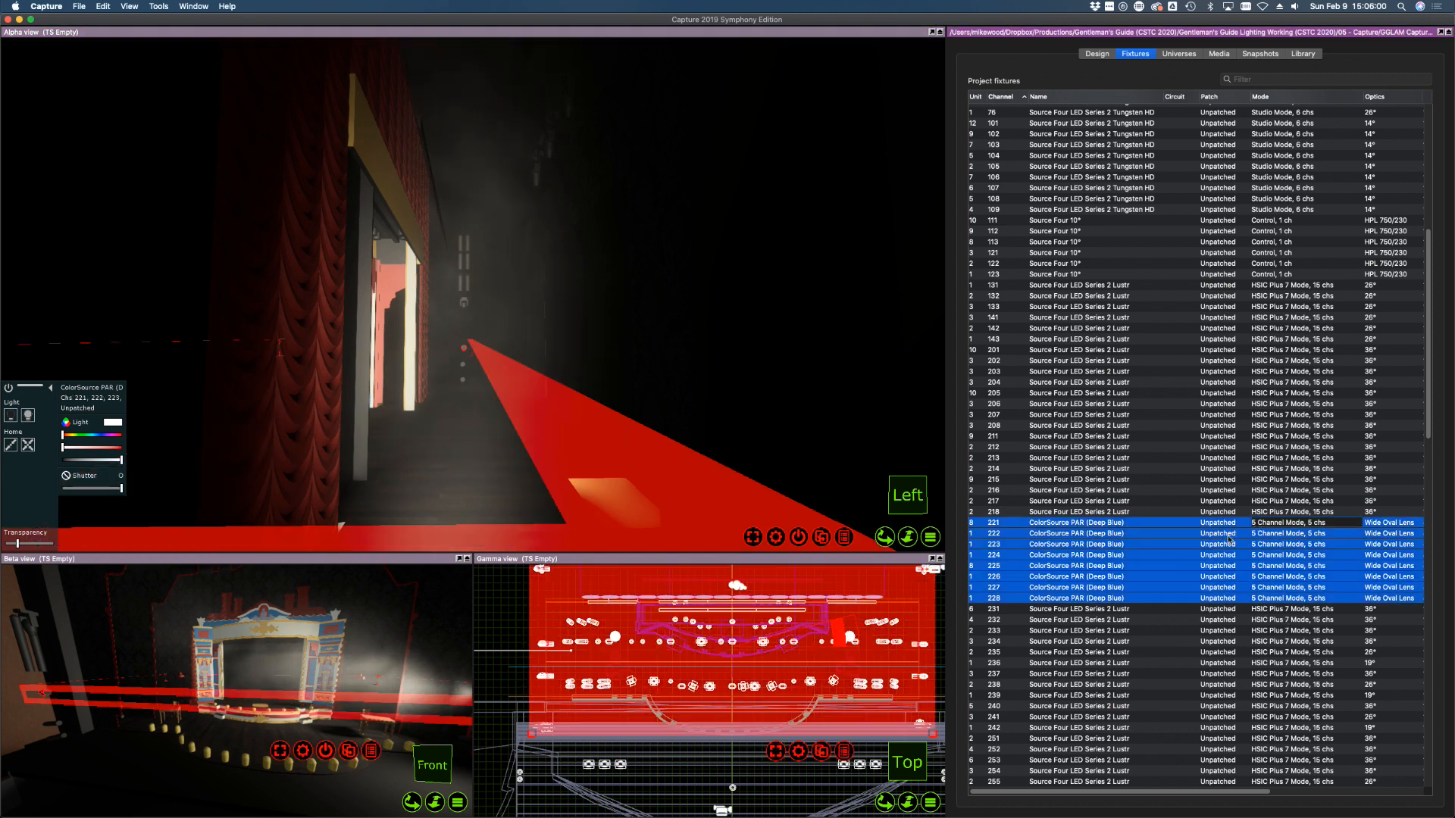
{"action": "left_click", "coordinate": [83, 460]}
{"action": "left_click_drag", "start_coordinate": [83, 460], "coordinate": [34, 461]}
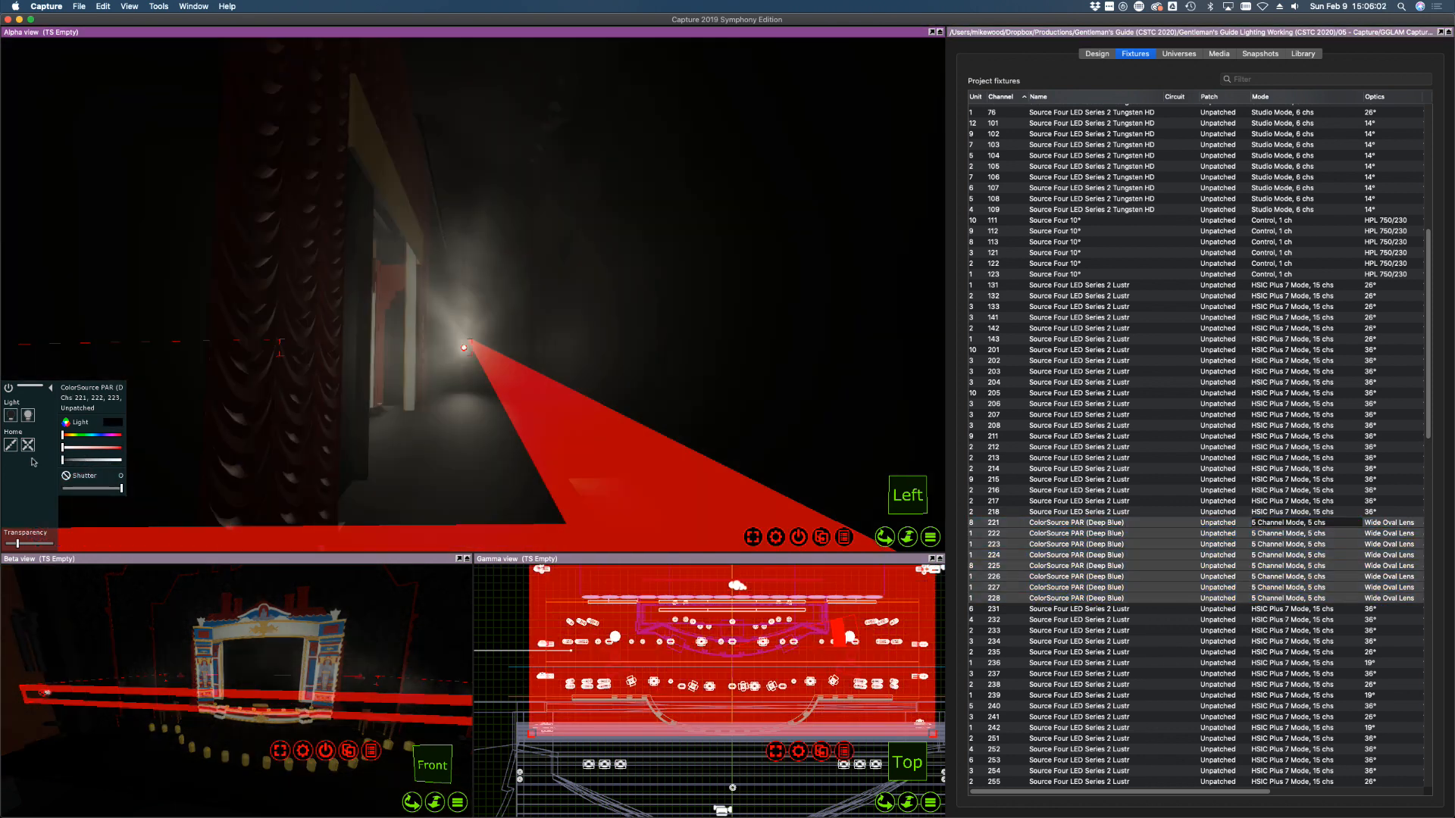
{"action": "left_click", "coordinate": [1185, 665]}
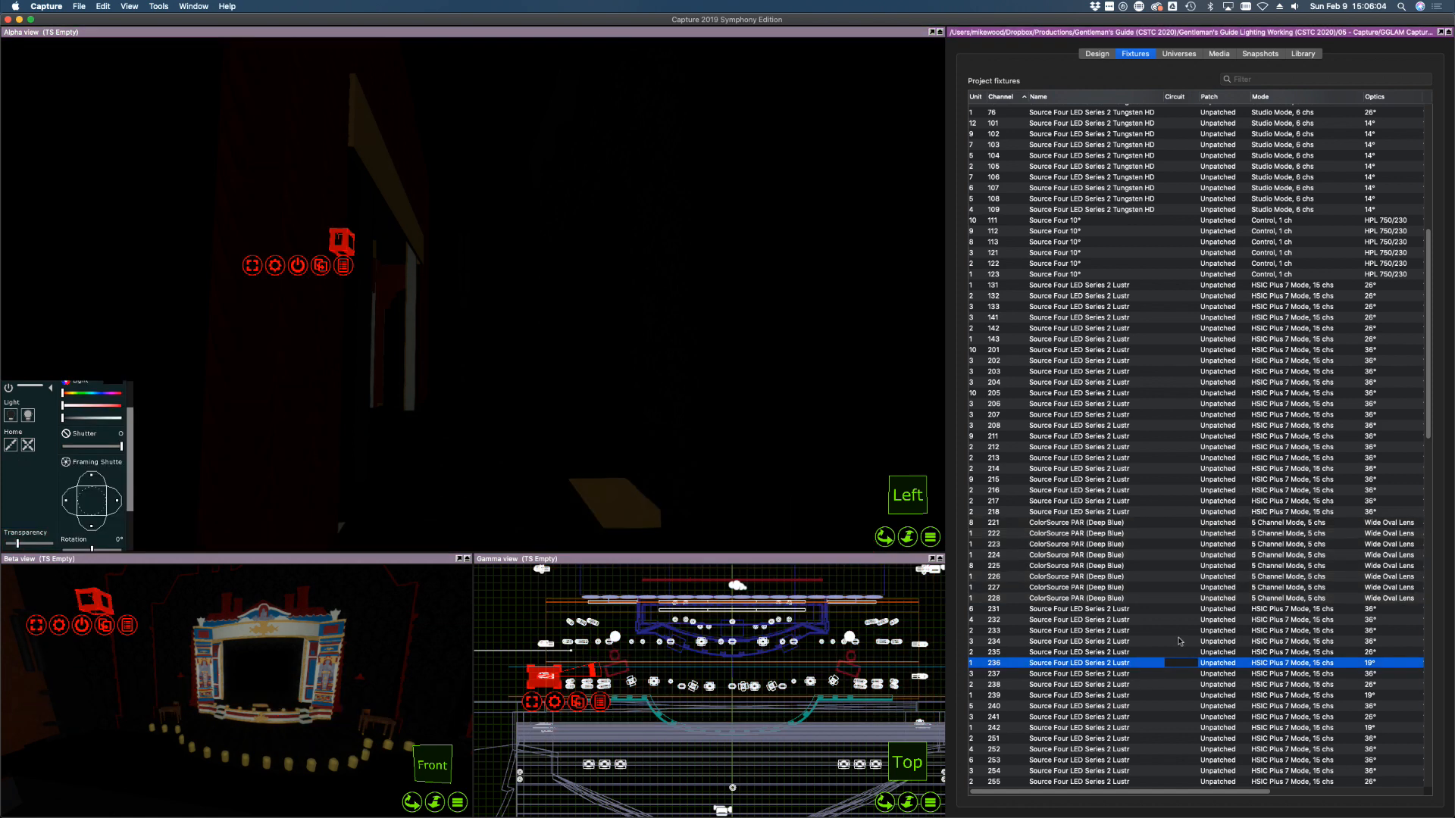
{"action": "scroll", "coordinate": [1150, 585], "scroll_direction": "down", "scroll_amount": 3}
{"action": "left_click", "coordinate": [1123, 554]}
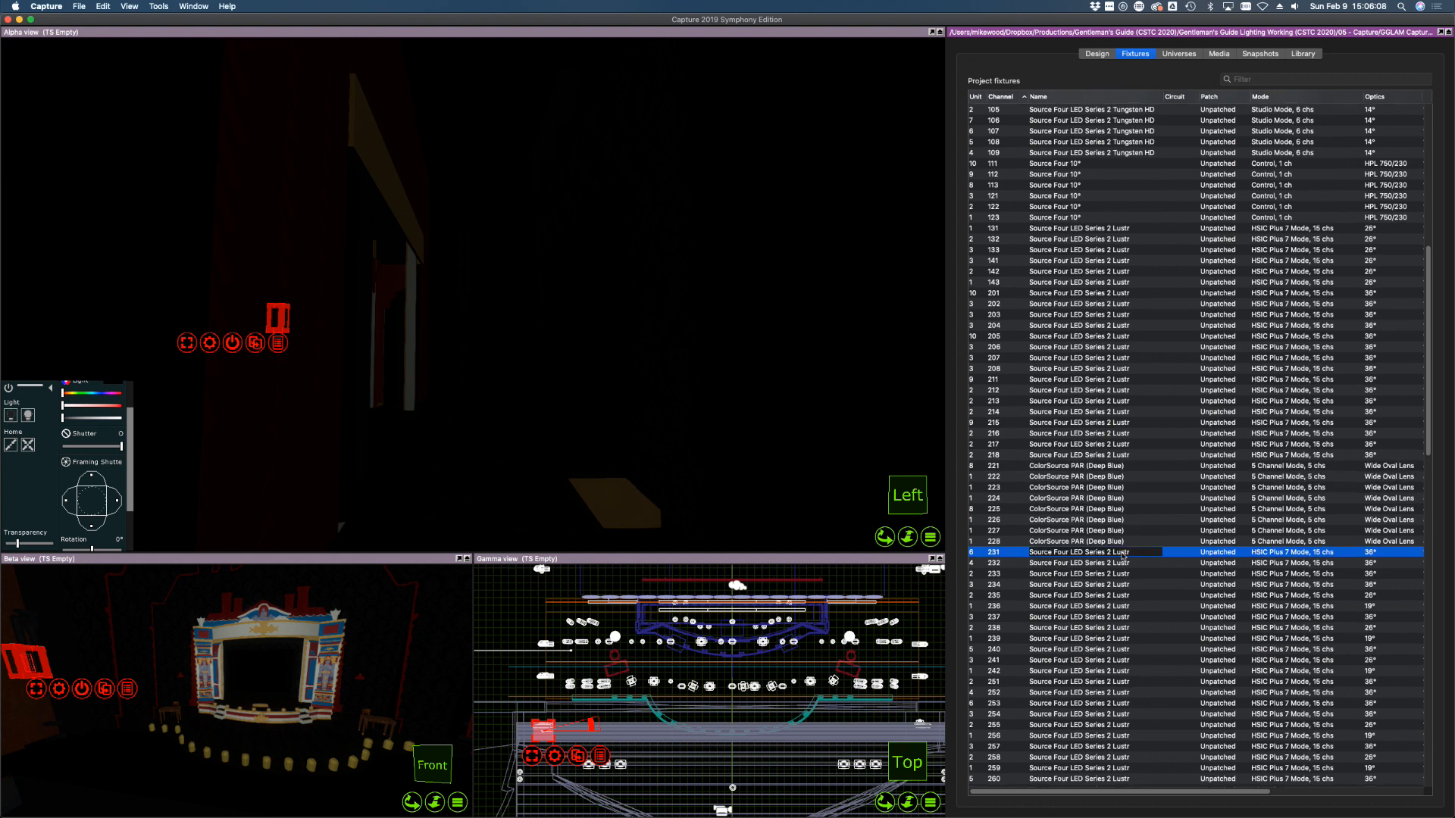
{"action": "scroll", "coordinate": [1124, 557], "scroll_direction": "down", "scroll_amount": 6}
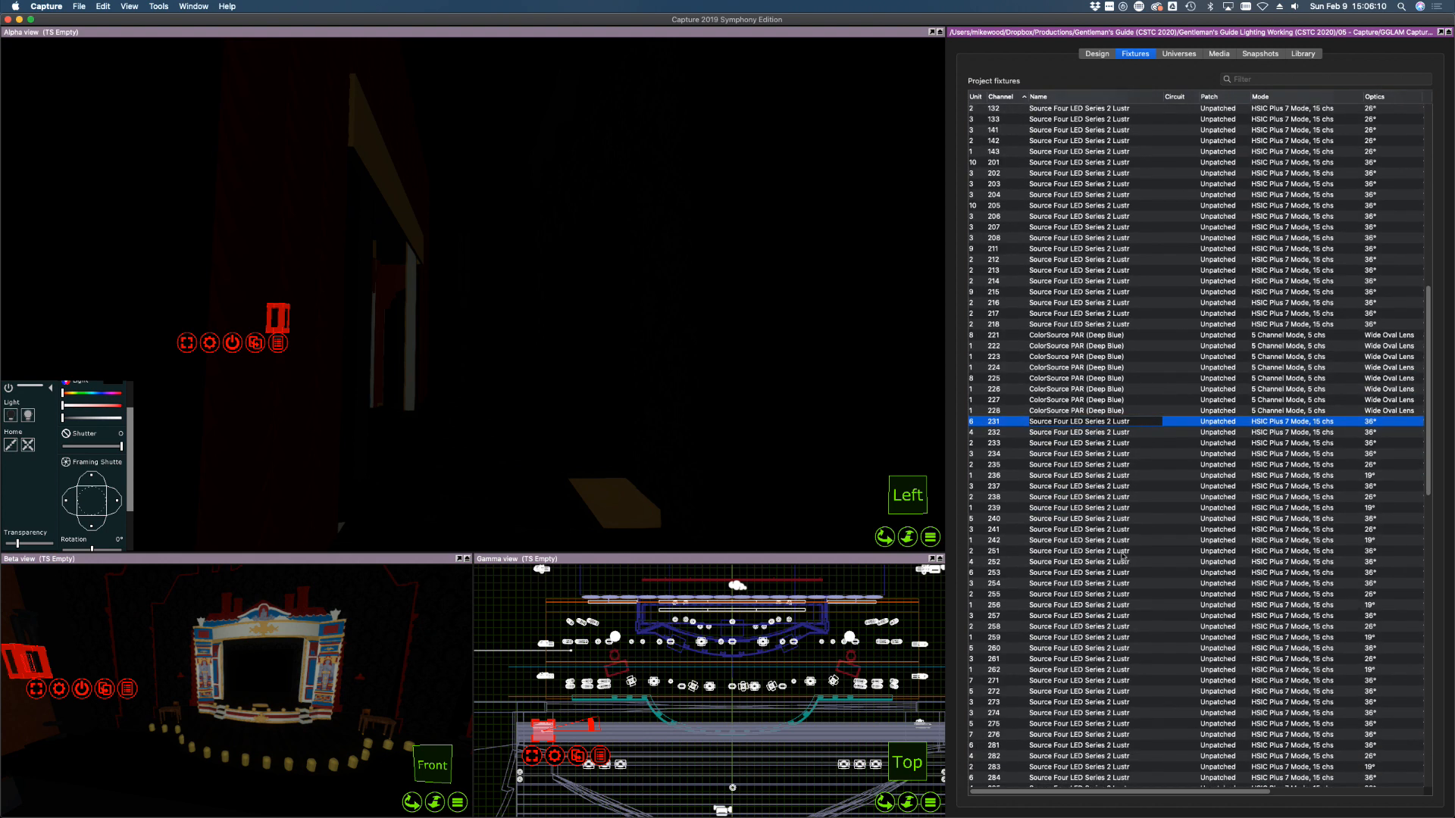
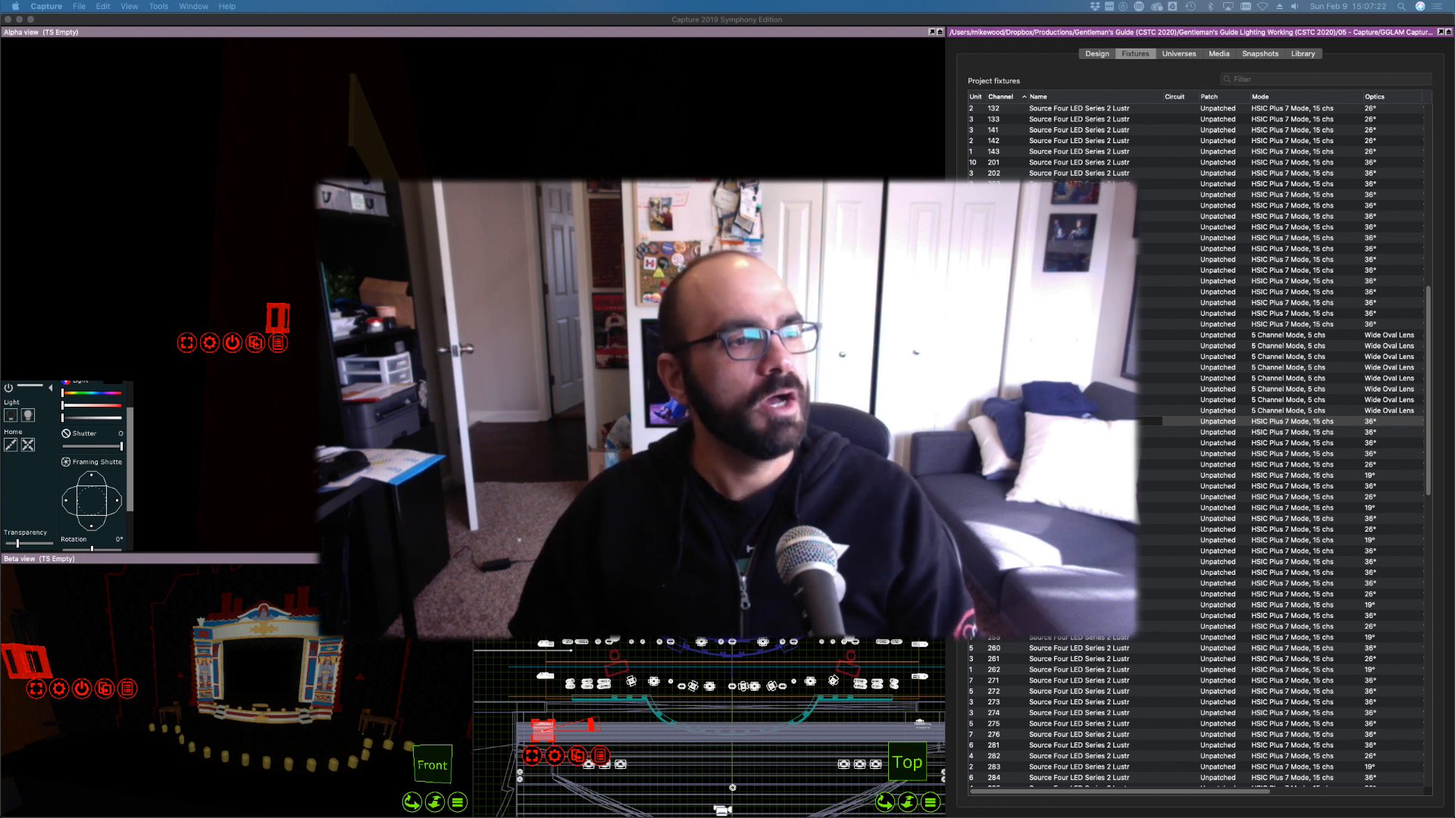
Maximise Chrome and open the Essential Workflow Tools post on the Mike Wood Lighting Design blog
{"action": "left_click_drag", "start_coordinate": [0, 262], "coordinate": [591, 127]}
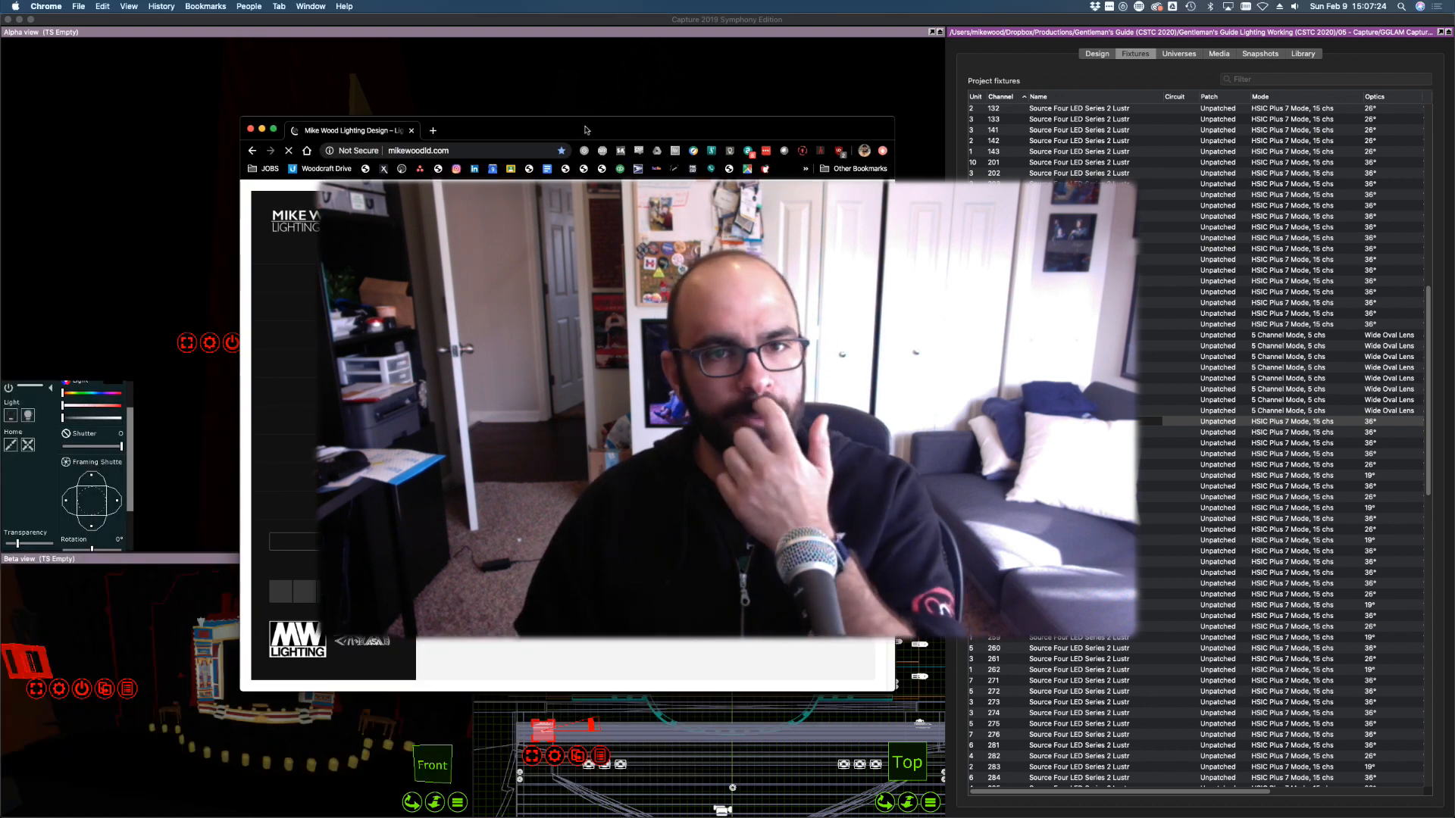
{"action": "double_click", "coordinate": [591, 128]}
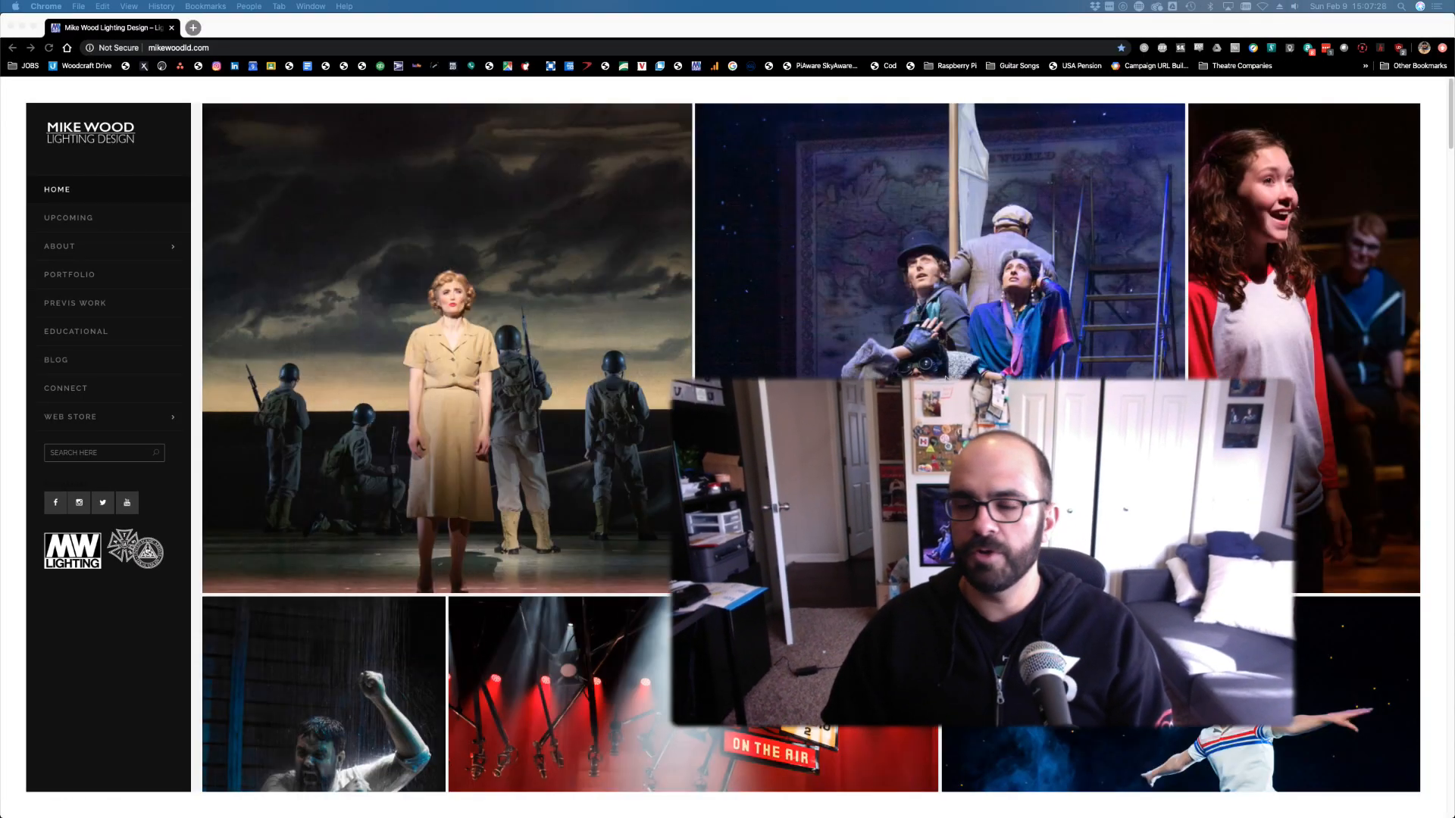
{"action": "left_click", "coordinate": [84, 372]}
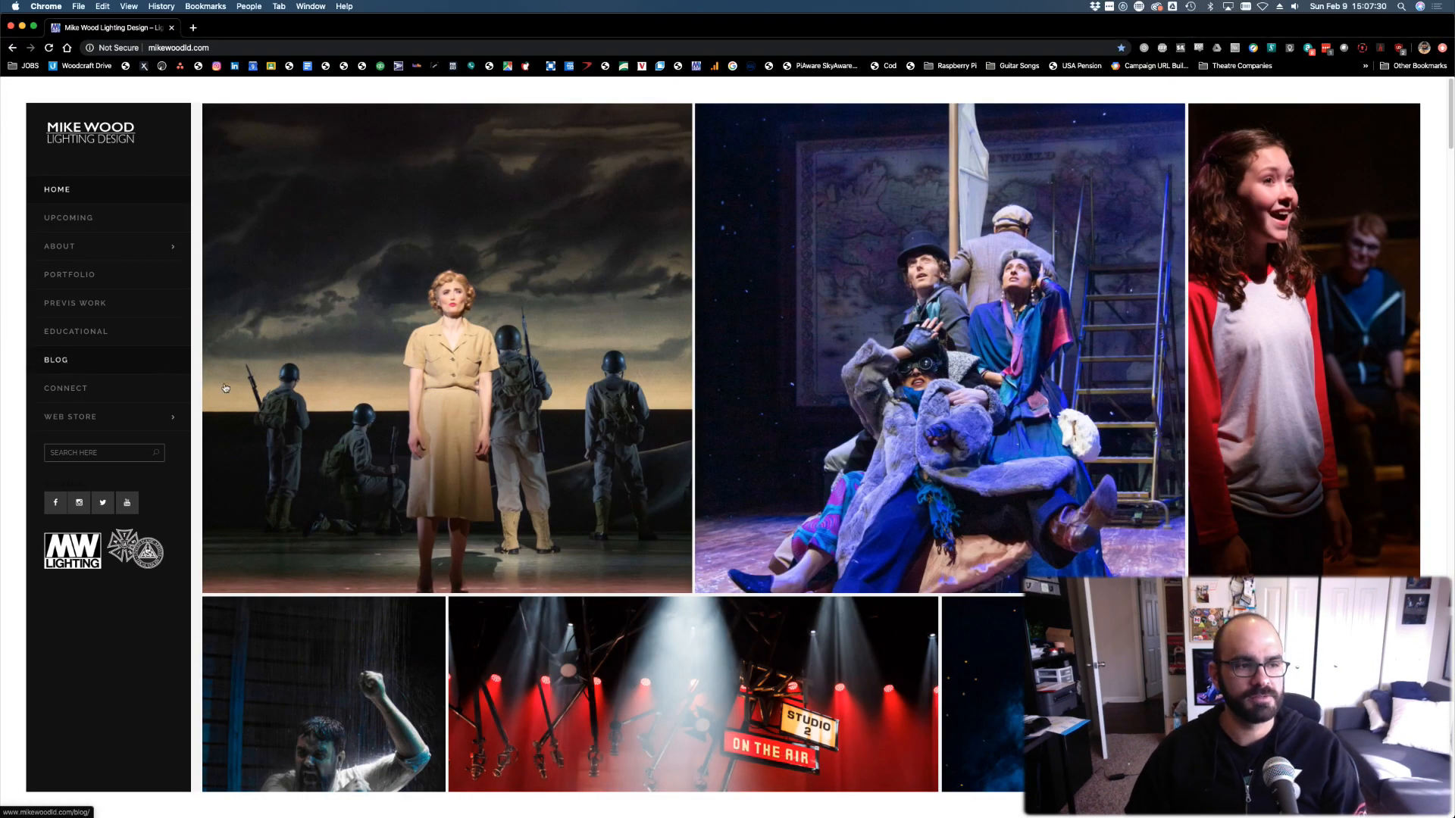
{"action": "left_click", "coordinate": [164, 369]}
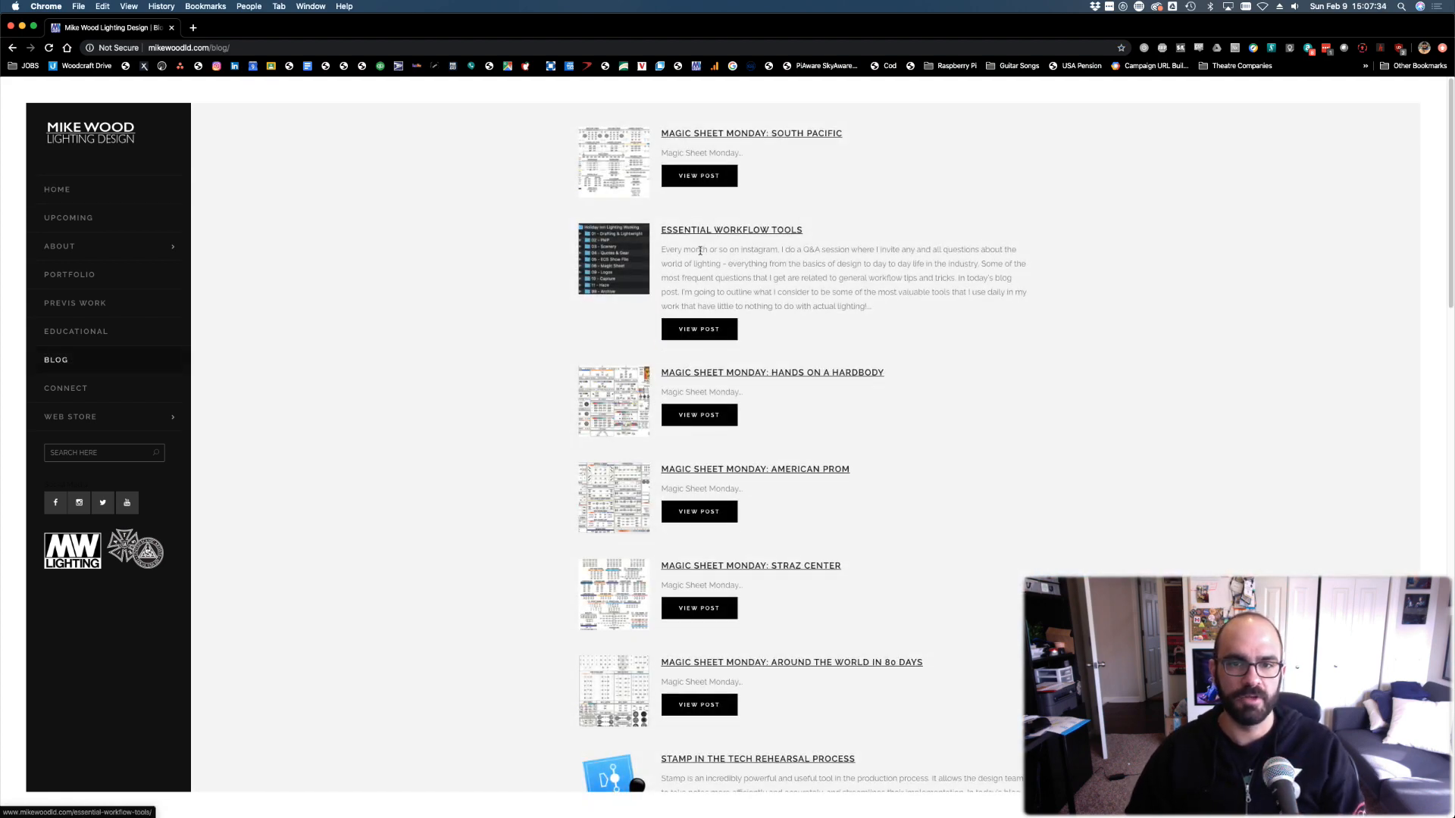
{"action": "left_click", "coordinate": [729, 233]}
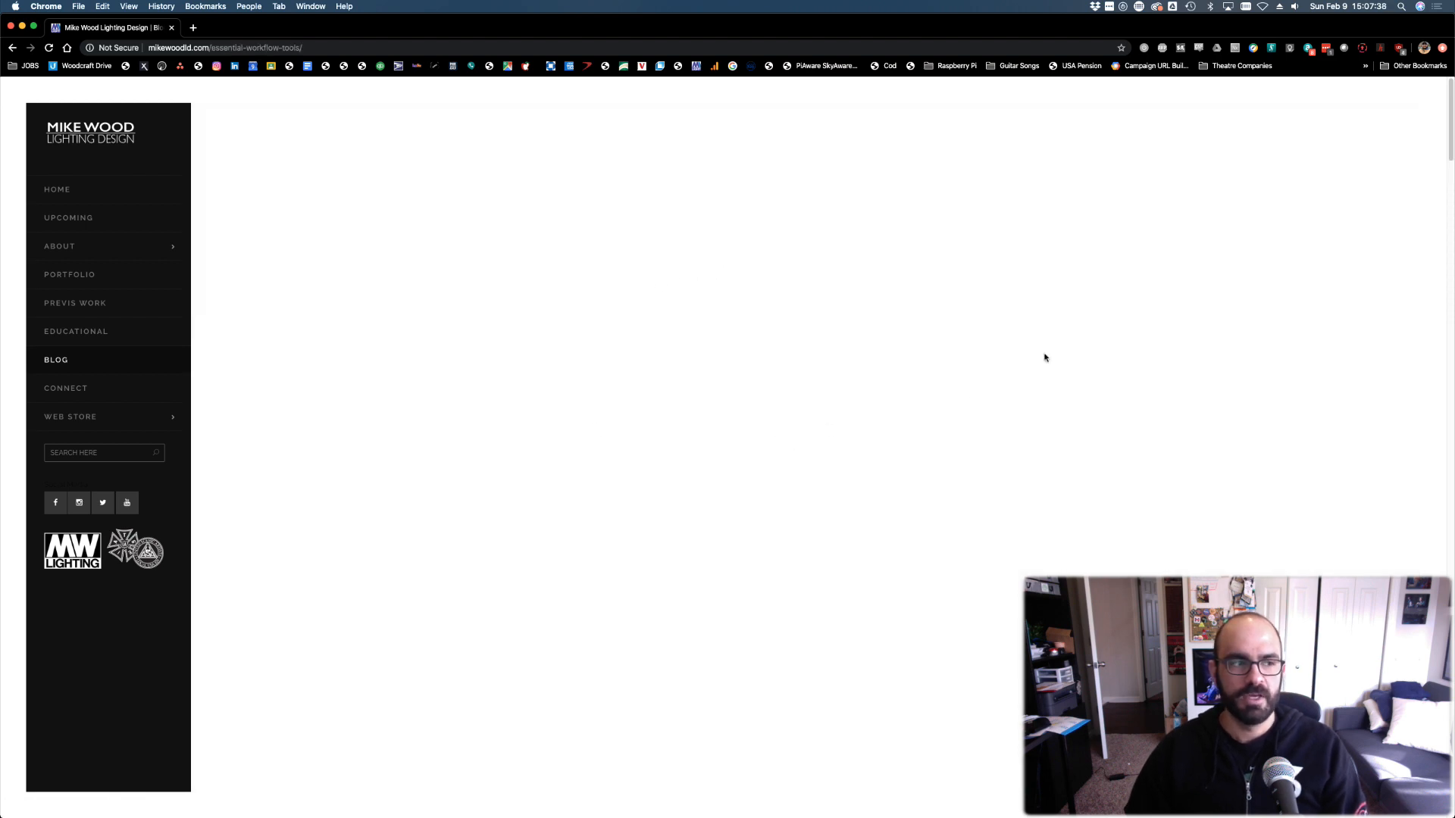
Read through the Essential Workflow Tools post, then go back to the blog list
{"action": "scroll", "coordinate": [857, 373], "scroll_direction": "down", "scroll_amount": 10}
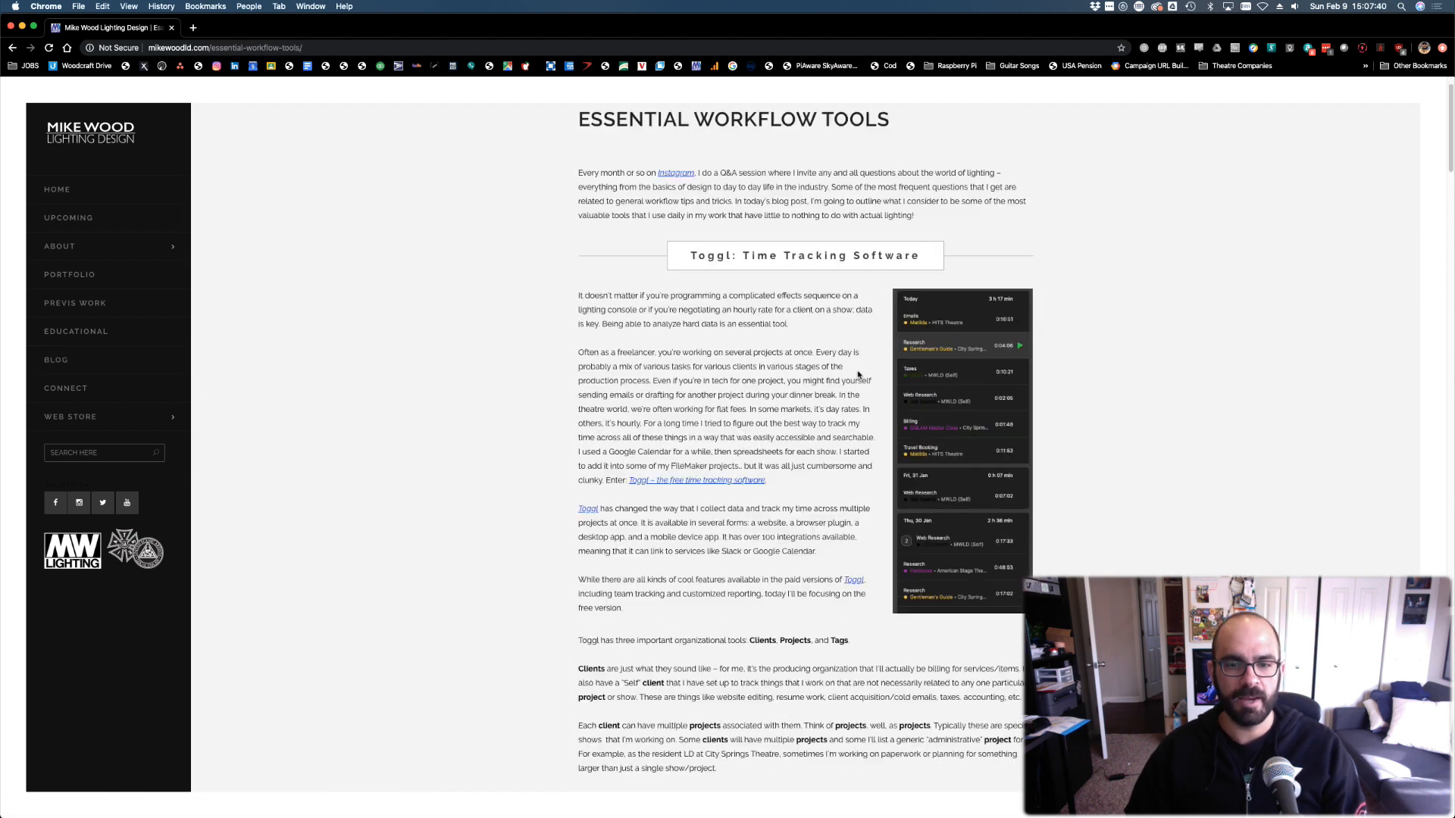
{"action": "scroll", "coordinate": [855, 372], "scroll_direction": "down", "scroll_amount": 5}
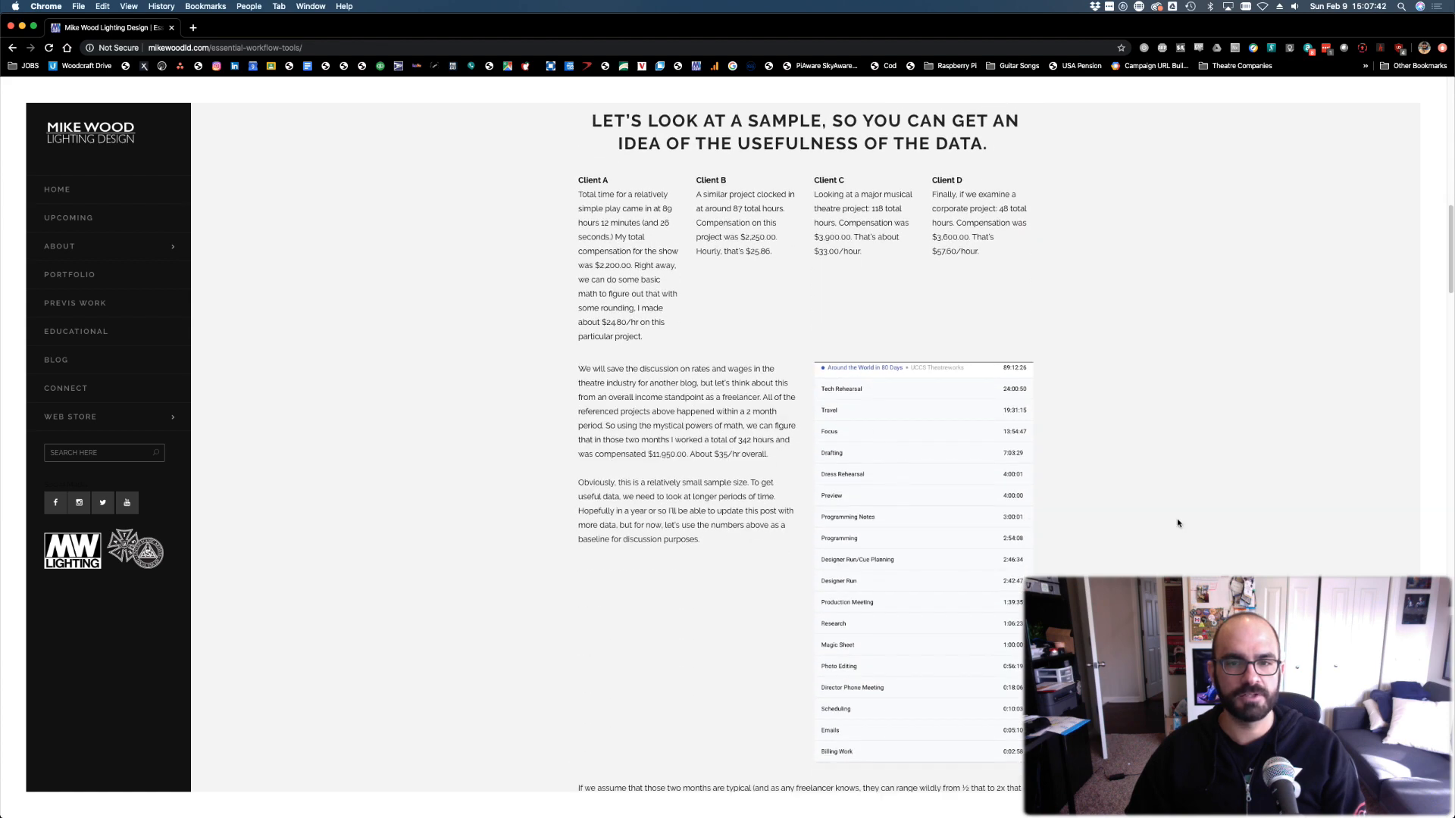
{"action": "scroll", "coordinate": [1020, 402], "scroll_direction": "down", "scroll_amount": 20}
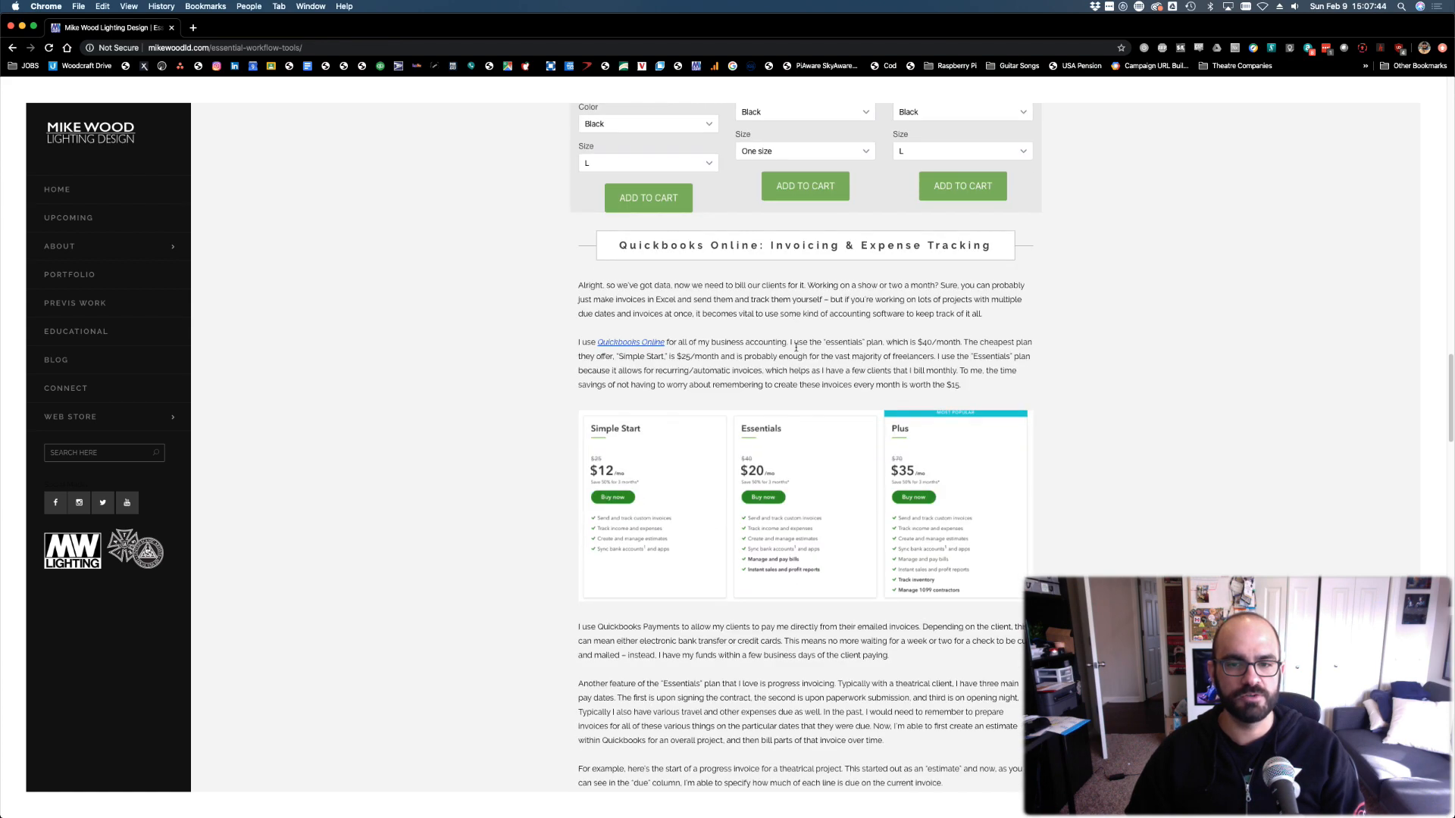
{"action": "scroll", "coordinate": [686, 390], "scroll_direction": "down", "scroll_amount": 10}
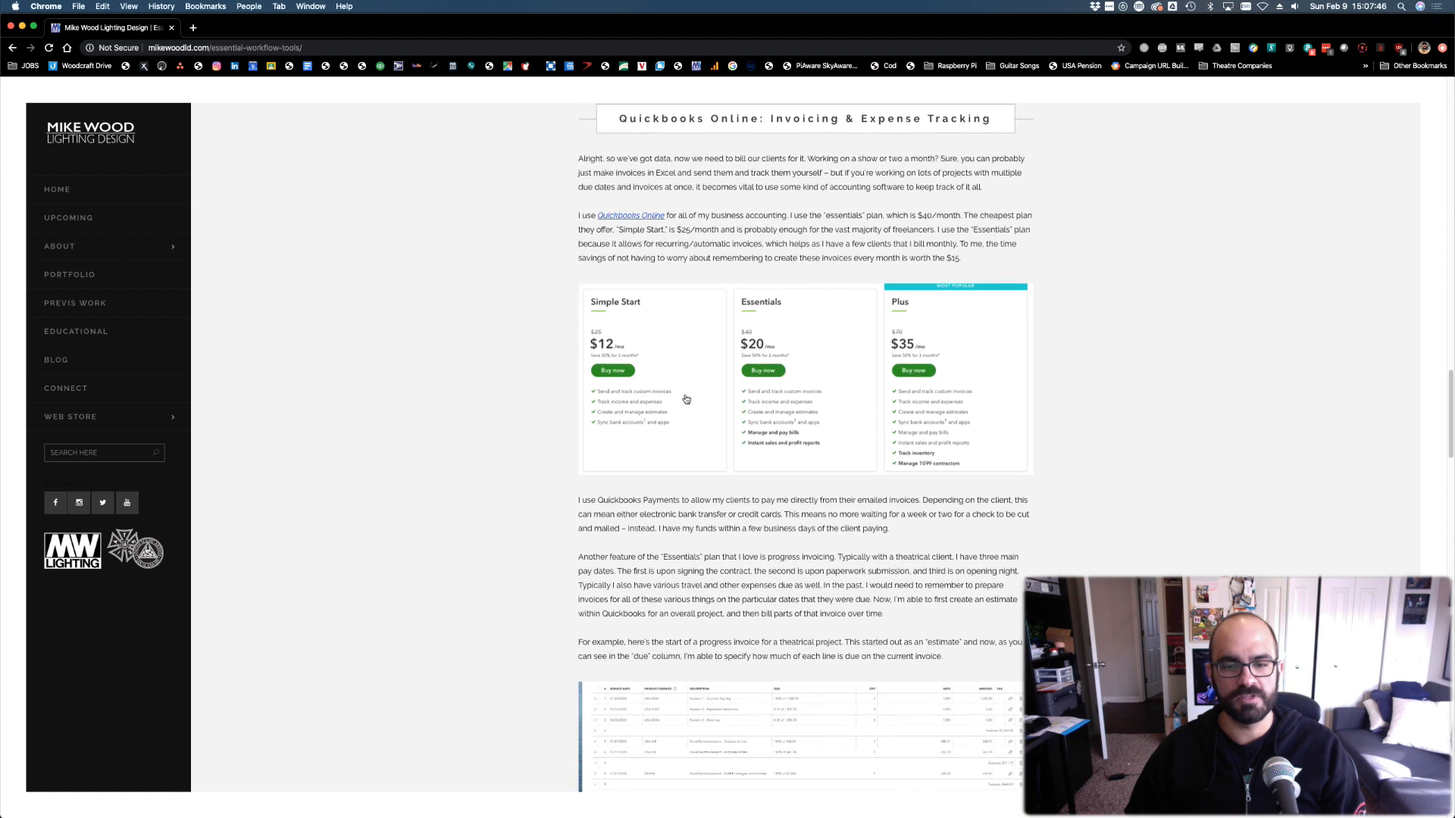
{"action": "scroll", "coordinate": [688, 381], "scroll_direction": "down", "scroll_amount": 11}
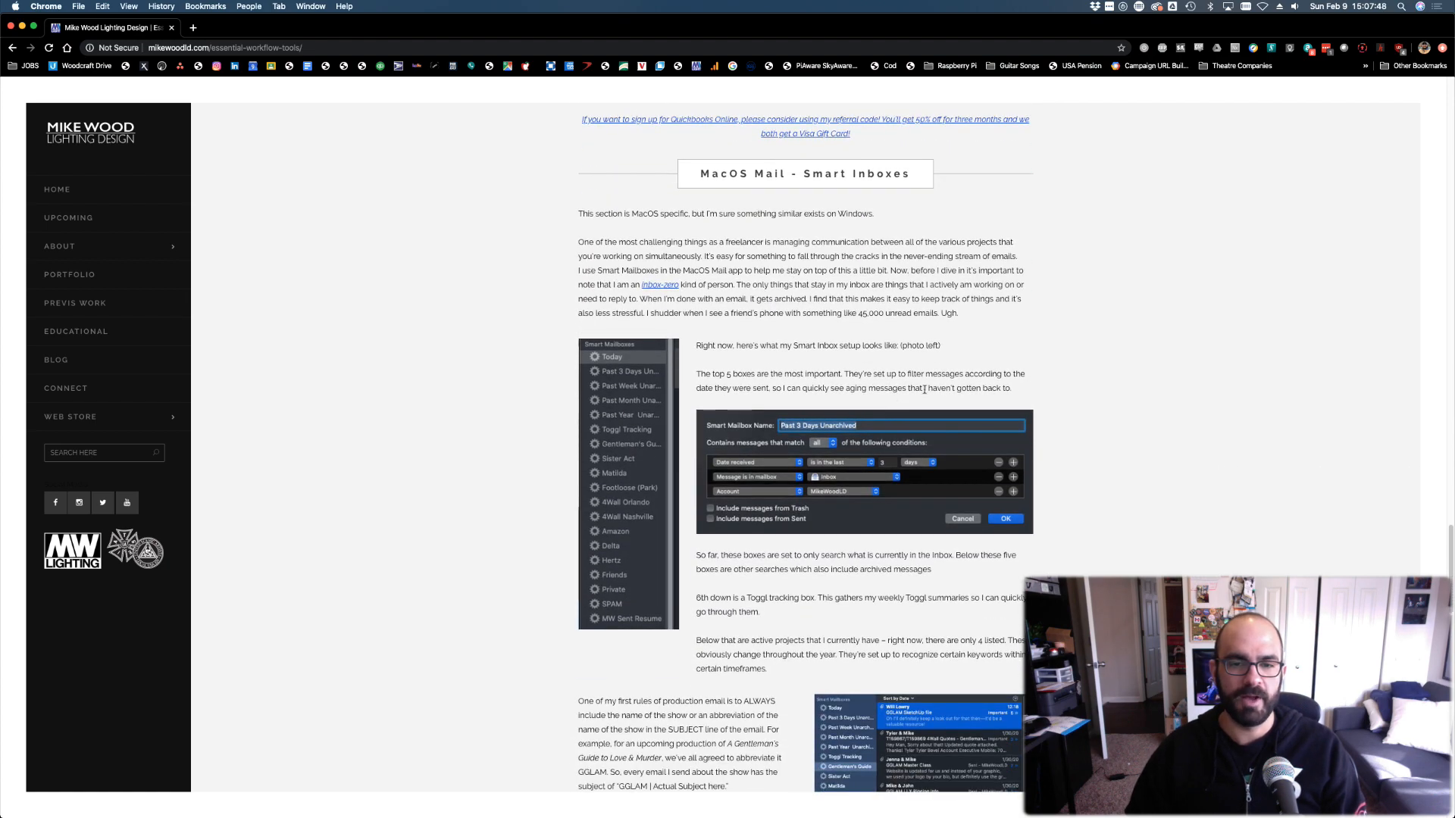
{"action": "scroll", "coordinate": [877, 539], "scroll_direction": "down", "scroll_amount": 14}
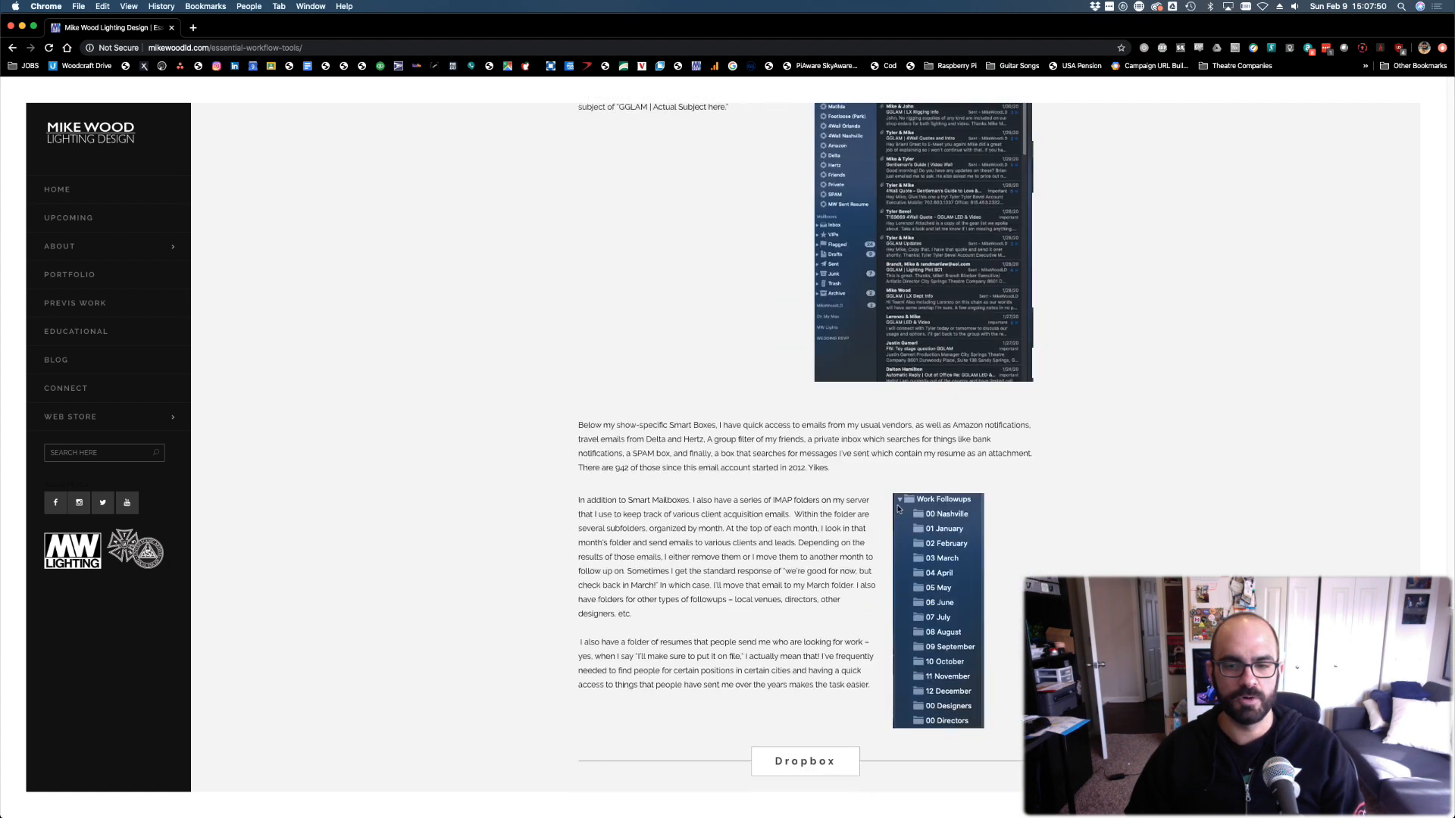
{"action": "scroll", "coordinate": [893, 499], "scroll_direction": "down", "scroll_amount": 15}
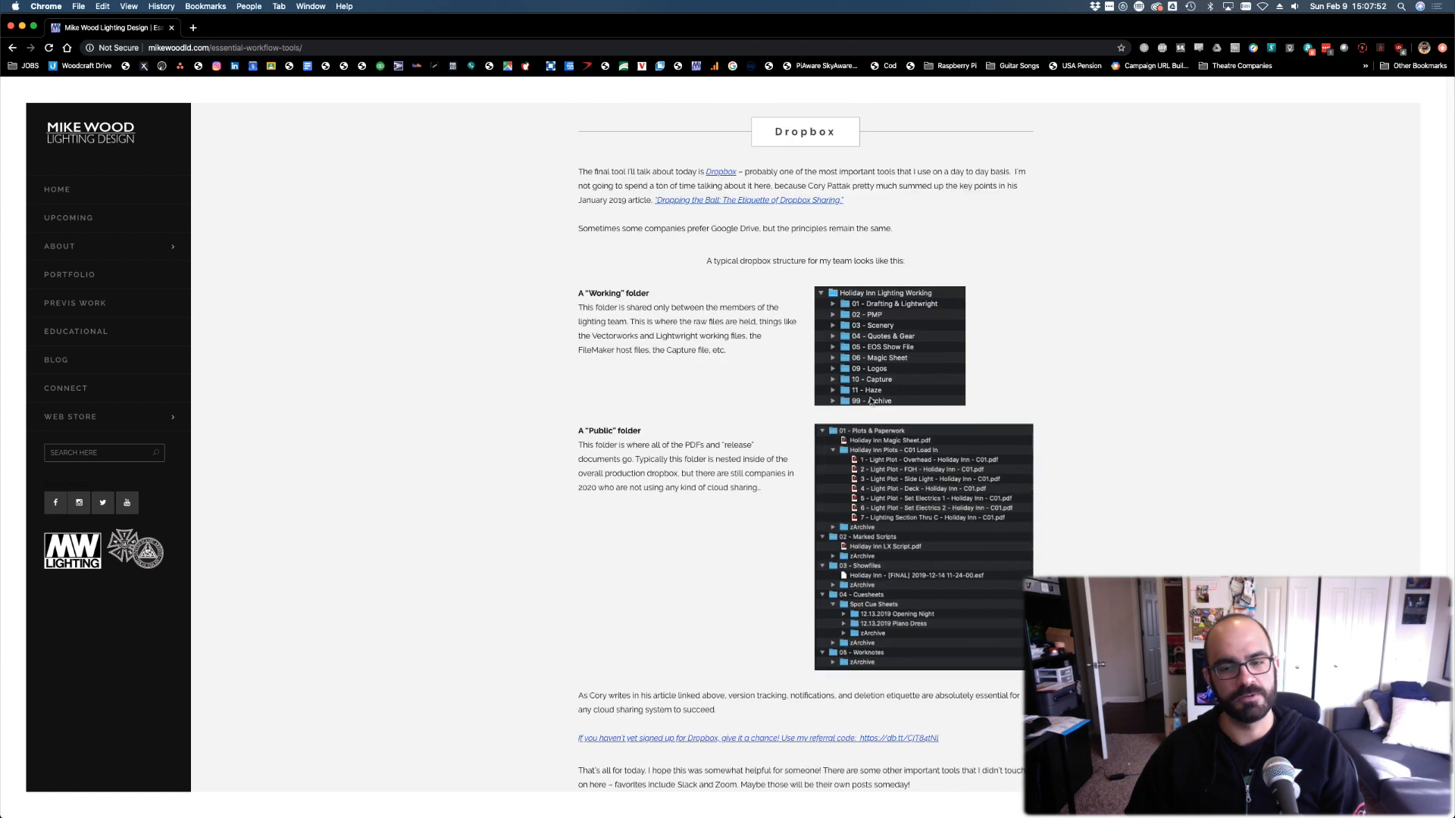
{"action": "scroll", "coordinate": [822, 403], "scroll_direction": "up", "scroll_amount": 20}
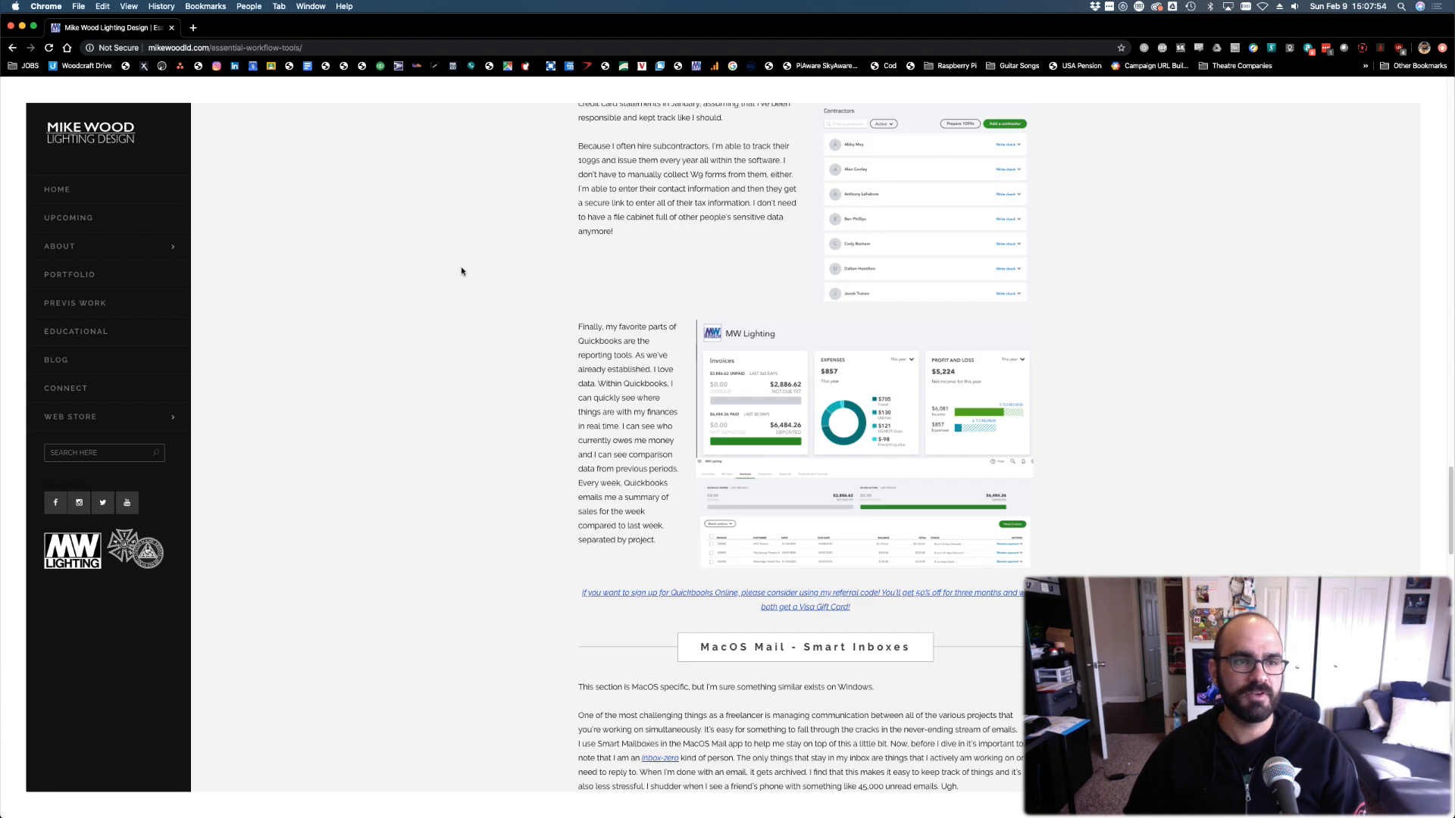
{"action": "left_click", "coordinate": [13, 47]}
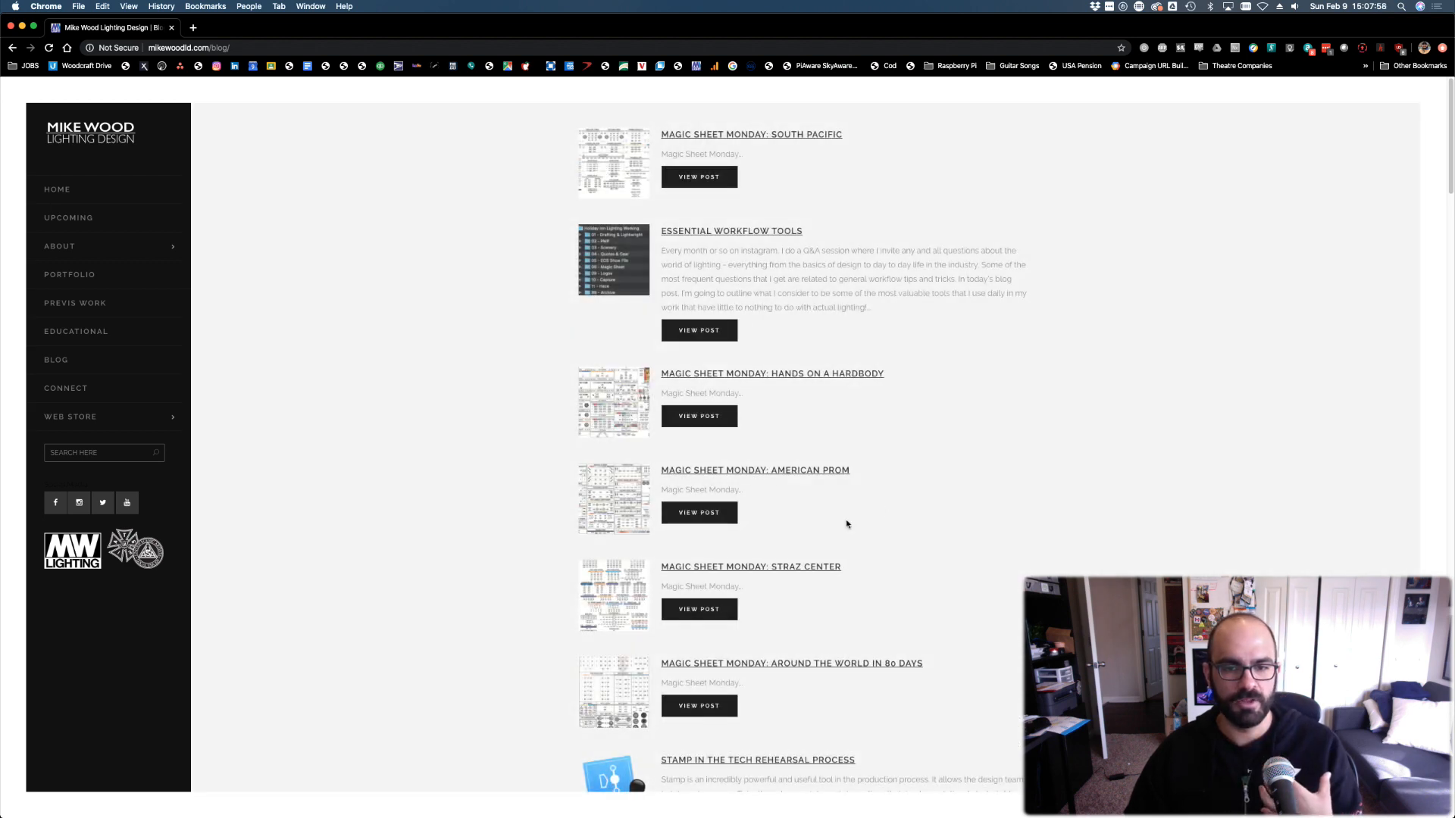
Scroll through the blog index's posts, then hide Chrome to reveal the Capture project
{"action": "scroll", "coordinate": [847, 520], "scroll_direction": "down", "scroll_amount": 3}
{"action": "scroll", "coordinate": [930, 510], "scroll_direction": "down", "scroll_amount": 3}
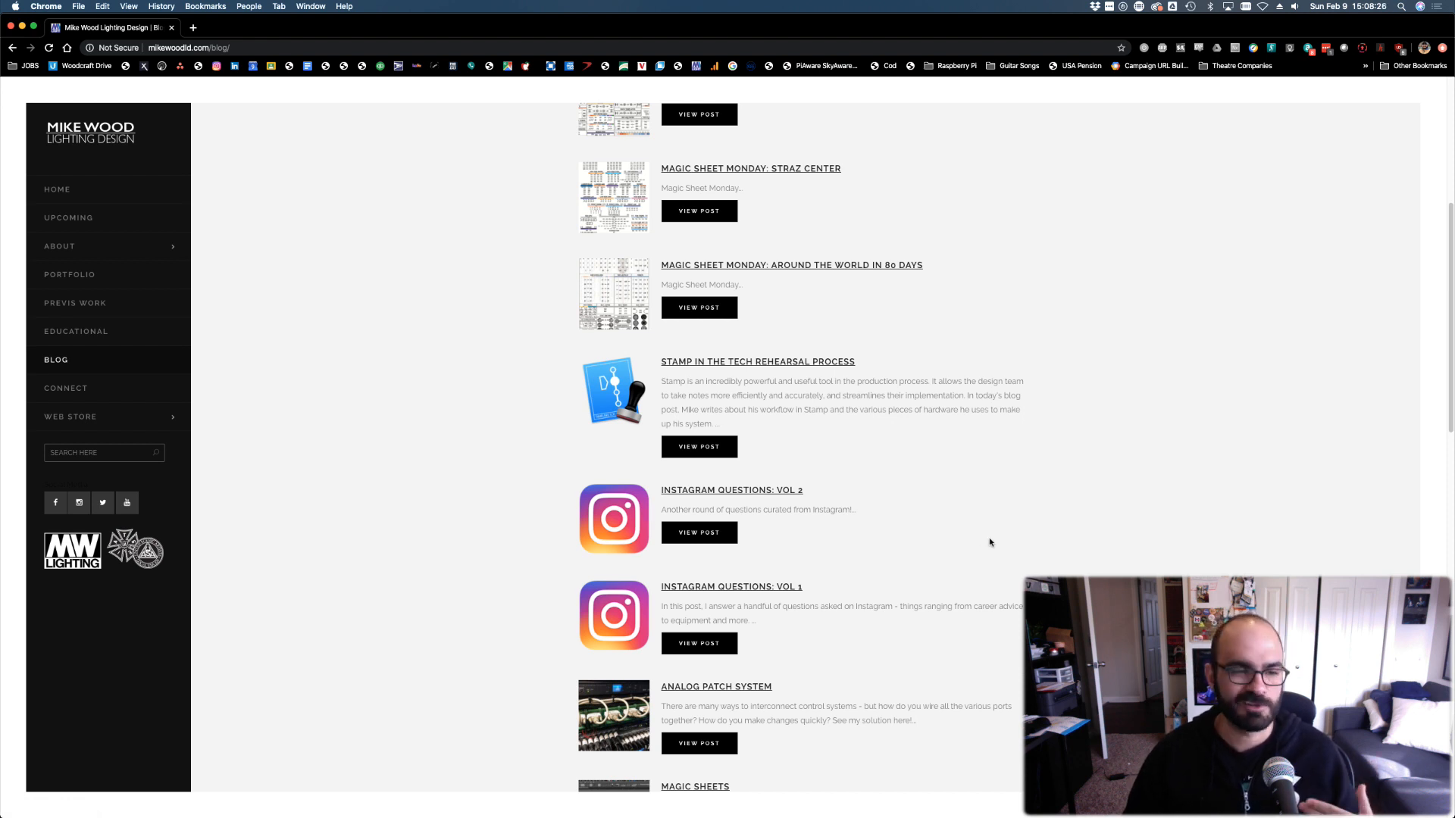
{"action": "scroll", "coordinate": [835, 639], "scroll_direction": "down", "scroll_amount": 3}
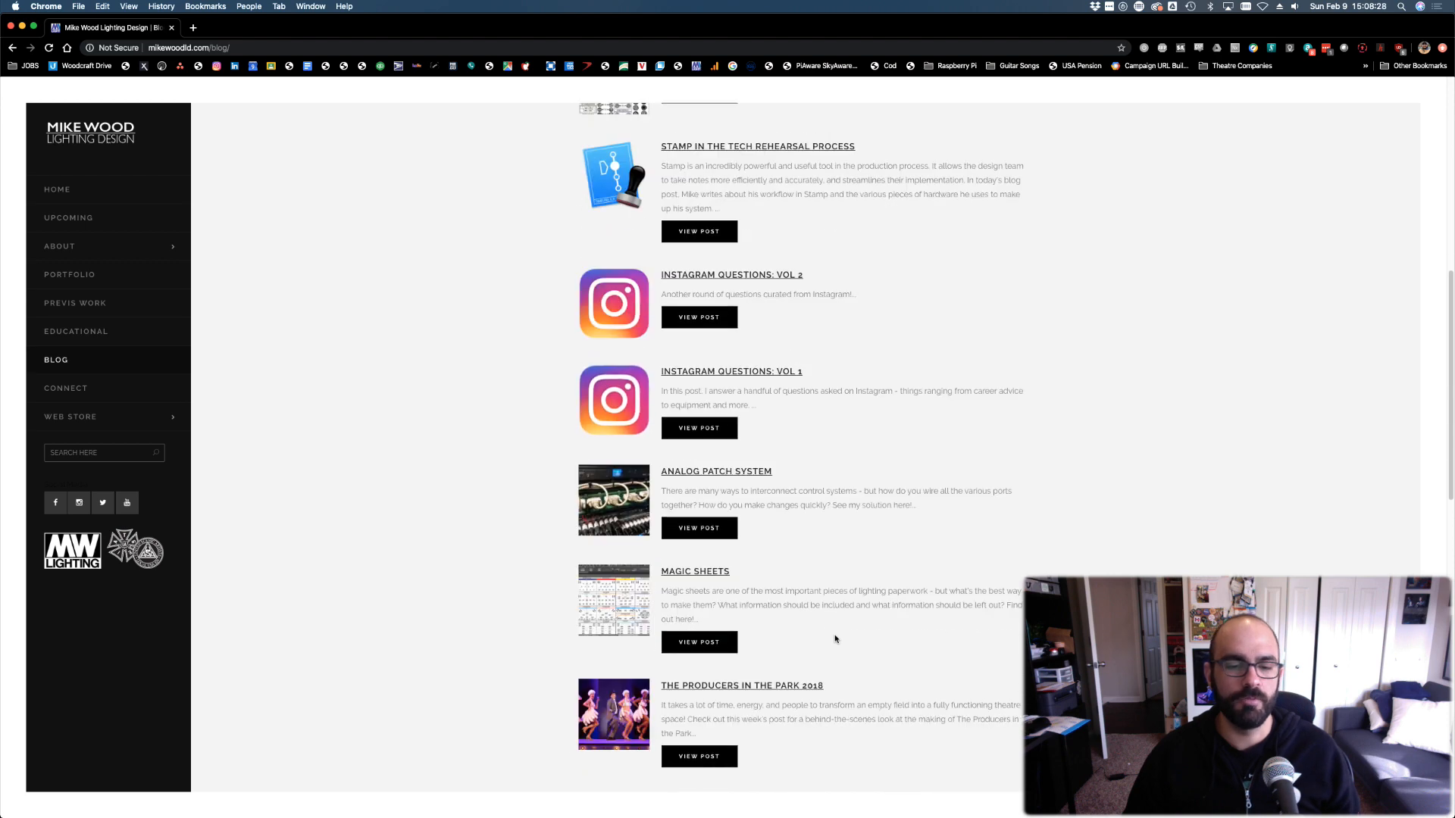
{"action": "scroll", "coordinate": [835, 639], "scroll_direction": "up", "scroll_amount": 10}
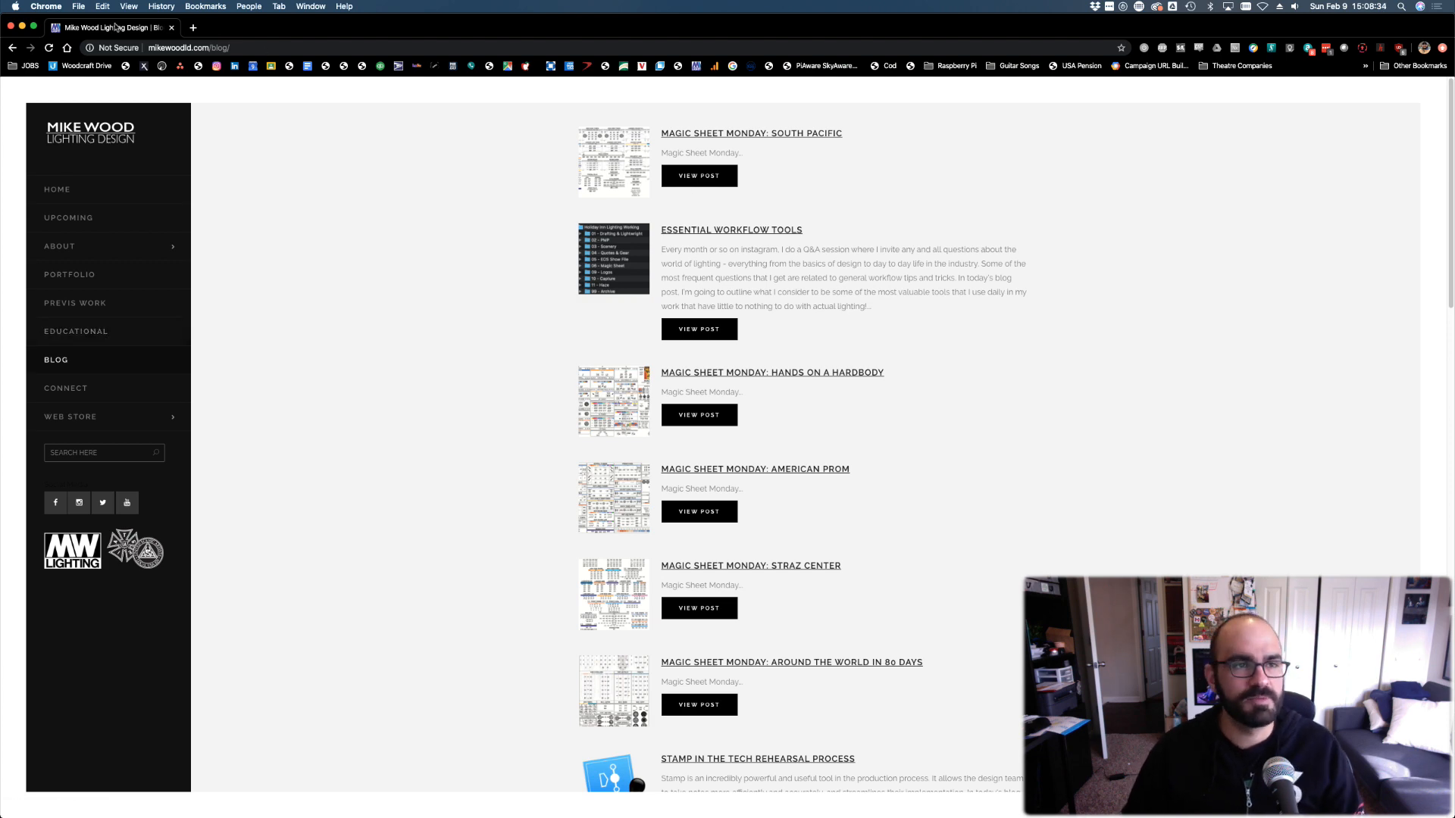
{"action": "key", "text": "super+w"}
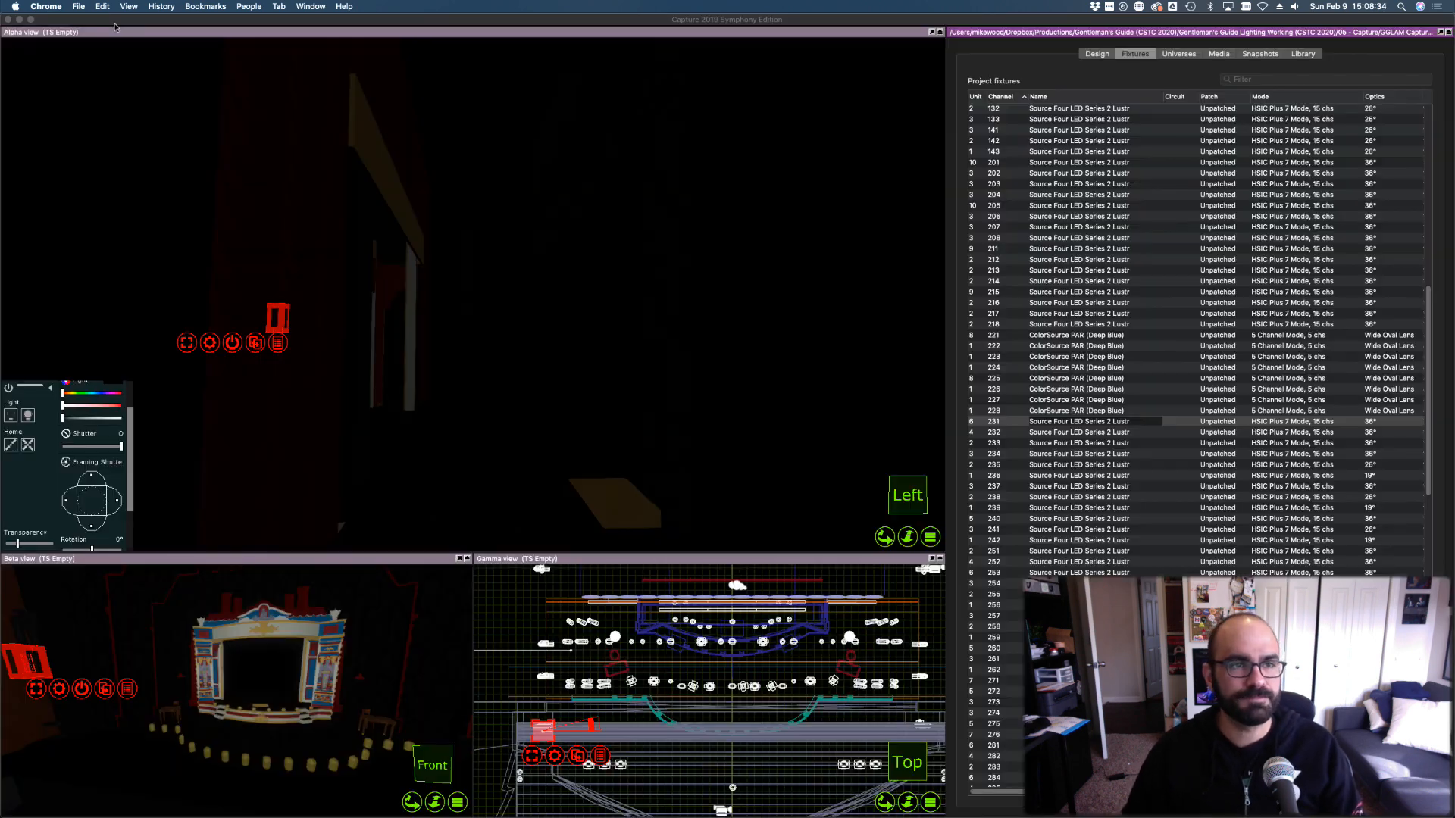
{"action": "left_click", "coordinate": [1073, 69]}
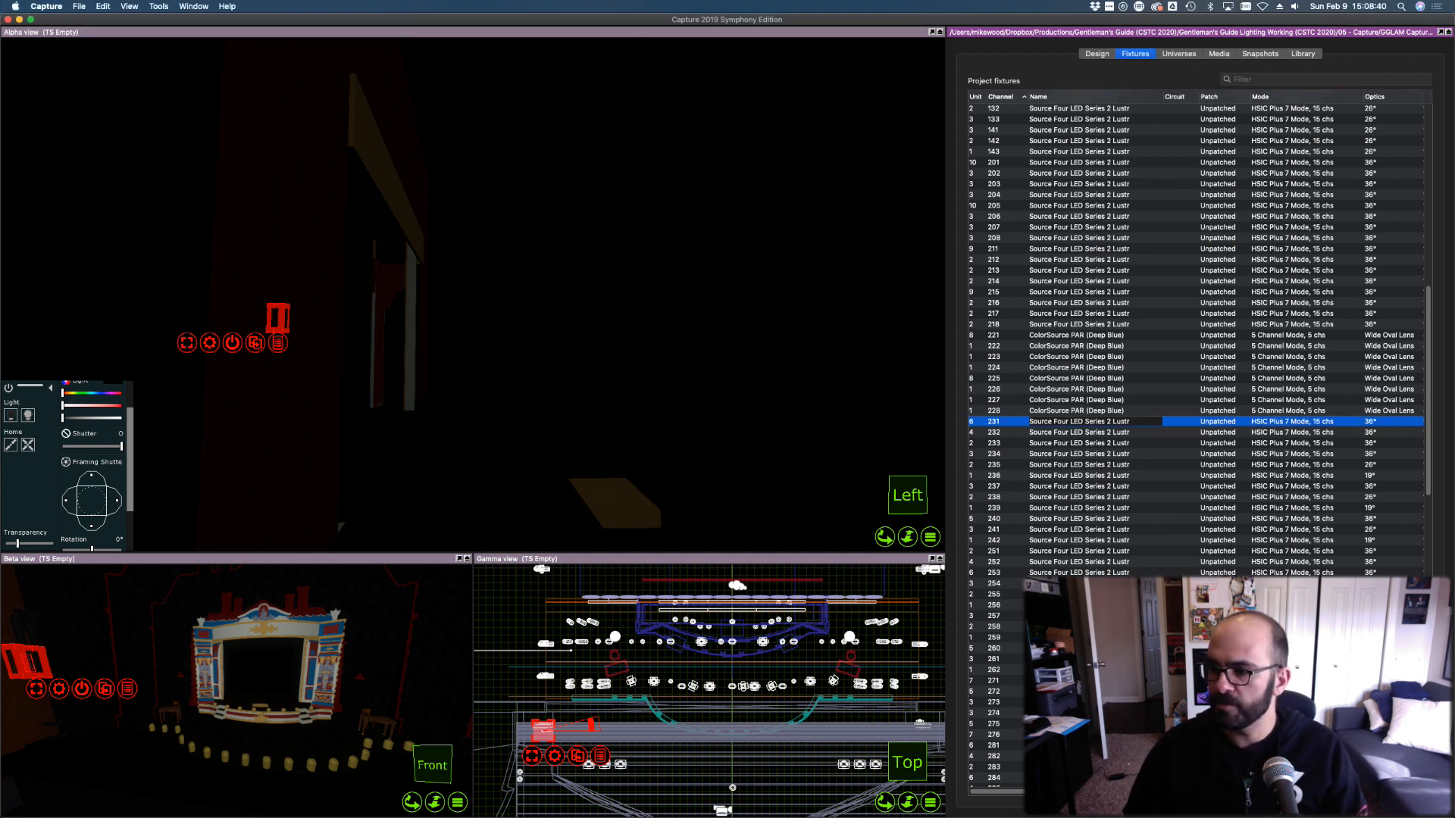
{"action": "key", "text": "super+Tab"}
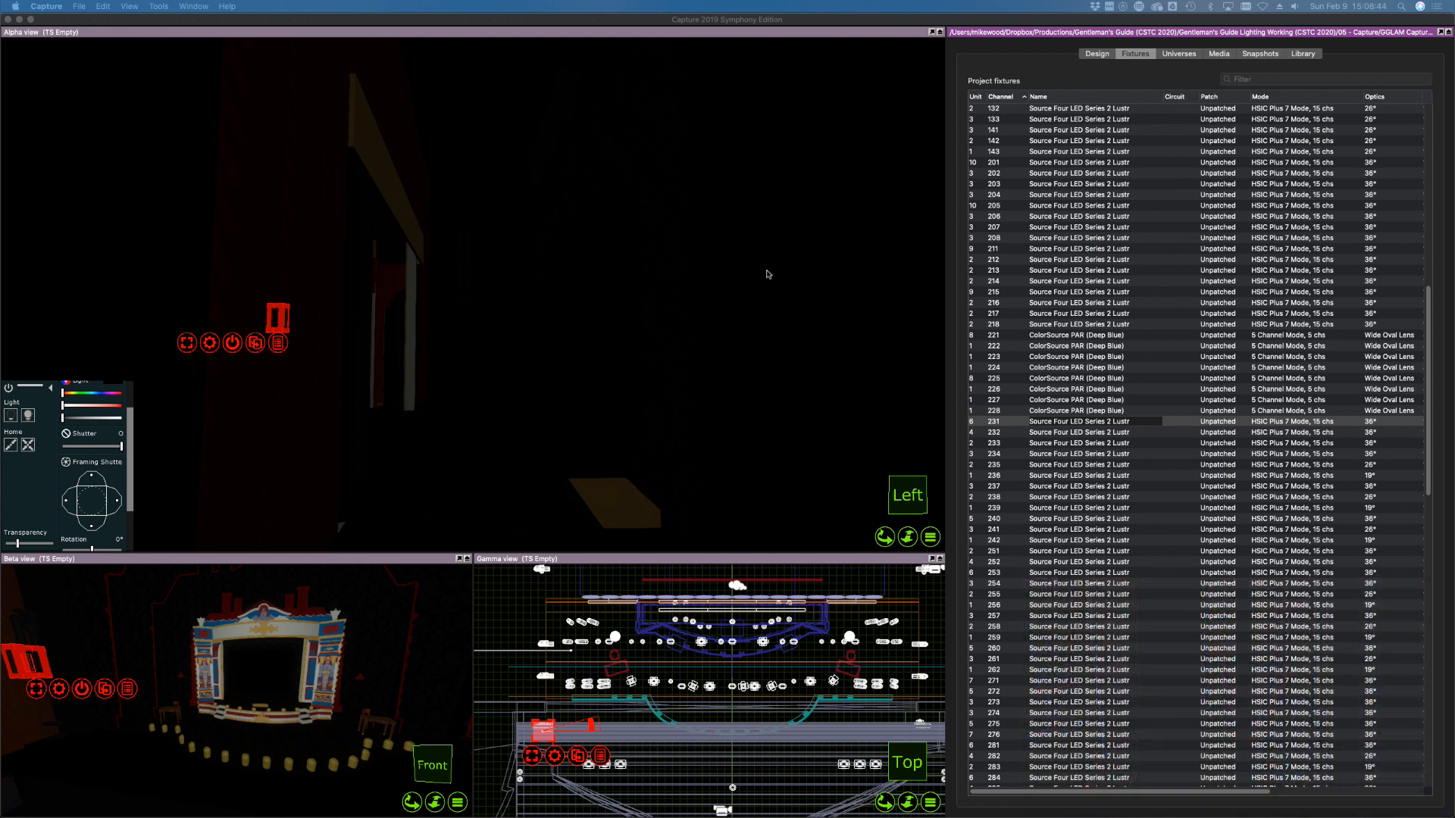
{"action": "left_click", "coordinate": [1005, 422]}
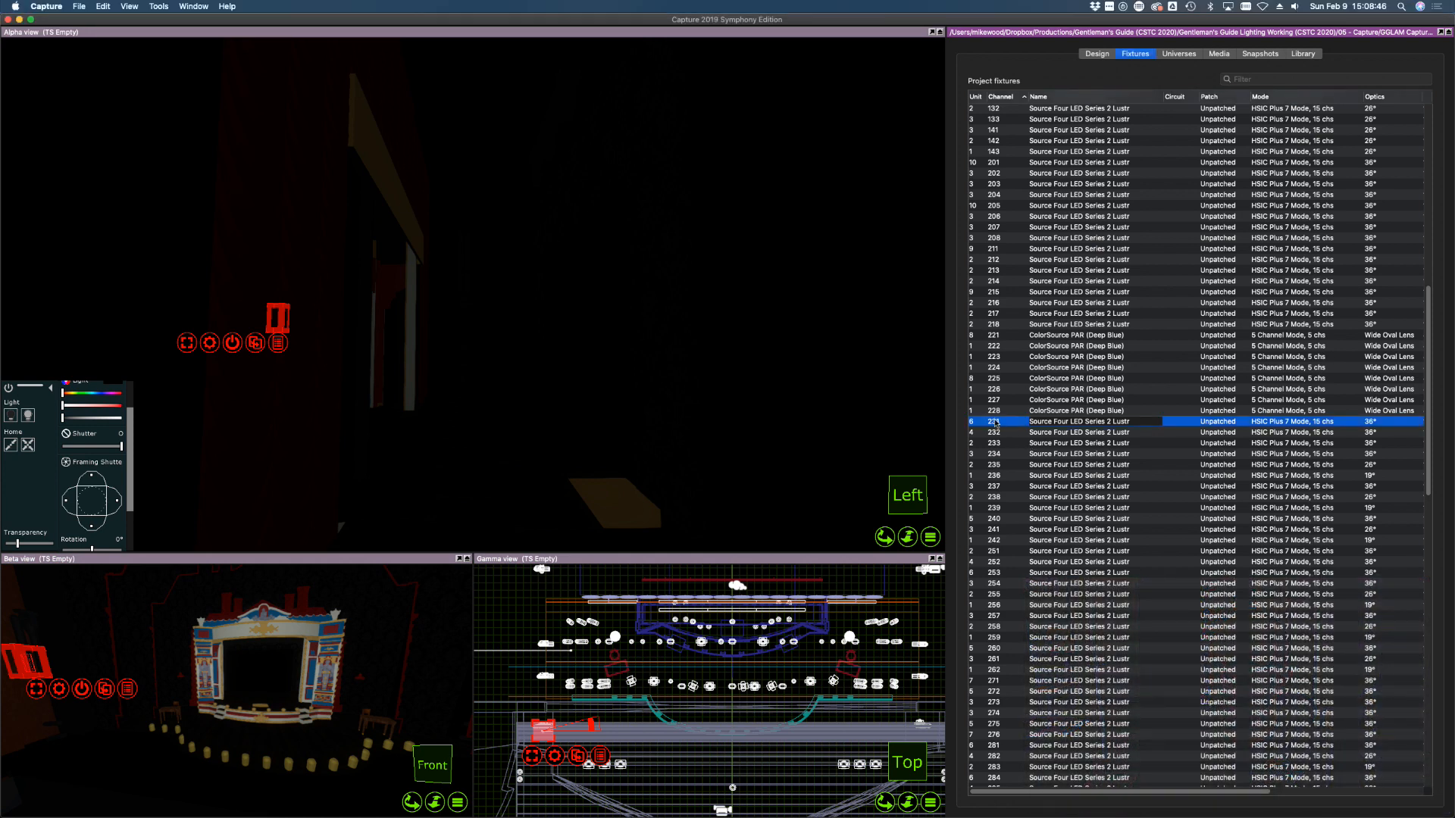
{"action": "scroll", "coordinate": [1006, 424], "scroll_direction": "down", "scroll_amount": 1}
{"action": "scroll", "coordinate": [1006, 424], "scroll_direction": "down", "scroll_amount": 3}
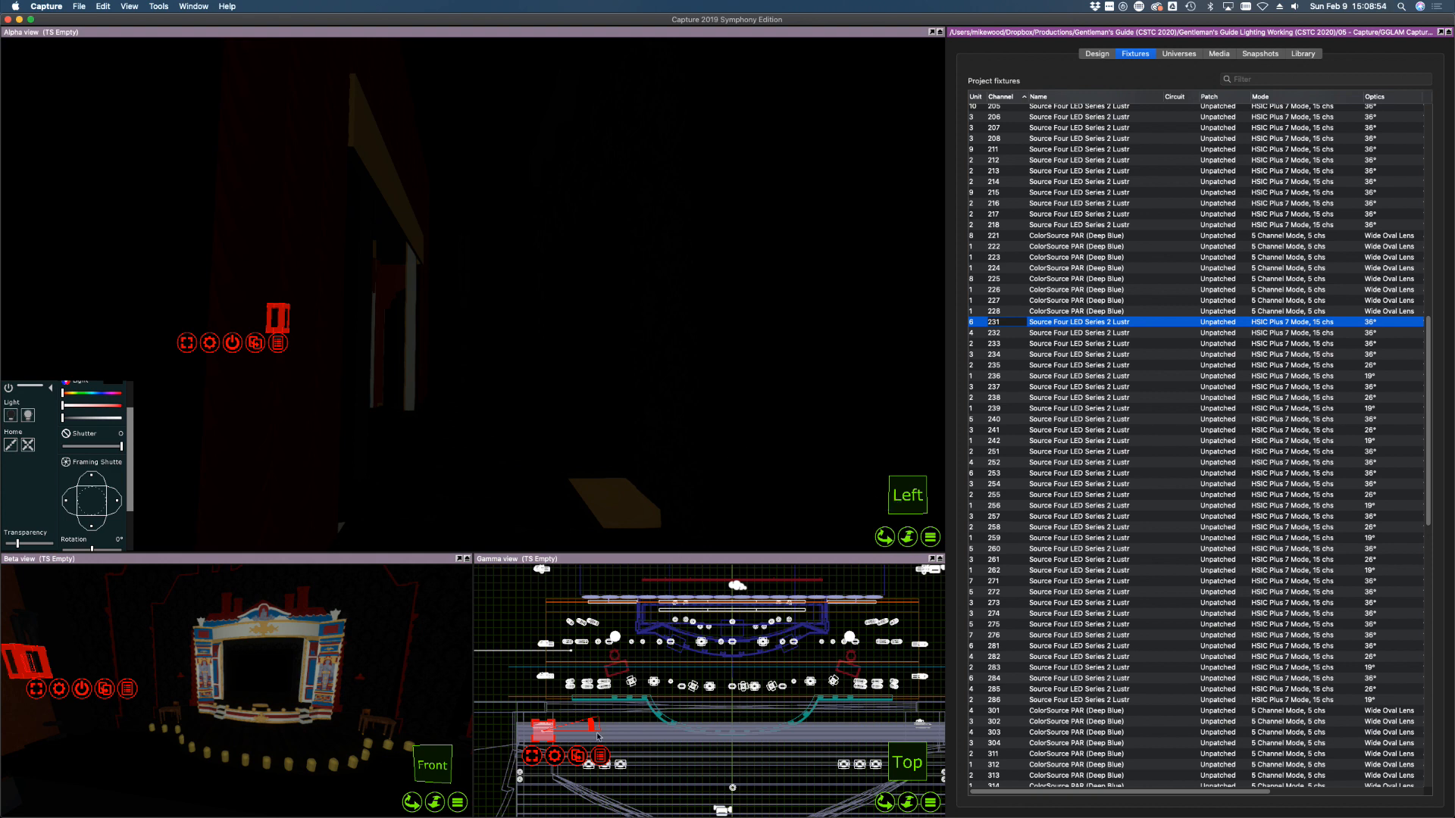
{"action": "scroll", "coordinate": [597, 736], "scroll_direction": "down", "scroll_amount": 5}
{"action": "right_click_drag", "start_coordinate": [584, 736], "coordinate": [584, 736]}
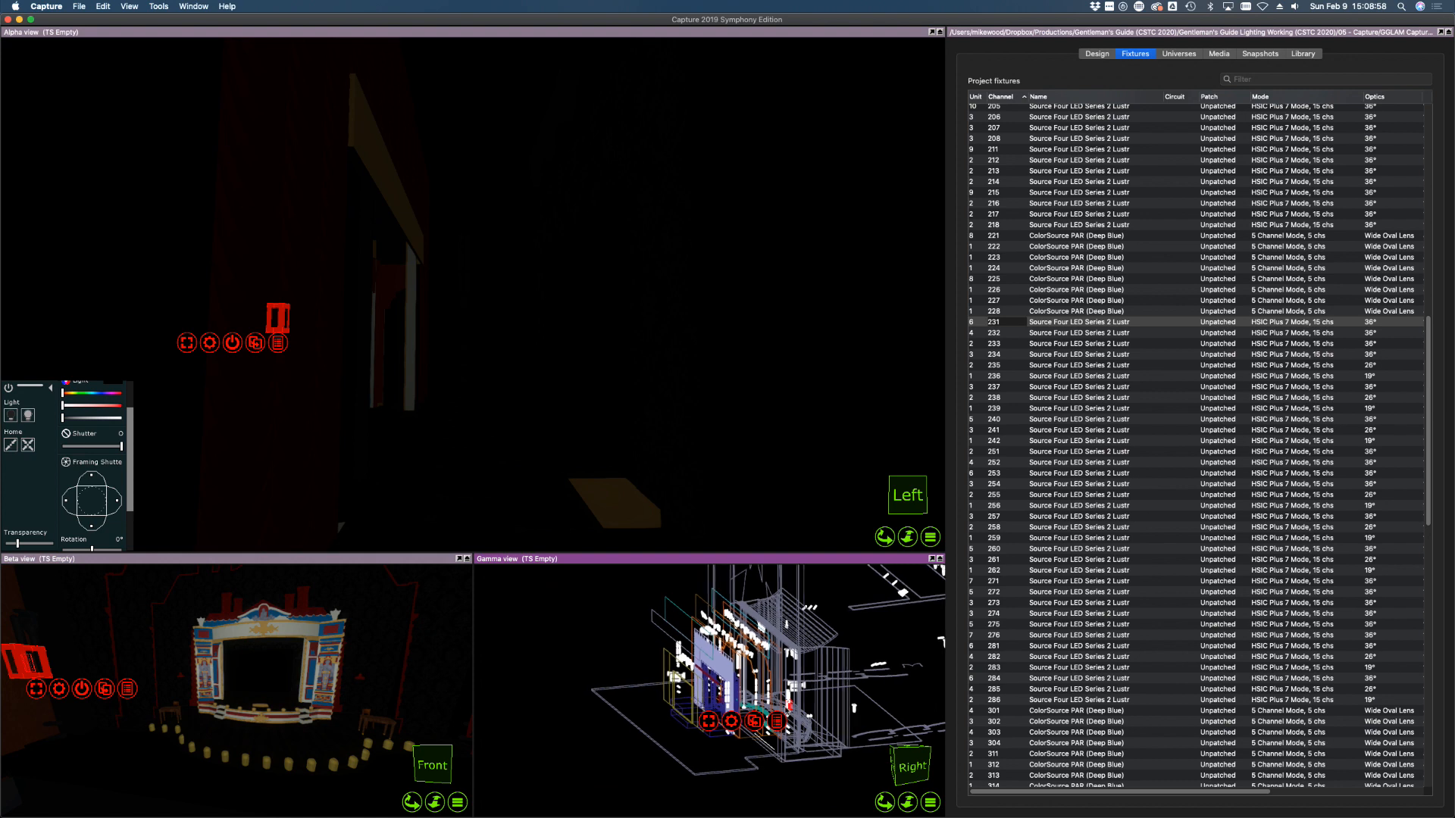
{"action": "scroll", "coordinate": [793, 703], "scroll_direction": "up", "scroll_amount": 10}
{"action": "right_click_drag", "start_coordinate": [792, 703], "coordinate": [792, 704]}
{"action": "right_click_drag", "start_coordinate": [632, 671], "coordinate": [687, 678]}
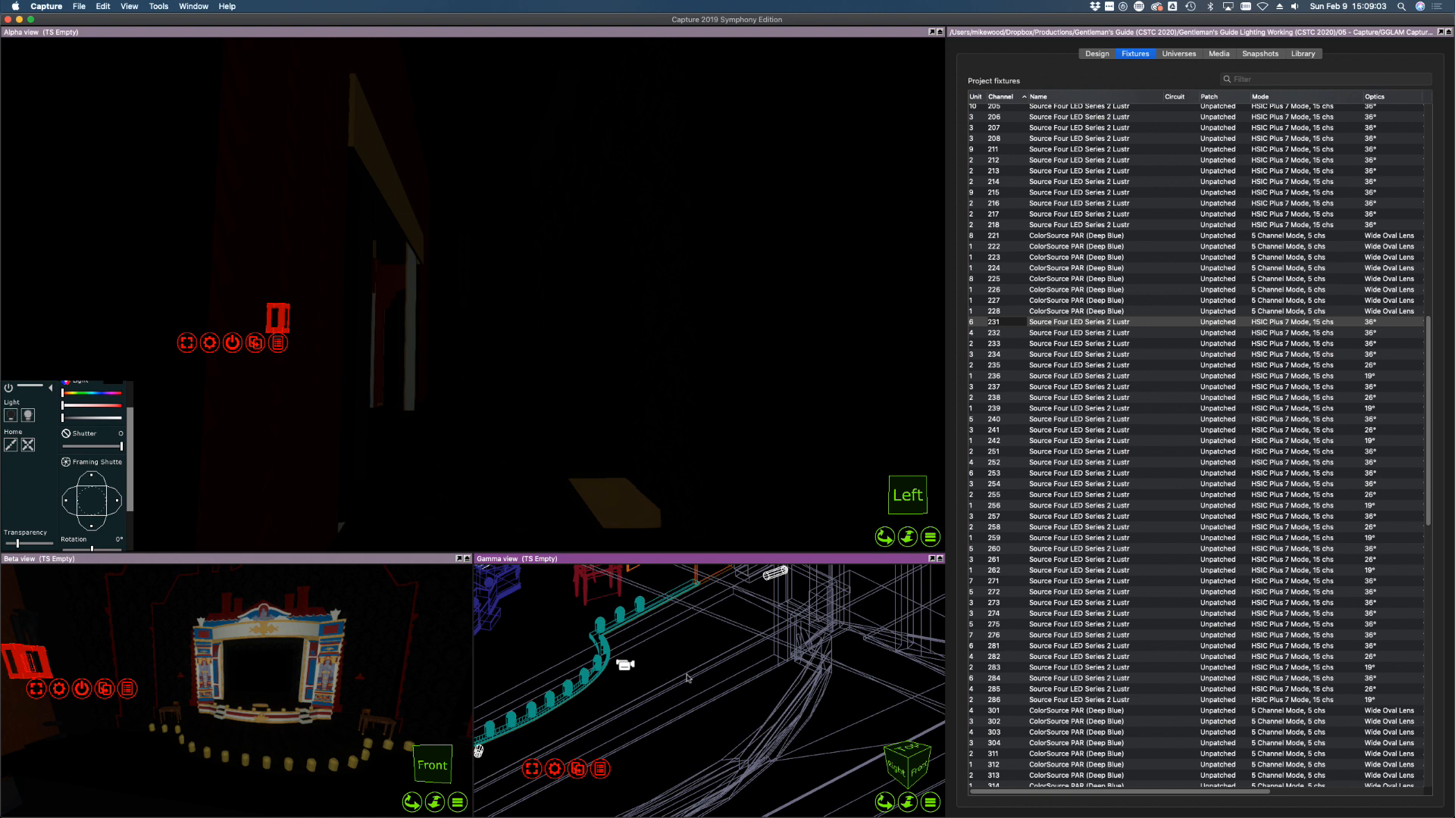
{"action": "left_click", "coordinate": [732, 710]}
{"action": "key", "text": "super+t"}
Bring Source Four 231 to full and aim its beam onto the onstage table area
{"action": "left_click", "coordinate": [1106, 379]}
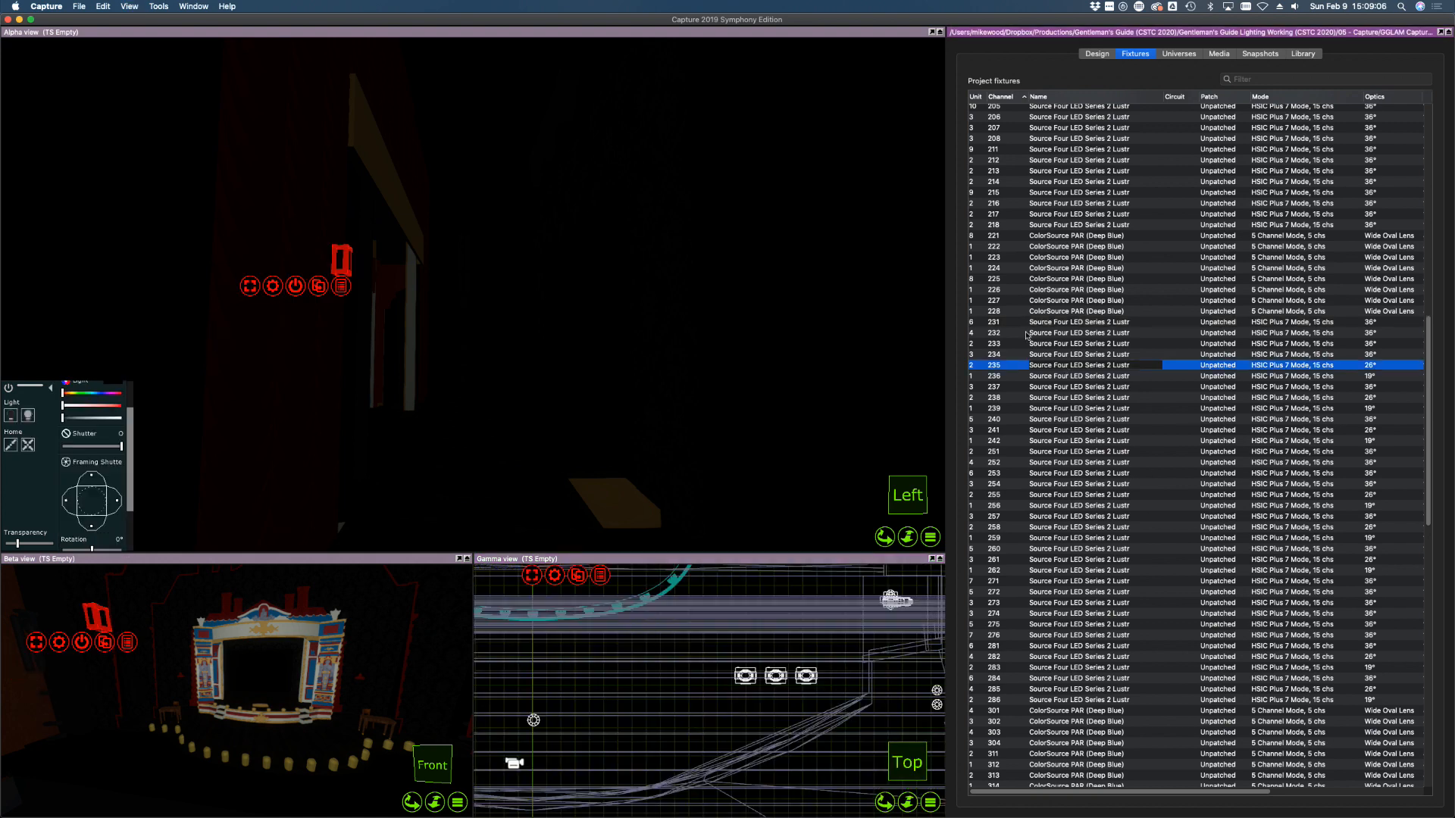
{"action": "left_click", "coordinate": [1017, 321]}
{"action": "right_click_drag", "start_coordinate": [346, 343], "coordinate": [346, 343]}
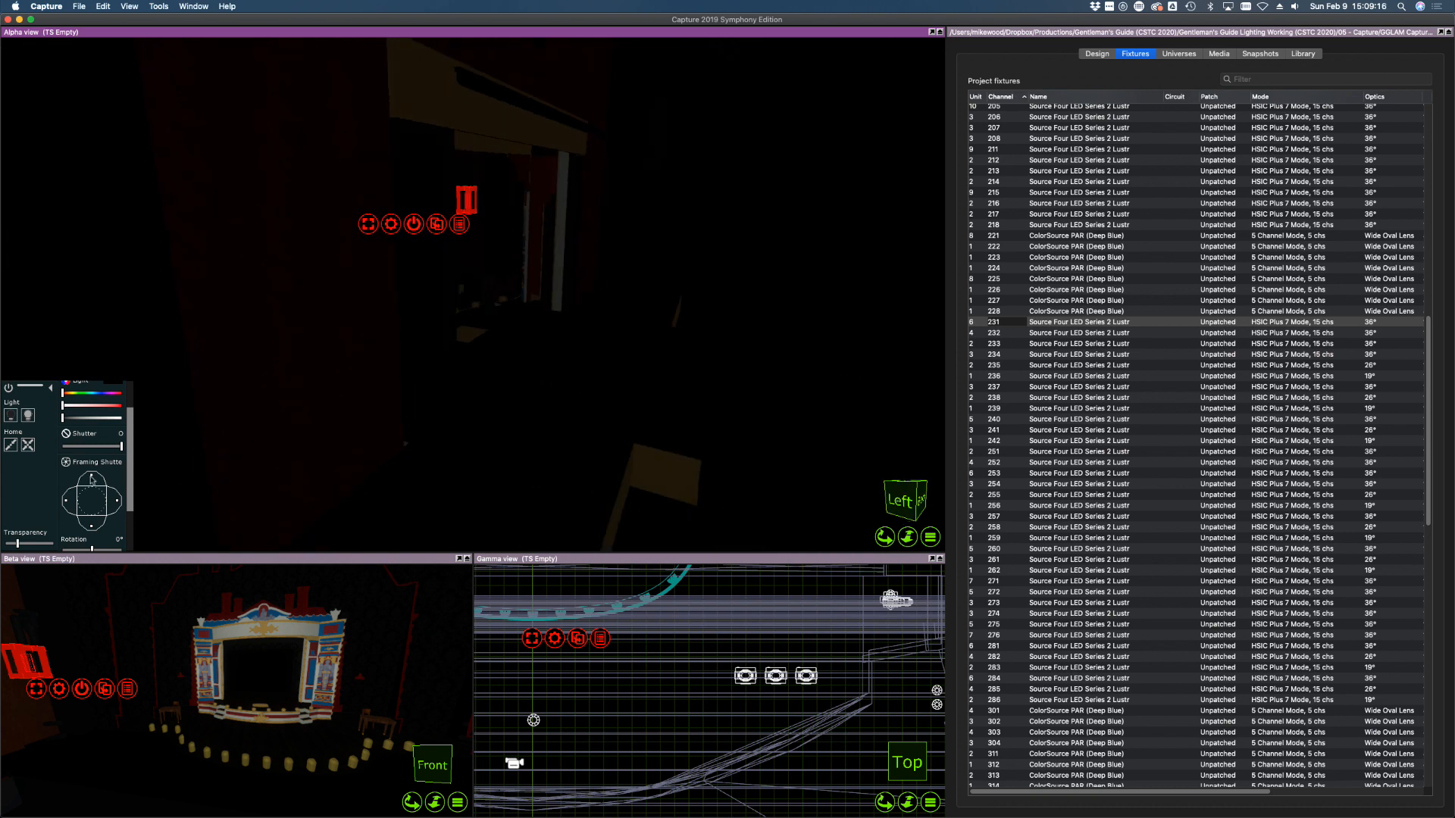
{"action": "left_click", "coordinate": [82, 417]}
{"action": "left_click_drag", "start_coordinate": [85, 417], "coordinate": [124, 418]}
{"action": "mouse_move", "coordinate": [373, 368]}
{"action": "left_mouse_down"}
{"action": "mouse_move", "coordinate": [471, 339]}
{"action": "mouse_move", "coordinate": [517, 355]}
{"action": "mouse_move", "coordinate": [364, 345]}
{"action": "left_mouse_up"}
{"action": "right_click_drag", "start_coordinate": [365, 345], "coordinate": [260, 301]}
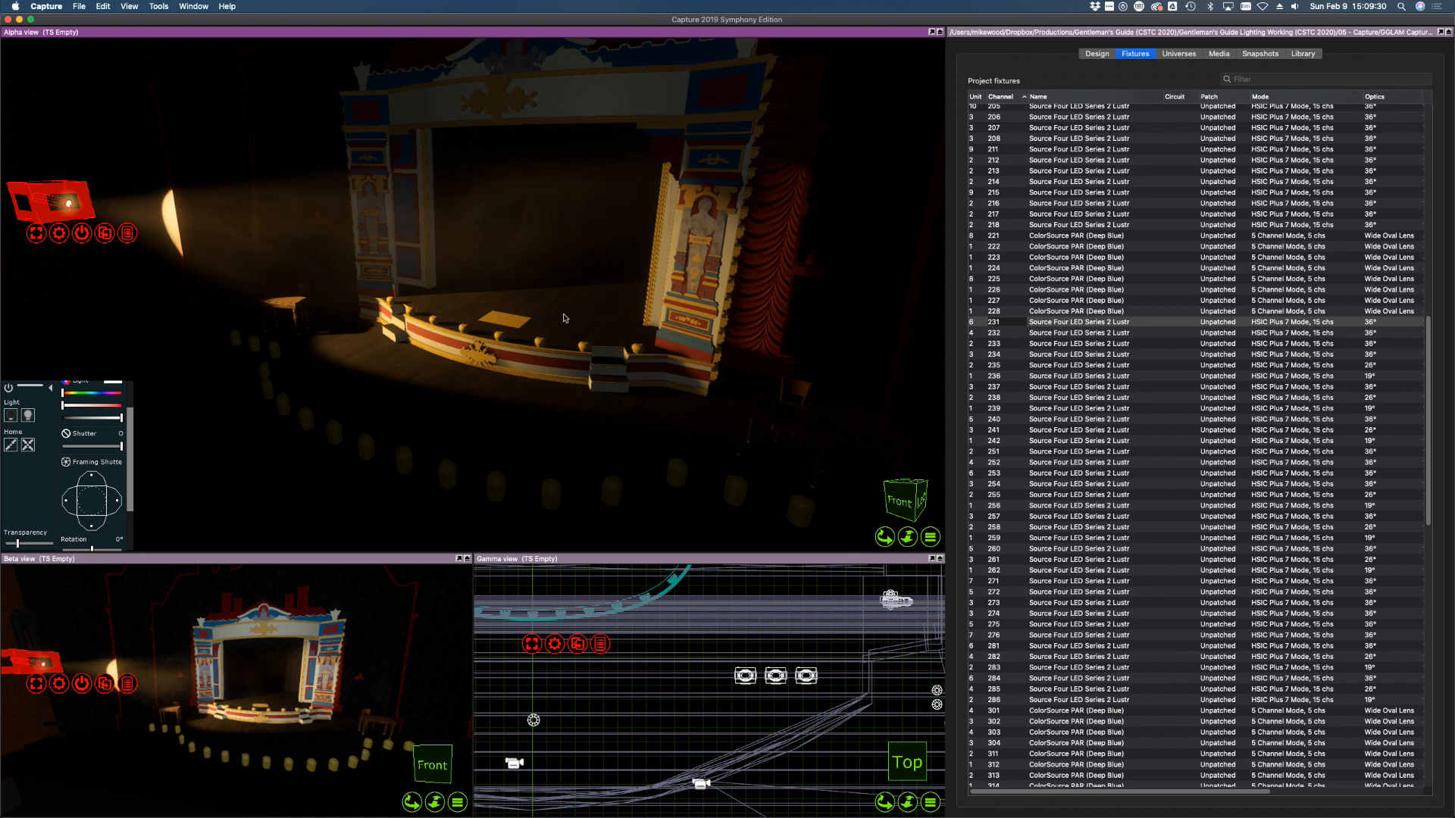
{"action": "right_click_drag", "start_coordinate": [361, 338], "coordinate": [362, 338]}
{"action": "left_click_drag", "start_coordinate": [364, 333], "coordinate": [410, 314]}
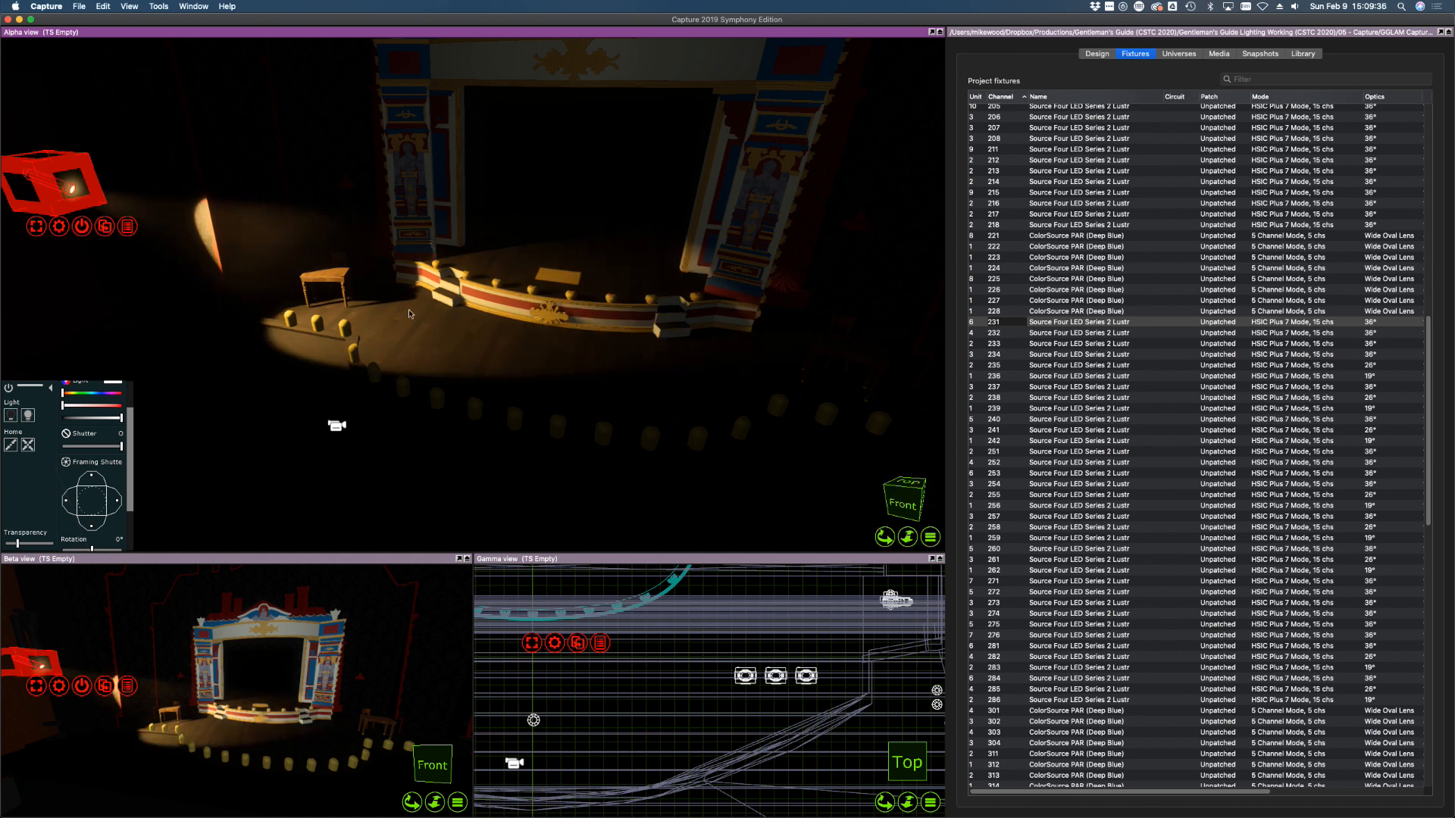
Bring fixtures 232 and 233 up to full and aim both beams onto the stage floor
{"action": "left_click", "coordinate": [1068, 333]}
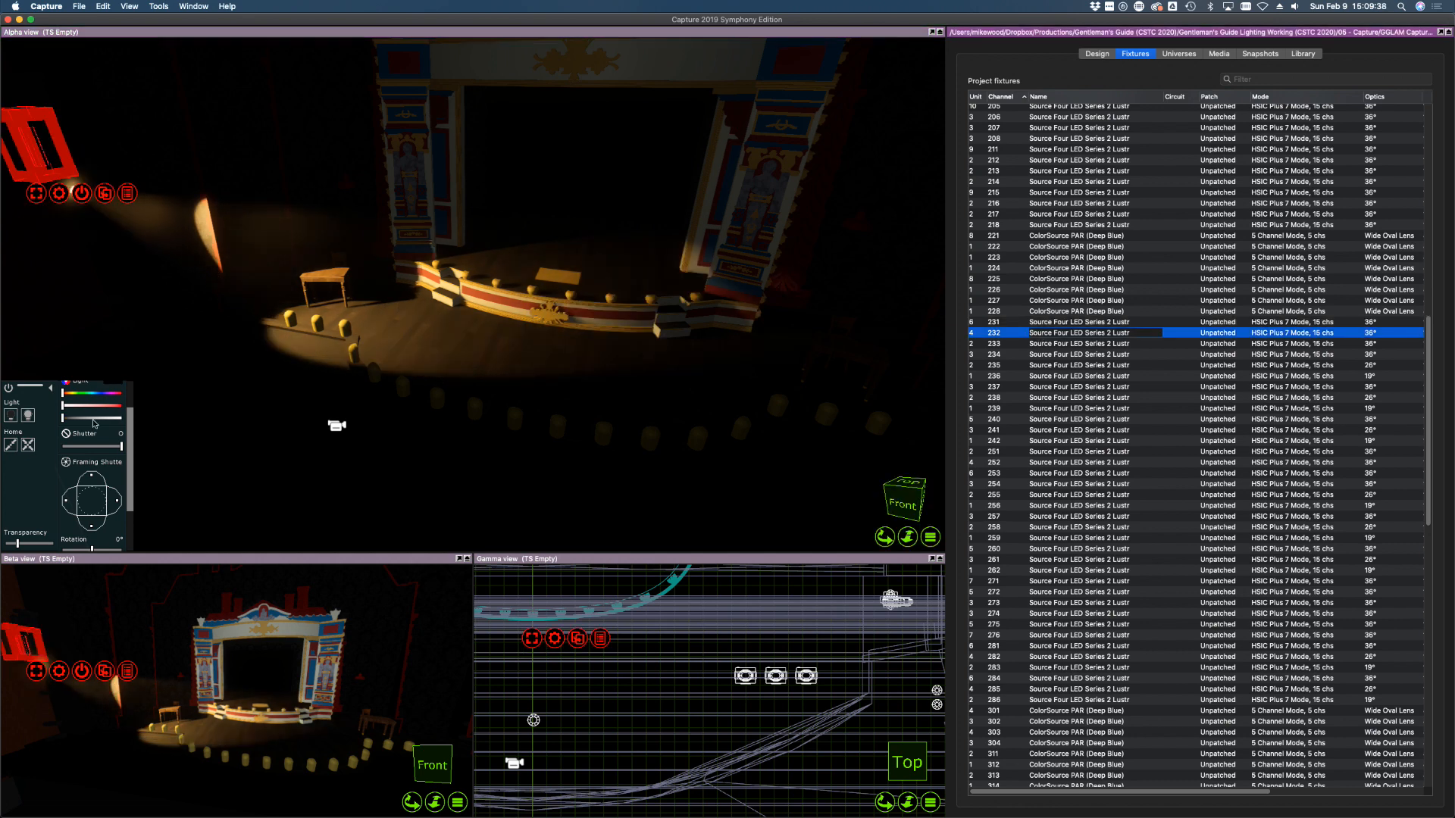
{"action": "left_click_drag", "start_coordinate": [94, 419], "coordinate": [126, 419]}
{"action": "left_click_drag", "start_coordinate": [500, 332], "coordinate": [540, 335]}
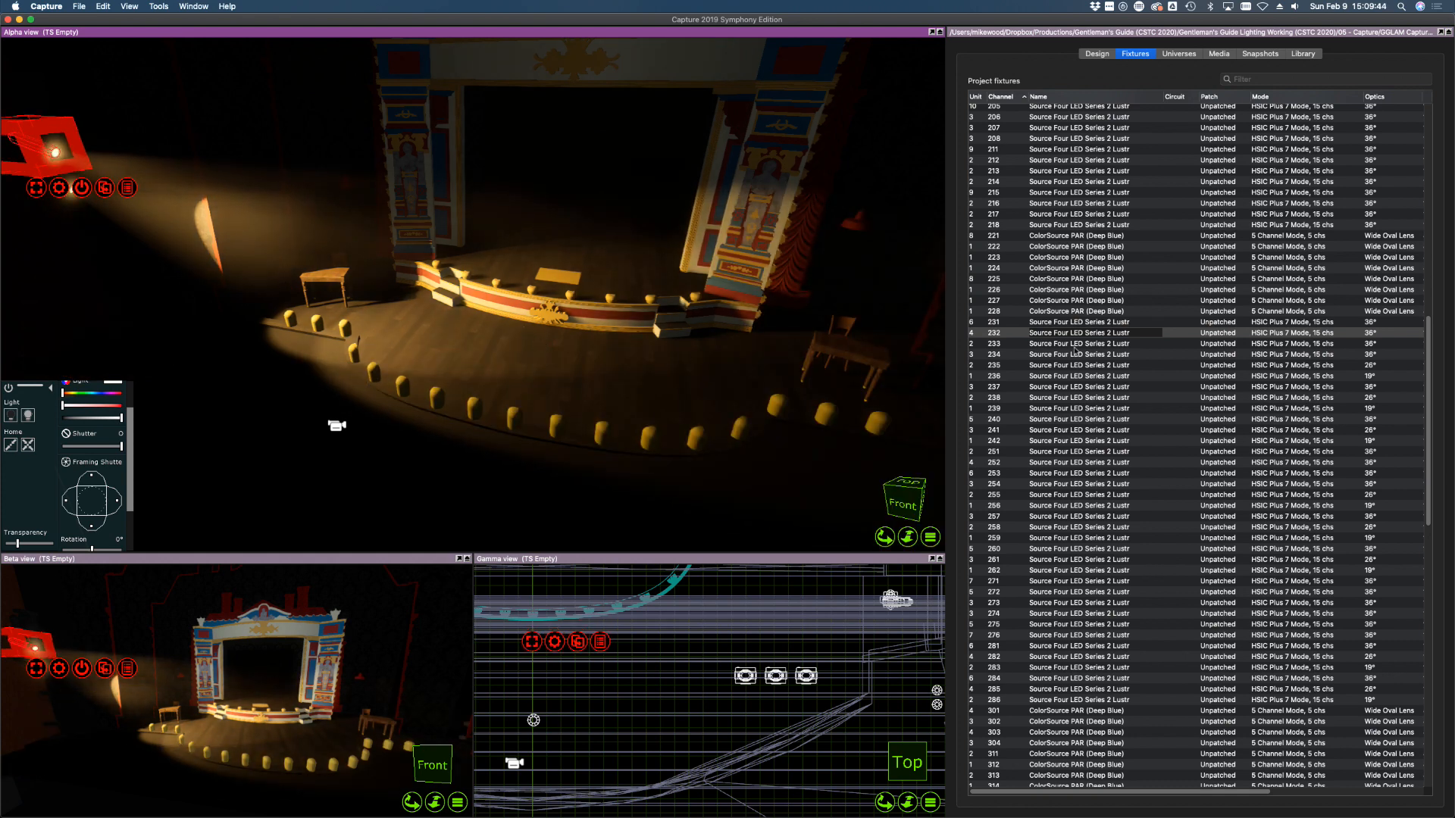
{"action": "left_click", "coordinate": [1318, 345]}
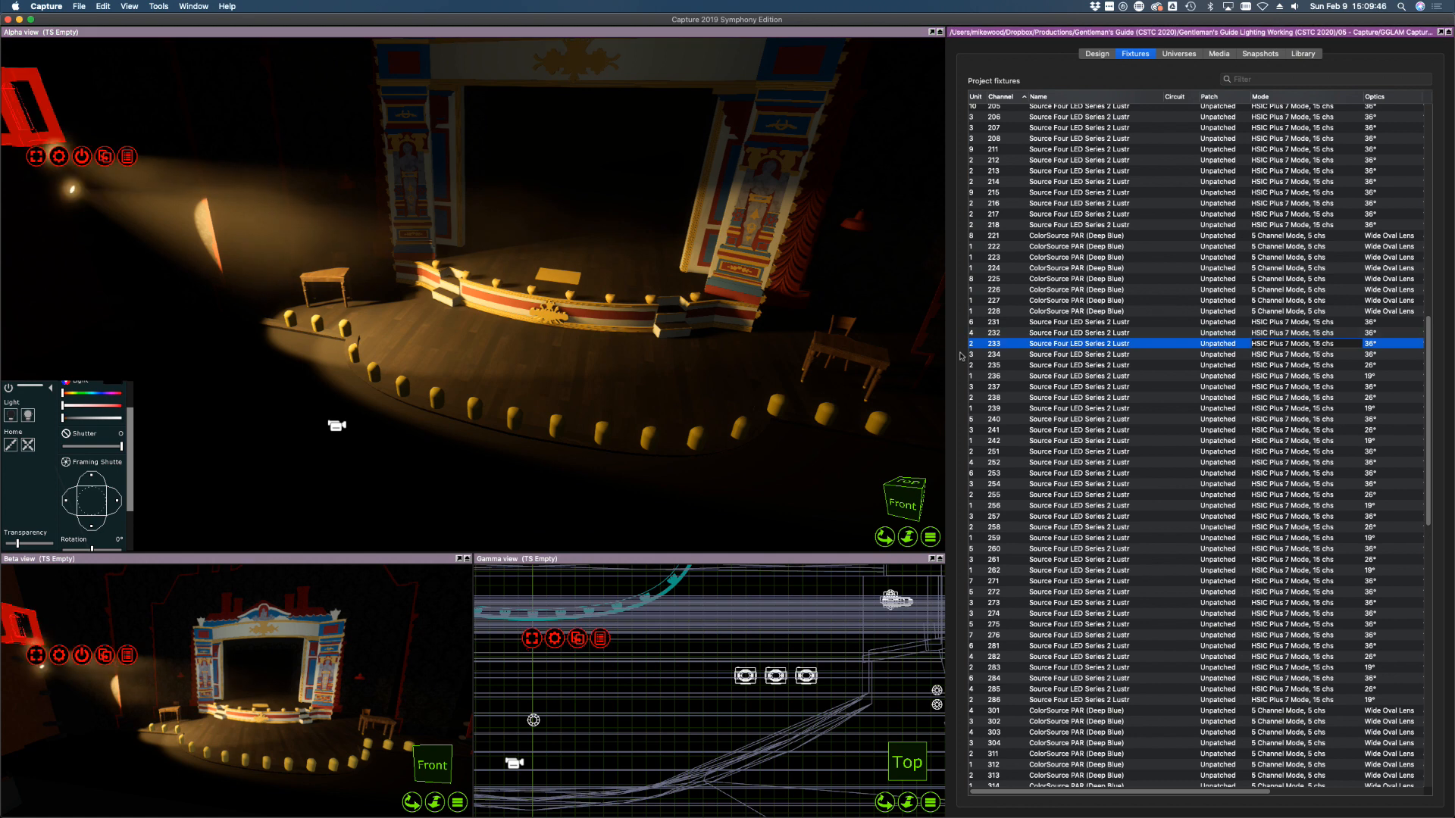
{"action": "left_click_drag", "start_coordinate": [88, 419], "coordinate": [185, 416]}
{"action": "left_click_drag", "start_coordinate": [705, 376], "coordinate": [446, 382]}
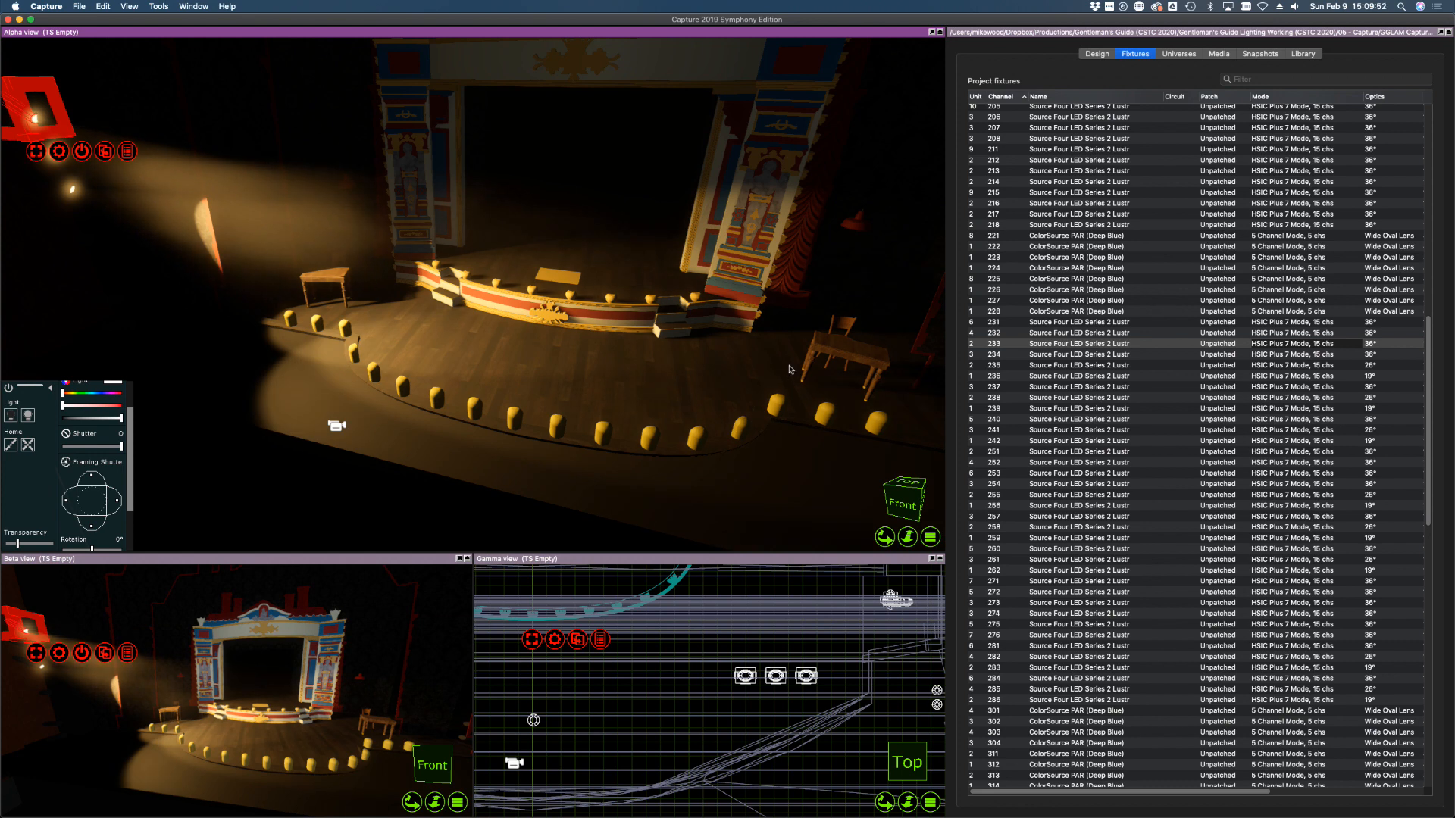
{"action": "mouse_move", "coordinate": [296, 329]}
{"action": "middle_mouse_down", "text": "shift"}
{"action": "mouse_move", "coordinate": [344, 335]}
{"action": "mouse_move", "coordinate": [303, 340]}
{"action": "mouse_move", "coordinate": [345, 349]}
{"action": "mouse_move", "coordinate": [307, 331]}
{"action": "mouse_move", "coordinate": [322, 333]}
{"action": "middle_mouse_up", "text": "shift"}
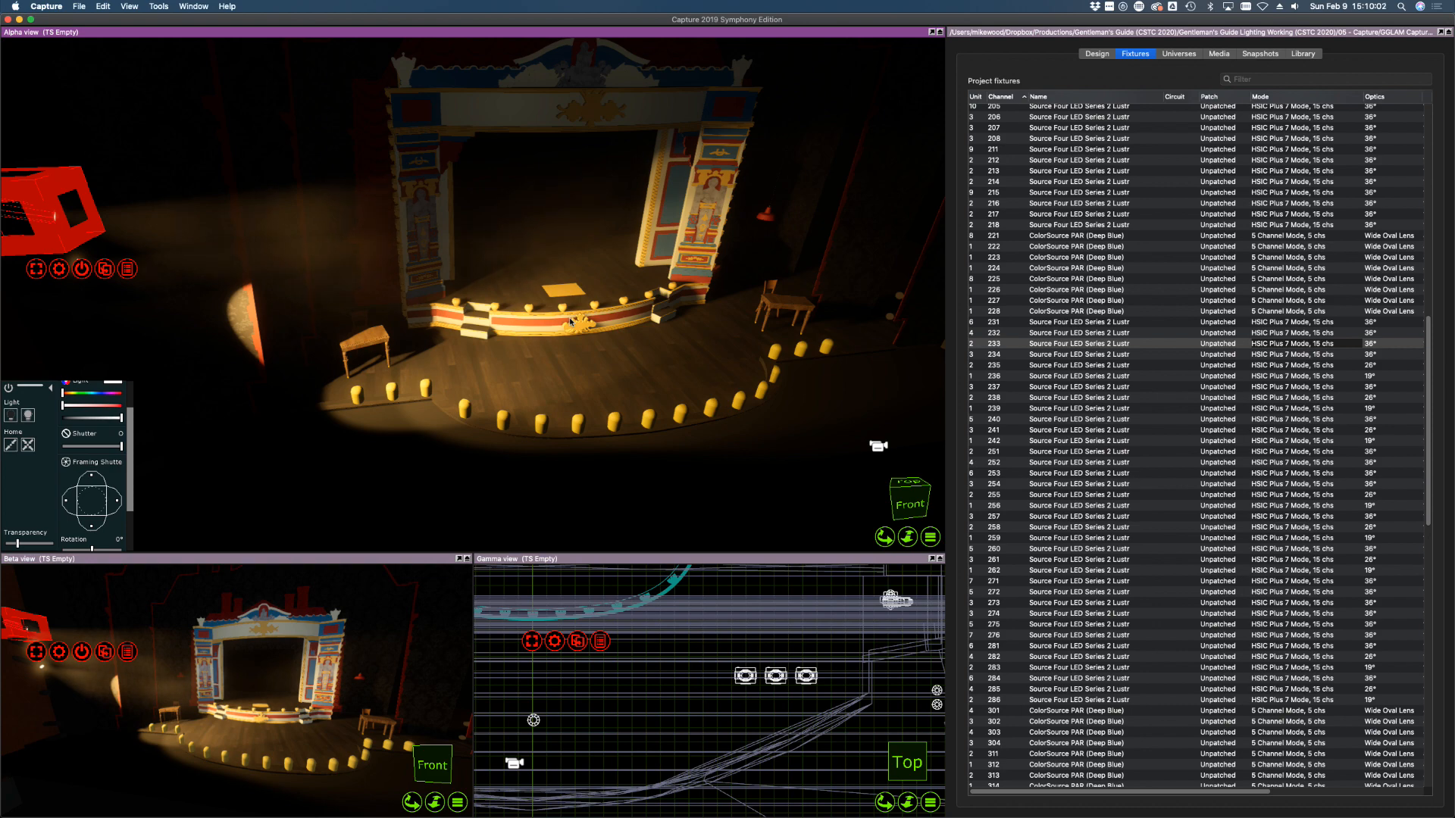
{"action": "key", "text": "ctrl+Up"}
{"action": "key", "text": "ctrl+Up"}
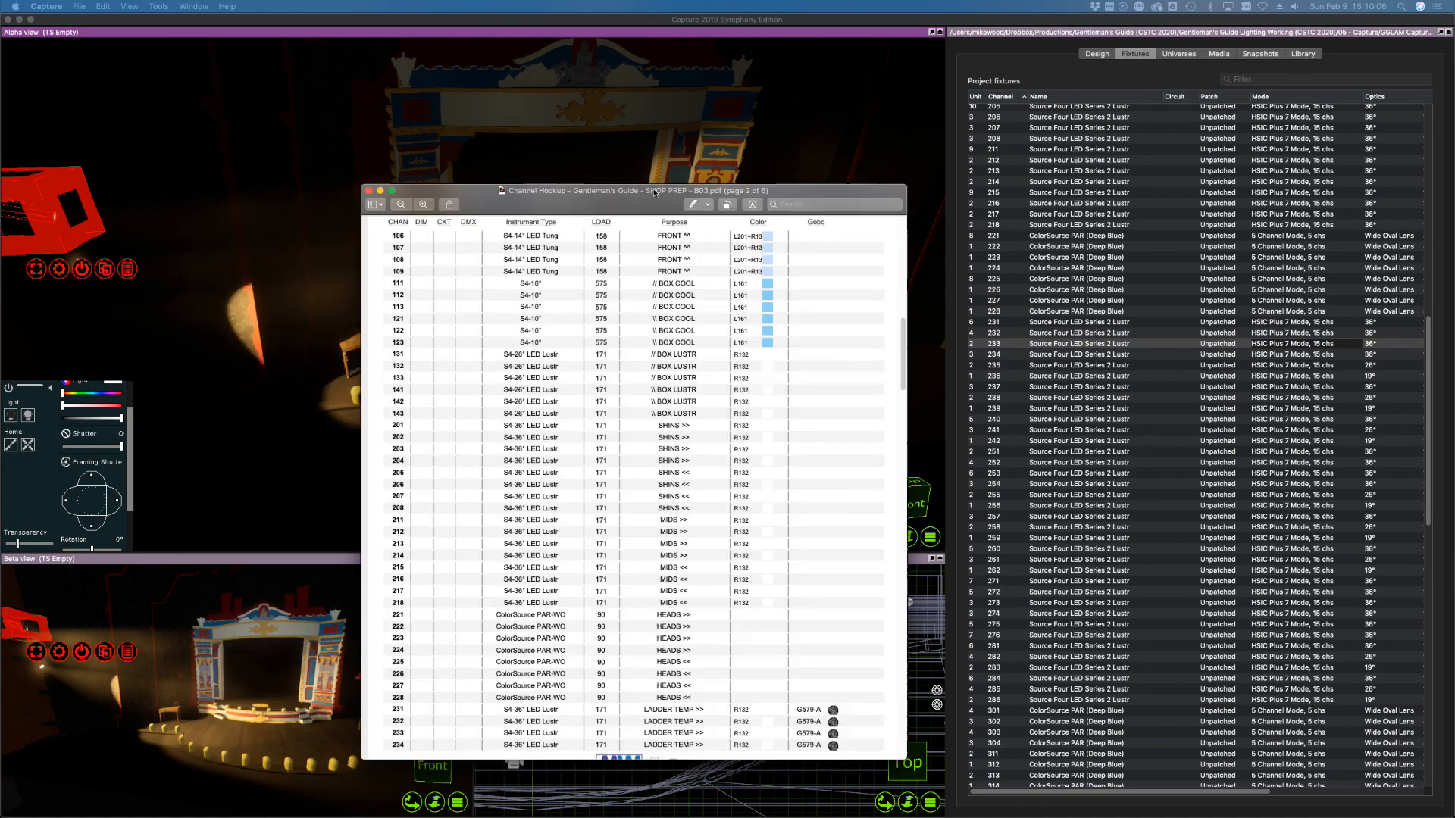
{"action": "left_click_drag", "start_coordinate": [632, 200], "coordinate": [819, 168]}
{"action": "scroll", "coordinate": [636, 394], "scroll_direction": "down", "scroll_amount": 3}
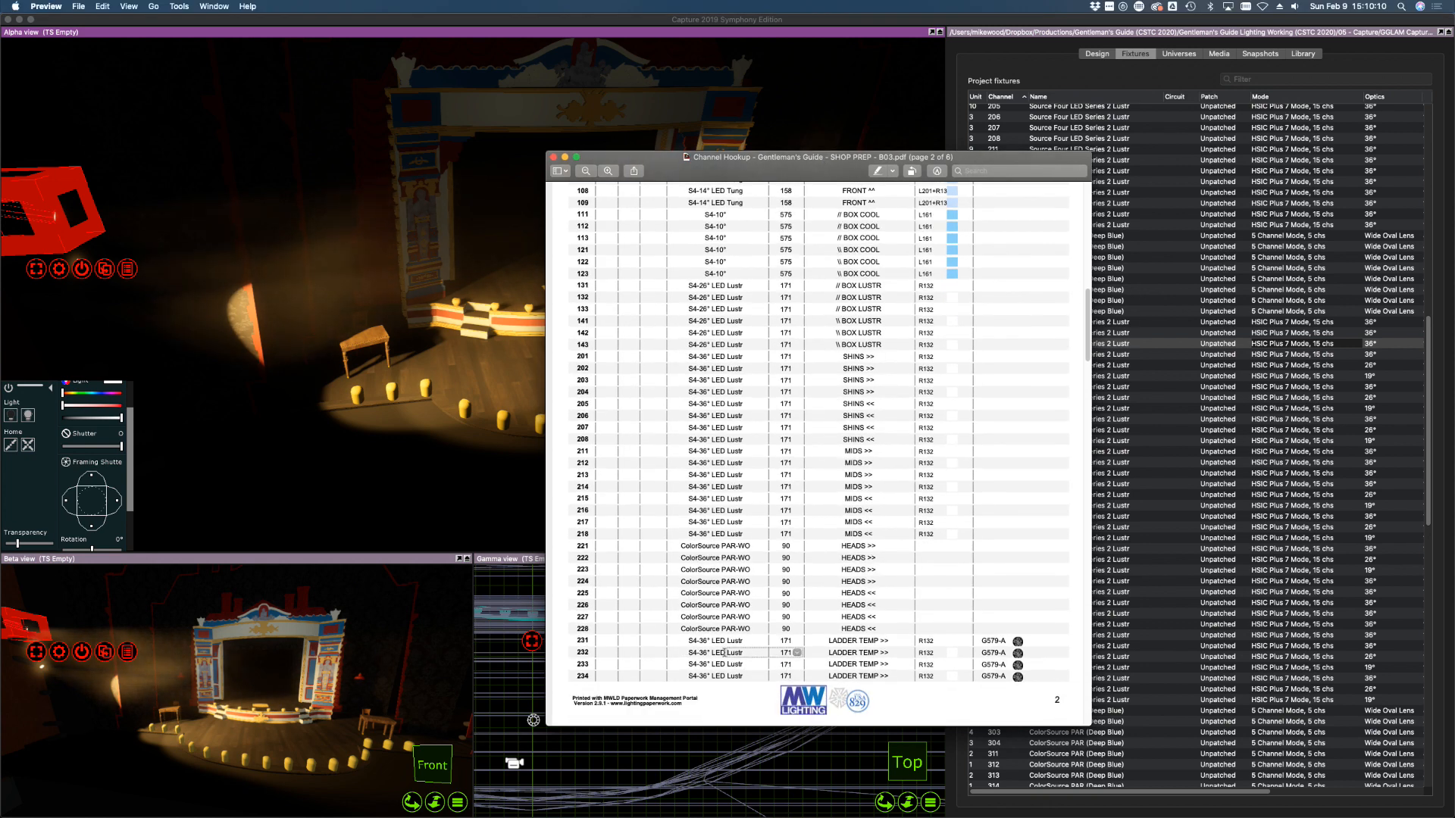
{"action": "left_click_drag", "start_coordinate": [738, 164], "coordinate": [0, 227]}
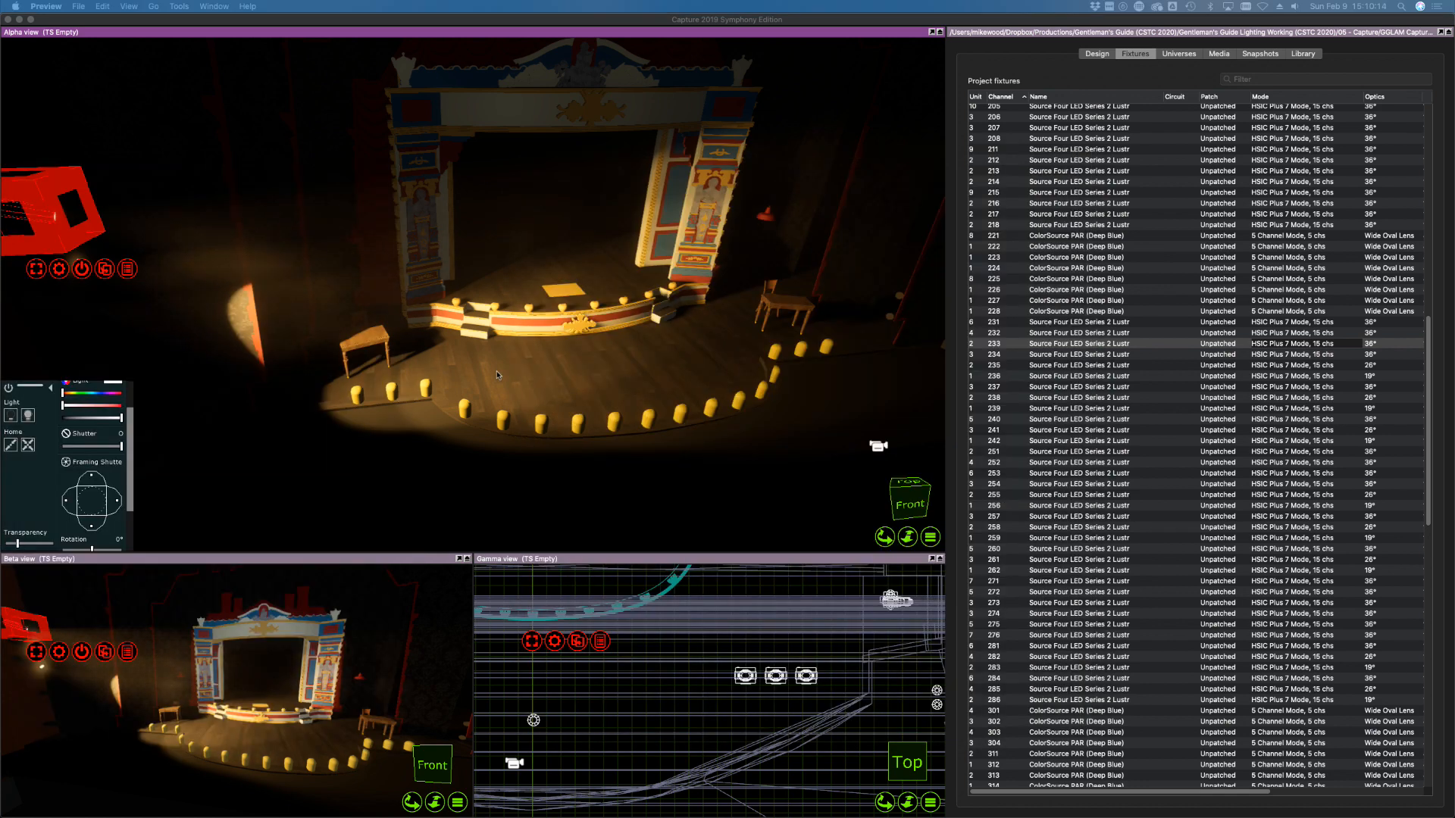
Give fixture 232 a 26° lens and re-aim it to cover more downstage floor
{"action": "left_click", "coordinate": [1043, 334]}
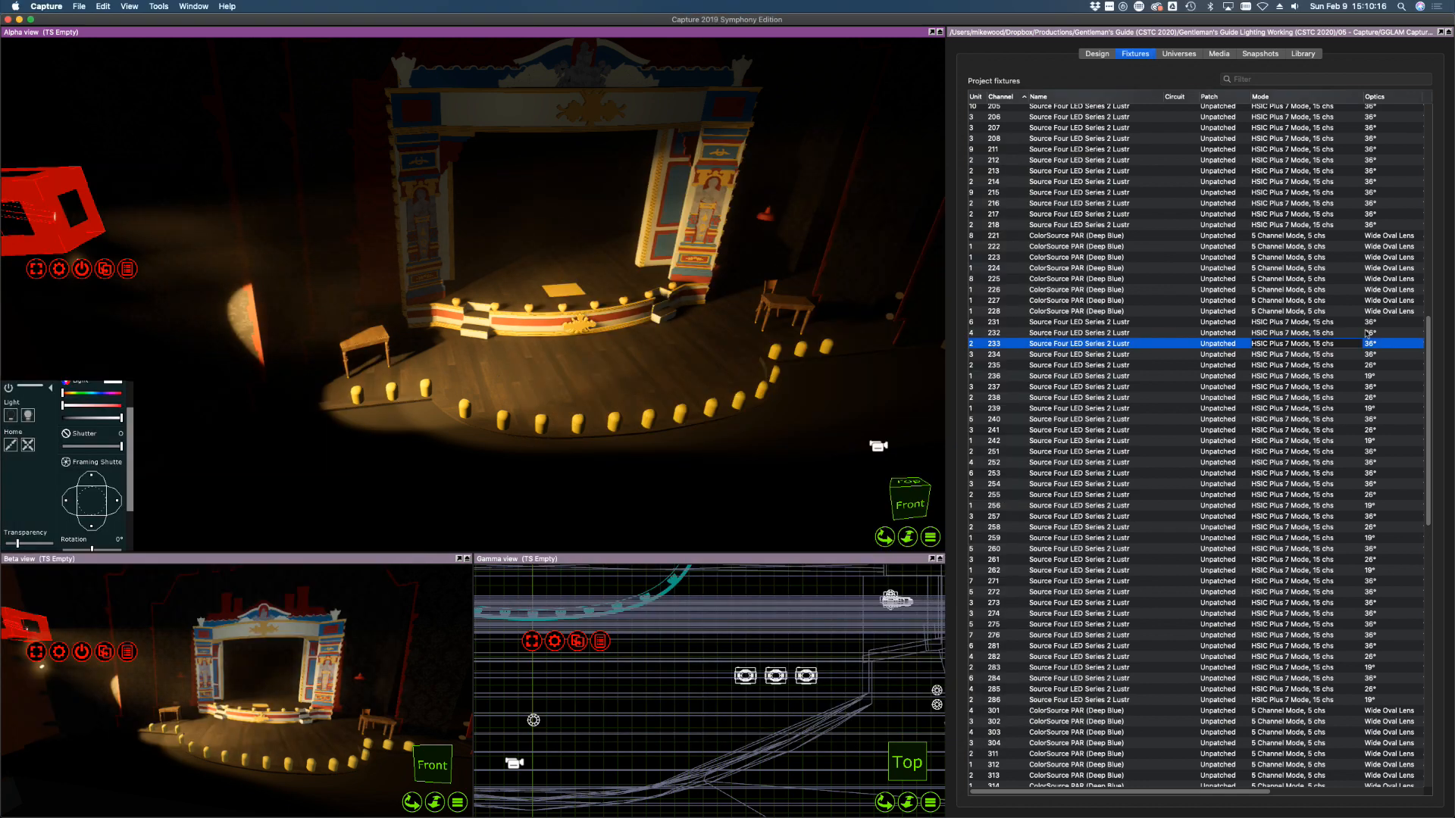
{"action": "left_click", "coordinate": [1367, 334]}
{"action": "left_click", "coordinate": [1368, 334]}
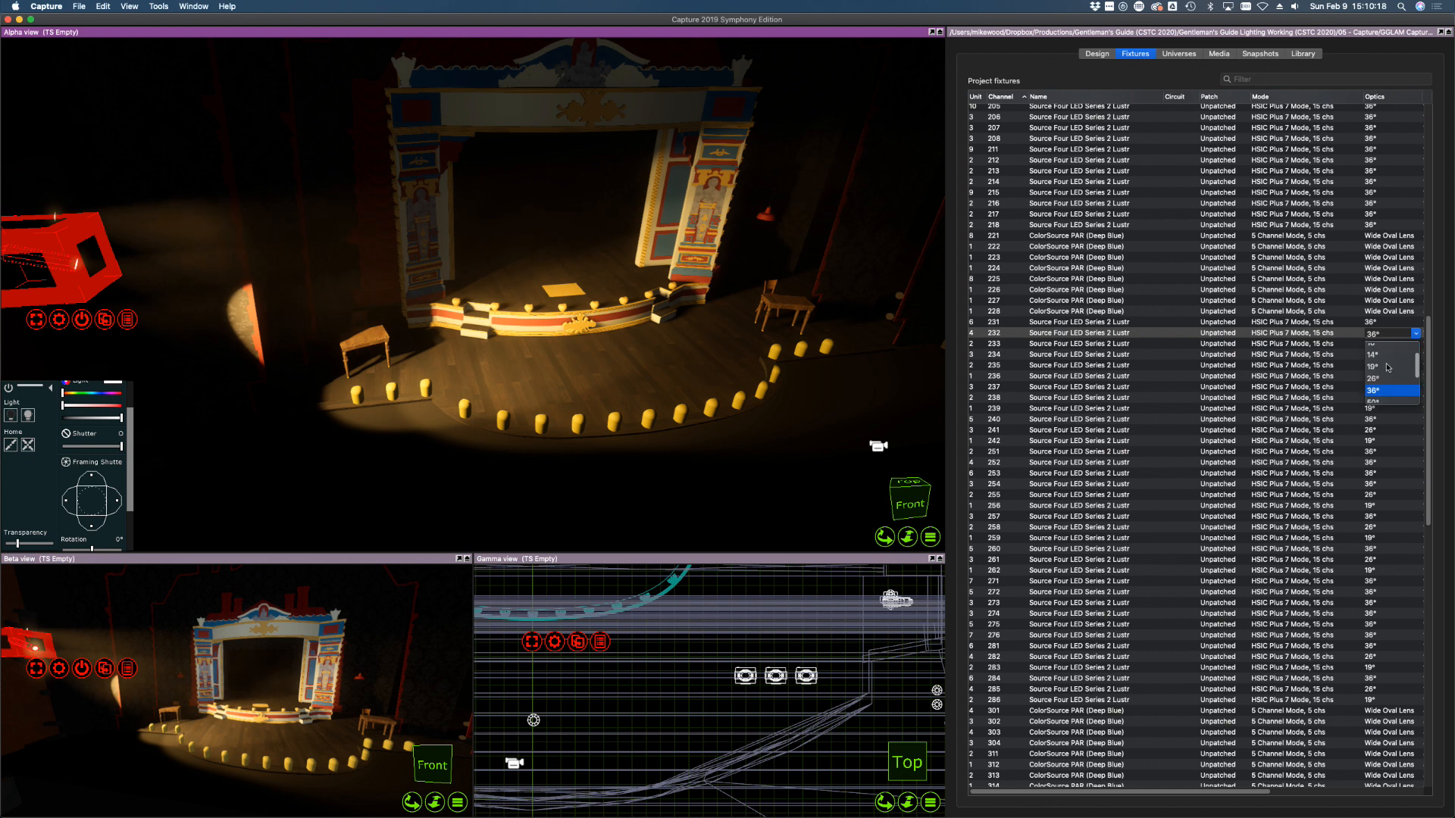
{"action": "left_click", "coordinate": [1383, 379]}
{"action": "left_click_drag", "start_coordinate": [550, 379], "coordinate": [629, 367]}
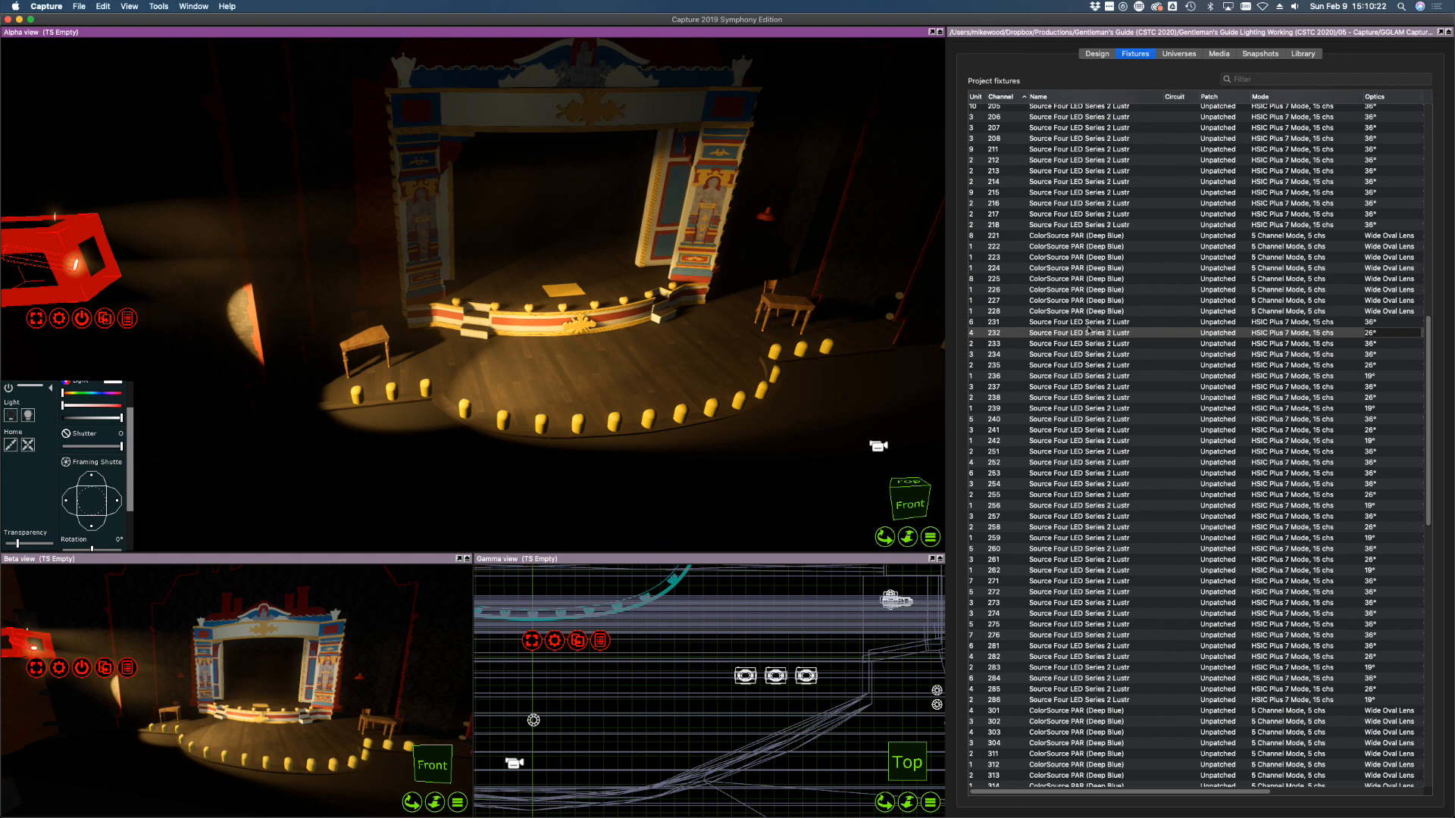
Give fixture 233 a 19° lens
{"action": "left_click", "coordinate": [1279, 344]}
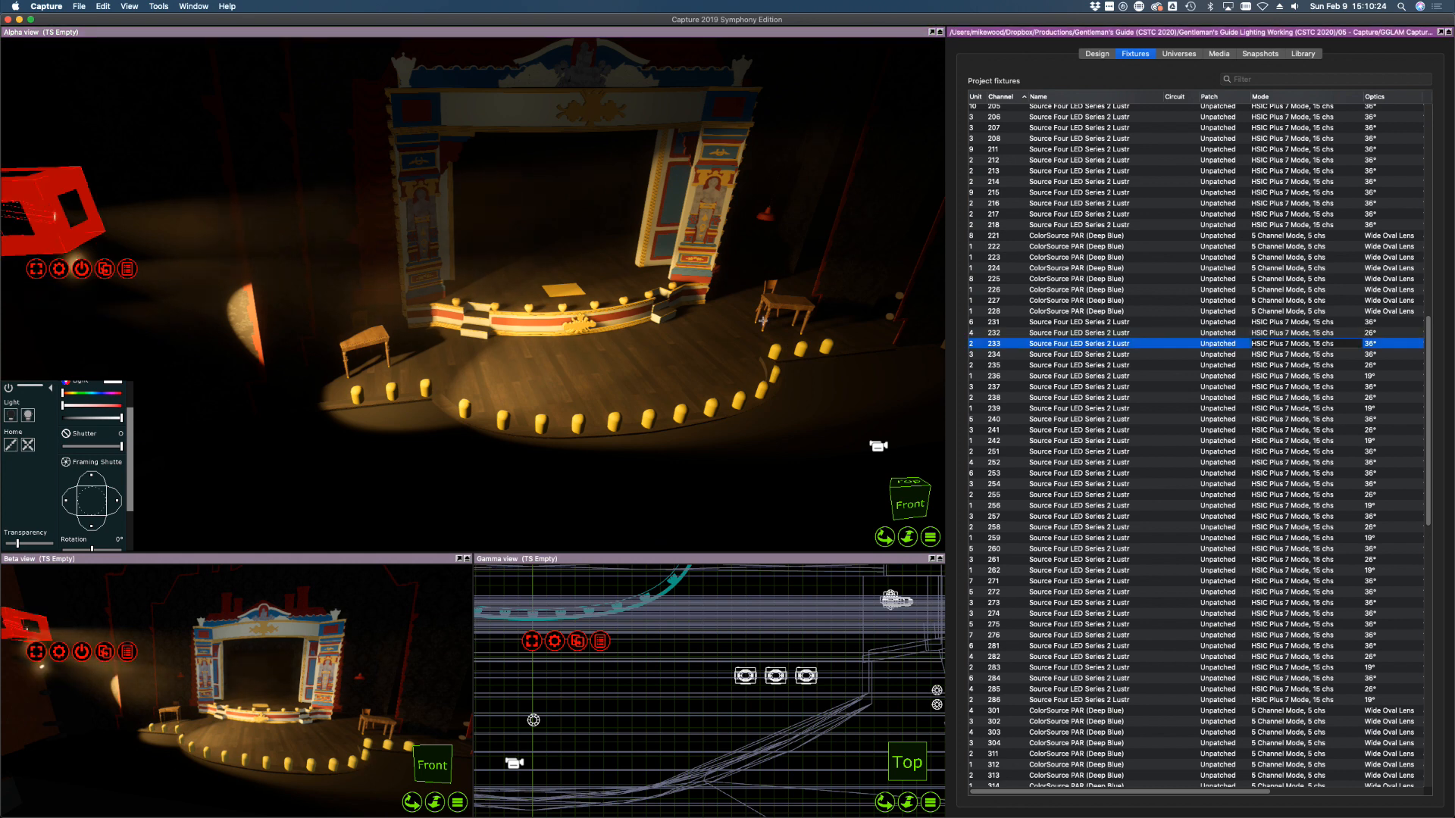
{"action": "left_click", "coordinate": [1374, 343]}
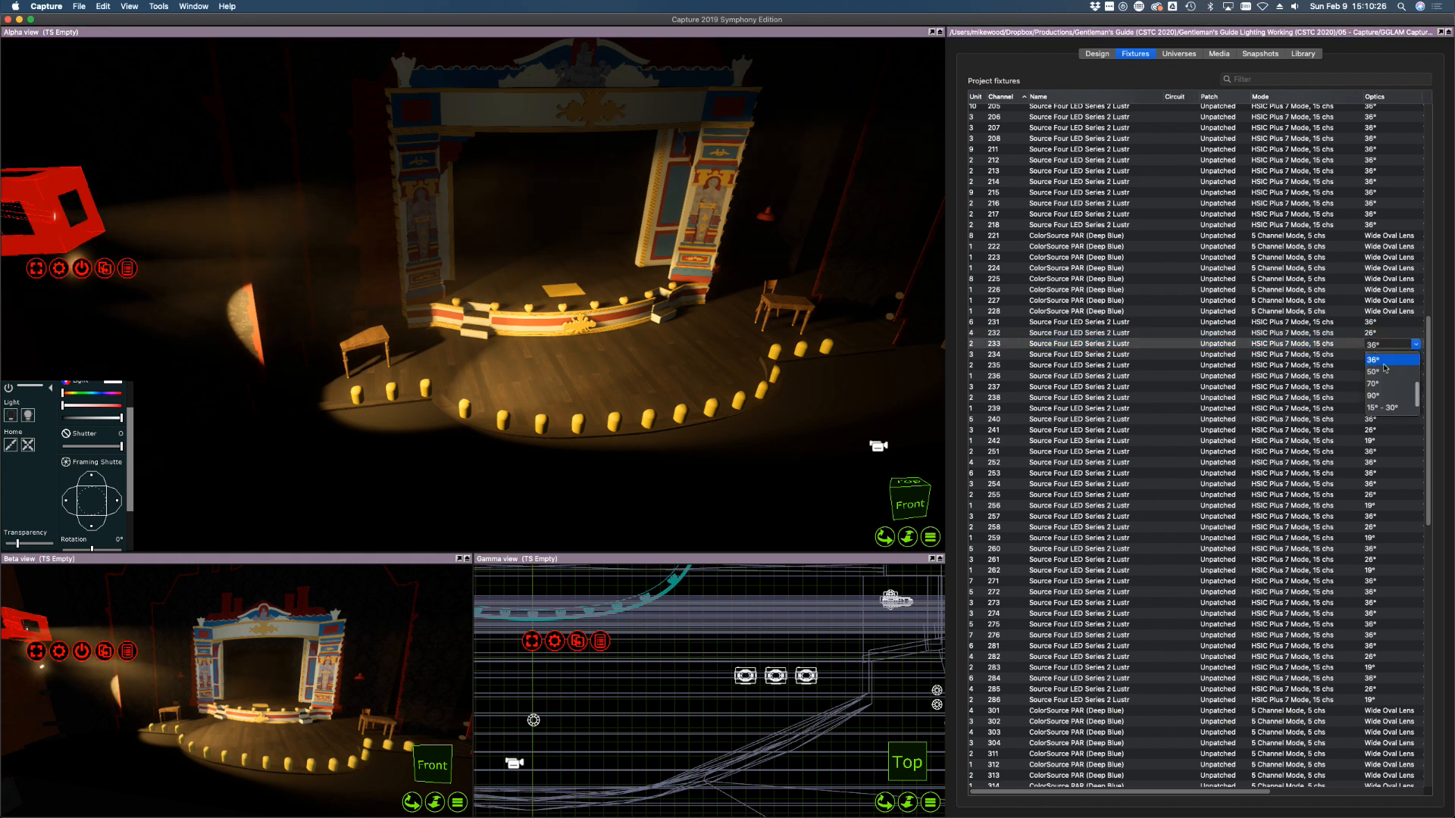
{"action": "scroll", "coordinate": [1385, 368], "scroll_direction": "up", "scroll_amount": 3}
{"action": "left_click", "coordinate": [1384, 371]}
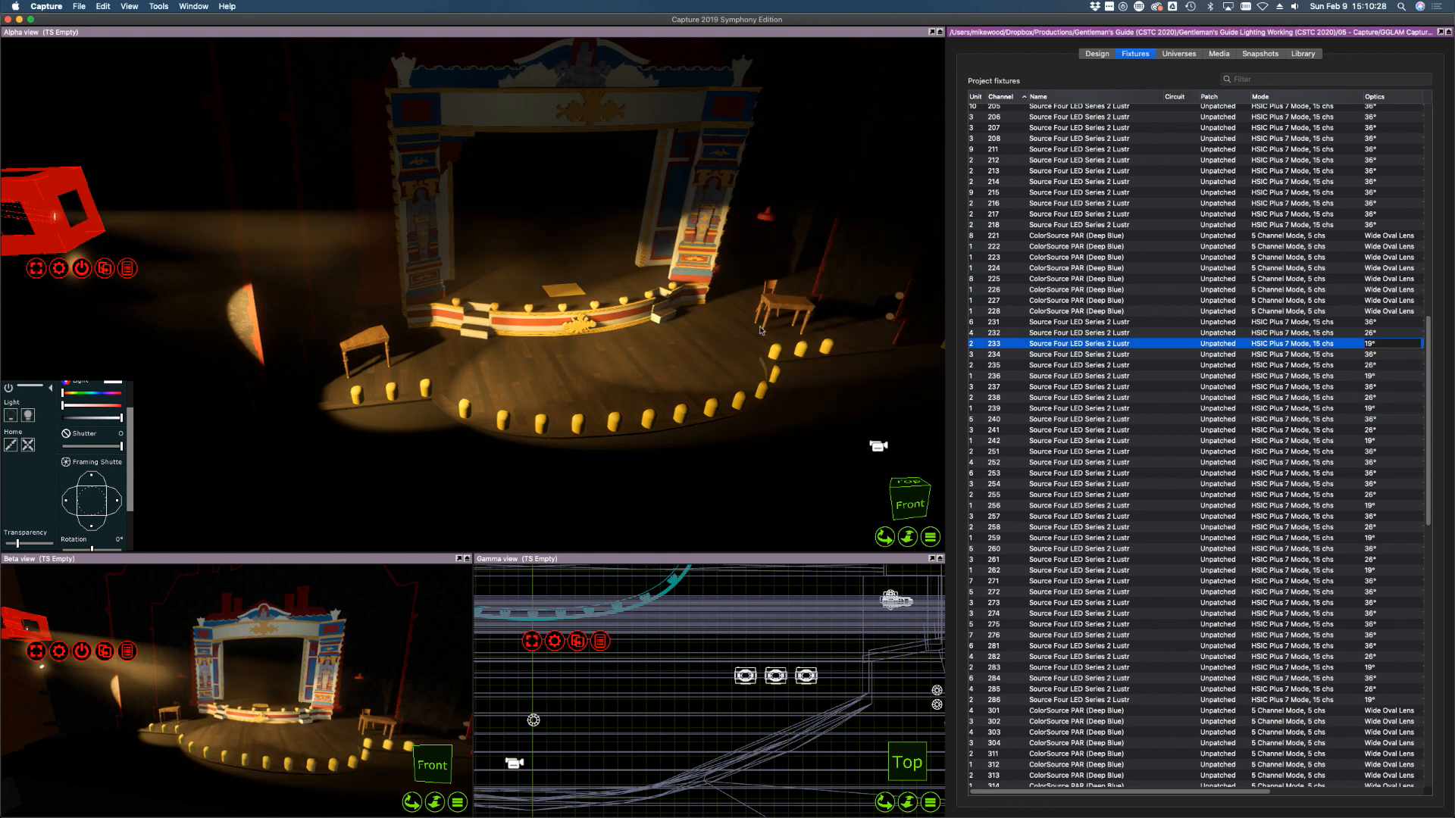
{"action": "left_click", "coordinate": [740, 331]}
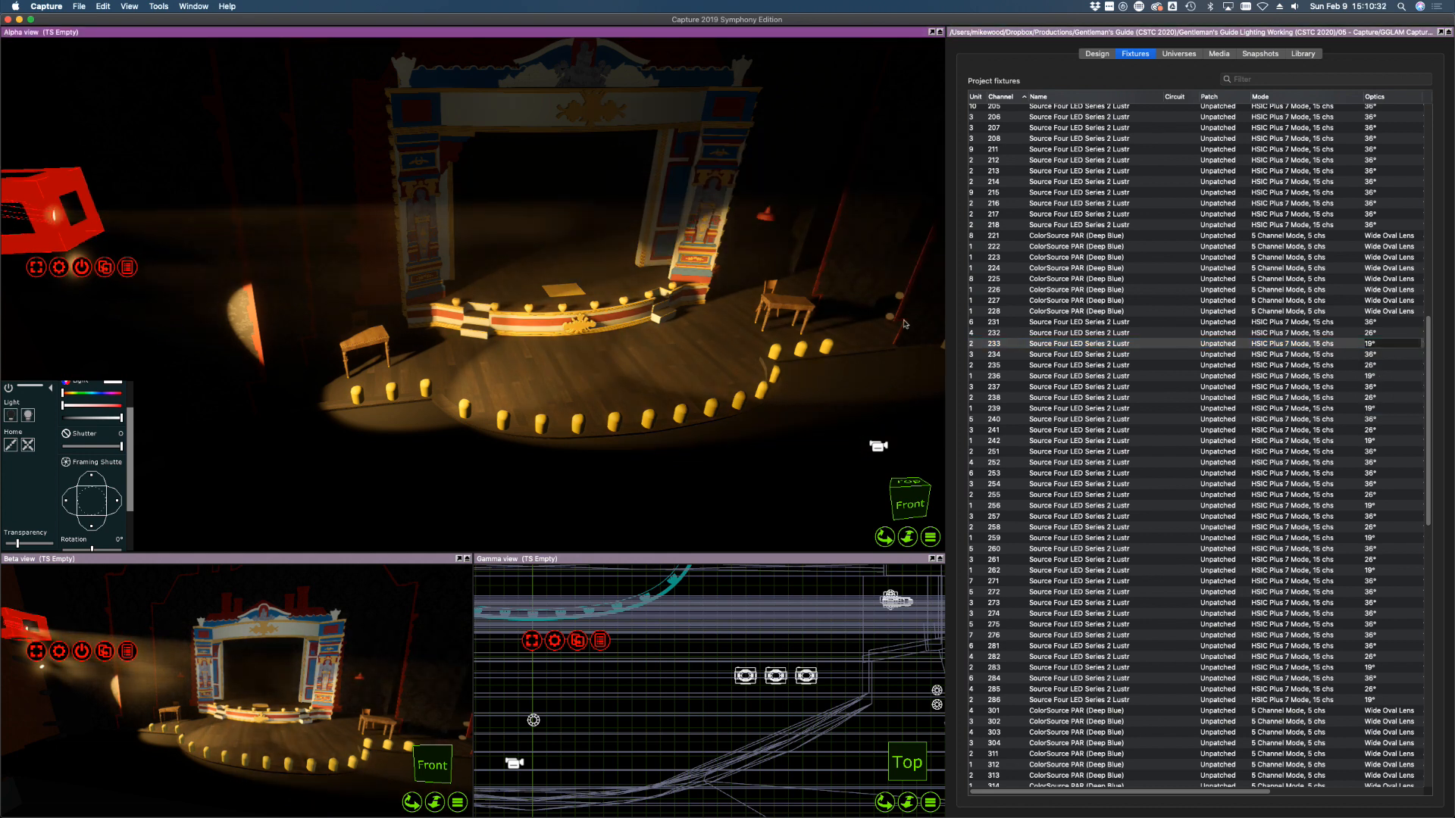
Pull in fixture 231's left framing shutter to cut its spill, then bring up the hookup PDF
{"action": "left_click", "coordinate": [1087, 326], "text": "shift"}
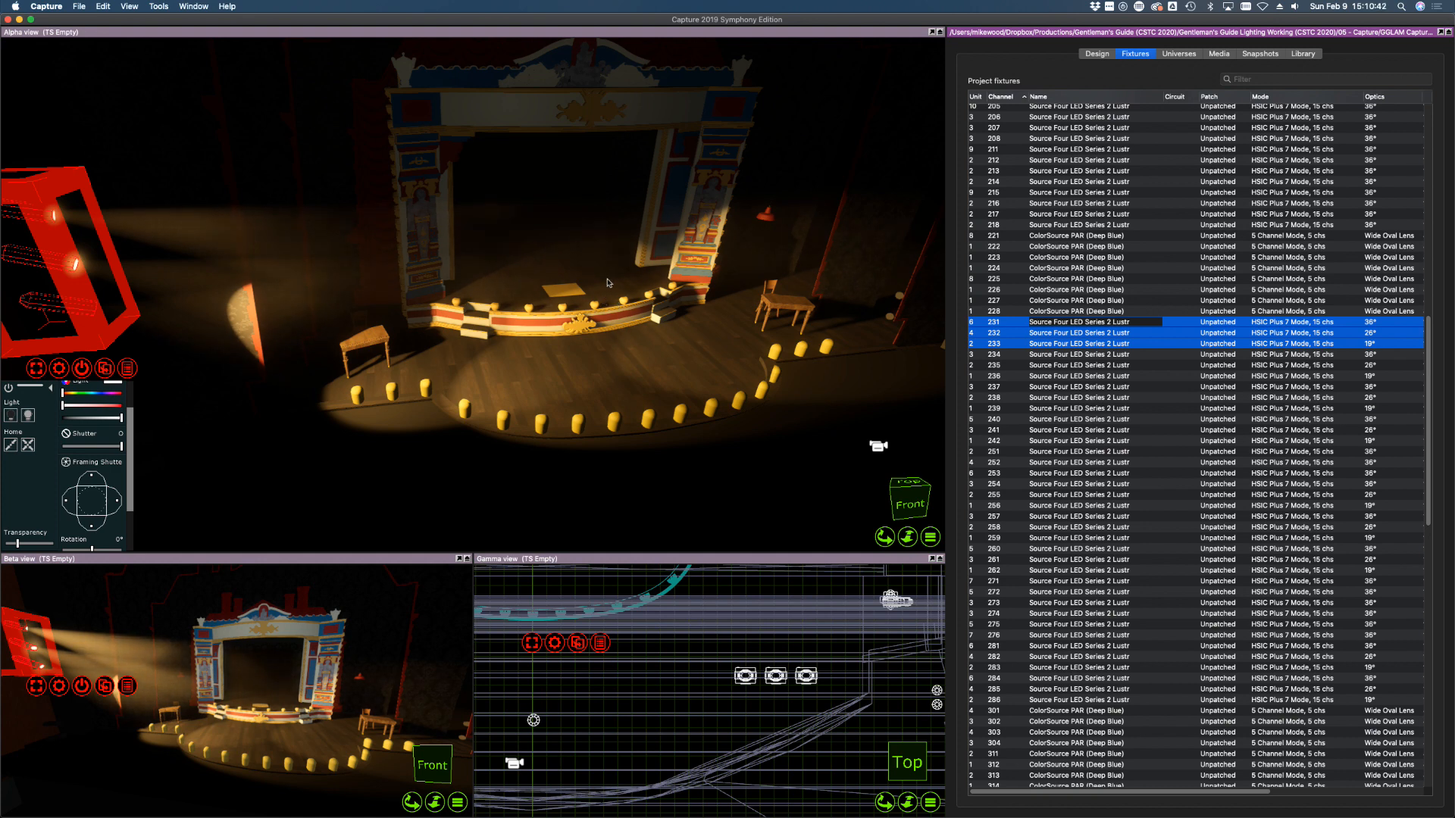
{"action": "left_click", "coordinate": [1109, 429]}
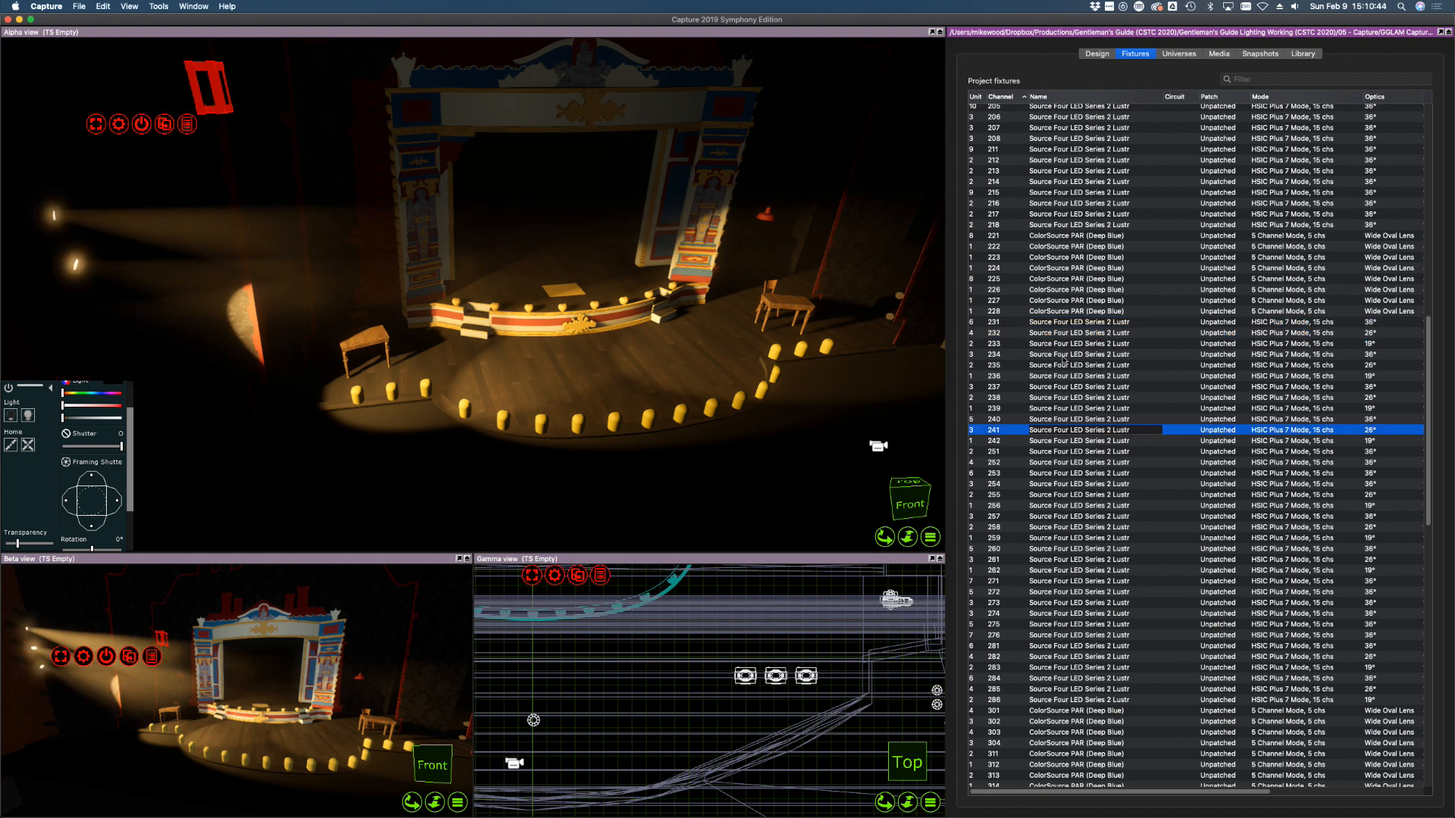
{"action": "left_click", "coordinate": [1021, 322]}
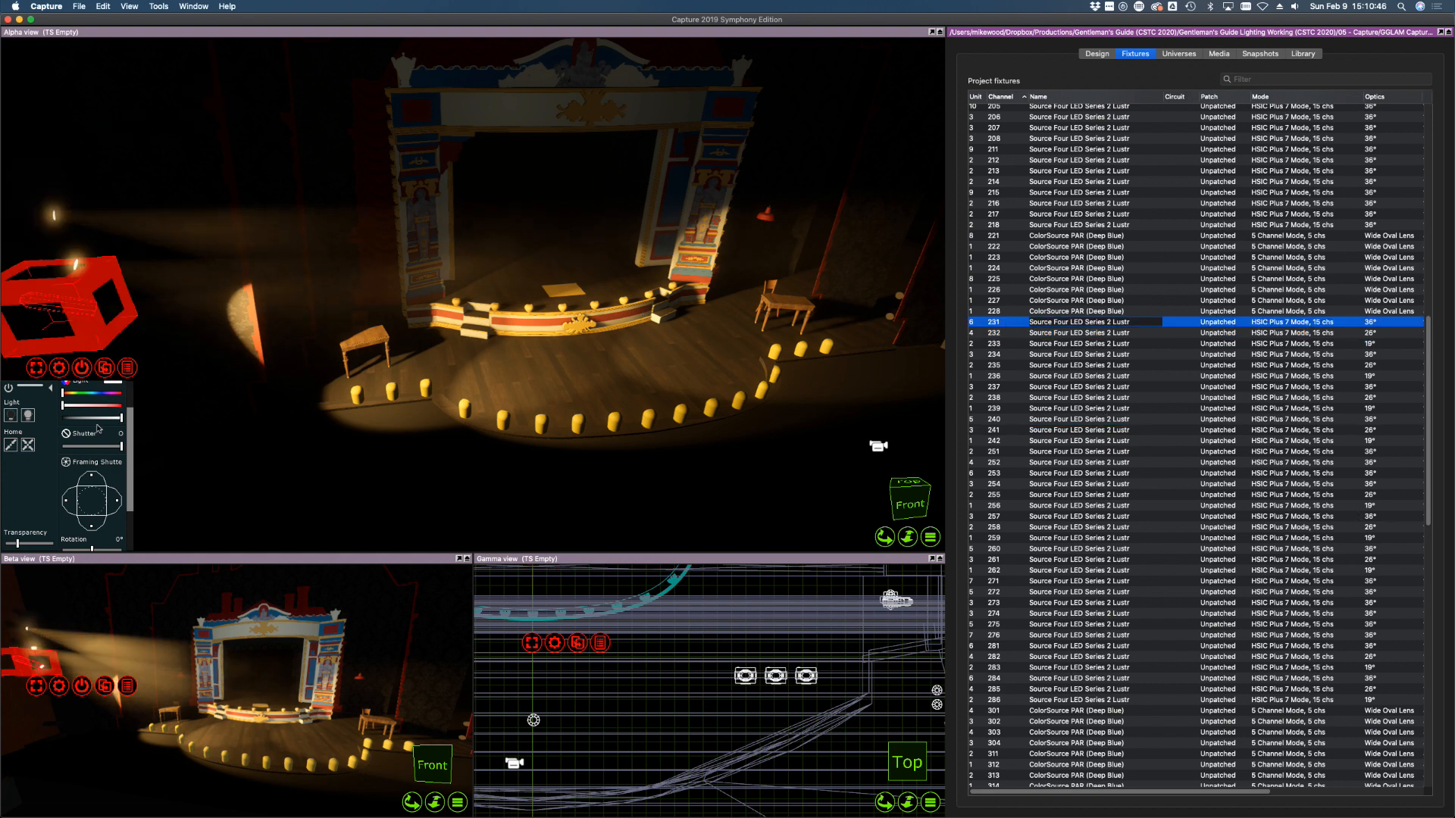
{"action": "left_click_drag", "start_coordinate": [66, 501], "coordinate": [117, 506]}
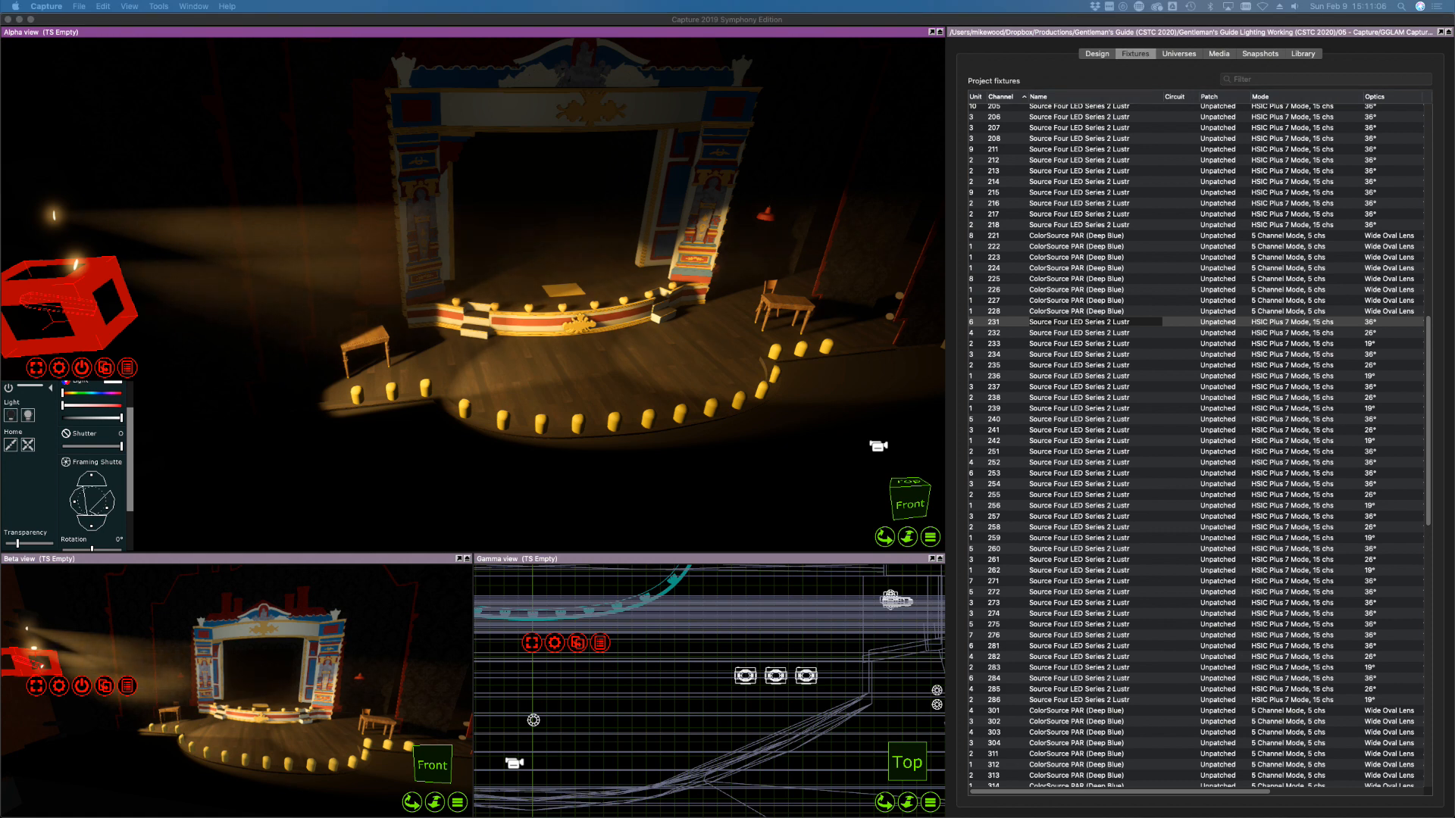
{"action": "left_click_drag", "start_coordinate": [506, 817], "coordinate": [506, 119]}
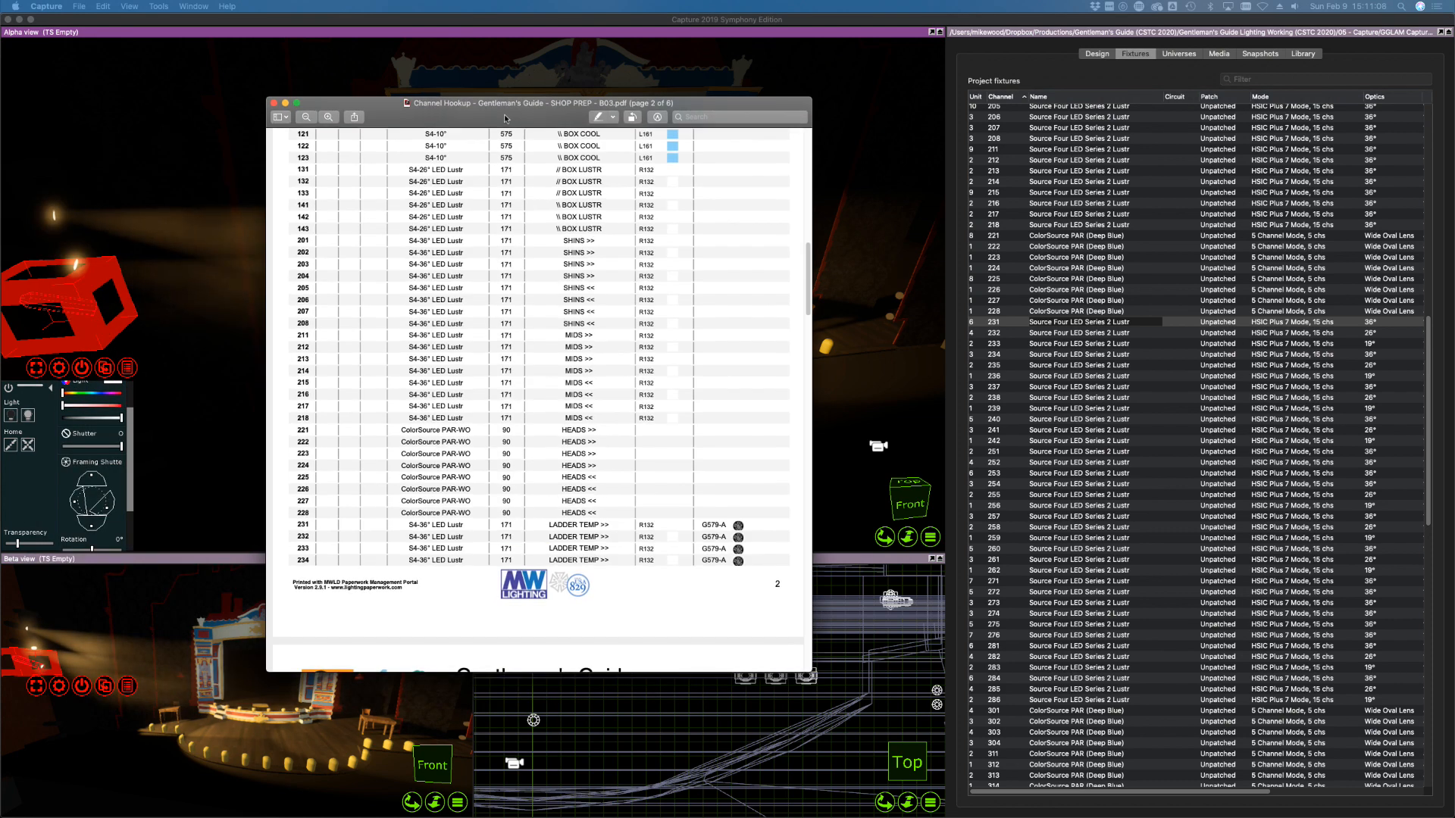
{"action": "scroll", "coordinate": [512, 350], "scroll_direction": "down", "scroll_amount": 5}
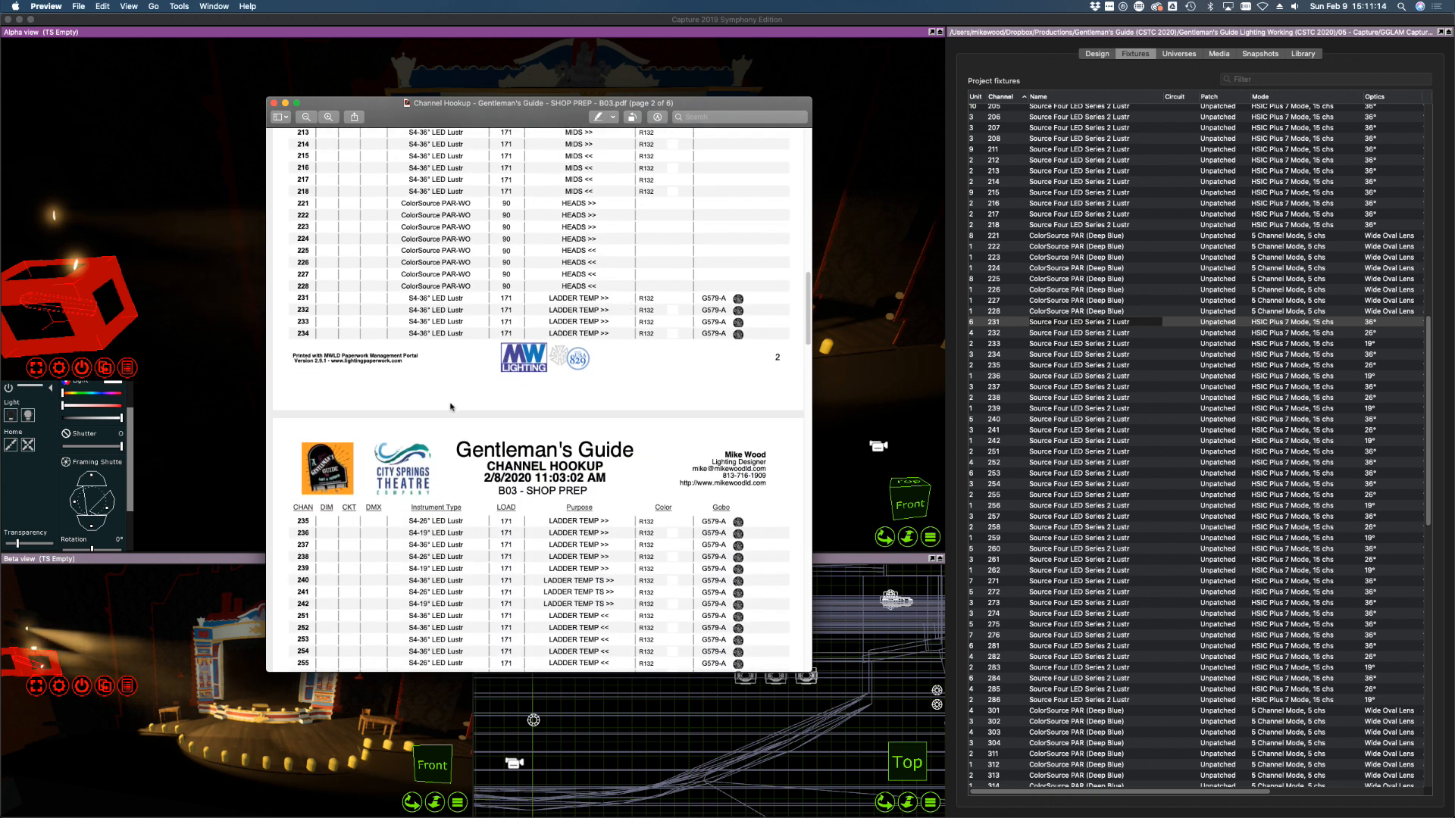
{"action": "scroll", "coordinate": [451, 407], "scroll_direction": "down", "scroll_amount": 4}
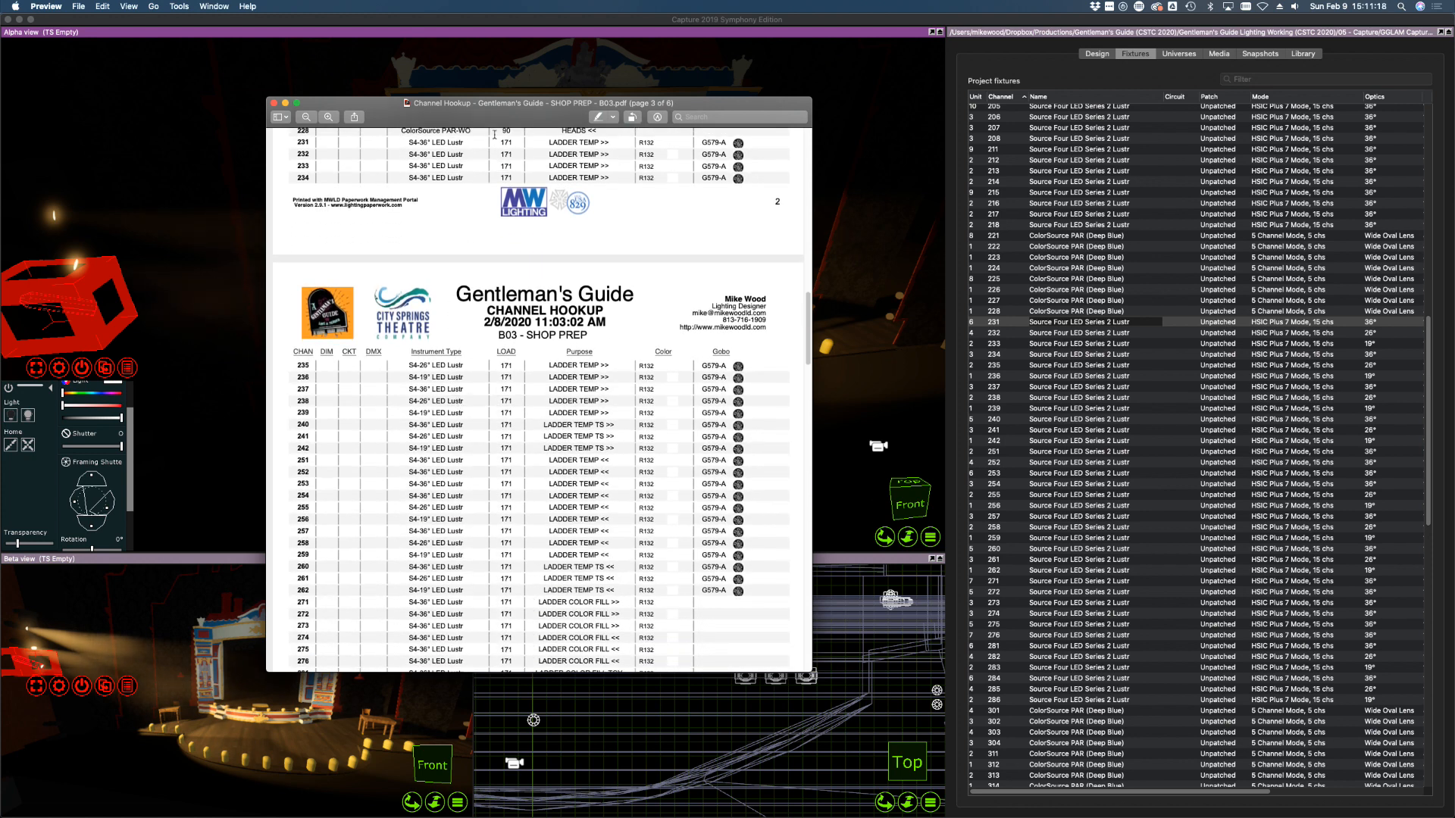
{"action": "left_click_drag", "start_coordinate": [529, 118], "coordinate": [0, 155]}
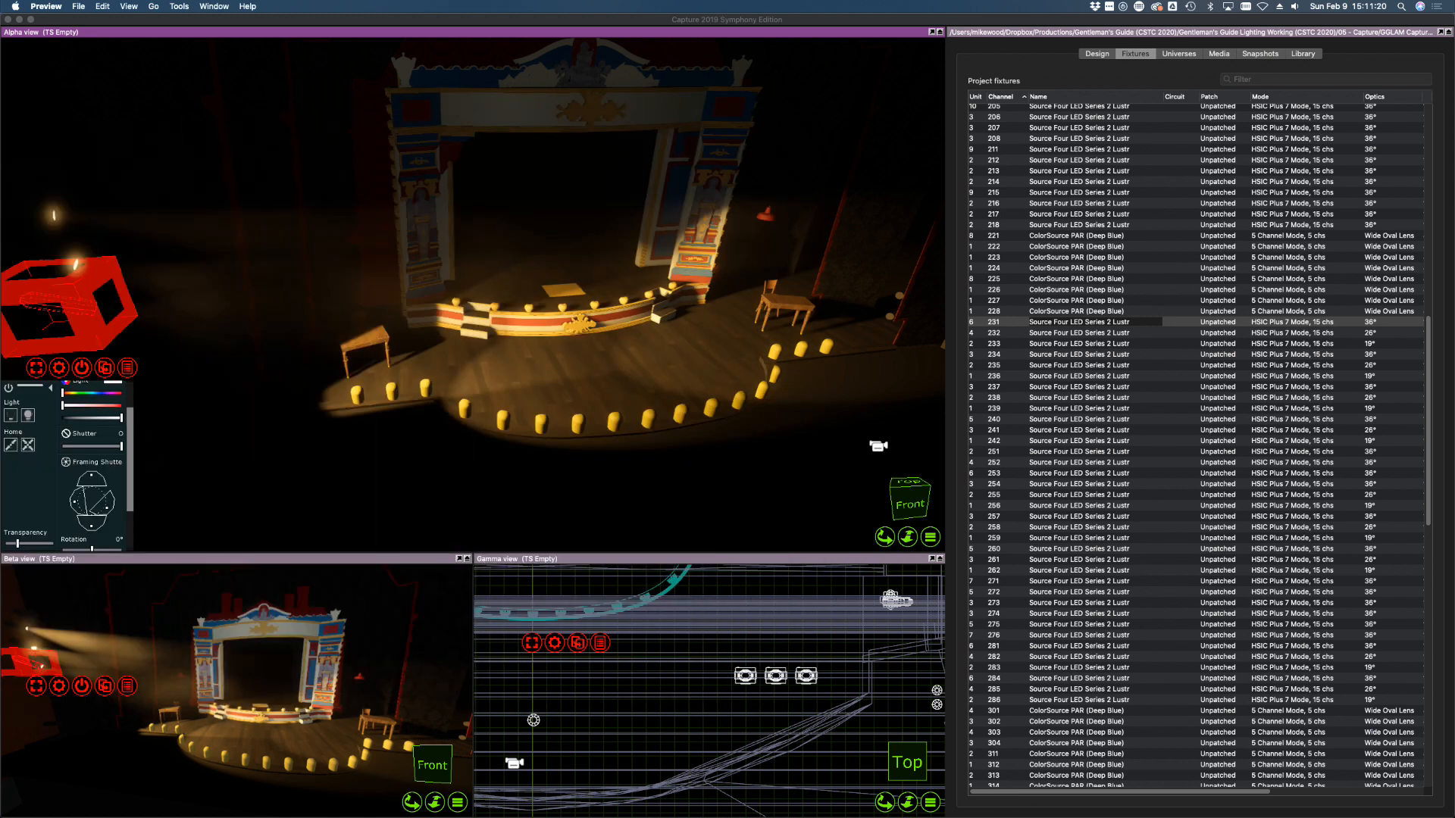
Select fixtures 231–262 and apply the Gam 579 Foliage Breakup 3 gobo from the library
{"action": "left_click", "coordinate": [1192, 319]}
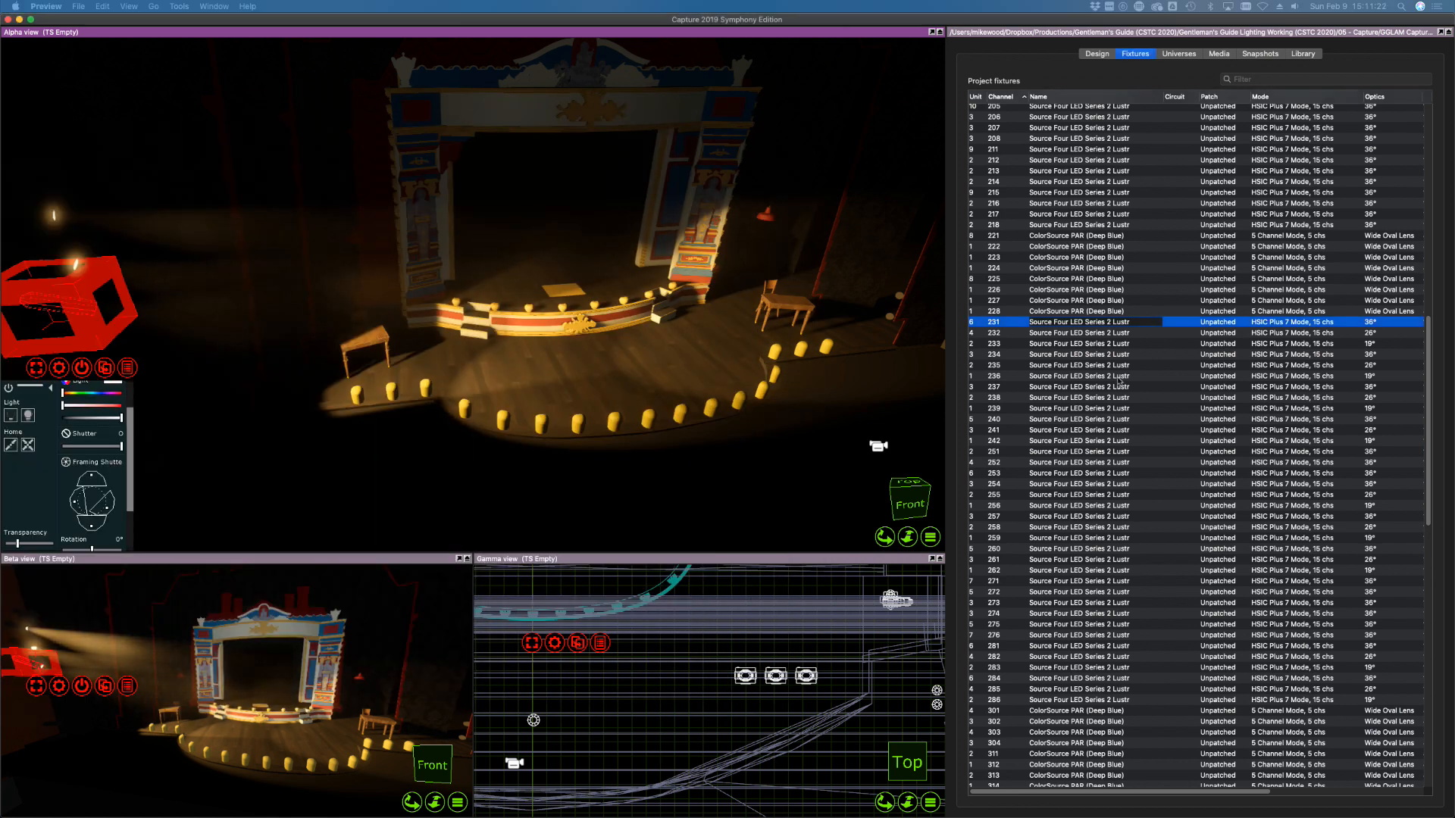
{"action": "left_click", "coordinate": [1013, 574], "text": "shift"}
{"action": "left_click", "coordinate": [1302, 53]}
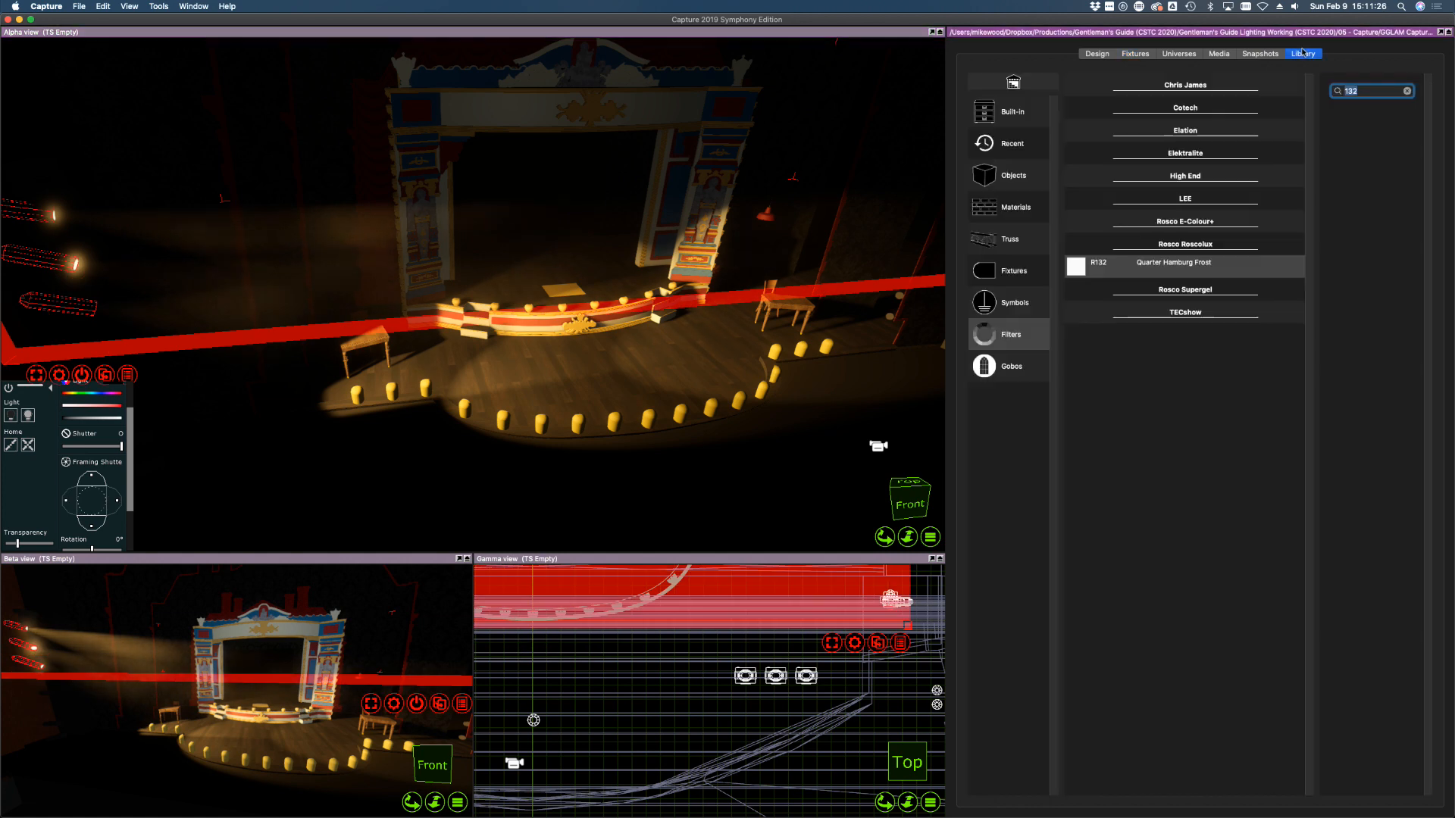
{"action": "left_click", "coordinate": [1010, 363]}
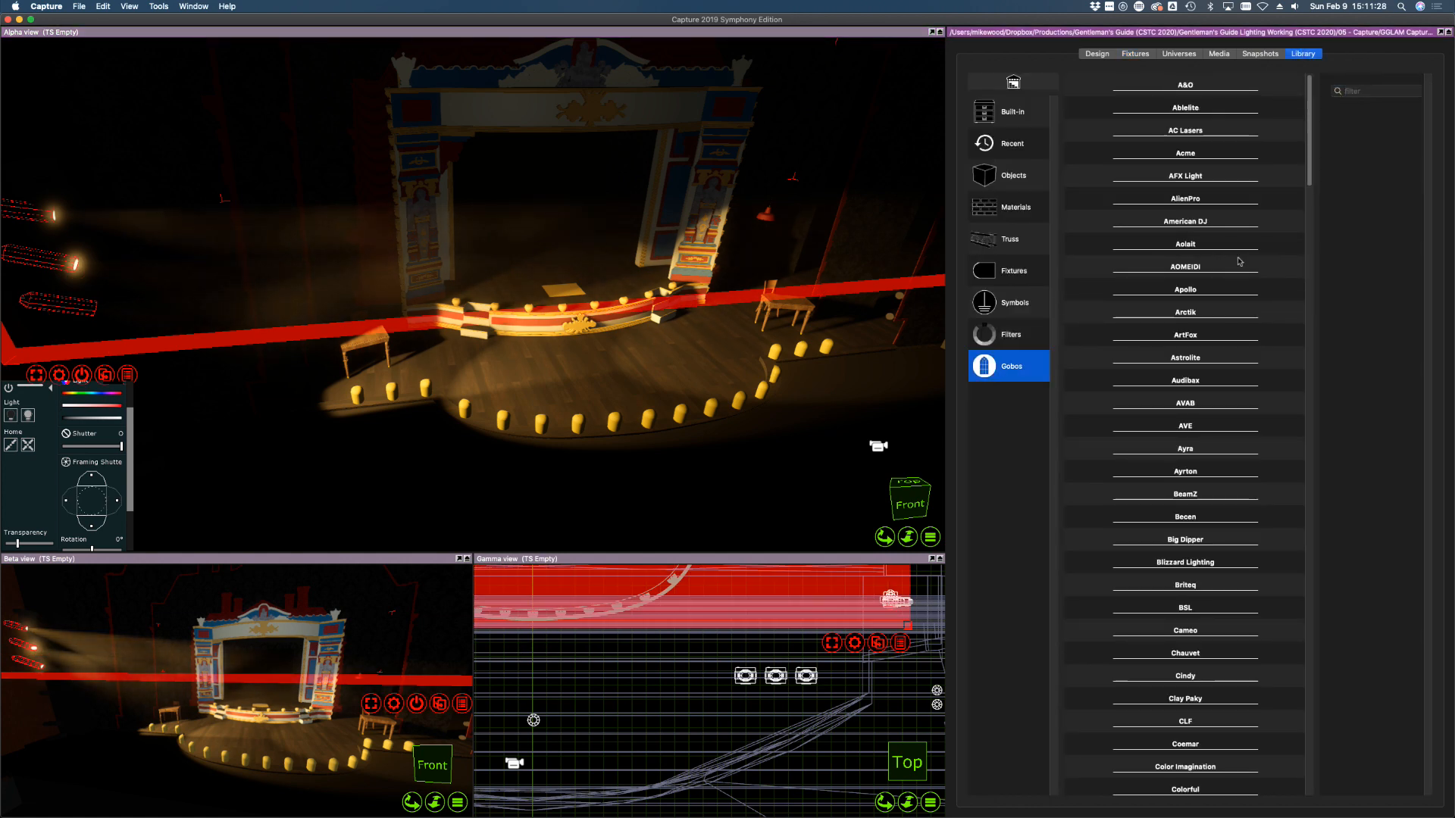
{"action": "left_click", "coordinate": [1368, 94]}
{"action": "type", "text": "579"}
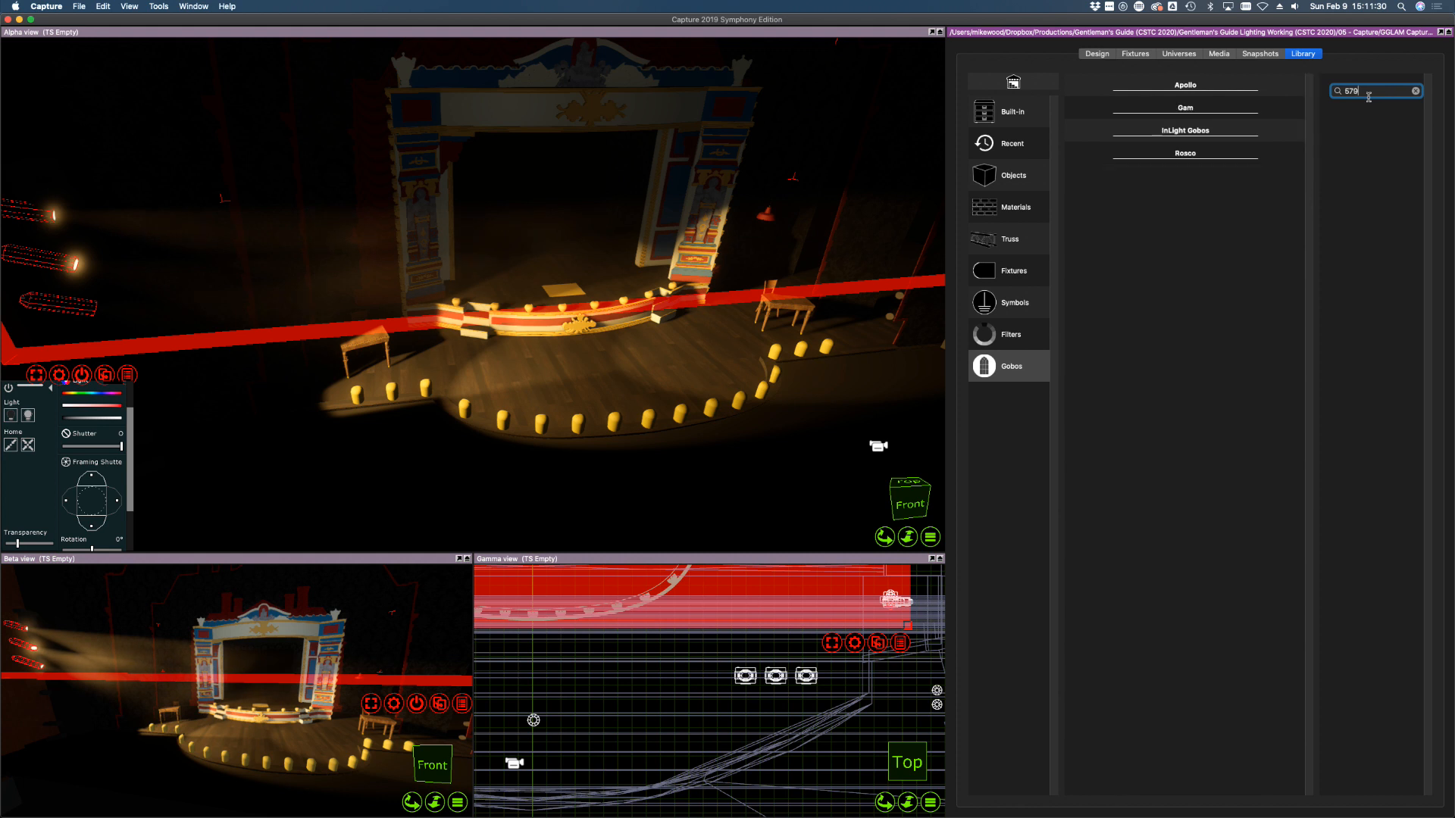
{"action": "left_click", "coordinate": [1167, 110]}
{"action": "left_click_drag", "start_coordinate": [1176, 132], "coordinate": [84, 313]}
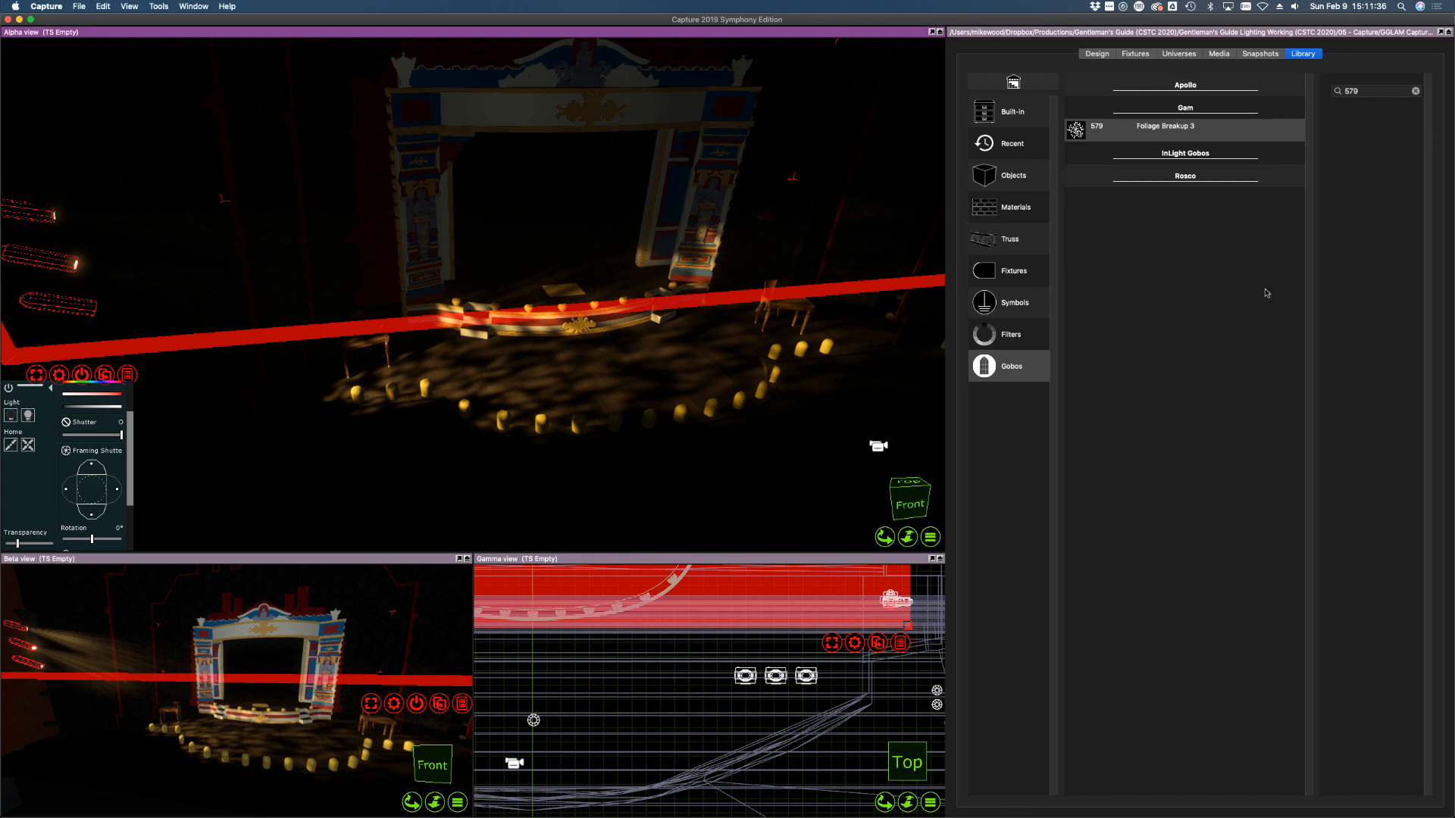
{"action": "left_click", "coordinate": [1135, 54]}
{"action": "left_click", "coordinate": [1119, 290]}
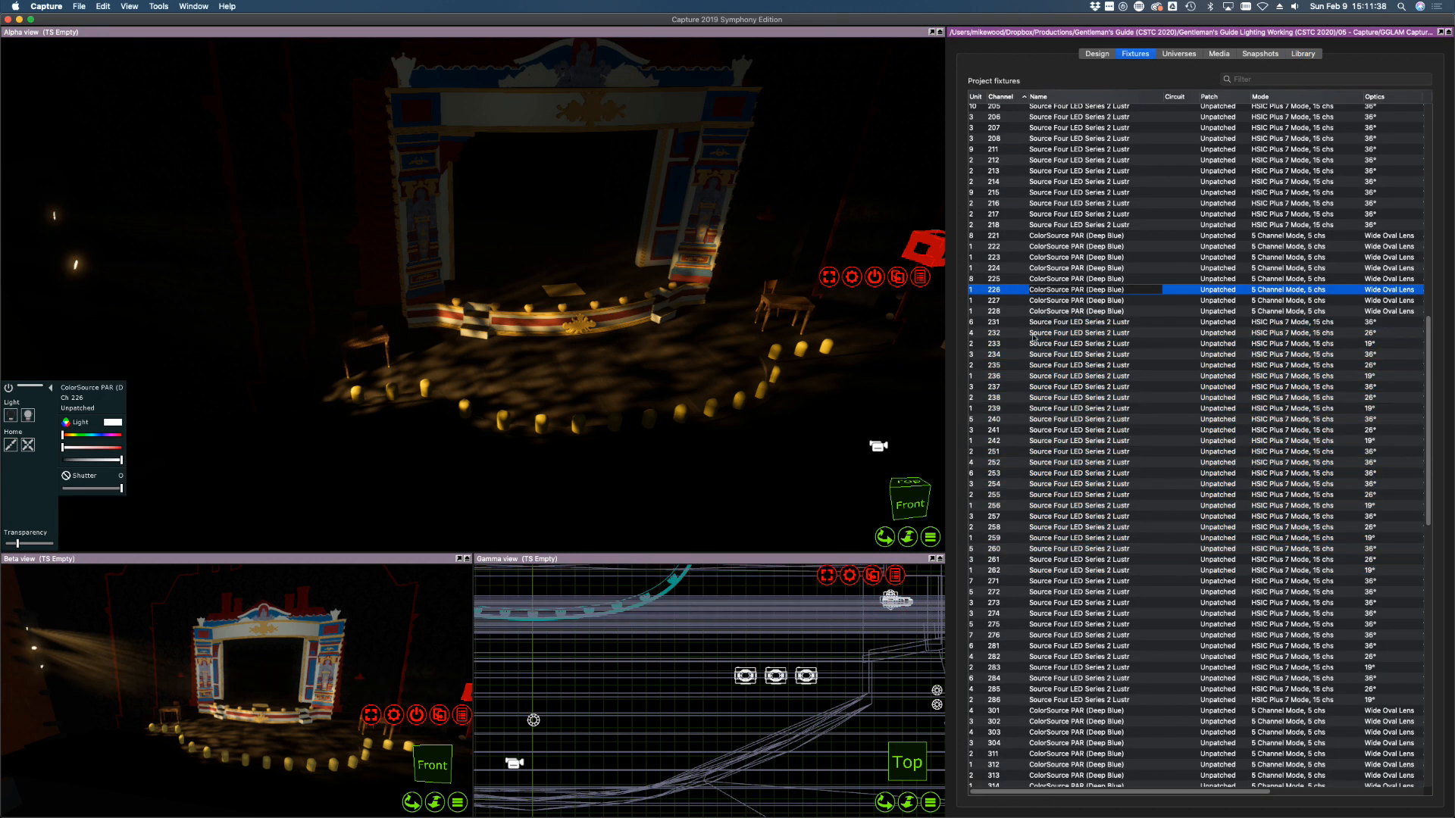
Bring side-wall fixtures 235, 236 and 237 to full and aim 237 across the stage
{"action": "left_click", "coordinate": [1010, 355]}
{"action": "left_click_drag", "start_coordinate": [385, 310], "coordinate": [311, 308]}
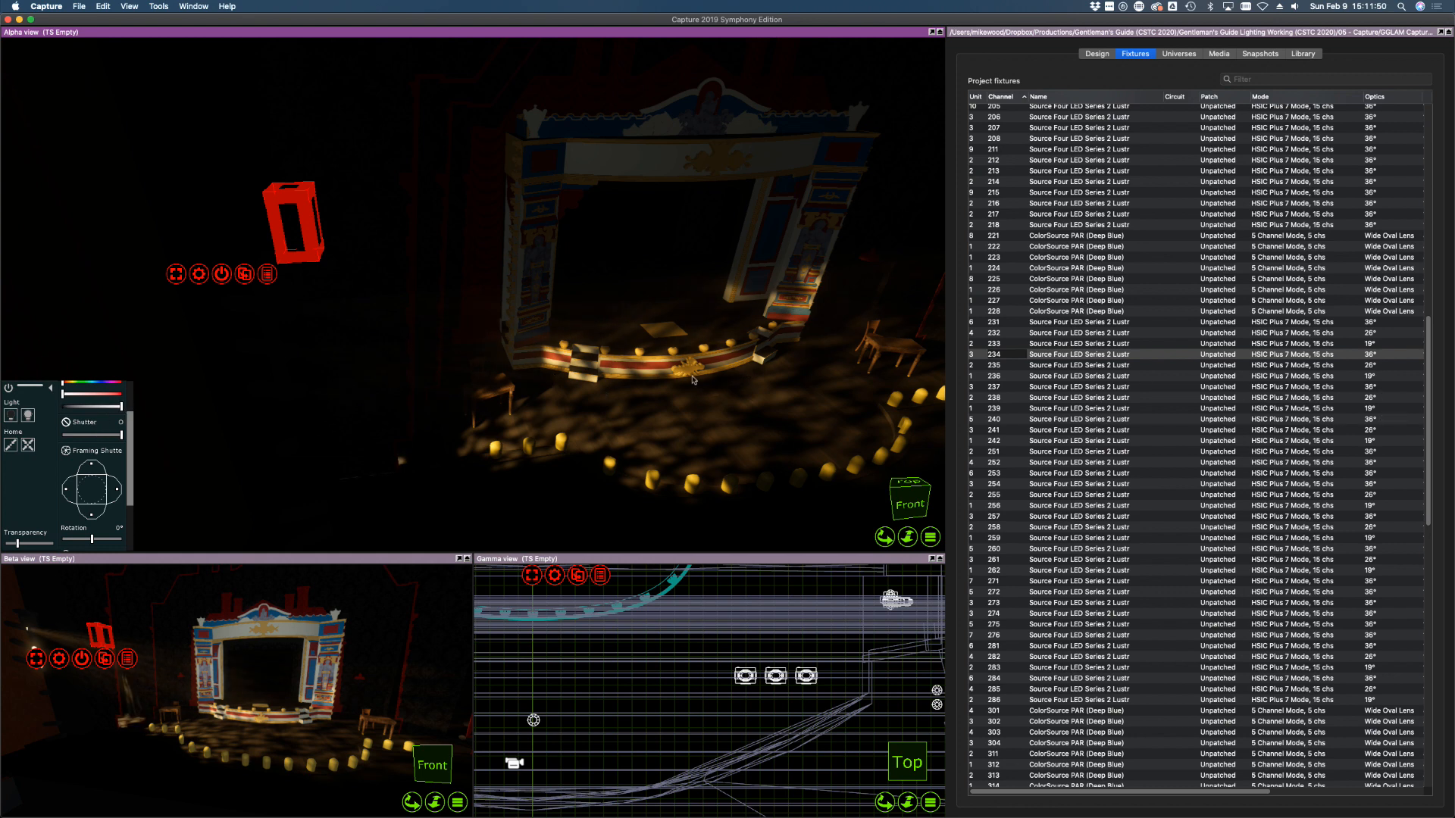
{"action": "left_click_drag", "start_coordinate": [775, 378], "coordinate": [406, 405]}
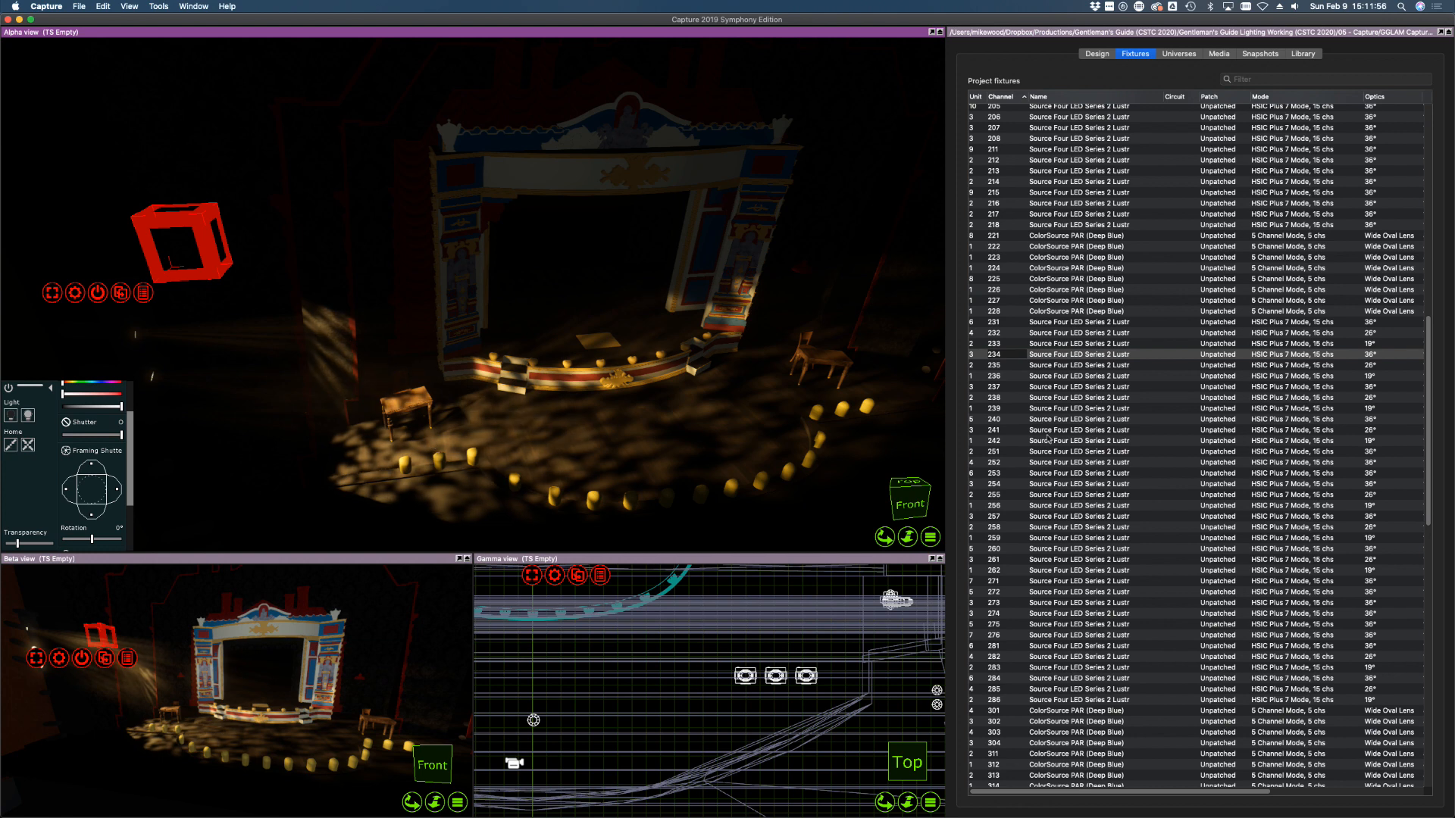
{"action": "left_click", "coordinate": [1057, 367]}
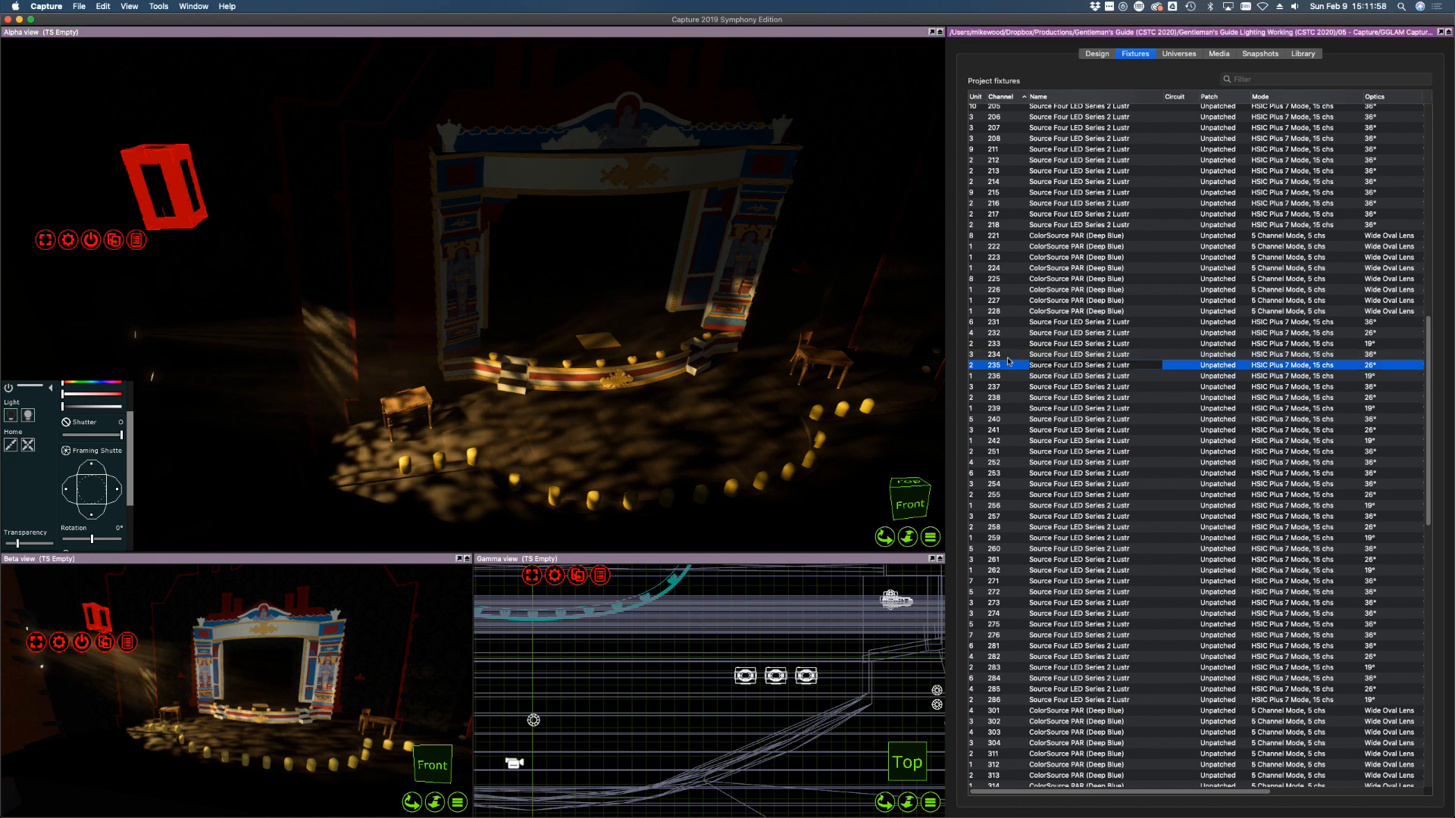
{"action": "left_click", "coordinate": [620, 447]}
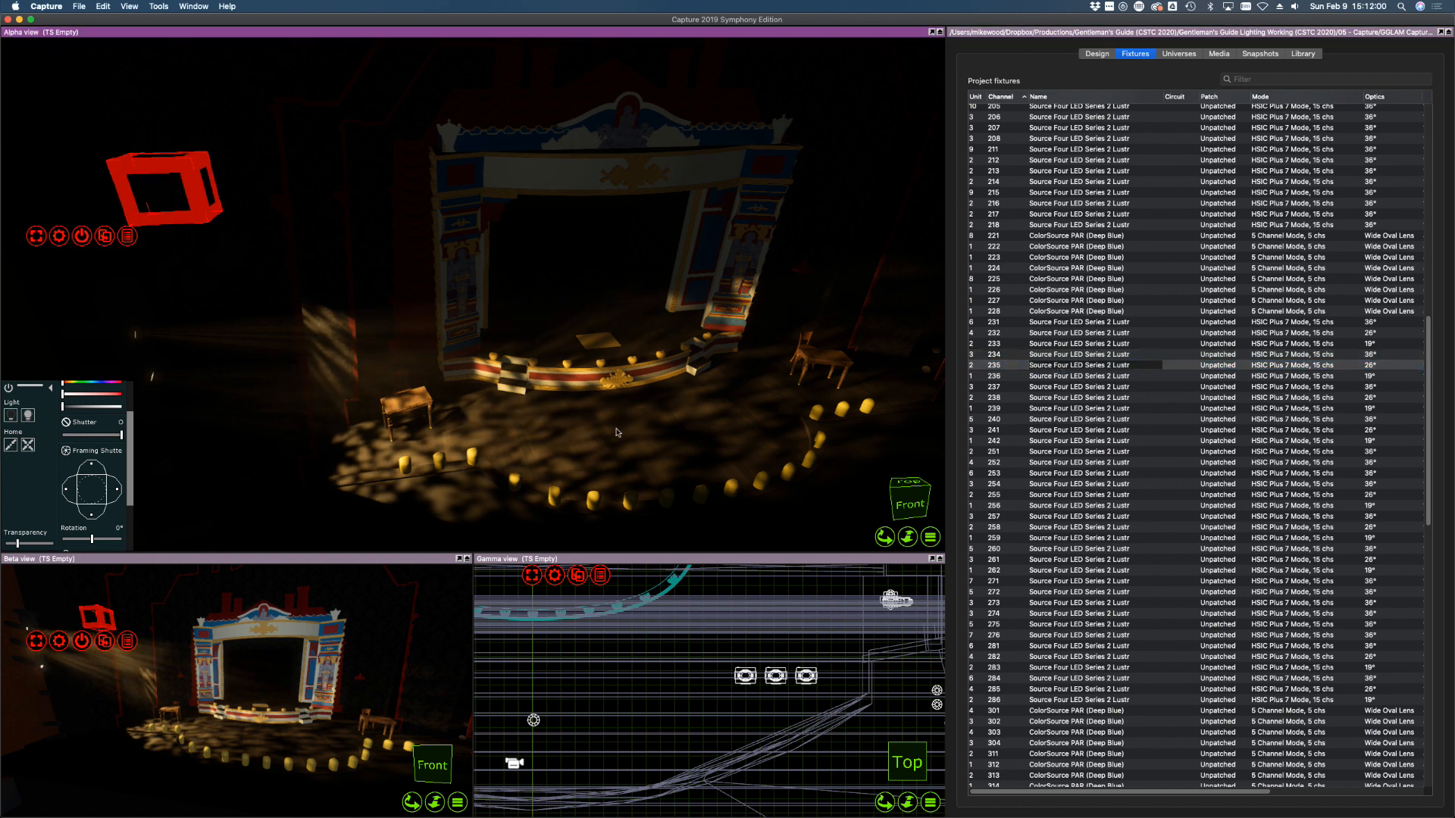
{"action": "left_click", "coordinate": [24, 416]}
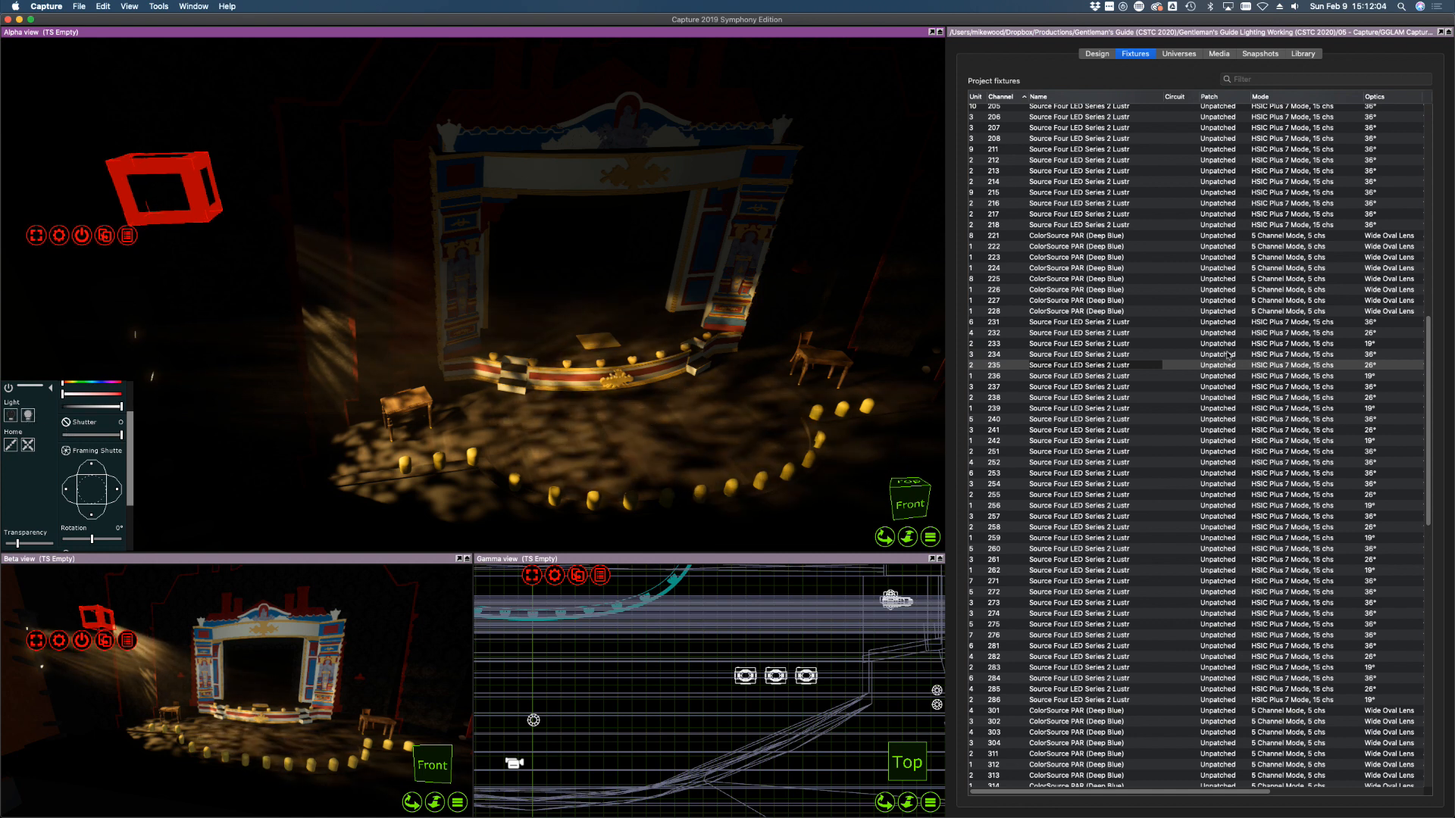
{"action": "left_click", "coordinate": [1038, 376]}
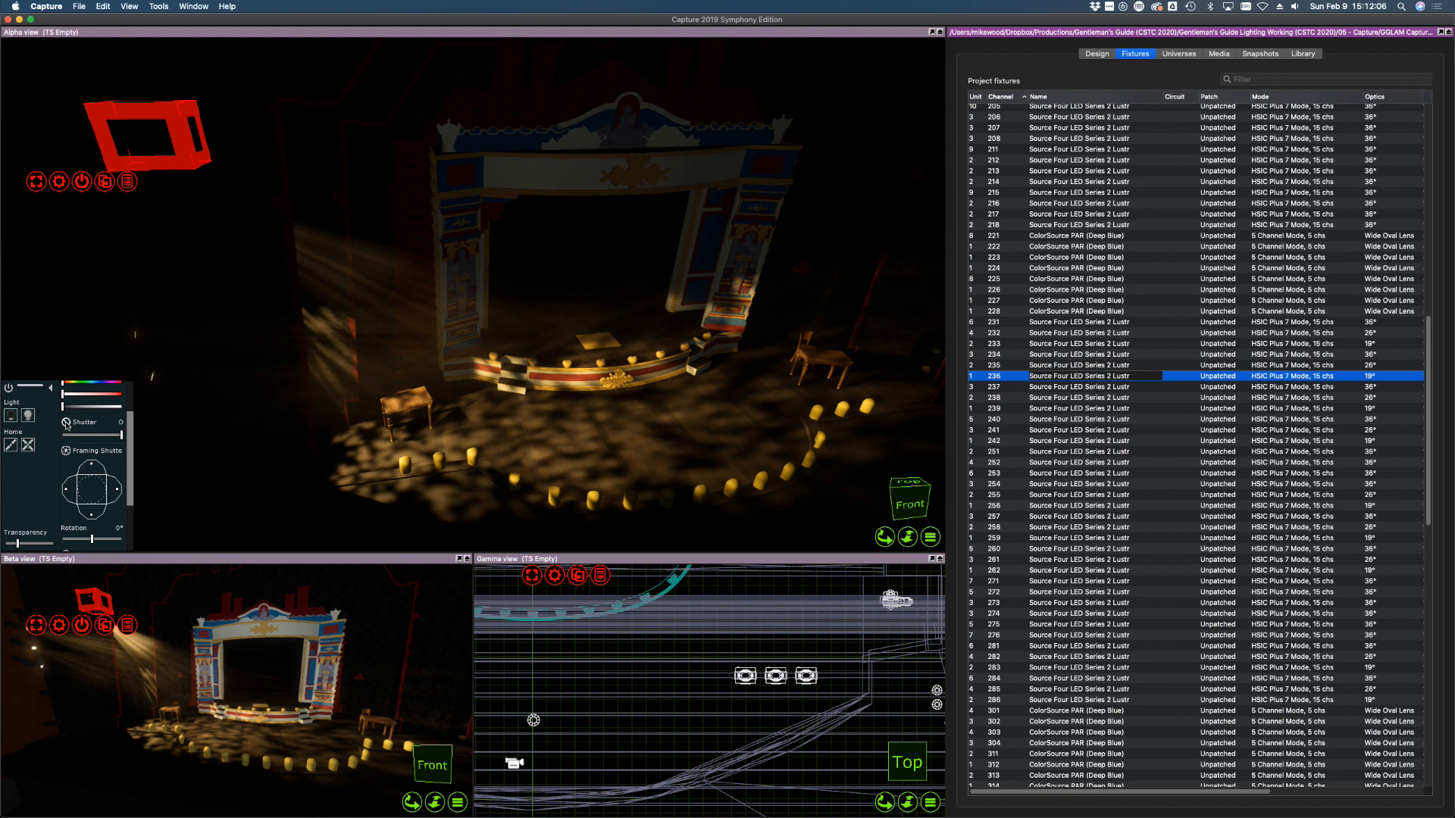
{"action": "left_click", "coordinate": [29, 416]}
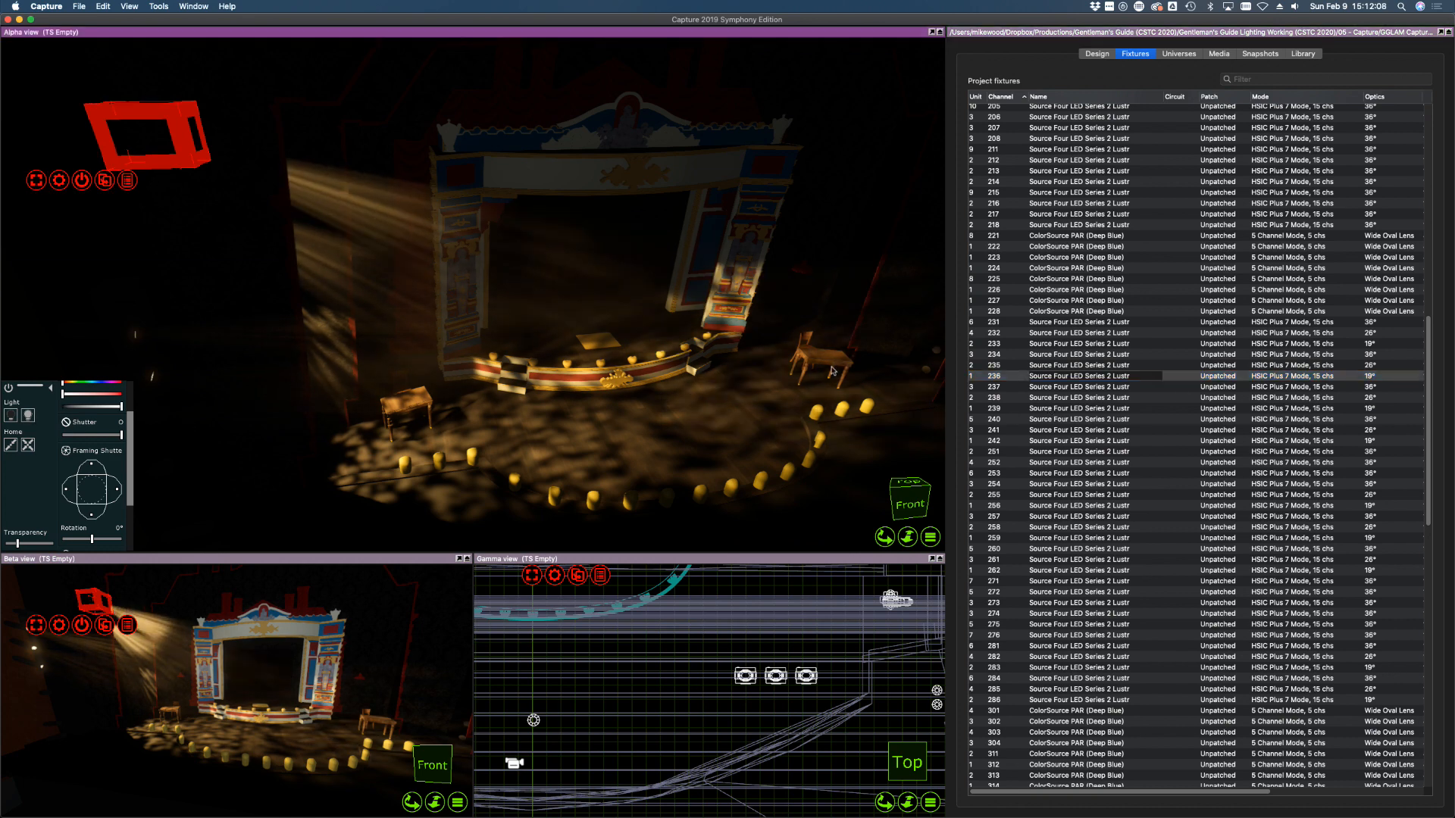
{"action": "left_click", "coordinate": [1035, 388]}
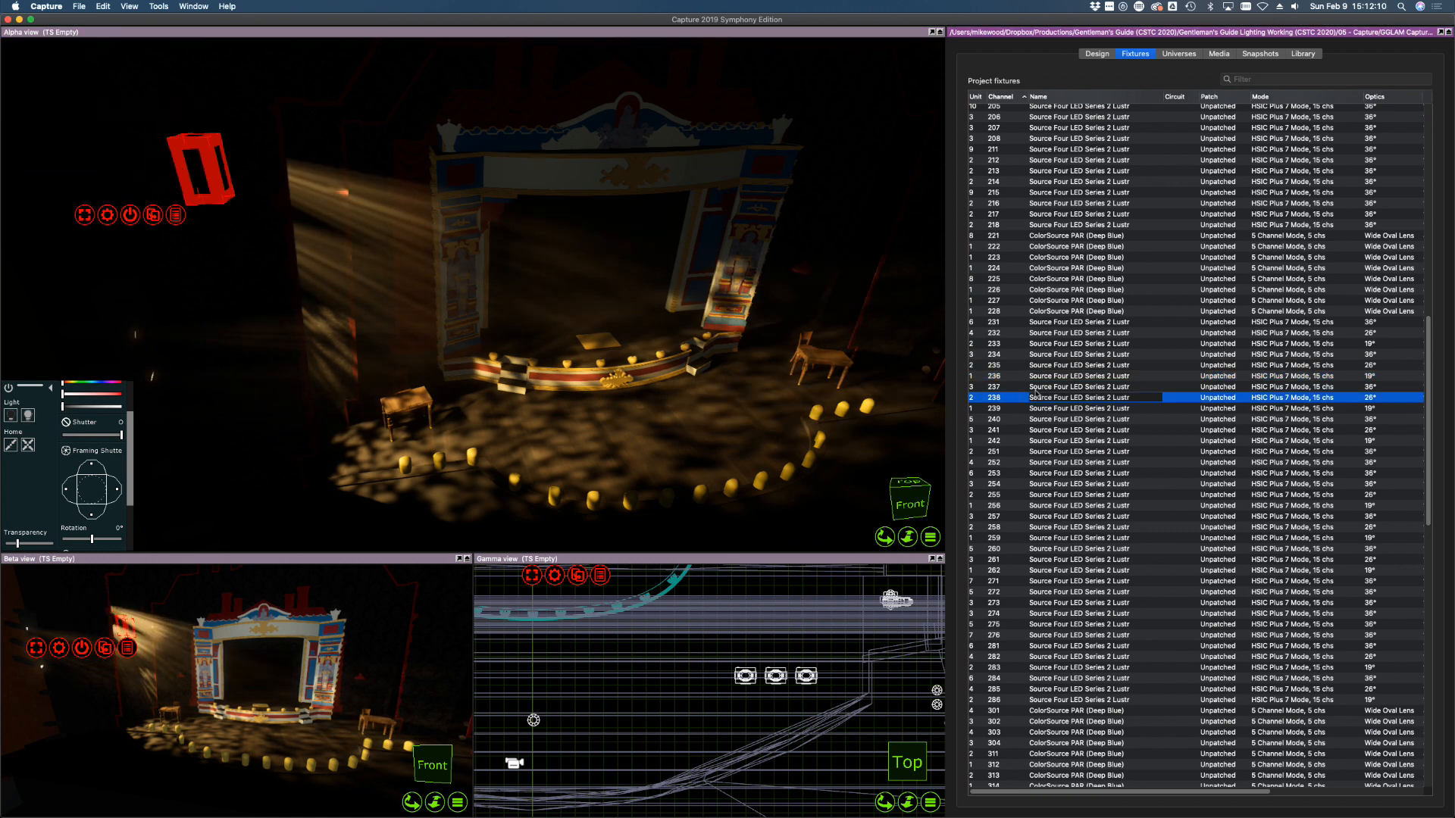
{"action": "left_click", "coordinate": [27, 416]}
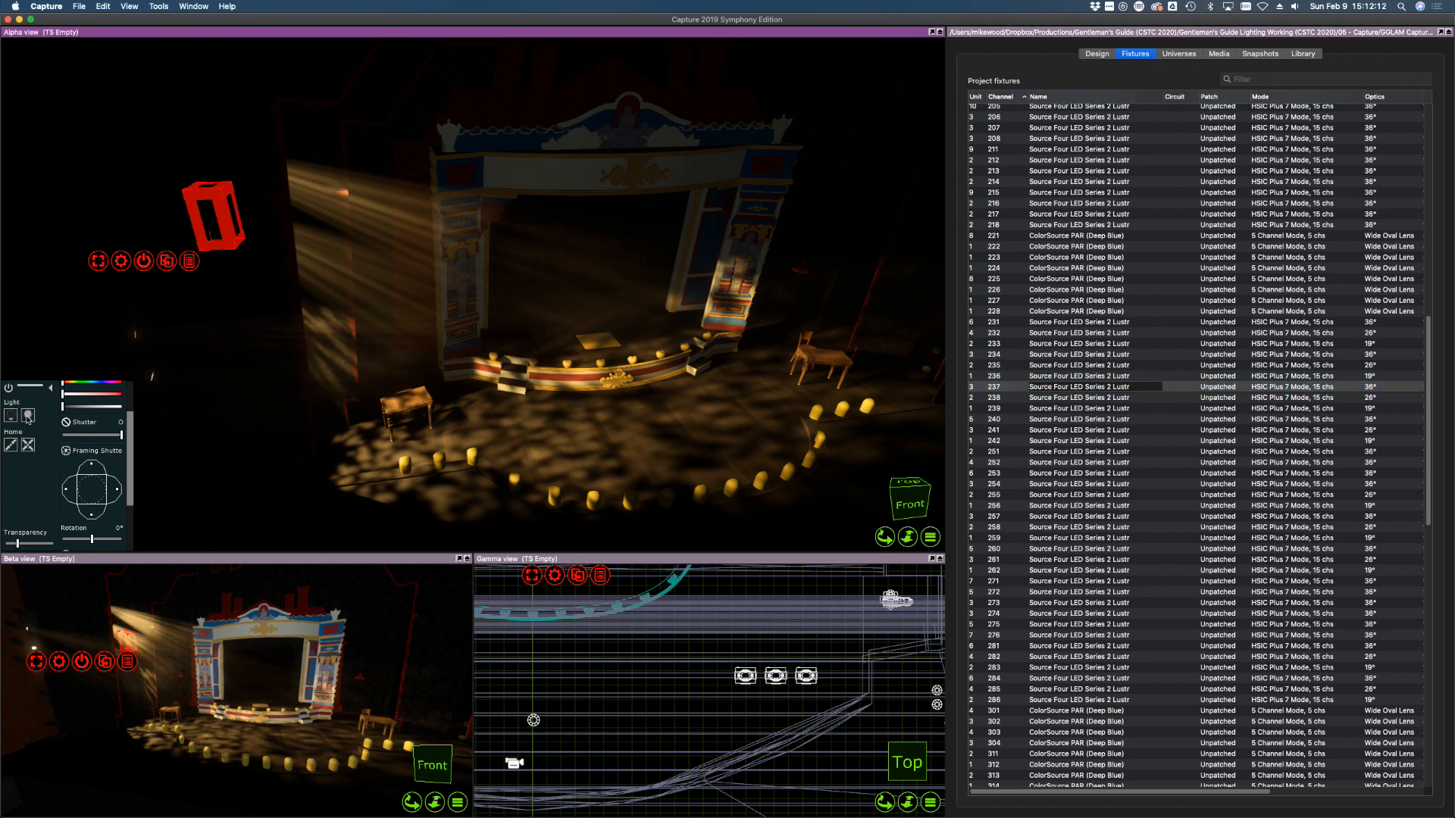
{"action": "mouse_move", "coordinate": [429, 369]}
{"action": "left_mouse_down"}
{"action": "mouse_move", "coordinate": [405, 377]}
{"action": "mouse_move", "coordinate": [436, 378]}
{"action": "left_mouse_up"}
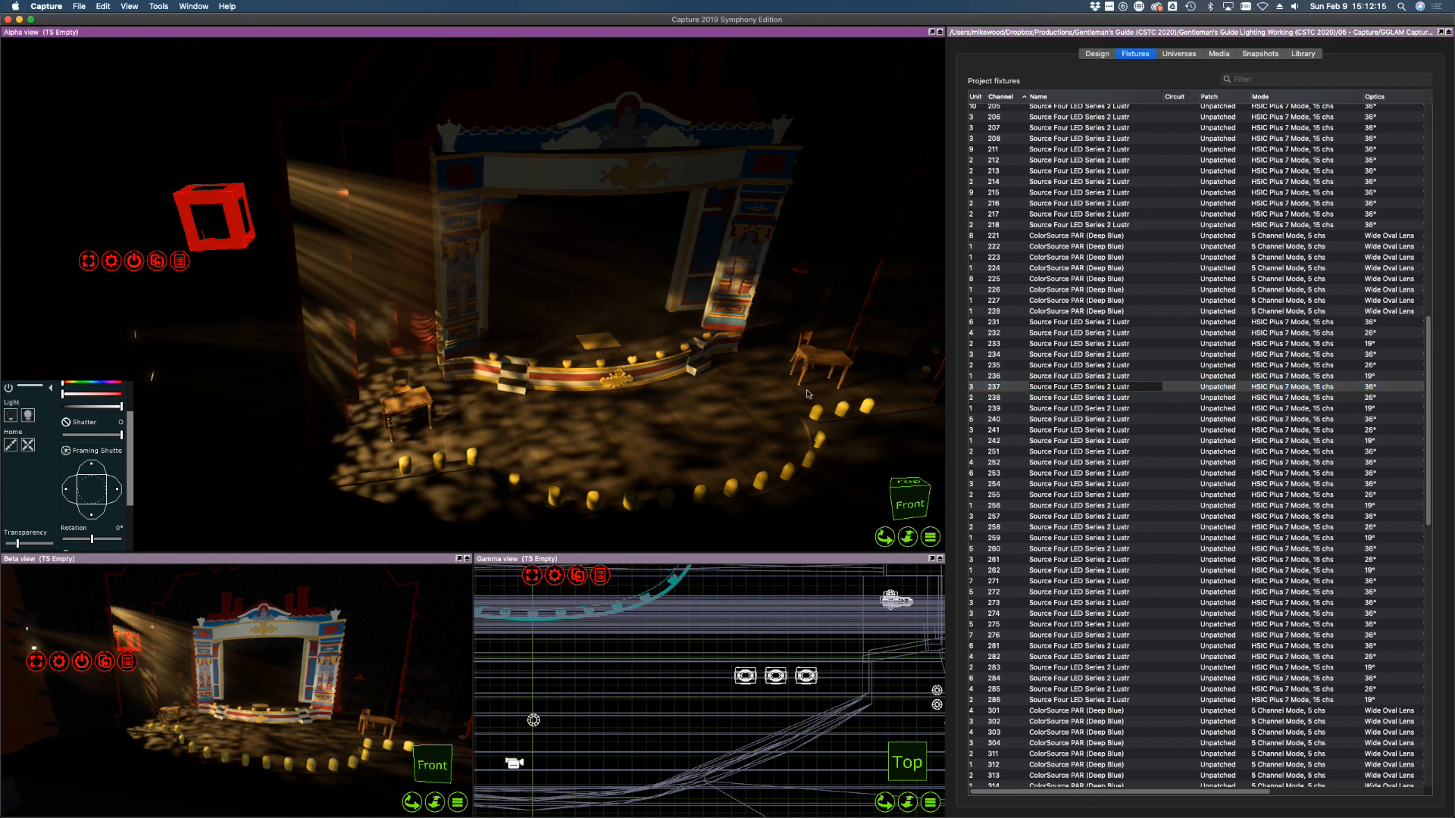
Bring fixtures 238 and 239 to full and aim them onto the proscenium columns and stage
{"action": "left_click", "coordinate": [1033, 398]}
{"action": "left_click", "coordinate": [595, 348]}
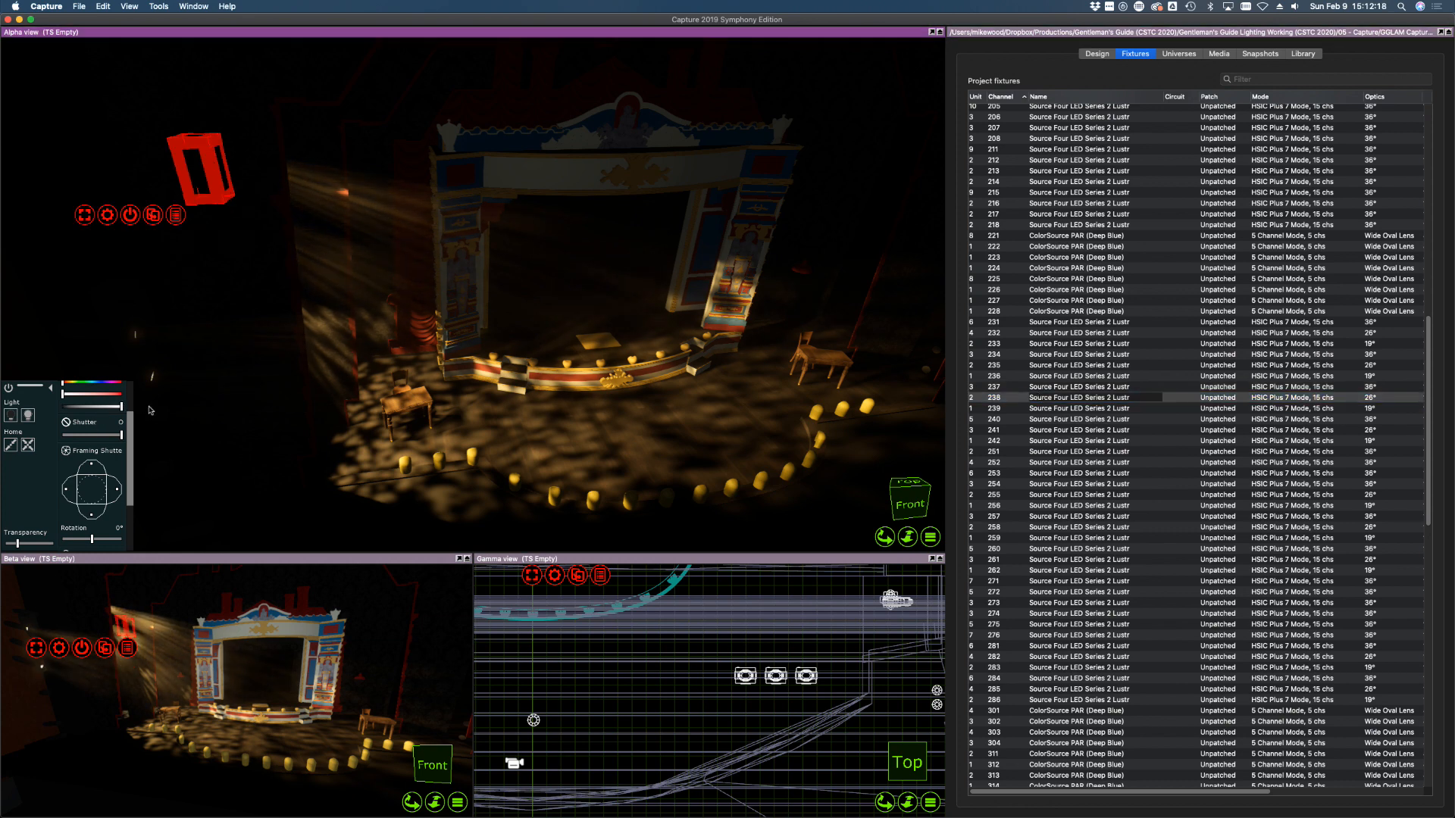
{"action": "left_click_drag", "start_coordinate": [594, 348], "coordinate": [600, 361]}
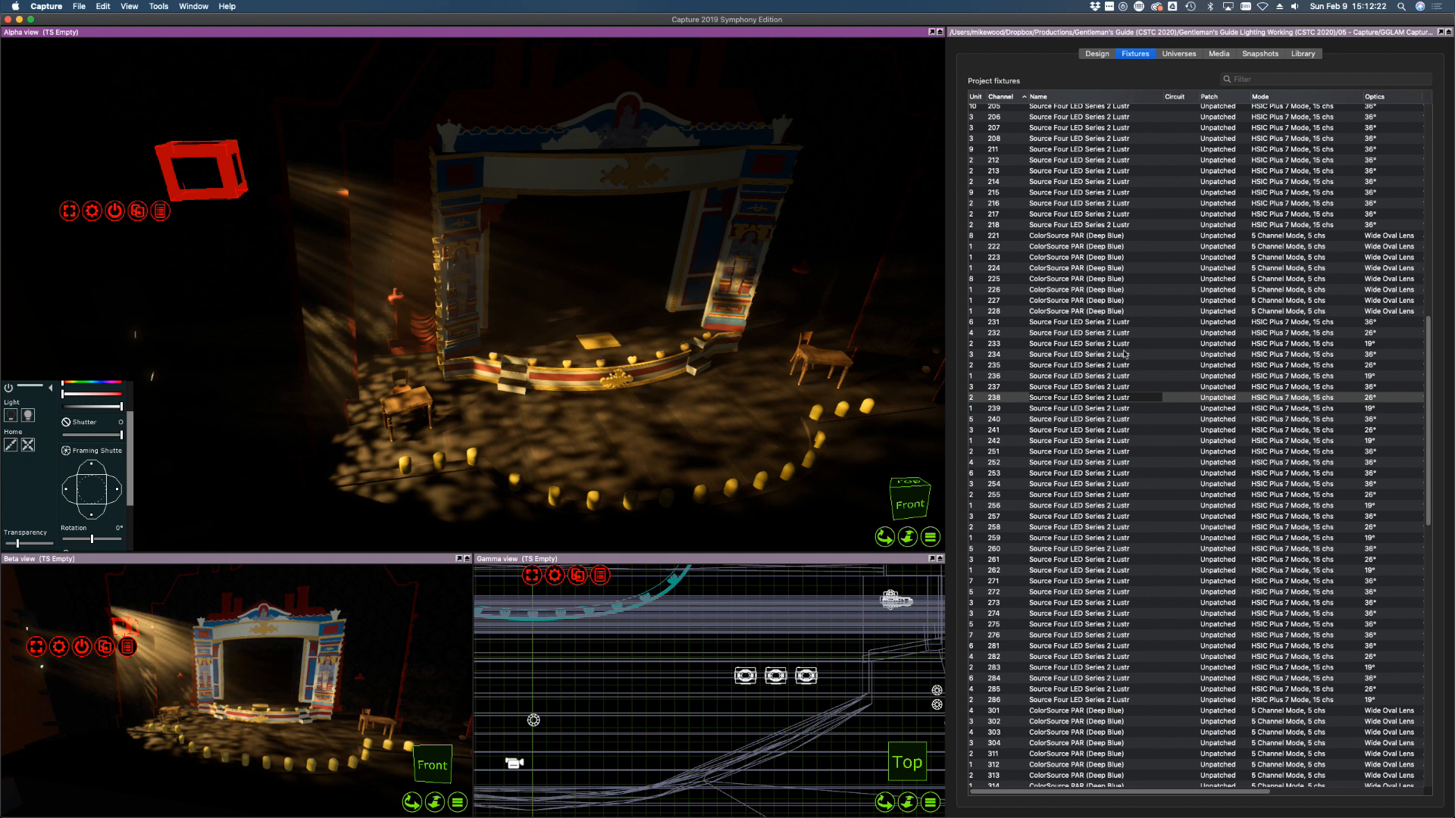
{"action": "left_click", "coordinate": [1047, 409]}
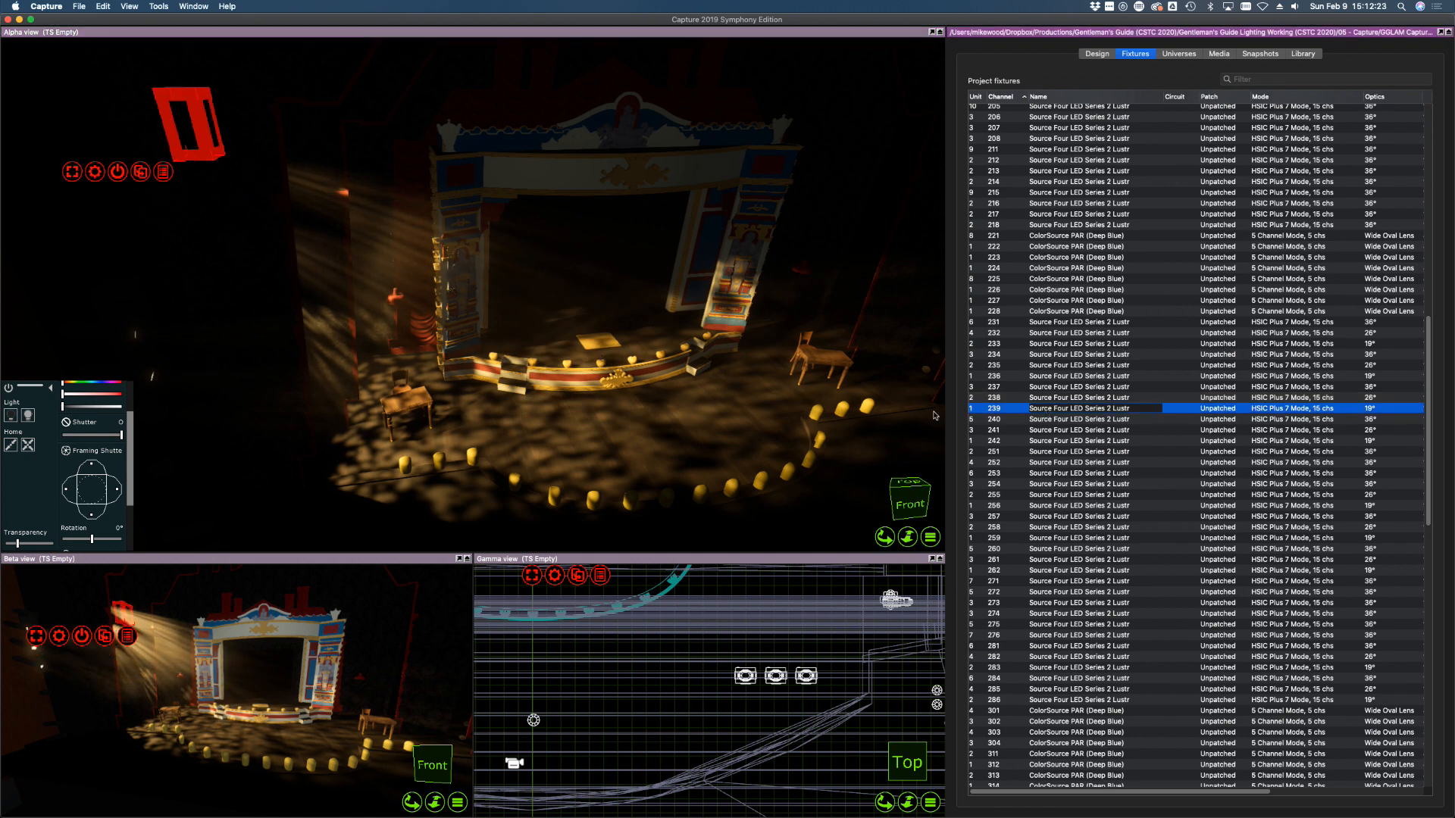
{"action": "left_click", "coordinate": [120, 409]}
{"action": "key", "text": "f"}
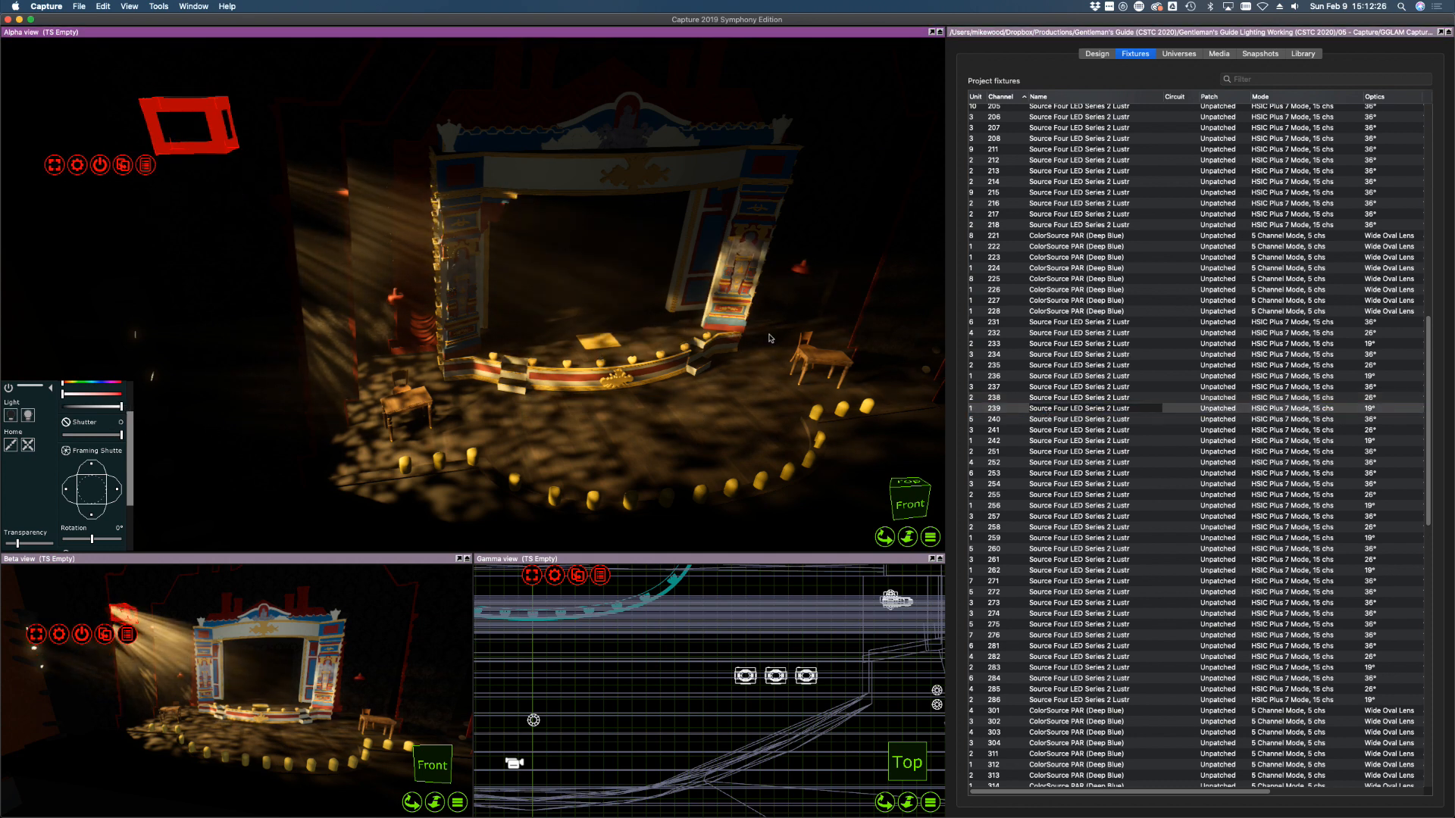
{"action": "key", "text": "f"}
{"action": "key", "text": "f"}
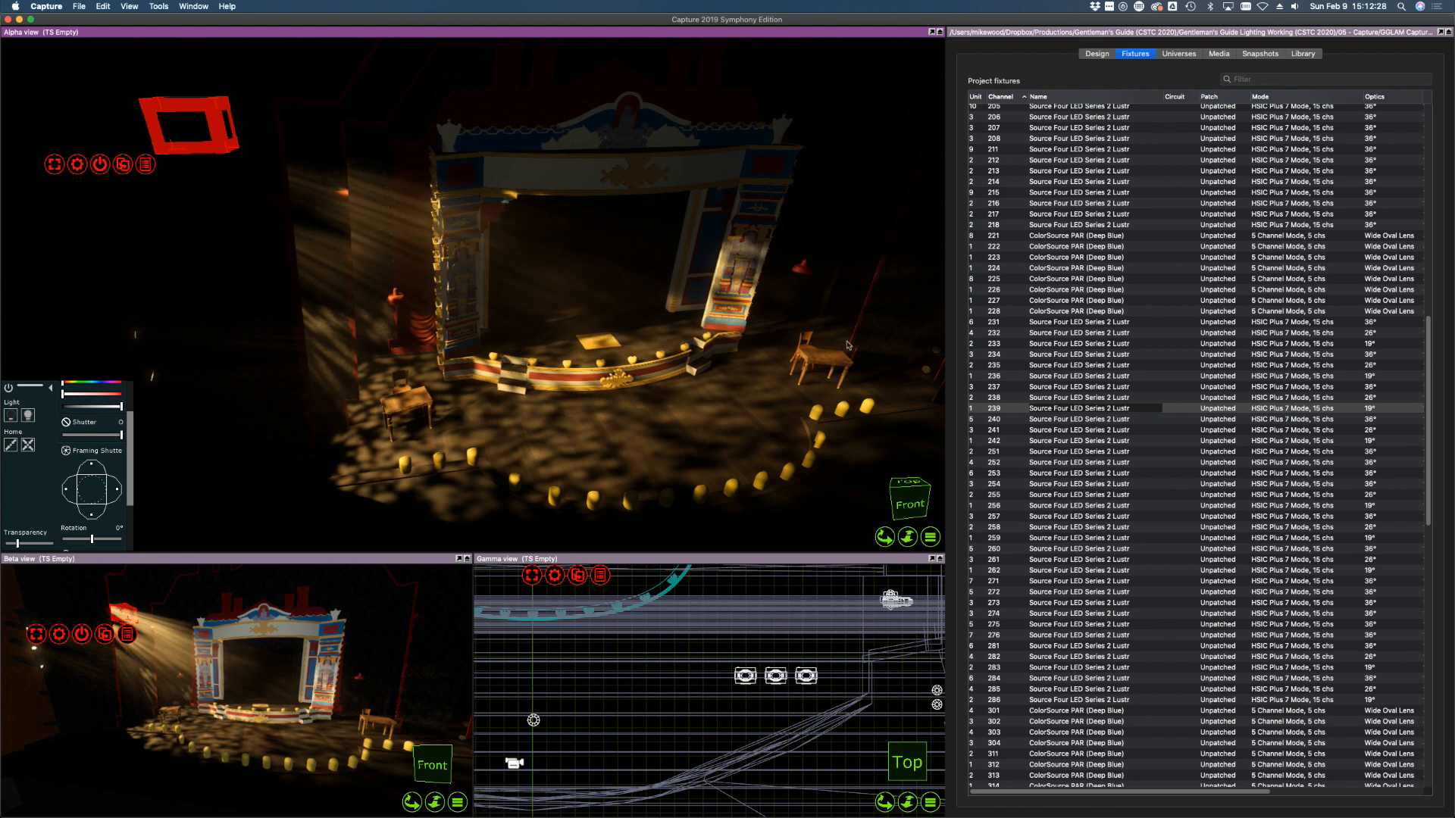
{"action": "left_click", "coordinate": [1000, 419]}
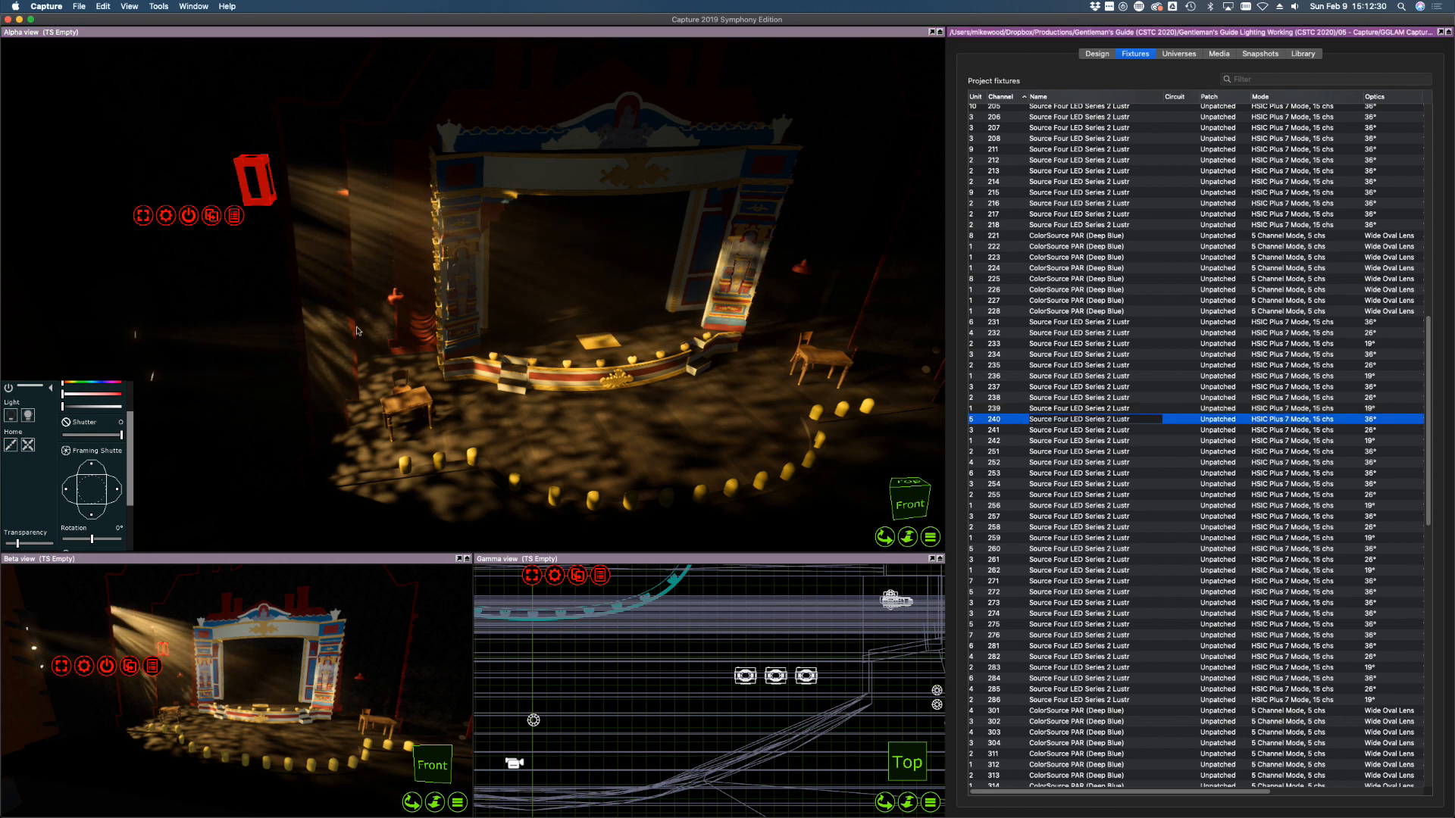
{"action": "mouse_move", "coordinate": [231, 316]}
{"action": "middle_mouse_down"}
{"action": "mouse_move", "coordinate": [261, 332]}
{"action": "mouse_move", "coordinate": [231, 316]}
{"action": "middle_mouse_up"}
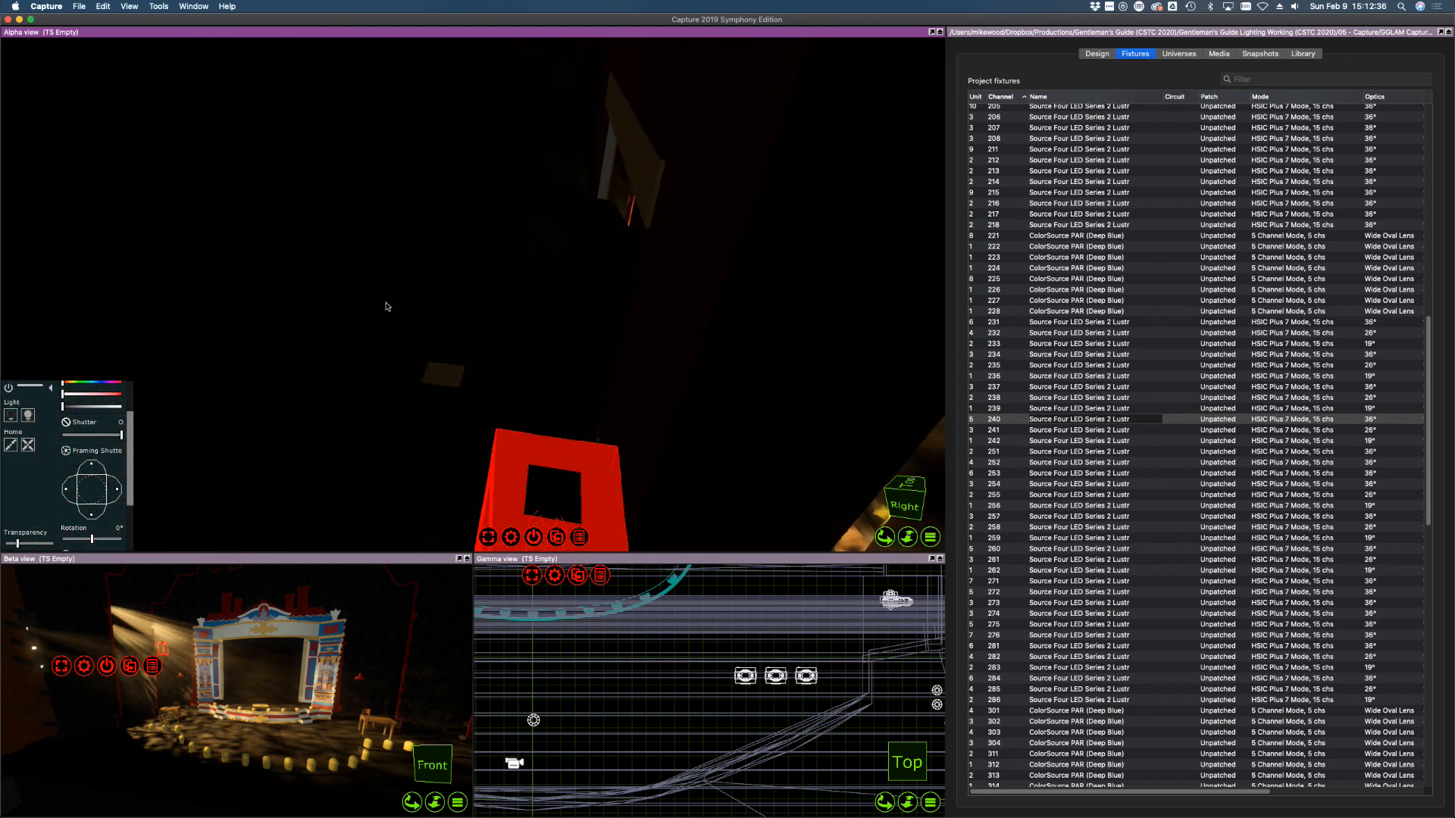
Turn fixtures 240, 241 and 242 on at full and focus each onto the stage with the focus key
{"action": "middle_click_drag", "start_coordinate": [394, 301], "coordinate": [395, 301], "text": "shift"}
{"action": "left_click", "coordinate": [29, 417]}
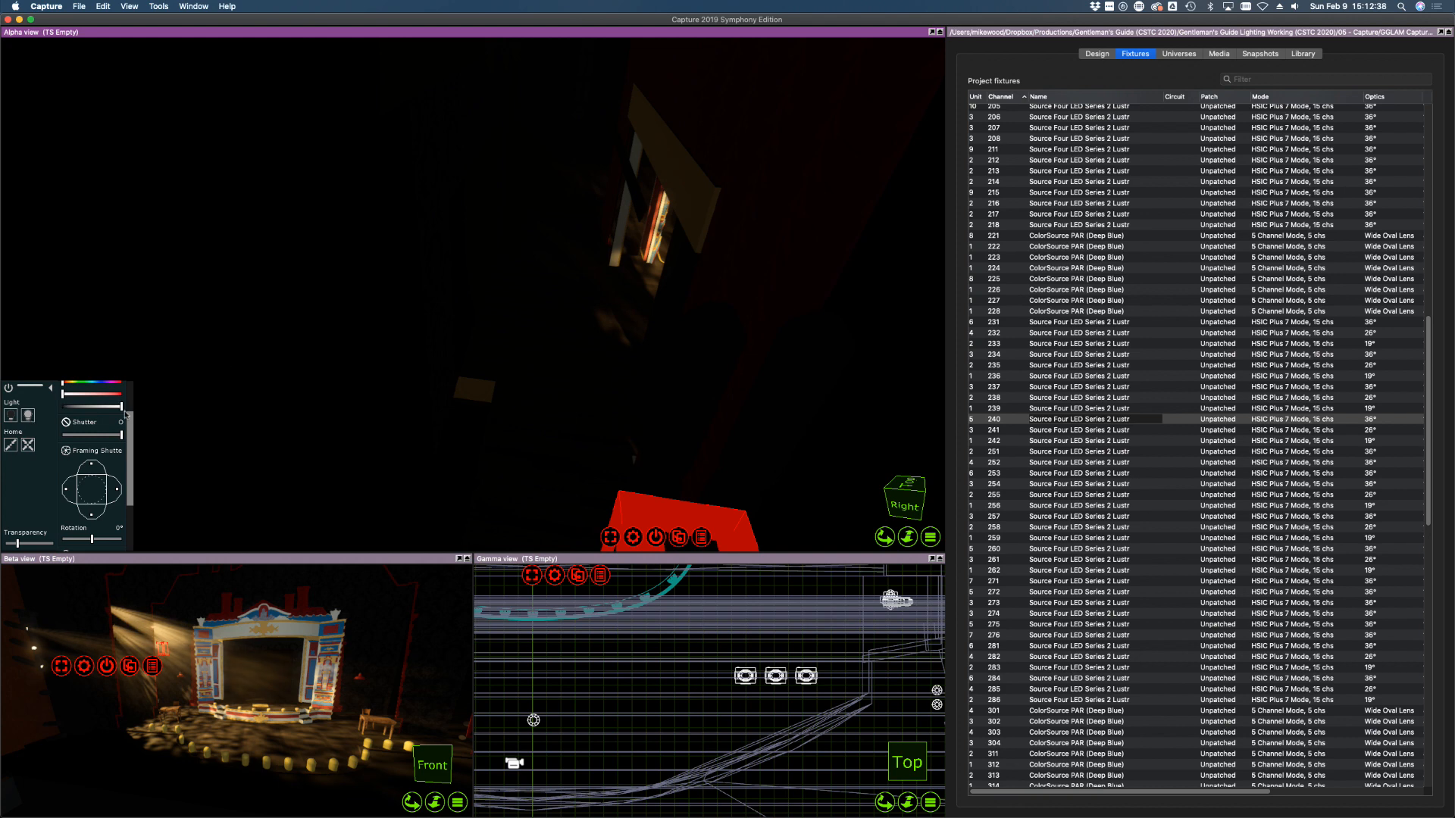
{"action": "key", "text": "f"}
{"action": "key", "text": "f"}
{"action": "key", "text": "f"}
{"action": "key", "text": "f"}
{"action": "key", "text": "f"}
{"action": "key", "text": "f"}
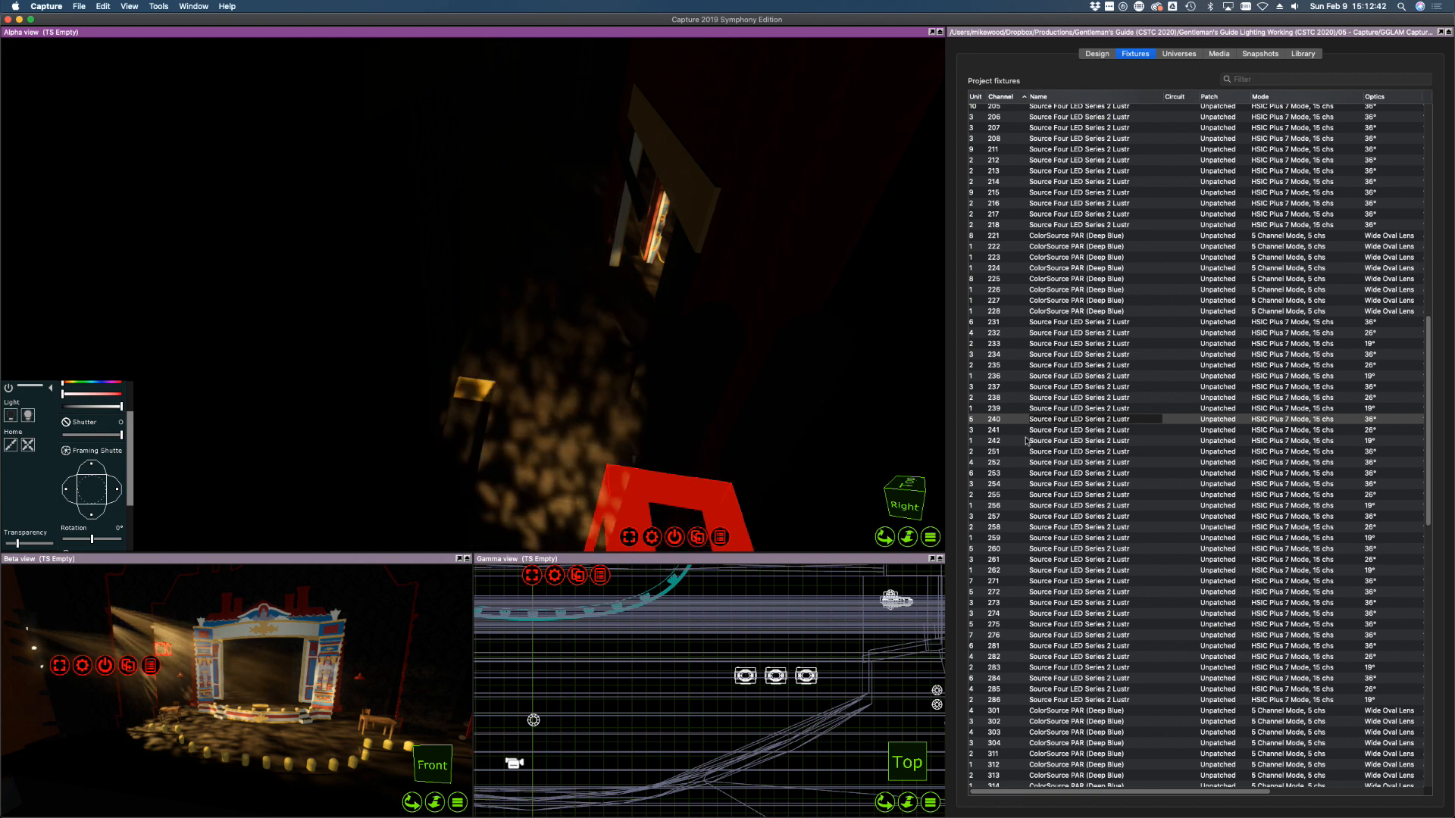
{"action": "left_click", "coordinate": [1000, 430]}
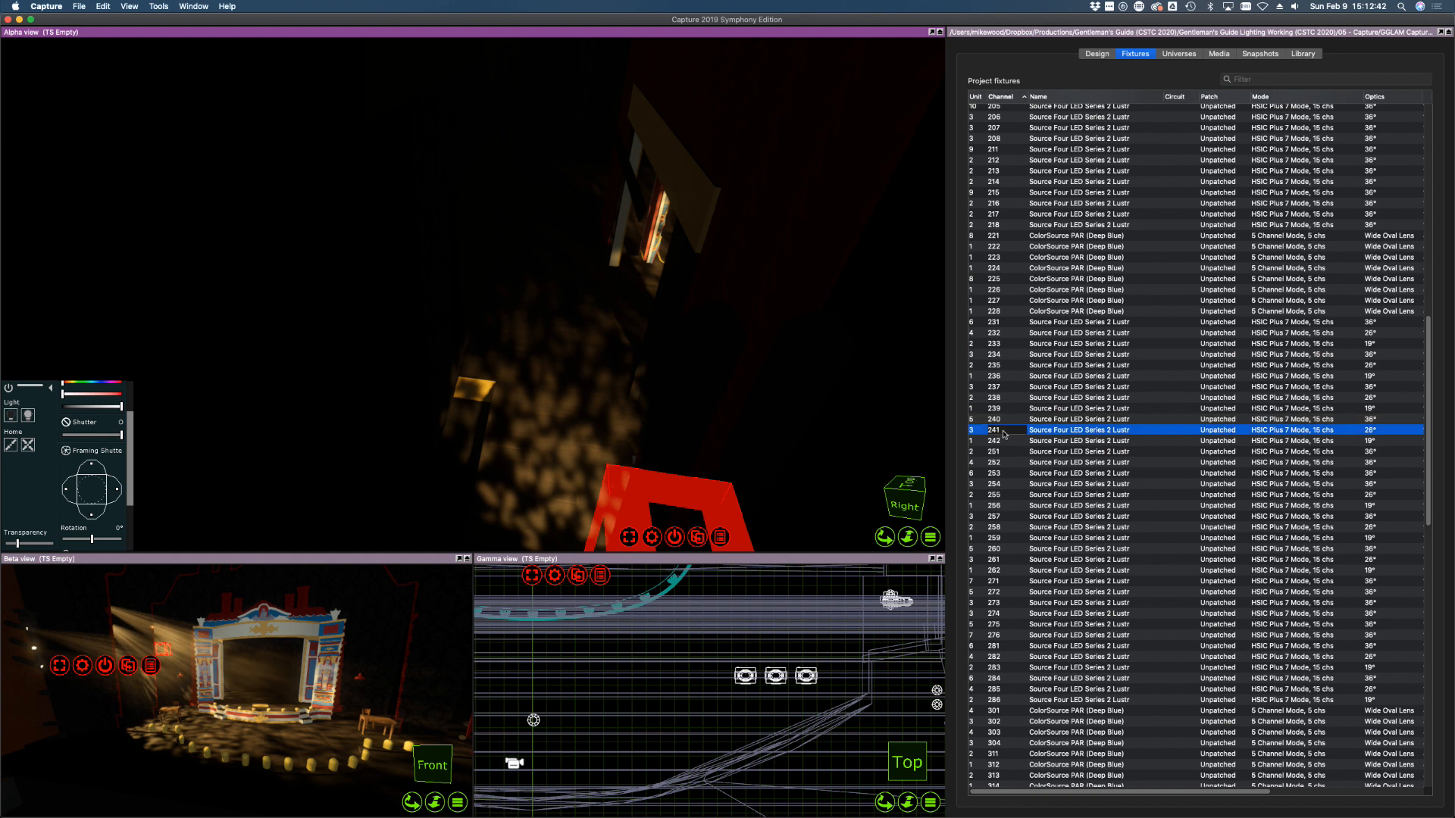
{"action": "left_click", "coordinate": [32, 414]}
{"action": "key", "text": "f"}
{"action": "key", "text": "f"}
{"action": "key", "text": "f"}
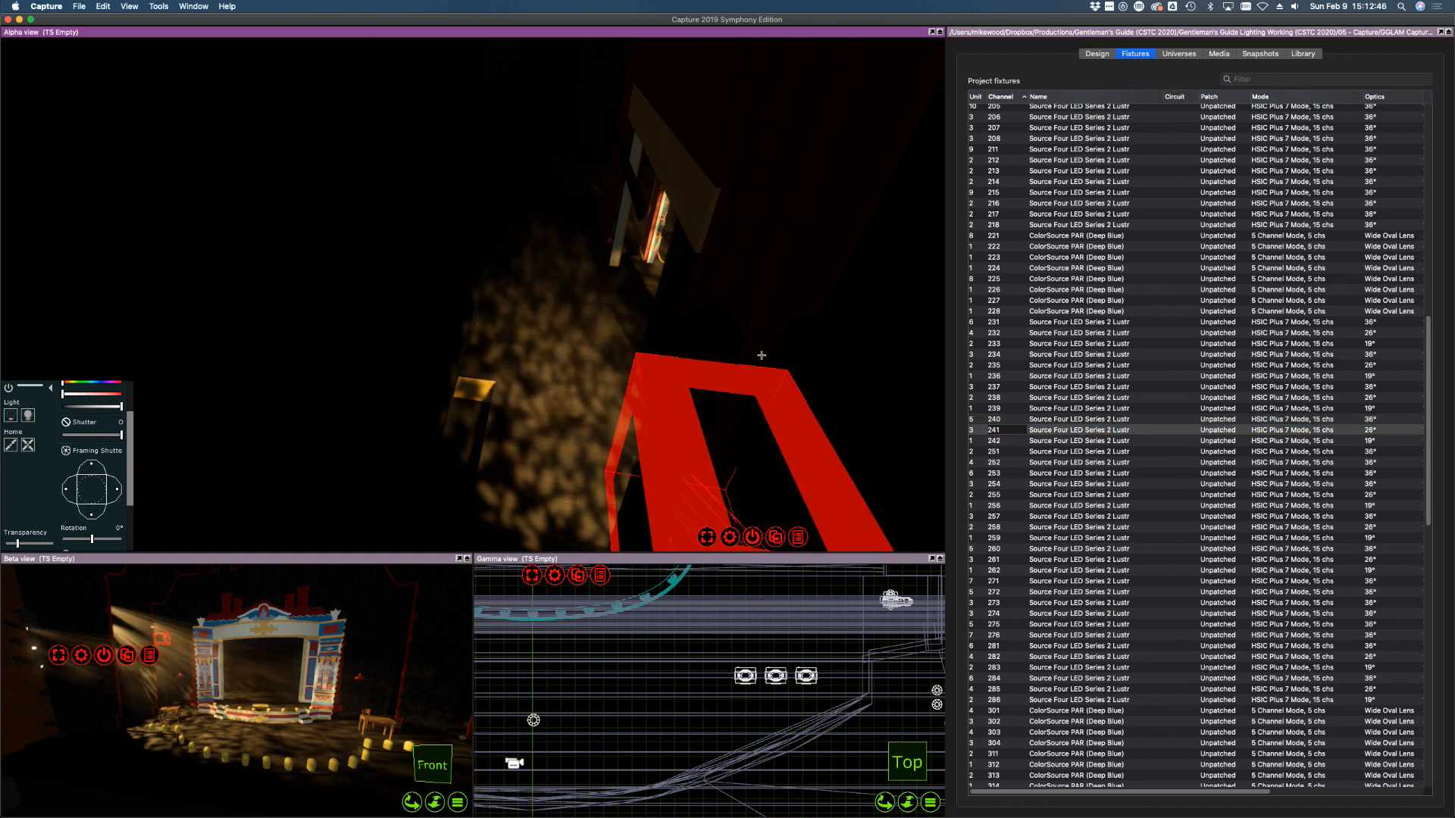
{"action": "left_click", "coordinate": [1000, 441]}
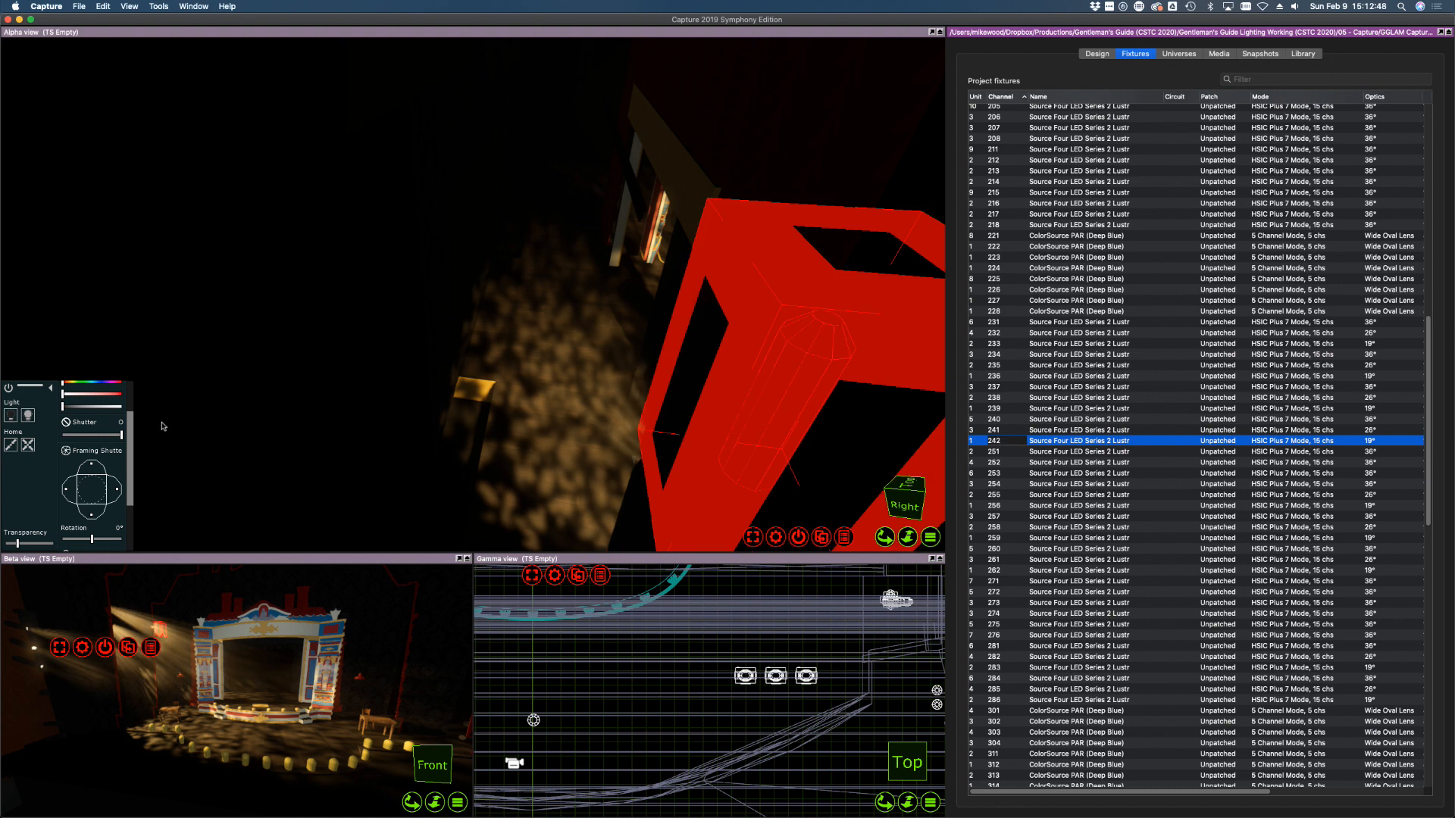
{"action": "left_click", "coordinate": [29, 416]}
{"action": "key", "text": "f"}
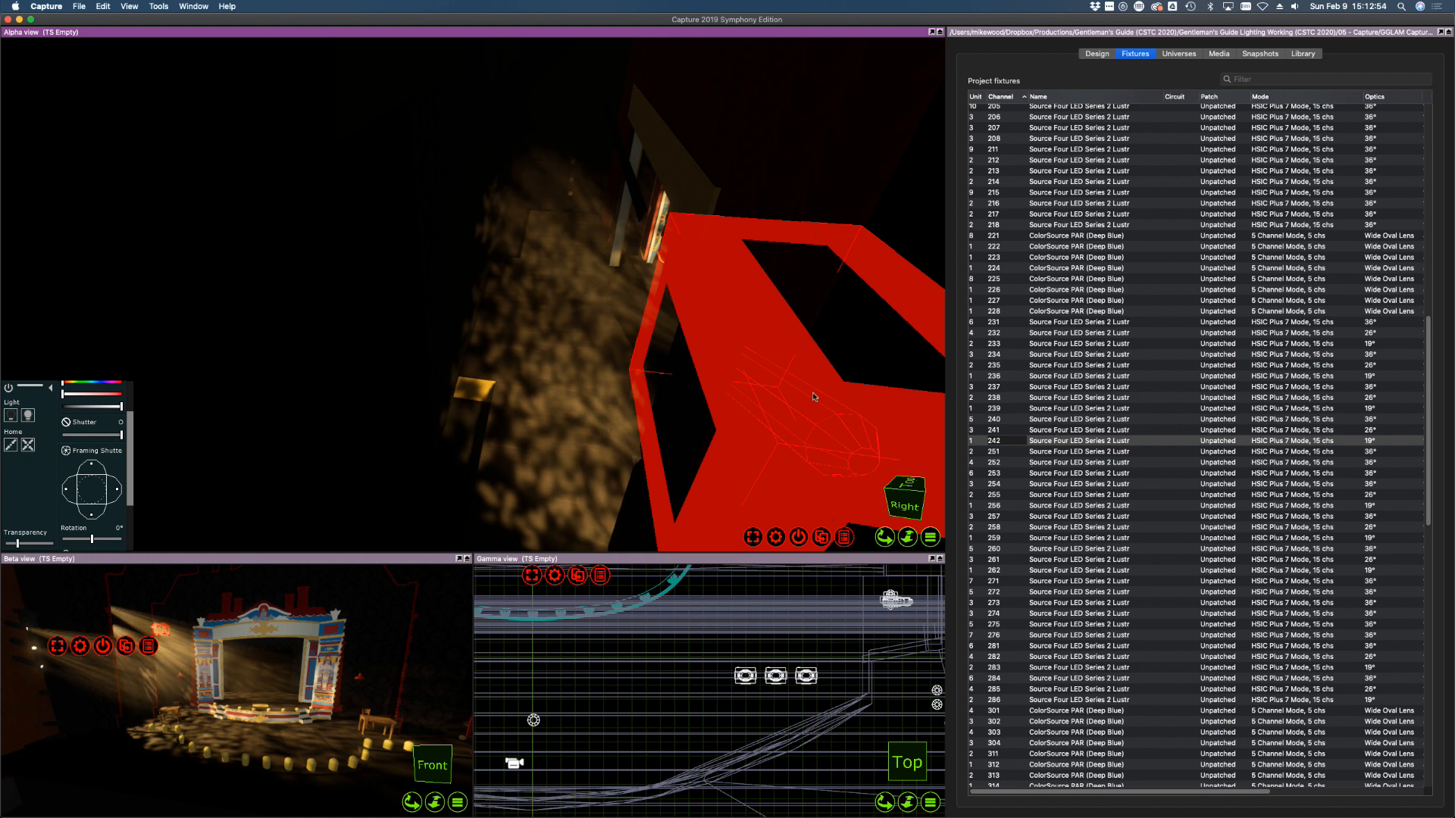
{"action": "middle_click_drag", "start_coordinate": [814, 397], "coordinate": [815, 396]}
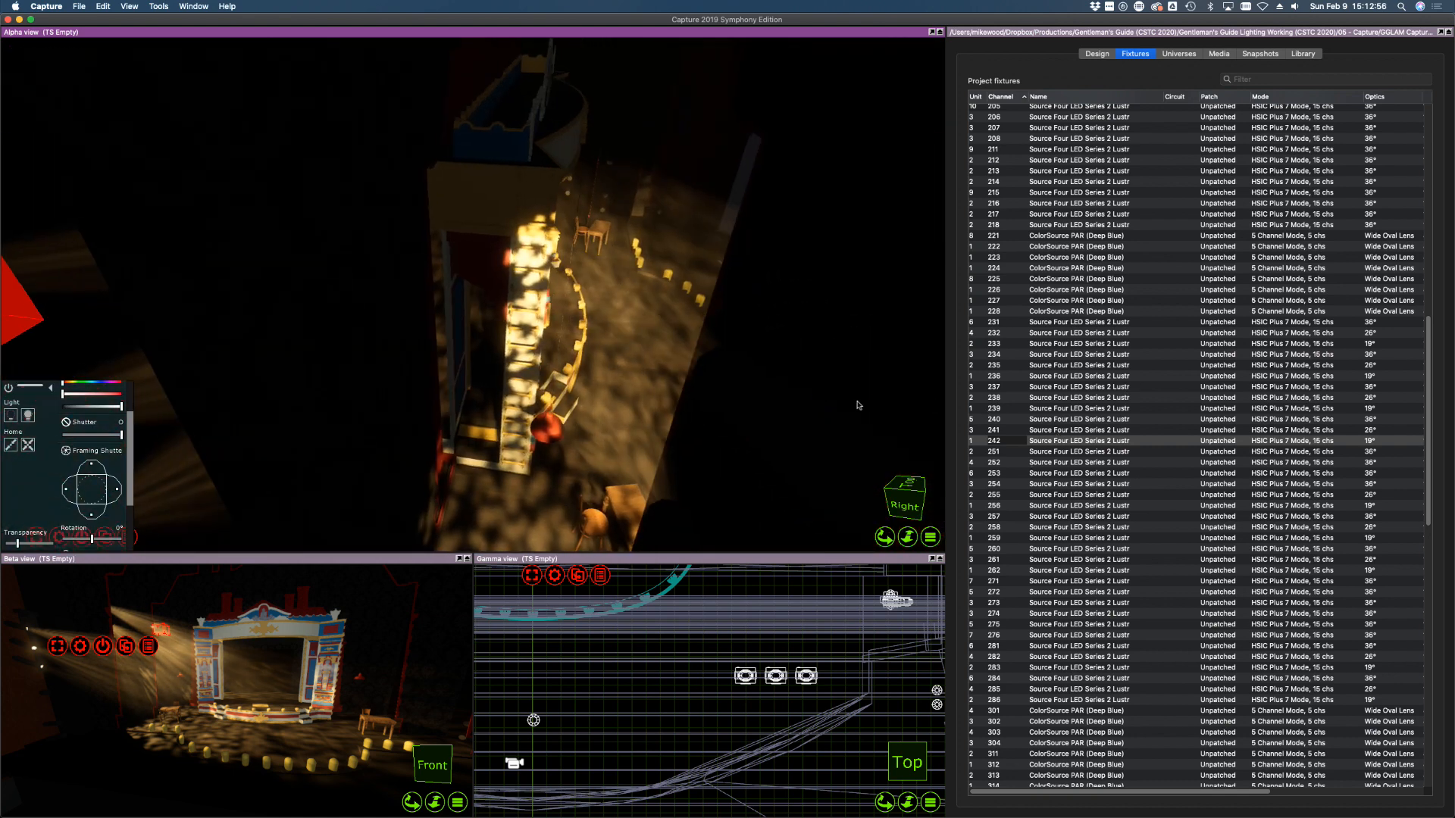
Orbit, zoom and pan the Alpha view to a centred front view of the stage, reselecting fixture 240
{"action": "right_click_drag", "start_coordinate": [857, 401], "coordinate": [859, 405]}
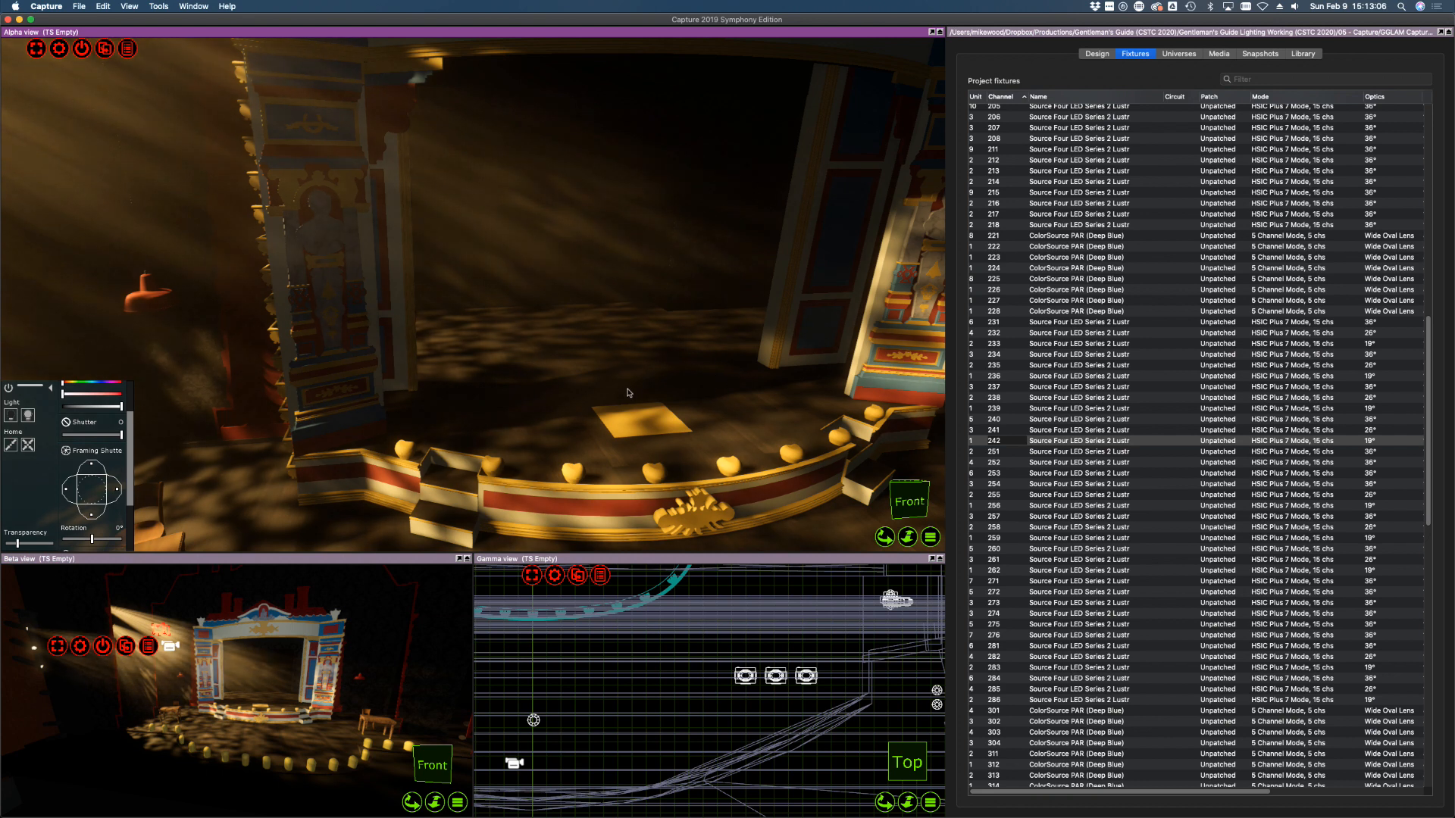
{"action": "scroll", "coordinate": [624, 391], "scroll_direction": "down", "scroll_amount": 5}
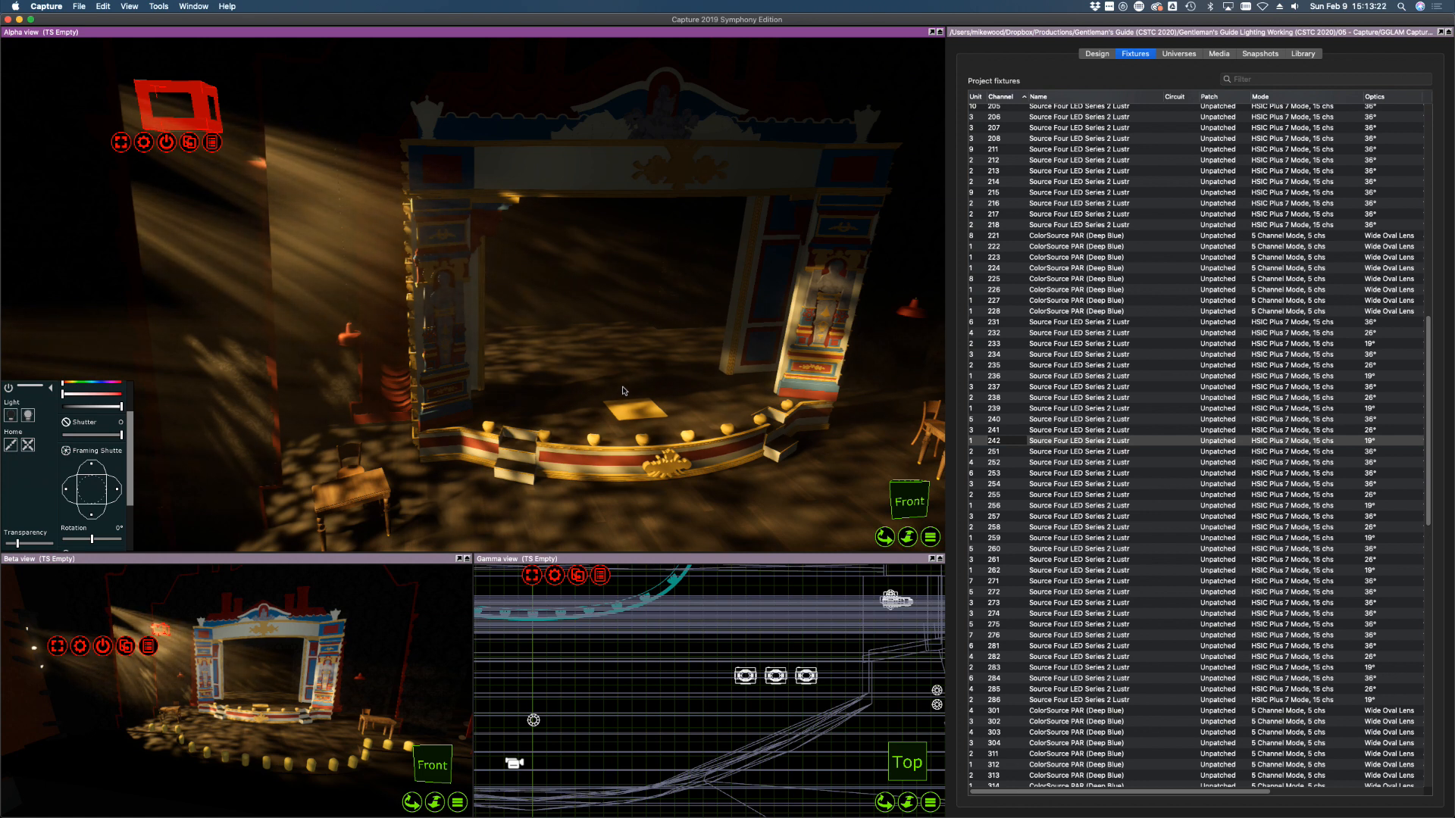
{"action": "scroll", "coordinate": [572, 351], "scroll_direction": "up", "scroll_amount": 3}
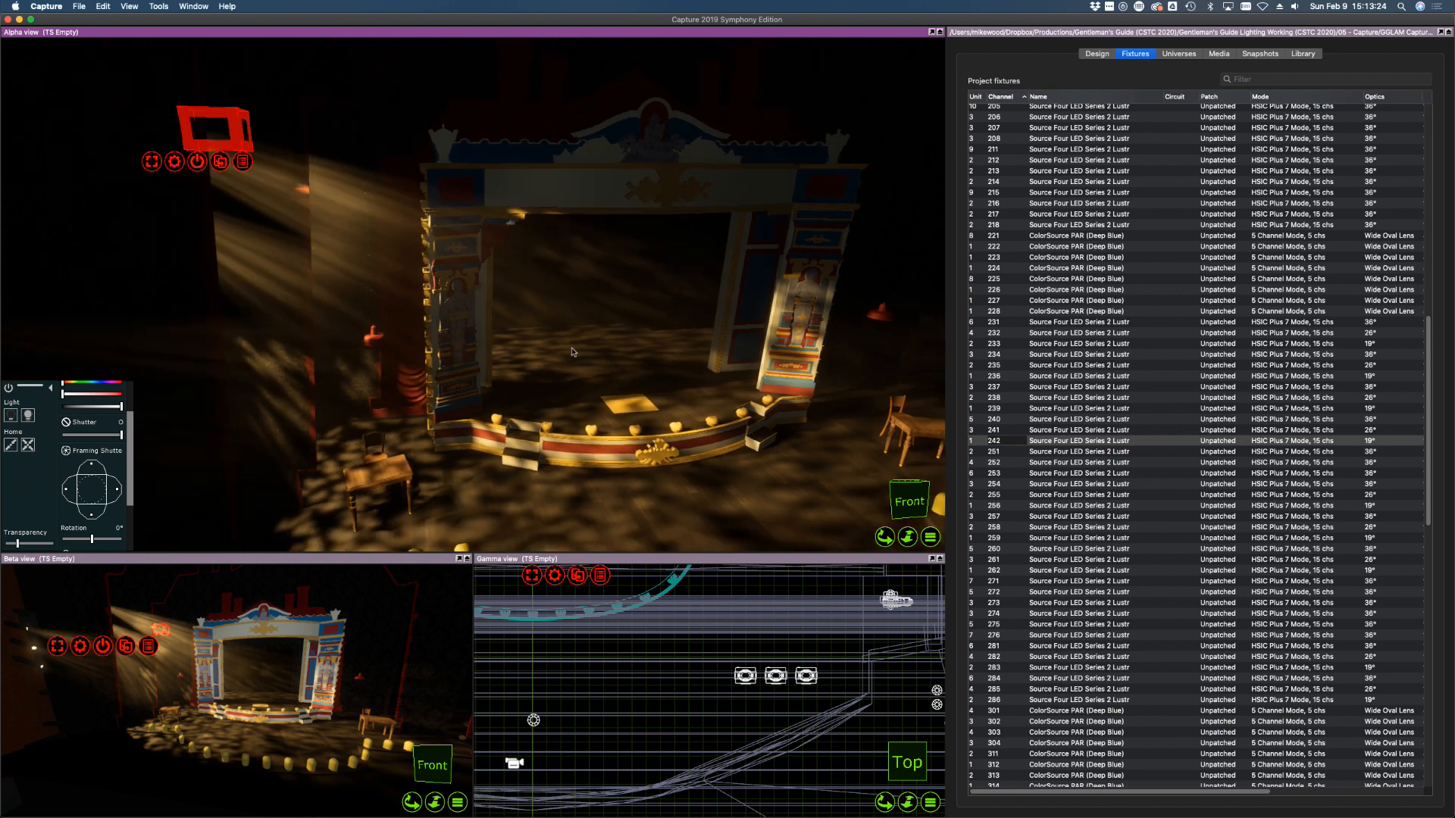
{"action": "mouse_move", "coordinate": [663, 426]}
{"action": "middle_mouse_down"}
{"action": "mouse_move", "coordinate": [599, 380]}
{"action": "mouse_move", "coordinate": [656, 428]}
{"action": "mouse_move", "coordinate": [609, 452]}
{"action": "mouse_move", "coordinate": [655, 429]}
{"action": "middle_mouse_up"}
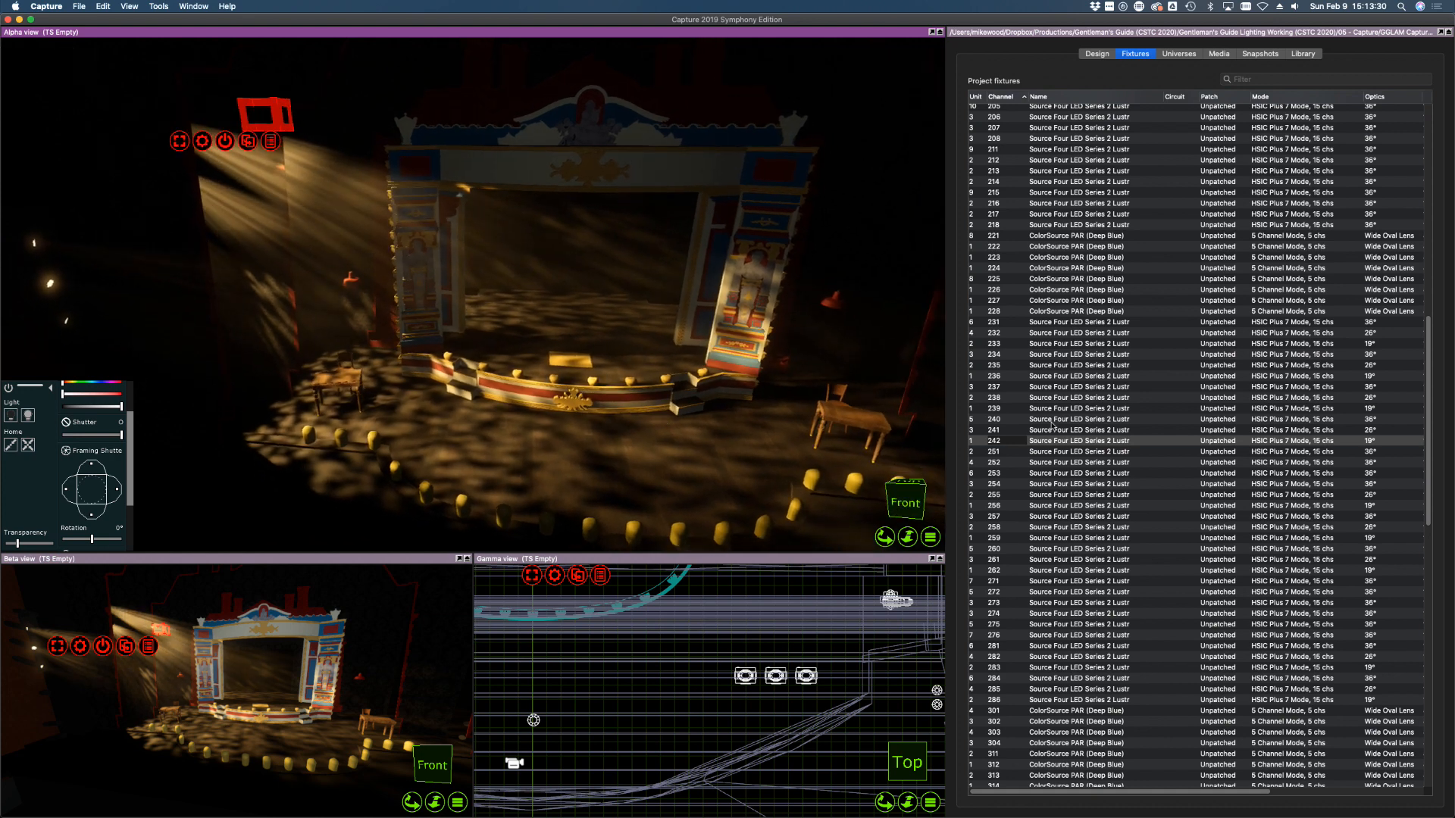
{"action": "left_click", "coordinate": [1053, 419]}
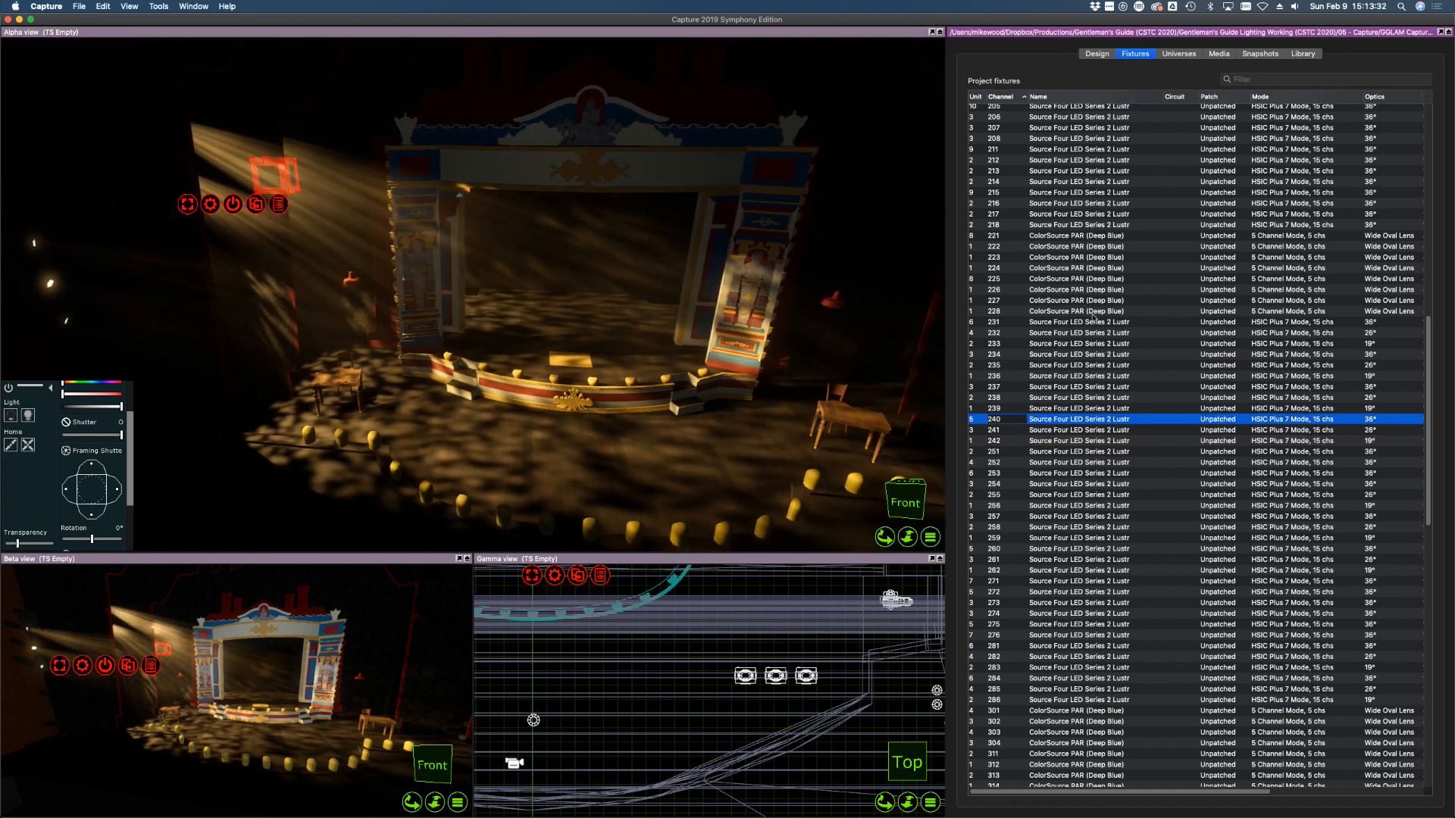
Pull in the left framing shutters on fixtures 234, 237, 242 and 241 to trim their beams
{"action": "left_click", "coordinate": [1138, 323]}
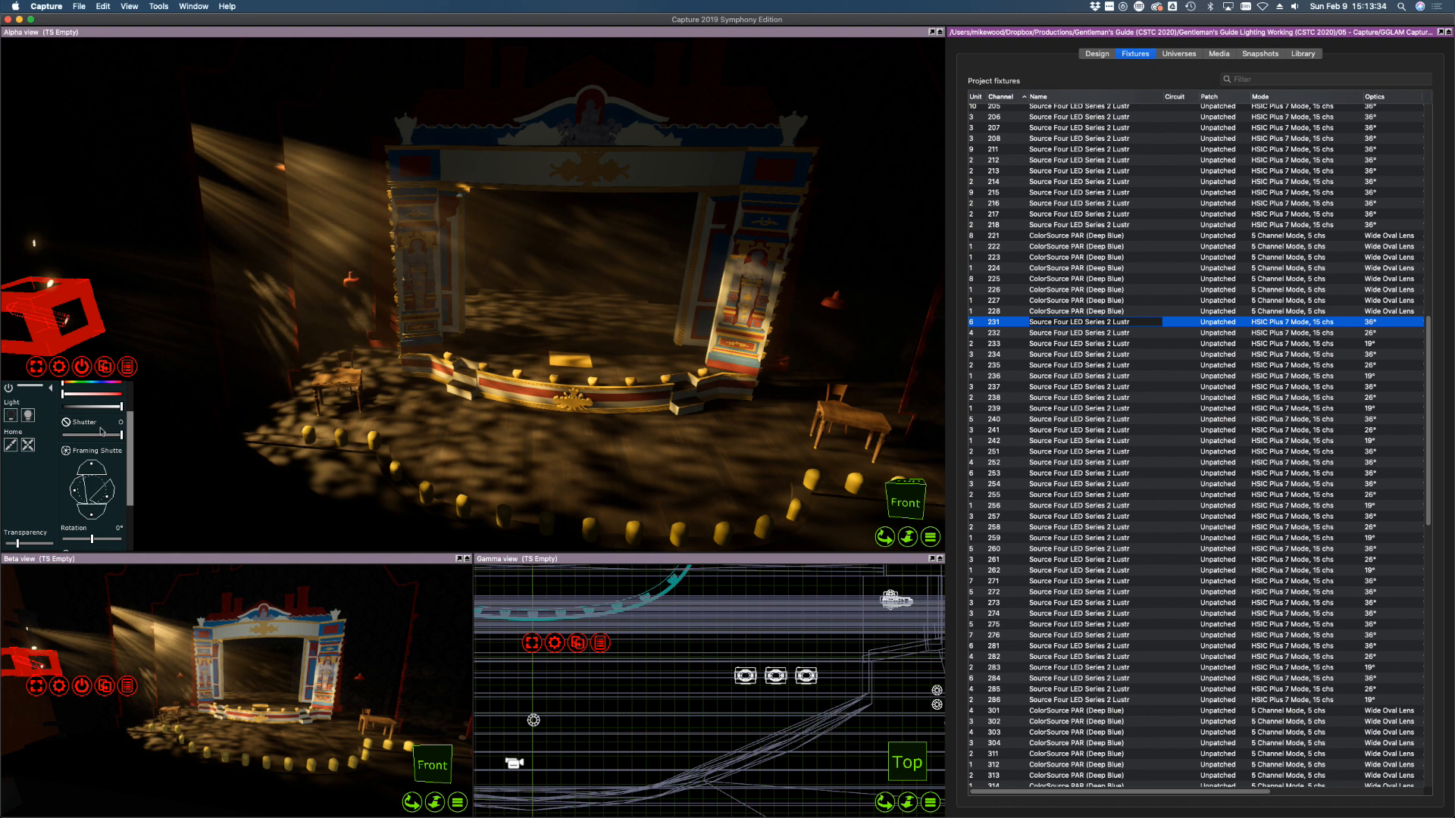
{"action": "left_click", "coordinate": [1015, 355]}
{"action": "scroll", "coordinate": [482, 406], "scroll_direction": "down", "scroll_amount": 1}
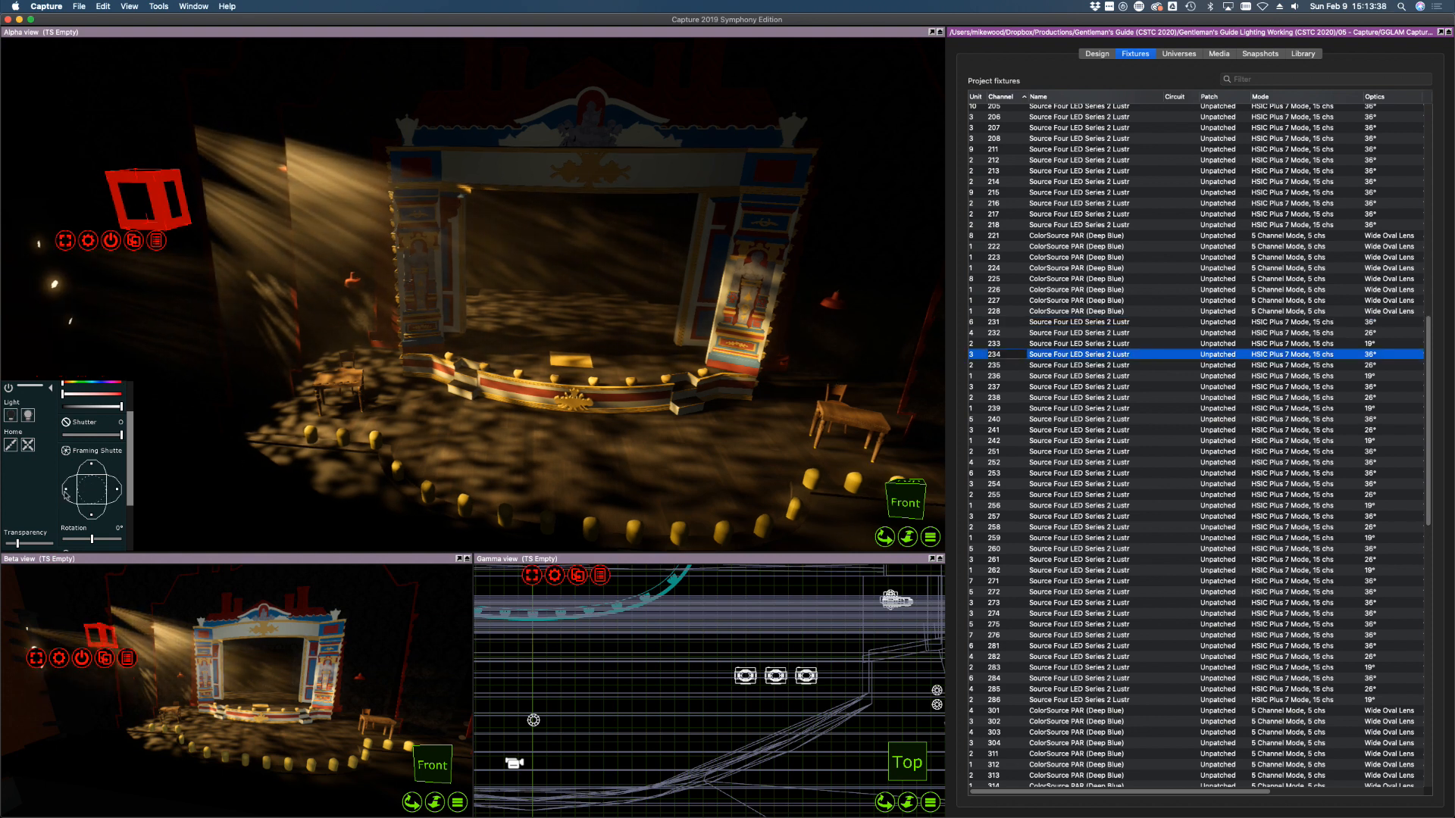
{"action": "left_click_drag", "start_coordinate": [61, 491], "coordinate": [66, 492]}
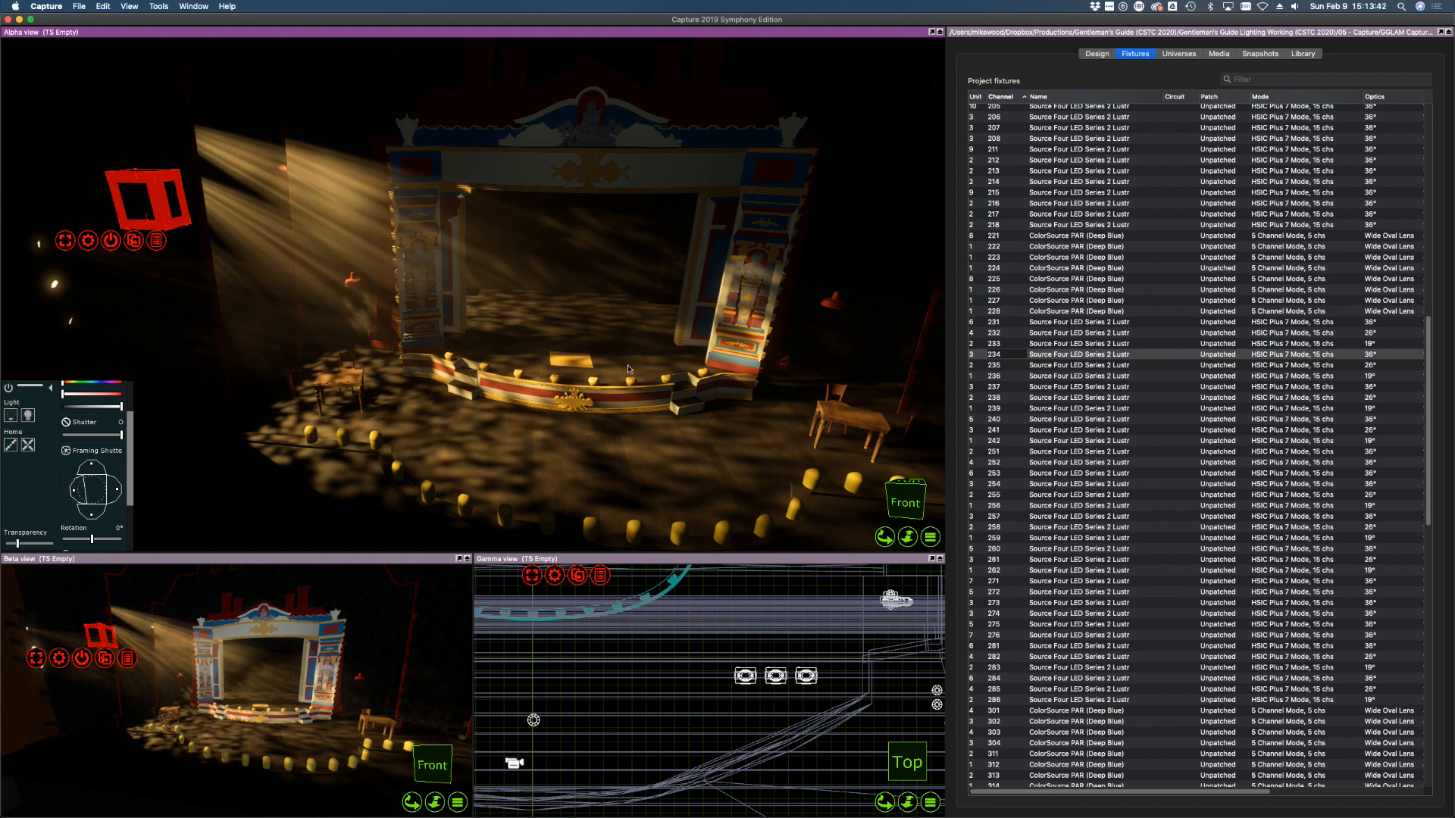
{"action": "left_click", "coordinate": [1010, 367]}
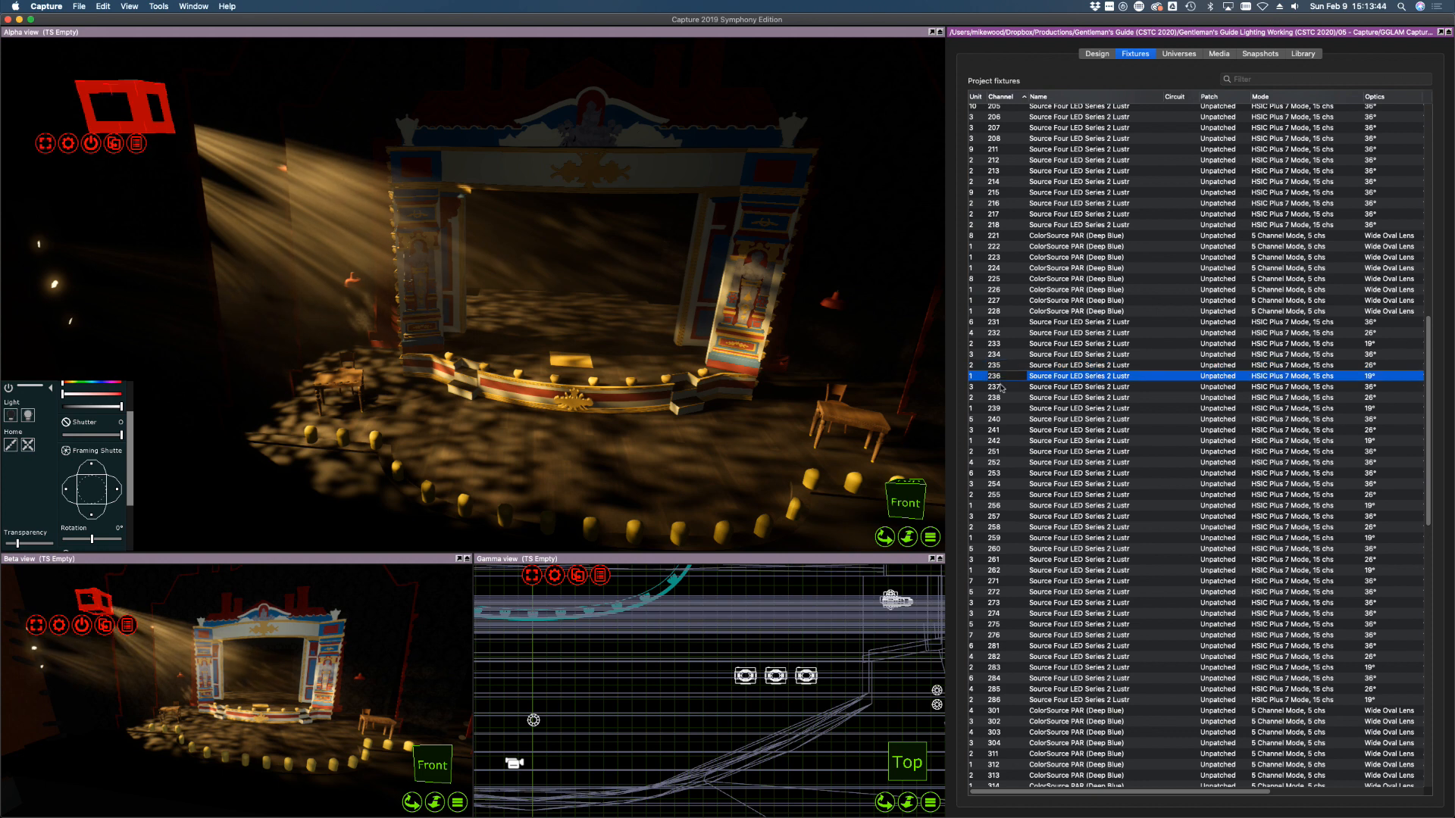
{"action": "left_click", "coordinate": [1001, 387]}
{"action": "left_click_drag", "start_coordinate": [63, 489], "coordinate": [68, 489]}
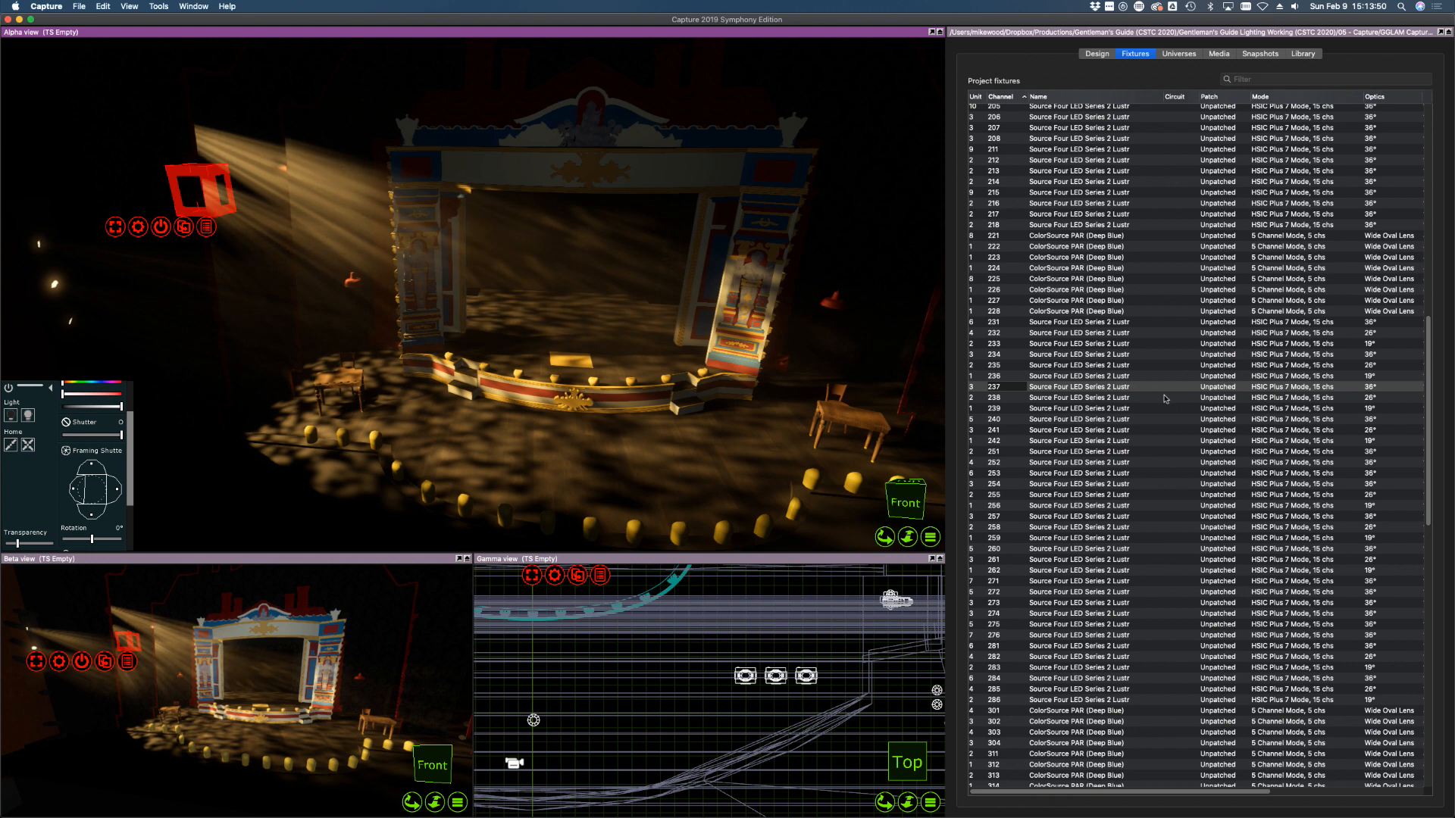
{"action": "left_click", "coordinate": [1003, 398]}
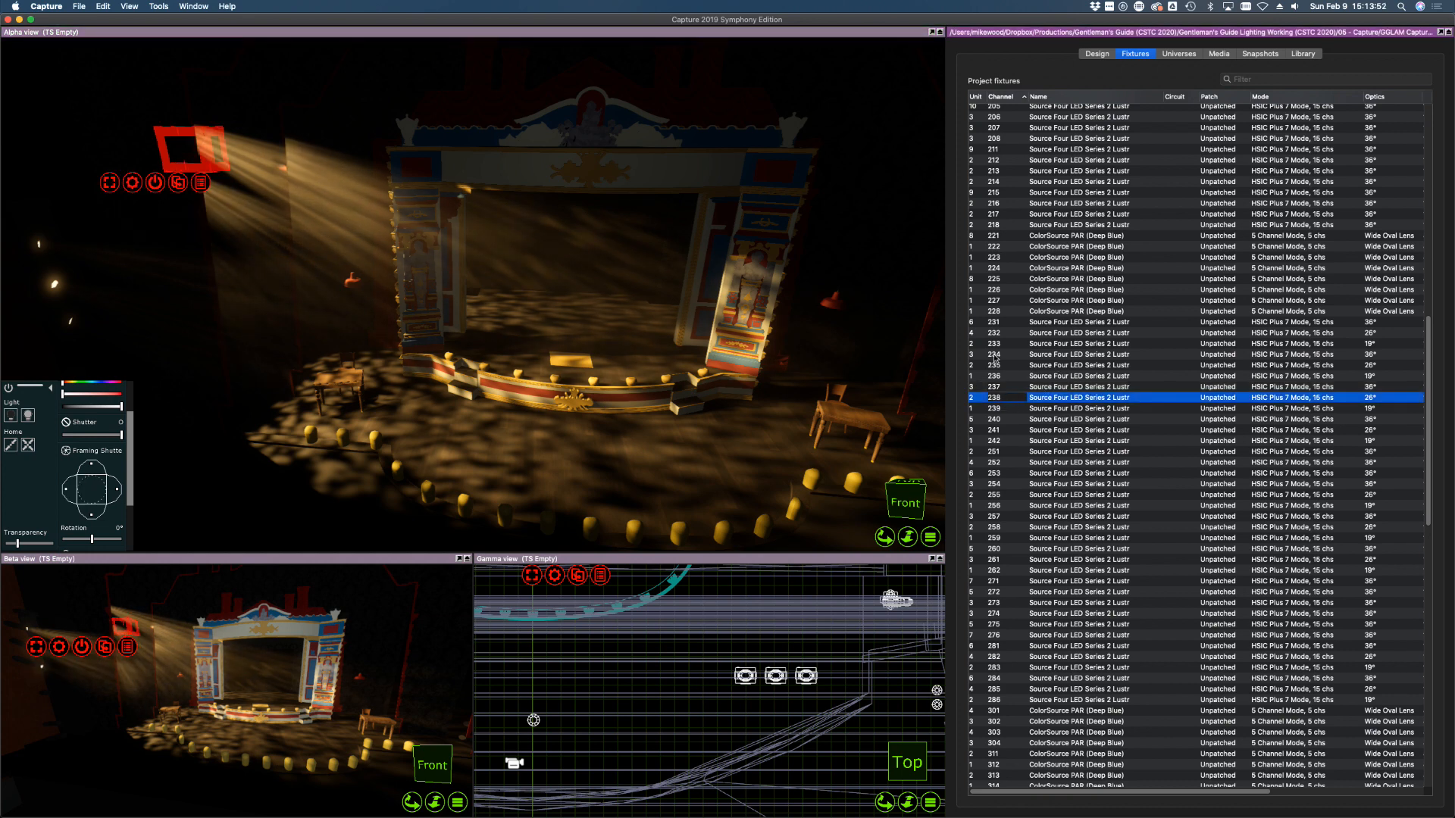
{"action": "left_click", "coordinate": [1012, 441]}
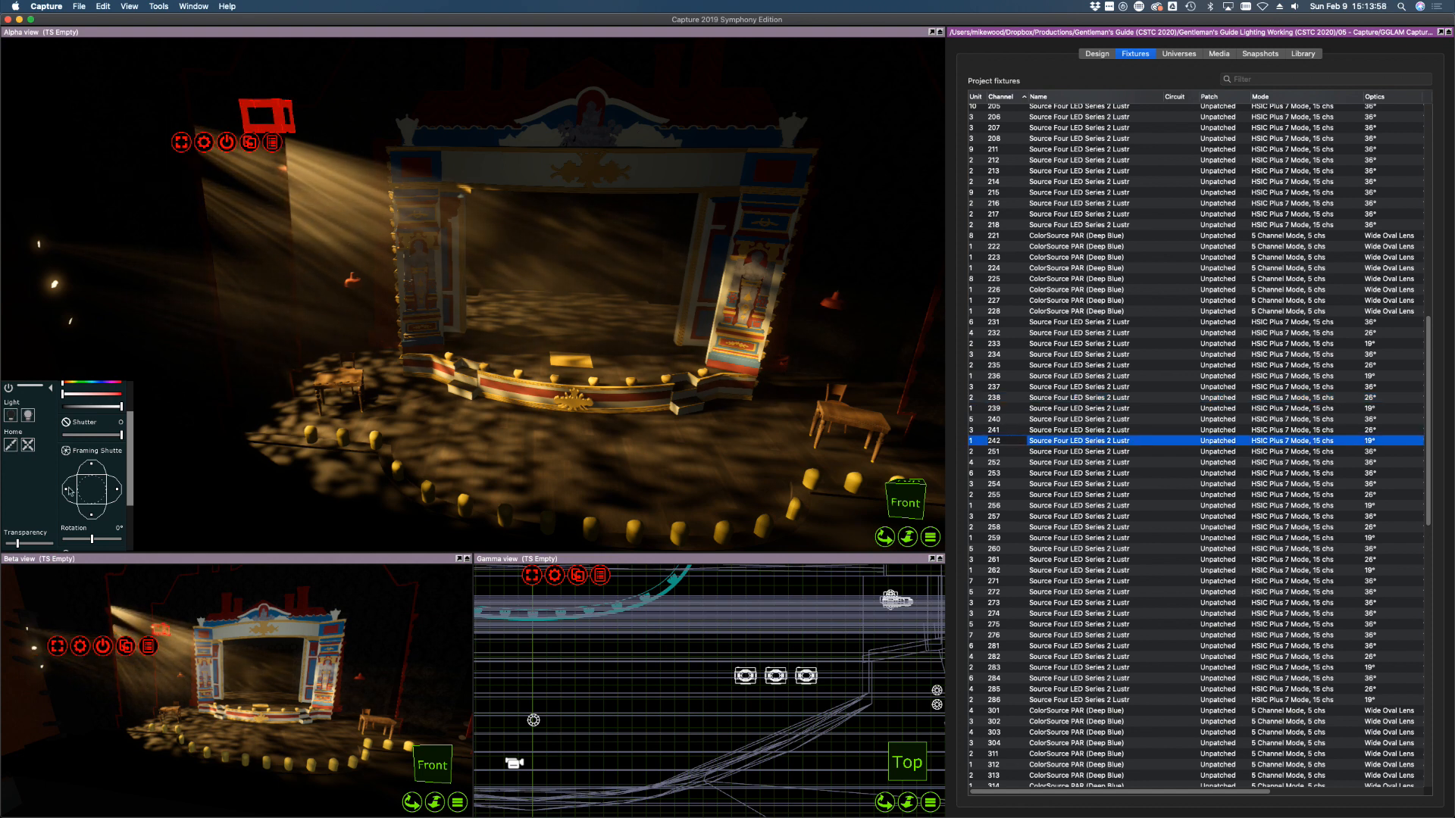
{"action": "left_click_drag", "start_coordinate": [63, 491], "coordinate": [73, 492]}
{"action": "left_click", "coordinate": [1015, 430]}
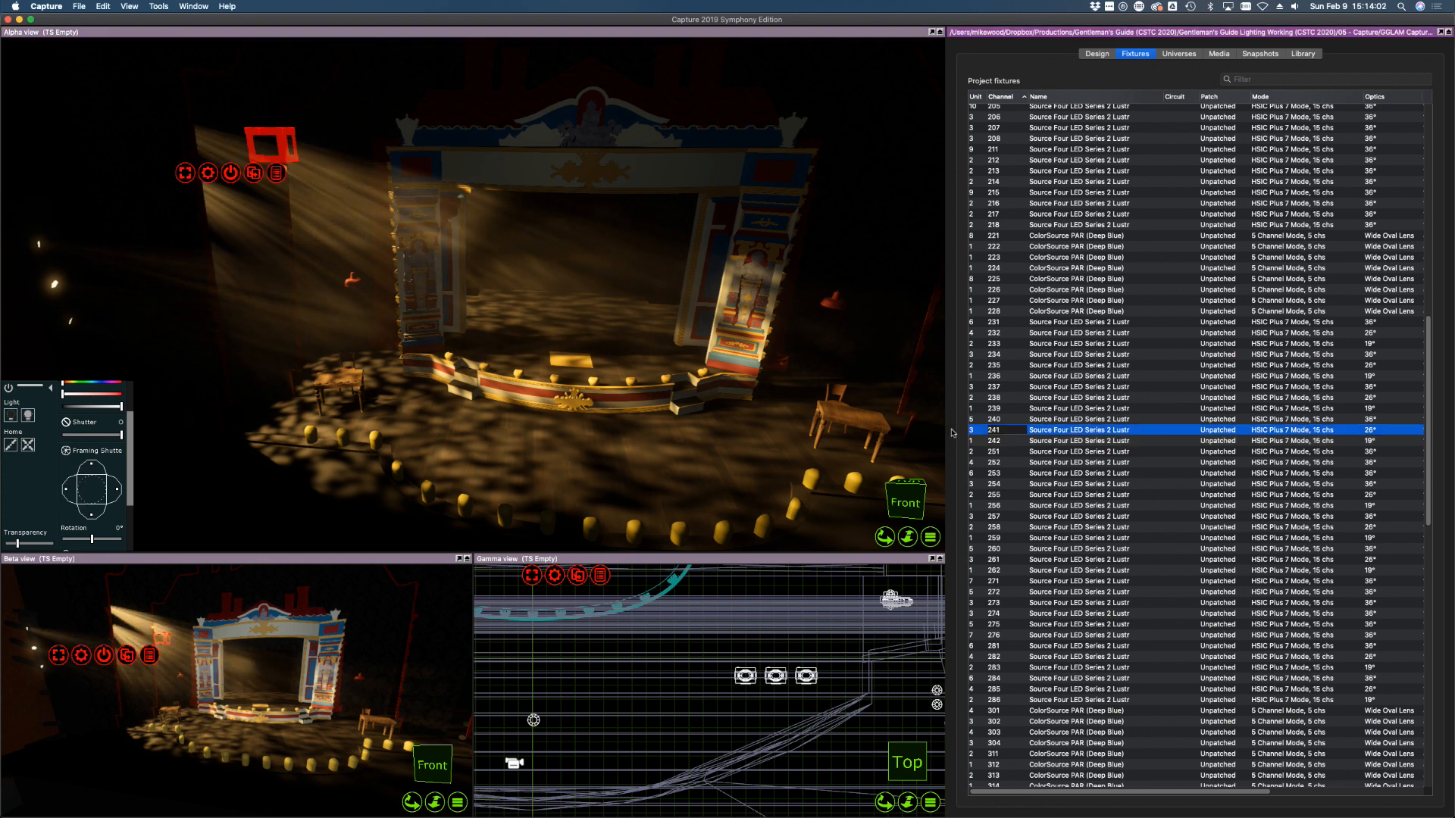
{"action": "left_click_drag", "start_coordinate": [65, 490], "coordinate": [67, 490]}
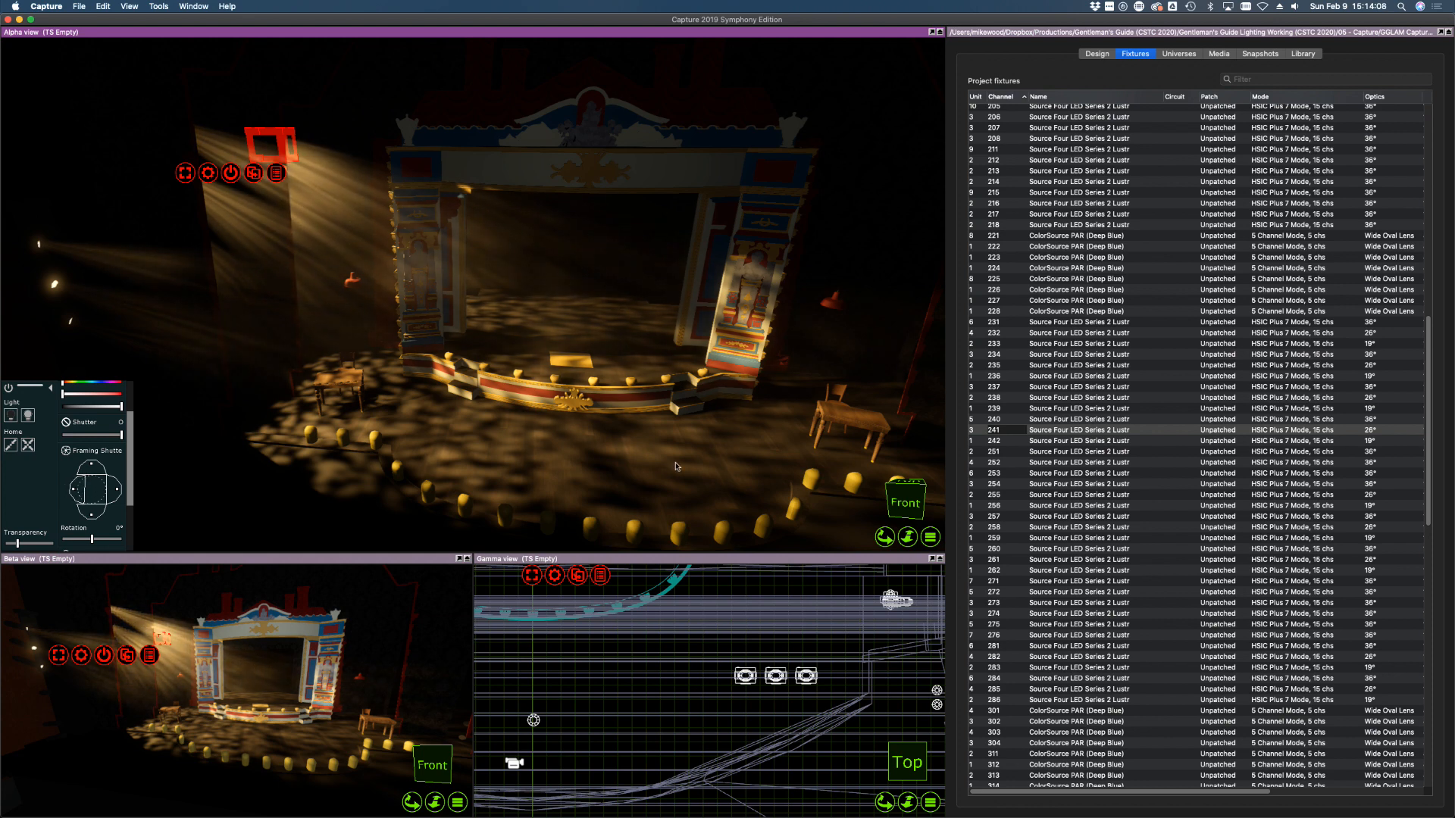
Switch off side-wall fixtures 231 through 242
{"action": "left_click", "coordinate": [1002, 442]}
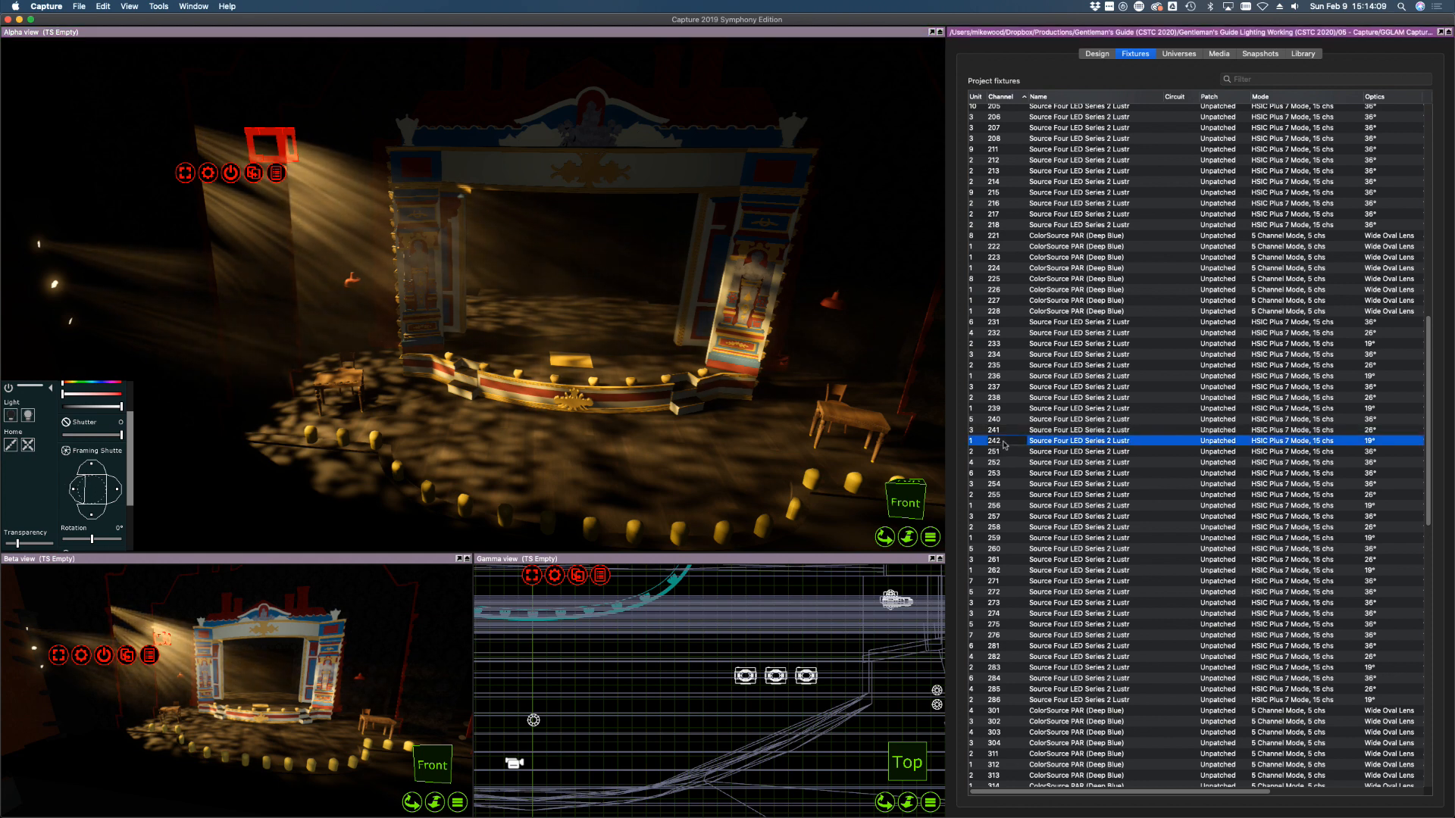
{"action": "left_click", "coordinate": [1311, 324], "text": "shift"}
{"action": "left_click", "coordinate": [12, 416]}
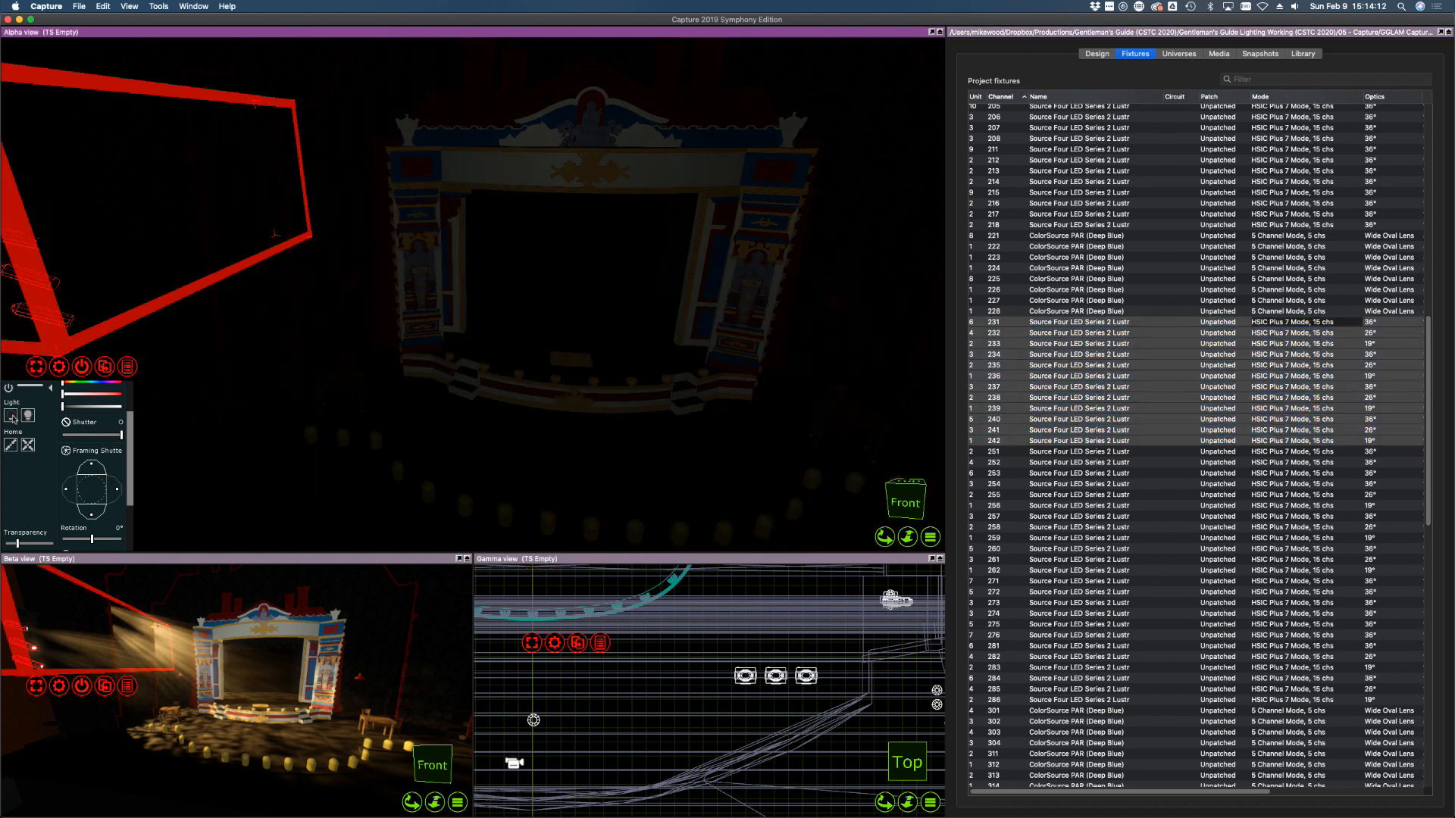
{"action": "left_click", "coordinate": [1081, 452]}
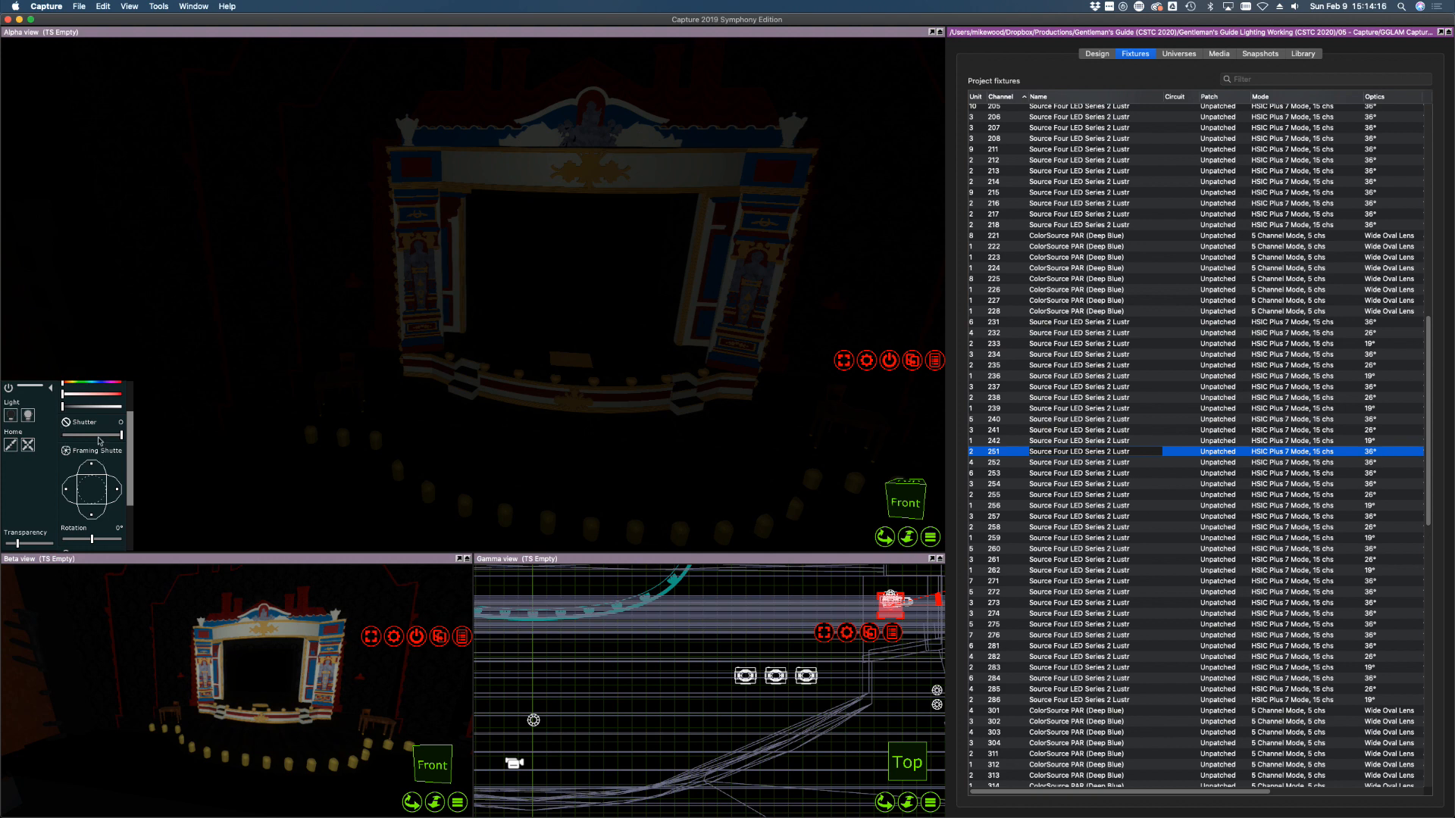
Bring fixture 251 to full, aim it onto the stage and give it a 19° lens
{"action": "left_click_drag", "start_coordinate": [103, 407], "coordinate": [134, 409]}
{"action": "left_click", "coordinate": [28, 416]}
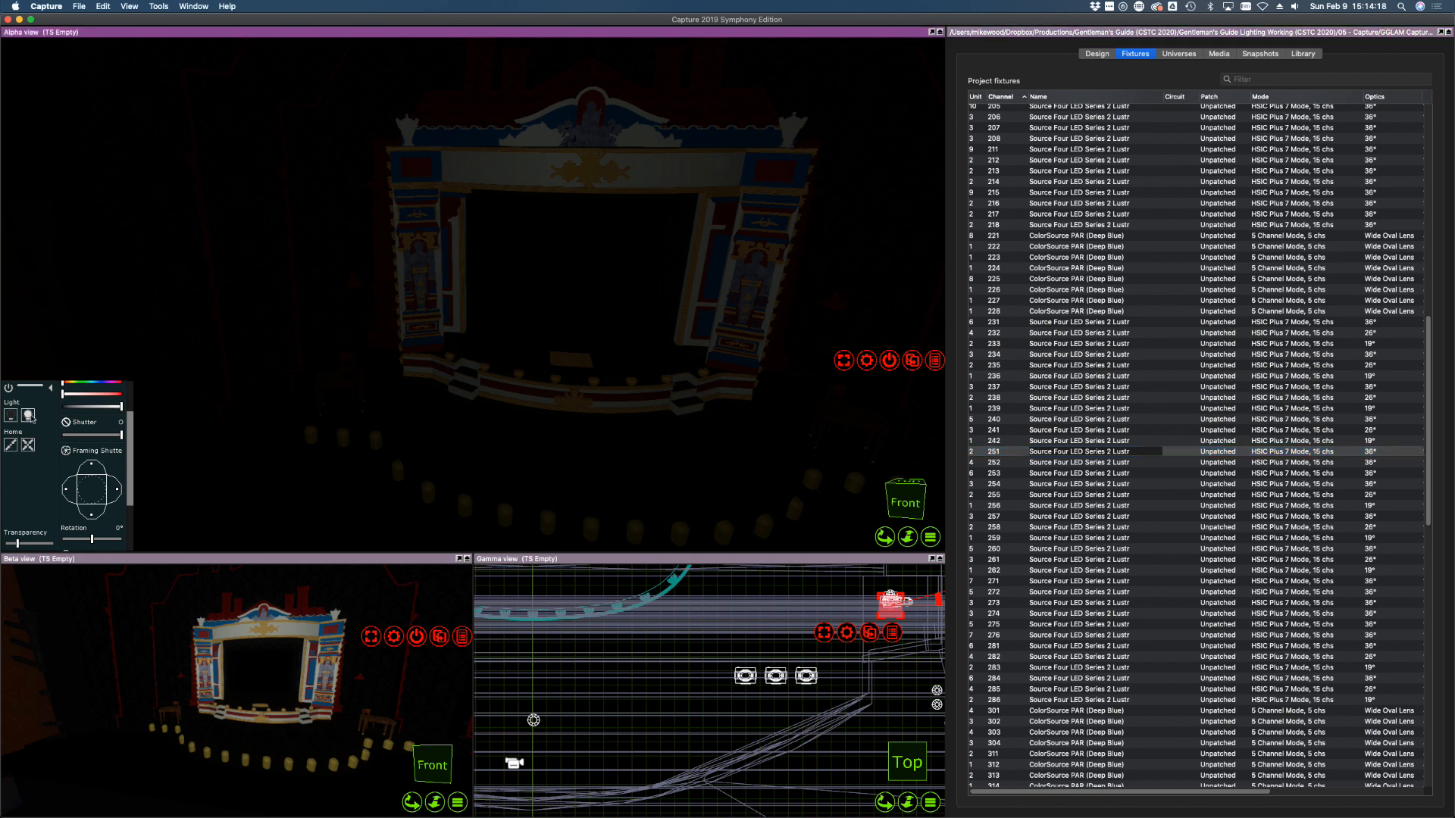
{"action": "left_click_drag", "start_coordinate": [438, 392], "coordinate": [407, 406]}
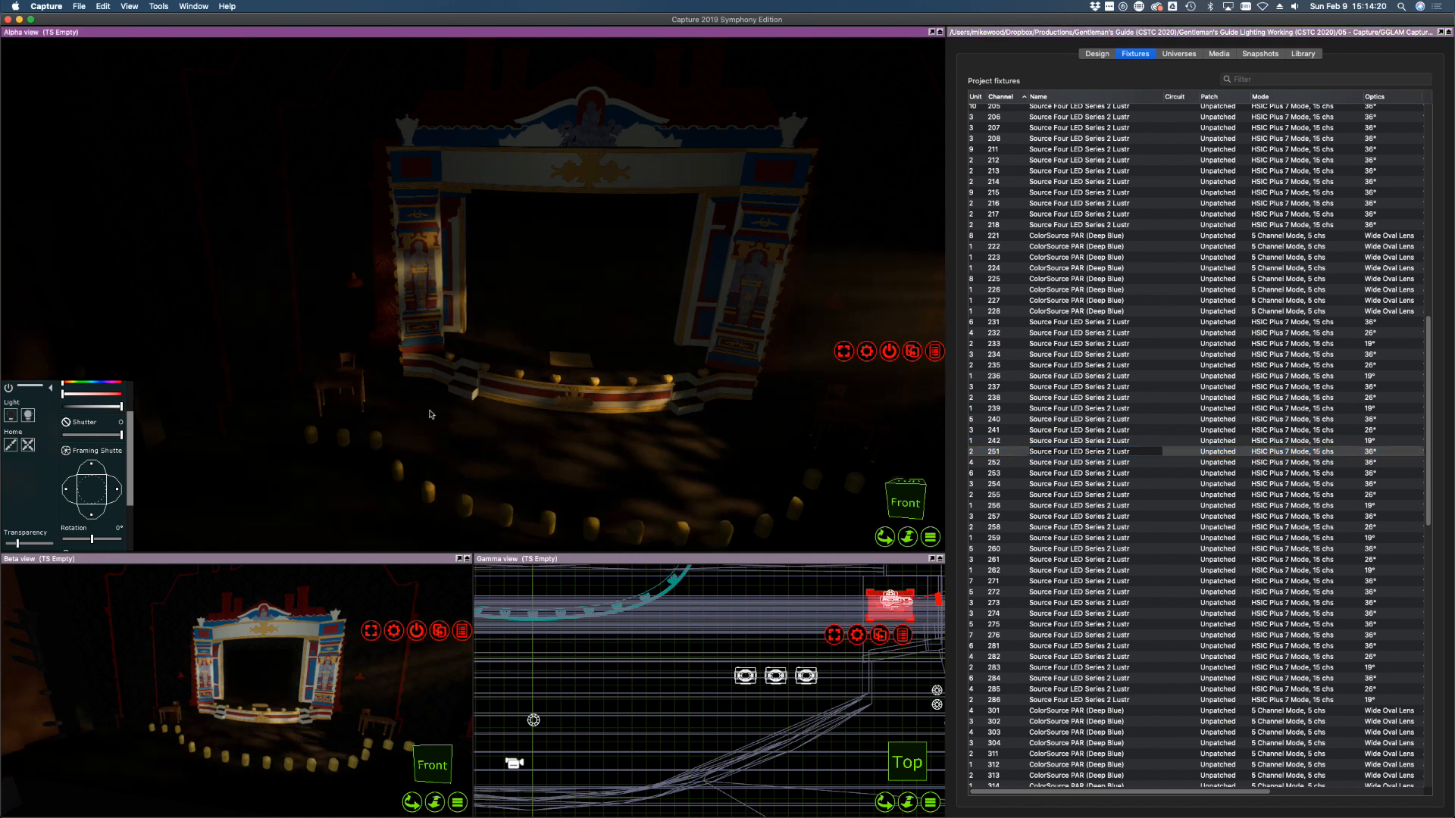
{"action": "left_click", "coordinate": [1380, 453]}
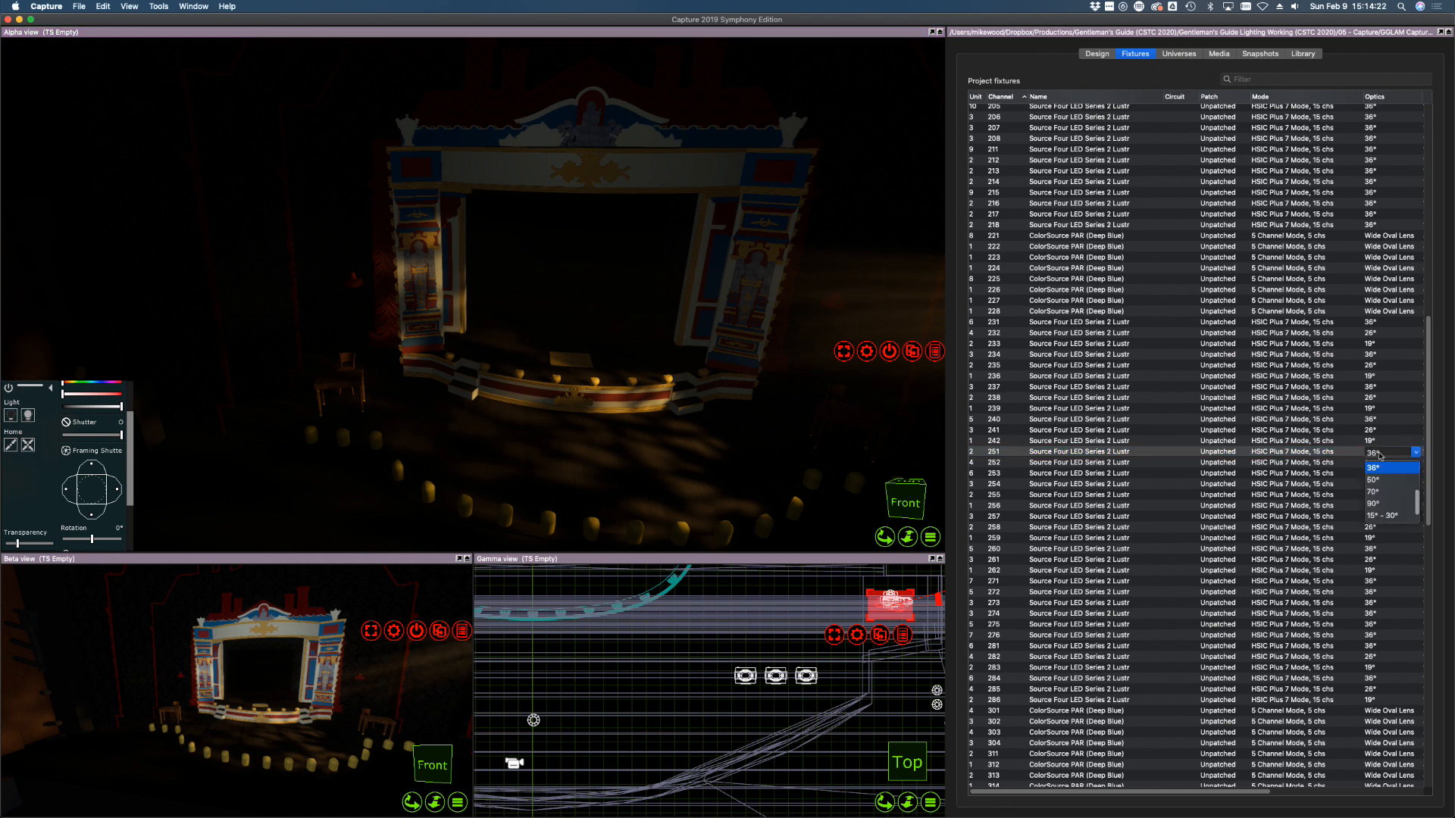
{"action": "scroll", "coordinate": [1392, 483], "scroll_direction": "up", "scroll_amount": 3}
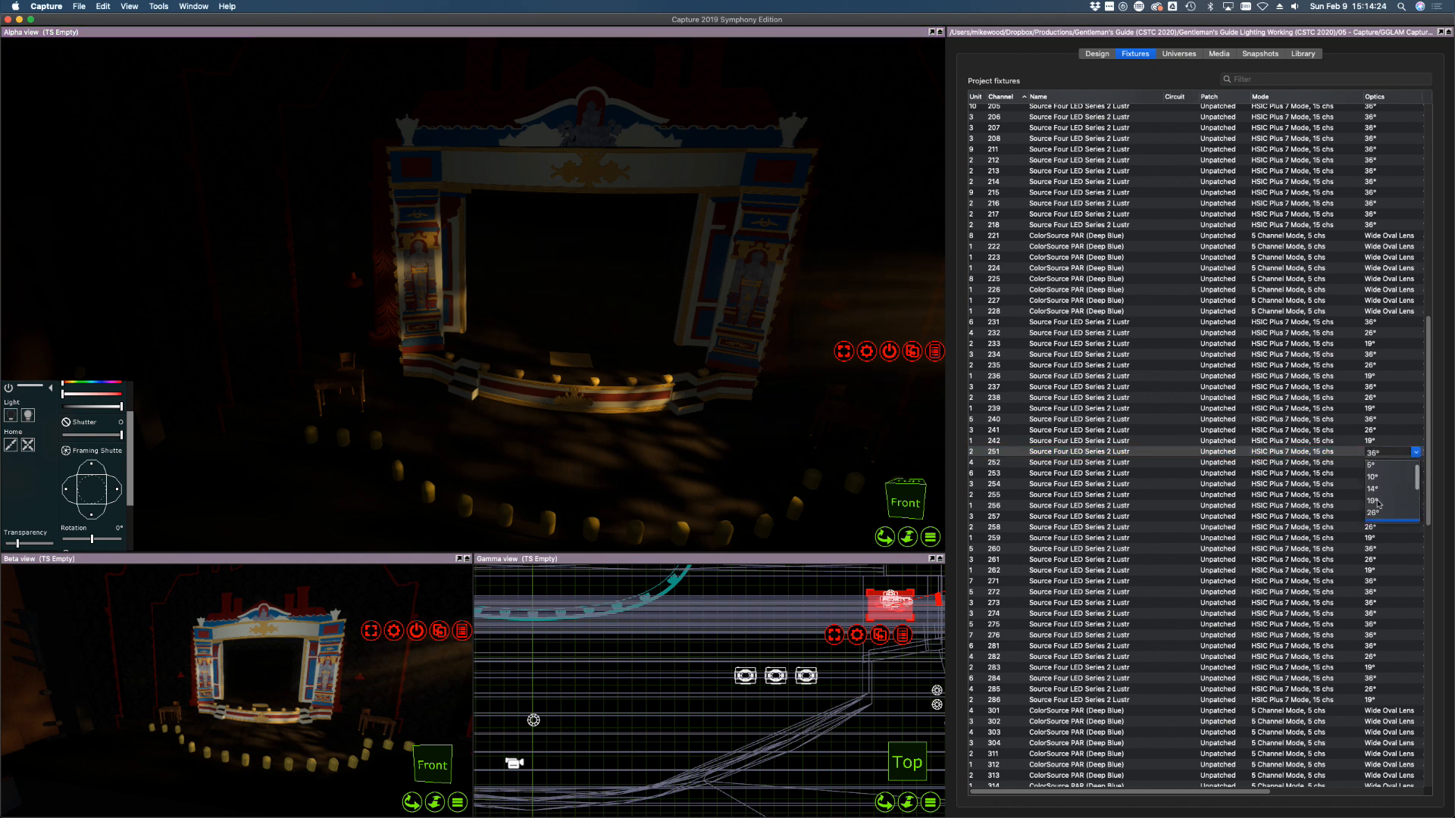
{"action": "left_click", "coordinate": [1378, 502]}
{"action": "left_click", "coordinate": [410, 410]}
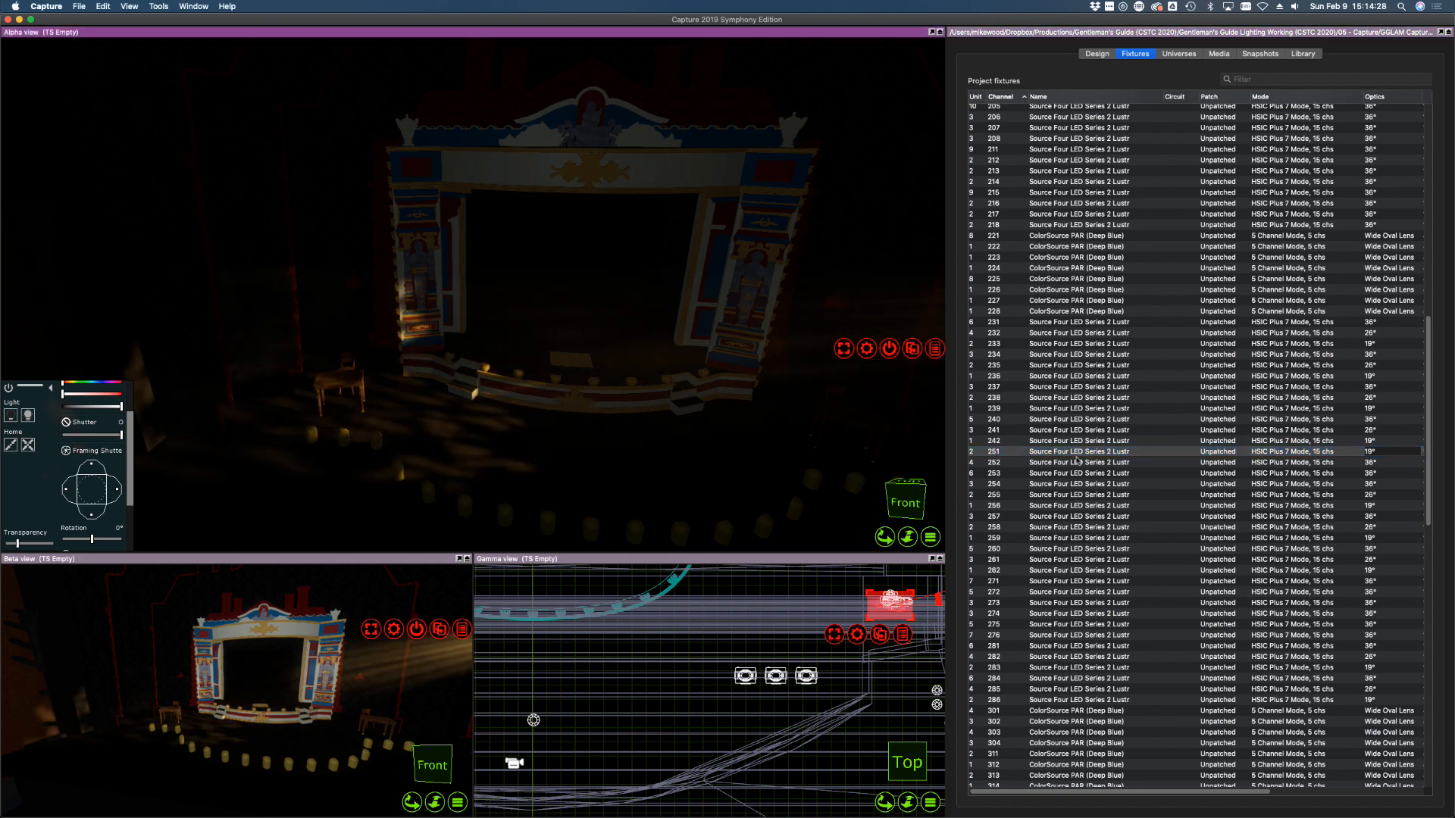
Give fixture 252 a 26° lens and select fixtures 251 to 253 together
{"action": "left_click", "coordinate": [1343, 462]}
{"action": "left_click", "coordinate": [1386, 465]}
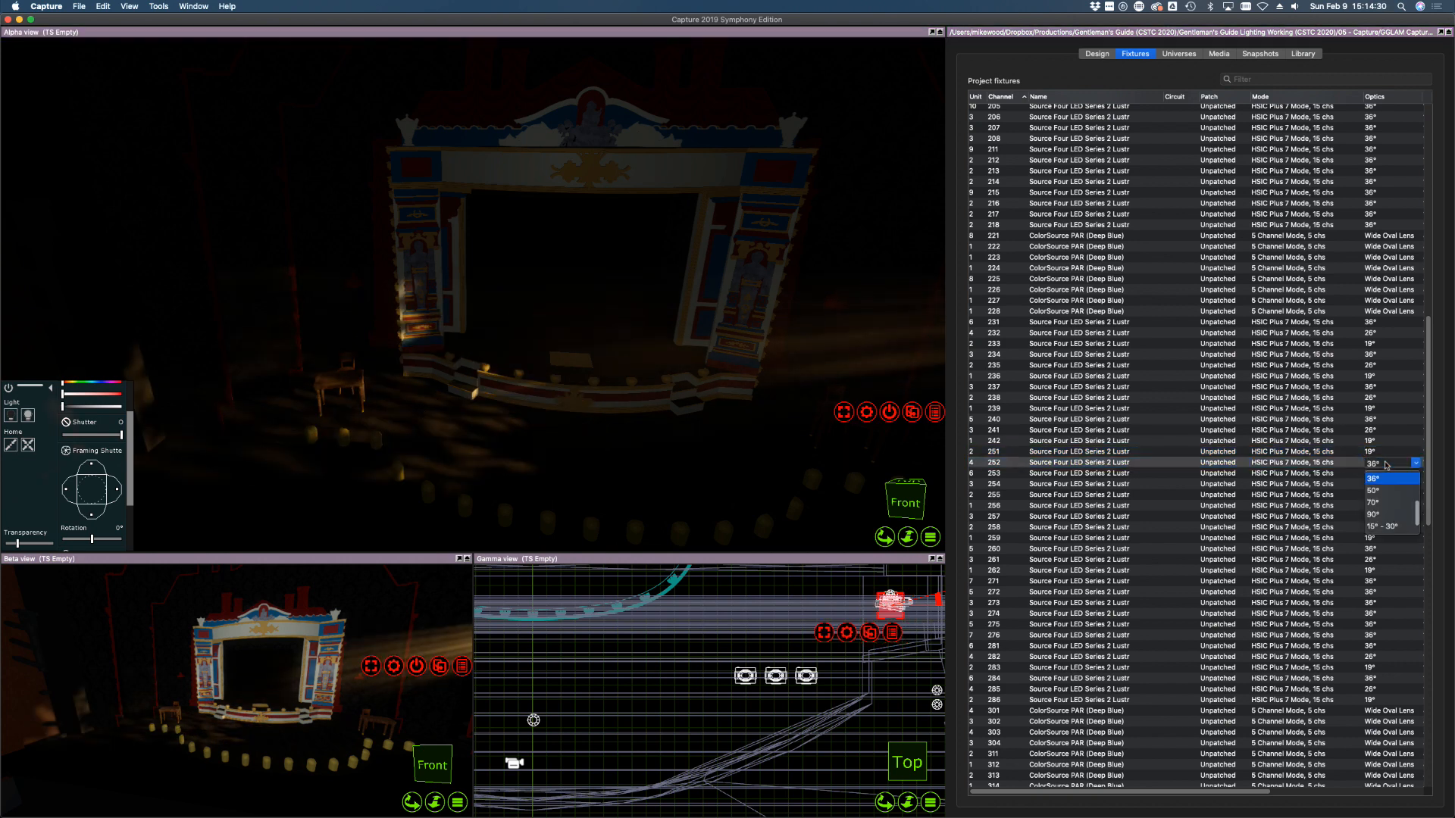
{"action": "scroll", "coordinate": [1383, 497], "scroll_direction": "up", "scroll_amount": 3}
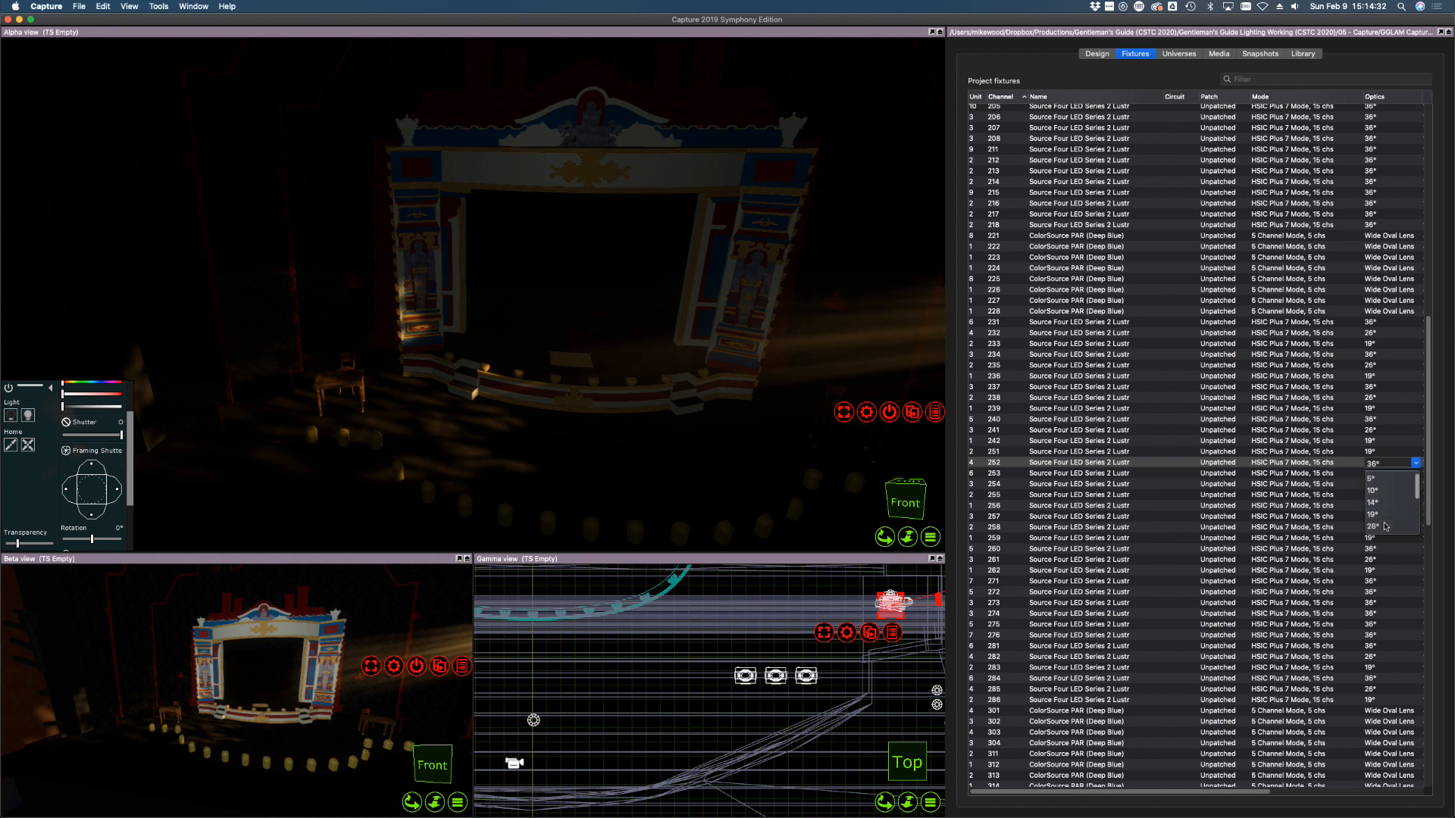
{"action": "left_click", "coordinate": [1383, 526]}
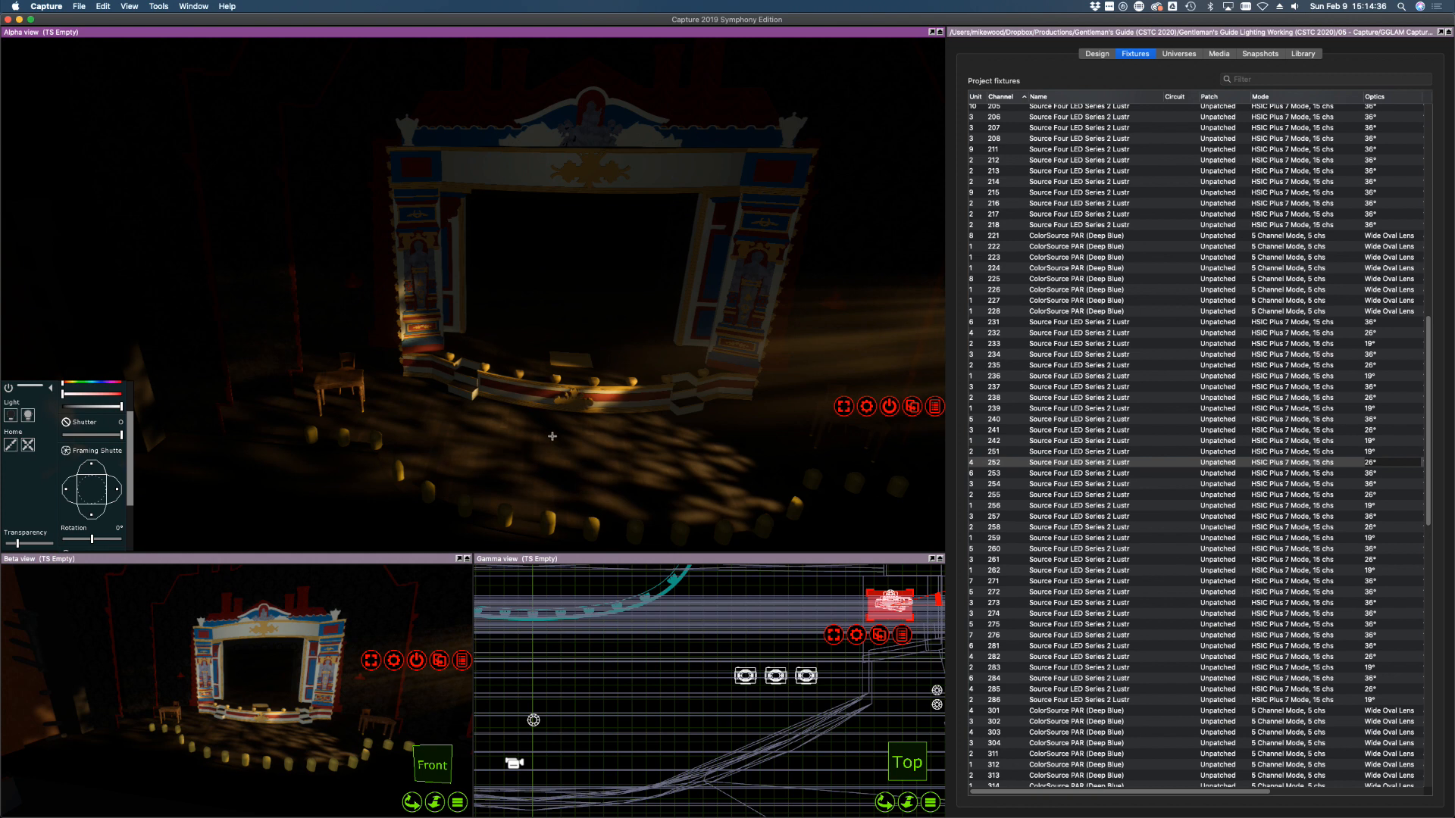
{"action": "left_click", "coordinate": [1281, 475]}
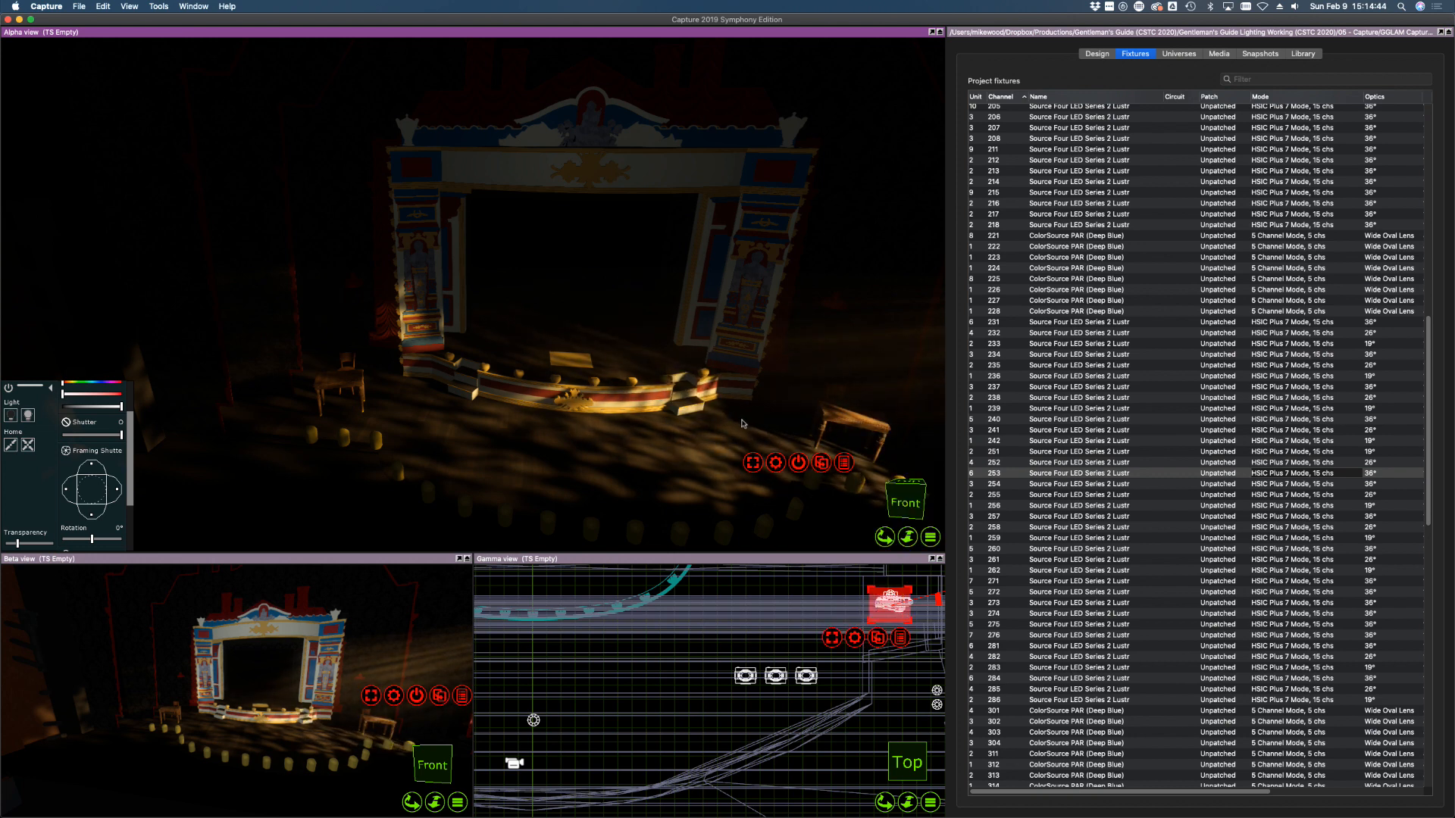
{"action": "left_click", "coordinate": [1307, 454], "text": "shift"}
{"action": "middle_click_drag", "start_coordinate": [605, 398], "coordinate": [598, 405], "text": "shift"}
Bring fixtures 254, 255 and 256 up to full, aiming 255 and 256 onto the stage floor and right-hand table
{"action": "left_click", "coordinate": [1036, 485]}
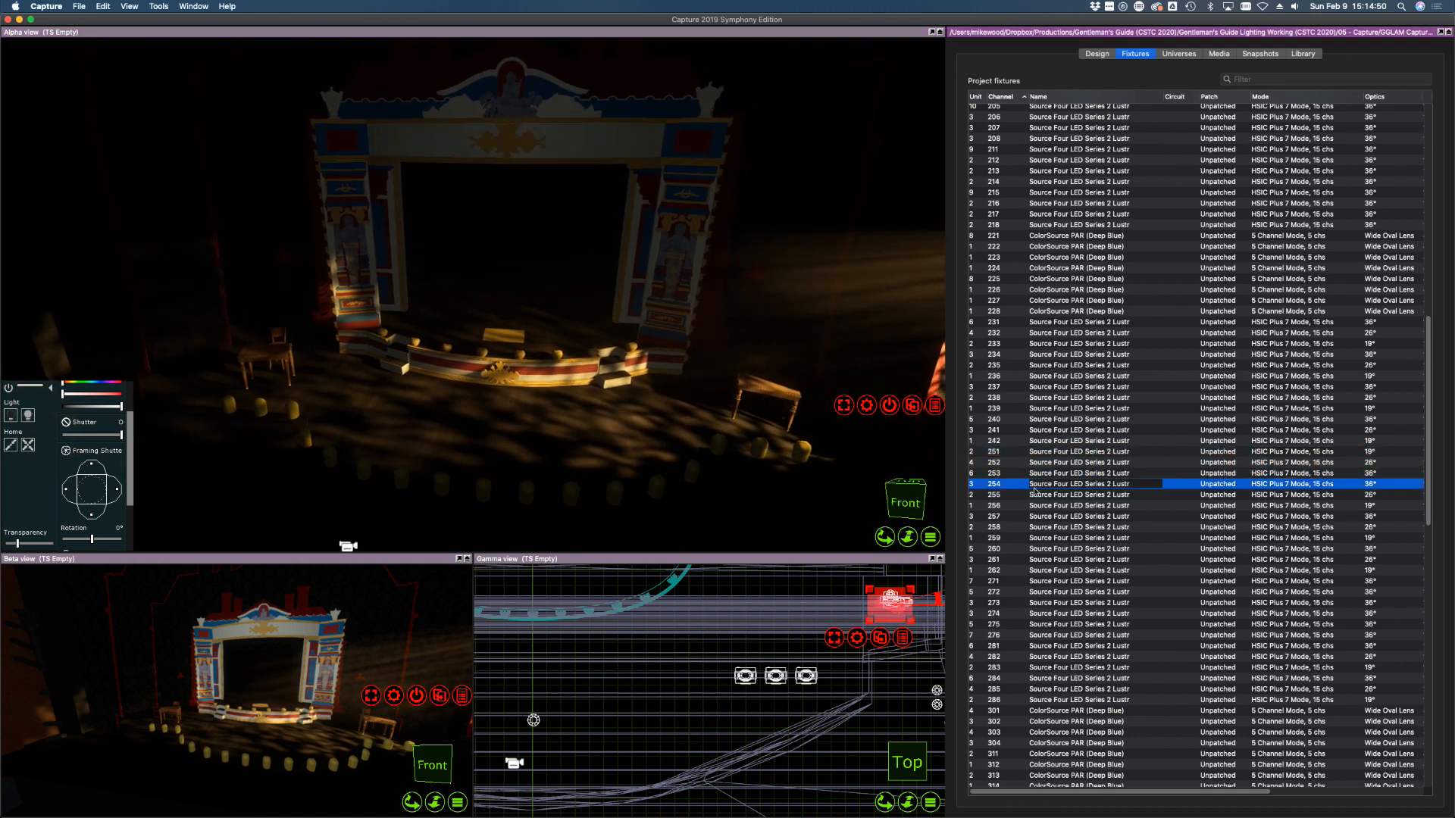
{"action": "left_click_drag", "start_coordinate": [112, 407], "coordinate": [150, 409]}
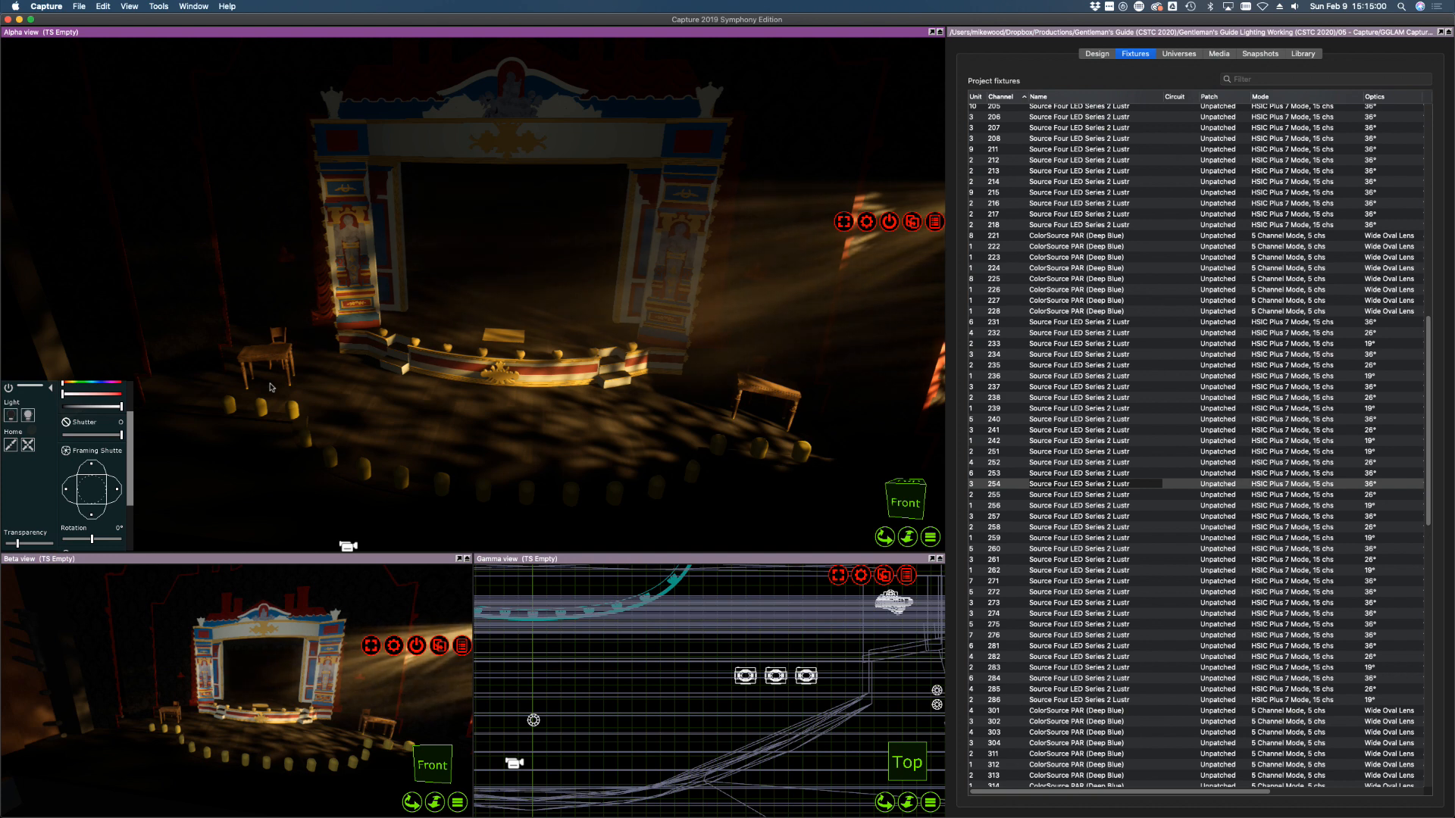
{"action": "left_click", "coordinate": [1080, 497]}
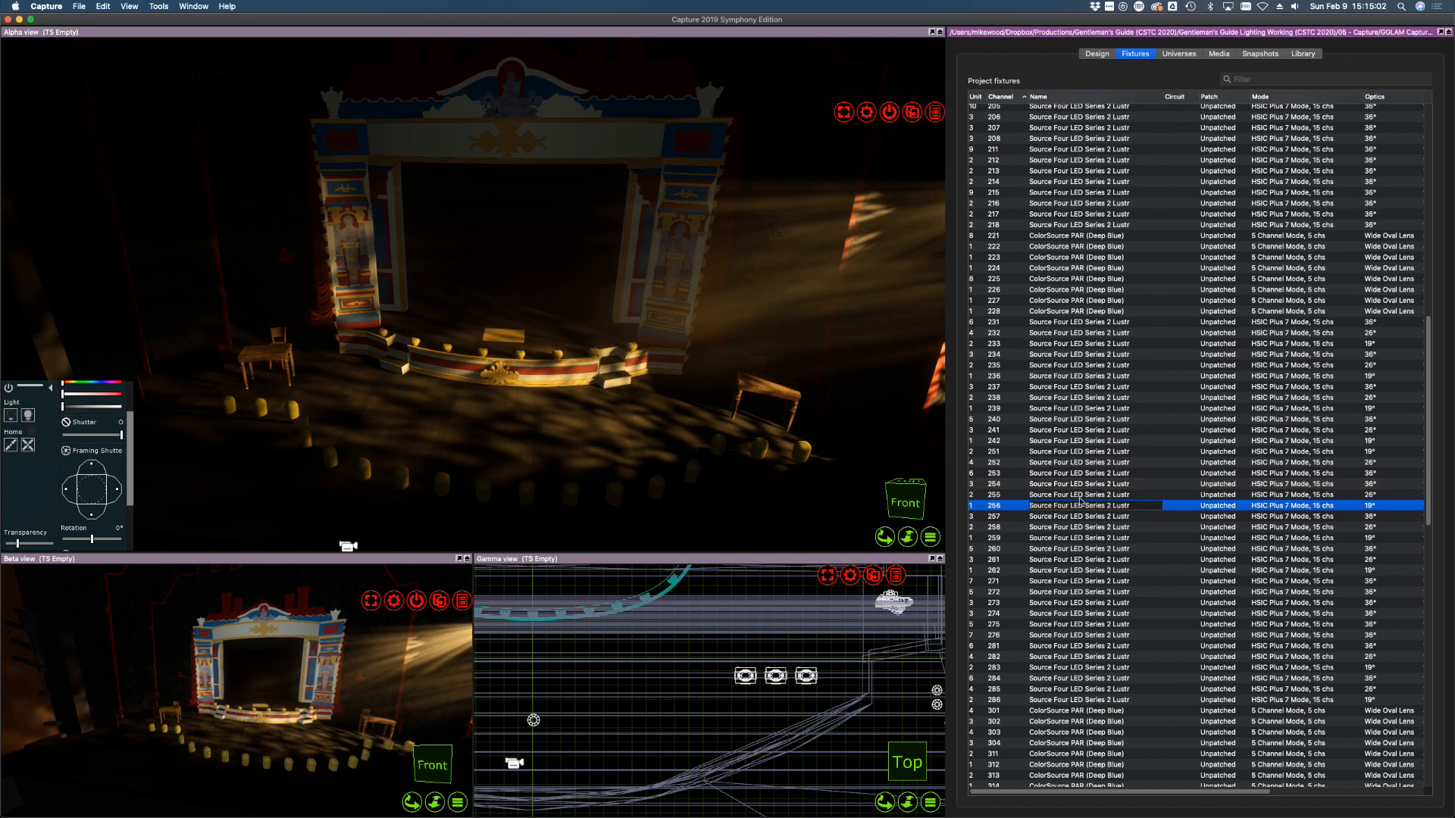
{"action": "left_click", "coordinate": [114, 411]}
{"action": "left_click_drag", "start_coordinate": [520, 428], "coordinate": [491, 407]}
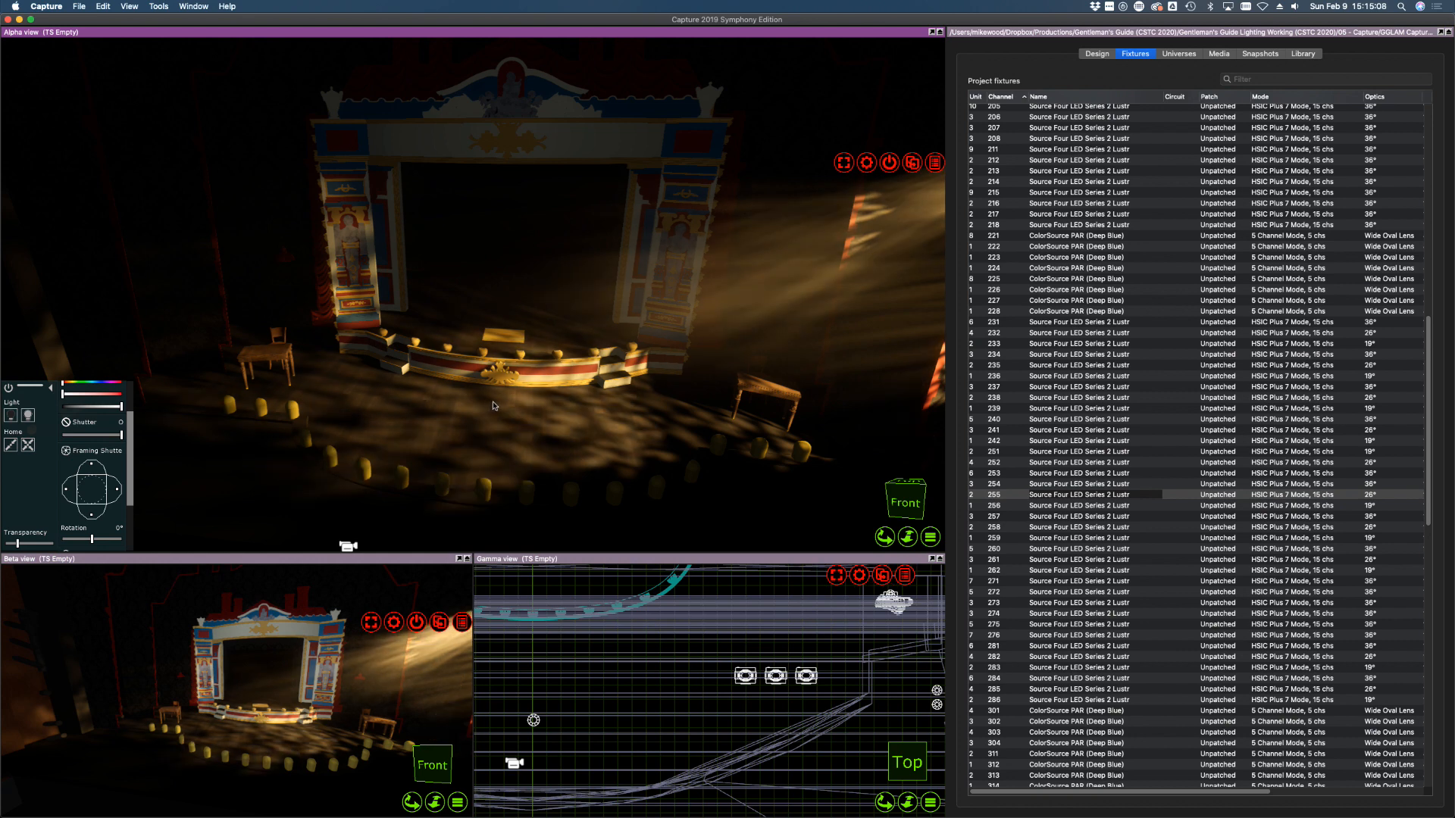
{"action": "left_click", "coordinate": [1076, 506]}
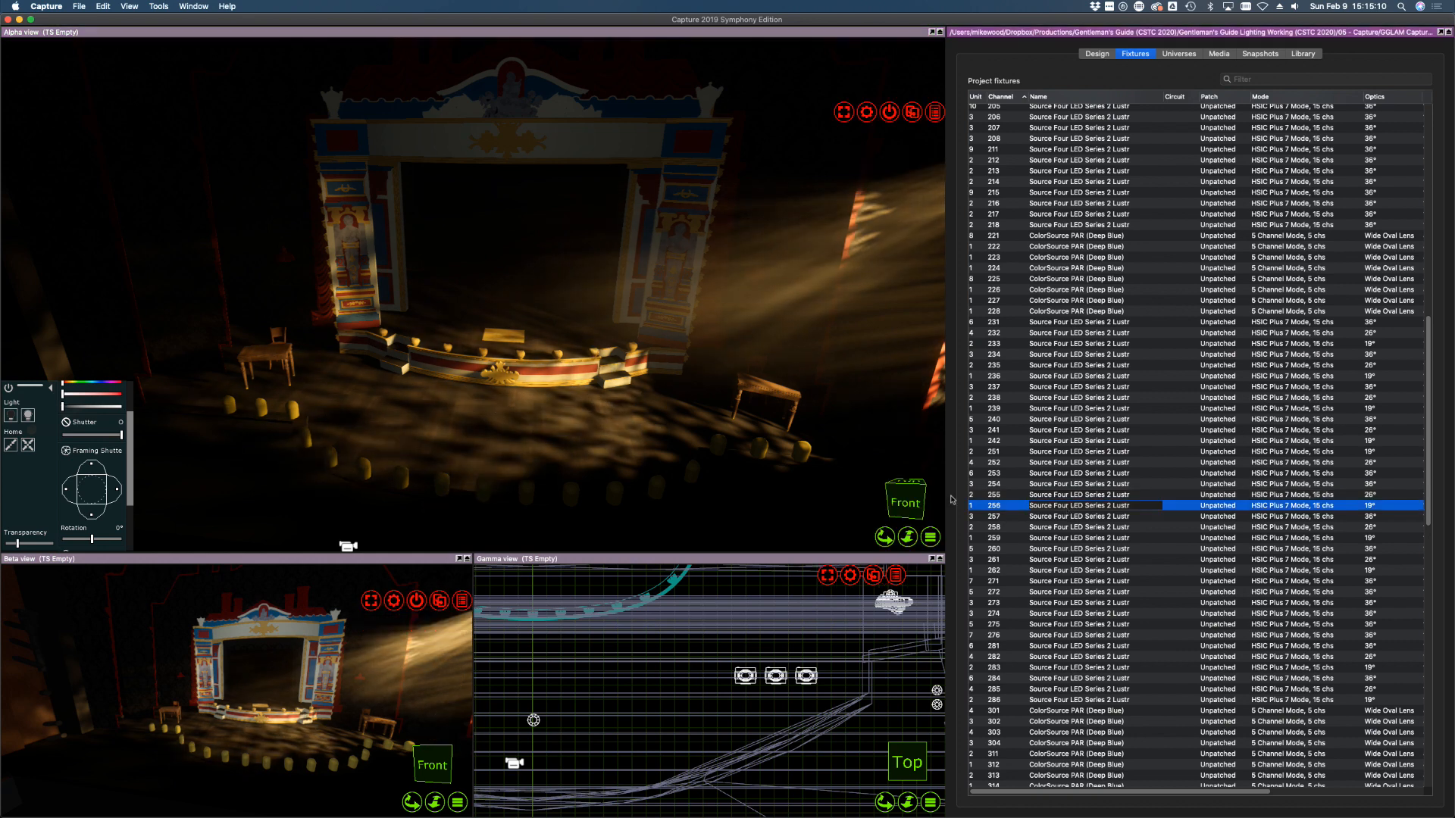
{"action": "left_click", "coordinate": [709, 460]}
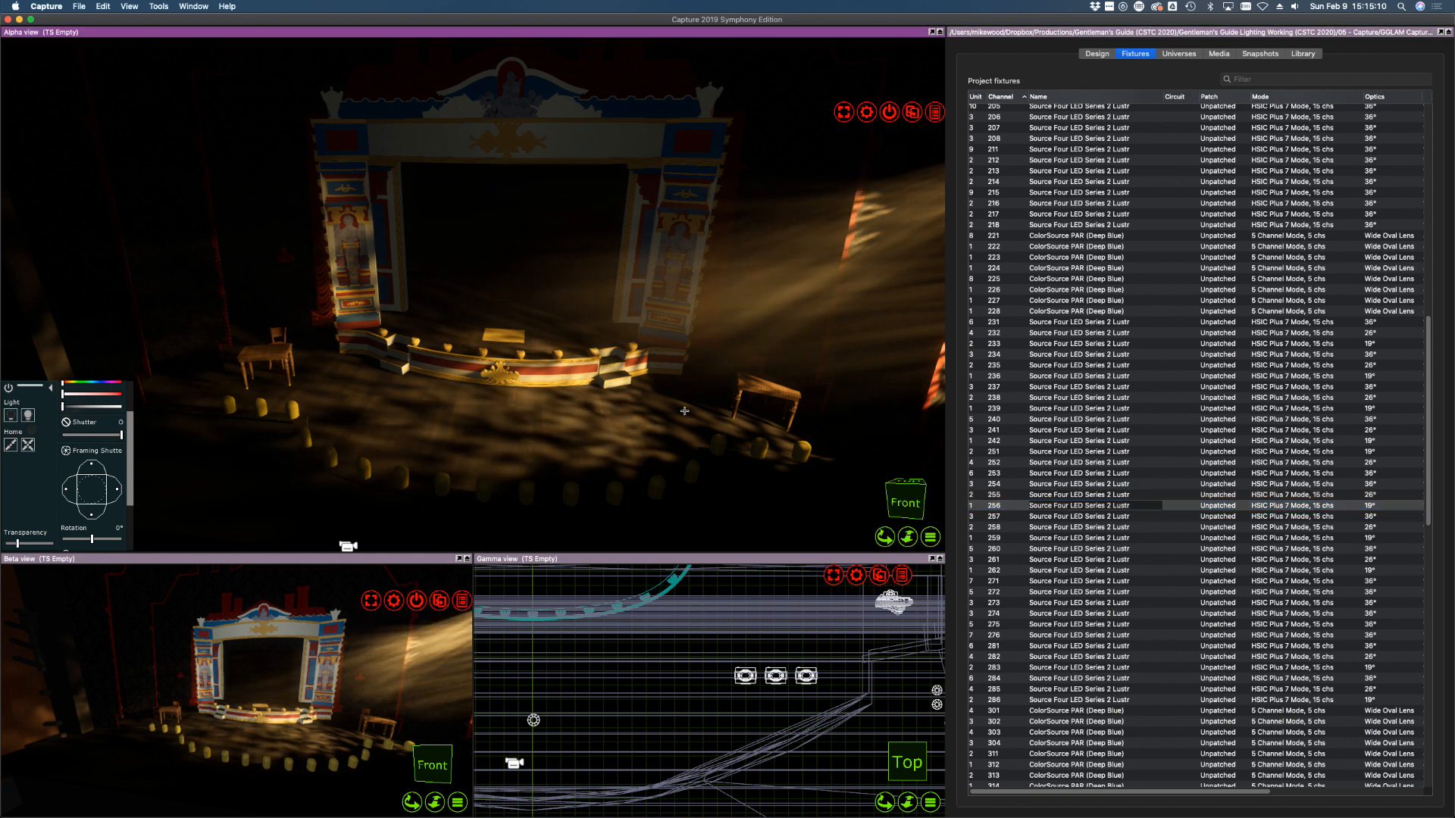
{"action": "left_click", "coordinate": [29, 416]}
{"action": "left_click_drag", "start_coordinate": [731, 403], "coordinate": [702, 415]}
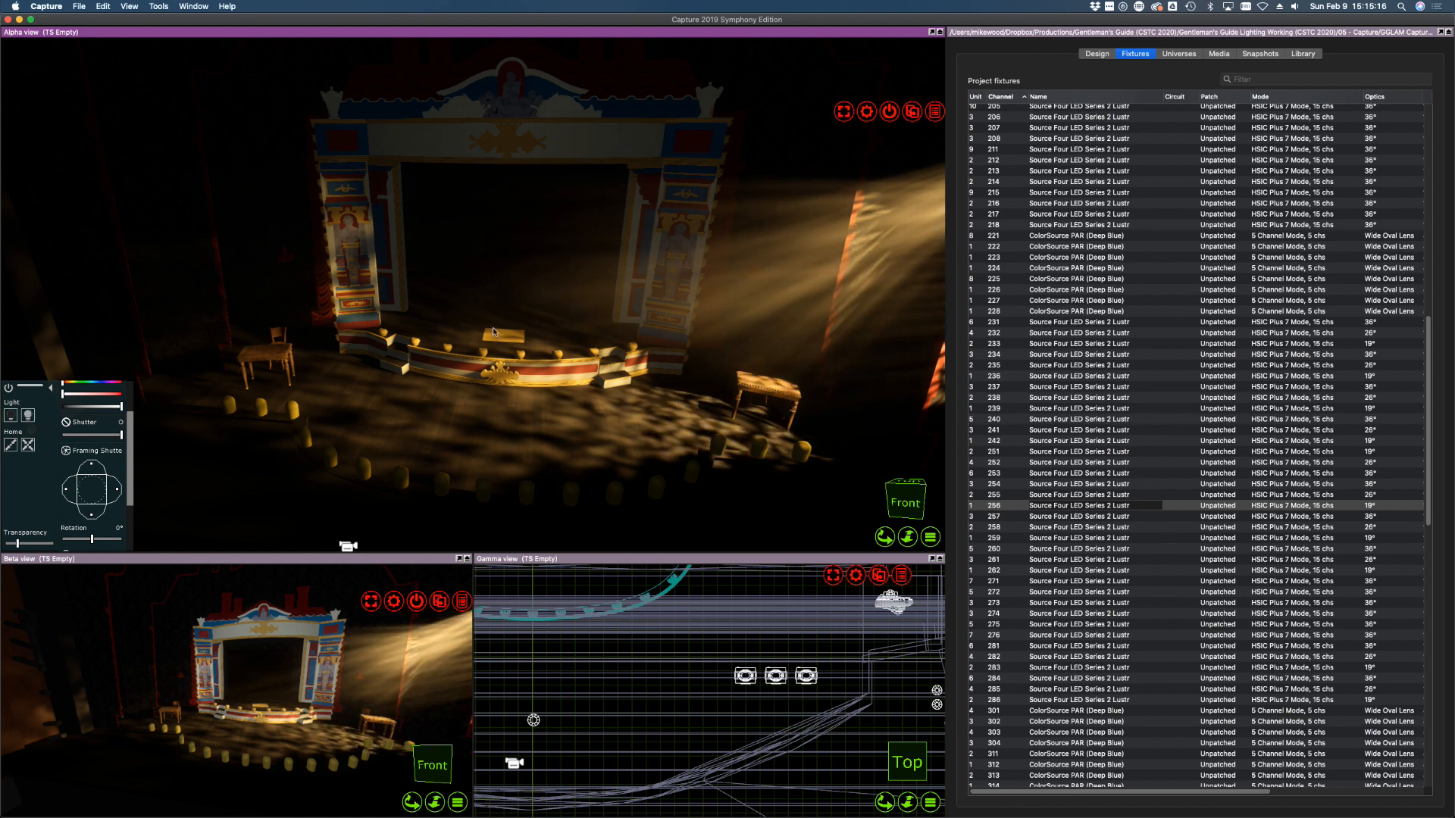
Save the project
{"action": "left_click", "coordinate": [81, 7]}
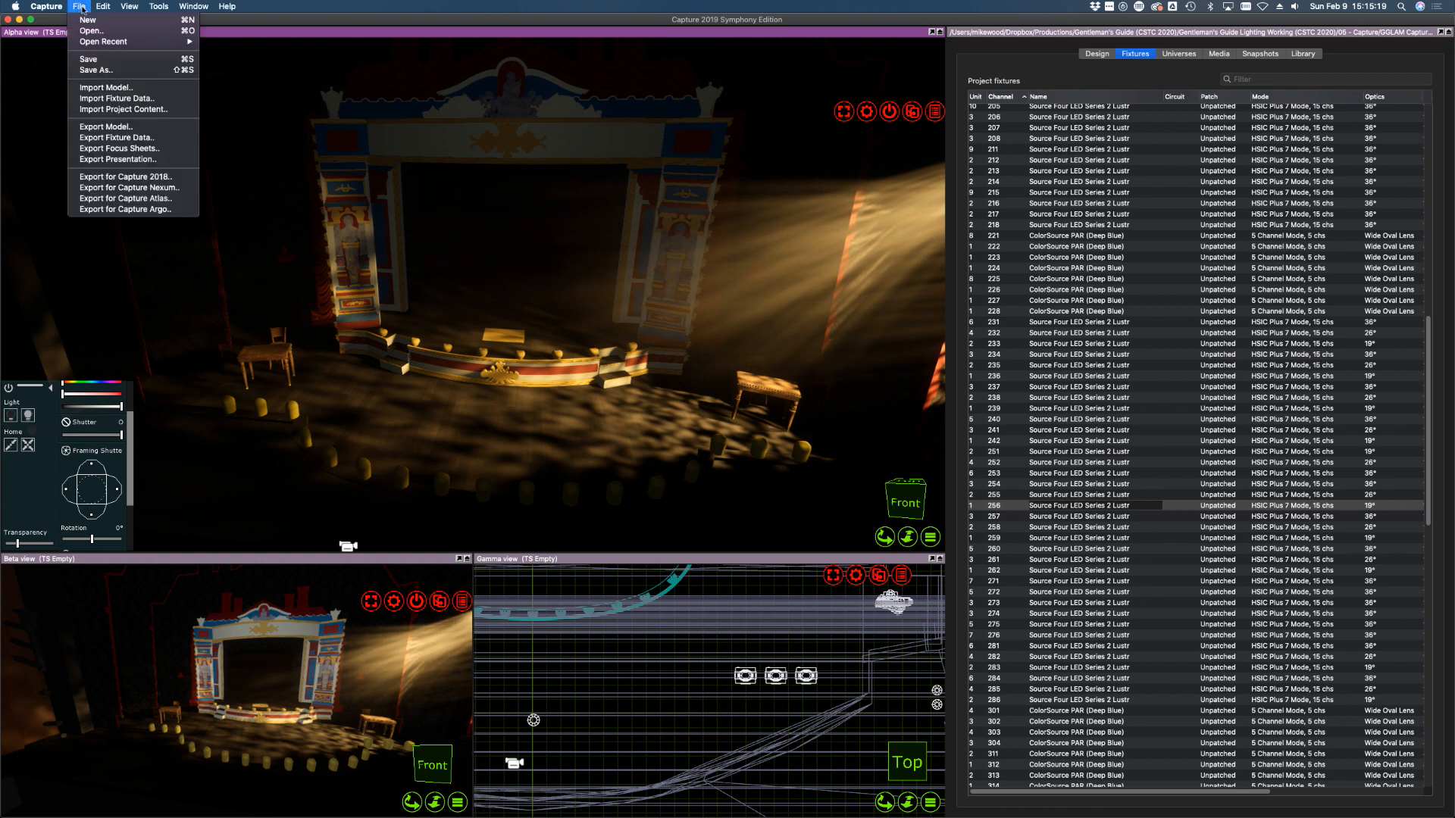
{"action": "left_click", "coordinate": [91, 59]}
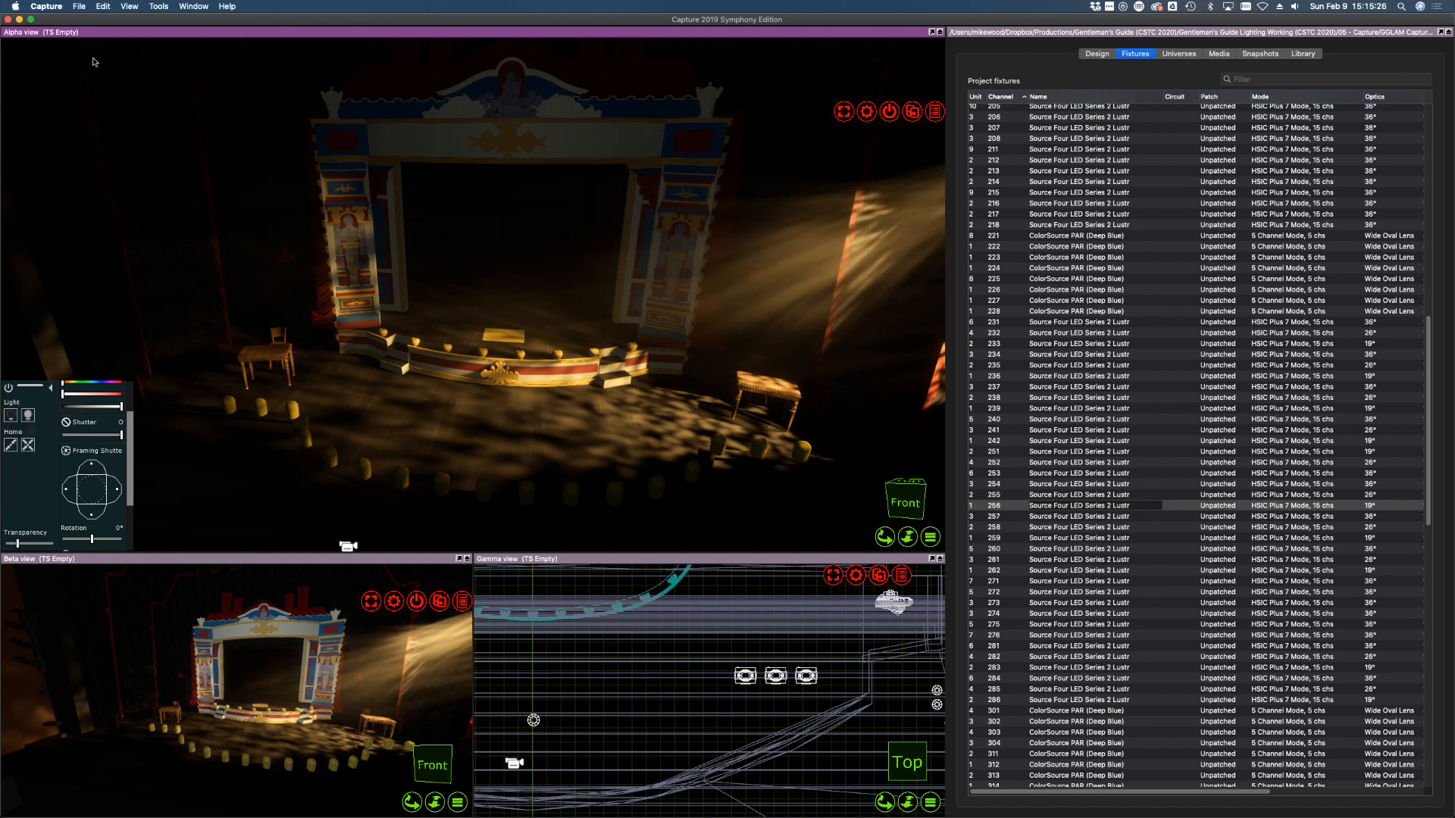
{"action": "left_click", "coordinate": [55, 7]}
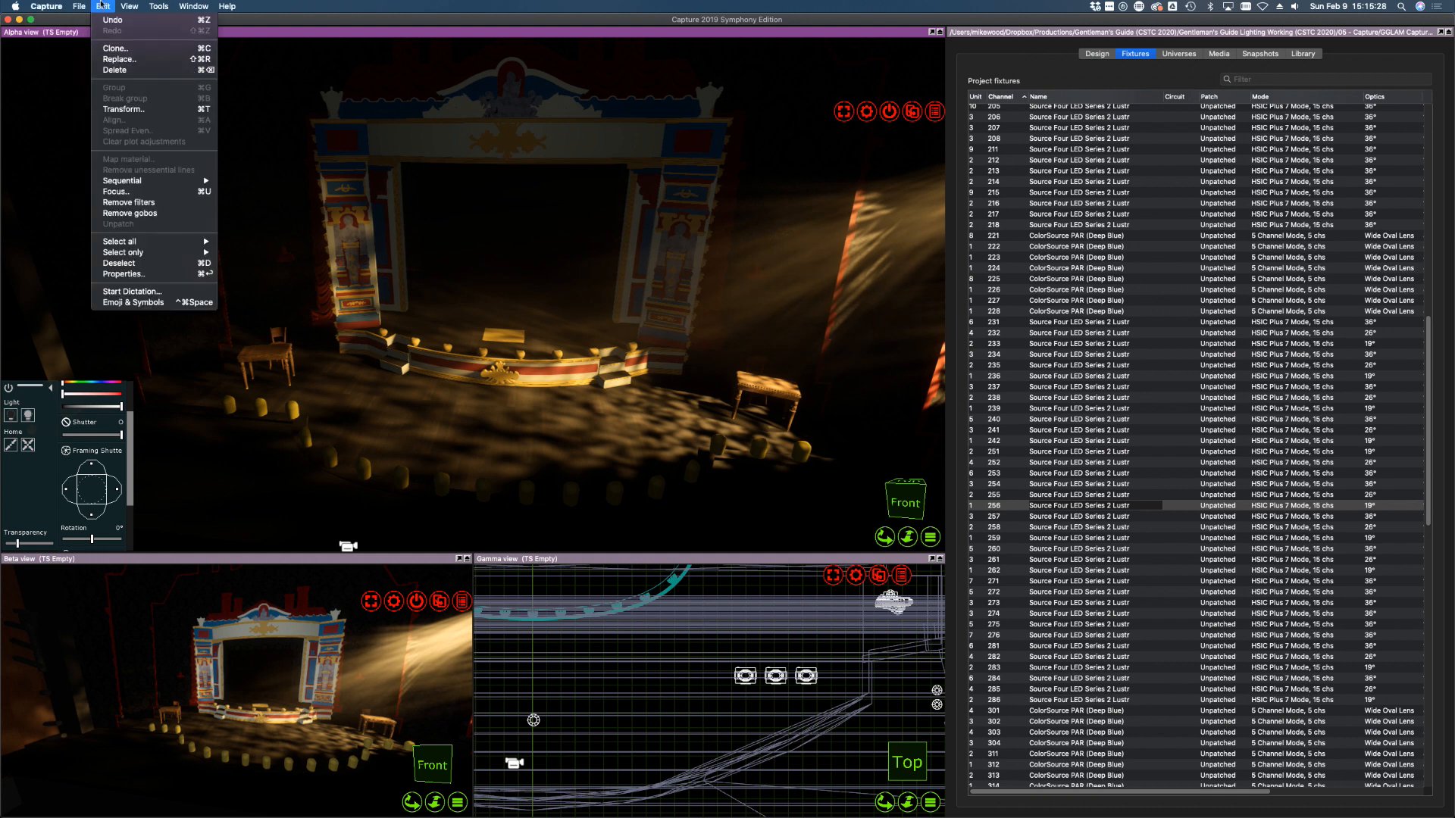
{"action": "left_click", "coordinate": [75, 3]}
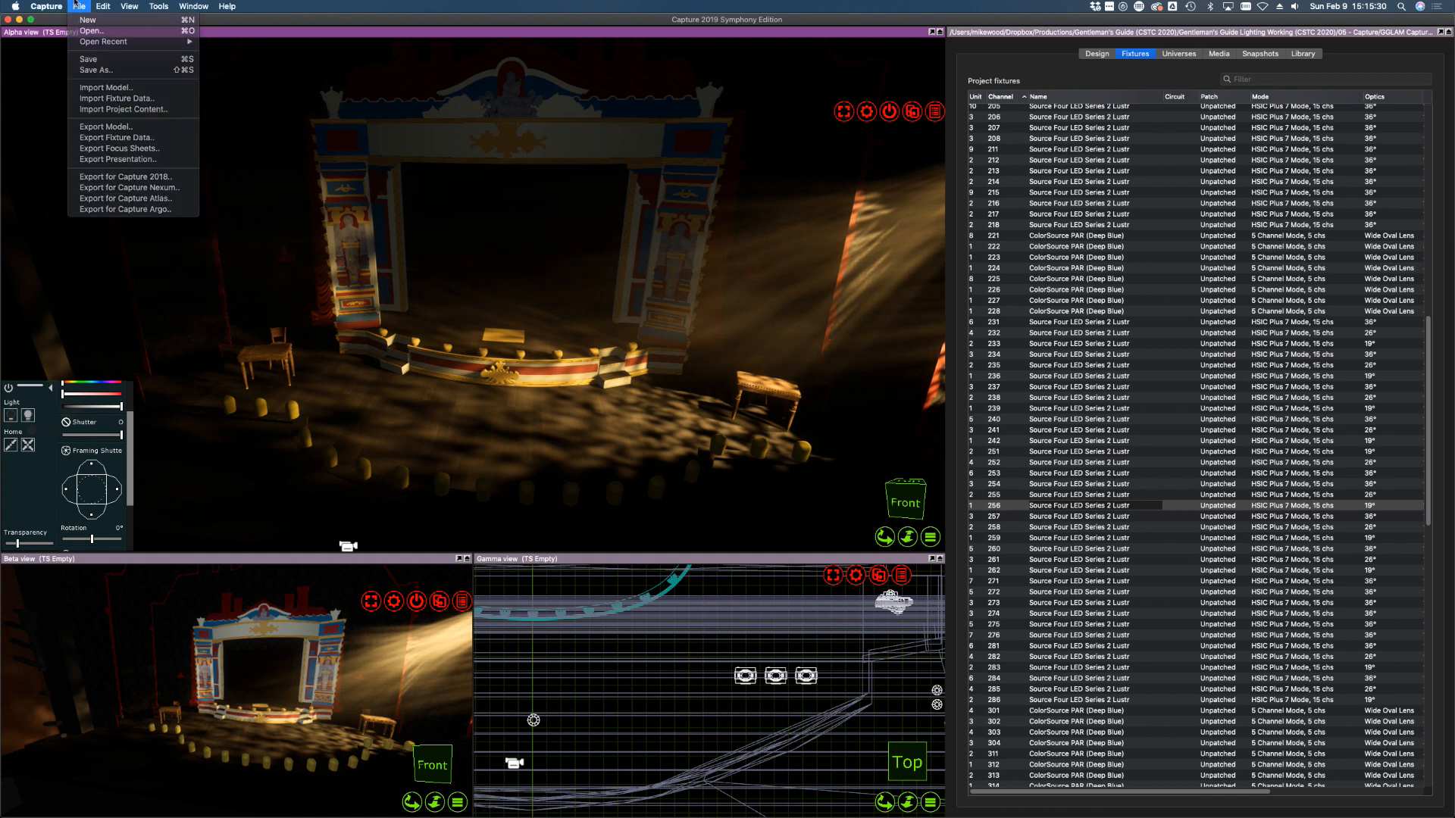
Bring fixture 257 to full and focus its beam onto the right proscenium
{"action": "left_click", "coordinate": [998, 517]}
{"action": "left_click", "coordinate": [29, 418]}
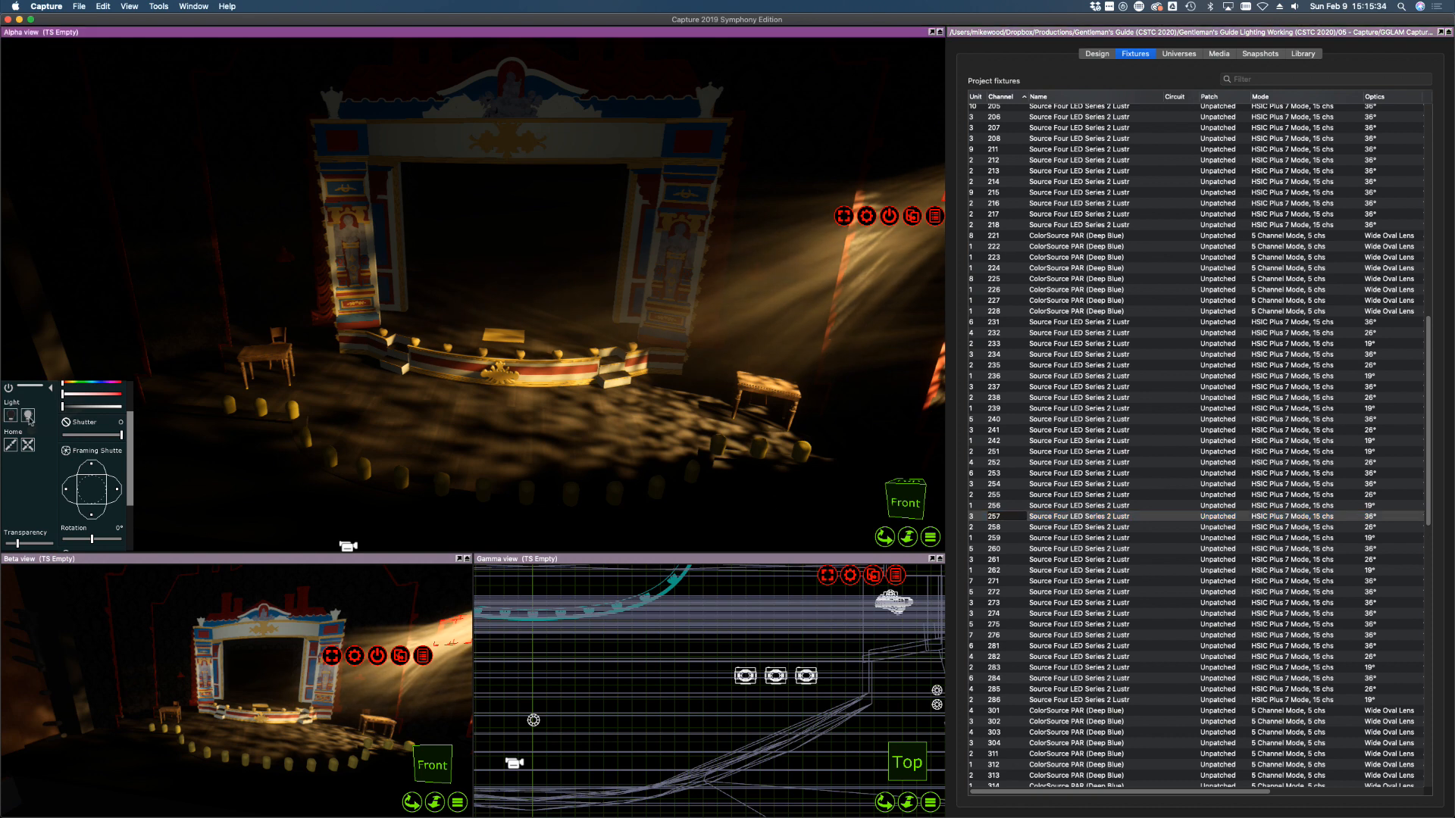
{"action": "left_click", "coordinate": [459, 351]}
{"action": "left_click_drag", "start_coordinate": [439, 328], "coordinate": [443, 324]}
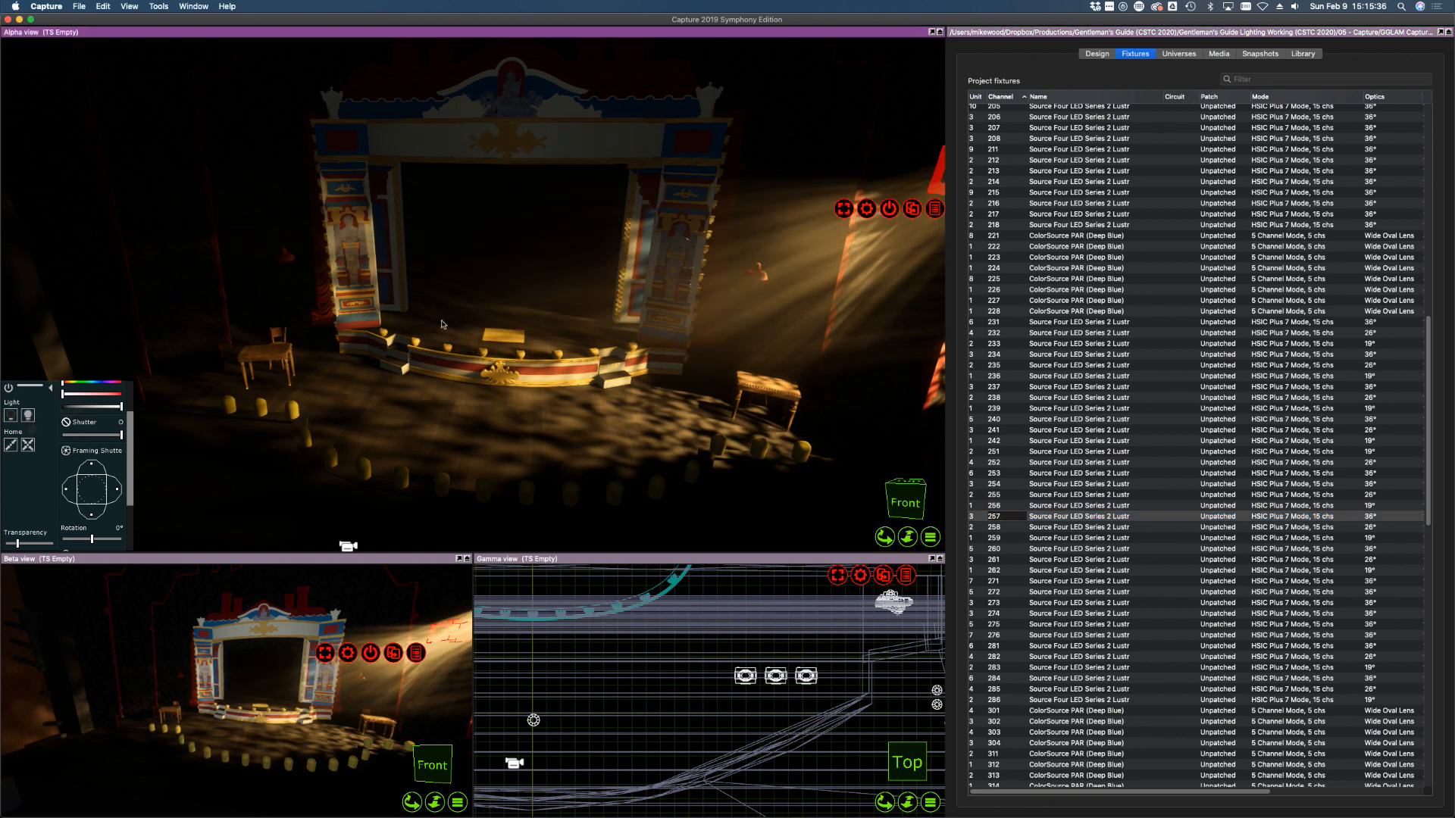
{"action": "left_click", "coordinate": [400, 349]}
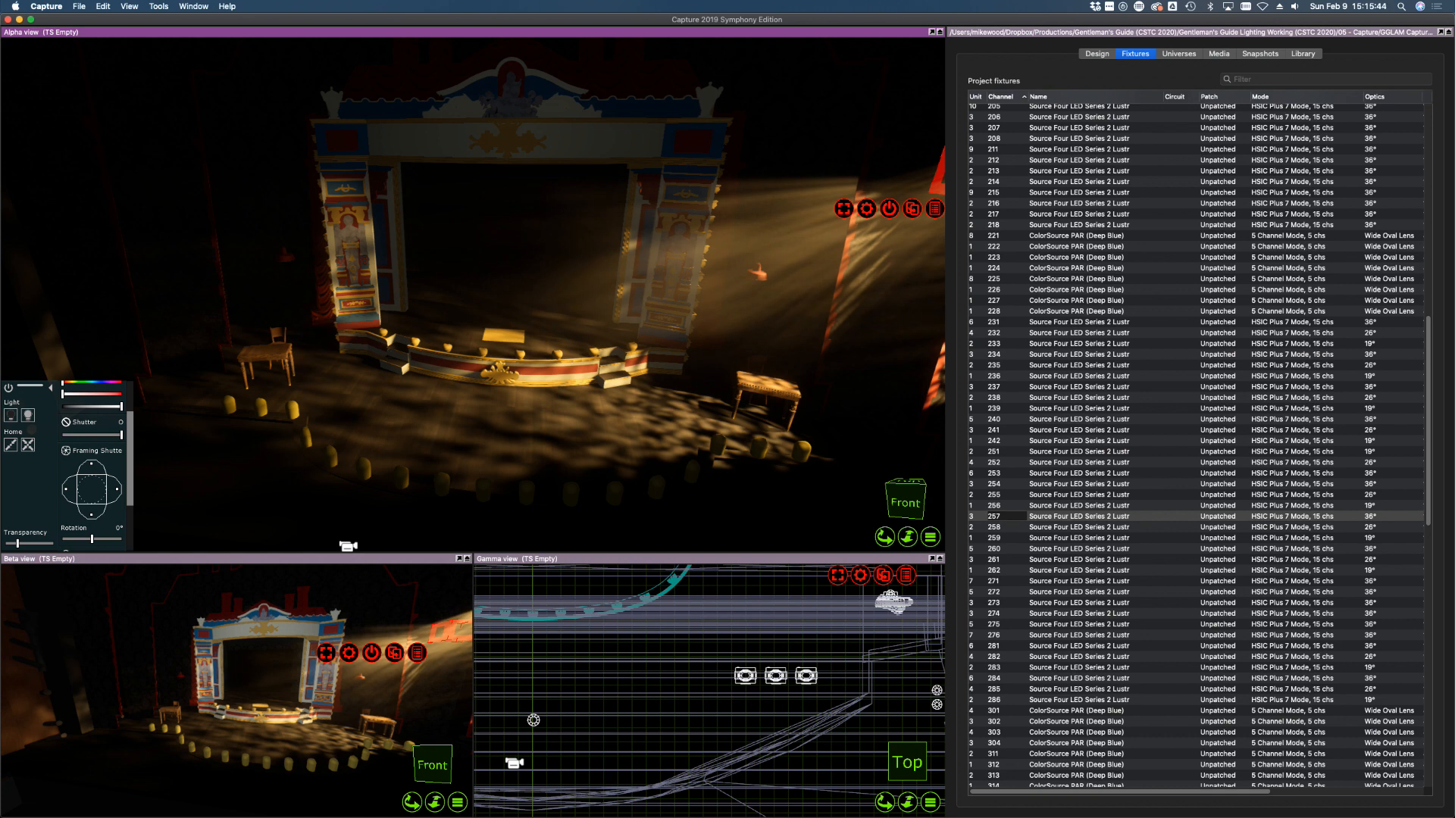
Check the channel hookup PDF, hide it, and turn the view toward the left
{"action": "left_click_drag", "start_coordinate": [0, 220], "coordinate": [504, 149]}
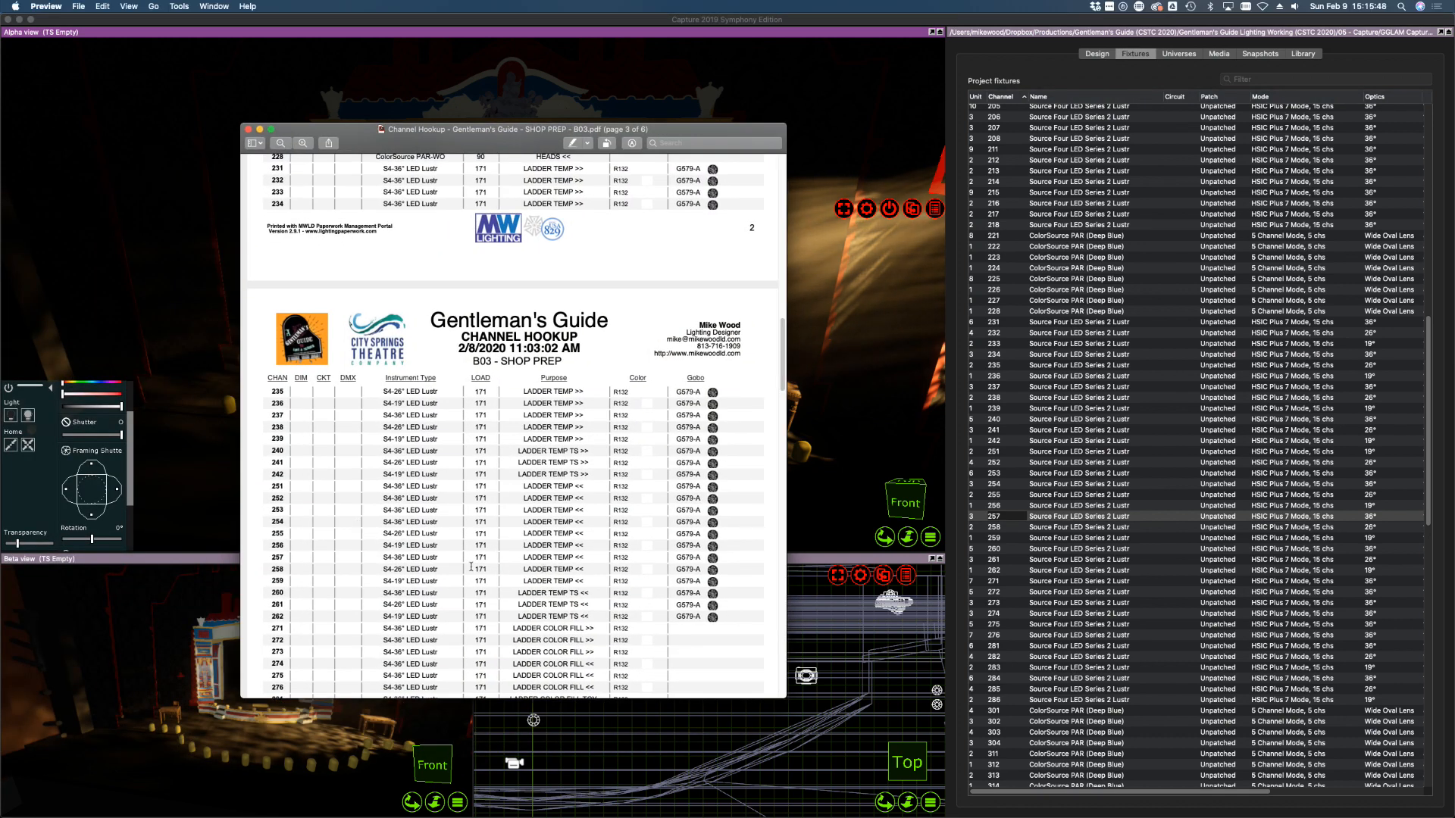
{"action": "key", "text": "super+w"}
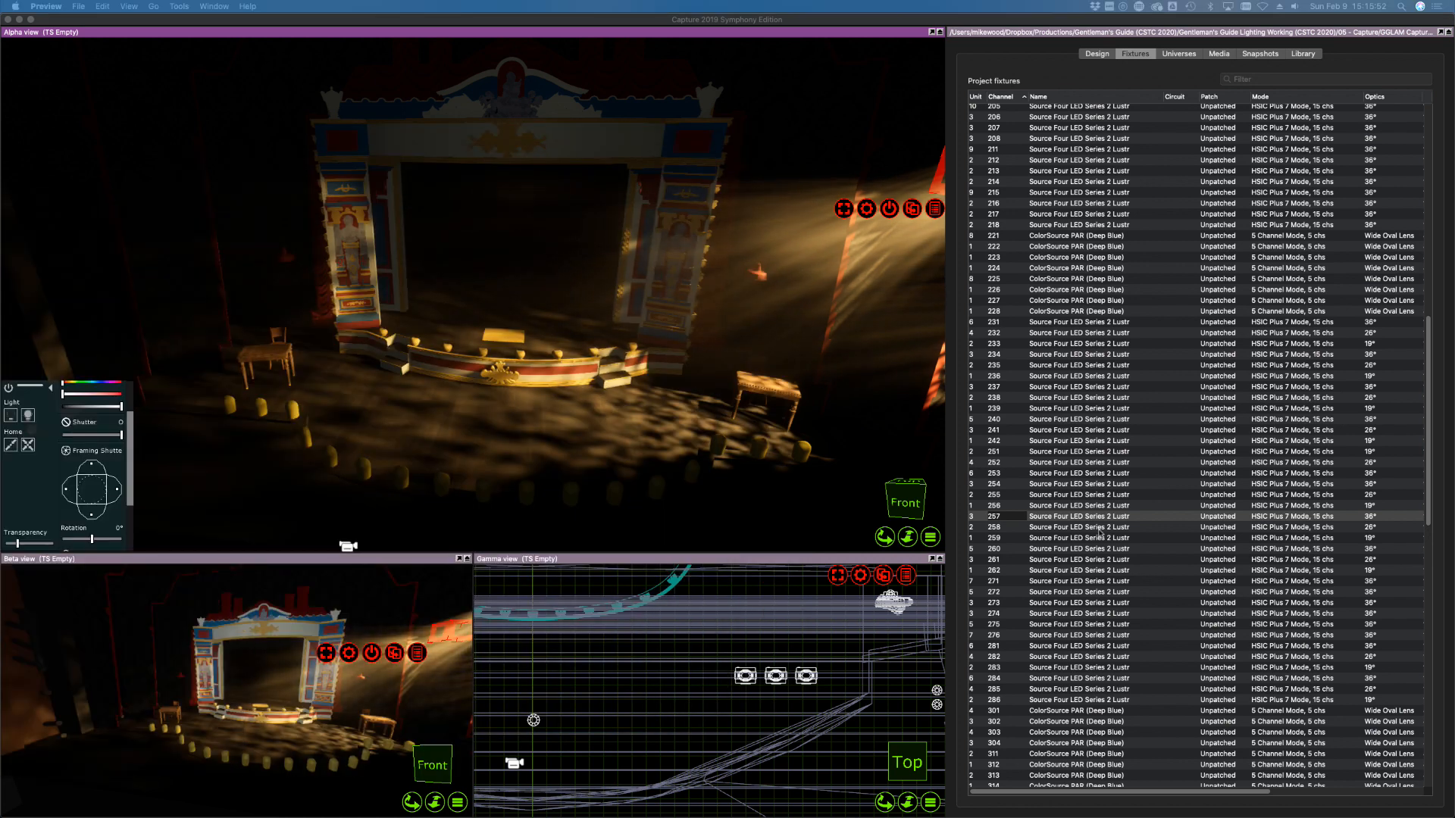
{"action": "left_click_drag", "start_coordinate": [879, 392], "coordinate": [795, 385]}
Locate channels 257 and 258 in the fixture list and the 3D view
{"action": "right_click_drag", "start_coordinate": [796, 385], "coordinate": [776, 396]}
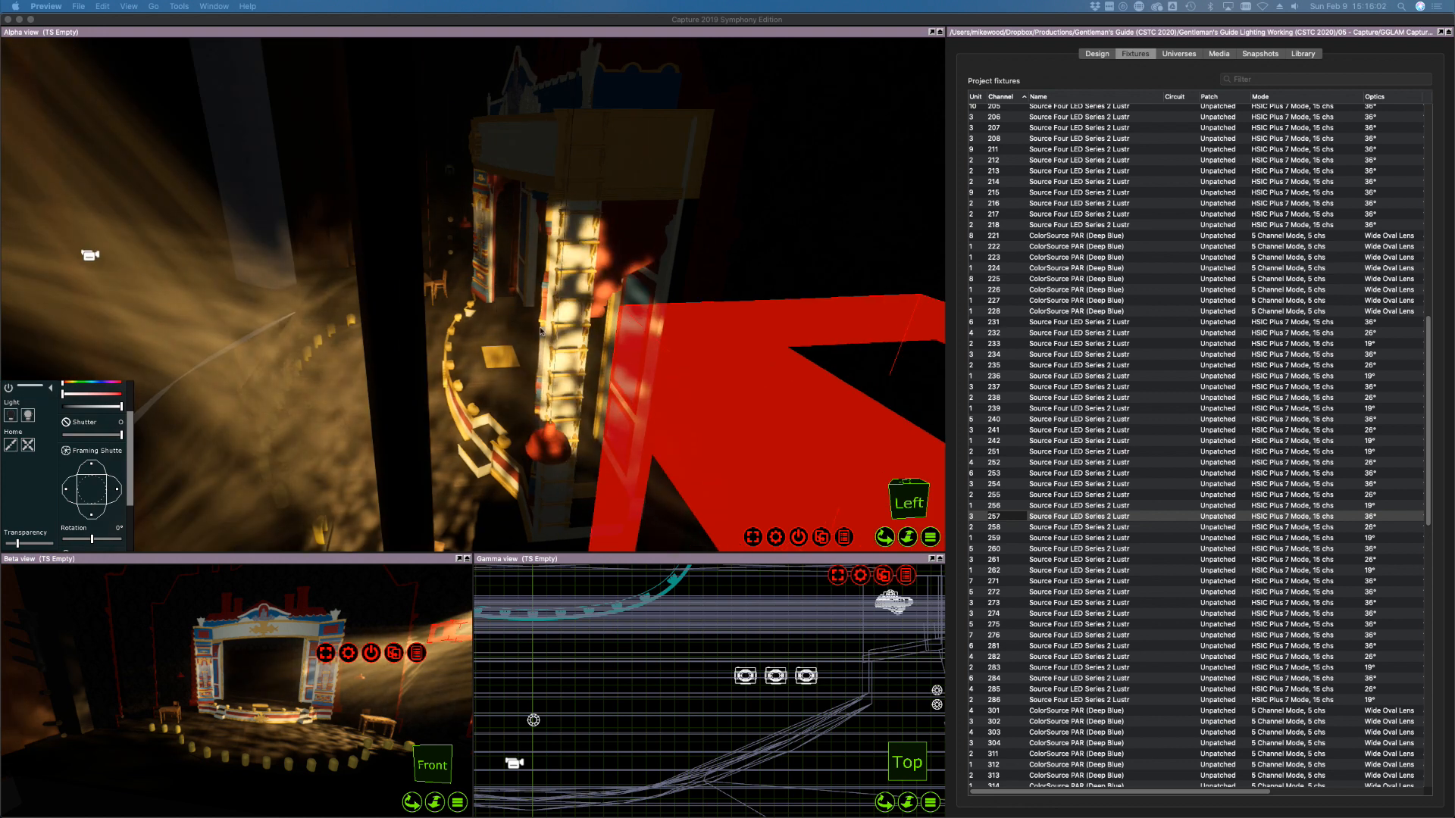
{"action": "left_click", "coordinate": [1038, 530]}
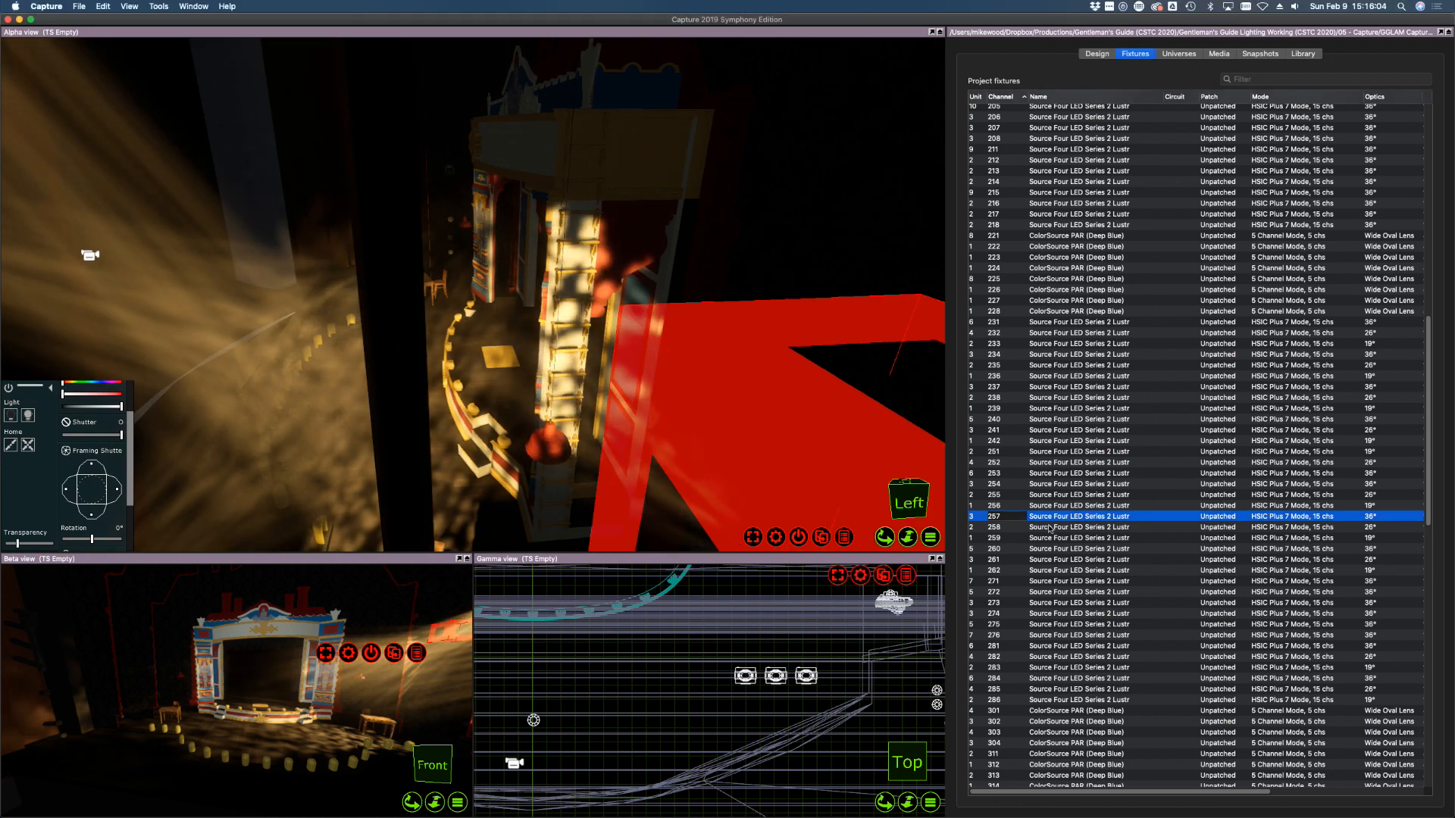
{"action": "left_click", "coordinate": [1050, 528]}
{"action": "scroll", "coordinate": [719, 408], "scroll_direction": "down", "scroll_amount": 10}
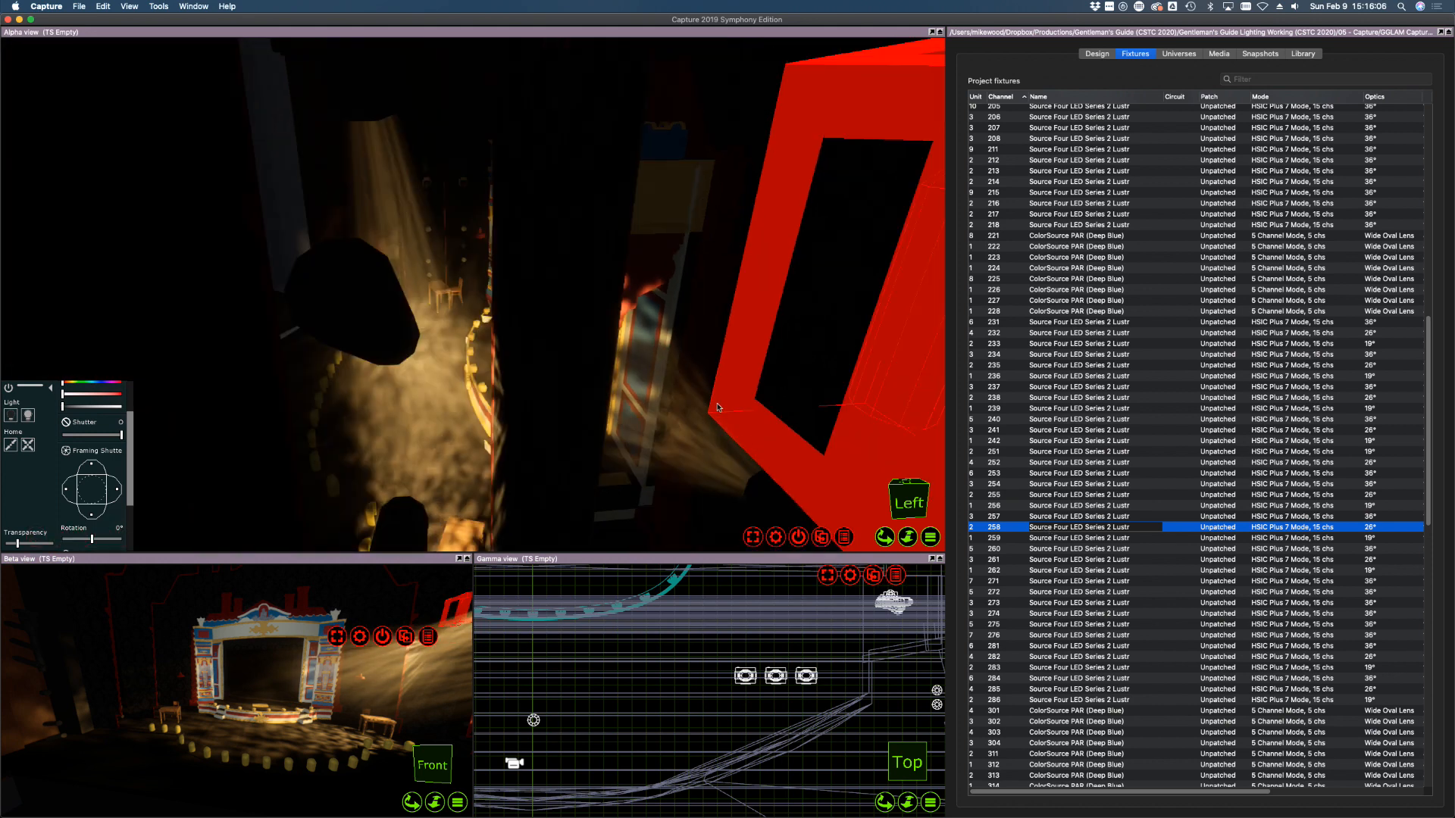
{"action": "scroll", "coordinate": [762, 407], "scroll_direction": "up", "scroll_amount": 6}
{"action": "middle_click_drag", "start_coordinate": [762, 407], "coordinate": [699, 356]}
{"action": "left_click", "coordinate": [993, 517]}
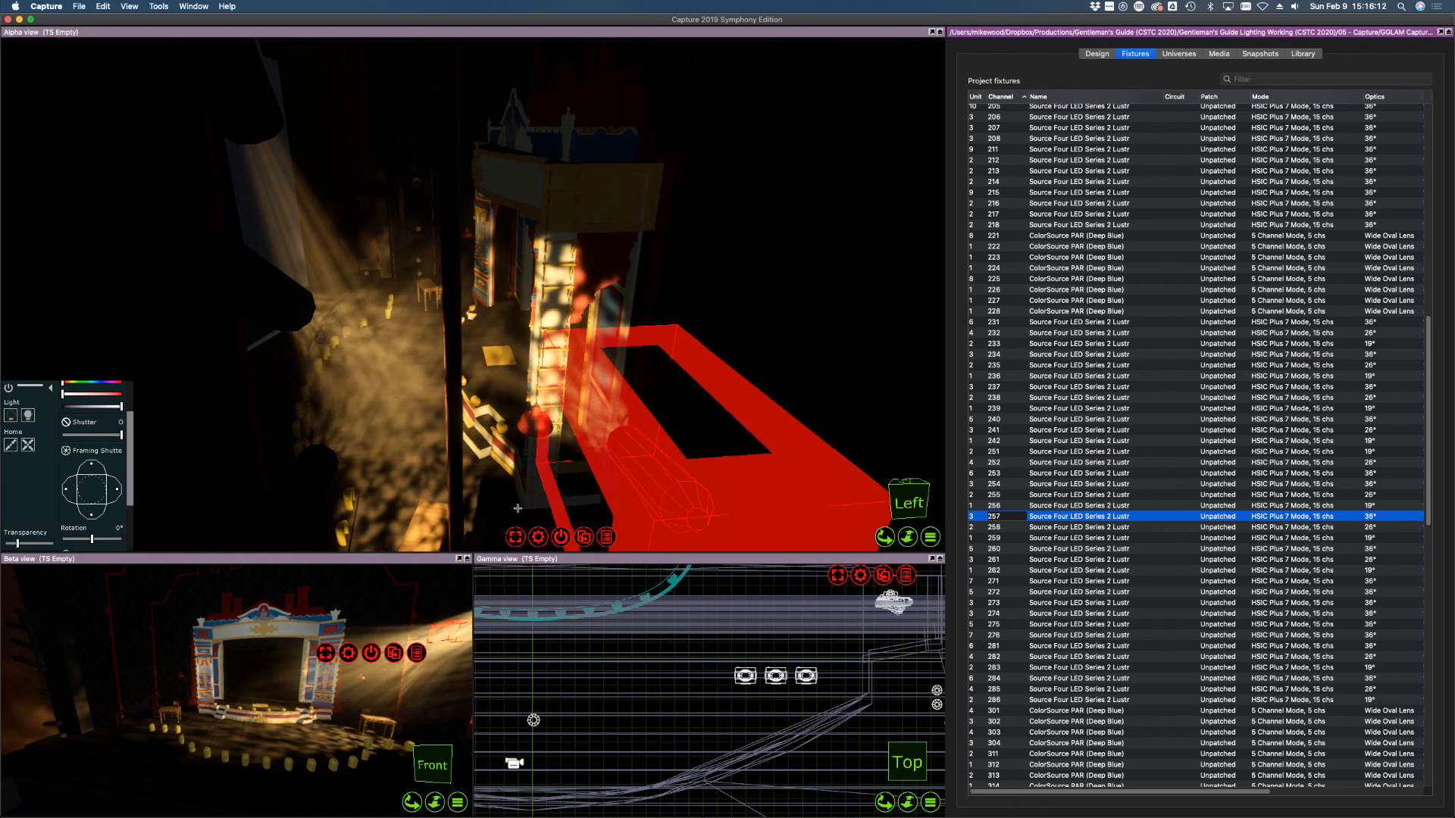
{"action": "scroll", "coordinate": [520, 501], "scroll_direction": "up", "scroll_amount": 3}
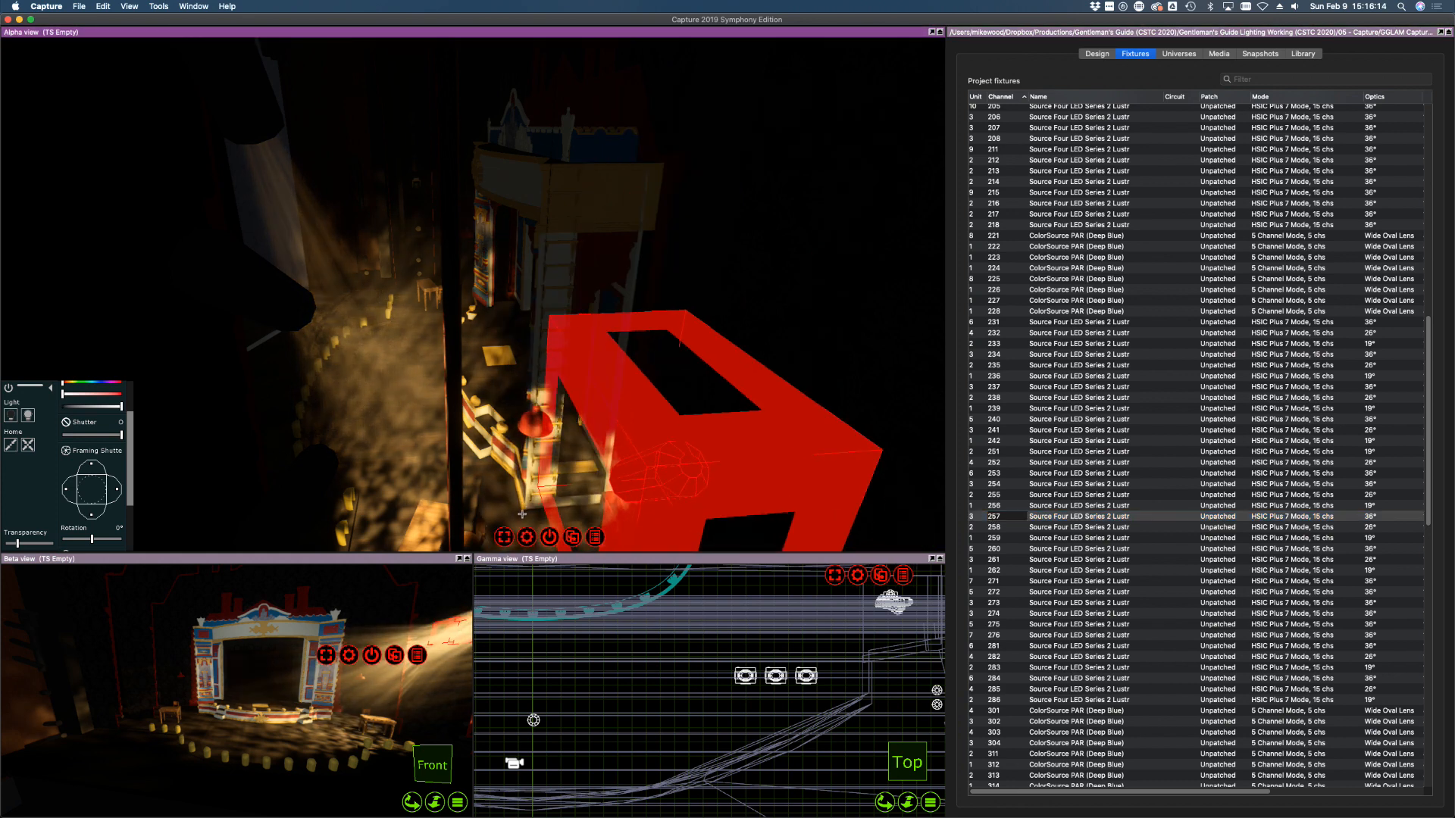
{"action": "left_click", "coordinate": [1003, 528]}
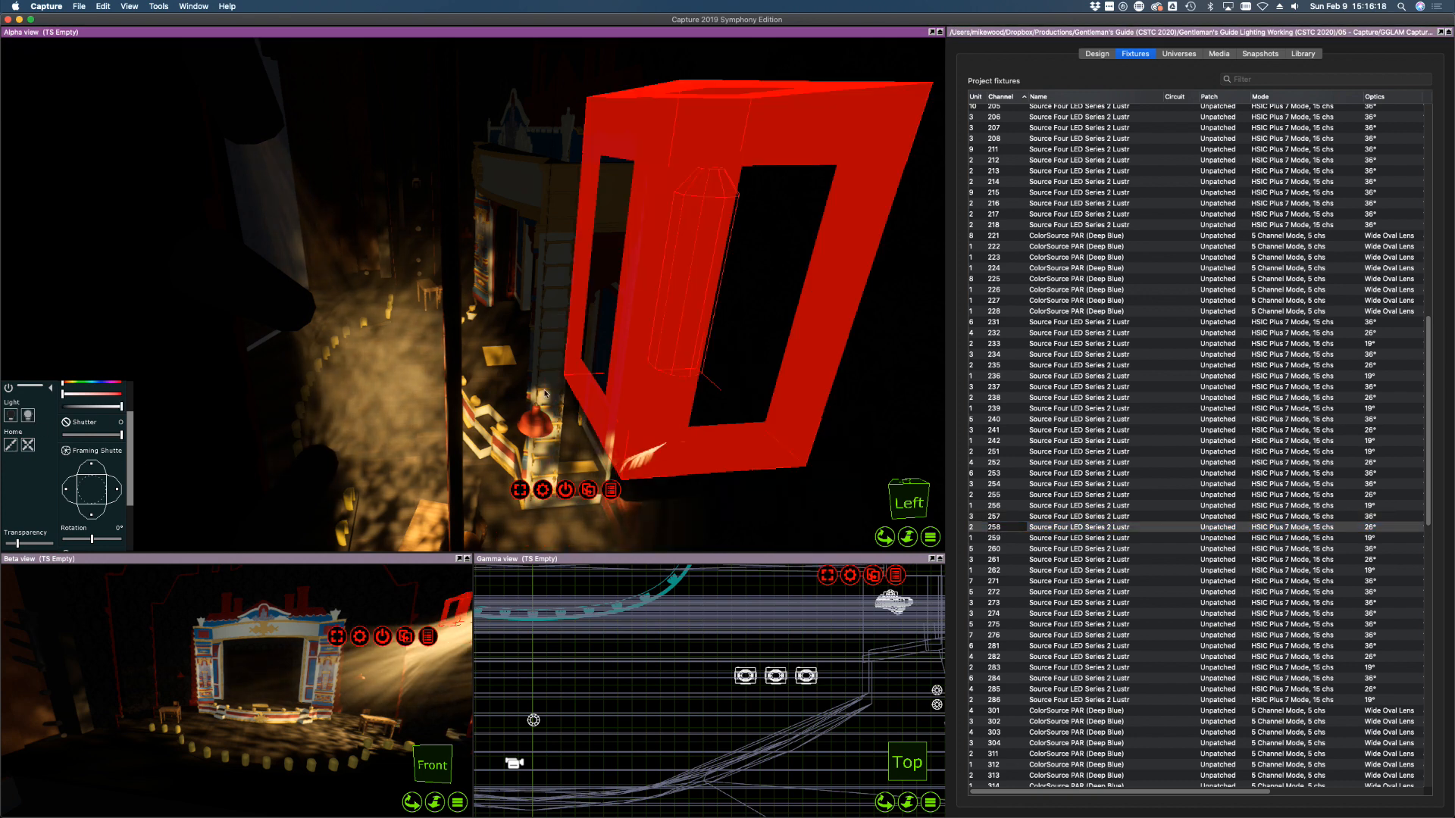
{"action": "scroll", "coordinate": [499, 383], "scroll_direction": "up", "scroll_amount": 3}
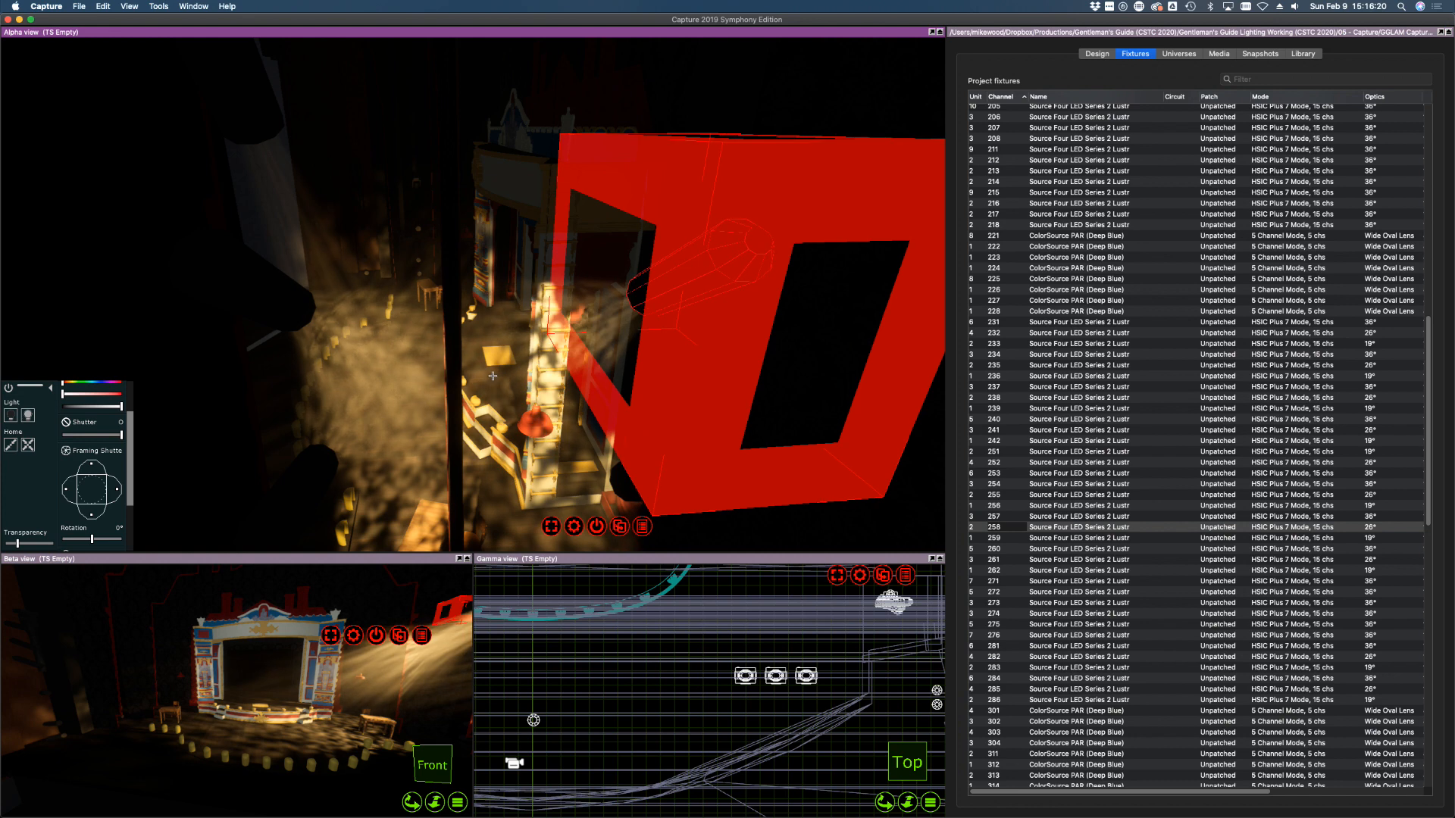
Switch on ladder channel 259 and aim its beam onto the stage
{"action": "left_click", "coordinate": [1048, 540]}
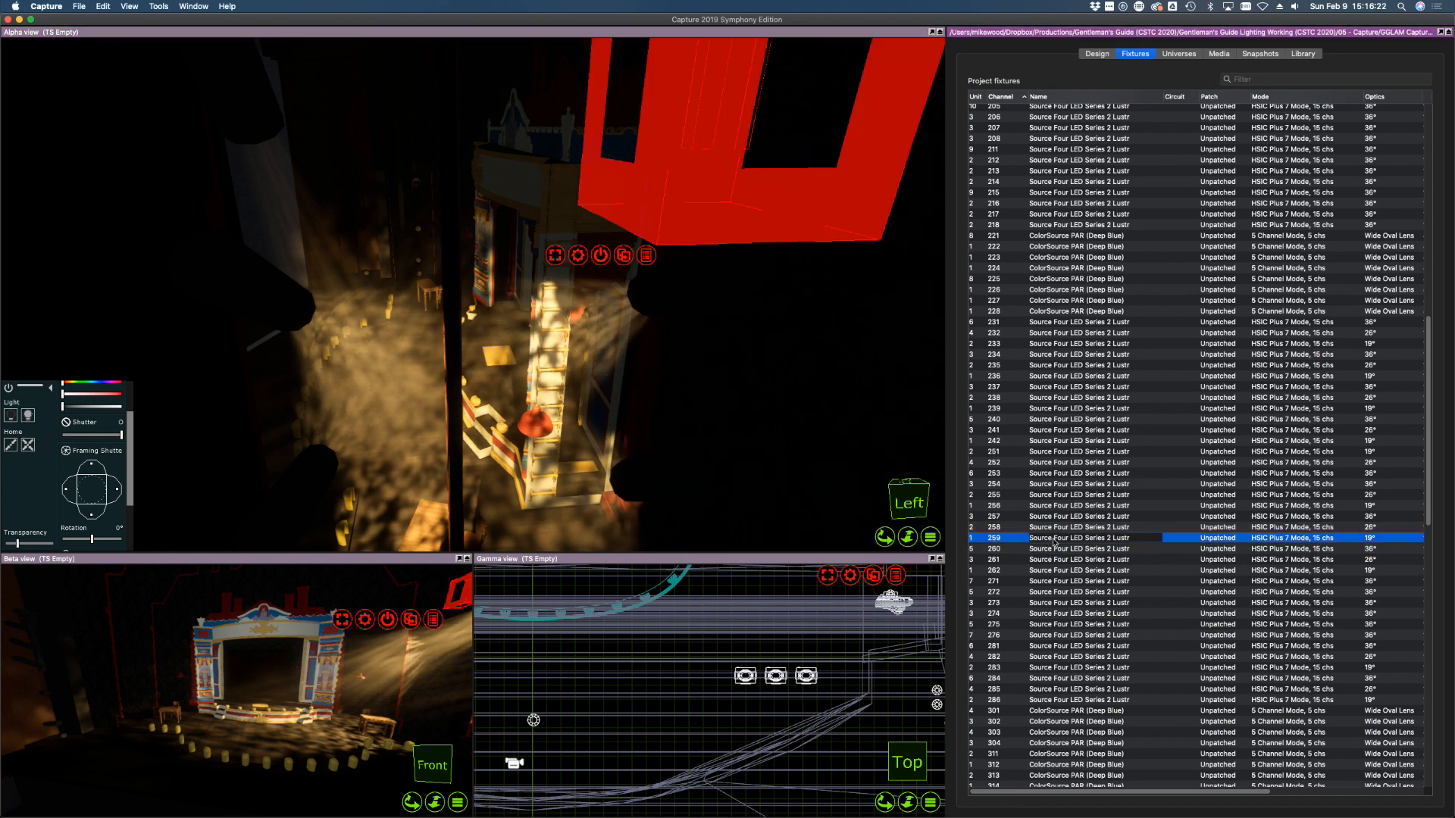
{"action": "left_click", "coordinate": [27, 416]}
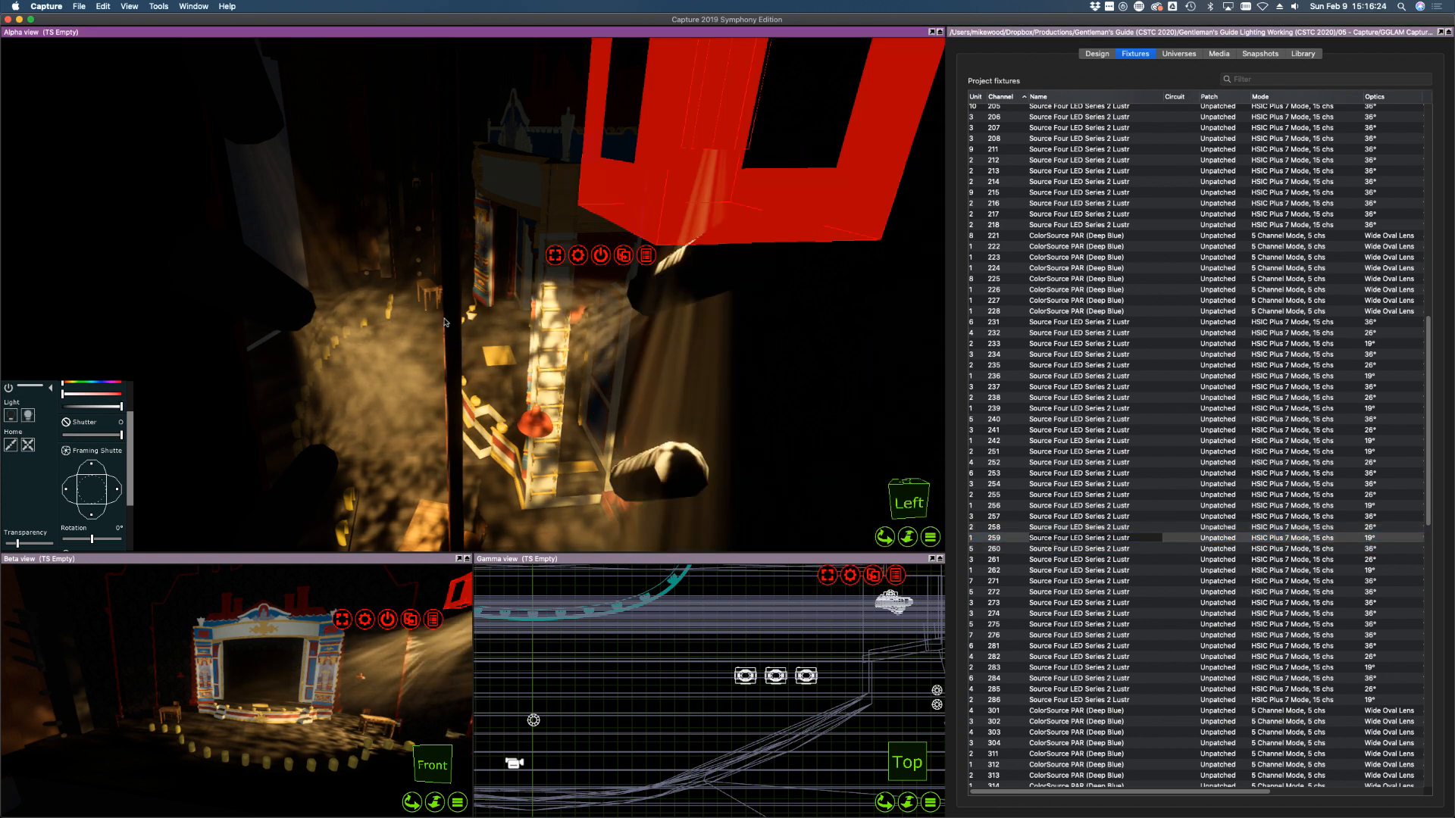
{"action": "left_click", "coordinate": [471, 296]}
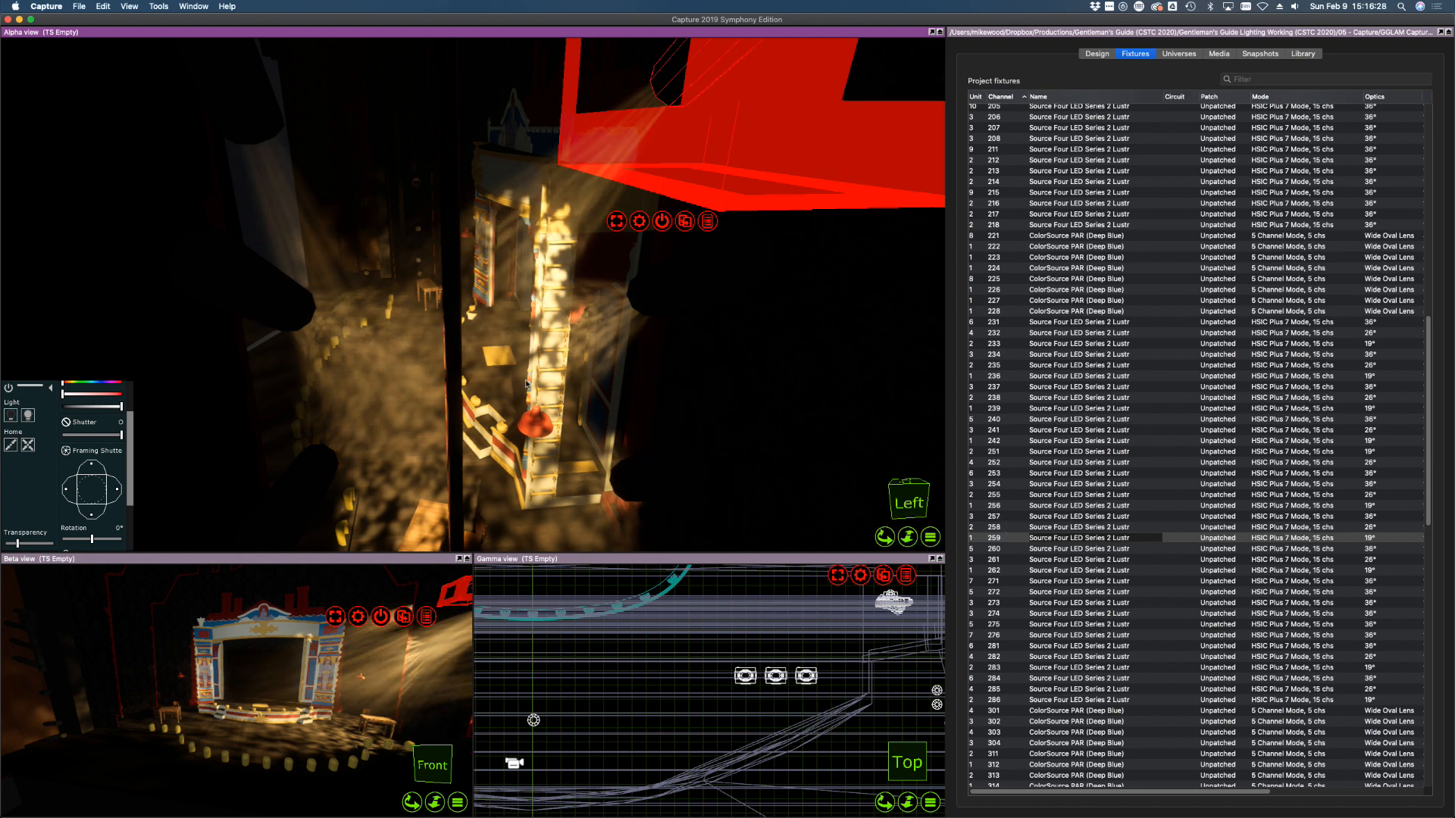
{"action": "middle_click_drag", "start_coordinate": [231, 362], "coordinate": [231, 362], "text": "shift"}
{"action": "middle_click_drag", "start_coordinate": [475, 295], "coordinate": [475, 295], "text": "shift"}
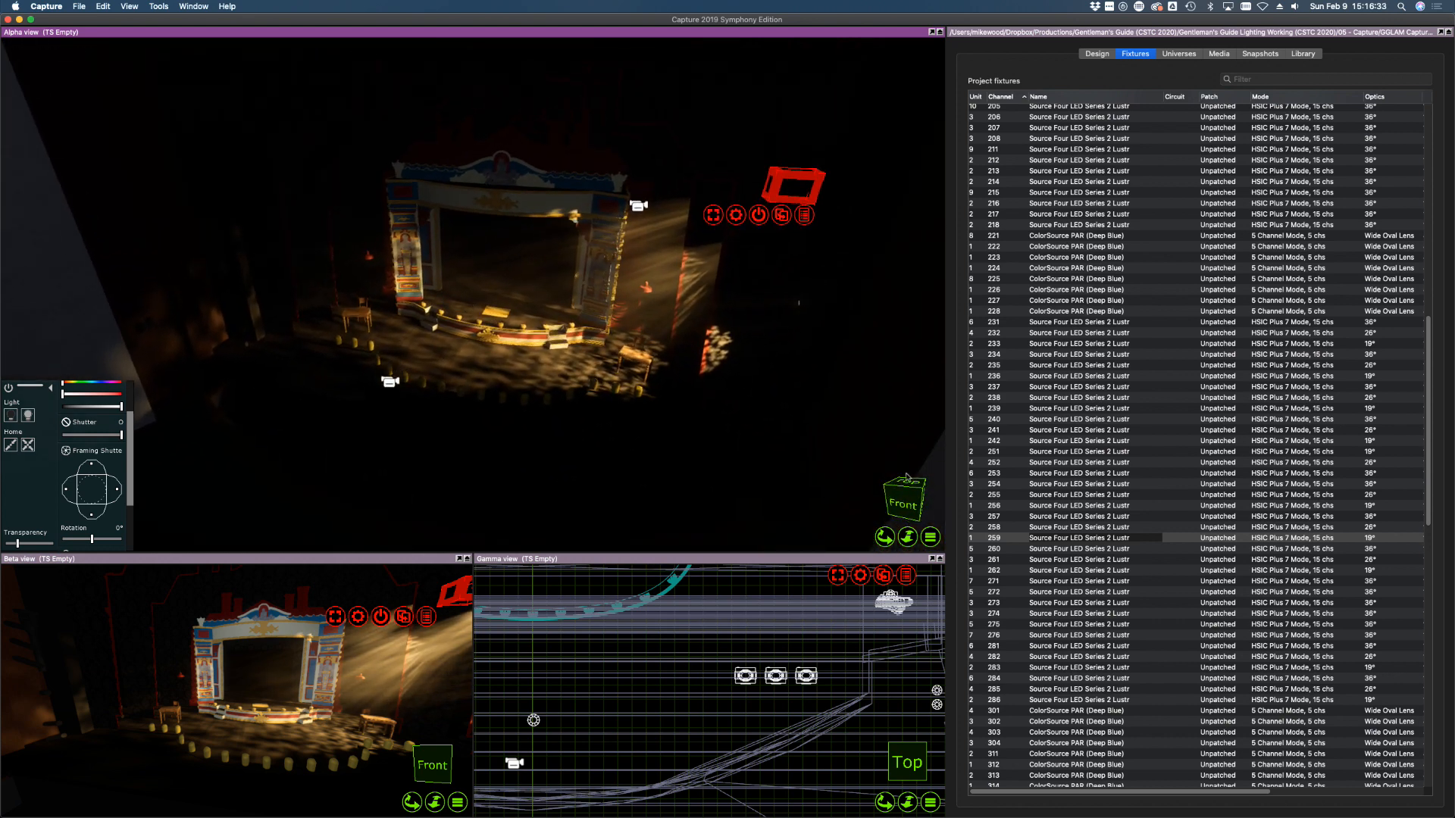
{"action": "left_click", "coordinate": [1104, 551]}
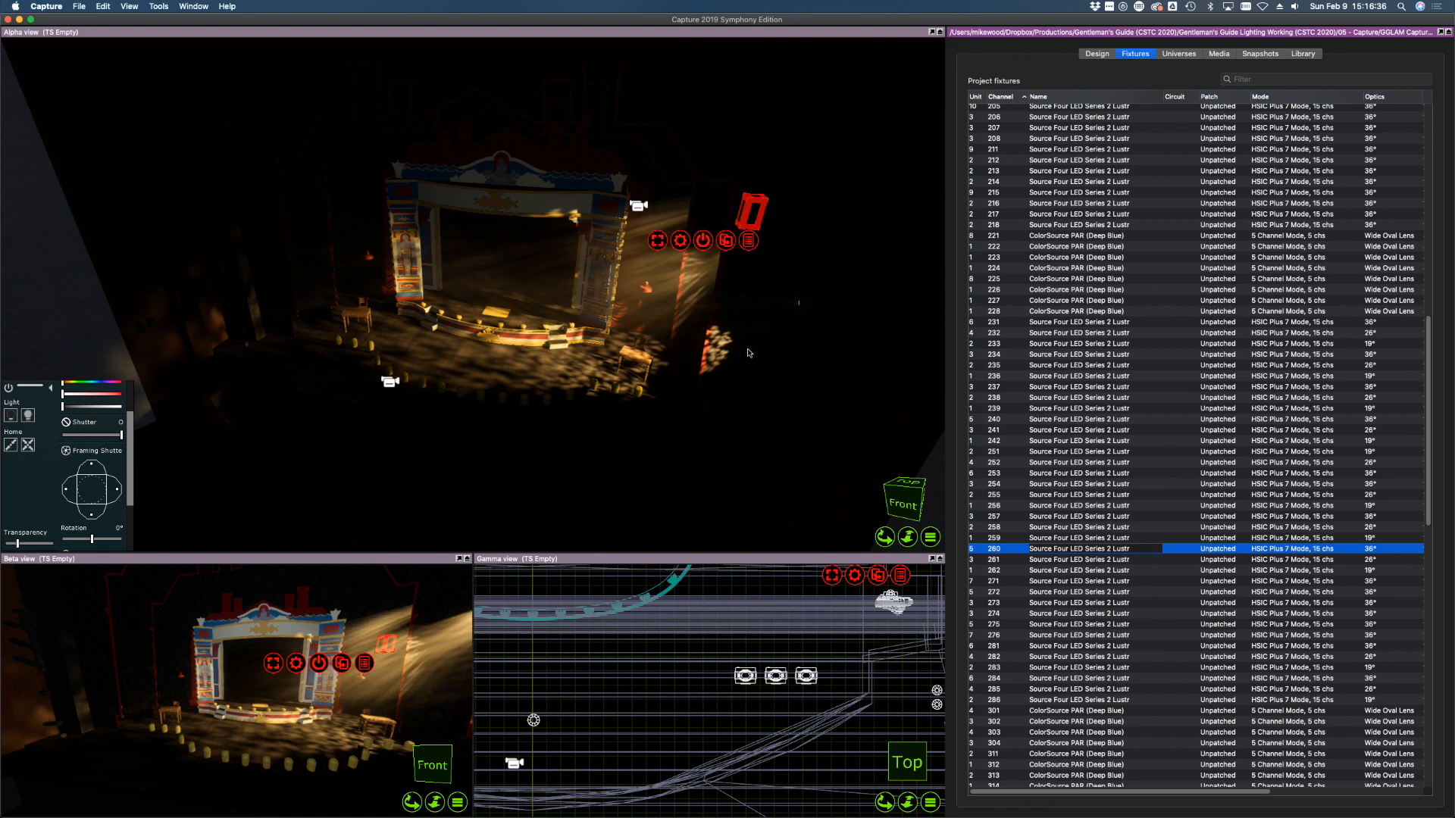
{"action": "middle_click_drag", "start_coordinate": [756, 341], "coordinate": [756, 341]}
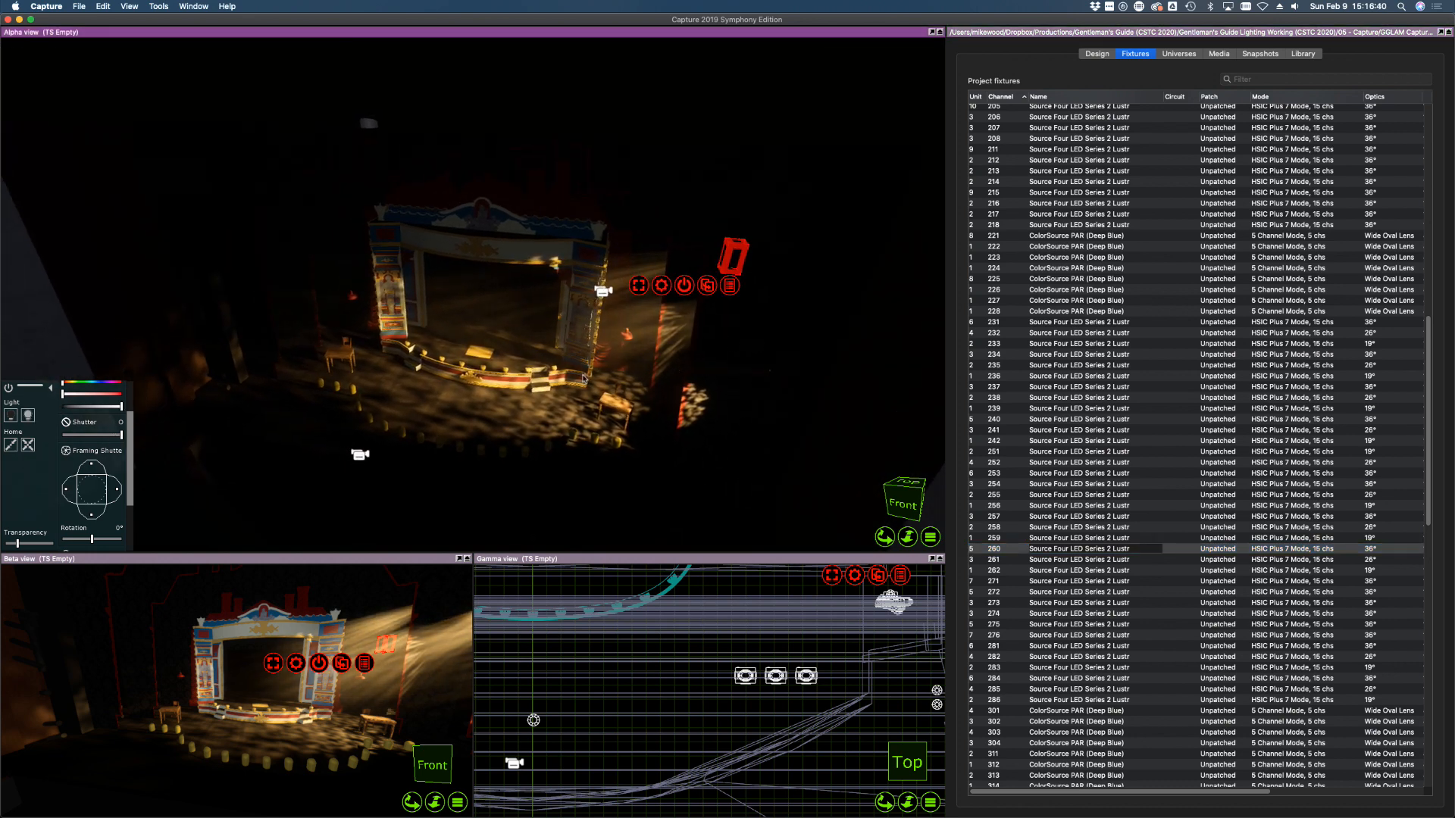
{"action": "right_click_drag", "start_coordinate": [699, 369], "coordinate": [699, 369], "text": "shift"}
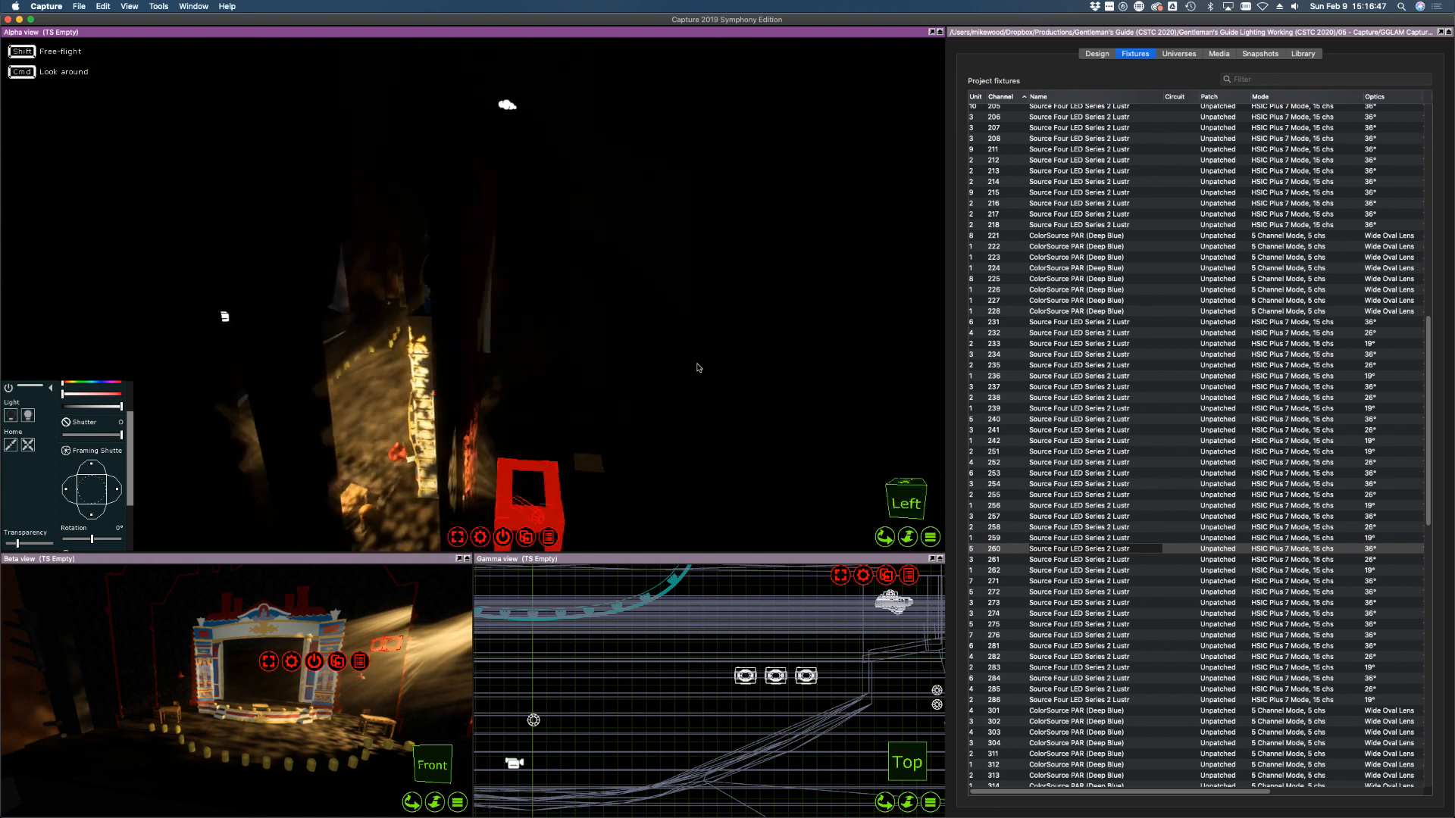
Aim channel 260's beam across the stage
{"action": "left_click", "coordinate": [523, 399], "text": "alt"}
{"action": "left_click_drag", "start_coordinate": [526, 400], "coordinate": [527, 385], "text": "alt"}
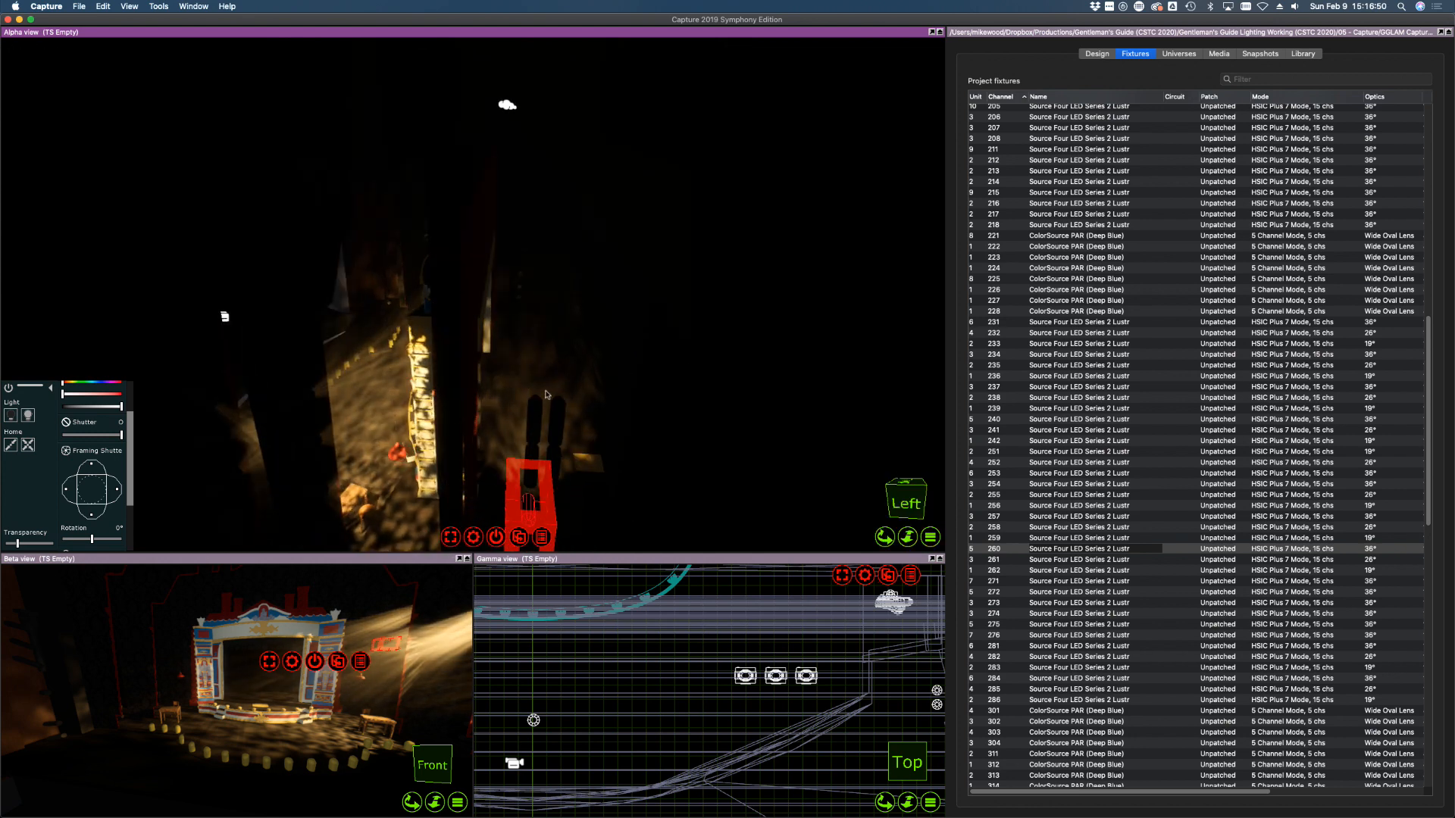
{"action": "right_click_drag", "start_coordinate": [560, 425], "coordinate": [560, 425]}
{"action": "left_click_drag", "start_coordinate": [561, 426], "coordinate": [580, 418], "text": "alt"}
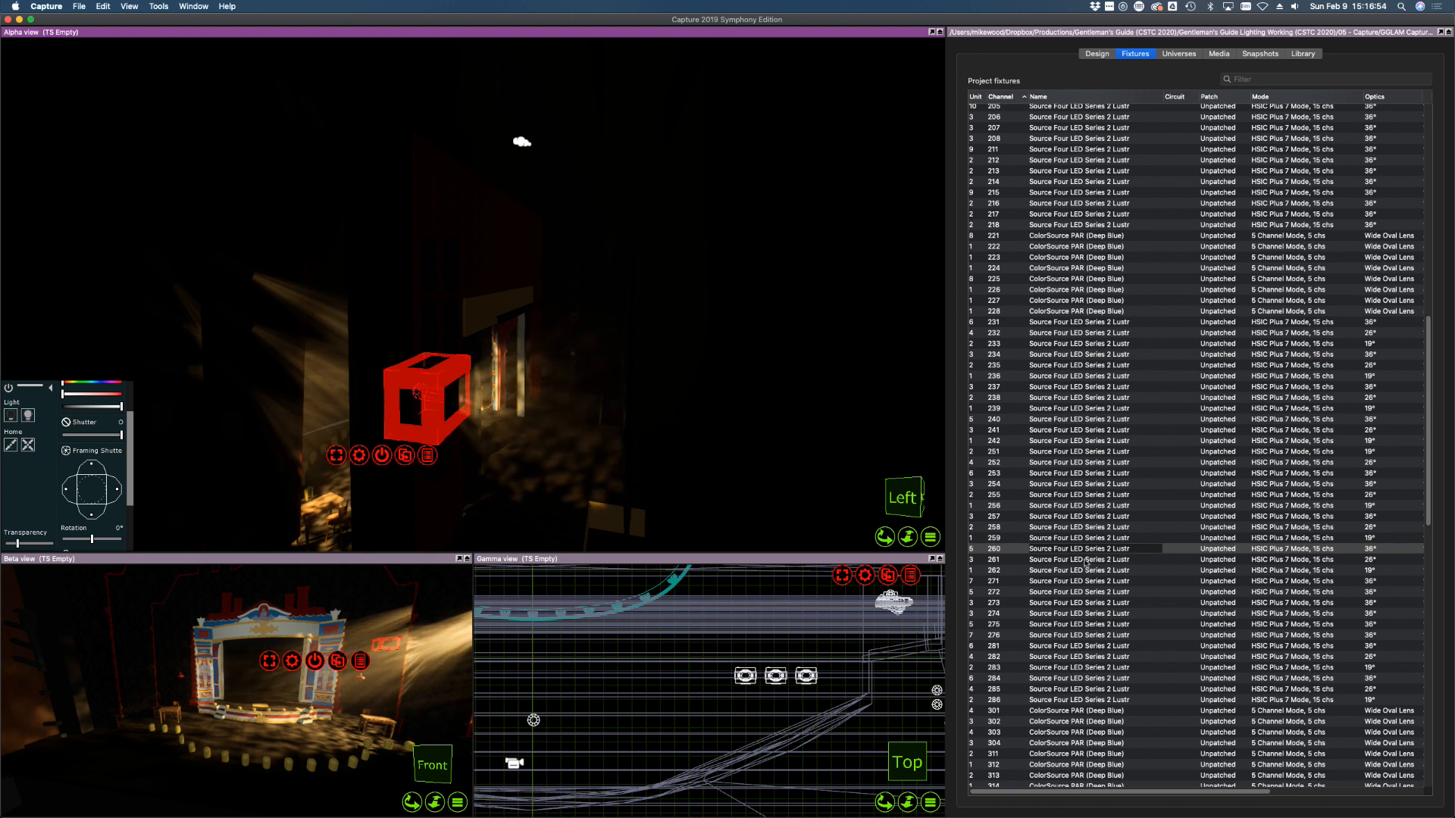
Switch on channels 261 and 262 and steer their beams onto the stage
{"action": "left_click", "coordinate": [985, 560]}
{"action": "left_click", "coordinate": [28, 416]}
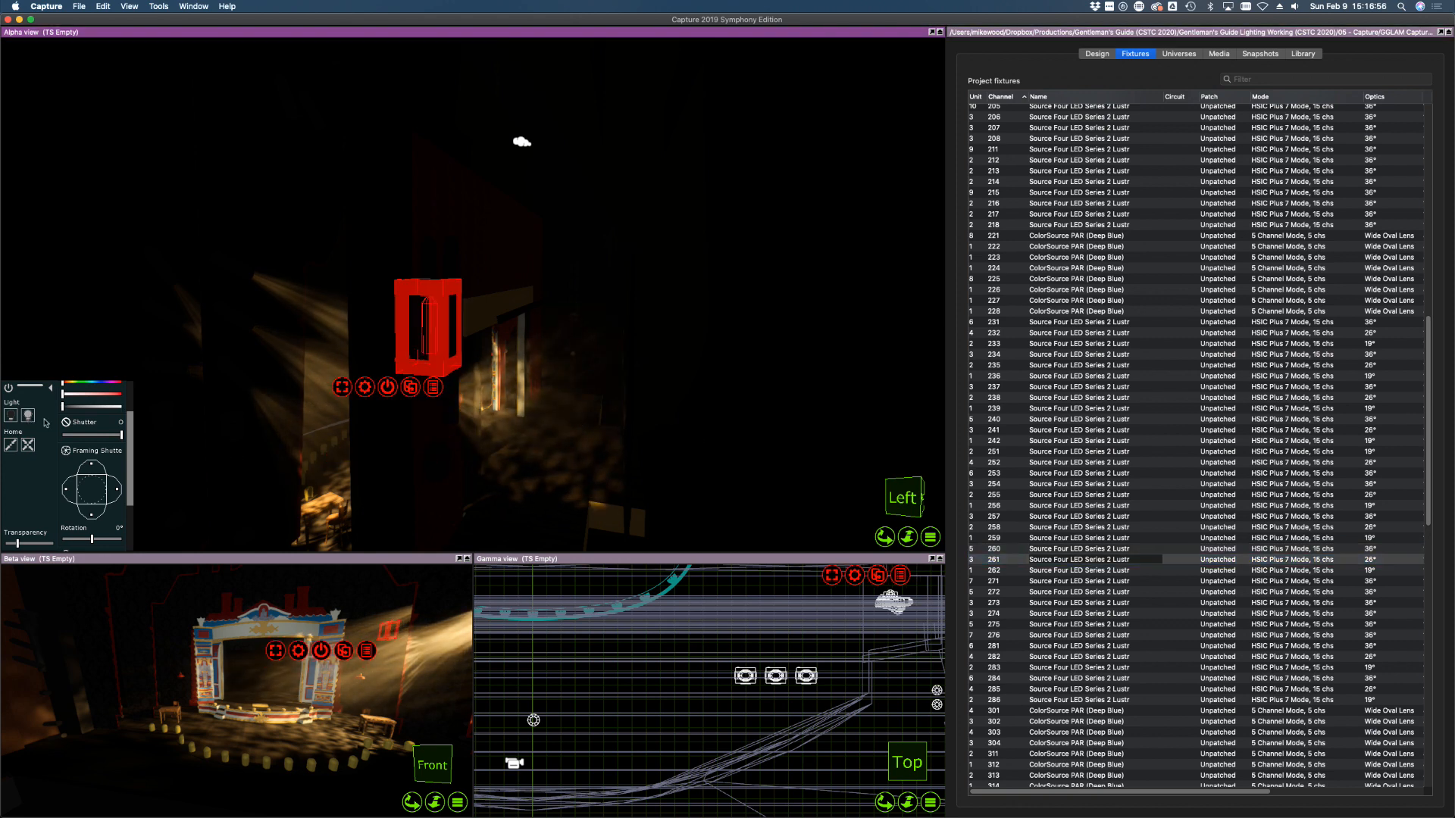
{"action": "left_click_drag", "start_coordinate": [544, 445], "coordinate": [564, 457], "text": "alt"}
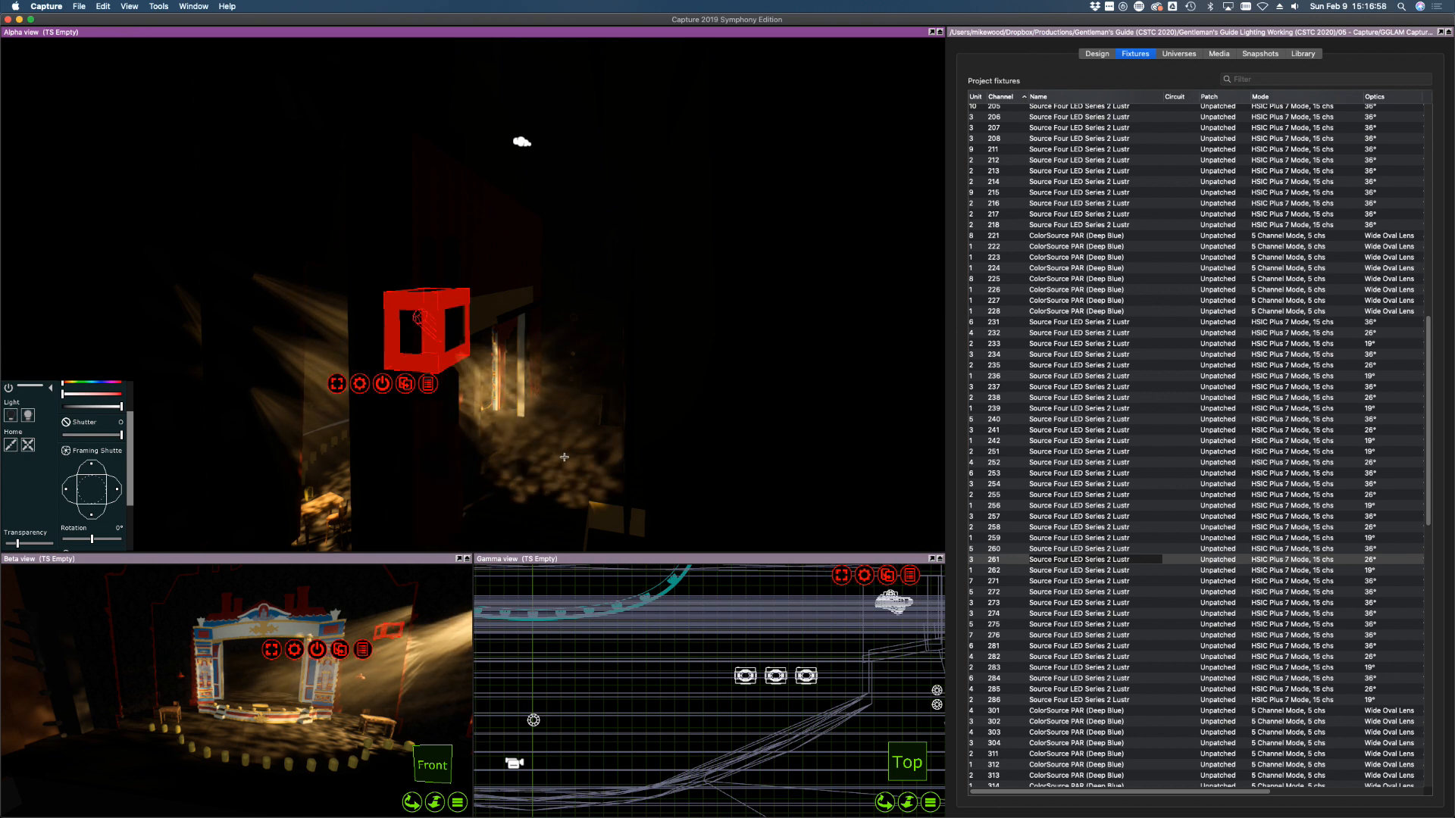
{"action": "left_click", "coordinate": [991, 570]}
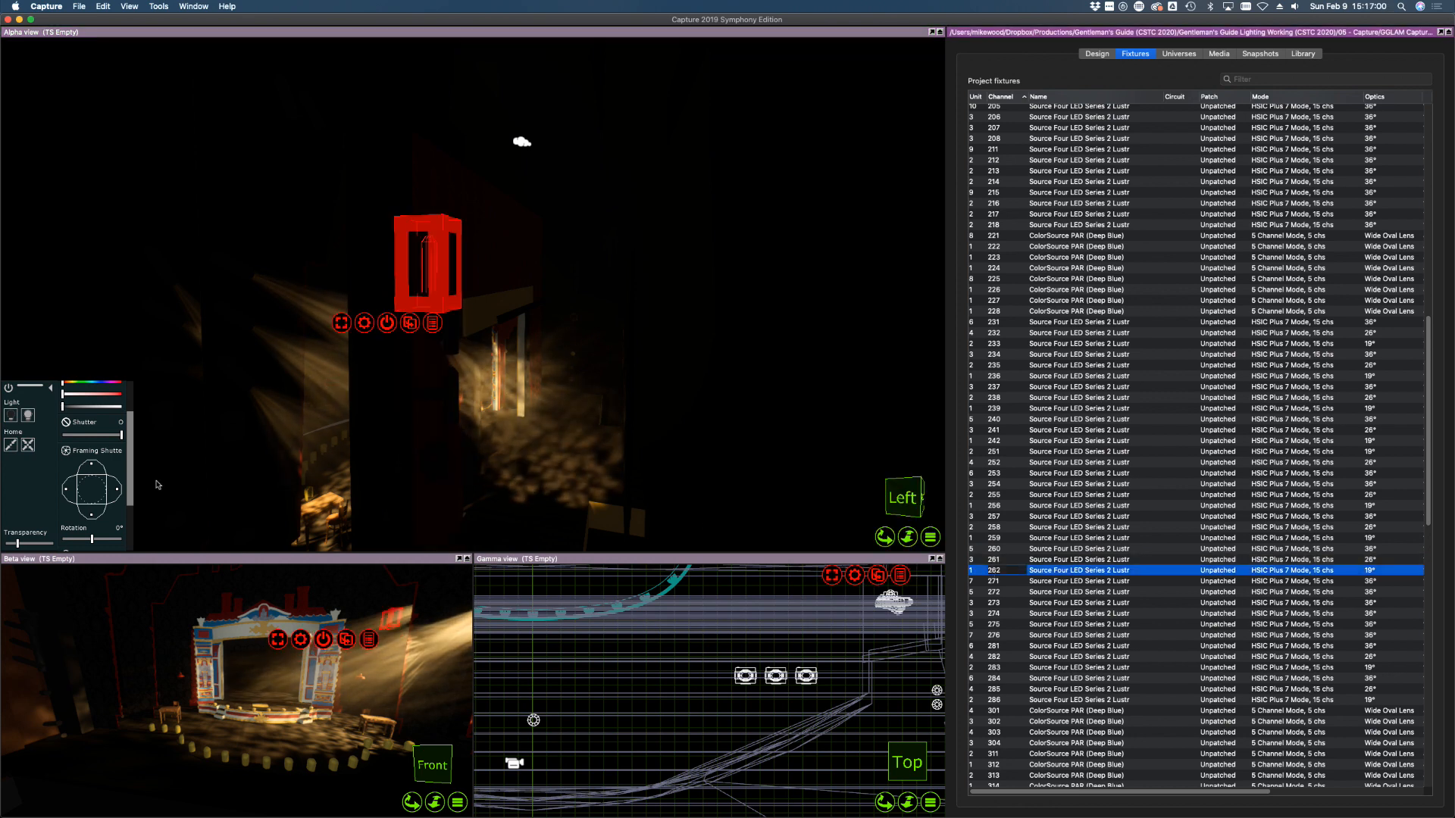
{"action": "left_click", "coordinate": [28, 415]}
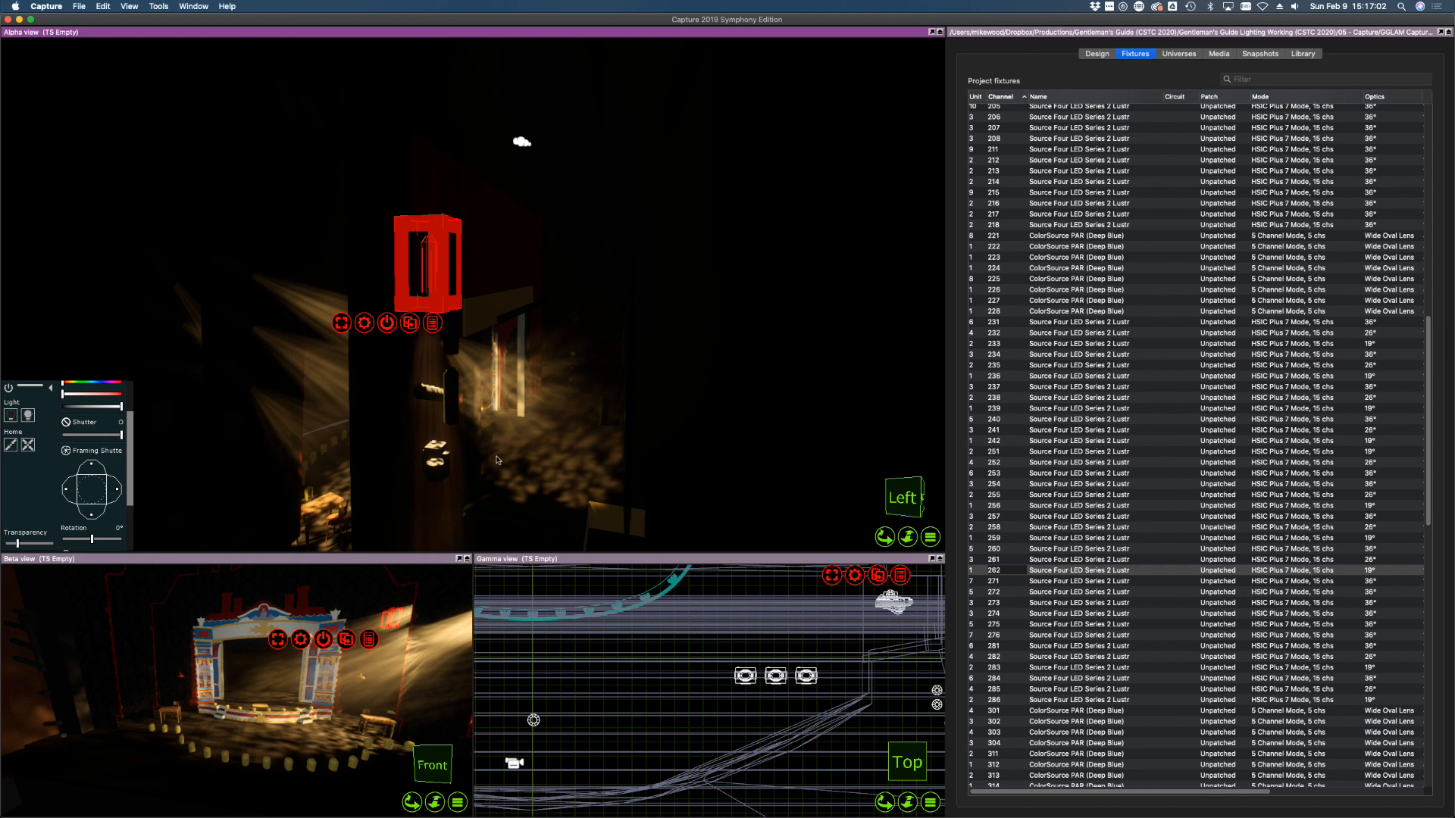
{"action": "left_click_drag", "start_coordinate": [574, 481], "coordinate": [543, 506]}
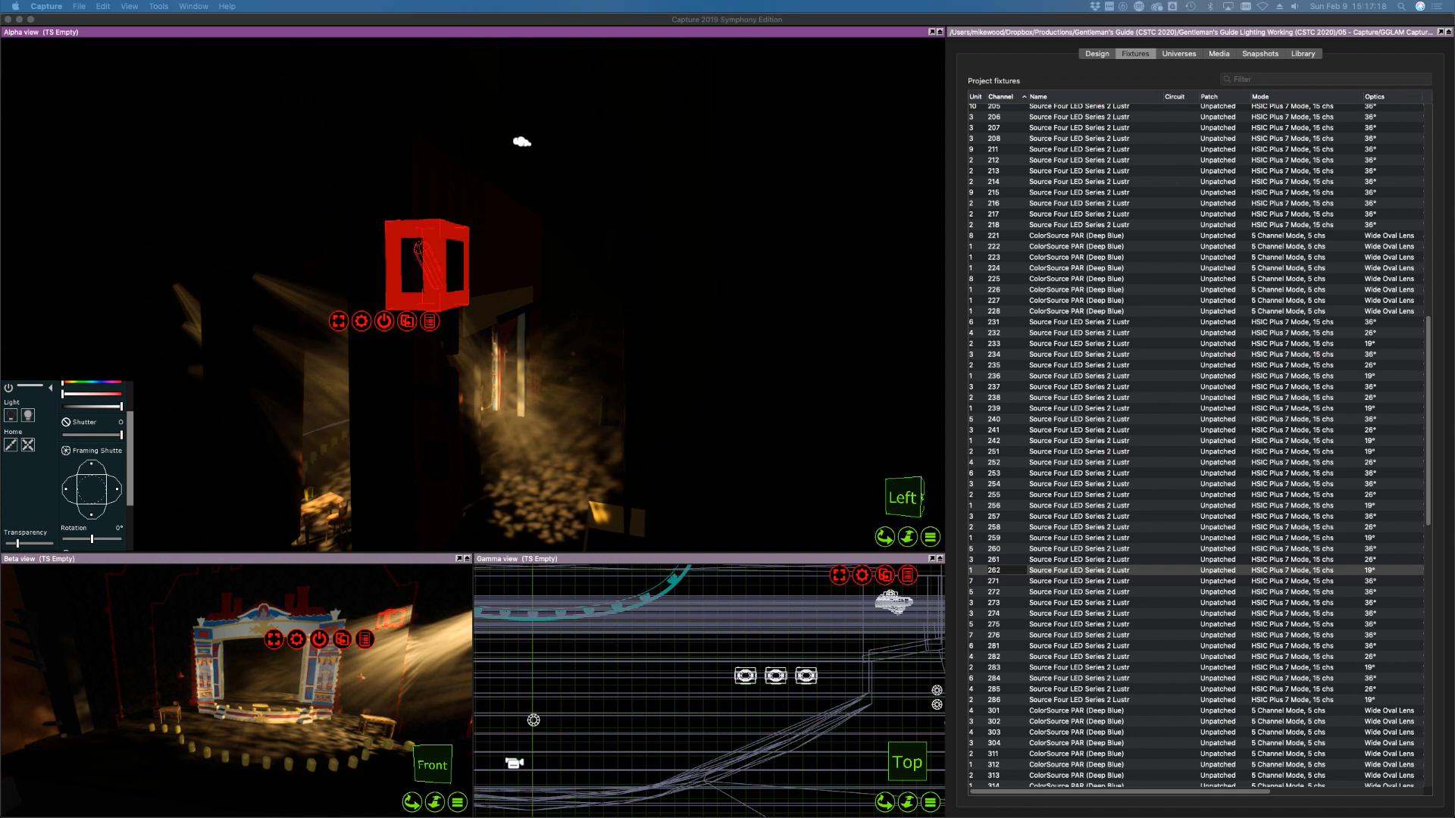
Set the intensity of ladder channels 252–262, then deselect and face the stage
{"action": "left_click", "coordinate": [898, 22]}
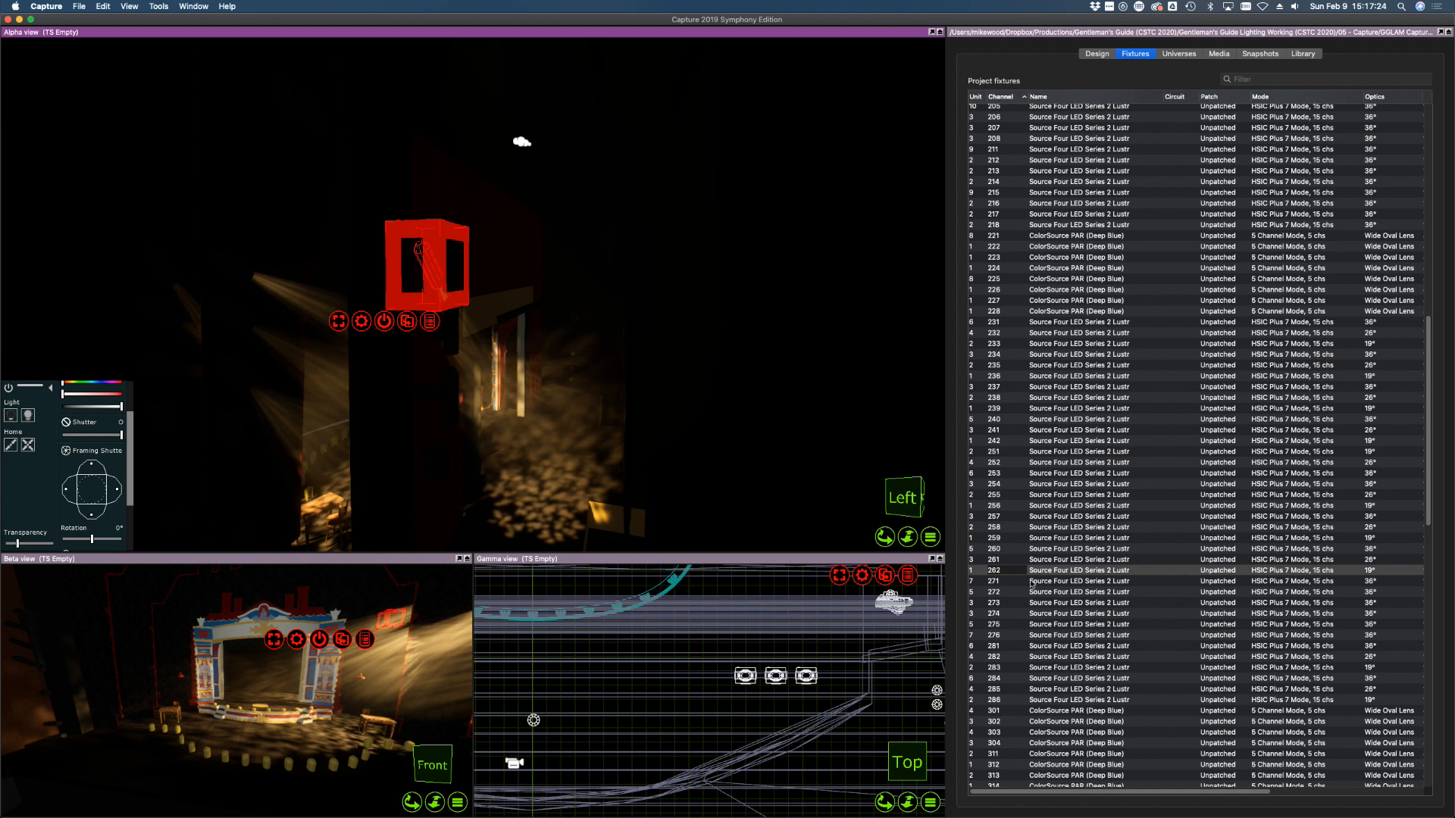
{"action": "left_click", "coordinate": [1001, 552], "text": "shift"}
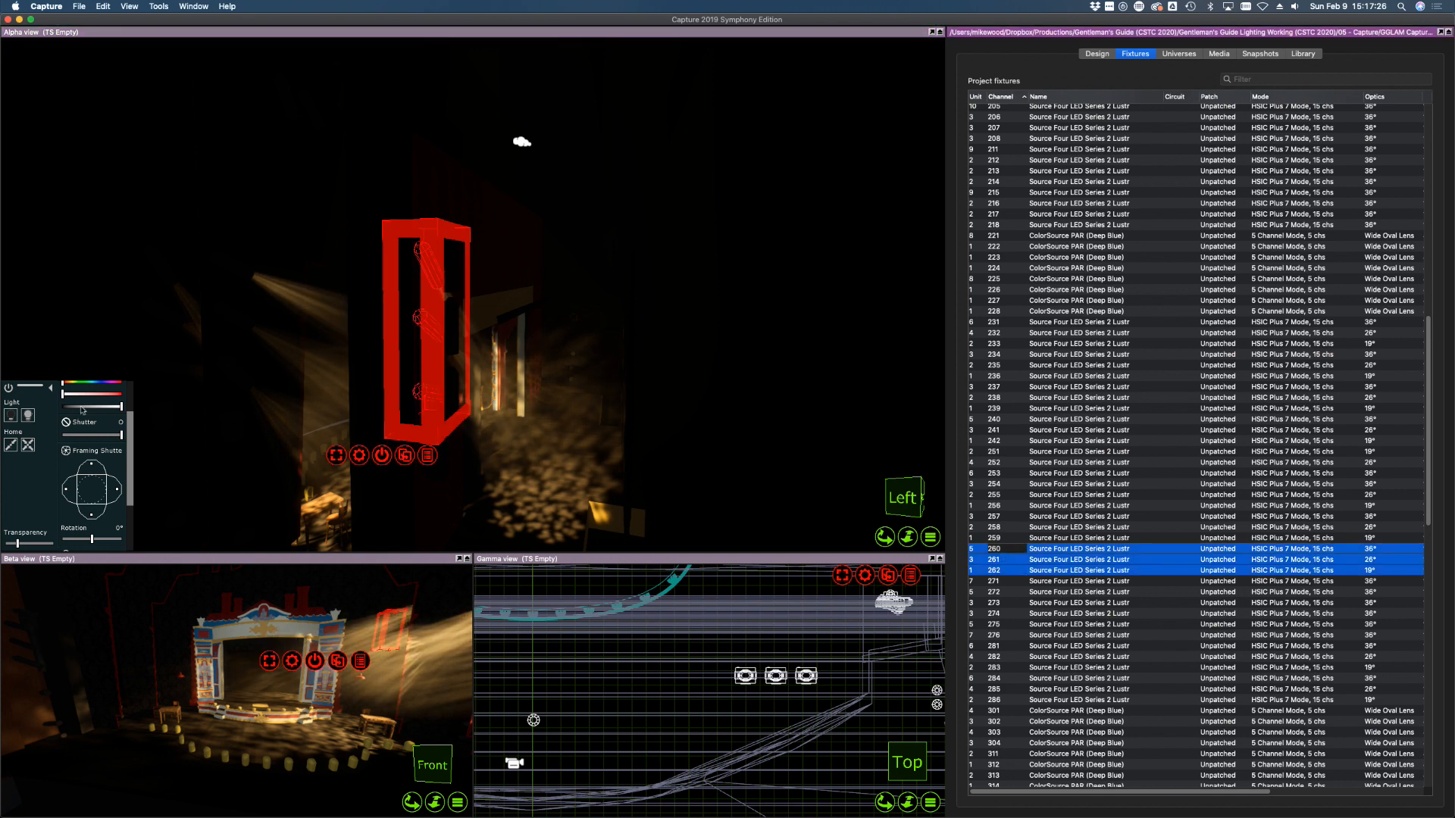
{"action": "left_click", "coordinate": [1007, 634]}
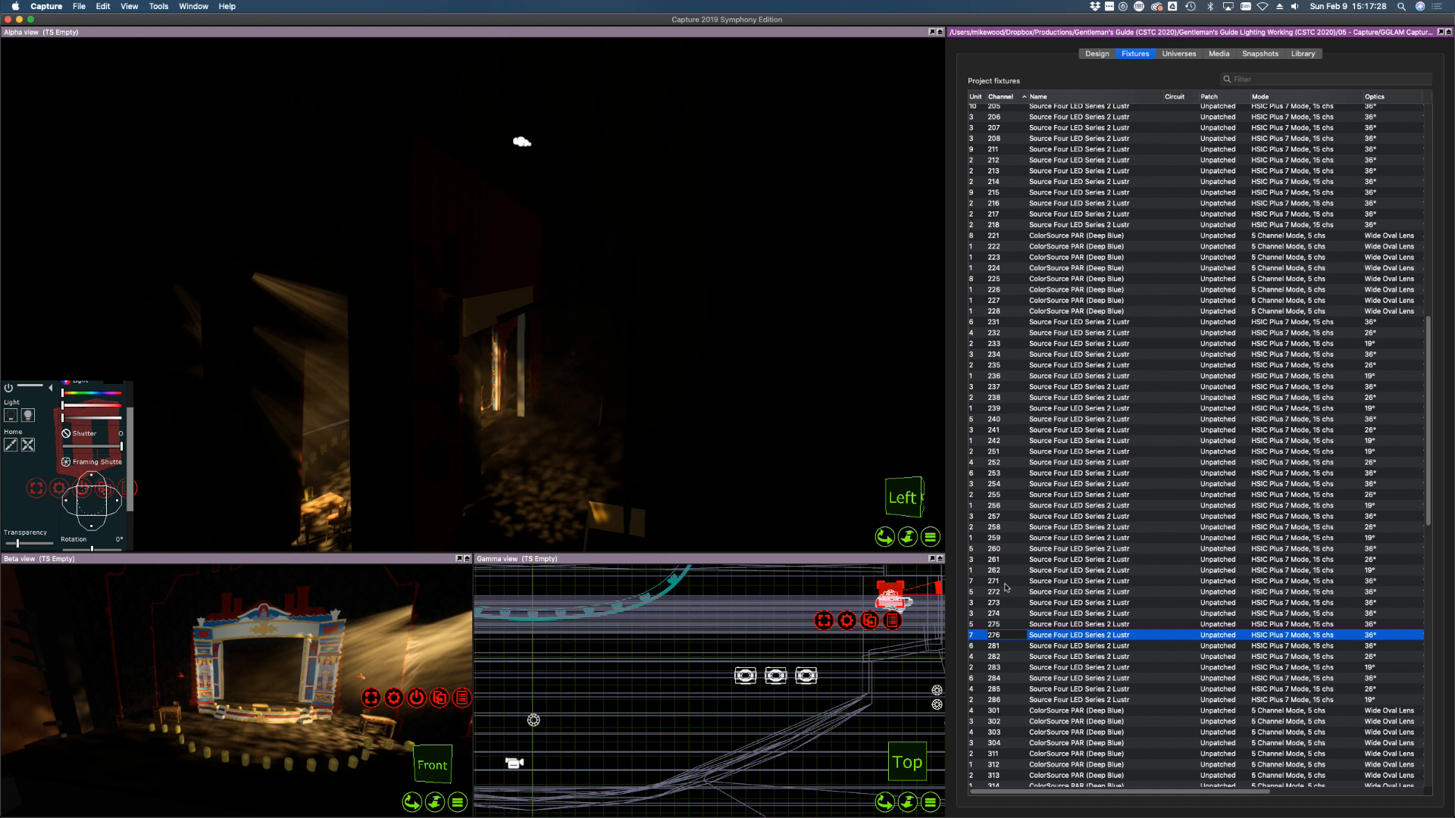
{"action": "left_click", "coordinate": [1006, 569]}
{"action": "left_click", "coordinate": [977, 462], "text": "shift"}
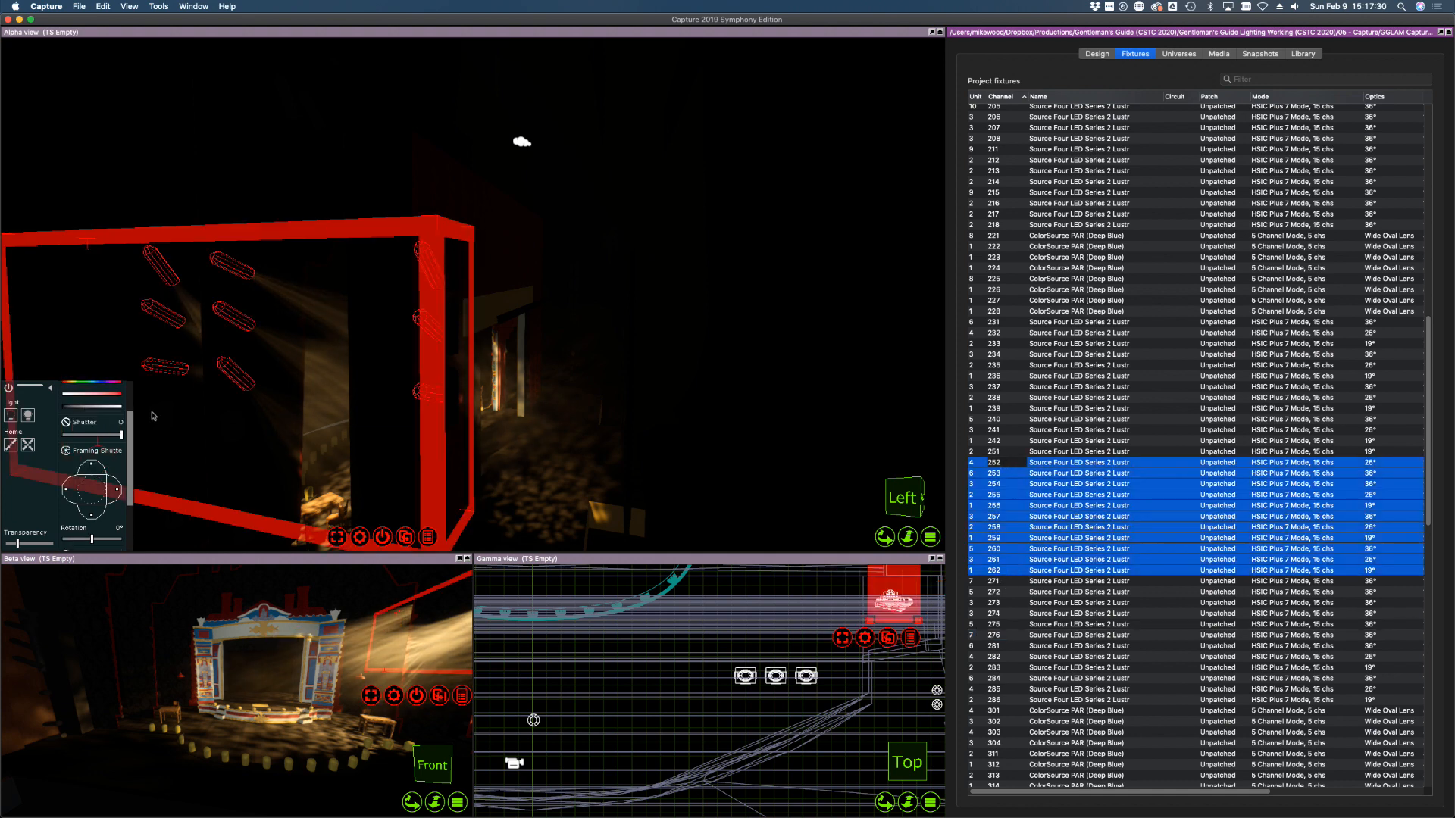
{"action": "left_click", "coordinate": [107, 406]}
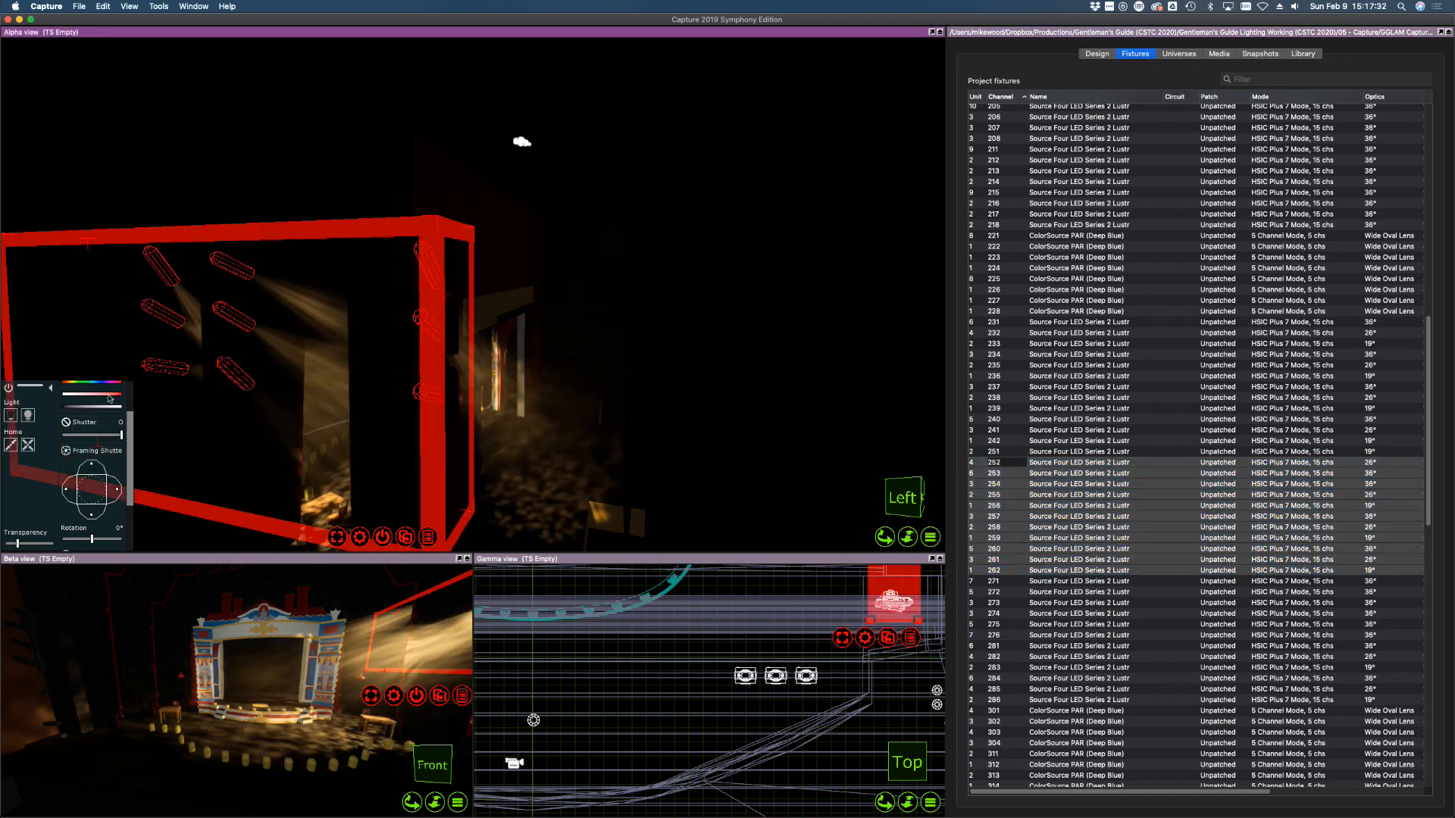
{"action": "left_click_drag", "start_coordinate": [109, 407], "coordinate": [17, 407]}
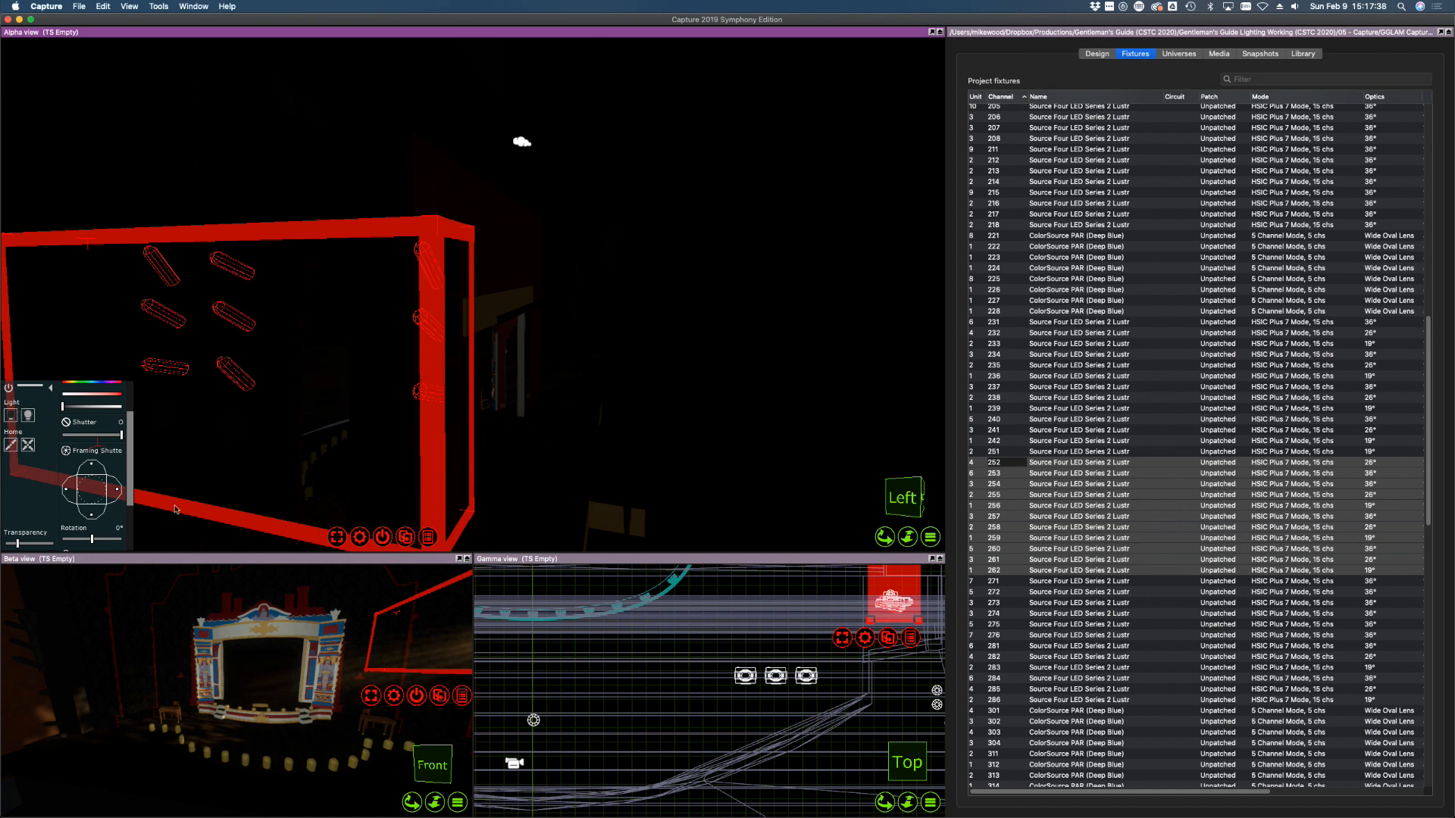
{"action": "left_click", "coordinate": [627, 694]}
{"action": "right_click_drag", "start_coordinate": [340, 418], "coordinate": [340, 418], "text": "shift"}
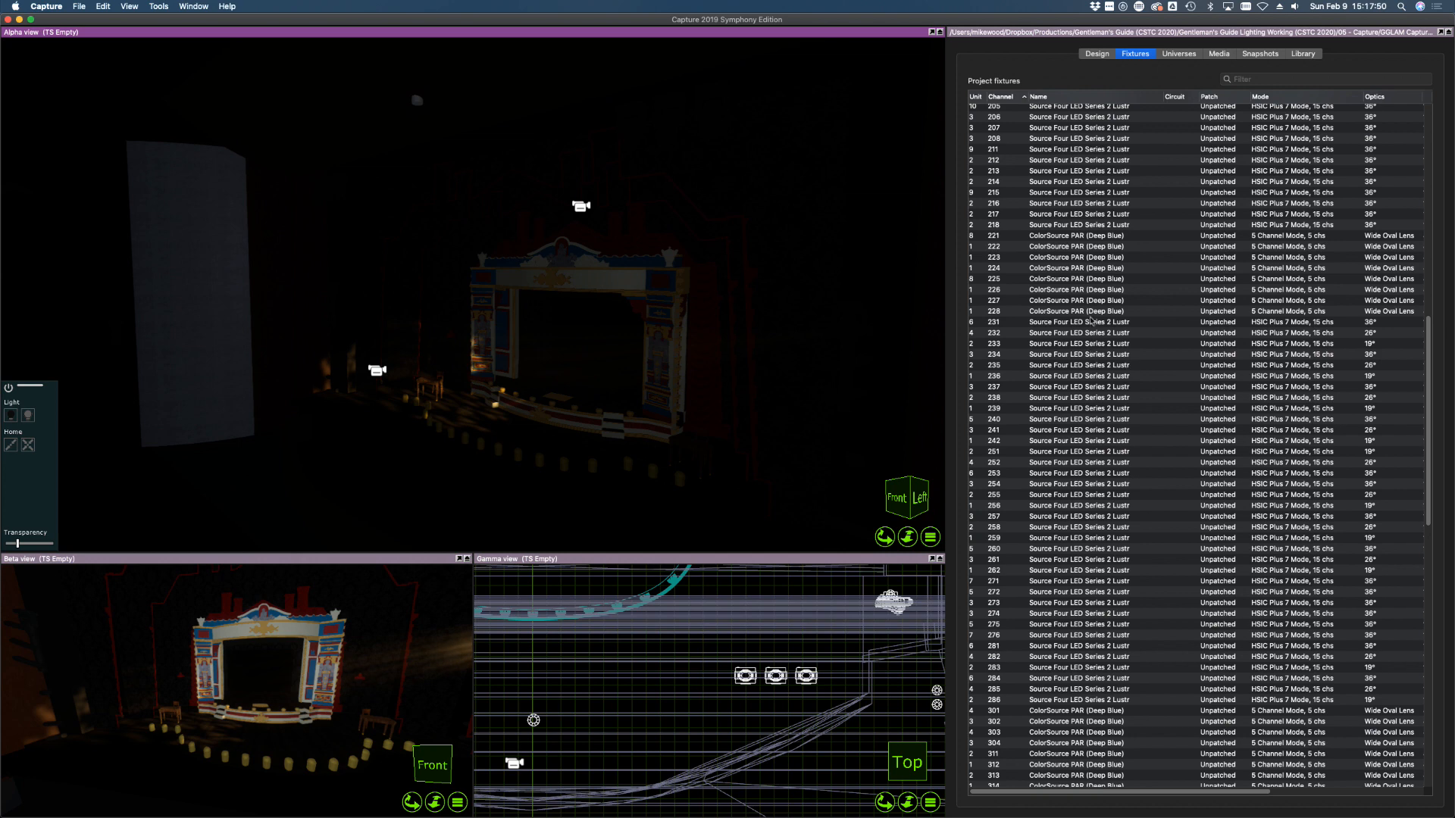
Dim fixtures 231–262 to zero and clear the selection
{"action": "left_click", "coordinate": [1091, 320]}
{"action": "left_click", "coordinate": [1092, 569], "text": "shift"}
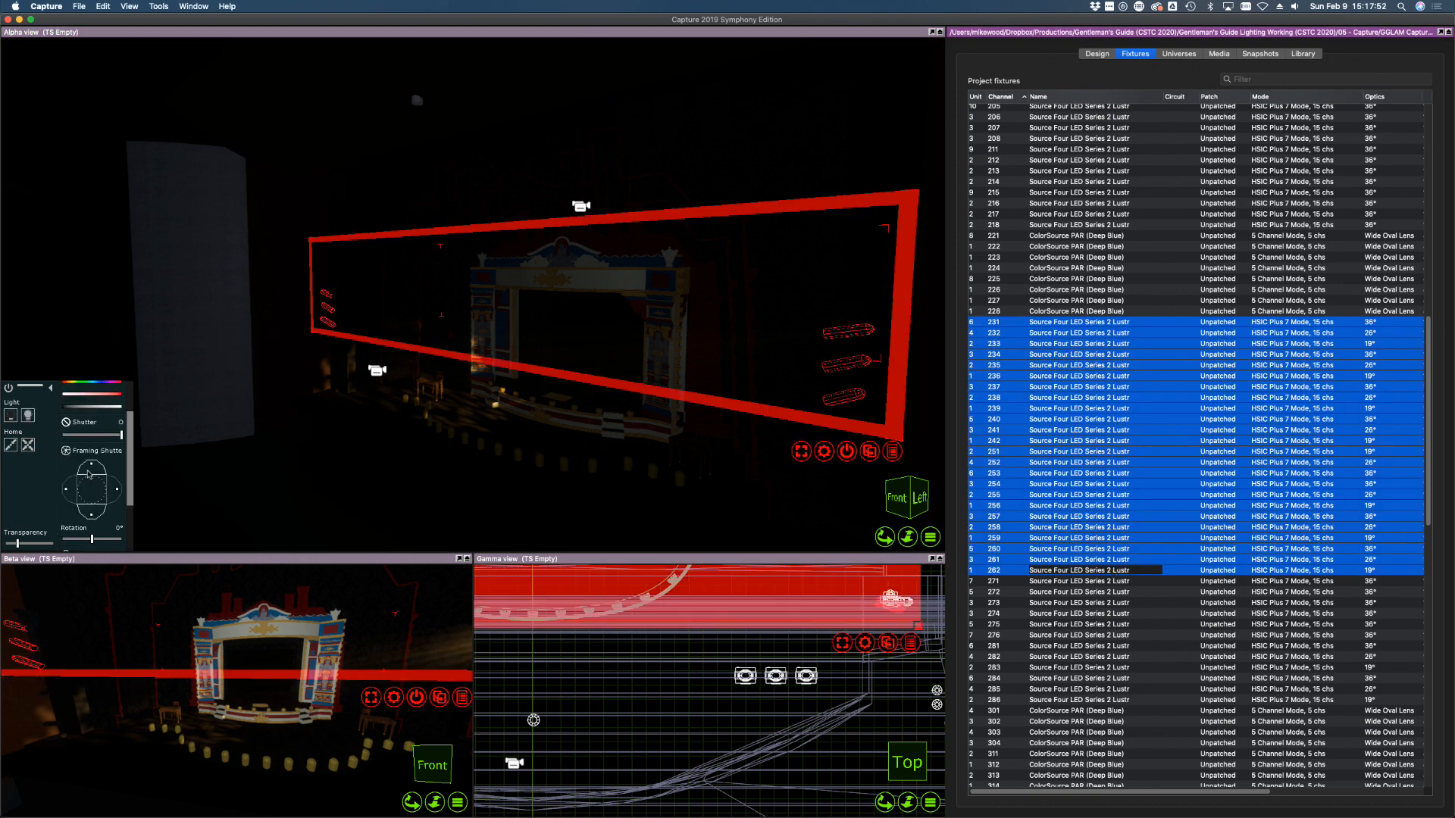
{"action": "mouse_move", "coordinate": [77, 408]}
{"action": "left_mouse_down"}
{"action": "mouse_move", "coordinate": [110, 408]}
{"action": "mouse_move", "coordinate": [62, 407]}
{"action": "left_mouse_up"}
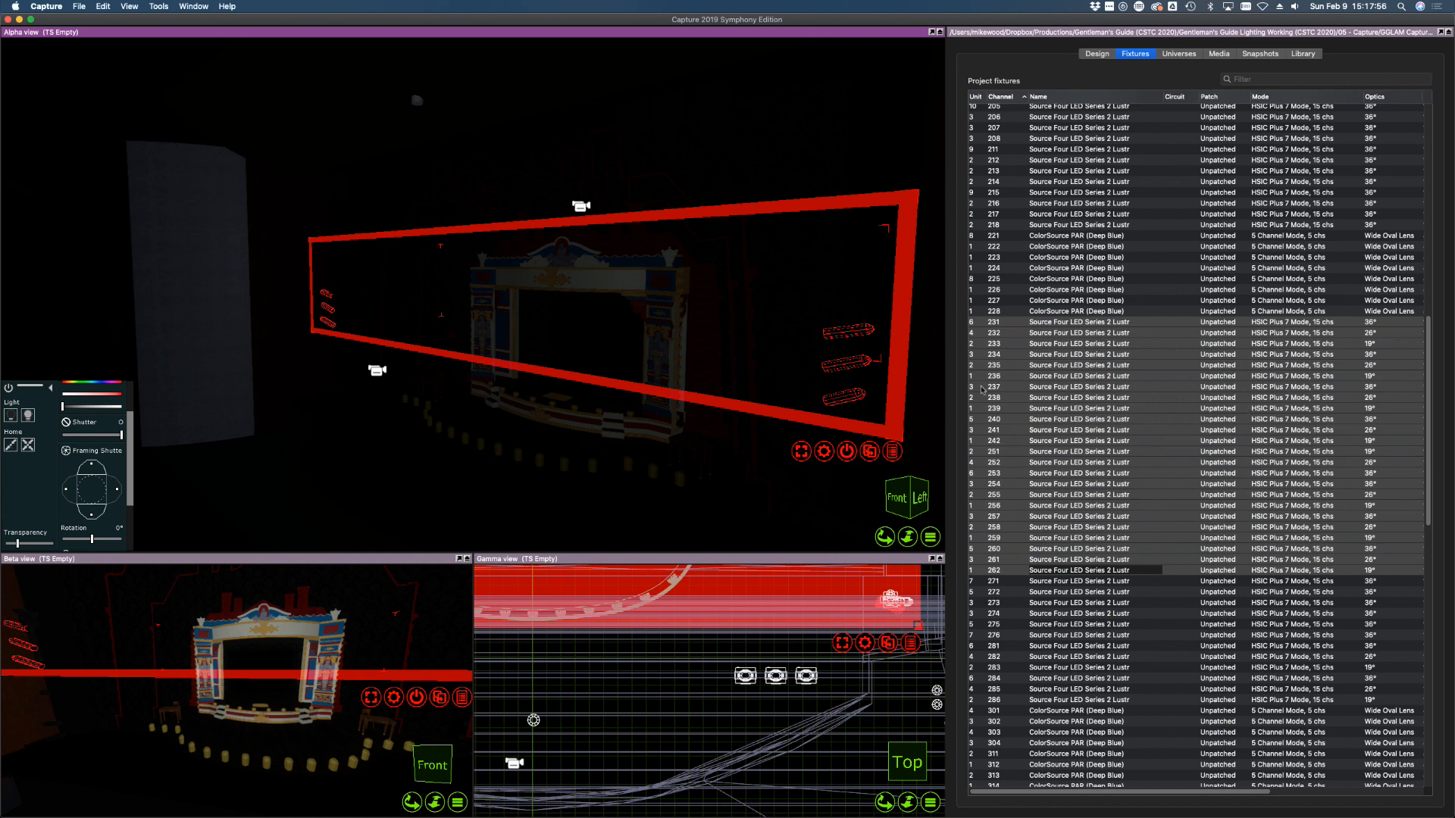
{"action": "left_click", "coordinate": [567, 747]}
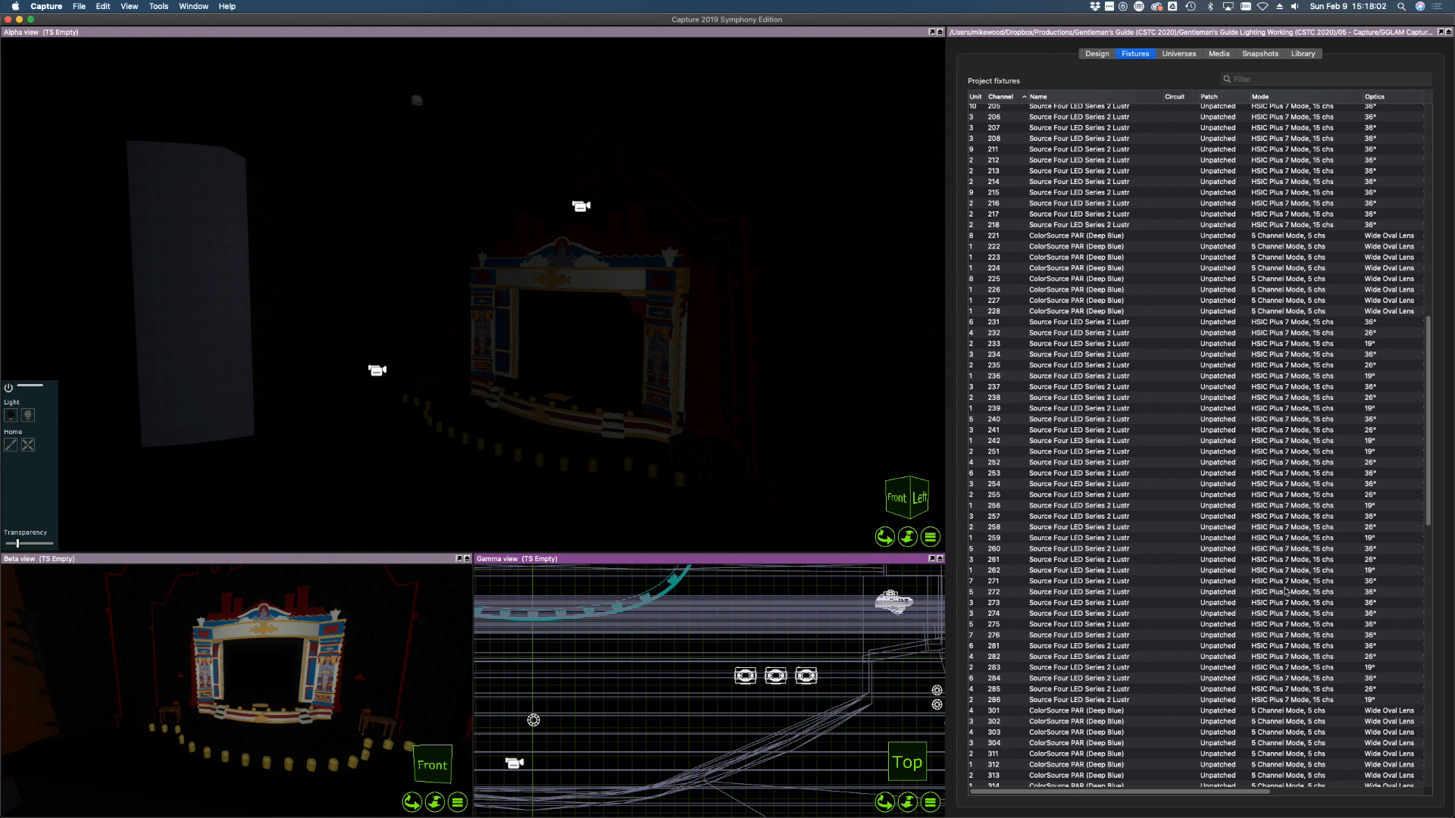
Bring side fixtures 271 and 272 to full and aim both beams onto the stage
{"action": "left_click", "coordinate": [1011, 582]}
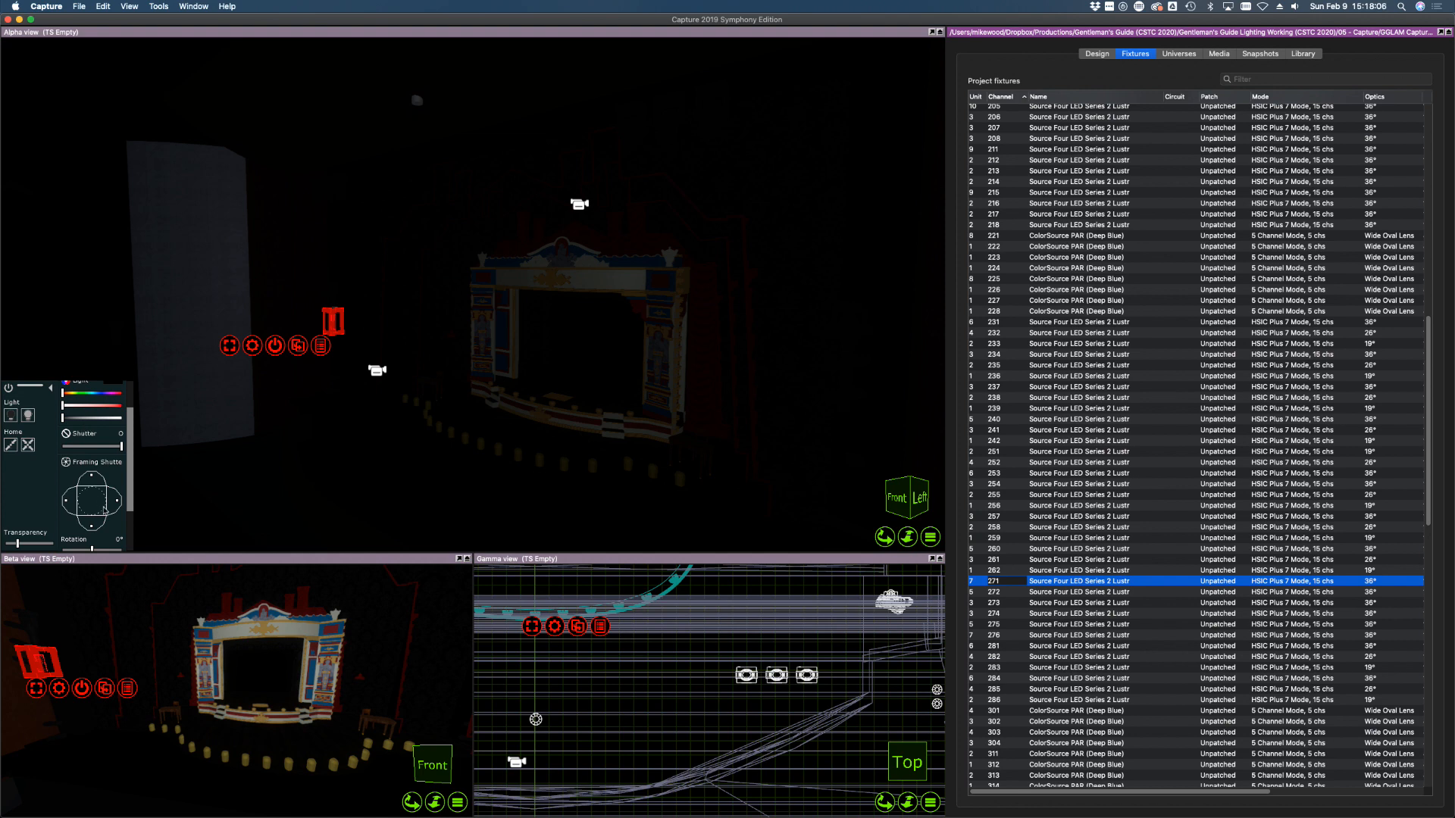
{"action": "right_click_drag", "start_coordinate": [355, 349], "coordinate": [352, 350]}
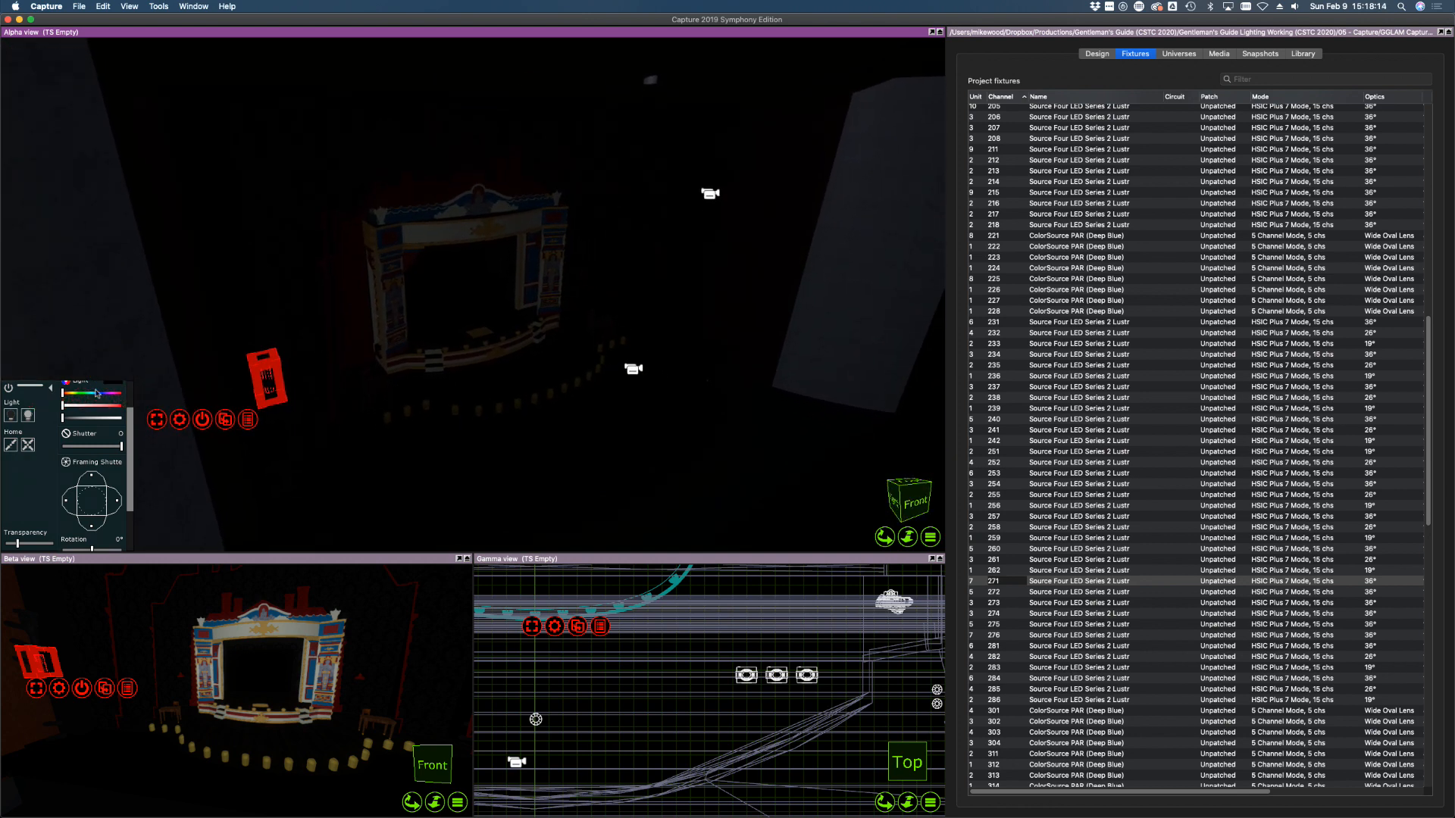
{"action": "left_click", "coordinate": [28, 416]}
{"action": "left_click_drag", "start_coordinate": [444, 436], "coordinate": [434, 396], "text": "alt"}
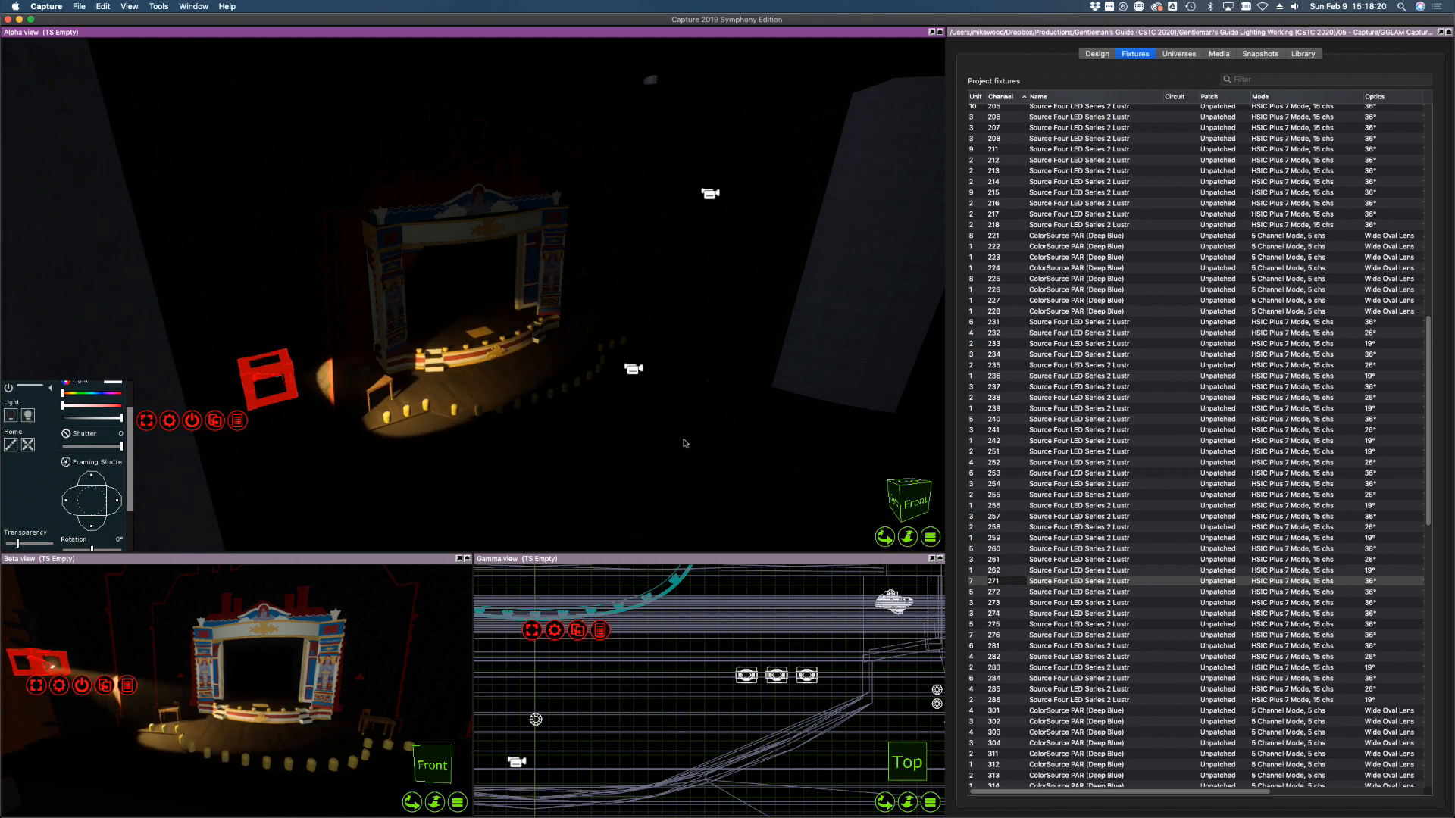
{"action": "left_click", "coordinate": [1054, 593]}
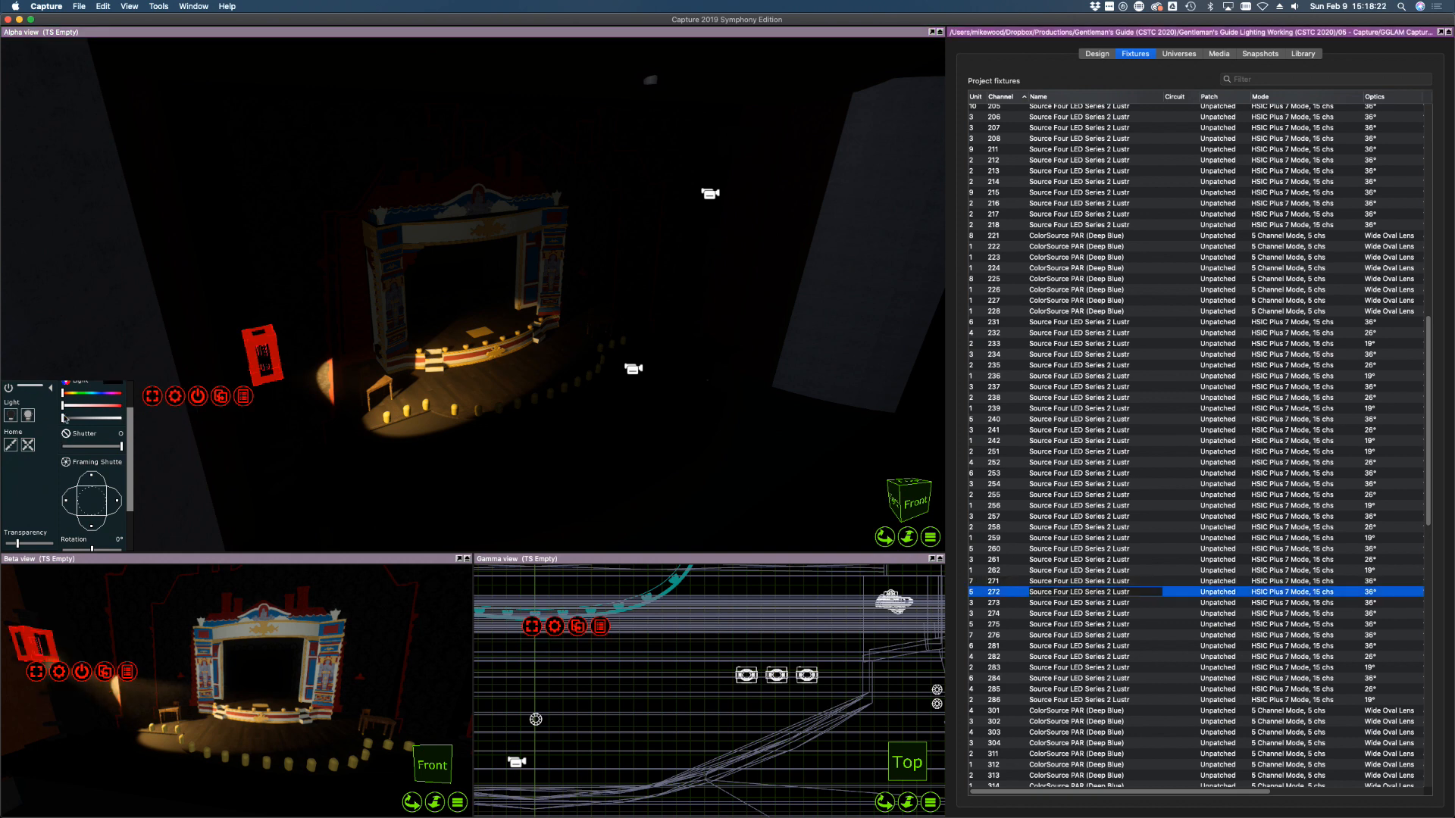
{"action": "left_click_drag", "start_coordinate": [63, 418], "coordinate": [122, 418]}
{"action": "left_click_drag", "start_coordinate": [504, 387], "coordinate": [527, 379], "text": "alt"}
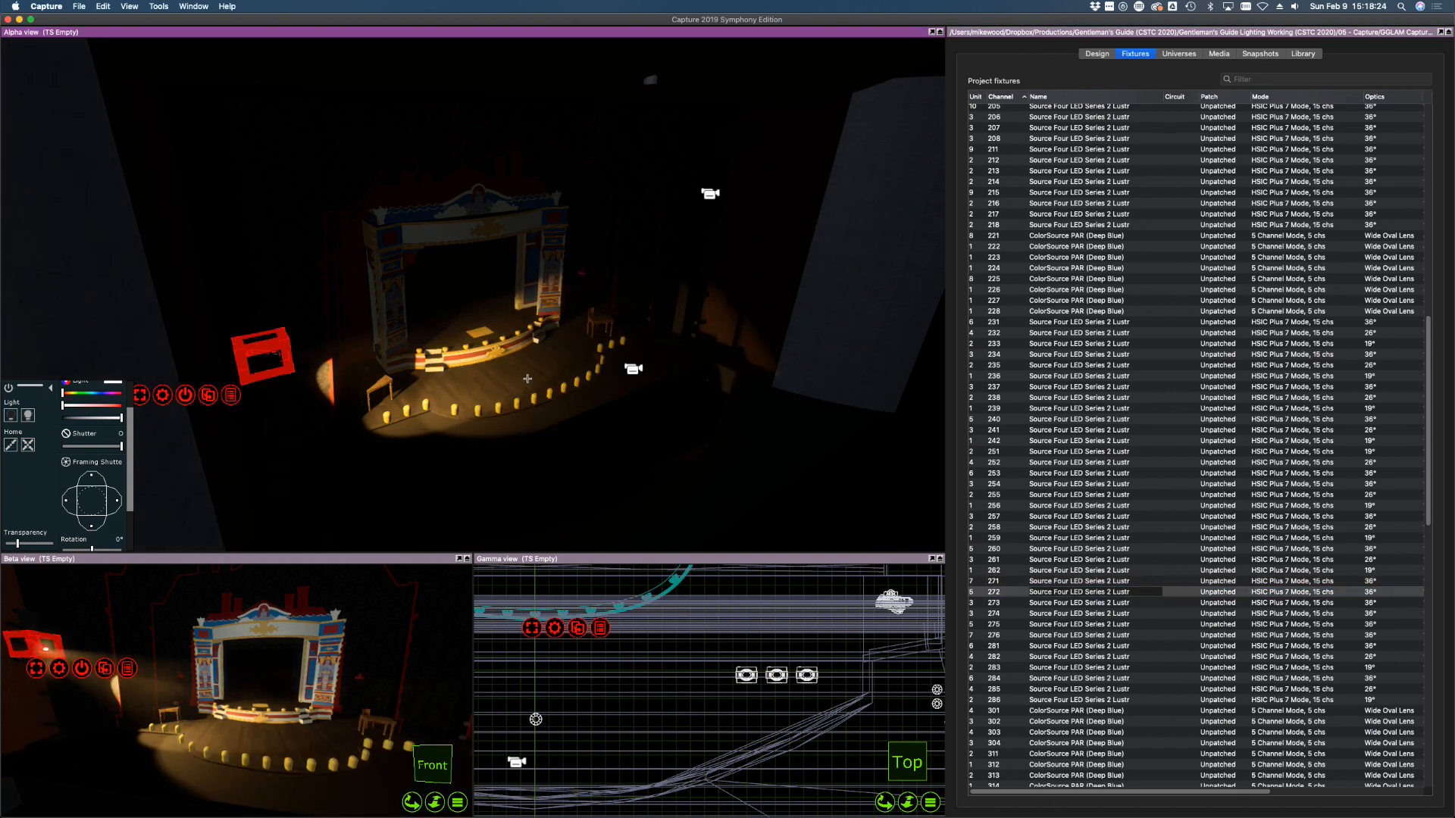
{"action": "left_click", "coordinate": [1125, 604]}
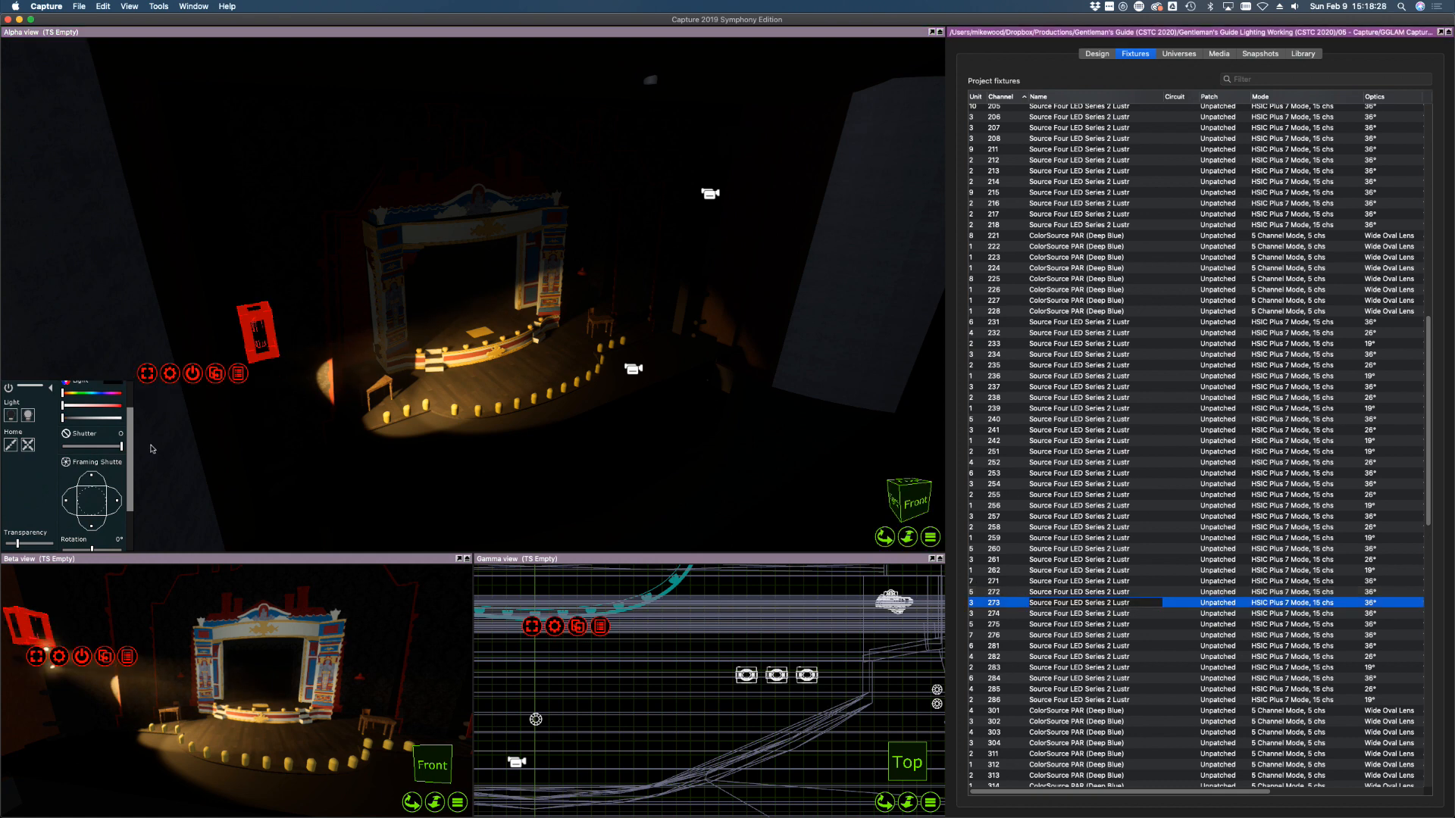
Set fixture 272's optics to 26° and fixture 273's to 19°
{"action": "left_click", "coordinate": [1110, 592]}
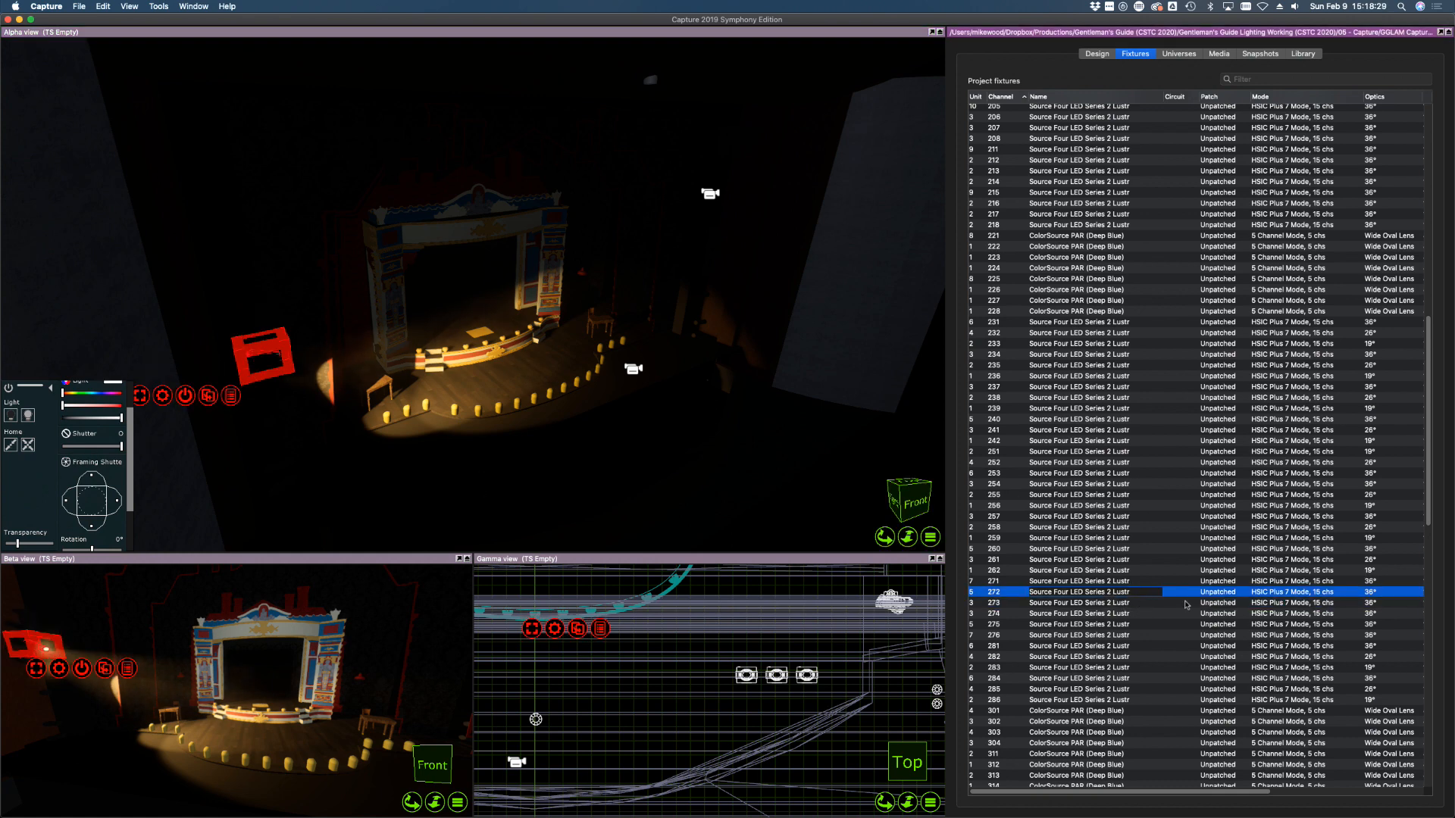
{"action": "left_click", "coordinate": [1373, 592]}
{"action": "left_click", "coordinate": [1373, 593]}
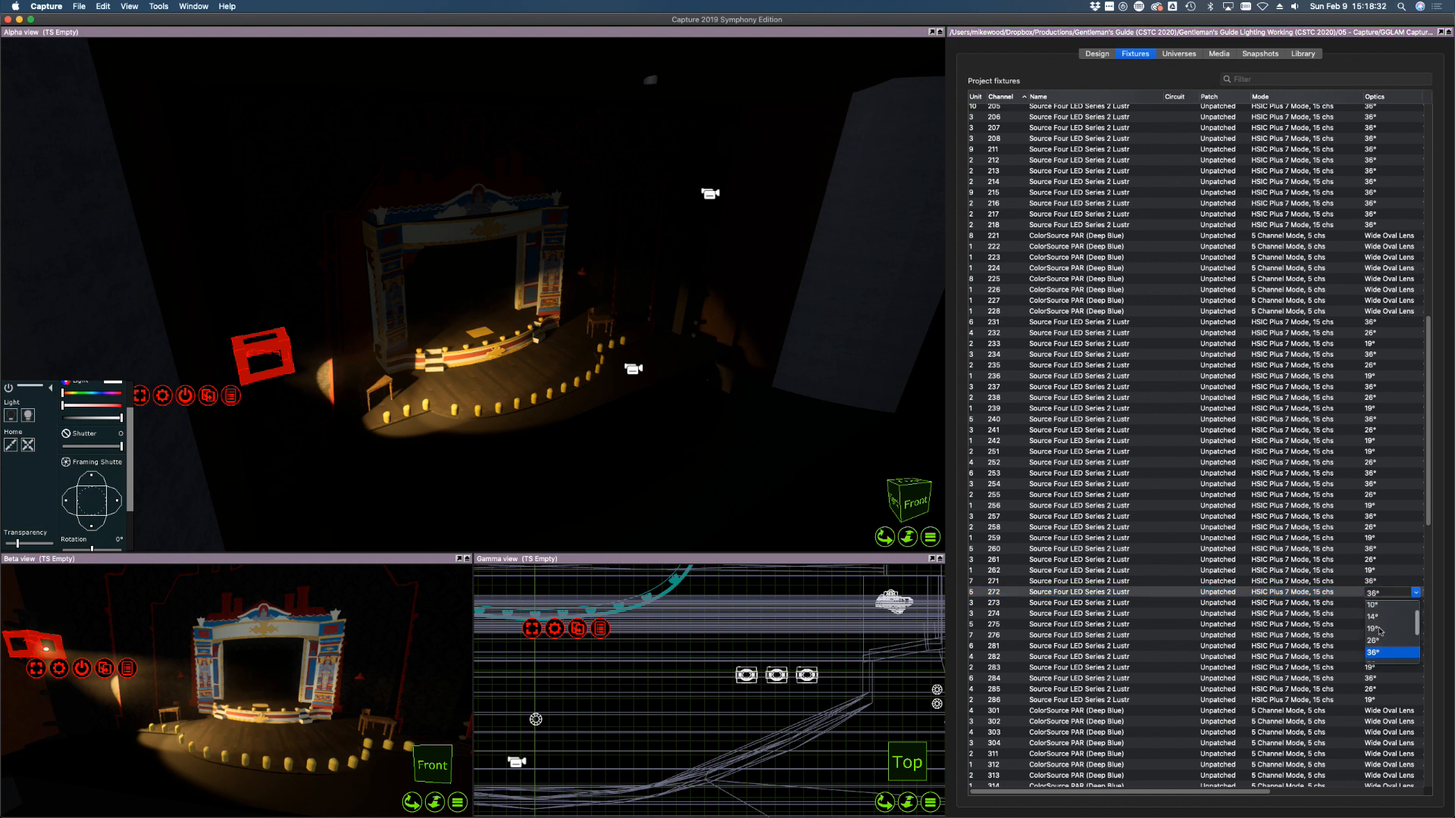
{"action": "left_click", "coordinate": [1373, 640]}
{"action": "double_click", "coordinate": [1379, 603]}
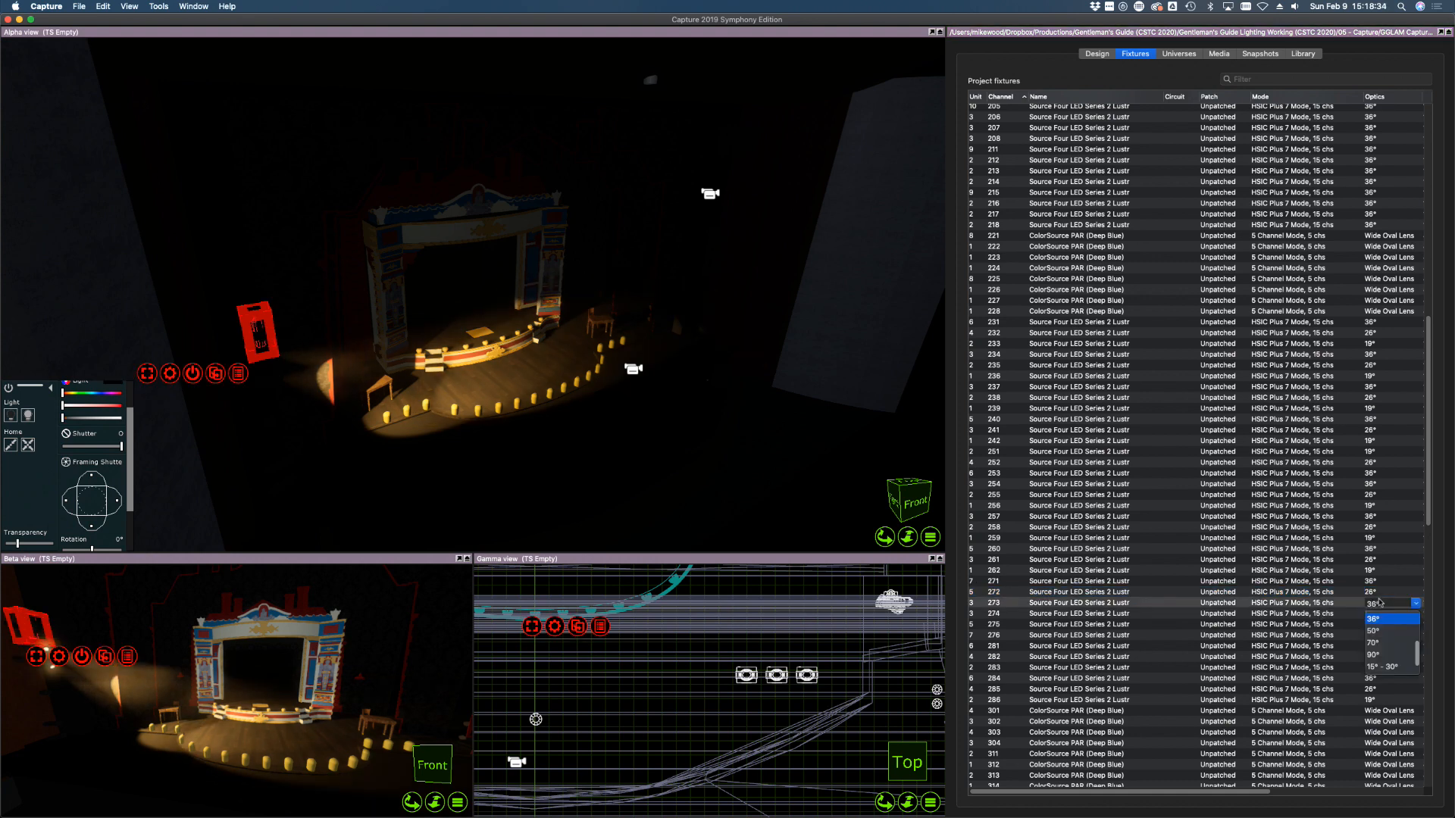
{"action": "scroll", "coordinate": [1384, 636], "scroll_direction": "up", "scroll_amount": 3}
{"action": "left_click", "coordinate": [1384, 655]}
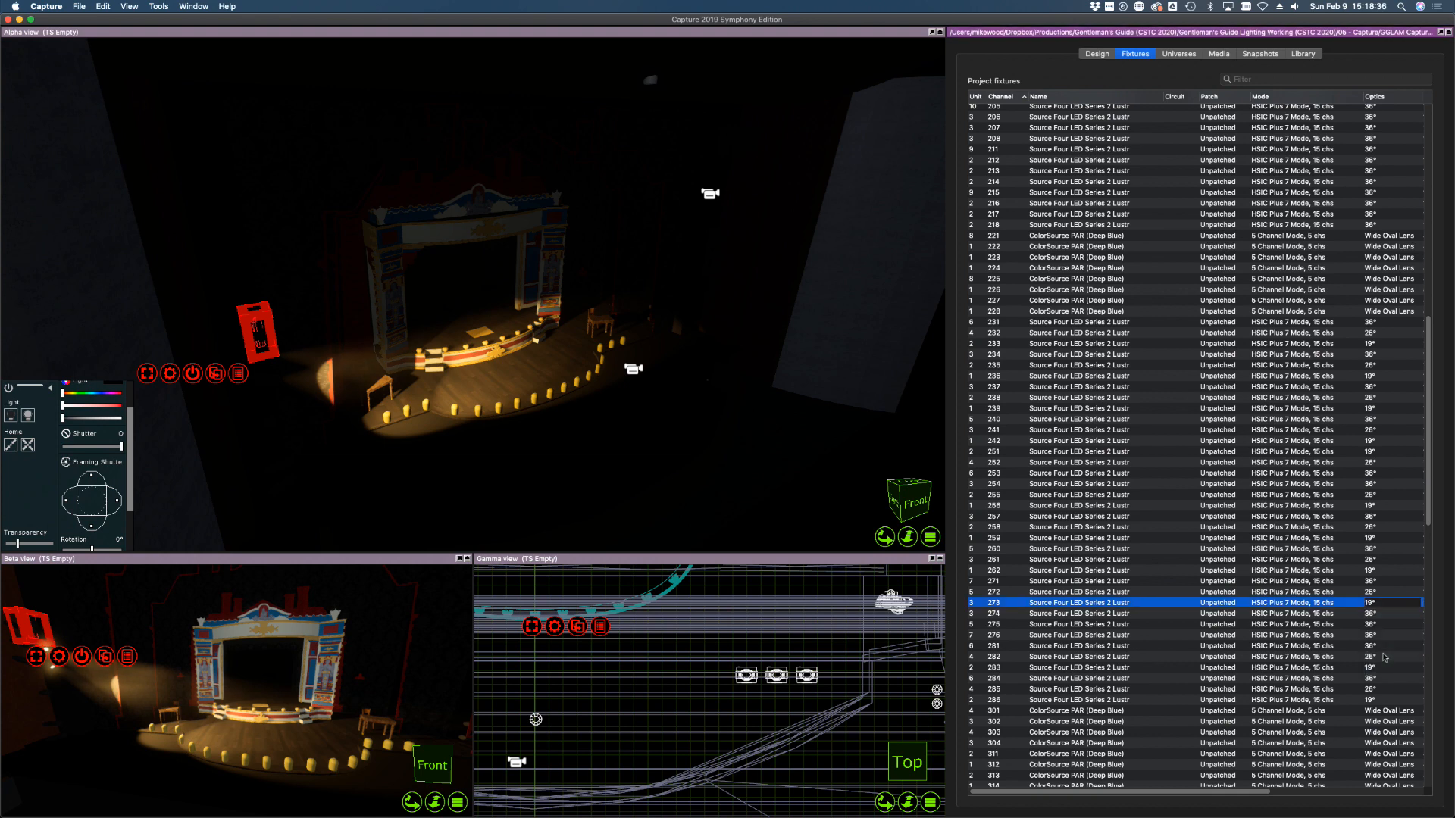
Nudge fixture 272's focus, then switch on fixture 273 and focus it onstage
{"action": "left_click", "coordinate": [1326, 592]}
{"action": "left_click", "coordinate": [533, 368]}
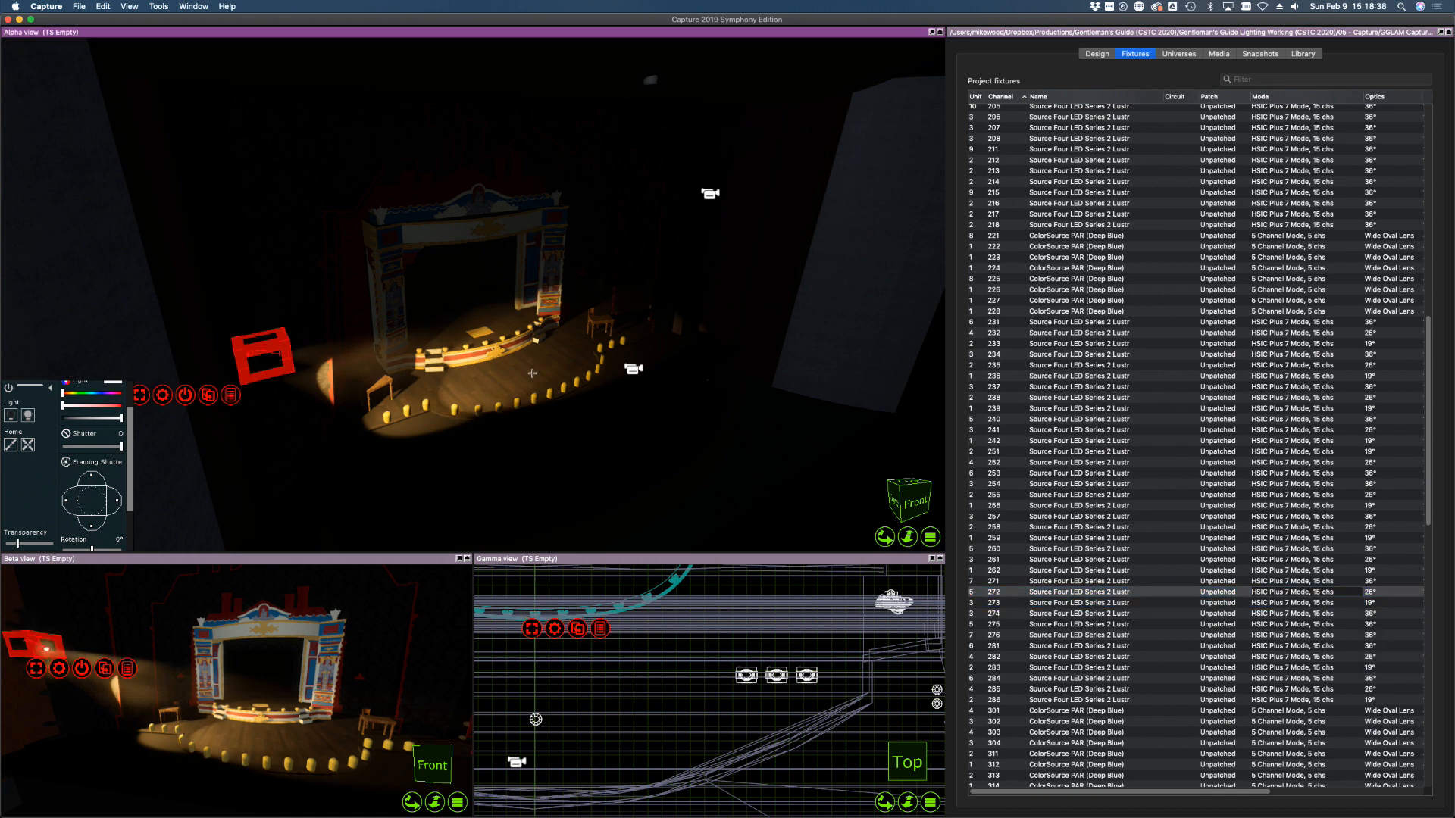
{"action": "left_click", "coordinate": [1066, 603]}
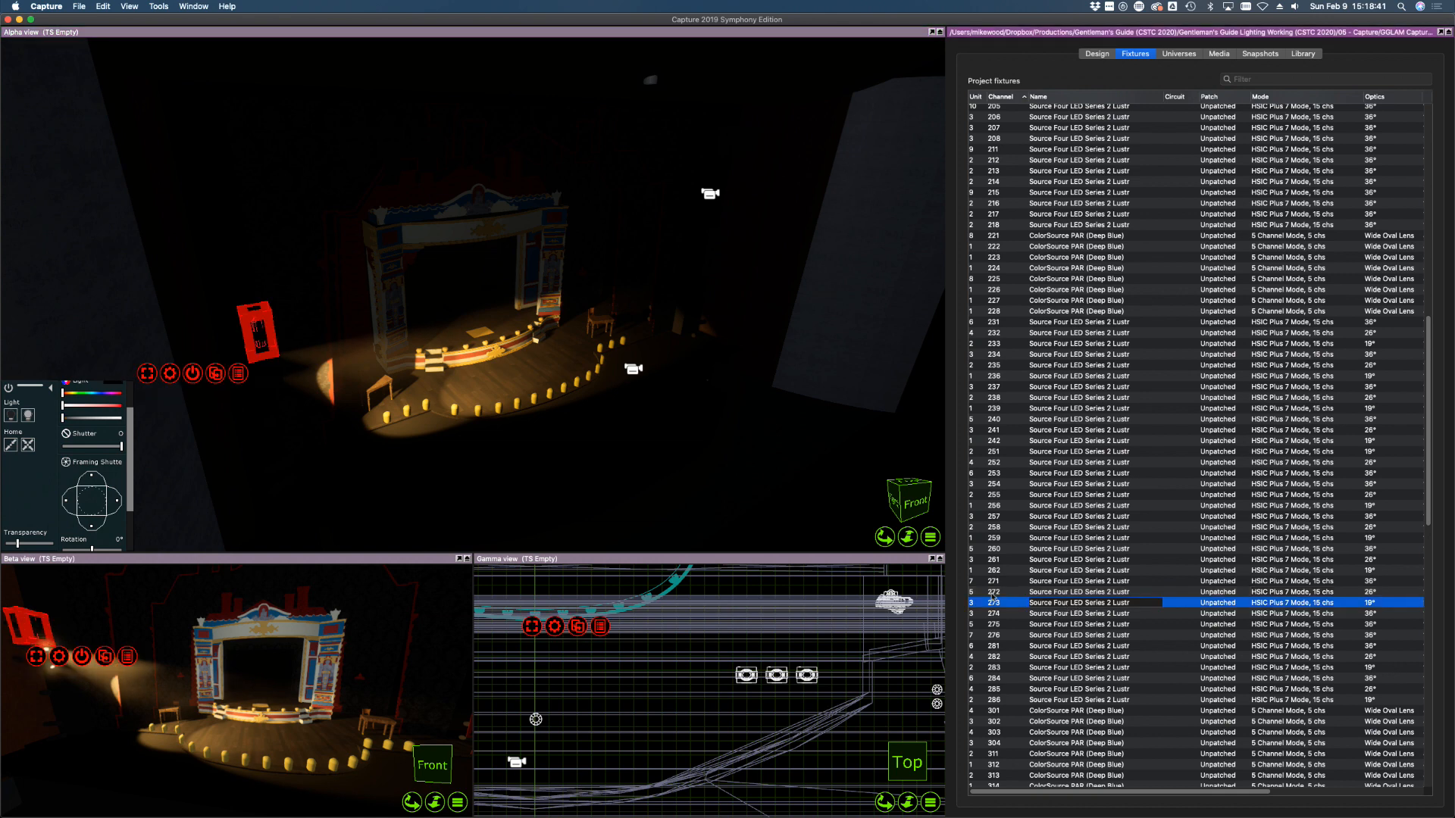
{"action": "left_click", "coordinate": [604, 326]}
{"action": "left_click", "coordinate": [29, 415]}
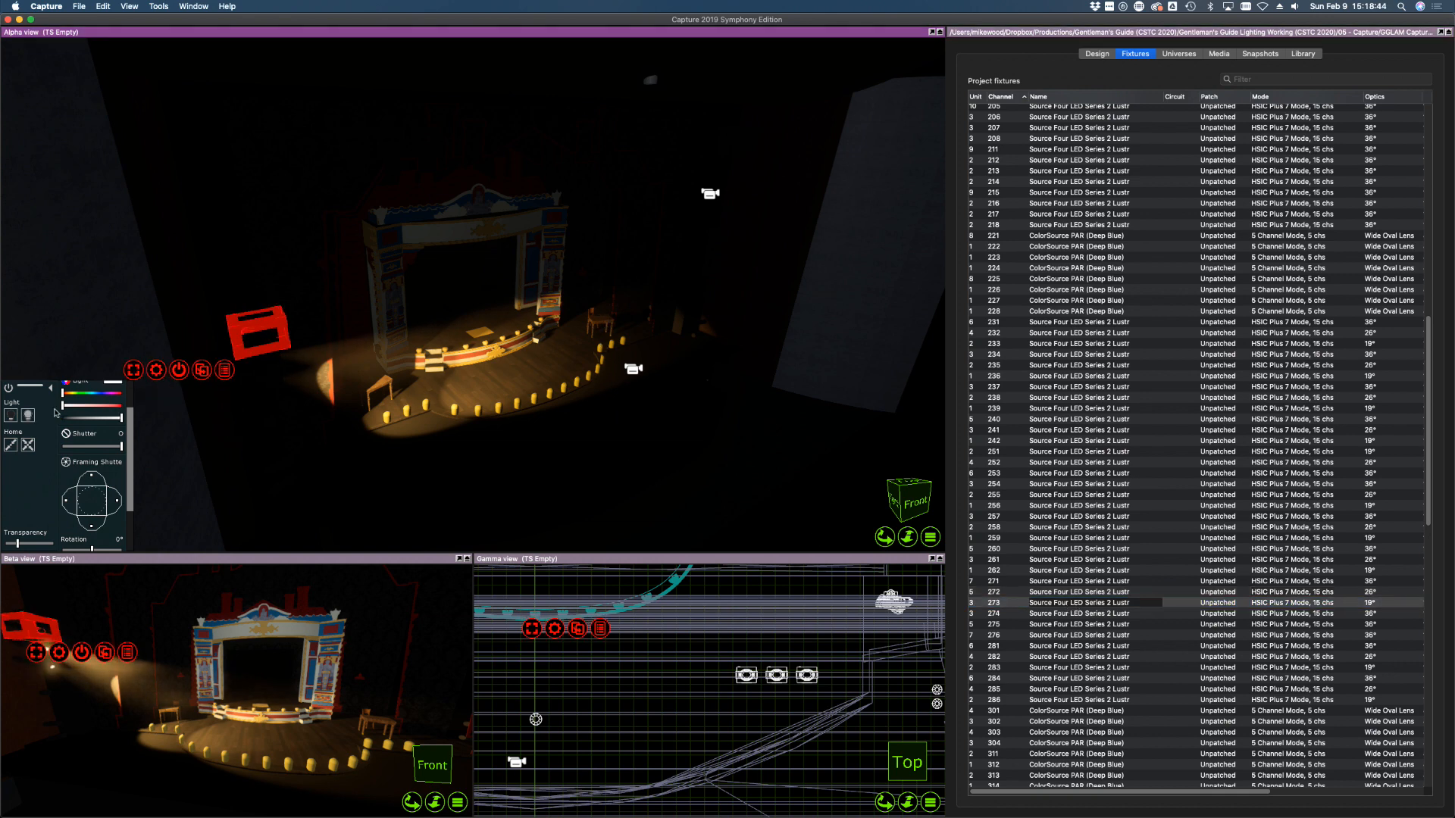
{"action": "key", "text": "f"}
{"action": "left_click_drag", "start_coordinate": [599, 332], "coordinate": [608, 327]}
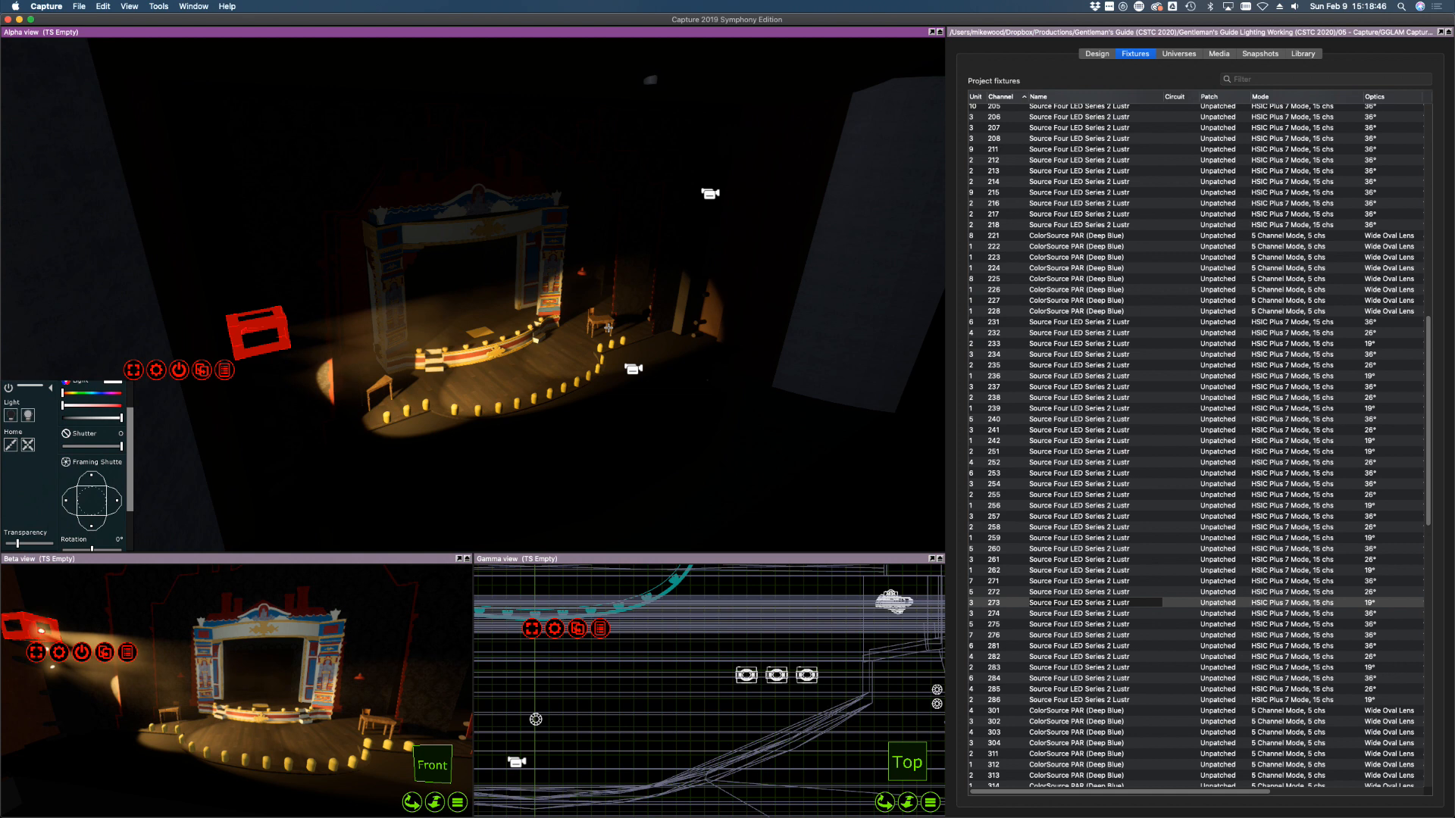
Shutter the beam edges of fixtures 273 and 271, then select 271–273
{"action": "left_click_drag", "start_coordinate": [118, 503], "coordinate": [67, 502]}
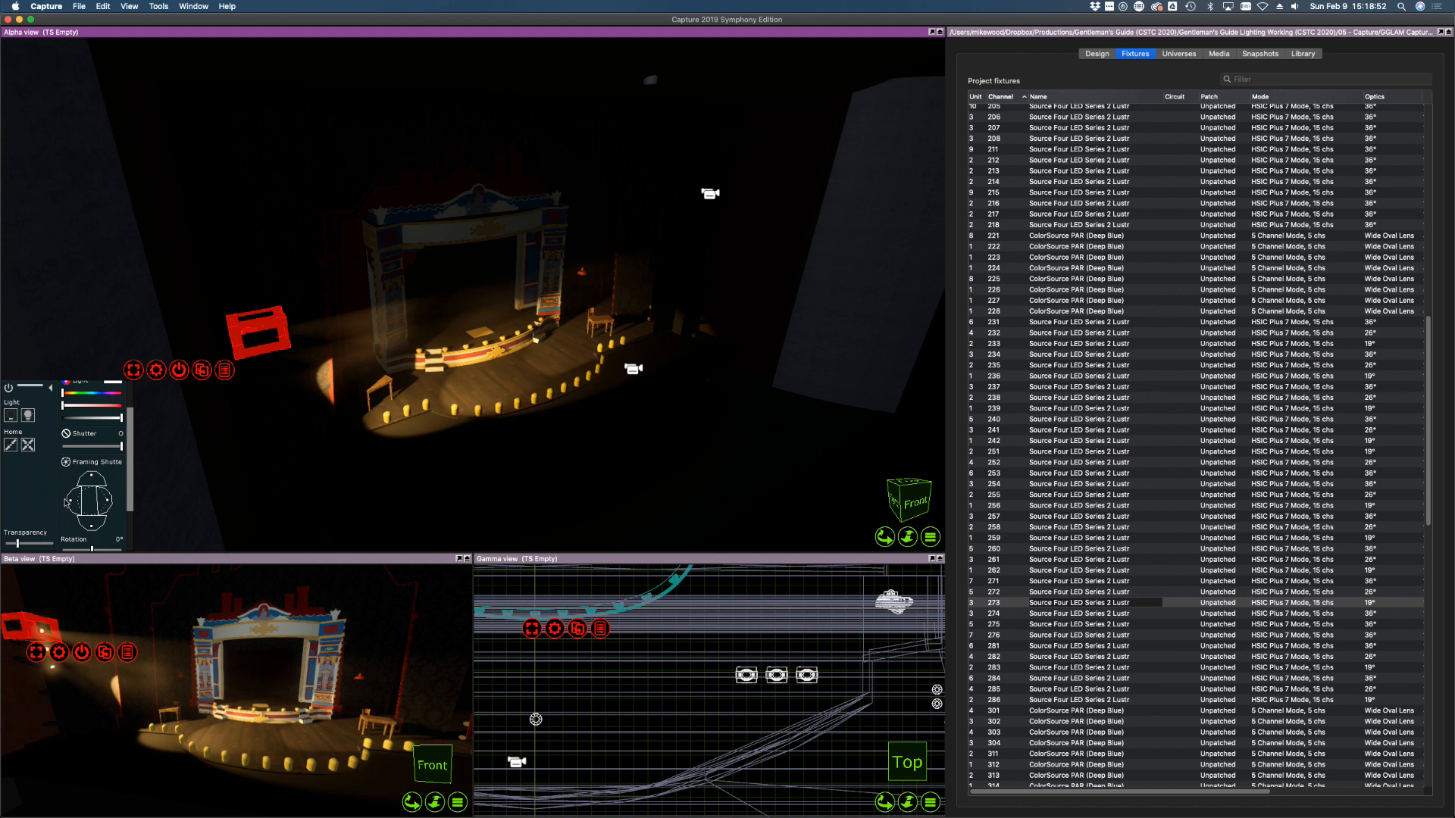
{"action": "left_click", "coordinate": [1017, 582]}
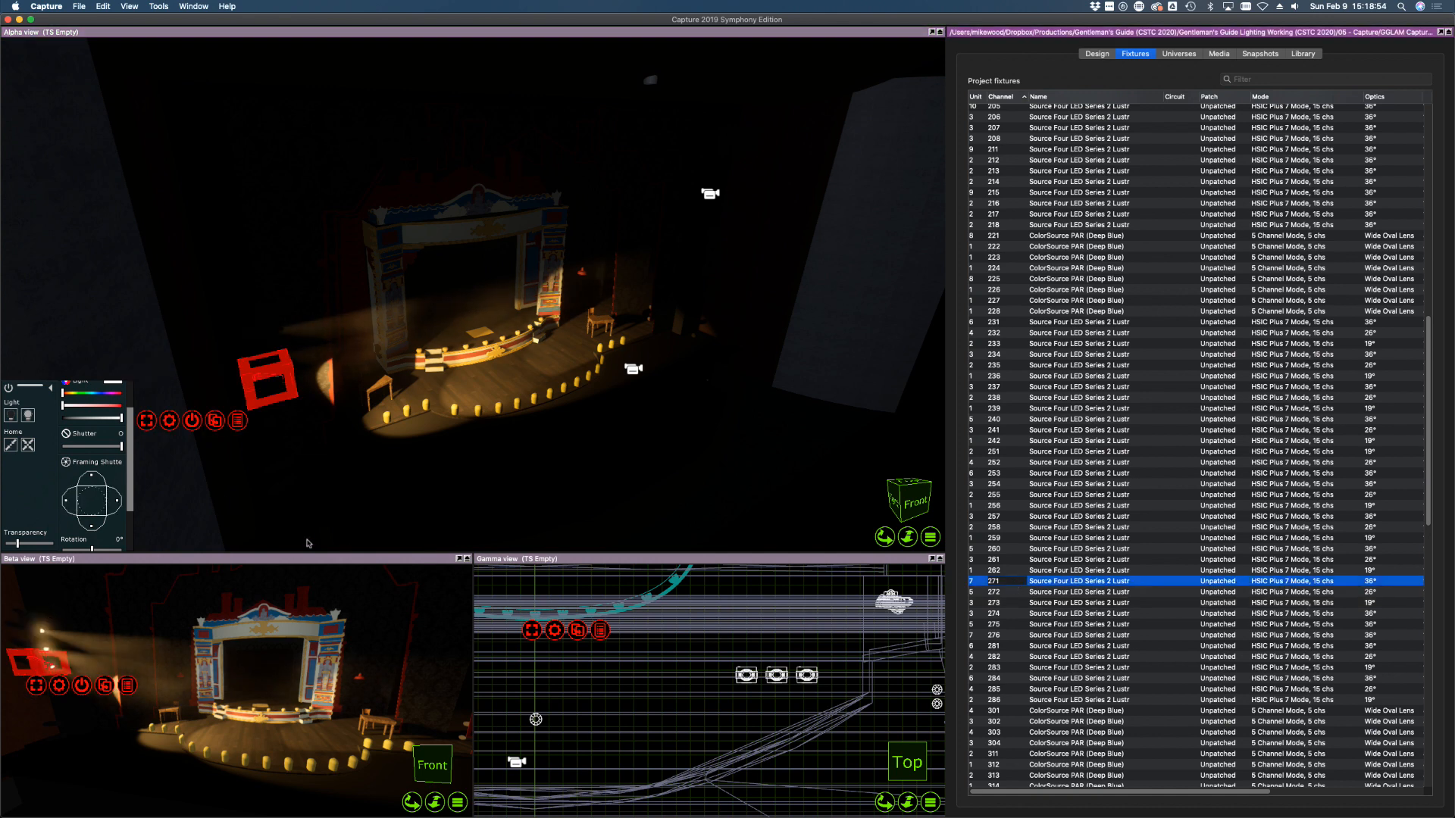
{"action": "left_click_drag", "start_coordinate": [76, 505], "coordinate": [68, 503]}
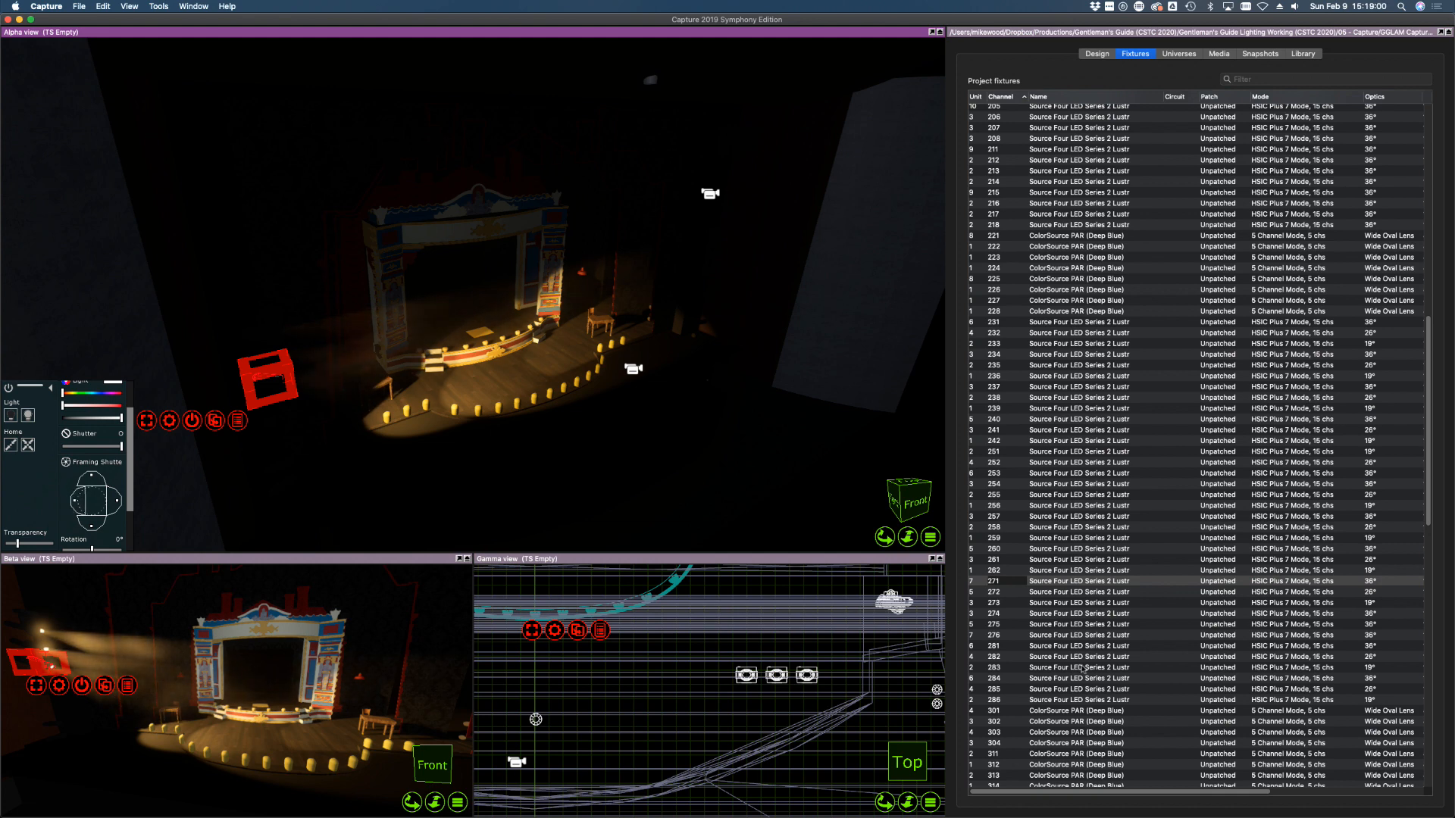
{"action": "left_click", "coordinate": [998, 605], "text": "shift"}
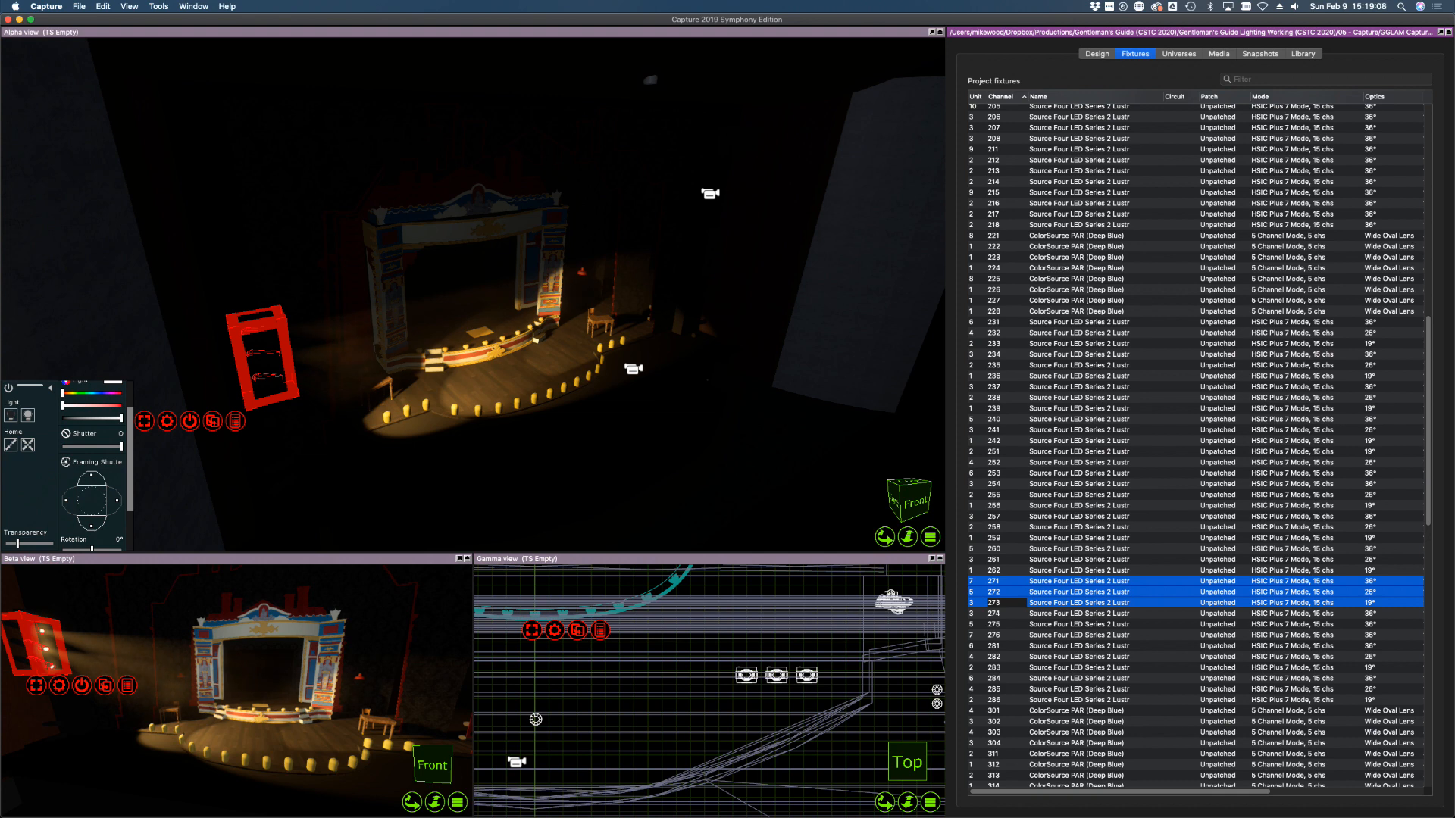
Soften the selected side beams' focus to 13% and switch them off
{"action": "left_click_drag", "start_coordinate": [130, 468], "coordinate": [130, 519]}
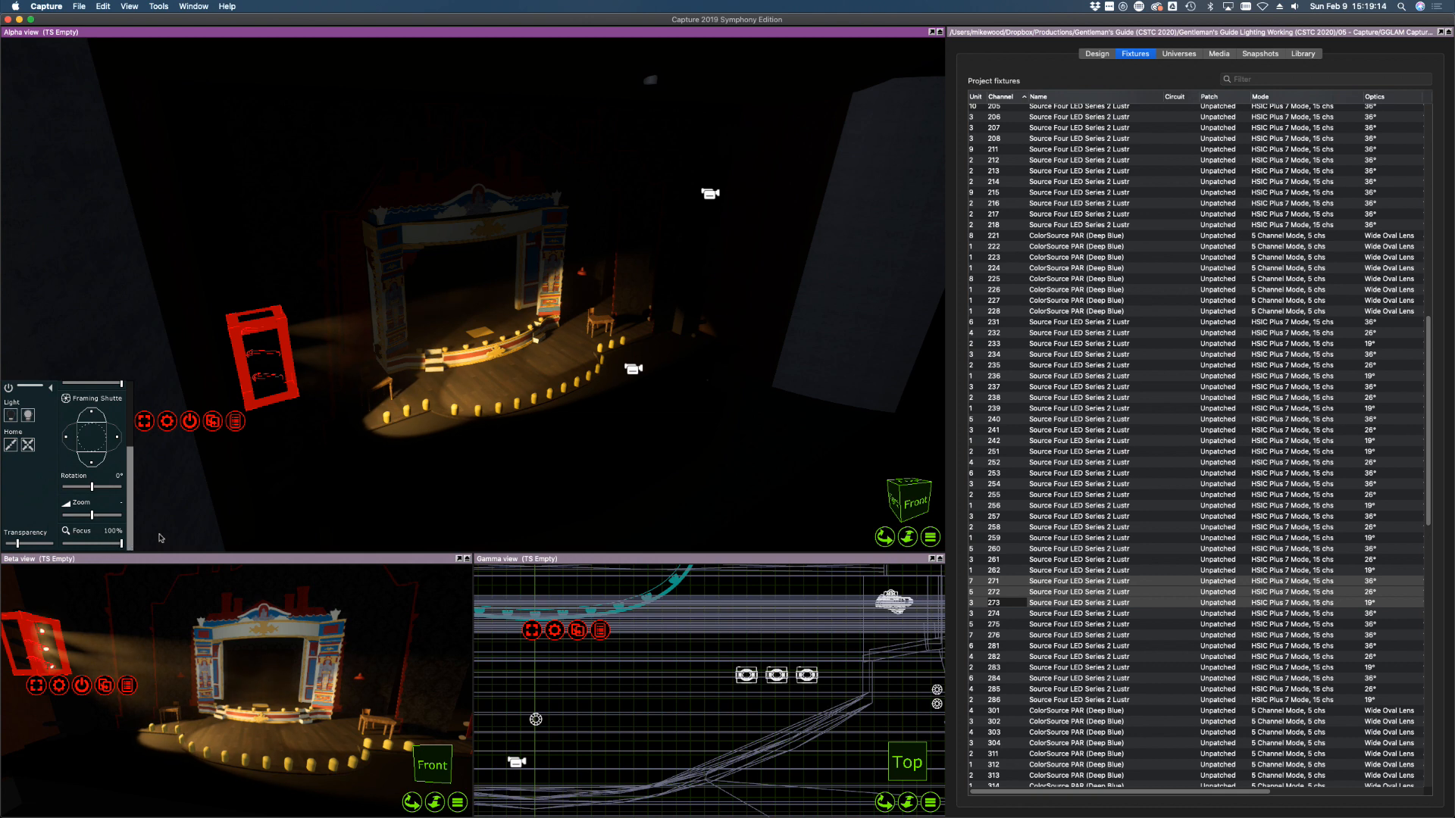
{"action": "left_click_drag", "start_coordinate": [121, 544], "coordinate": [69, 542]}
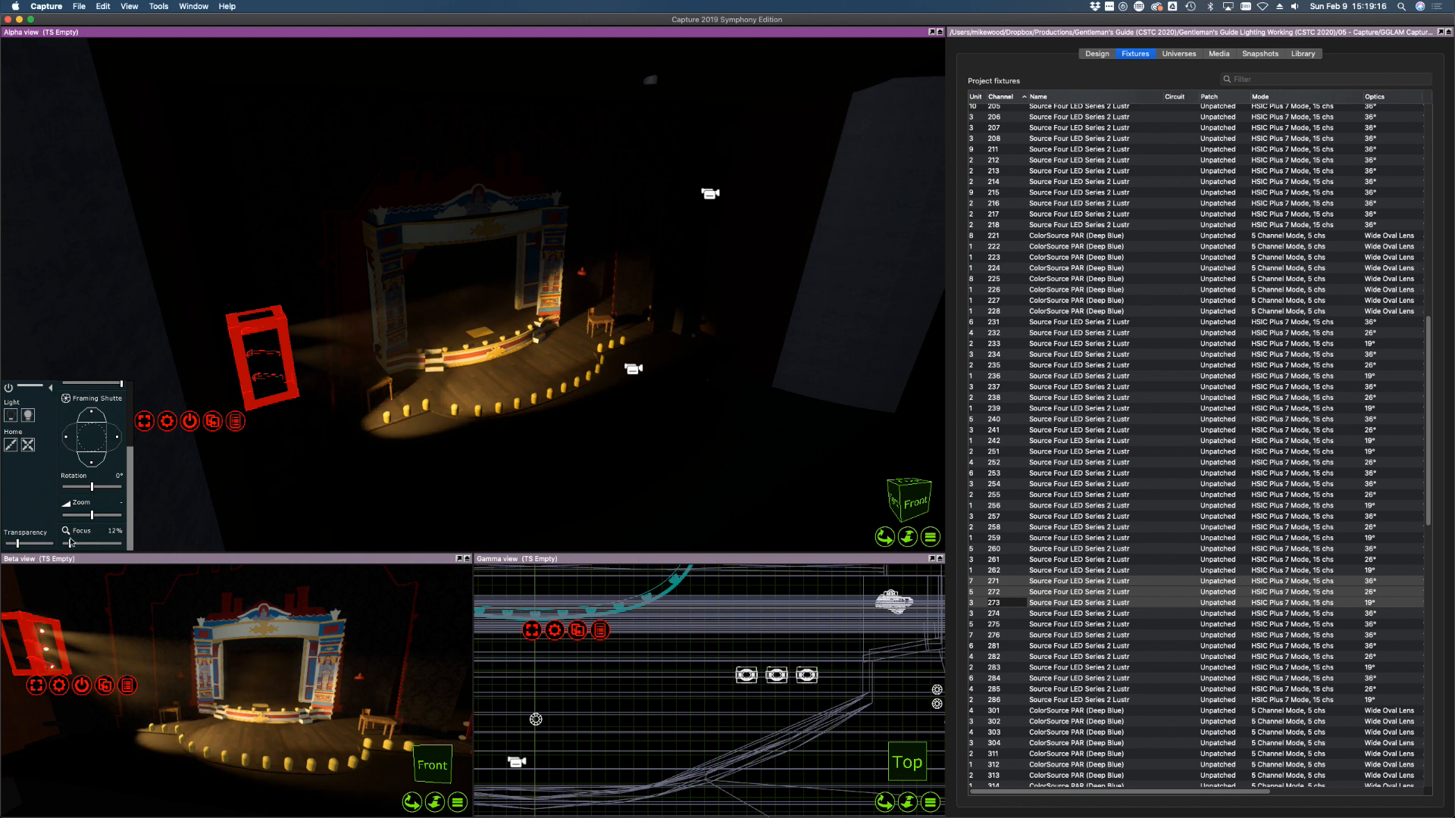
{"action": "left_click_drag", "start_coordinate": [129, 478], "coordinate": [144, 410]}
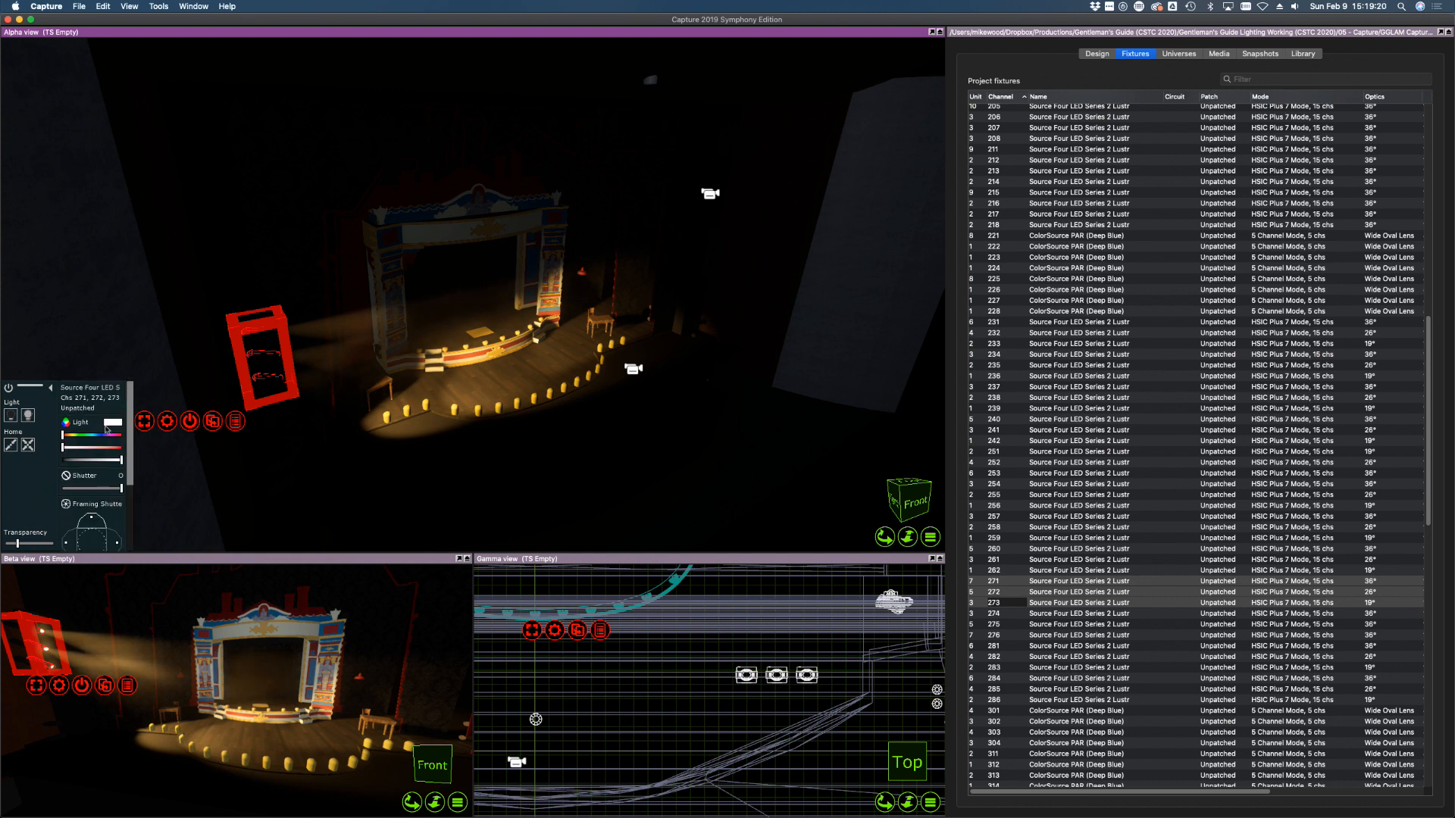
{"action": "left_click", "coordinate": [10, 417]}
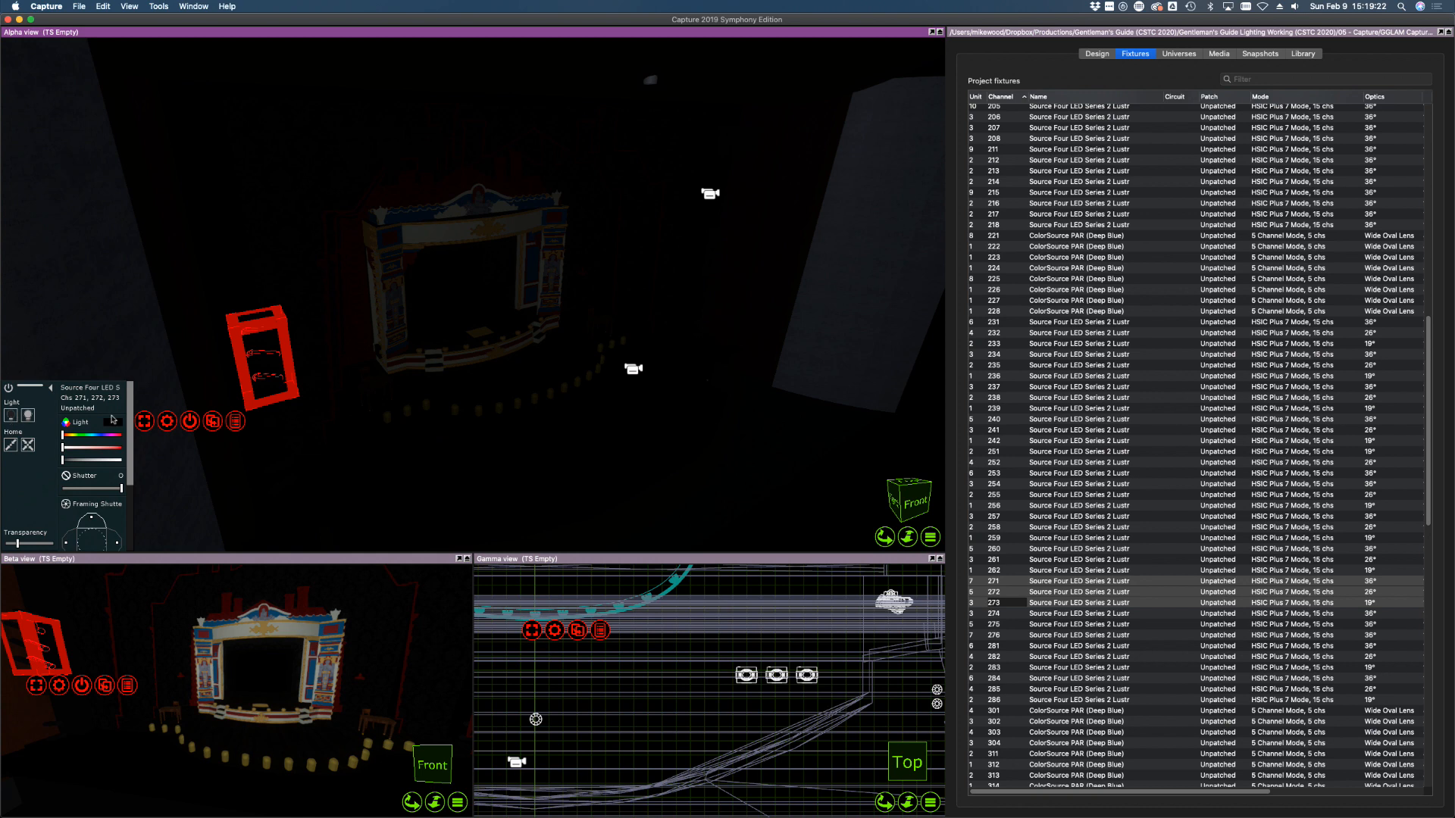
Switch on fixture 274 and focus its beam onto the stage
{"action": "left_click", "coordinate": [1086, 614]}
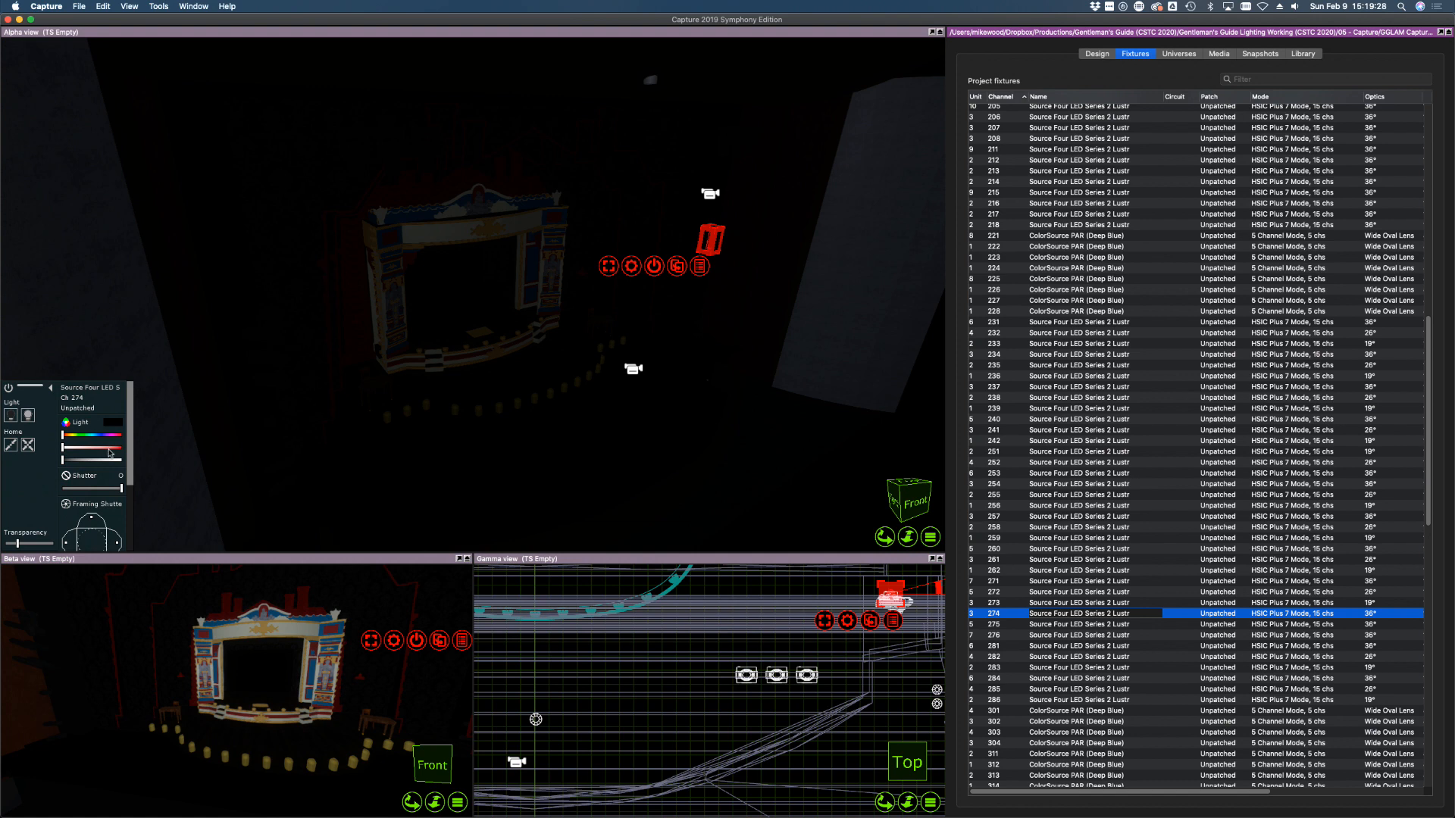
{"action": "left_click", "coordinate": [28, 415]}
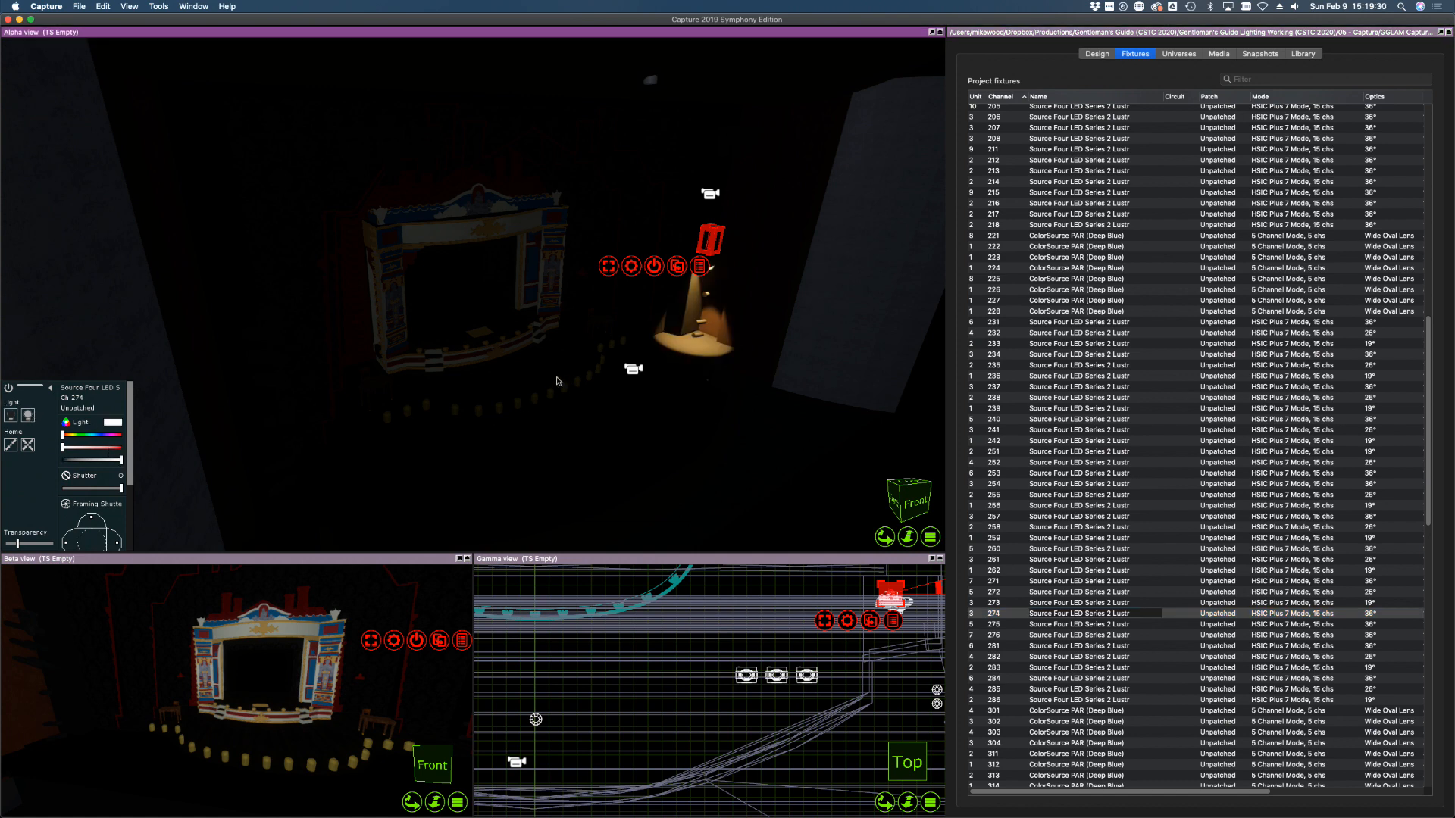
{"action": "right_click_drag", "start_coordinate": [625, 394], "coordinate": [653, 400]}
{"action": "left_click", "coordinate": [422, 396], "text": "alt"}
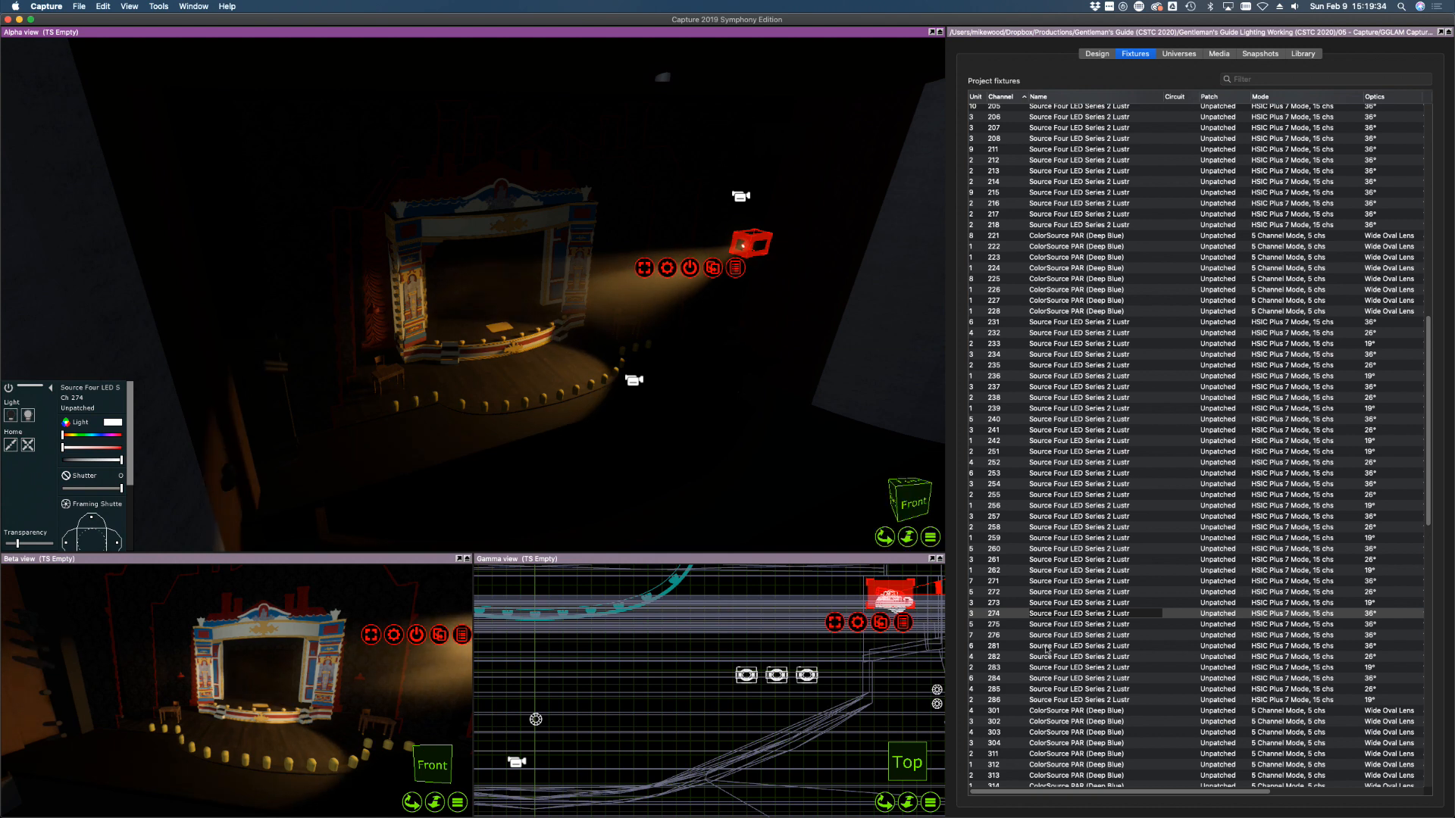
Switch on channel 275, aim channel 276 at the stage at full intensity
{"action": "left_click", "coordinate": [1050, 625]}
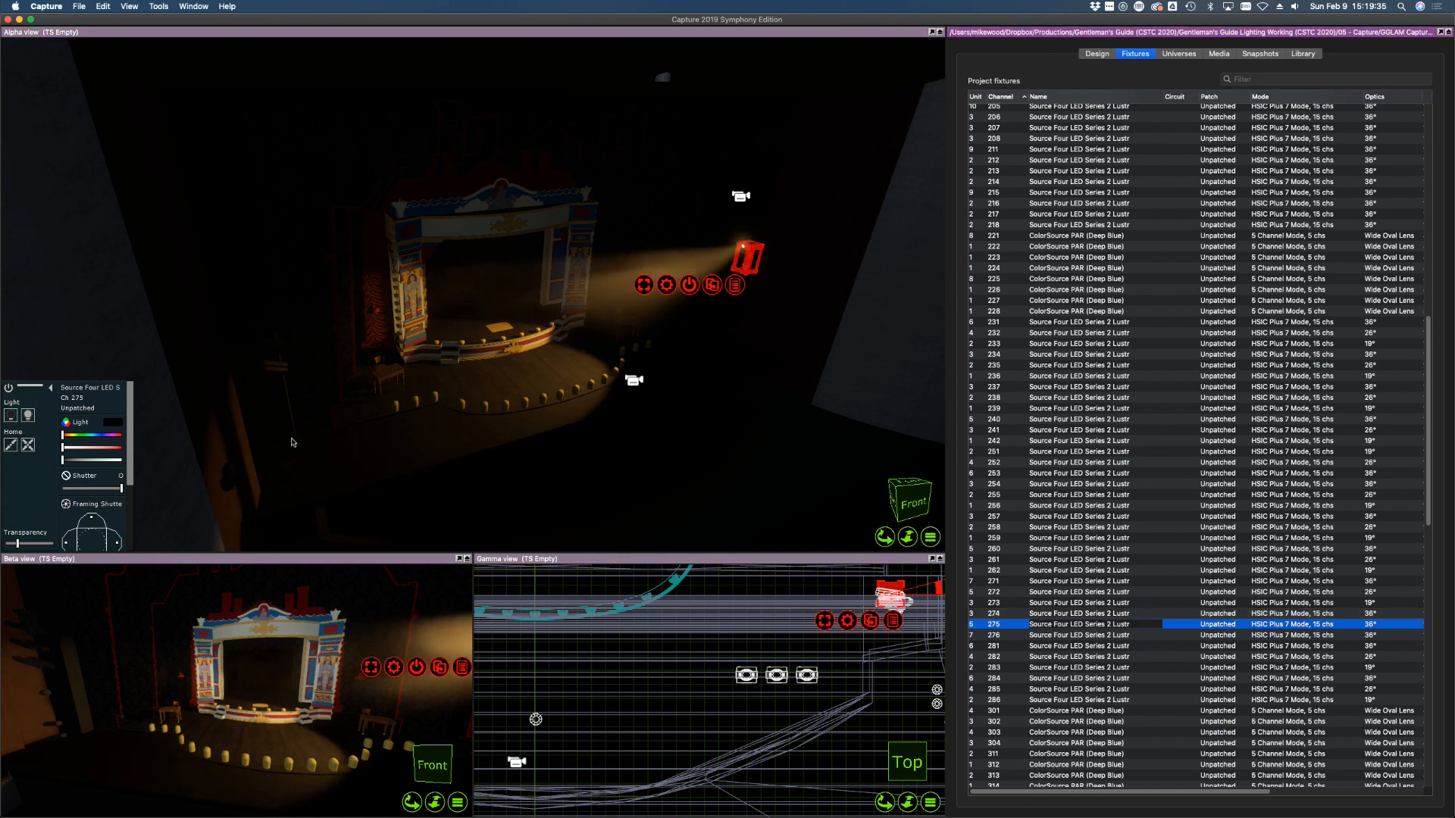
{"action": "left_click", "coordinate": [29, 416]}
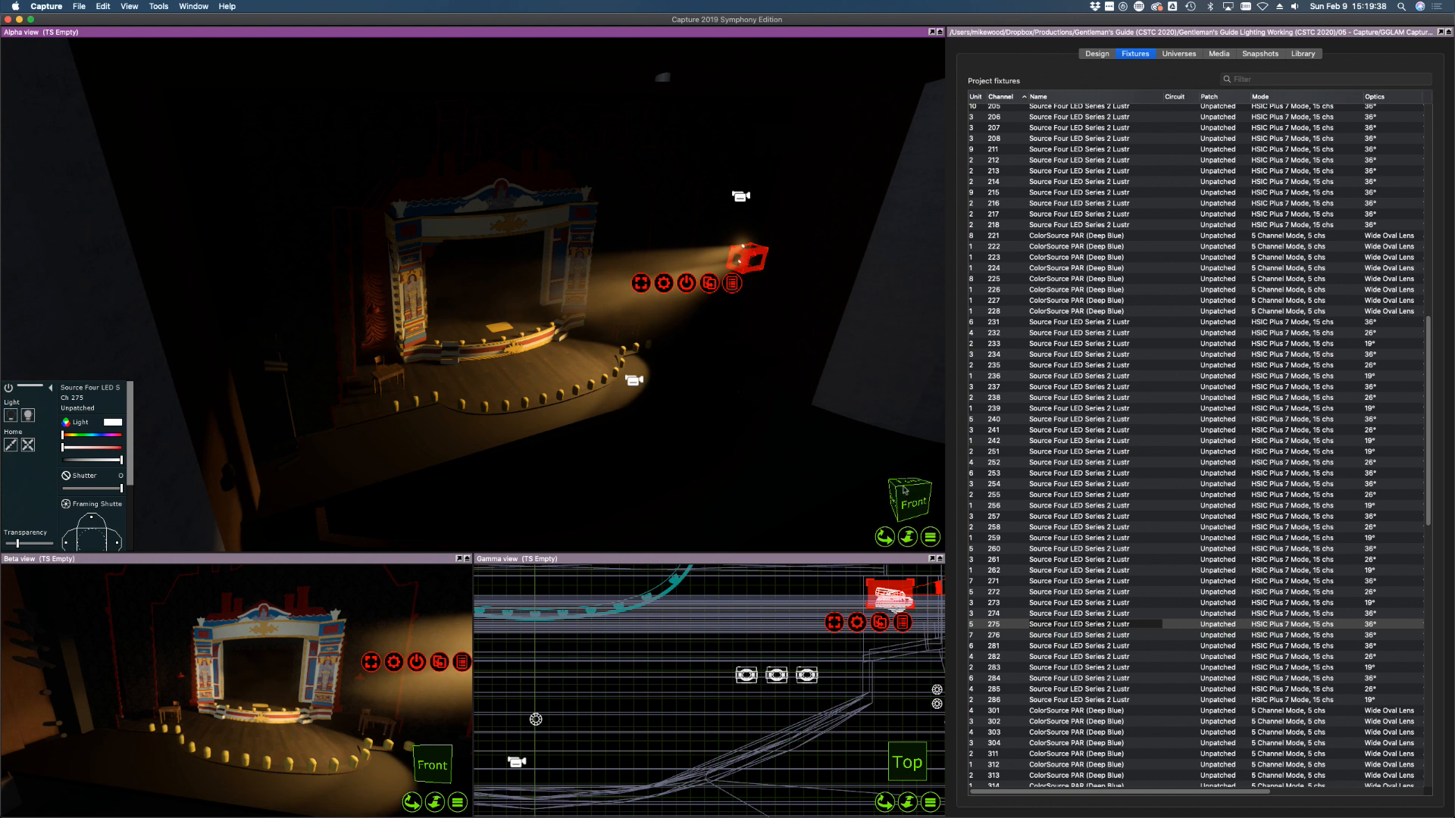
{"action": "left_click", "coordinate": [1038, 635]}
{"action": "left_click", "coordinate": [604, 348]}
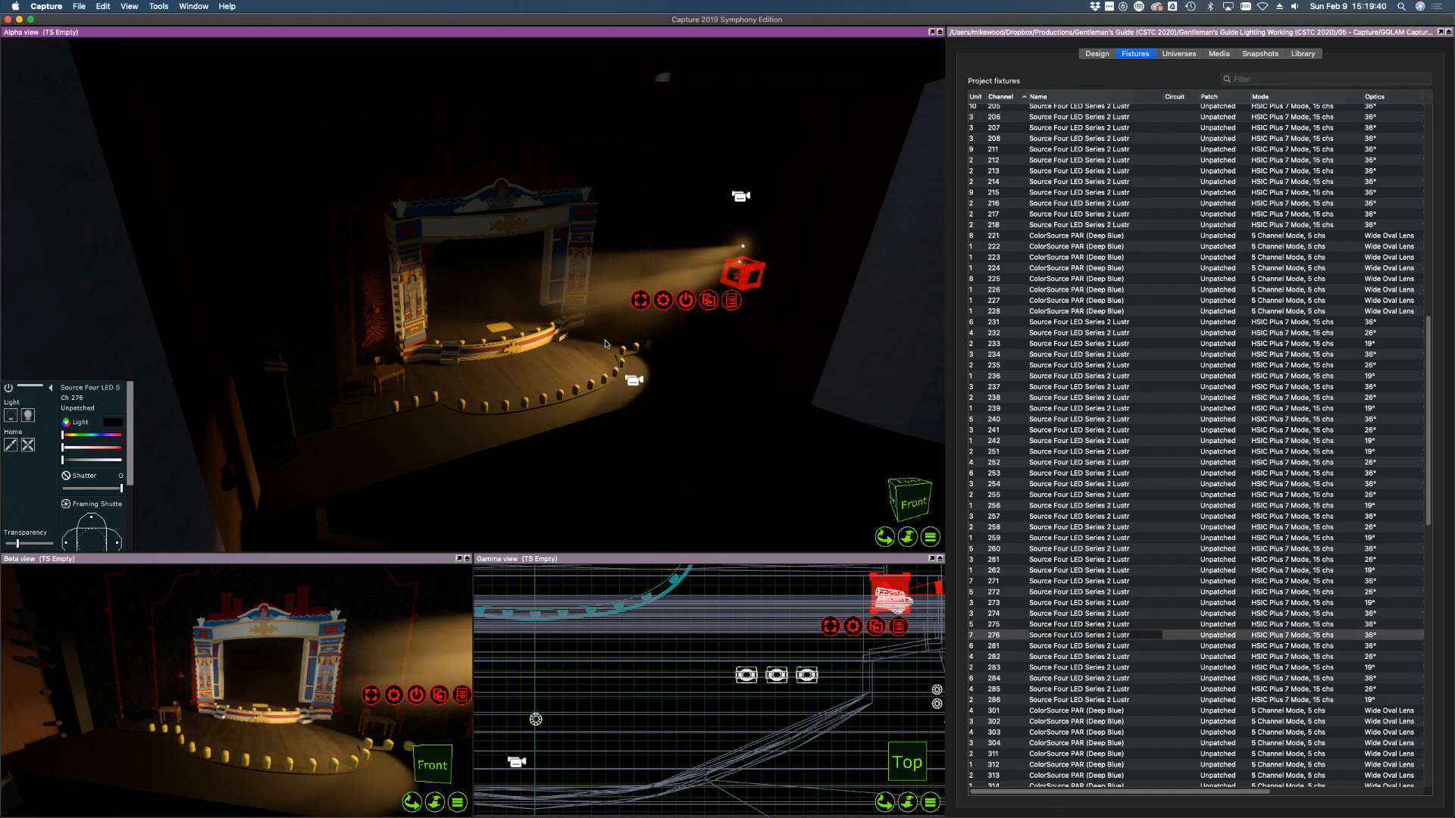
{"action": "left_click_drag", "start_coordinate": [68, 461], "coordinate": [149, 458]}
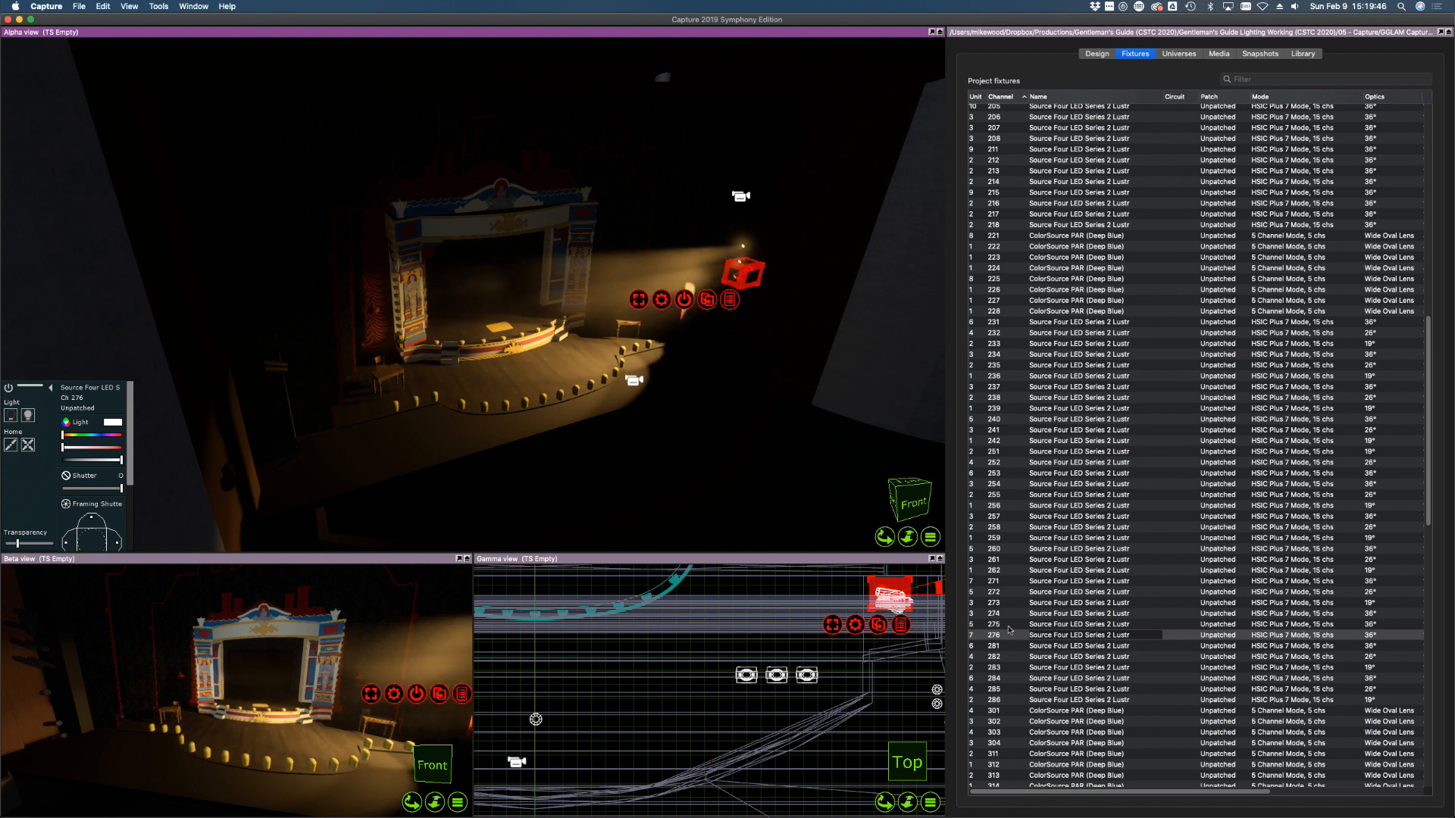
{"action": "left_click", "coordinate": [1007, 625]}
Give channel 275 a 26° lens and channel 274 a 19° lens
{"action": "double_click", "coordinate": [1384, 628]}
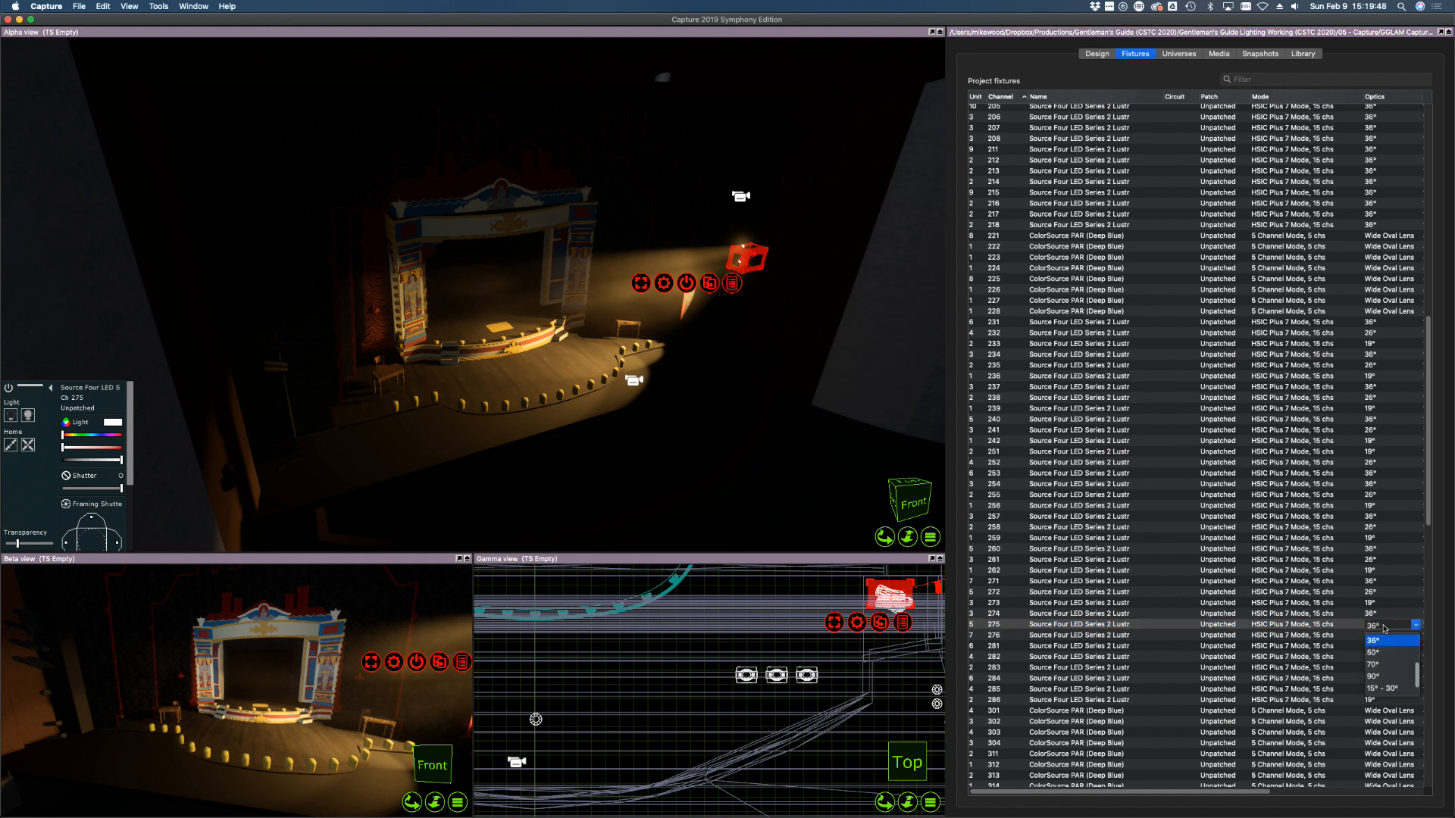
{"action": "left_click", "coordinate": [1377, 667]}
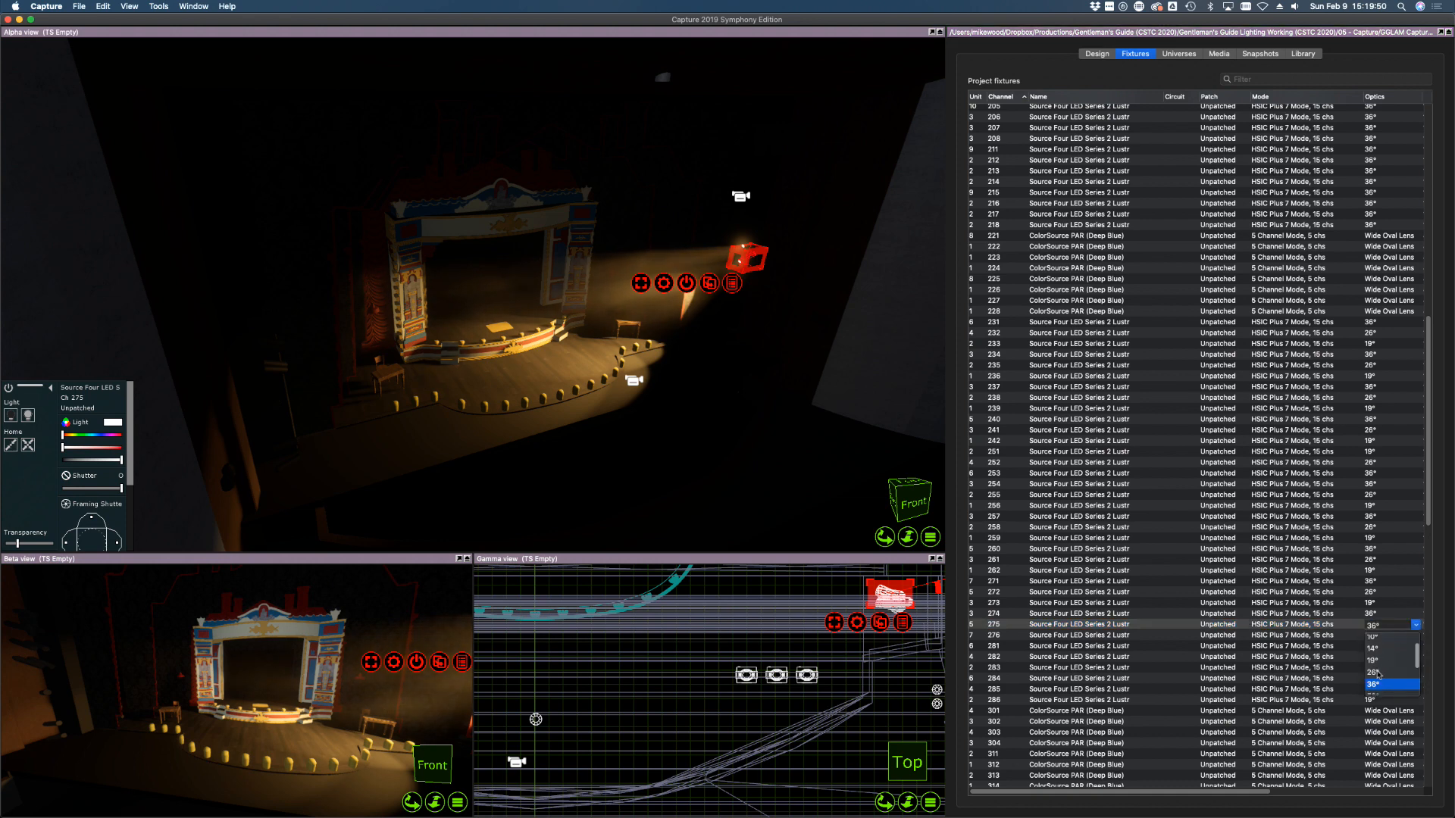
{"action": "double_click", "coordinate": [1375, 615]}
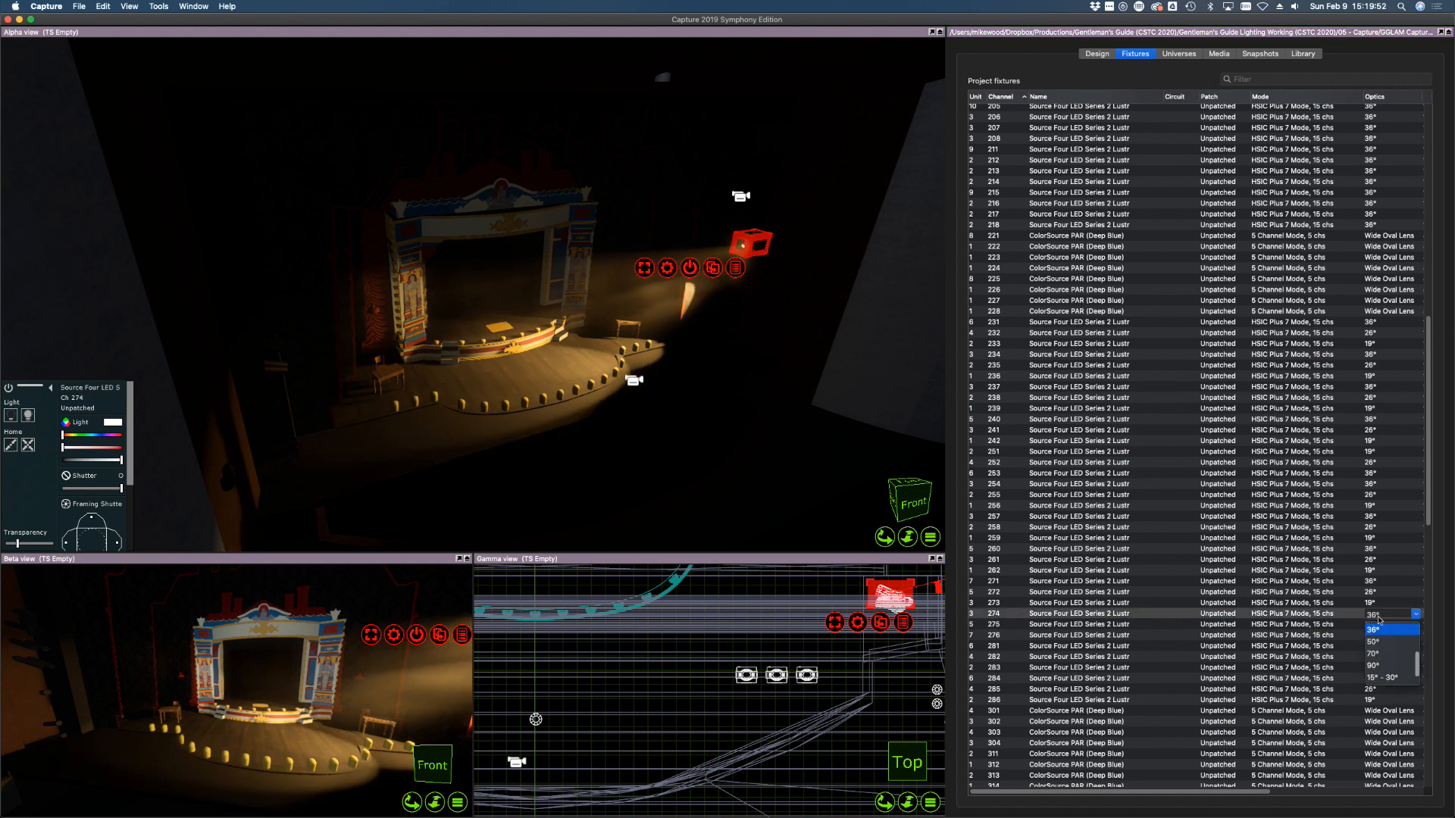
{"action": "left_click", "coordinate": [1373, 659]}
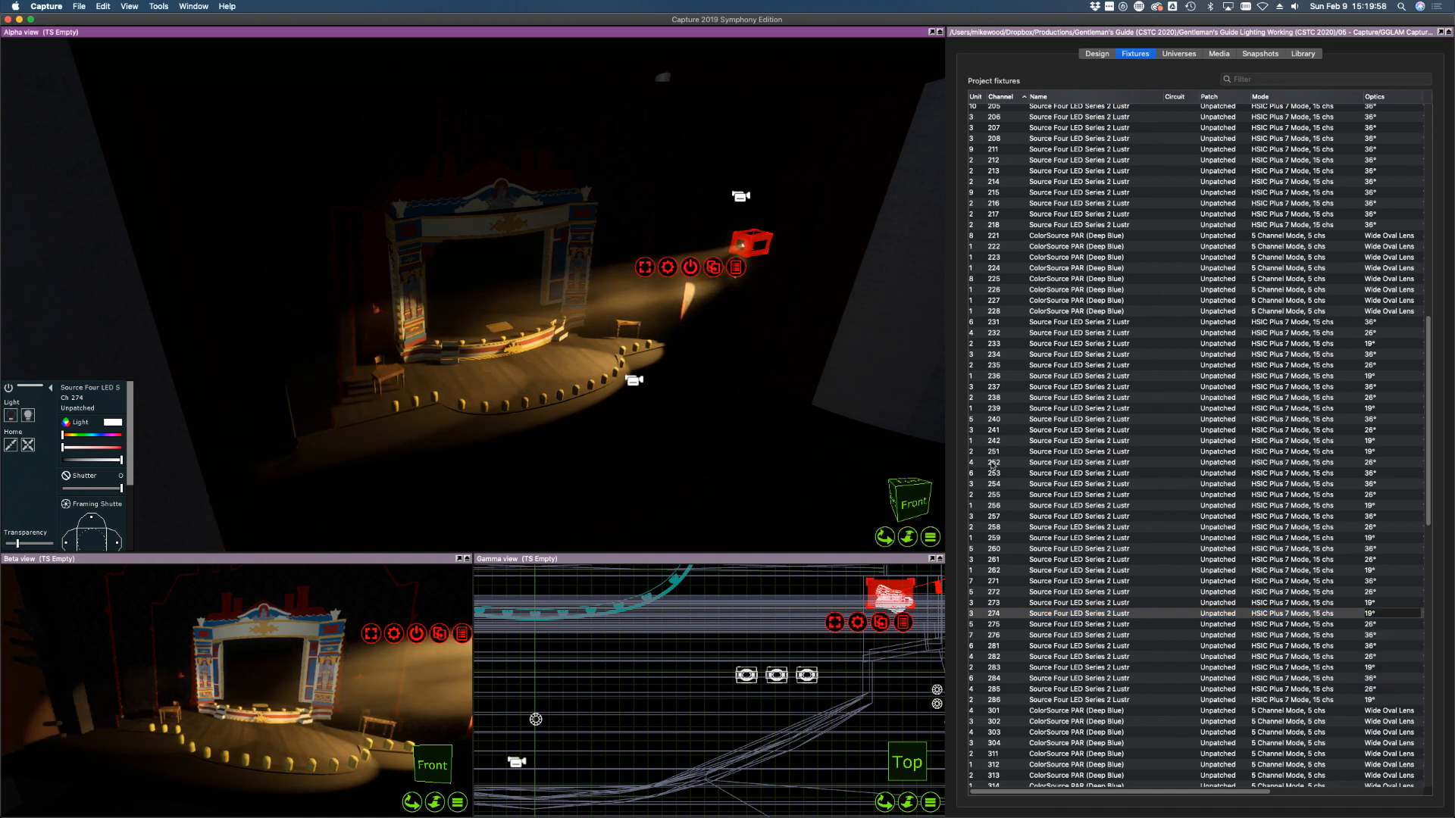
Select channels 274–276, set focus to 100%, and switch them off
{"action": "left_click", "coordinate": [1010, 613]}
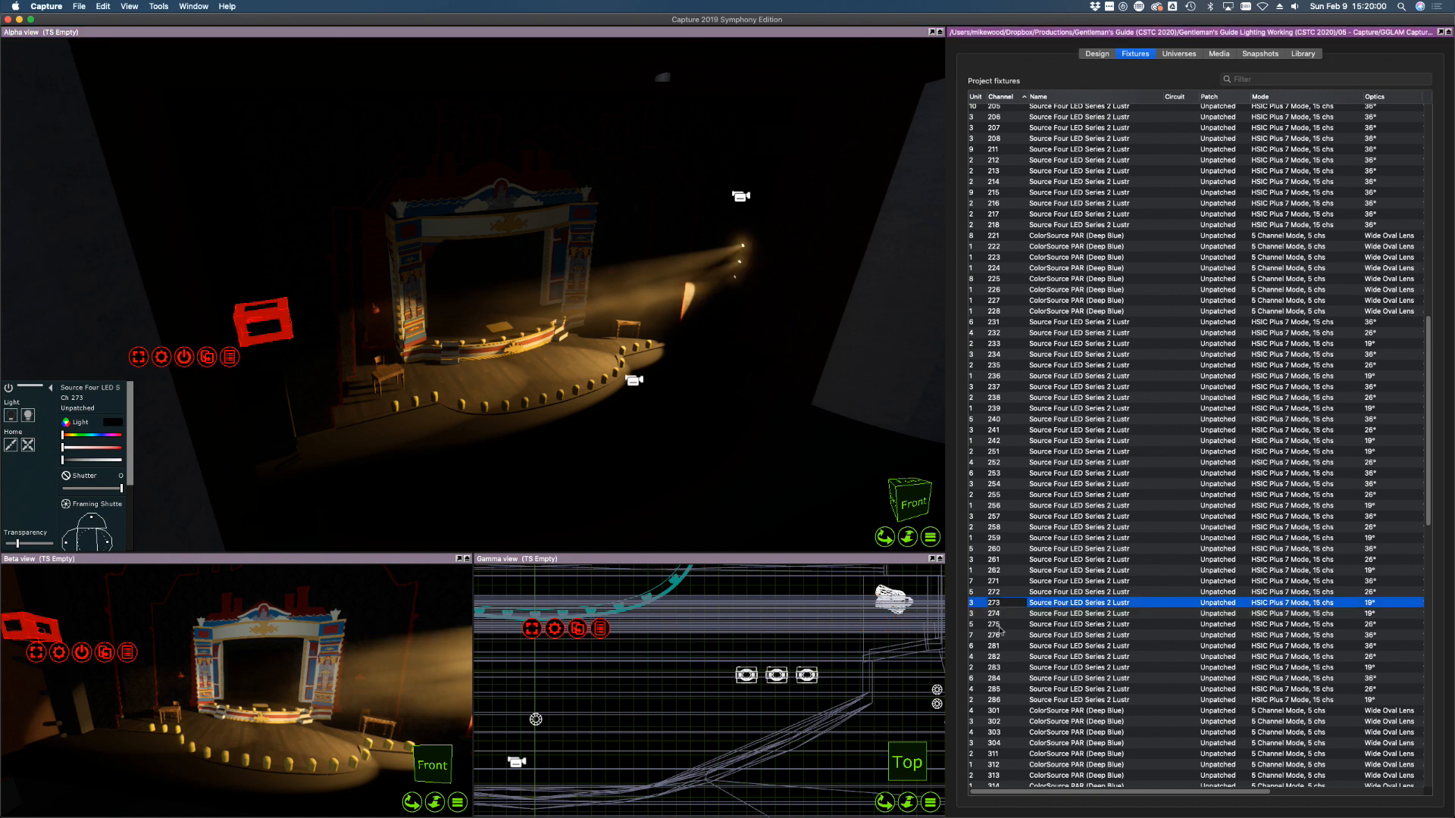
{"action": "left_click", "coordinate": [1000, 635]}
{"action": "left_click", "coordinate": [1002, 616], "text": "shift"}
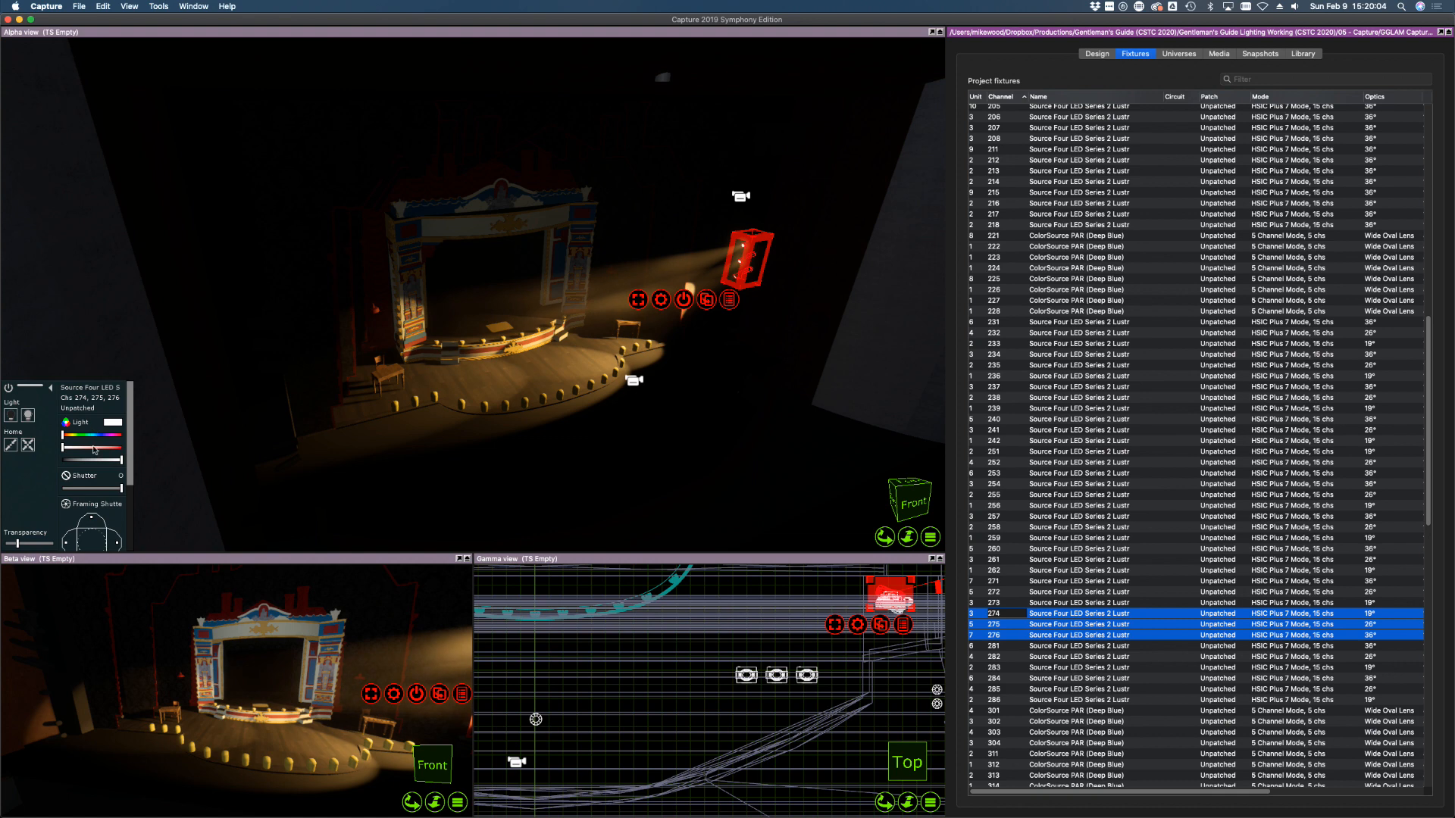
{"action": "left_click_drag", "start_coordinate": [131, 433], "coordinate": [116, 515]}
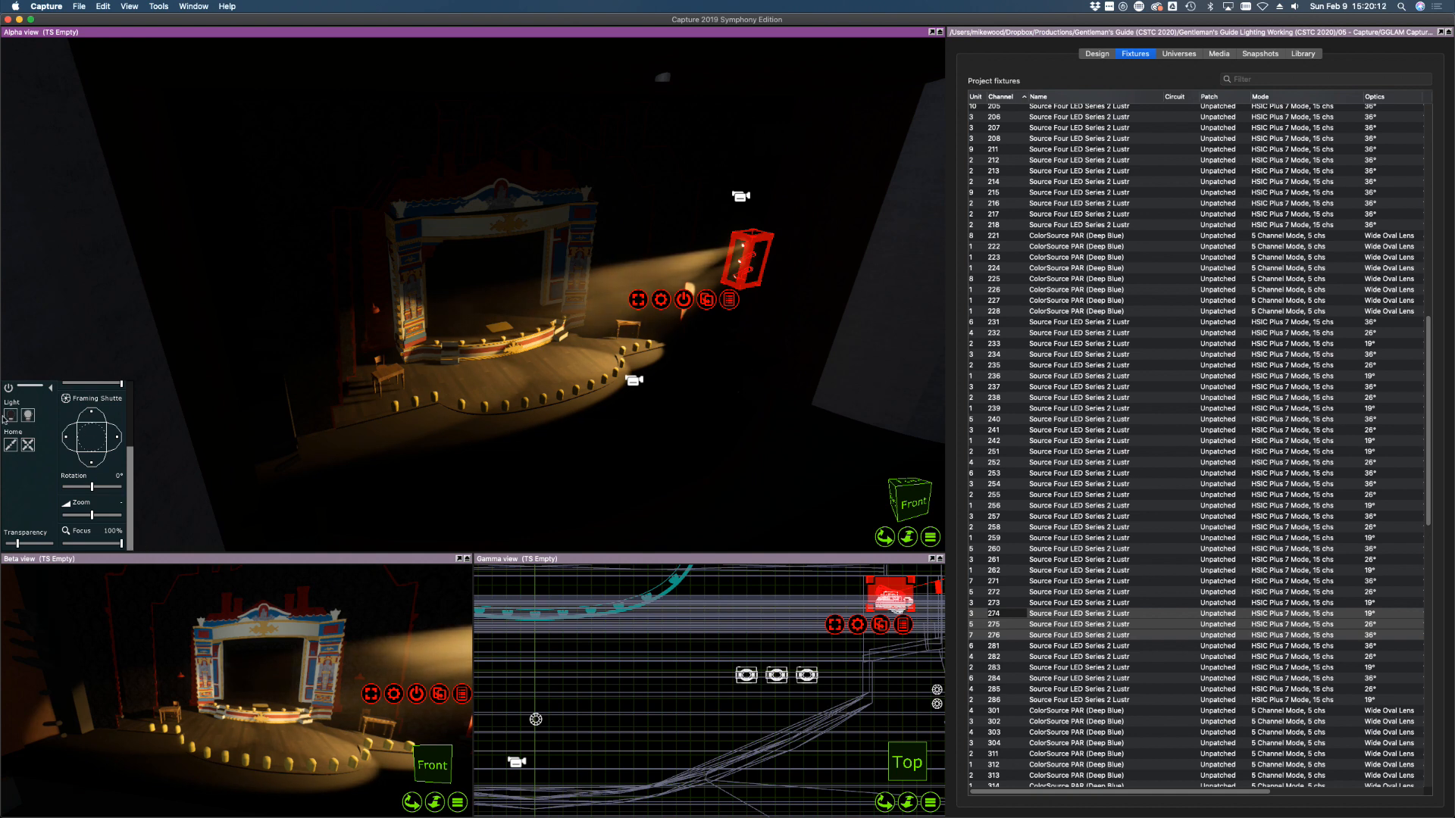
{"action": "left_click", "coordinate": [11, 419]}
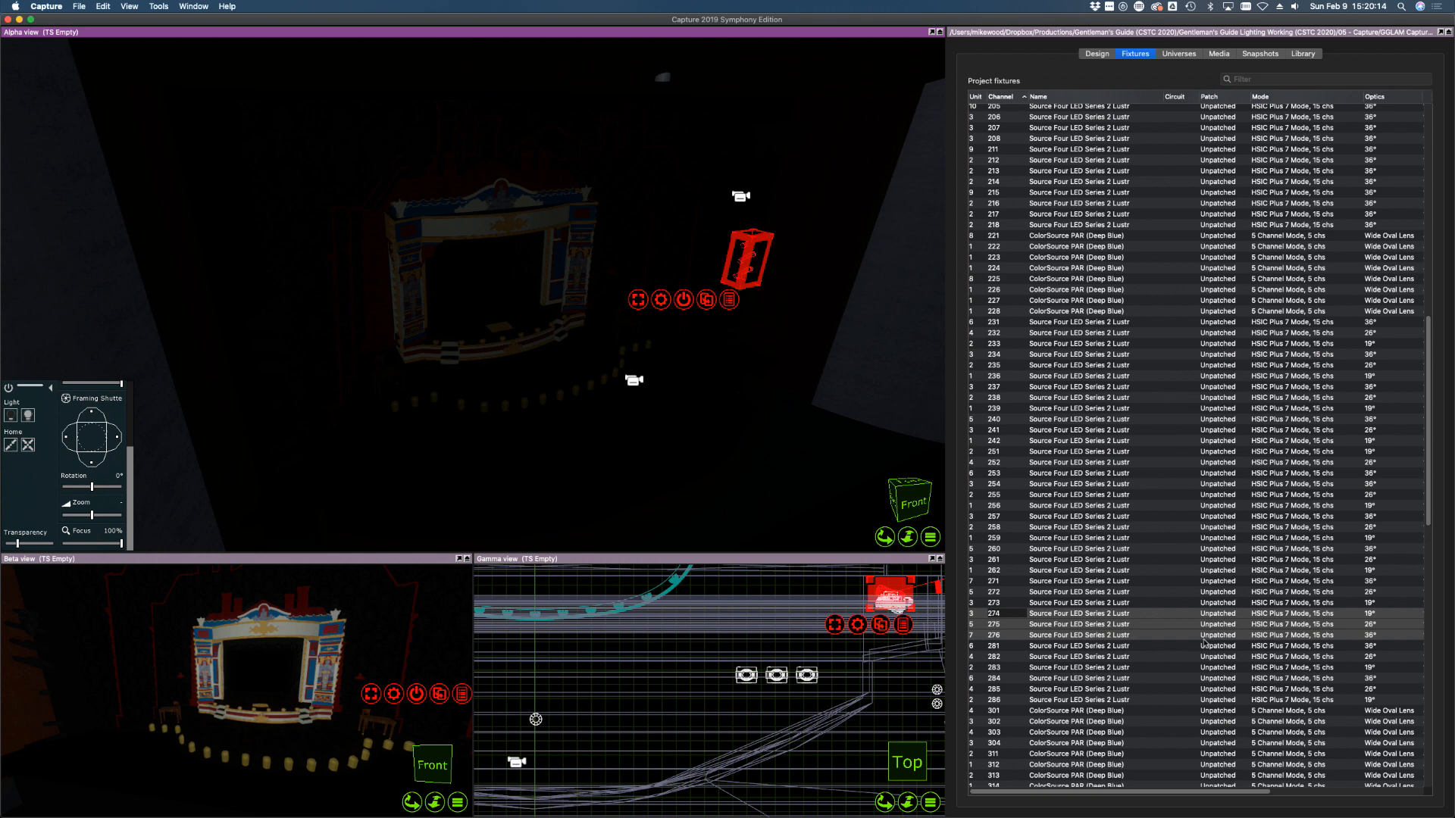
Aim channel 281's pool onto the stage floor
{"action": "scroll", "coordinate": [1204, 642], "scroll_direction": "down", "scroll_amount": 1}
{"action": "left_click", "coordinate": [1104, 616]}
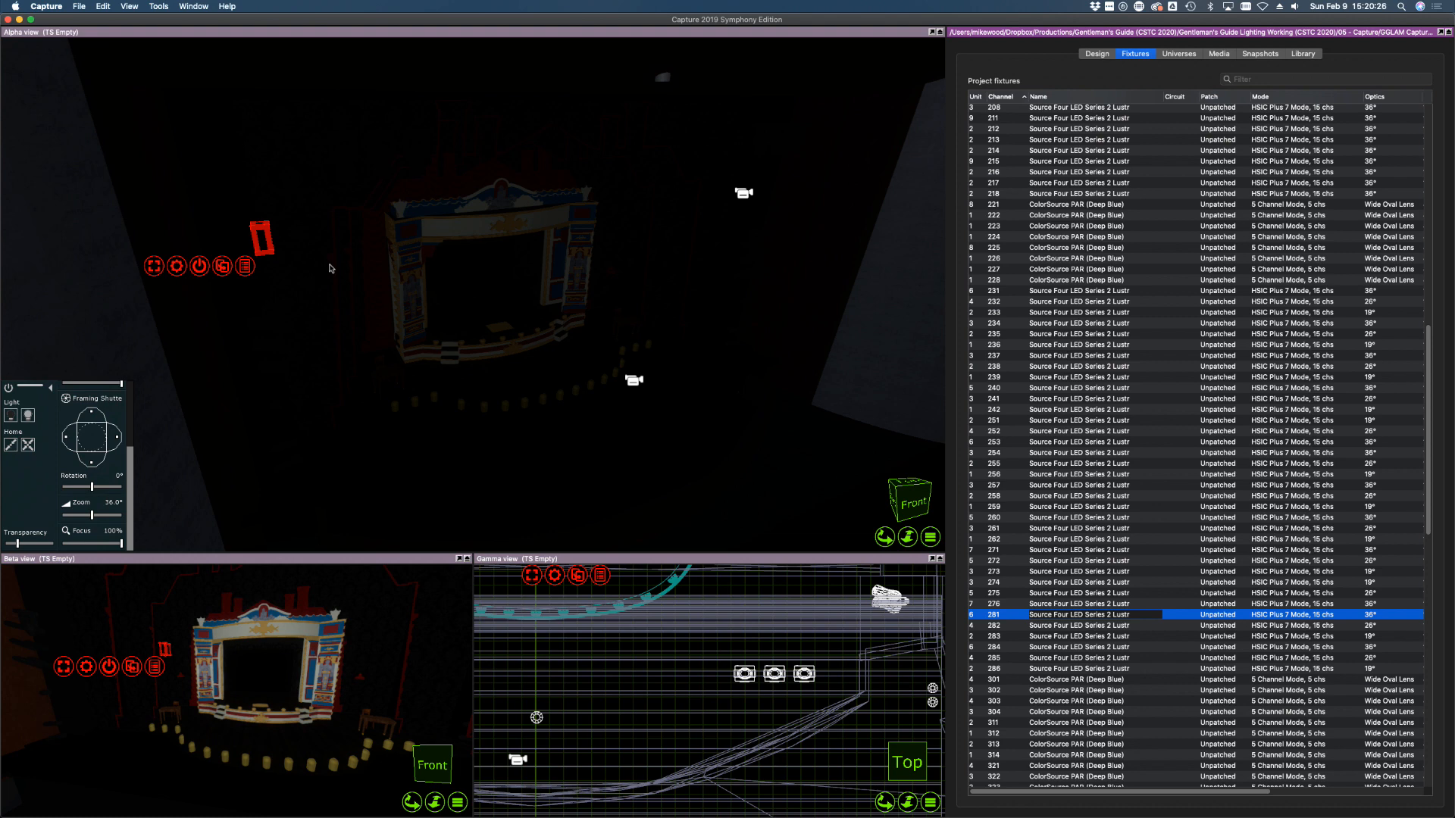
{"action": "left_click_drag", "start_coordinate": [319, 303], "coordinate": [295, 301]}
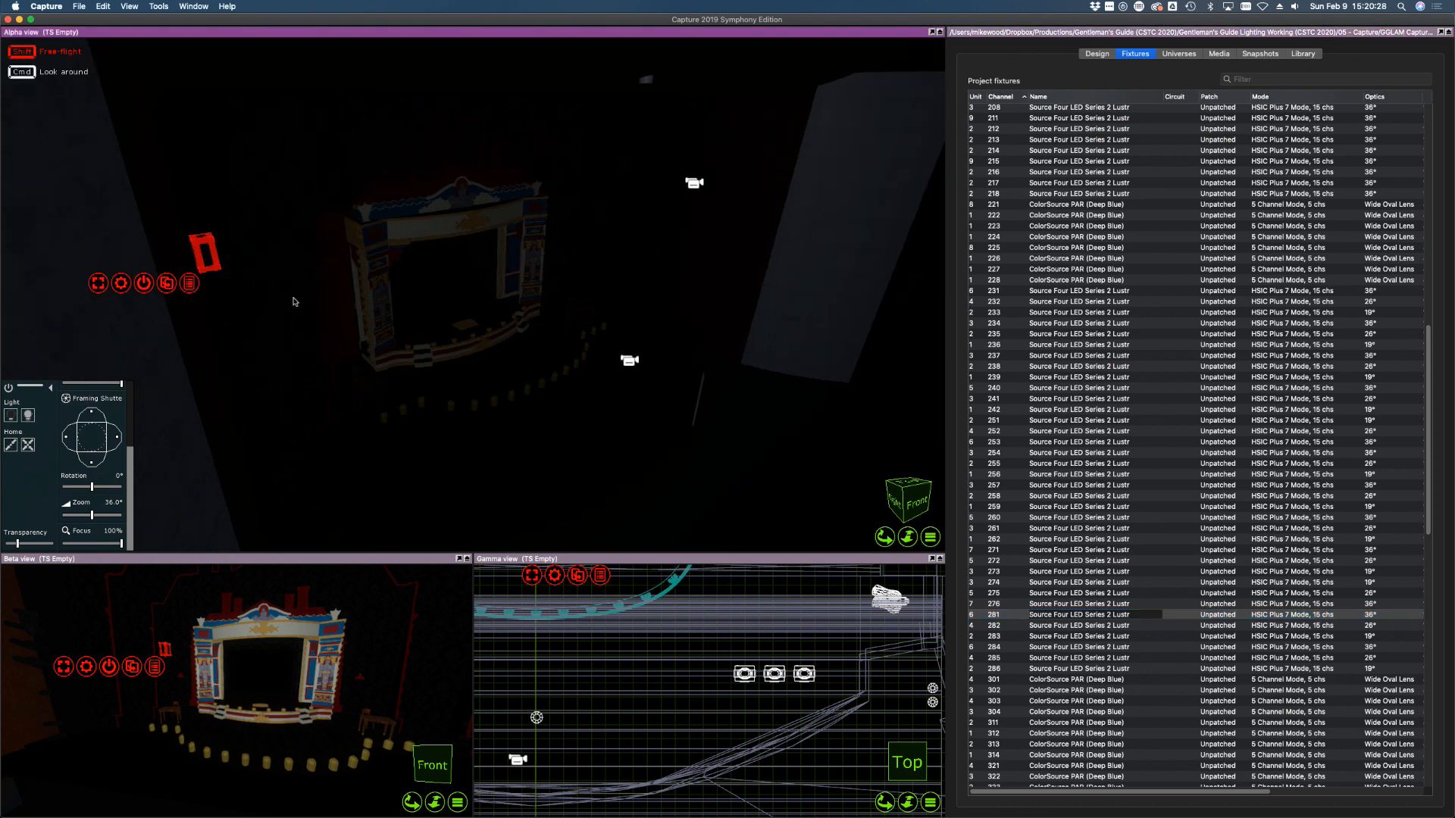
{"action": "right_click_drag", "start_coordinate": [295, 301], "coordinate": [295, 302], "text": "shift"}
{"action": "right_click_drag", "start_coordinate": [456, 322], "coordinate": [456, 322], "text": "shift"}
{"action": "left_click", "coordinate": [590, 334], "text": "alt"}
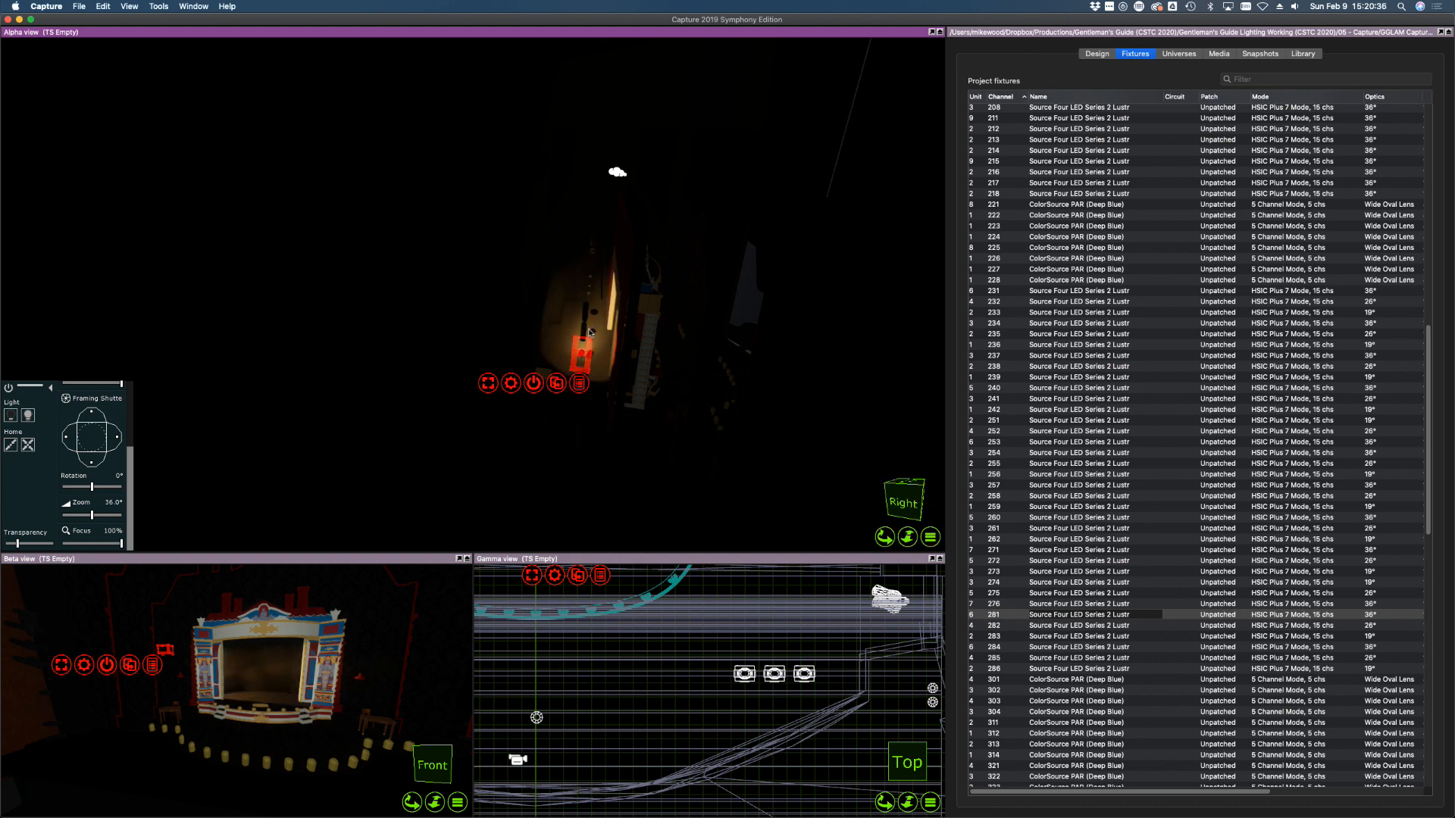
{"action": "scroll", "coordinate": [587, 355], "scroll_direction": "up", "scroll_amount": 5}
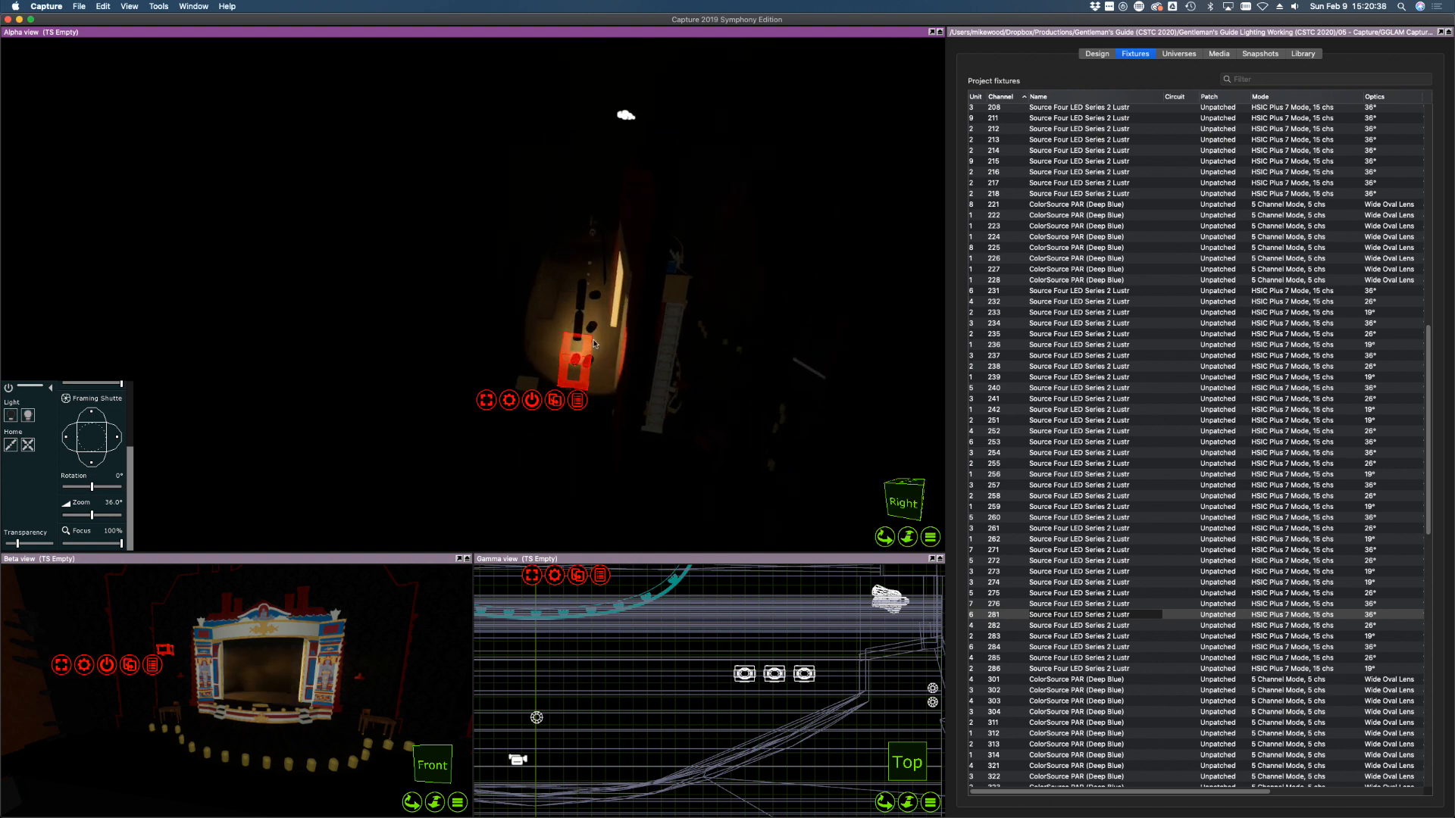
{"action": "right_click_drag", "start_coordinate": [590, 391], "coordinate": [559, 369], "text": "shift"}
{"action": "left_click", "coordinate": [650, 418], "text": "alt"}
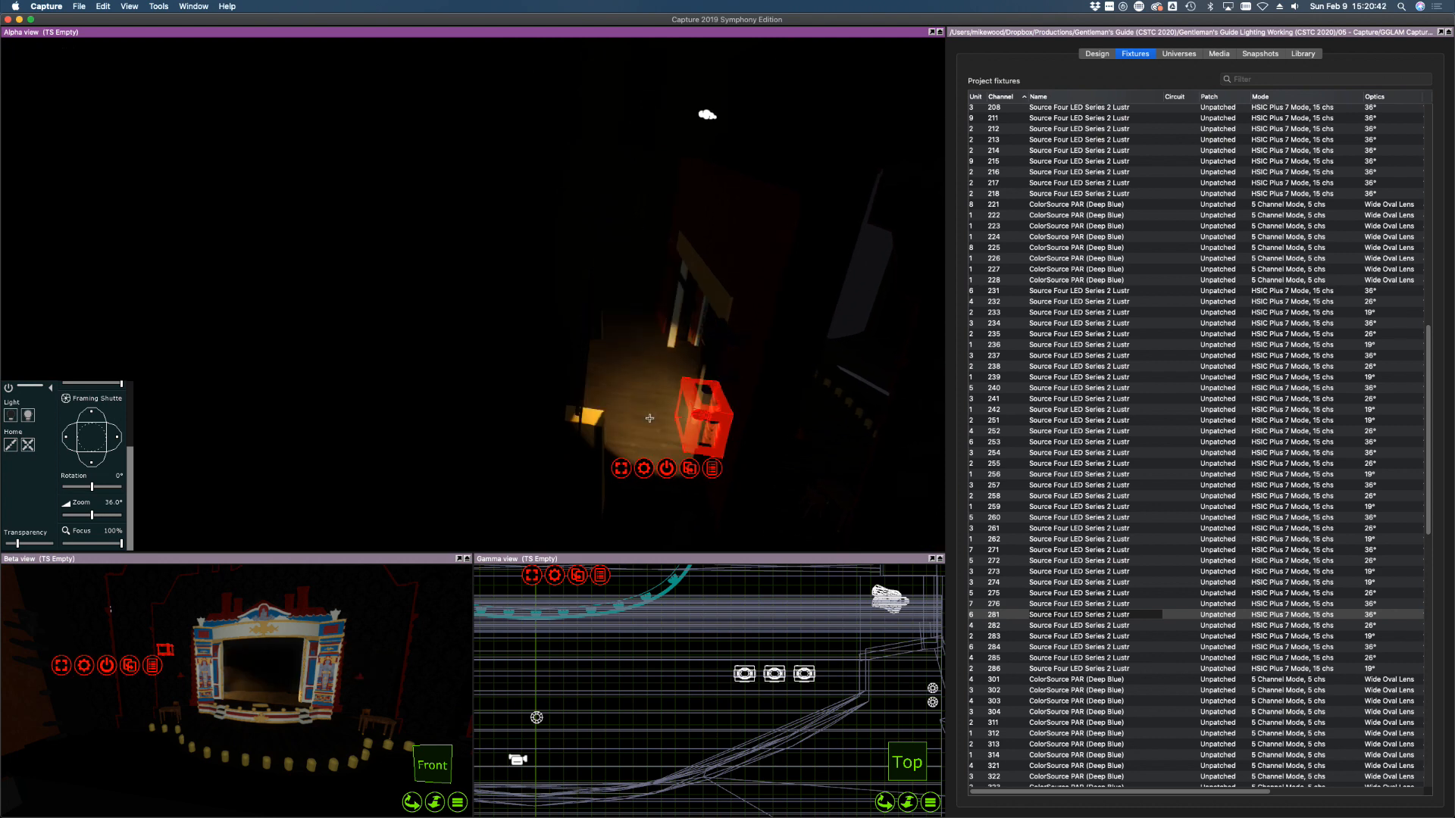
Raise channels 282 and 283 to full and aim their beams onto the floor
{"action": "left_click", "coordinate": [1030, 625]}
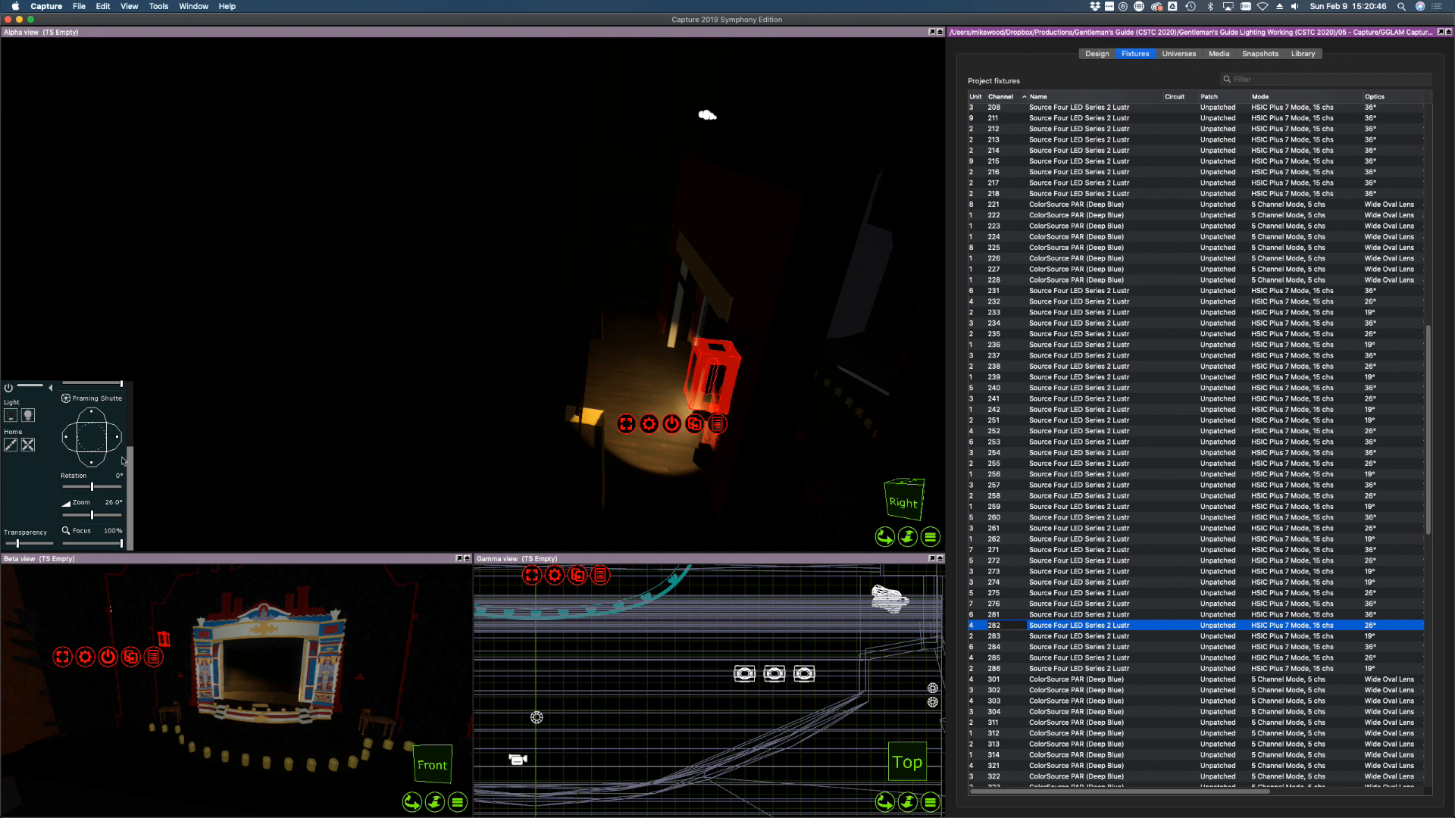
{"action": "scroll", "coordinate": [121, 459], "scroll_direction": "up", "scroll_amount": 5}
{"action": "left_click_drag", "start_coordinate": [105, 460], "coordinate": [145, 455]}
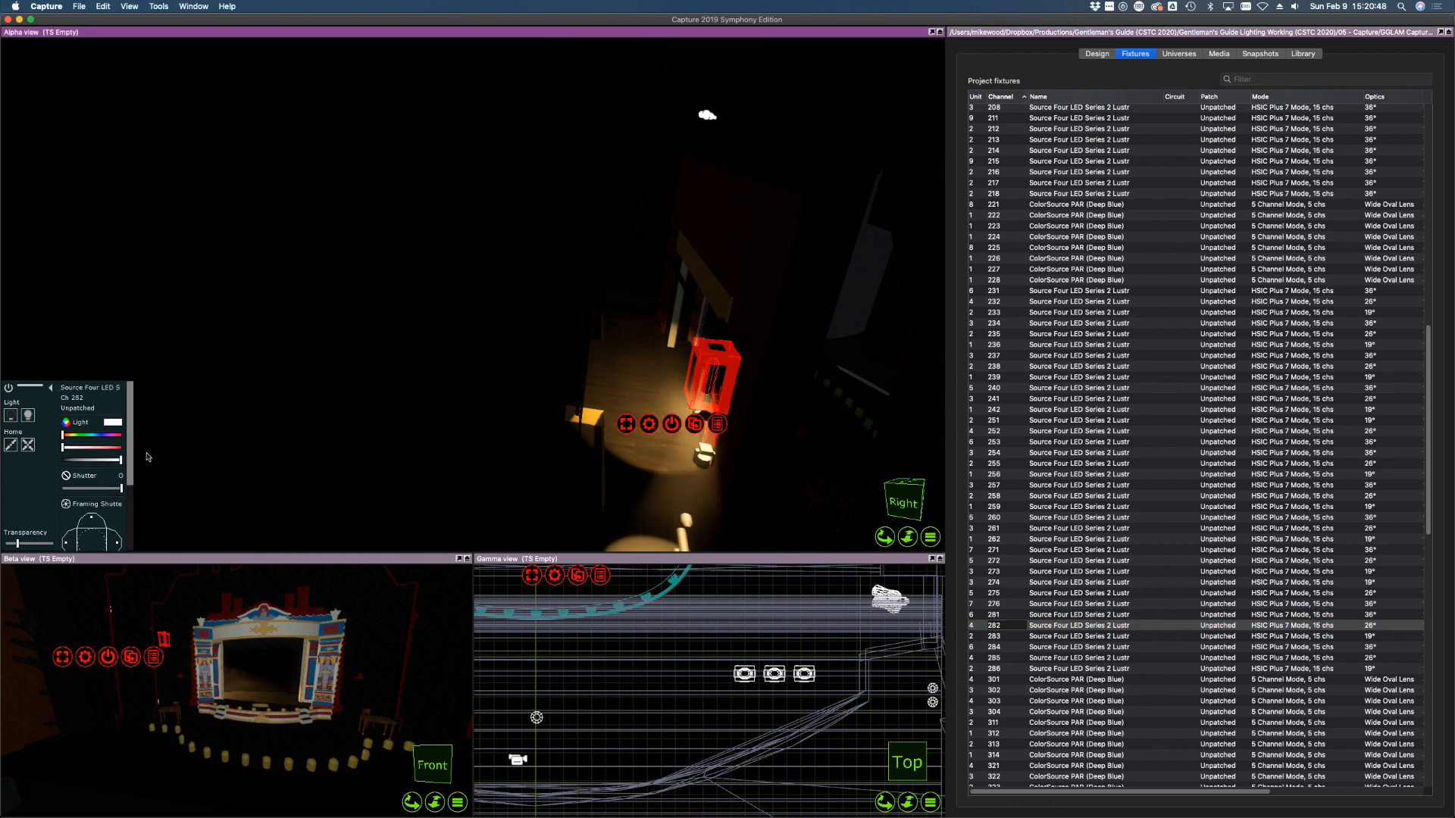
{"action": "left_click_drag", "start_coordinate": [649, 378], "coordinate": [641, 376]}
{"action": "left_click", "coordinate": [1056, 637]}
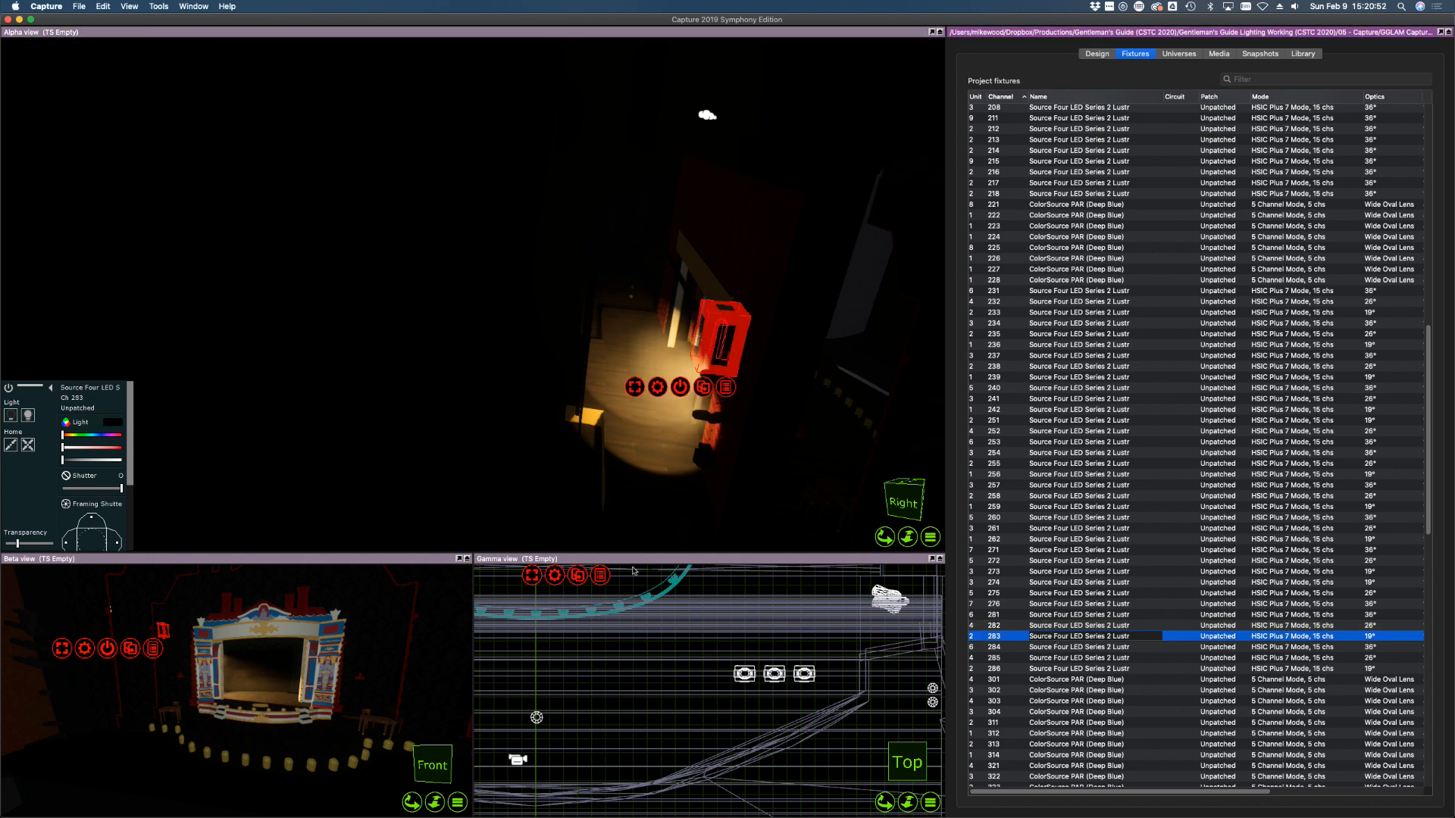
{"action": "left_click_drag", "start_coordinate": [100, 464], "coordinate": [136, 460]}
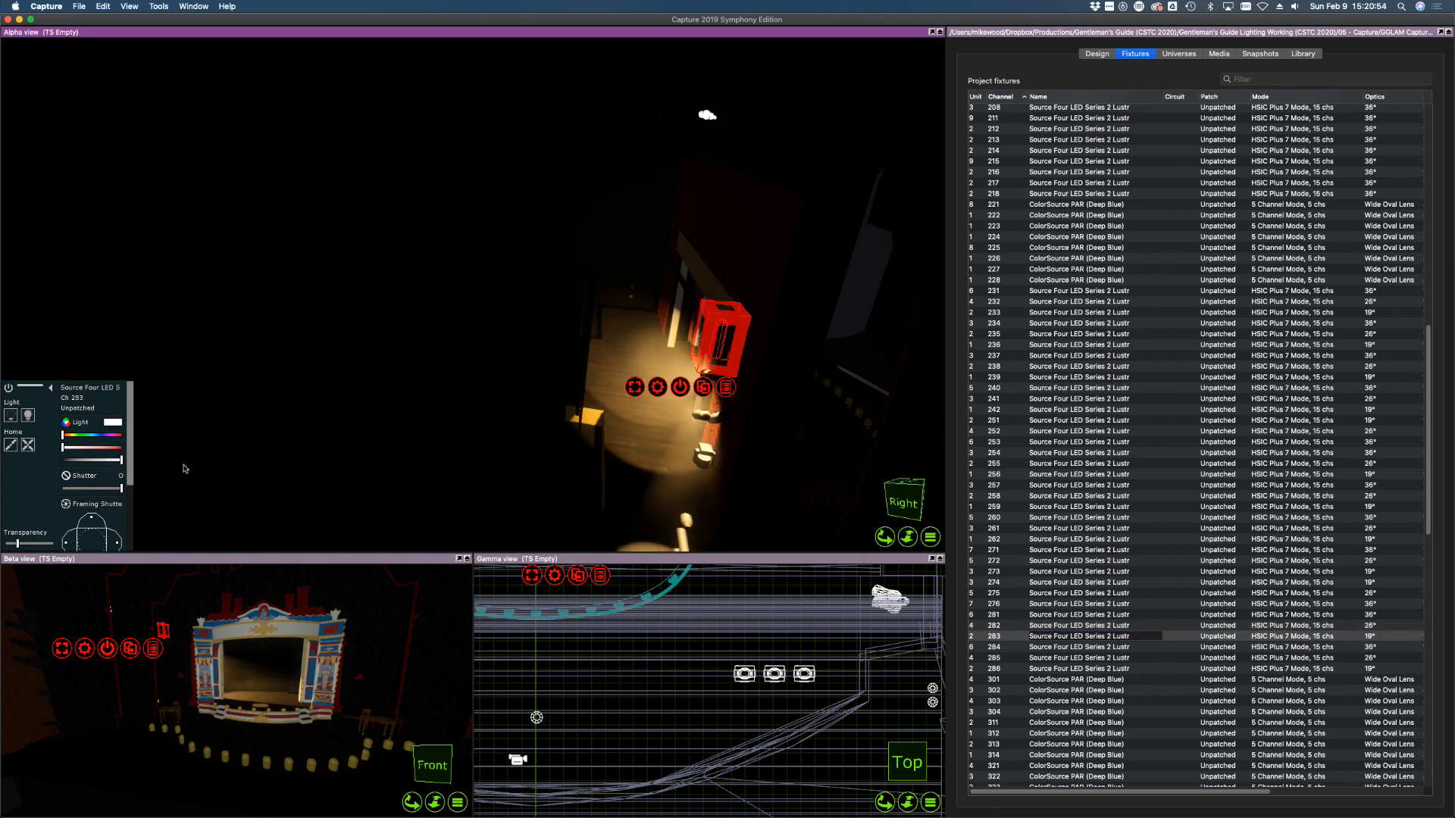
{"action": "left_click_drag", "start_coordinate": [635, 327], "coordinate": [624, 320]}
{"action": "right_click_drag", "start_coordinate": [790, 470], "coordinate": [790, 470]}
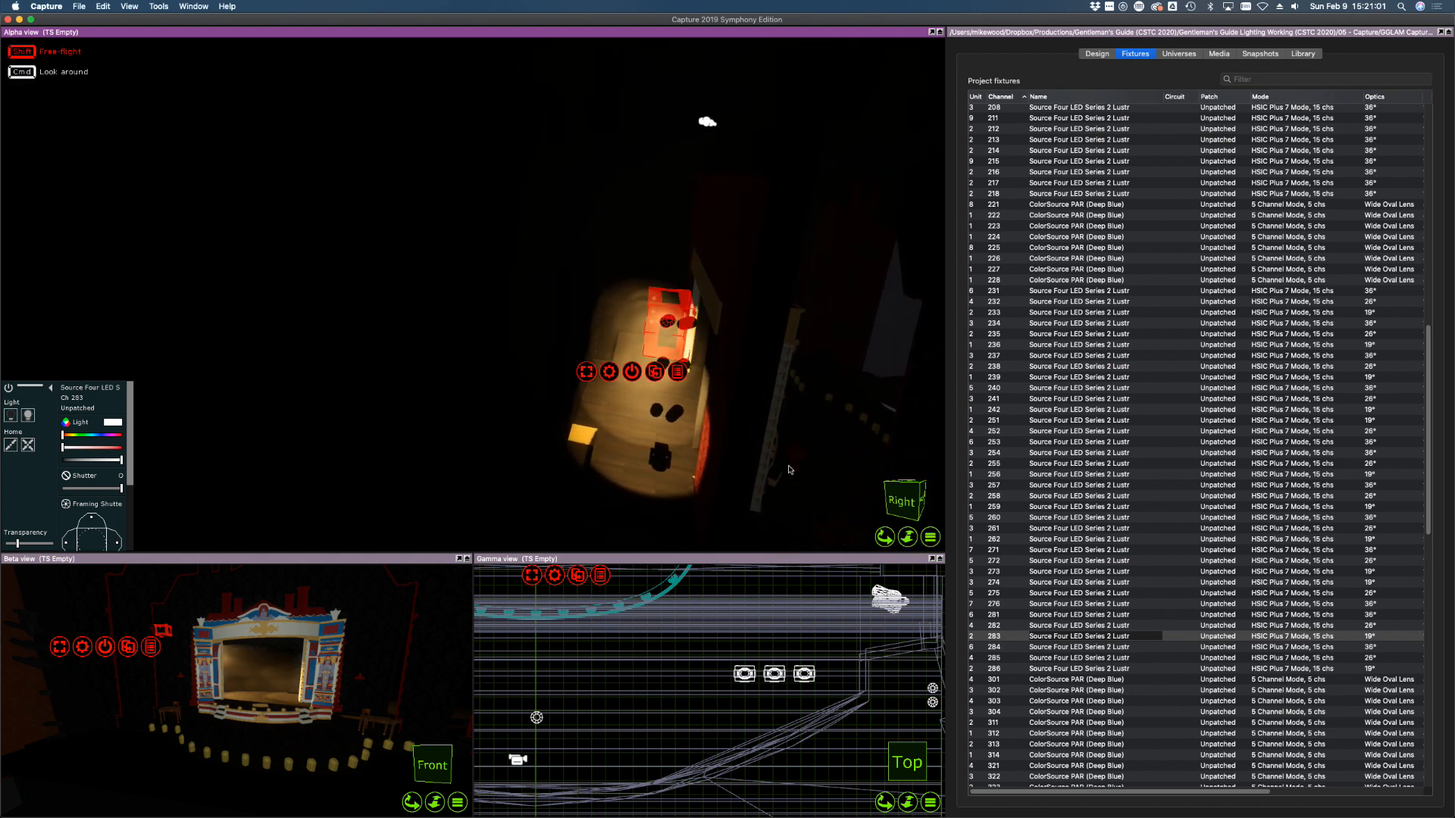
Set channels 281–283 to full with 27% focus, then switch them off
{"action": "left_click", "coordinate": [997, 619], "text": "shift"}
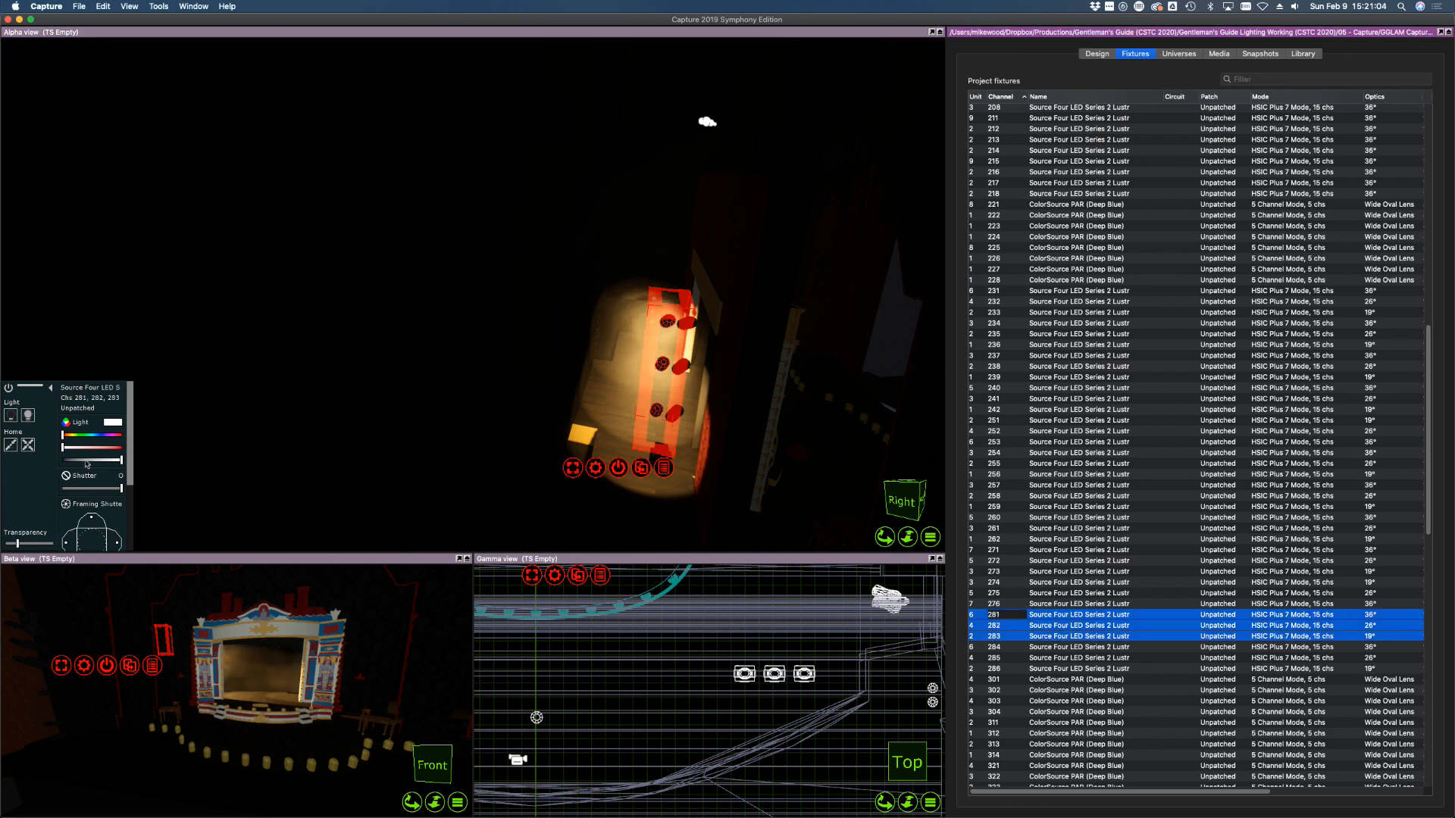
{"action": "left_click_drag", "start_coordinate": [85, 461], "coordinate": [195, 464]}
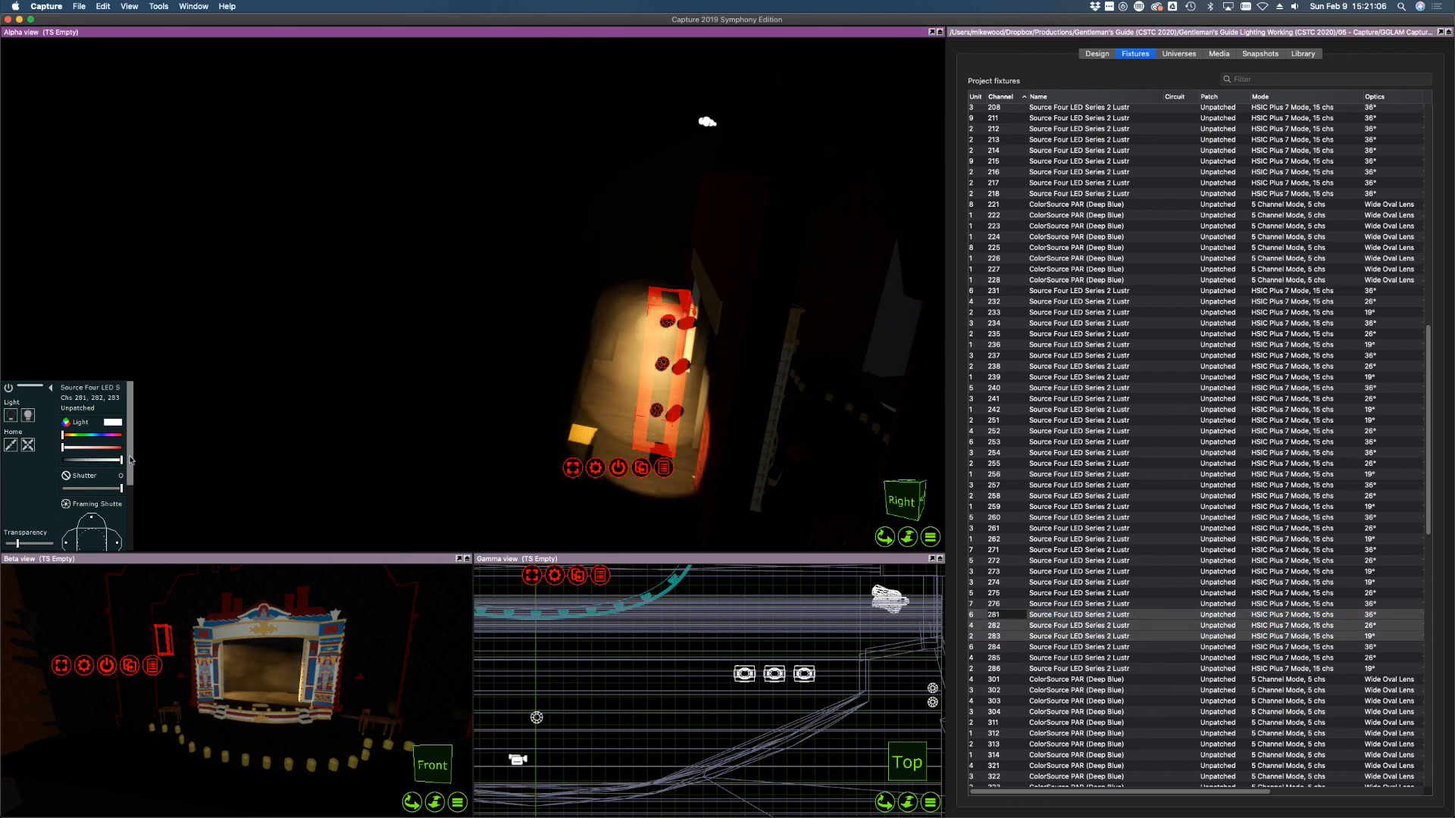
{"action": "scroll", "coordinate": [122, 485], "scroll_direction": "down", "scroll_amount": 5}
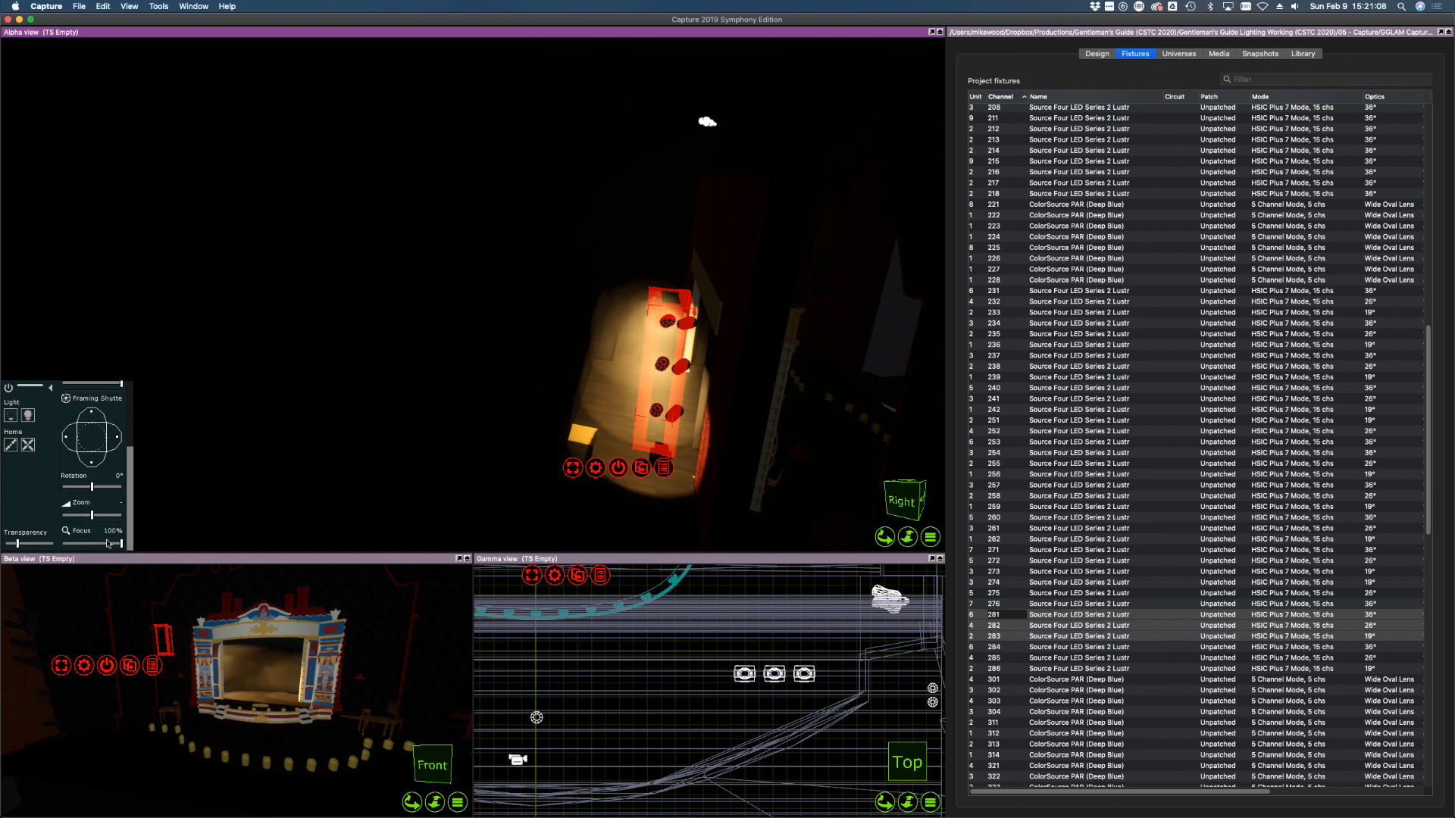
{"action": "left_click_drag", "start_coordinate": [108, 543], "coordinate": [78, 544]}
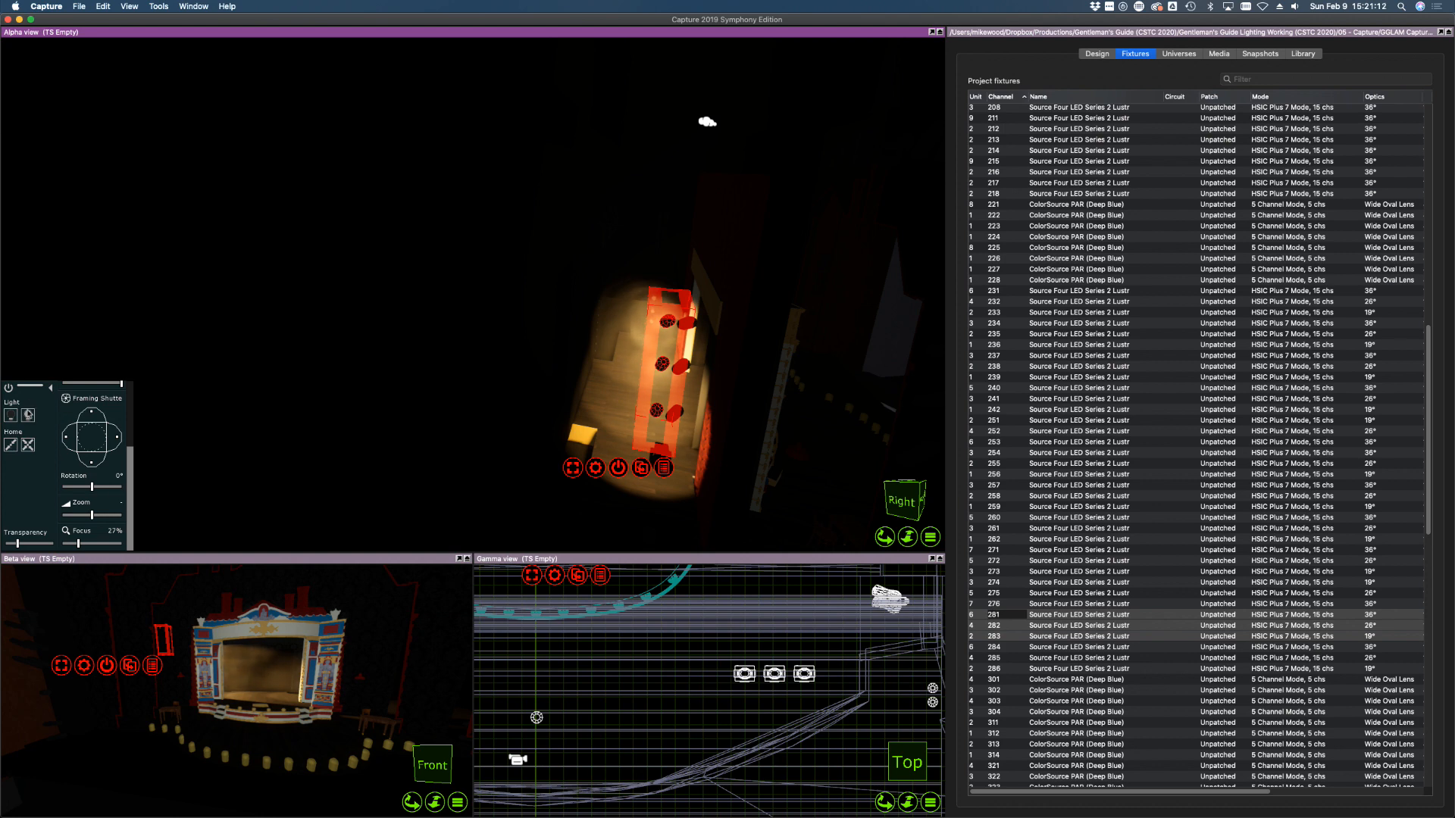
{"action": "left_click", "coordinate": [10, 416]}
Switch on channel 284 and spread its beam across the stage
{"action": "left_click", "coordinate": [1019, 649]}
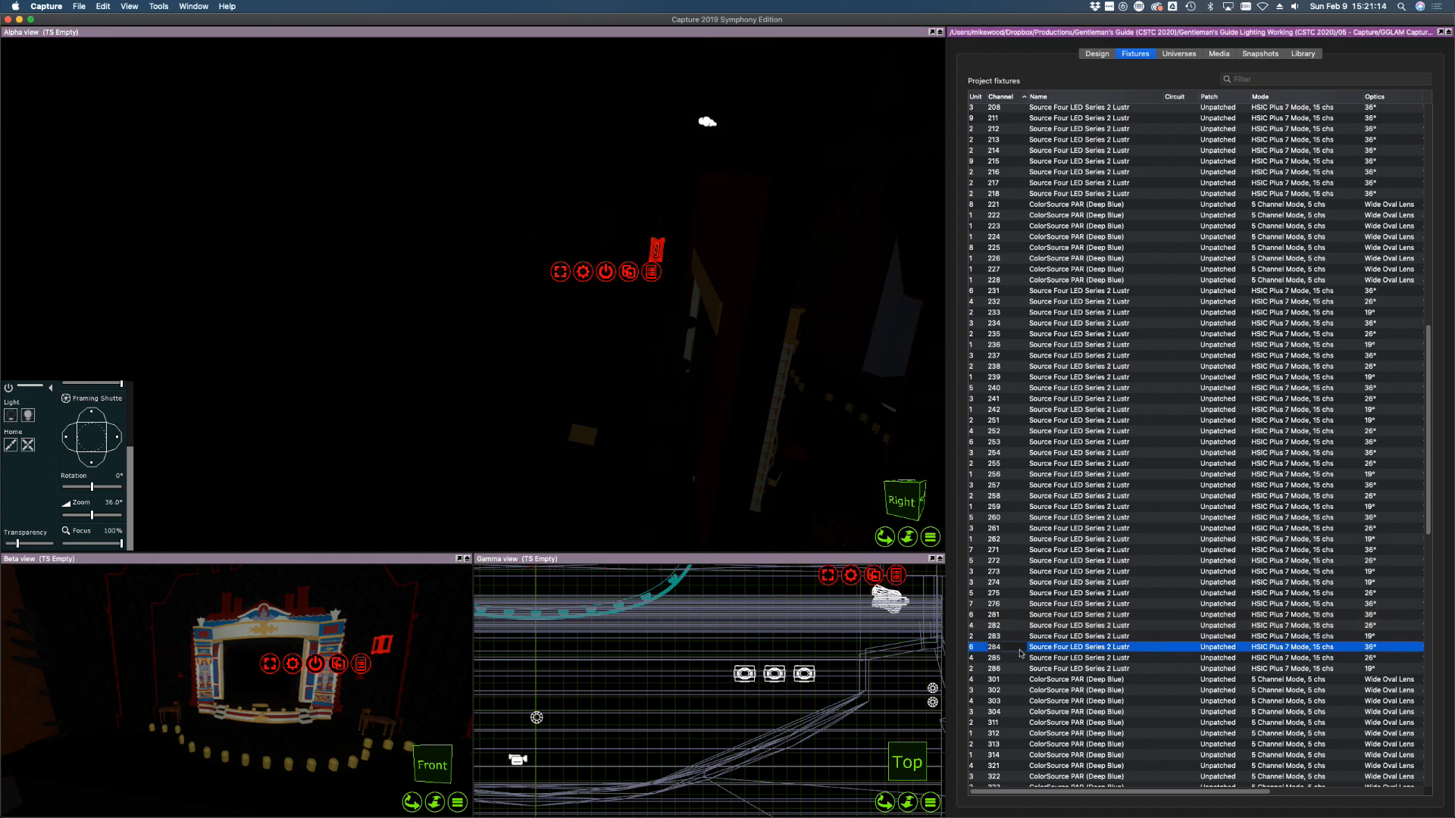
{"action": "left_click", "coordinate": [31, 418]}
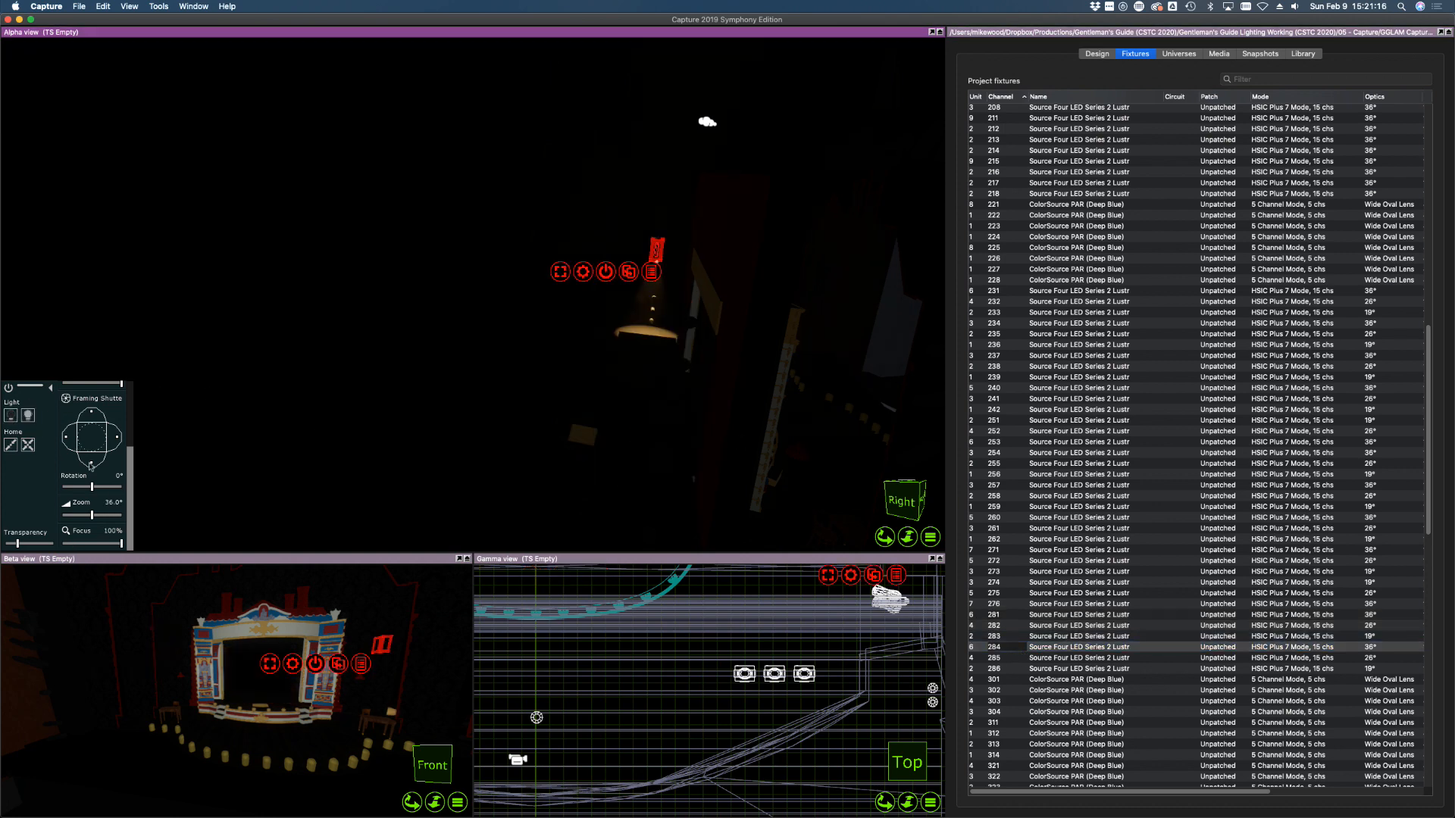
{"action": "left_click_drag", "start_coordinate": [634, 425], "coordinate": [611, 322]}
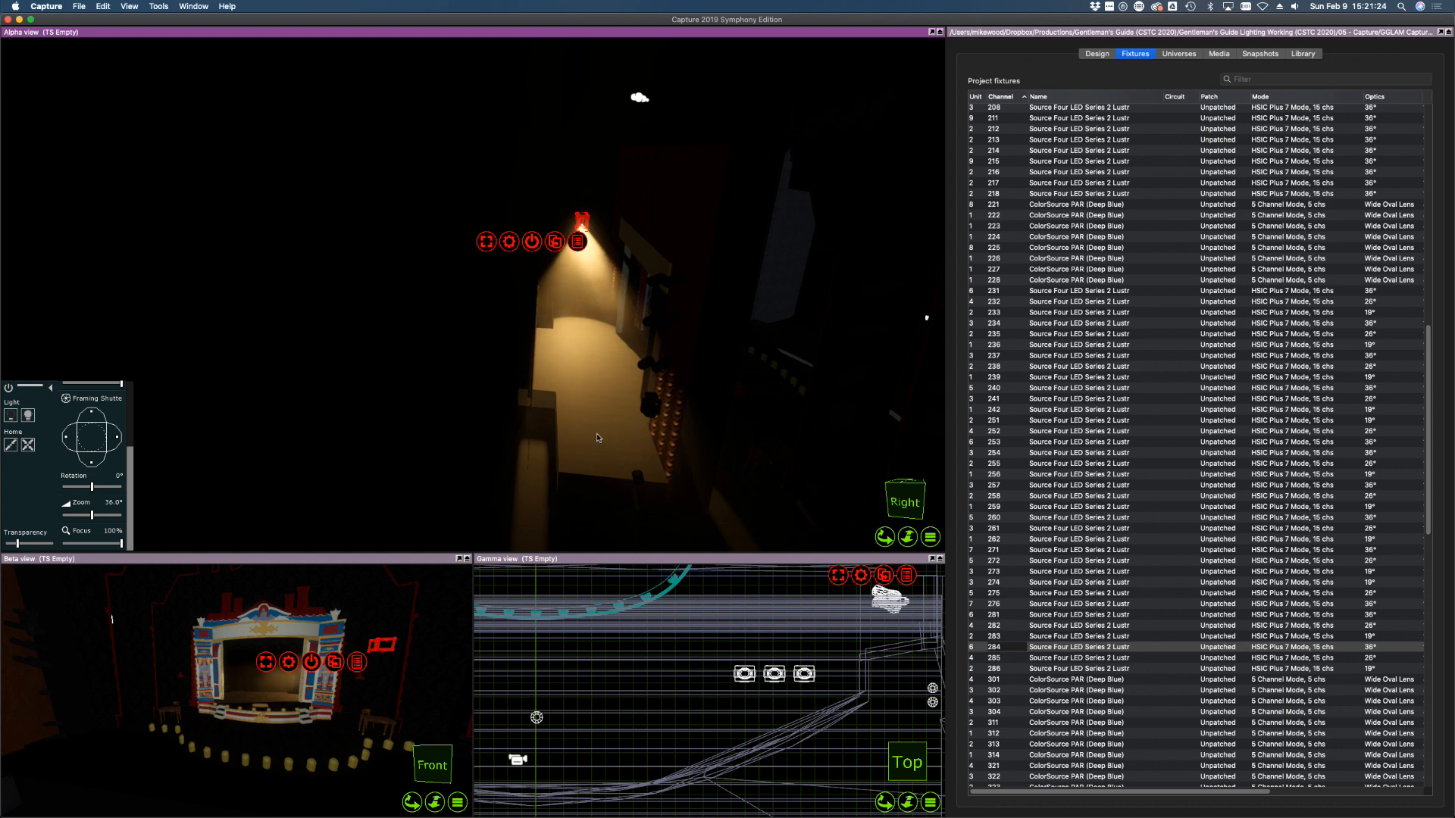
{"action": "left_click_drag", "start_coordinate": [582, 342], "coordinate": [581, 316]}
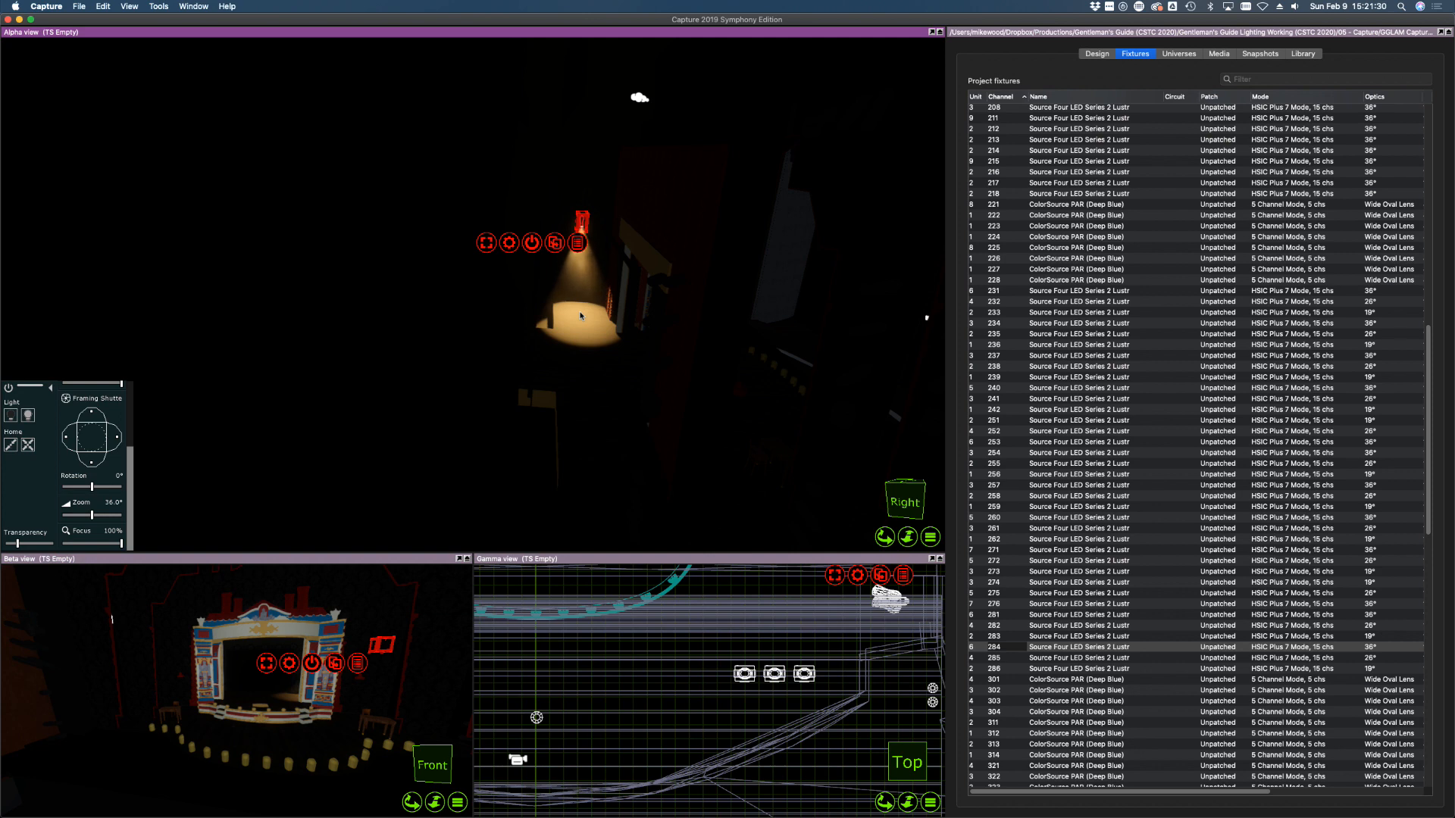
{"action": "left_click_drag", "start_coordinate": [581, 316], "coordinate": [589, 339]}
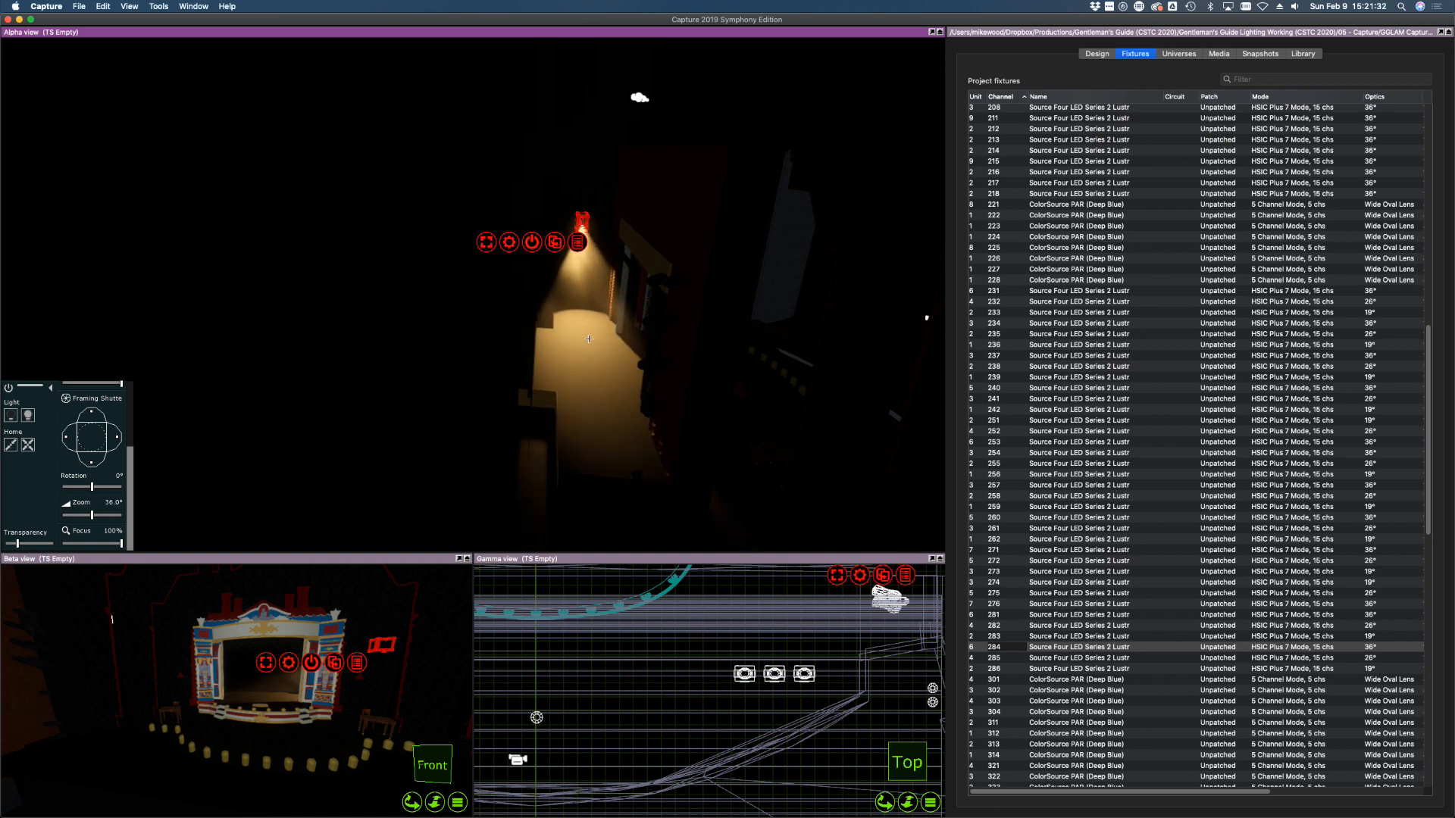
Aim Source Four channels 285 and 286 at spots on the stage
{"action": "left_click", "coordinate": [1051, 657]}
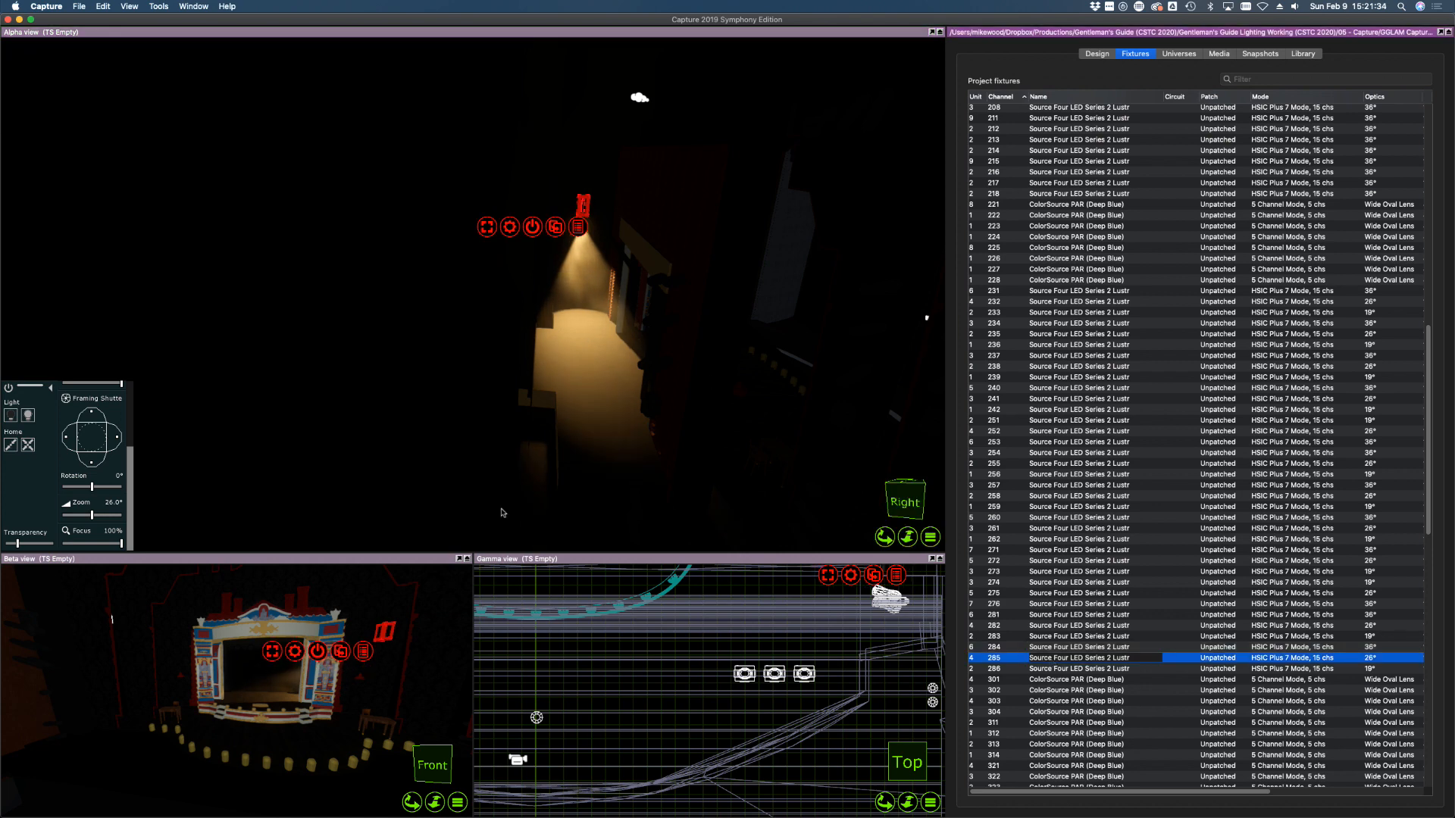
{"action": "scroll", "coordinate": [97, 494], "scroll_direction": "up", "scroll_amount": 5}
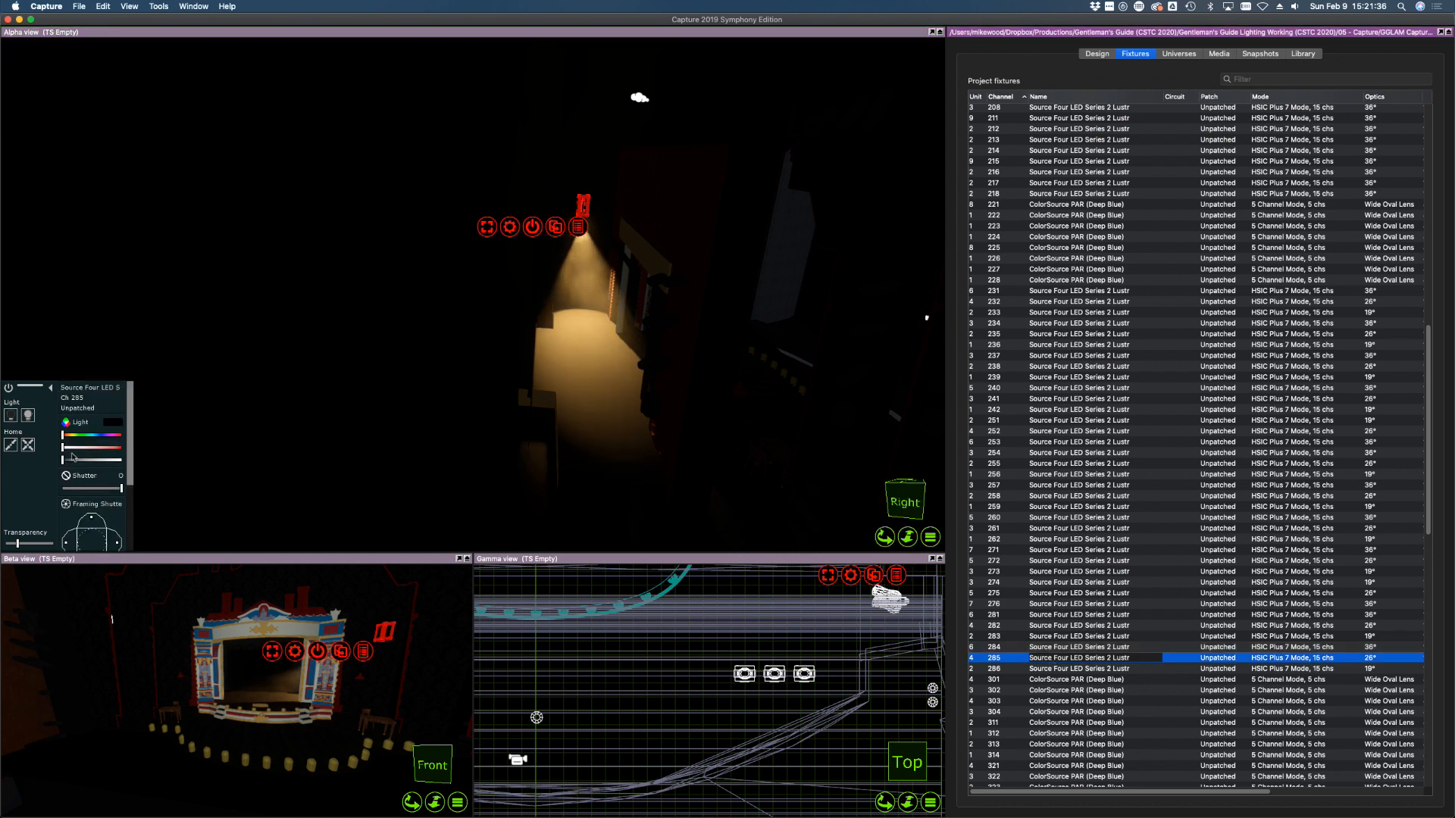
{"action": "left_click", "coordinate": [194, 436]}
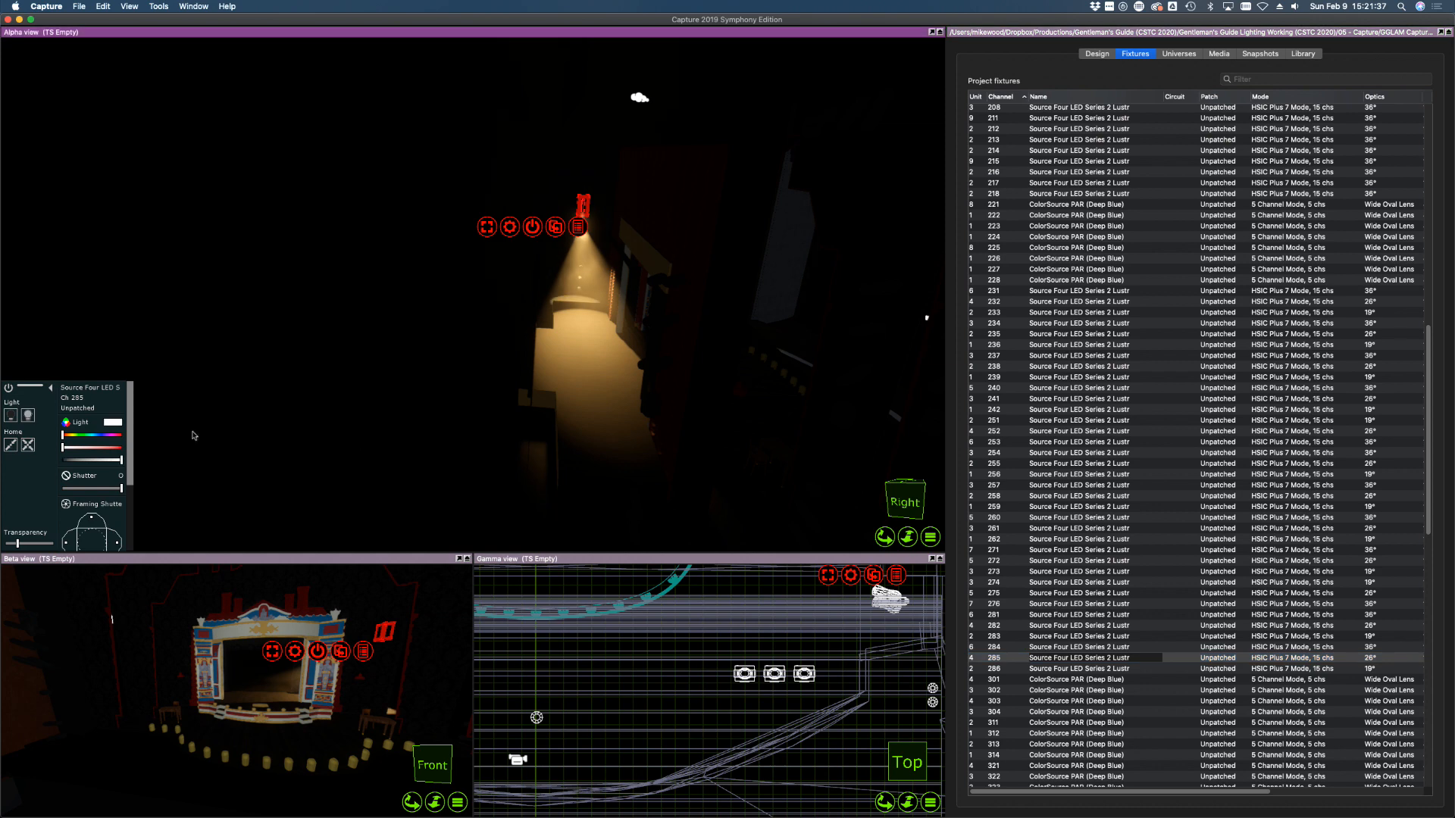
{"action": "left_click", "coordinate": [604, 373]}
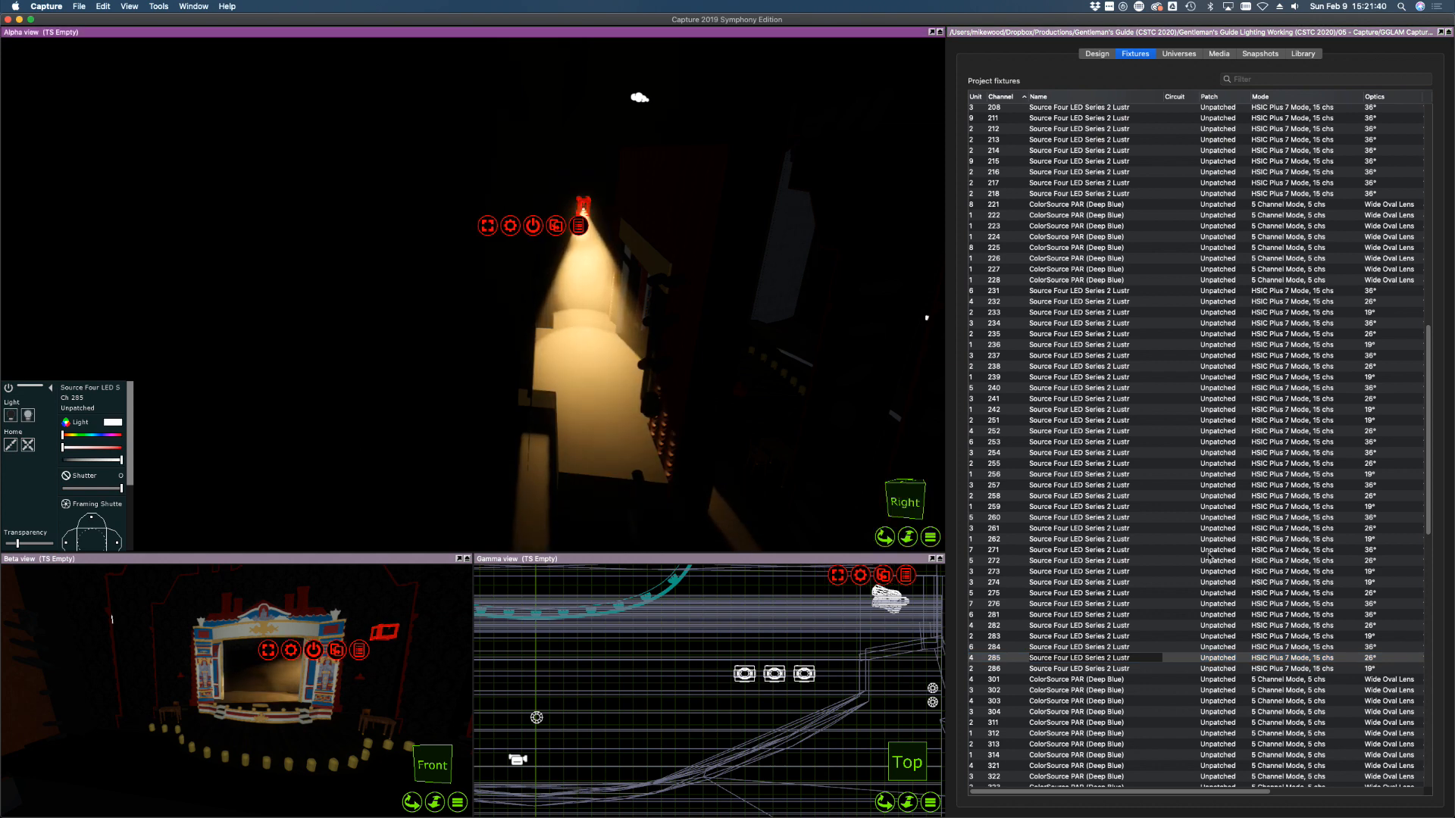
{"action": "left_click", "coordinate": [1100, 669]}
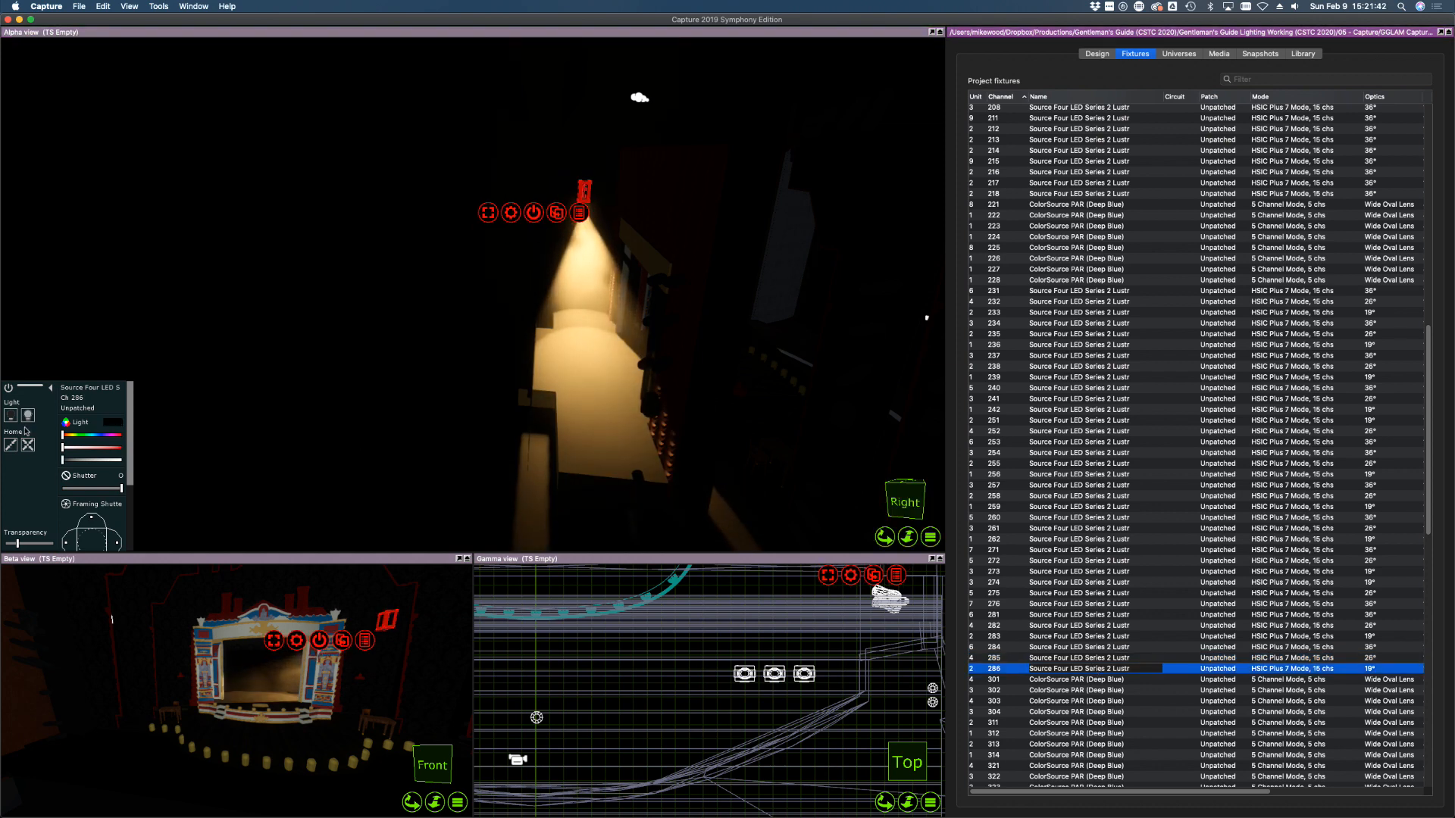
{"action": "left_click", "coordinate": [603, 437]}
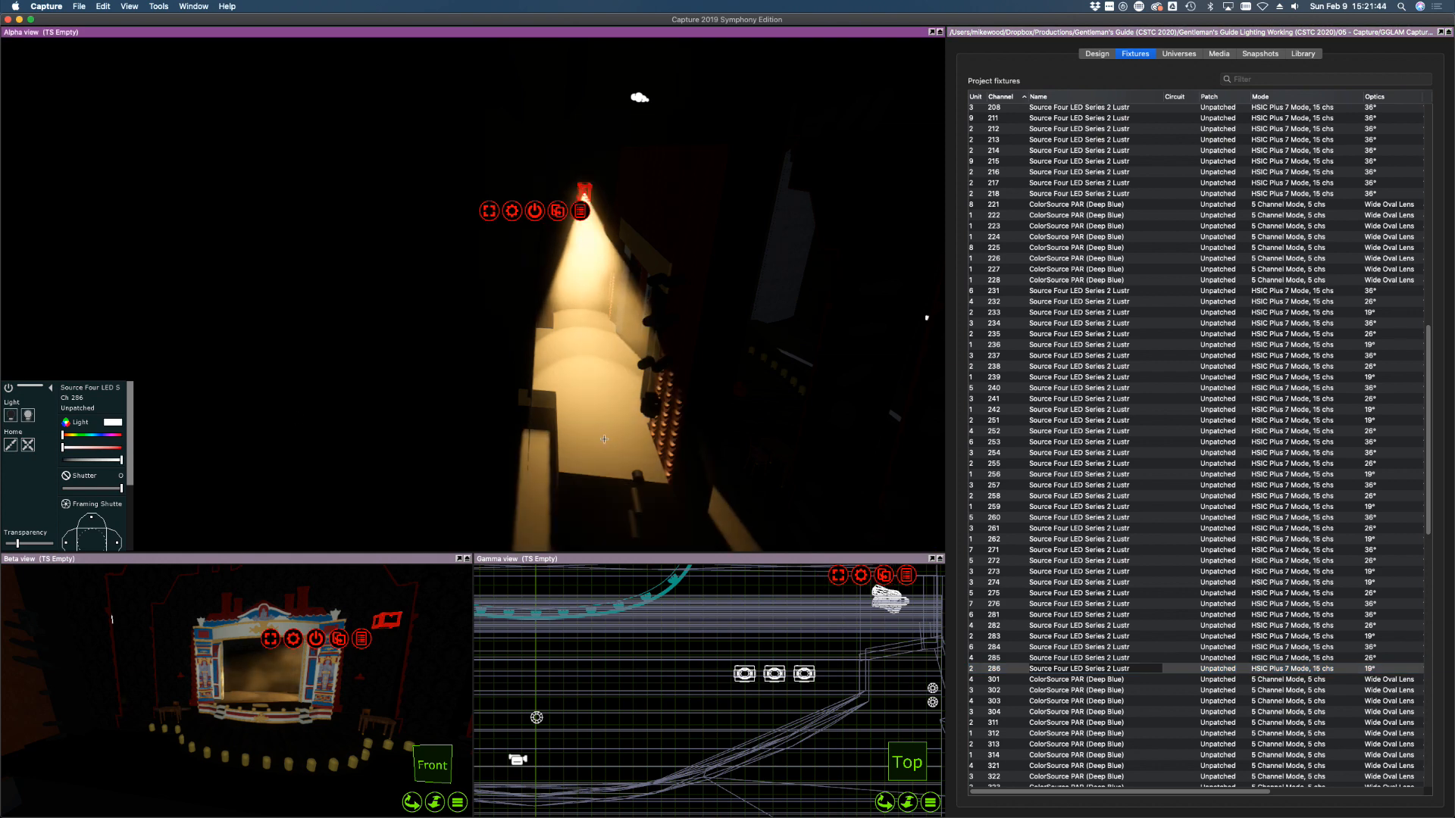
Select channels 284–286 and soften their focus to 53%
{"action": "left_click", "coordinate": [1318, 648], "text": "shift"}
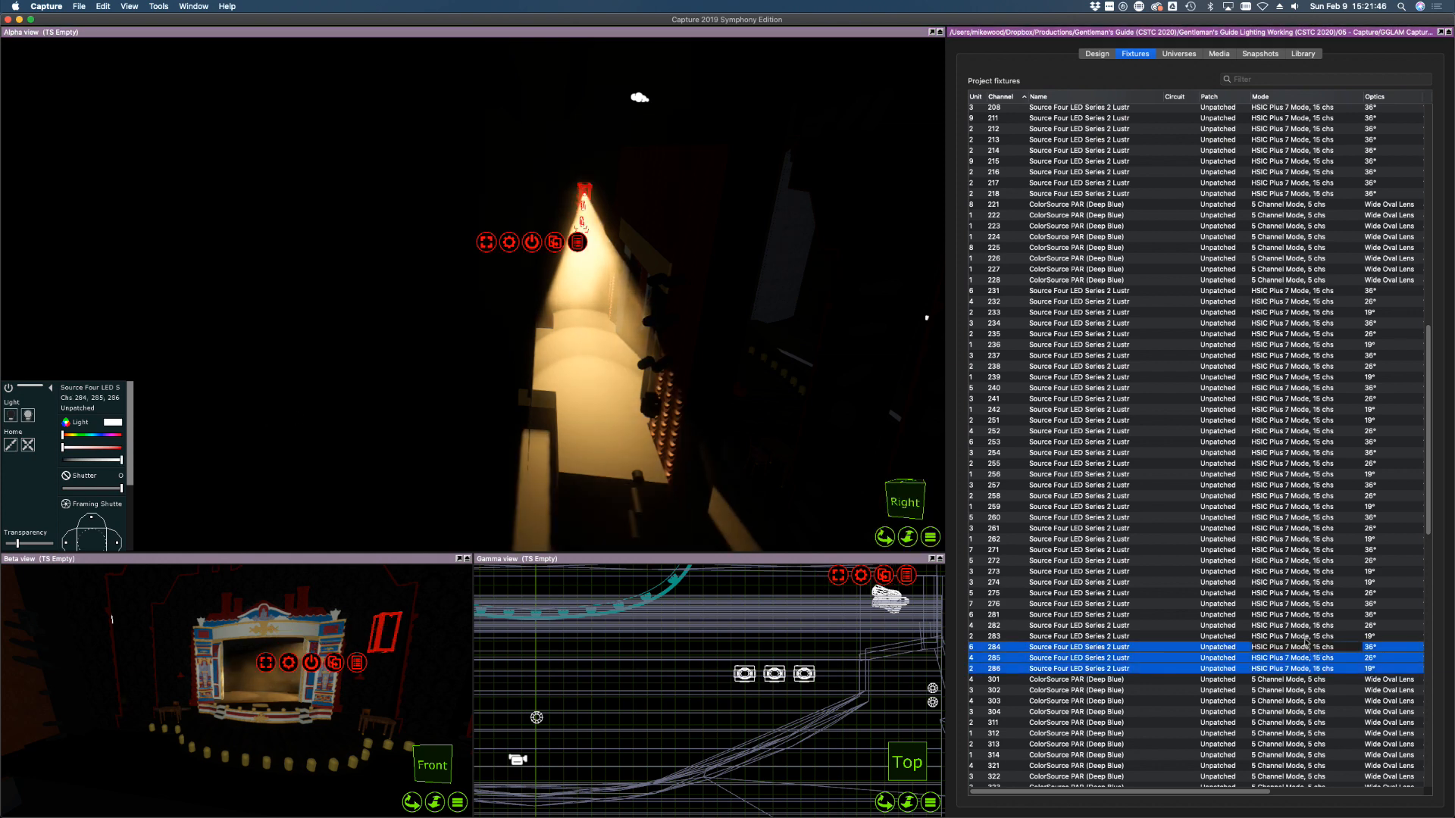
{"action": "left_click_drag", "start_coordinate": [128, 471], "coordinate": [132, 528]}
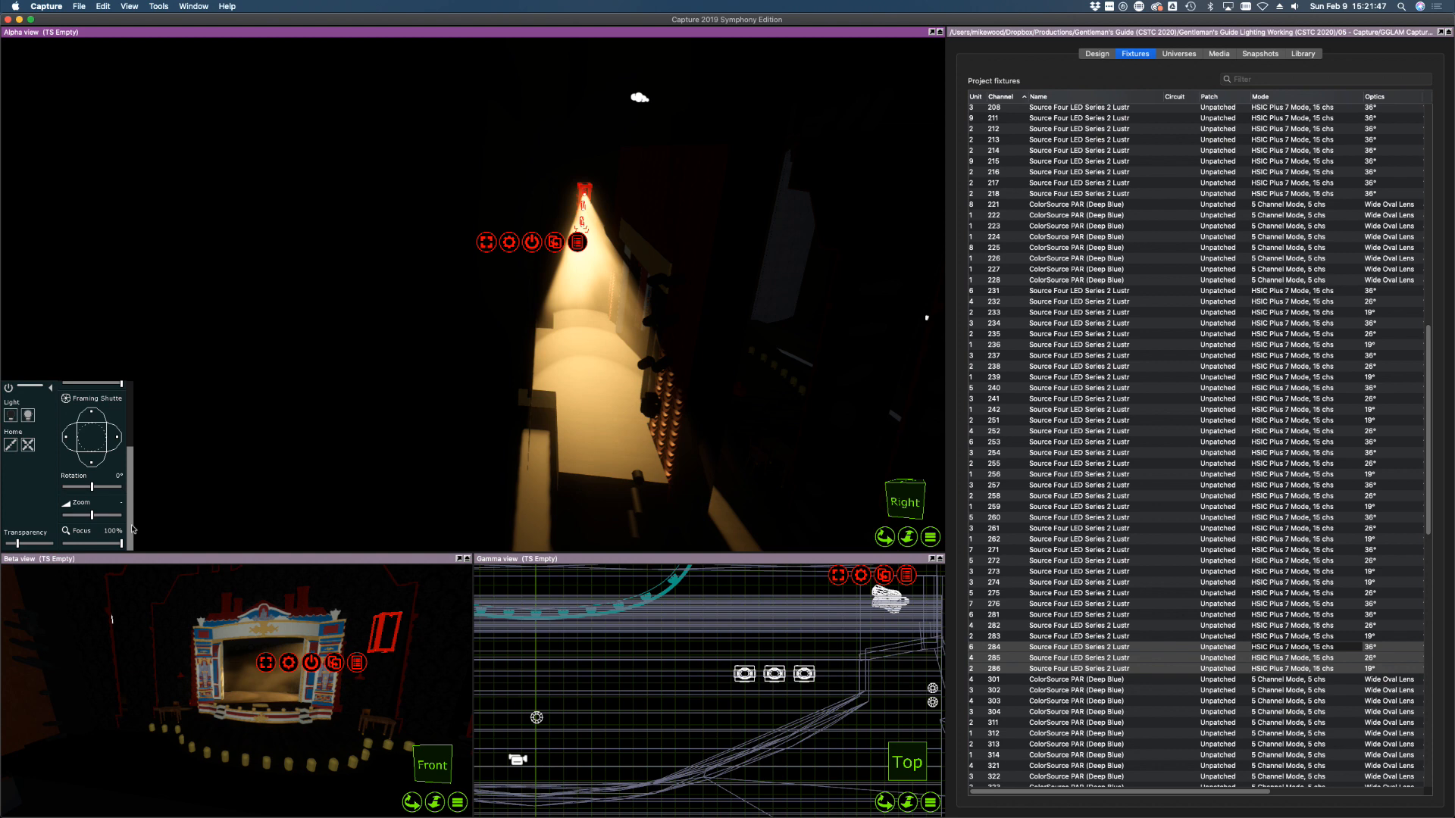
{"action": "left_click", "coordinate": [94, 543]}
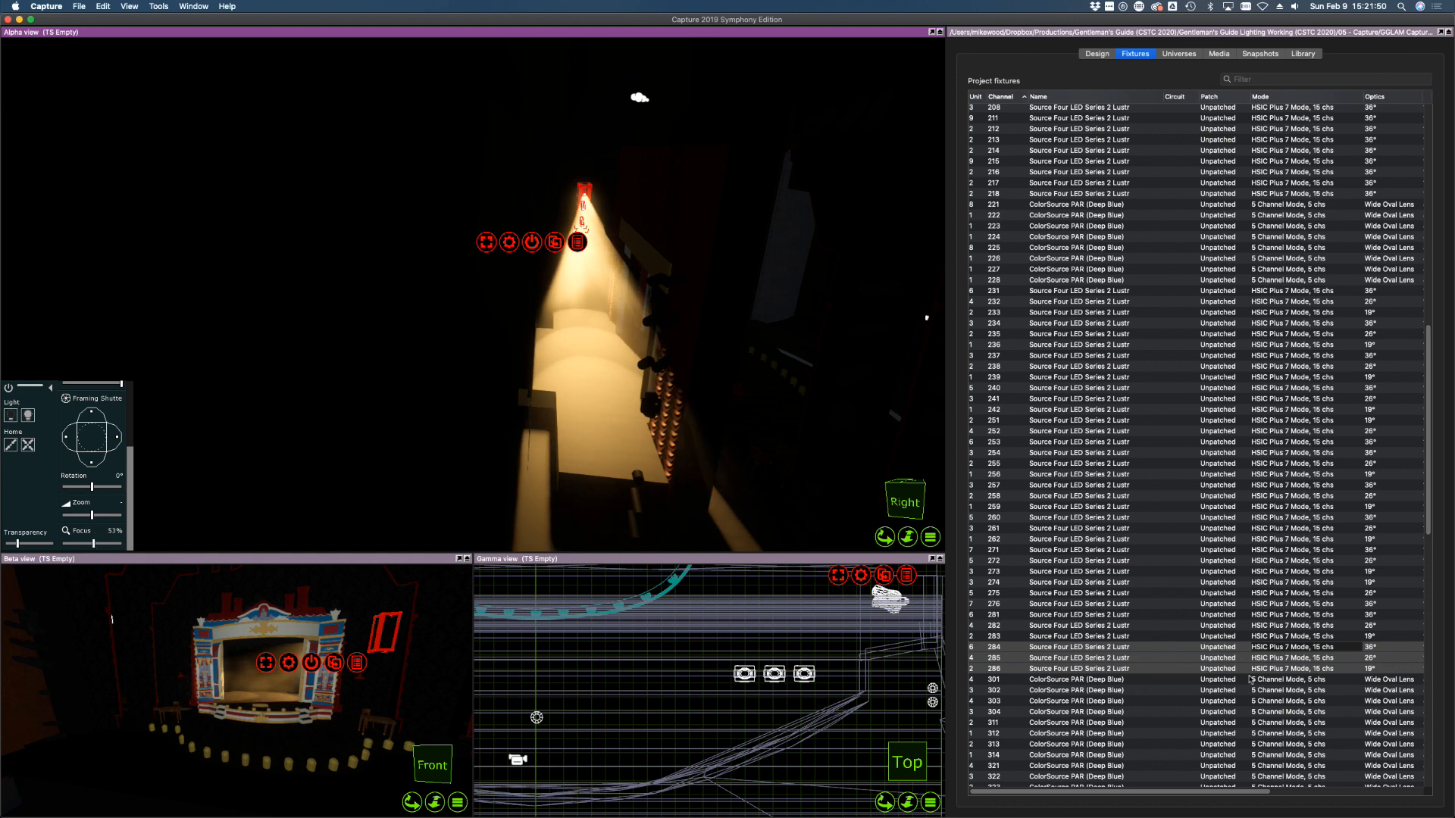
{"action": "scroll", "coordinate": [1162, 604], "scroll_direction": "down", "scroll_amount": 5}
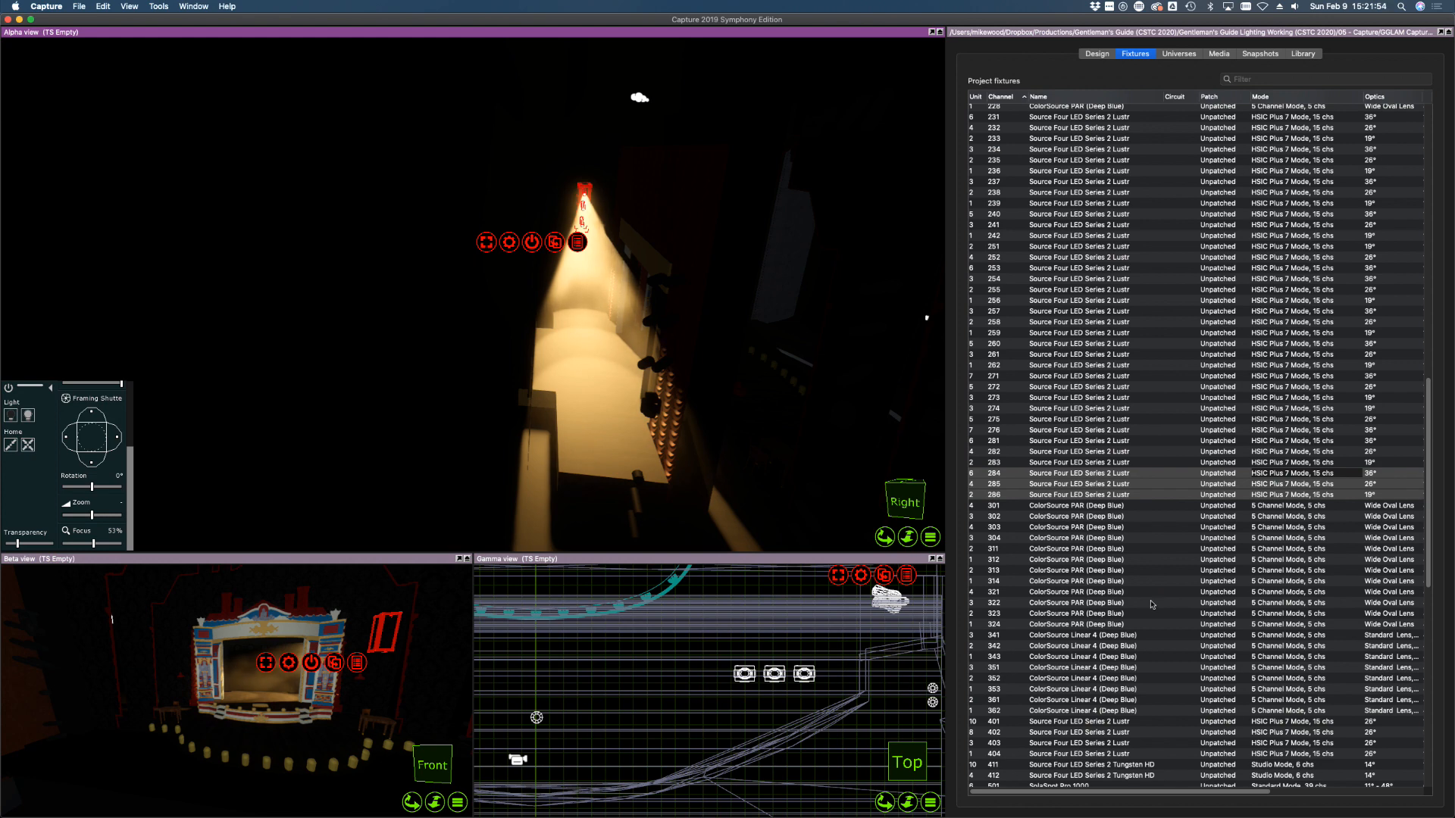
Select several PAR and Source Four channel ranges, then clear the fixture selection
{"action": "left_click", "coordinate": [1100, 625]}
{"action": "left_click", "coordinate": [1098, 505], "text": "shift"}
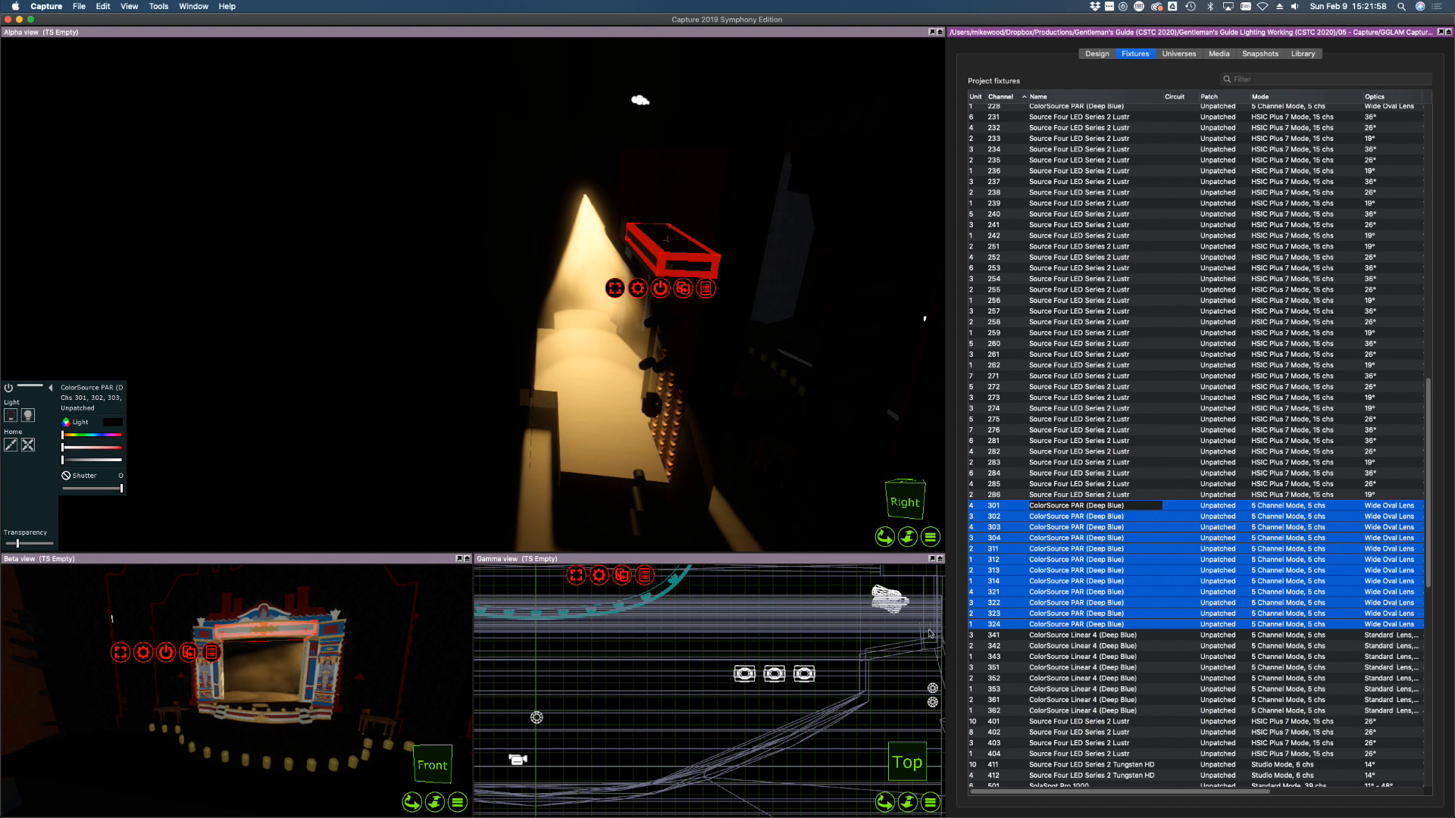
{"action": "left_click", "coordinate": [1125, 495]}
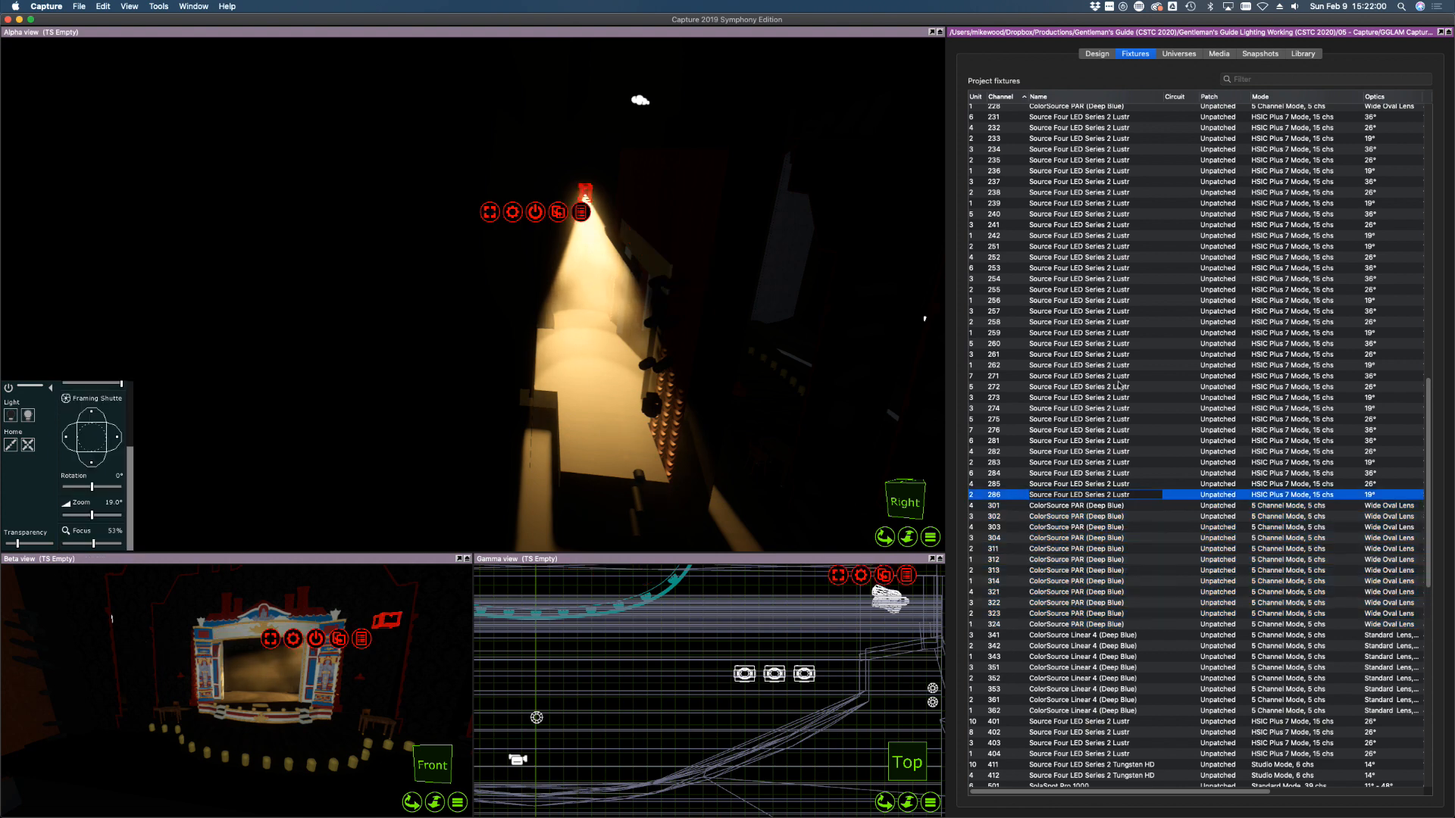
{"action": "left_click_drag", "start_coordinate": [1119, 385], "coordinate": [1106, 301], "text": "shift"}
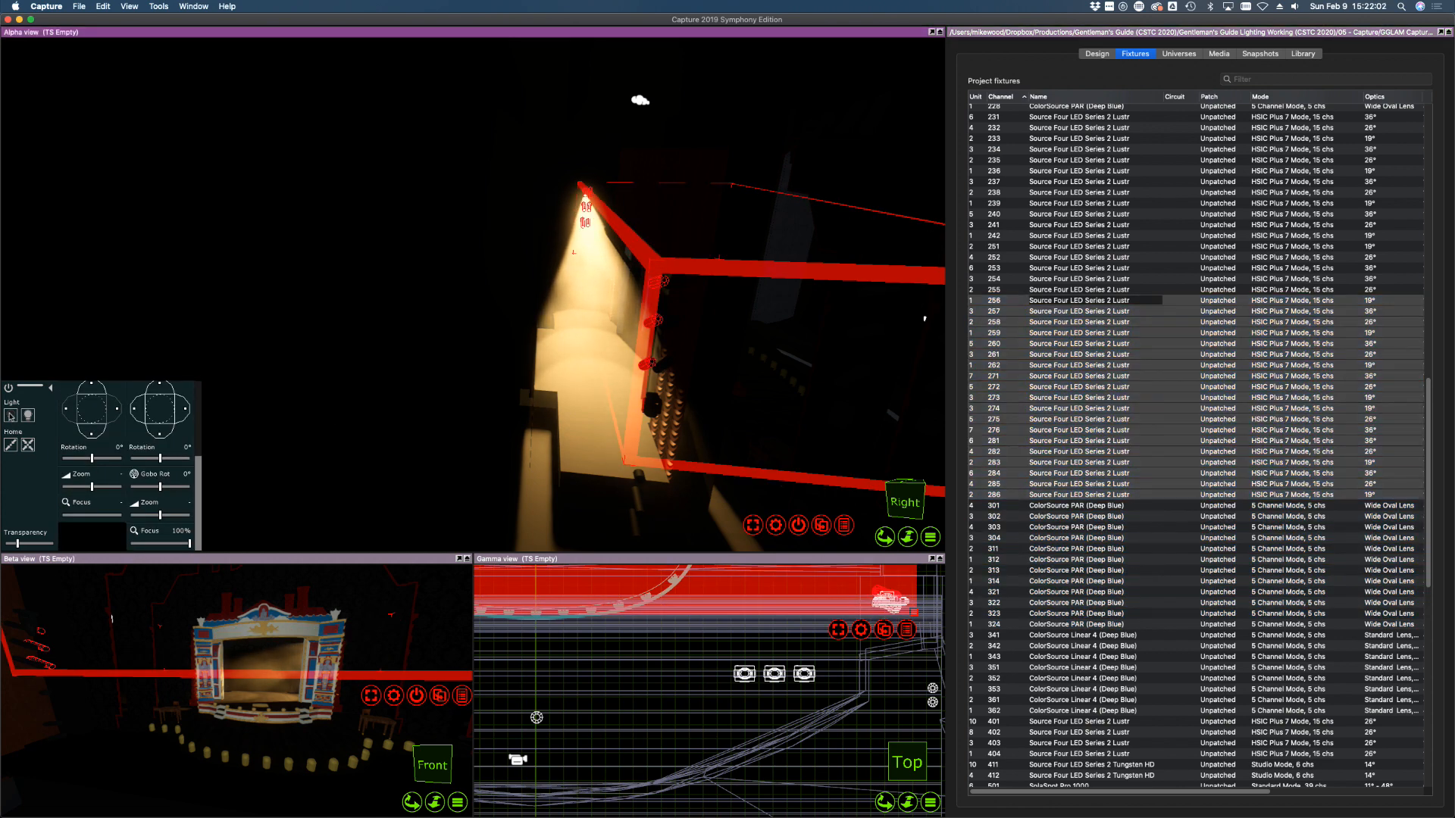
{"action": "left_click", "coordinate": [280, 661]}
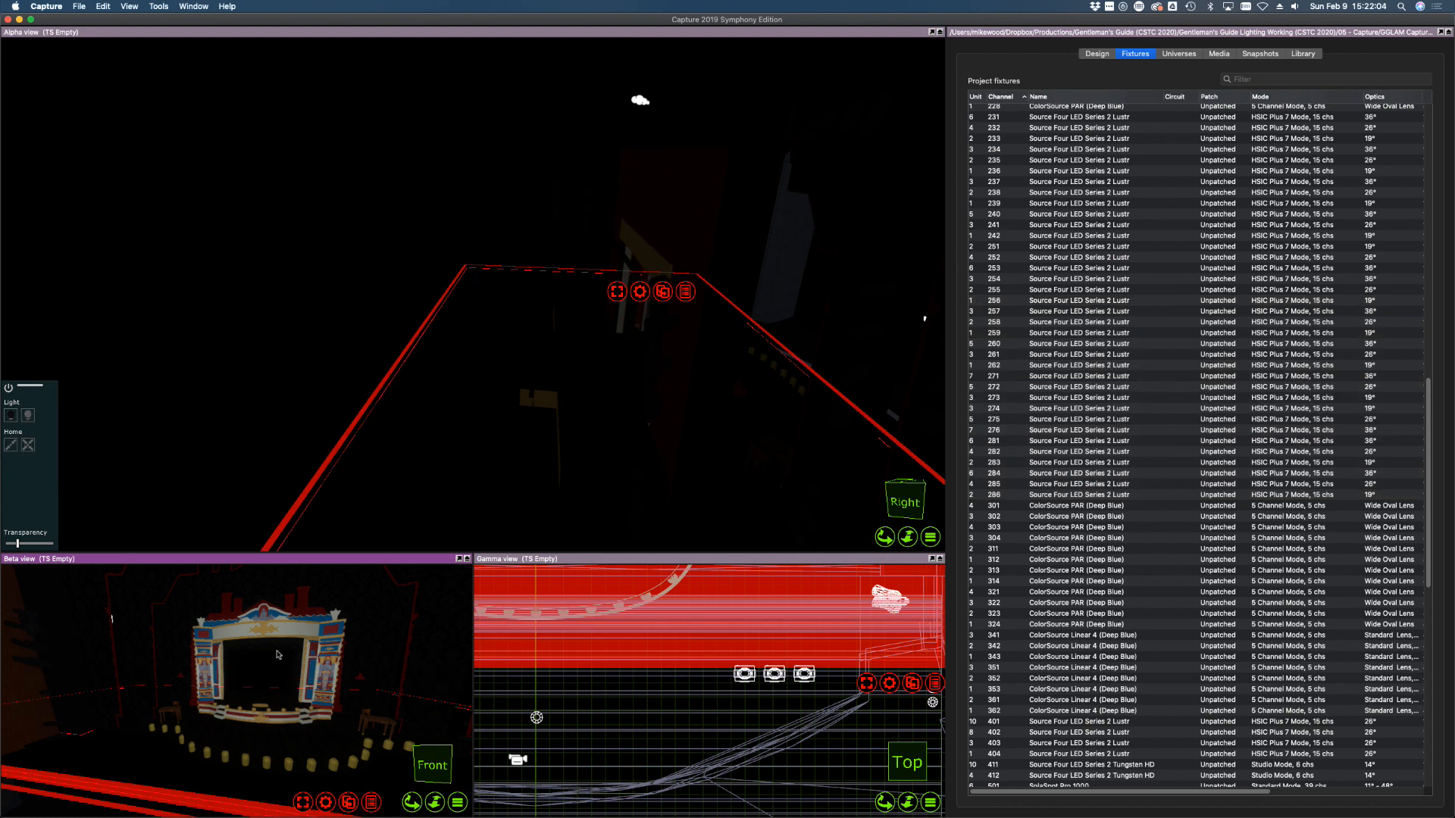
Orbit the Gamma plan view into a tilted side-angle perspective of the rig
{"action": "scroll", "coordinate": [281, 651], "scroll_direction": "up", "scroll_amount": 5}
{"action": "scroll", "coordinate": [546, 703], "scroll_direction": "down", "scroll_amount": 3}
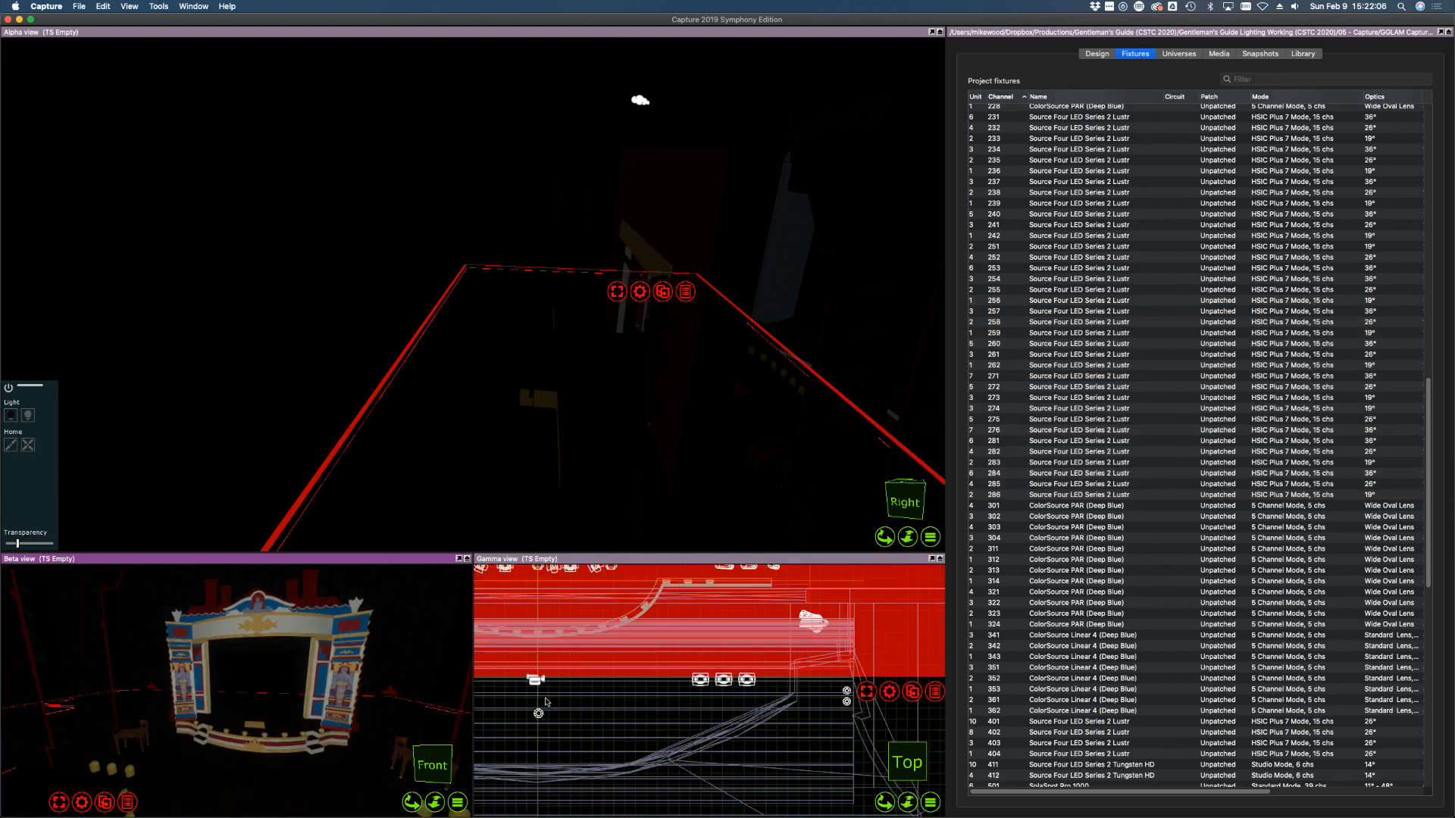
{"action": "scroll", "coordinate": [546, 702], "scroll_direction": "down", "scroll_amount": 2}
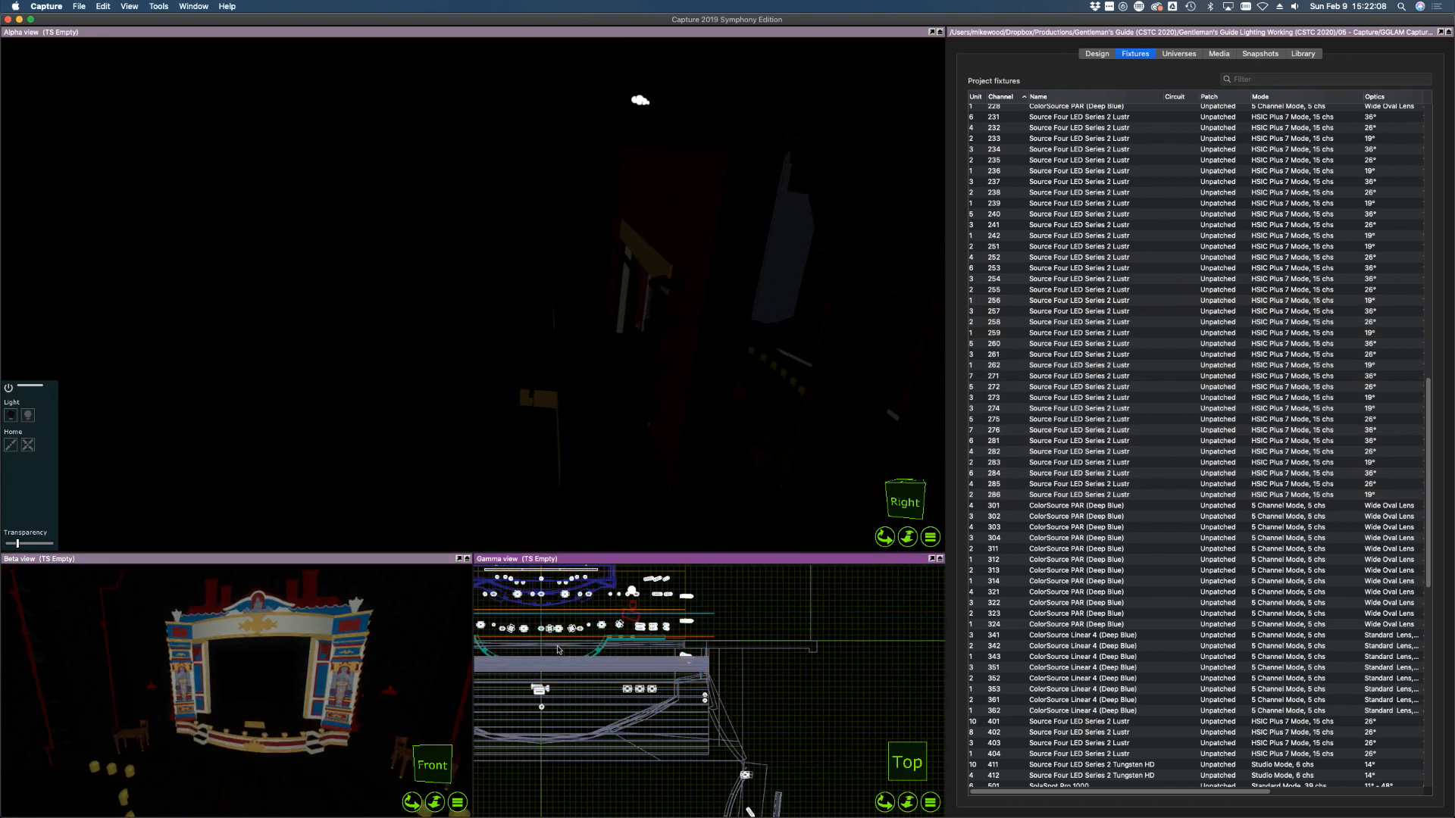
{"action": "scroll", "coordinate": [559, 650], "scroll_direction": "up", "scroll_amount": 3}
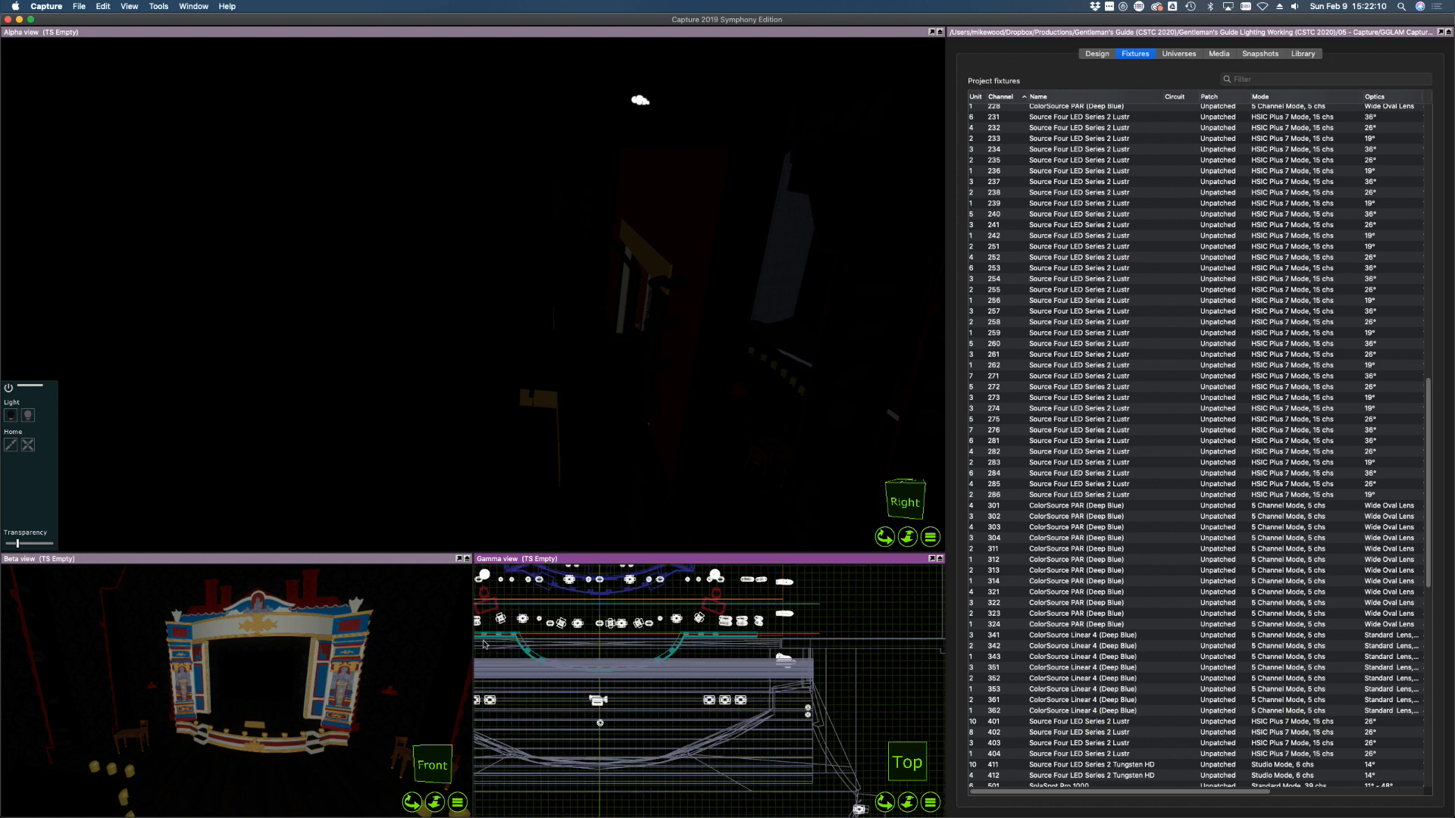
{"action": "scroll", "coordinate": [484, 644], "scroll_direction": "up", "scroll_amount": 3}
{"action": "left_click_drag", "start_coordinate": [483, 644], "coordinate": [540, 690]}
{"action": "right_click_drag", "start_coordinate": [539, 687], "coordinate": [538, 692]}
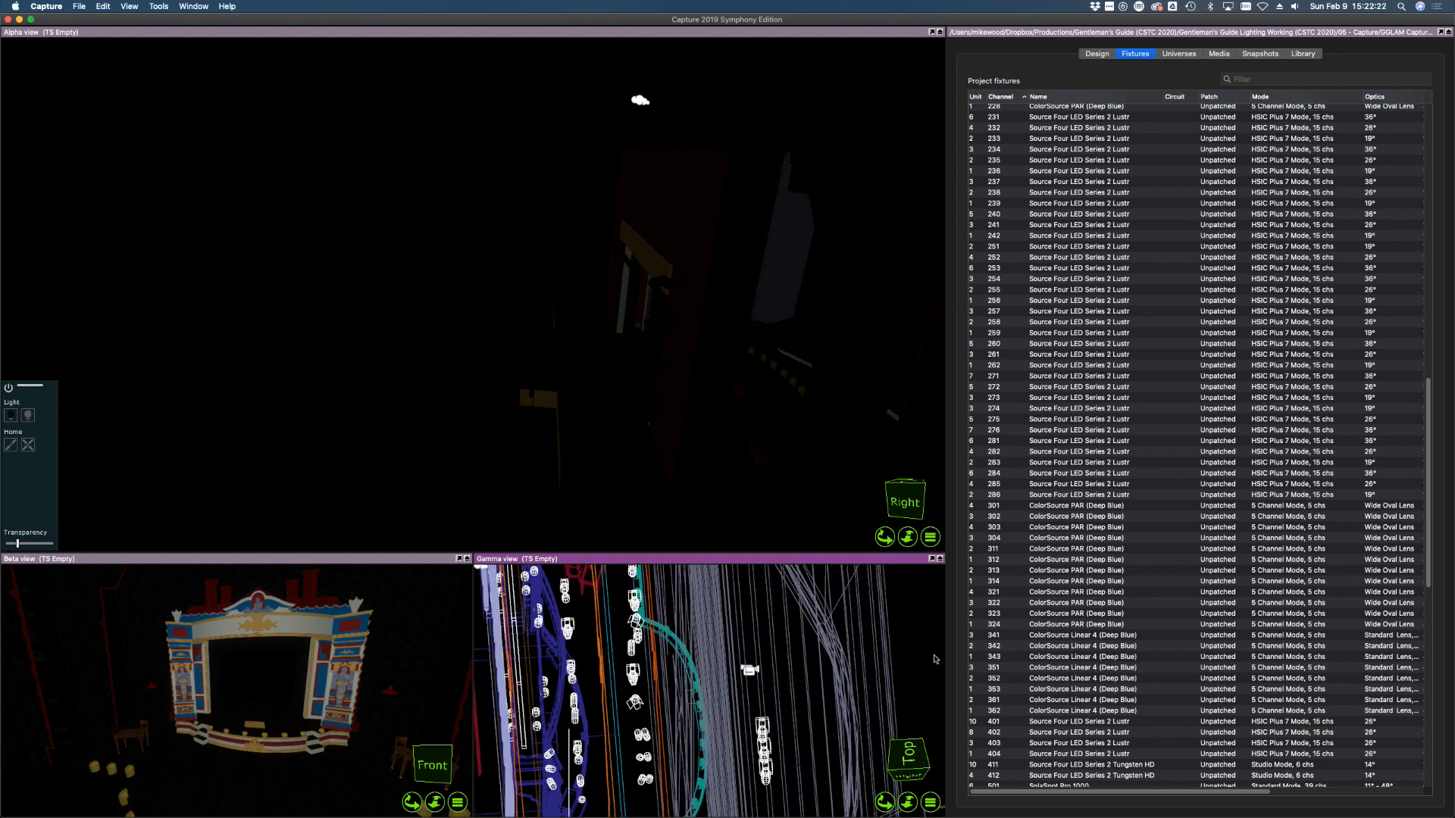
In a straight side elevation, select the overhead ColorSource PARs and Linear strips
{"action": "key", "text": "super+f"}
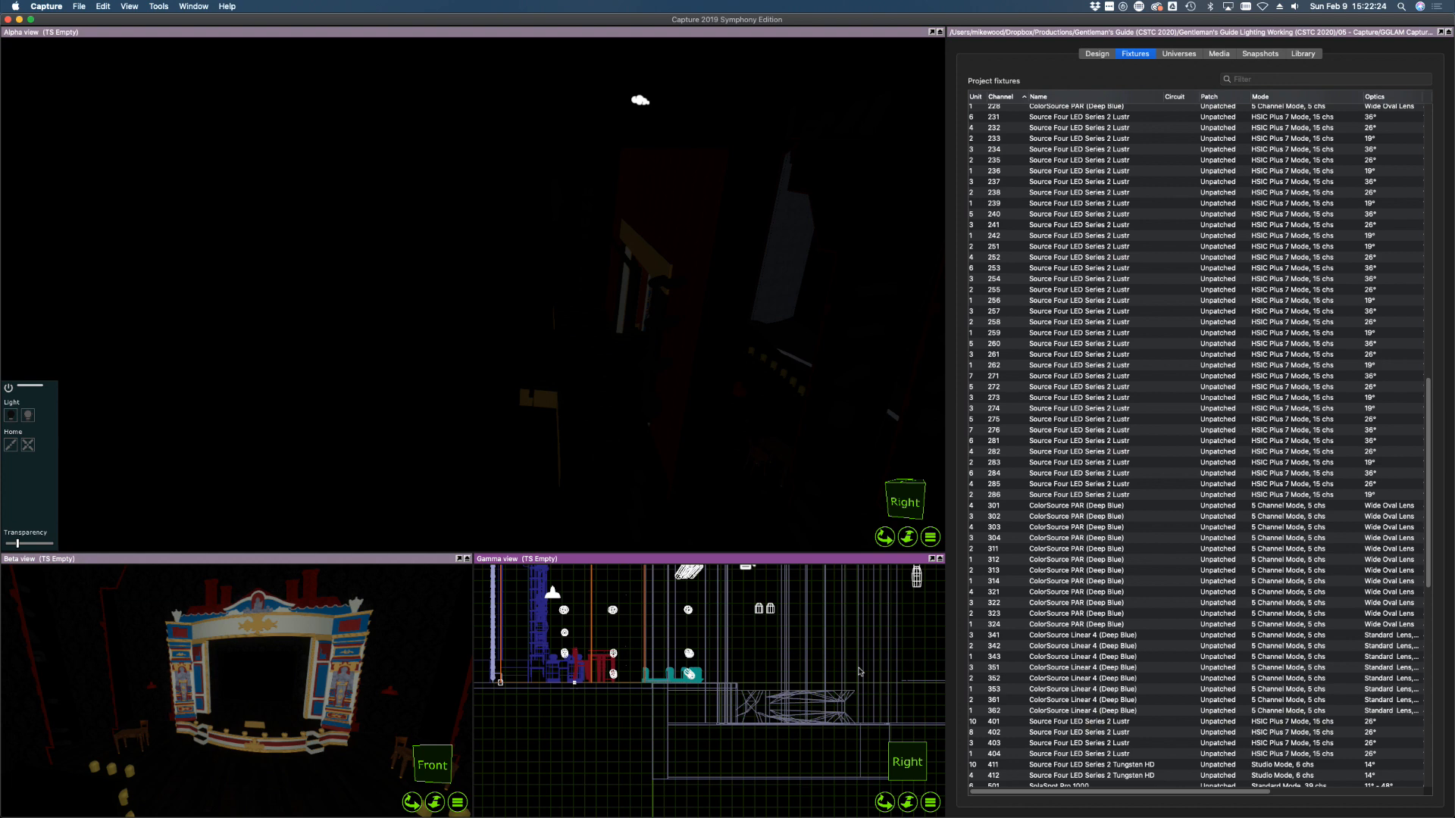
{"action": "scroll", "coordinate": [770, 686], "scroll_direction": "down", "scroll_amount": 7}
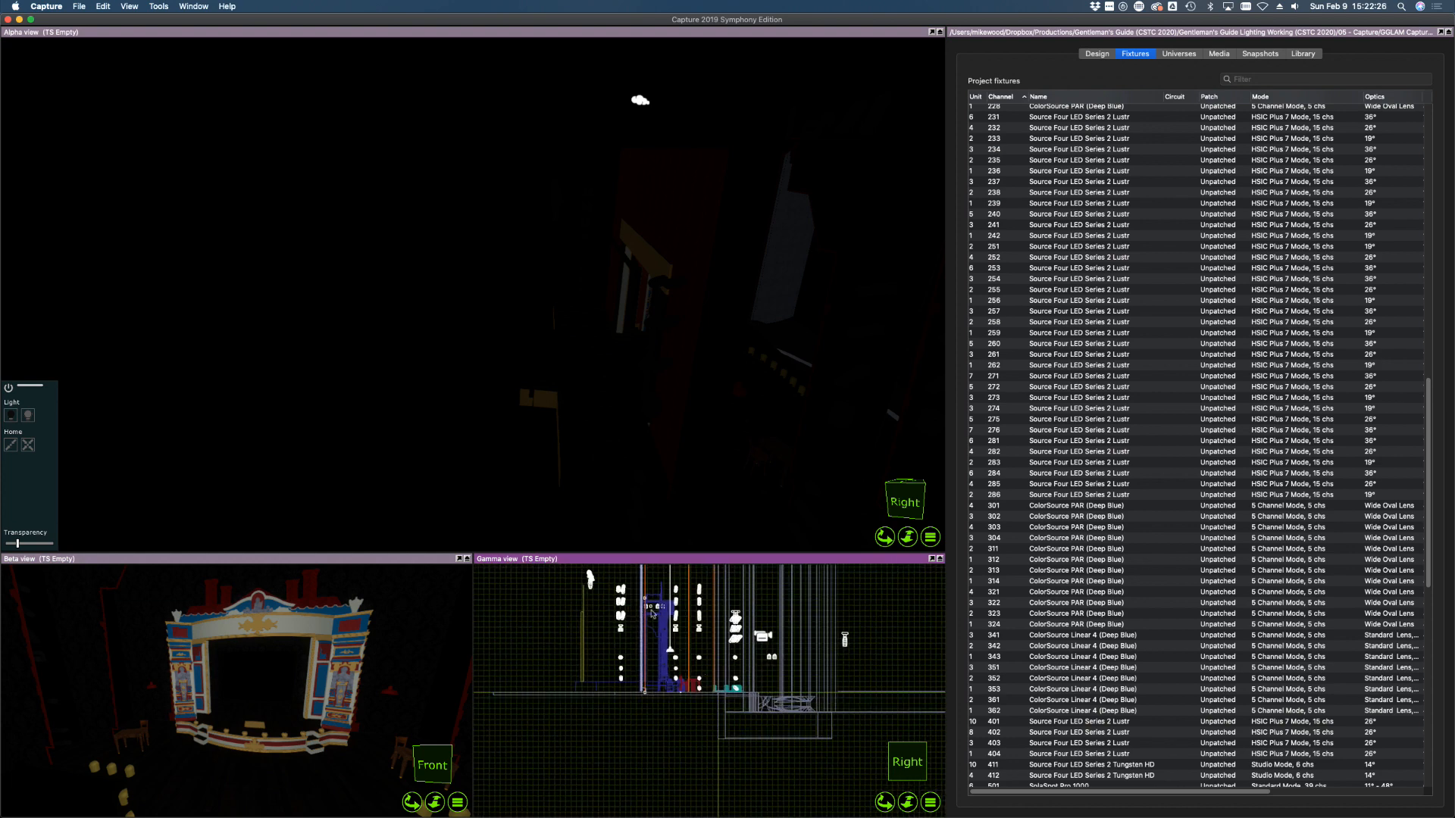
{"action": "scroll", "coordinate": [652, 613], "scroll_direction": "up", "scroll_amount": 10}
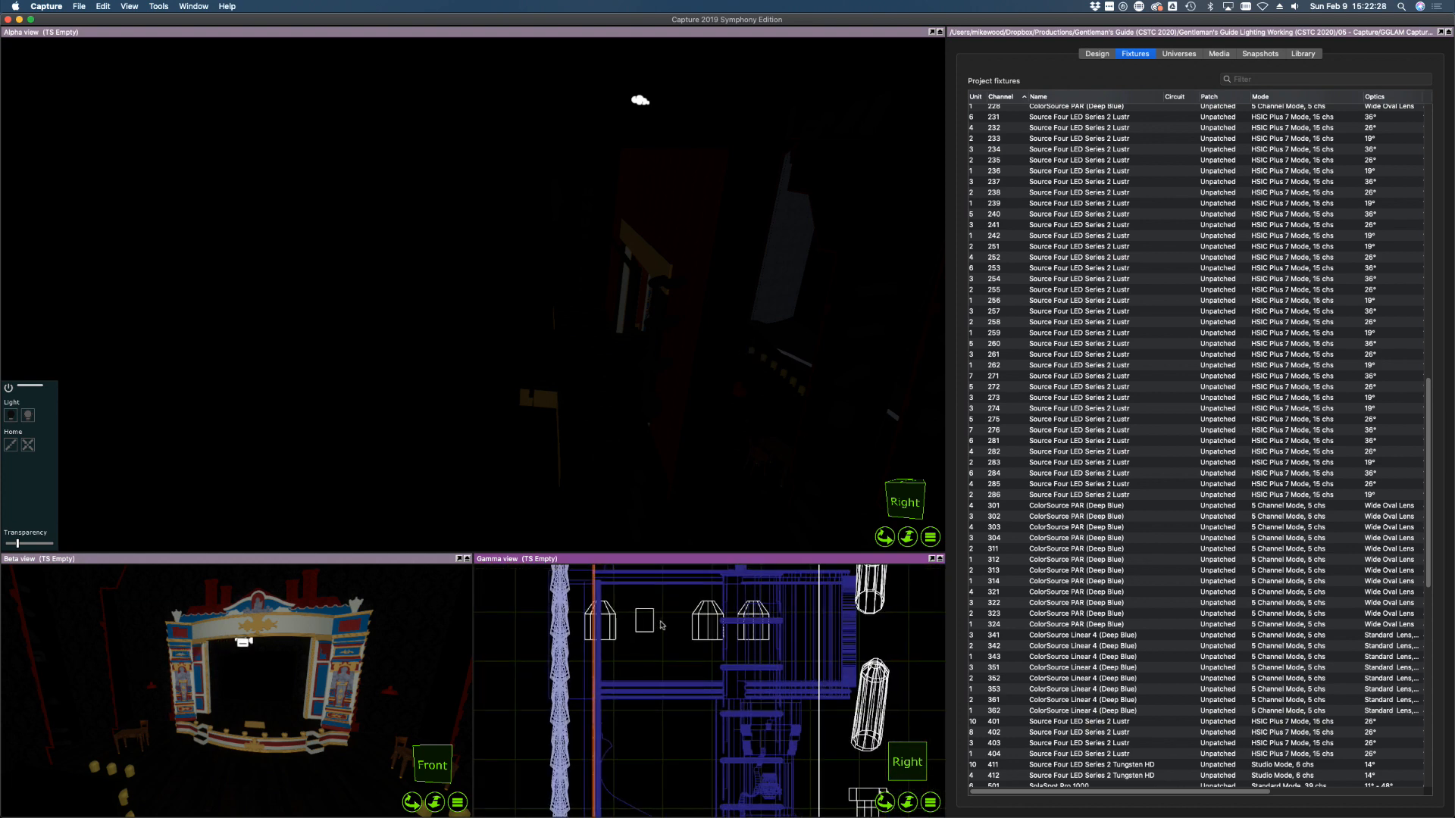
{"action": "left_click", "coordinate": [614, 638]}
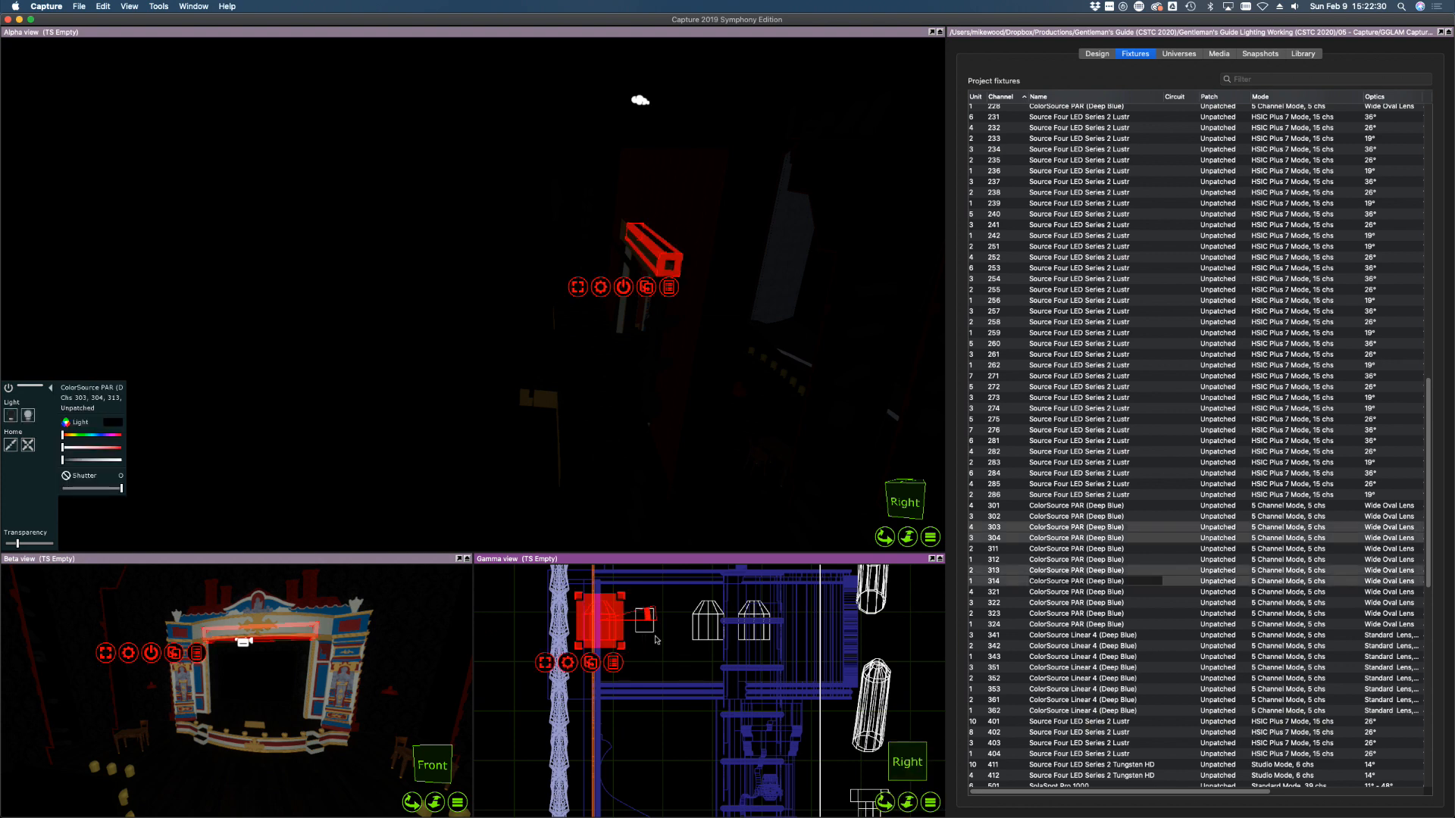
{"action": "left_click", "coordinate": [645, 629], "text": "shift"}
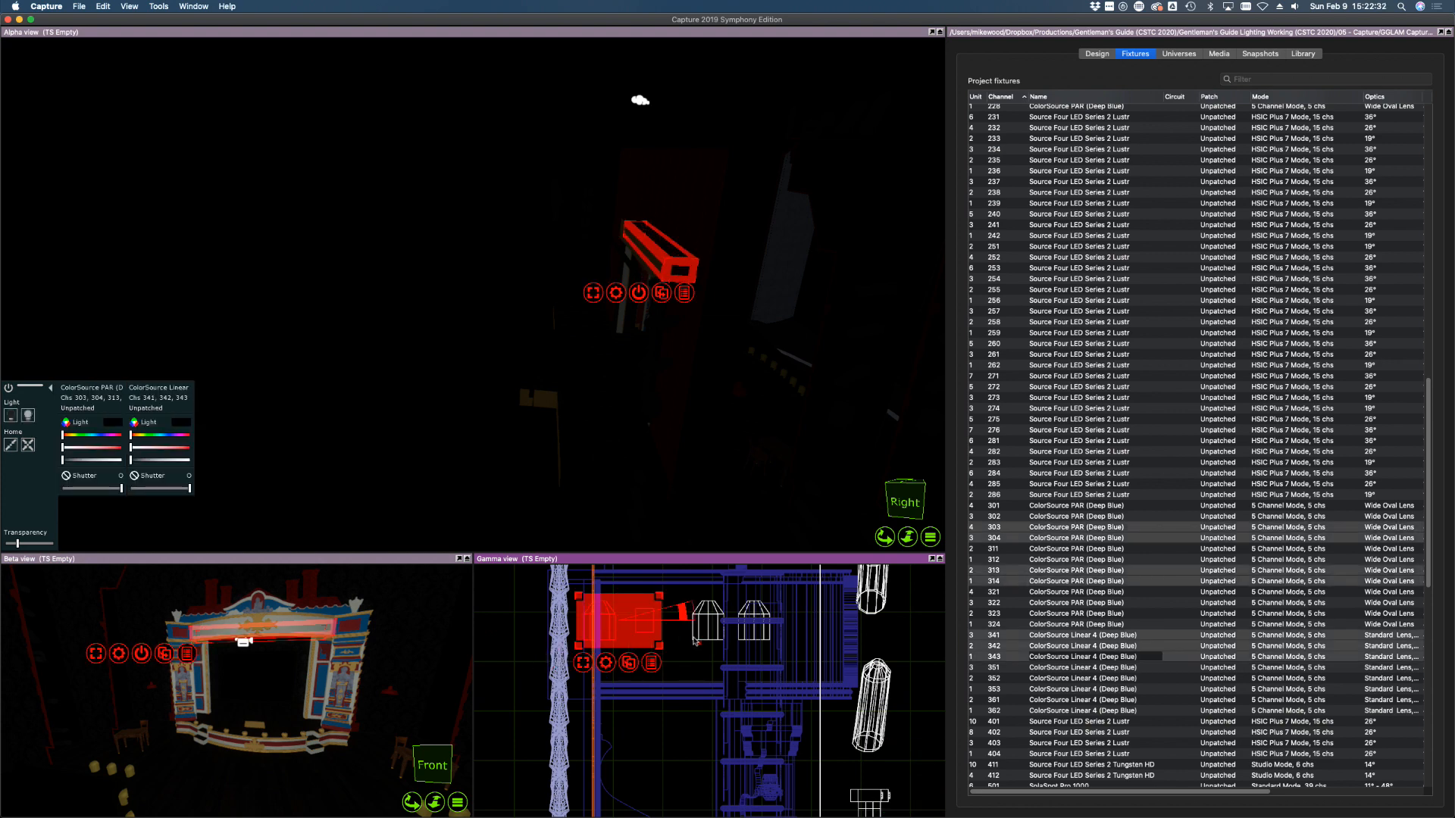
{"action": "left_click", "coordinate": [694, 638], "text": "shift"}
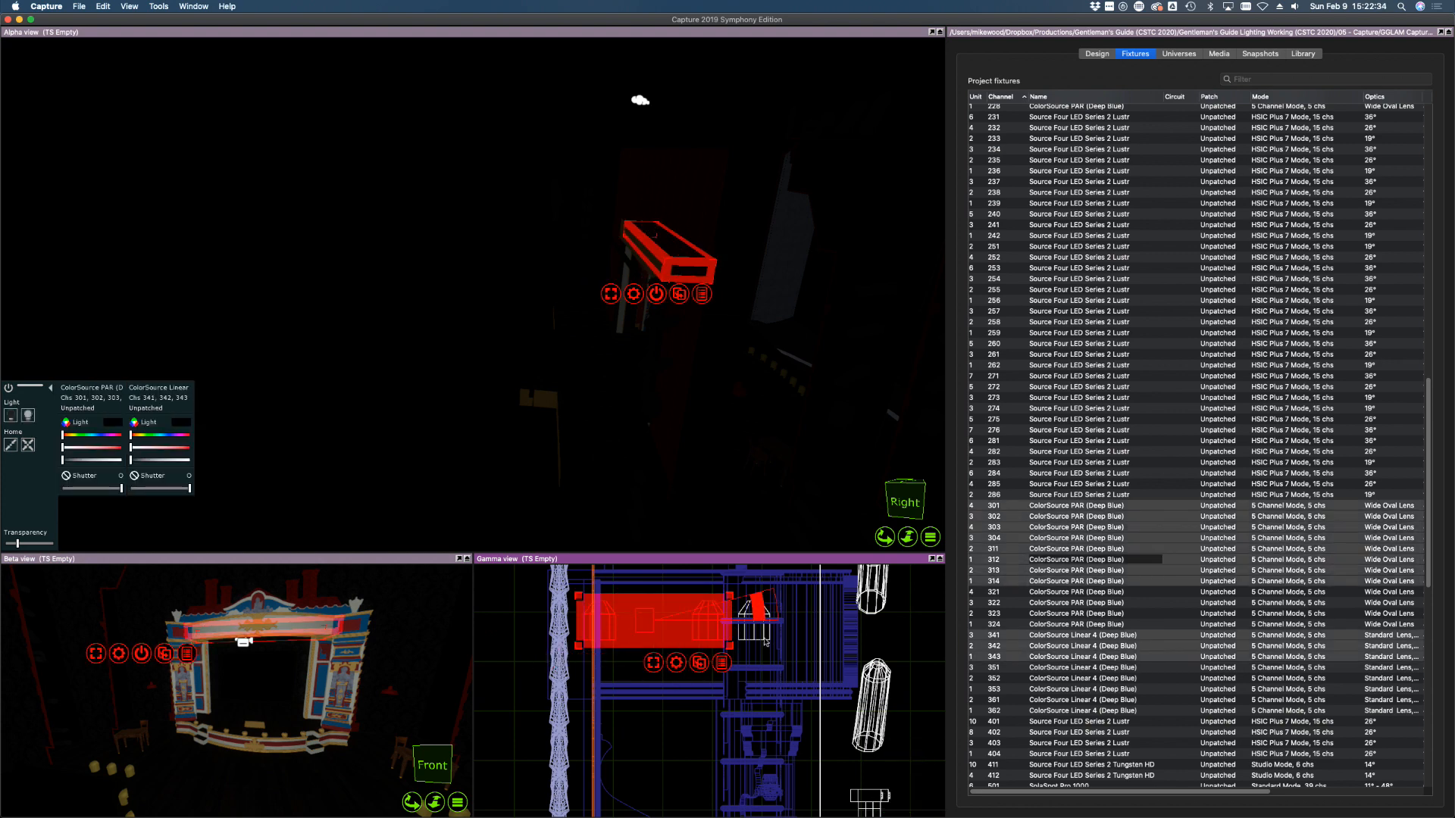
Add PARs 321–324 and raise the overhead fixture group slightly
{"action": "scroll", "coordinate": [767, 646], "scroll_direction": "up", "scroll_amount": 5}
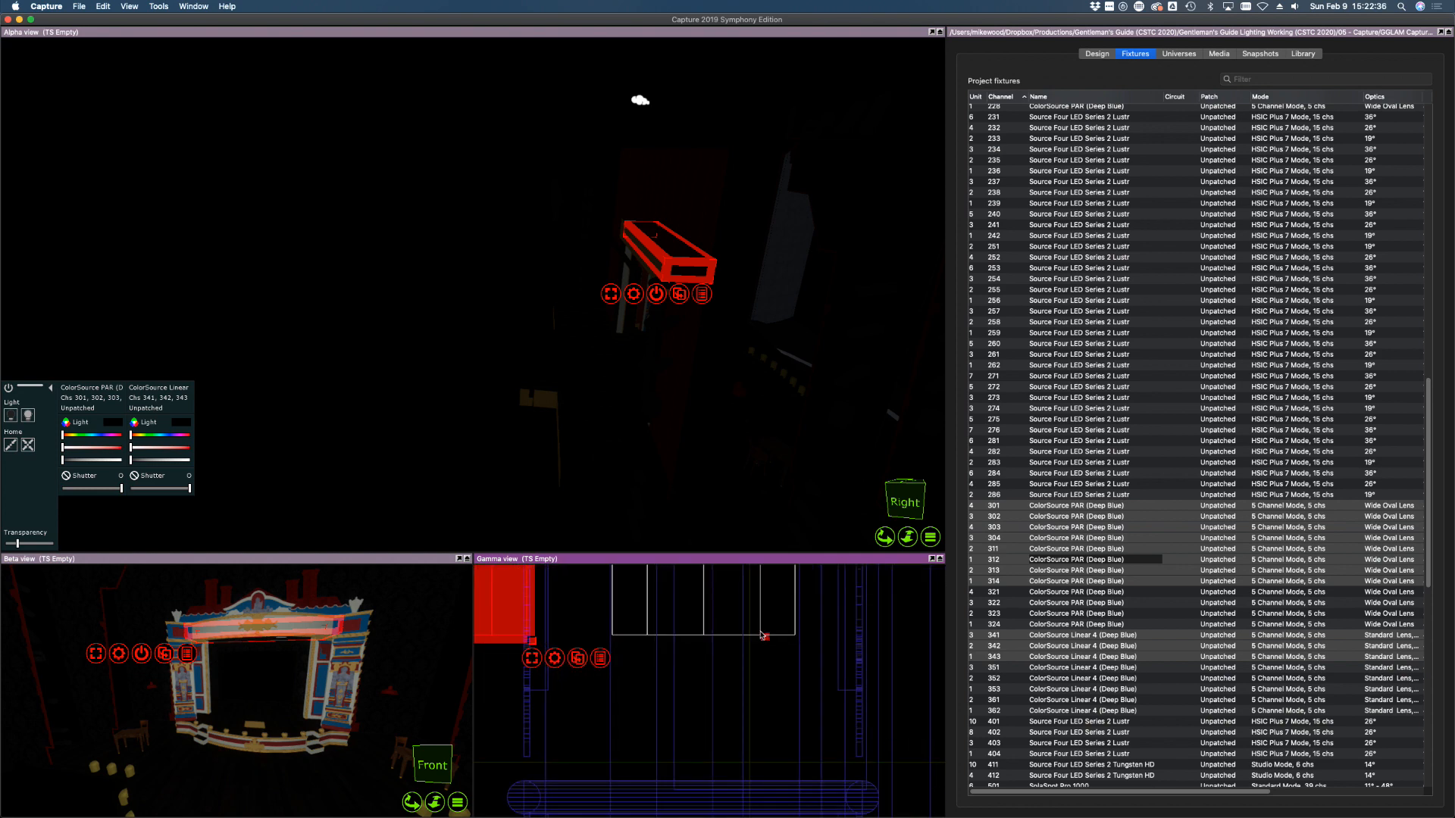
{"action": "left_click", "coordinate": [761, 634], "text": "shift"}
{"action": "scroll", "coordinate": [766, 663], "scroll_direction": "down", "scroll_amount": 5}
{"action": "scroll", "coordinate": [766, 666], "scroll_direction": "down", "scroll_amount": 5}
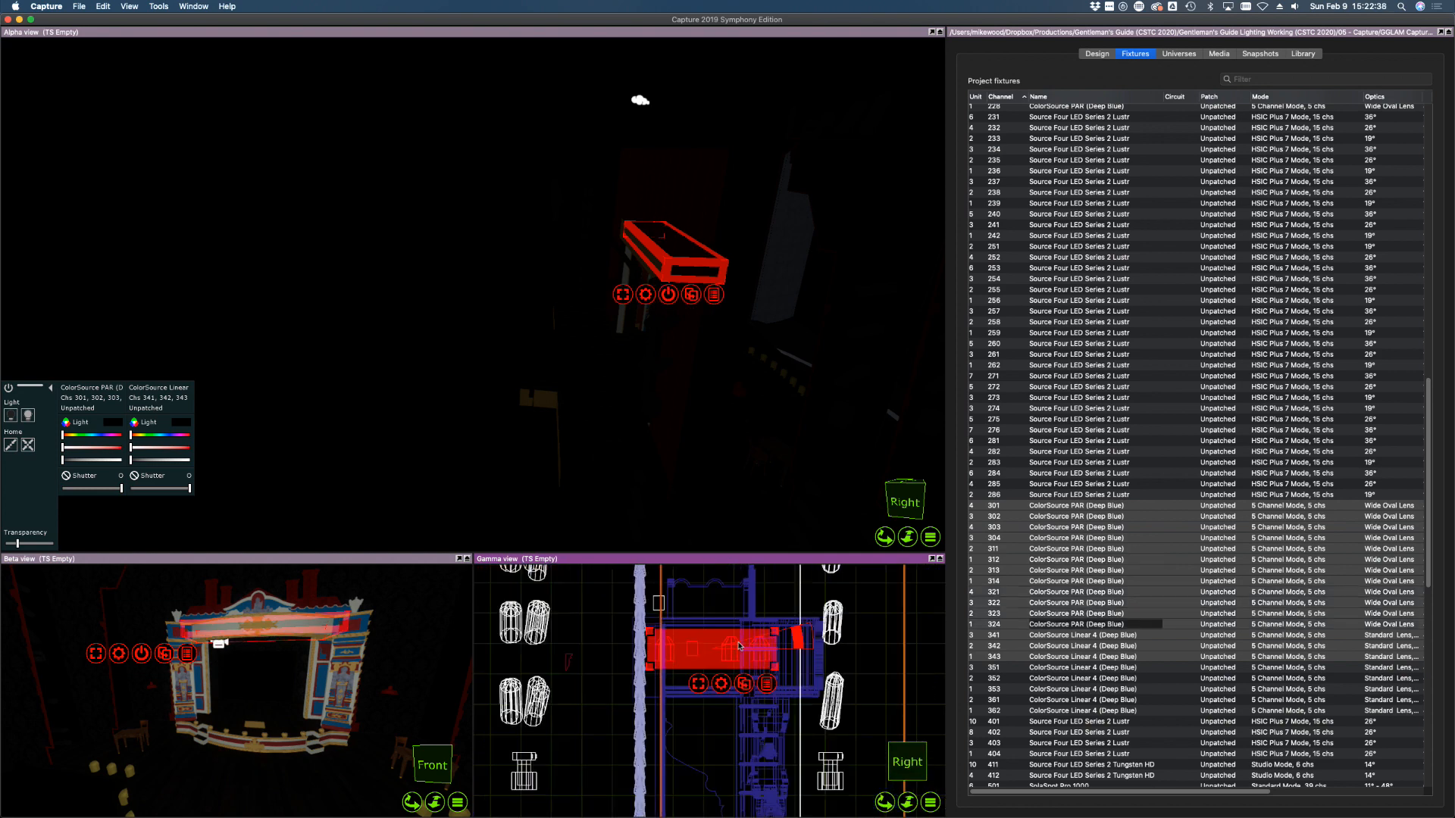
{"action": "scroll", "coordinate": [690, 638], "scroll_direction": "up", "scroll_amount": 4}
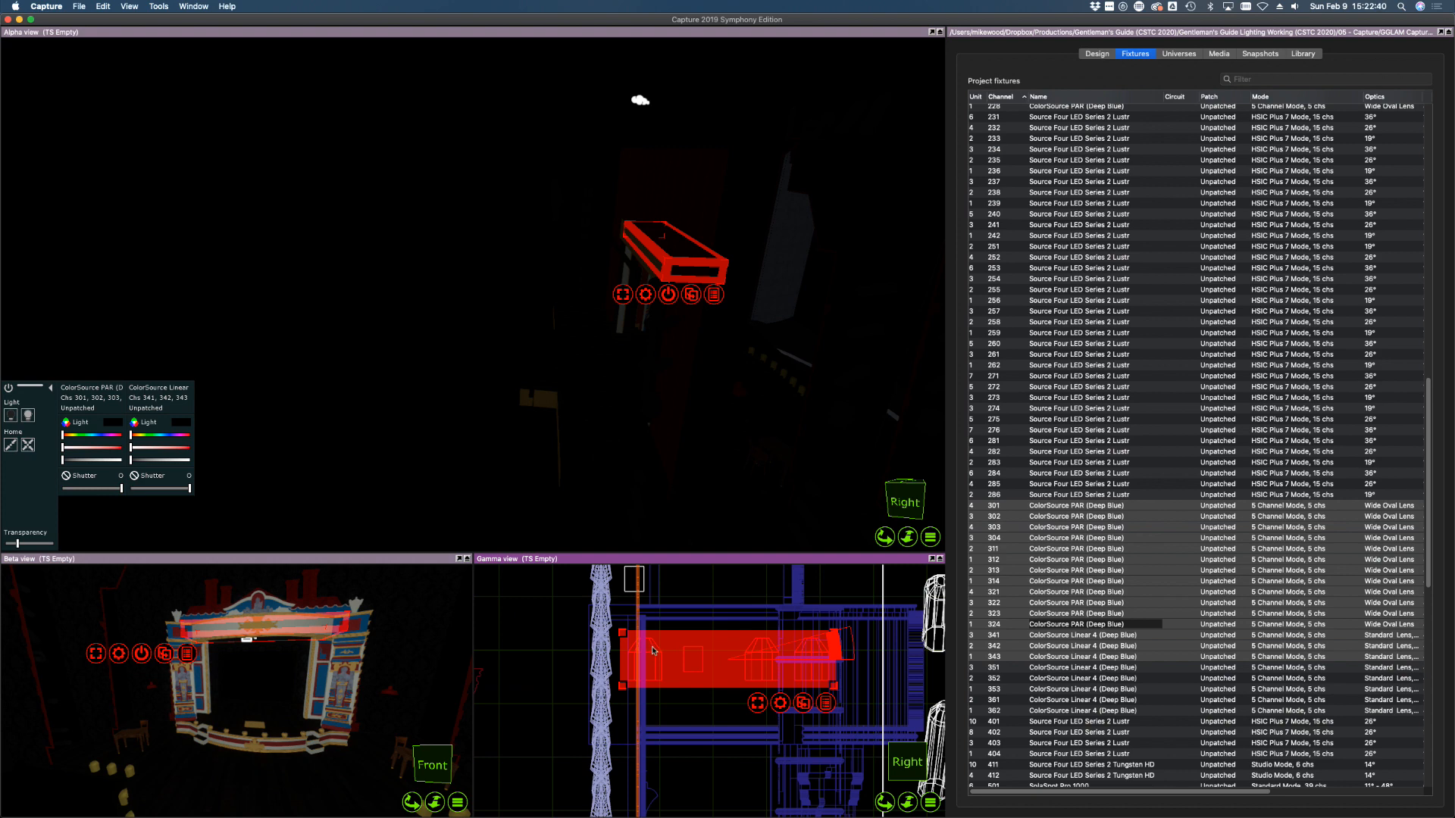
{"action": "left_click_drag", "start_coordinate": [651, 651], "coordinate": [655, 638]}
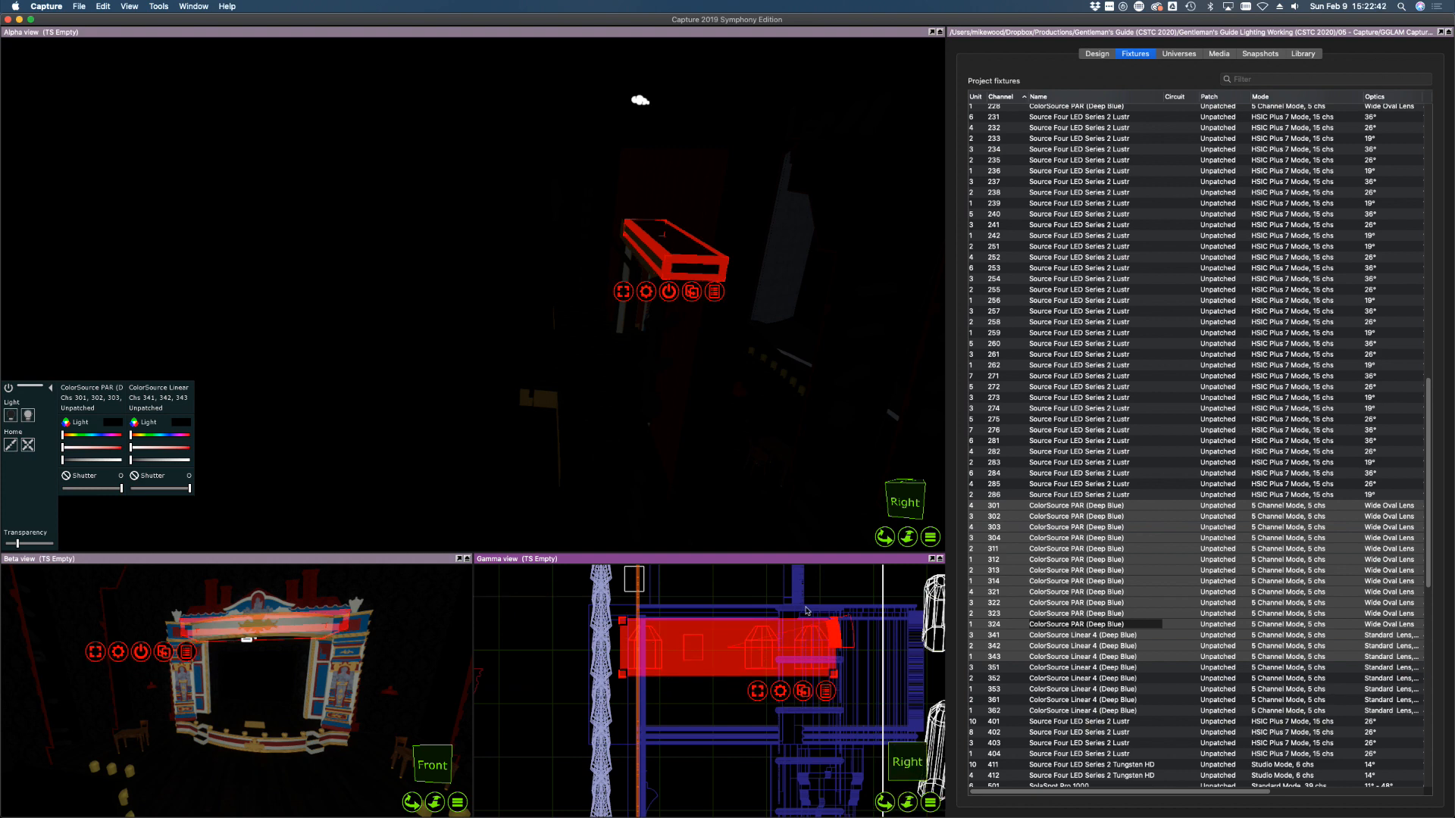
Bring ColorSource PAR 301 alone to full intensity and inspect its beam
{"action": "left_click", "coordinate": [1176, 463]}
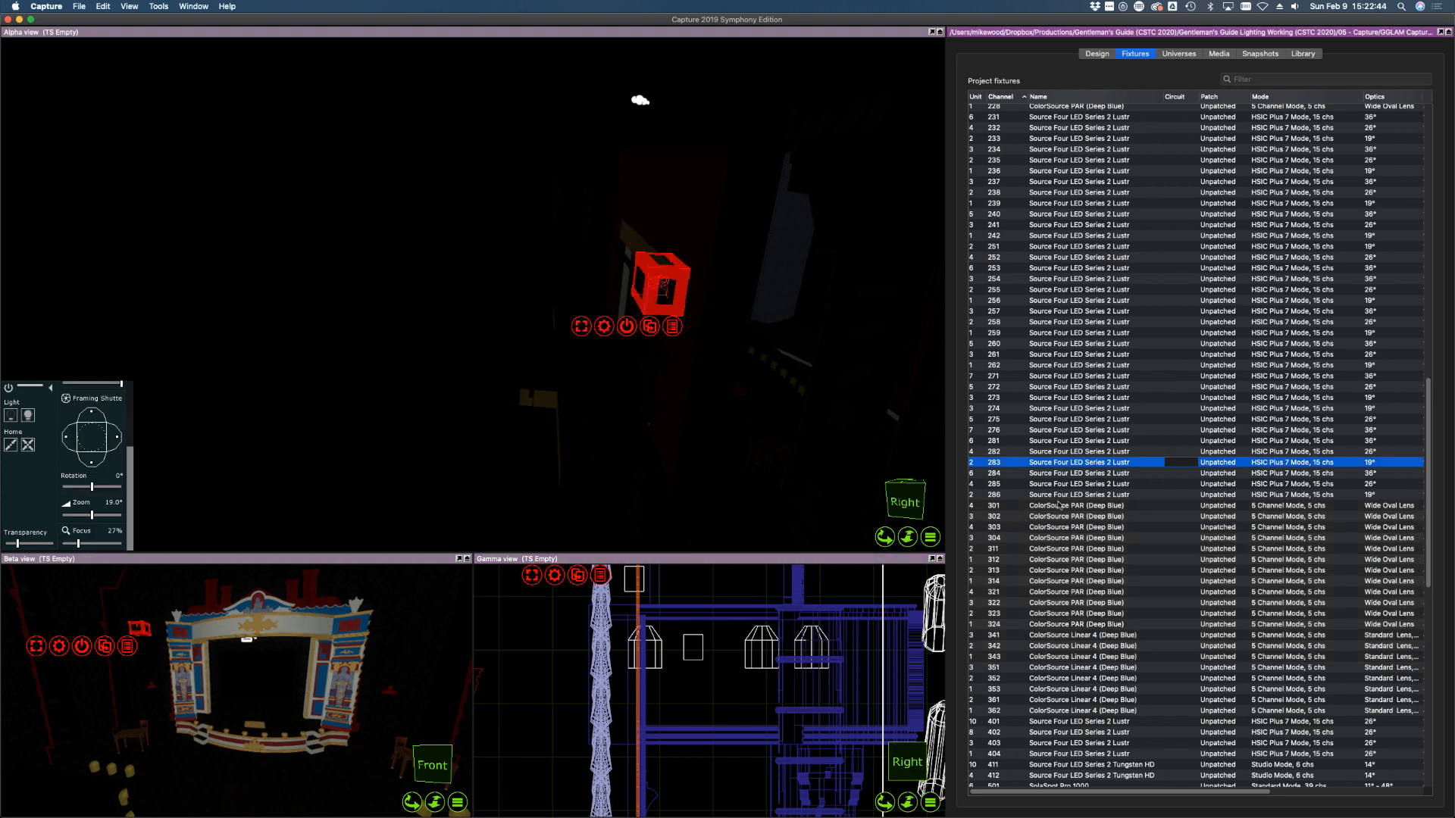
{"action": "left_click", "coordinate": [1054, 506]}
{"action": "left_click_drag", "start_coordinate": [63, 460], "coordinate": [125, 460]}
{"action": "middle_click_drag", "start_coordinate": [554, 408], "coordinate": [918, 336]}
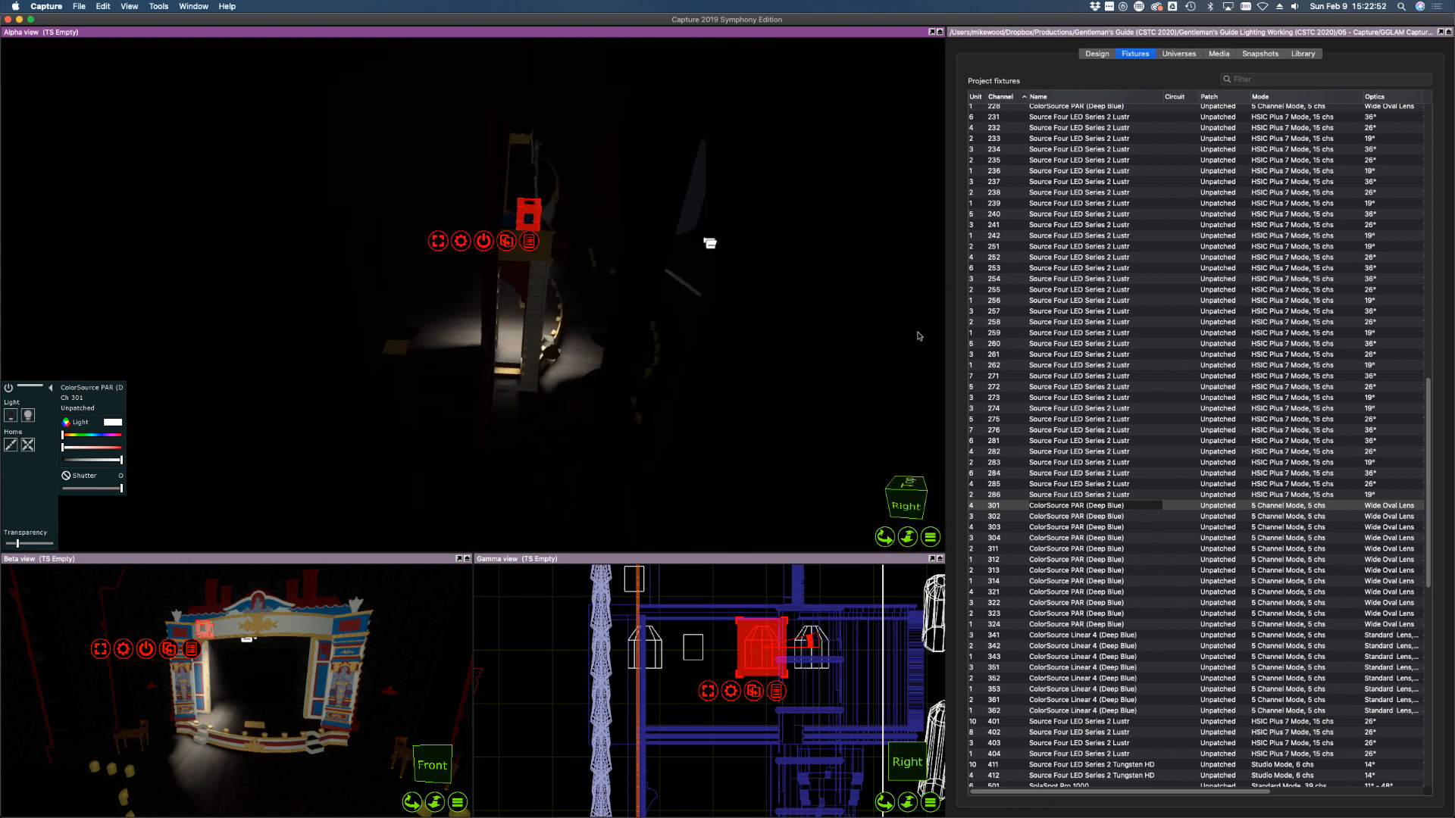
Swing the camera to a front section view, zoom in, and aim PAR 301 at centre stage
{"action": "middle_click_drag", "start_coordinate": [822, 347], "coordinate": [883, 343], "text": "shift"}
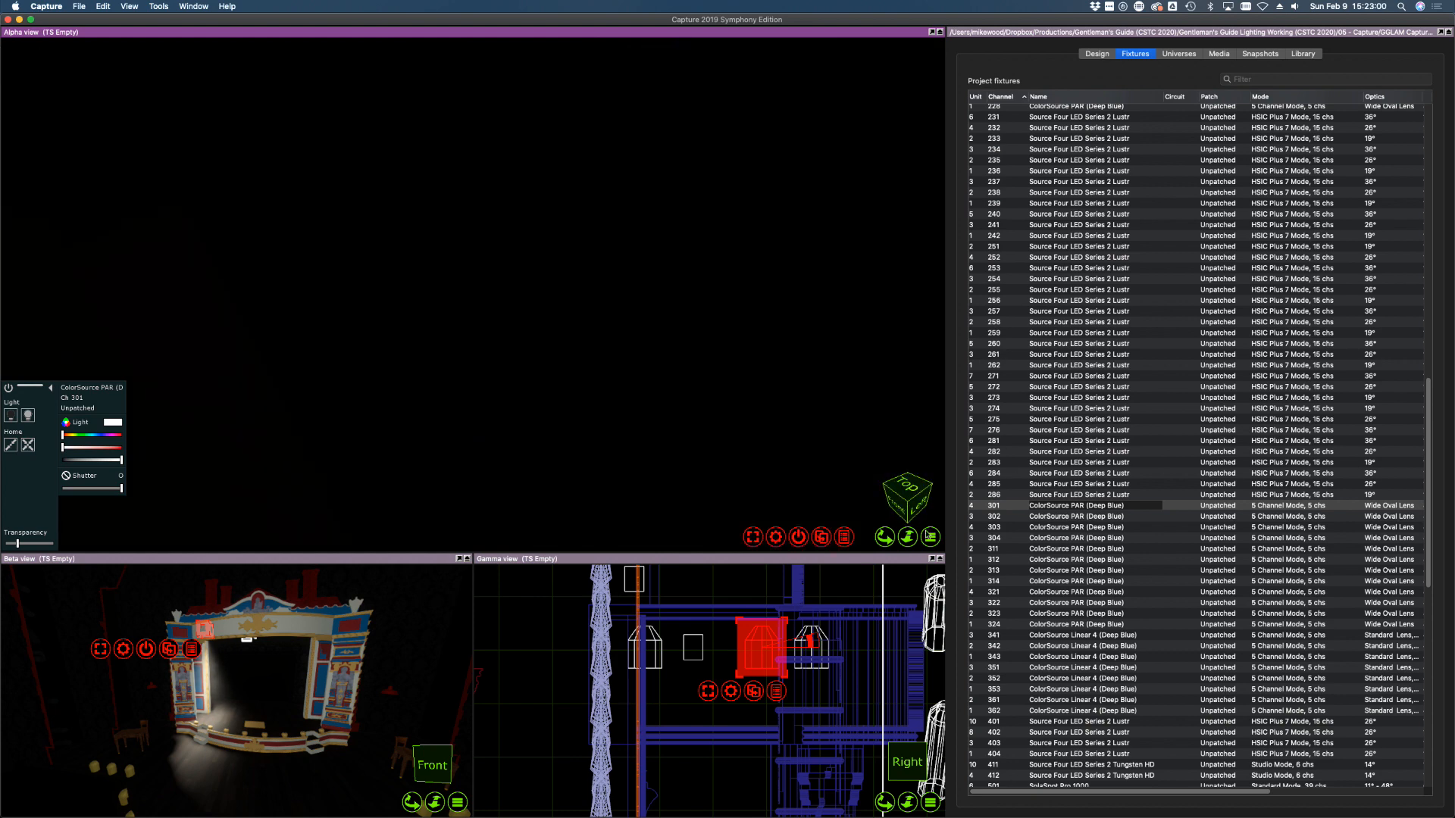
{"action": "left_click", "coordinate": [931, 535]}
{"action": "mouse_move", "coordinate": [955, 588]}
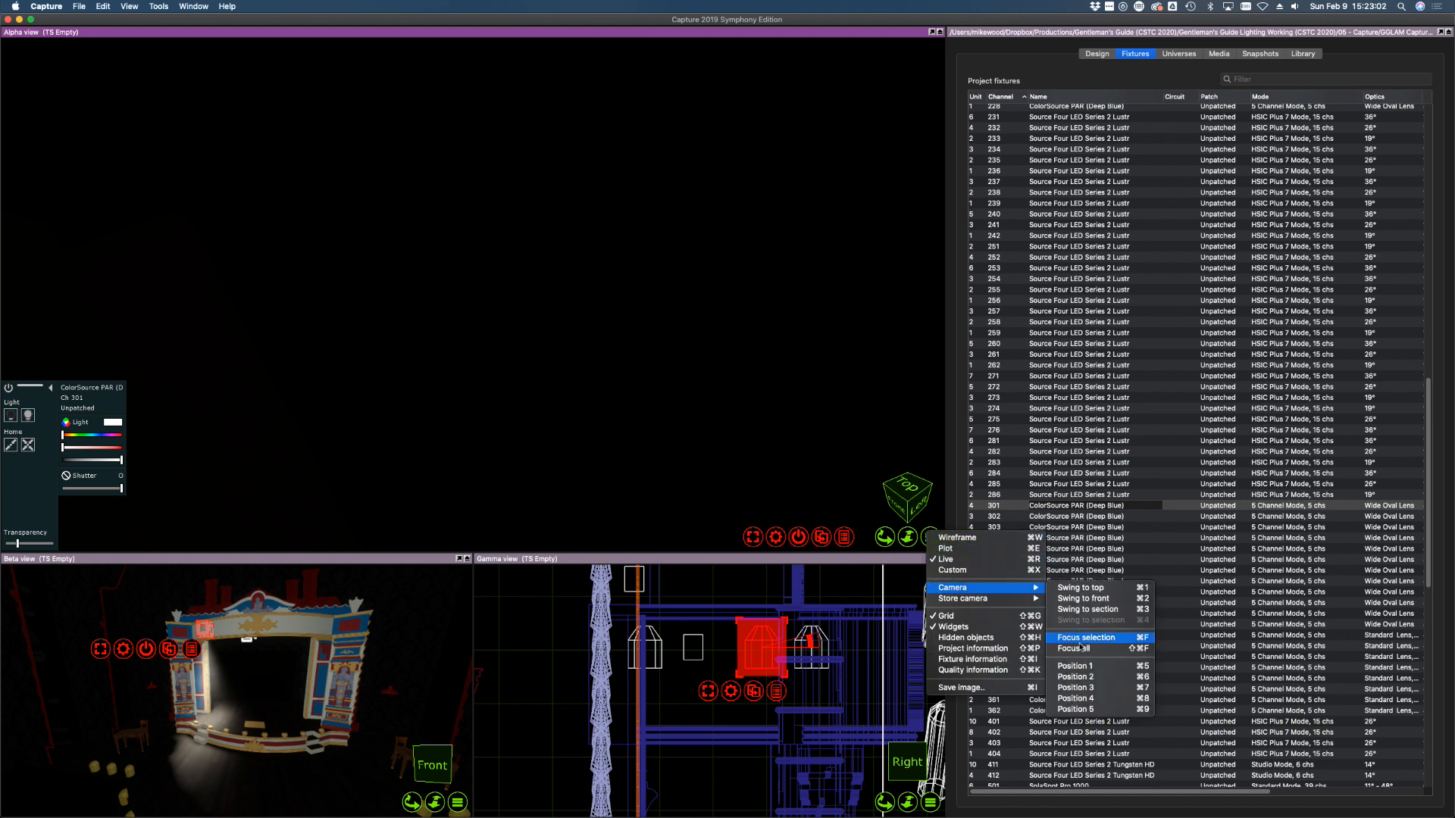
{"action": "left_click", "coordinate": [1082, 609]}
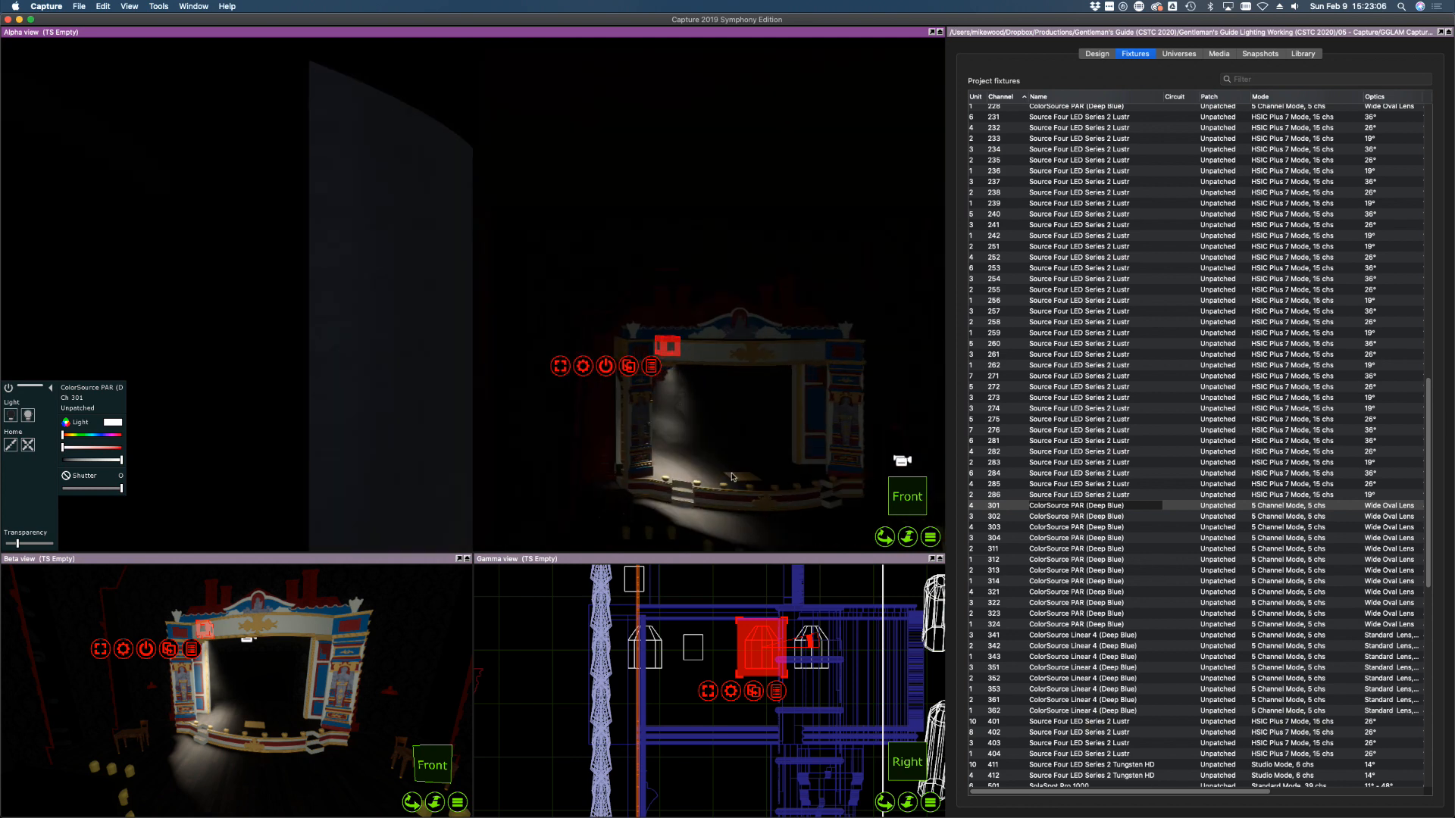
{"action": "scroll", "coordinate": [732, 478], "scroll_direction": "up", "scroll_amount": 5}
{"action": "middle_click_drag", "start_coordinate": [742, 463], "coordinate": [541, 444], "text": "shift"}
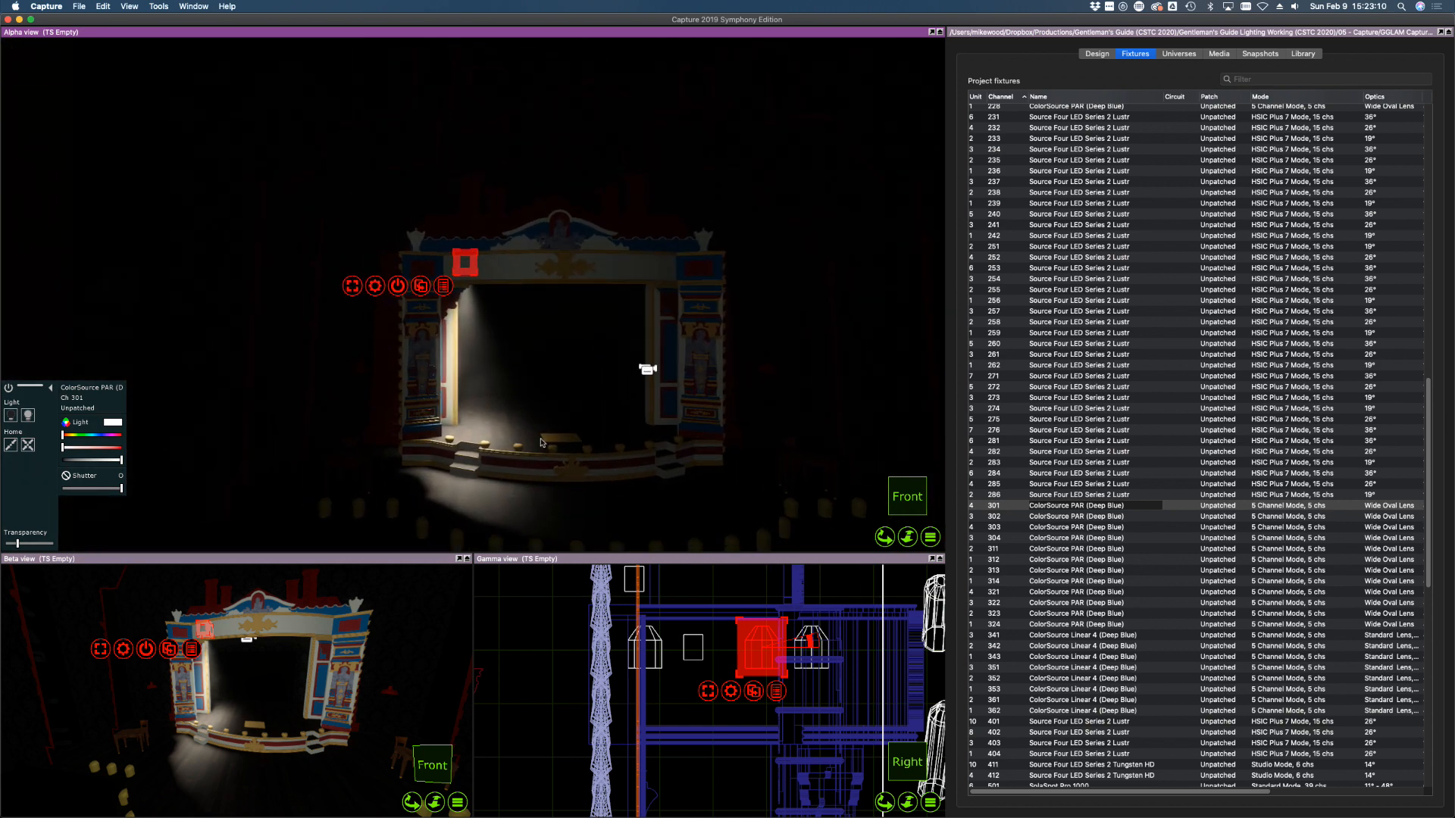
{"action": "left_click_drag", "start_coordinate": [561, 431], "coordinate": [572, 434], "text": "alt"}
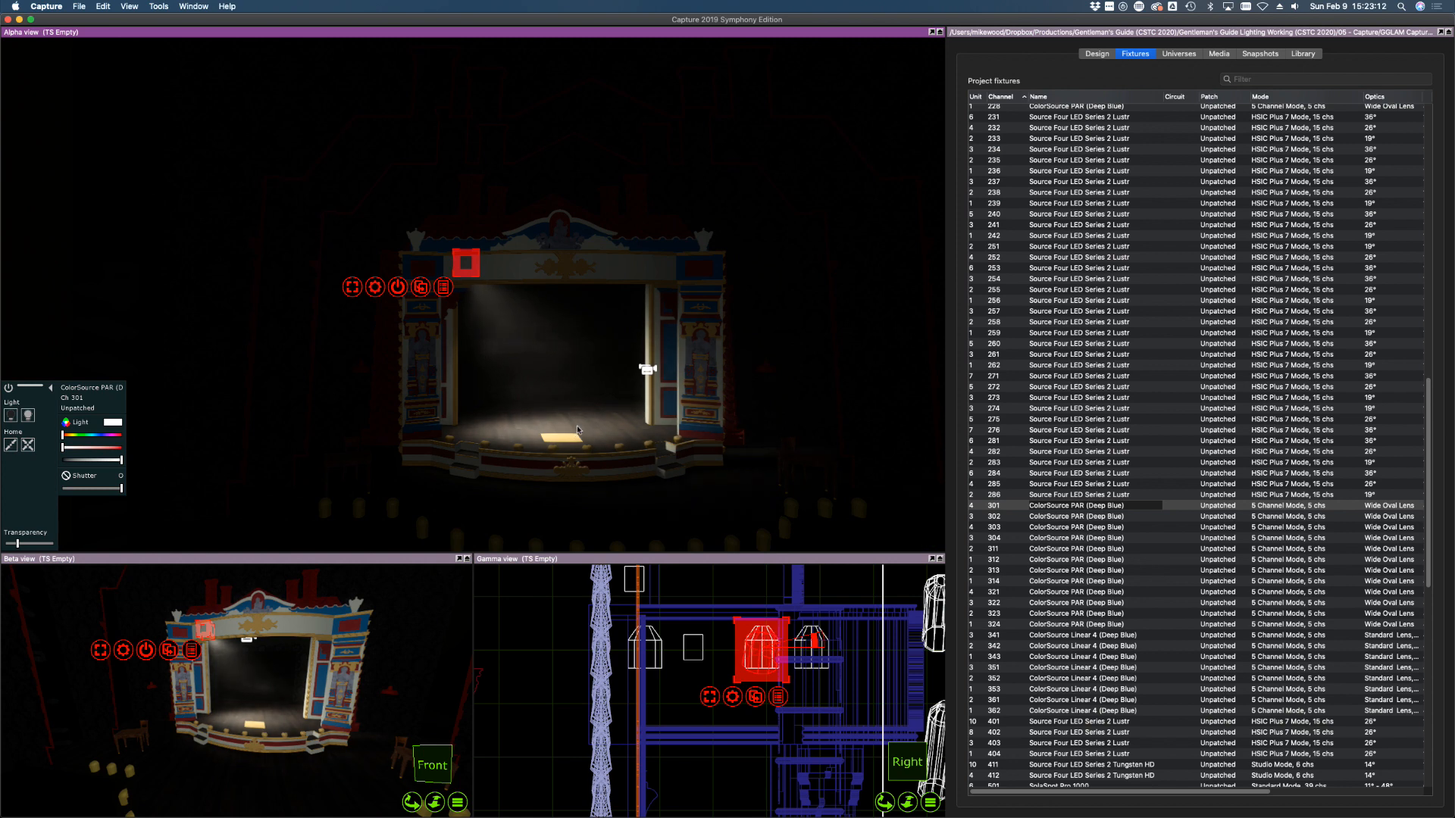
Bring PARs 302, 303 and 304 to full, focus each onstage, then dim 301–304 to zero
{"action": "left_click", "coordinate": [994, 517]}
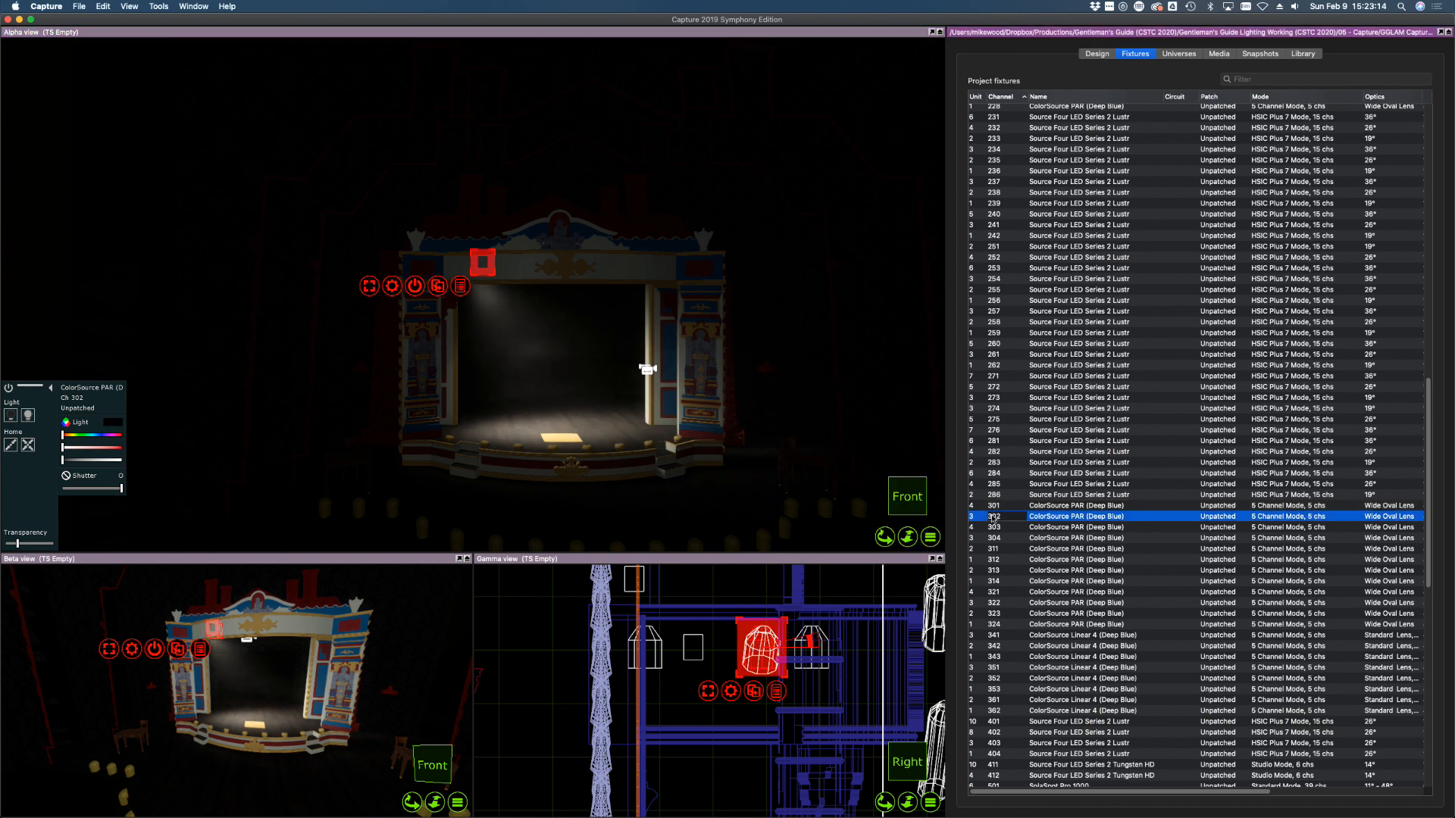
{"action": "left_click", "coordinate": [28, 415]}
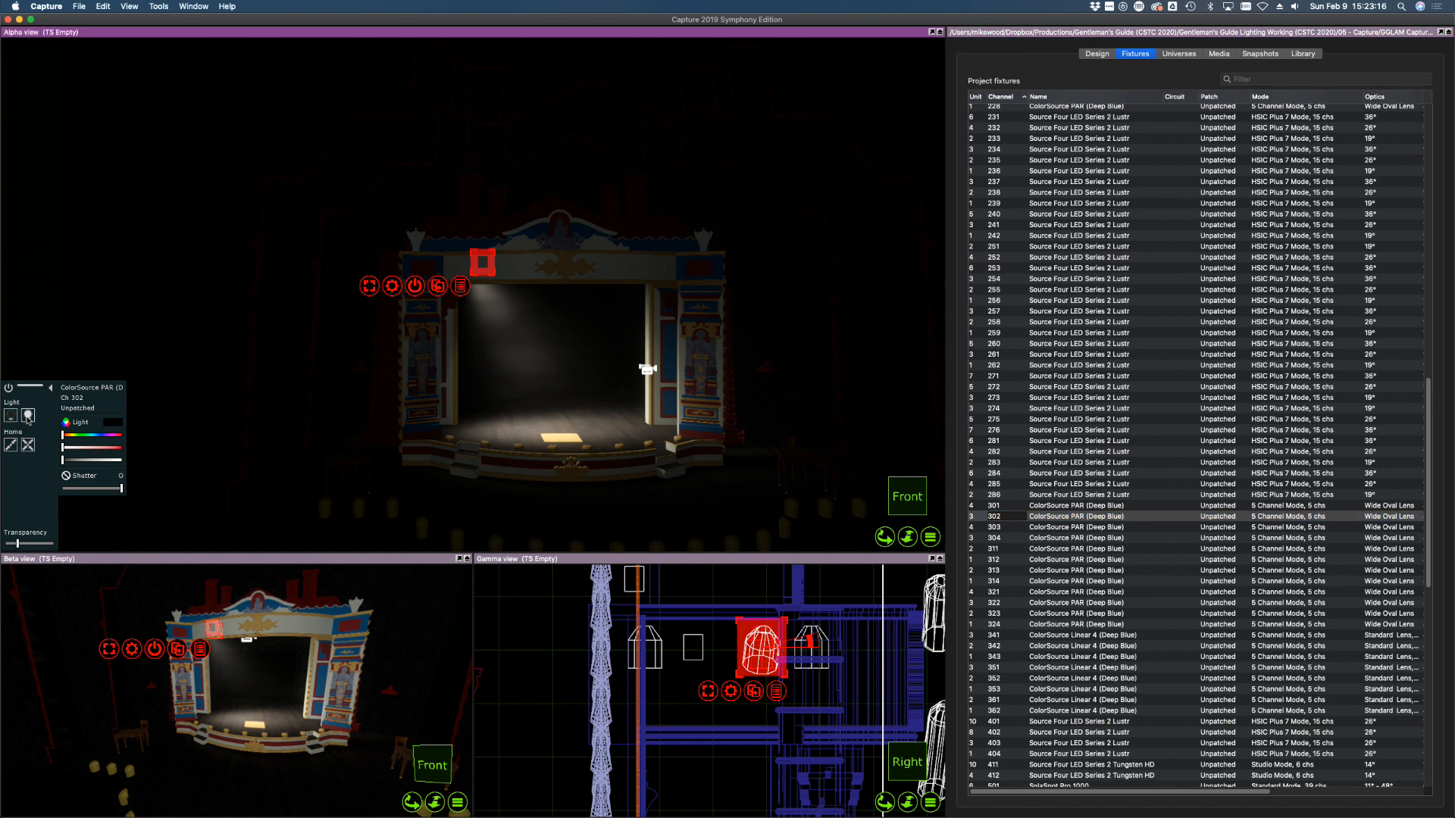
{"action": "left_click_drag", "start_coordinate": [490, 431], "coordinate": [500, 435]}
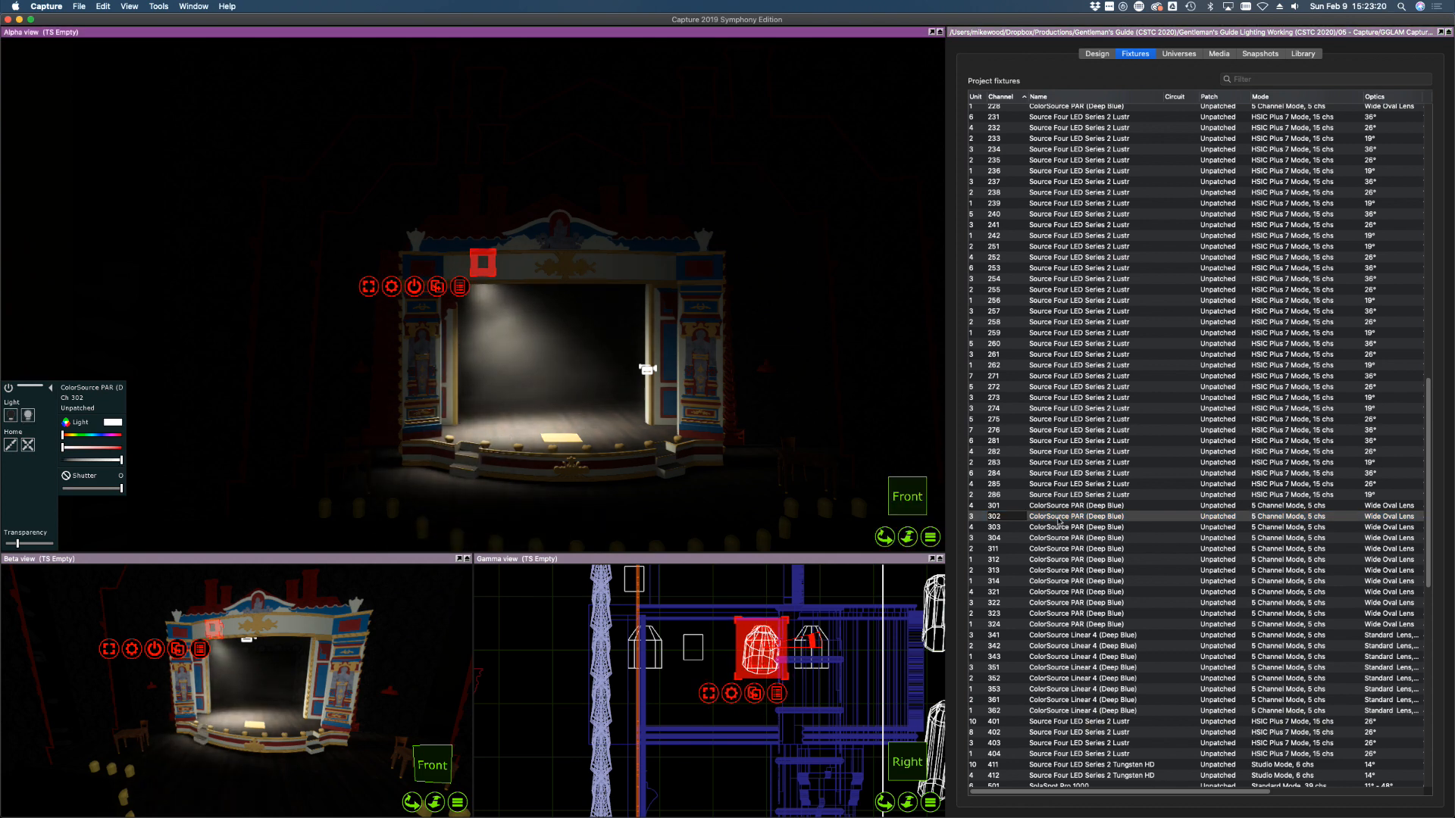
{"action": "left_click", "coordinate": [1044, 527]}
{"action": "left_click", "coordinate": [120, 460]}
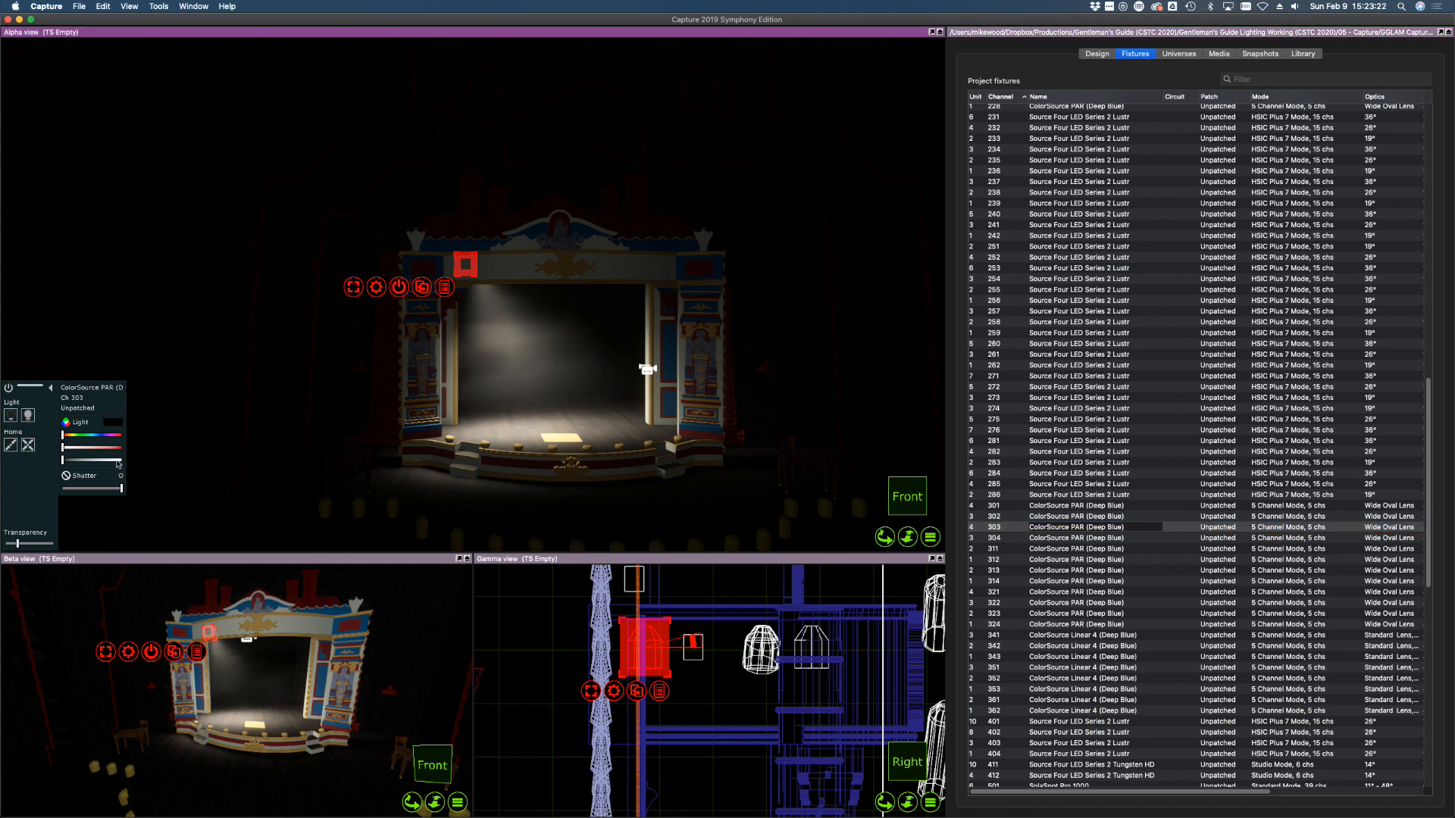
{"action": "left_click_drag", "start_coordinate": [447, 439], "coordinate": [602, 424]}
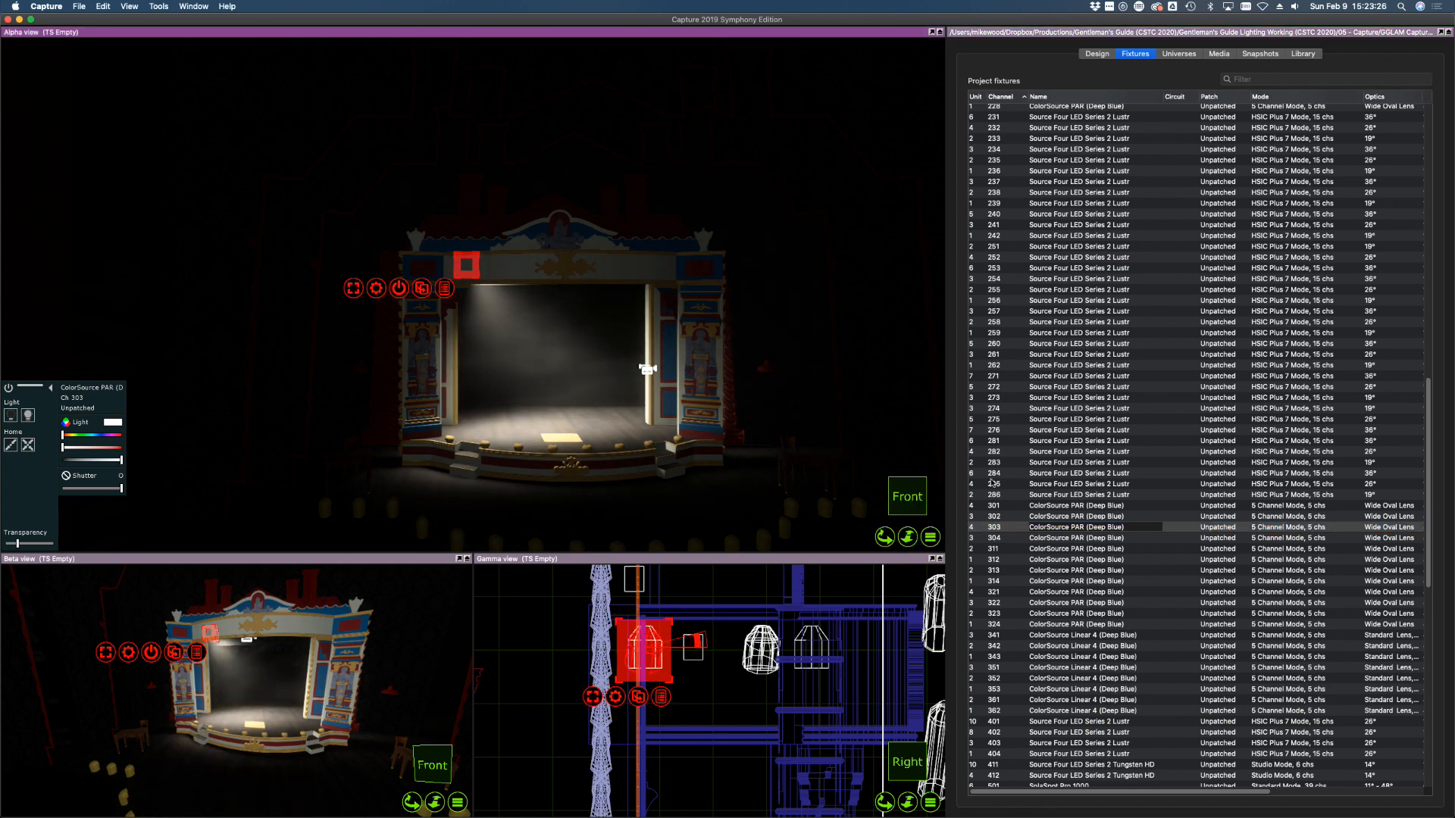
{"action": "left_click", "coordinate": [1044, 537]}
{"action": "left_click", "coordinate": [120, 459]}
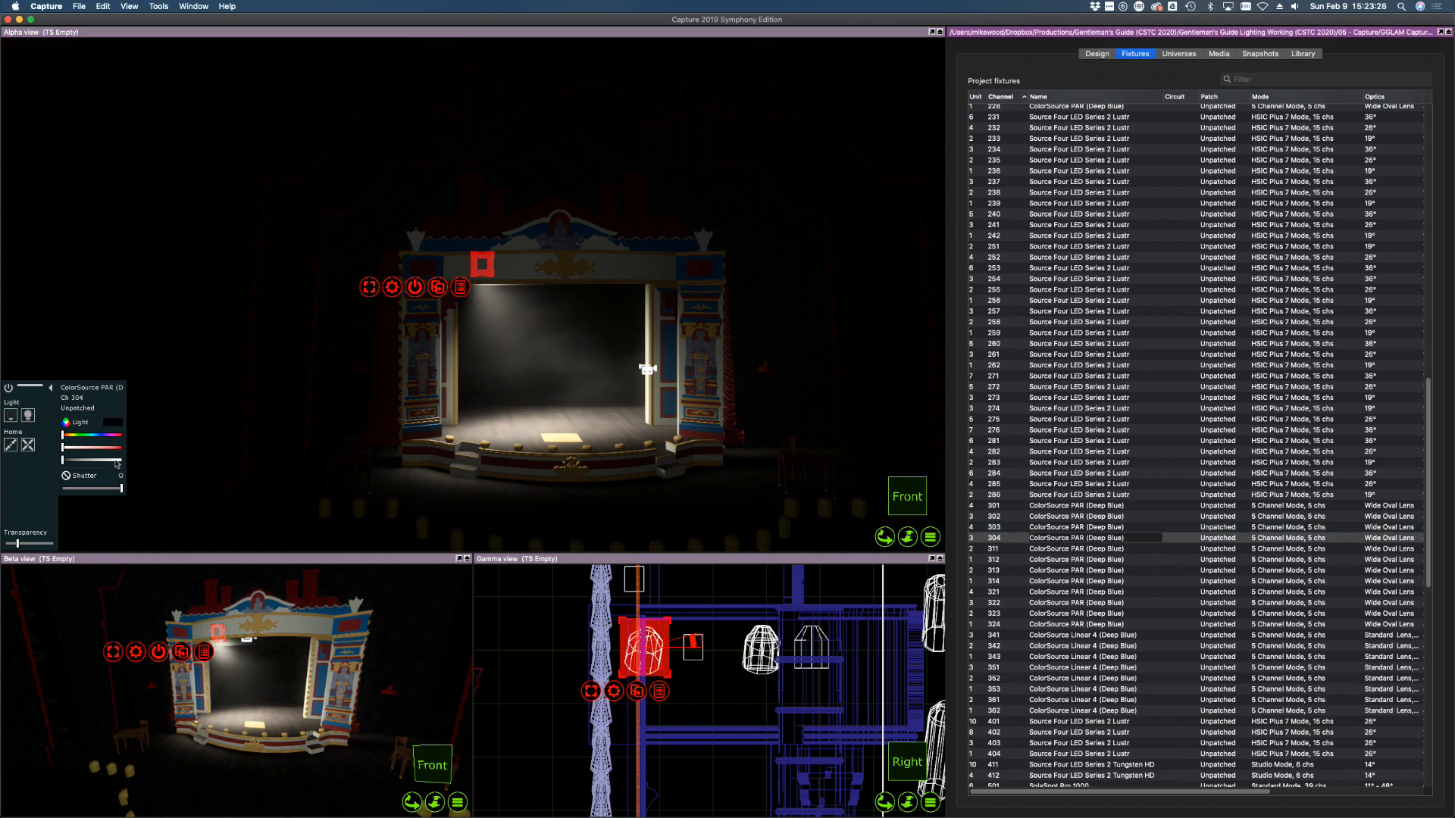
{"action": "left_click_drag", "start_coordinate": [524, 425], "coordinate": [509, 423]}
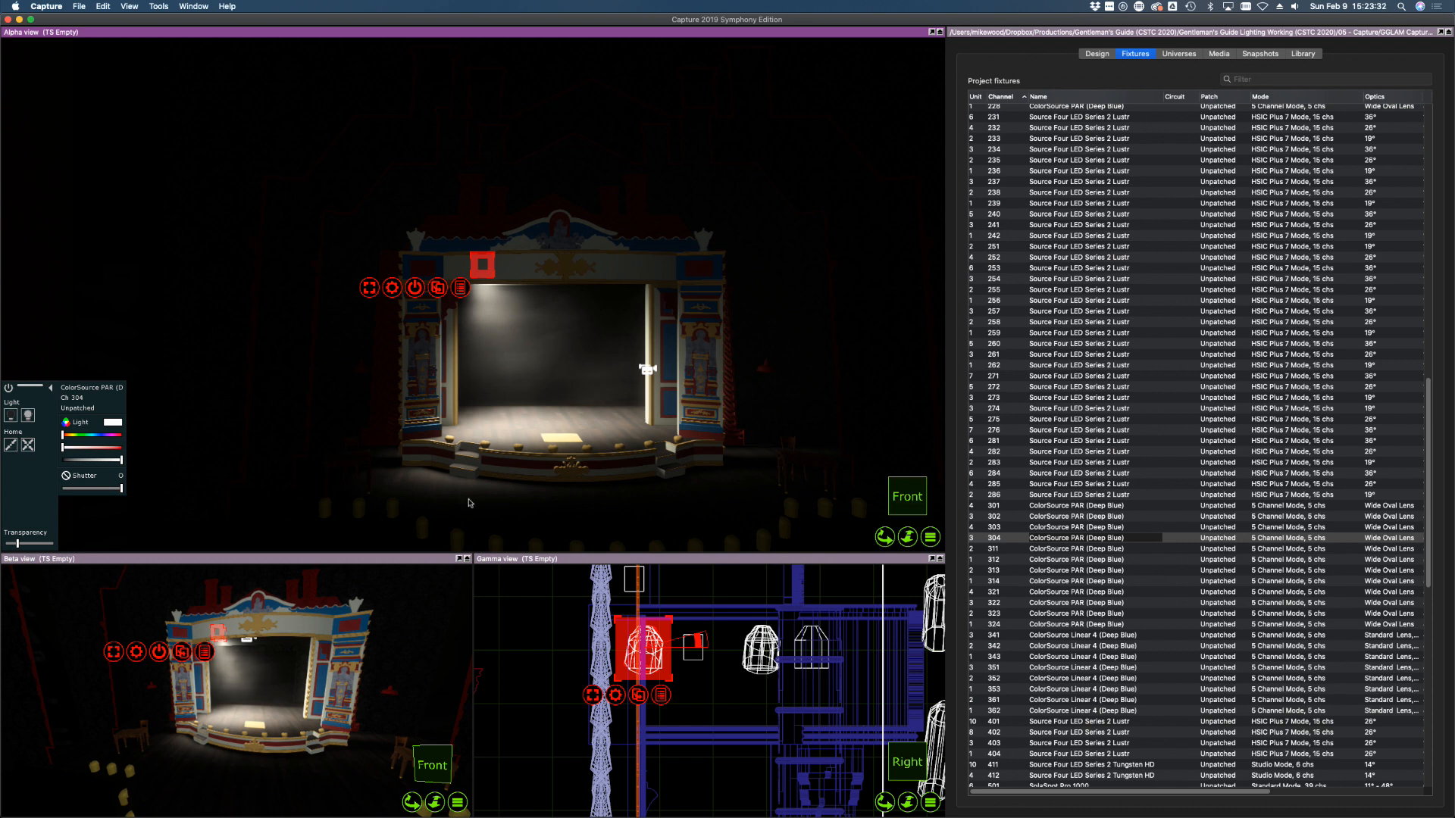
{"action": "left_click", "coordinate": [975, 507], "text": "shift"}
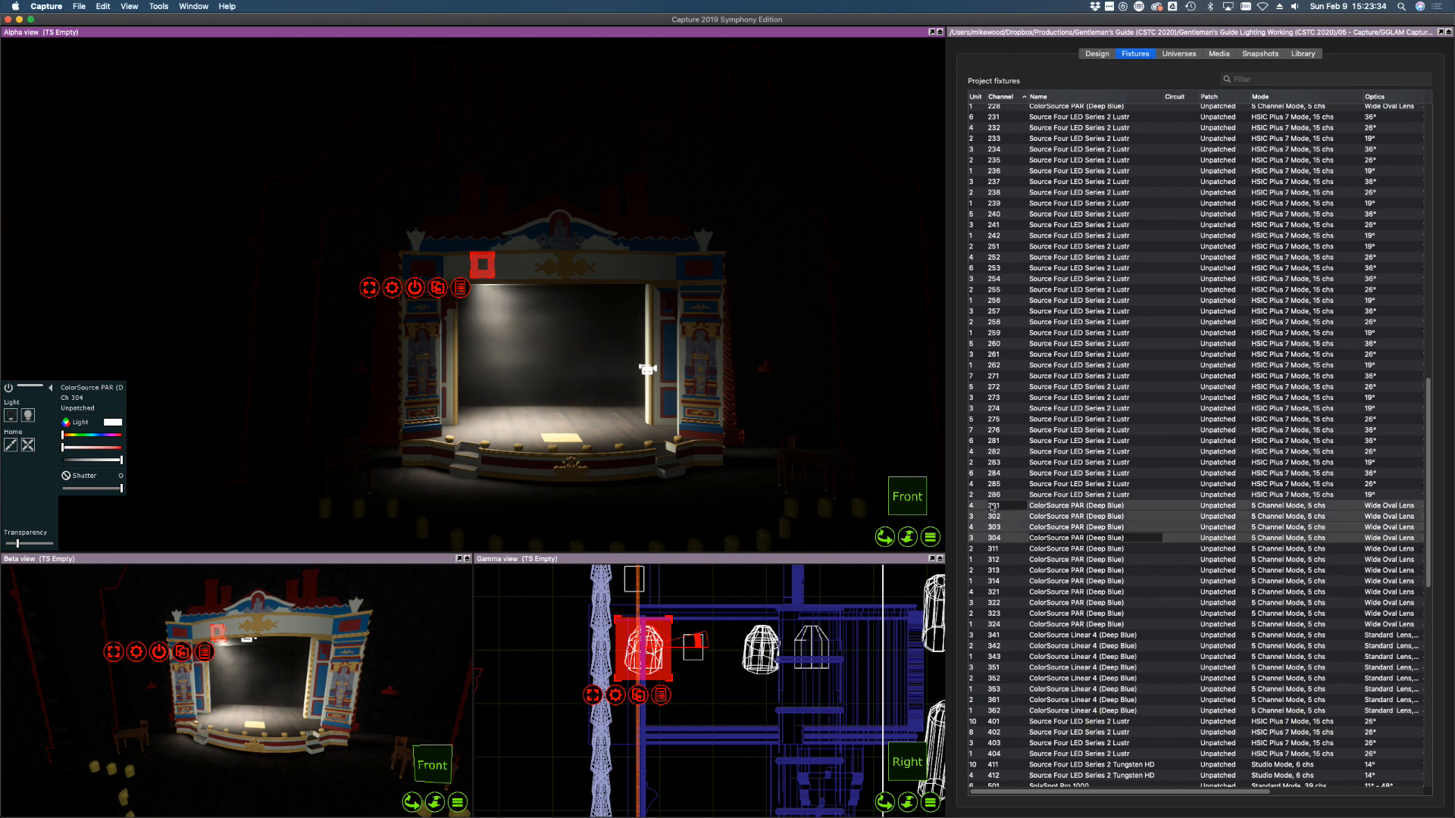
{"action": "left_click_drag", "start_coordinate": [99, 459], "coordinate": [54, 457]}
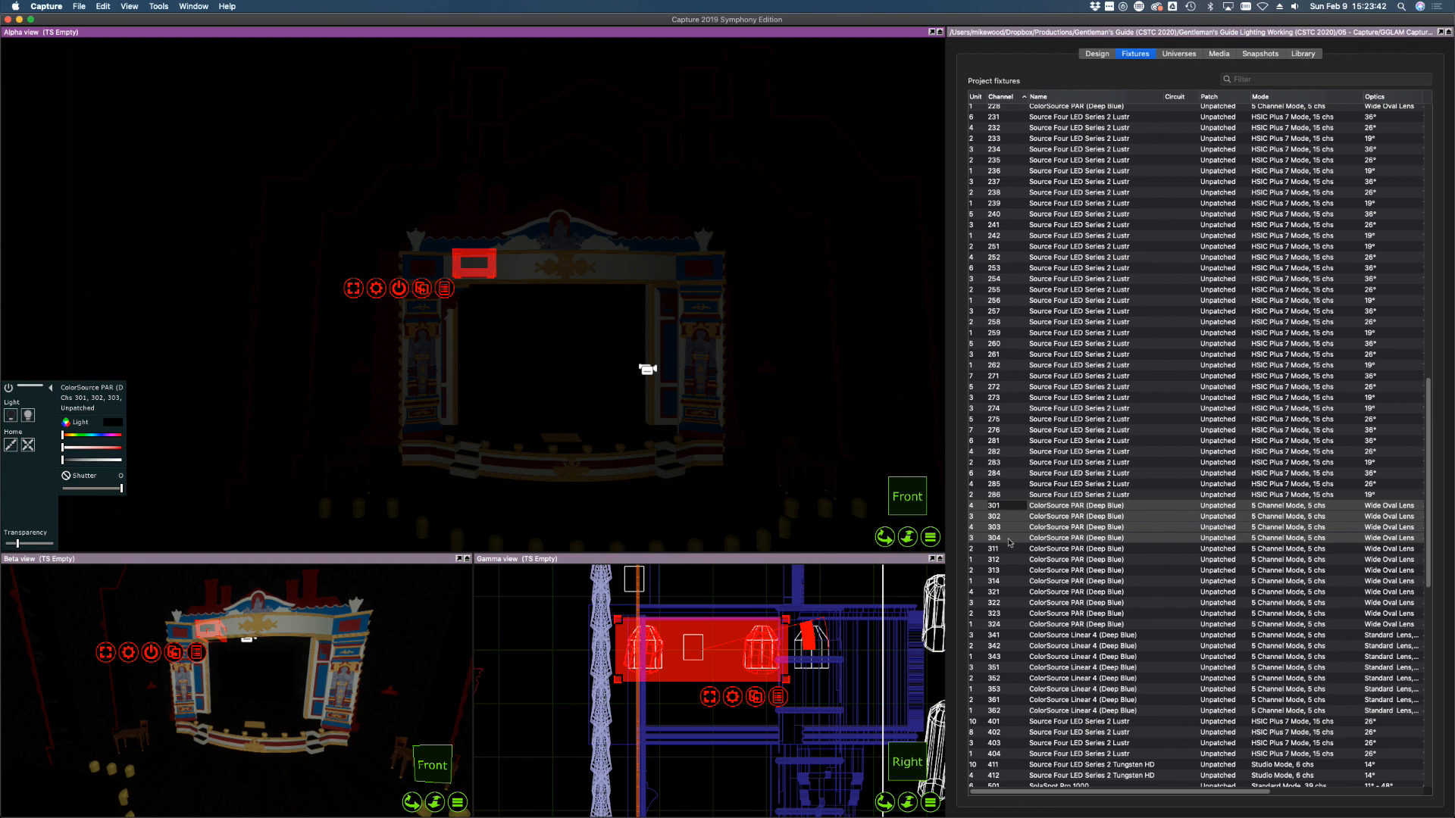
Bring PARs 311 and 312 to full and focus their beams onto the stage
{"action": "left_click", "coordinate": [1006, 550]}
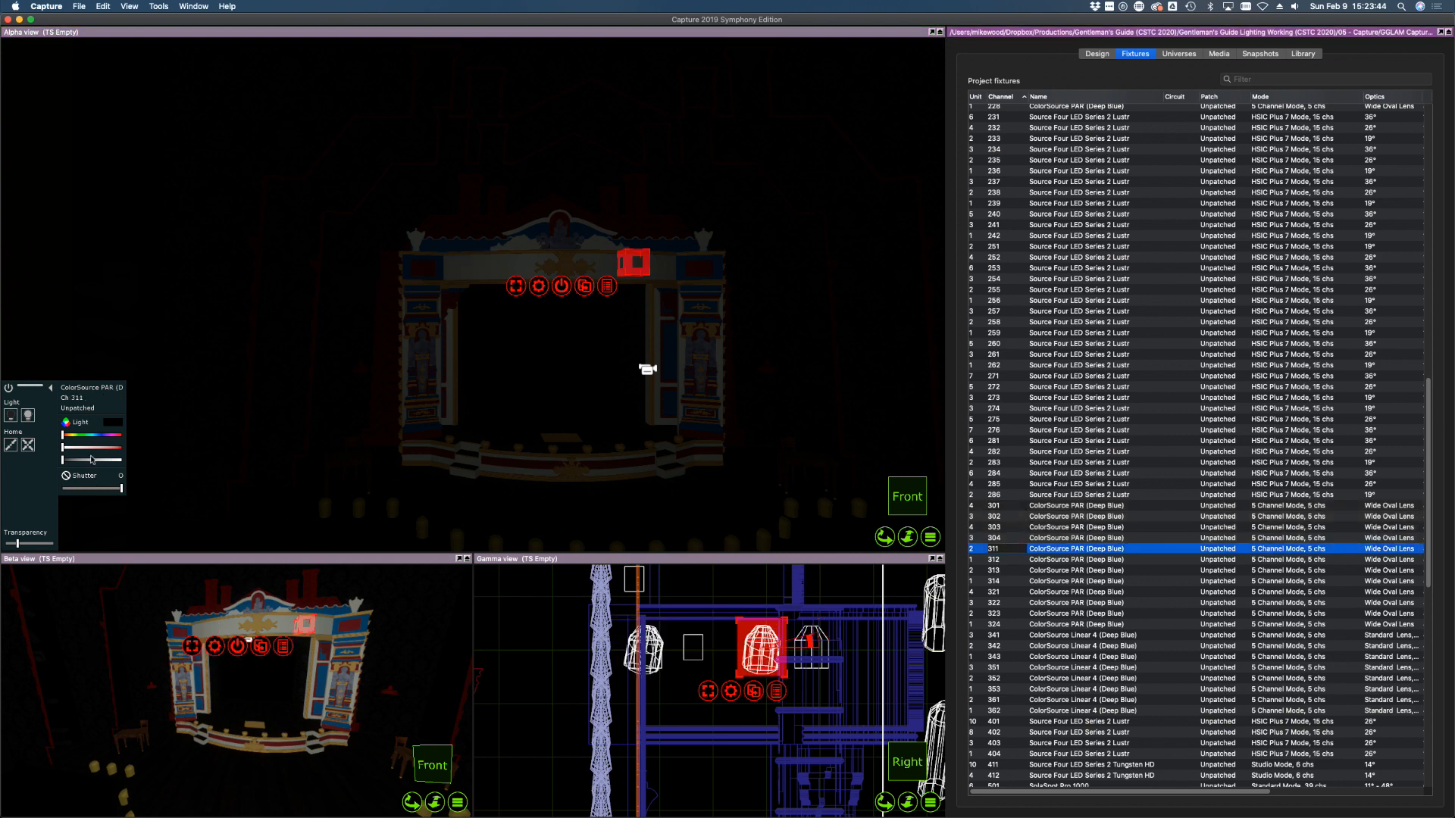
{"action": "left_click_drag", "start_coordinate": [93, 459], "coordinate": [158, 457]}
{"action": "left_click", "coordinate": [525, 441], "text": "alt"}
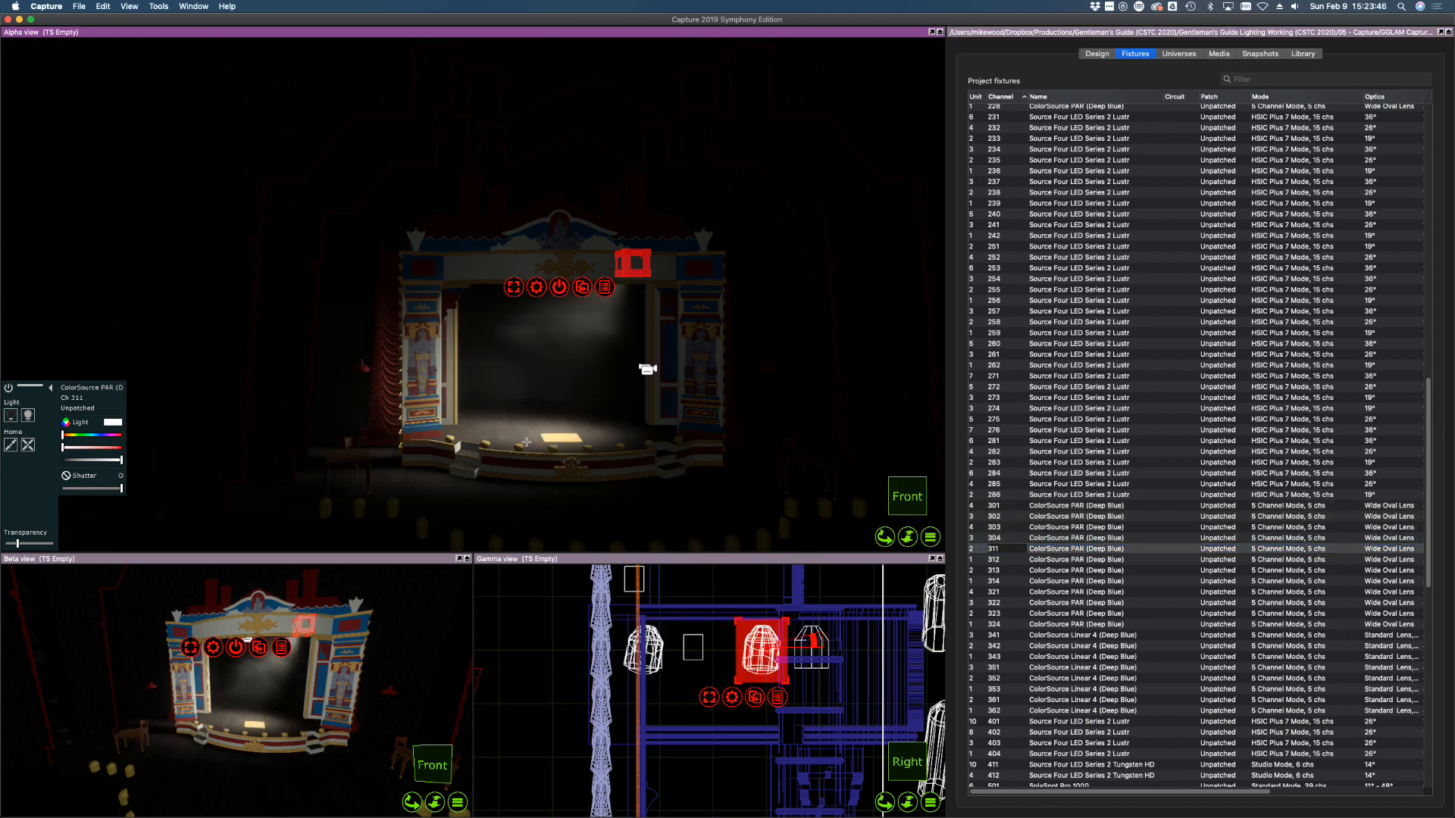
{"action": "left_click_drag", "start_coordinate": [526, 442], "coordinate": [533, 441], "text": "alt"}
{"action": "left_click", "coordinate": [1001, 560]}
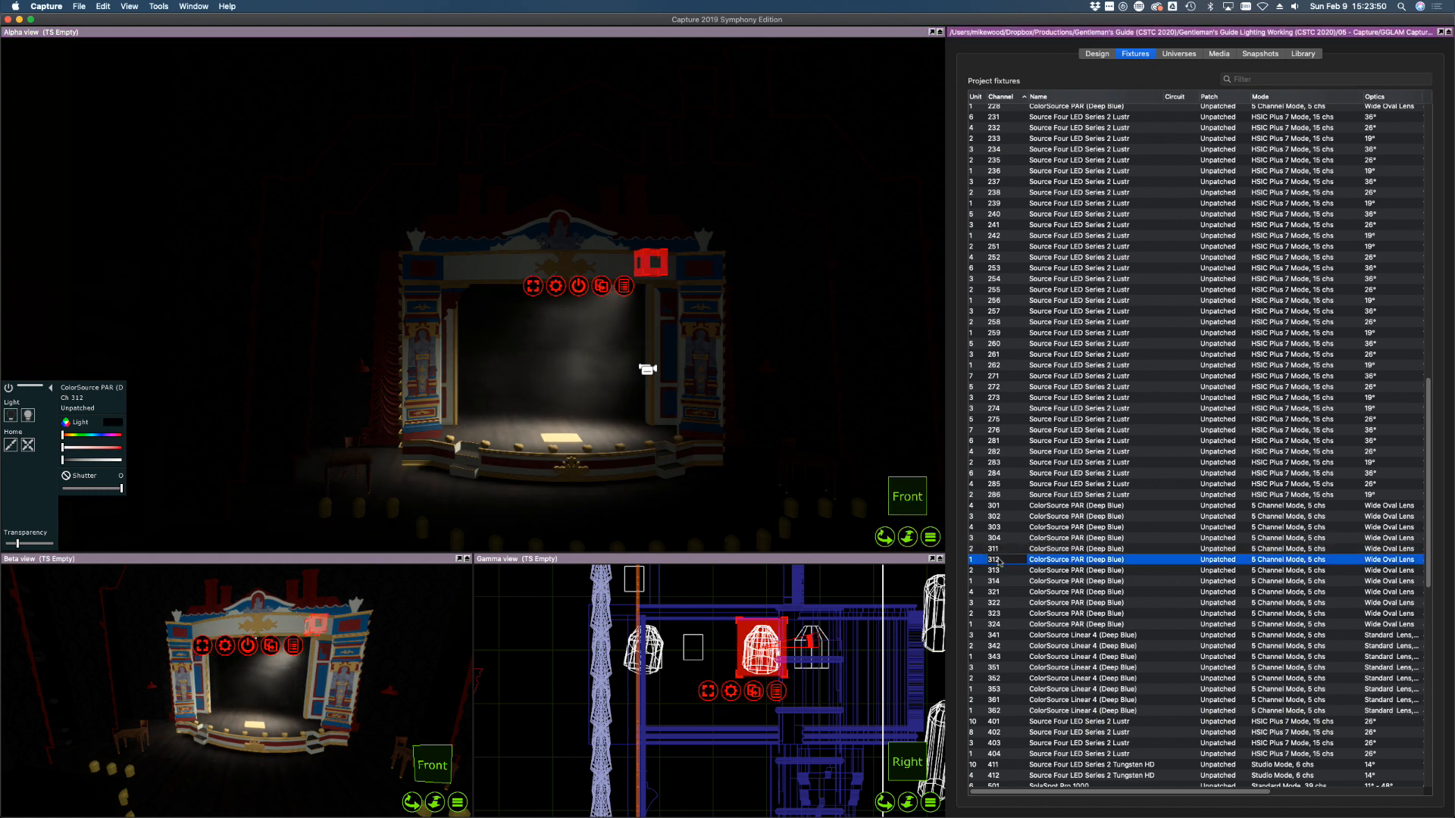
{"action": "left_click_drag", "start_coordinate": [118, 460], "coordinate": [144, 459]}
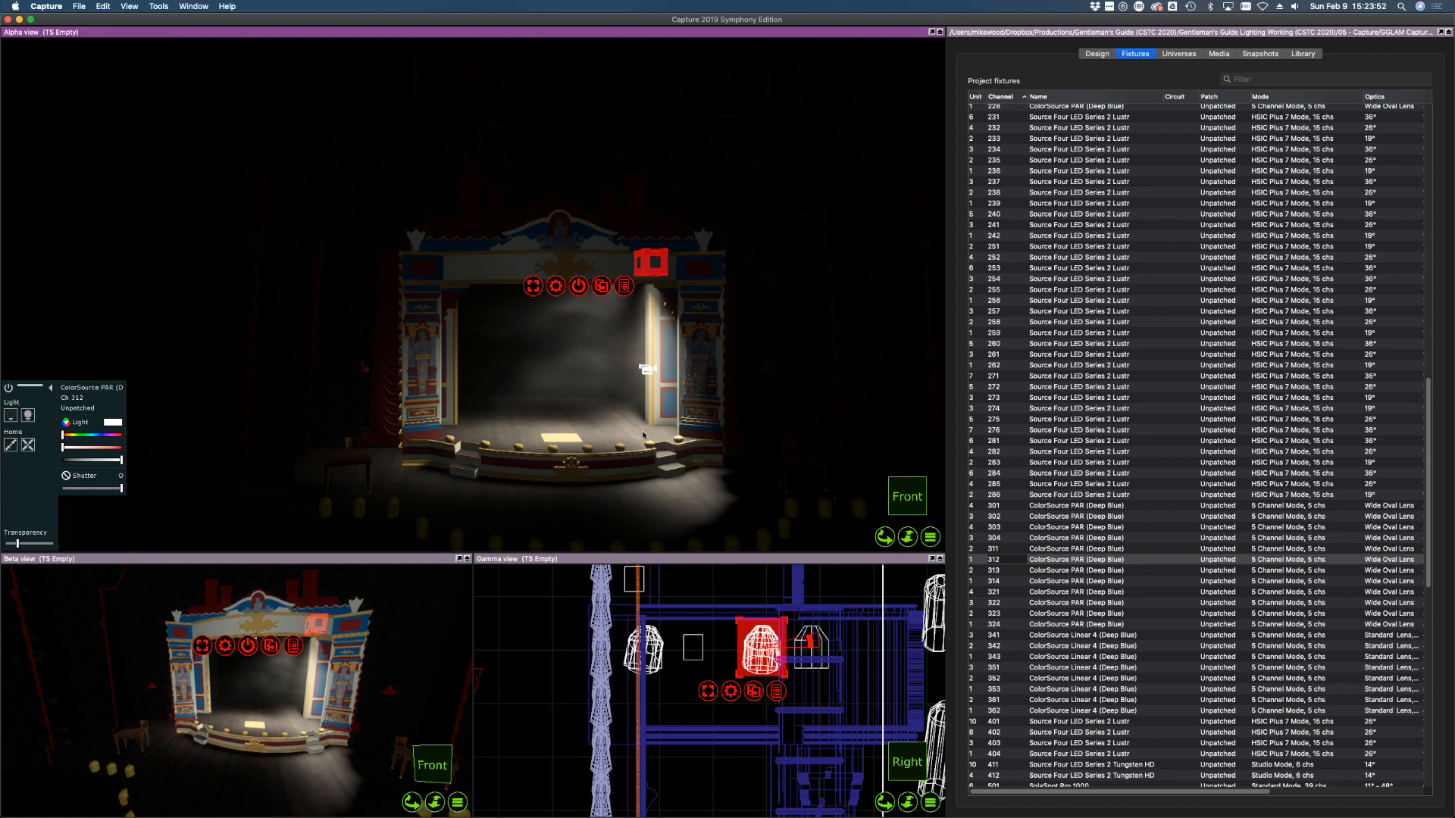
{"action": "left_click_drag", "start_coordinate": [609, 446], "coordinate": [611, 440], "text": "alt"}
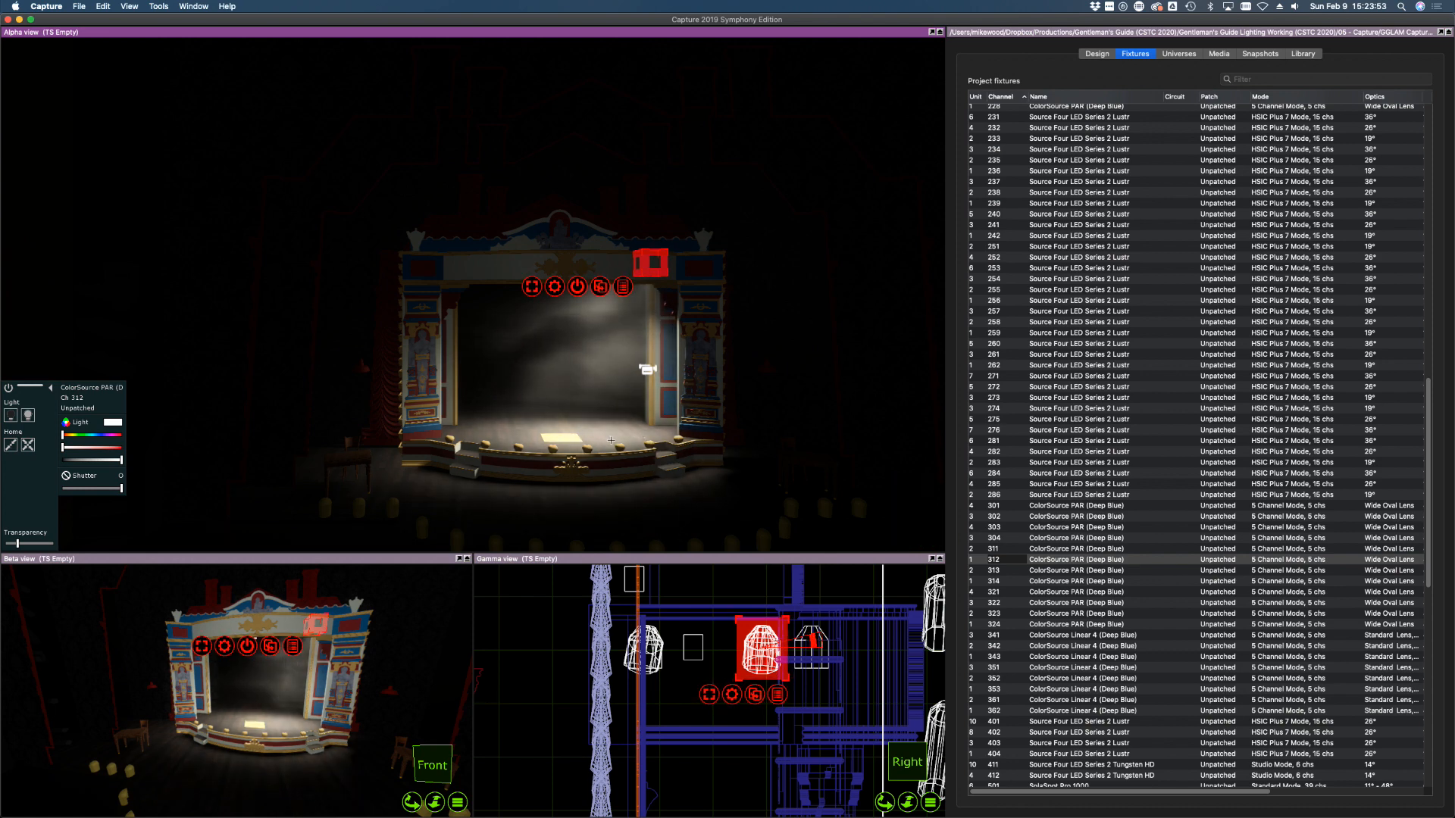
Bring up and focus PARs 313 and 314, then dim PARs 311–314 to dark
{"action": "left_click", "coordinate": [1001, 570]}
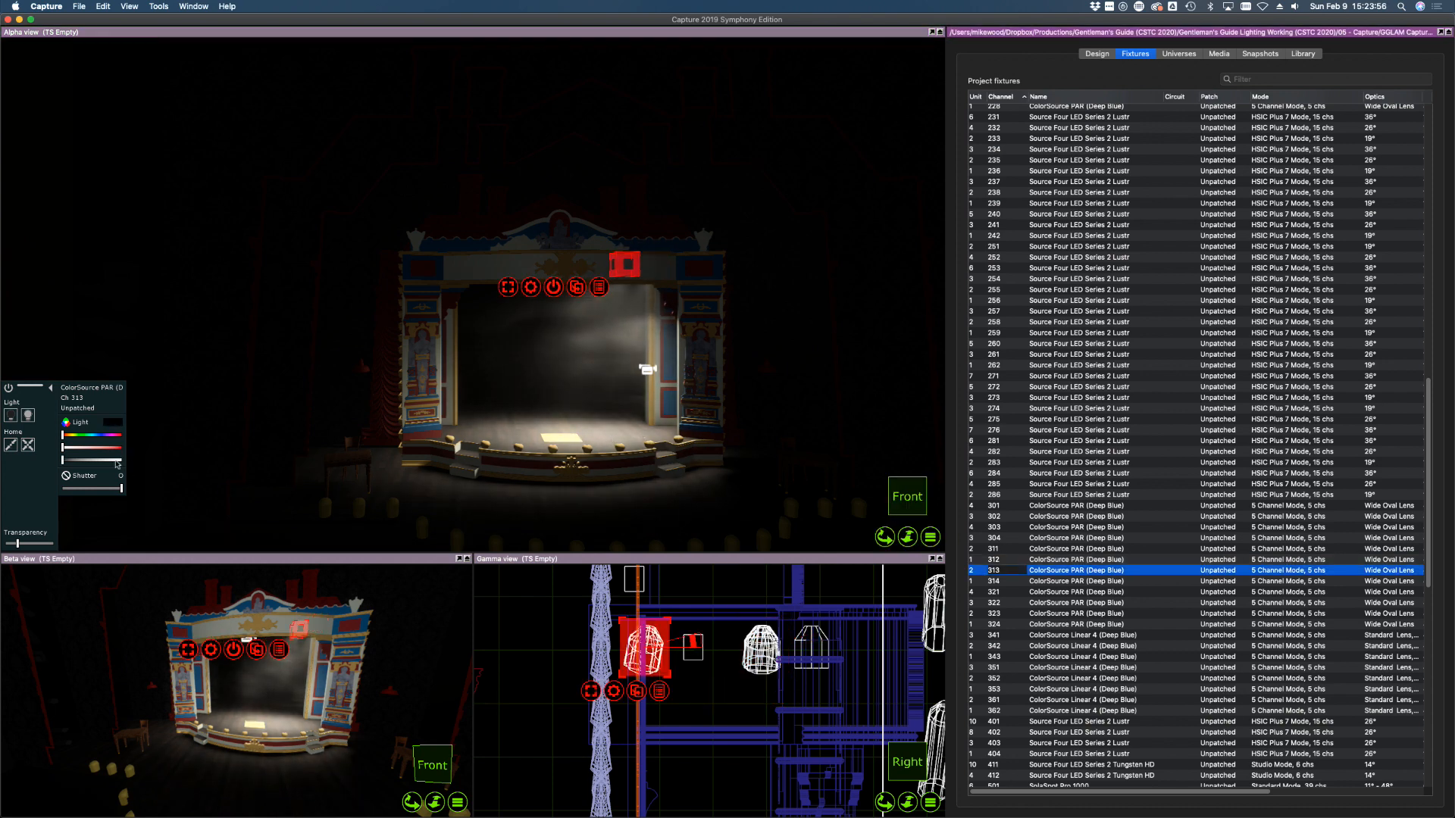
{"action": "left_click_drag", "start_coordinate": [118, 461], "coordinate": [145, 460]}
{"action": "left_click_drag", "start_coordinate": [500, 427], "coordinate": [503, 426], "text": "alt"}
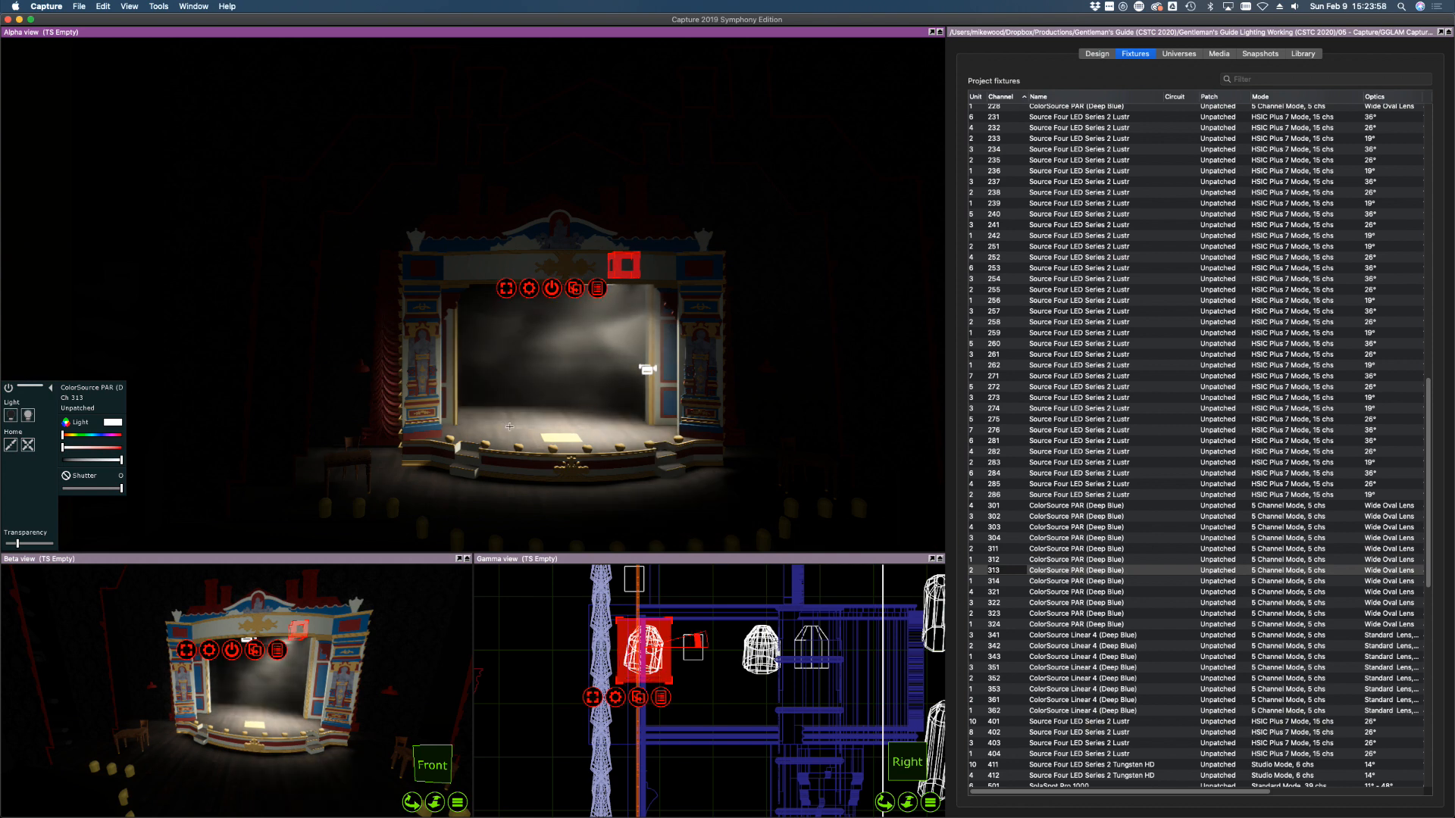
{"action": "left_click", "coordinate": [1001, 581]}
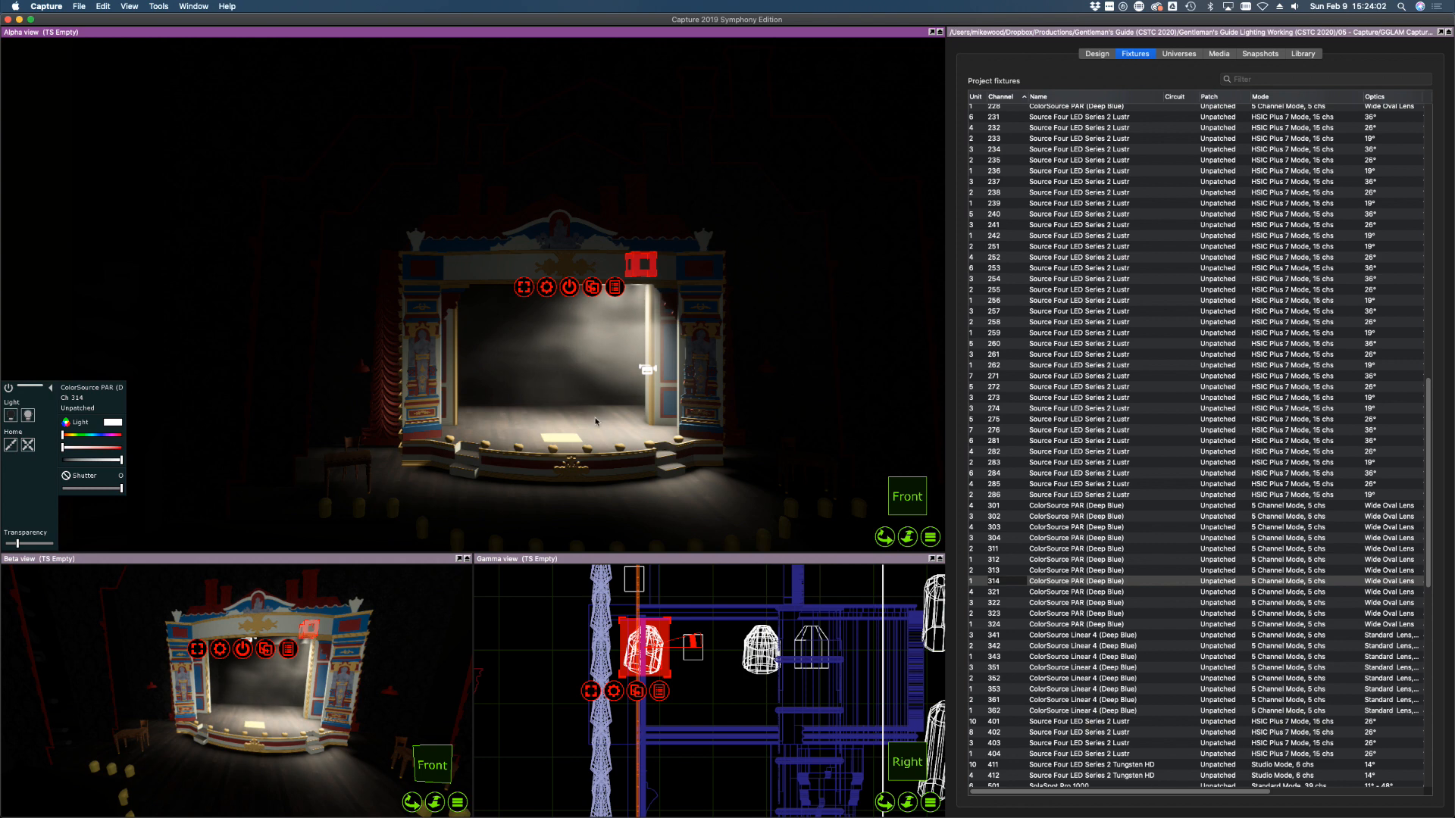
{"action": "left_click_drag", "start_coordinate": [595, 420], "coordinate": [609, 421], "text": "alt"}
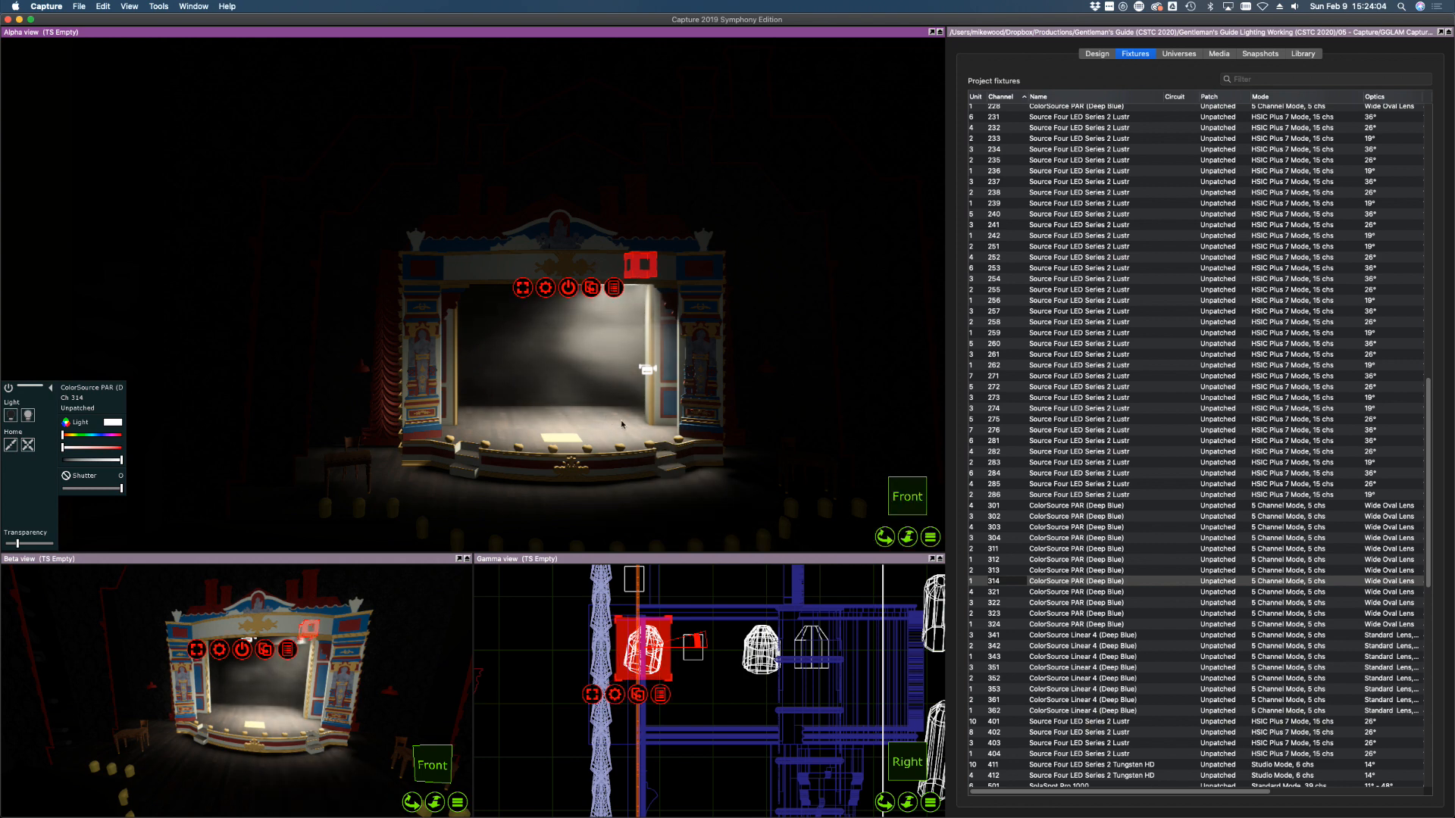
{"action": "left_click", "coordinate": [1004, 550], "text": "shift"}
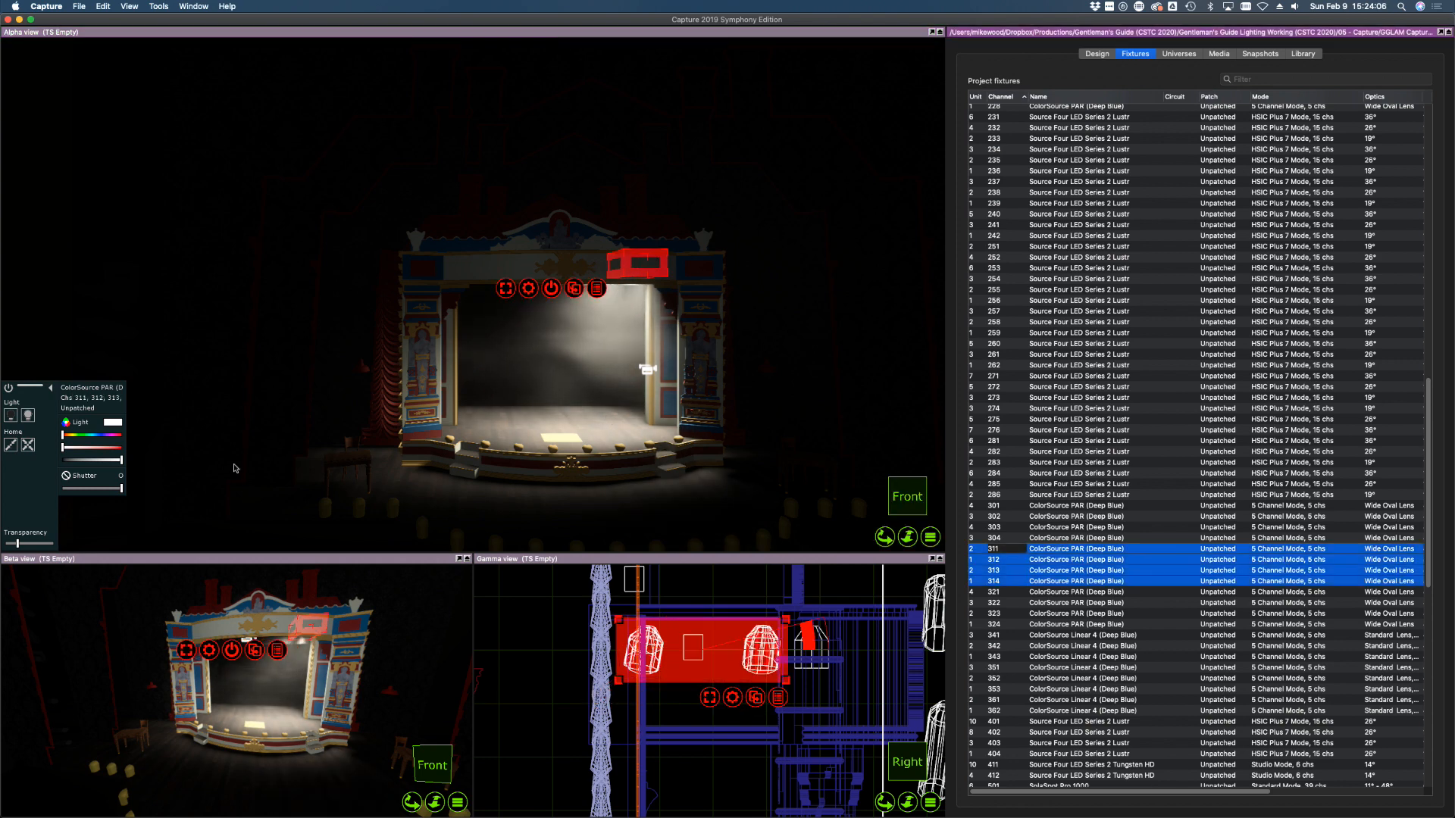
{"action": "left_click_drag", "start_coordinate": [94, 460], "coordinate": [39, 462]}
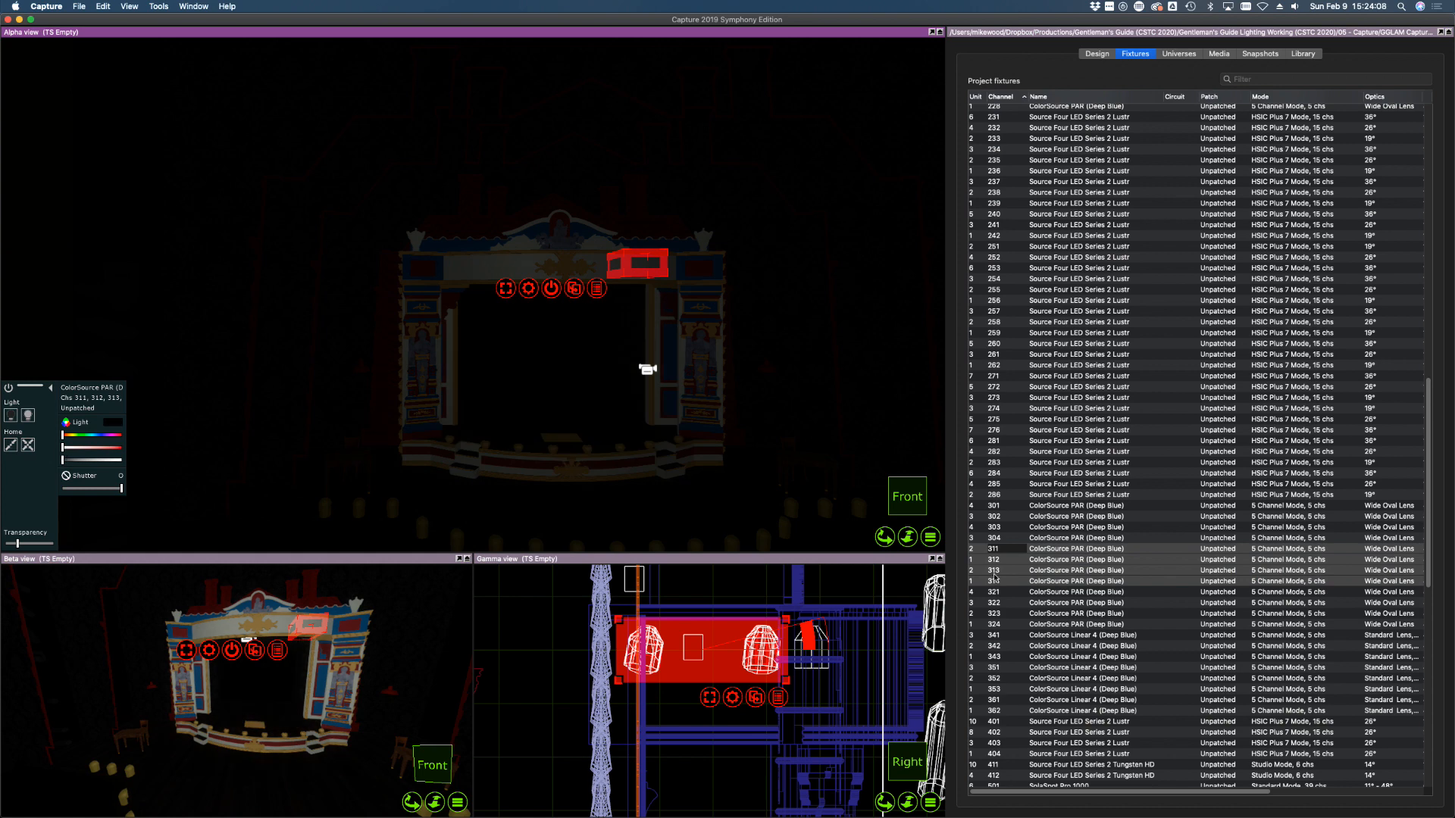
{"action": "left_click", "coordinate": [1004, 592]}
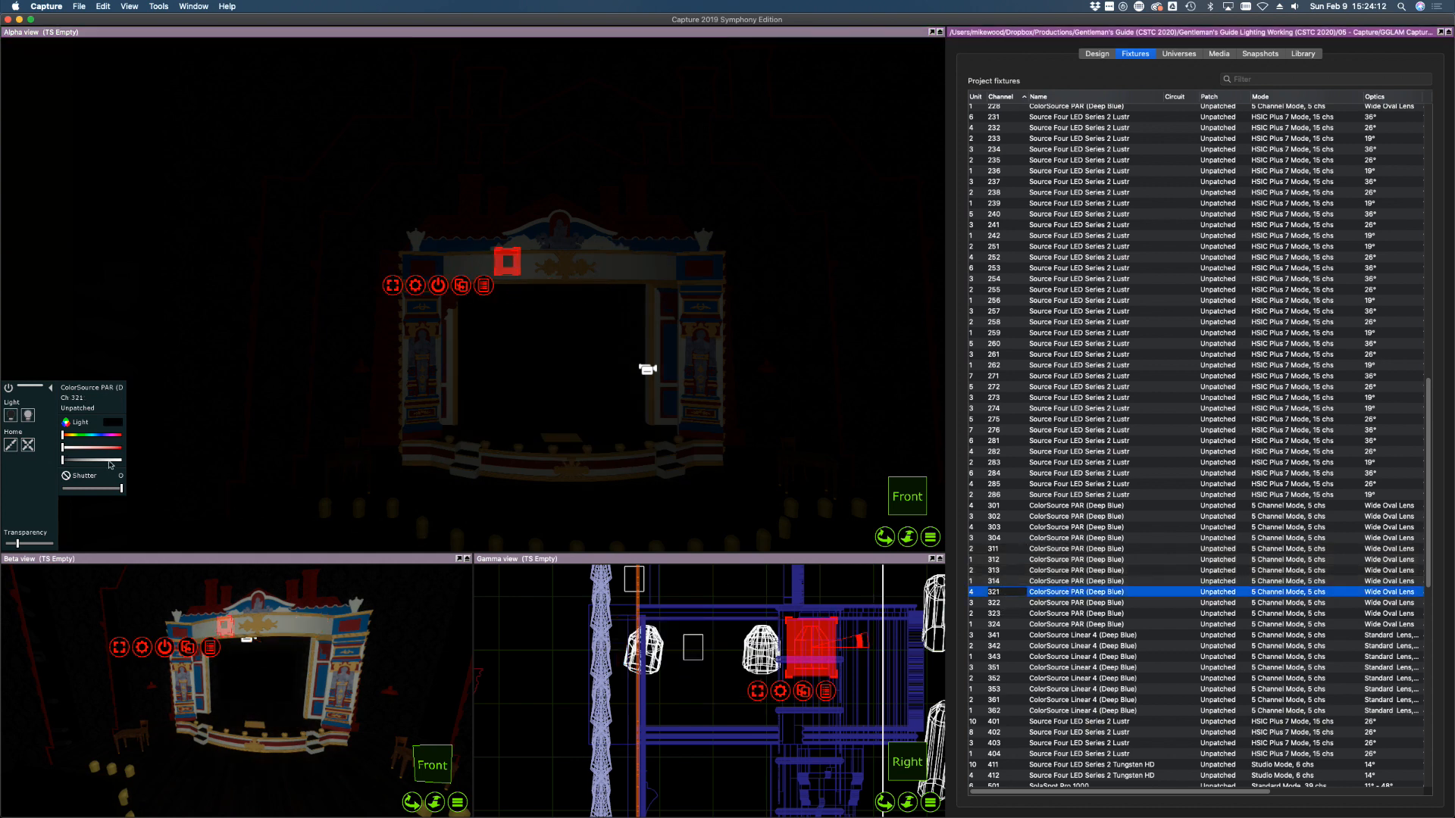
Bring PARs 321 and 322 to full and aim 321's beam upstage
{"action": "left_click_drag", "start_coordinate": [110, 460], "coordinate": [143, 462]}
{"action": "left_click_drag", "start_coordinate": [500, 408], "coordinate": [500, 415]}
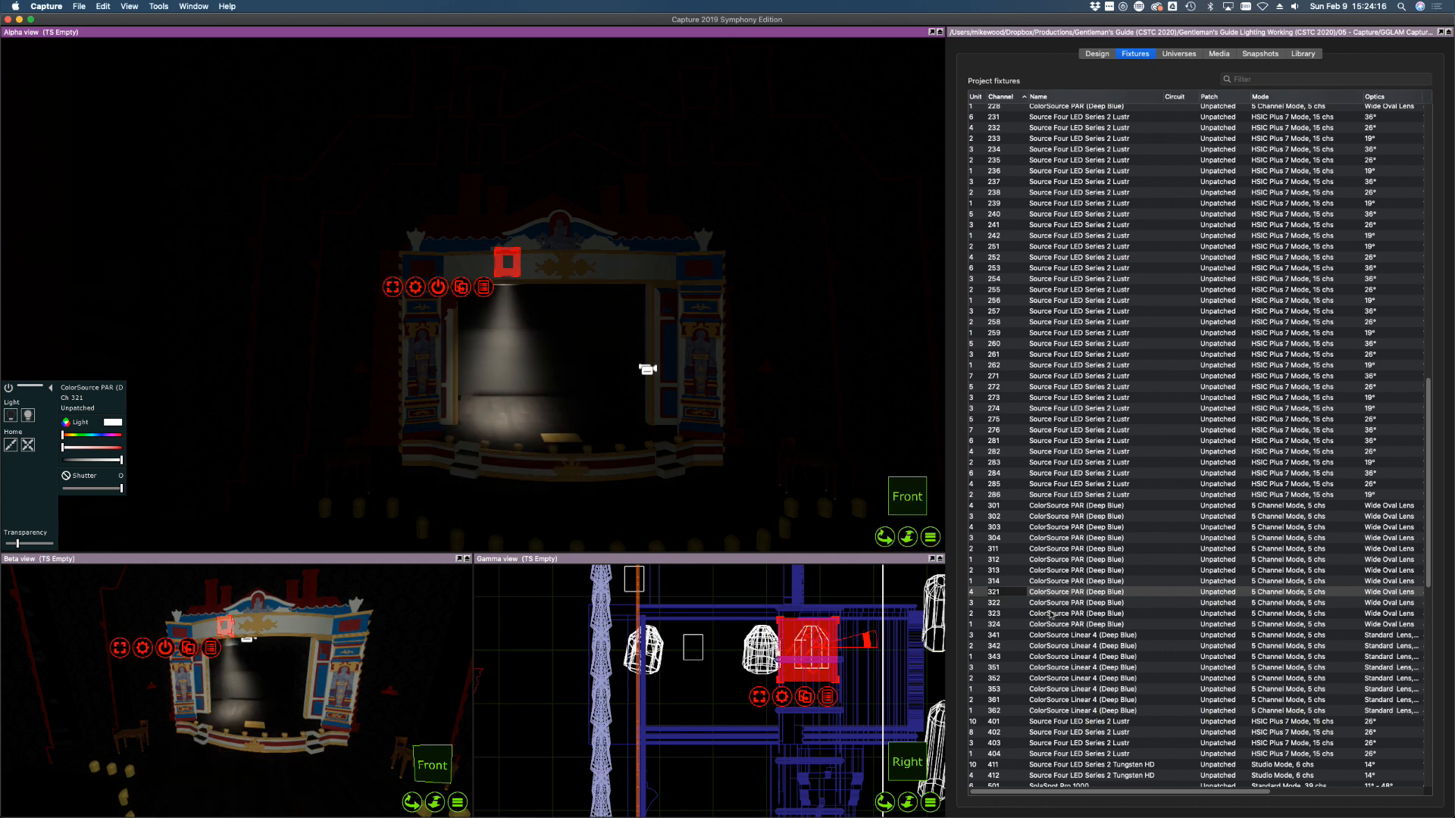
{"action": "left_click", "coordinate": [1050, 604]}
{"action": "left_click_drag", "start_coordinate": [90, 460], "coordinate": [122, 460]}
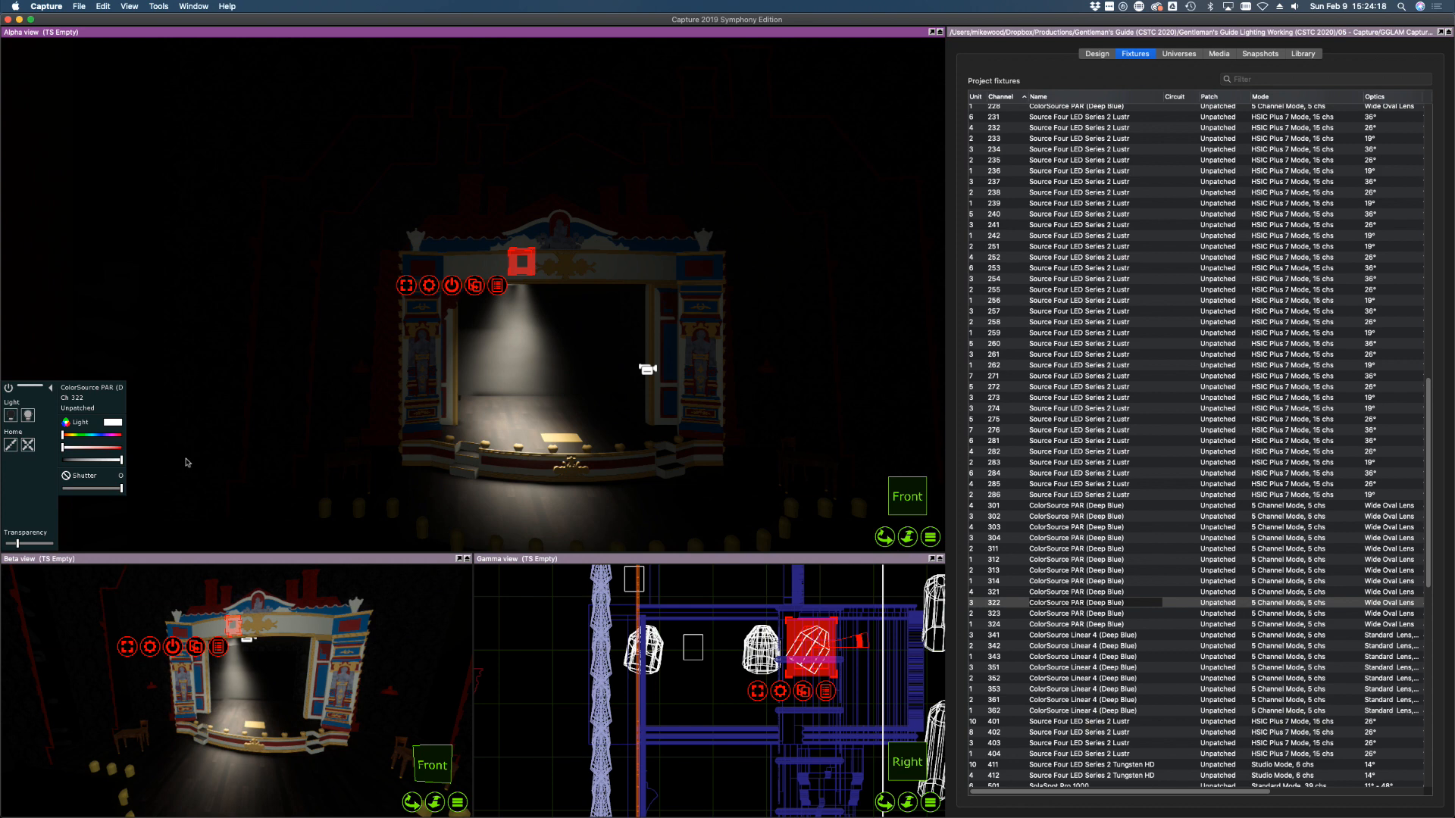
{"action": "mouse_move", "coordinate": [858, 453]}
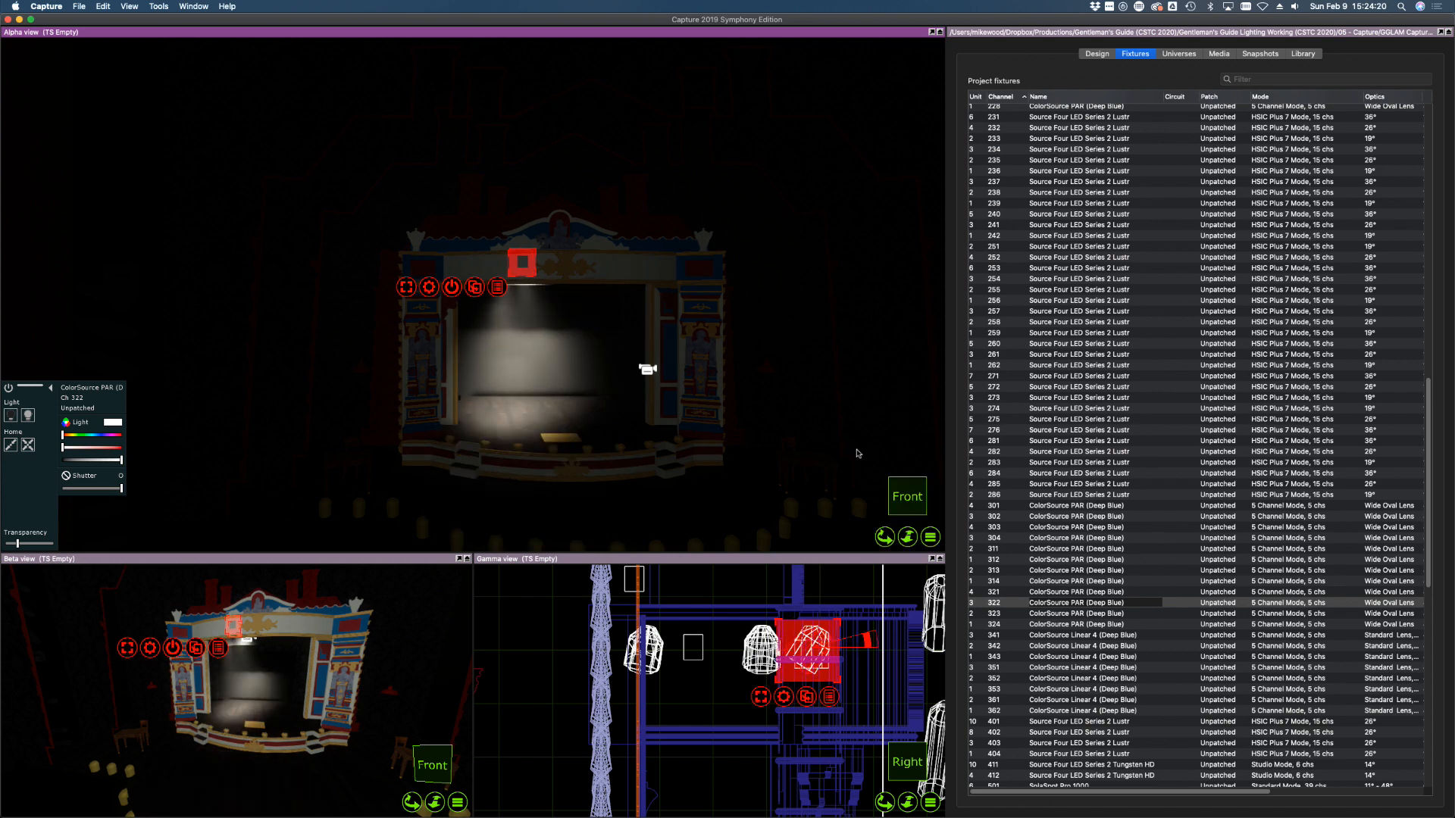
Bring PARs 323 and 324 to full and aim both beams upstage
{"action": "left_click", "coordinate": [995, 613]}
{"action": "left_click_drag", "start_coordinate": [102, 460], "coordinate": [182, 463]}
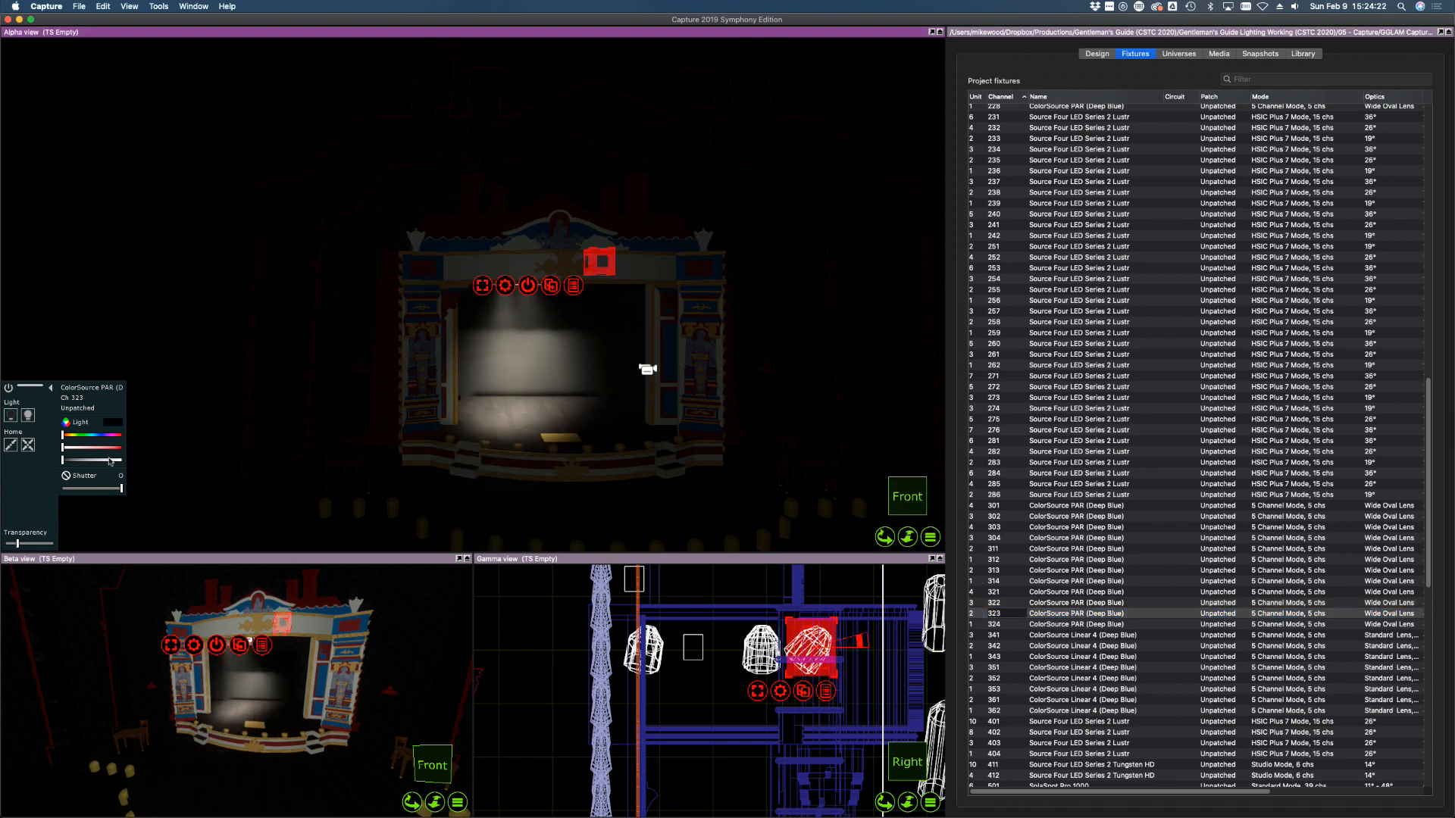
{"action": "left_click_drag", "start_coordinate": [549, 394], "coordinate": [560, 398], "text": "alt"}
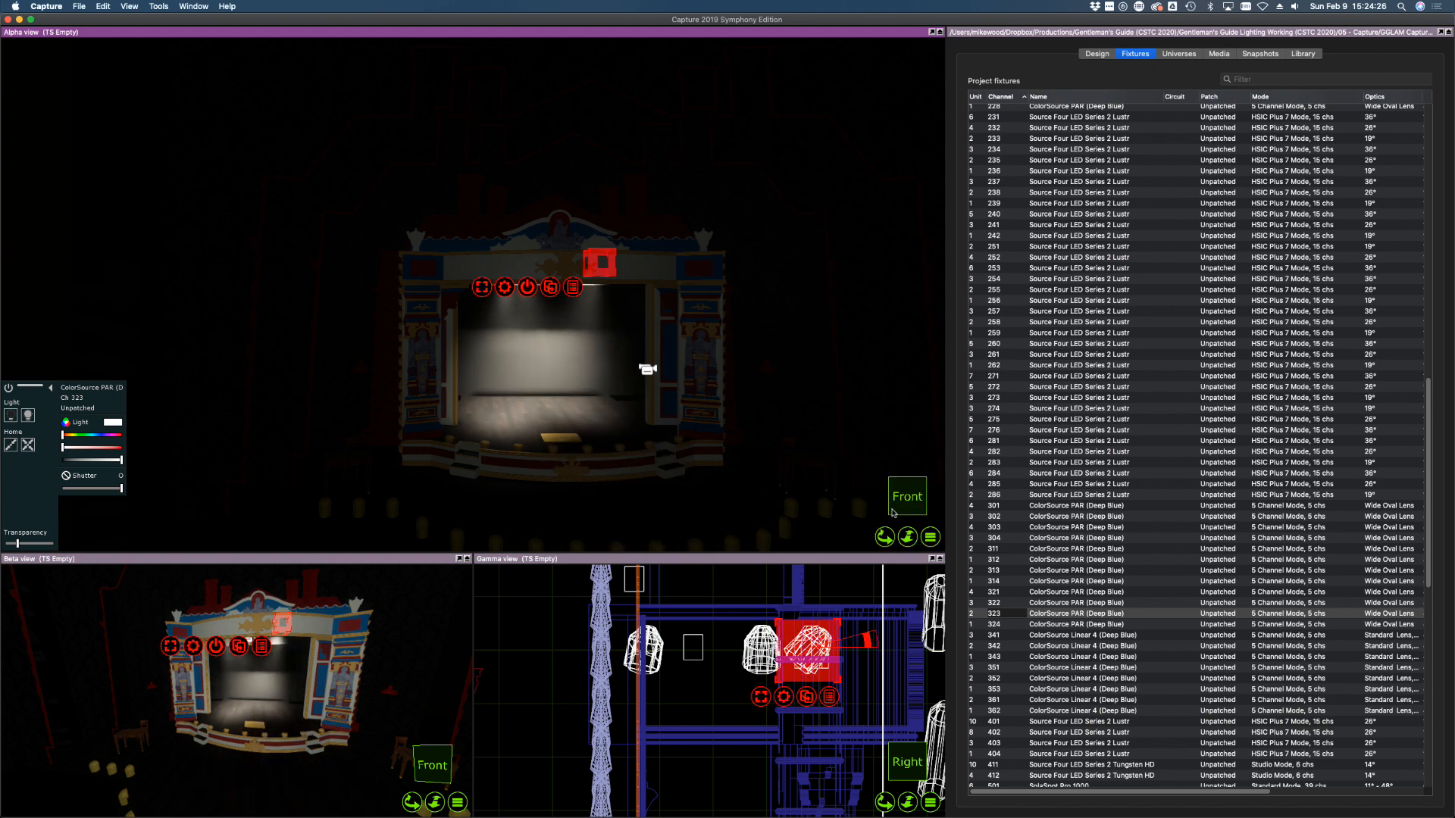
{"action": "left_click", "coordinate": [994, 625]}
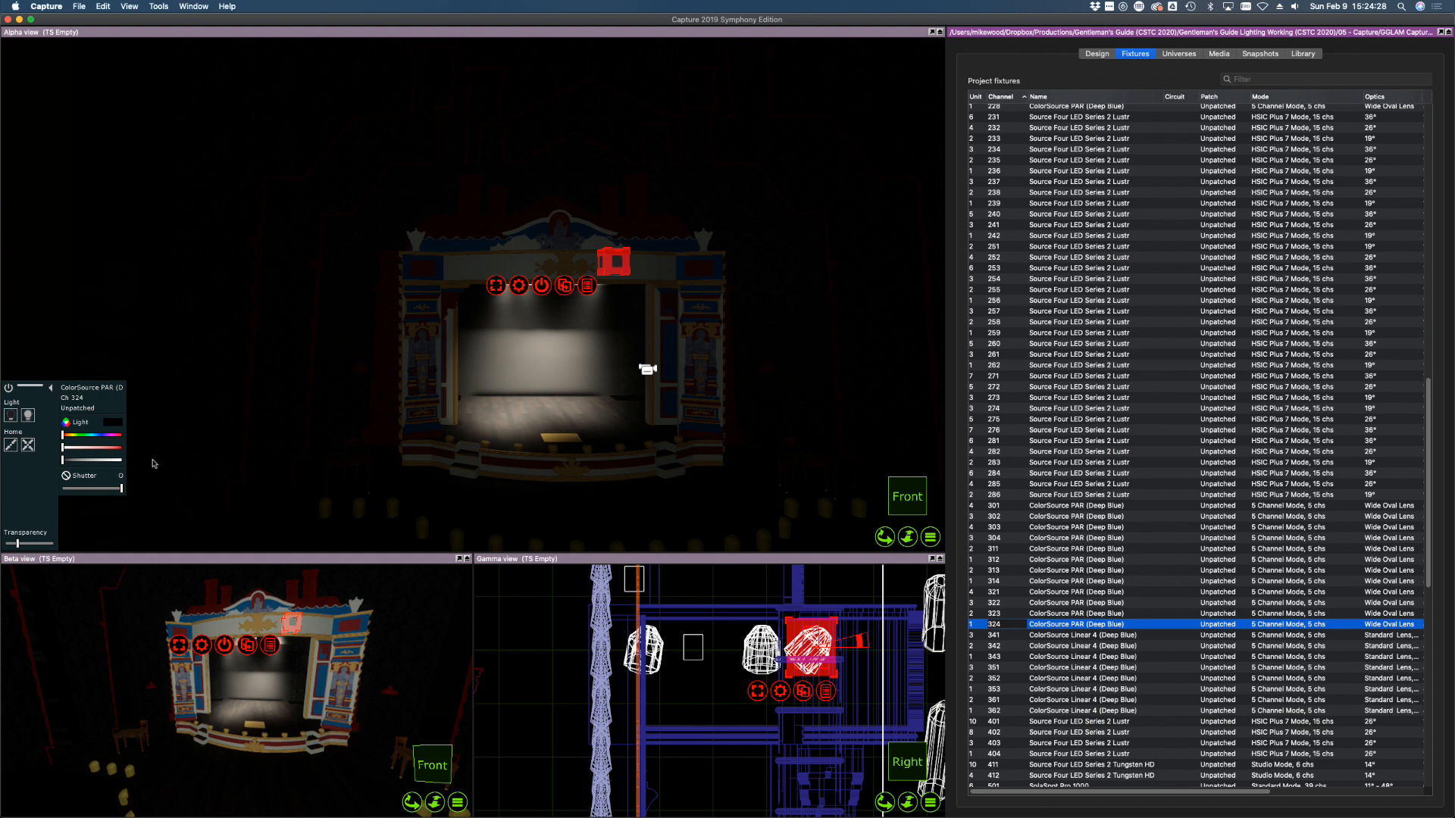
{"action": "left_click_drag", "start_coordinate": [116, 462], "coordinate": [131, 461]}
{"action": "left_click", "coordinate": [625, 381], "text": "alt"}
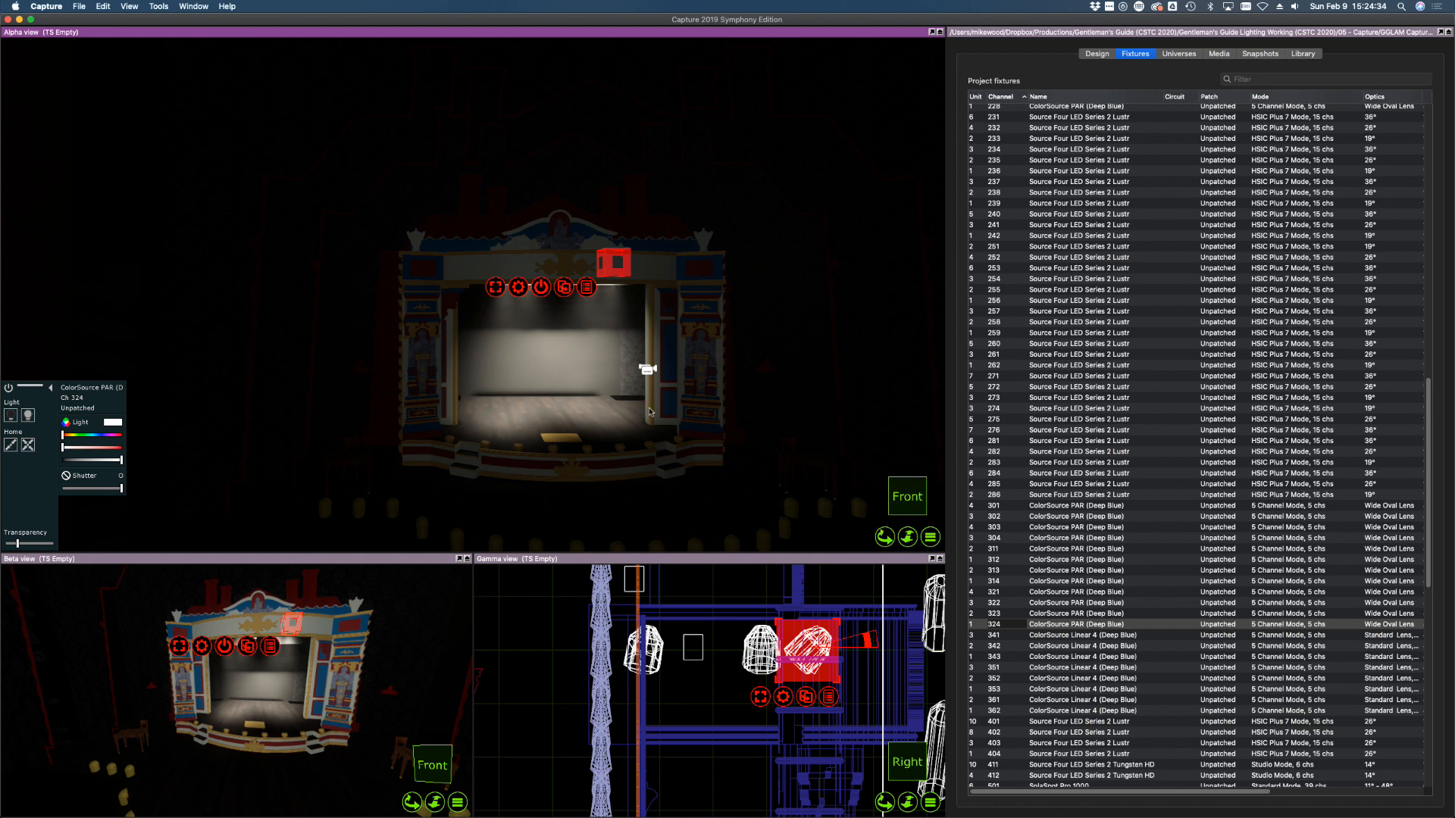
Select PARs 321 through 324 together and dim them to zero
{"action": "right_click_drag", "start_coordinate": [647, 369], "coordinate": [638, 335], "text": "shift"}
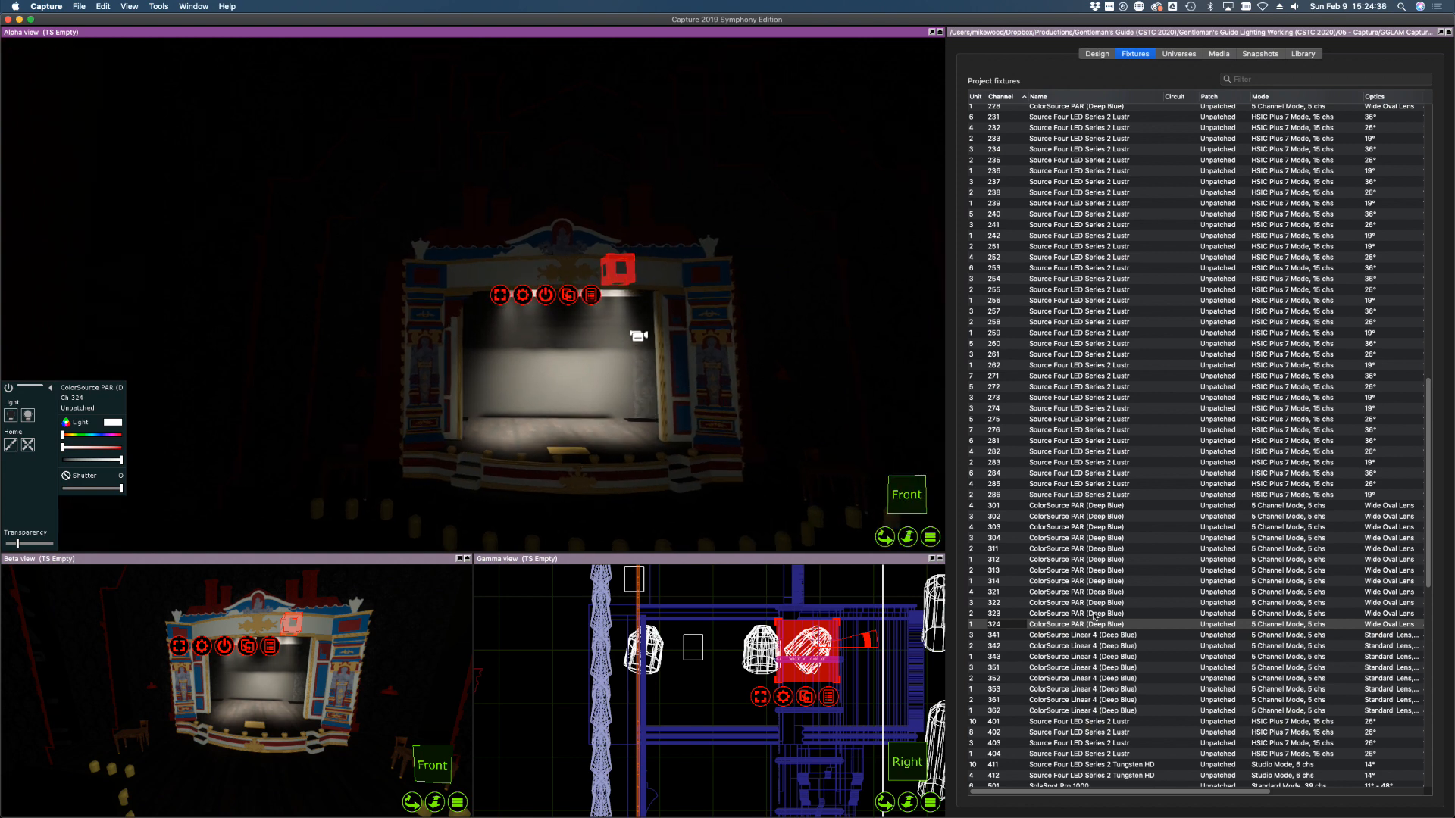
{"action": "left_click", "coordinate": [1042, 591]}
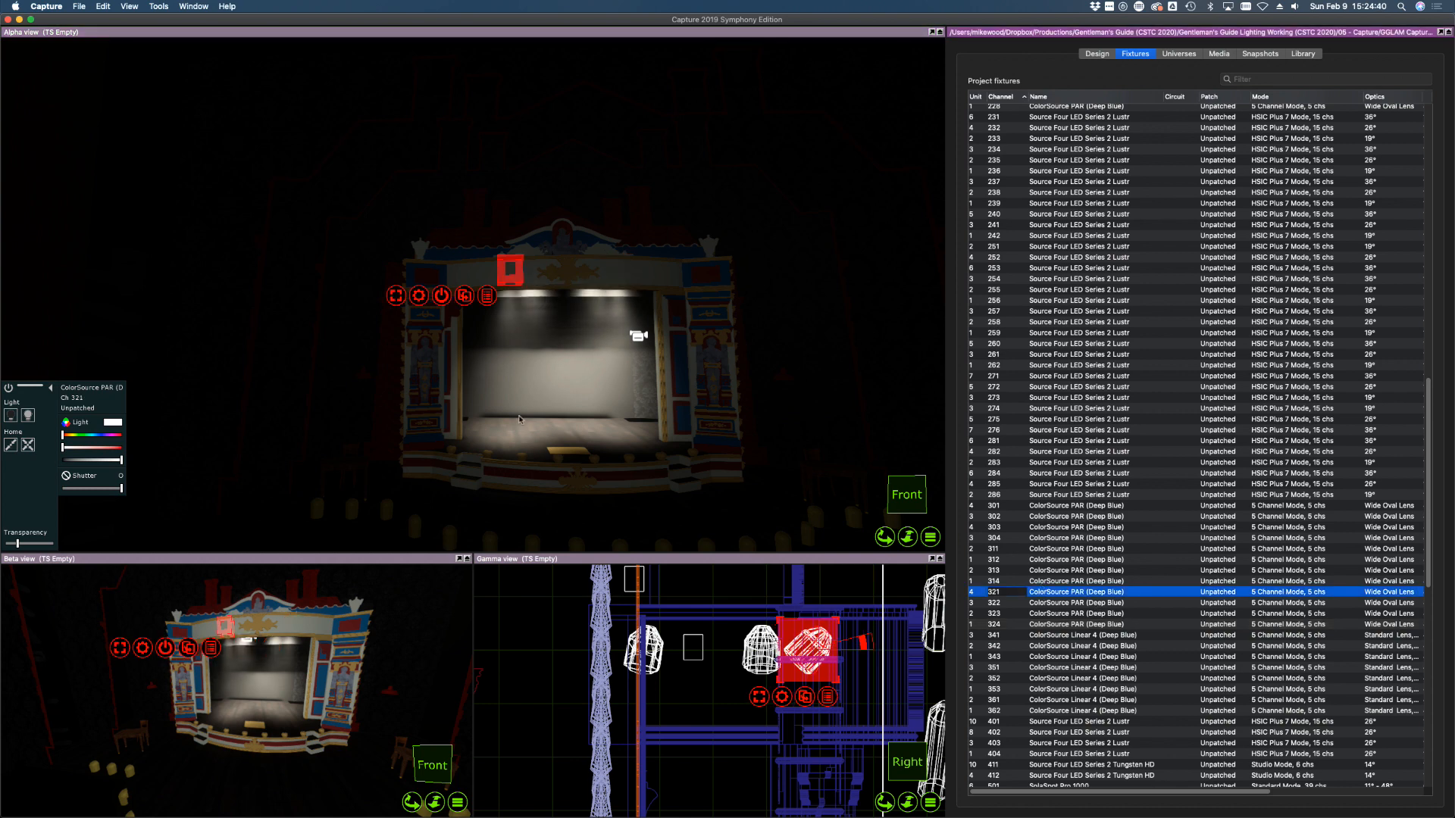
{"action": "left_click", "coordinate": [511, 418]}
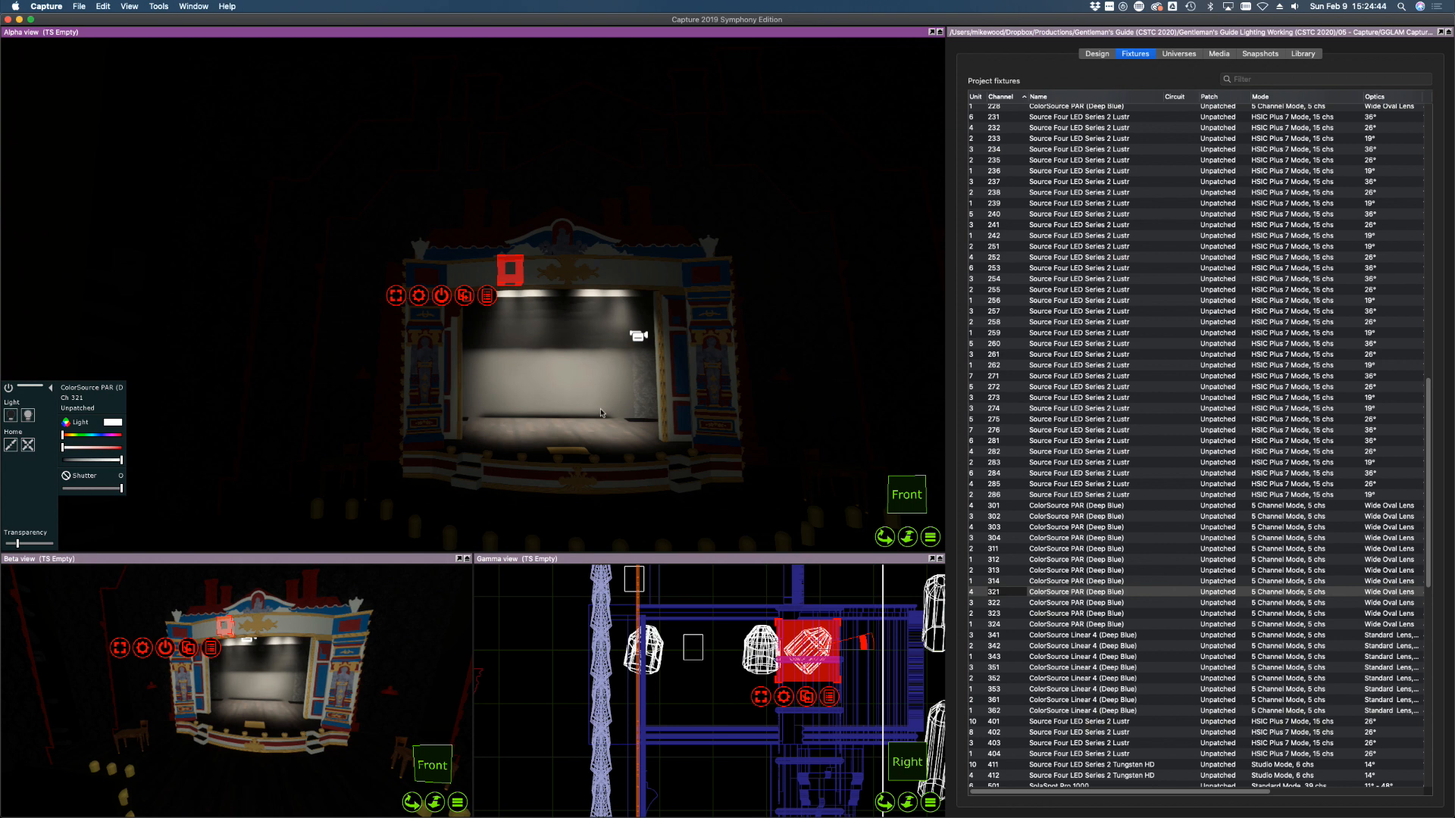
{"action": "left_click", "coordinate": [1028, 623], "text": "shift"}
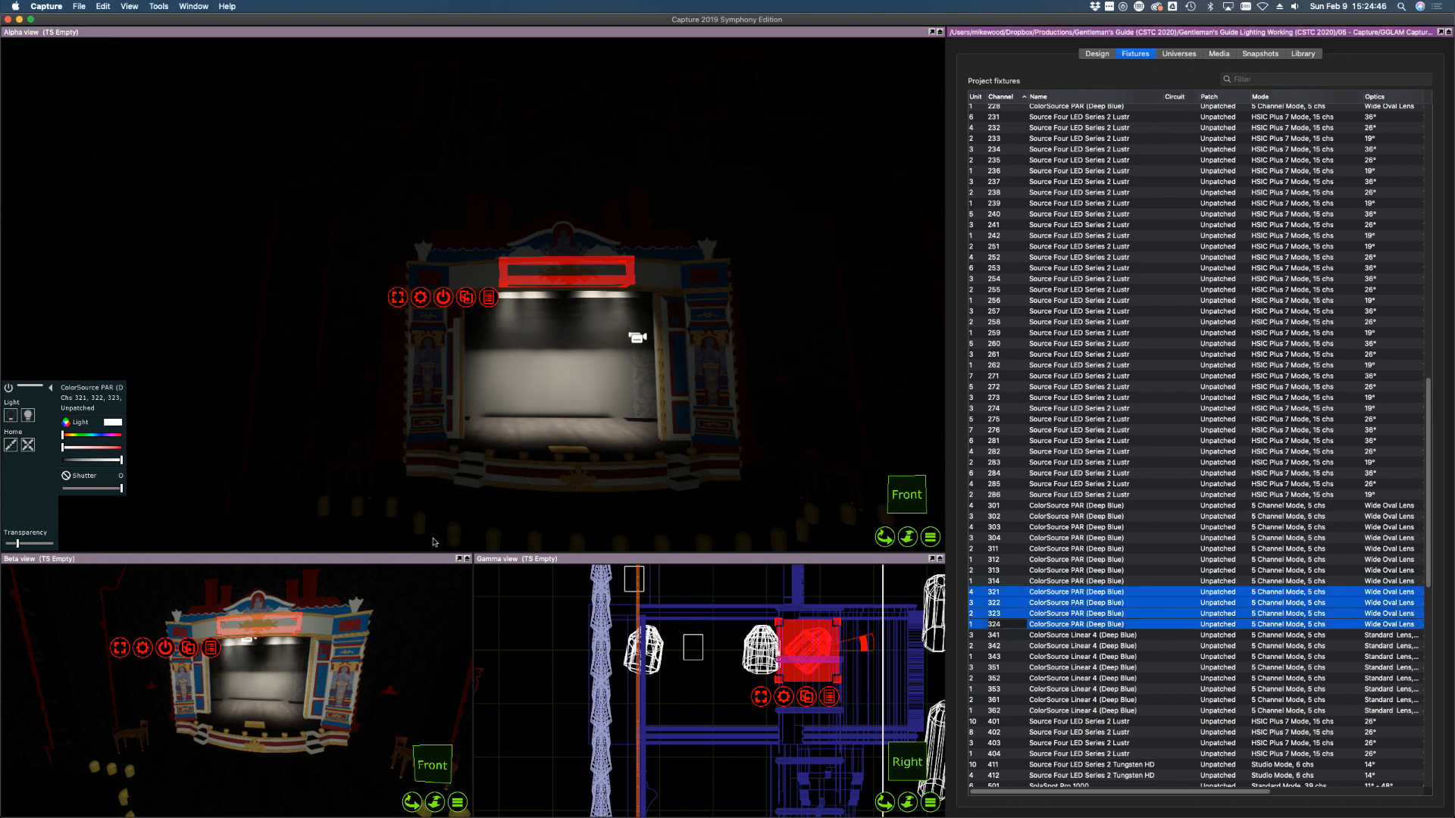
{"action": "left_click_drag", "start_coordinate": [76, 460], "coordinate": [57, 460]}
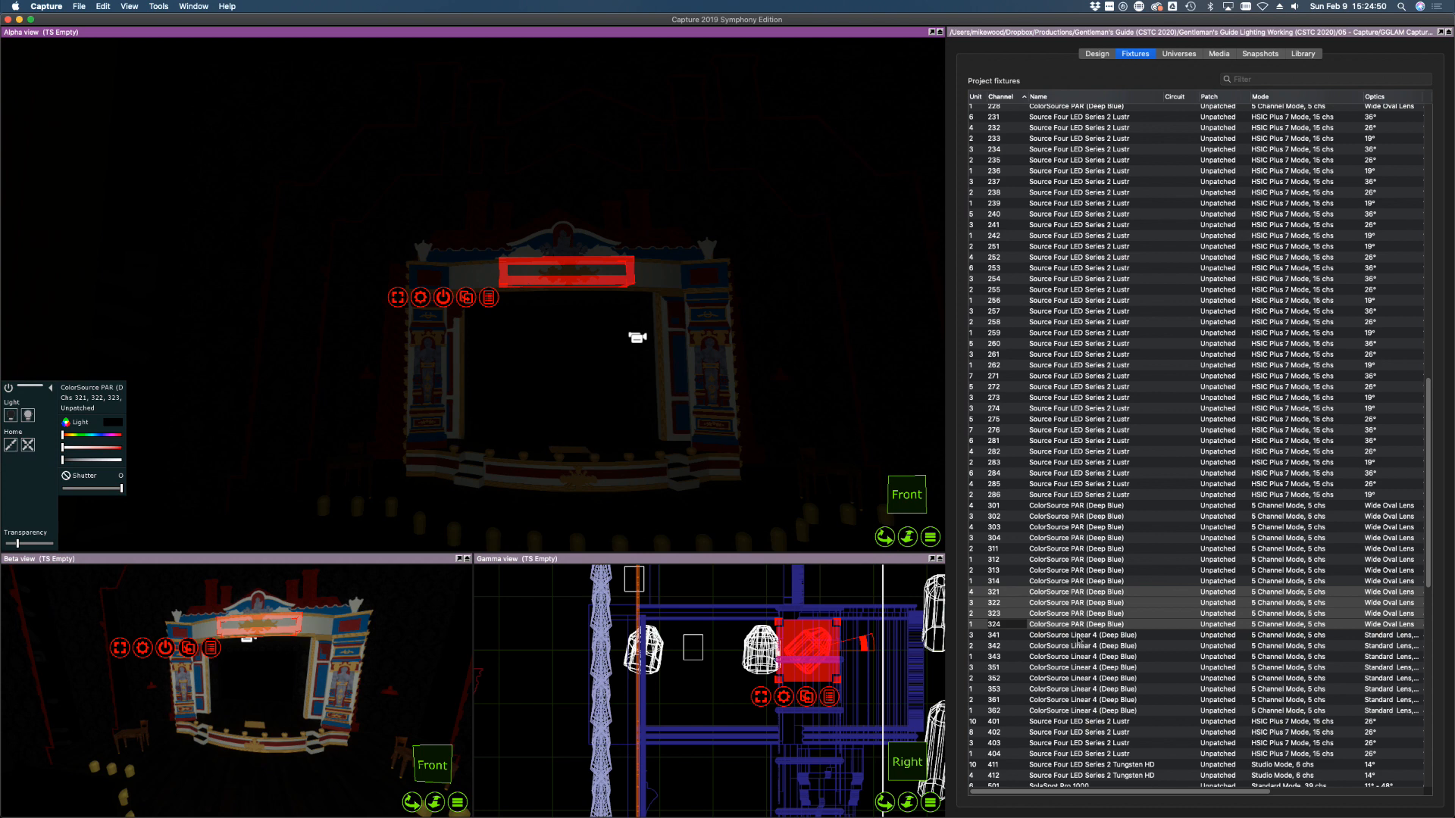
{"action": "left_click", "coordinate": [1079, 636]}
Bring Linear strips 341–343 to full and focus them onto the front of the stage
{"action": "left_click", "coordinate": [1060, 657], "text": "shift"}
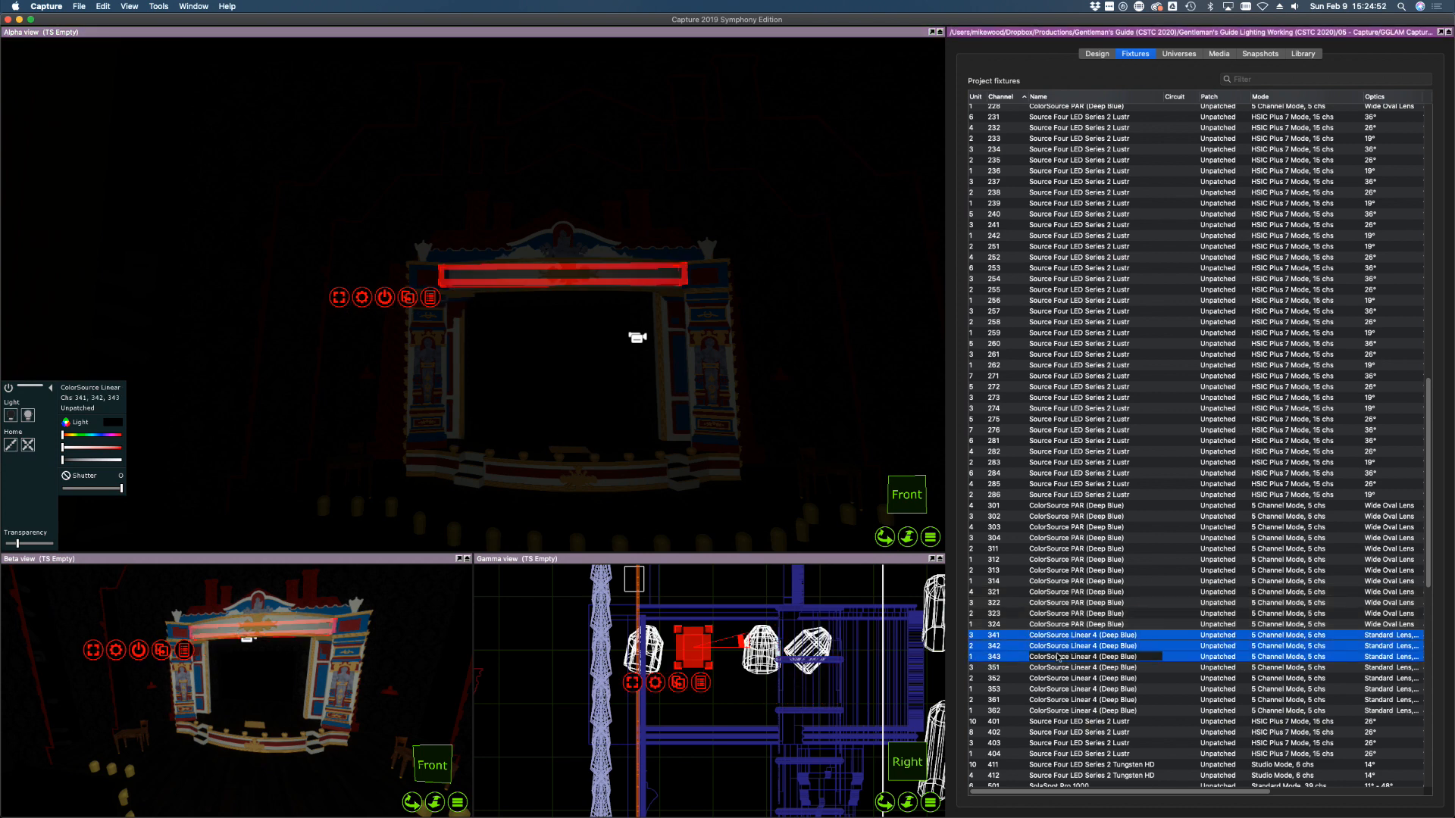
{"action": "left_click_drag", "start_coordinate": [93, 460], "coordinate": [126, 460]}
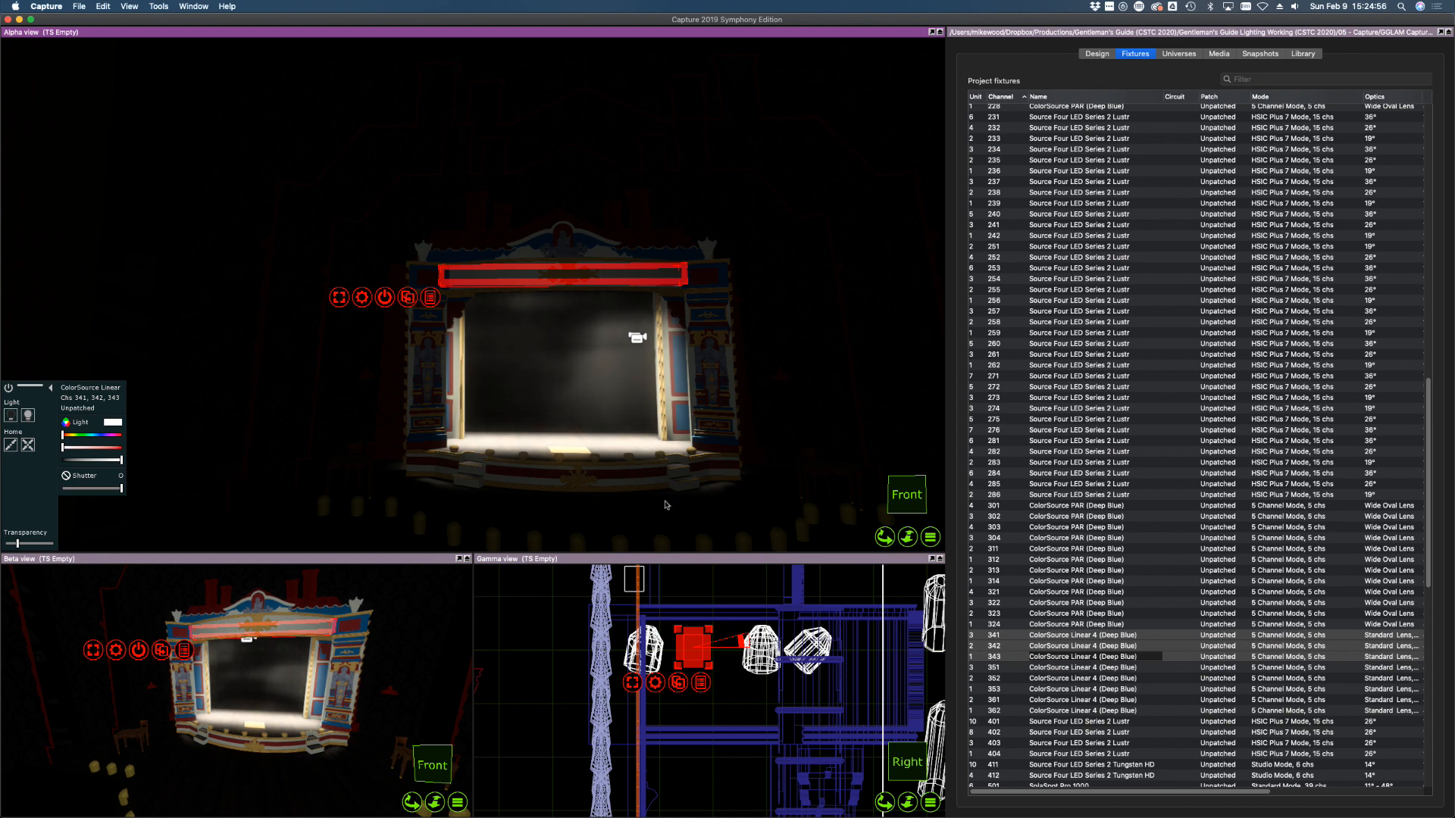
{"action": "middle_click_drag", "start_coordinate": [578, 403], "coordinate": [554, 425]}
{"action": "key", "text": "f"}
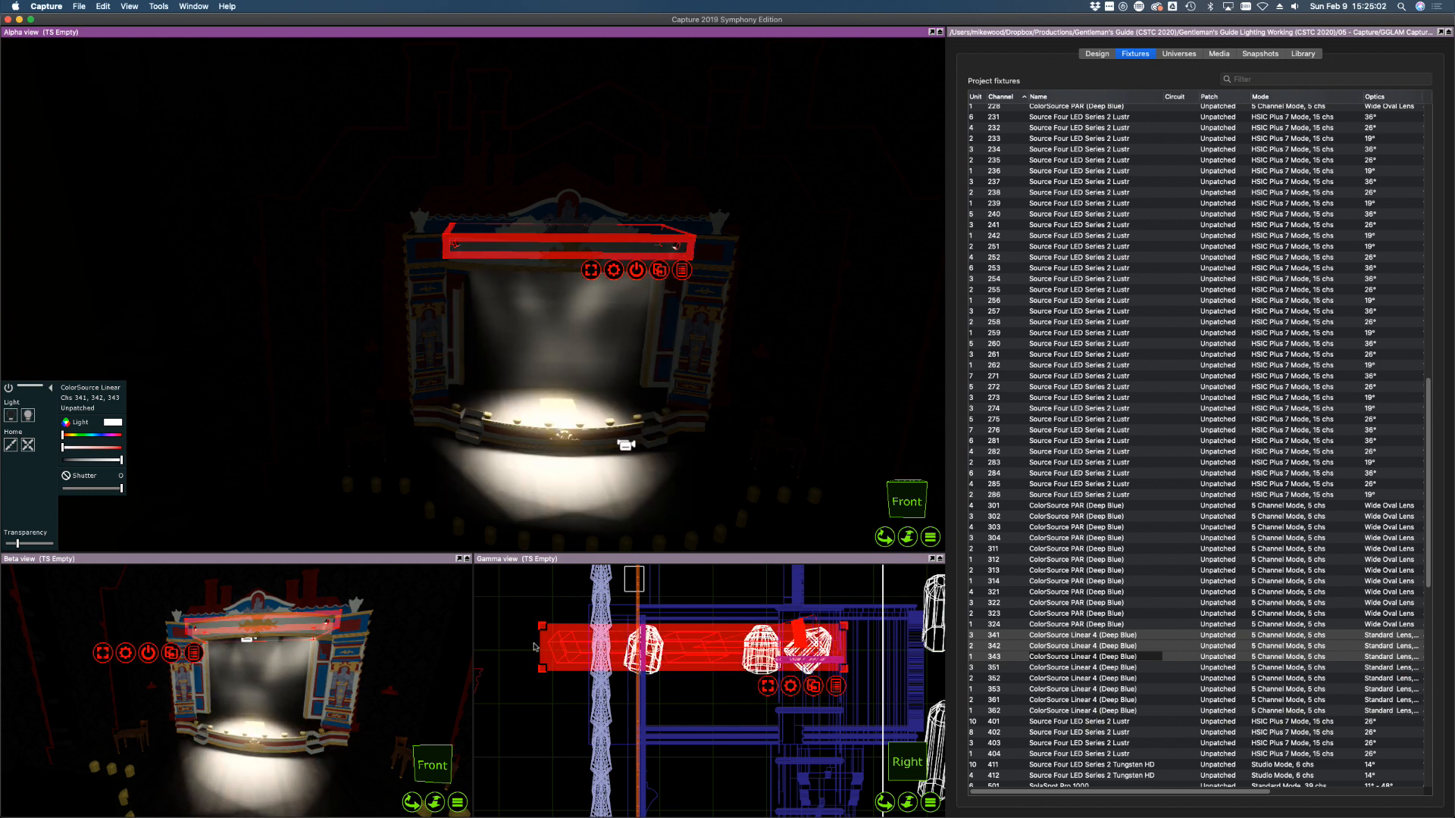
Tilt one Linear strip by about 9 degrees, then switch strips 341–343 off
{"action": "left_click", "coordinate": [700, 670]}
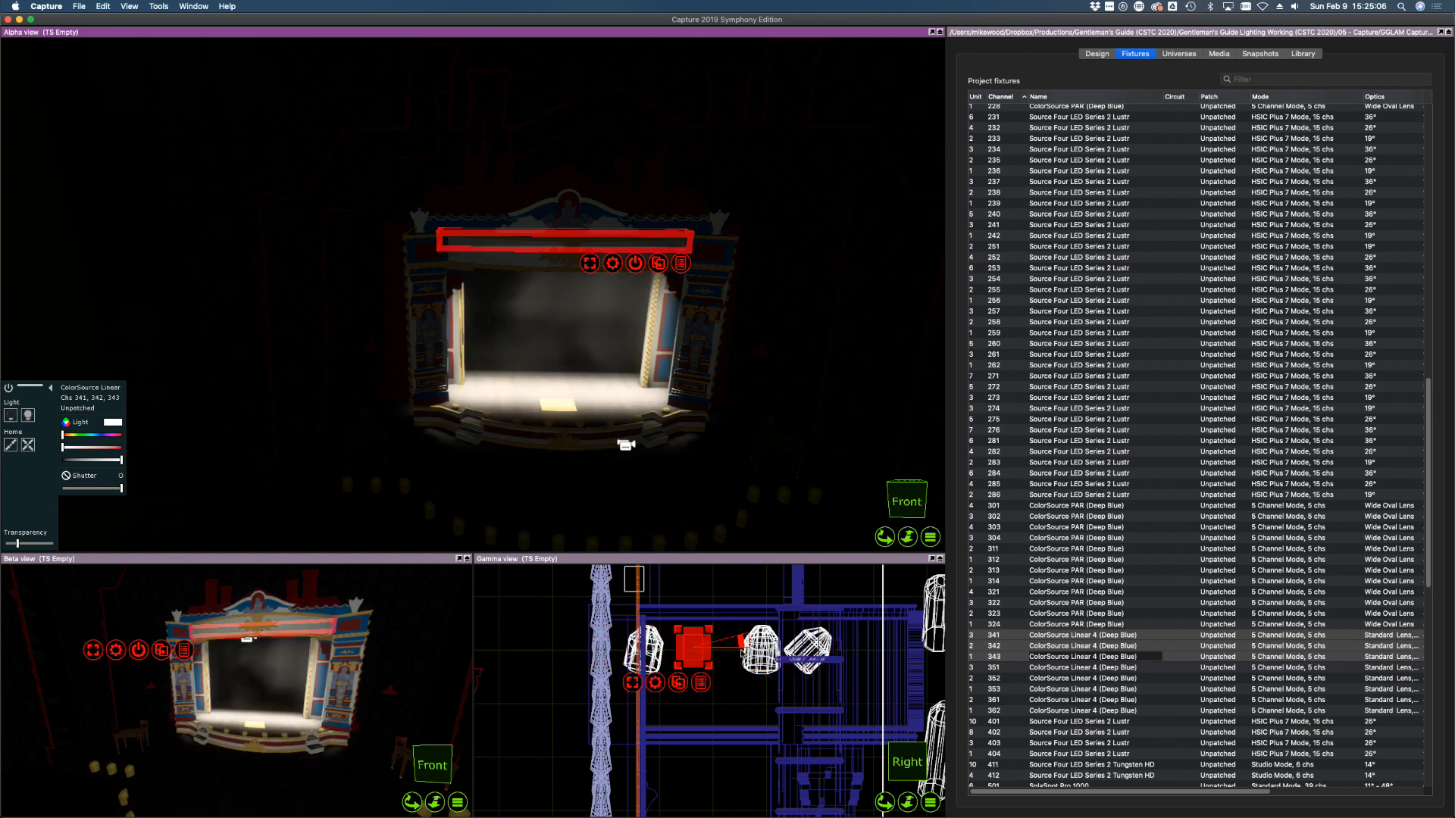
{"action": "left_click_drag", "start_coordinate": [741, 642], "coordinate": [747, 644]}
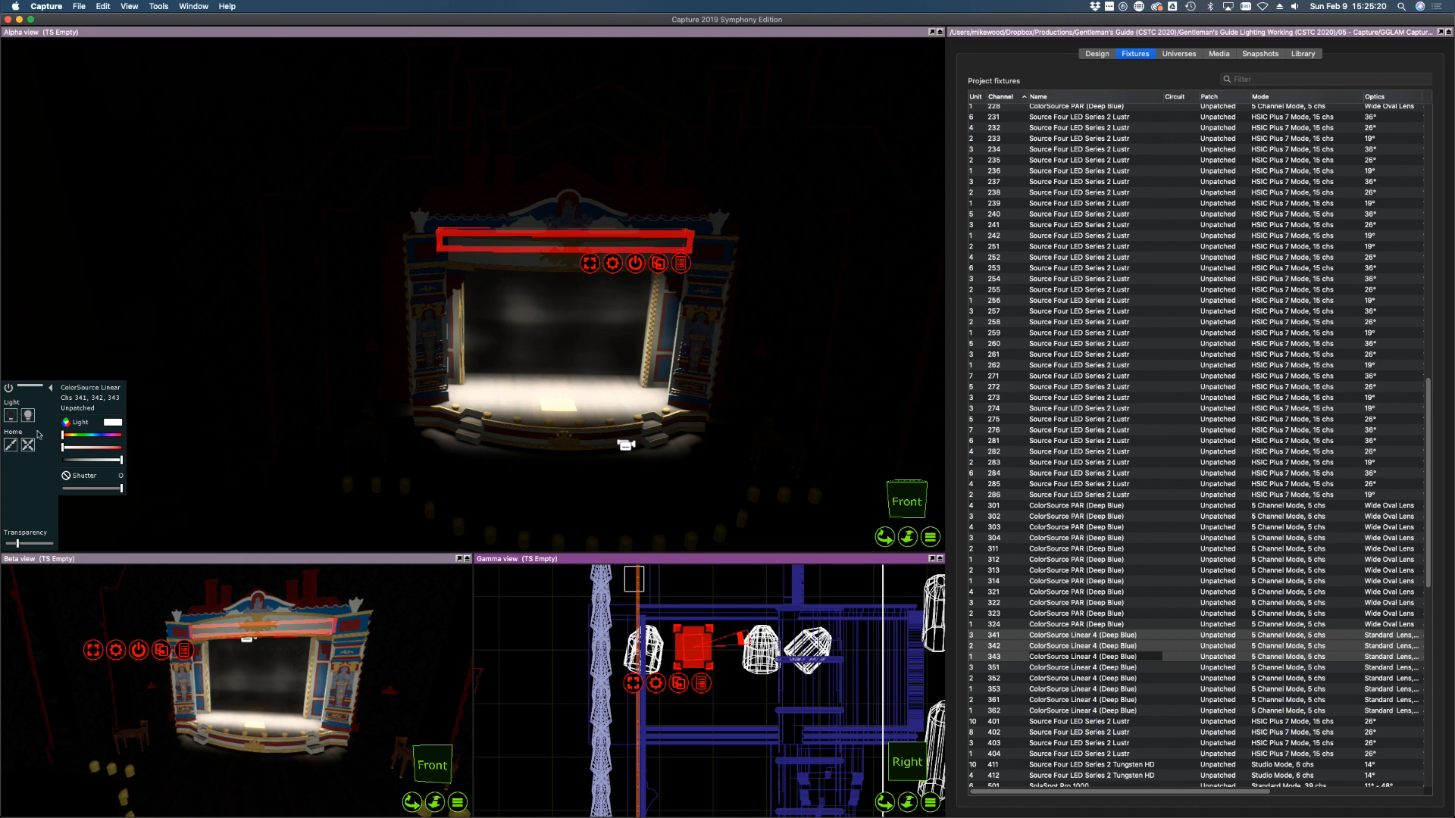
{"action": "left_click", "coordinate": [18, 420]}
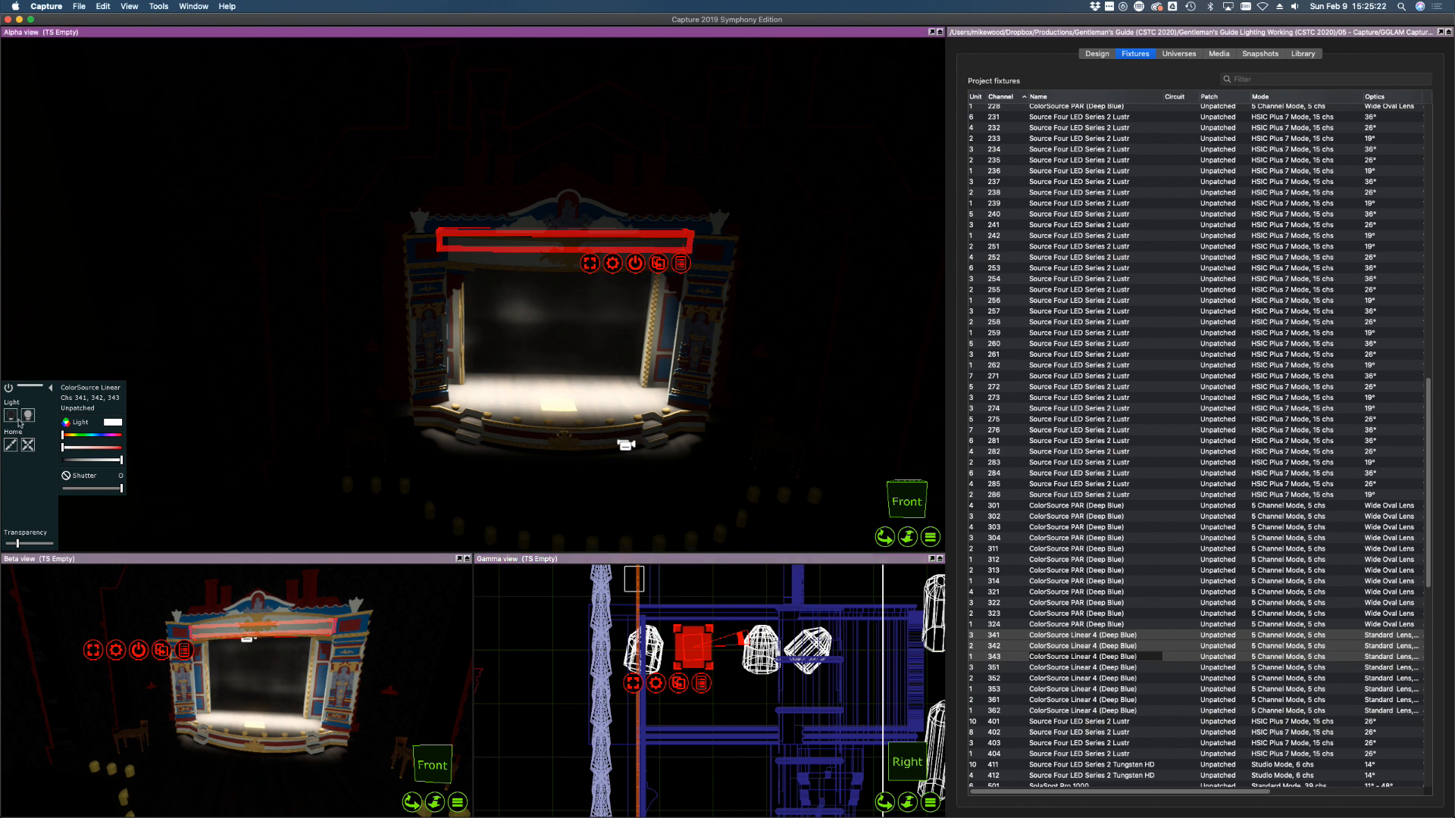
{"action": "left_click", "coordinate": [13, 418]}
Switch on Linear strips 351–353, rotate them to about -95 degrees onto the upper drapes
{"action": "scroll", "coordinate": [1201, 452], "scroll_direction": "down", "scroll_amount": 10}
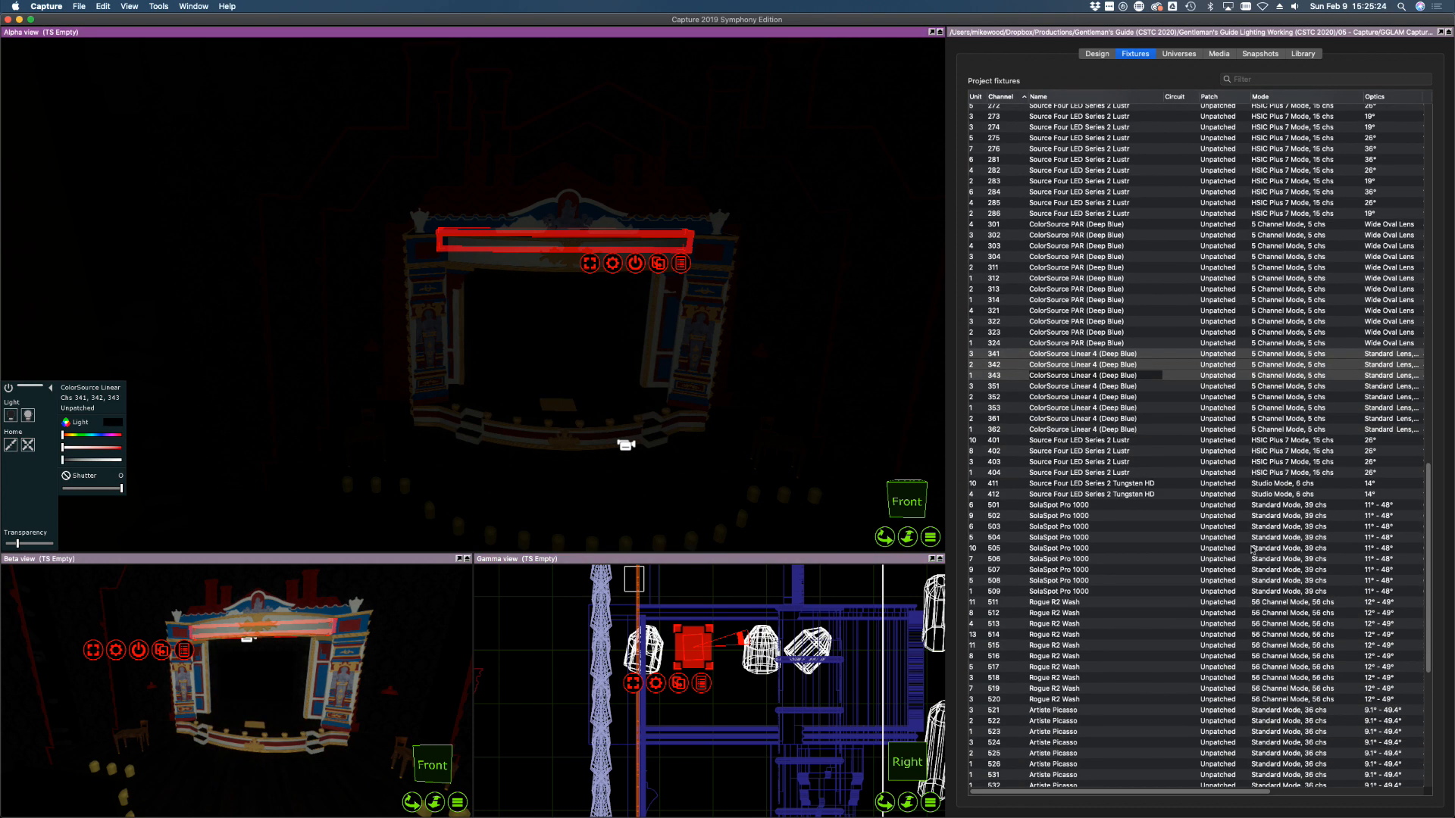
{"action": "left_click", "coordinate": [999, 318]}
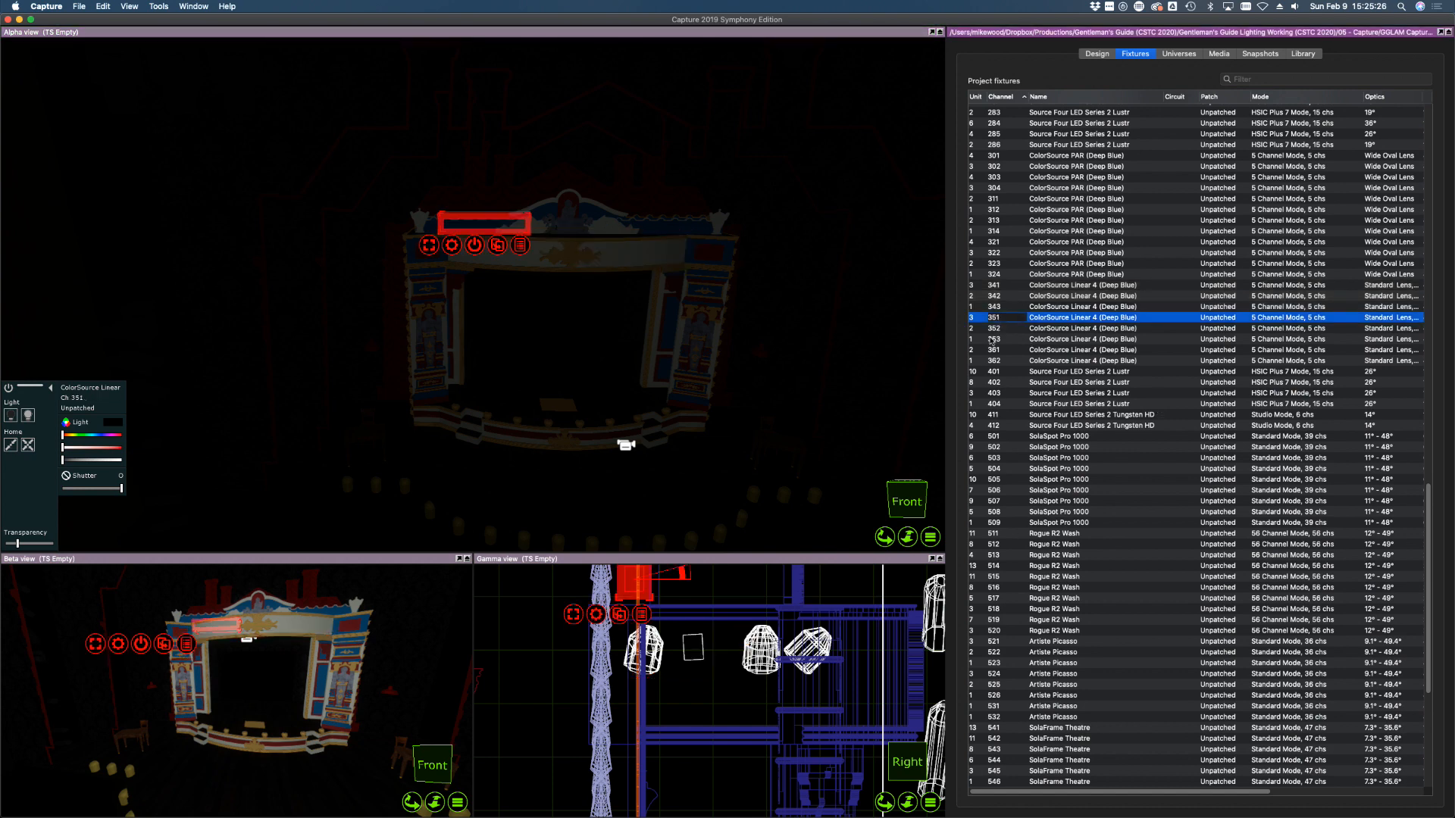
{"action": "left_click", "coordinate": [991, 339], "text": "shift"}
{"action": "left_click", "coordinate": [28, 416]}
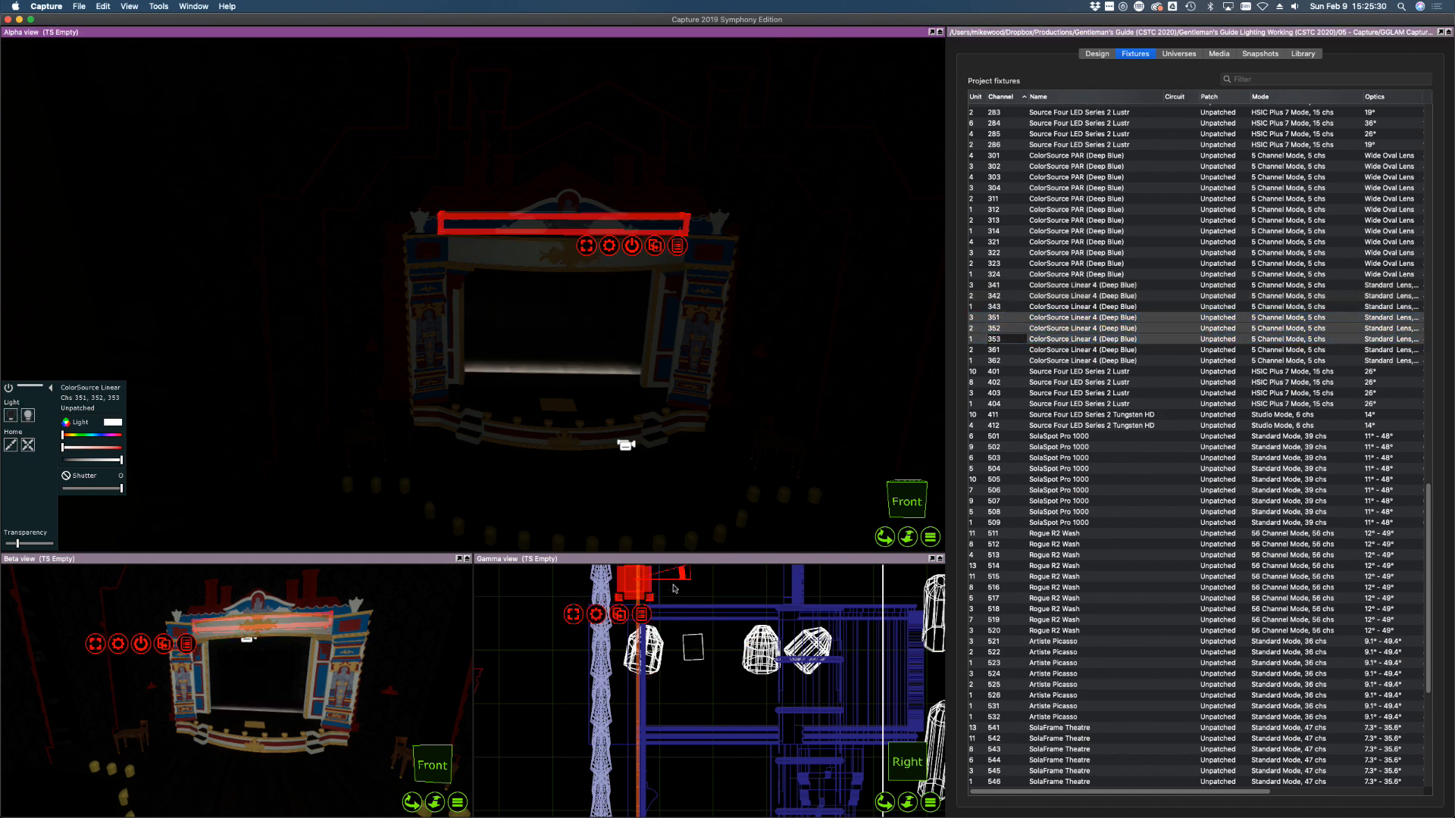
{"action": "left_click_drag", "start_coordinate": [681, 576], "coordinate": [580, 593]}
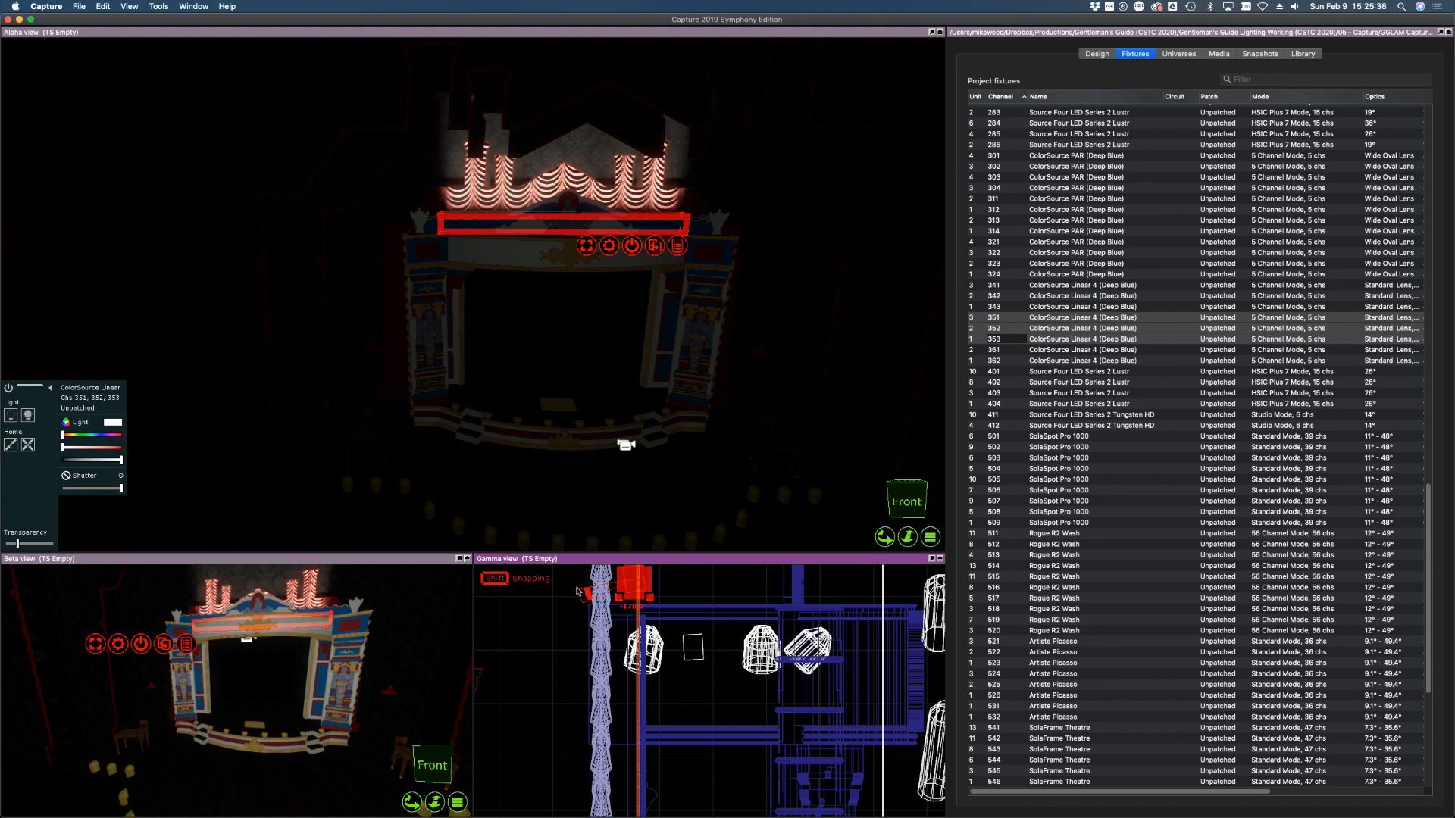
{"action": "left_click_drag", "start_coordinate": [642, 583], "coordinate": [653, 596]}
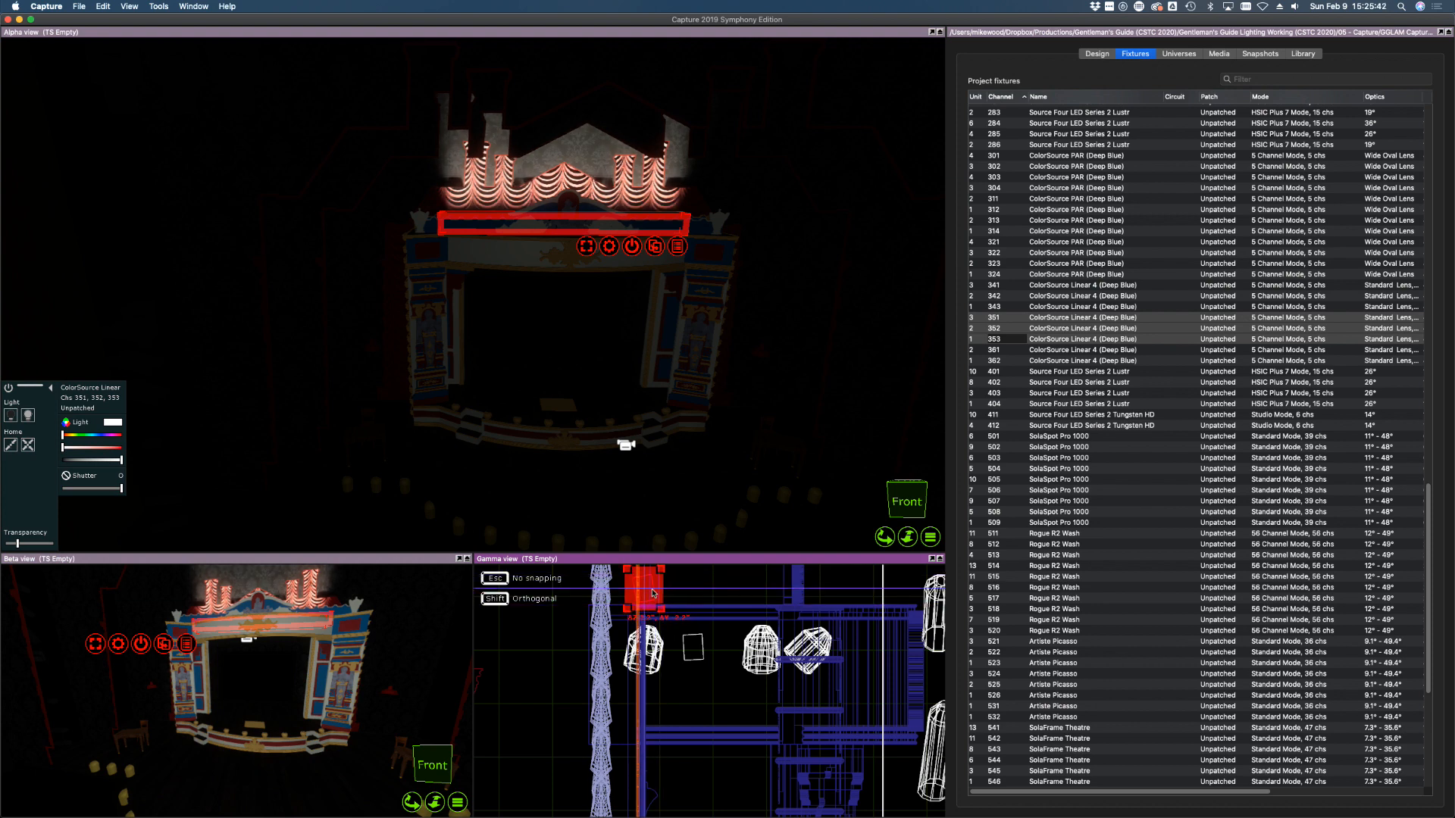
Colour strips 351–353 red, dim them down, and select strips 361 and 362
{"action": "left_click", "coordinate": [120, 448]}
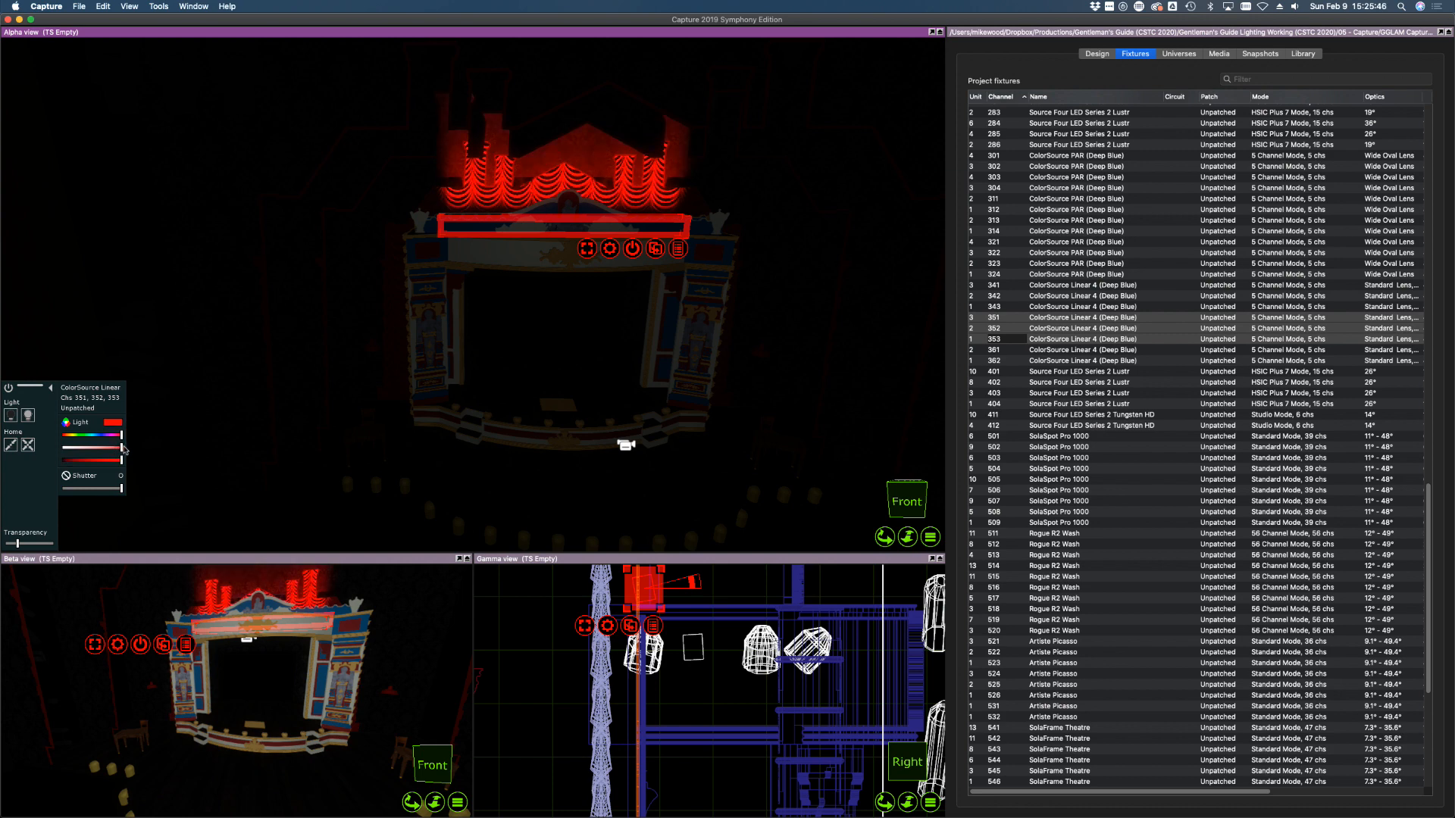
{"action": "left_click_drag", "start_coordinate": [114, 460], "coordinate": [58, 463]}
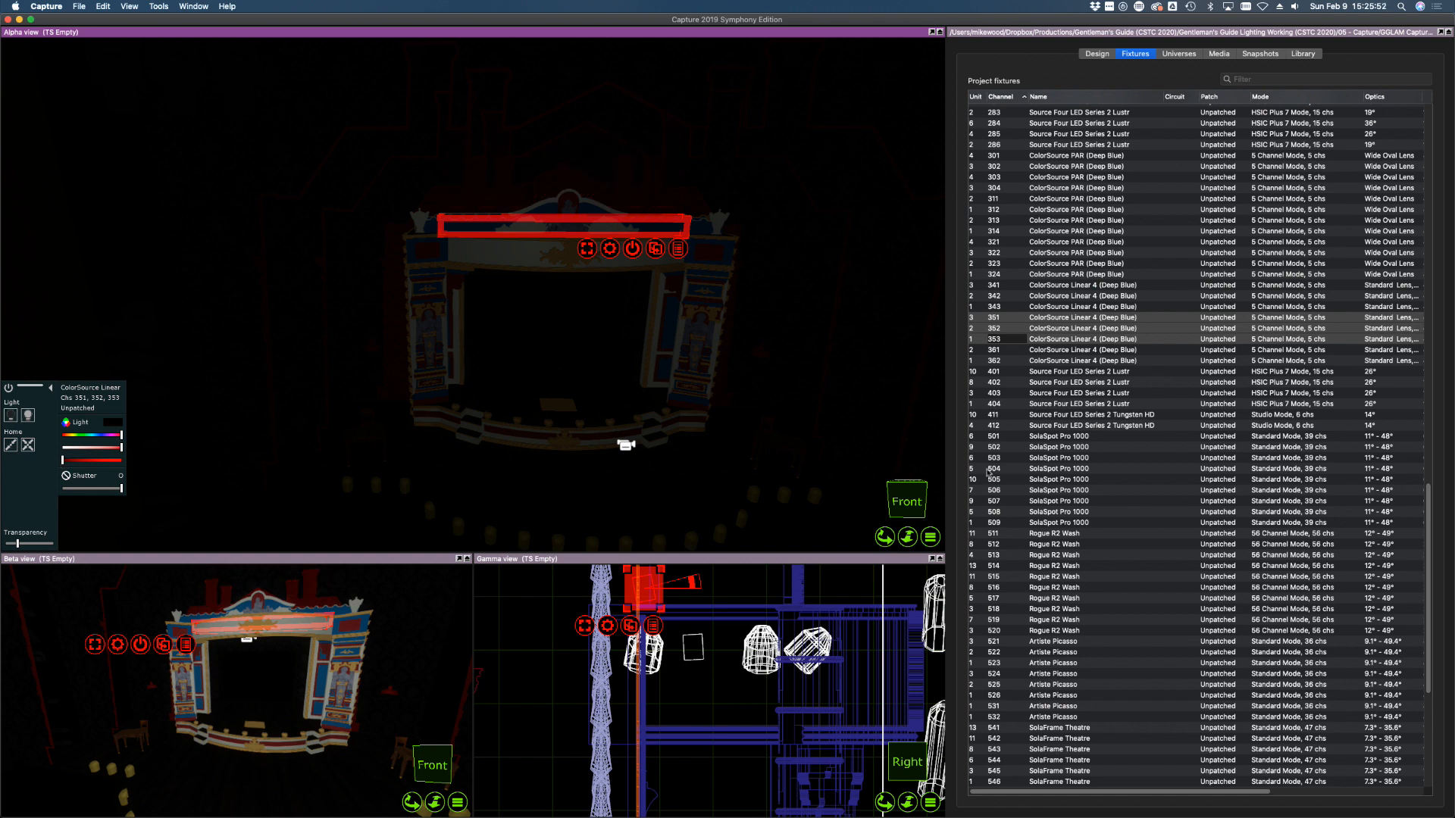
{"action": "left_click_drag", "start_coordinate": [1113, 350], "coordinate": [1102, 362]}
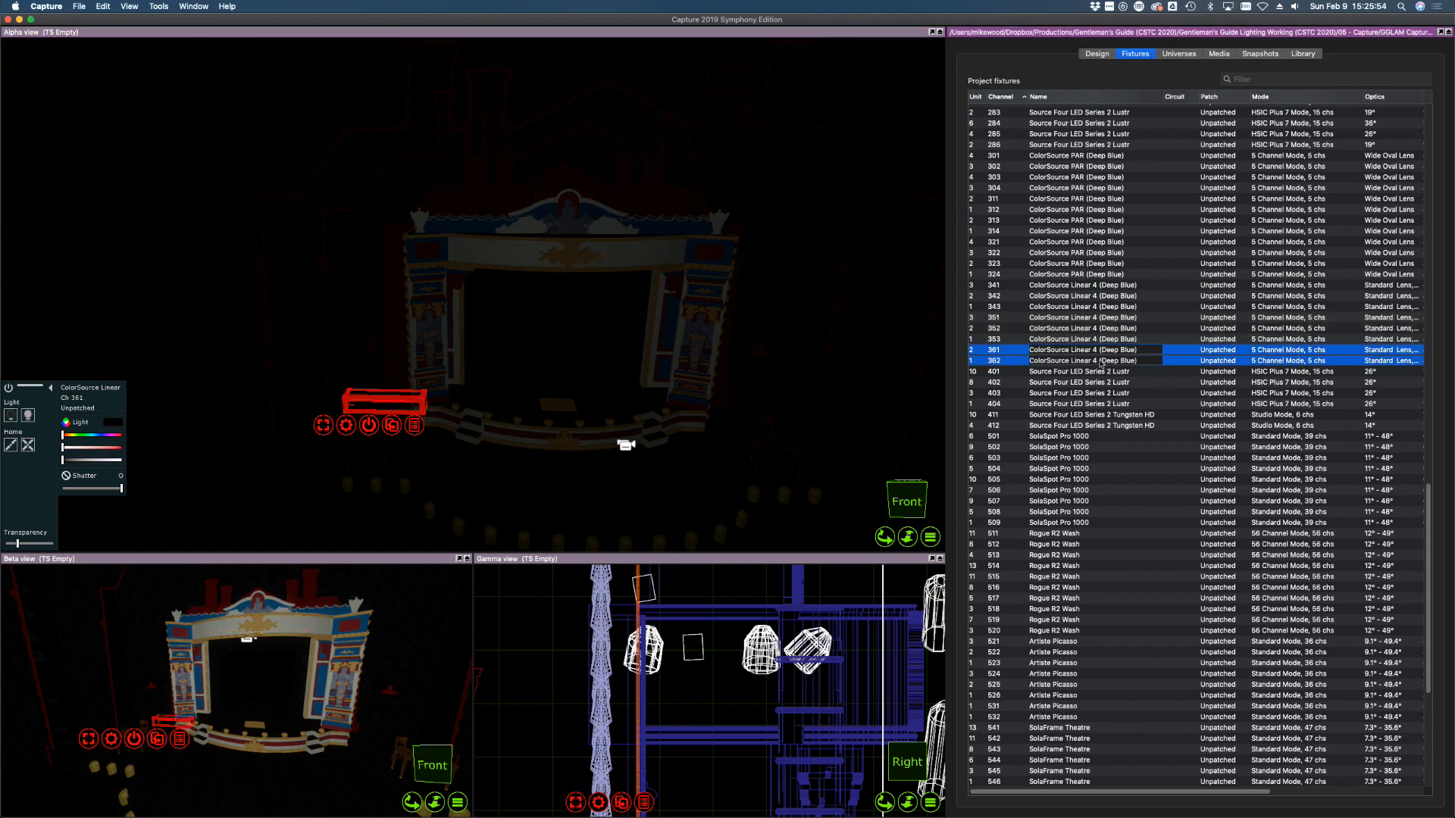
Switch on Linear strips 361 and 362 and swing their beams up onto the proscenium drapes
{"action": "left_click", "coordinate": [26, 416]}
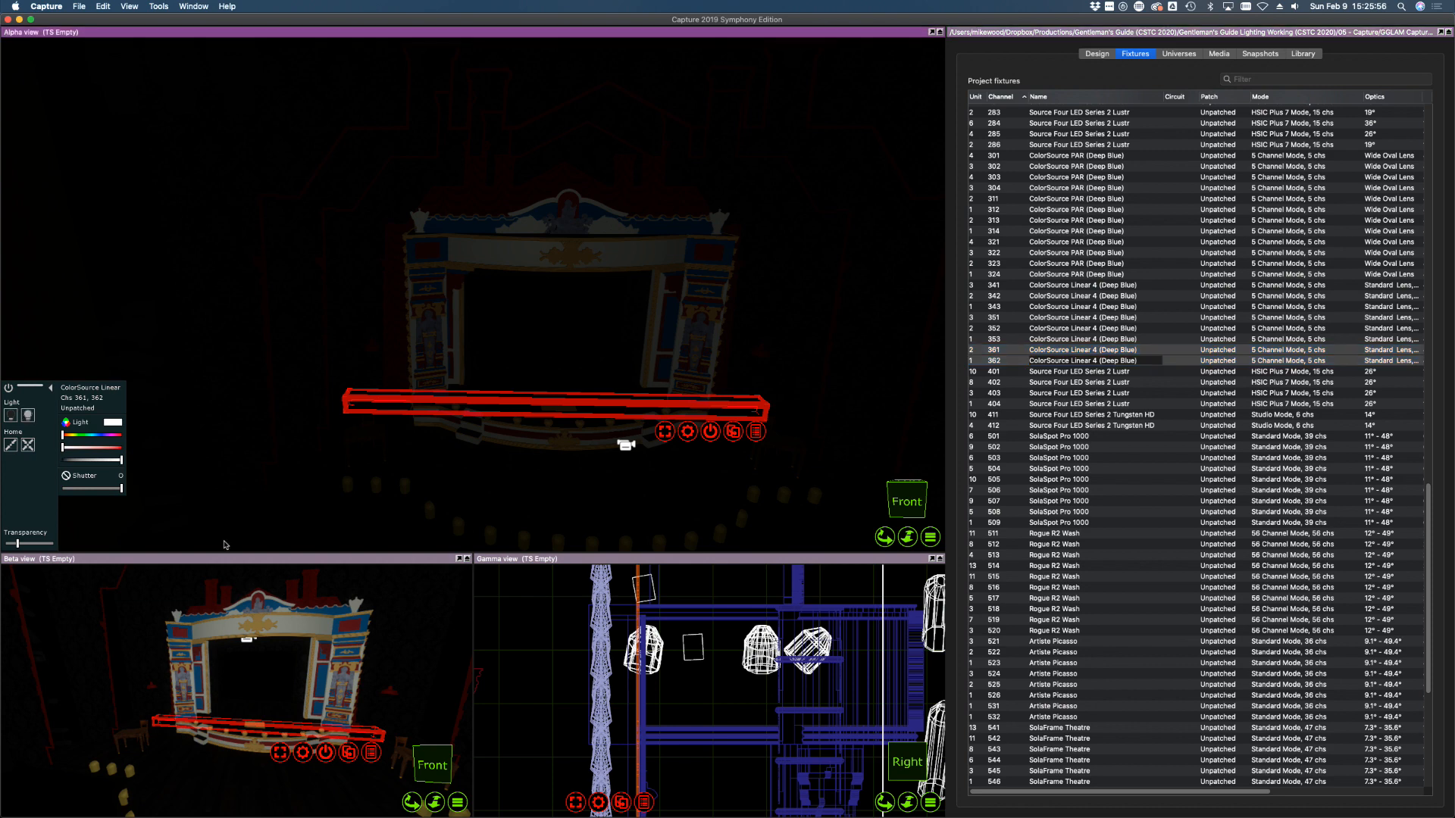
{"action": "scroll", "coordinate": [558, 672], "scroll_direction": "down", "scroll_amount": 5}
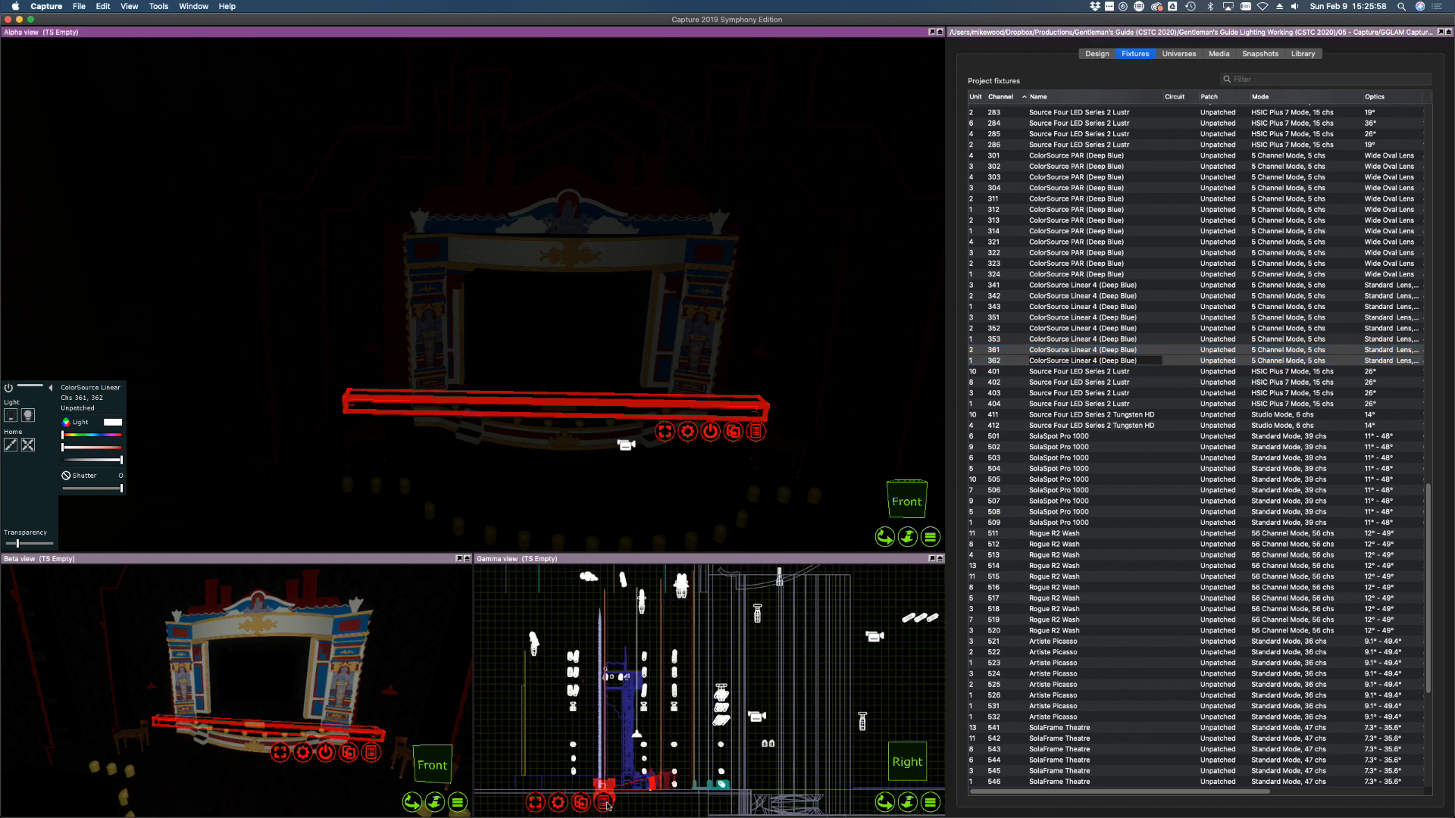
{"action": "scroll", "coordinate": [607, 805], "scroll_direction": "up", "scroll_amount": 5}
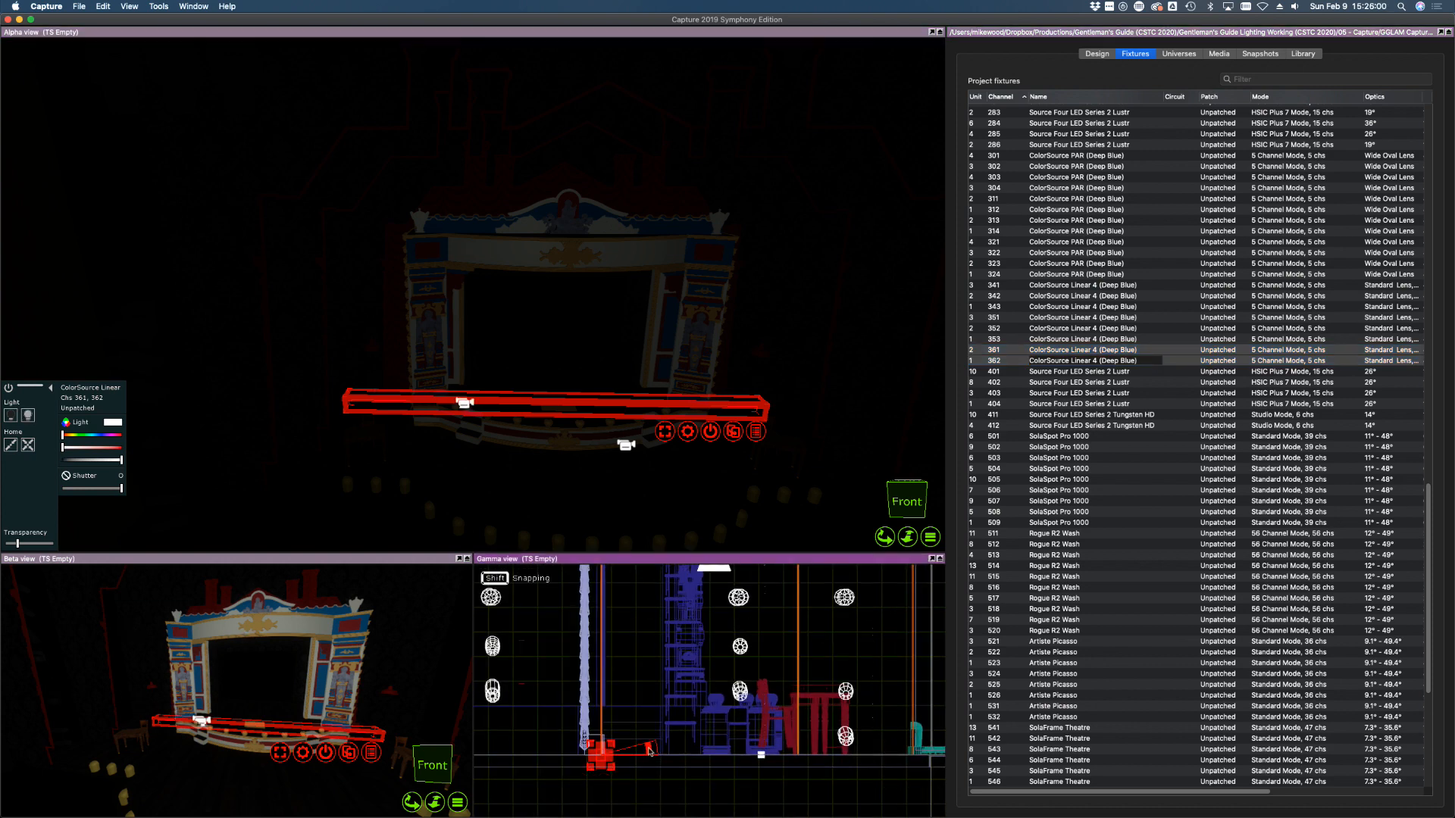
{"action": "left_click_drag", "start_coordinate": [649, 752], "coordinate": [499, 775], "text": "shift"}
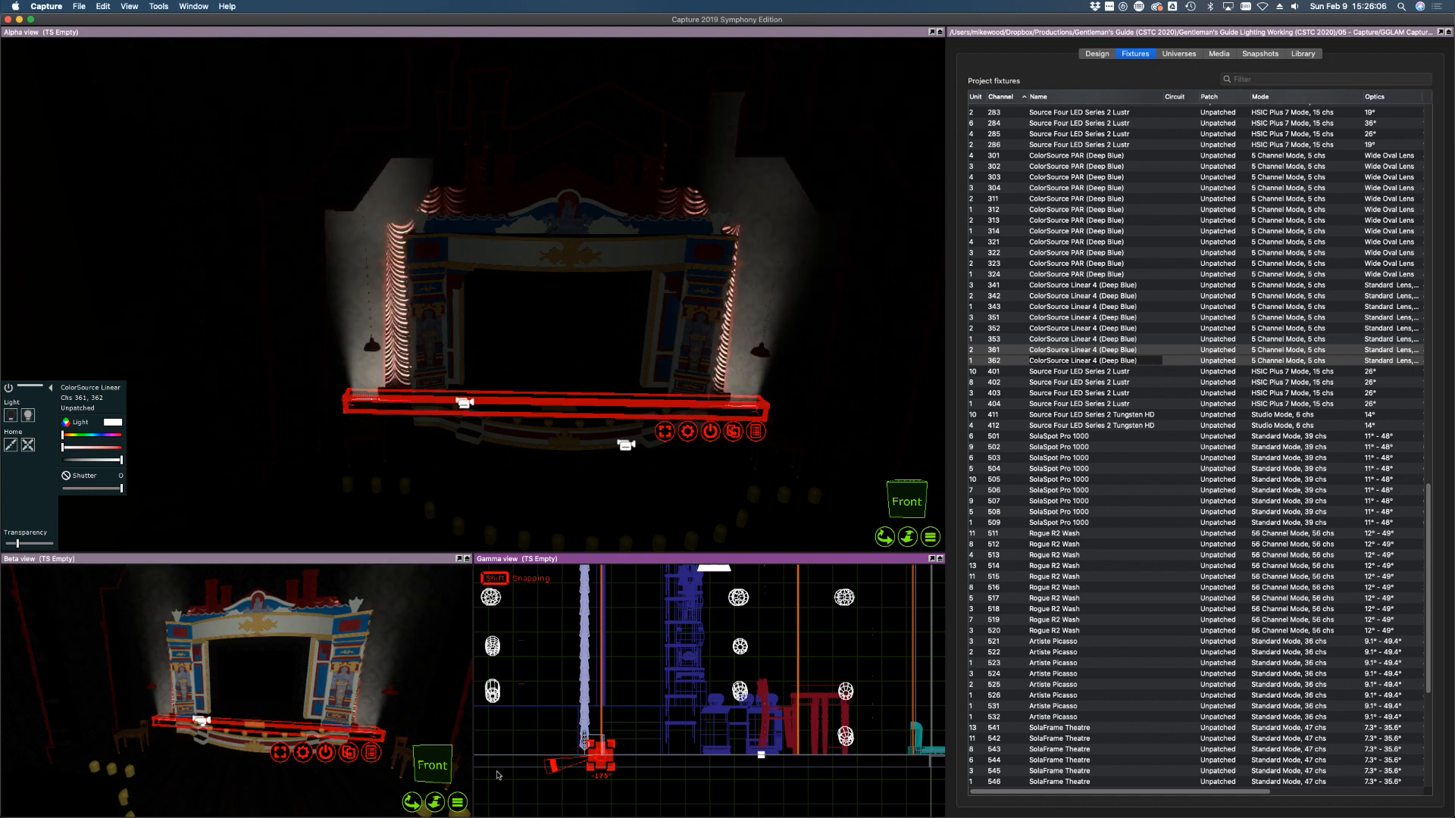
{"action": "left_click_drag", "start_coordinate": [497, 775], "coordinate": [498, 776], "text": "shift"}
{"action": "left_click_drag", "start_coordinate": [599, 758], "coordinate": [596, 756]}
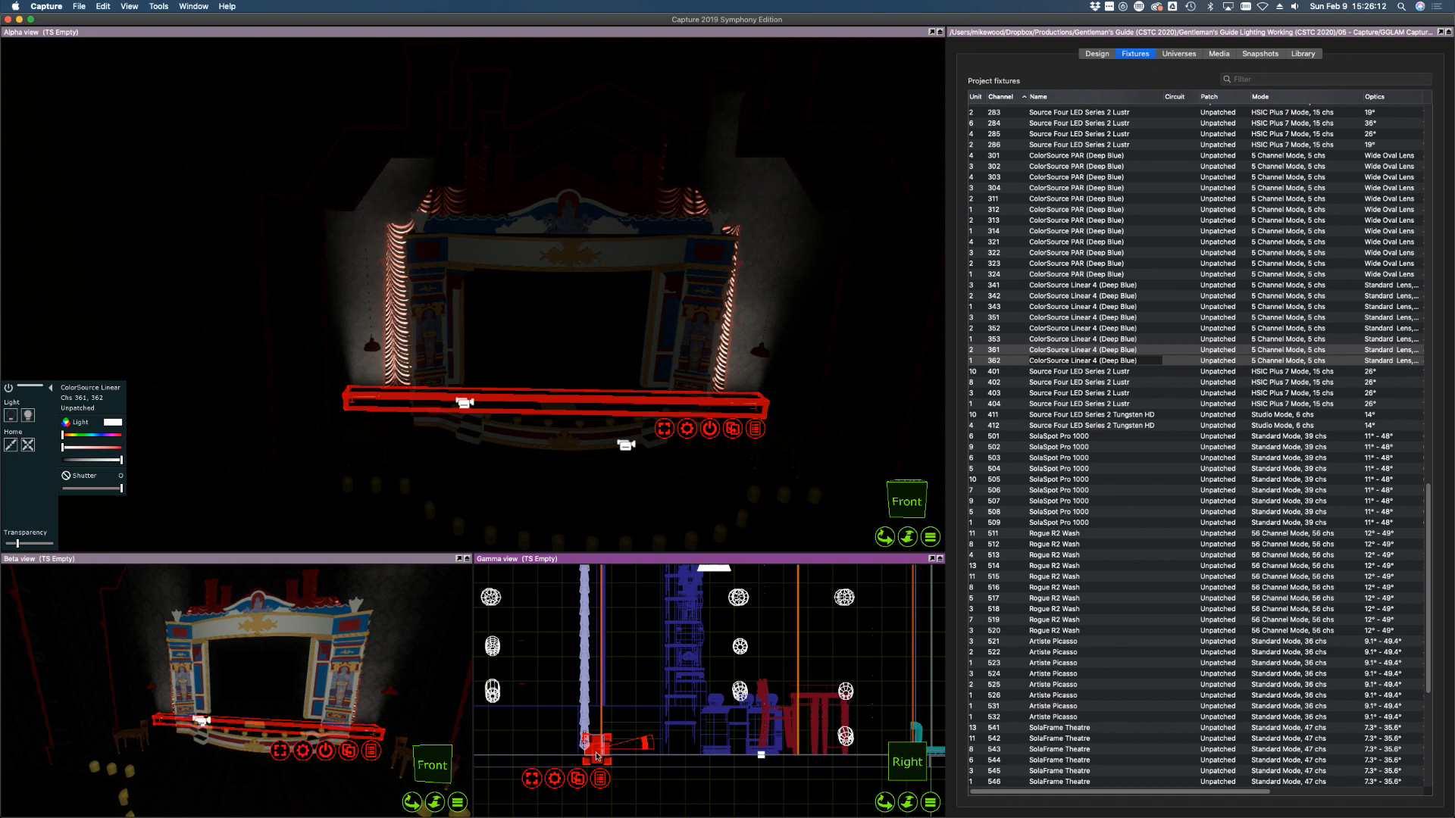
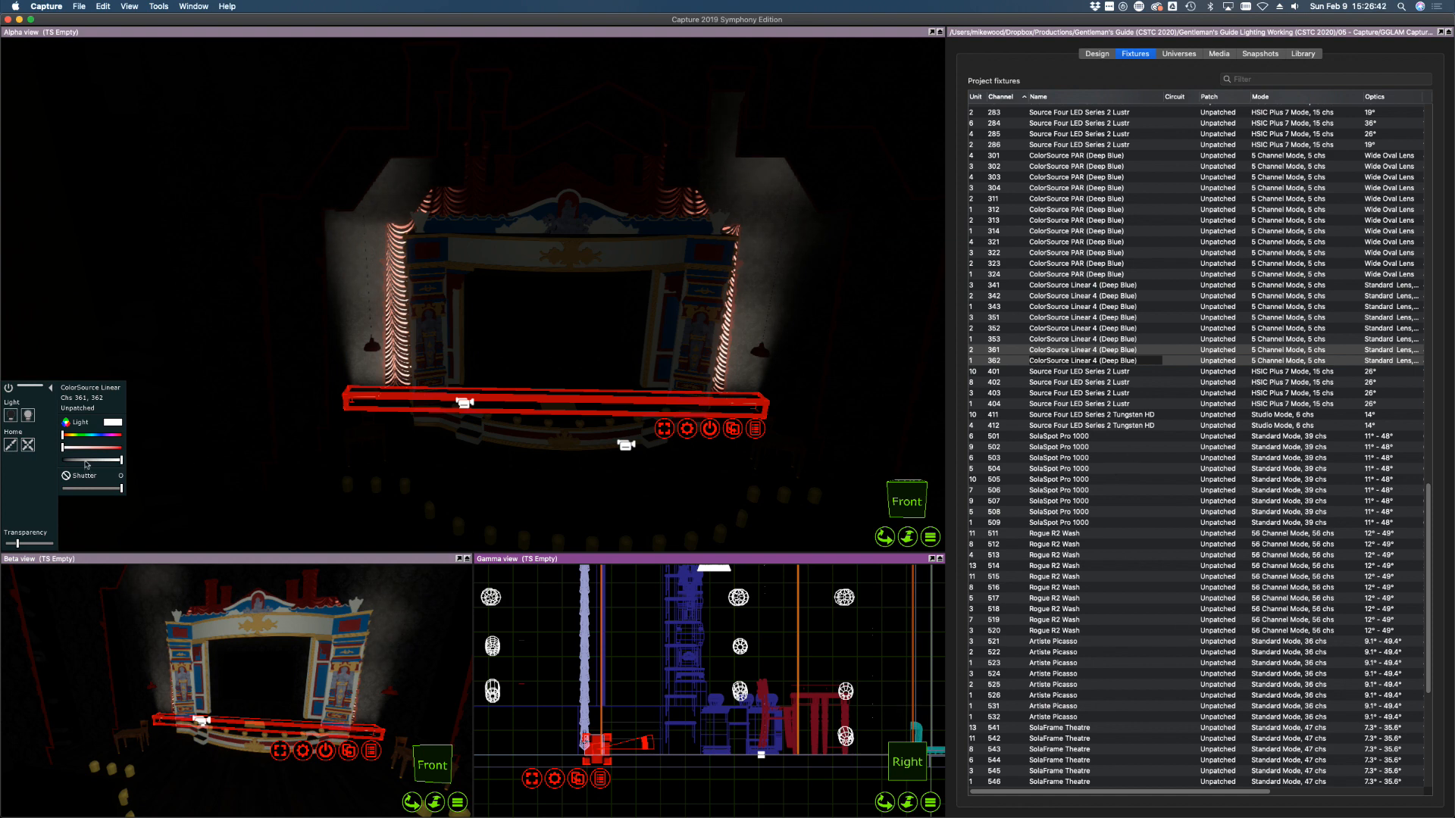
Drag the Light intensity of Linear strips 361 and 362 to zero, briefly checking Mission Control
{"action": "left_click_drag", "start_coordinate": [86, 464], "coordinate": [47, 460]}
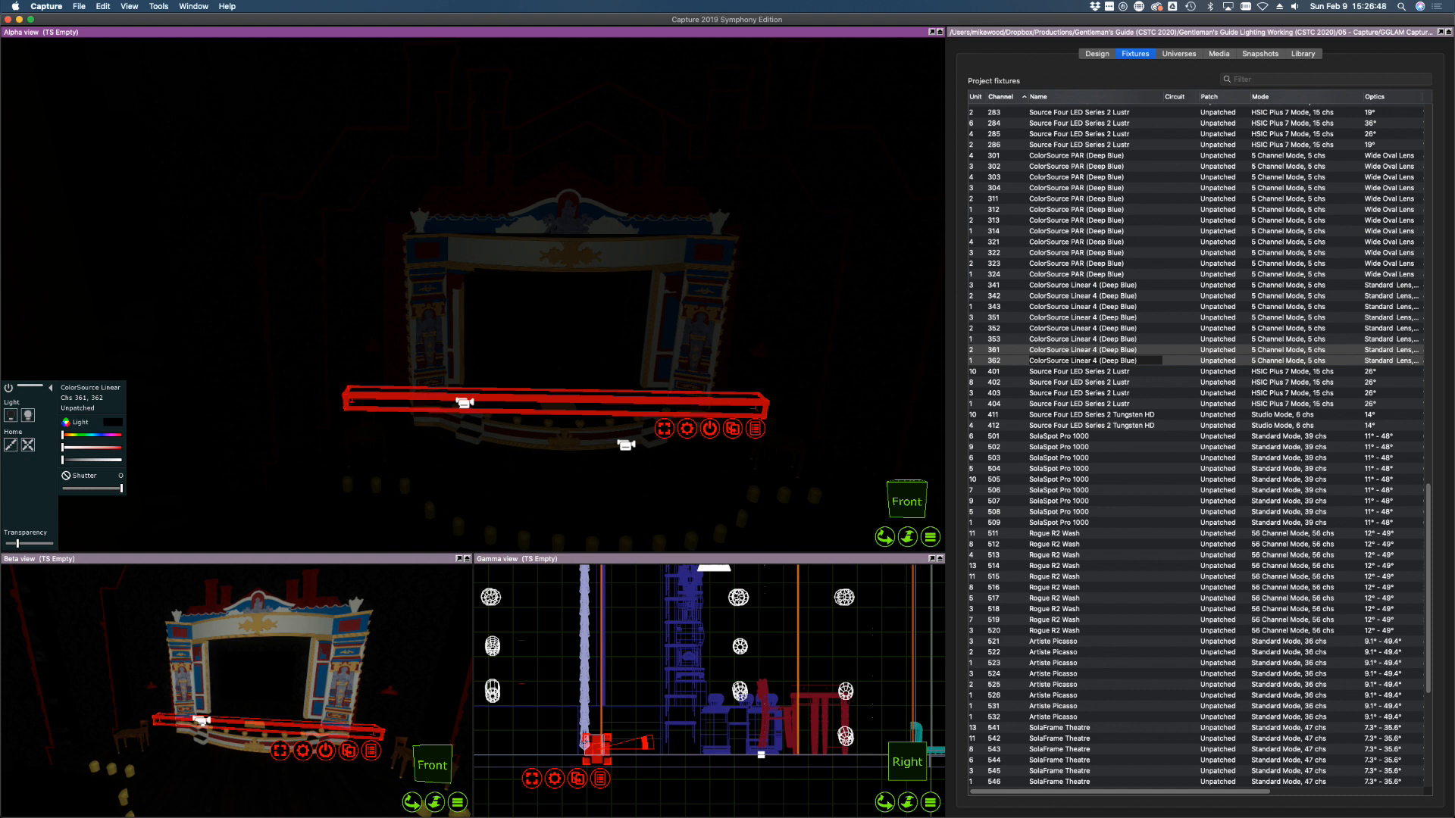
{"action": "key", "text": "ctrl+Up"}
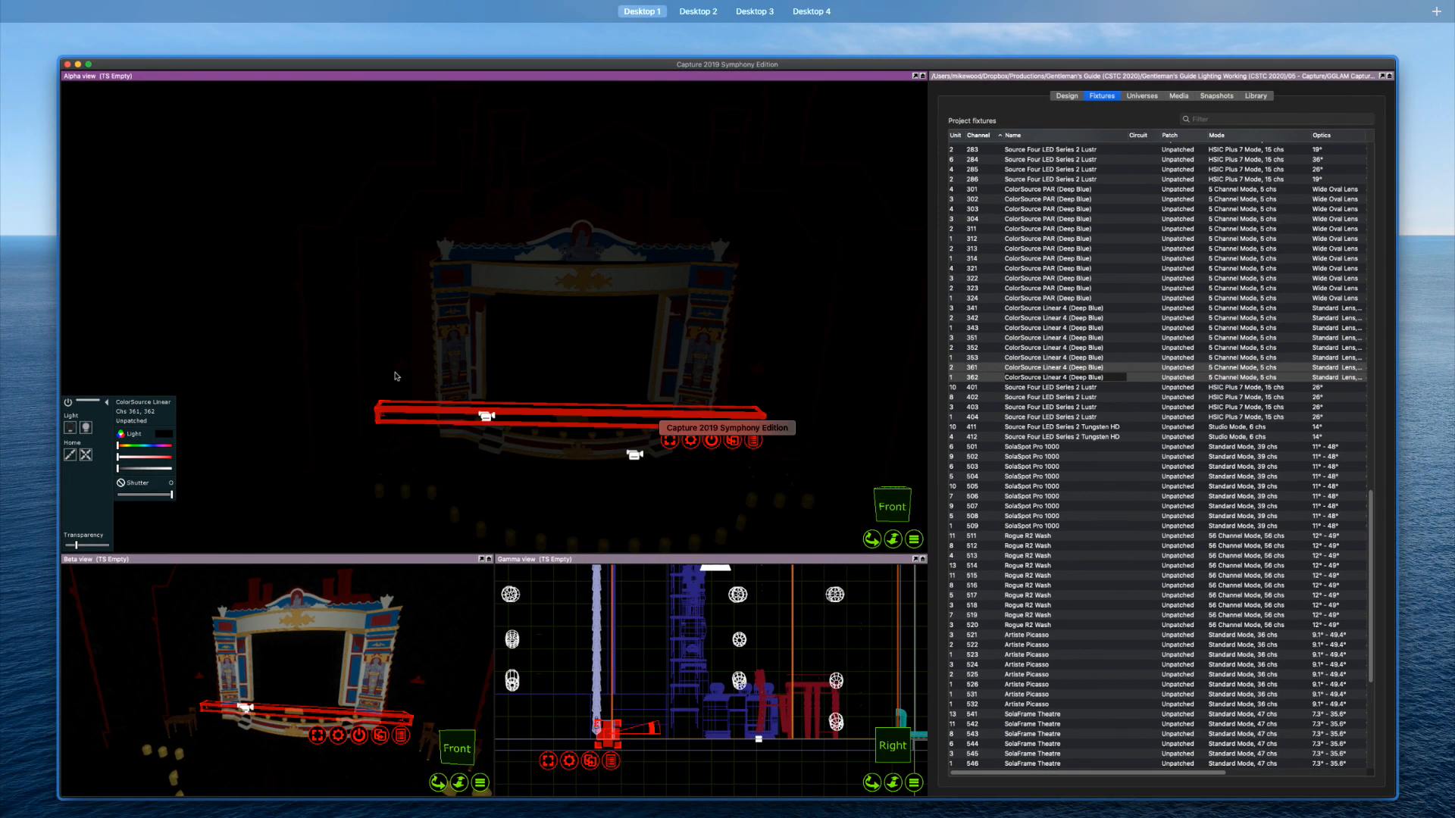
{"action": "key", "text": "ctrl+Up"}
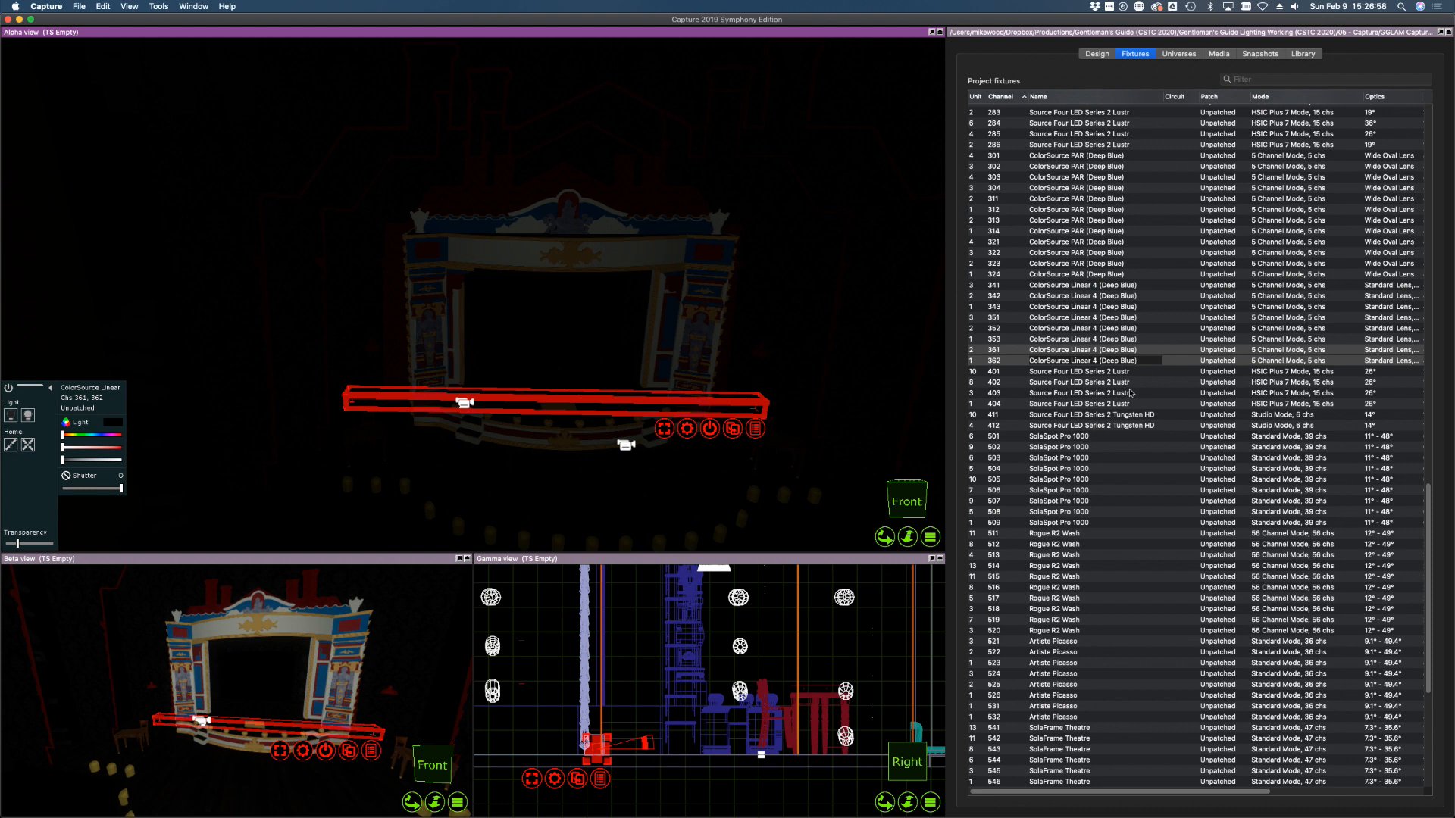
Select fixtures 401–404 in Project fixtures and light the stage to see where they hang
{"action": "left_click", "coordinate": [1001, 372]}
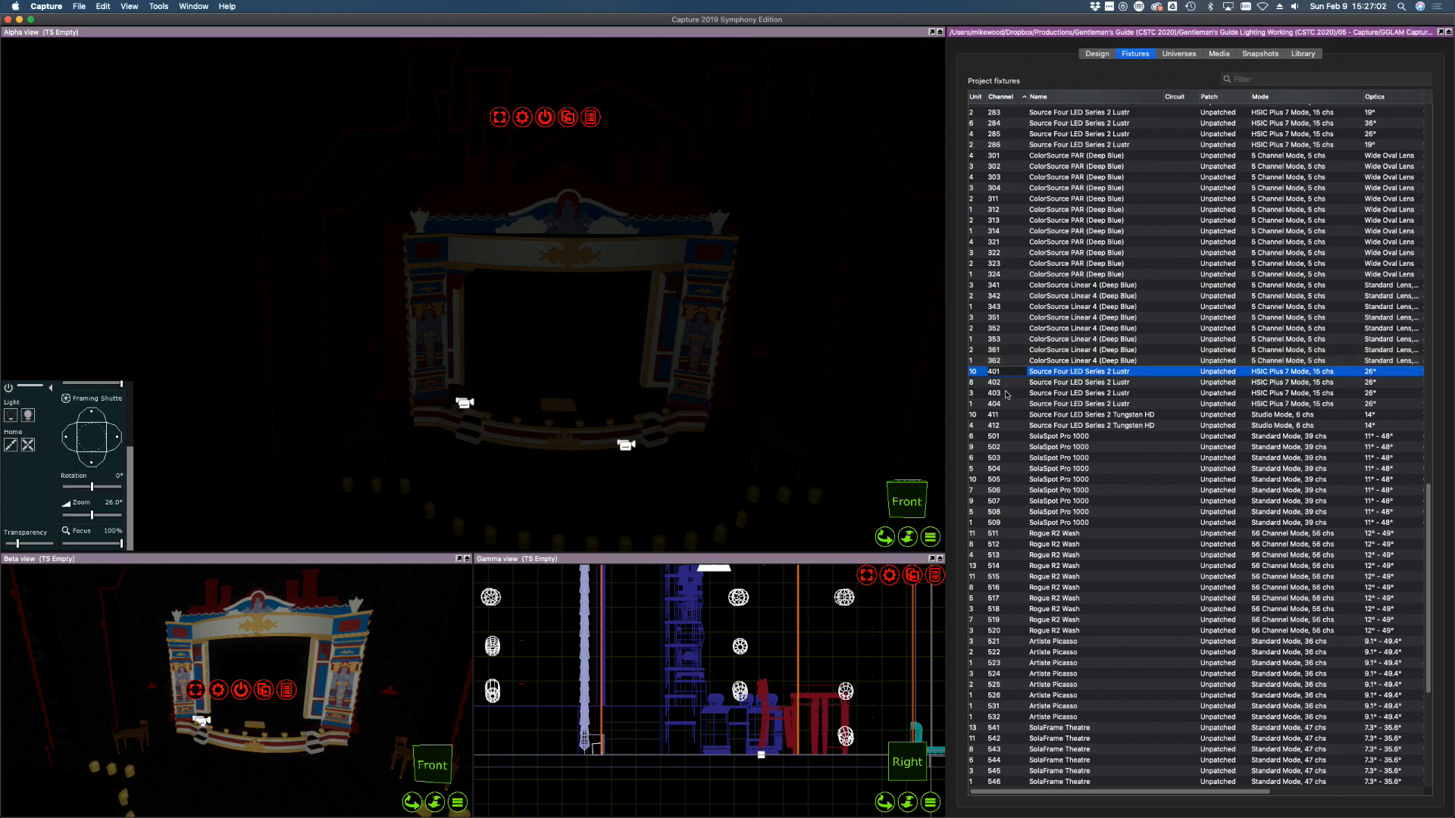
{"action": "left_click", "coordinate": [1003, 404], "text": "shift"}
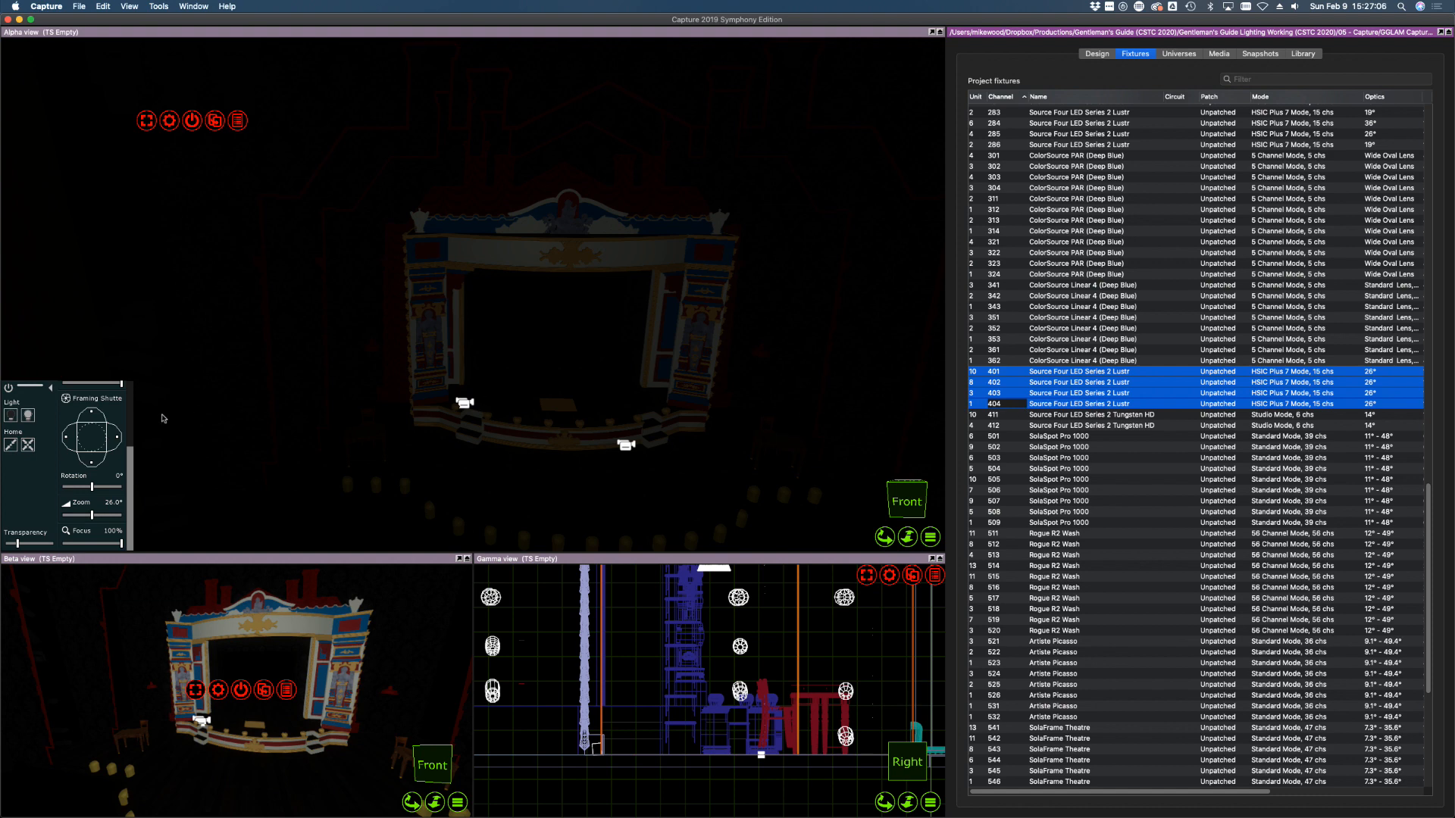
{"action": "scroll", "coordinate": [723, 679], "scroll_direction": "down", "scroll_amount": 5}
{"action": "scroll", "coordinate": [722, 679], "scroll_direction": "down", "scroll_amount": 5}
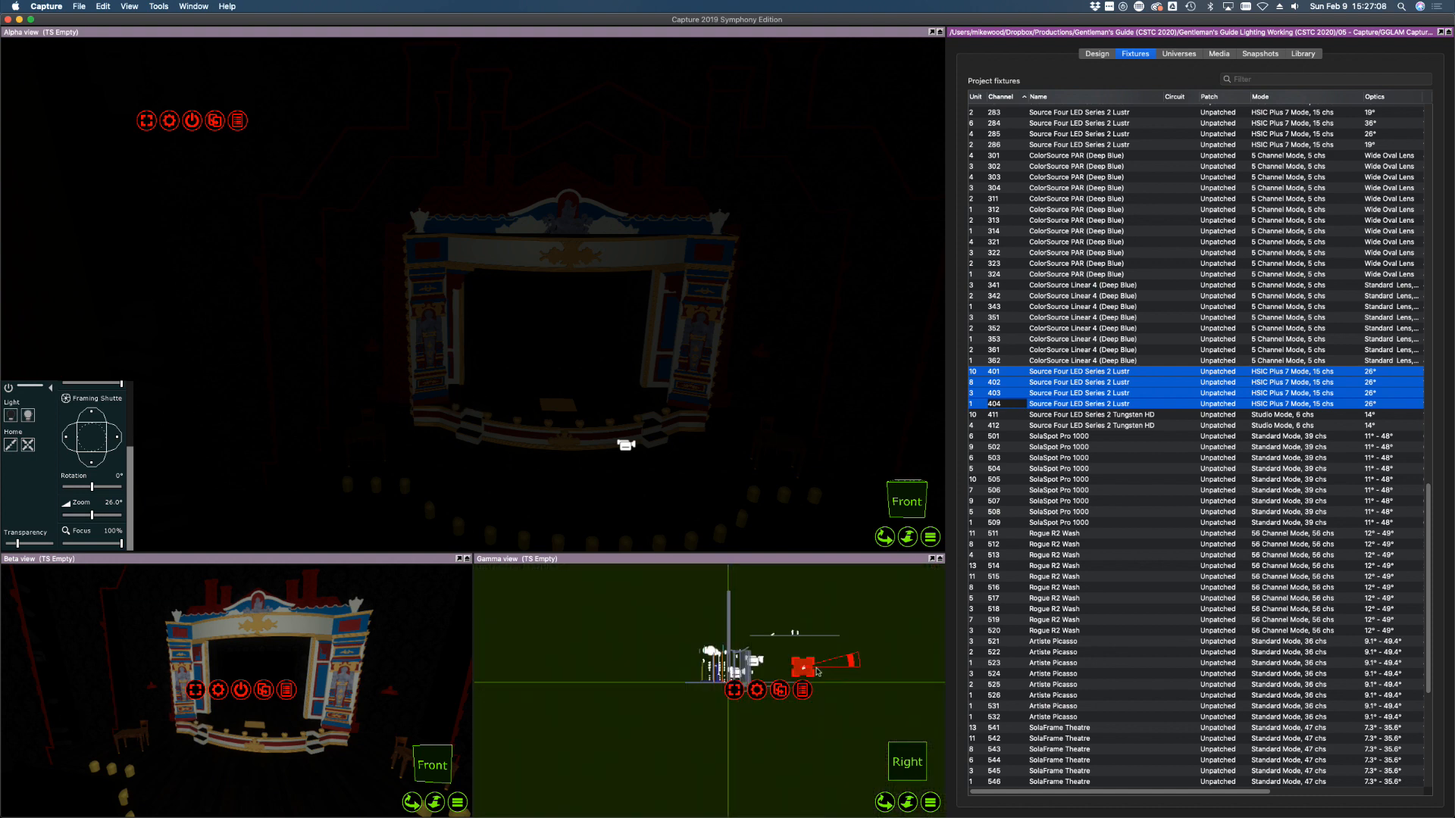
{"action": "scroll", "coordinate": [788, 670], "scroll_direction": "up", "scroll_amount": 4}
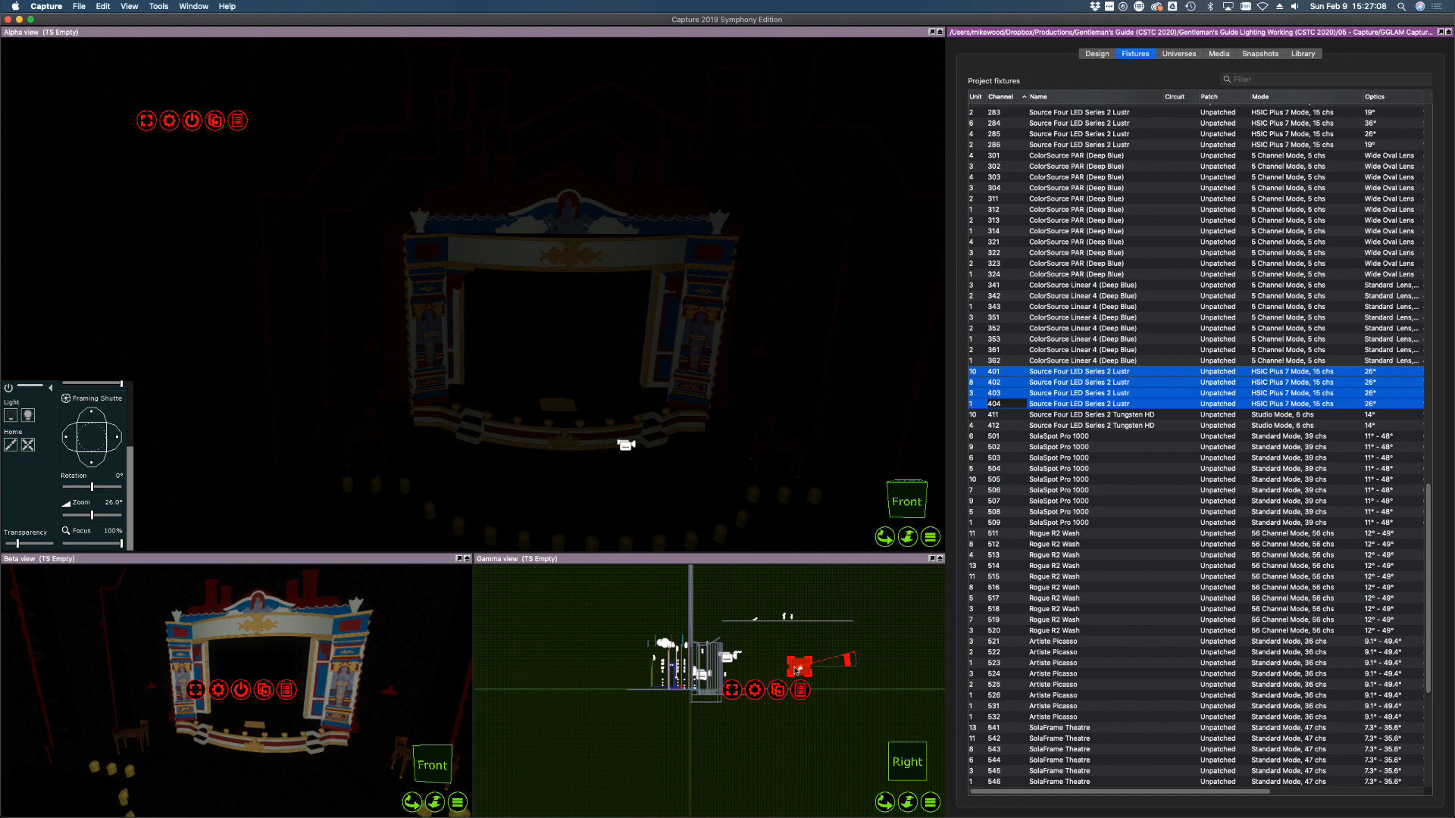
{"action": "left_click", "coordinate": [28, 415]}
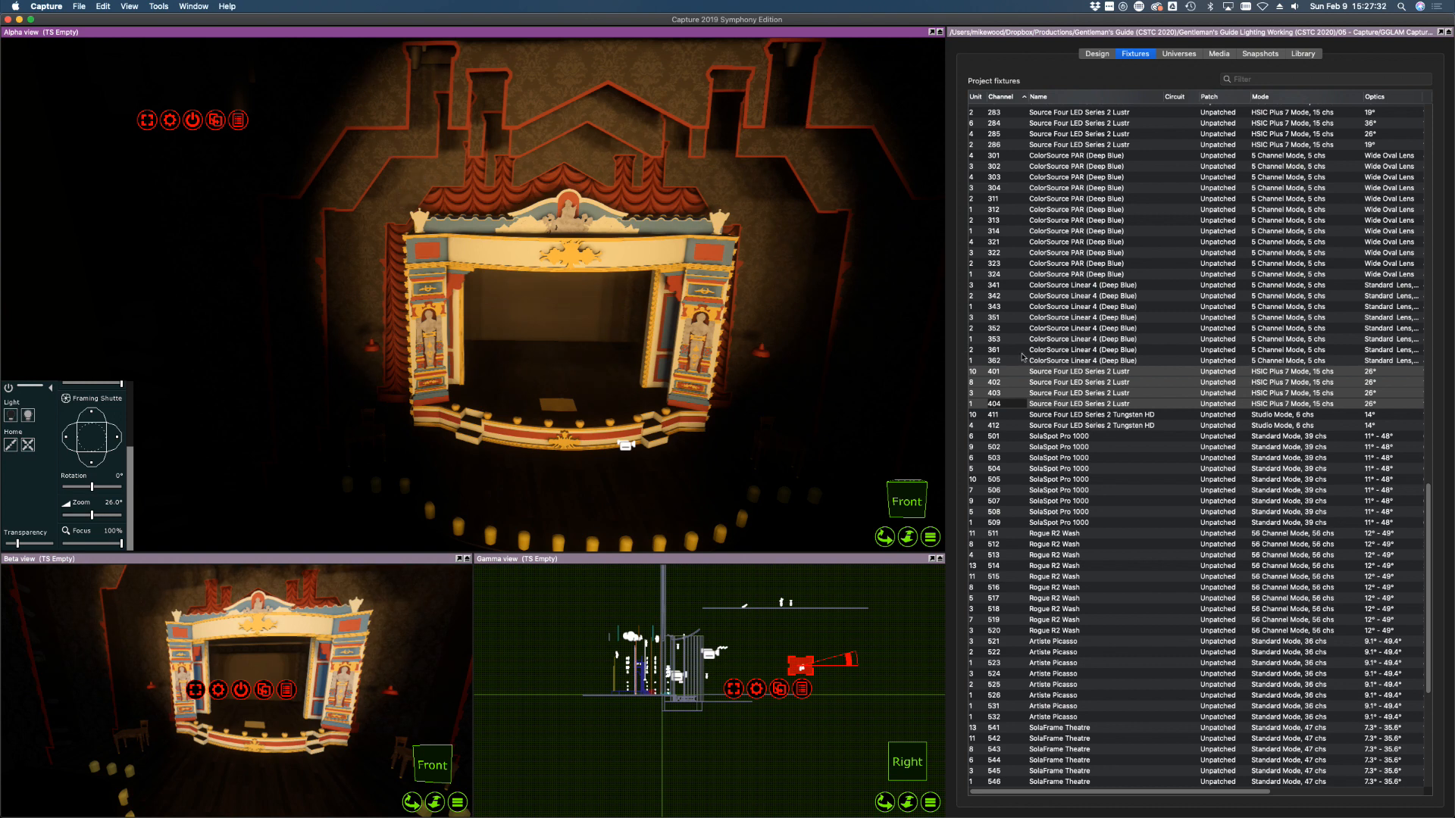
Select Source Four LED Lustr fixture 401 on its own to reach its shutter controls
{"action": "left_click", "coordinate": [1022, 351]}
{"action": "left_click", "coordinate": [1023, 371]}
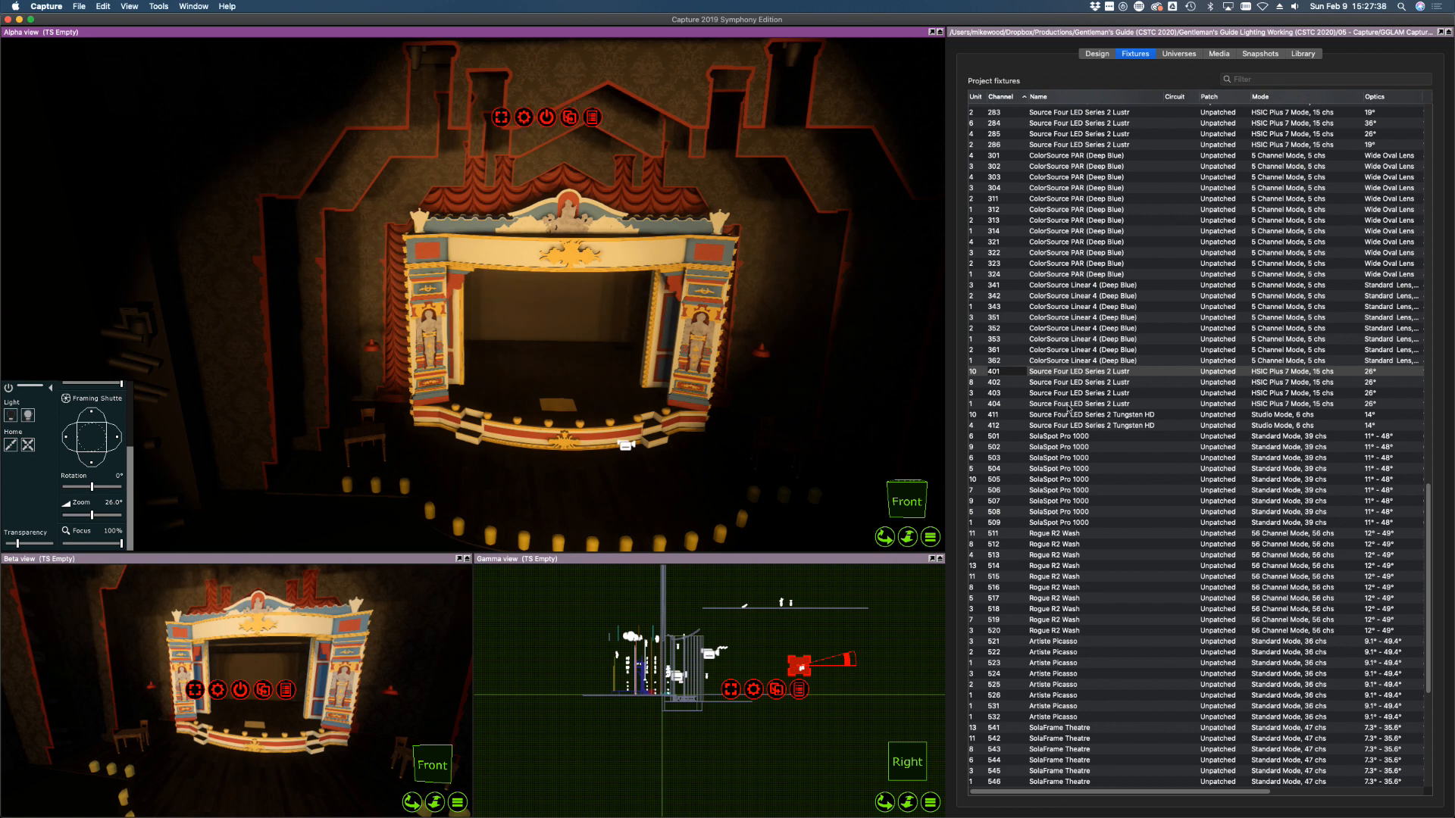
{"action": "left_click", "coordinate": [1069, 404], "text": "shift"}
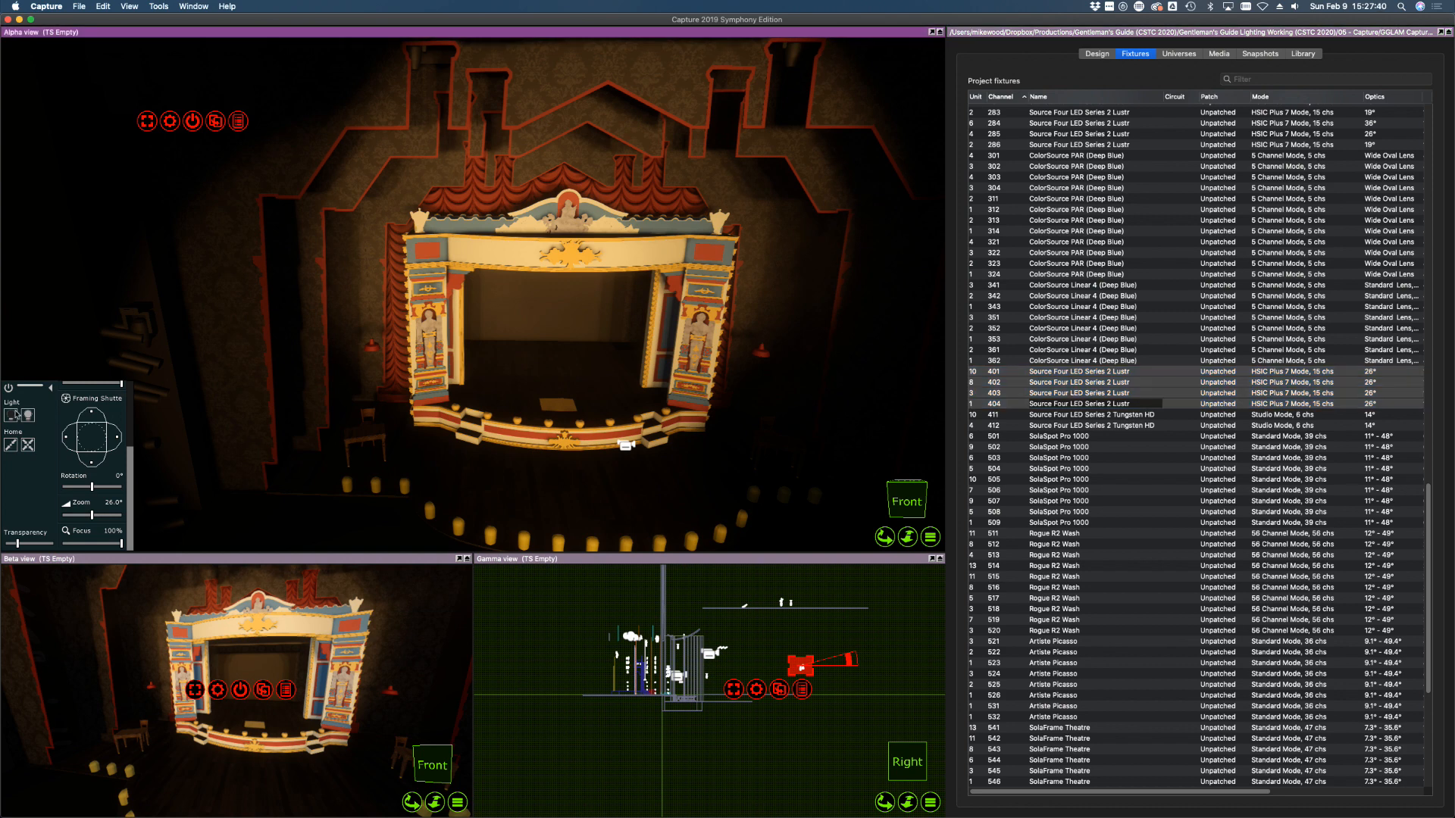
{"action": "left_click", "coordinate": [1099, 364]}
{"action": "left_click", "coordinate": [1085, 372]}
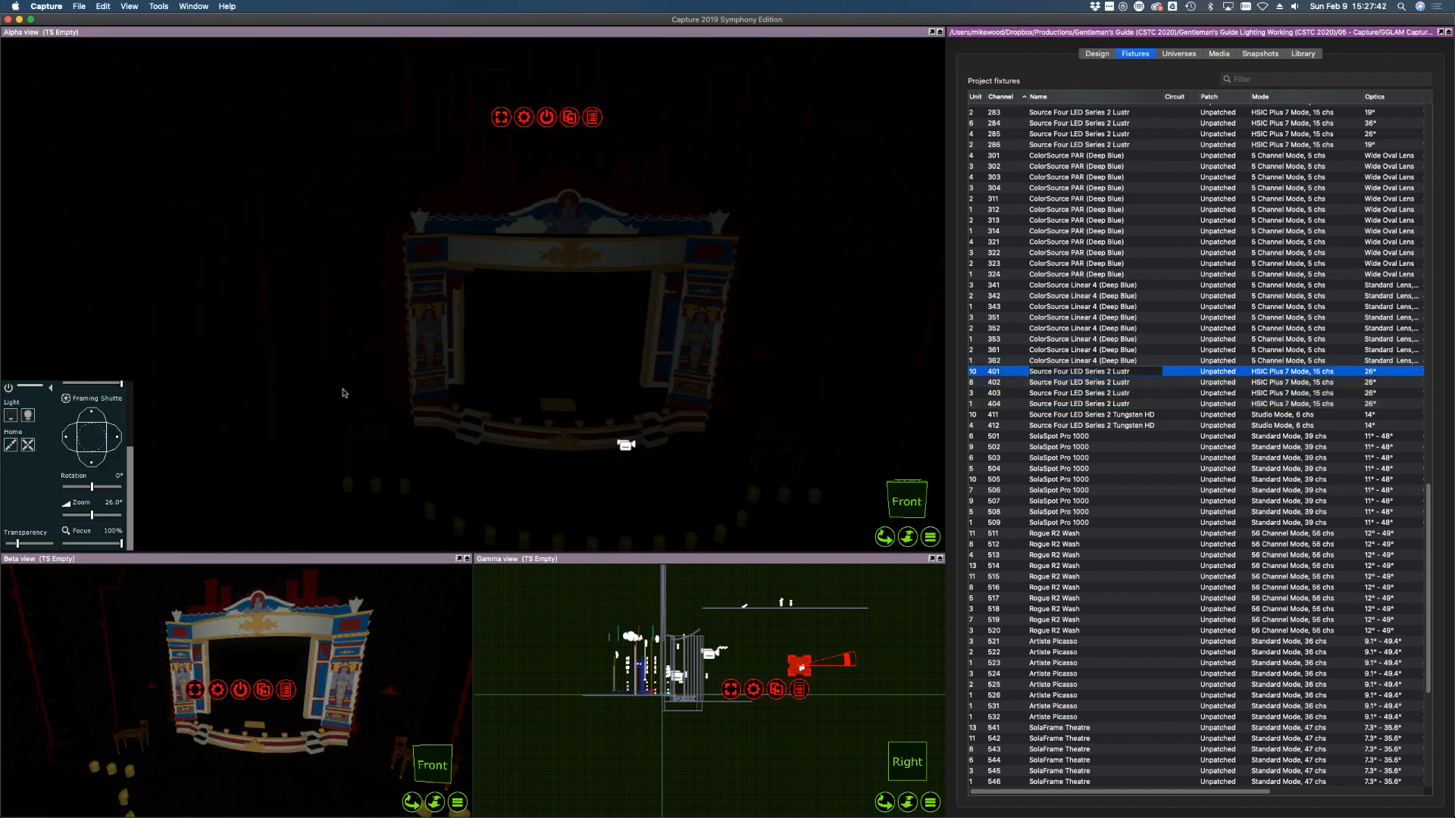
Turn on fixture 401 and fit it with a 14° lens
{"action": "left_click", "coordinate": [27, 414]}
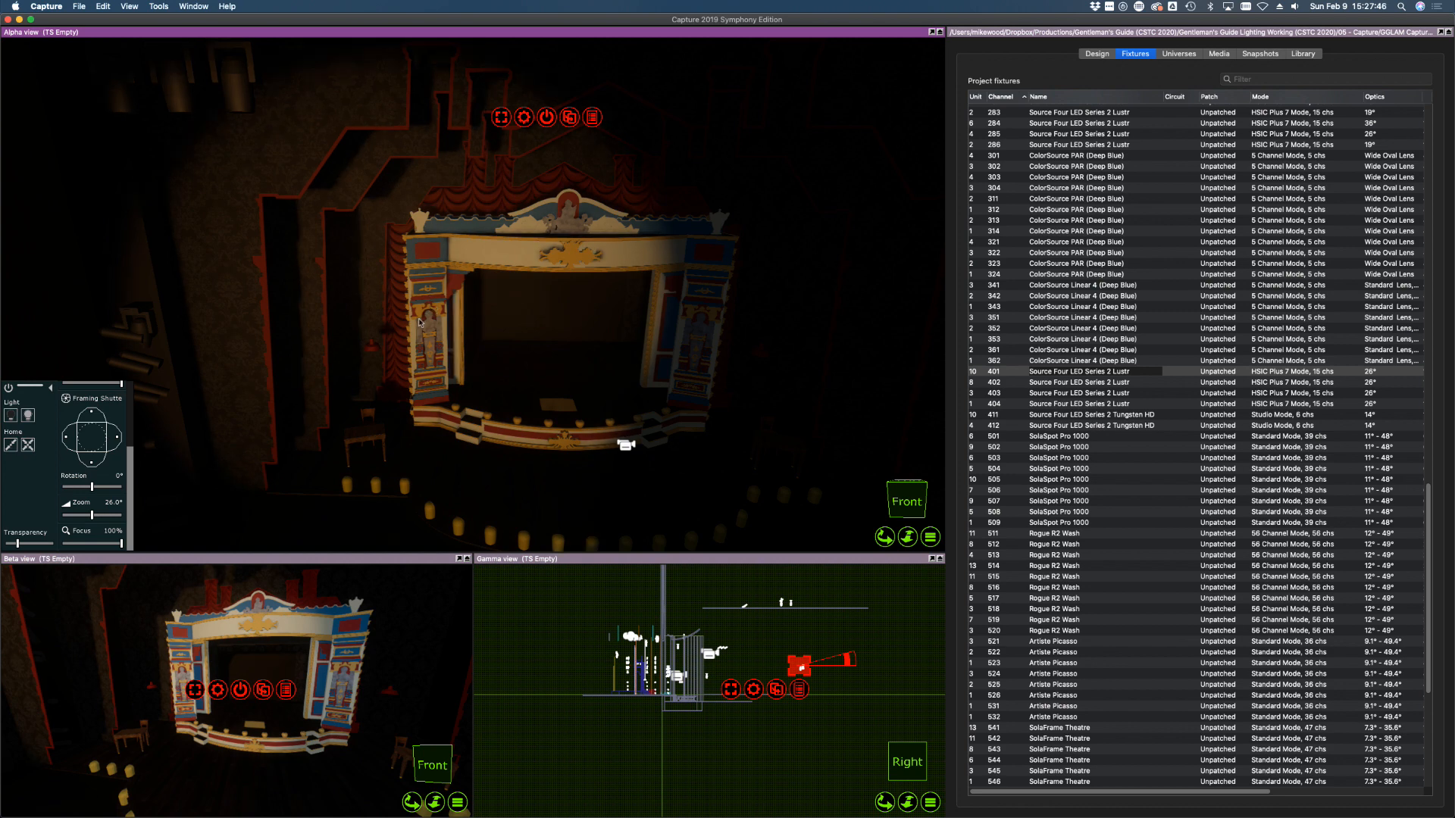
{"action": "left_click", "coordinate": [1390, 373]}
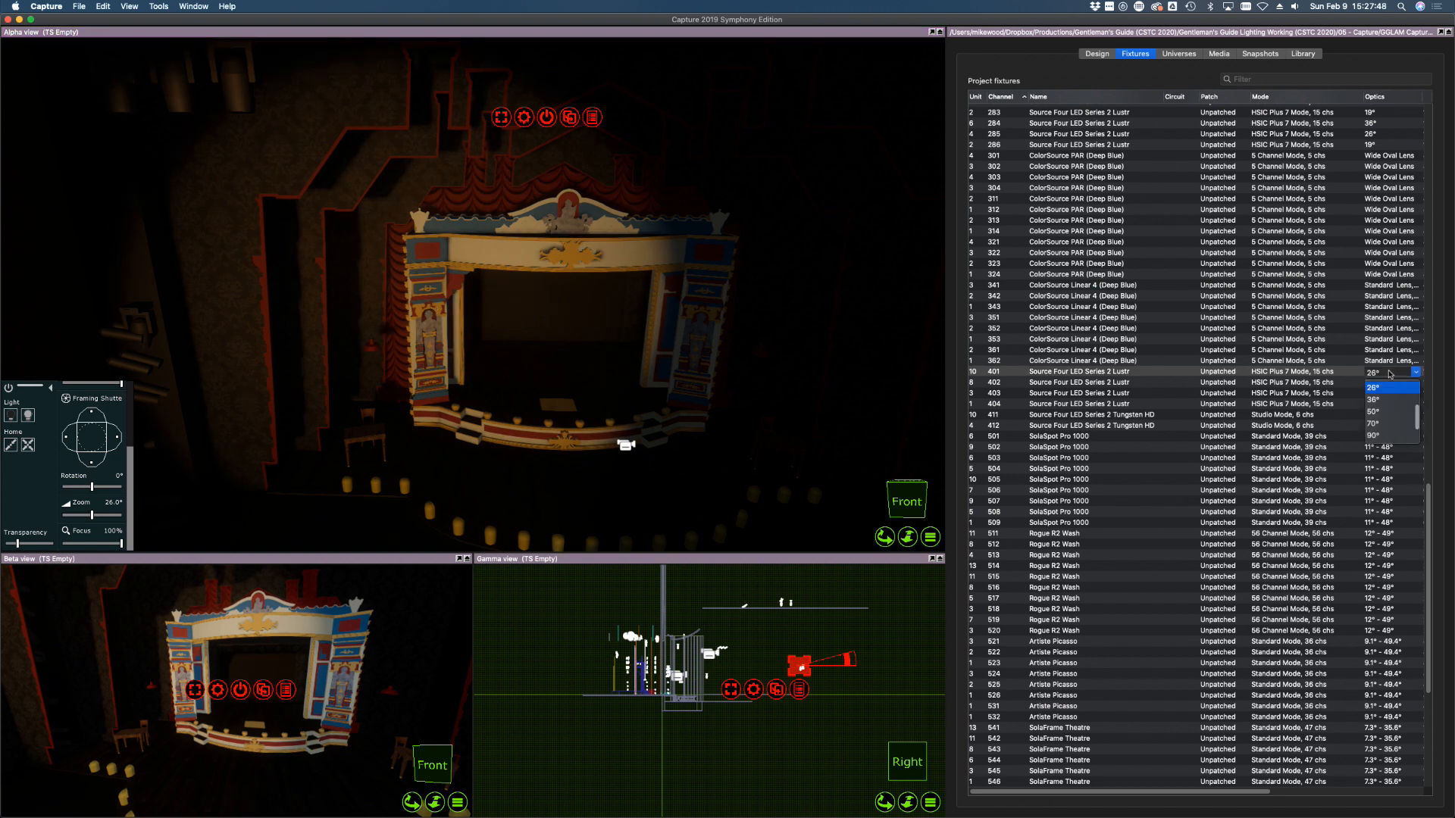
{"action": "scroll", "coordinate": [1378, 391], "scroll_direction": "up", "scroll_amount": 1}
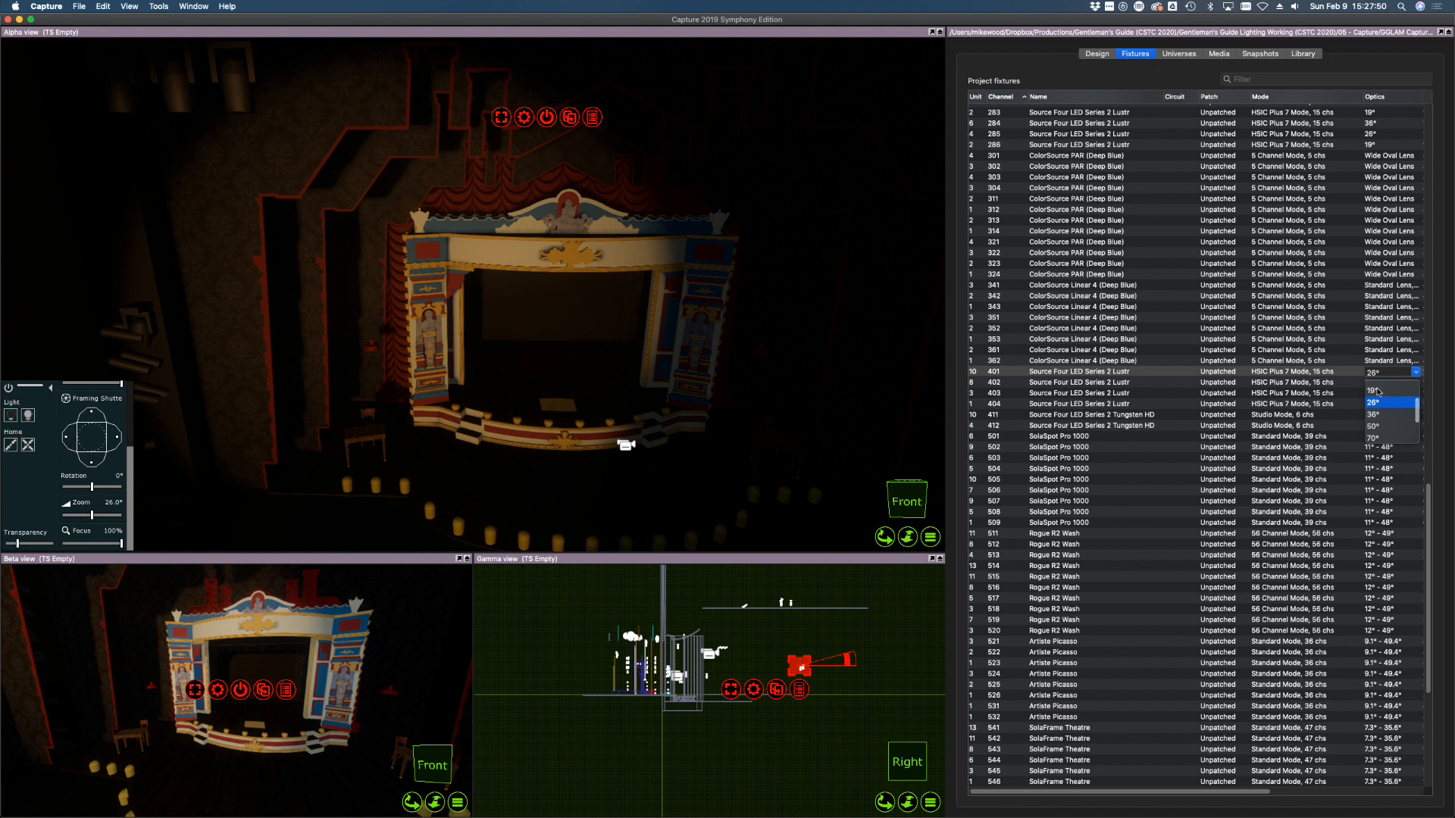
{"action": "left_click", "coordinate": [1377, 391]}
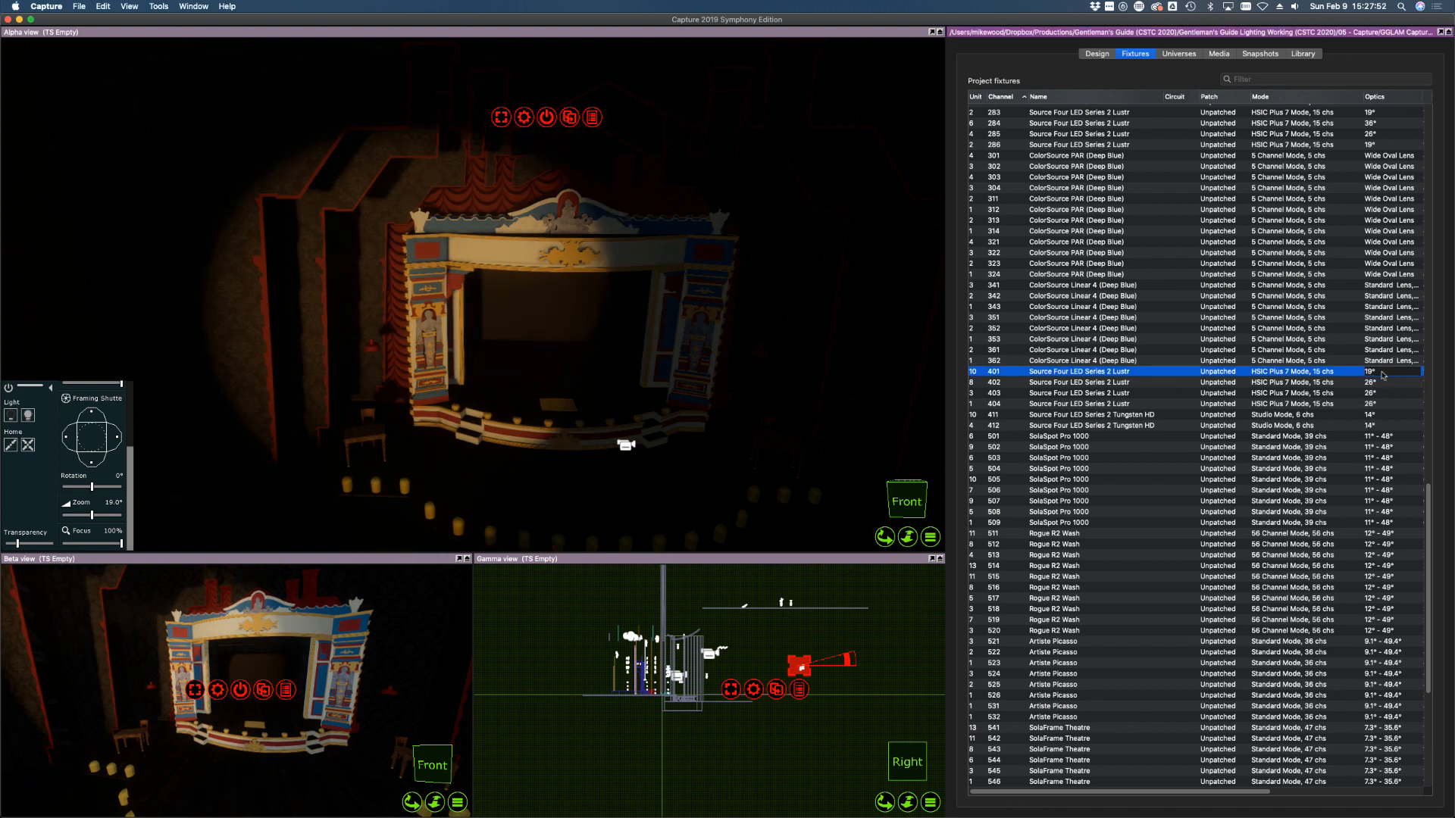
{"action": "left_click", "coordinate": [1384, 373]}
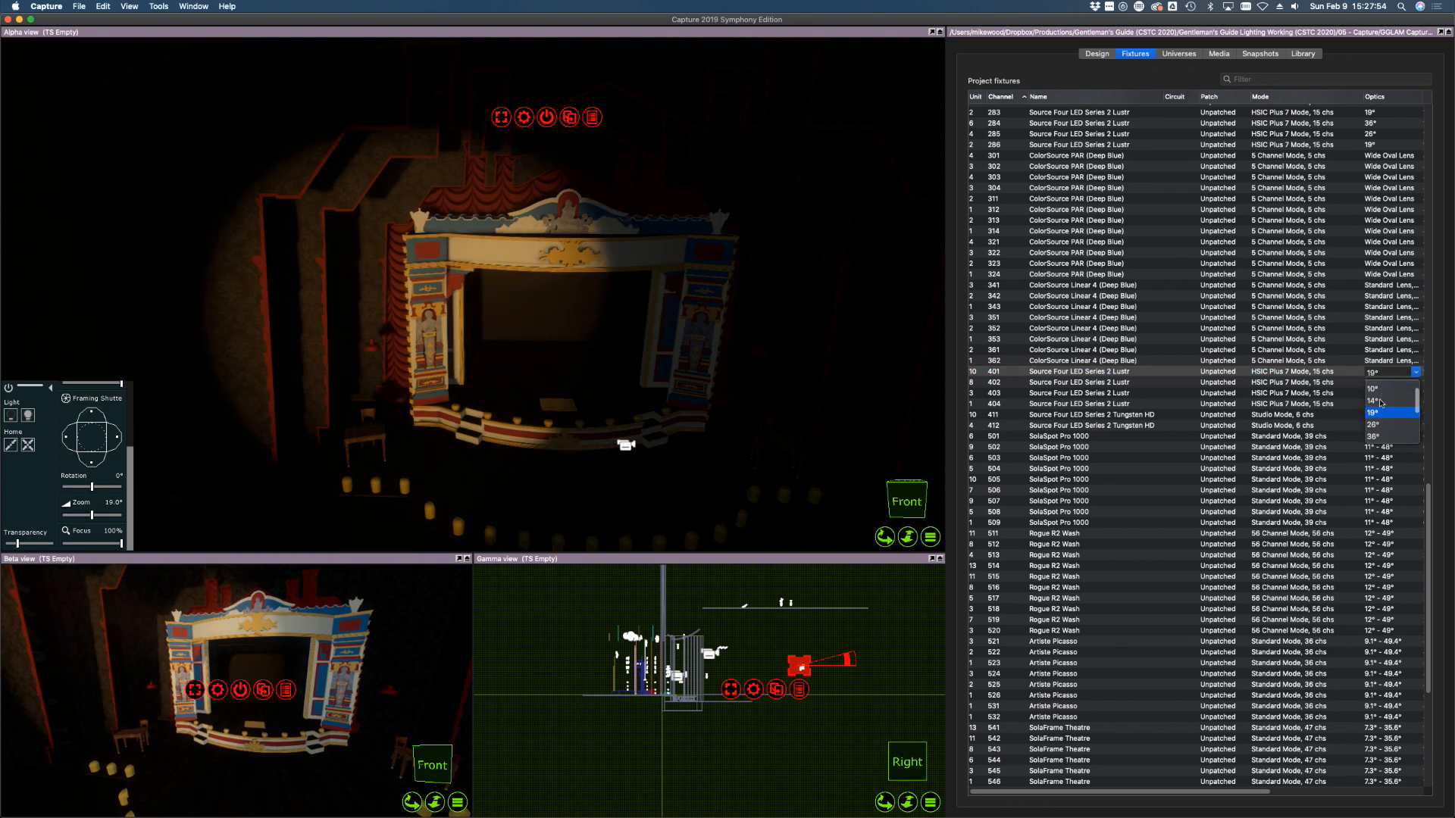
{"action": "left_click", "coordinate": [1383, 399]}
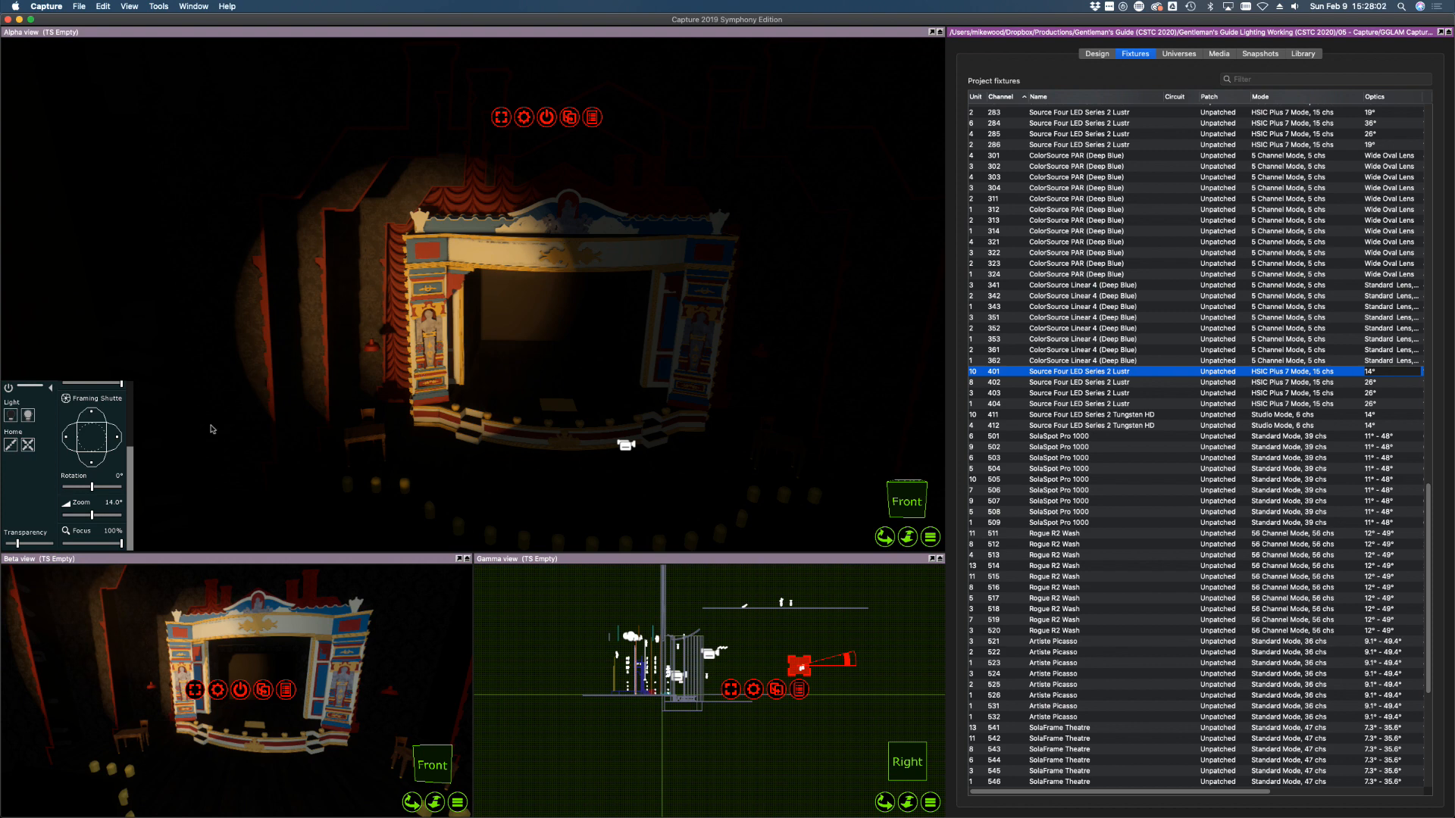
Shutter fixture 401's right, left and top edges onto the left proscenium column
{"action": "left_click", "coordinate": [120, 438]}
{"action": "left_click_drag", "start_coordinate": [118, 436], "coordinate": [107, 436]}
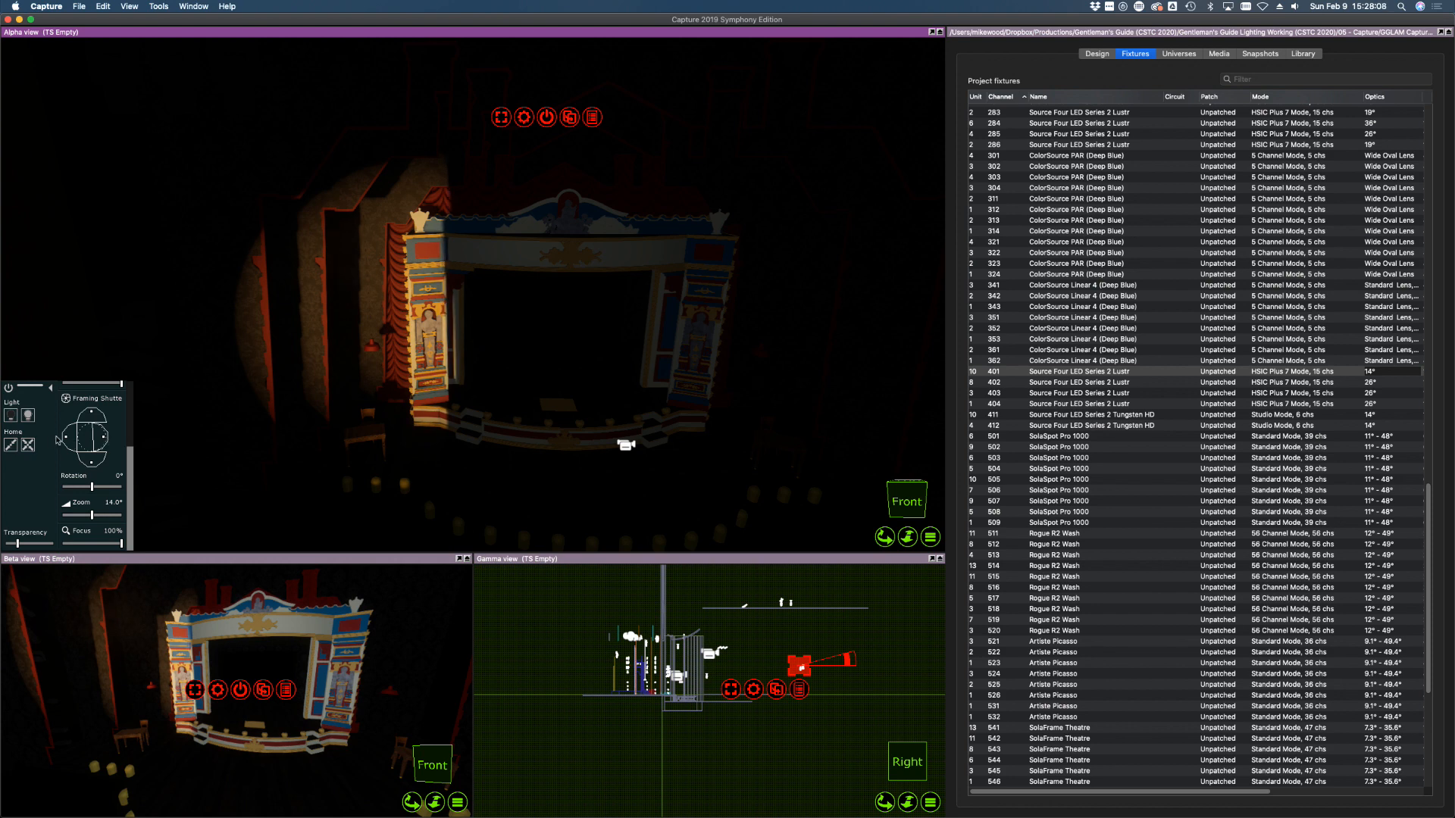
{"action": "left_click_drag", "start_coordinate": [66, 437], "coordinate": [67, 438]}
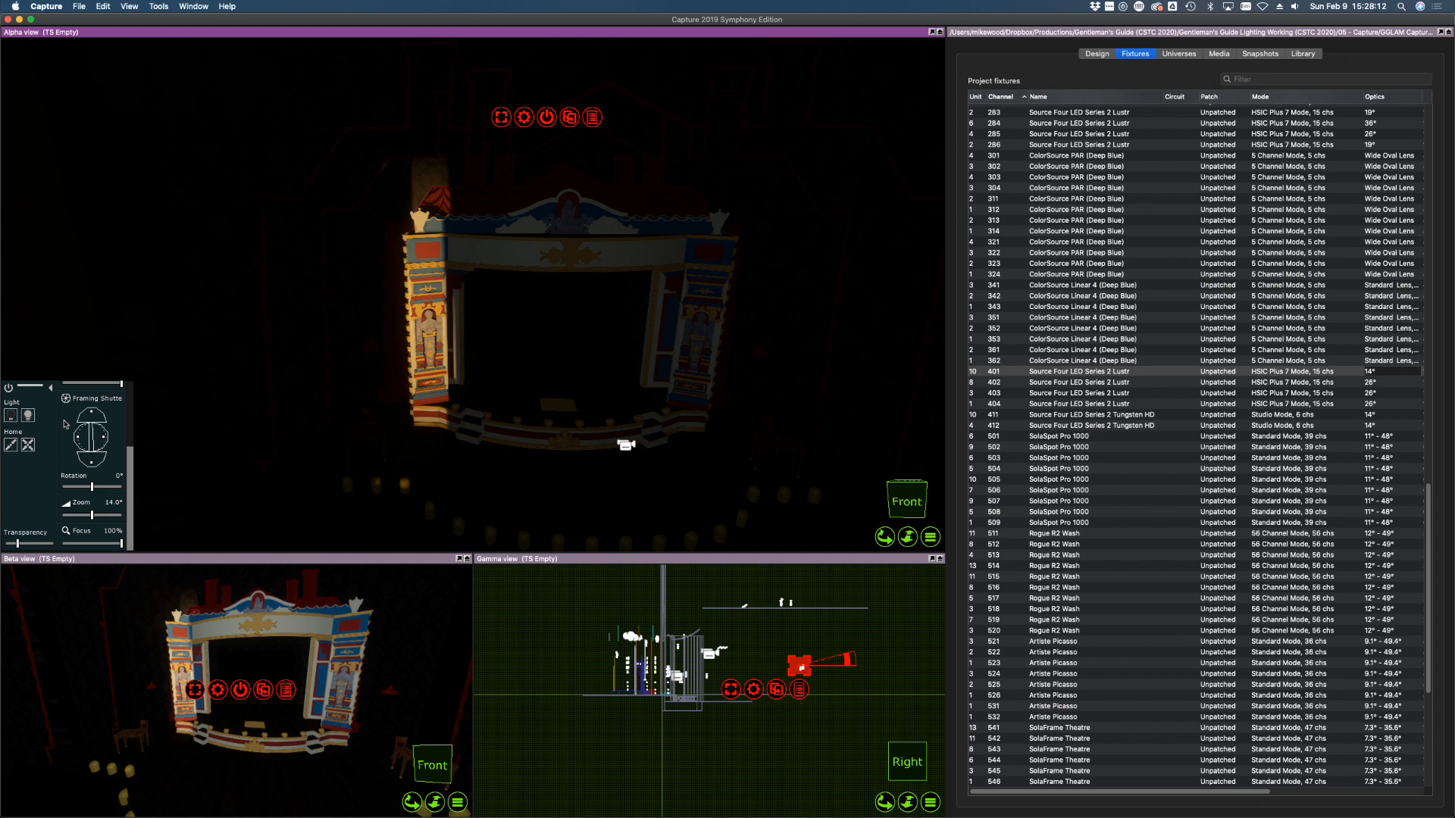
{"action": "left_click_drag", "start_coordinate": [94, 415], "coordinate": [94, 460]}
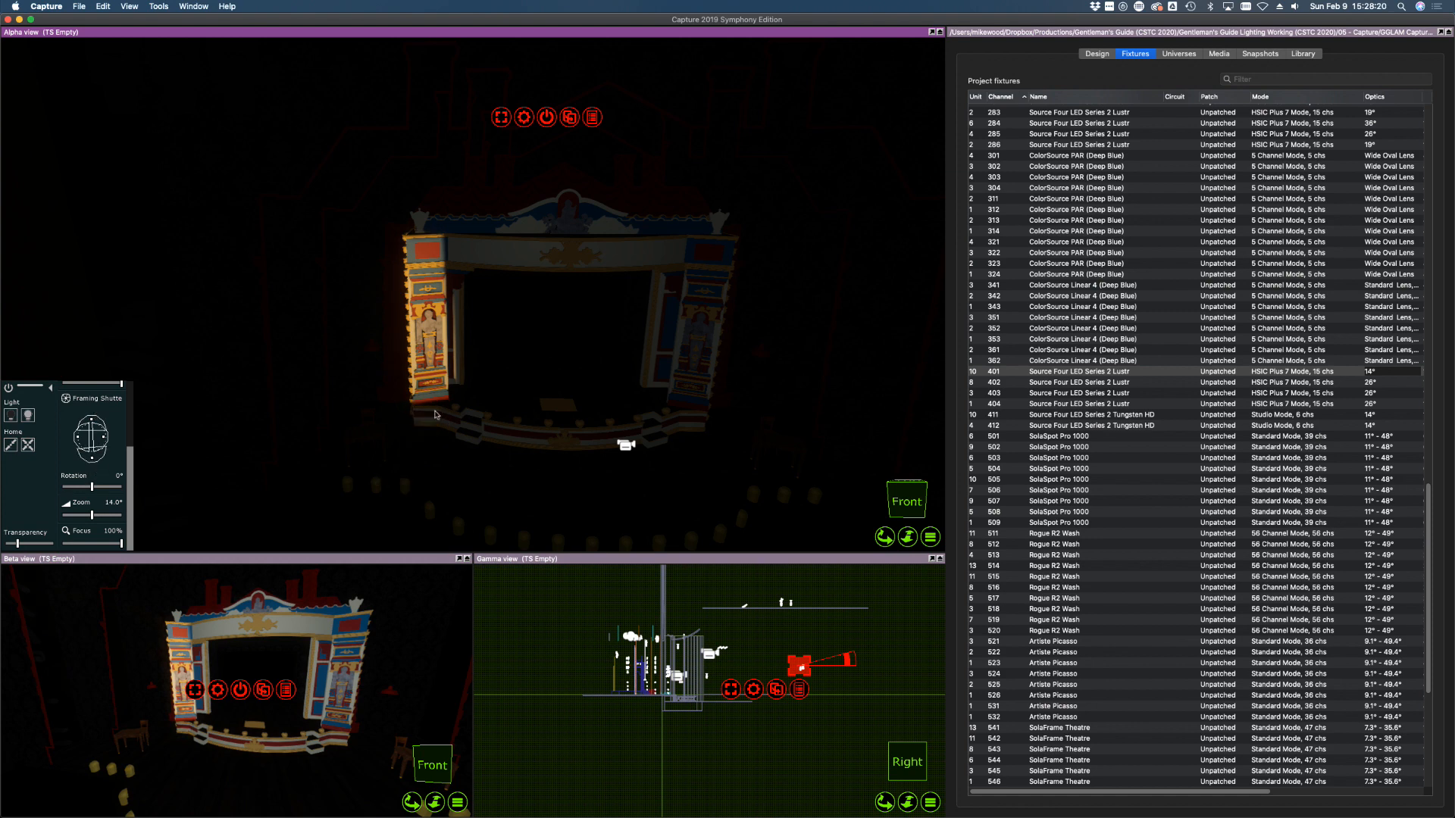
{"action": "left_click", "coordinate": [985, 404]}
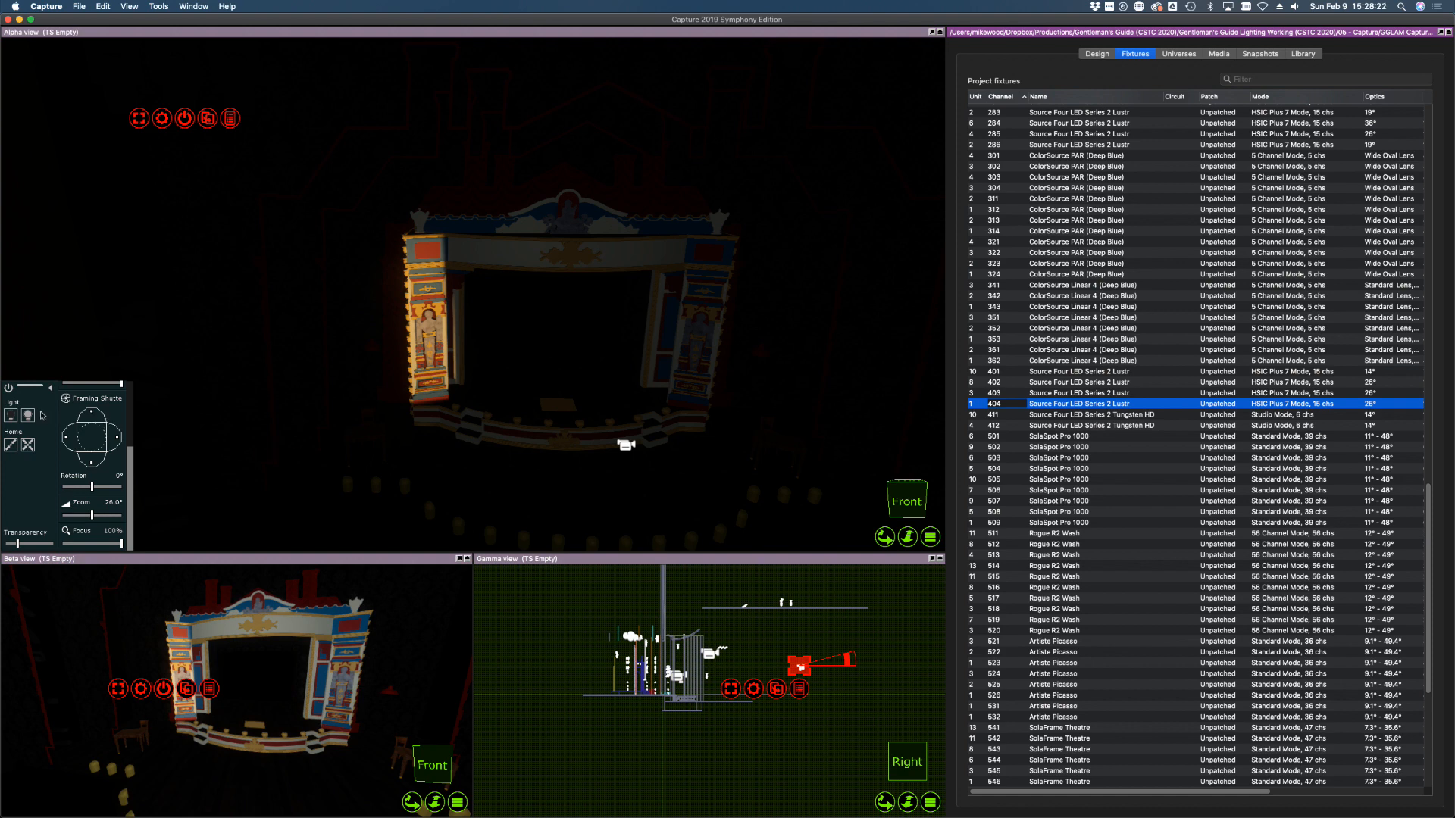
Turn on fixture 404, fit a 14° lens, and aim it at the right proscenium pillar
{"action": "left_click", "coordinate": [27, 415]}
{"action": "left_click", "coordinate": [1377, 408]}
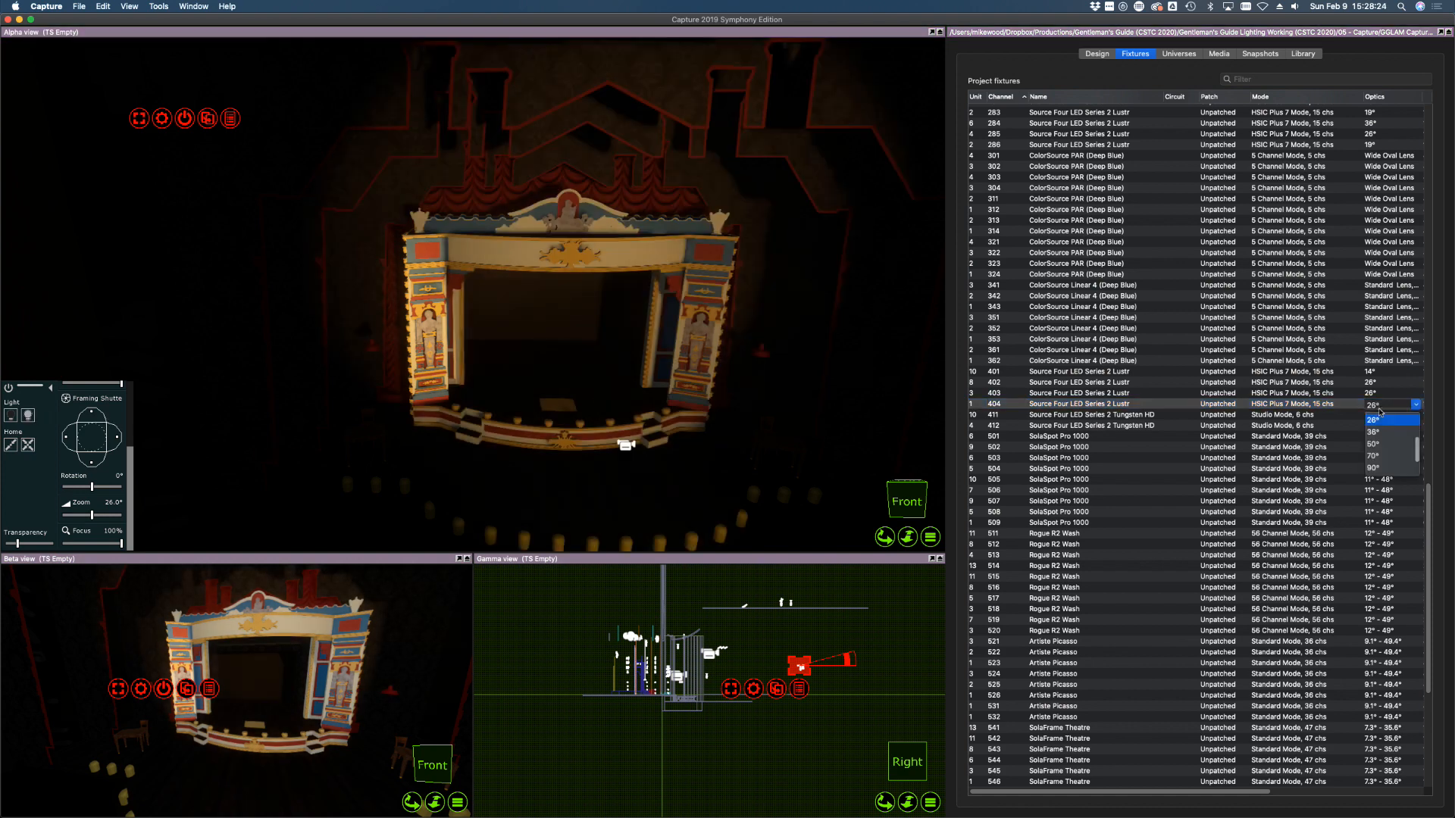
{"action": "left_click", "coordinate": [1381, 447]}
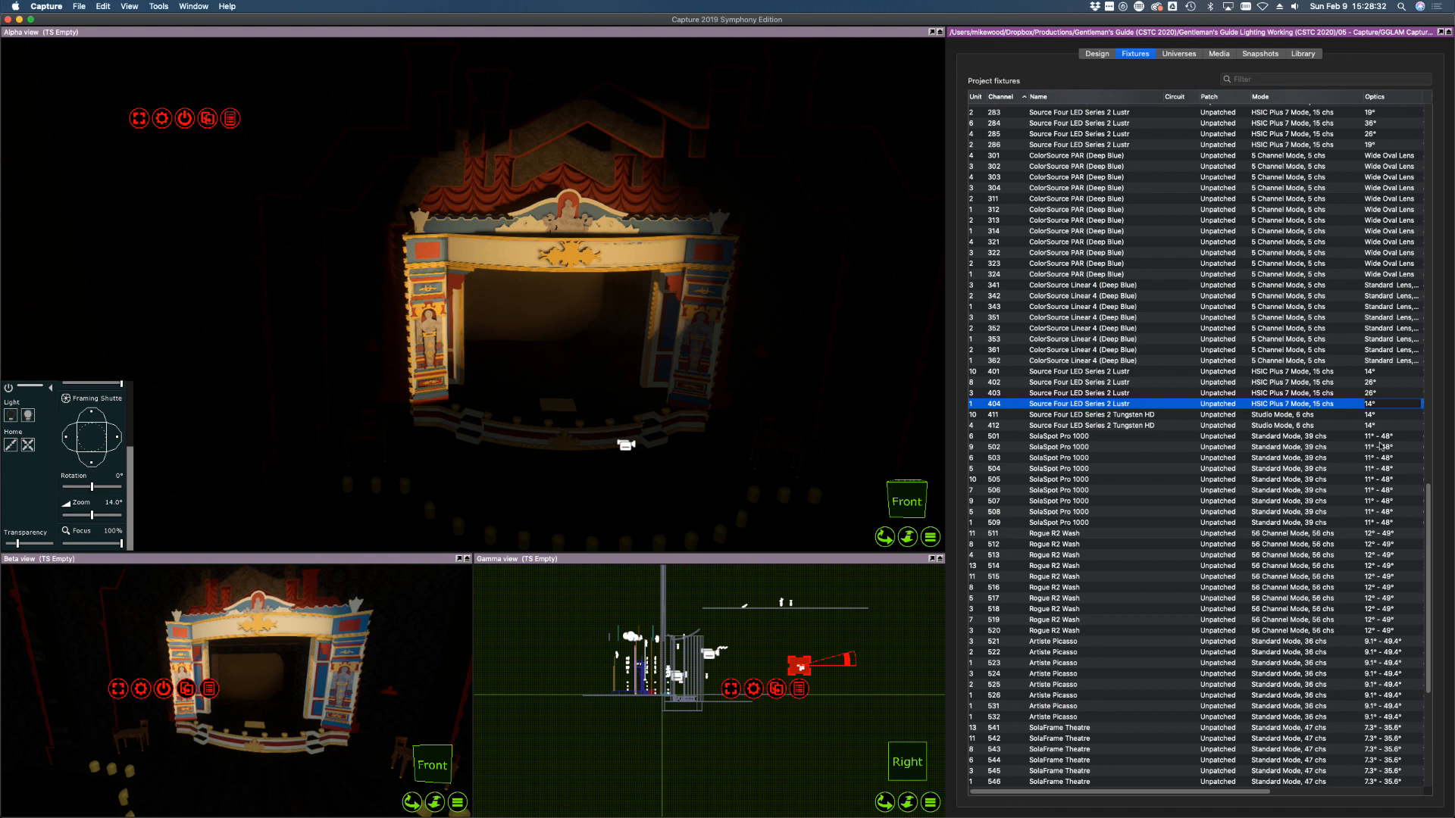
{"action": "left_click", "coordinate": [711, 321]}
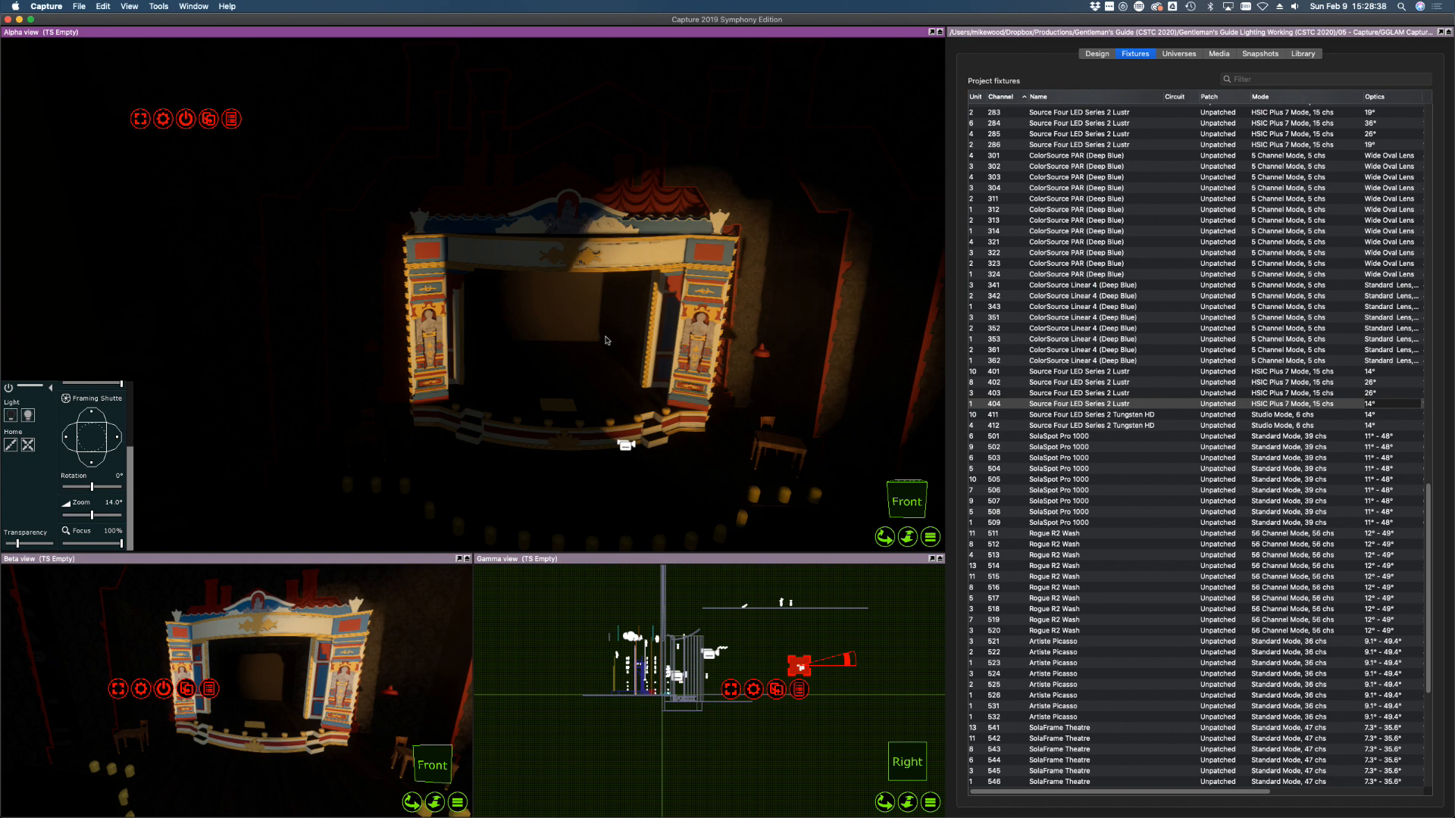
Shutter all four sides of fixture 404's beam tightly onto the right pillar
{"action": "left_click_drag", "start_coordinate": [117, 437], "coordinate": [111, 436]}
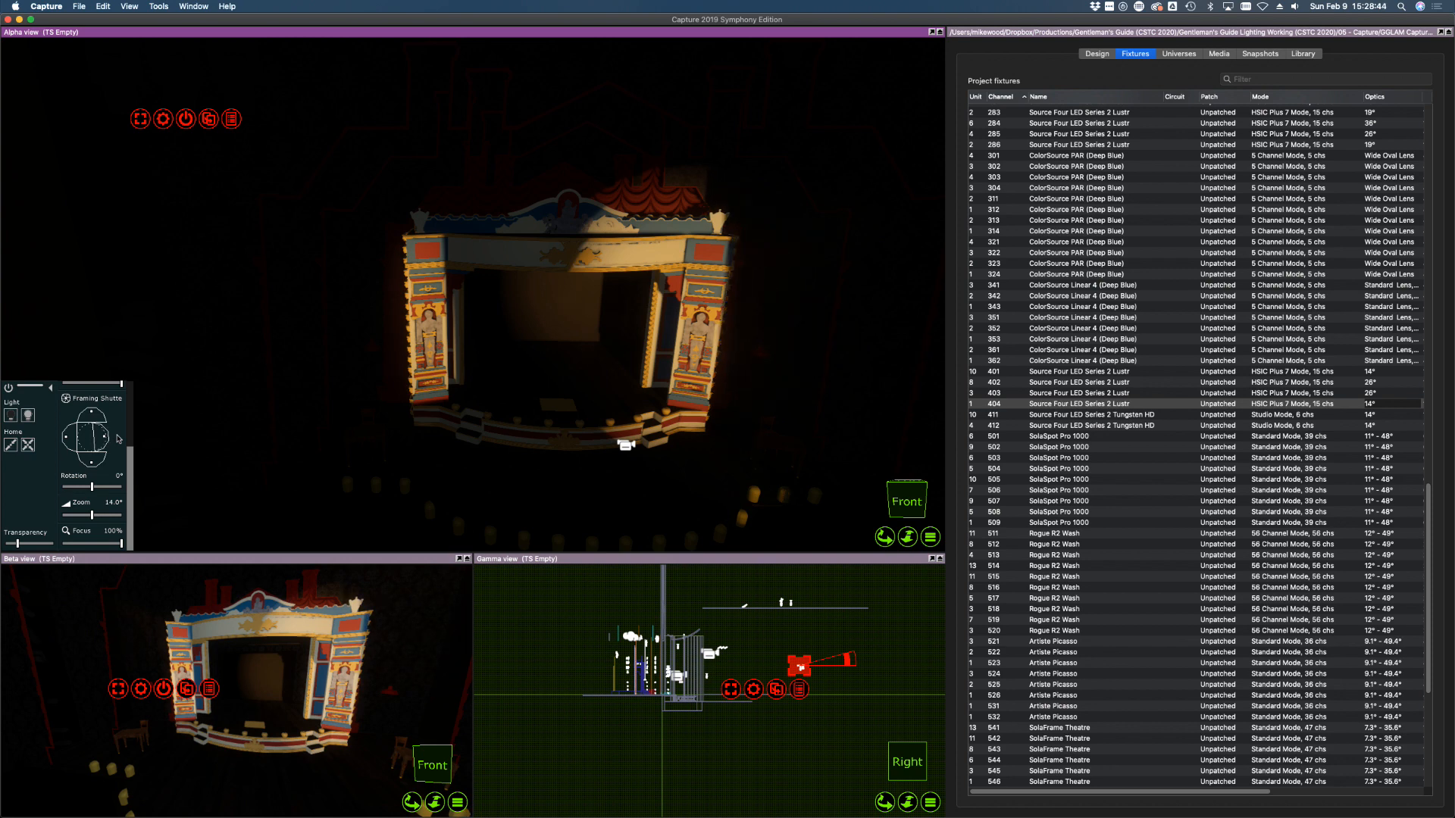
{"action": "left_click_drag", "start_coordinate": [65, 438], "coordinate": [69, 438]}
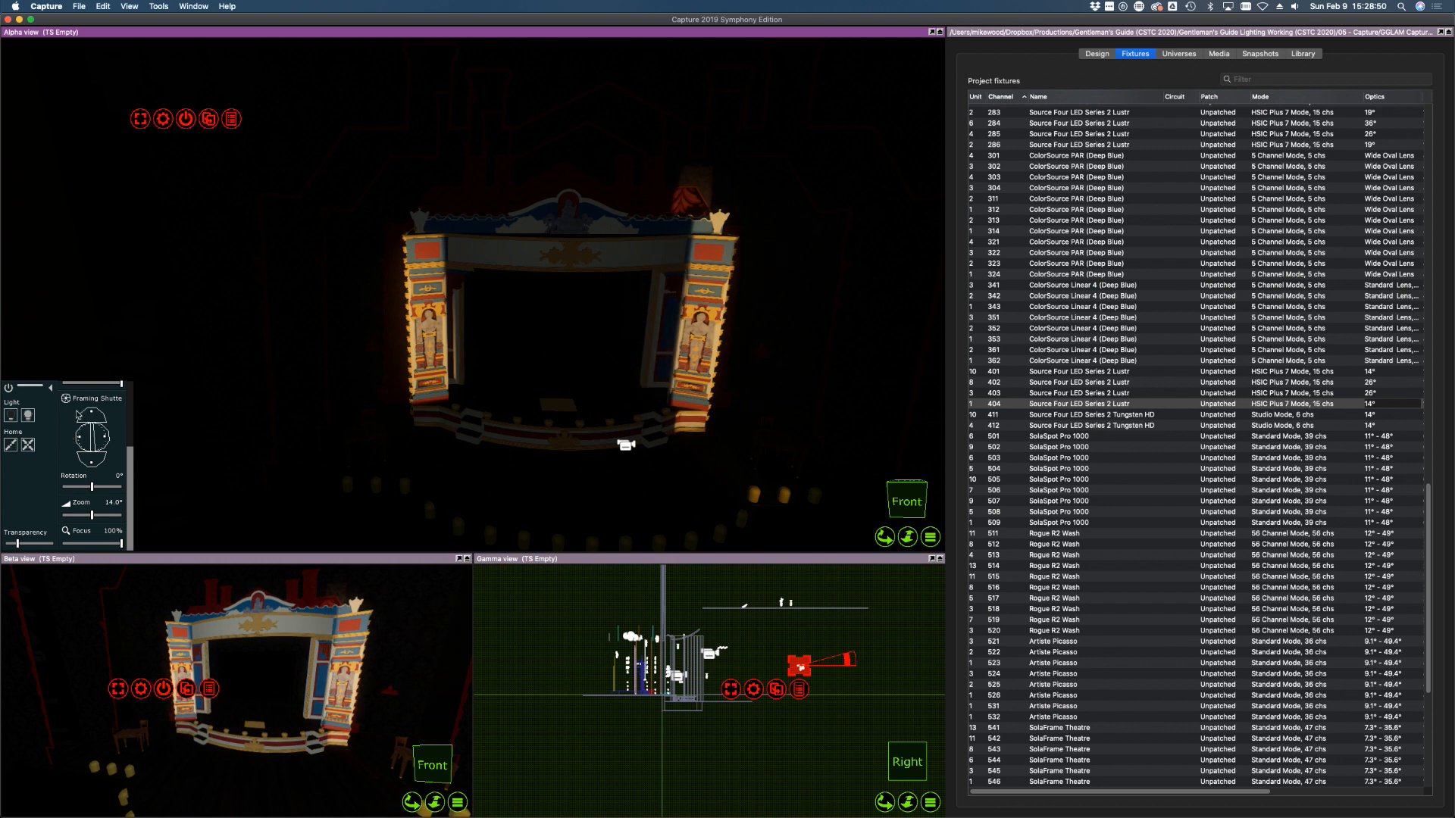
{"action": "left_click_drag", "start_coordinate": [92, 411], "coordinate": [93, 414]}
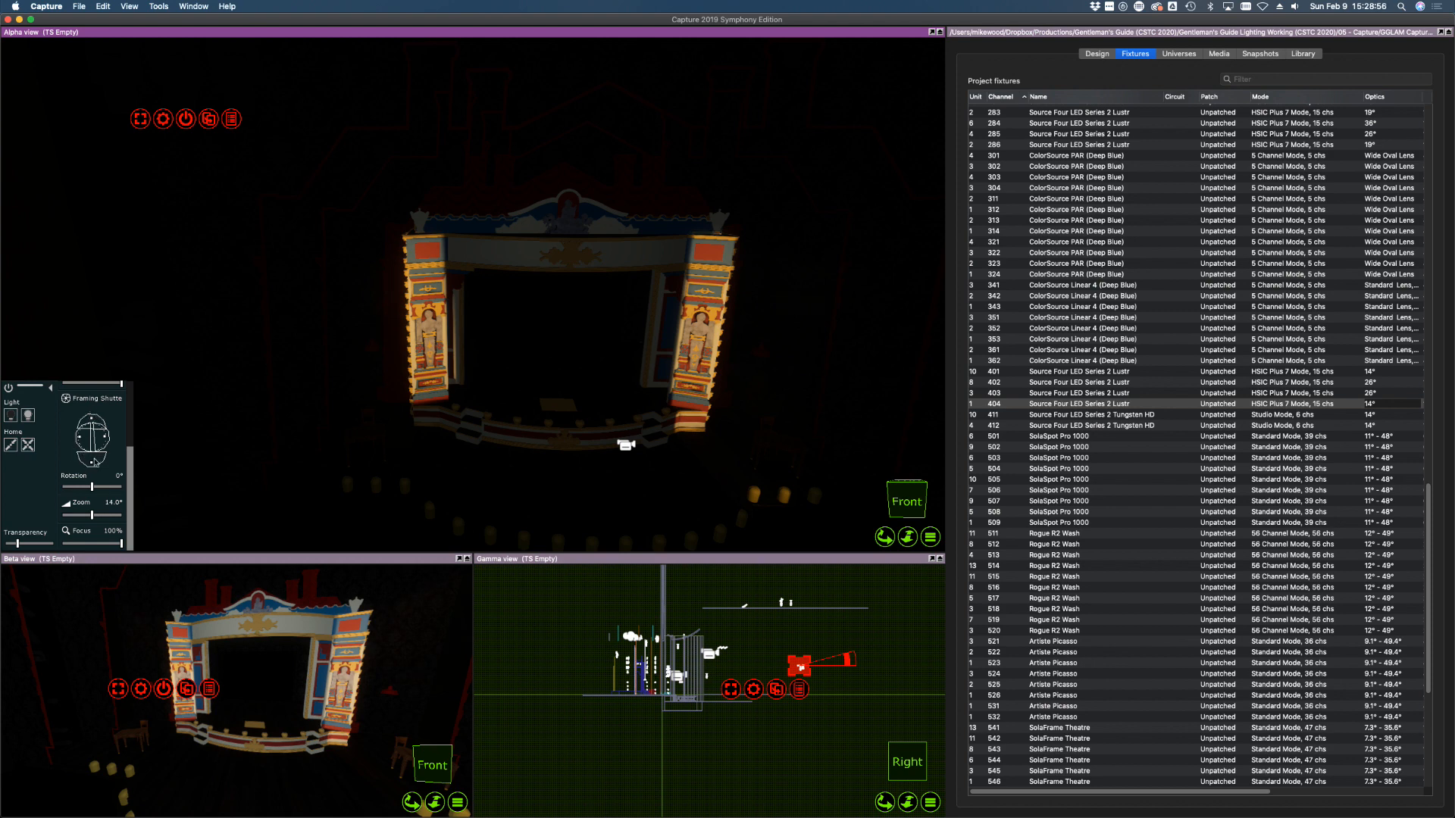
{"action": "left_click_drag", "start_coordinate": [94, 460], "coordinate": [94, 453]}
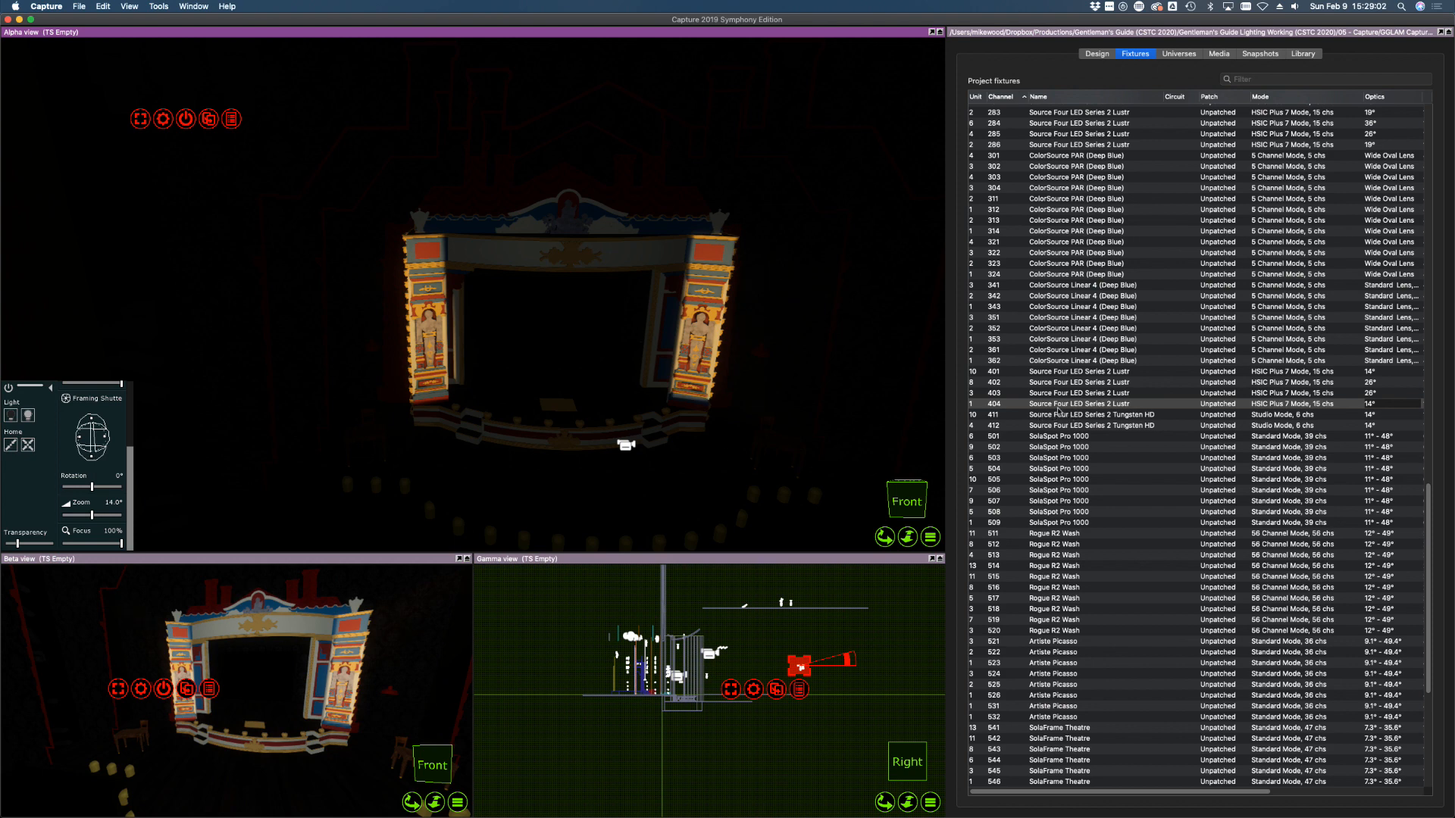
{"action": "left_click", "coordinate": [1060, 383]}
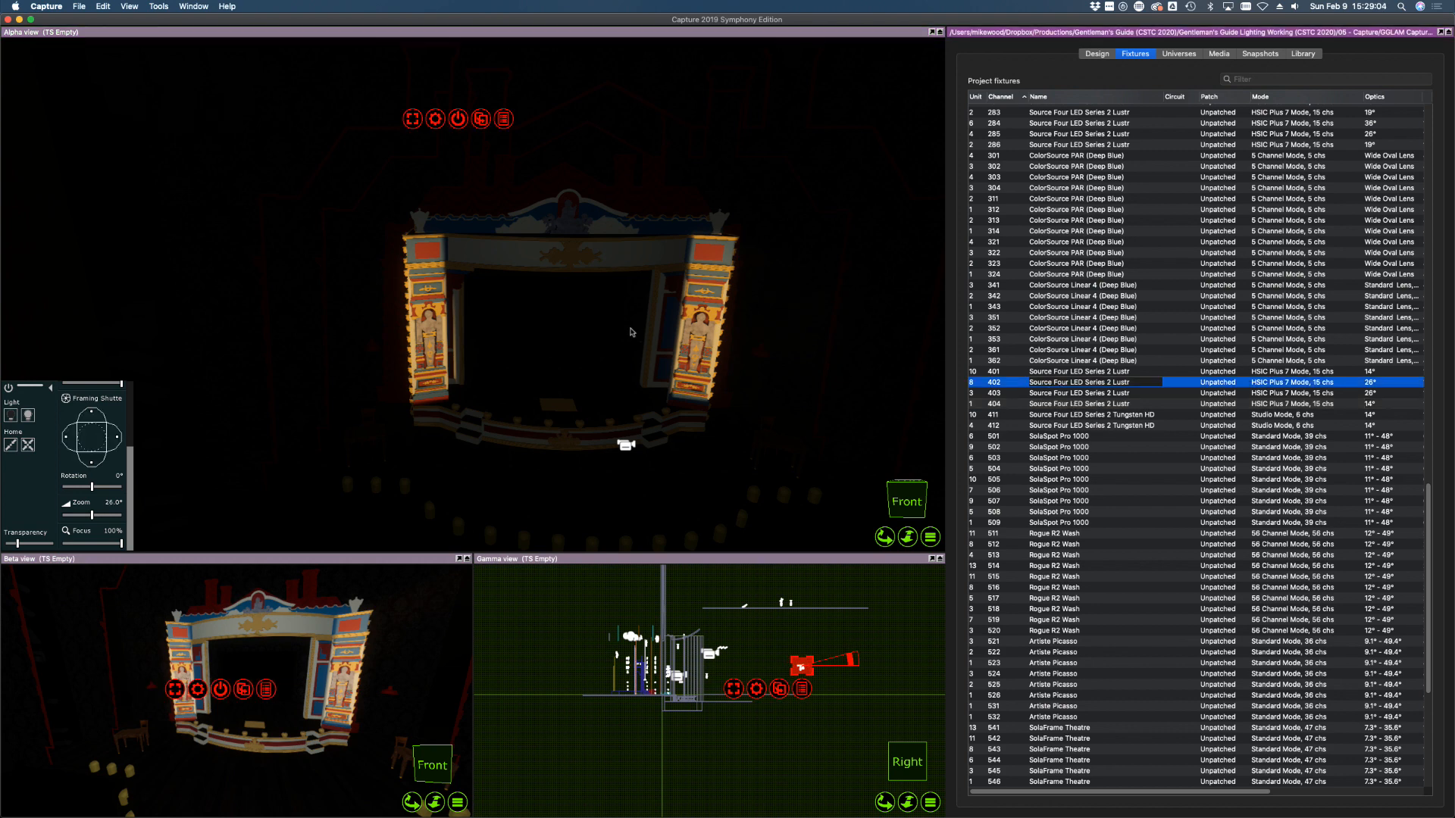
Light channel 402, give it a 19° lens, and shutter its top, bottom and left edges
{"action": "left_click", "coordinate": [28, 415]}
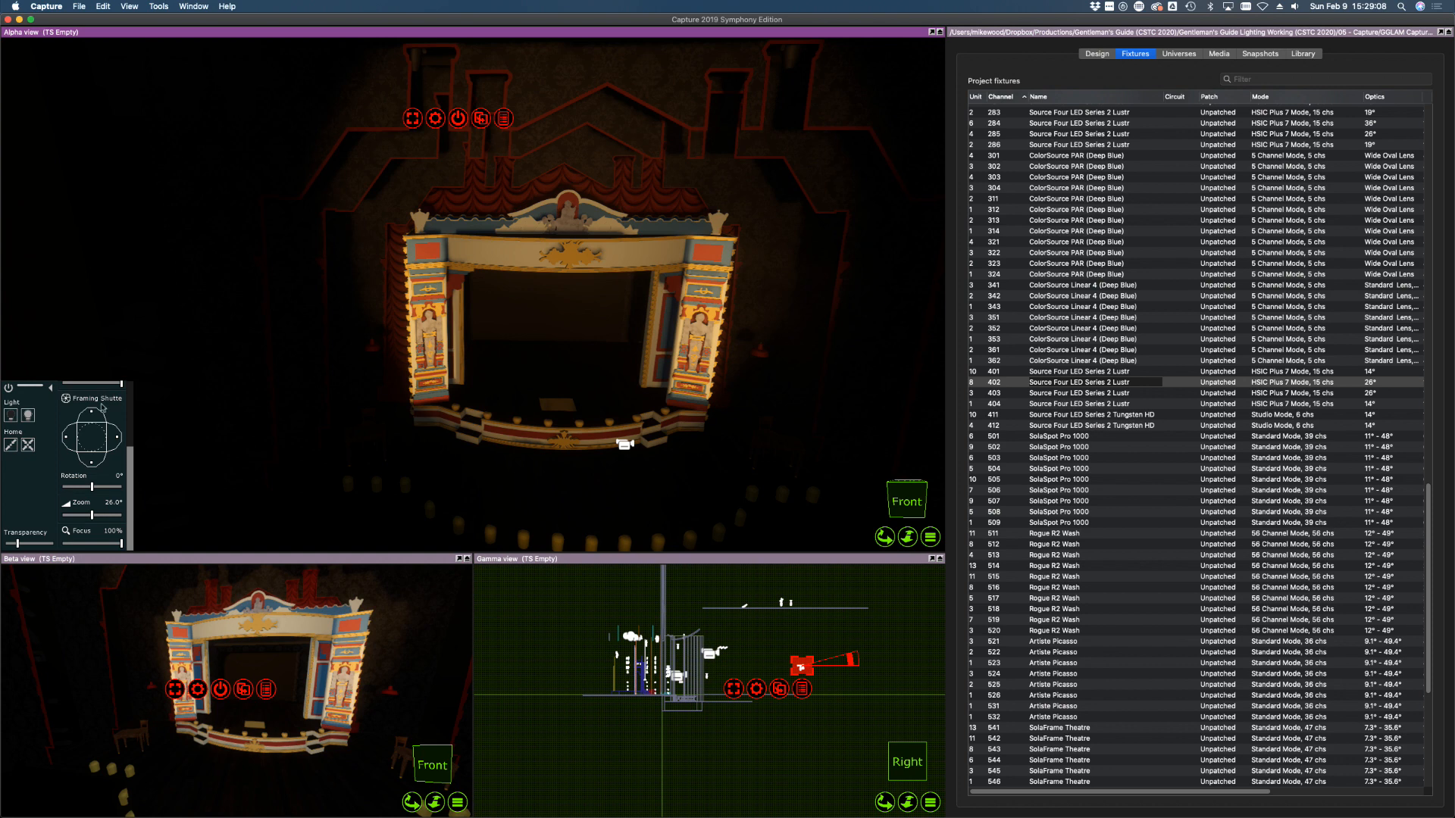
{"action": "left_click_drag", "start_coordinate": [92, 409], "coordinate": [92, 418]}
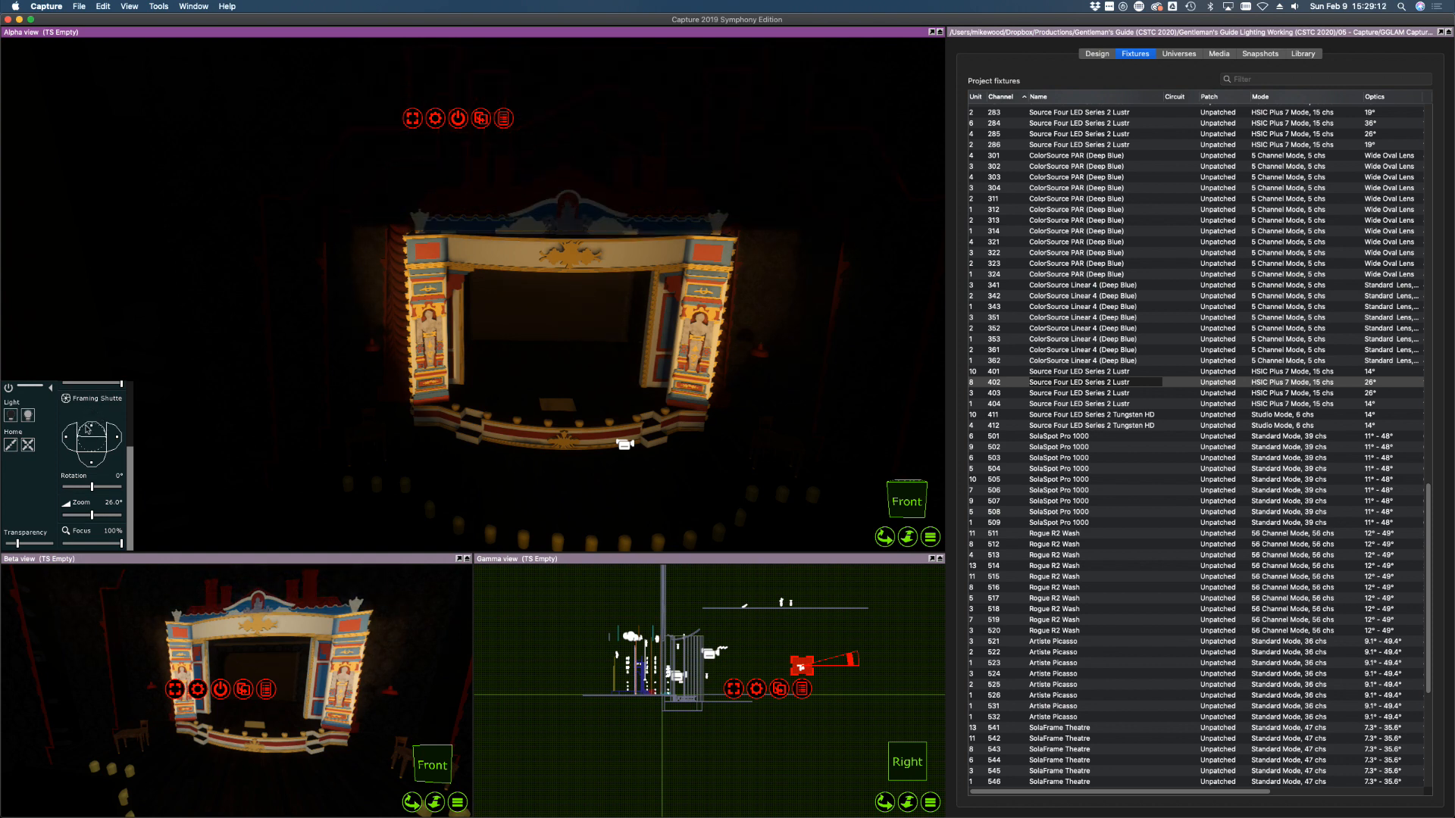
{"action": "left_click_drag", "start_coordinate": [92, 462], "coordinate": [93, 465]}
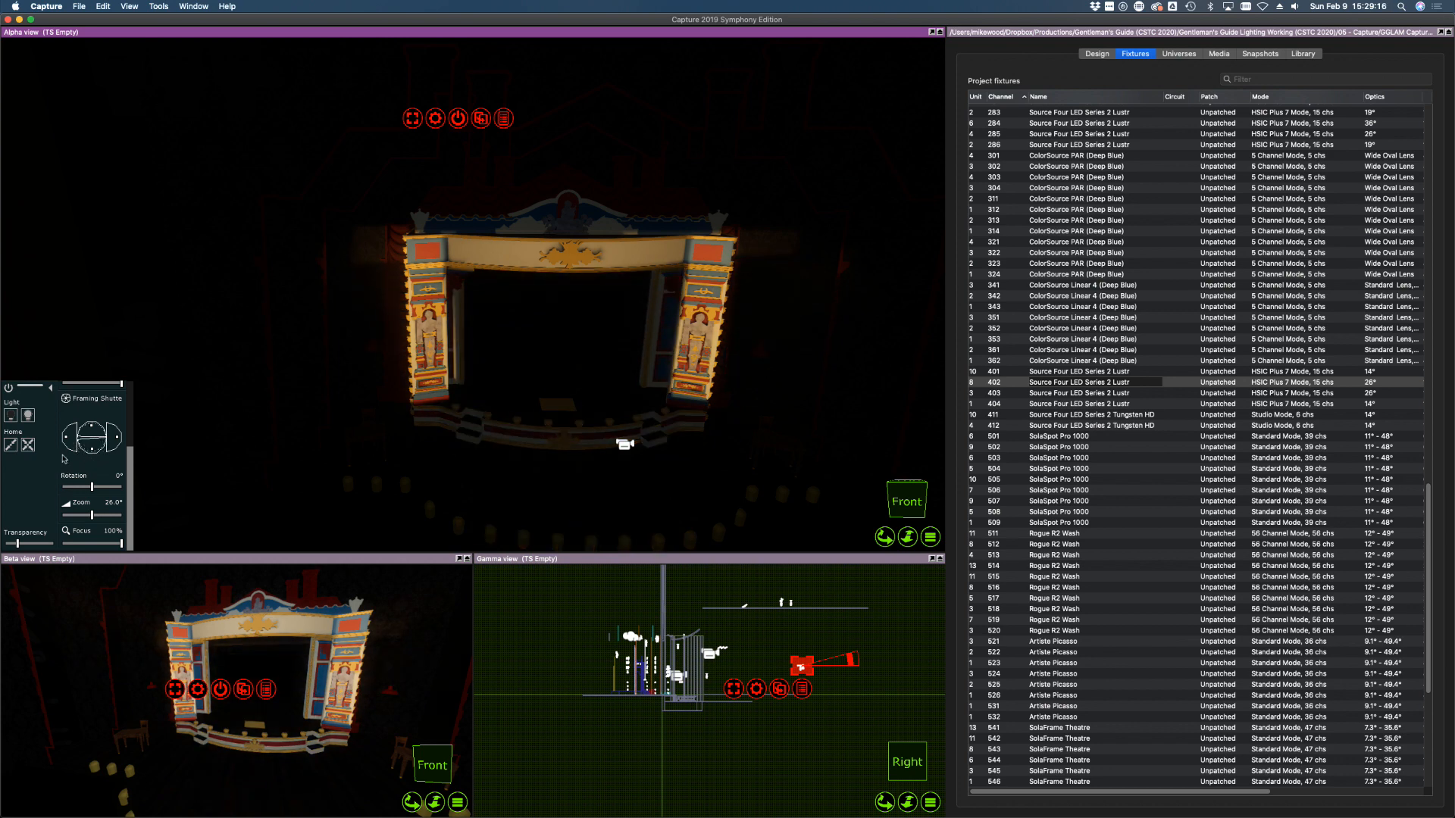
{"action": "left_click", "coordinate": [1380, 381]}
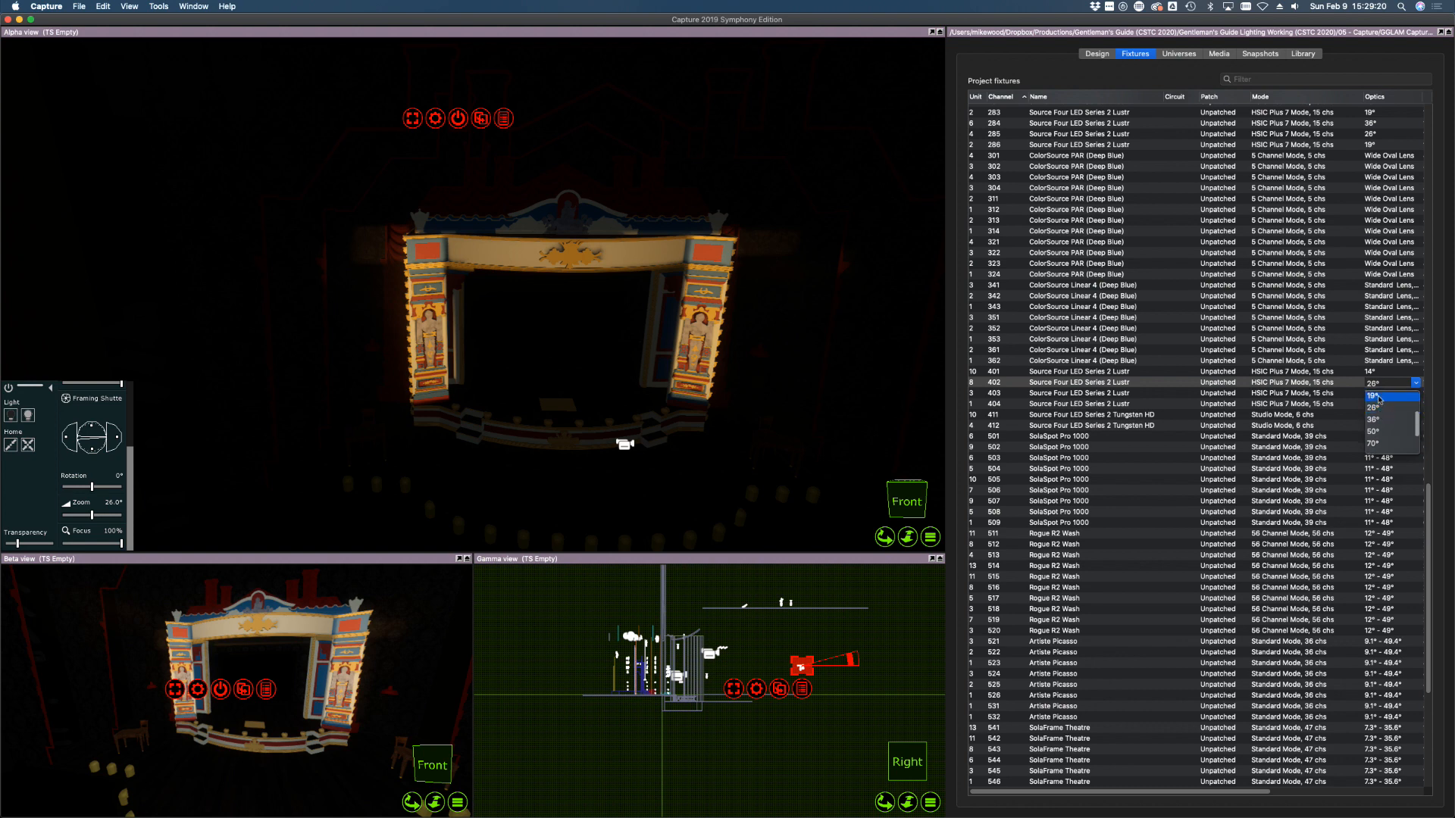
{"action": "left_click", "coordinate": [1377, 396]}
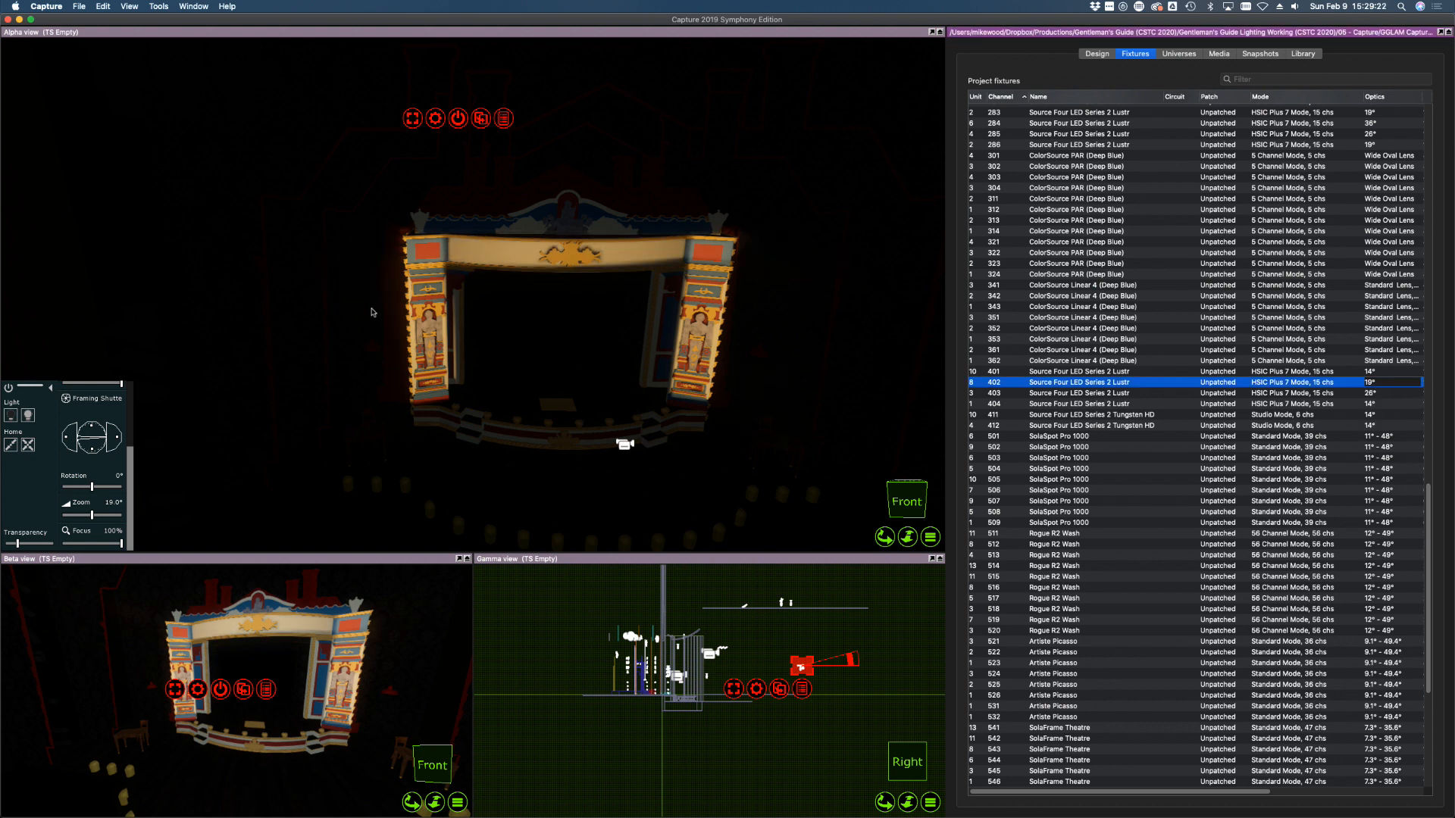
{"action": "left_click_drag", "start_coordinate": [67, 437], "coordinate": [68, 437]}
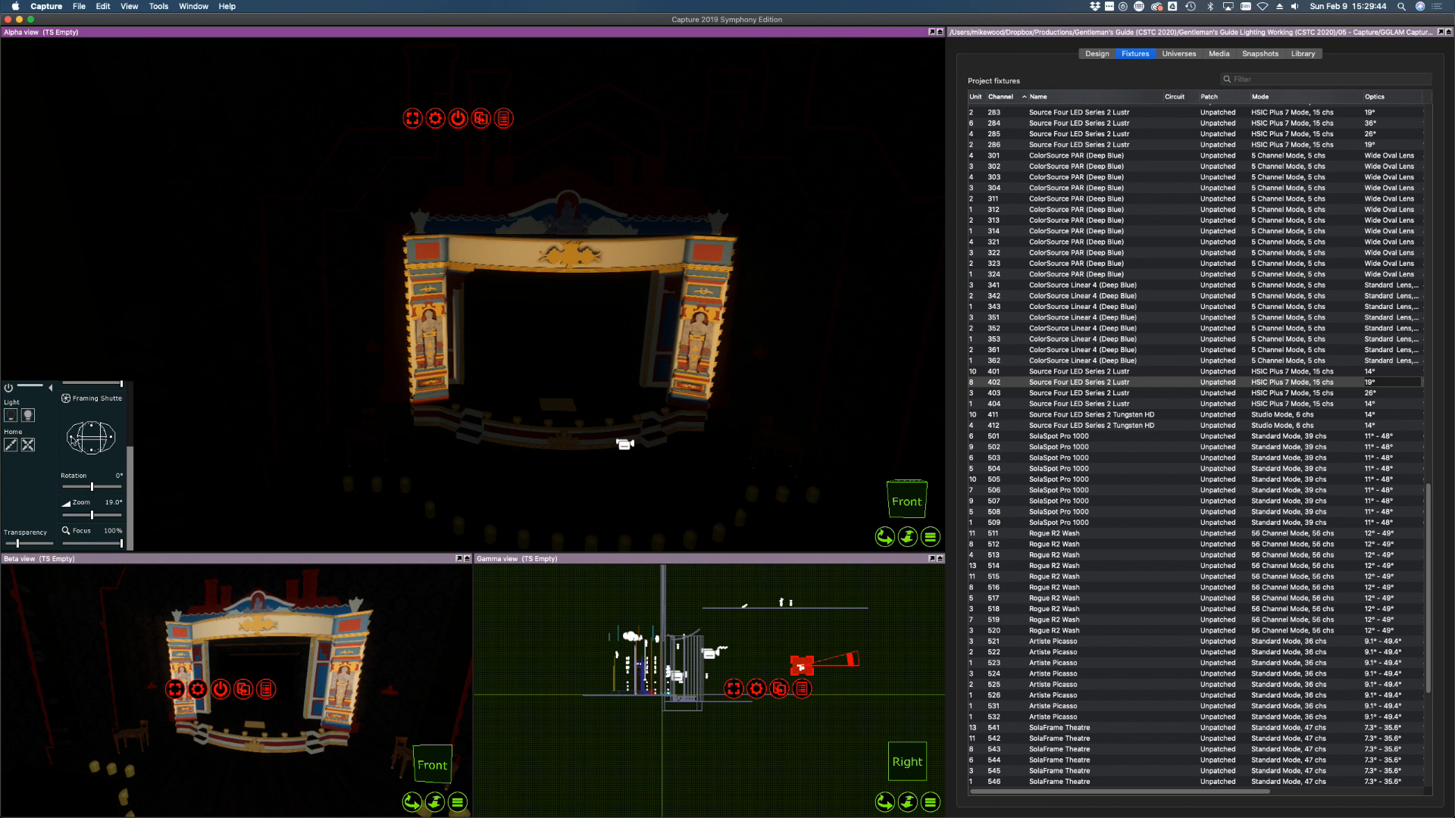
{"action": "left_click_drag", "start_coordinate": [129, 502], "coordinate": [104, 542]}
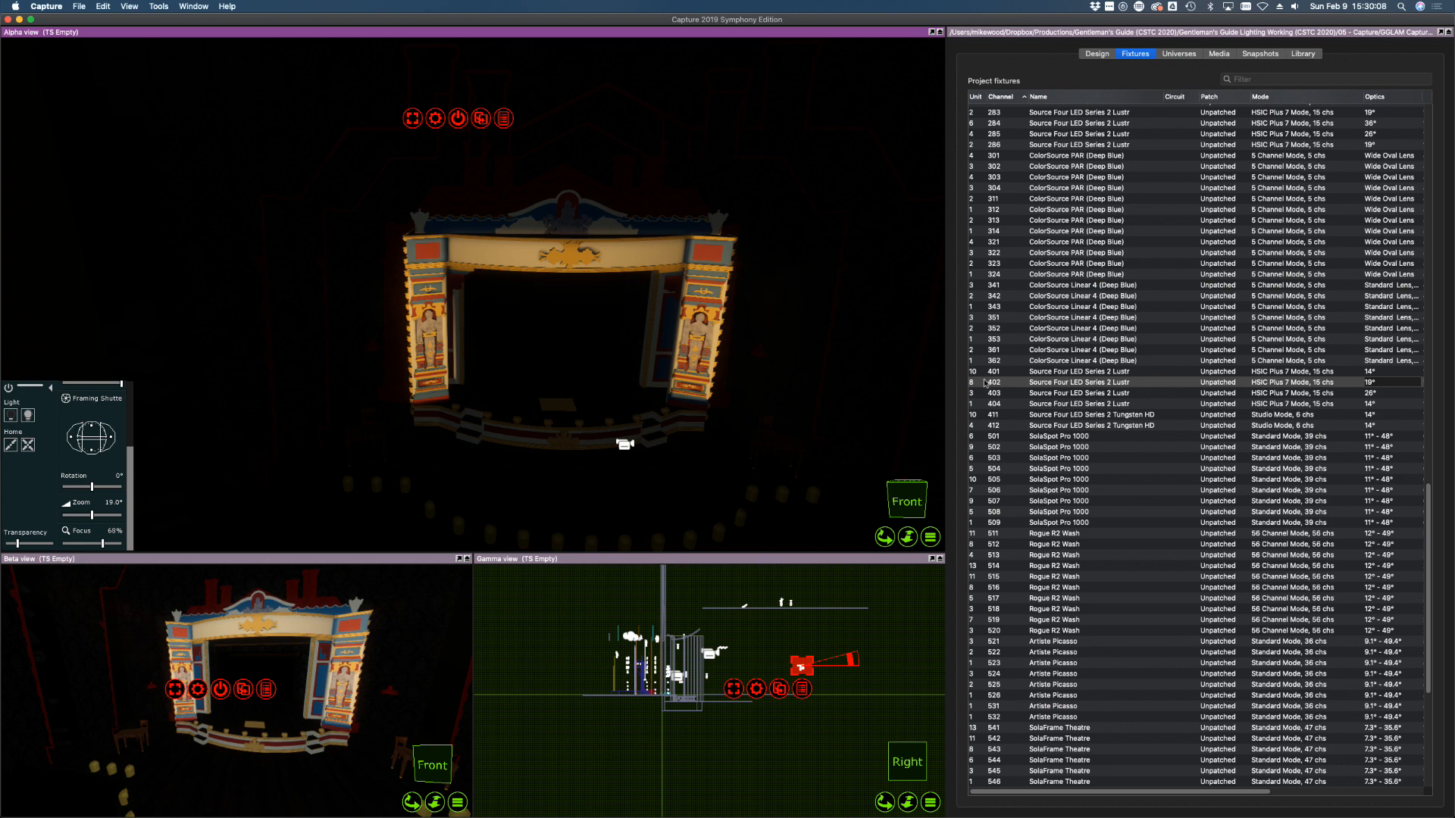
Light channel 403, give it a 19° lens, and cut the top of its beam down
{"action": "left_click", "coordinate": [1107, 396]}
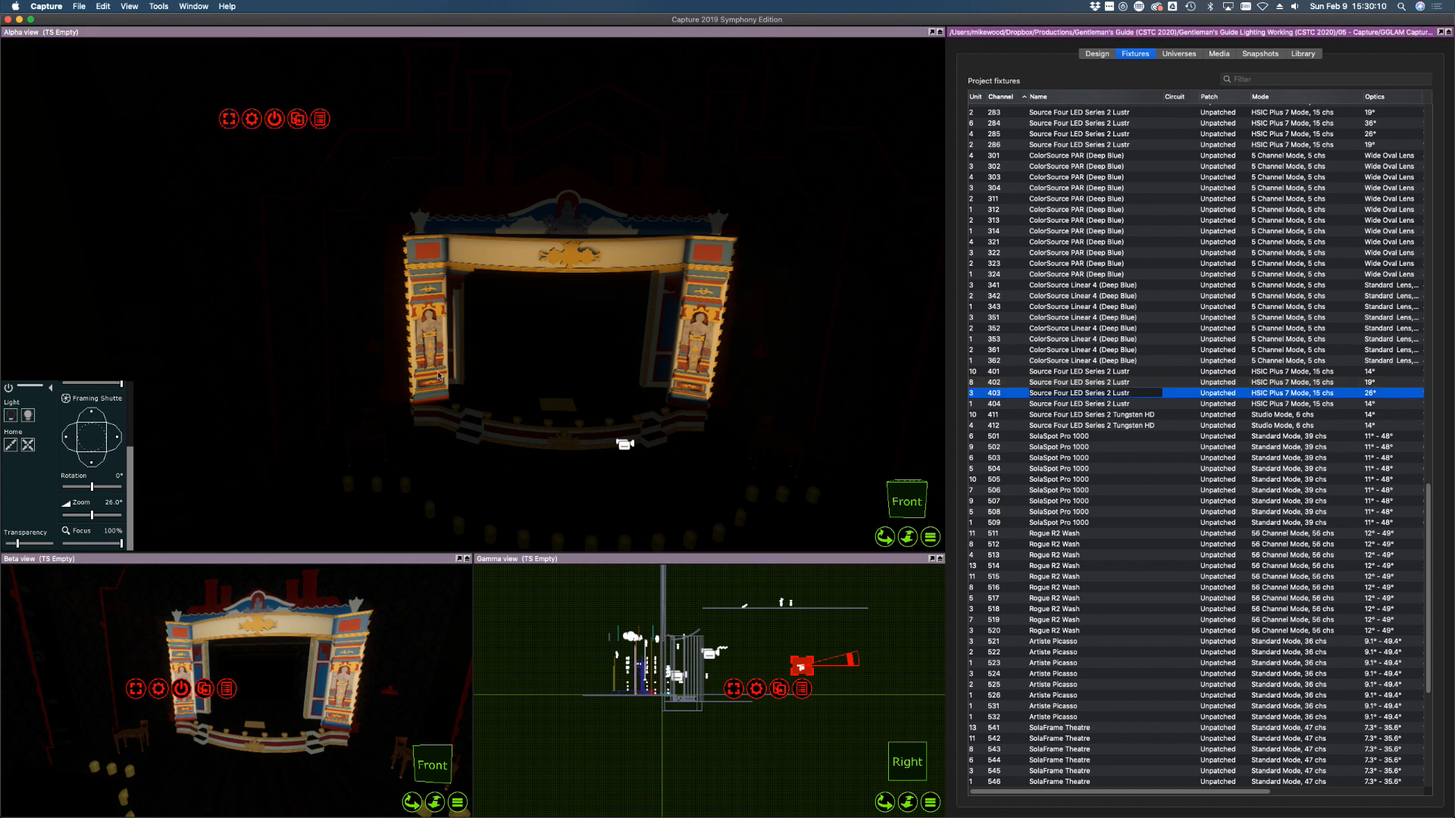
{"action": "left_click", "coordinate": [28, 415]}
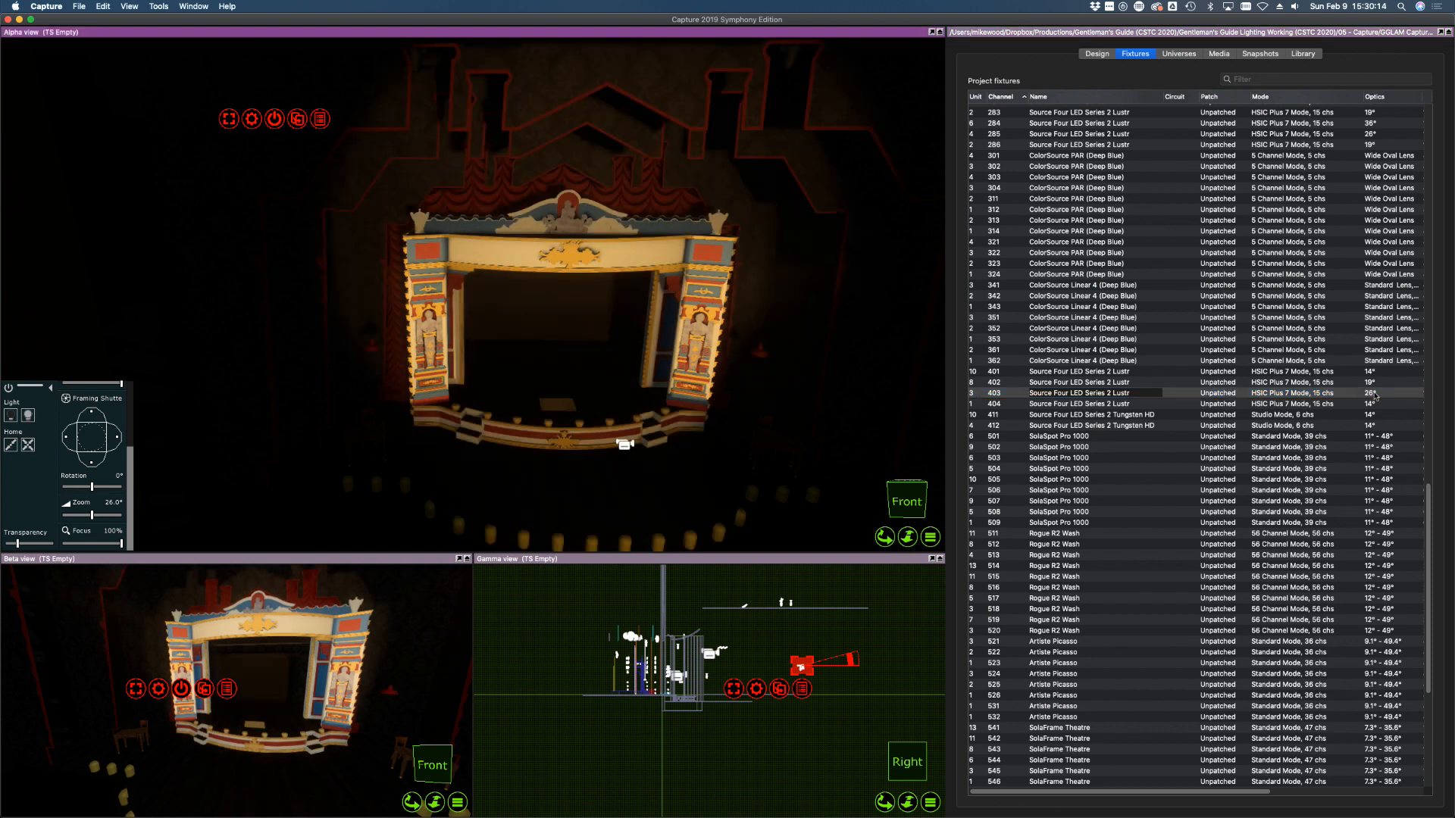
{"action": "left_click", "coordinate": [1371, 395]}
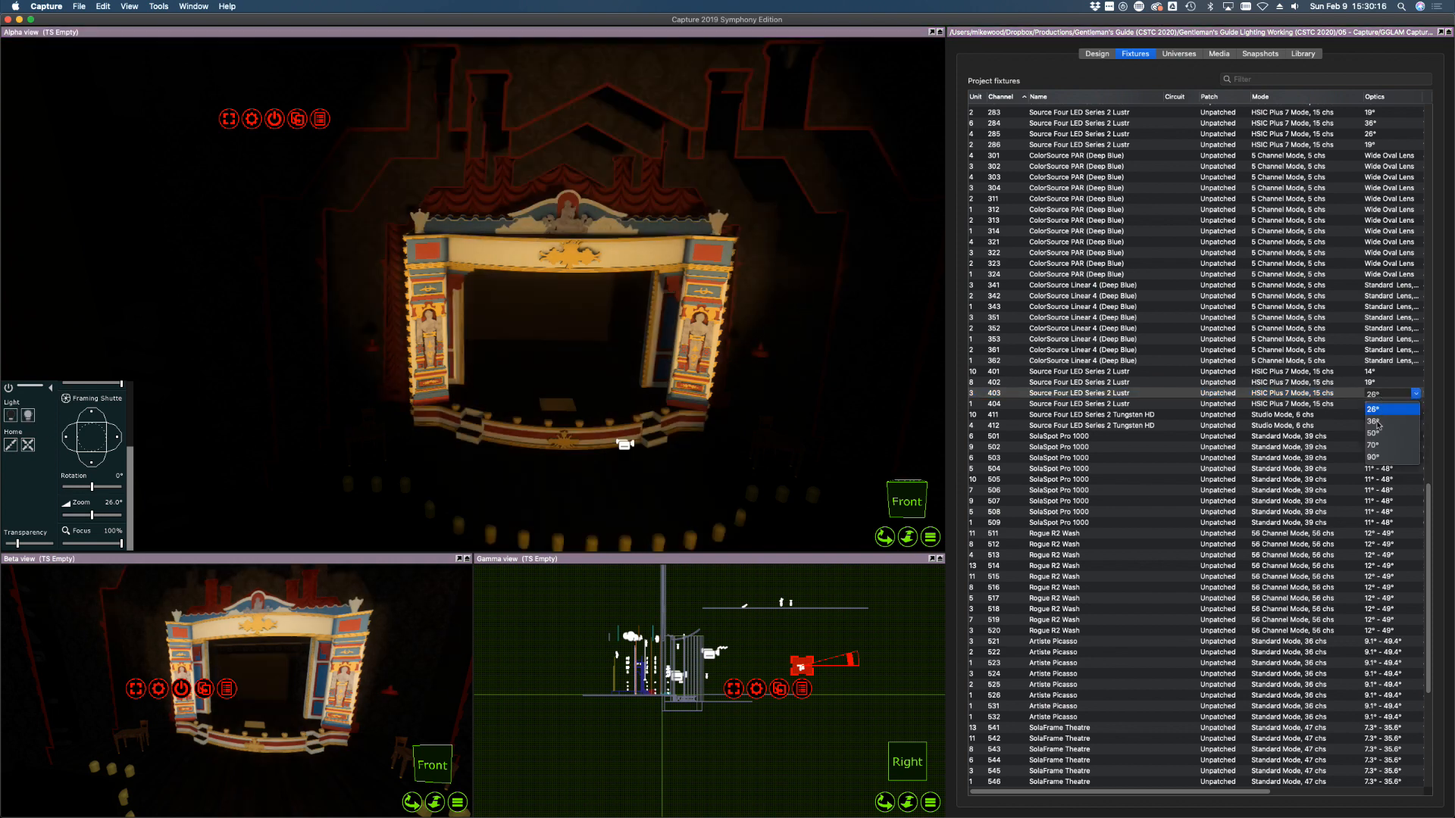
{"action": "scroll", "coordinate": [1377, 422], "scroll_direction": "up", "scroll_amount": 2}
{"action": "left_click", "coordinate": [1378, 424]}
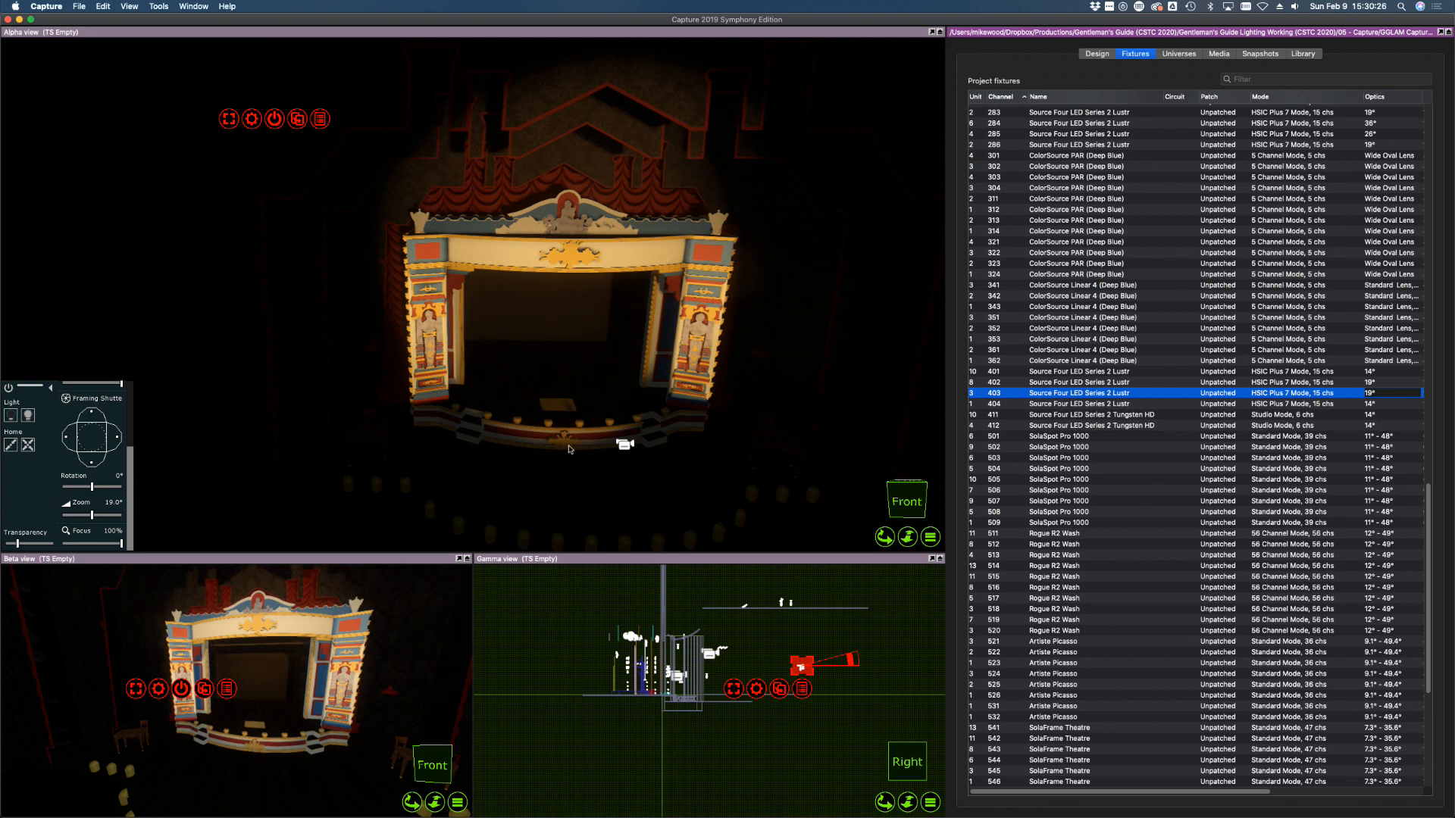
{"action": "left_click", "coordinate": [569, 448]}
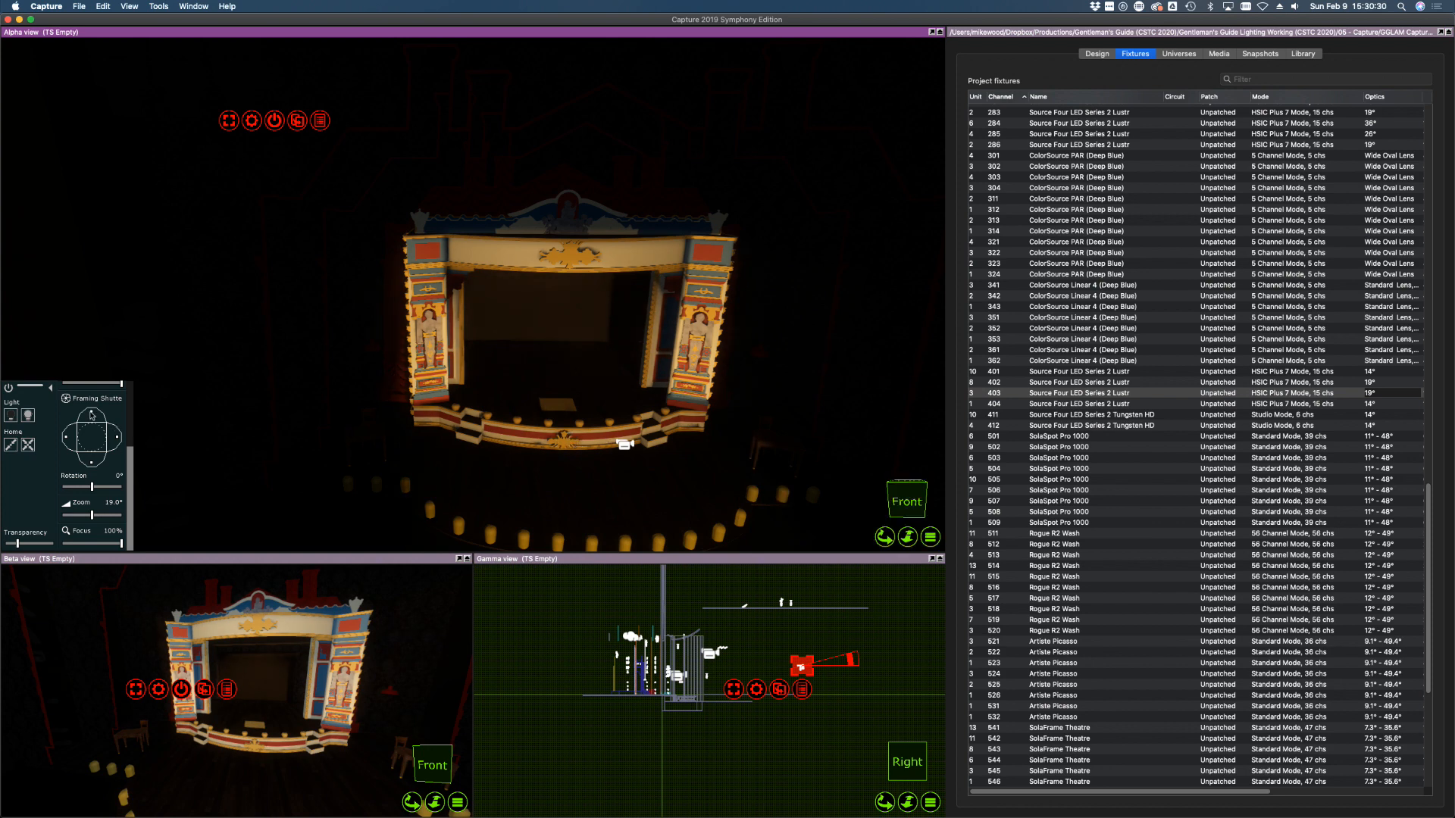
{"action": "left_click_drag", "start_coordinate": [90, 412], "coordinate": [113, 437]}
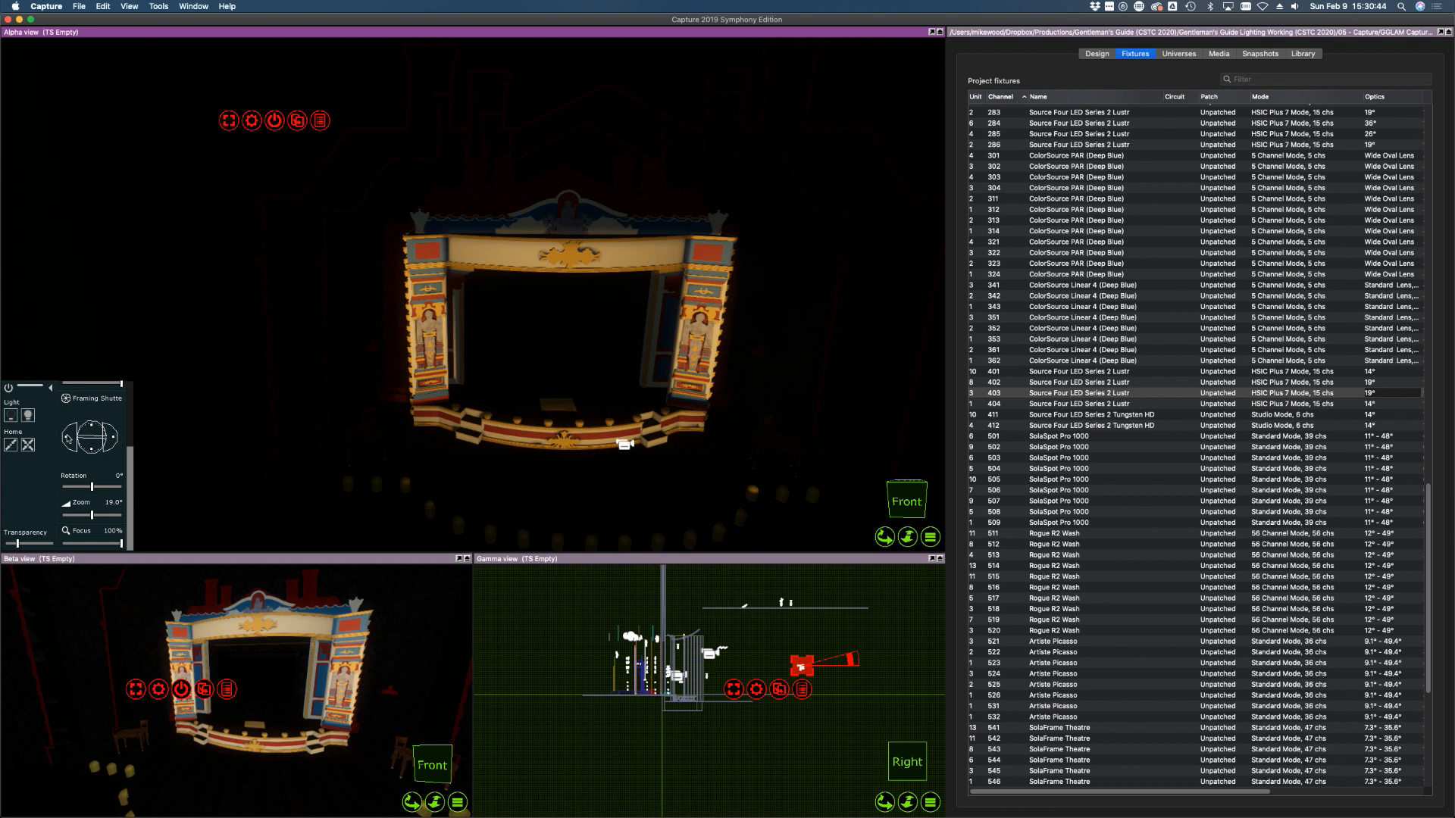
{"action": "left_click_drag", "start_coordinate": [68, 437], "coordinate": [68, 438]}
{"action": "middle_click_drag", "start_coordinate": [754, 403], "coordinate": [881, 426]}
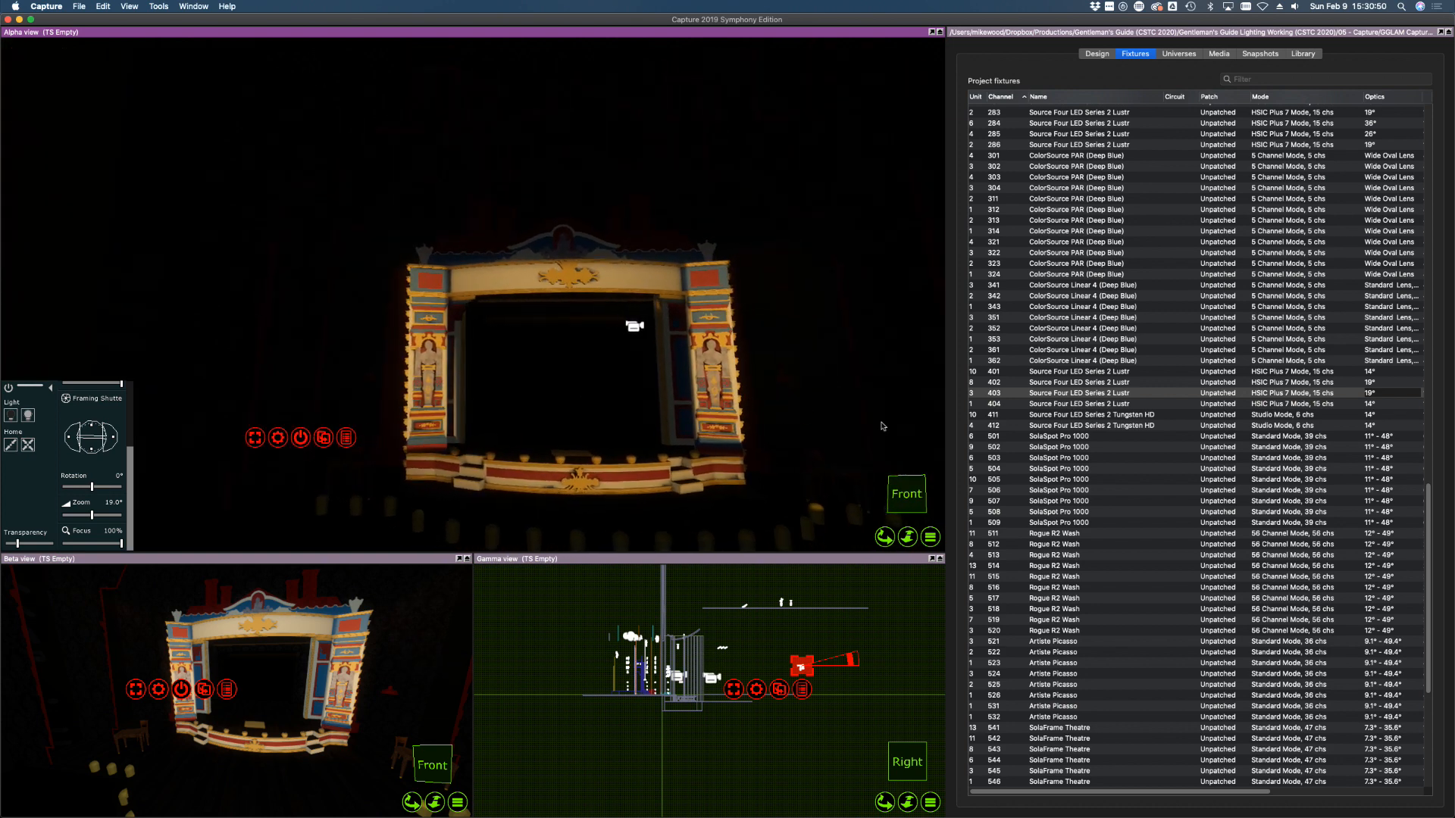
Select the 400-series LED fixtures in the fixture list and return to the stage view
{"action": "left_click", "coordinate": [1101, 376], "text": "shift"}
{"action": "left_click", "coordinate": [1101, 406]}
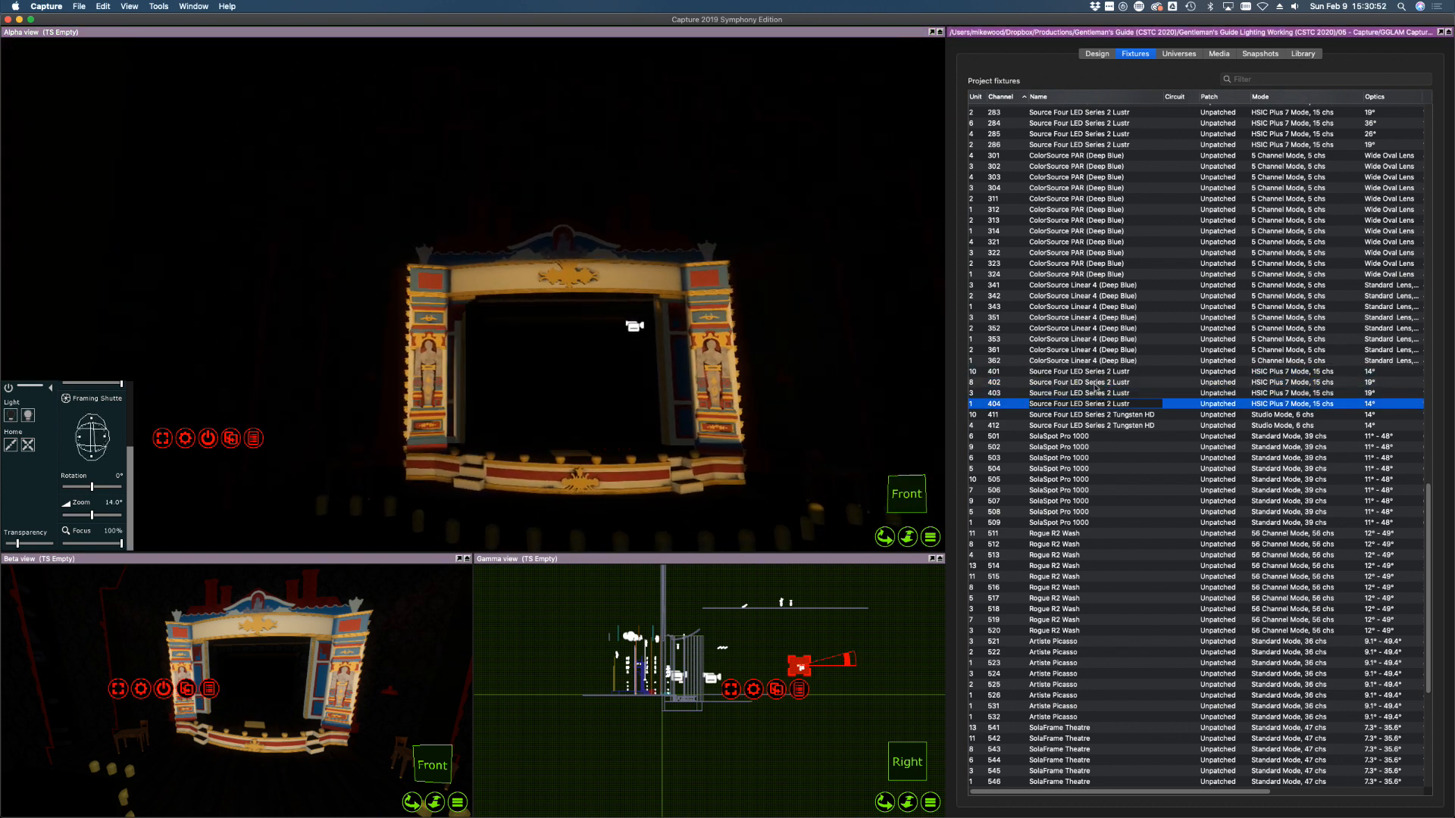
{"action": "left_click", "coordinate": [1093, 374], "text": "shift"}
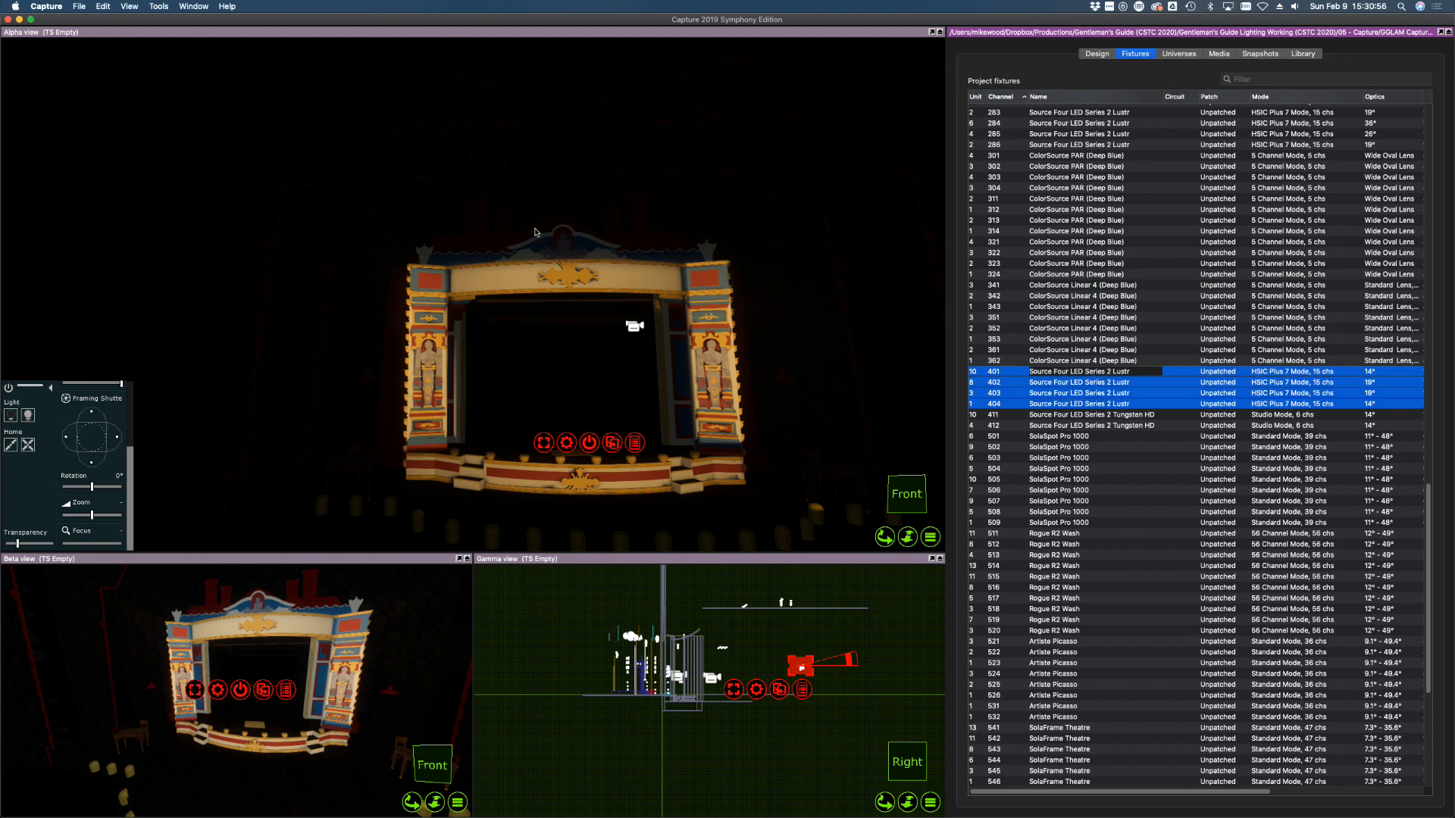
{"action": "left_click", "coordinate": [1114, 457]}
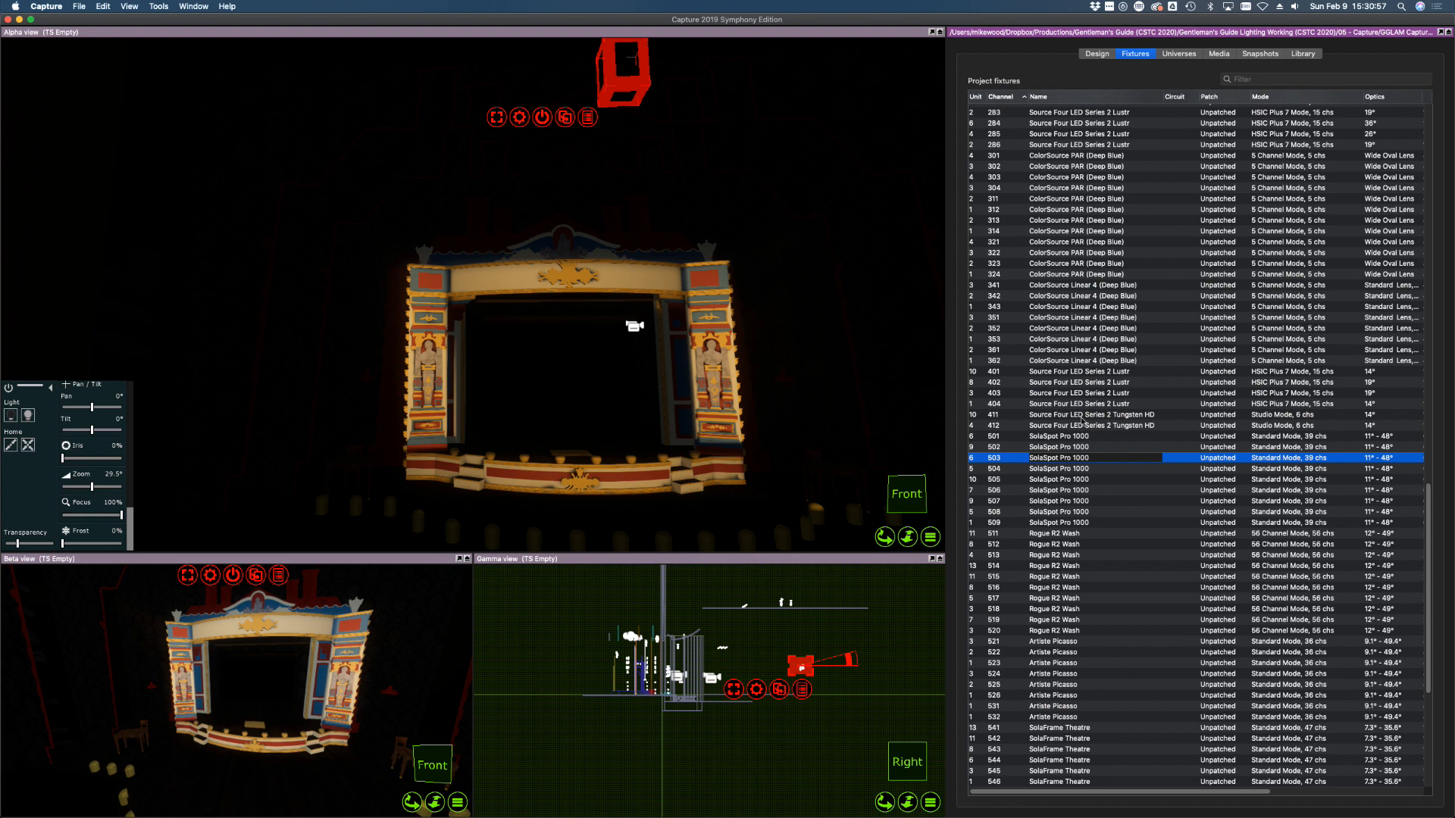
{"action": "left_click", "coordinate": [1098, 382]}
{"action": "left_click", "coordinate": [92, 429]}
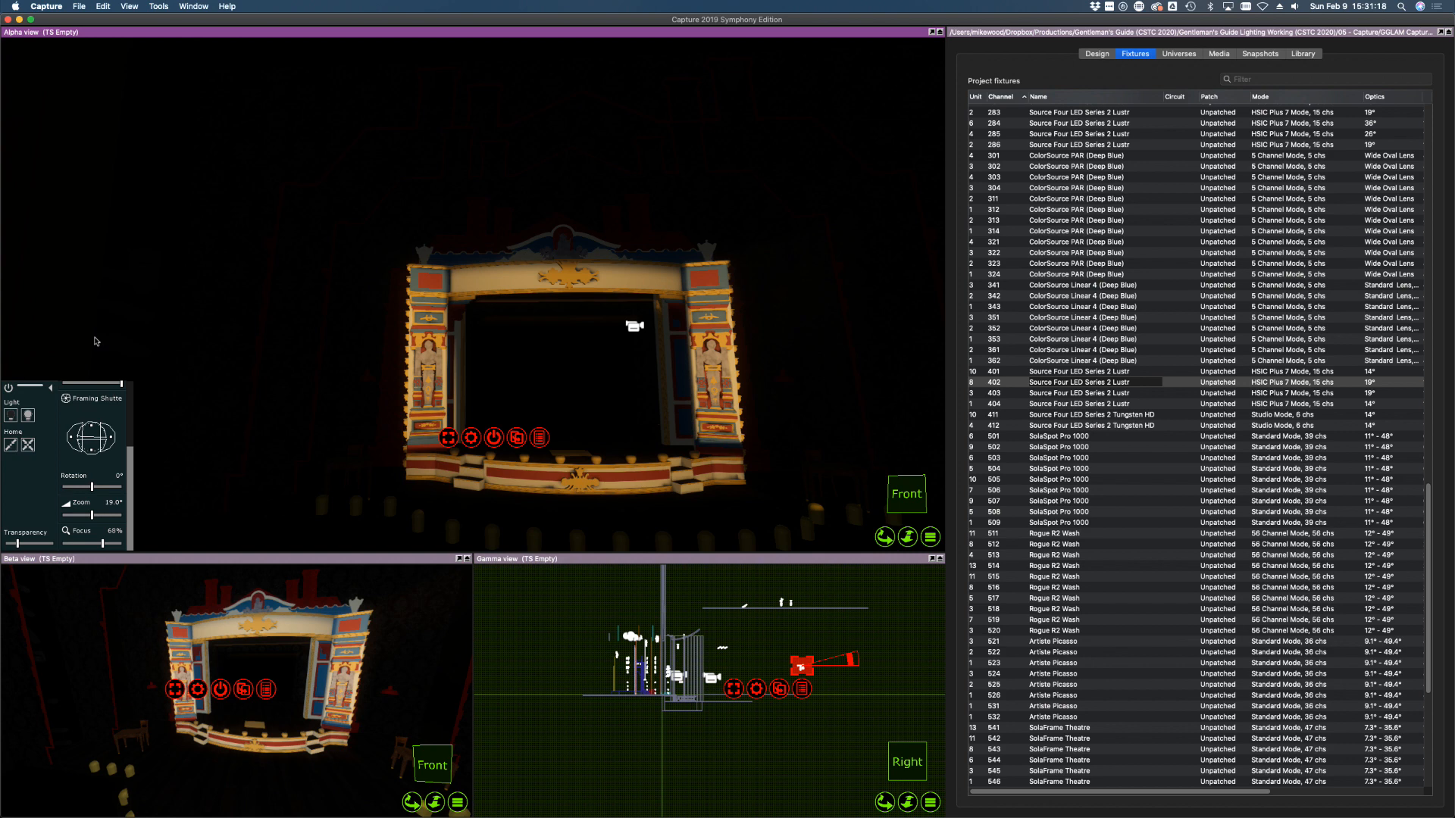
Tint channels 401–404 saturated blue, then take their light down to zero
{"action": "left_click", "coordinate": [1089, 406]}
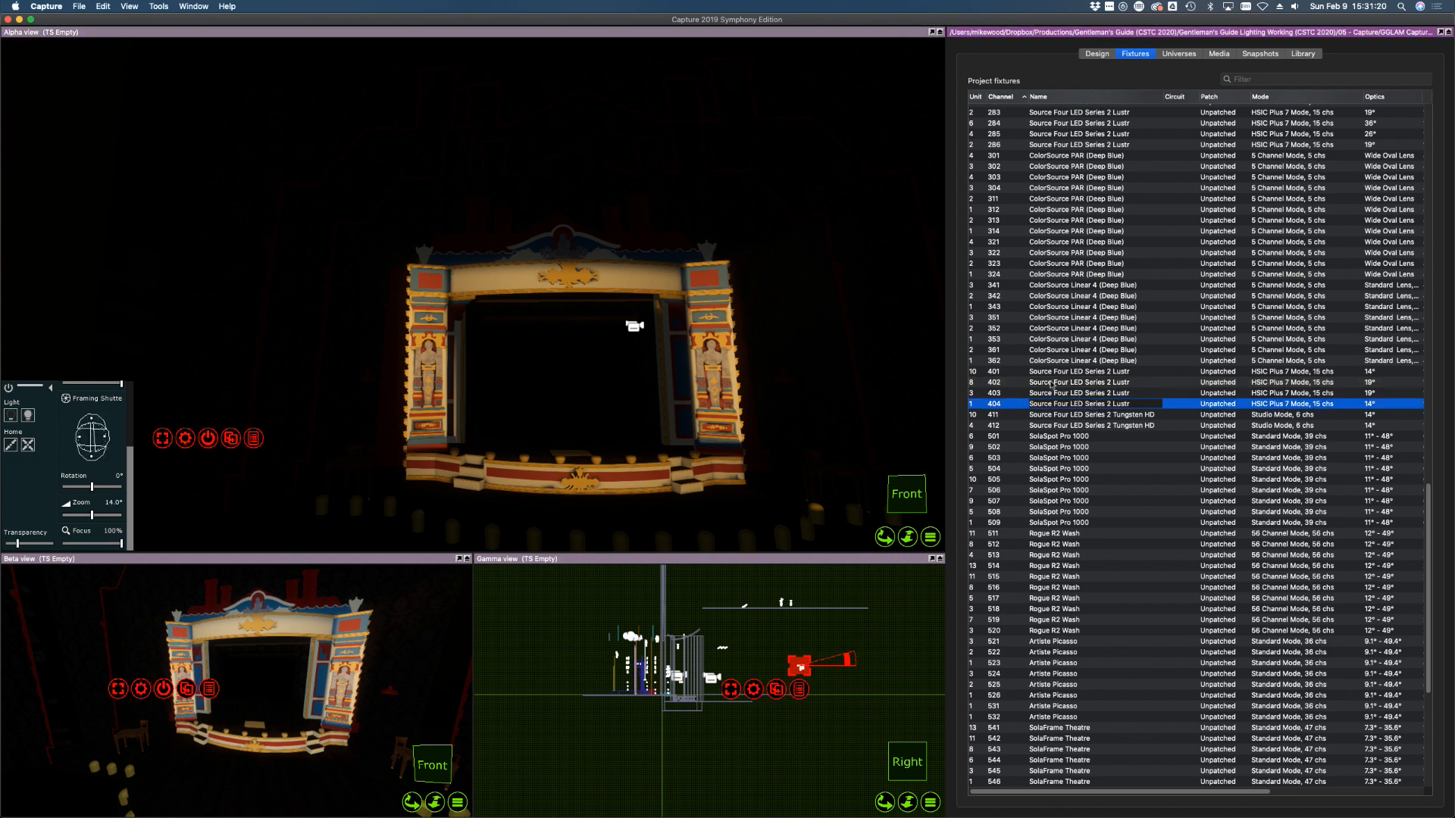
{"action": "left_click", "coordinate": [1017, 373], "text": "shift"}
{"action": "scroll", "coordinate": [119, 451], "scroll_direction": "up", "scroll_amount": 5}
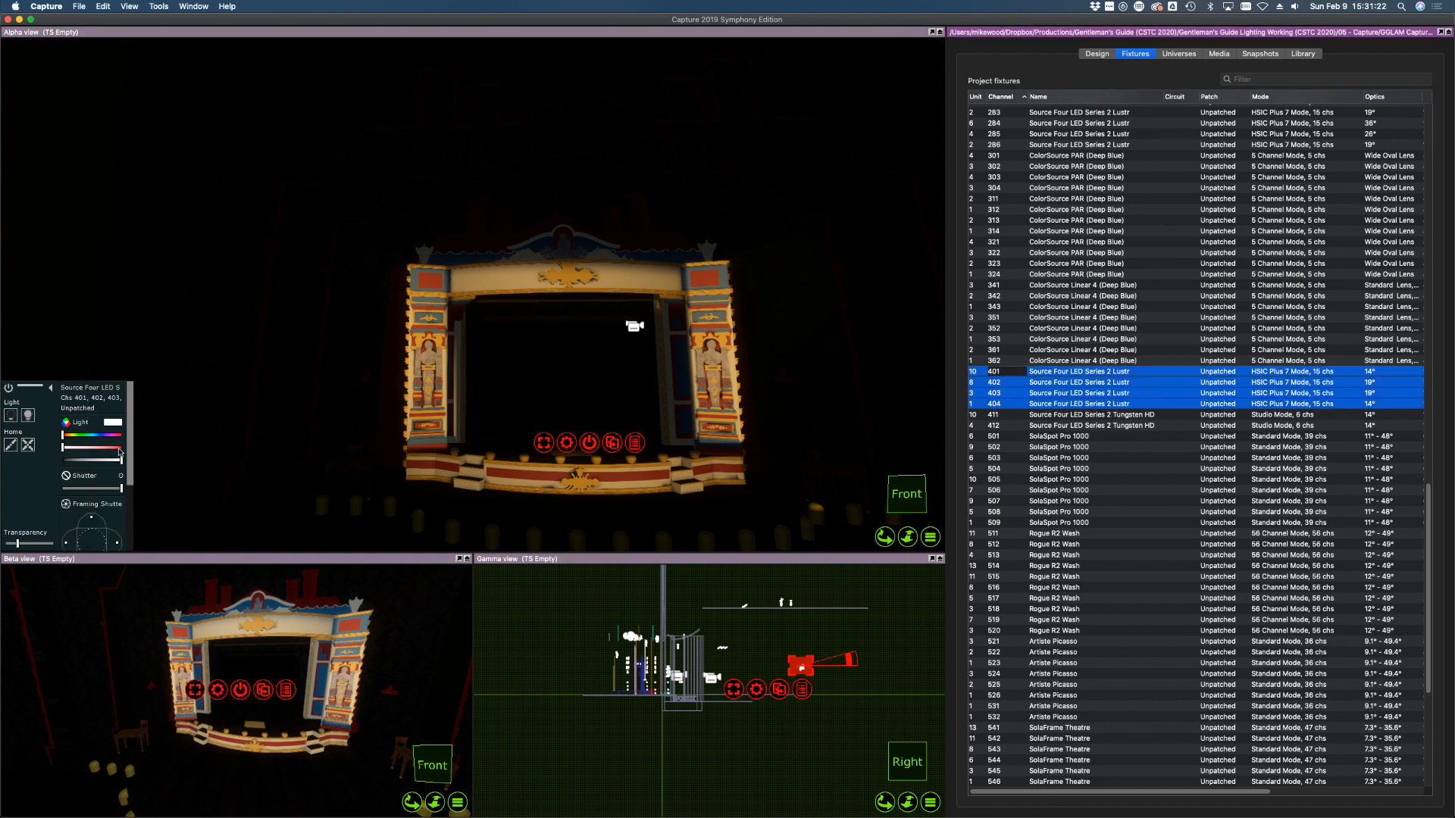
{"action": "left_click", "coordinate": [103, 435]}
{"action": "left_click_drag", "start_coordinate": [103, 447], "coordinate": [107, 449]}
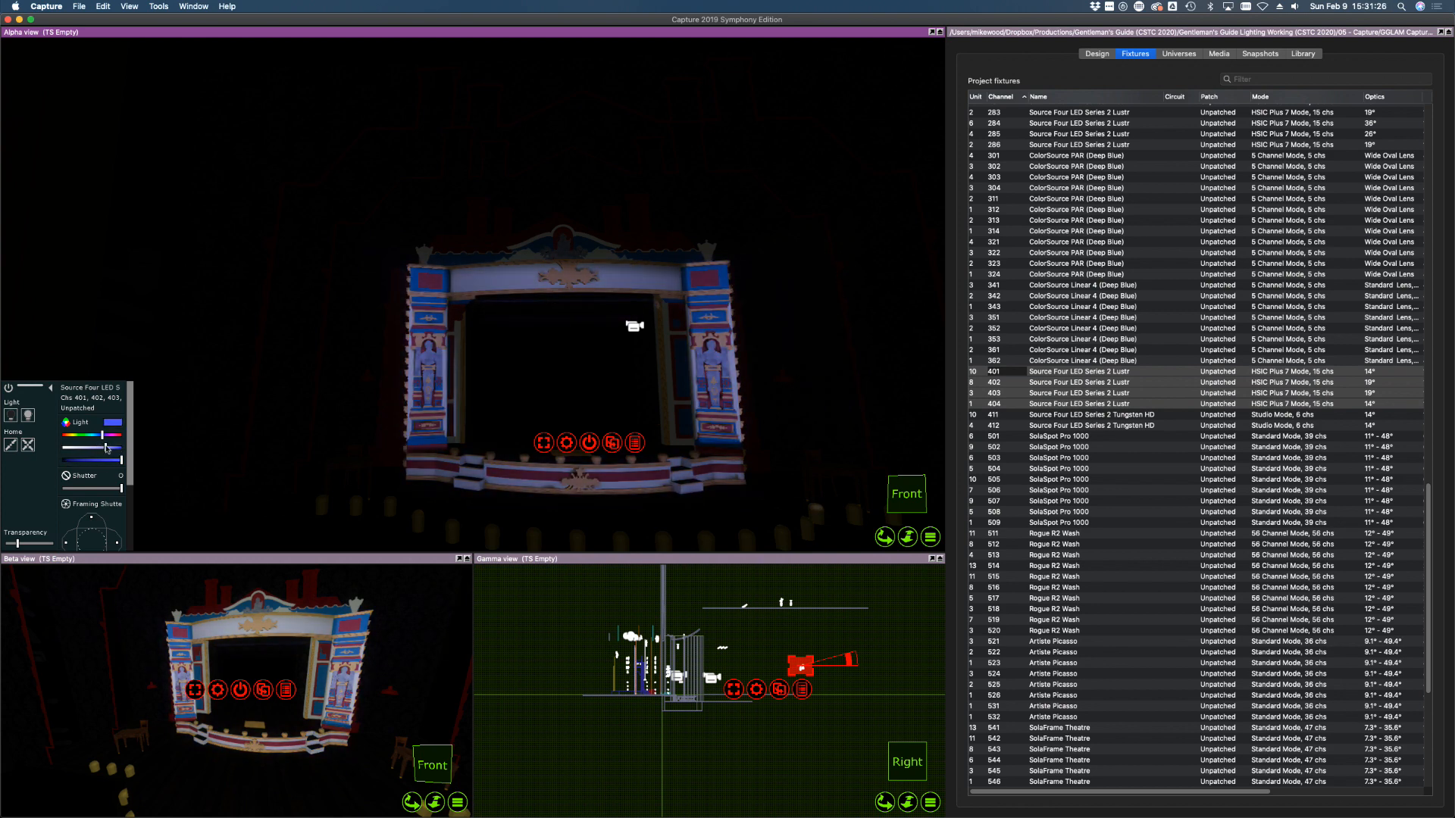
{"action": "left_click", "coordinate": [12, 416]}
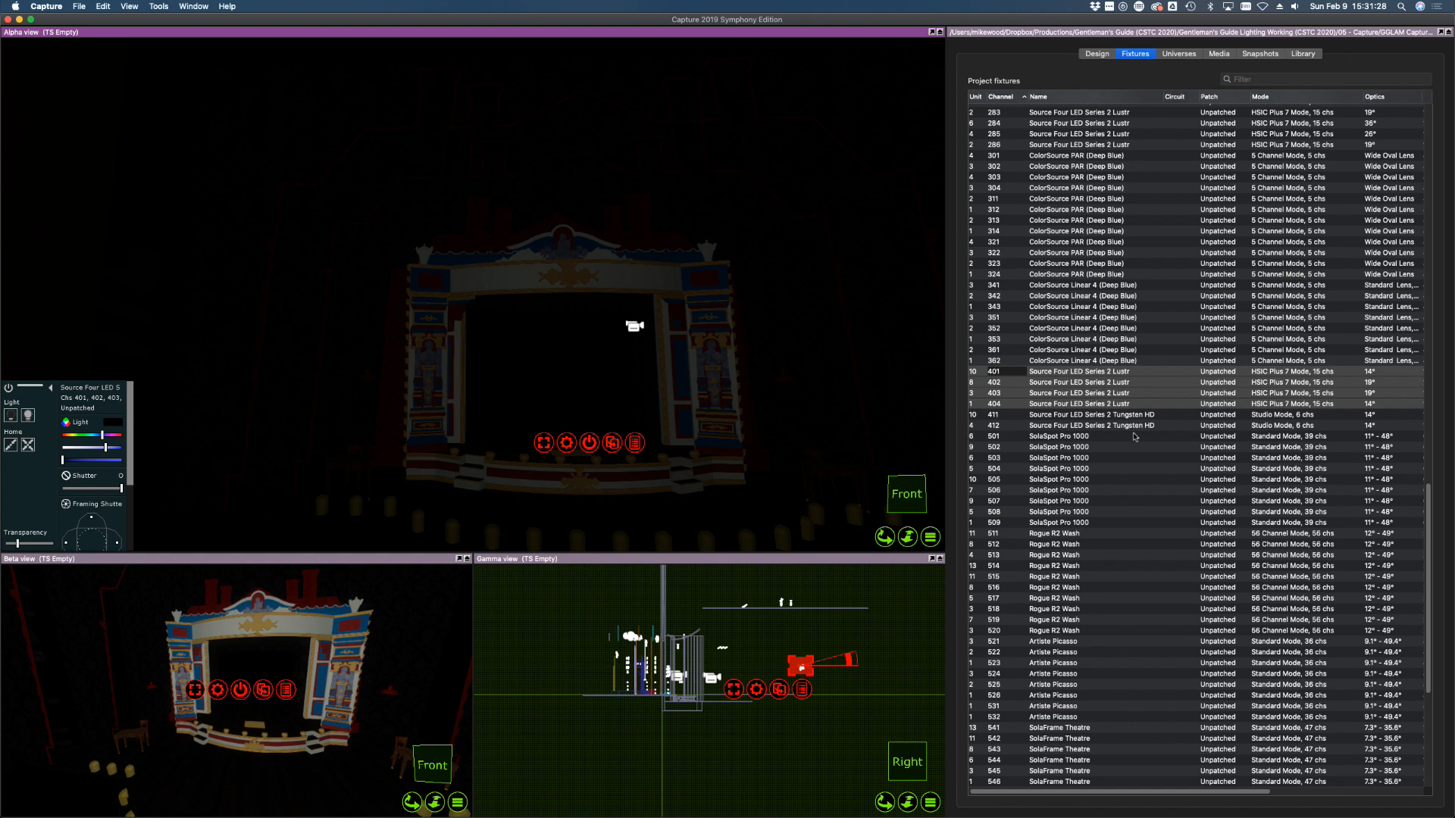
Turn on Tungsten HD channels 411 and 412 and compare their beams on the stage
{"action": "left_click_drag", "start_coordinate": [1110, 415], "coordinate": [1101, 428]}
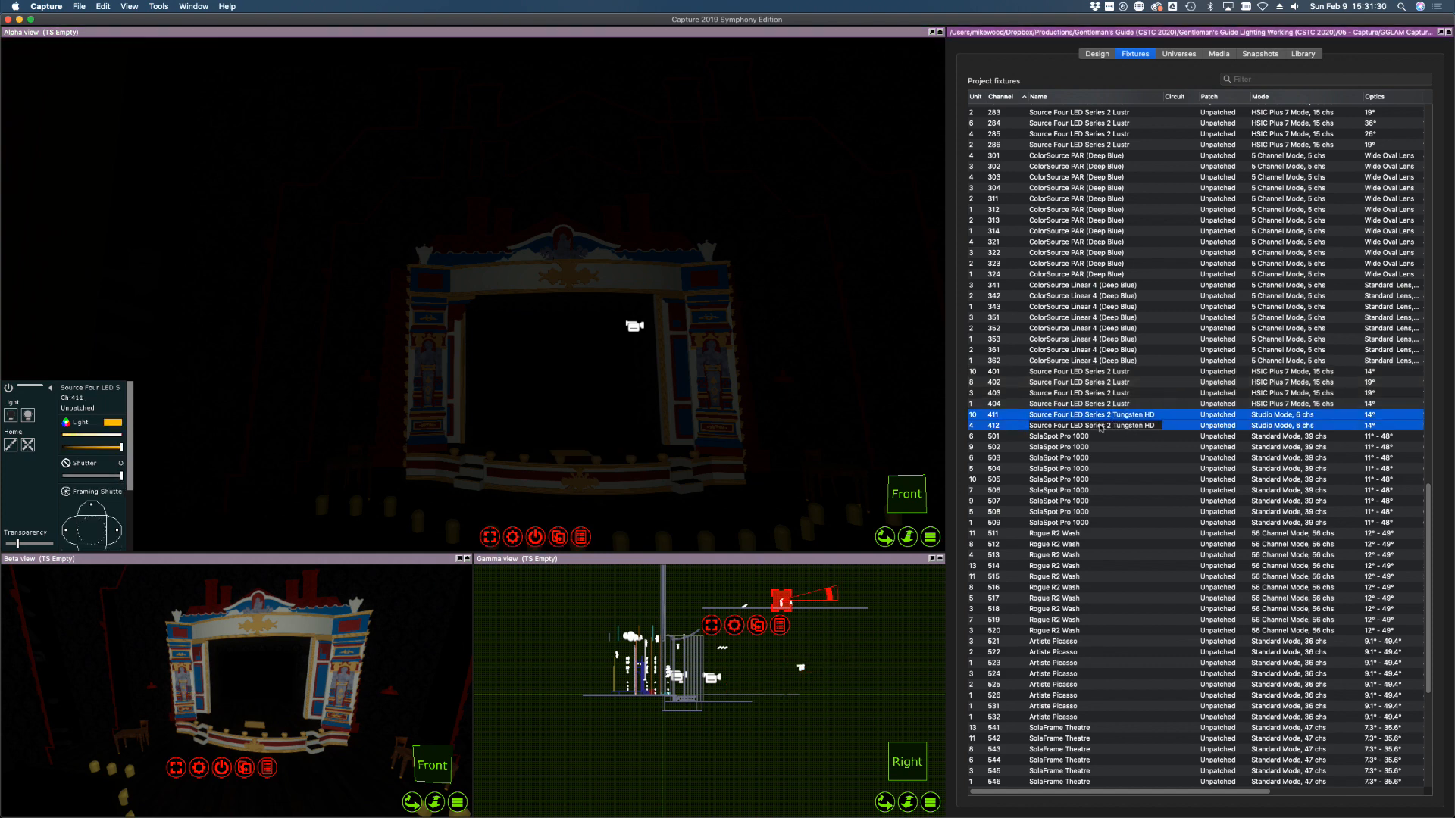
{"action": "left_click", "coordinate": [35, 419]}
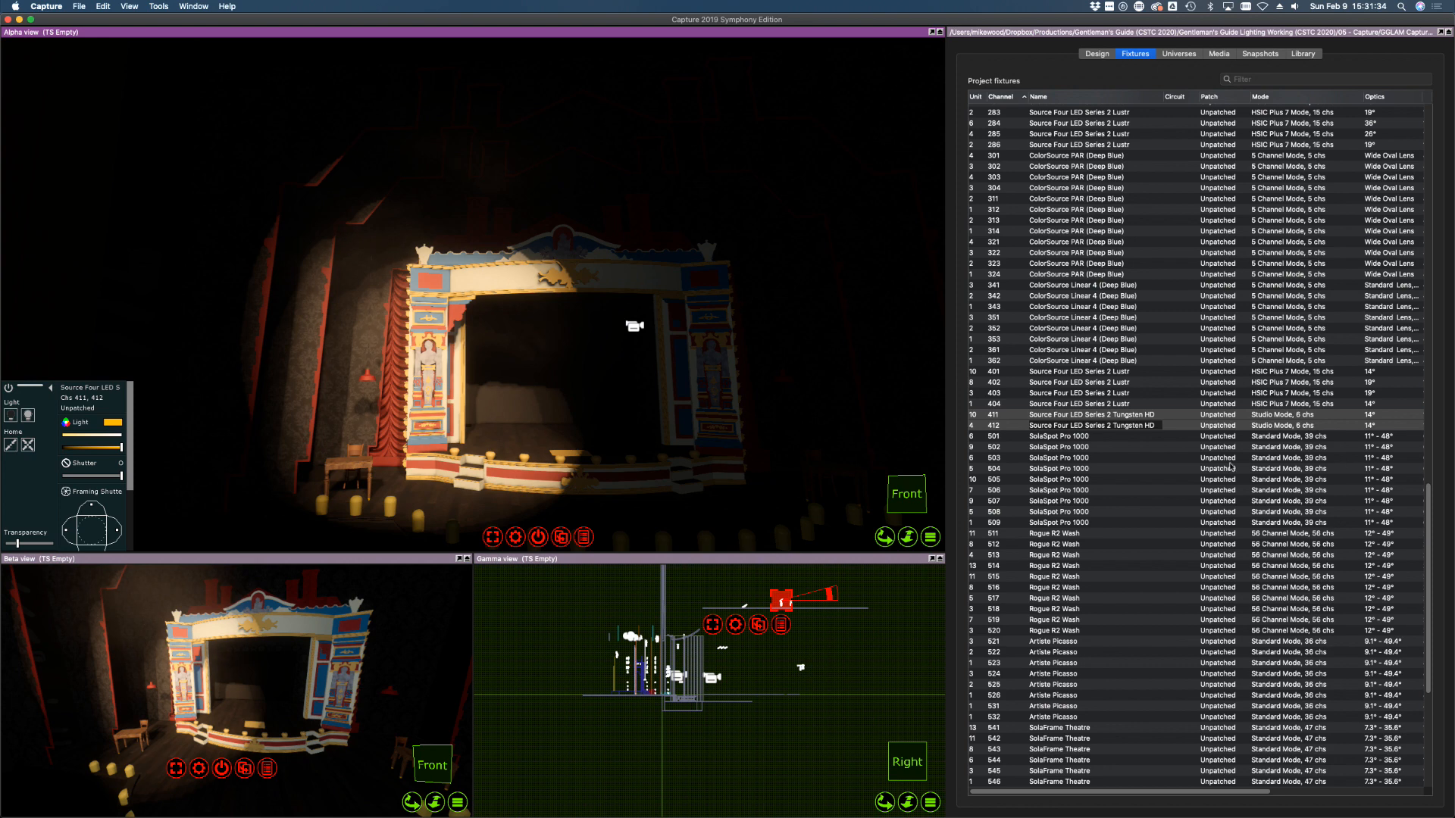
{"action": "left_click", "coordinate": [1214, 501]}
{"action": "left_click", "coordinate": [1017, 415]}
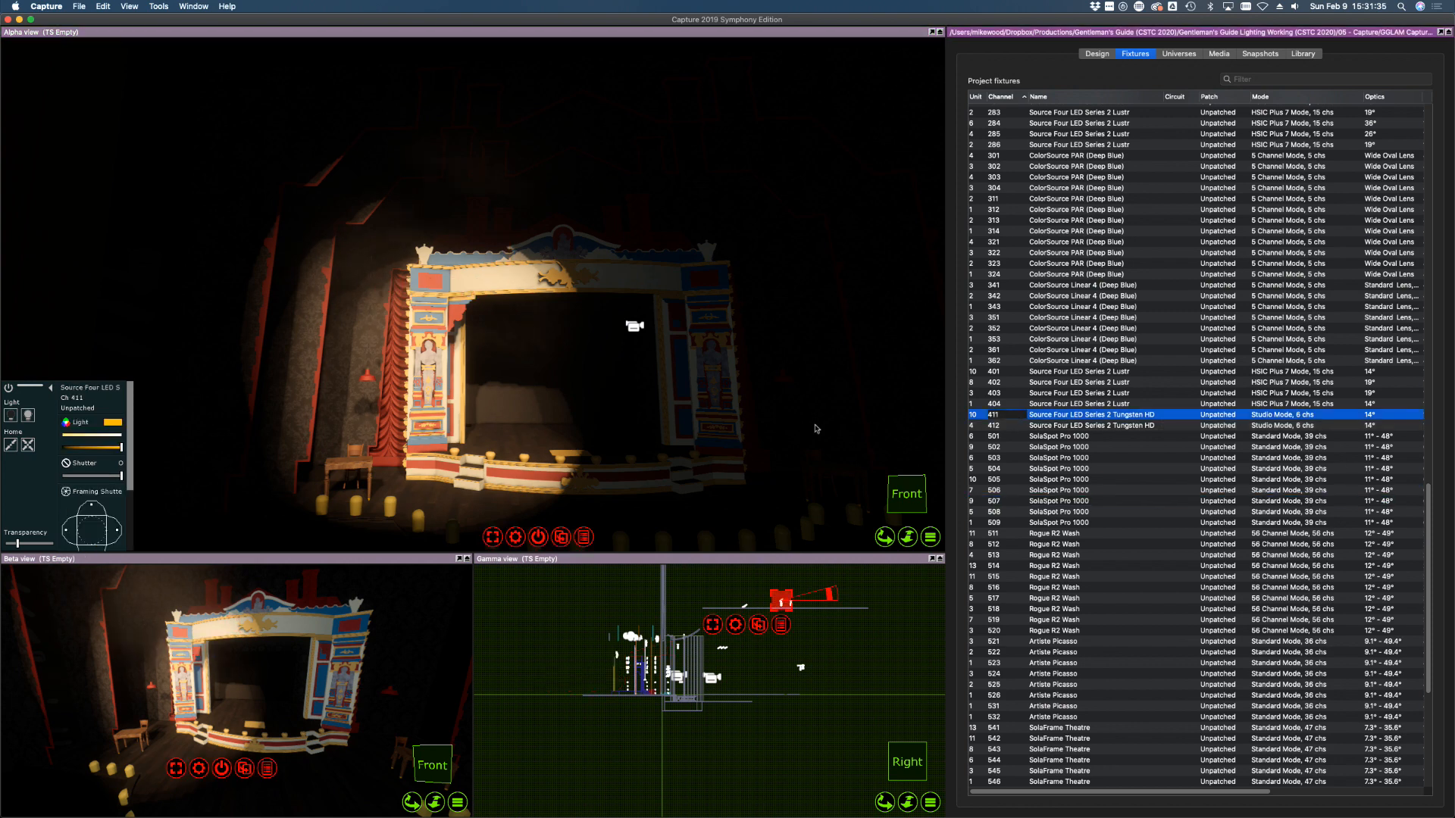
{"action": "left_click", "coordinate": [429, 359]}
{"action": "left_click", "coordinate": [1088, 426]}
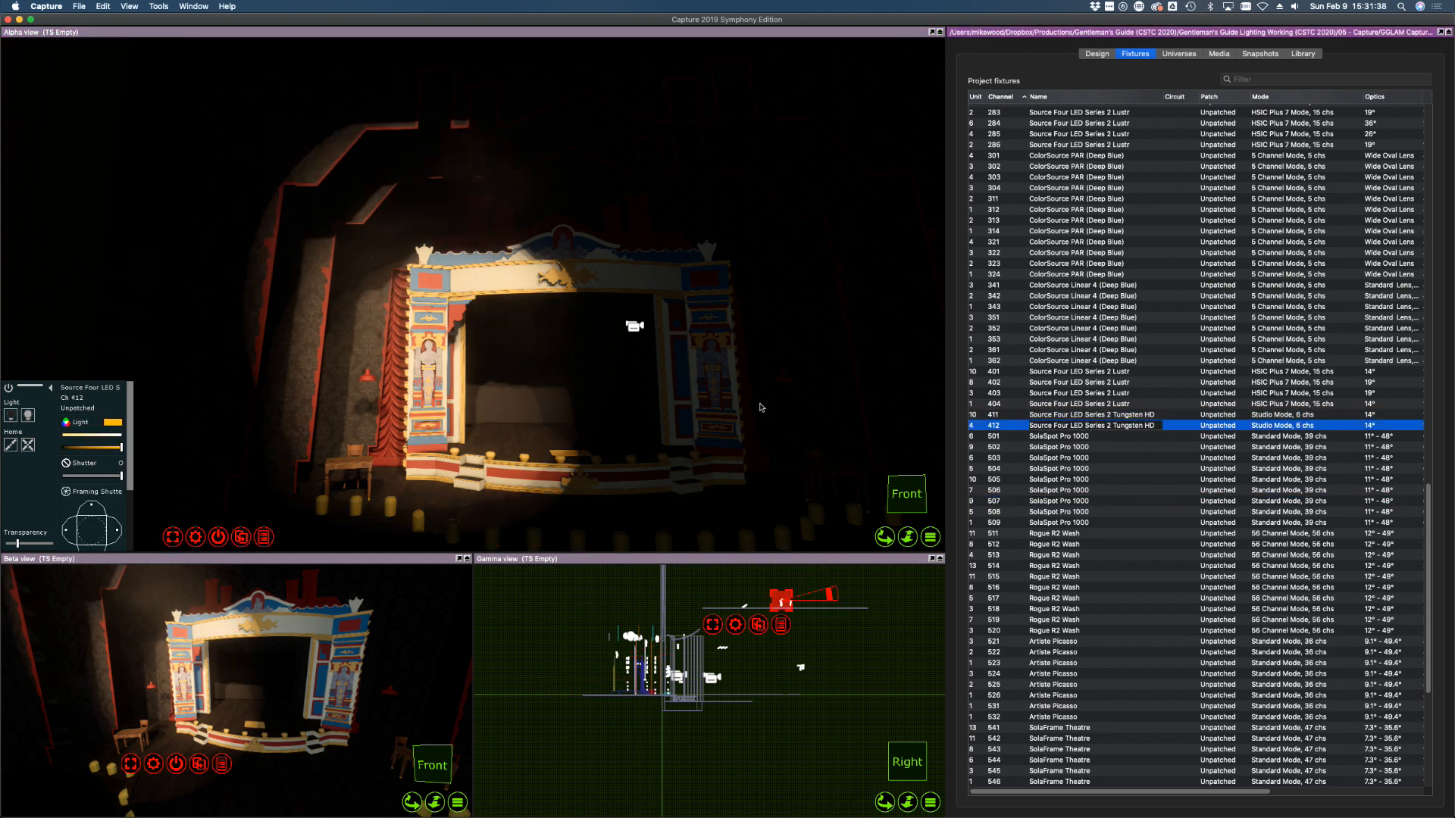
{"action": "left_click", "coordinate": [720, 377]}
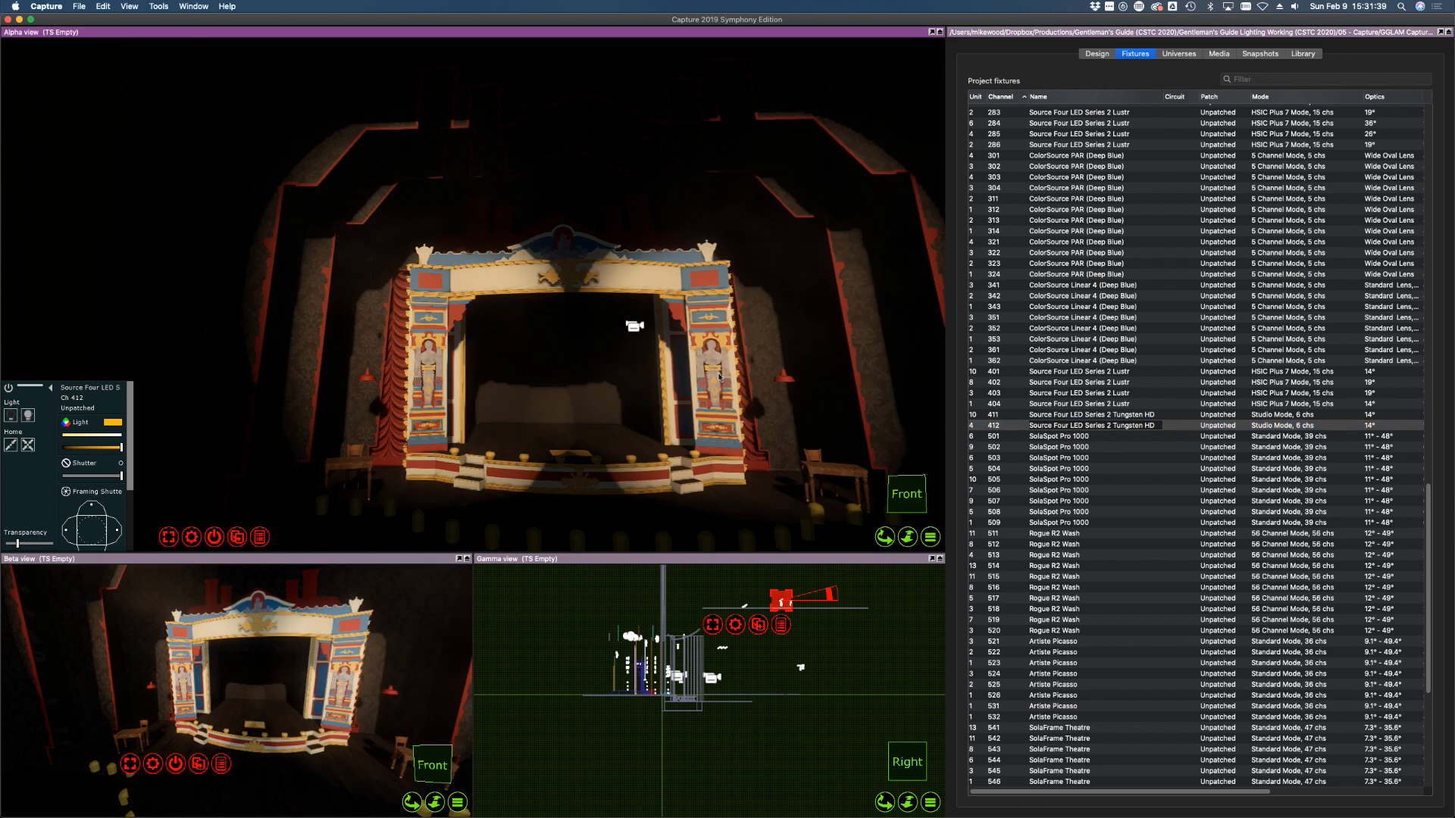
{"action": "left_click", "coordinate": [997, 416]}
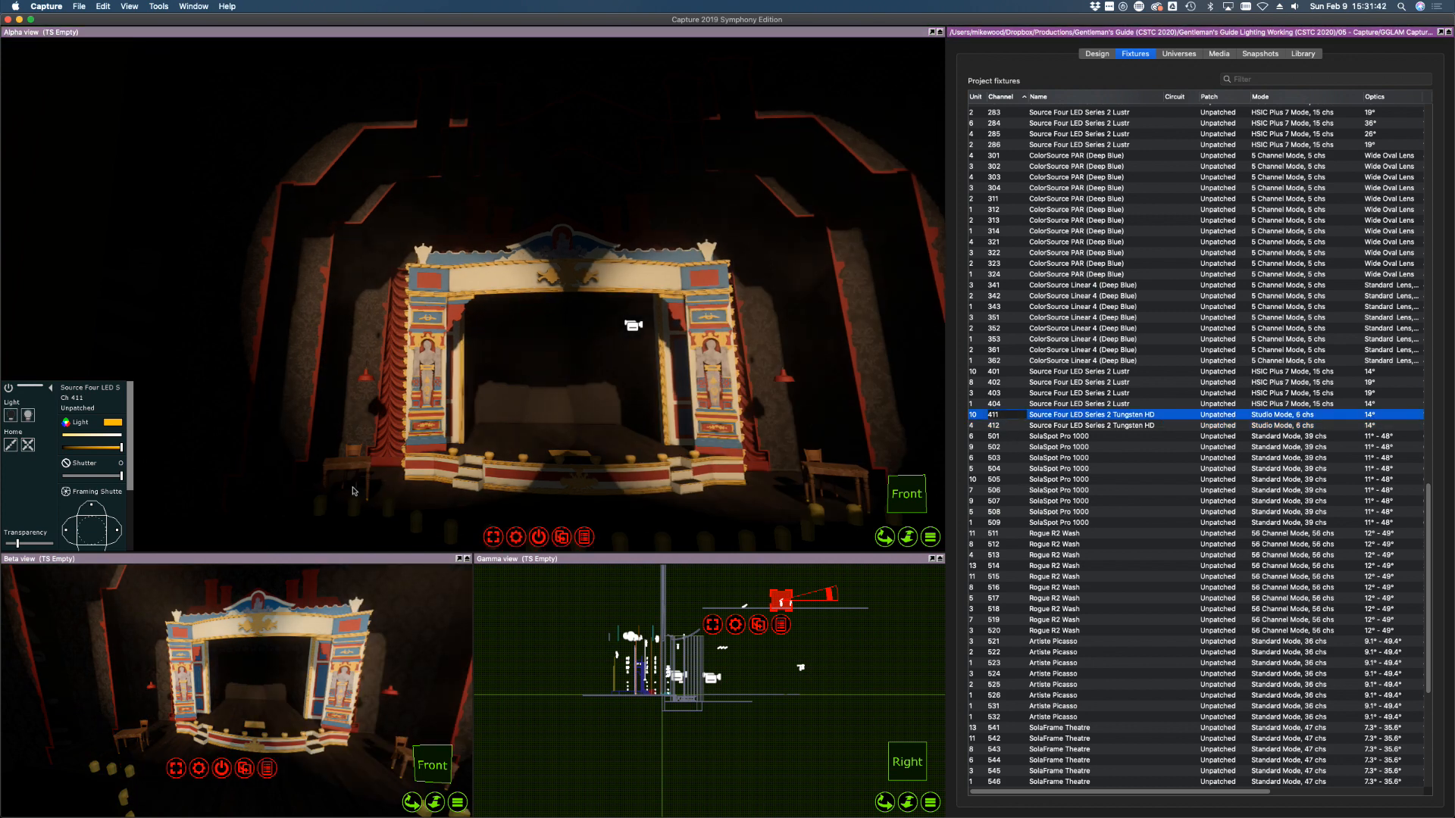
Shutter channel 411's beam on its right, left, top and bottom edges
{"action": "left_click", "coordinate": [117, 532]}
{"action": "left_click_drag", "start_coordinate": [118, 532], "coordinate": [104, 533]}
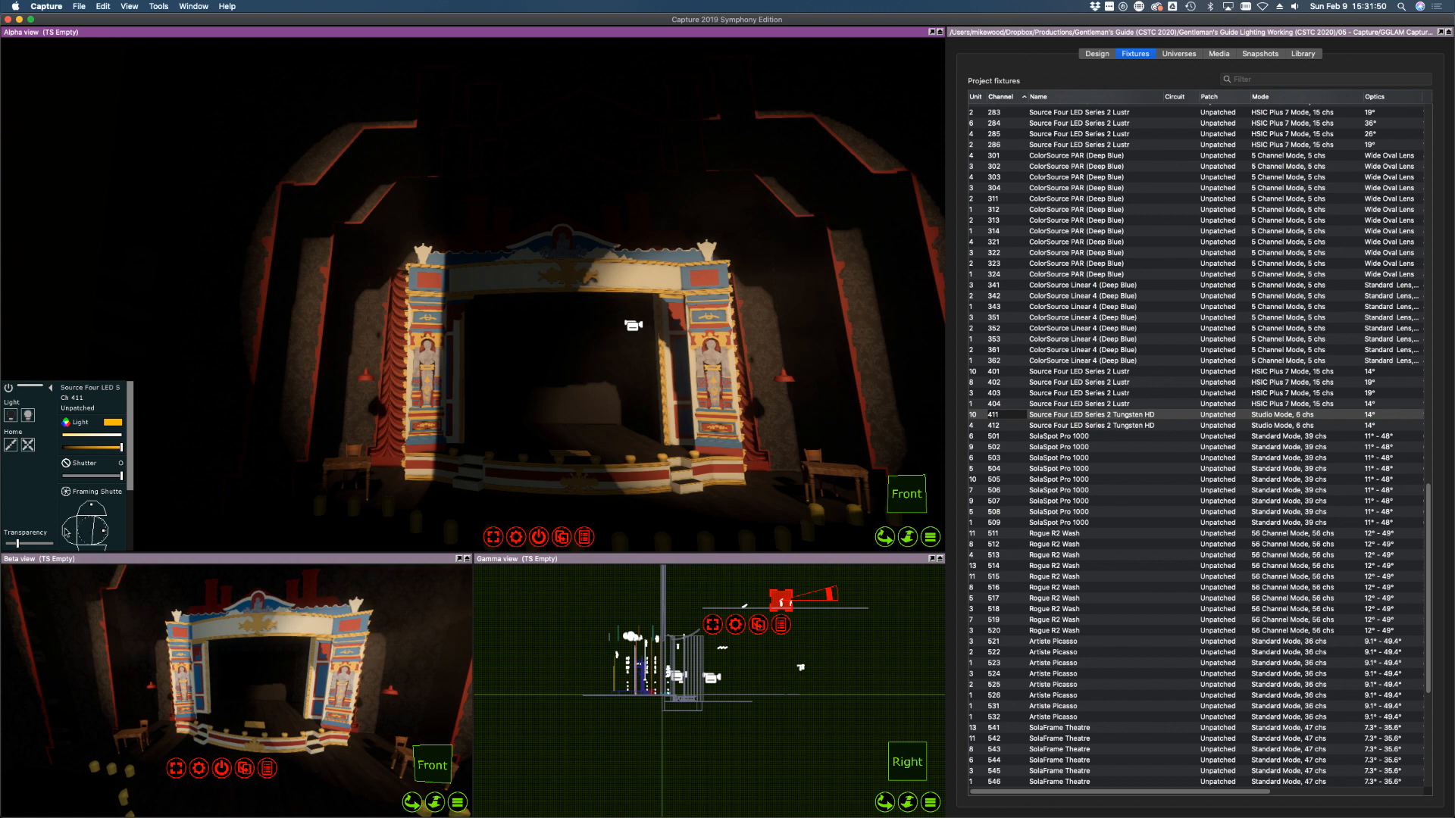
{"action": "left_click_drag", "start_coordinate": [64, 532], "coordinate": [66, 533]}
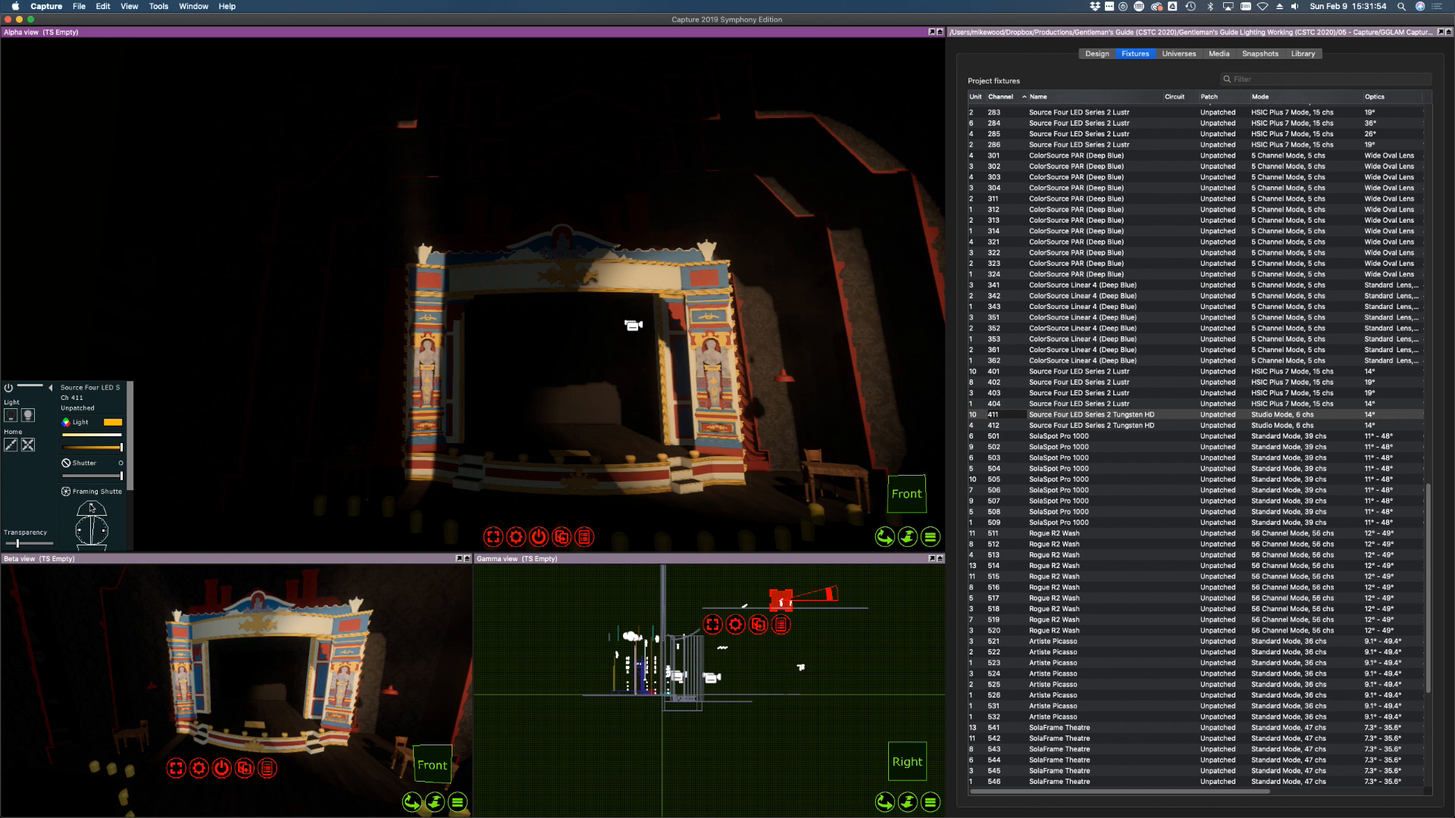
{"action": "left_click_drag", "start_coordinate": [91, 501], "coordinate": [92, 502]}
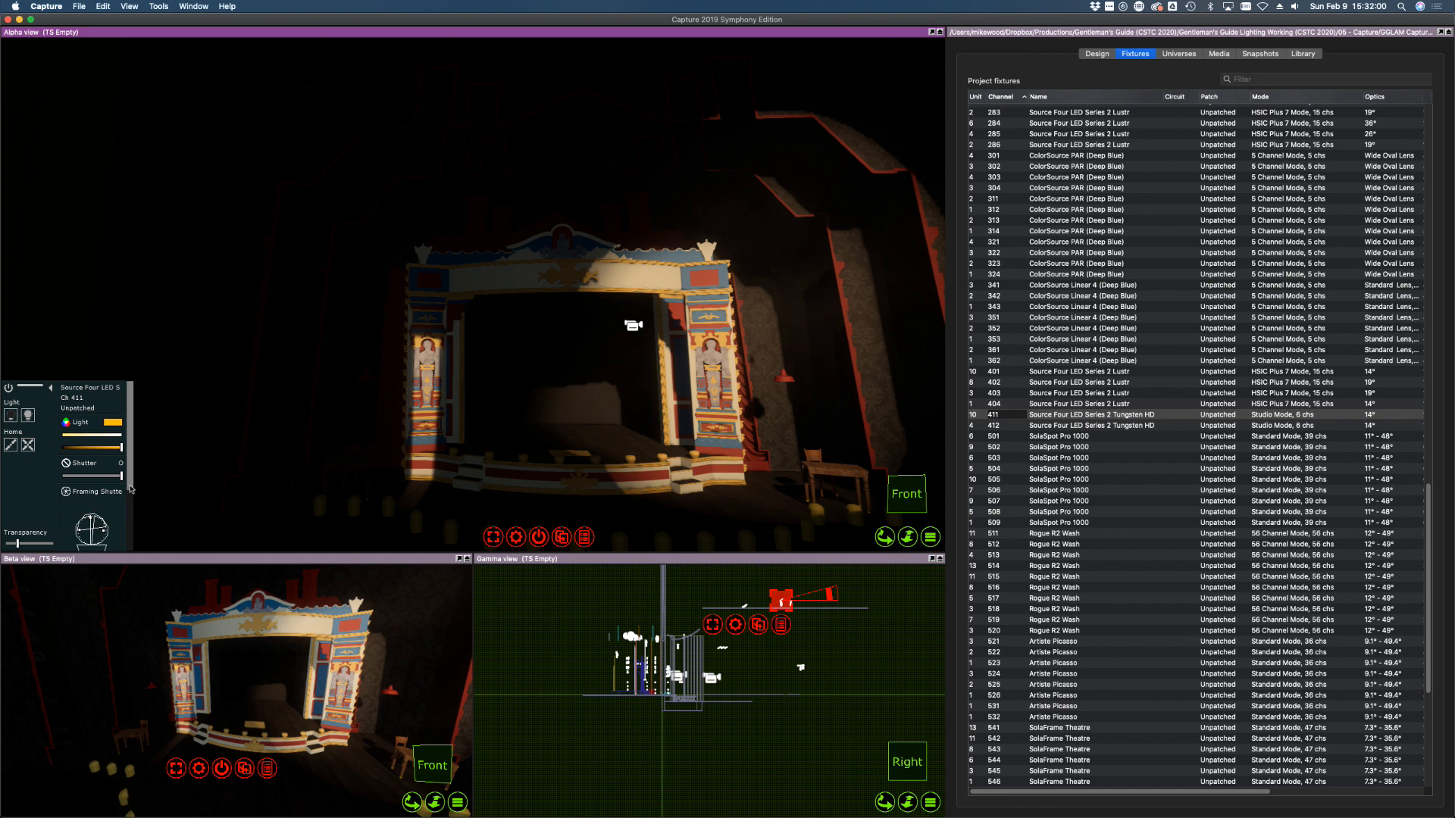
{"action": "scroll", "coordinate": [131, 489], "scroll_direction": "down", "scroll_amount": 3}
{"action": "left_click_drag", "start_coordinate": [98, 473], "coordinate": [94, 544]}
Shutter channel 412's beam off the right walls and narrow it from the left
{"action": "left_click", "coordinate": [1136, 427]}
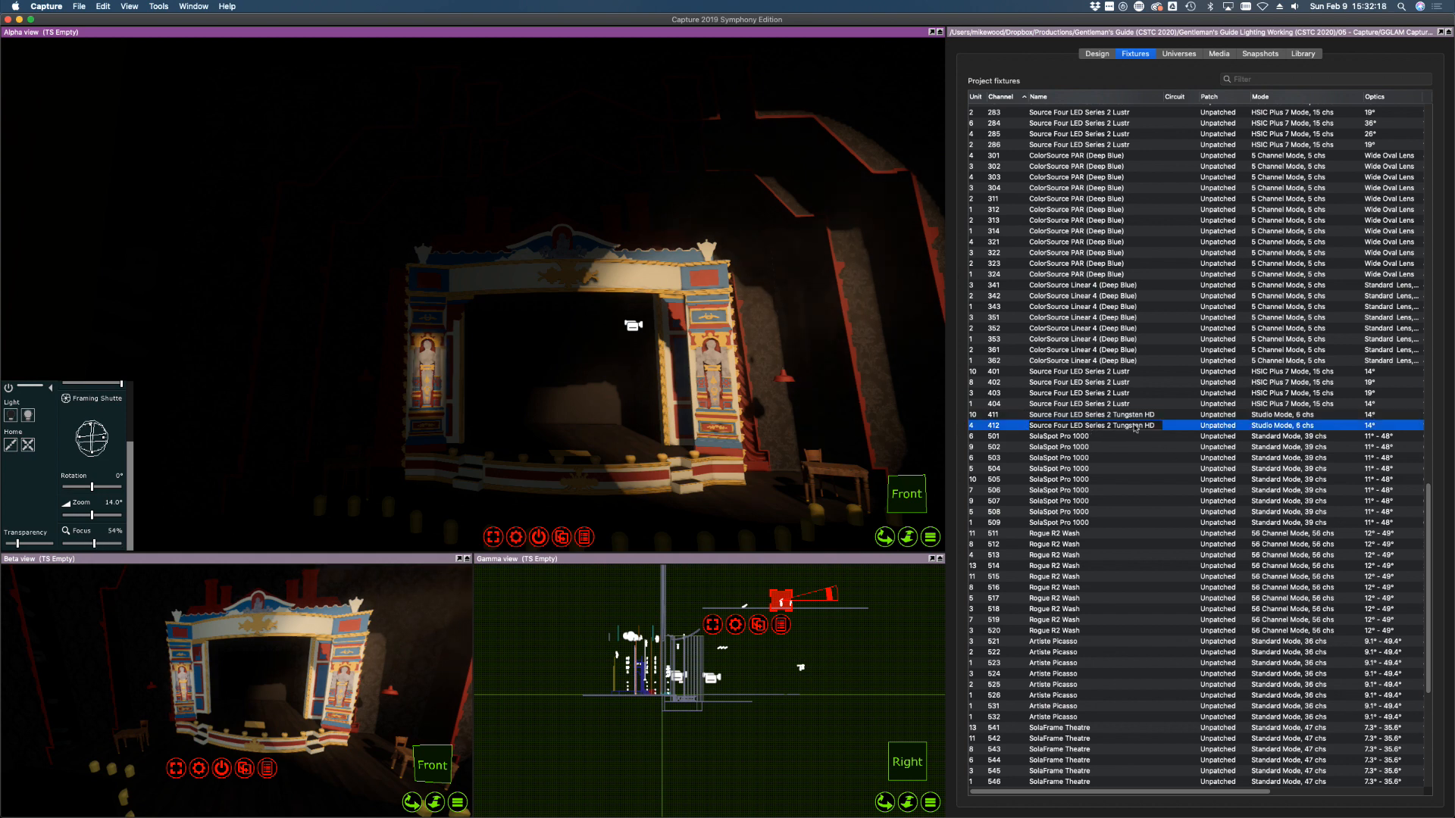
{"action": "left_click", "coordinate": [713, 358]}
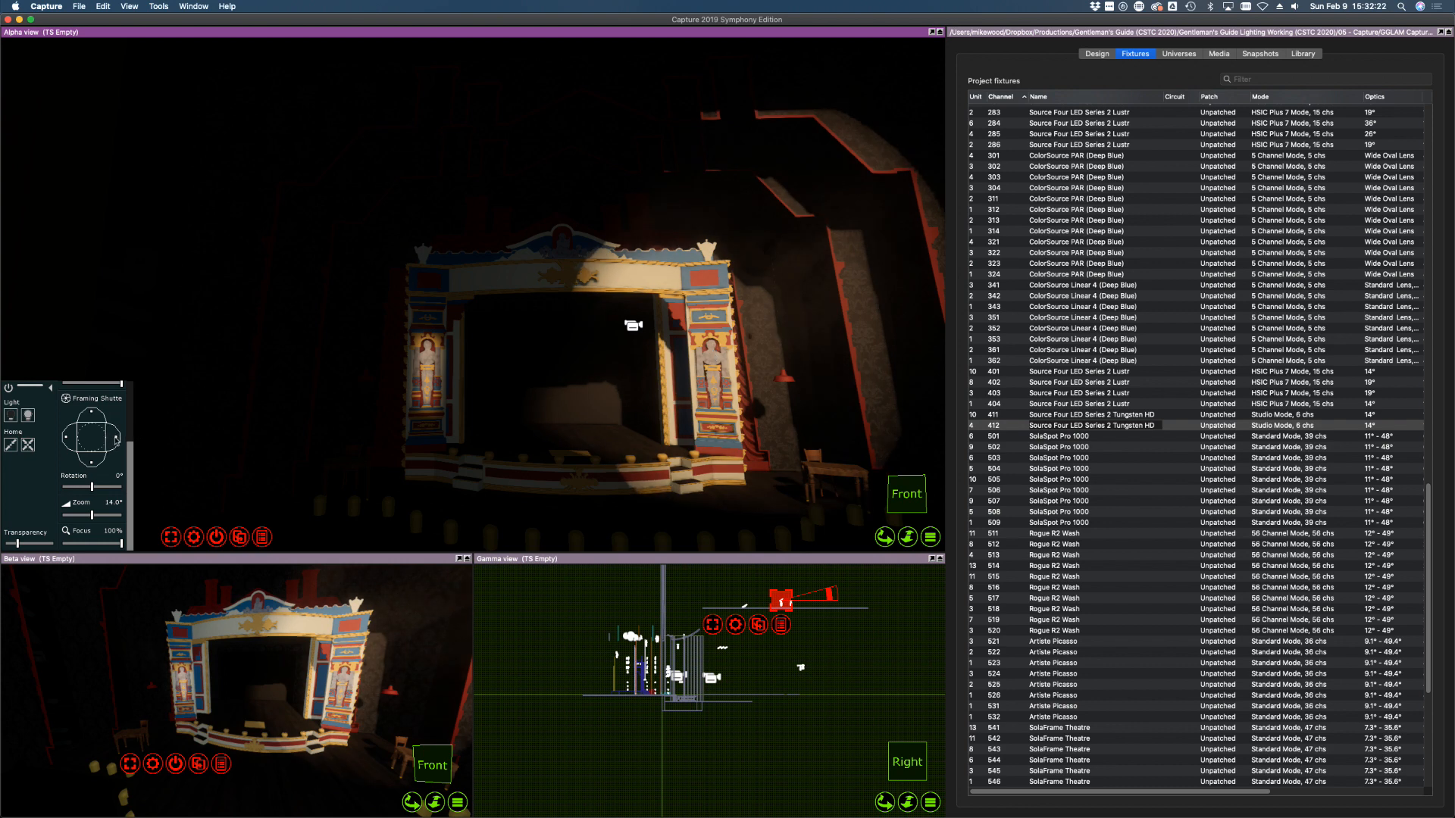
{"action": "left_click_drag", "start_coordinate": [118, 437], "coordinate": [109, 438]}
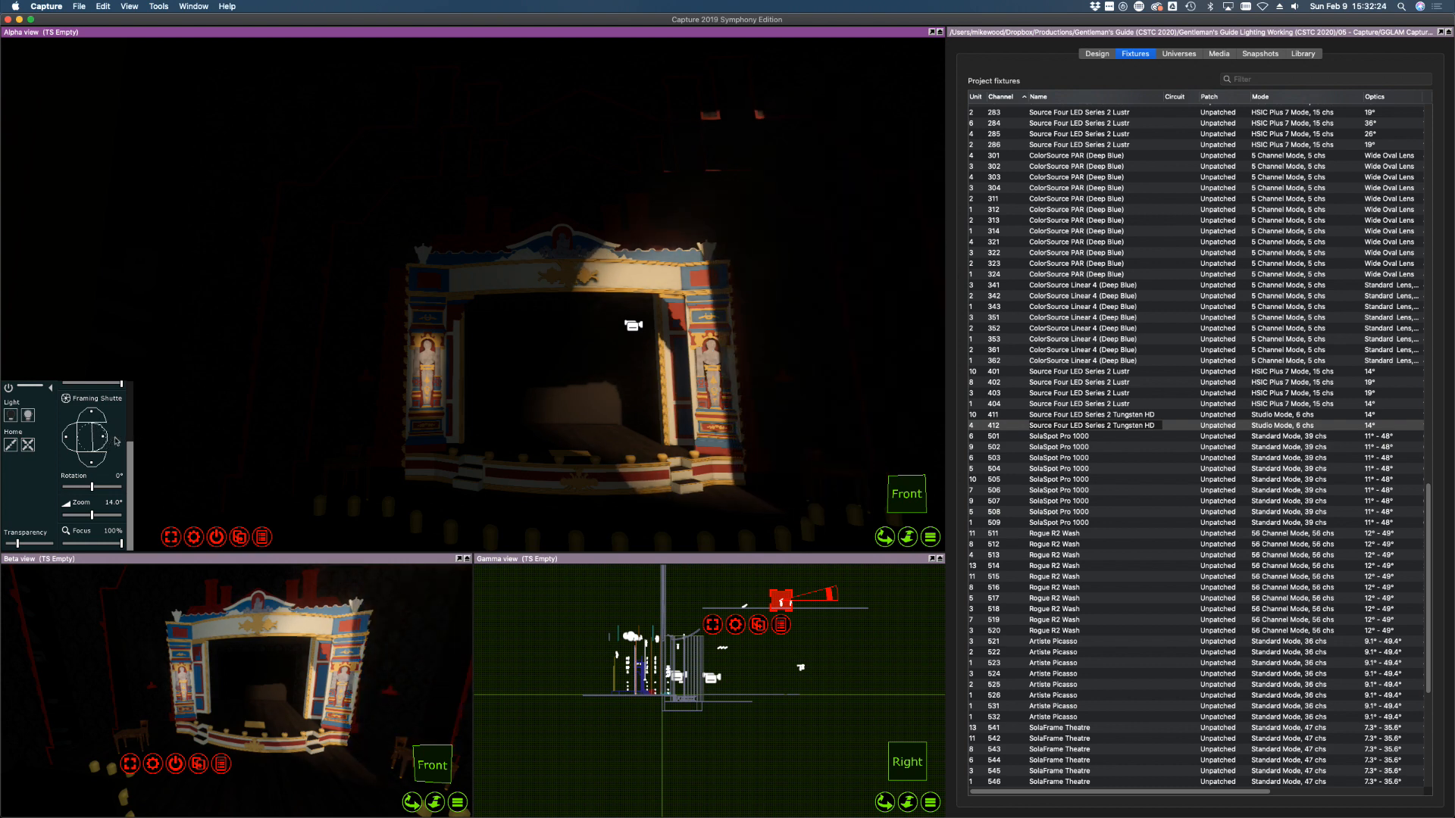
{"action": "mouse_move", "coordinate": [70, 440]}
{"action": "left_mouse_down"}
{"action": "mouse_move", "coordinate": [91, 413]}
{"action": "mouse_move", "coordinate": [92, 449]}
{"action": "left_mouse_up"}
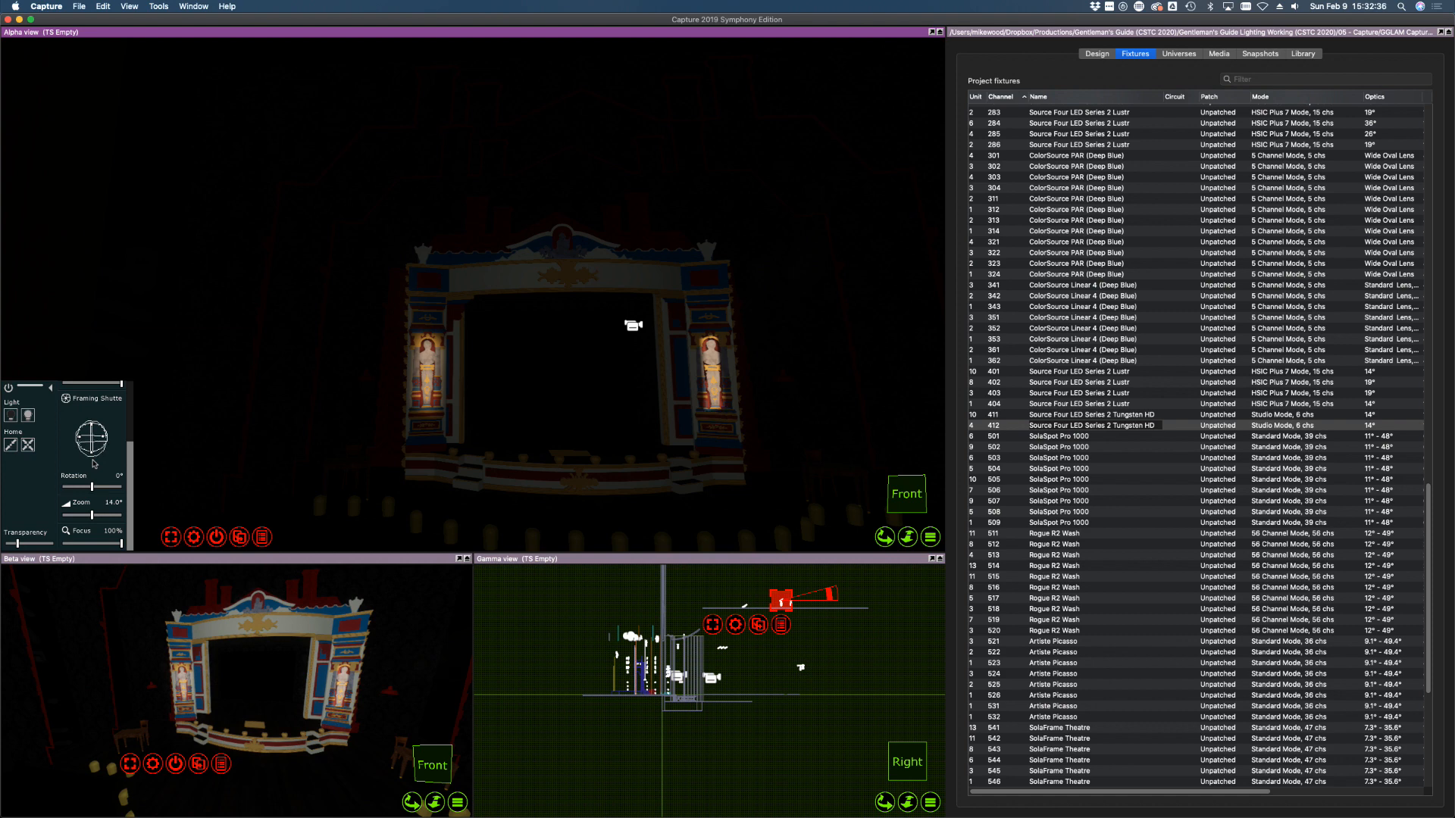
Soften the fixture's beam focus to 66%
{"action": "scroll", "coordinate": [119, 494], "scroll_direction": "up", "scroll_amount": 3}
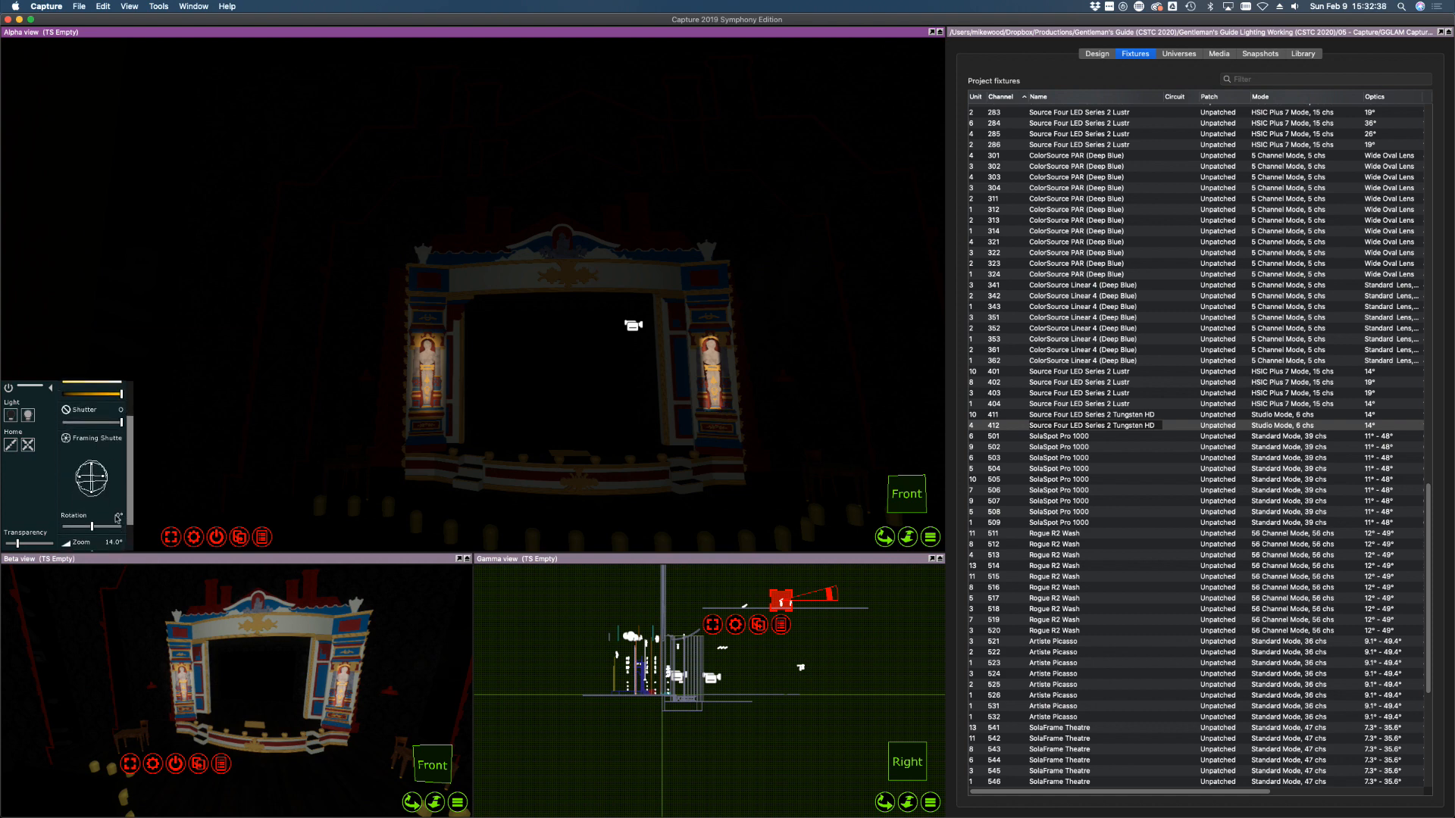
{"action": "left_click_drag", "start_coordinate": [130, 494], "coordinate": [133, 524]}
{"action": "left_click", "coordinate": [102, 542]}
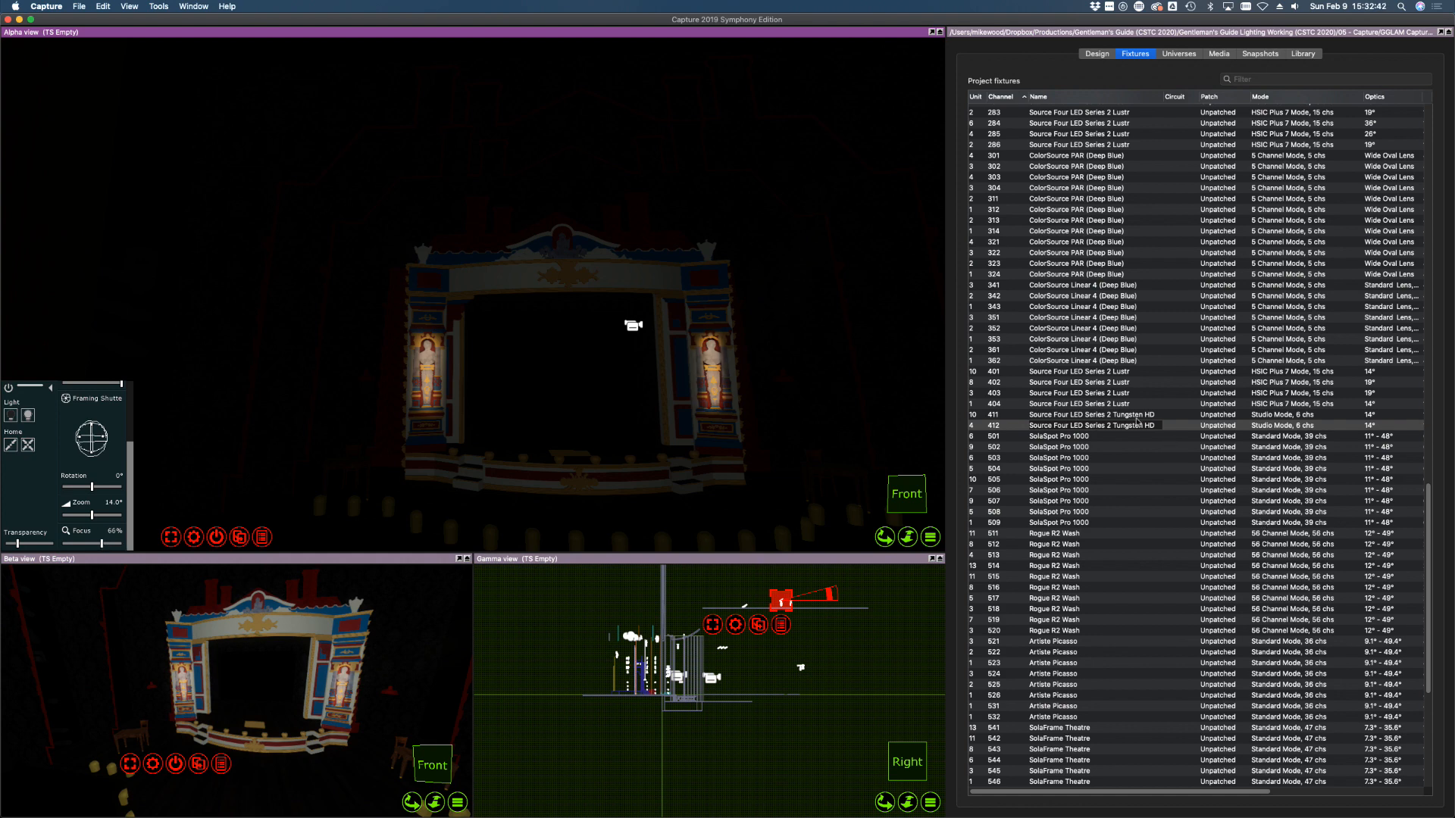
{"action": "left_click", "coordinate": [1076, 404]}
{"action": "left_click", "coordinate": [1076, 371], "text": "shift"}
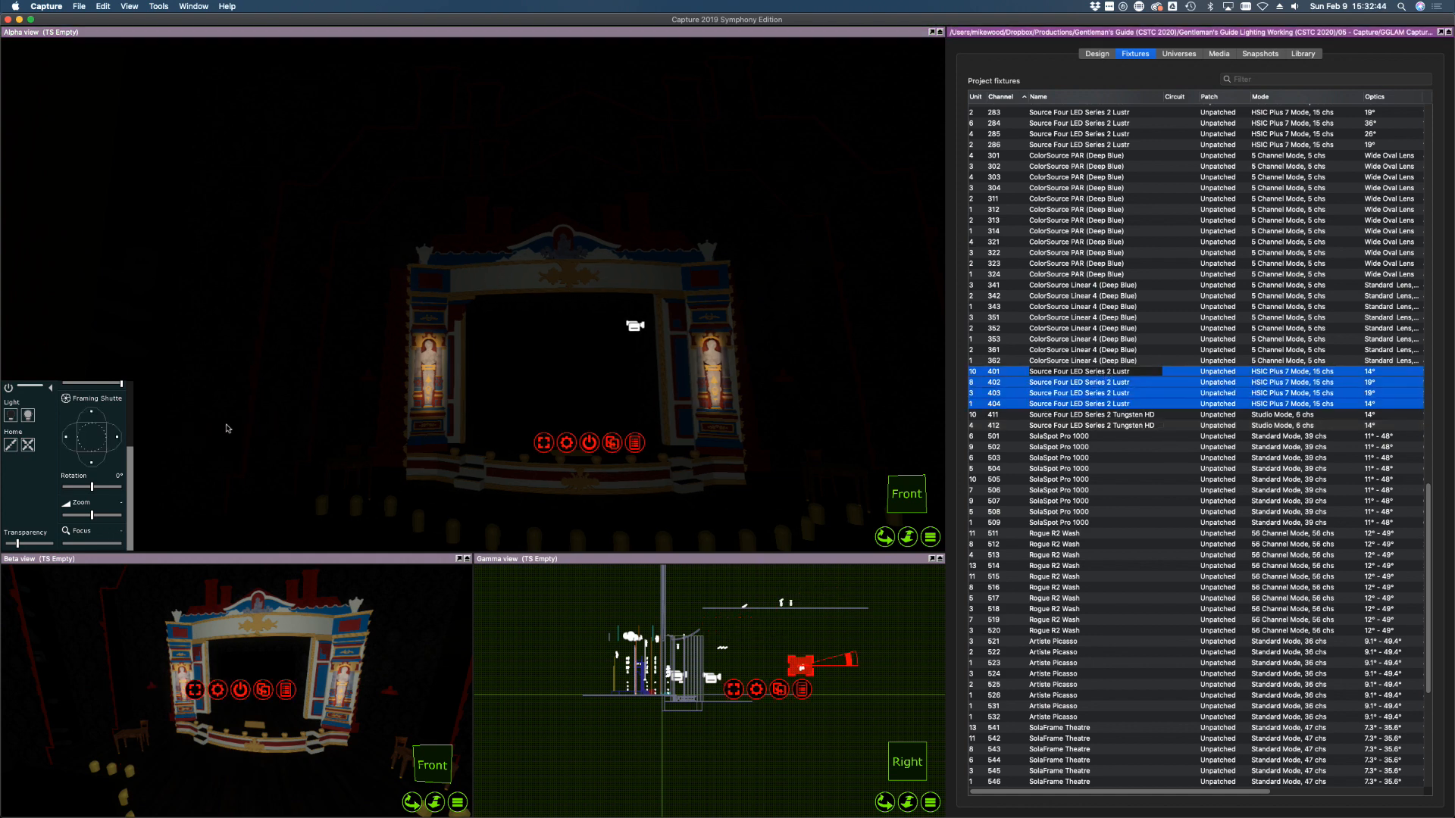
Light fixtures 401–404 and push their colour to a deep saturated blue on the proscenium
{"action": "left_click", "coordinate": [31, 415]}
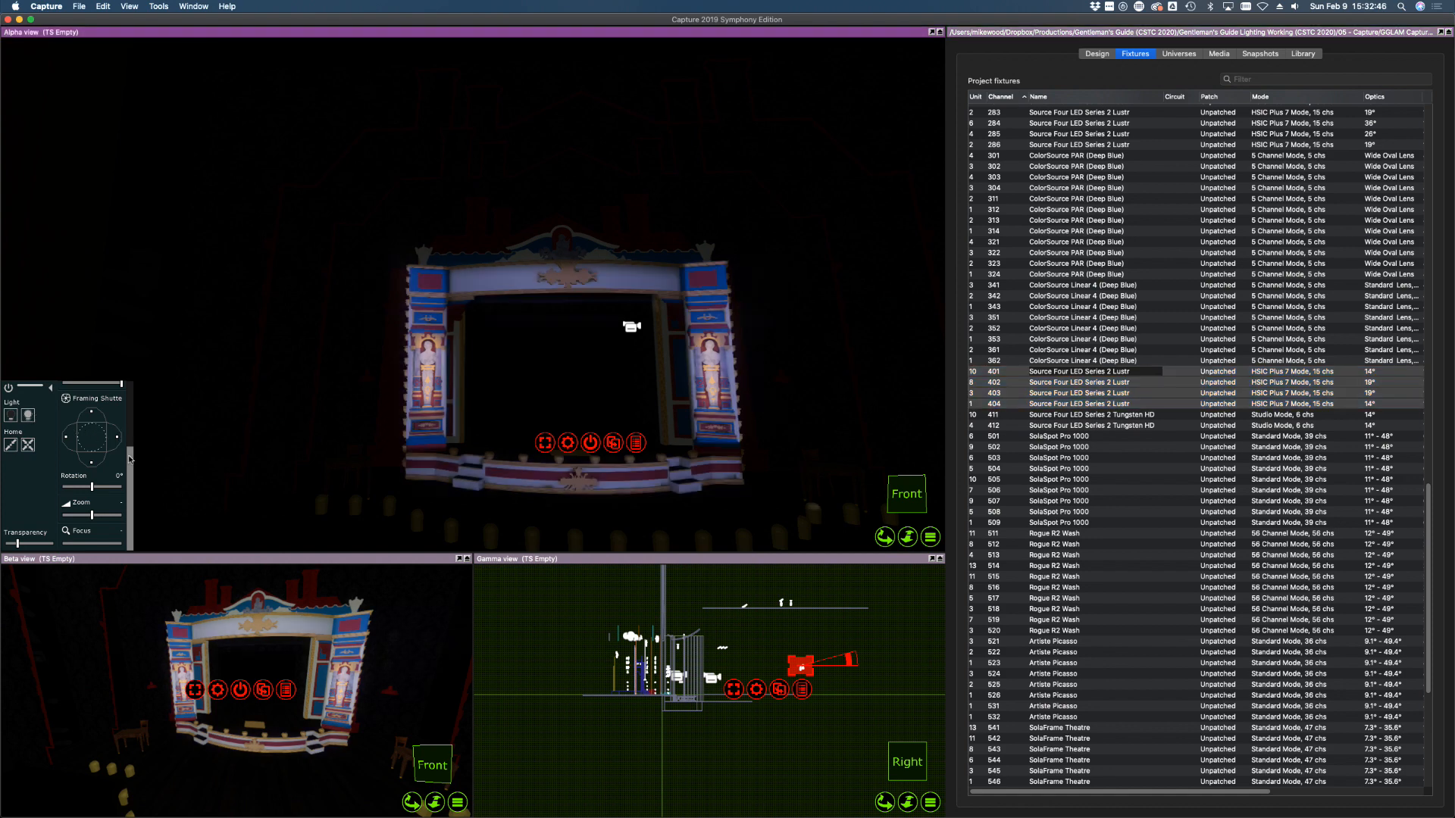
{"action": "scroll", "coordinate": [130, 458], "scroll_direction": "up", "scroll_amount": 5}
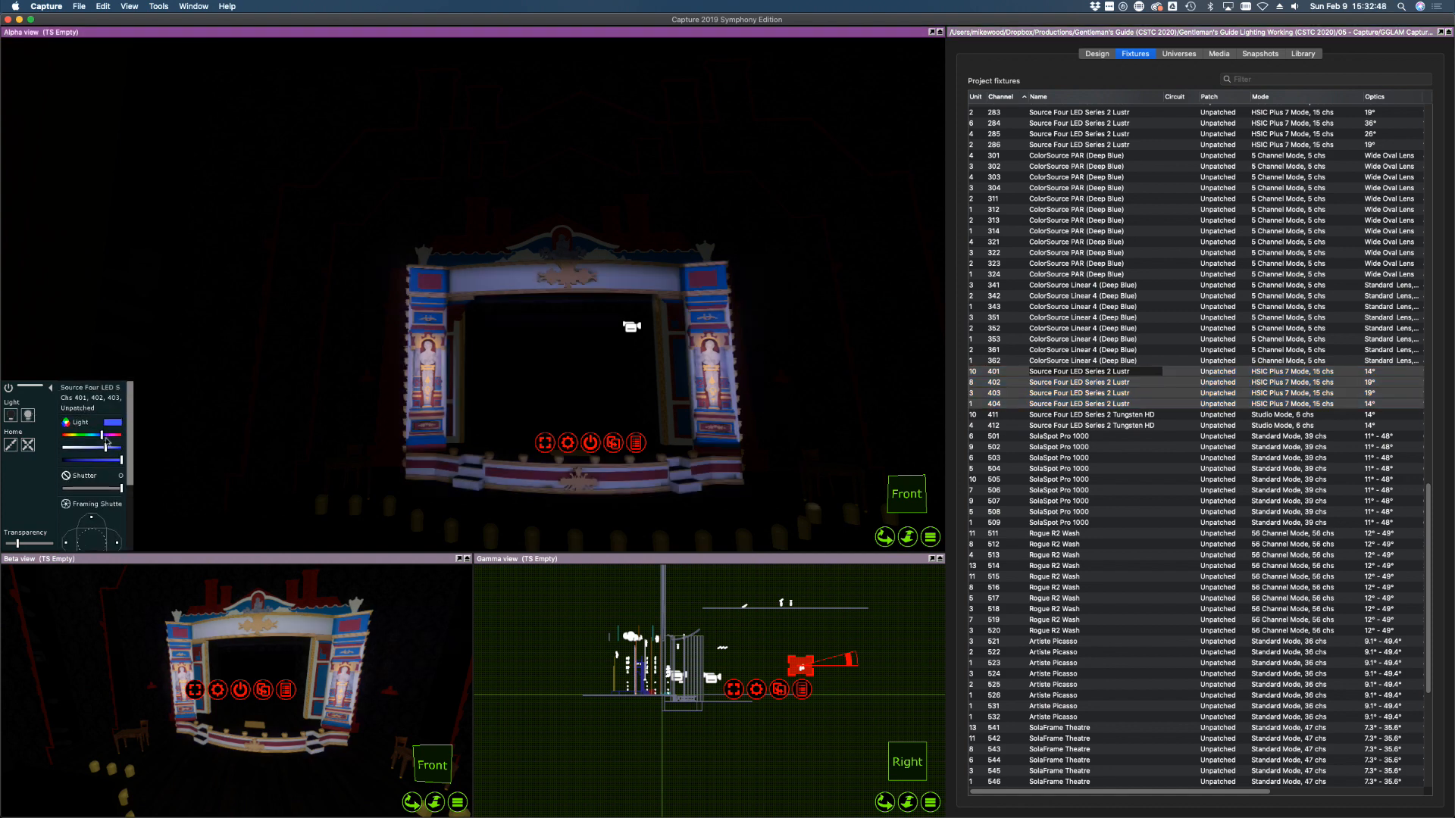
{"action": "left_click_drag", "start_coordinate": [106, 447], "coordinate": [119, 448]}
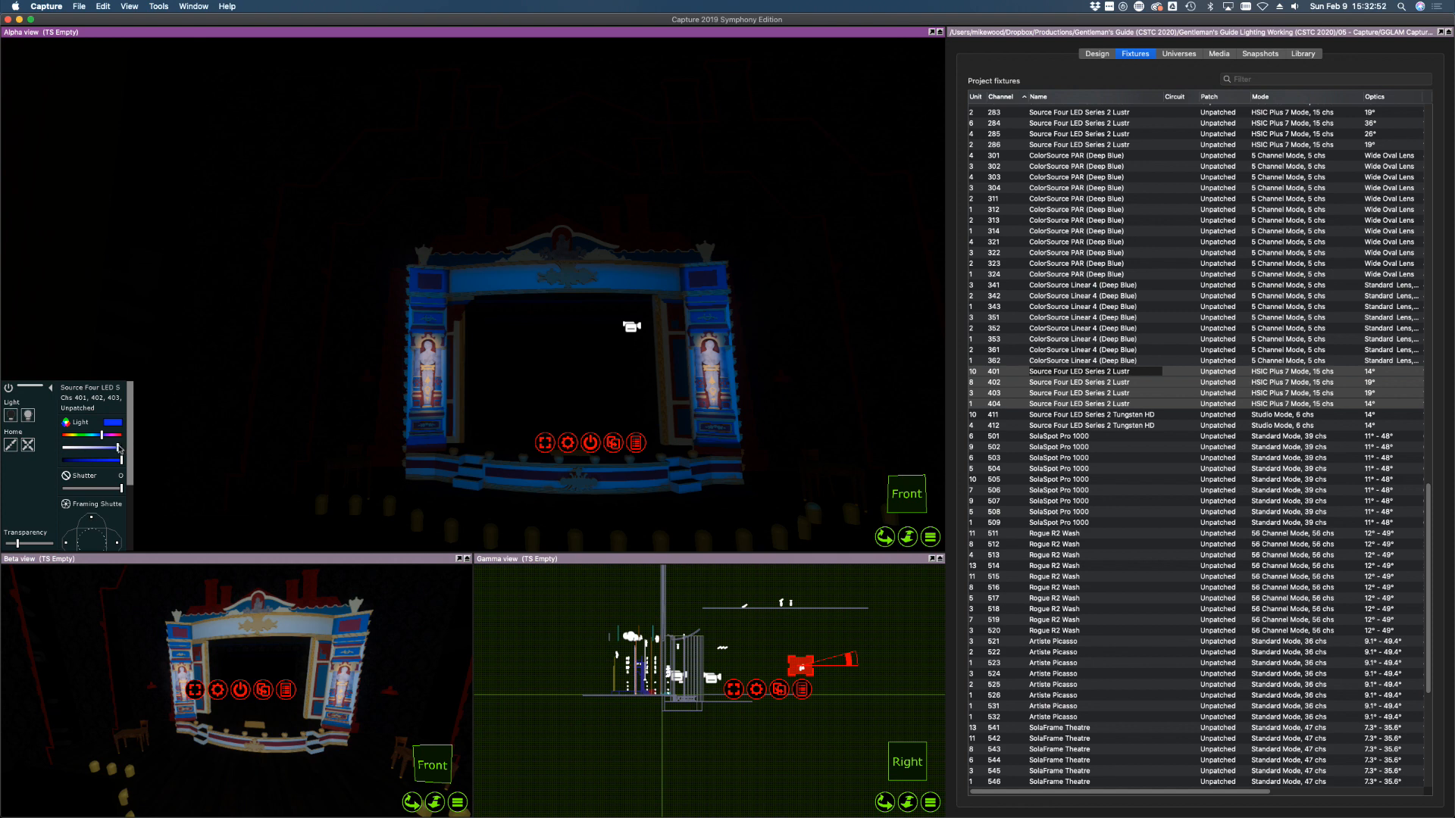
{"action": "left_click", "coordinate": [565, 286]}
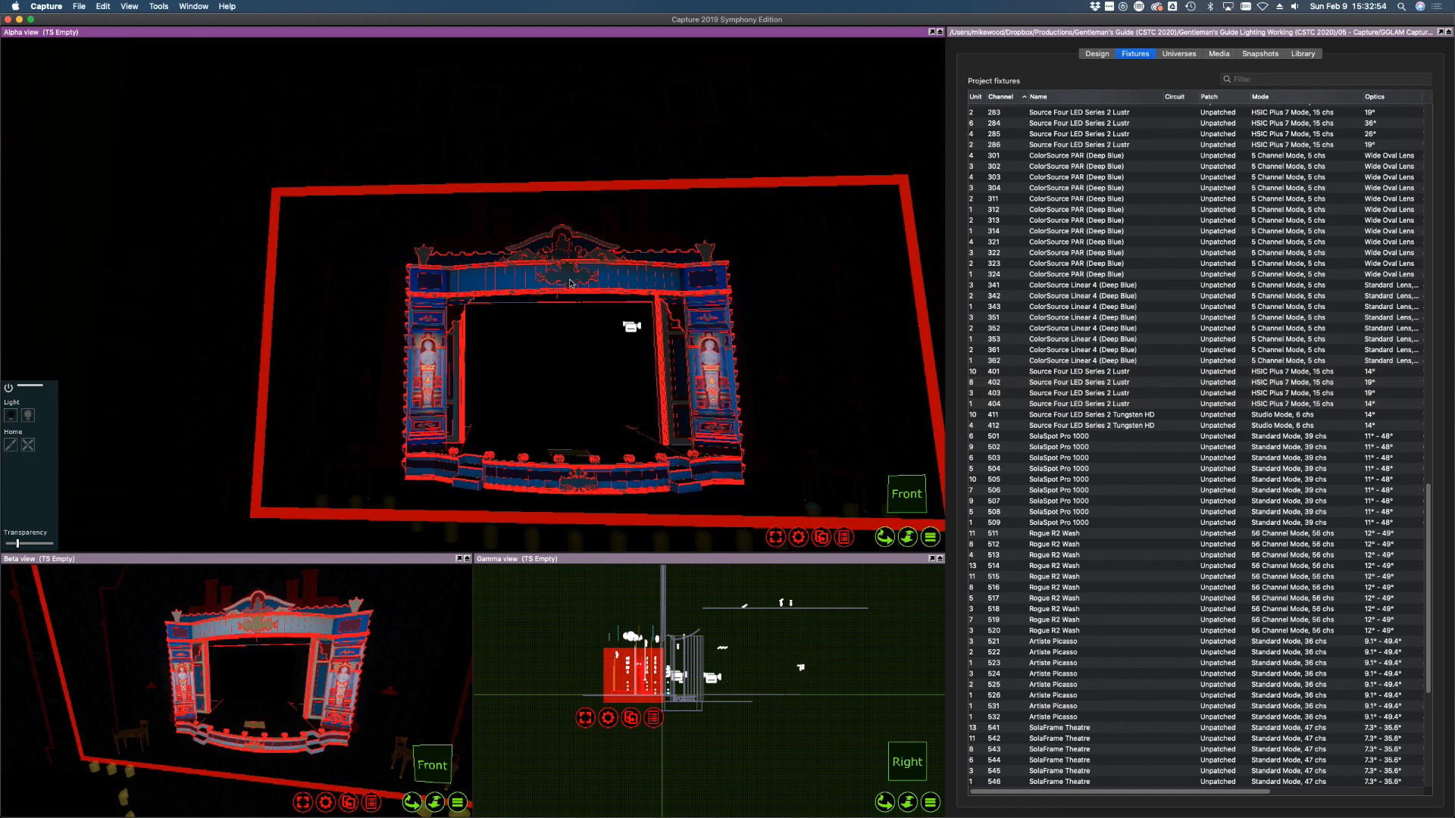
{"action": "left_click", "coordinate": [529, 715]}
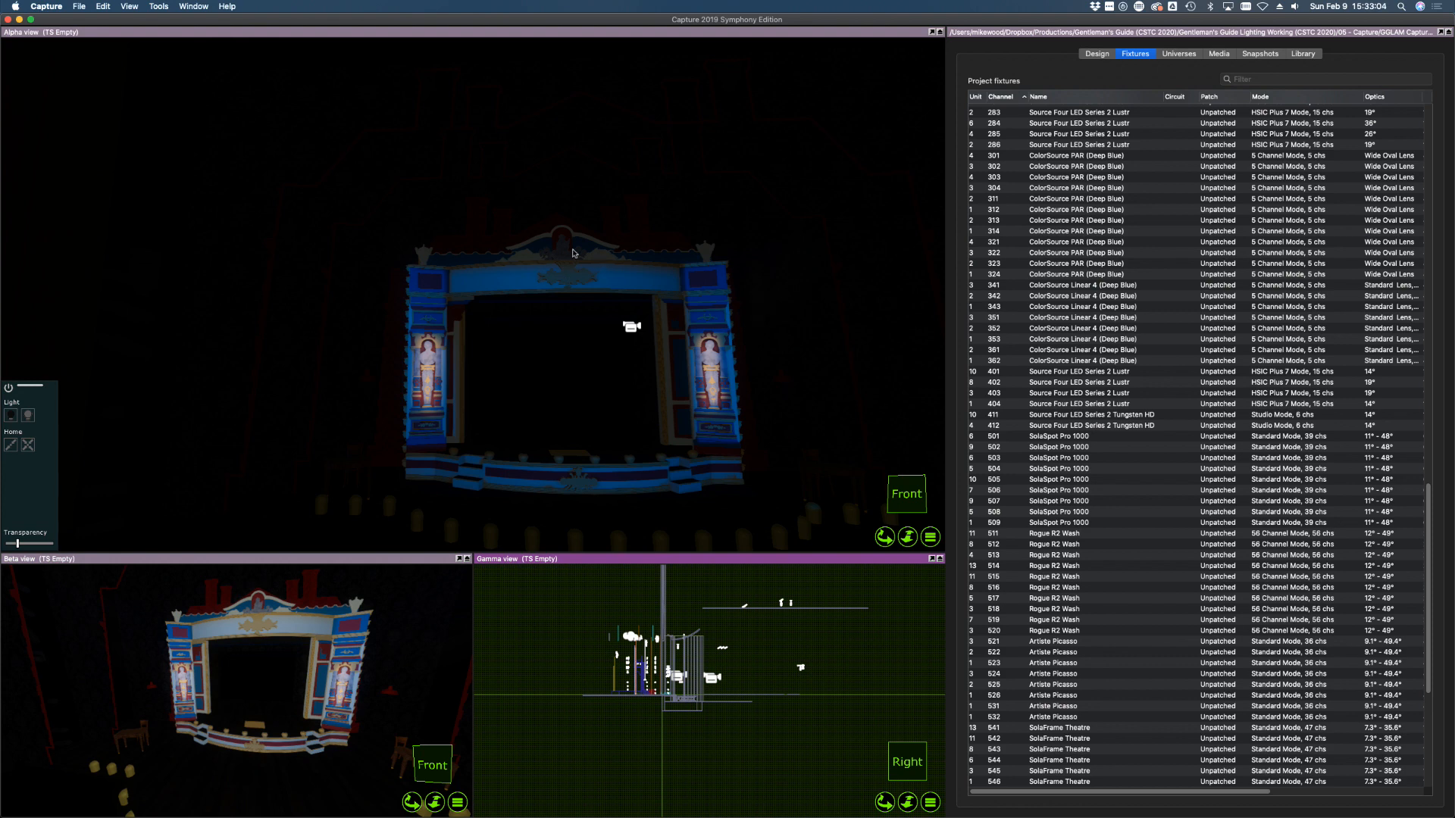
{"action": "middle_click_drag", "start_coordinate": [785, 281], "coordinate": [596, 221]}
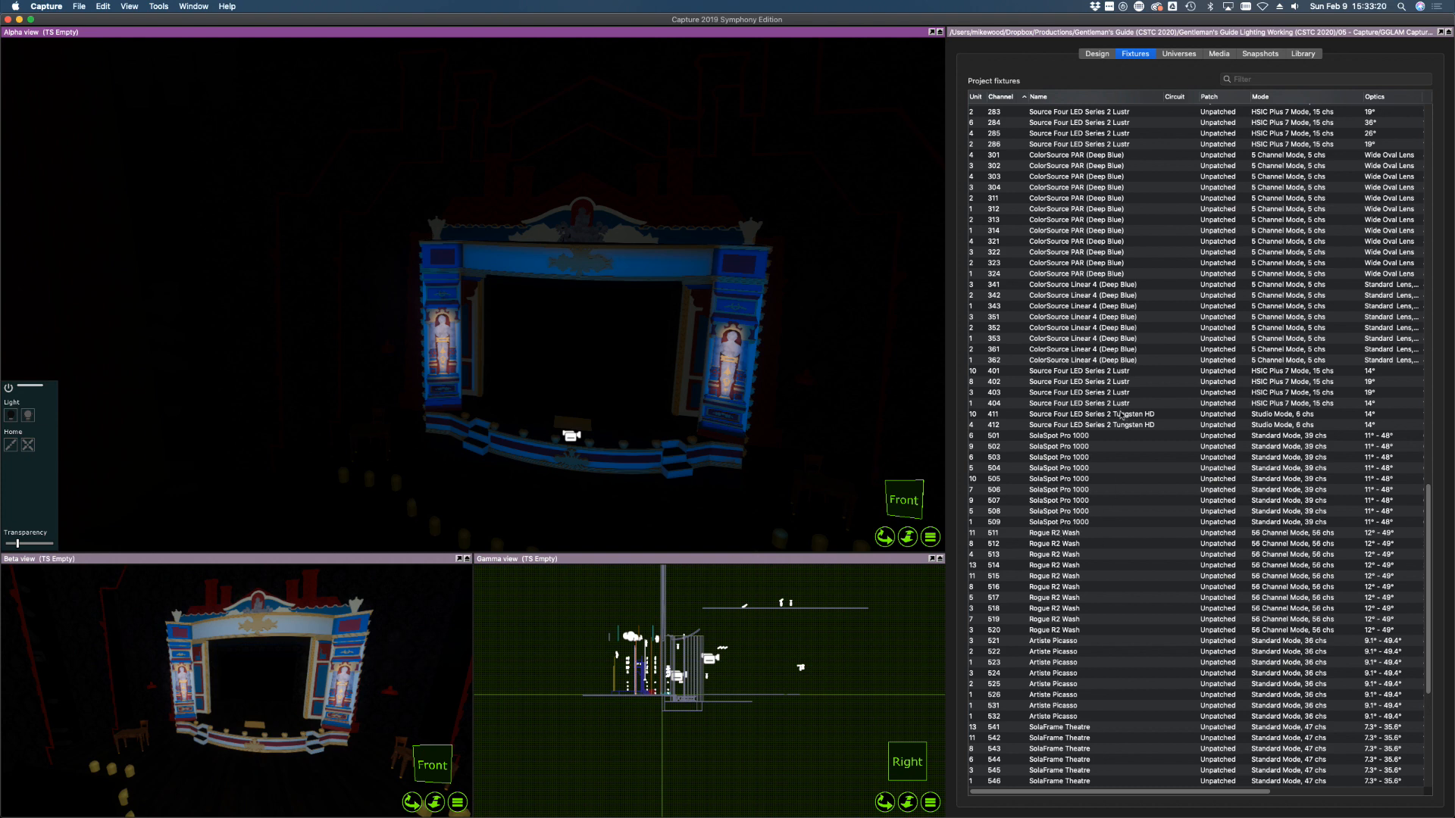
Reset fixtures 401–412 to white light and dim Tungsten HD 411 and 412 to zero
{"action": "left_click", "coordinate": [1119, 425]}
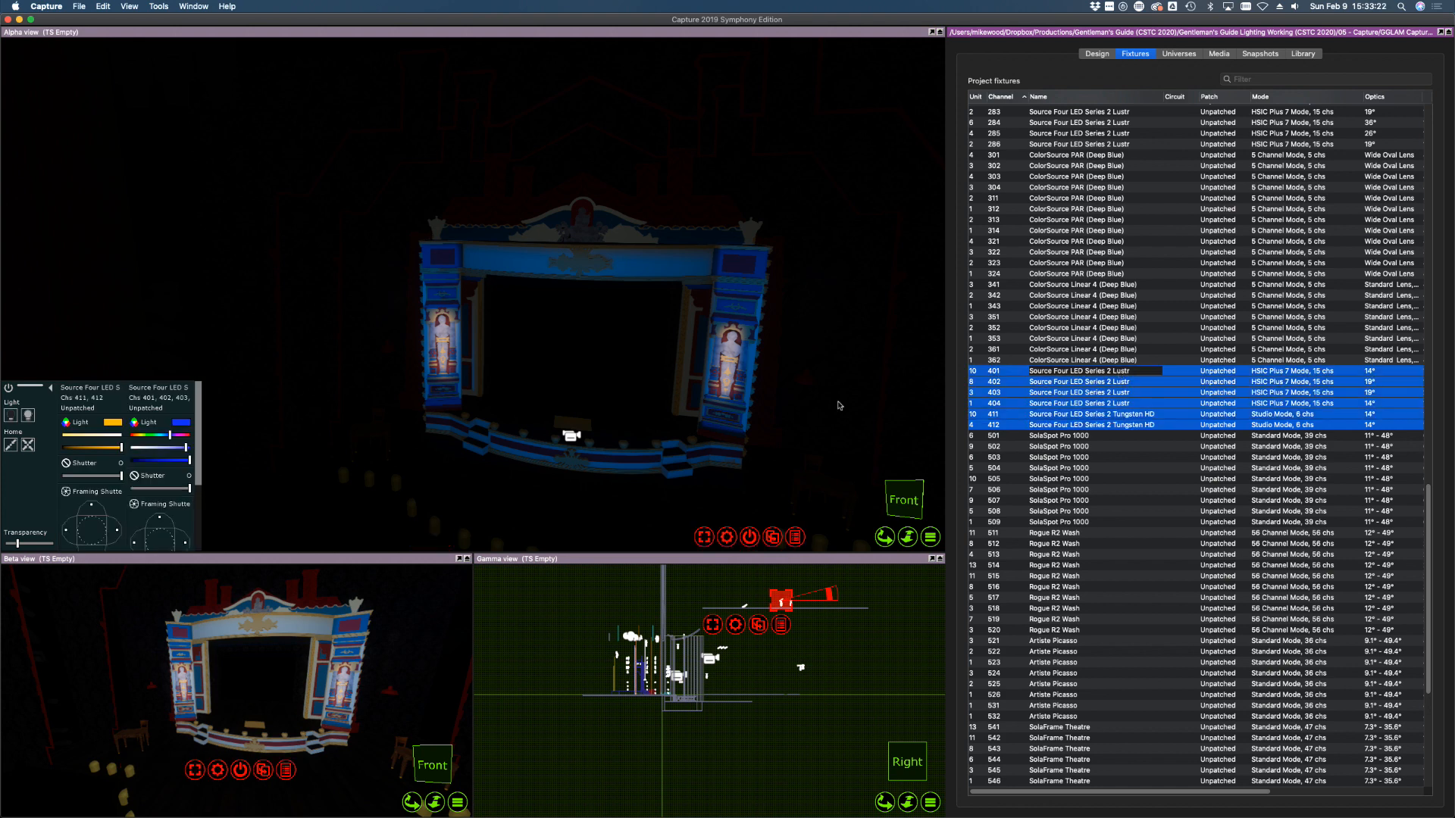
{"action": "left_click", "coordinate": [1120, 371], "text": "shift"}
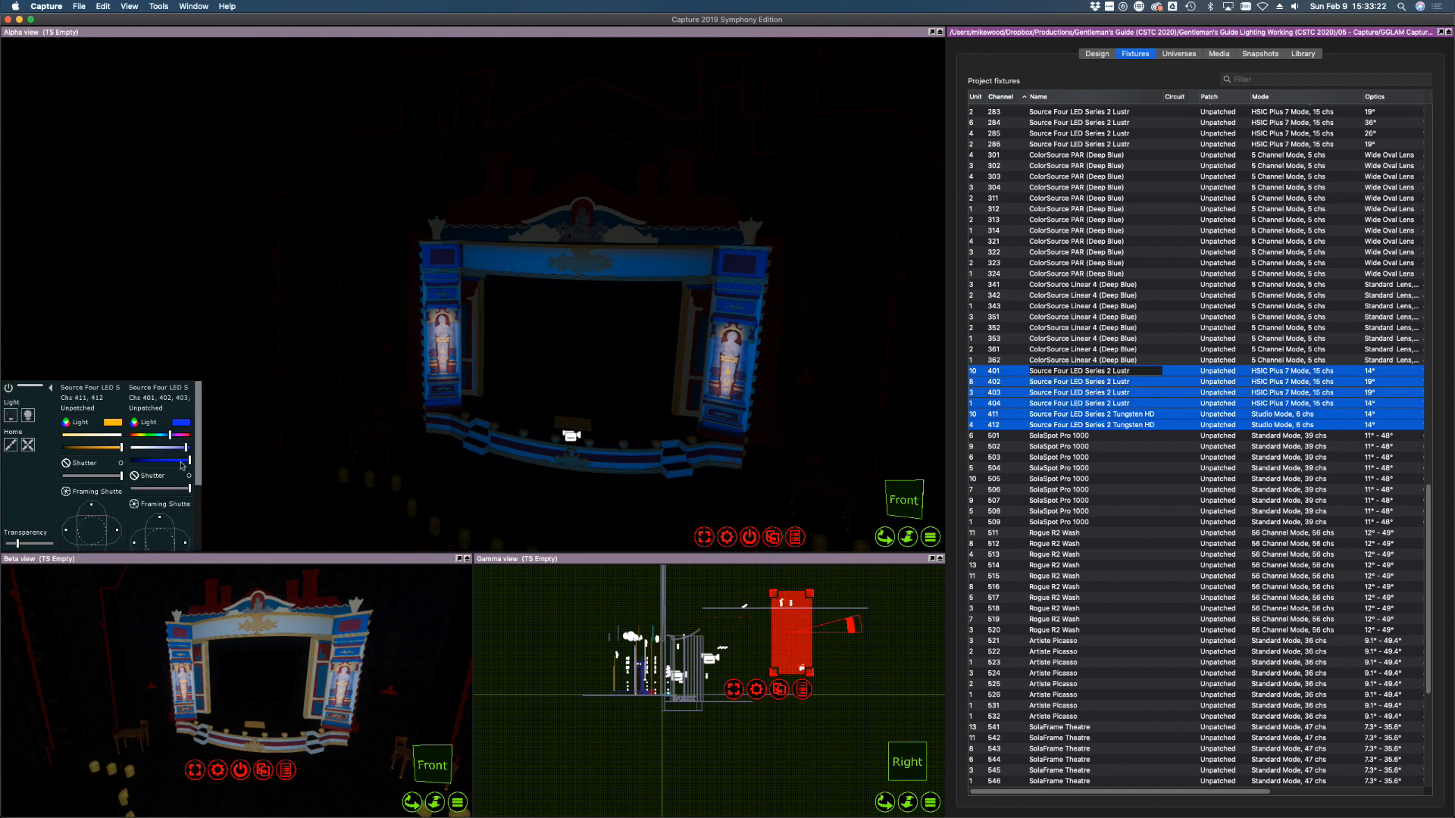
{"action": "left_click", "coordinate": [13, 418]}
{"action": "left_click", "coordinate": [1139, 469]}
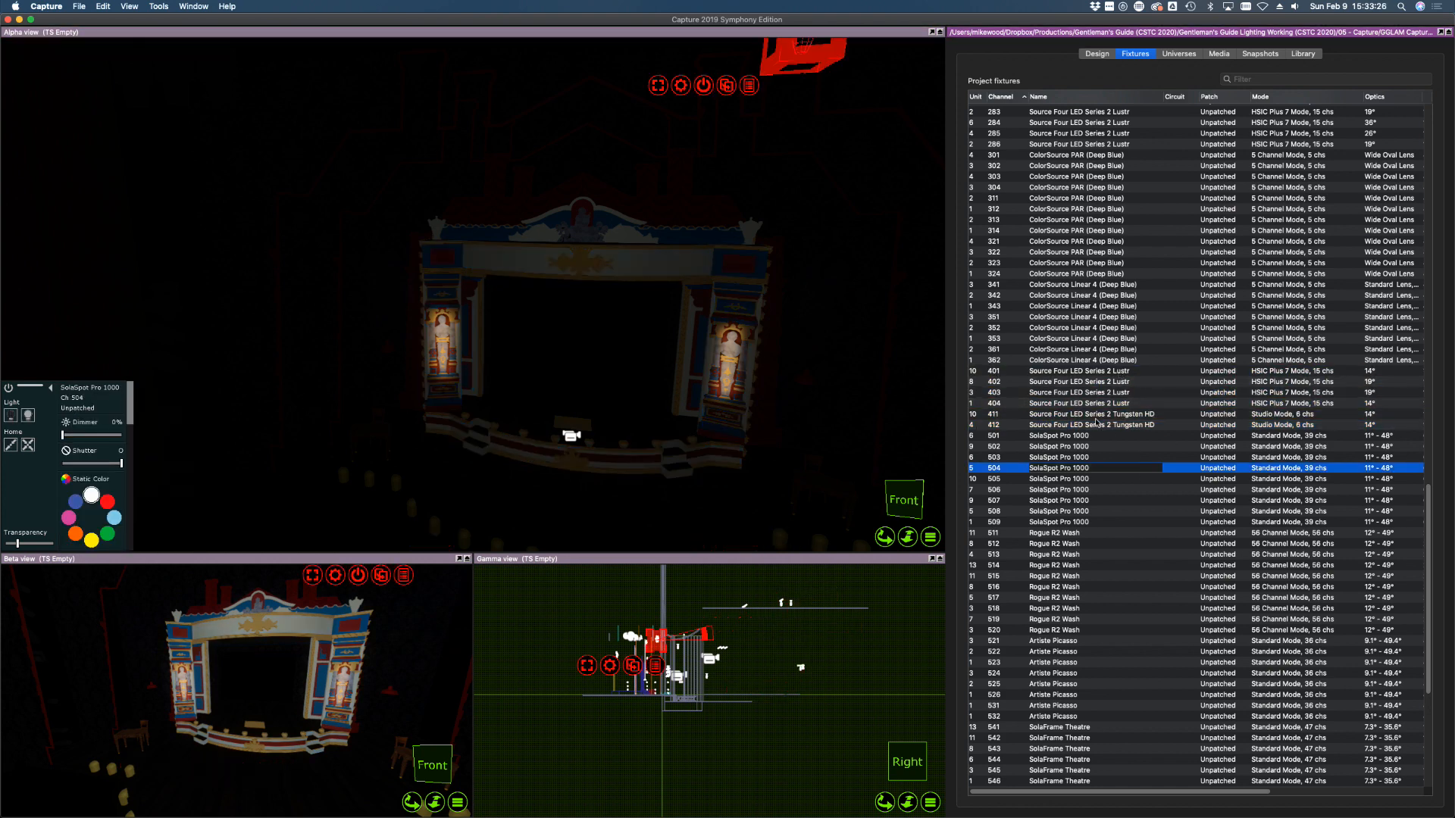
{"action": "left_click", "coordinate": [1099, 424]}
{"action": "left_click", "coordinate": [1098, 414], "text": "shift"}
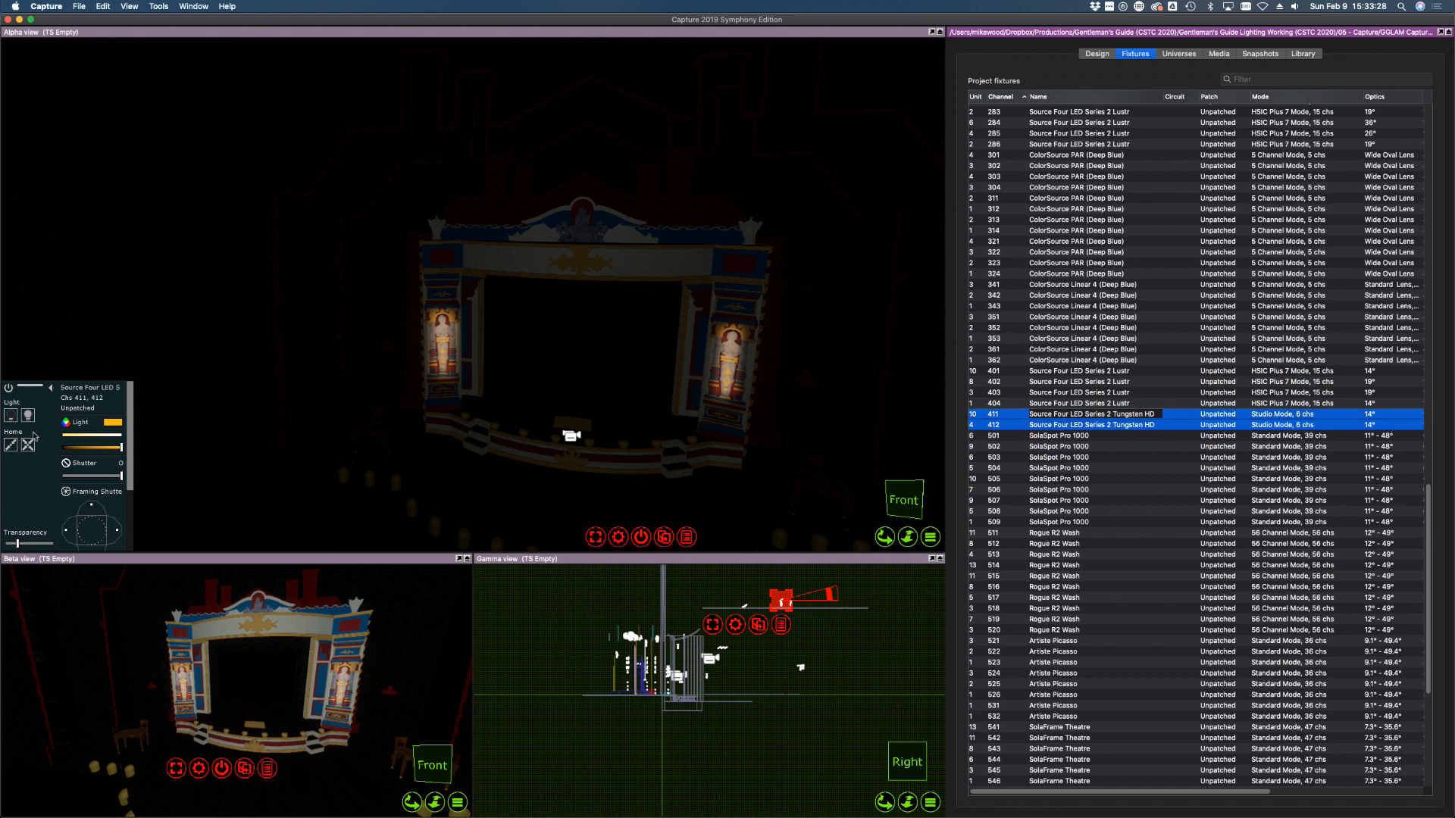
{"action": "left_click", "coordinate": [12, 417]}
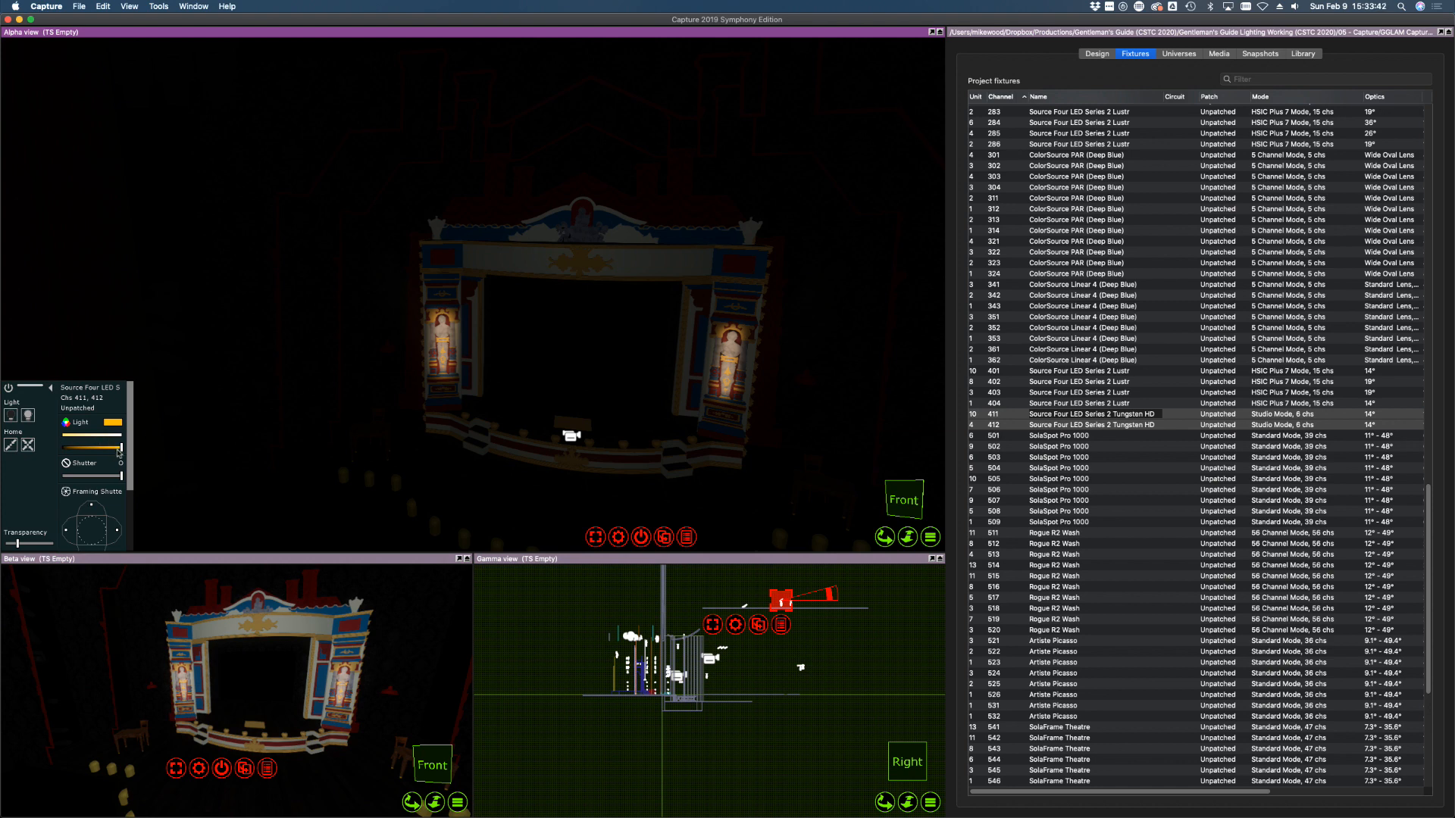
{"action": "left_click_drag", "start_coordinate": [119, 448], "coordinate": [17, 455]}
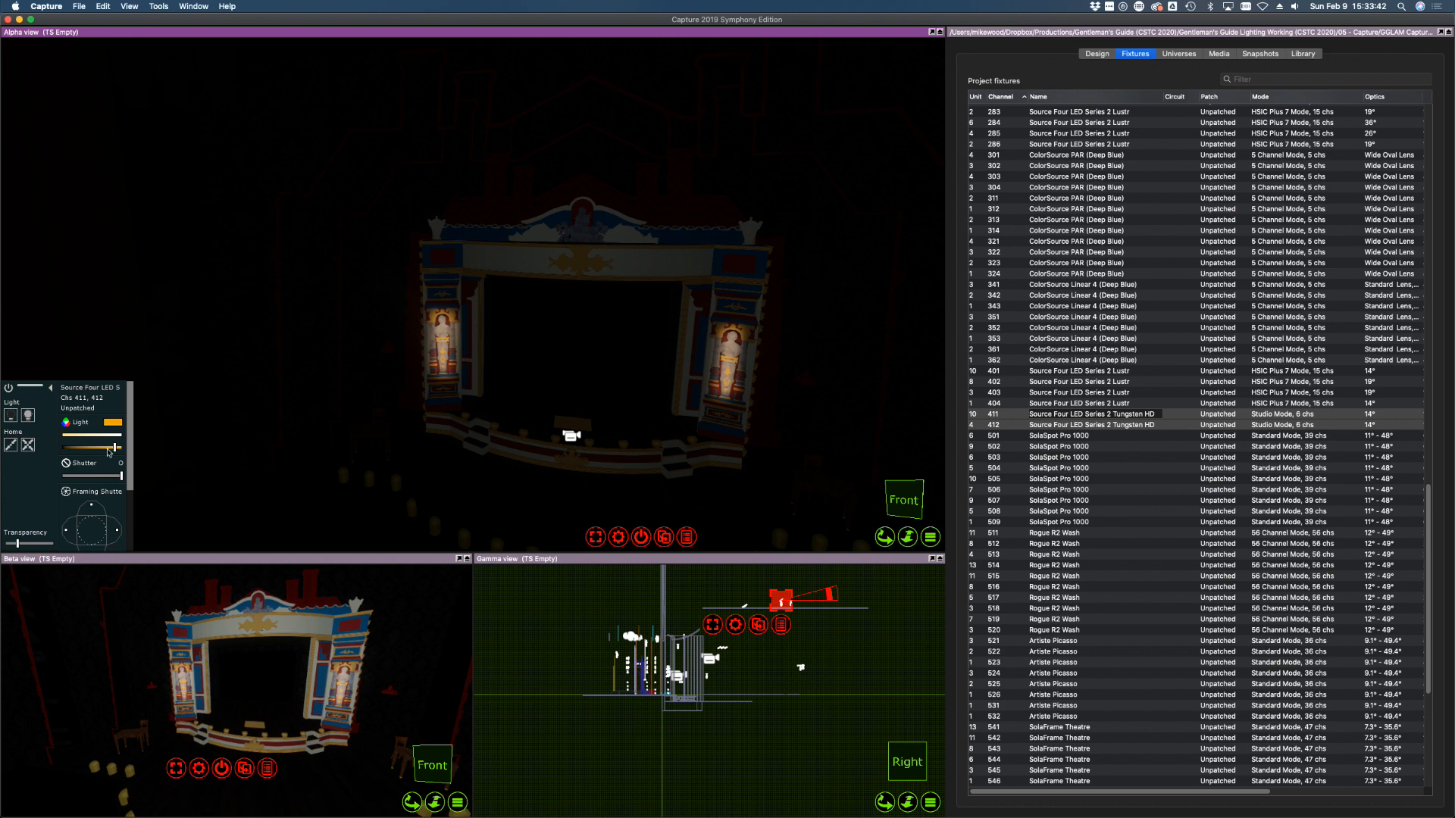
Select Rogue R2 Wash 512, then SolaSpot Pro 1000 501, scrolling down the fixture list
{"action": "left_click", "coordinate": [1076, 544]}
{"action": "scroll", "coordinate": [1119, 553], "scroll_direction": "down", "scroll_amount": 3}
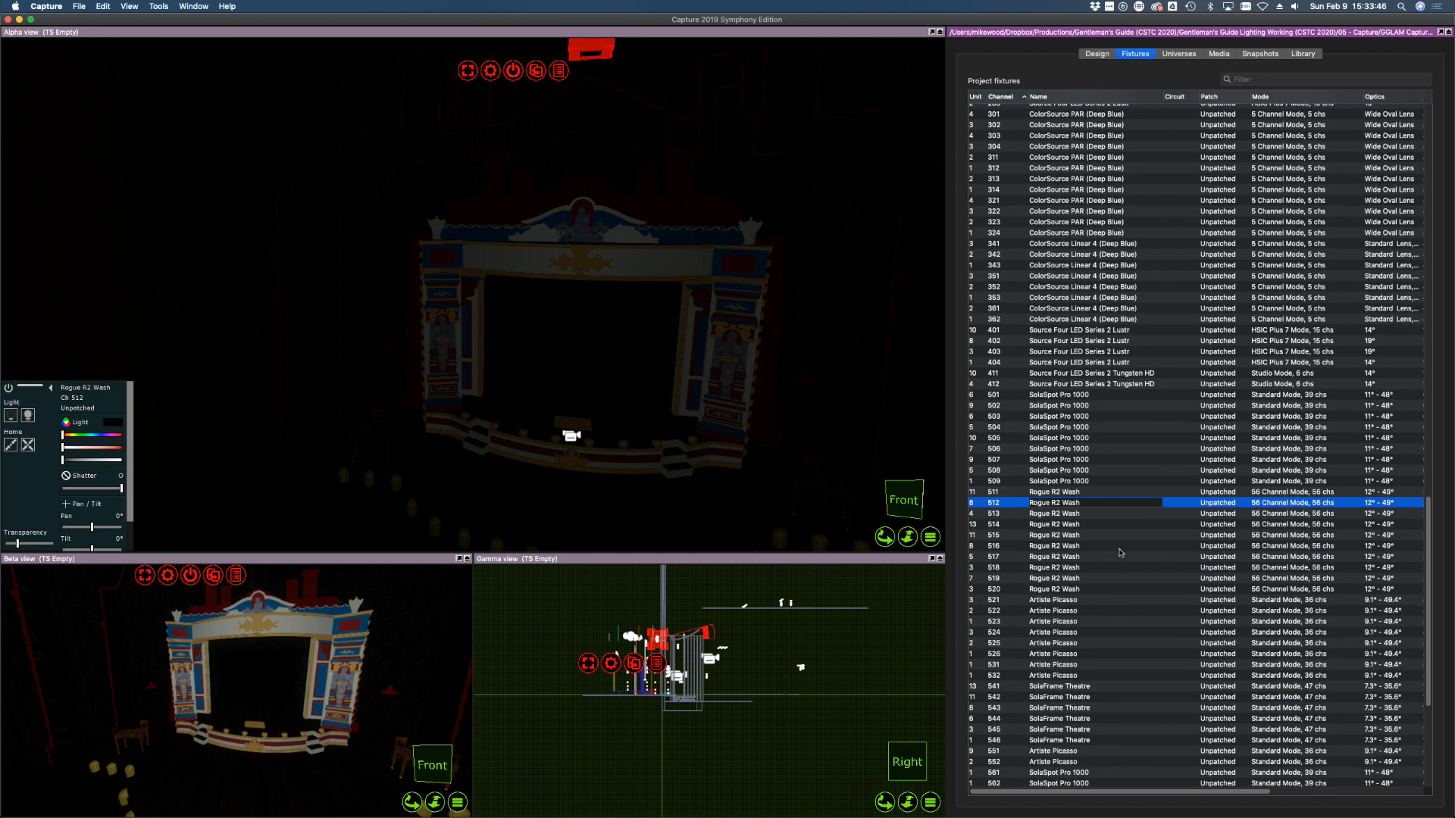
{"action": "left_click", "coordinate": [1077, 396]}
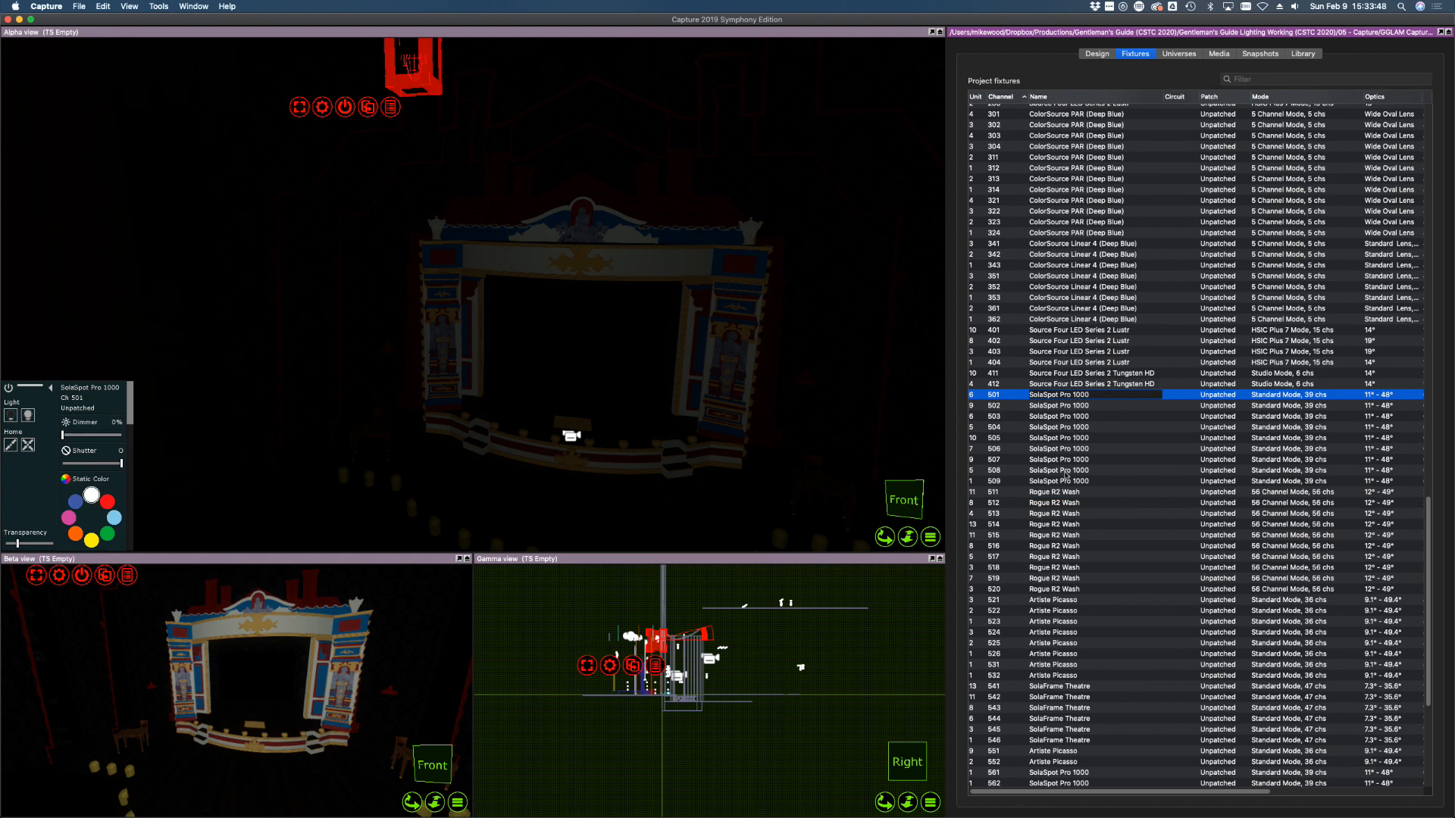
{"action": "scroll", "coordinate": [1059, 589], "scroll_direction": "down", "scroll_amount": 5}
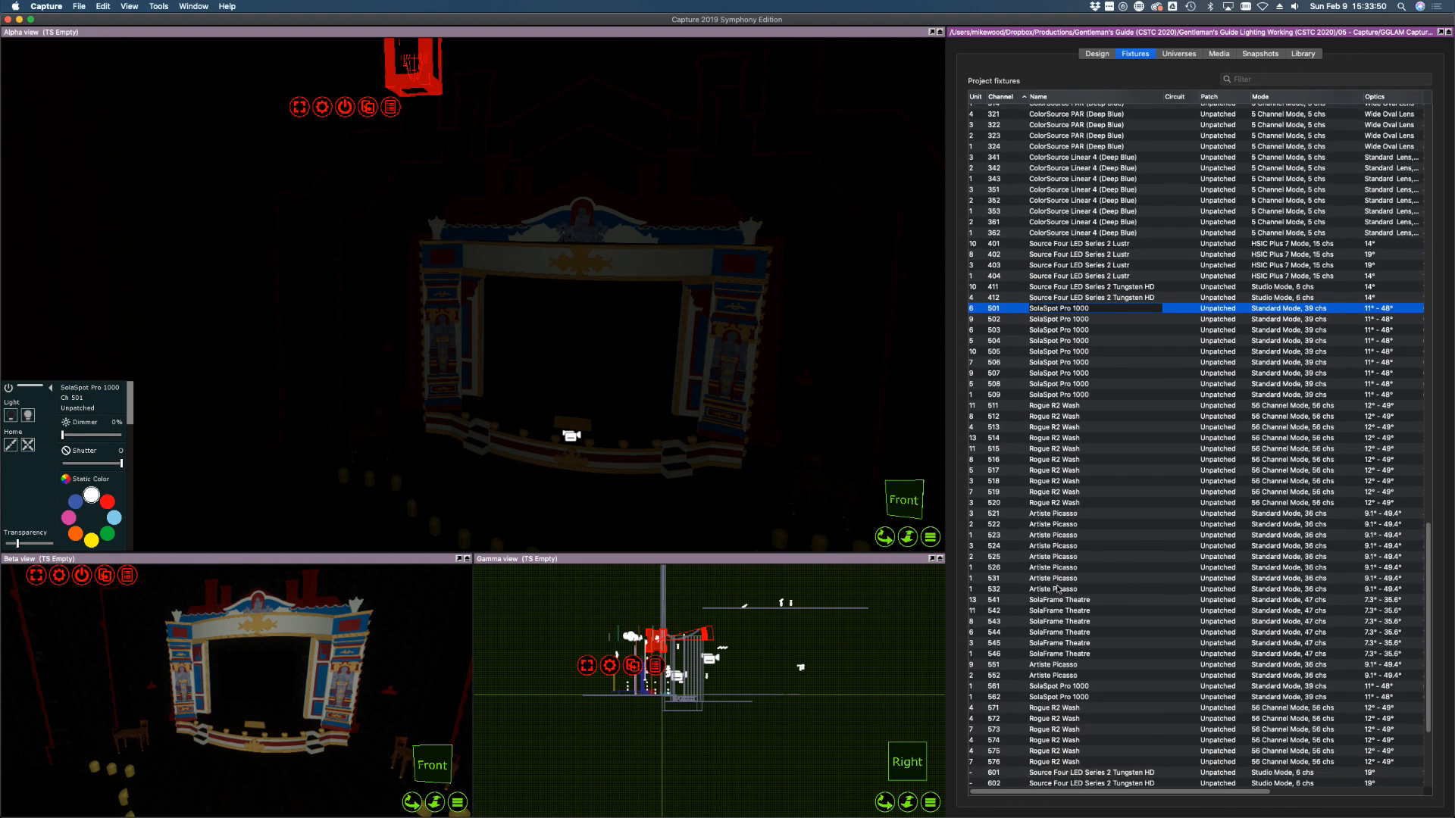
{"action": "scroll", "coordinate": [1058, 588], "scroll_direction": "down", "scroll_amount": 5}
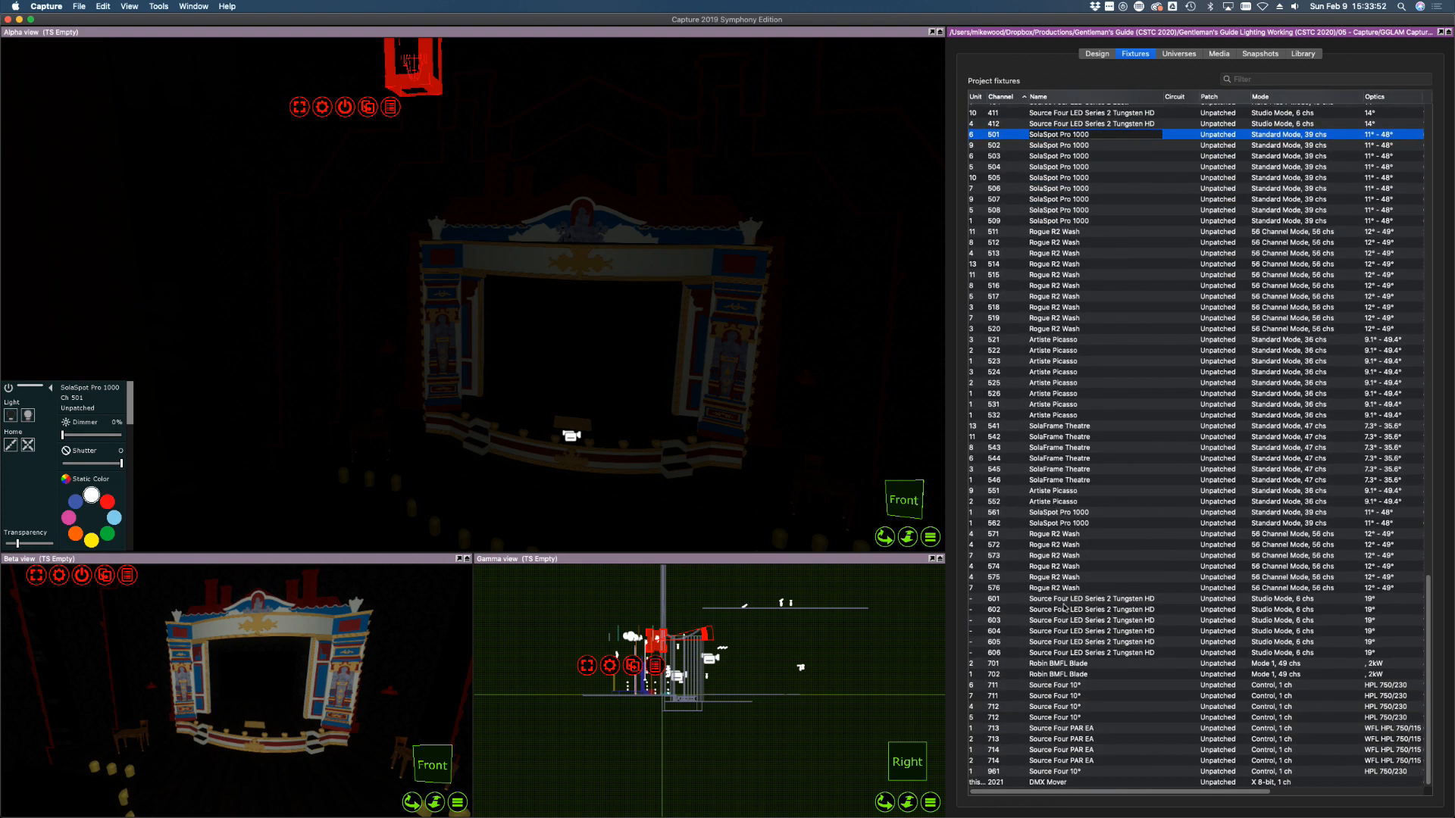
Raise Tungsten HD fixtures 601–606 to full, aim their beams at centre stage, then fade to zero
{"action": "left_click", "coordinate": [1064, 608]}
{"action": "left_click", "coordinate": [1058, 598]}
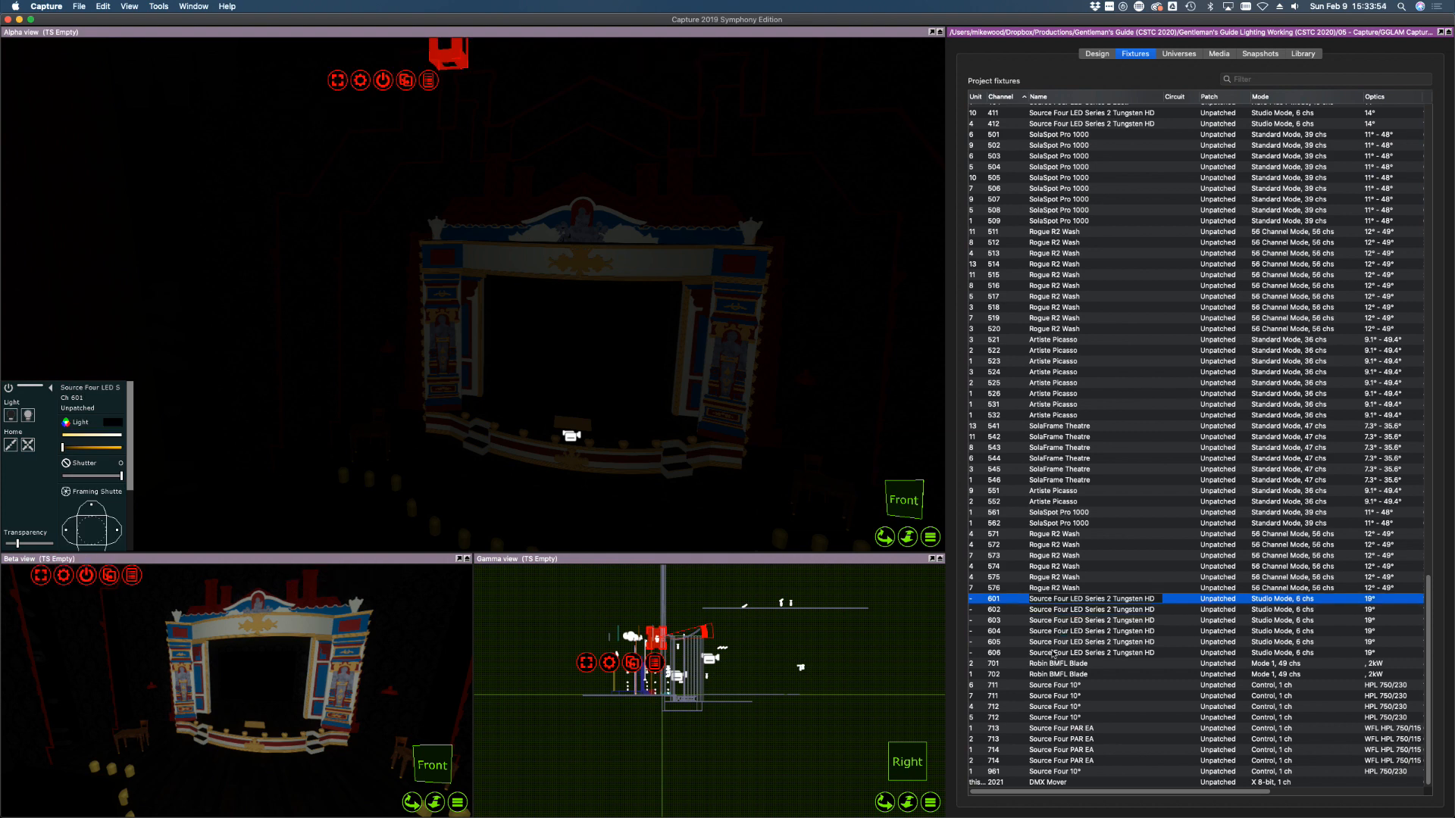
{"action": "left_click", "coordinate": [1050, 653], "text": "shift"}
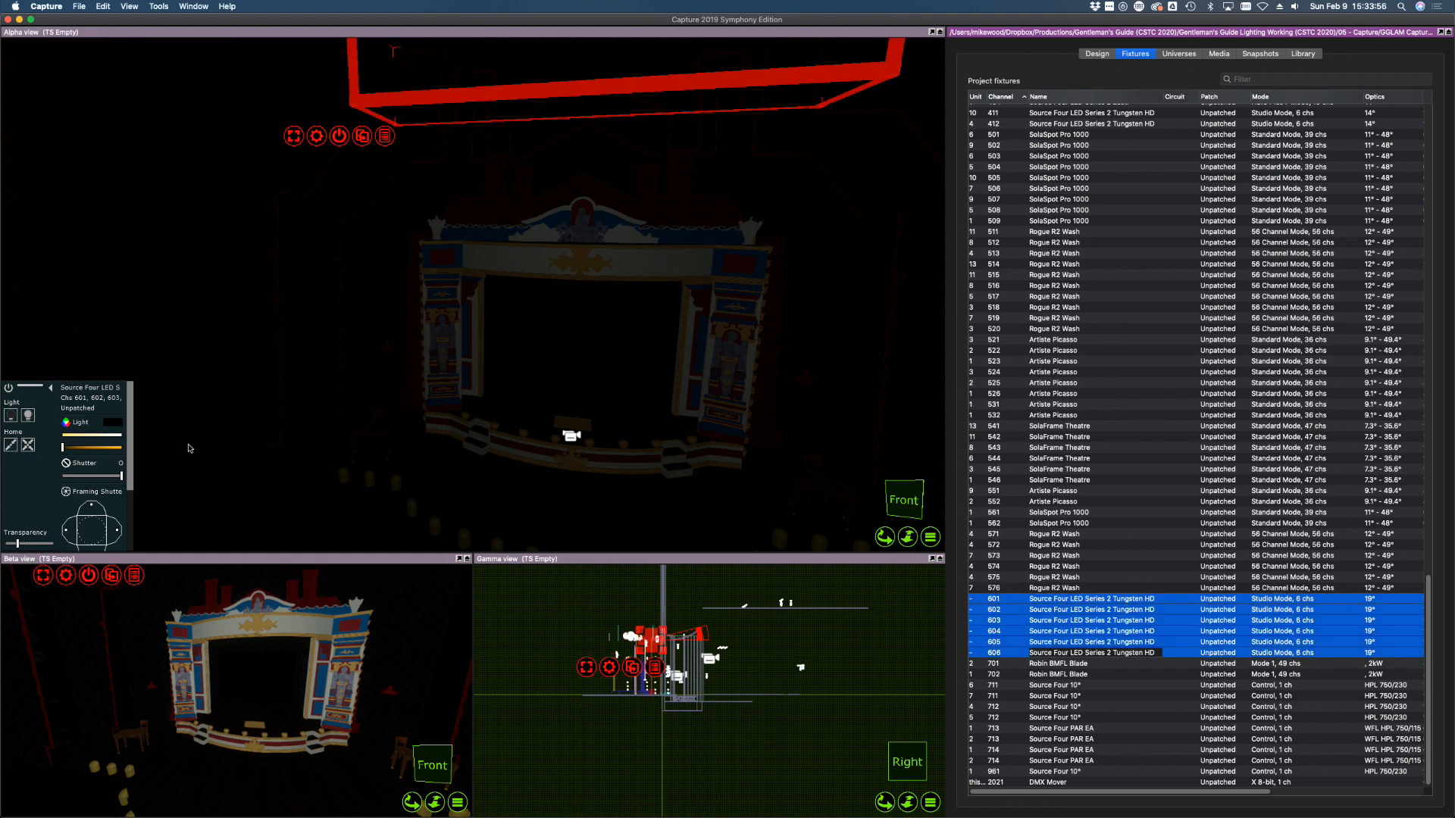
{"action": "left_click_drag", "start_coordinate": [110, 448], "coordinate": [125, 451]}
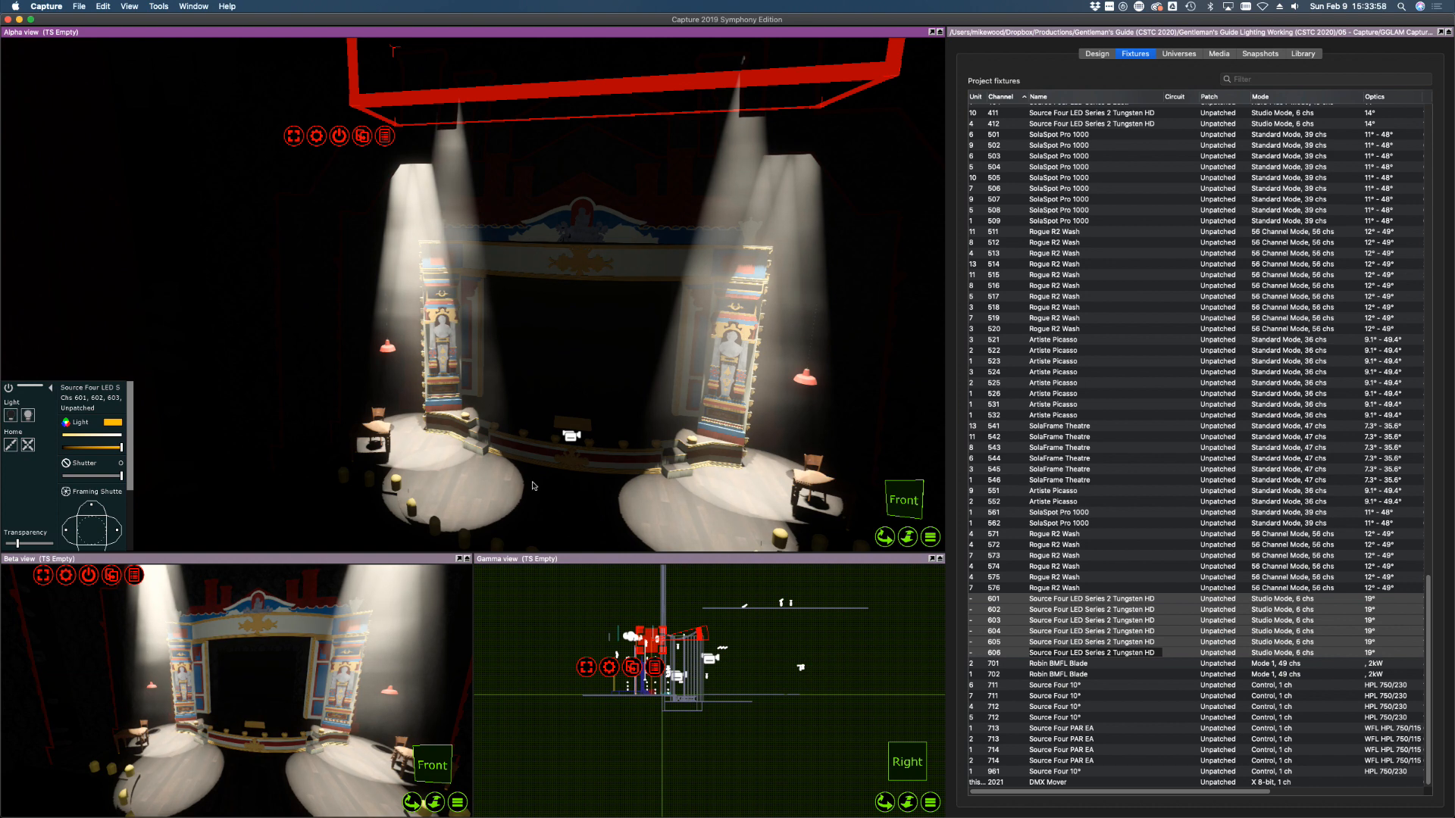
{"action": "left_click", "coordinate": [587, 490]}
{"action": "left_click_drag", "start_coordinate": [572, 495], "coordinate": [561, 504]}
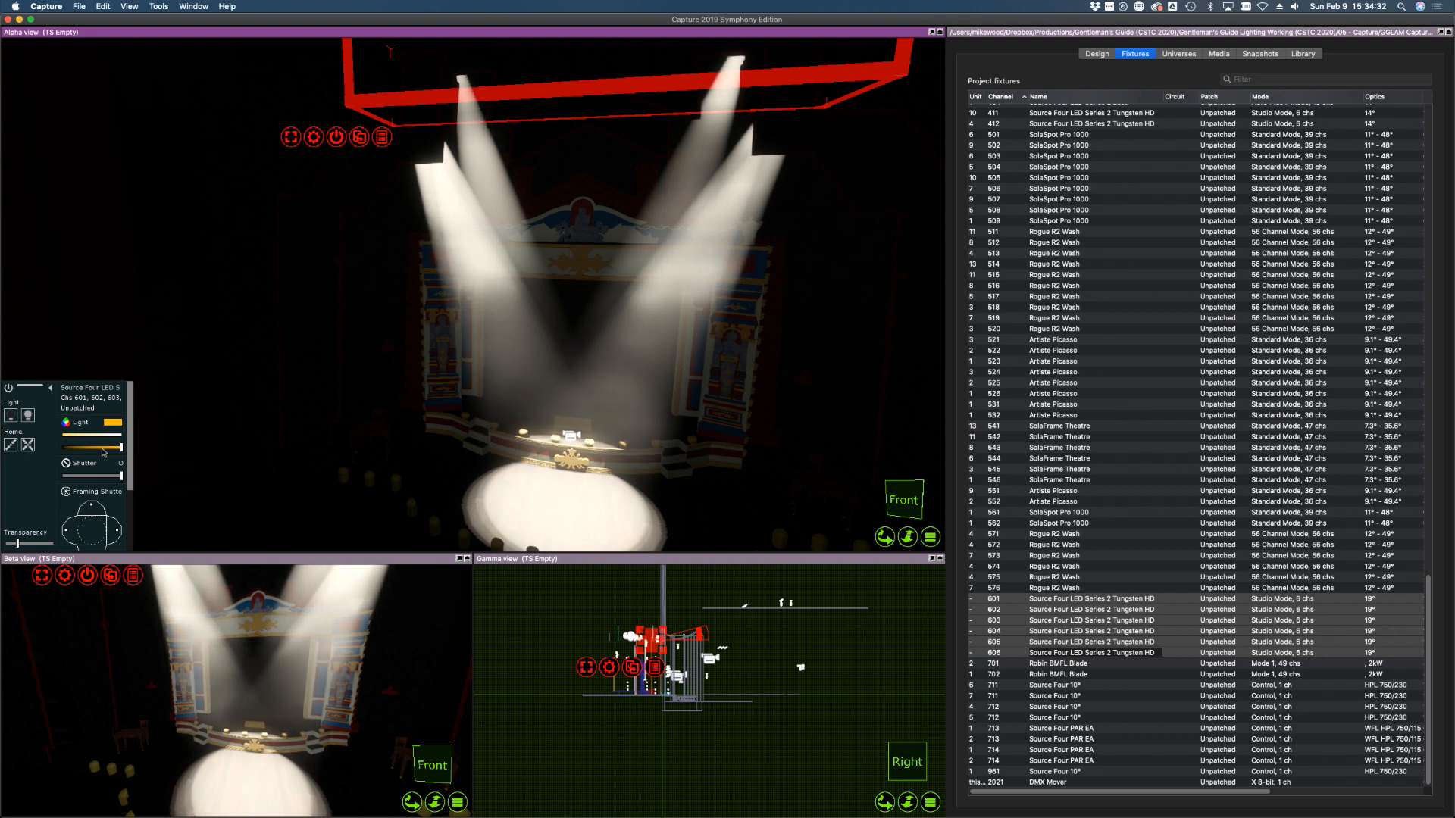
{"action": "left_click_drag", "start_coordinate": [120, 447], "coordinate": [50, 447]}
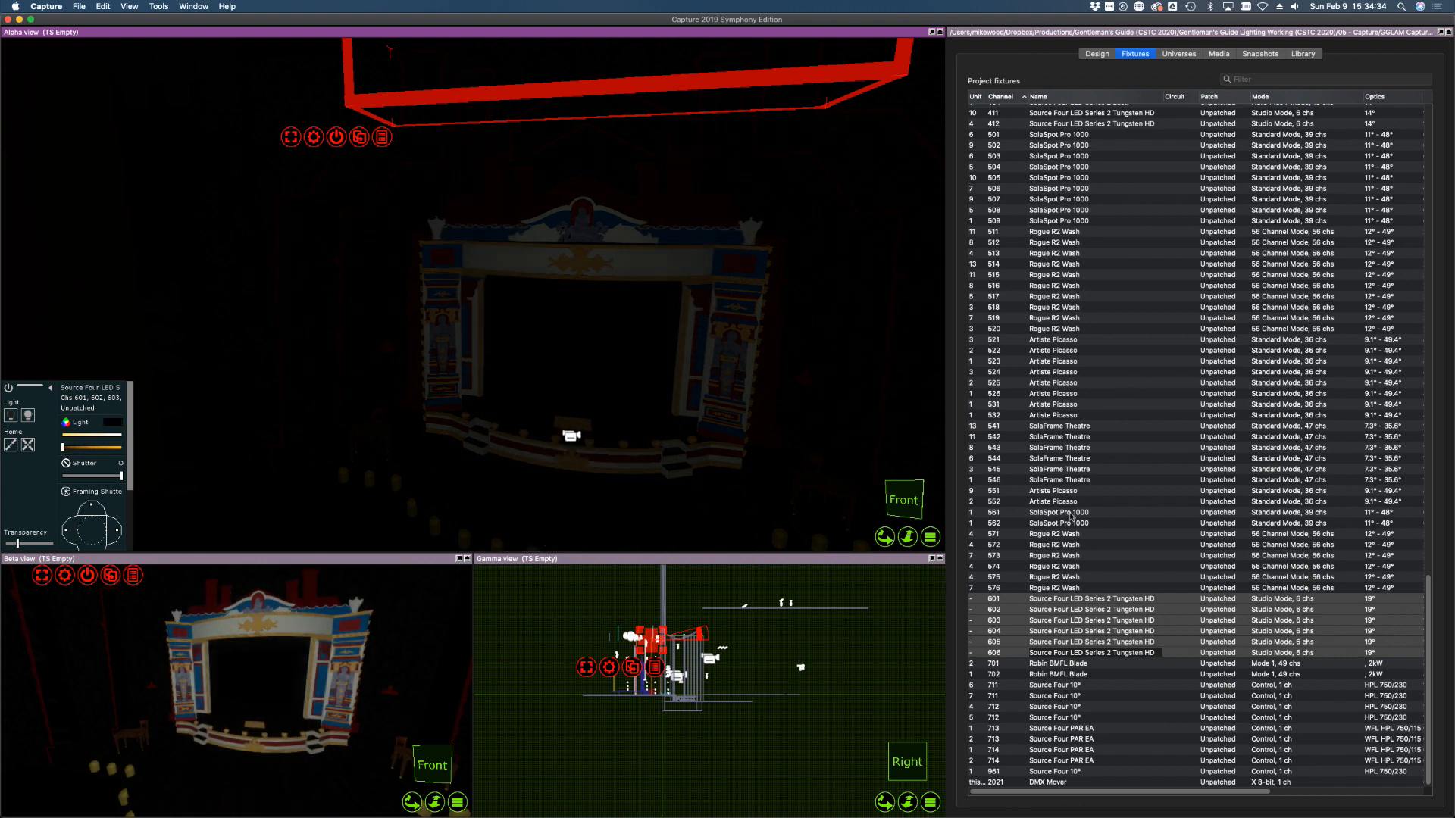
Bring Source Four 10° fixtures 711–712 to full and aim their beams onto the stage and header
{"action": "left_click", "coordinate": [1079, 686]}
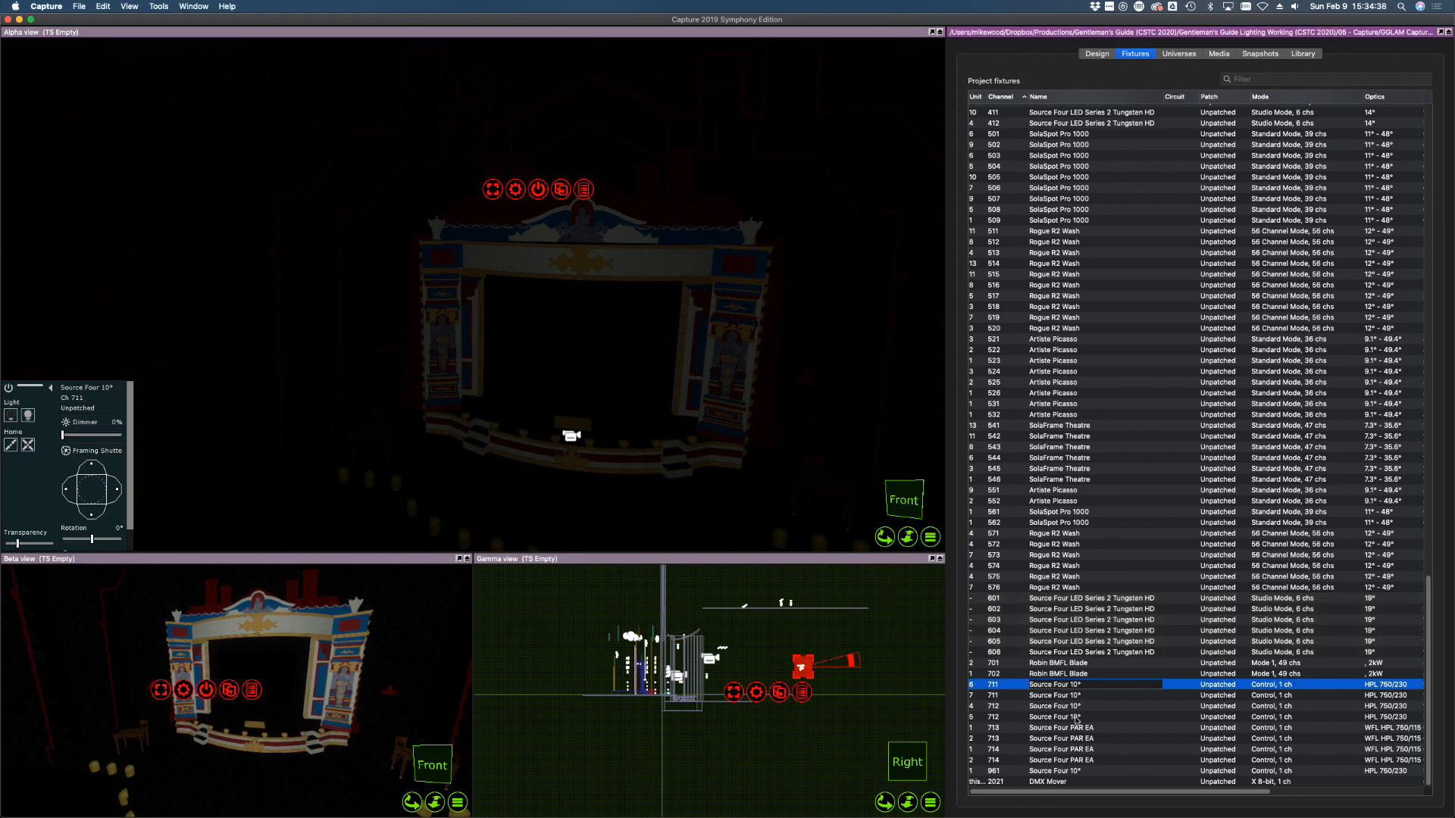
{"action": "left_click", "coordinate": [1075, 717], "text": "shift"}
{"action": "mouse_move", "coordinate": [1086, 792]}
{"action": "left_mouse_down"}
{"action": "mouse_move", "coordinate": [1285, 801]}
{"action": "mouse_move", "coordinate": [1064, 792]}
{"action": "left_mouse_up"}
{"action": "middle_click_drag", "start_coordinate": [182, 504], "coordinate": [179, 503]}
{"action": "left_click", "coordinate": [30, 415]}
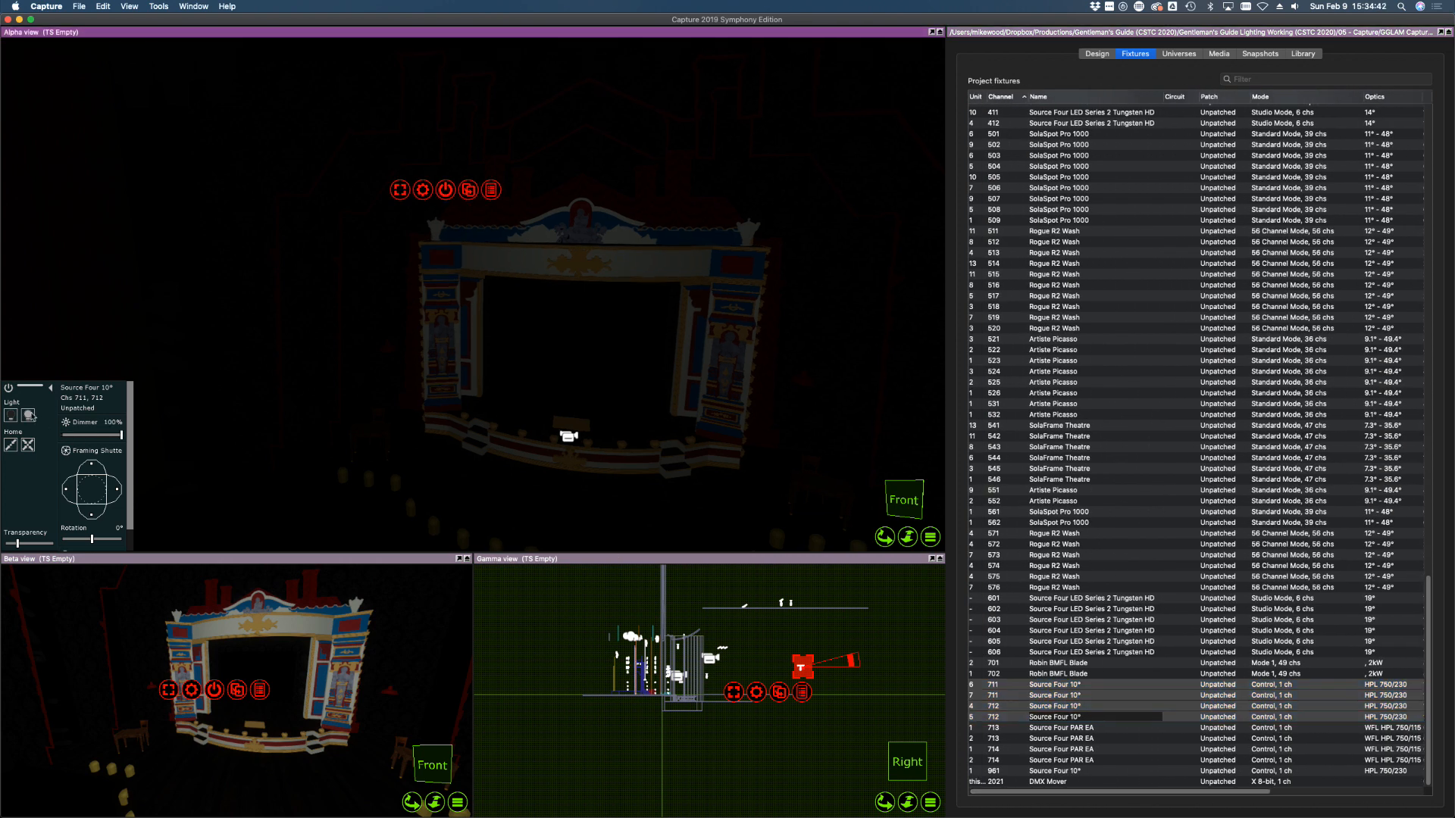
{"action": "left_click", "coordinate": [581, 383]}
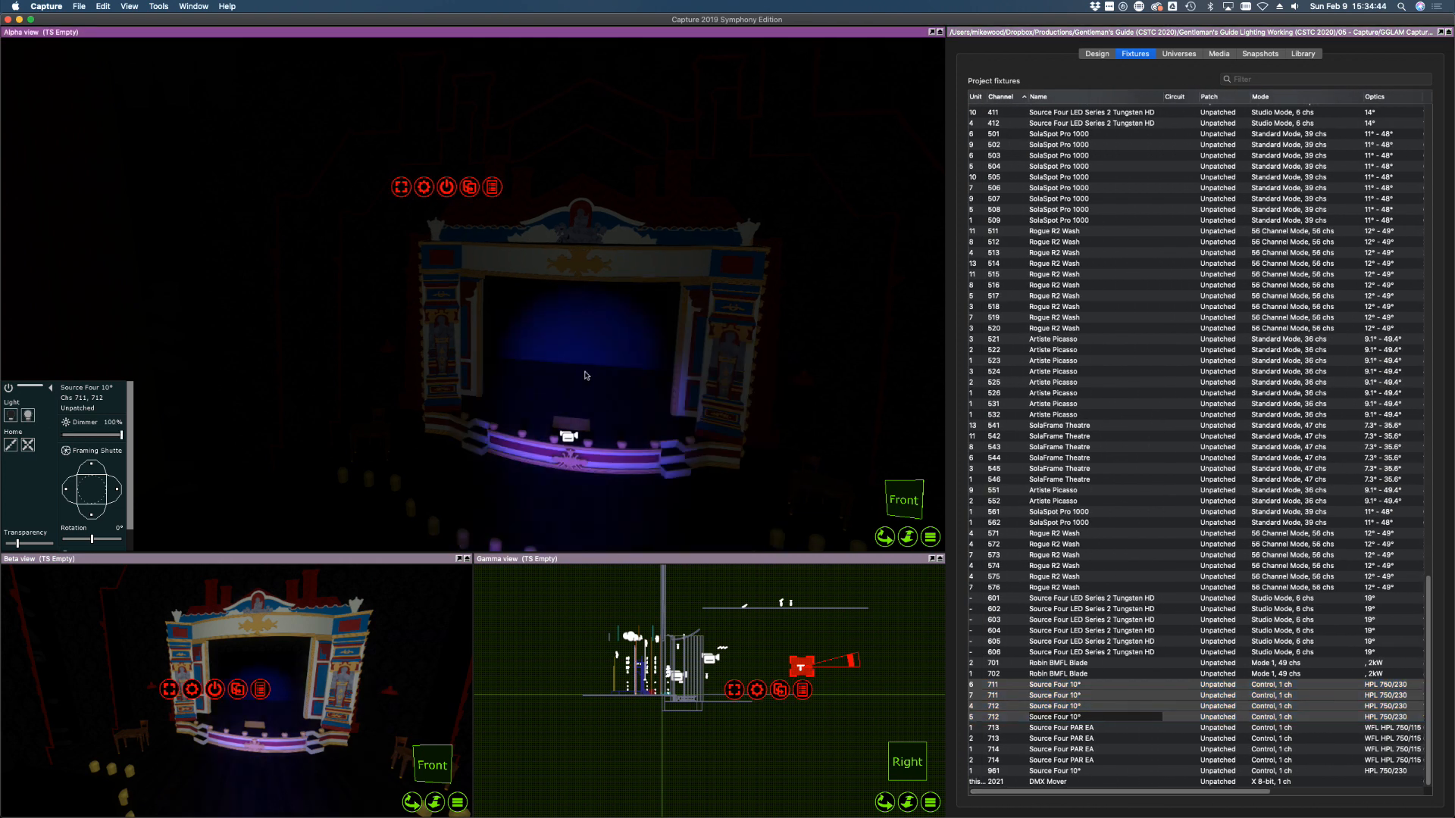
{"action": "left_click", "coordinate": [586, 333]}
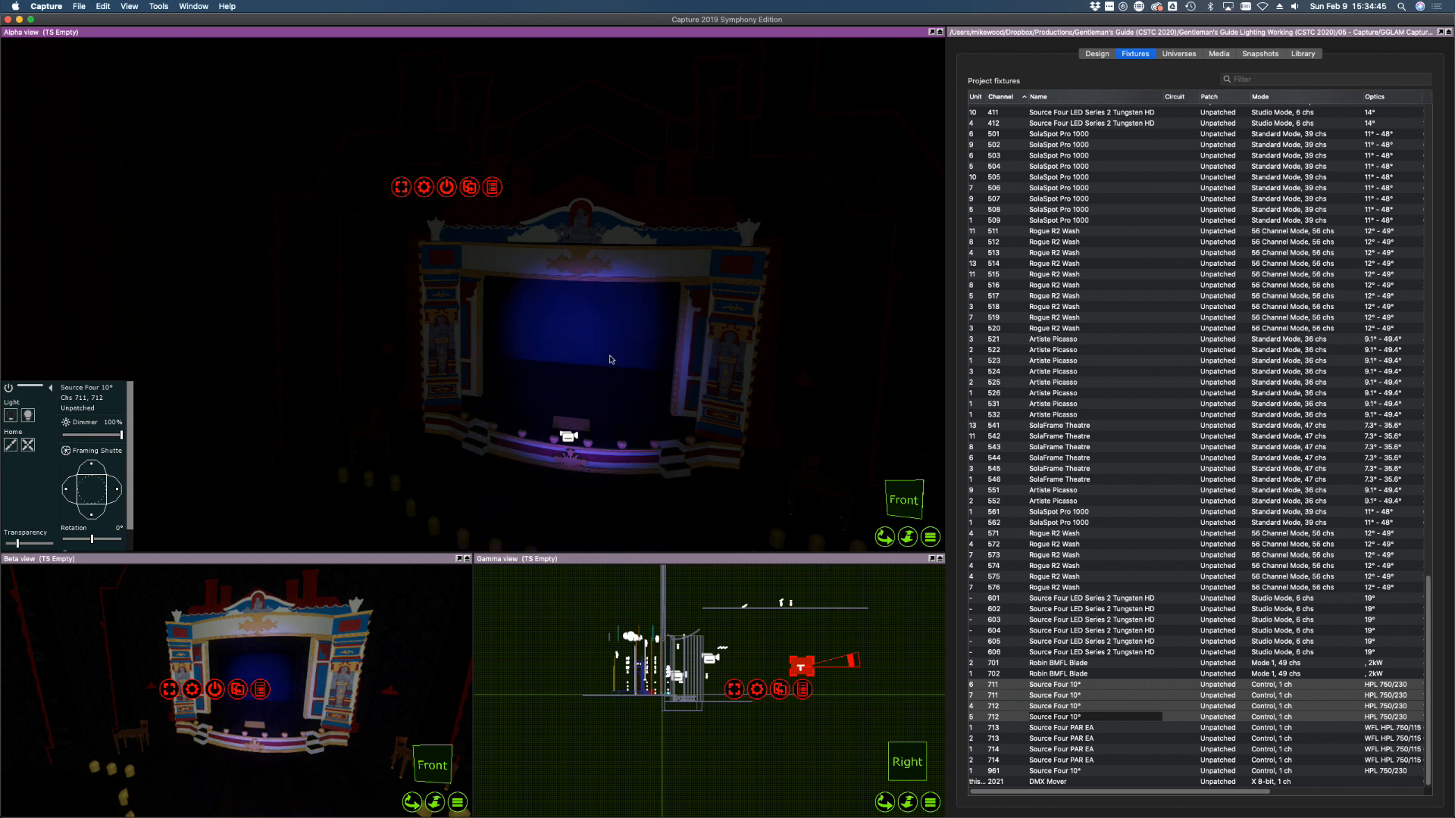
Reselect the Source Four 10° fixtures 711 and 712 and turn them off
{"action": "left_click", "coordinate": [1126, 652]}
{"action": "left_click", "coordinate": [1127, 684]}
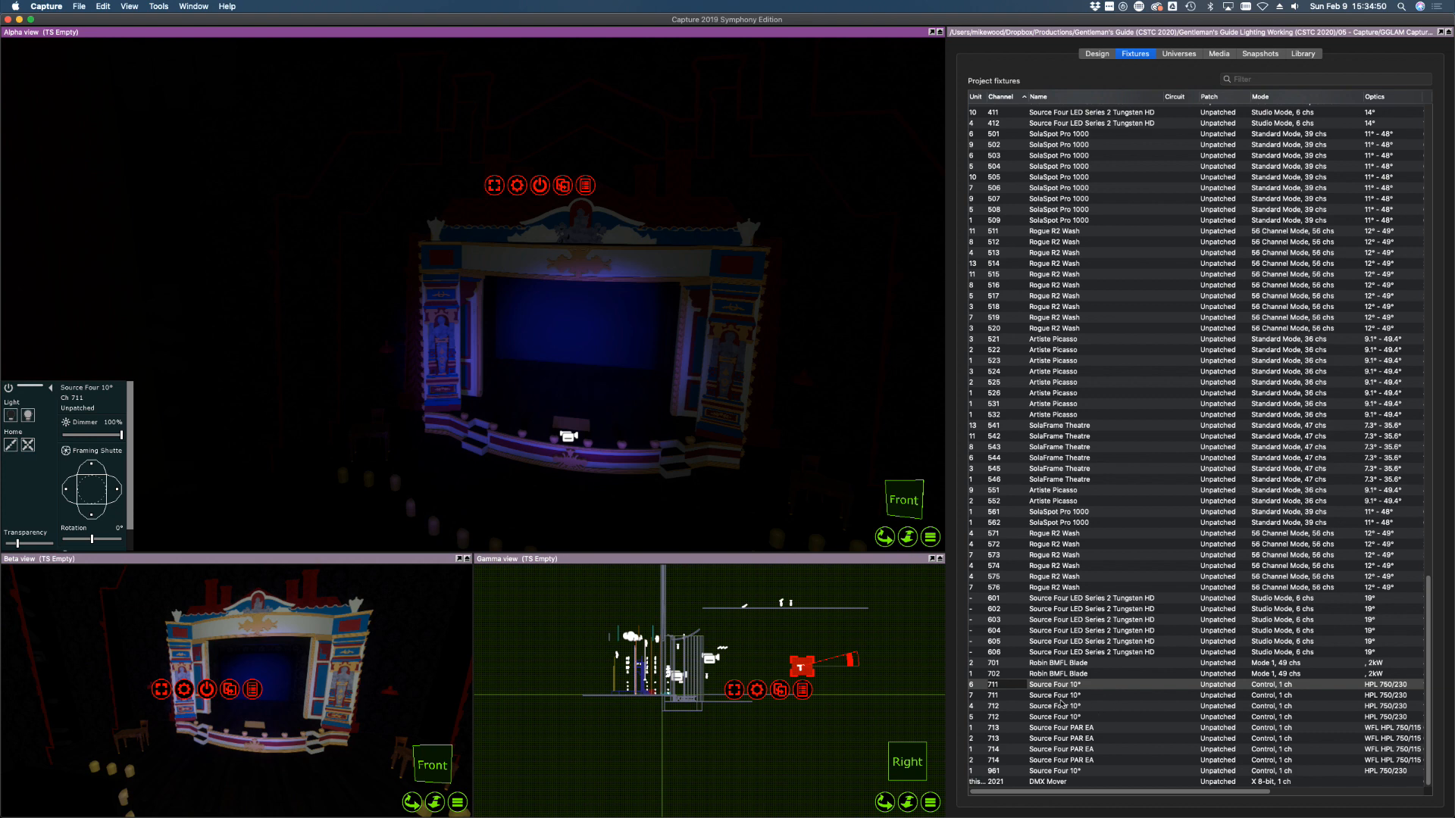
{"action": "left_click", "coordinate": [1057, 718]}
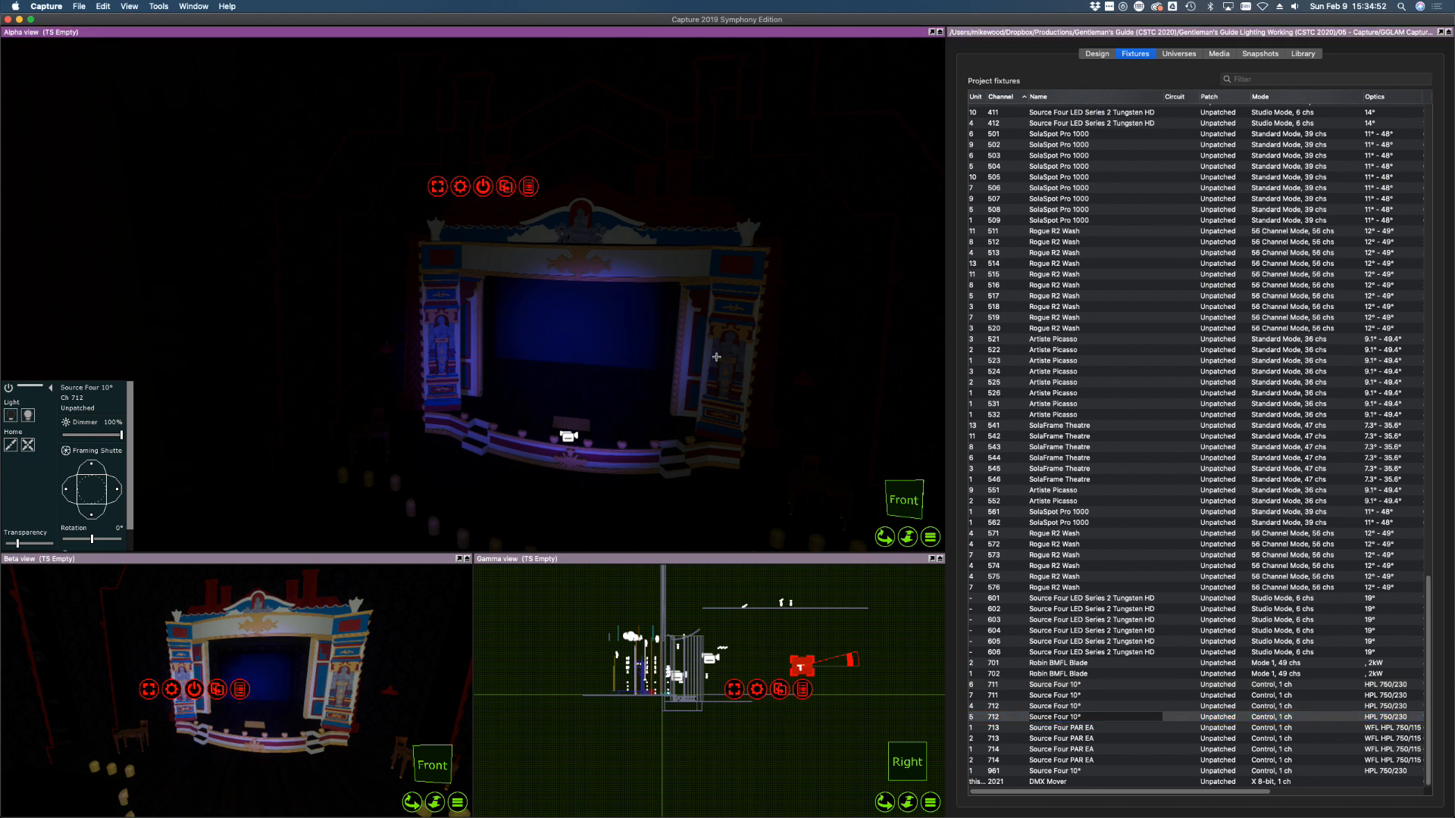
{"action": "left_click", "coordinate": [1061, 708]}
{"action": "left_click", "coordinate": [653, 355]}
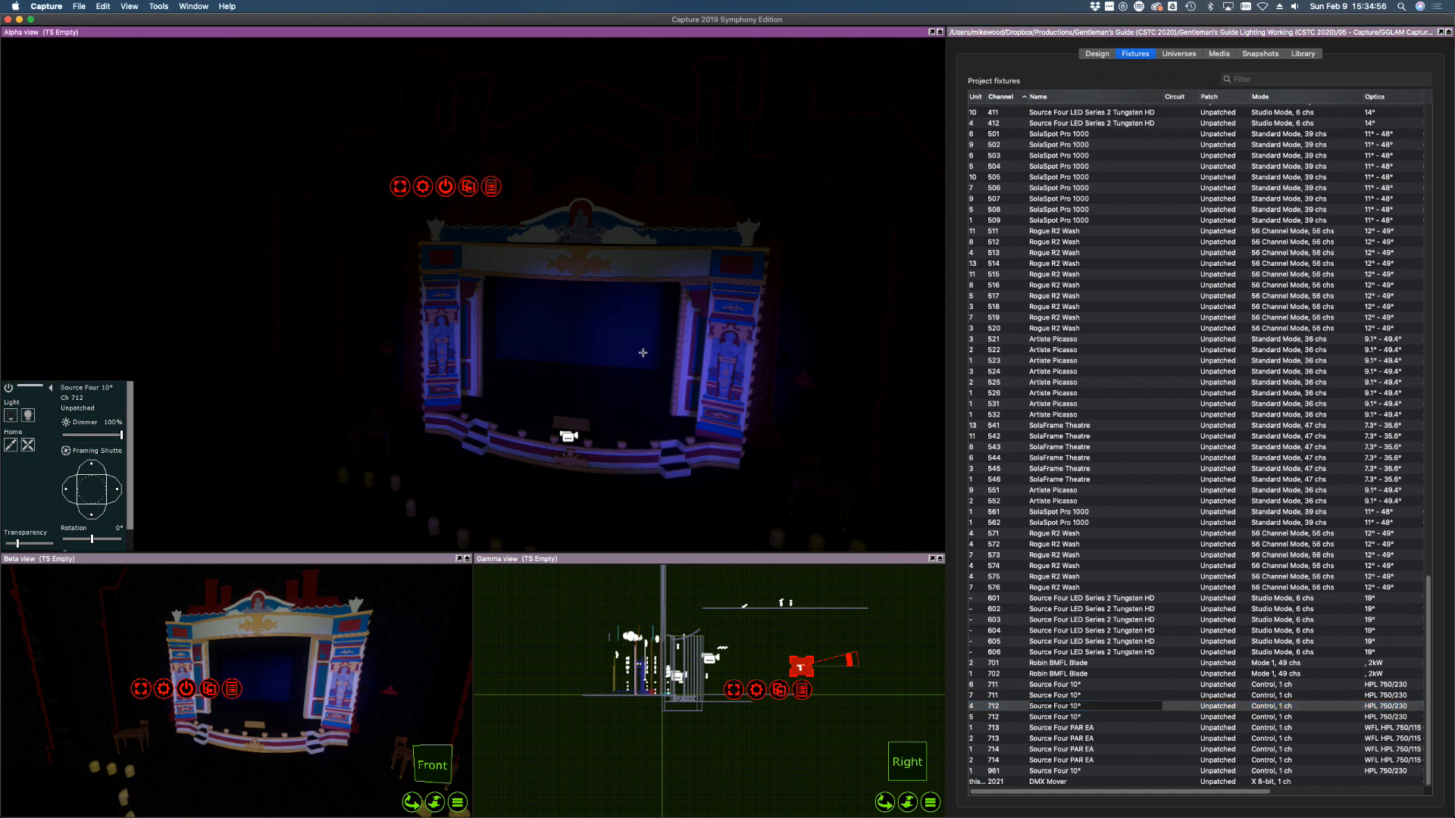
{"action": "left_click", "coordinate": [1051, 697]}
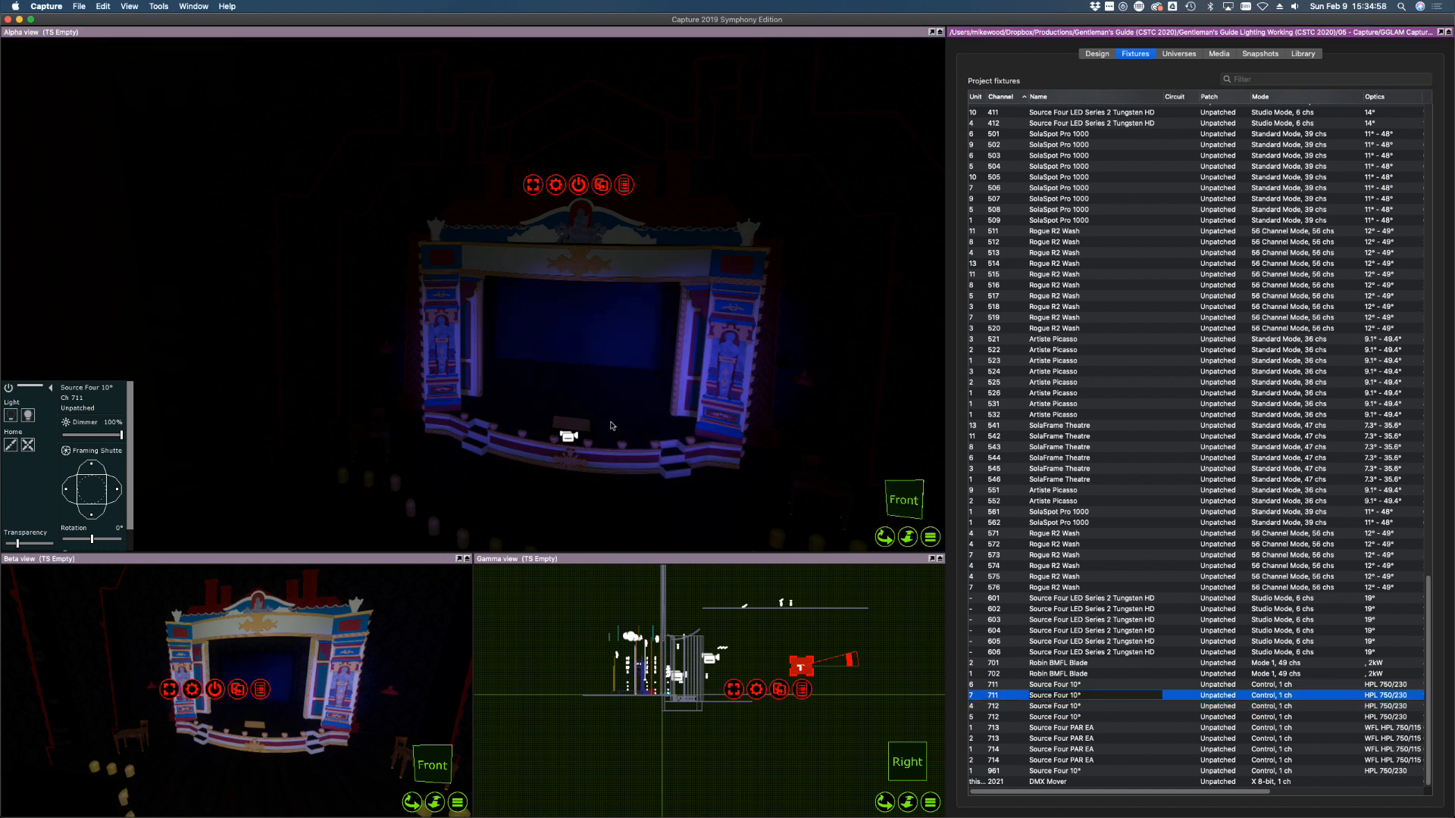
{"action": "left_click", "coordinate": [563, 355]}
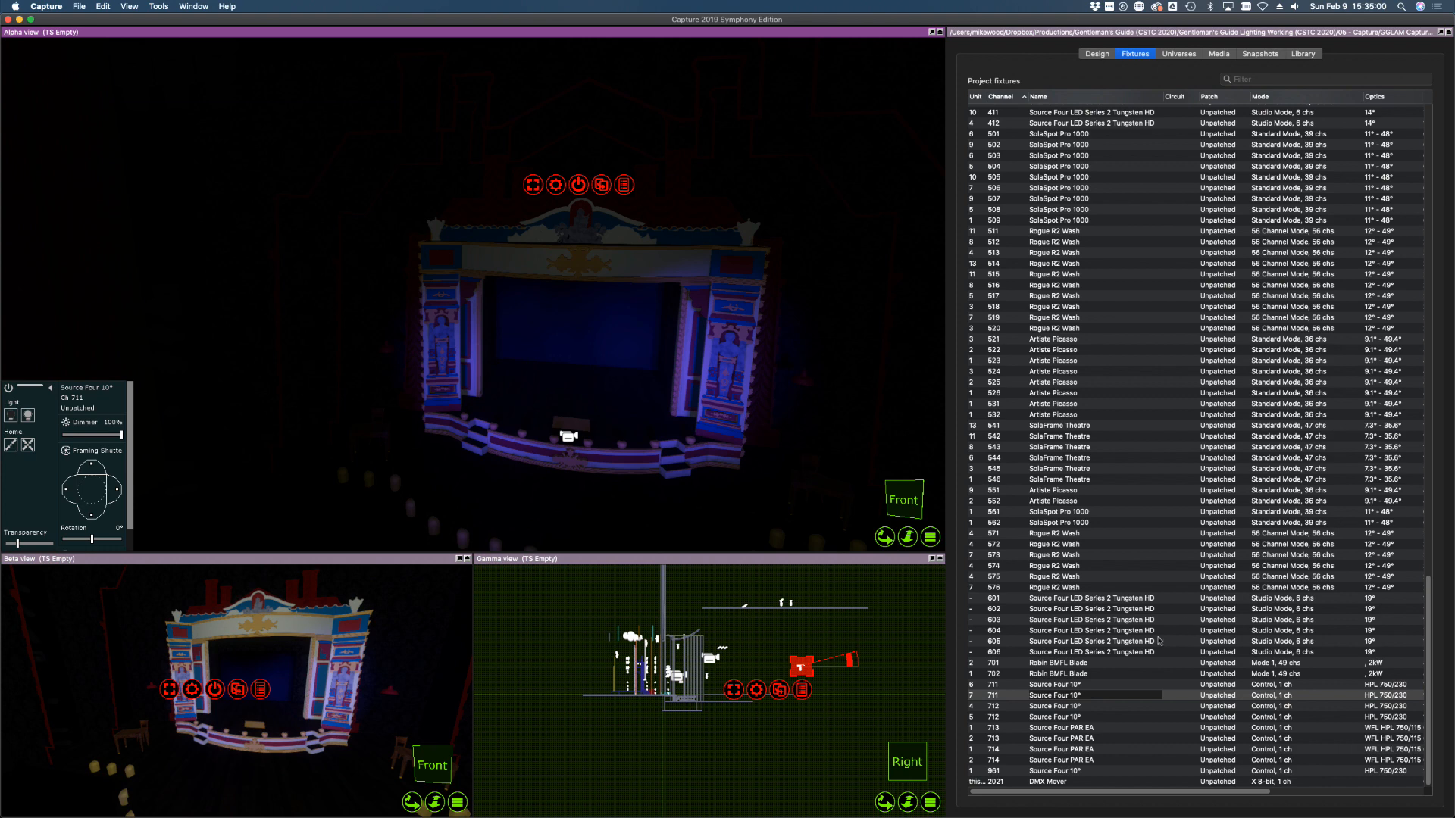
{"action": "left_click", "coordinate": [1080, 686]}
{"action": "left_click", "coordinate": [1070, 718], "text": "shift"}
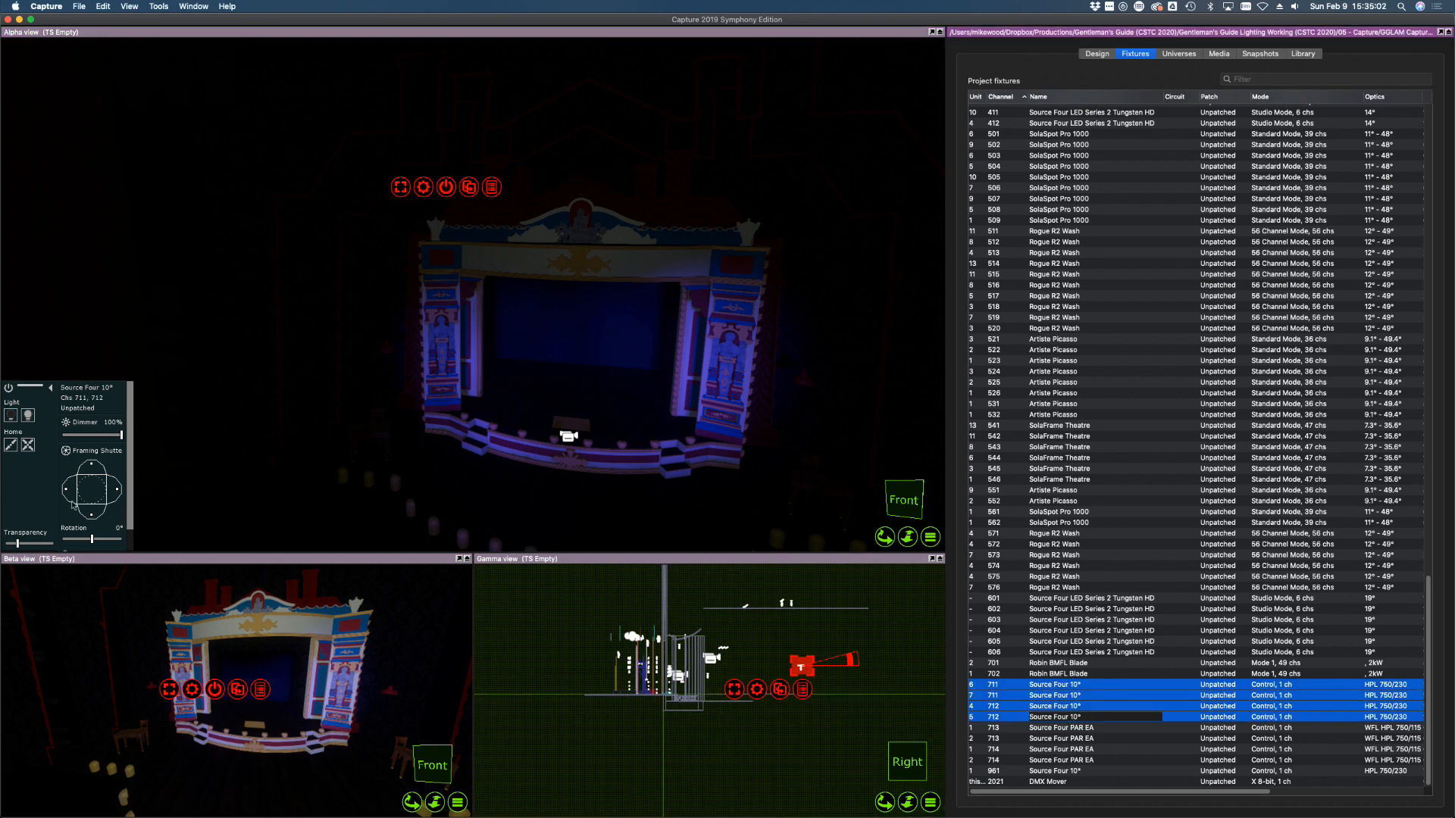
{"action": "left_click", "coordinate": [11, 417]}
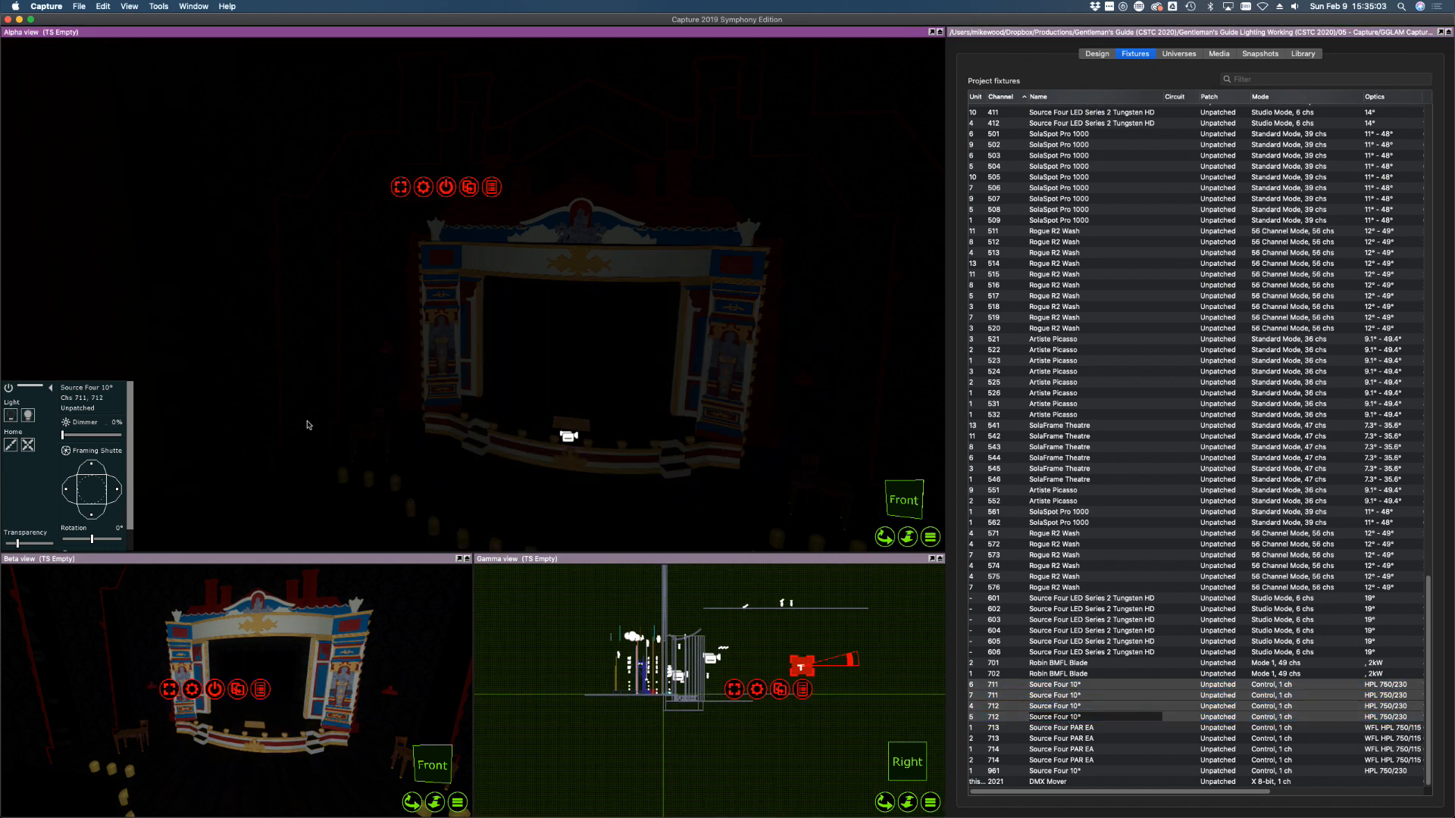
Bring PAR EA fixtures 713–714 to full, then switch fixtures 711–714 all off
{"action": "left_click", "coordinate": [1055, 727]}
{"action": "left_click", "coordinate": [1055, 760], "text": "shift"}
{"action": "left_click", "coordinate": [28, 415]}
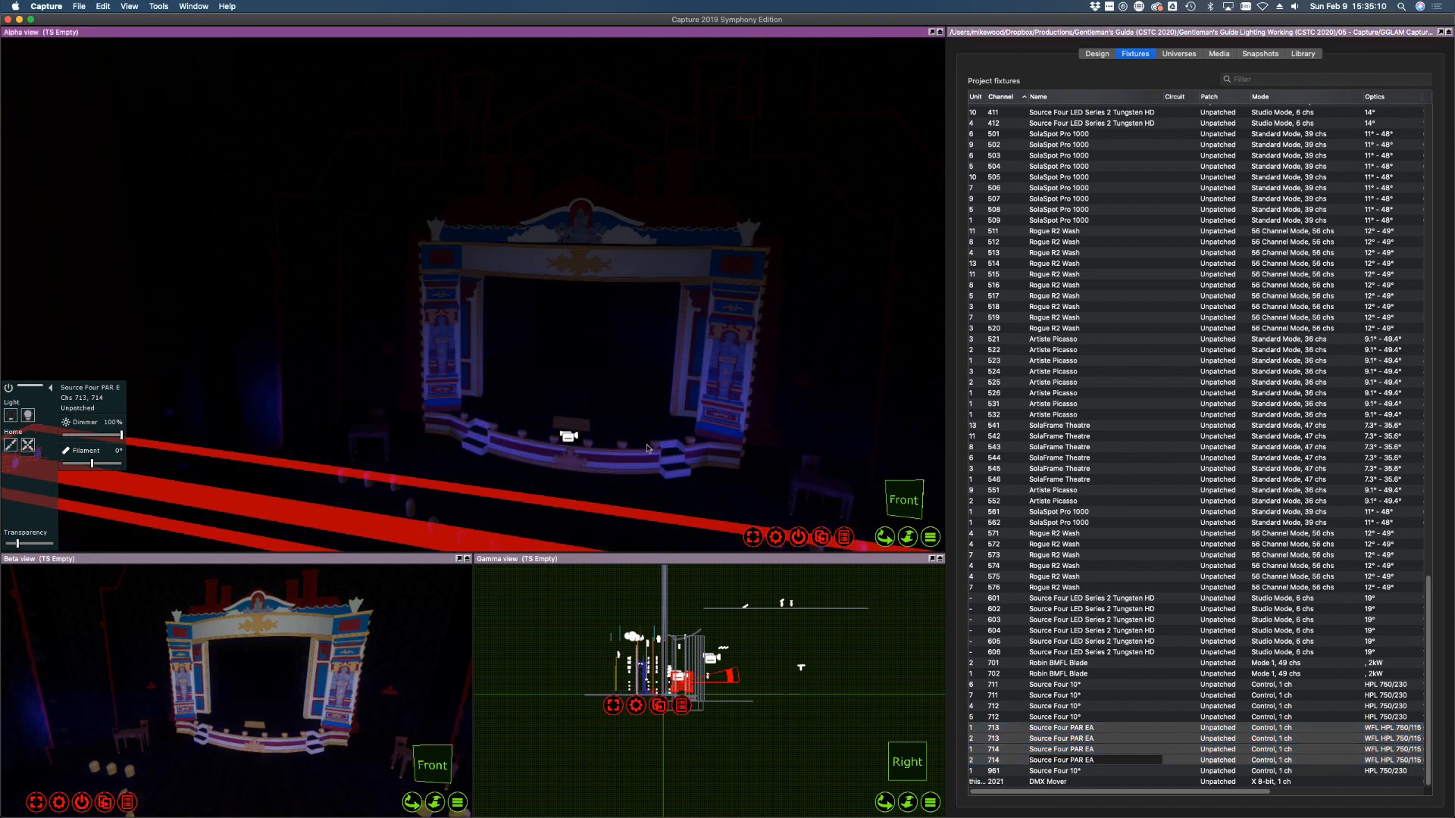
{"action": "left_click", "coordinate": [1057, 717]}
{"action": "left_click", "coordinate": [1053, 760]}
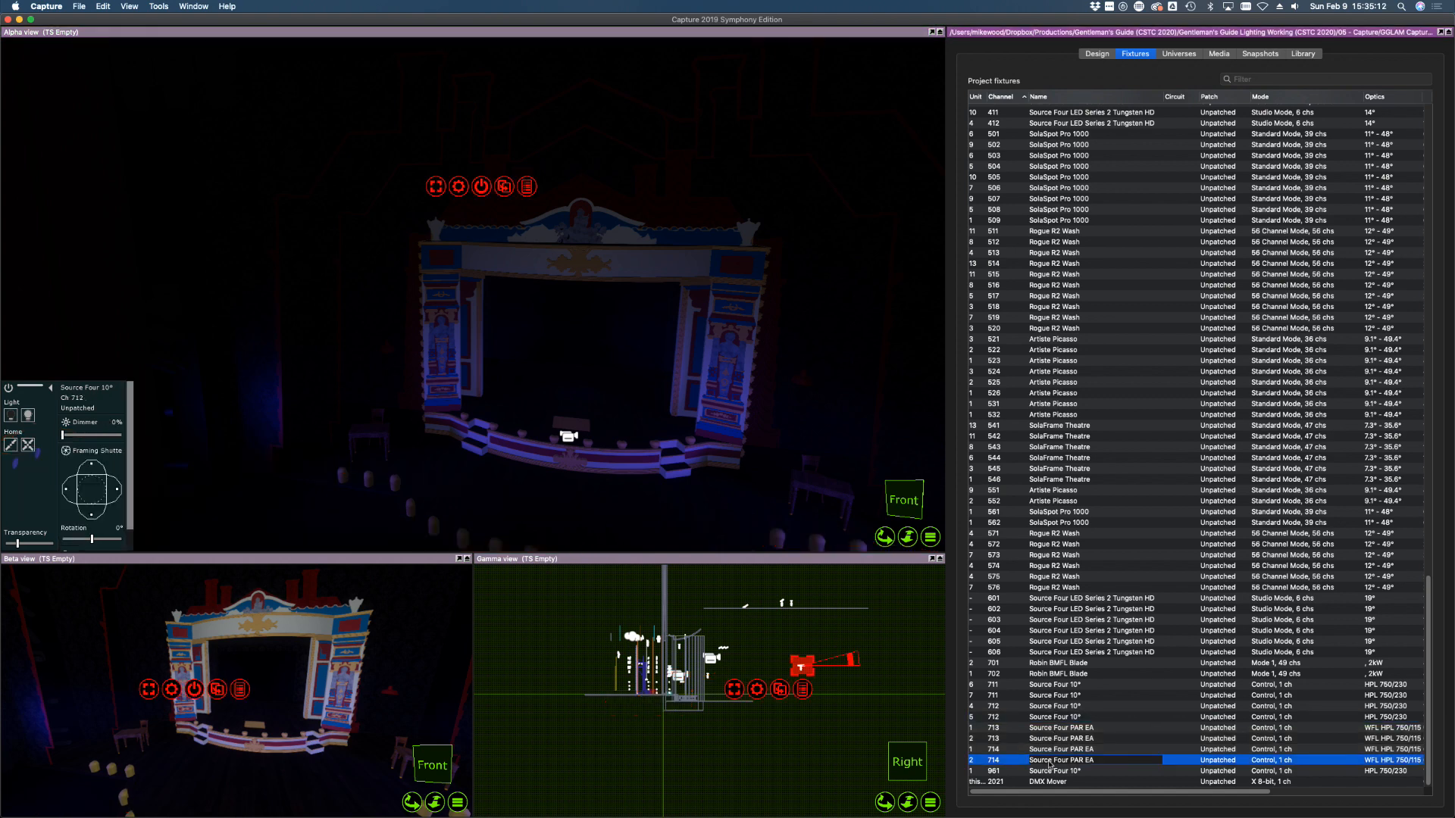
{"action": "left_click", "coordinate": [1056, 693], "text": "shift"}
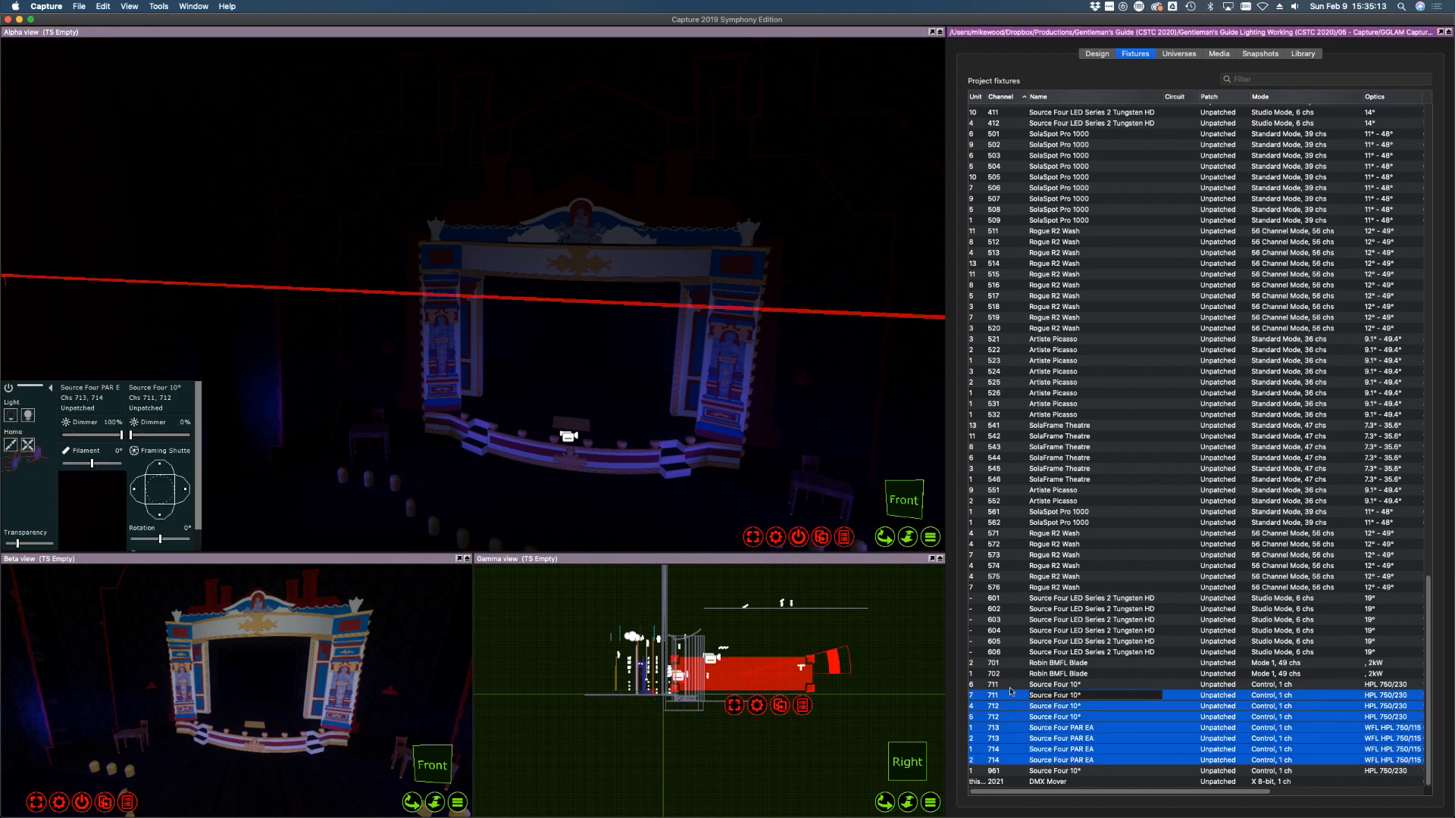
{"action": "left_click", "coordinate": [1050, 684], "text": "shift"}
{"action": "left_click", "coordinate": [13, 414]}
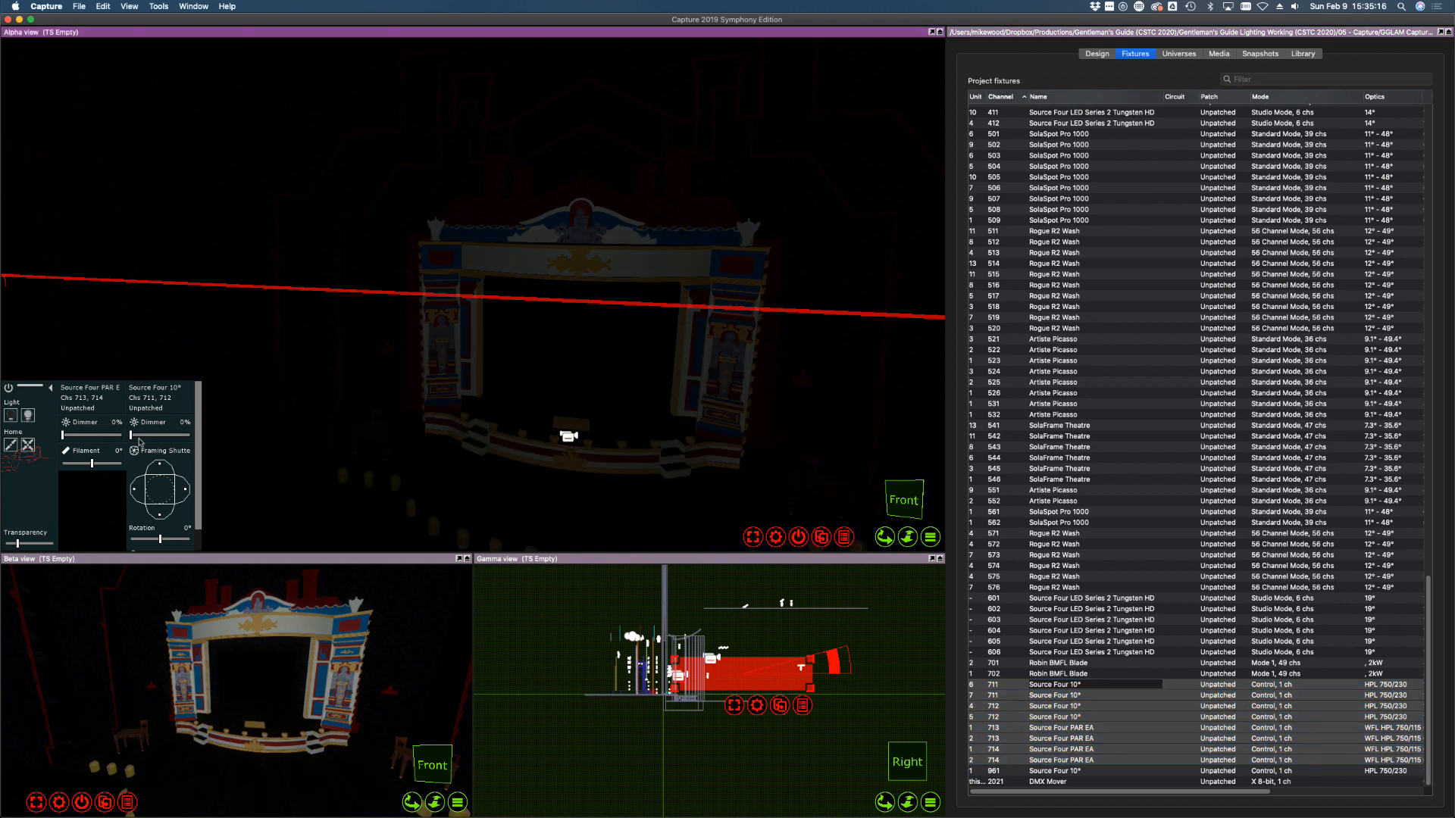
{"action": "left_click", "coordinate": [1093, 673]}
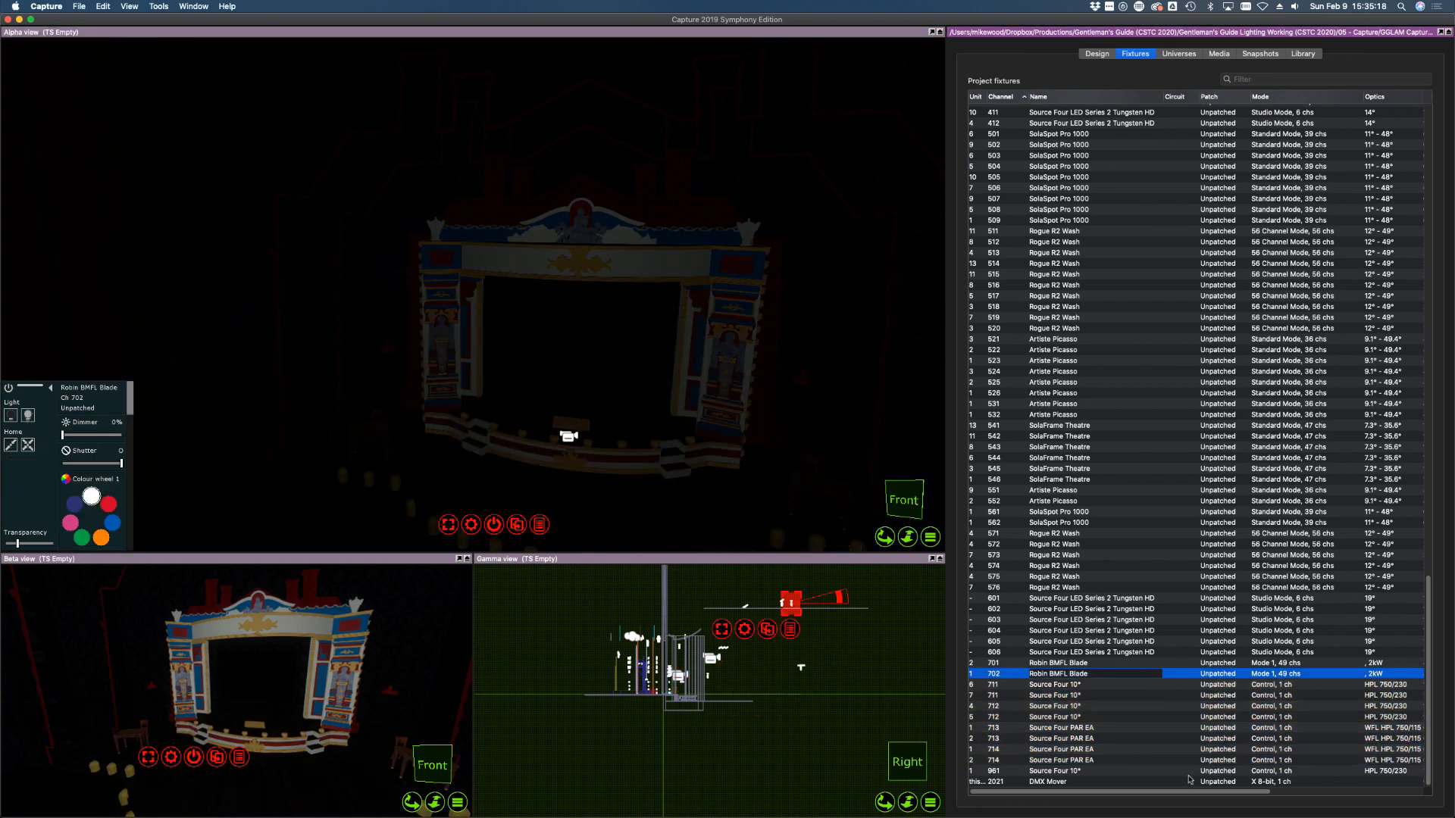
{"action": "left_click_drag", "start_coordinate": [1190, 792], "coordinate": [1331, 796]}
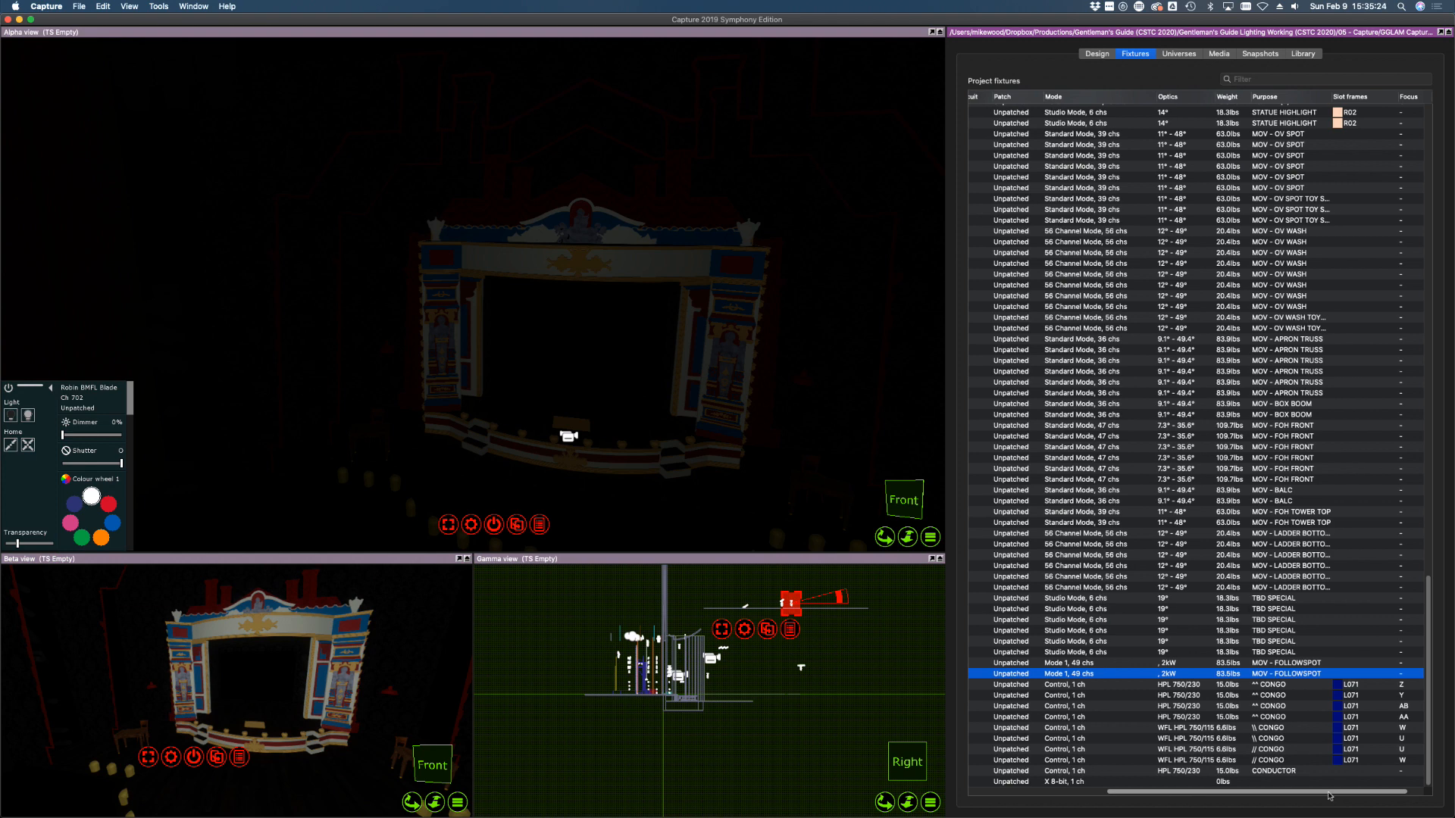
{"action": "left_click_drag", "start_coordinate": [1330, 795], "coordinate": [1367, 803]}
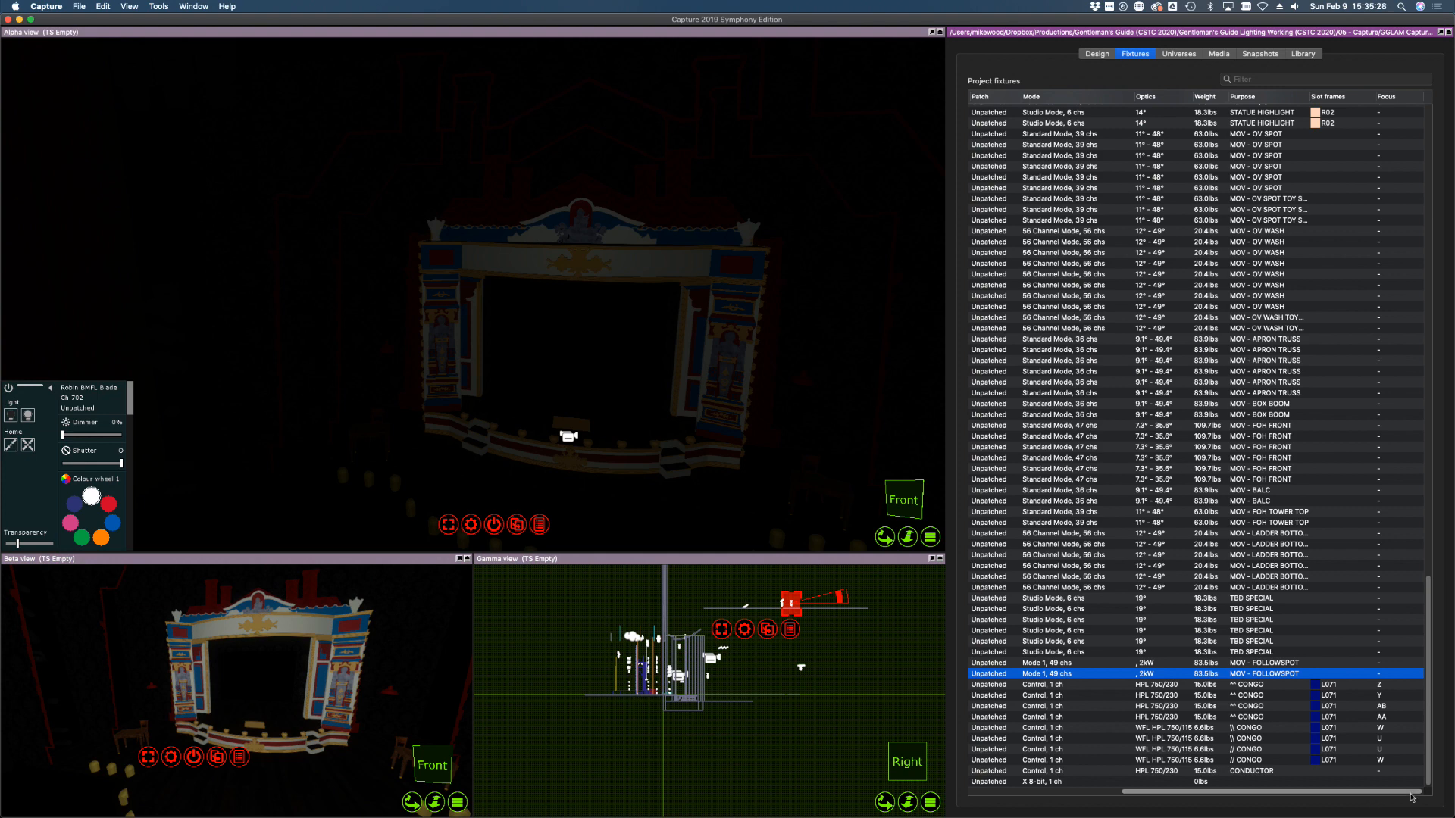
{"action": "left_click_drag", "start_coordinate": [1414, 796], "coordinate": [1137, 792]}
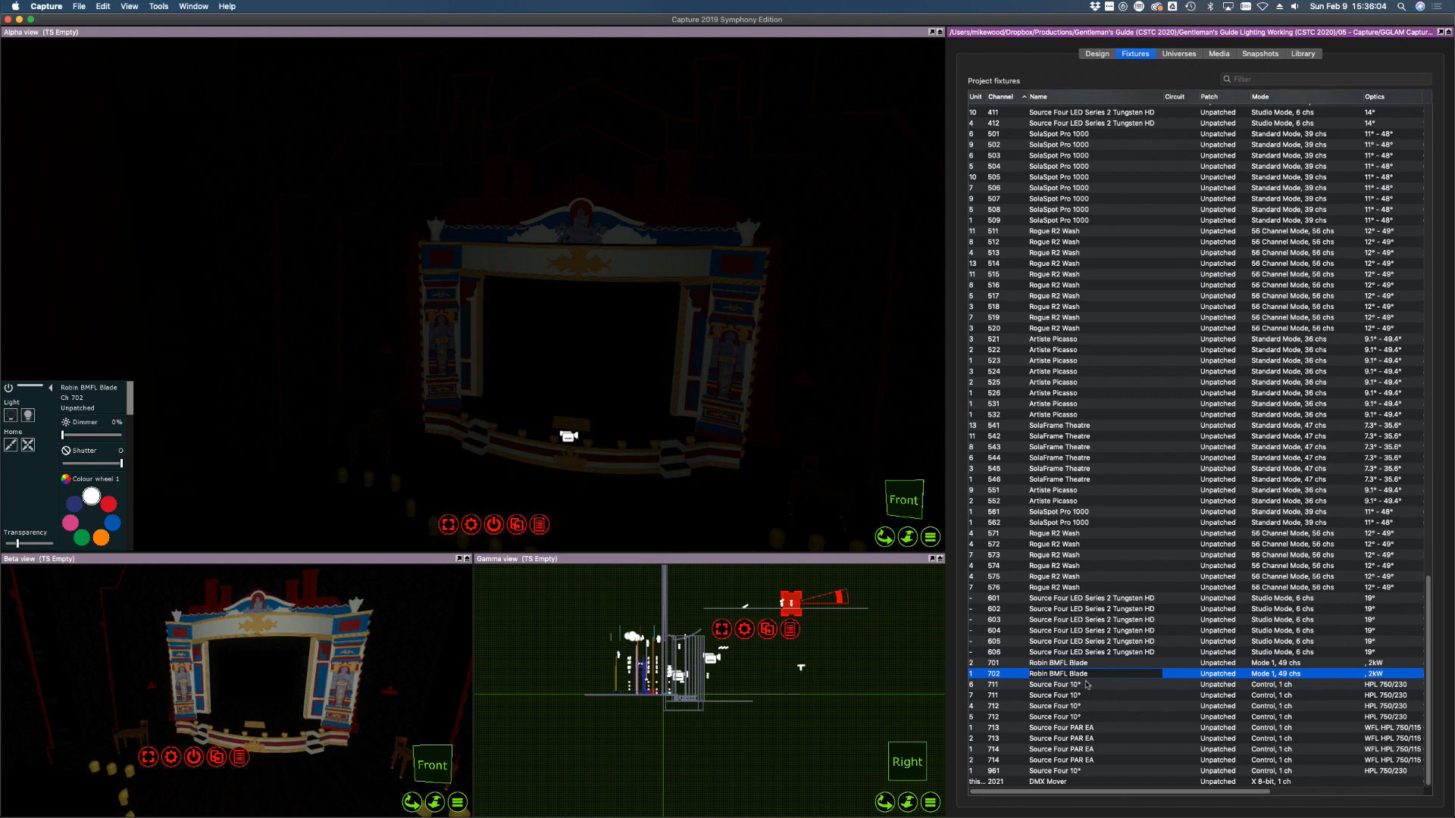
{"action": "left_click", "coordinate": [1088, 685]}
{"action": "left_click", "coordinate": [1290, 717], "text": "shift"}
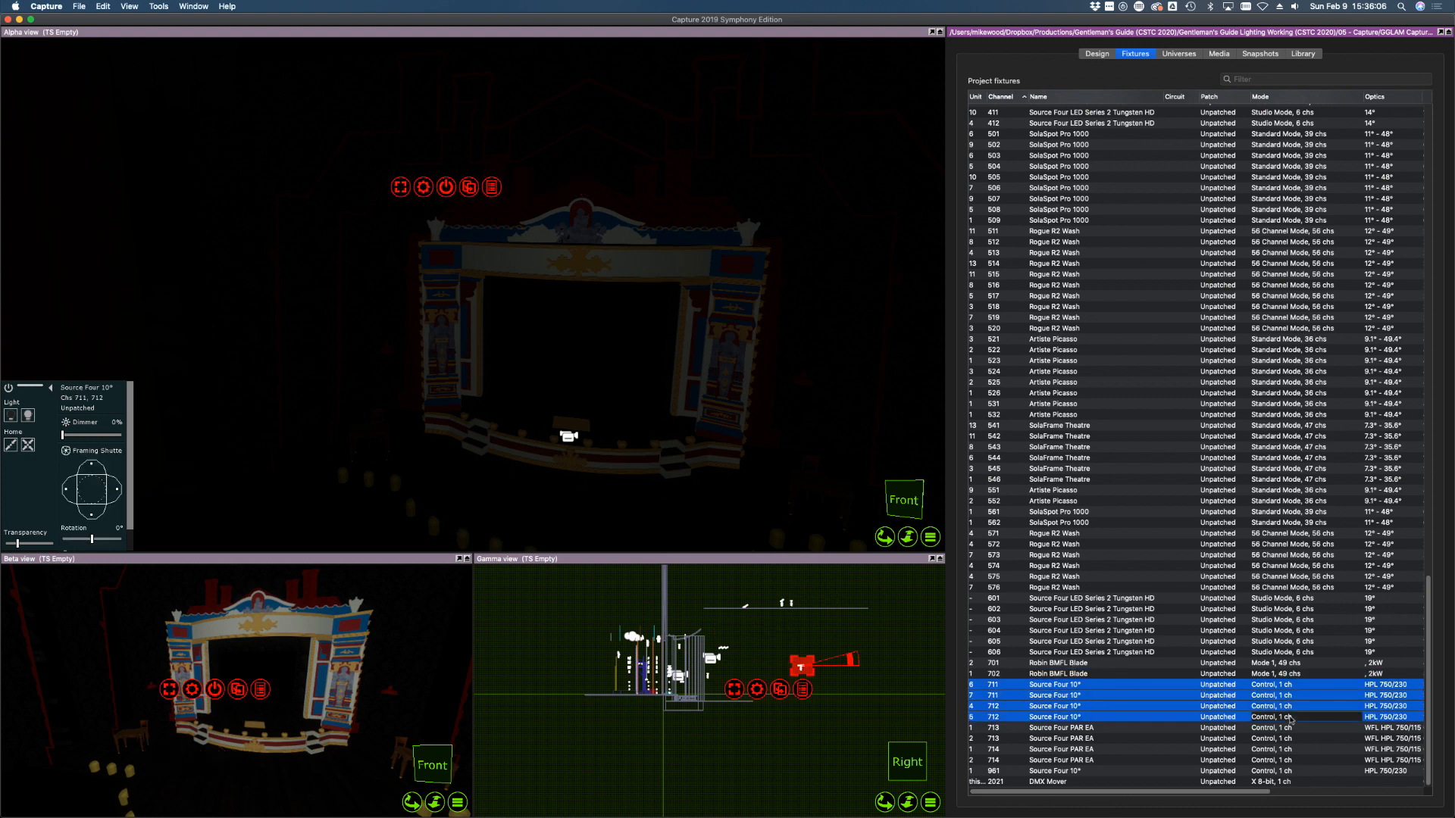
{"action": "left_click", "coordinate": [1084, 663]}
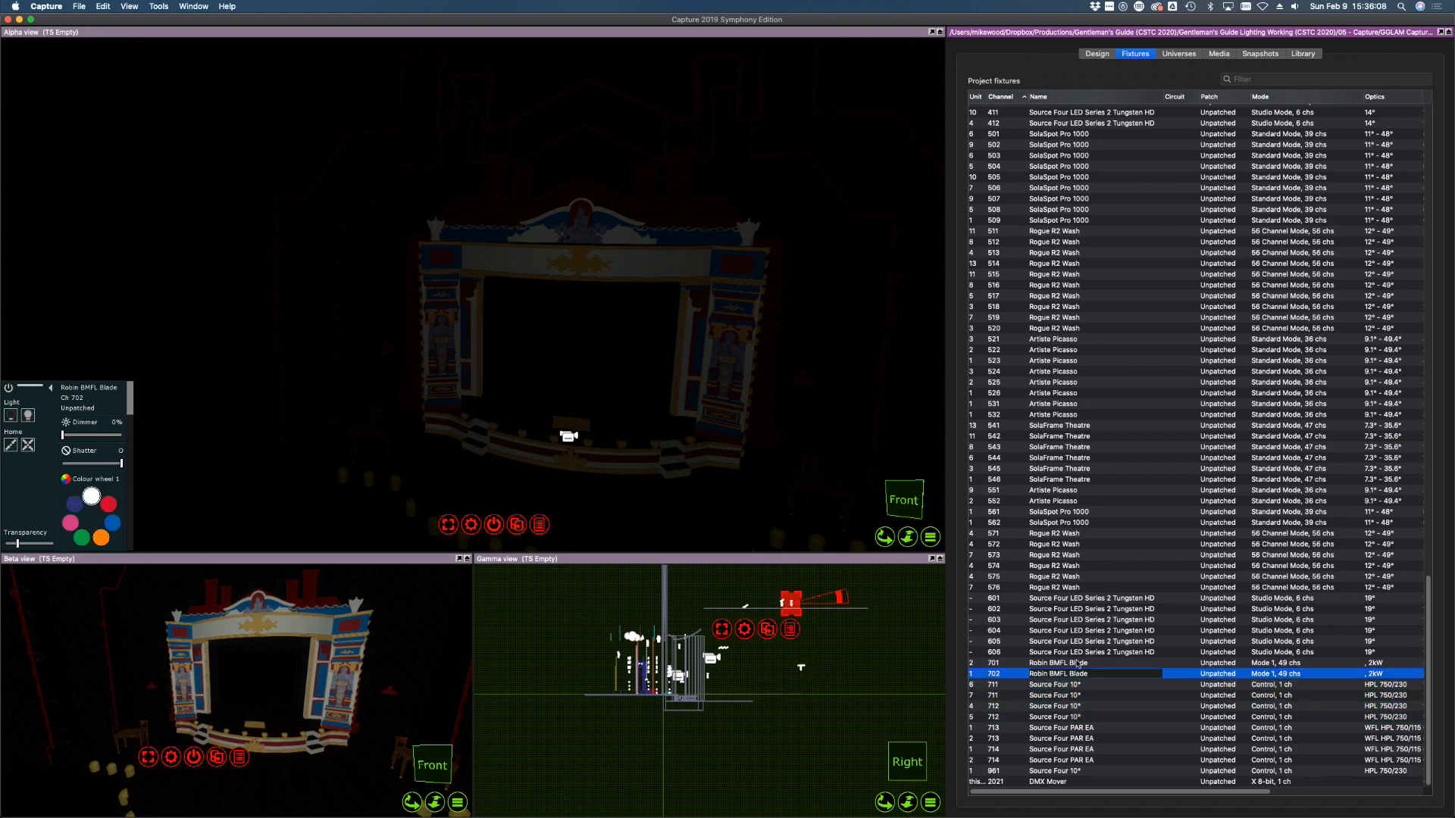
{"action": "left_click", "coordinate": [1066, 674], "text": "shift"}
{"action": "left_click", "coordinate": [1068, 685]}
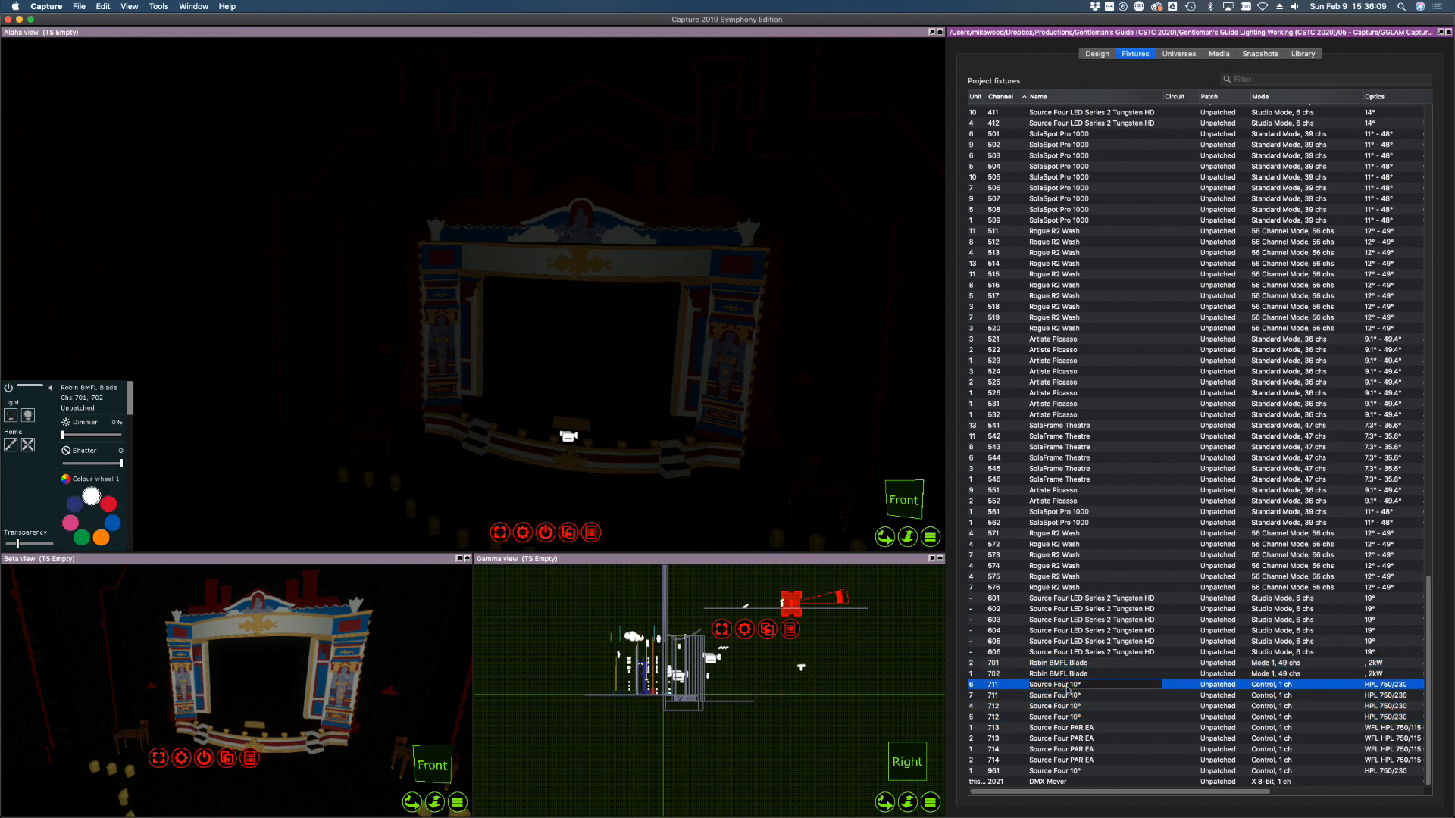
{"action": "left_click", "coordinate": [1062, 717], "text": "shift"}
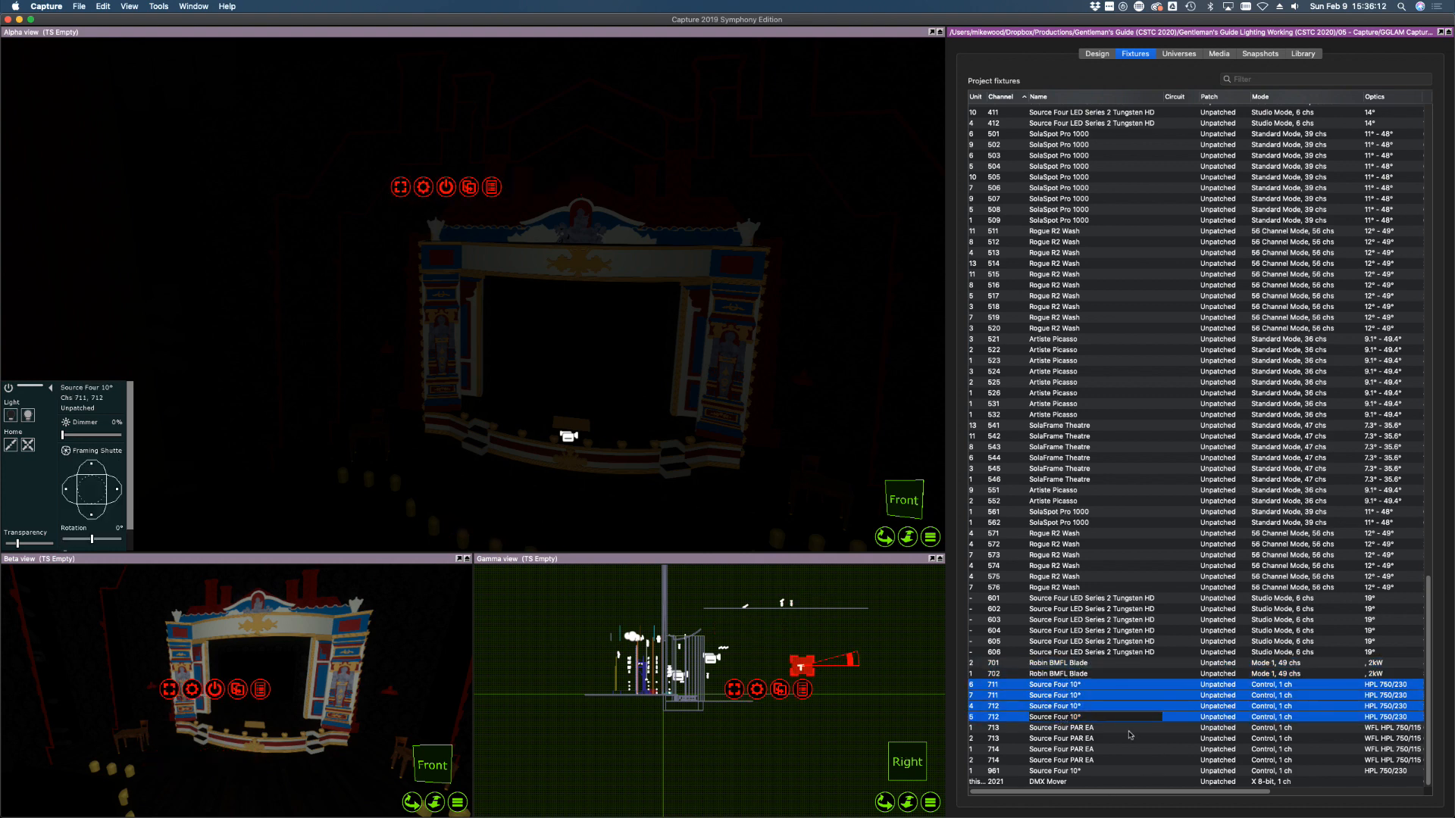
Bring Source Four 10° fixture 961 to full, refocus its pool upstage, then delete it
{"action": "left_click", "coordinate": [1063, 772]}
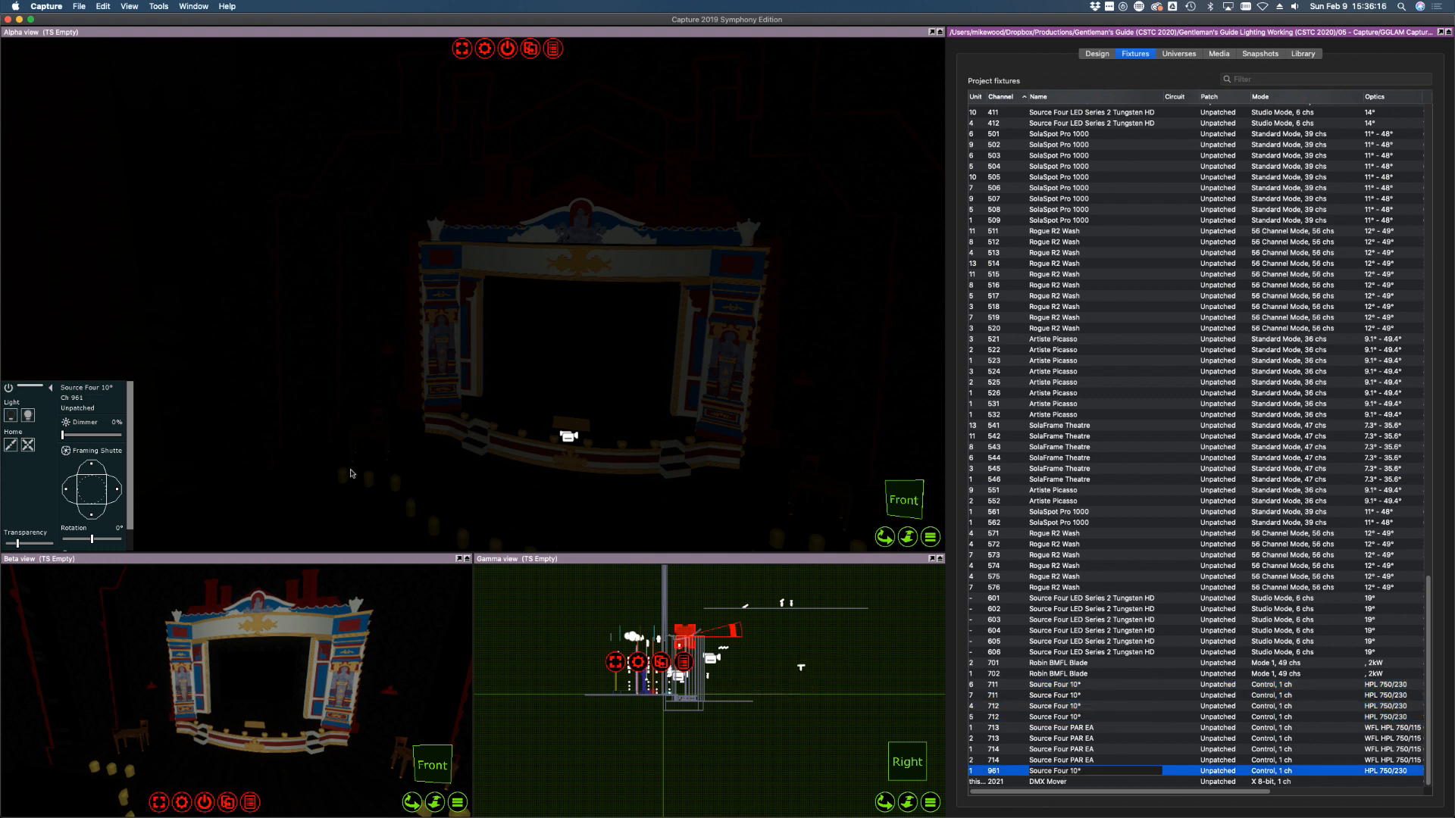
{"action": "left_click_drag", "start_coordinate": [89, 436], "coordinate": [286, 442]}
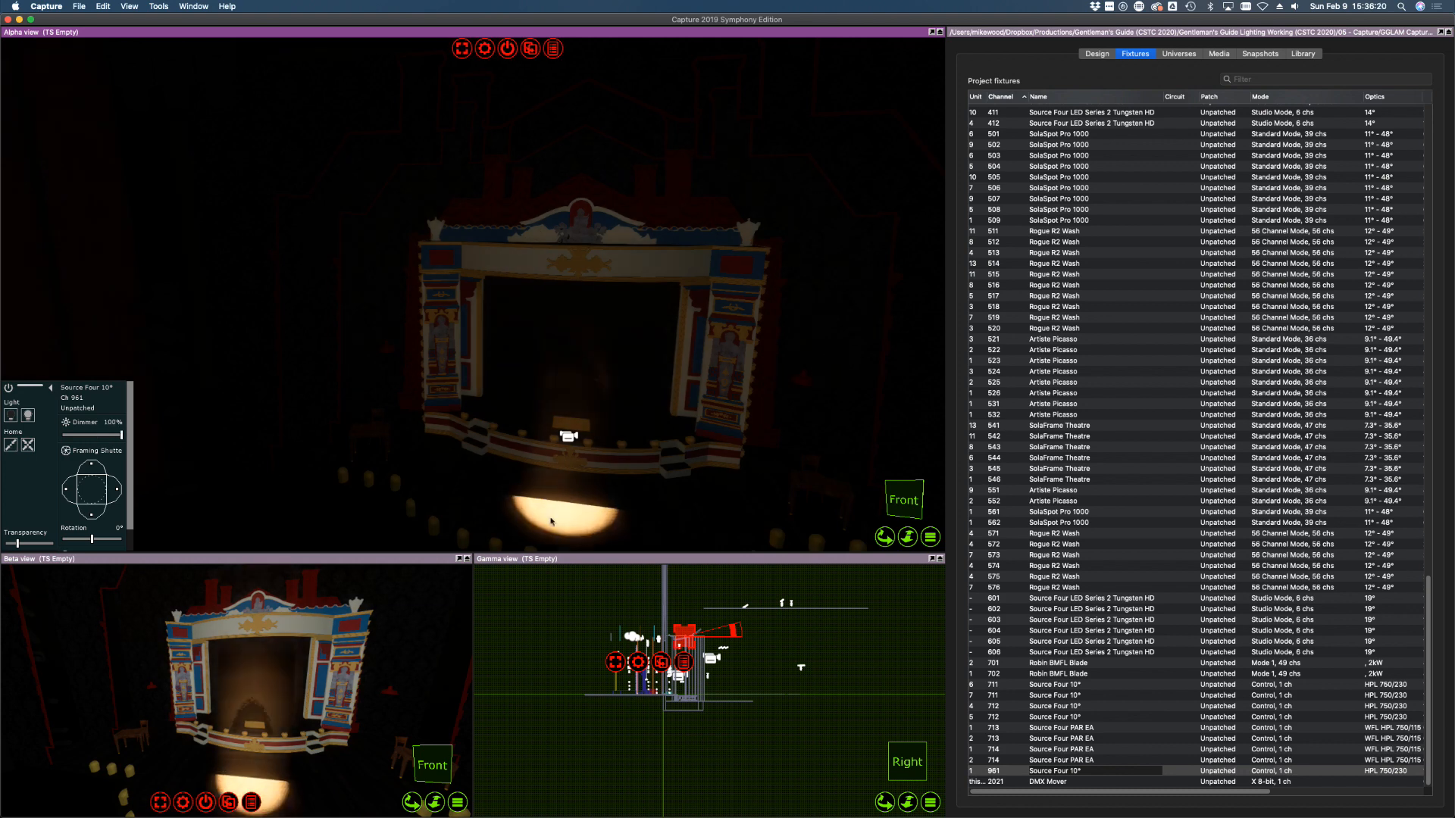
{"action": "middle_click_drag", "start_coordinate": [543, 529], "coordinate": [537, 552]}
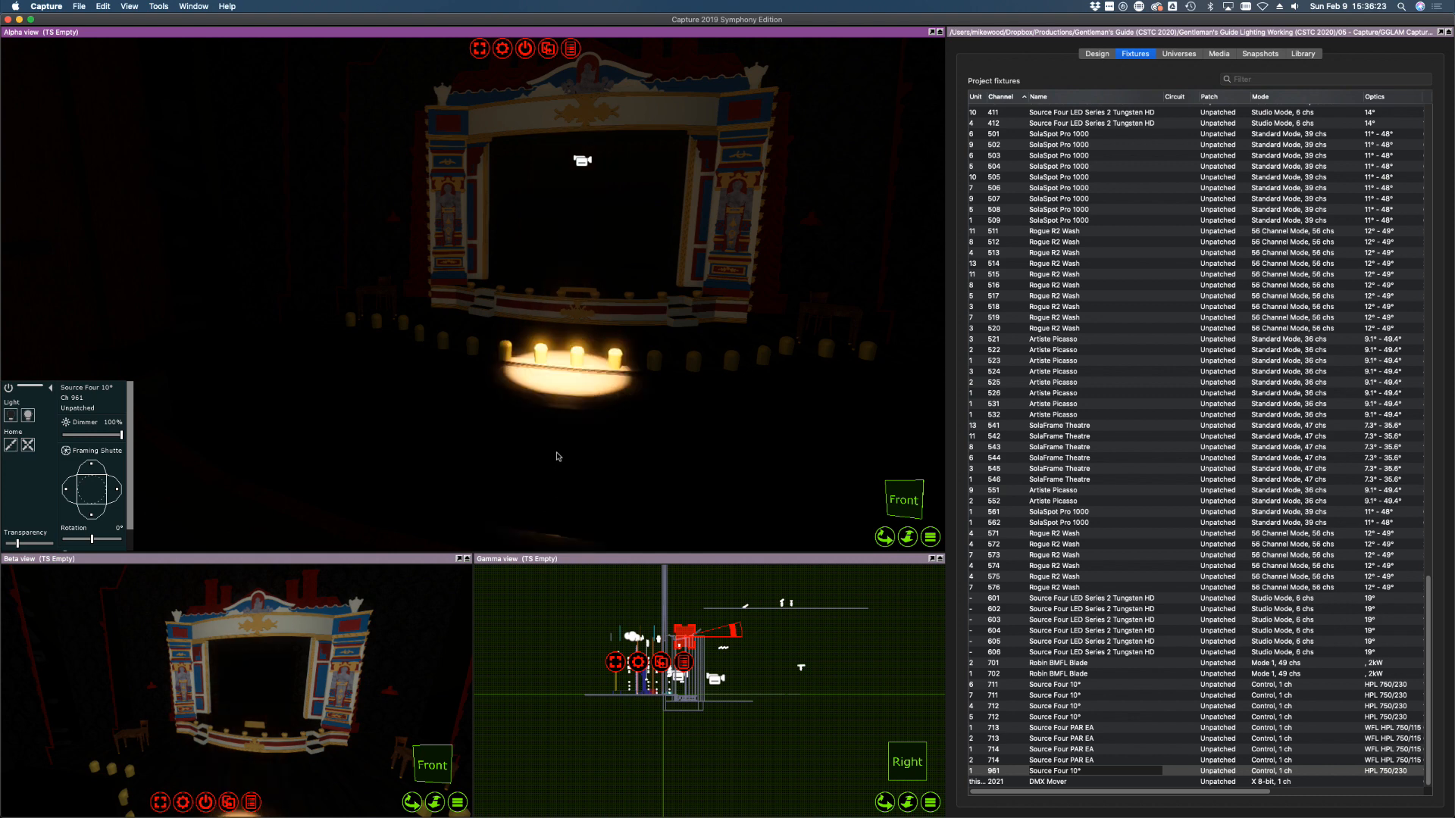
{"action": "left_click_drag", "start_coordinate": [559, 457], "coordinate": [568, 504]}
{"action": "left_click_drag", "start_coordinate": [258, 777], "coordinate": [251, 774]}
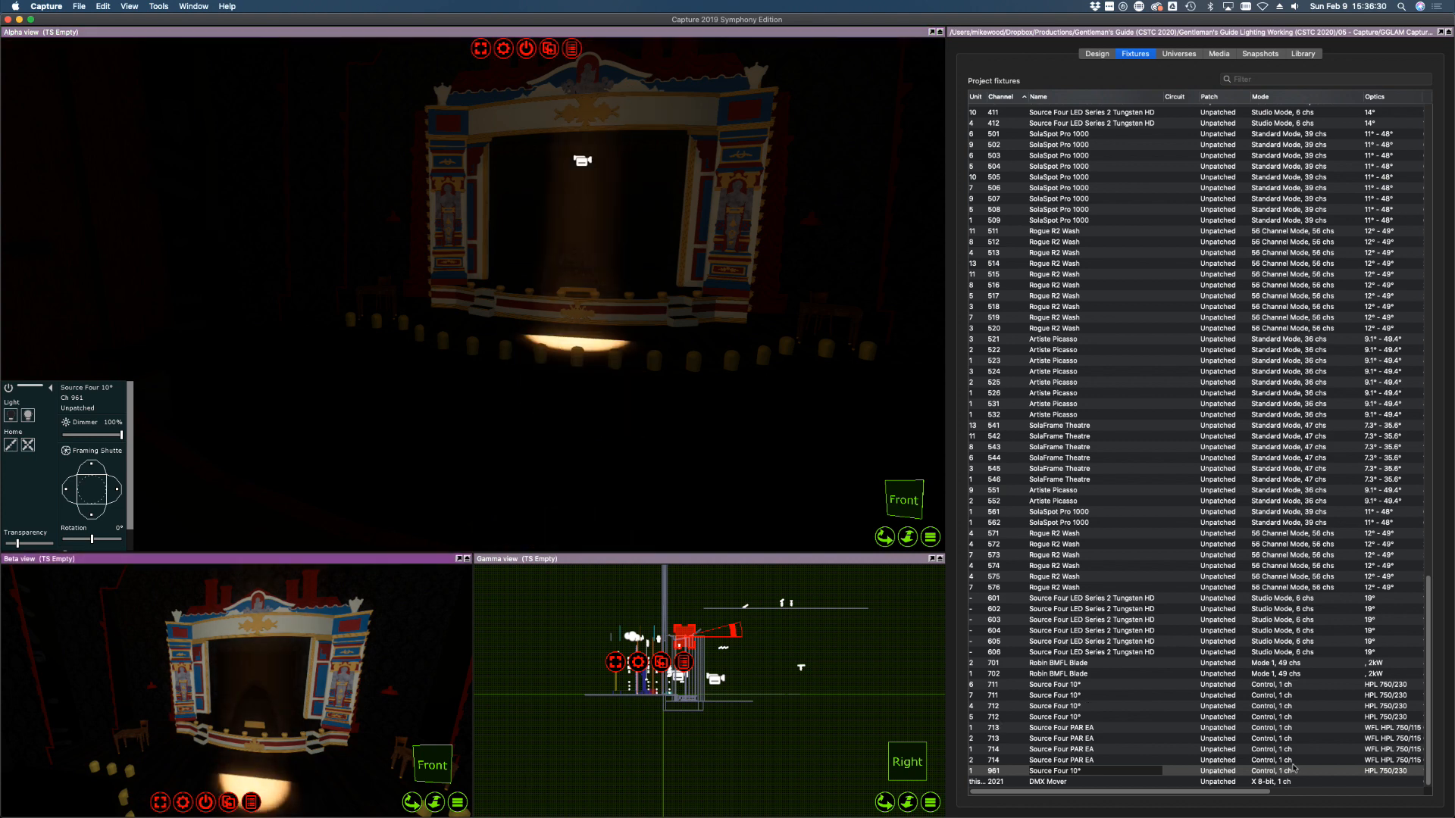
{"action": "right_click", "coordinate": [191, 686]}
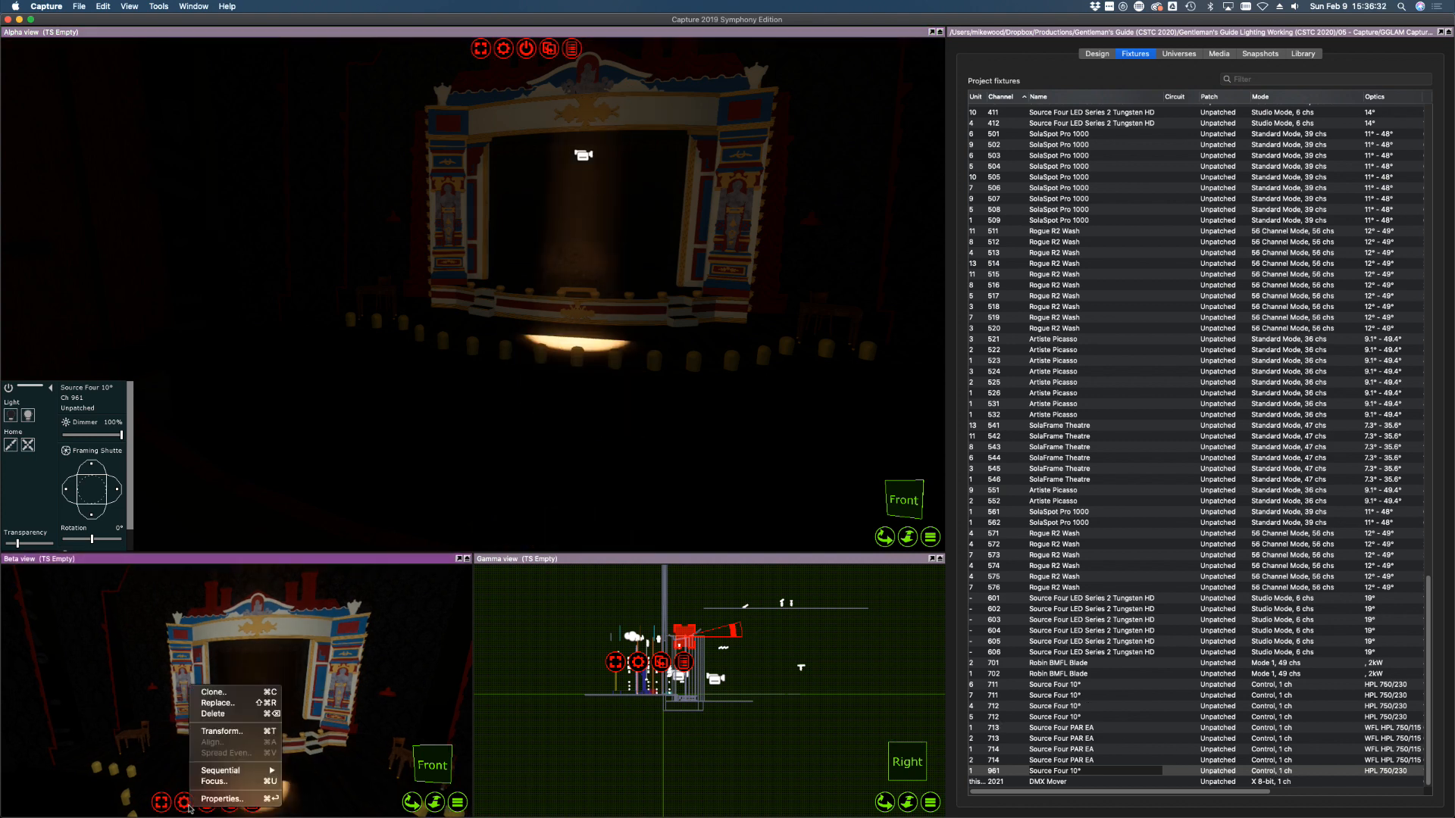
{"action": "left_click", "coordinate": [244, 714]}
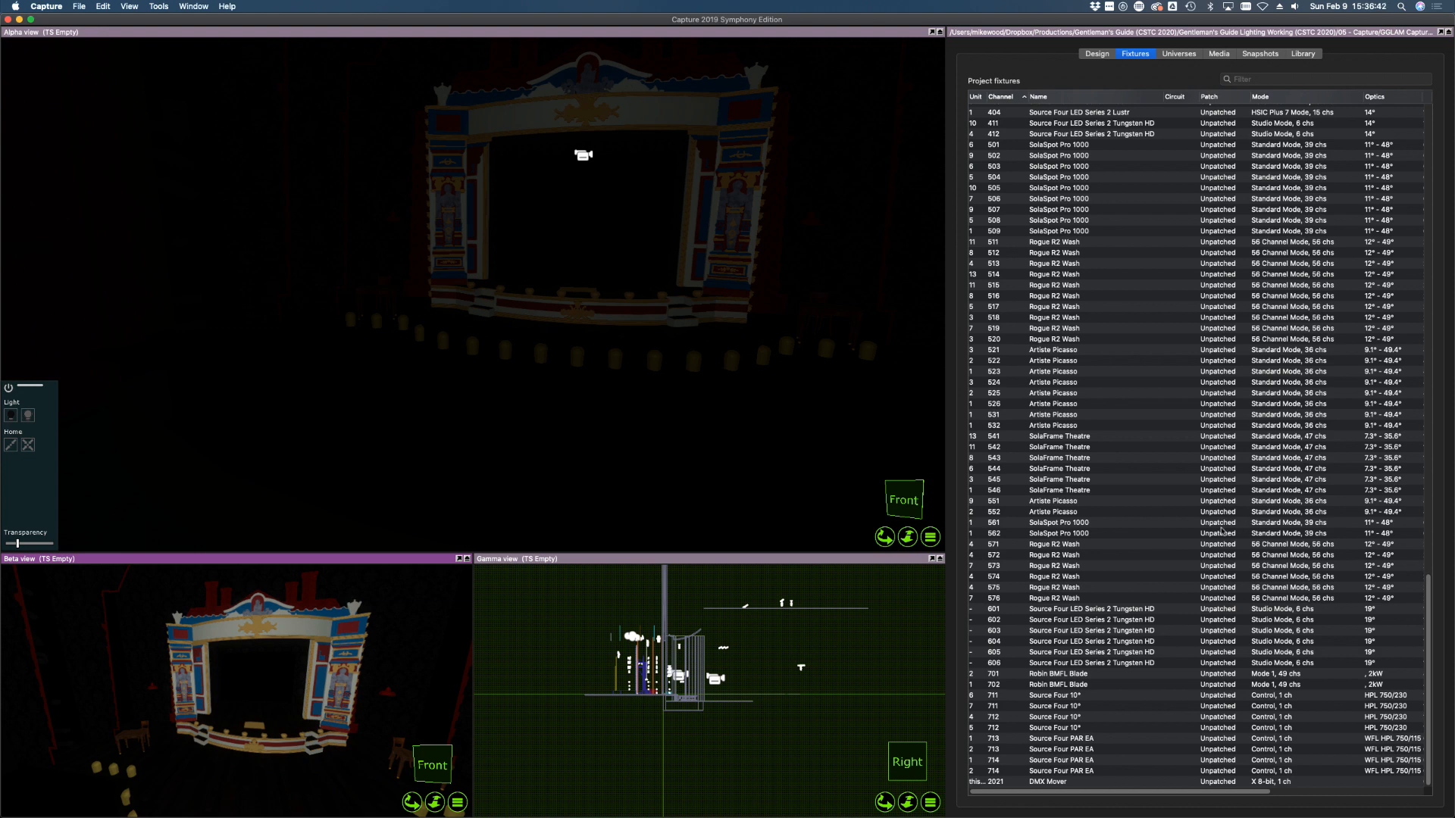
Turn SolaSpot Pro 1000 fixtures 501–509 on at full and refocus their beams onto the stage floor
{"action": "scroll", "coordinate": [1220, 530], "scroll_direction": "up", "scroll_amount": 15}
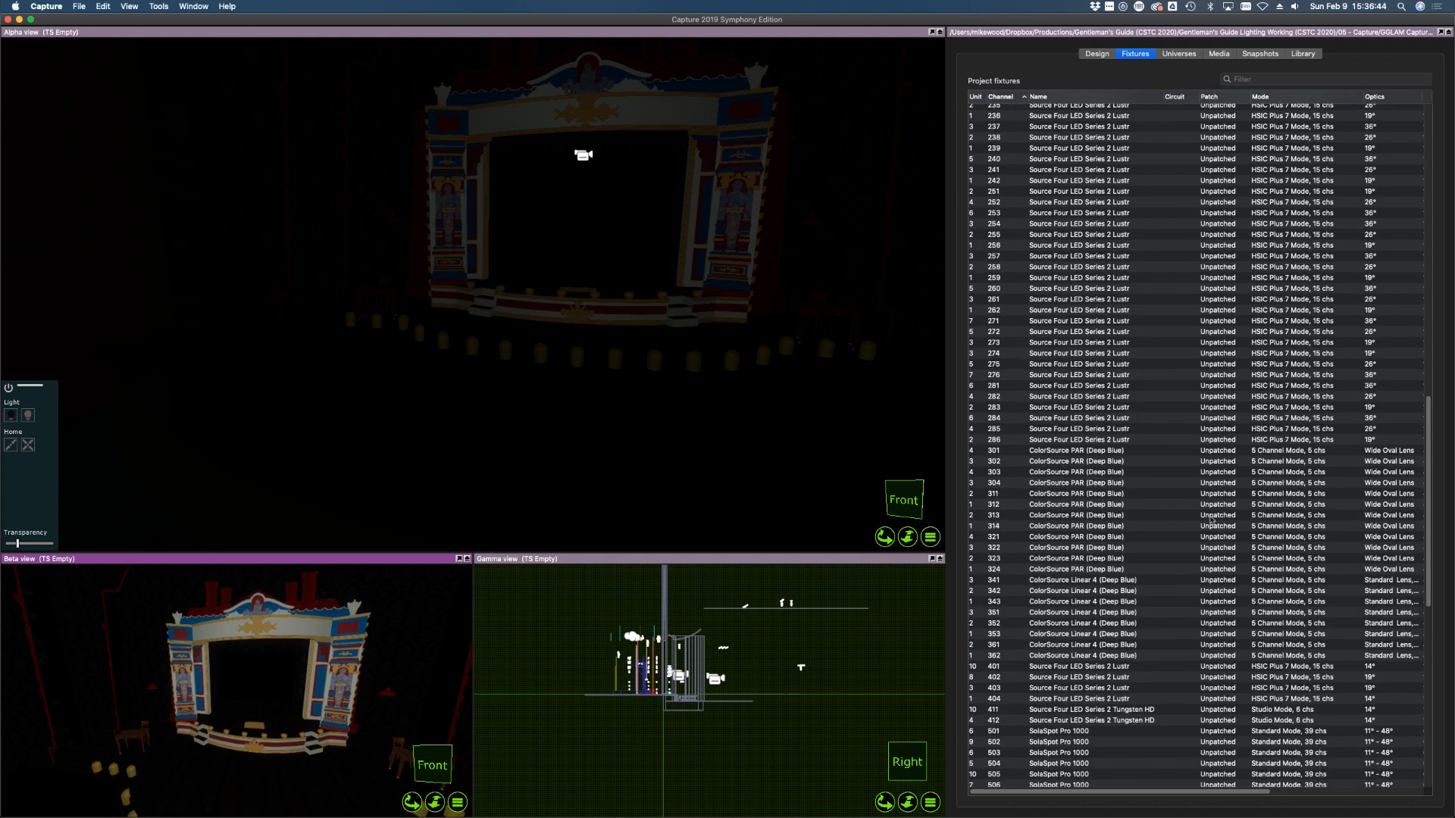
{"action": "scroll", "coordinate": [1211, 520], "scroll_direction": "down", "scroll_amount": 15}
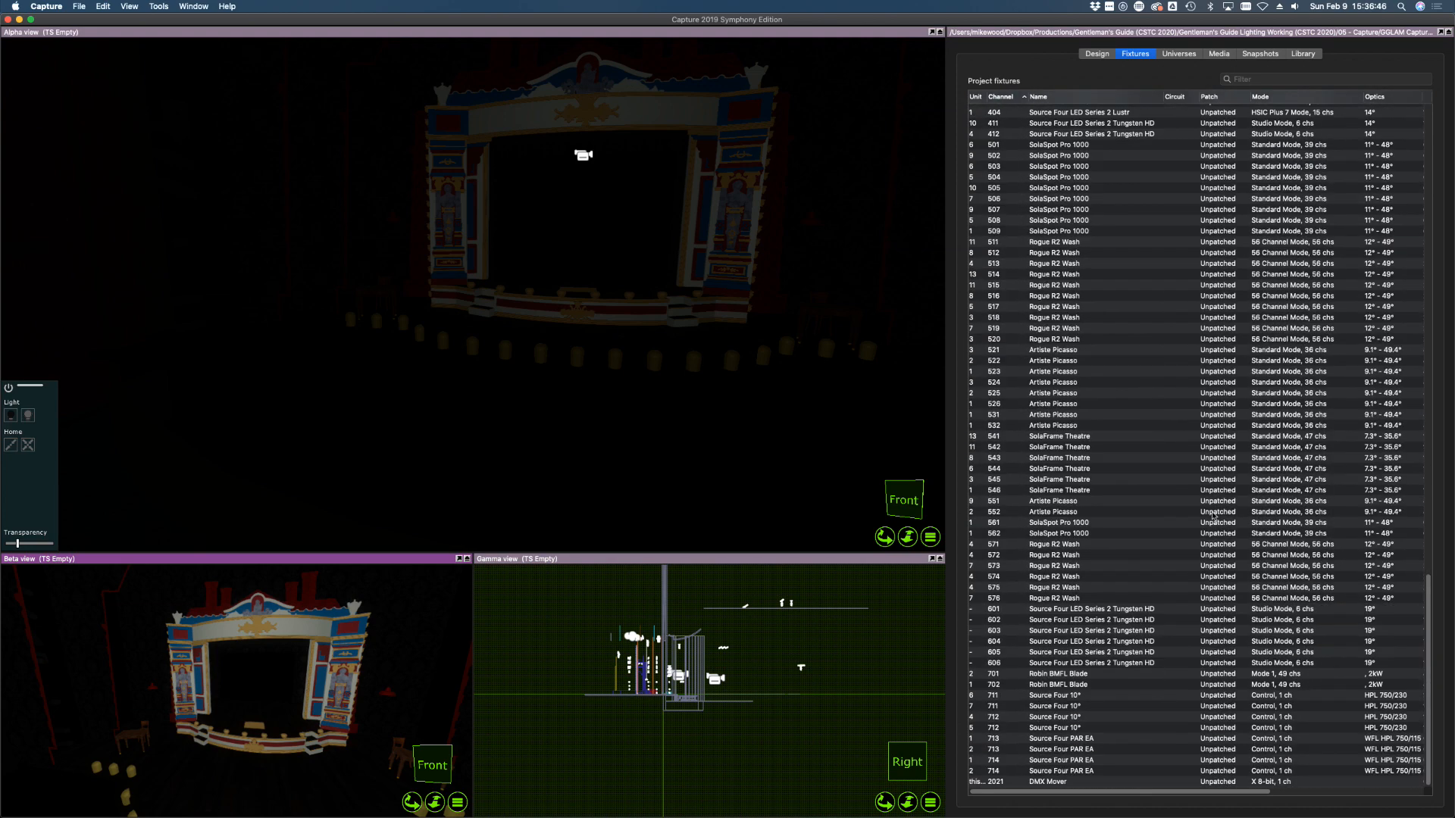
{"action": "scroll", "coordinate": [1064, 367], "scroll_direction": "up", "scroll_amount": 3}
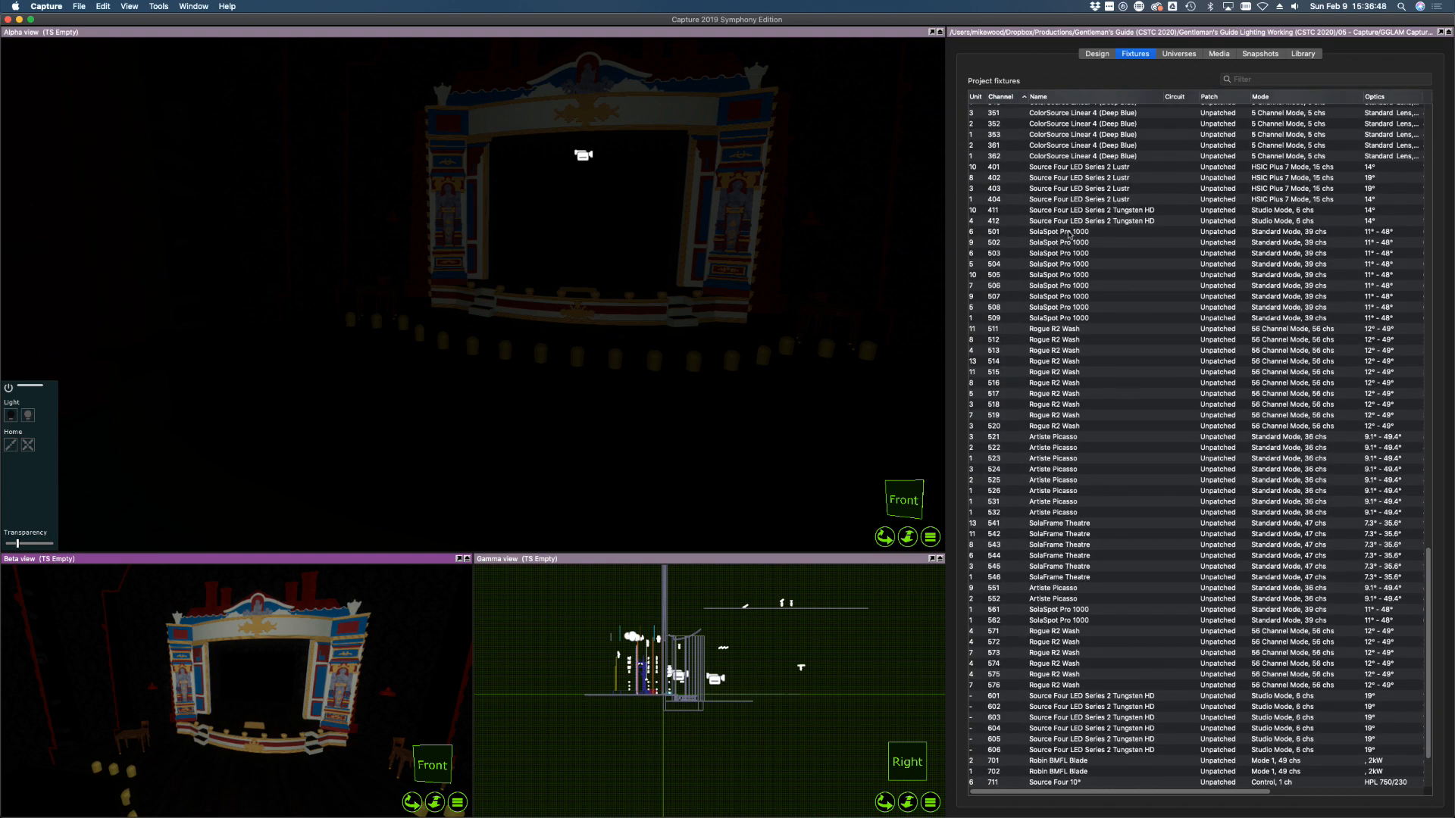
{"action": "left_click", "coordinate": [1069, 234]}
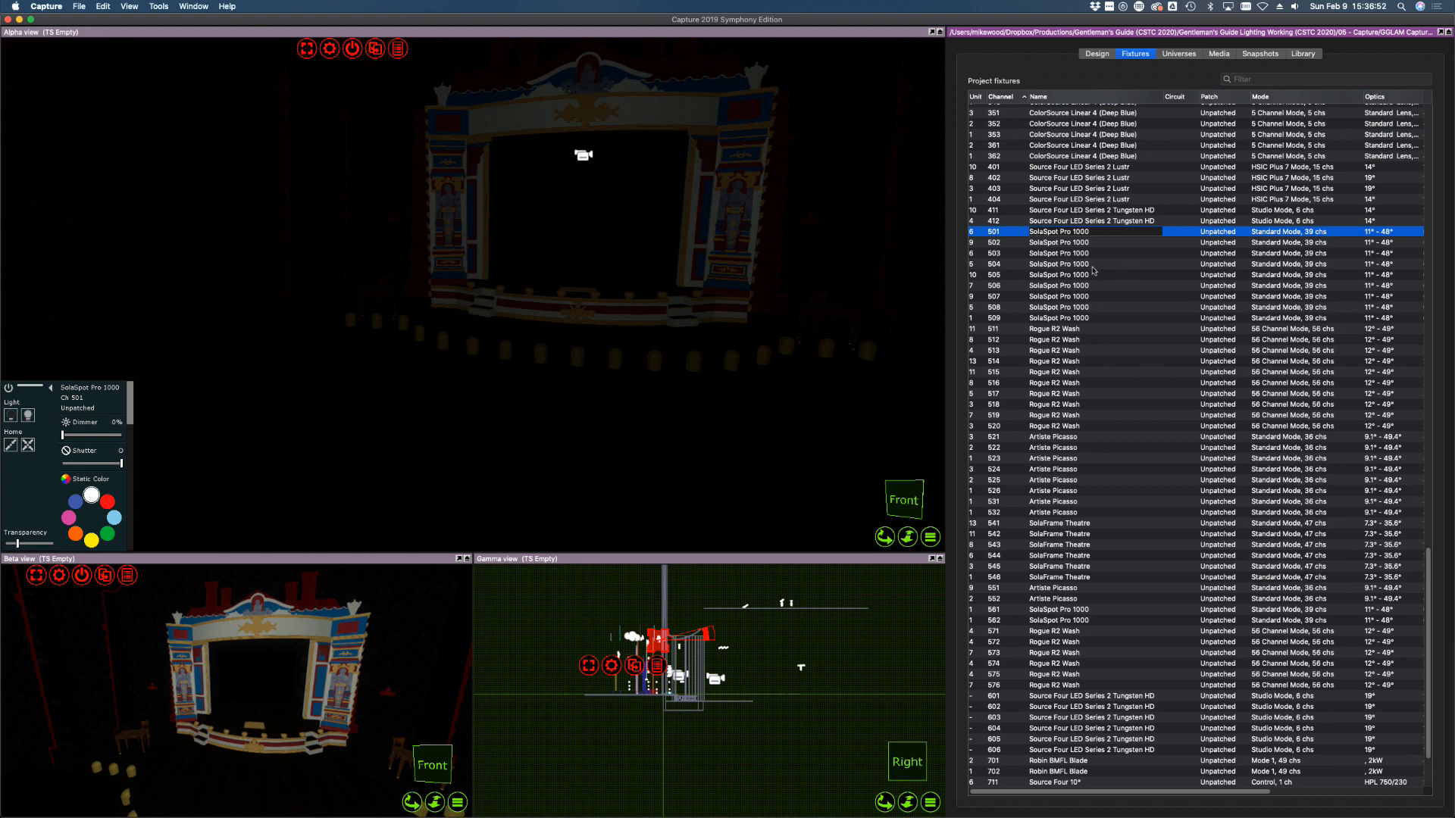
{"action": "left_click", "coordinate": [1067, 318], "text": "shift"}
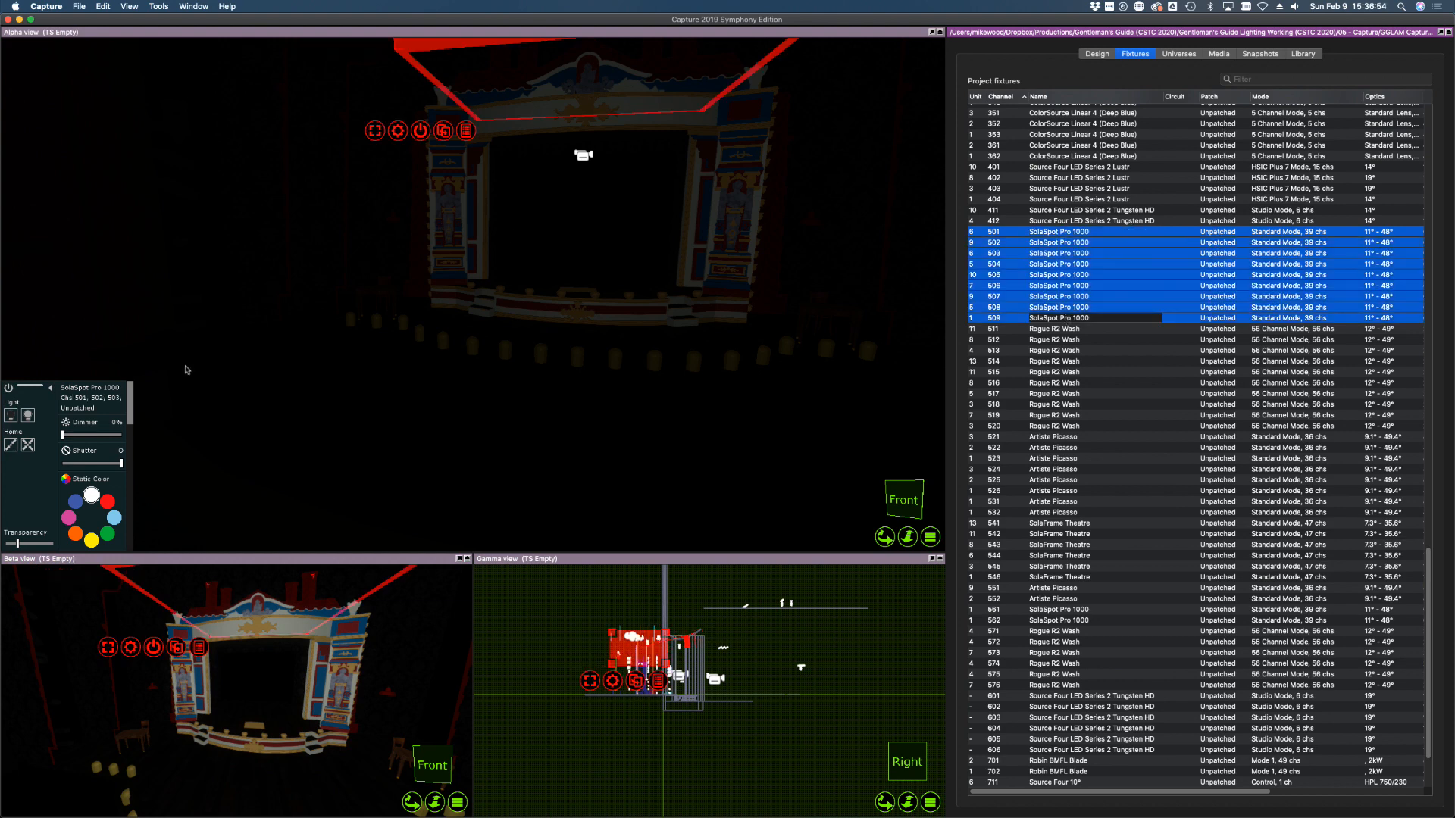
{"action": "left_click", "coordinate": [30, 417]}
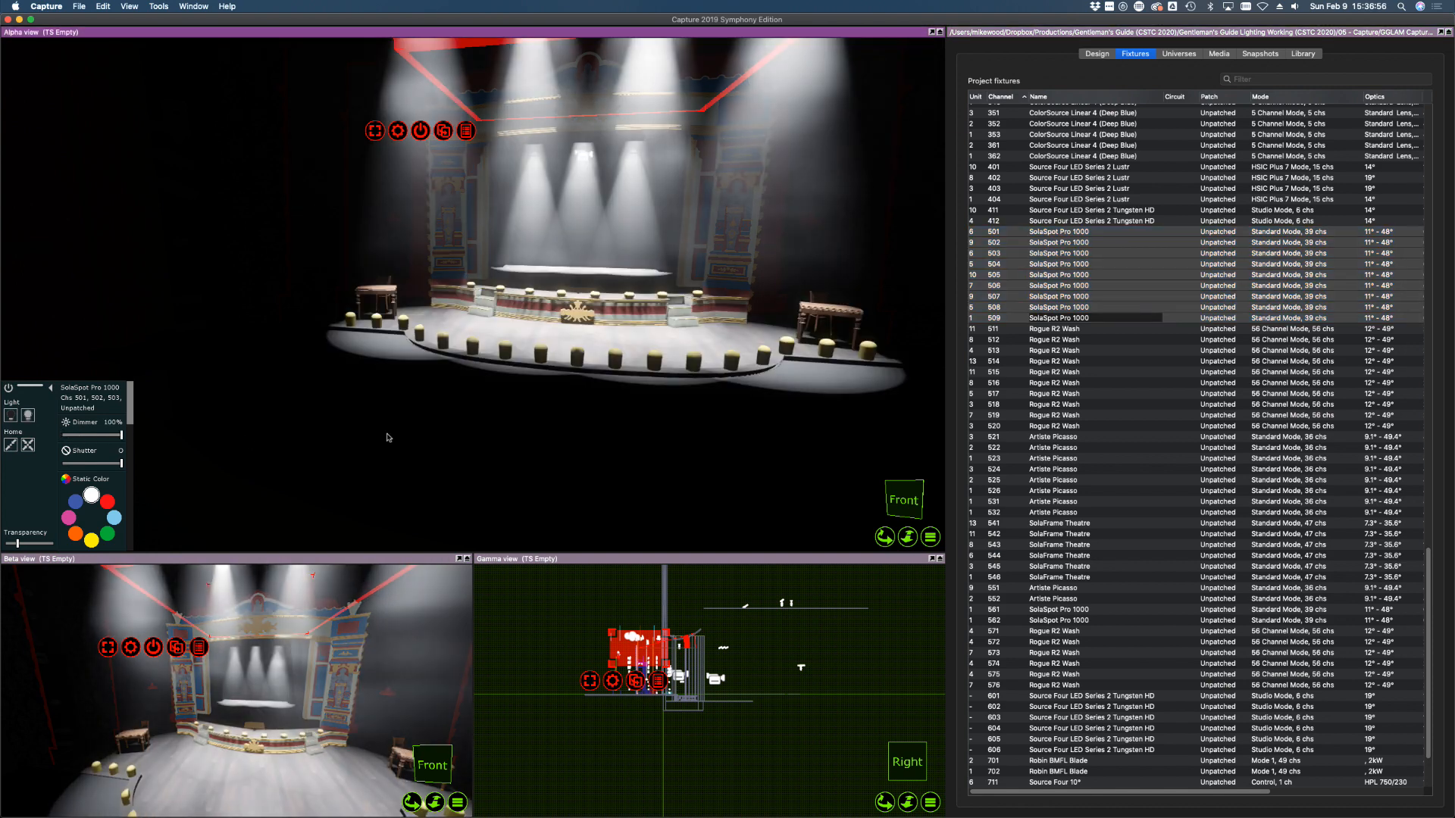
{"action": "scroll", "coordinate": [720, 279], "scroll_direction": "up", "scroll_amount": 5}
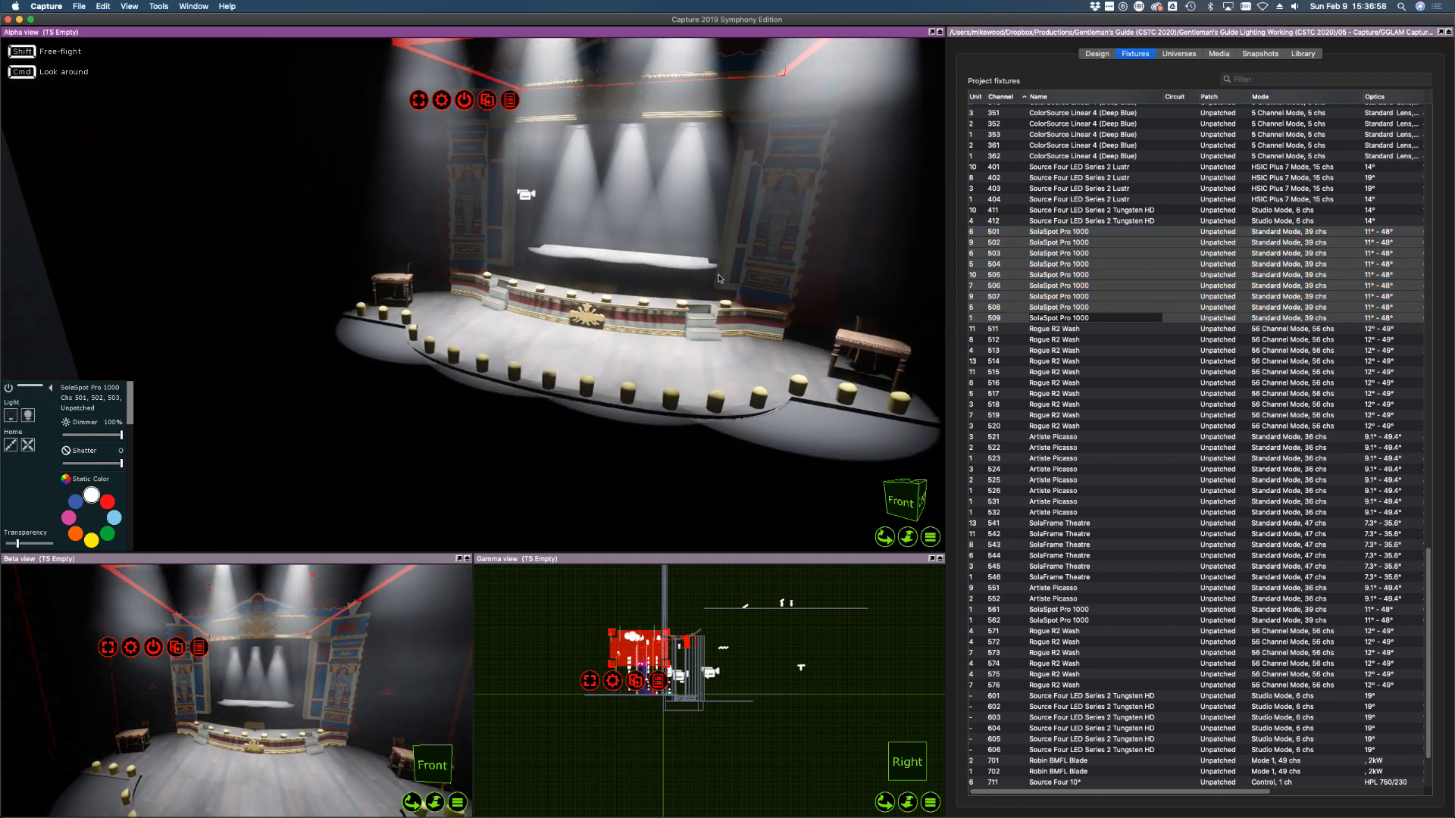
{"action": "scroll", "coordinate": [720, 279], "scroll_direction": "up", "scroll_amount": 3}
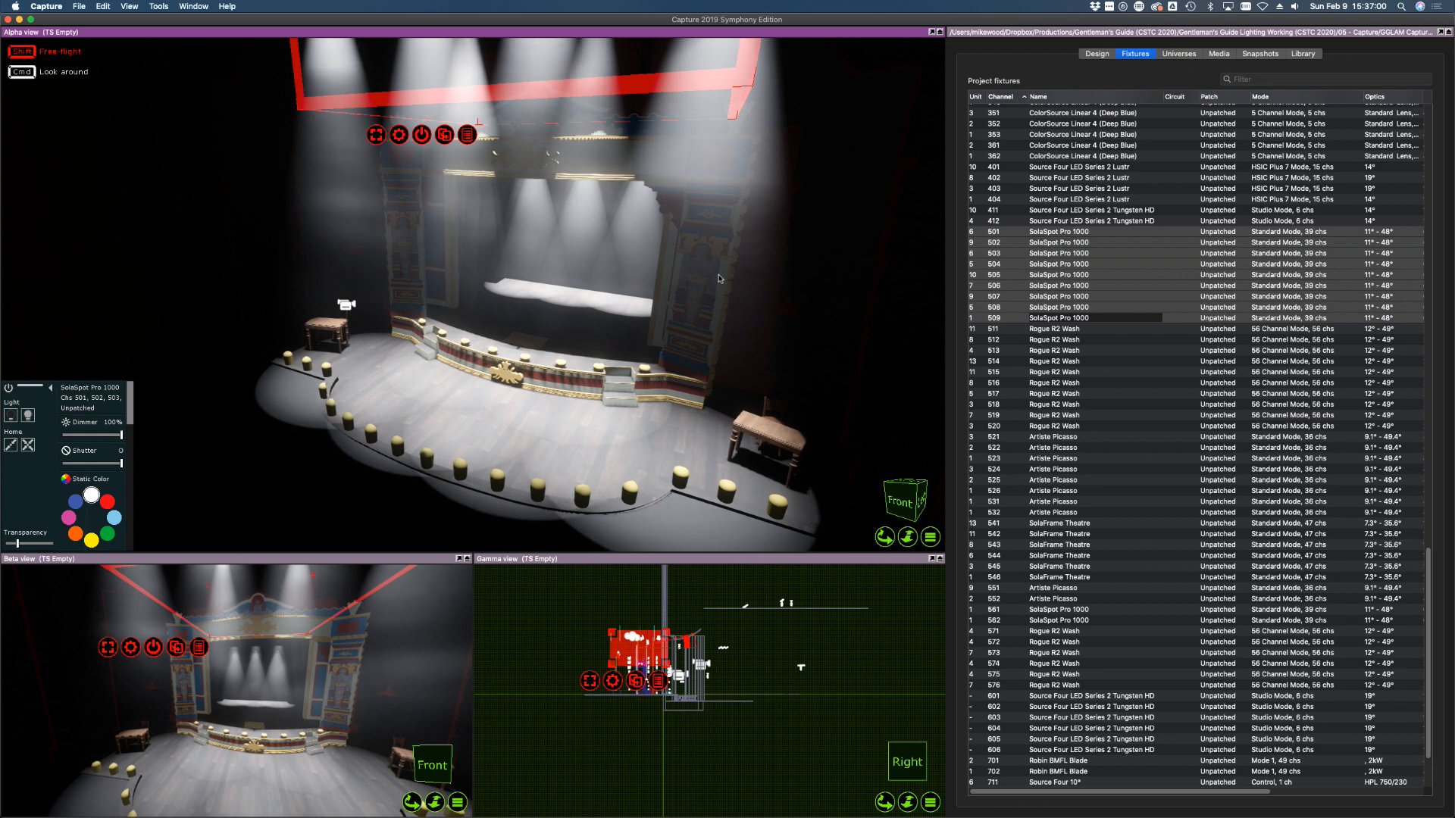
{"action": "right_click_drag", "start_coordinate": [720, 279], "coordinate": [720, 279]}
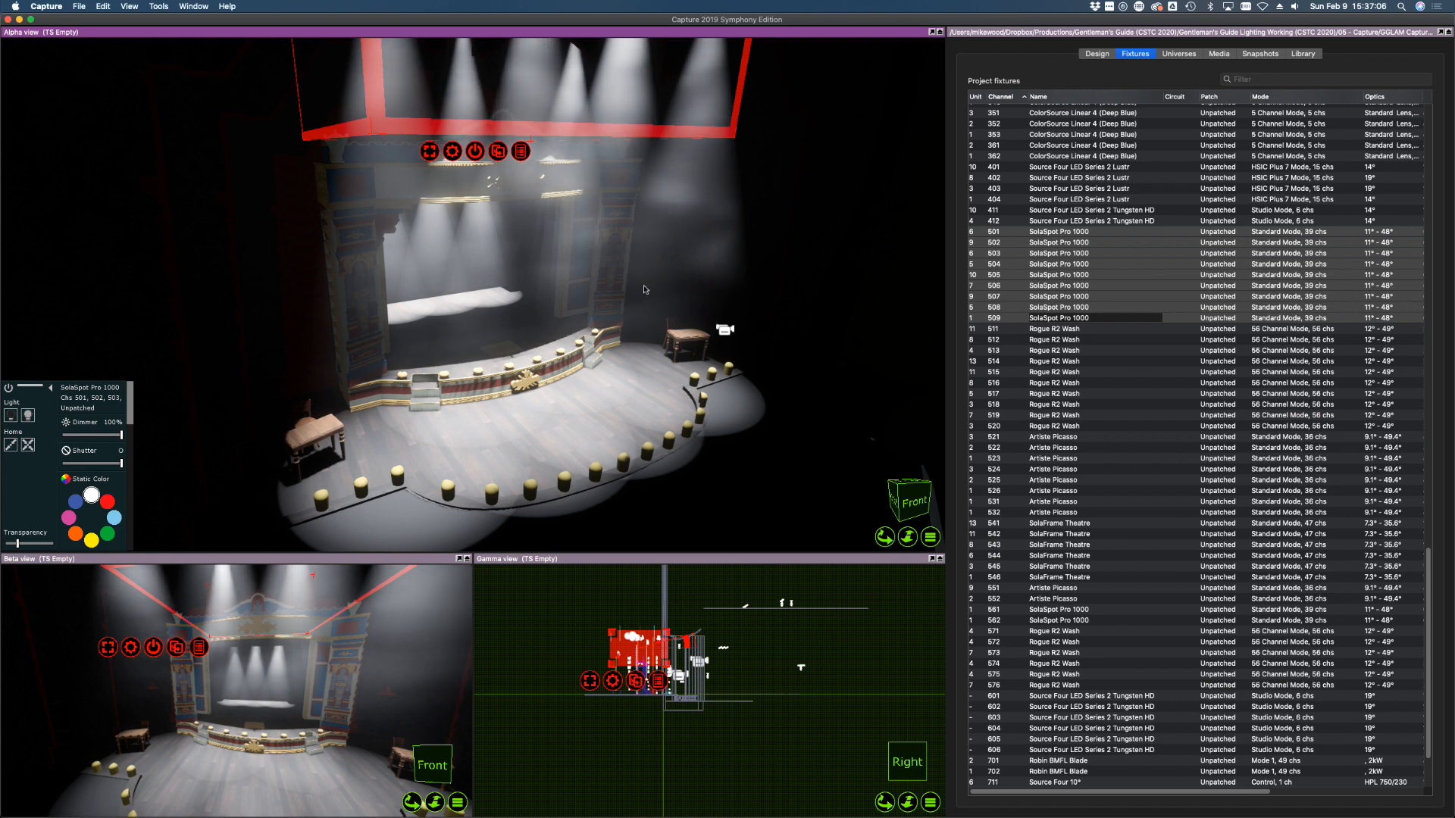
{"action": "left_click_drag", "start_coordinate": [653, 413], "coordinate": [624, 410], "text": "alt"}
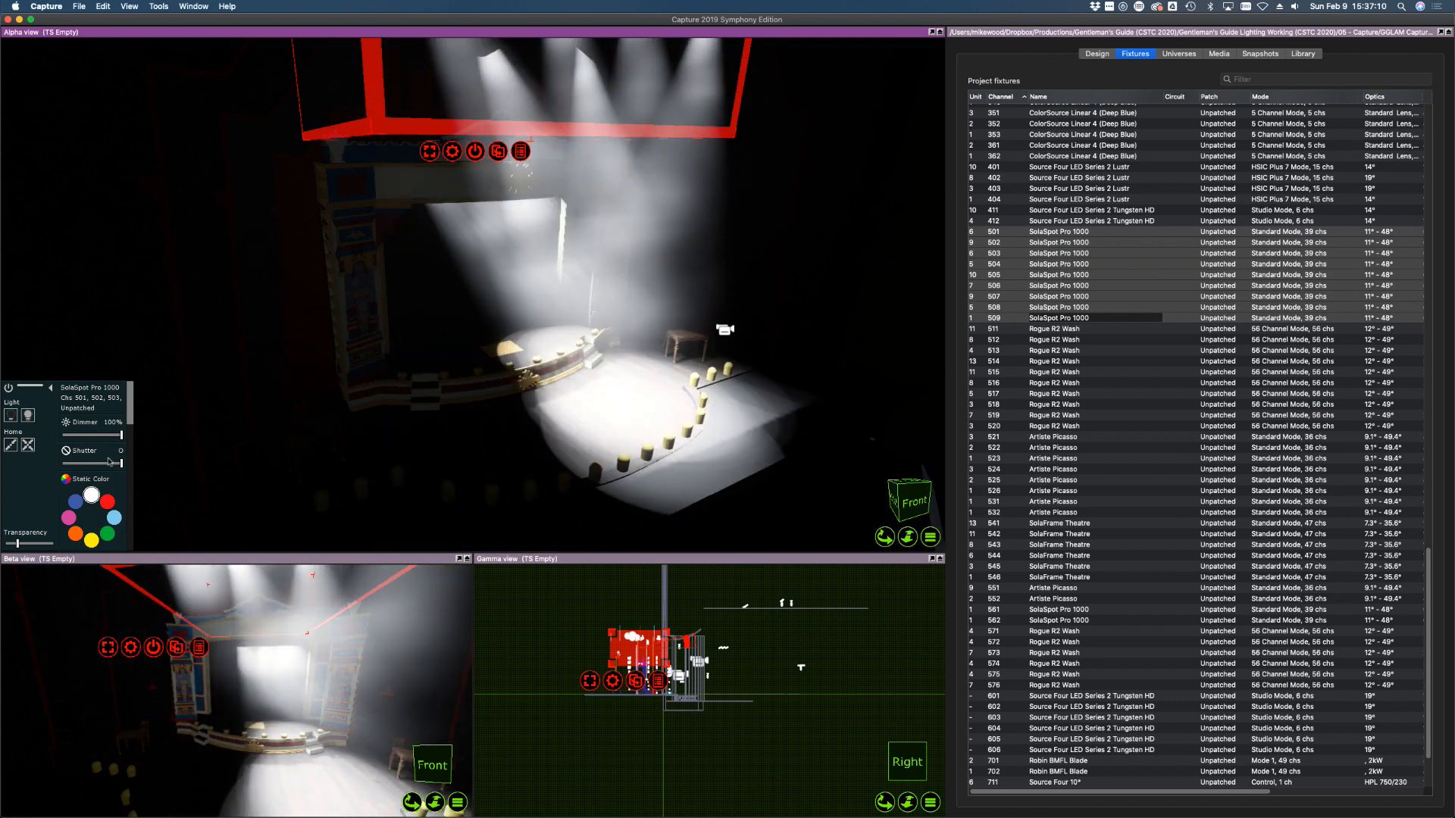
Add a breakup gobo, sweep the beams to centre stage, then home them and dim to 0%
{"action": "scroll", "coordinate": [98, 470], "scroll_direction": "down", "scroll_amount": 5}
{"action": "left_click", "coordinate": [70, 446]}
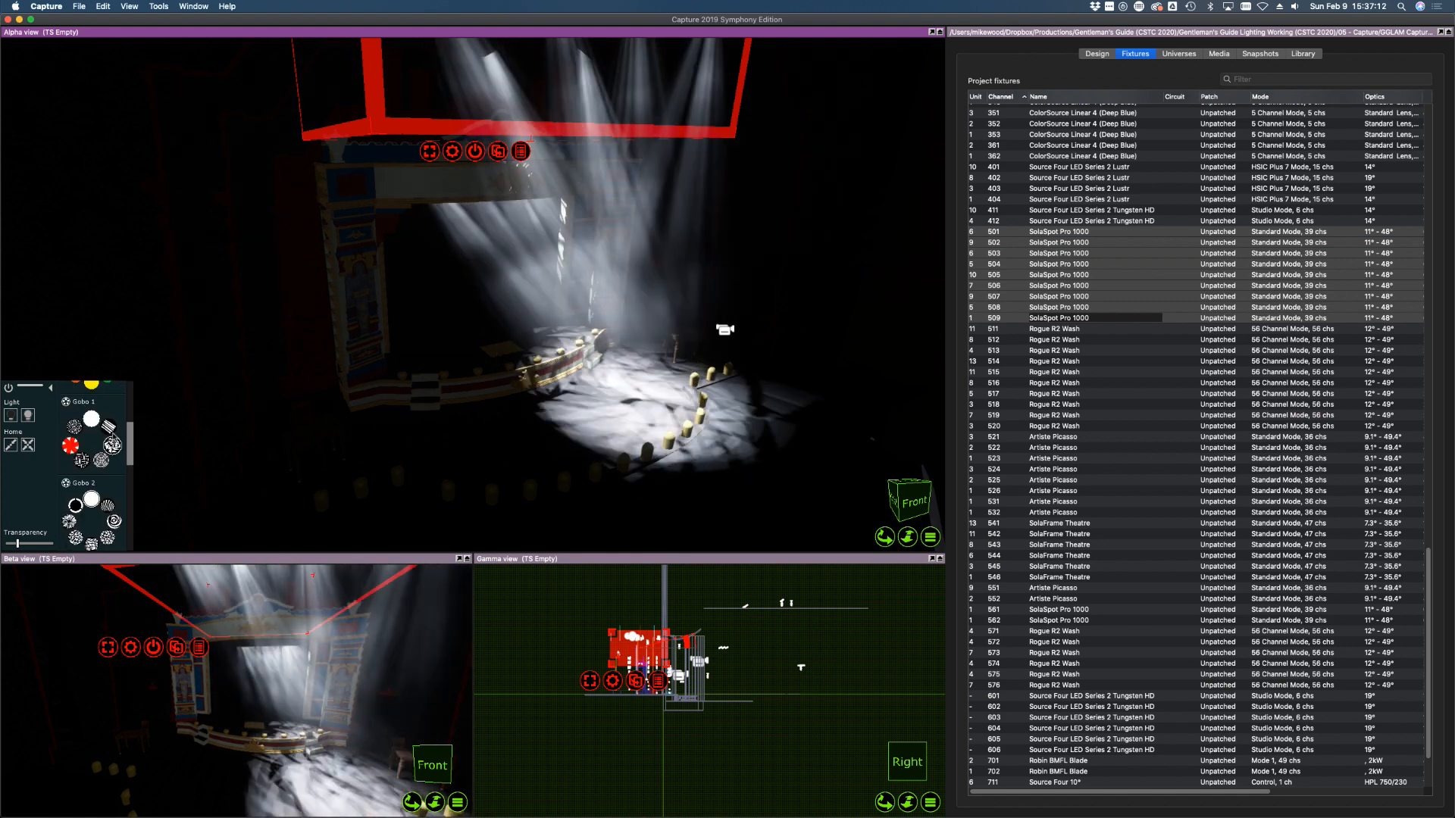
{"action": "left_click_drag", "start_coordinate": [629, 410], "coordinate": [500, 459], "text": "alt"}
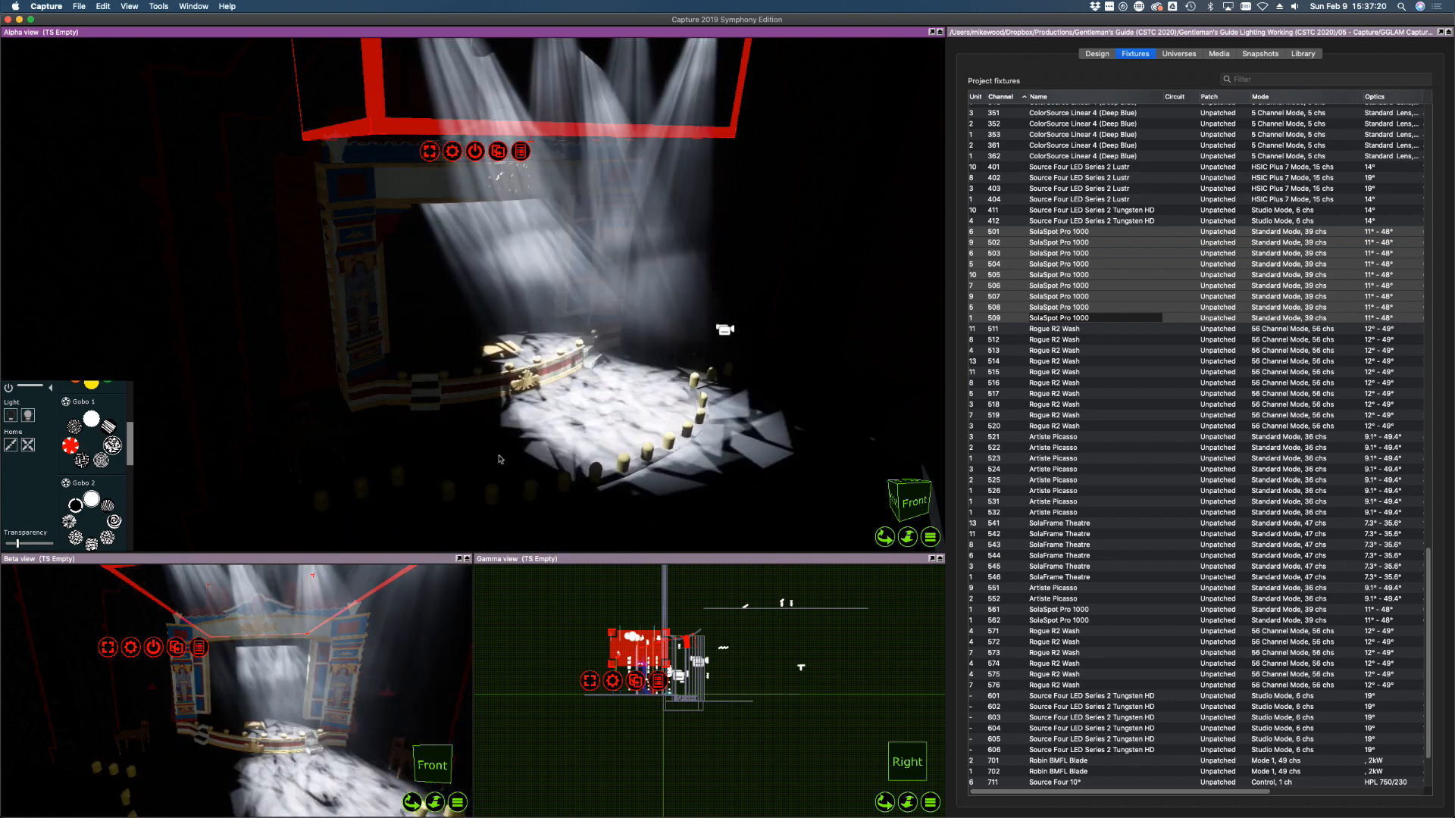
{"action": "left_click", "coordinate": [12, 445]}
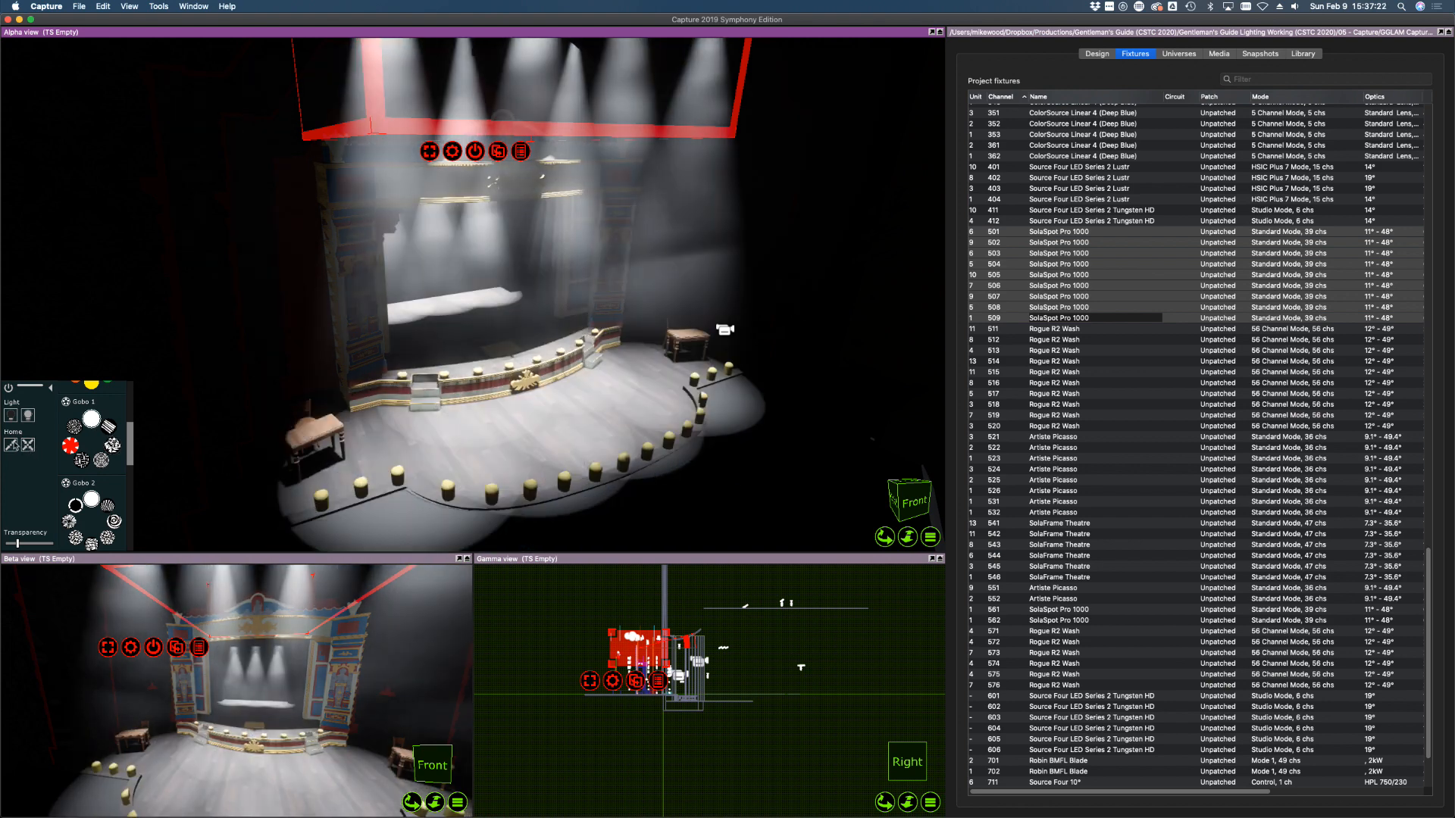
{"action": "scroll", "coordinate": [134, 405], "scroll_direction": "up", "scroll_amount": 2}
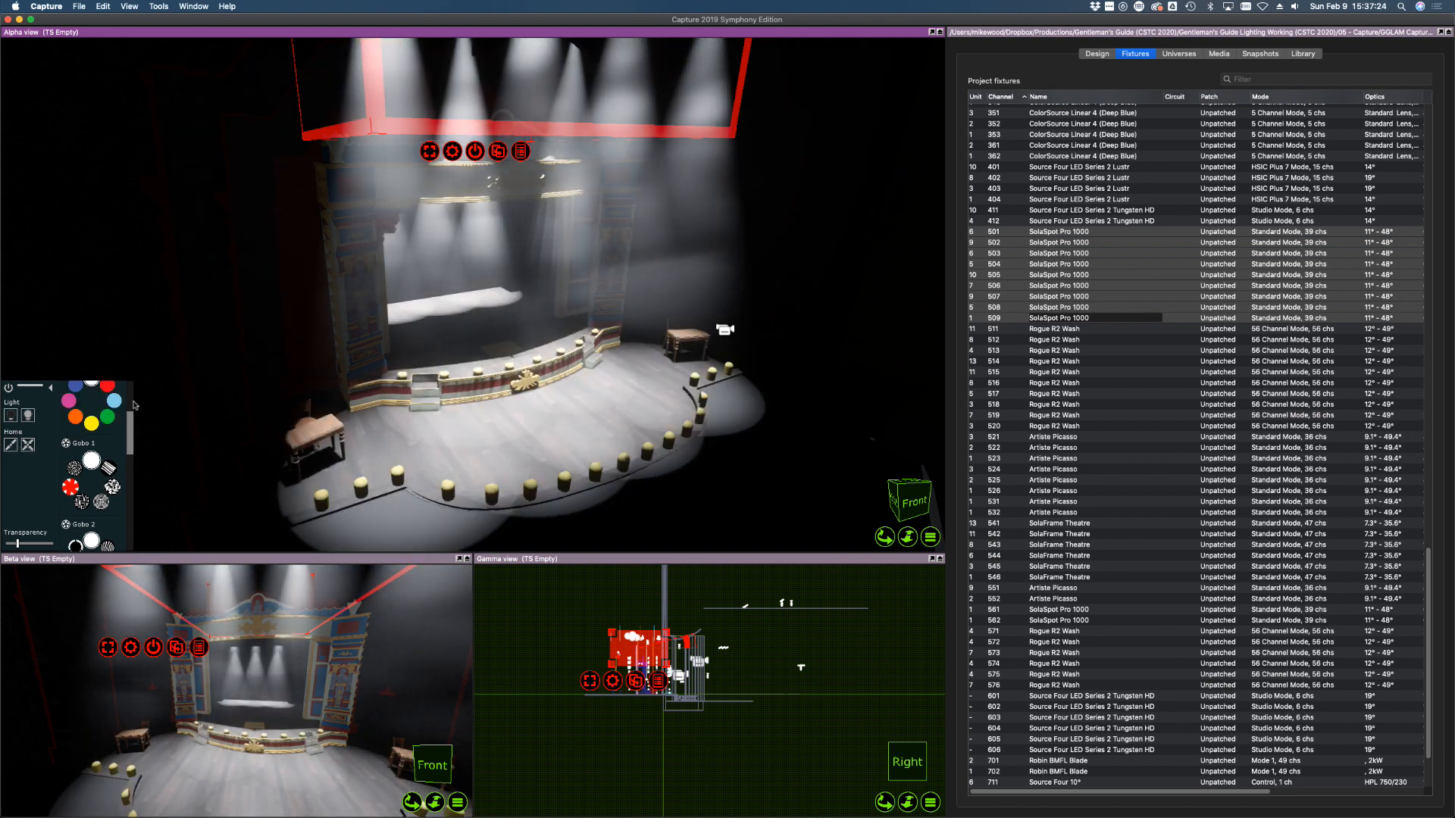
{"action": "left_click_drag", "start_coordinate": [133, 402], "coordinate": [131, 385]}
{"action": "left_click_drag", "start_coordinate": [71, 434], "coordinate": [25, 436]}
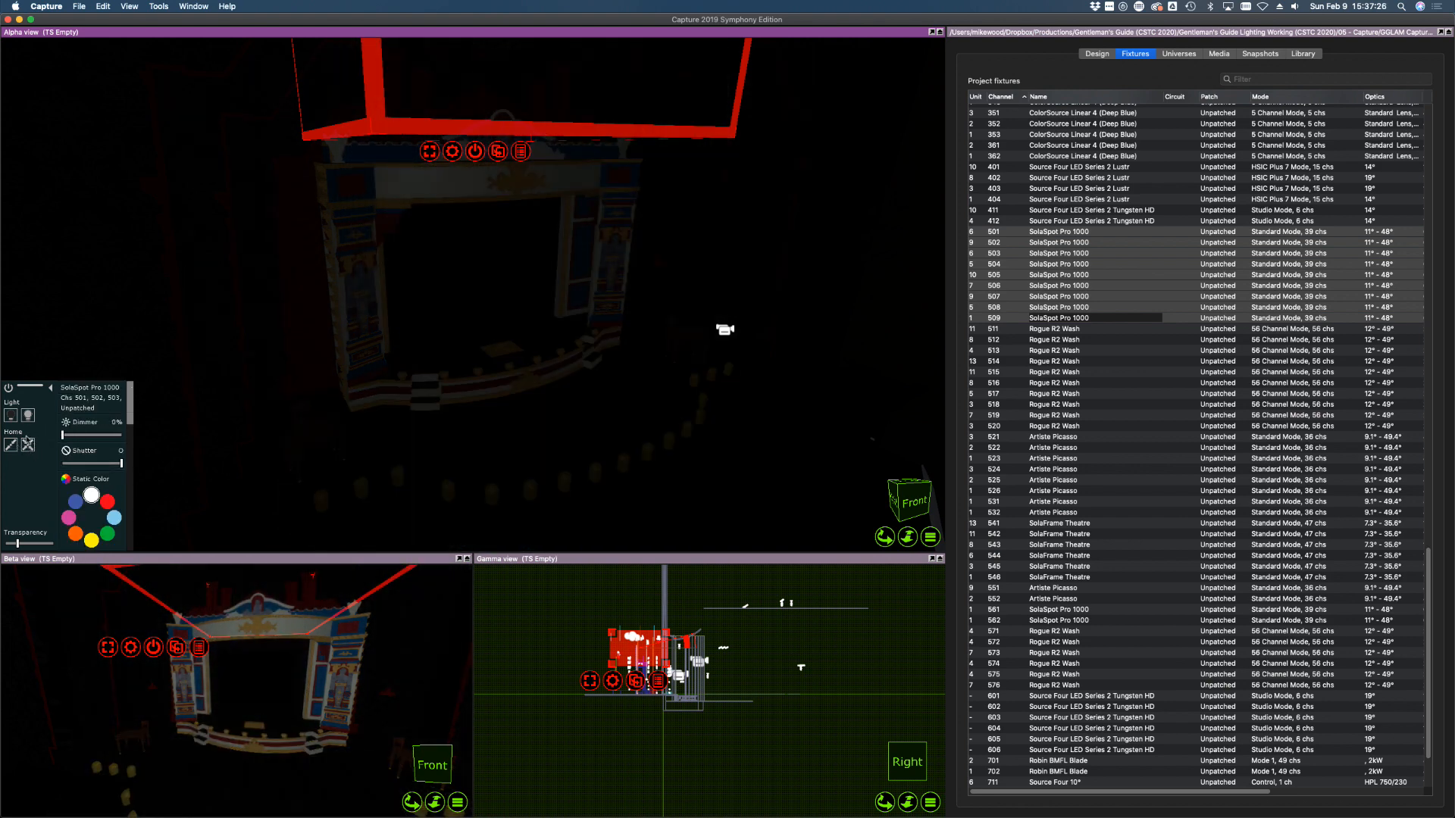
Bring Rogue R2 Wash fixtures 511–520 to full in pink with a 12° zoom
{"action": "left_click", "coordinate": [1010, 329]}
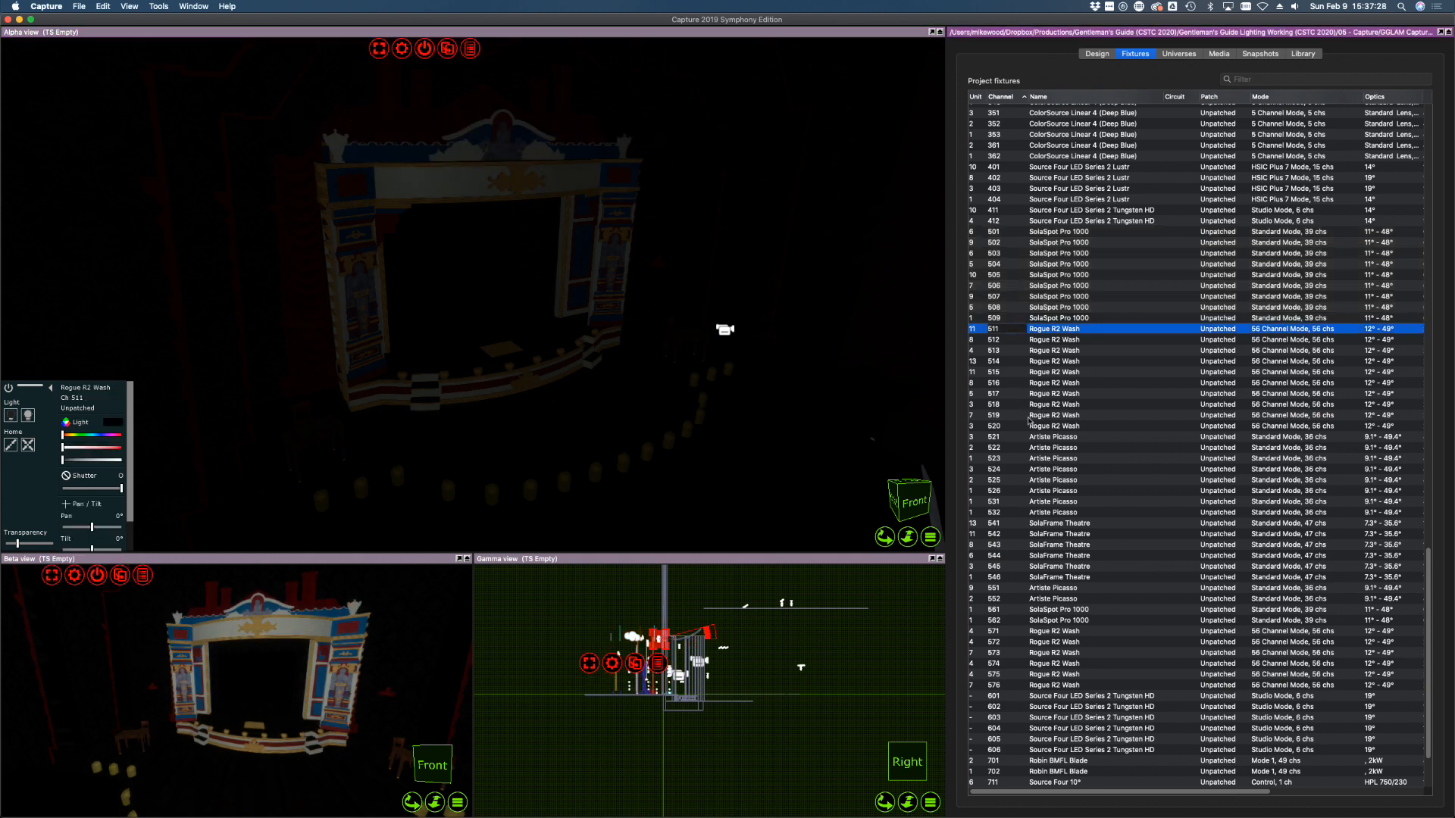
{"action": "left_click", "coordinate": [1029, 424], "text": "shift"}
{"action": "left_click", "coordinate": [1038, 458]}
{"action": "left_click", "coordinate": [1055, 426]}
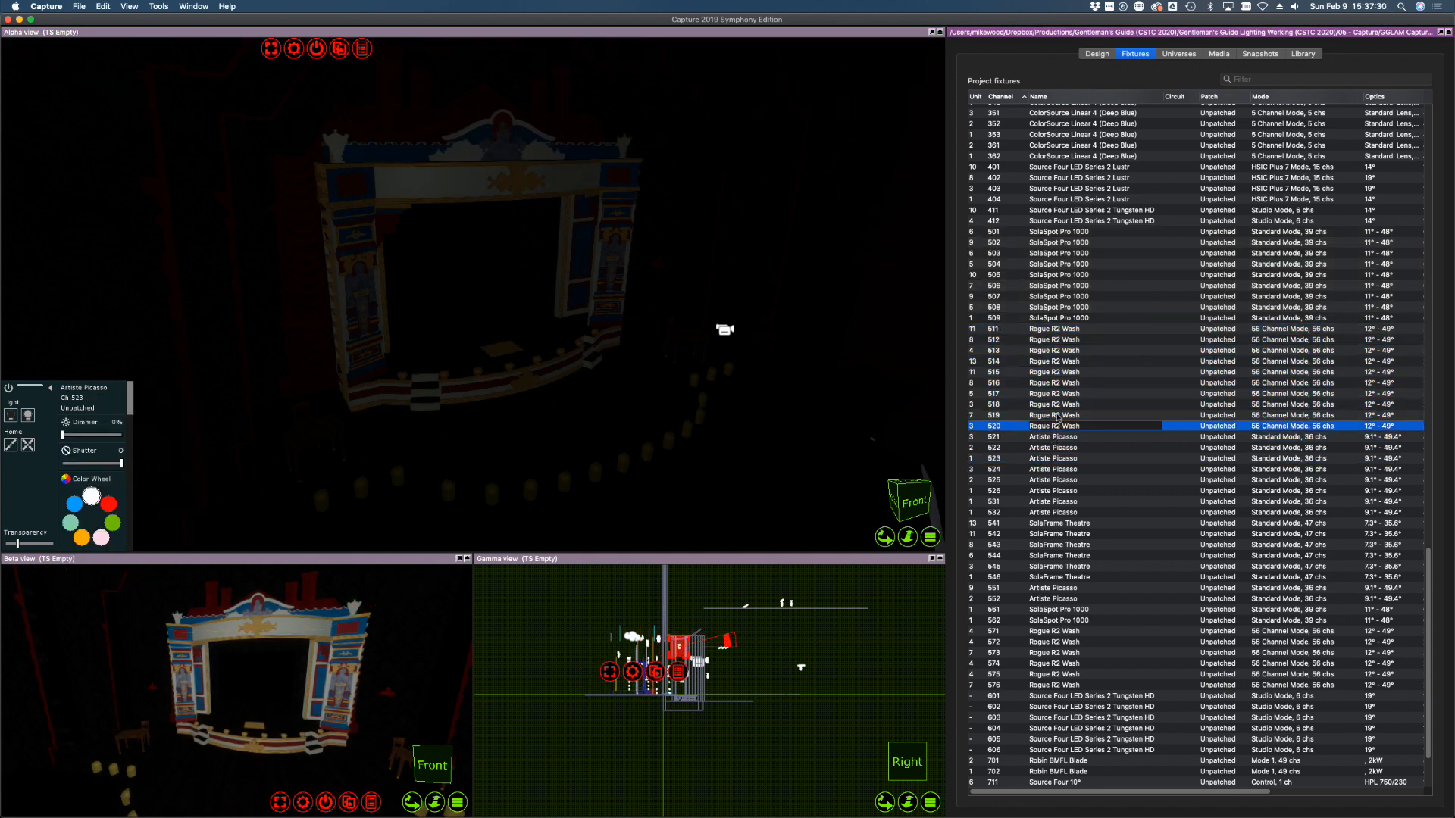
{"action": "left_click", "coordinate": [1053, 329], "text": "shift"}
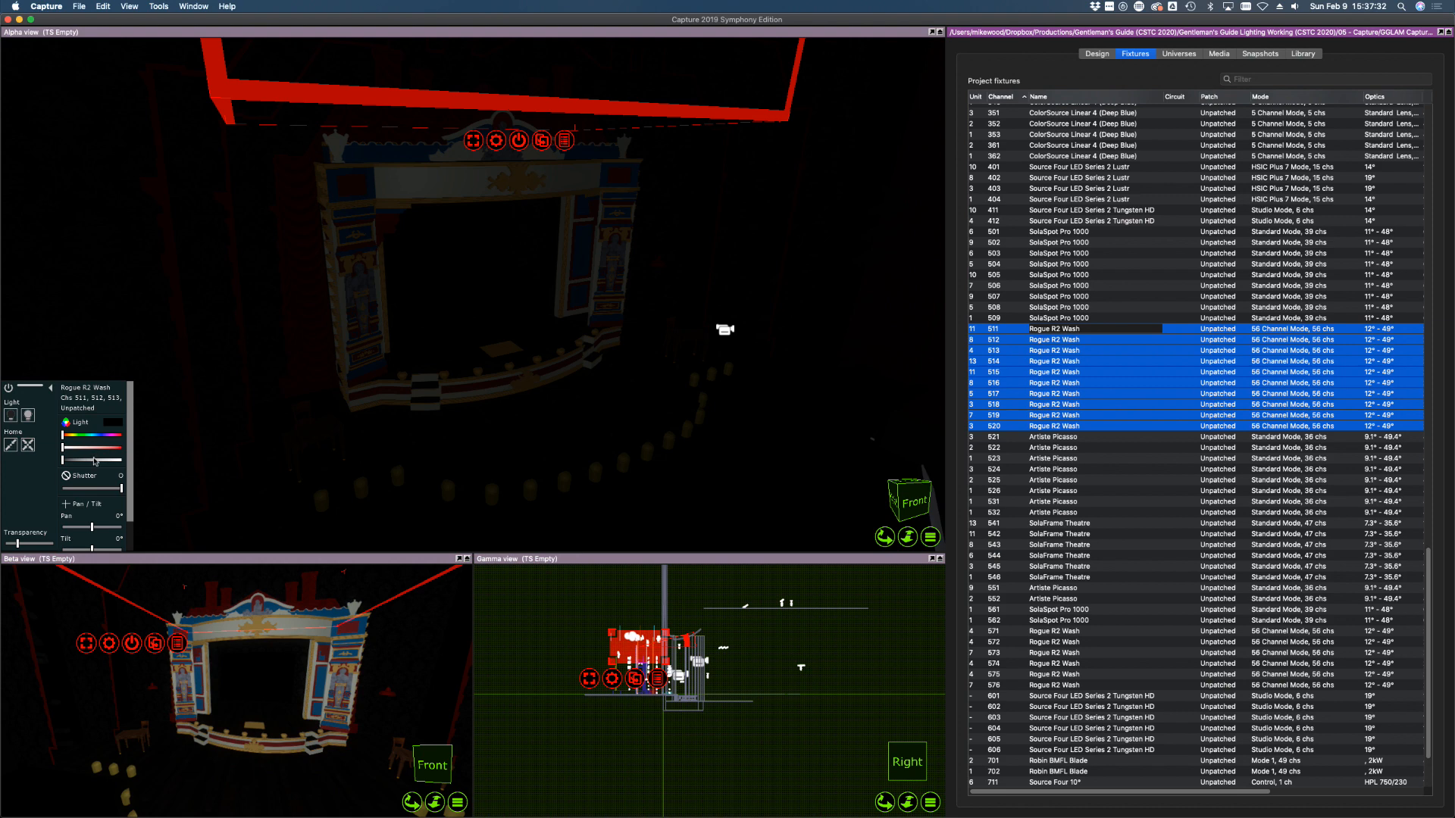
{"action": "left_click_drag", "start_coordinate": [94, 460], "coordinate": [127, 446]}
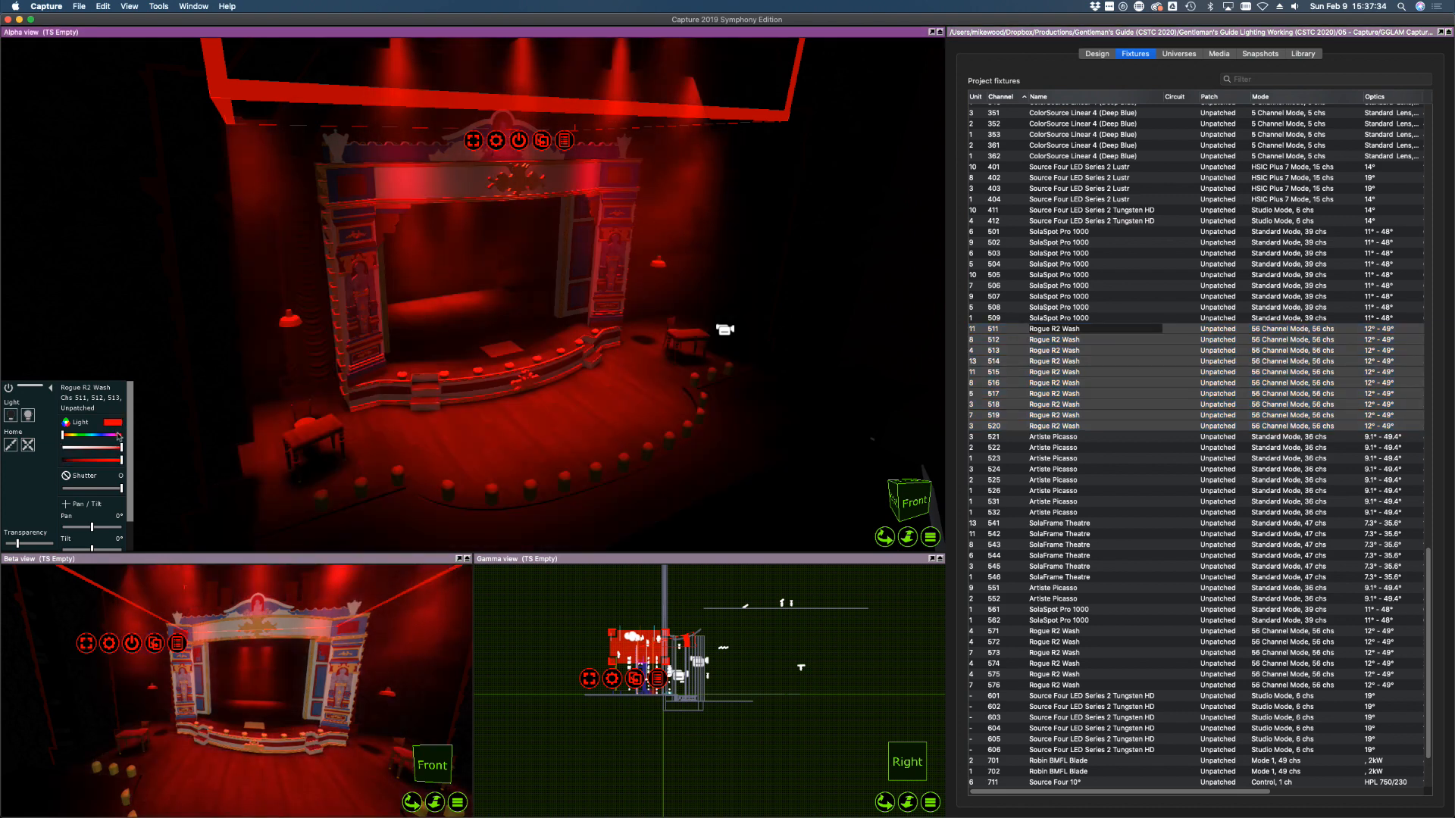
{"action": "left_click", "coordinate": [118, 435]}
{"action": "scroll", "coordinate": [121, 500], "scroll_direction": "down", "scroll_amount": 2}
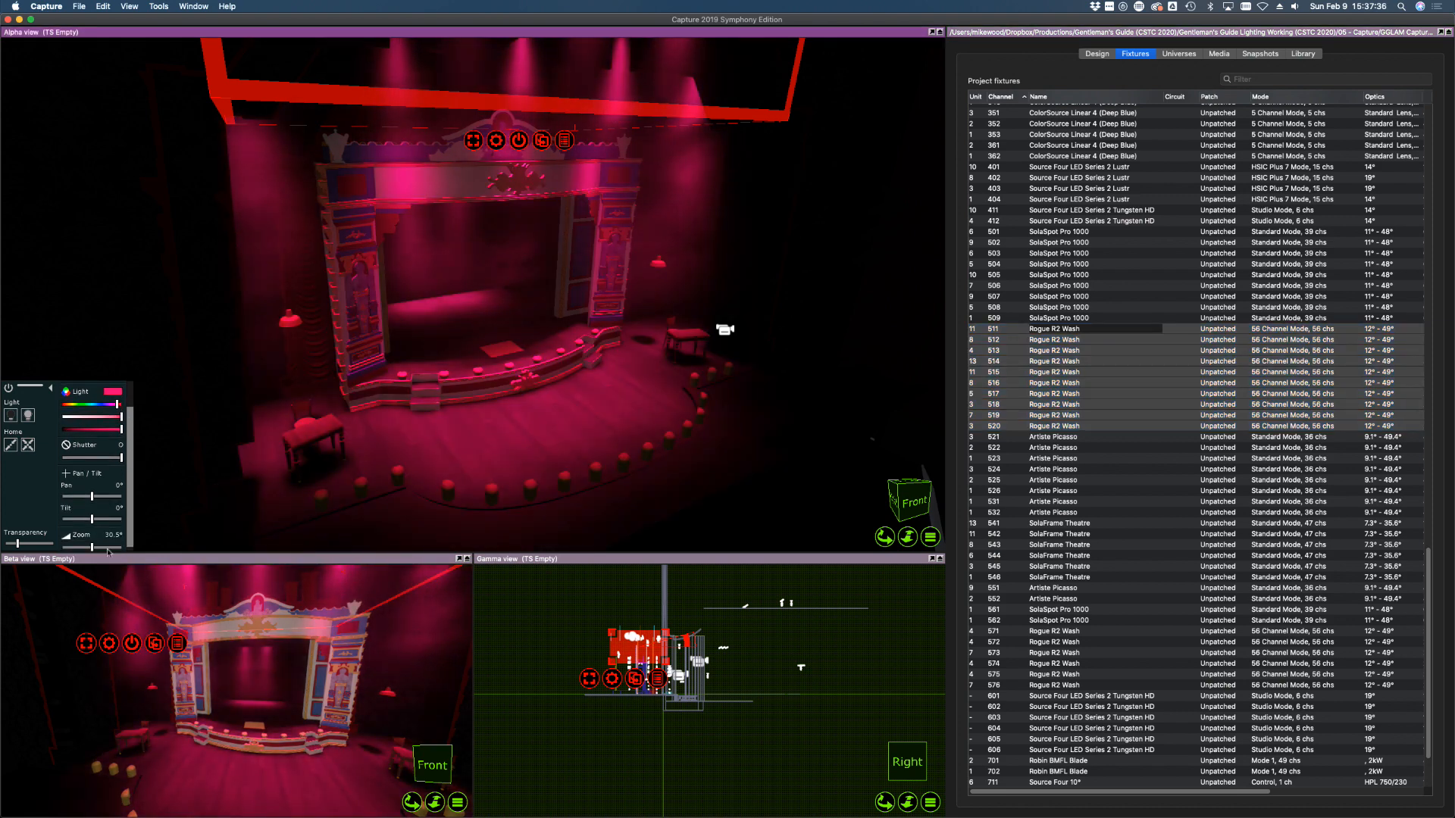
{"action": "left_click_drag", "start_coordinate": [108, 547], "coordinate": [62, 547]}
Focus the washes into one pool, move it upstage, then home and switch them off
{"action": "left_click_drag", "start_coordinate": [564, 430], "coordinate": [586, 452]}
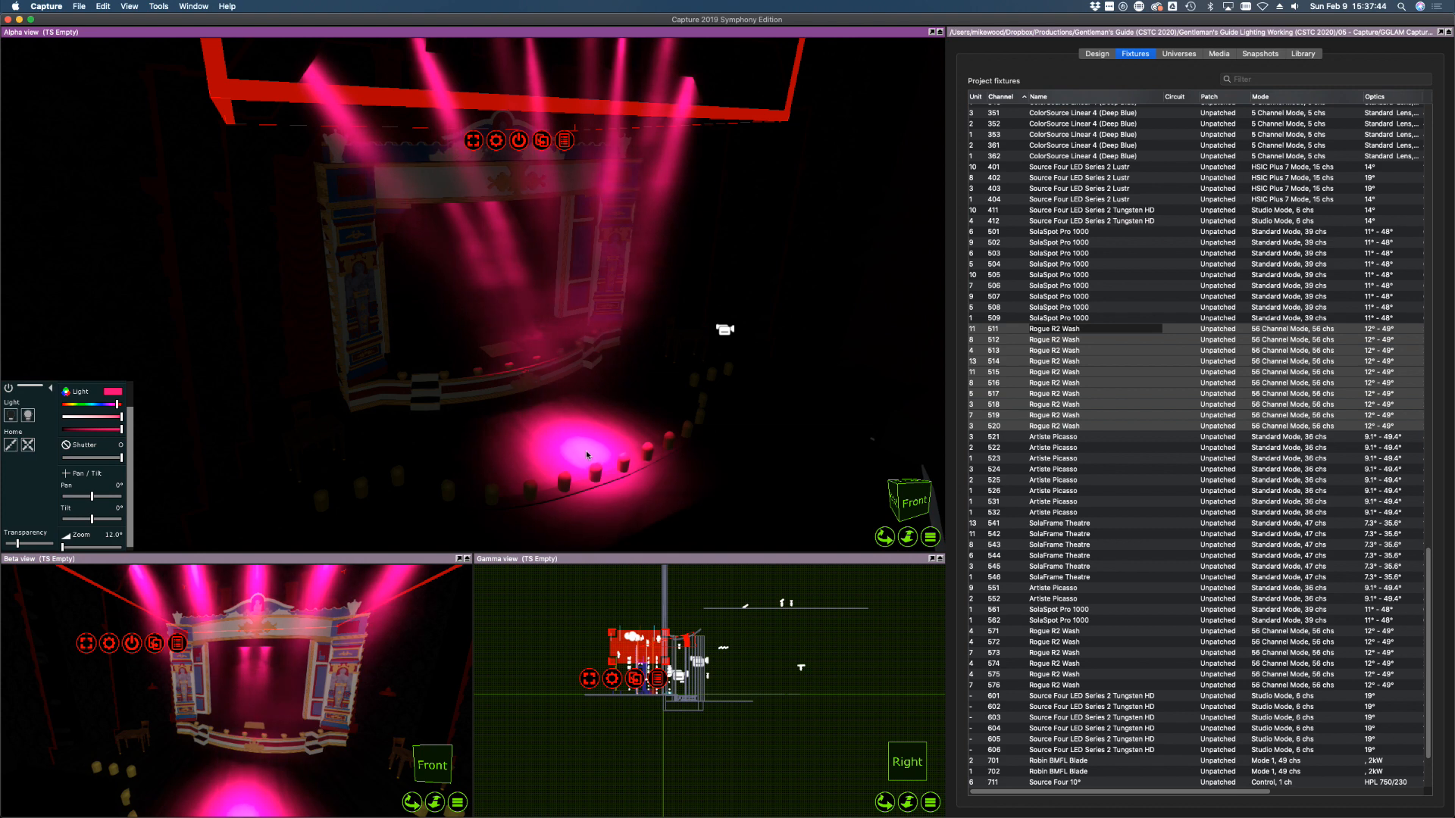
{"action": "right_click_drag", "start_coordinate": [602, 438], "coordinate": [603, 439]}
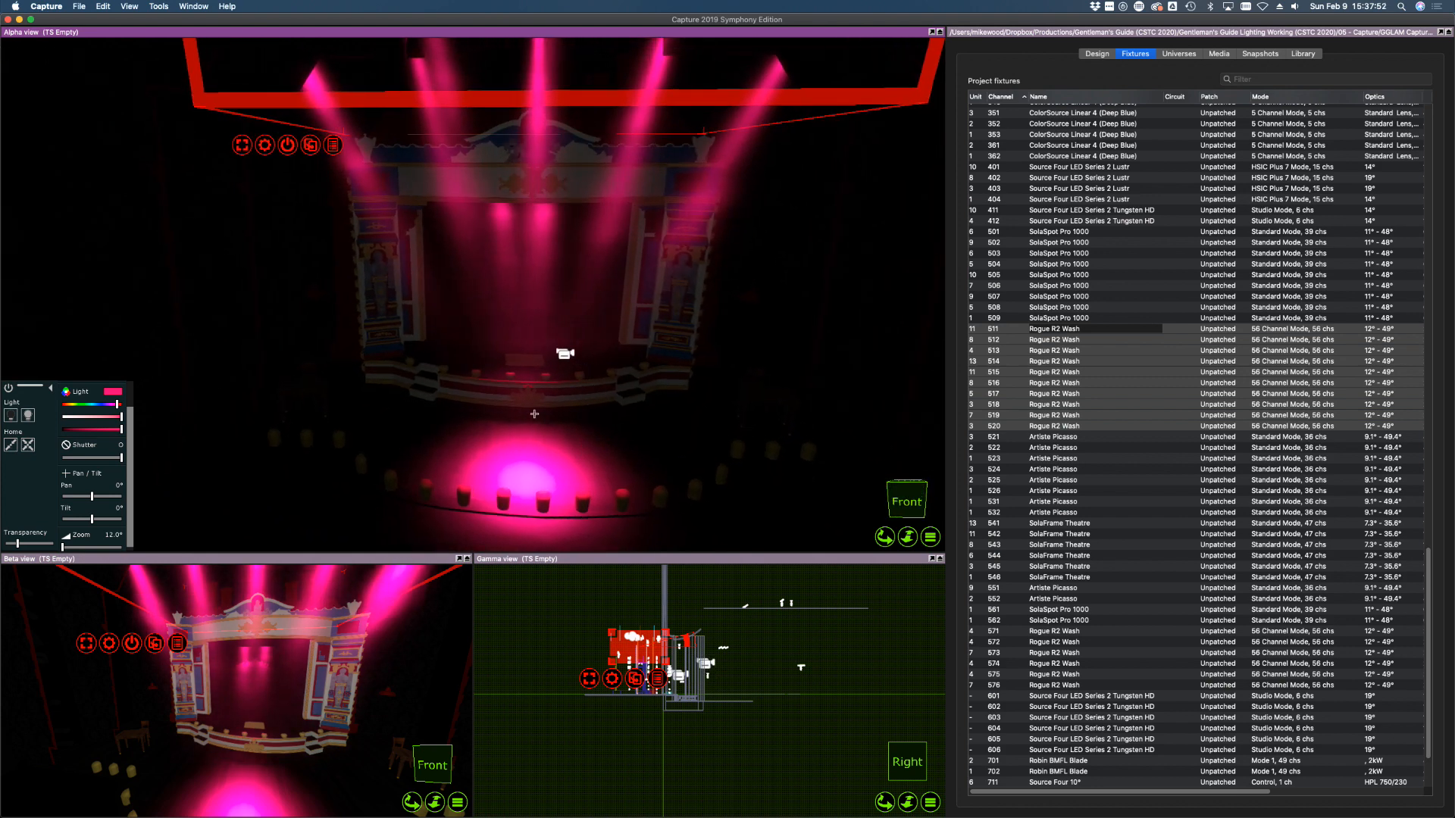
{"action": "left_click_drag", "start_coordinate": [535, 447], "coordinate": [774, 399]}
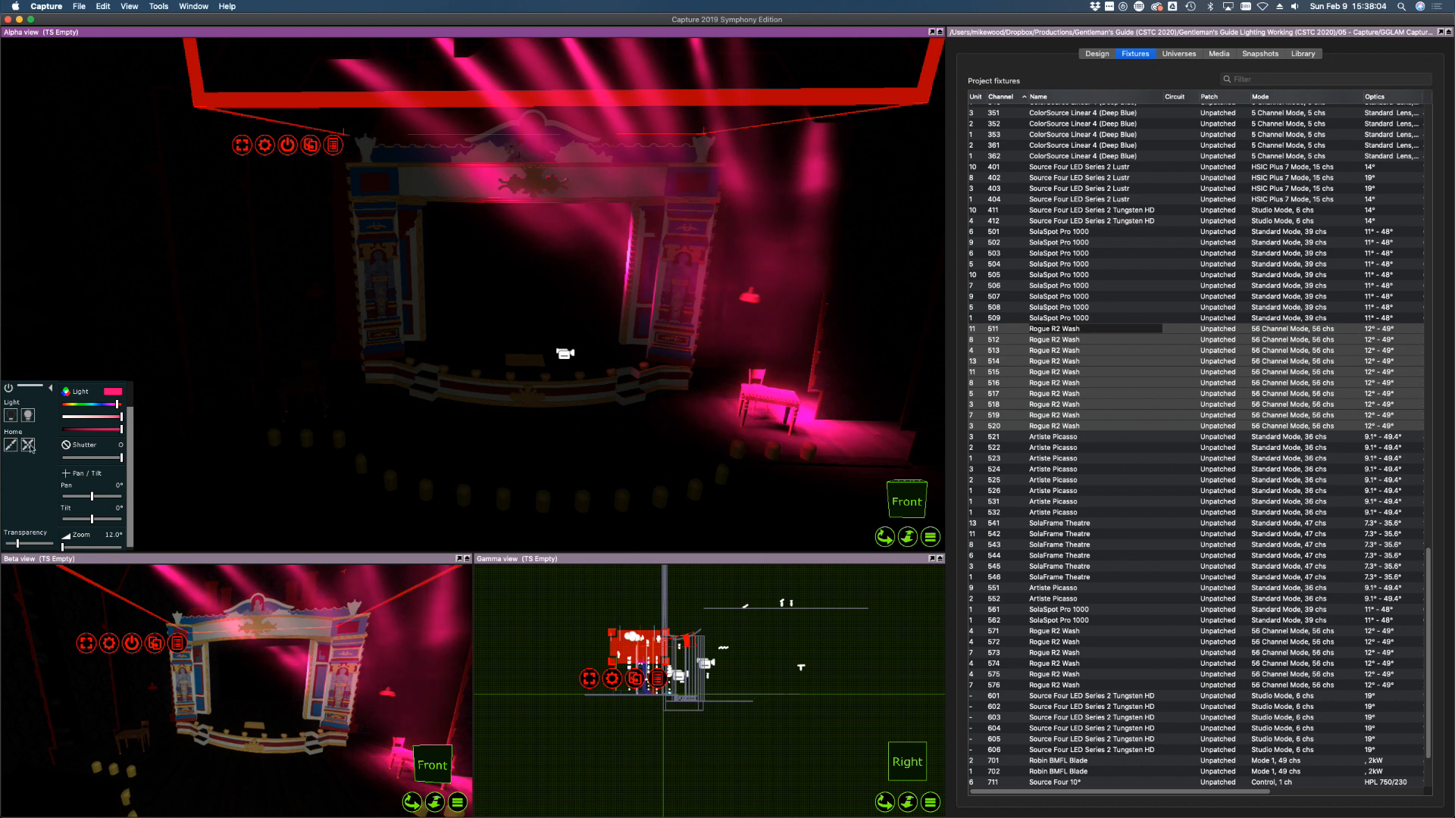
{"action": "left_click", "coordinate": [24, 419]}
{"action": "left_click", "coordinate": [11, 416]}
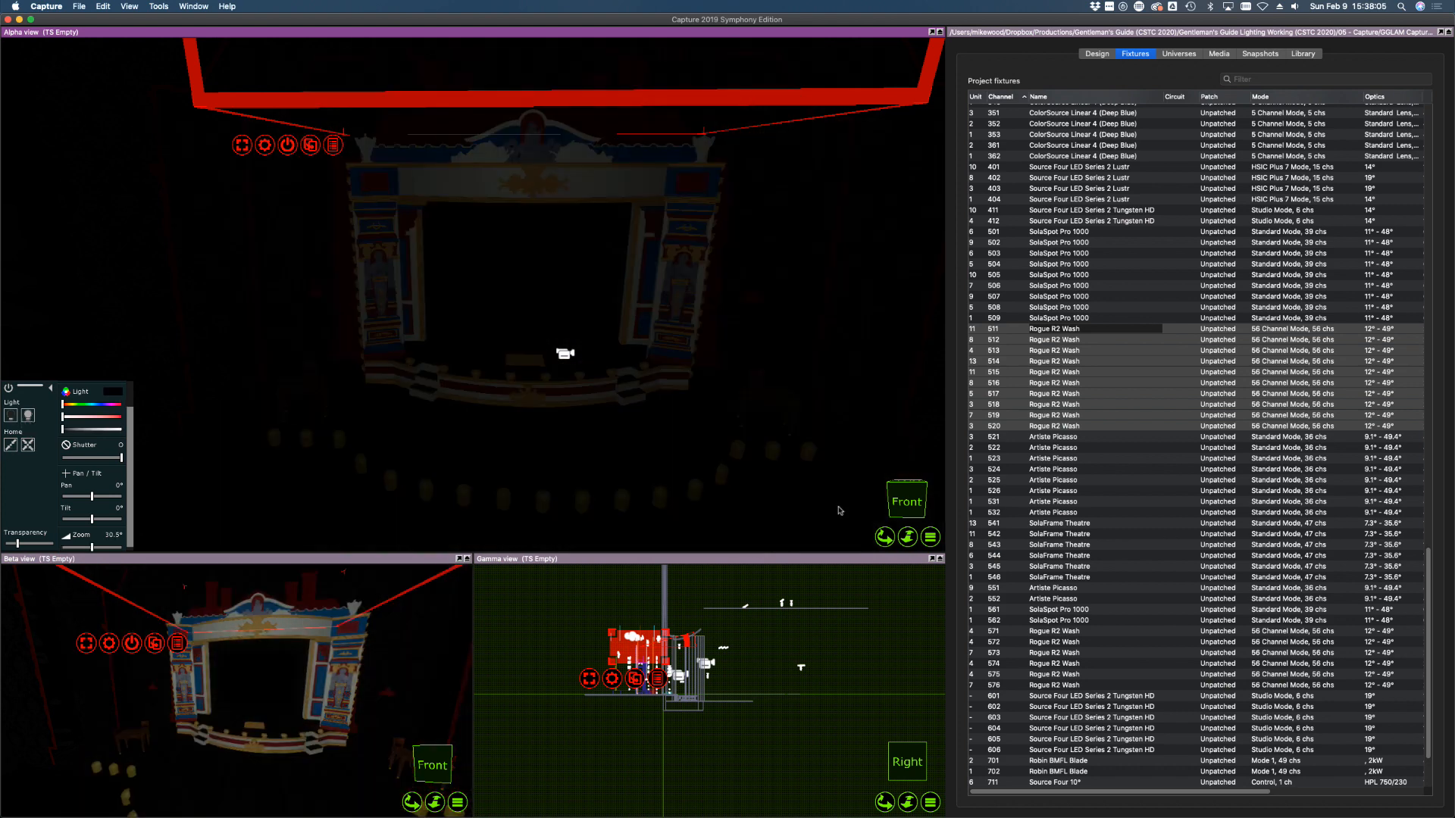
{"action": "left_click", "coordinate": [1027, 437]}
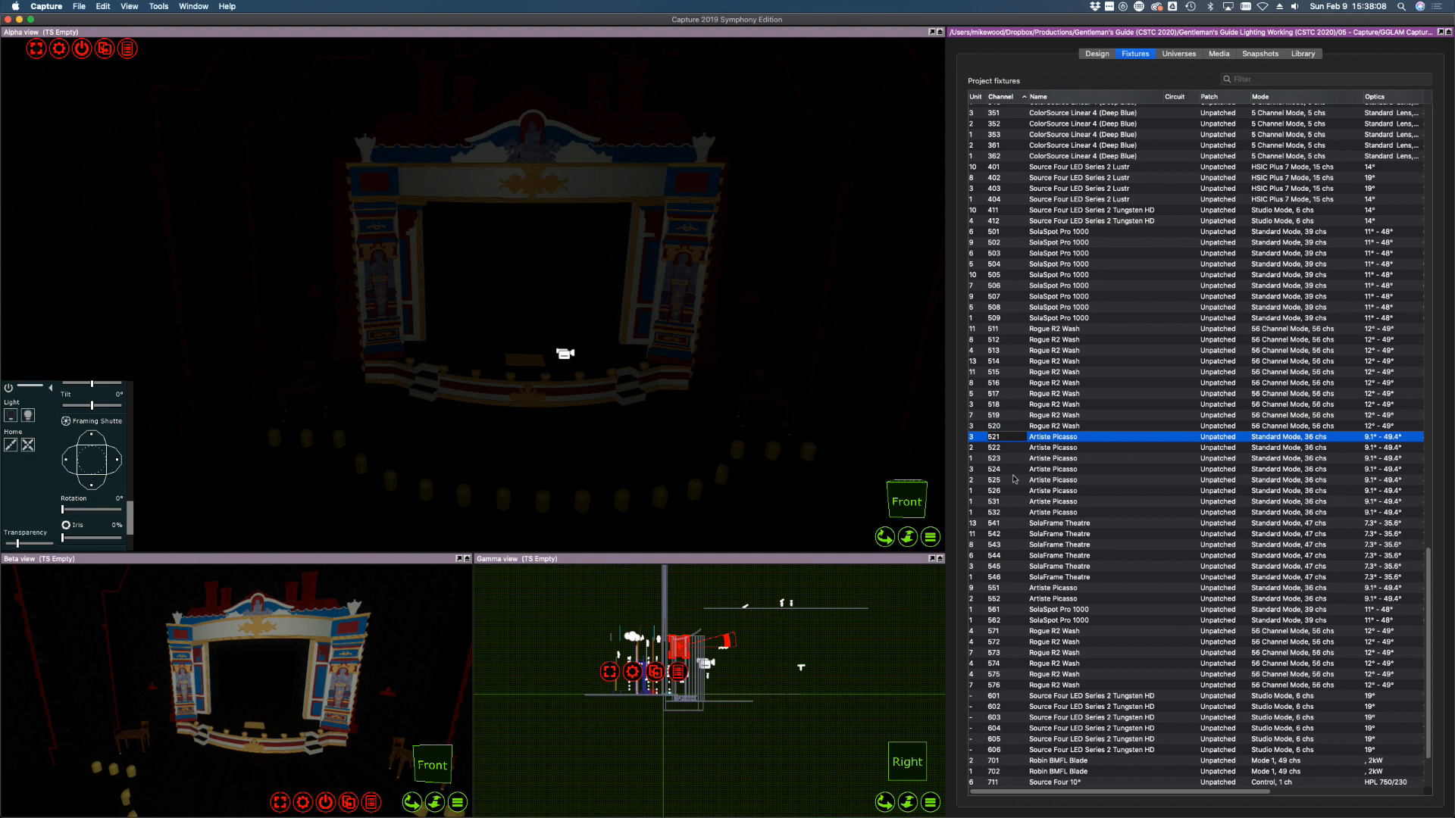
Turn on Artiste Picasso fixtures 521–526 and try a breakup gobo before returning to open
{"action": "left_click", "coordinate": [998, 491], "text": "shift"}
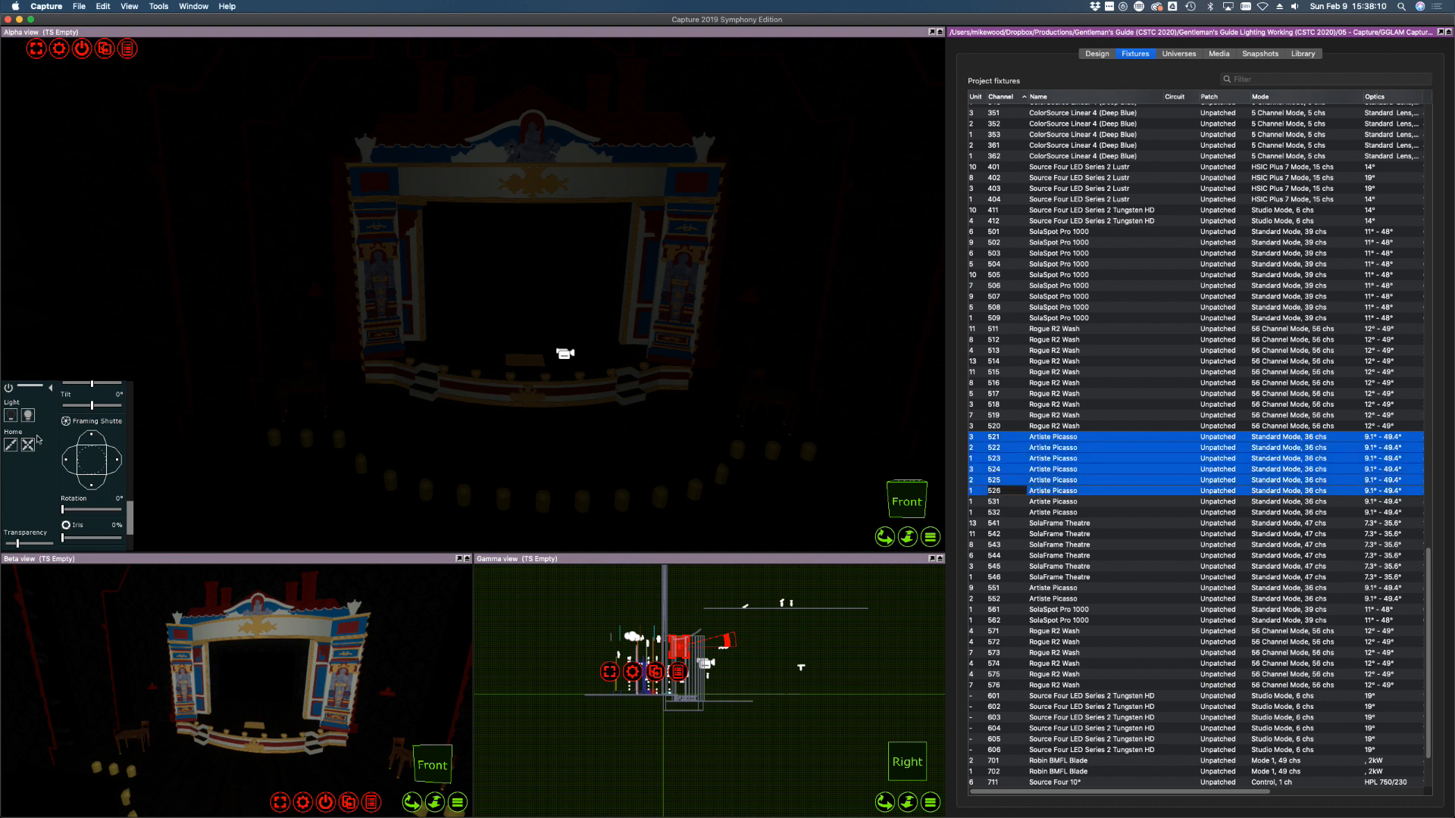
{"action": "left_click", "coordinate": [28, 416]}
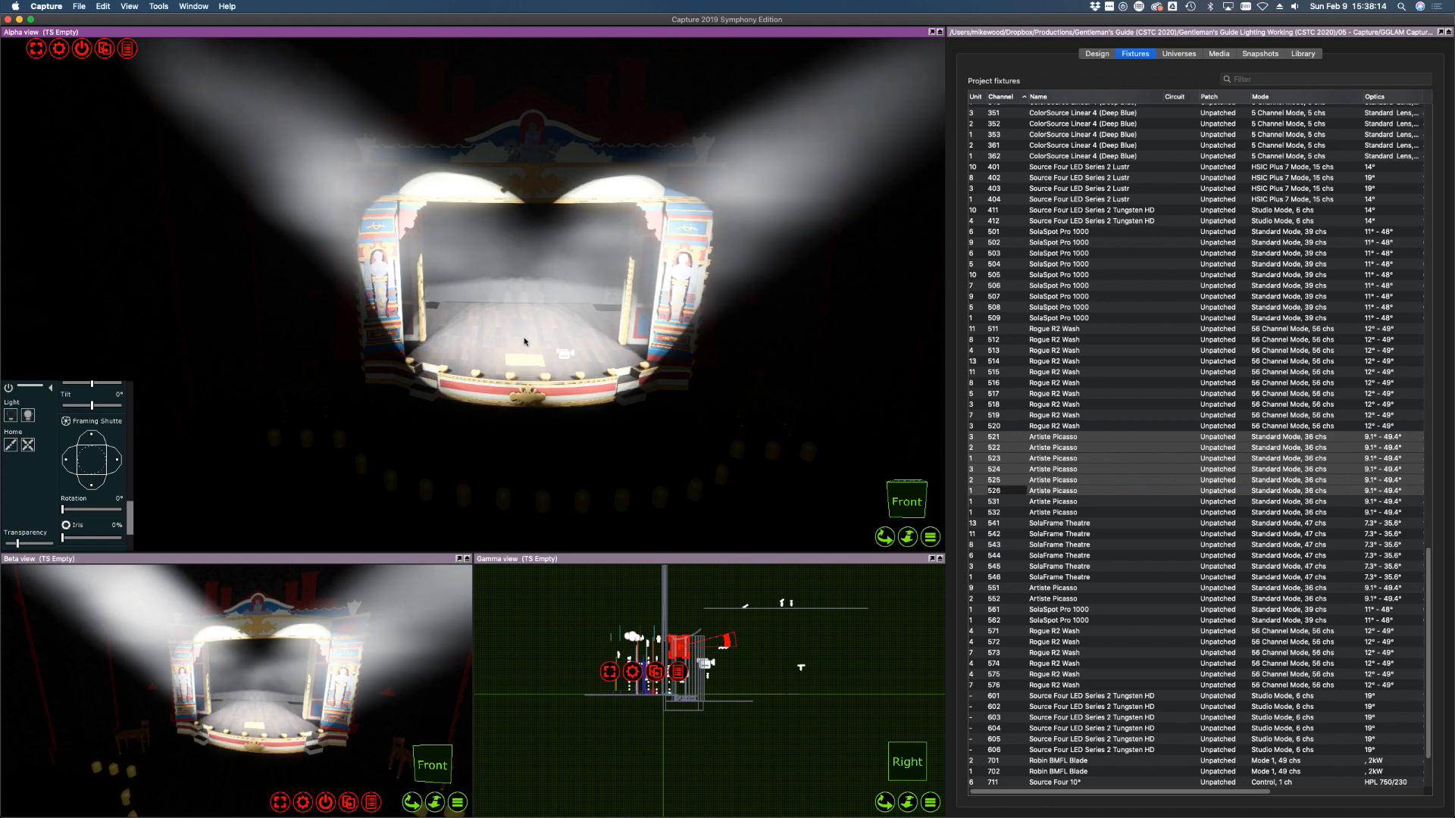
{"action": "scroll", "coordinate": [444, 340], "scroll_direction": "down", "scroll_amount": 5}
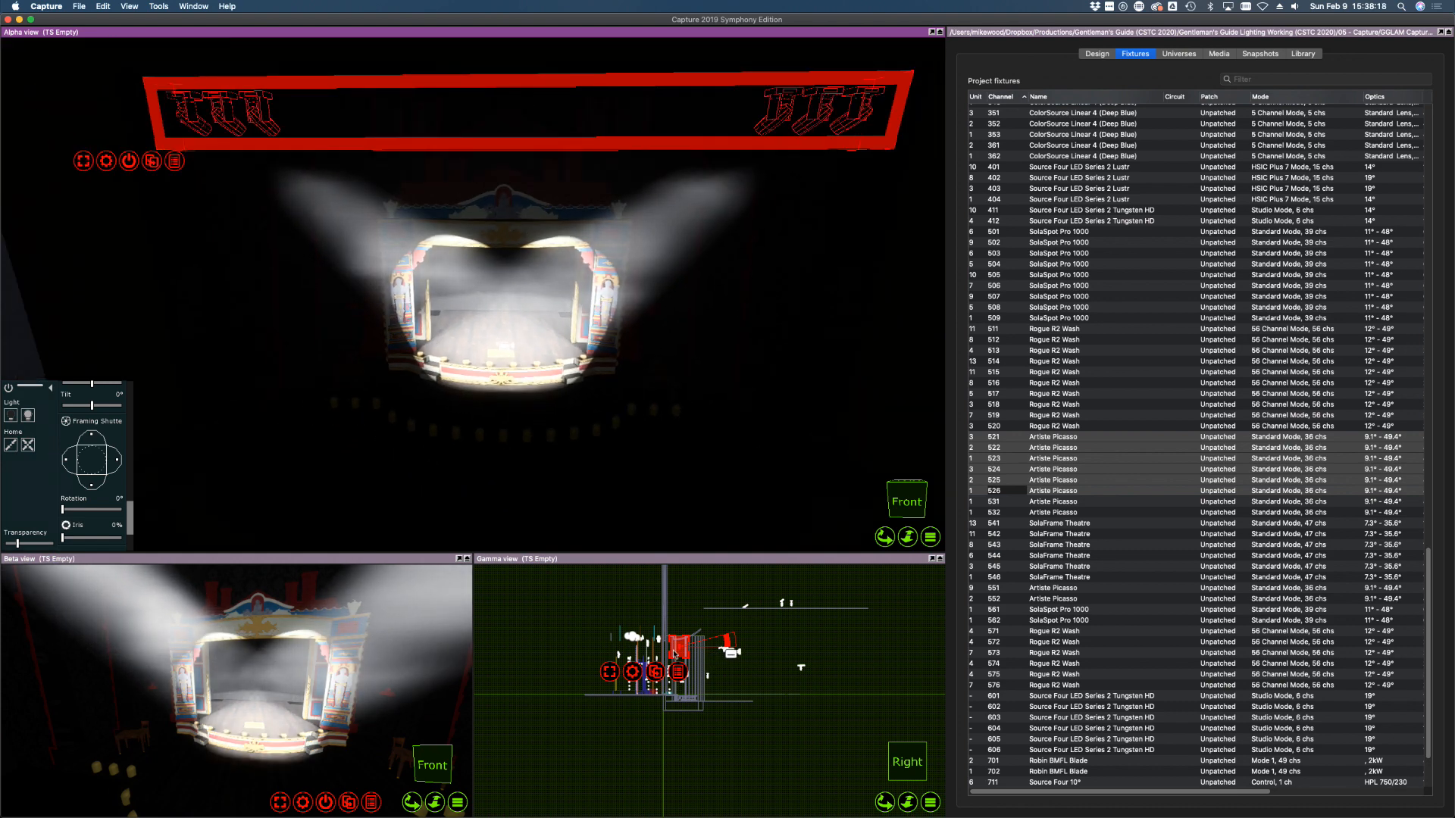
{"action": "scroll", "coordinate": [673, 654], "scroll_direction": "up", "scroll_amount": 3}
{"action": "scroll", "coordinate": [685, 647], "scroll_direction": "up", "scroll_amount": 4}
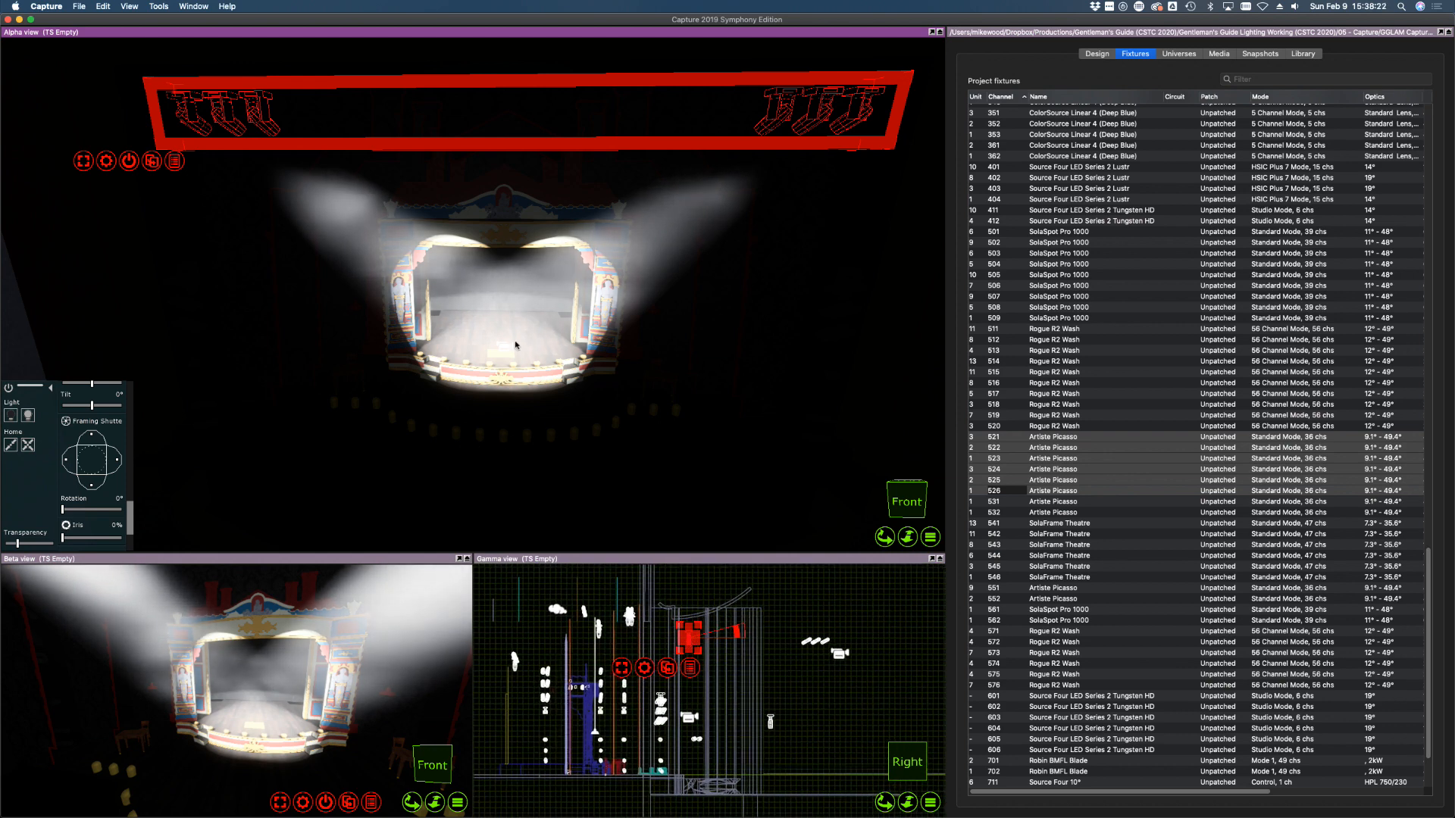
{"action": "left_click_drag", "start_coordinate": [130, 520], "coordinate": [131, 432]}
{"action": "left_click", "coordinate": [76, 470]}
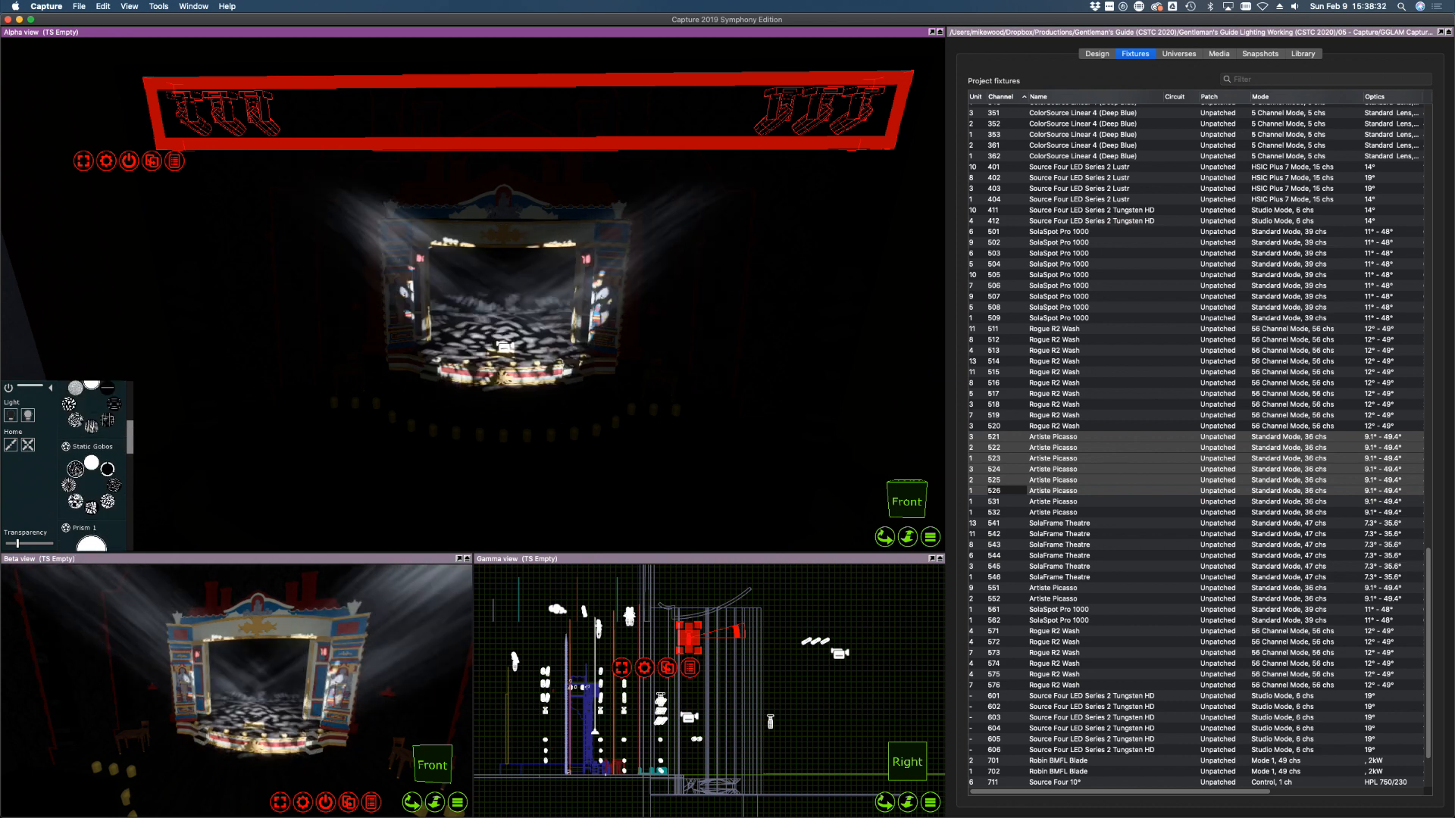
{"action": "left_click", "coordinate": [90, 464]}
Apply the crossed-bar rotating gobo, aim it onto the stage, then home and dim to 0%
{"action": "left_click_drag", "start_coordinate": [130, 440], "coordinate": [131, 432]}
{"action": "left_click", "coordinate": [108, 419]}
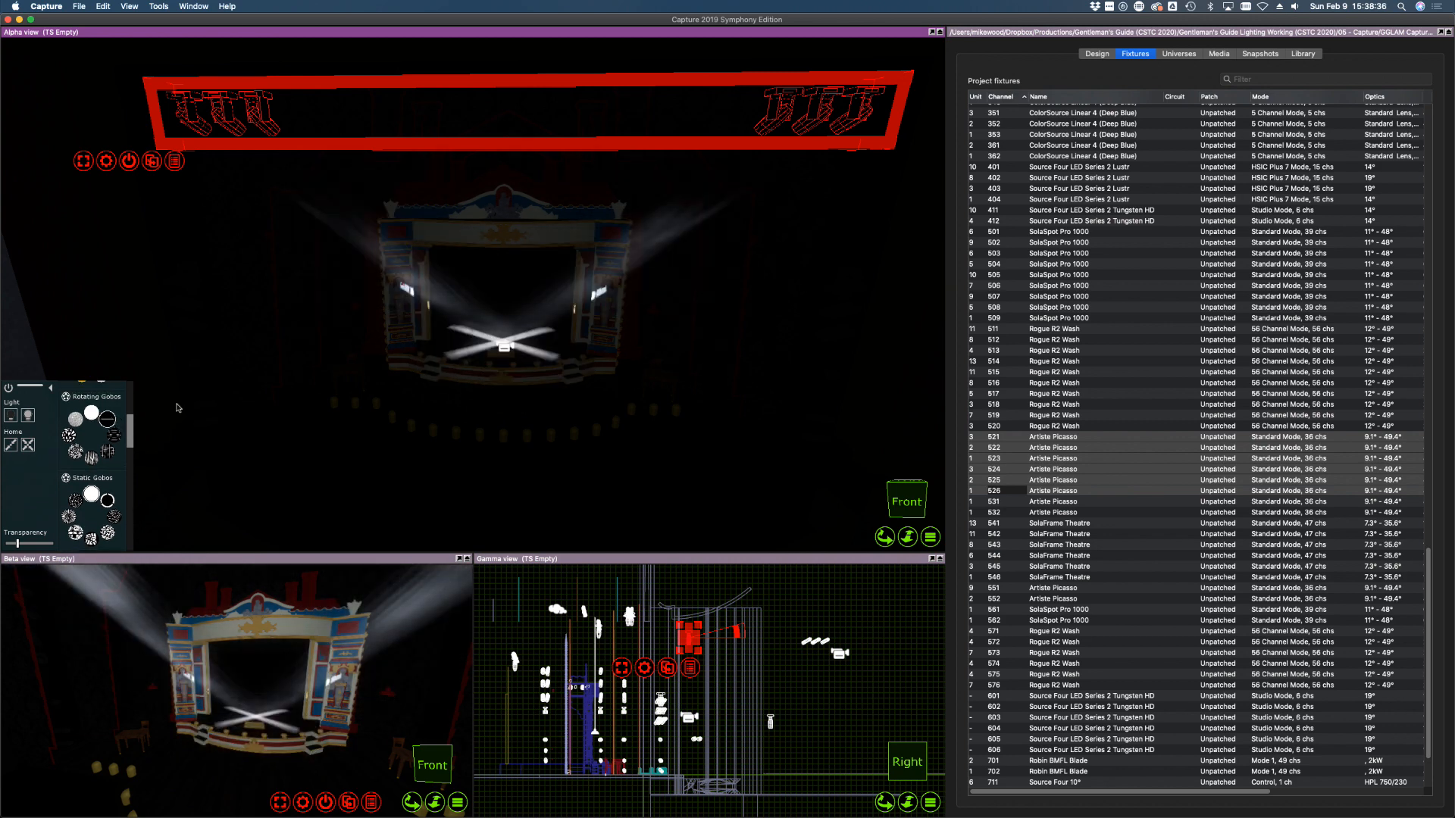
{"action": "mouse_move", "coordinate": [523, 353]}
{"action": "left_mouse_down"}
{"action": "mouse_move", "coordinate": [507, 392]}
{"action": "mouse_move", "coordinate": [507, 340]}
{"action": "mouse_move", "coordinate": [506, 360]}
{"action": "left_mouse_up"}
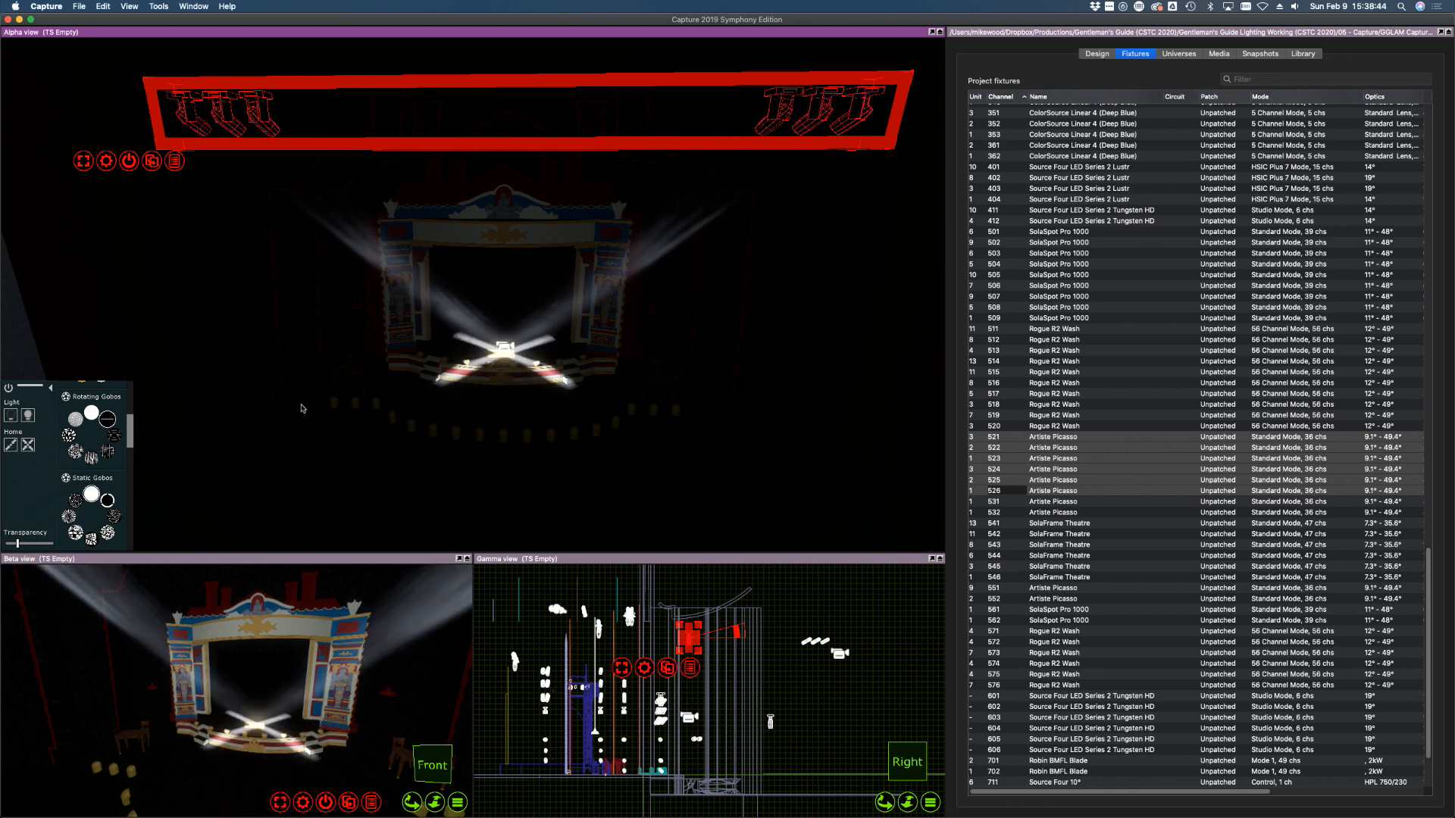
{"action": "left_click_drag", "start_coordinate": [130, 424], "coordinate": [130, 395]}
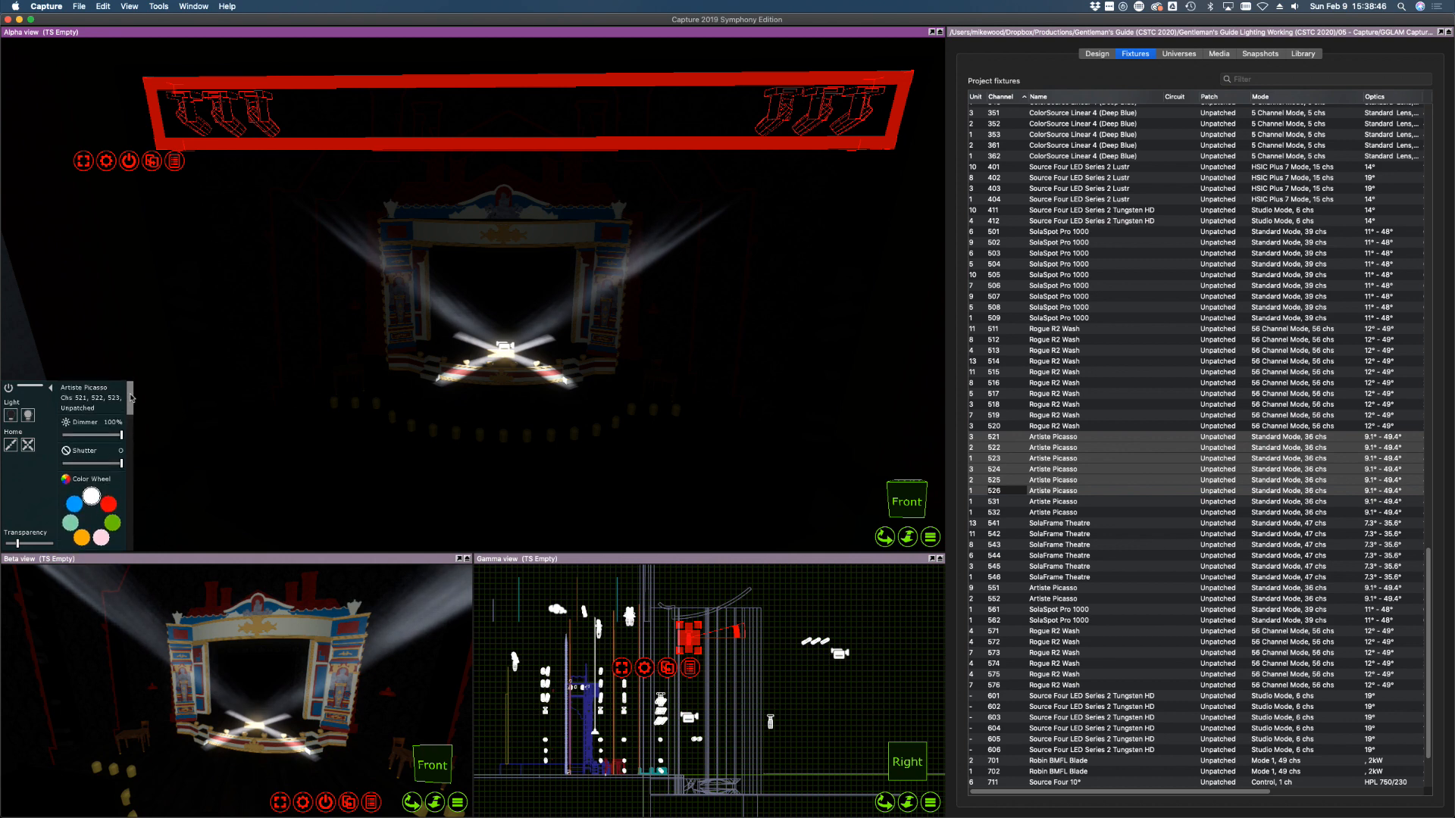
{"action": "left_click", "coordinate": [30, 445]}
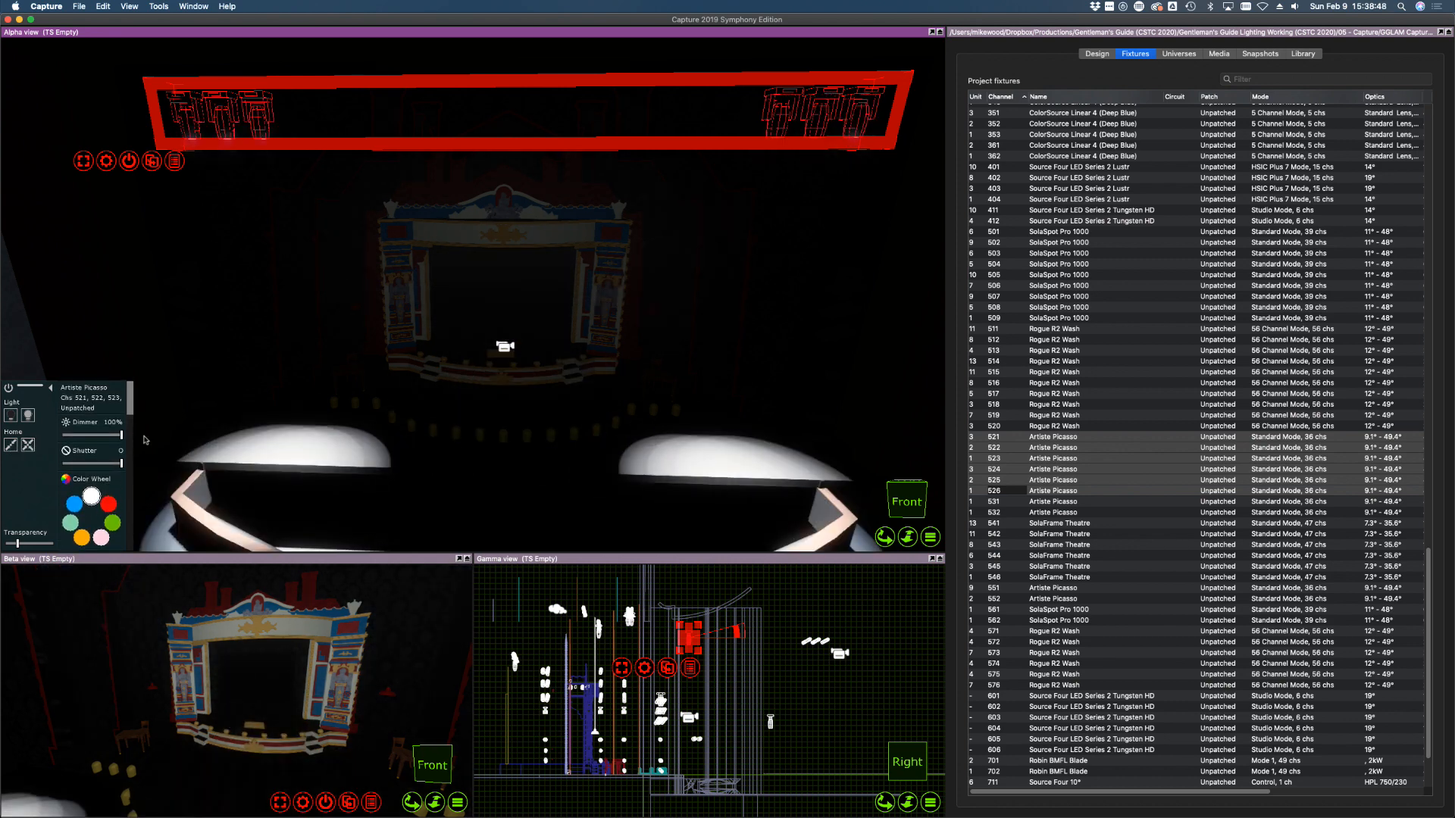
{"action": "left_click", "coordinate": [11, 415]}
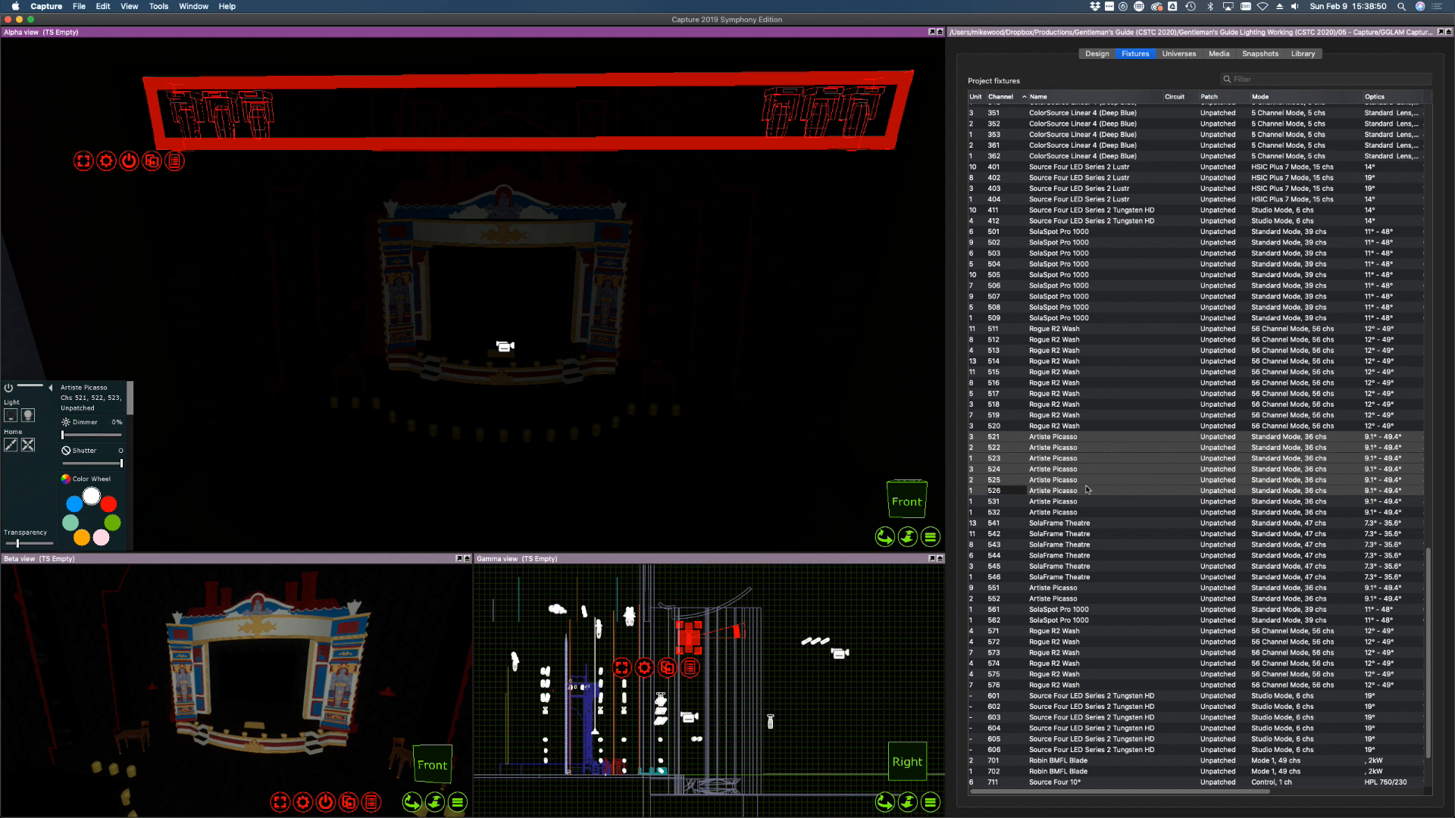
{"action": "left_click", "coordinate": [1068, 502]}
{"action": "left_click", "coordinate": [1053, 513], "text": "shift"}
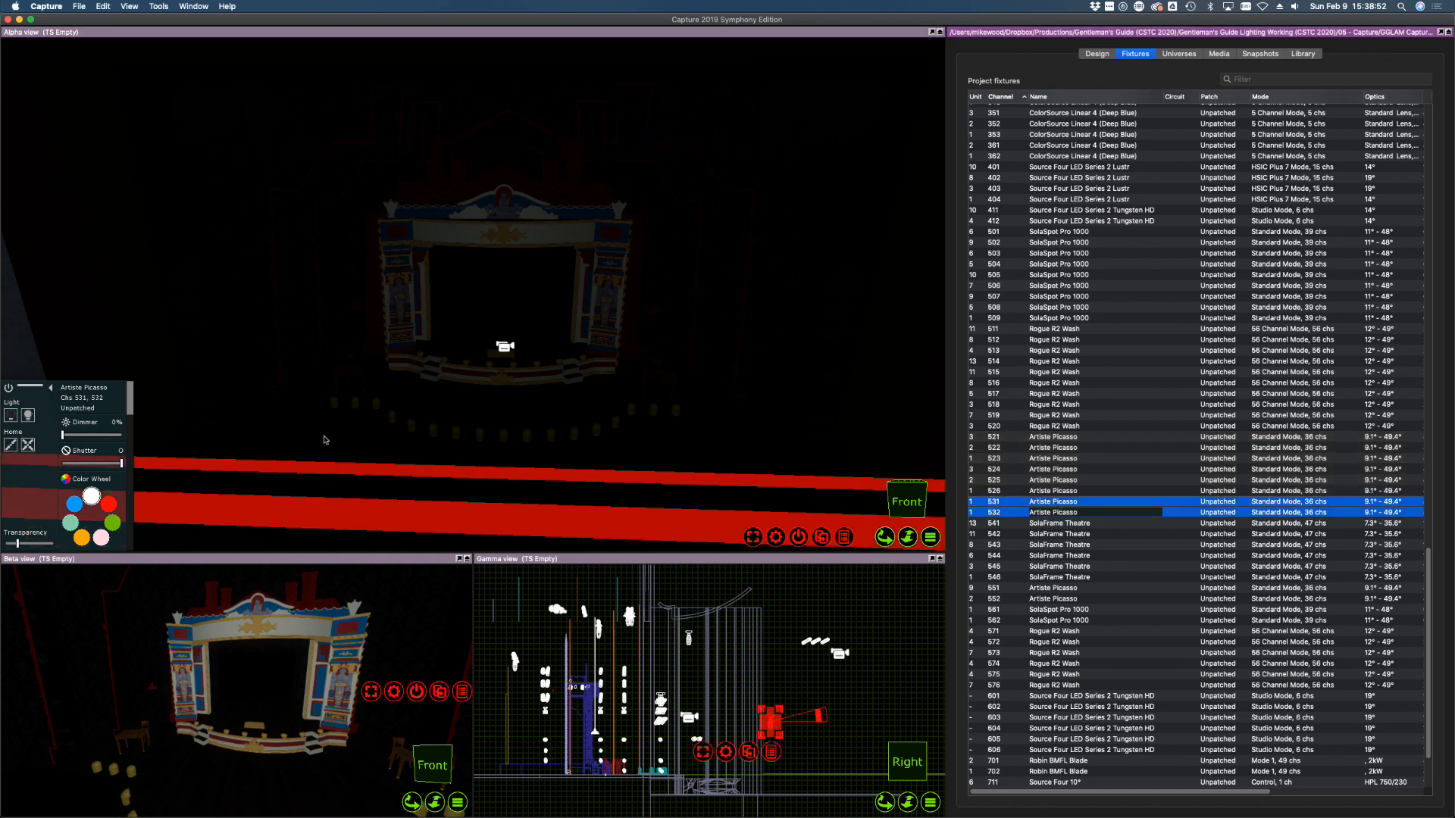
Light Picasso fixtures 531 and 532 at full, swing their beams upstage, then dim to 0%
{"action": "left_click", "coordinate": [31, 418]}
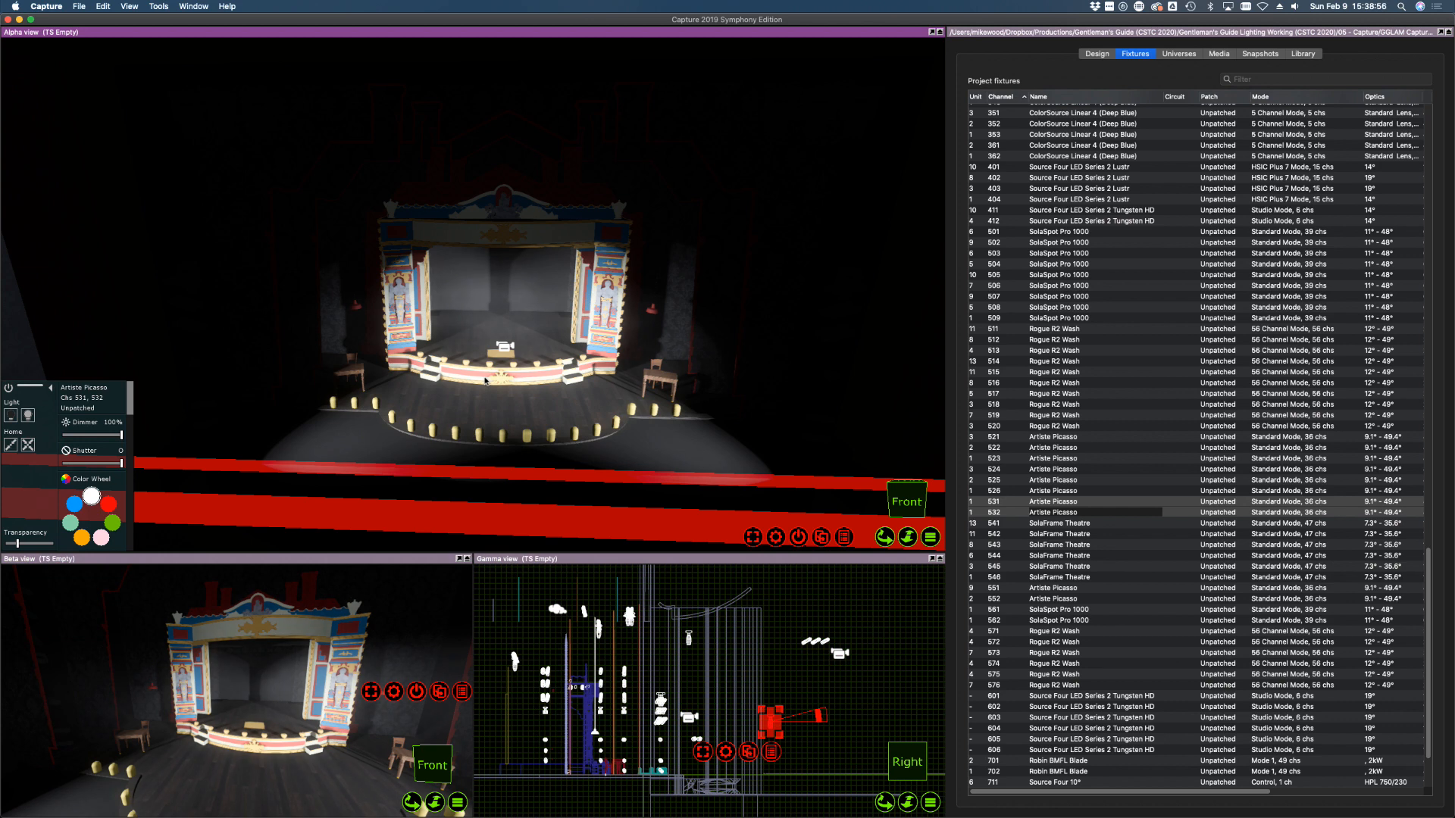
{"action": "left_click_drag", "start_coordinate": [487, 387], "coordinate": [509, 338], "text": "alt"}
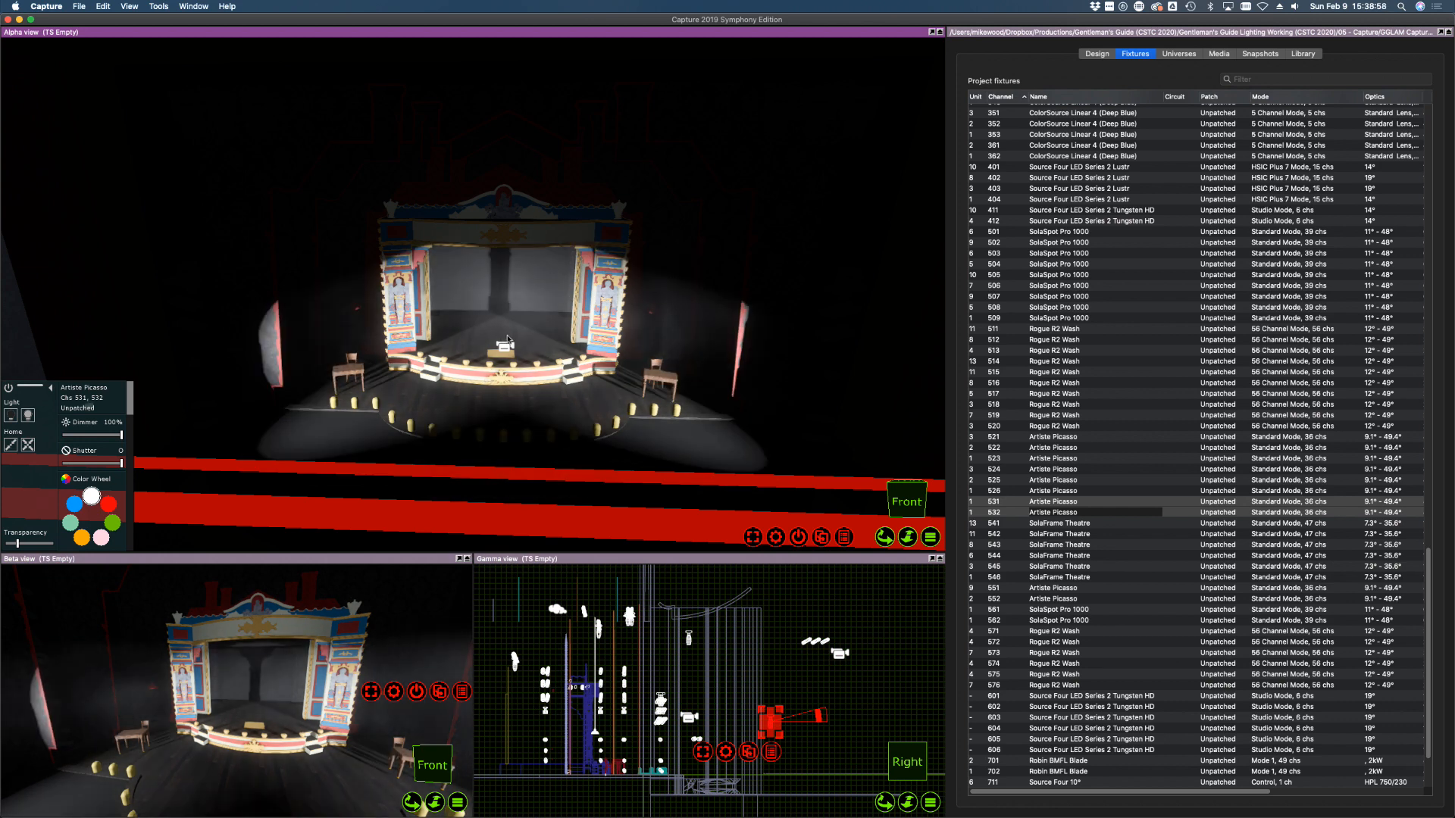
{"action": "scroll", "coordinate": [771, 740], "scroll_direction": "up", "scroll_amount": 5}
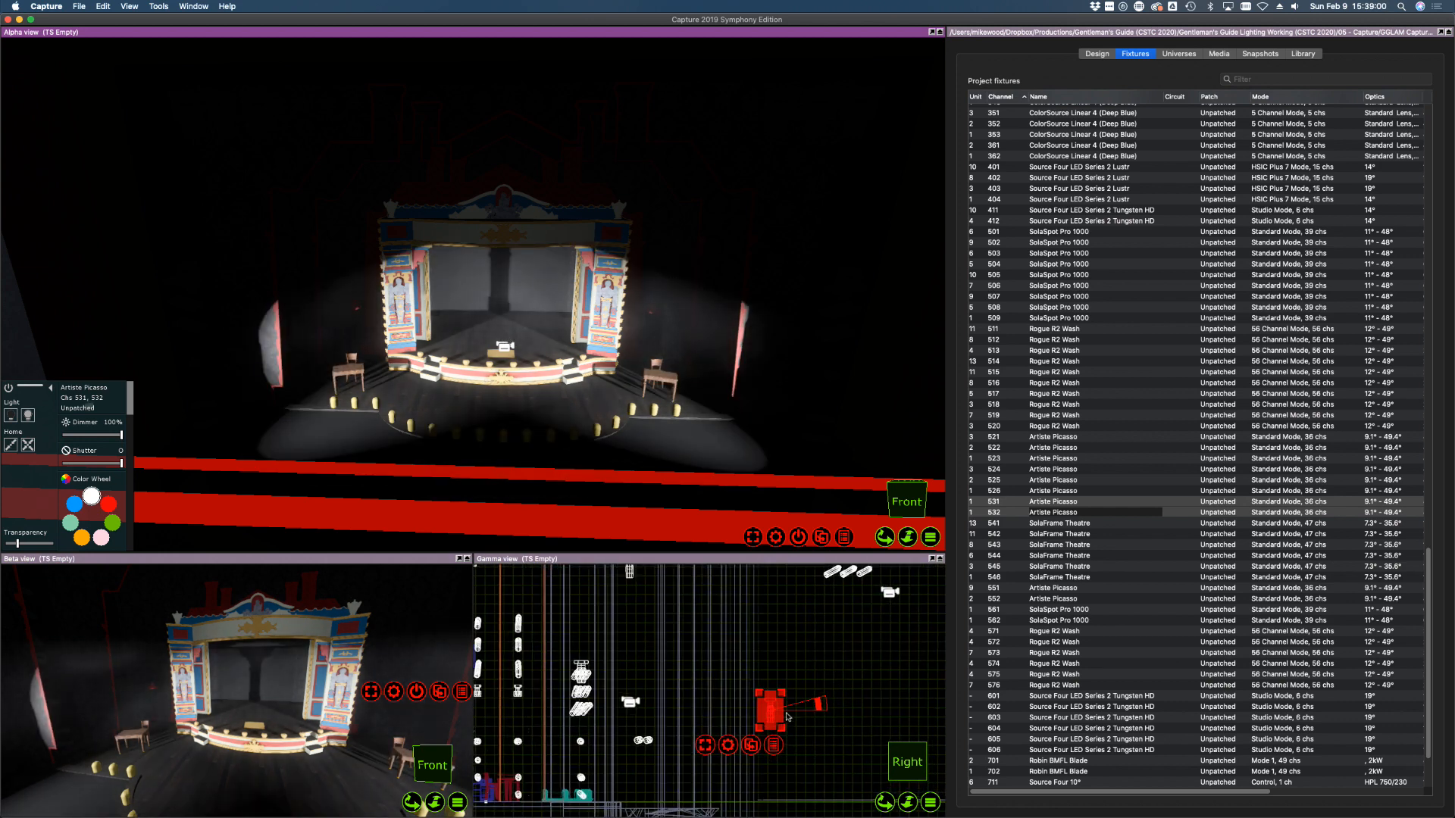
{"action": "scroll", "coordinate": [795, 694], "scroll_direction": "up", "scroll_amount": 3}
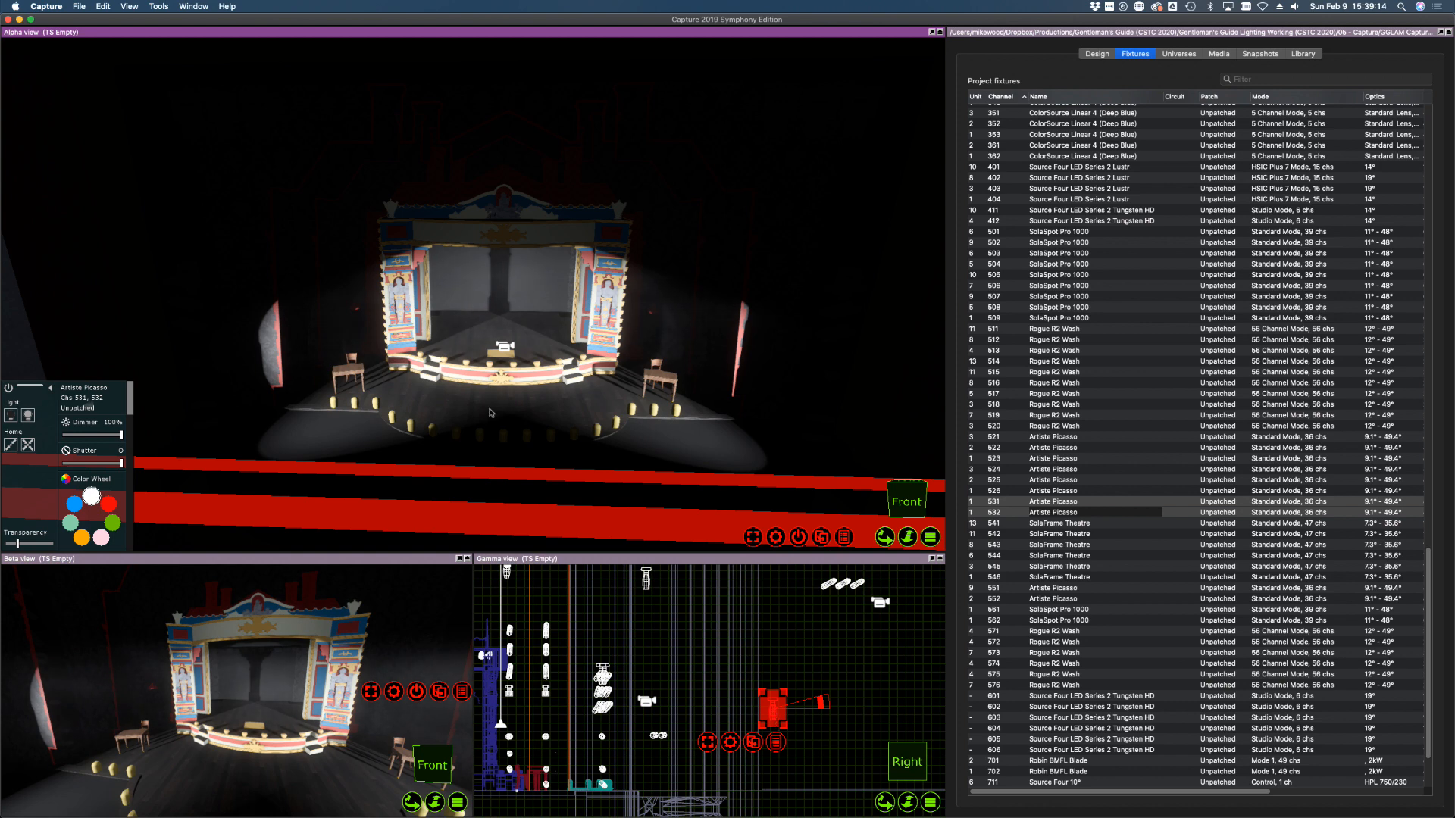
{"action": "mouse_move", "coordinate": [502, 424]}
{"action": "left_mouse_down"}
{"action": "mouse_move", "coordinate": [502, 321]}
{"action": "mouse_move", "coordinate": [501, 395]}
{"action": "left_mouse_up"}
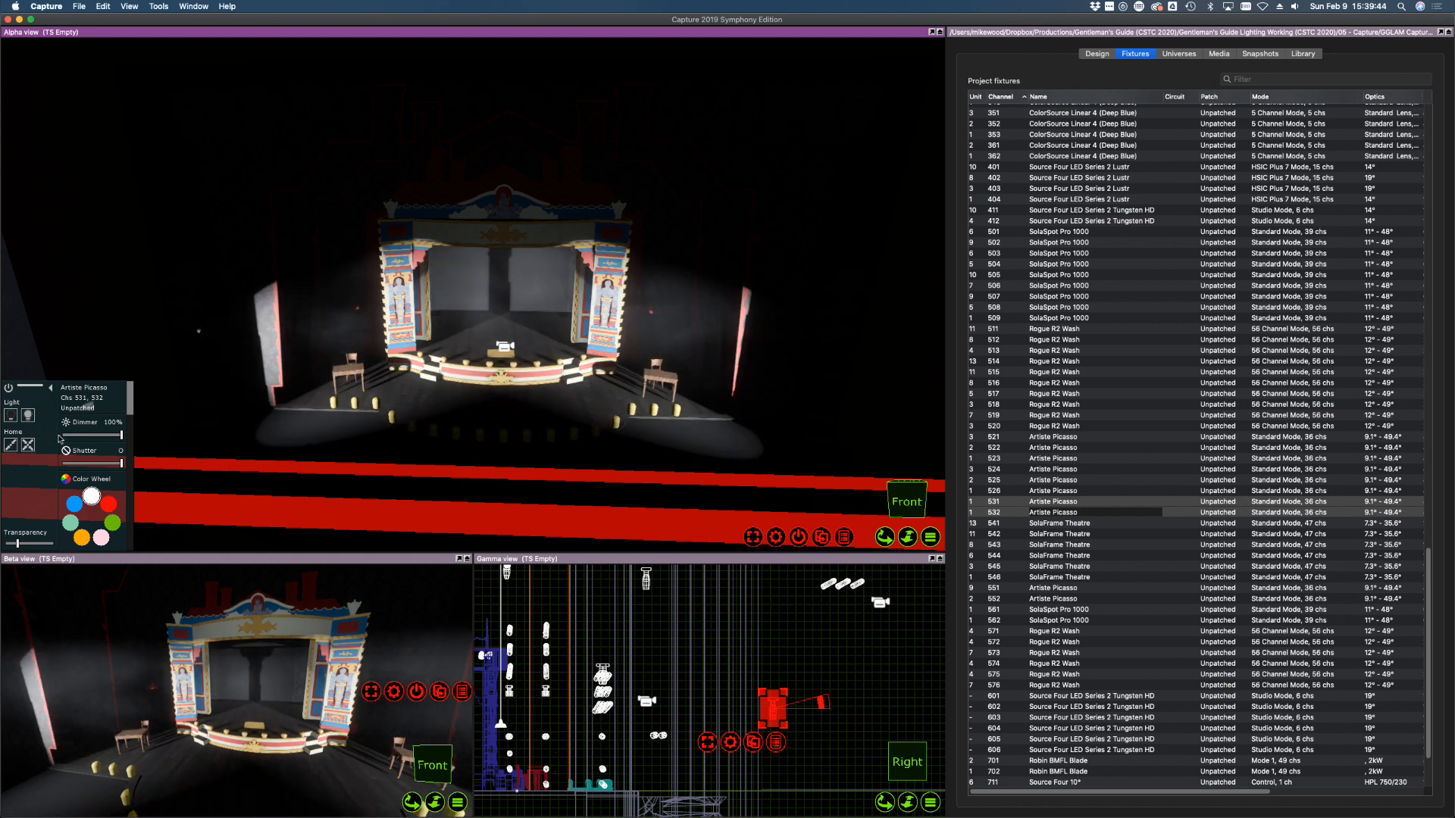
{"action": "left_click", "coordinate": [12, 417]}
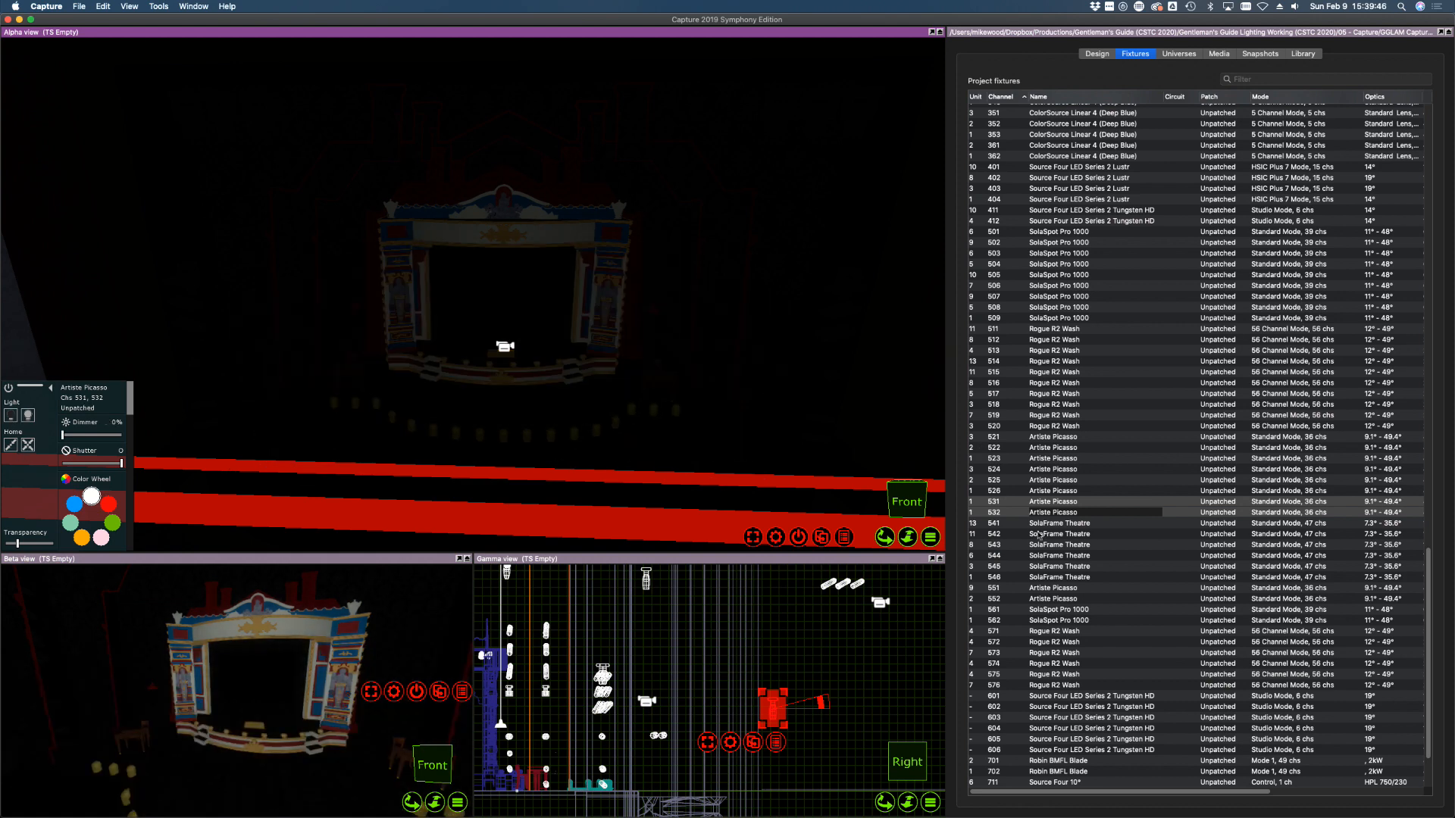
{"action": "left_click", "coordinate": [1061, 524]}
Raise SolaFrame Theatre fixtures 541–546 to full and swing their beams up across the stage
{"action": "left_click", "coordinate": [1061, 578], "text": "shift"}
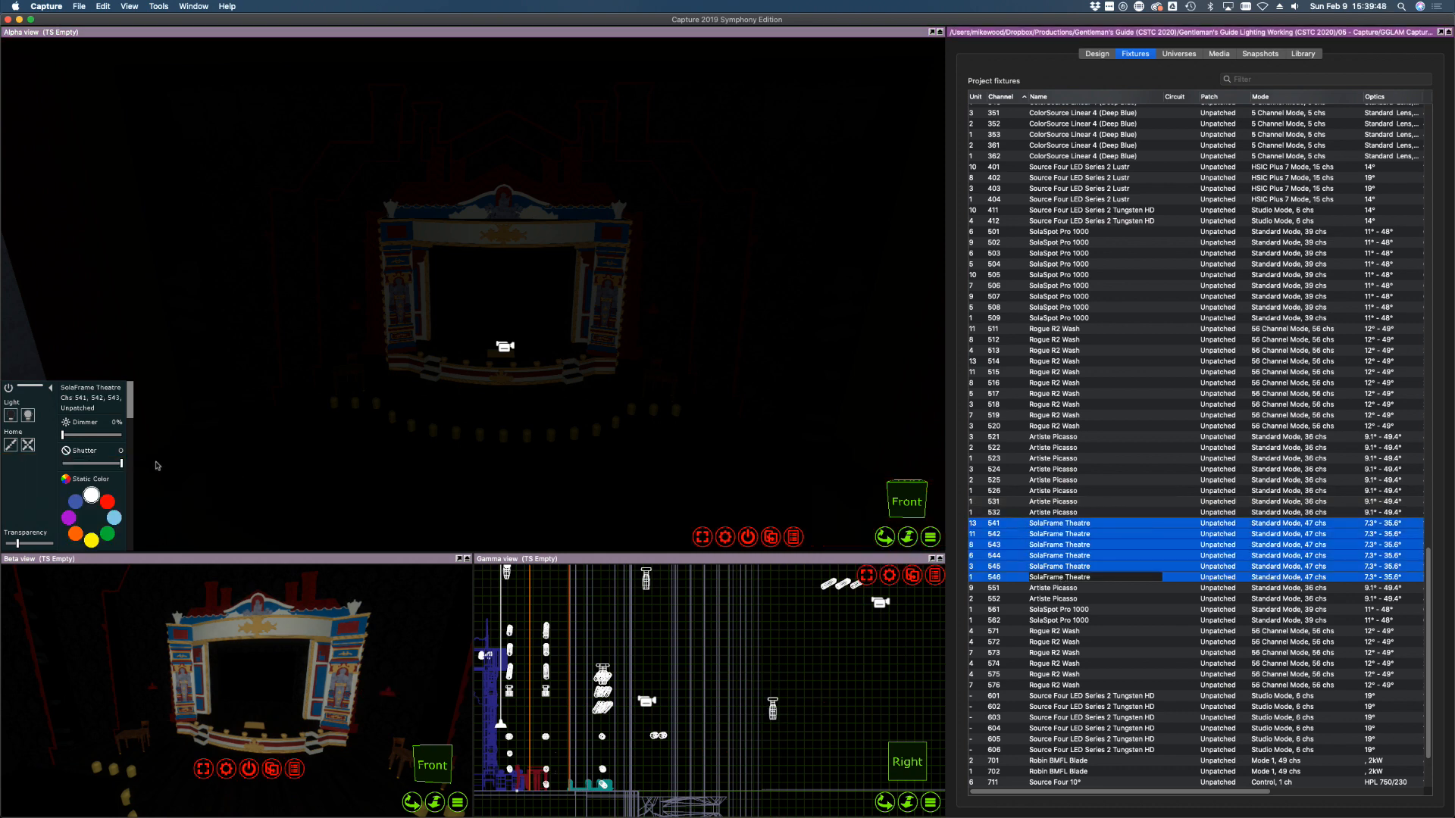
{"action": "left_click_drag", "start_coordinate": [89, 436], "coordinate": [130, 438]}
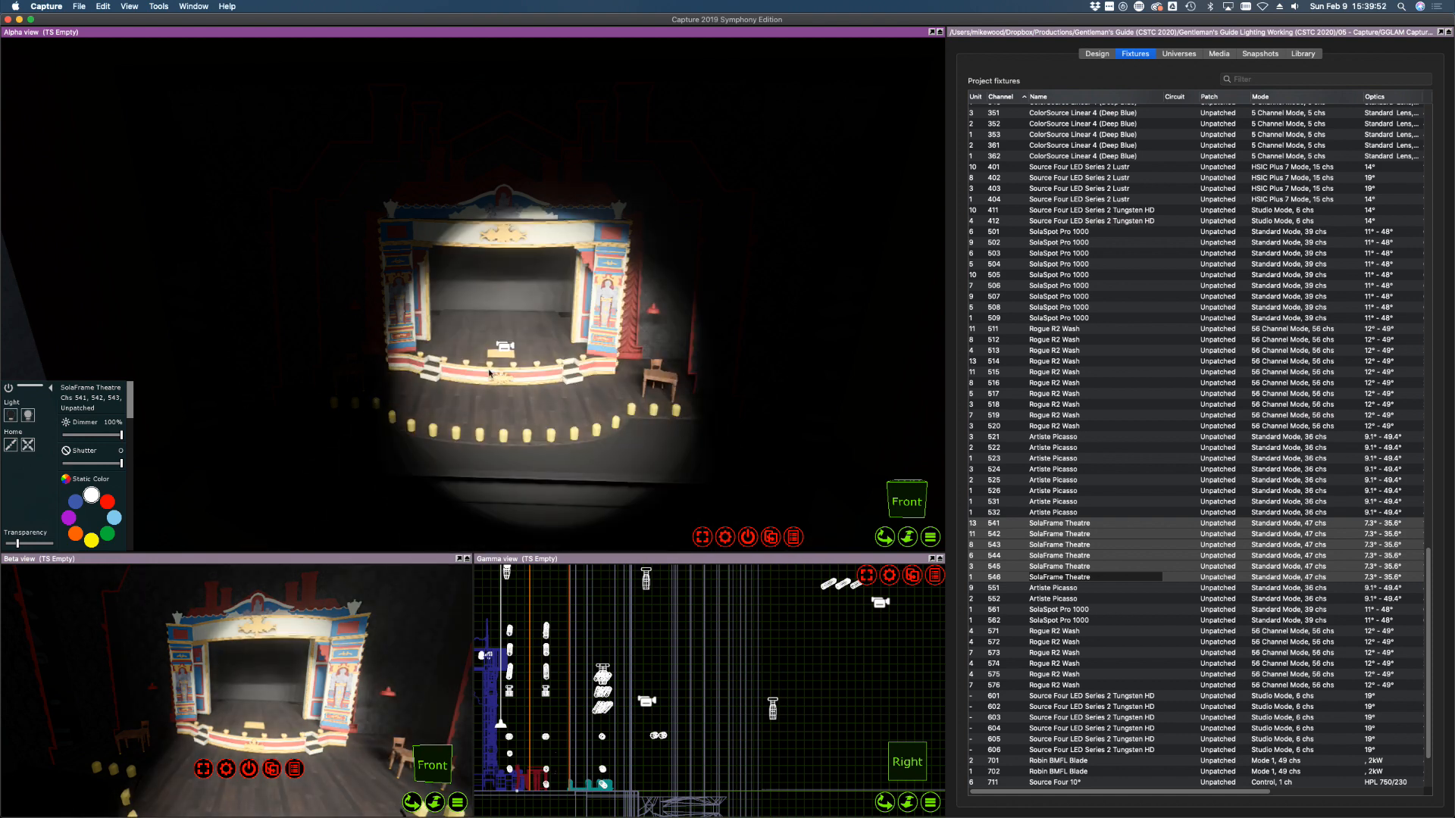
{"action": "left_click_drag", "start_coordinate": [485, 375], "coordinate": [515, 356]}
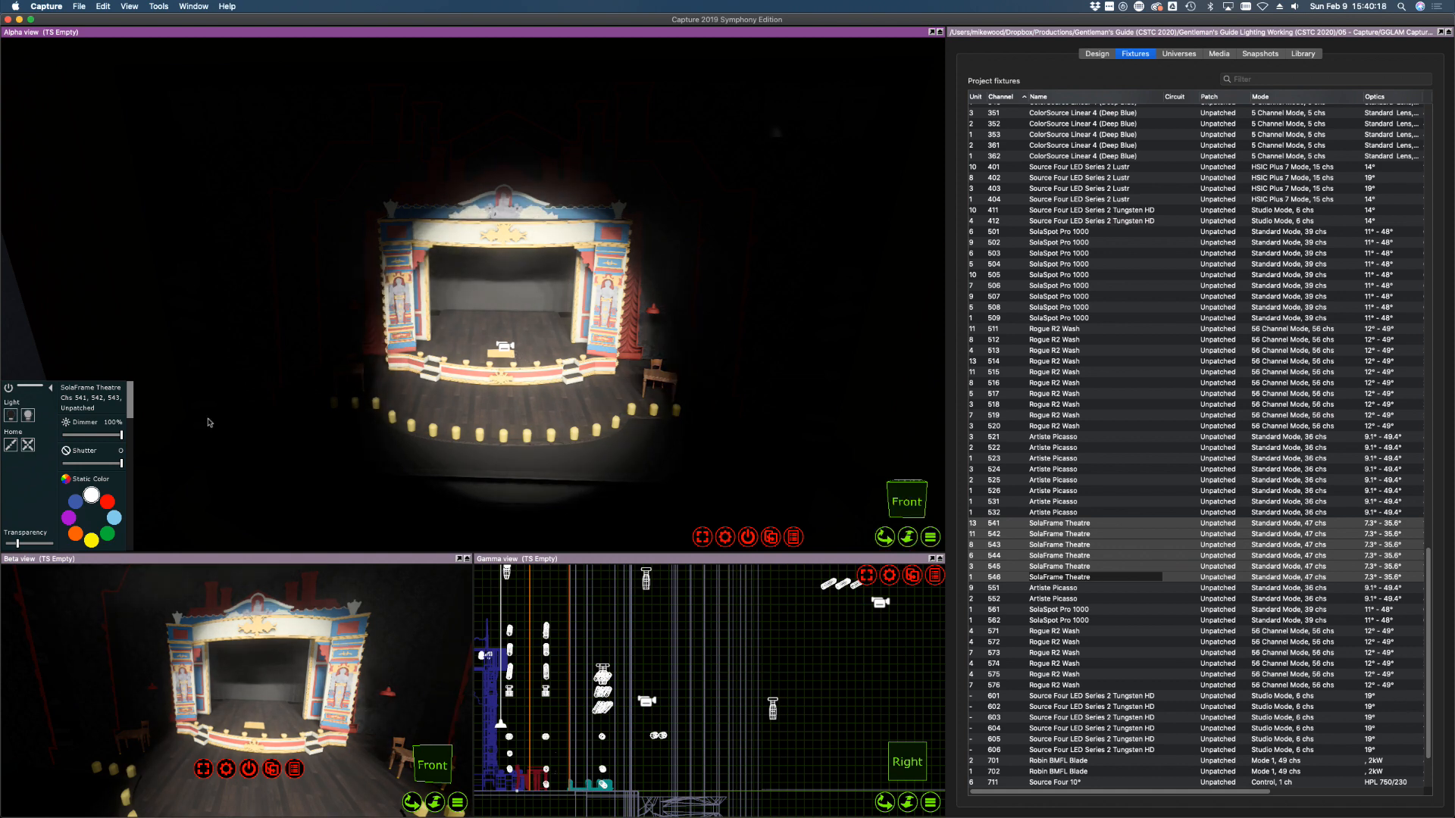
Light Picasso fixtures 551–552, sweep their beams over the right and left walls, then switch off
{"action": "left_click", "coordinate": [12, 416]}
{"action": "left_click", "coordinate": [1050, 590]}
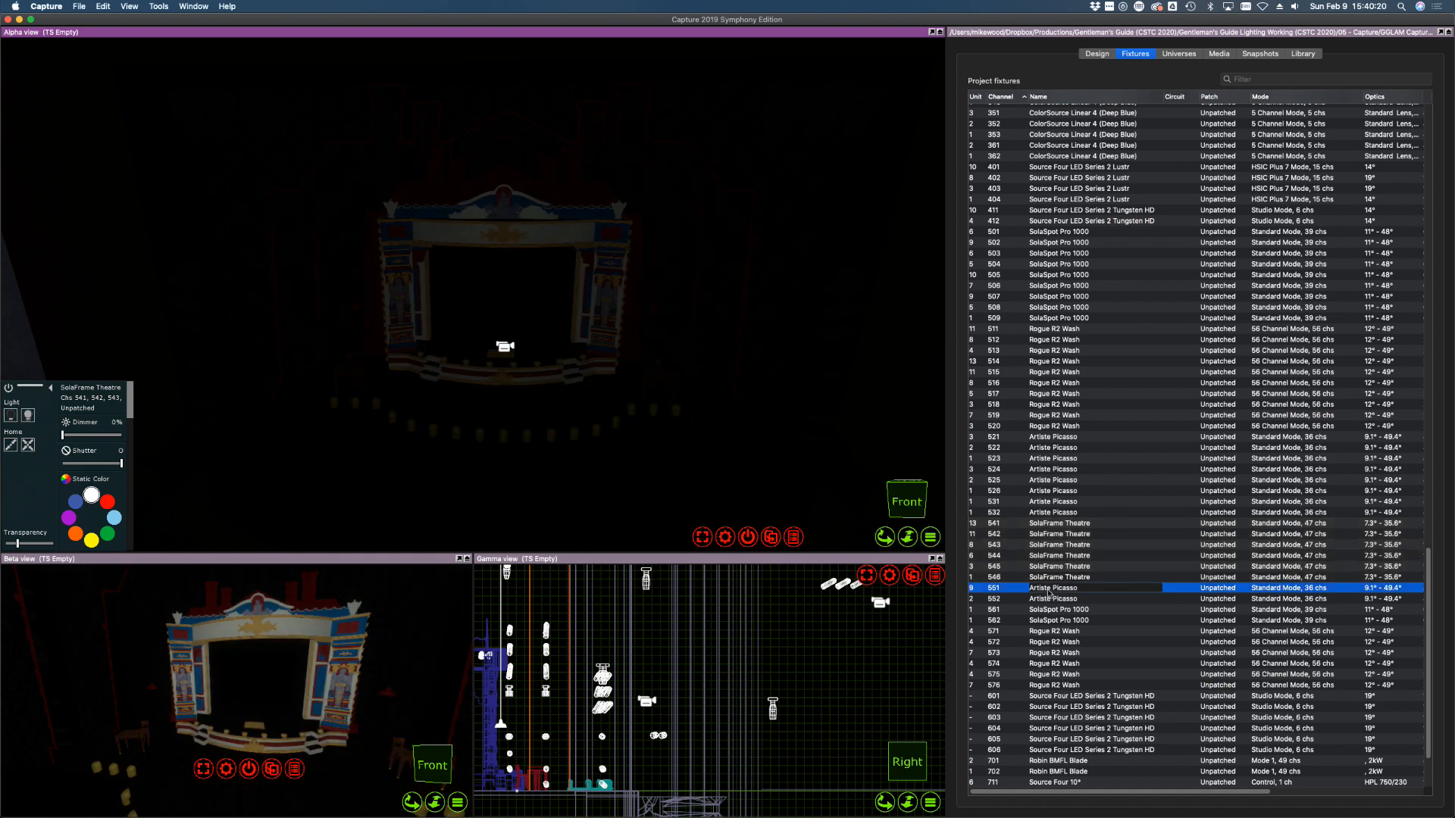
{"action": "left_click", "coordinate": [1051, 601], "text": "shift"}
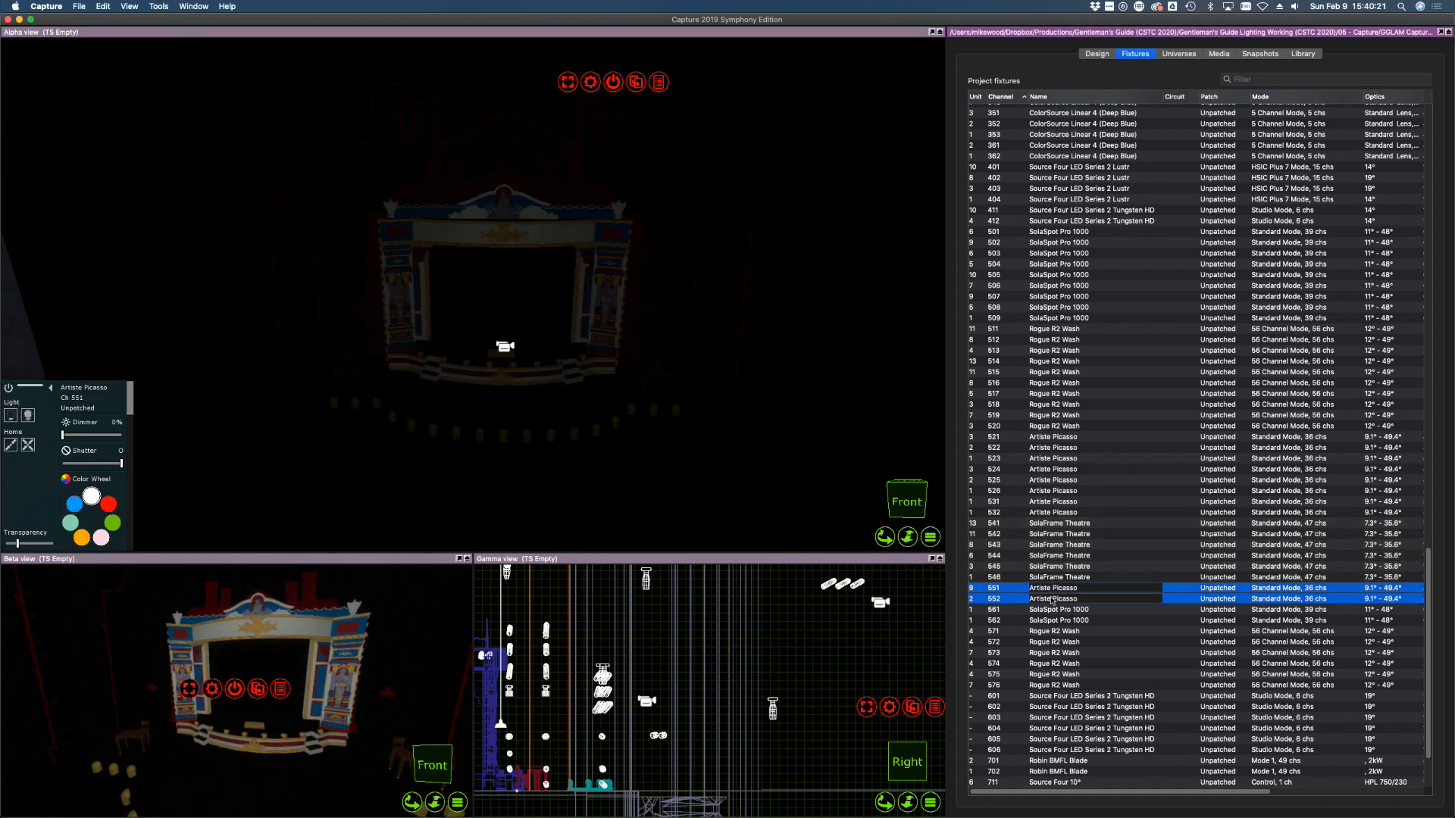
{"action": "left_click", "coordinate": [28, 416]}
{"action": "left_click_drag", "start_coordinate": [505, 284], "coordinate": [468, 178]}
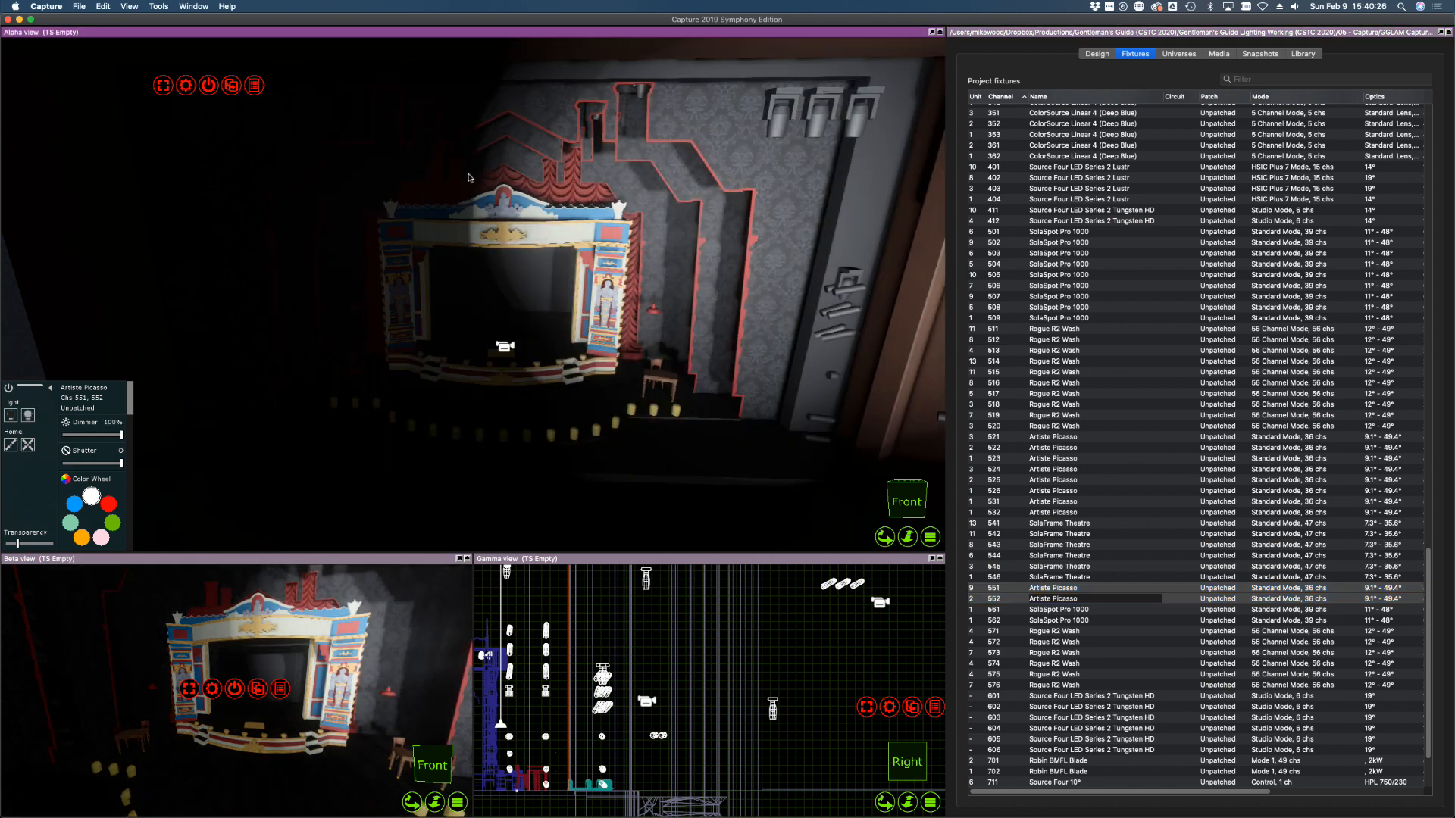
{"action": "left_click", "coordinate": [322, 318]}
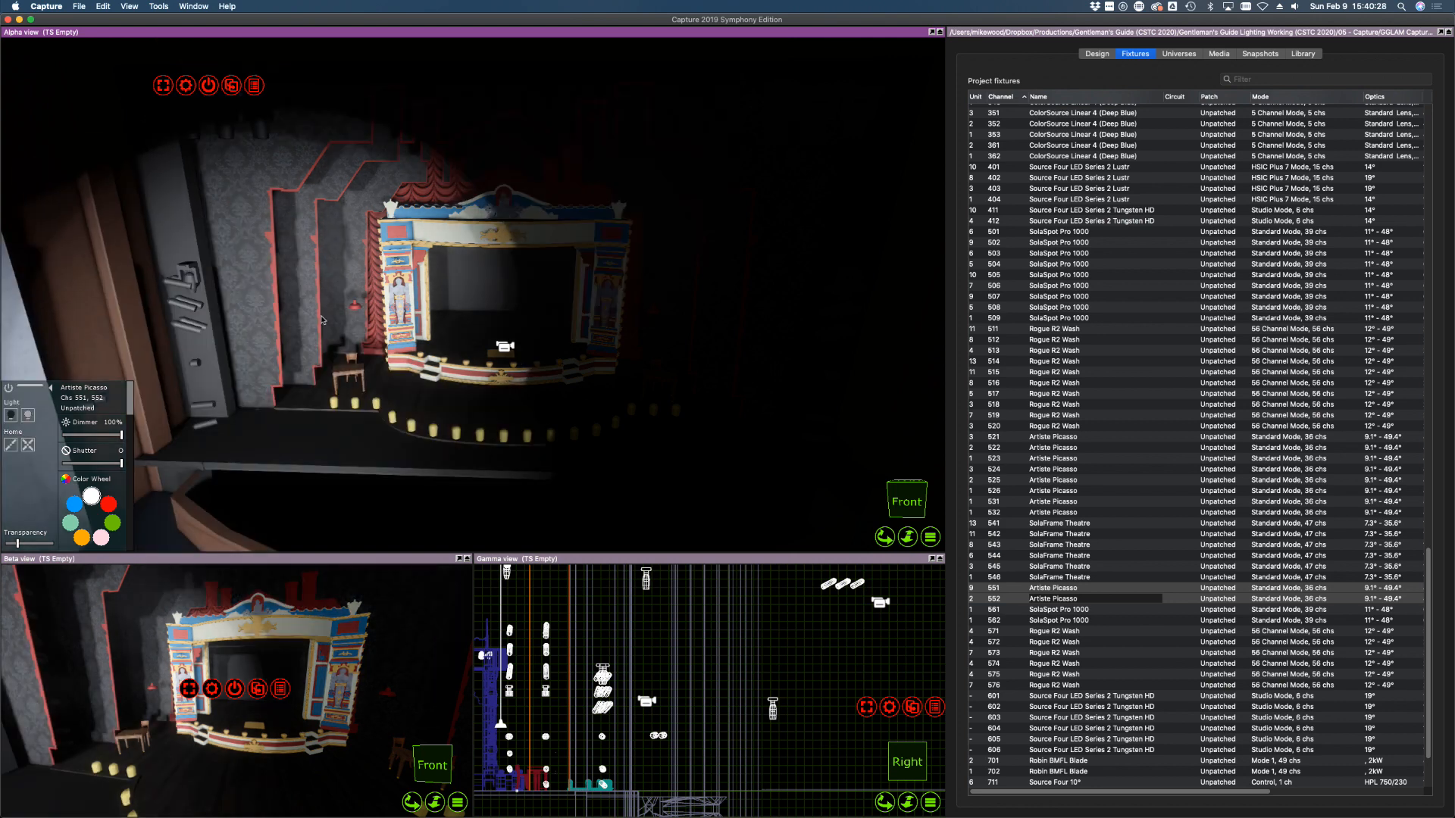
{"action": "left_click_drag", "start_coordinate": [313, 298], "coordinate": [307, 186]}
{"action": "left_click", "coordinate": [11, 415]}
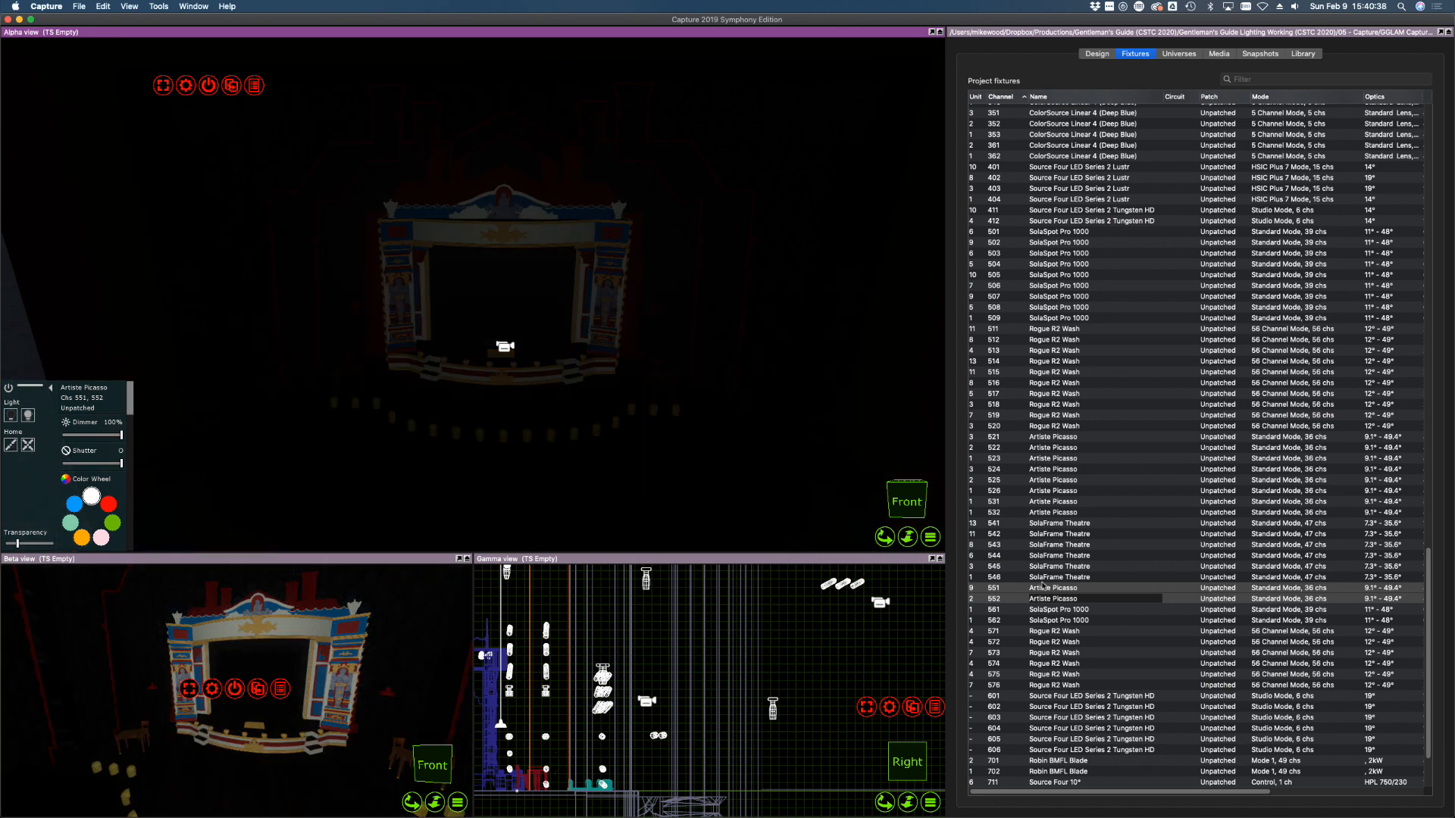
{"action": "left_click", "coordinate": [1055, 610]}
Light SolaSpot Pro 1000 fixtures 561–562 at full, raise their truss higher, then switch them off
{"action": "left_click", "coordinate": [1057, 620], "text": "shift"}
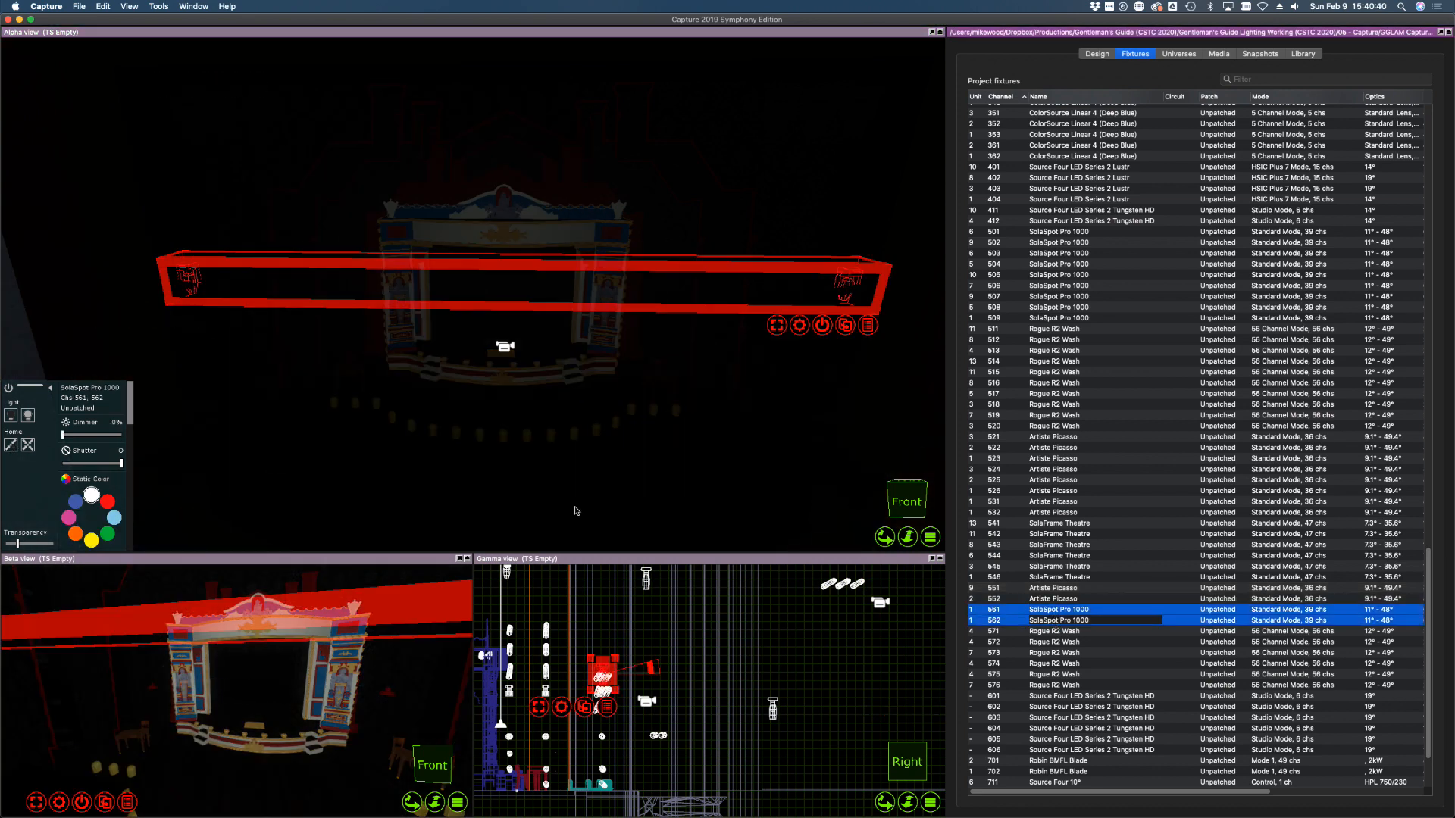
{"action": "left_click", "coordinate": [27, 415]}
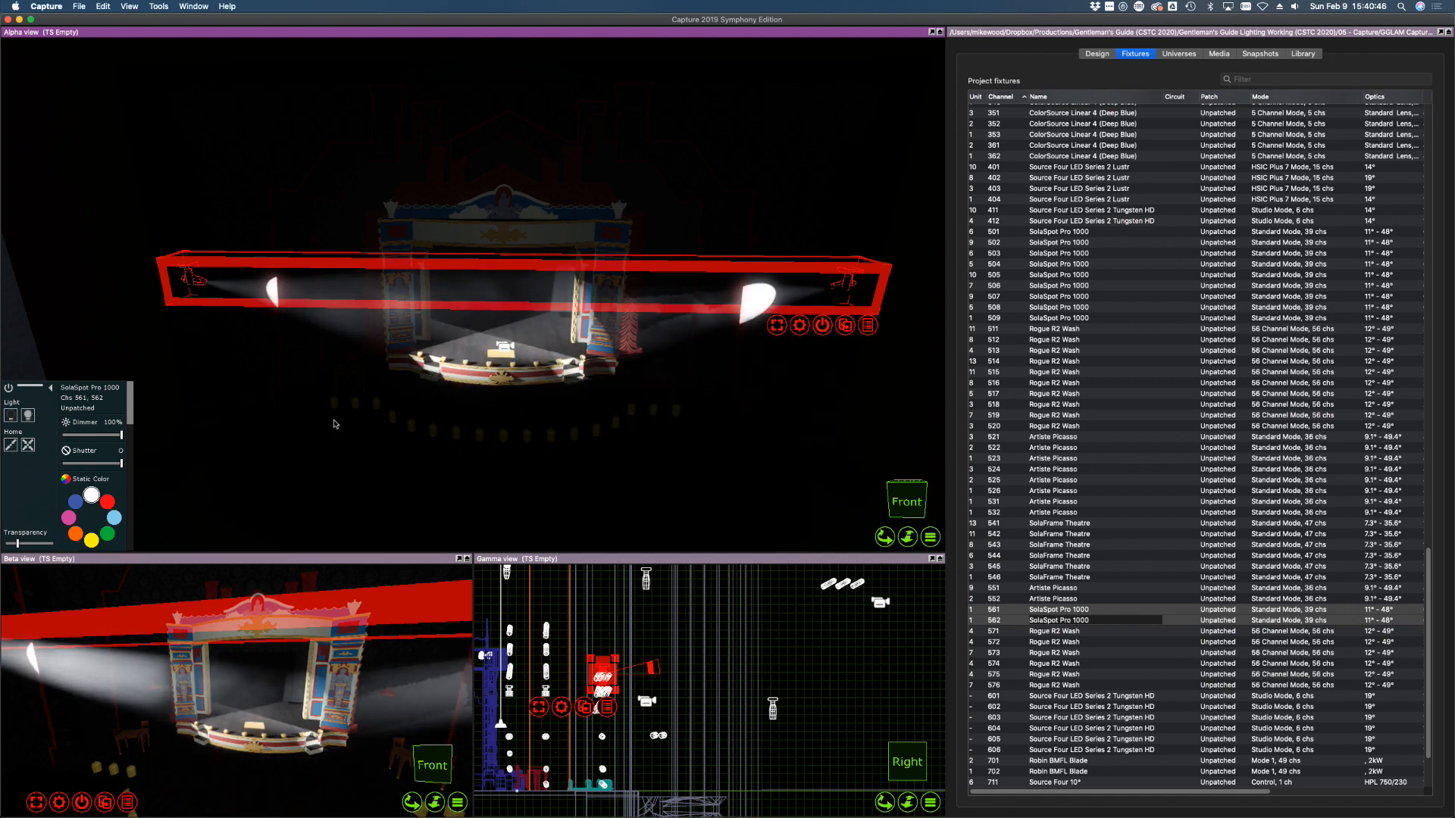
{"action": "scroll", "coordinate": [603, 675], "scroll_direction": "up", "scroll_amount": 5}
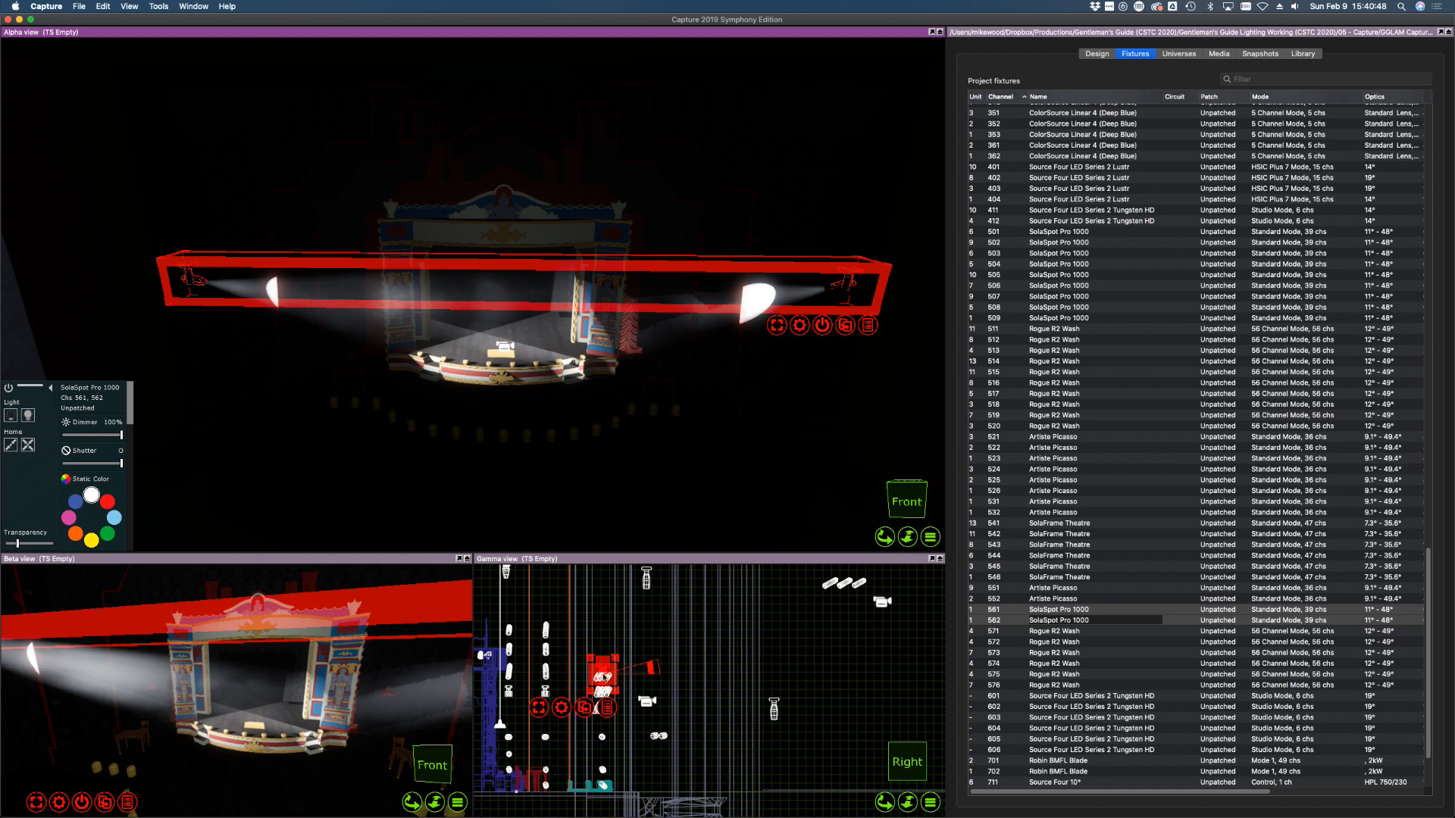
{"action": "scroll", "coordinate": [604, 677], "scroll_direction": "up", "scroll_amount": 3}
{"action": "mouse_move", "coordinate": [607, 645]}
{"action": "left_mouse_down", "text": "shift"}
{"action": "mouse_move", "coordinate": [611, 597]}
{"action": "mouse_move", "coordinate": [656, 606]}
{"action": "mouse_move", "coordinate": [638, 587]}
{"action": "mouse_move", "coordinate": [581, 572]}
{"action": "mouse_move", "coordinate": [535, 610]}
{"action": "mouse_move", "coordinate": [533, 633]}
{"action": "mouse_move", "coordinate": [606, 638]}
{"action": "left_mouse_up", "text": "shift"}
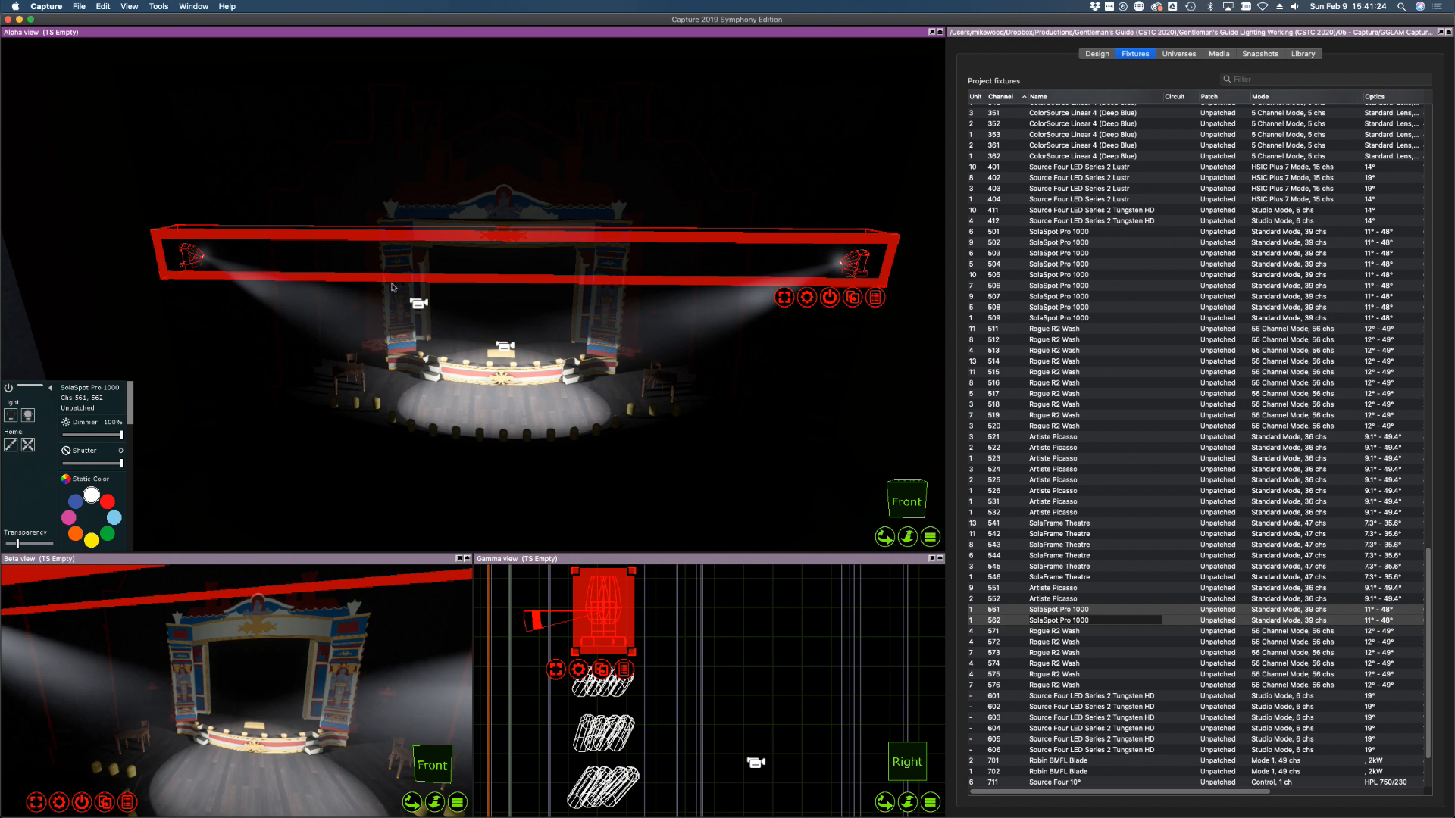
{"action": "left_click", "coordinate": [12, 418]}
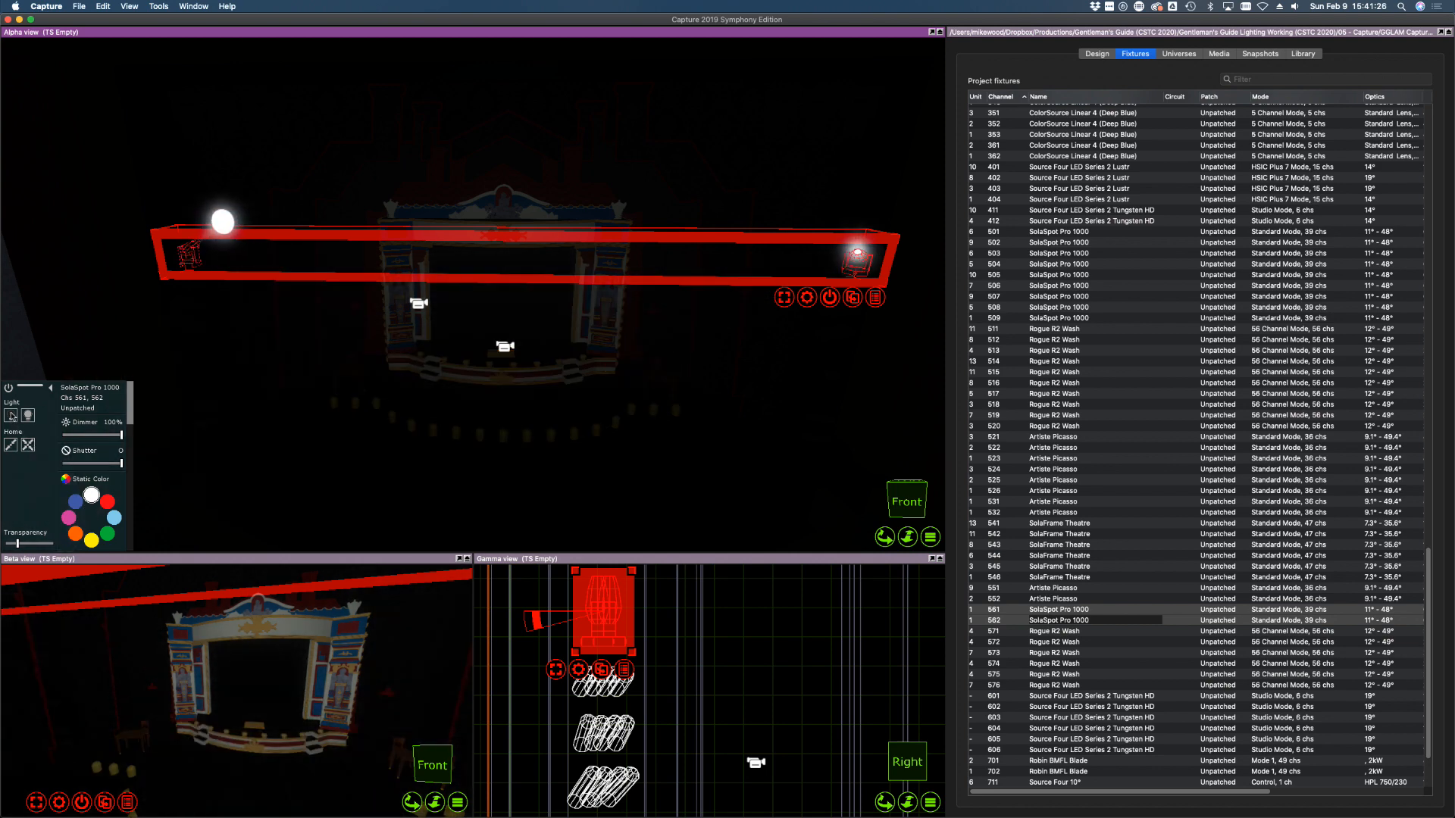
{"action": "left_click", "coordinate": [1054, 631]}
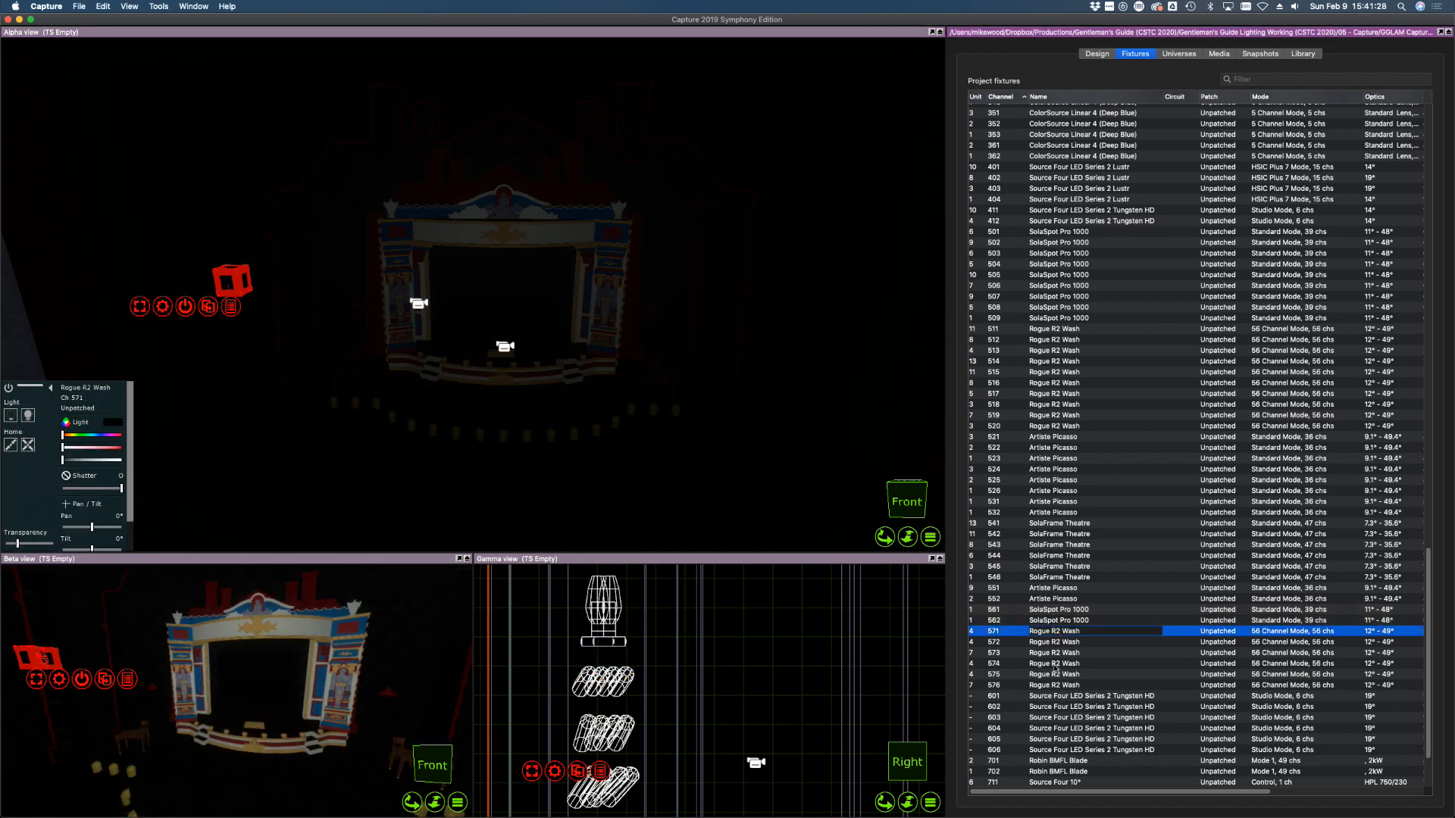
Select Rogue R2 Wash fixtures 571–576, bring them to full intensity, then switch them off
{"action": "left_click", "coordinate": [1052, 685], "text": "shift"}
{"action": "left_click", "coordinate": [28, 416]}
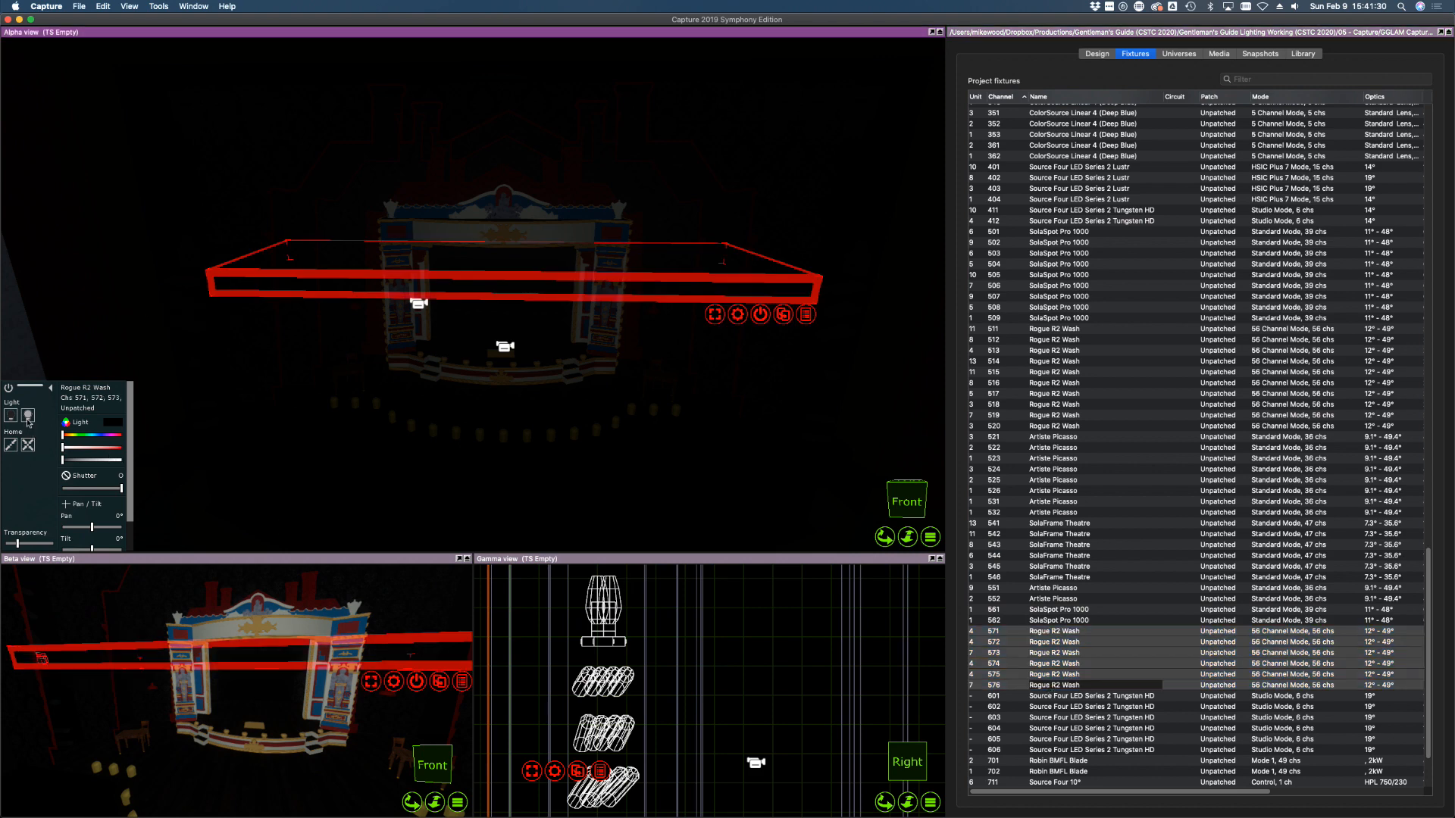
{"action": "left_click_drag", "start_coordinate": [88, 460], "coordinate": [180, 458]}
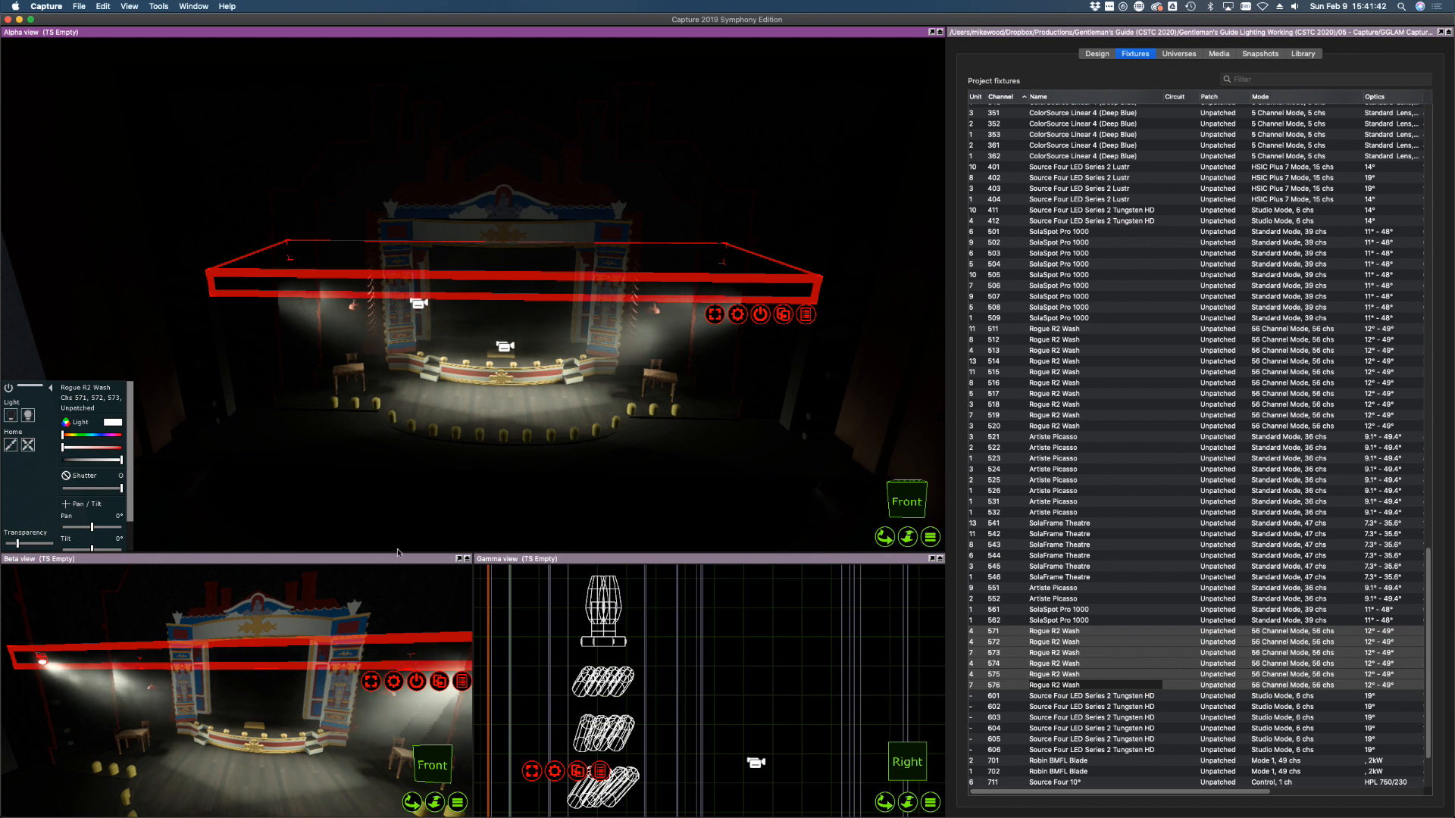
{"action": "left_click", "coordinate": [12, 416]}
{"action": "scroll", "coordinate": [1124, 667], "scroll_direction": "down", "scroll_amount": 3}
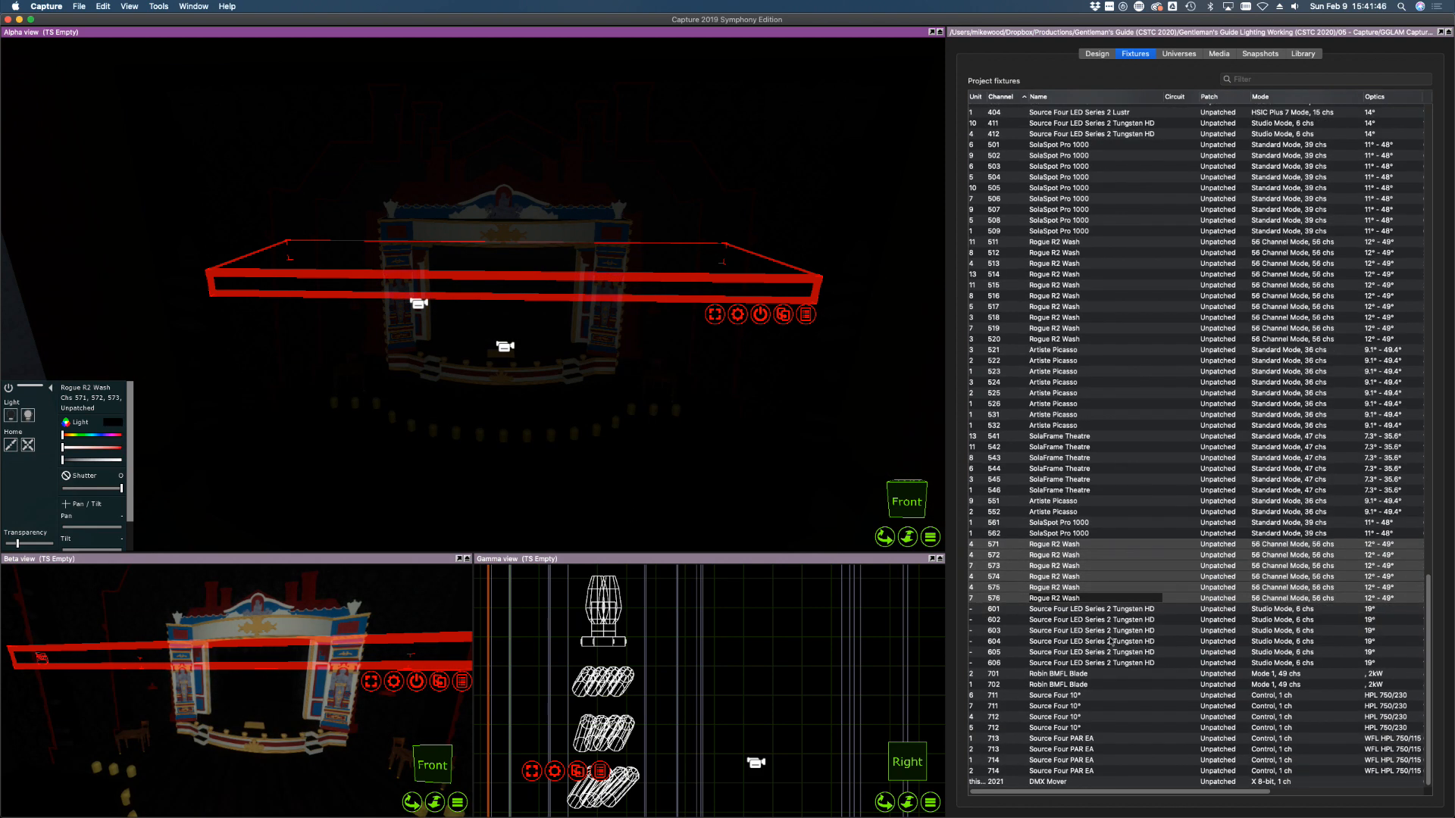
Select Robin BMFL Blade fixtures 701–702 and bring them up to full
{"action": "scroll", "coordinate": [1098, 631], "scroll_direction": "up", "scroll_amount": 1}
{"action": "left_click", "coordinate": [1068, 682]}
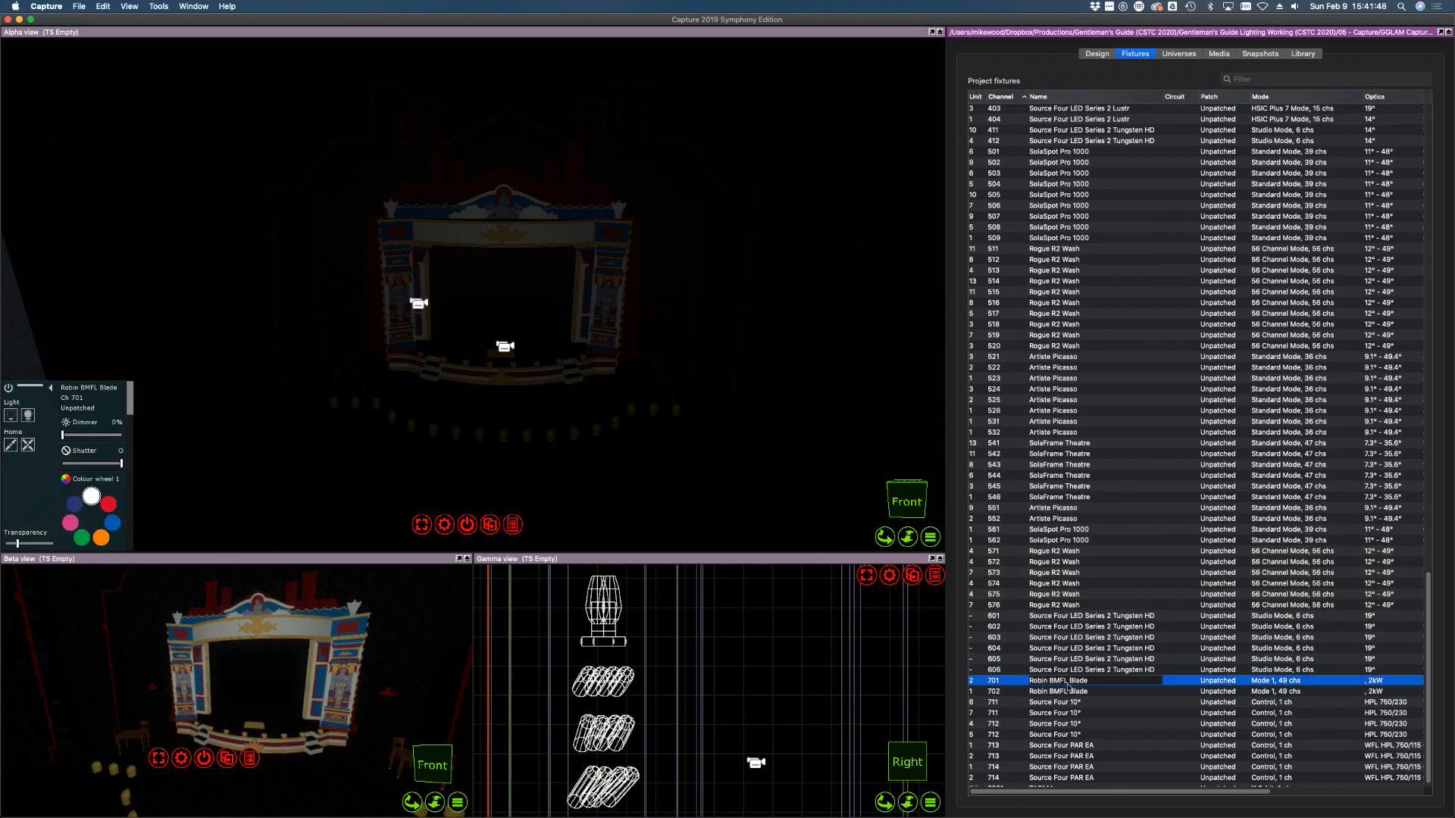
{"action": "left_click", "coordinate": [1064, 691], "text": "shift"}
{"action": "left_click", "coordinate": [28, 415]}
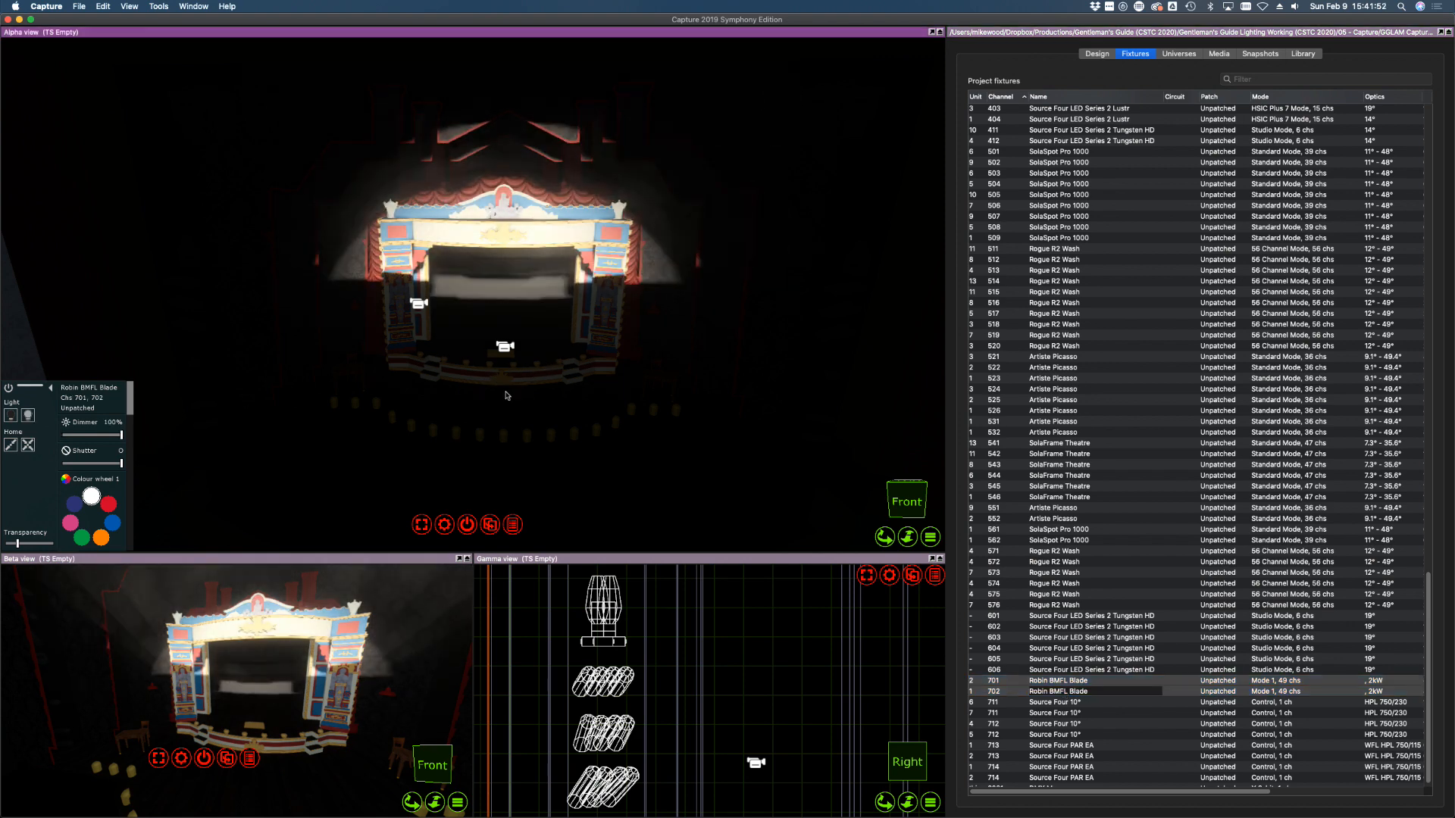
{"action": "scroll", "coordinate": [507, 395], "scroll_direction": "down", "scroll_amount": 10}
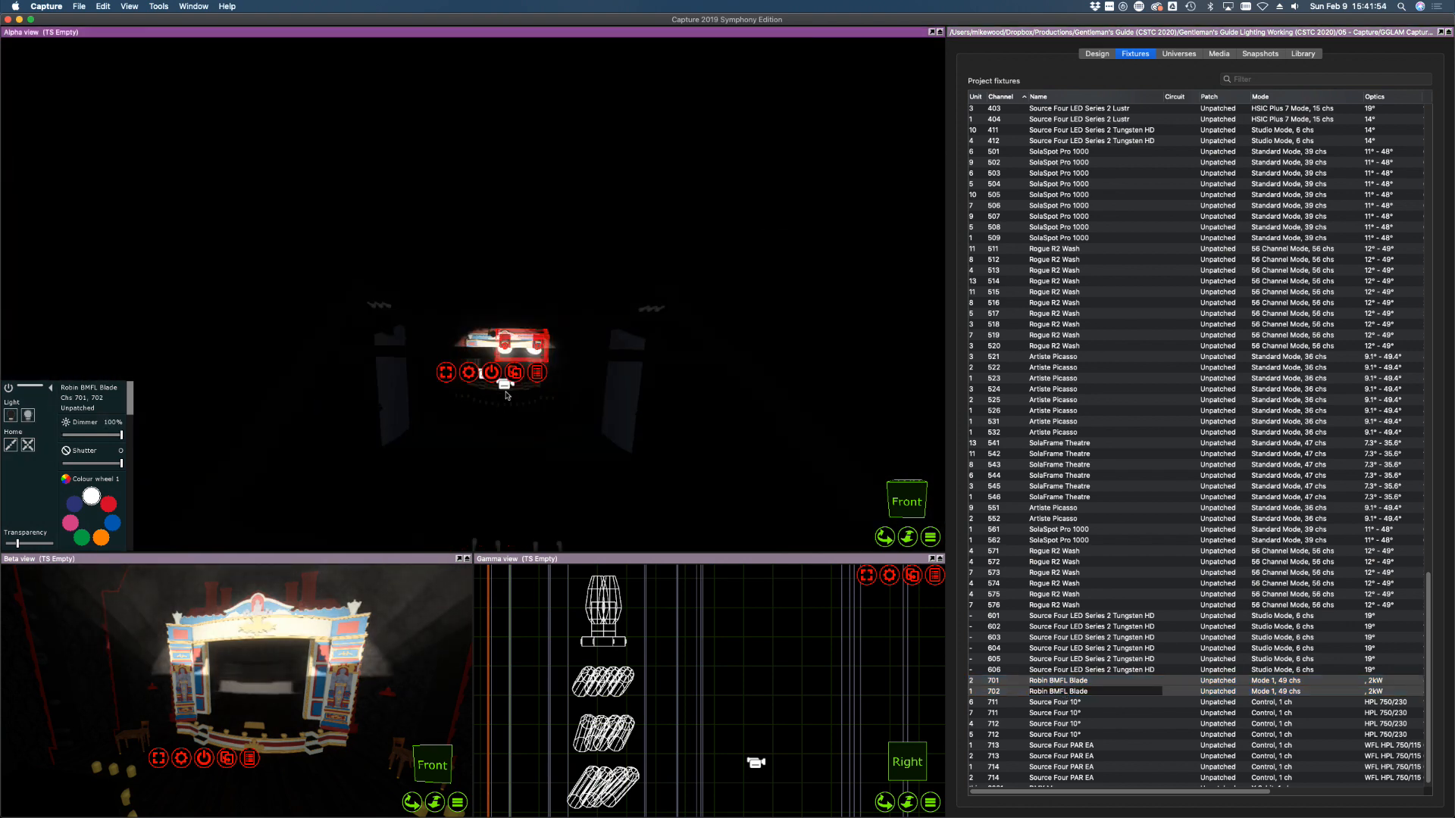
{"action": "scroll", "coordinate": [507, 395], "scroll_direction": "up", "scroll_amount": 3}
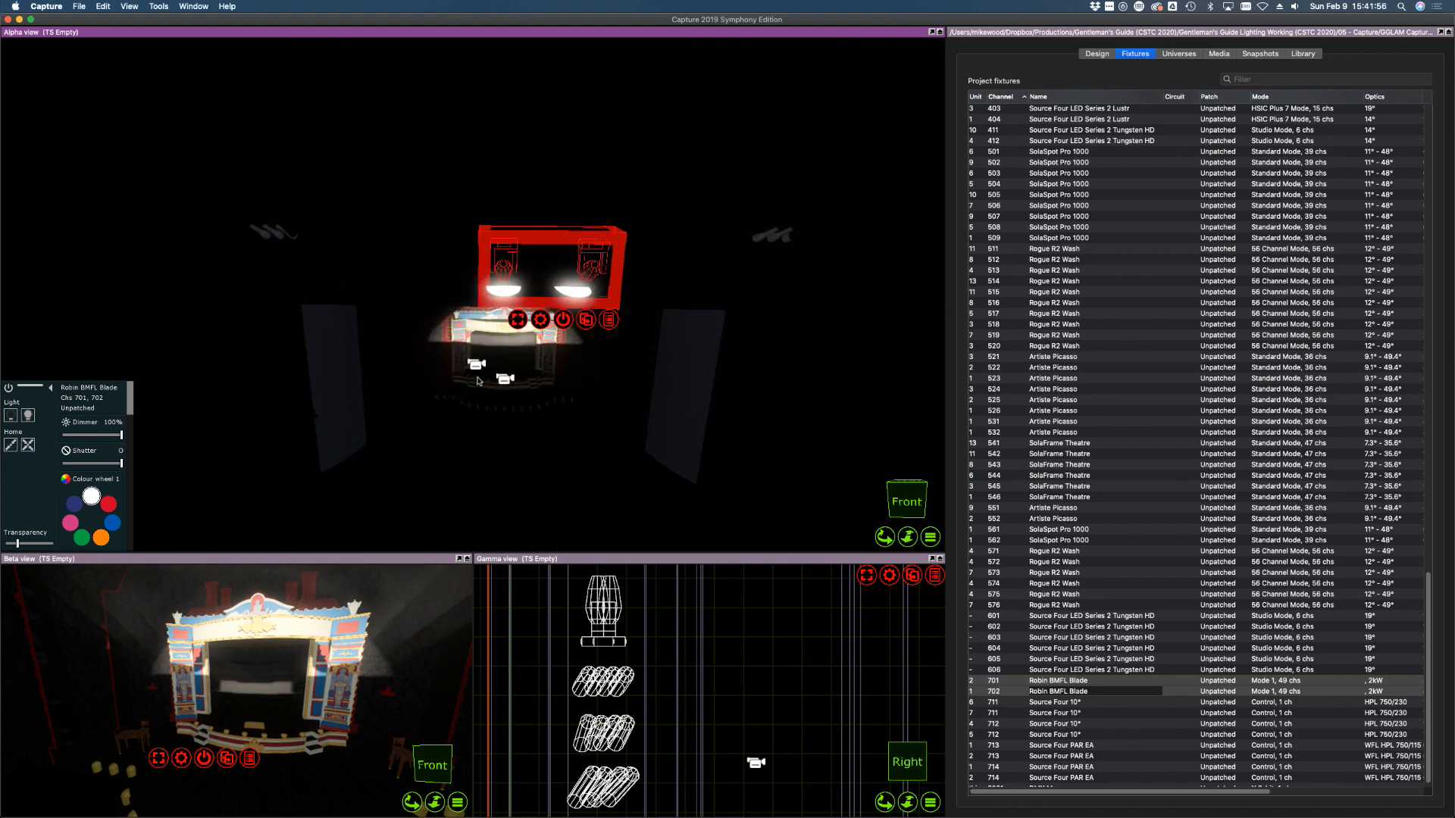
Raise the BMFL truss higher above the stage and dim the Blades to 0%
{"action": "right_click_drag", "start_coordinate": [468, 385], "coordinate": [468, 386], "text": "shift"}
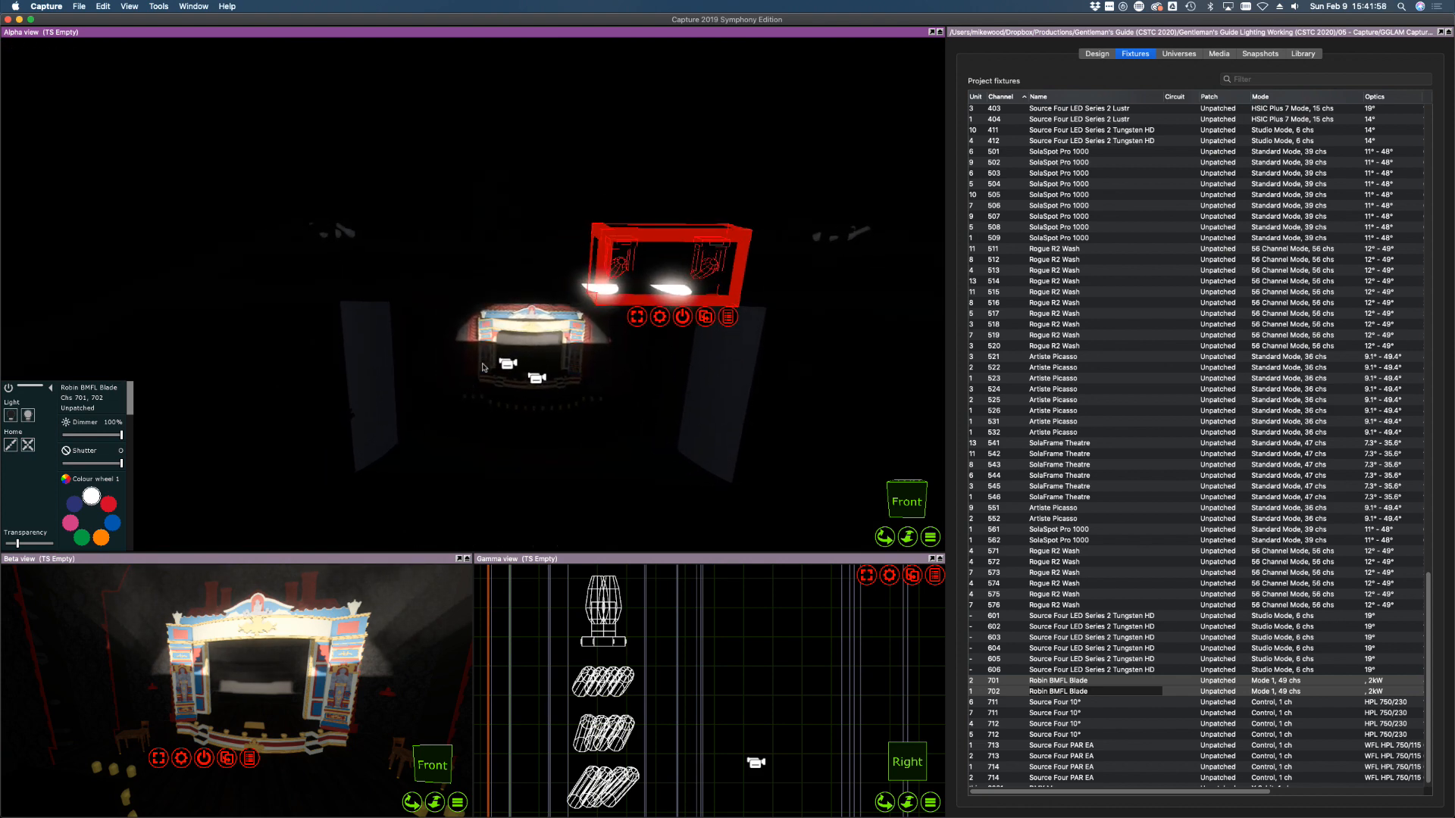
{"action": "left_click_drag", "start_coordinate": [609, 276], "coordinate": [622, 223]}
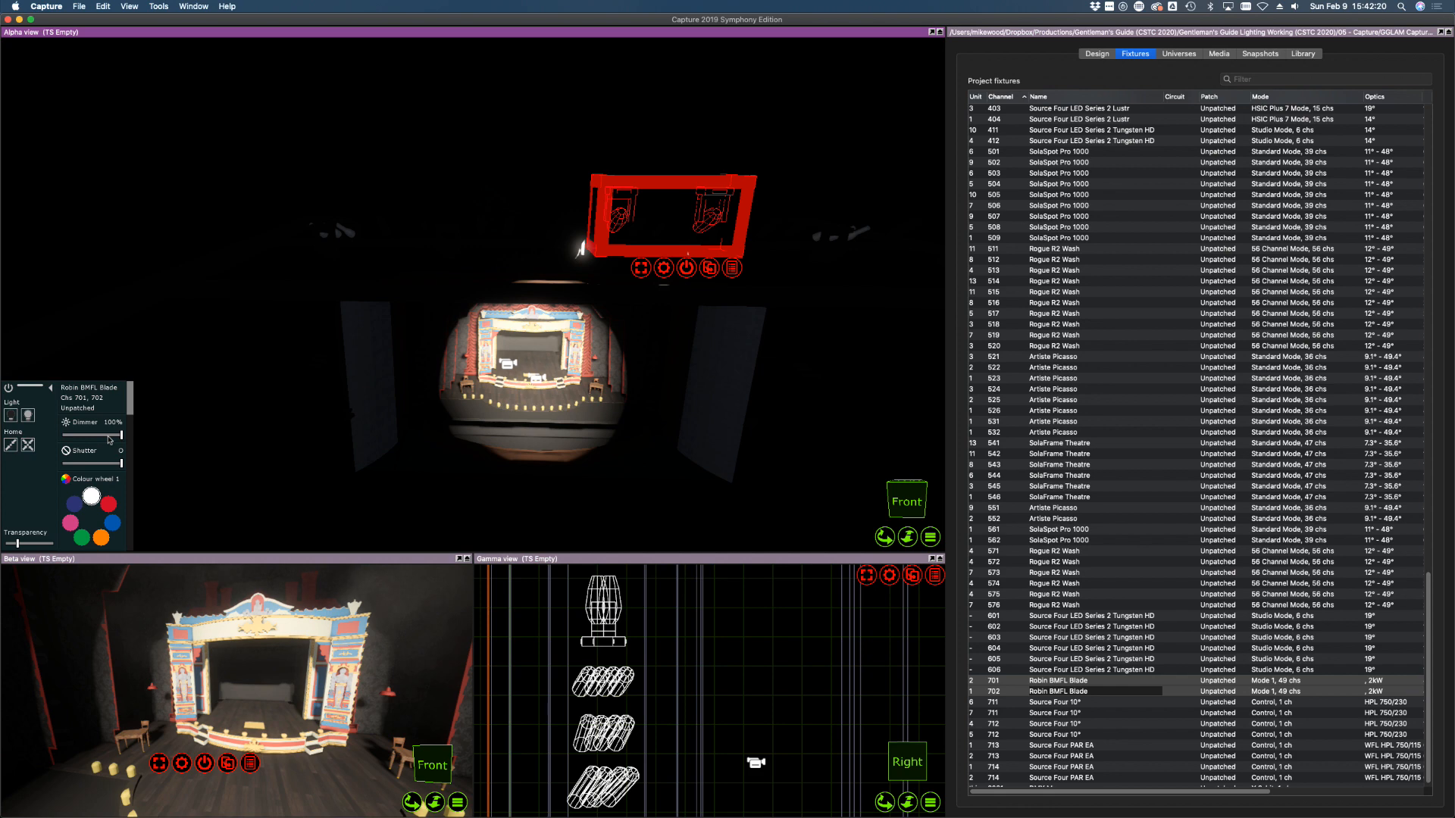
{"action": "mouse_move", "coordinate": [112, 438]}
{"action": "left_mouse_down"}
{"action": "mouse_move", "coordinate": [76, 439]}
{"action": "mouse_move", "coordinate": [88, 440]}
{"action": "left_mouse_up"}
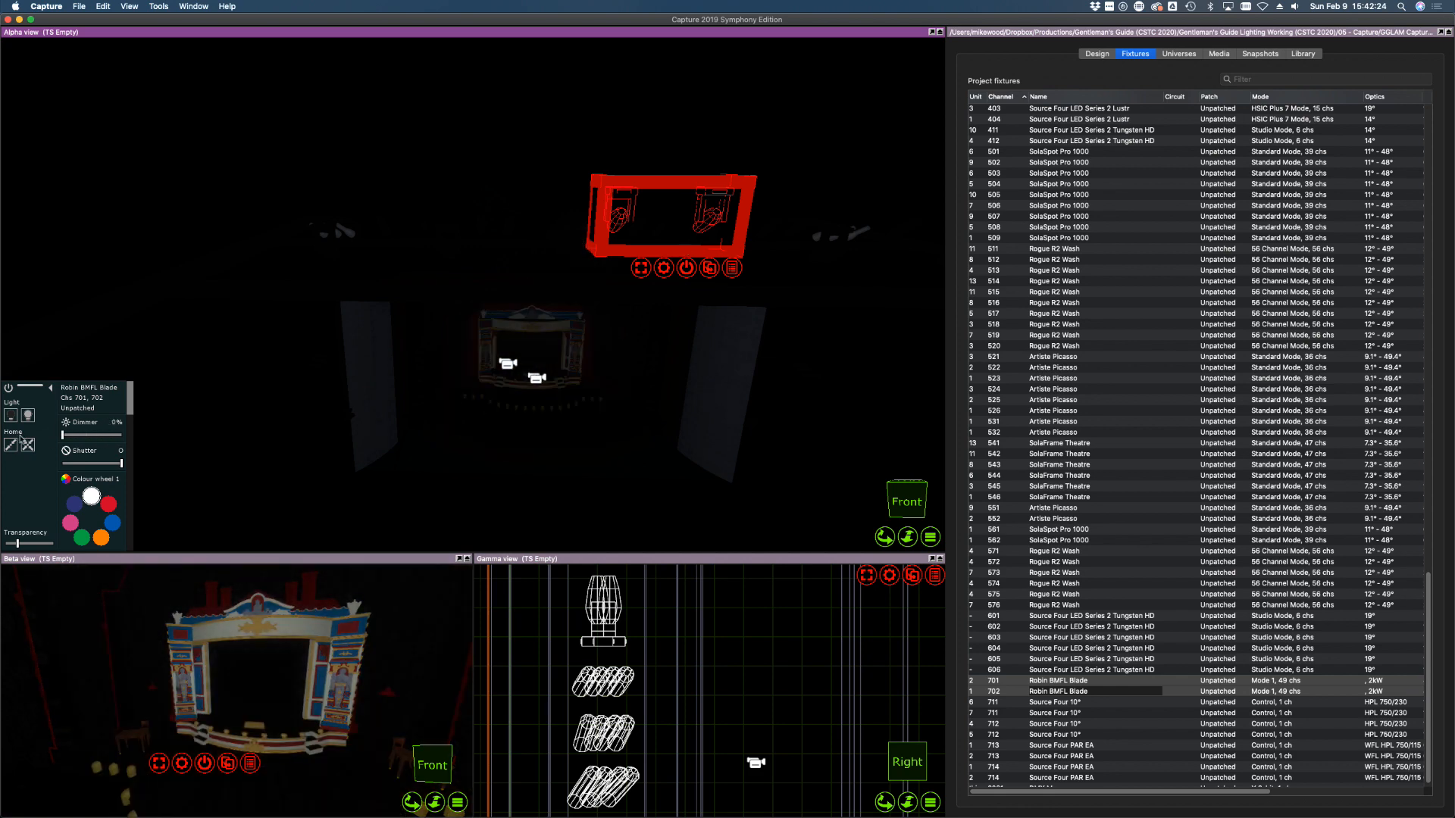
{"action": "scroll", "coordinate": [1081, 717], "scroll_direction": "down", "scroll_amount": 1}
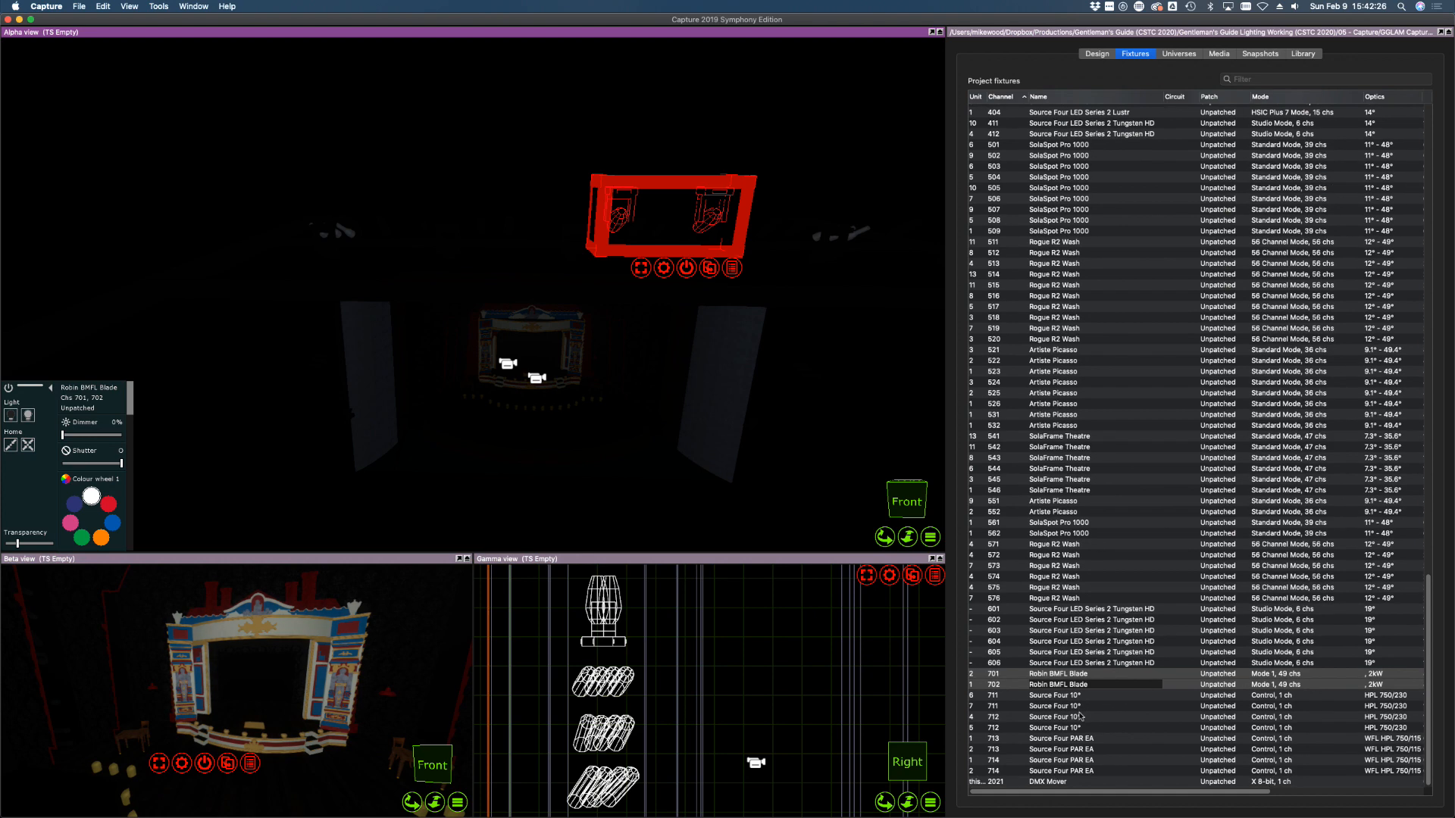
{"action": "scroll", "coordinate": [1082, 716], "scroll_direction": "up", "scroll_amount": 20}
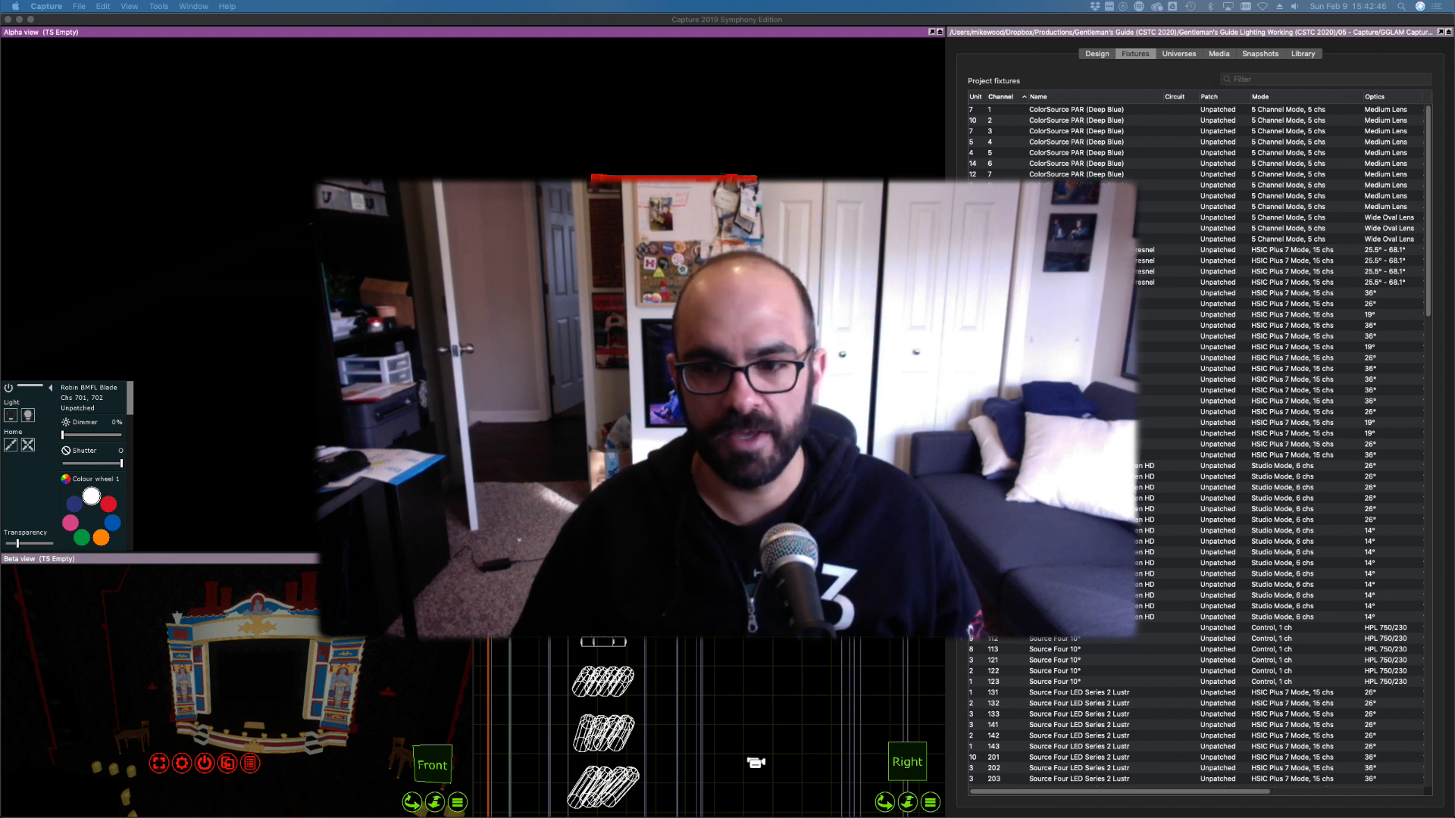
Show the Design Views properties: Alpha, Beta and Gamma ambient lighting at 23.3%, 57.4% and 37.2%
{"action": "left_click", "coordinate": [1101, 81]}
{"action": "left_click", "coordinate": [1091, 54]}
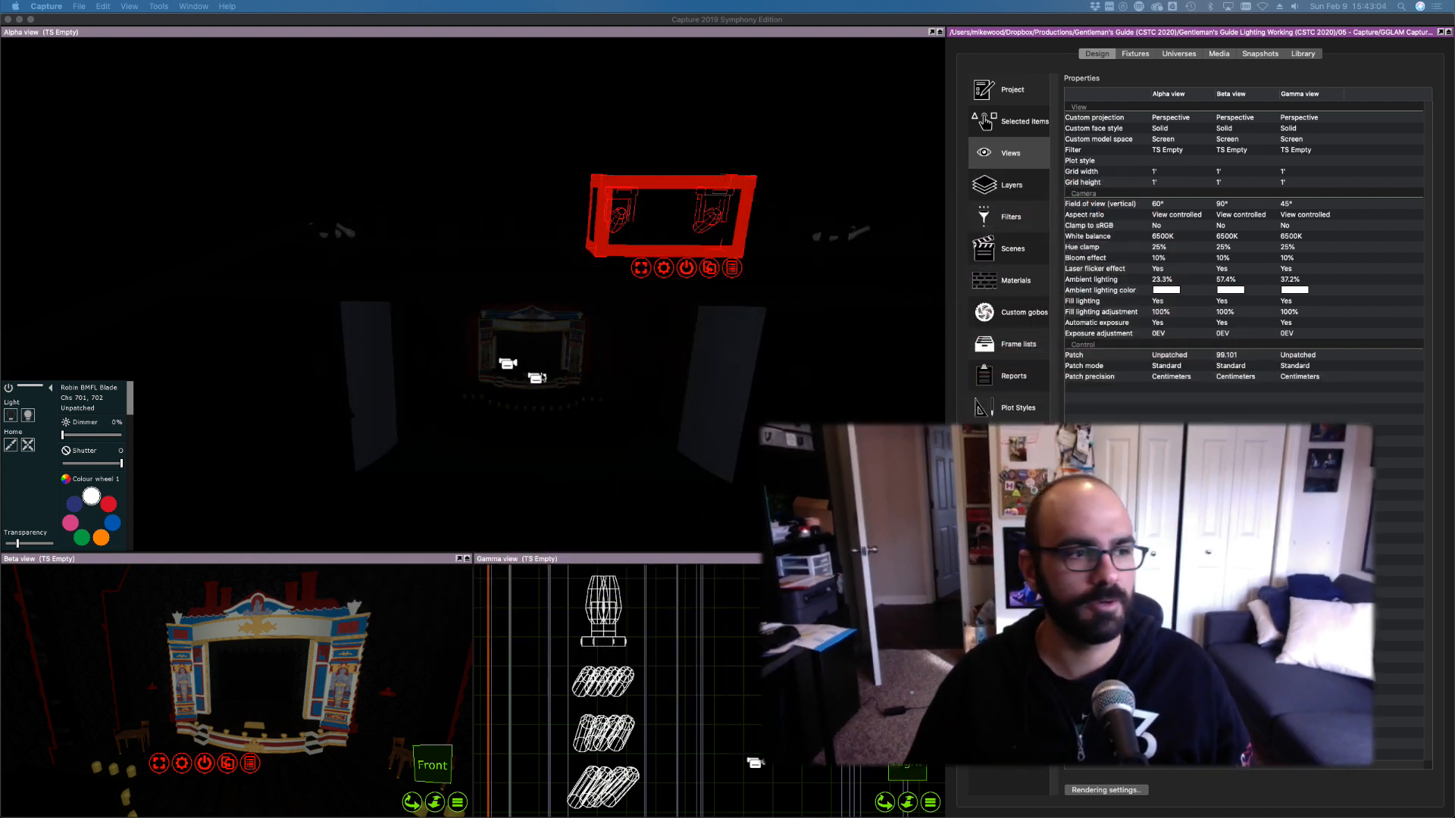
{"action": "left_click", "coordinate": [448, 21]}
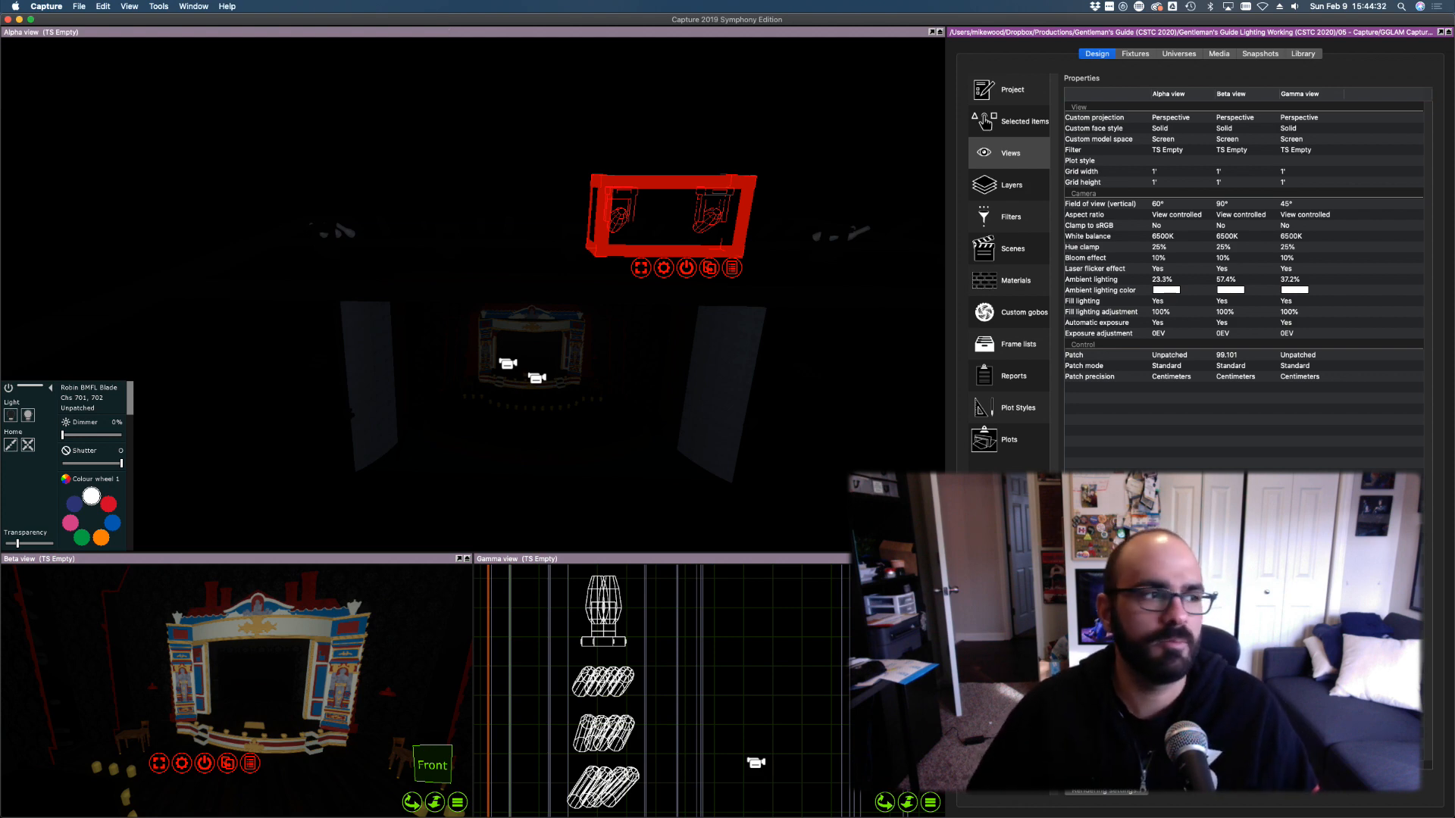
On the second desktop, open a Finder window at Gentleman's Guide > 01 - Plots & Paperwork > B03 - 08 FEB 2020
{"action": "key", "text": "ctrl+Up"}
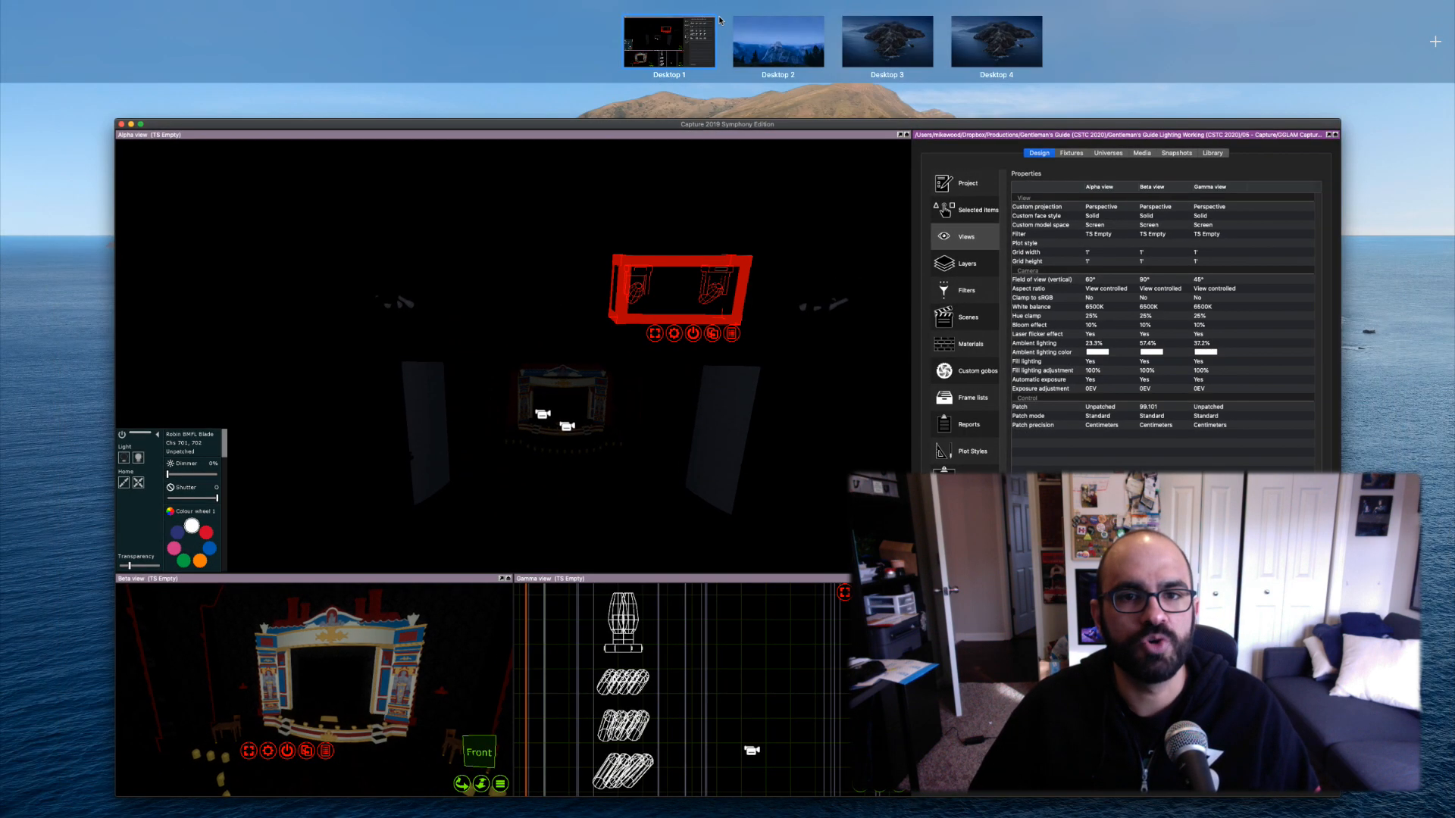
{"action": "left_click", "coordinate": [791, 60]}
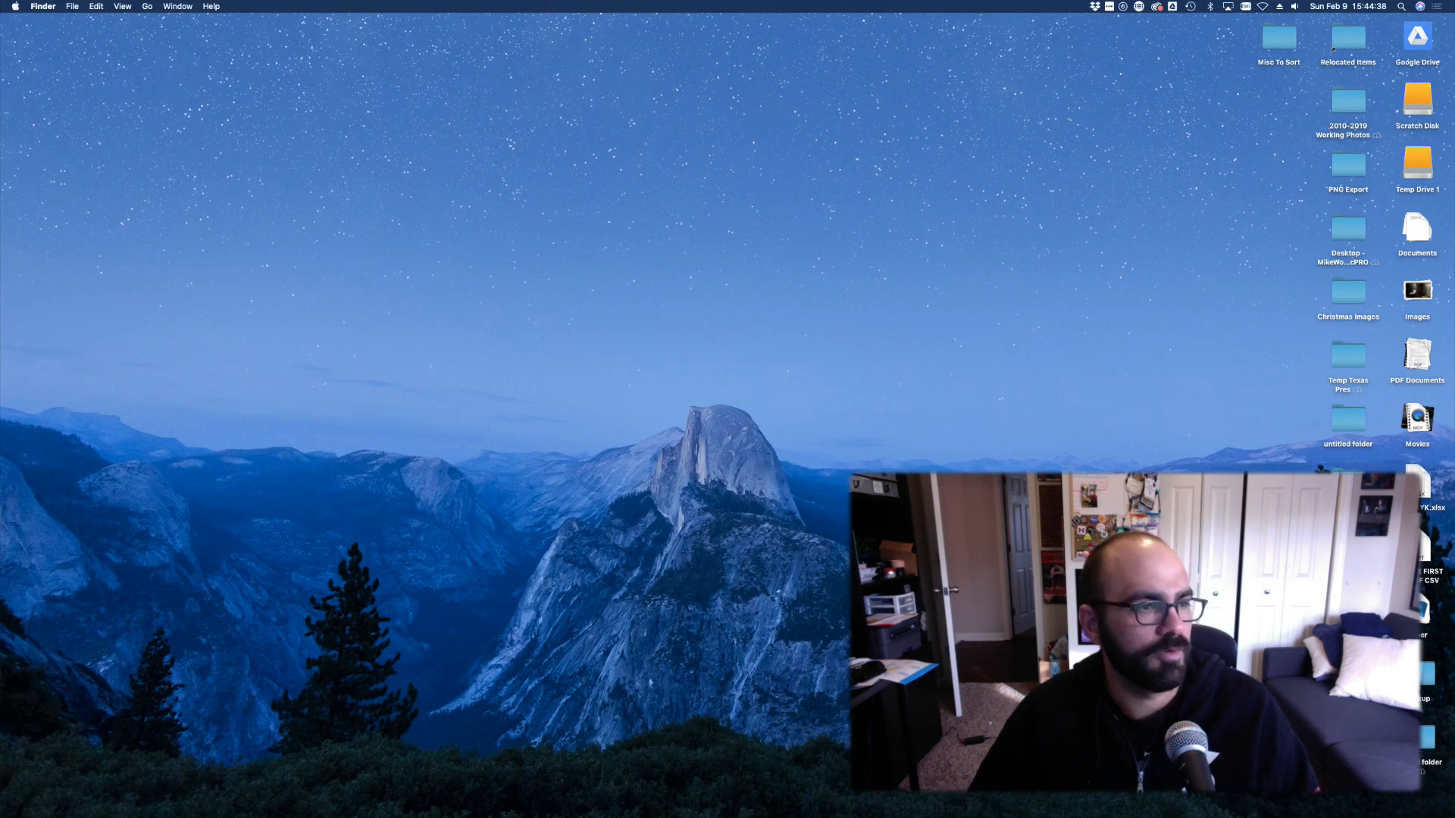
{"action": "key", "text": "super+n"}
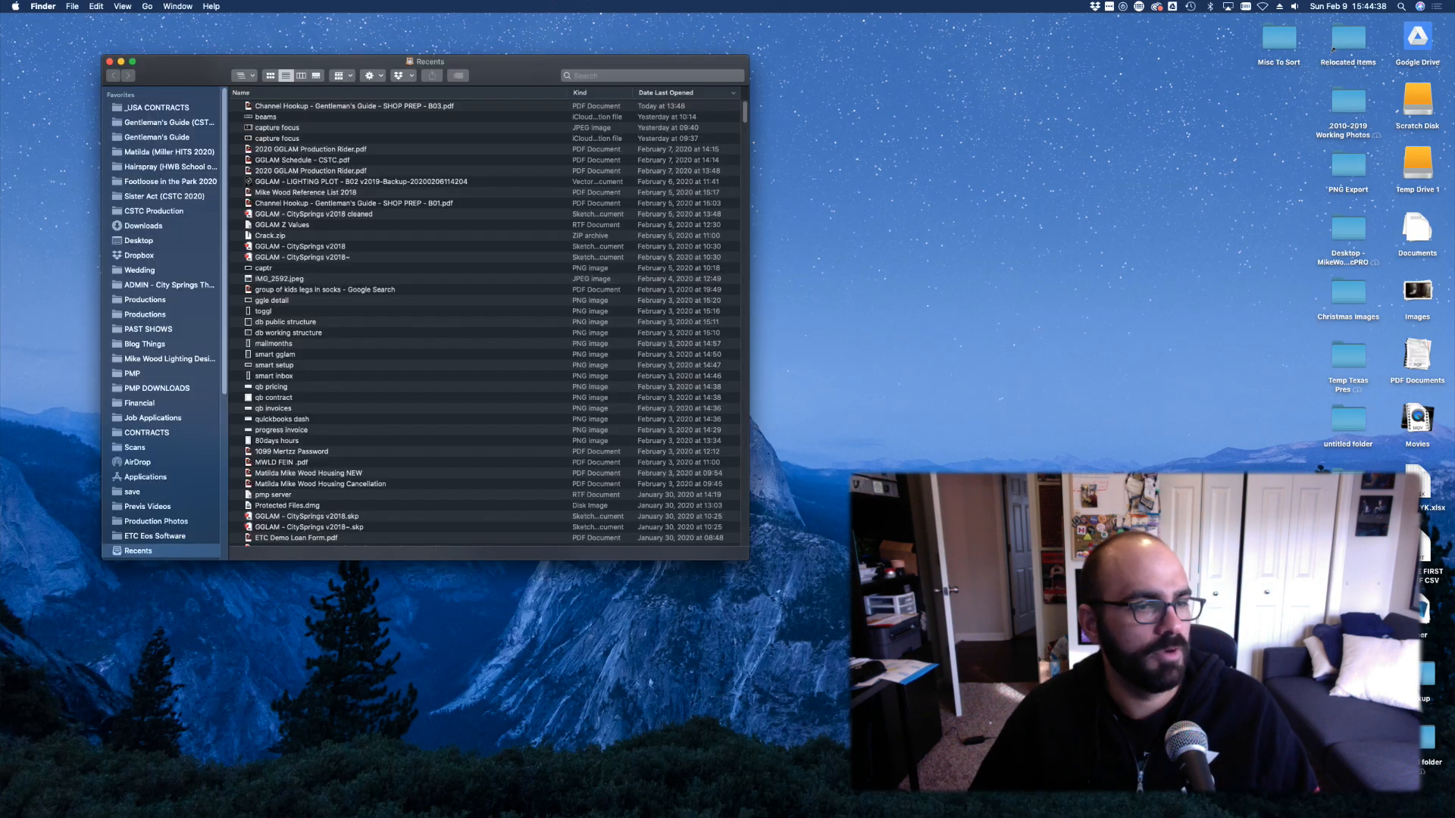
{"action": "left_click", "coordinate": [138, 122]}
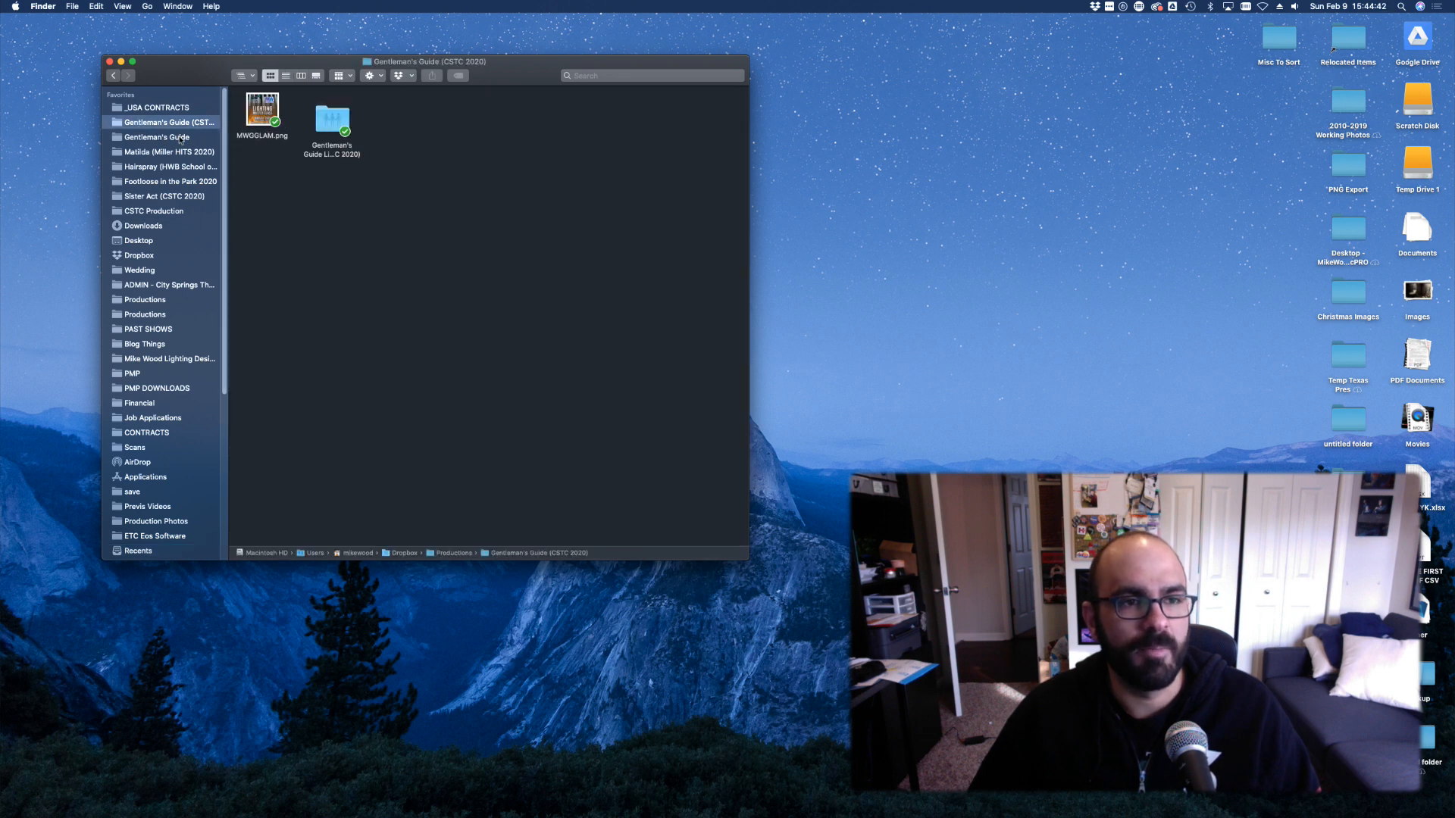
{"action": "left_click", "coordinate": [156, 137]}
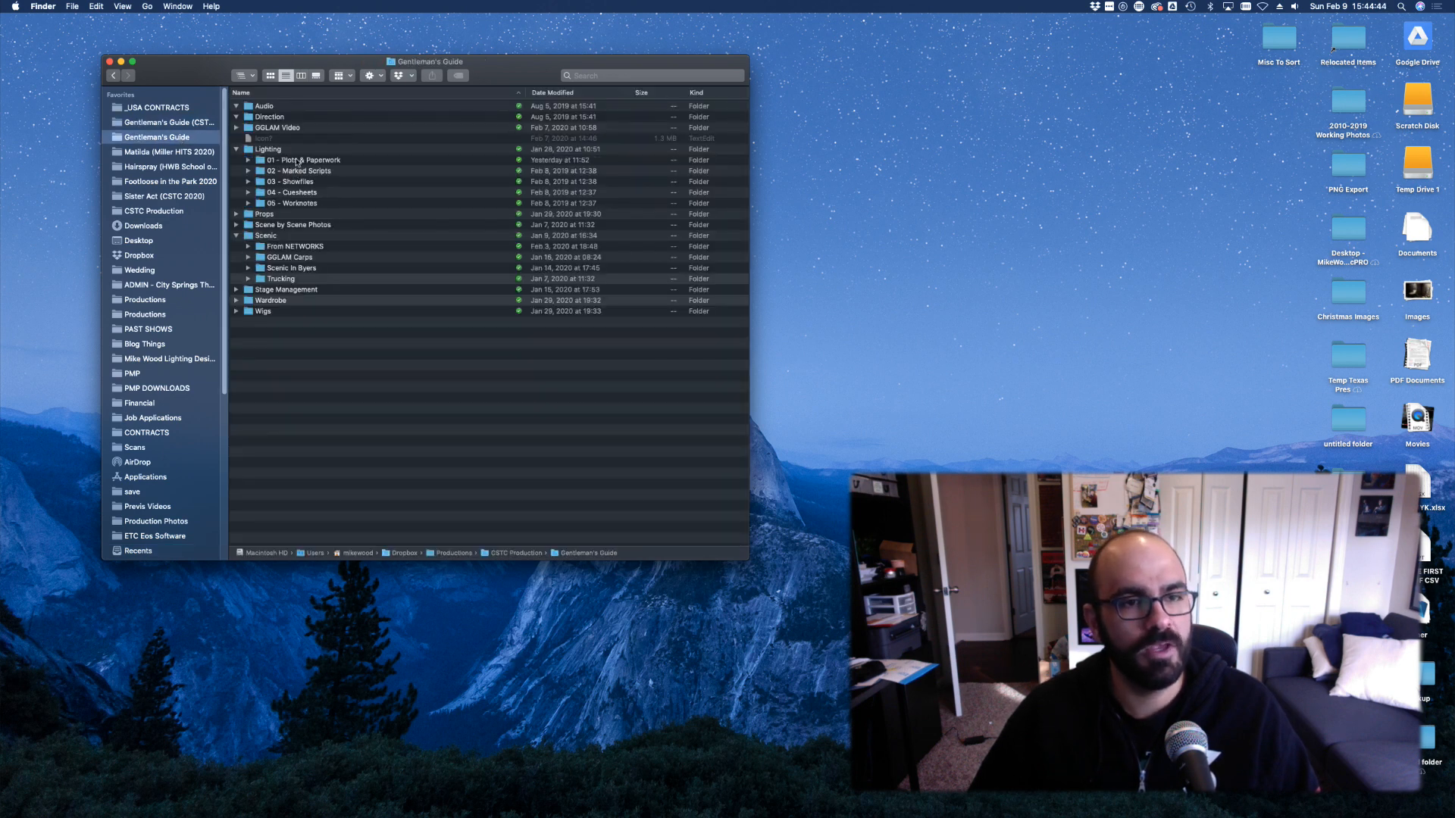
{"action": "double_click", "coordinate": [297, 161]}
{"action": "left_click", "coordinate": [272, 108]}
{"action": "double_click", "coordinate": [273, 107]}
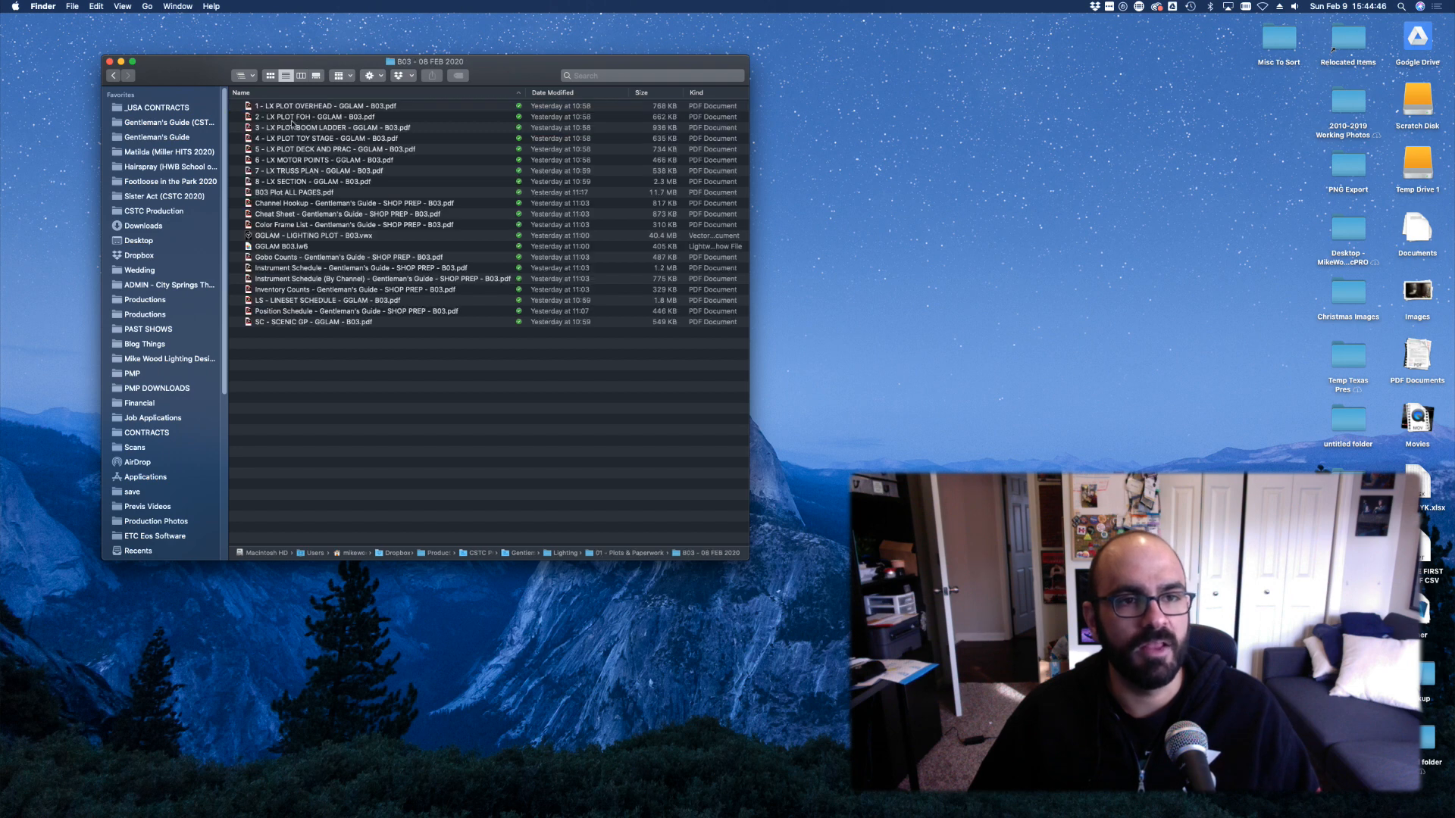
Preview the overhead plot PDF, close it, and open B03 Plot ALL PAGES.pdf in Acrobat
{"action": "left_click", "coordinate": [298, 108]}
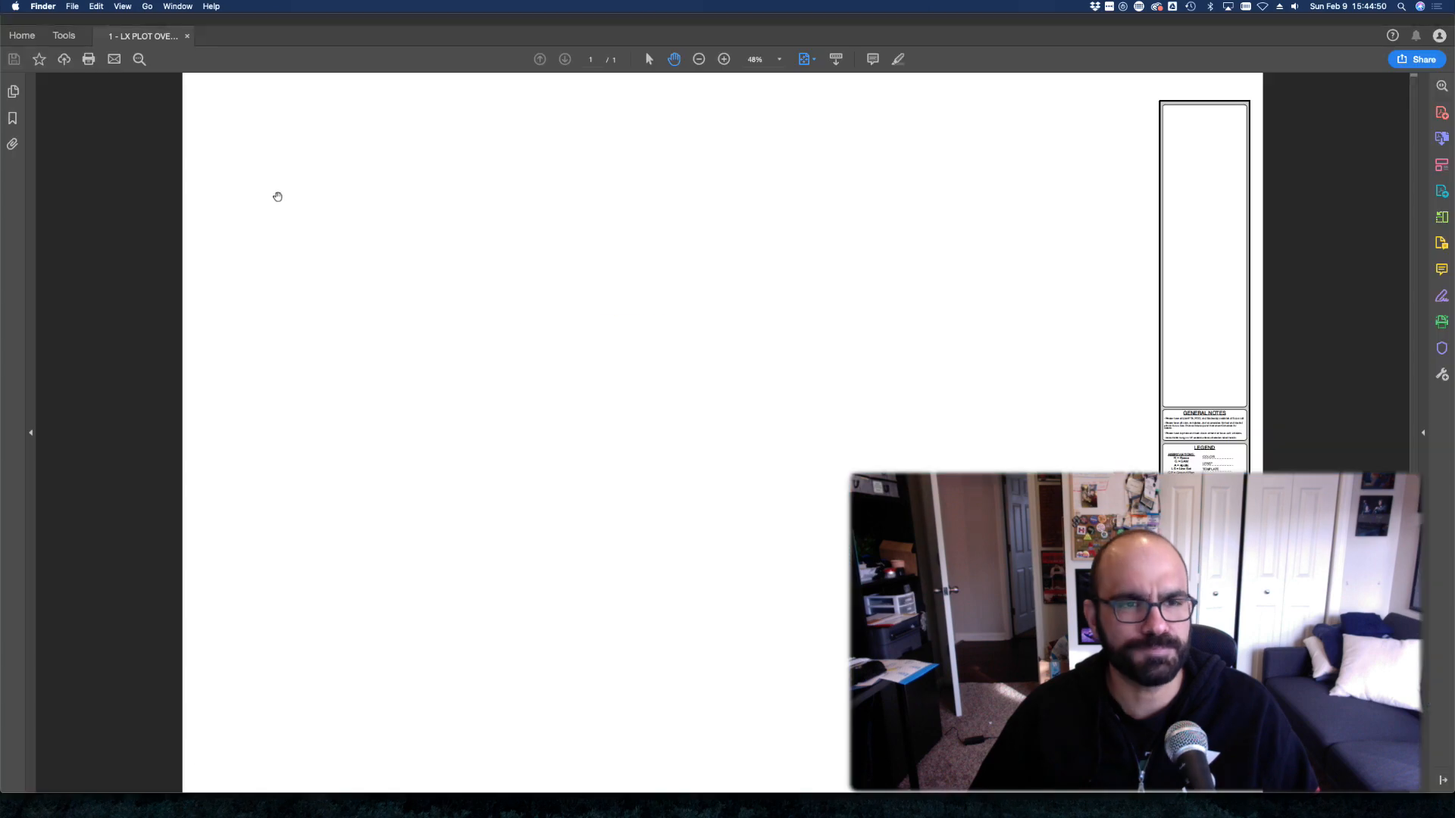
{"action": "key", "text": "super+w"}
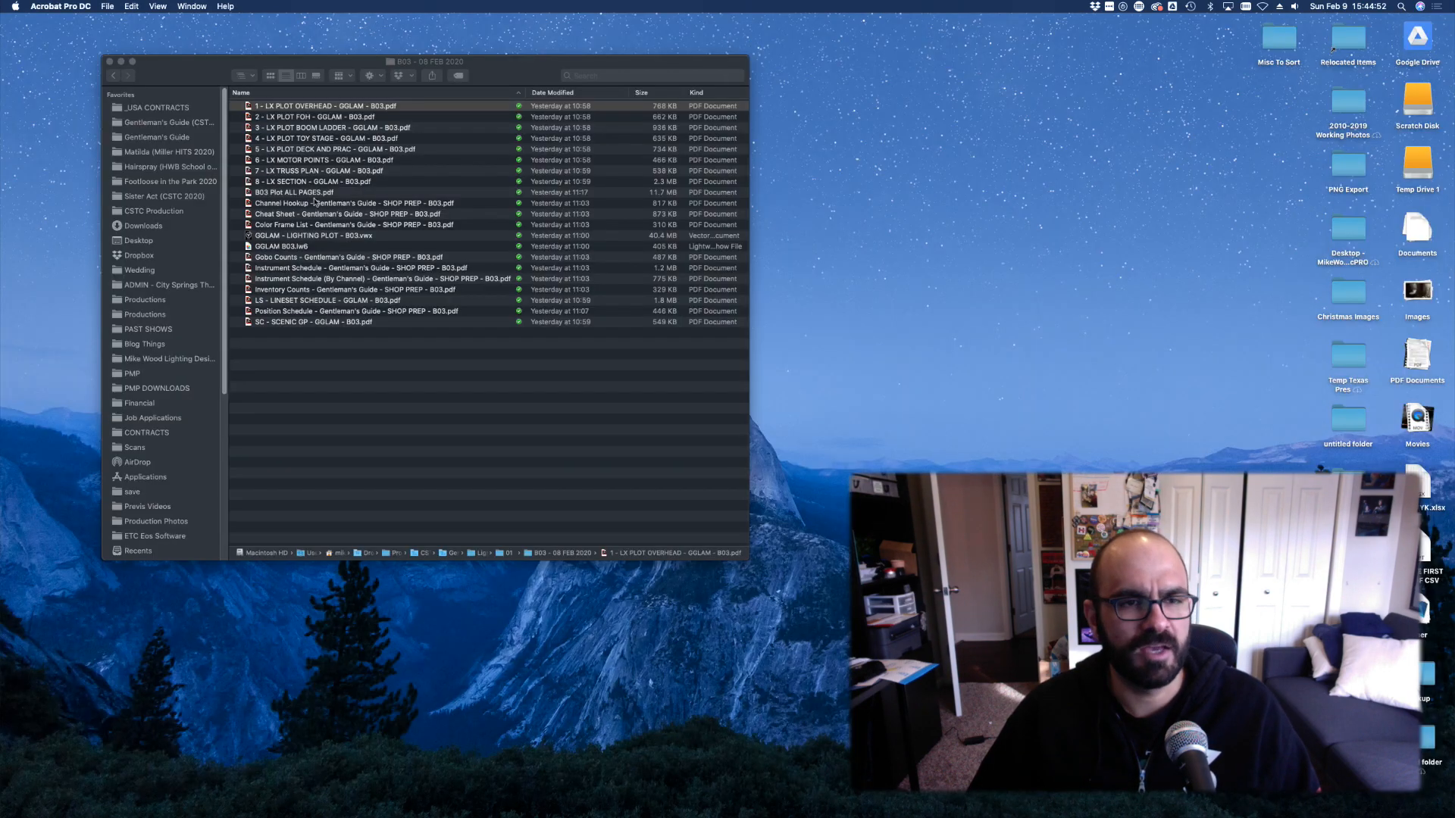
{"action": "double_click", "coordinate": [302, 191]}
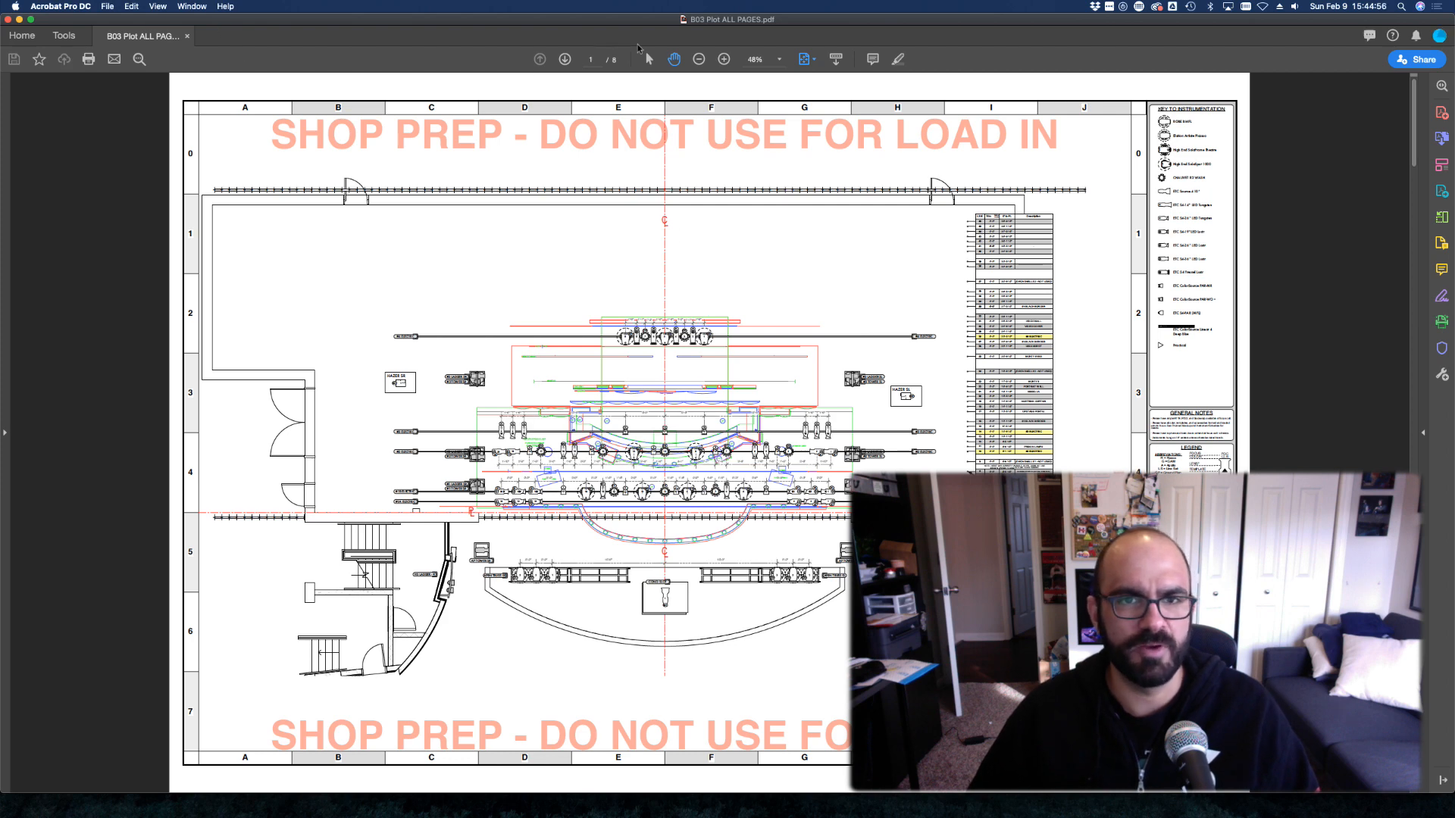
Page among plot pages 2–4, settle on the ladder and tower page, then return to Capture
{"action": "left_click", "coordinate": [565, 57]}
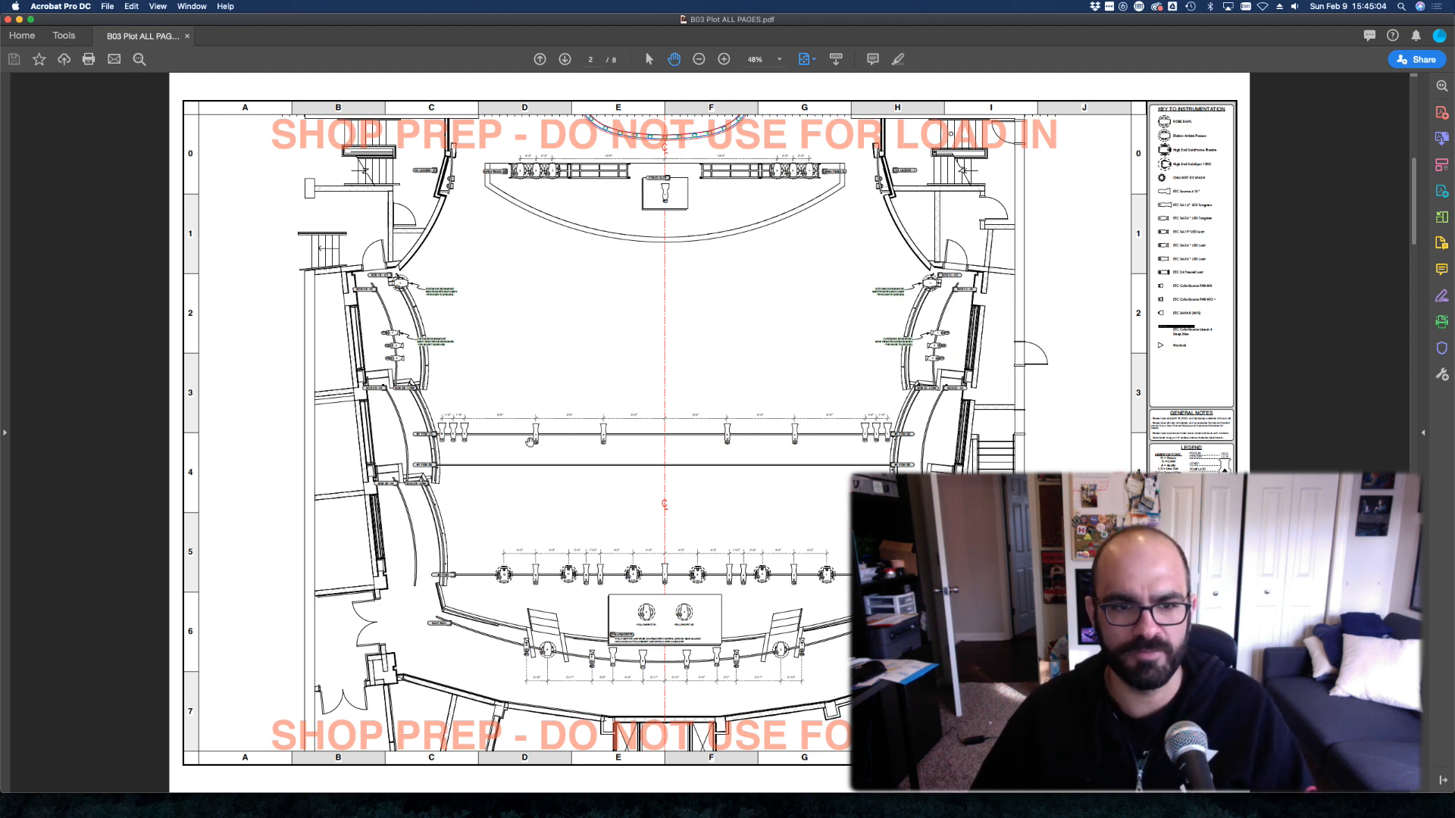
{"action": "left_click", "coordinate": [566, 59]}
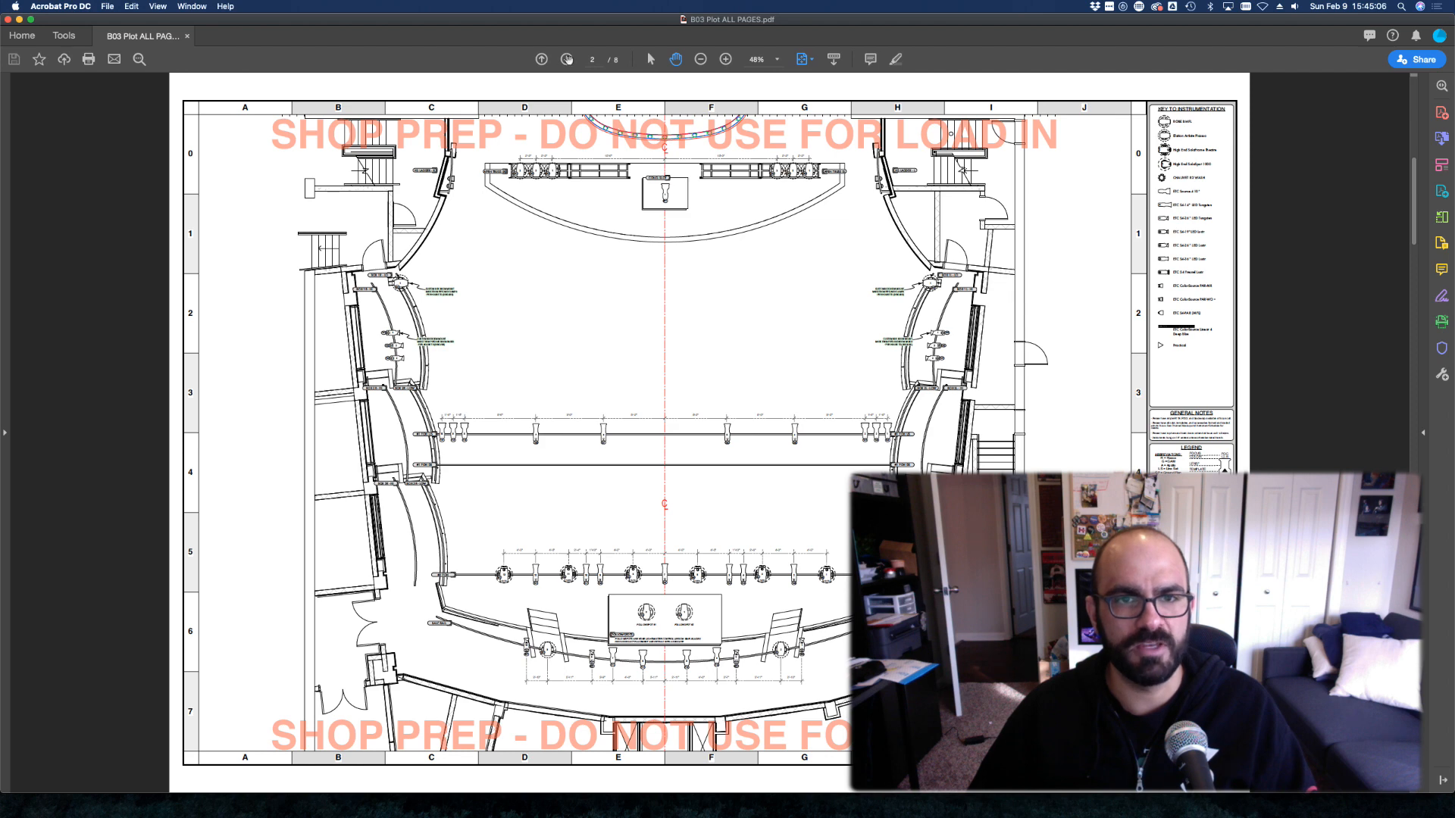
{"action": "left_click", "coordinate": [566, 60]}
{"action": "left_click", "coordinate": [541, 59]}
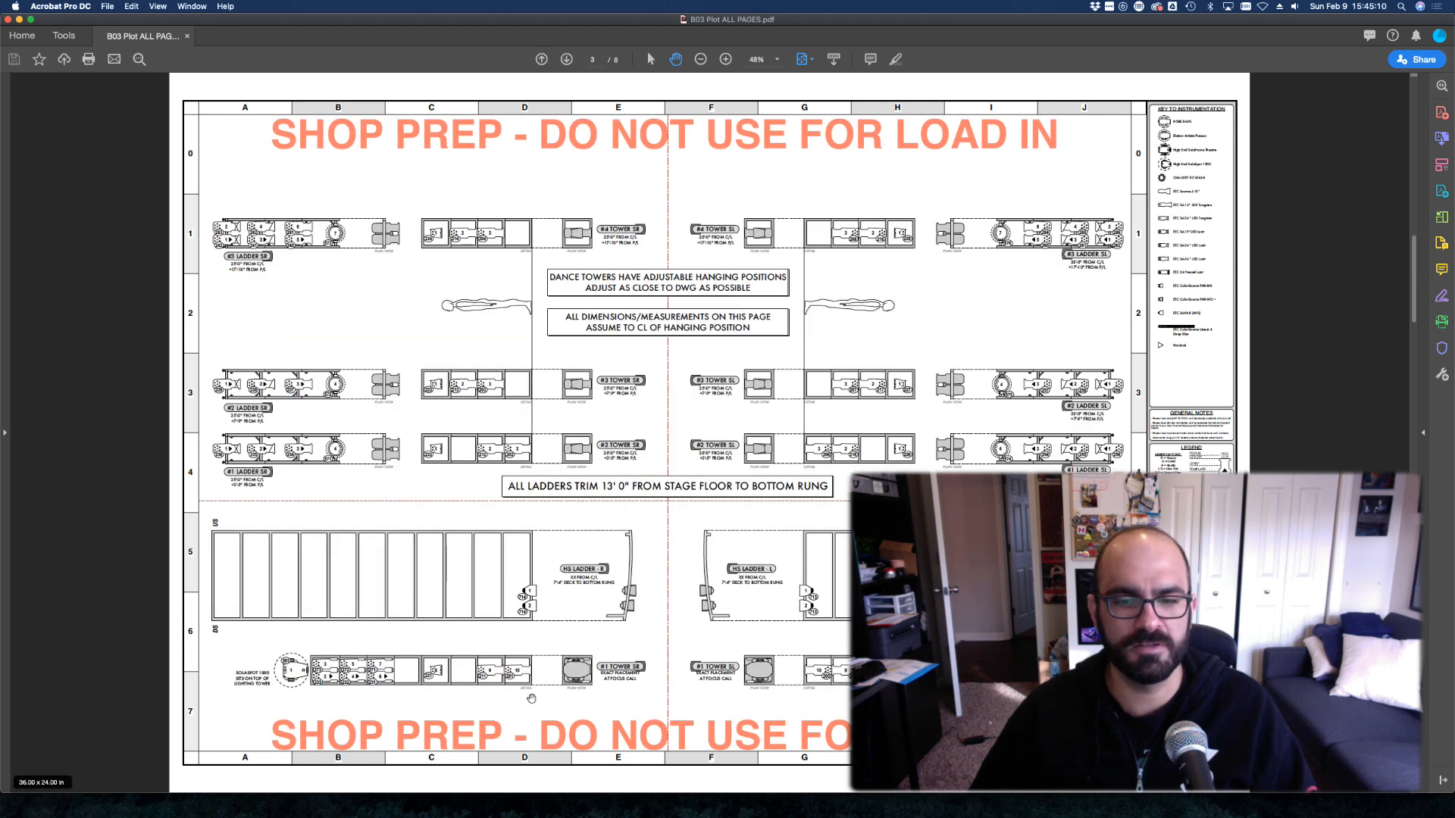
{"action": "key", "text": "Left"}
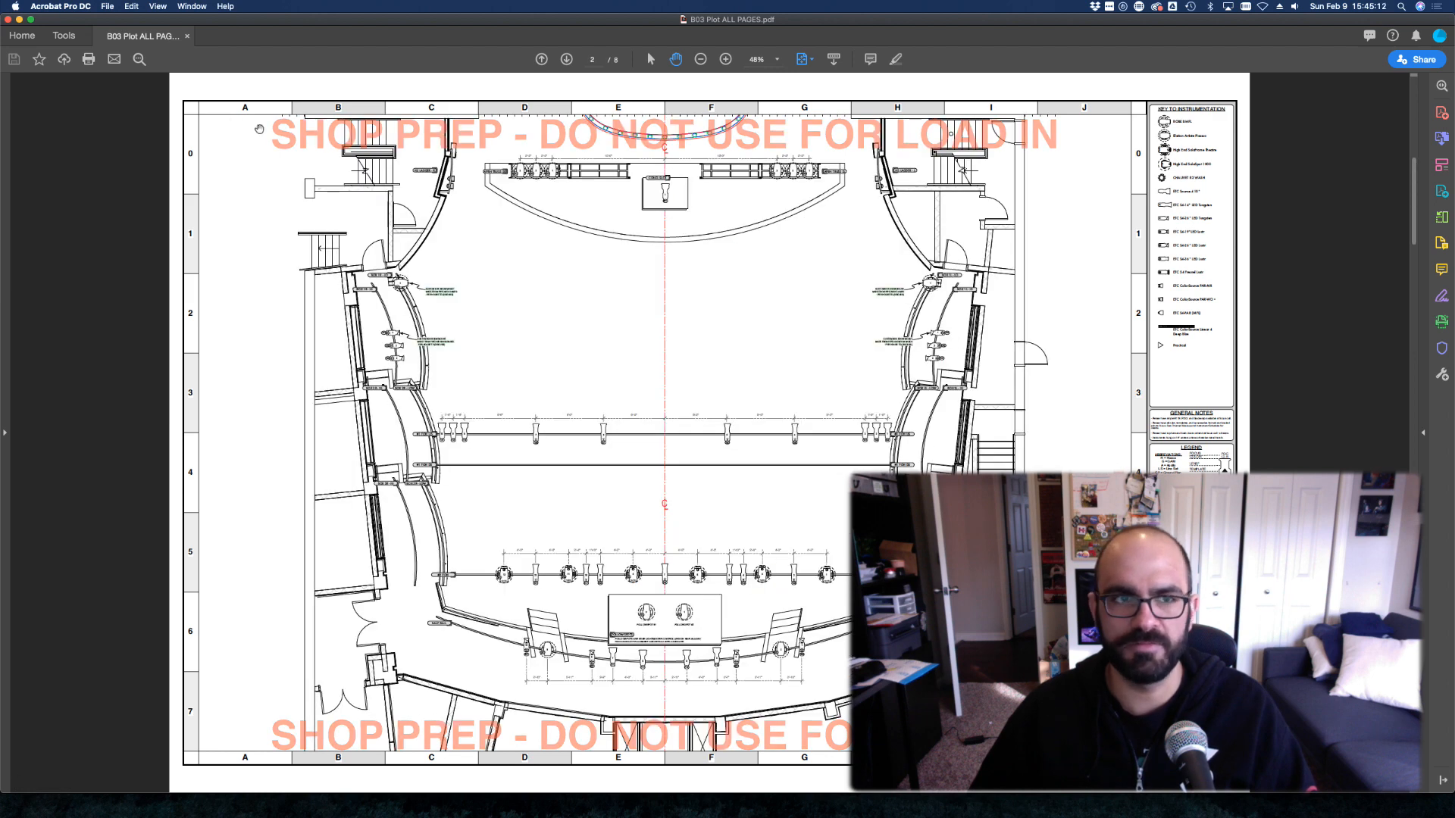
{"action": "left_click", "coordinate": [566, 59]}
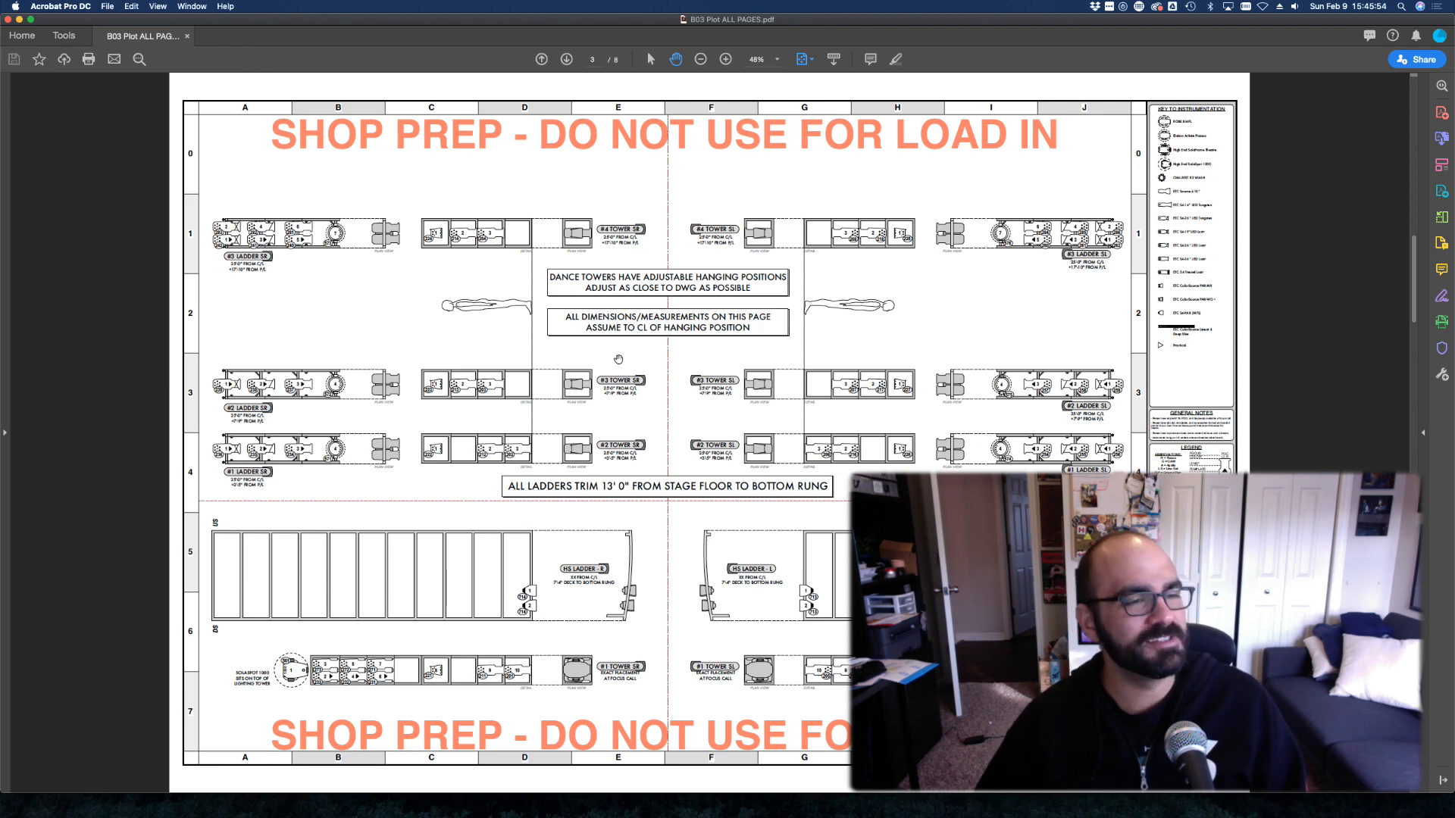
{"action": "key", "text": "super+Tab"}
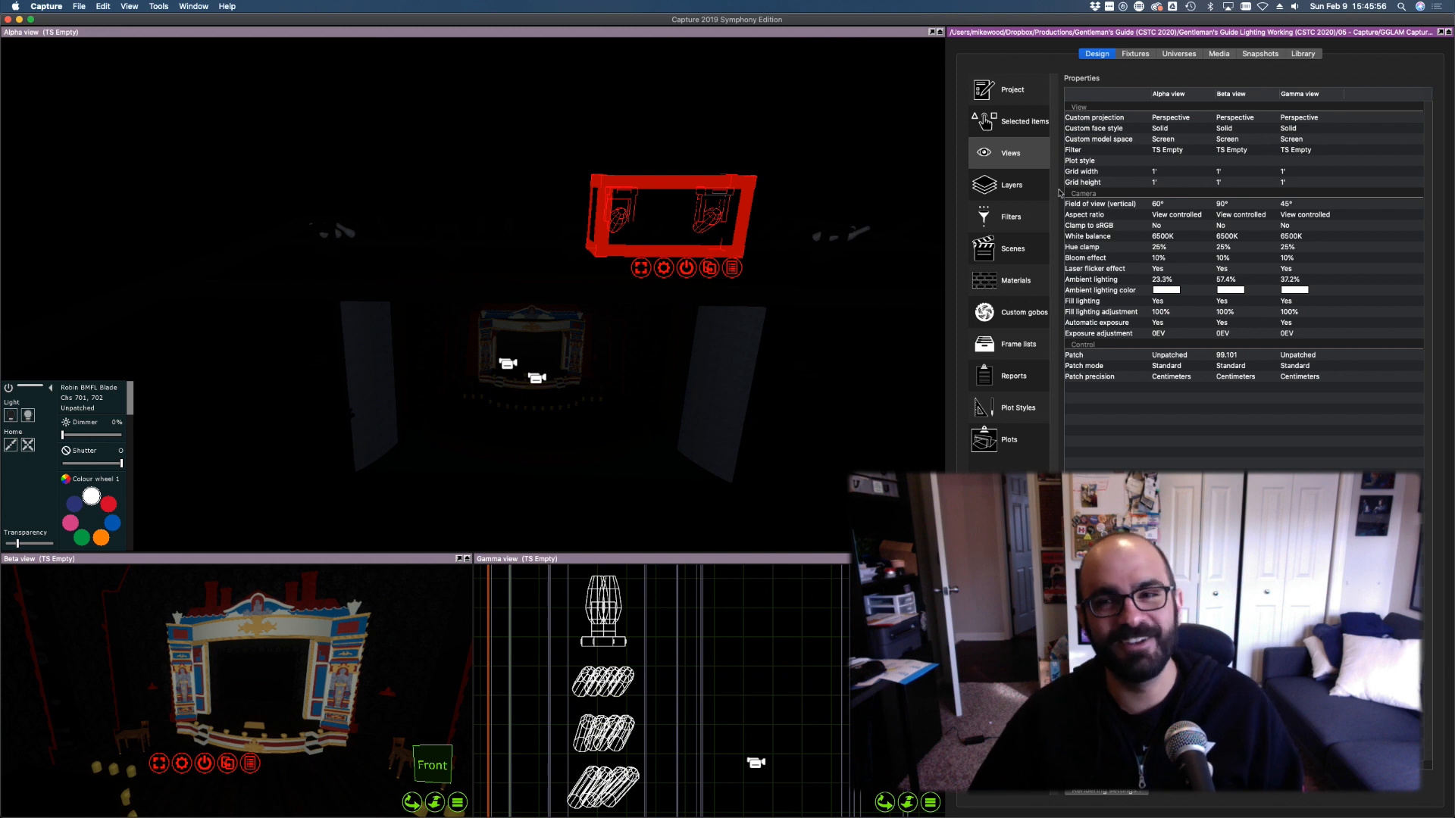
Show the project fixtures list, save the project, and select every fixture
{"action": "left_click", "coordinate": [1135, 53]}
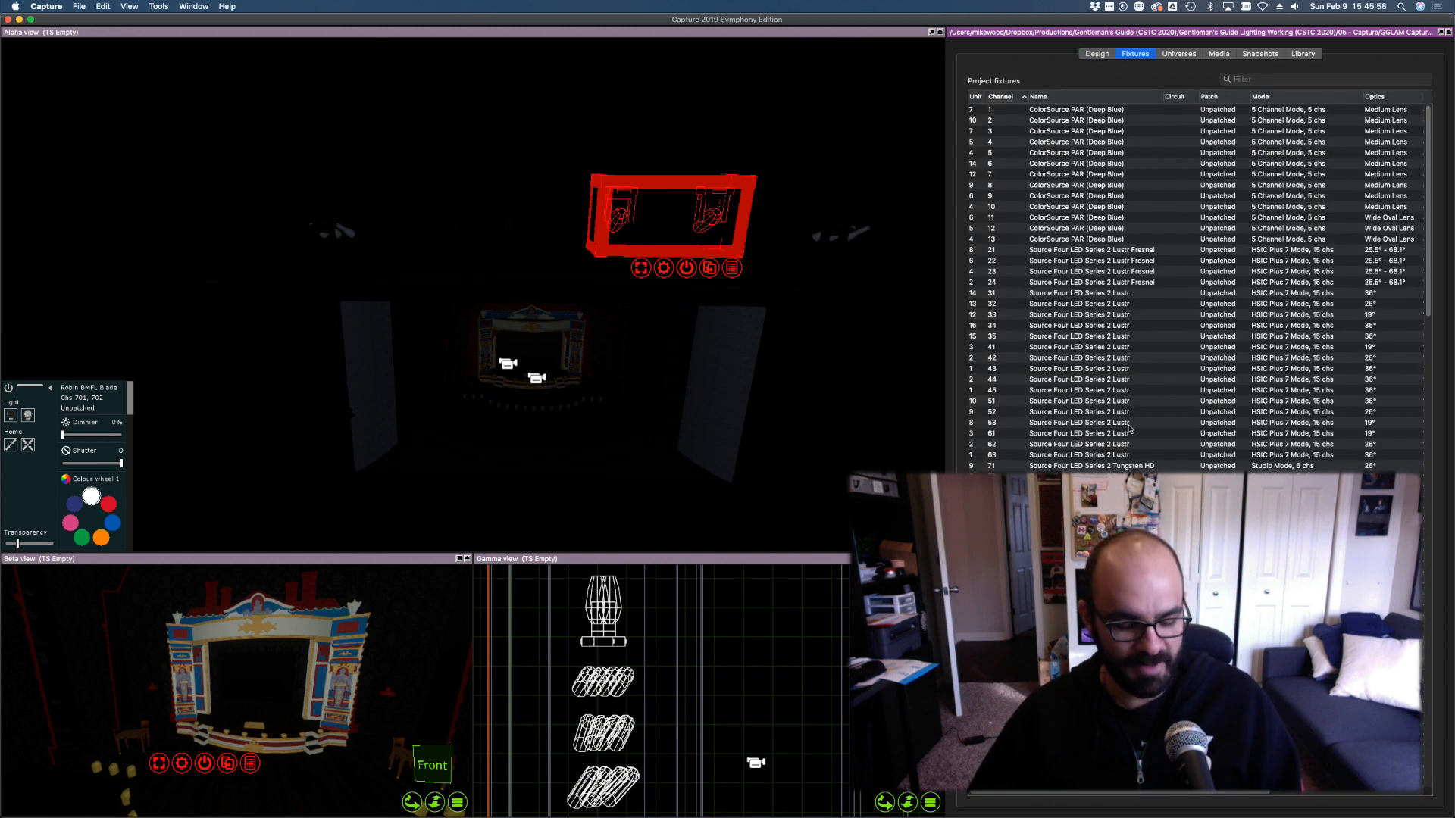
{"action": "key", "text": "super+s"}
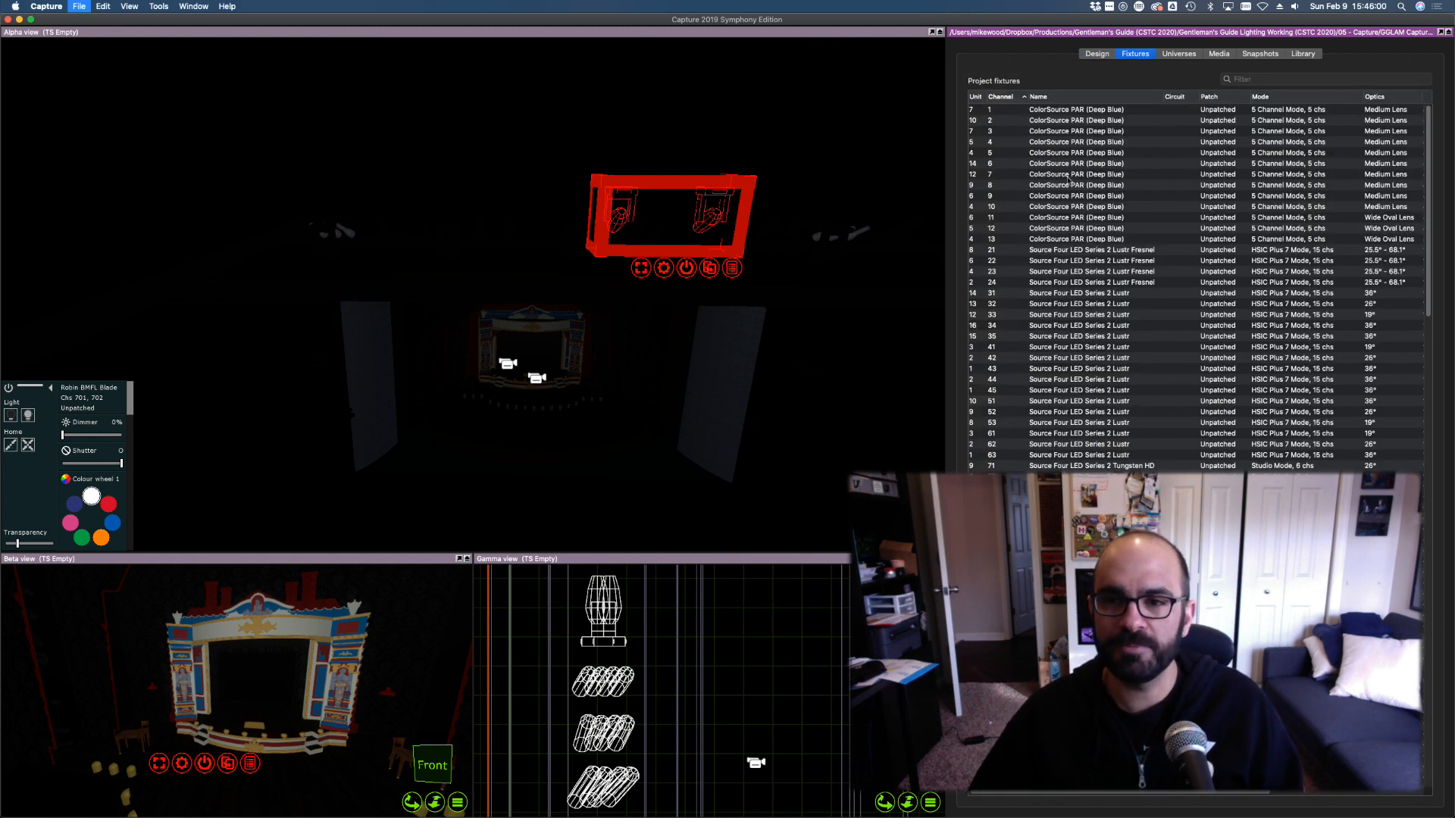
{"action": "left_click", "coordinate": [1076, 112]}
{"action": "scroll", "coordinate": [1076, 227], "scroll_direction": "down", "scroll_amount": 15}
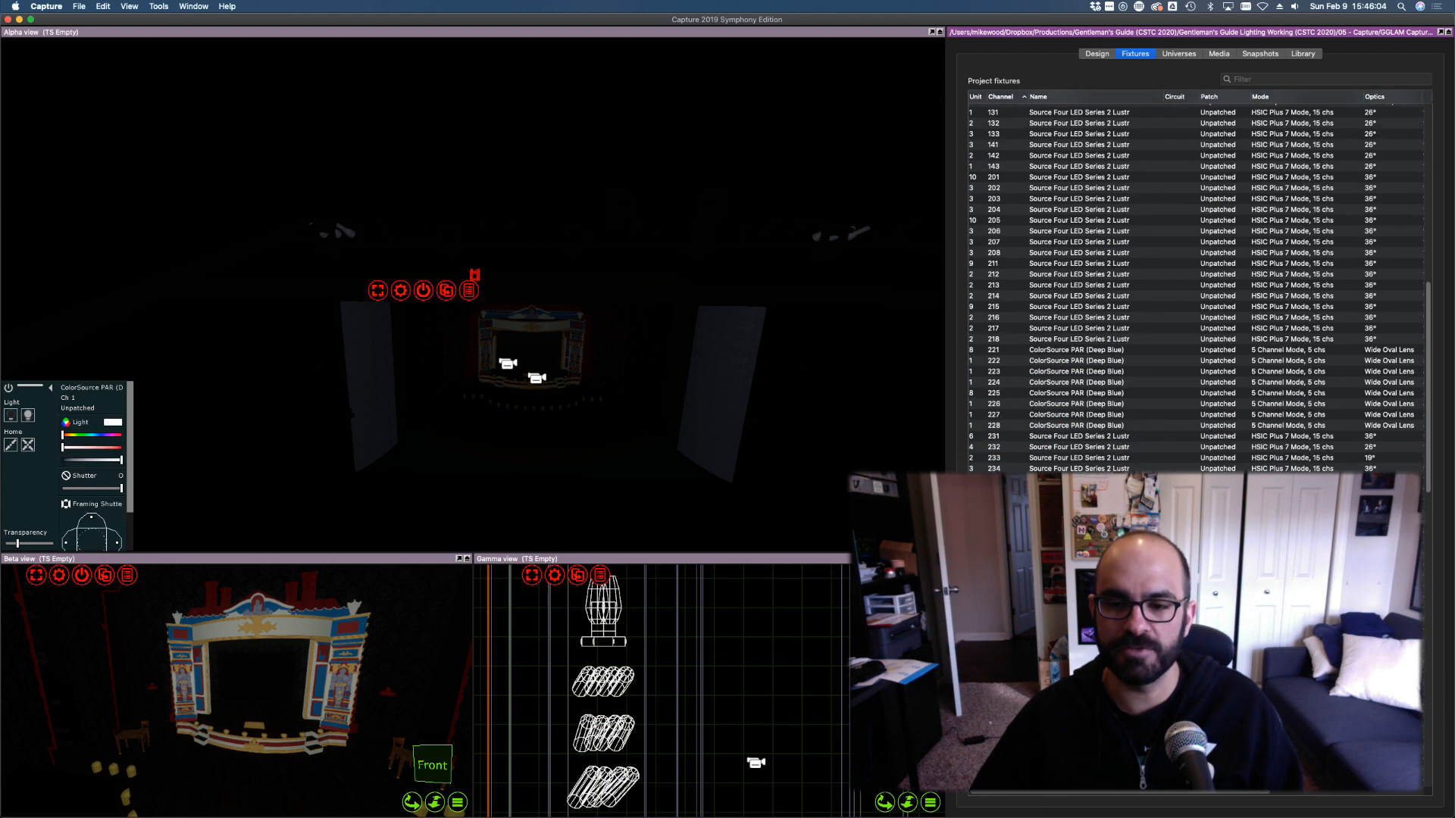
{"action": "key", "text": "super+a"}
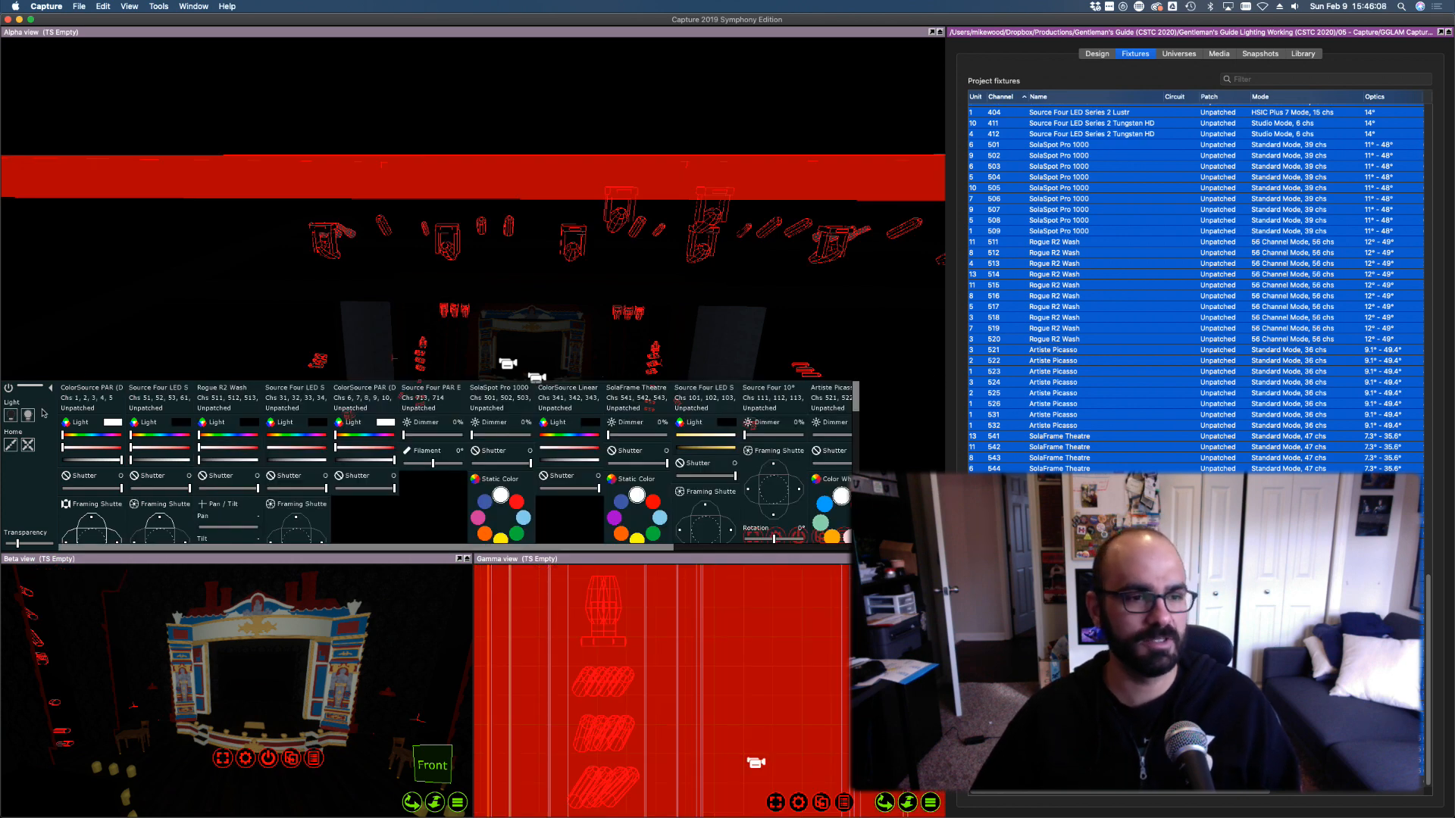
Flash all fixtures to full and back to zero, then save the project again
{"action": "left_click", "coordinate": [29, 415]}
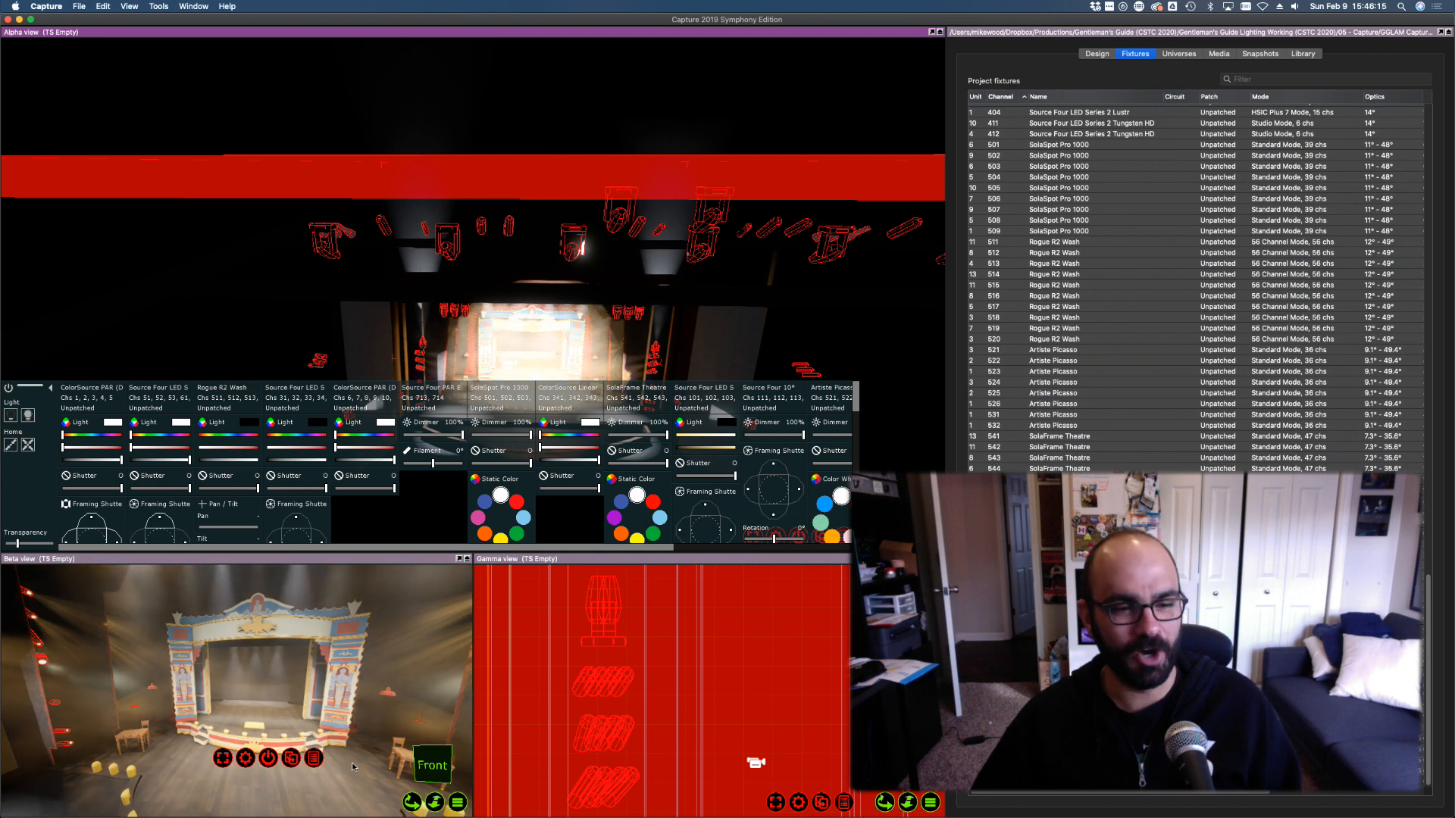
{"action": "left_click", "coordinate": [12, 417]}
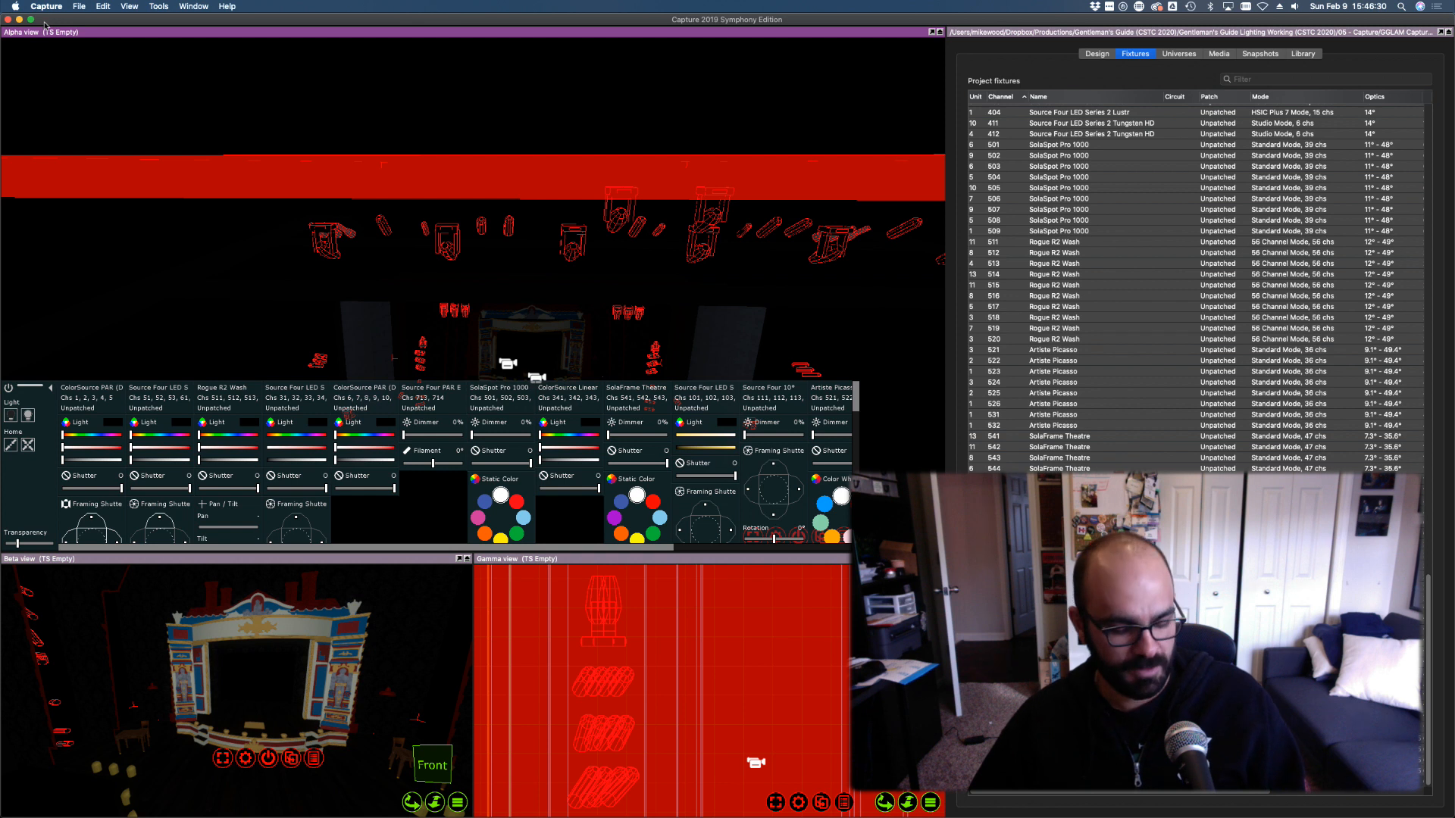
{"action": "key", "text": "super+s"}
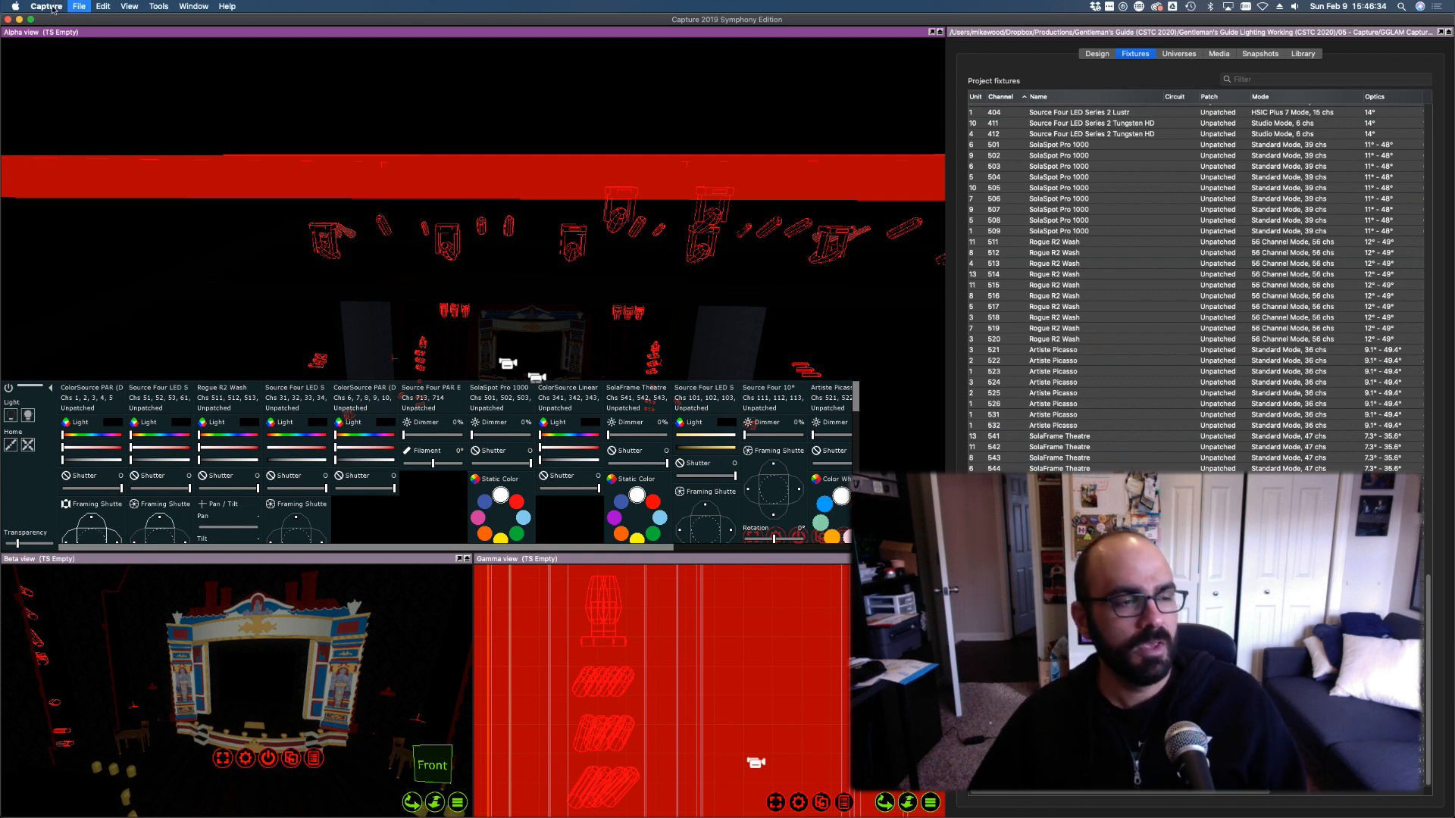
{"action": "left_click", "coordinate": [50, 8]}
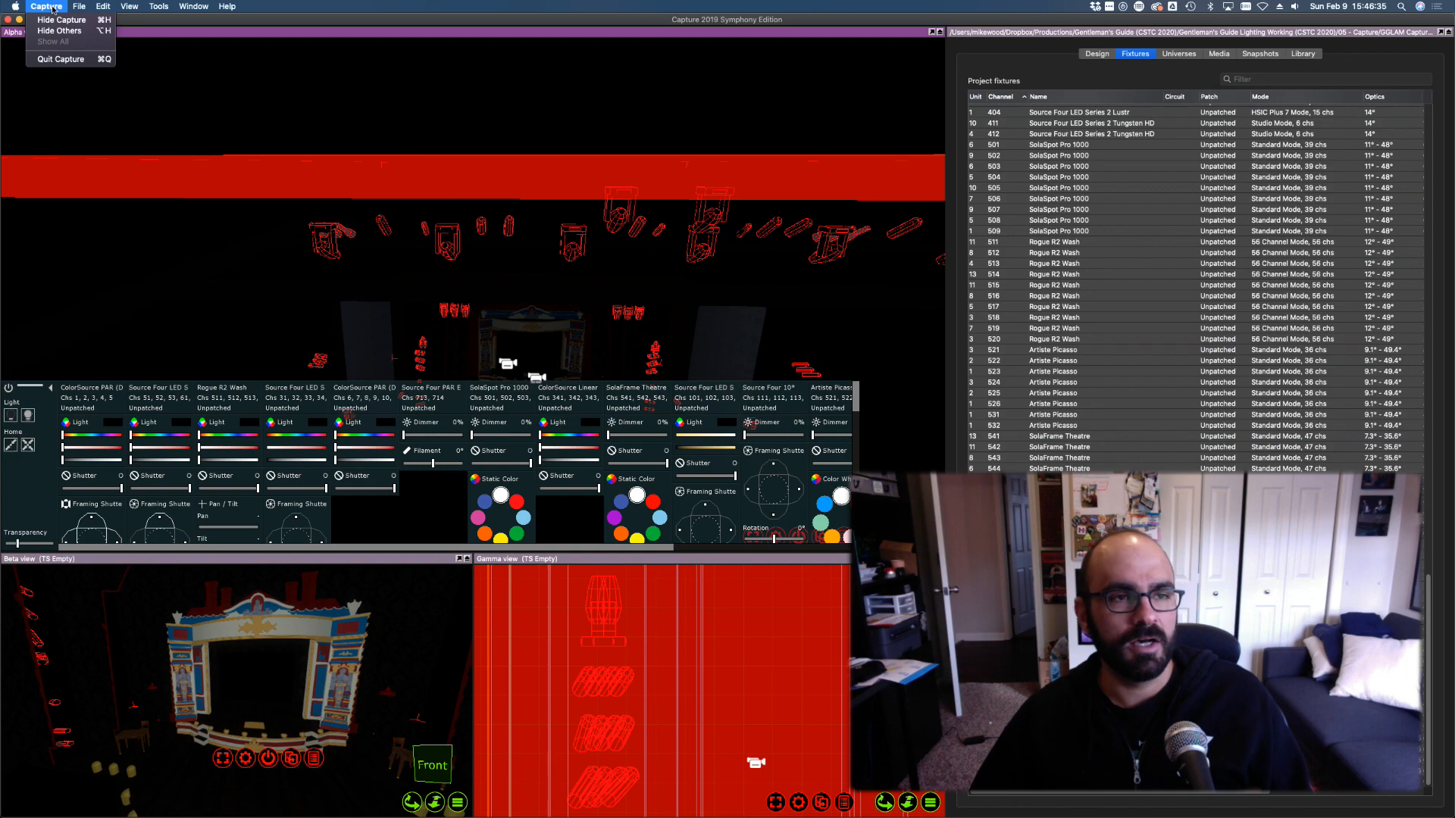
Quit Capture, then close the B03 Plot ALL PAGES.pdf window in Acrobat
{"action": "left_click", "coordinate": [70, 60]}
{"action": "key", "text": "ctrl+Right"}
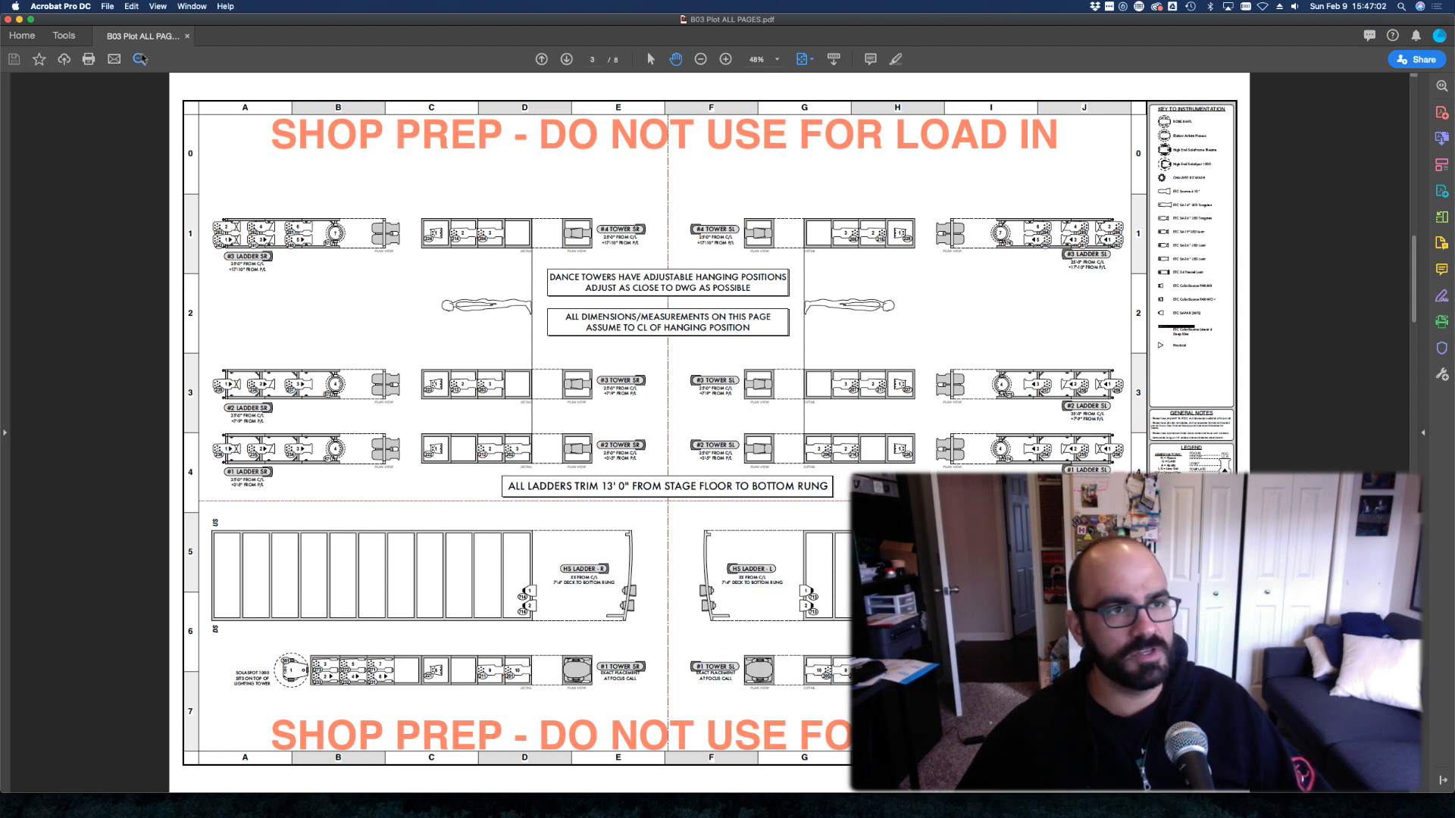
{"action": "left_click", "coordinate": [7, 19]}
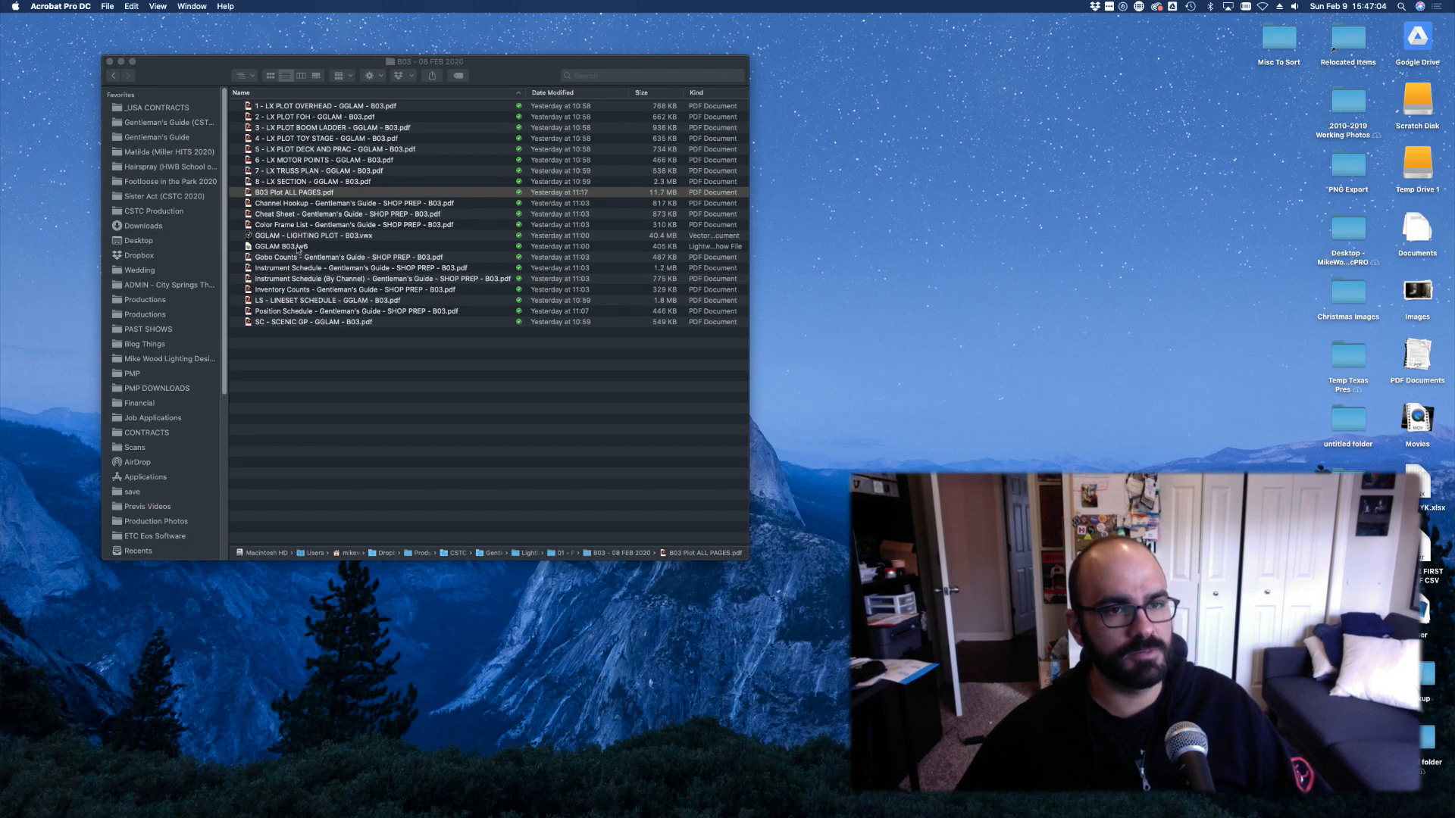
Zoom the B03 - 08 FEB 2020 Finder window to fit its LX plot PDFs
{"action": "double_click", "coordinate": [231, 82]}
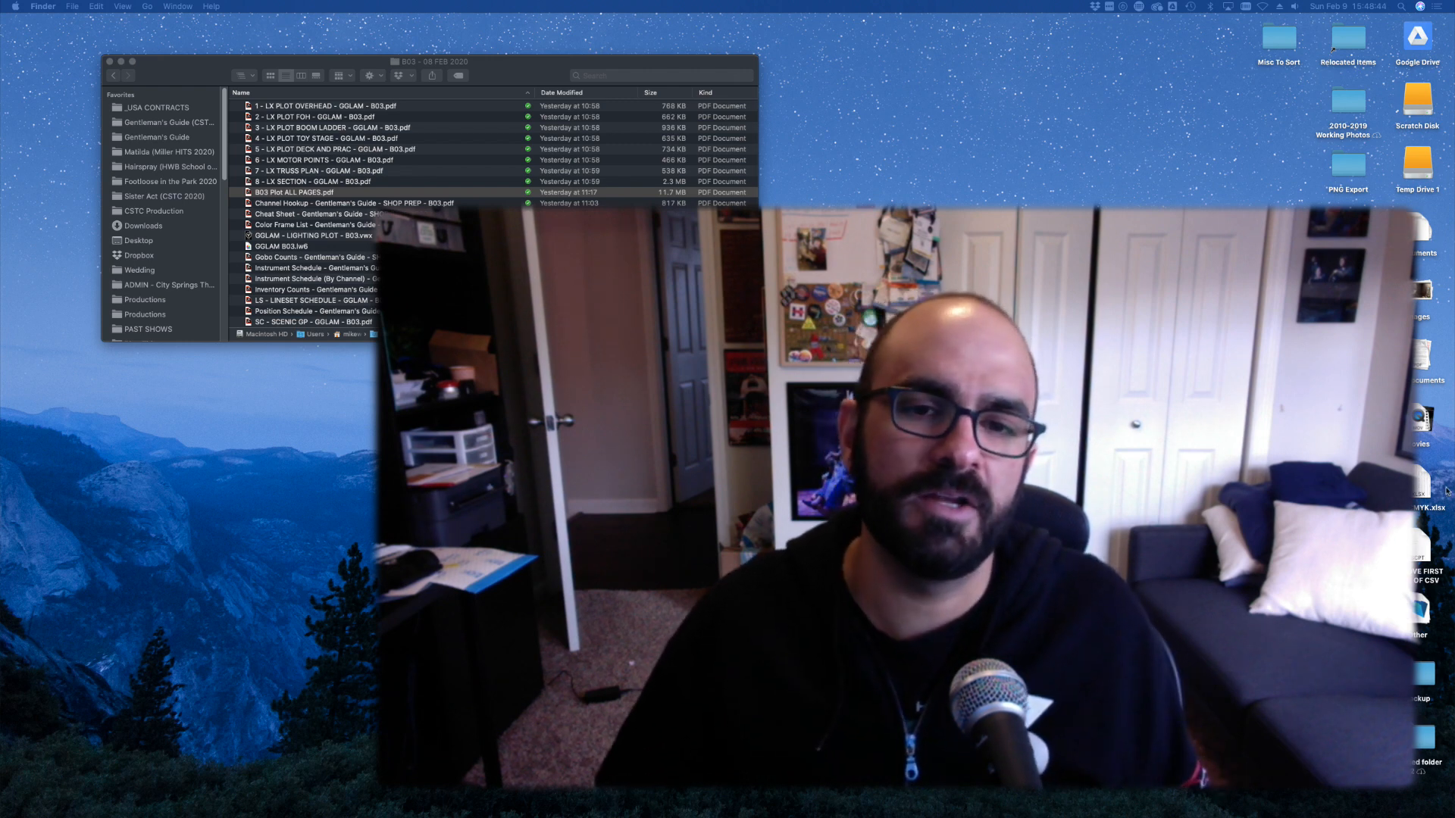
Stretch the B03 - 08 FEB 2020 window taller to reveal the Vectorworks file and paperwork PDFs
{"action": "left_click_drag", "start_coordinate": [757, 341], "coordinate": [717, 468]}
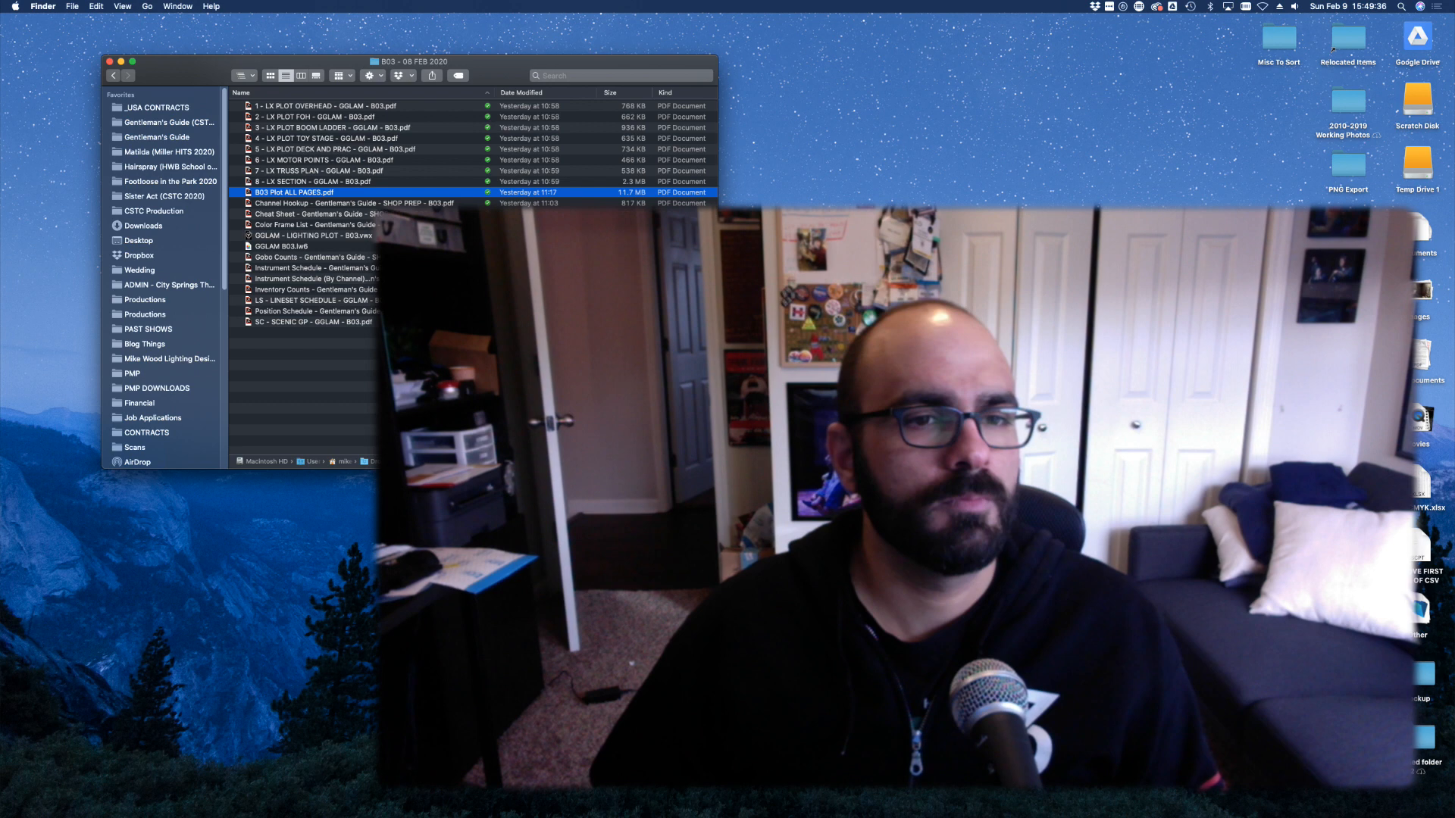
Deselect B03 Plot ALL PAGES.pdf by clicking empty space in the Finder list
{"action": "left_click", "coordinate": [369, 396]}
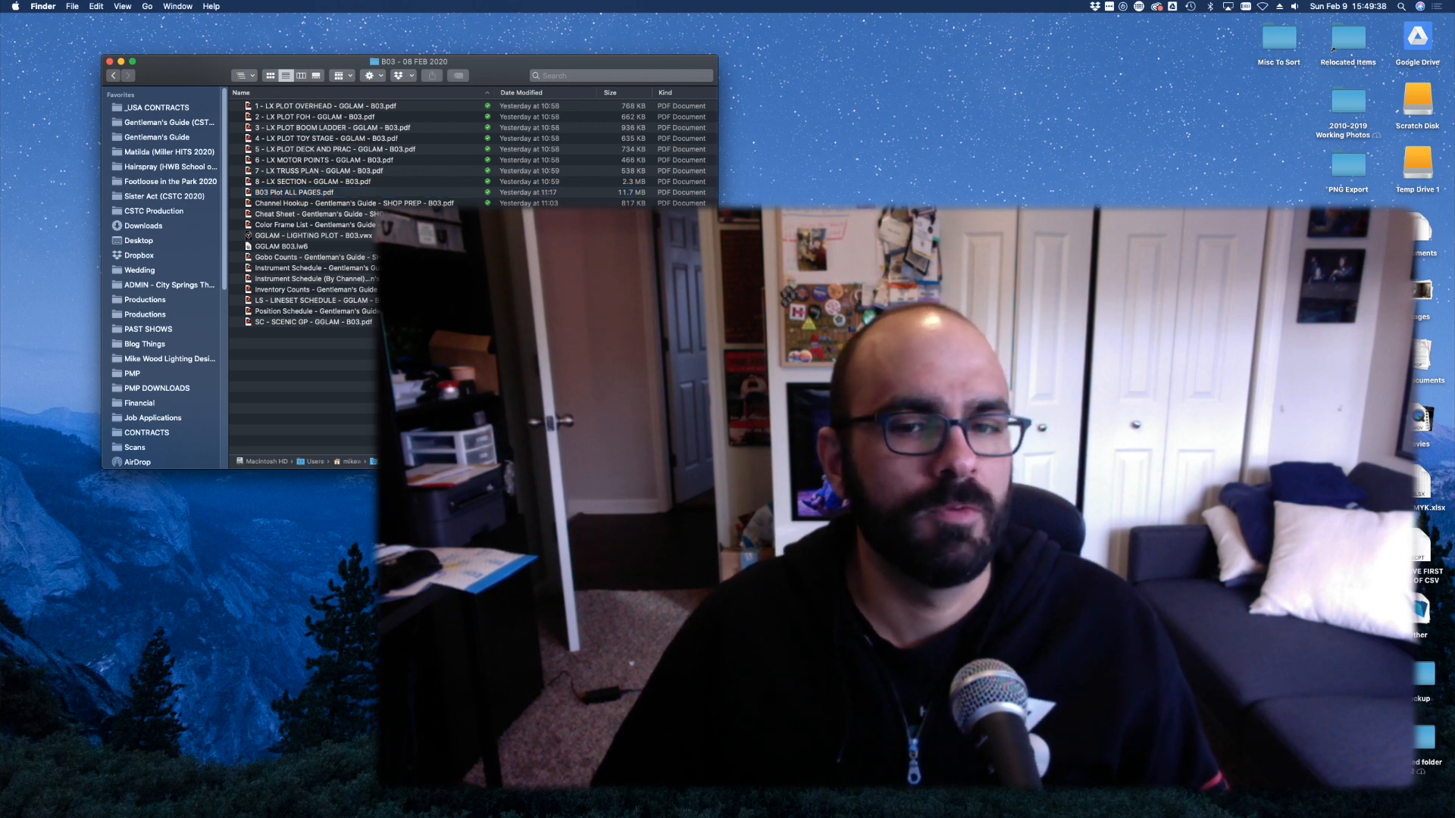
Enlarge the B03 Finder window so the full sidebar is visible
{"action": "left_click_drag", "start_coordinate": [717, 468], "coordinate": [845, 675]}
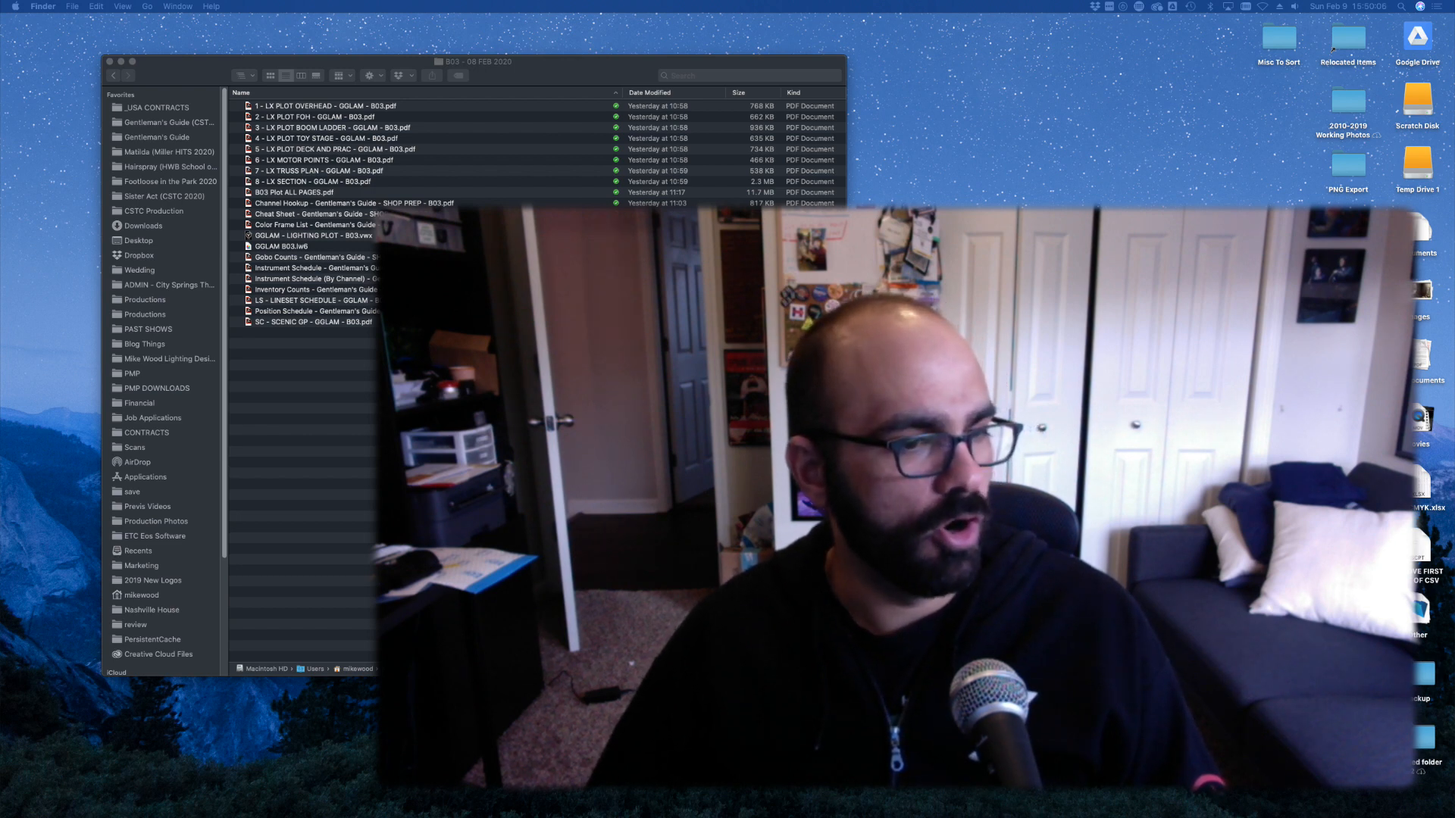
Switch to the neighbouring desktop with Ctrl-Left Arrow
{"action": "key", "text": "ctrl+Left"}
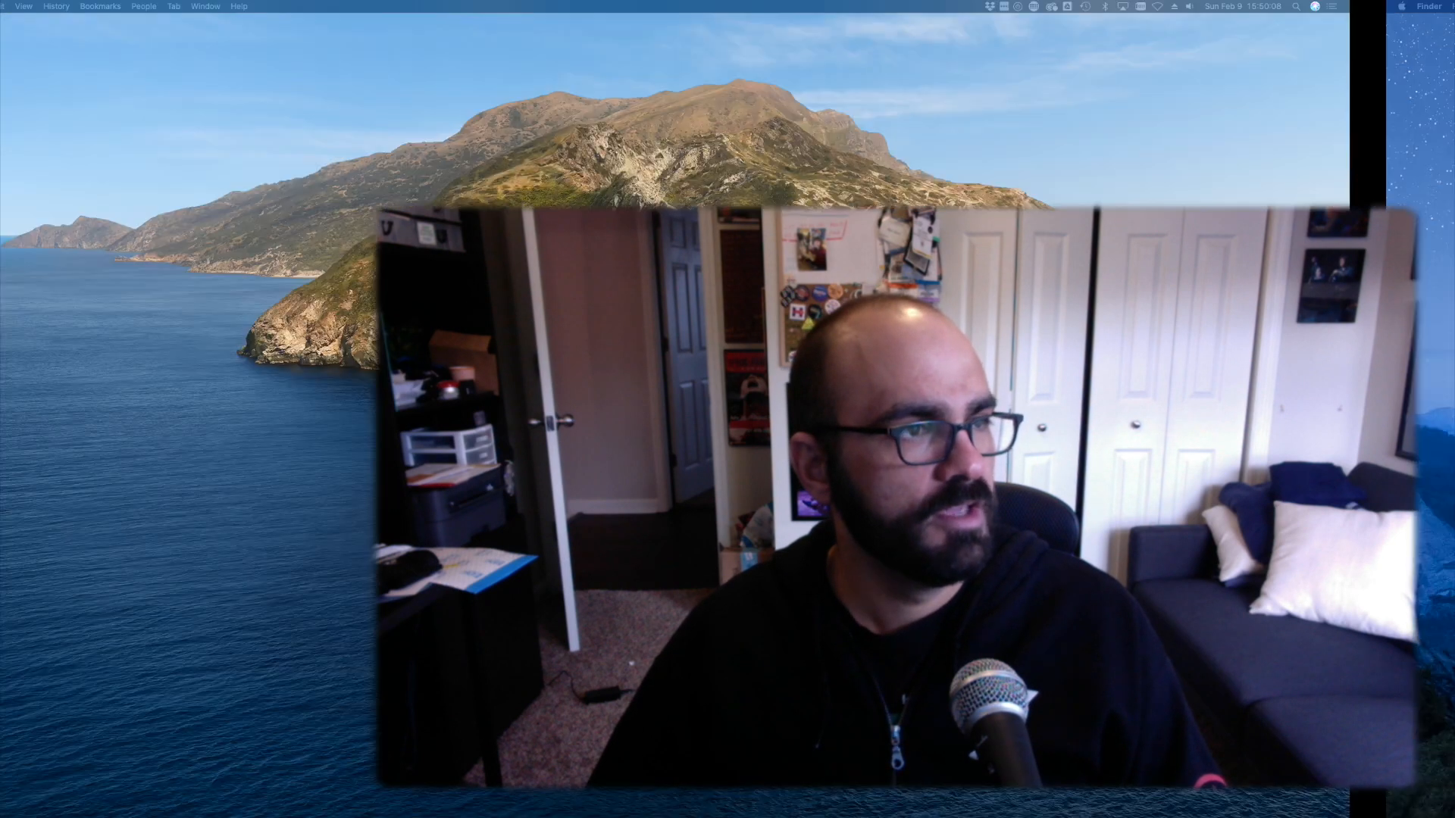
Maximize the February 2020 Google Calendar window, uncheck the personal calendar, and close the tab
{"action": "left_click_drag", "start_coordinate": [0, 227], "coordinate": [603, 165]}
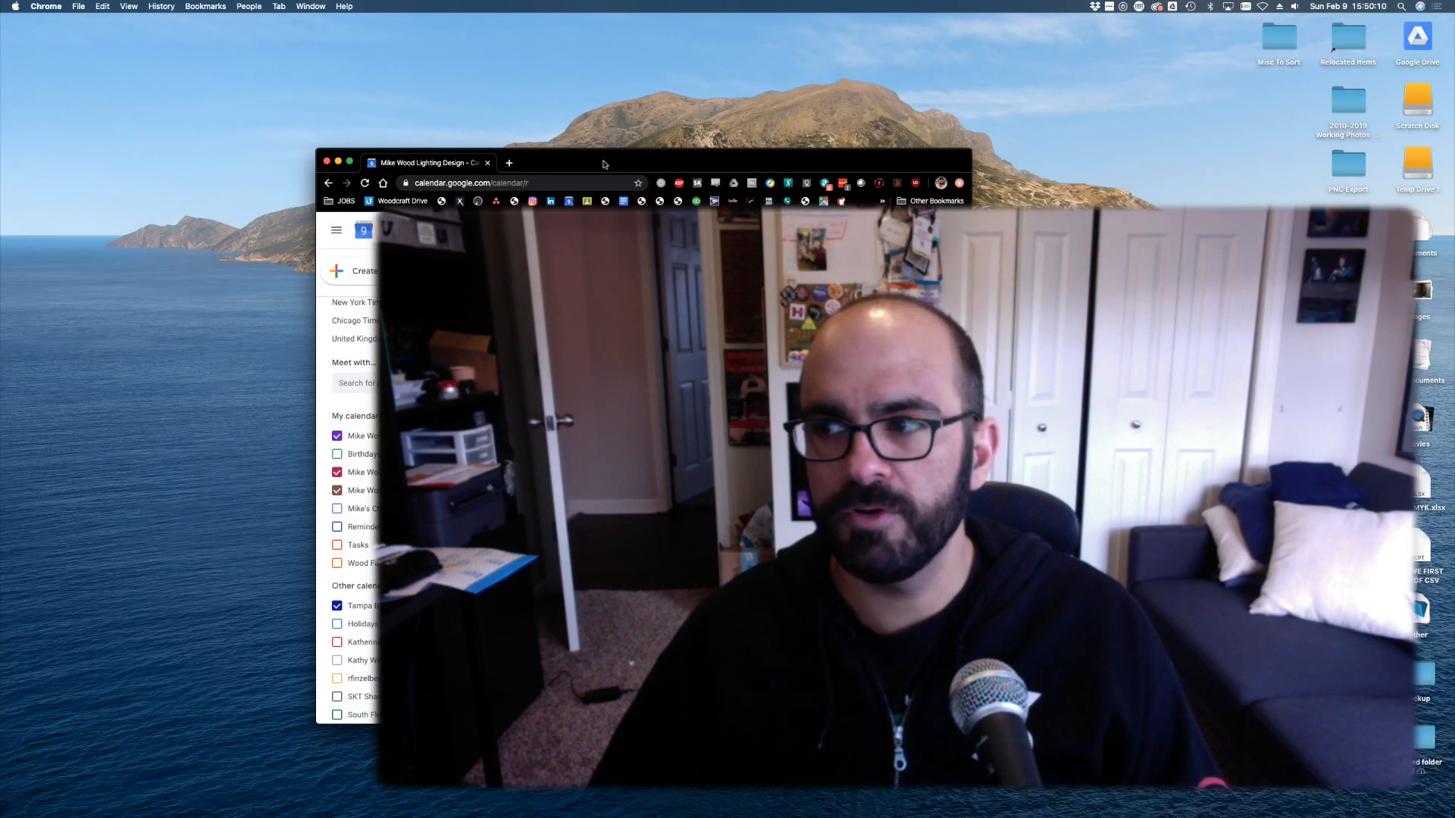
{"action": "double_click", "coordinate": [604, 165]}
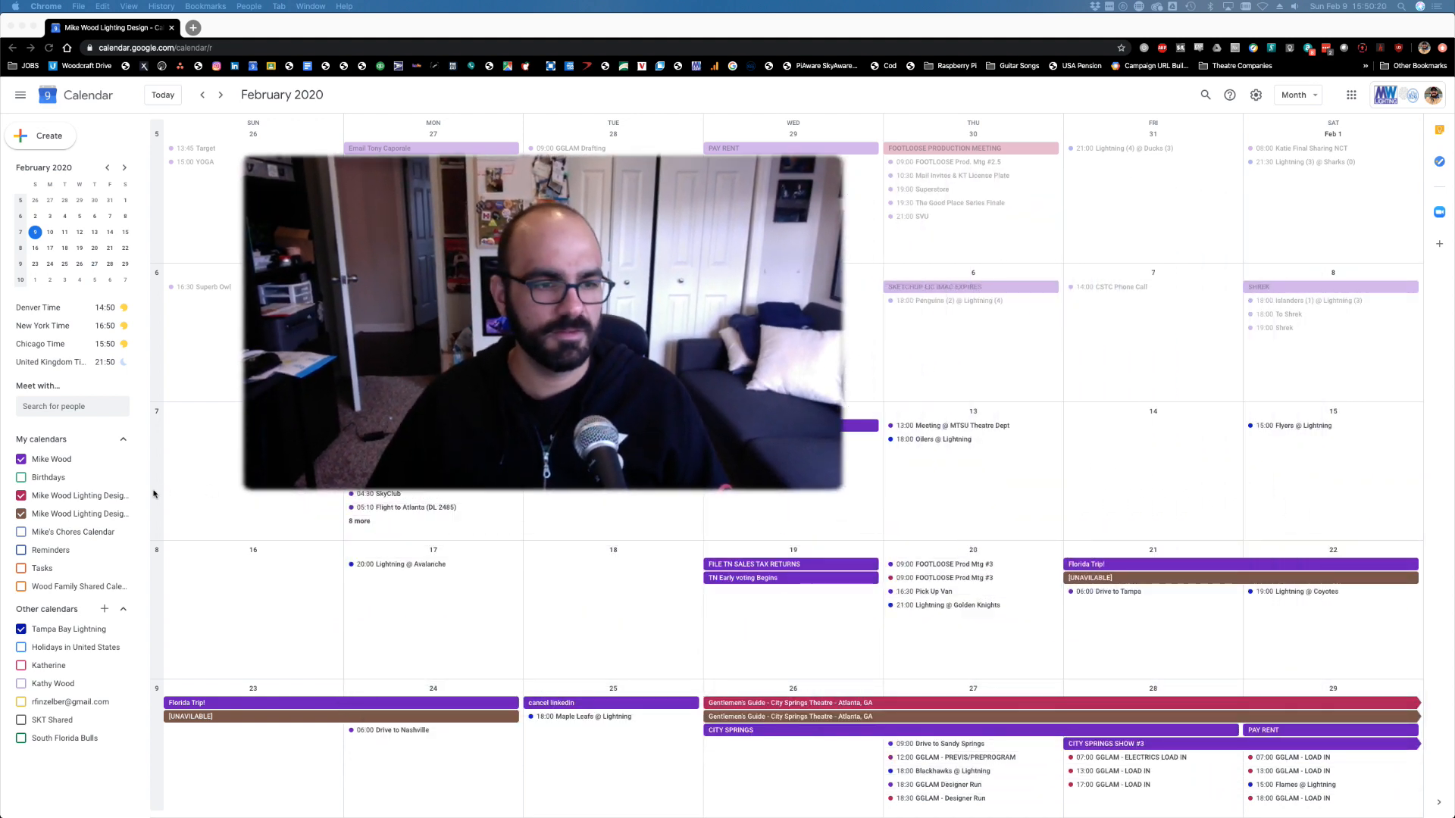
{"action": "left_click", "coordinate": [63, 466]}
{"action": "left_click", "coordinate": [63, 466]}
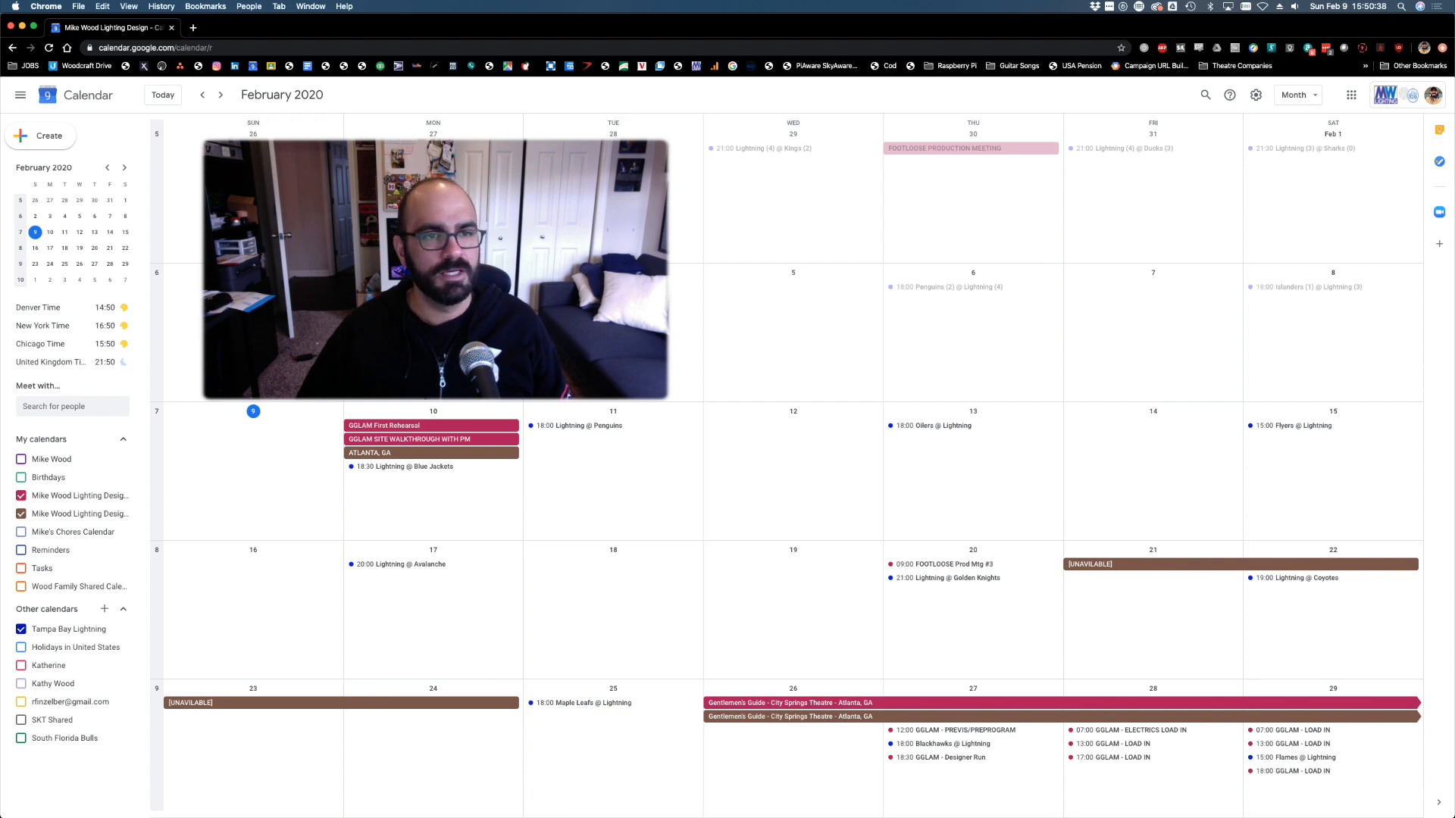
{"action": "left_click", "coordinate": [171, 28]}
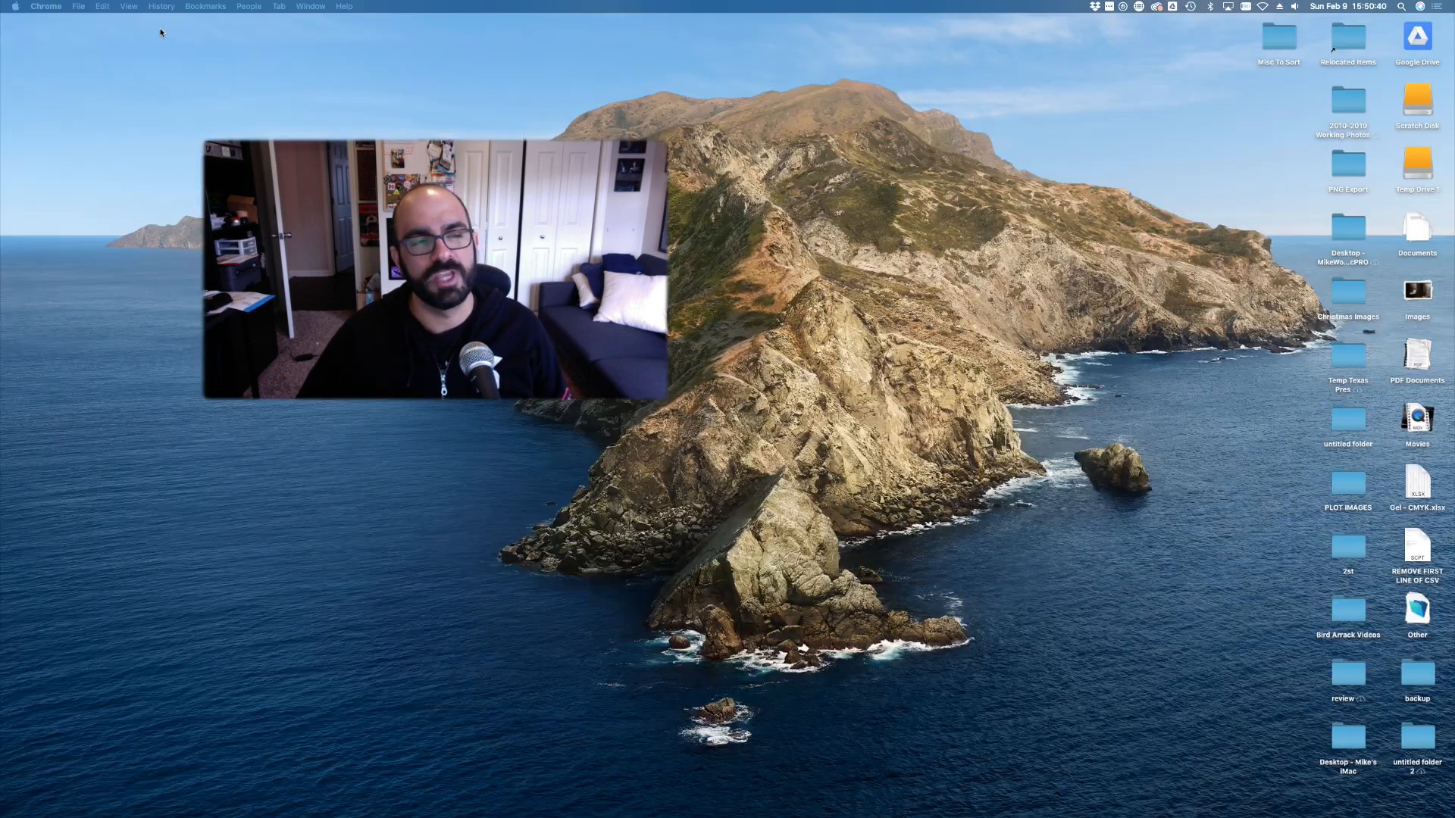